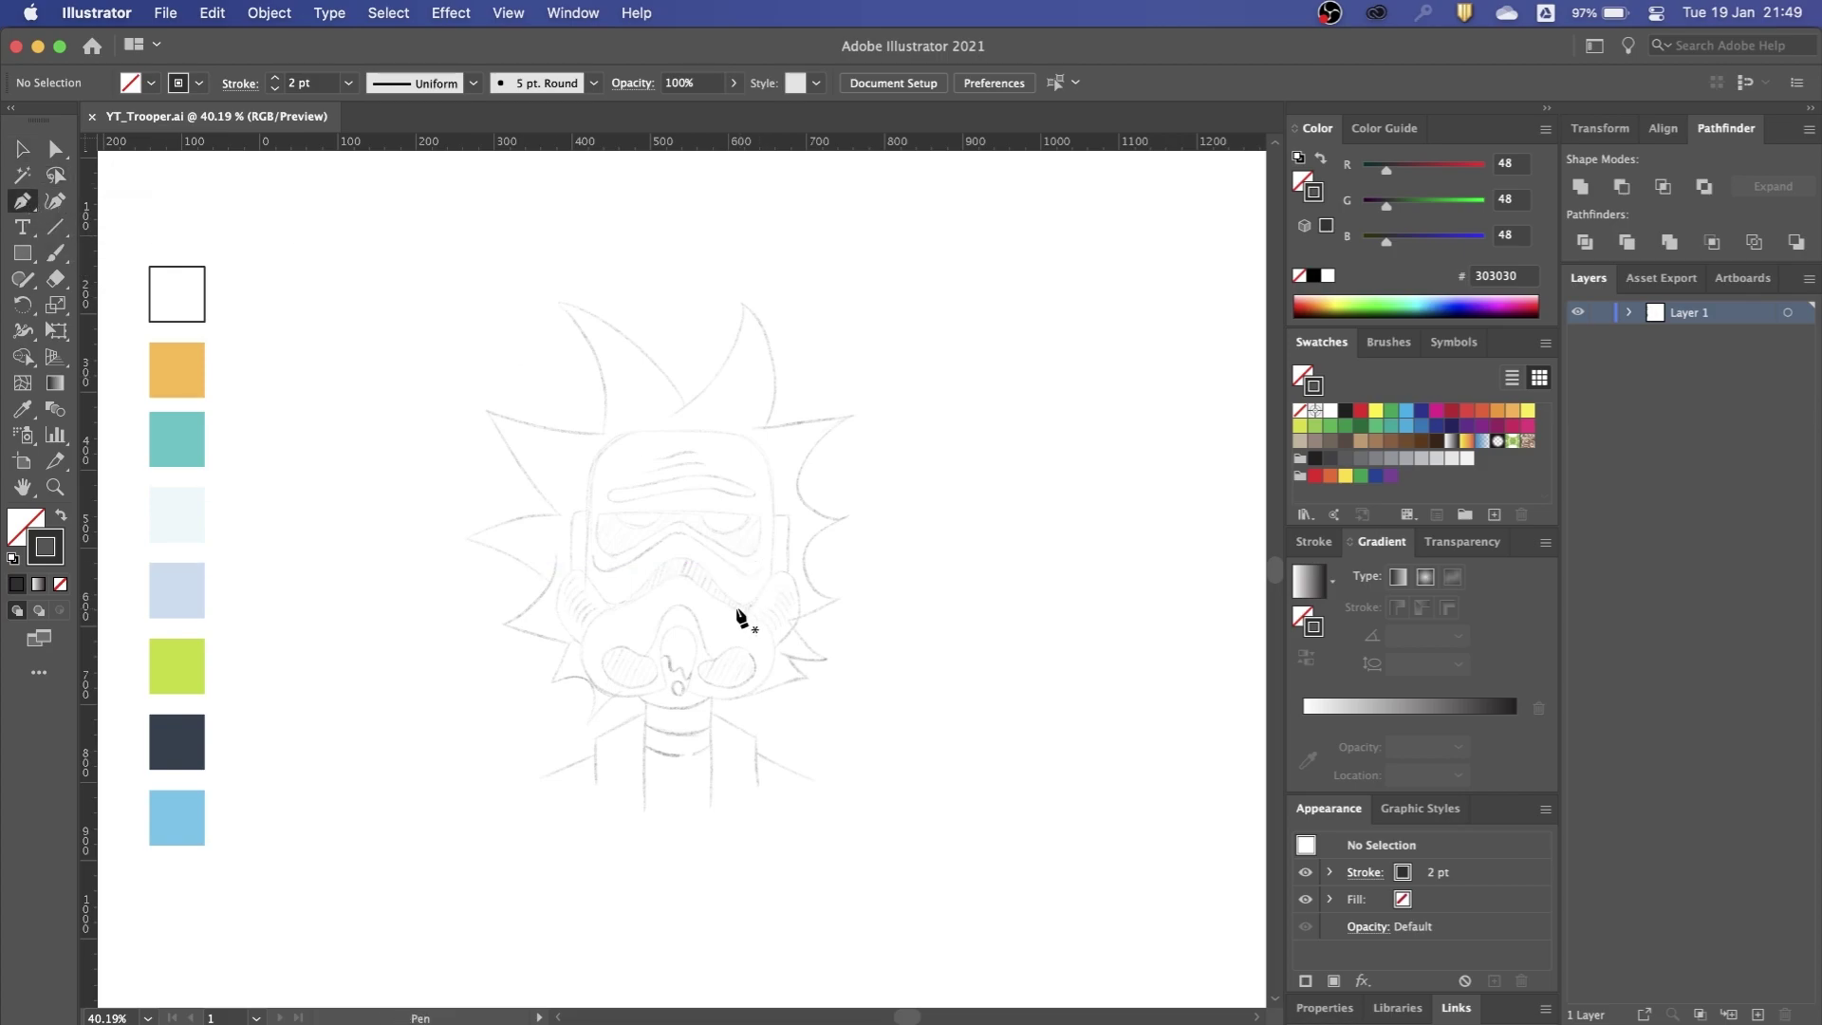
# Step: Zoom in on the pencil sketch of the trooper helmet and spiky hair
pyautogui.press('super+equal')
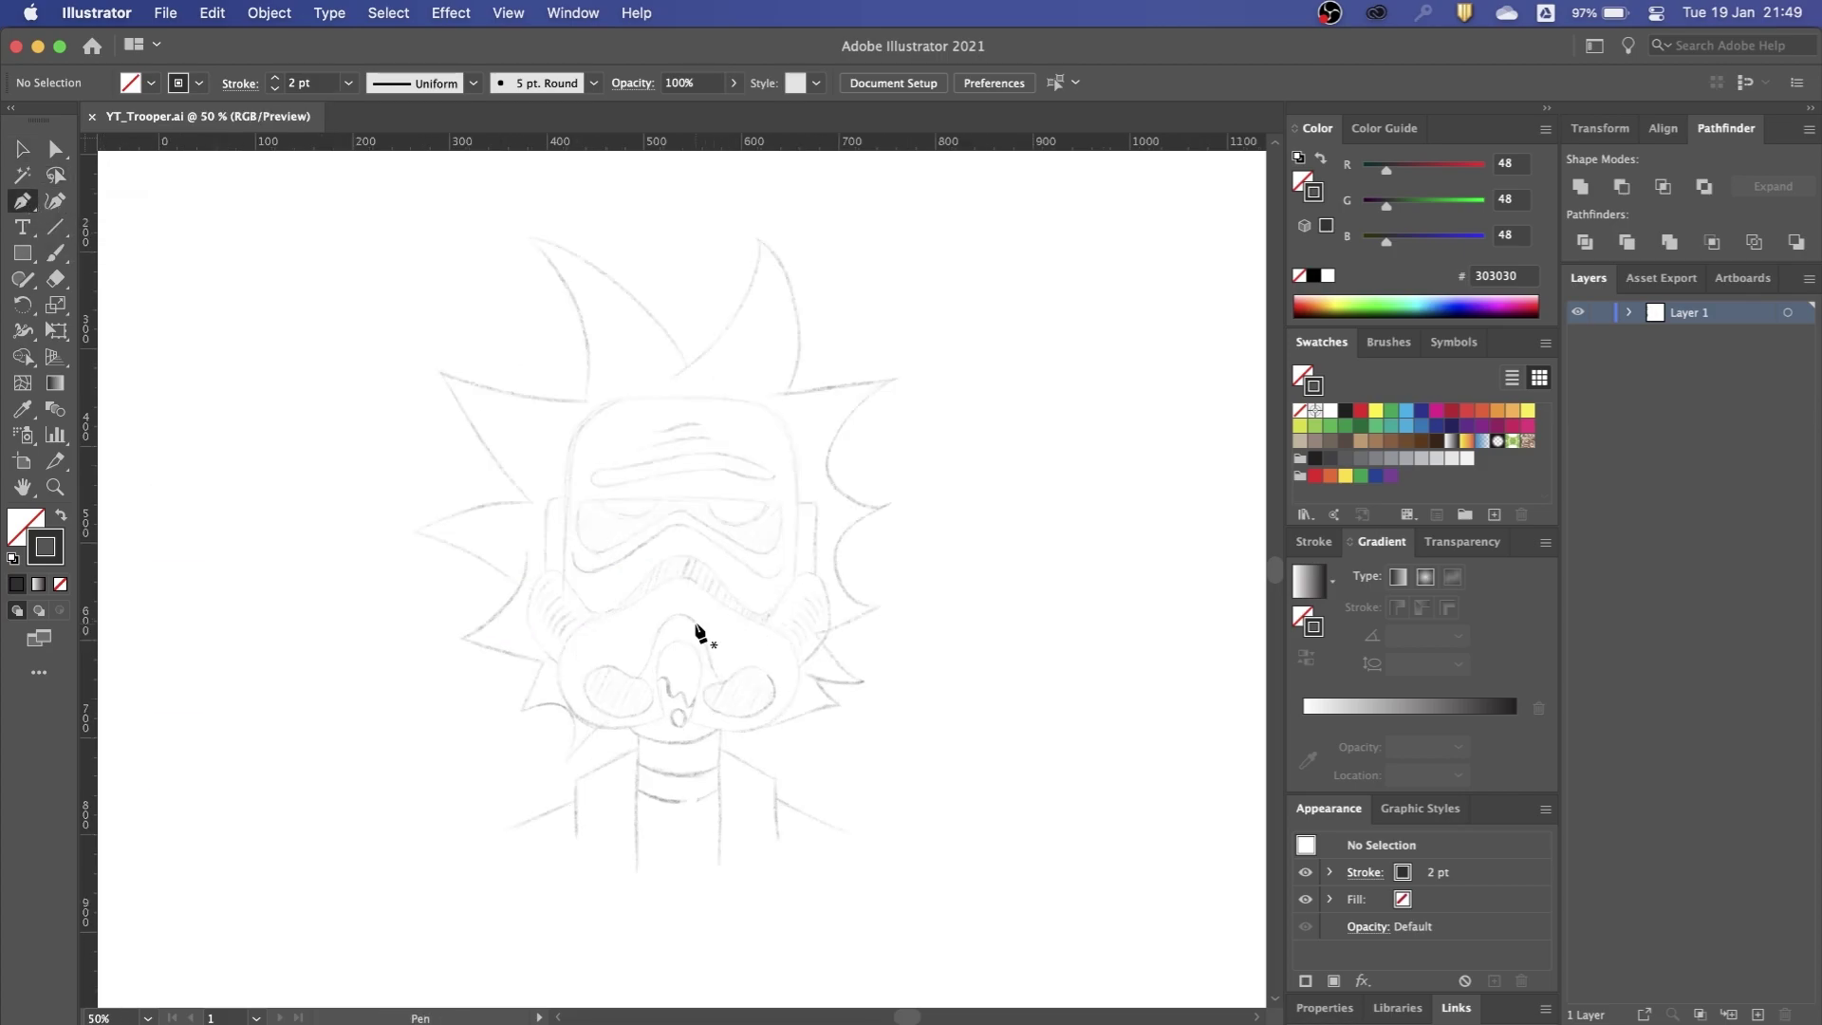
pyautogui.scroll(2, 697, 633)
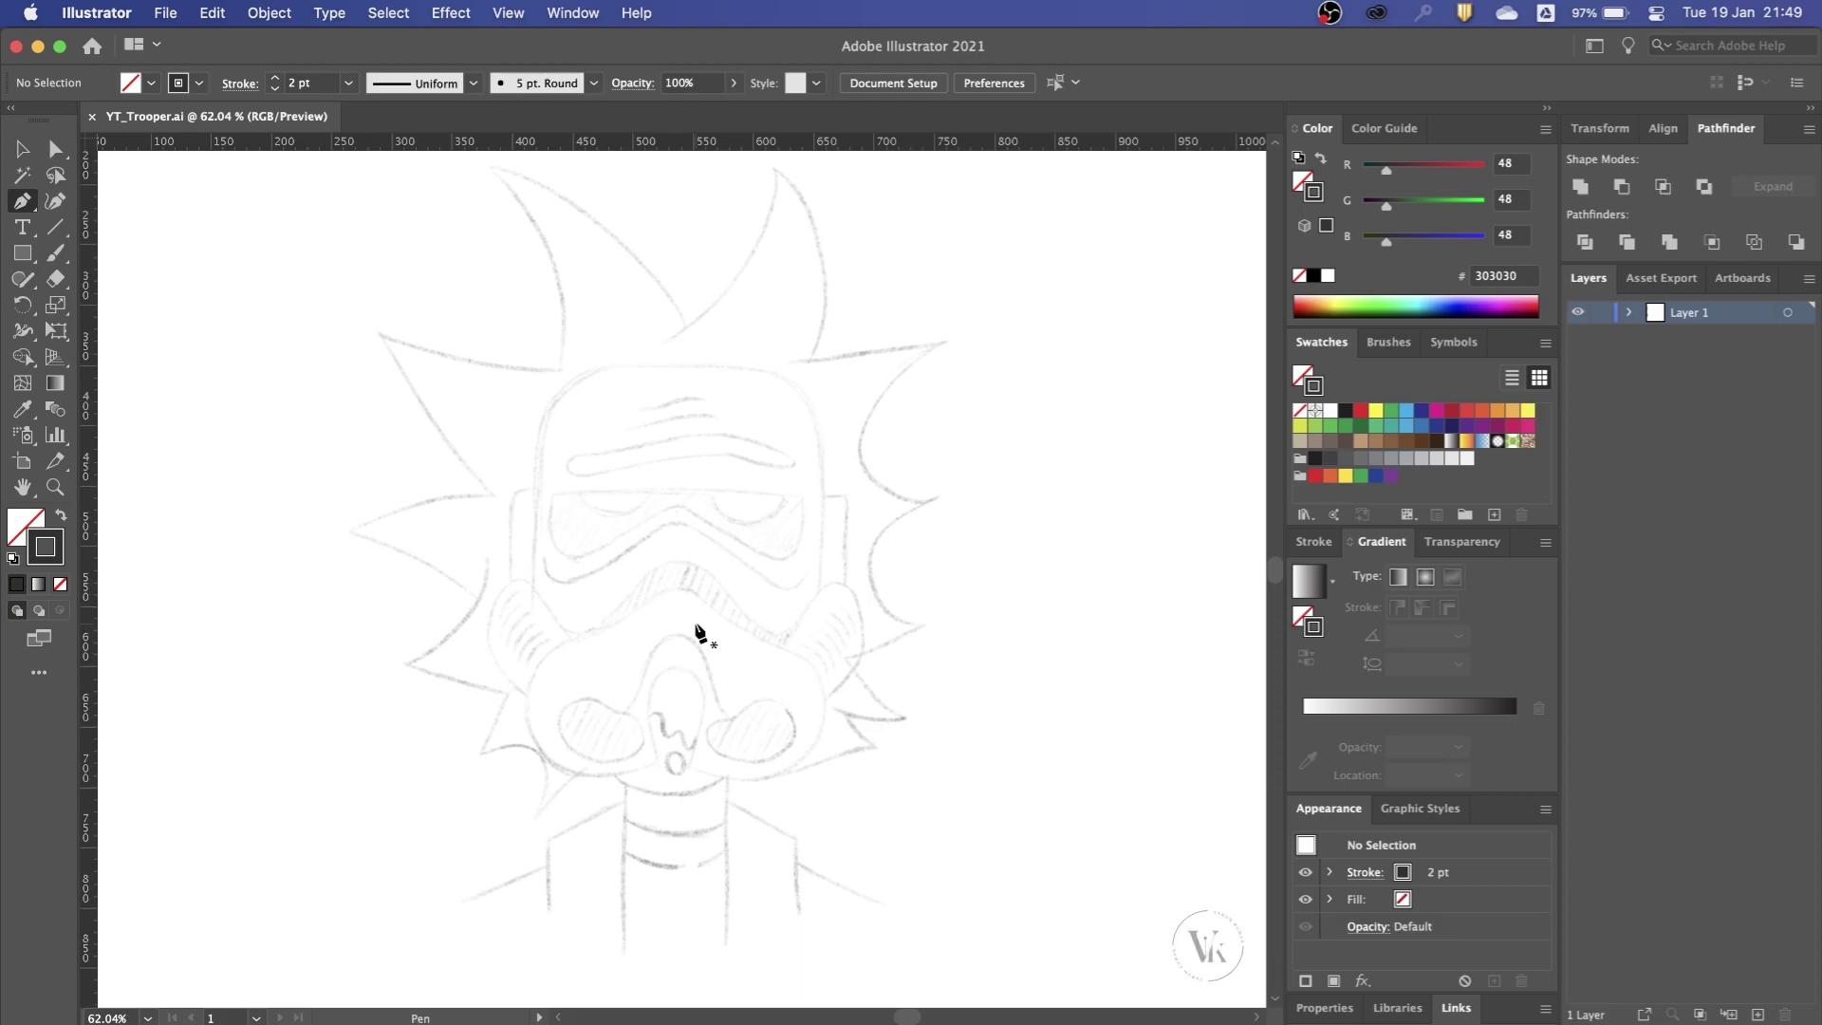
pyautogui.scroll(1, 697, 633)
pyautogui.scroll(-1, 695, 628)
pyautogui.click(680, 608)
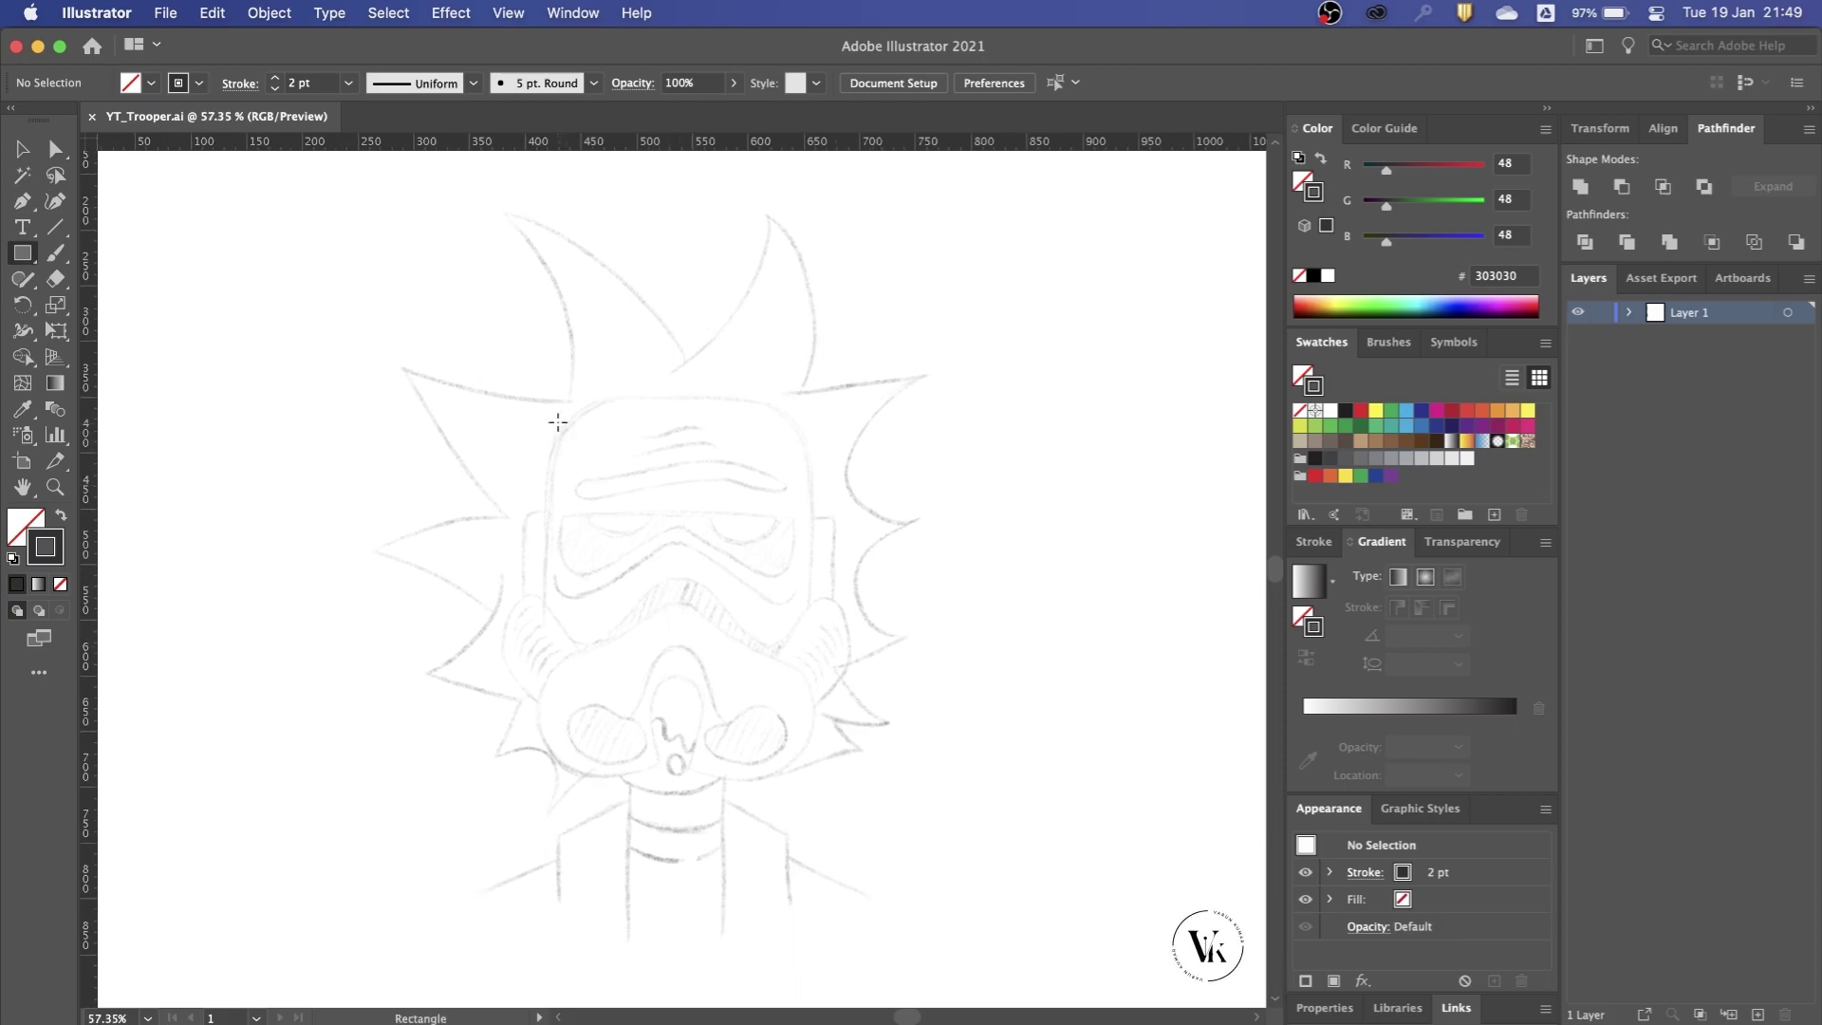
# Step: Draw a rectangle over the helmet sketch
pyautogui.moveTo(684, 552); pyautogui.dragTo(815, 706)
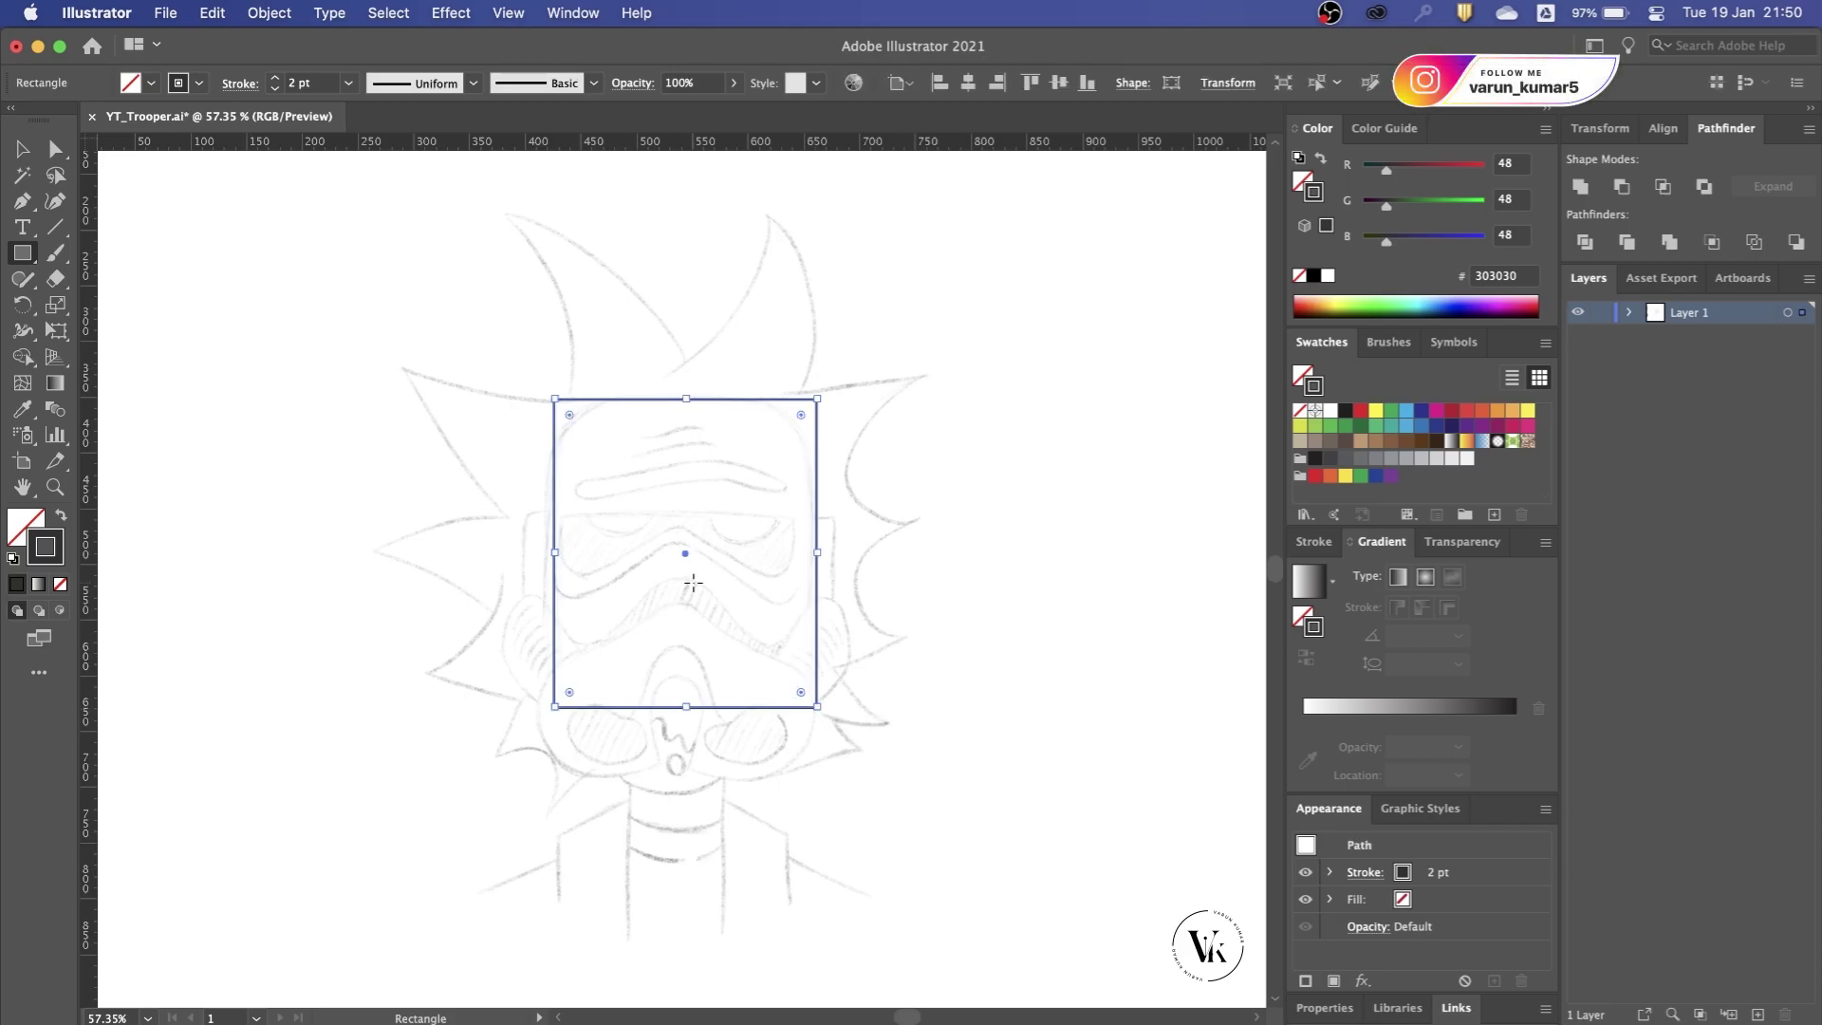
pyautogui.press('v')
pyautogui.click(231, 86)
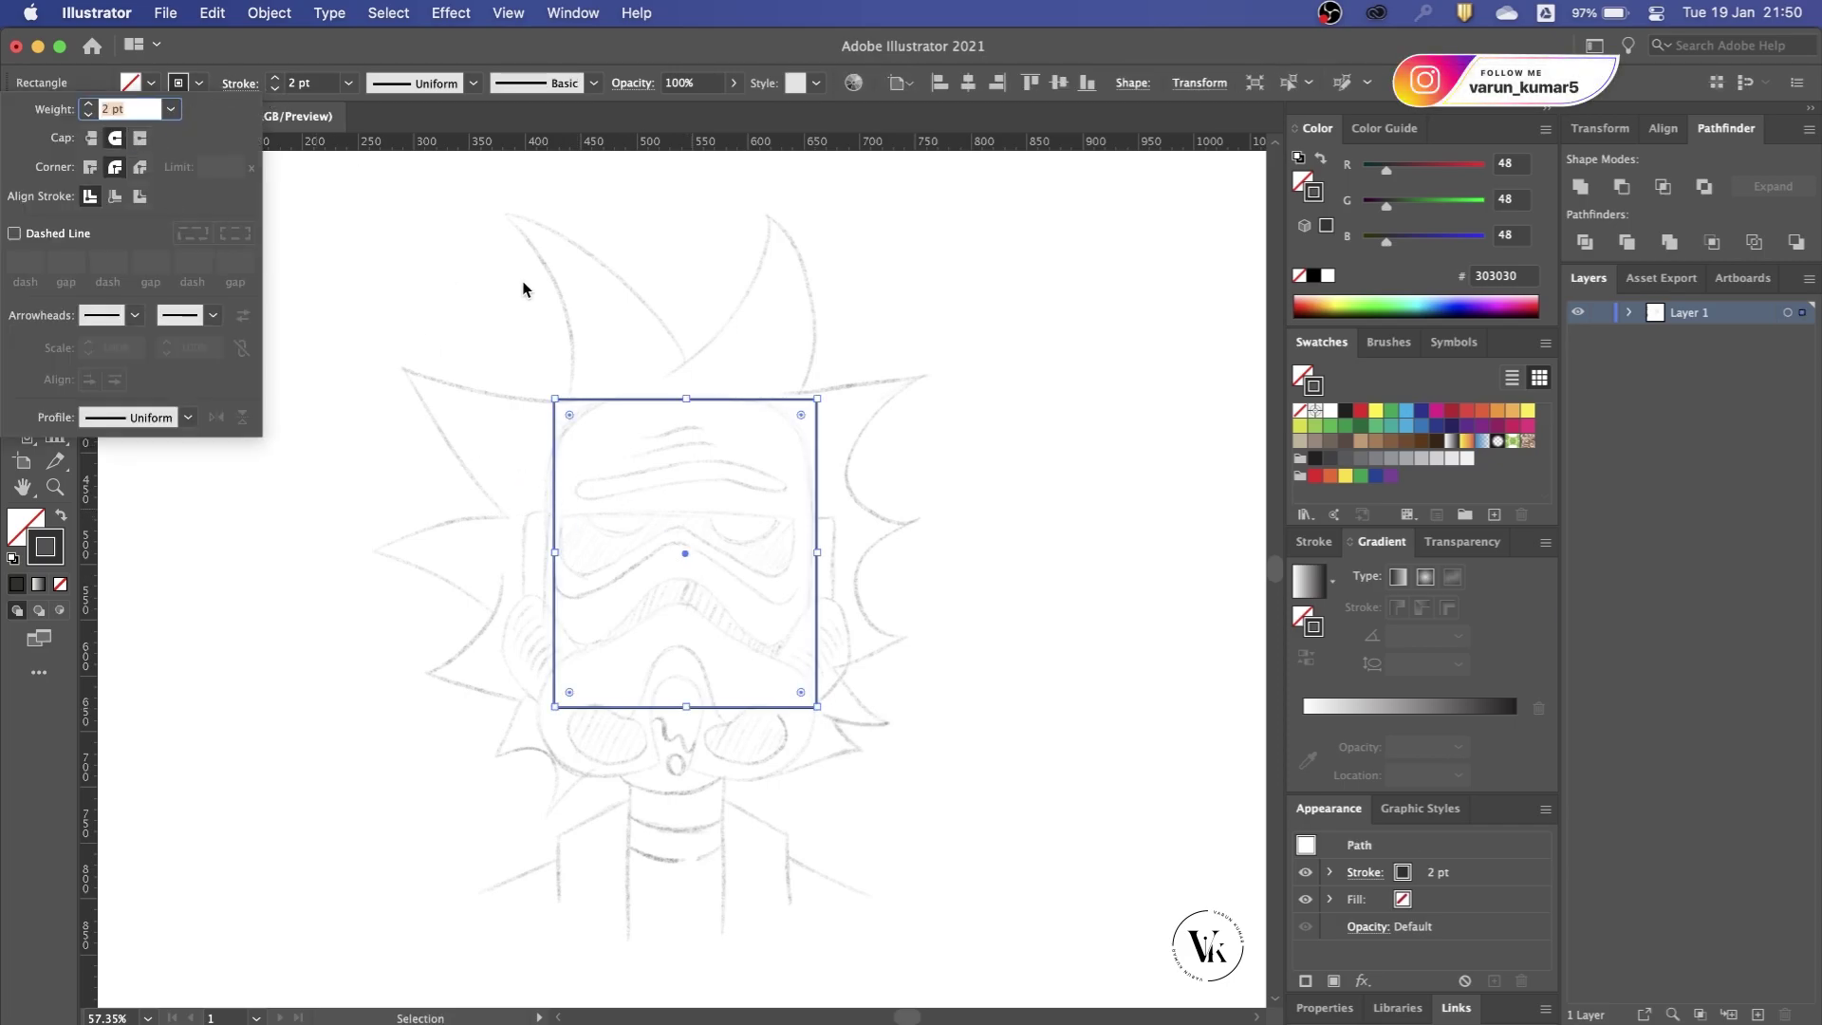
pyautogui.click(521, 285)
pyautogui.click(517, 424)
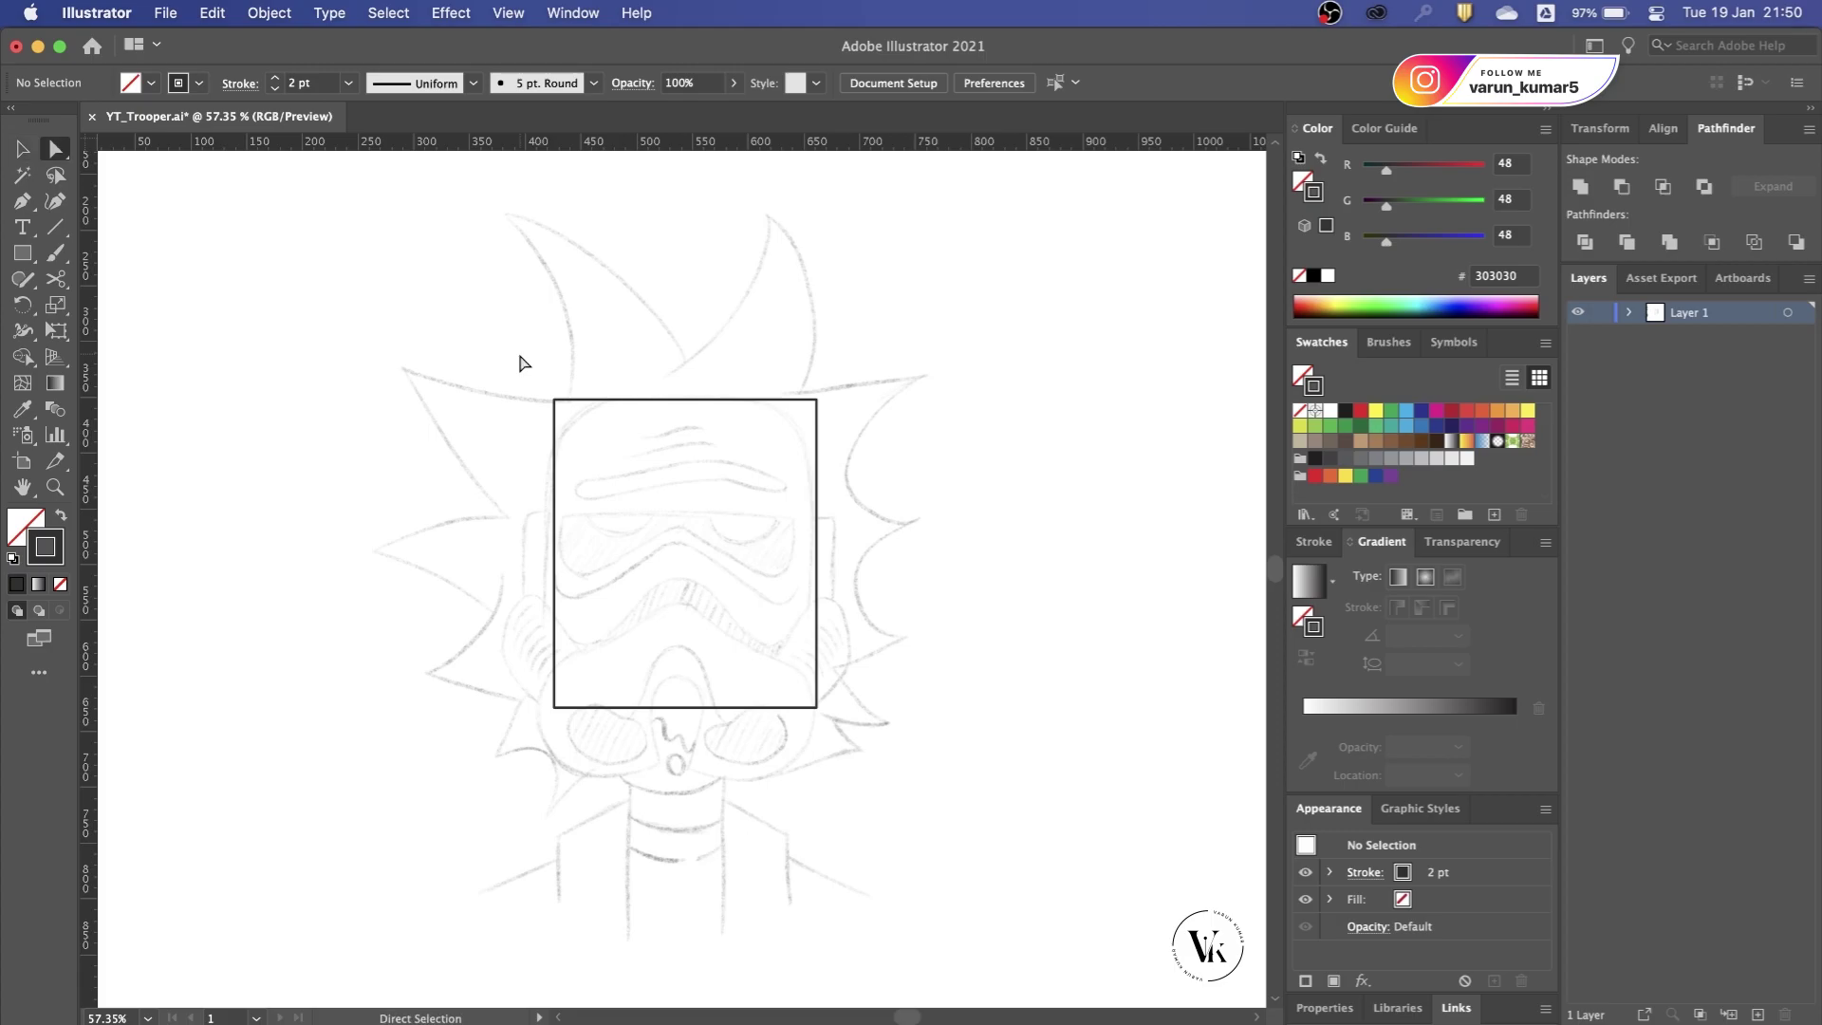
# Step: Round the rectangle's two top corners into a helmet dome
pyautogui.moveTo(889, 469); pyautogui.dragTo(889, 469)
pyautogui.moveTo(801, 414); pyautogui.dragTo(764, 482)
pyautogui.press('v')
pyautogui.click(484, 481)
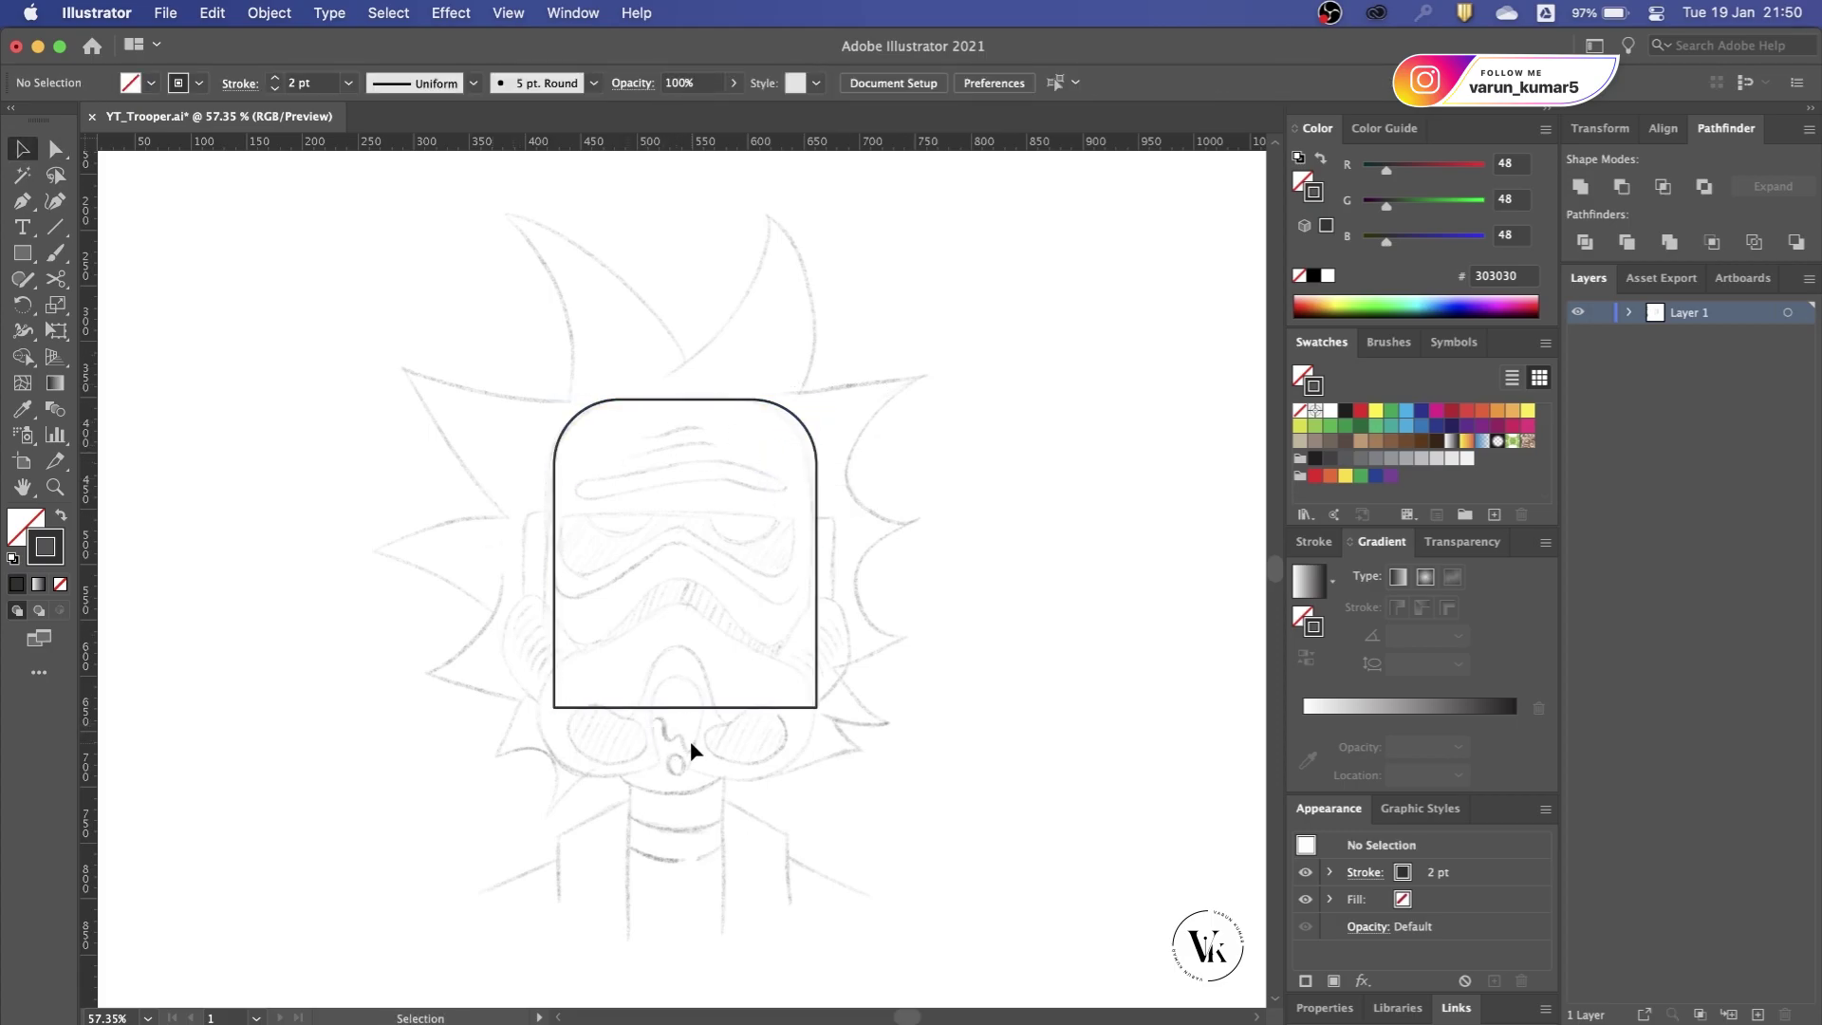
pyautogui.scroll(5, 690, 743)
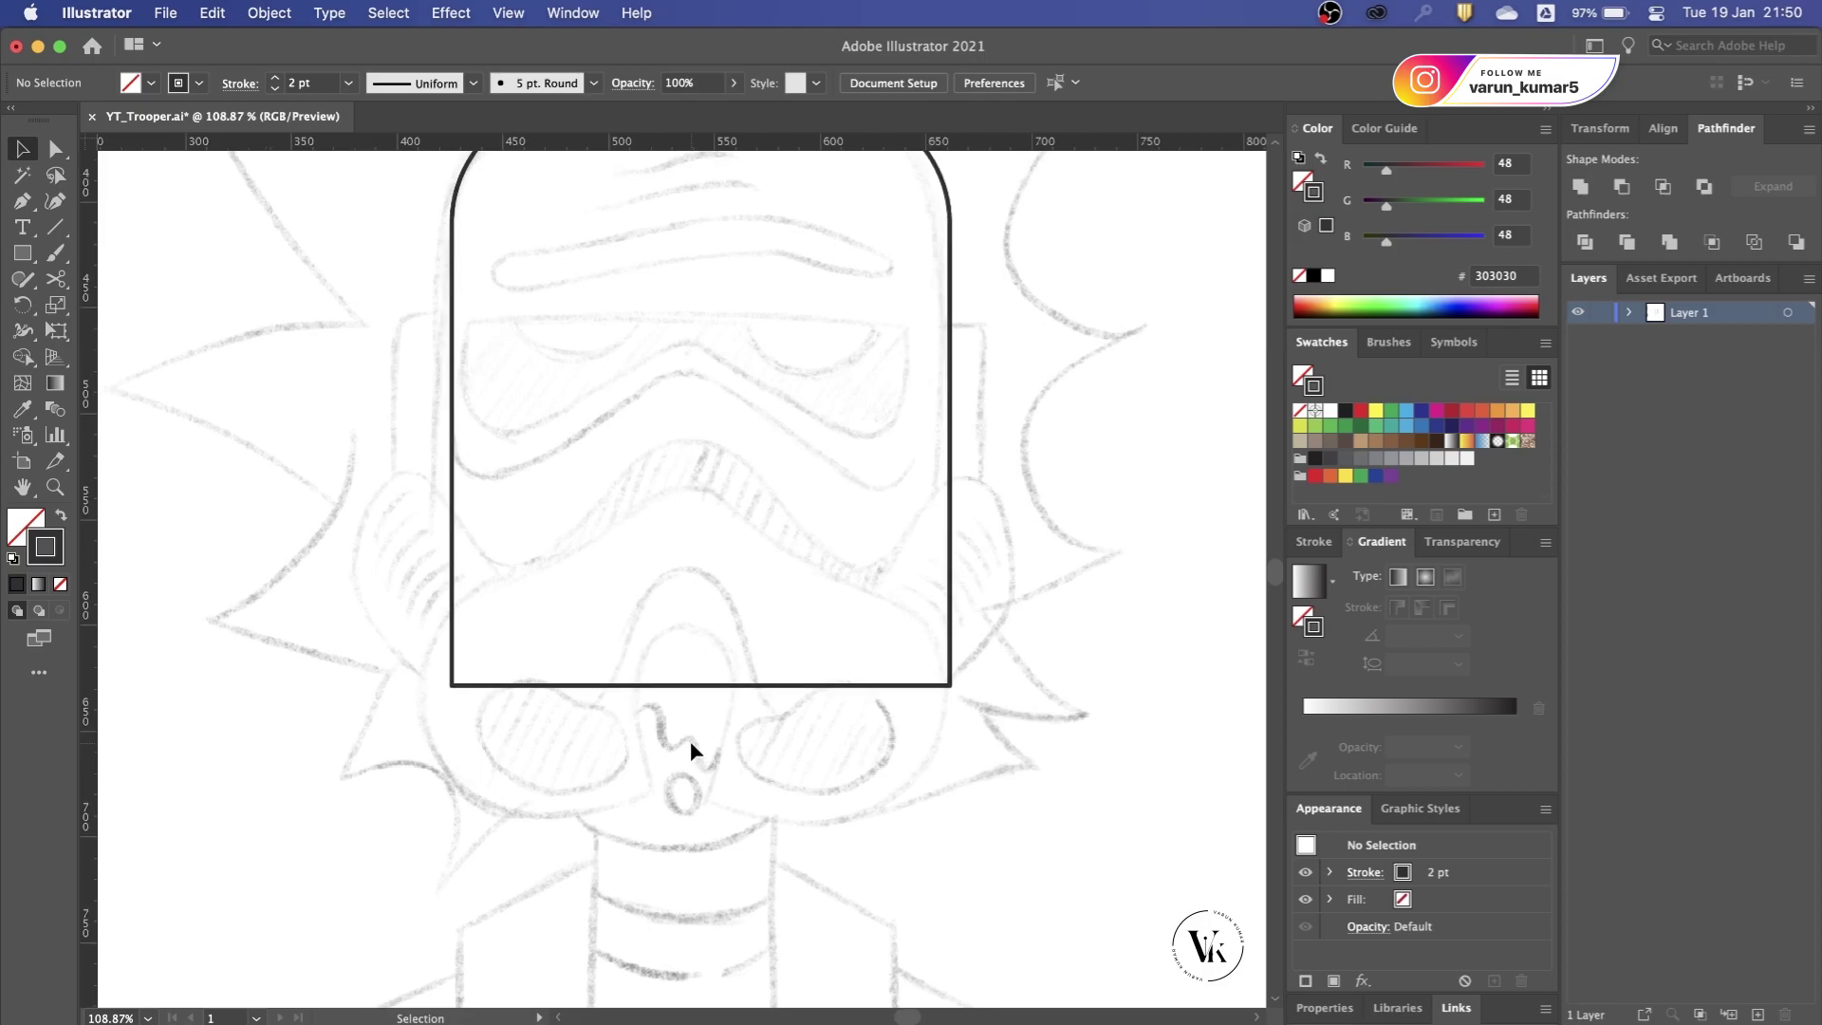
pyautogui.press('\\')
# Step: Draw a vertical line down the helmet centre and convert it into a guide
pyautogui.moveTo(693, 860); pyautogui.dragTo(694, 372)
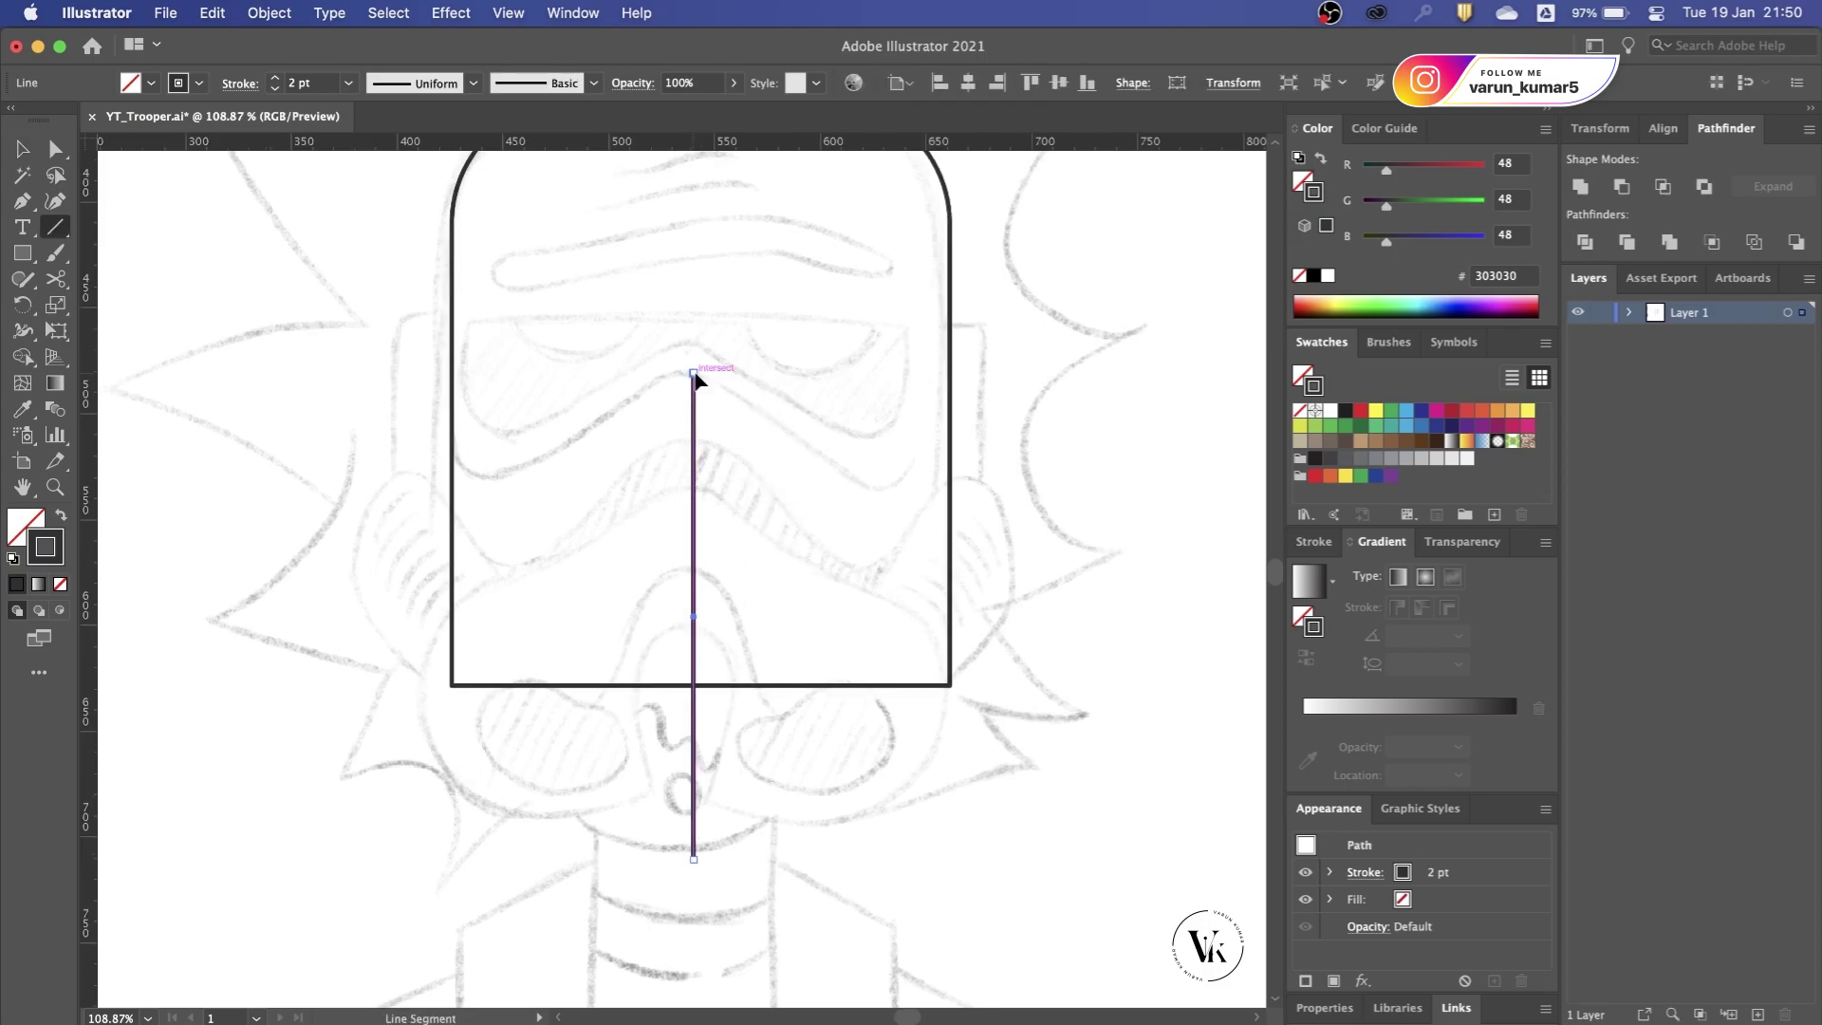
pyautogui.press('v')
pyautogui.click(759, 544)
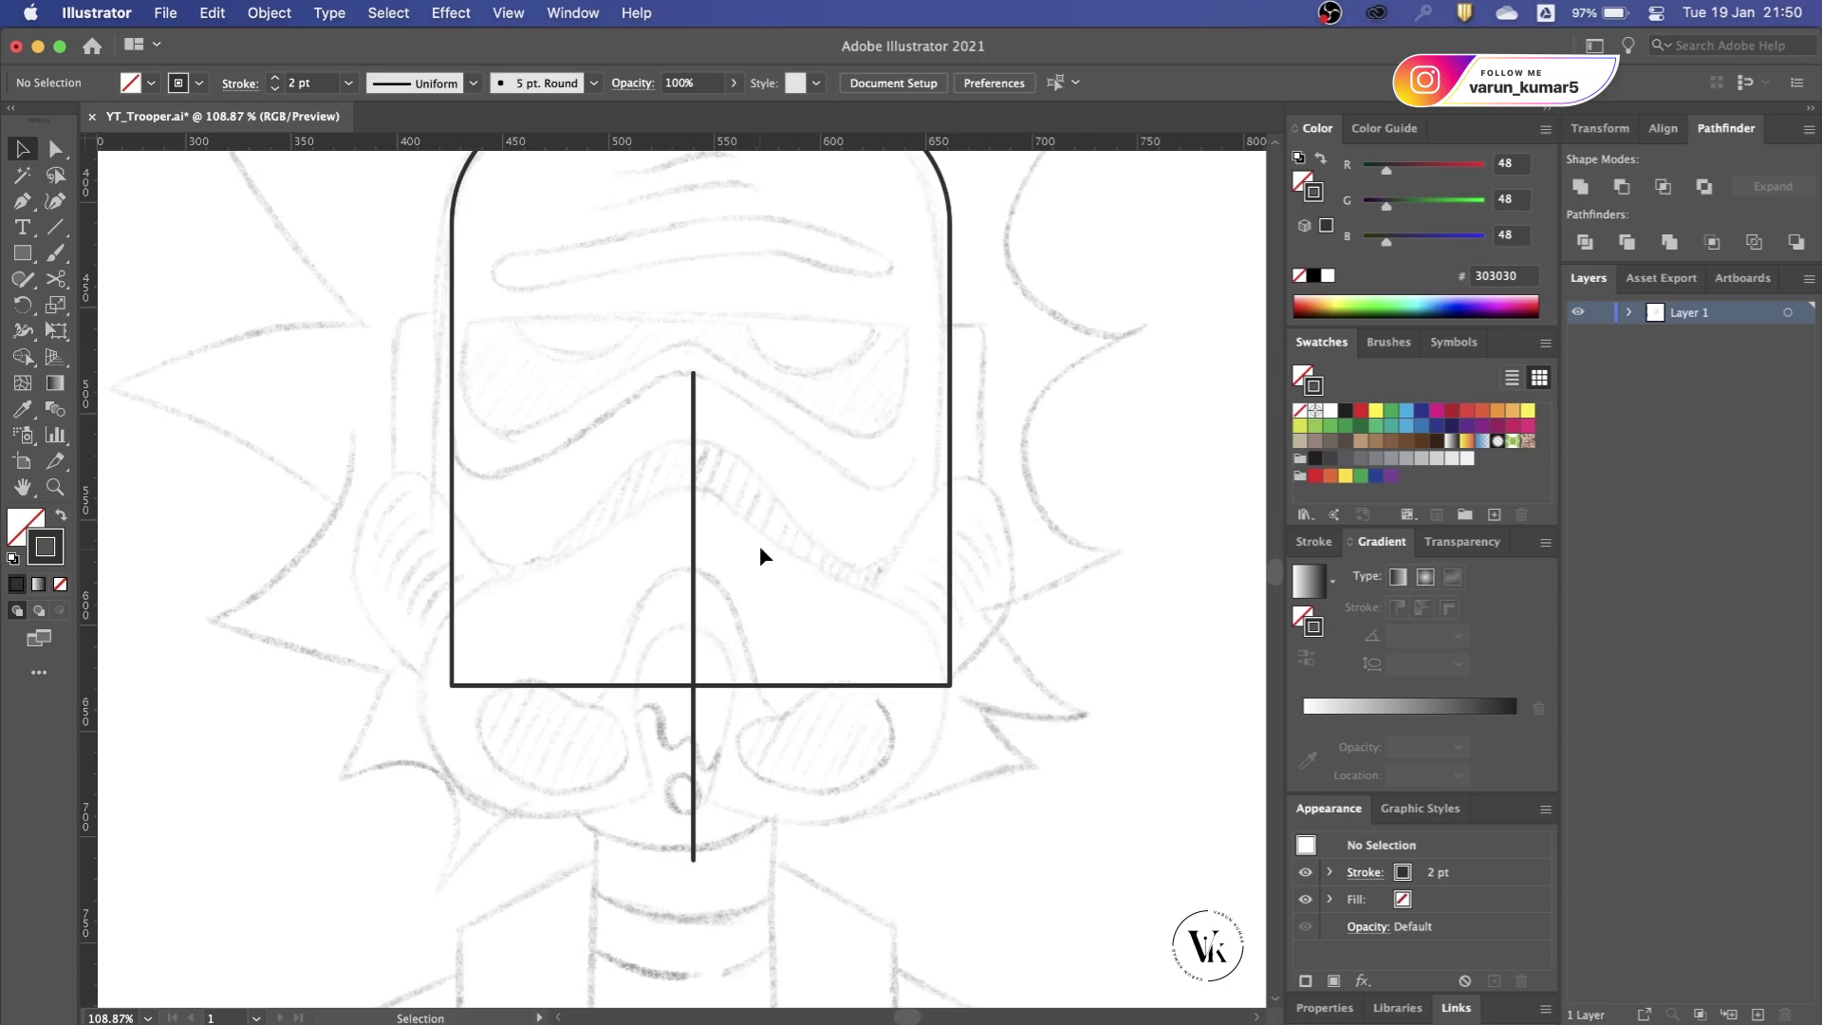
pyautogui.click(695, 773)
pyautogui.rightClick(695, 774)
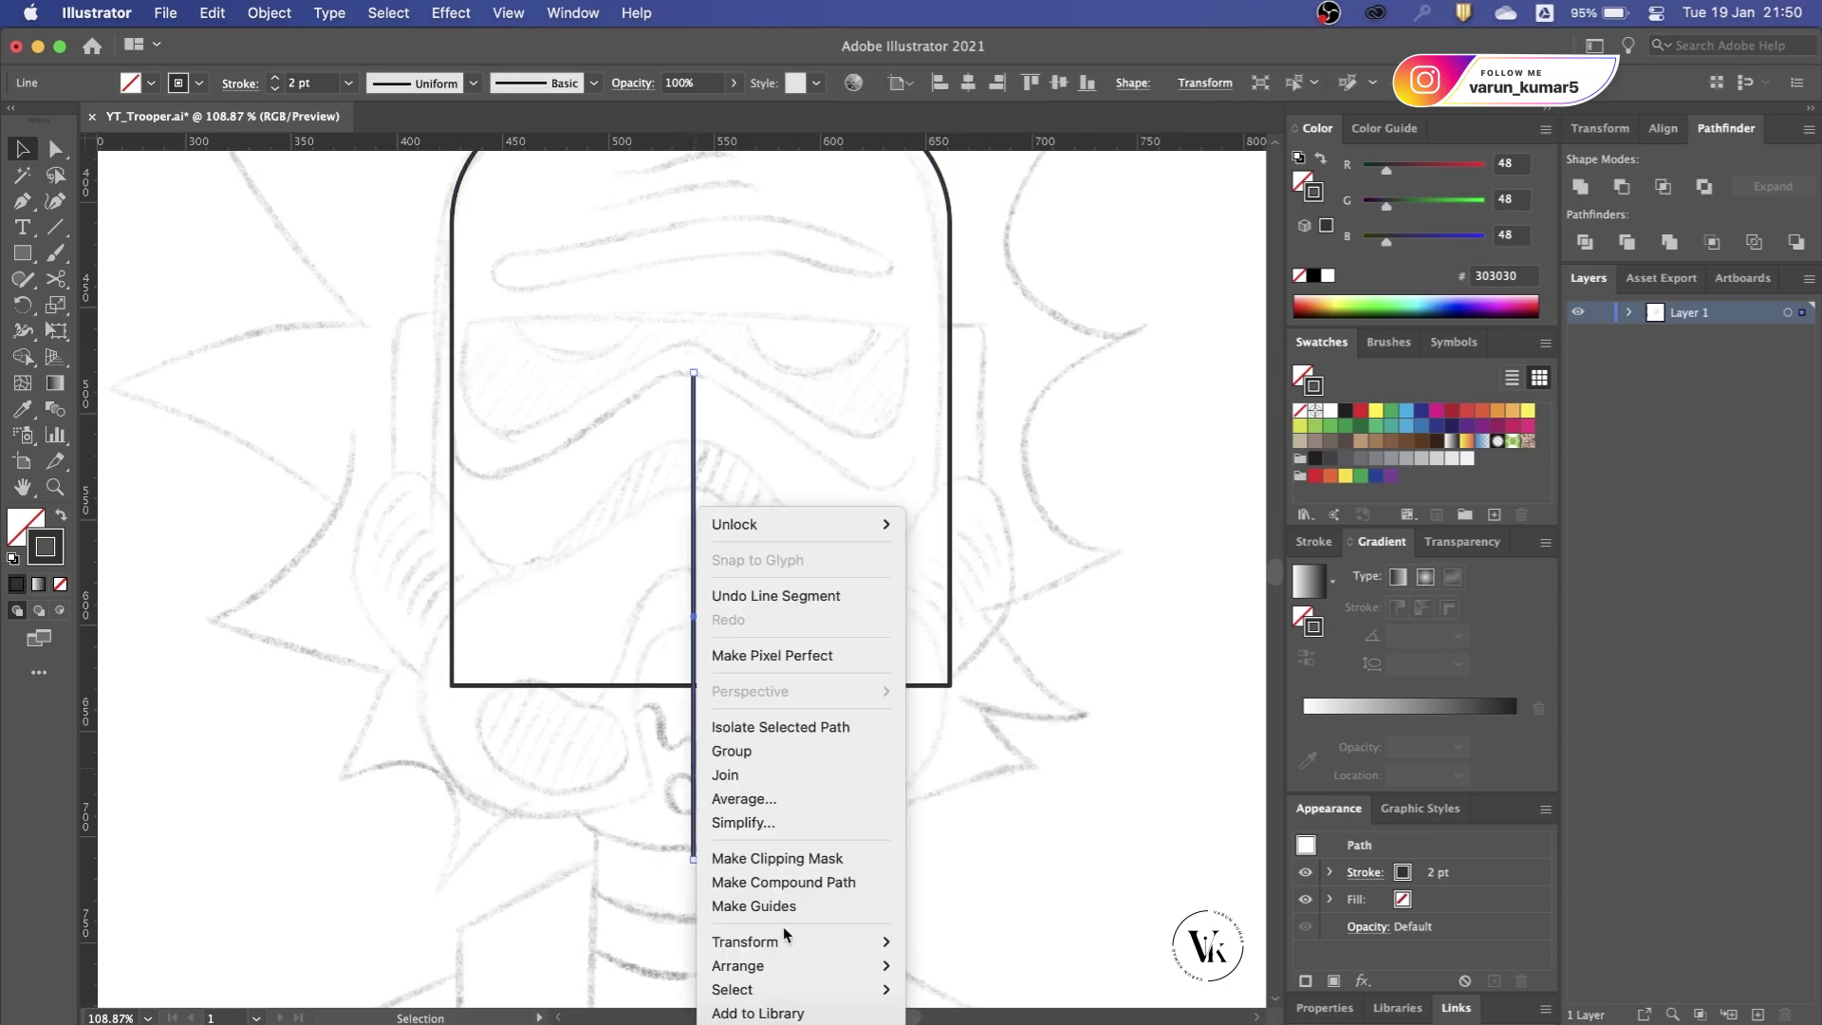
pyautogui.click(797, 899)
pyautogui.moveTo(676, 748); pyautogui.dragTo(734, 780)
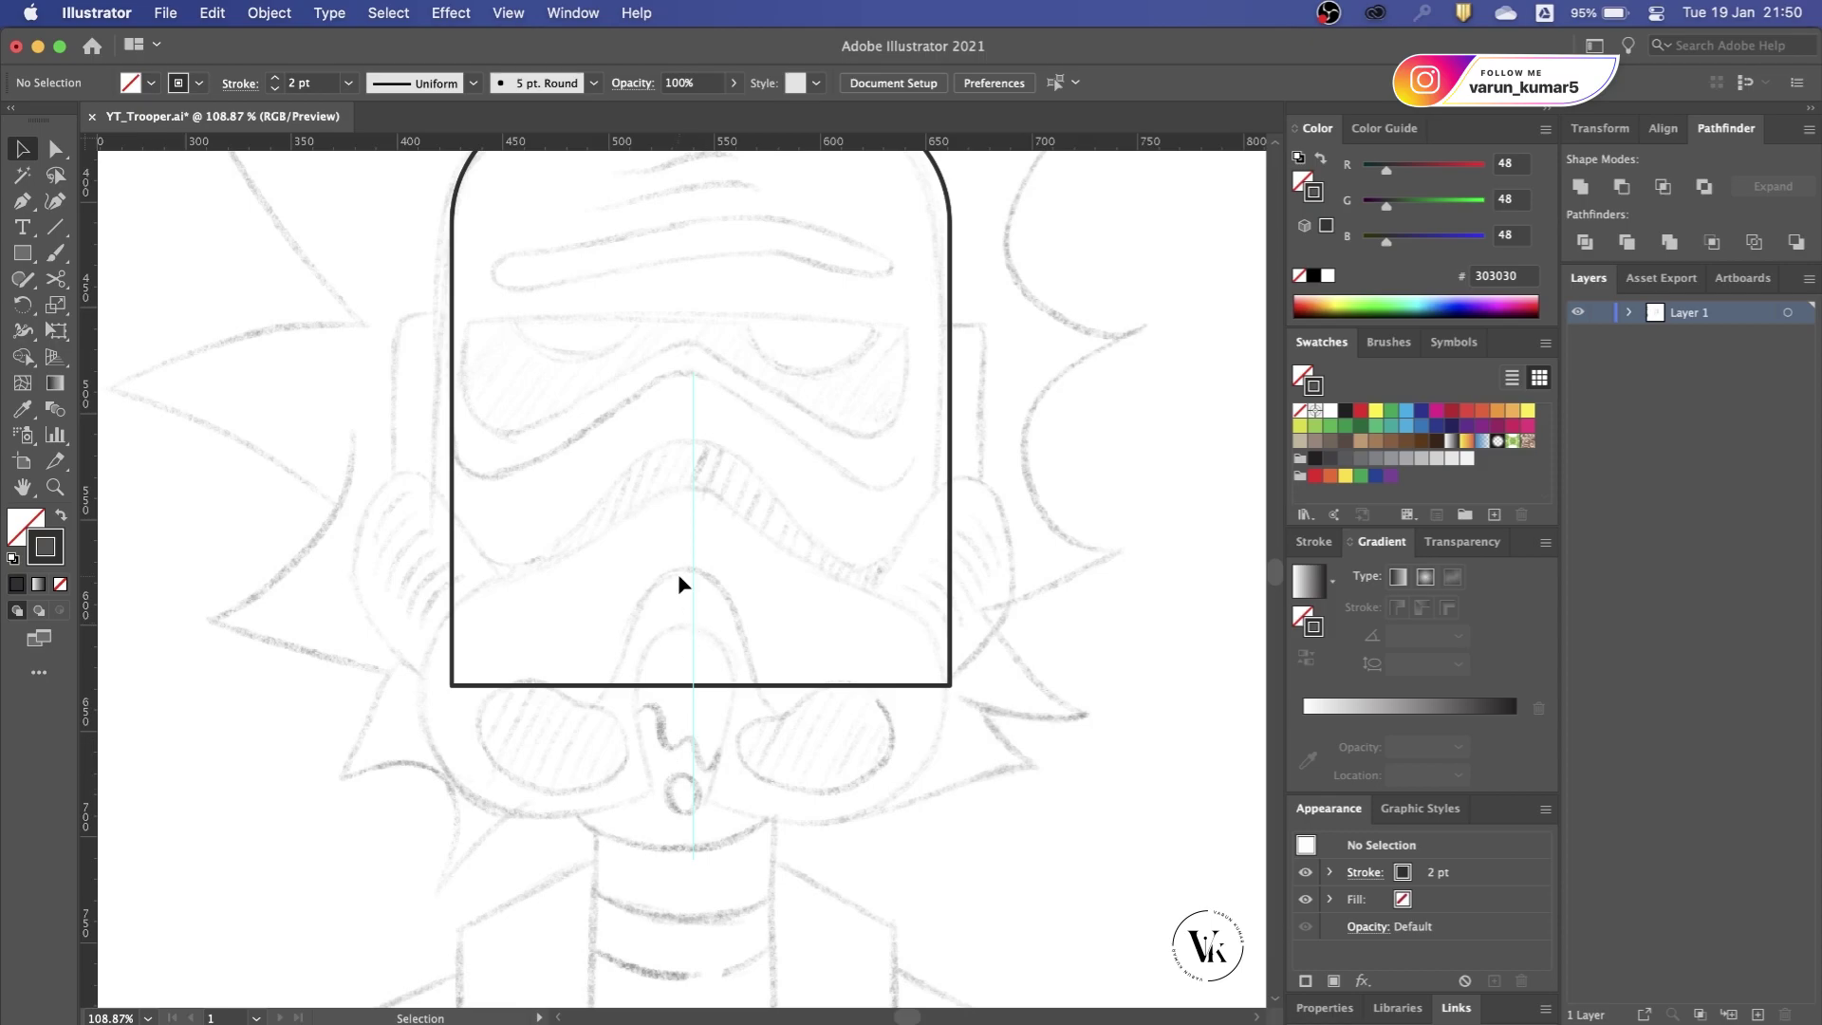
# Step: Pen-trace the face plate's curved bottom and left edges starting from the centre guide
pyautogui.press('p')
pyautogui.scroll(2, 652, 791)
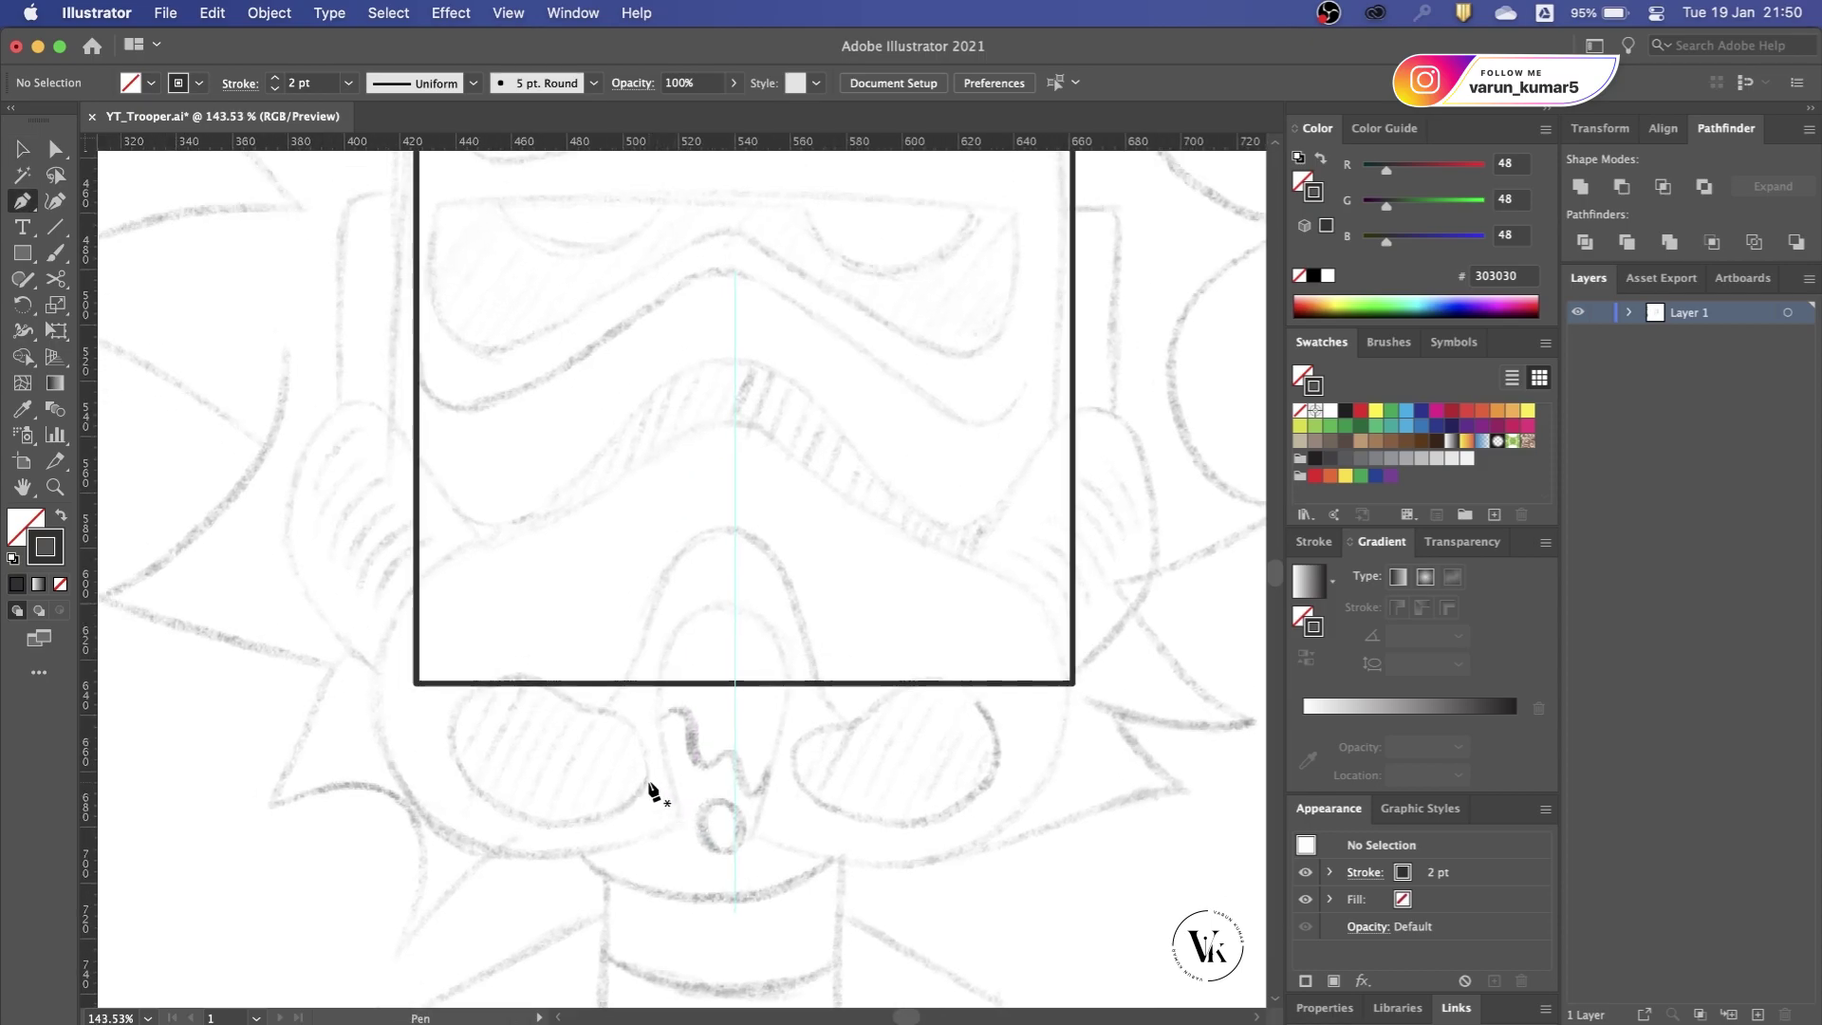
pyautogui.click(735, 607)
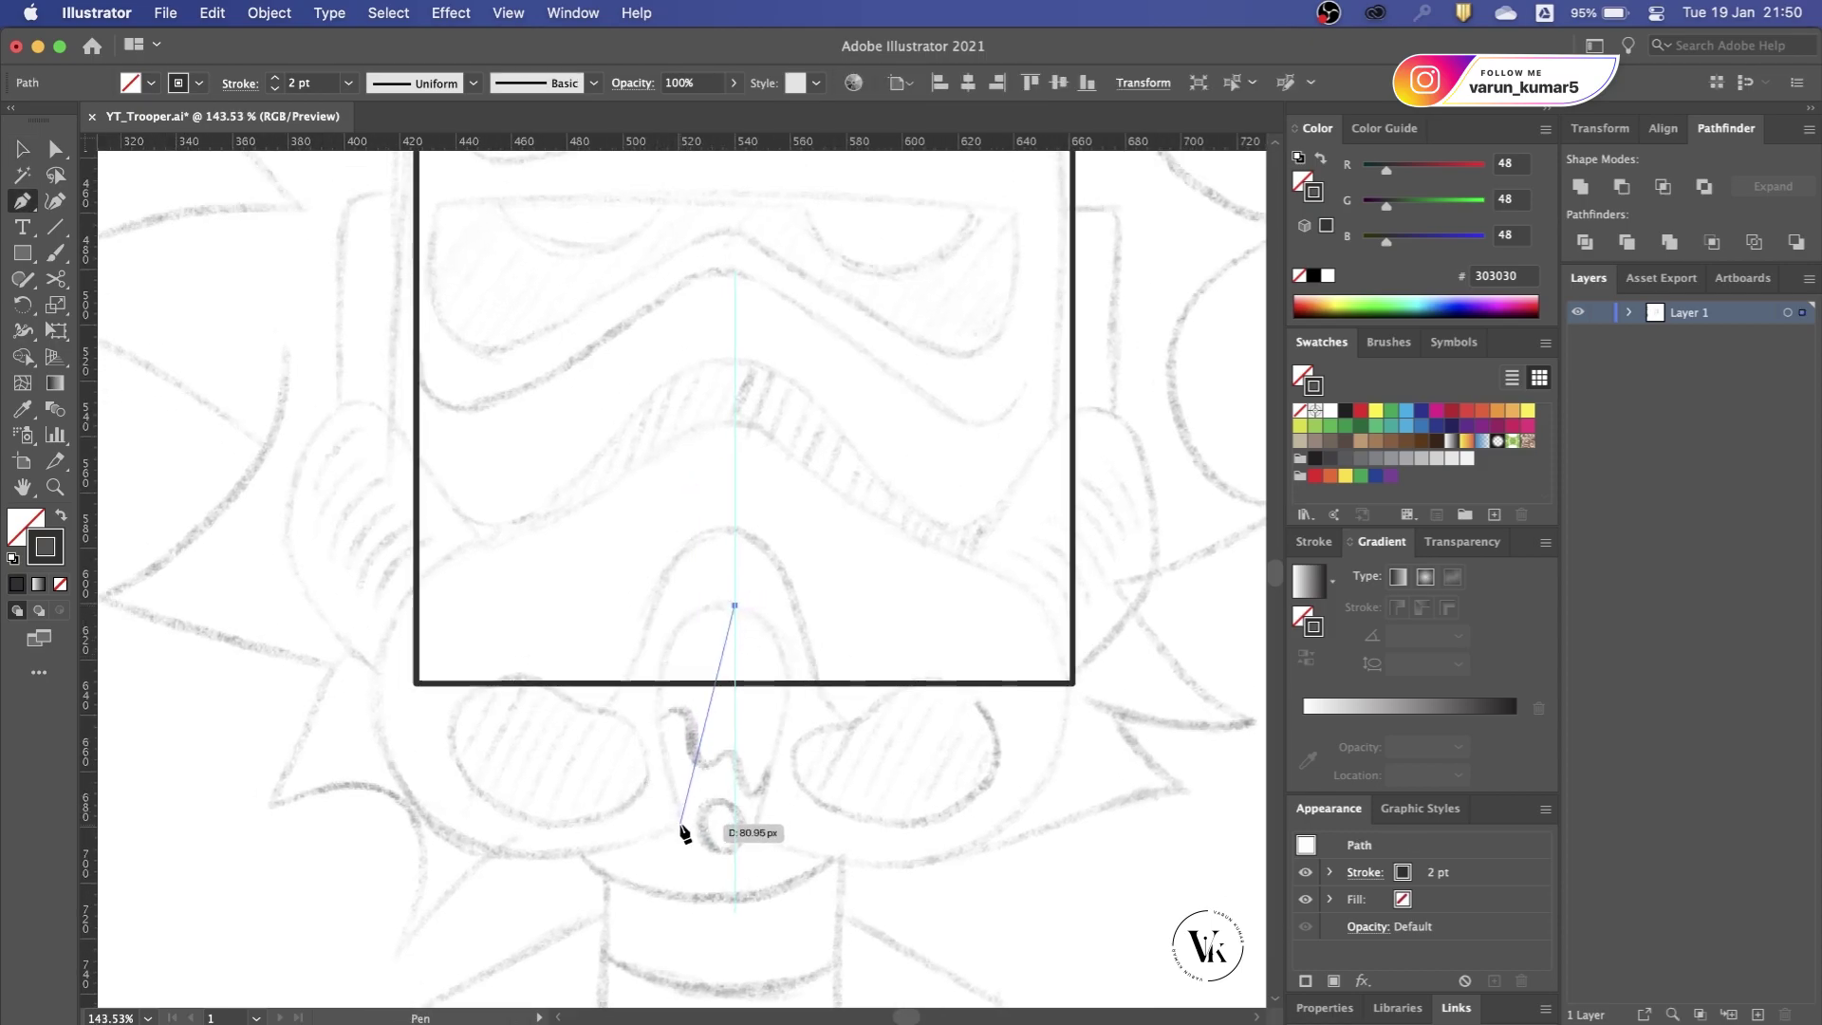
pyautogui.click(679, 823)
pyautogui.moveTo(702, 736); pyautogui.dragTo(667, 656)
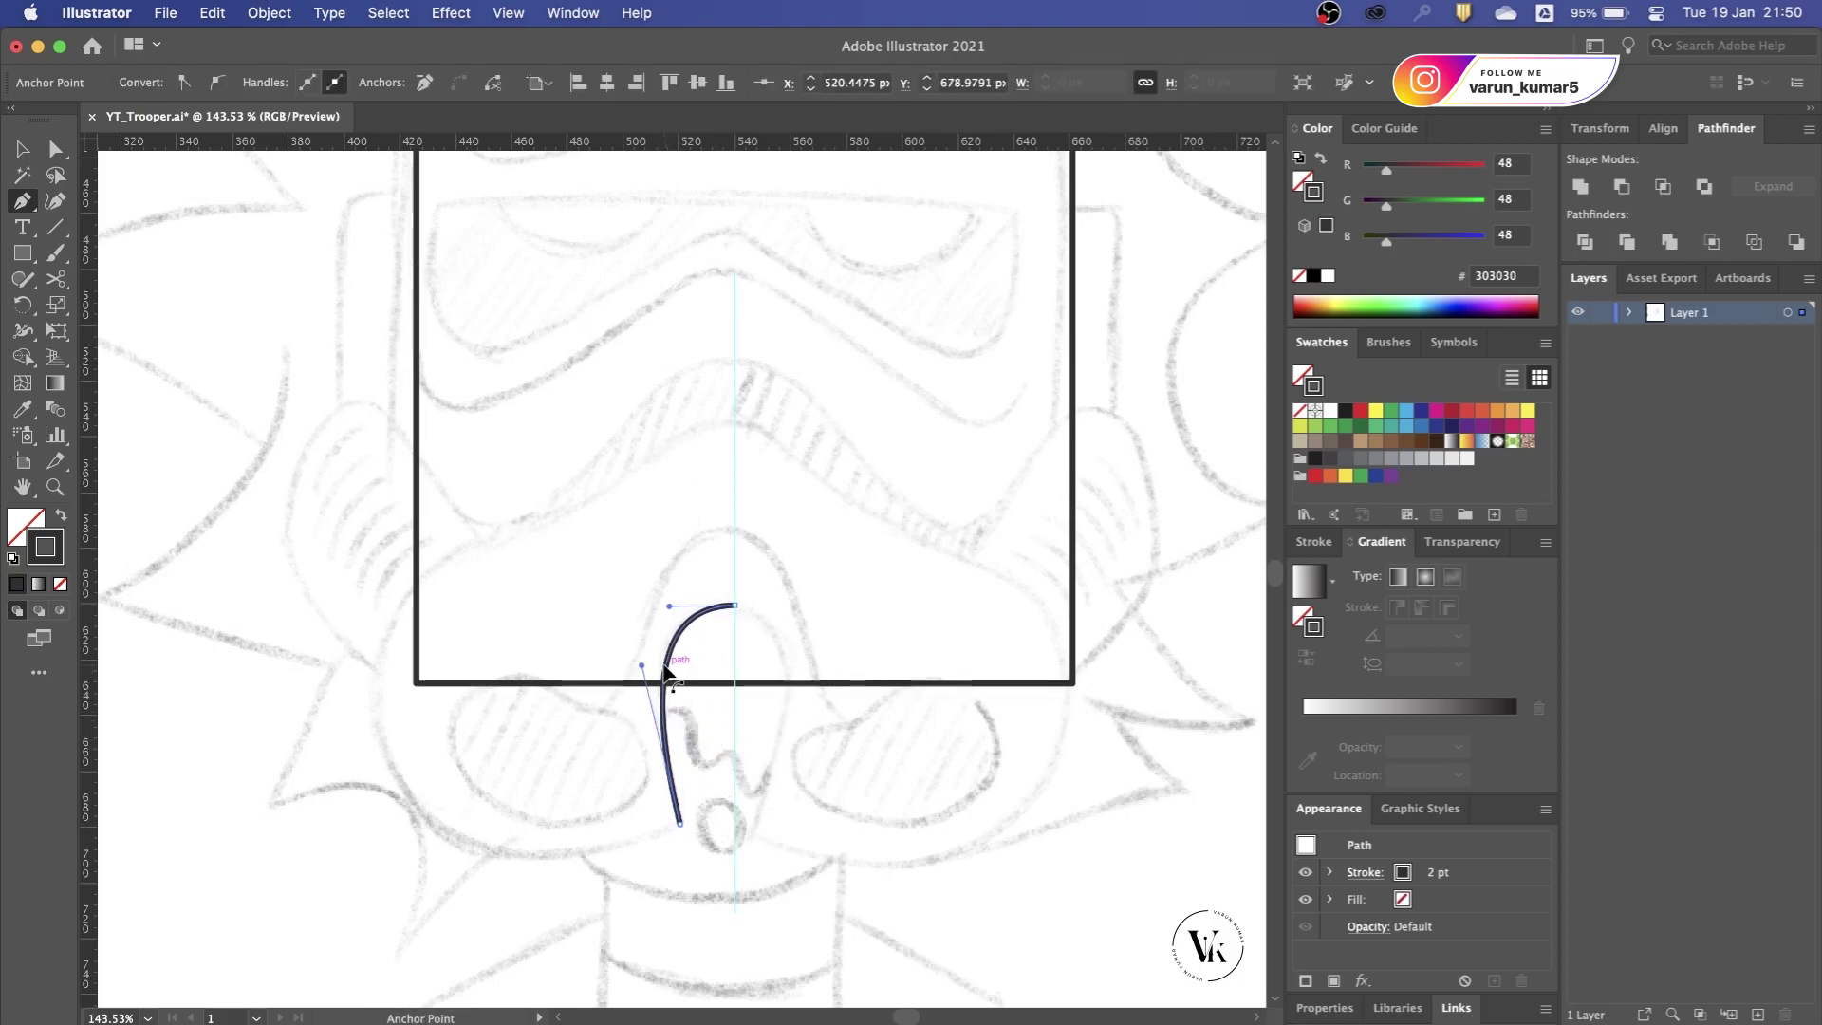
pyautogui.hscroll(-2, 418, 751)
pyautogui.click(476, 828)
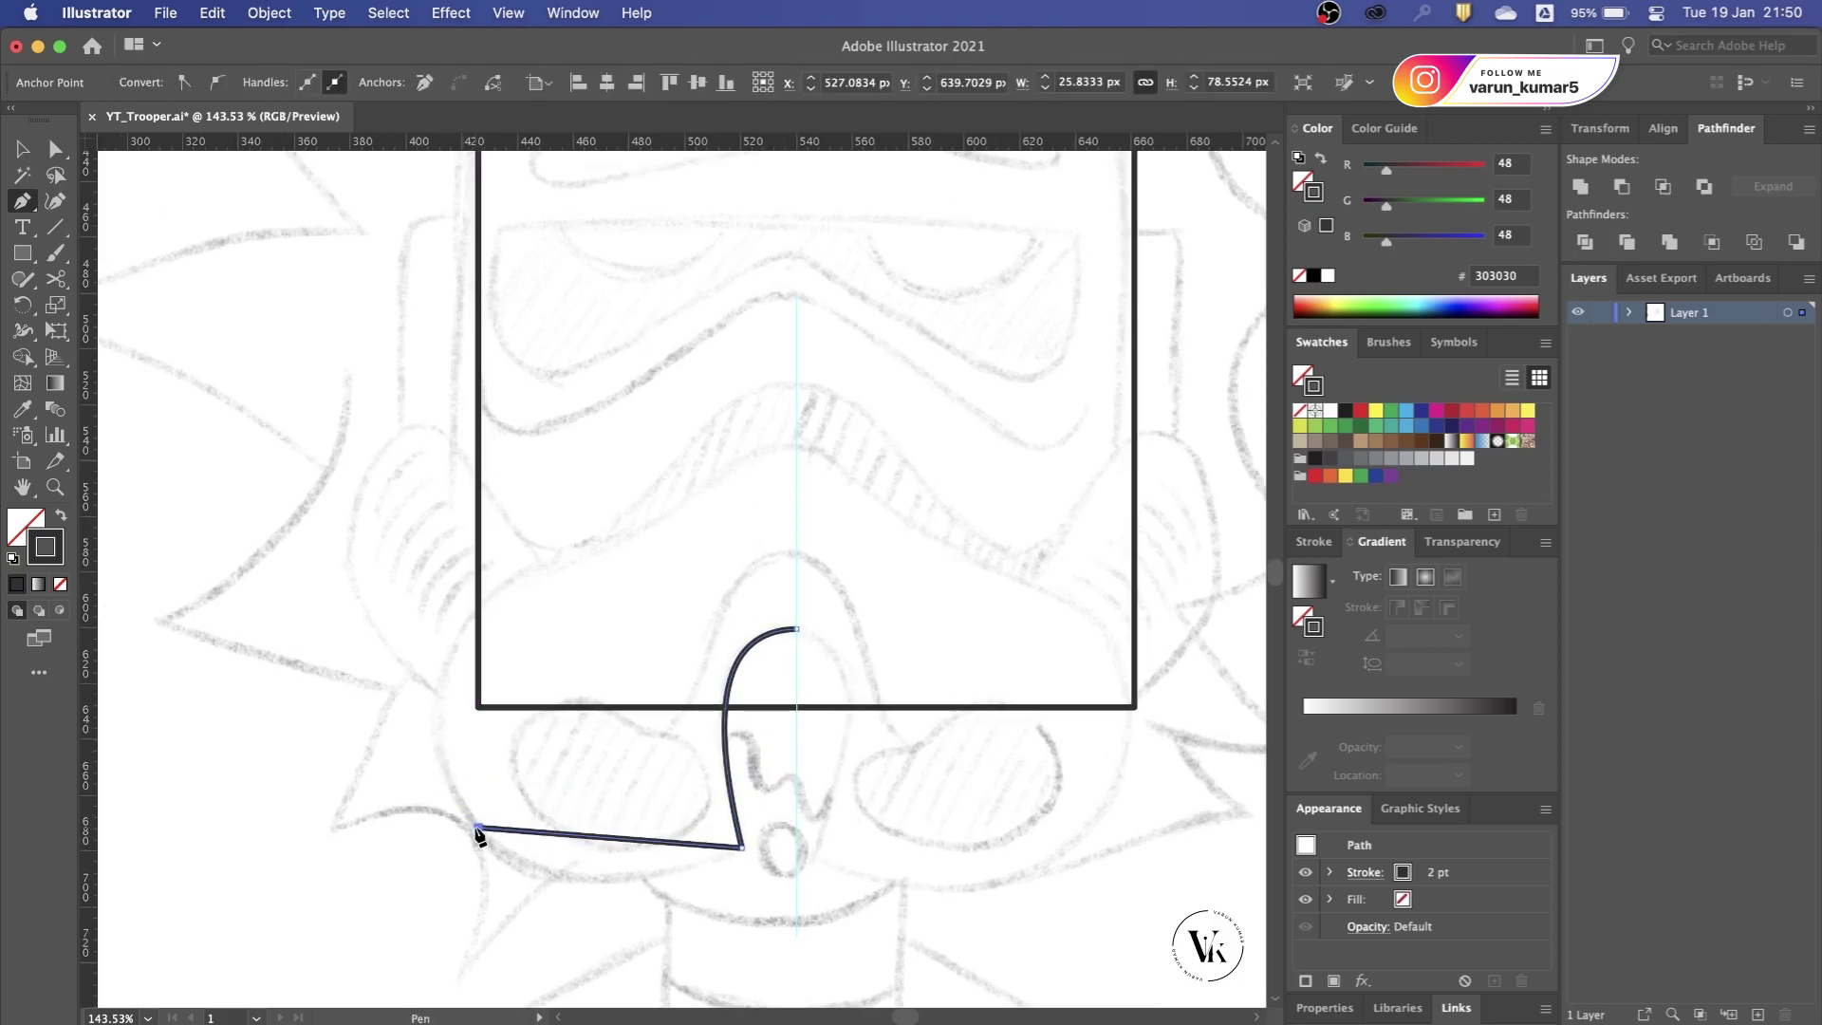
pyautogui.moveTo(607, 839); pyautogui.dragTo(582, 881)
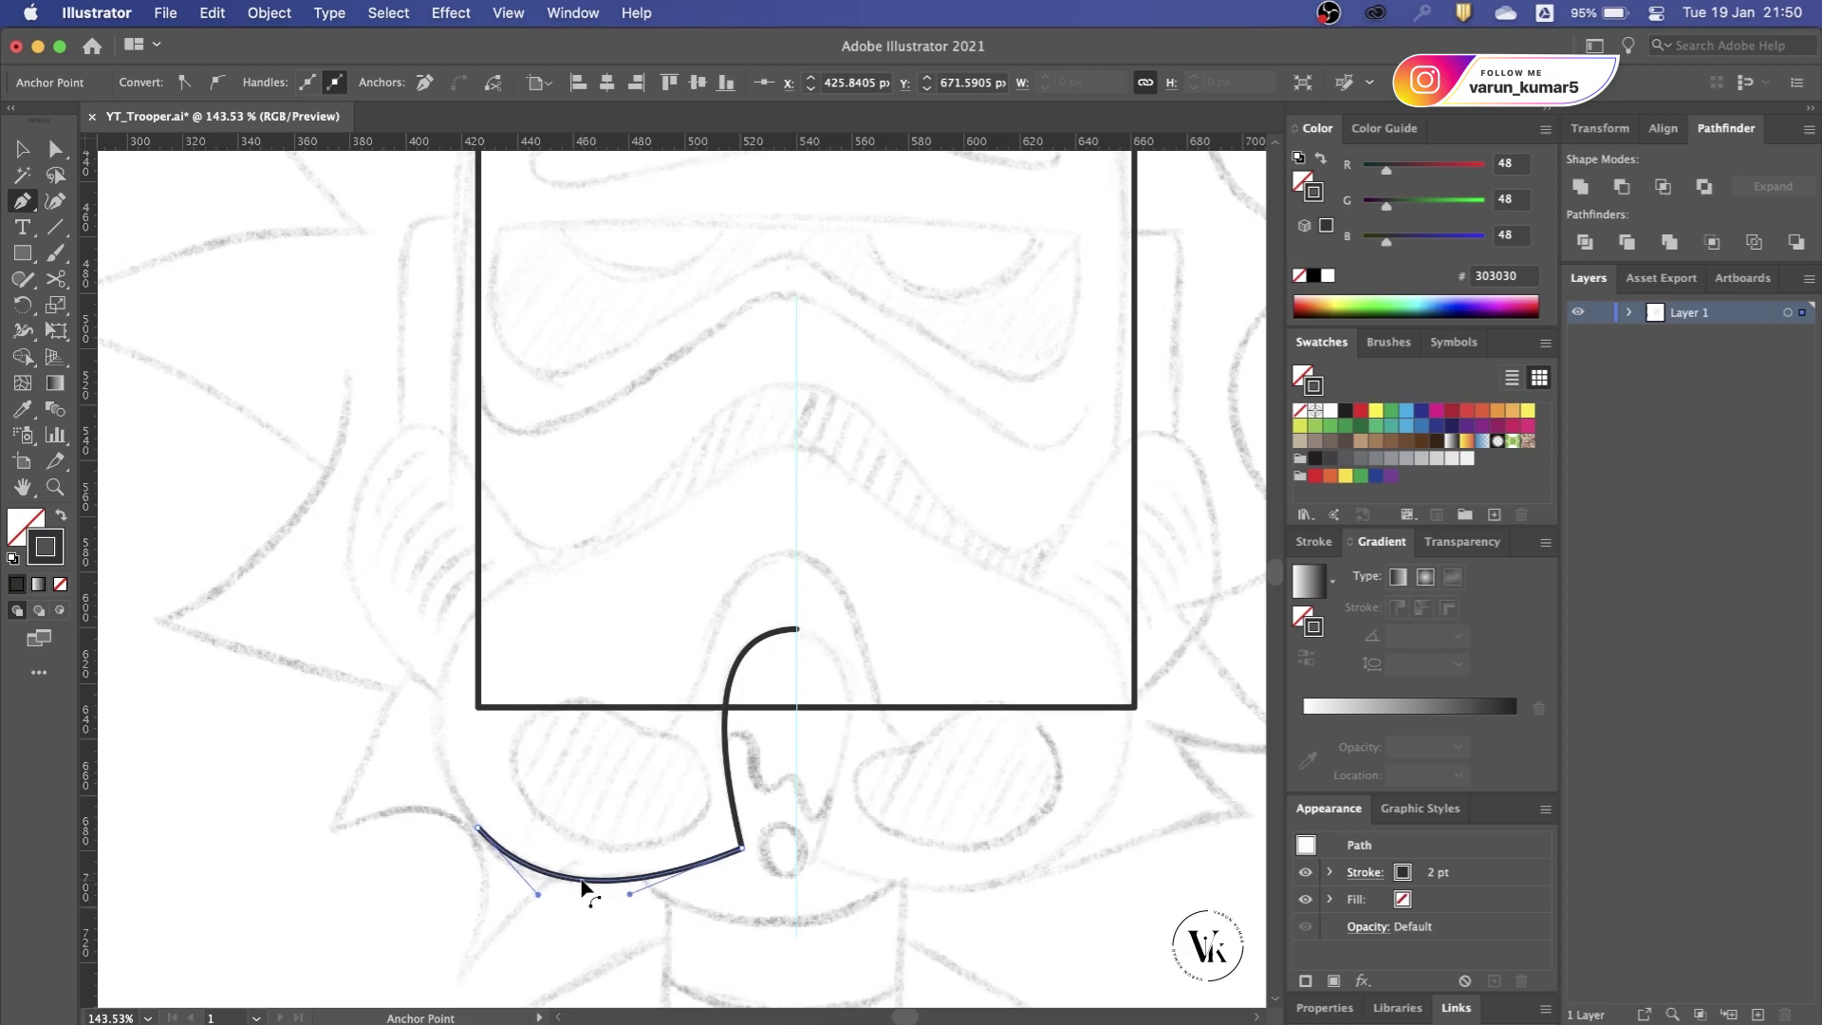
pyautogui.click(542, 562)
pyautogui.moveTo(513, 704); pyautogui.dragTo(444, 685)
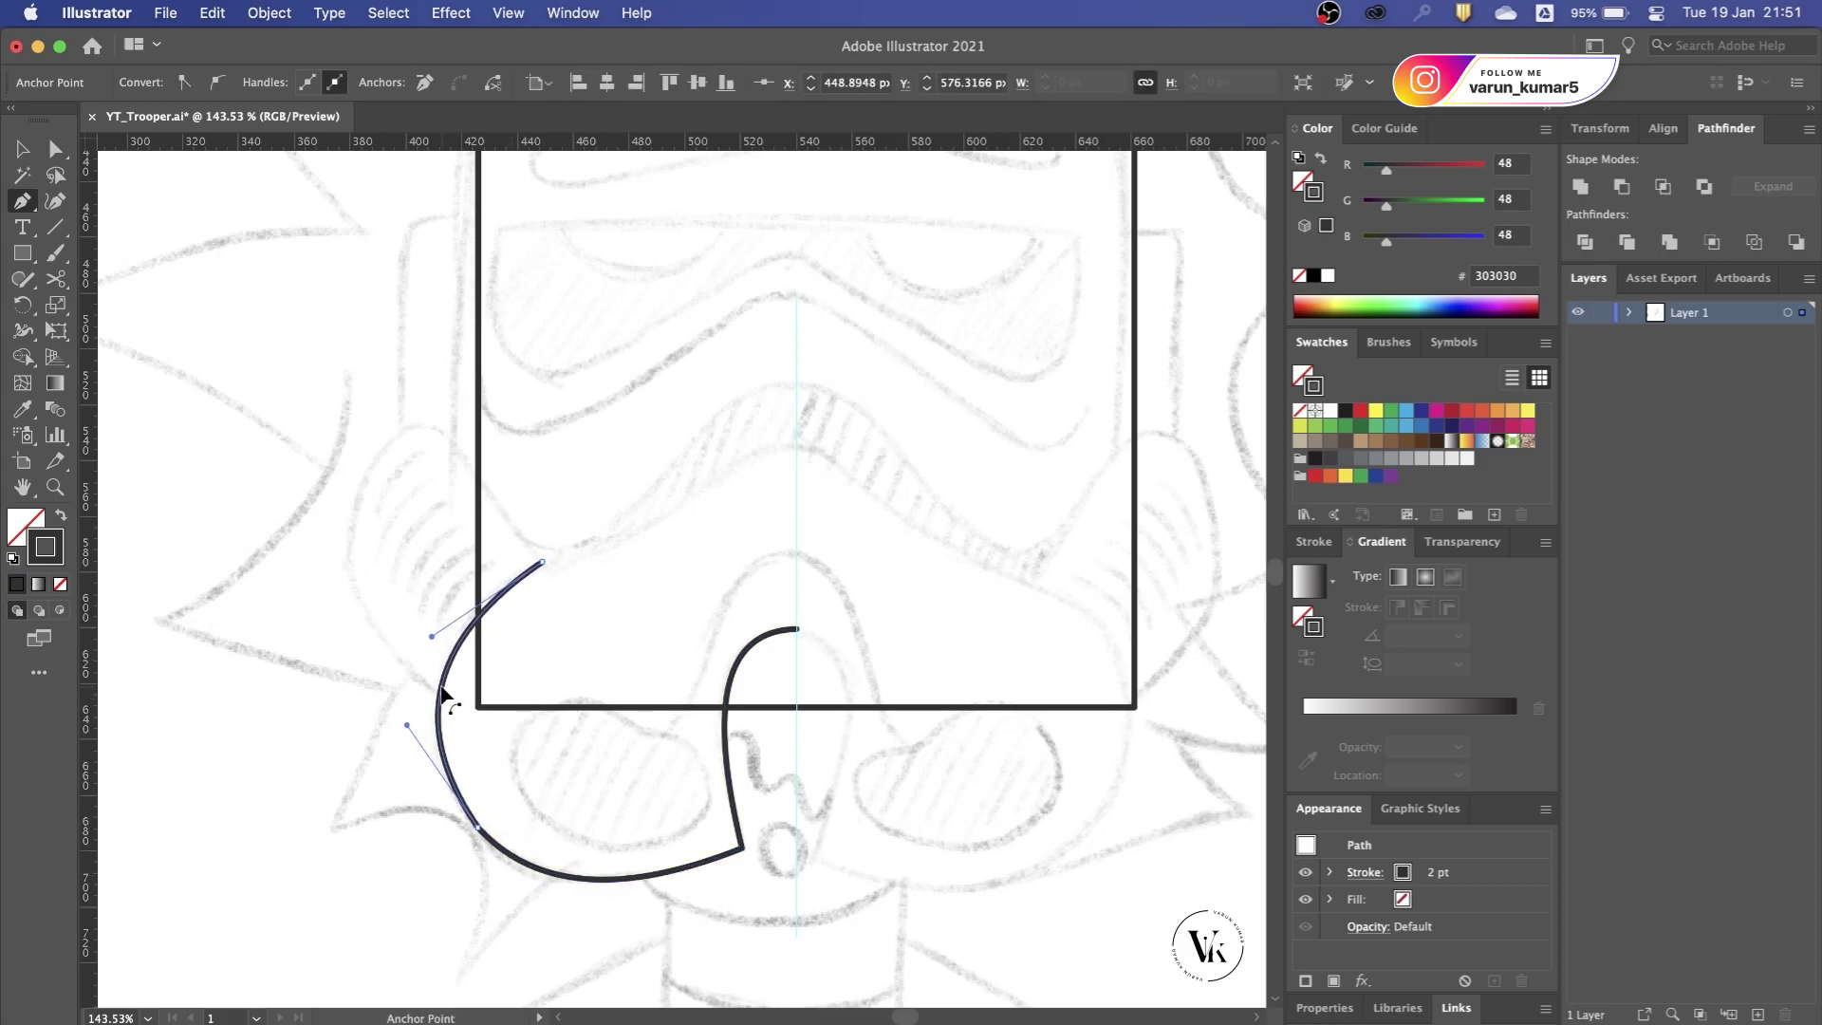
# Step: Round the plate's lower-left and upper-left corners and close it along the centre guide
pyautogui.press('a')
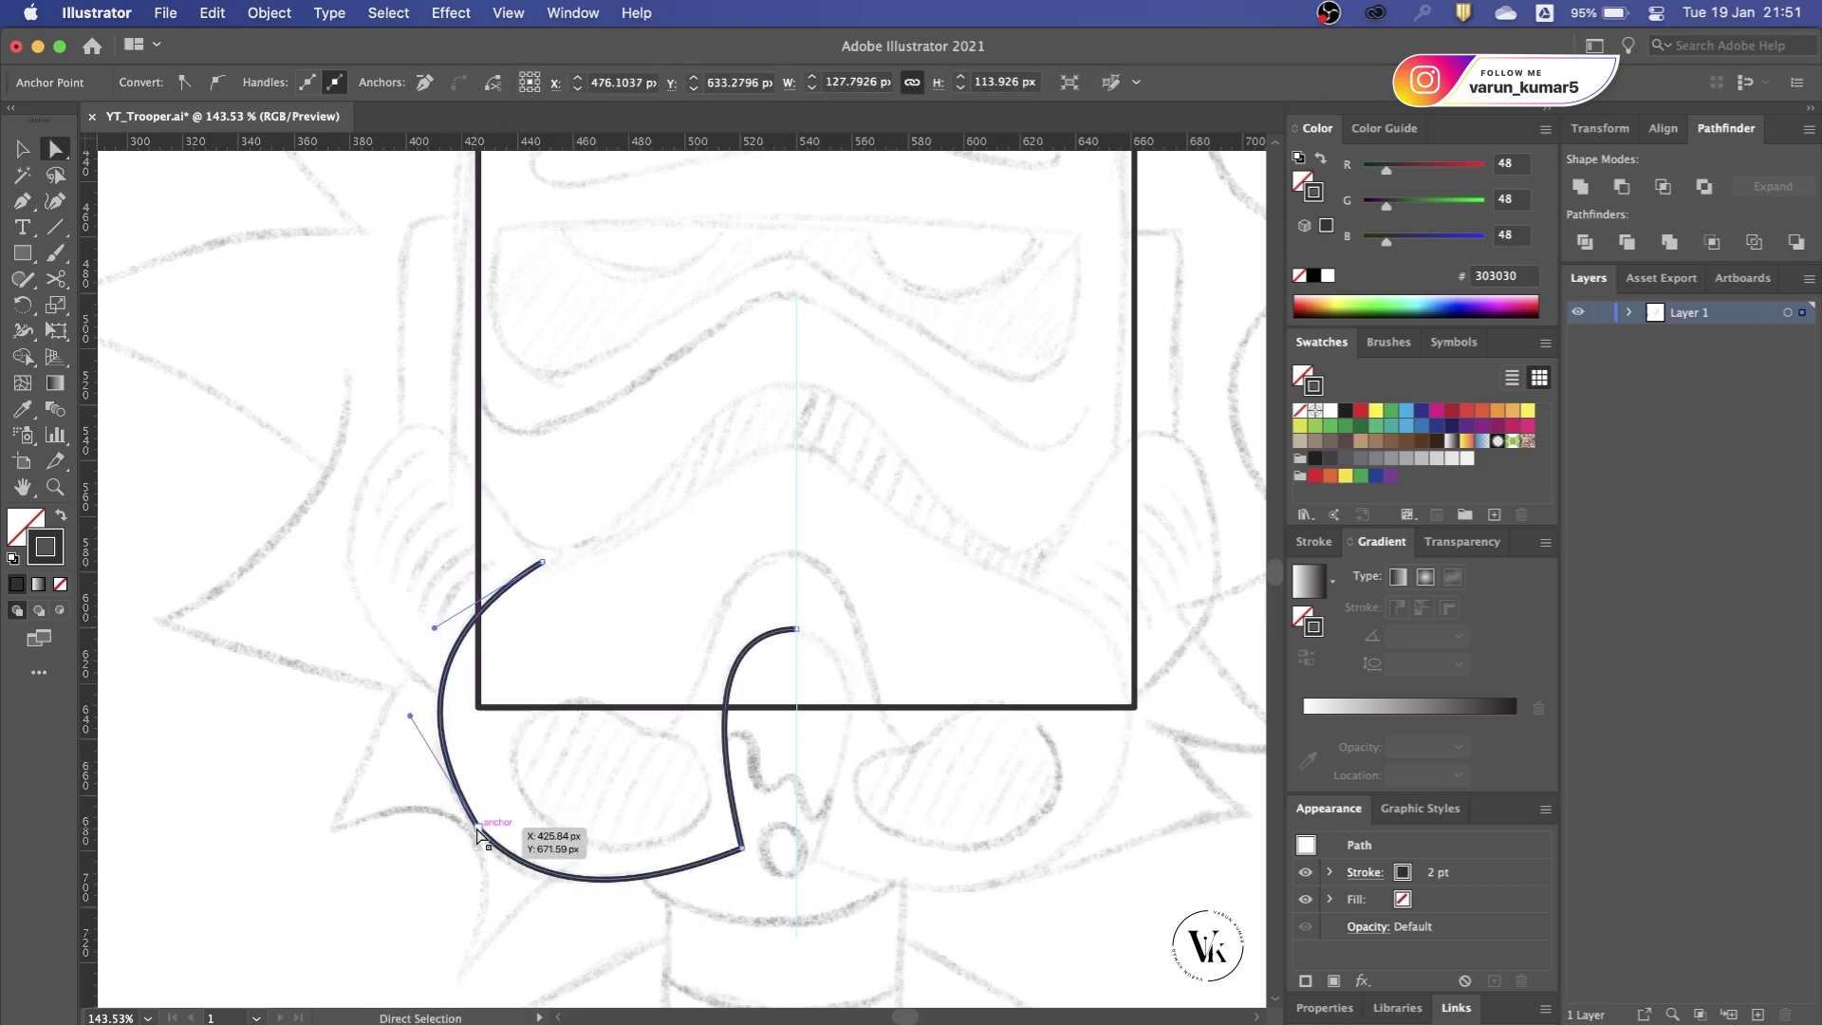
pyautogui.moveTo(500, 813); pyautogui.dragTo(761, 657)
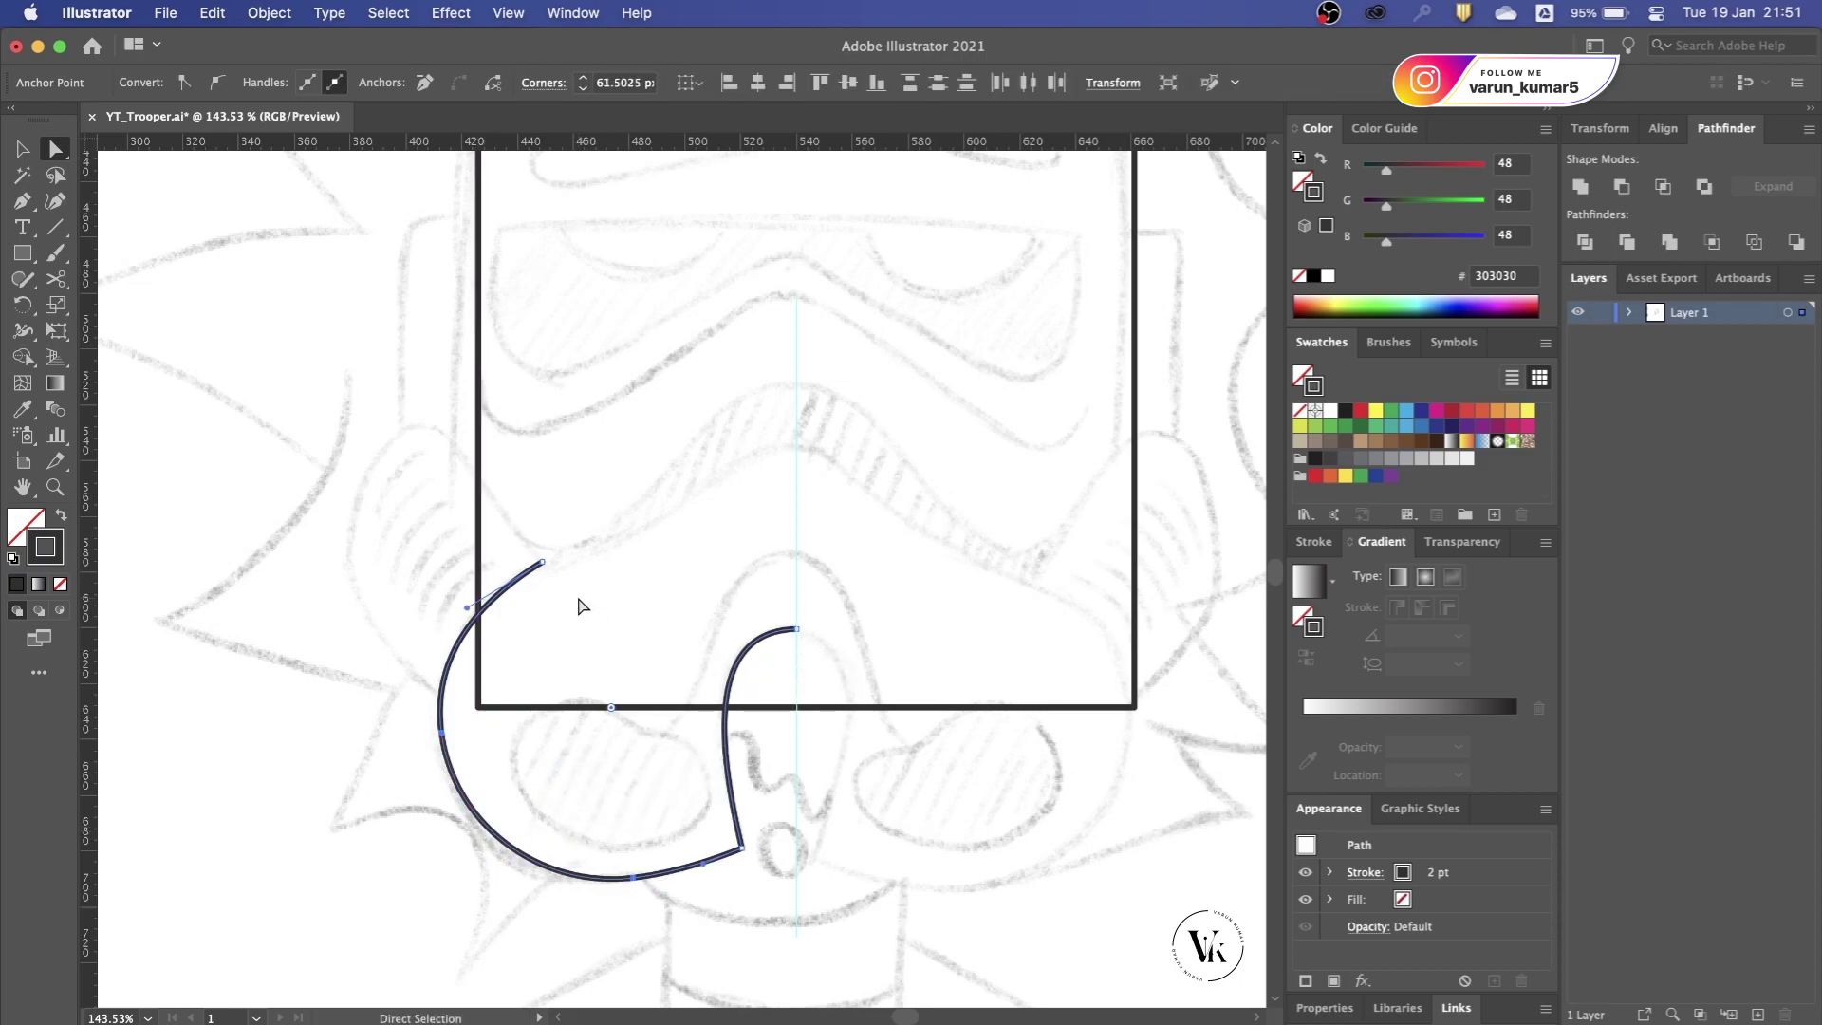
pyautogui.press('p')
pyautogui.click(542, 561)
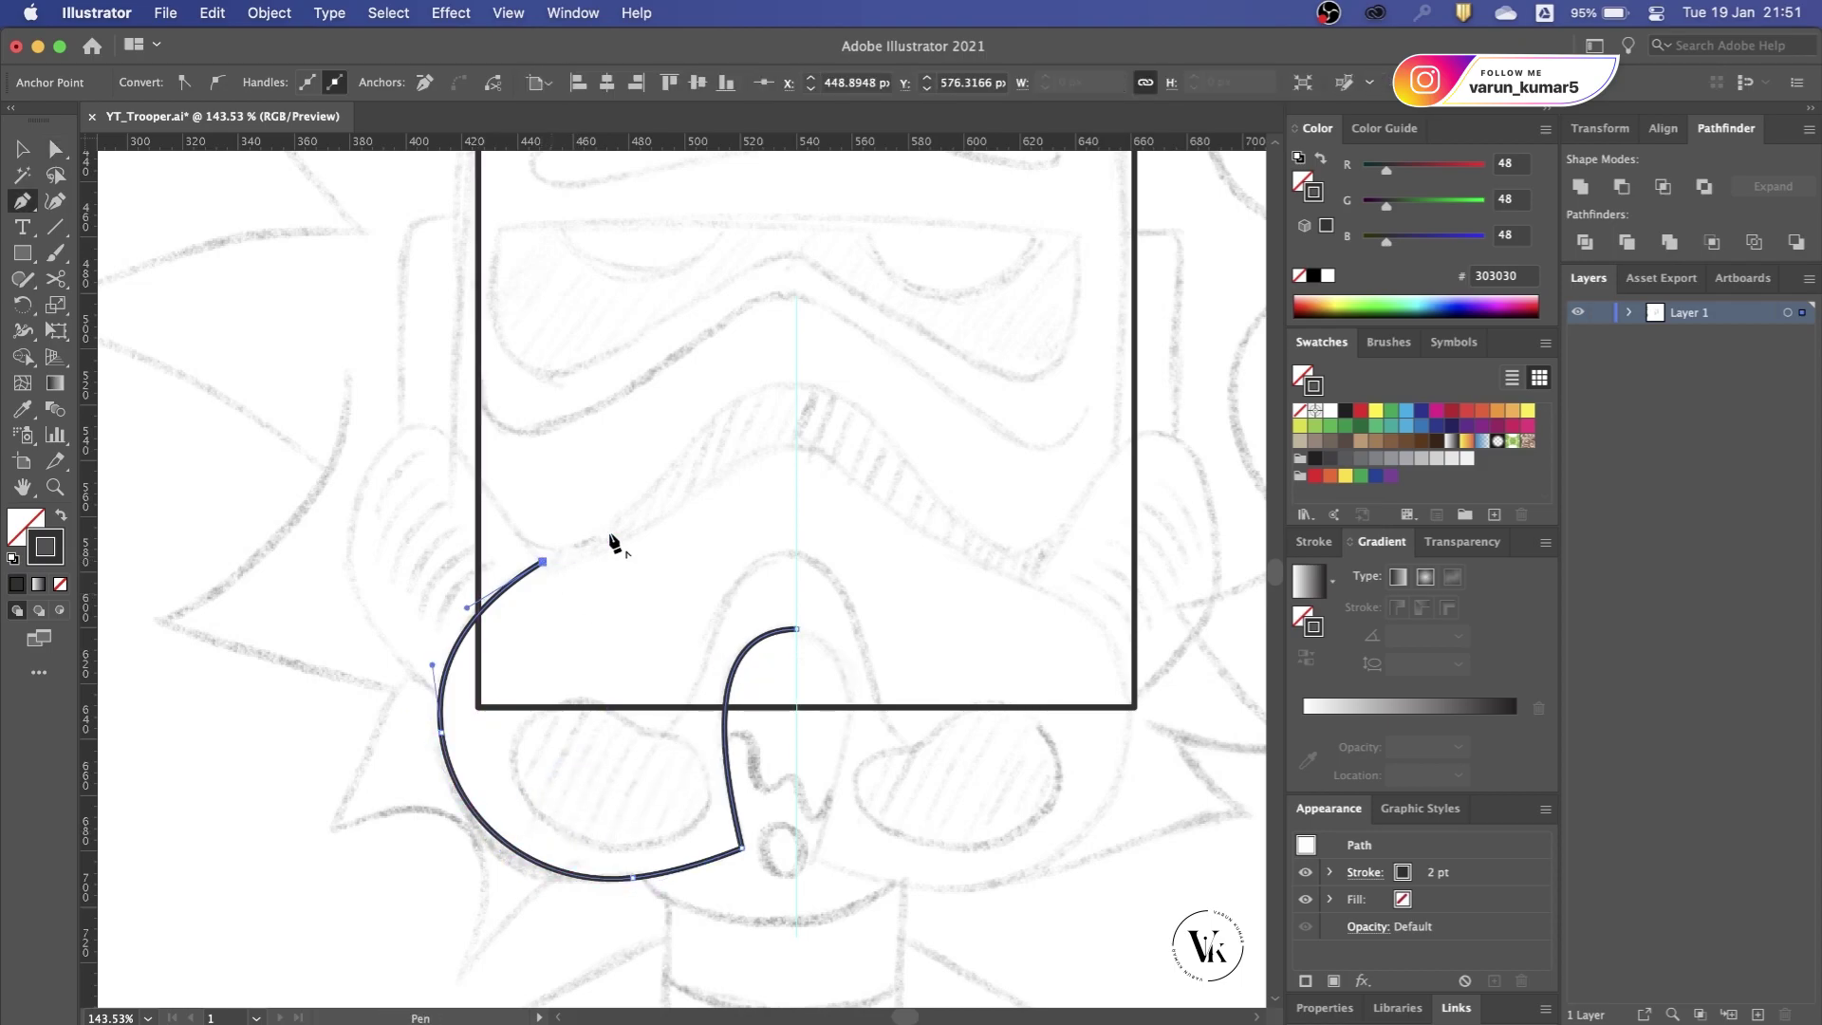
pyautogui.click(795, 443)
pyautogui.click(796, 628)
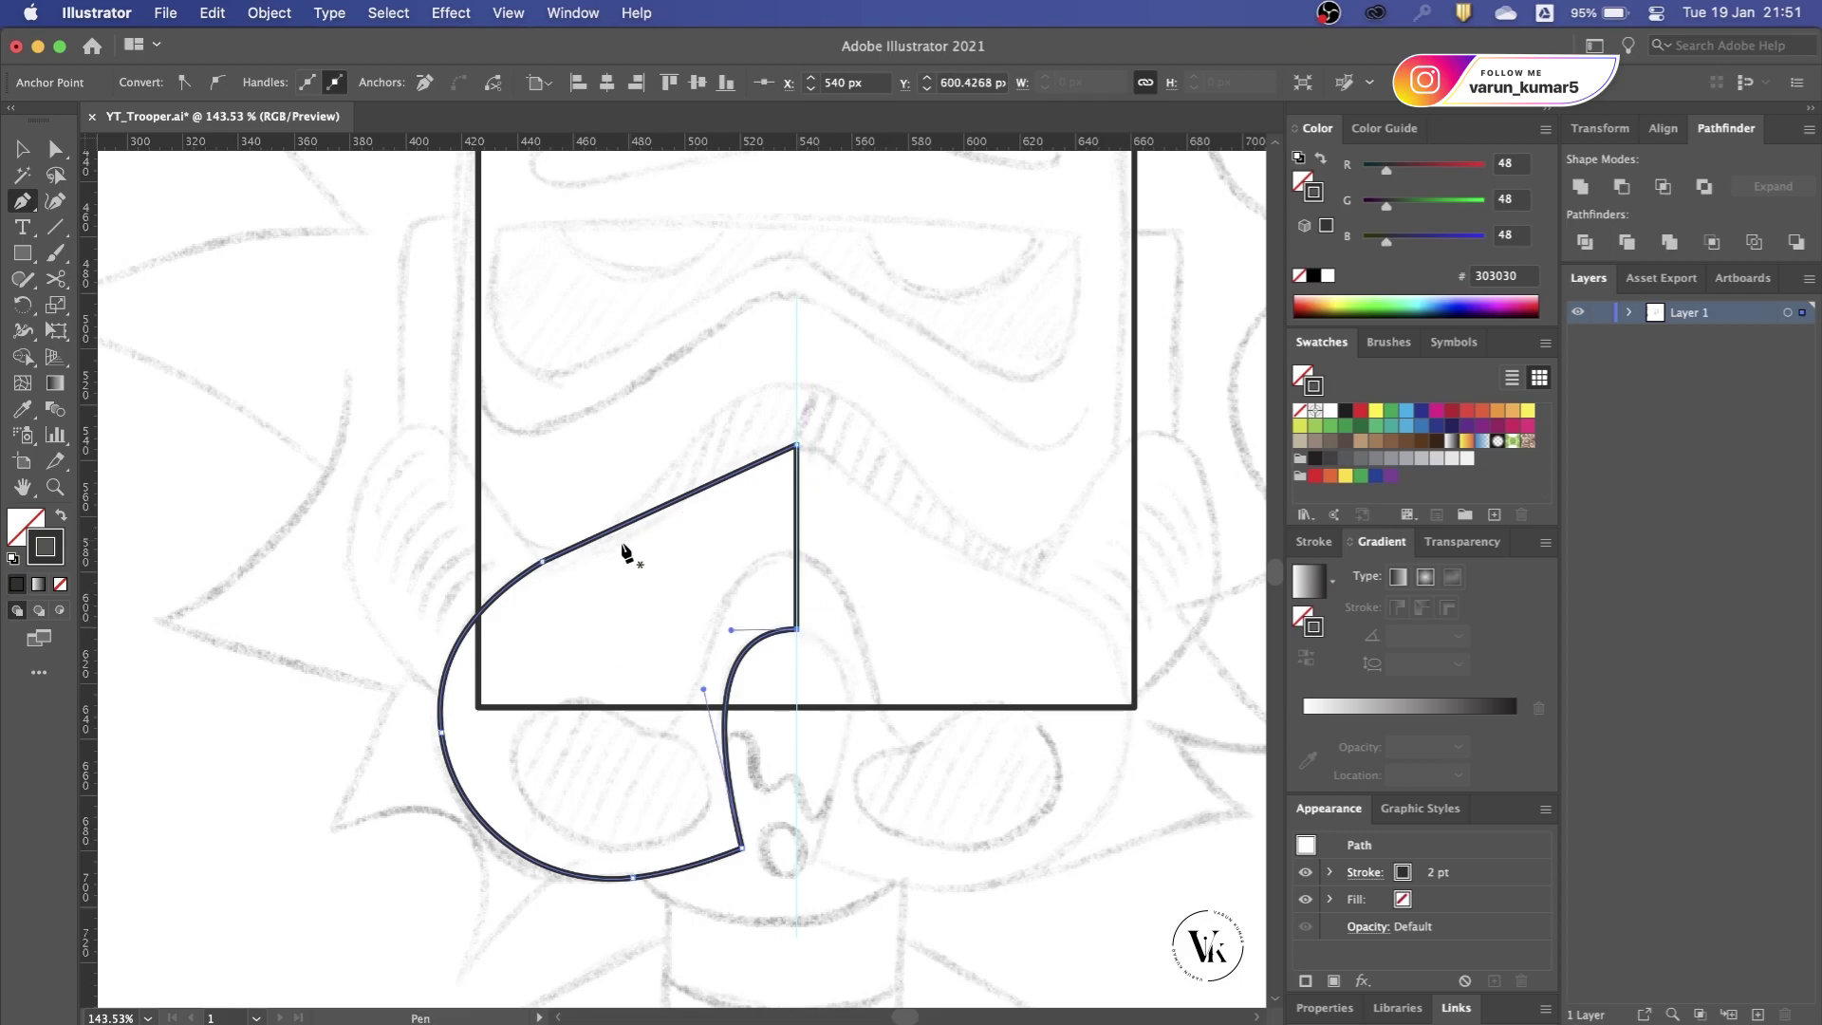
pyautogui.moveTo(623, 535); pyautogui.dragTo(634, 556)
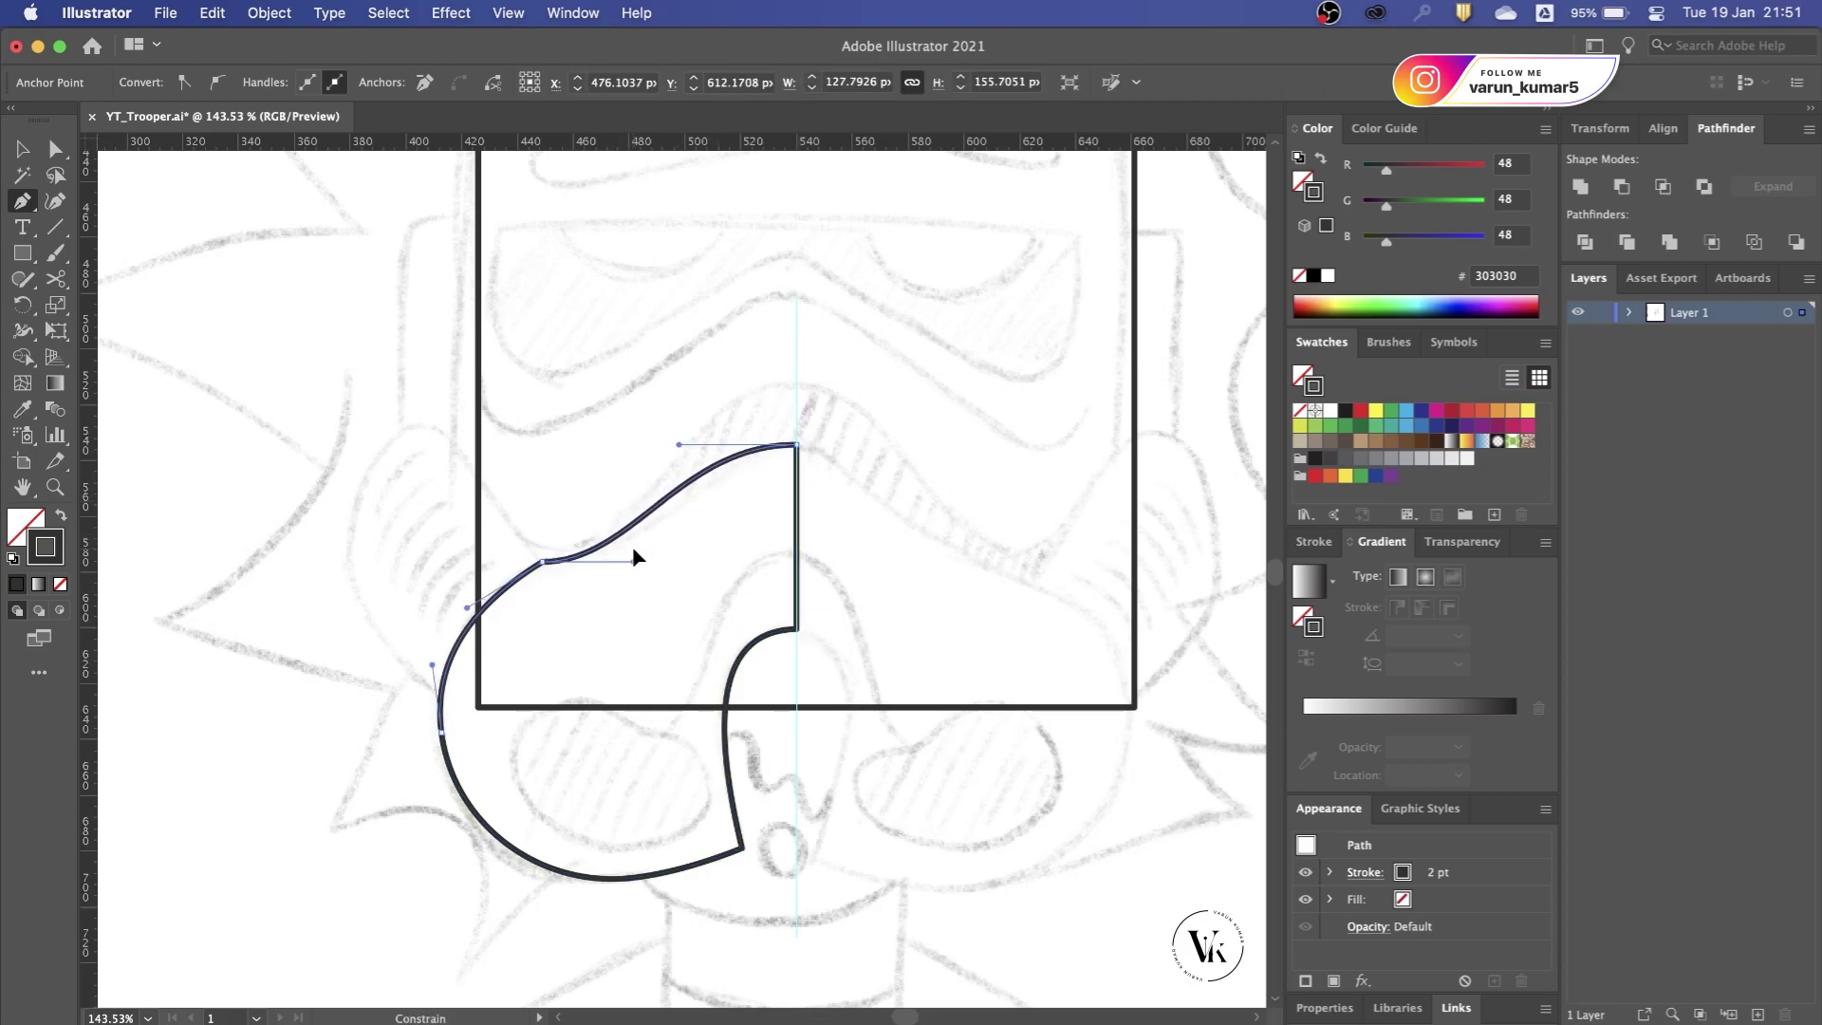
pyautogui.press('a')
pyautogui.moveTo(548, 581); pyautogui.dragTo(607, 704)
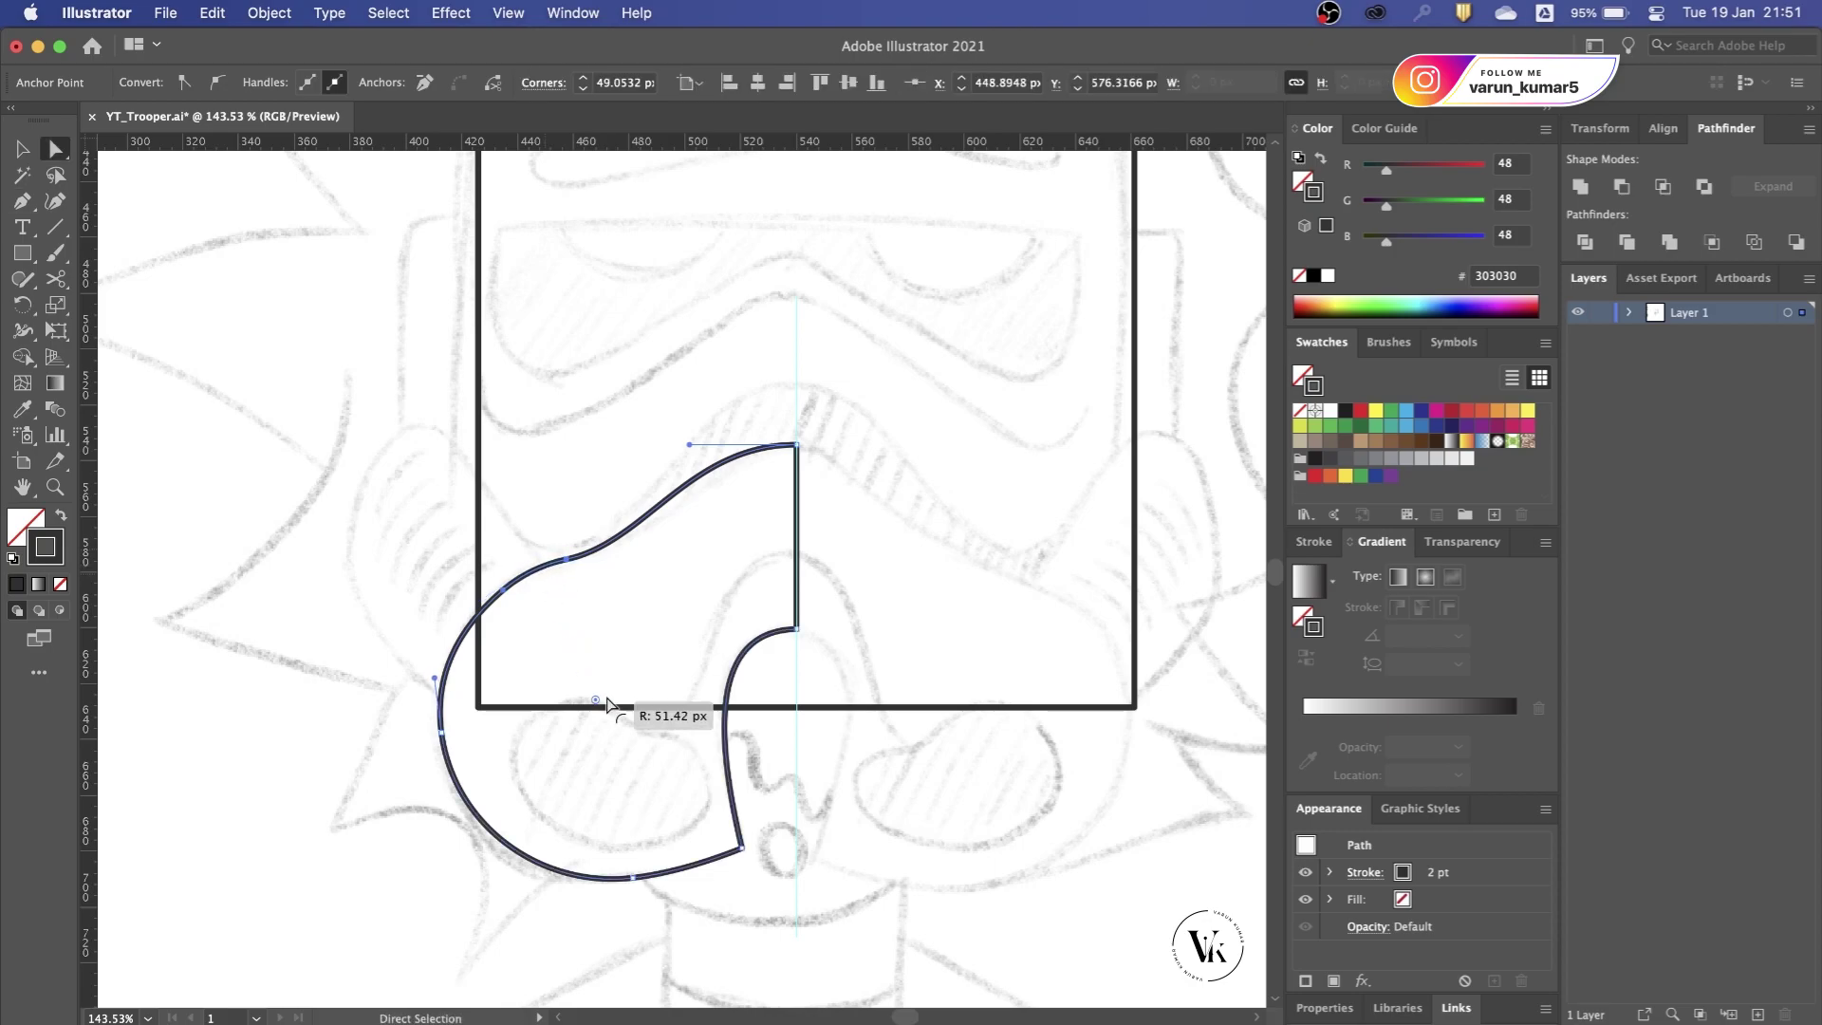
pyautogui.click(670, 618)
pyautogui.scroll(-5, 652, 632)
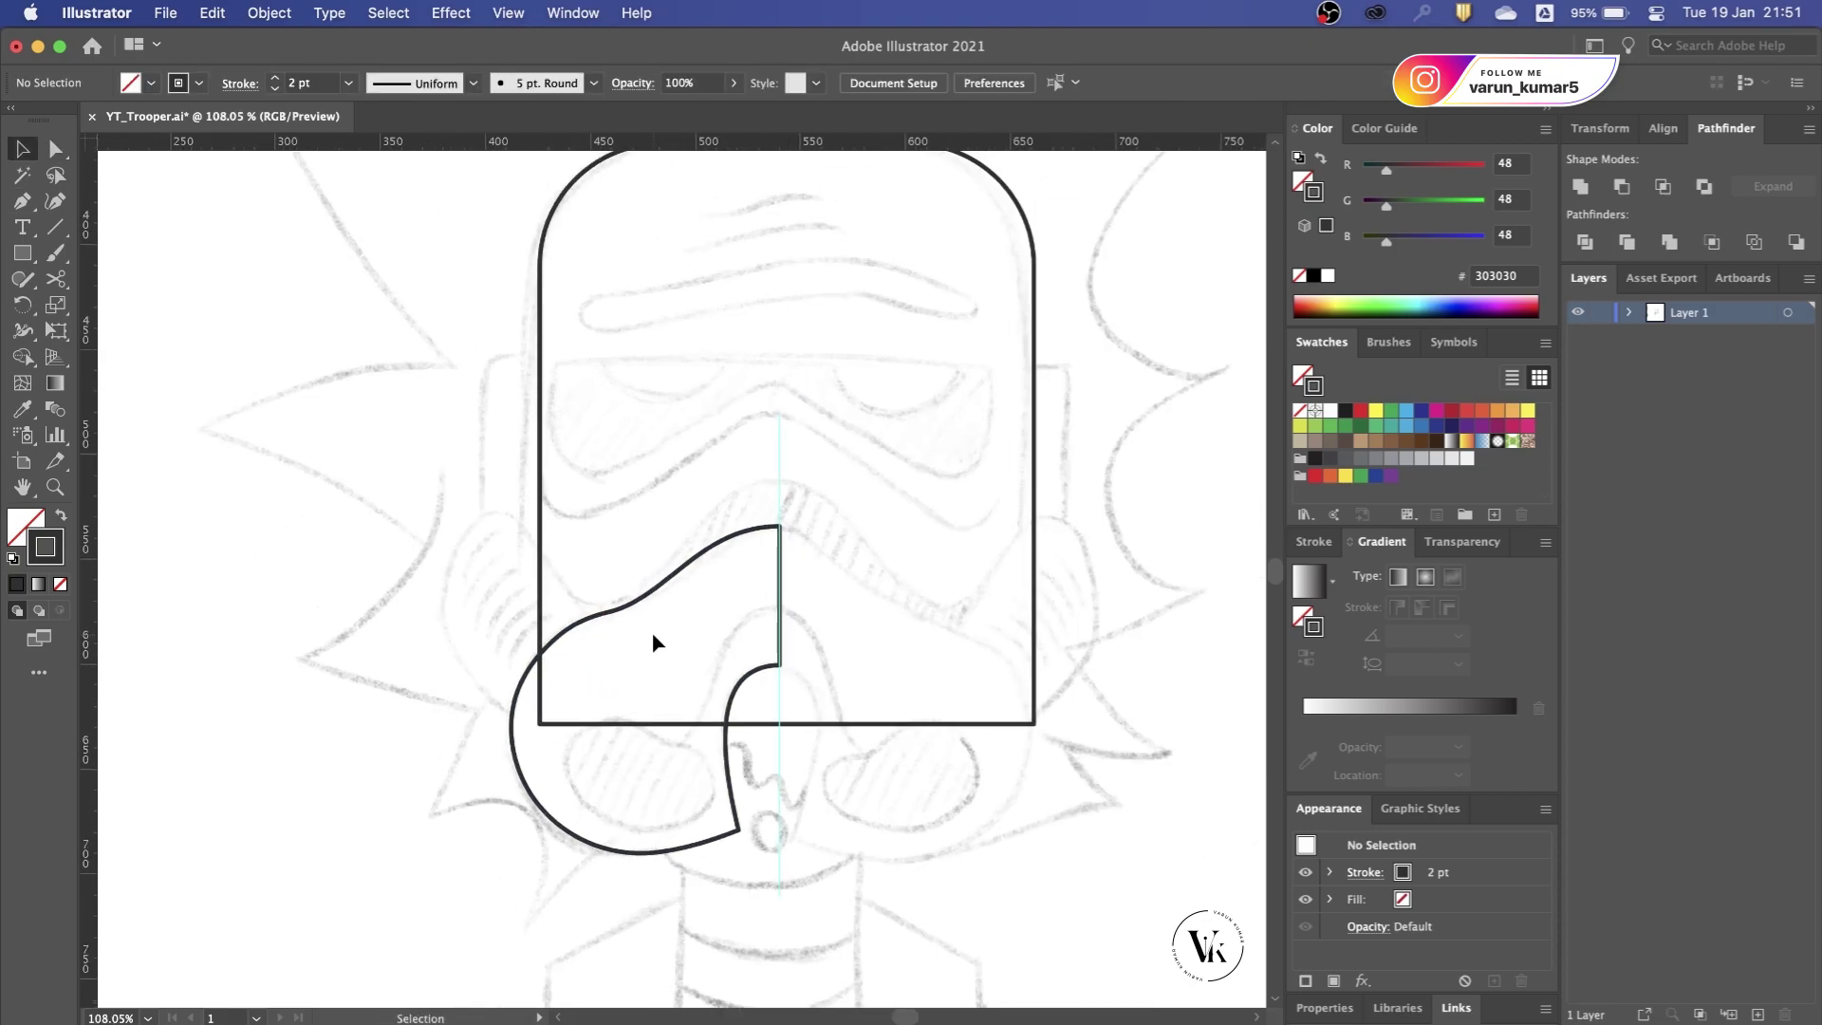
pyautogui.scroll(4, 556, 522)
# Step: Pen-draw a diamond-shaped cheek piece left of the helmet and curve its edges
pyautogui.press('p')
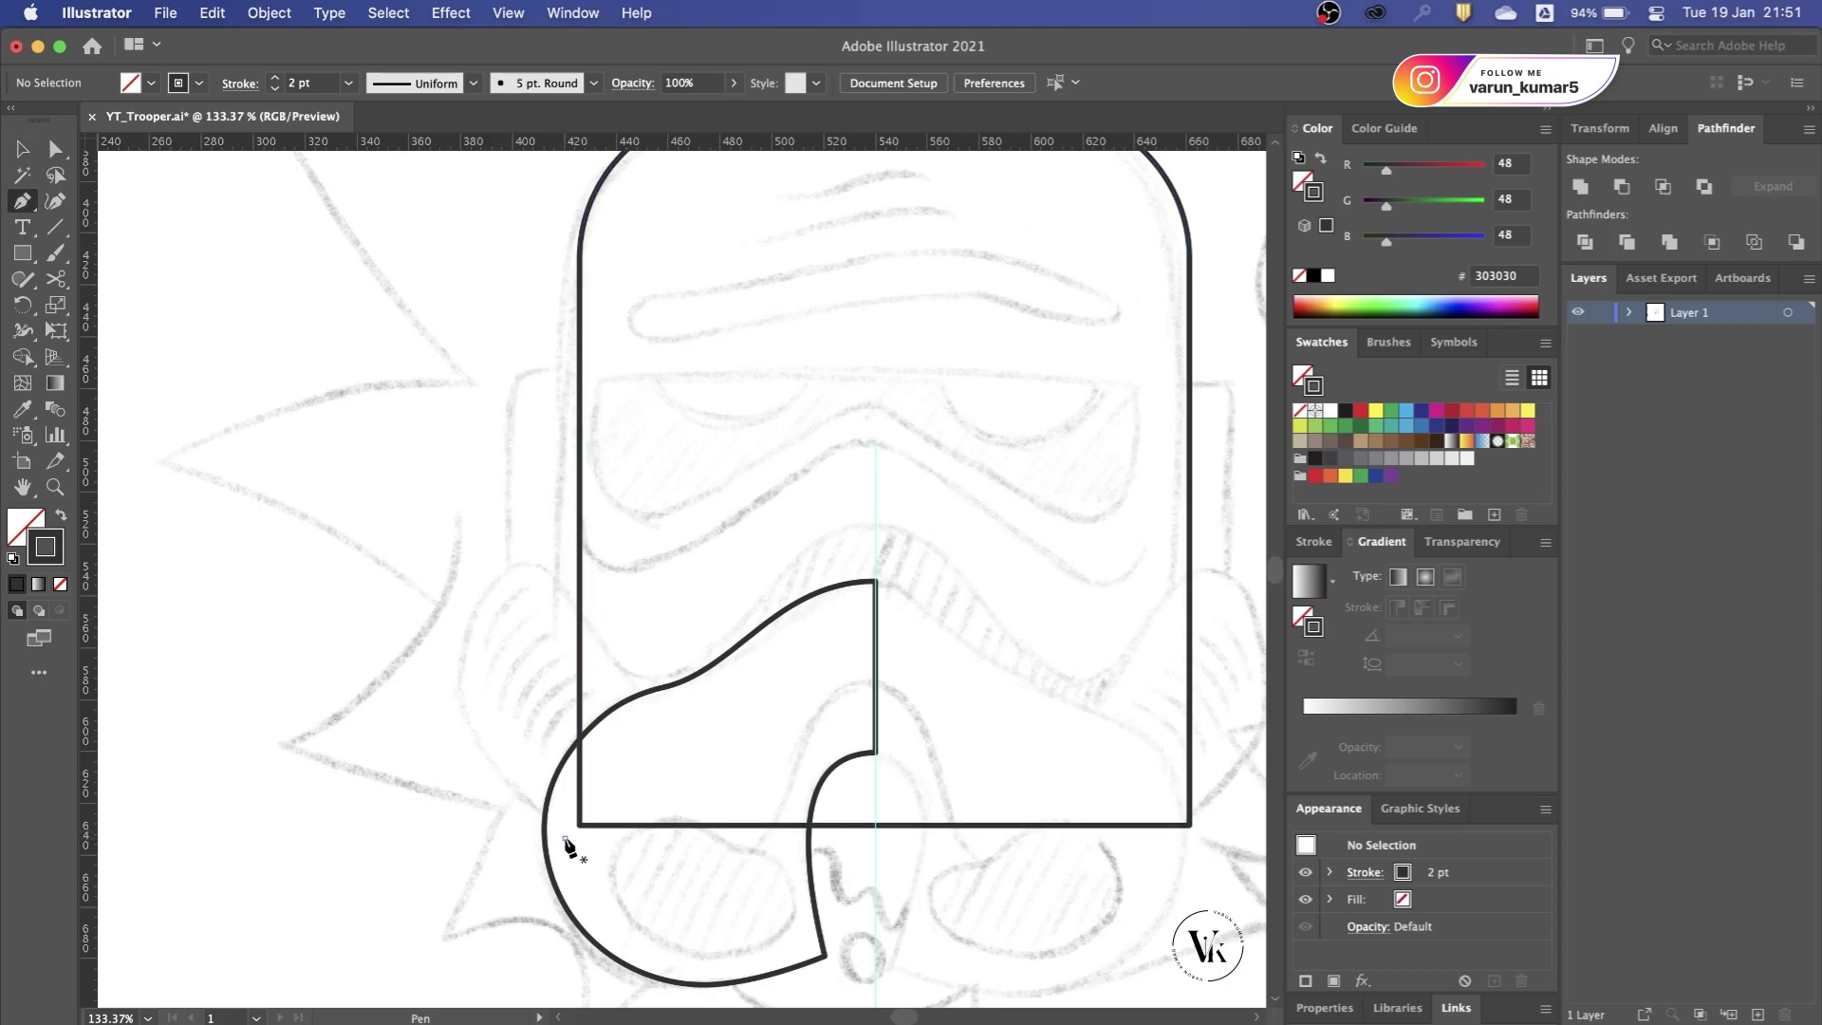
pyautogui.click(564, 839)
pyautogui.moveTo(443, 694); pyautogui.dragTo(525, 563)
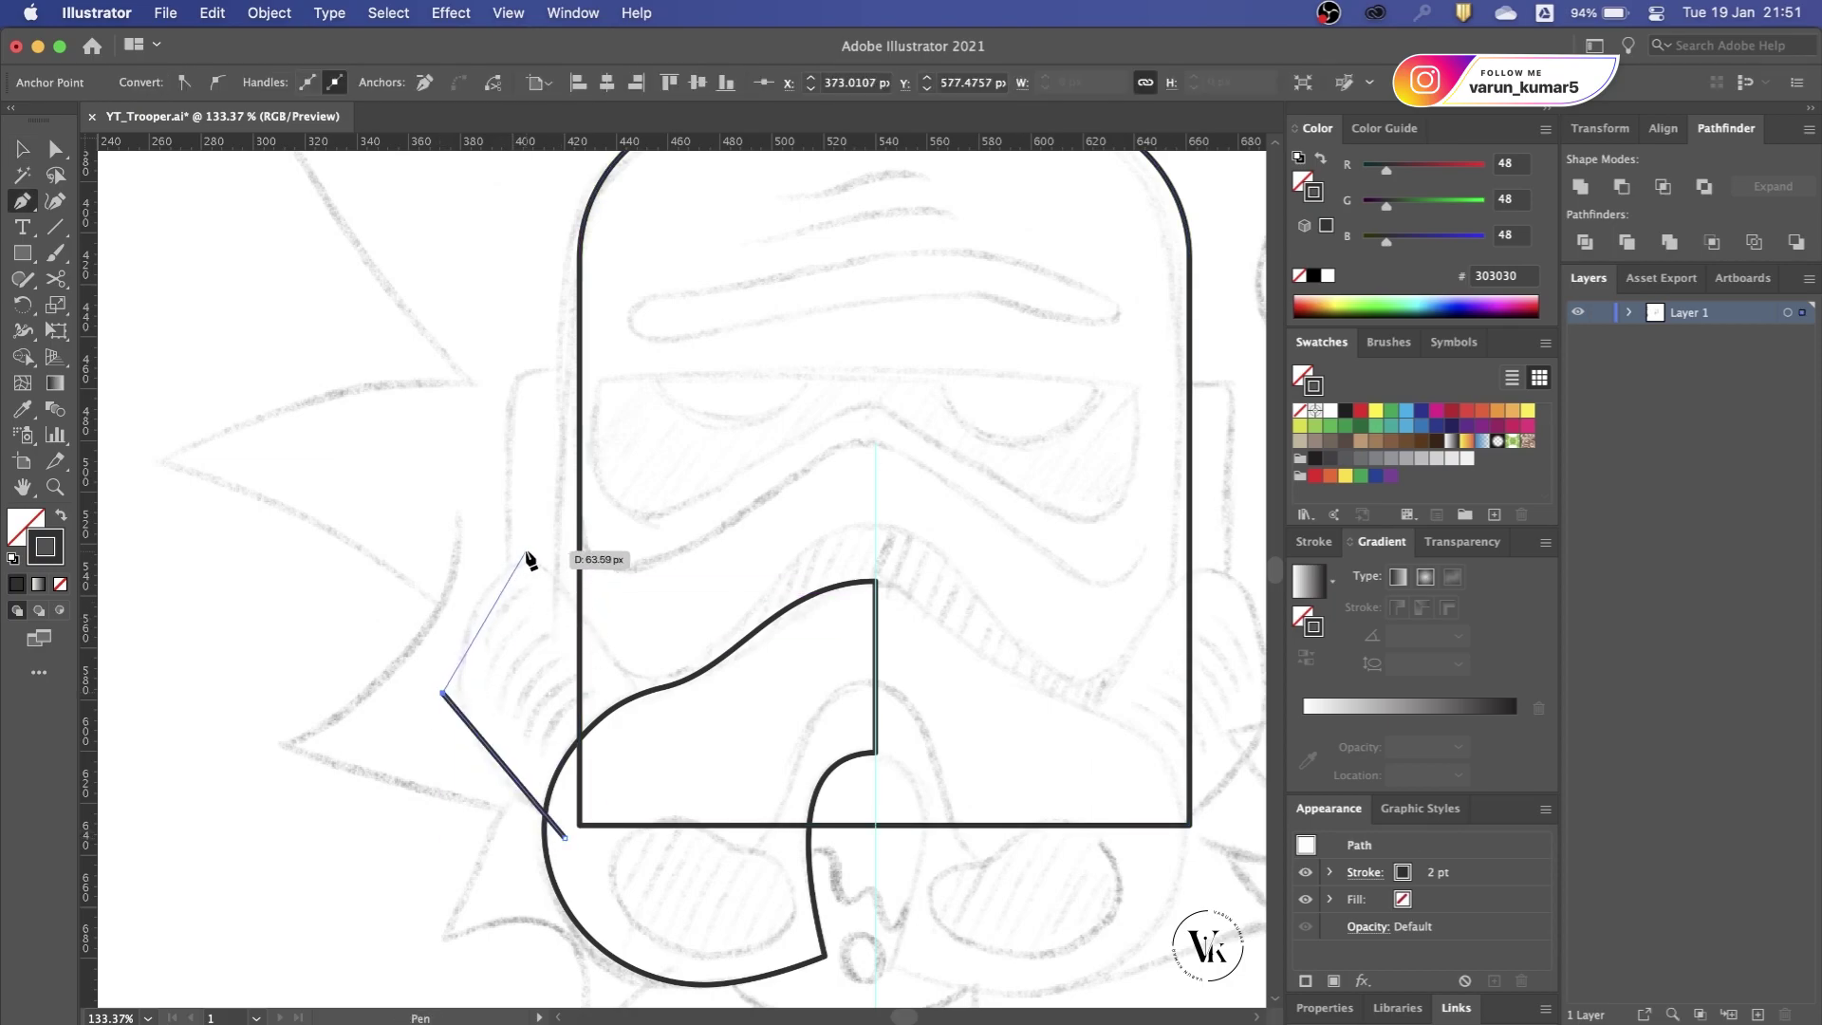
pyautogui.click(529, 550)
pyautogui.click(668, 718)
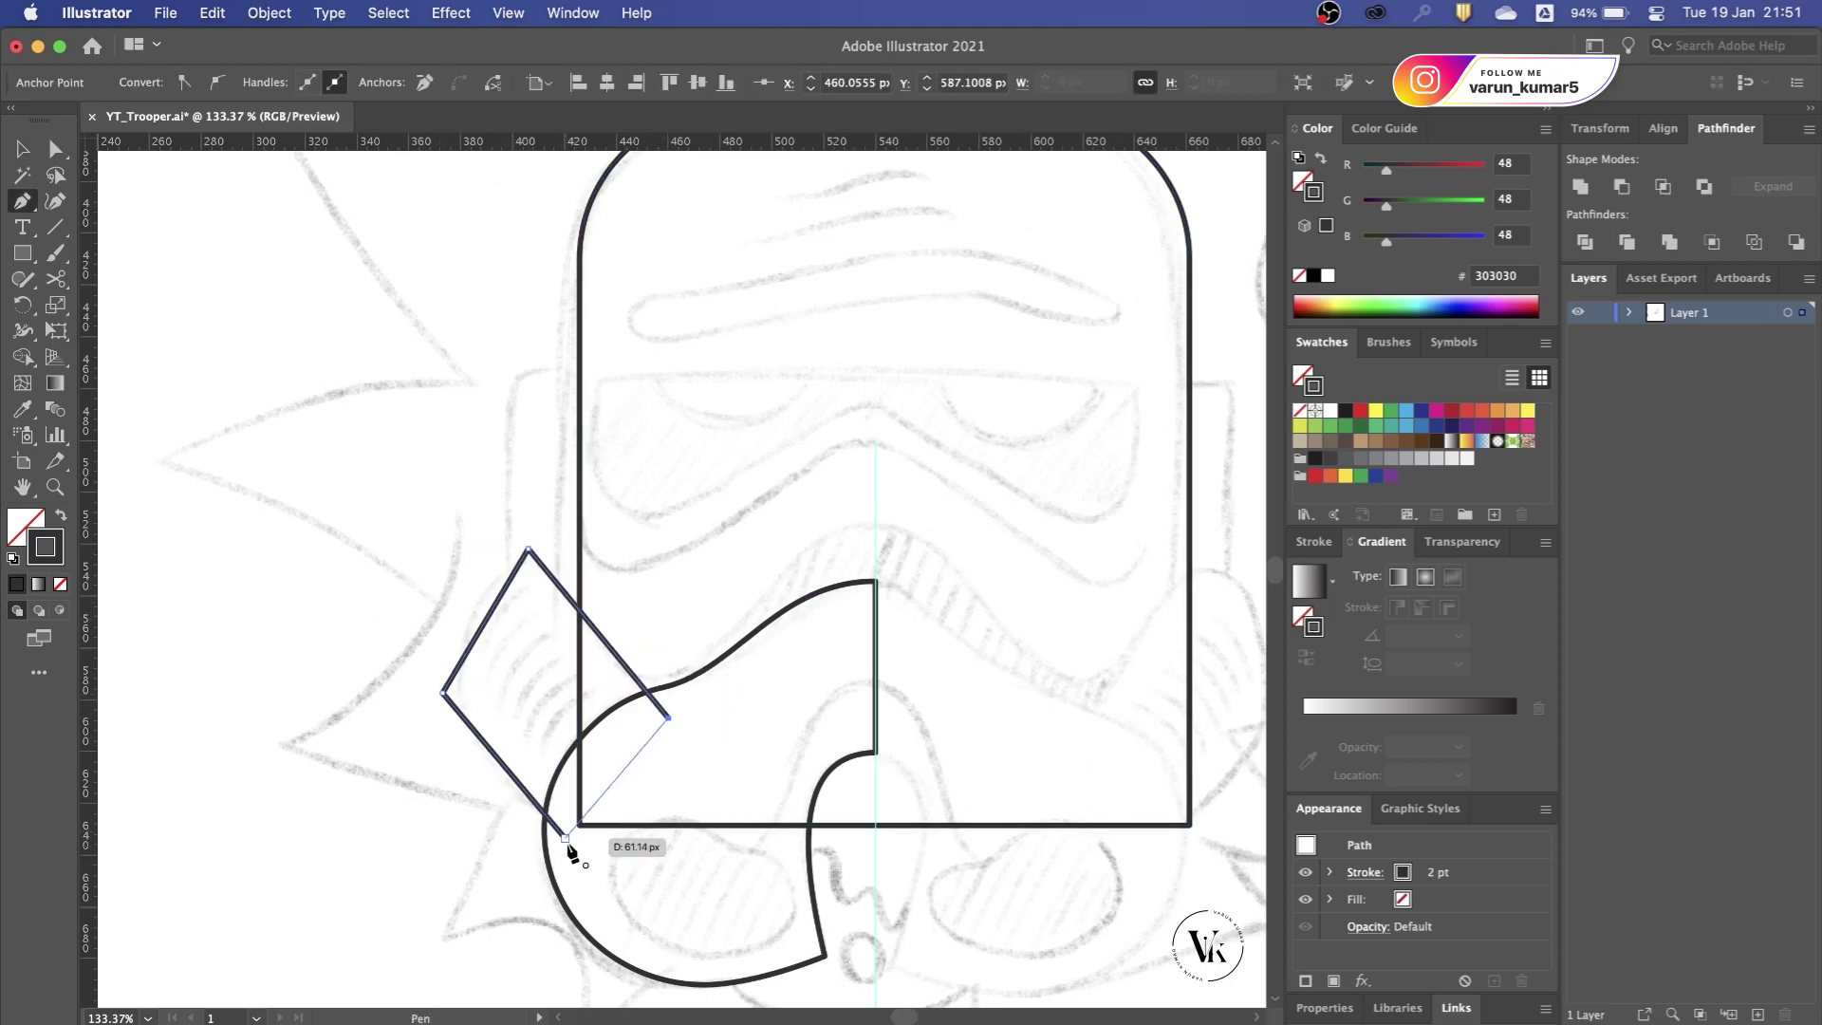
pyautogui.click(567, 841)
pyautogui.moveTo(510, 778); pyautogui.dragTo(503, 786)
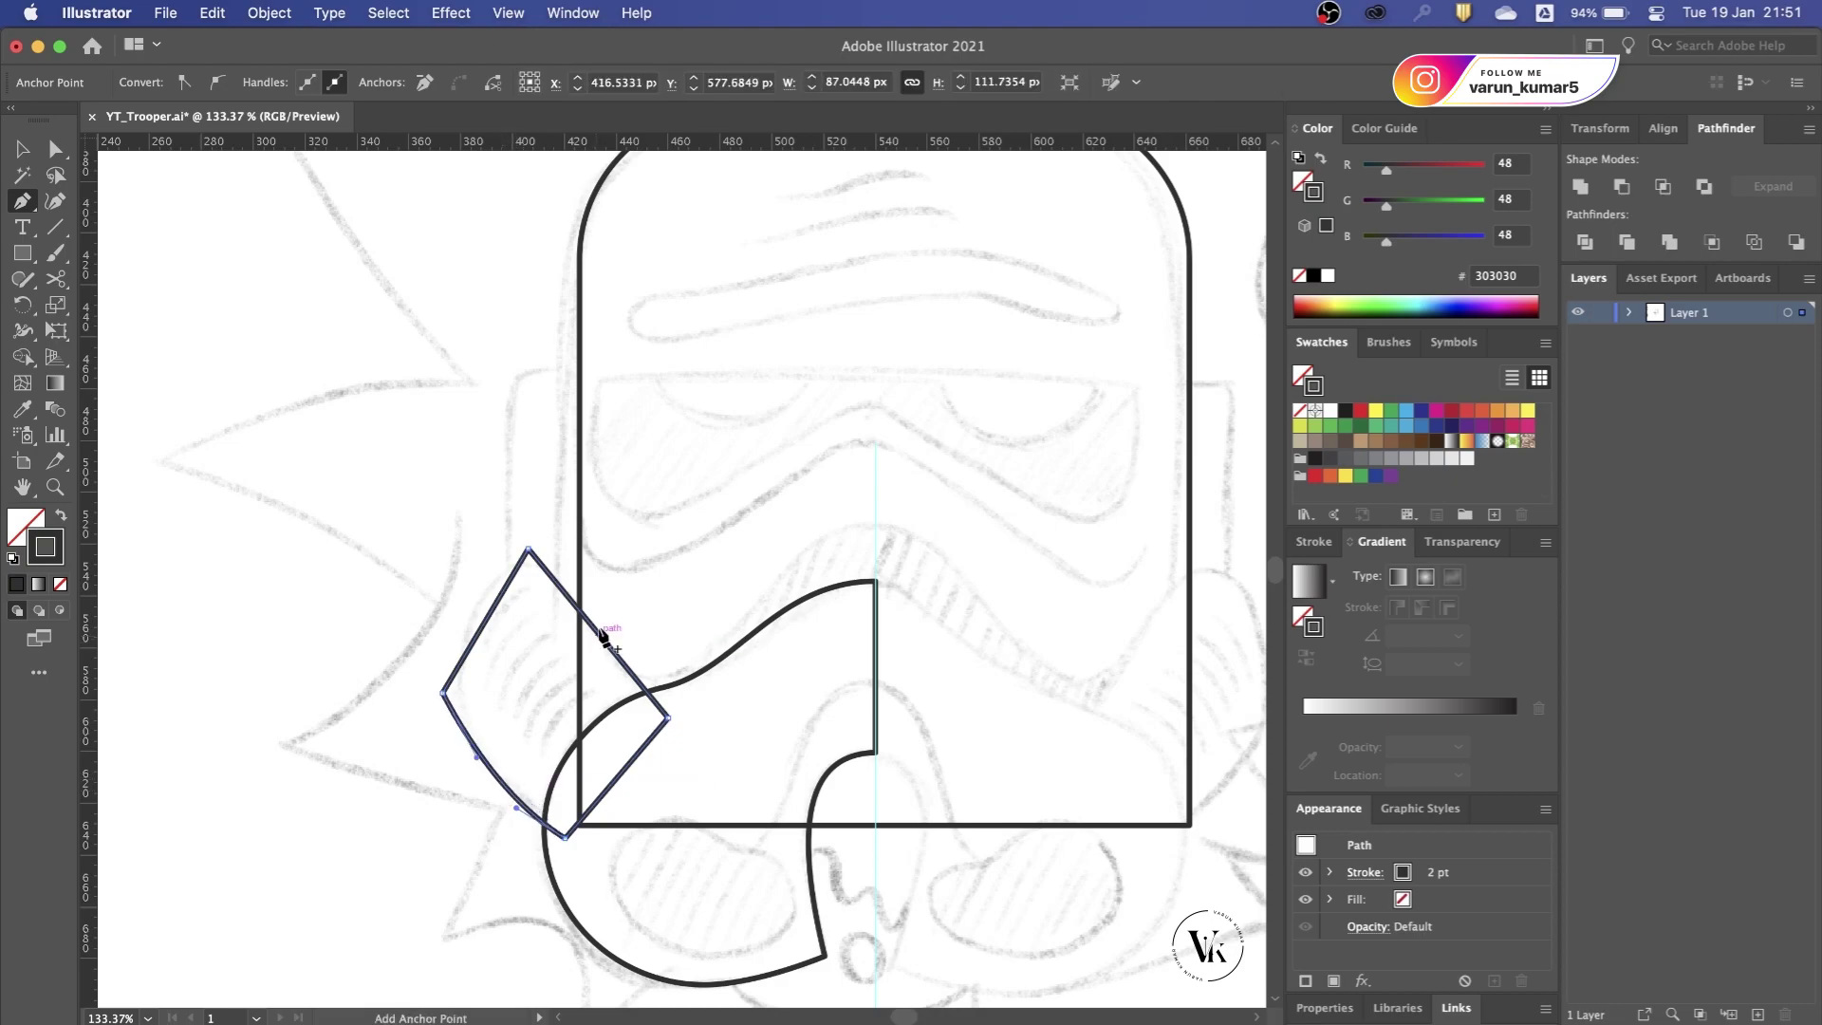
pyautogui.moveTo(596, 630)
pyautogui.mouseDown()
pyautogui.moveTo(585, 645)
pyautogui.moveTo(475, 610)
pyautogui.mouseUp()
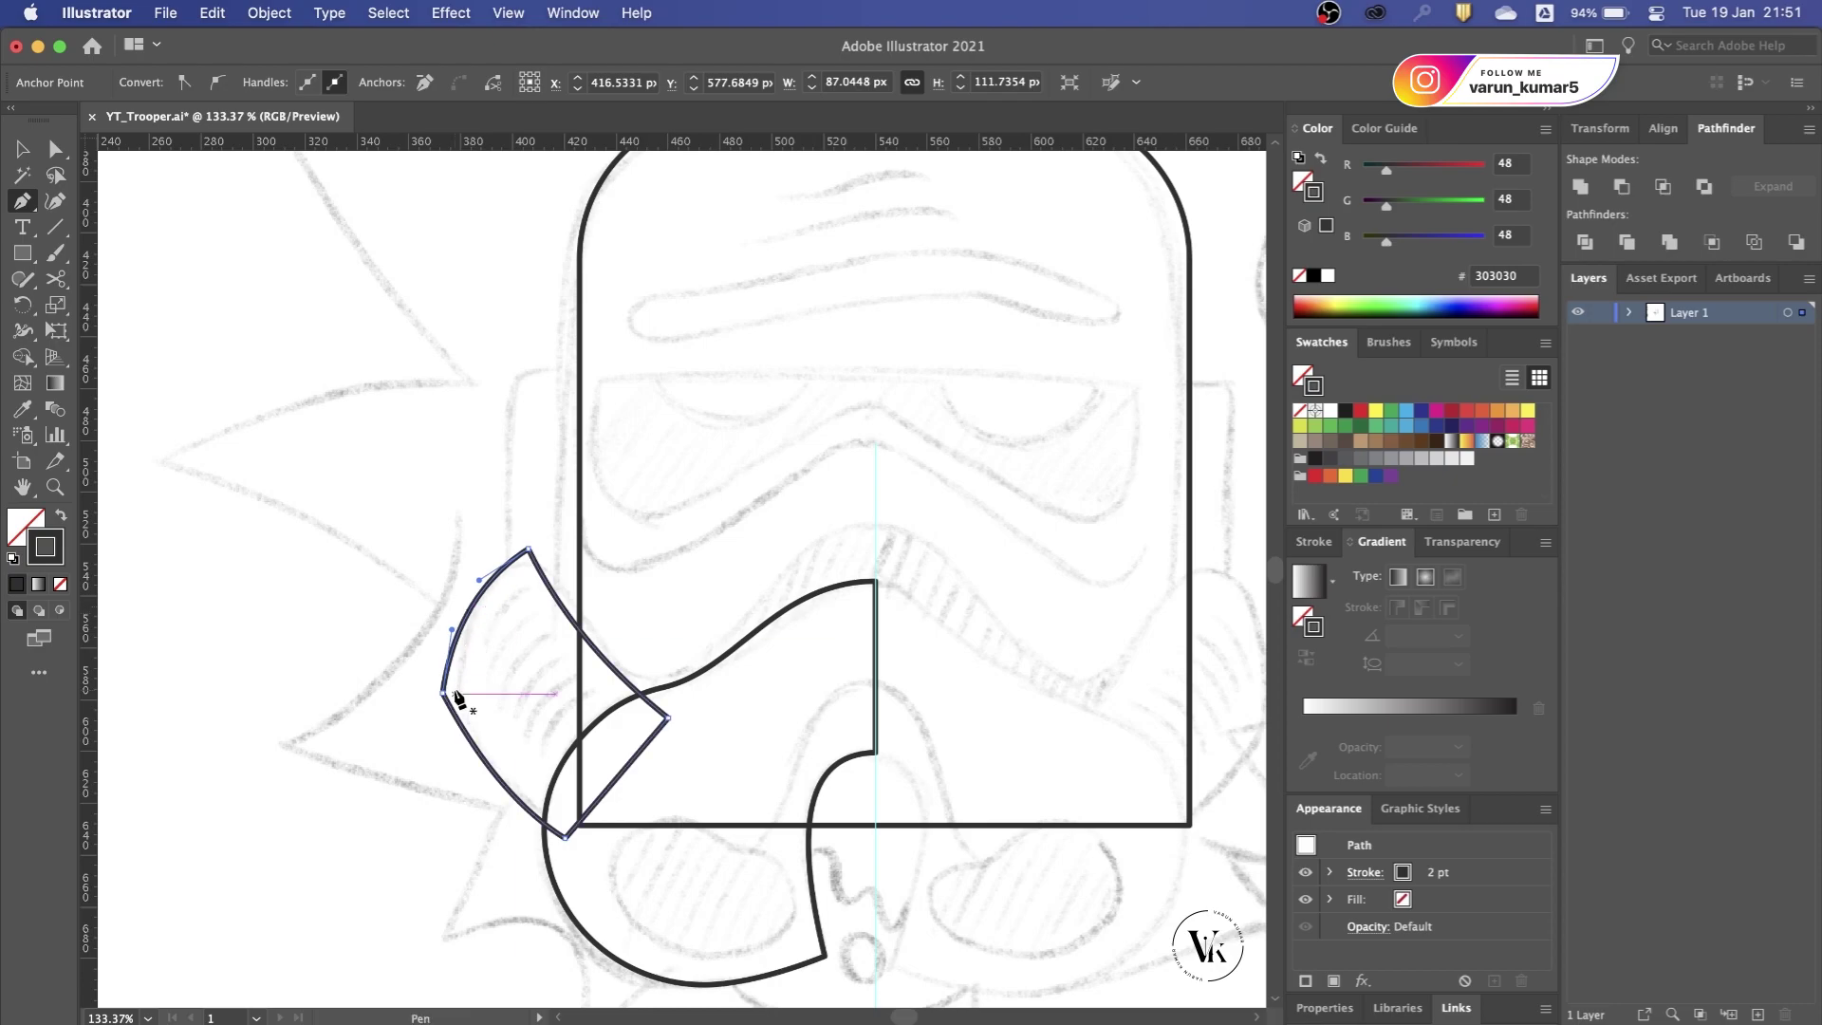
pyautogui.moveTo(445, 693); pyautogui.dragTo(462, 702)
# Step: Adjust the cheek piece's top anchor and nudge it slightly upward
pyautogui.press('a')
pyautogui.moveTo(528, 550); pyautogui.dragTo(521, 594)
pyautogui.press('v')
pyautogui.moveTo(602, 663); pyautogui.dragTo(606, 656)
pyautogui.click(647, 601)
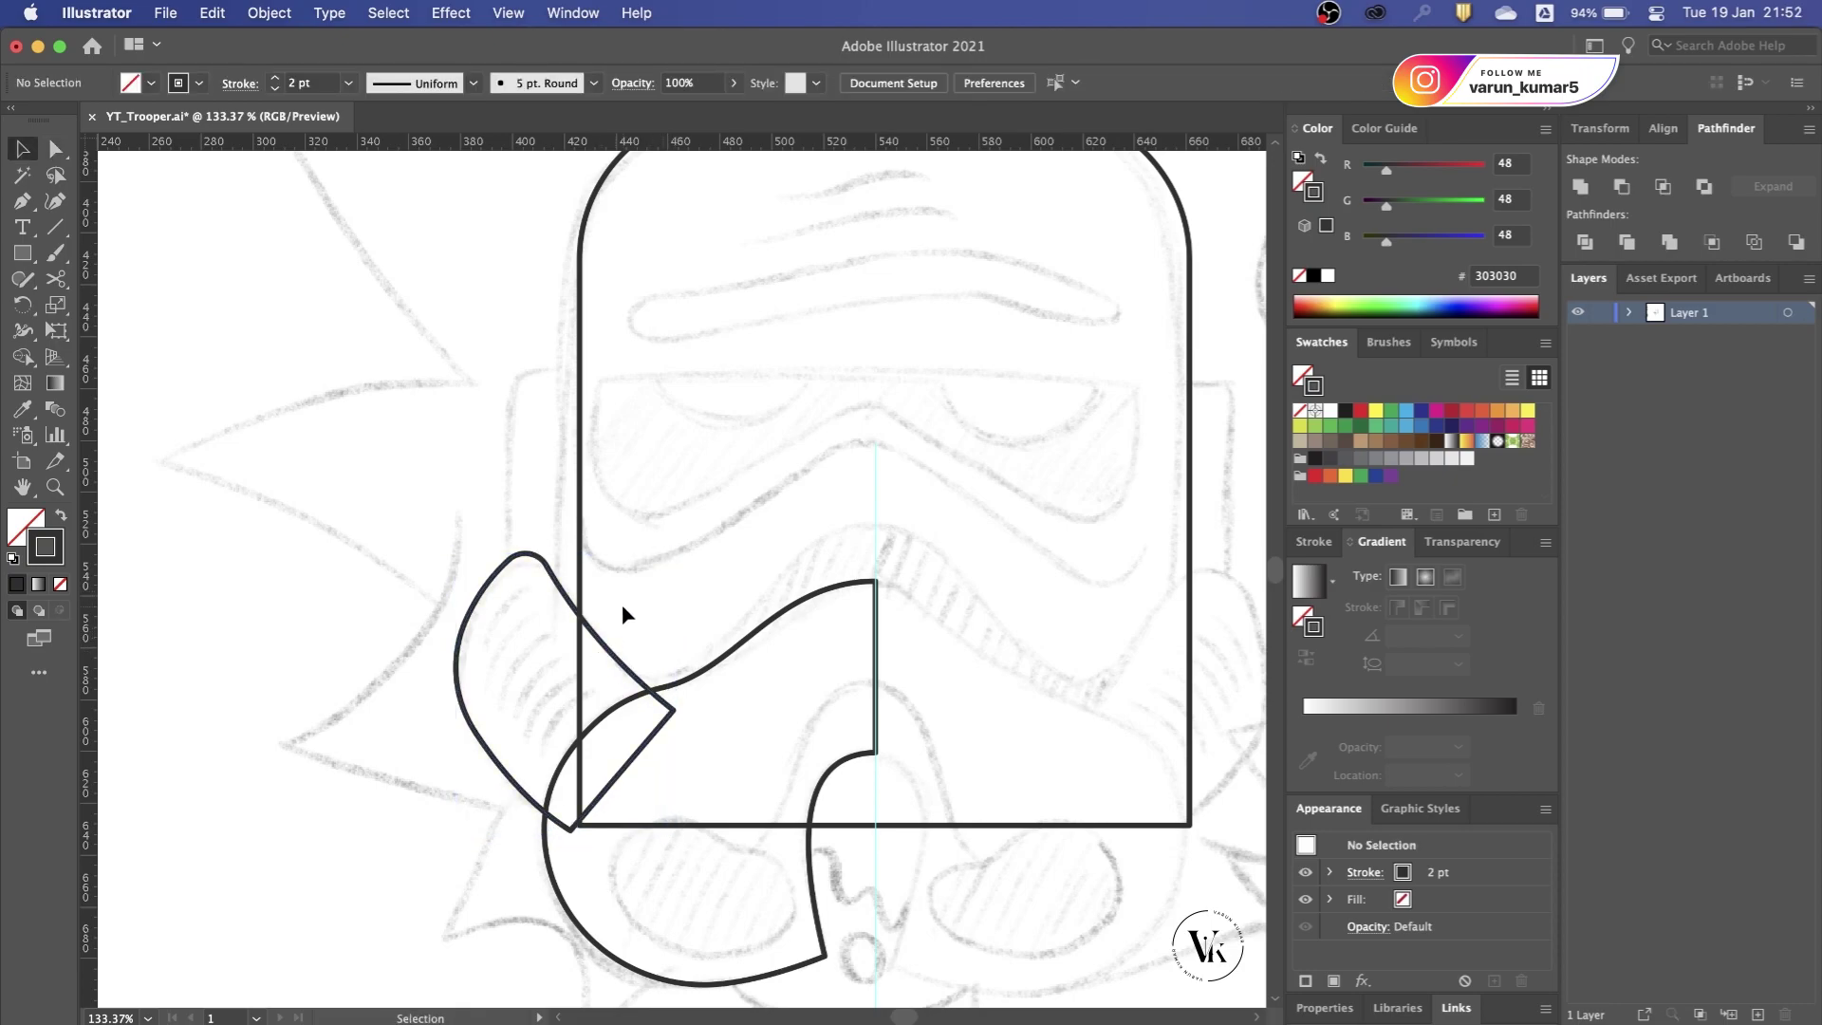
# Step: Draw a tall narrow strip at the helmet's left and round its top-left corner
pyautogui.press('m')
pyautogui.scroll(3, 499, 403)
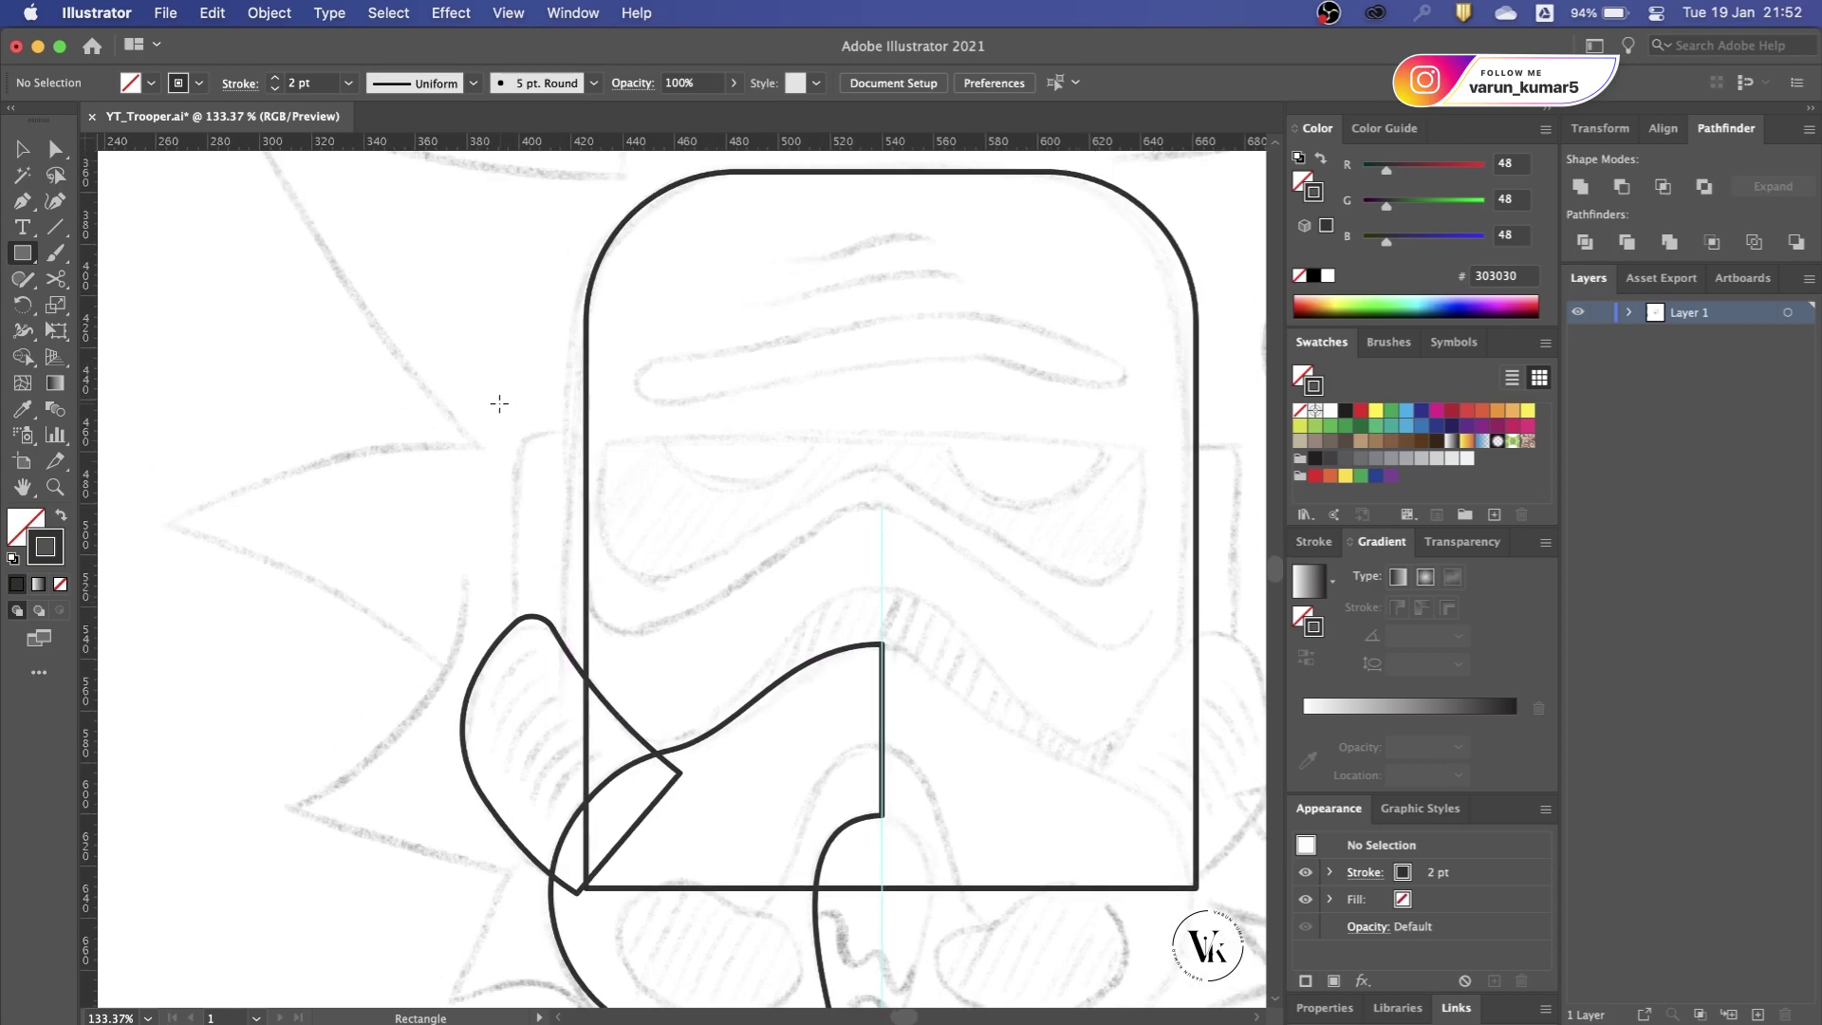
pyautogui.moveTo(523, 435); pyautogui.dragTo(626, 686)
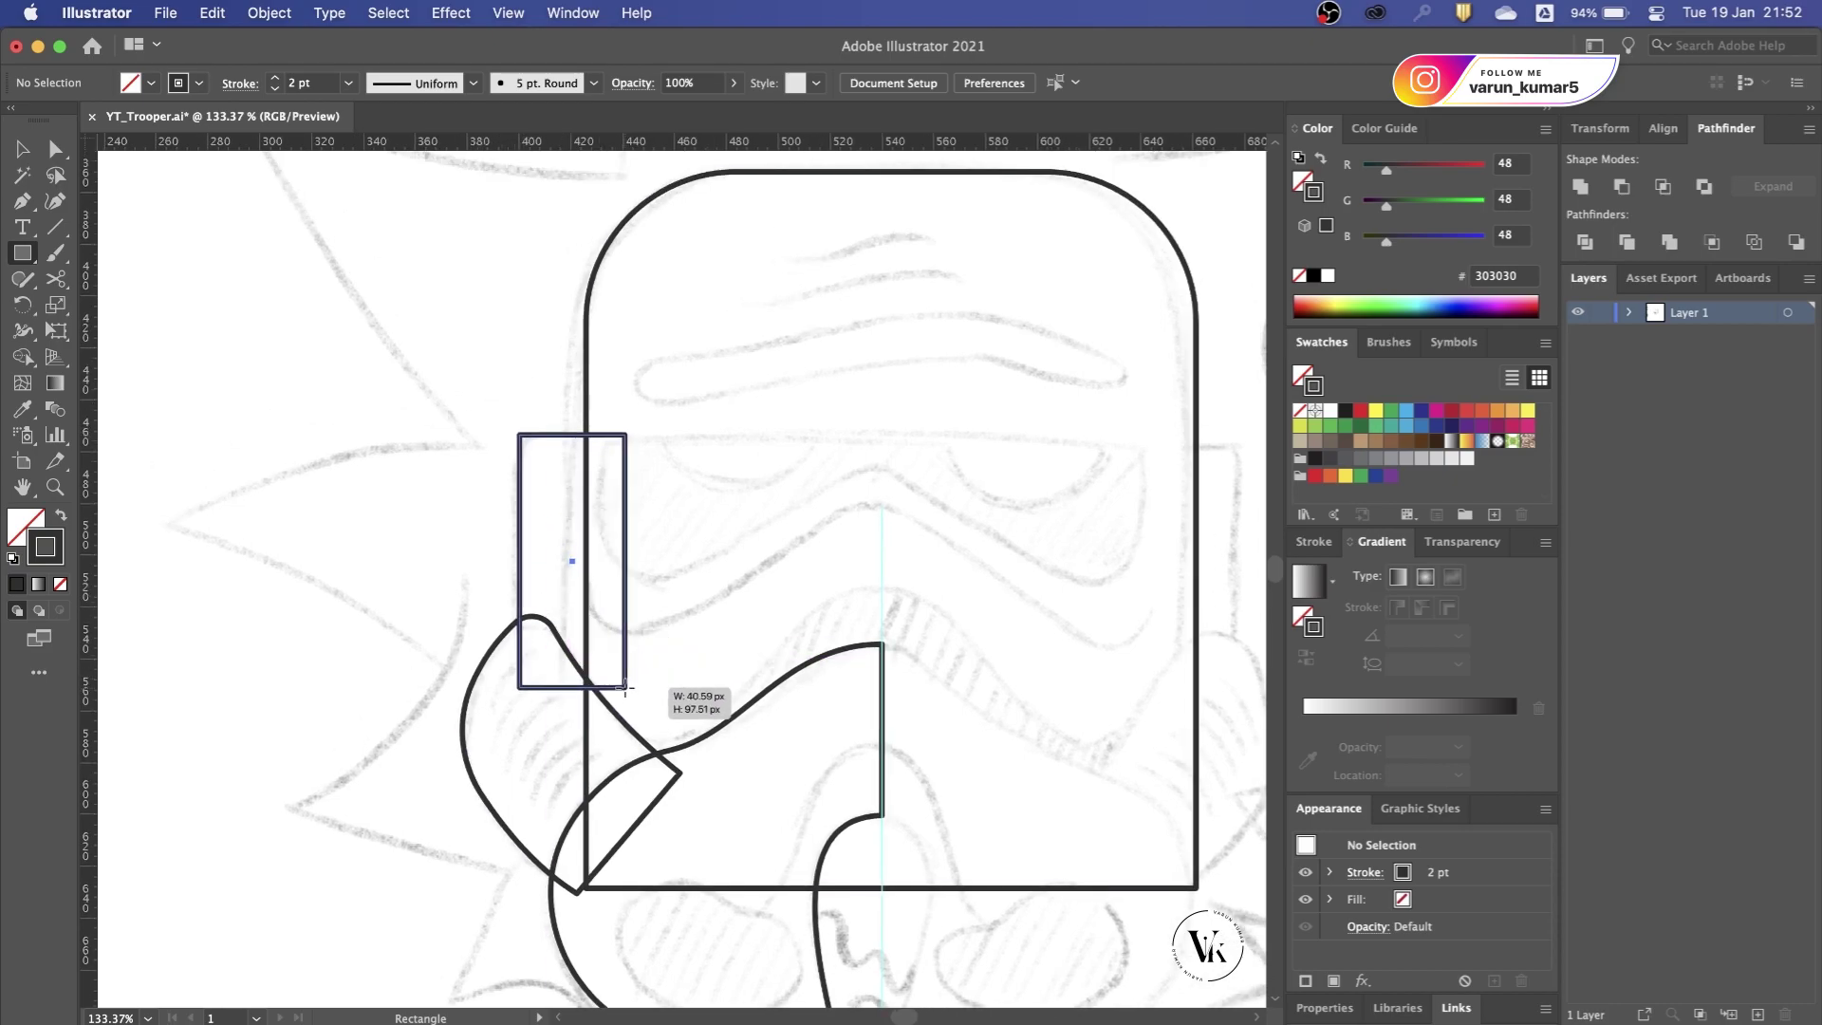
pyautogui.press('v')
pyautogui.click(464, 508)
pyautogui.press('a')
pyautogui.moveTo(500, 415); pyautogui.dragTo(569, 488)
pyautogui.click(423, 487)
pyautogui.hotkey('shift', 'm')
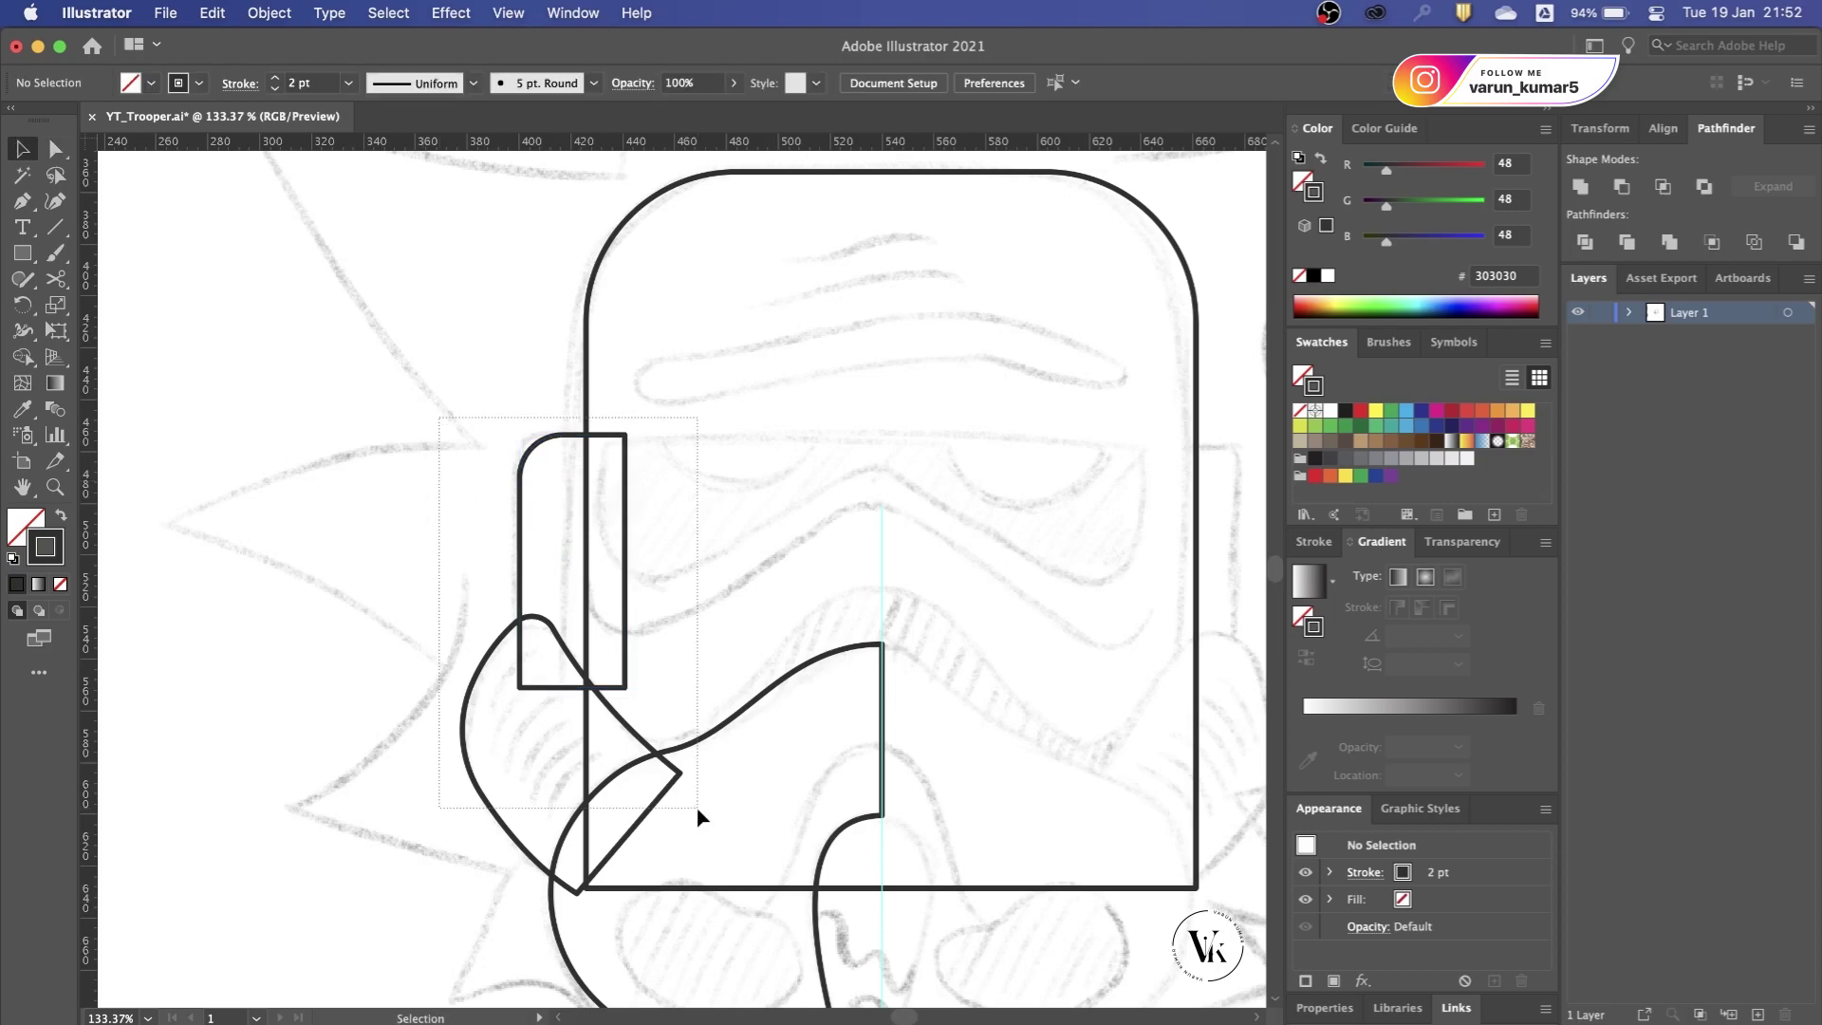
pyautogui.hotkey('ctrl', 'a')
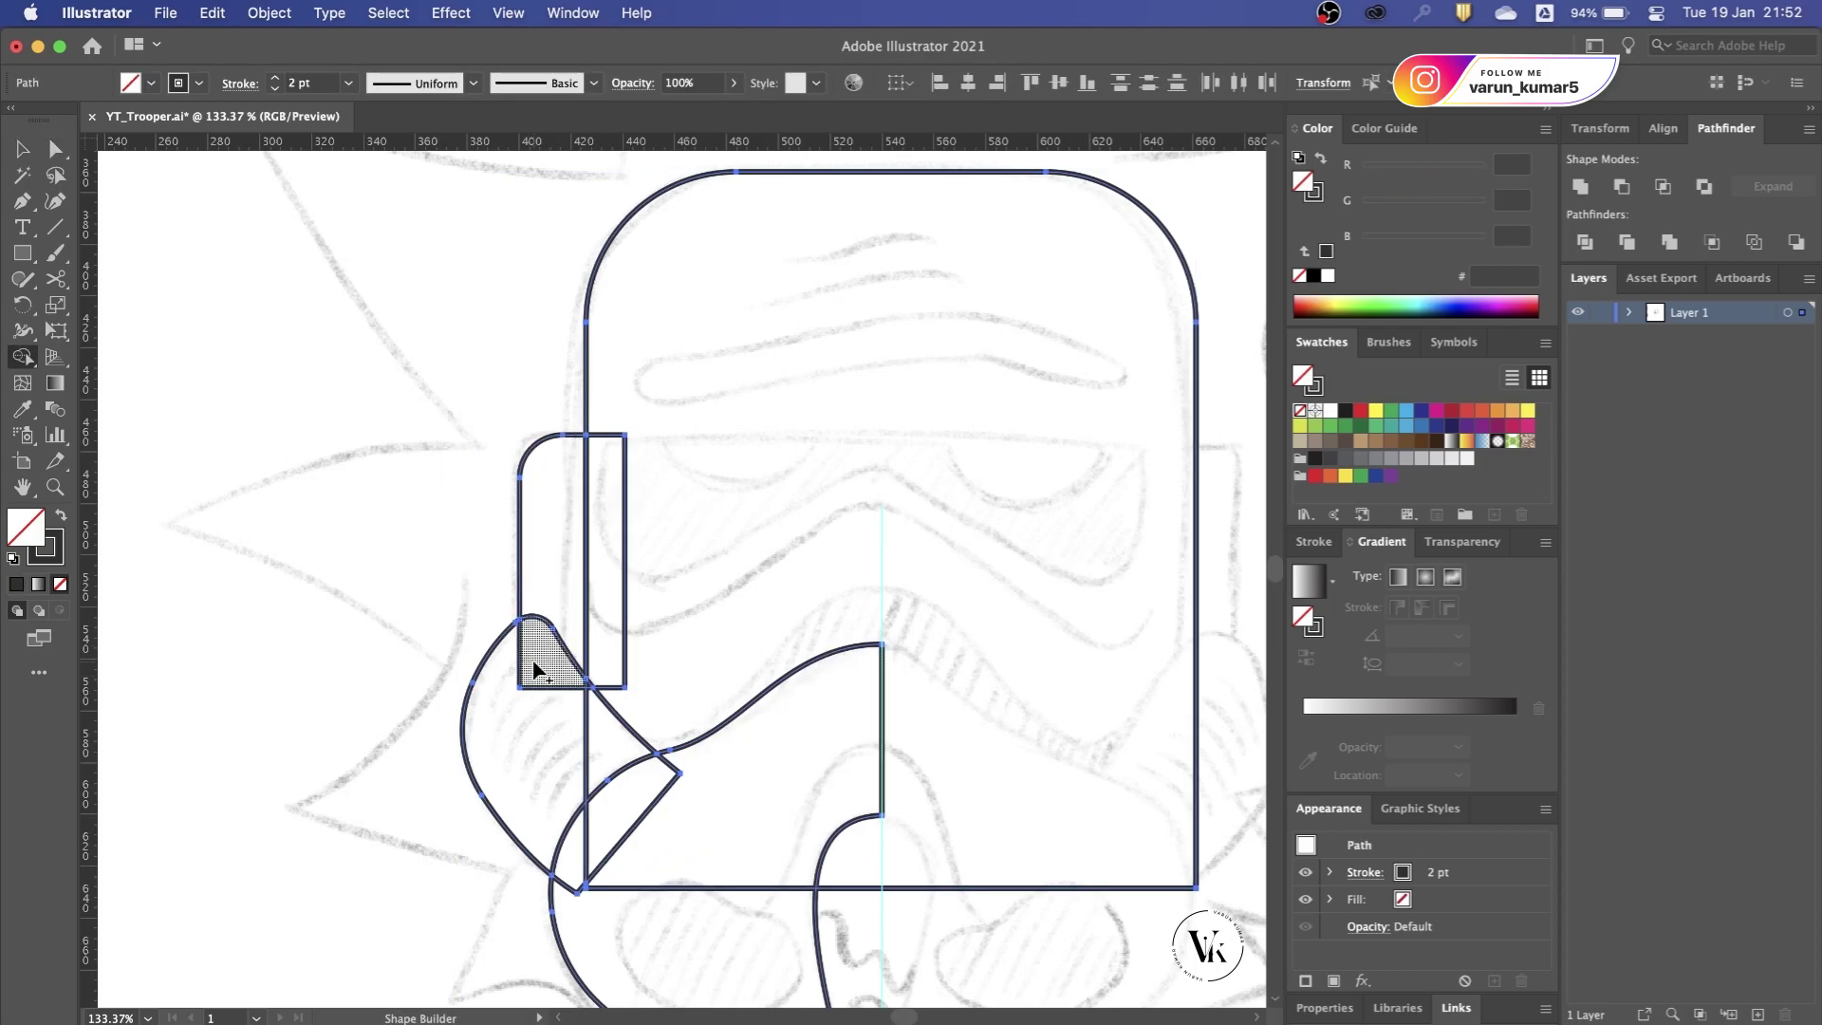
# Step: Merge the overlapping cheek and mouth regions into single outlines with Shape Builder
pyautogui.moveTo(547, 685); pyautogui.dragTo(630, 764)
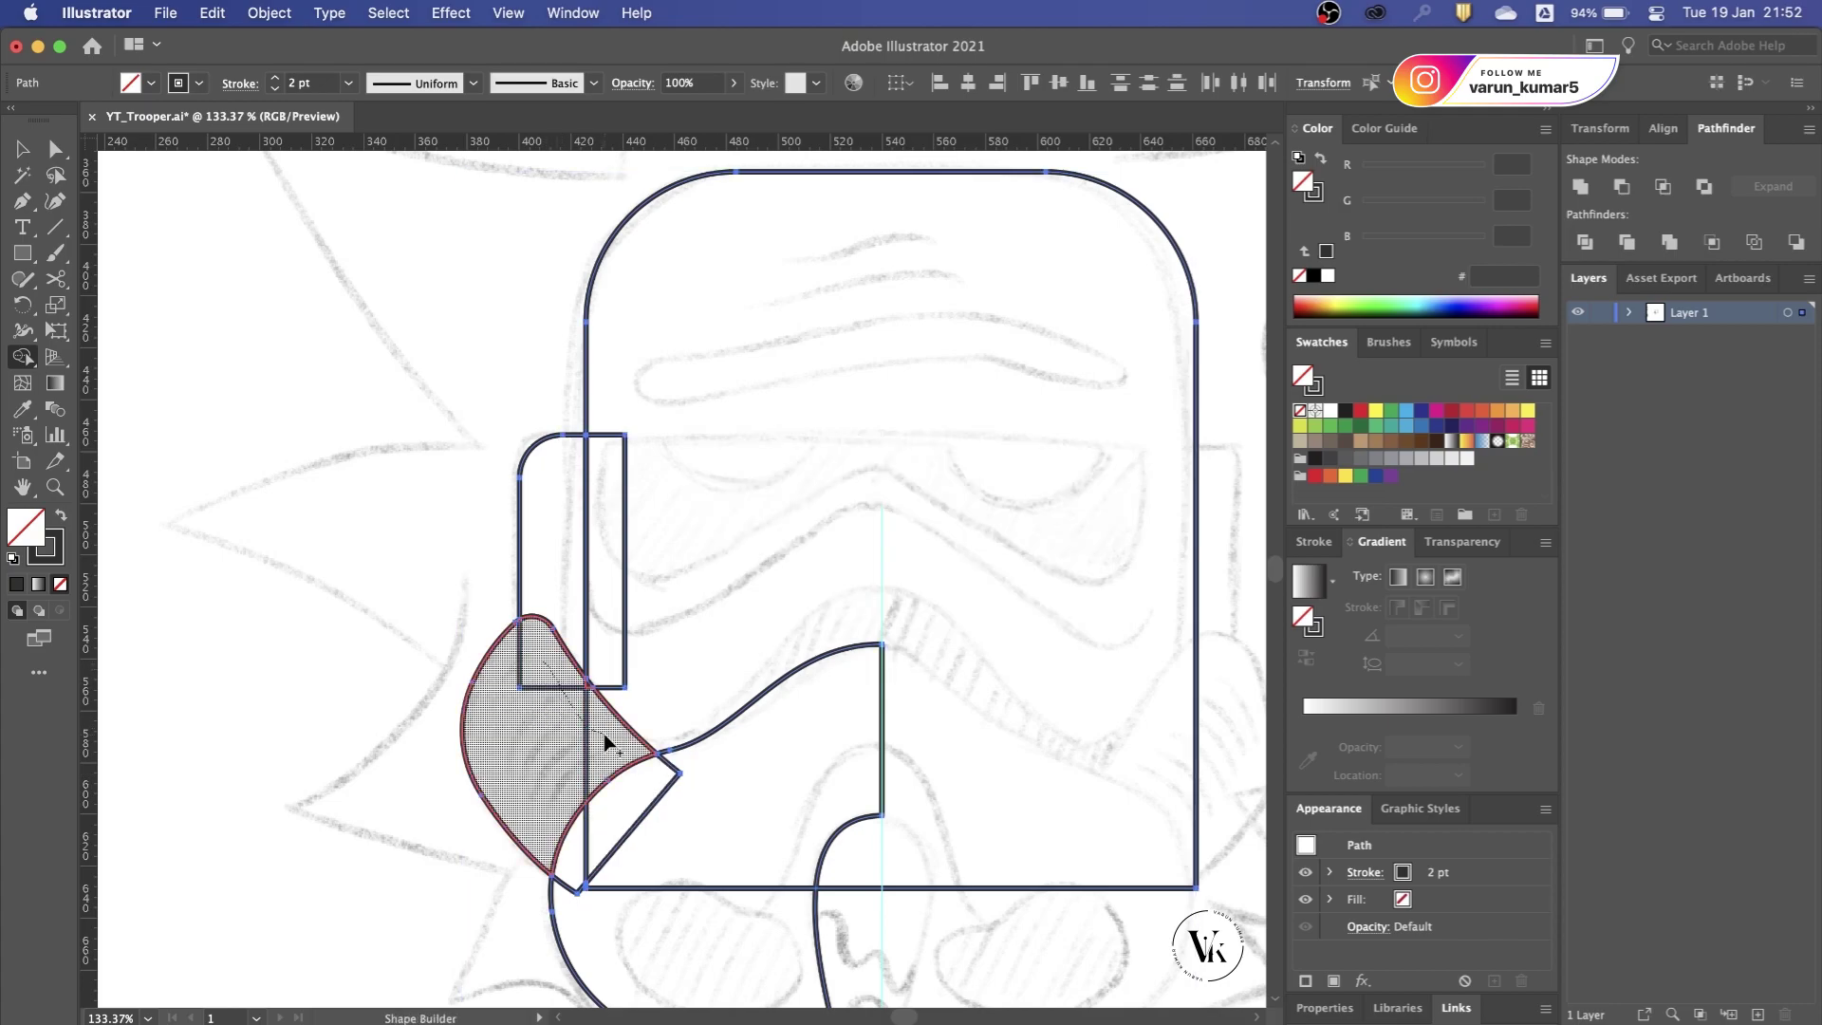
pyautogui.scroll(-3, 713, 712)
pyautogui.hscroll(1, 713, 713)
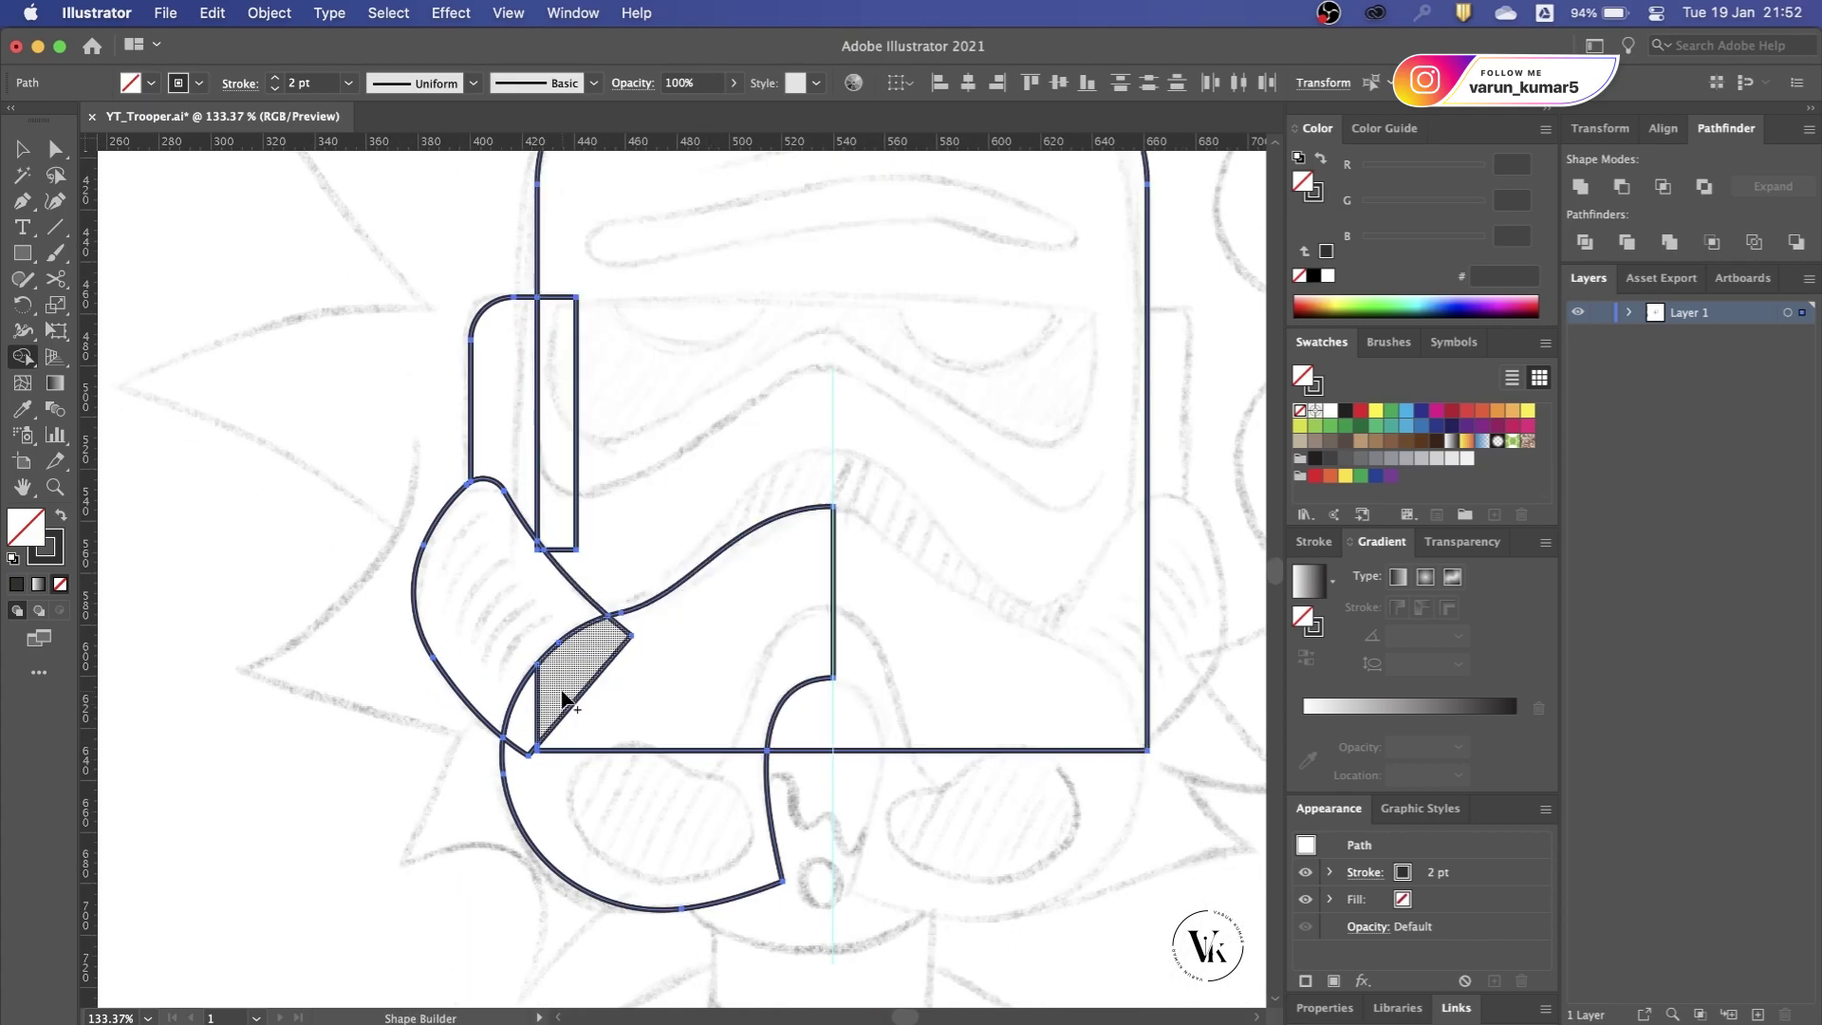
pyautogui.click(721, 681)
pyautogui.press('v')
pyautogui.click(886, 801)
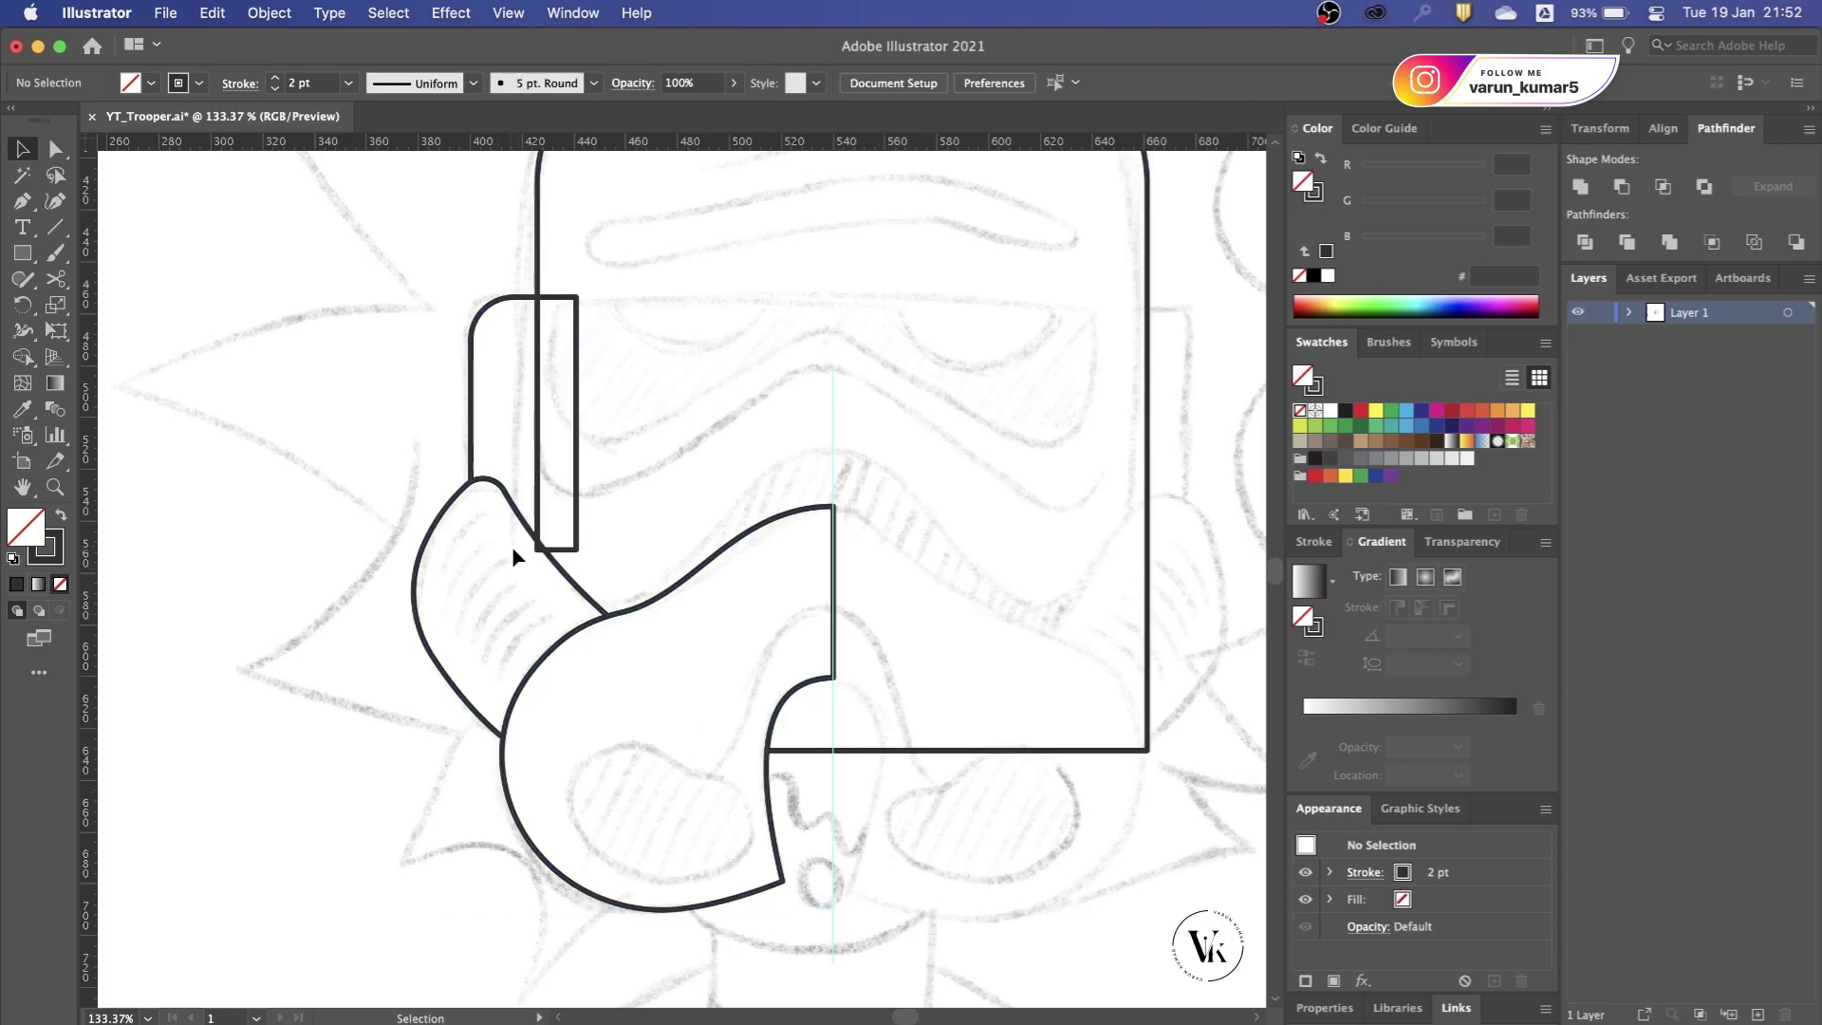
# Step: Fuse the narrow side strip into the helmet dome with Shape Builder
pyautogui.hotkey('ctrl', 'a')
pyautogui.hotkey('shift', 'm')
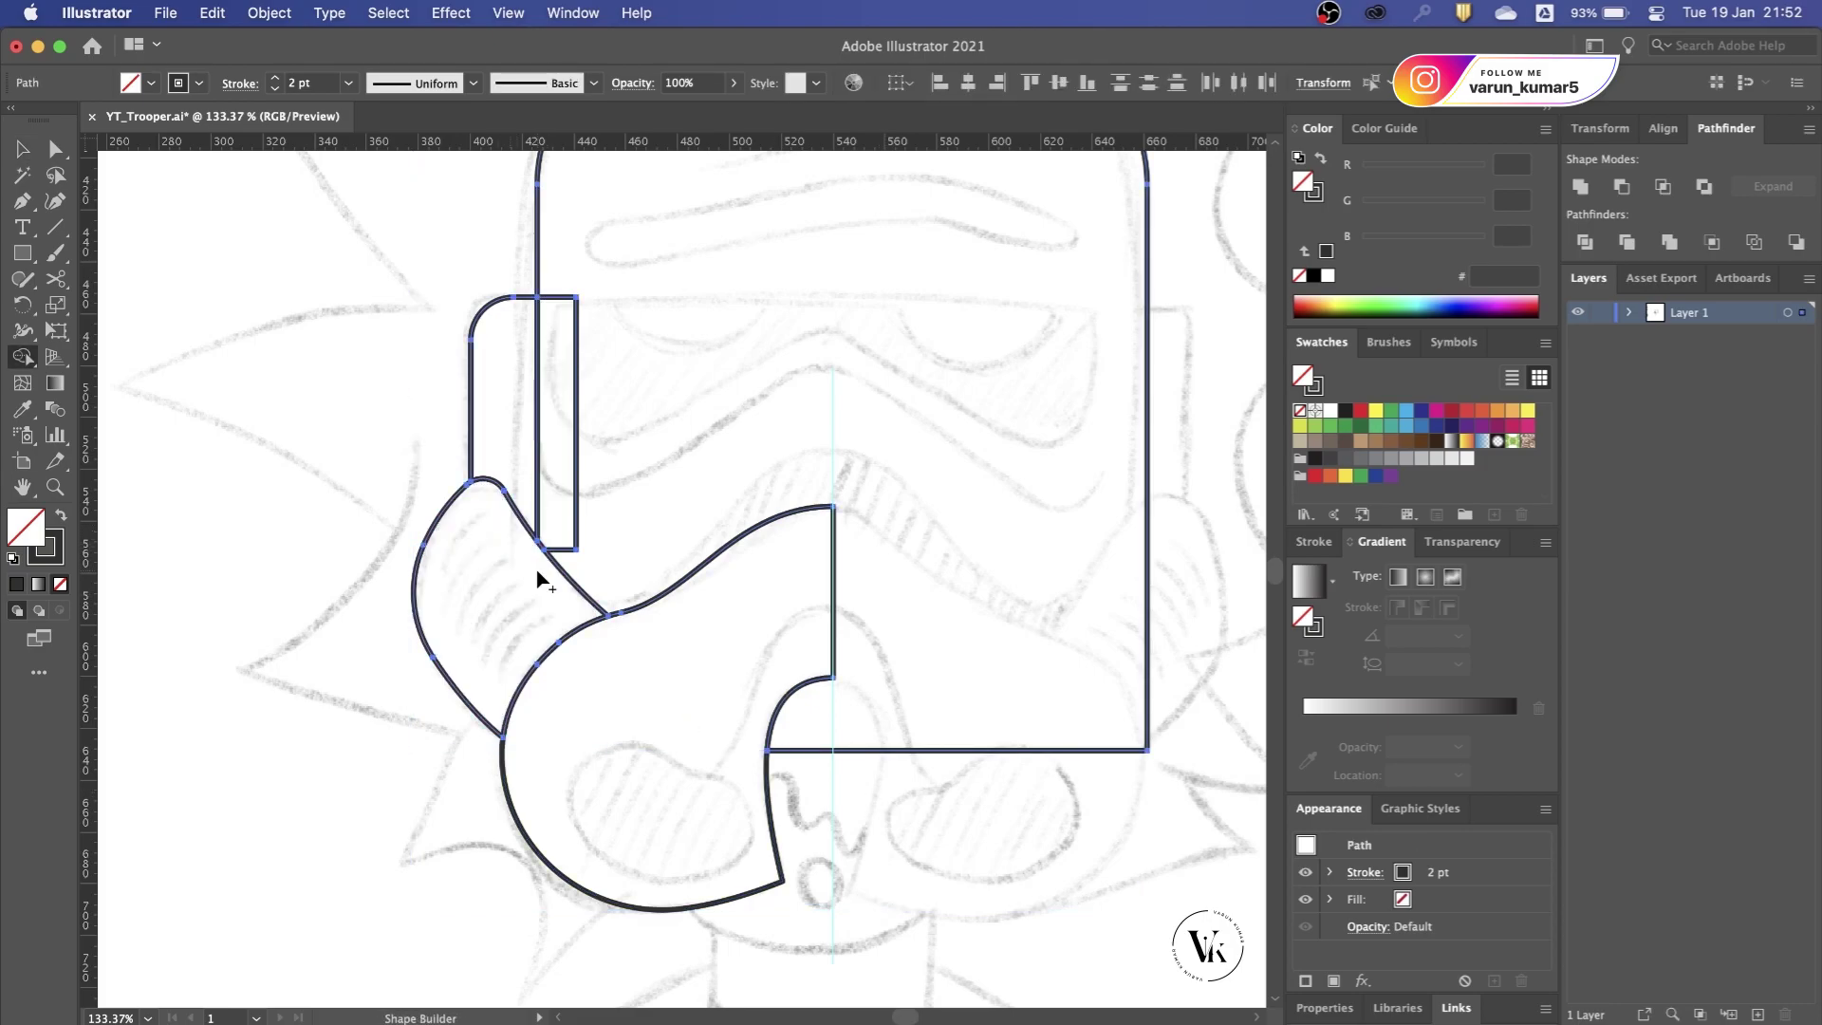
pyautogui.moveTo(642, 488); pyautogui.dragTo(569, 417)
pyautogui.press('v')
pyautogui.click(581, 406)
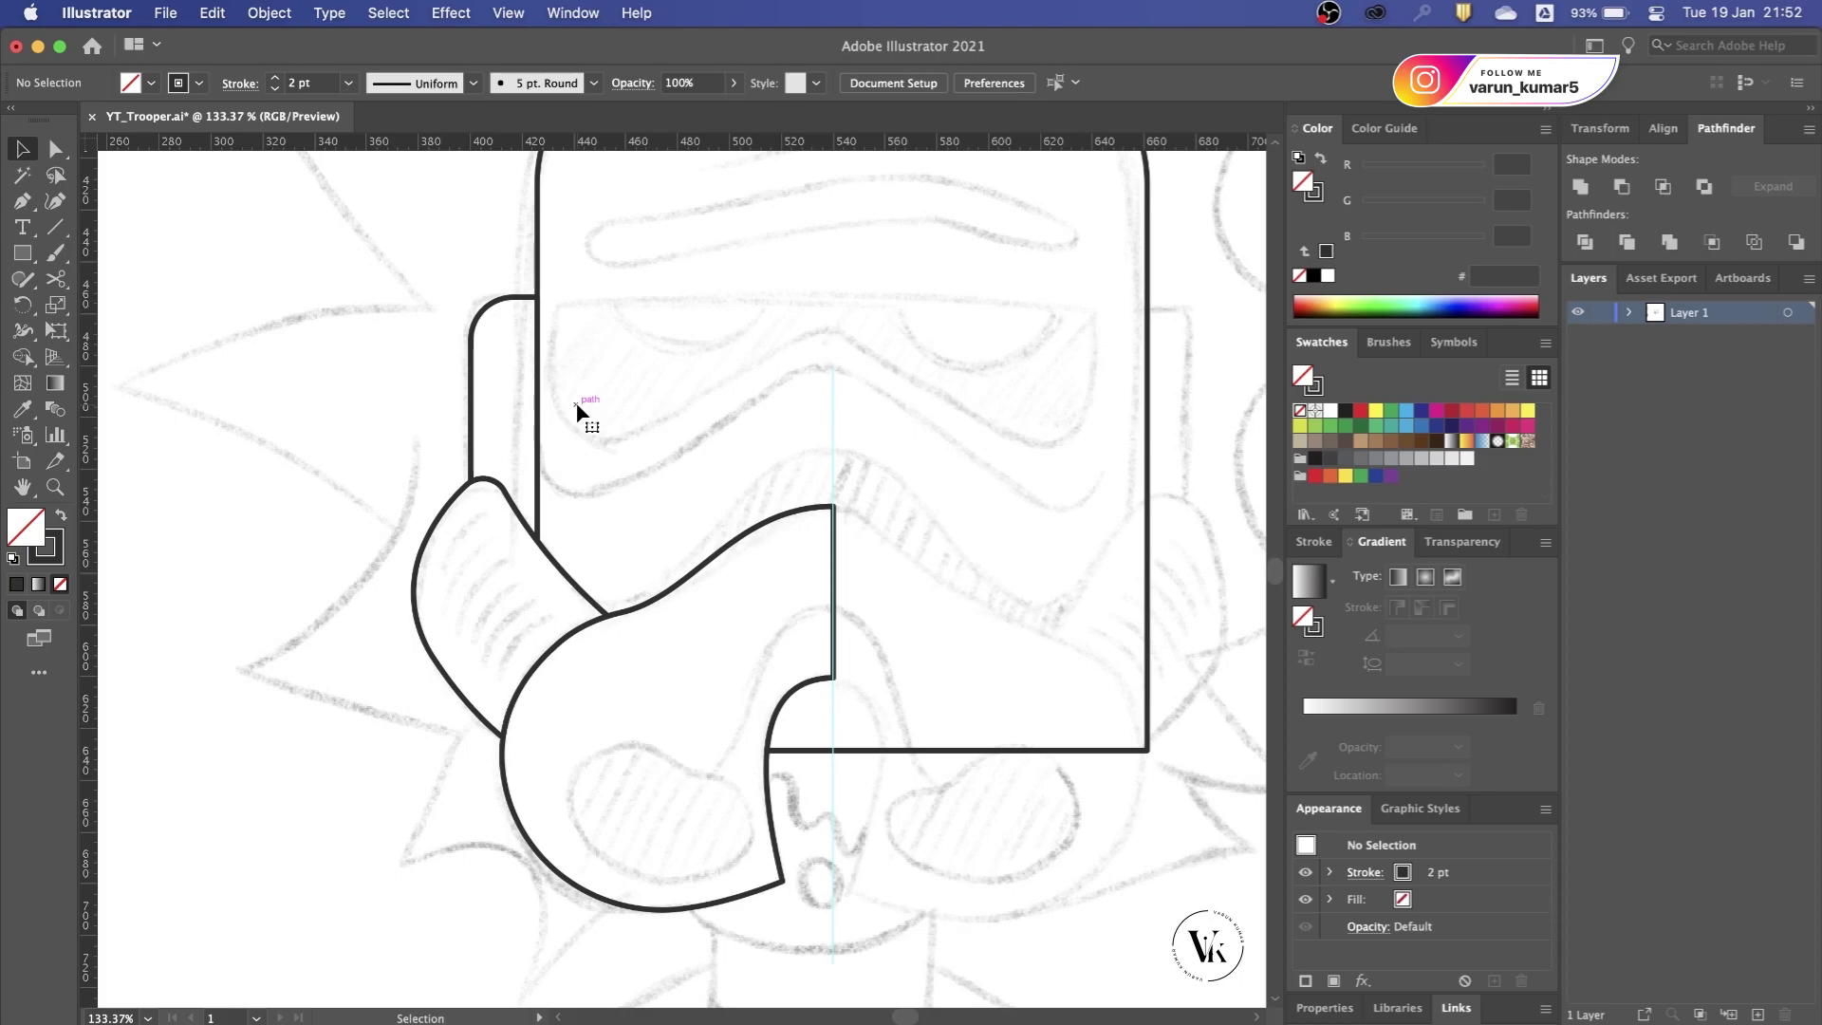
pyautogui.hotkey('ctrl', '0')
# Step: Draw an ellipse over the sketched oval vent inside the lower mouth piece
pyautogui.scroll(3, 580, 413)
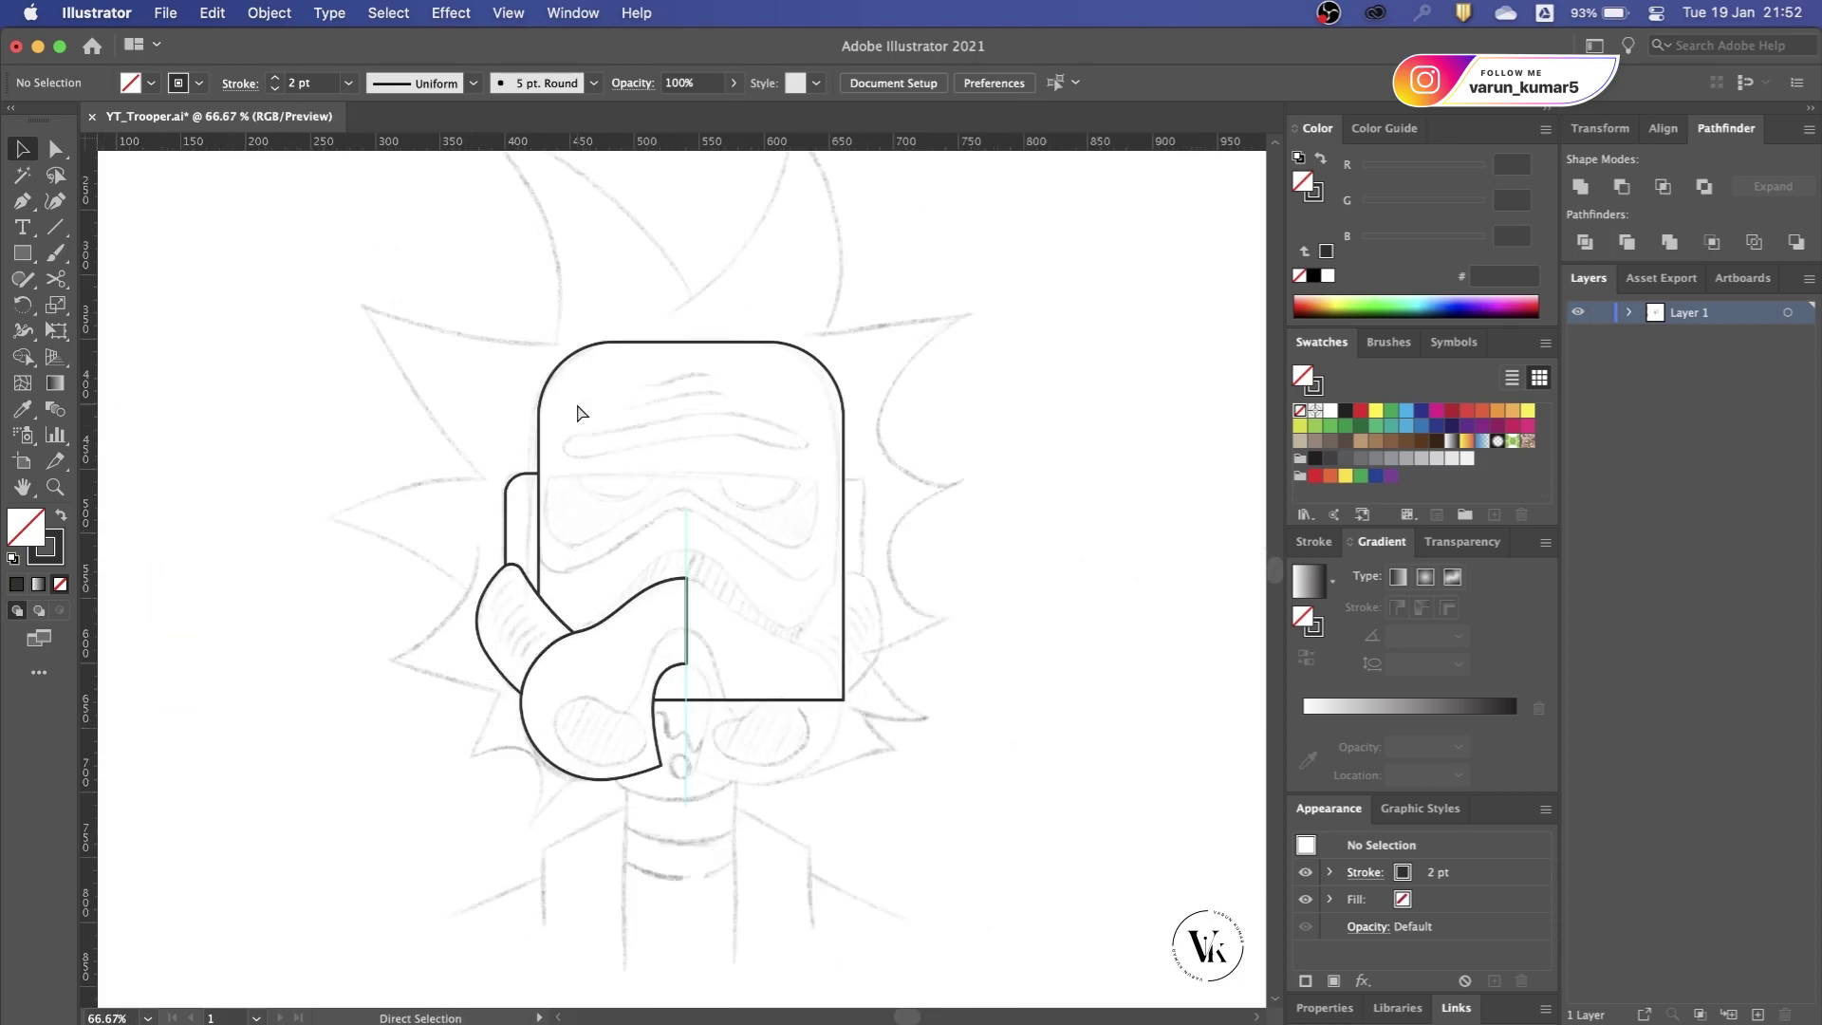
pyautogui.scroll(2, 600, 539)
pyautogui.scroll(-1, 603, 549)
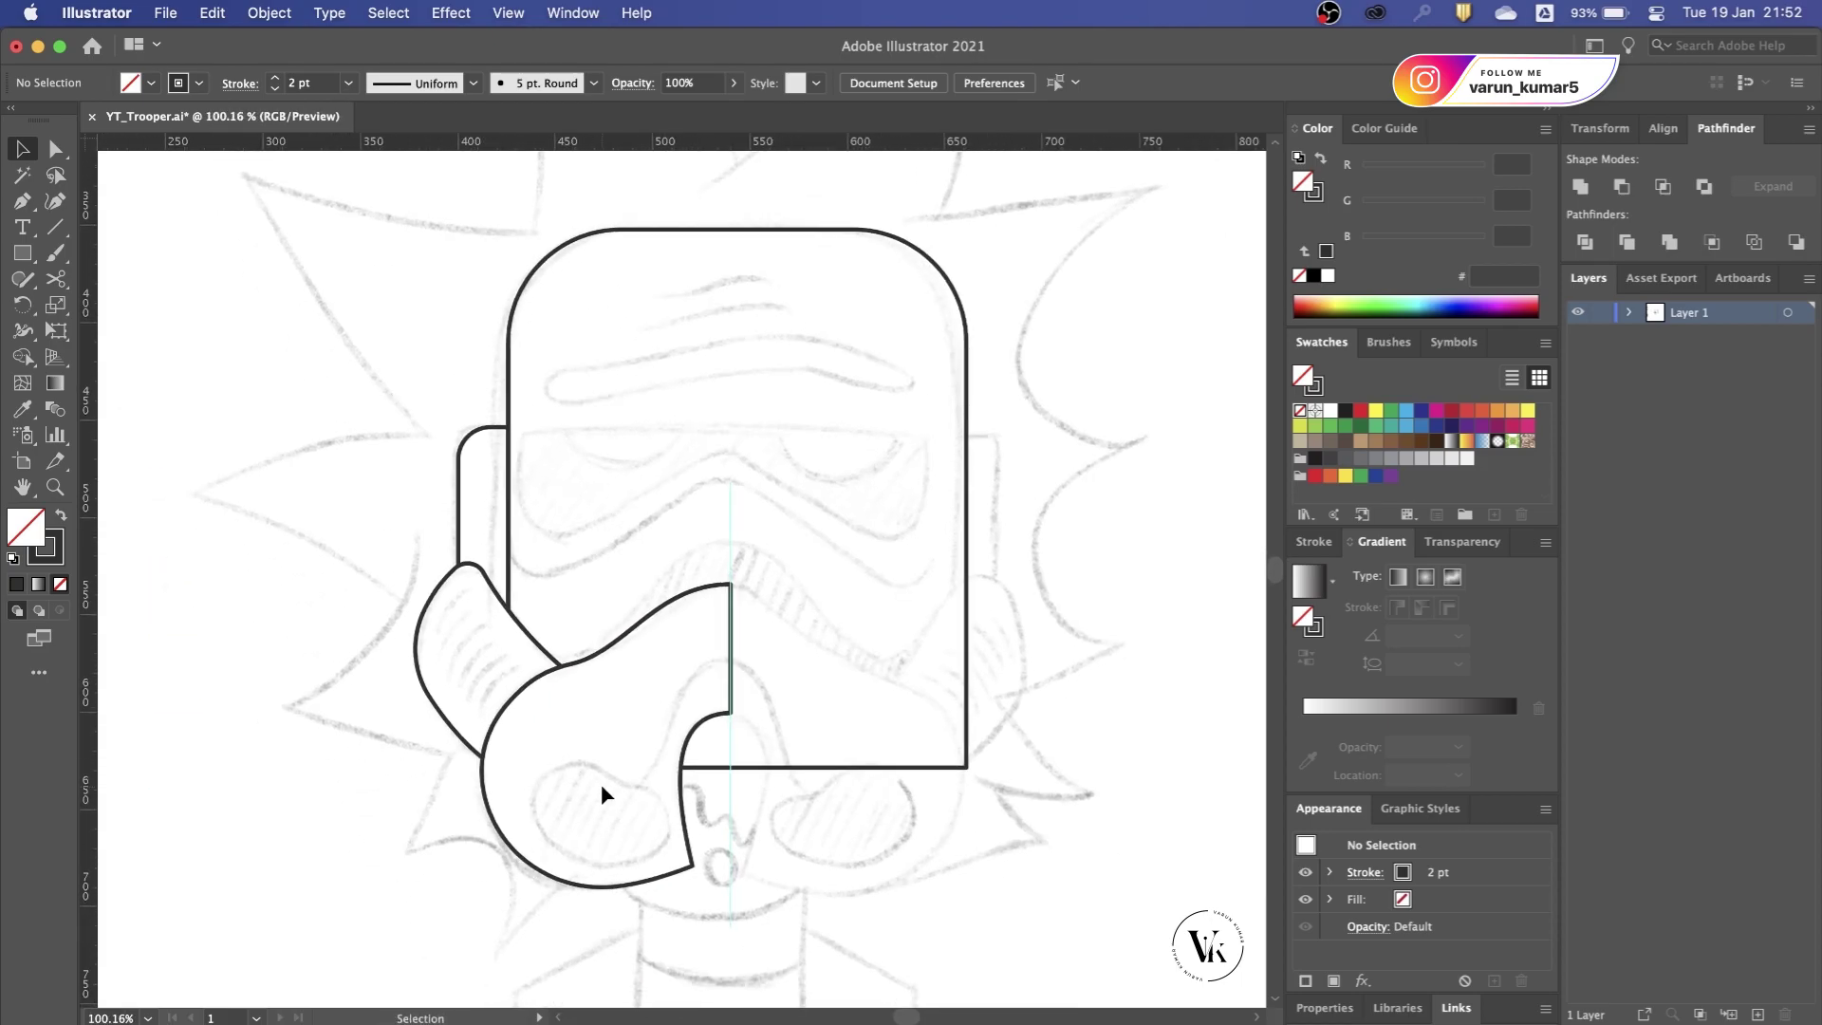
pyautogui.scroll(-1, 601, 784)
pyautogui.scroll(2, 600, 783)
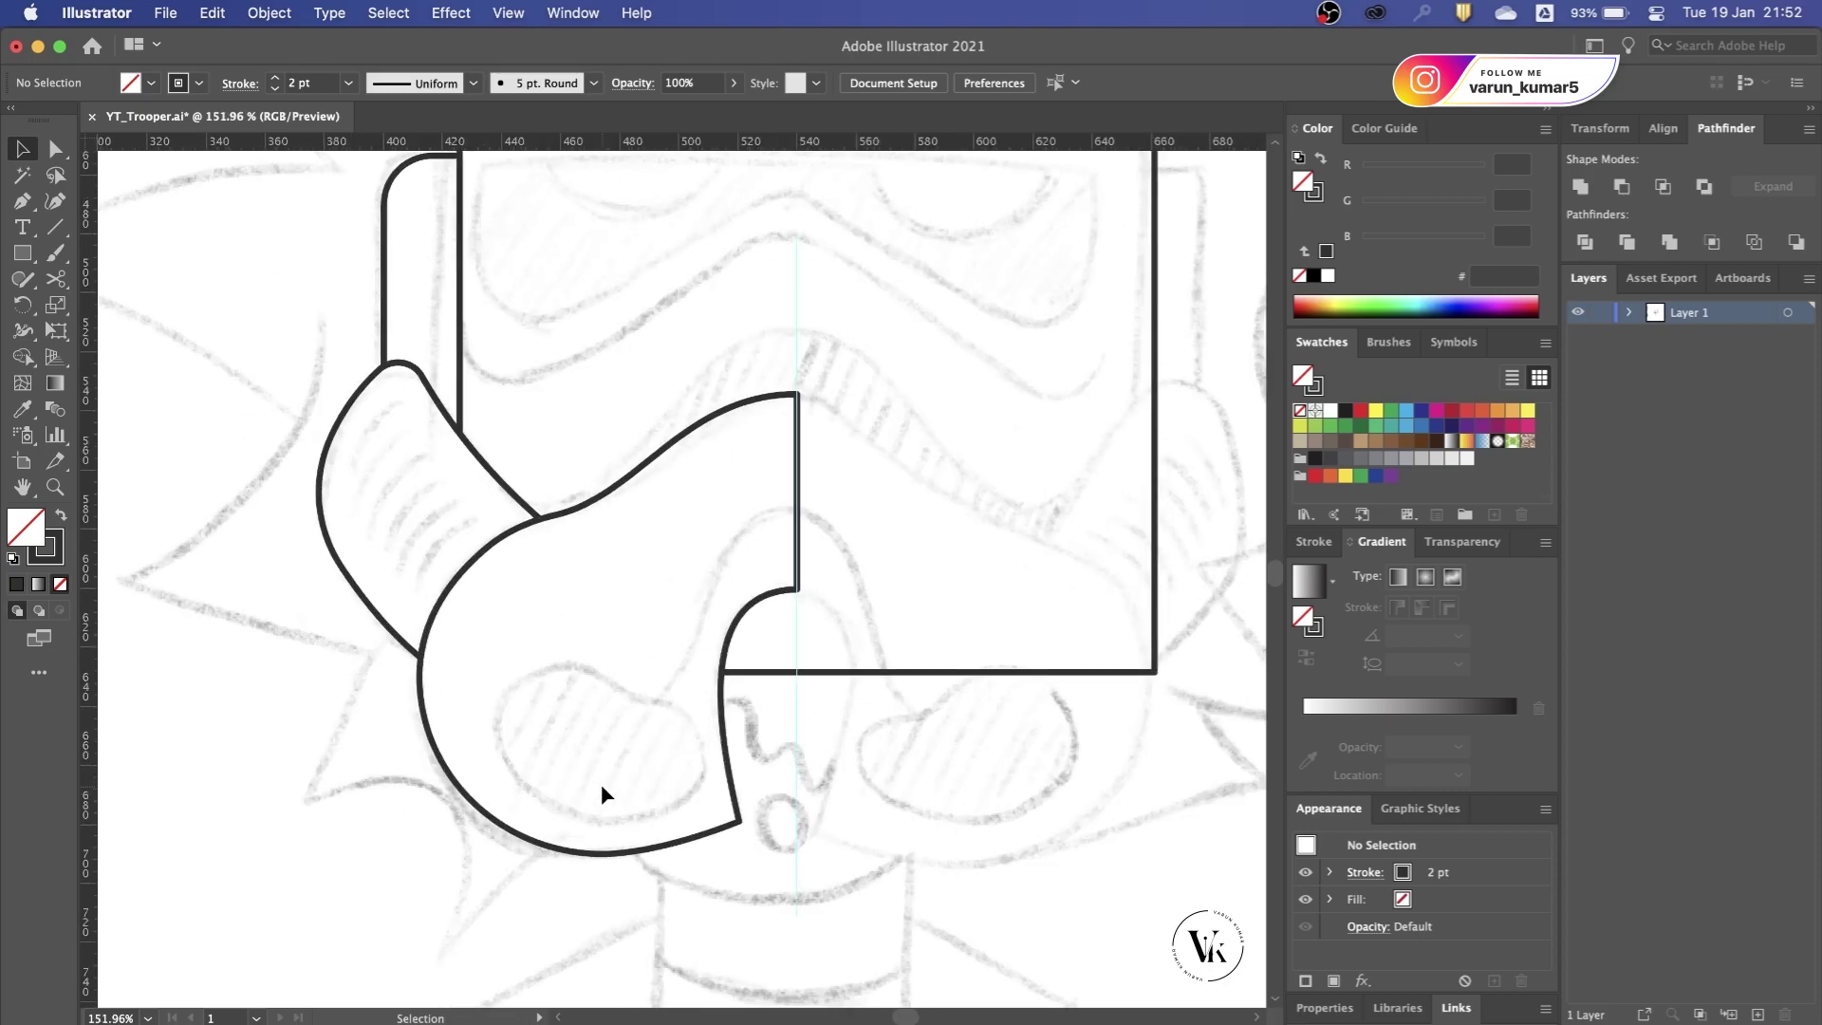
pyautogui.press('l')
pyautogui.moveTo(487, 642); pyautogui.dragTo(736, 822)
# Step: Reshape the oval vent into a bean by dragging its anchors and handles
pyautogui.press('a')
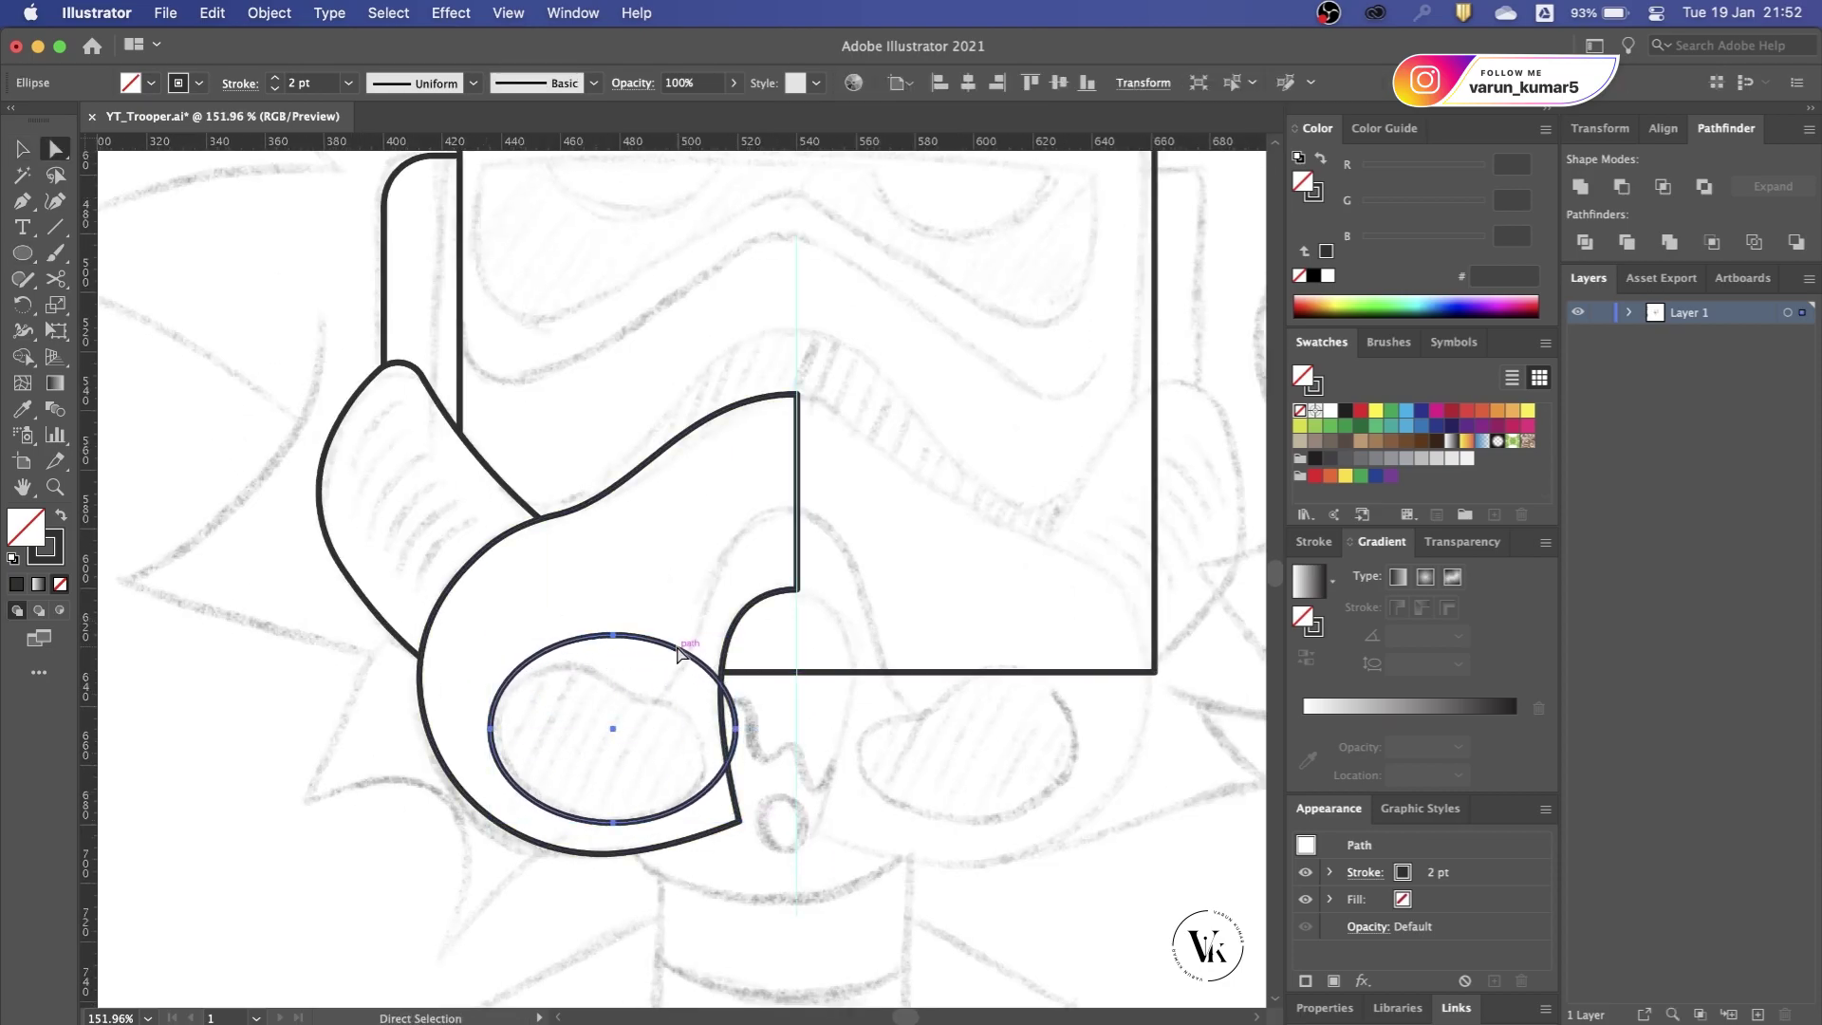
pyautogui.click(616, 637)
pyautogui.moveTo(681, 642)
pyautogui.mouseDown()
pyautogui.moveTo(658, 692)
pyautogui.moveTo(545, 634)
pyautogui.mouseUp()
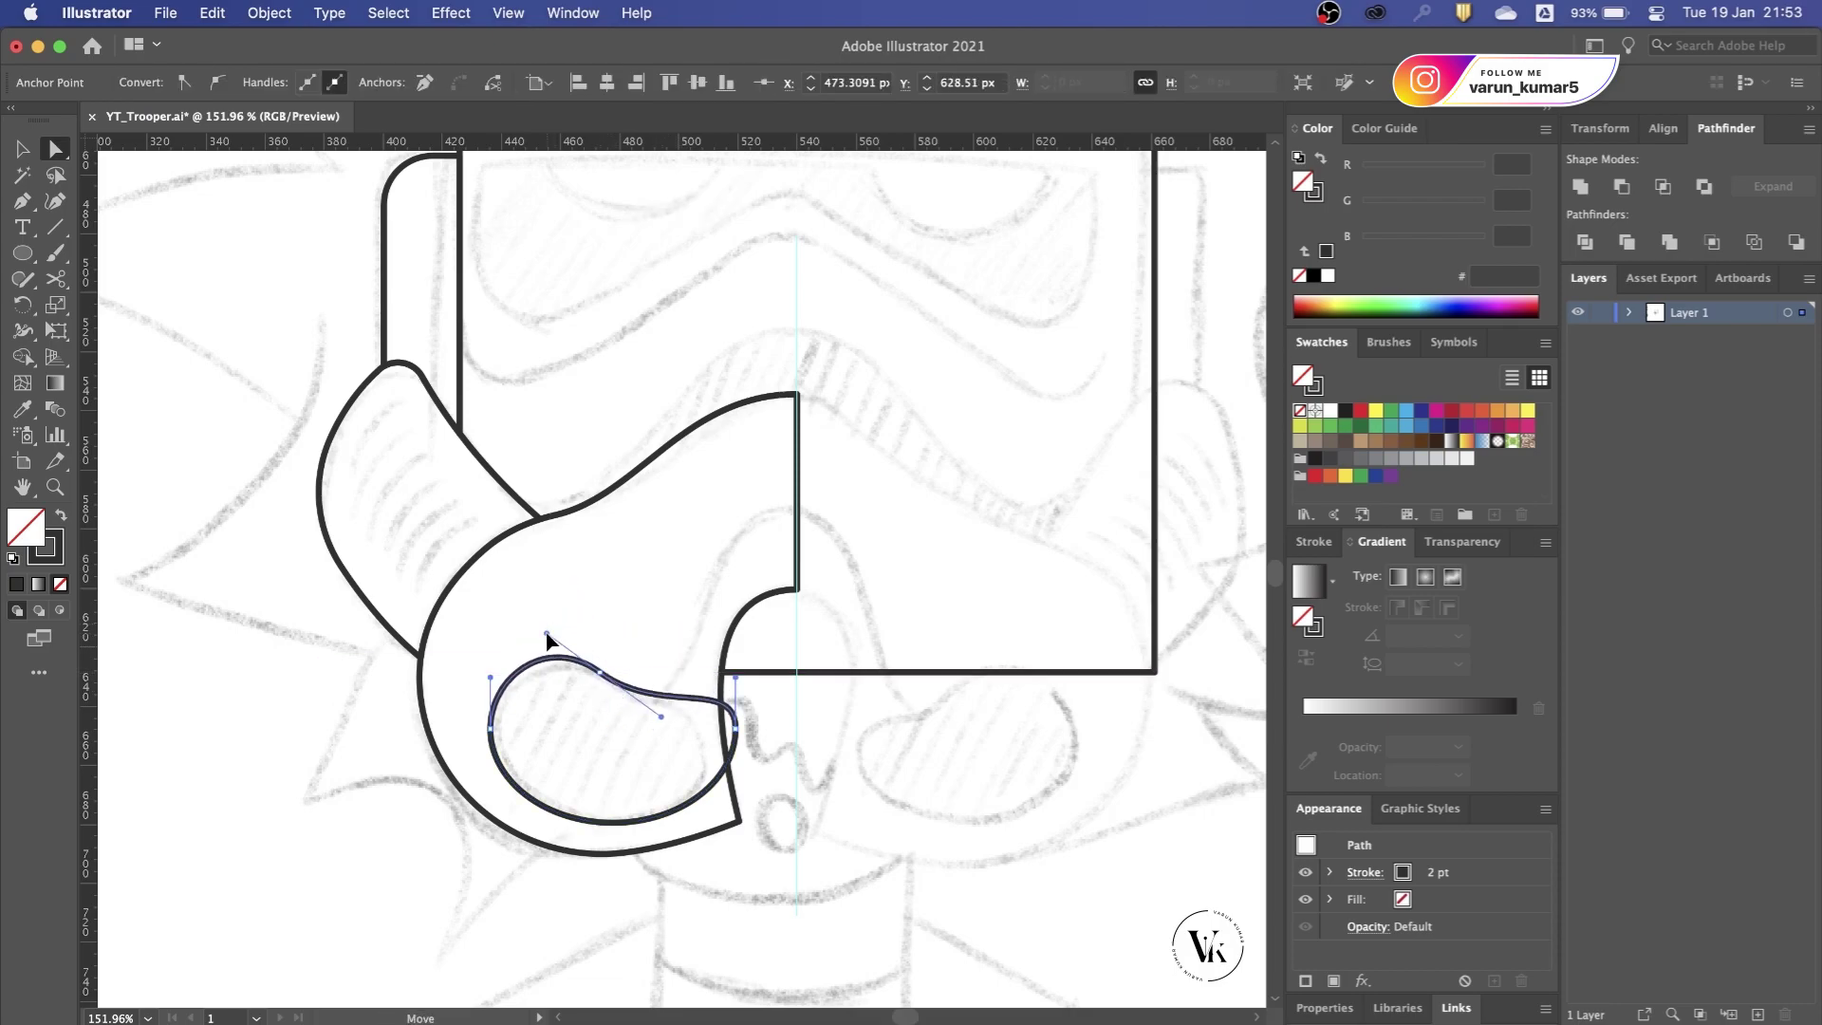
pyautogui.moveTo(736, 729); pyautogui.dragTo(705, 746)
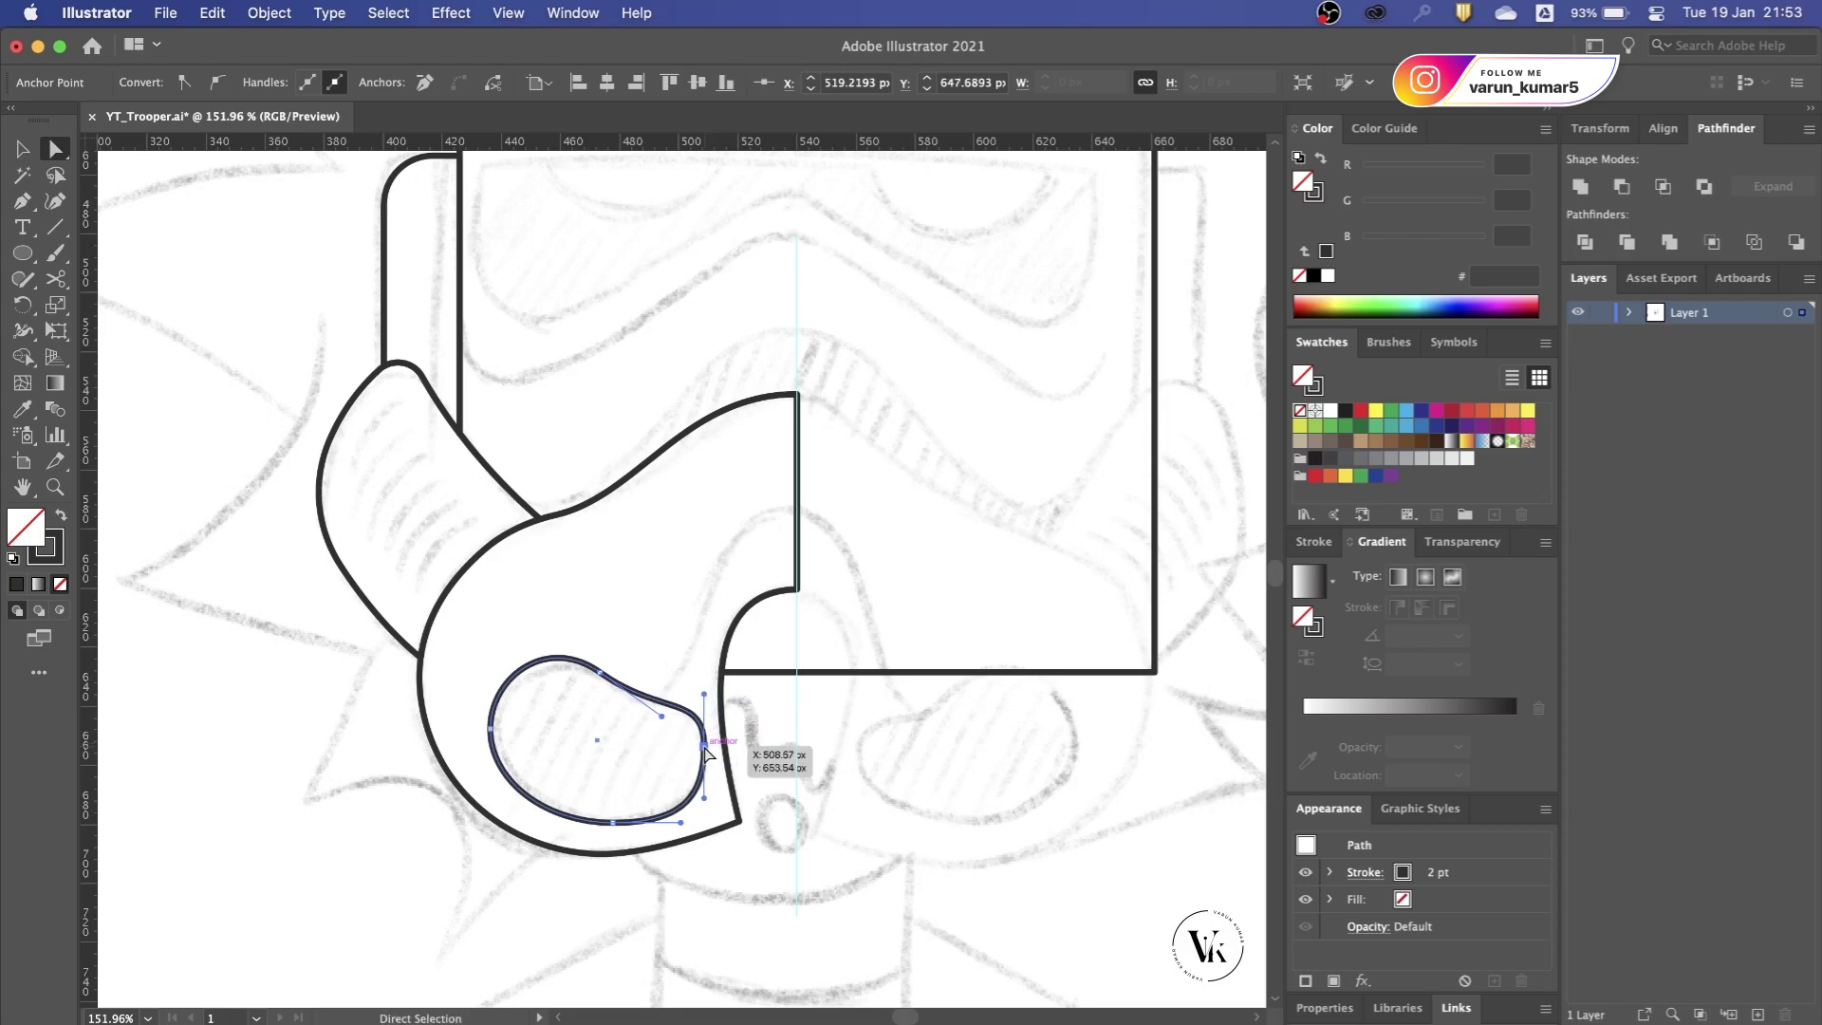
pyautogui.moveTo(680, 822); pyautogui.dragTo(670, 821)
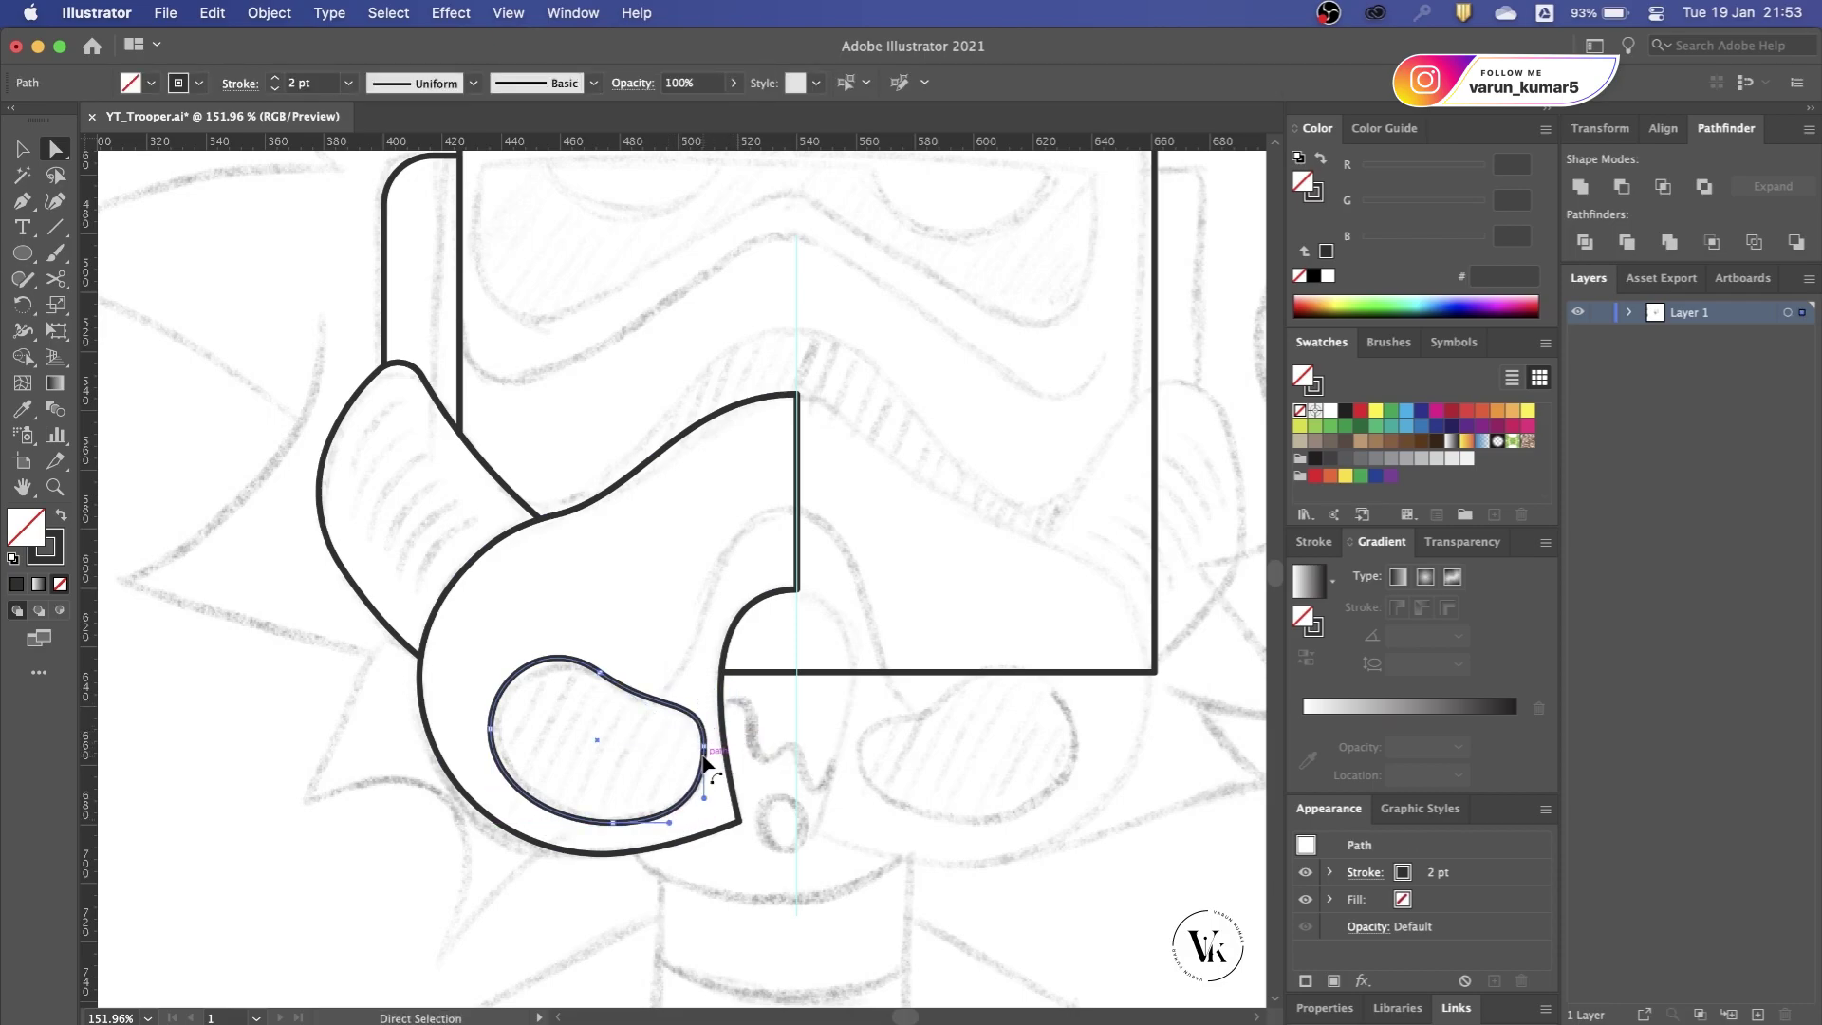
pyautogui.moveTo(705, 699); pyautogui.dragTo(699, 709)
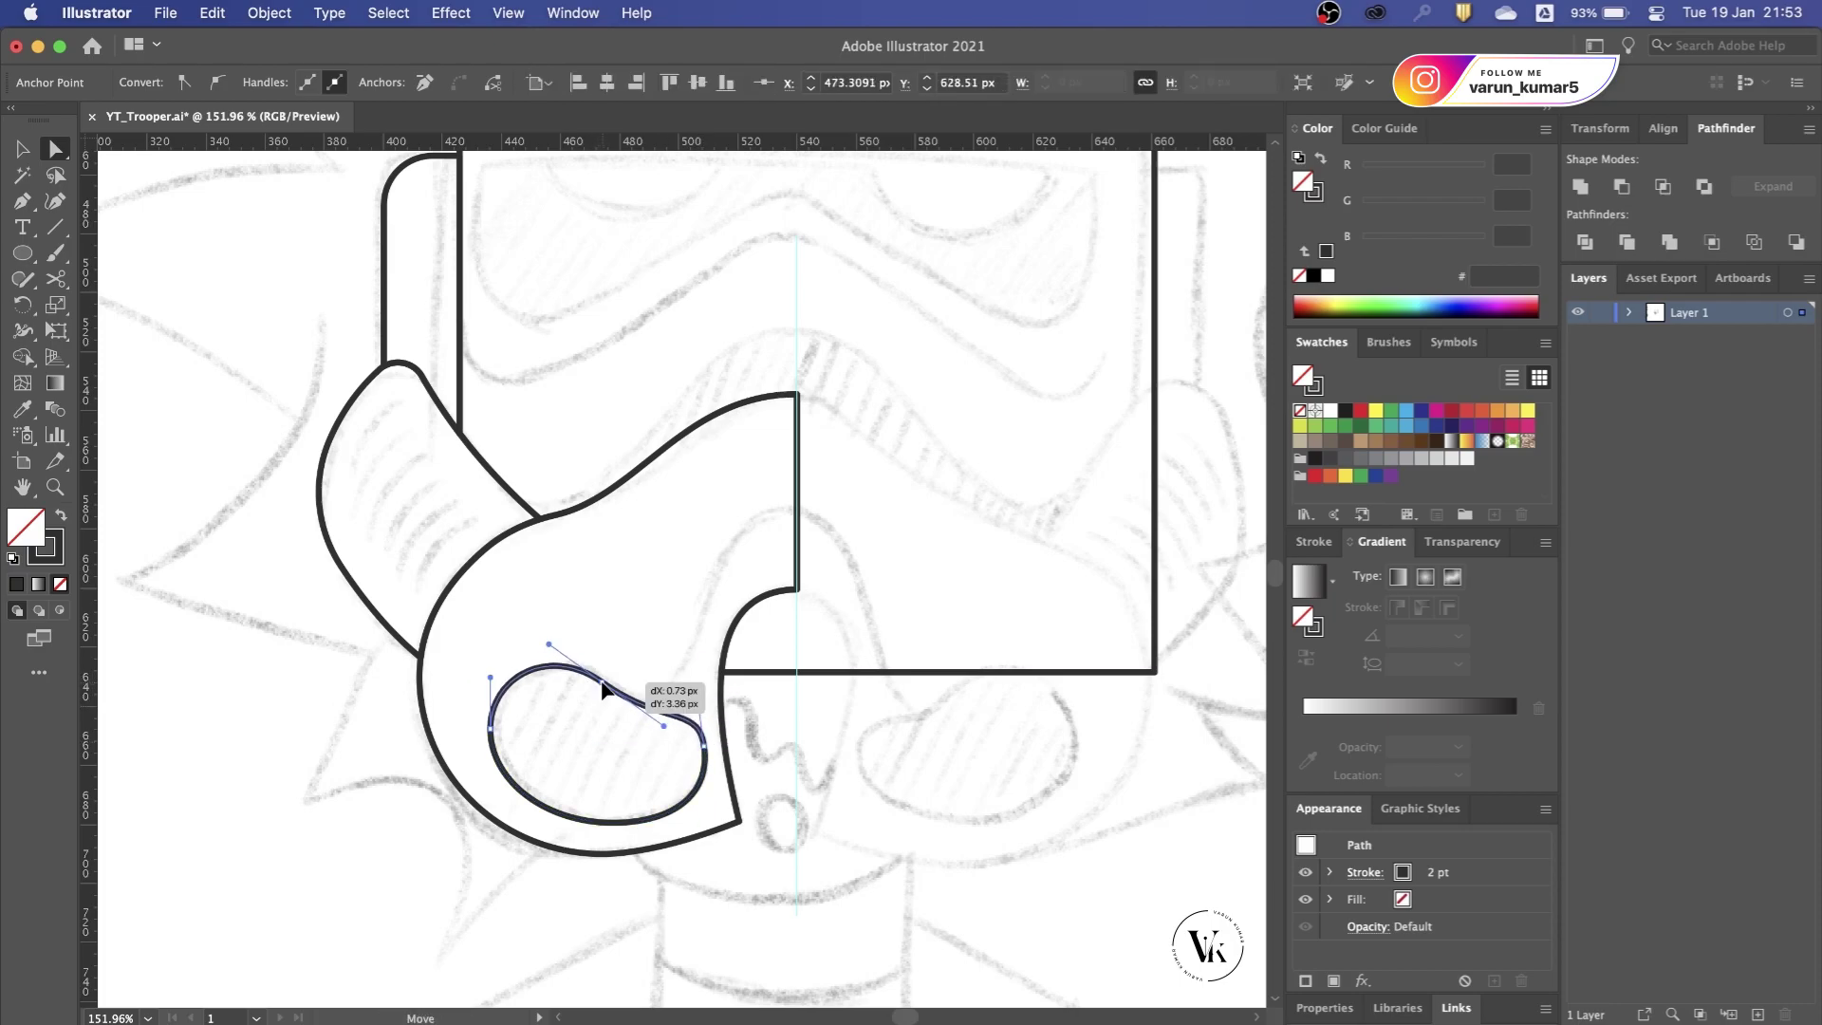
pyautogui.moveTo(599, 676); pyautogui.dragTo(603, 681)
pyautogui.moveTo(662, 734); pyautogui.dragTo(693, 712)
# Step: Round the mouth piece's lower-right corner
pyautogui.press('v')
pyautogui.click(670, 628)
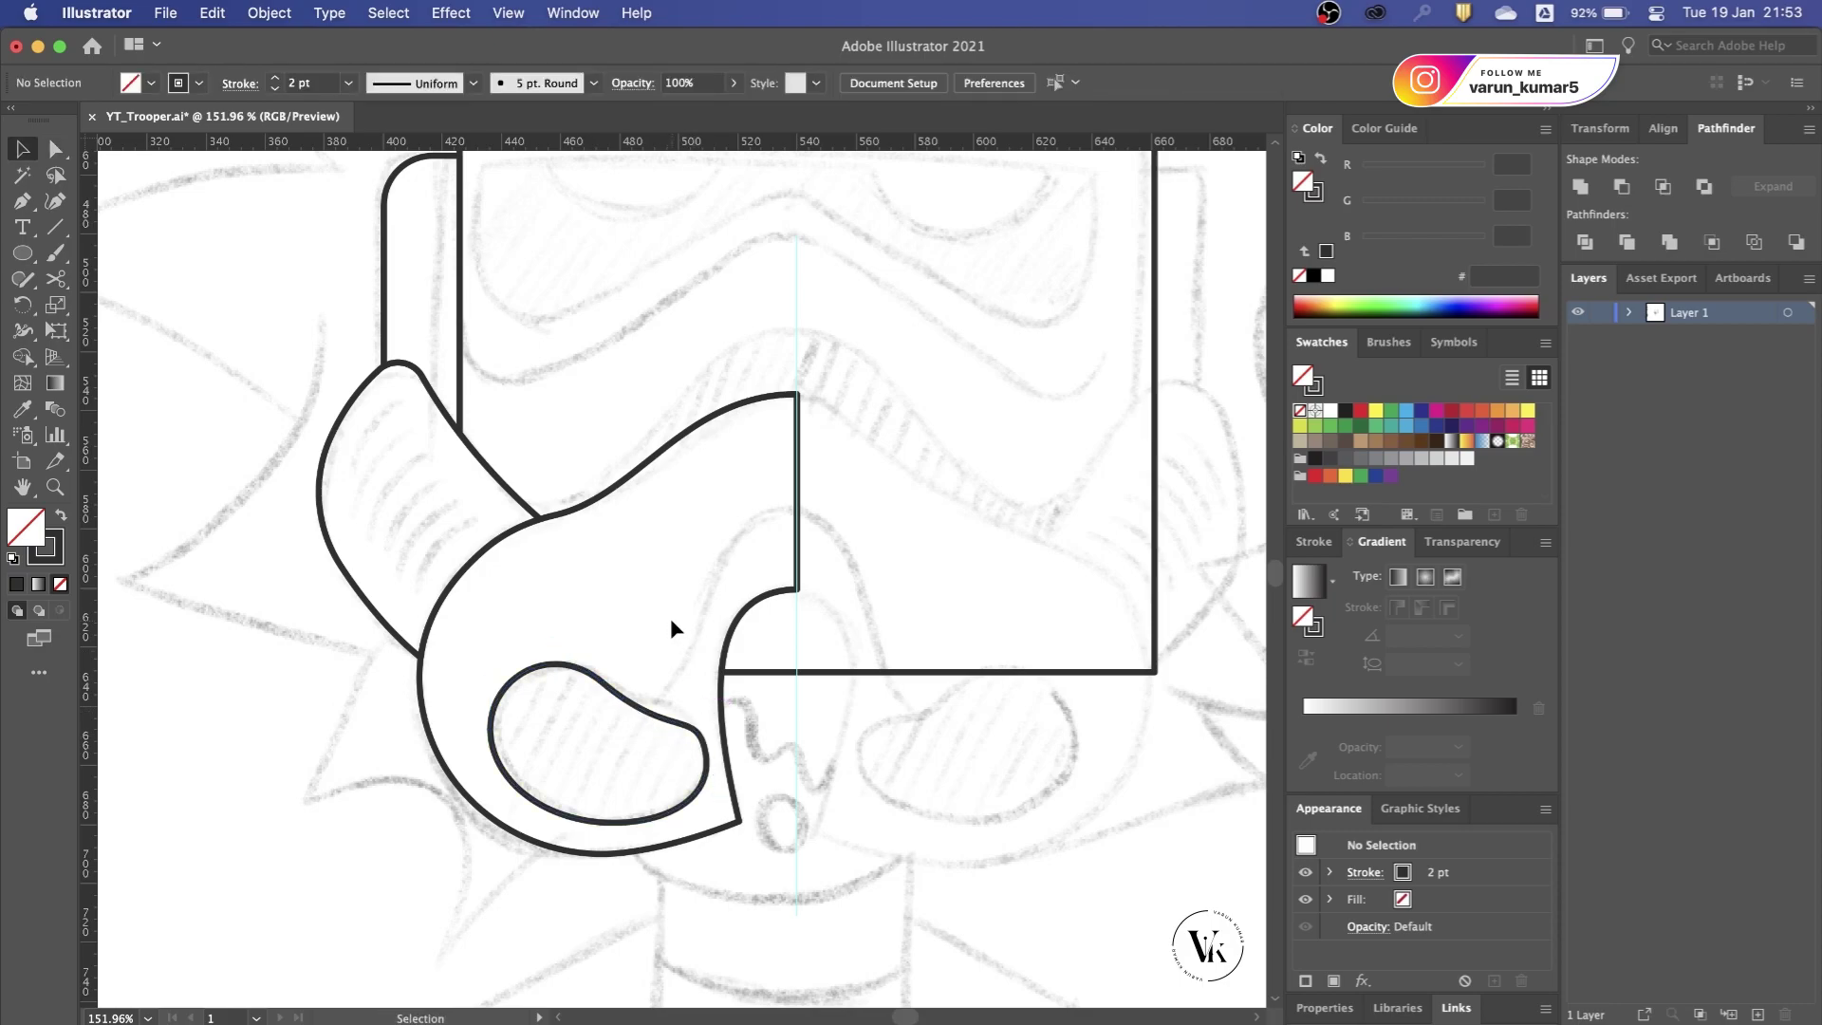
pyautogui.press('a')
pyautogui.click(737, 818)
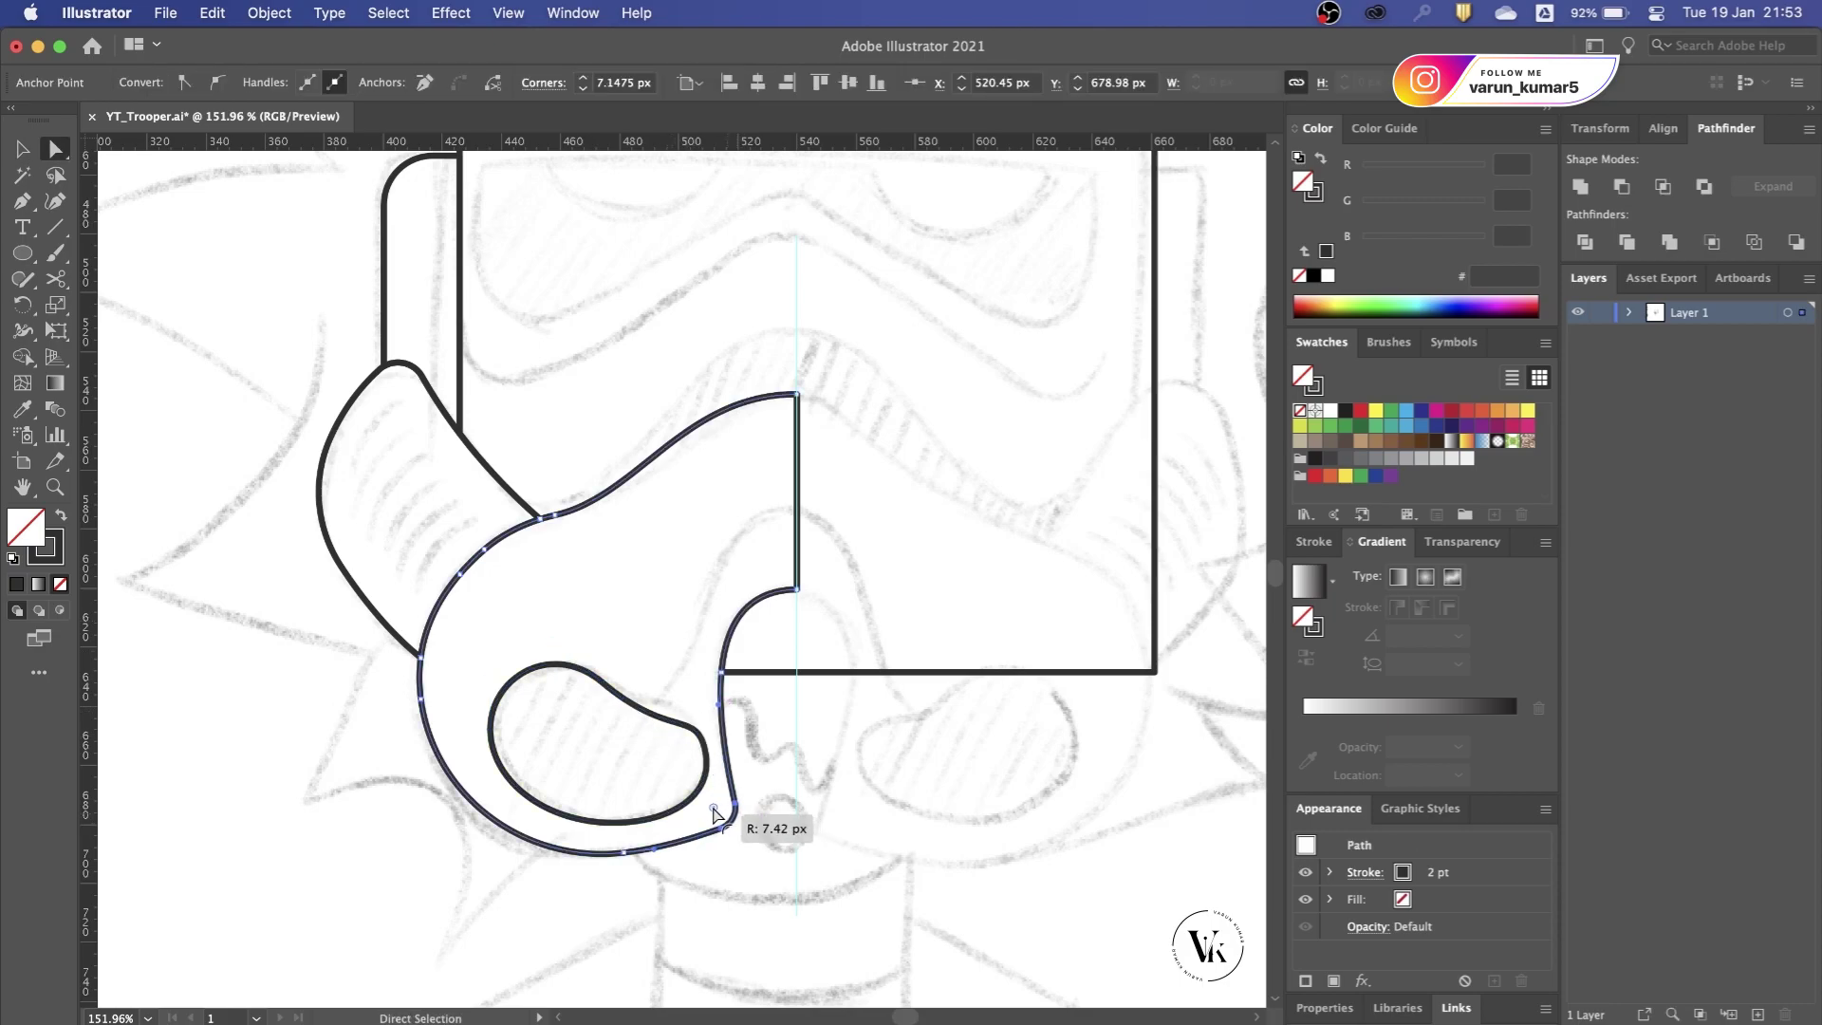
pyautogui.press('v')
pyautogui.click(760, 710)
pyautogui.scroll(-4, 760, 710)
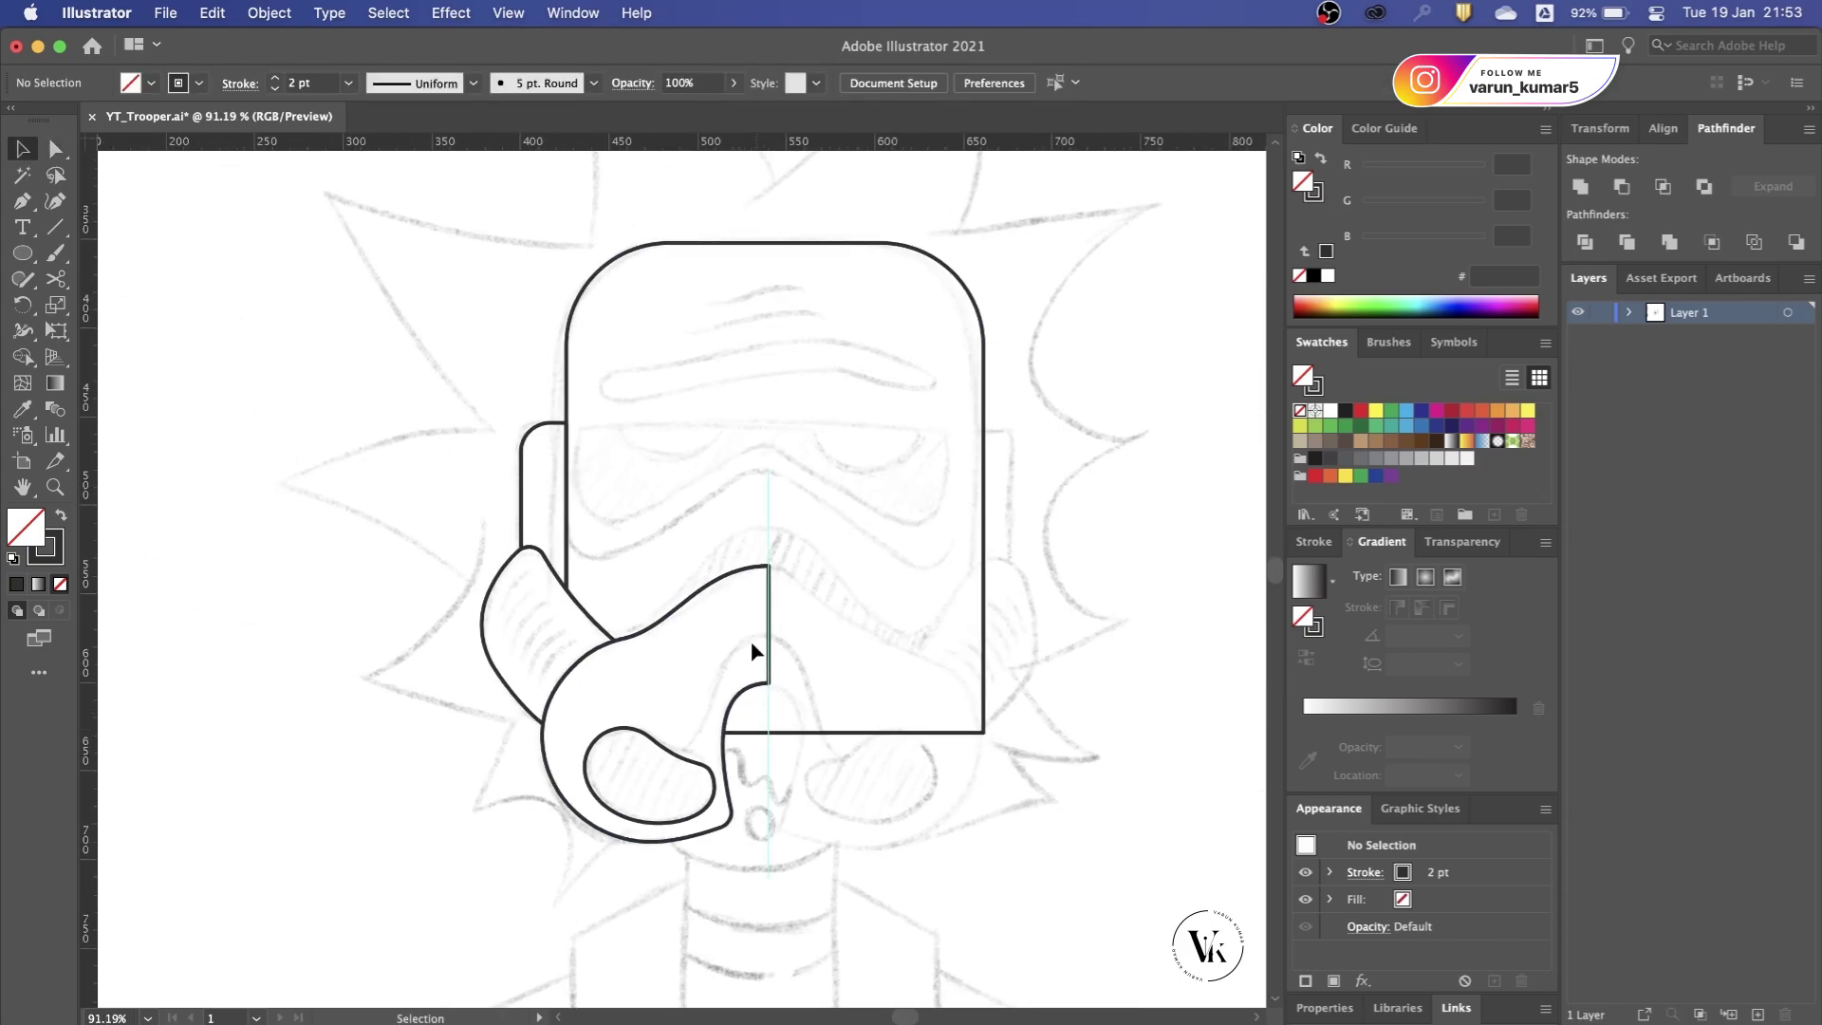
pyautogui.scroll(3, 746, 621)
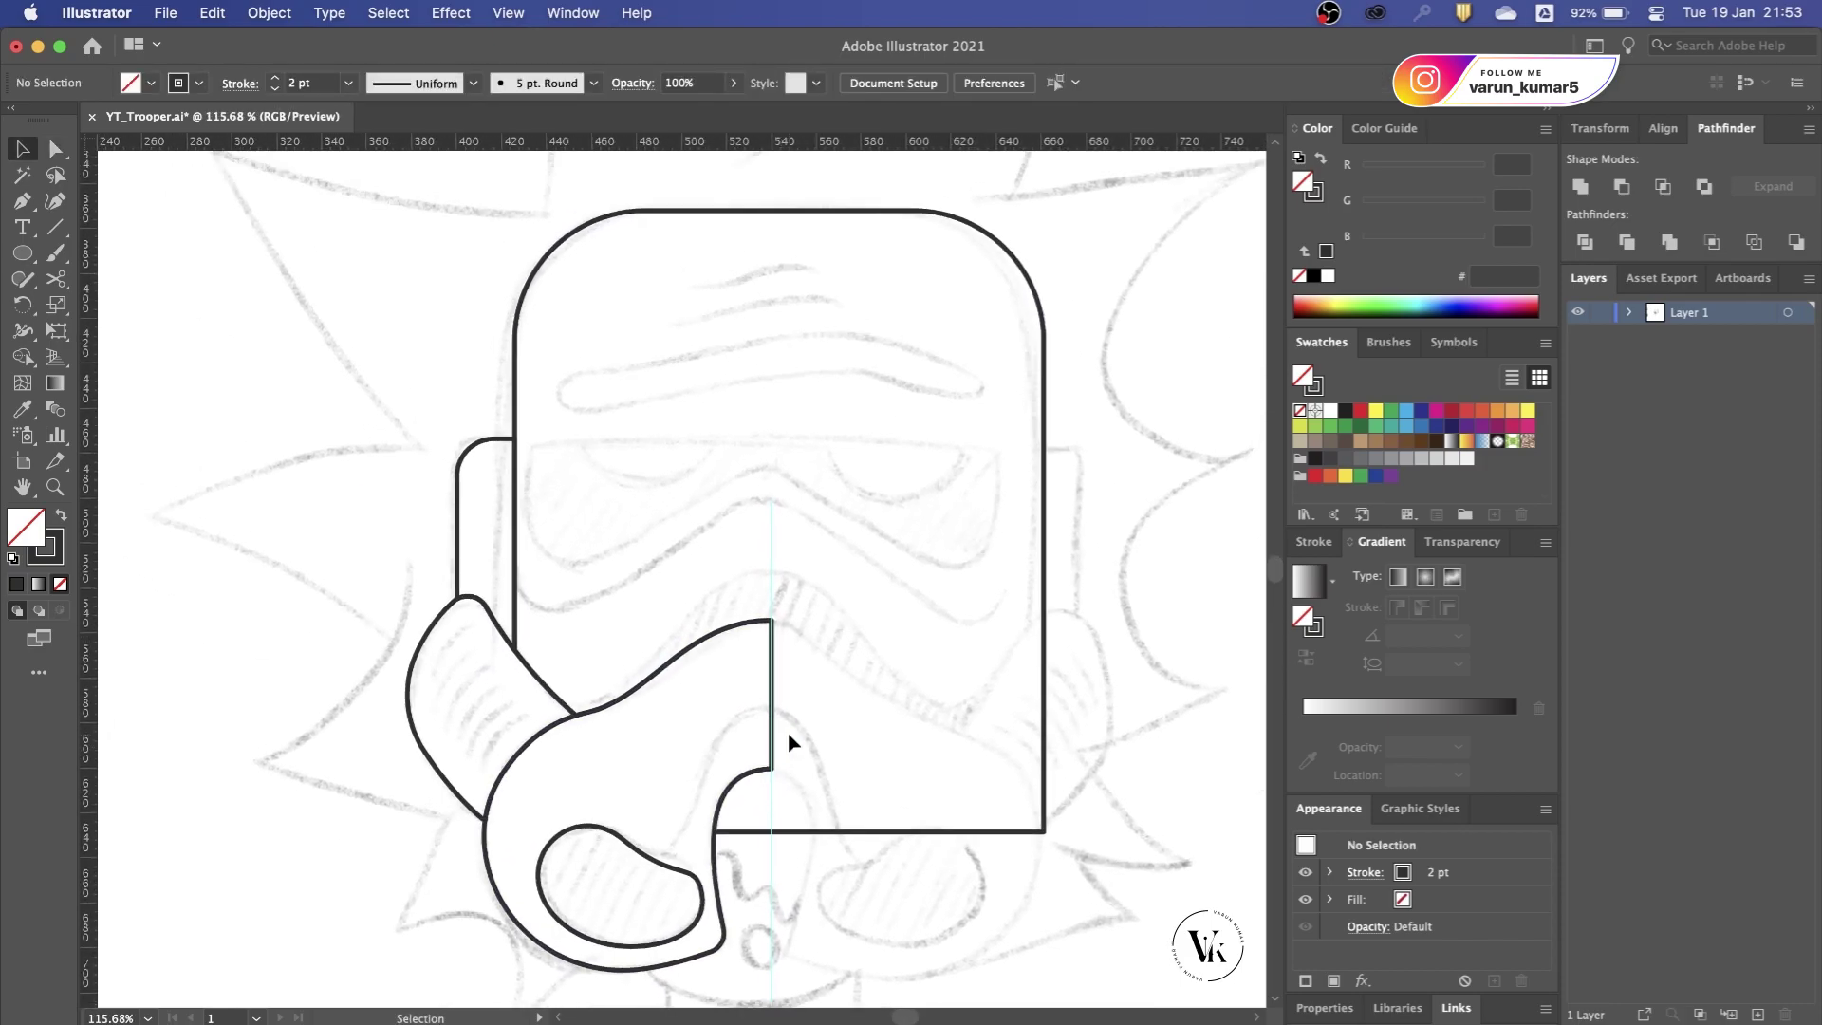
pyautogui.scroll(2, 769, 688)
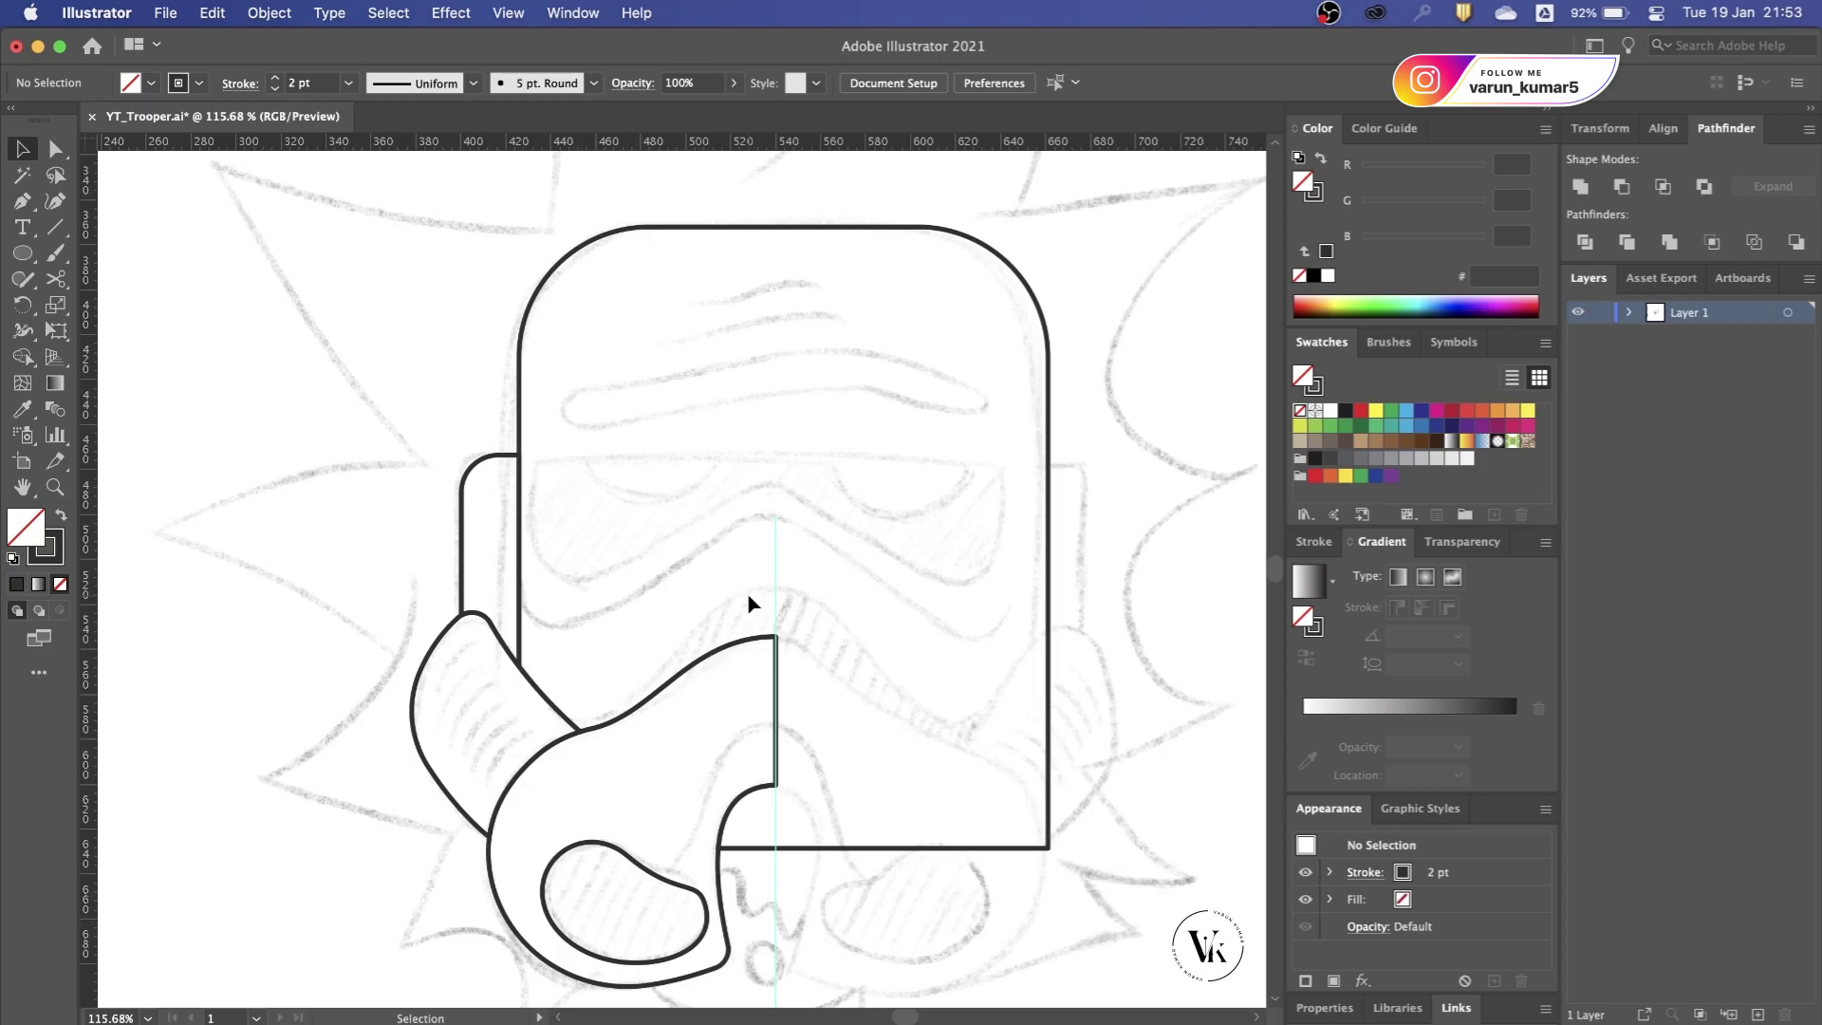
pyautogui.scroll(-2, 747, 603)
# Step: Pen-draw a rectangle covering everything right of the centre line
pyautogui.press('p')
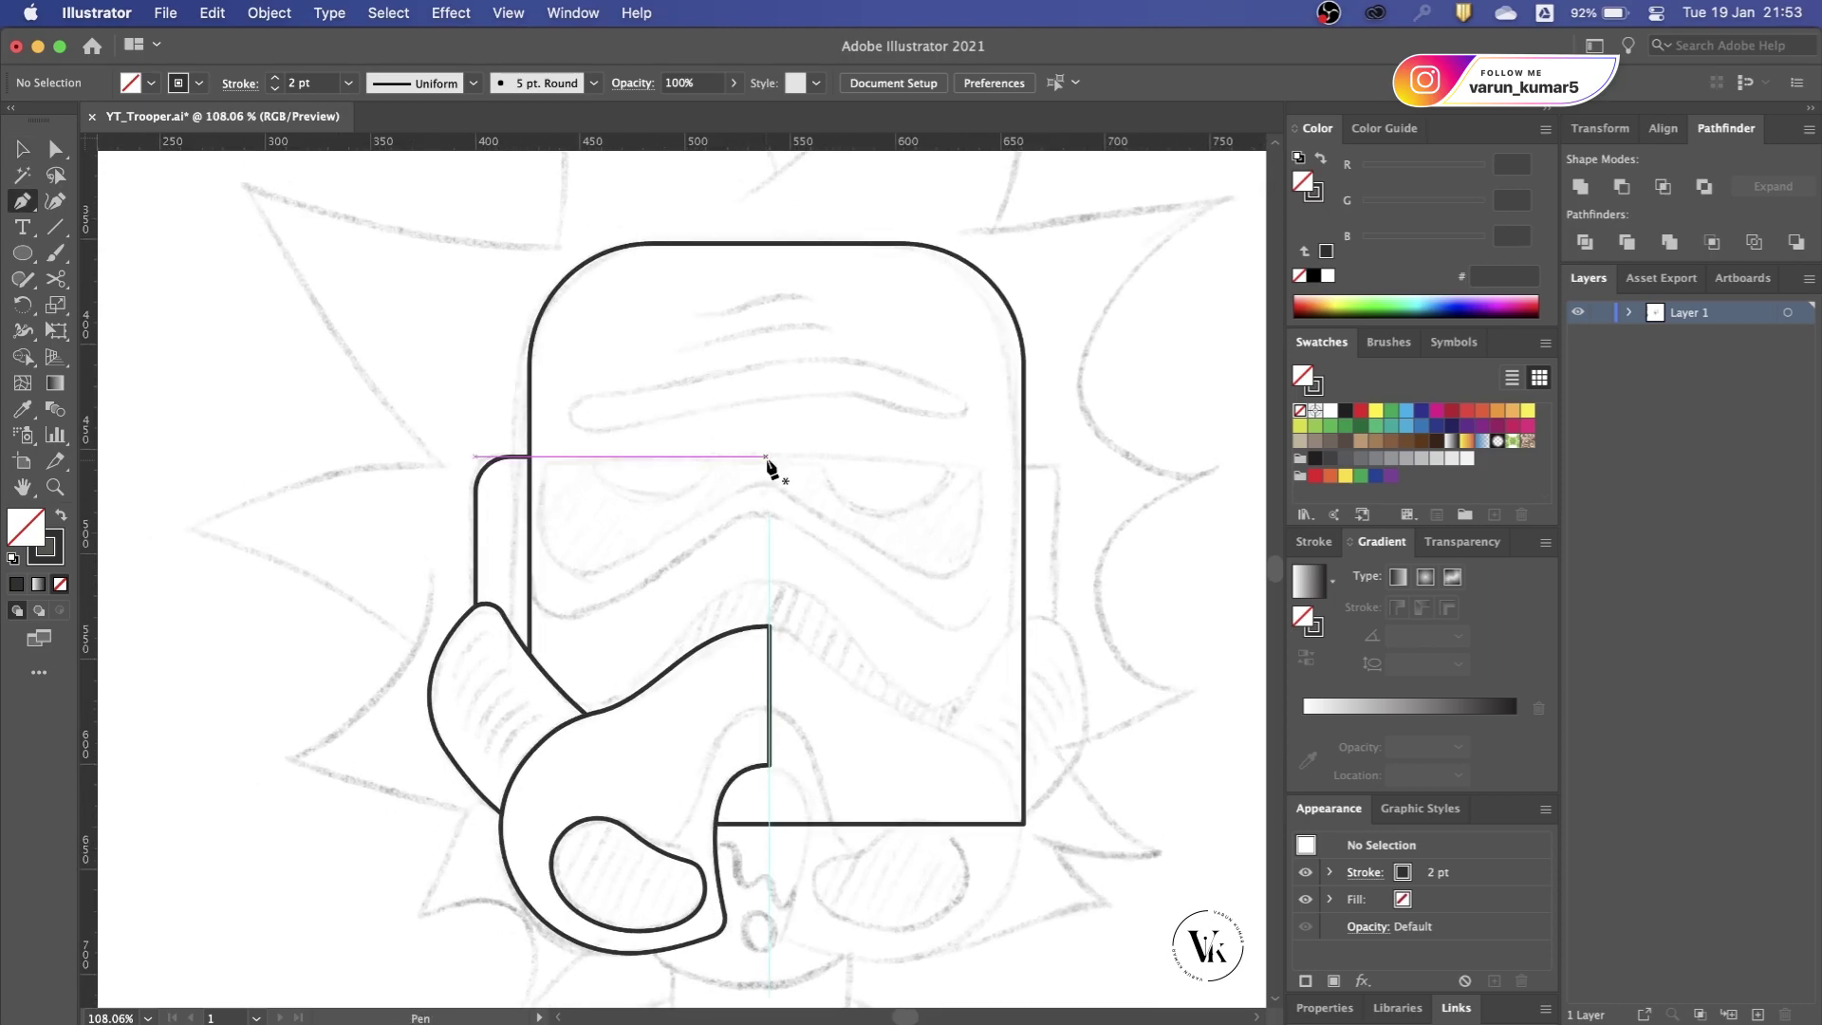
pyautogui.click(769, 626)
pyautogui.click(769, 194)
pyautogui.scroll(-3, 773, 201)
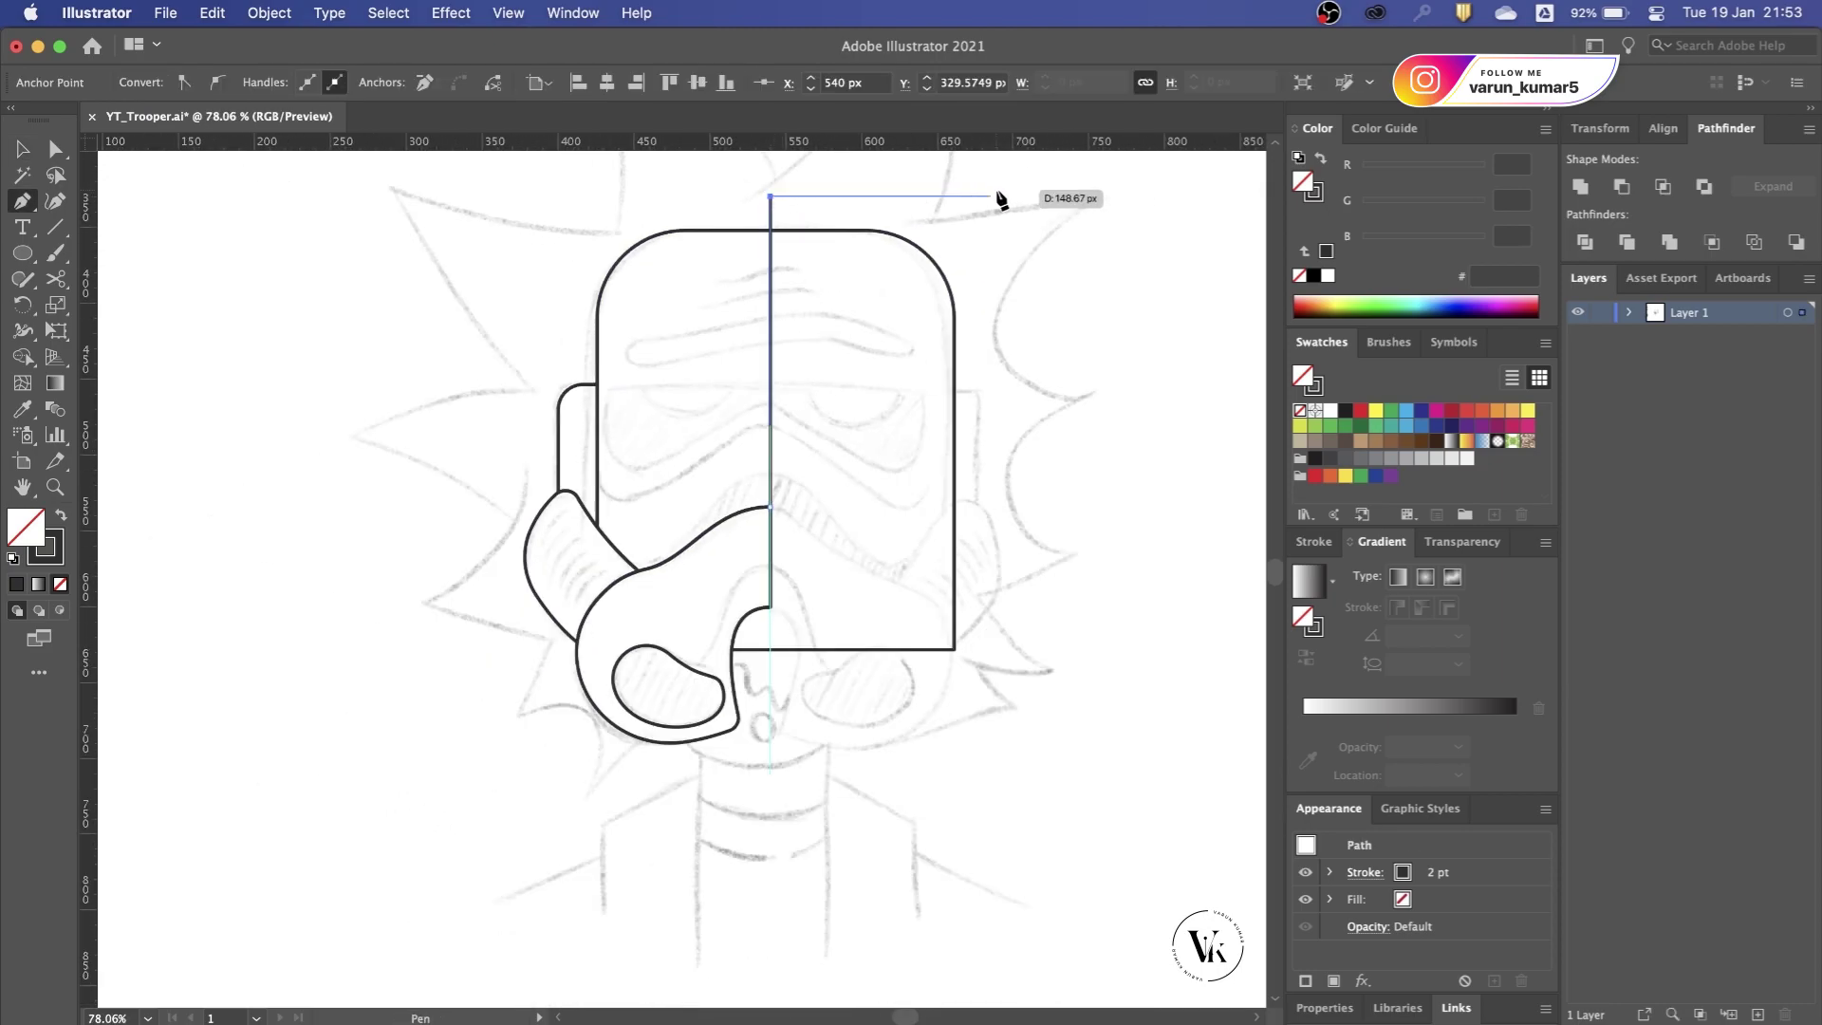
pyautogui.click(1010, 196)
pyautogui.click(1010, 727)
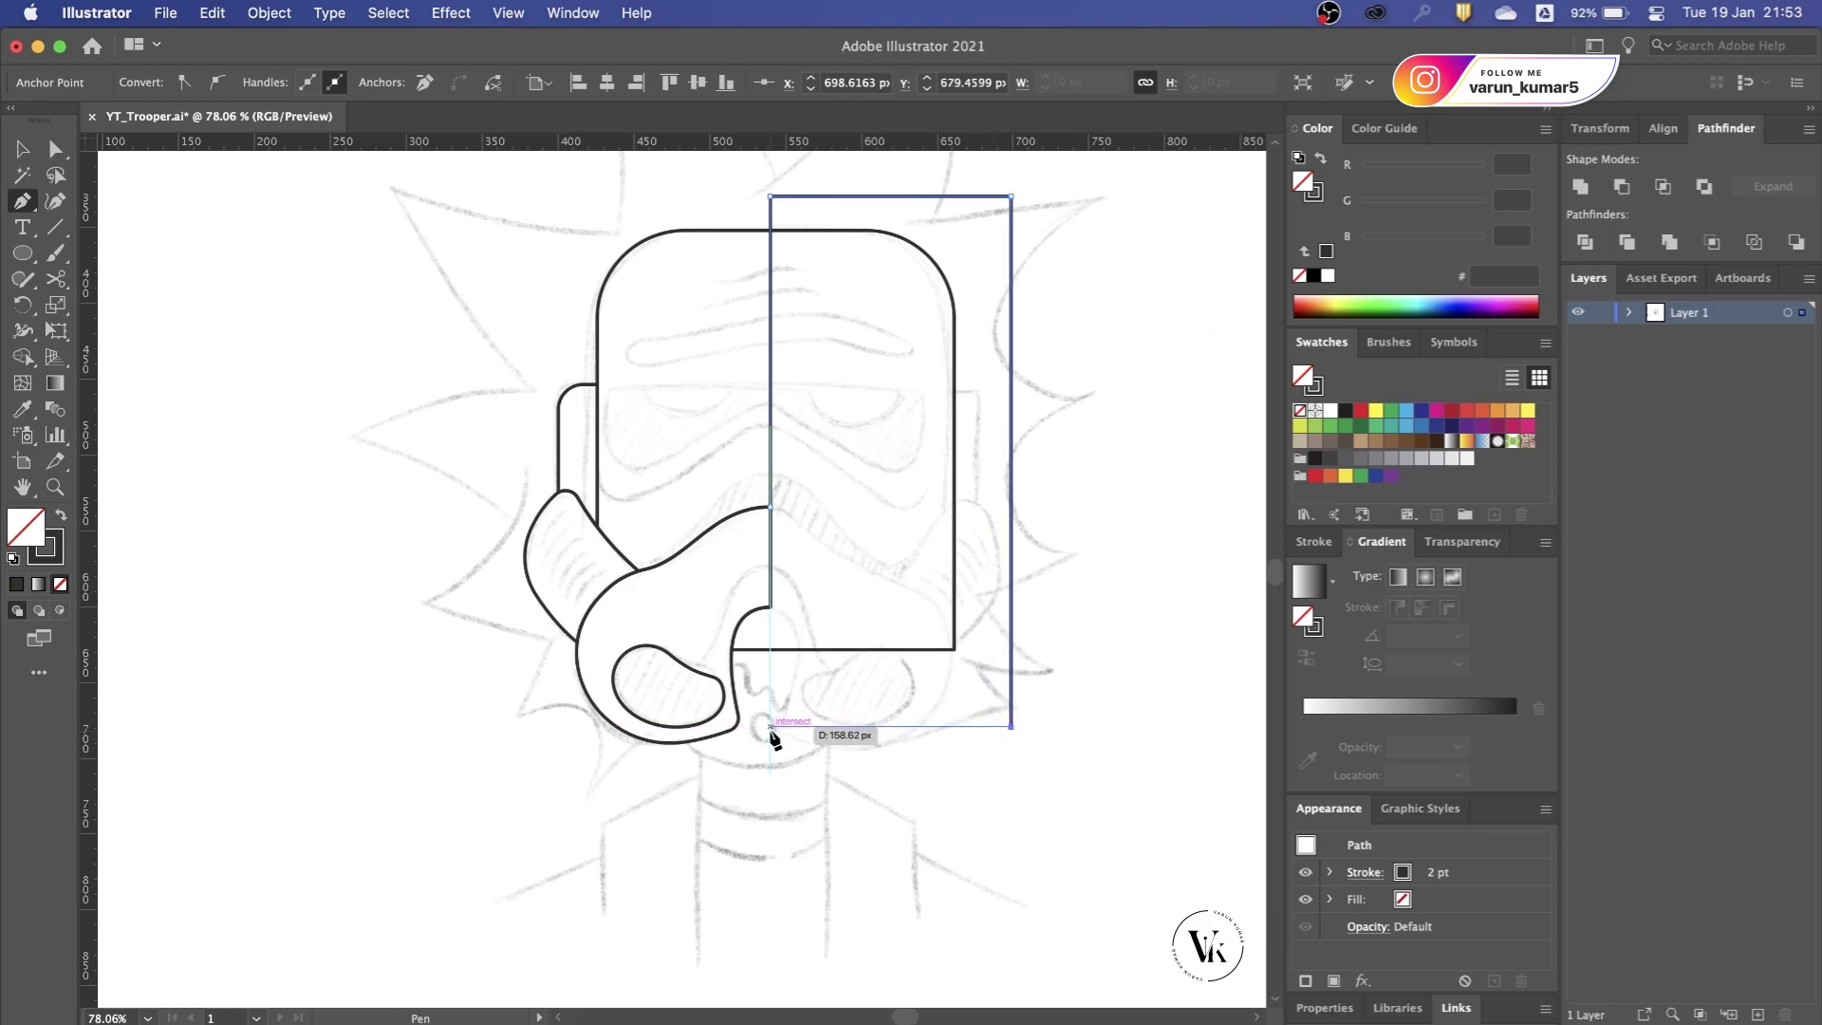
pyautogui.click(769, 727)
pyautogui.scroll(2, 769, 664)
pyautogui.click(769, 606)
pyautogui.scroll(1, 770, 588)
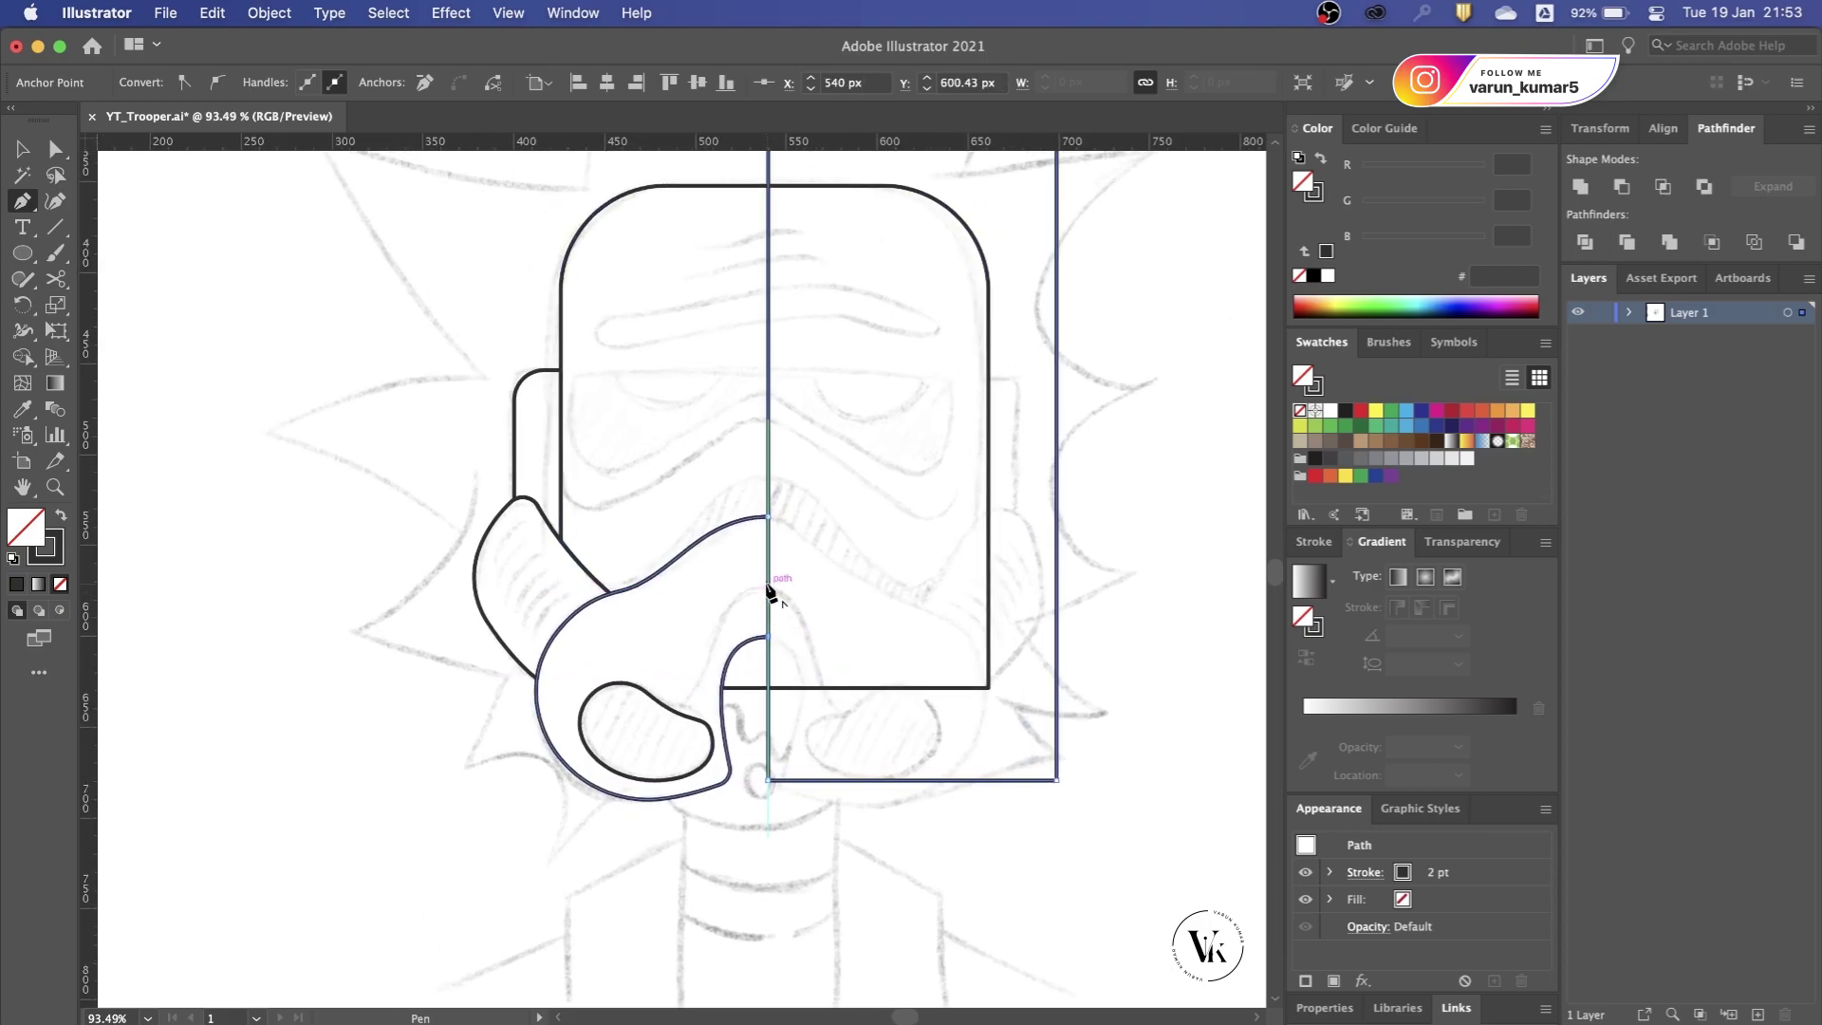
# Step: Split the helmet with Shape Builder, then delete the right rectangle and right helmet half
pyautogui.press('v')
pyautogui.scroll(2, 829, 501)
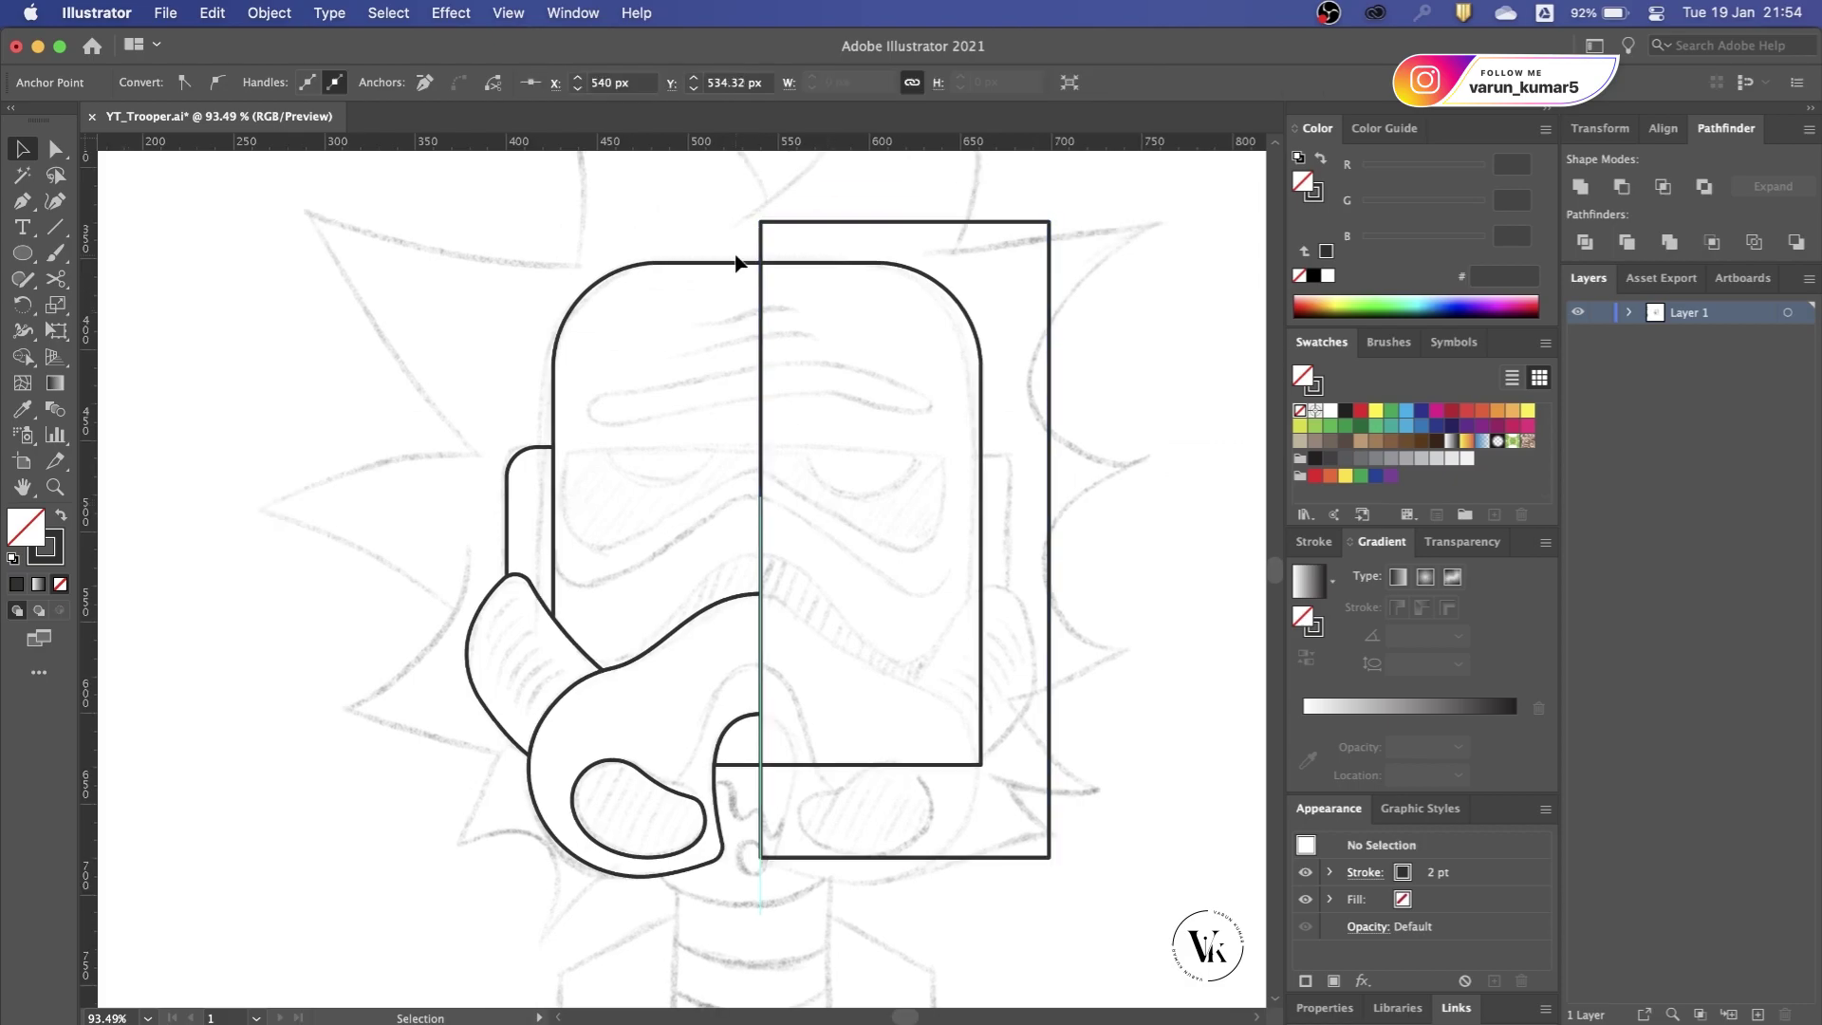
pyautogui.click(740, 258)
pyautogui.hotkey('shift', 'm')
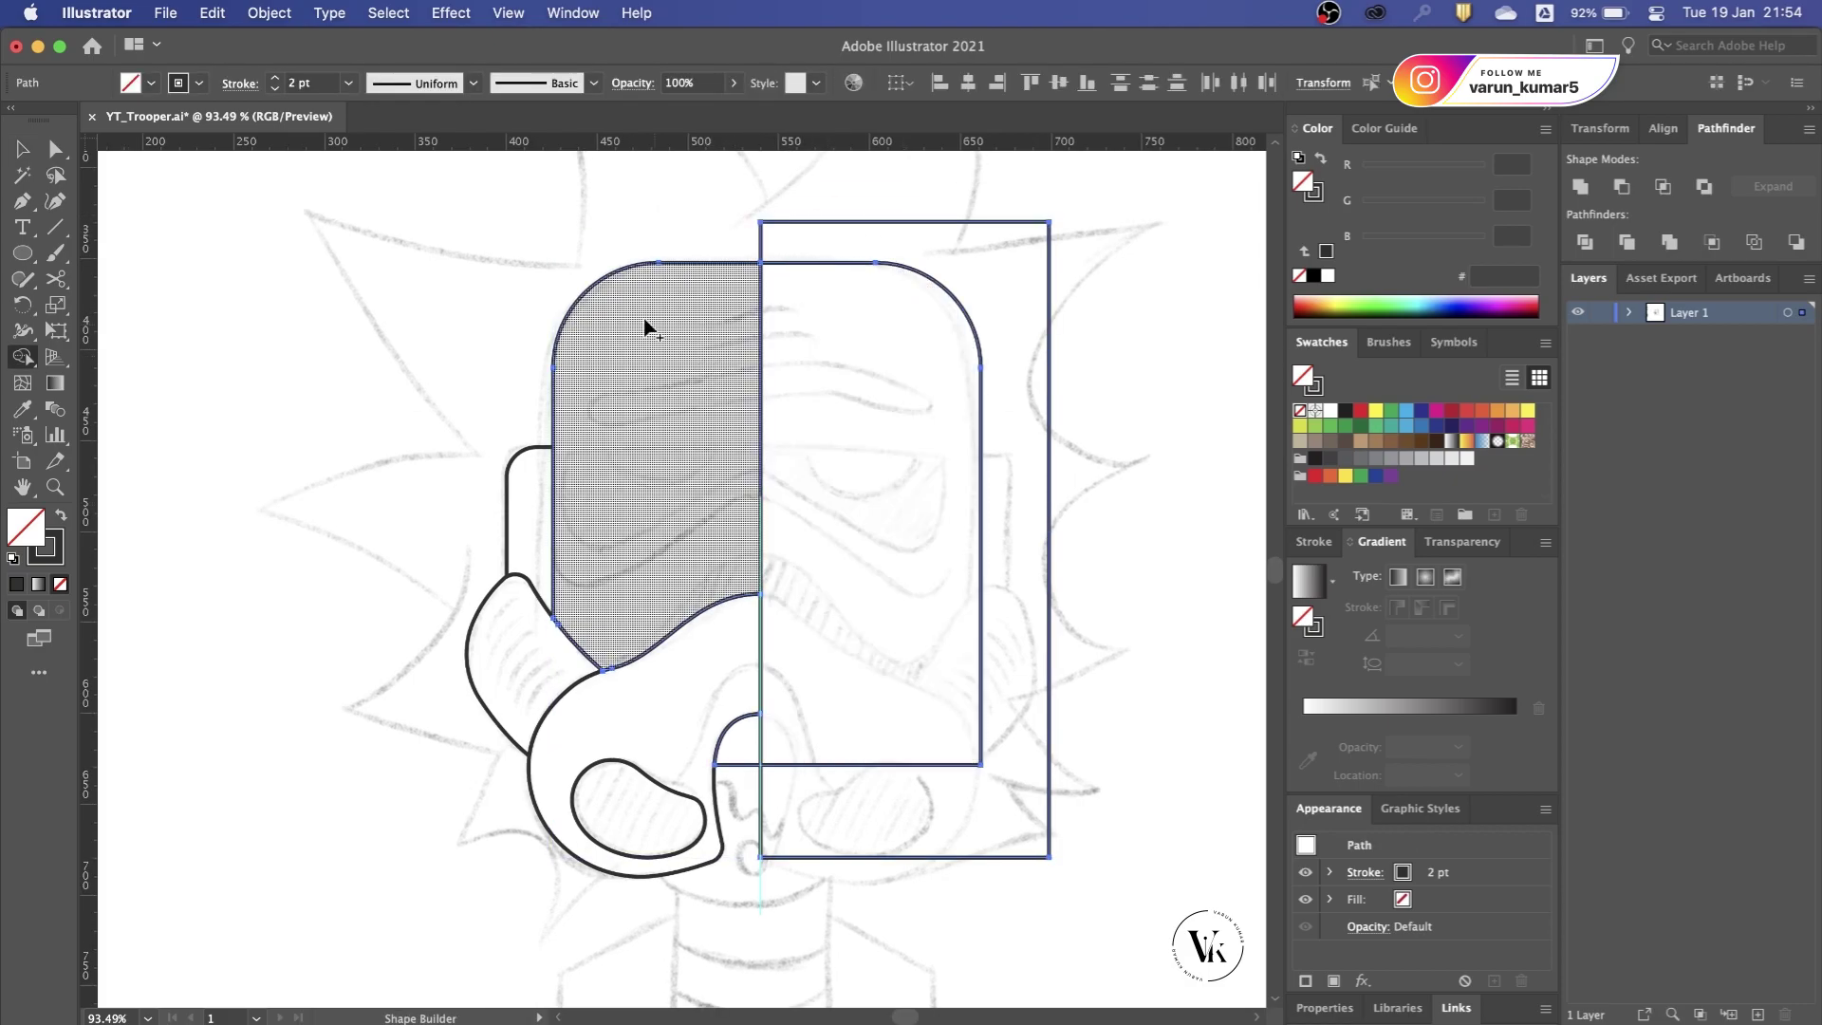
pyautogui.click(651, 317)
pyautogui.press('v')
pyautogui.click(860, 224)
pyautogui.press('Delete')
pyautogui.click(897, 497)
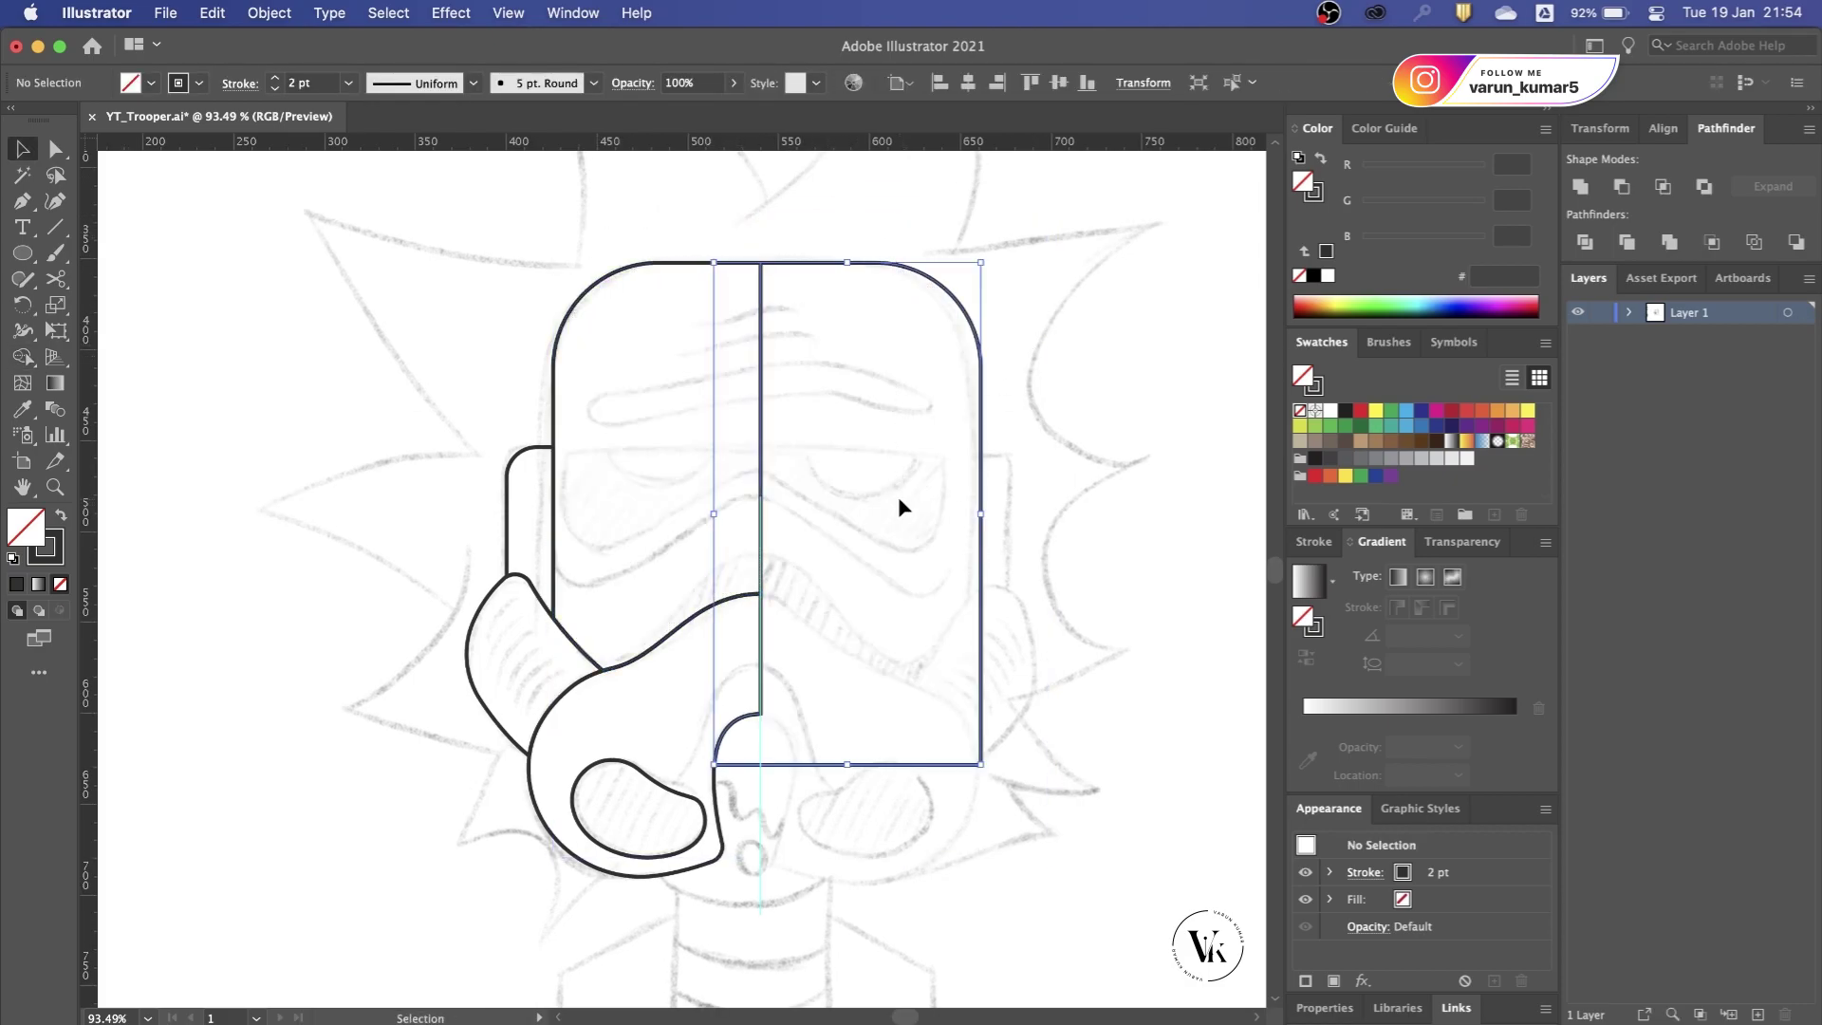
pyautogui.press('Delete')
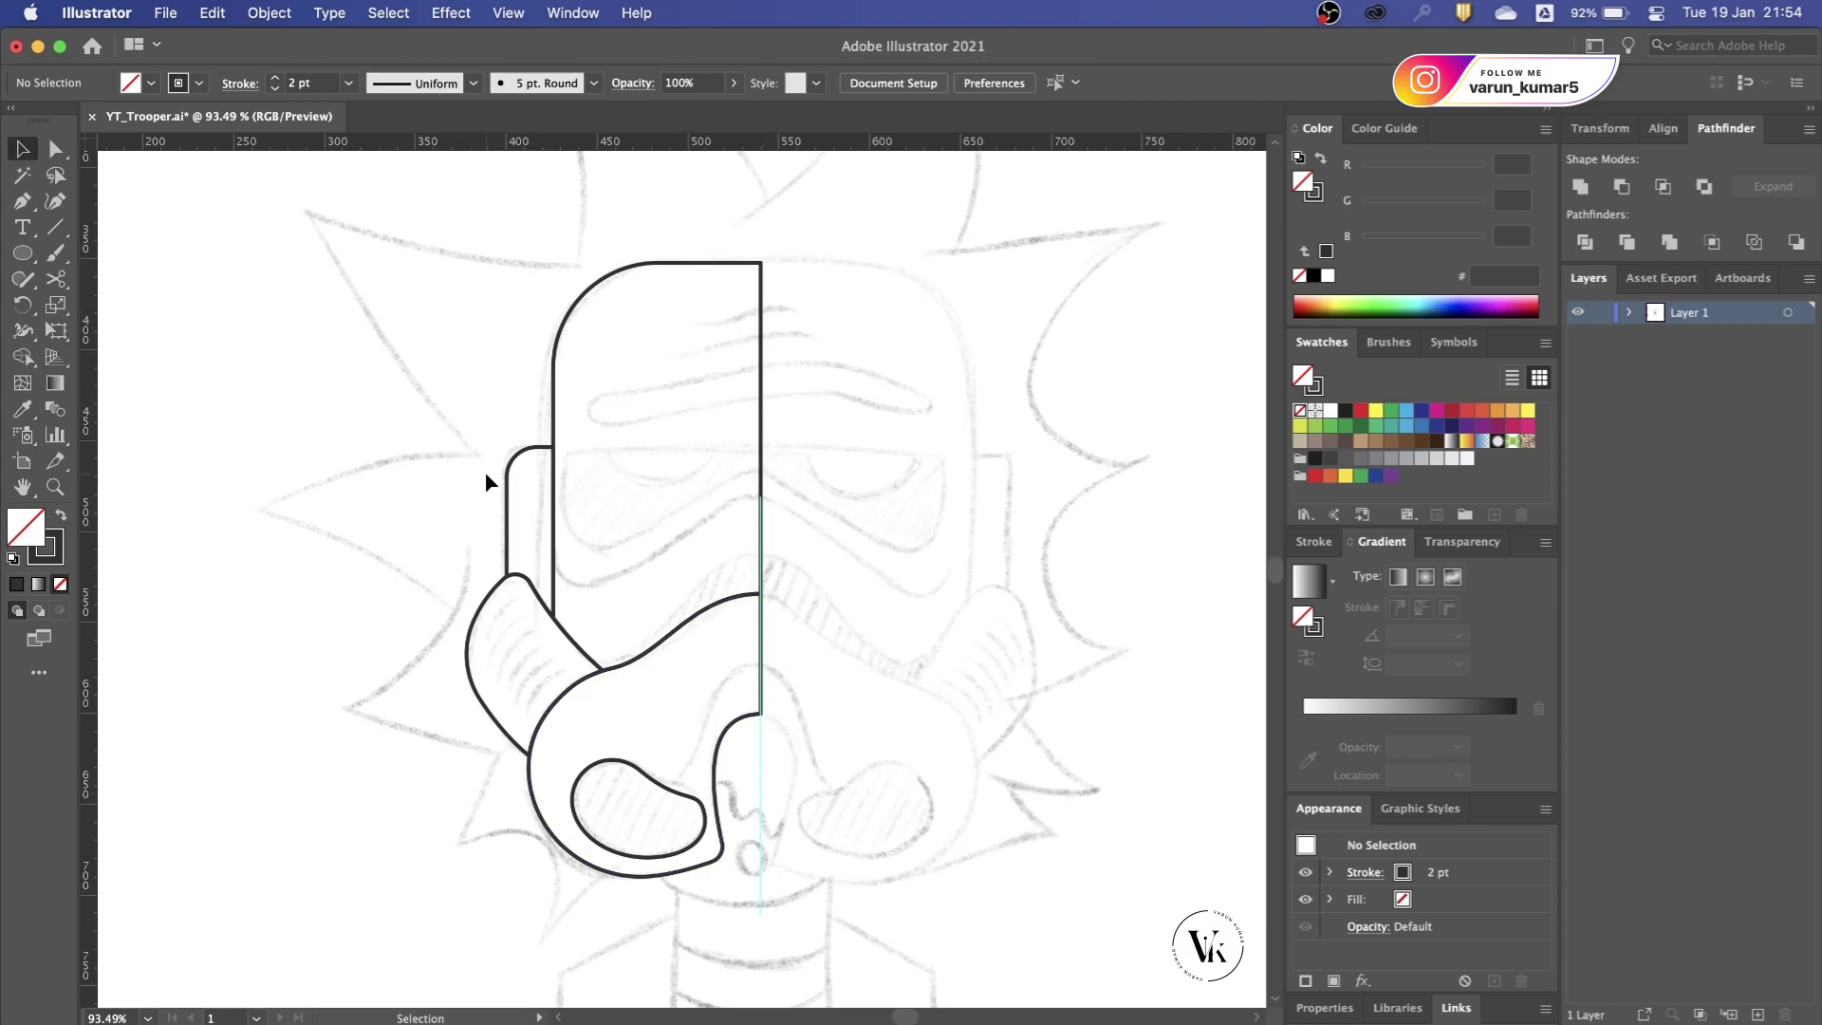
# Step: Pen-draw the first curved rib line inside the left cheek piece
pyautogui.scroll(2, 432, 733)
pyautogui.scroll(1, 529, 691)
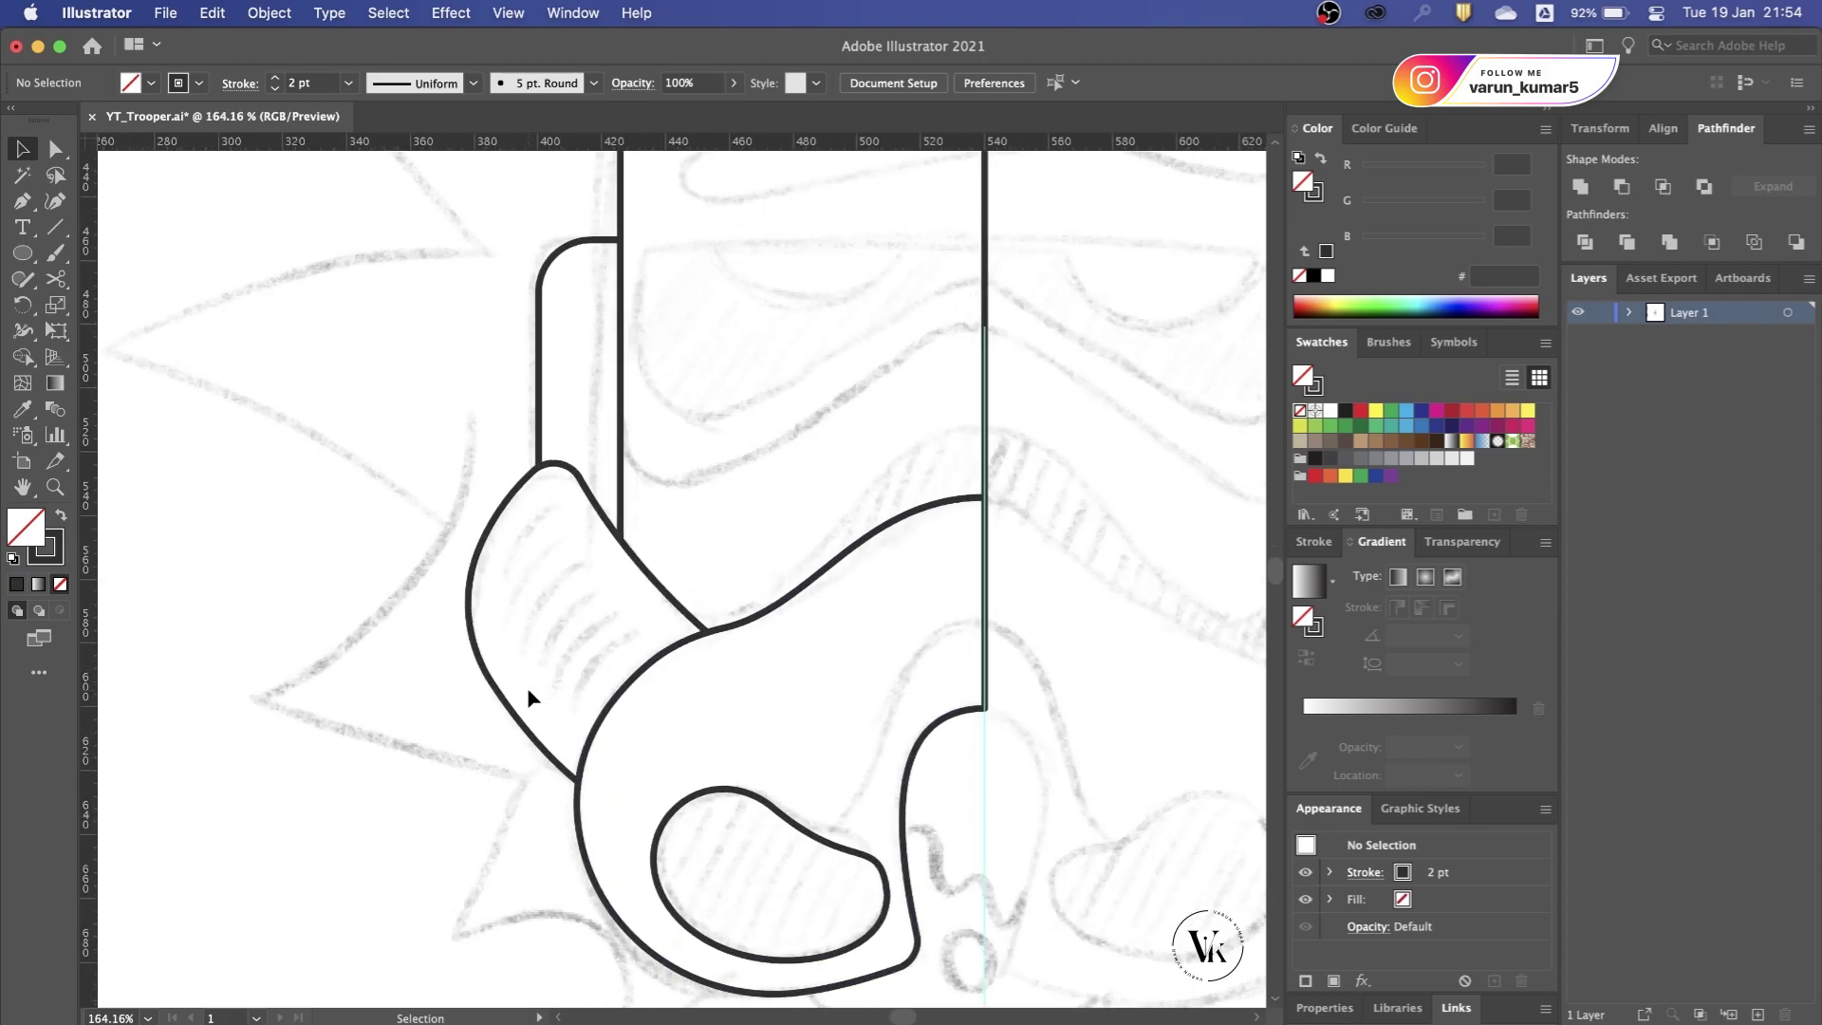
pyautogui.press('p')
pyautogui.scroll(2, 578, 733)
pyautogui.moveTo(625, 671); pyautogui.dragTo(680, 623)
pyautogui.click(673, 605)
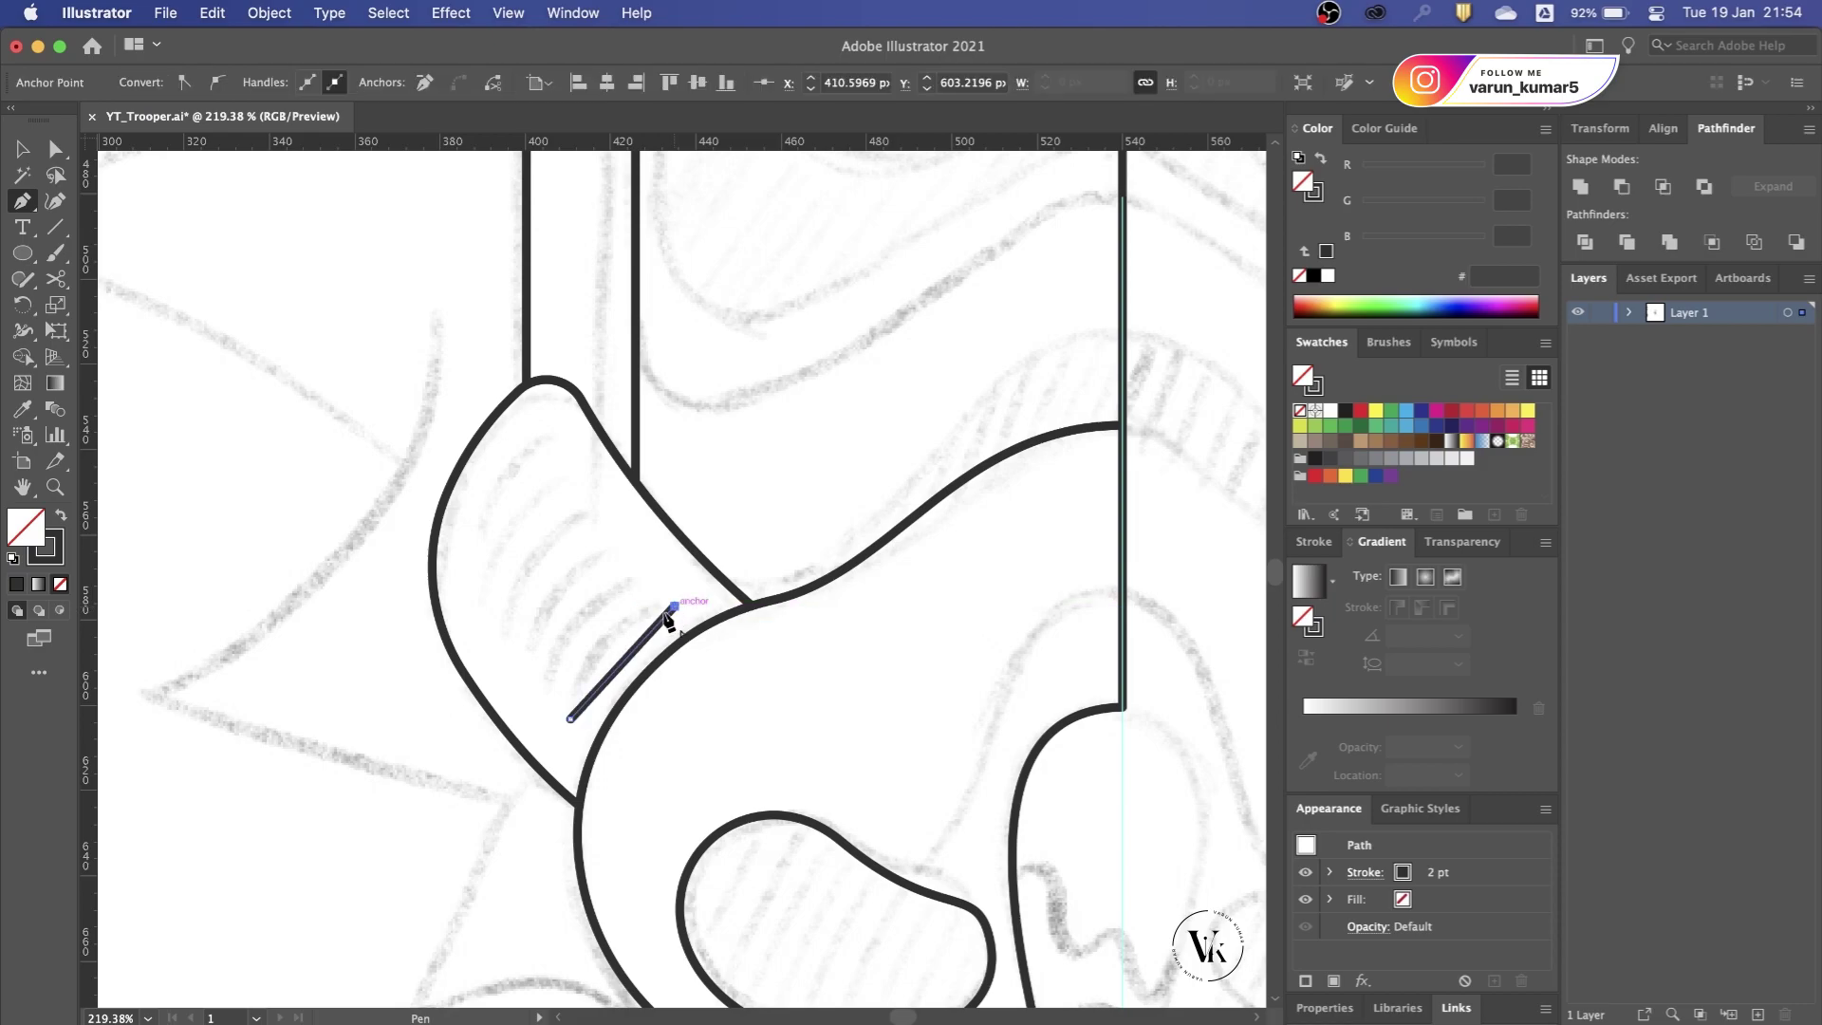
pyautogui.press('v')
pyautogui.click(544, 594)
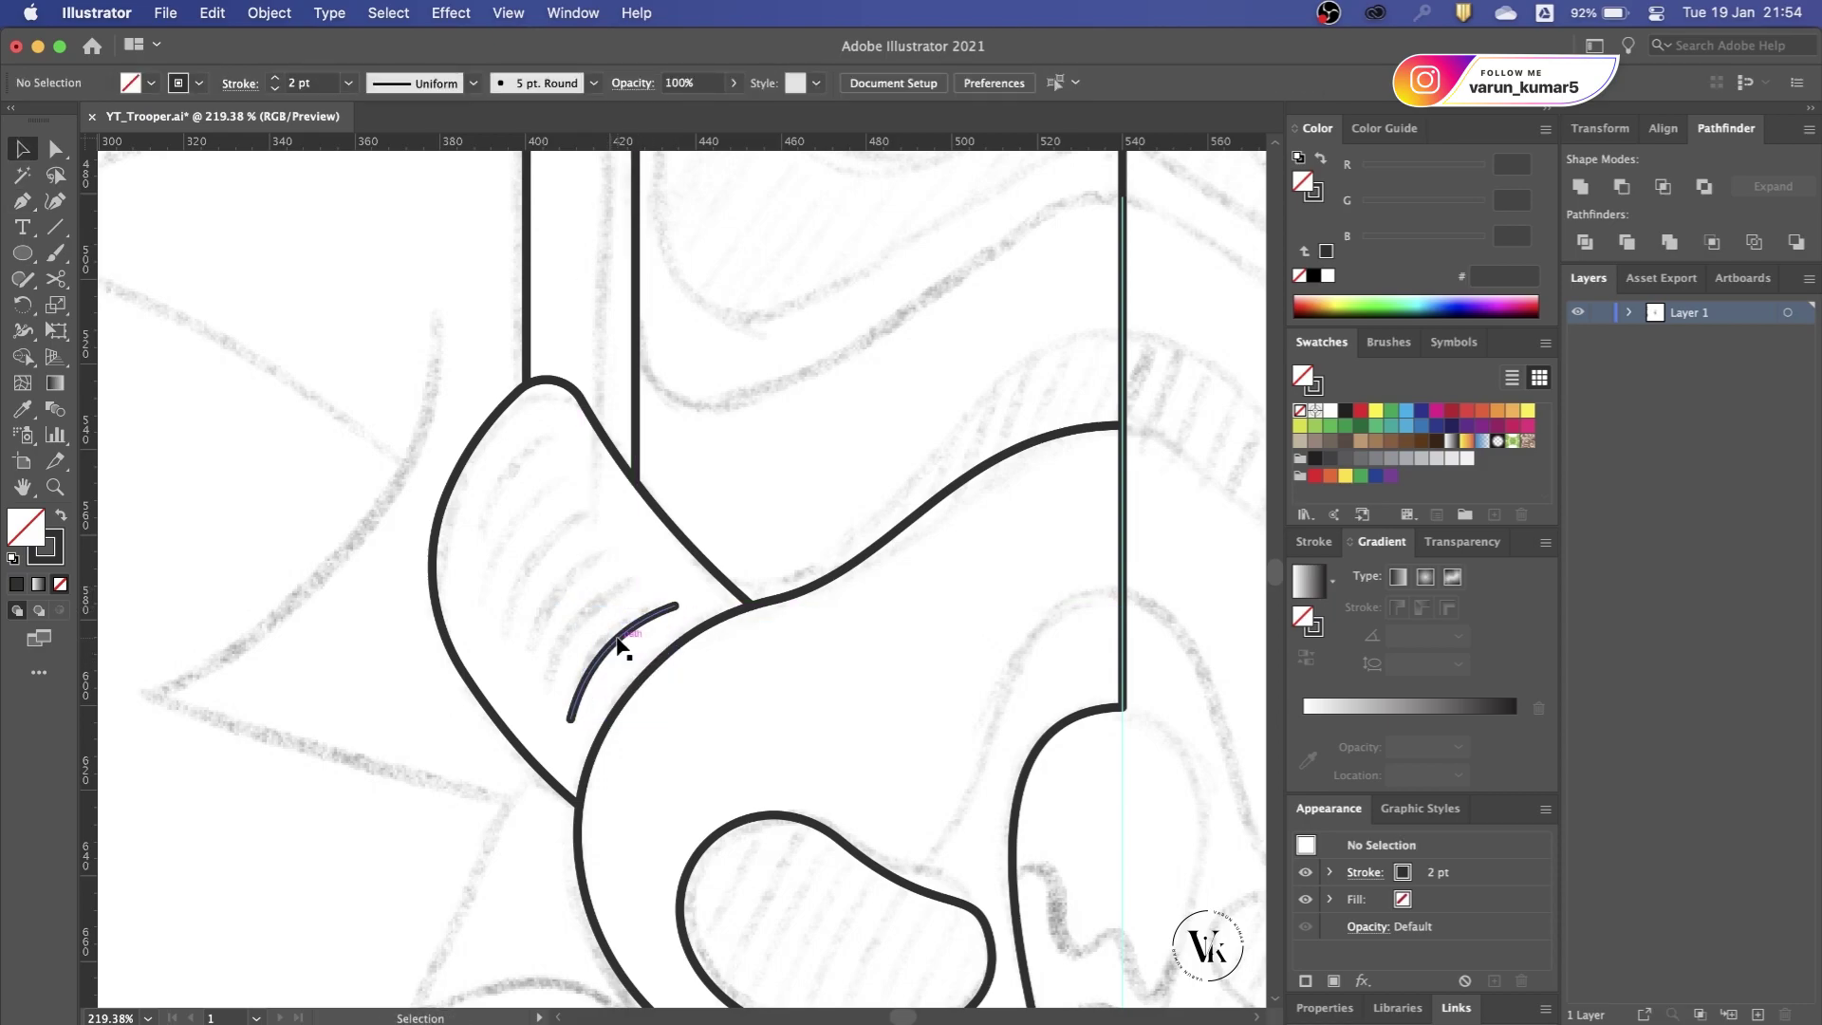
# Step: Duplicate the rib curve up and left, then blend the two curves together
pyautogui.moveTo(632, 630)
pyautogui.mouseDown()
pyautogui.moveTo(512, 510)
pyautogui.moveTo(566, 432)
pyautogui.mouseUp()
pyautogui.moveTo(510, 493); pyautogui.dragTo(503, 489)
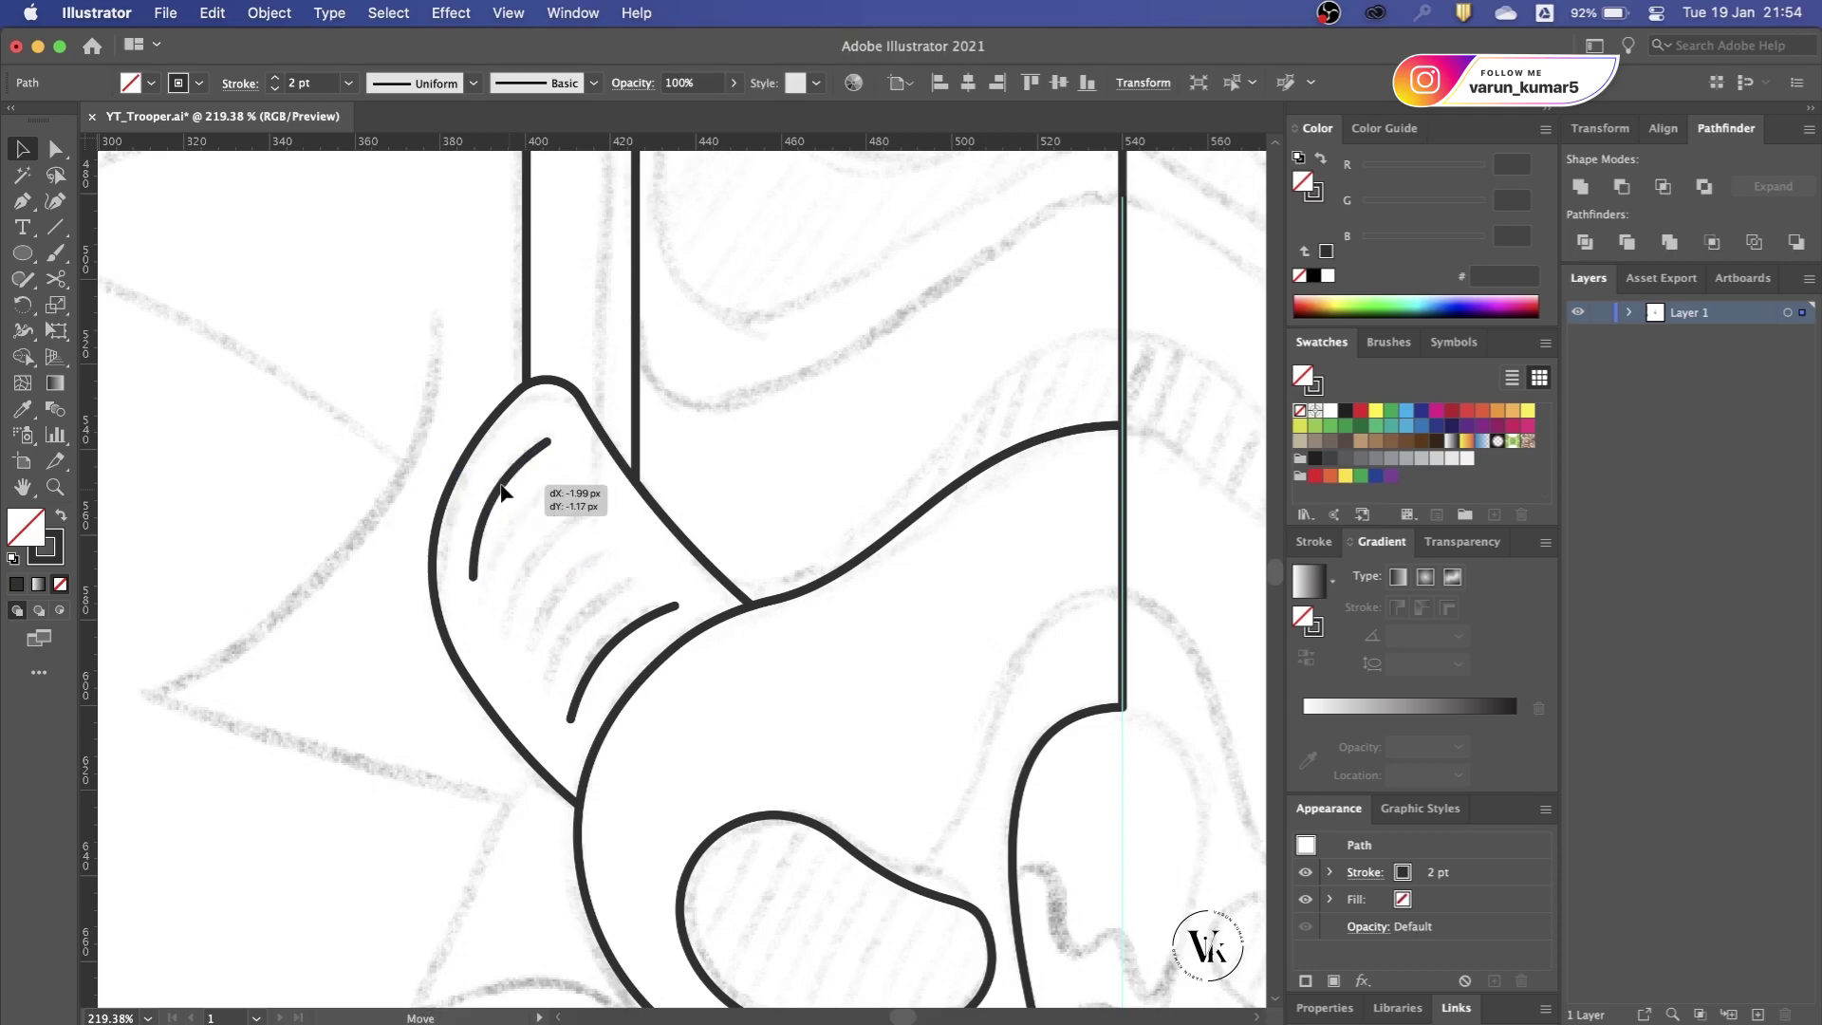
pyautogui.keyDown('shift'); pyautogui.click(618, 646); pyautogui.keyUp('shift')
pyautogui.click(269, 12)
pyautogui.moveTo(261, 556)
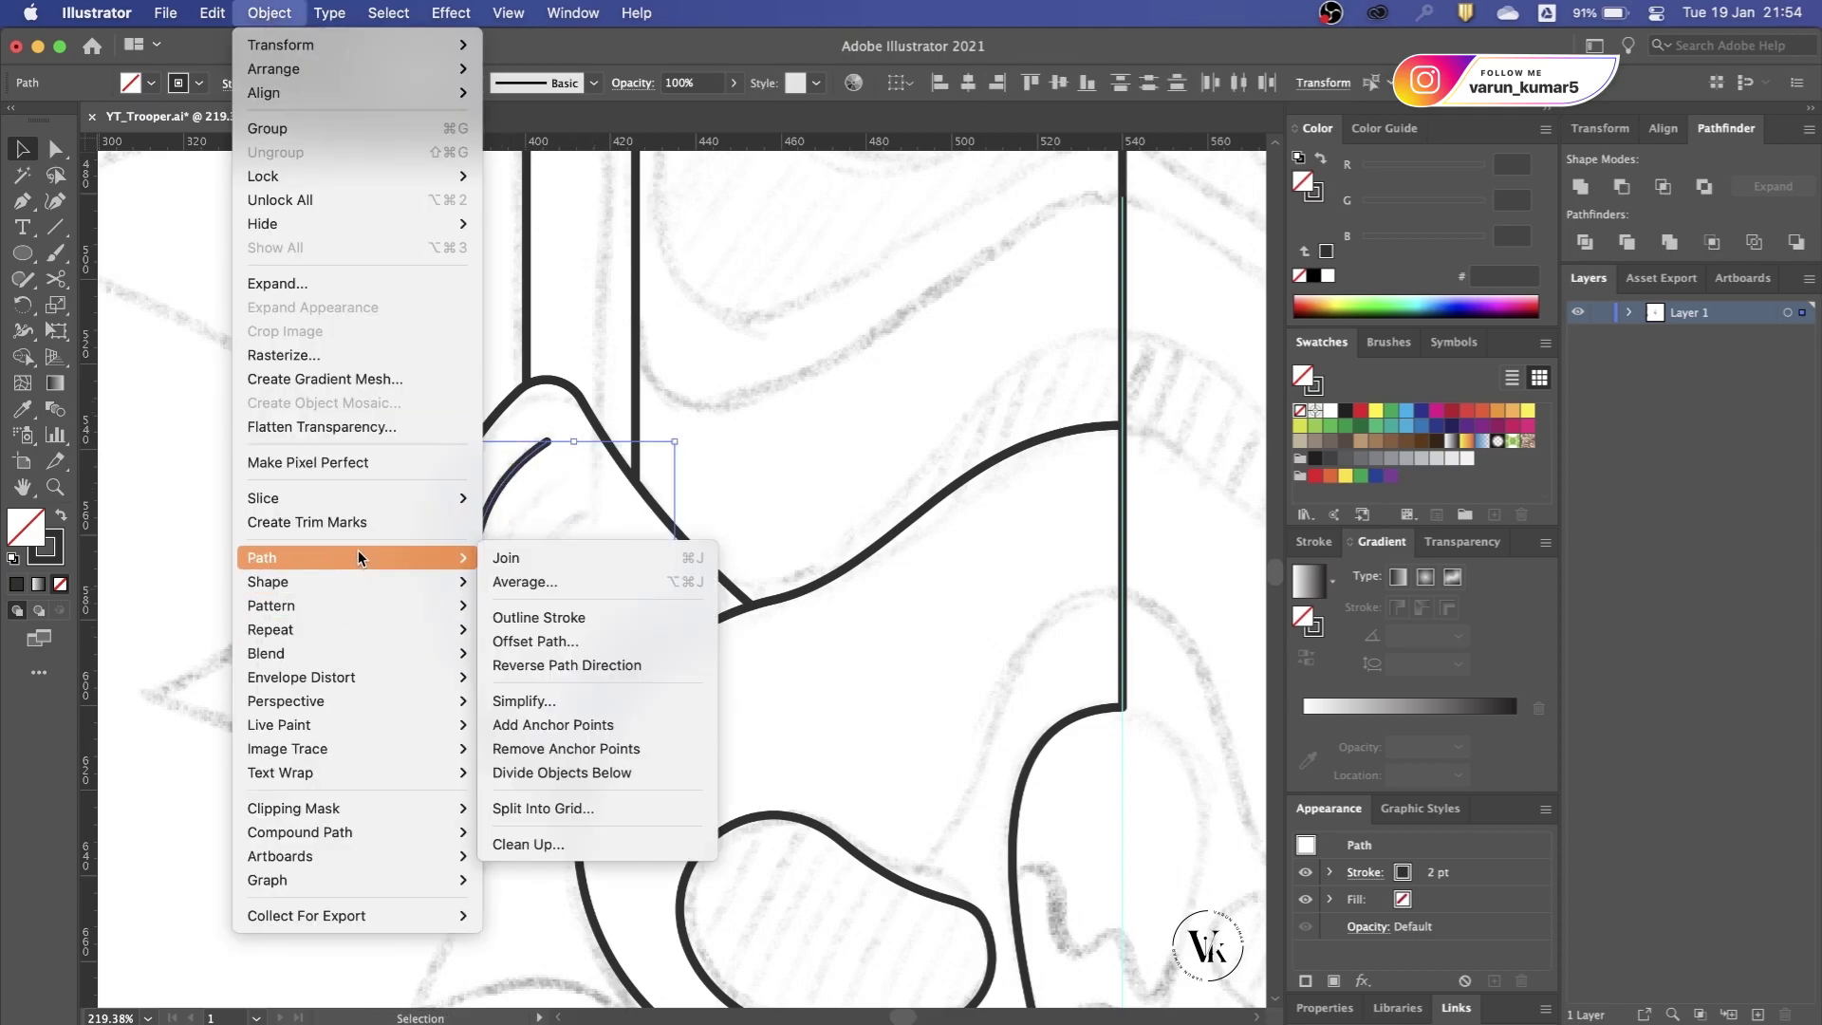
pyautogui.click(526, 654)
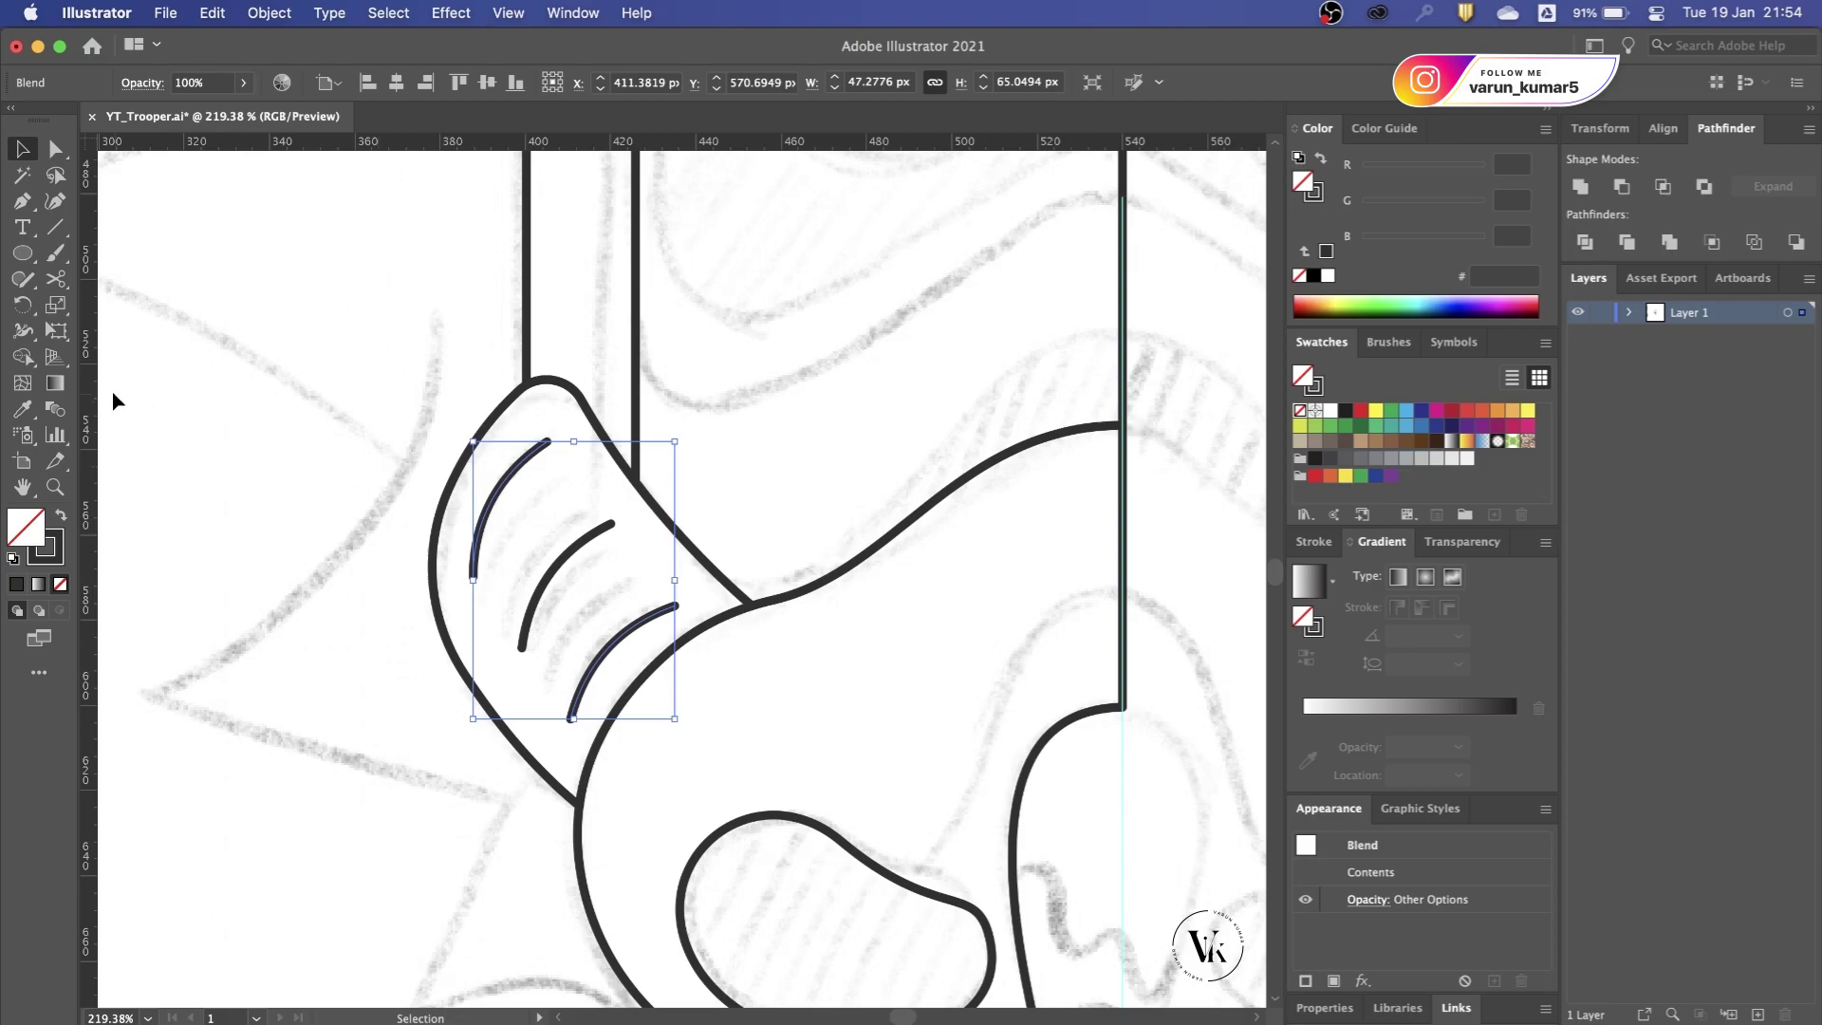
# Step: Set the blend spacing to 5 Specified Steps
pyautogui.doubleClick(57, 411)
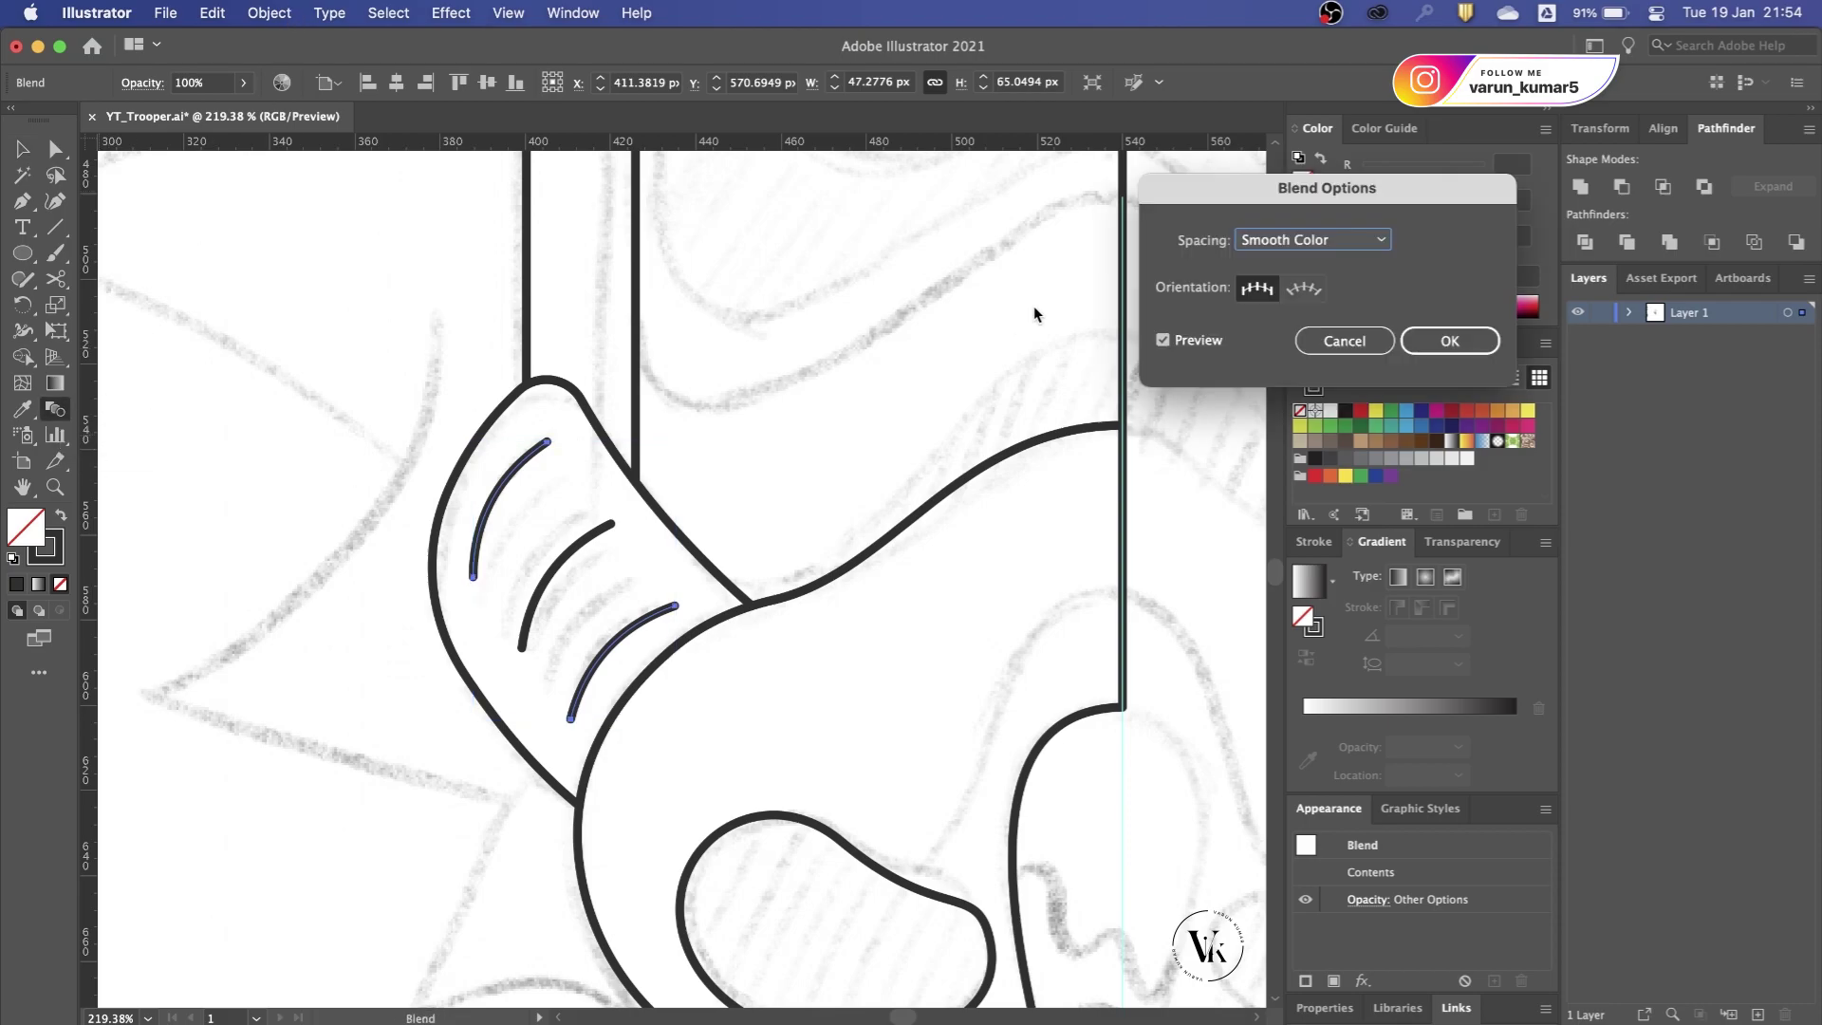
pyautogui.click(1327, 240)
pyautogui.click(1333, 274)
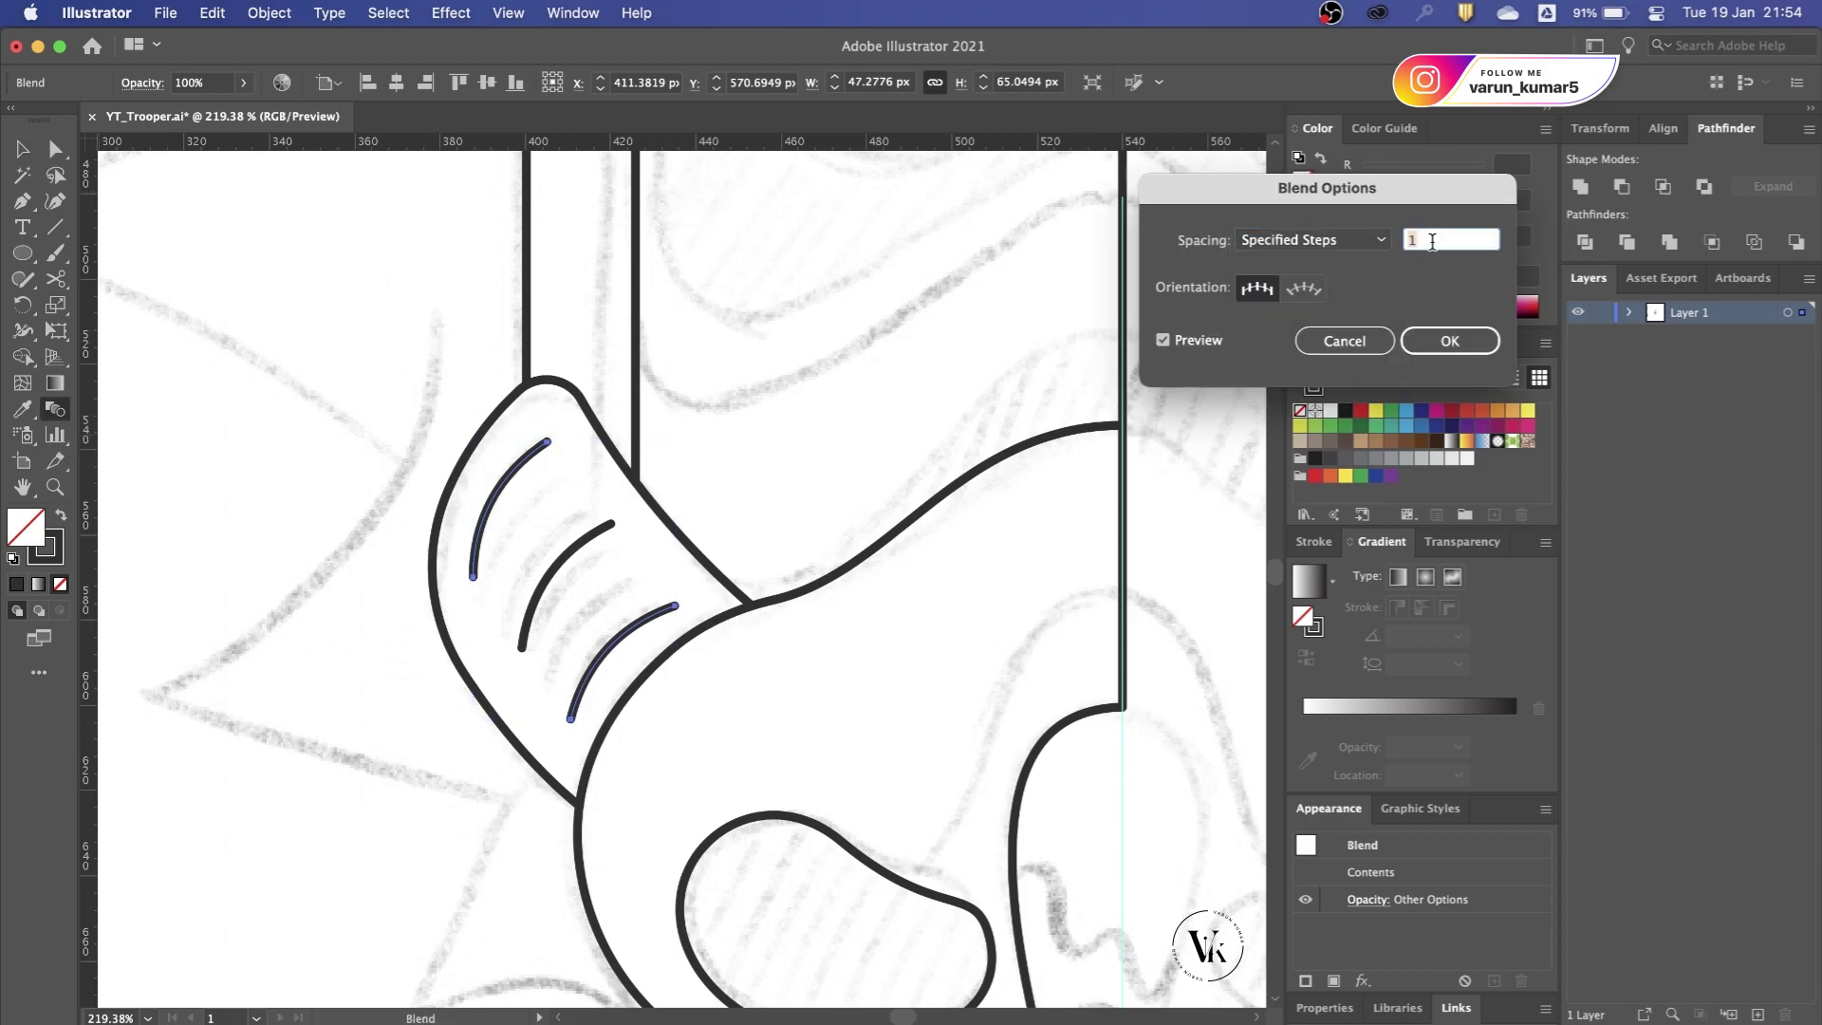
pyautogui.moveTo(1374, 189); pyautogui.dragTo(890, 273)
pyautogui.write('5')
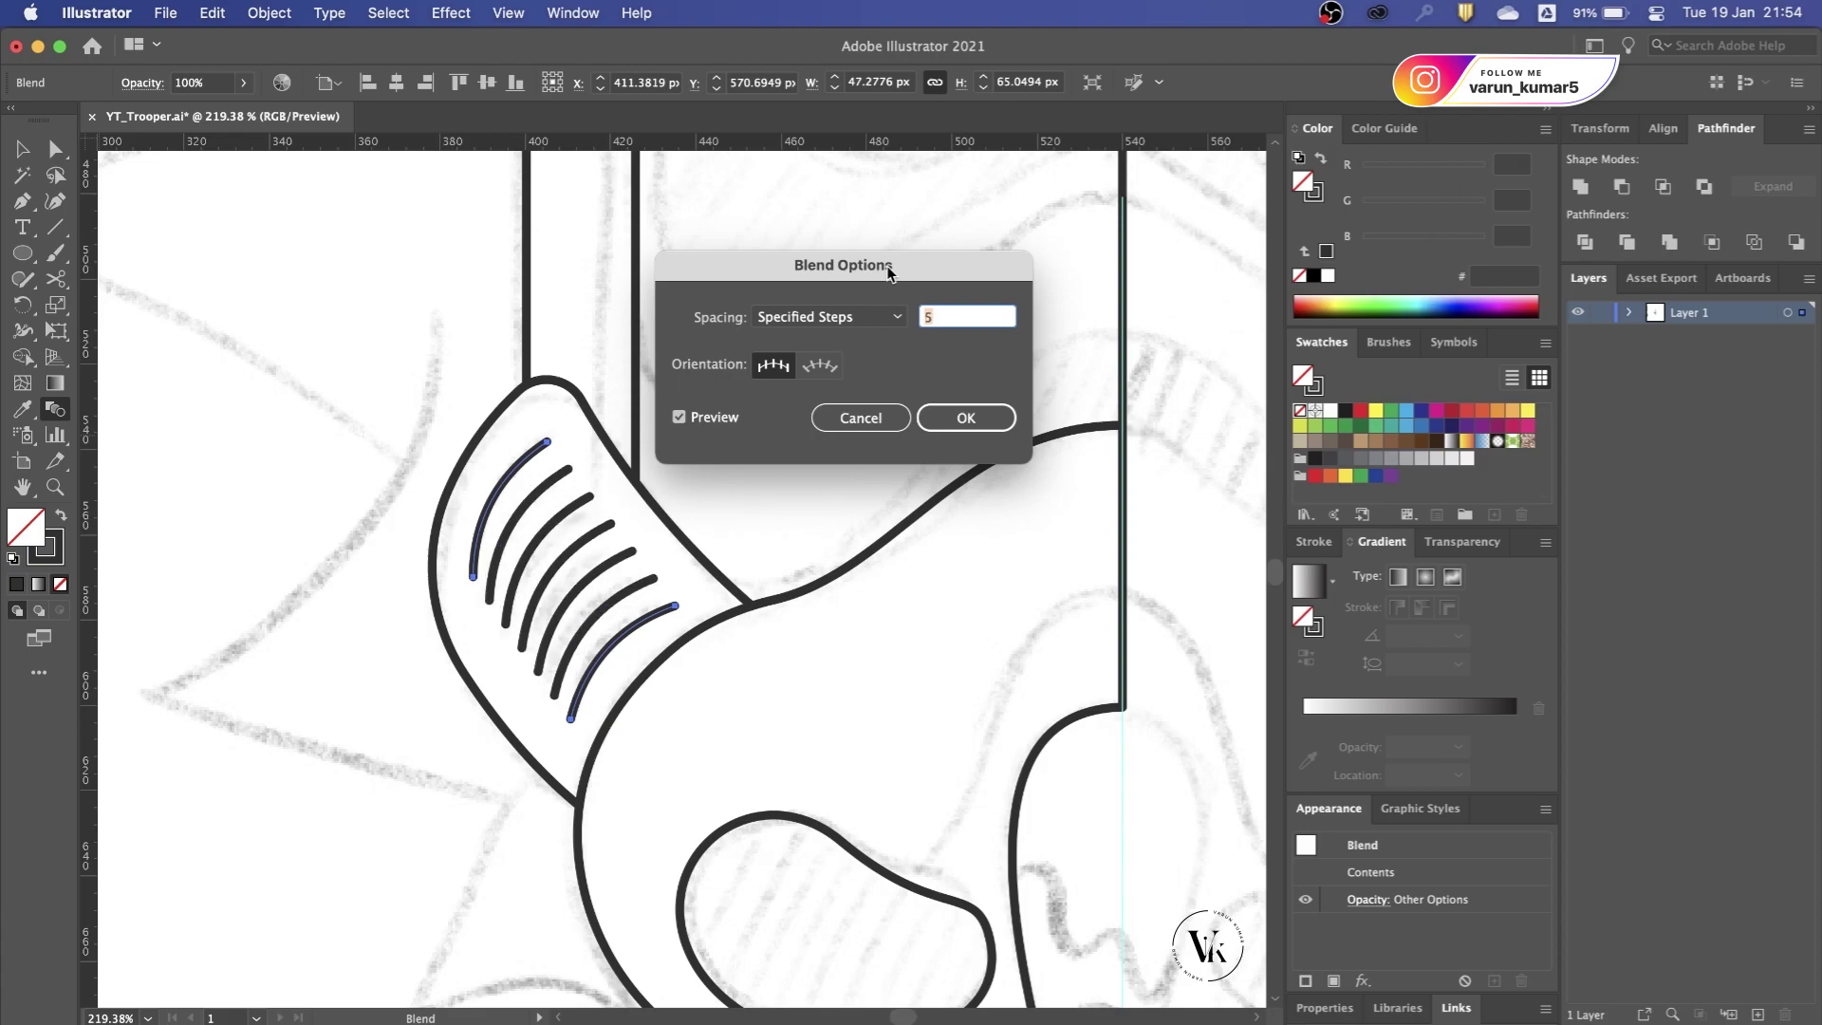
pyautogui.click(983, 432)
# Step: Expand the blend into separate rib lines
pyautogui.hotkey('ctrl', '-')
pyautogui.press('v')
pyautogui.click(668, 763)
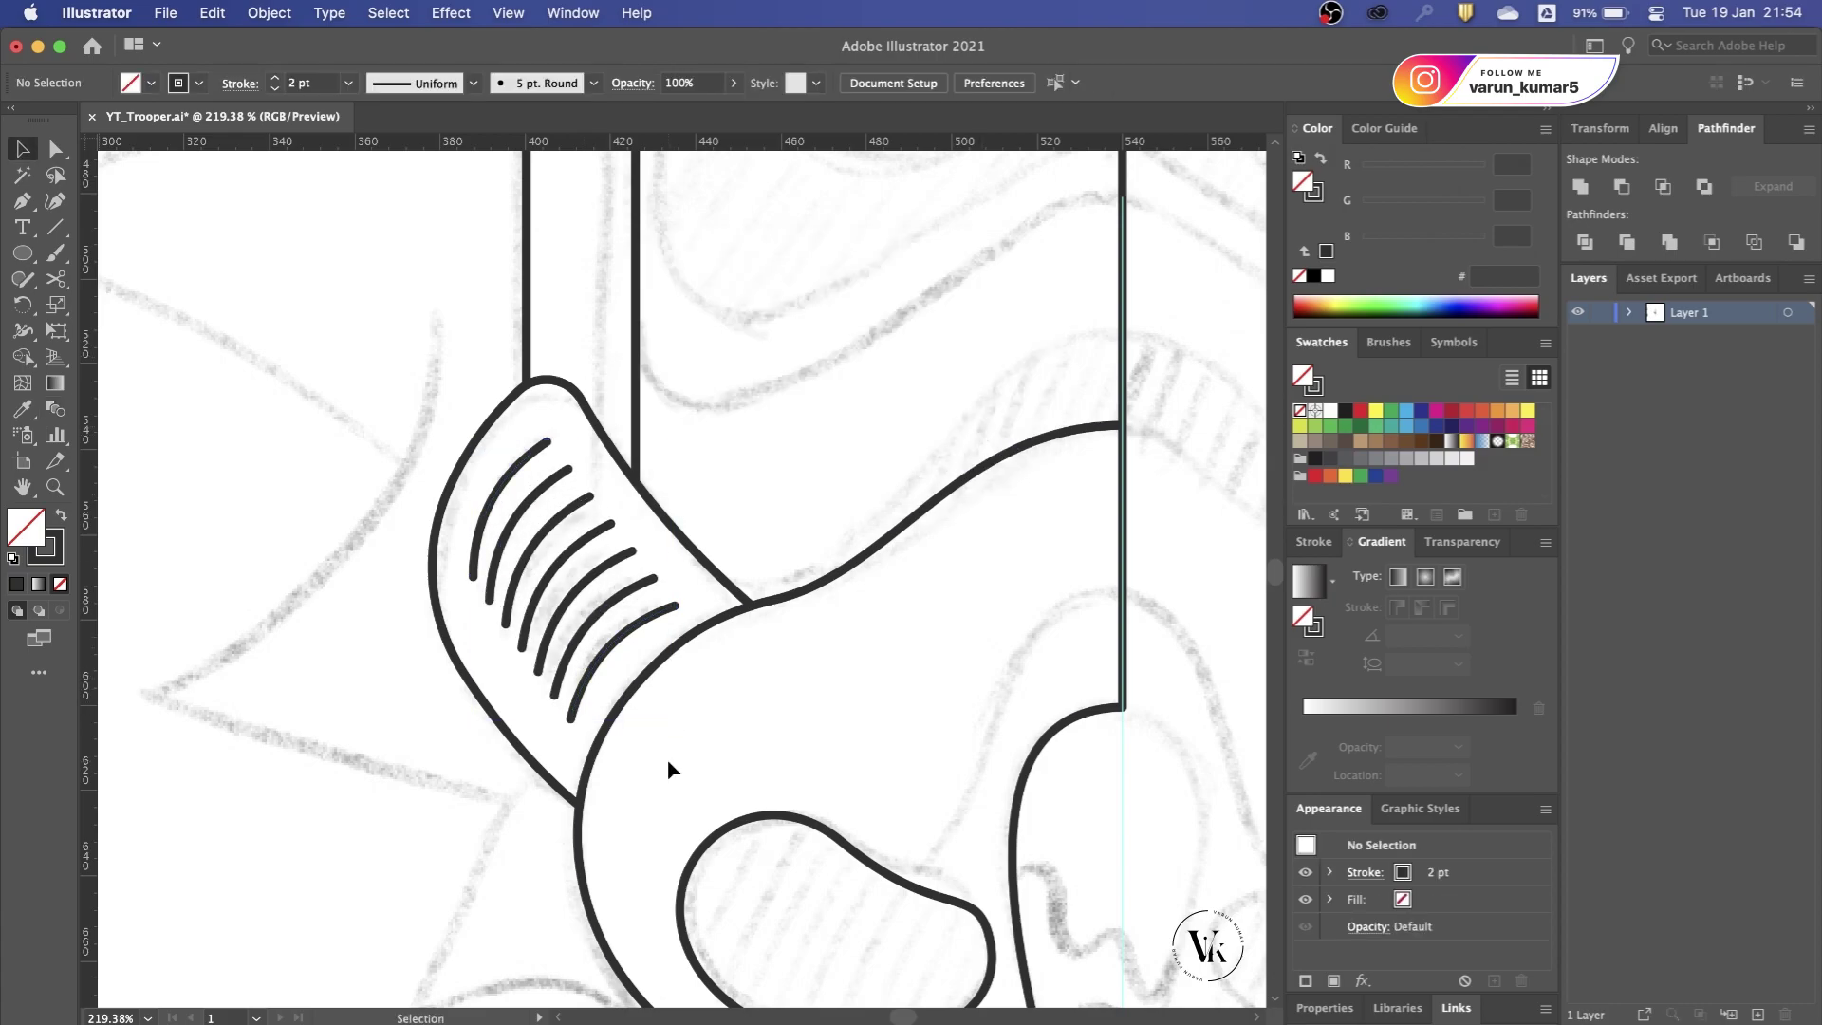
pyautogui.click(621, 671)
pyautogui.click(270, 13)
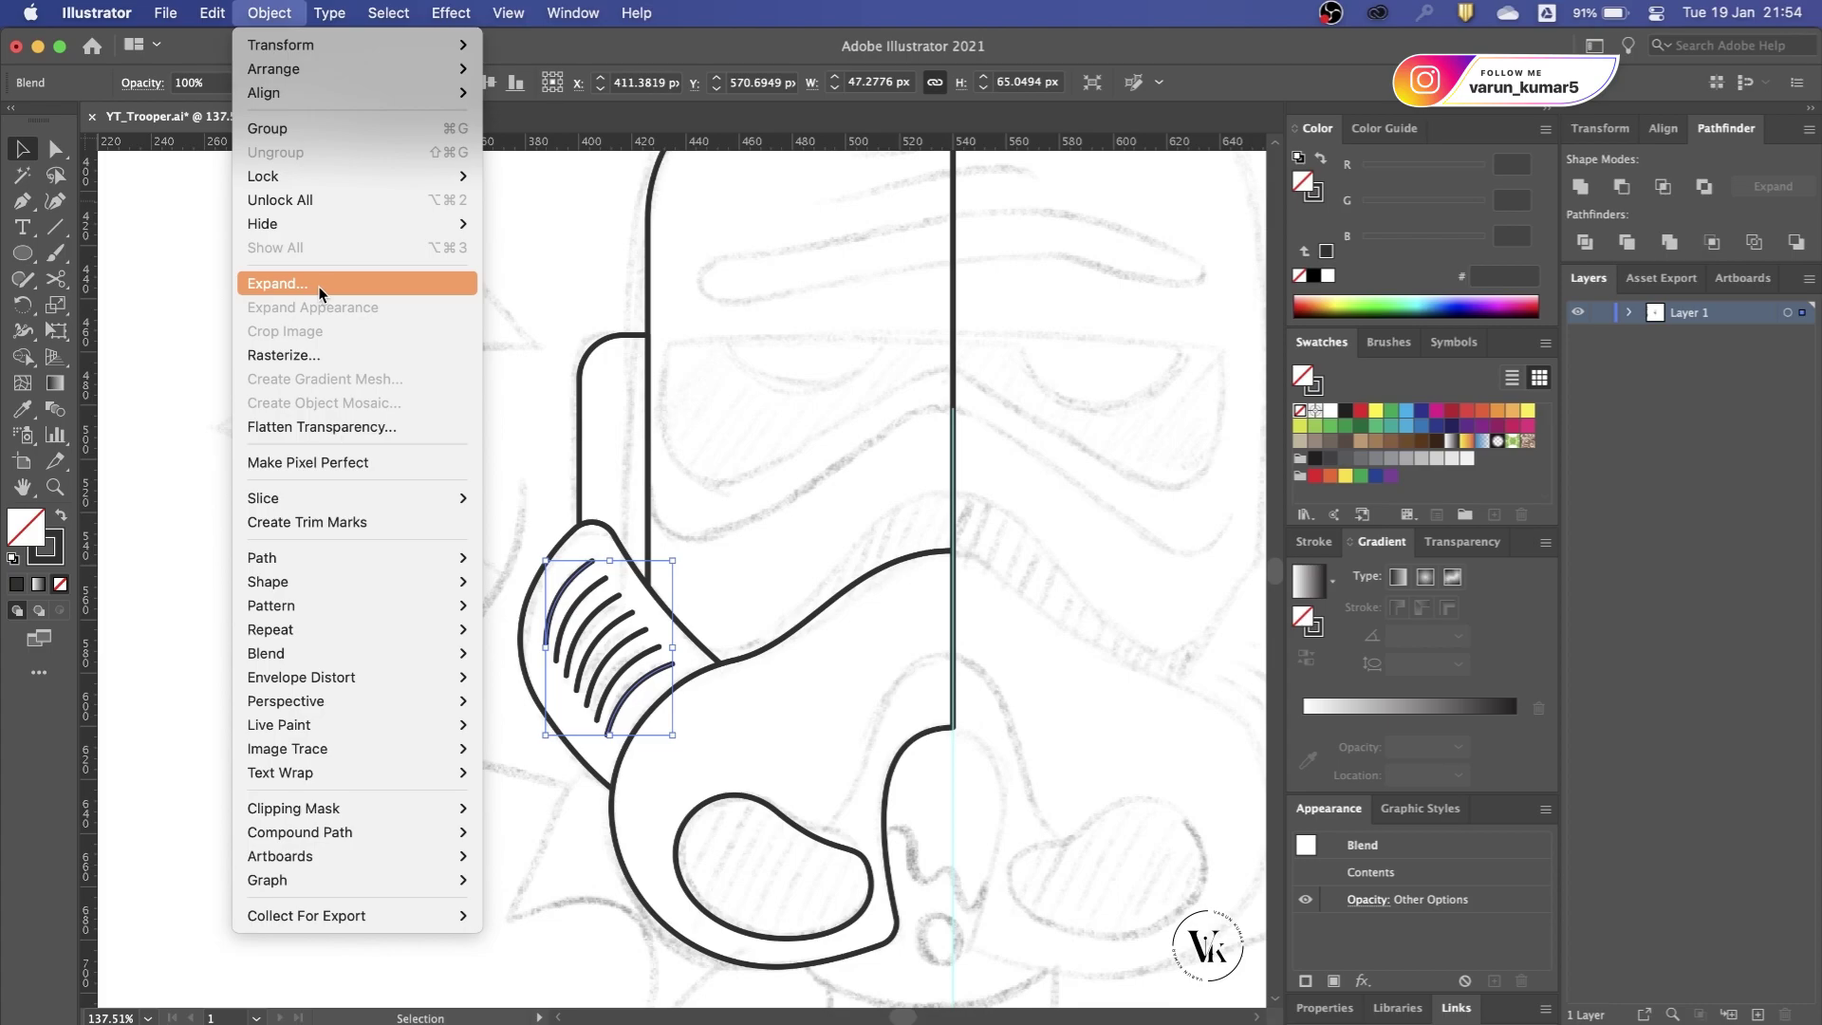
pyautogui.click(285, 283)
pyautogui.click(974, 718)
pyautogui.click(756, 517)
pyautogui.scroll(-3, 756, 516)
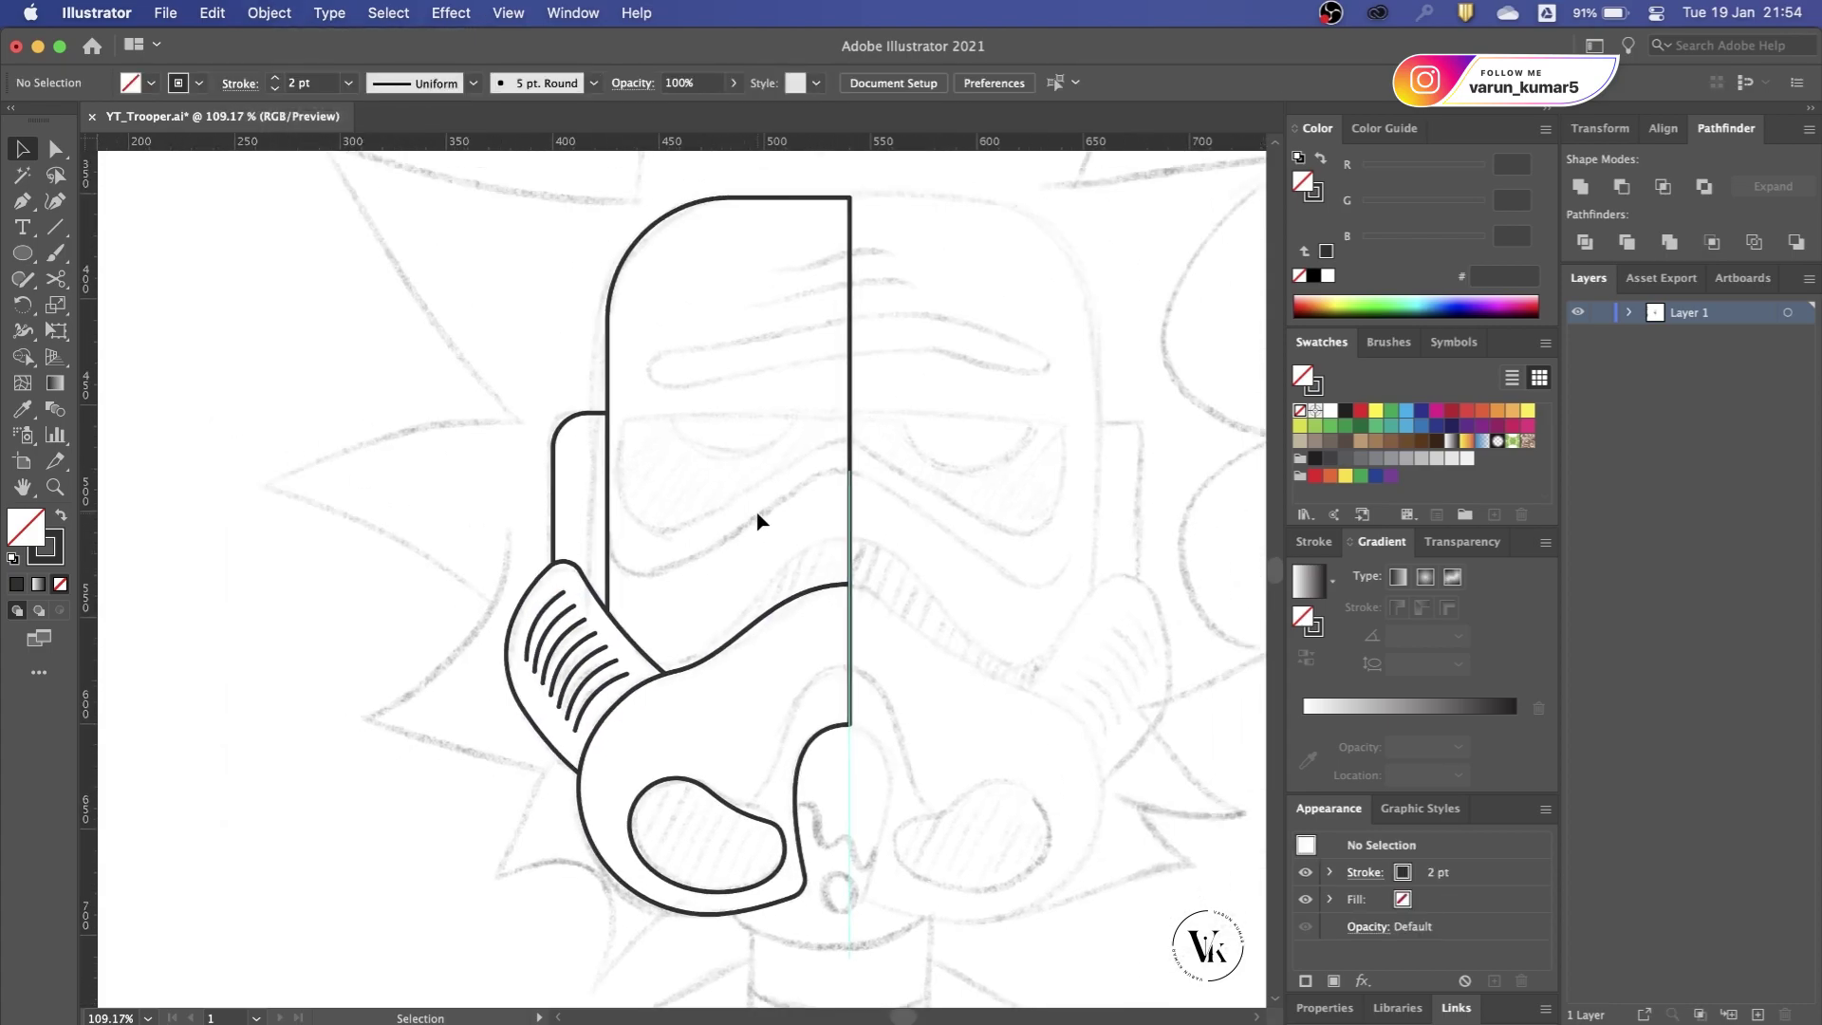
pyautogui.scroll(2, 749, 573)
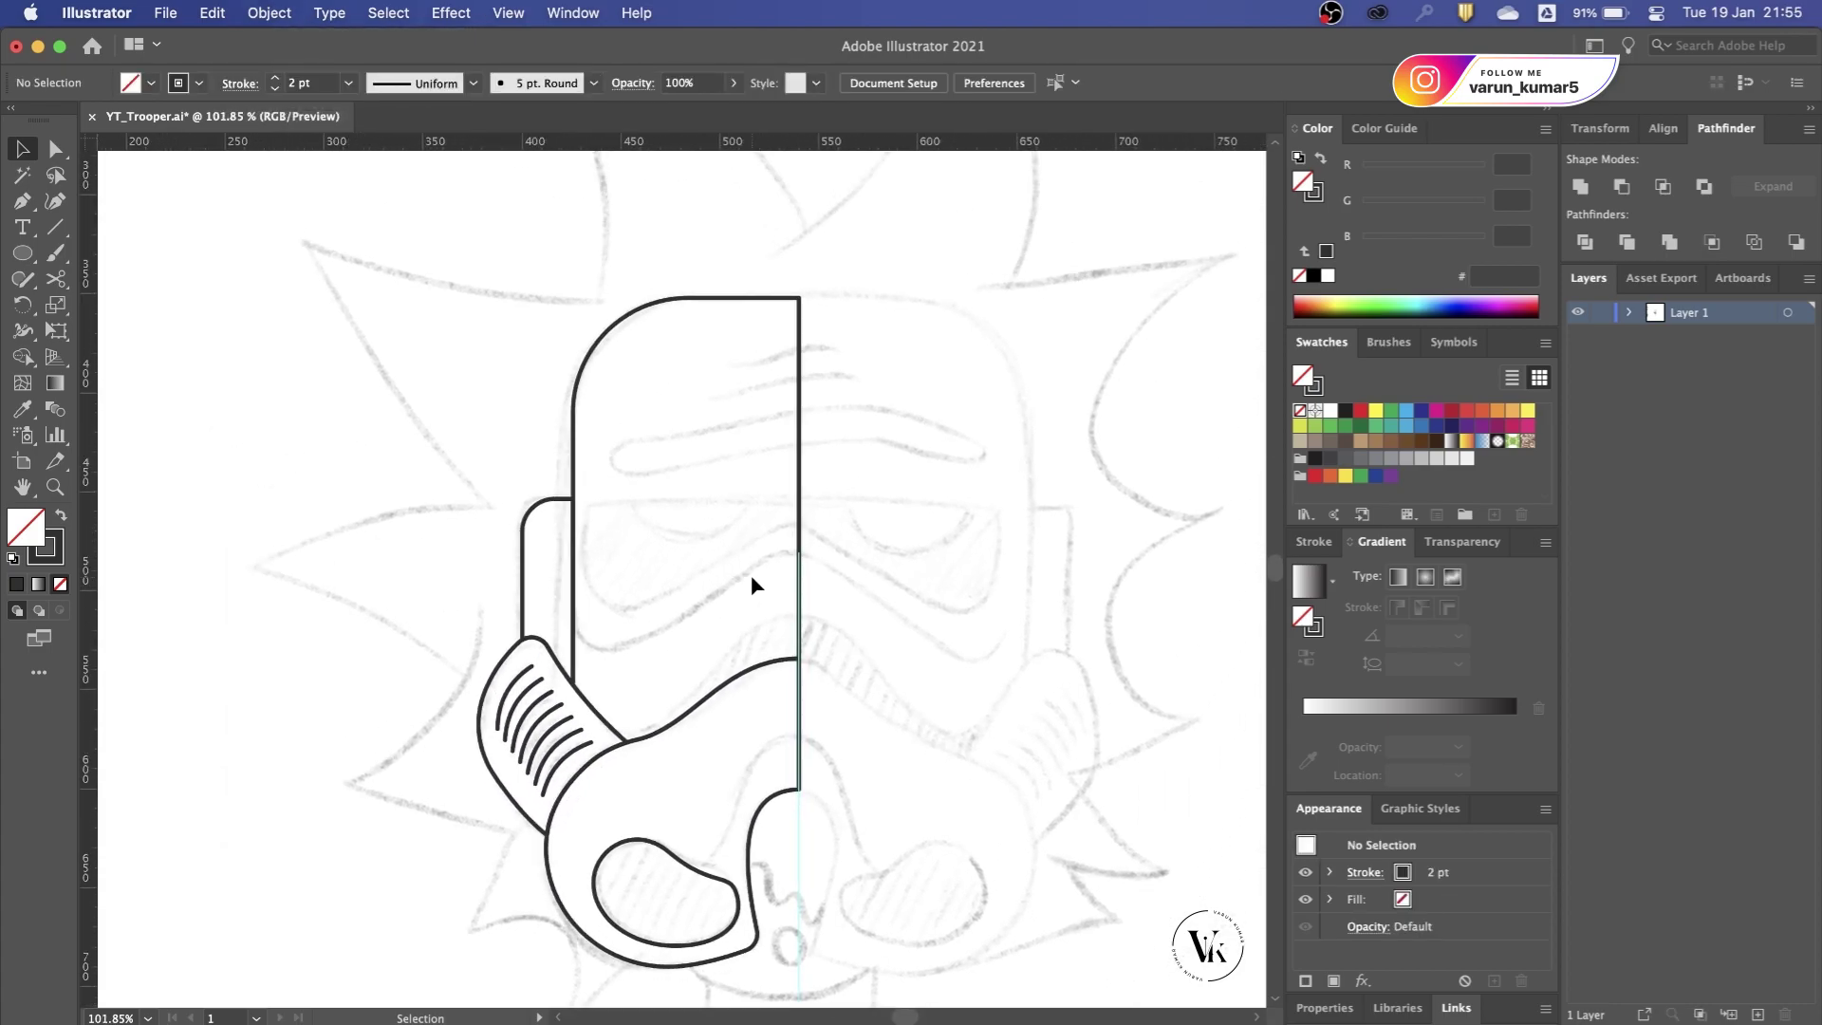
# Step: Pen-draw a path from the helmet's inner corner, snapped onto the centre line
pyautogui.click(764, 299)
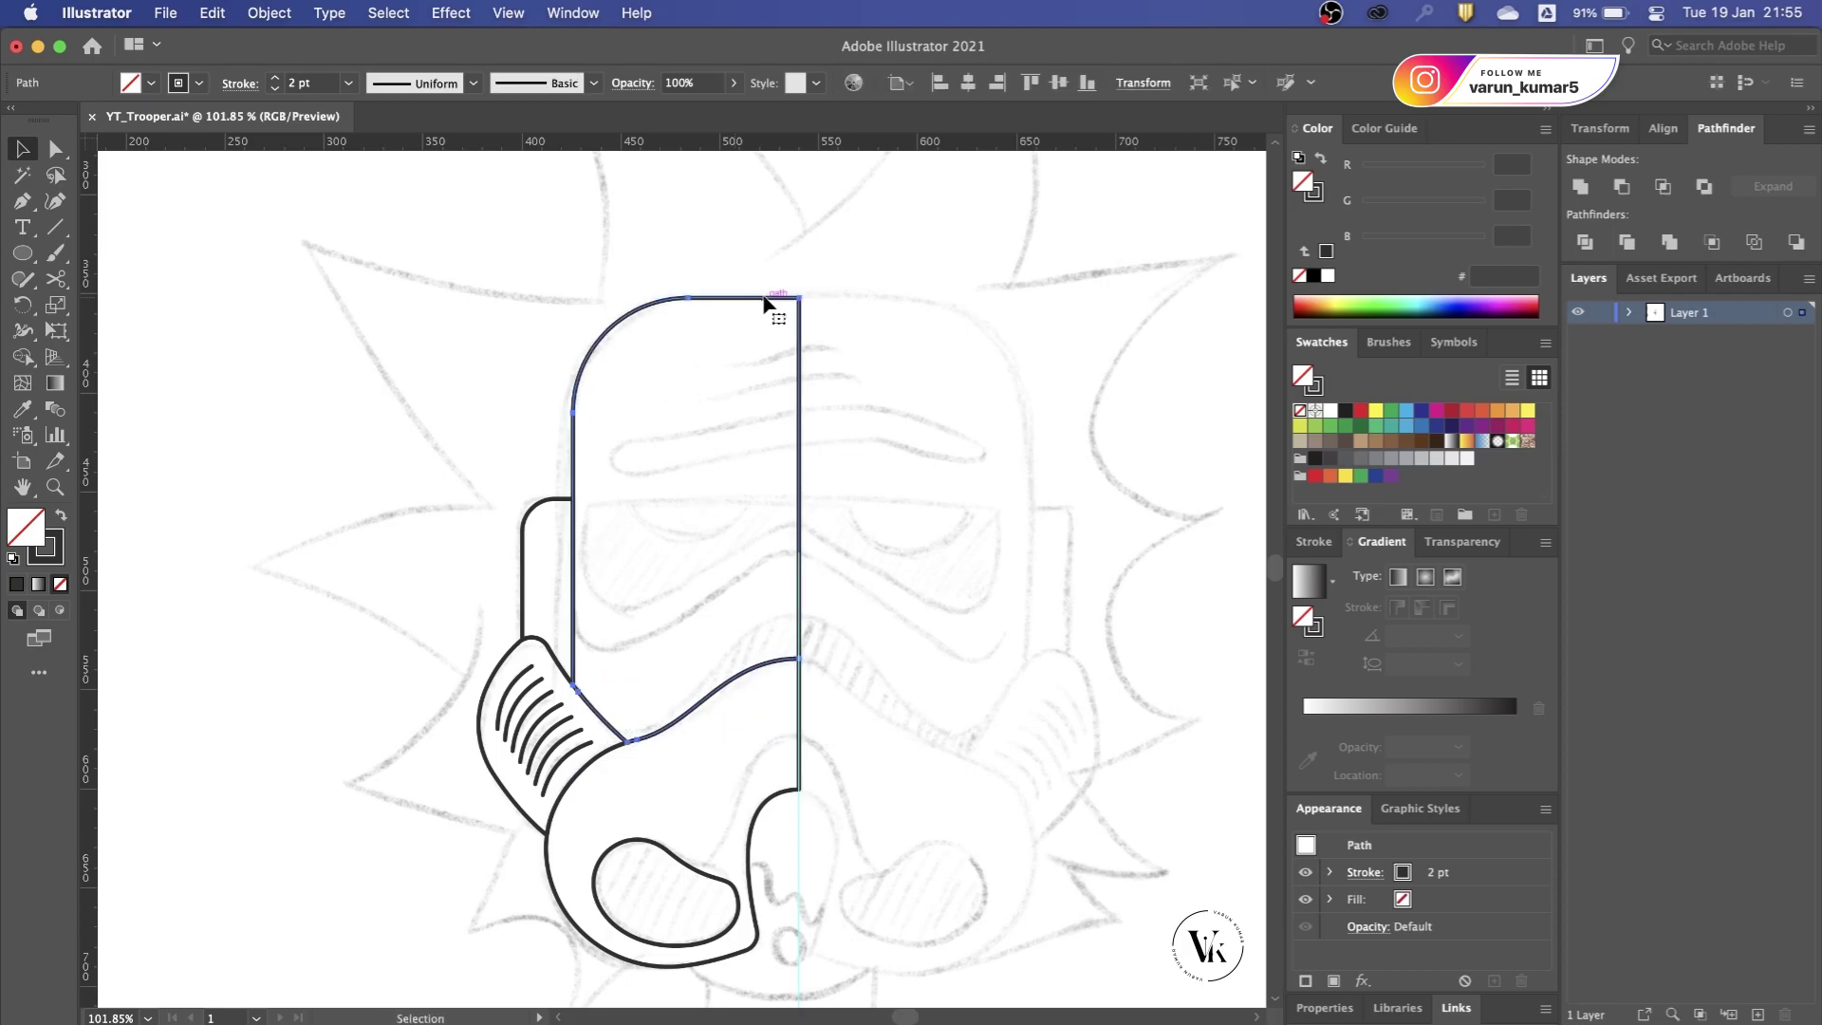
pyautogui.click(780, 420)
pyautogui.scroll(1, 780, 420)
pyautogui.scroll(1, 756, 537)
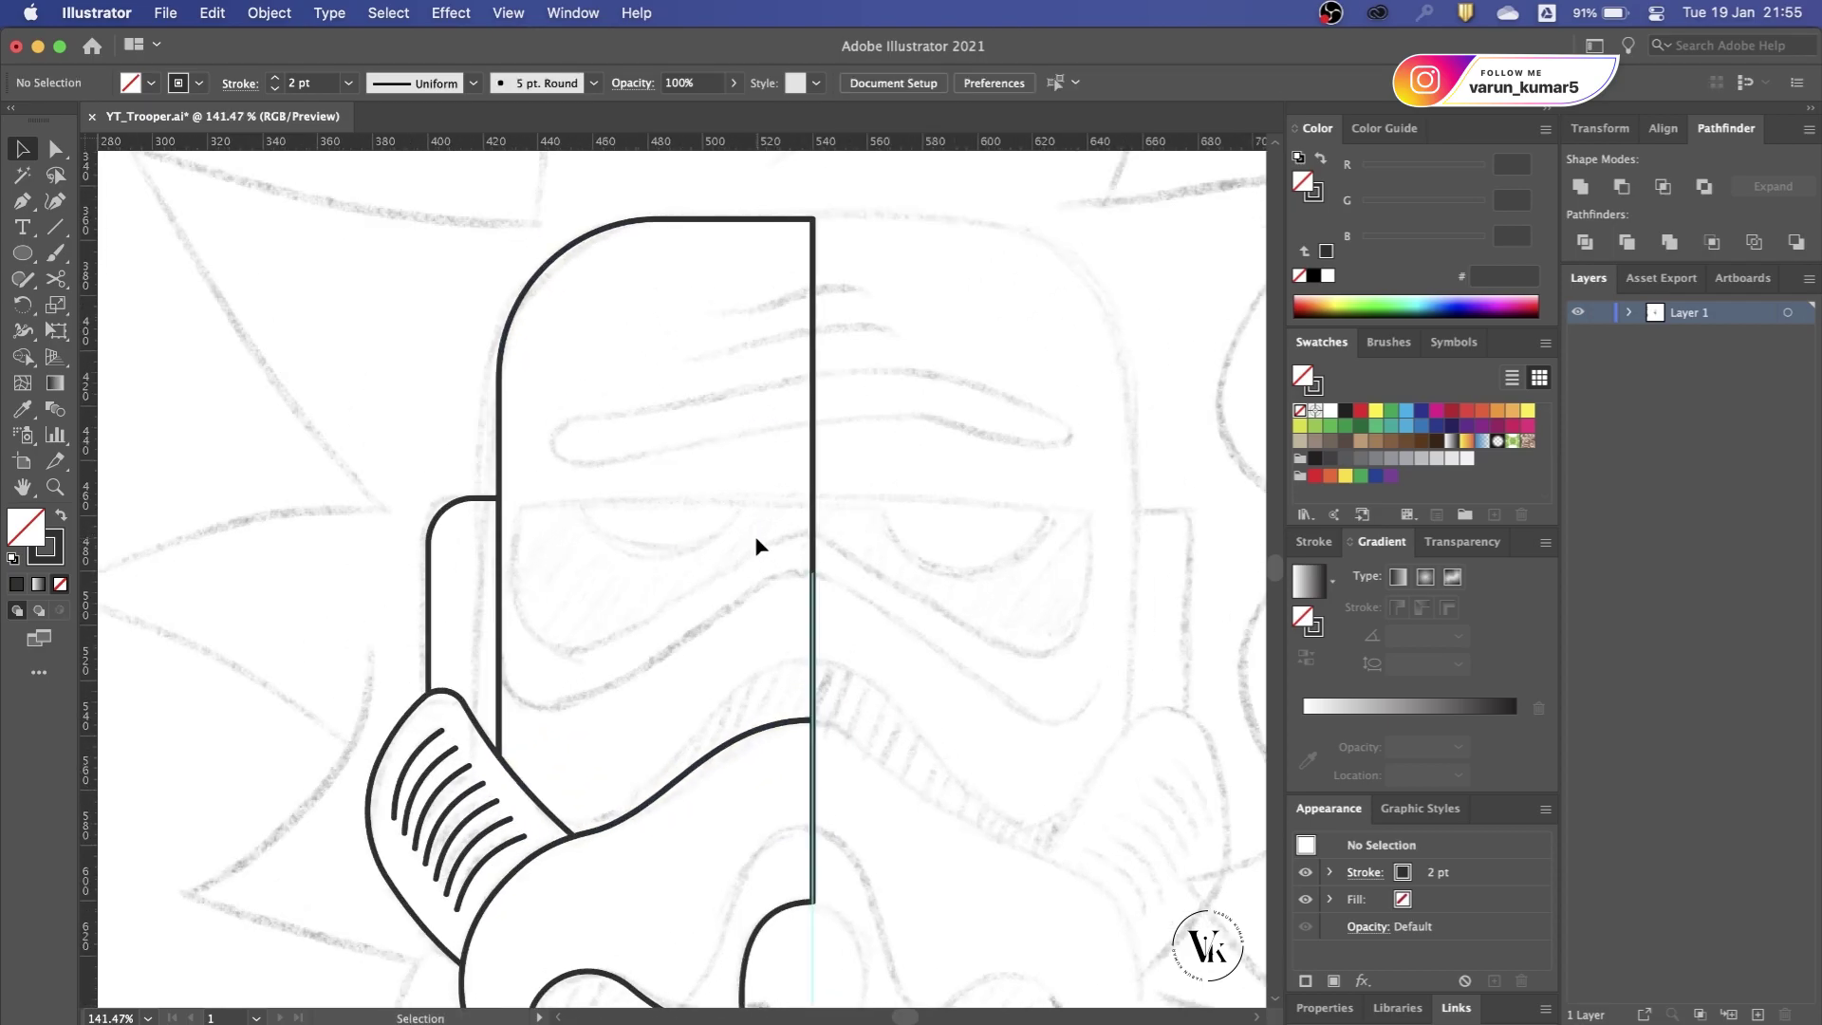
pyautogui.press('p')
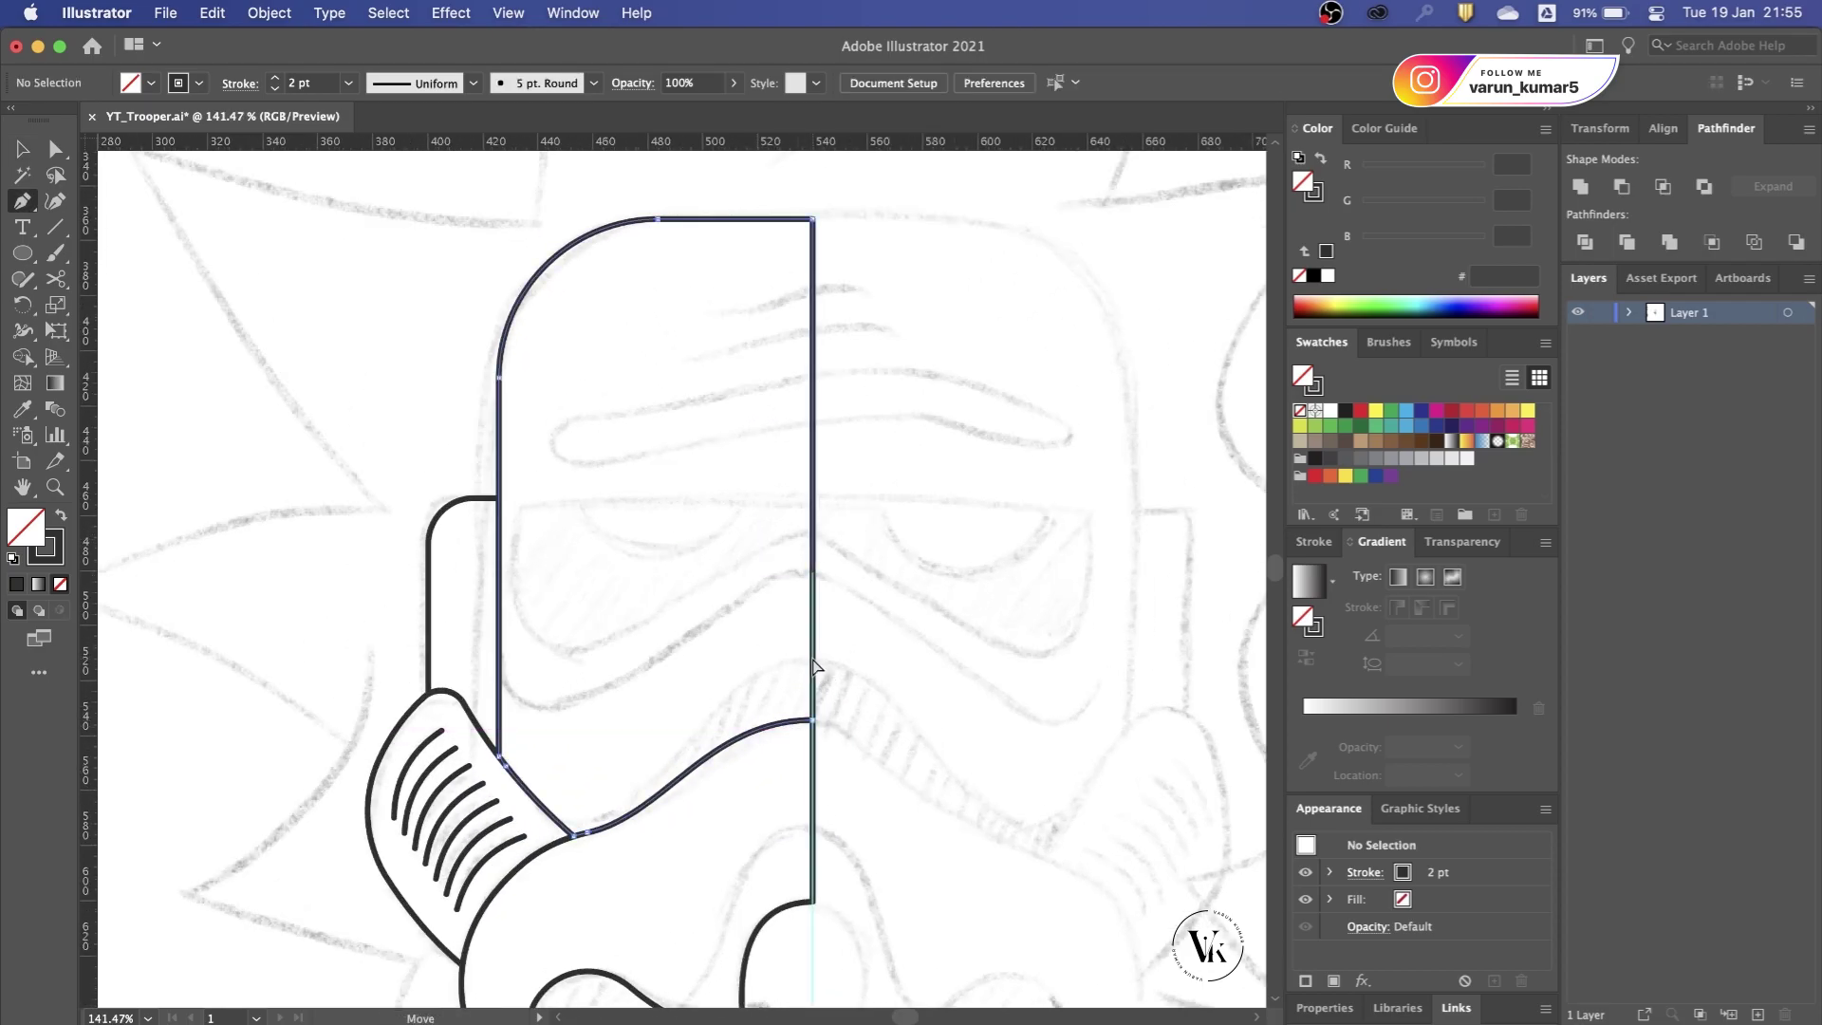
pyautogui.moveTo(812, 657); pyautogui.dragTo(794, 657)
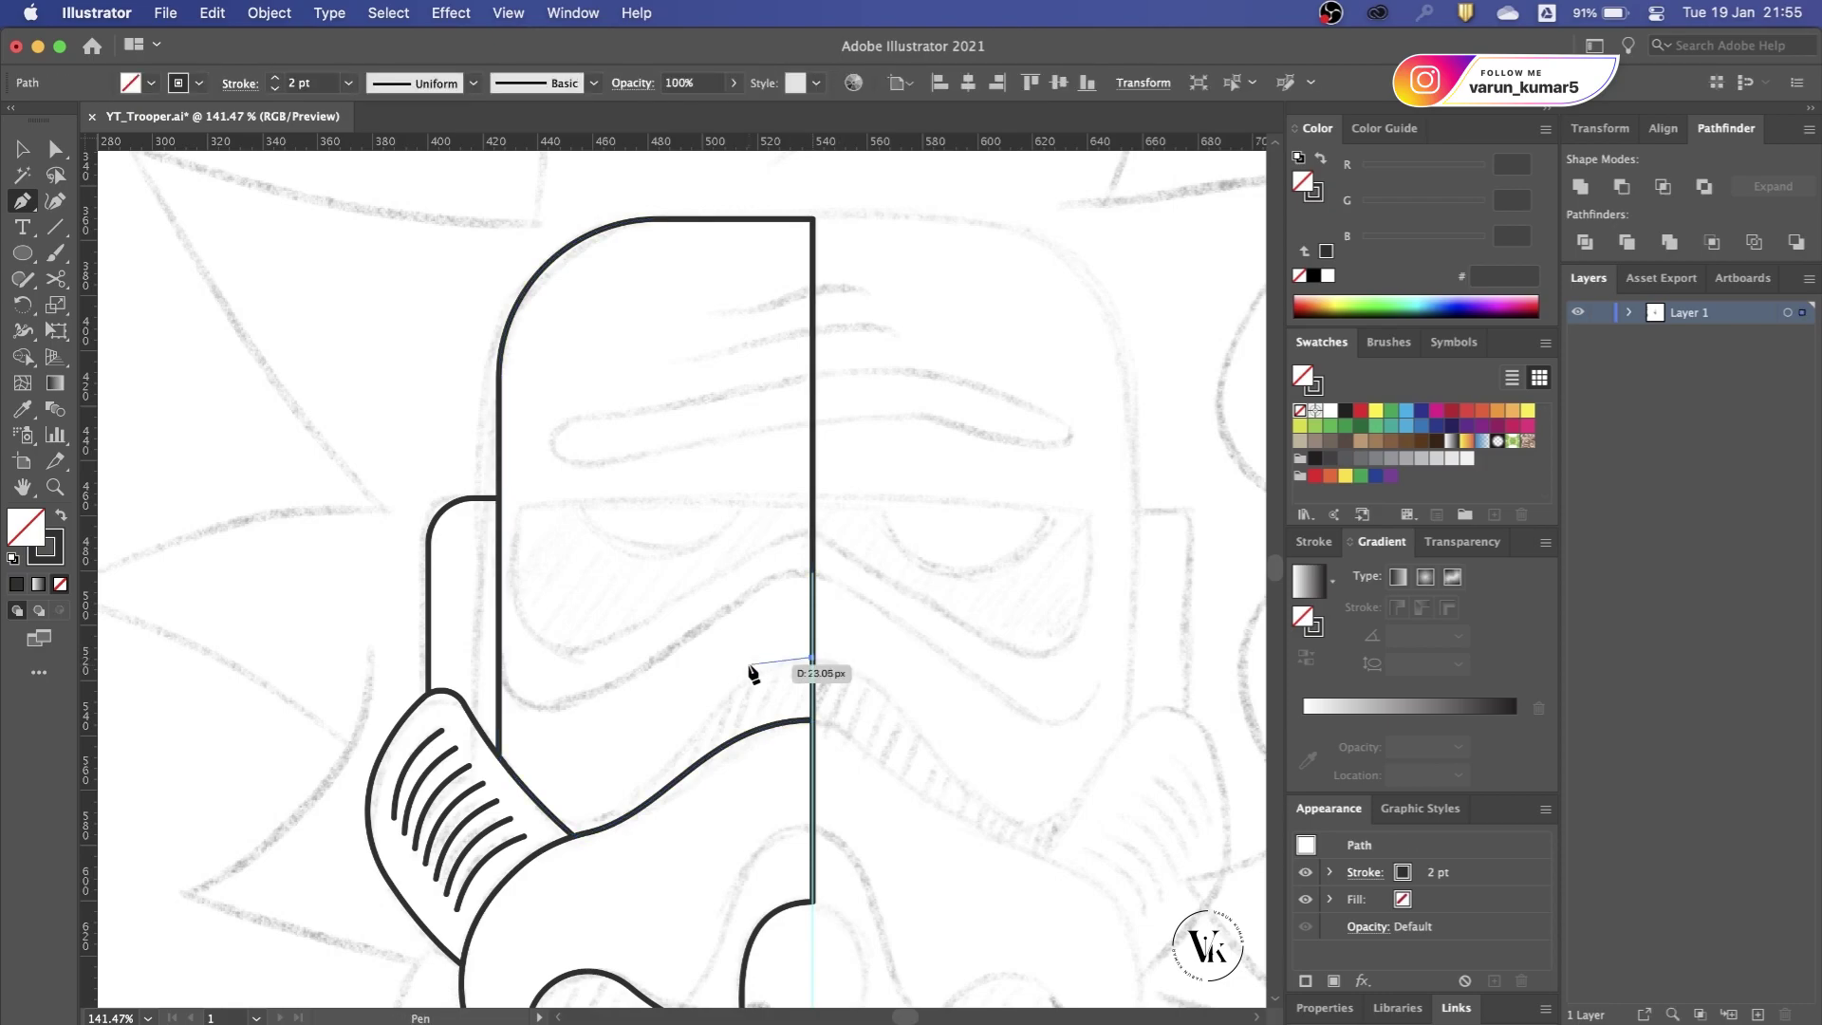
pyautogui.click(570, 832)
pyautogui.scroll(3, 570, 832)
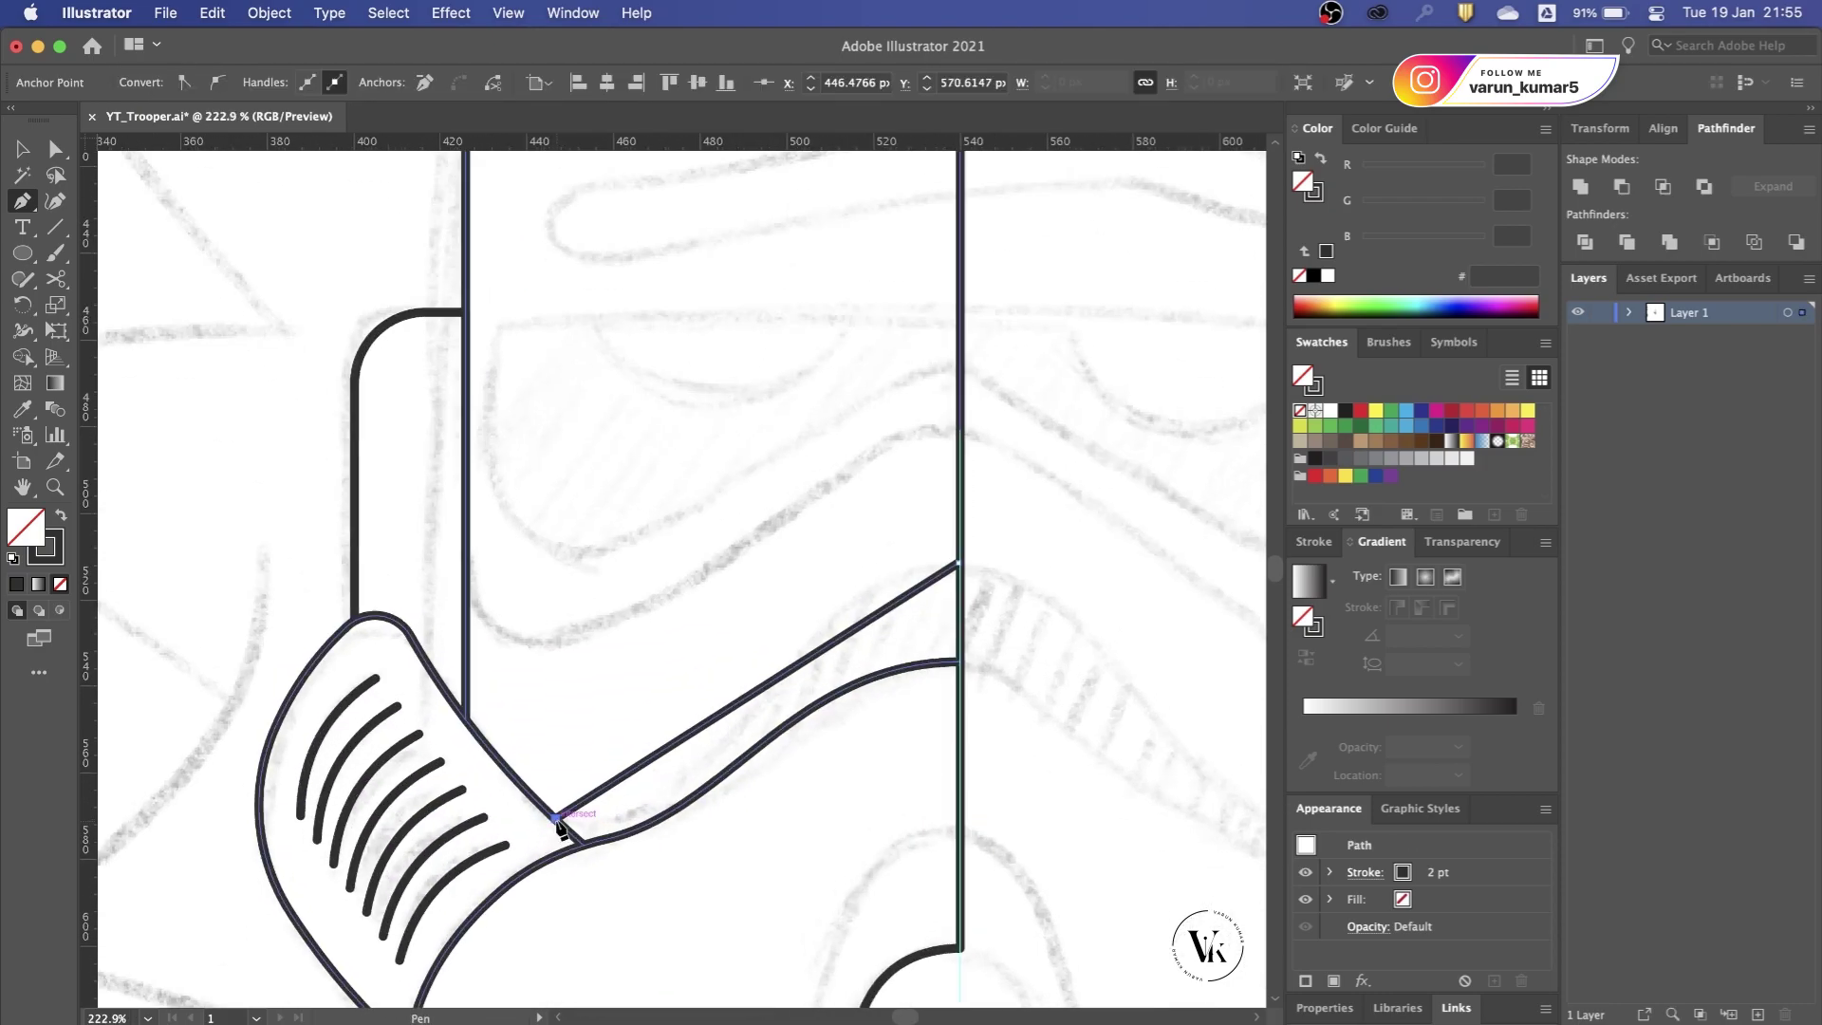
pyautogui.scroll(3, 814, 692)
pyautogui.scroll(2, 814, 698)
pyautogui.scroll(2, 944, 541)
pyautogui.scroll(1, 947, 539)
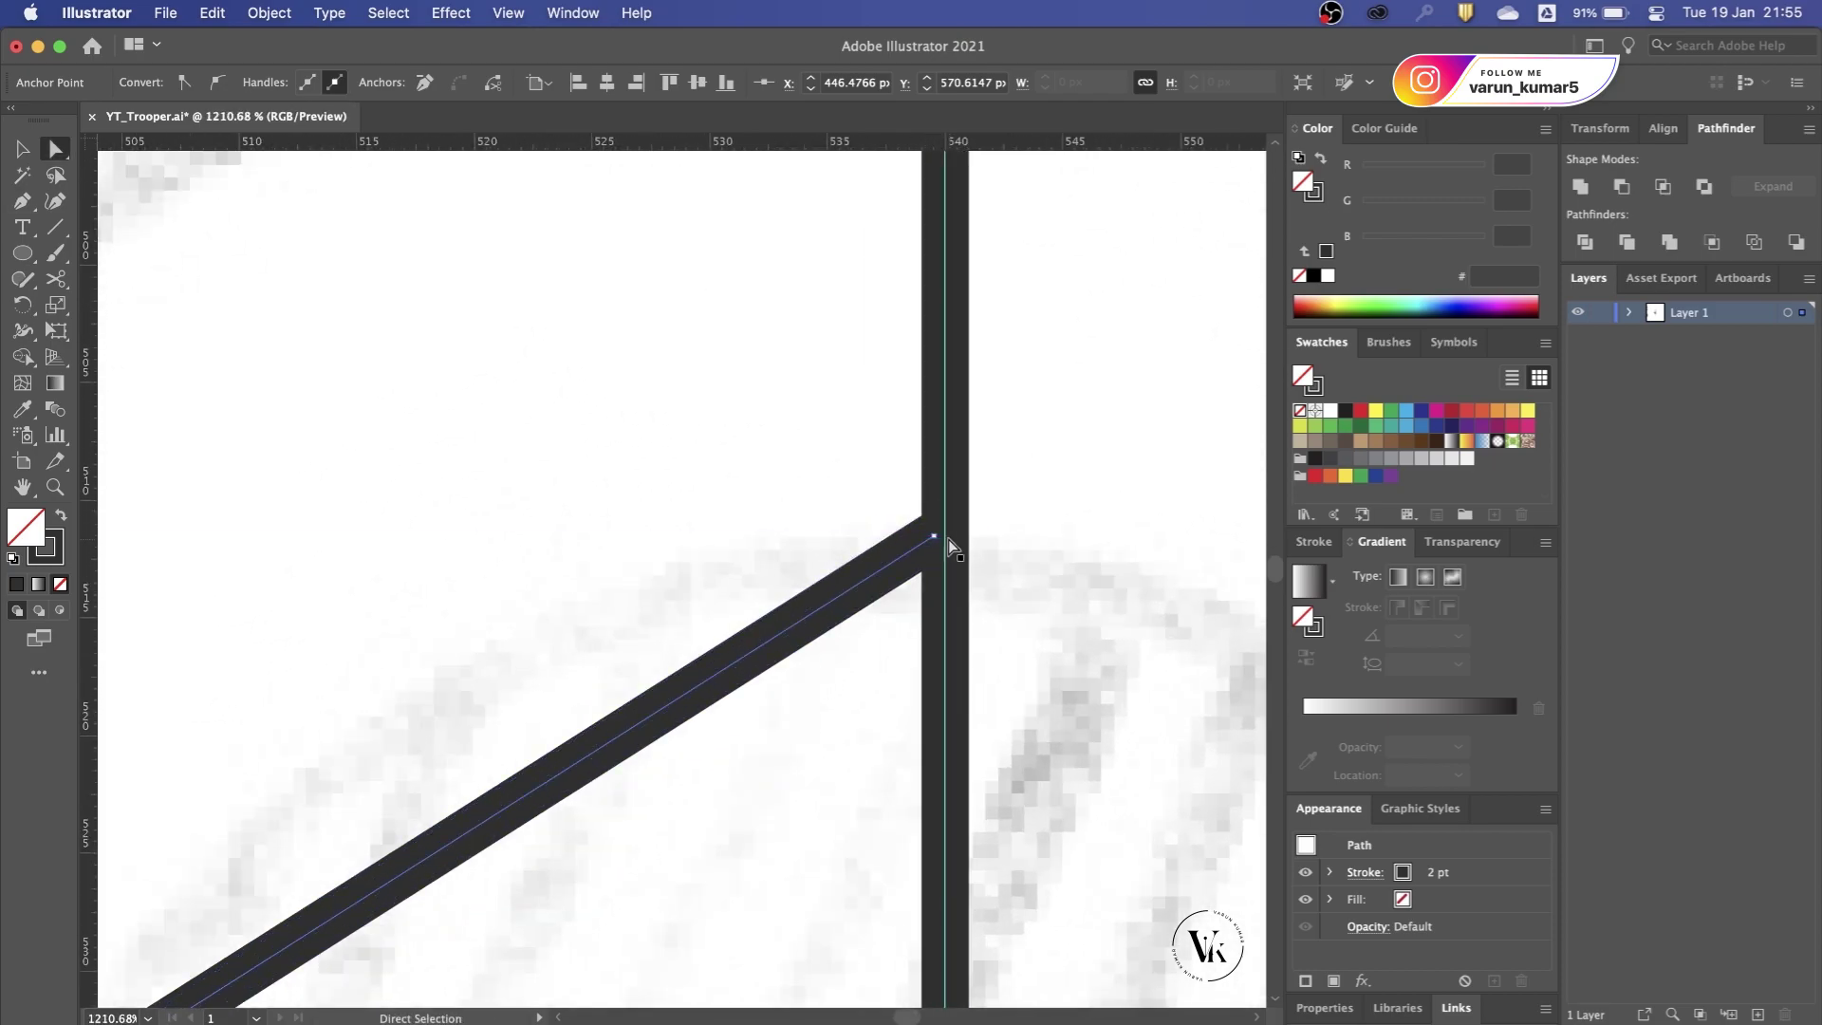
pyautogui.moveTo(937, 539); pyautogui.dragTo(948, 540)
pyautogui.scroll(-3, 947, 539)
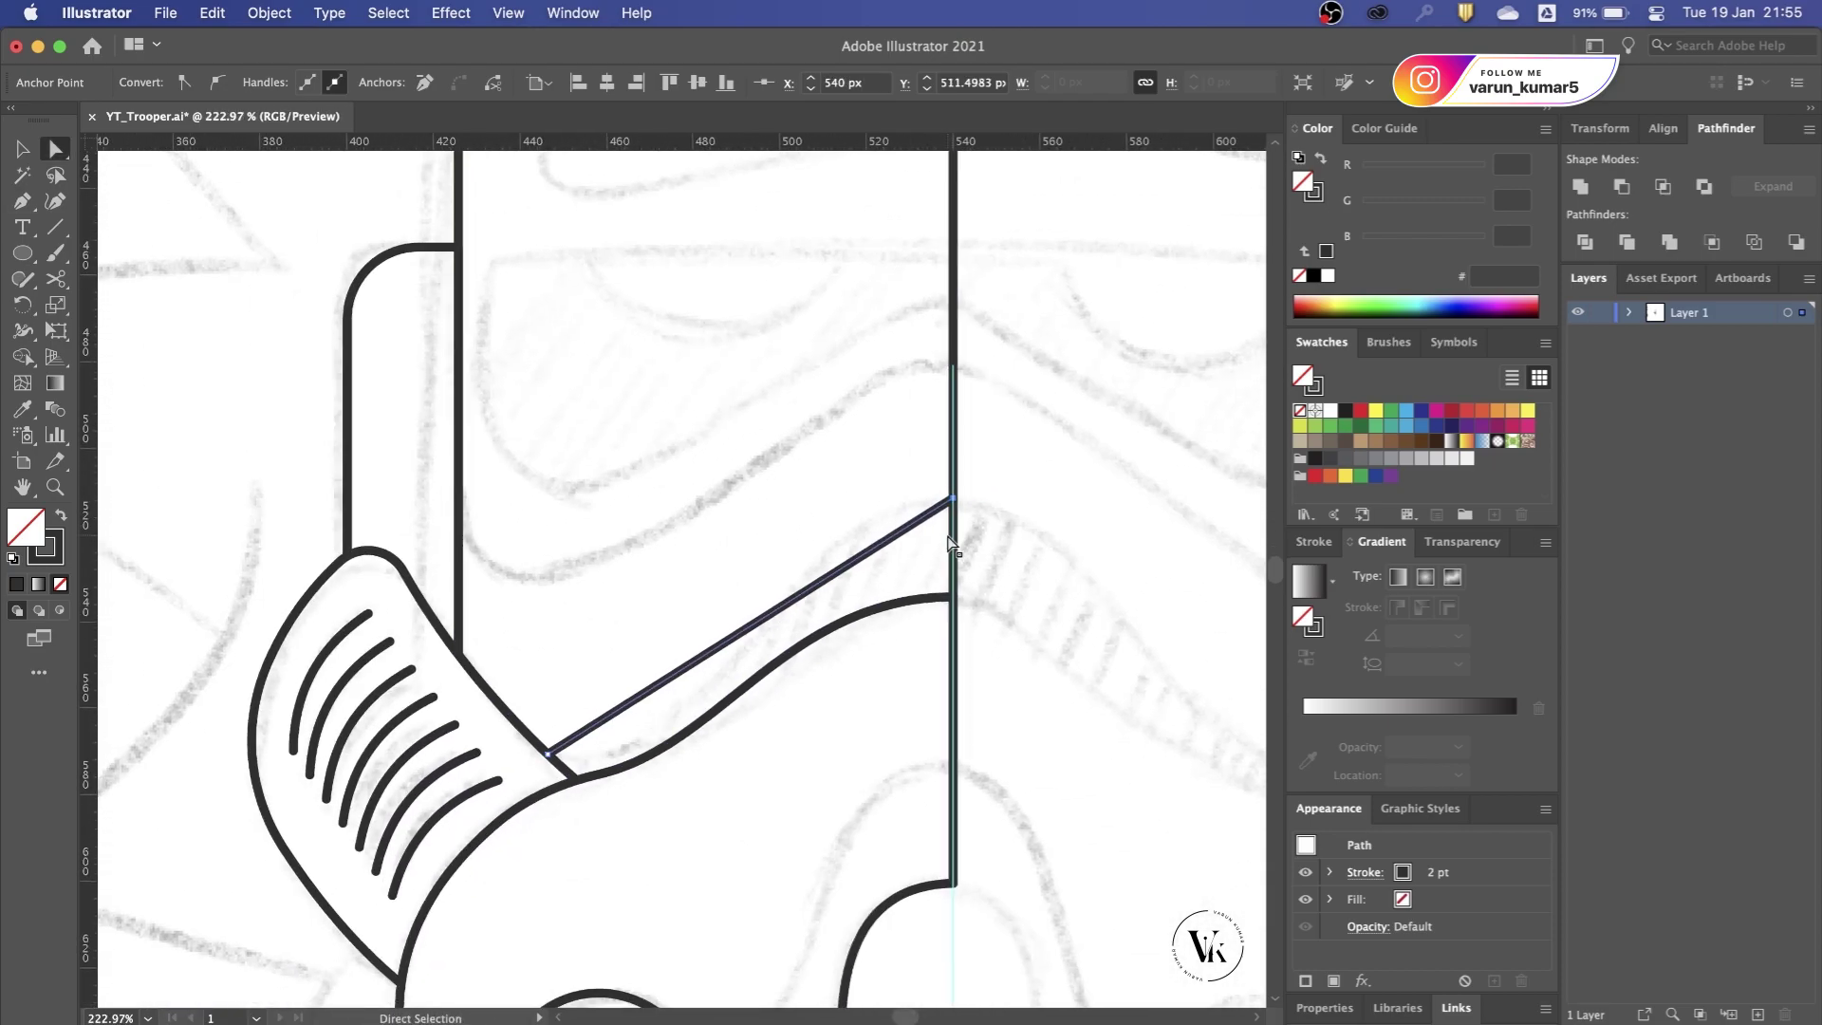
pyautogui.scroll(-1, 902, 531)
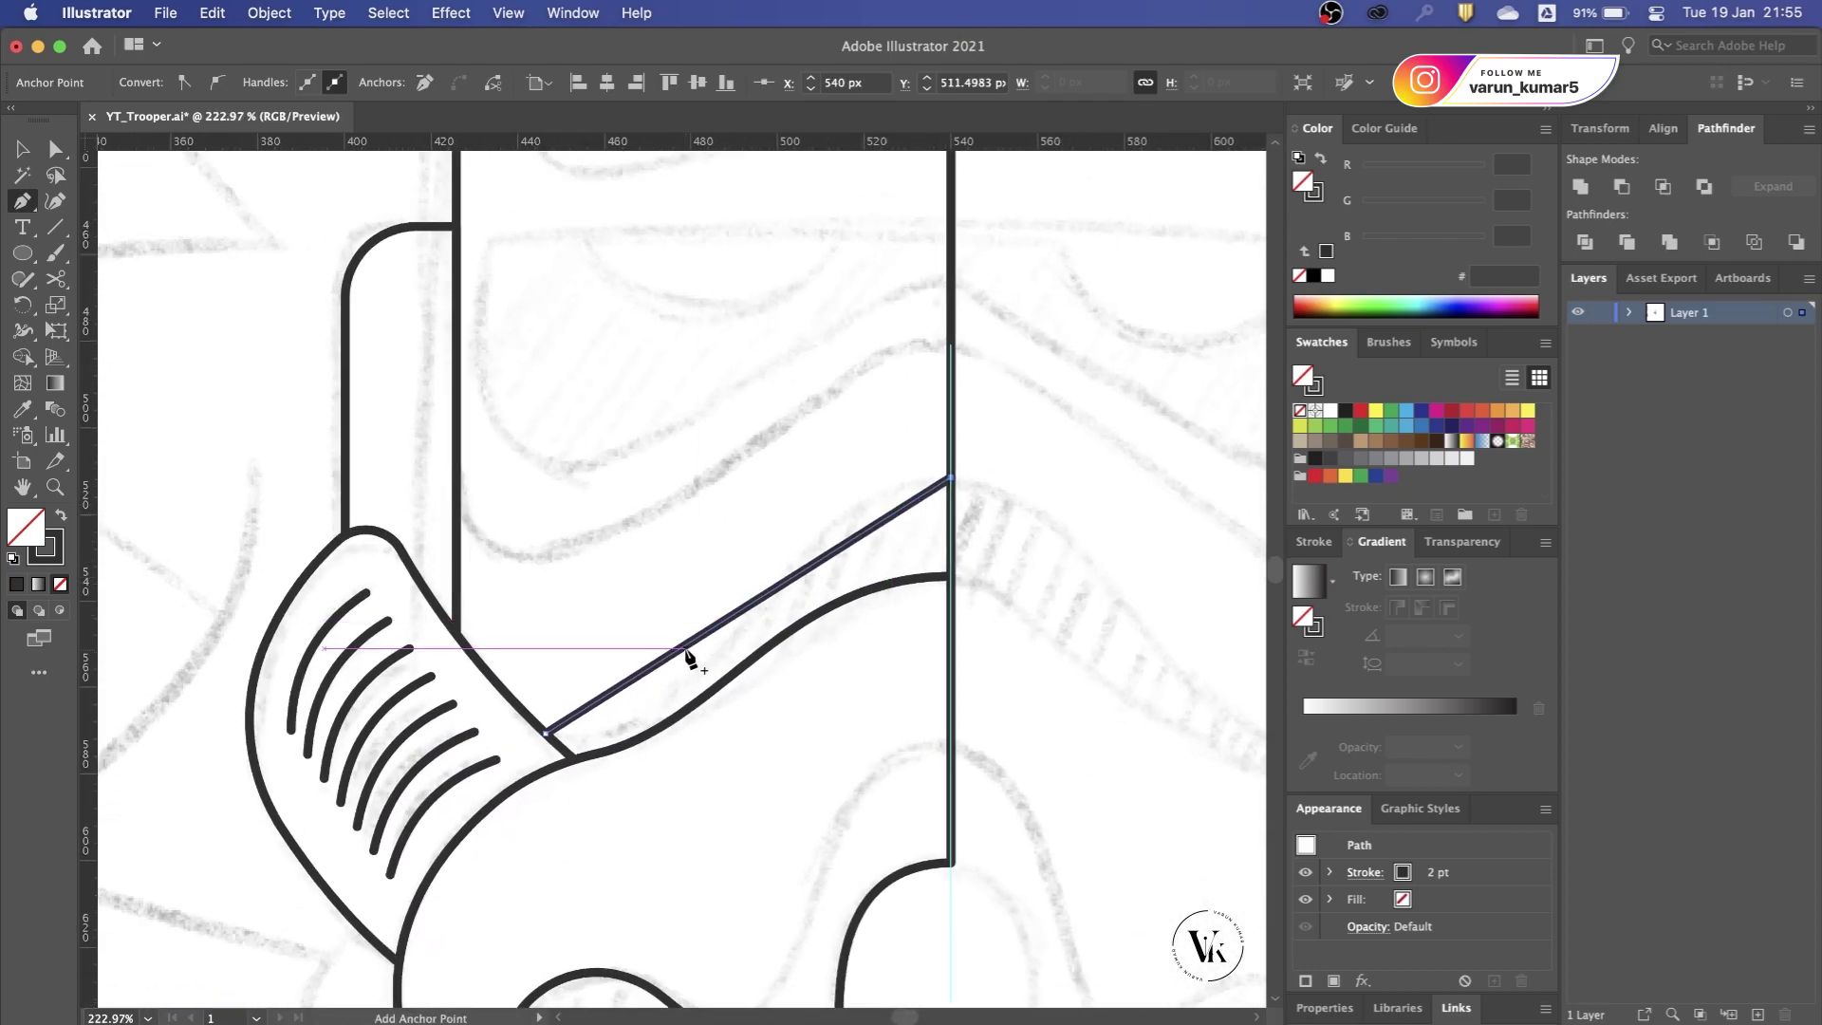
# Step: Bend that segment into a smooth S-curve rising to the centre guide
pyautogui.moveTo(661, 663); pyautogui.dragTo(743, 661)
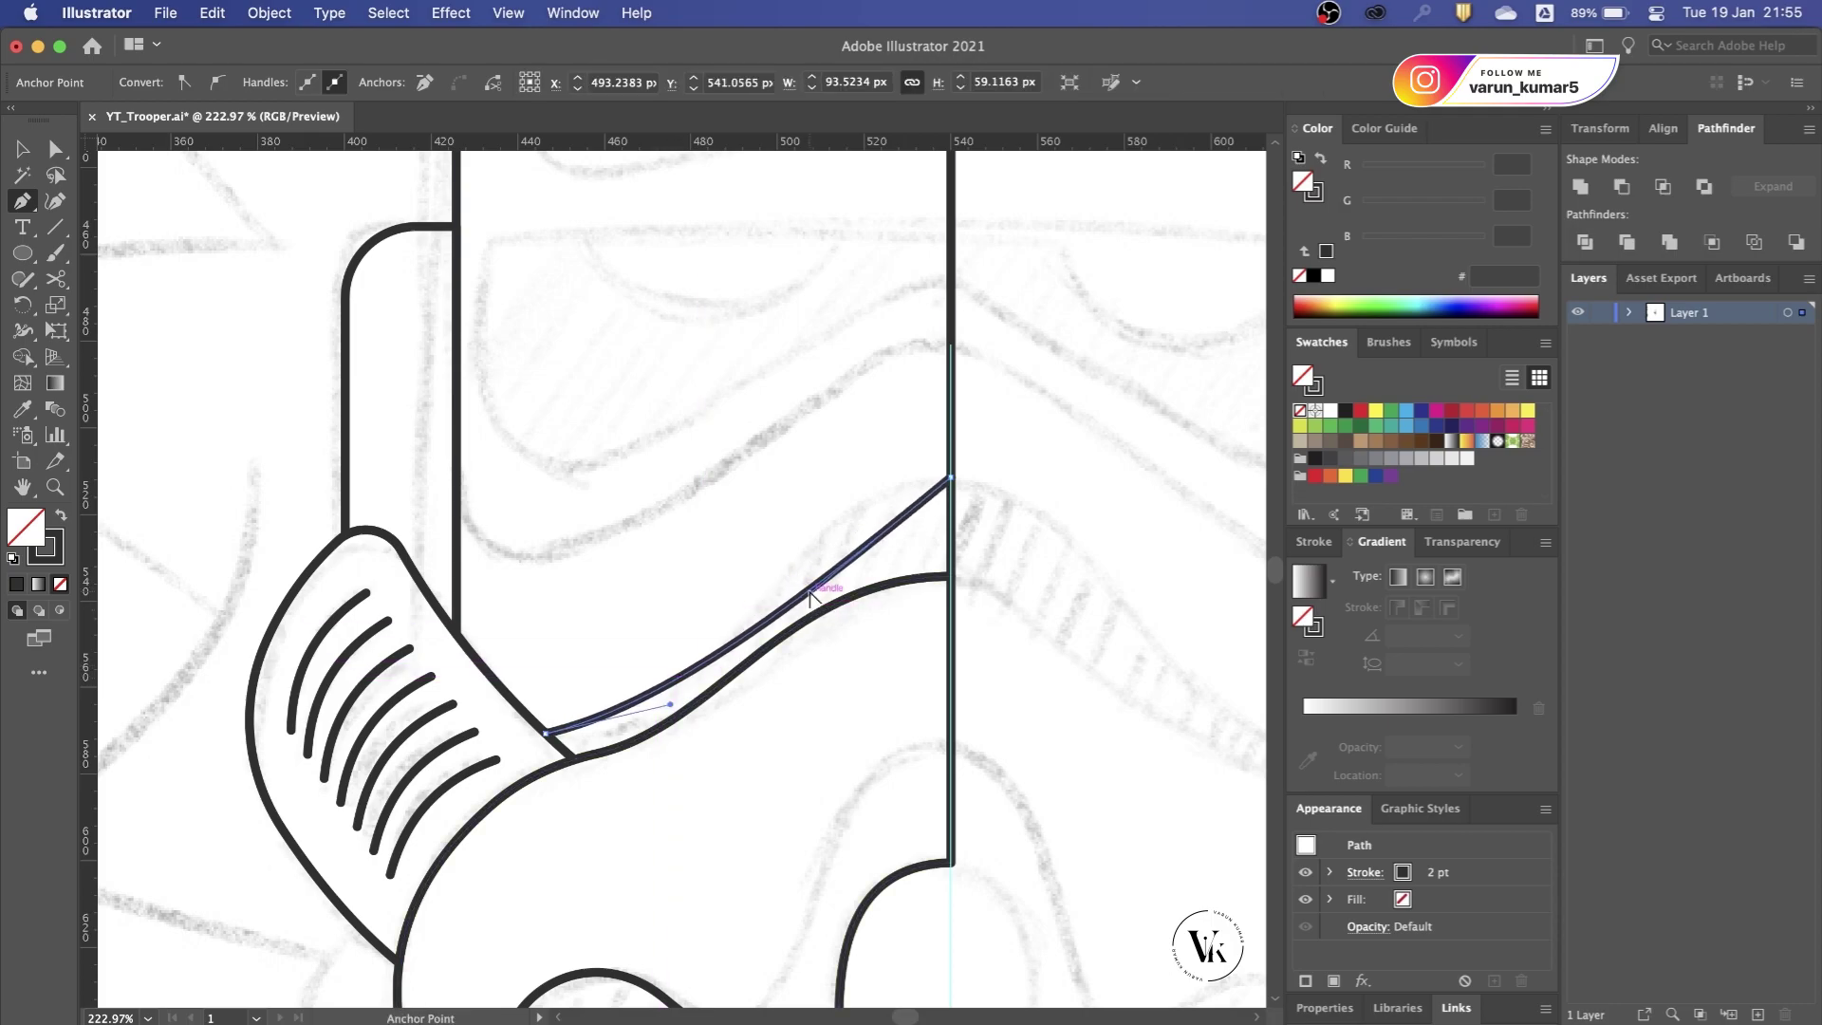
pyautogui.moveTo(810, 592); pyautogui.dragTo(829, 480)
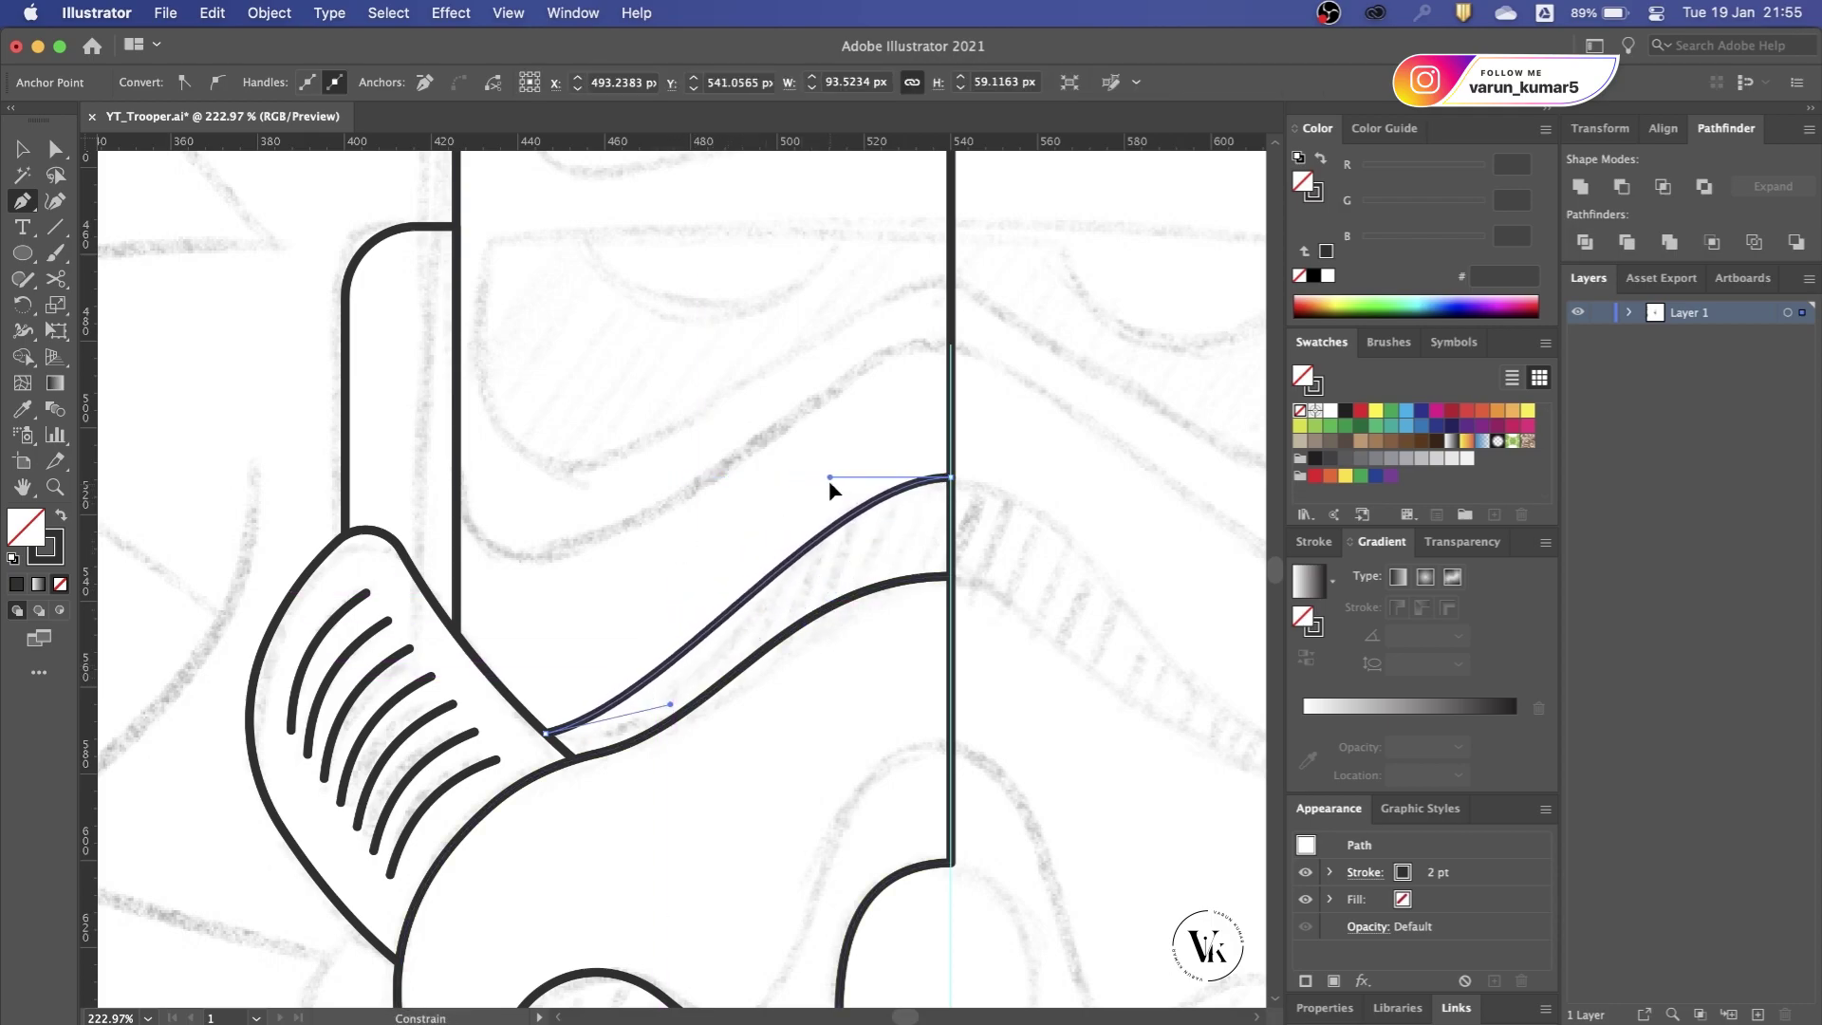
pyautogui.moveTo(669, 704); pyautogui.dragTo(737, 733)
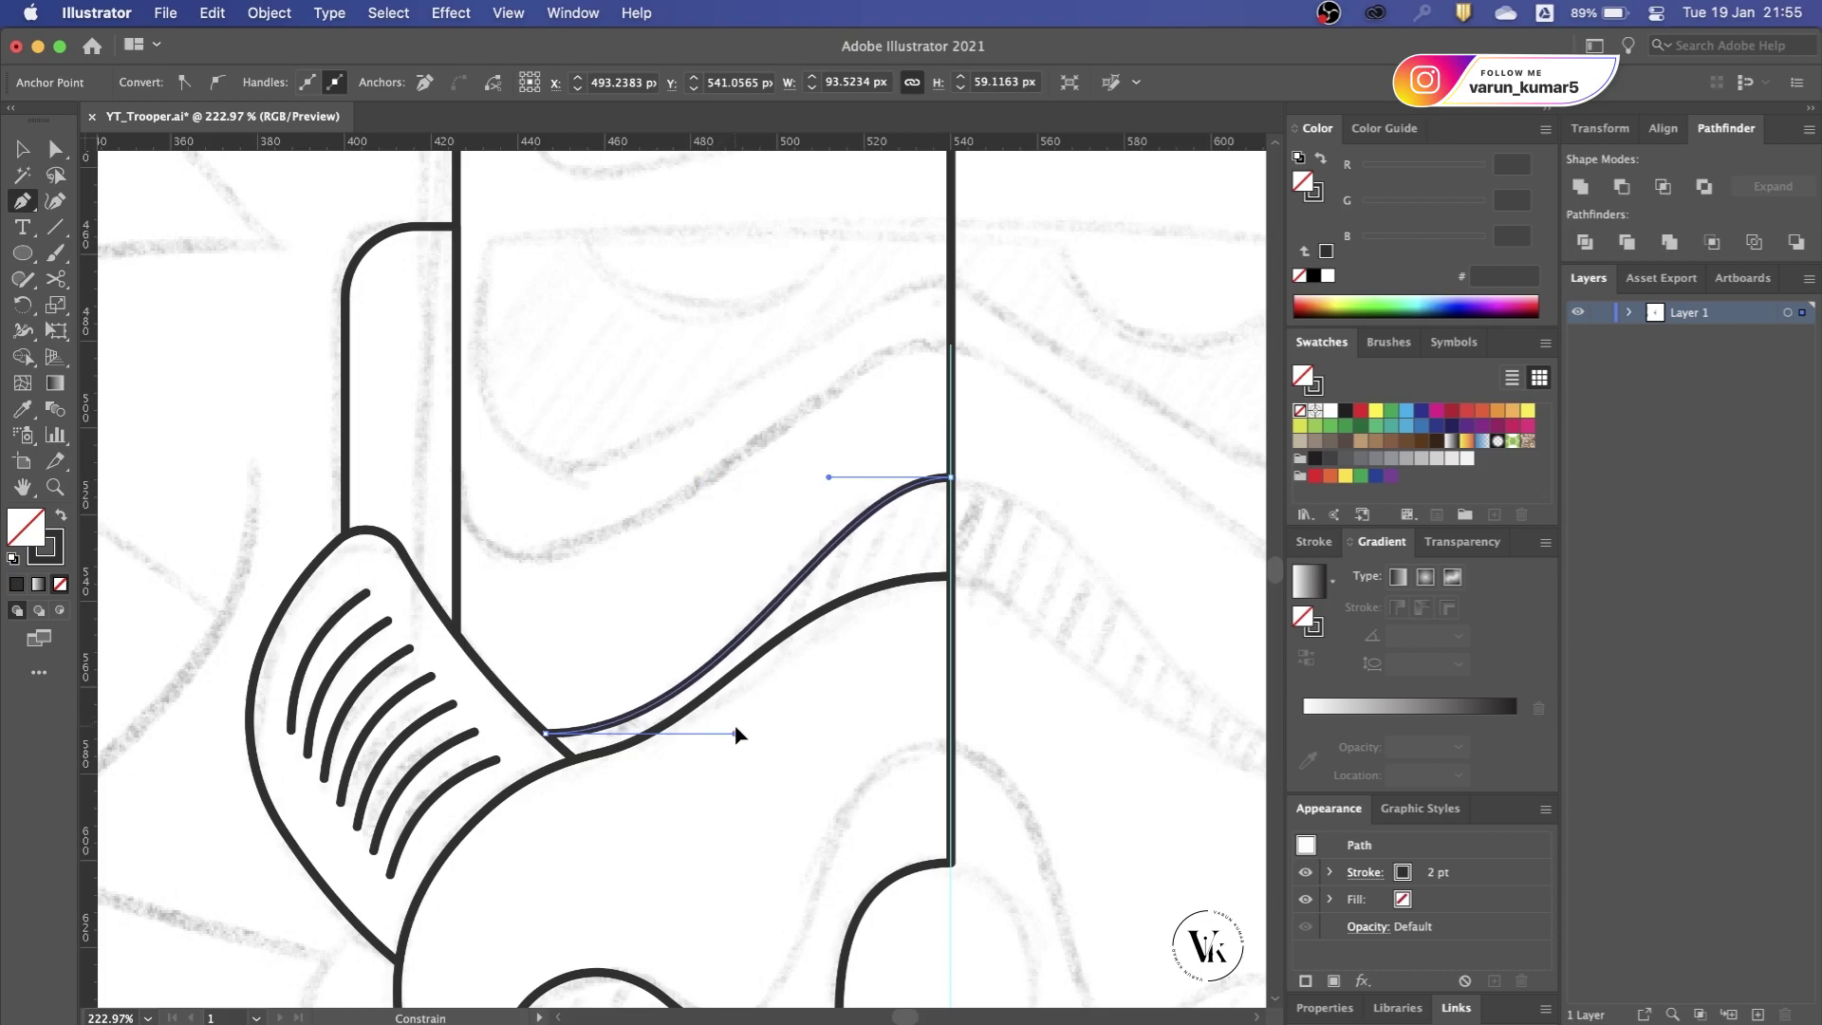
pyautogui.moveTo(829, 478); pyautogui.dragTo(771, 476)
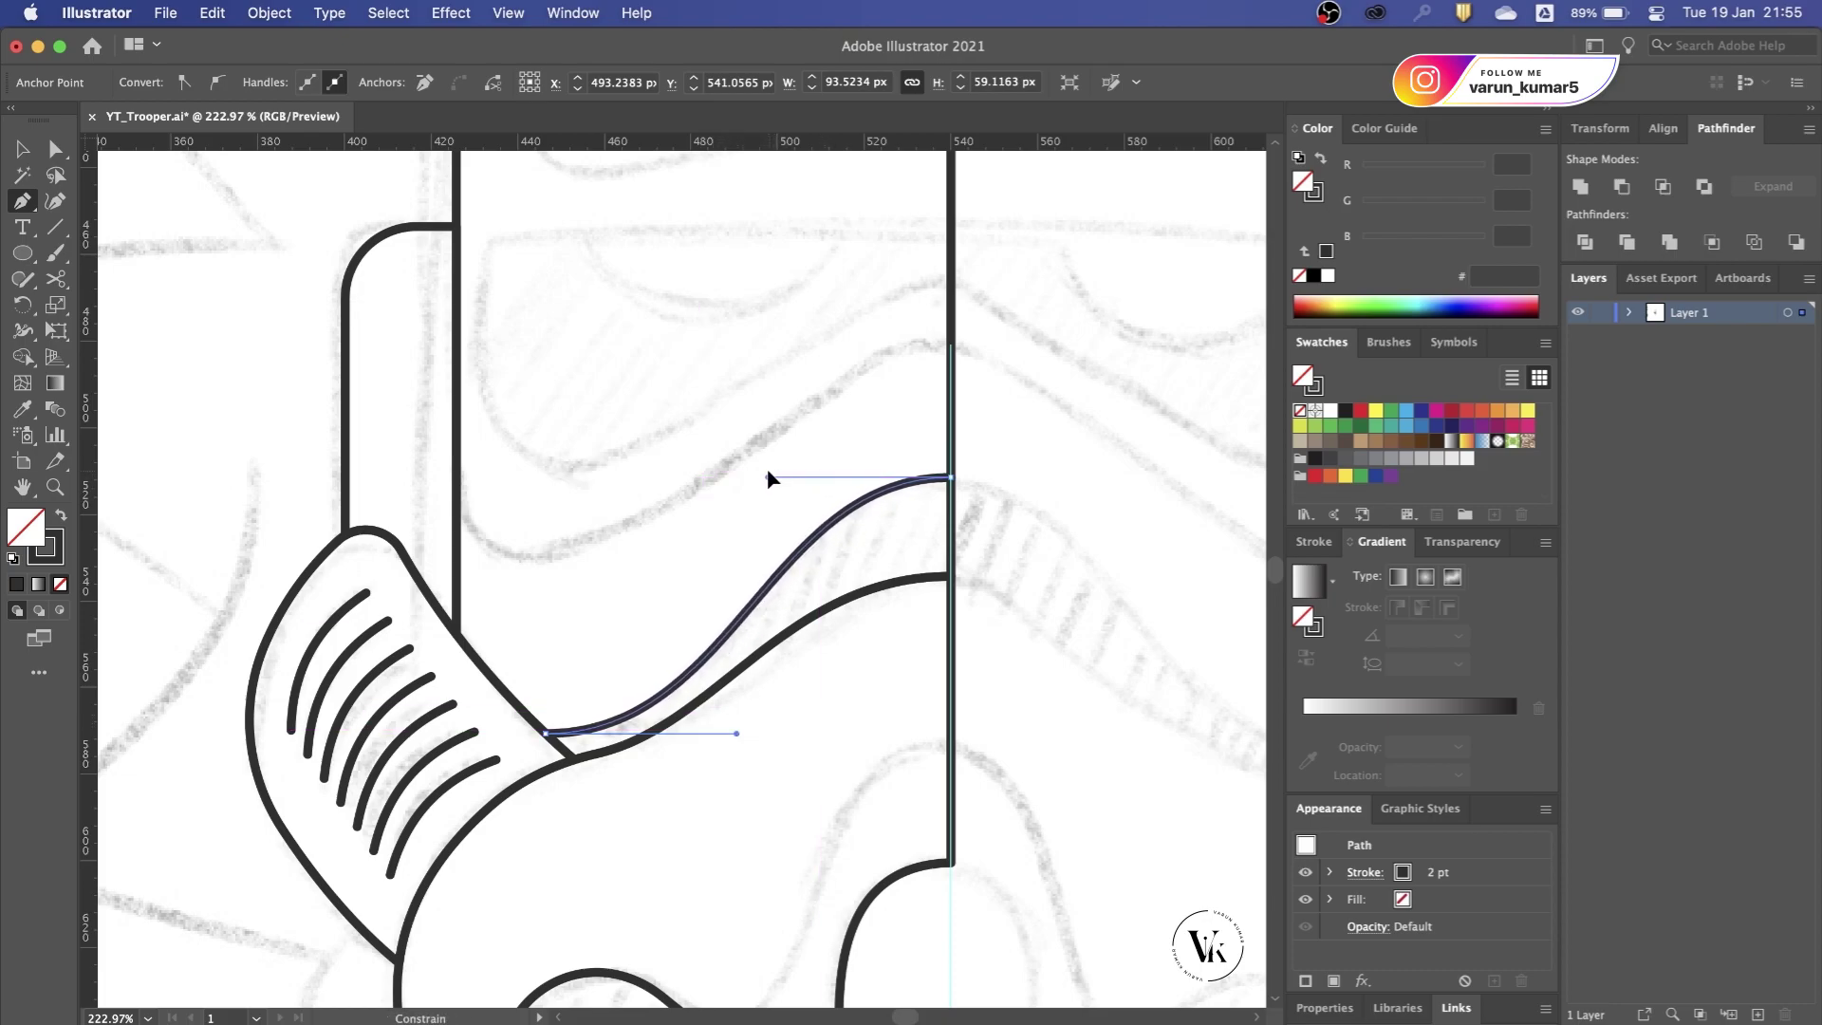
pyautogui.press('super+shift+a')
pyautogui.press('super+minus')
# Step: Outline the mouth piece as a closed shape extending past the centre line
pyautogui.click(579, 685)
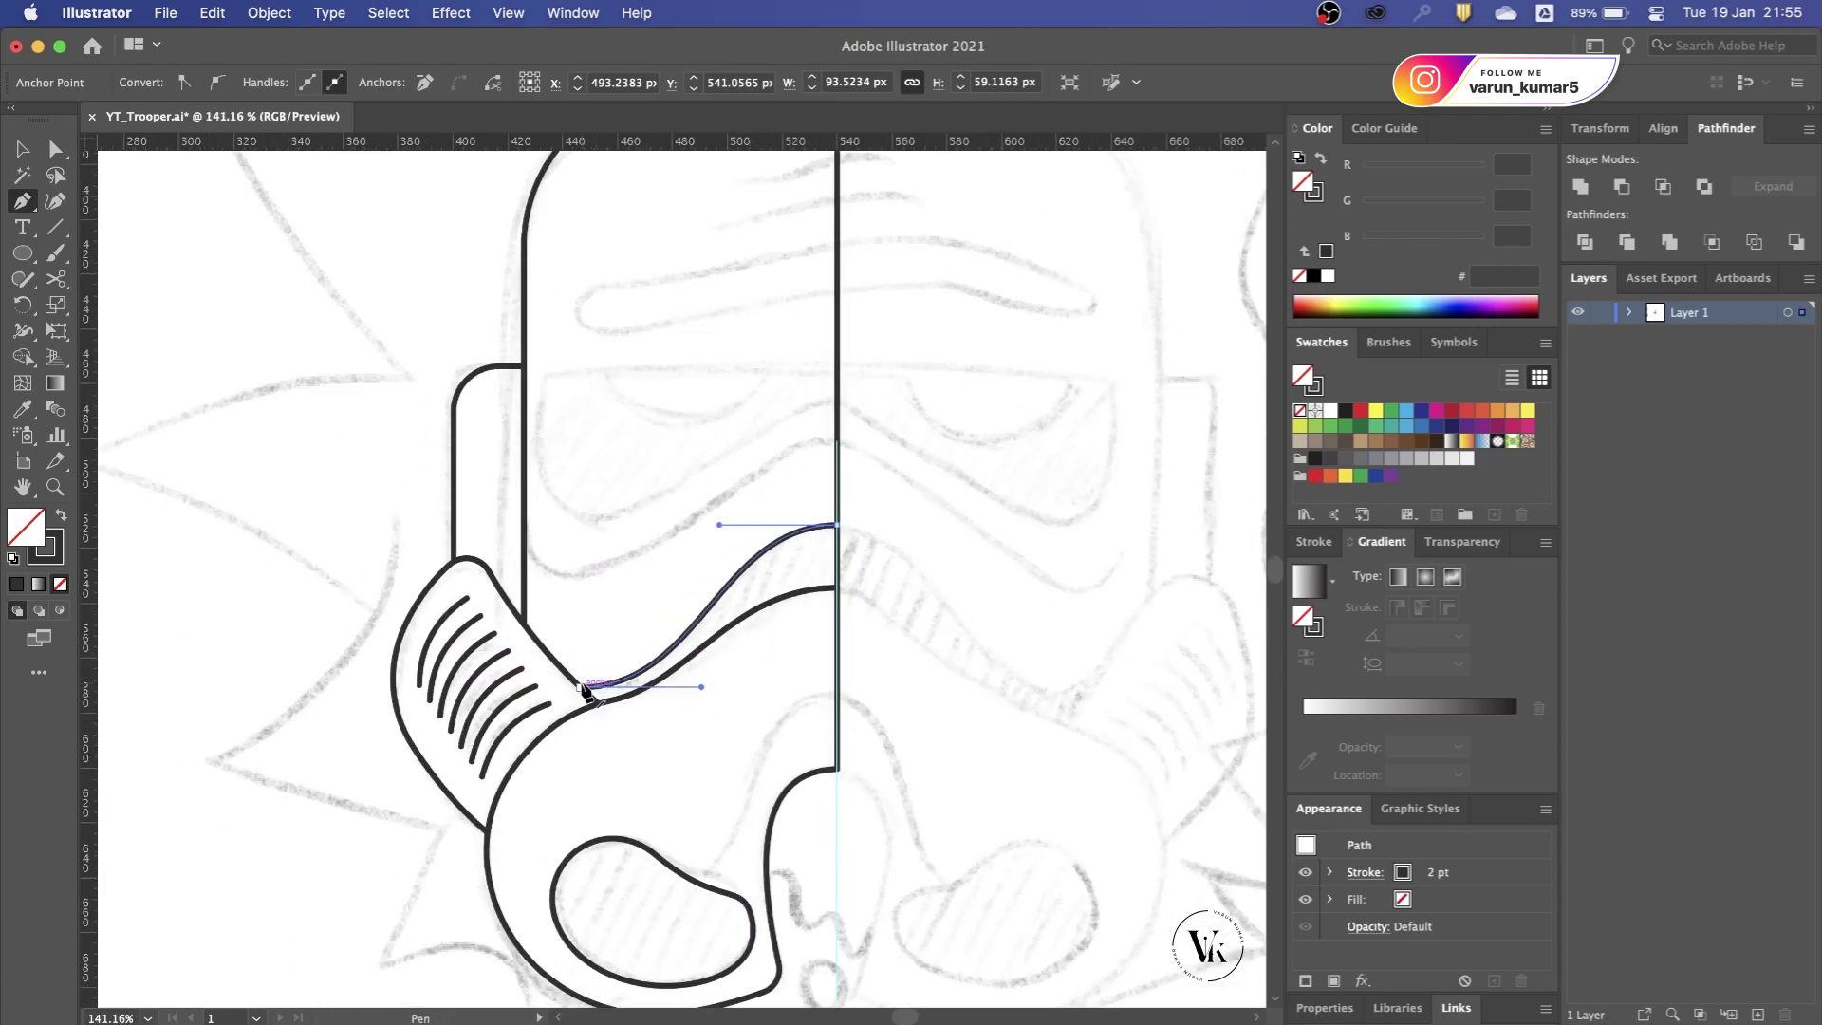
pyautogui.click(574, 756)
pyautogui.click(746, 731)
pyautogui.click(899, 663)
pyautogui.click(863, 547)
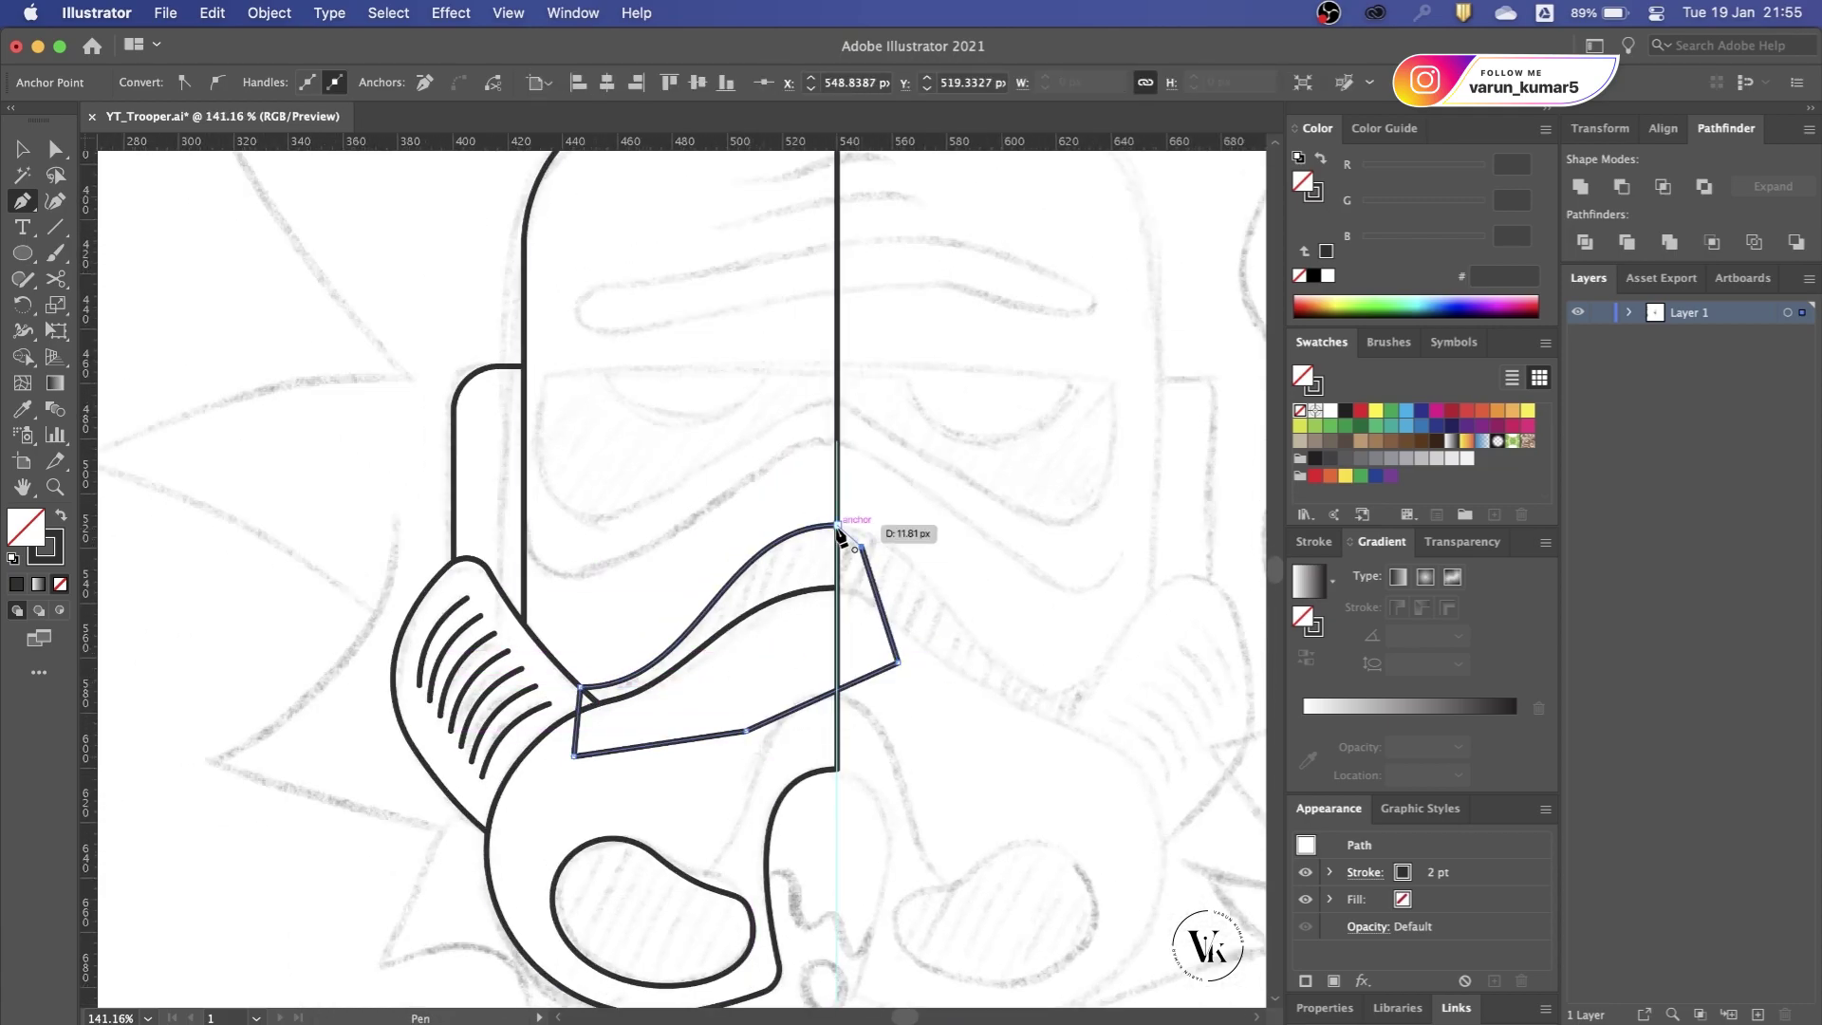
pyautogui.scroll(2, 837, 526)
# Step: Delete the region past the centre line with the Shape Builder tool
pyautogui.press('v')
pyautogui.moveTo(844, 365); pyautogui.dragTo(731, 654)
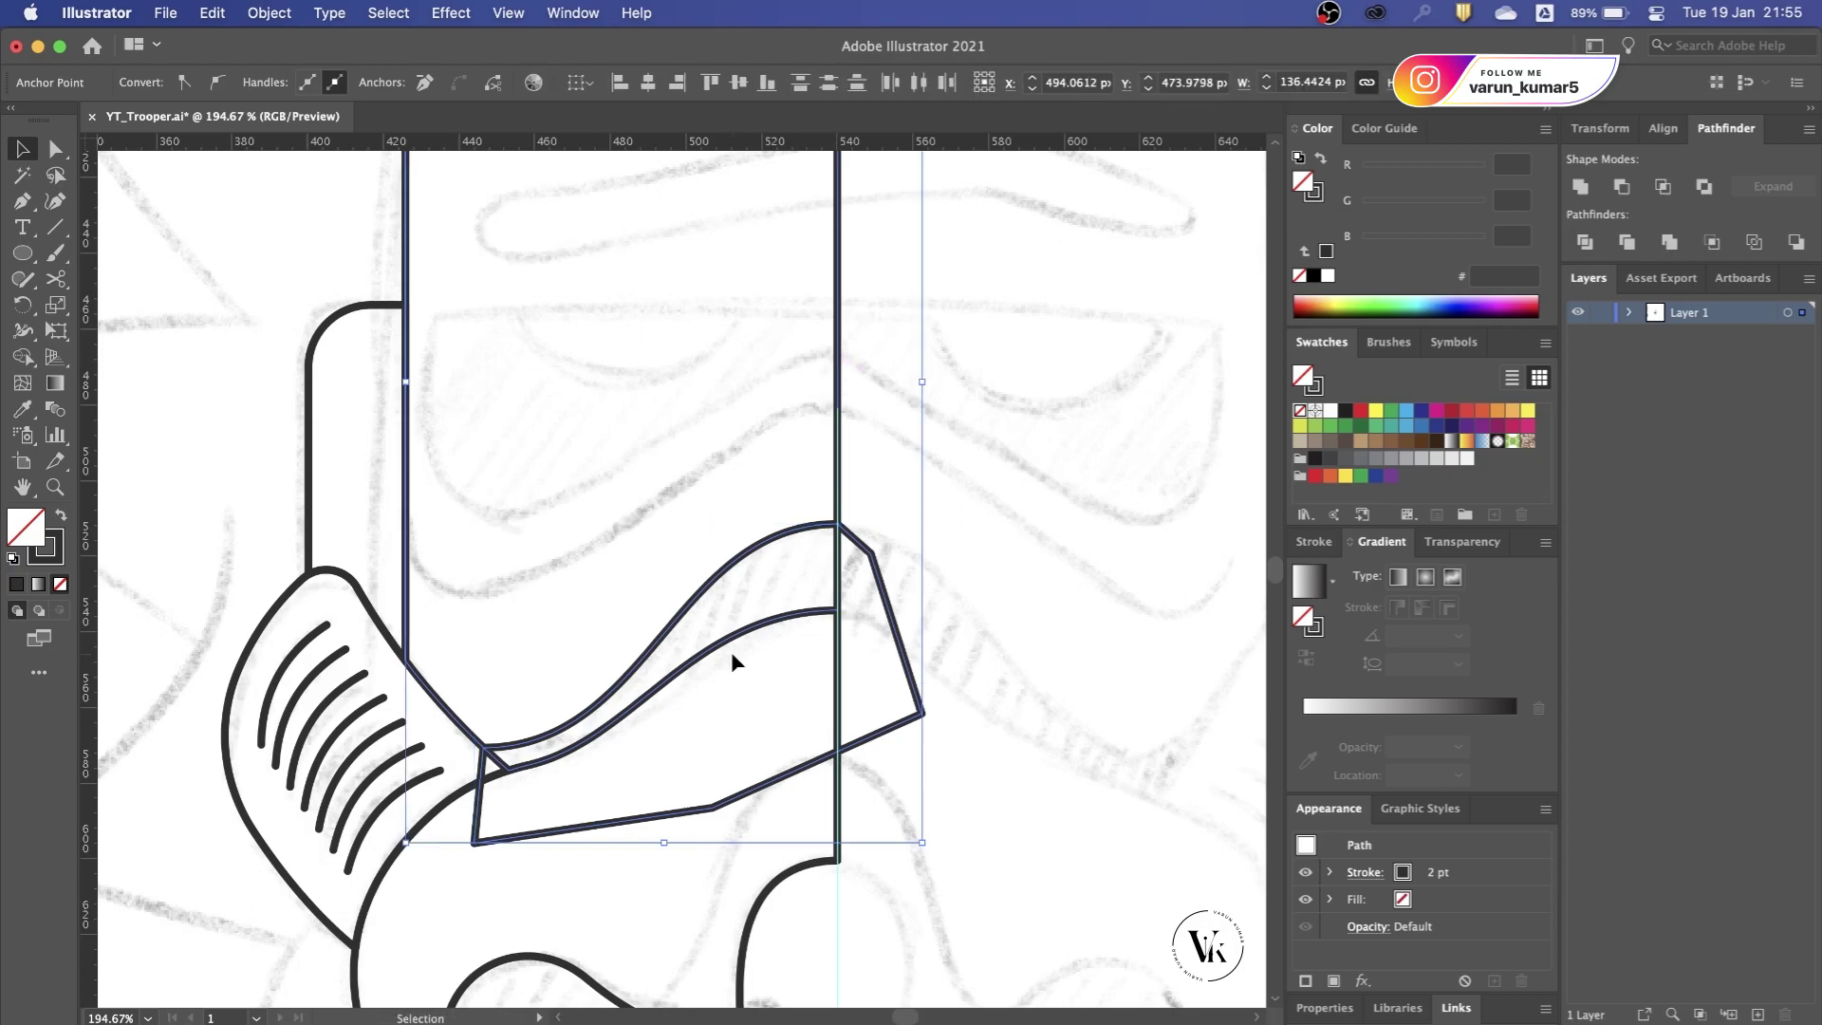
pyautogui.hotkey('shift', 'm')
pyautogui.keyDown('alt'); pyautogui.click(882, 645); pyautogui.keyUp('alt')
pyautogui.press('v')
pyautogui.scroll(-3, 908, 595)
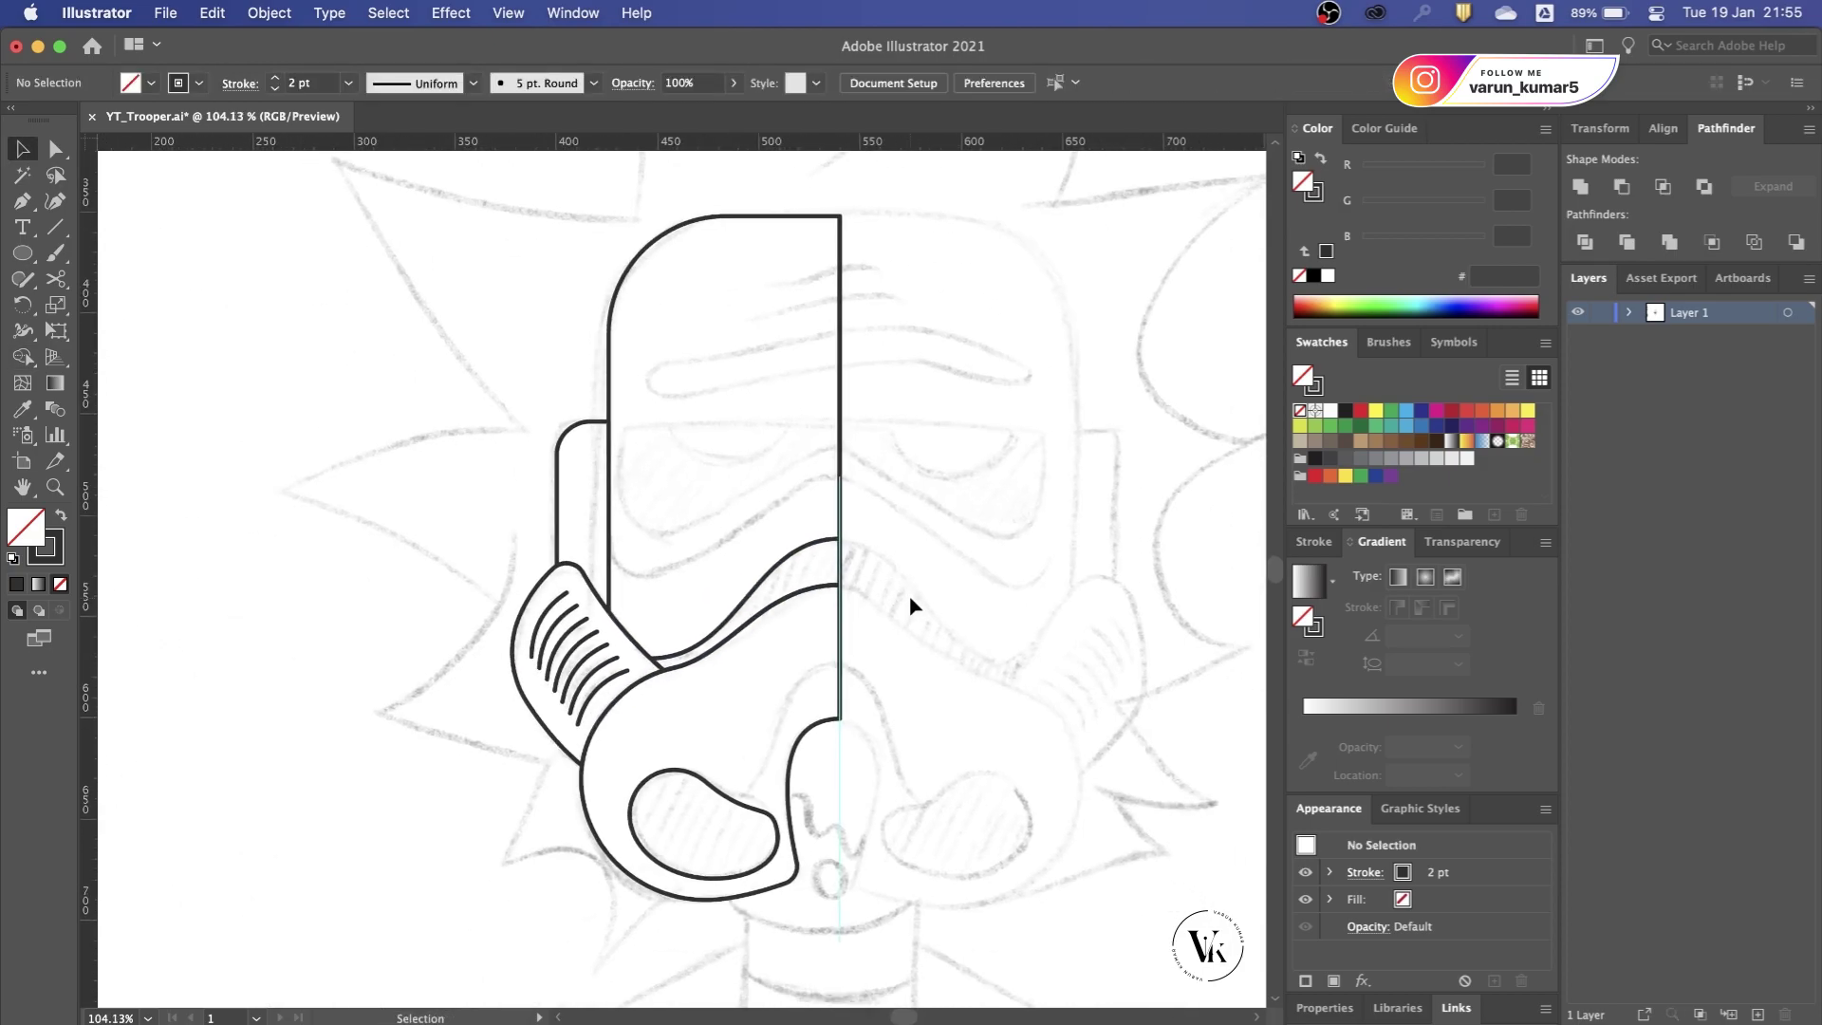
# Step: Pen-draw the visor as a closed four-point shape against the centre line
pyautogui.scroll(1, 873, 518)
pyautogui.scroll(1, 873, 518)
pyautogui.press('p')
pyautogui.scroll(1, 731, 537)
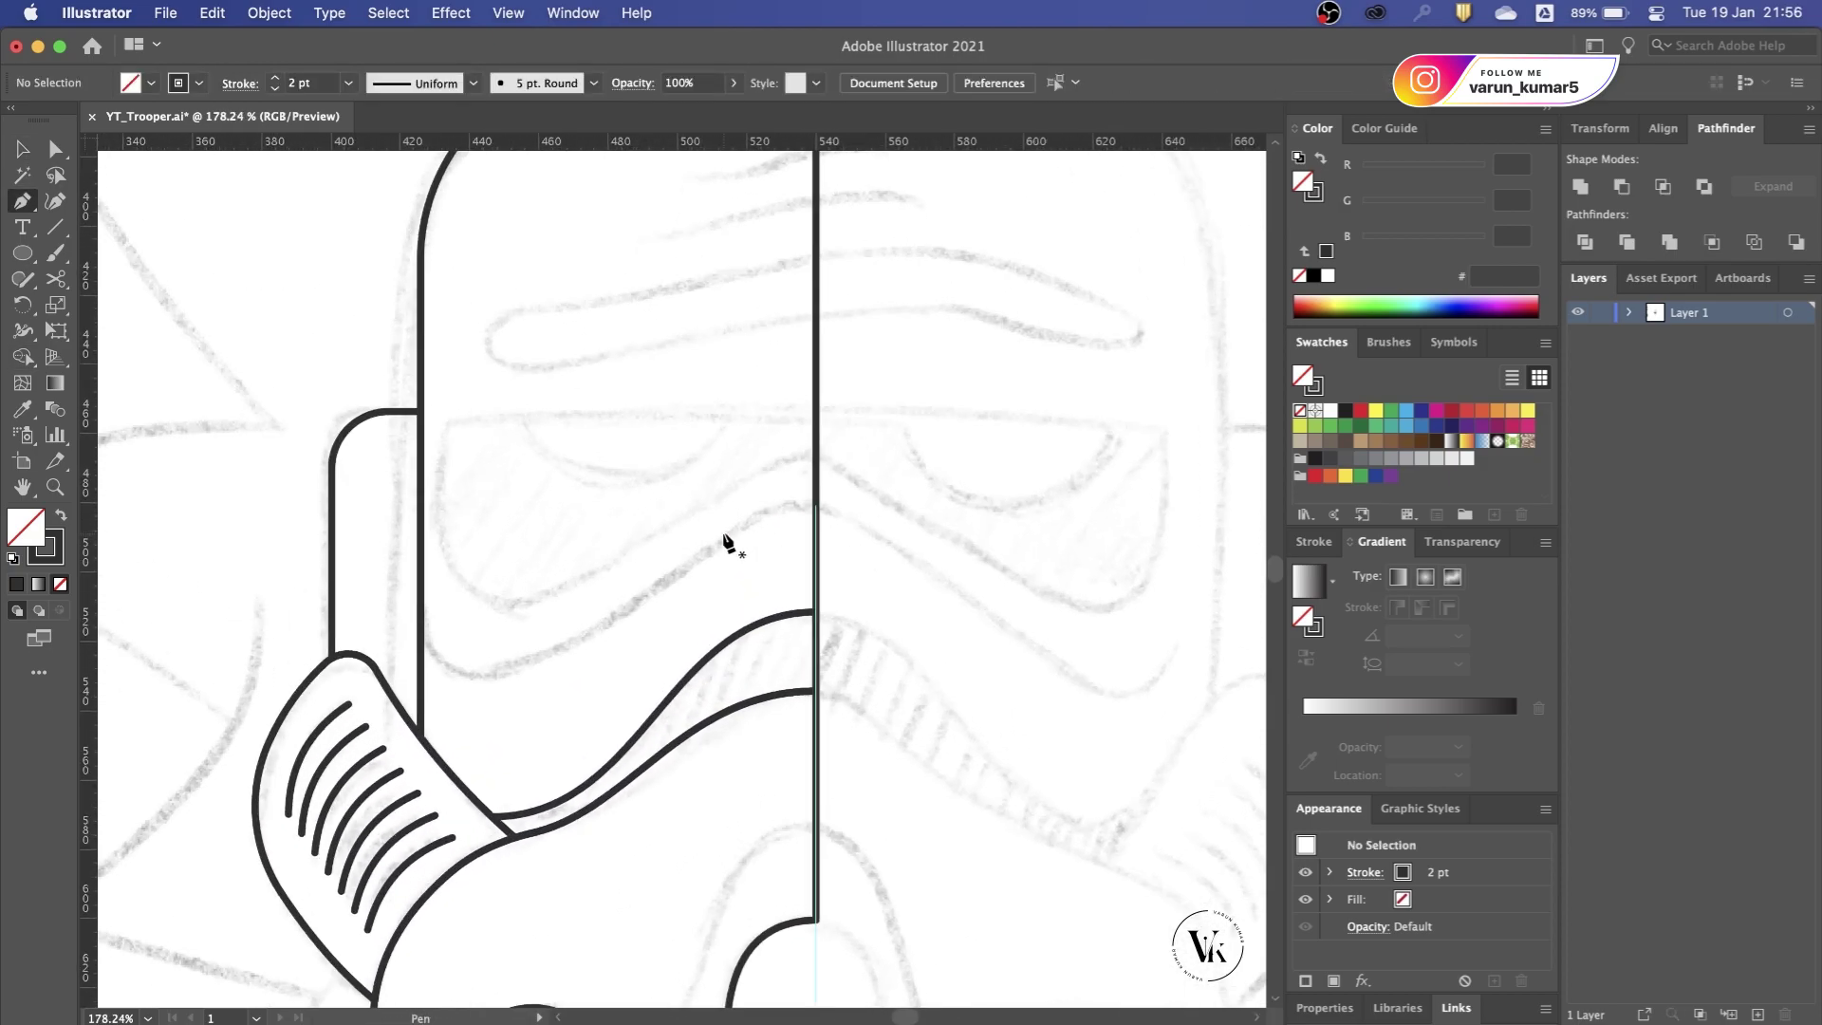
pyautogui.scroll(1, 759, 513)
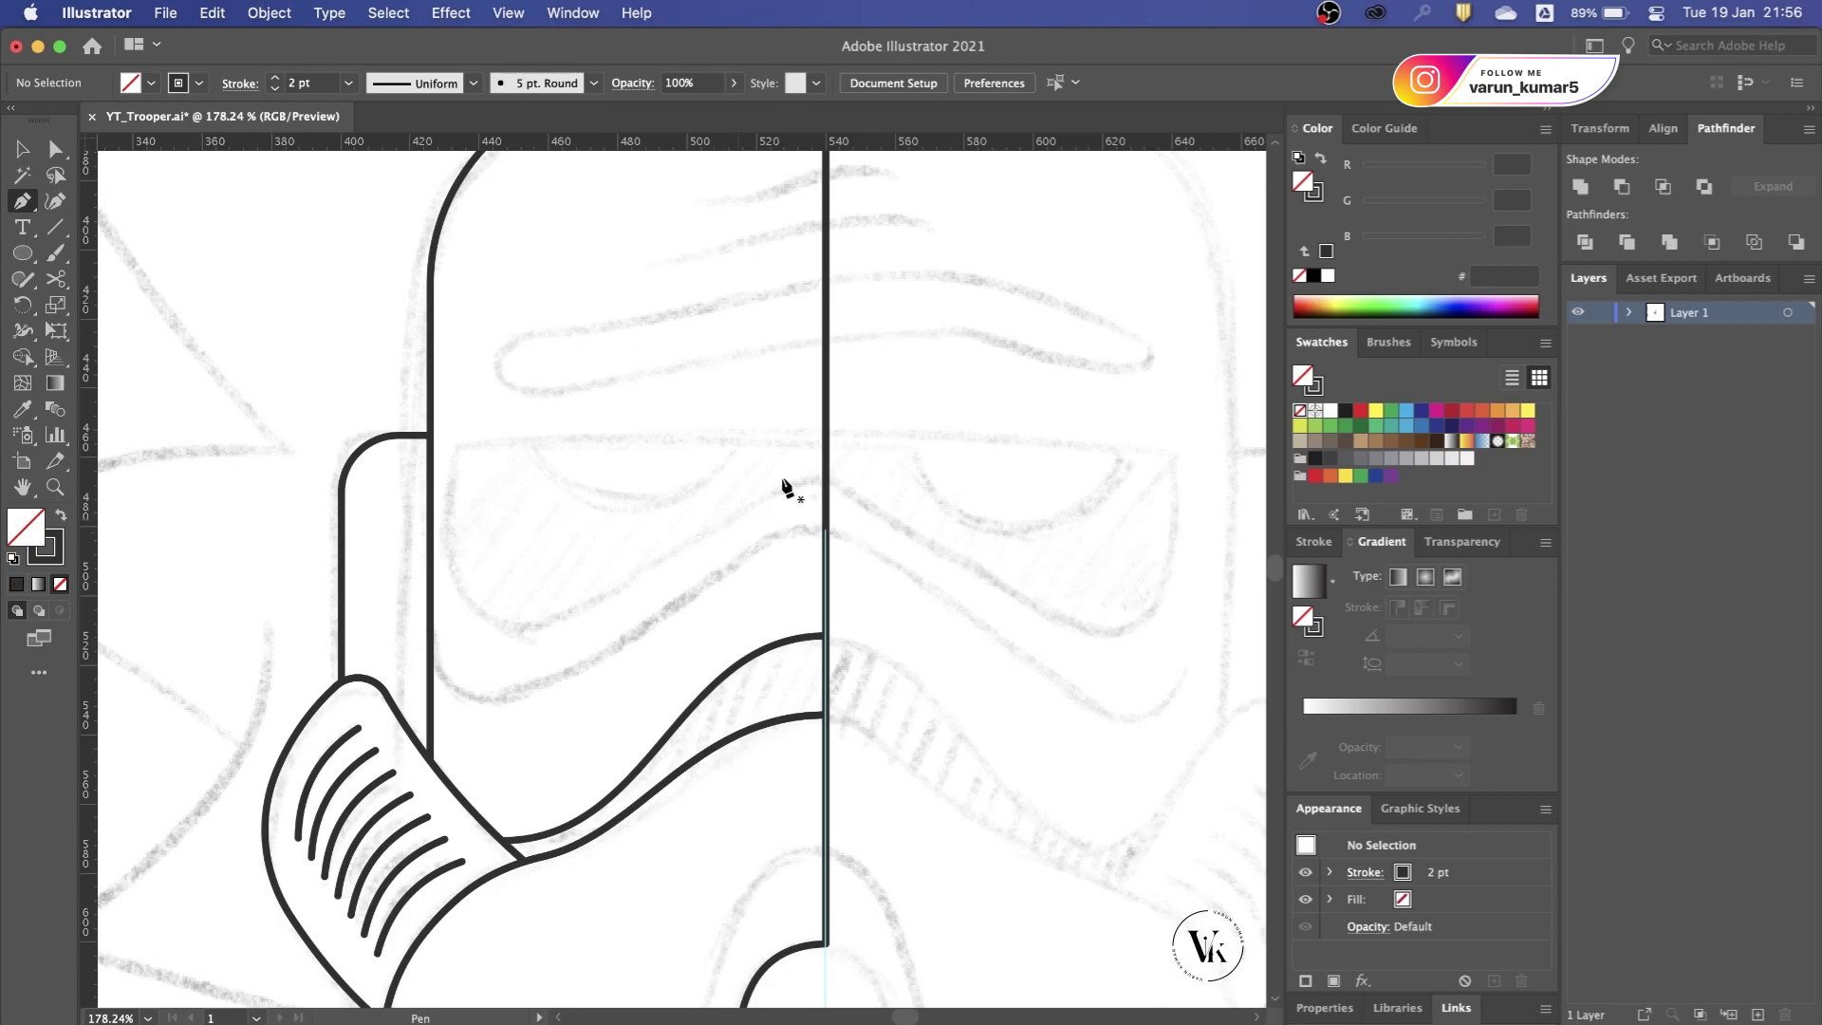
pyautogui.click(825, 435)
pyautogui.click(467, 436)
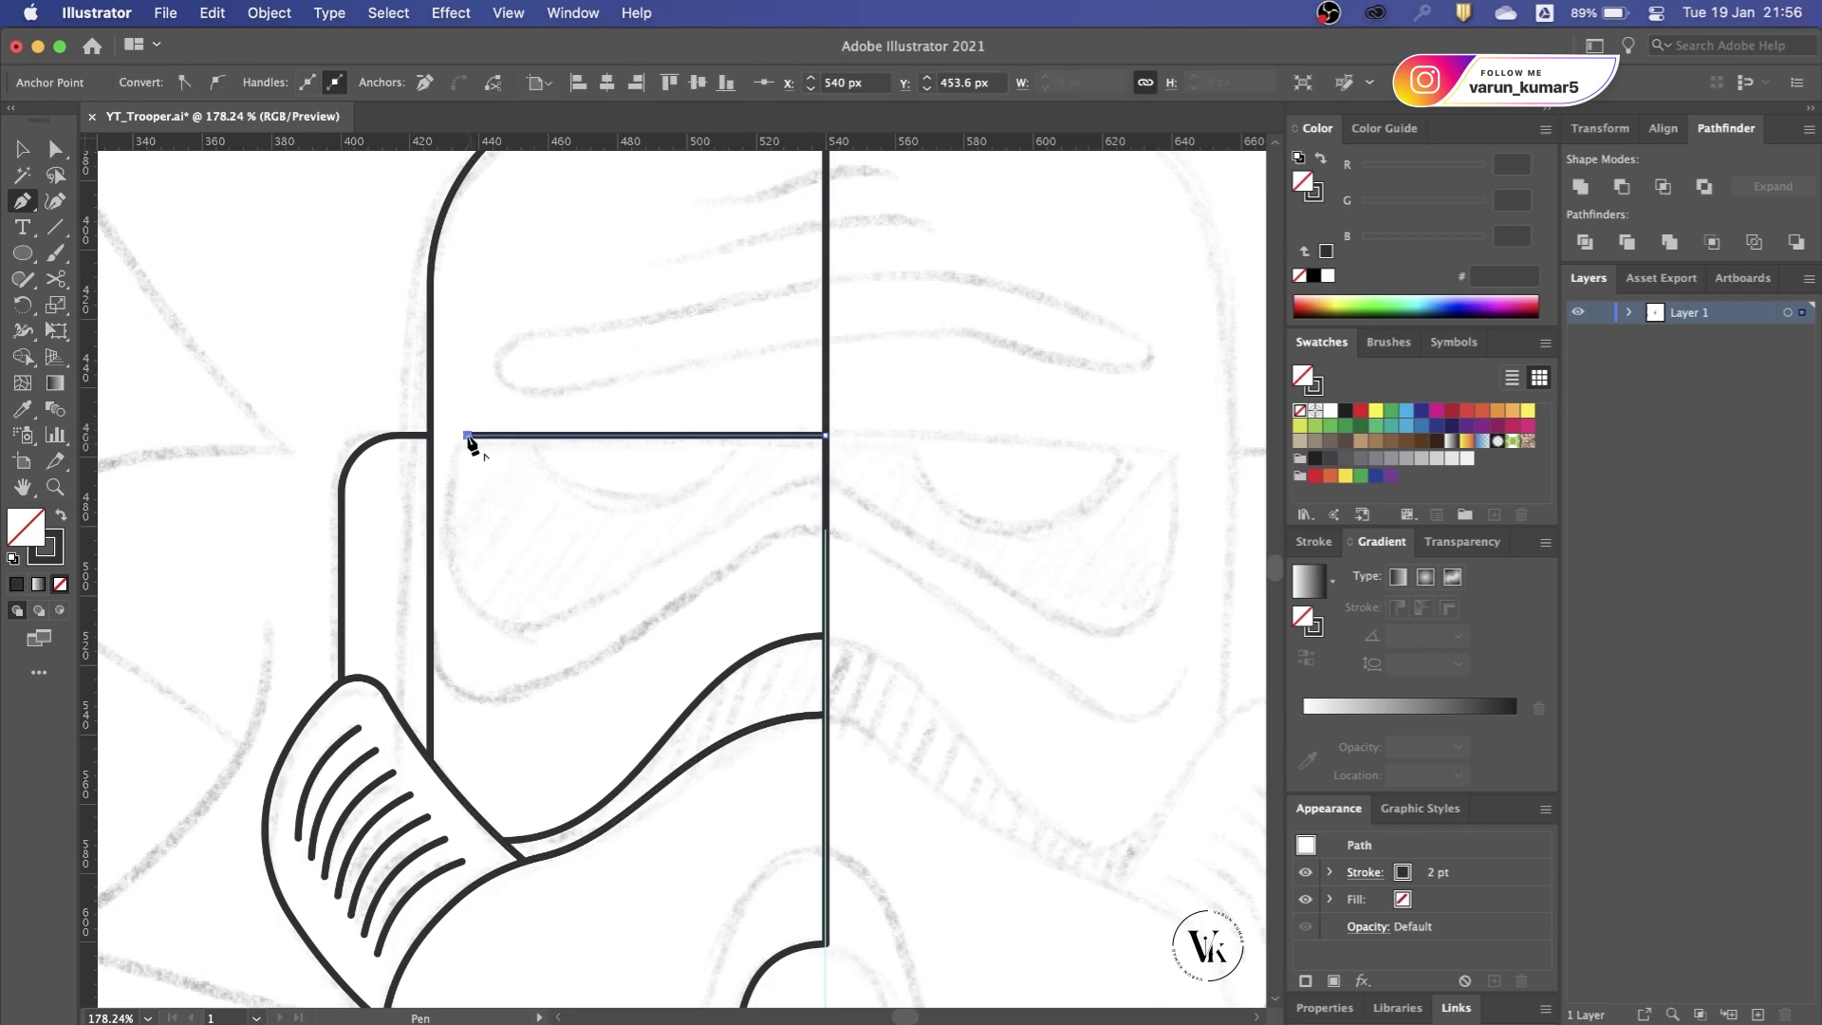
pyautogui.click(533, 627)
pyautogui.click(825, 475)
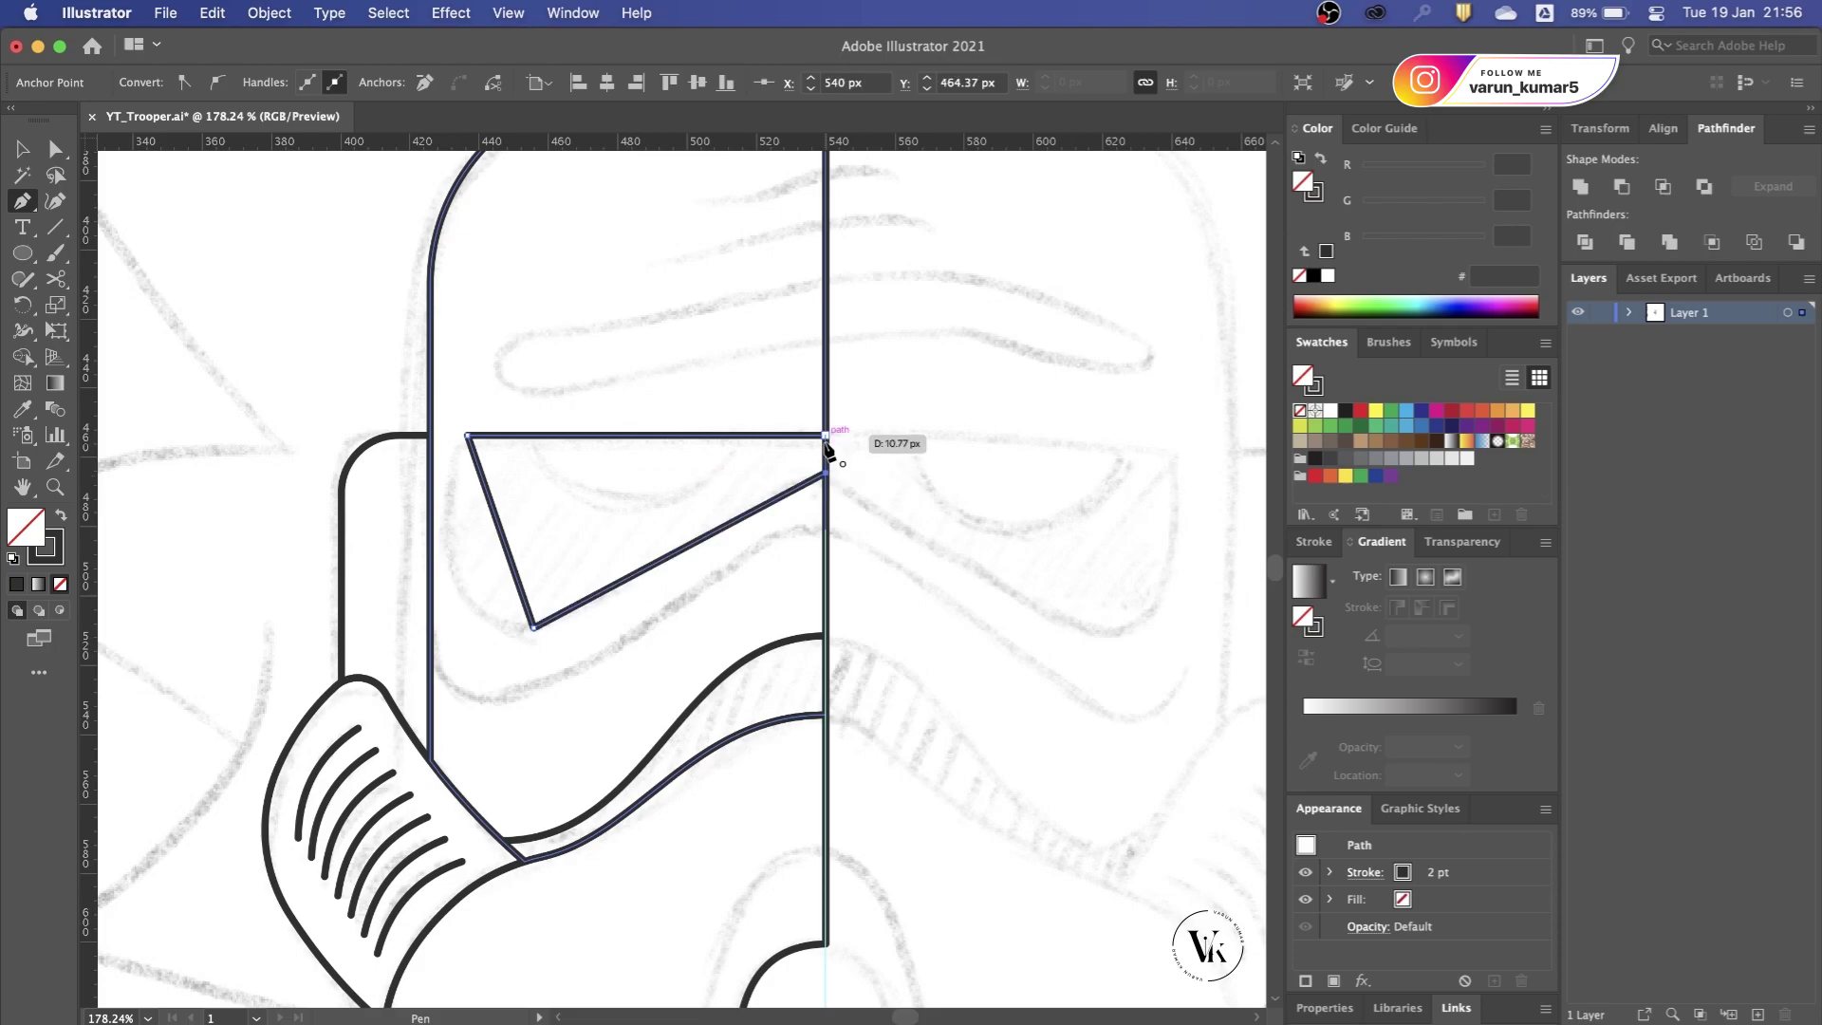
pyautogui.click(826, 436)
# Step: Curve the visor's left and bottom edges and round its bottom and top-left corners
pyautogui.moveTo(508, 543); pyautogui.dragTo(468, 574)
pyautogui.moveTo(623, 590); pyautogui.dragTo(651, 603)
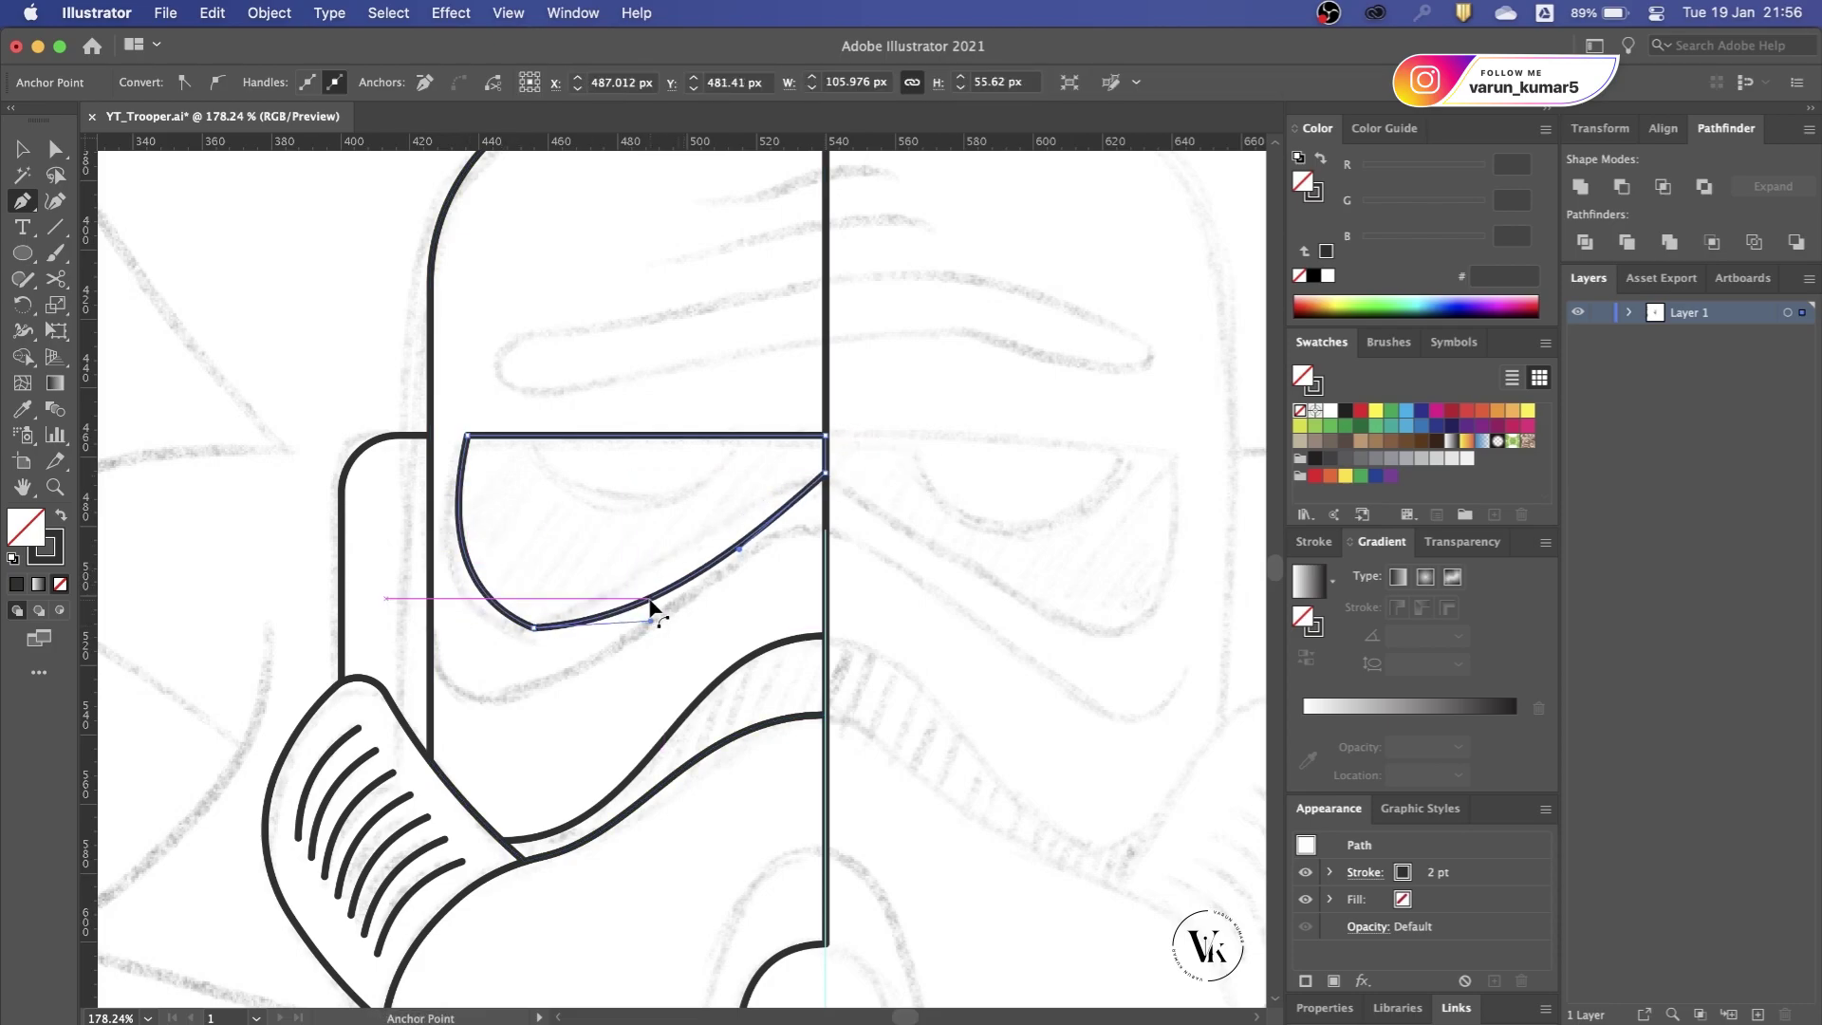
pyautogui.moveTo(739, 549); pyautogui.dragTo(686, 472)
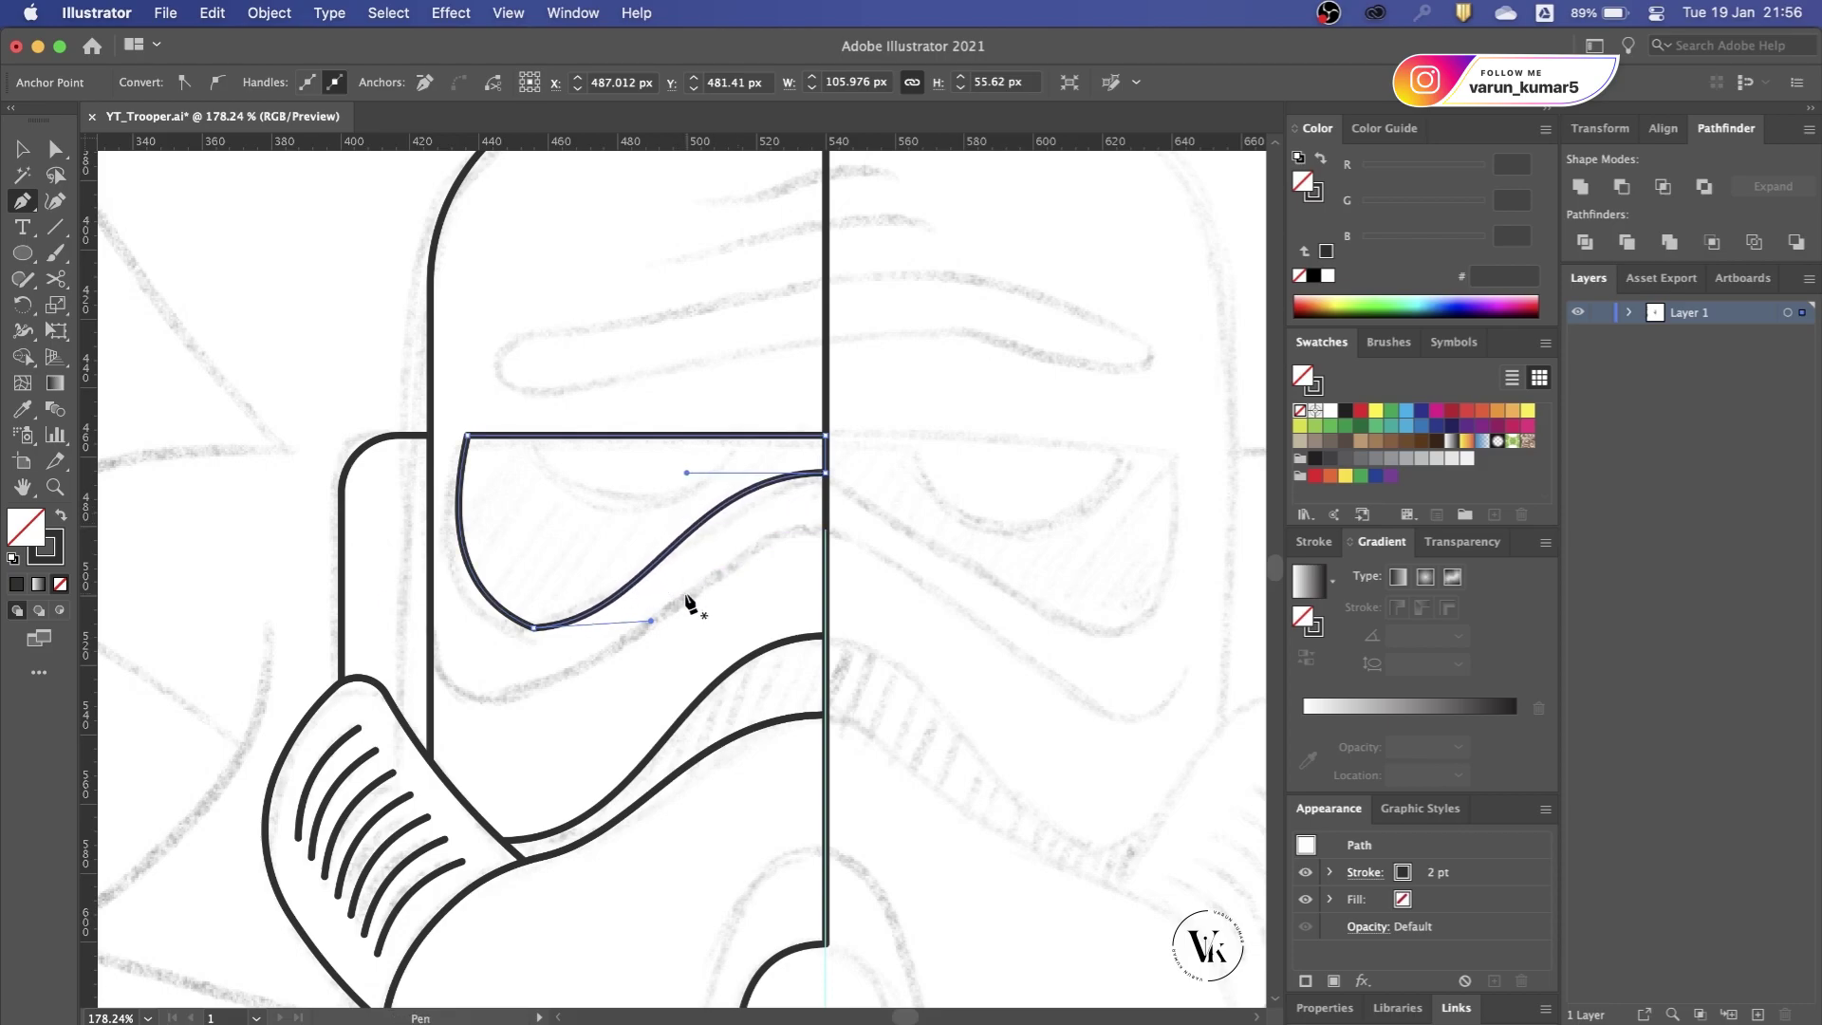
pyautogui.moveTo(650, 623); pyautogui.dragTo(707, 634)
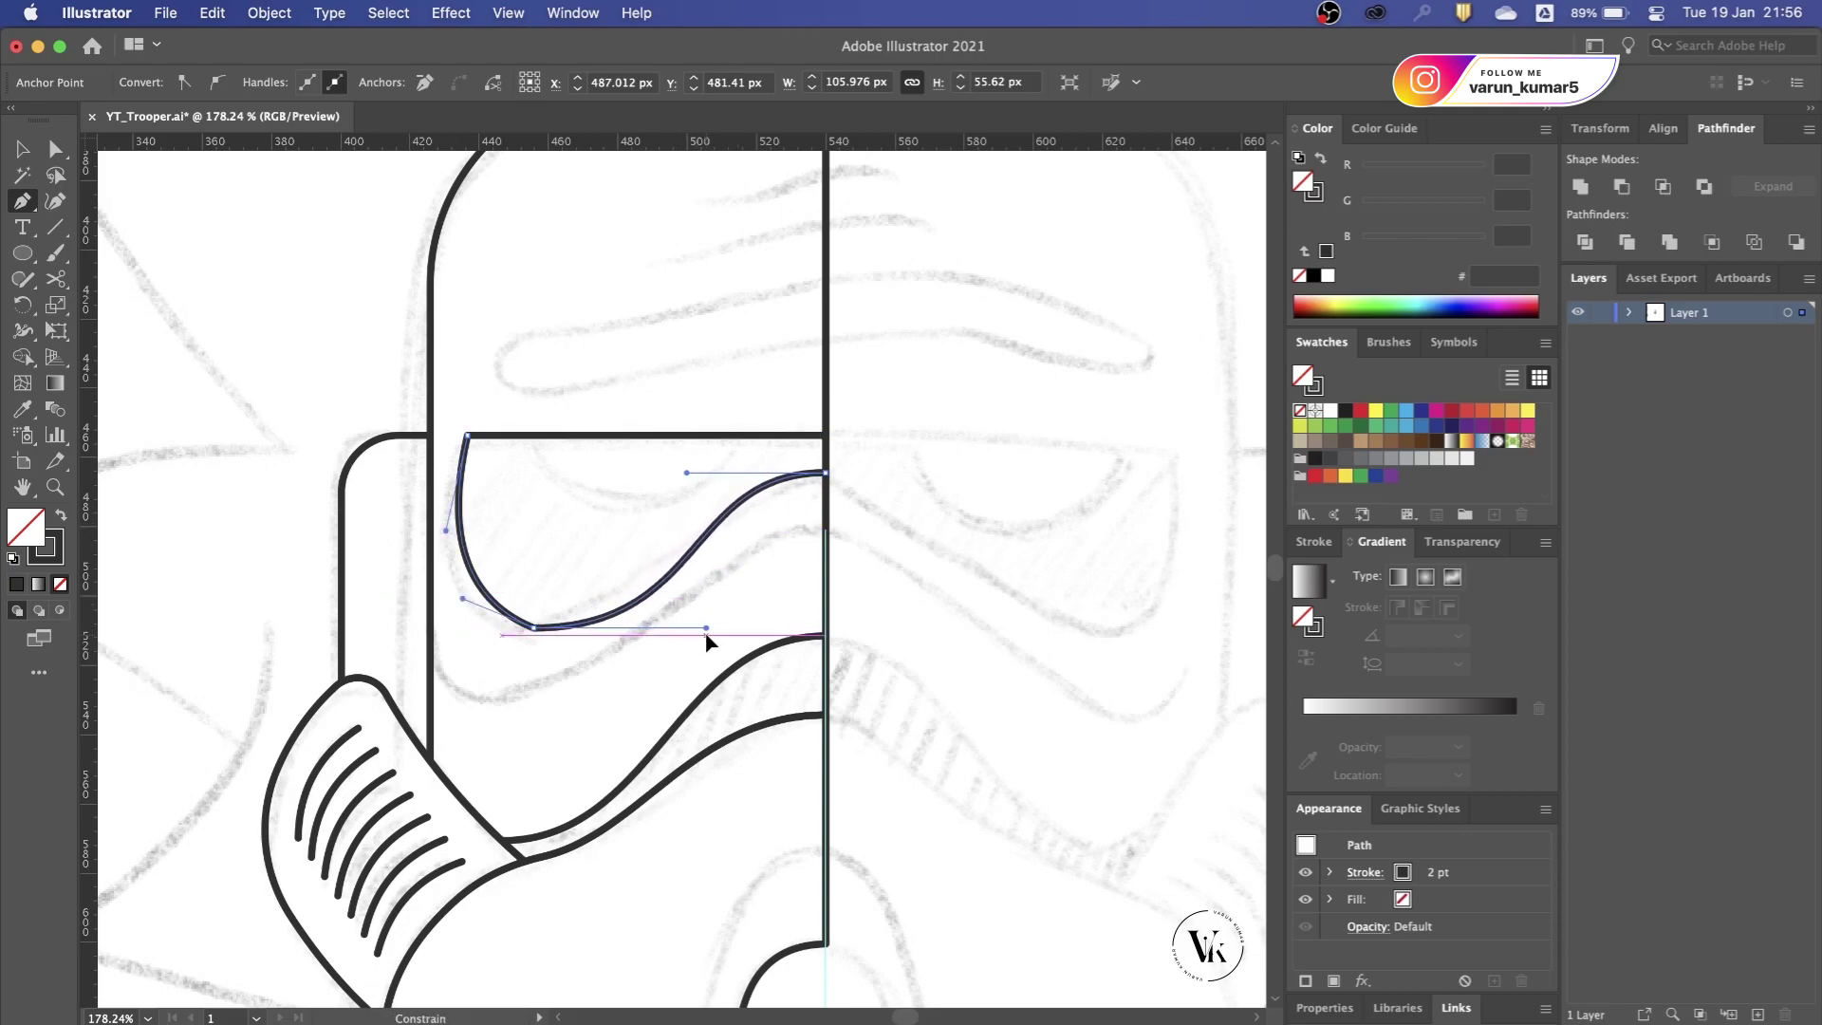
pyautogui.press('a')
pyautogui.moveTo(541, 619); pyautogui.dragTo(597, 531)
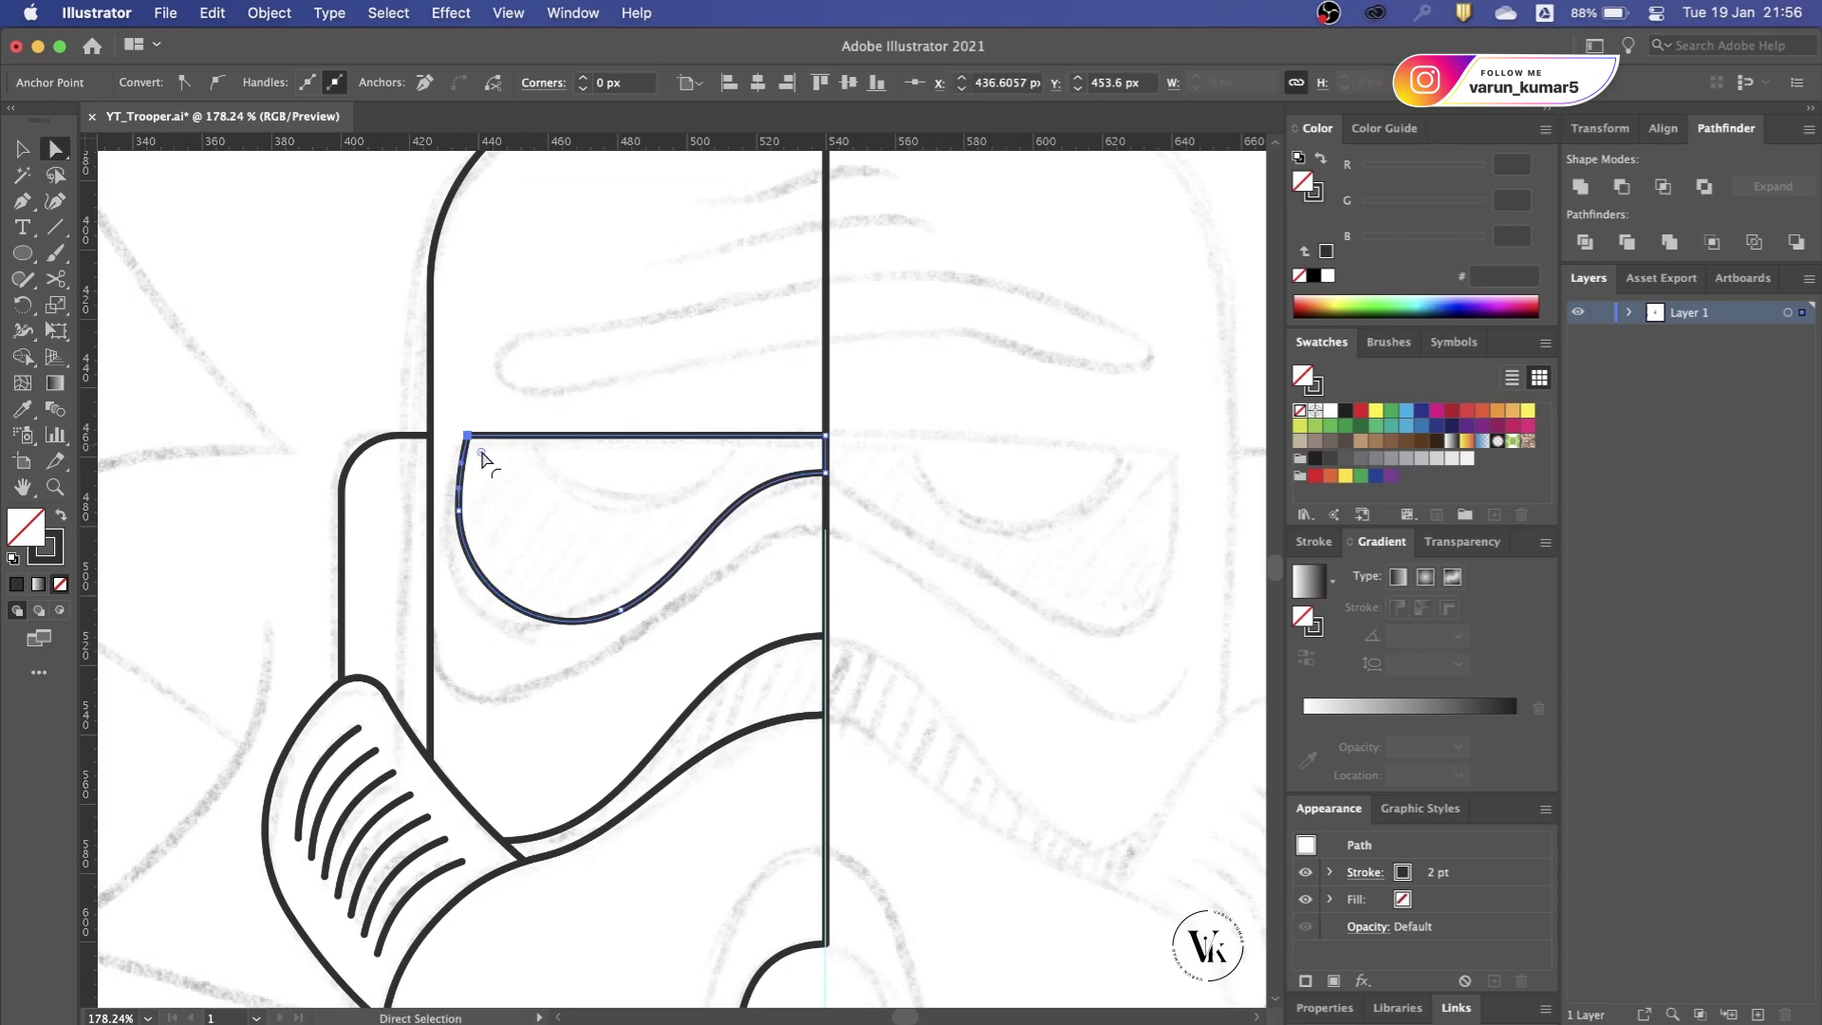
pyautogui.moveTo(483, 453); pyautogui.dragTo(489, 476)
pyautogui.press('v')
pyautogui.click(864, 429)
# Step: Check in Outline view where the visor meets the centre line
pyautogui.scroll(5, 754, 503)
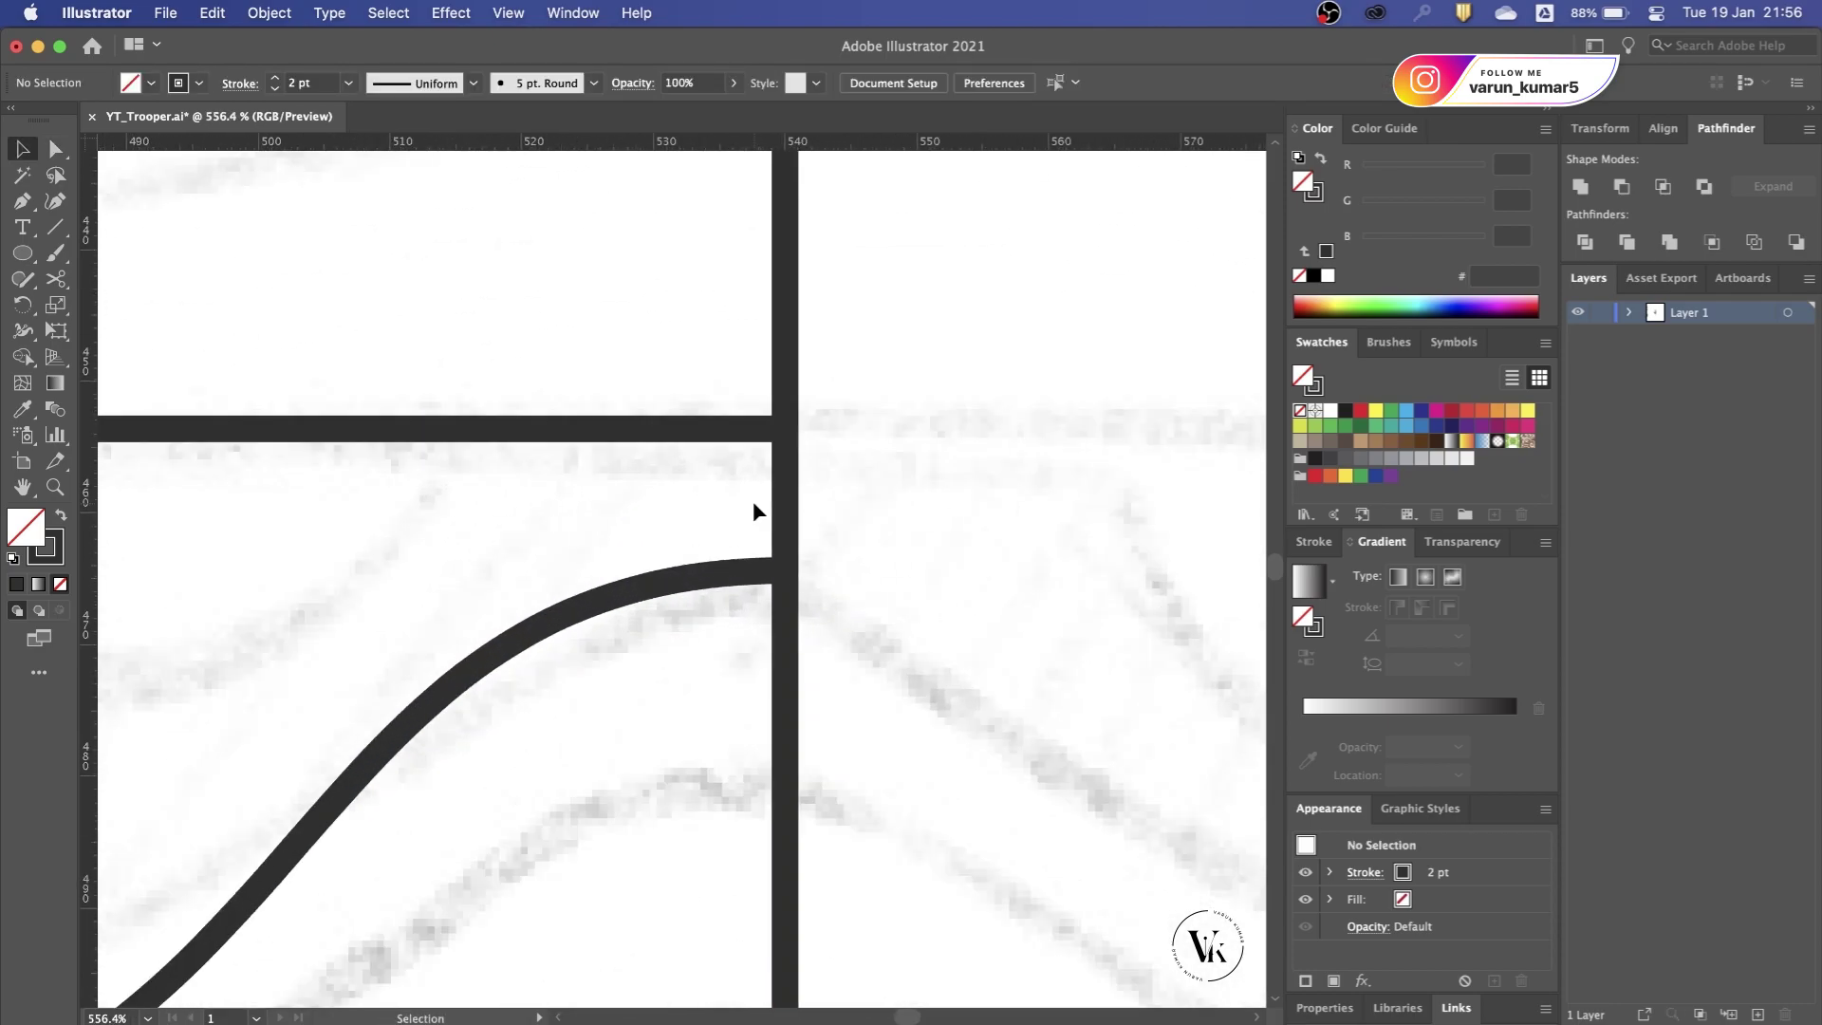
pyautogui.scroll(2, 753, 502)
pyautogui.hotkey('ctrl', 'y')
pyautogui.hotkey('ctrl', 'y')
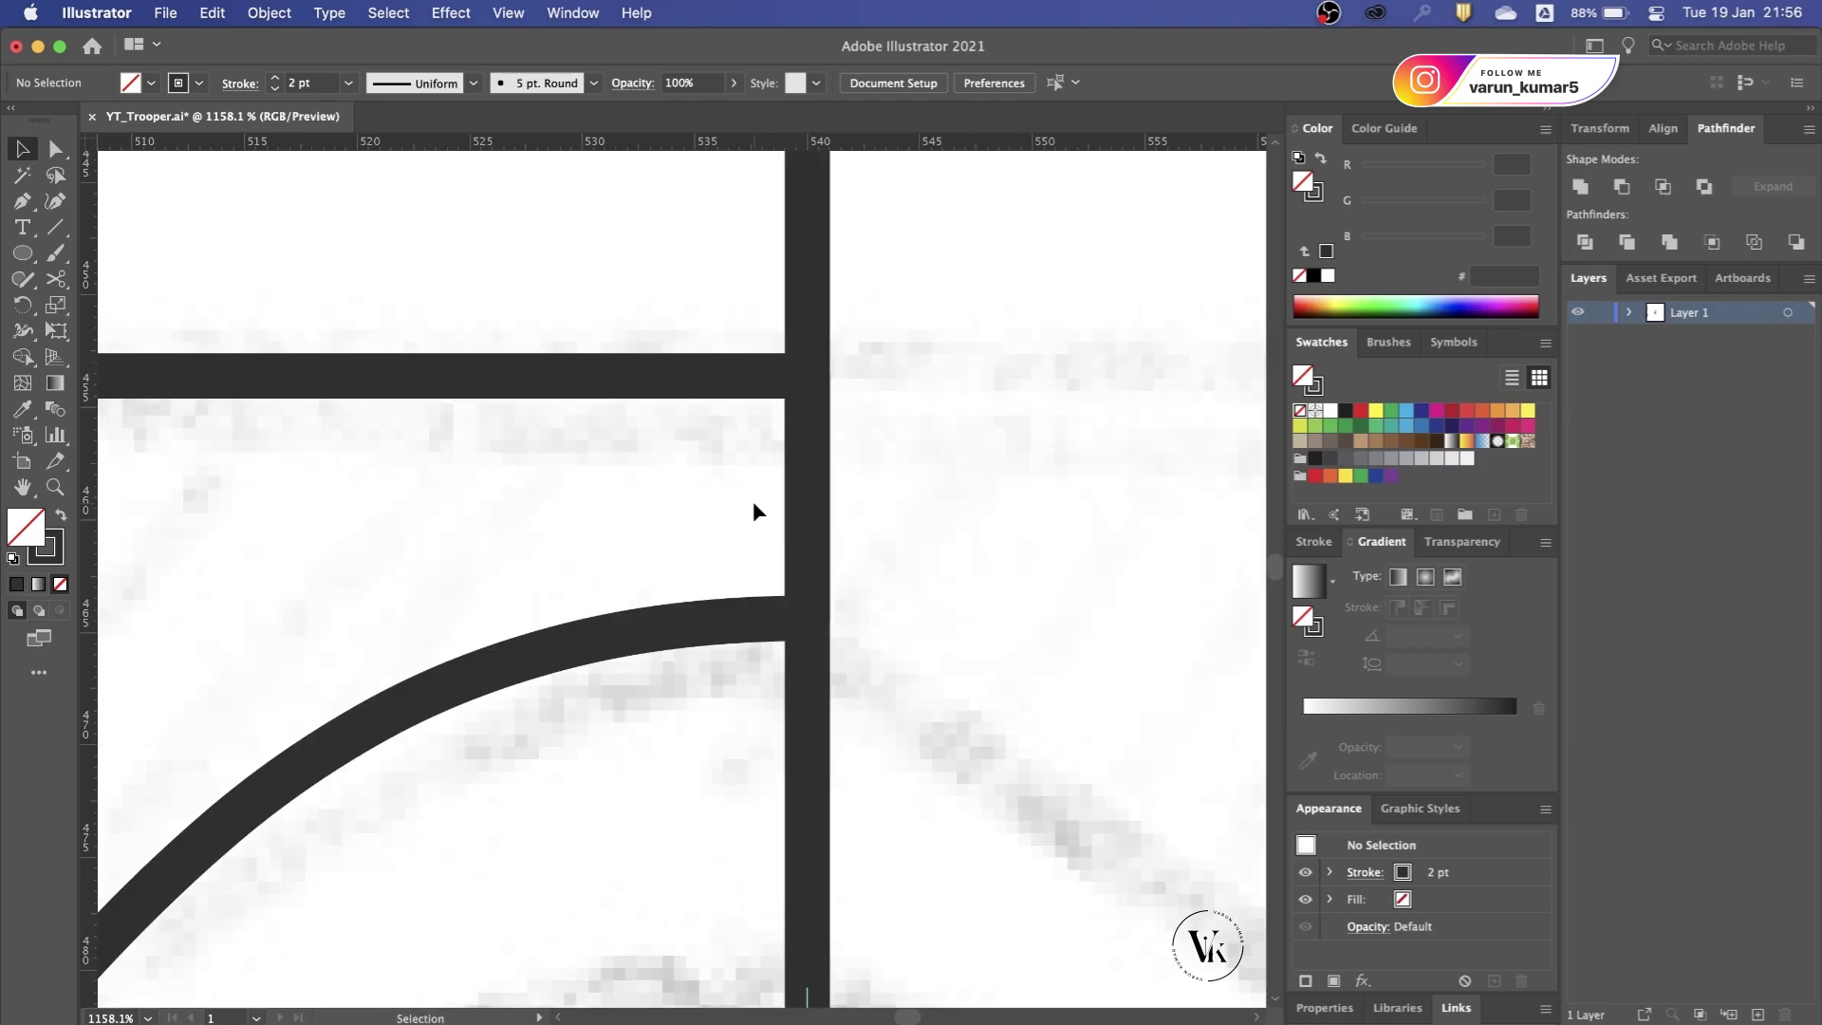
pyautogui.scroll(-2, 754, 502)
pyautogui.scroll(-3, 754, 503)
pyautogui.scroll(-2, 754, 503)
pyautogui.scroll(-2, 692, 527)
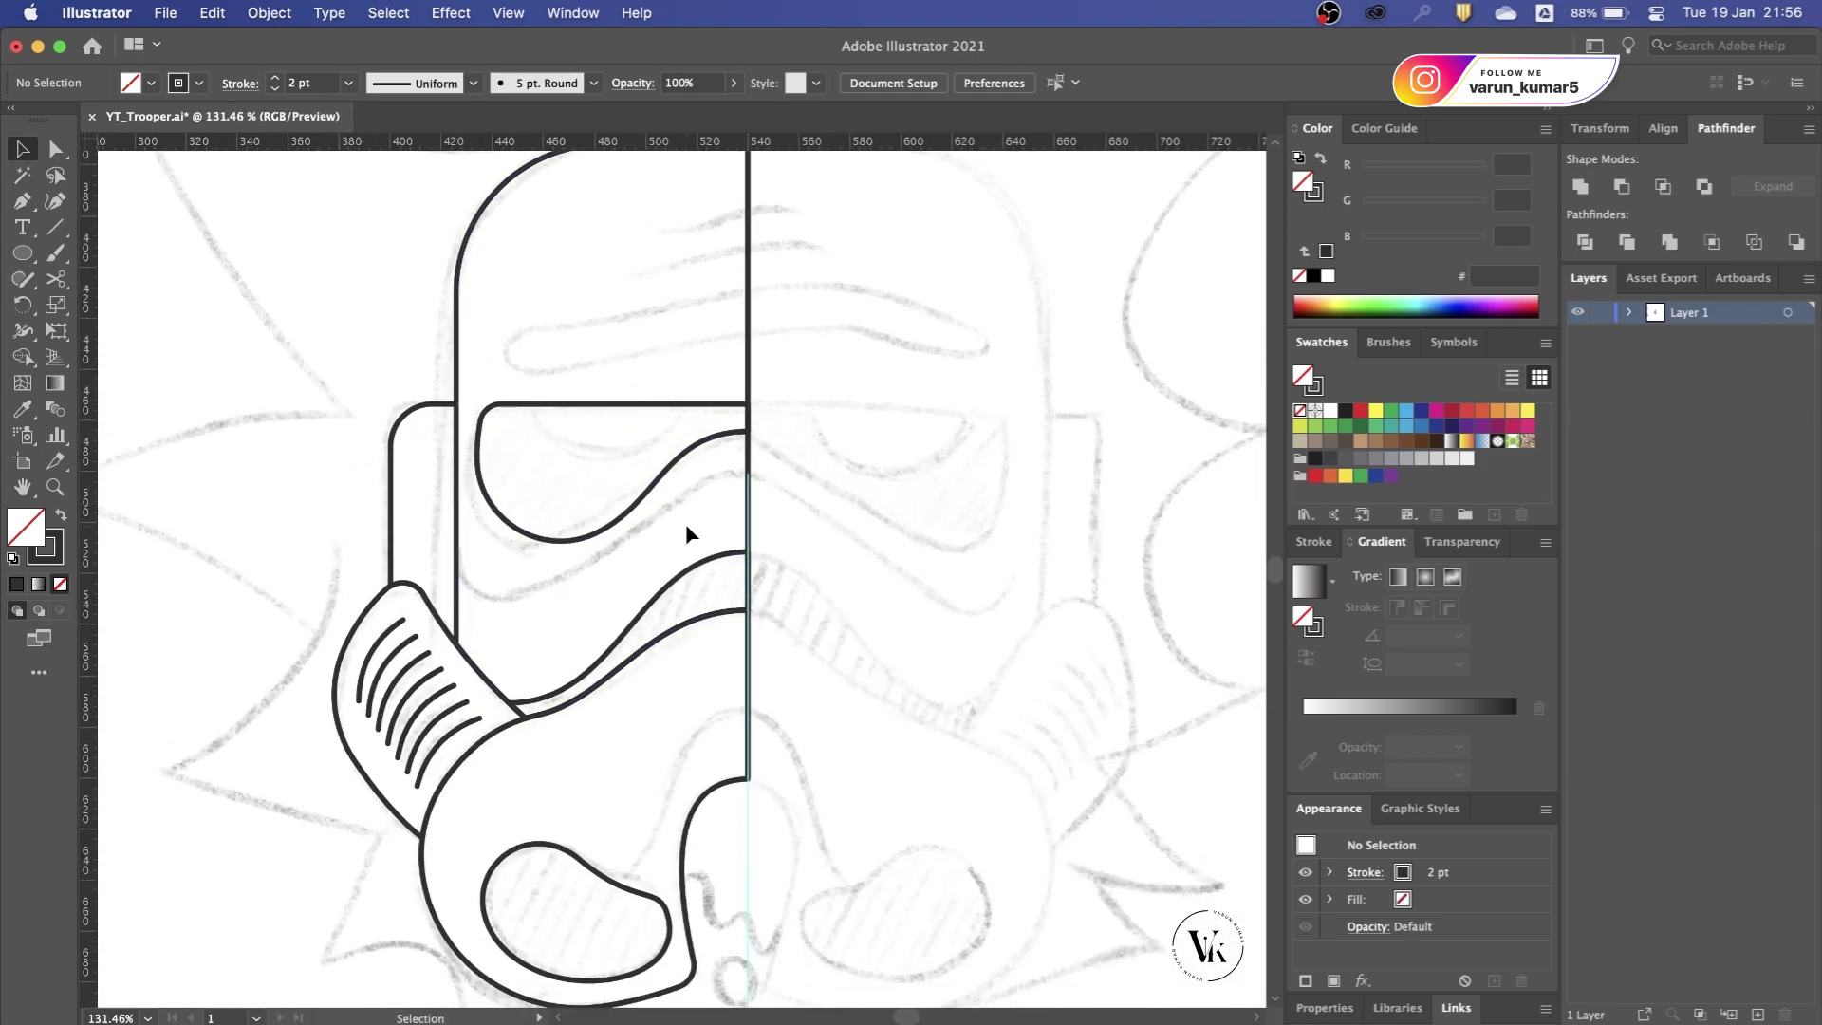
pyautogui.hscroll(-2, 692, 528)
pyautogui.scroll(2, 686, 525)
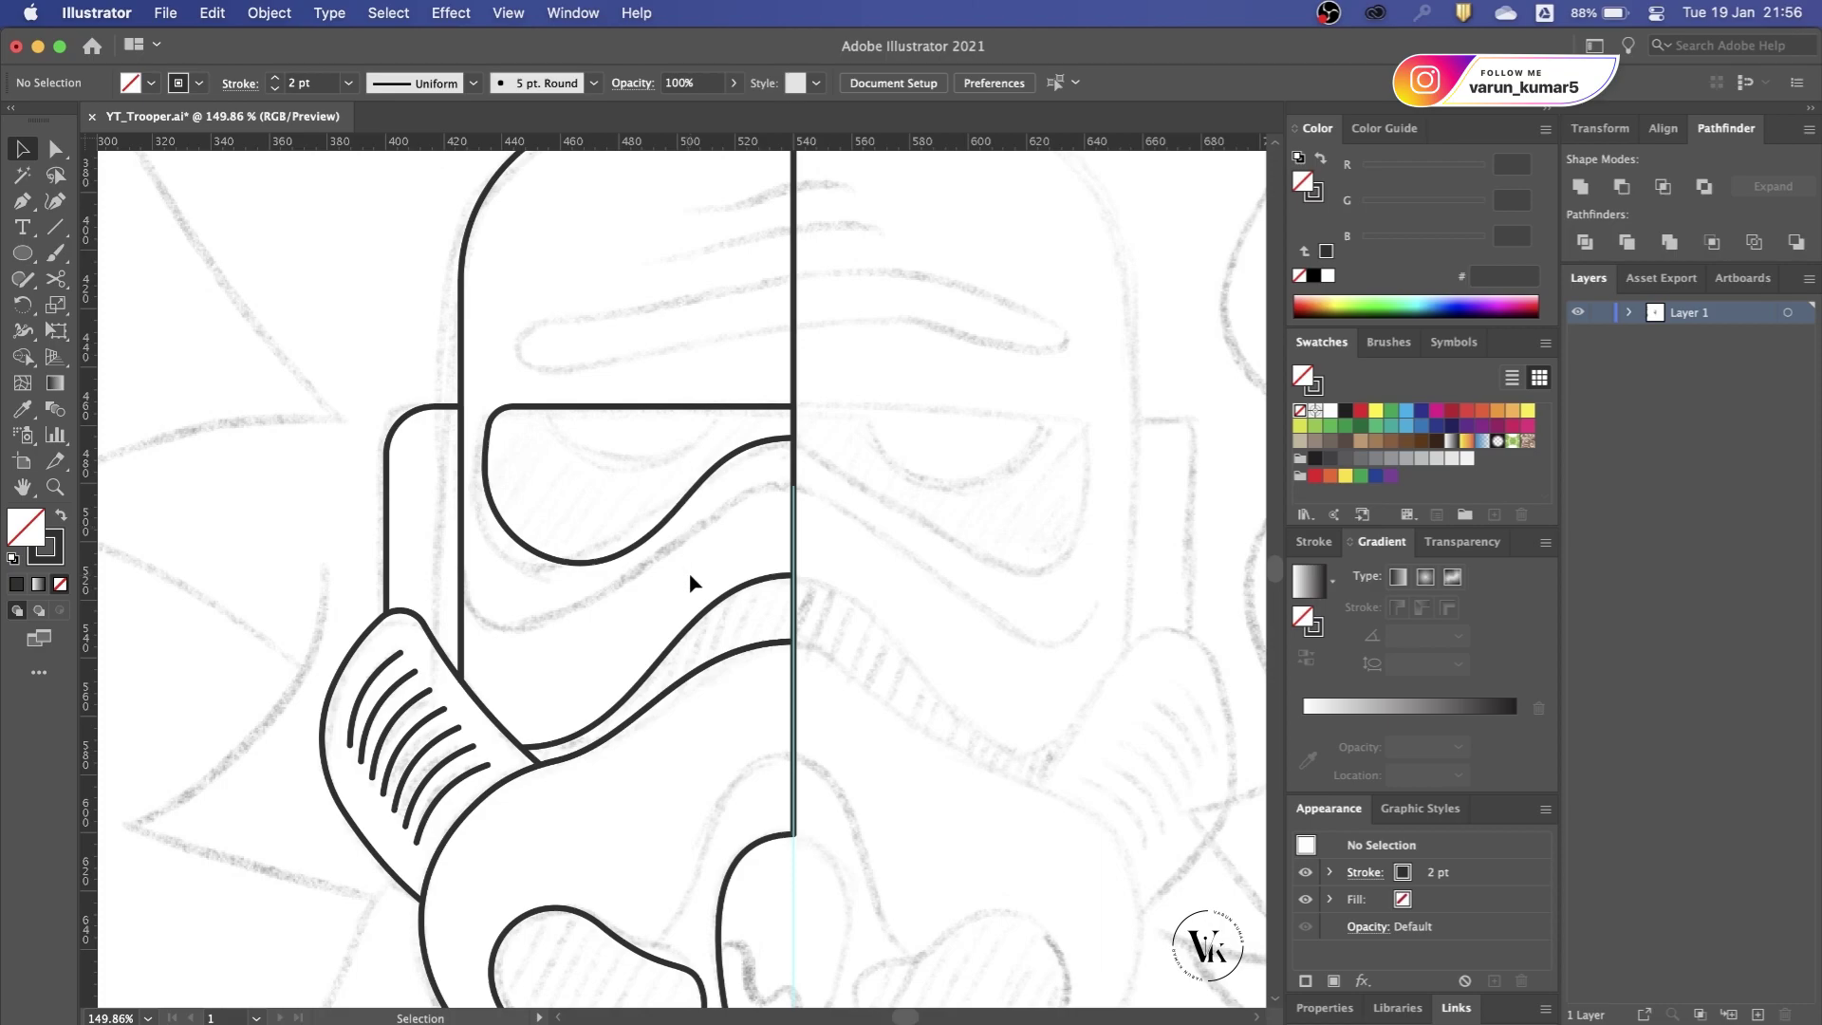
# Step: Pen-draw a line below the visor from the centre line leftward, shaped into an S-curve
pyautogui.press('p')
pyautogui.click(802, 478)
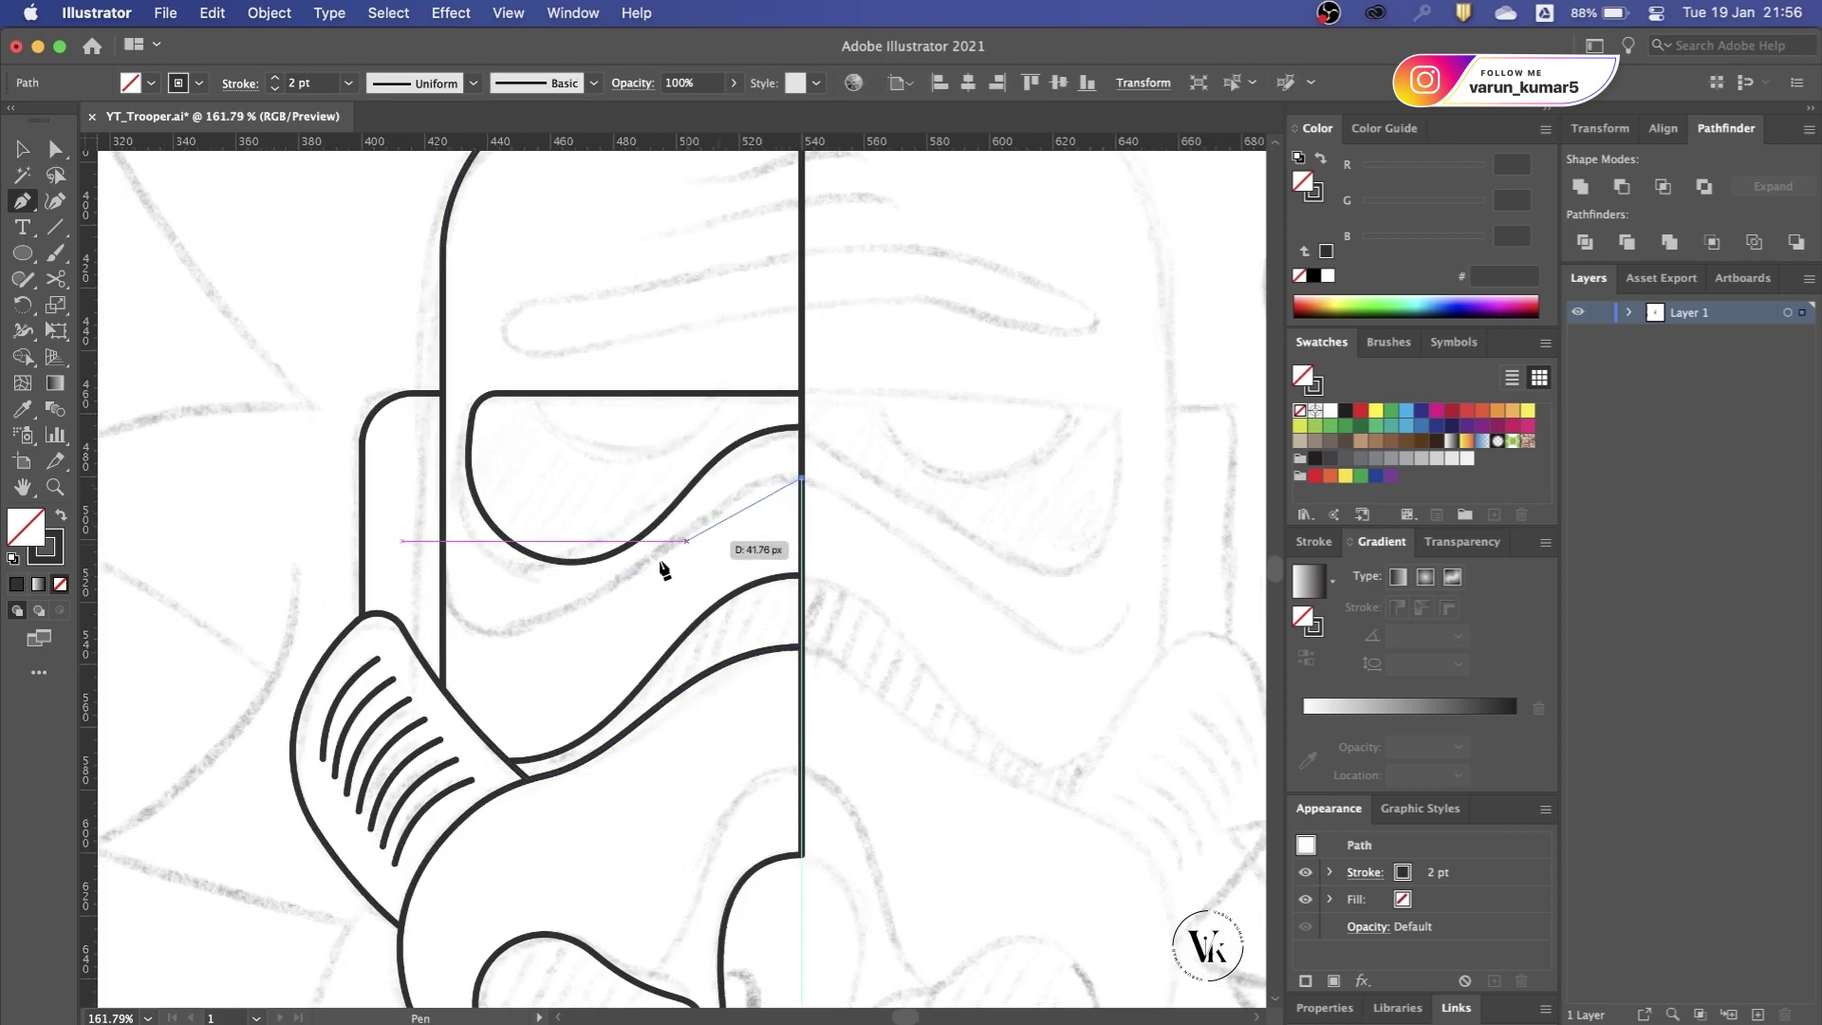
pyautogui.moveTo(475, 625); pyautogui.dragTo(592, 623)
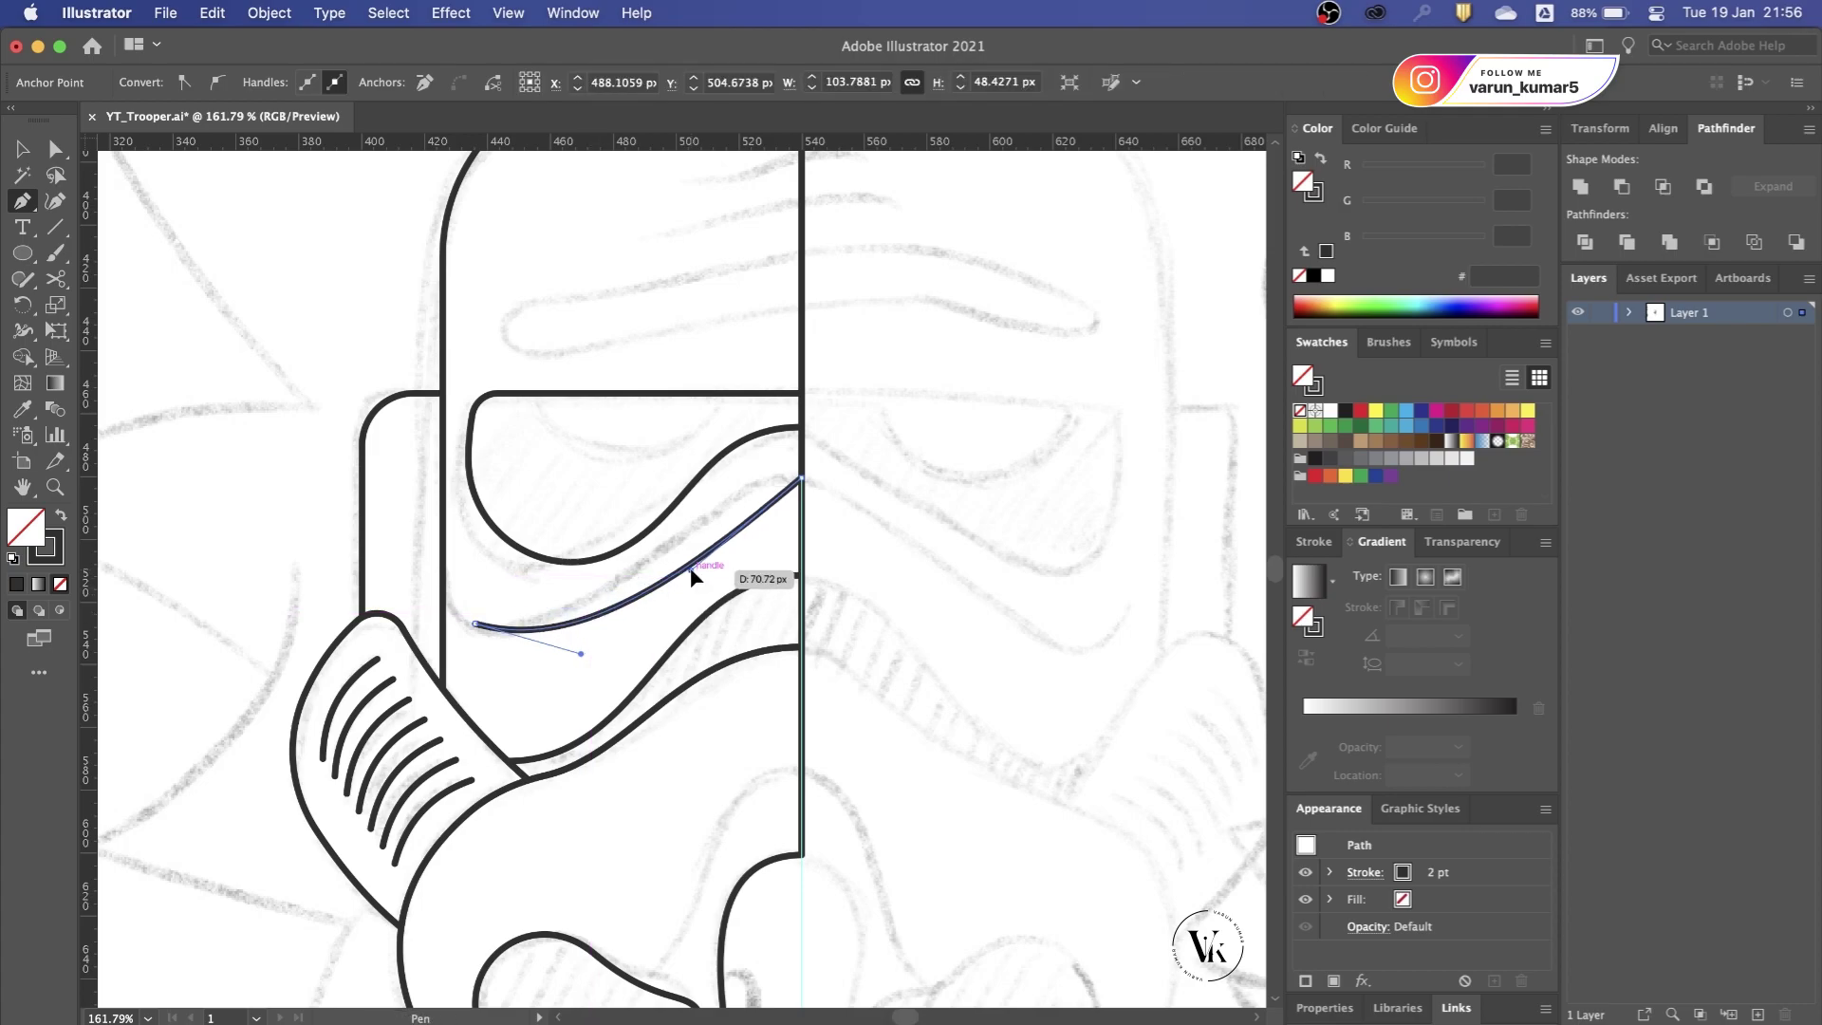
pyautogui.moveTo(691, 578); pyautogui.dragTo(622, 560)
pyautogui.moveTo(581, 652); pyautogui.dragTo(729, 624)
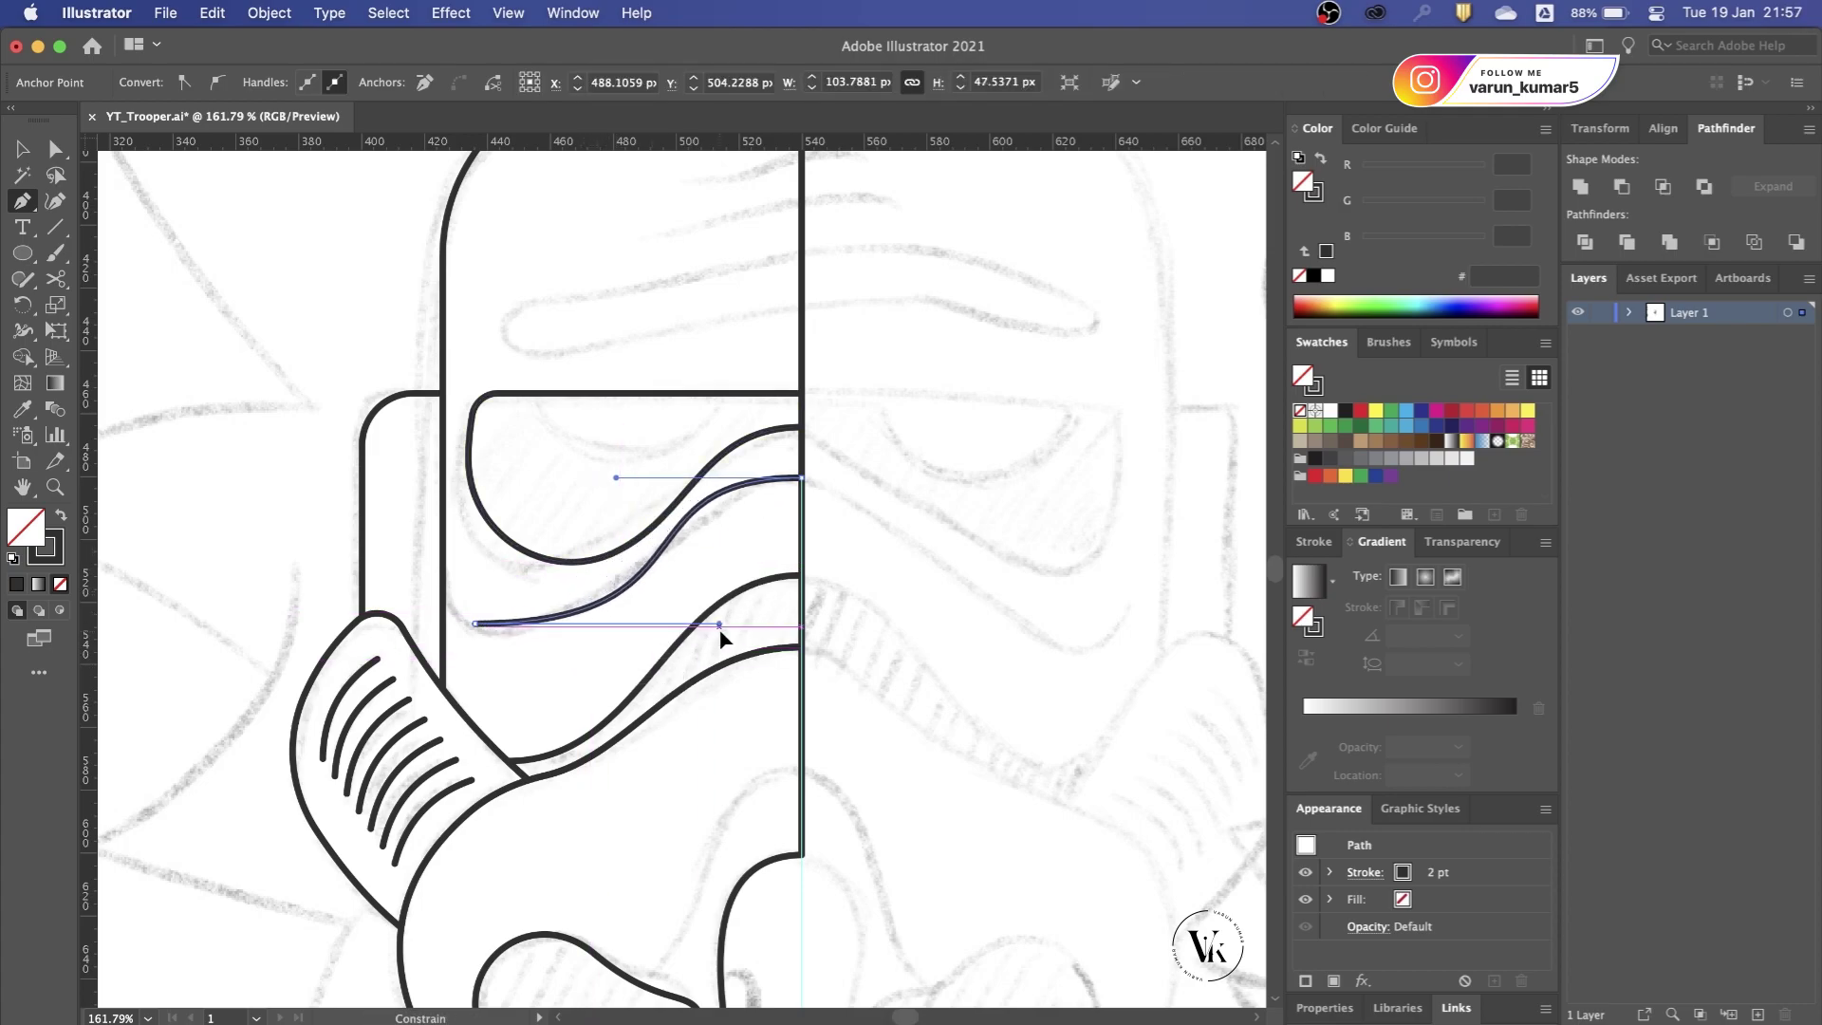
pyautogui.moveTo(617, 485); pyautogui.dragTo(692, 484)
pyautogui.moveTo(729, 623)
pyautogui.mouseDown()
pyautogui.moveTo(622, 649)
pyautogui.moveTo(624, 676)
pyautogui.mouseUp()
pyautogui.press('v')
pyautogui.click(838, 514)
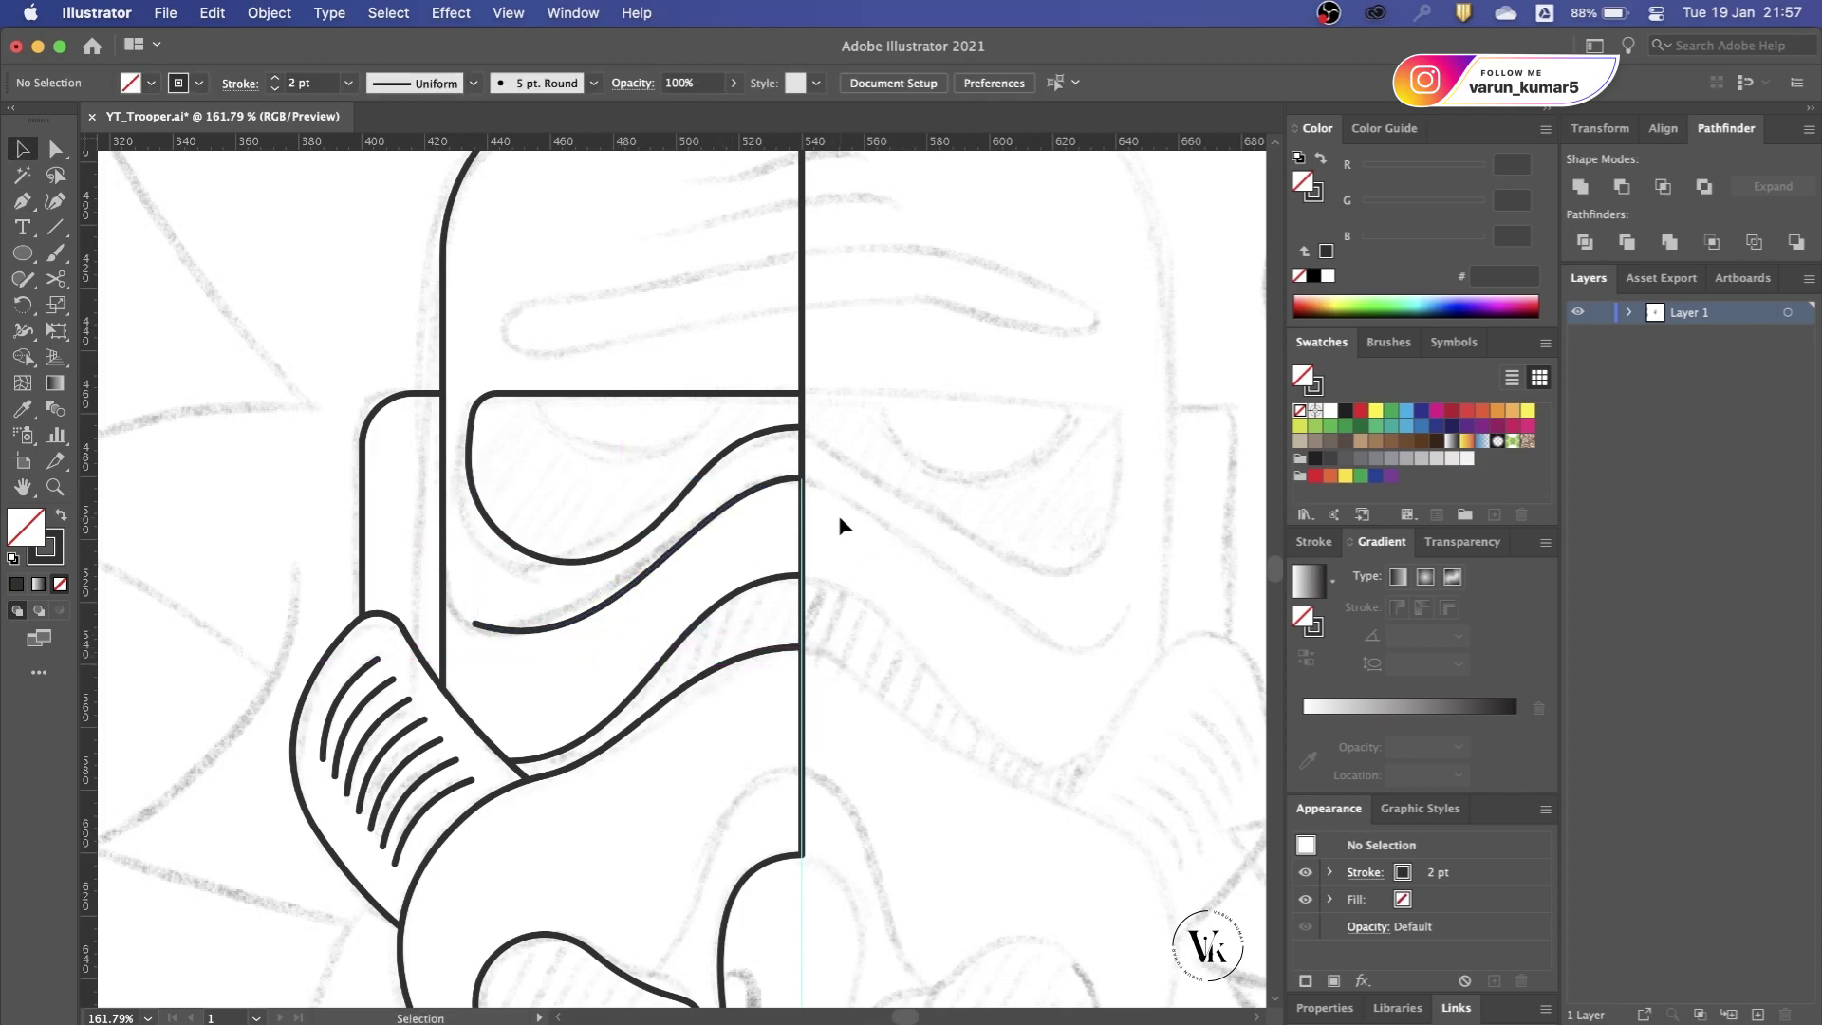
pyautogui.scroll(-5, 839, 514)
# Step: Draw an S-curved line from the lower oval vent up to the centre line
pyautogui.scroll(3, 708, 767)
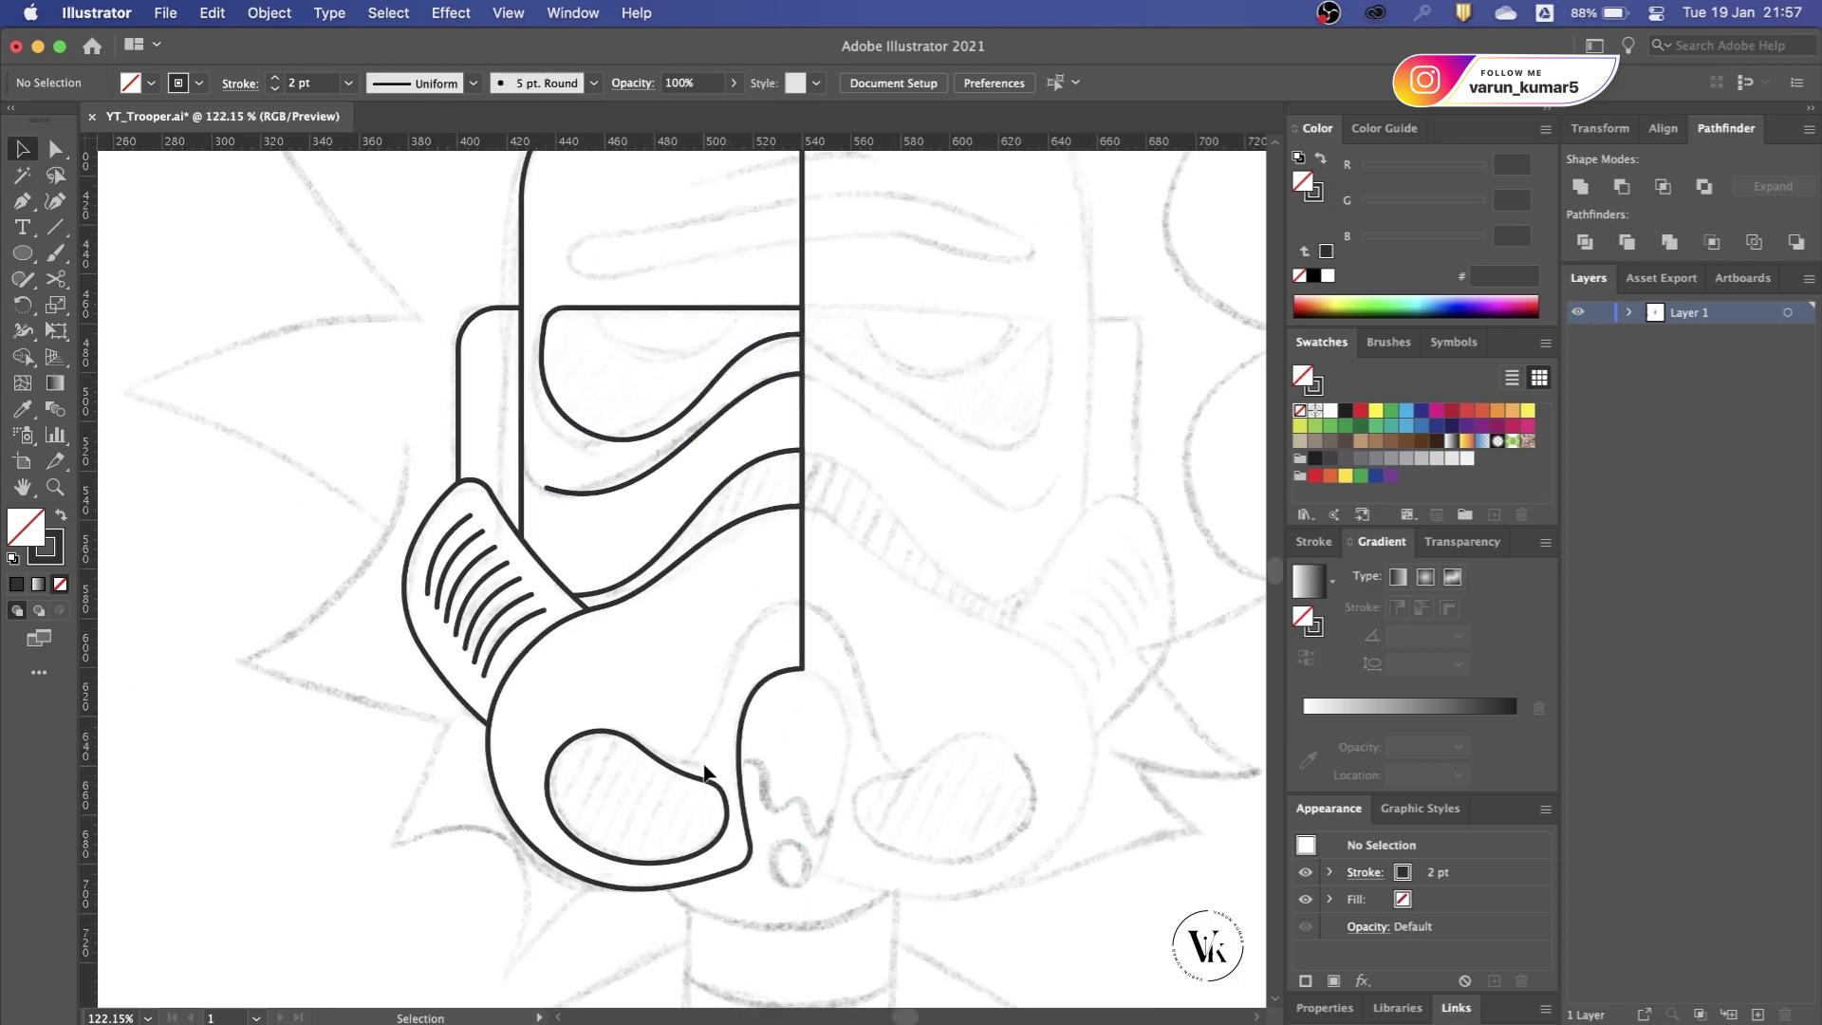
pyautogui.scroll(2, 707, 773)
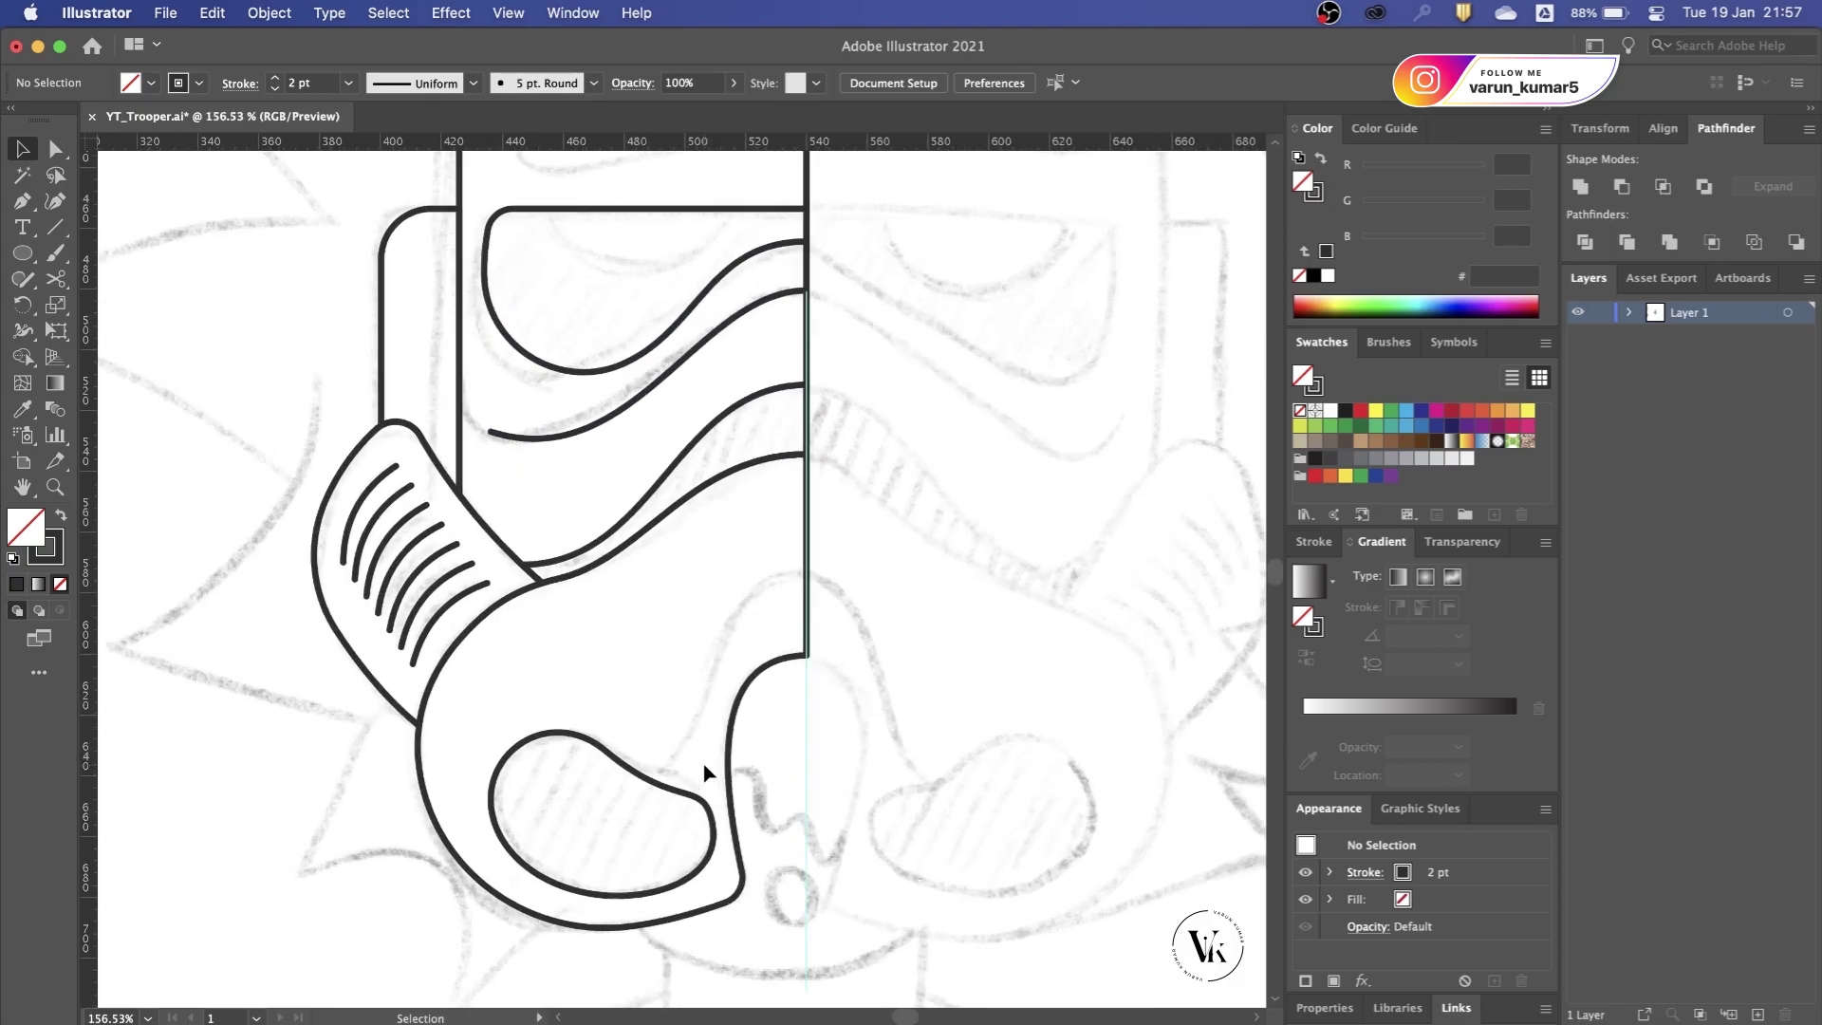
pyautogui.click(649, 780)
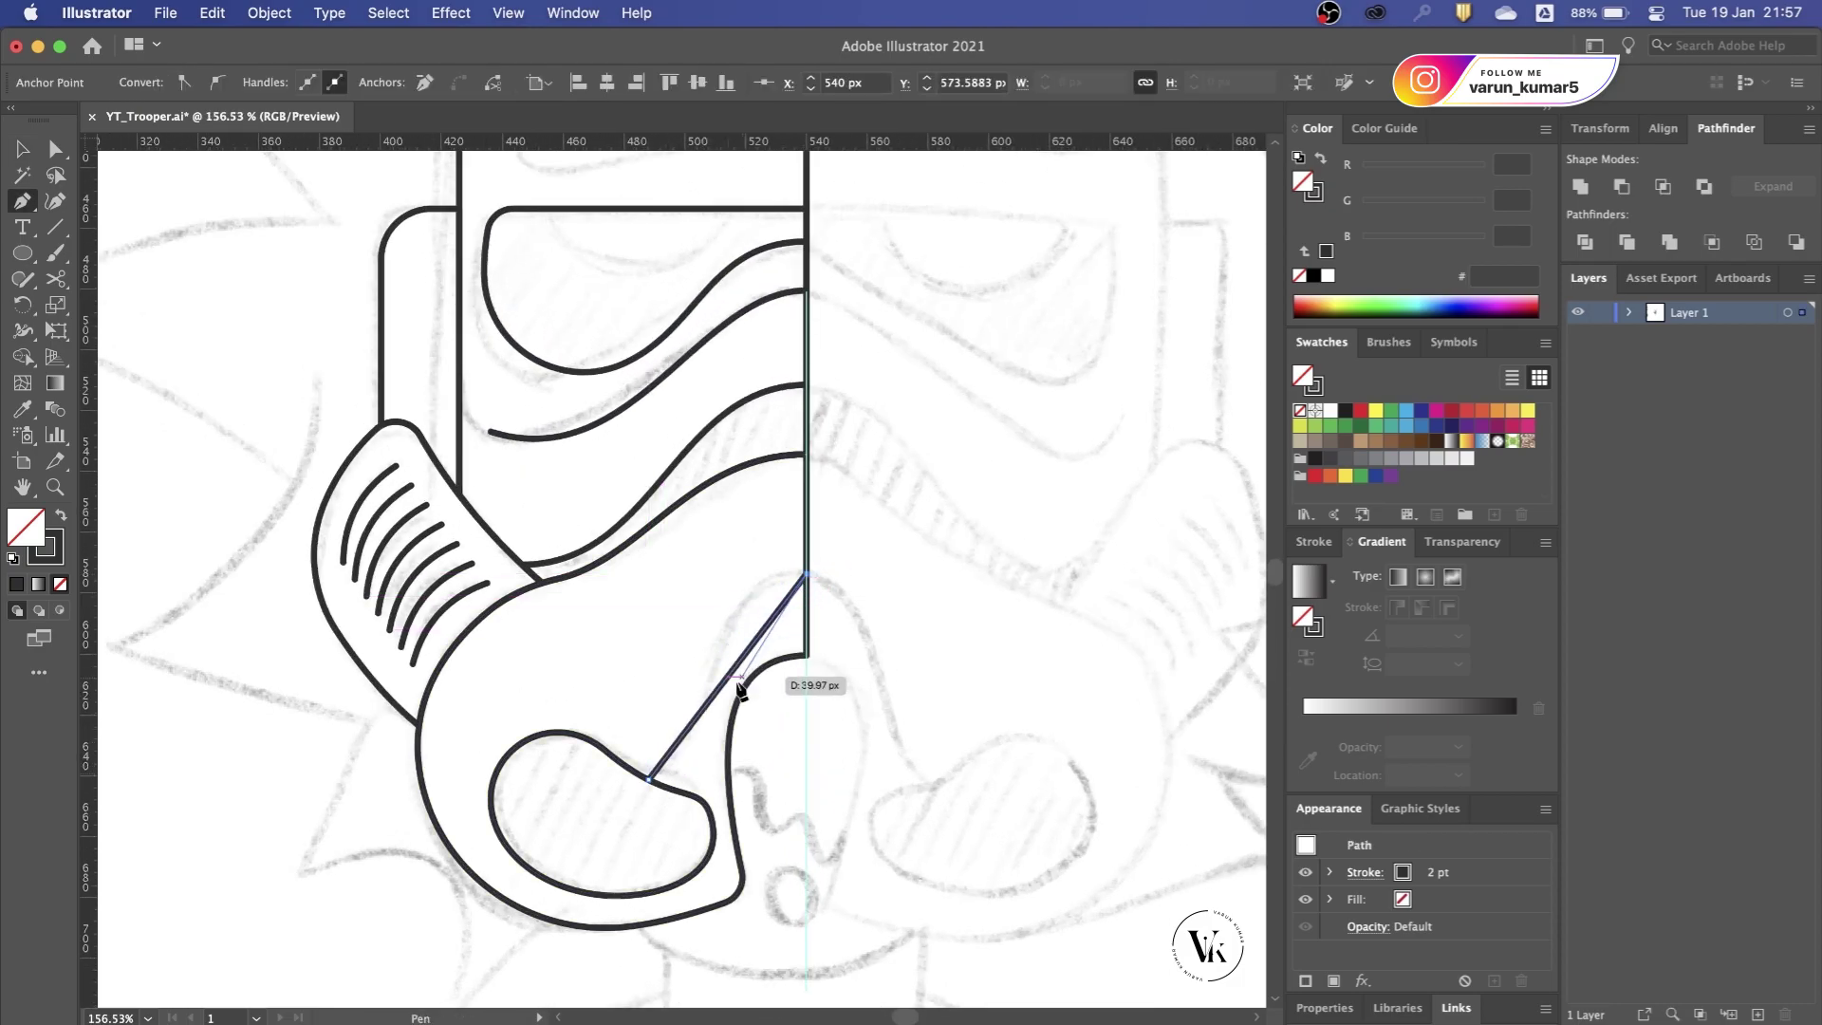
pyautogui.scroll(2, 806, 579)
pyautogui.click(841, 526)
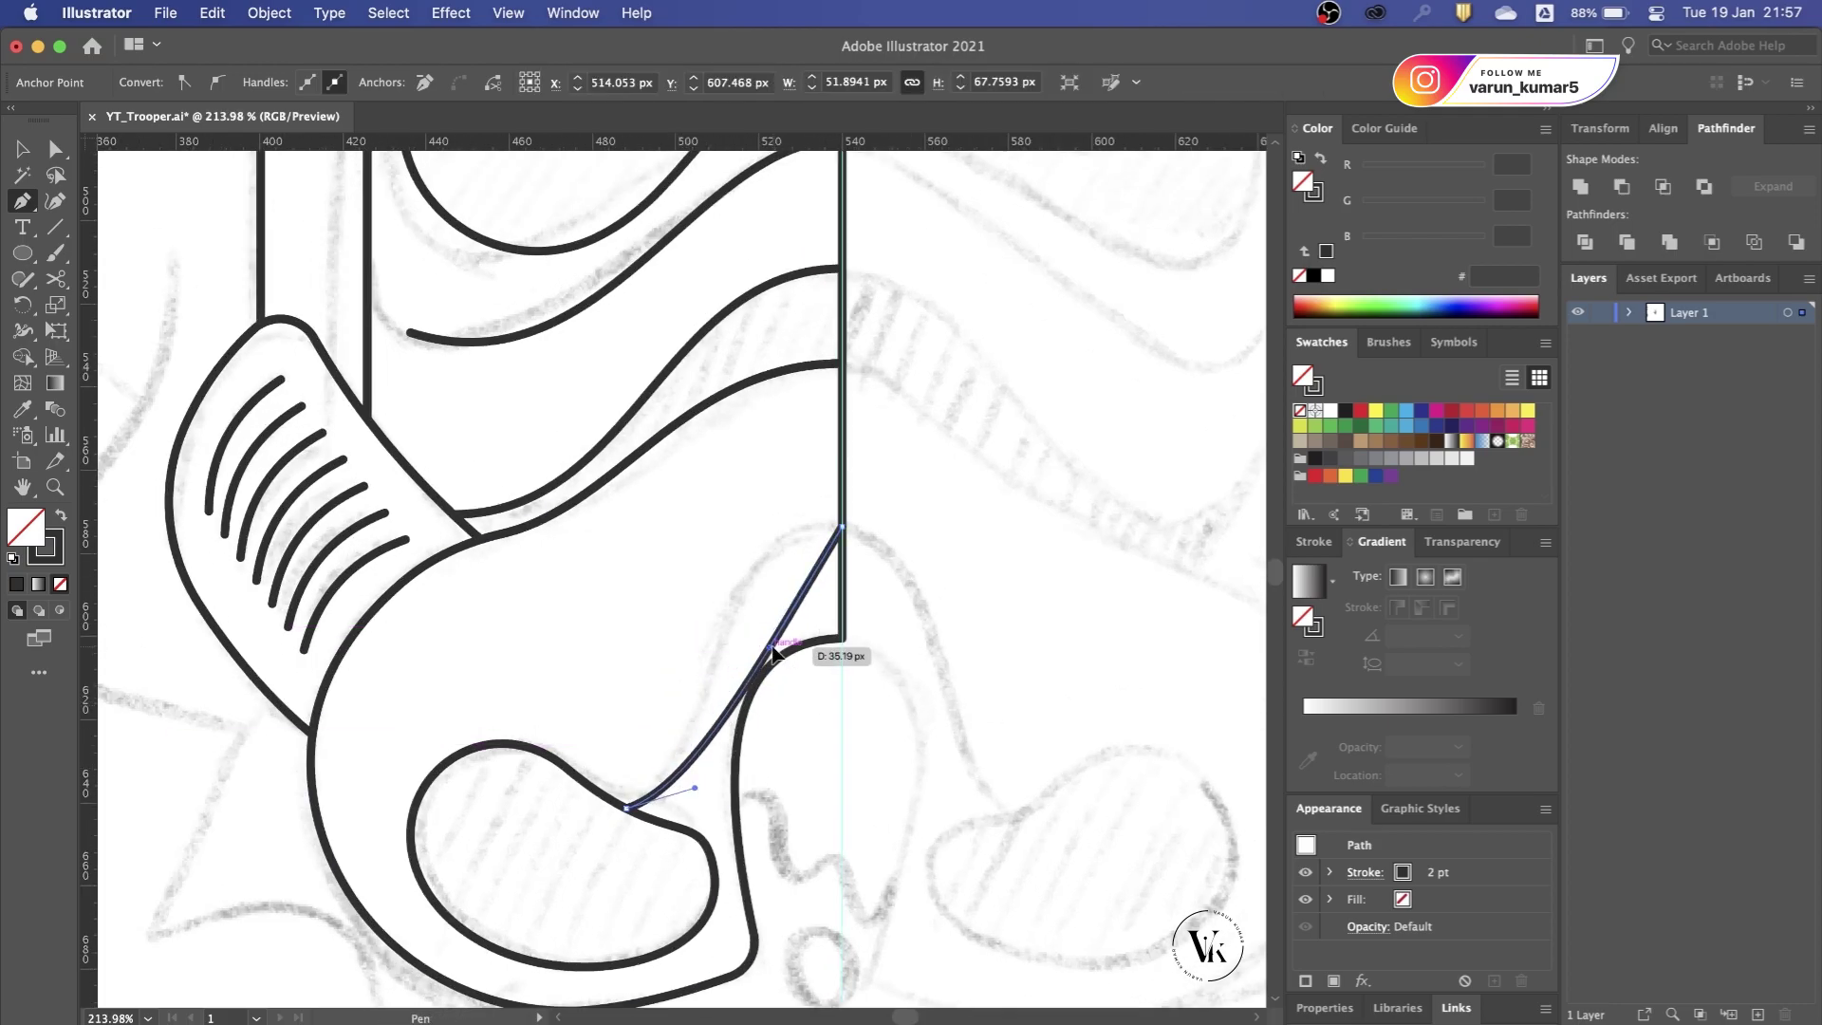
pyautogui.moveTo(776, 629); pyautogui.dragTo(661, 575)
pyautogui.moveTo(694, 787); pyautogui.dragTo(750, 808)
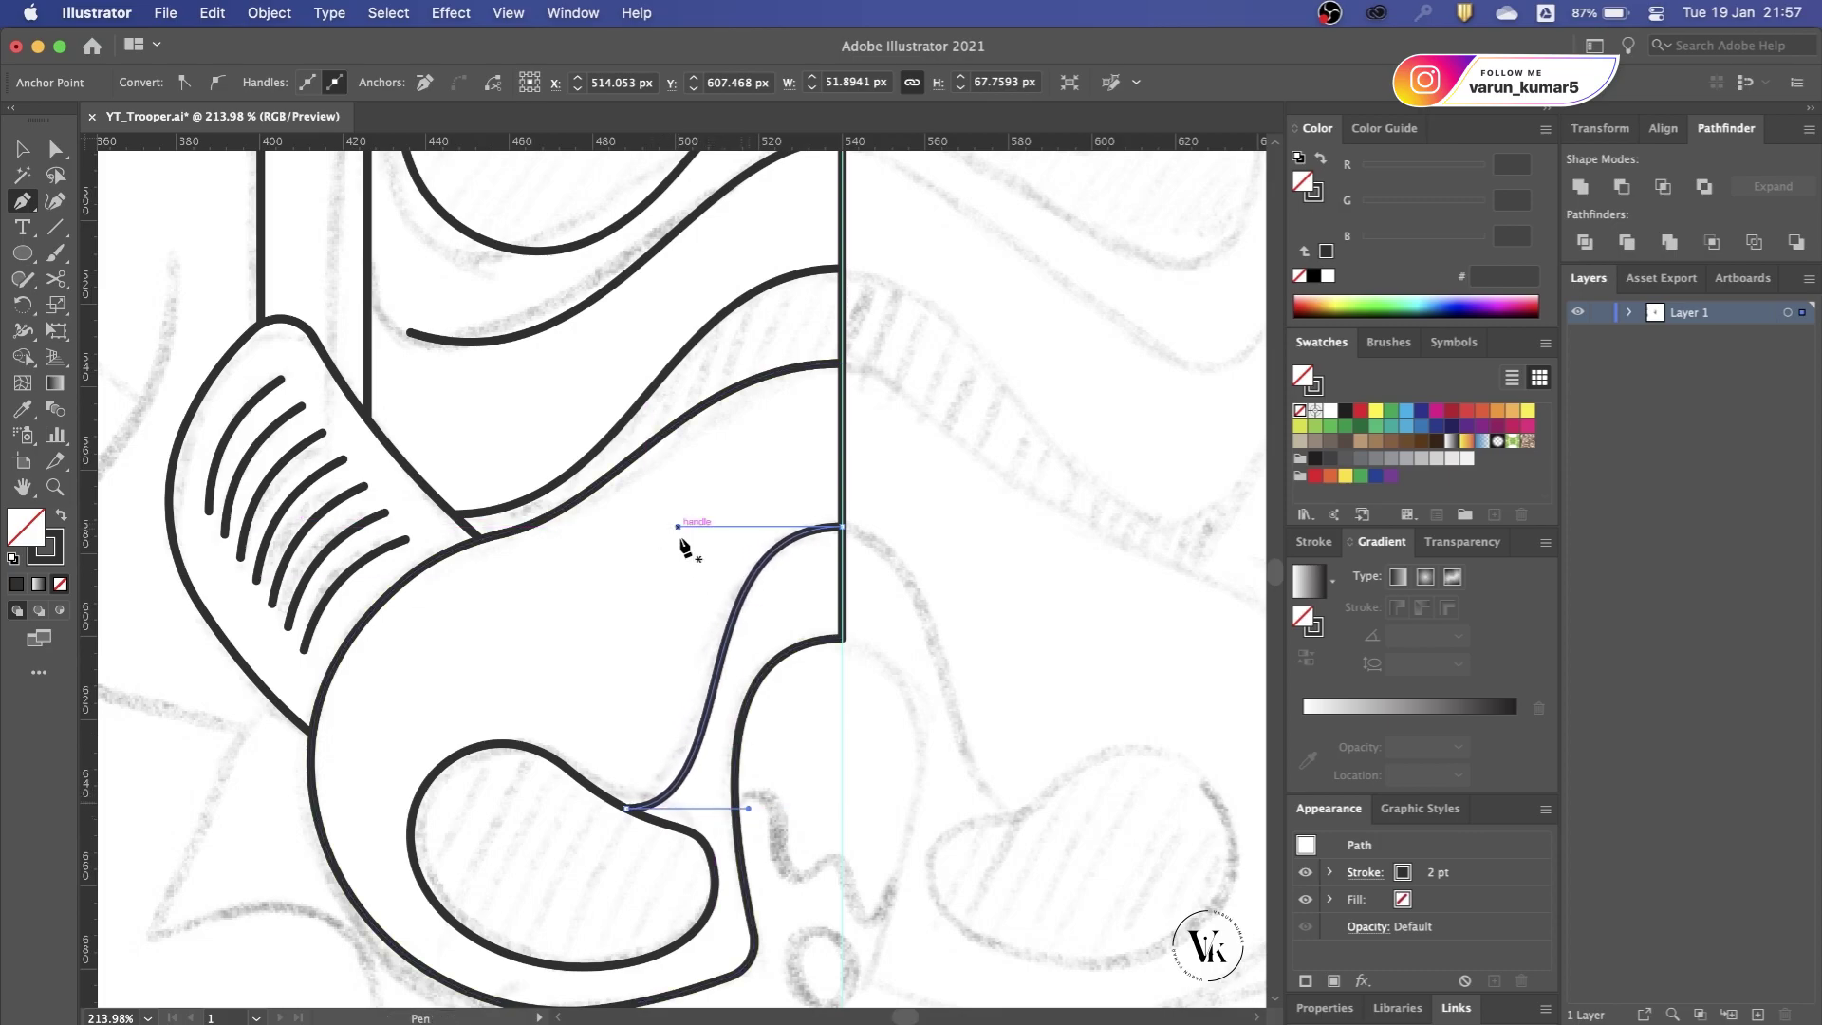
pyautogui.press('v')
pyautogui.click(651, 618)
pyautogui.keyDown('alt'); pyautogui.scroll(-5, 650, 618); pyautogui.keyUp('alt')
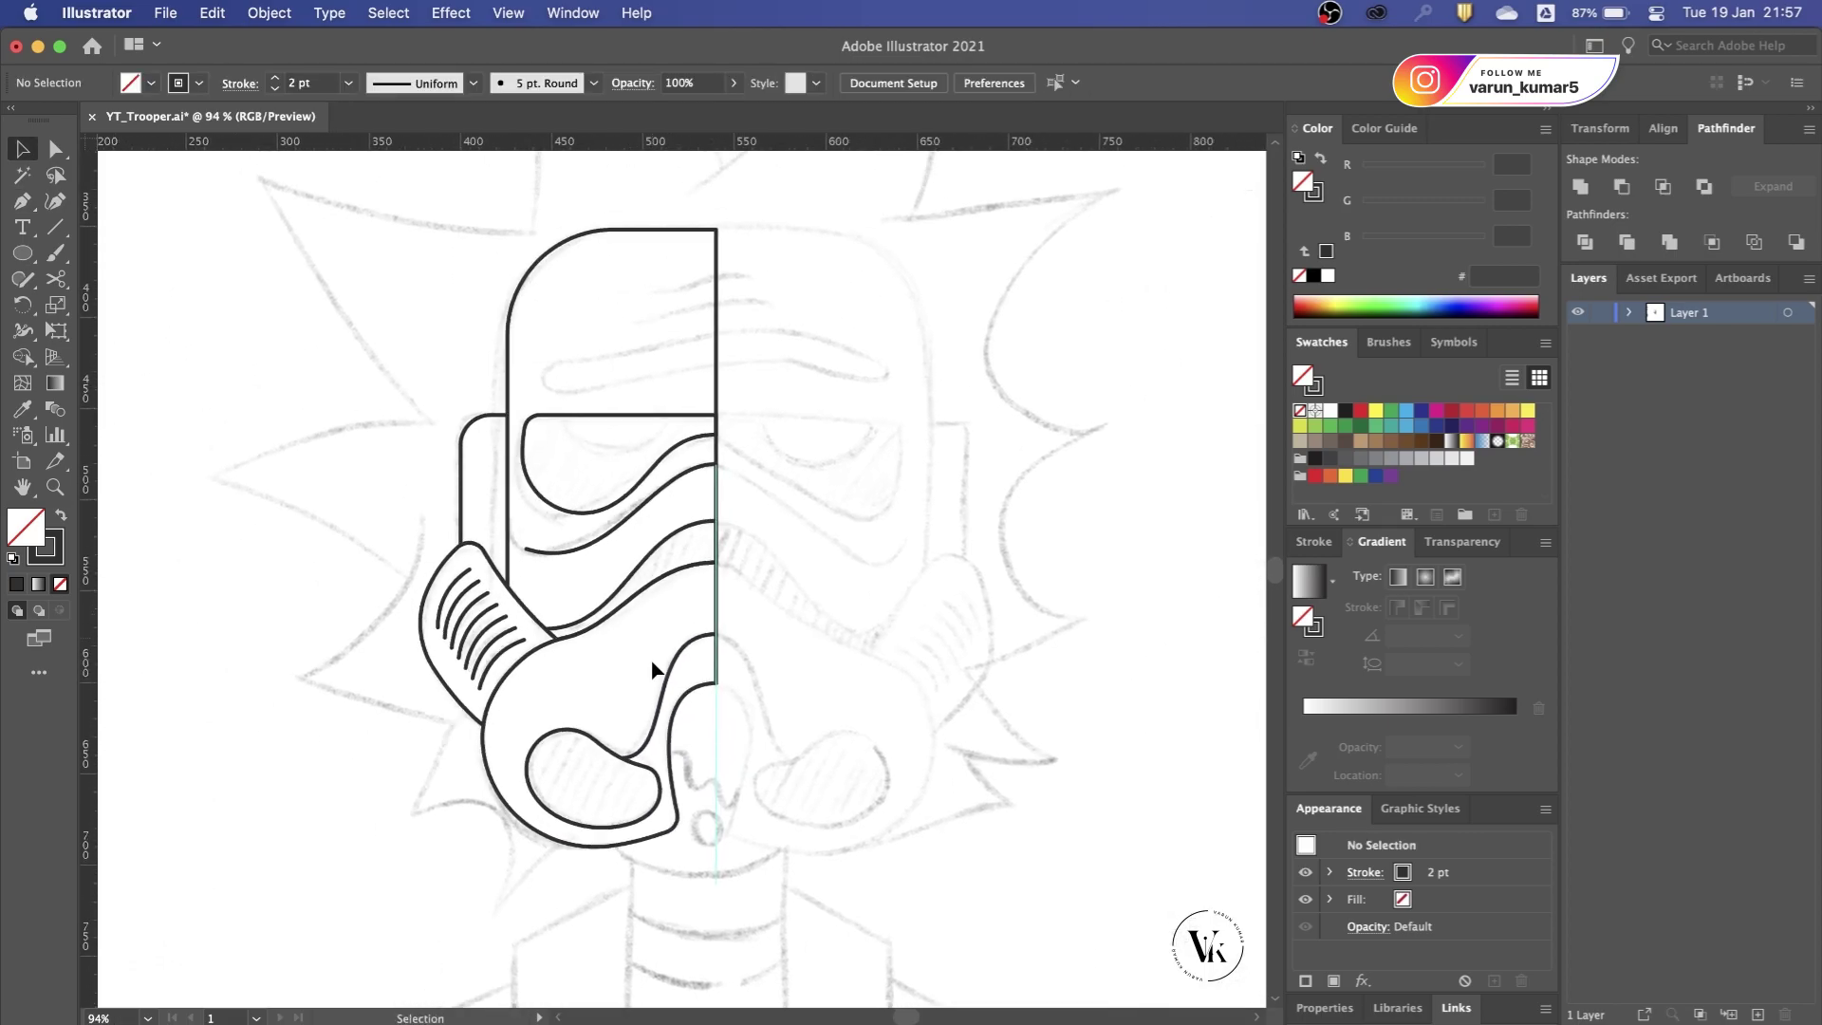
# Step: Select the helmet half and preview the Reflect dialog, then cancel it
pyautogui.keyDown('alt'); pyautogui.scroll(-2, 655, 669); pyautogui.keyUp('alt')
pyautogui.keyDown('alt'); pyautogui.scroll(2, 661, 666); pyautogui.keyUp('alt')
pyautogui.moveTo(414, 204); pyautogui.dragTo(664, 657)
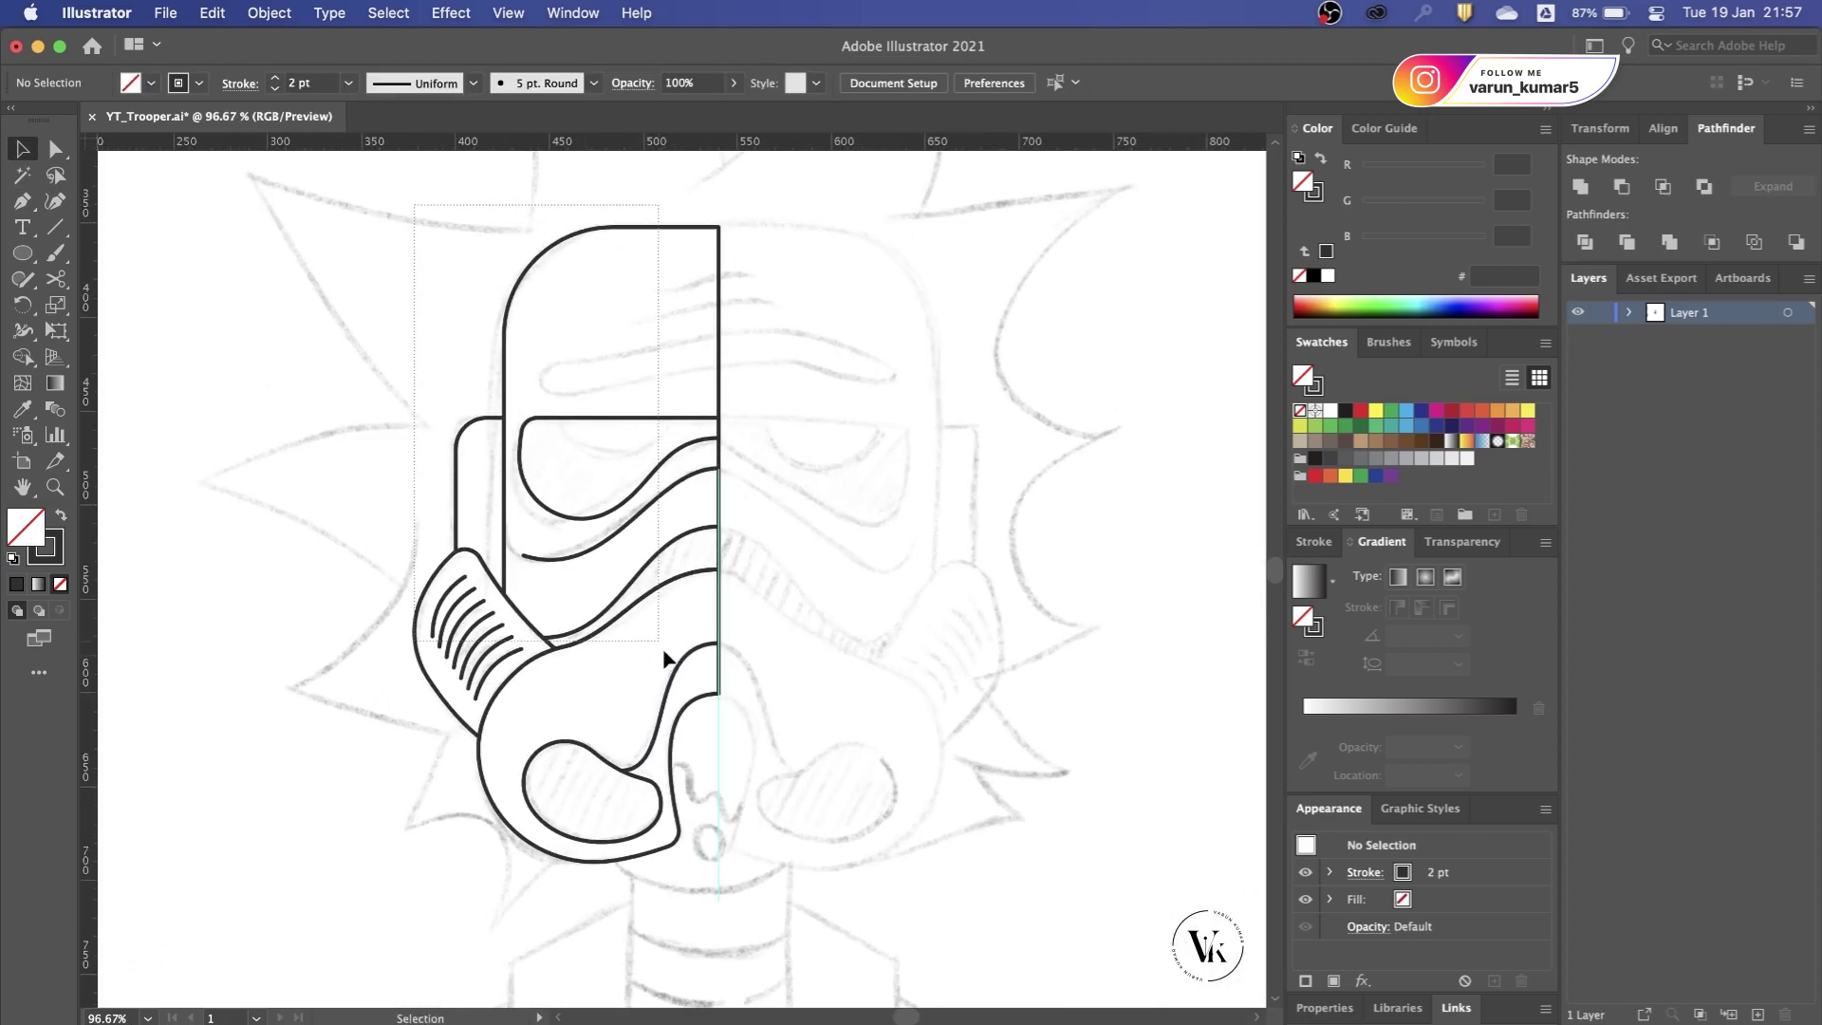
pyautogui.moveTo(721, 869); pyautogui.dragTo(720, 863)
pyautogui.rightClick(663, 493)
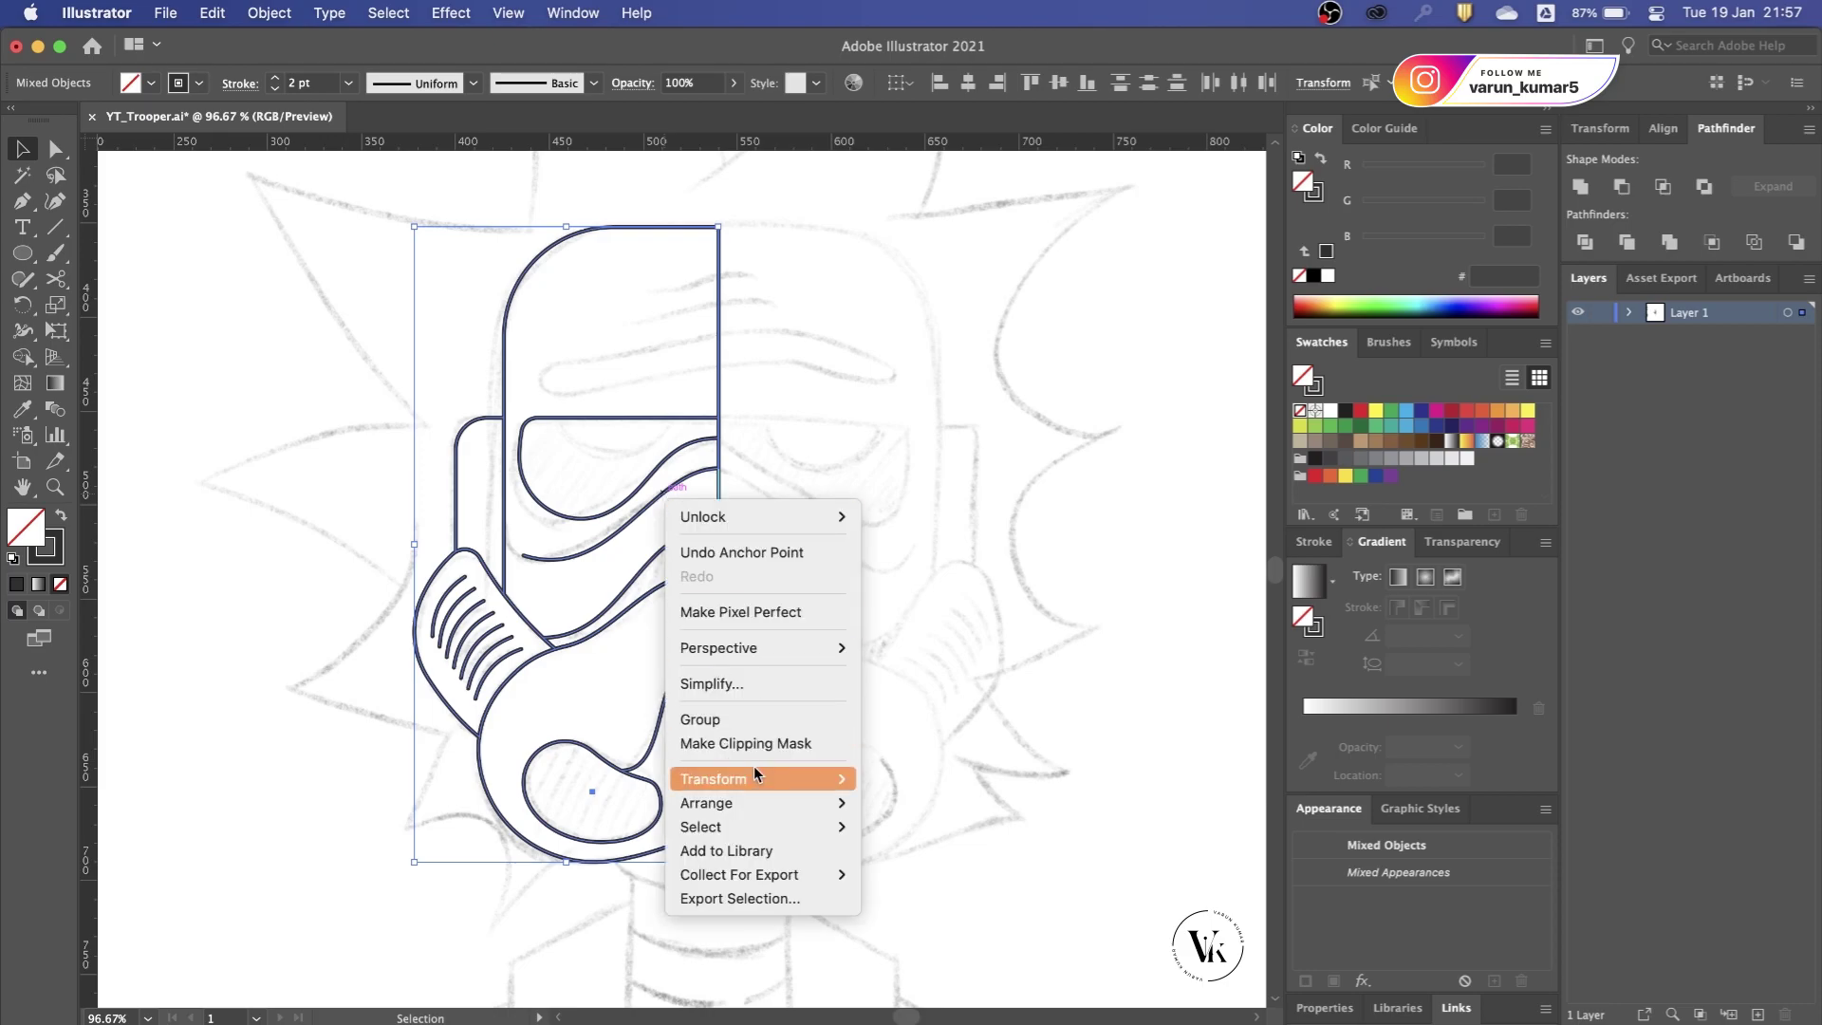
pyautogui.click(913, 868)
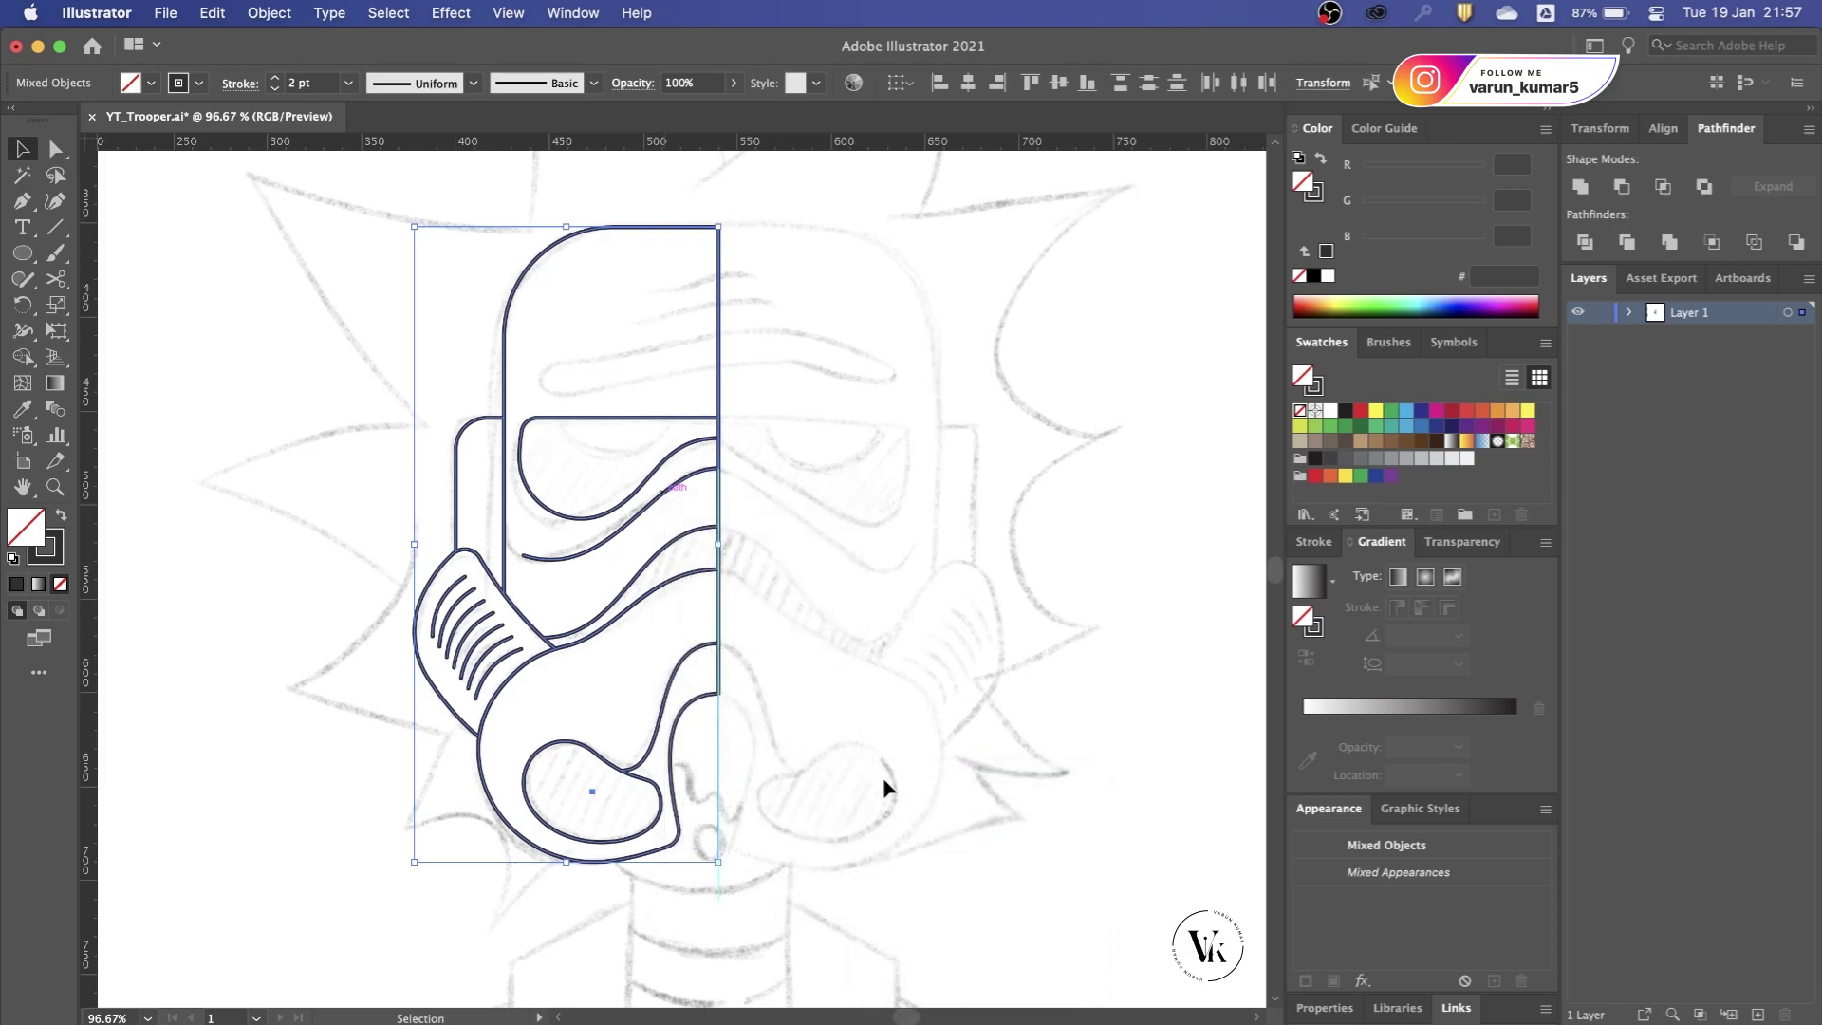
pyautogui.moveTo(856, 379); pyautogui.dragTo(975, 374)
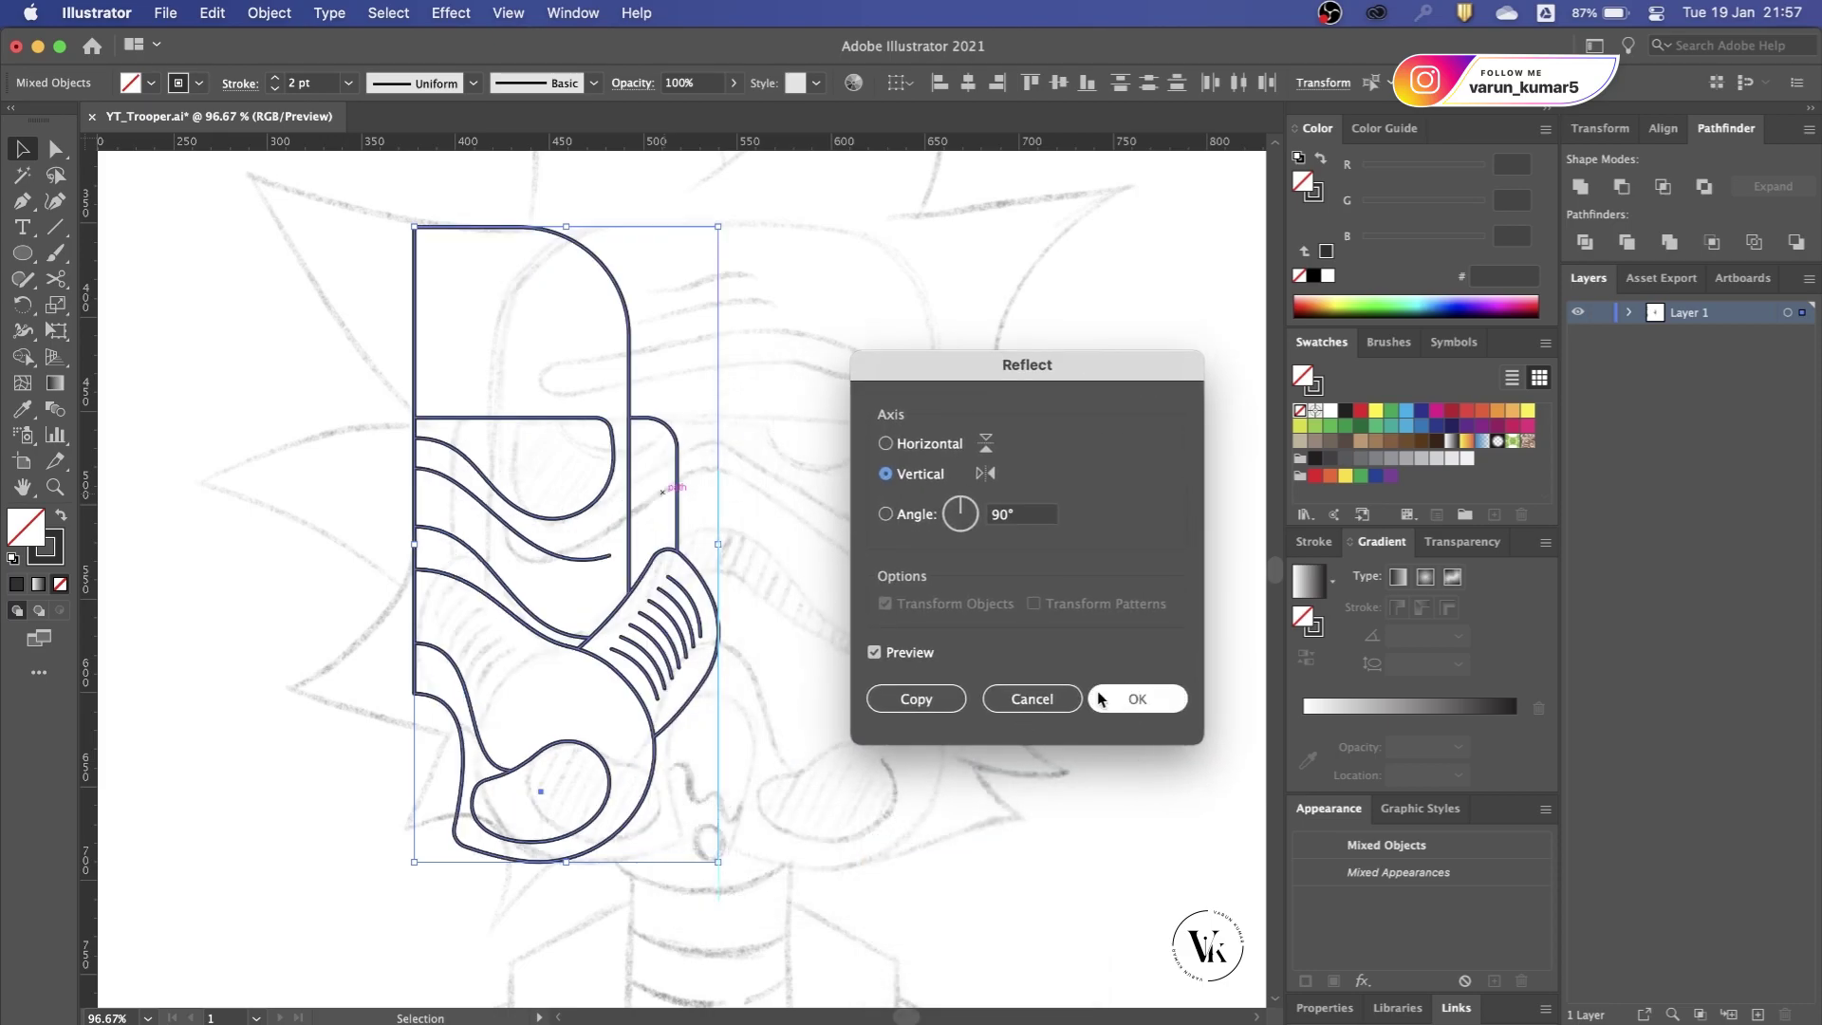
pyautogui.click(1021, 702)
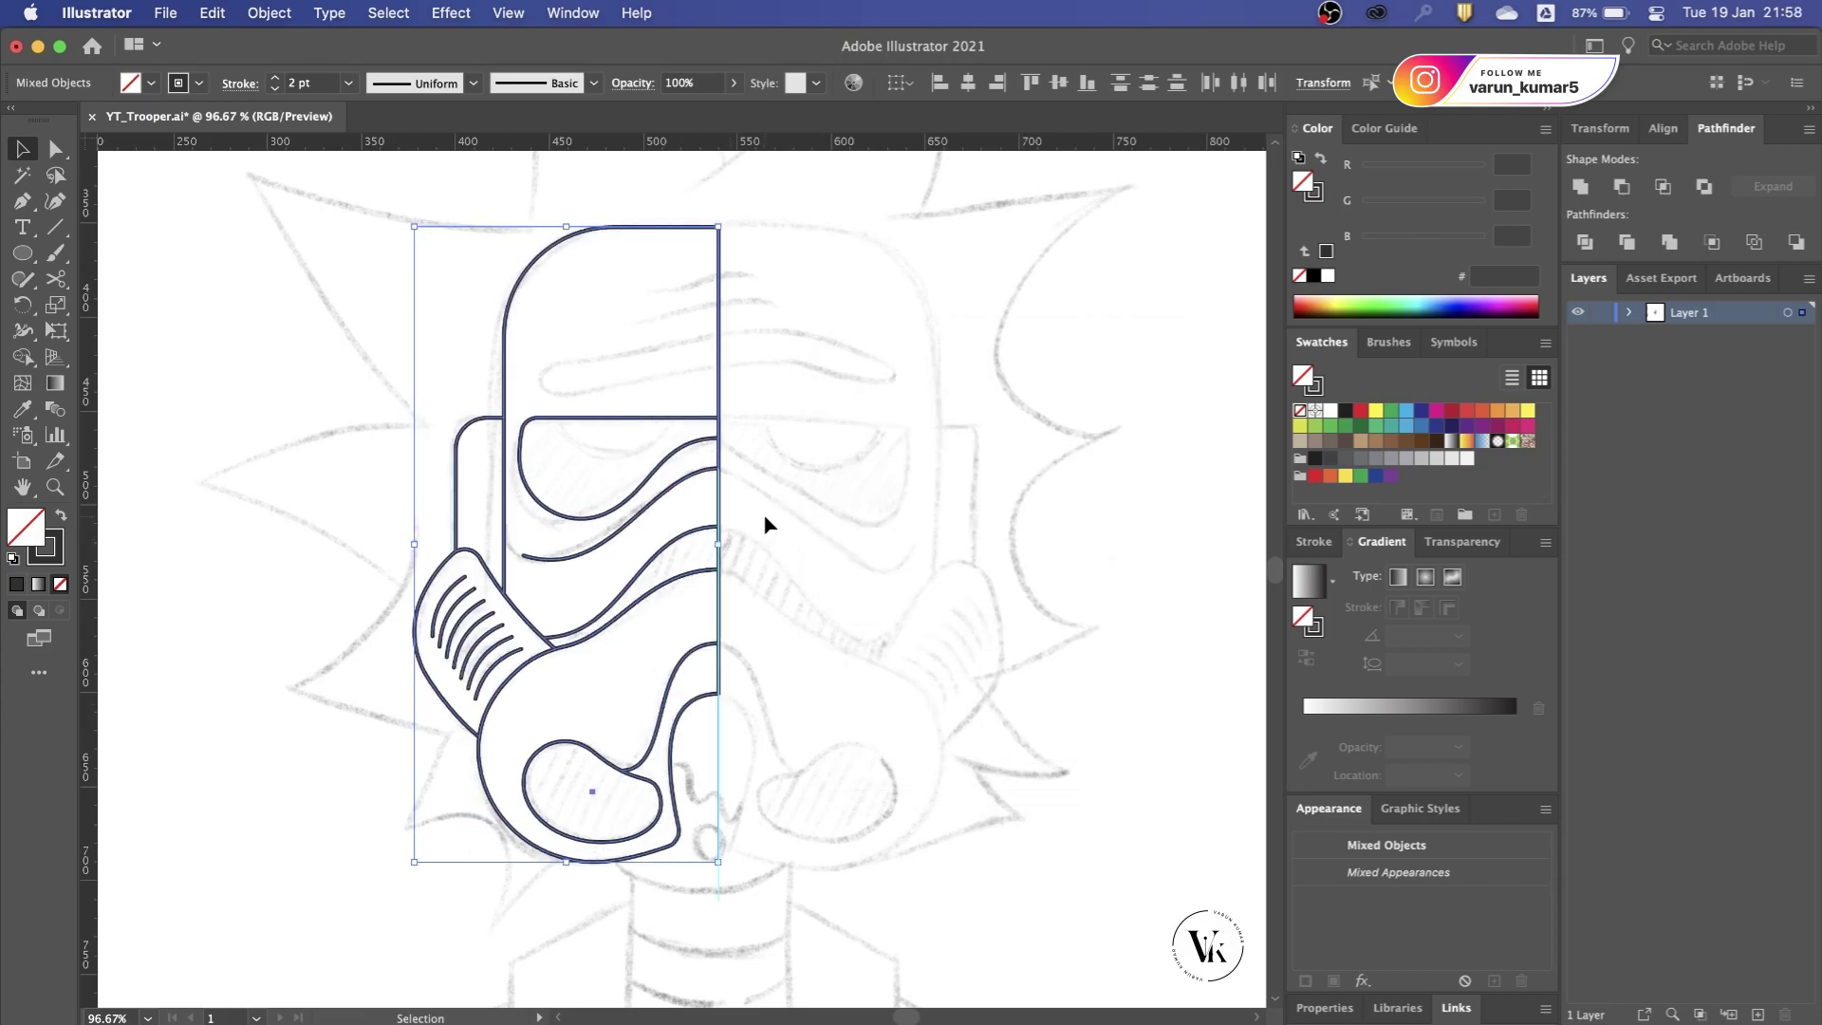
# Step: Mirror a vertical copy of the half across the centre line and select both dome halves
pyautogui.press('o')
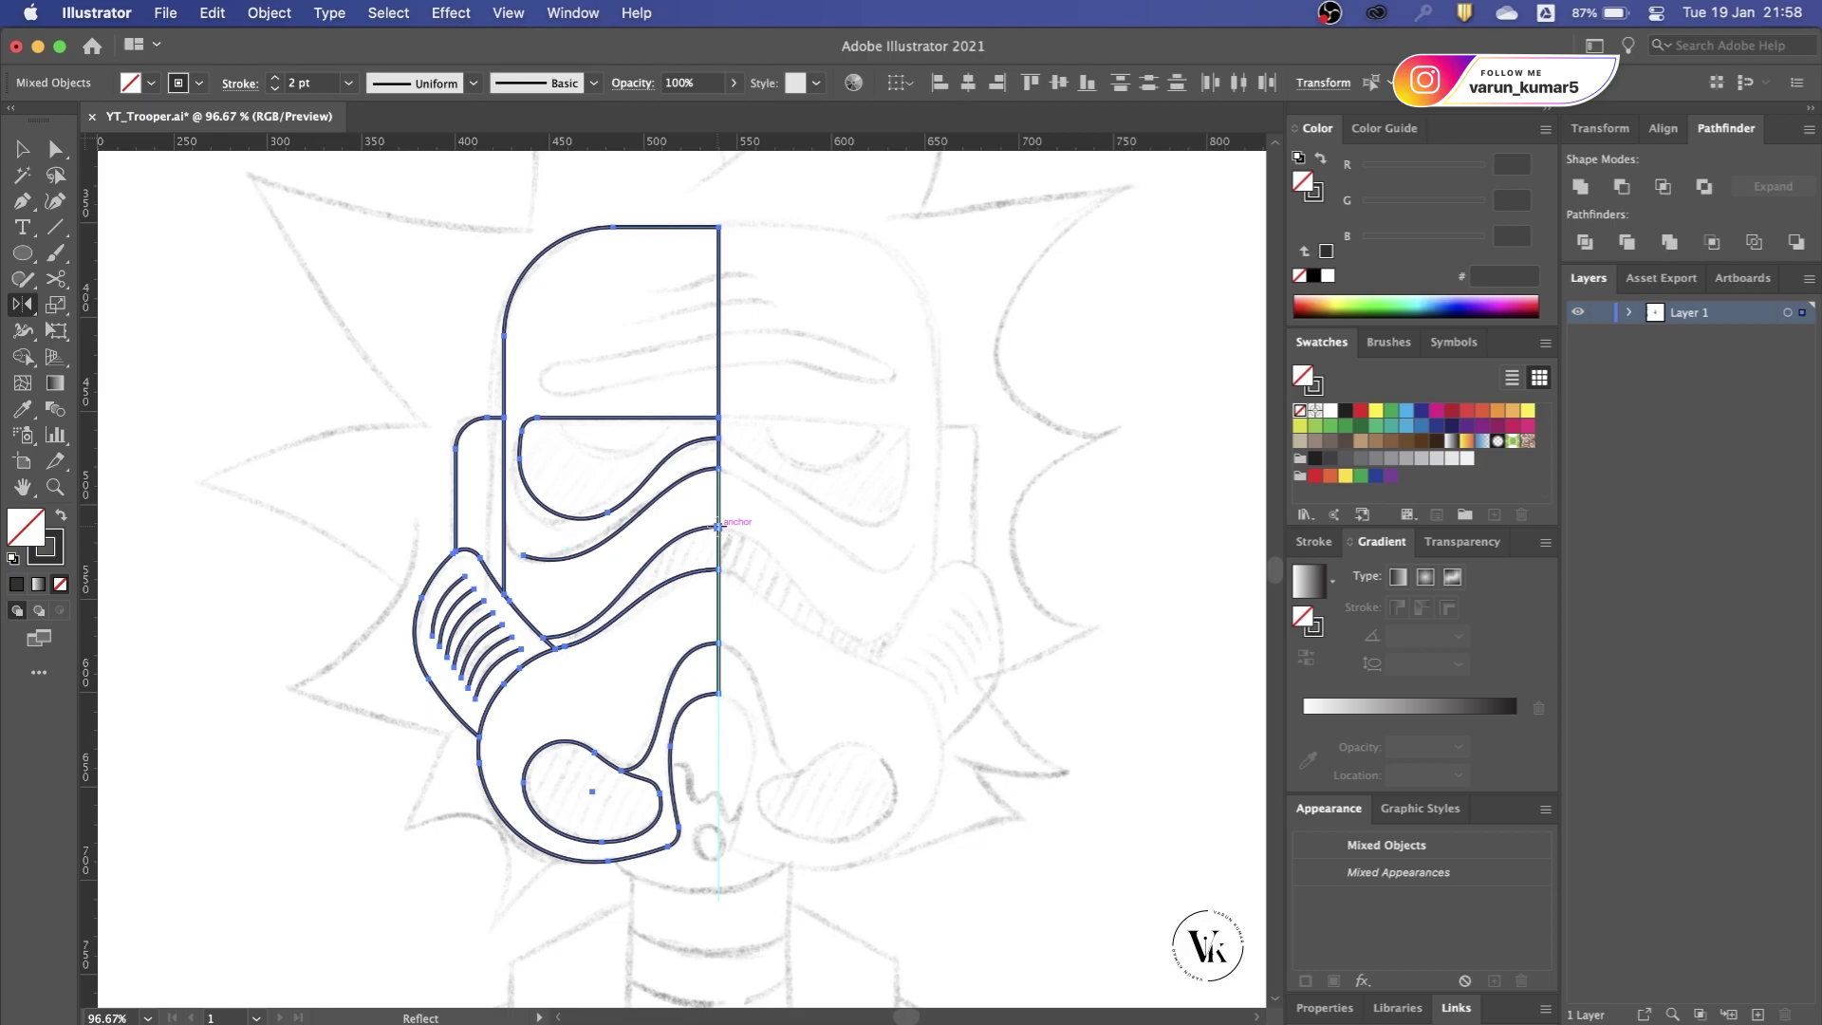
pyautogui.keyDown('alt'); pyautogui.click(718, 524); pyautogui.keyUp('alt')
pyautogui.click(919, 700)
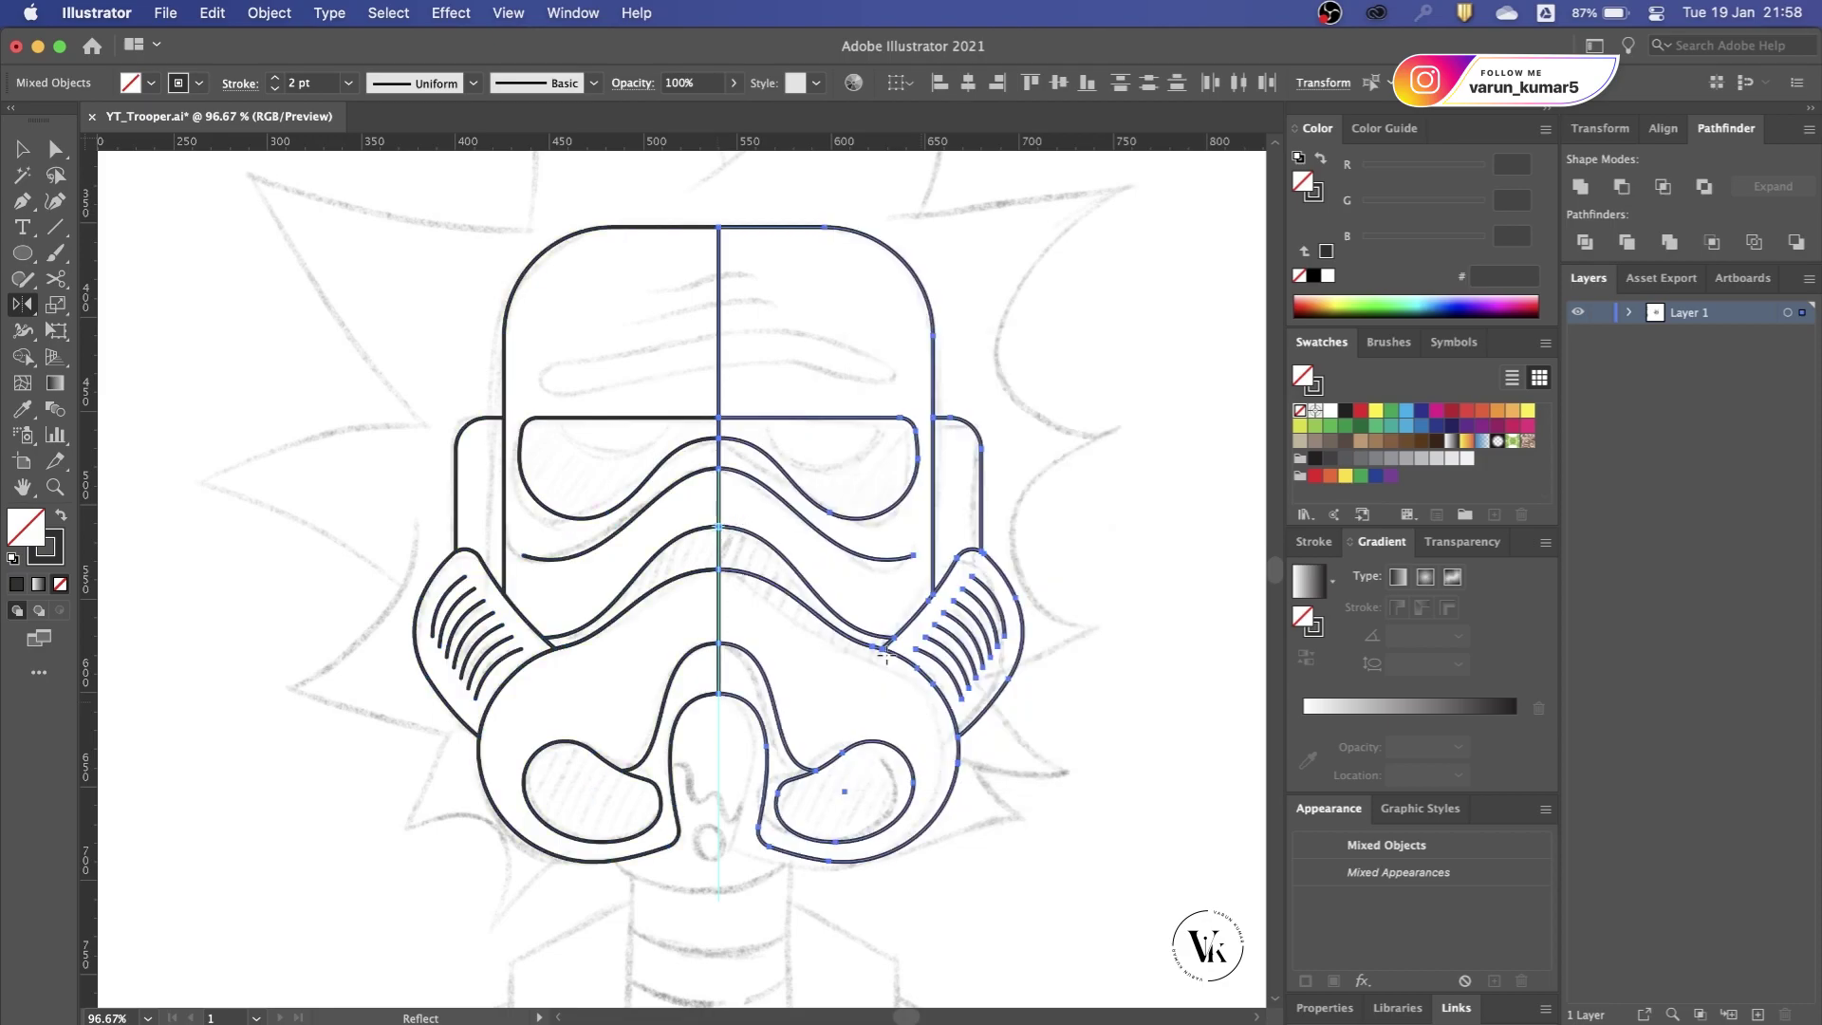
pyautogui.press('v')
pyautogui.click(628, 298)
pyautogui.moveTo(702, 232)
pyautogui.mouseDown()
pyautogui.moveTo(784, 306)
pyautogui.moveTo(692, 313)
pyautogui.mouseUp()
pyautogui.hotkey('shift', 'm')
# Step: Merge the two halves of the upper visor band into one shape with Shape Builder
pyautogui.press('super+shift+a')
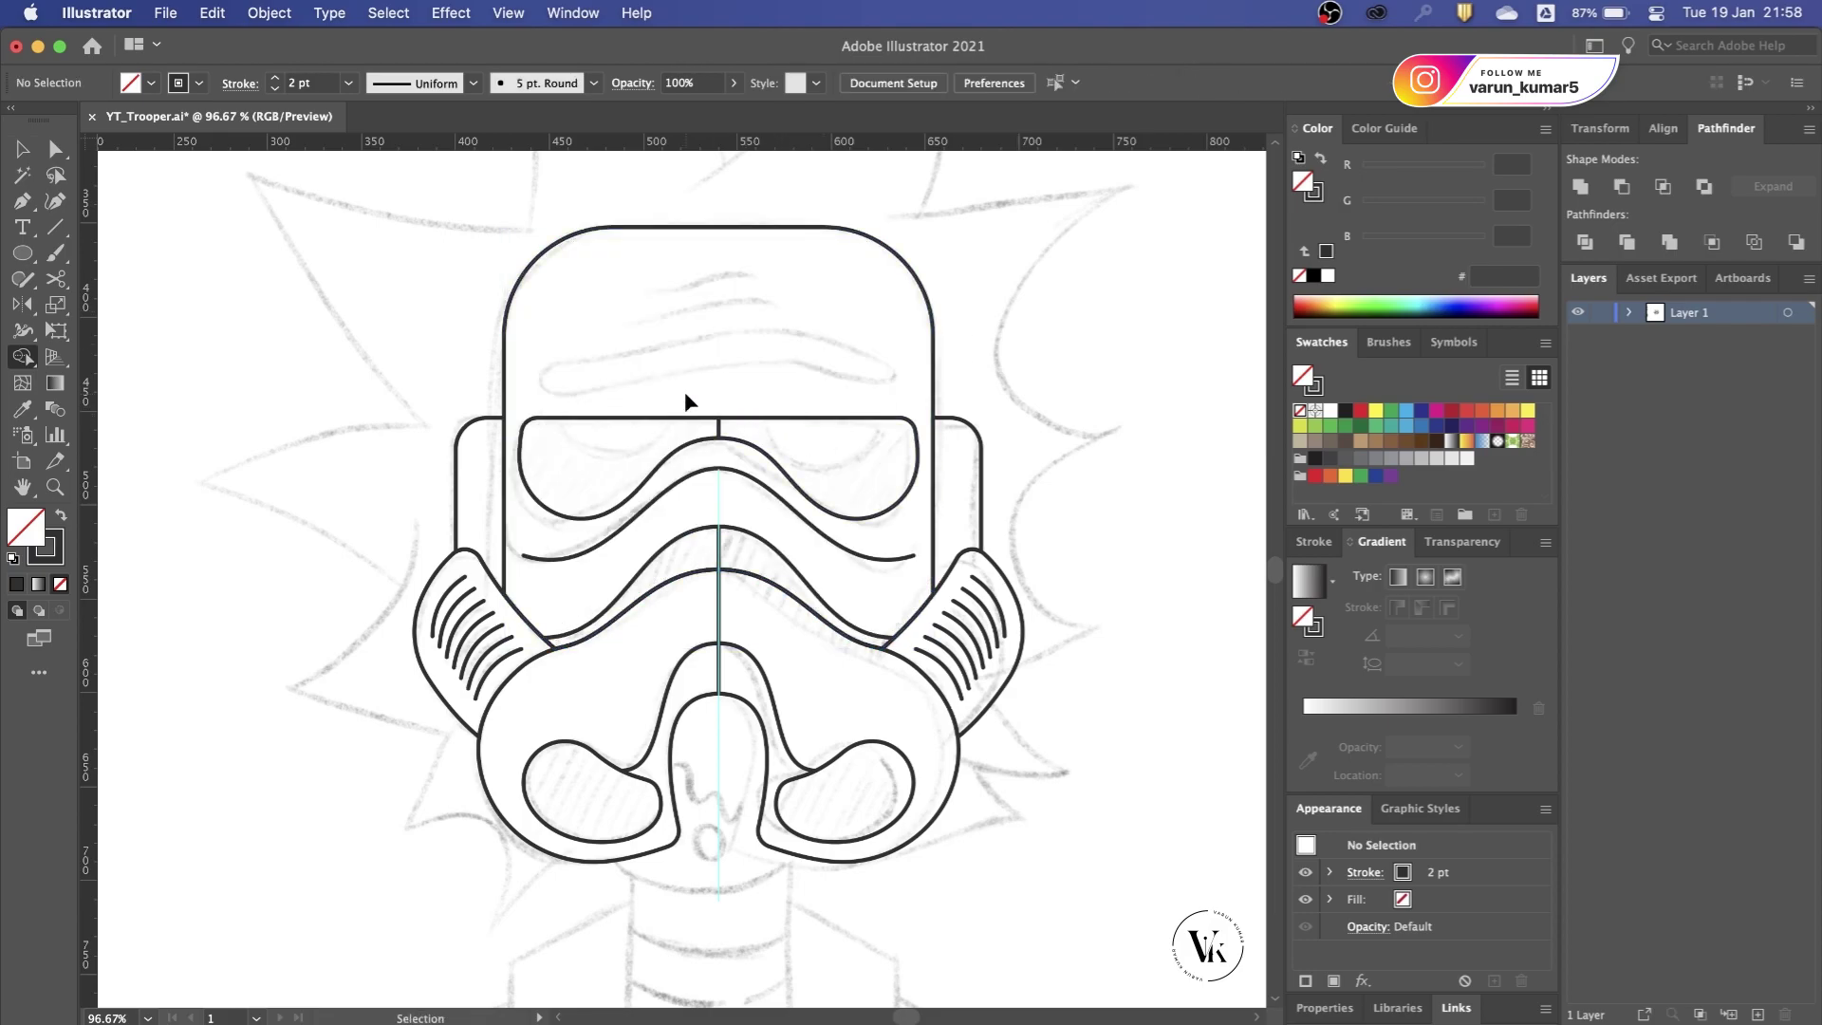
pyautogui.moveTo(687, 399); pyautogui.dragTo(741, 435)
pyautogui.scroll(3, 707, 479)
pyautogui.press('a')
pyautogui.click(727, 468)
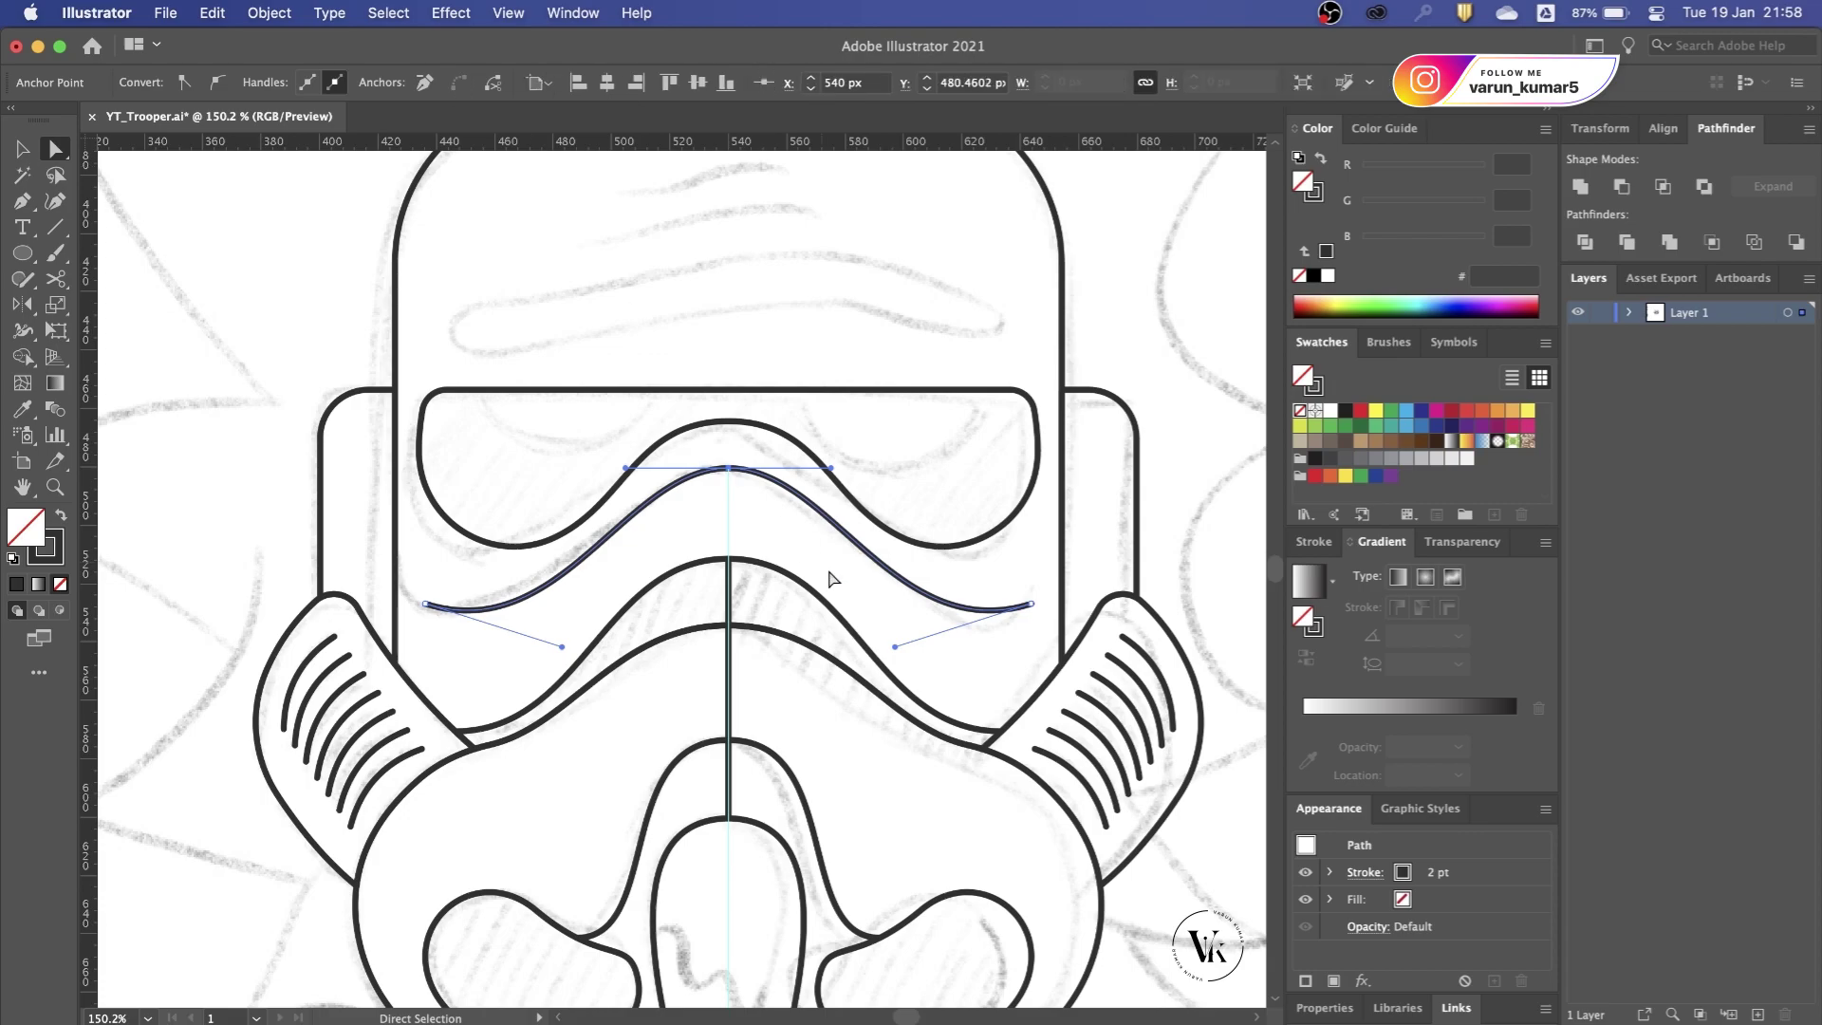
pyautogui.press('super+shift+a')
pyautogui.scroll(-2, 770, 517)
# Step: Merge the band between the lower visor curves and both lower visor halves, removing the centre seams
pyautogui.moveTo(707, 538)
pyautogui.mouseDown()
pyautogui.moveTo(742, 543)
pyautogui.moveTo(707, 543)
pyautogui.mouseUp()
pyautogui.hotkey('shift', 'm')
pyautogui.scroll(-5, 749, 485)
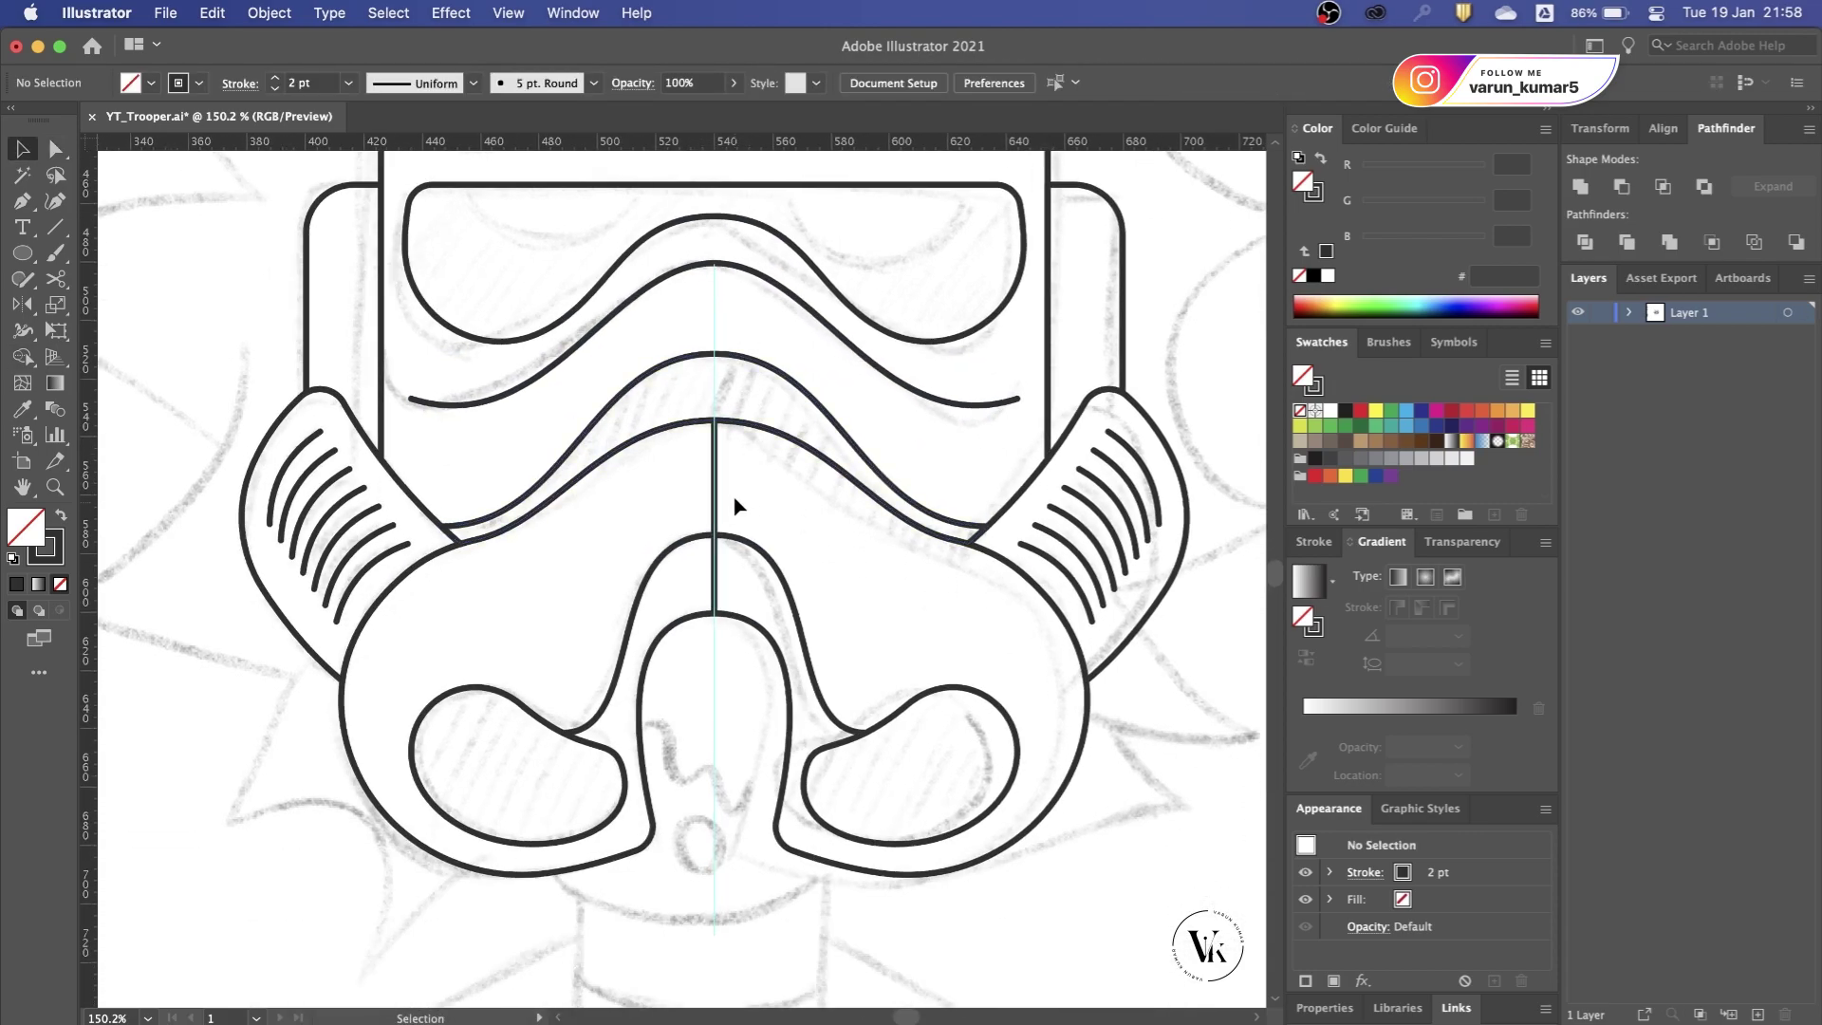
pyautogui.moveTo(682, 458)
pyautogui.mouseDown()
pyautogui.moveTo(761, 497)
pyautogui.moveTo(715, 497)
pyautogui.moveTo(727, 558)
pyautogui.mouseUp()
pyautogui.hotkey('shift', 'm')
pyautogui.press('v')
pyautogui.press('super+shift+a')
pyautogui.click(882, 650)
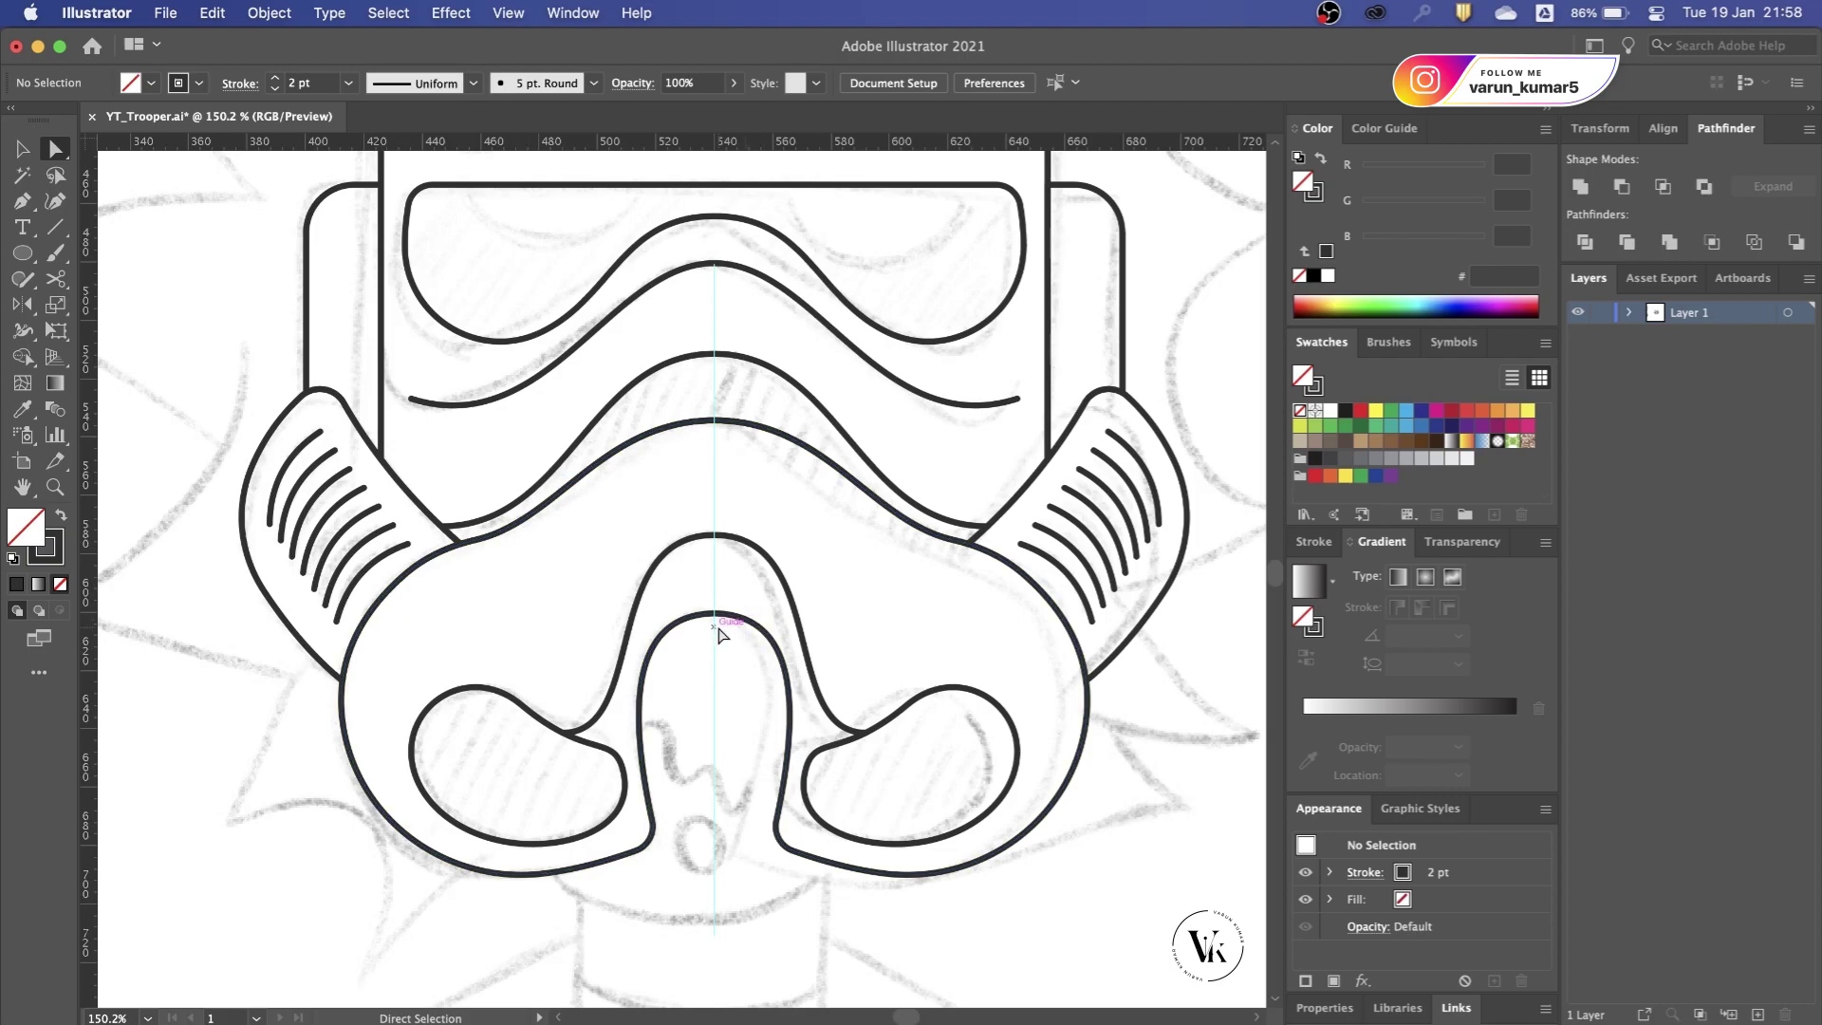
pyautogui.keyDown('alt'); pyautogui.scroll(-5, 704, 650); pyautogui.keyUp('alt')
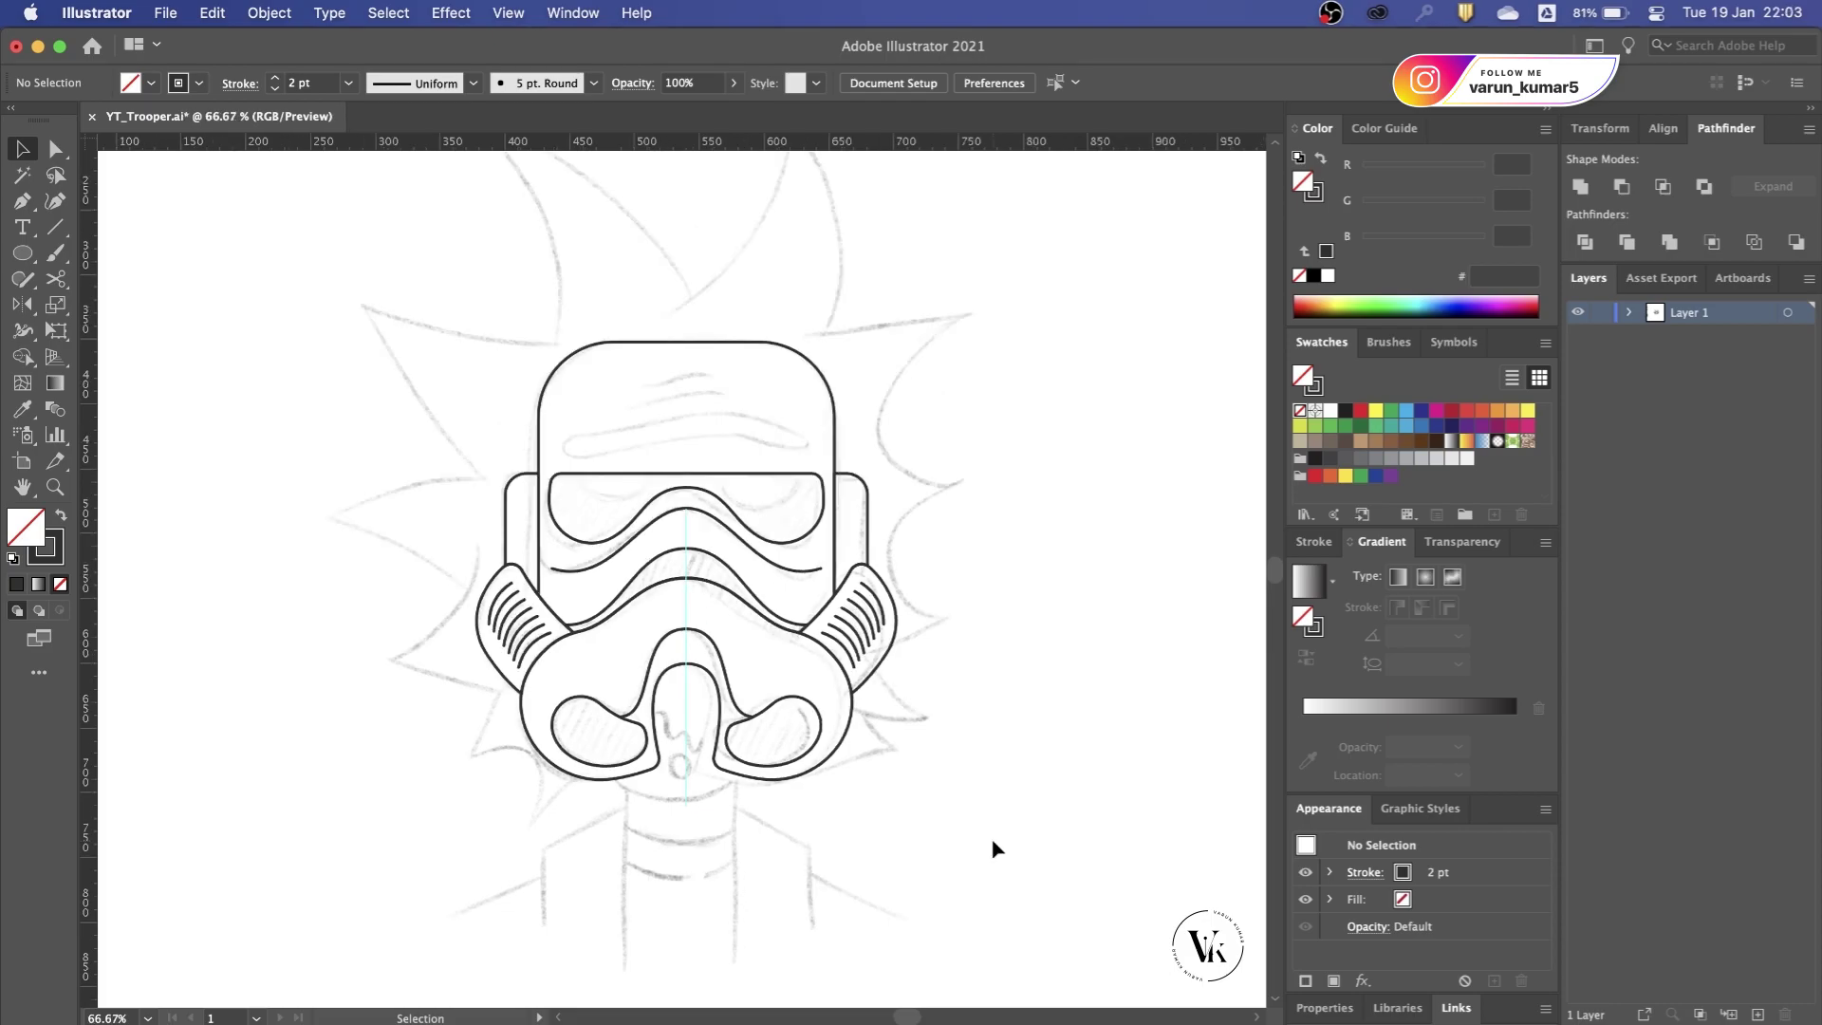
# Step: Draw a large circle with the Ellipse tool over the mouth area
pyautogui.moveTo(685, 741); pyautogui.dragTo(780, 807)
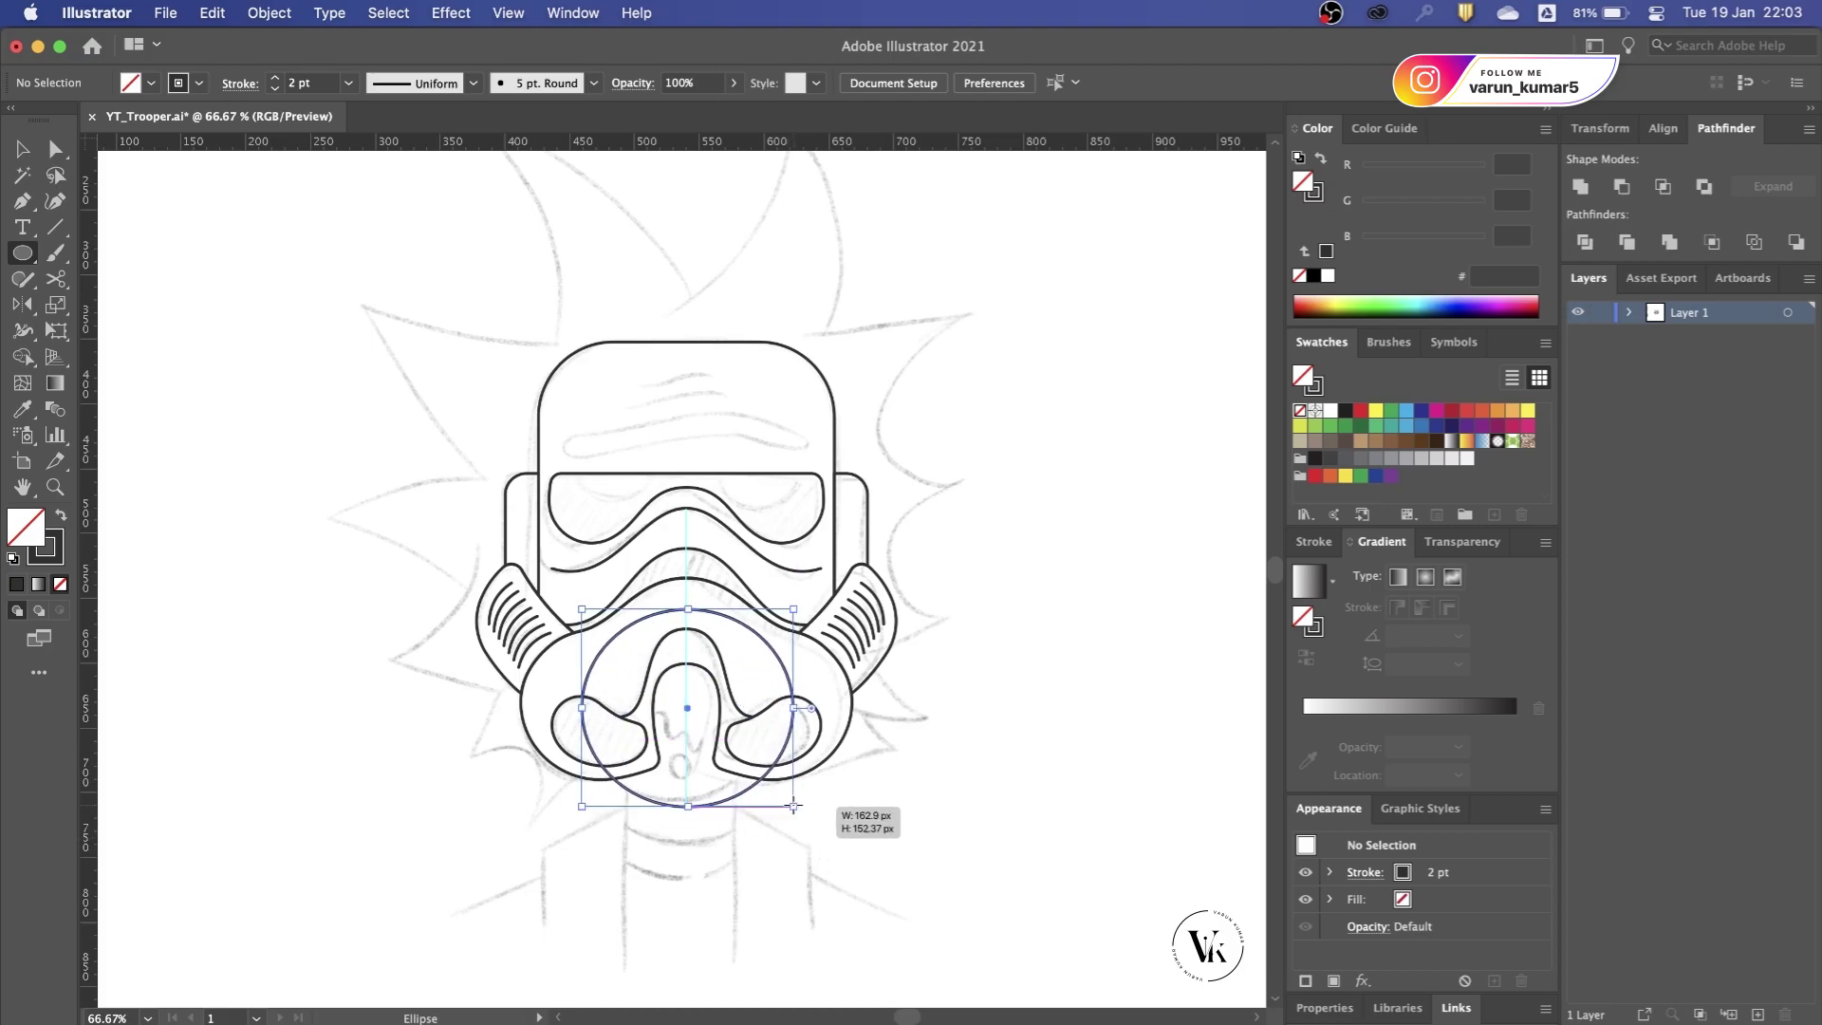
pyautogui.moveTo(780, 807); pyautogui.dragTo(792, 805)
pyautogui.press('v')
pyautogui.click(795, 863)
pyautogui.scroll(5, 795, 863)
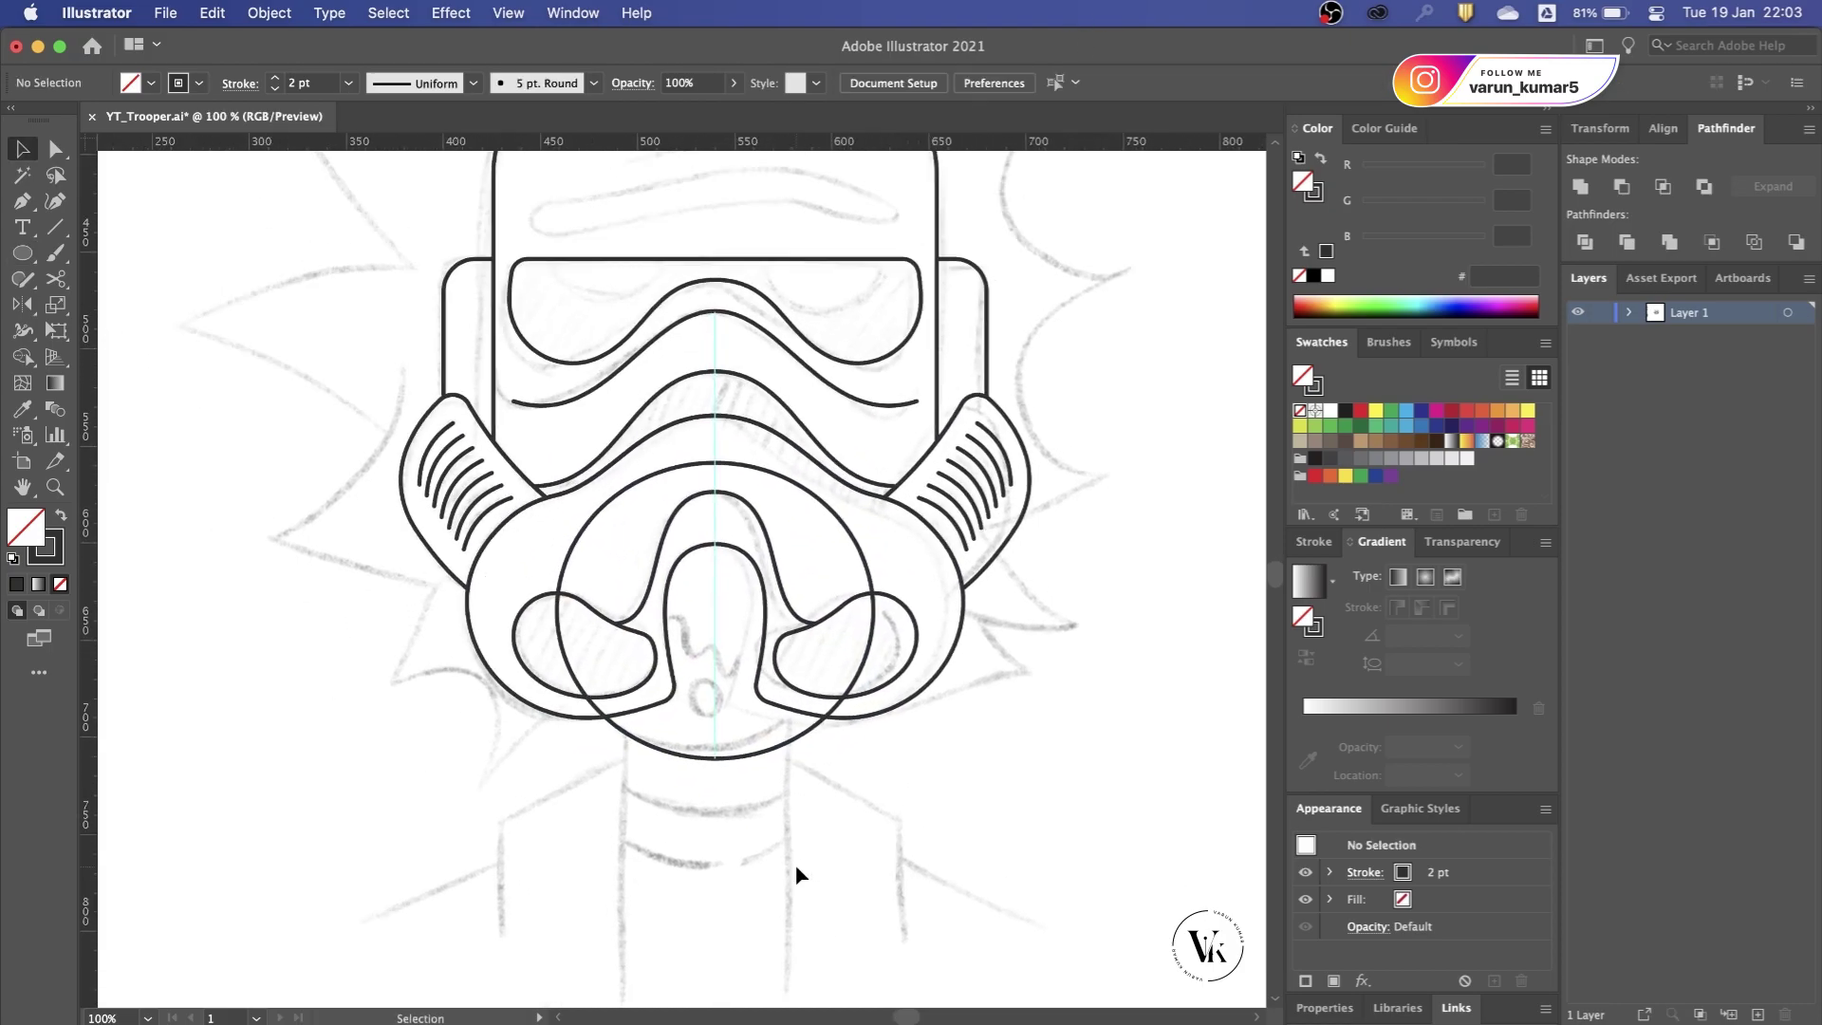
# Step: Select the circle with the mask and merge them so the chin rounds downward
pyautogui.click(797, 759)
pyautogui.click(947, 715)
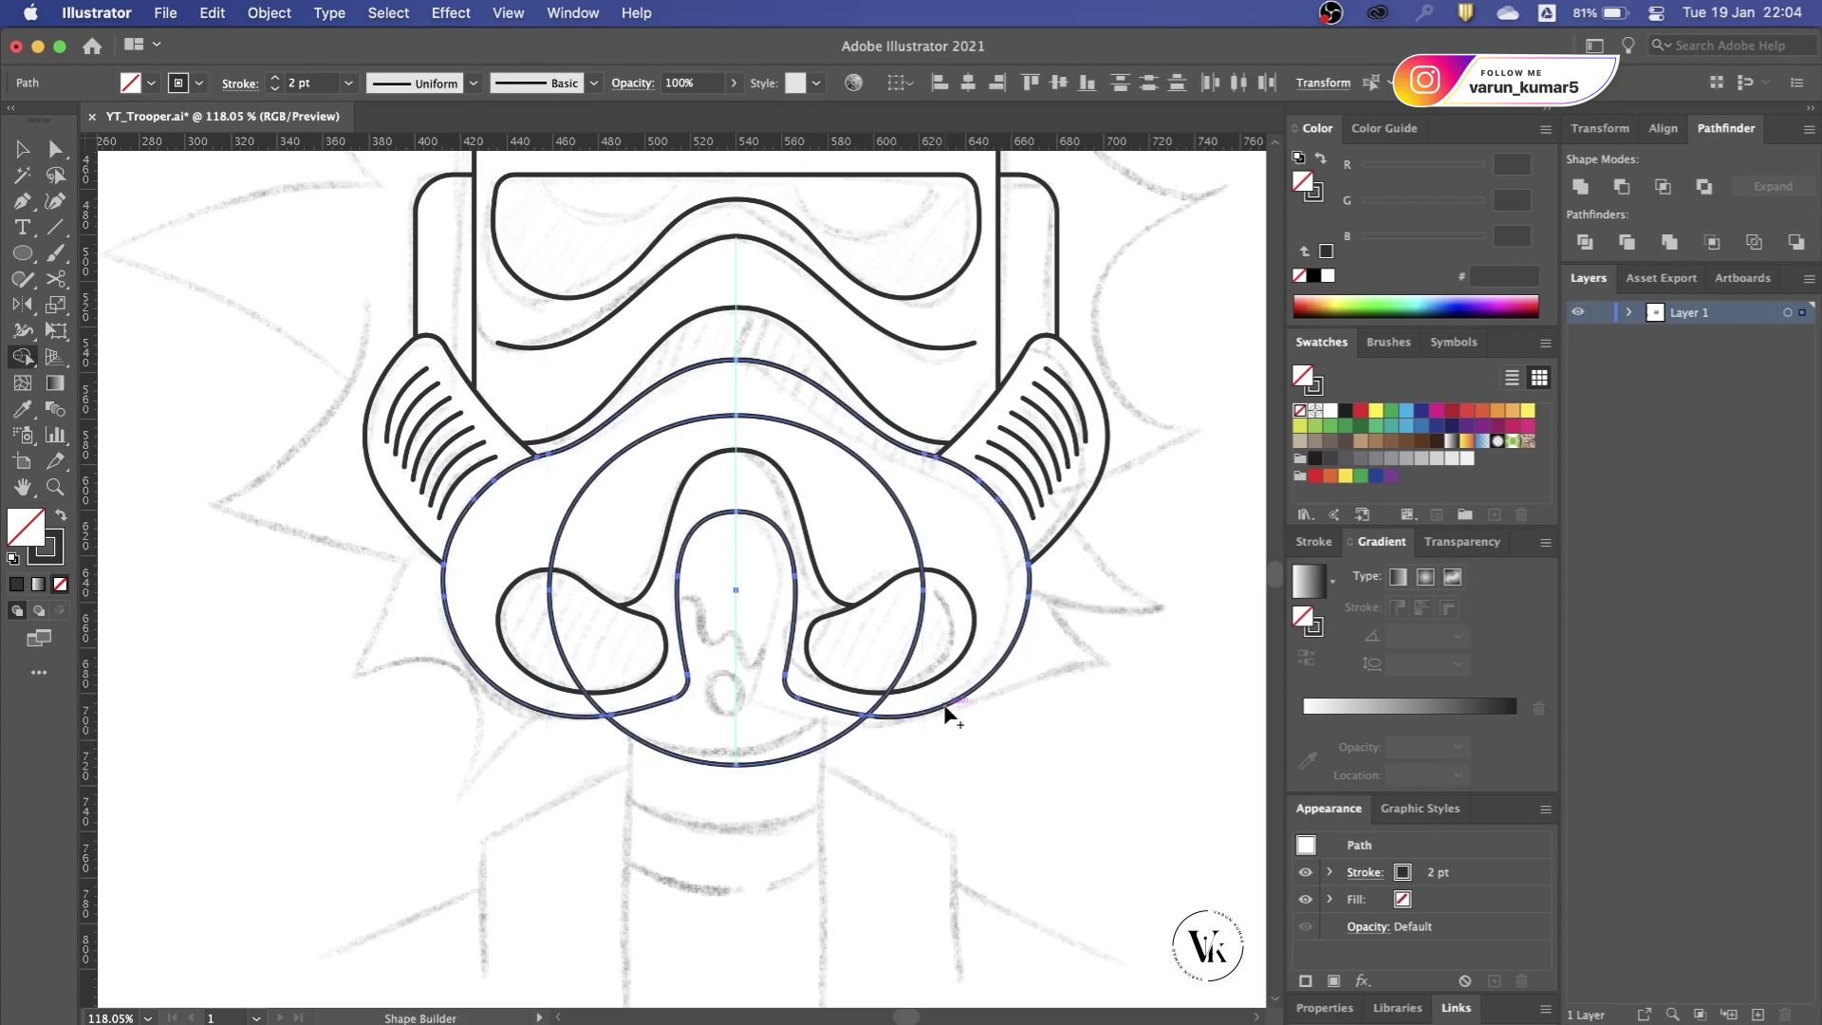
pyautogui.click(916, 517)
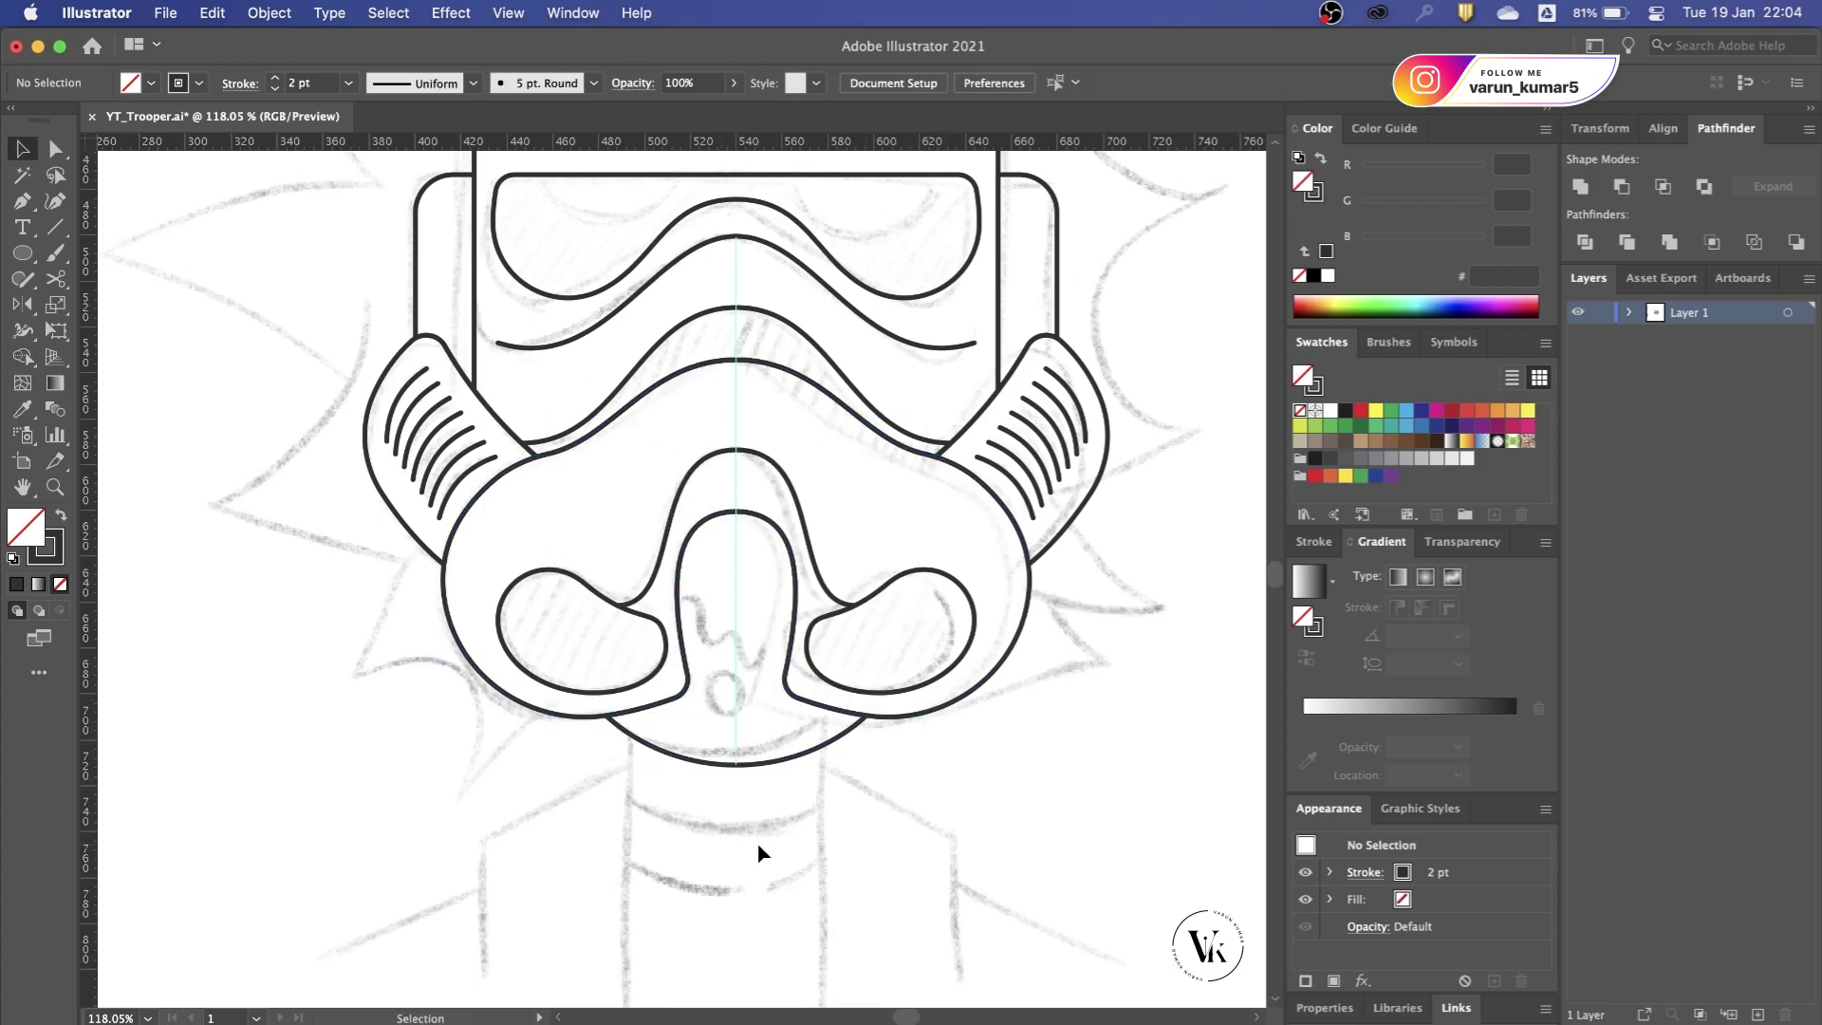
pyautogui.scroll(2, 756, 850)
pyautogui.scroll(2, 759, 851)
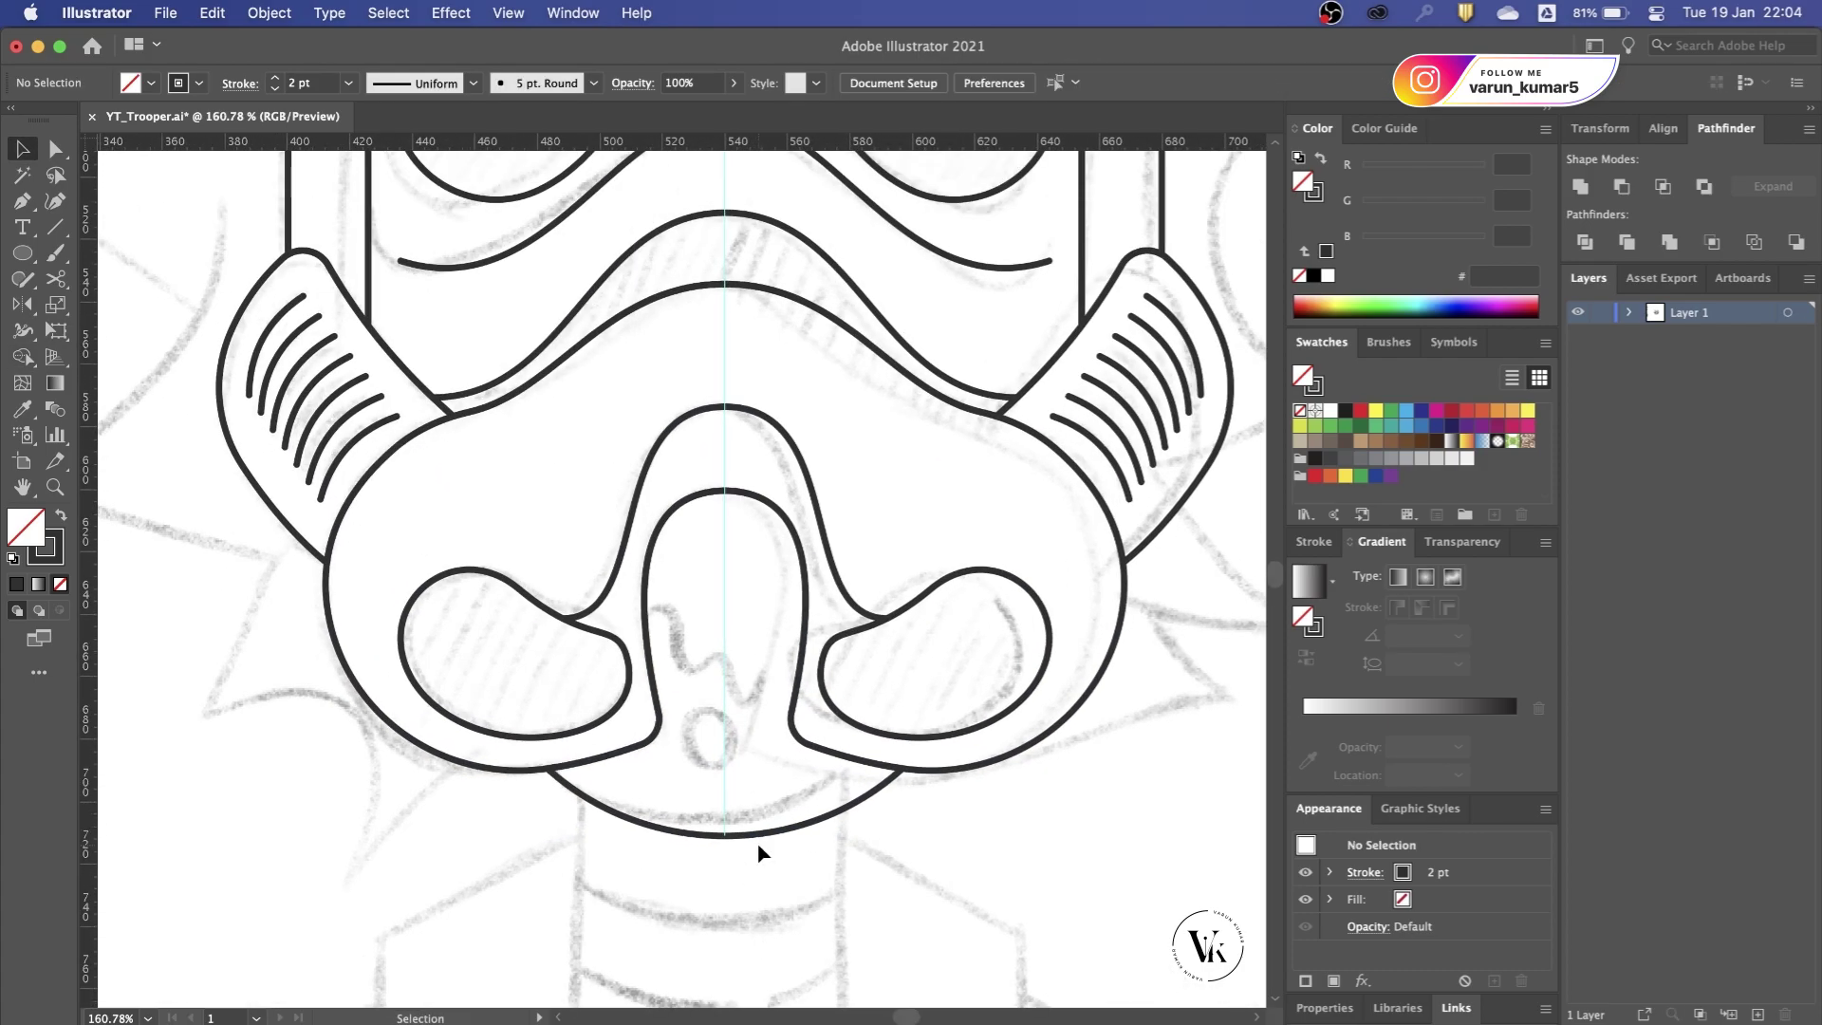
# Step: Set up and confirm the Pencil tool's freehand drawing options
pyautogui.click(59, 203)
pyautogui.scroll(1, 797, 529)
pyautogui.scroll(1, 655, 579)
pyautogui.press('n')
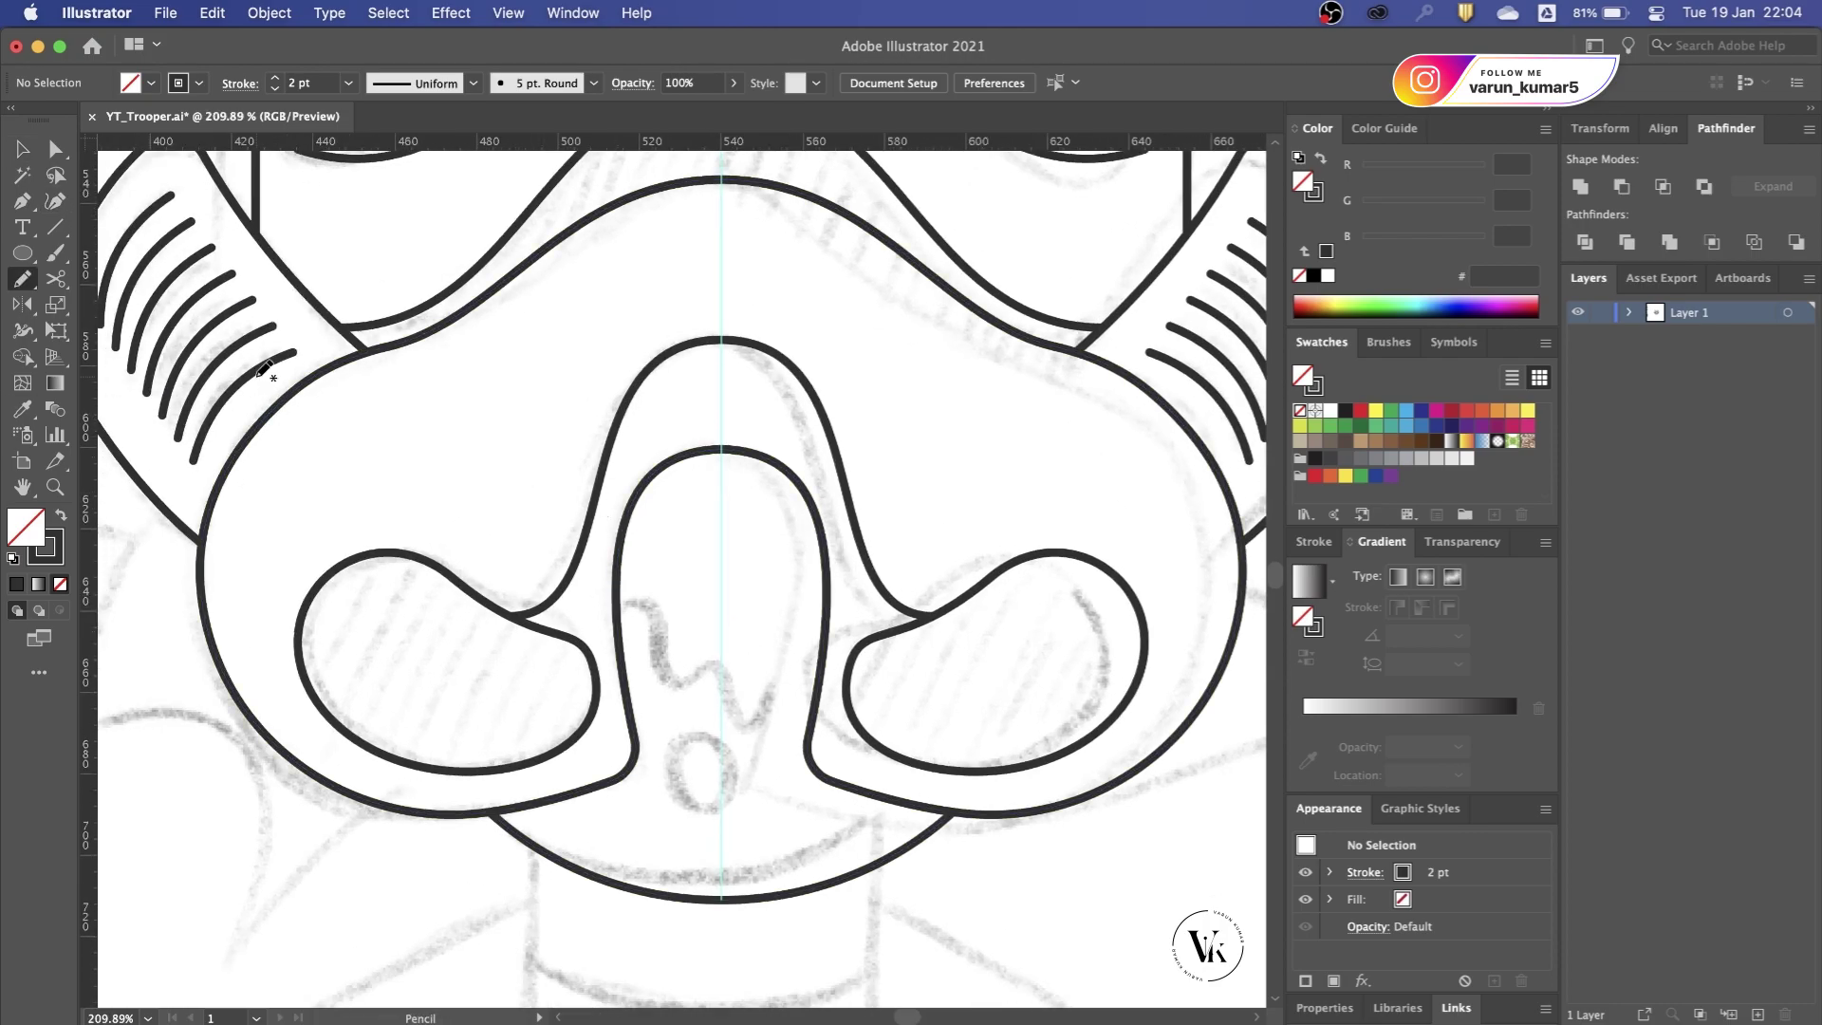
pyautogui.doubleClick(21, 279)
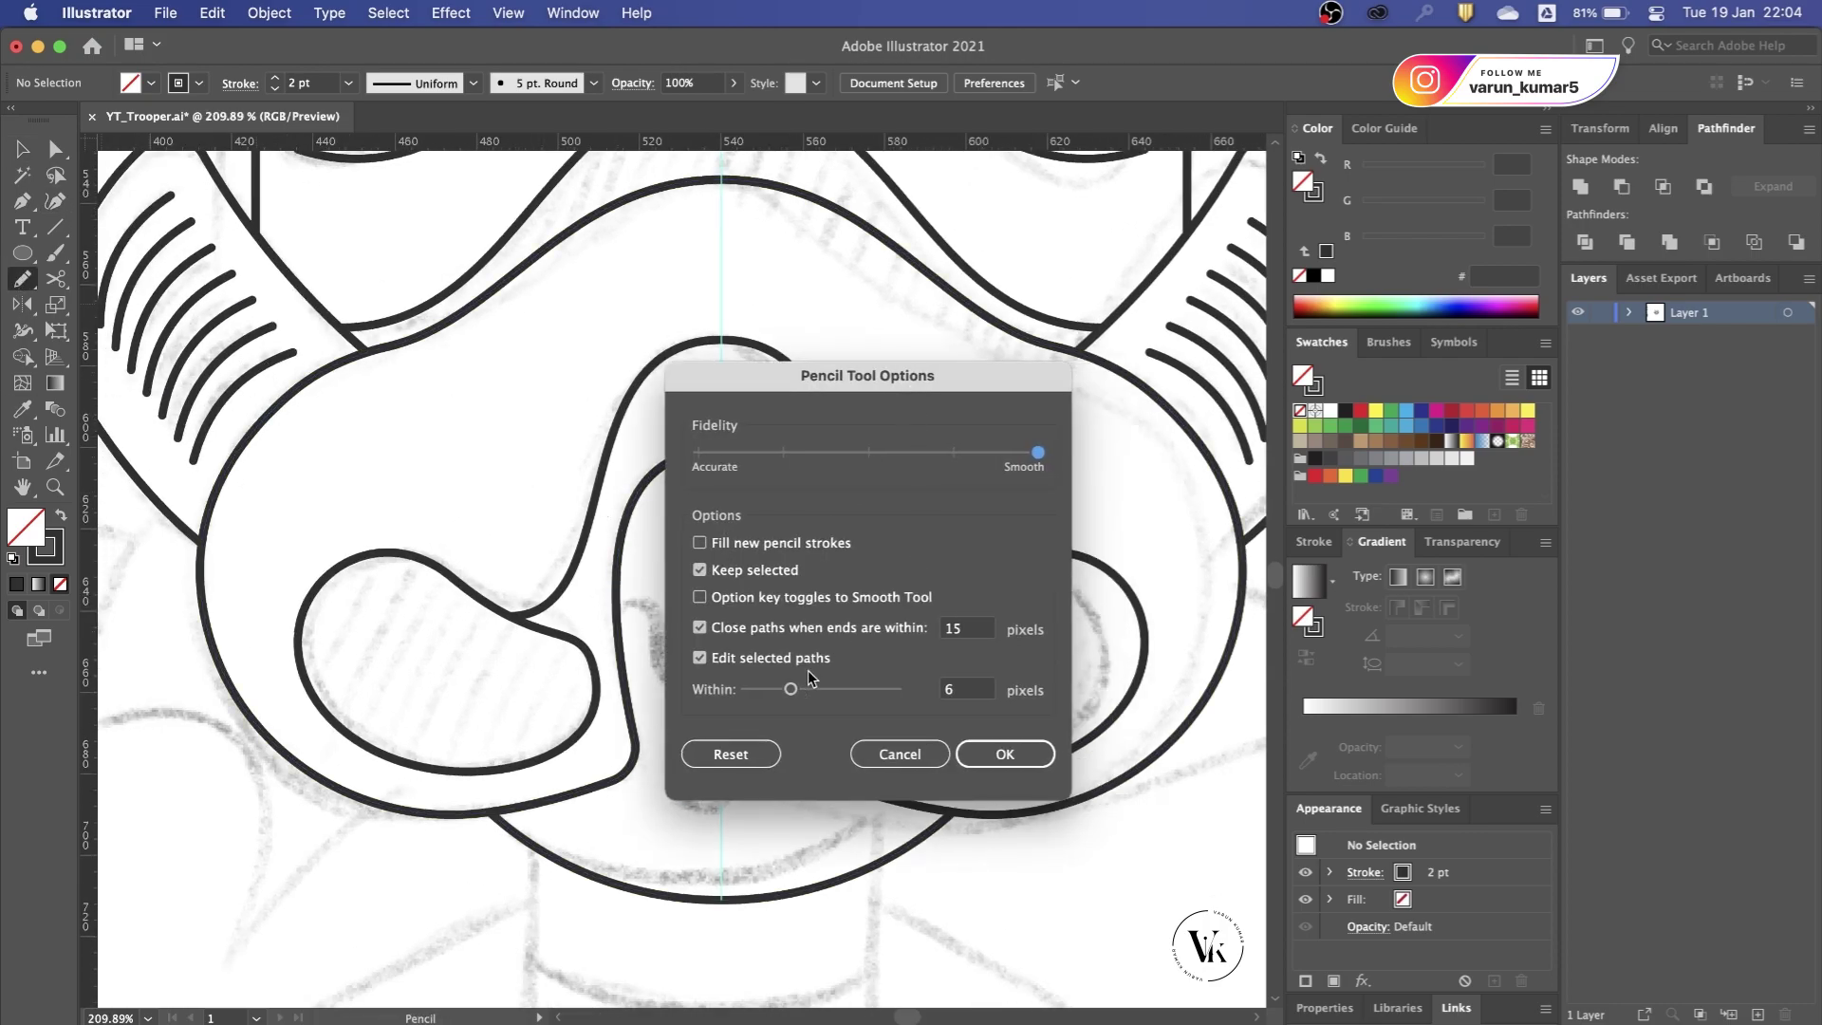
pyautogui.click(989, 753)
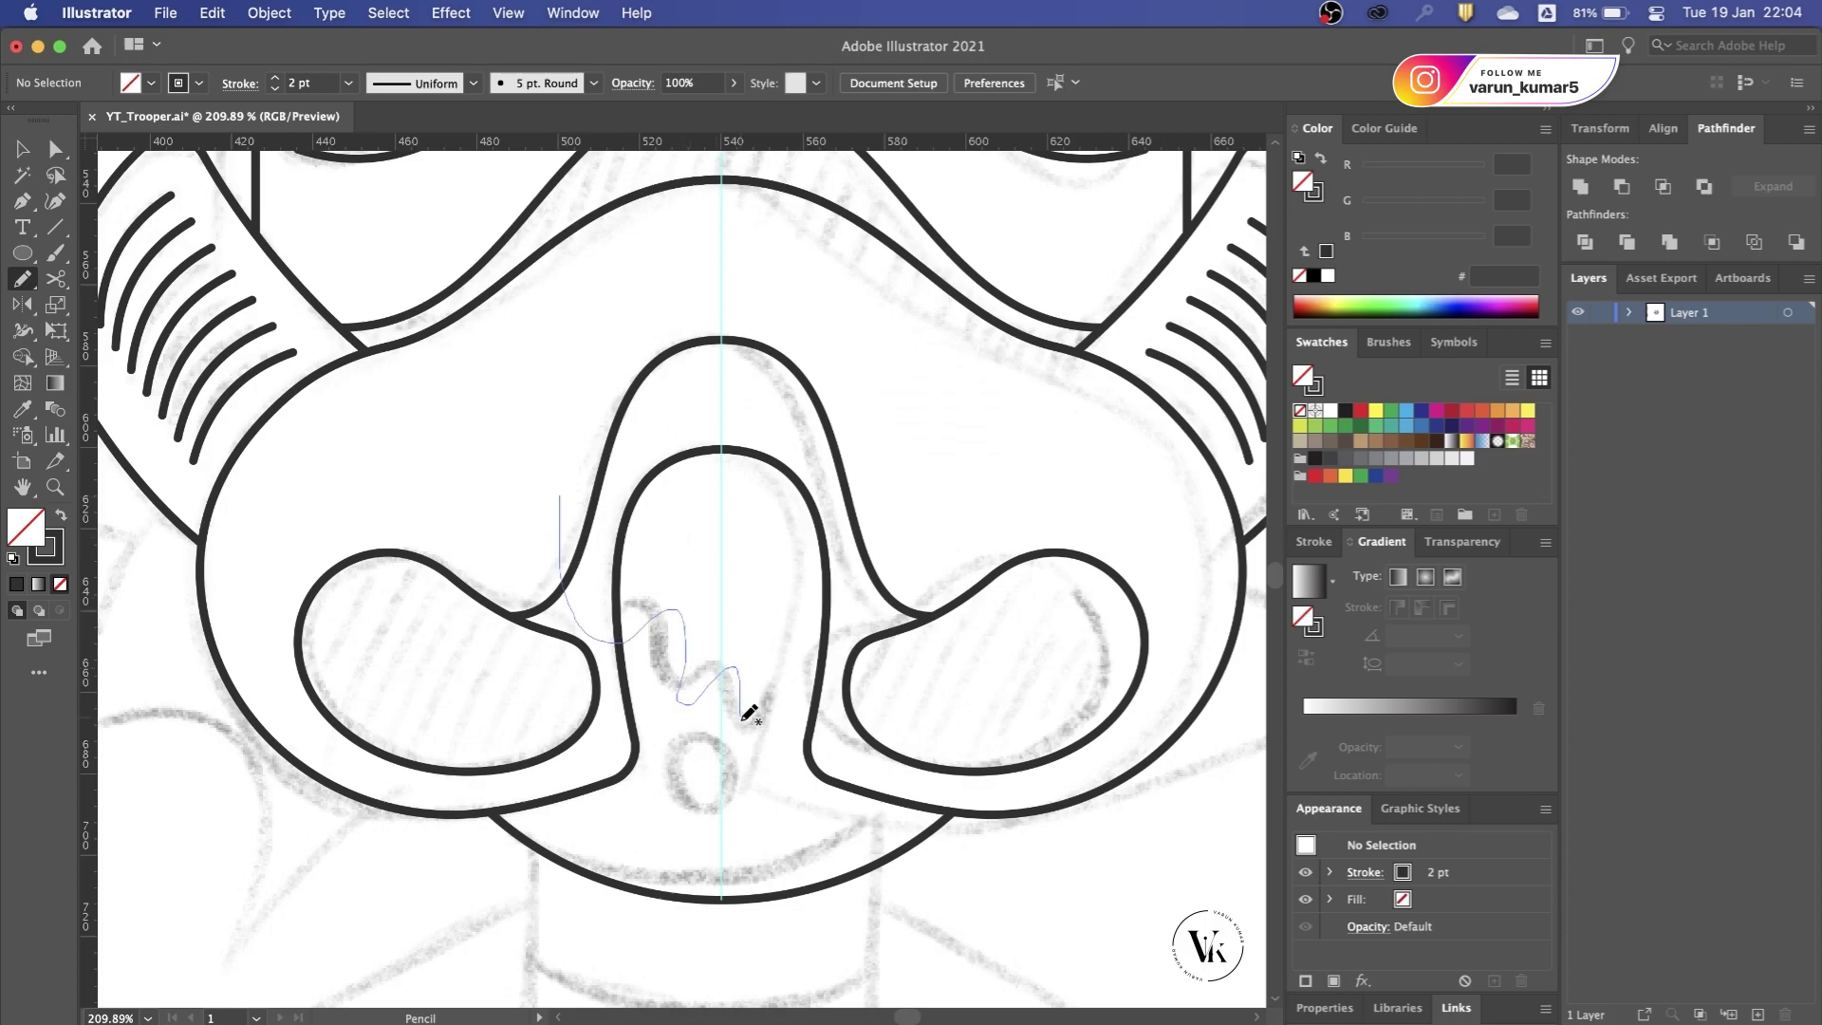
# Step: Draw a wavy loop over the nose piece and a small round vent beneath it
pyautogui.moveTo(561, 494); pyautogui.dragTo(559, 497)
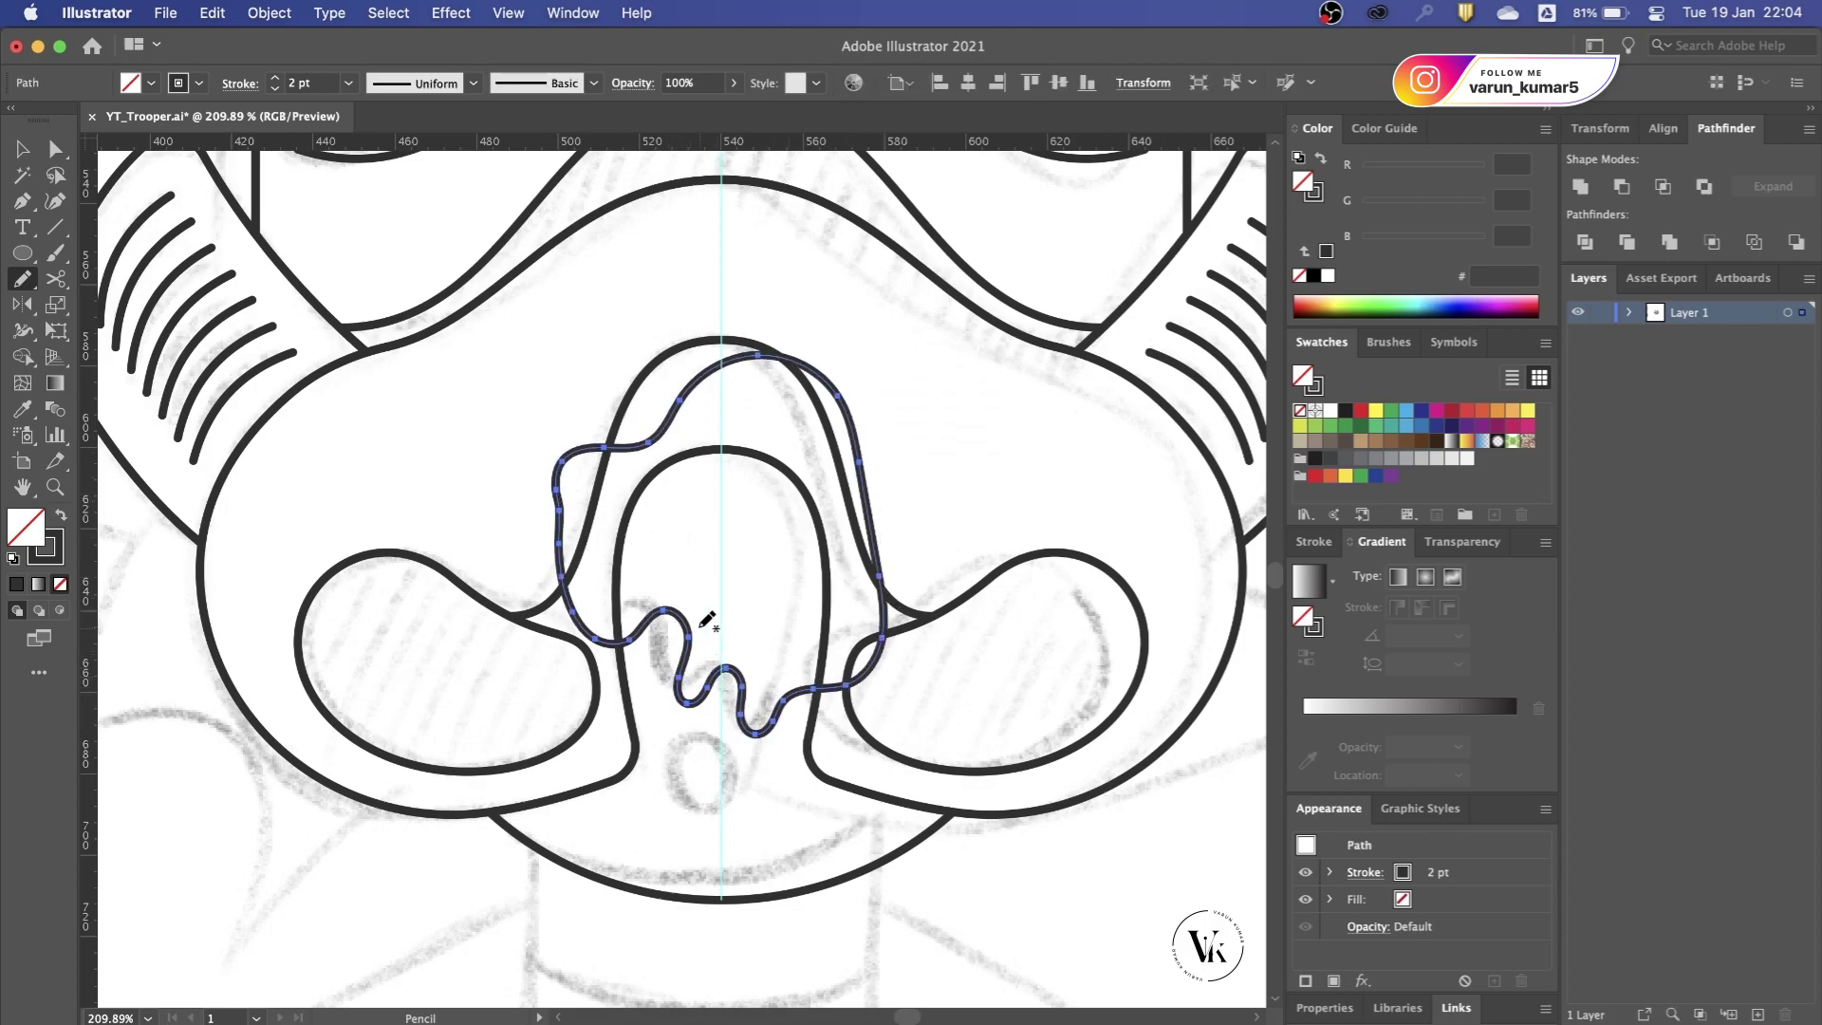
pyautogui.moveTo(728, 763); pyautogui.dragTo(707, 767)
pyautogui.press('v')
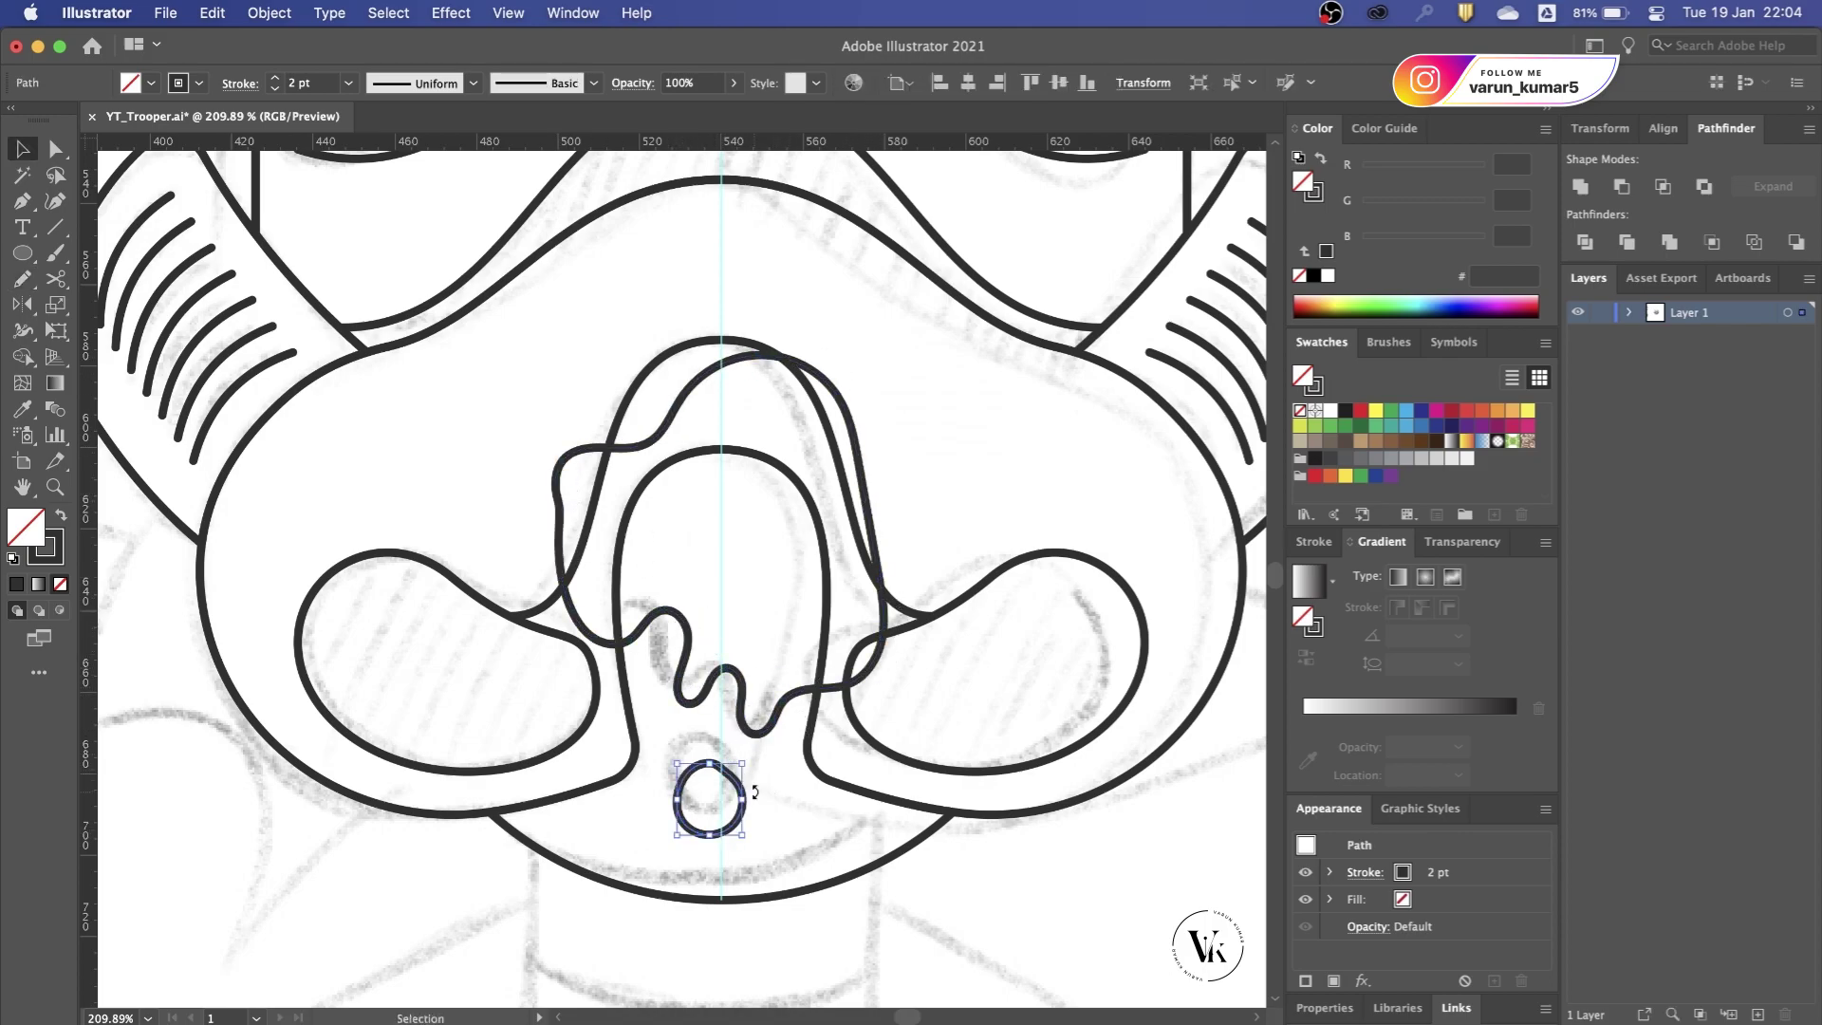
pyautogui.click(713, 801)
pyautogui.scroll(-2, 721, 811)
# Step: Delete the wavy loop's extra outer segments
pyautogui.click(773, 738)
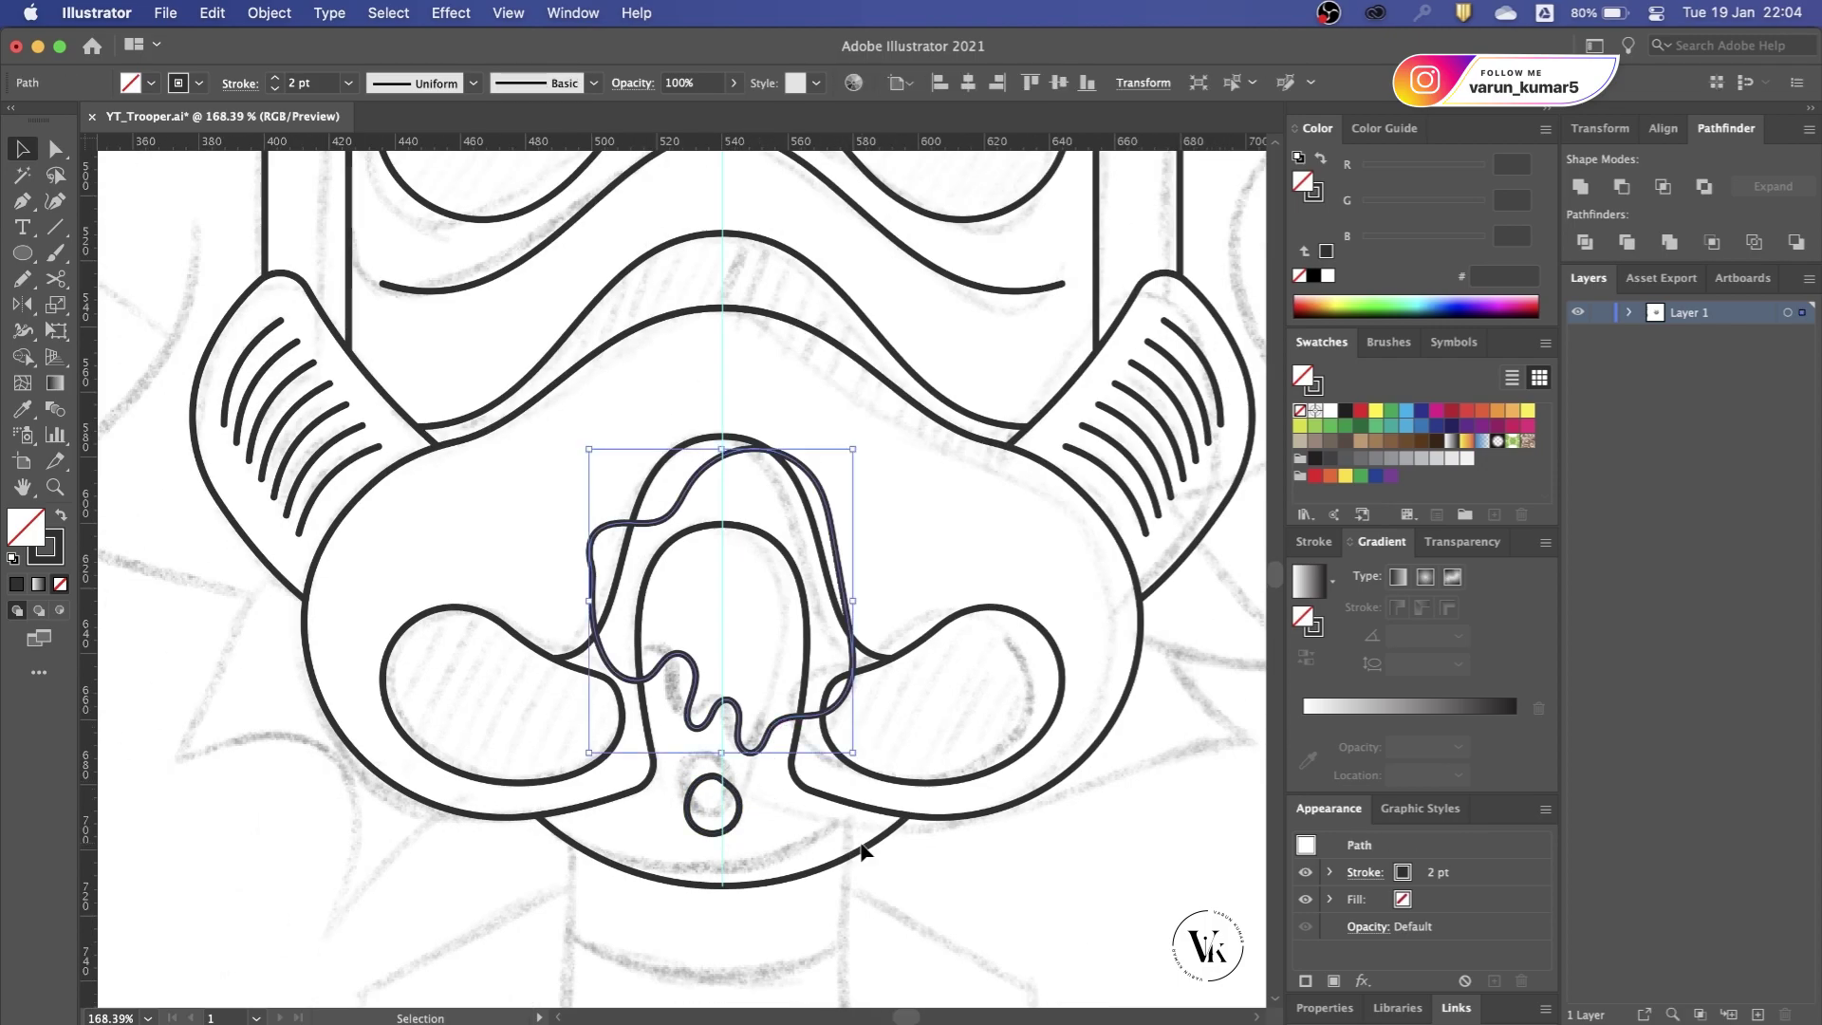
pyautogui.hotkey('shift', 'm')
pyautogui.keyDown('alt'); pyautogui.click(813, 528); pyautogui.keyUp('alt')
pyautogui.scroll(-3, 839, 636)
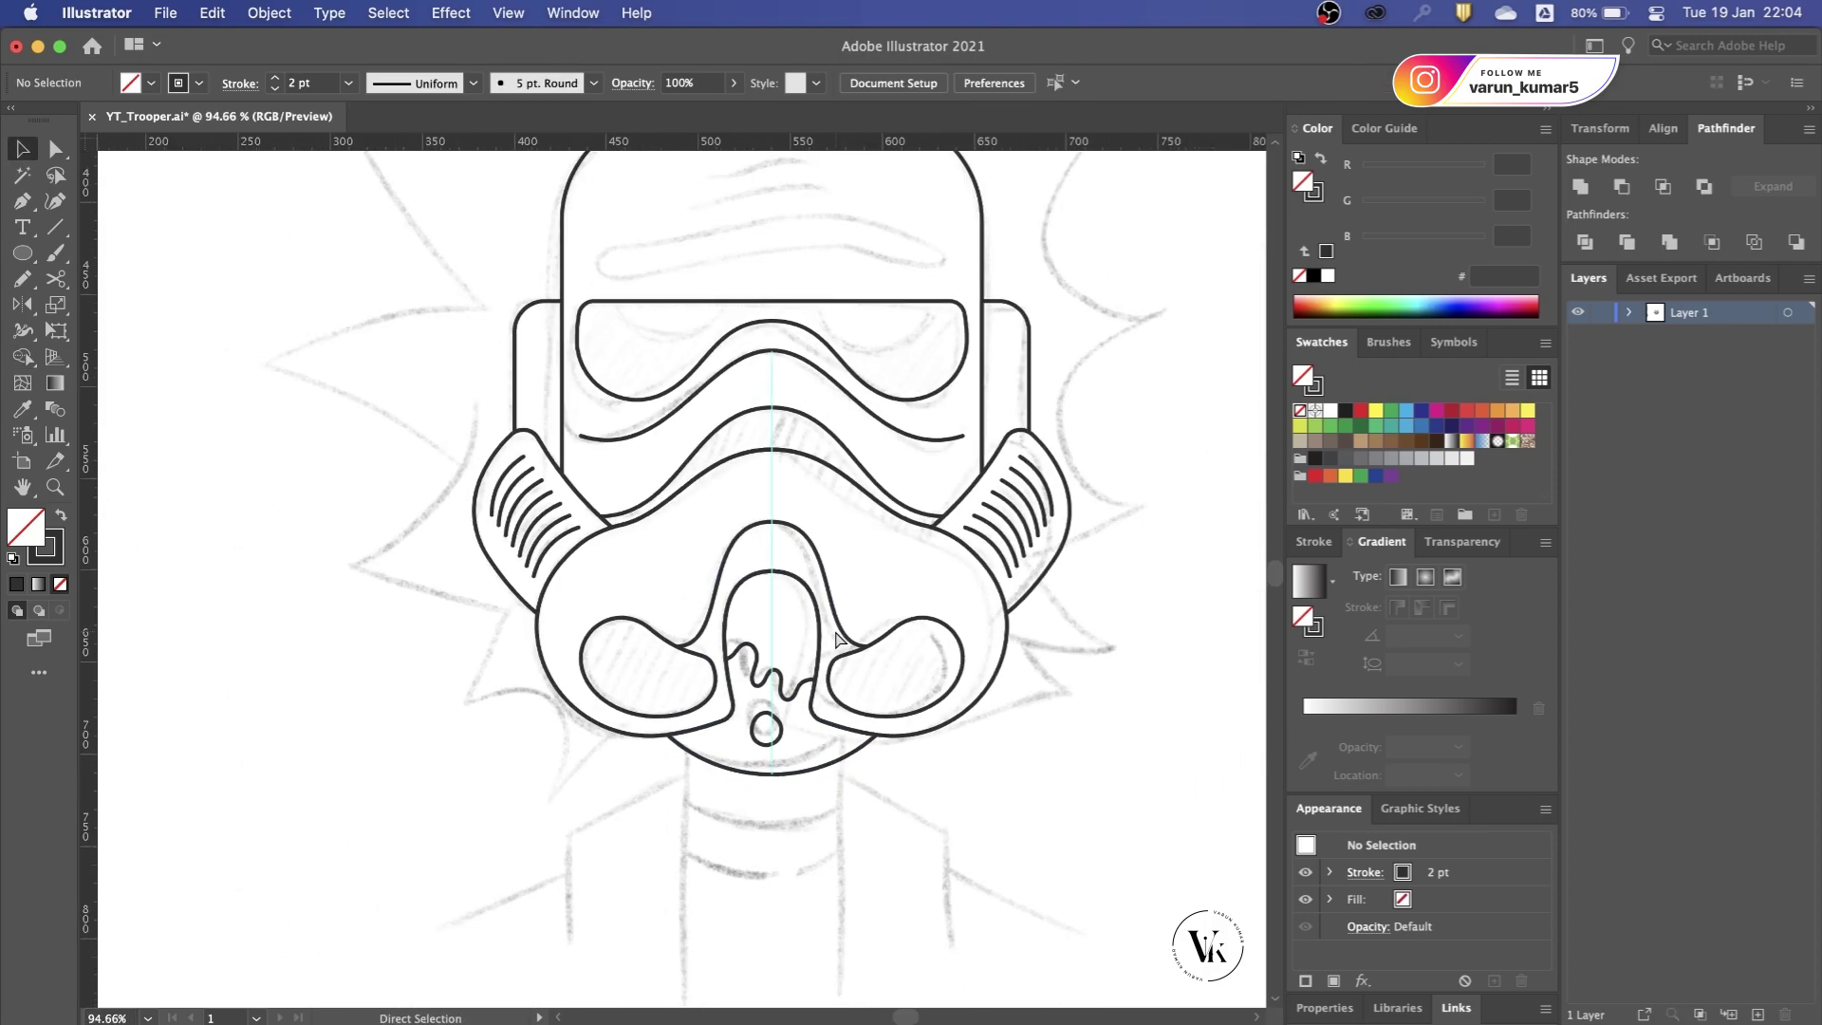
pyautogui.scroll(-1, 840, 638)
# Step: Draw a tall neck rectangle below the helmet and narrow it evenly on both sides
pyautogui.scroll(1, 834, 628)
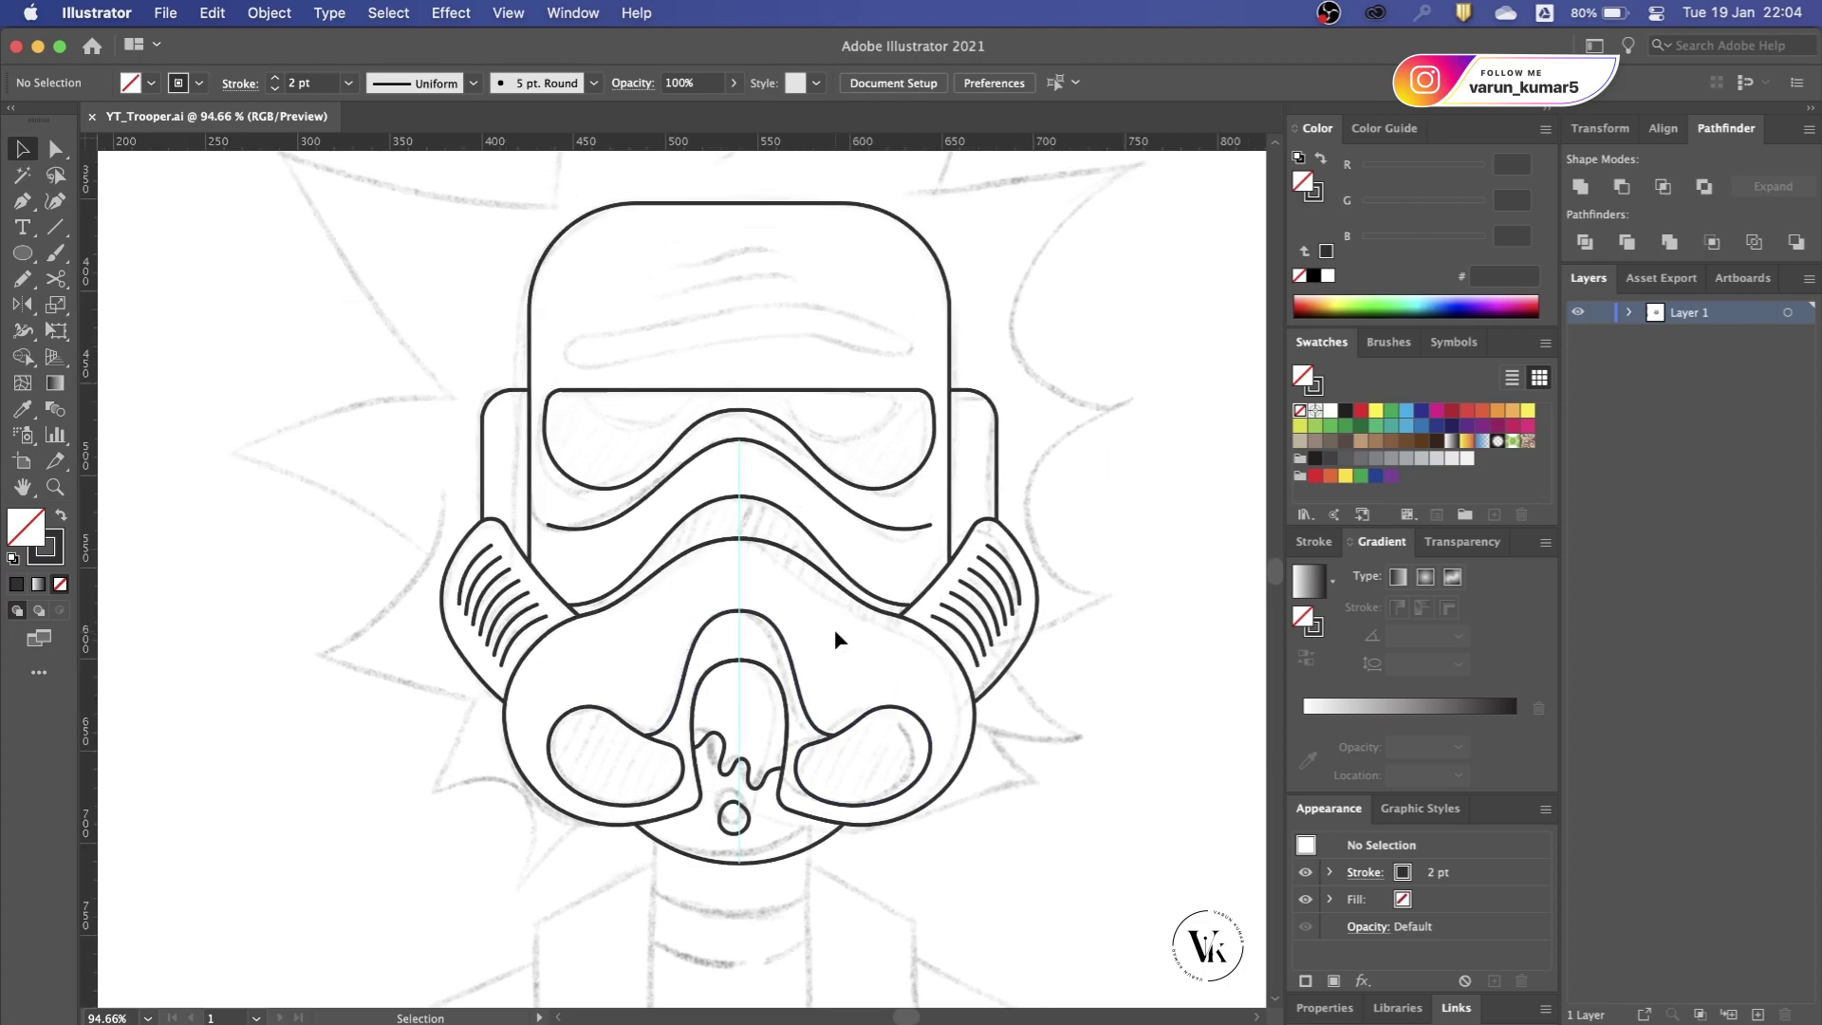
pyautogui.scroll(-10, 821, 628)
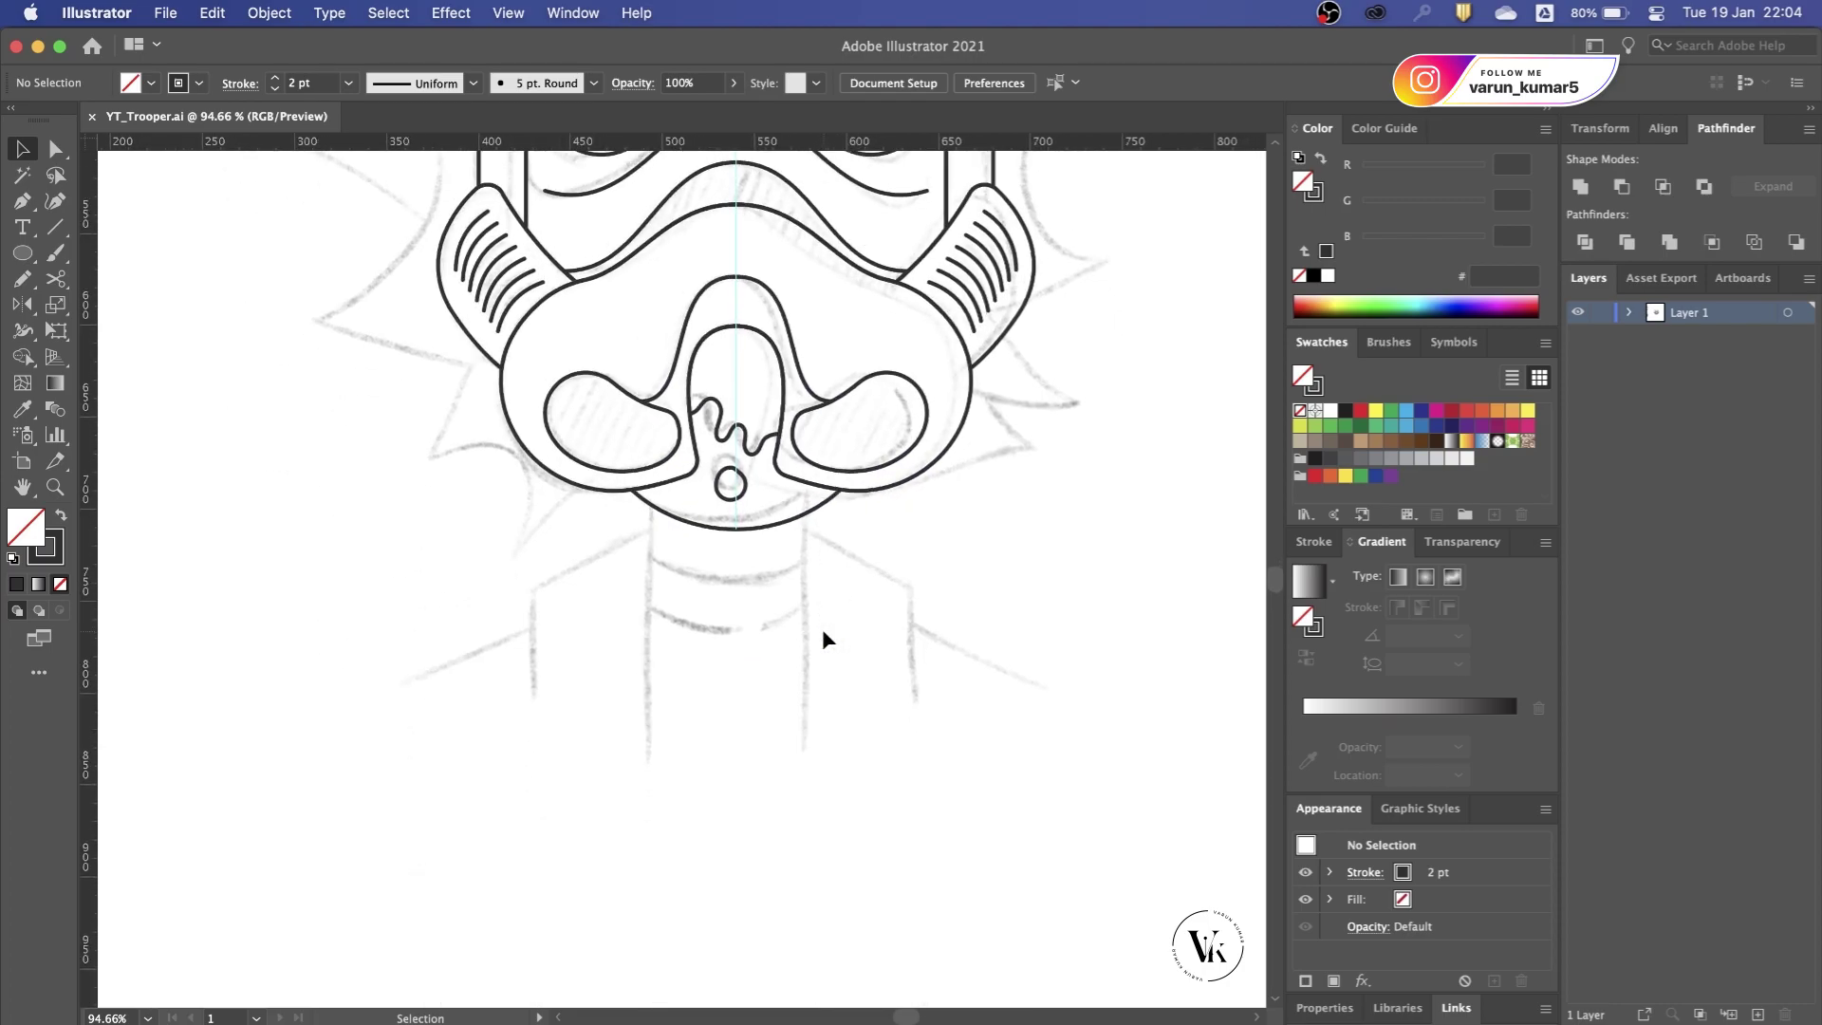
pyautogui.press('m')
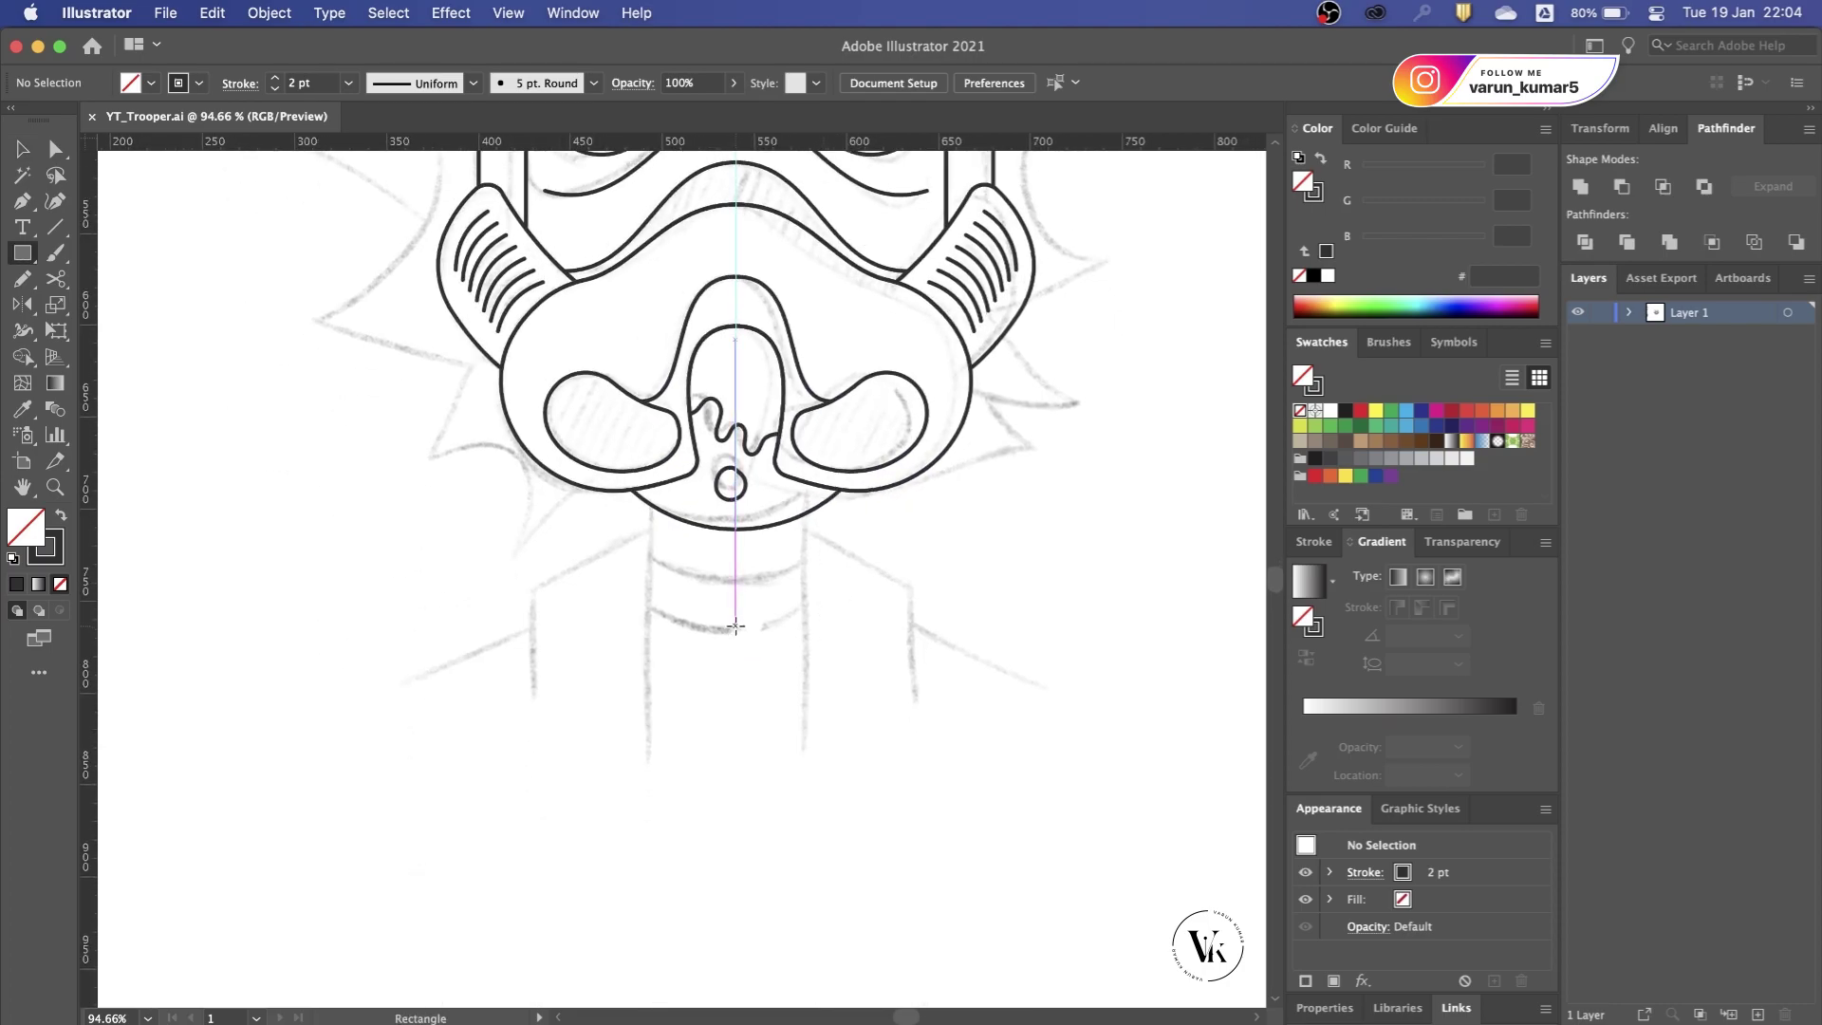
pyautogui.moveTo(735, 626); pyautogui.dragTo(821, 821)
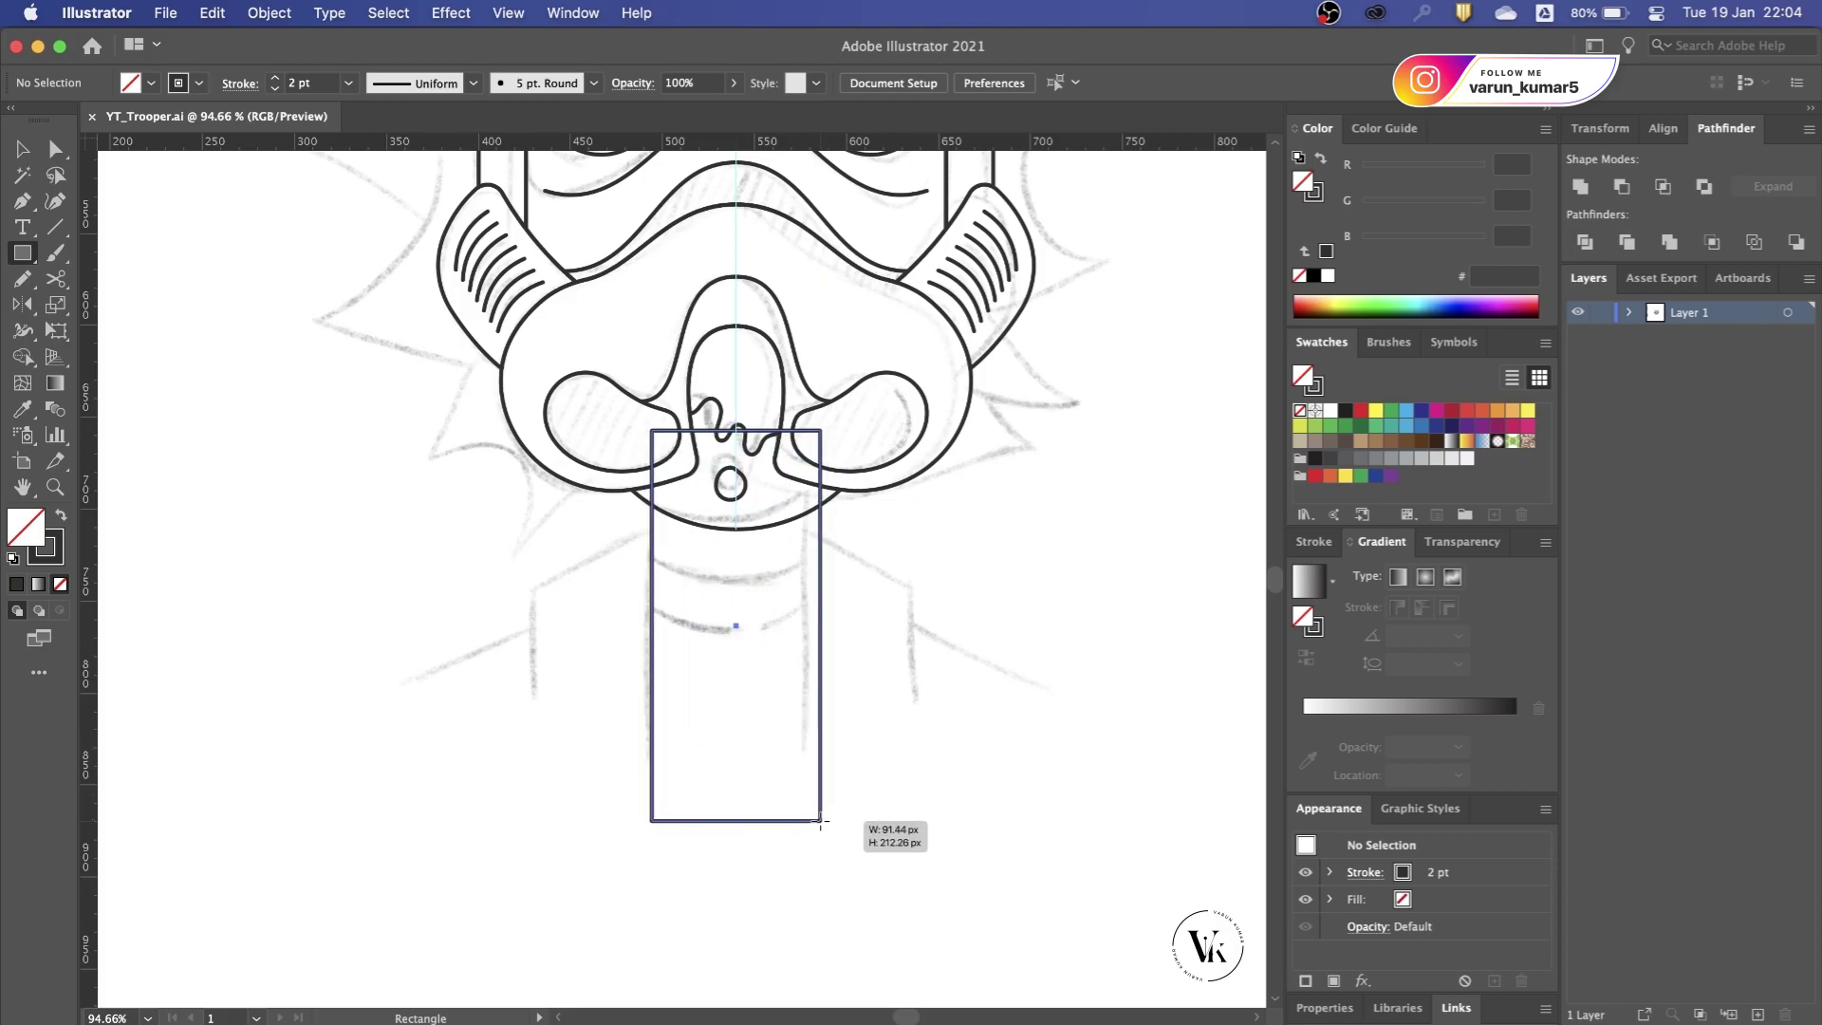
pyautogui.press('v')
pyautogui.moveTo(653, 625); pyautogui.dragTo(661, 625)
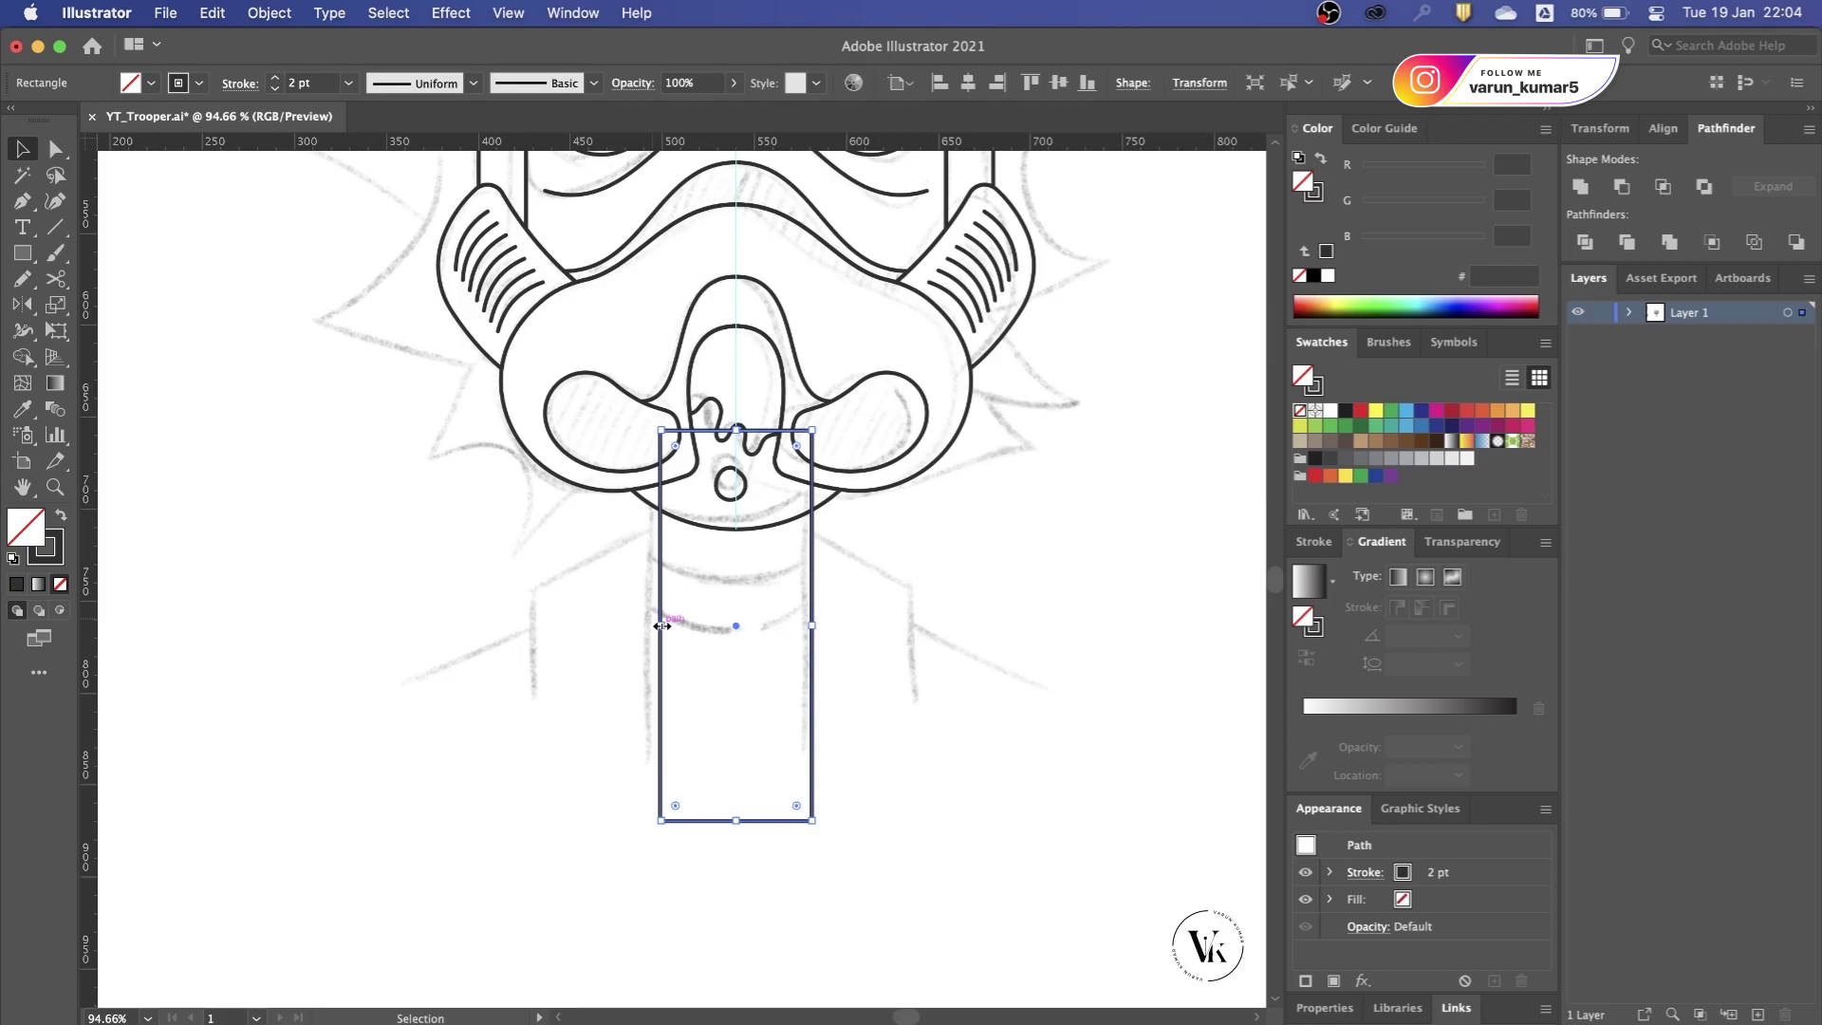
pyautogui.click(744, 598)
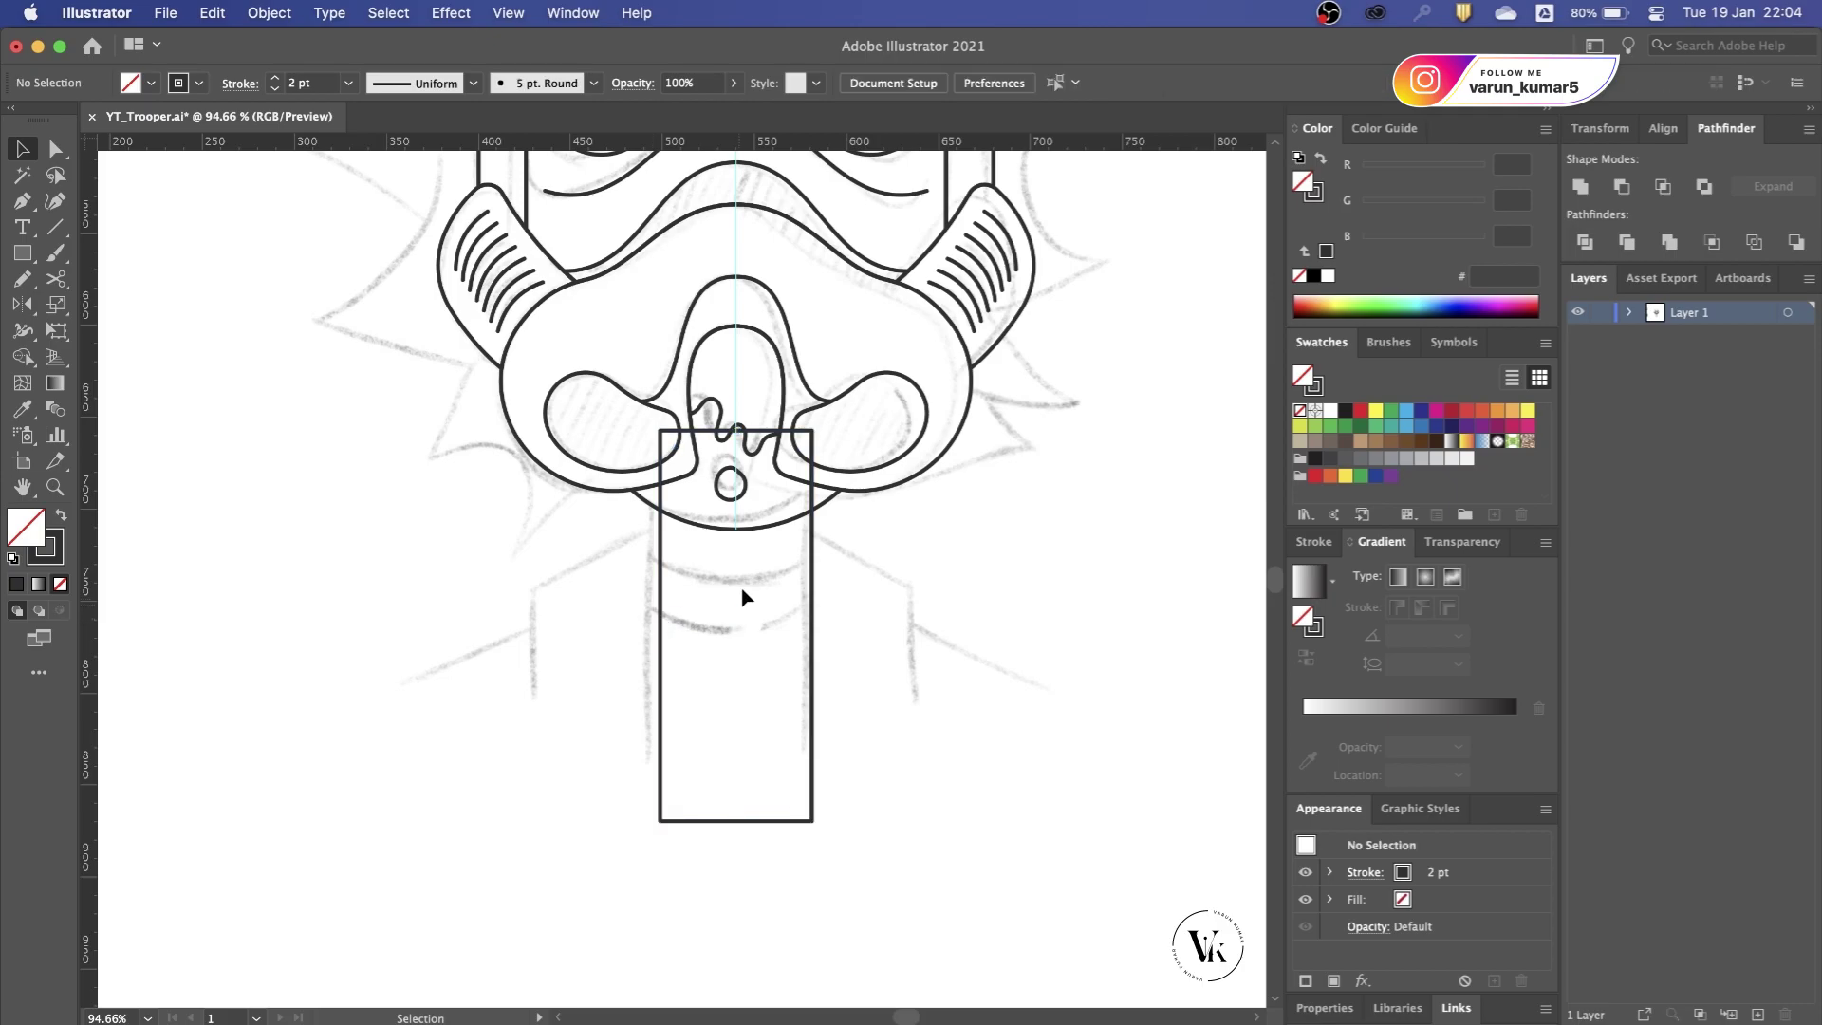
# Step: Offset the mask's lower outline with round corners to create the first collar ring
pyautogui.click(773, 532)
pyautogui.click(269, 12)
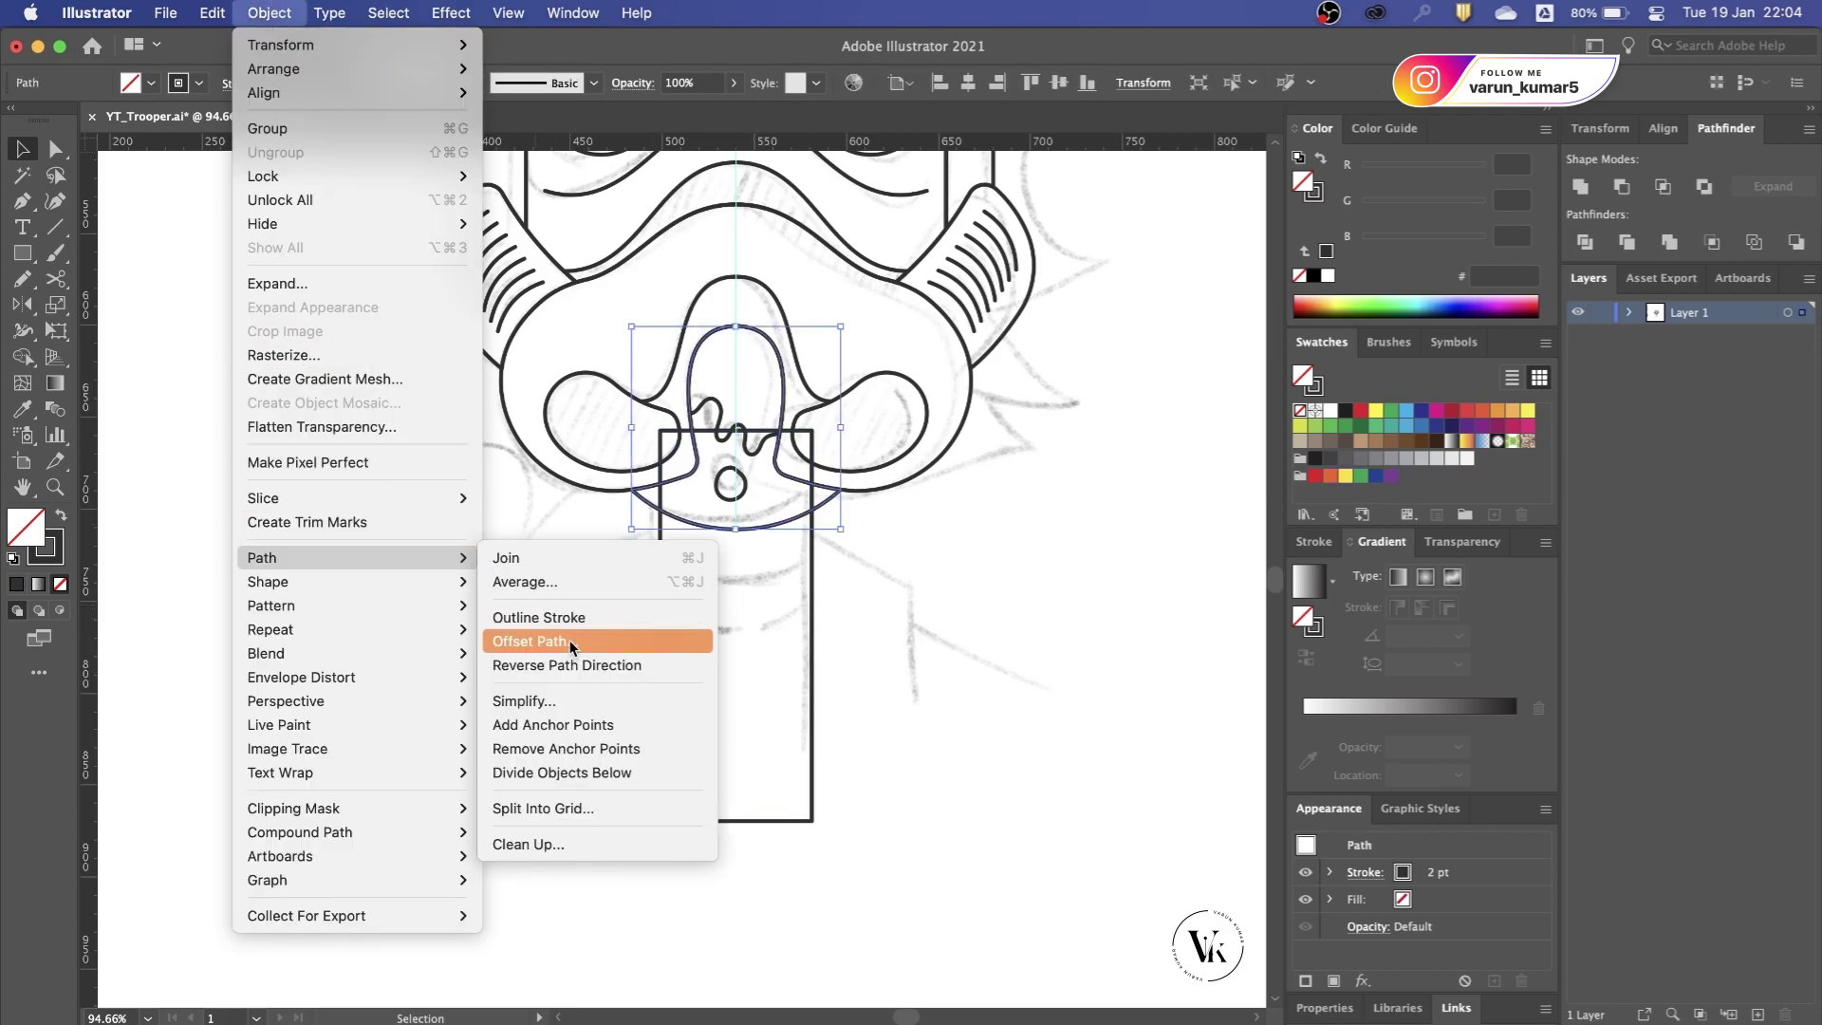
pyautogui.click(570, 639)
pyautogui.click(892, 264)
pyautogui.click(890, 286)
pyautogui.click(883, 232)
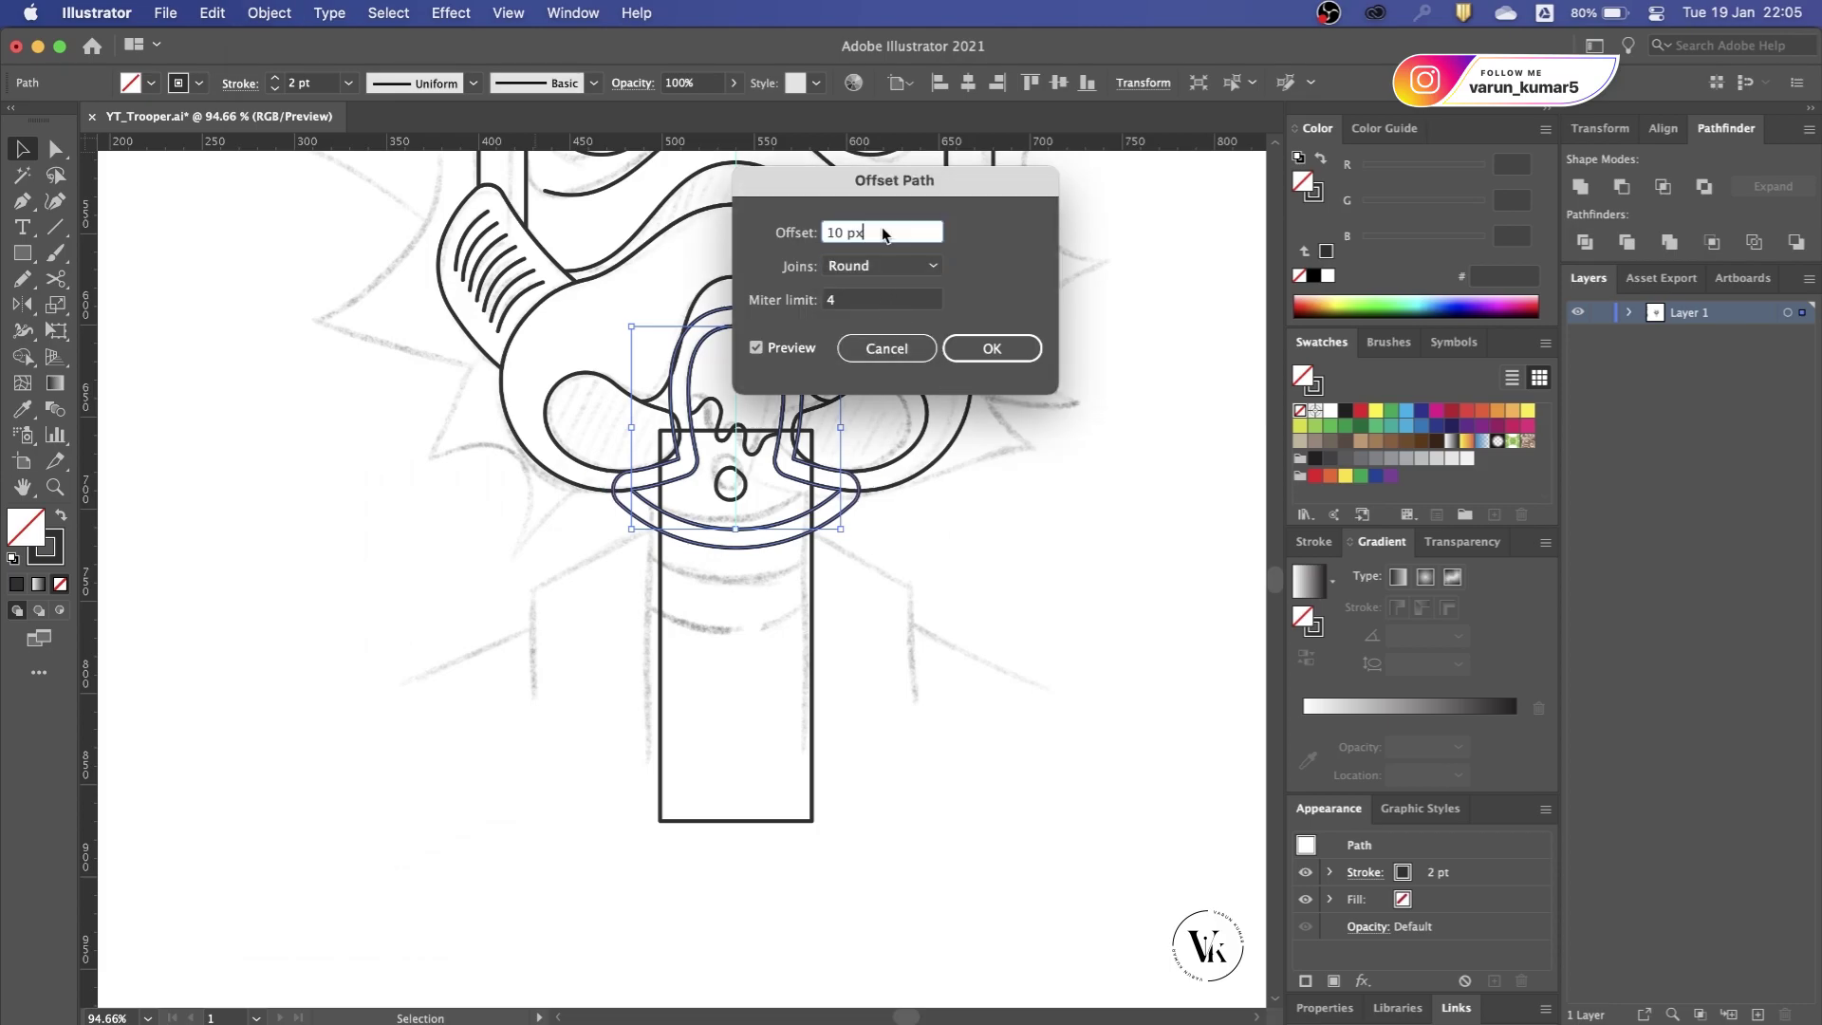
pyautogui.press('Up')
pyautogui.press('Up')
pyautogui.press('Up')
pyautogui.press('Up')
pyautogui.press('Up')
pyautogui.press('Up')
pyautogui.click(1019, 351)
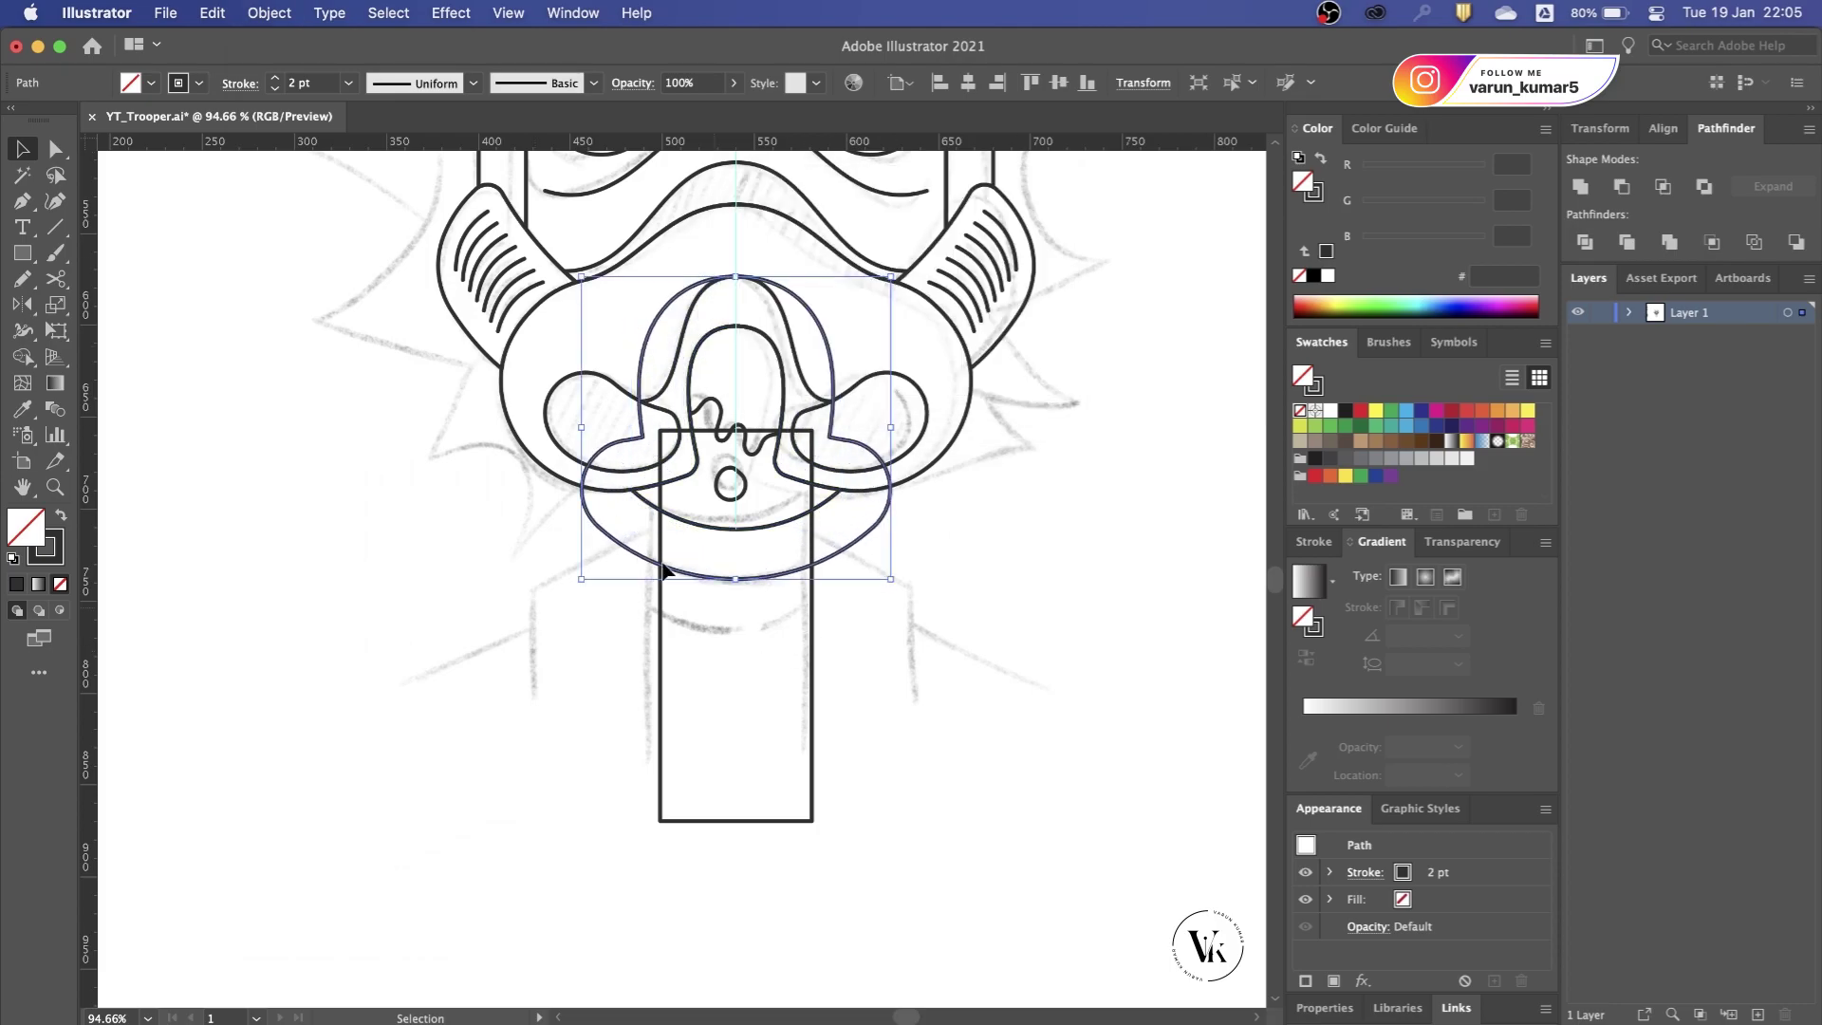
# Step: Add a second, wider offset outline with an offset value of 16
pyautogui.click(269, 13)
pyautogui.click(557, 642)
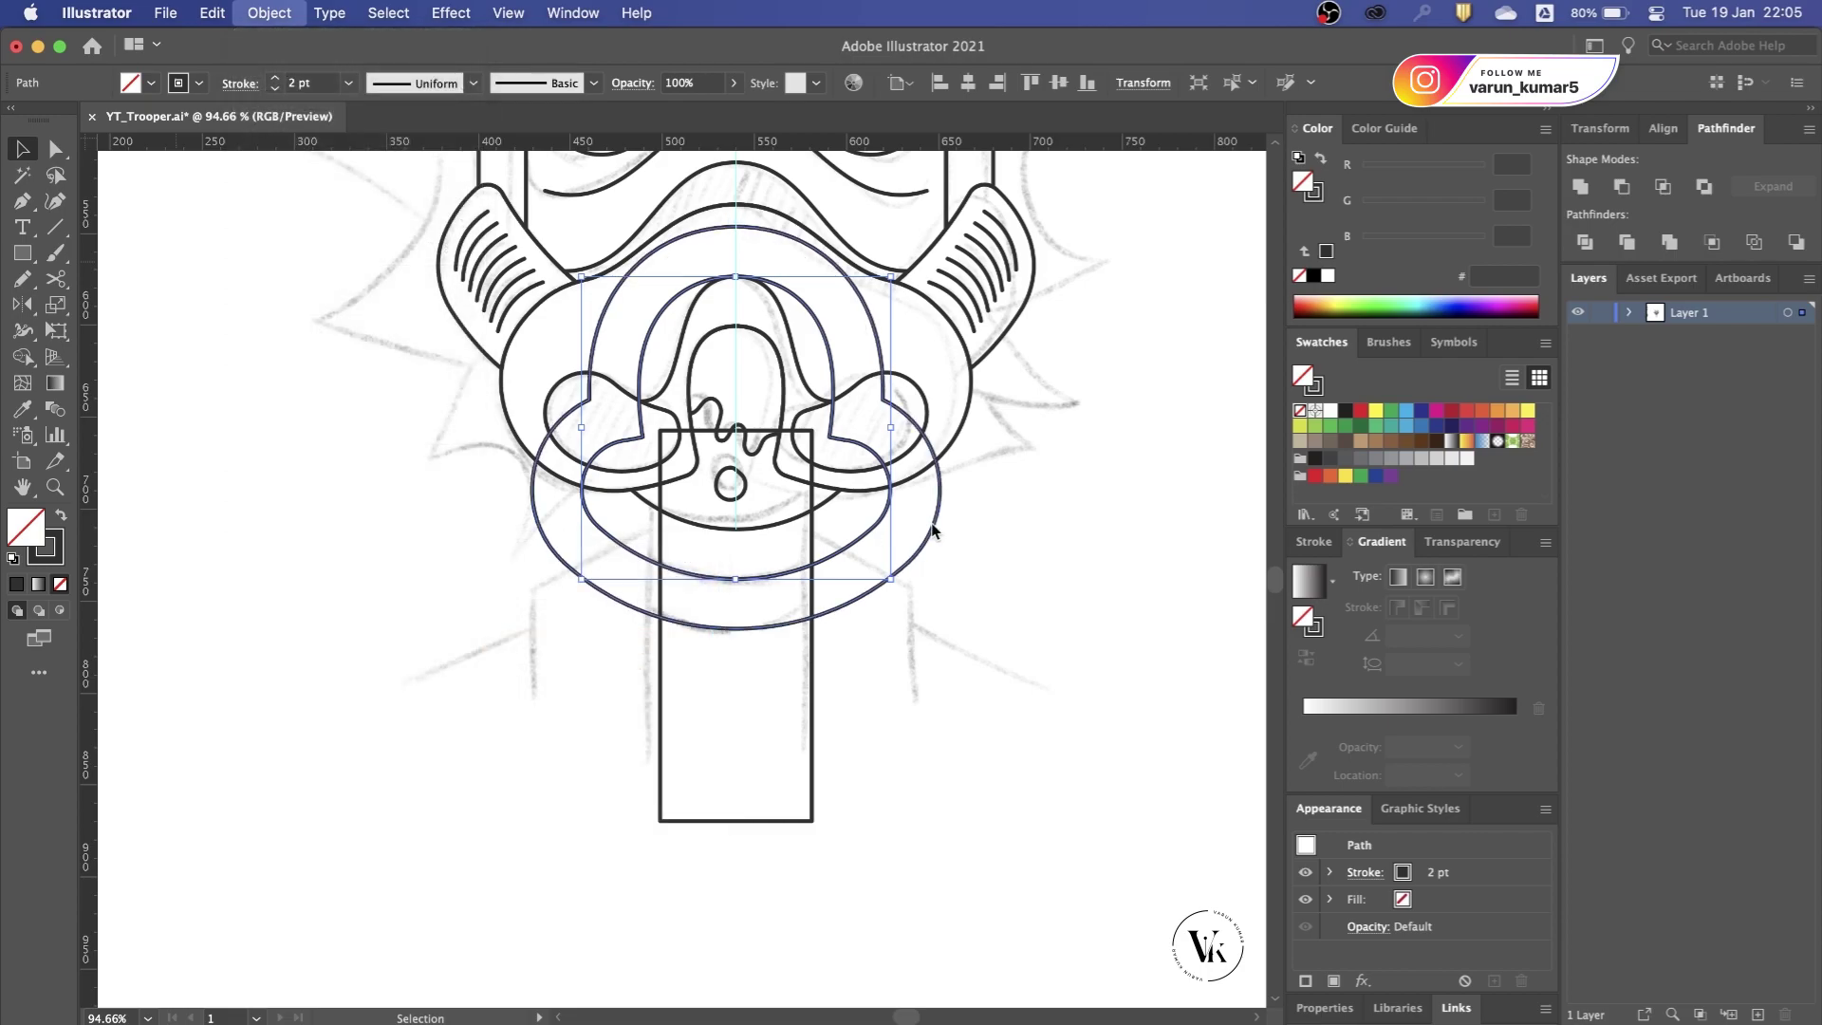
pyautogui.press('Up')
pyautogui.press('Up')
pyautogui.press('Up')
pyautogui.write('16')
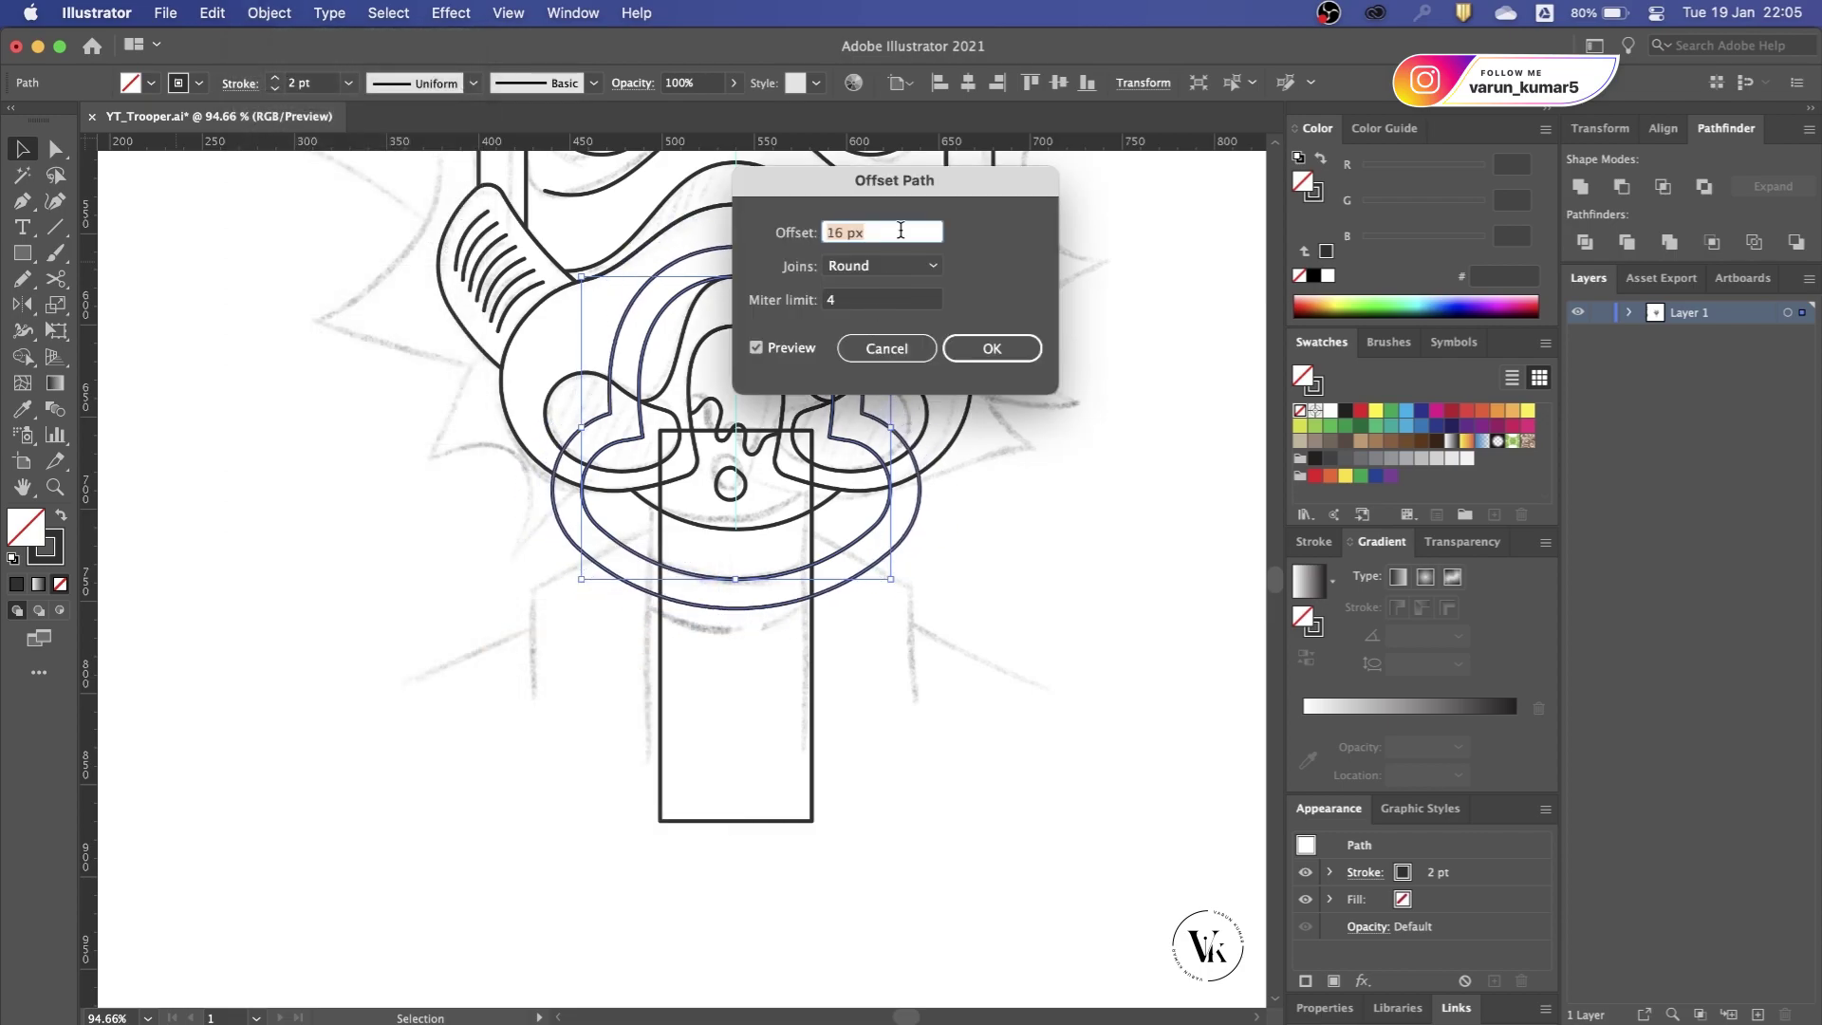
pyautogui.press('Return')
# Step: Trim the offset rings with Shape Builder into collar bands across the neck
pyautogui.keyDown('shift'); pyautogui.click(812, 617); pyautogui.keyUp('shift')
pyautogui.hotkey('shift', 'm')
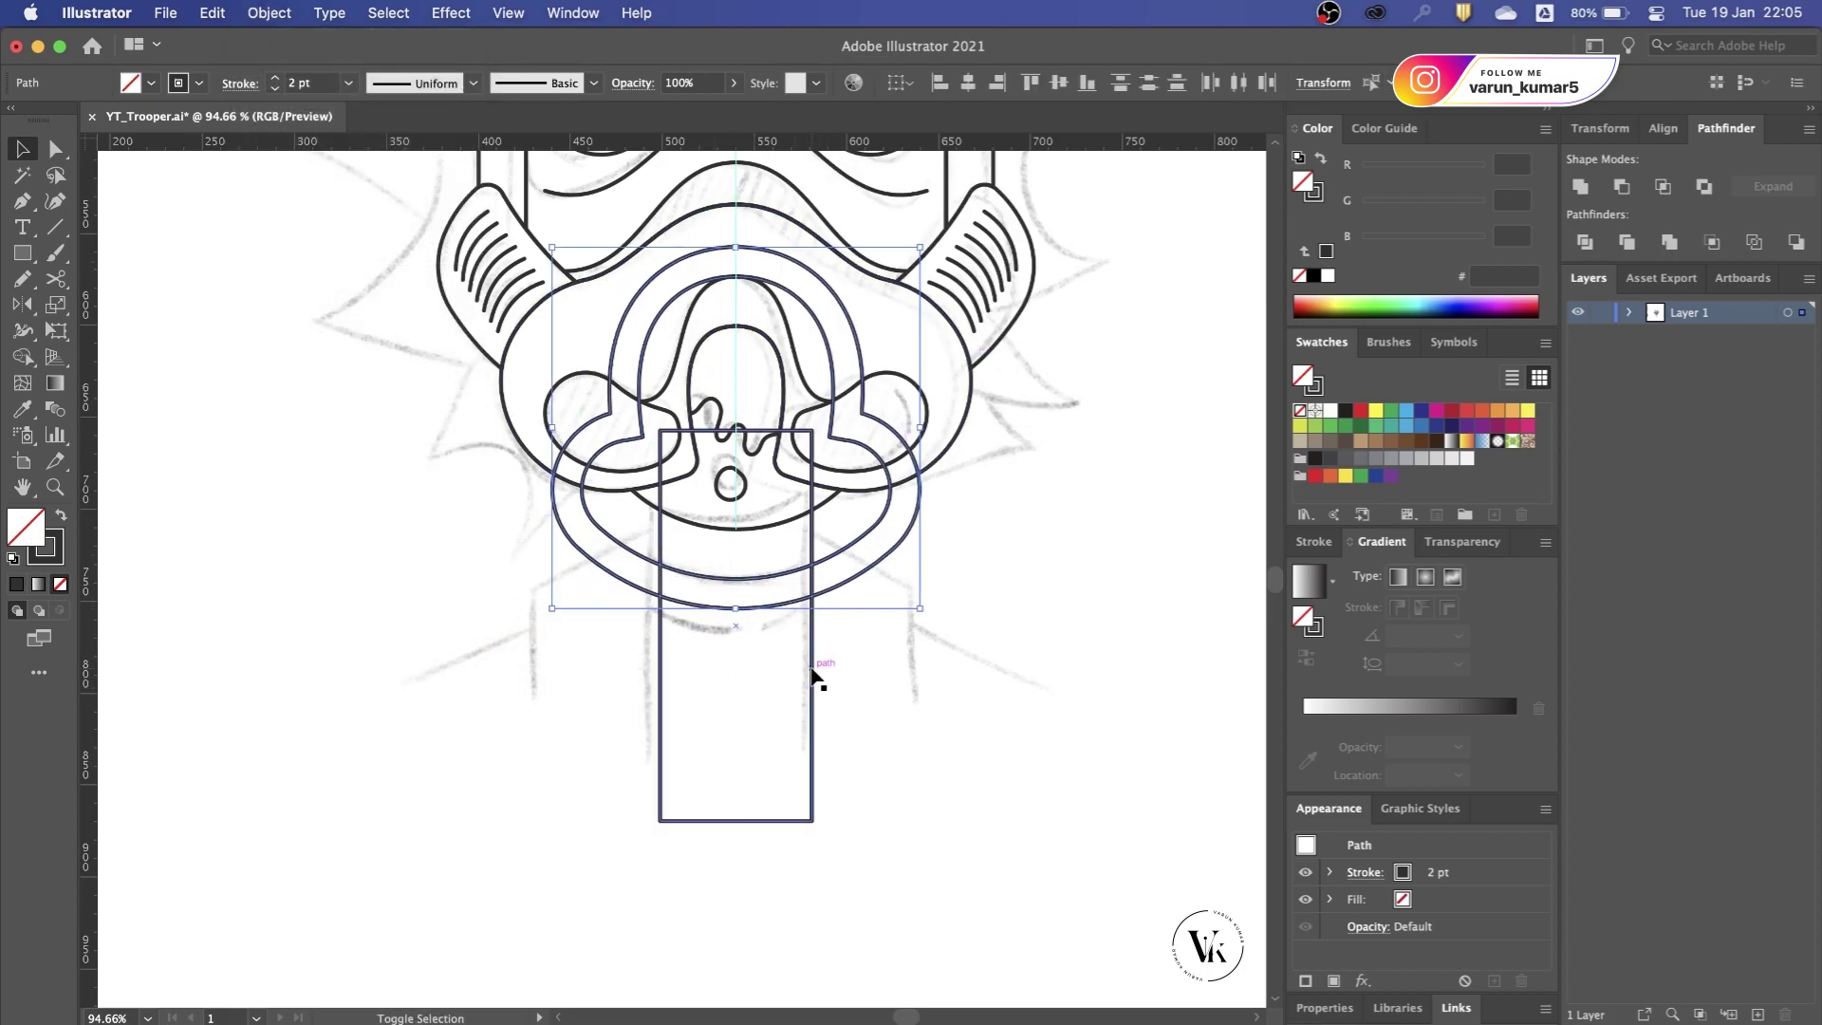
pyautogui.moveTo(890, 609); pyautogui.dragTo(869, 573)
pyautogui.hotkey('ctrl', 'shift', 'a')
pyautogui.press('v')
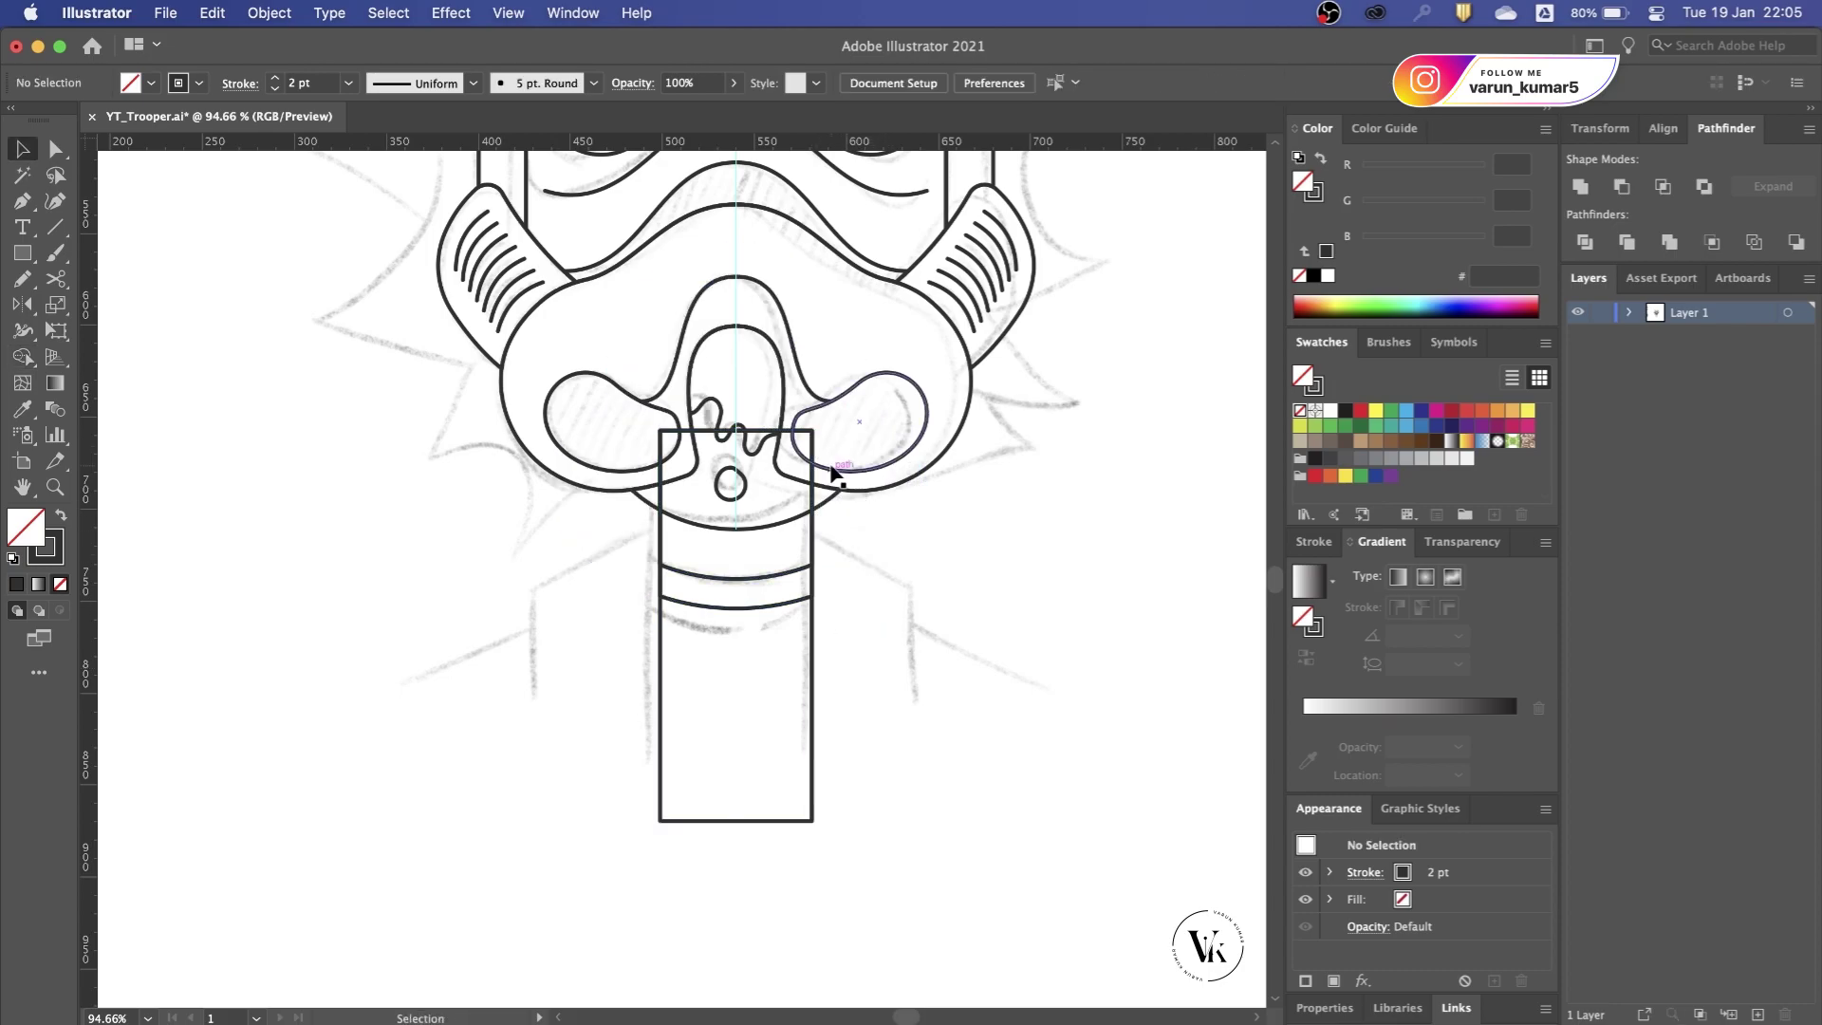
# Step: Check the neck rectangle, inner nose shape and lower collar band piece by selecting them
pyautogui.scroll(3, 833, 472)
pyautogui.click(804, 518)
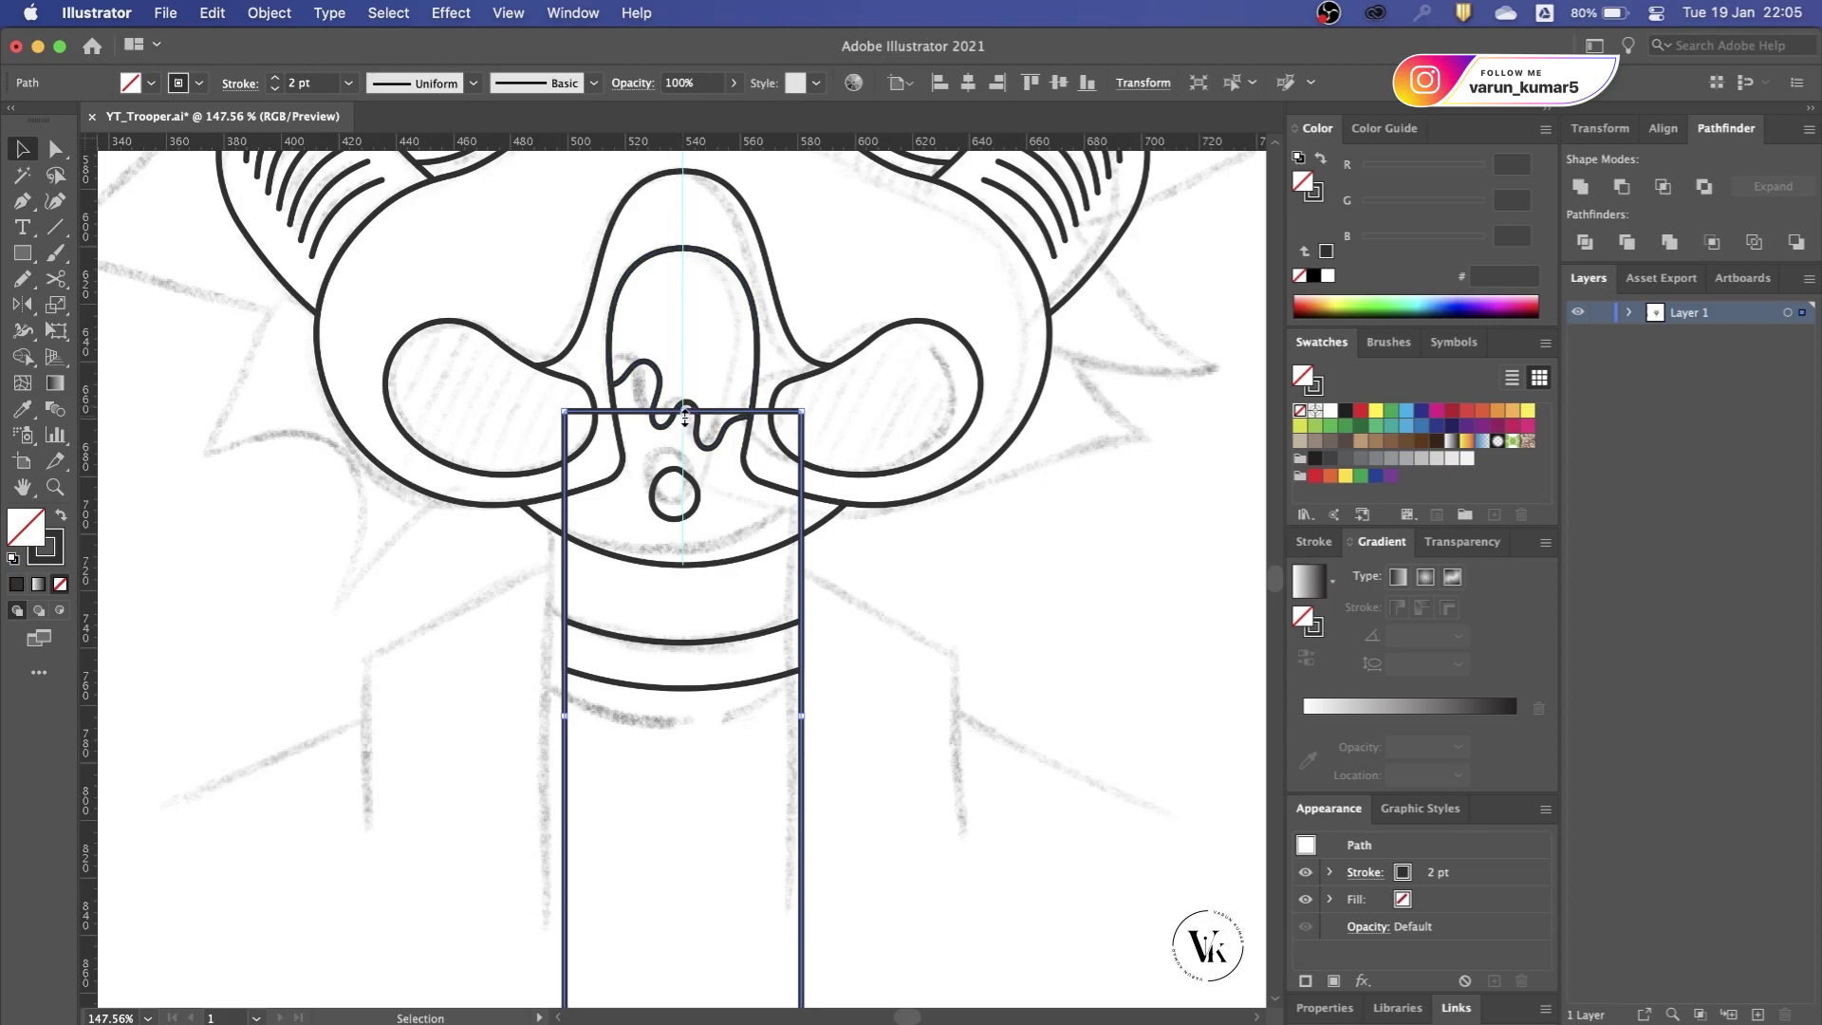
pyautogui.keyDown('shift'); pyautogui.click(657, 389); pyautogui.keyUp('shift')
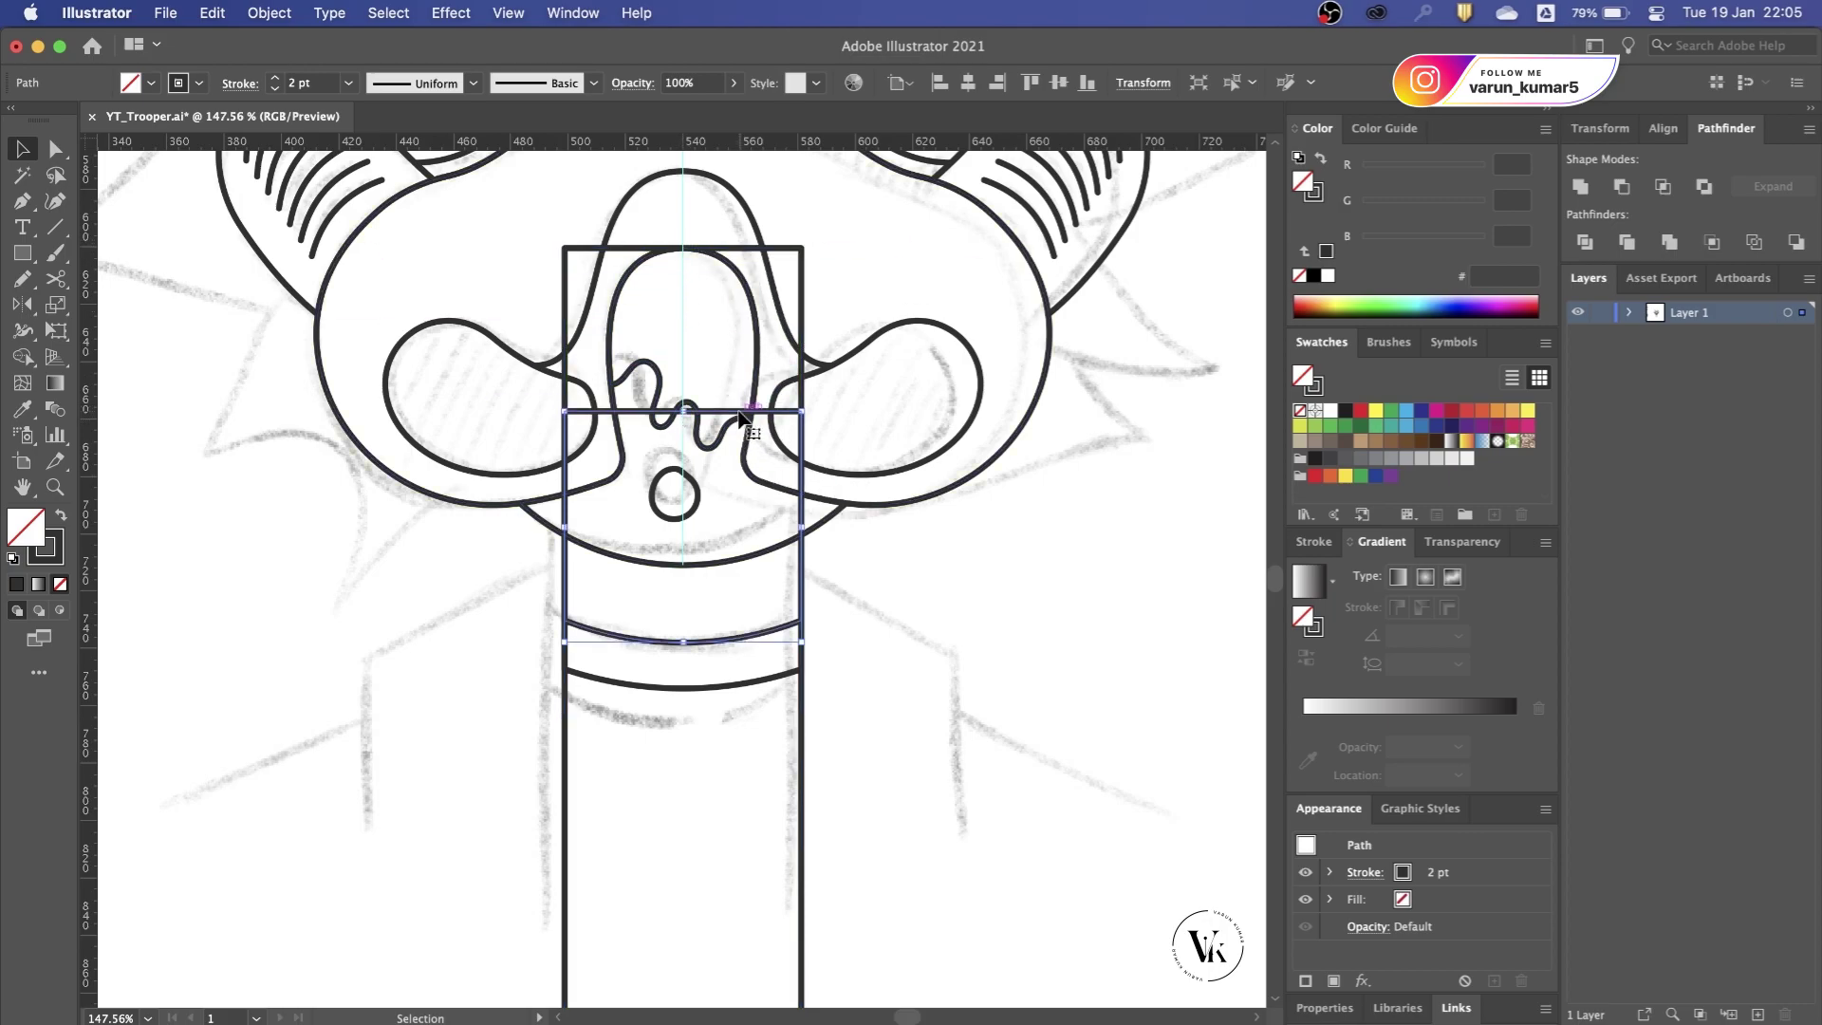
pyautogui.moveTo(708, 379); pyautogui.dragTo(944, 598)
pyautogui.scroll(-3, 816, 442)
pyautogui.click(813, 403)
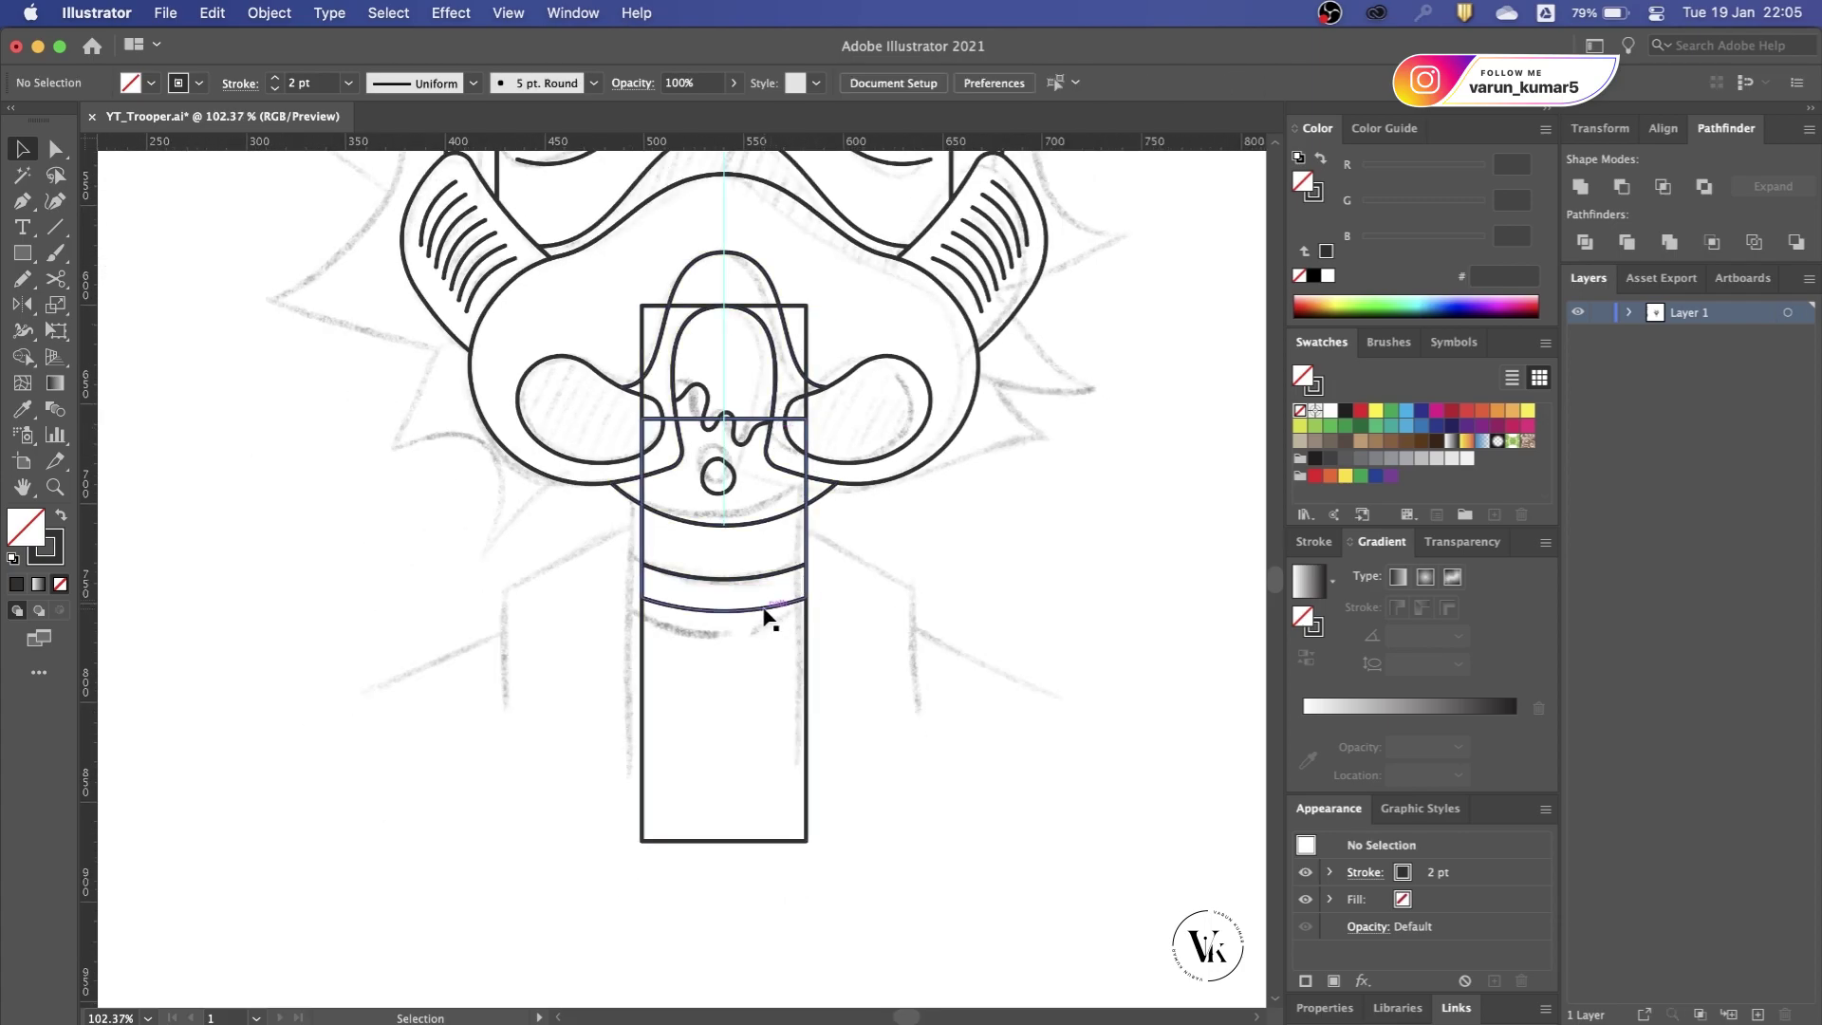
# Step: Draw a large rectangle centred on the neck and nudge it into position
pyautogui.press('m')
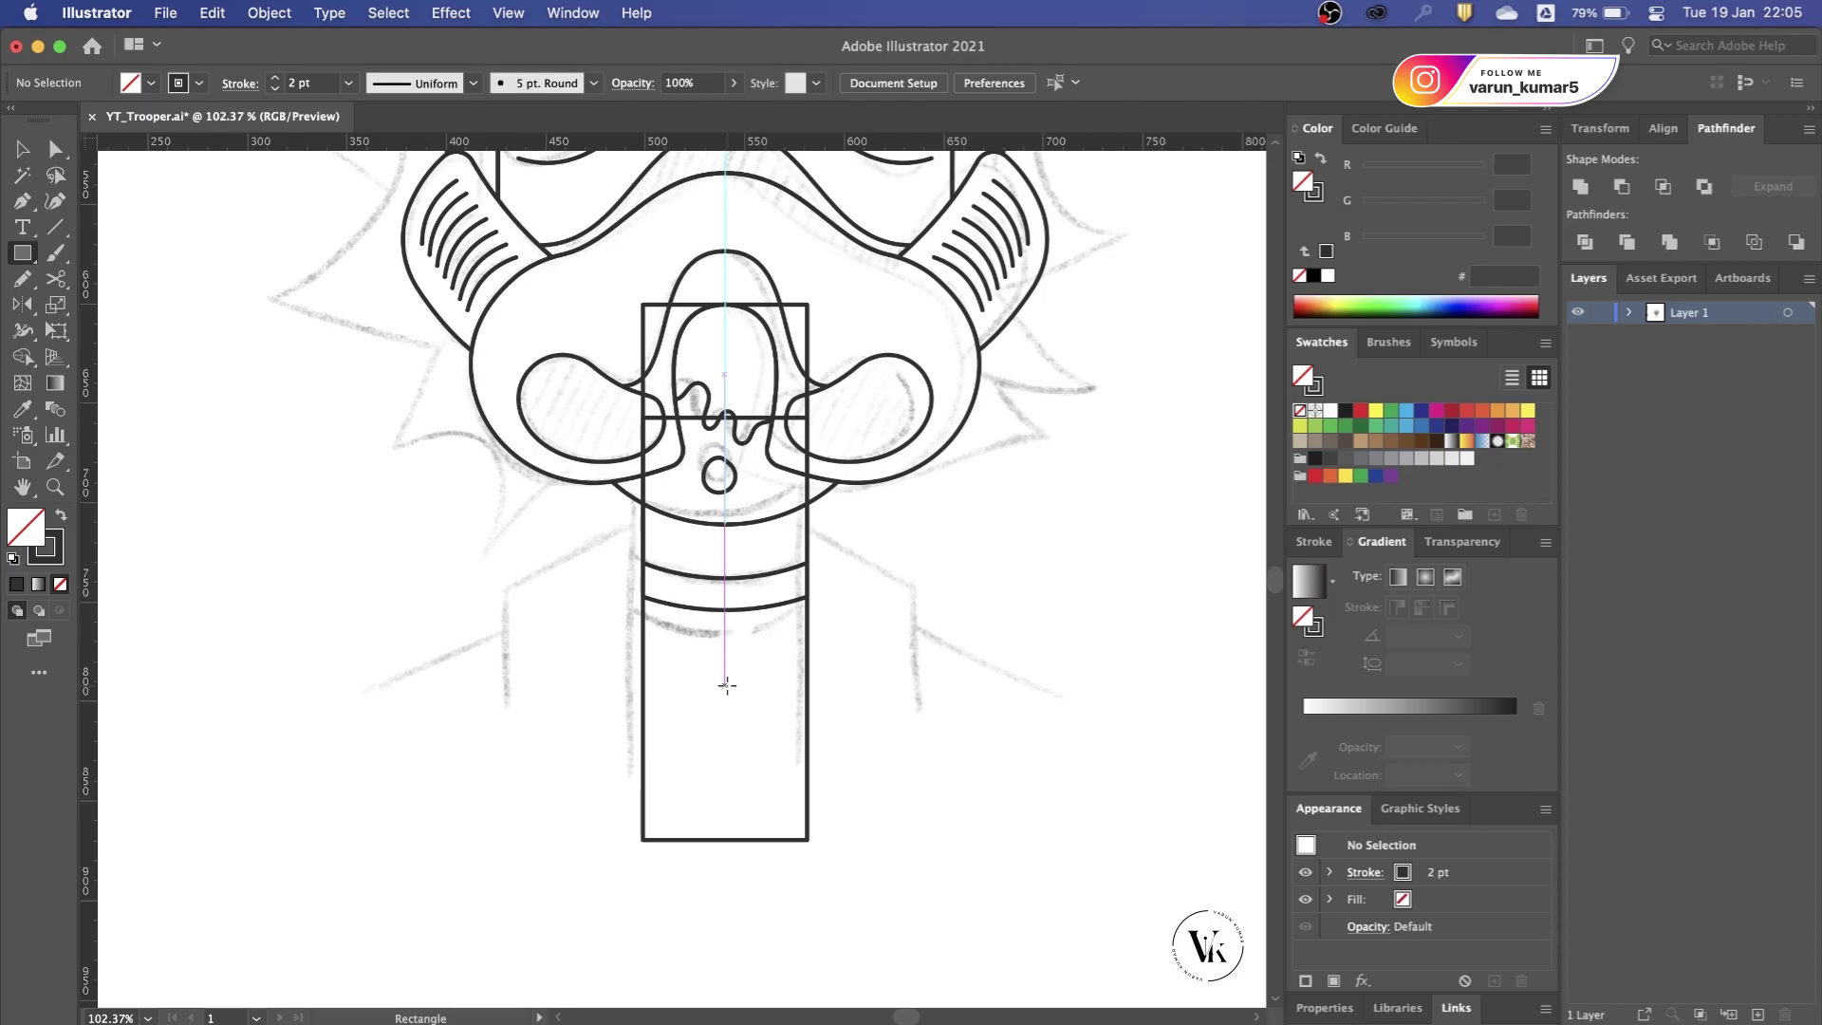
pyautogui.moveTo(727, 684); pyautogui.dragTo(926, 885)
pyautogui.press('v')
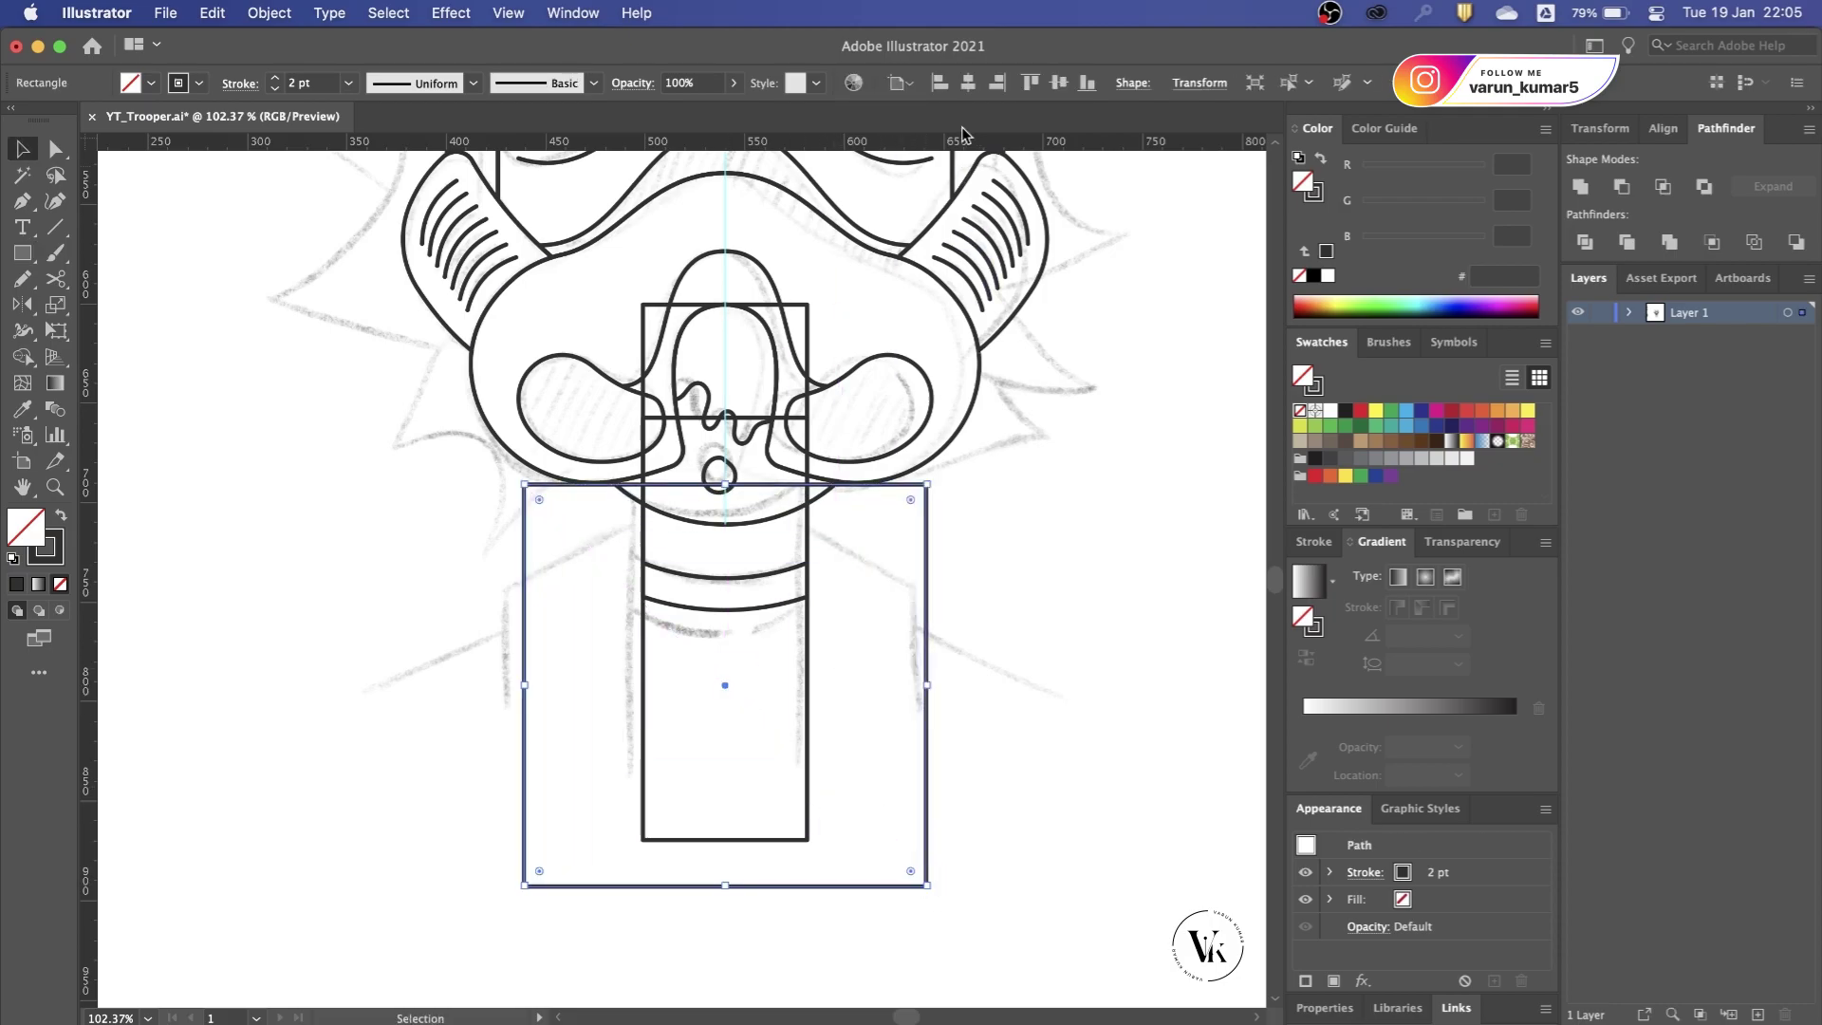
pyautogui.click(829, 537)
pyautogui.click(914, 486)
pyautogui.hotkey('shift', 'Down')
pyautogui.hotkey('shift', 'Down')
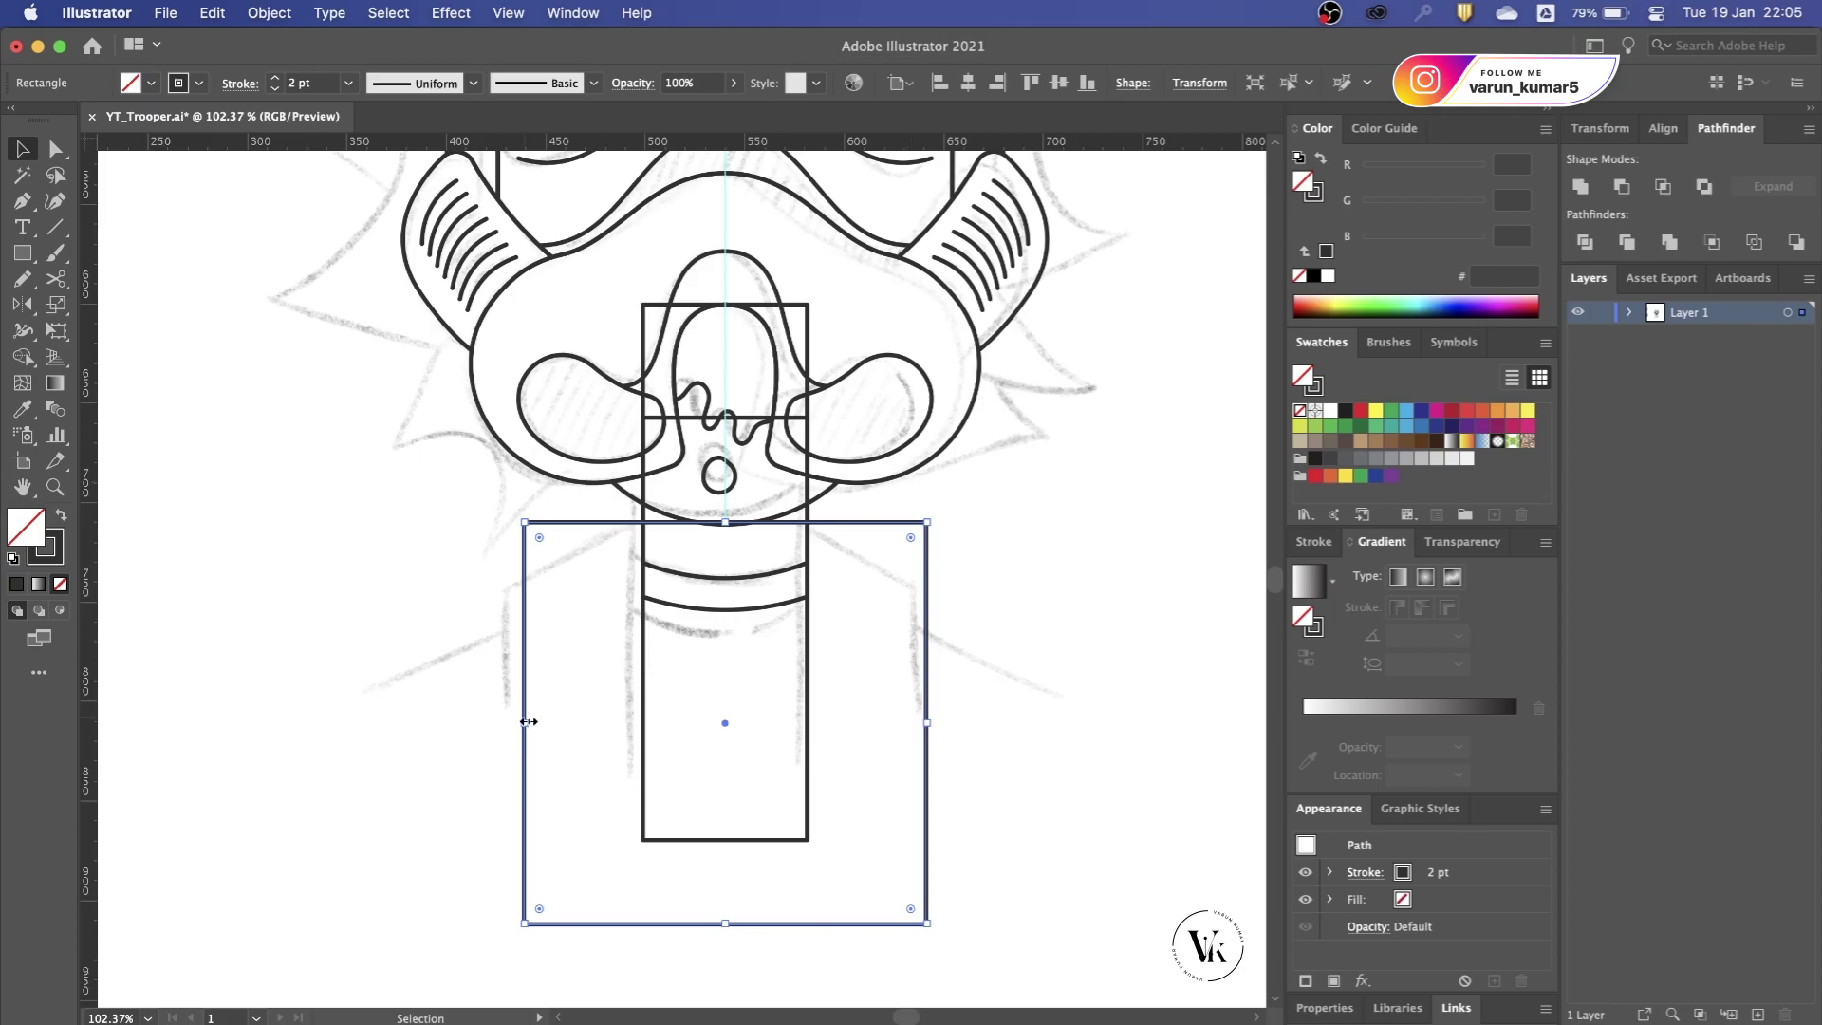
pyautogui.hotkey('shift', 'Up')
# Step: Add a top-middle anchor and lower both top corners so the torso peaks under the chin
pyautogui.press('+')
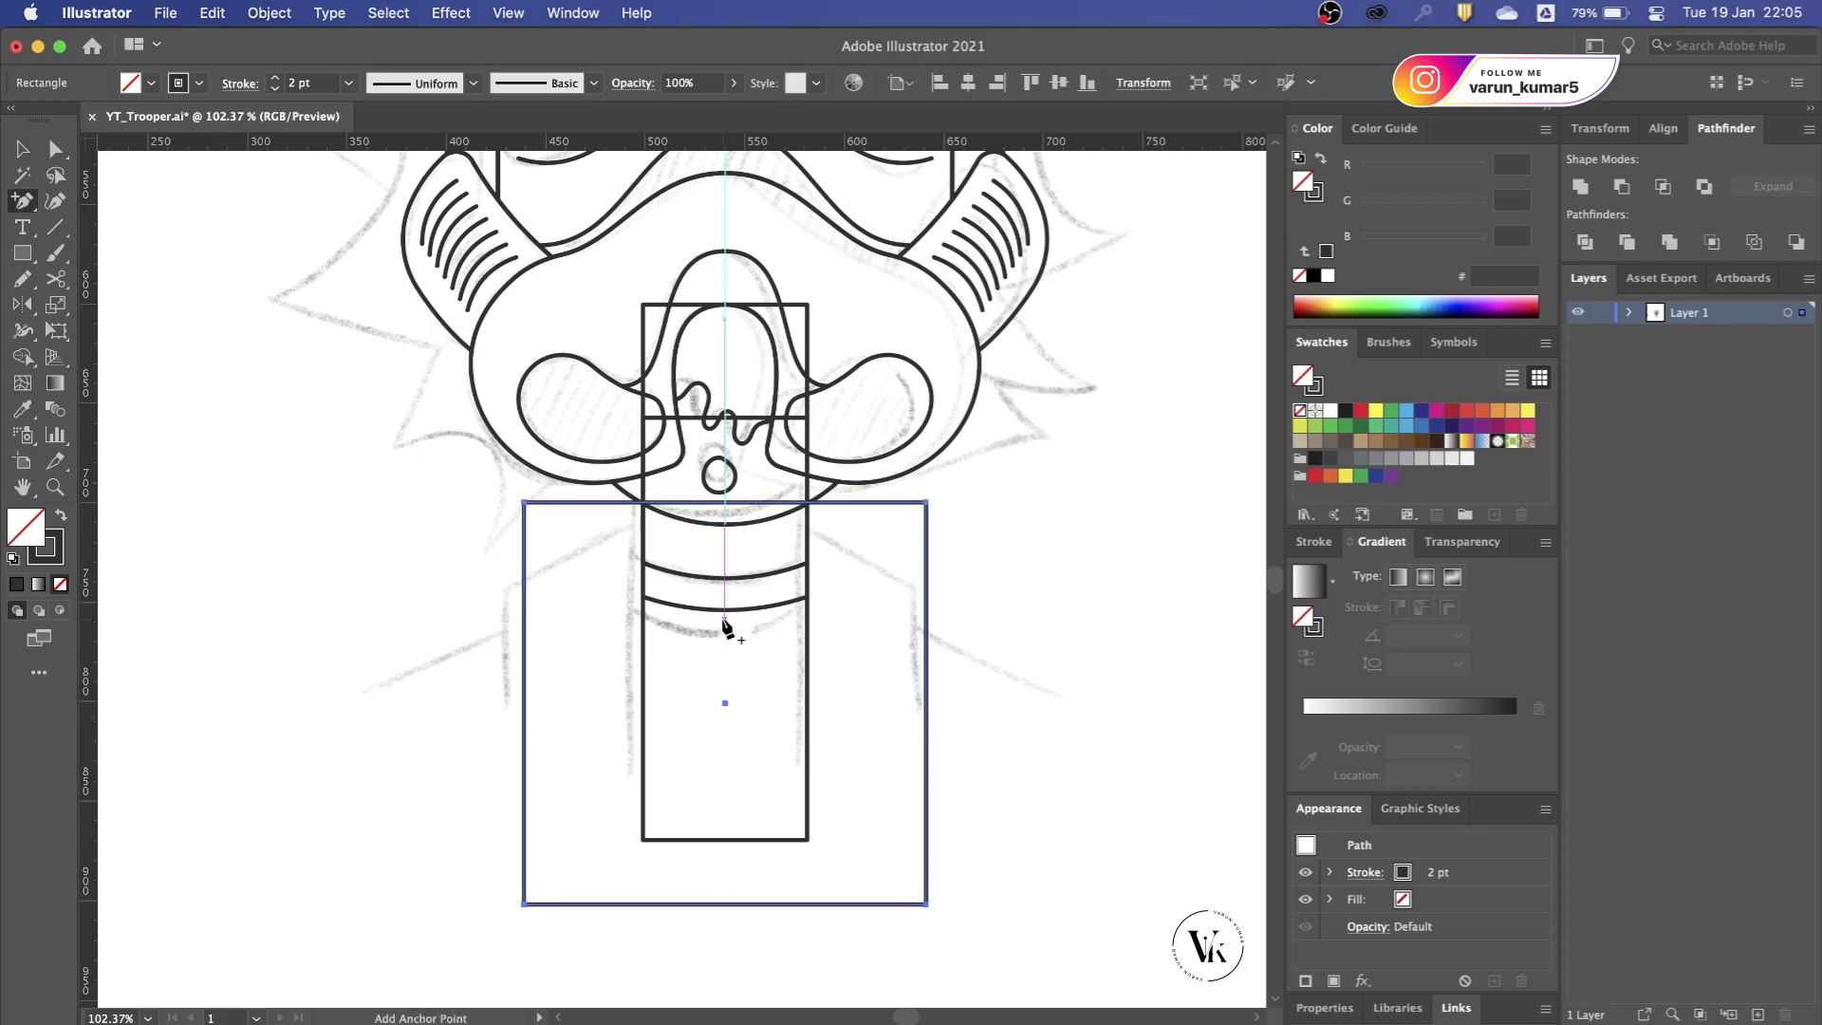
pyautogui.click(725, 502)
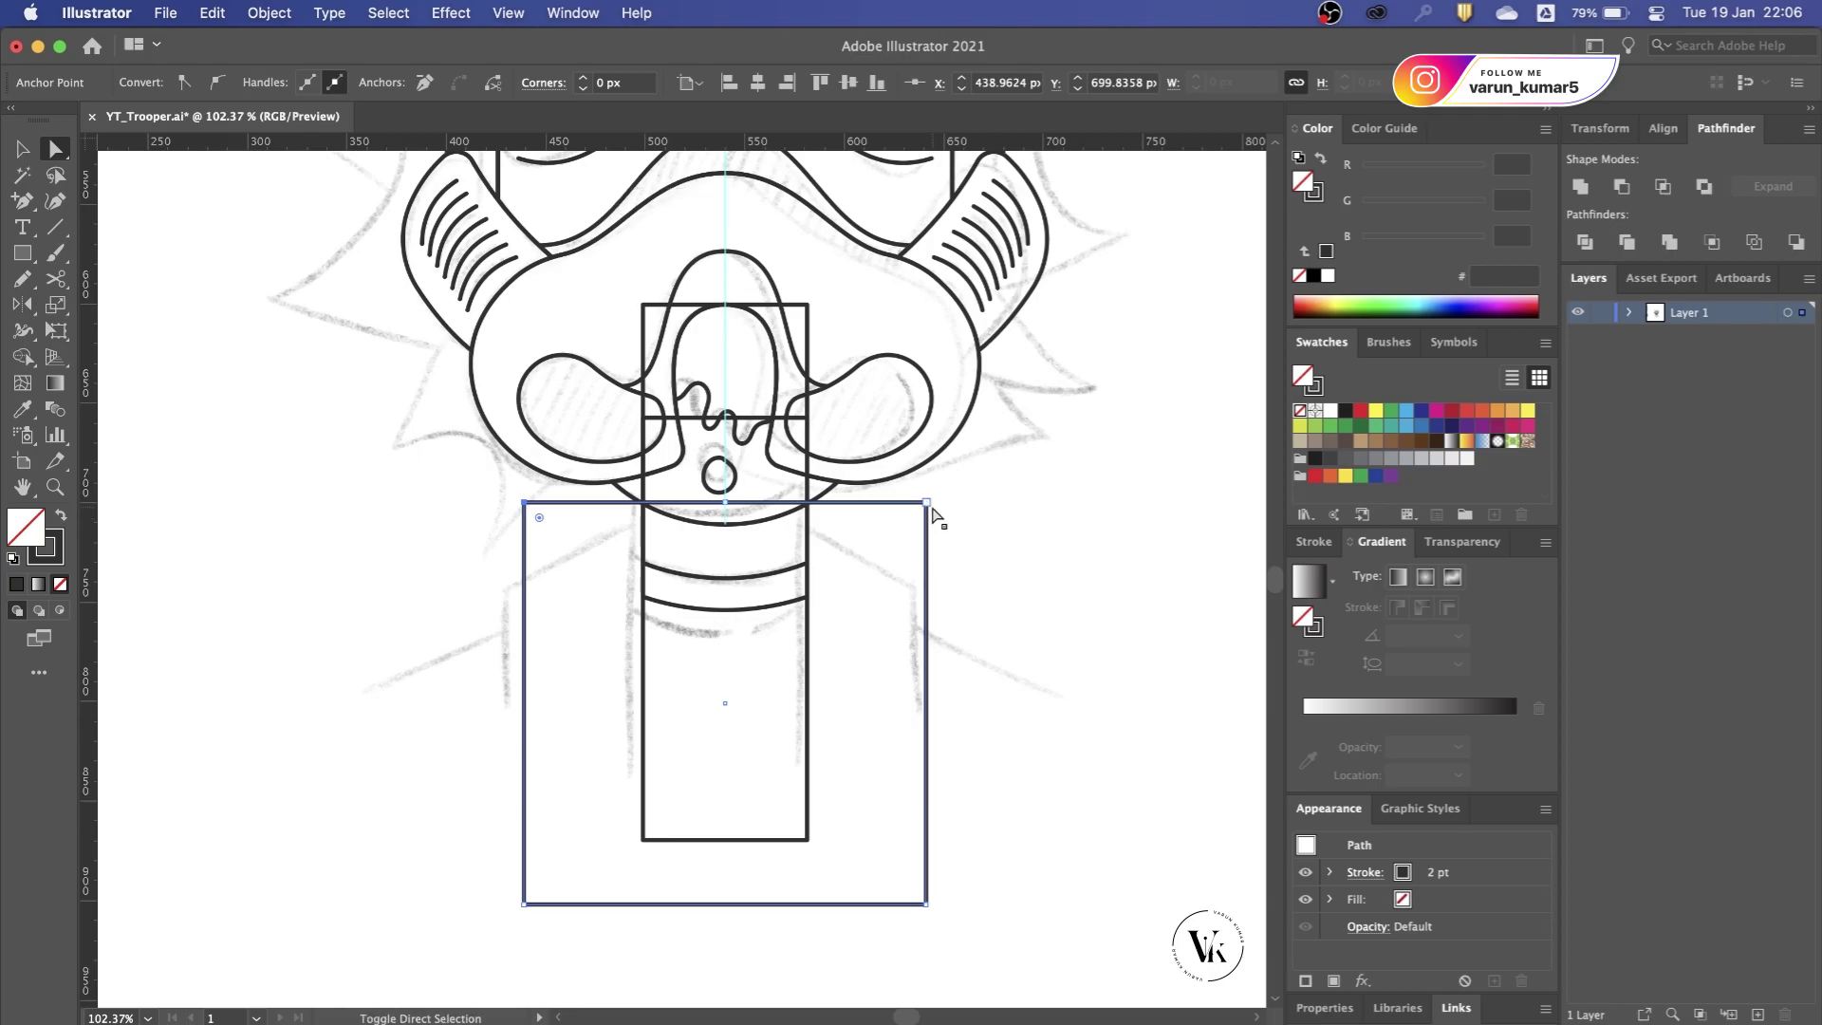
pyautogui.keyDown('shift'); pyautogui.click(927, 502); pyautogui.keyUp('shift')
pyautogui.hotkey('shift', 'Down')
pyautogui.hotkey('shift', 'Down')
pyautogui.hotkey('shift', 'Down')
pyautogui.hotkey('shift', 'Down')
pyautogui.hotkey('shift', 'Down')
pyautogui.hotkey('shift', 'Down')
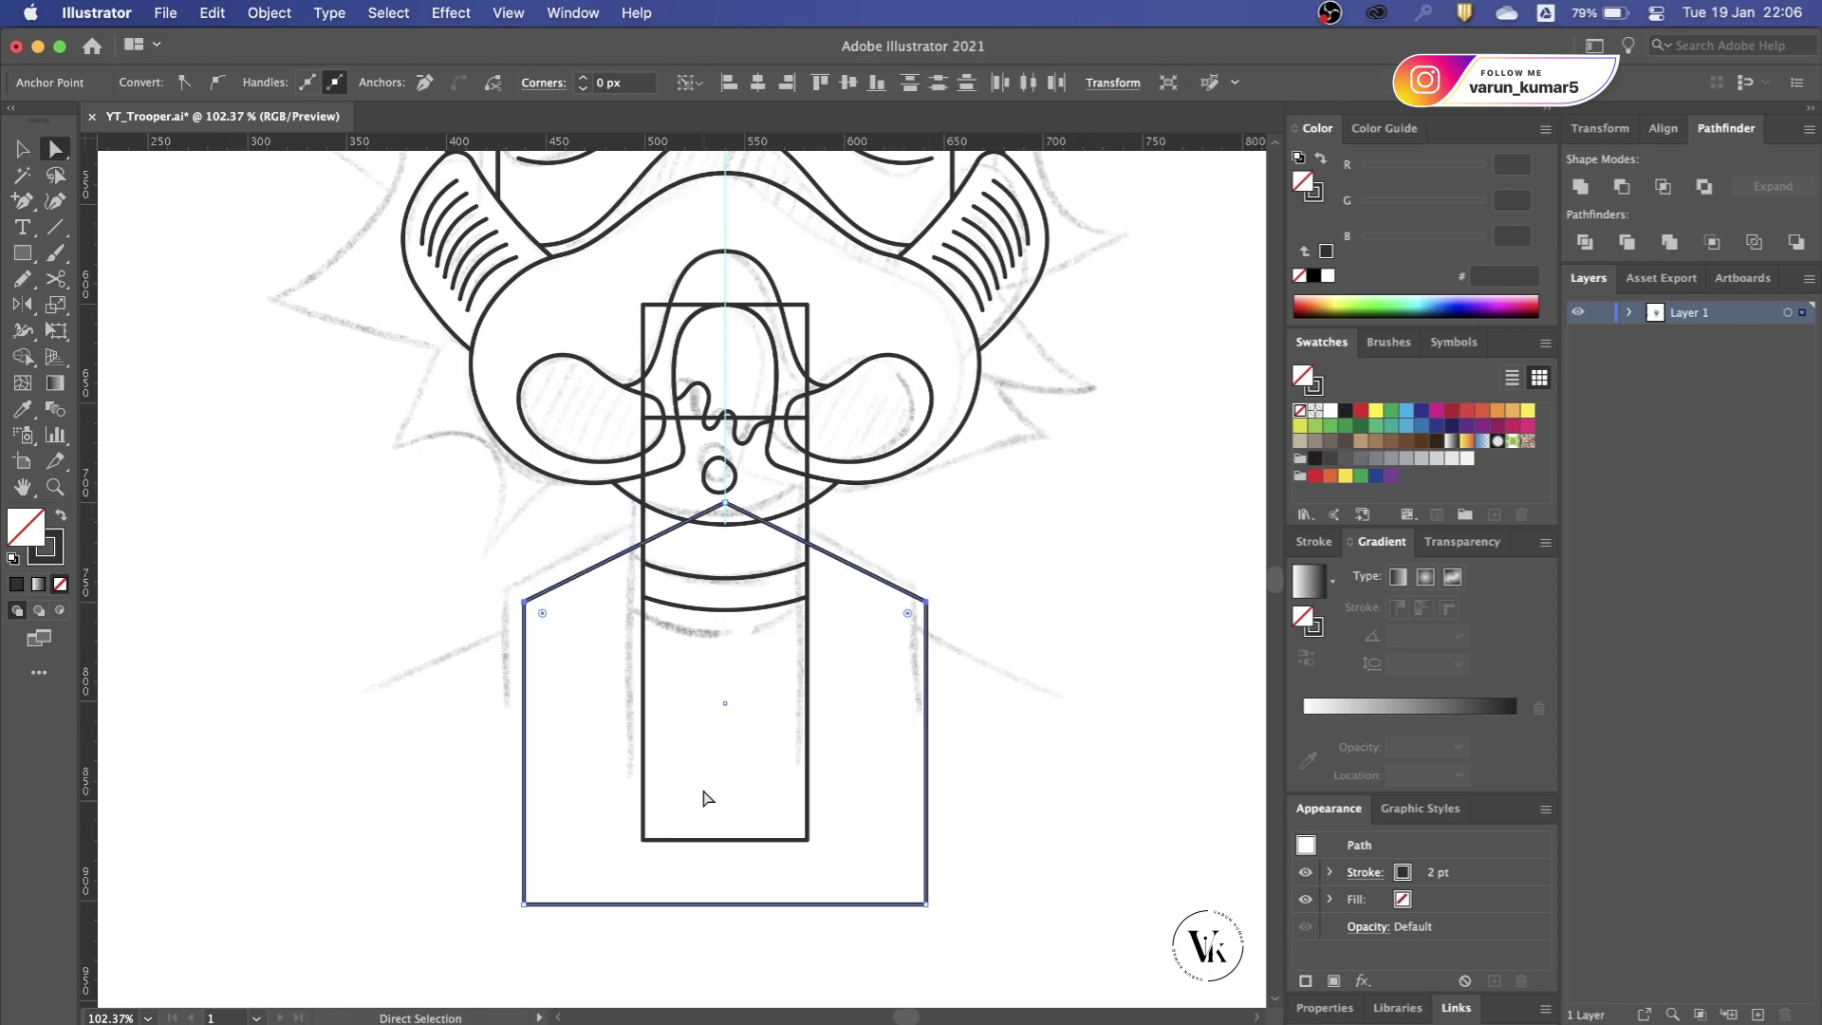
pyautogui.press('v')
pyautogui.click(569, 723)
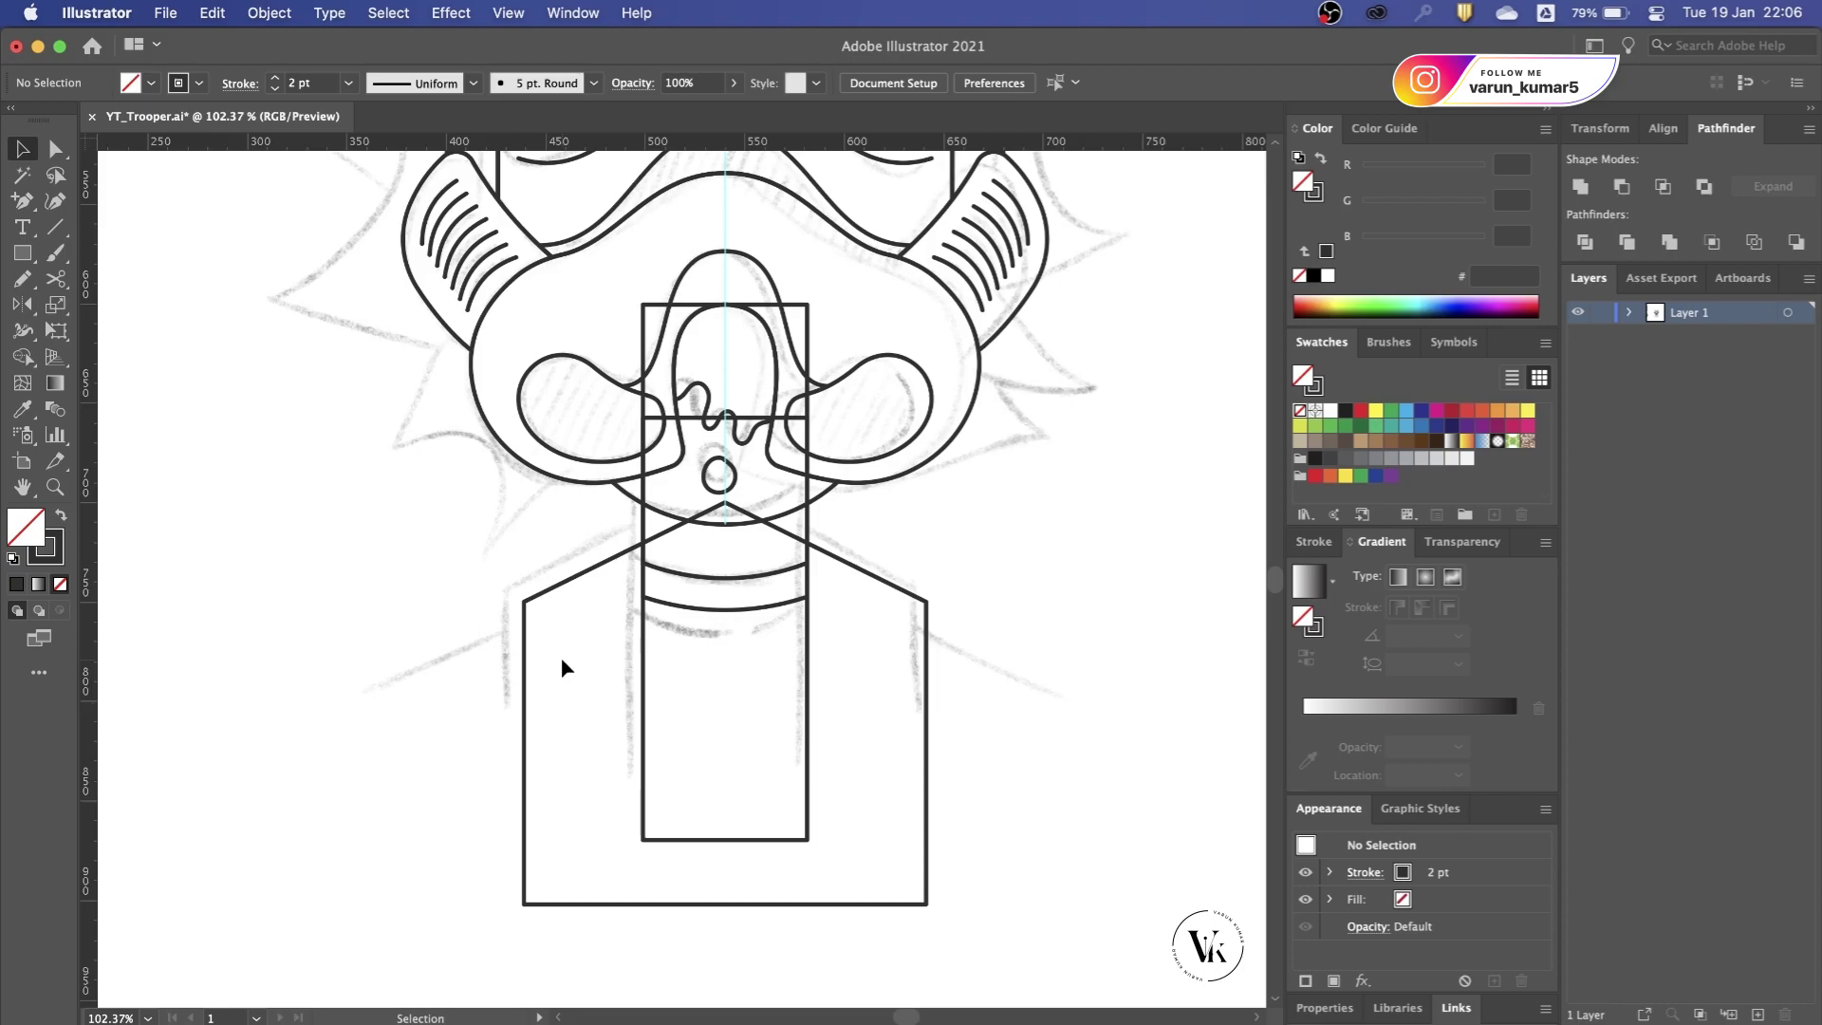
# Step: Draw a diagonal shoulder line angling down and out from the torso's left side
pyautogui.press('p')
pyautogui.click(626, 550)
pyautogui.press('a')
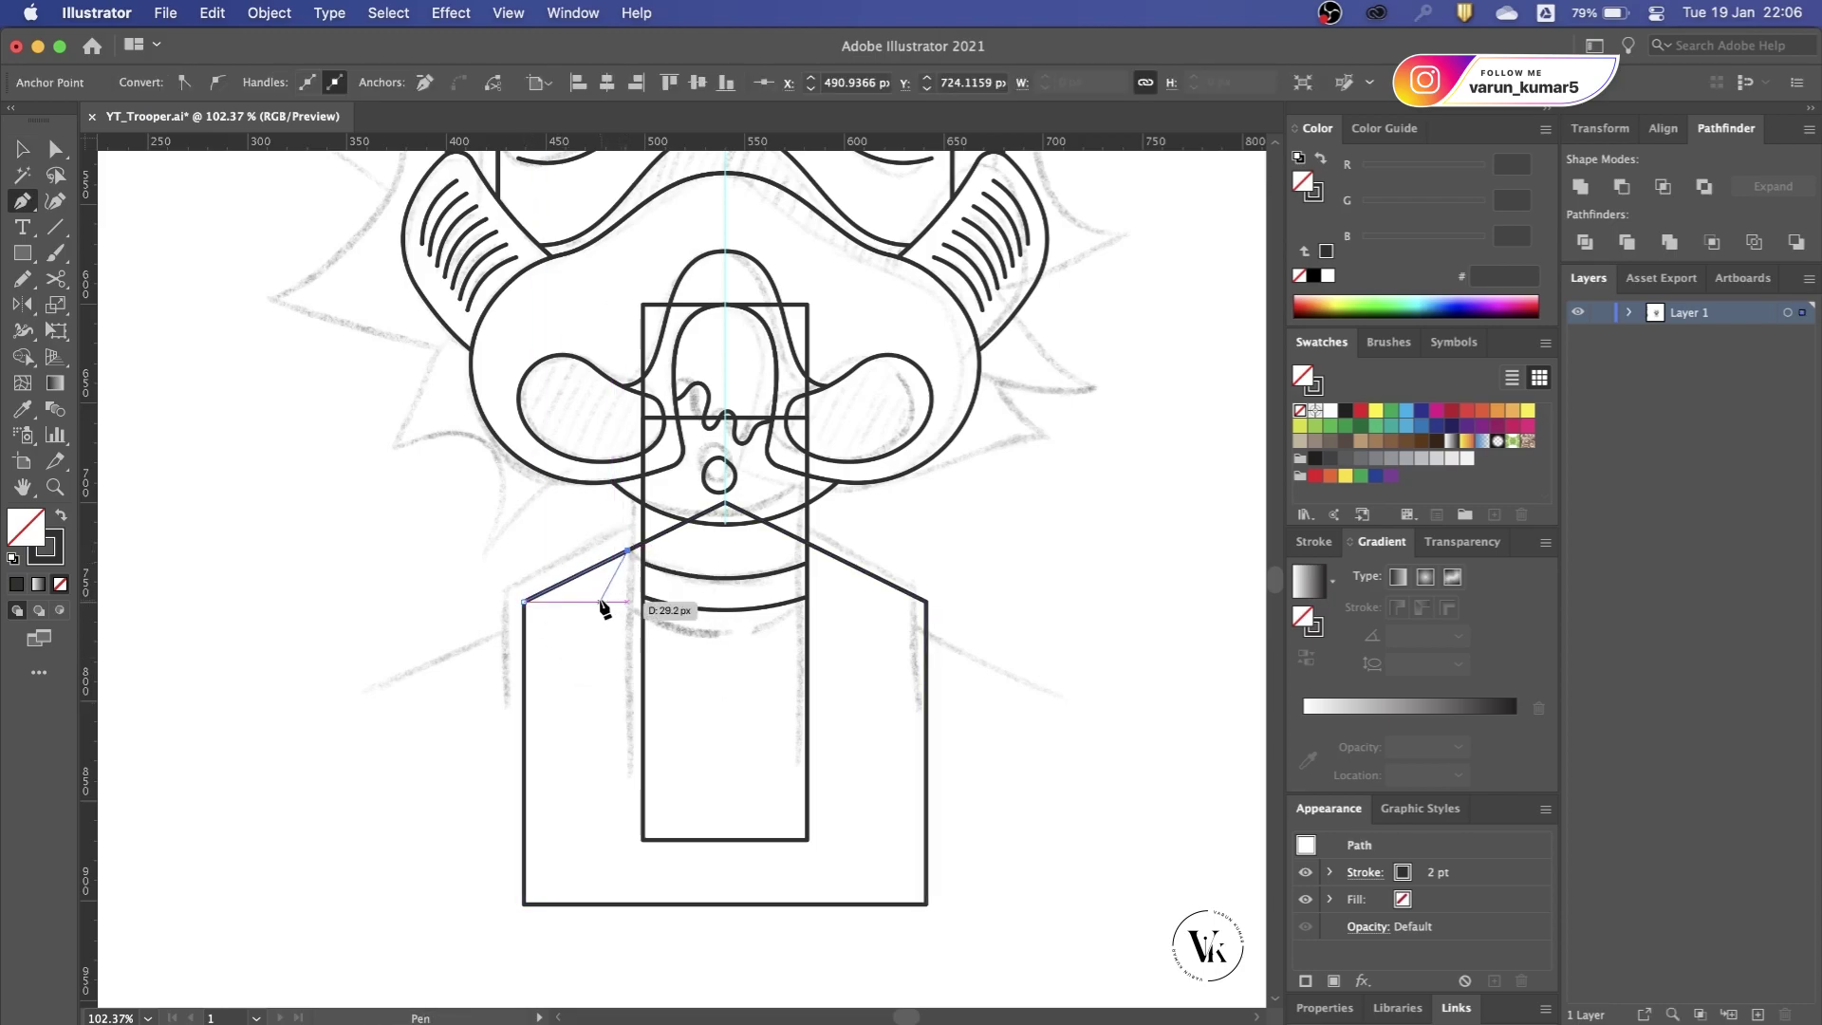
pyautogui.moveTo(628, 551); pyautogui.dragTo(358, 700)
pyautogui.press('cmd+z')
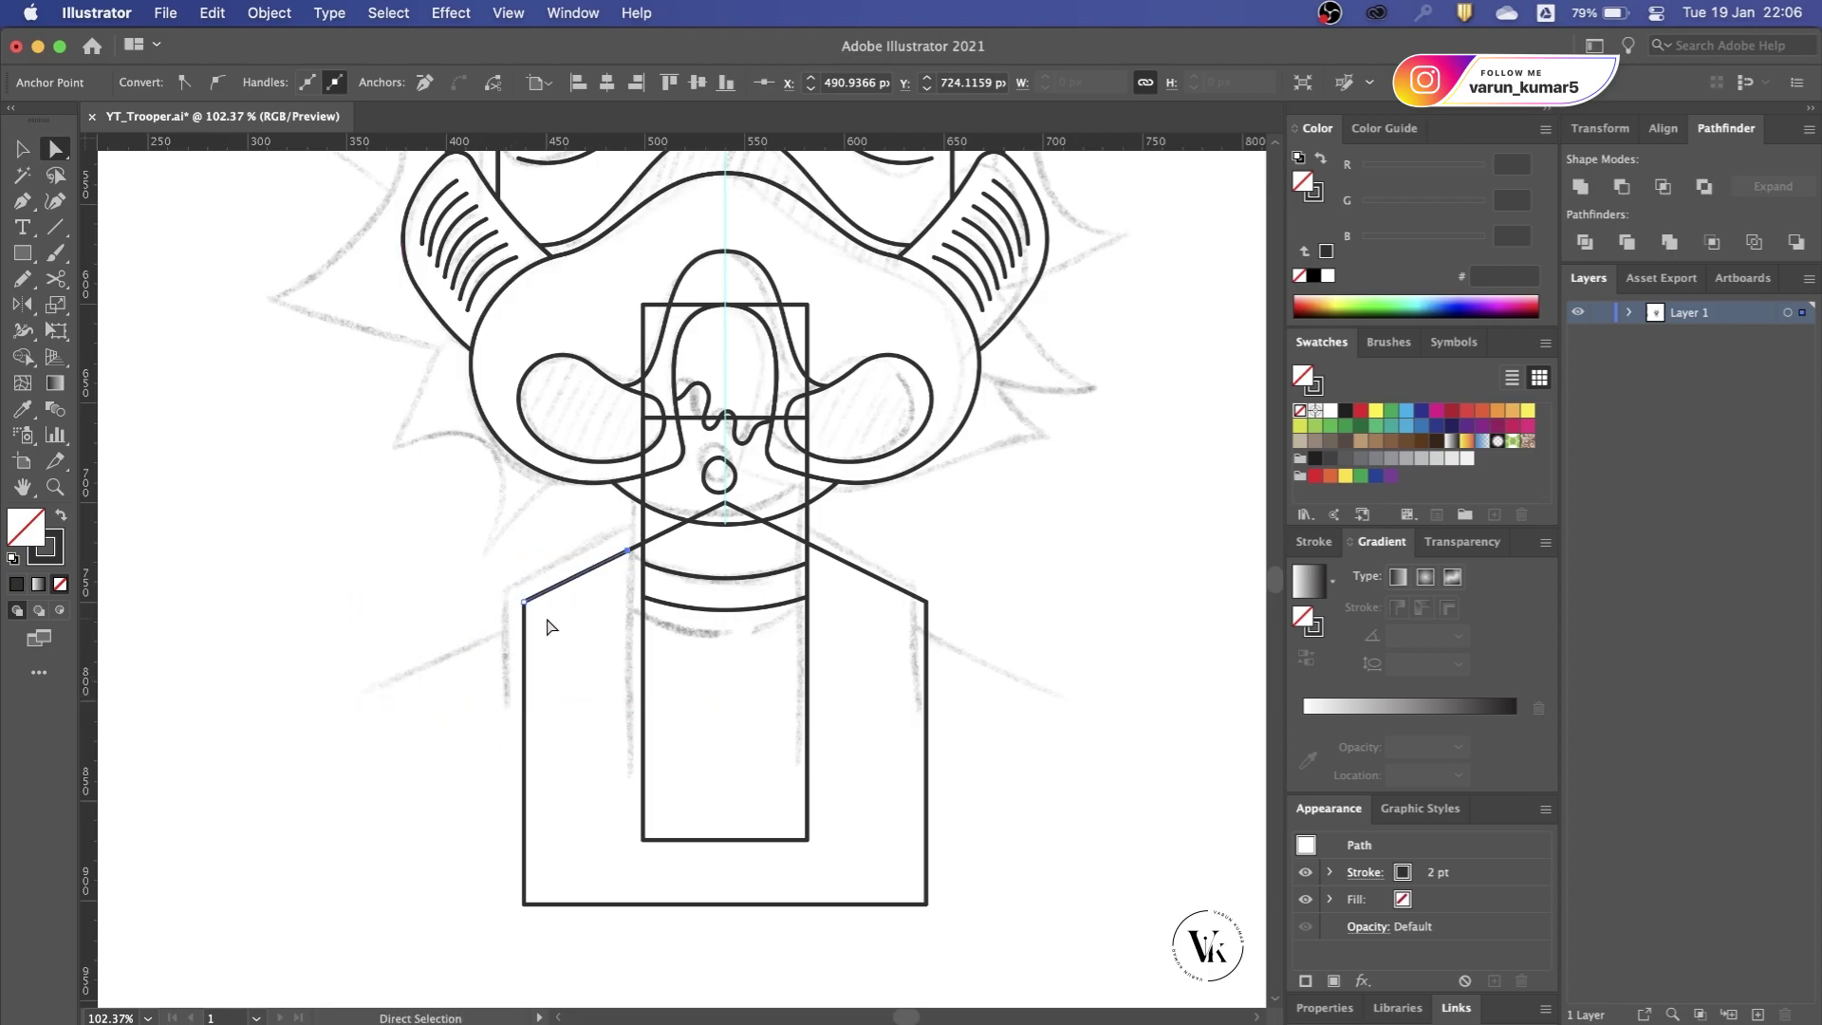
pyautogui.moveTo(524, 602); pyautogui.dragTo(371, 677)
pyautogui.press('v')
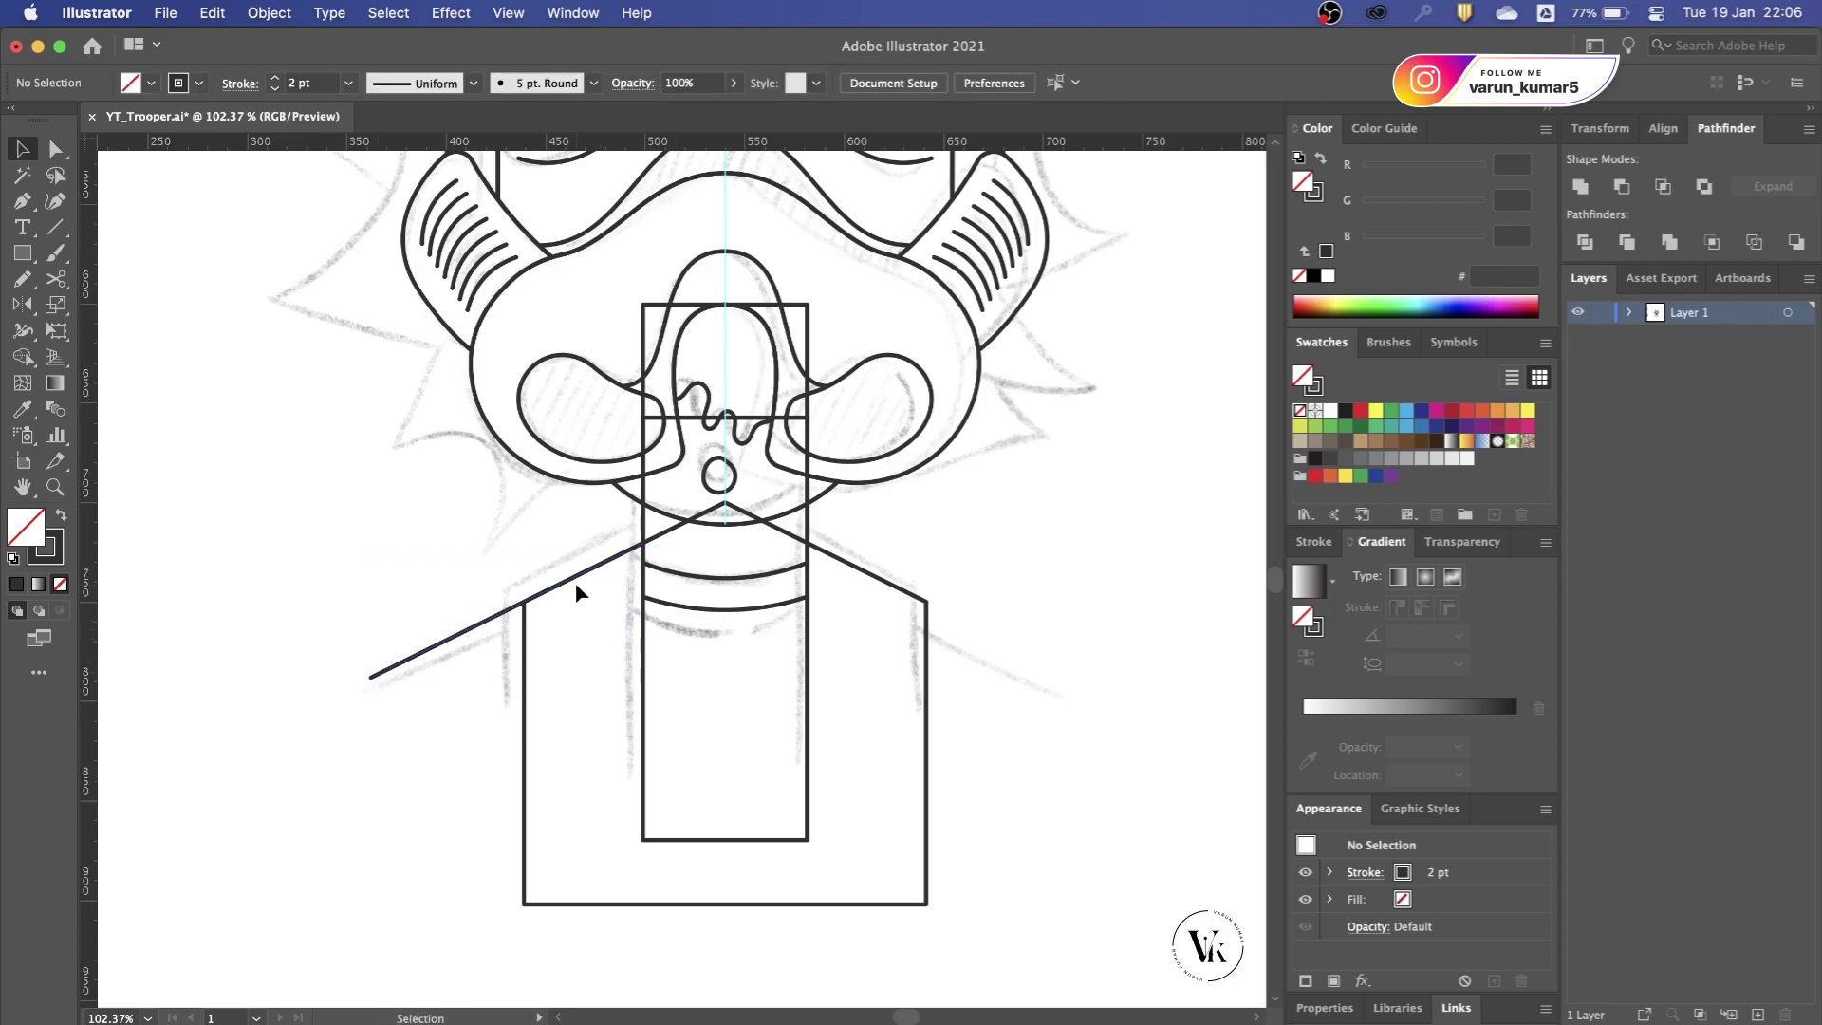
pyautogui.moveTo(575, 583); pyautogui.dragTo(574, 612)
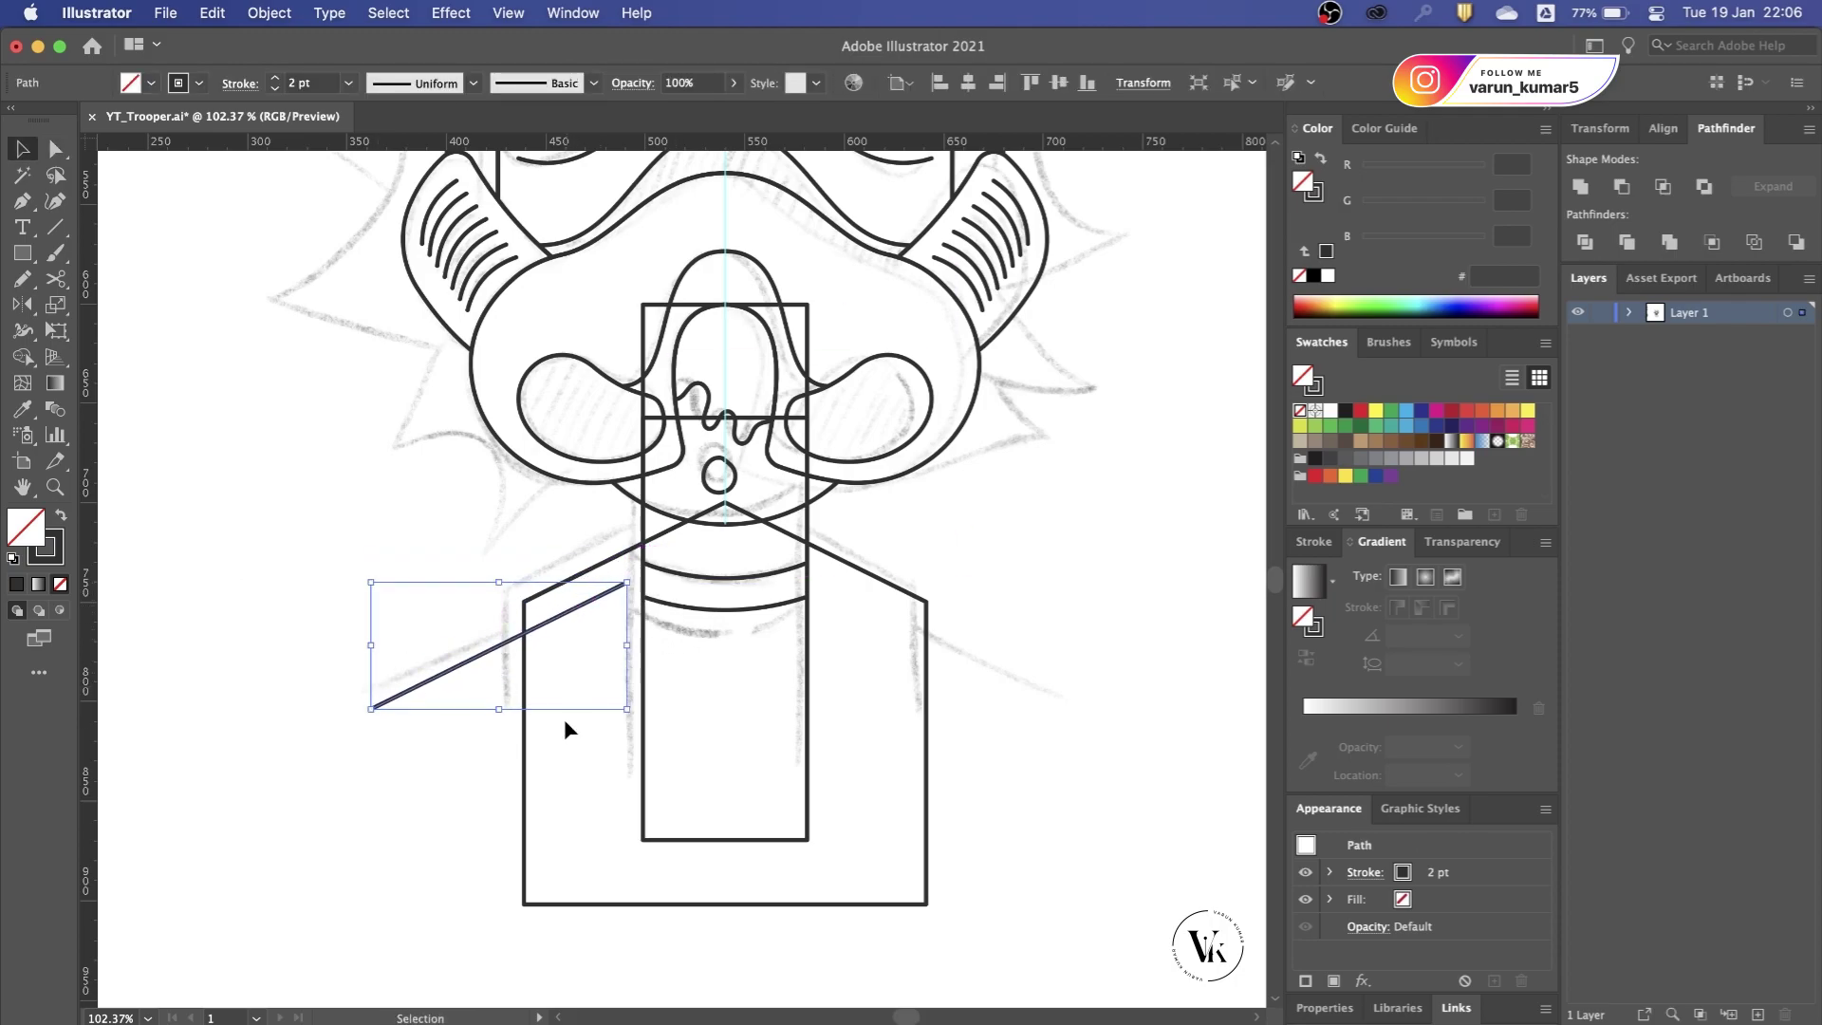
# Step: Cut the shoulder line at the torso edge with Scissors and delete the inner piece
pyautogui.scroll(5, 538, 698)
pyautogui.press('c')
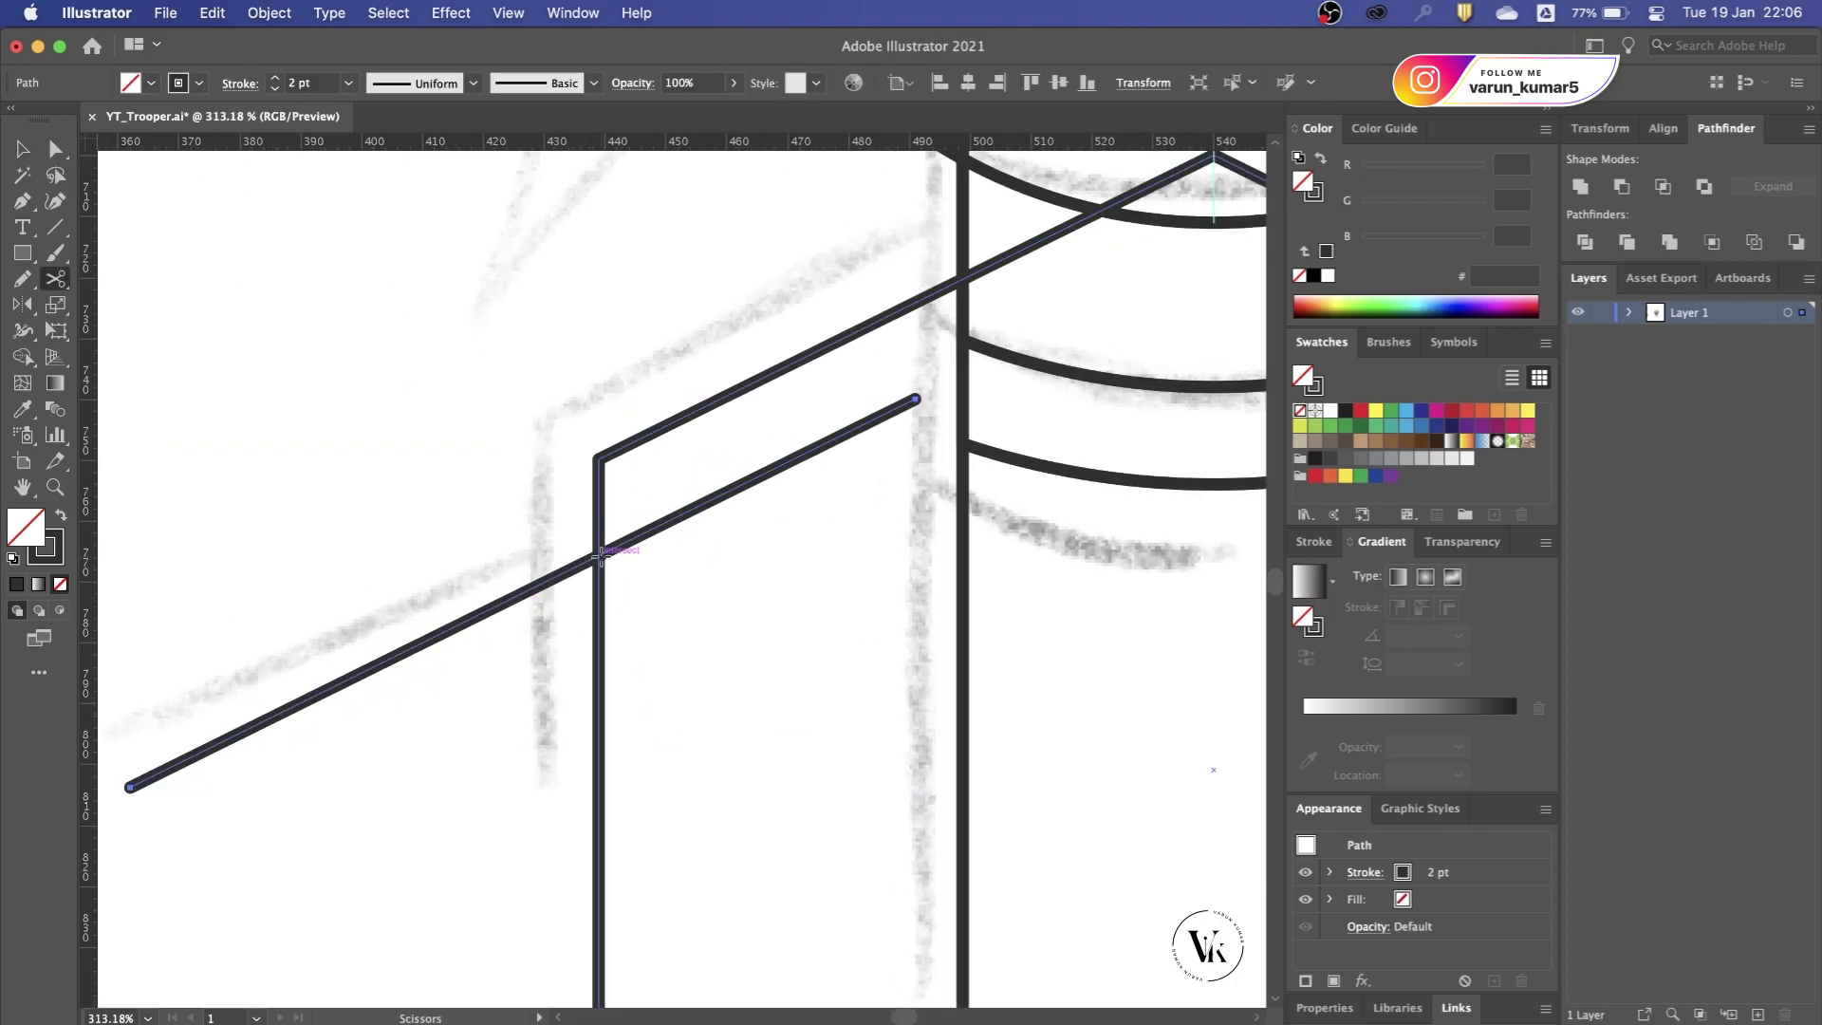
pyautogui.click(600, 555)
pyautogui.press('v')
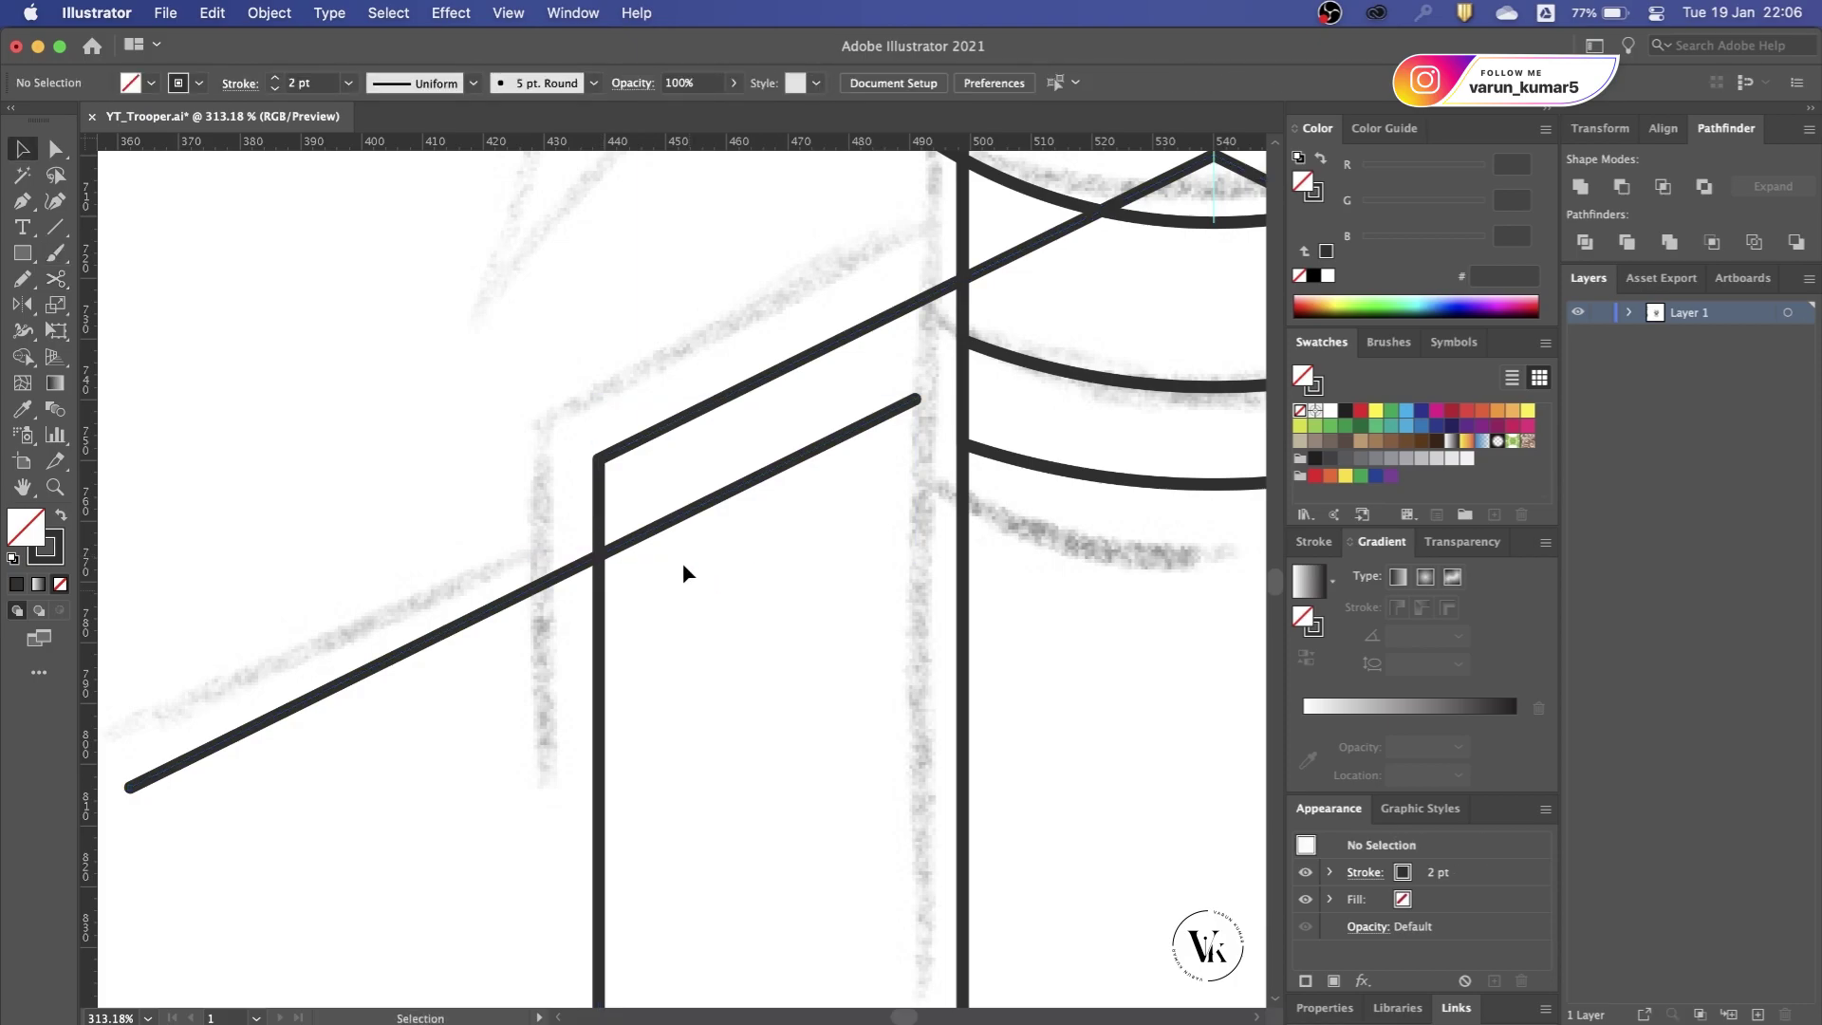
pyautogui.moveTo(681, 562); pyautogui.dragTo(714, 432)
pyautogui.press('Delete')
pyautogui.scroll(-5, 713, 421)
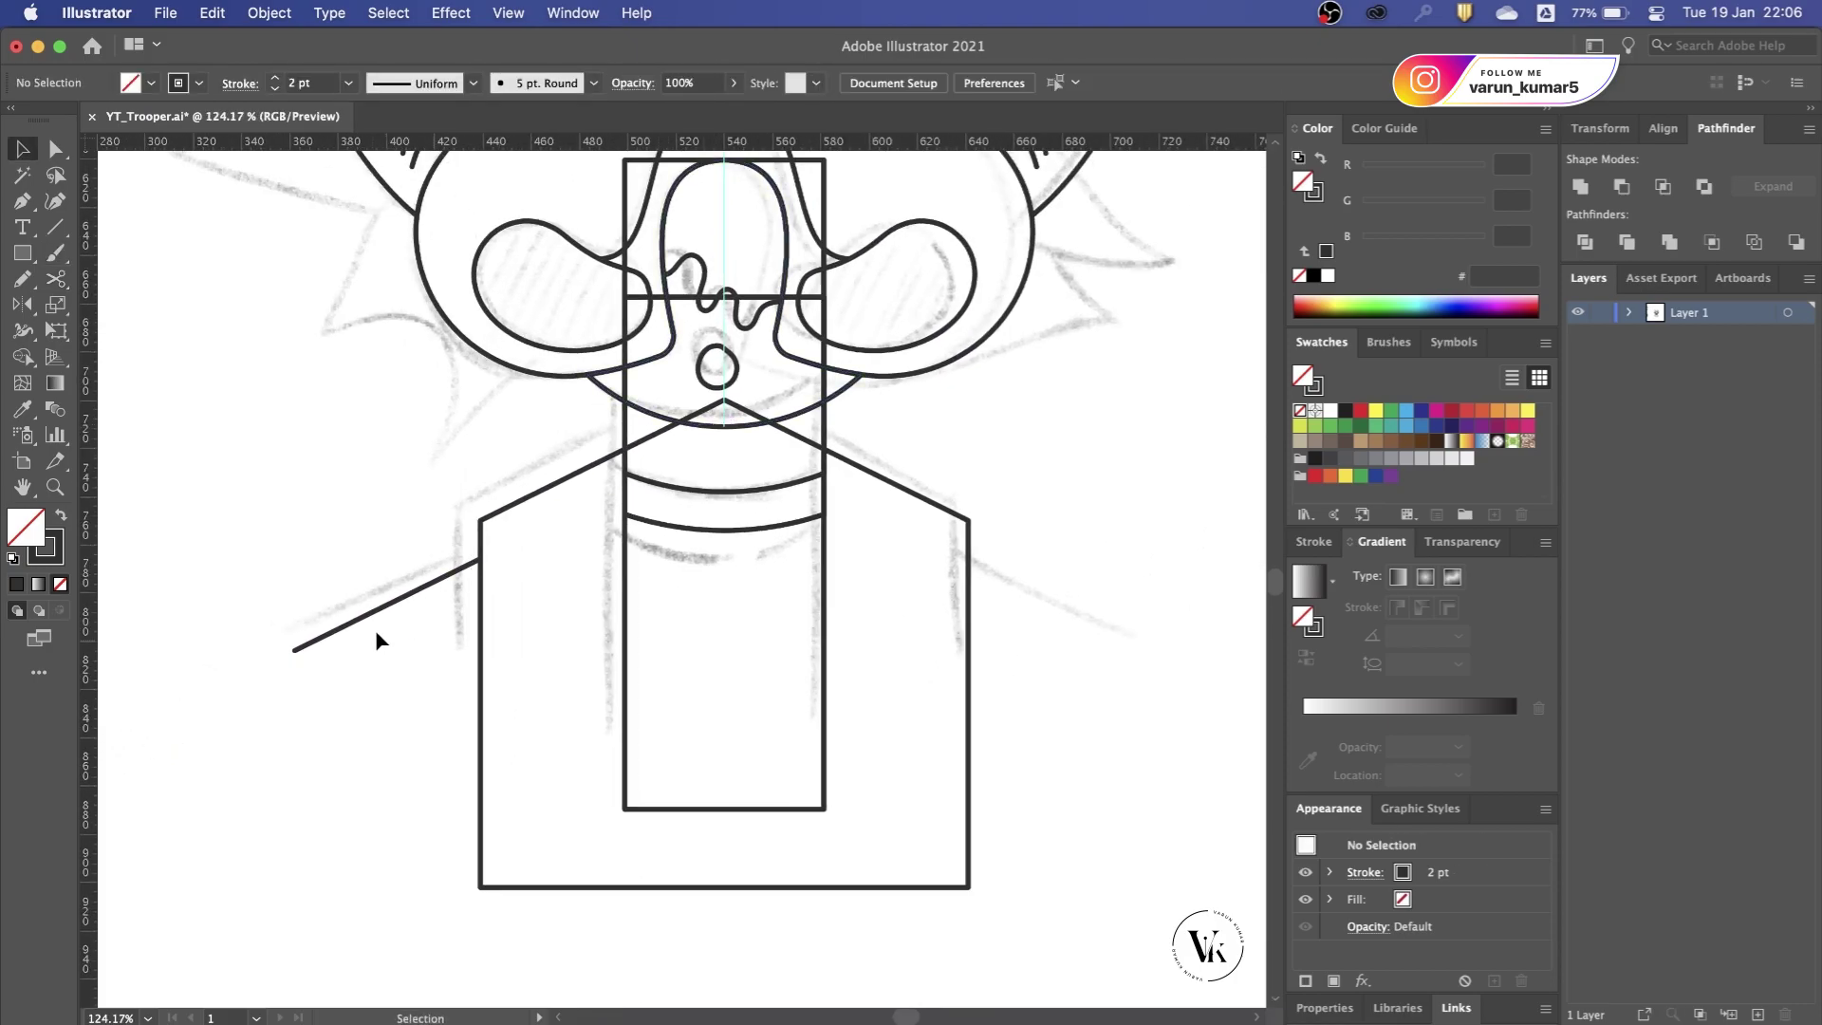
# Step: Reflect a copy of the shoulder line across the centre to the right side
pyautogui.moveTo(373, 629); pyautogui.dragTo(434, 601)
pyautogui.press('o')
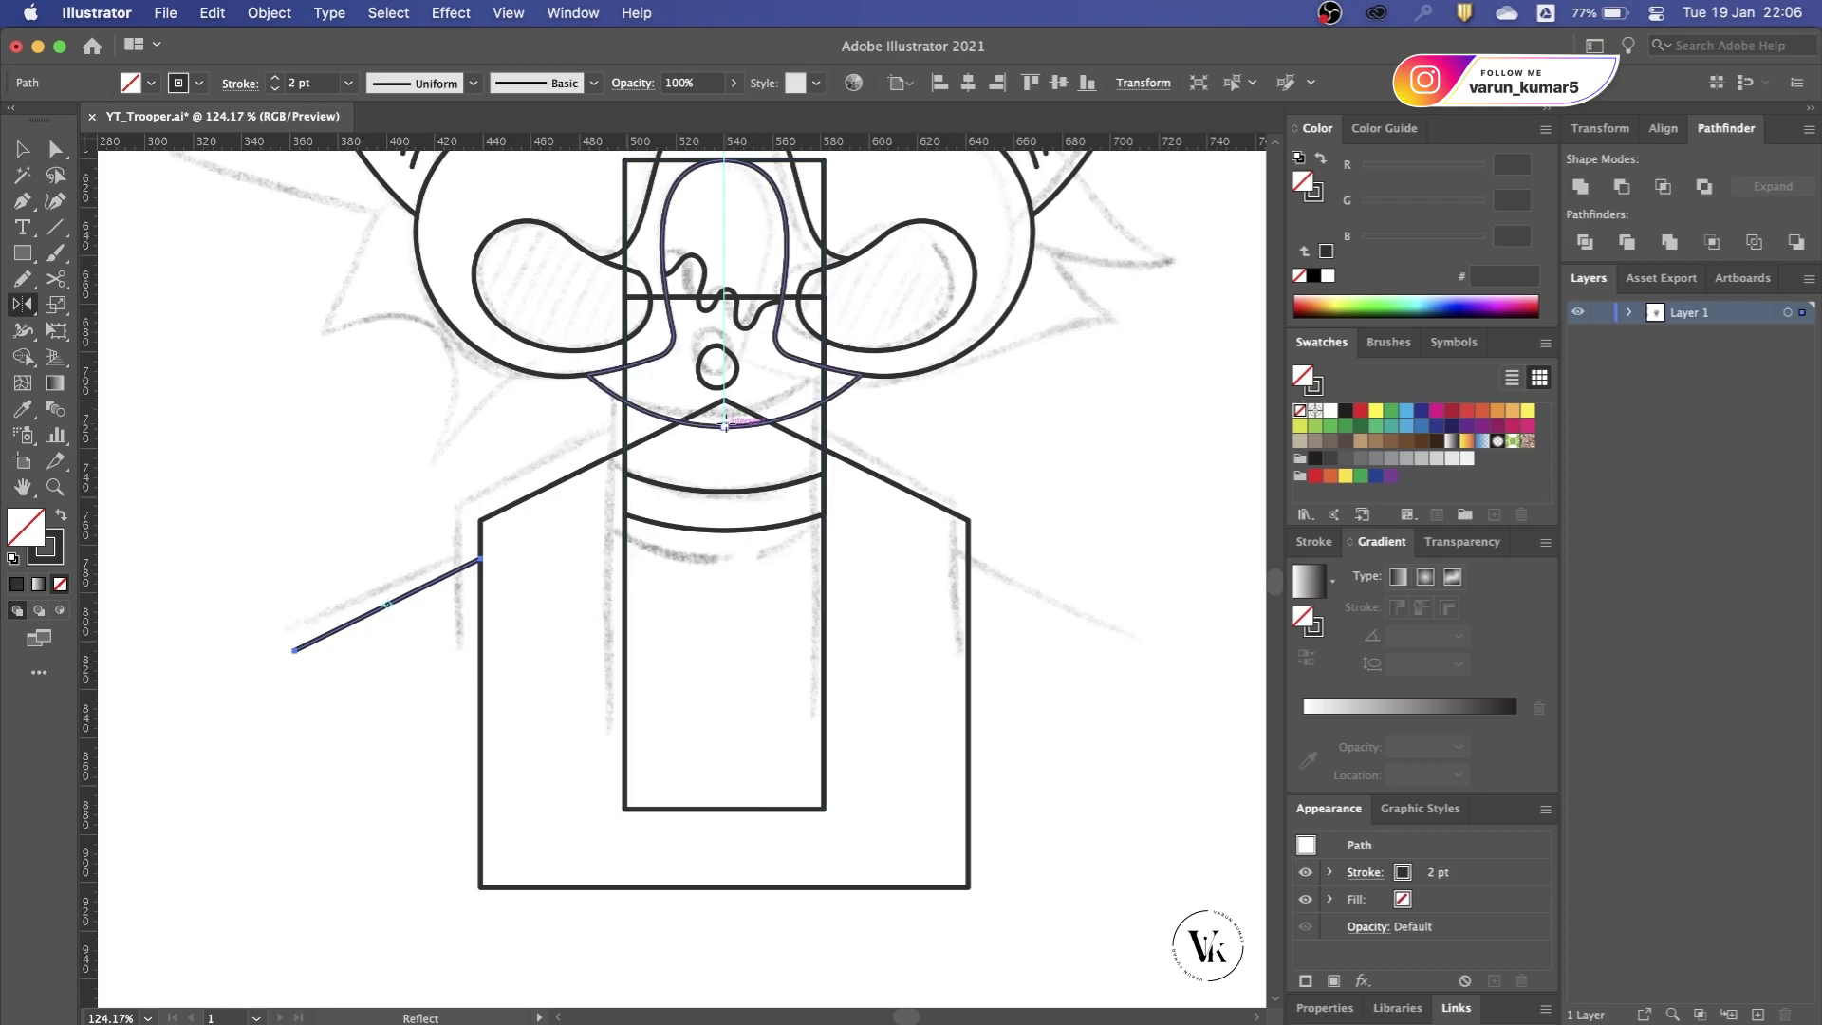
pyautogui.keyDown('alt'); pyautogui.click(725, 426); pyautogui.keyUp('alt')
pyautogui.click(913, 701)
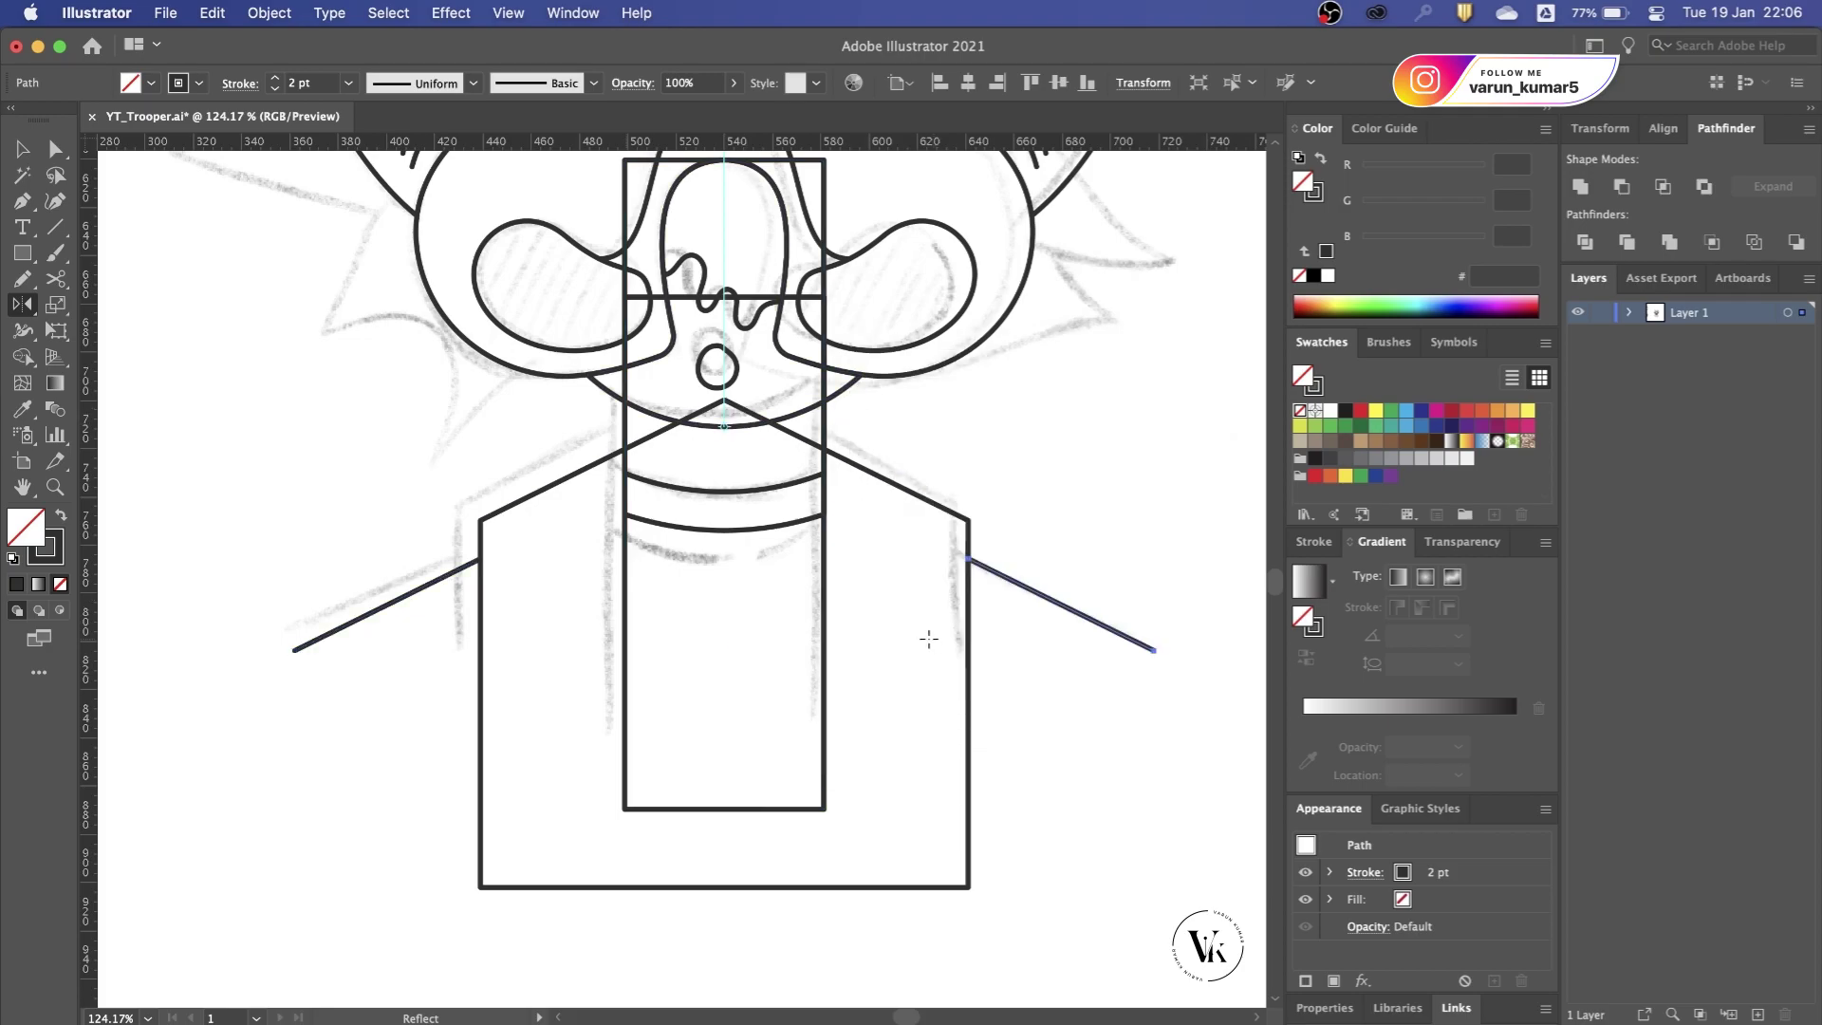
pyautogui.press('v')
pyautogui.click(898, 634)
pyautogui.scroll(-3, 898, 634)
# Step: Pen a brow line across the forehead and drag its handles into an upward arch
pyautogui.scroll(3, 897, 634)
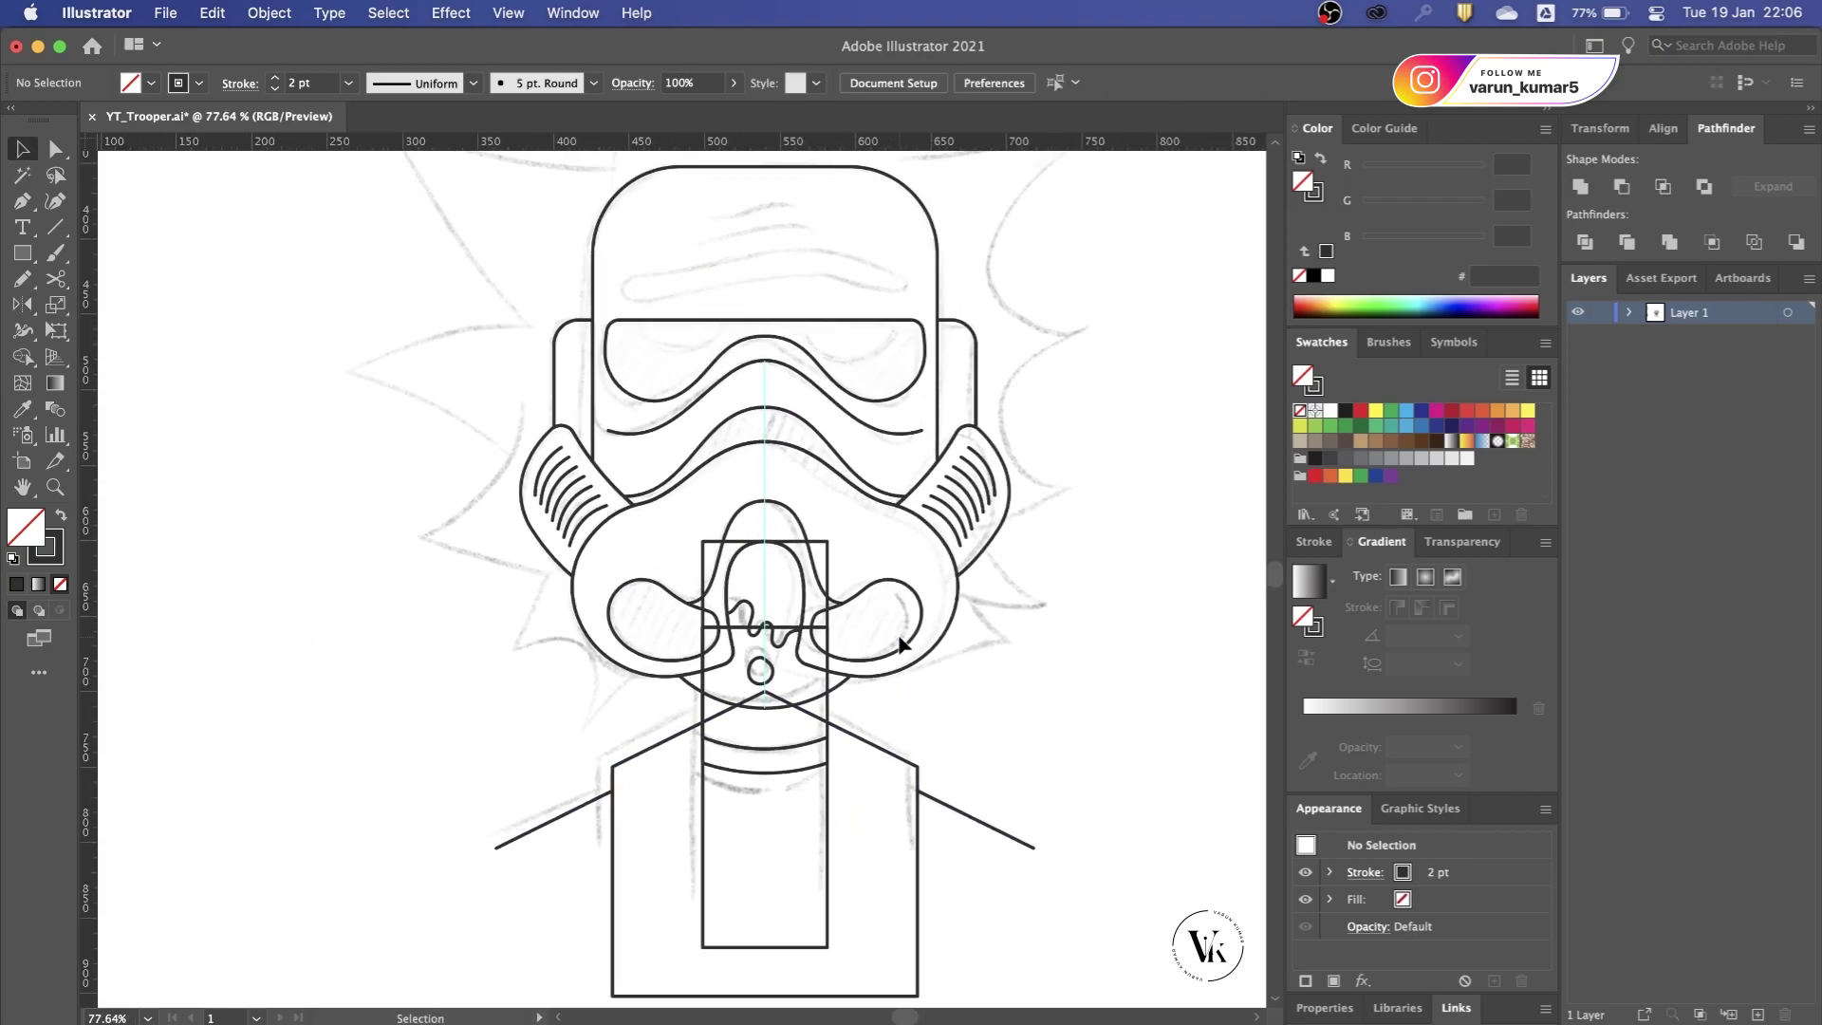
pyautogui.scroll(-1, 753, 850)
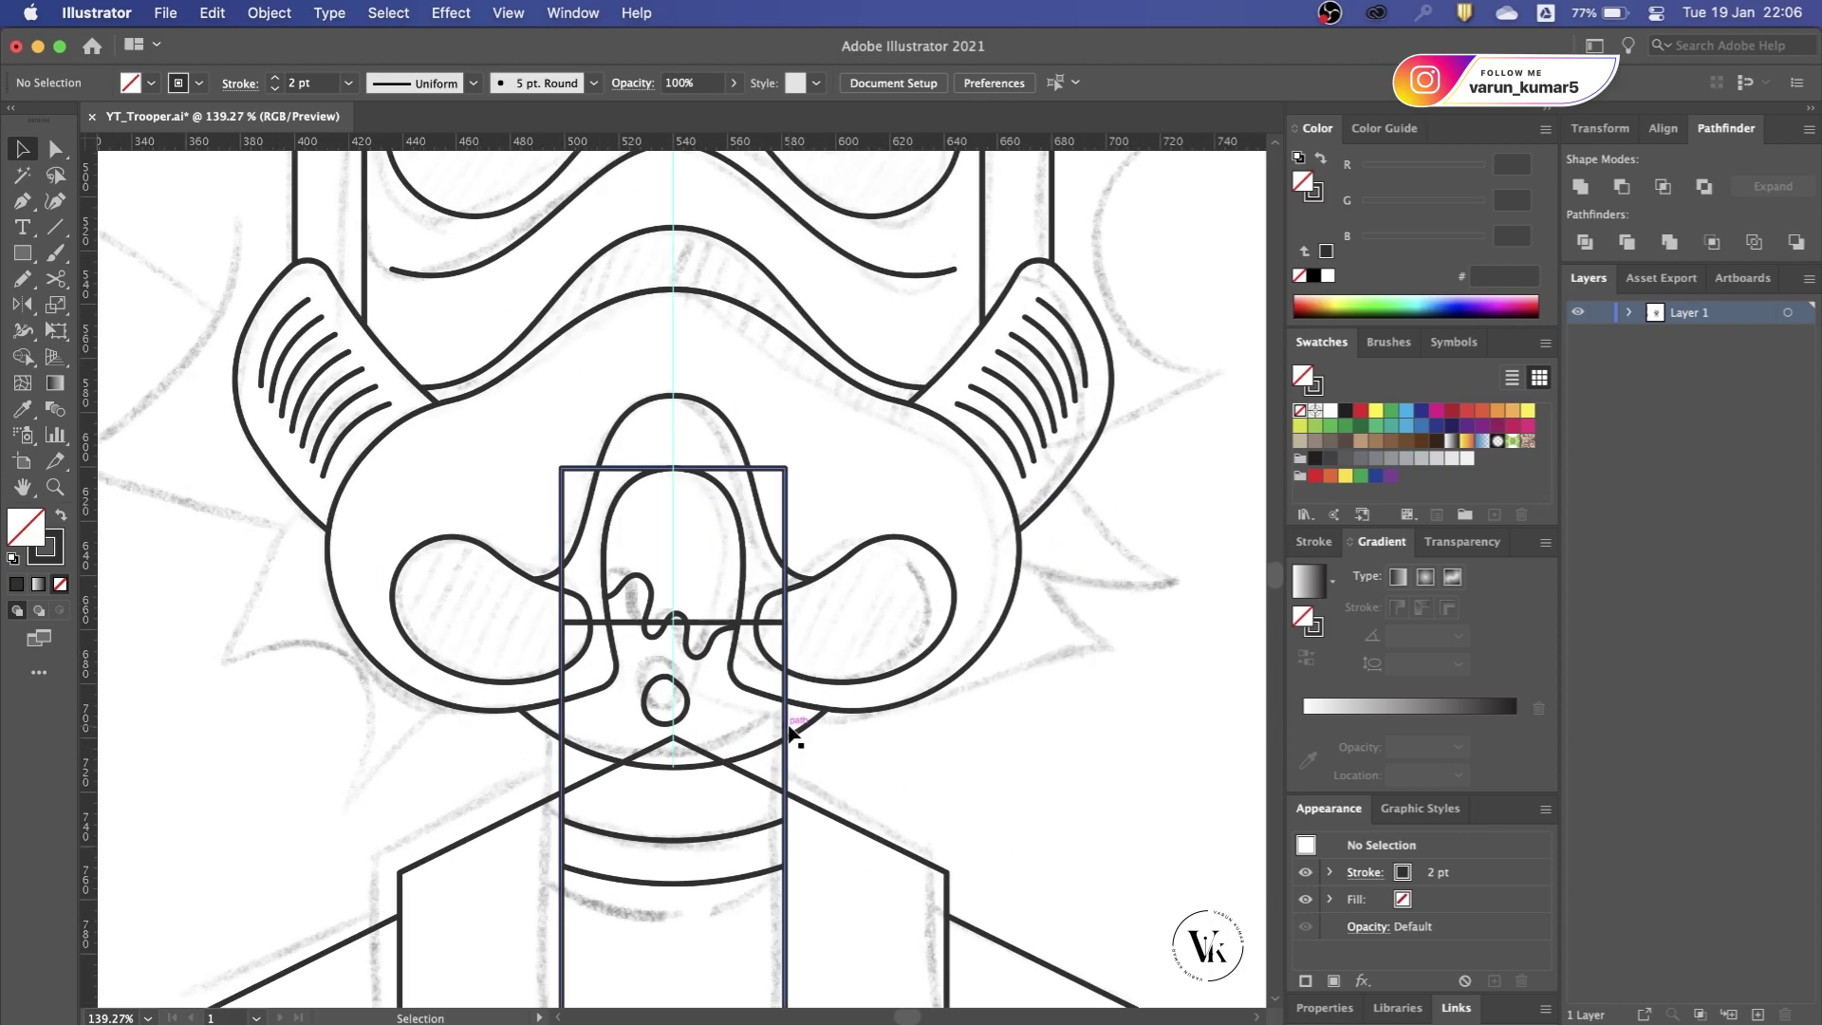
pyautogui.scroll(-1, 769, 797)
pyautogui.scroll(-1, 783, 749)
pyautogui.scroll(-1, 790, 729)
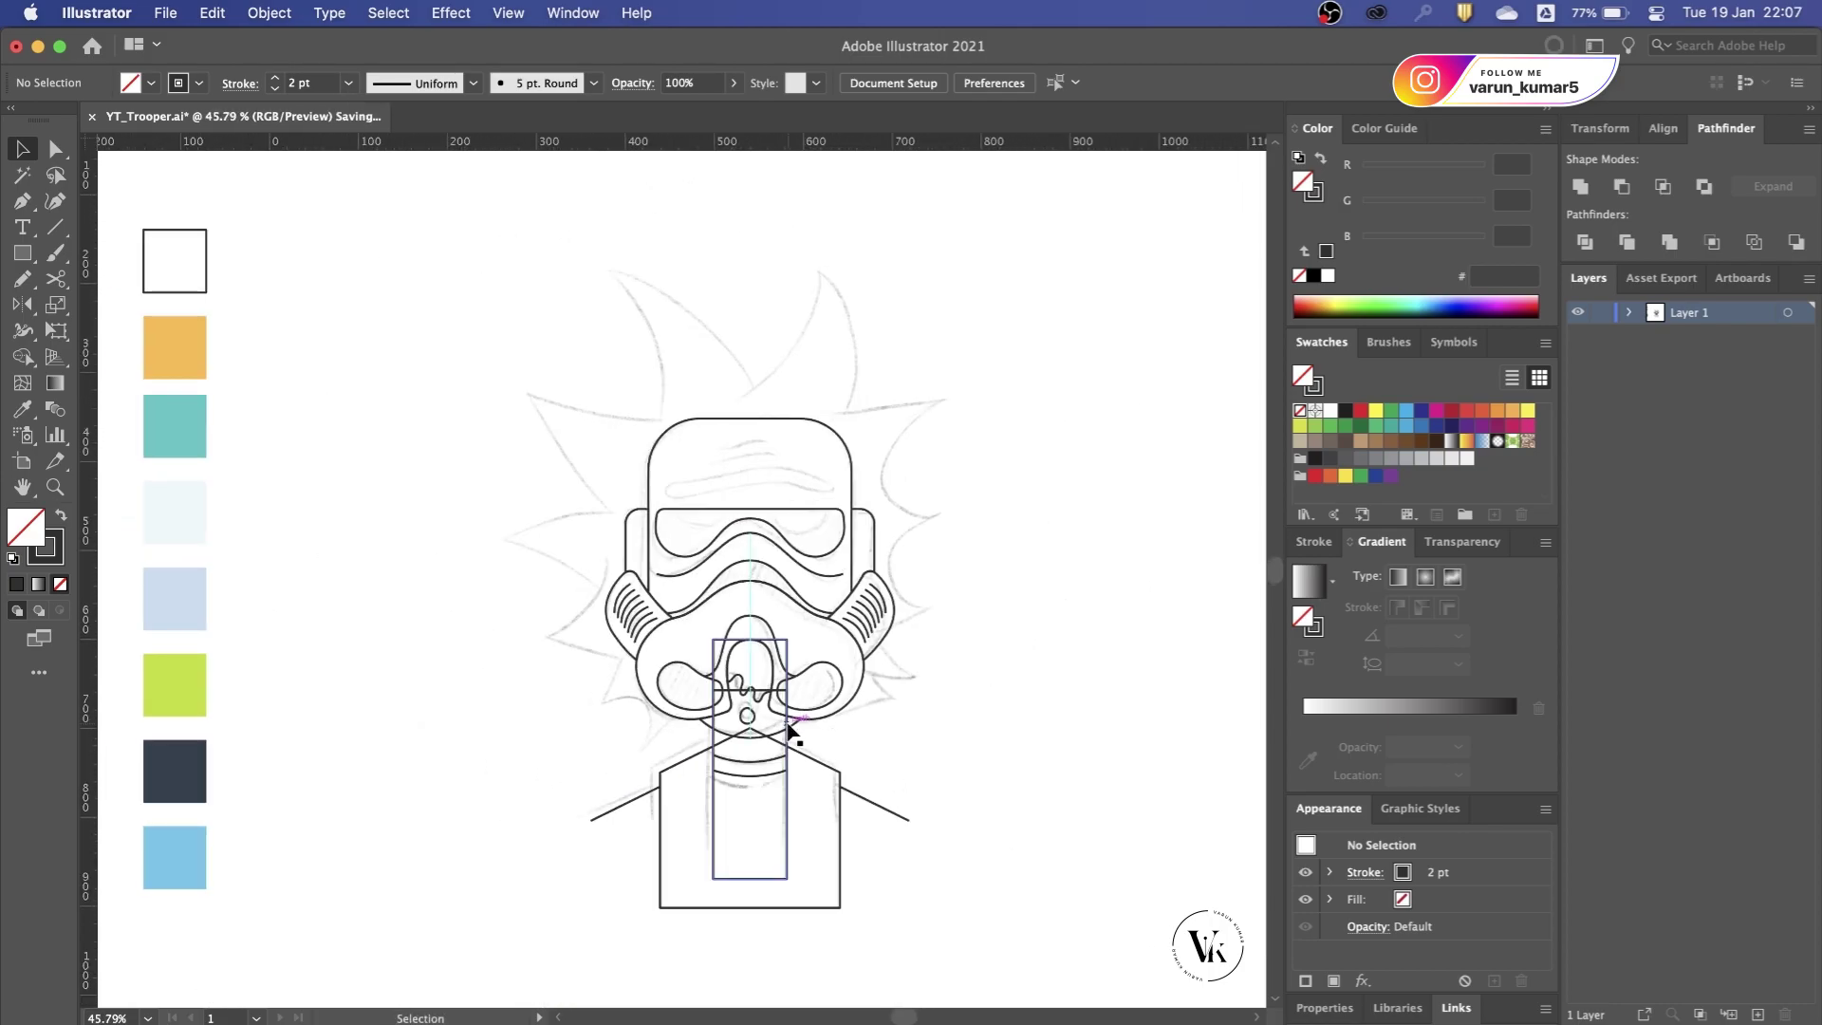
pyautogui.scroll(1, 790, 729)
pyautogui.scroll(1, 790, 731)
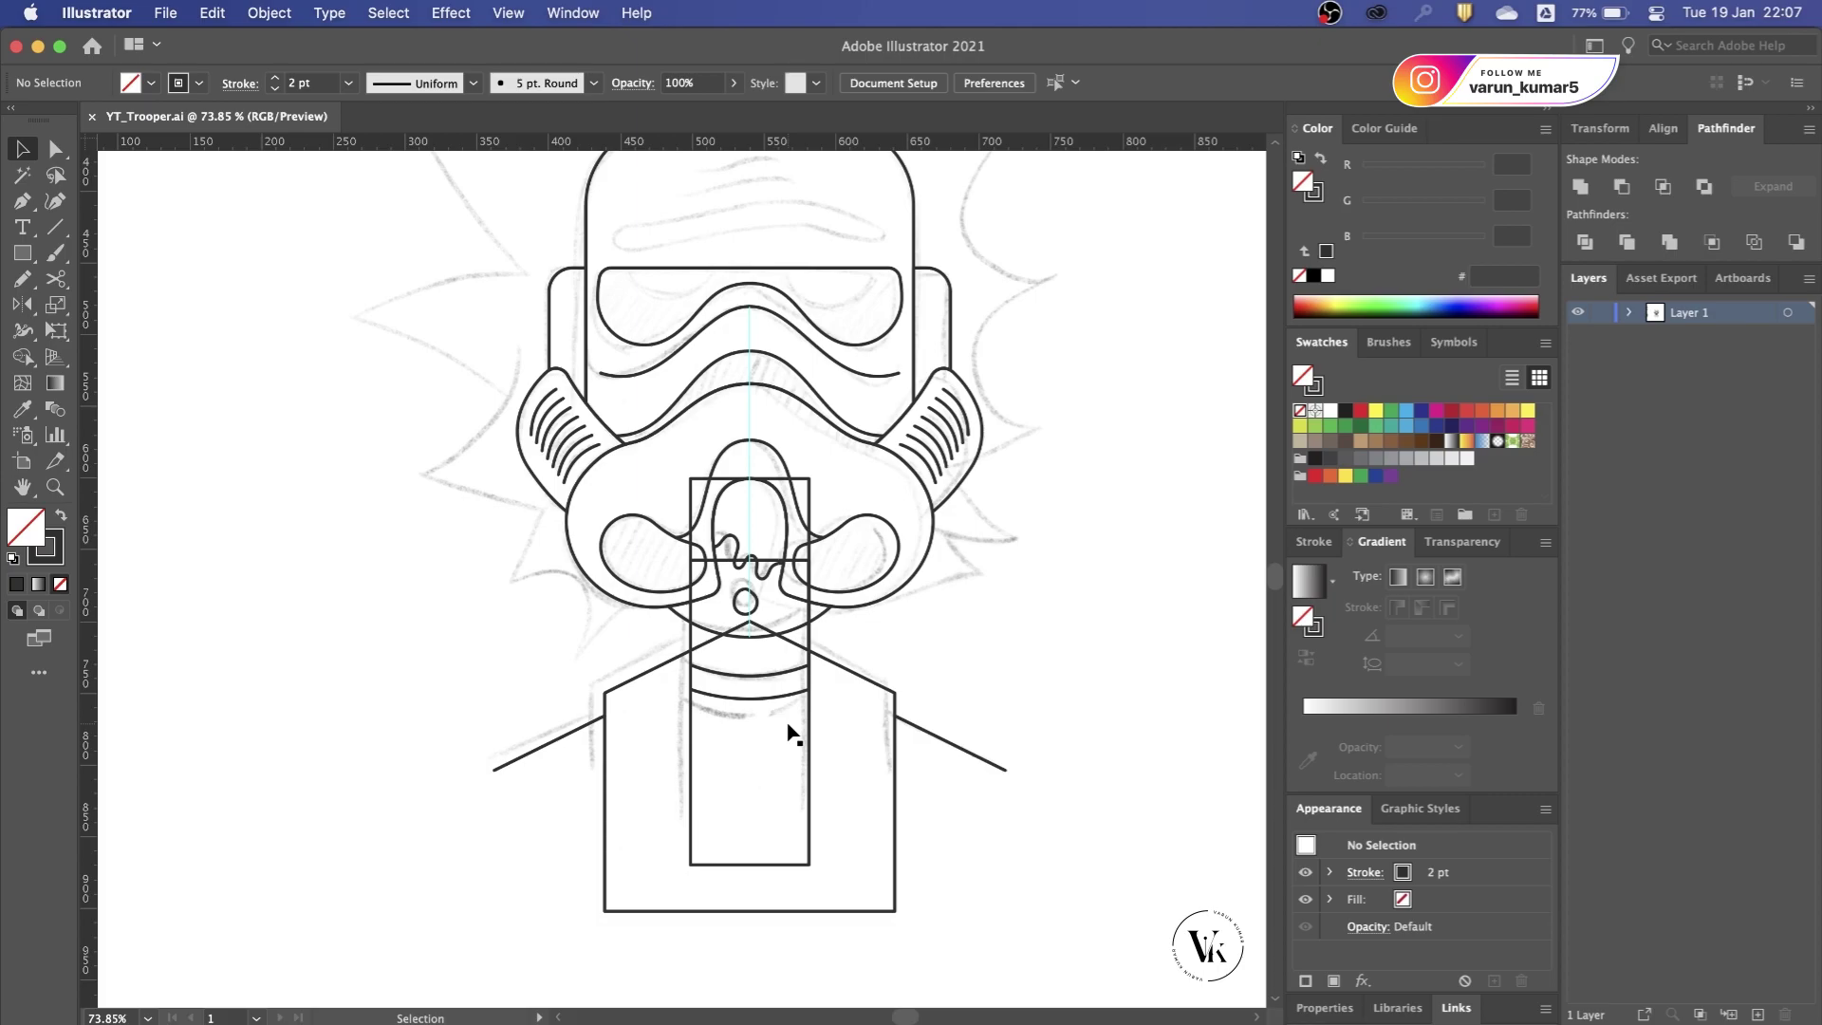
pyautogui.scroll(1, 791, 731)
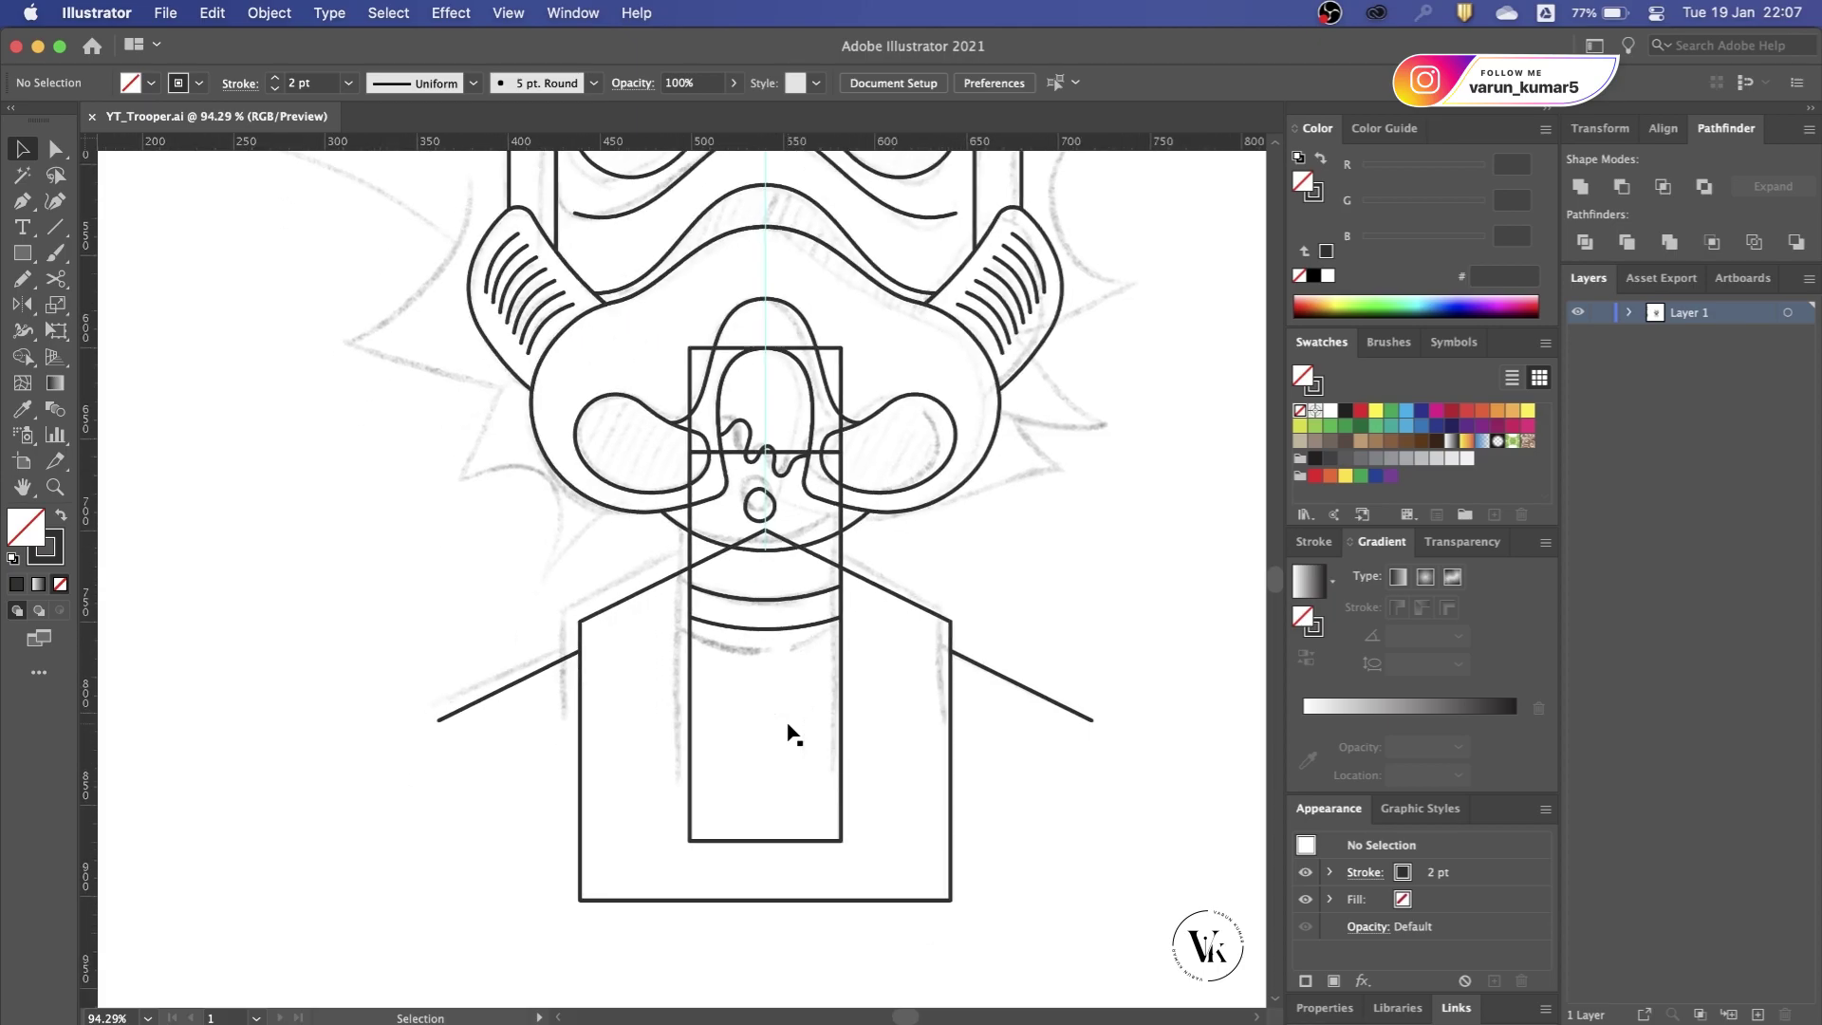
pyautogui.scroll(-1, 792, 735)
pyautogui.scroll(1, 794, 722)
pyautogui.scroll(2, 813, 367)
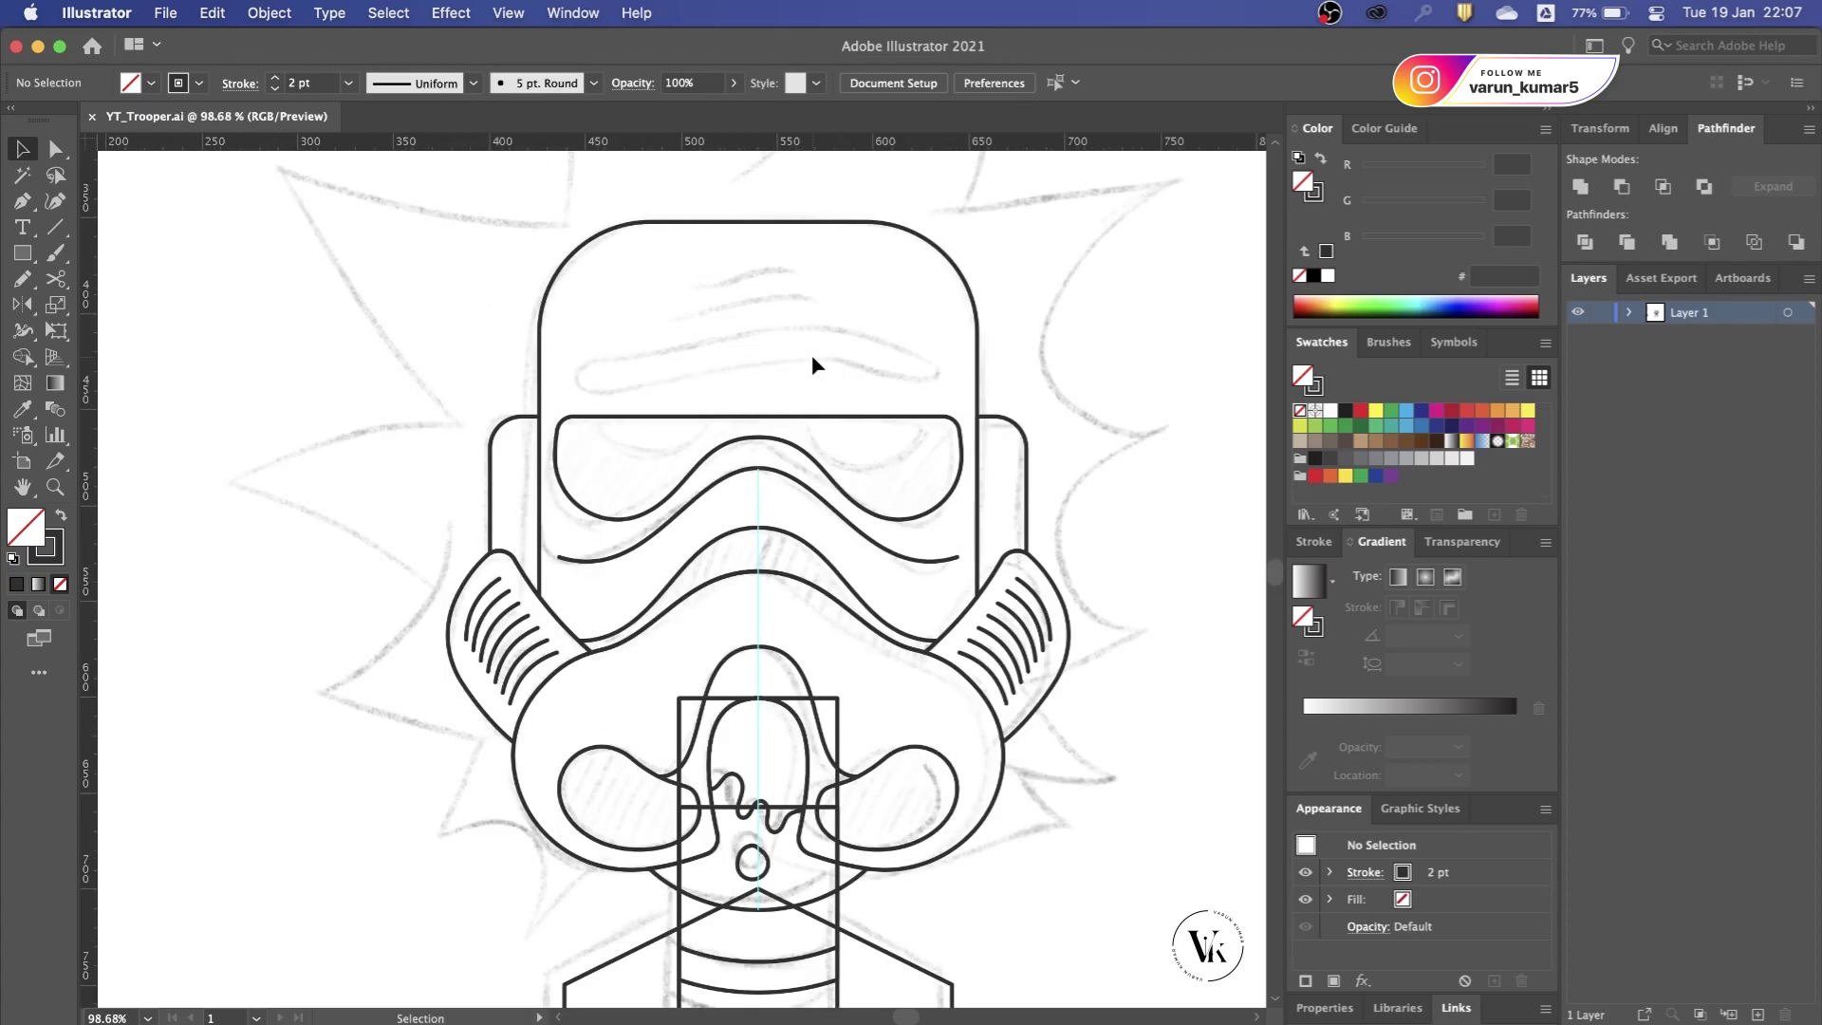
pyautogui.scroll(2, 721, 427)
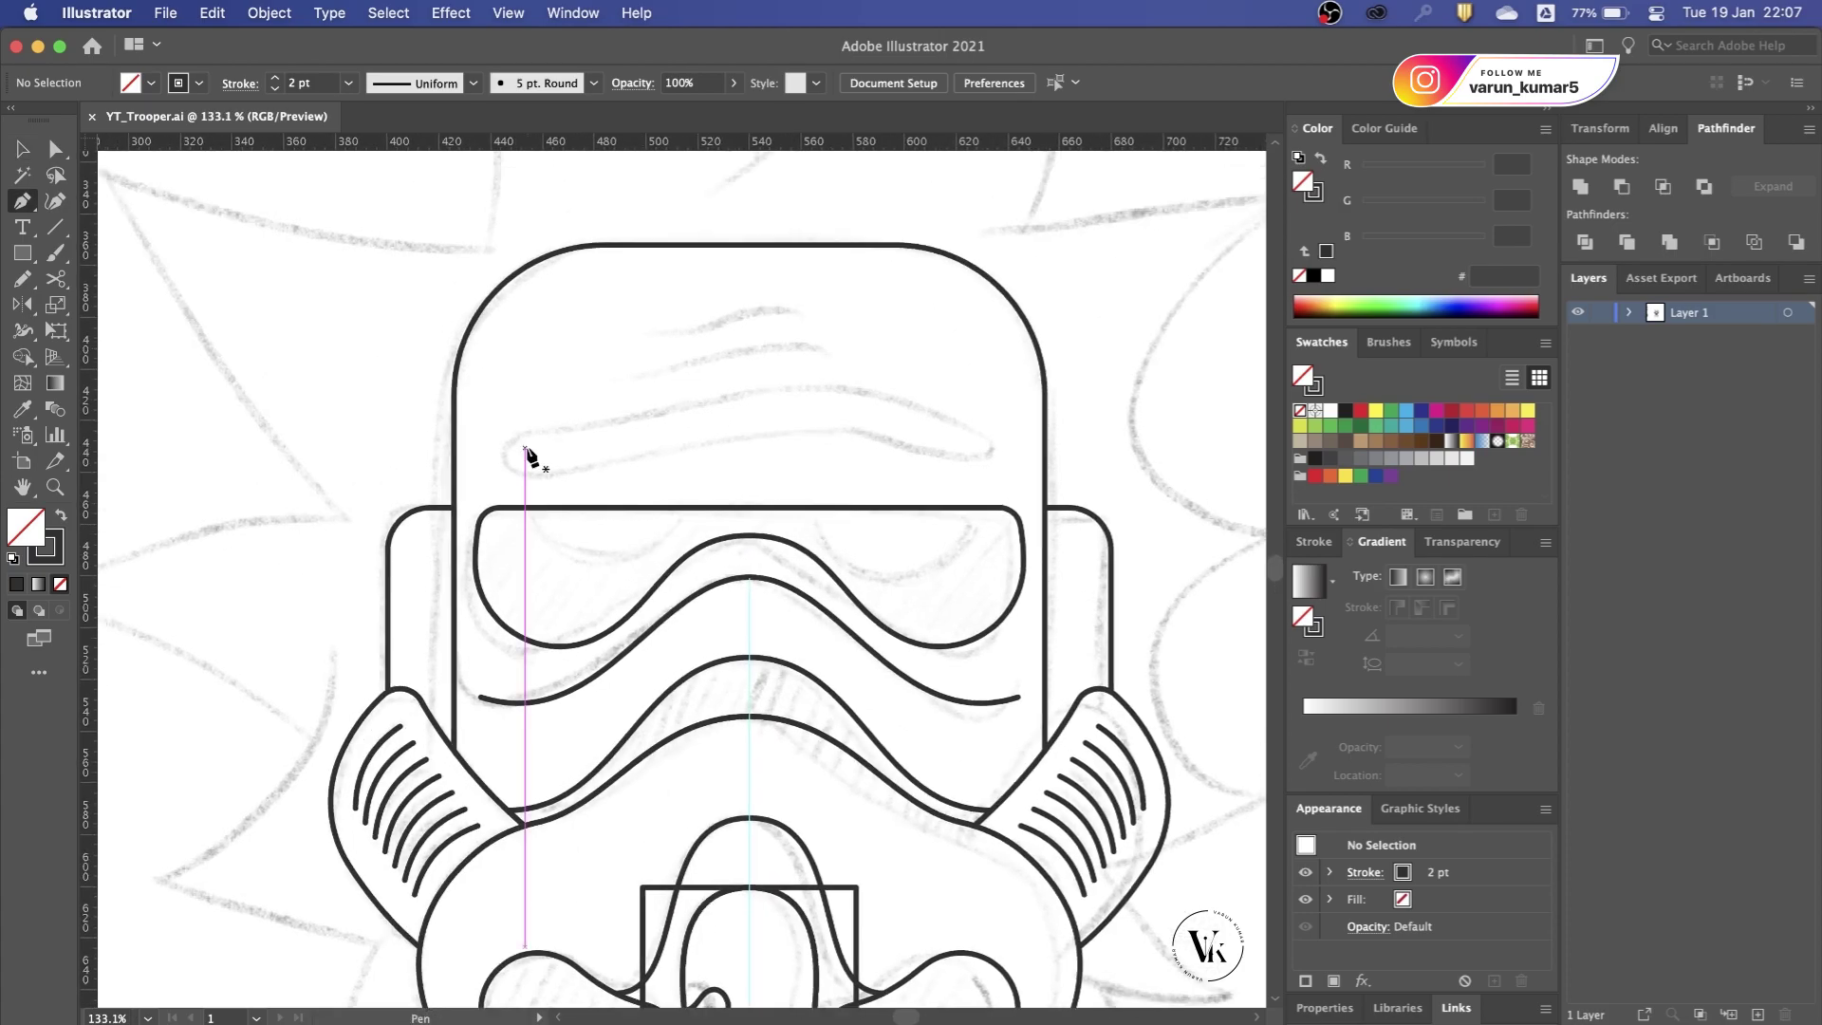
pyautogui.click(525, 448)
pyautogui.click(991, 448)
pyautogui.moveTo(760, 455); pyautogui.dragTo(623, 465)
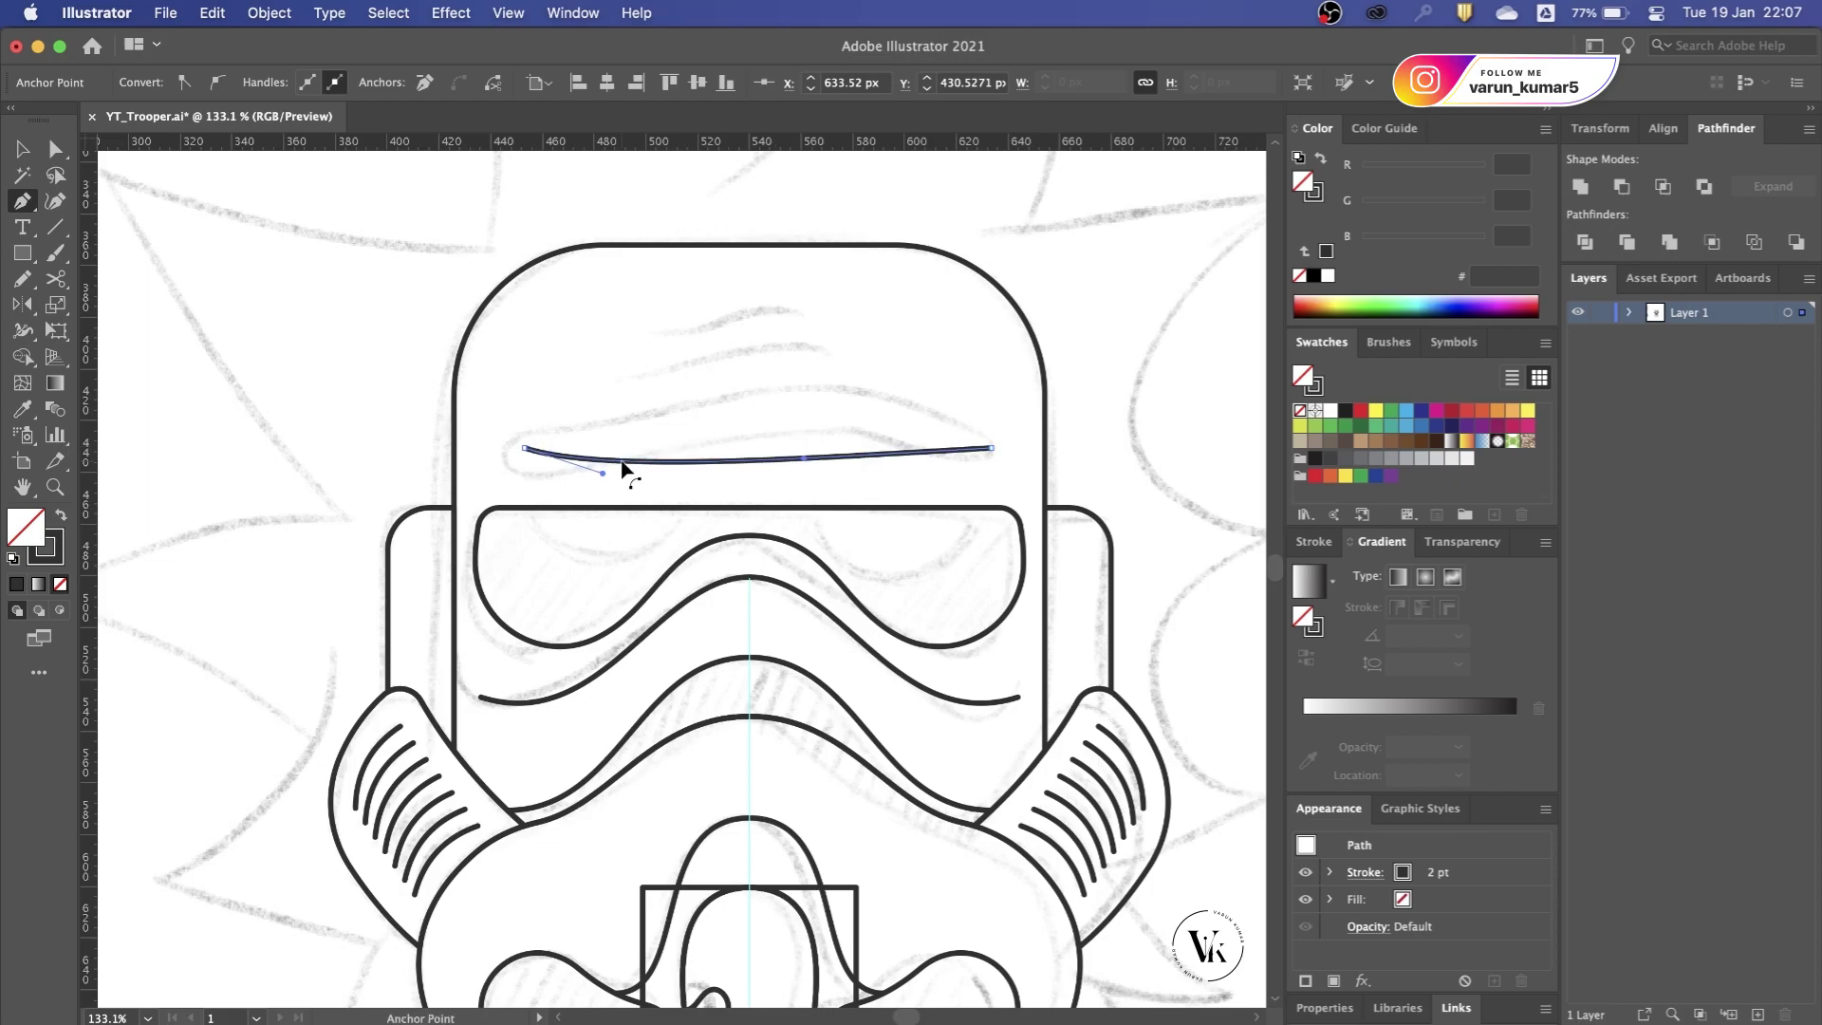
pyautogui.moveTo(992, 448); pyautogui.dragTo(787, 352)
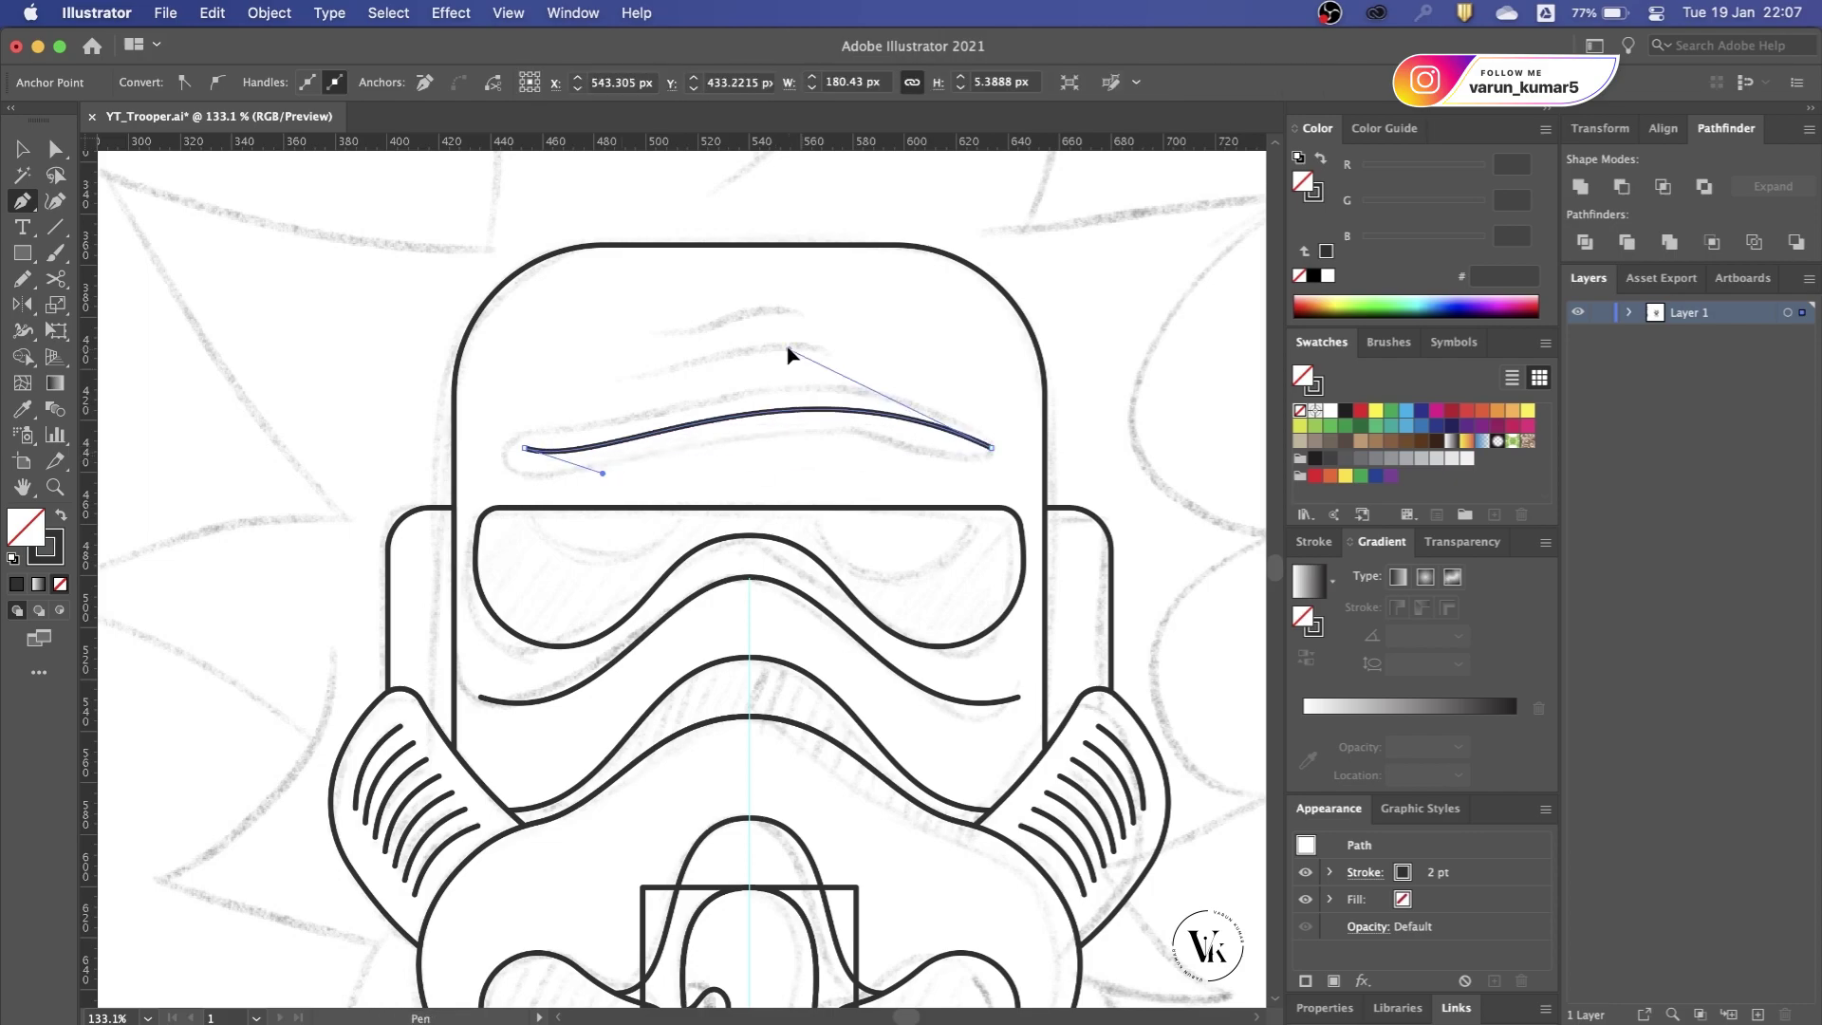
# Step: Reselect the brow curve and bring up the Object menu
pyautogui.press('v')
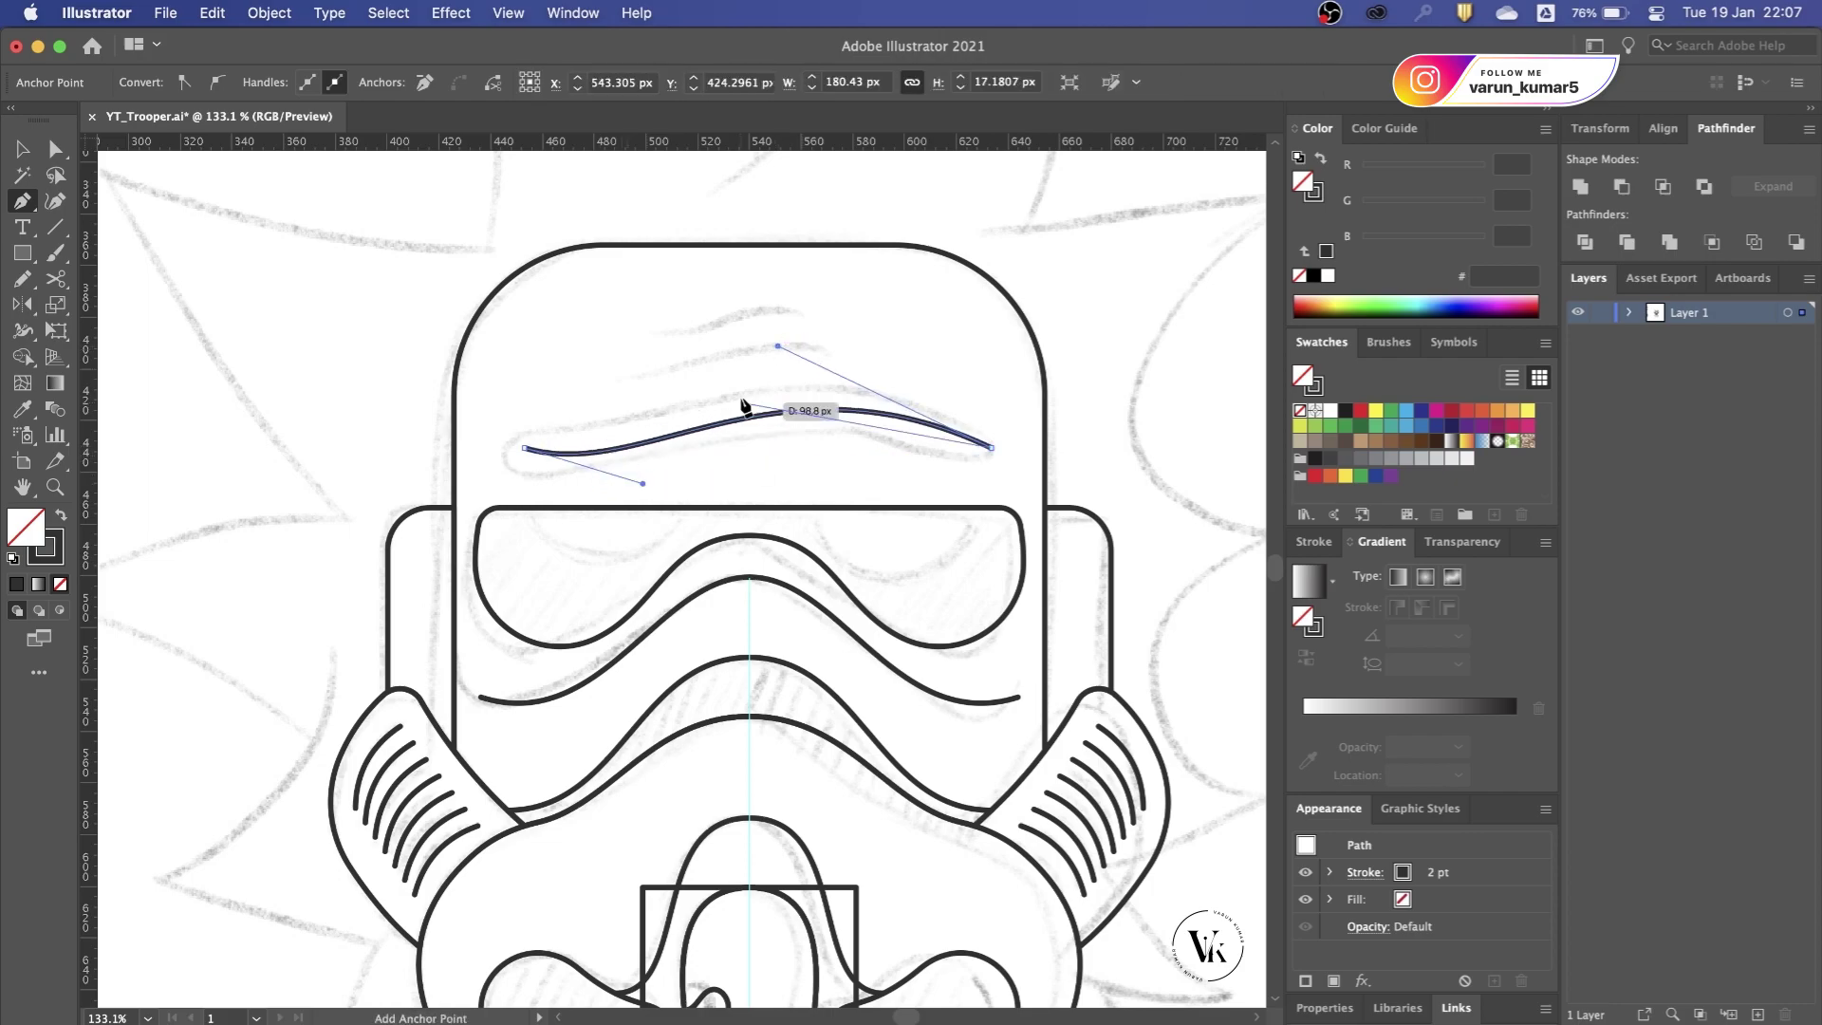
pyautogui.click(727, 382)
pyautogui.moveTo(777, 438); pyautogui.dragTo(776, 437)
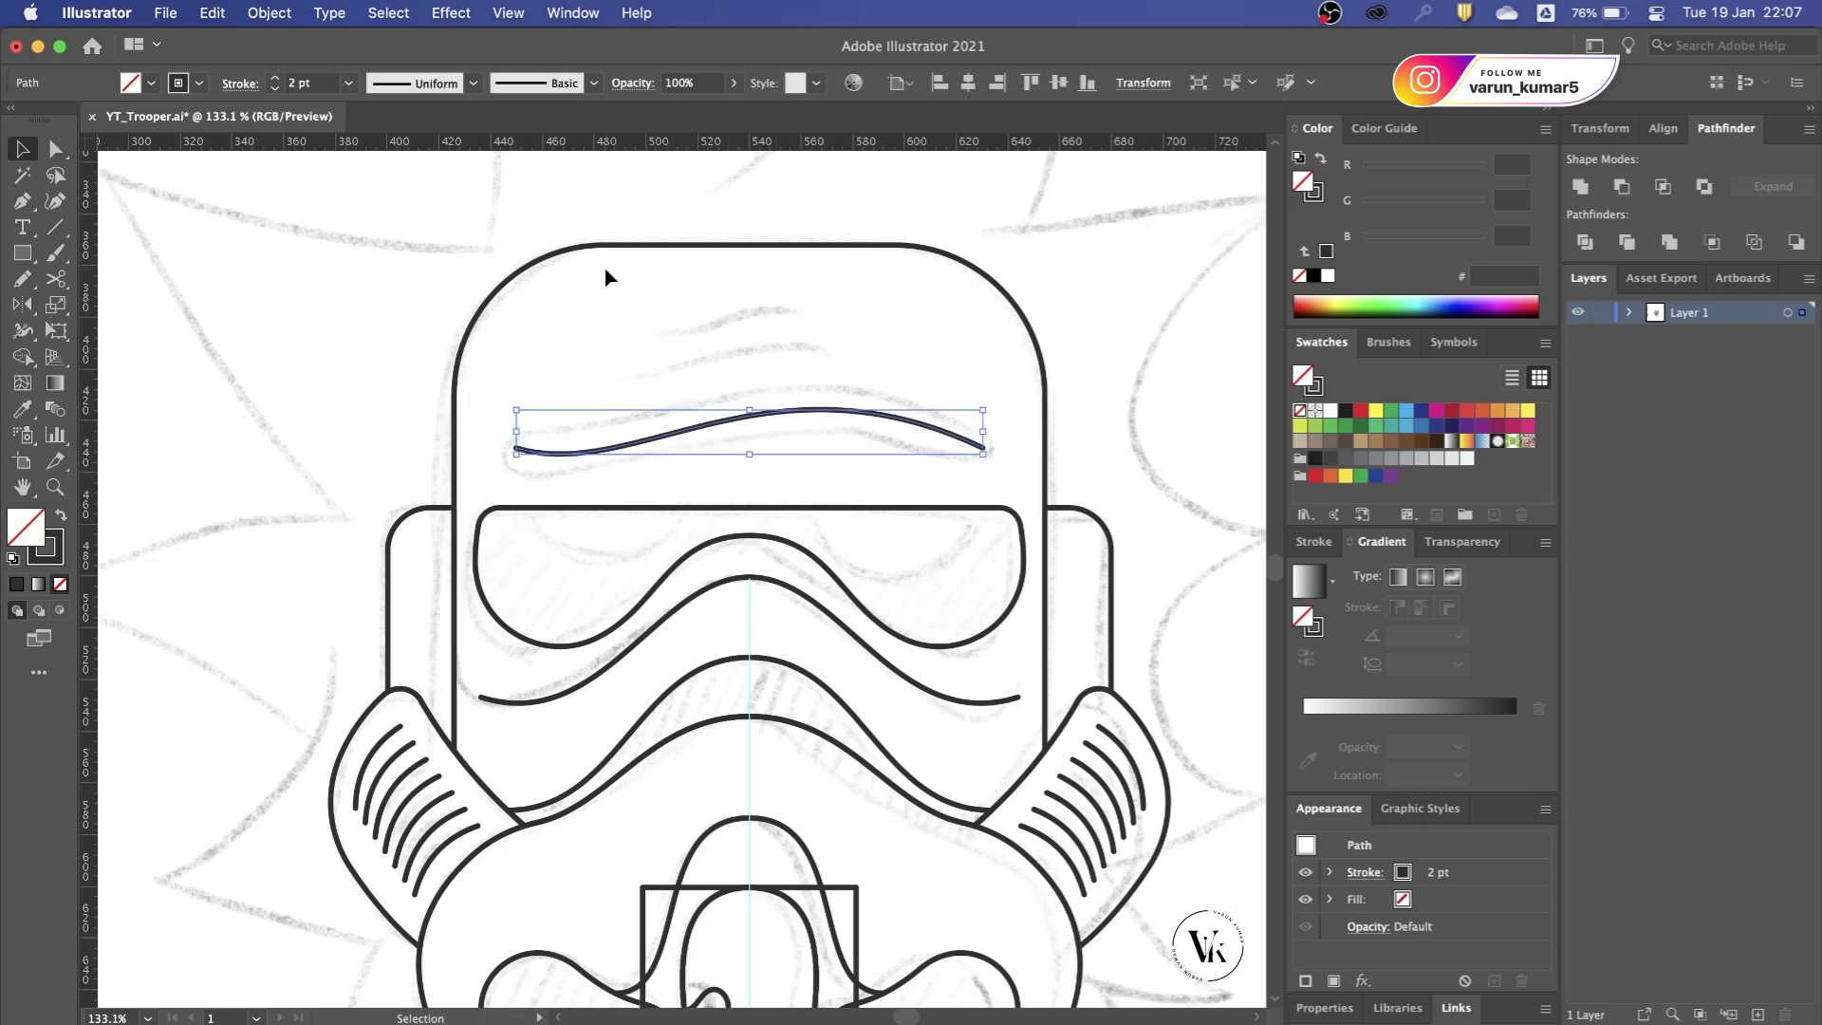
pyautogui.click(269, 12)
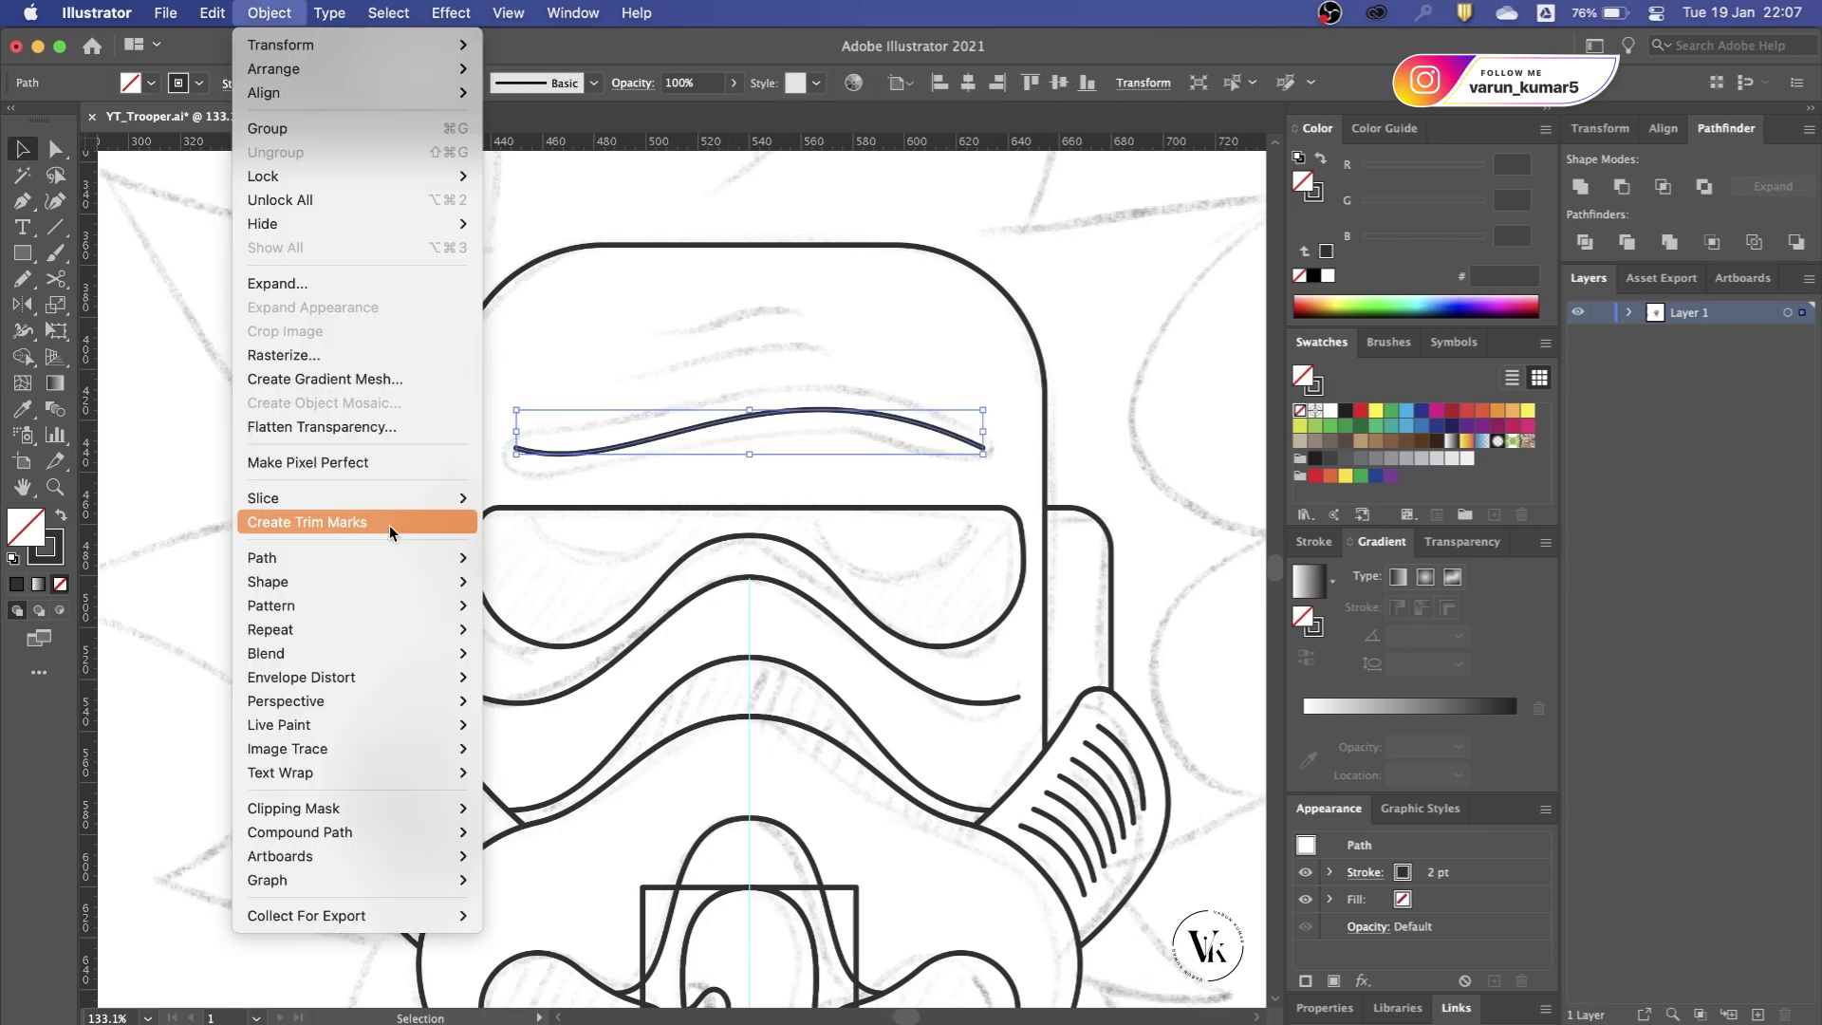
pyautogui.moveTo(262, 556)
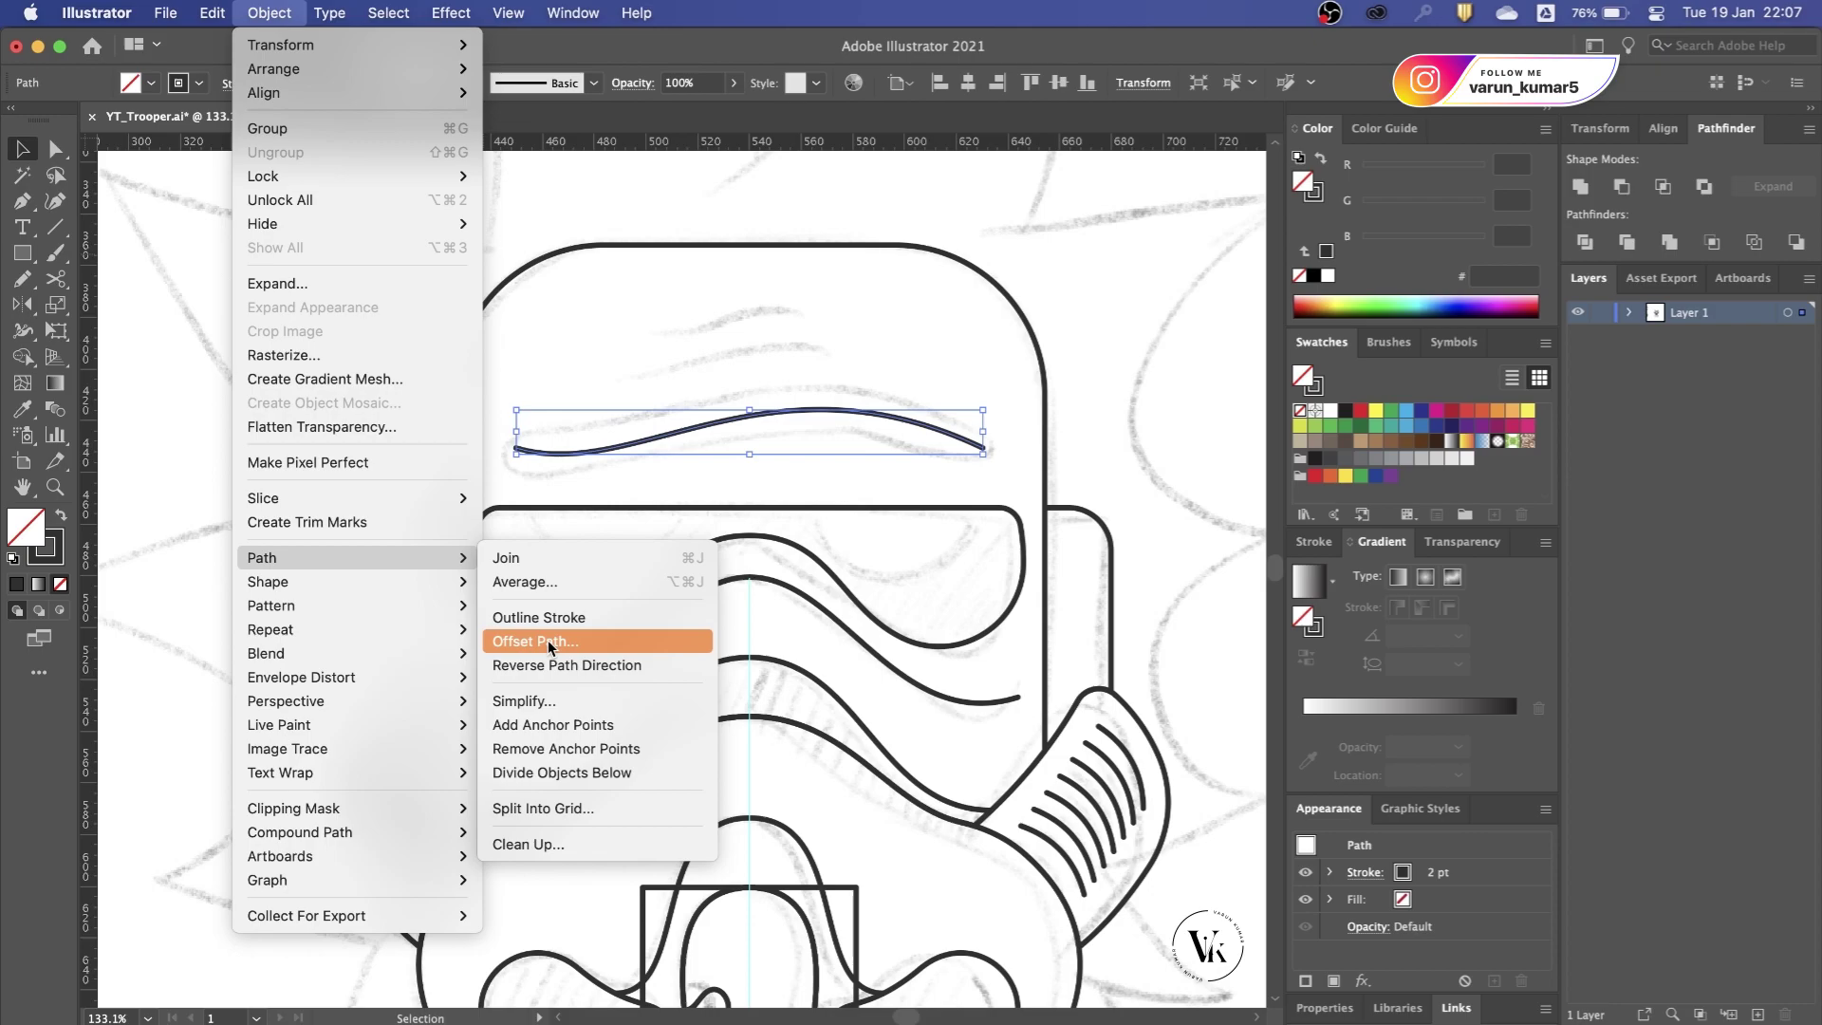
# Step: Thicken the forehead stroke to 16 pt, outline it, and swap its fill and stroke
pyautogui.click(274, 77)
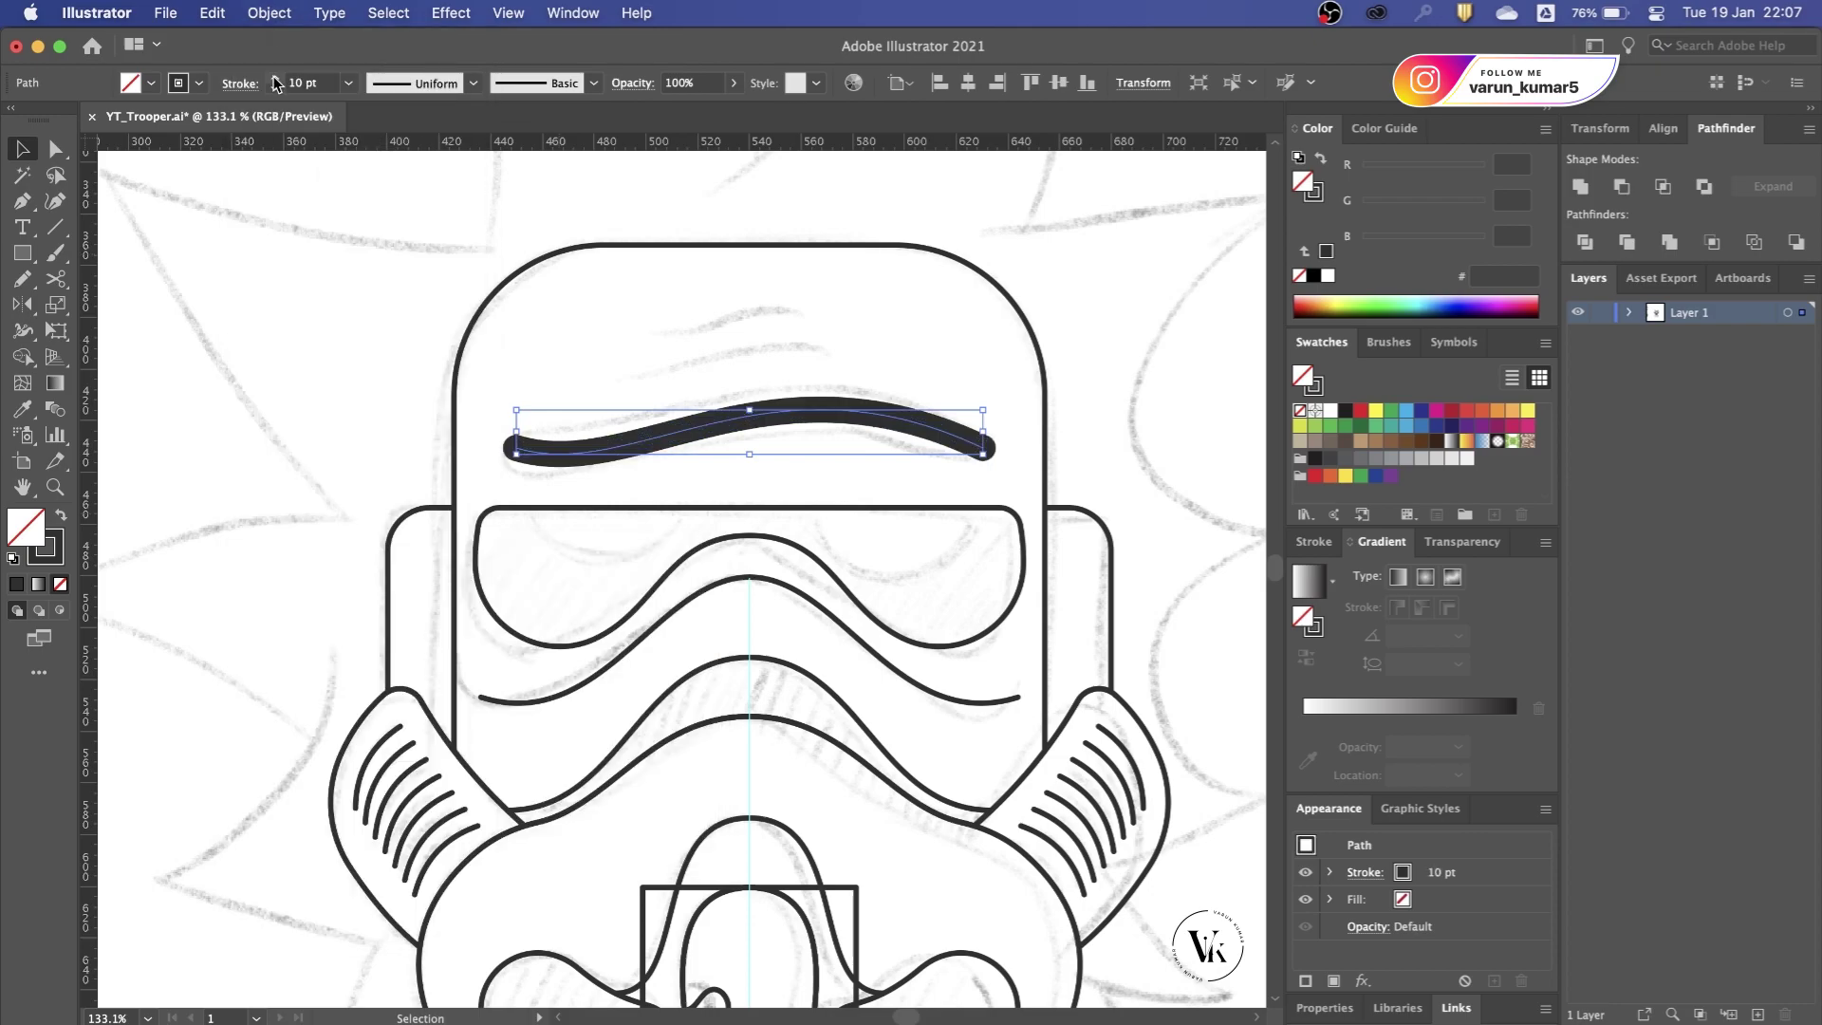
pyautogui.click(274, 77)
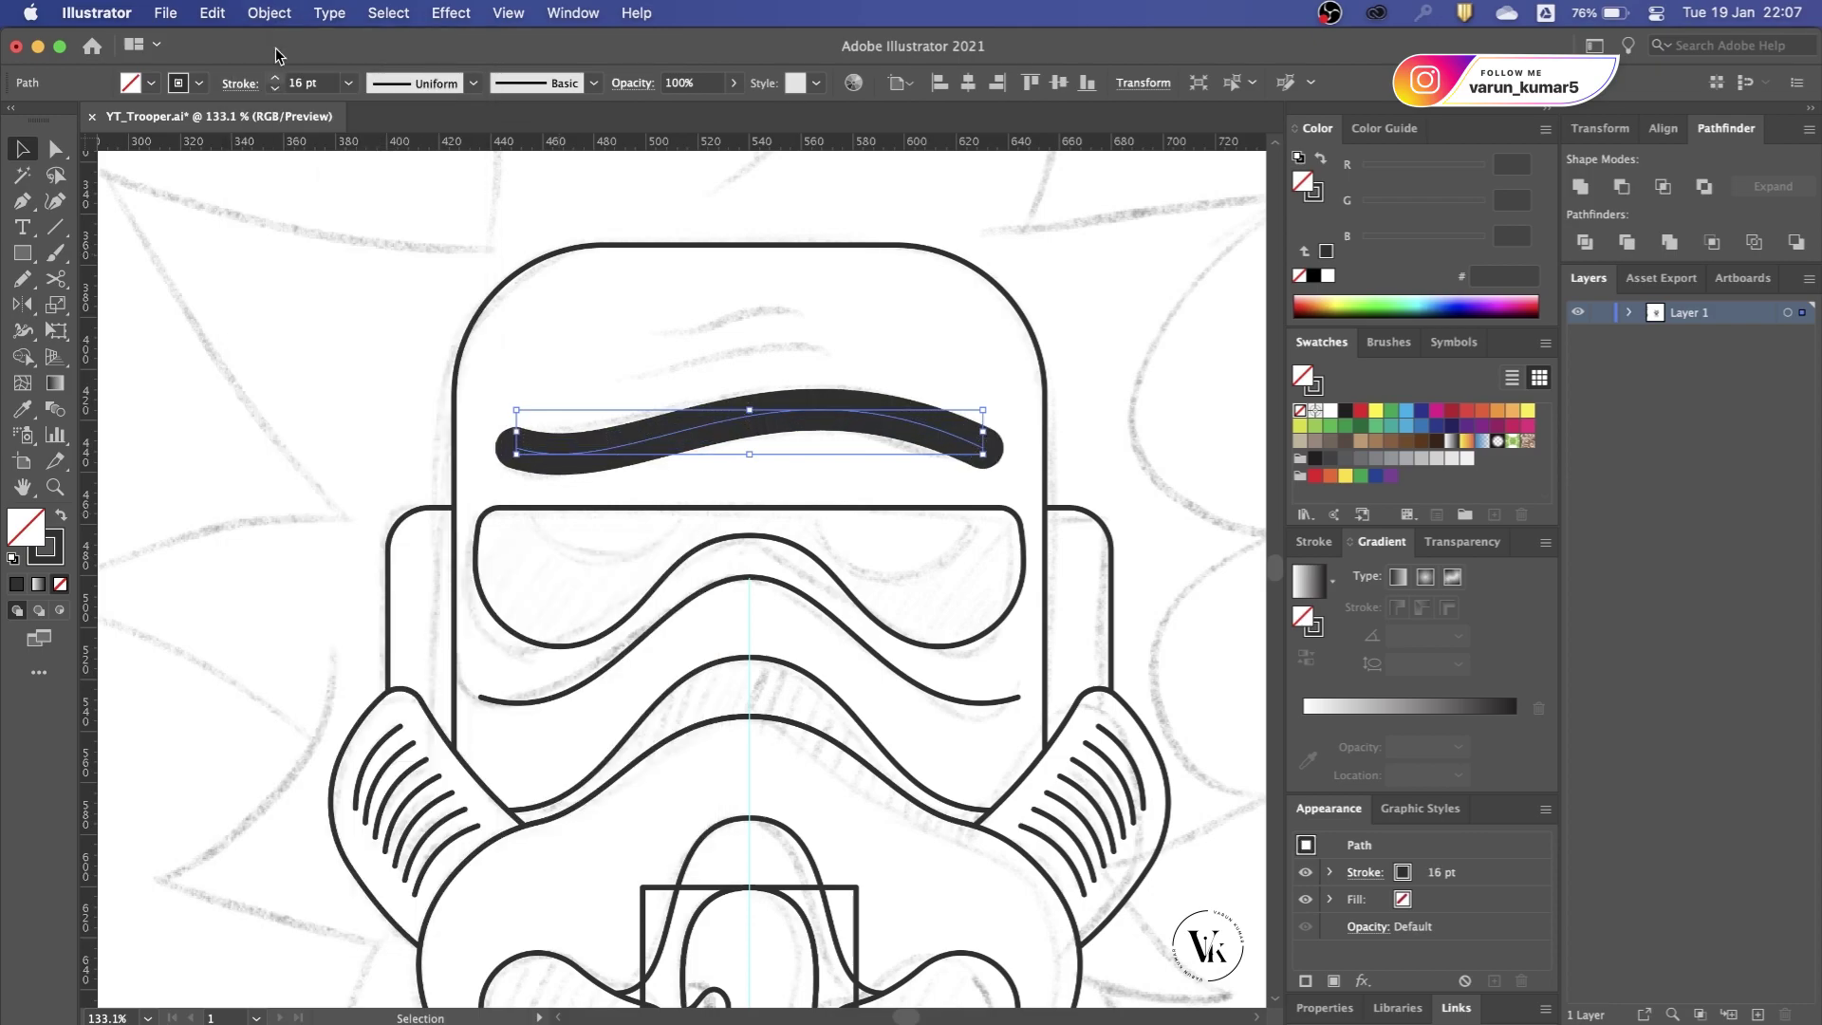
pyautogui.click(269, 12)
pyautogui.click(589, 456)
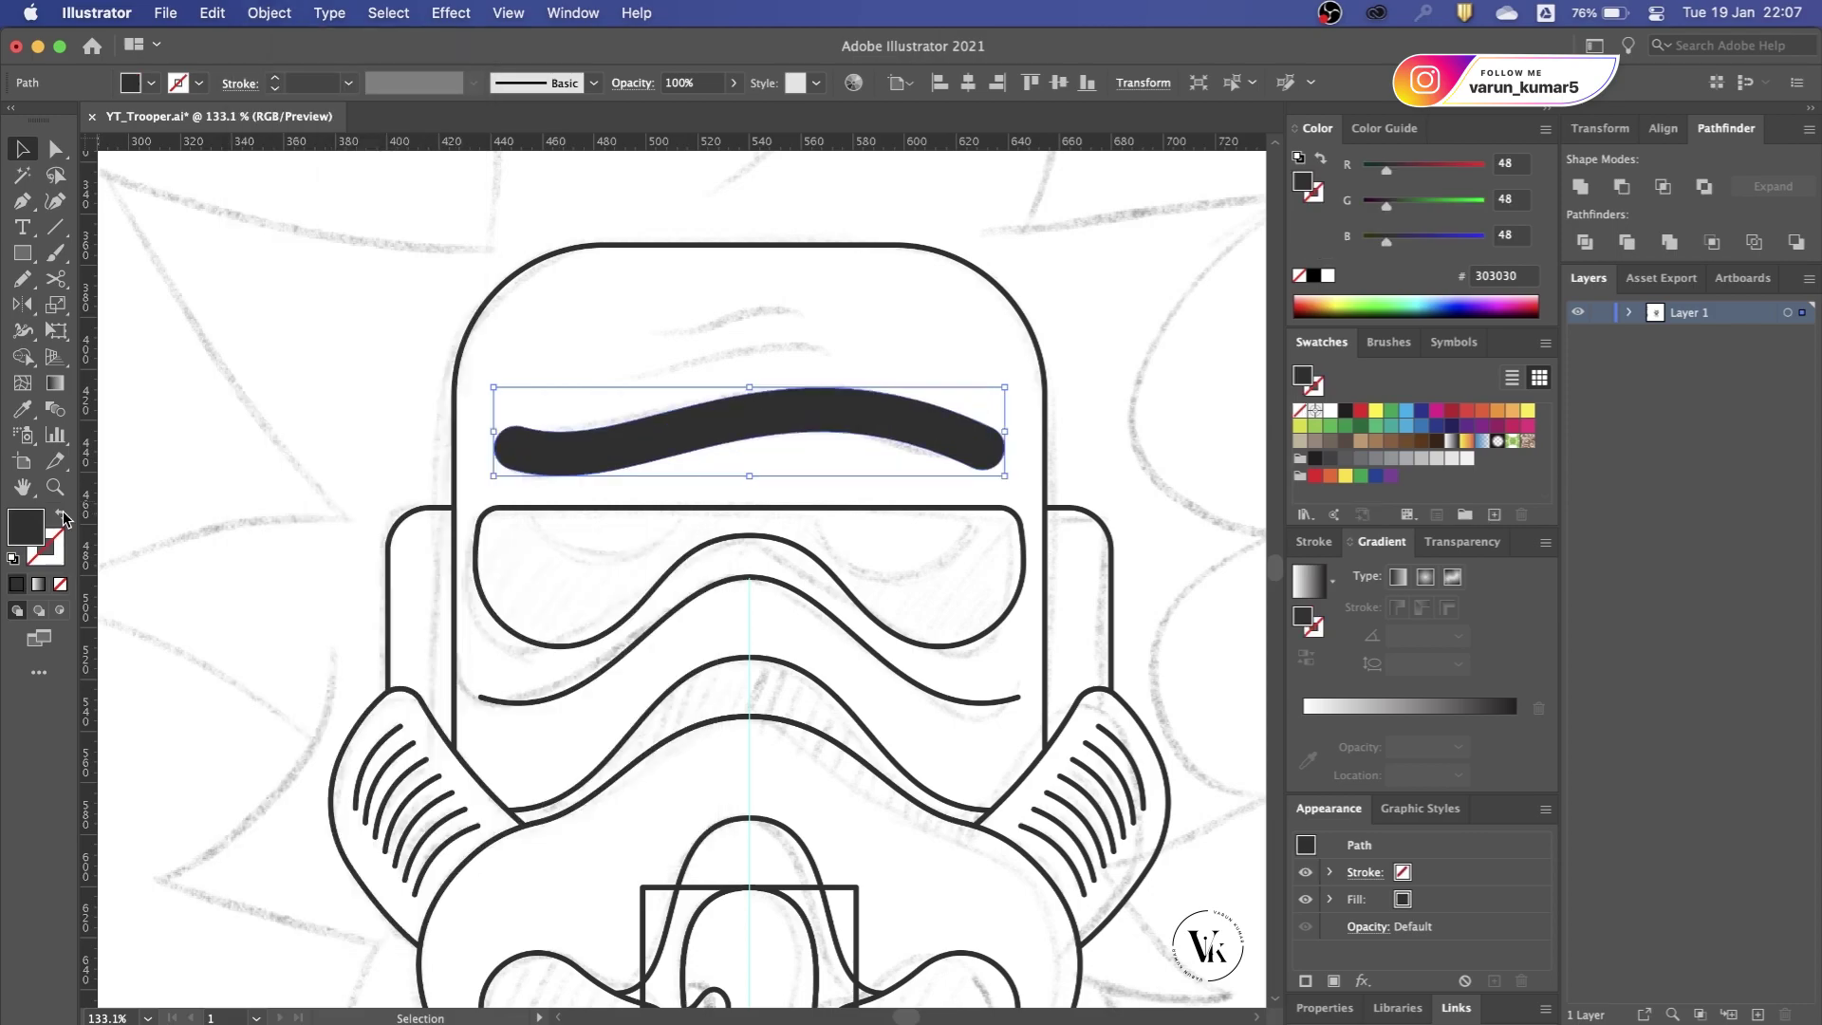
pyautogui.click(63, 516)
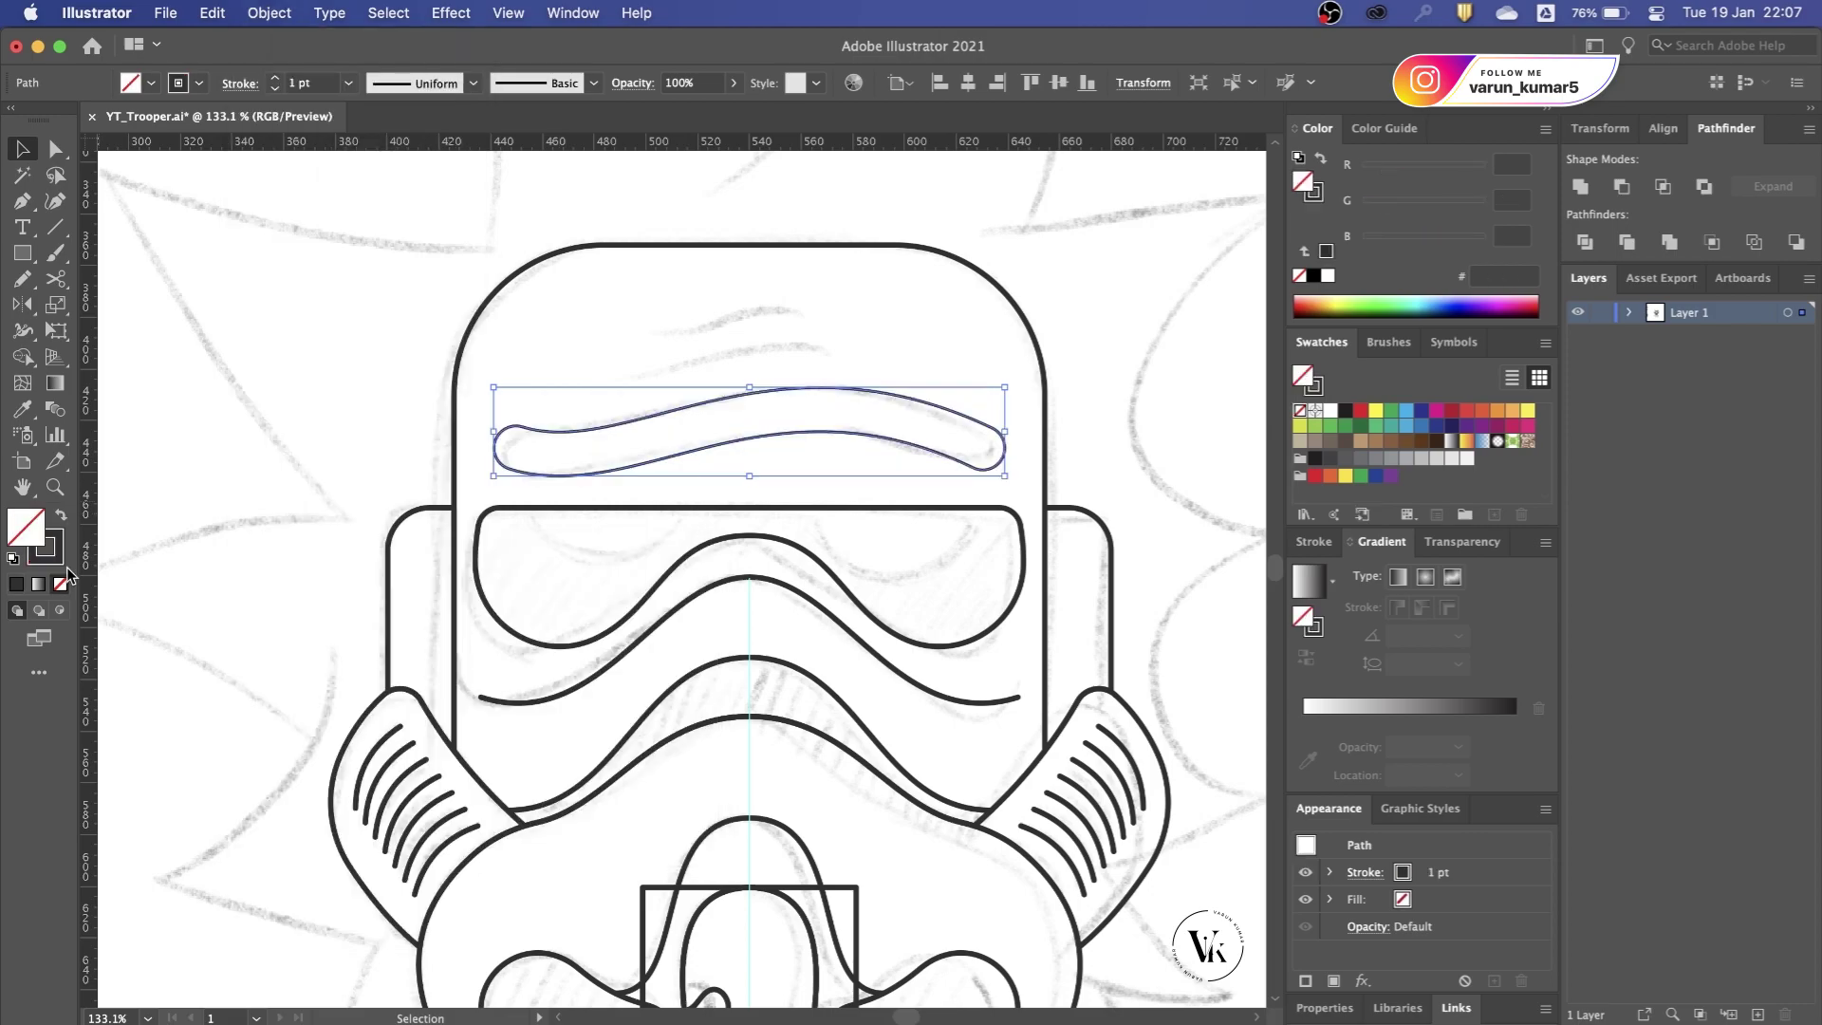
pyautogui.click(374, 418)
# Step: Add an Offset Path outline around the forehead band
pyautogui.press('super+minus')
pyautogui.press('super+minus')
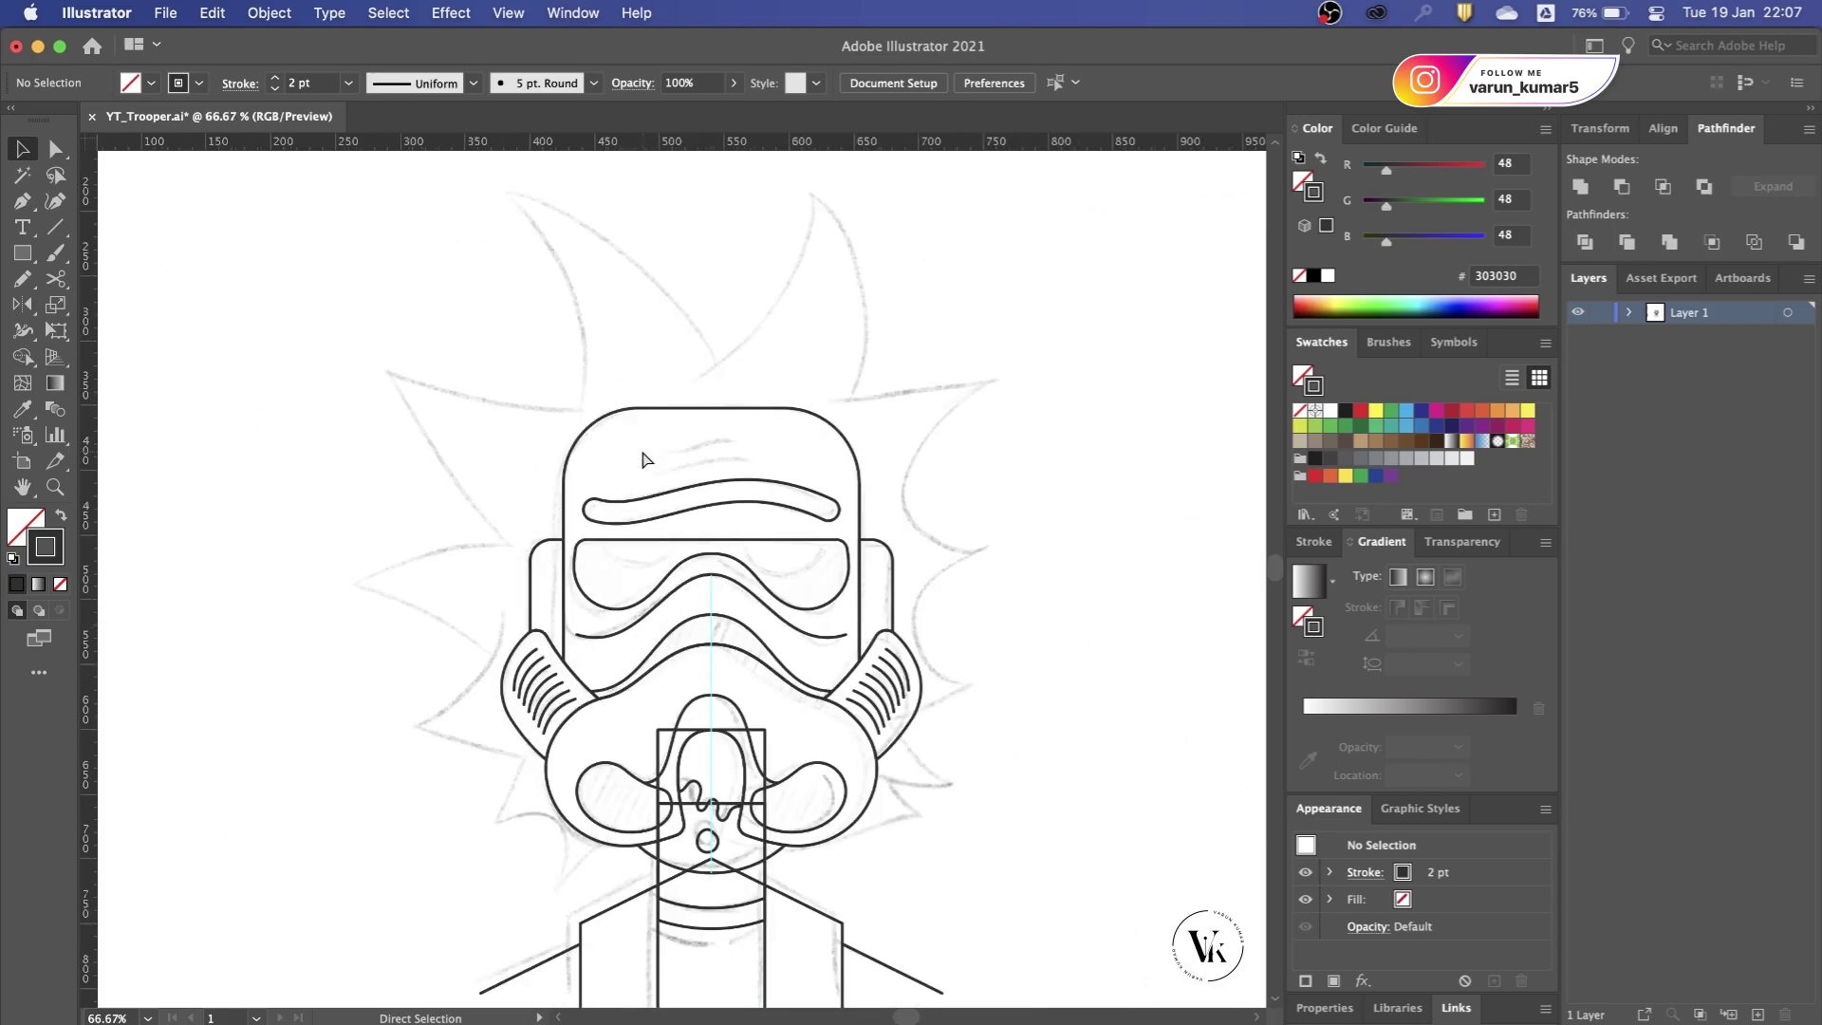
pyautogui.press('p')
pyautogui.scroll(5, 642, 459)
pyautogui.click(729, 462)
pyautogui.click(270, 12)
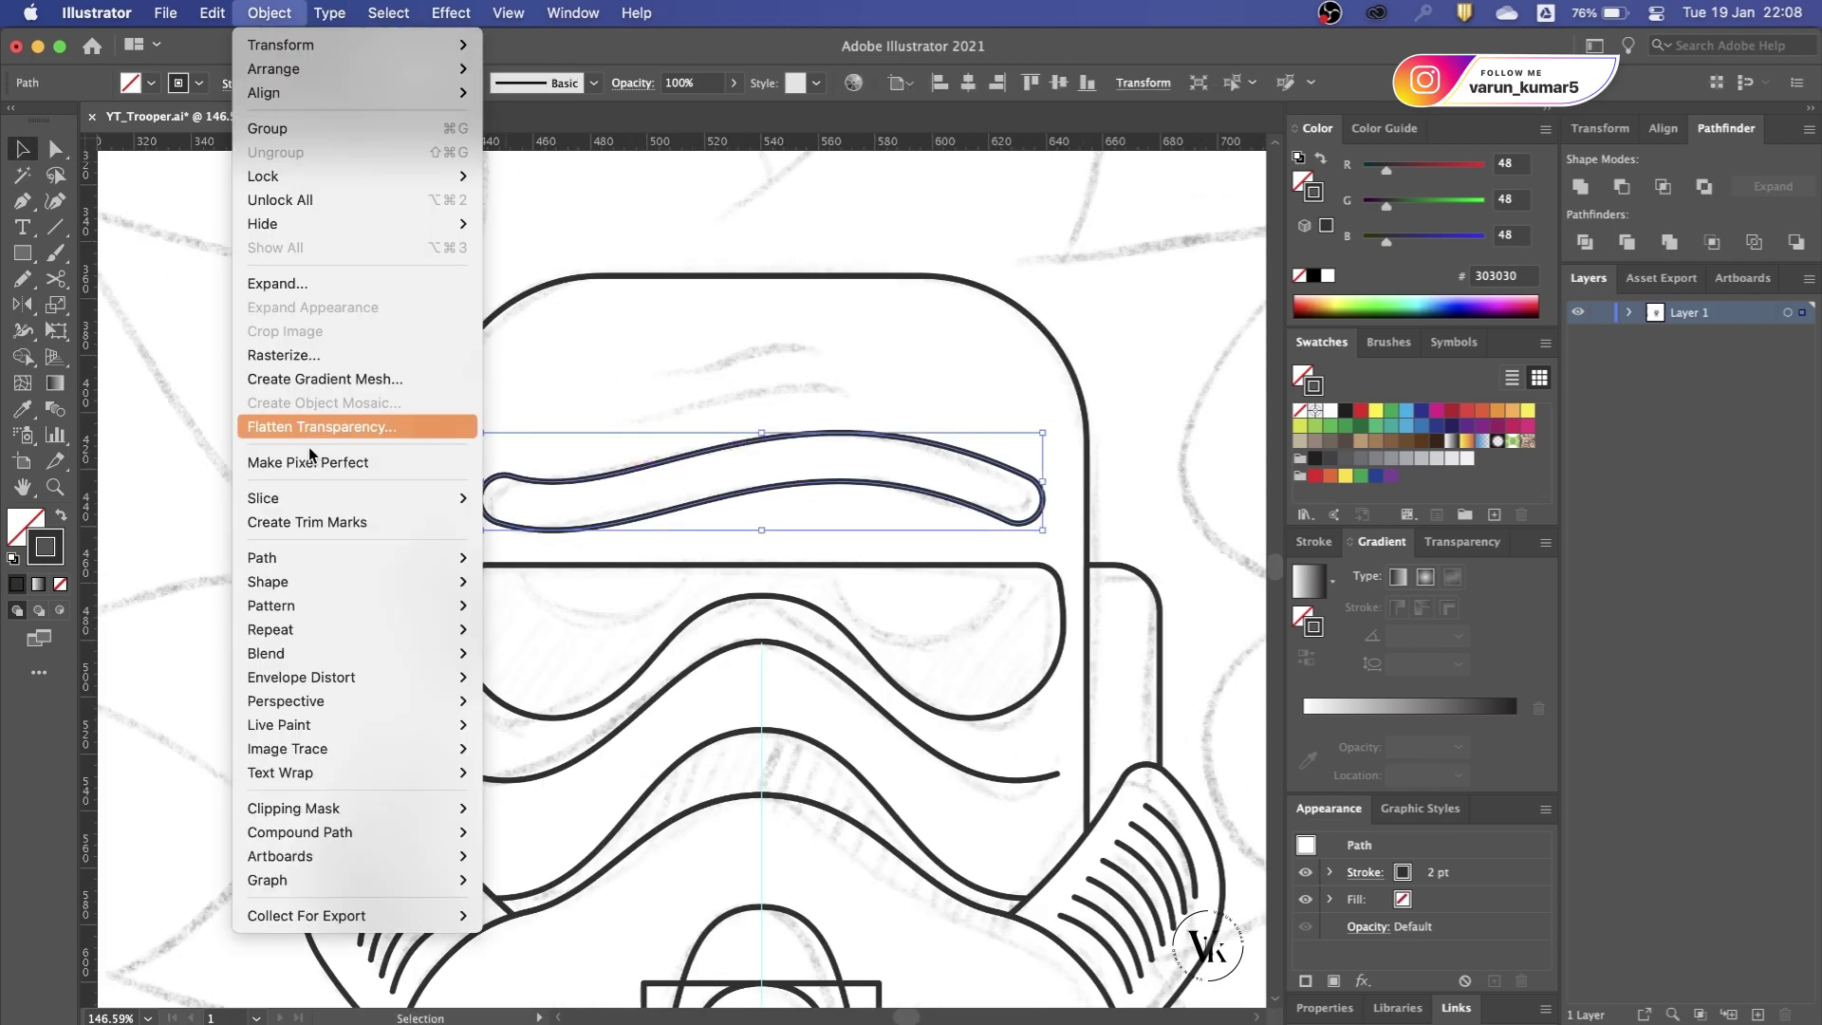
pyautogui.click(540, 628)
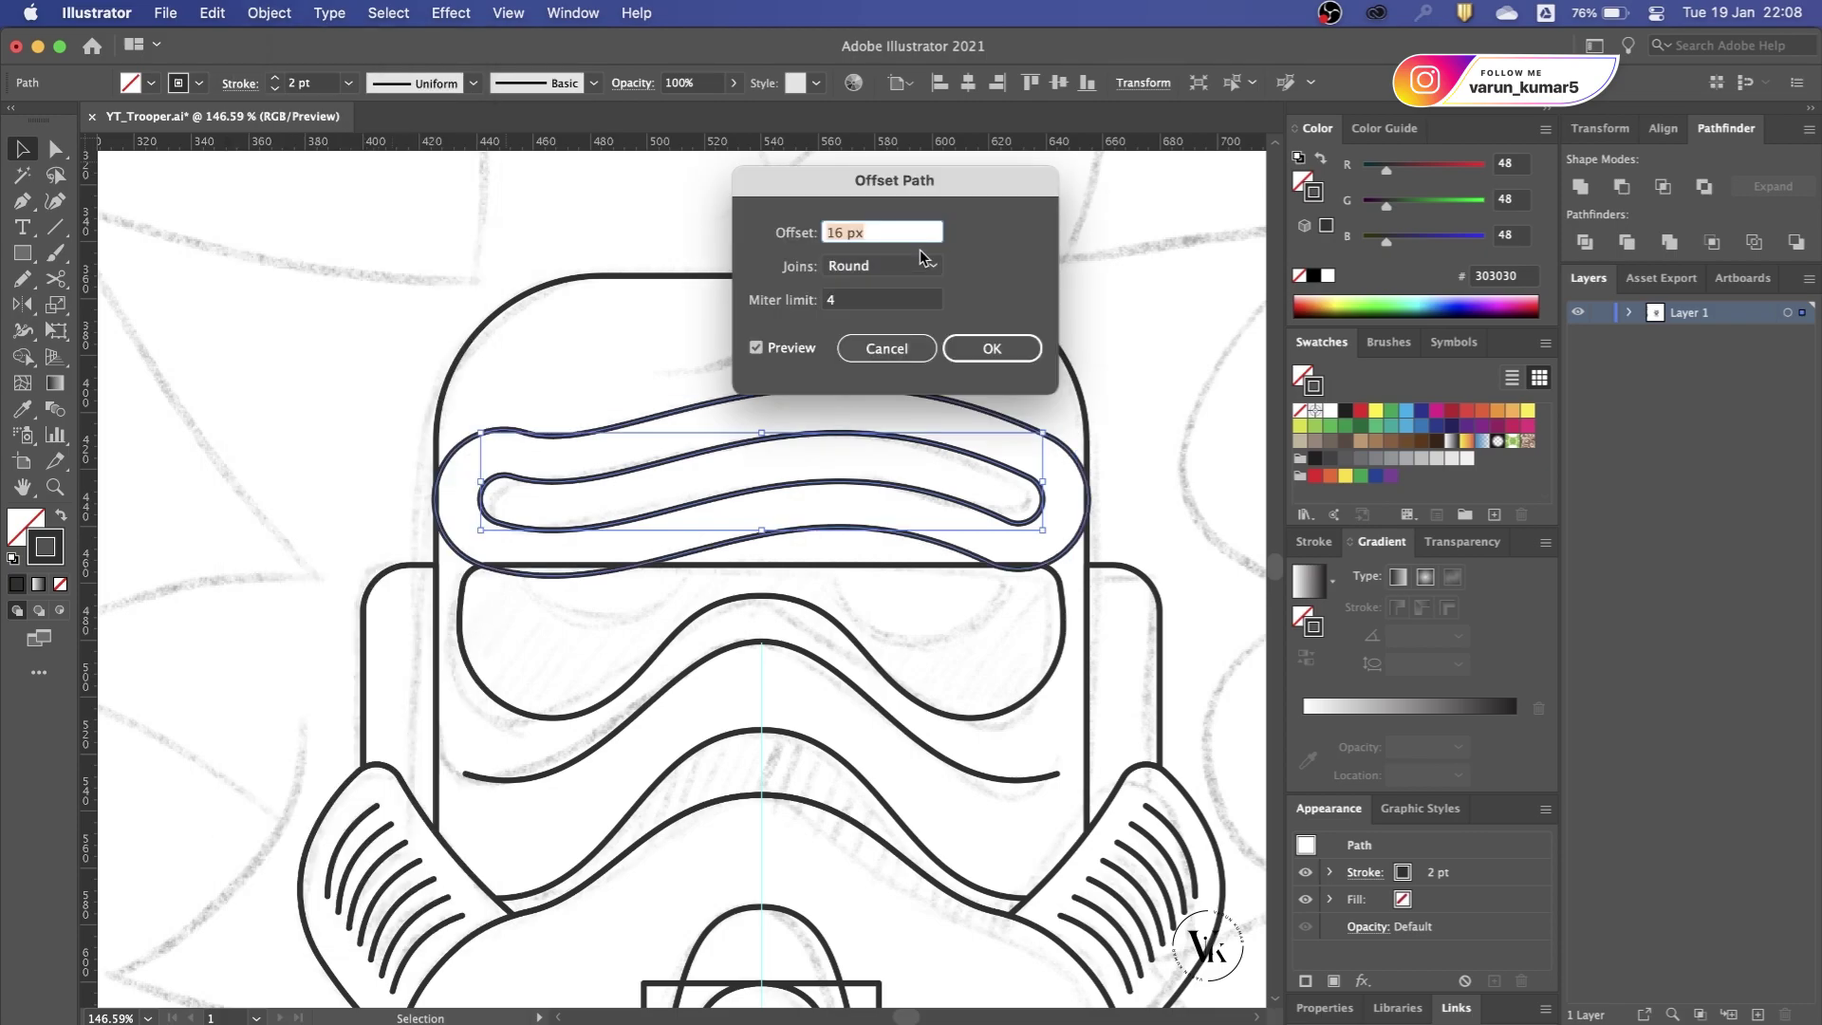
pyautogui.click(945, 343)
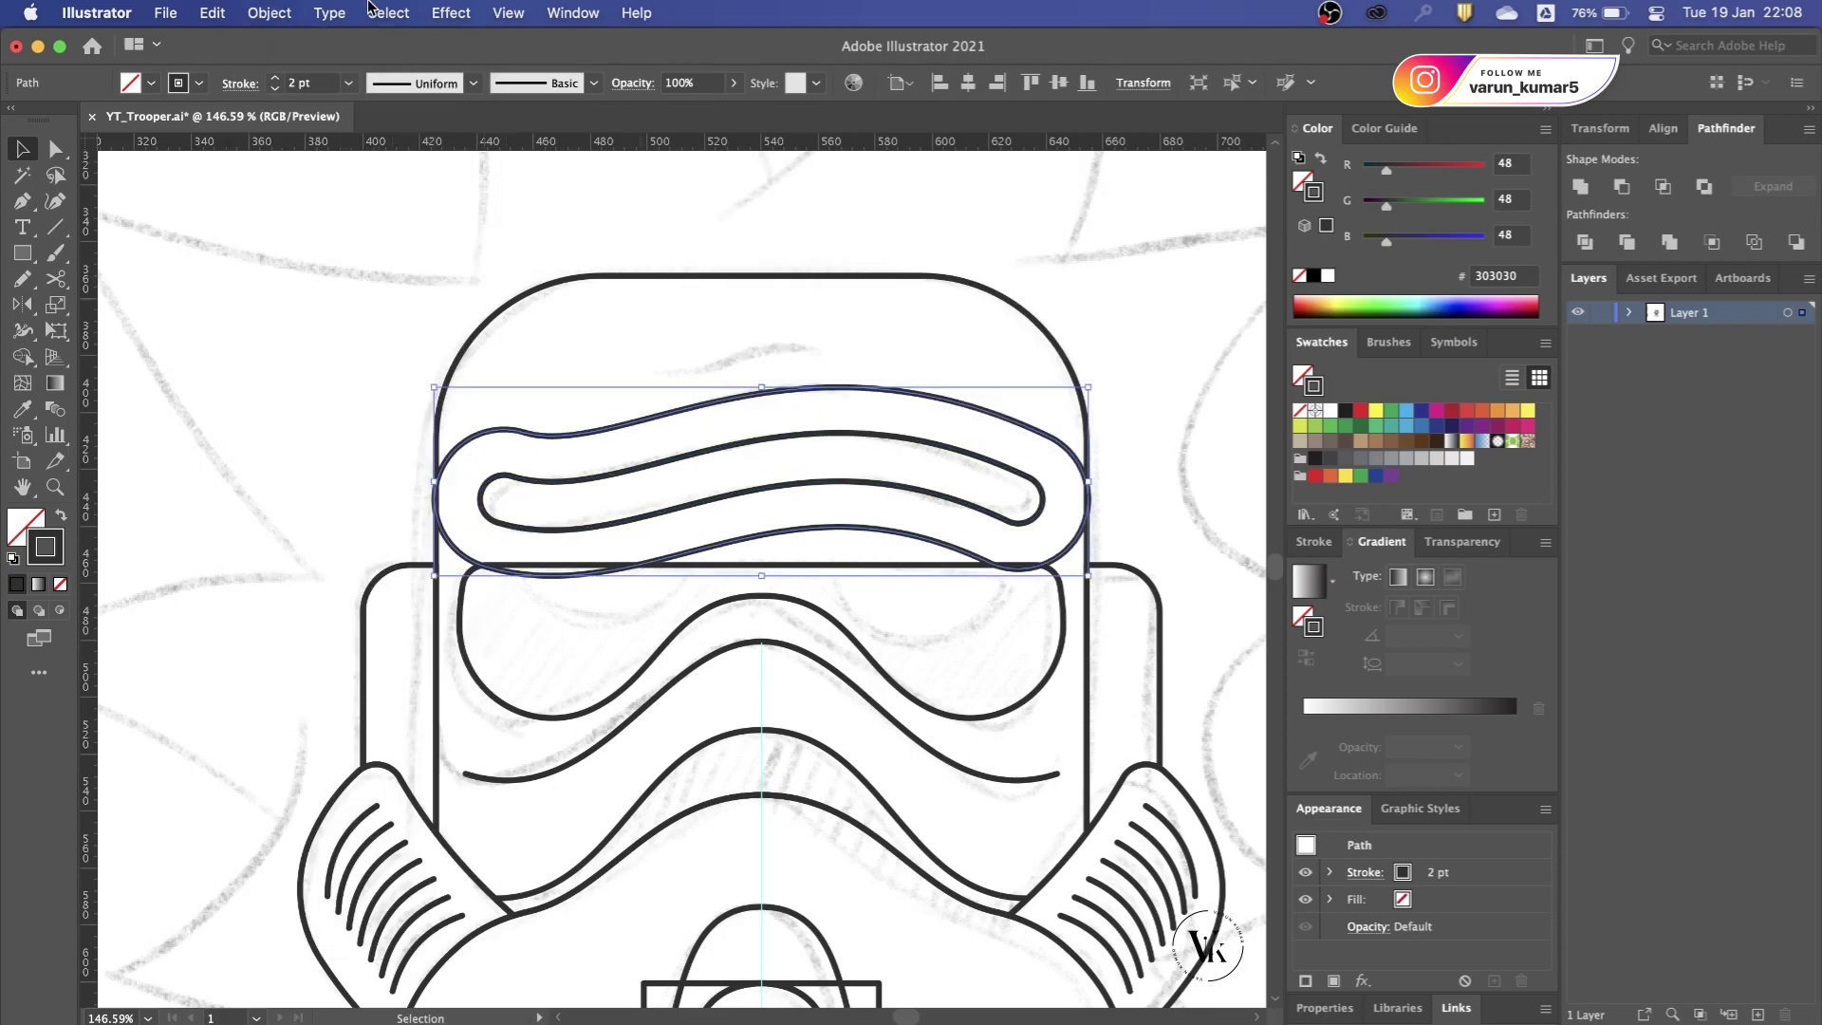
# Step: Add a second, larger offset outline, then cut both offset outlines with Scissors
pyautogui.click(270, 12)
pyautogui.moveTo(262, 558)
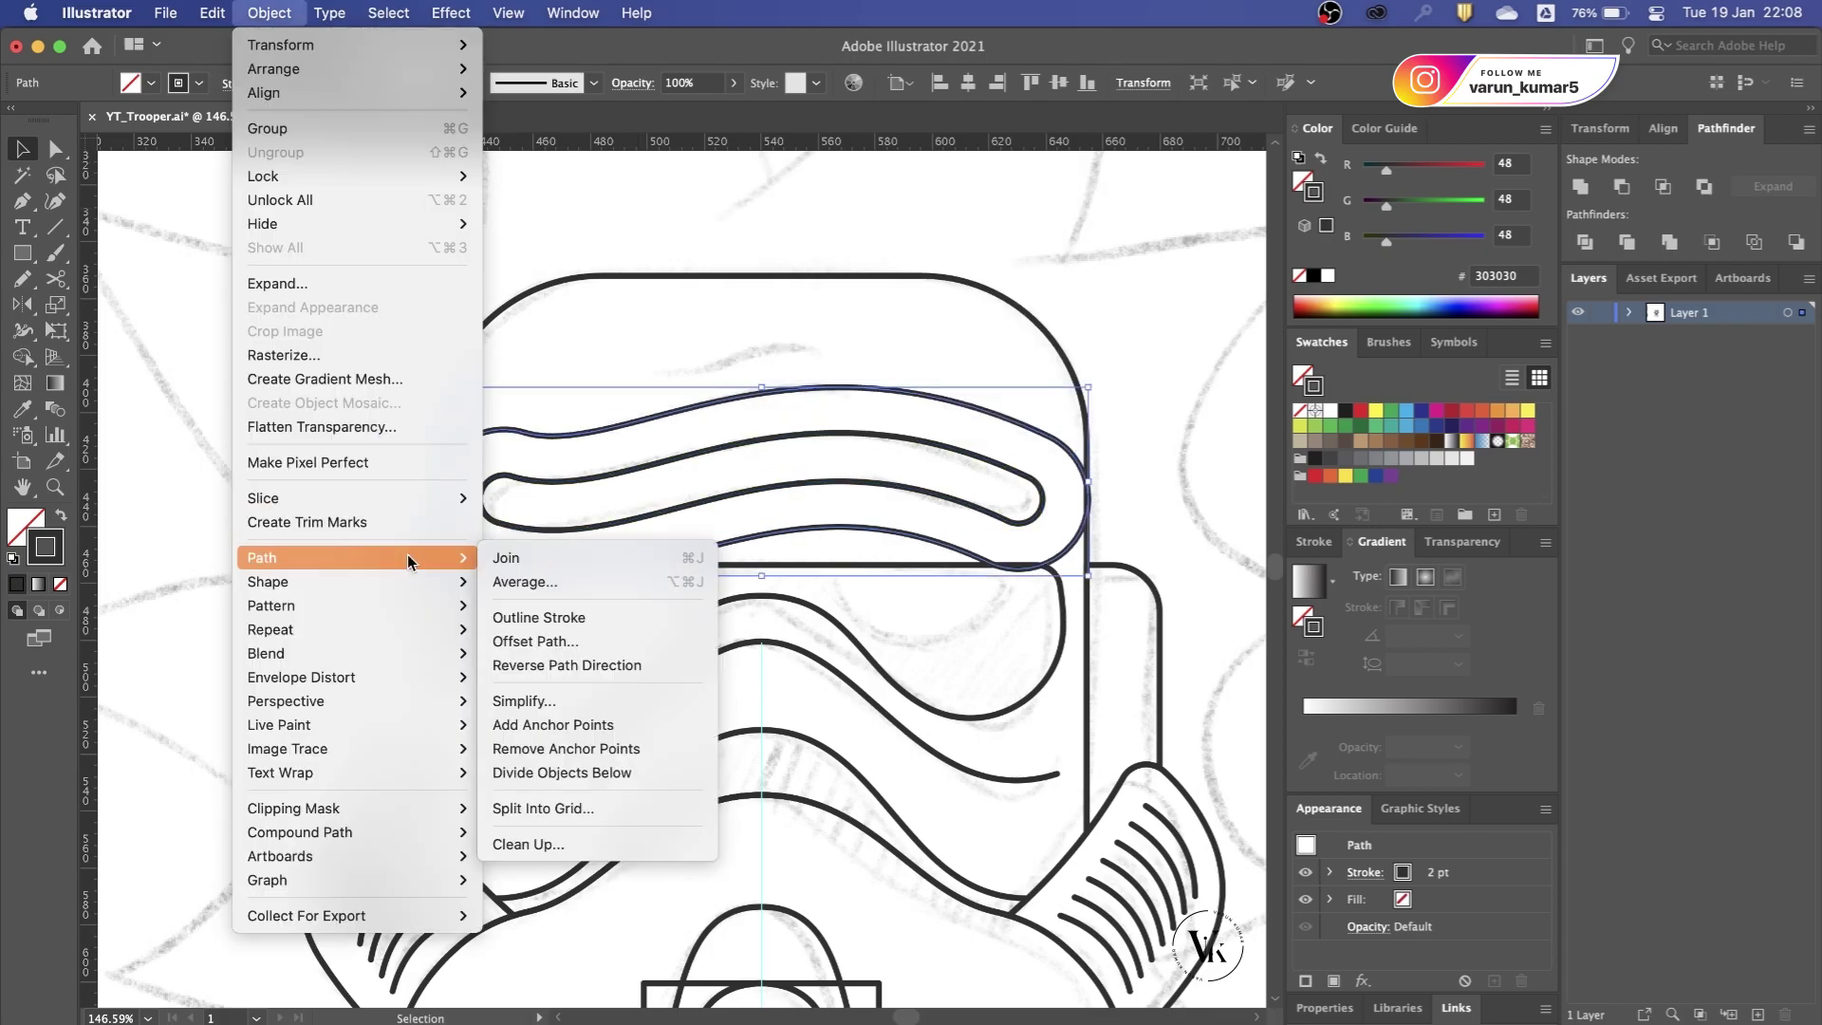
pyautogui.click(594, 629)
pyautogui.click(1111, 328)
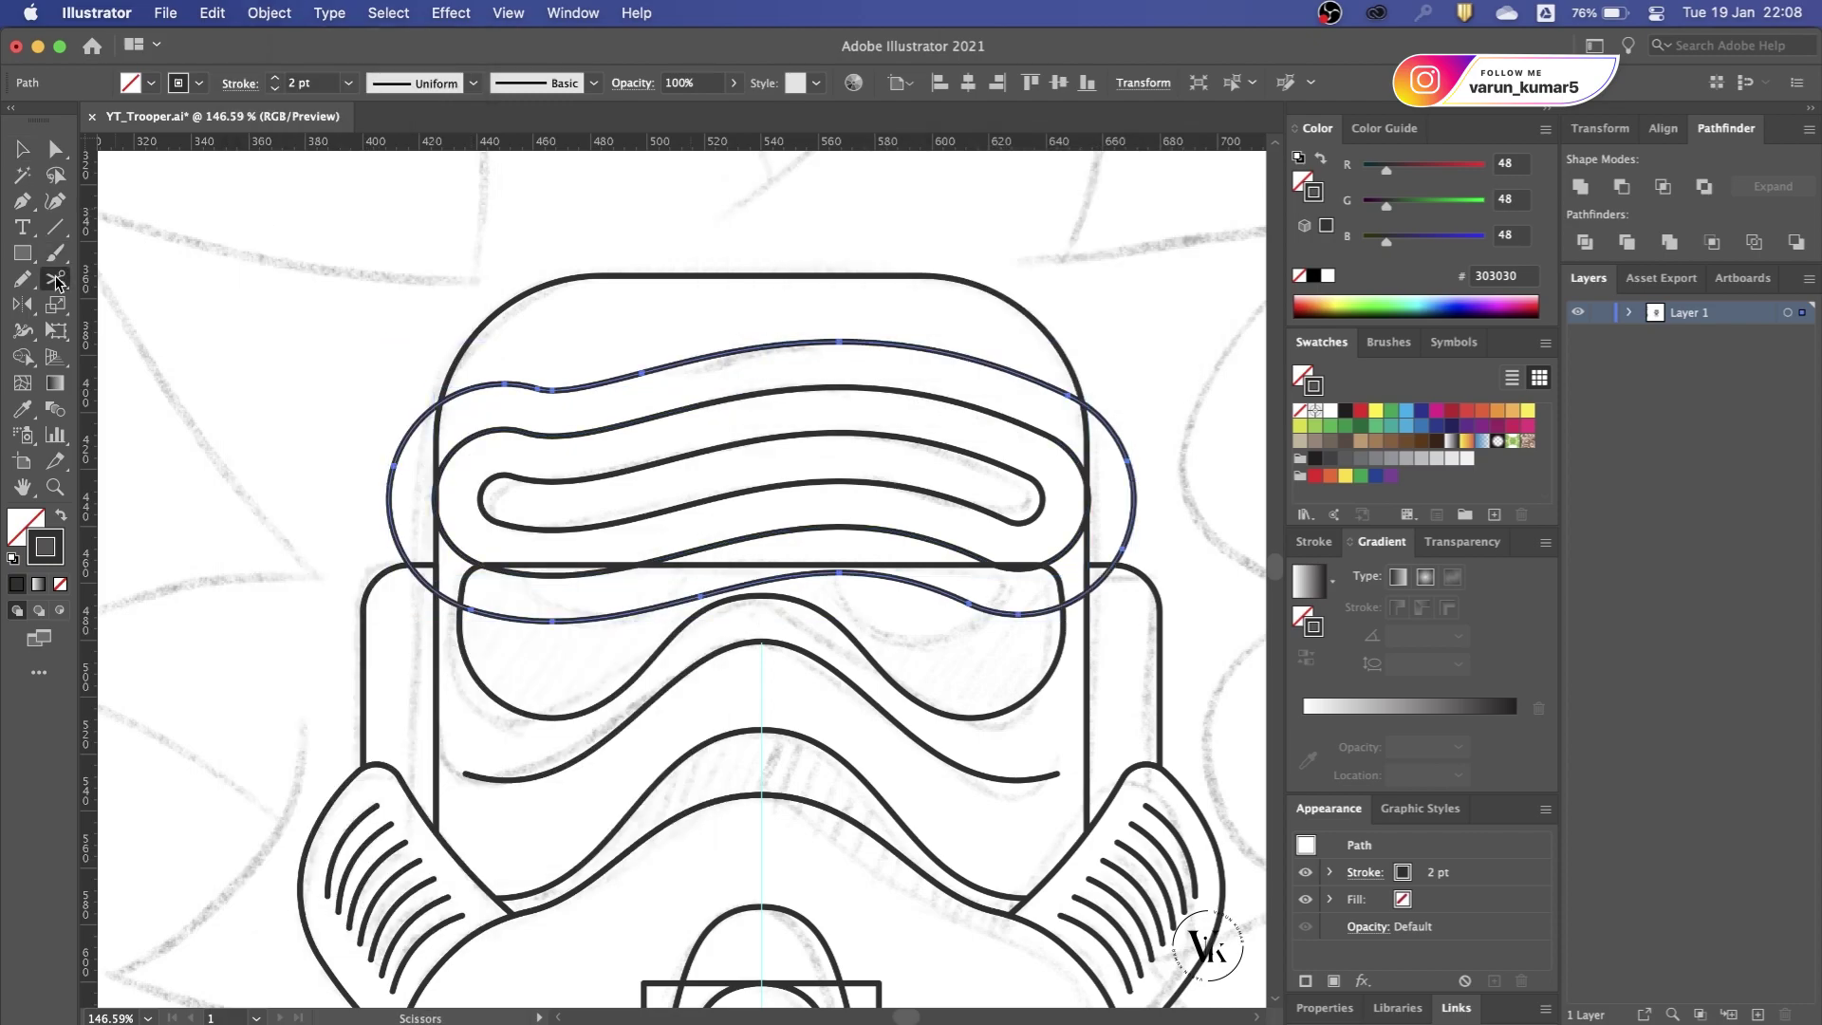
pyautogui.moveTo(57, 282); pyautogui.dragTo(158, 319)
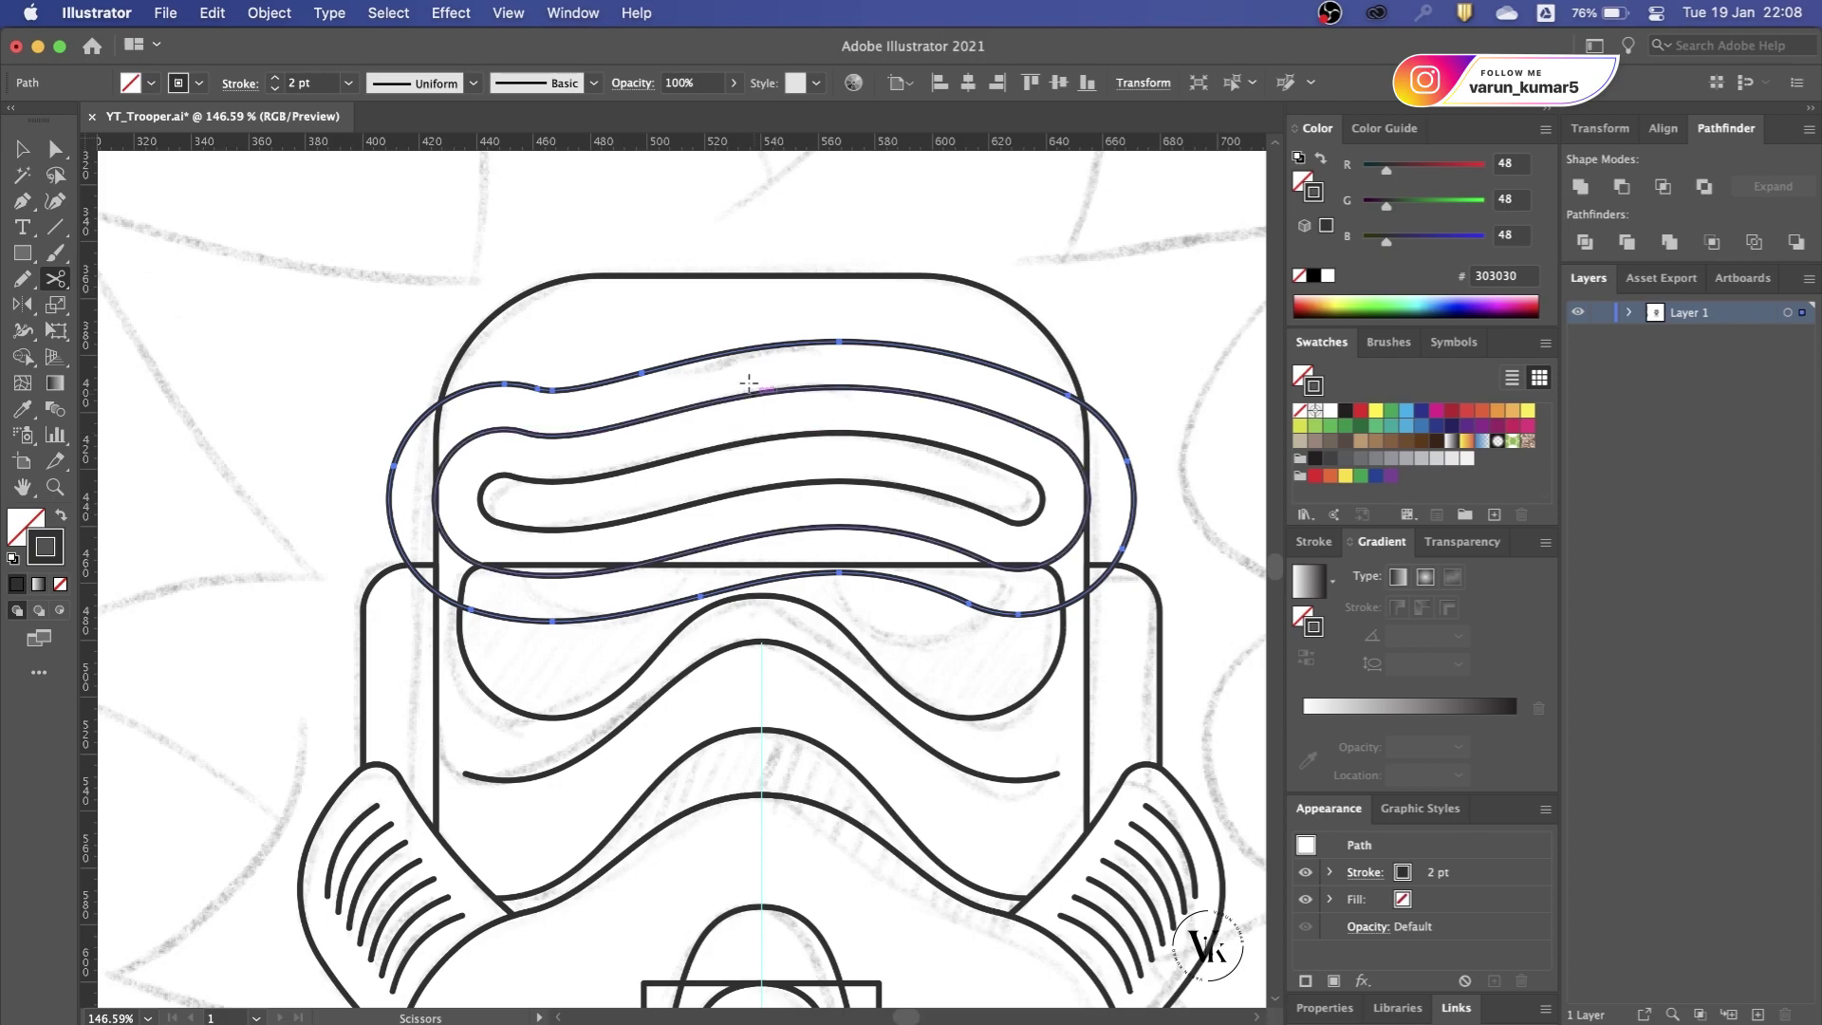
pyautogui.click(681, 364)
pyautogui.click(652, 419)
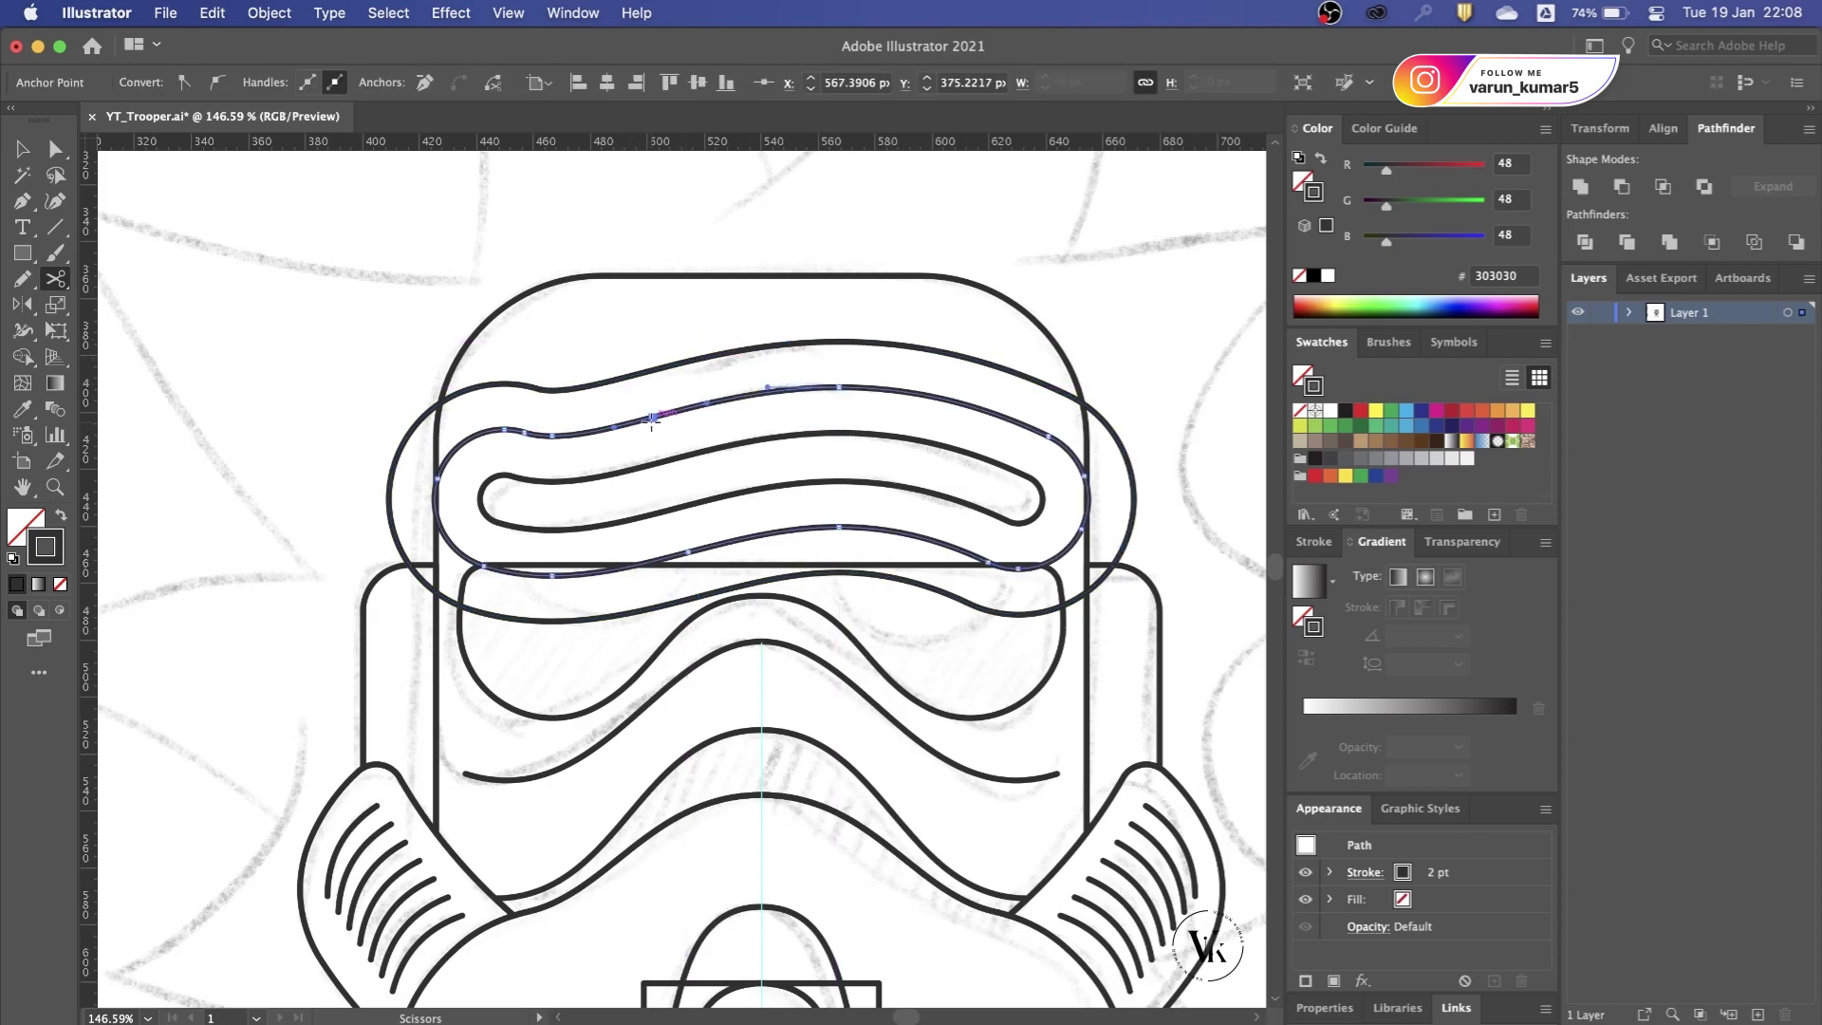
# Step: Delete the leftover lower pieces of the offset outlines
pyautogui.press('v')
pyautogui.click(996, 410)
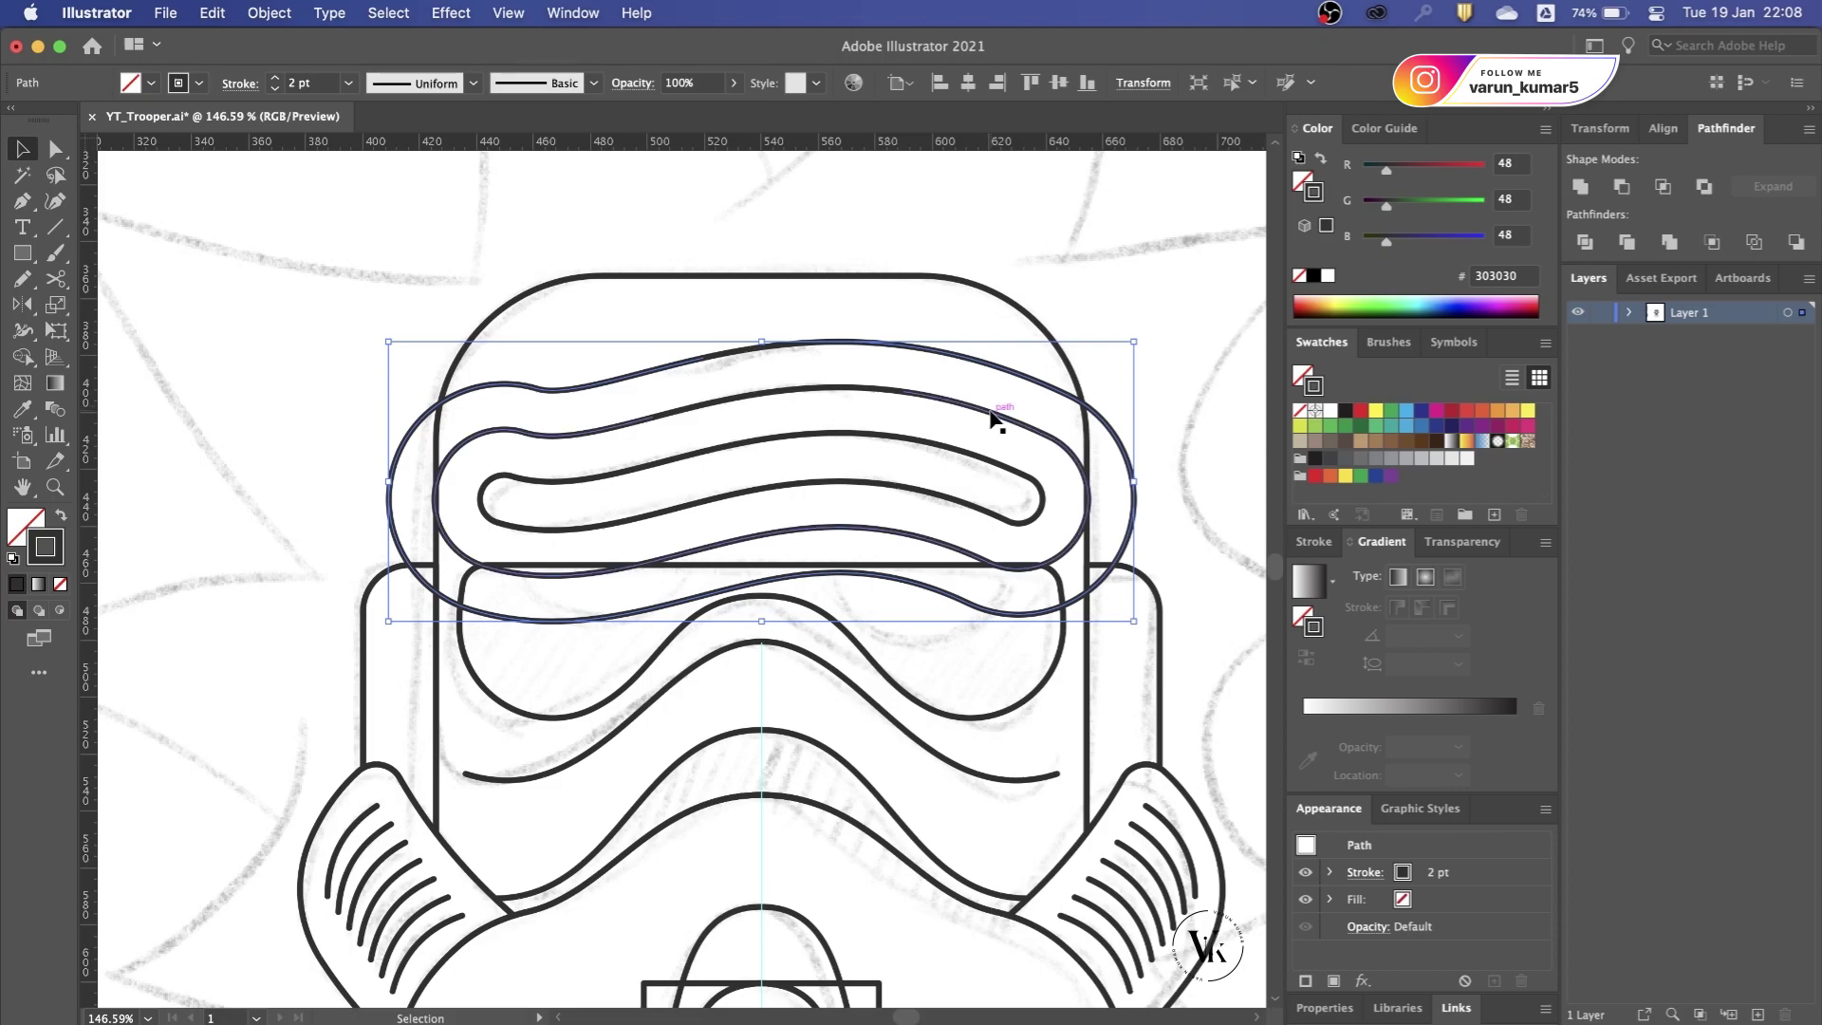
pyautogui.press('Delete')
pyautogui.keyDown('alt'); pyautogui.scroll(-5, 986, 415); pyautogui.keyUp('alt')
pyautogui.scroll(-3, 986, 415)
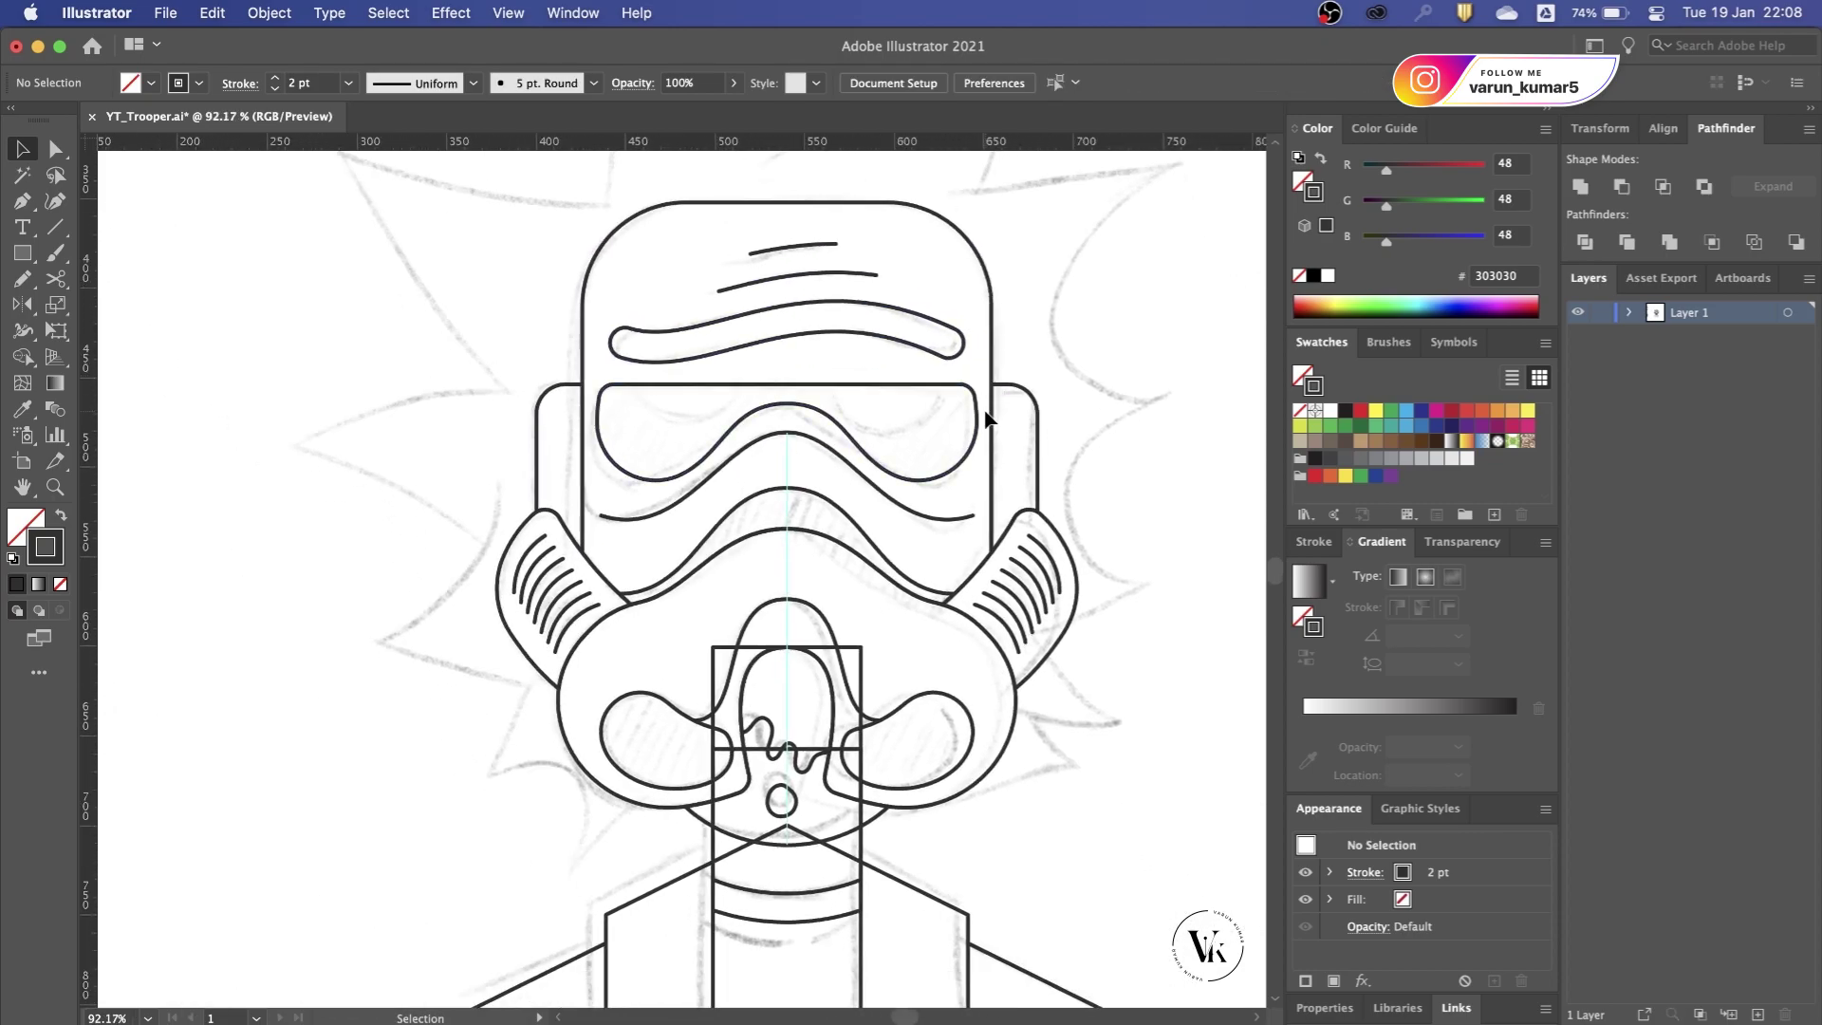
pyautogui.scroll(3, 883, 471)
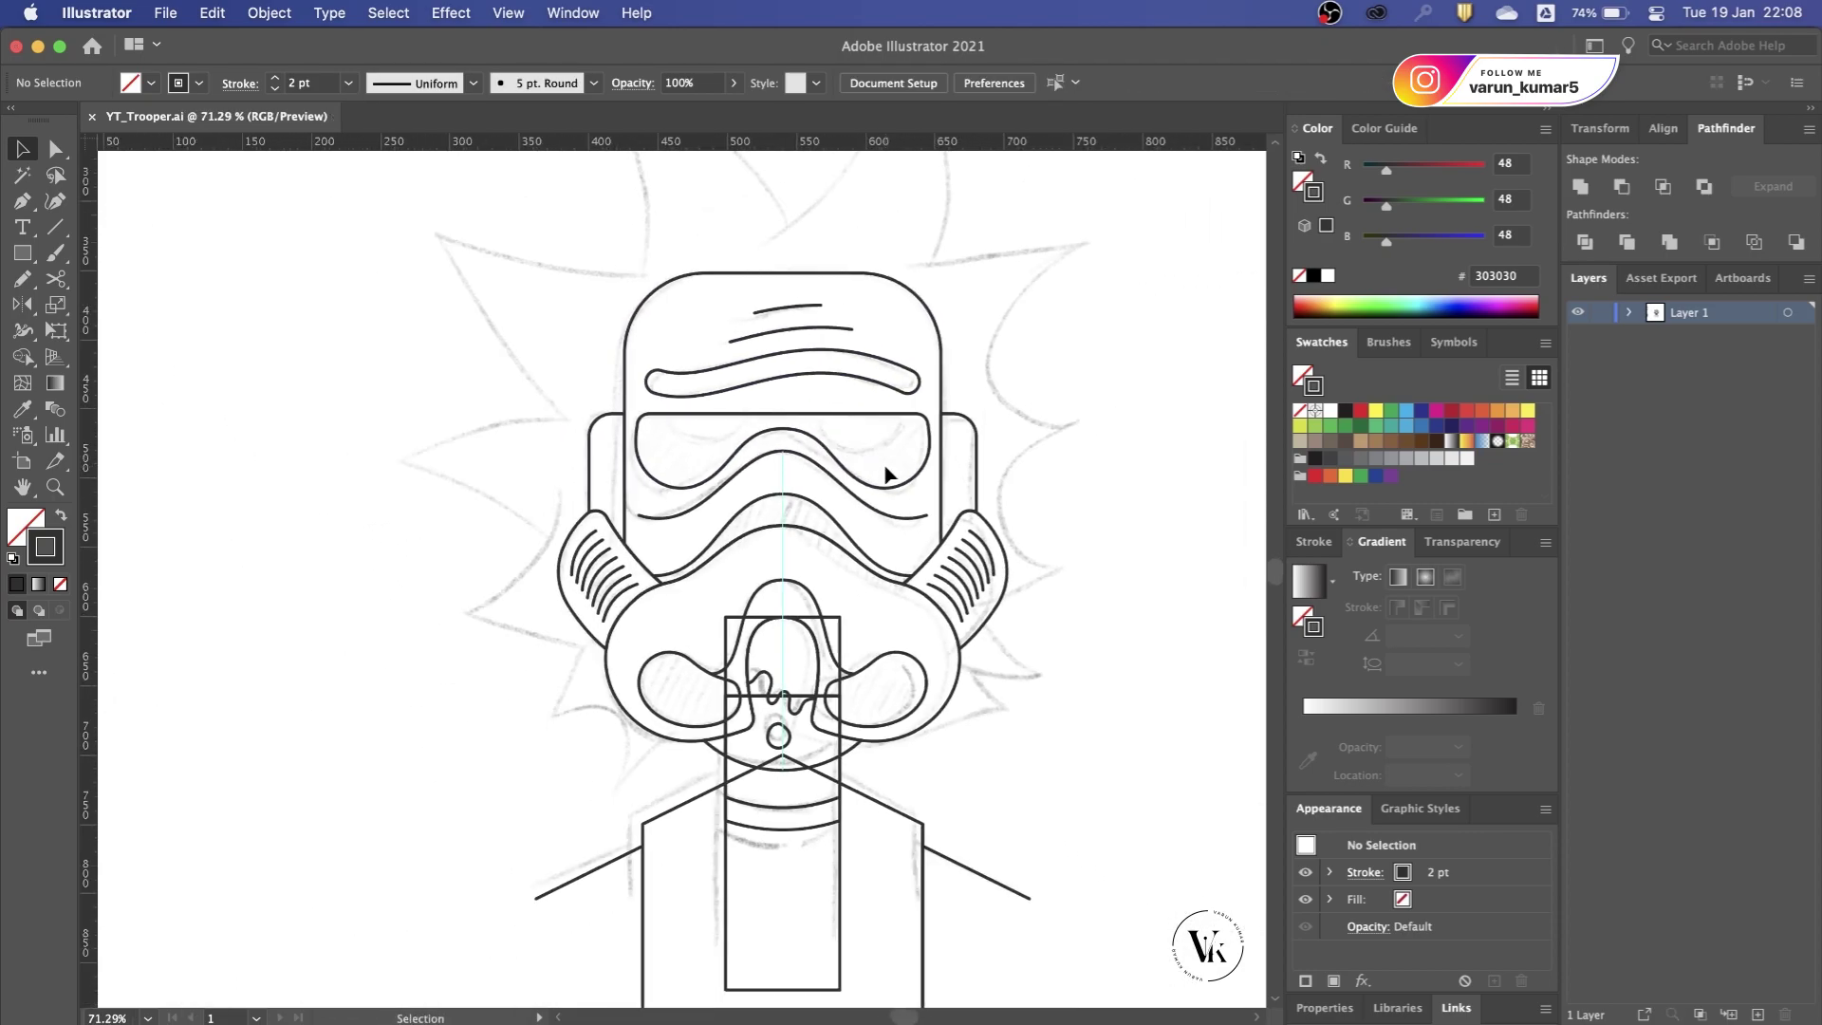
pyautogui.keyDown('alt'); pyautogui.scroll(1, 884, 472); pyautogui.keyUp('alt')
pyautogui.keyDown('alt'); pyautogui.scroll(1, 827, 849); pyautogui.keyUp('alt')
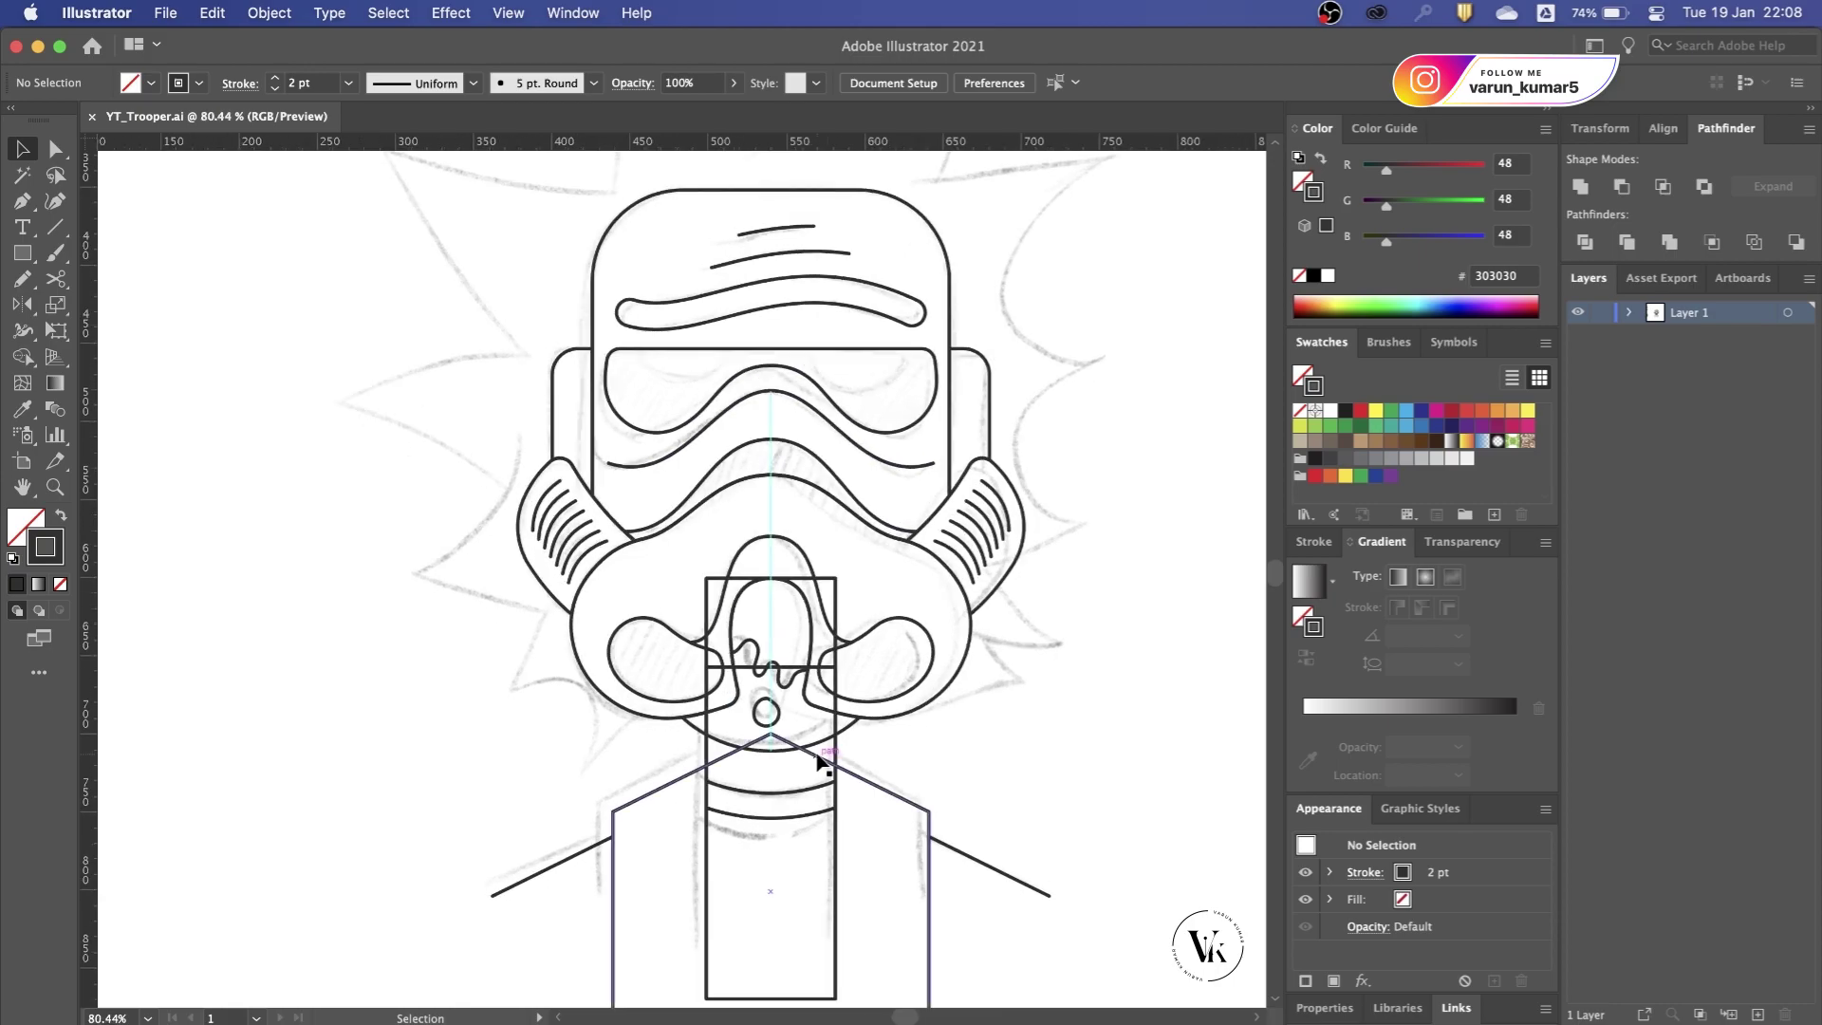
pyautogui.scroll(-3, 822, 759)
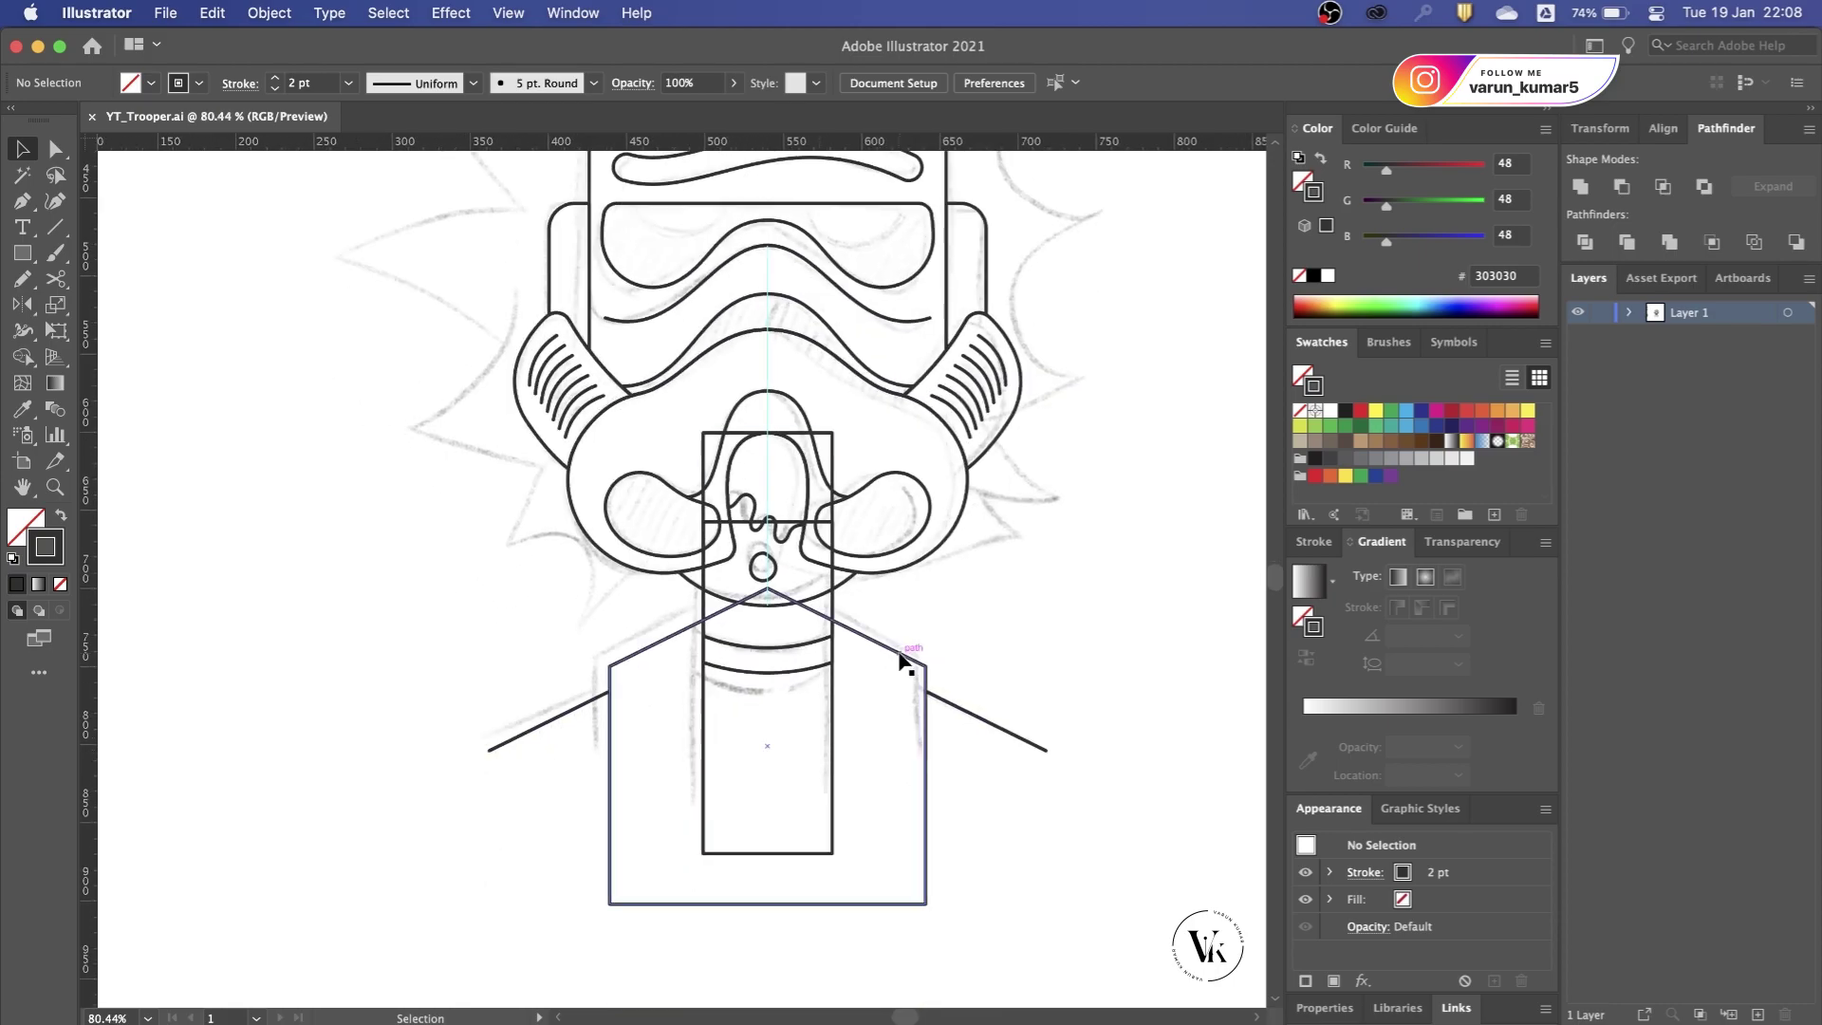
# Step: Merge the torso outline and shoulder line into one body shape with Shape Builder
pyautogui.click(902, 657)
pyautogui.keyDown('alt'); pyautogui.scroll(1, 818, 579); pyautogui.keyUp('alt')
pyautogui.keyDown('alt'); pyautogui.scroll(1, 817, 581); pyautogui.keyUp('alt')
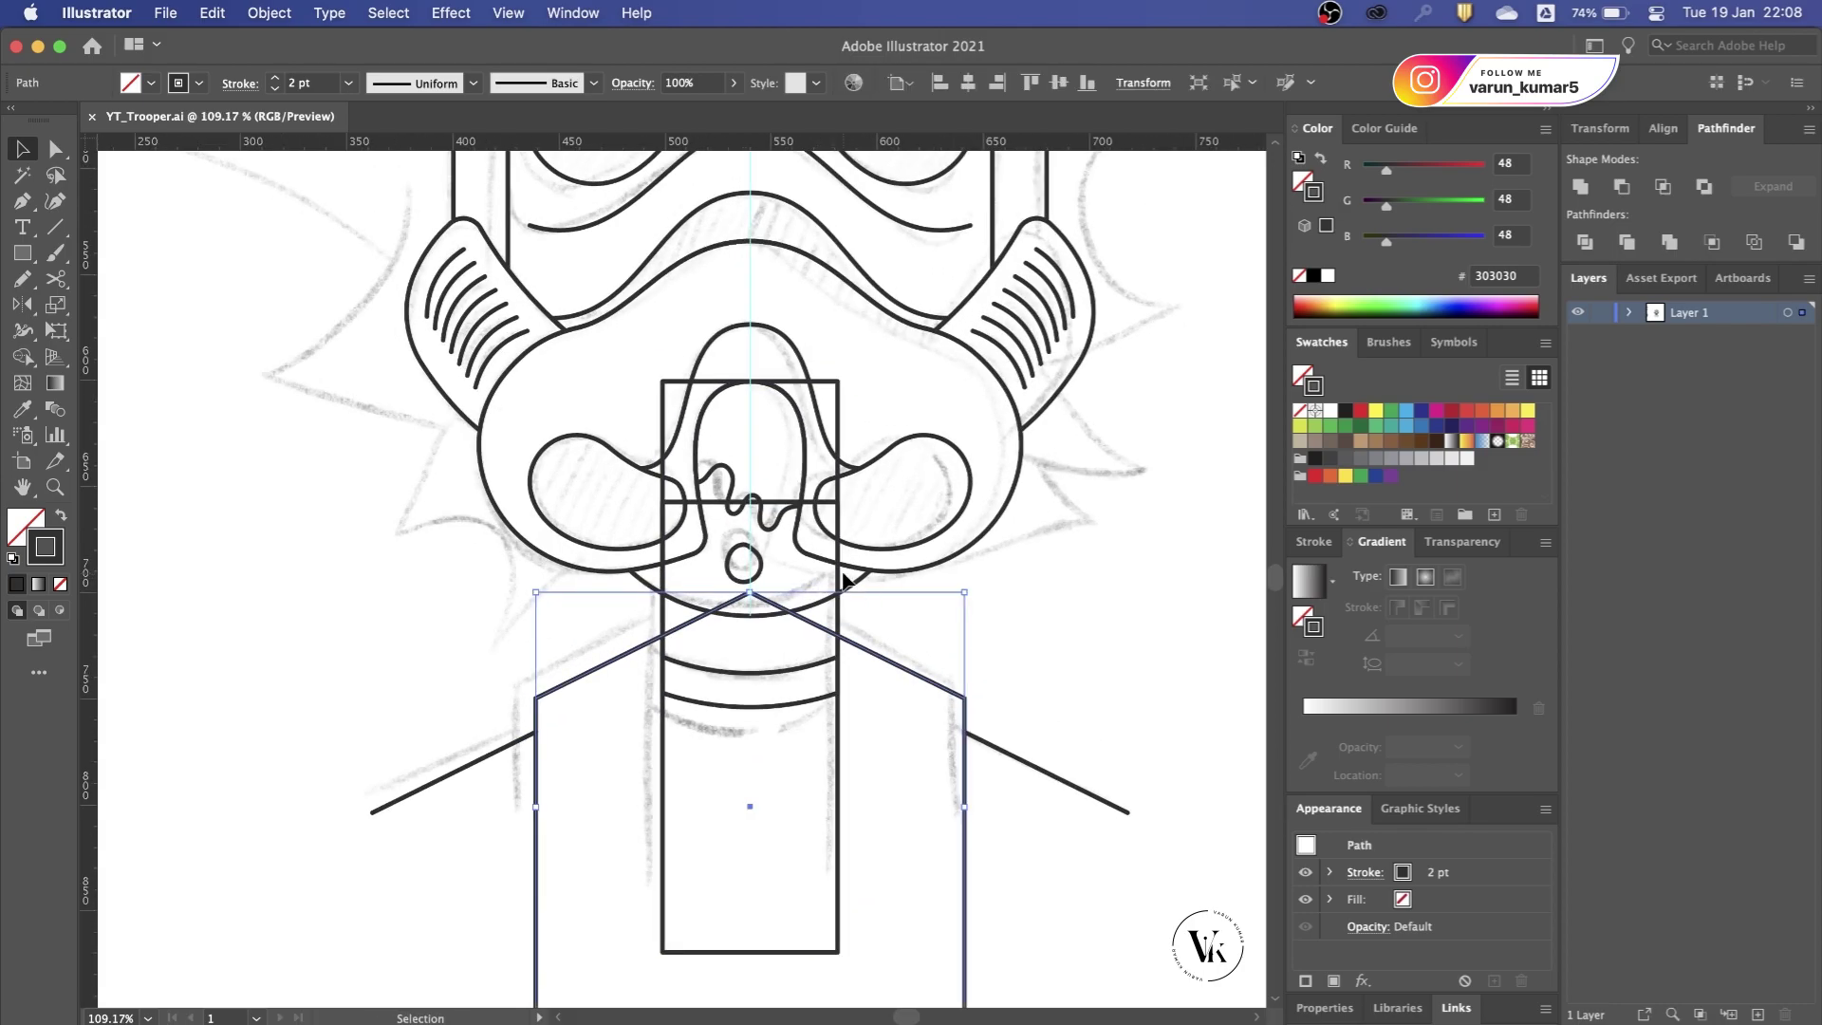
pyautogui.keyDown('shift'); pyautogui.click(812, 502); pyautogui.keyUp('shift')
pyautogui.keyDown('alt'); pyautogui.scroll(1, 813, 589); pyautogui.keyUp('alt')
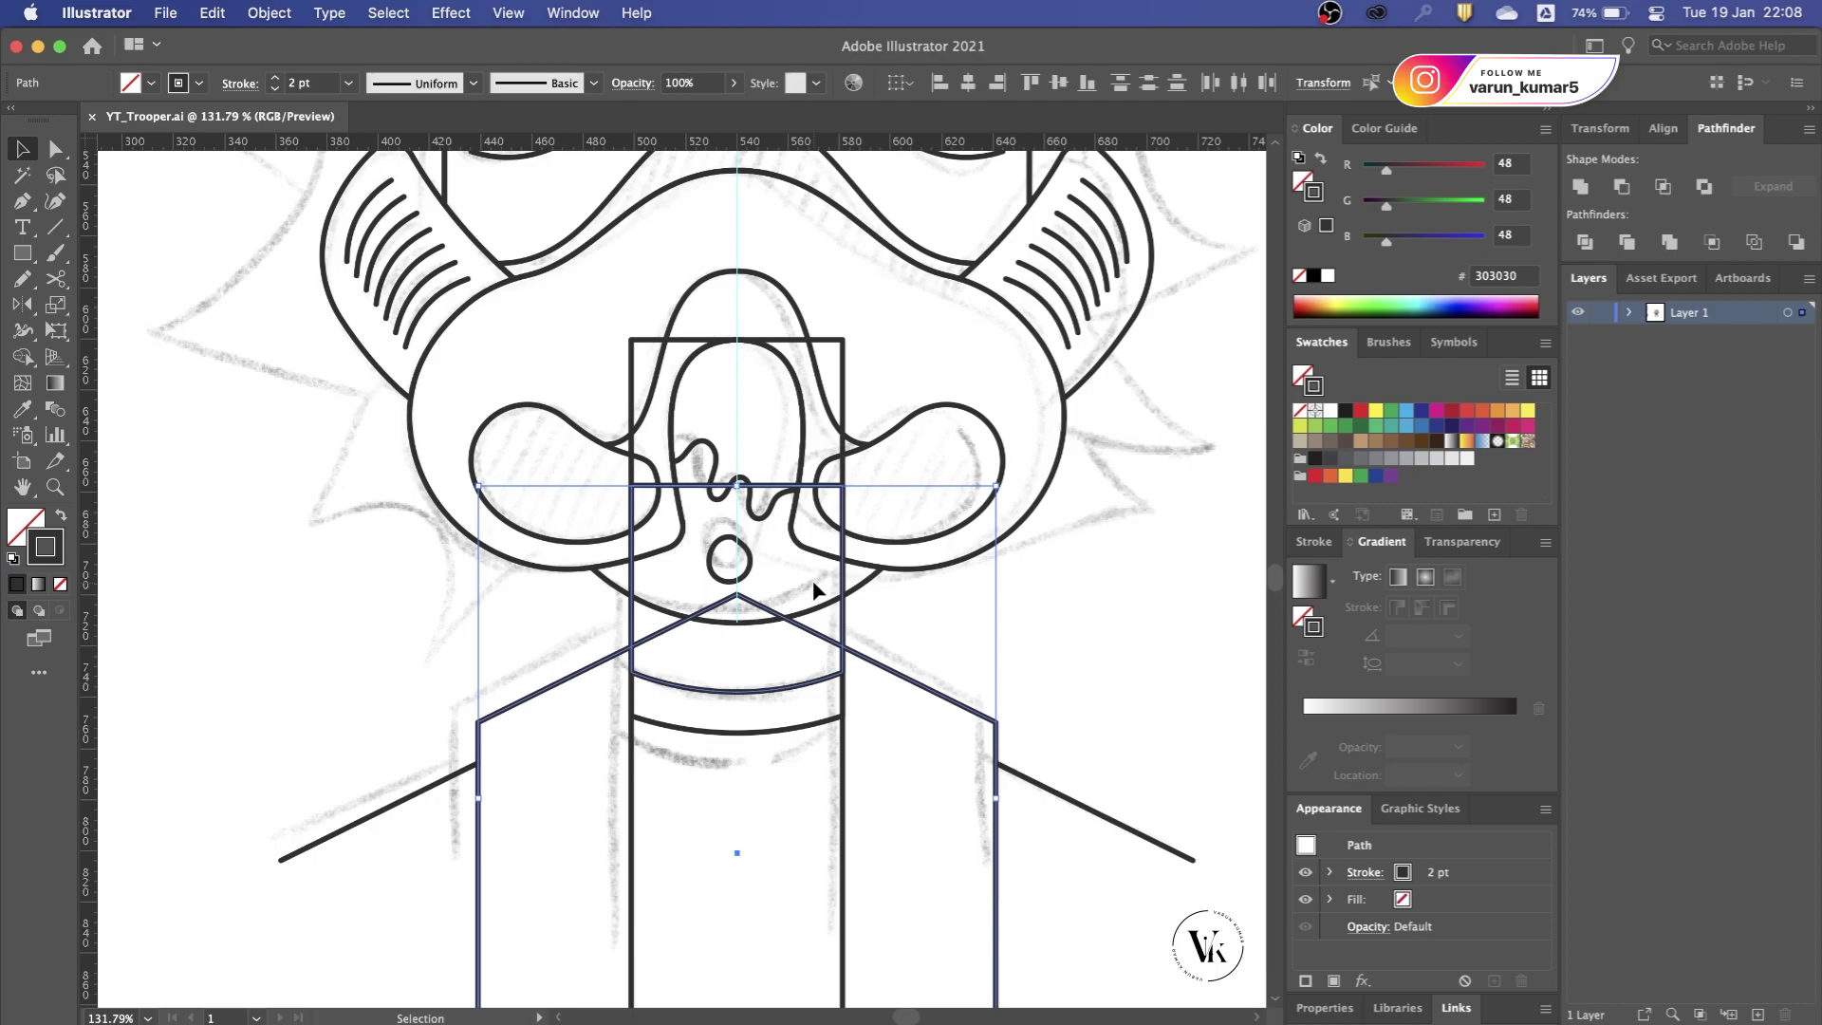
pyautogui.hotkey('shift', 'm')
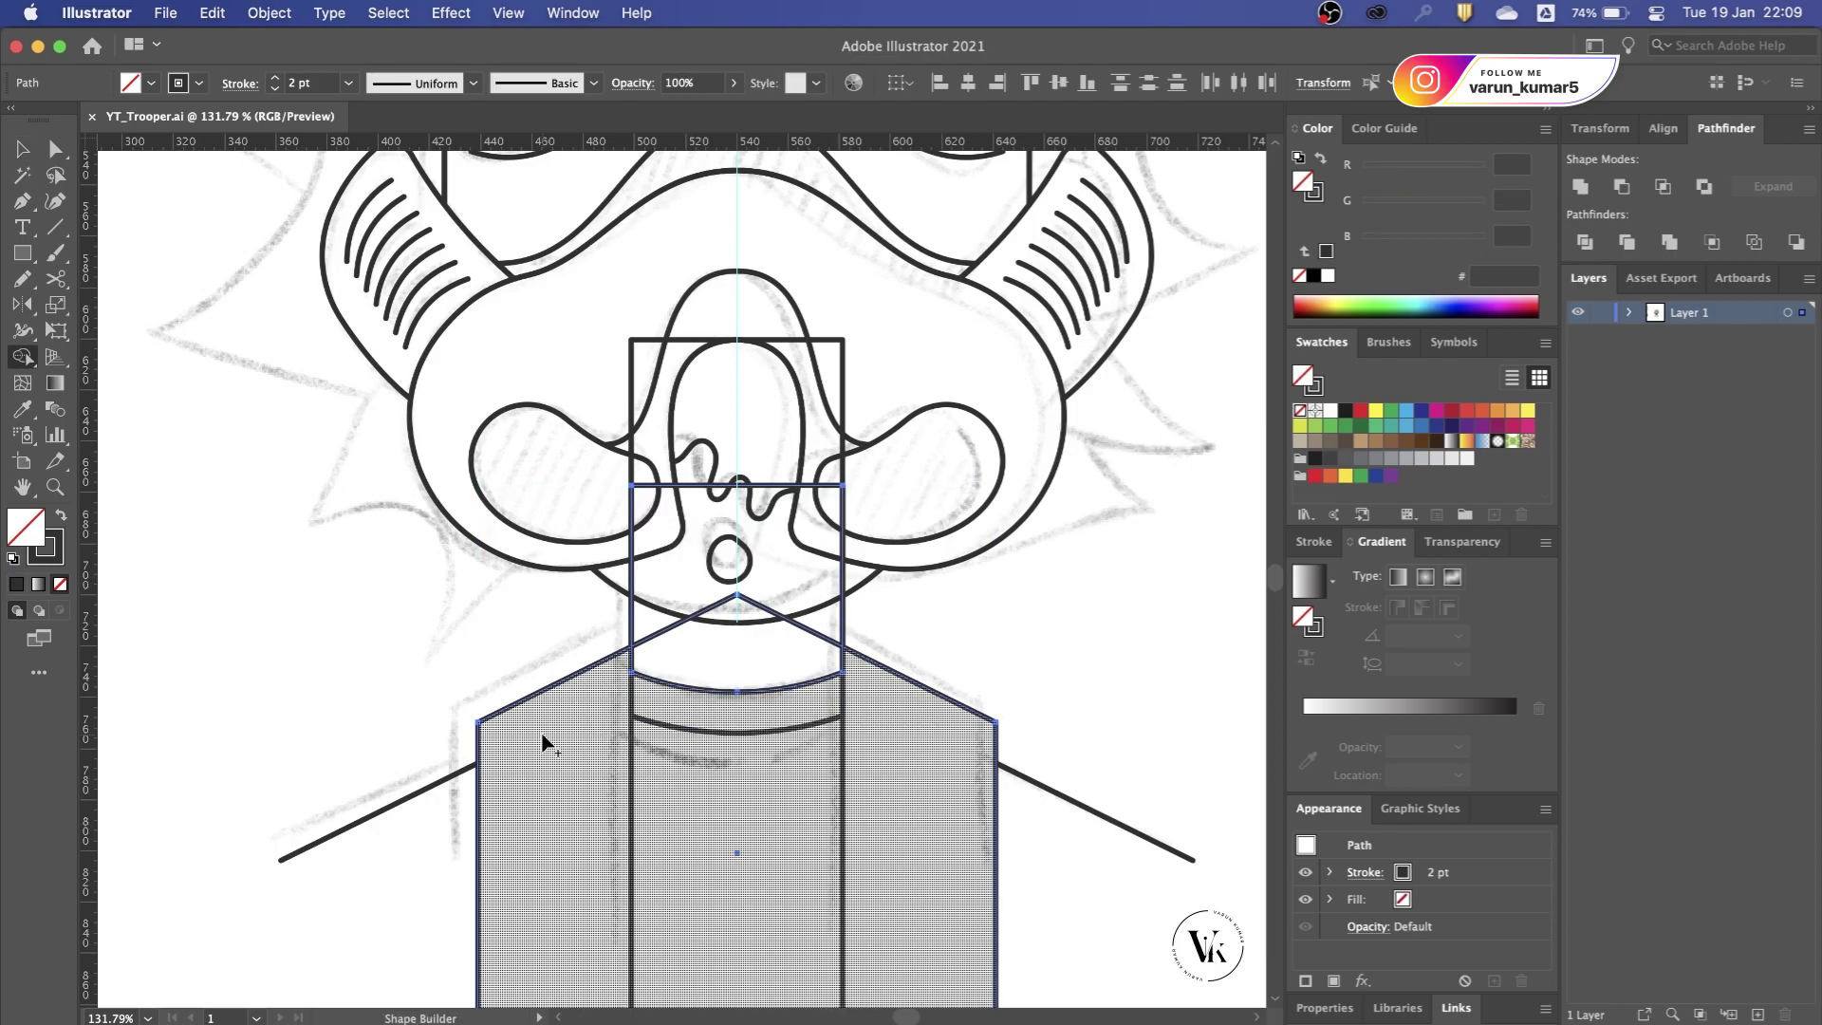
pyautogui.click(543, 741)
pyautogui.press('v')
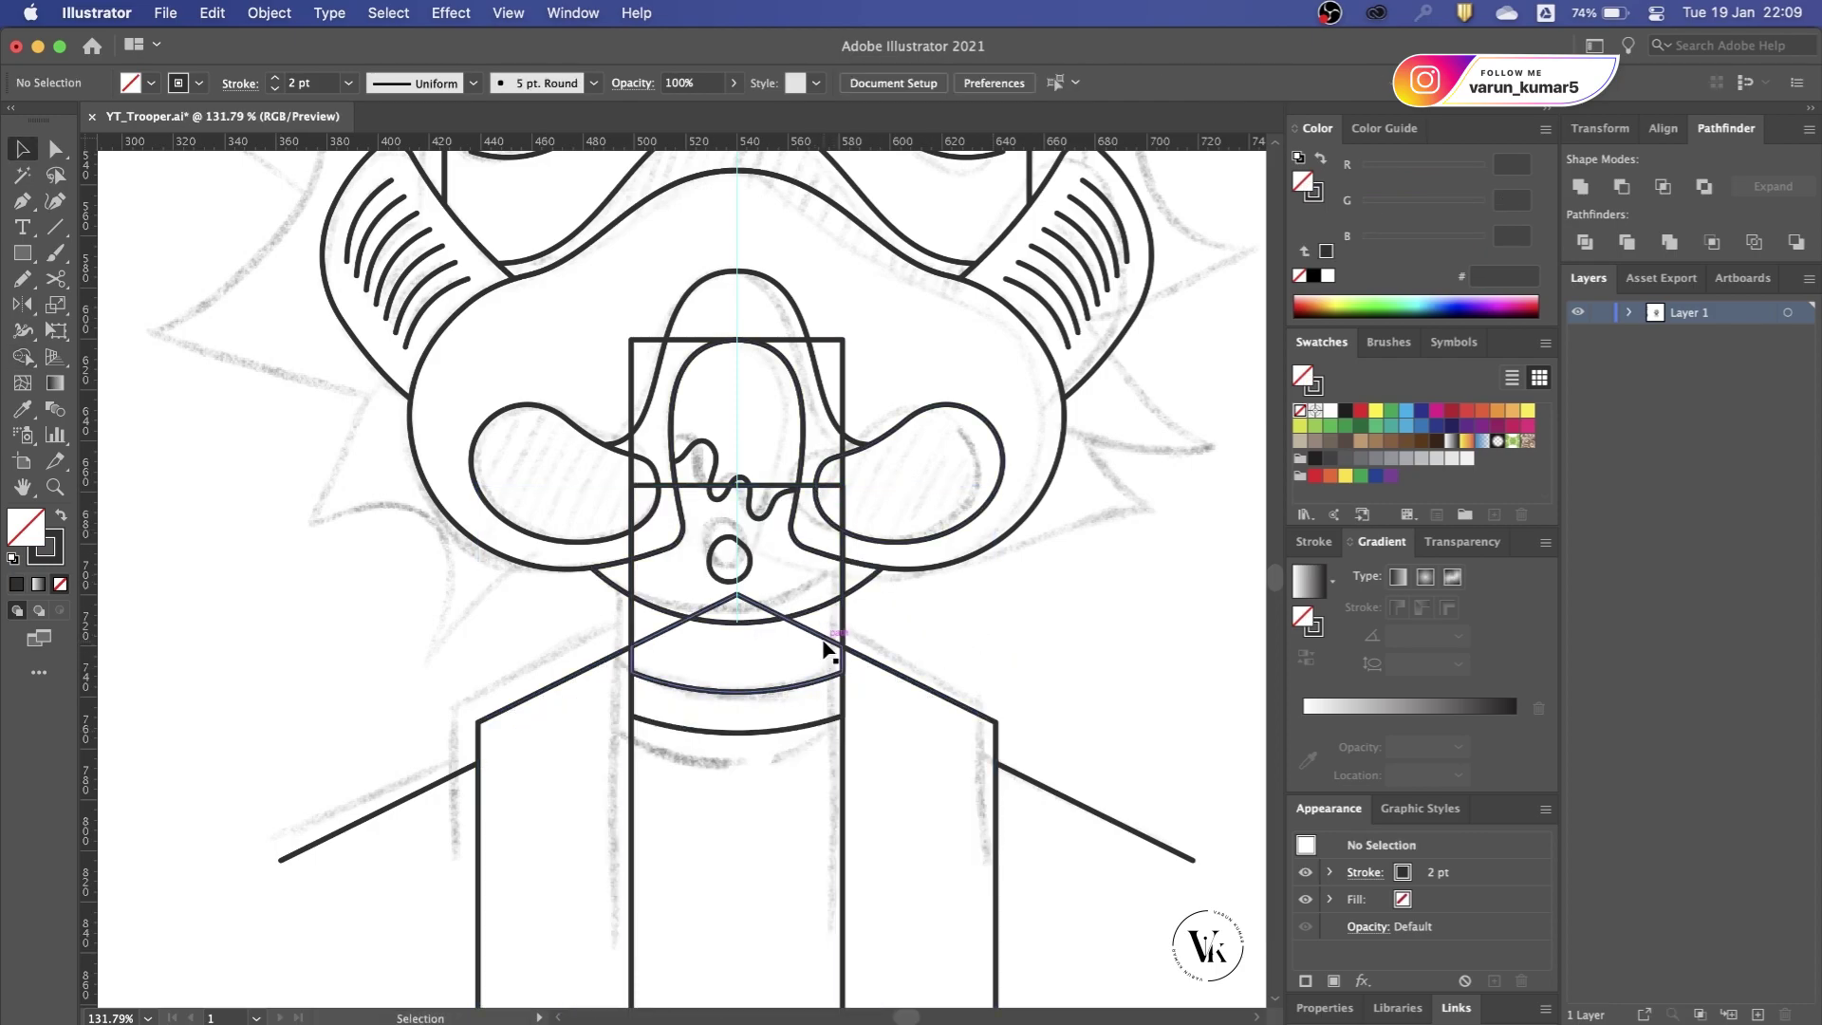
pyautogui.keyDown('alt'); pyautogui.scroll(-1, 824, 645); pyautogui.keyUp('alt')
pyautogui.keyDown('alt'); pyautogui.scroll(-2, 821, 640); pyautogui.keyUp('alt')
pyautogui.keyDown('alt'); pyautogui.scroll(-1, 830, 650); pyautogui.keyUp('alt')
pyautogui.keyDown('alt'); pyautogui.scroll(-1, 843, 658); pyautogui.keyUp('alt')
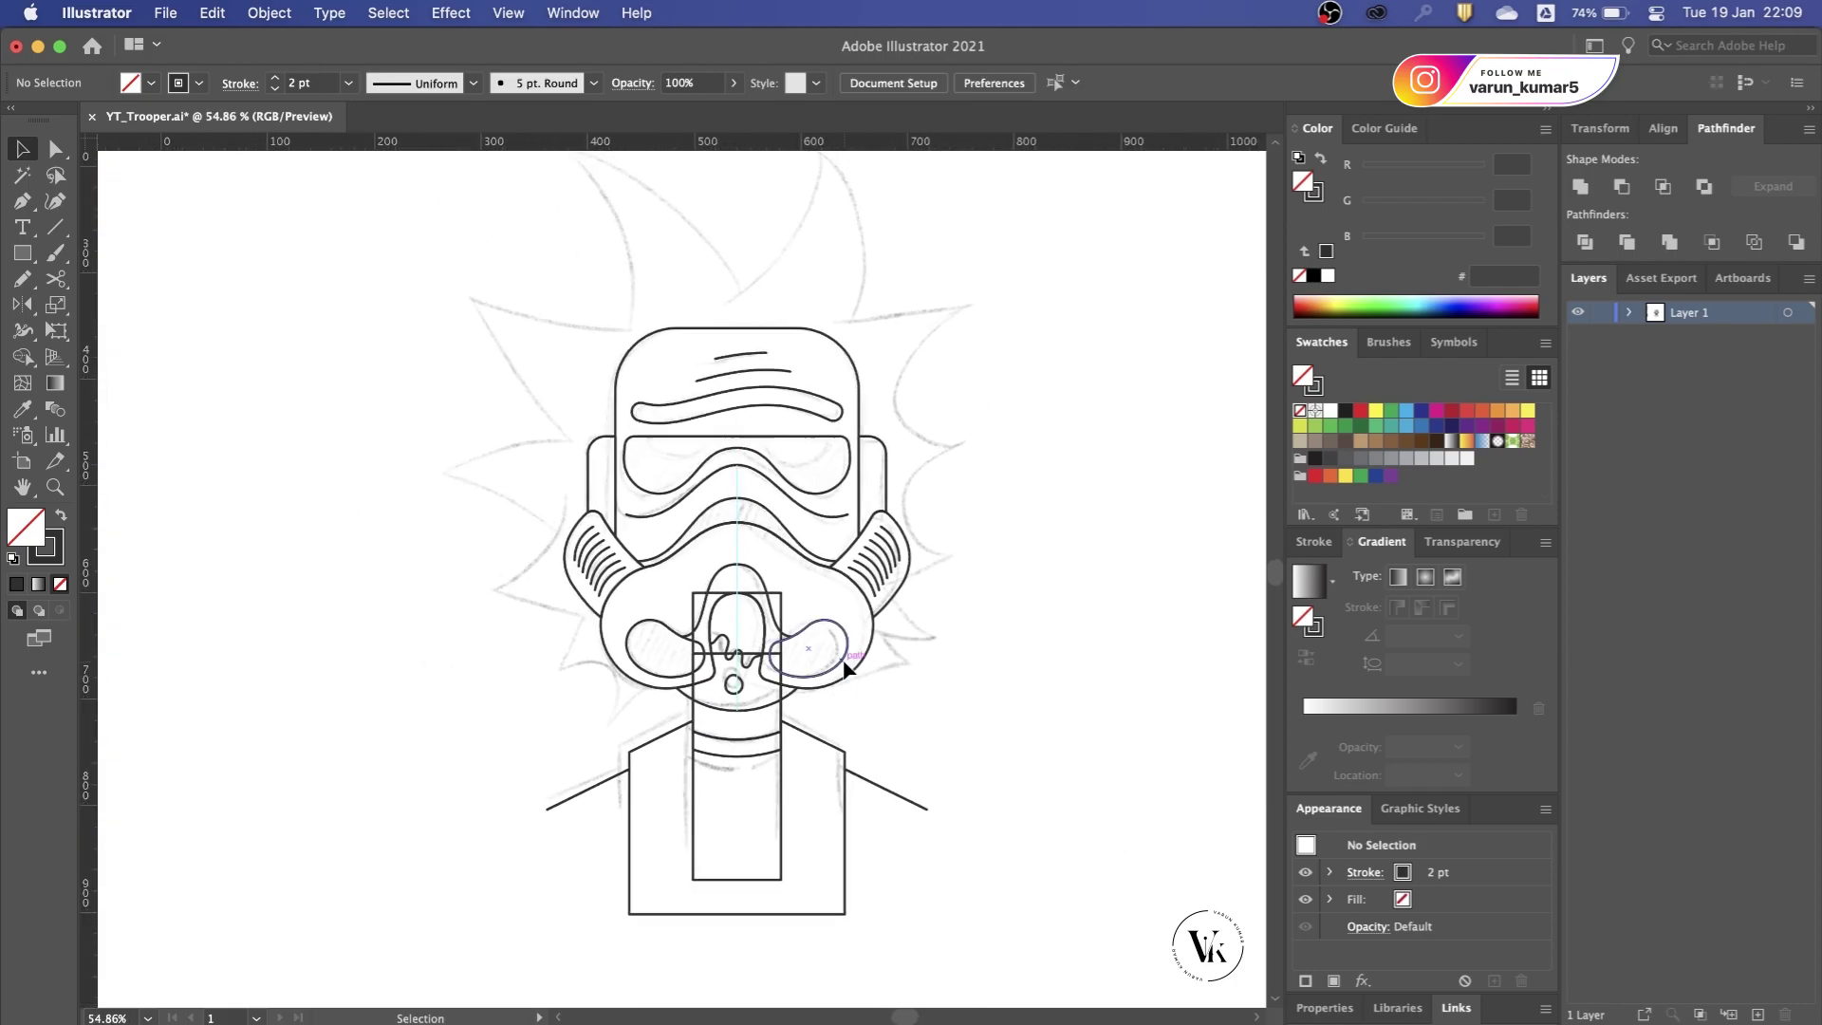
pyautogui.press('p')
pyautogui.keyDown('alt'); pyautogui.scroll(1, 842, 655); pyautogui.keyUp('alt')
pyautogui.keyDown('alt'); pyautogui.scroll(2, 816, 692); pyautogui.keyUp('alt')
pyautogui.keyDown('alt'); pyautogui.scroll(1, 597, 749); pyautogui.keyUp('alt')
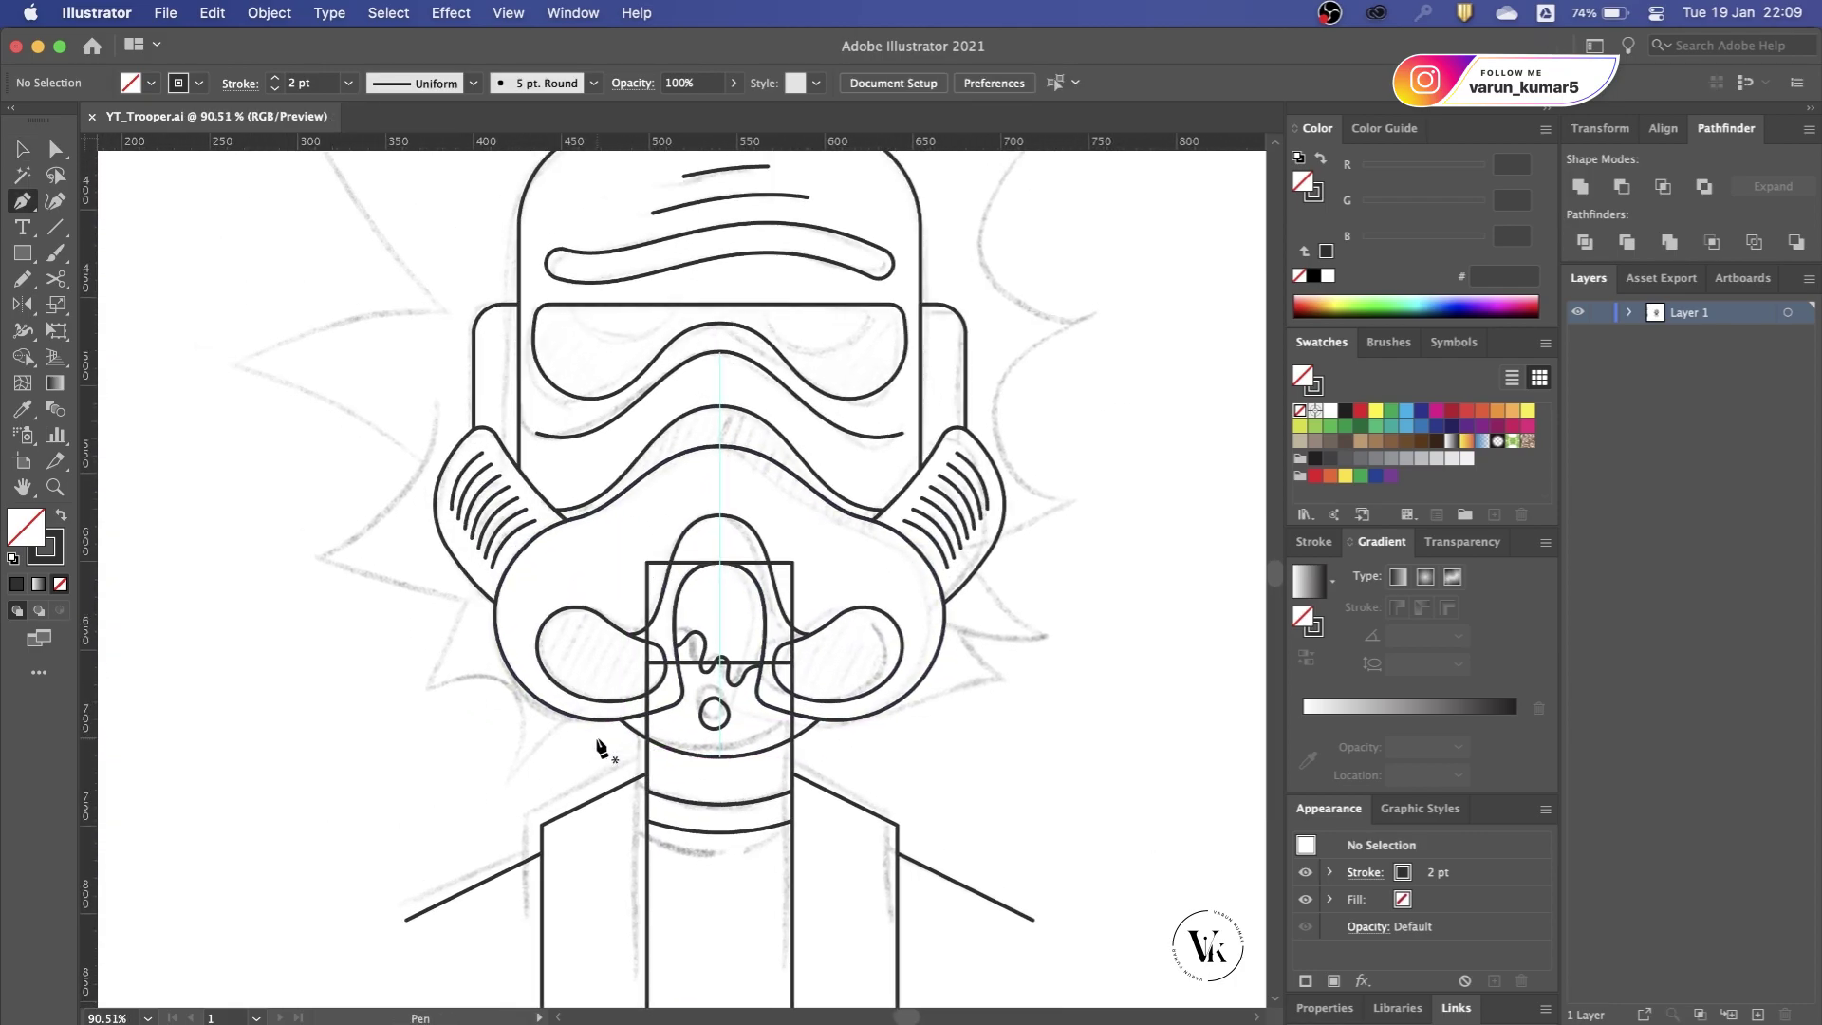
pyautogui.keyDown('alt'); pyautogui.scroll(1, 531, 774); pyautogui.keyUp('alt')
# Step: Draw a curved path from the mask's lower left, under the mouth, hooking up by the right cheek
pyautogui.click(498, 797)
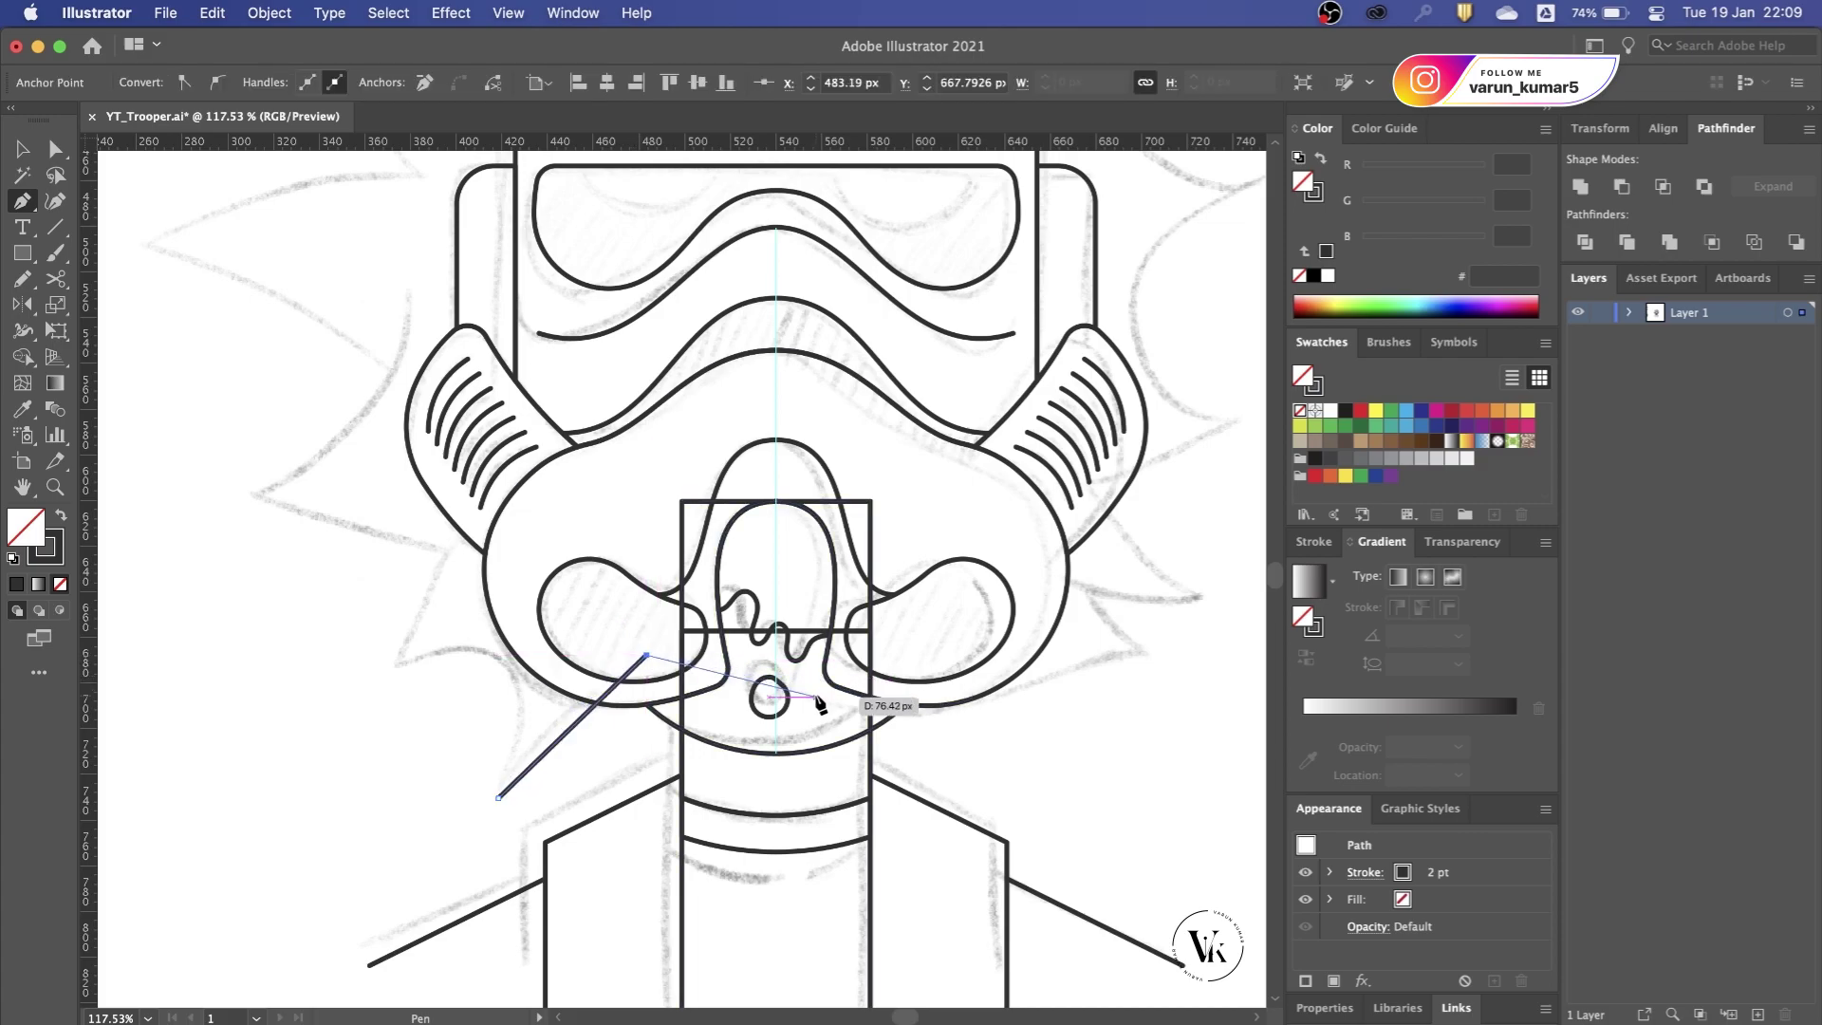
pyautogui.hscroll(3, 874, 700)
pyautogui.moveTo(984, 681); pyautogui.dragTo(746, 770)
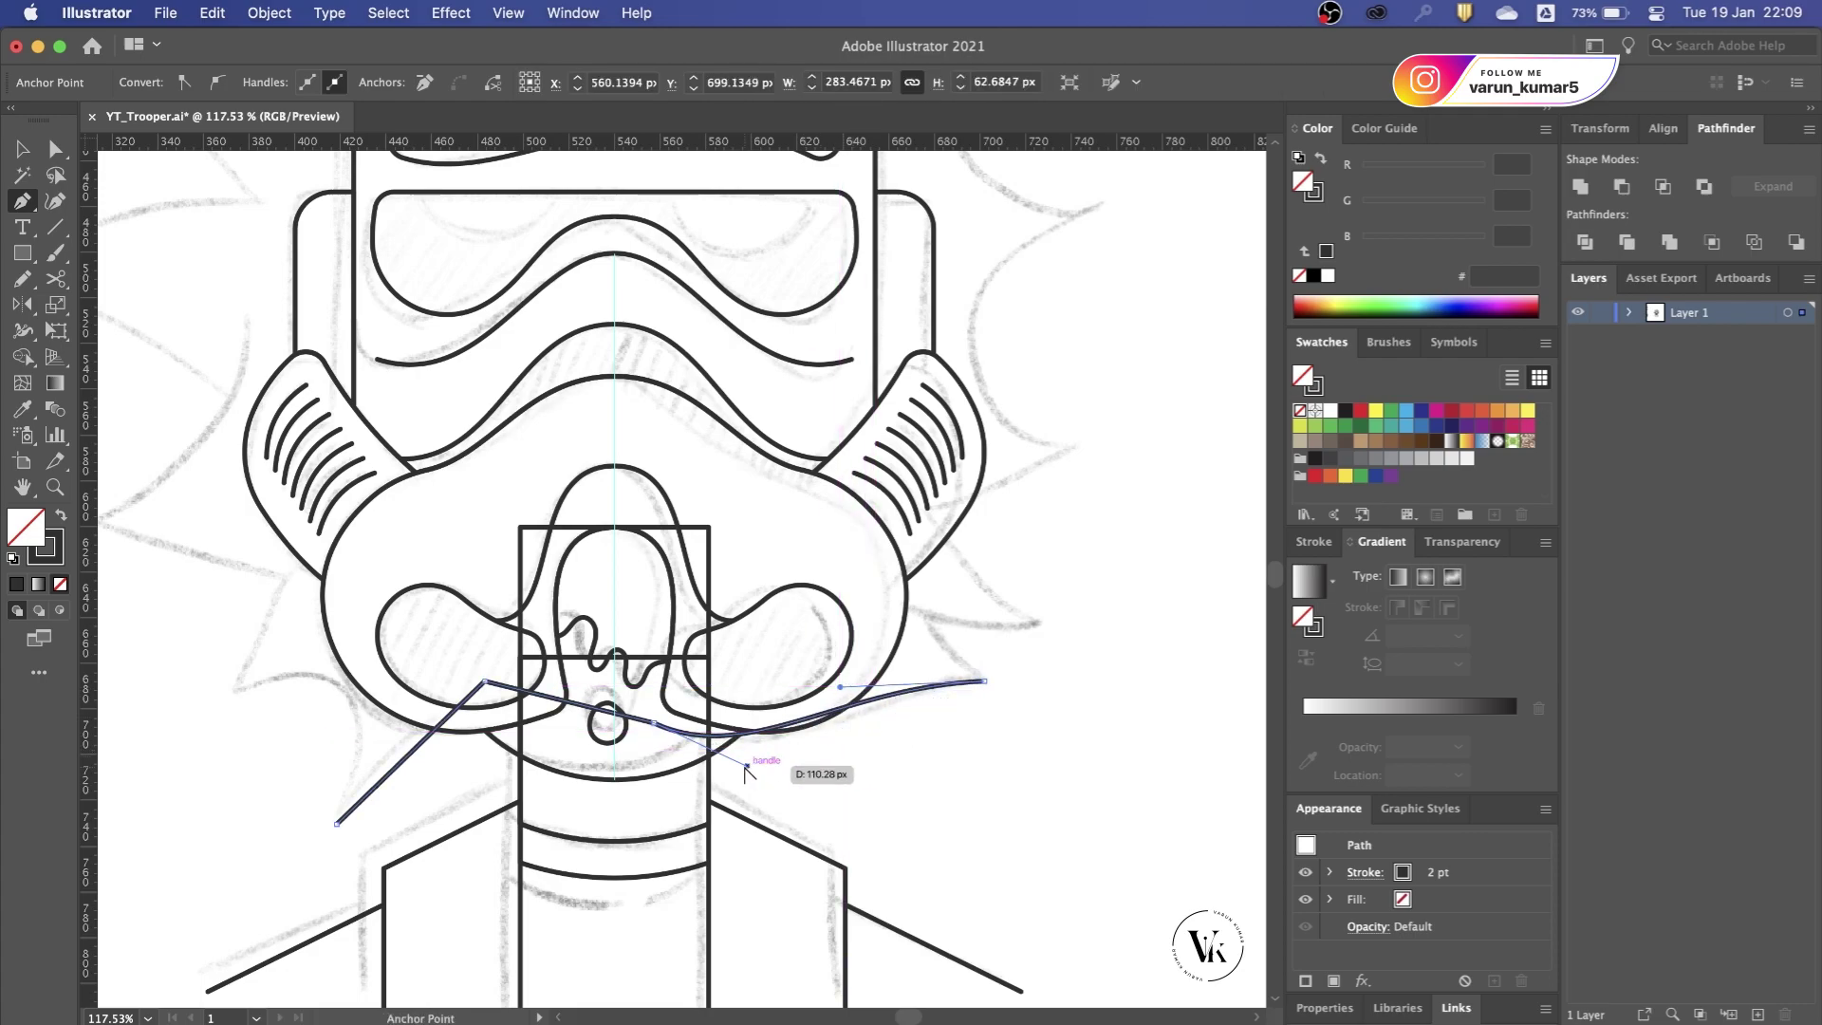
pyautogui.click(934, 614)
pyautogui.scroll(3, 931, 614)
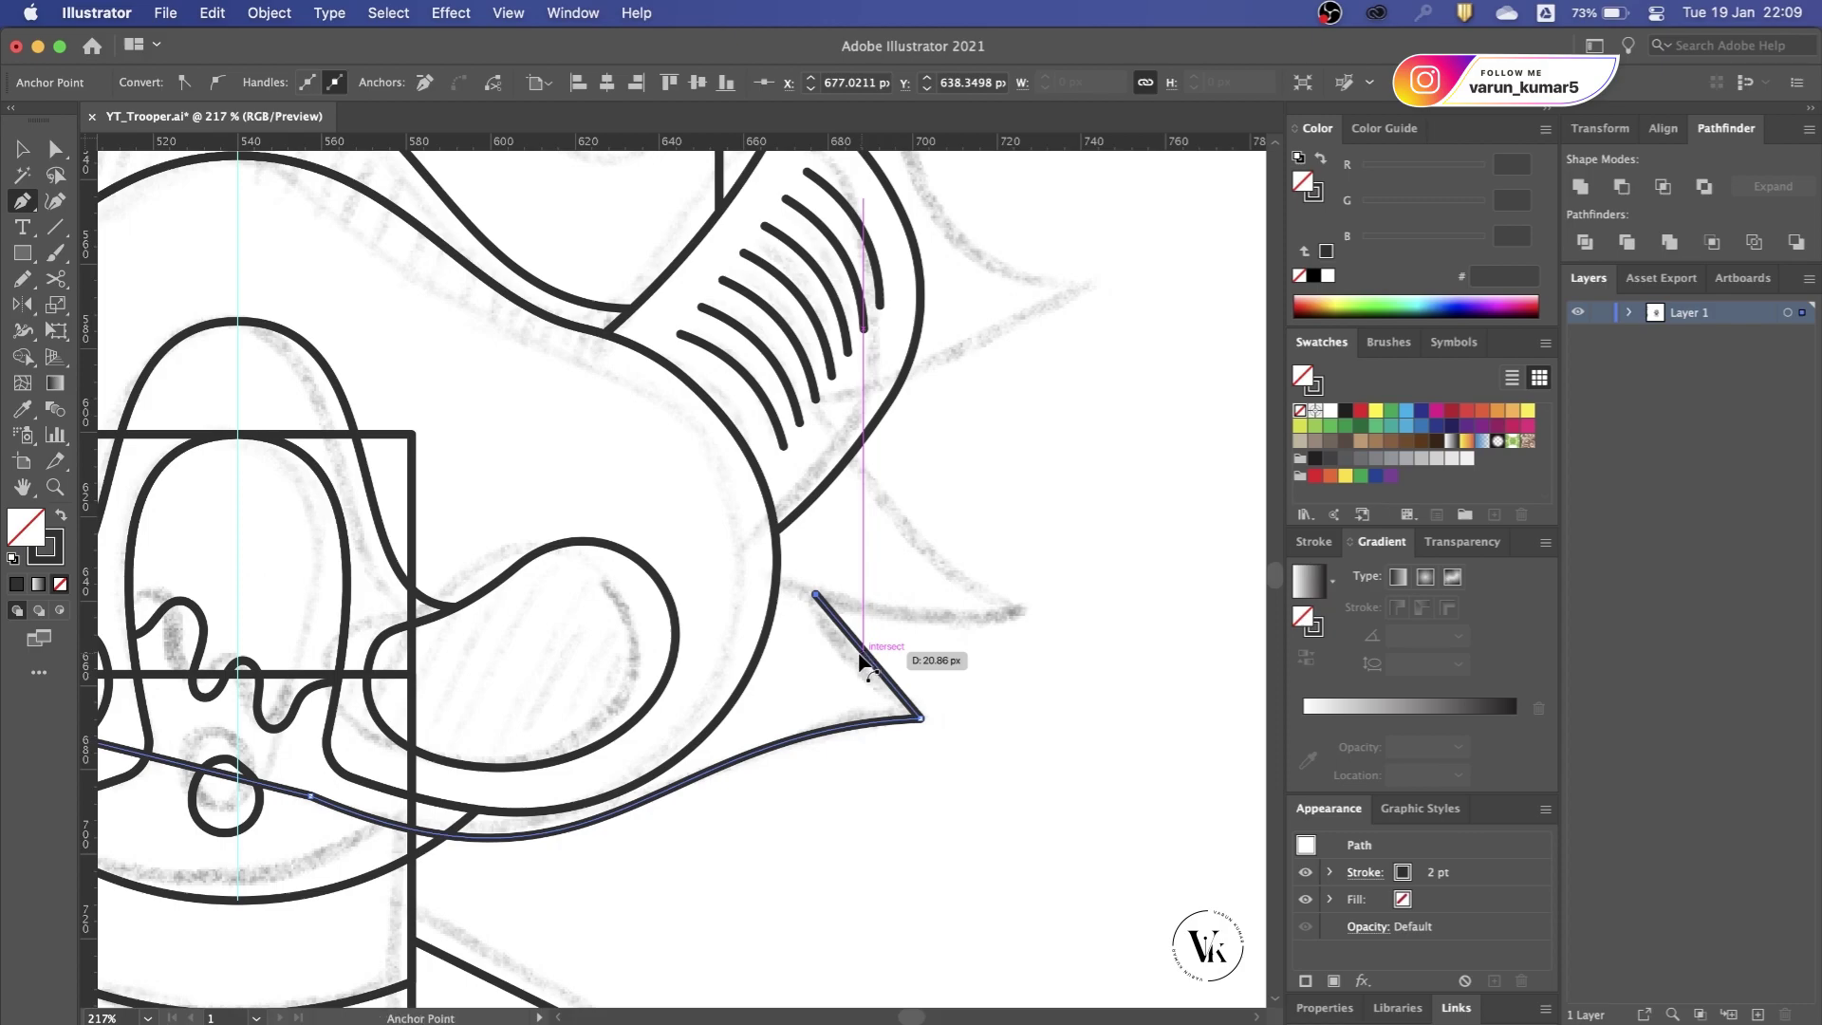
pyautogui.moveTo(865, 664); pyautogui.dragTo(855, 672)
pyautogui.moveTo(815, 595); pyautogui.dragTo(815, 551)
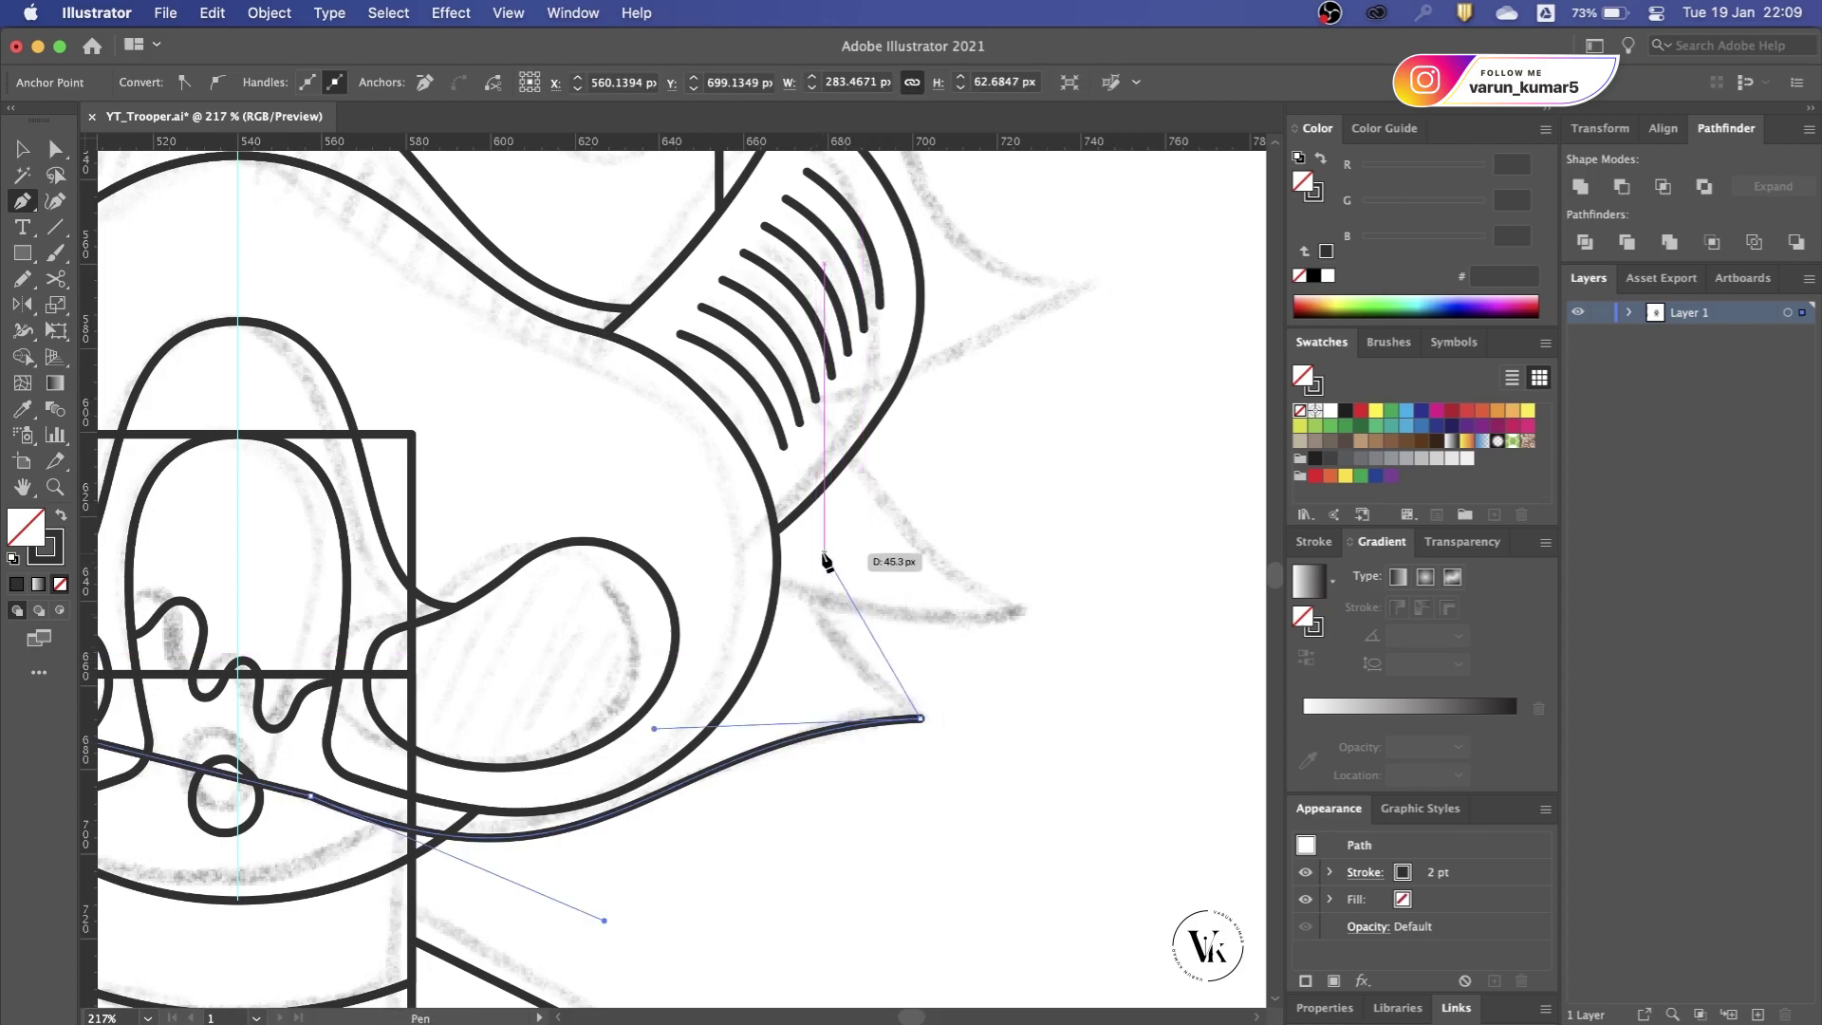
# Step: Save the document
pyautogui.press('v')
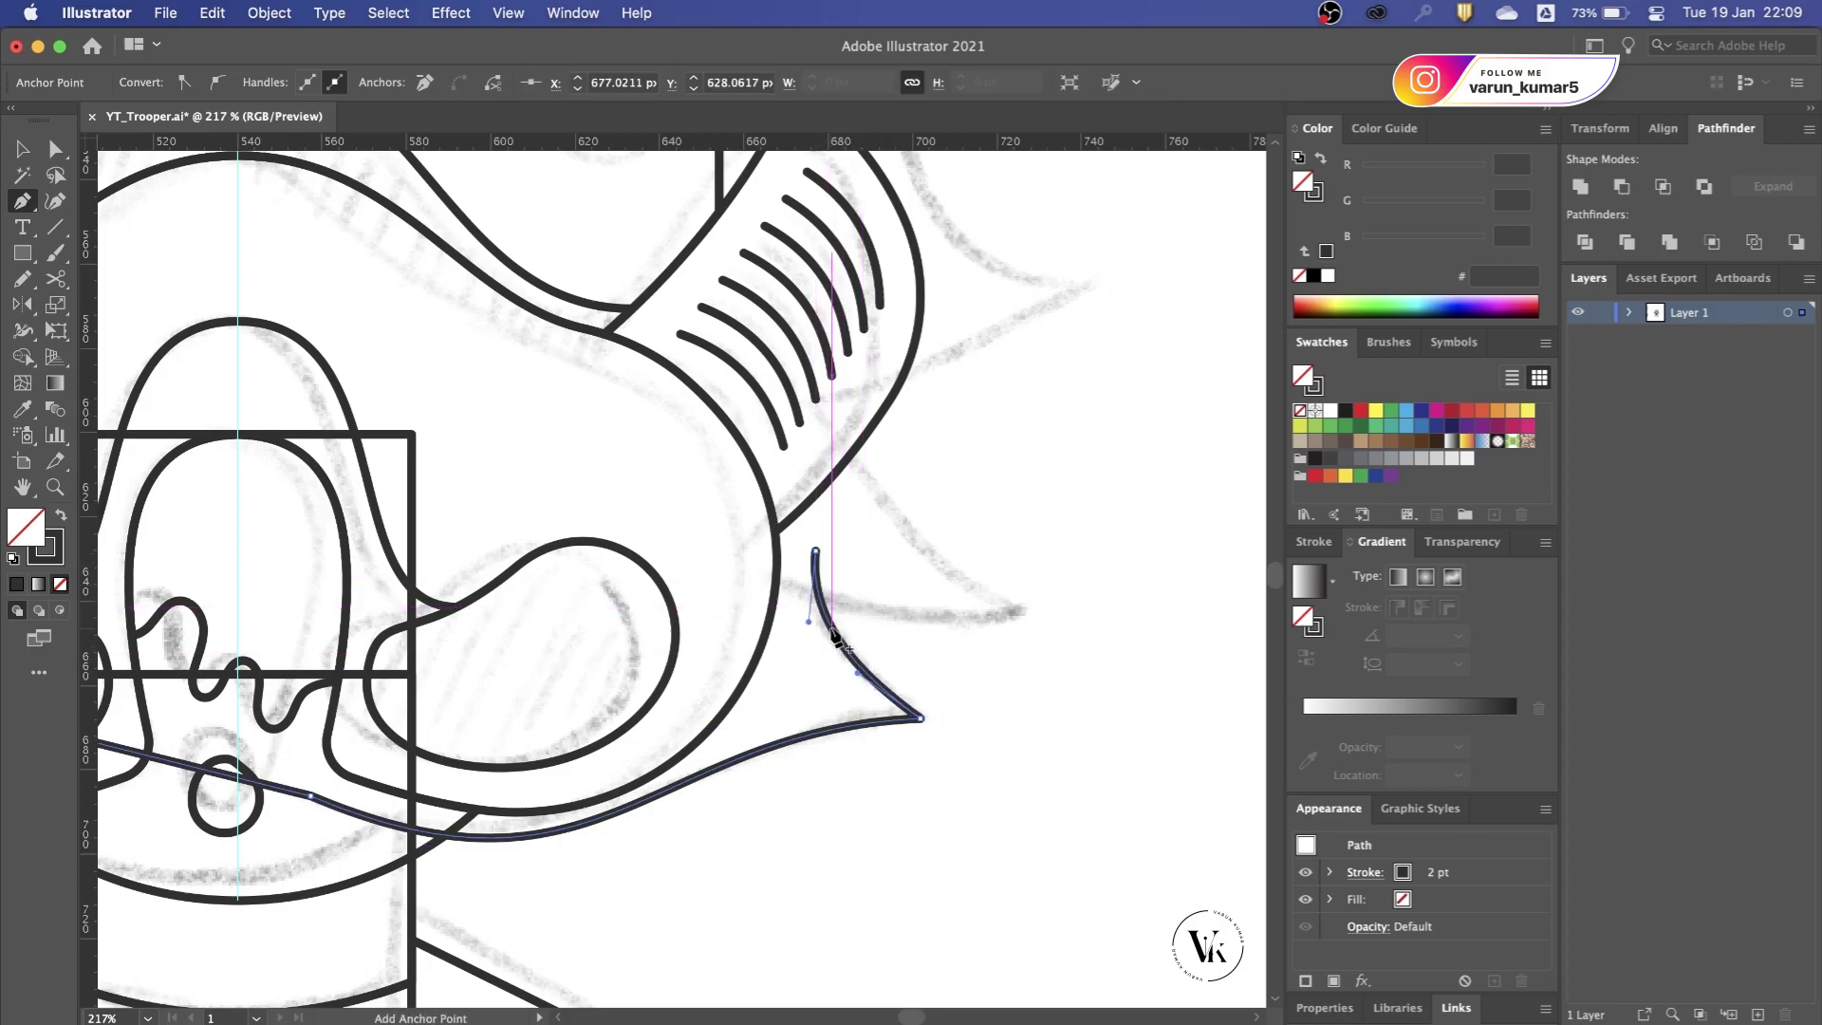
pyautogui.scroll(-3, 878, 634)
pyautogui.scroll(-2, 831, 721)
pyautogui.press('a')
pyautogui.hscroll(-2, 831, 721)
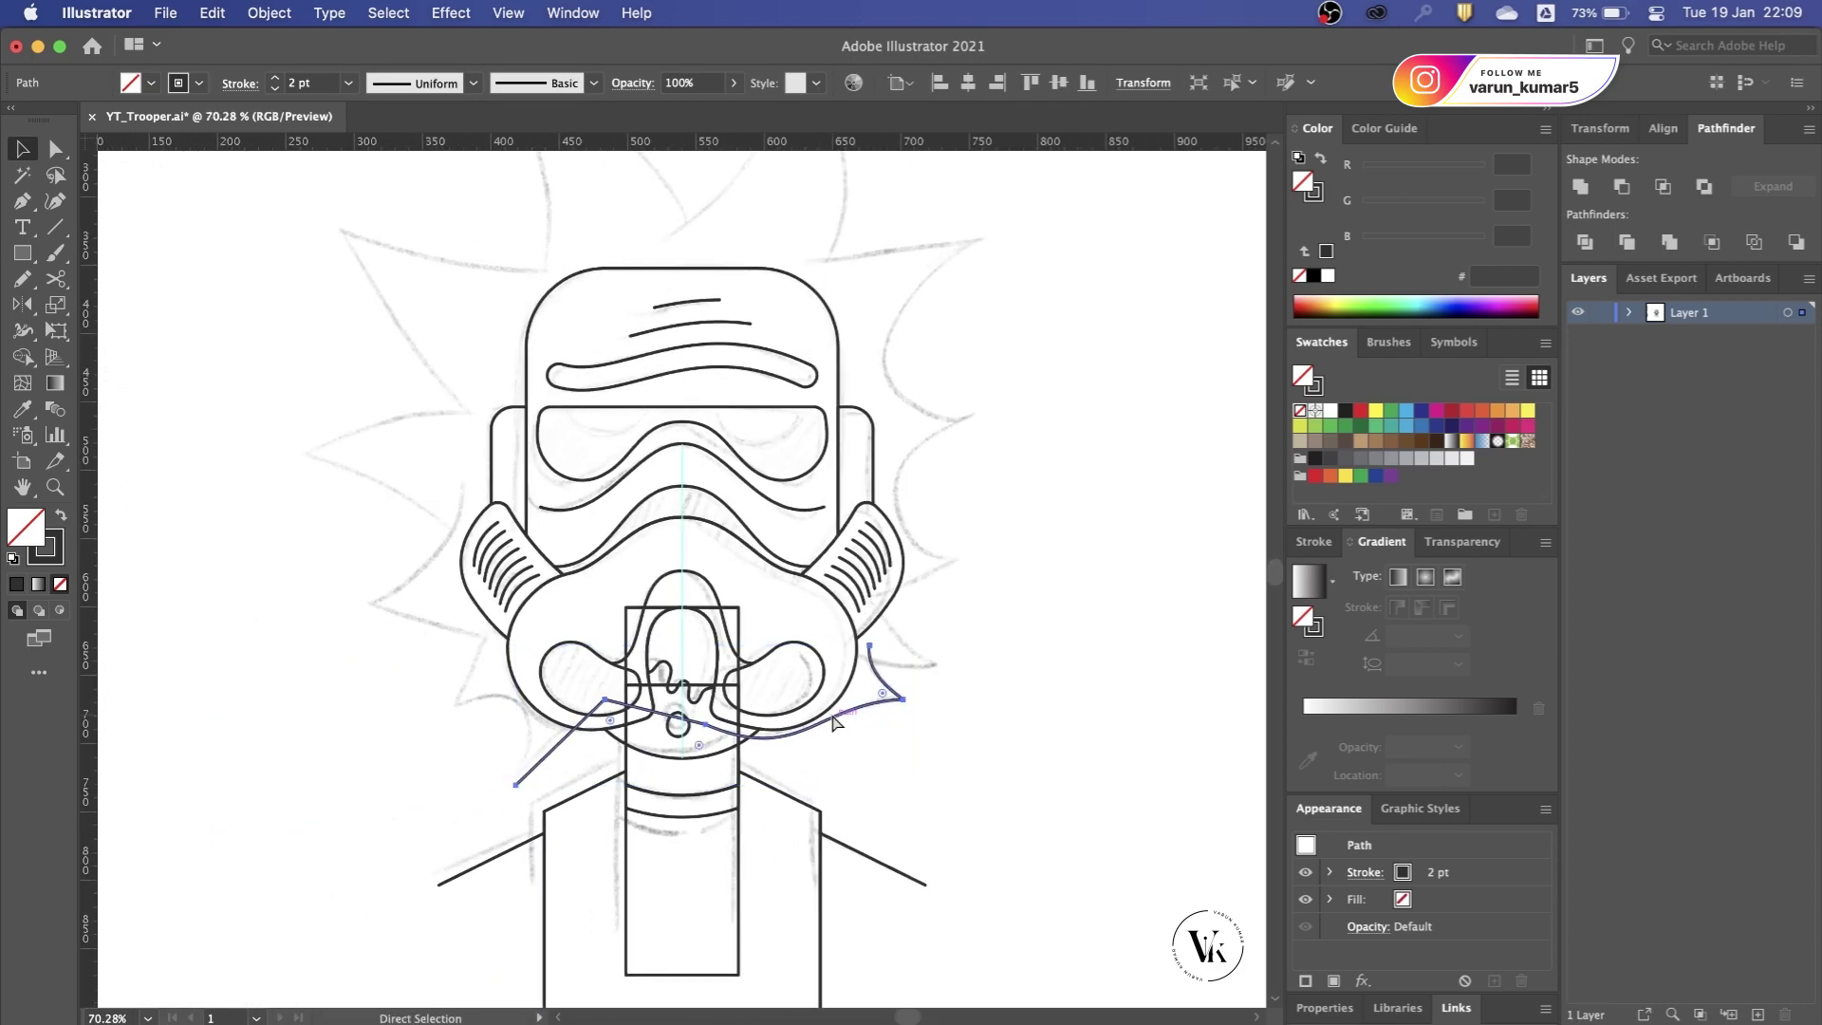
pyautogui.hotkey('ctrl', 's')
# Step: Add a new layer, paste the wavy path into it in front, and enter isolation mode
pyautogui.press('v')
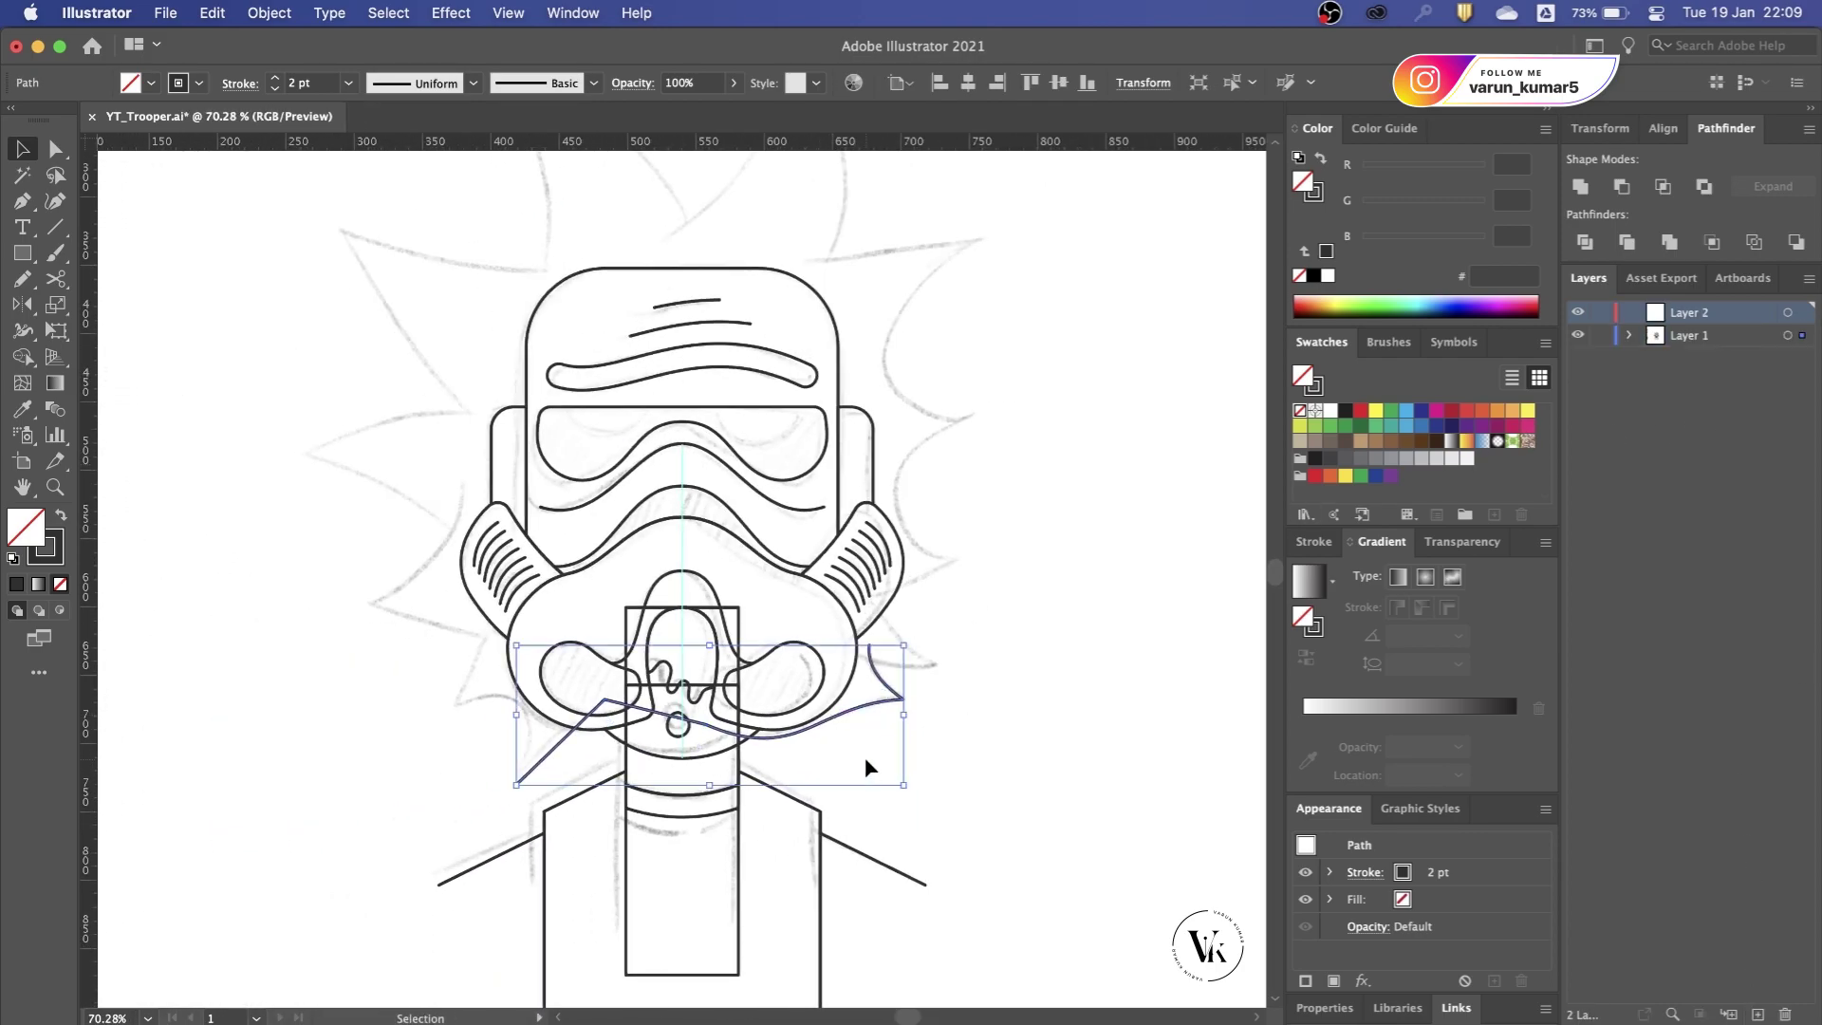
pyautogui.click(863, 755)
pyautogui.click(1787, 314)
pyautogui.hotkey('ctrl', 'f')
pyautogui.scroll(5, 882, 681)
pyautogui.doubleClick(916, 647)
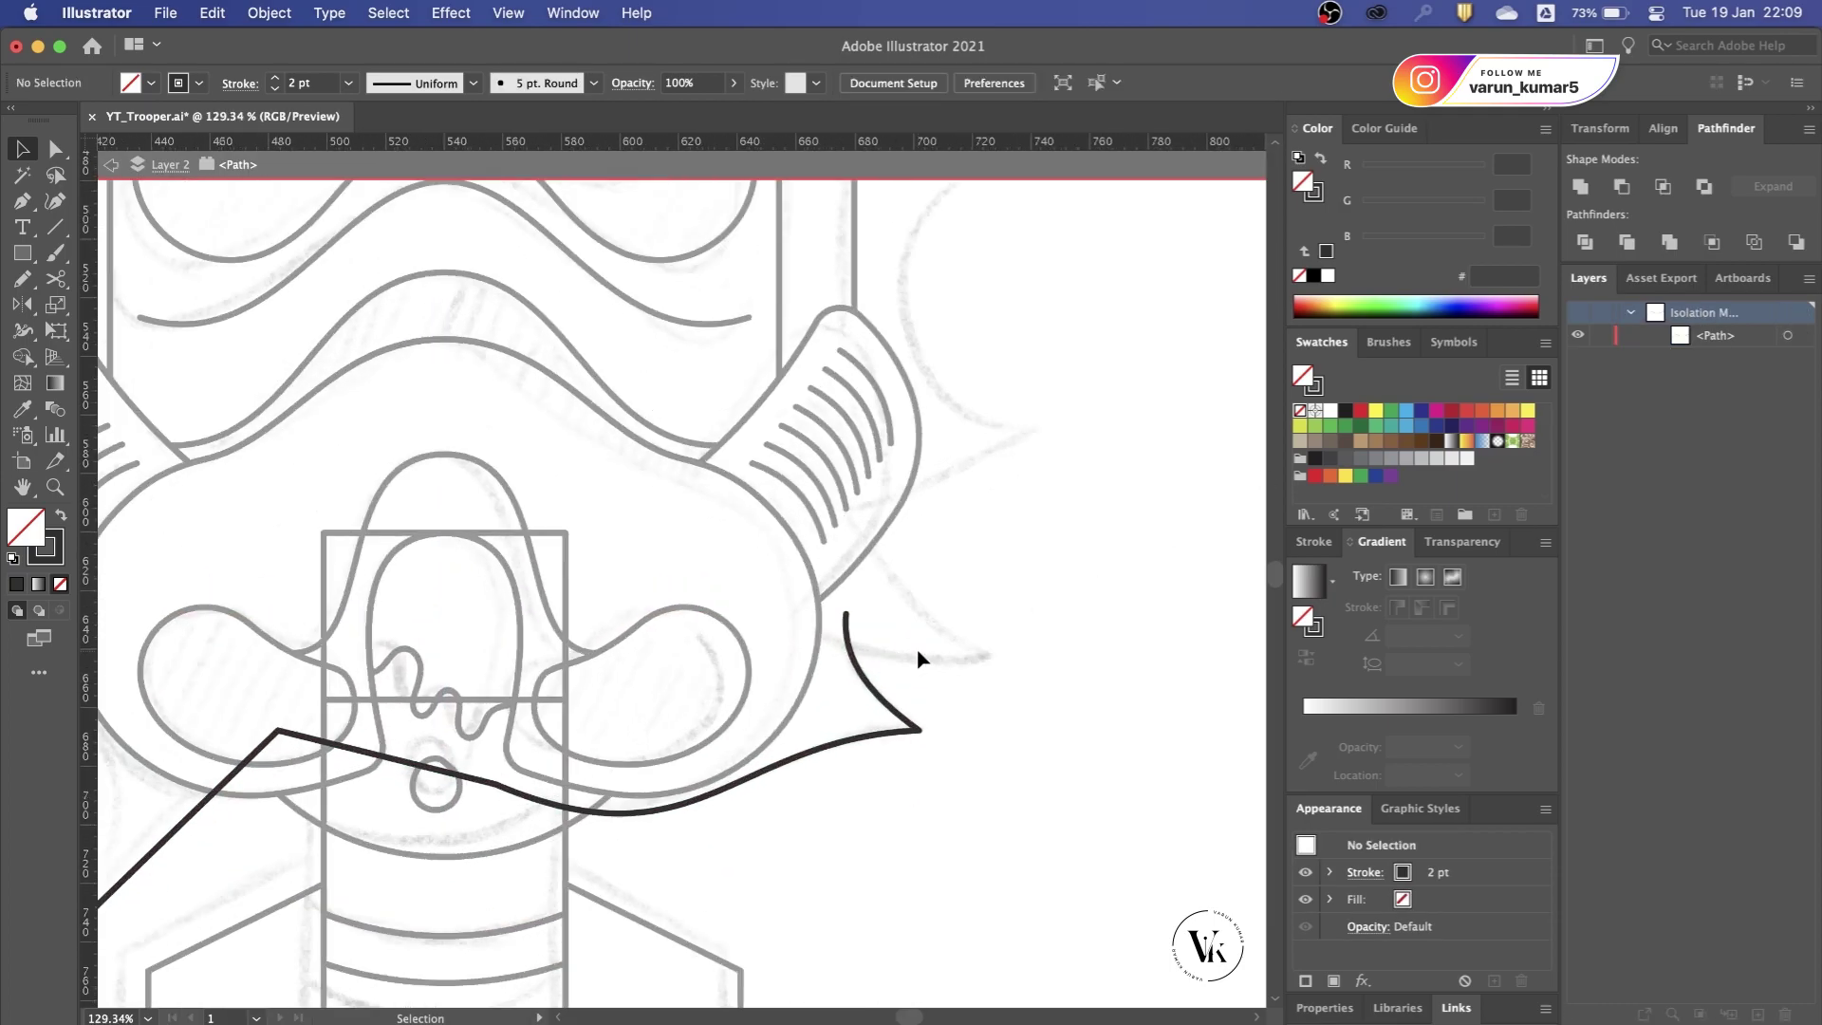
pyautogui.press('p')
pyautogui.scroll(2, 948, 702)
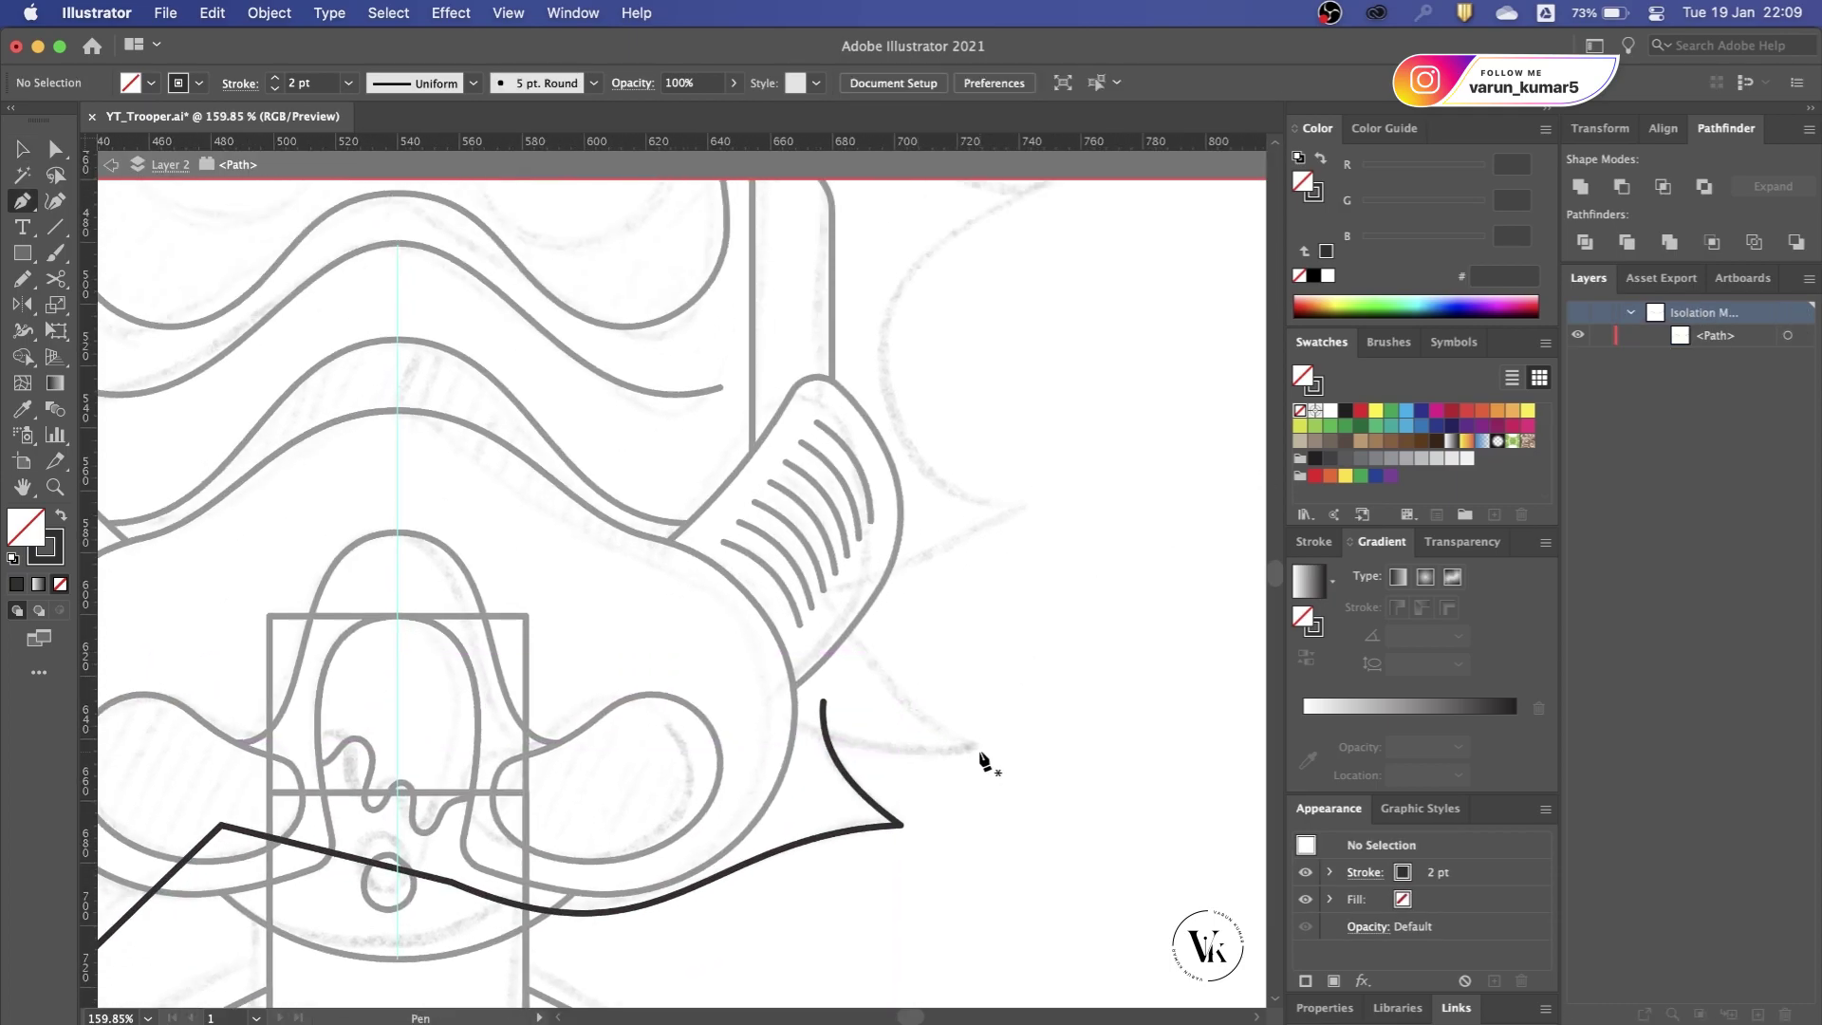
# Step: Trace the lower right hair outline from beside the mask up to a sharp spike tip
pyautogui.click(747, 695)
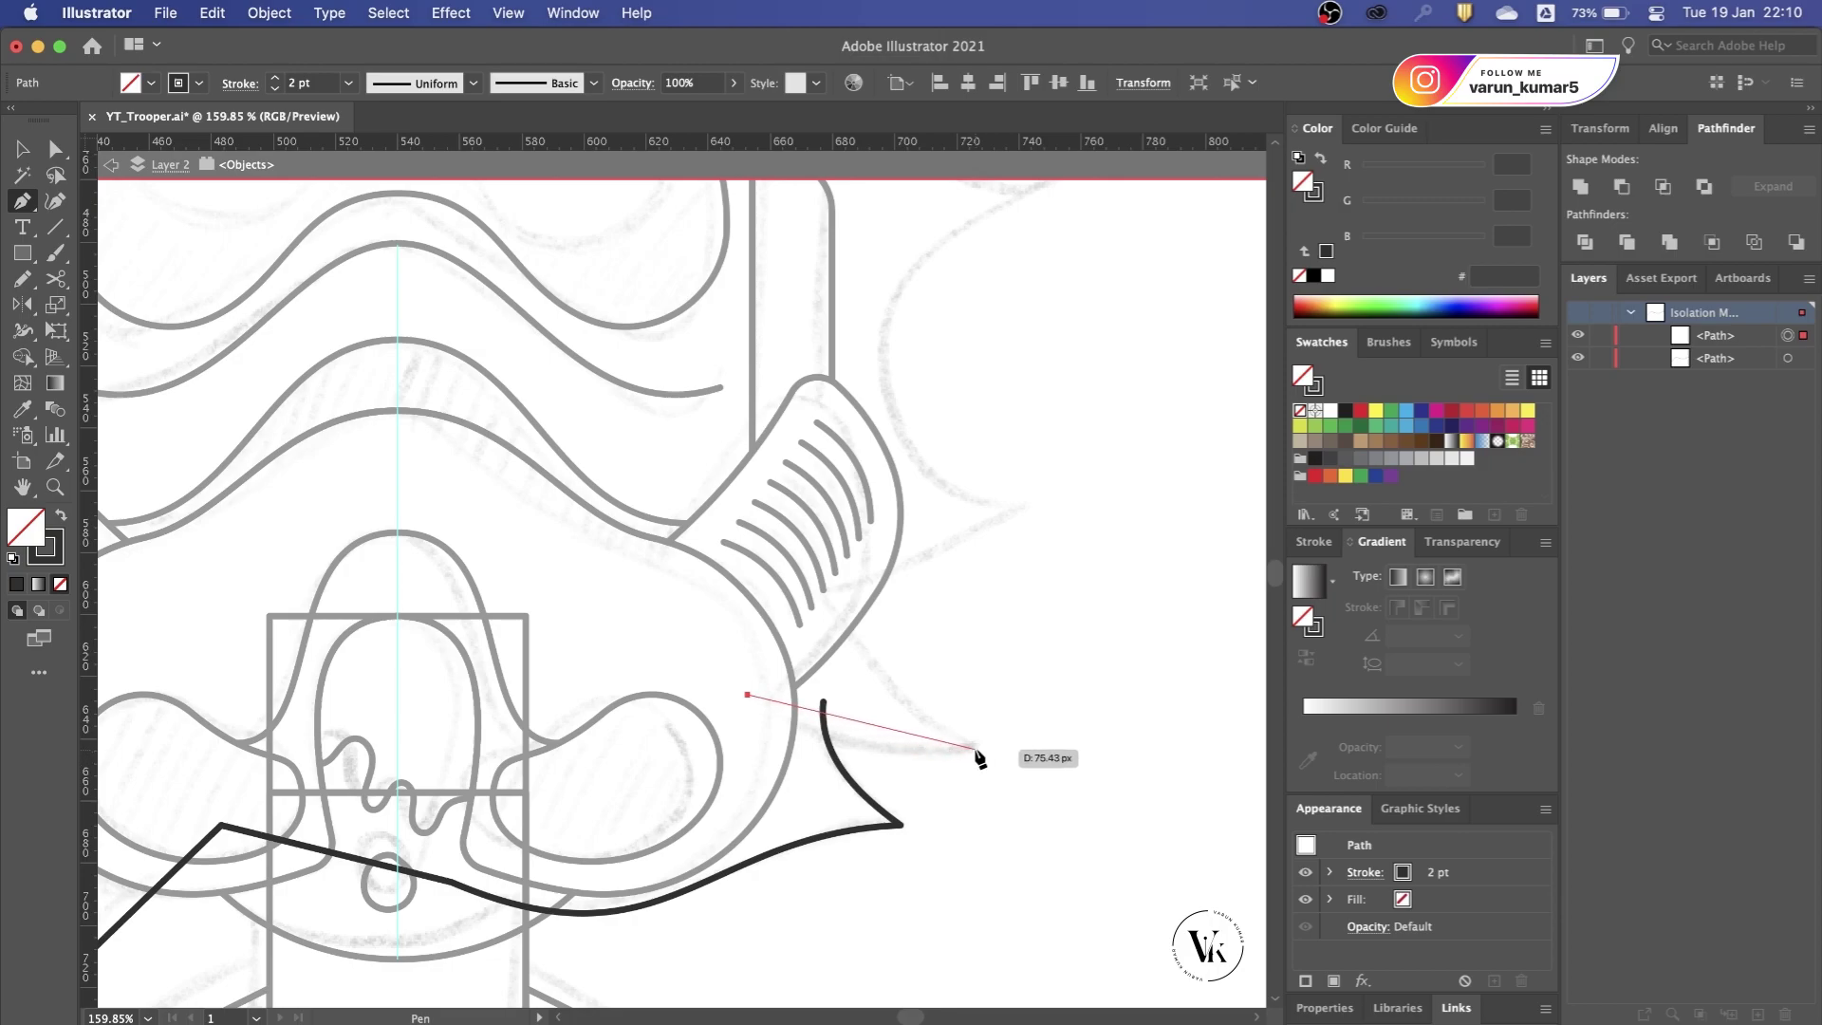
pyautogui.moveTo(975, 749)
pyautogui.mouseDown()
pyautogui.moveTo(805, 569)
pyautogui.moveTo(942, 566)
pyautogui.moveTo(968, 588)
pyautogui.moveTo(896, 339)
pyautogui.moveTo(904, 362)
pyautogui.mouseUp()
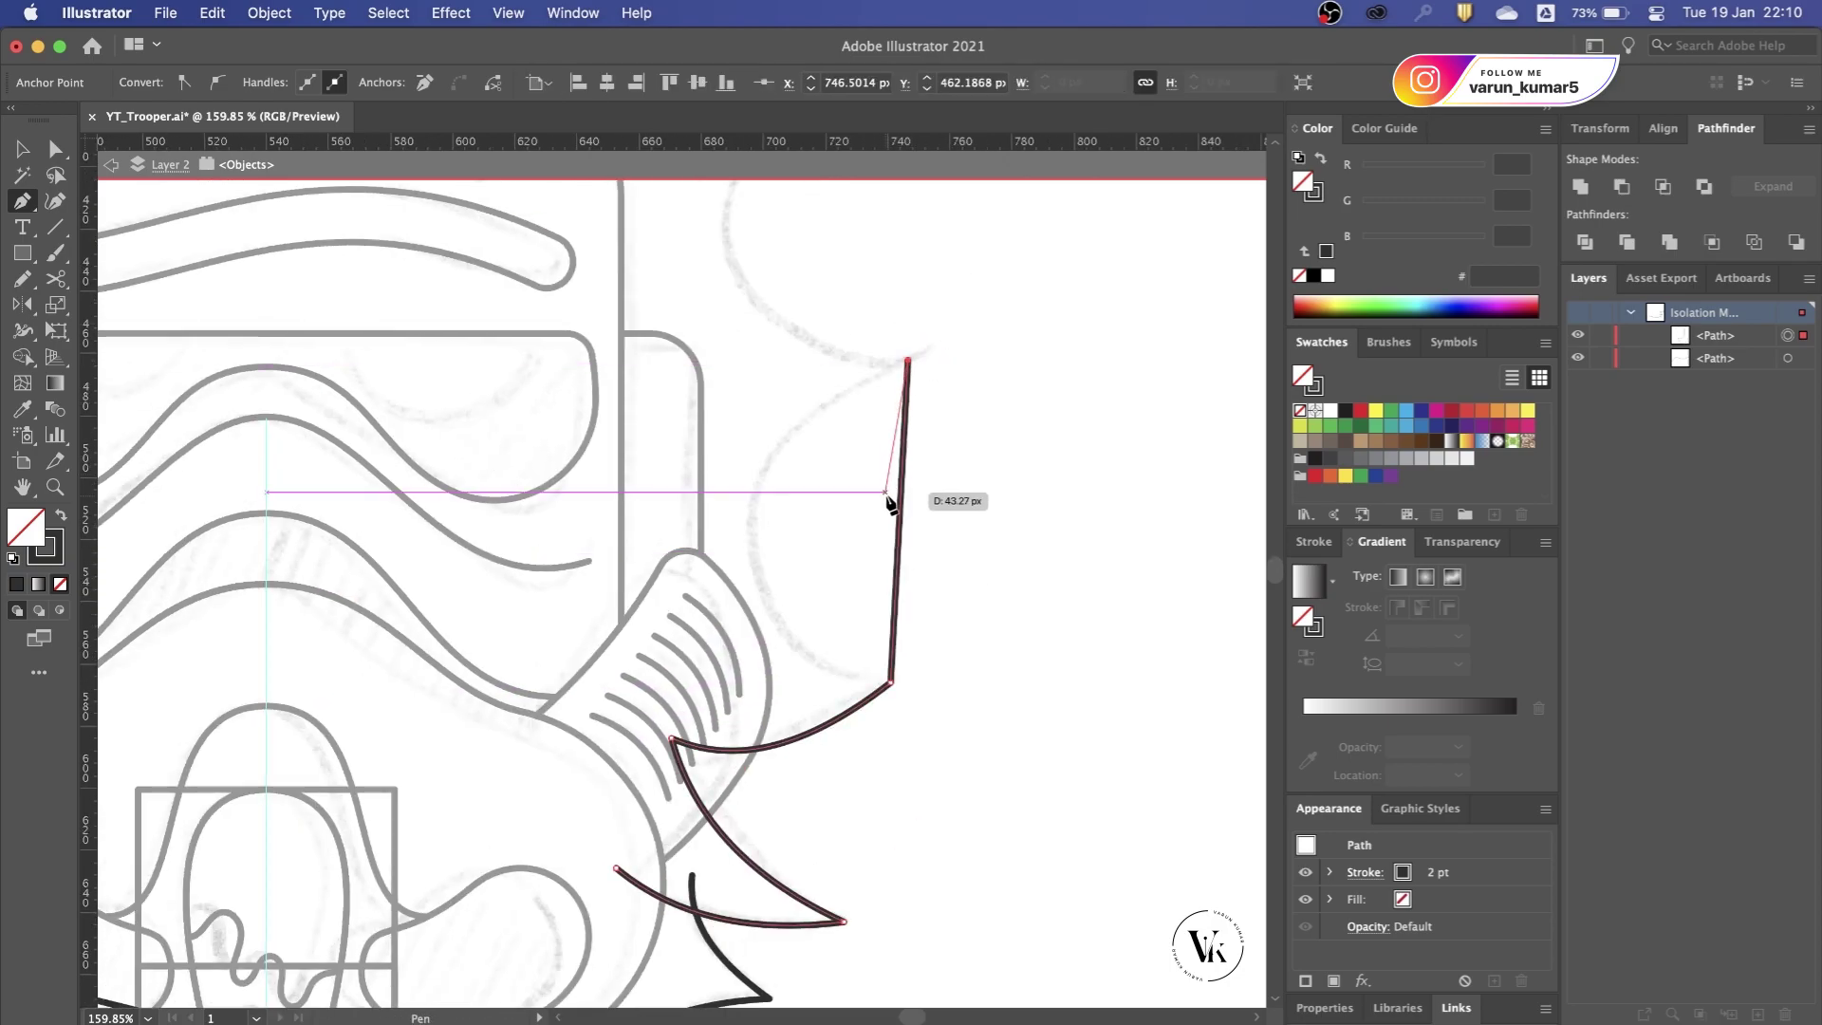
pyautogui.moveTo(754, 500); pyautogui.dragTo(770, 327)
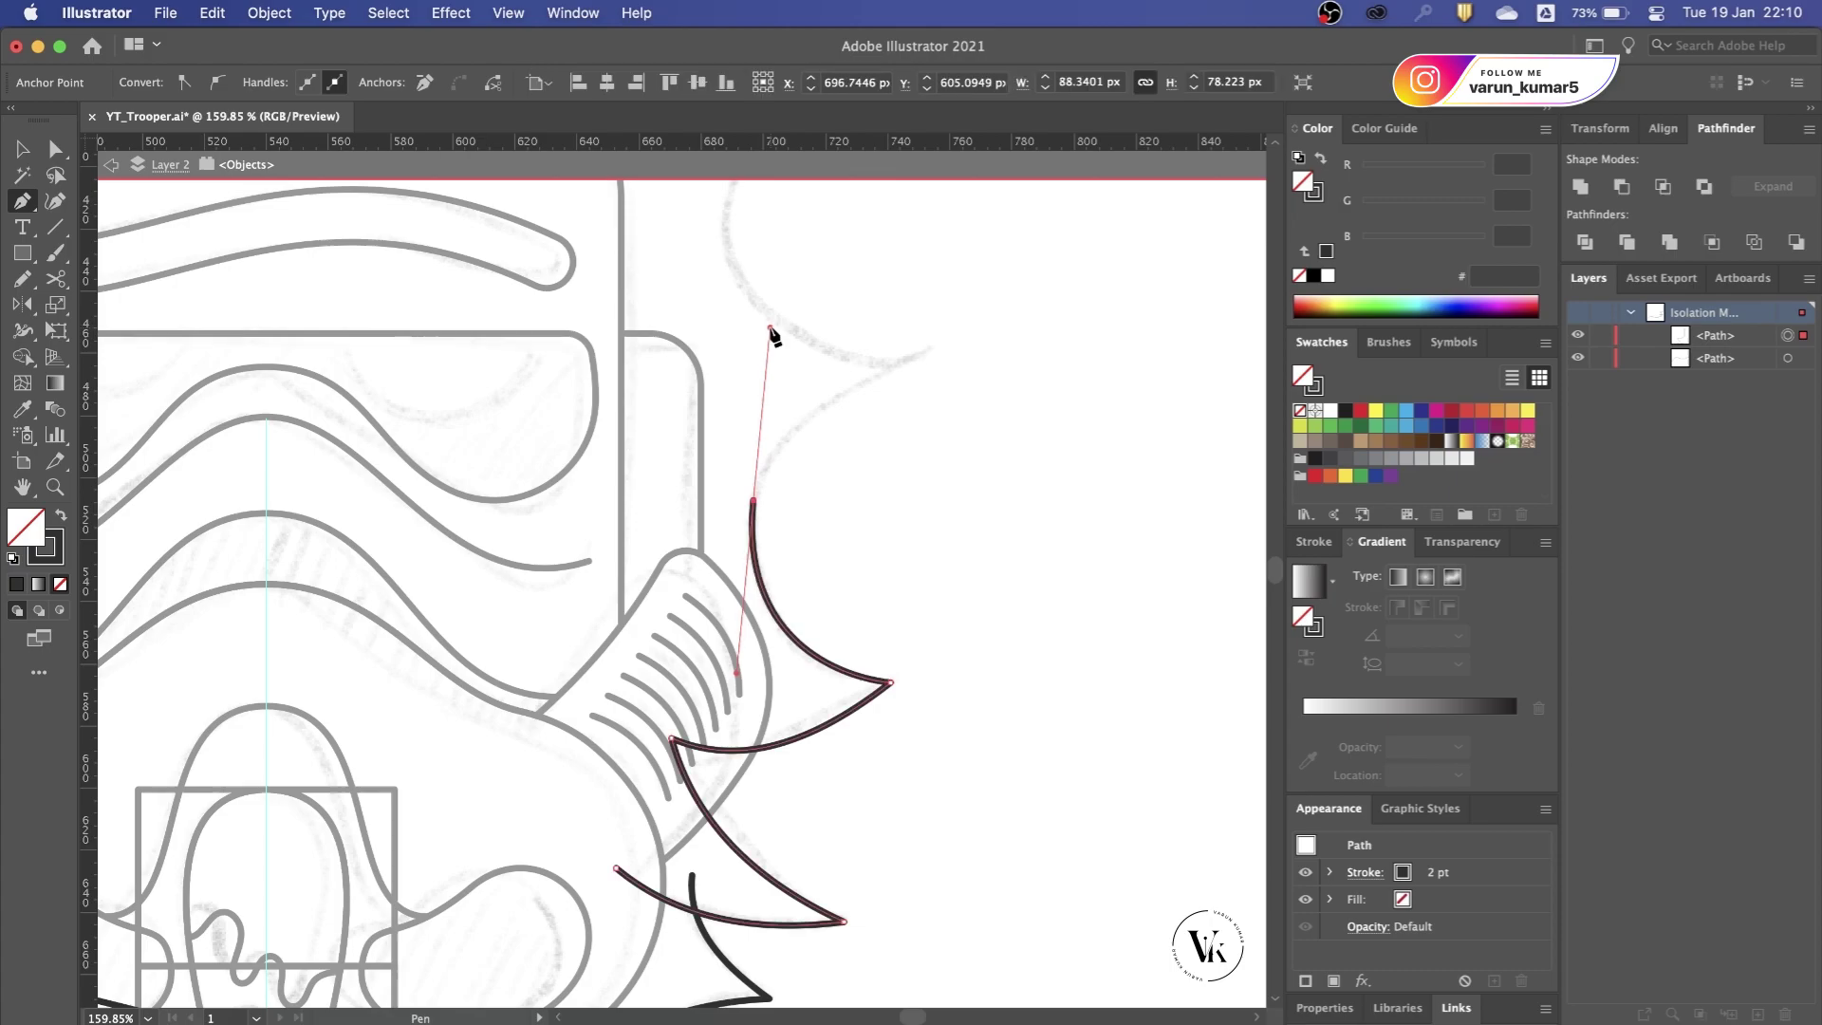
pyautogui.click(987, 349)
pyautogui.scroll(-3, 988, 345)
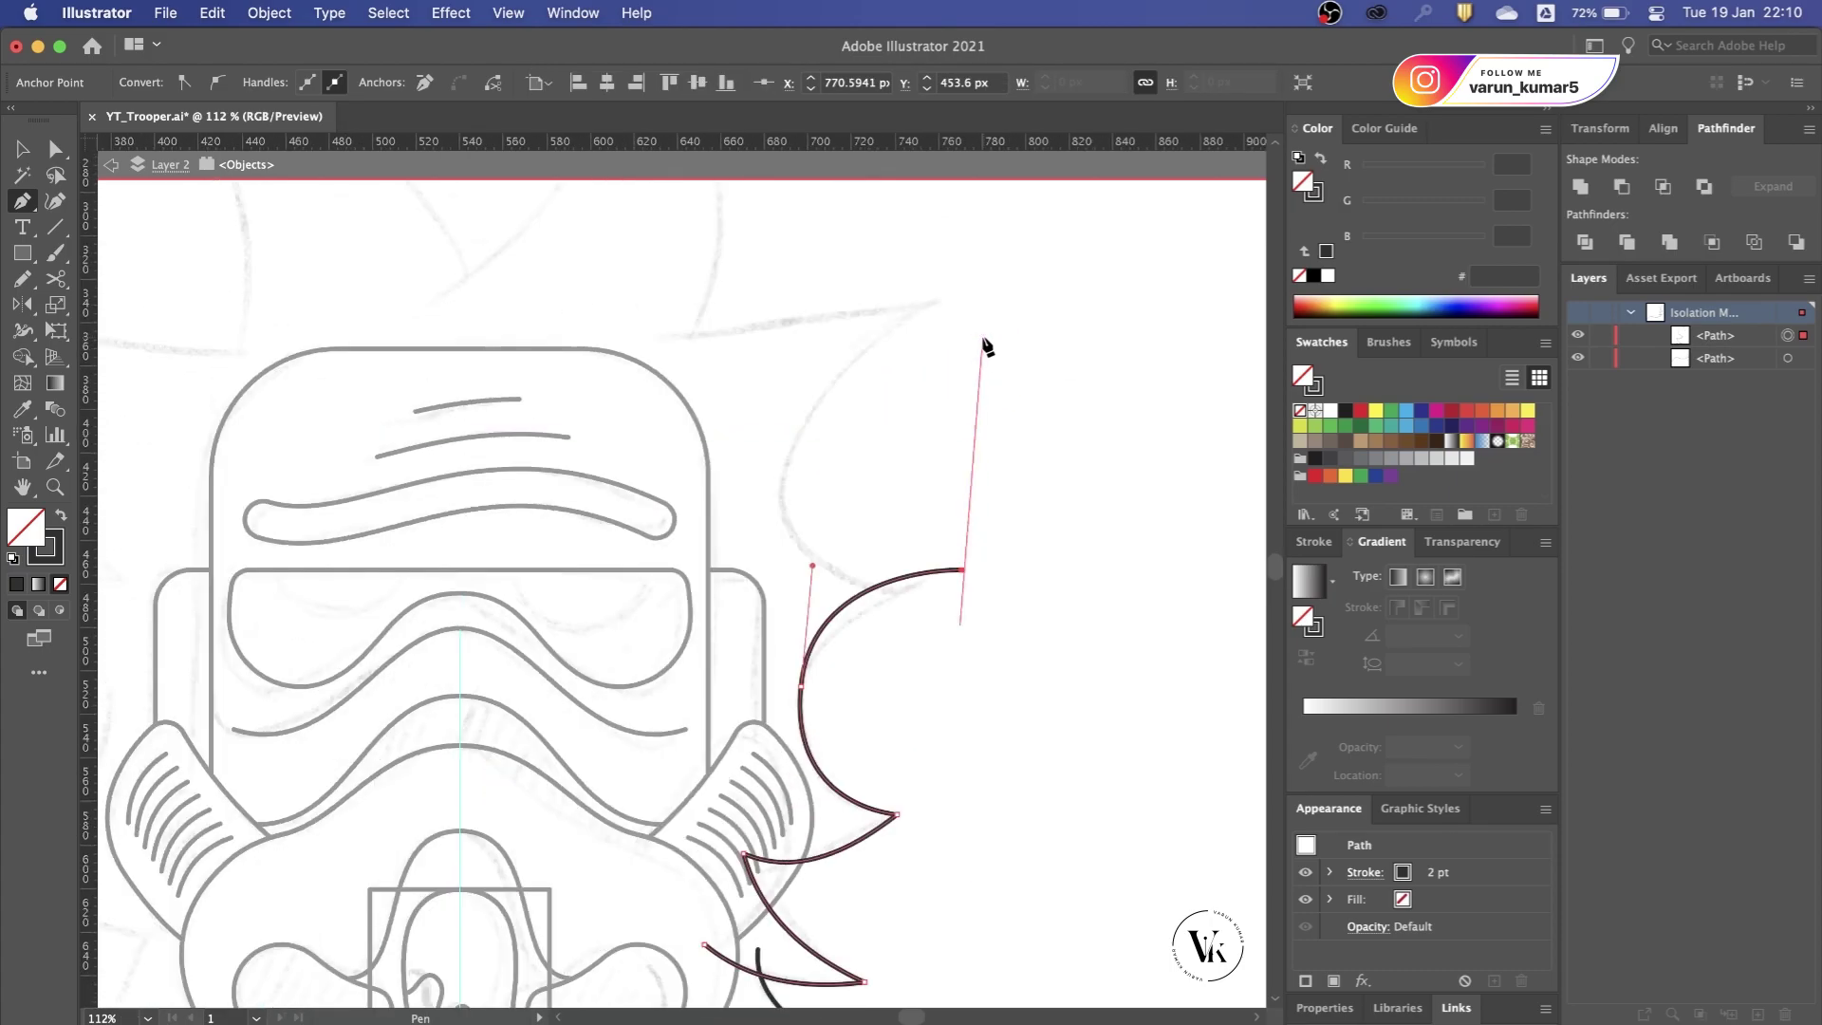
pyautogui.scroll(2, 853, 436)
# Step: Trace the upper right hair spike and its straight top edge, finishing the path
pyautogui.moveTo(772, 533); pyautogui.dragTo(797, 431)
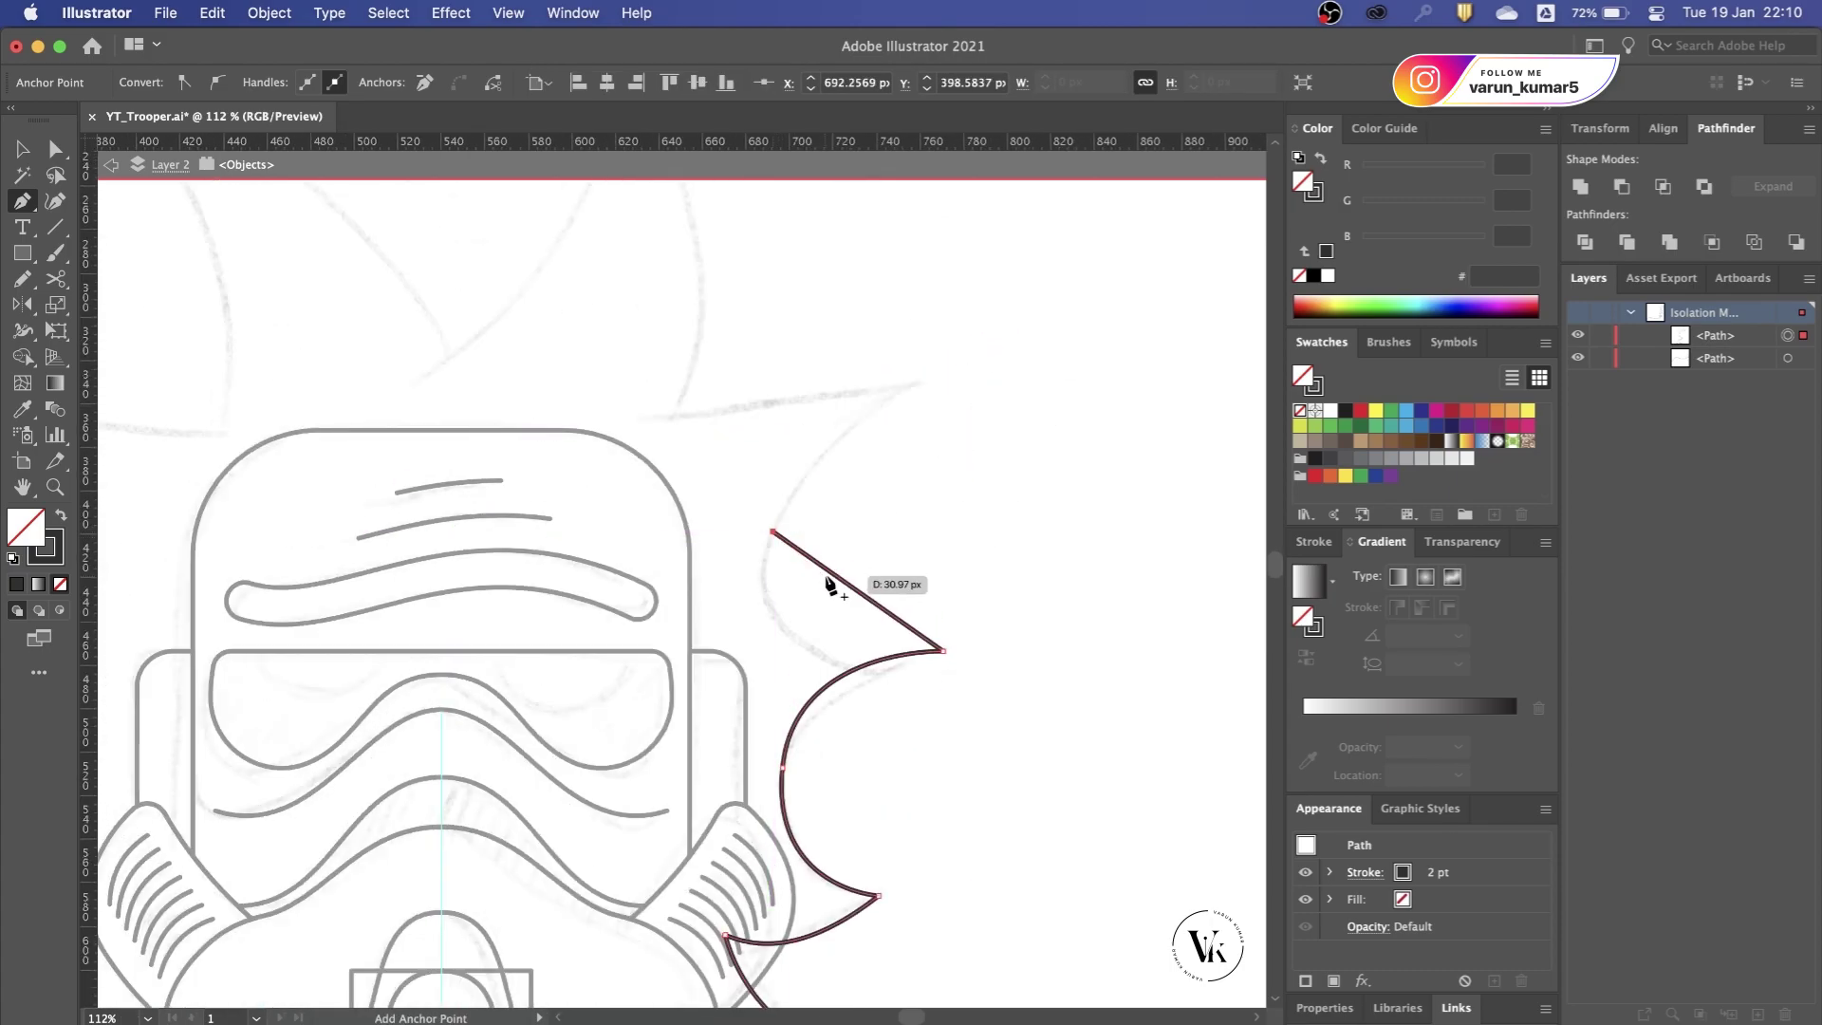
pyautogui.moveTo(773, 532); pyautogui.dragTo(921, 398)
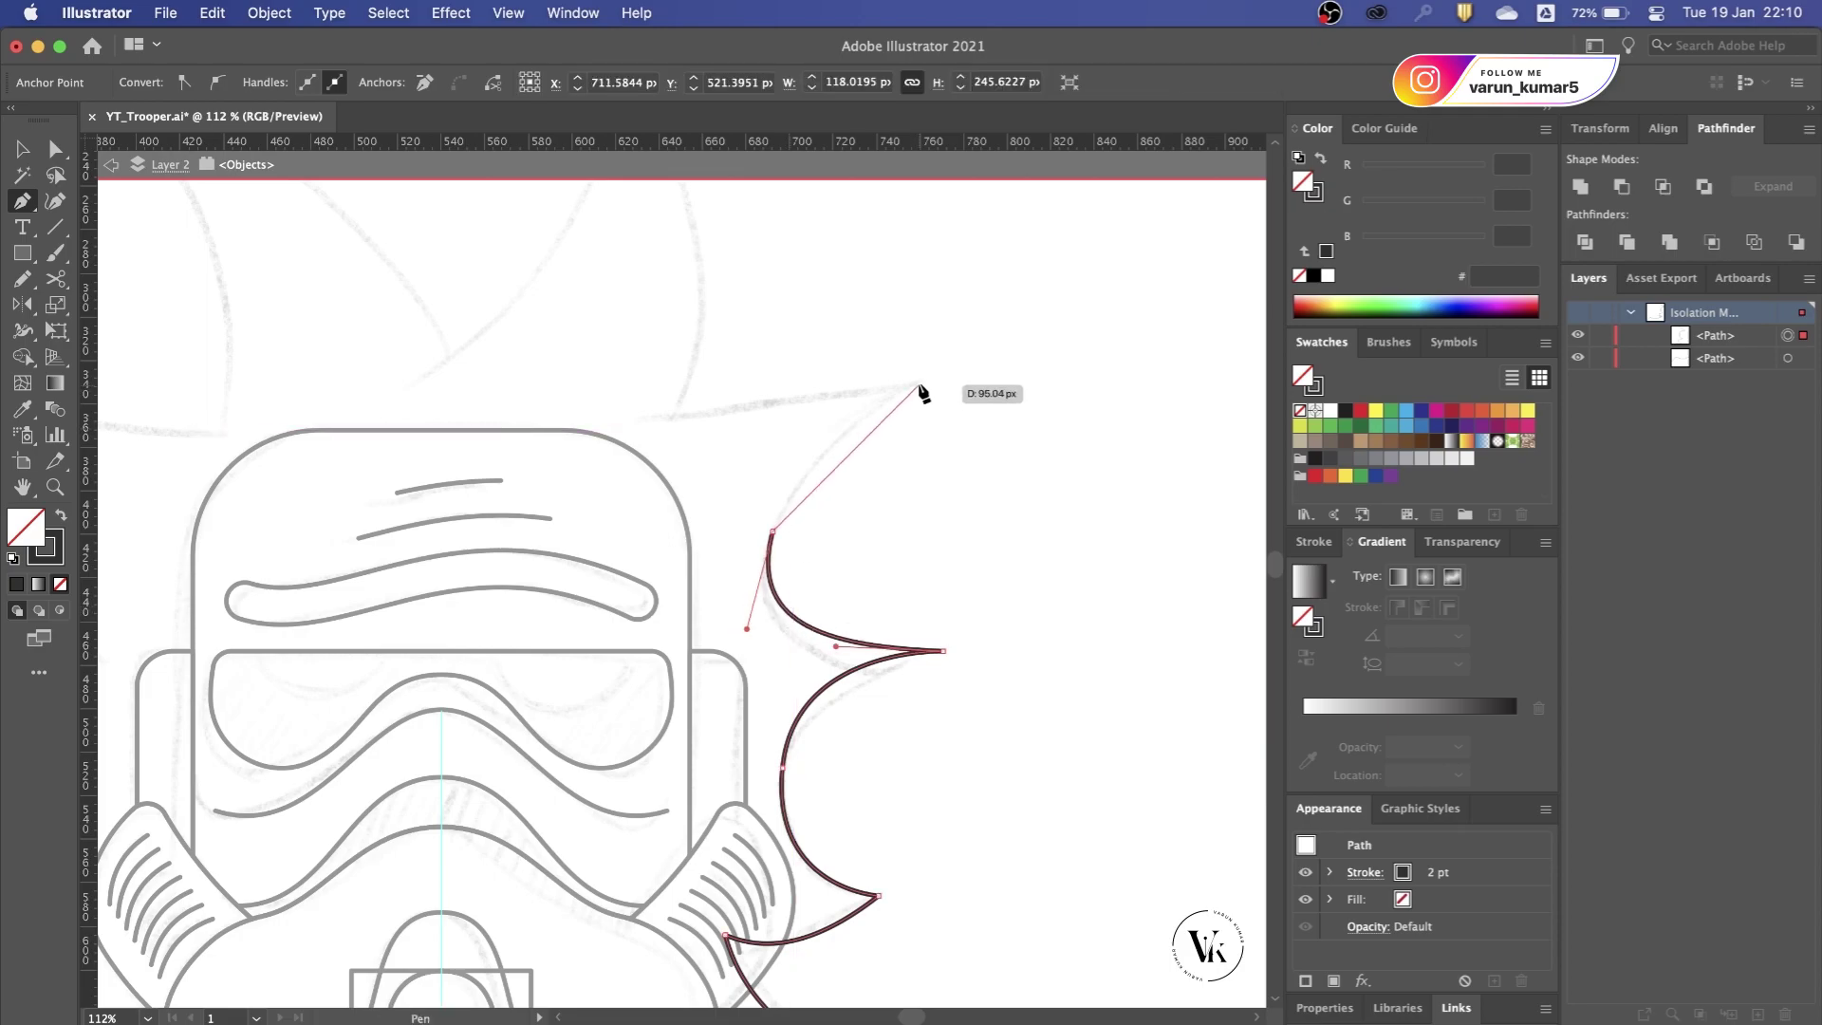
pyautogui.click(930, 382)
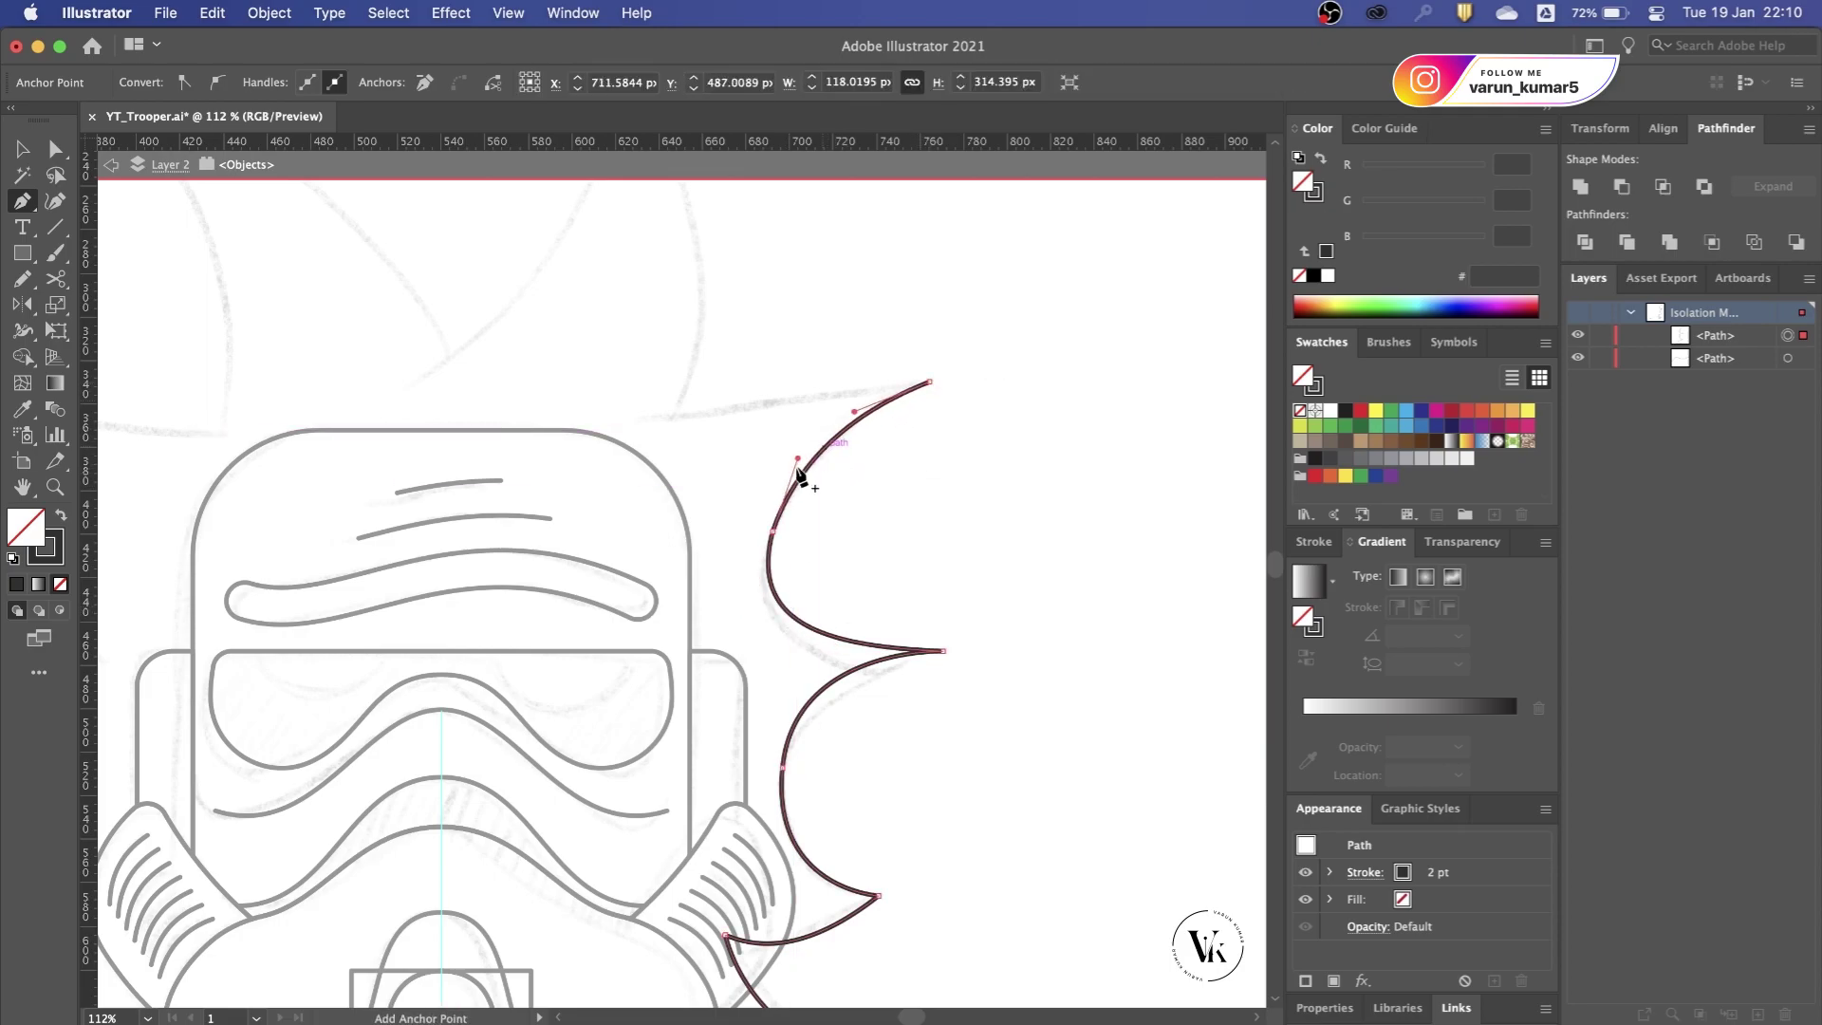
pyautogui.scroll(3, 768, 503)
pyautogui.hscroll(-2, 769, 502)
pyautogui.click(693, 534)
pyautogui.keyDown('super'); pyautogui.click(768, 567); pyautogui.keyUp('super')
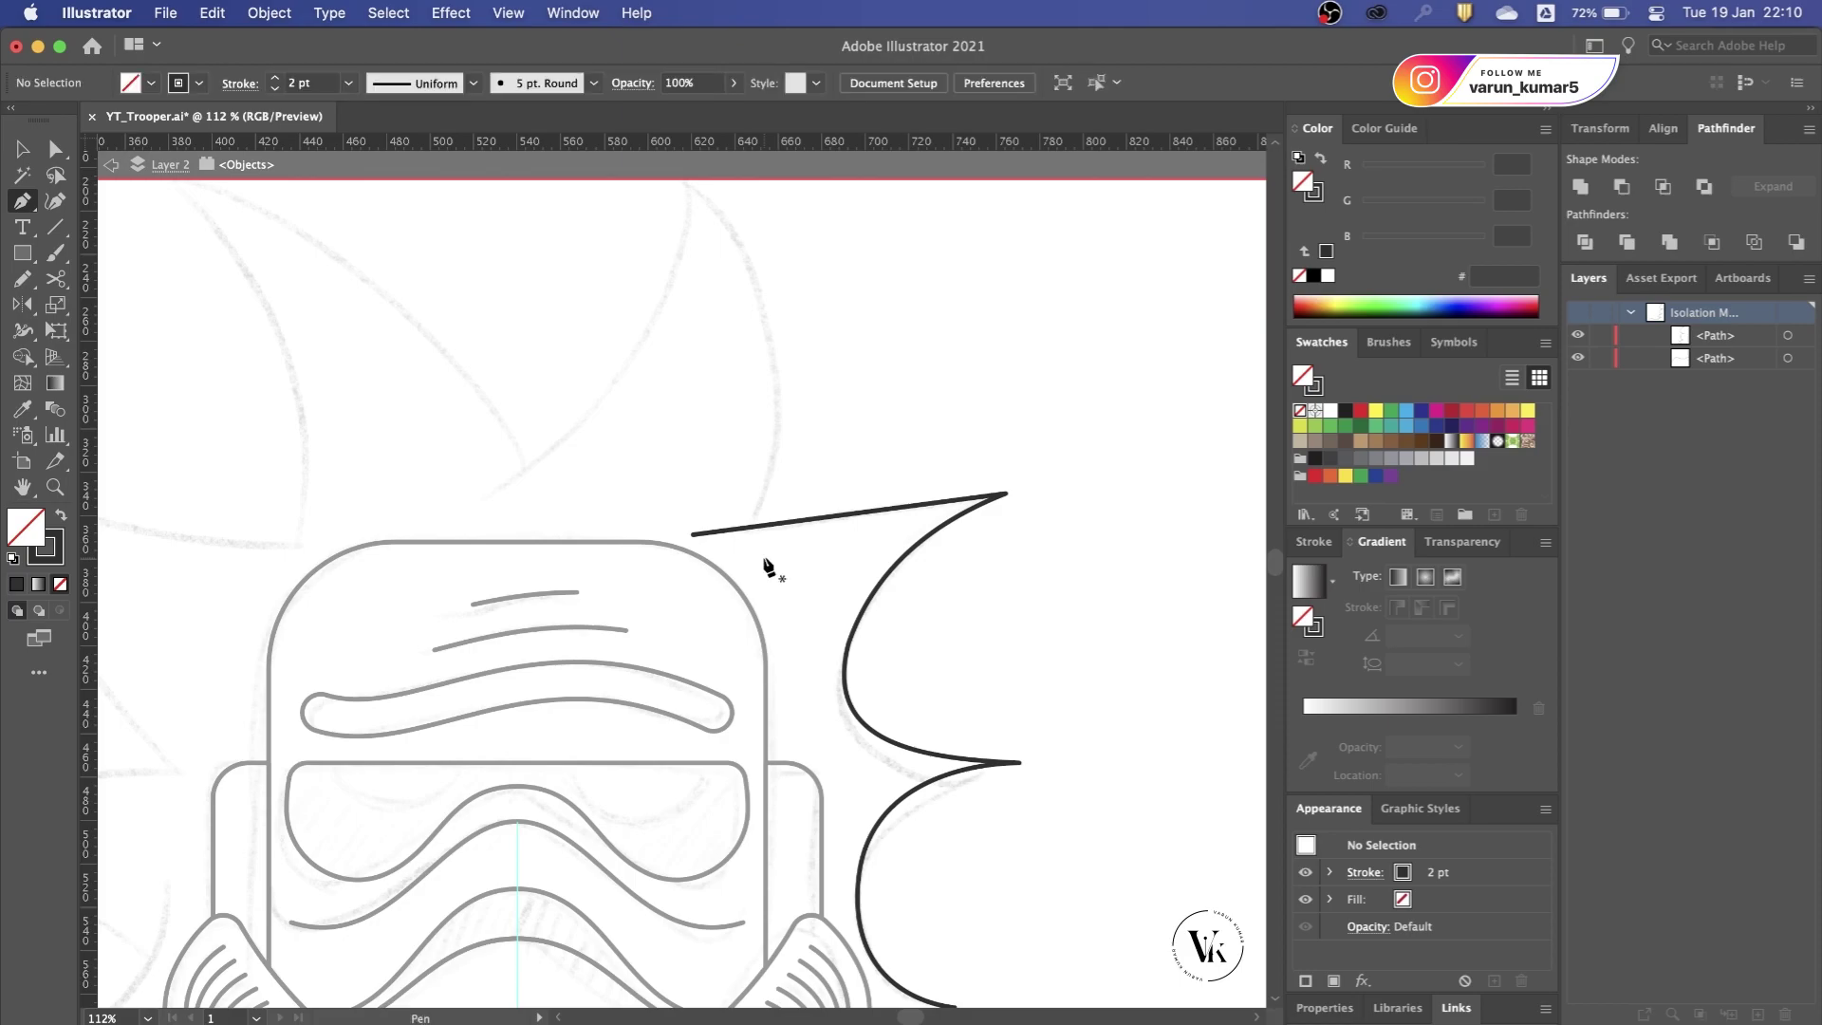
# Step: Trace a curved hair spike rising from the top of the helmet
pyautogui.click(719, 574)
pyautogui.scroll(3, 719, 574)
pyautogui.scroll(2, 720, 574)
pyautogui.moveTo(723, 295)
pyautogui.mouseDown()
pyautogui.moveTo(643, 293)
pyautogui.moveTo(553, 189)
pyautogui.mouseUp()
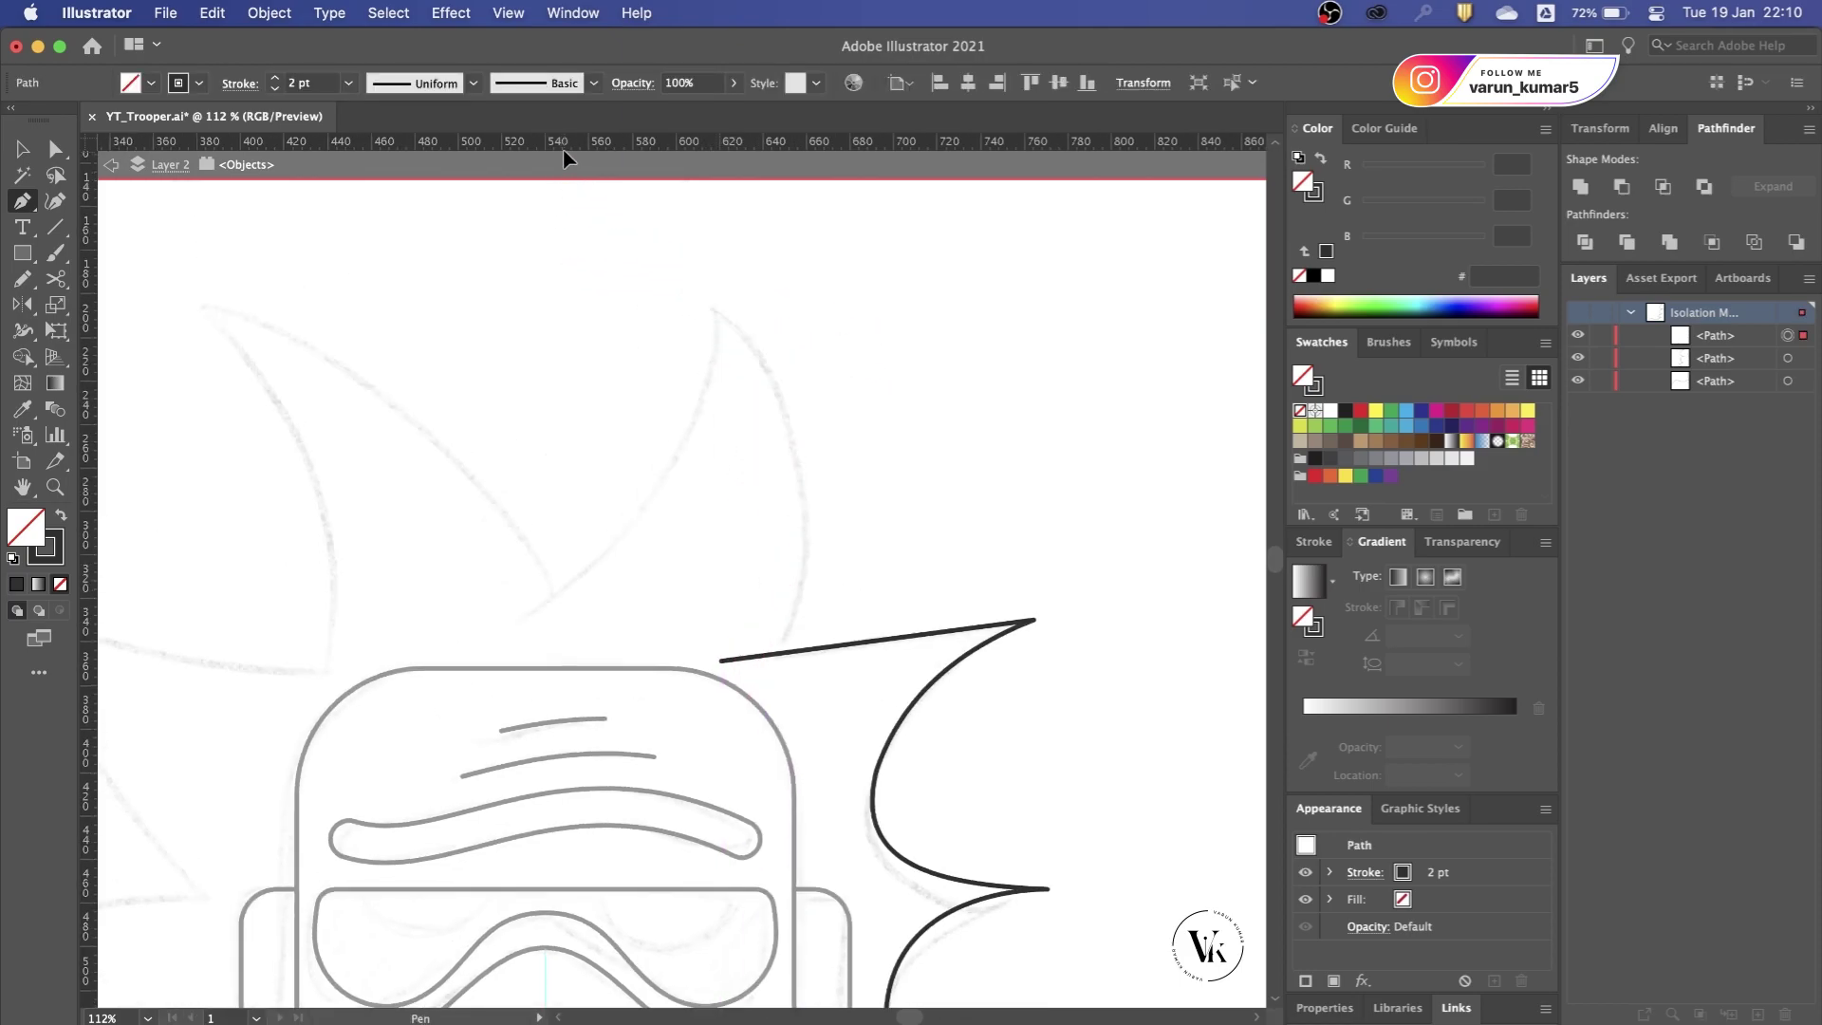
pyautogui.click(721, 389)
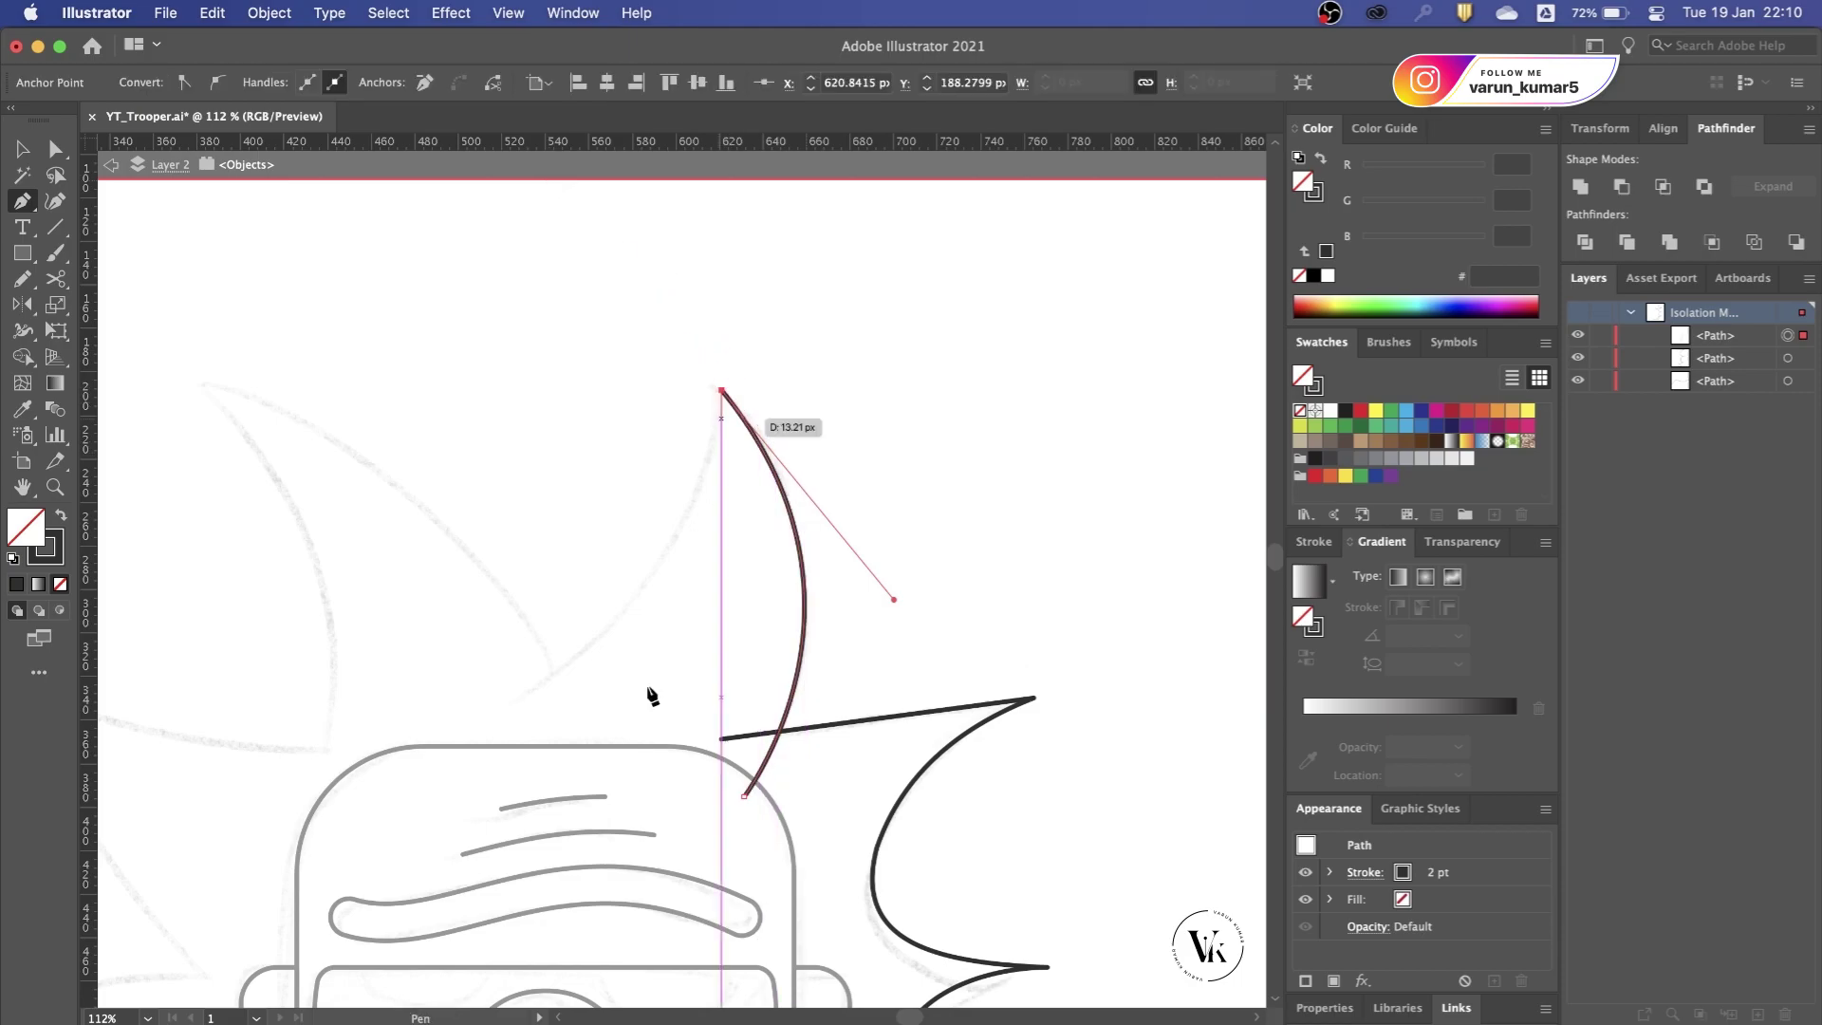
pyautogui.scroll(-2, 651, 692)
pyautogui.hscroll(-3, 650, 692)
pyautogui.click(616, 697)
pyautogui.moveTo(744, 520); pyautogui.dragTo(785, 569)
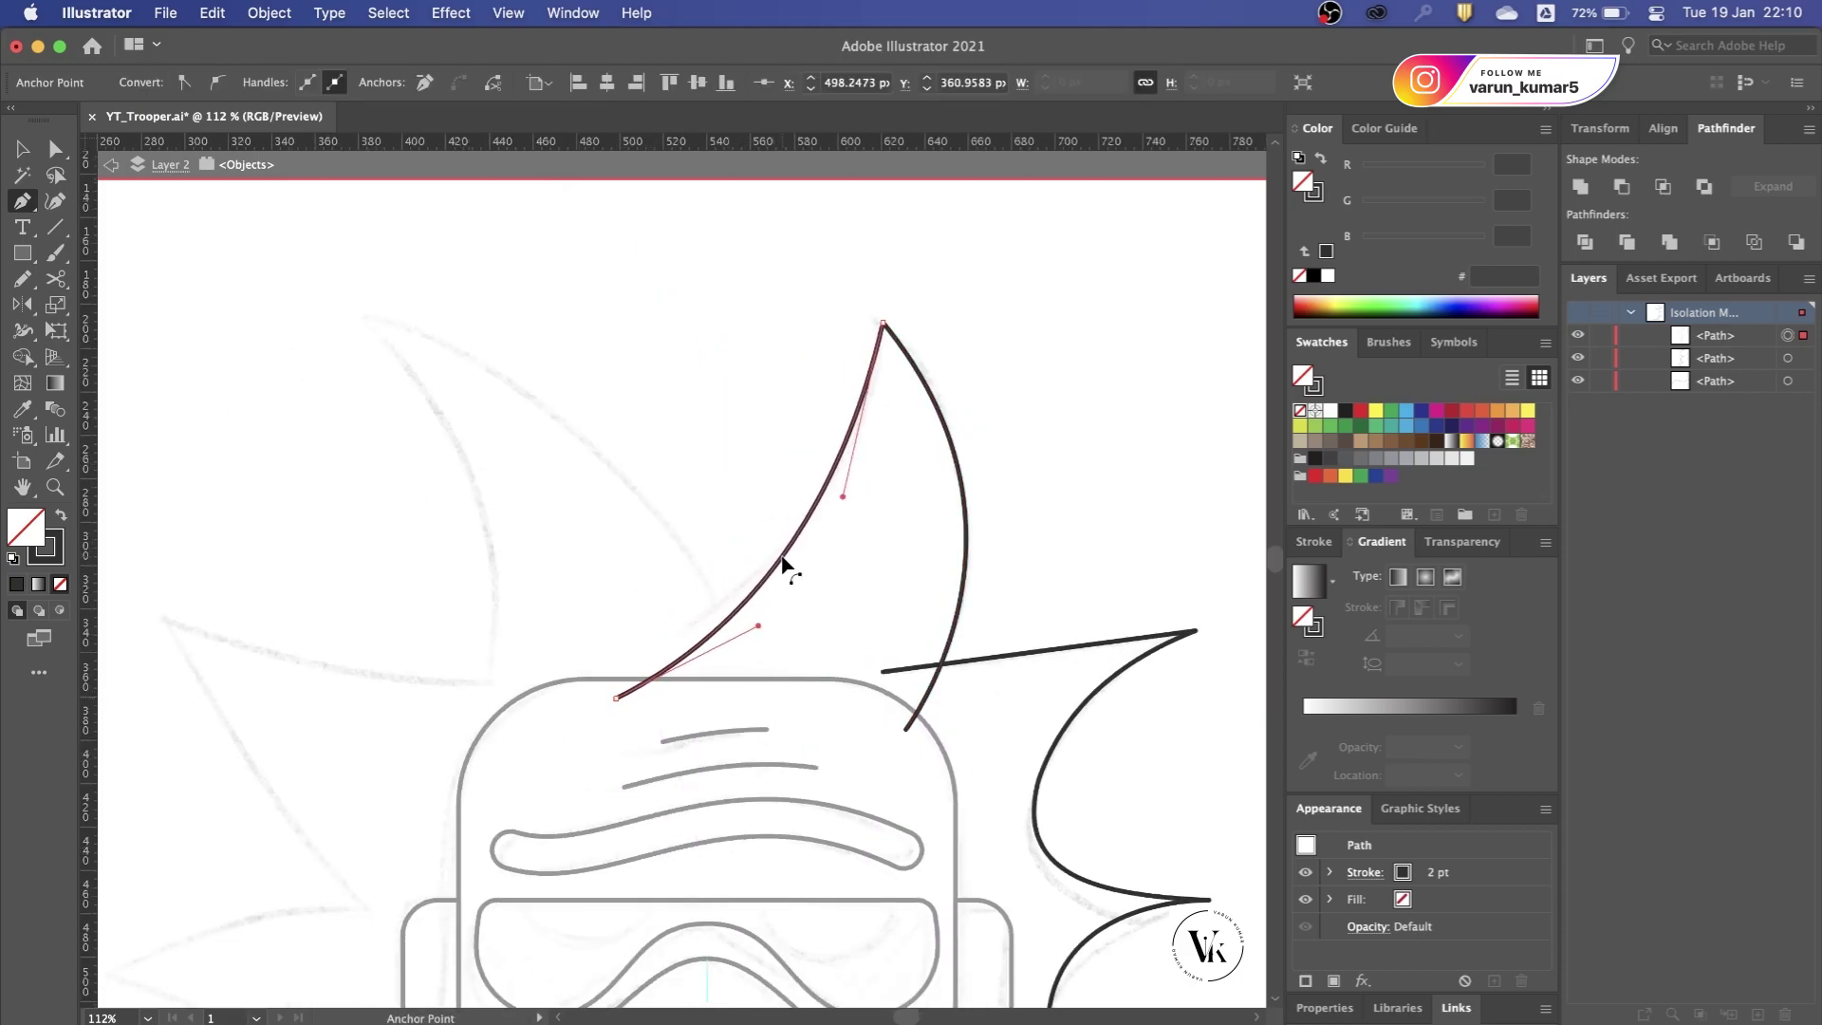
pyautogui.keyDown('super'); pyautogui.click(721, 585); pyautogui.keyUp('super')
# Step: Trace a second curved spike from the helmet top sweeping to the upper left
pyautogui.click(750, 674)
pyautogui.hscroll(-3, 750, 673)
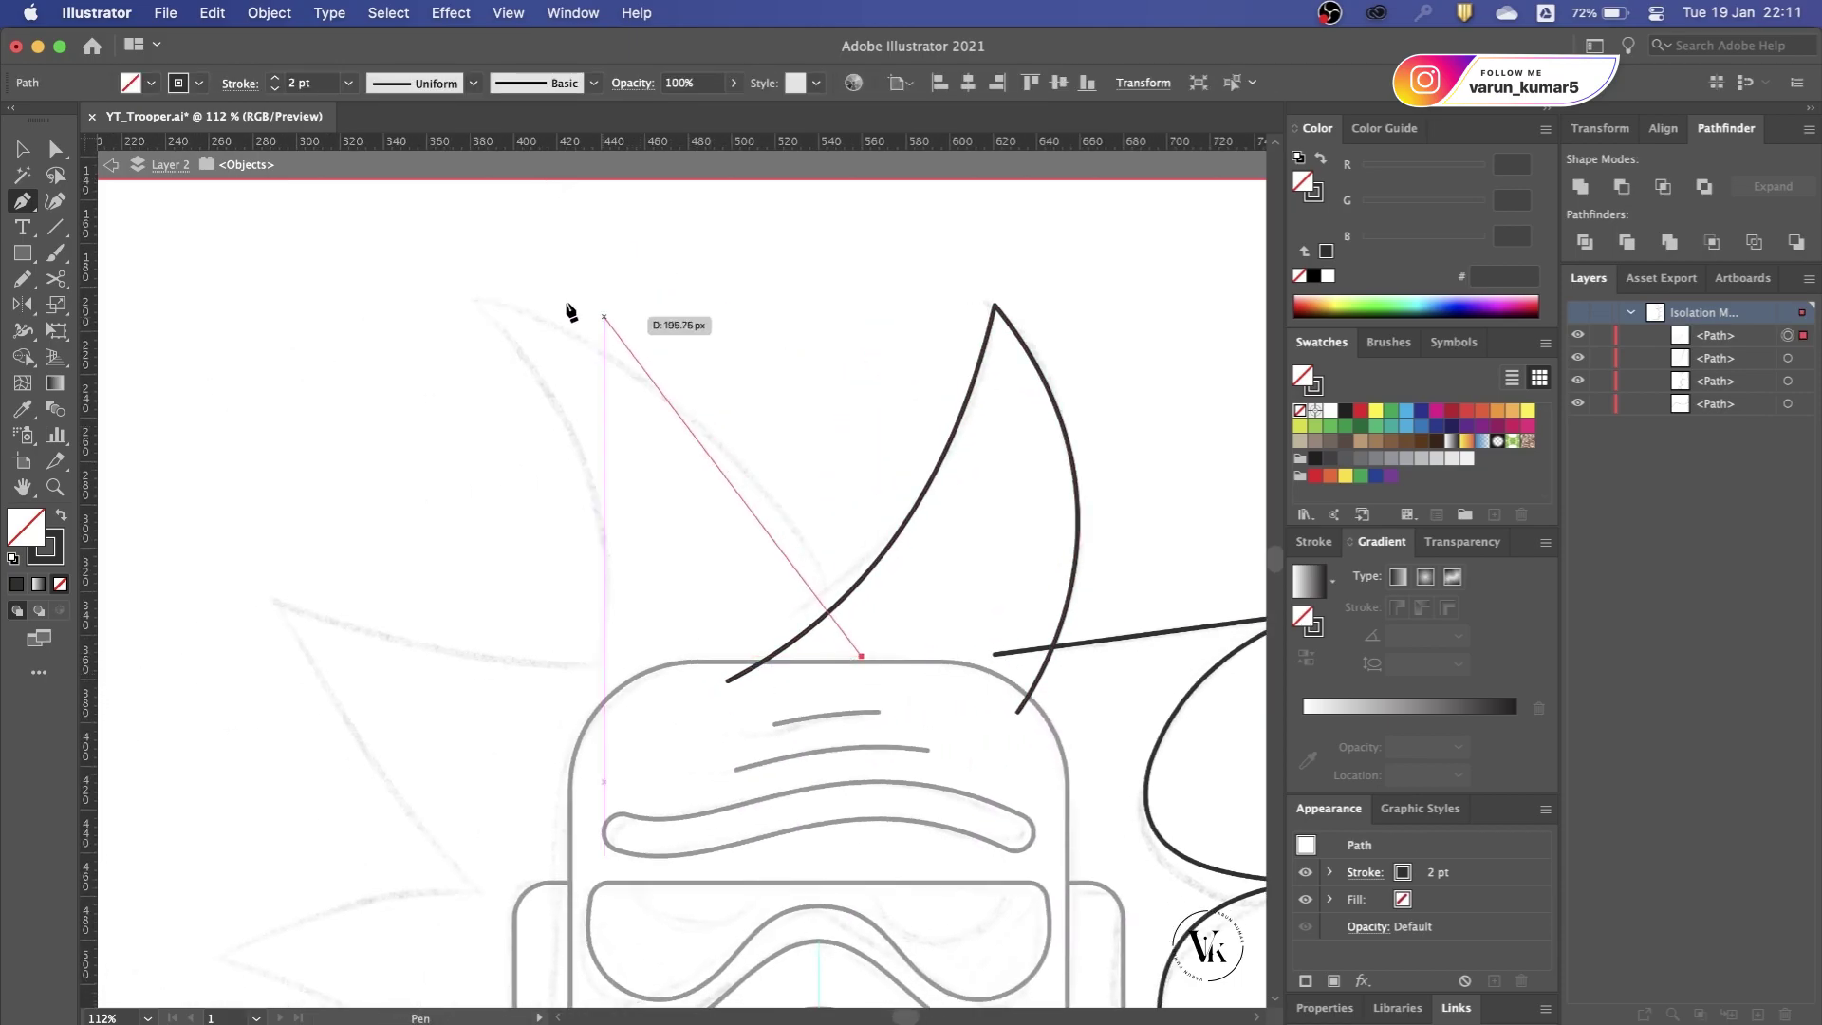
pyautogui.click(471, 300)
pyautogui.moveTo(703, 512)
pyautogui.mouseDown()
pyautogui.moveTo(748, 477)
pyautogui.moveTo(716, 439)
pyautogui.mouseUp()
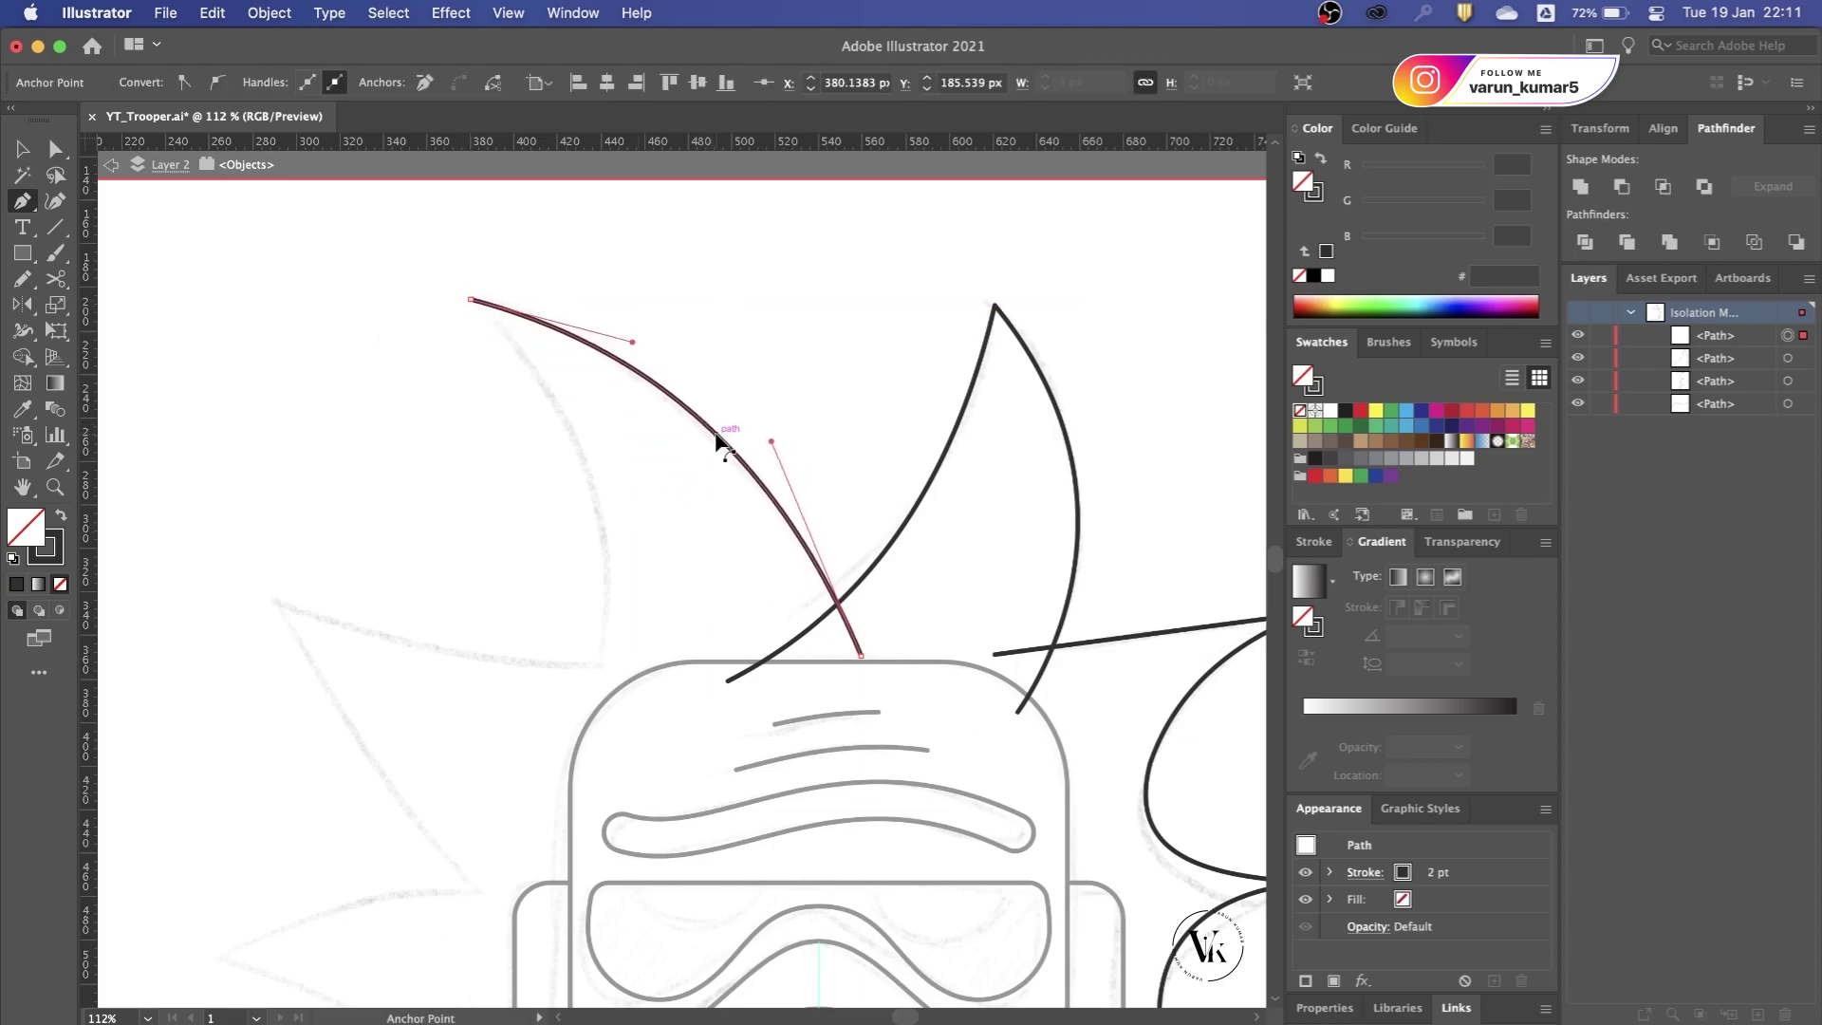
pyautogui.scroll(-2, 668, 517)
pyautogui.hscroll(-2, 668, 517)
pyautogui.click(656, 594)
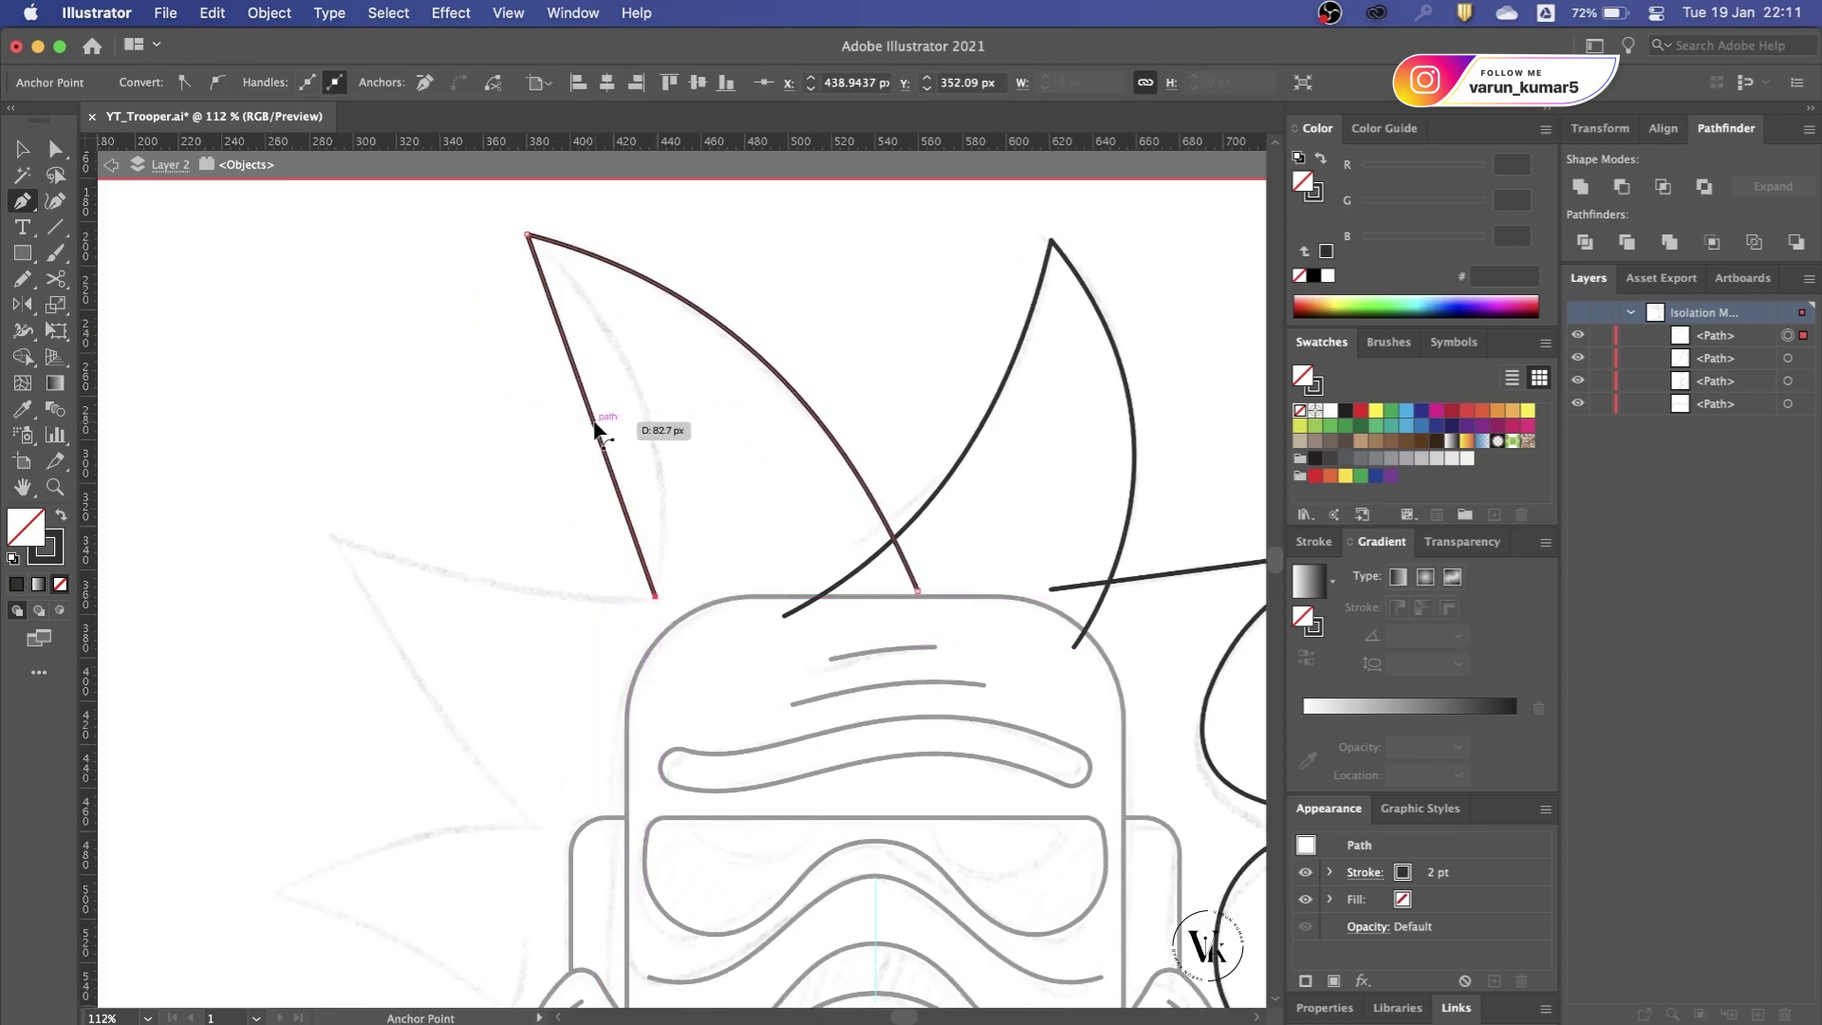
pyautogui.moveTo(598, 423)
pyautogui.mouseDown()
pyautogui.moveTo(646, 406)
pyautogui.moveTo(631, 480)
pyautogui.mouseUp()
pyautogui.scroll(-2, 646, 406)
pyautogui.hscroll(-3, 645, 406)
# Step: Continue the curved left hair outline through the left spike down toward the mask
pyautogui.click(464, 429)
pyautogui.scroll(-2, 610, 615)
pyautogui.hscroll(1, 610, 615)
pyautogui.click(613, 600)
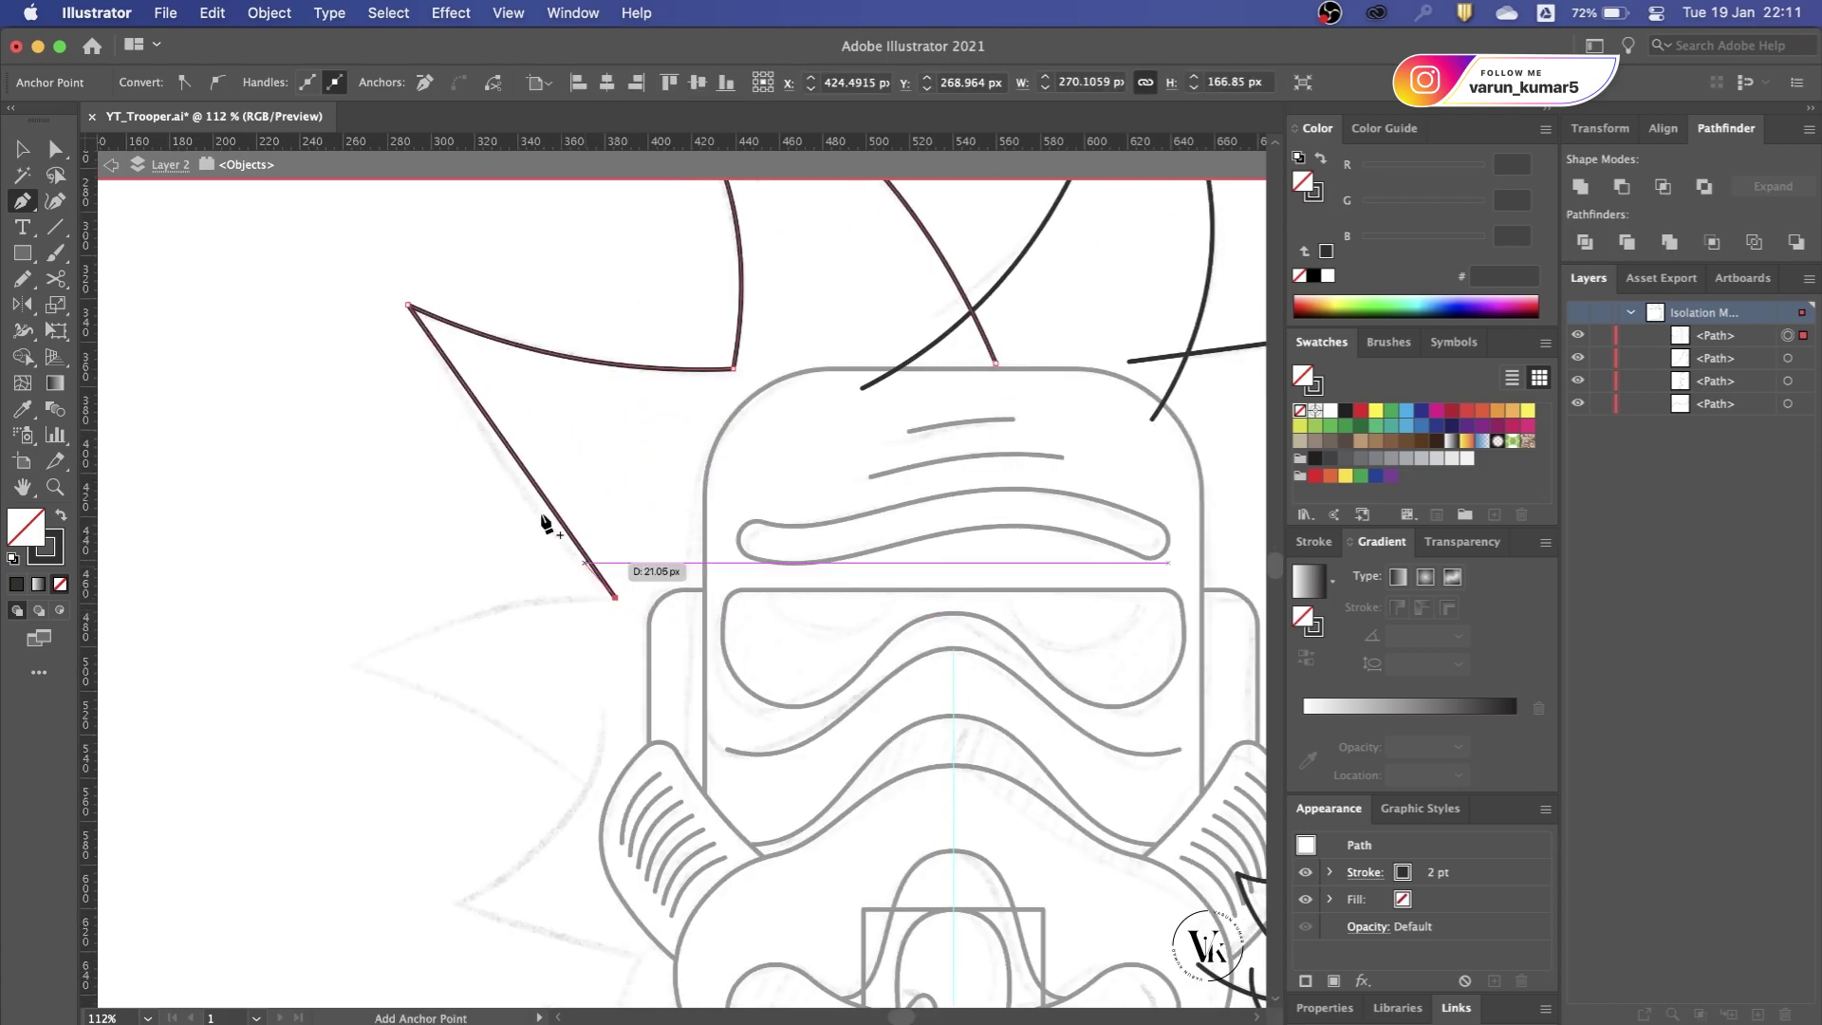
pyautogui.moveTo(541, 516); pyautogui.dragTo(520, 508)
pyautogui.scroll(2, 520, 512)
pyautogui.hscroll(-2, 520, 512)
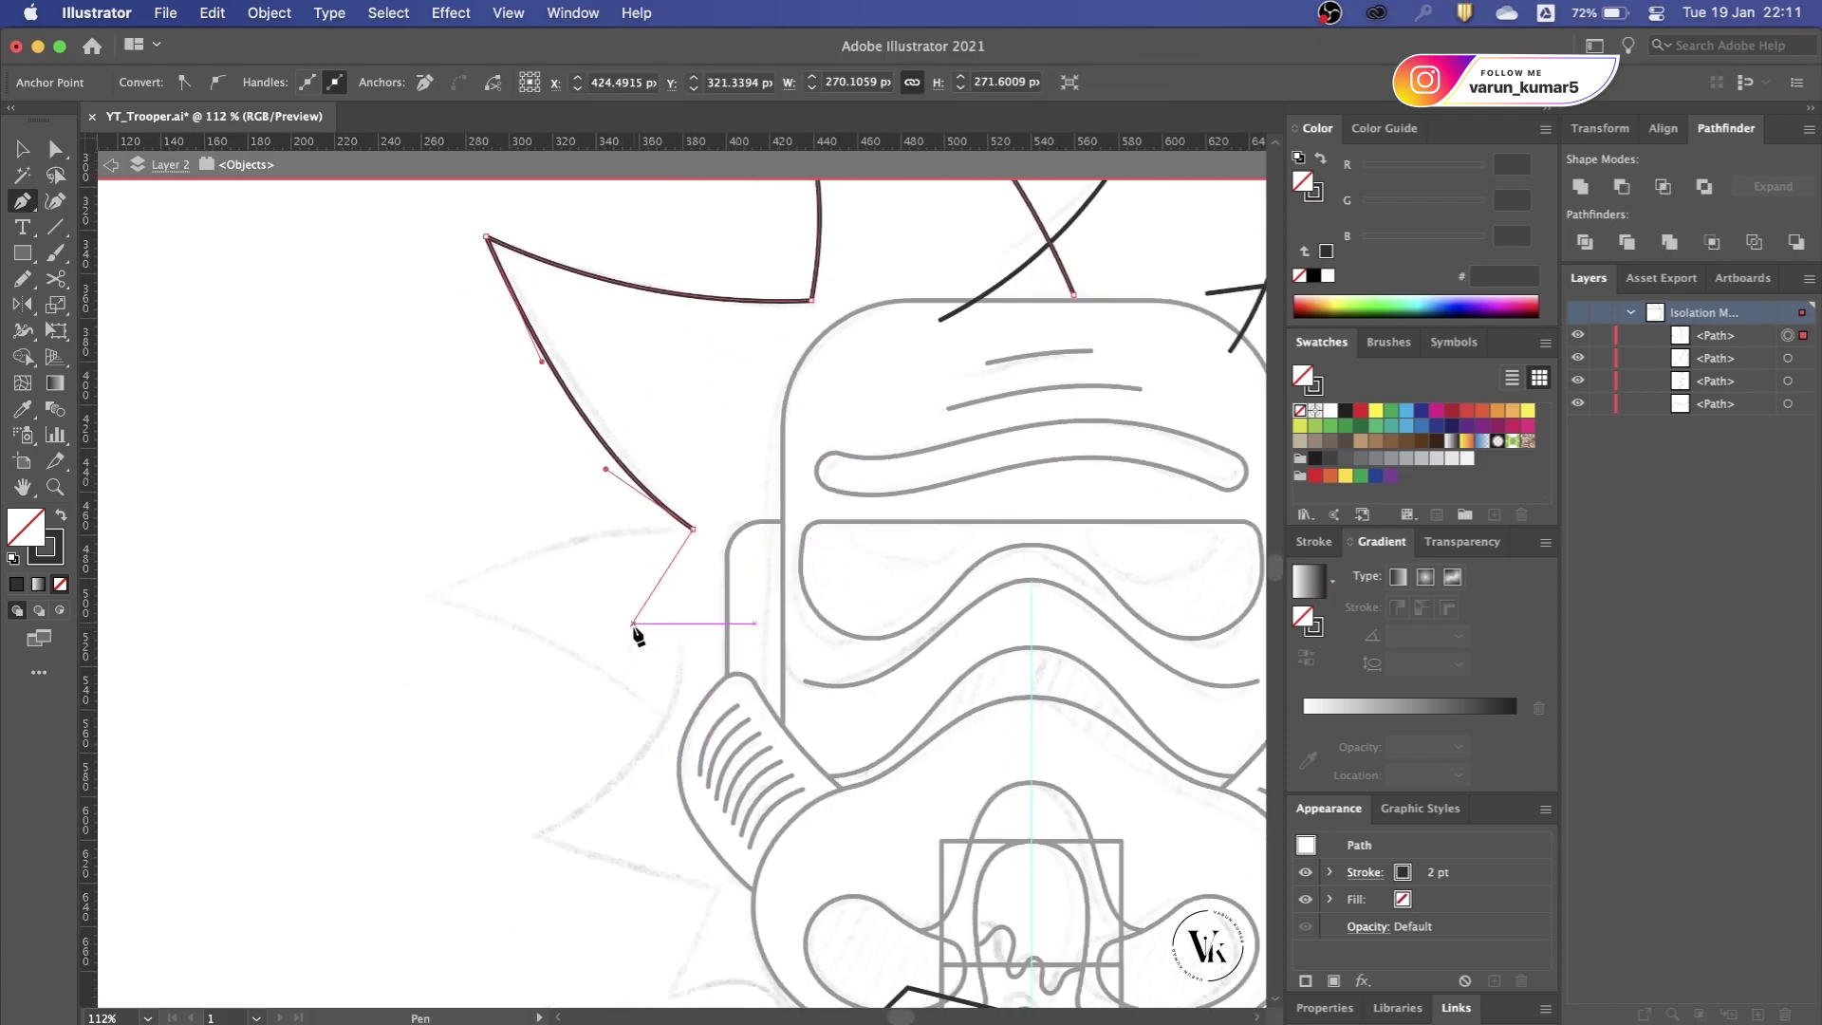
pyautogui.click(433, 600)
pyautogui.moveTo(573, 567); pyautogui.dragTo(553, 524)
pyautogui.scroll(-3, 618, 651)
pyautogui.hscroll(1, 619, 650)
pyautogui.click(732, 633)
# Step: Trace the jagged lower-left hair spikes beside the mask, ending on the existing black line
pyautogui.press('Escape')
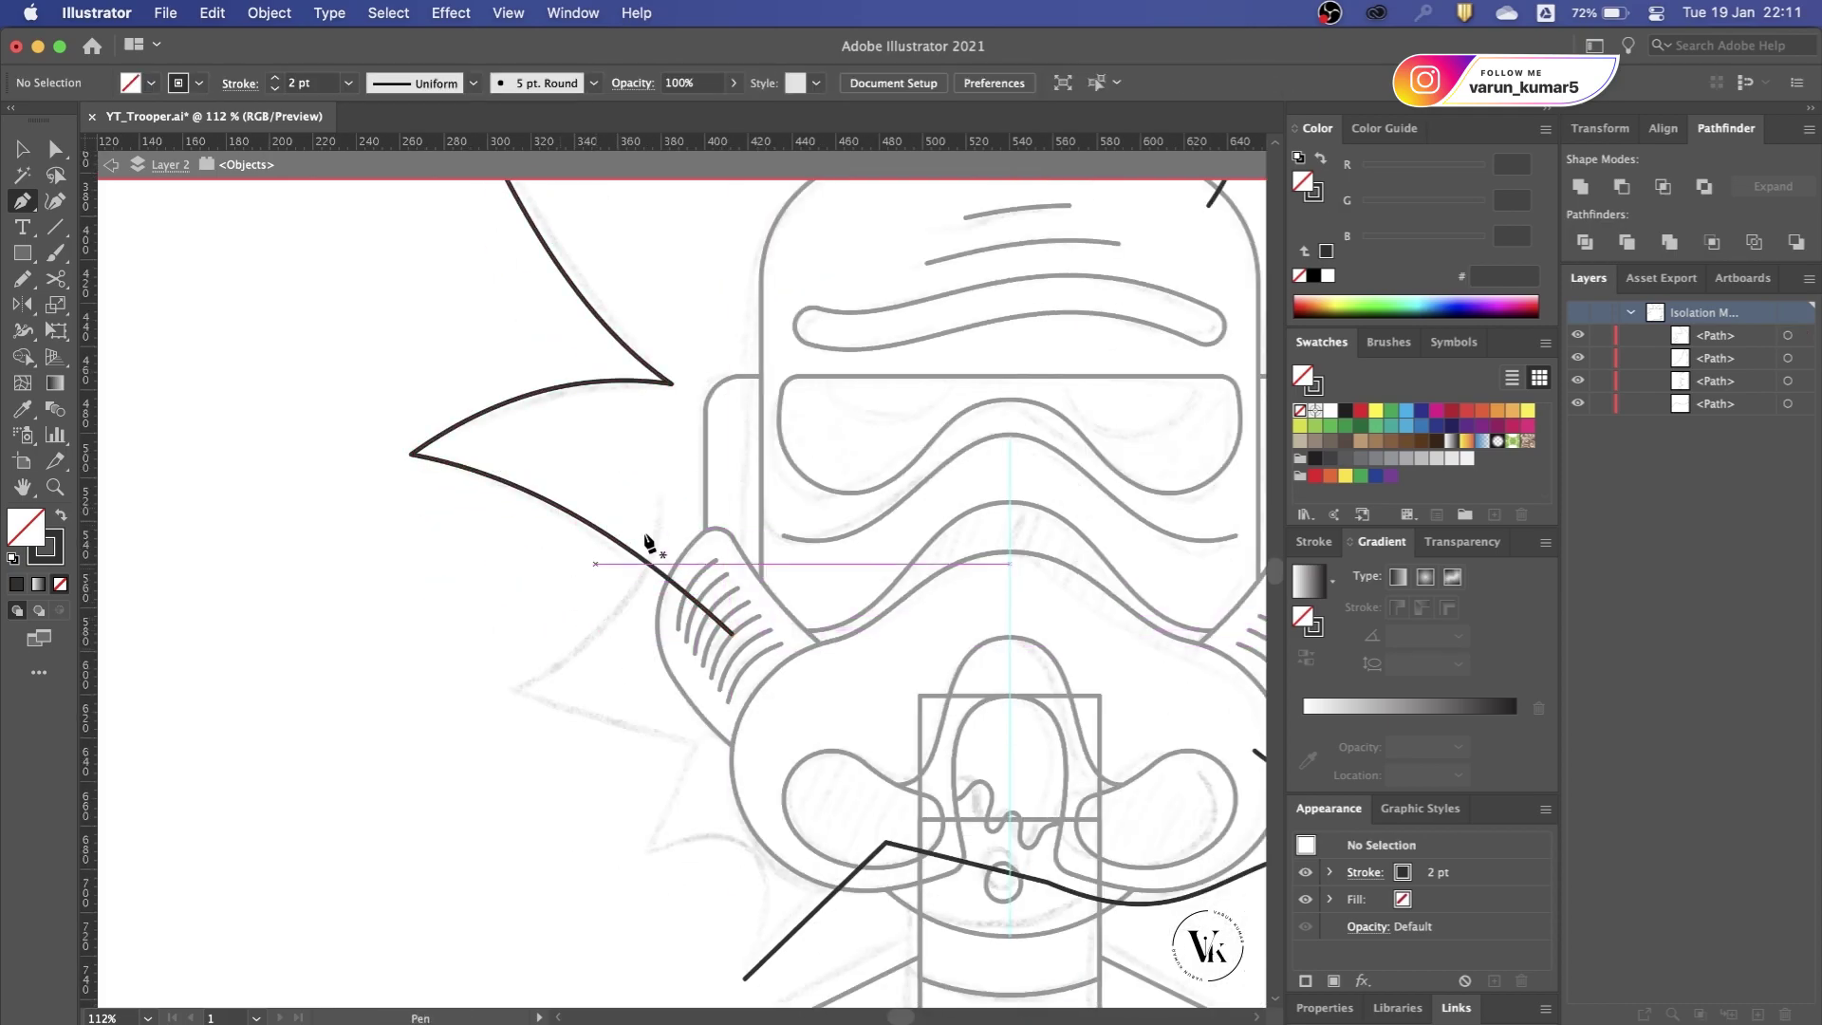
pyautogui.click(663, 467)
pyautogui.scroll(-1, 569, 617)
pyautogui.hscroll(-1, 570, 616)
pyautogui.click(524, 669)
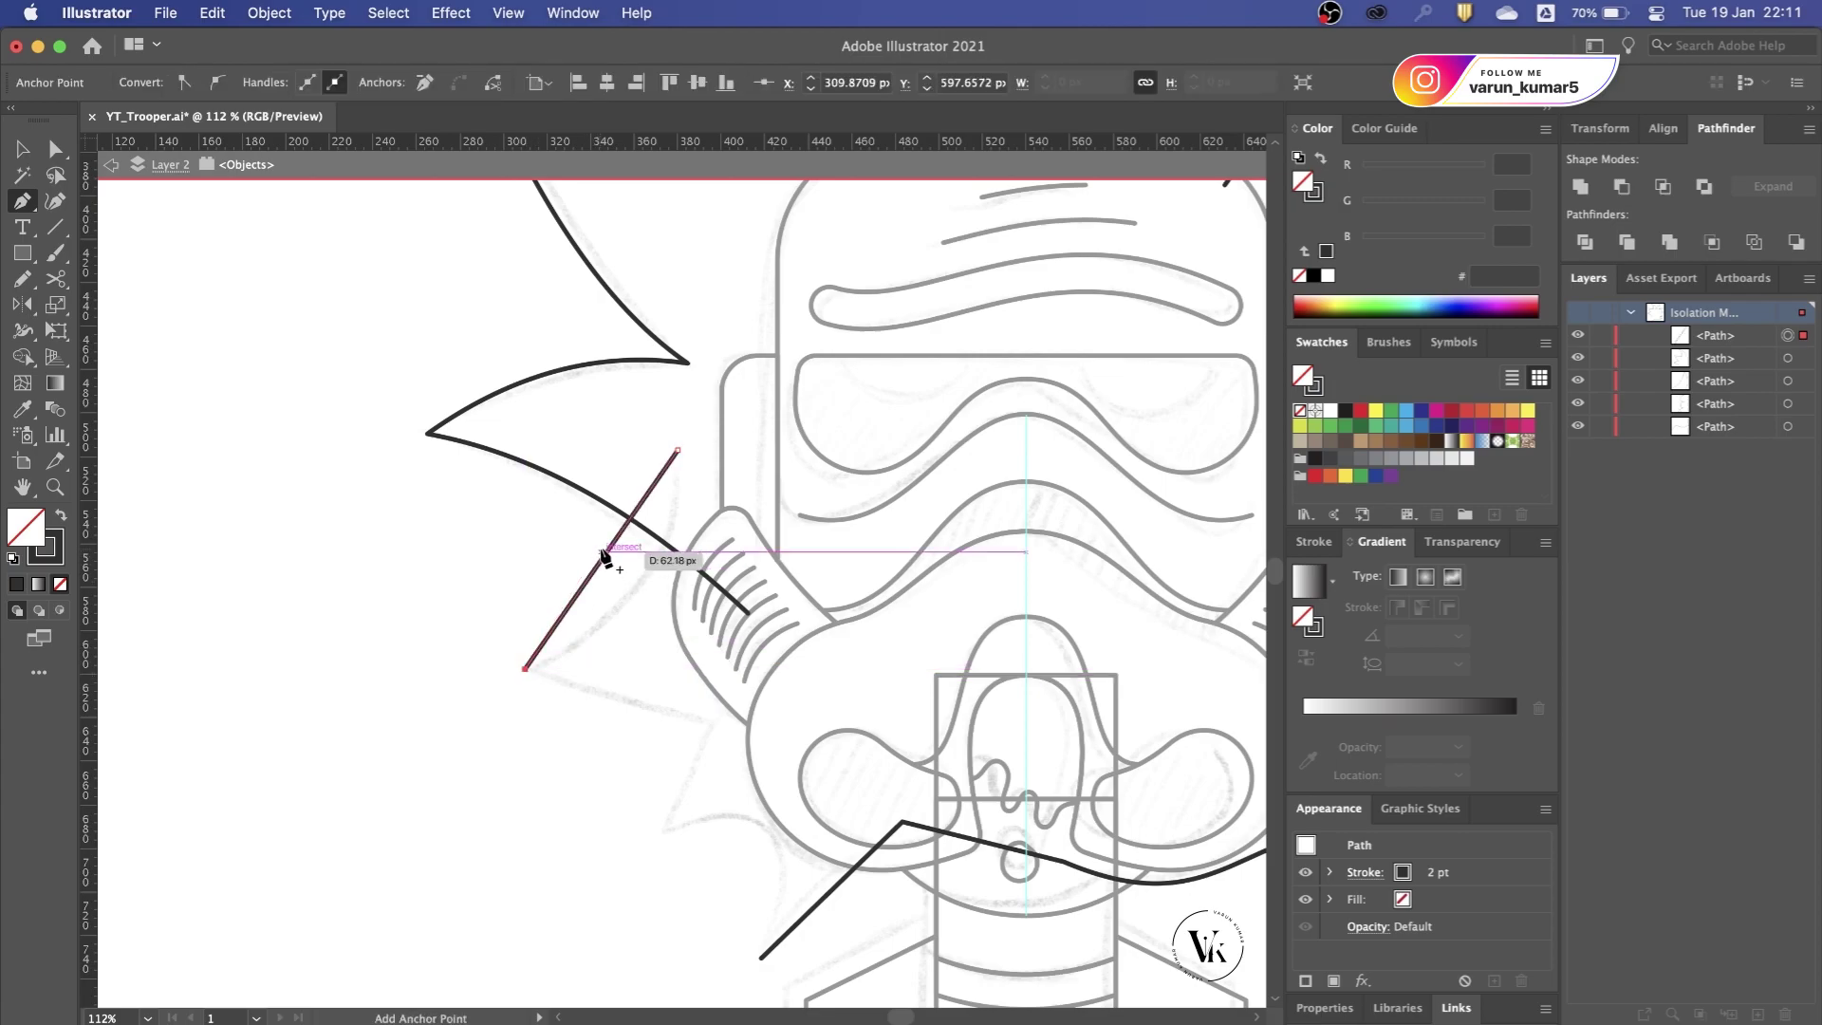
pyautogui.moveTo(603, 558); pyautogui.dragTo(648, 583)
pyautogui.scroll(-3, 622, 683)
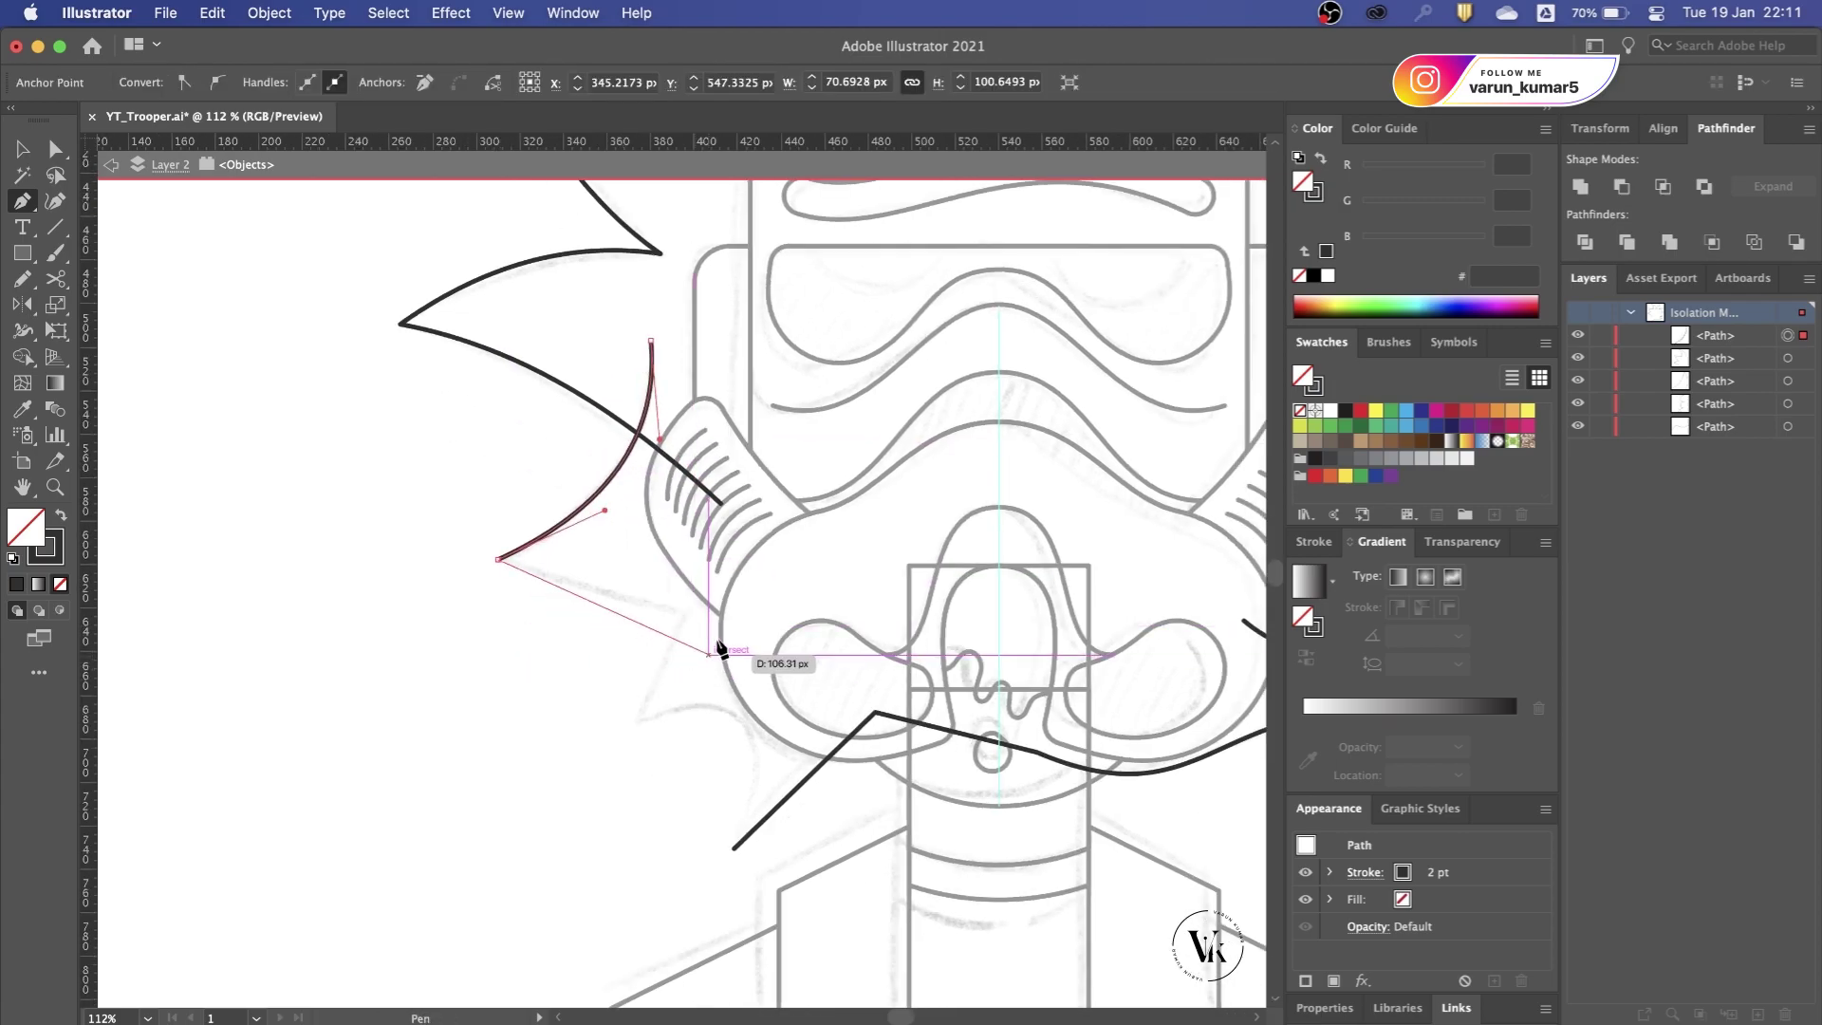
pyautogui.click(684, 616)
pyautogui.click(621, 756)
pyautogui.scroll(2, 664, 759)
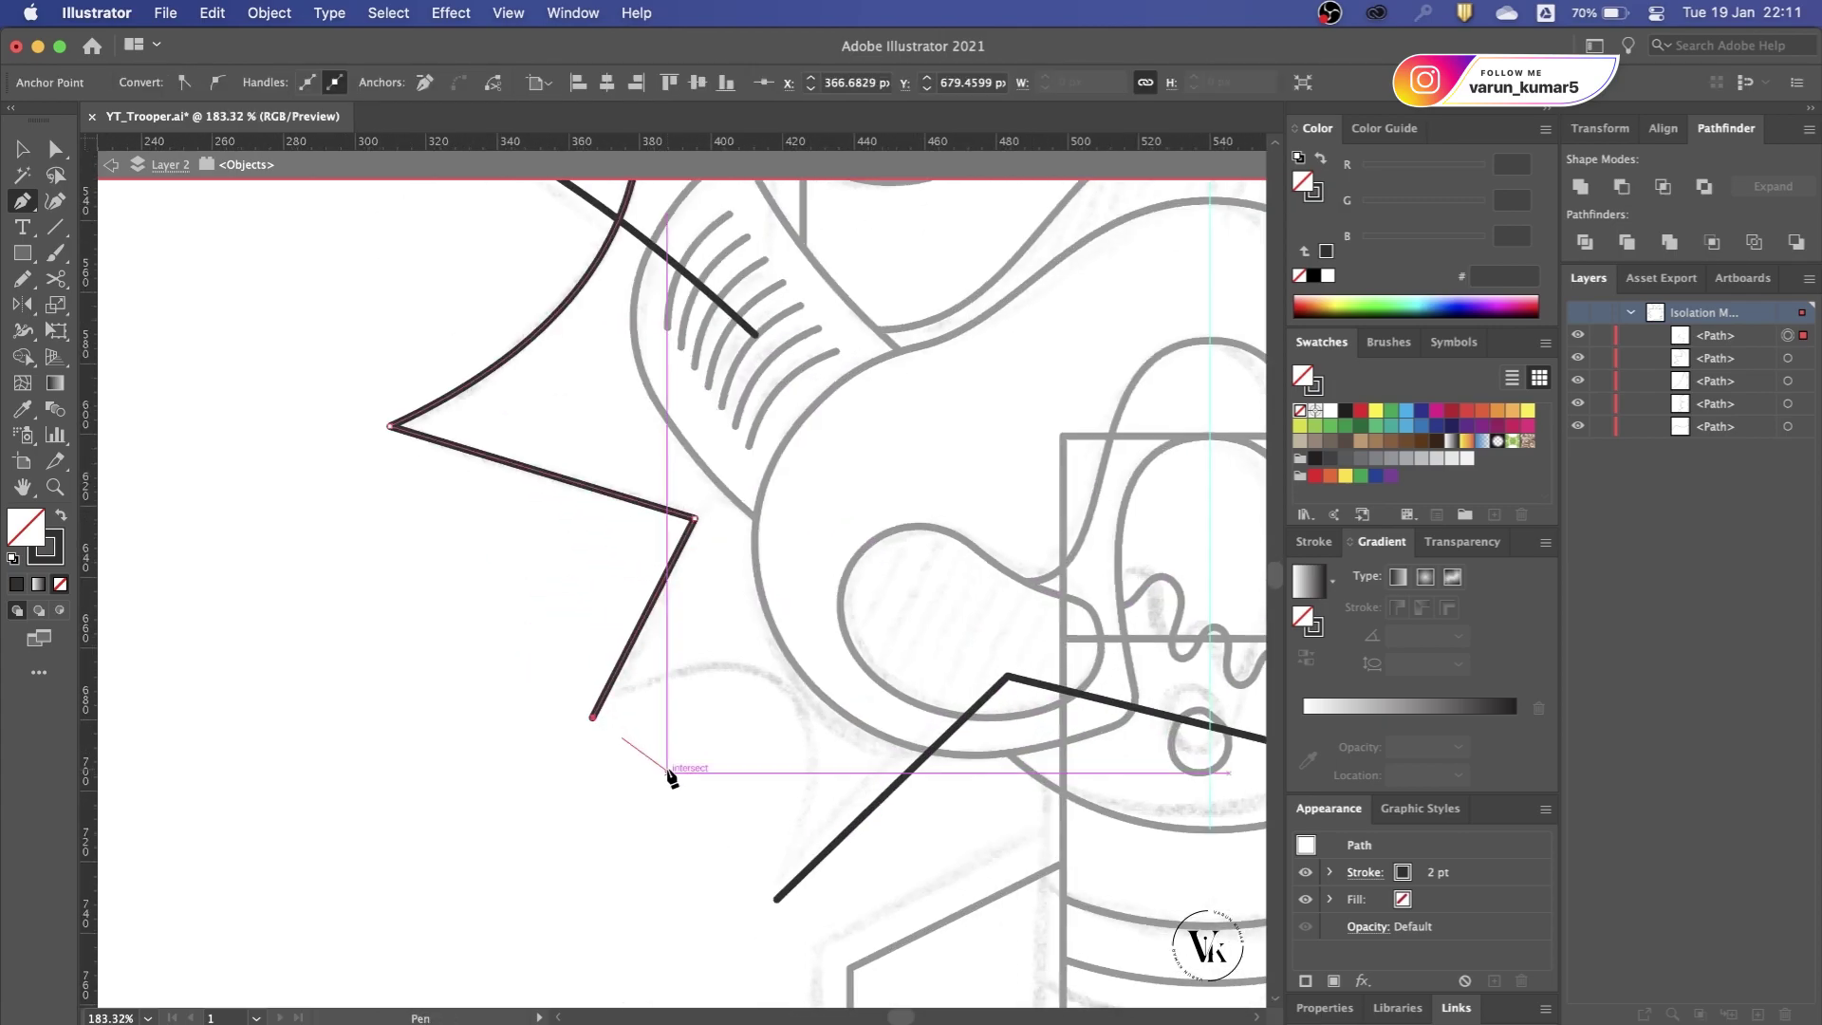
pyautogui.scroll(-1, 711, 683)
pyautogui.click(771, 640)
pyautogui.click(760, 842)
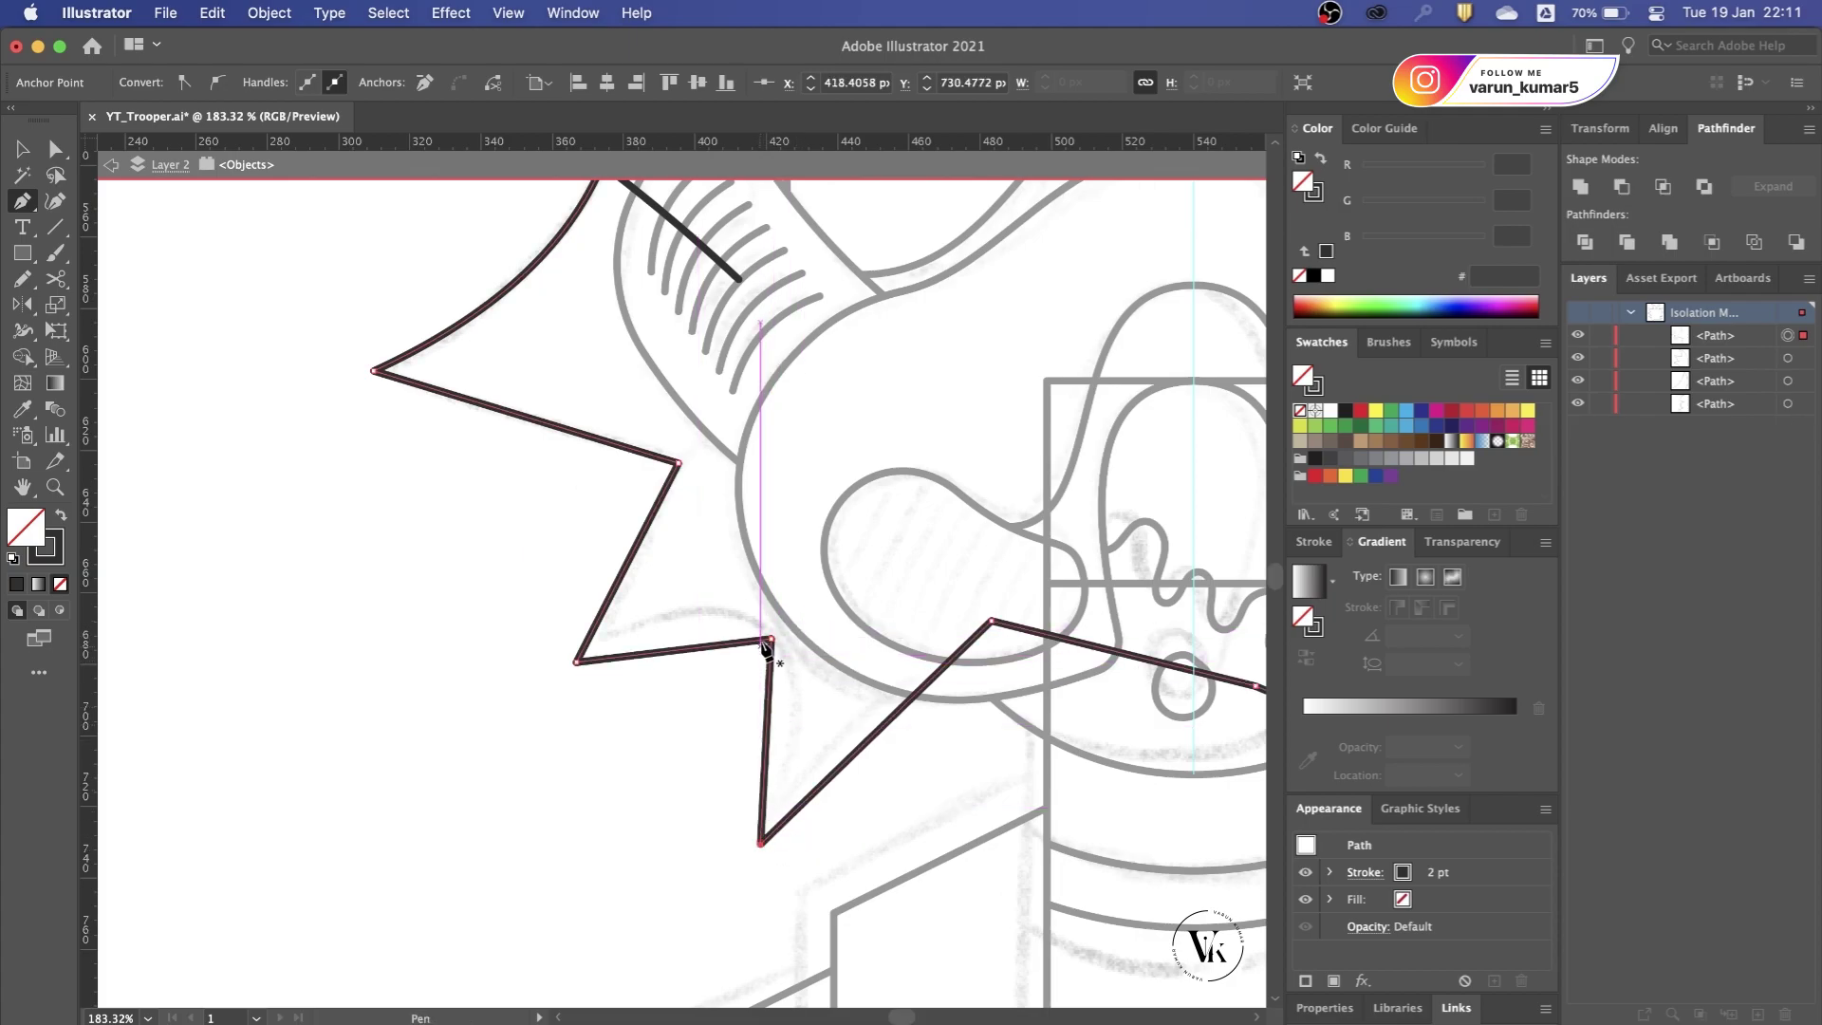
# Step: Round the inner notch anchor of the lower-left hair outline with Convert Anchor Point
pyautogui.press('a')
pyautogui.hotkey('shift', 'c')
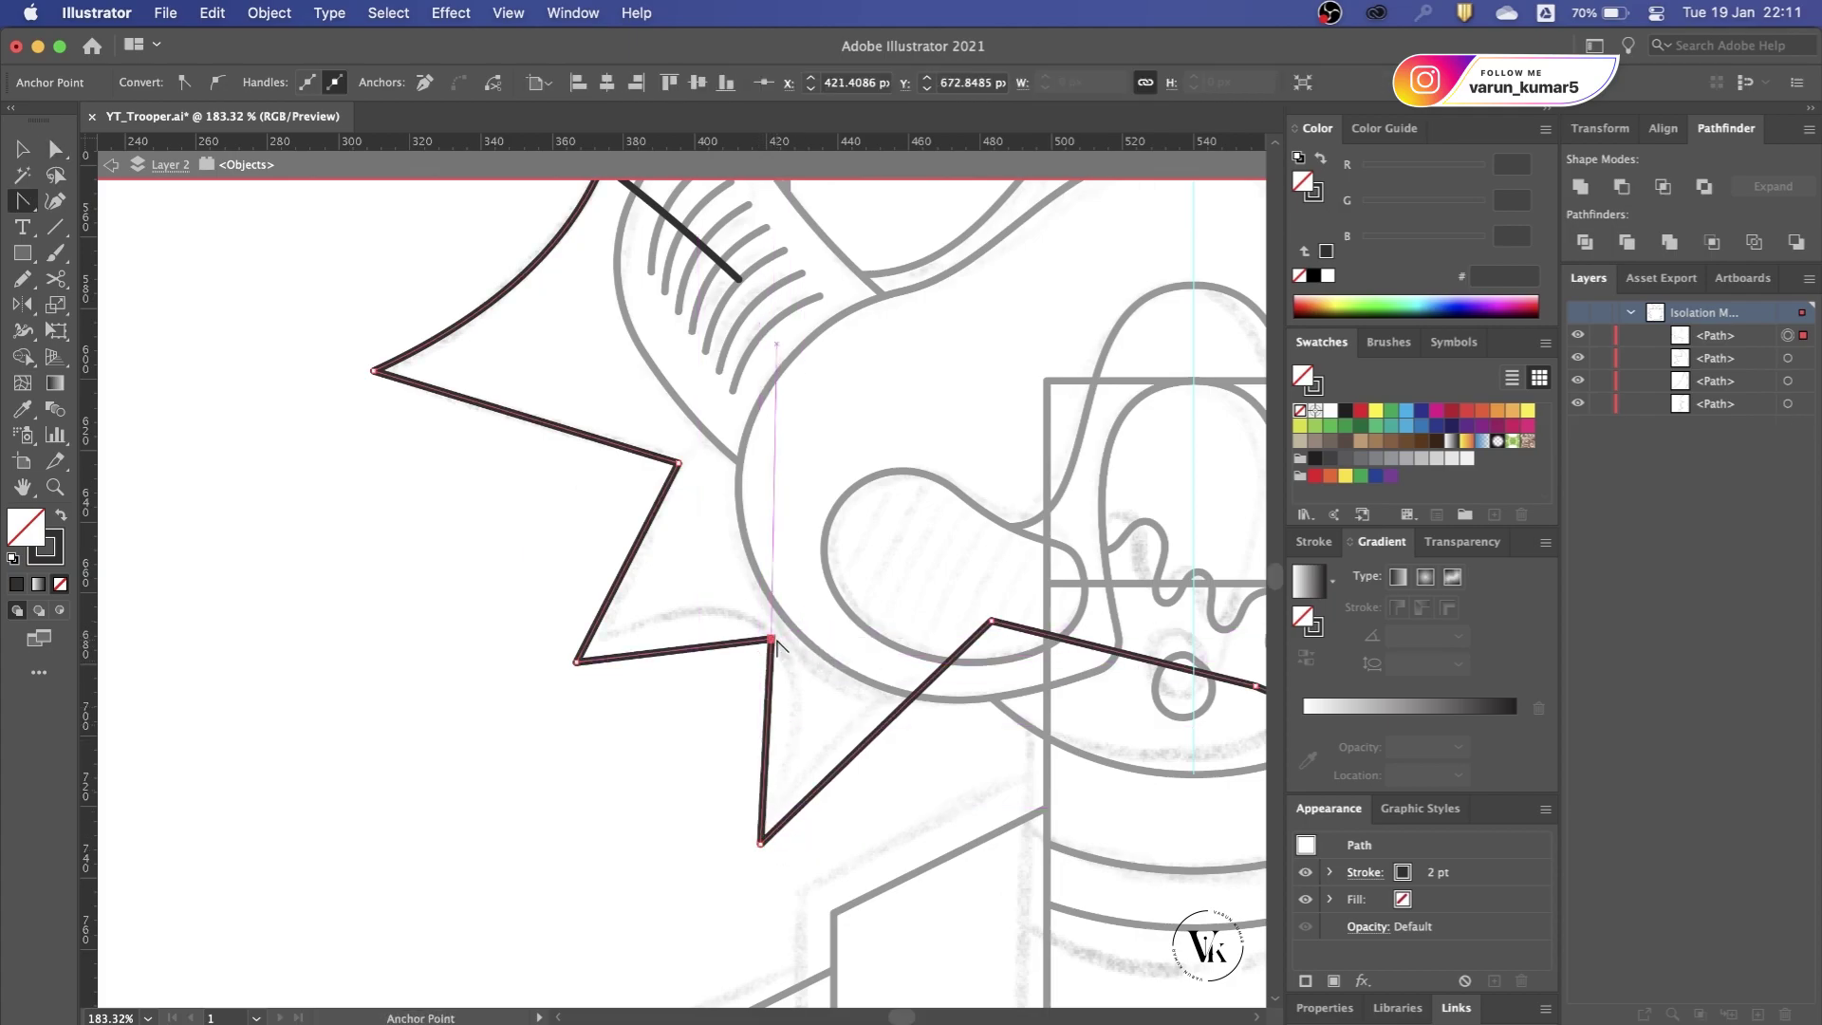
pyautogui.moveTo(769, 639); pyautogui.dragTo(834, 696)
# Step: Nudge the curved hair stroke near the mask vents slightly to the right
pyautogui.press('v')
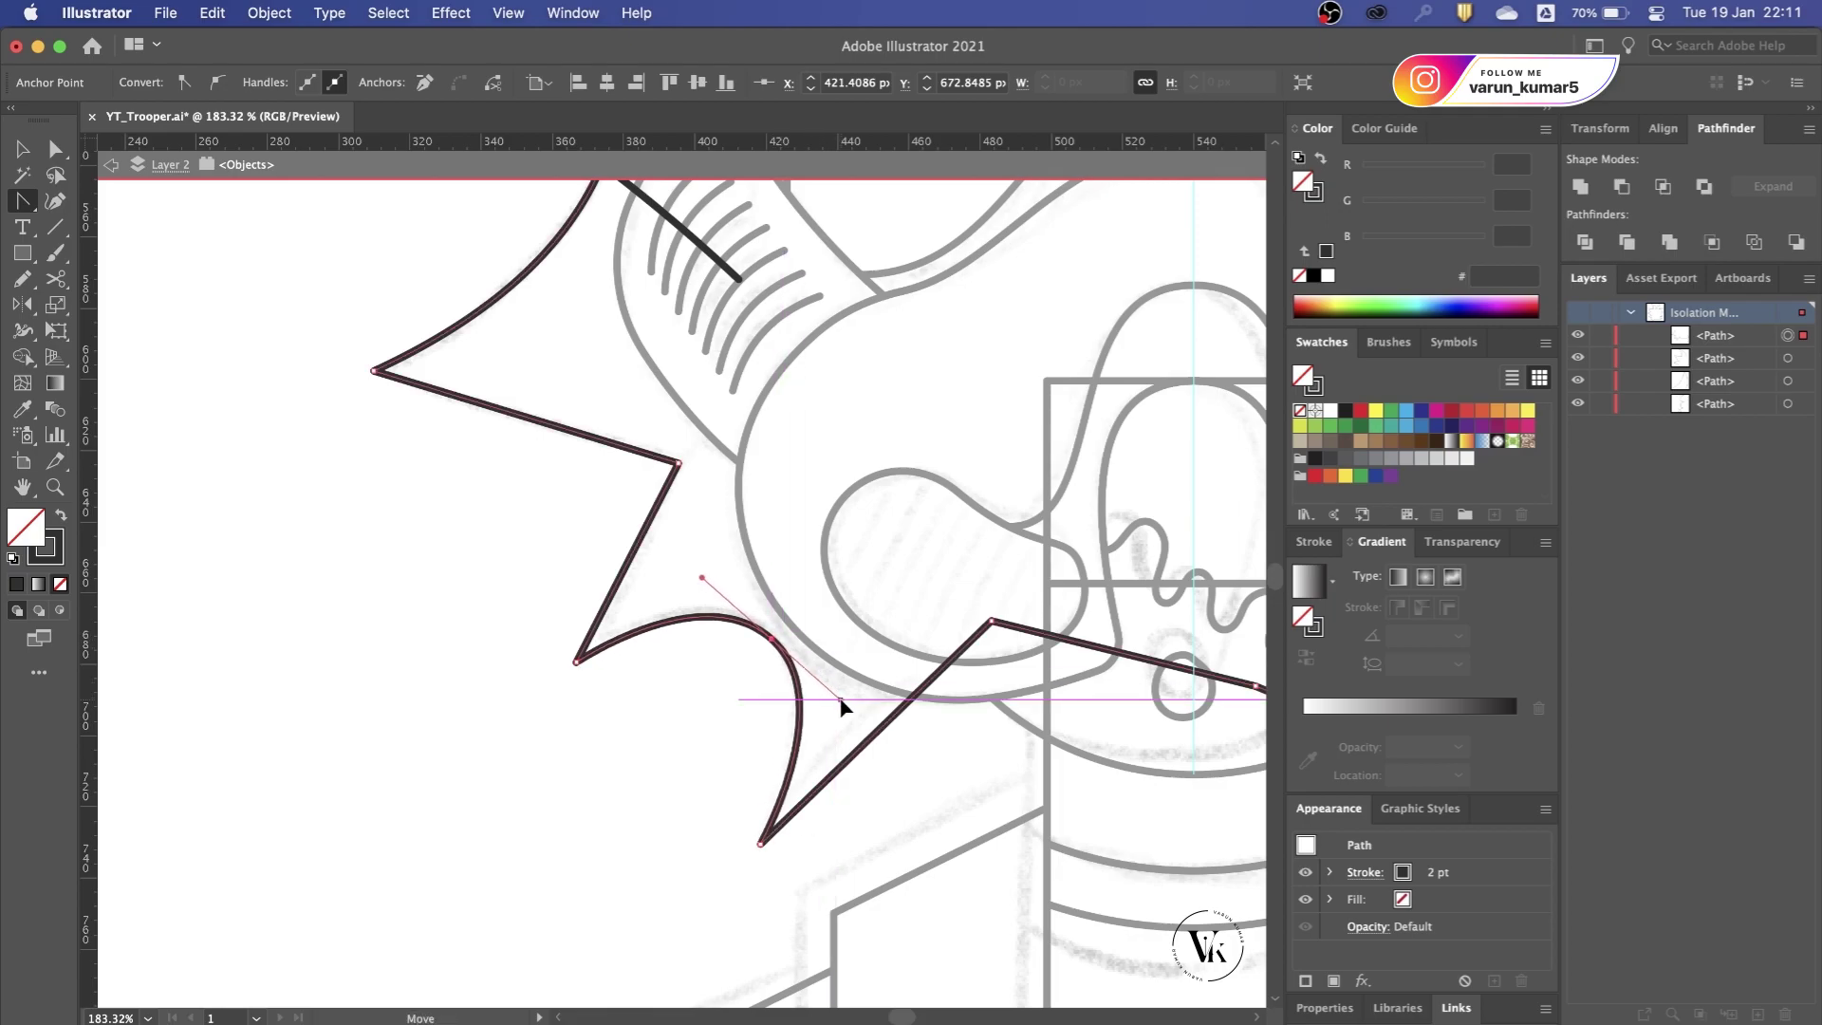
pyautogui.scroll(-2, 839, 703)
pyautogui.scroll(-2, 825, 655)
pyautogui.scroll(-2, 818, 607)
pyautogui.scroll(-3, 835, 634)
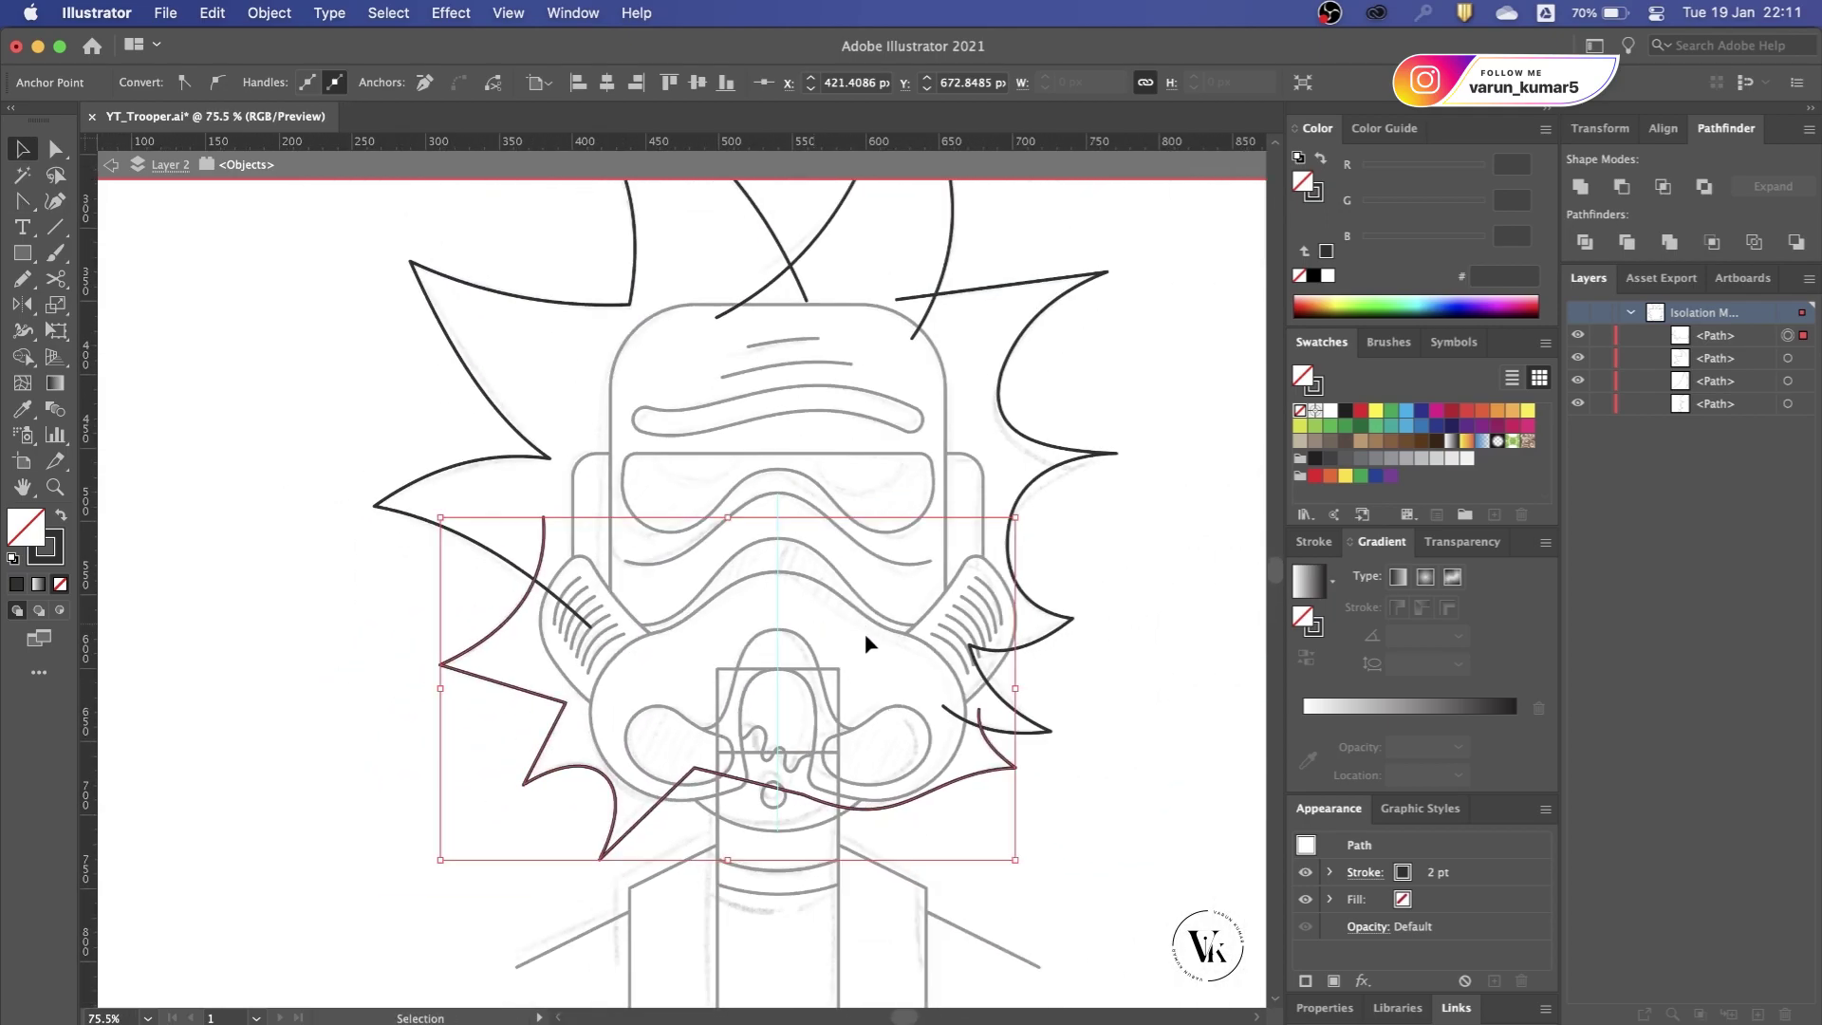
pyautogui.scroll(5, 481, 588)
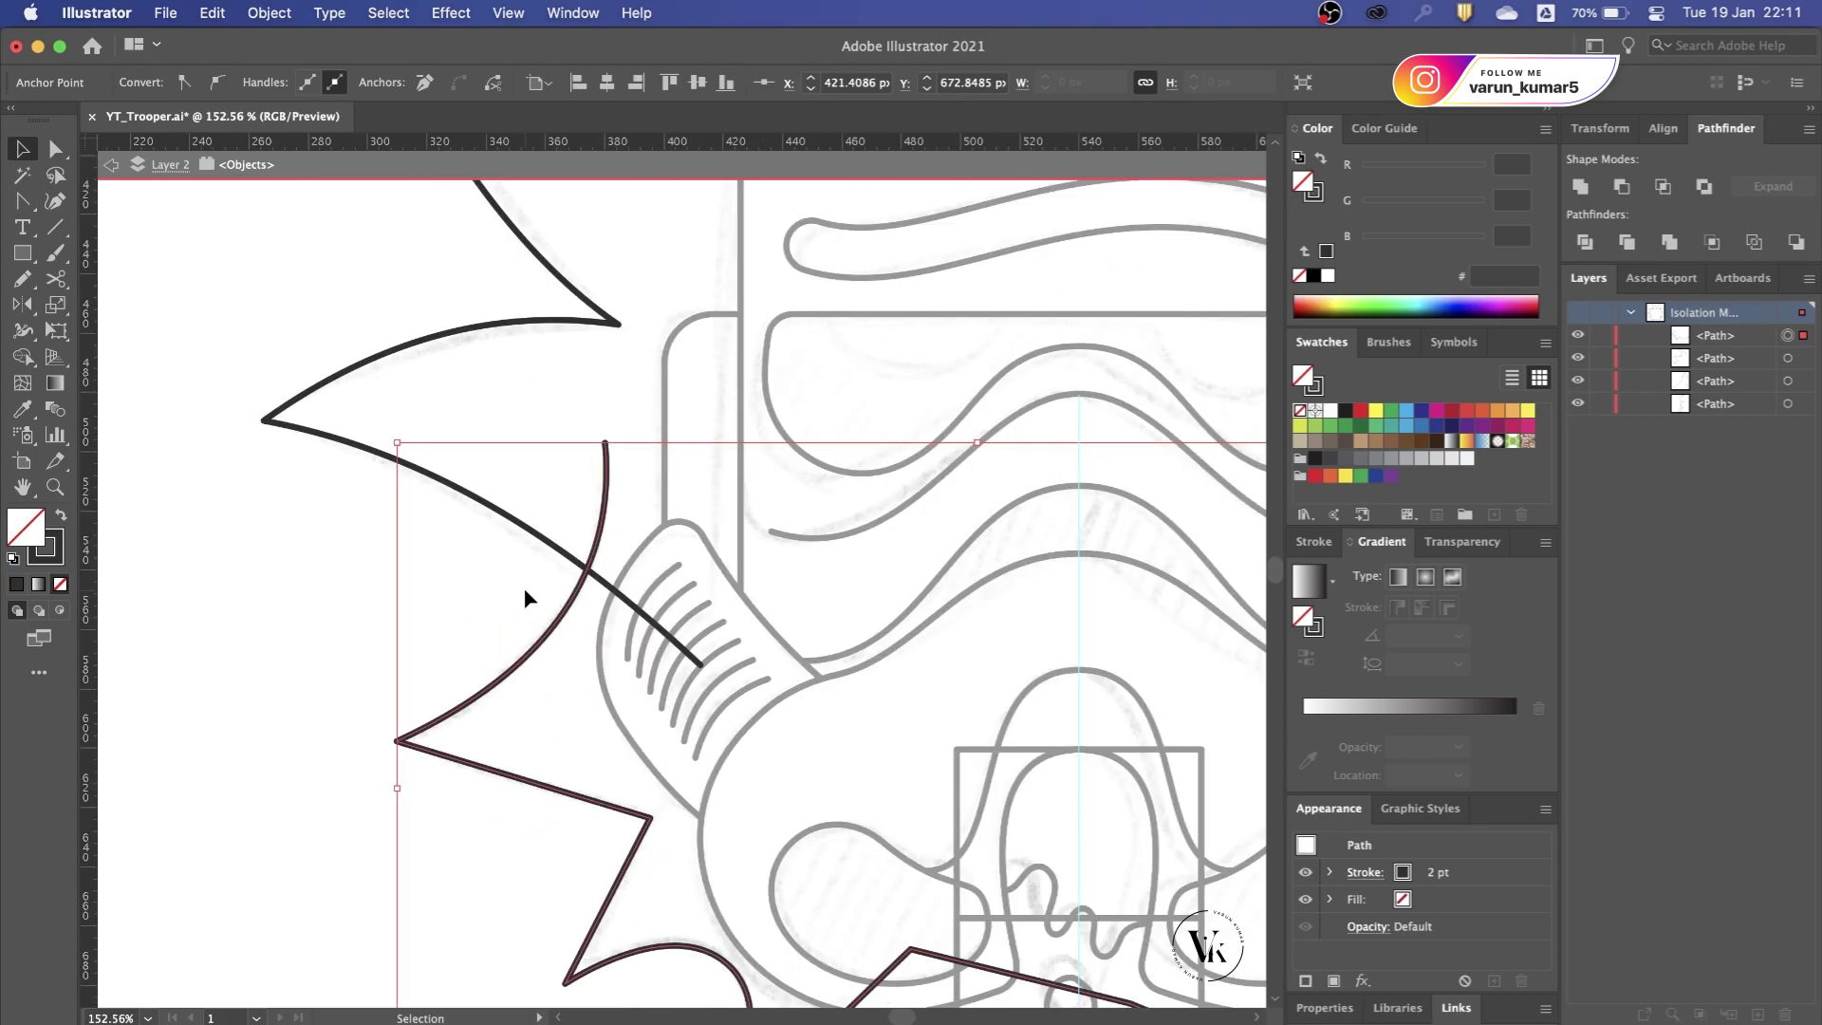
pyautogui.scroll(5, 524, 588)
pyautogui.scroll(5, 648, 598)
pyautogui.scroll(-2, 648, 598)
pyautogui.click(715, 577)
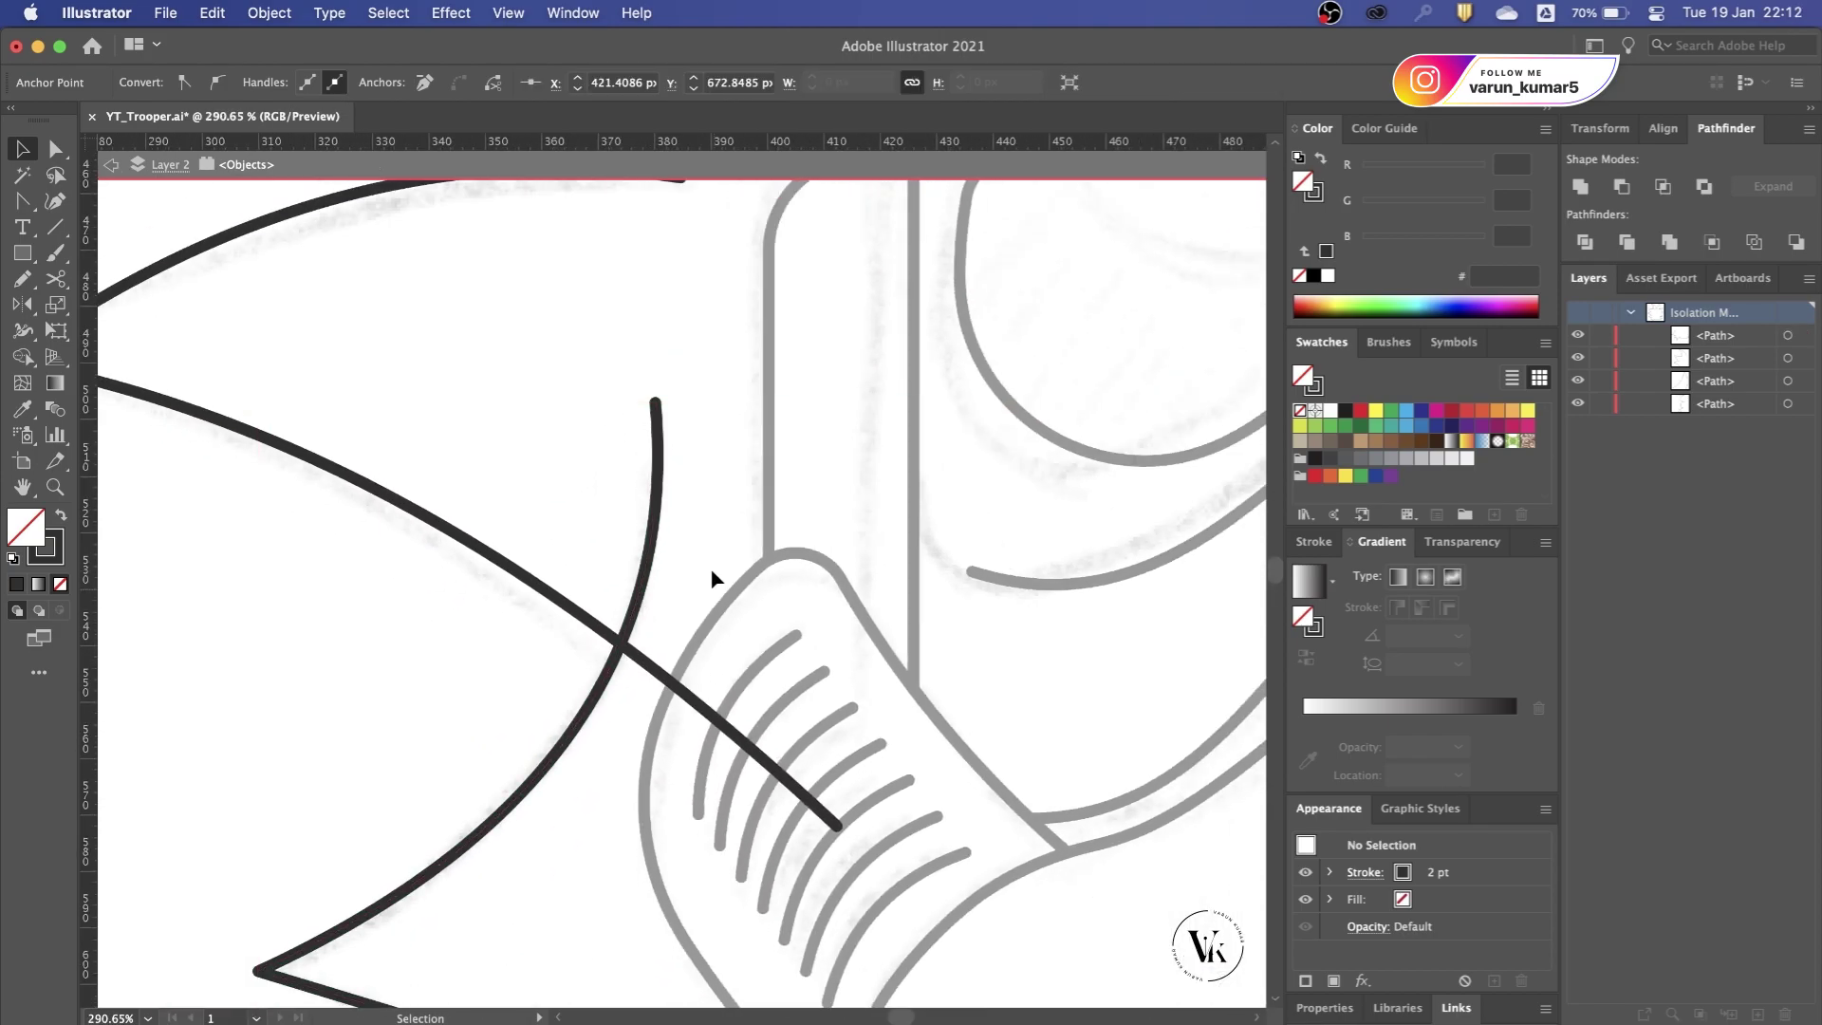
pyautogui.moveTo(674, 586); pyautogui.dragTo(696, 583)
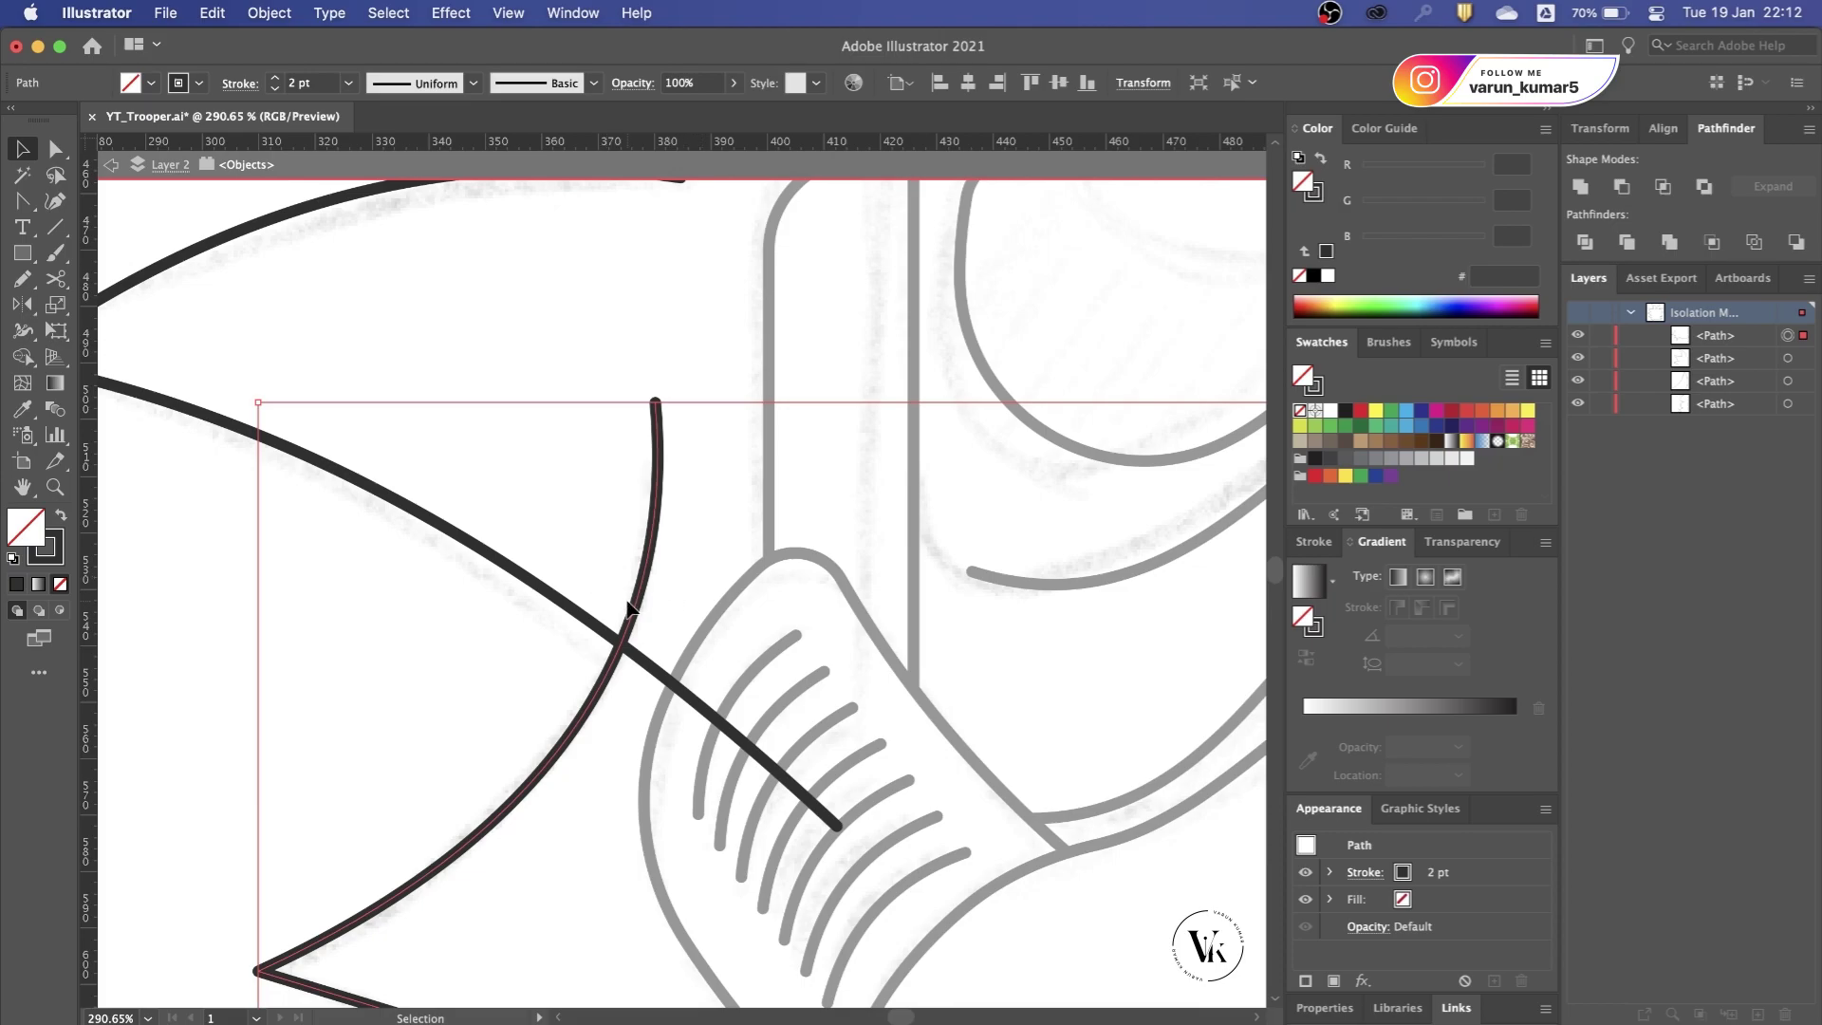
# Step: Cut the first hair crossing, delete the overhanging diagonal, lock the upper curve and join the strokes
pyautogui.press('c')
pyautogui.click(621, 643)
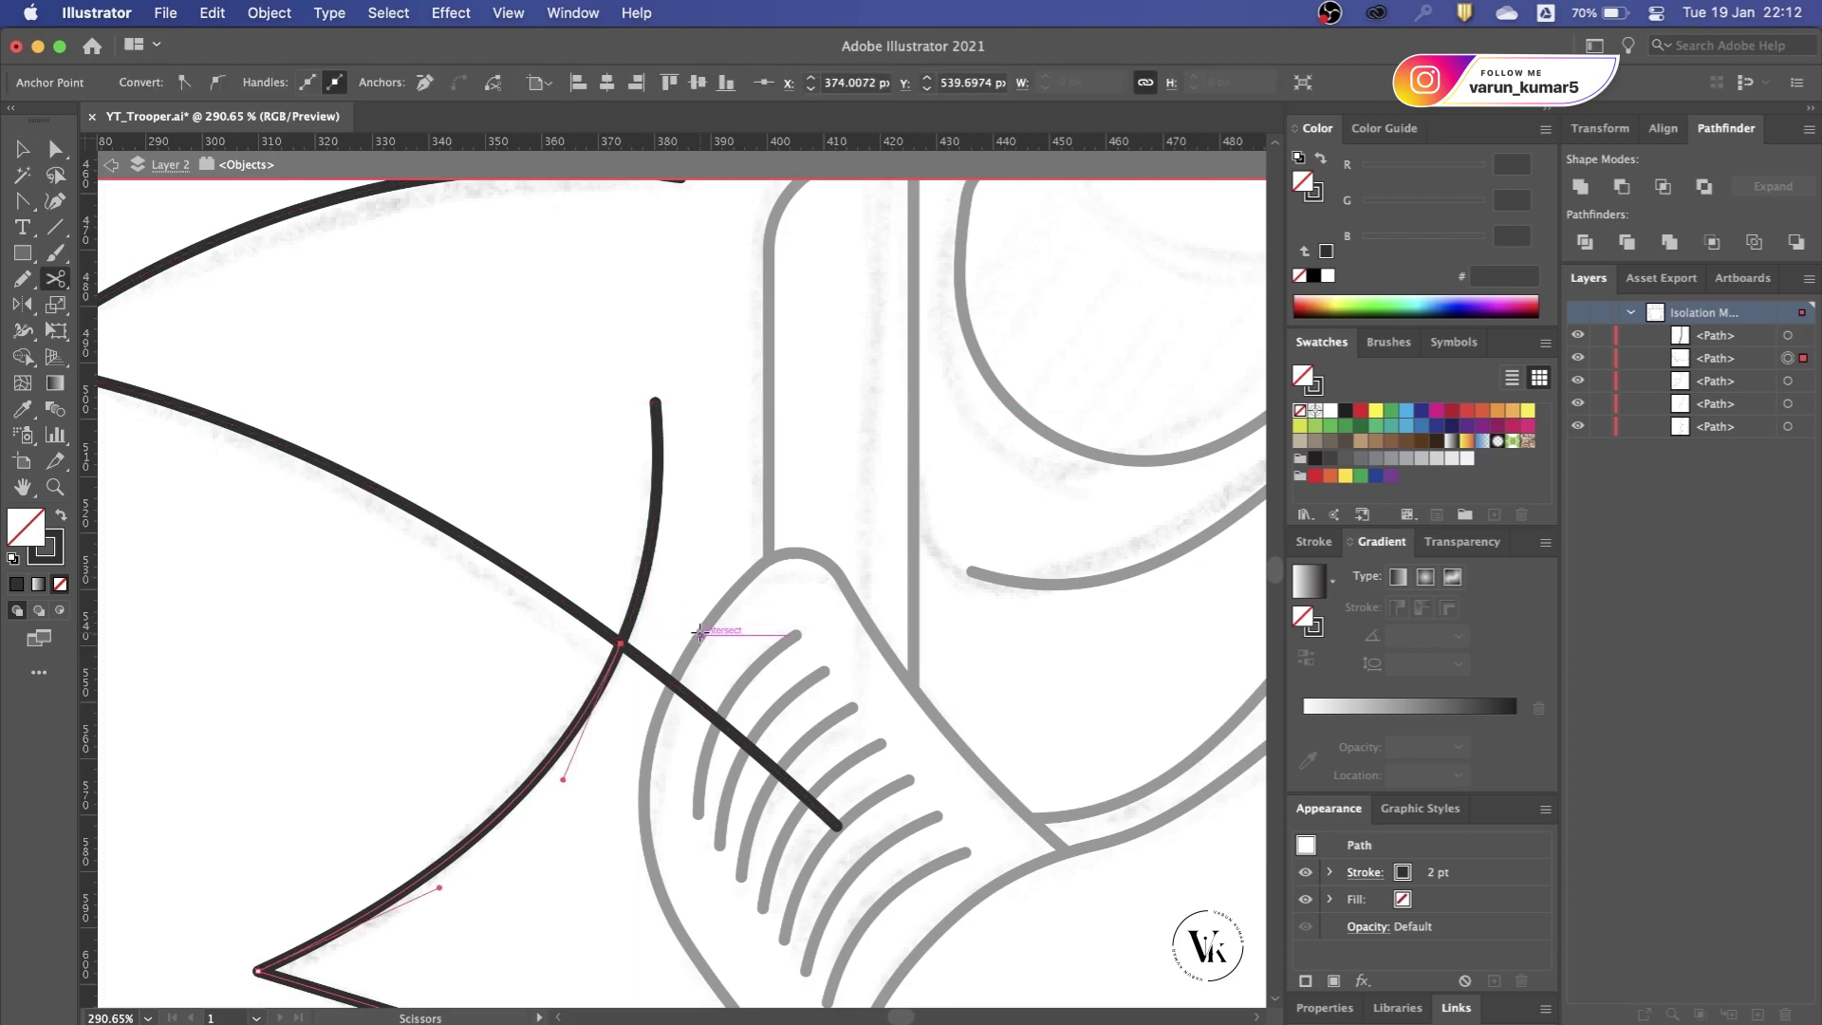
pyautogui.click(618, 644)
pyautogui.press('v')
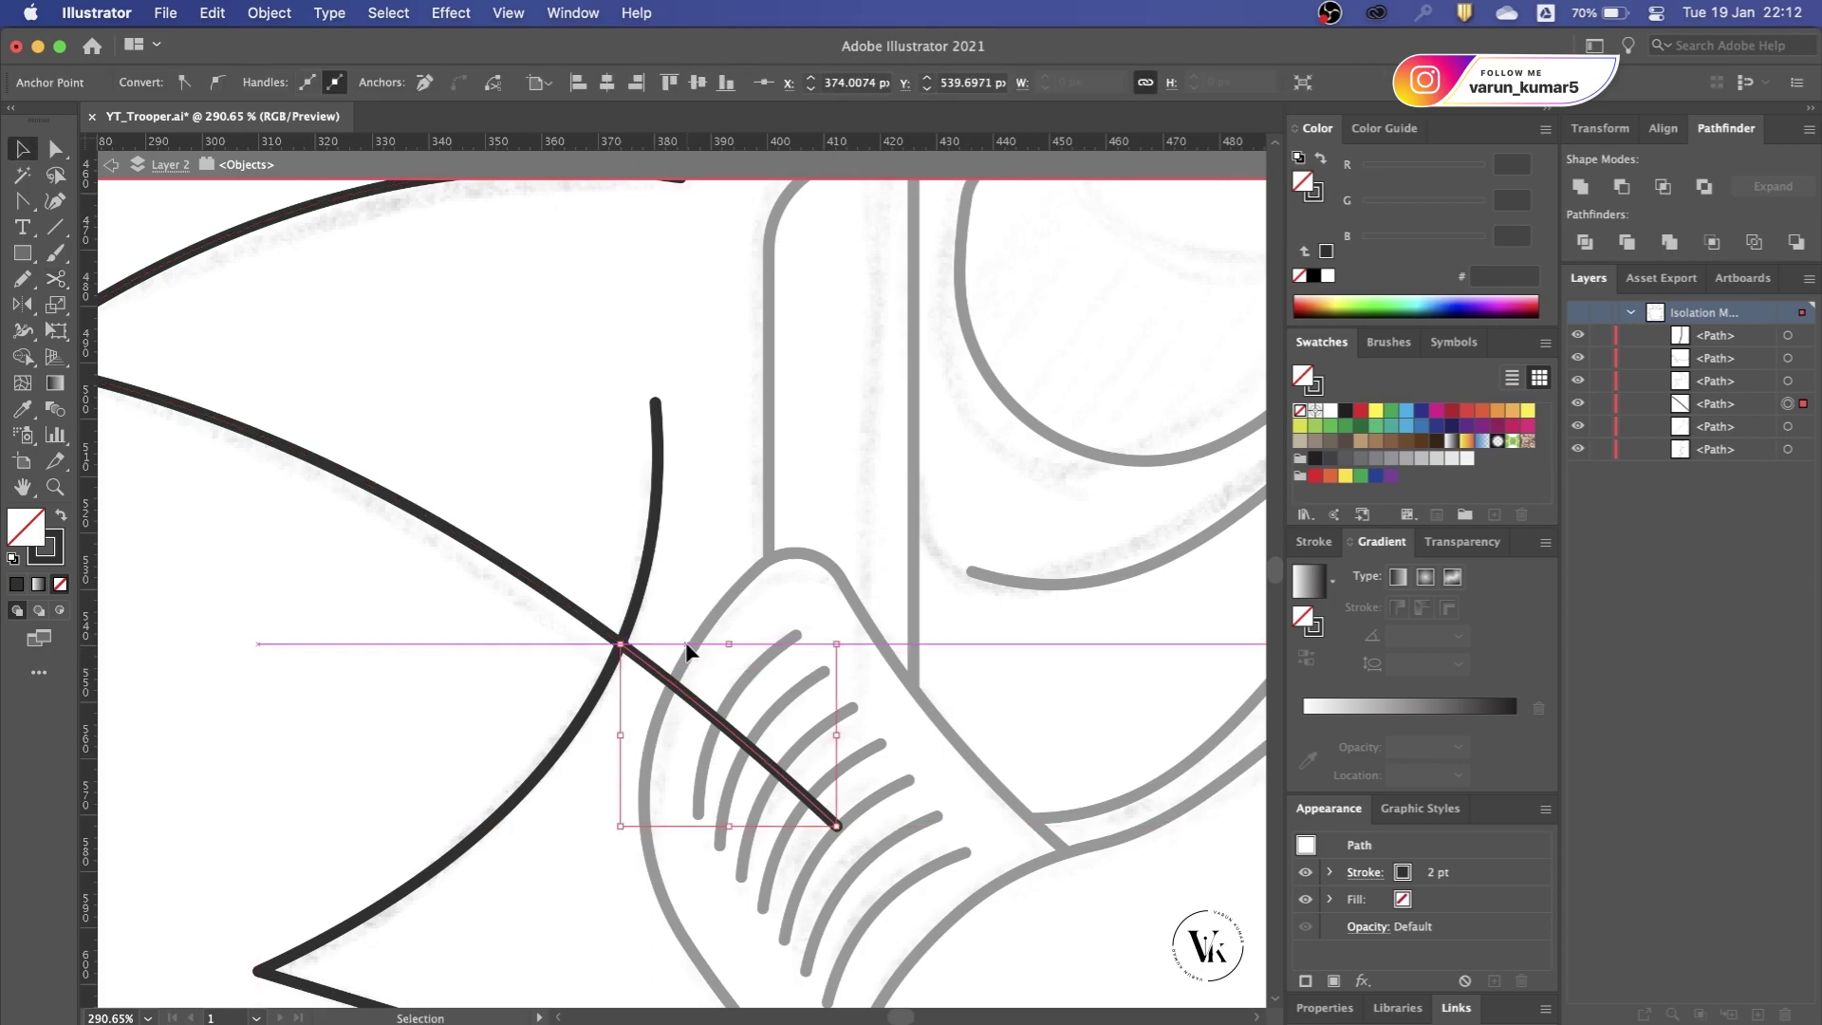
pyautogui.press('Delete')
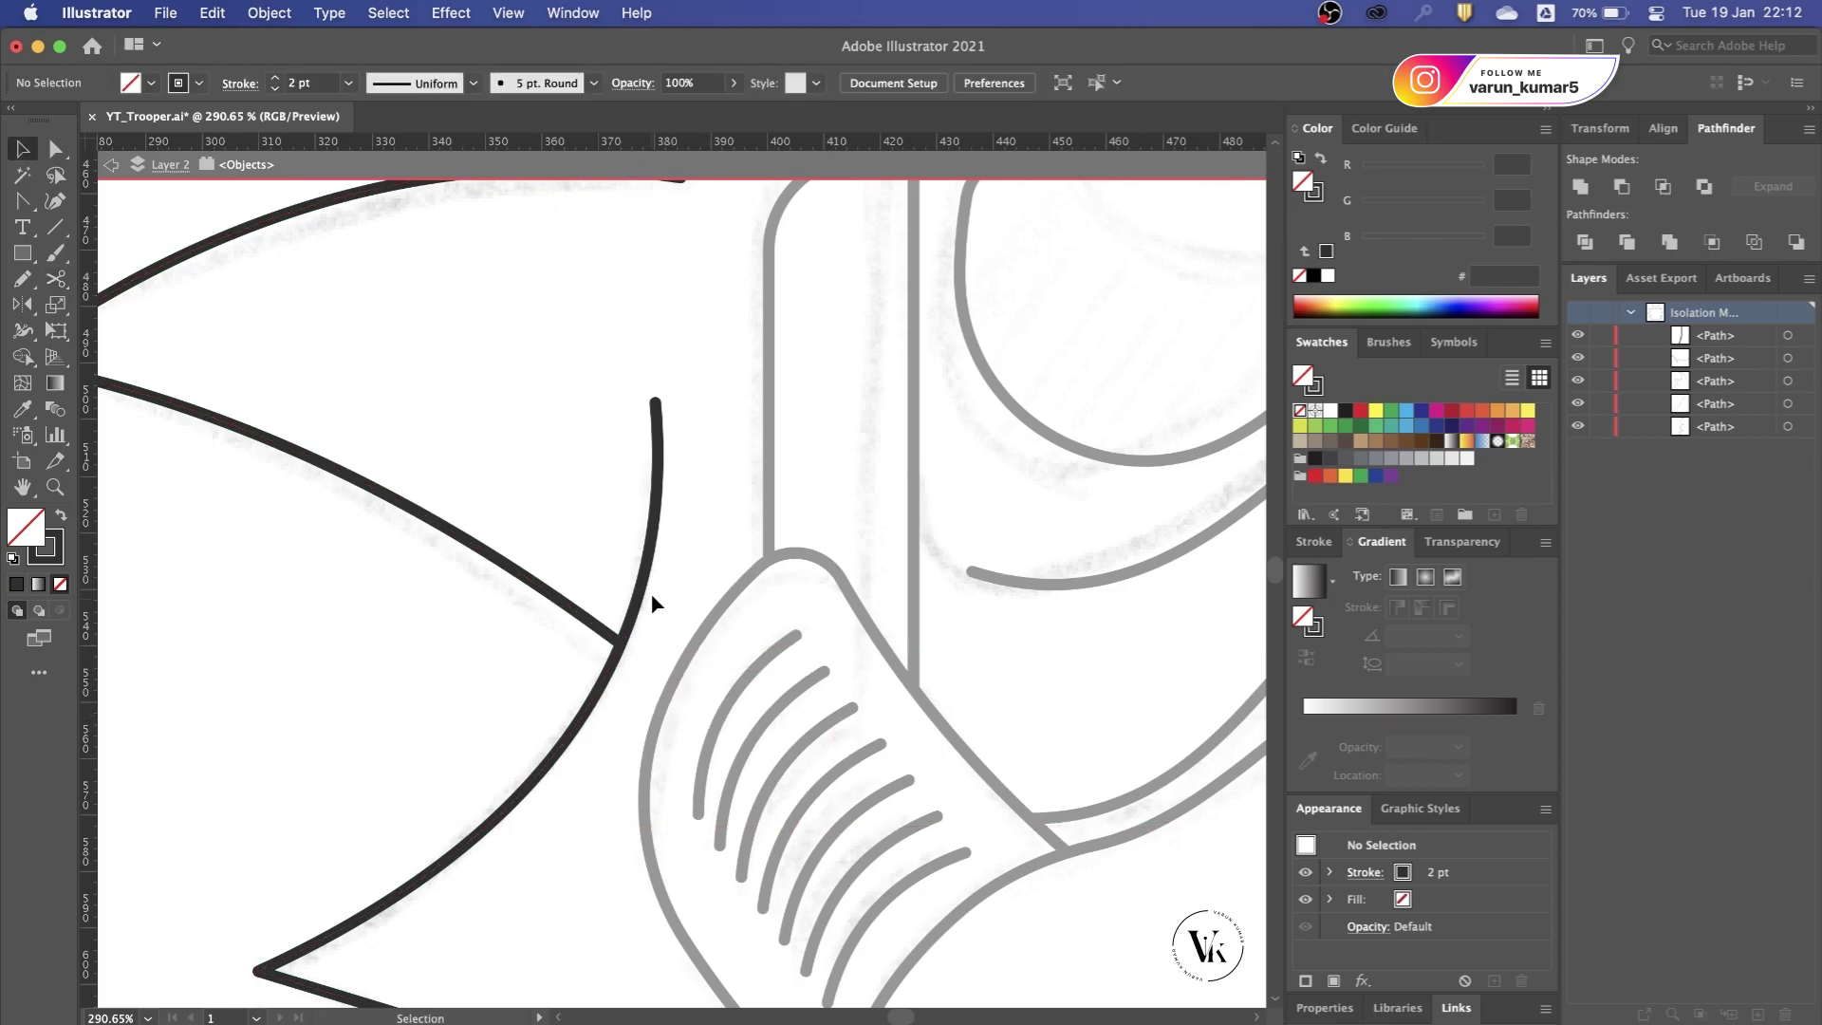
pyautogui.click(648, 591)
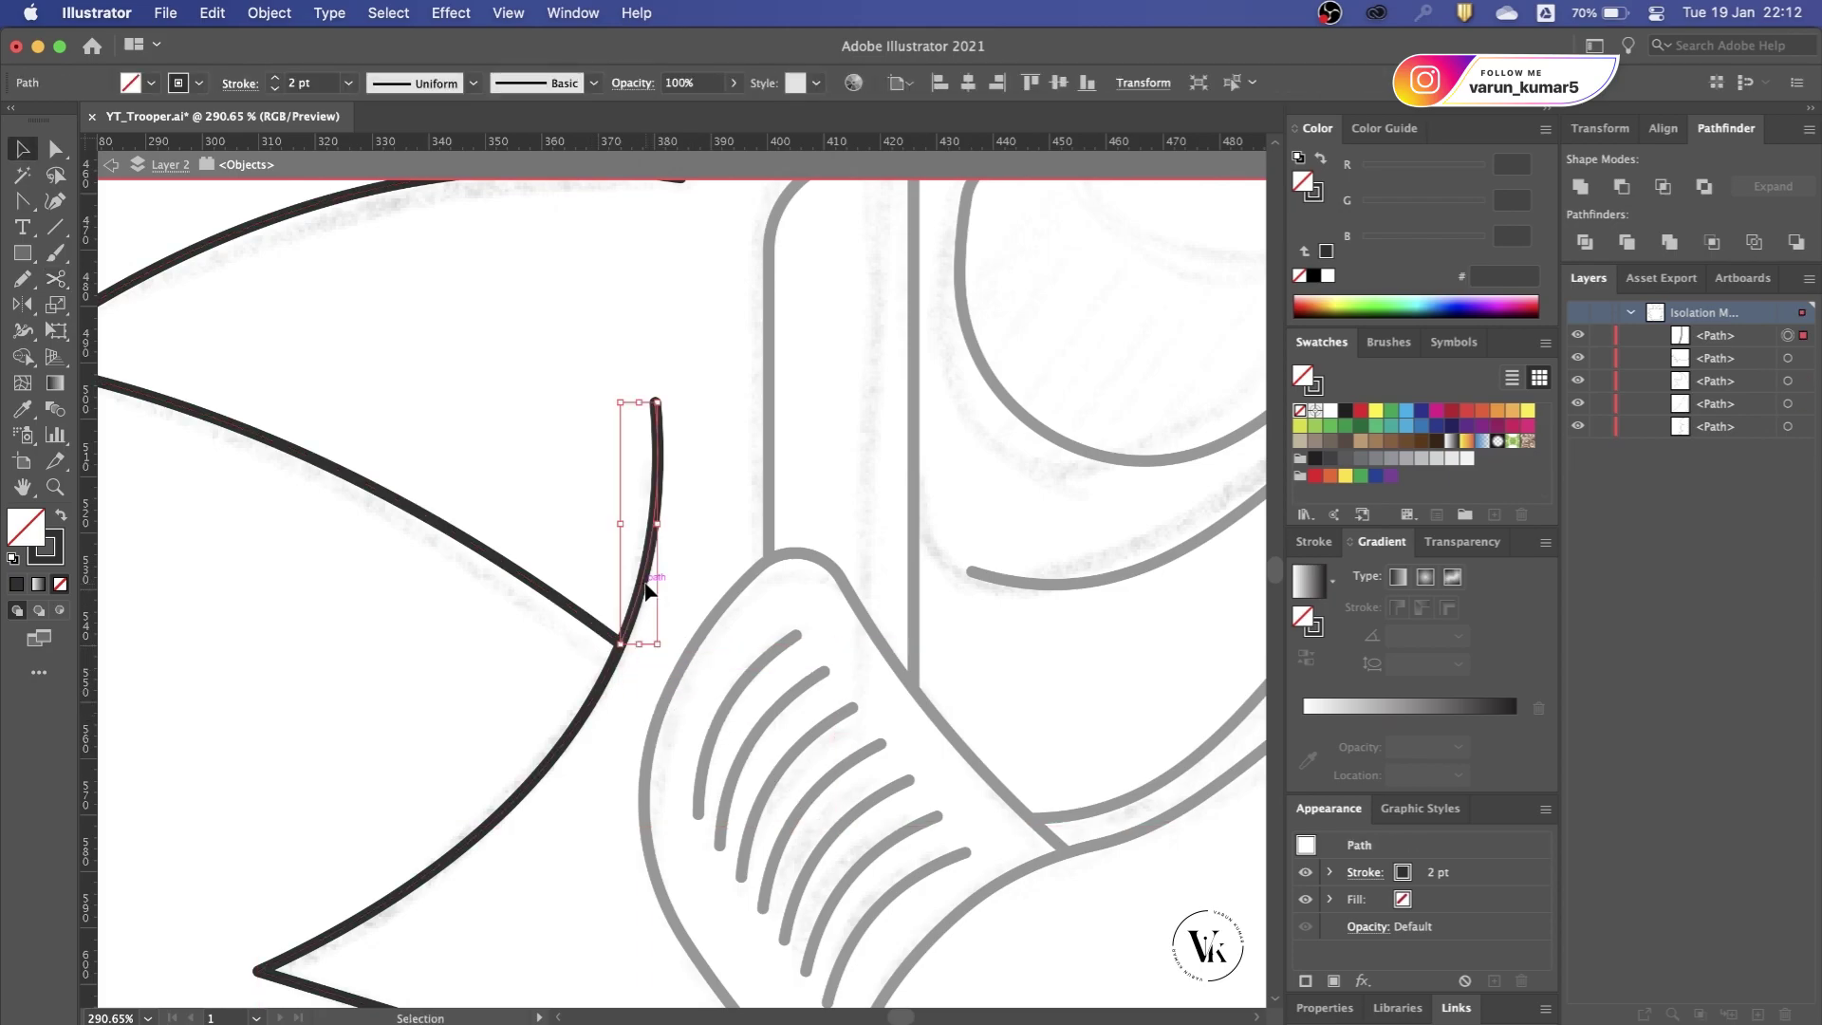
pyautogui.click(1603, 335)
pyautogui.moveTo(599, 675); pyautogui.dragTo(598, 675)
pyautogui.hotkey('ctrl', 'j')
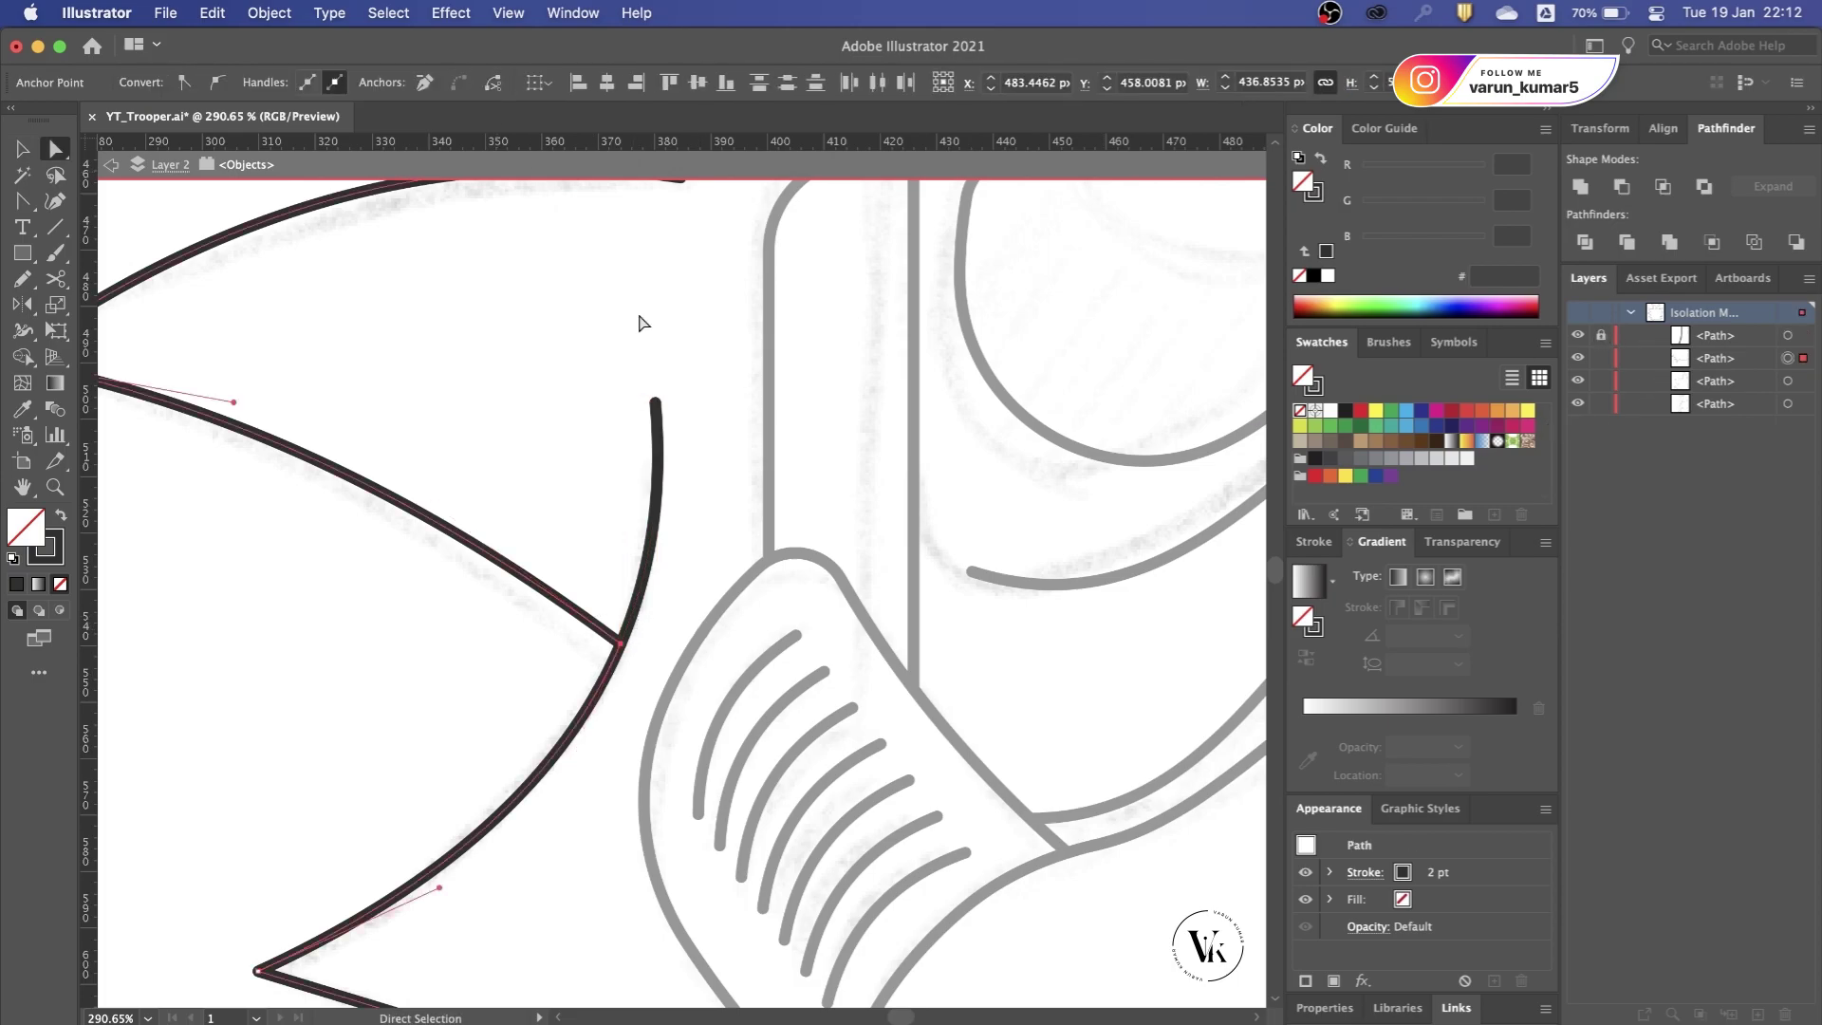
pyautogui.click(858, 489)
# Step: Cut the diagonal and second curve at the next crossing and delete the lower-right leftover end
pyautogui.scroll(-3, 854, 489)
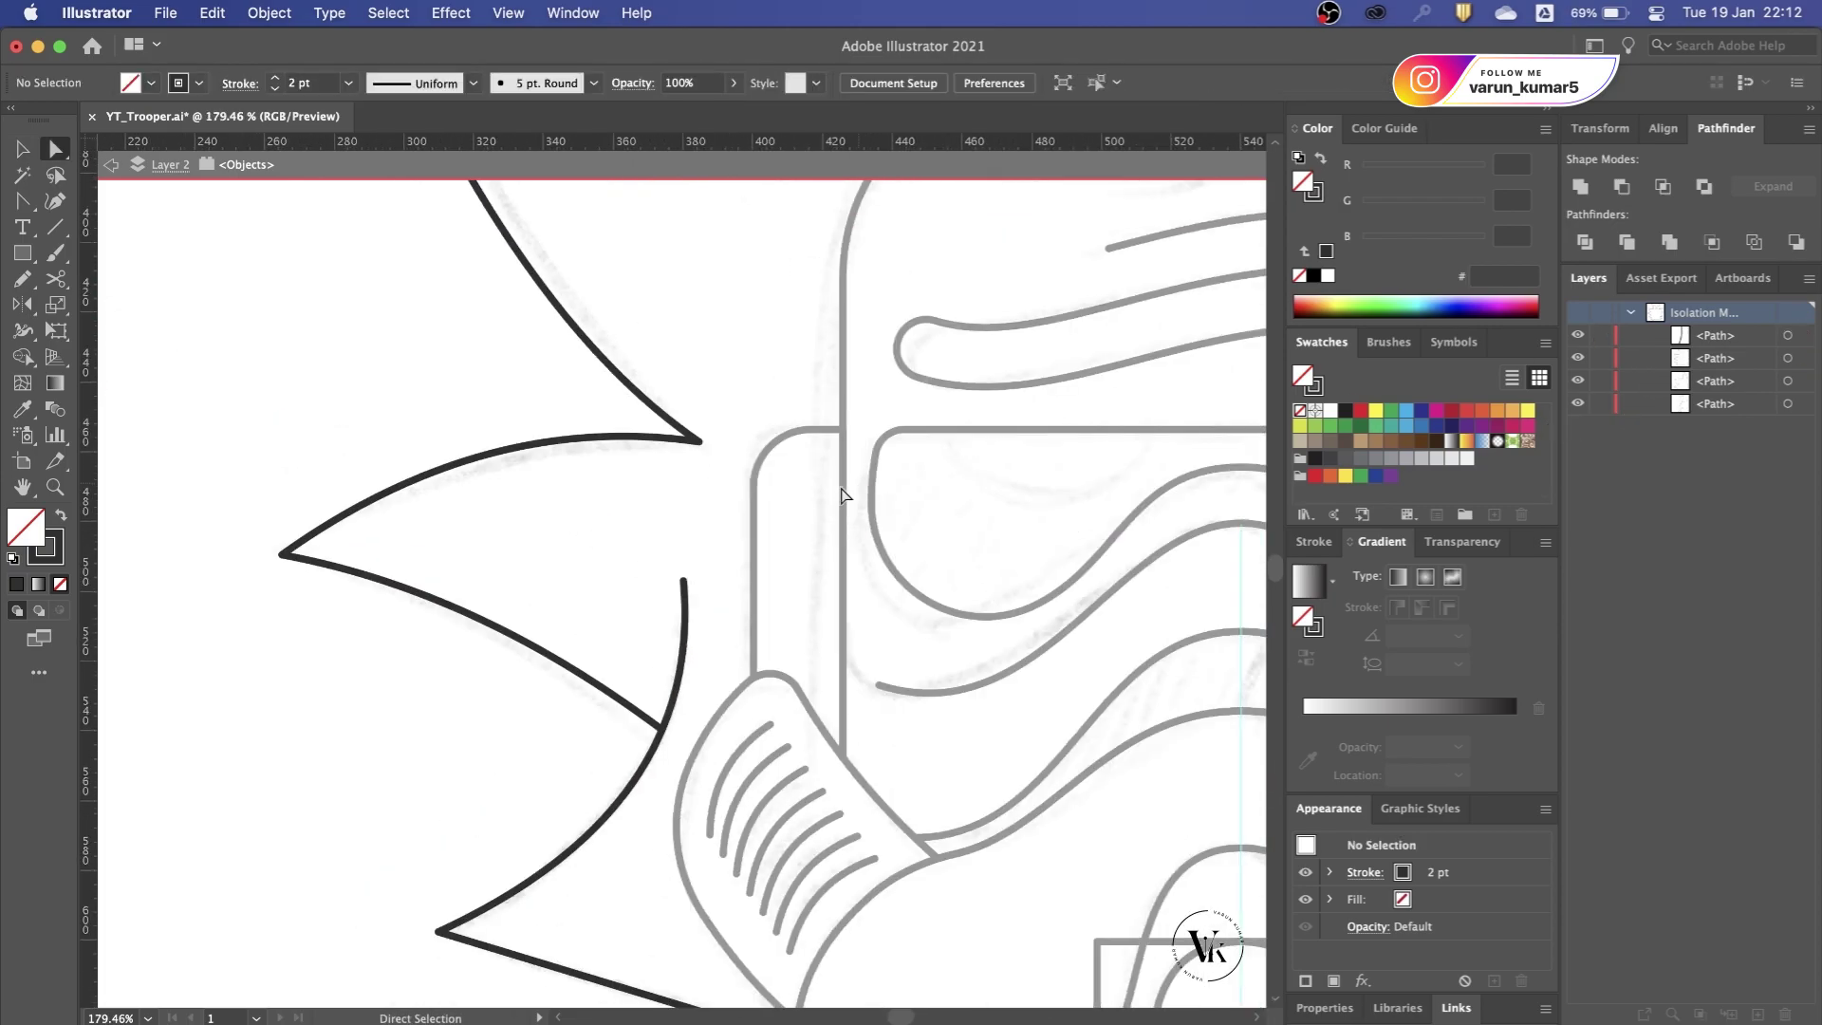
pyautogui.scroll(-3, 797, 470)
pyautogui.scroll(-3, 776, 462)
pyautogui.scroll(1, 776, 462)
pyautogui.scroll(3, 901, 564)
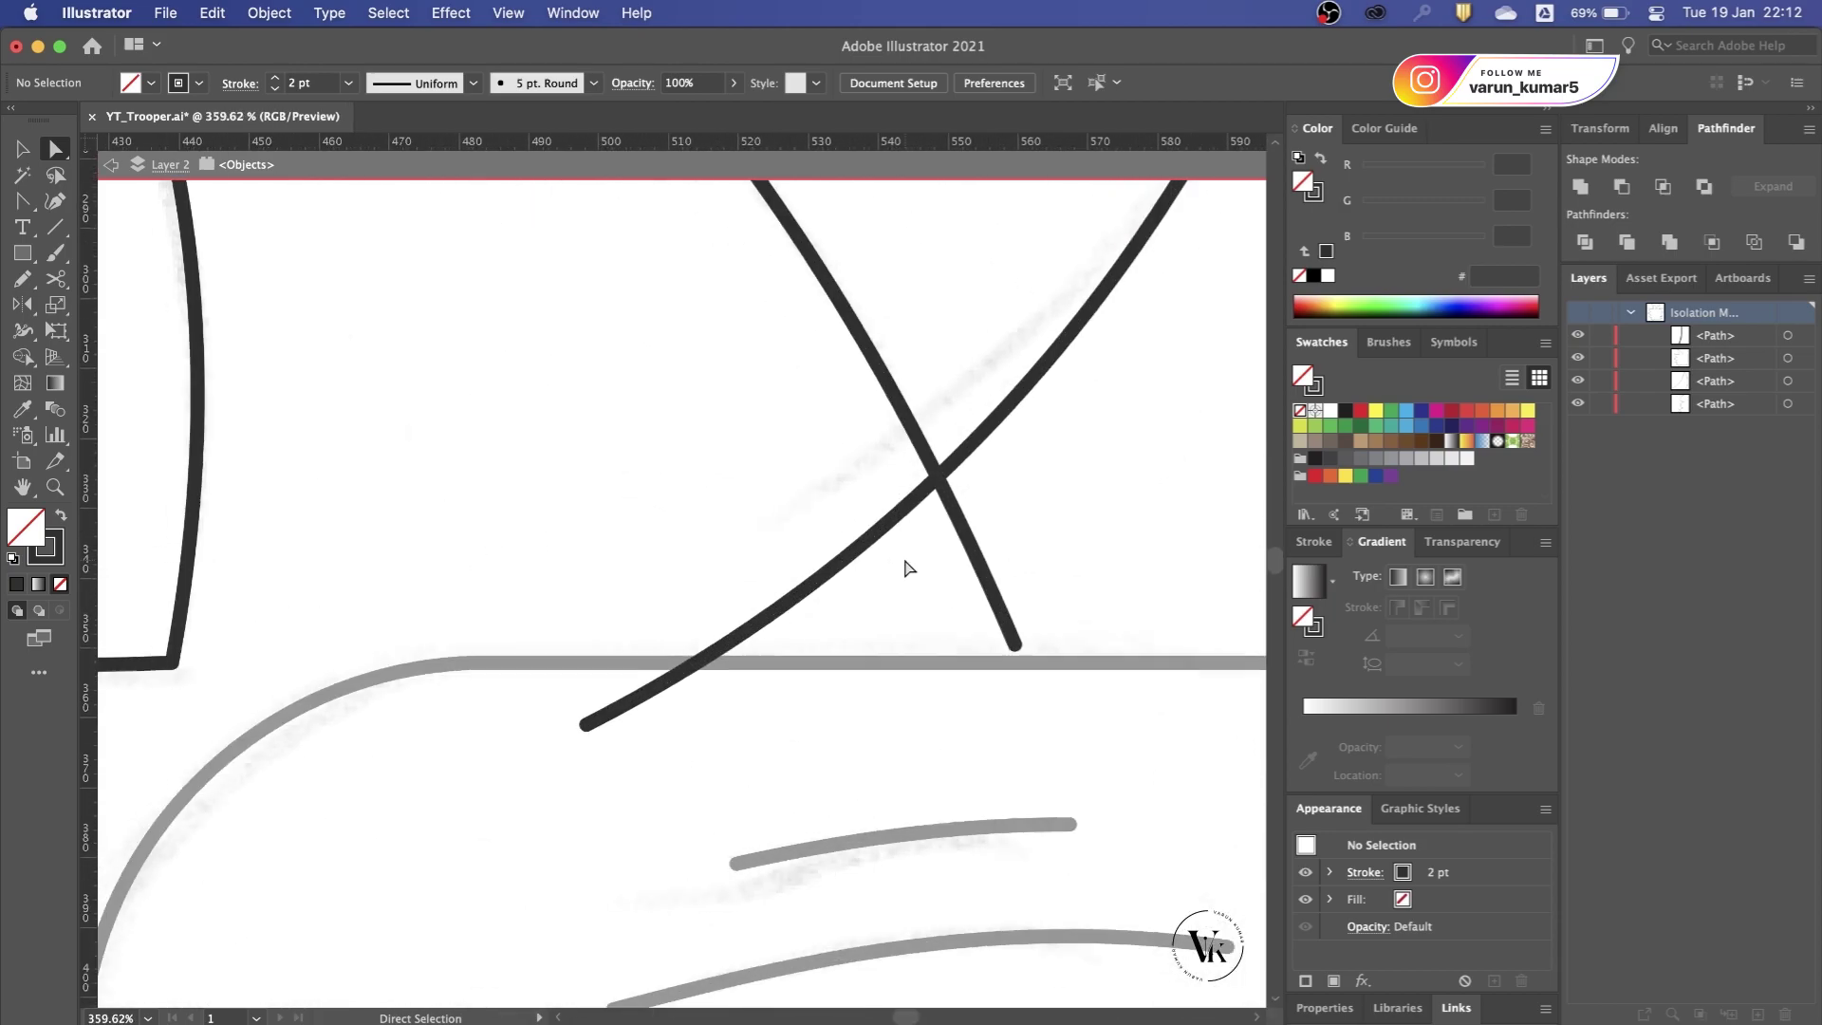
pyautogui.scroll(2, 854, 574)
pyautogui.press('c')
pyautogui.click(862, 555)
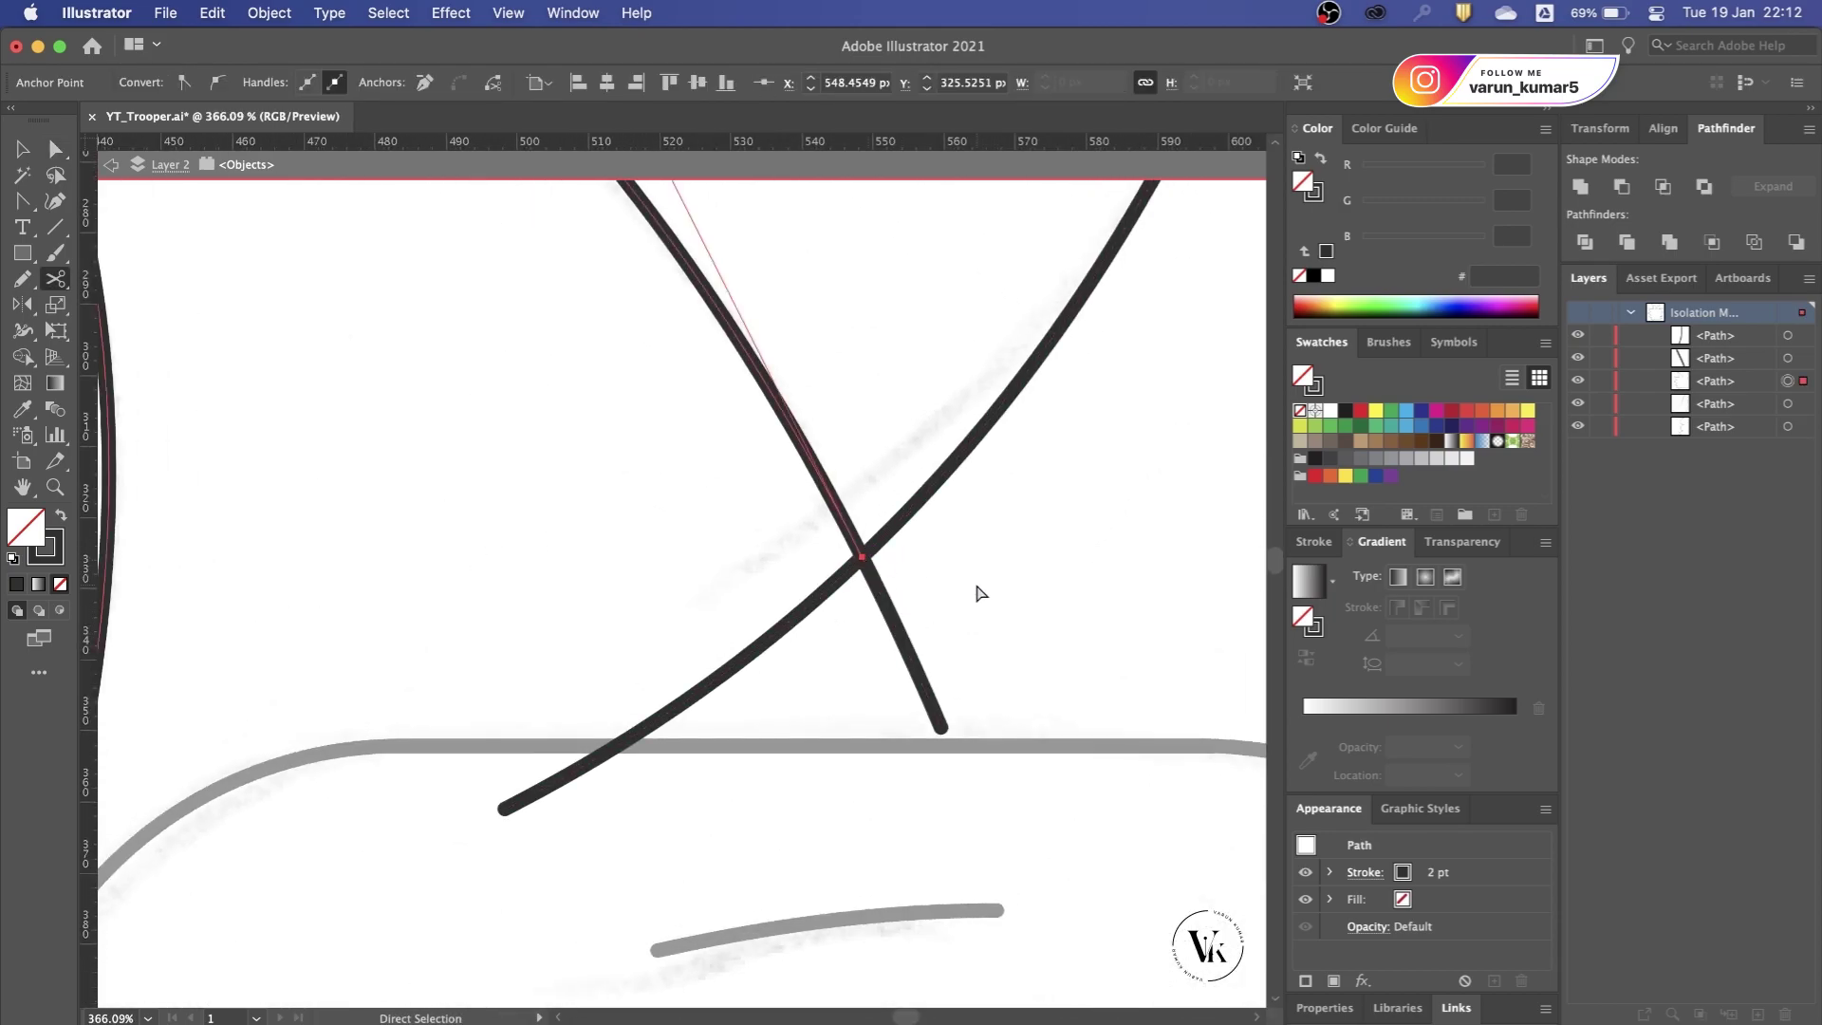
pyautogui.click(861, 559)
pyautogui.click(862, 555)
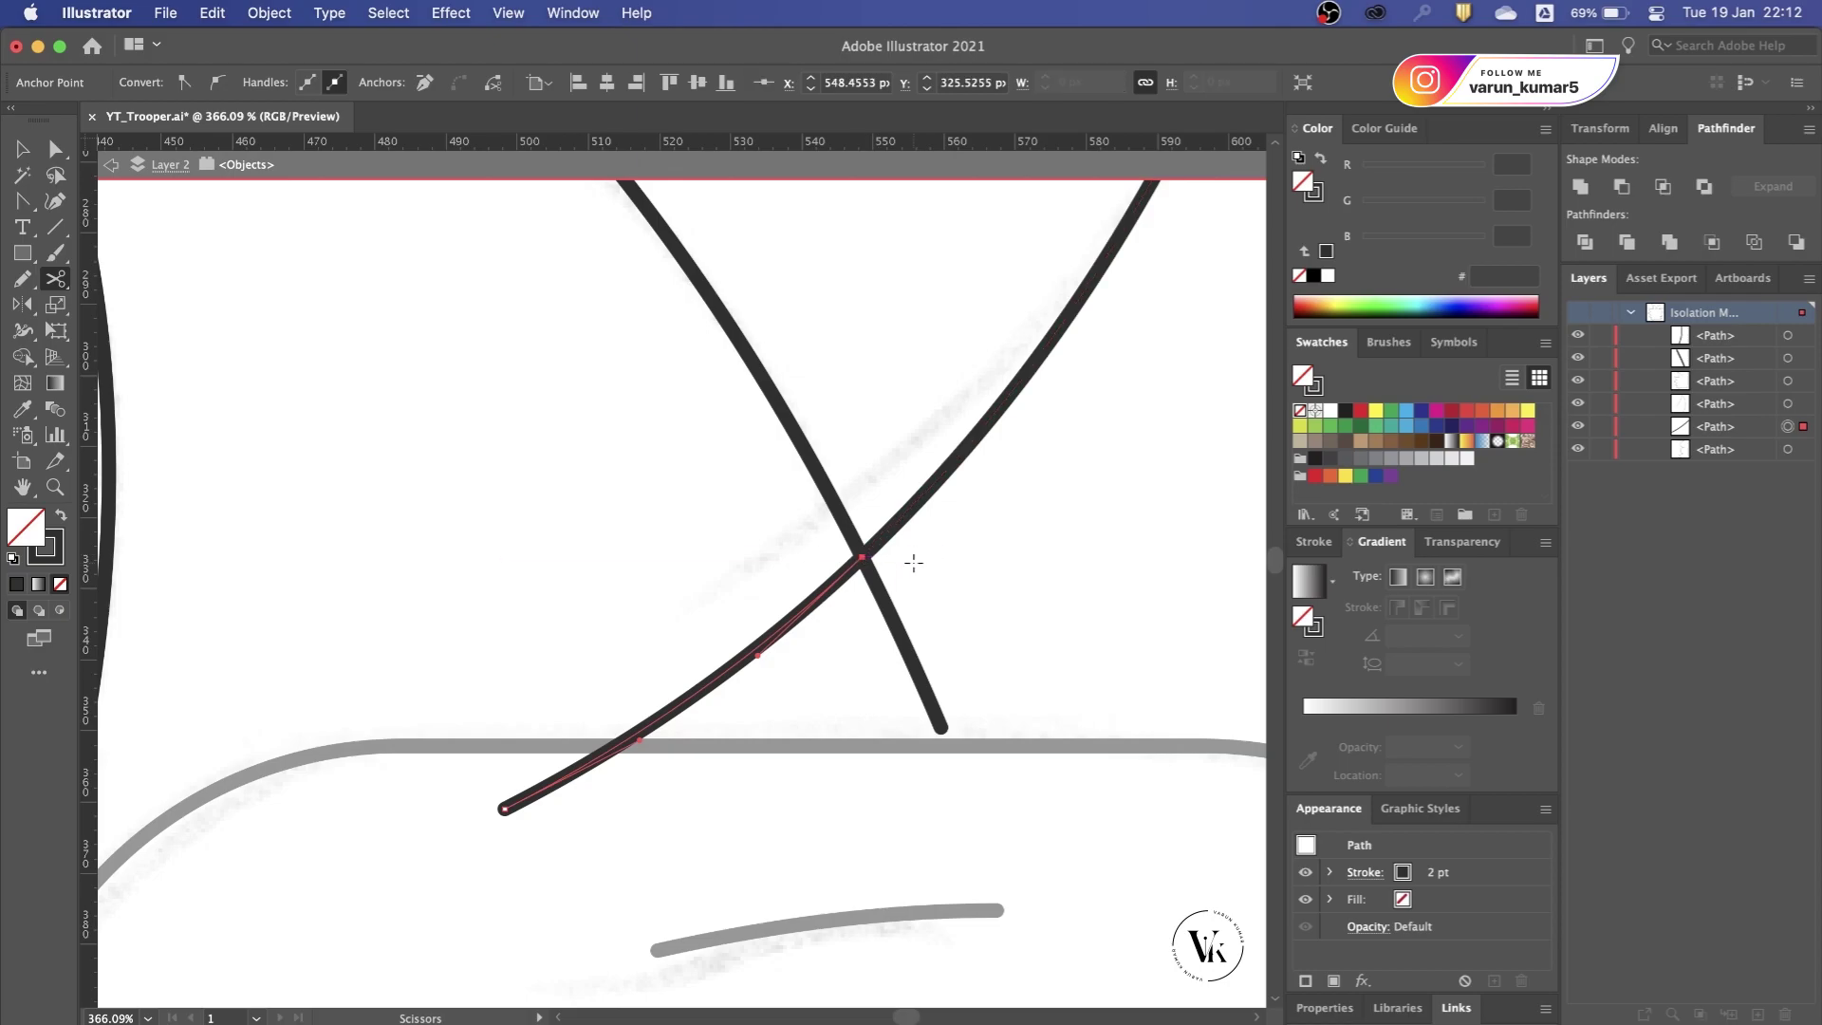
pyautogui.press('v')
pyautogui.click(913, 671)
pyautogui.press('Delete')
# Step: Lock the lower-left curve piece and join the meeting strokes into one path
pyautogui.scroll(5, 873, 623)
pyautogui.hscroll(2, 873, 623)
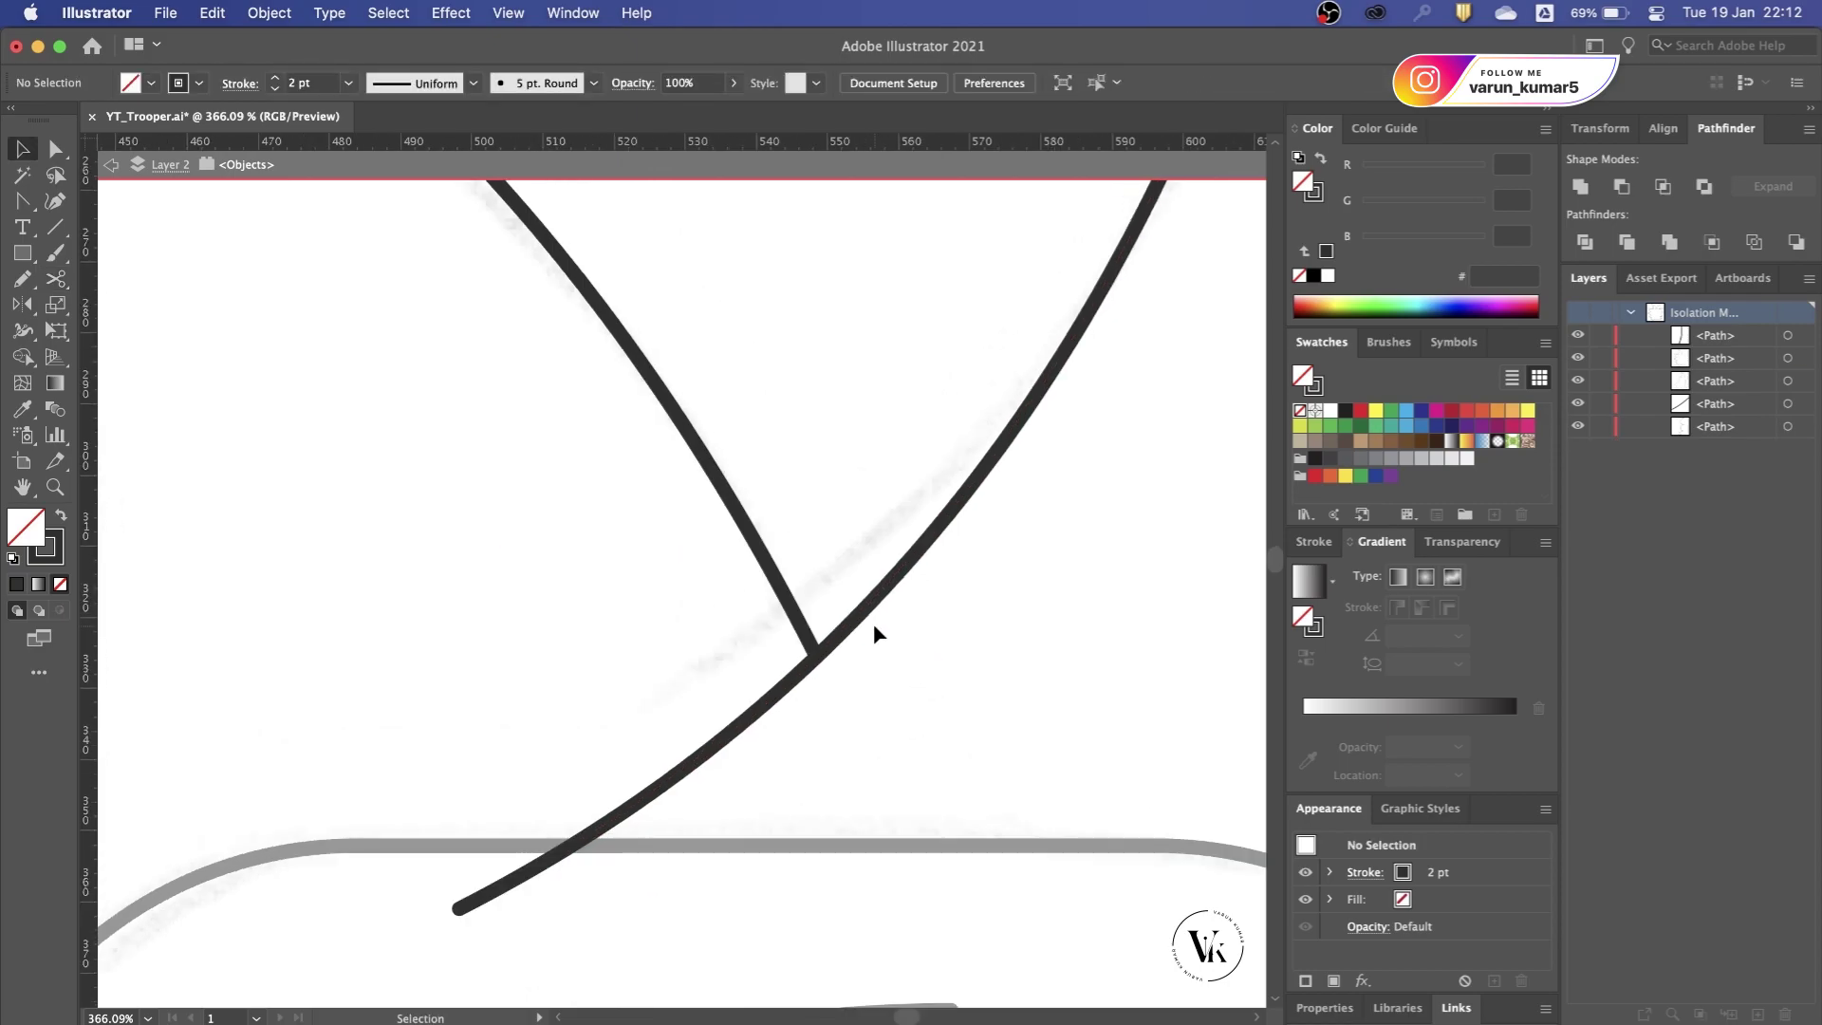
pyautogui.click(813, 659)
pyautogui.click(1600, 404)
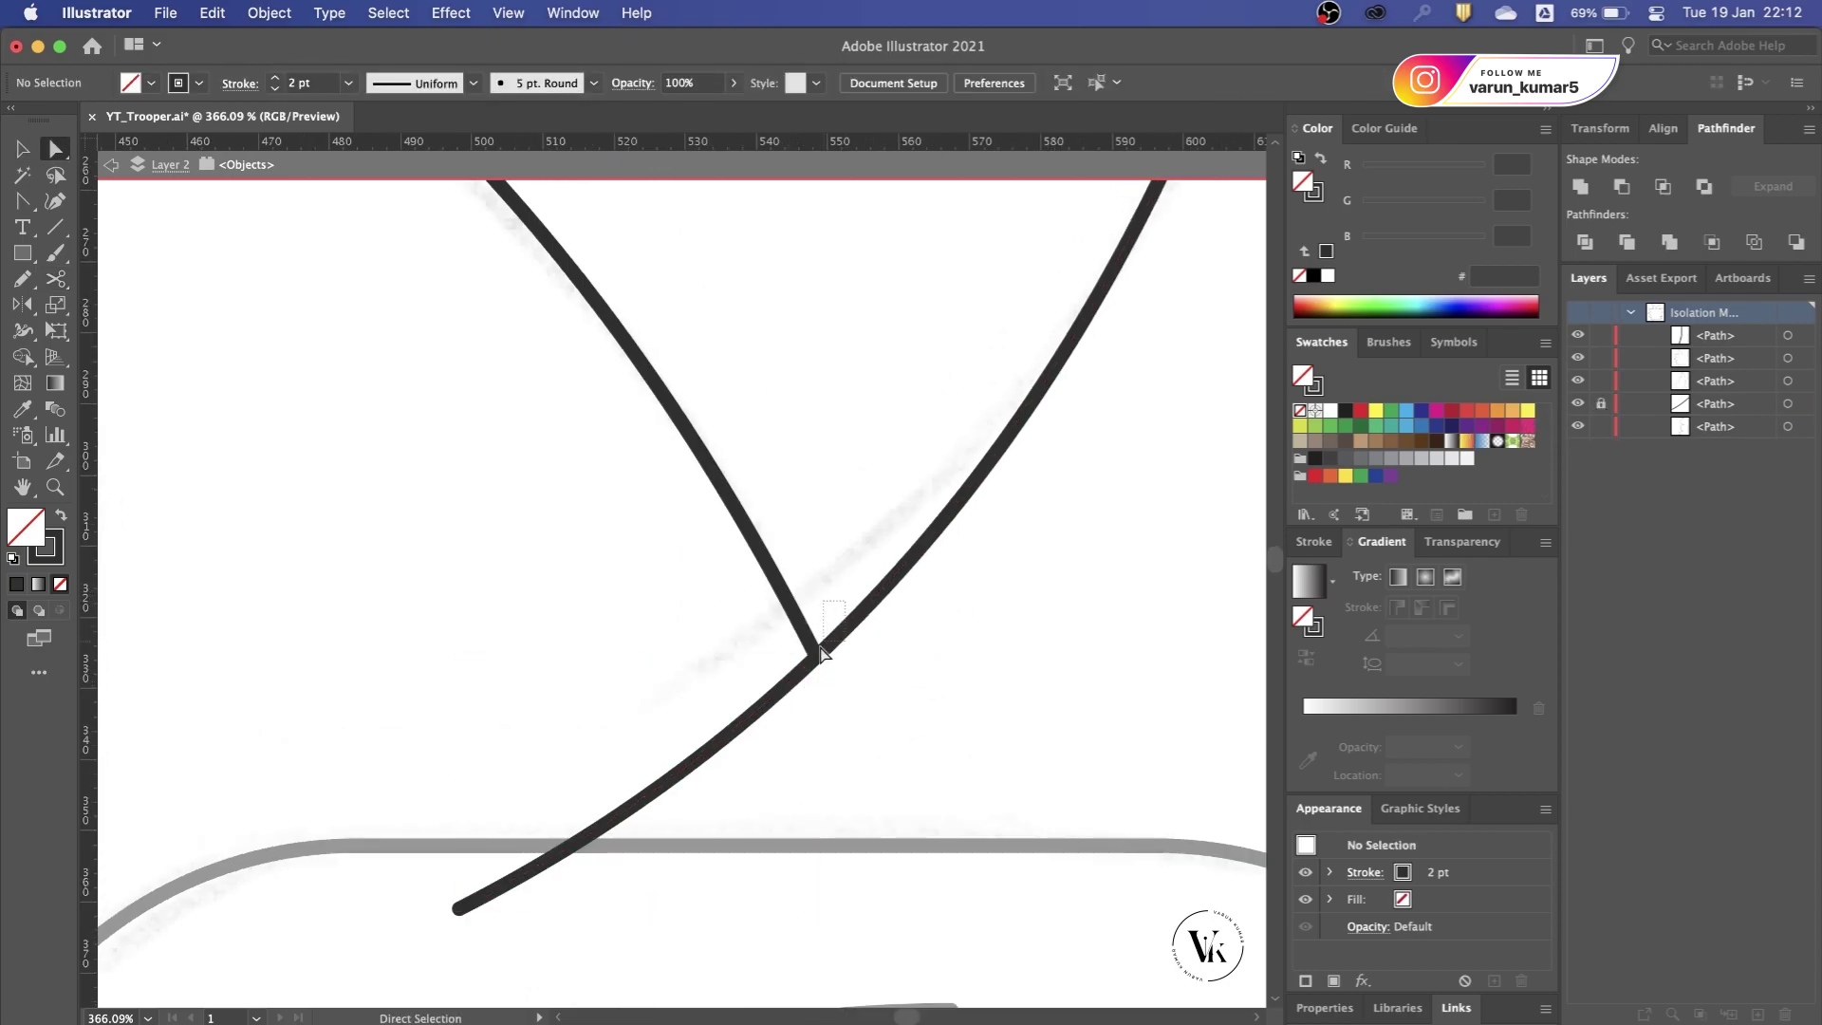
pyautogui.moveTo(821, 659); pyautogui.dragTo(714, 479)
pyautogui.click(459, 84)
pyautogui.click(955, 683)
pyautogui.scroll(-4, 956, 683)
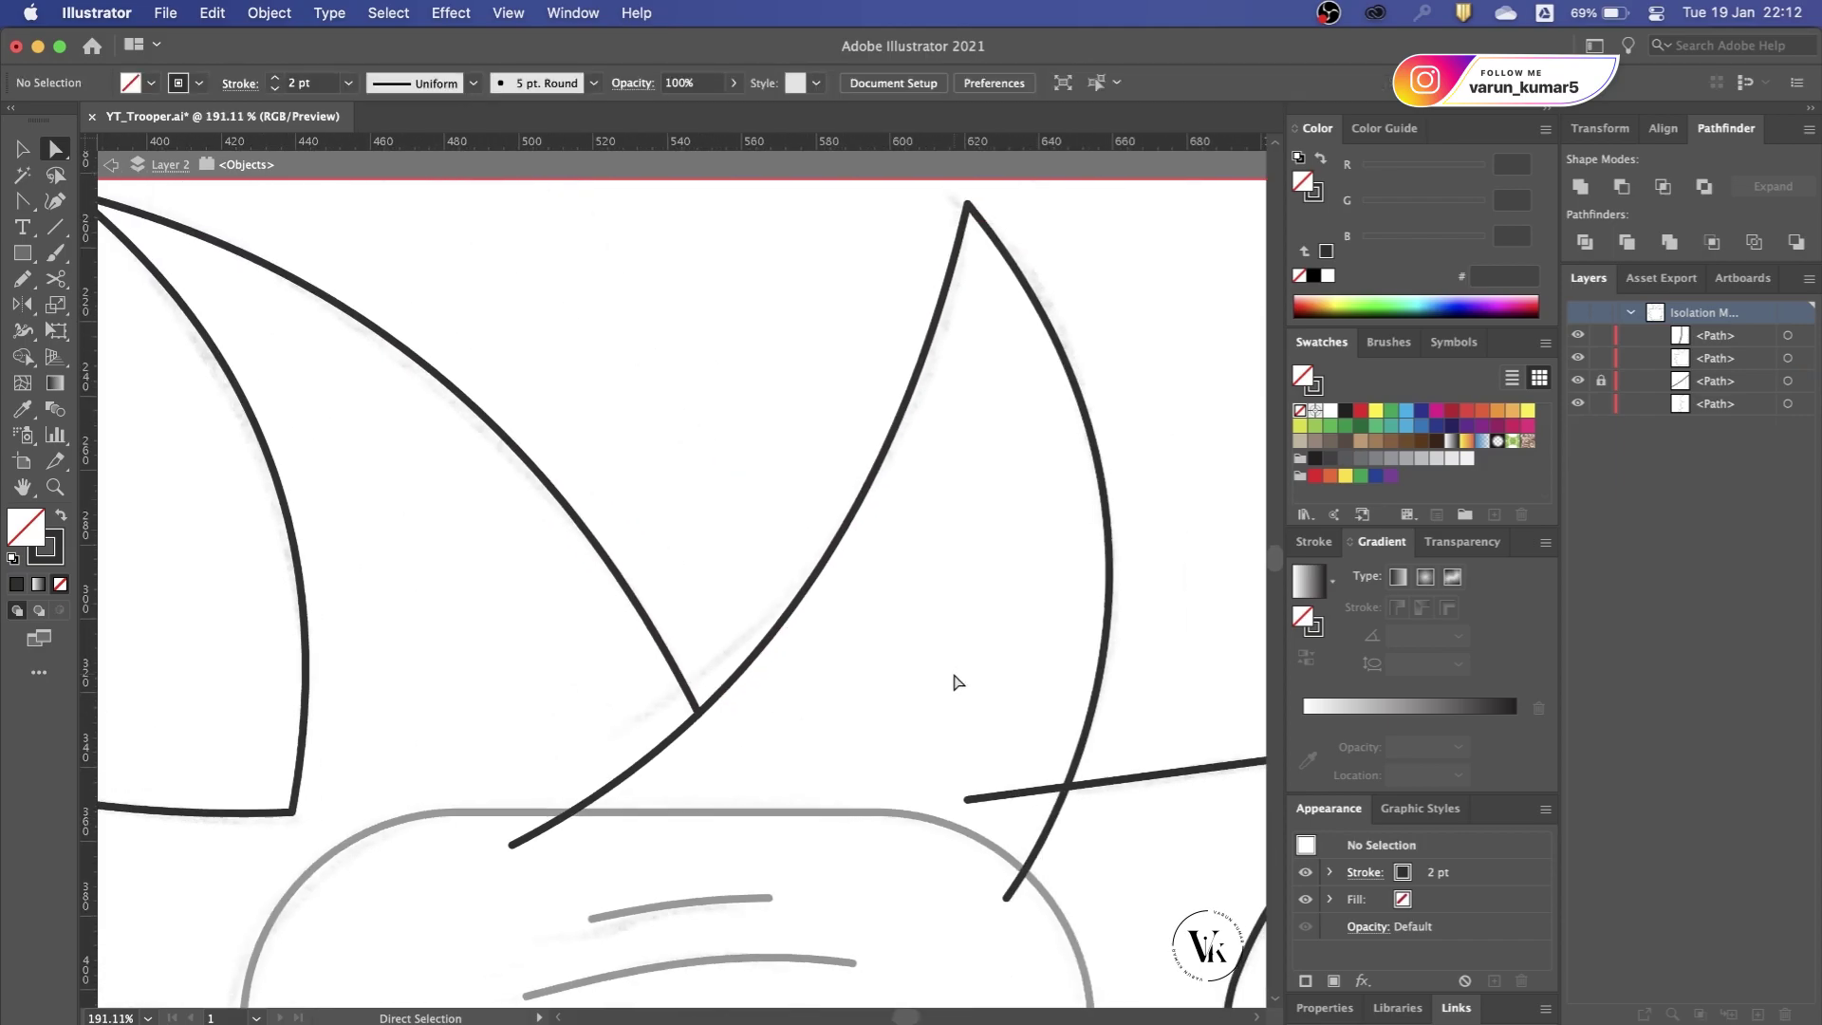
pyautogui.scroll(-3, 955, 683)
pyautogui.scroll(-3, 956, 683)
pyautogui.scroll(5, 833, 671)
pyautogui.scroll(5, 789, 560)
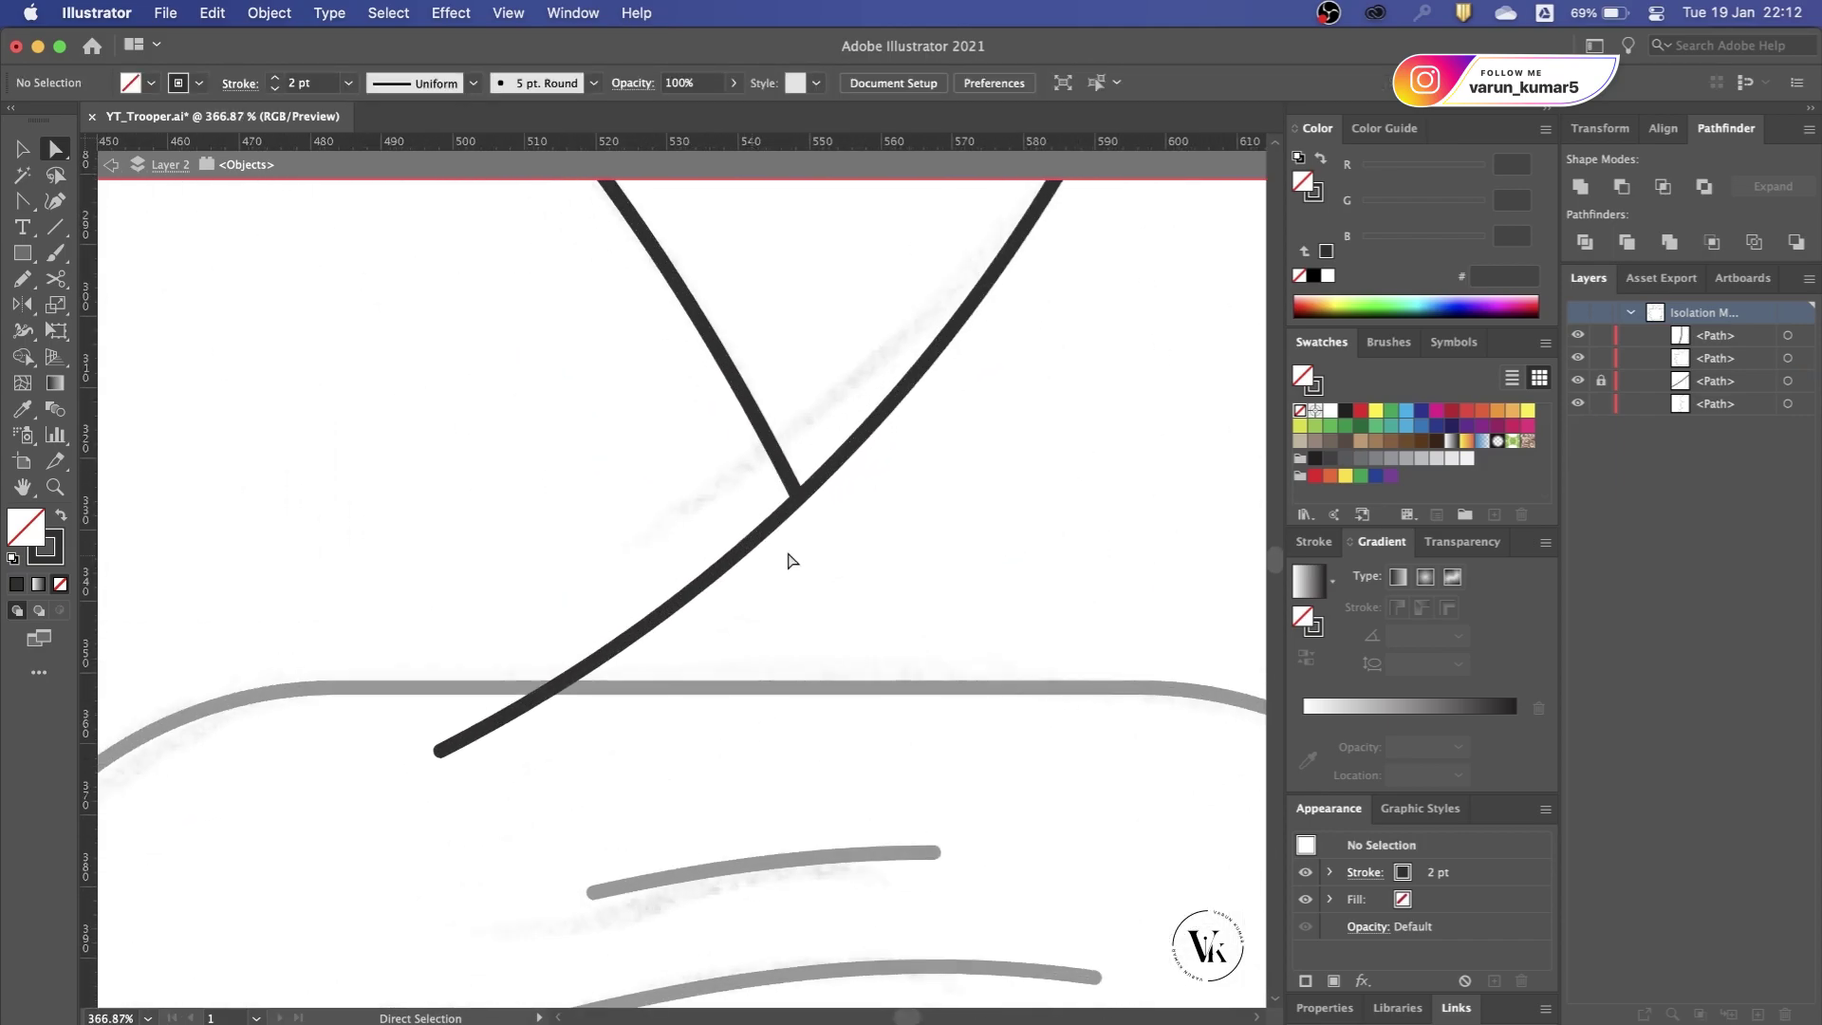
# Step: Delete the lower cut curve piece, exit the hair group's isolation mode and save
pyautogui.press('c')
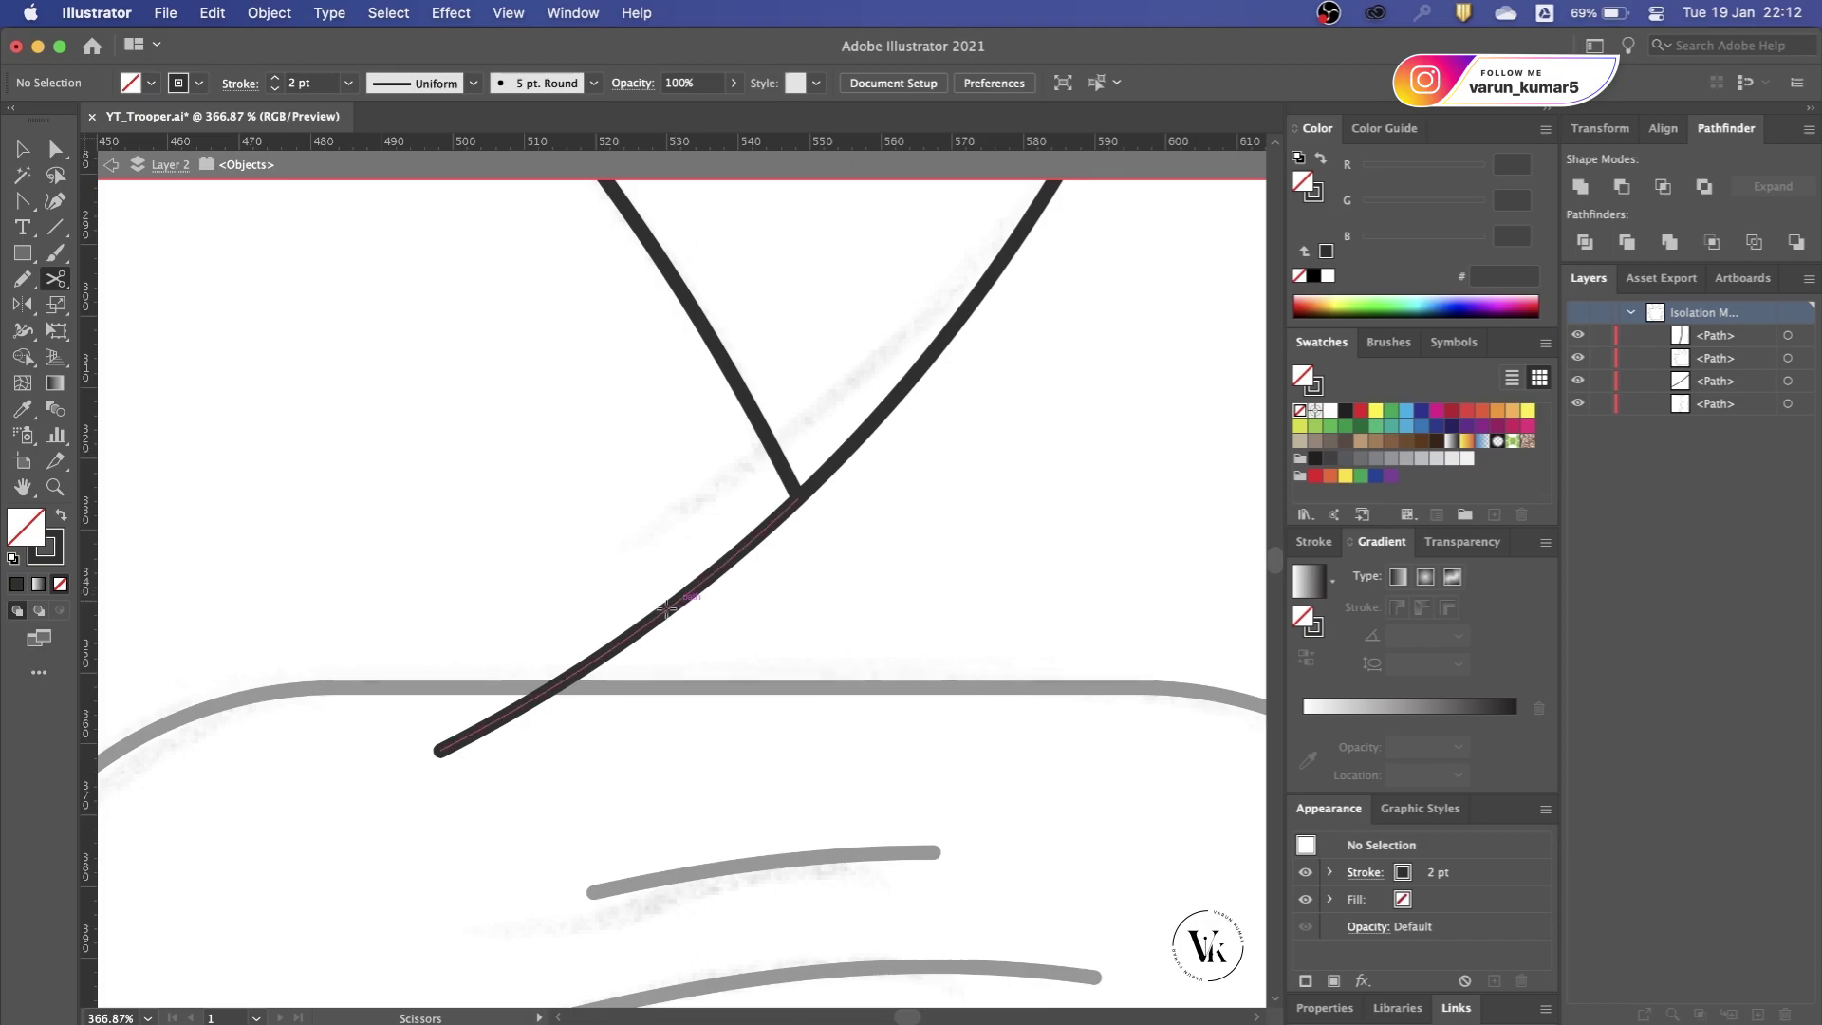
pyautogui.press('v')
pyautogui.click(579, 675)
pyautogui.press('Delete')
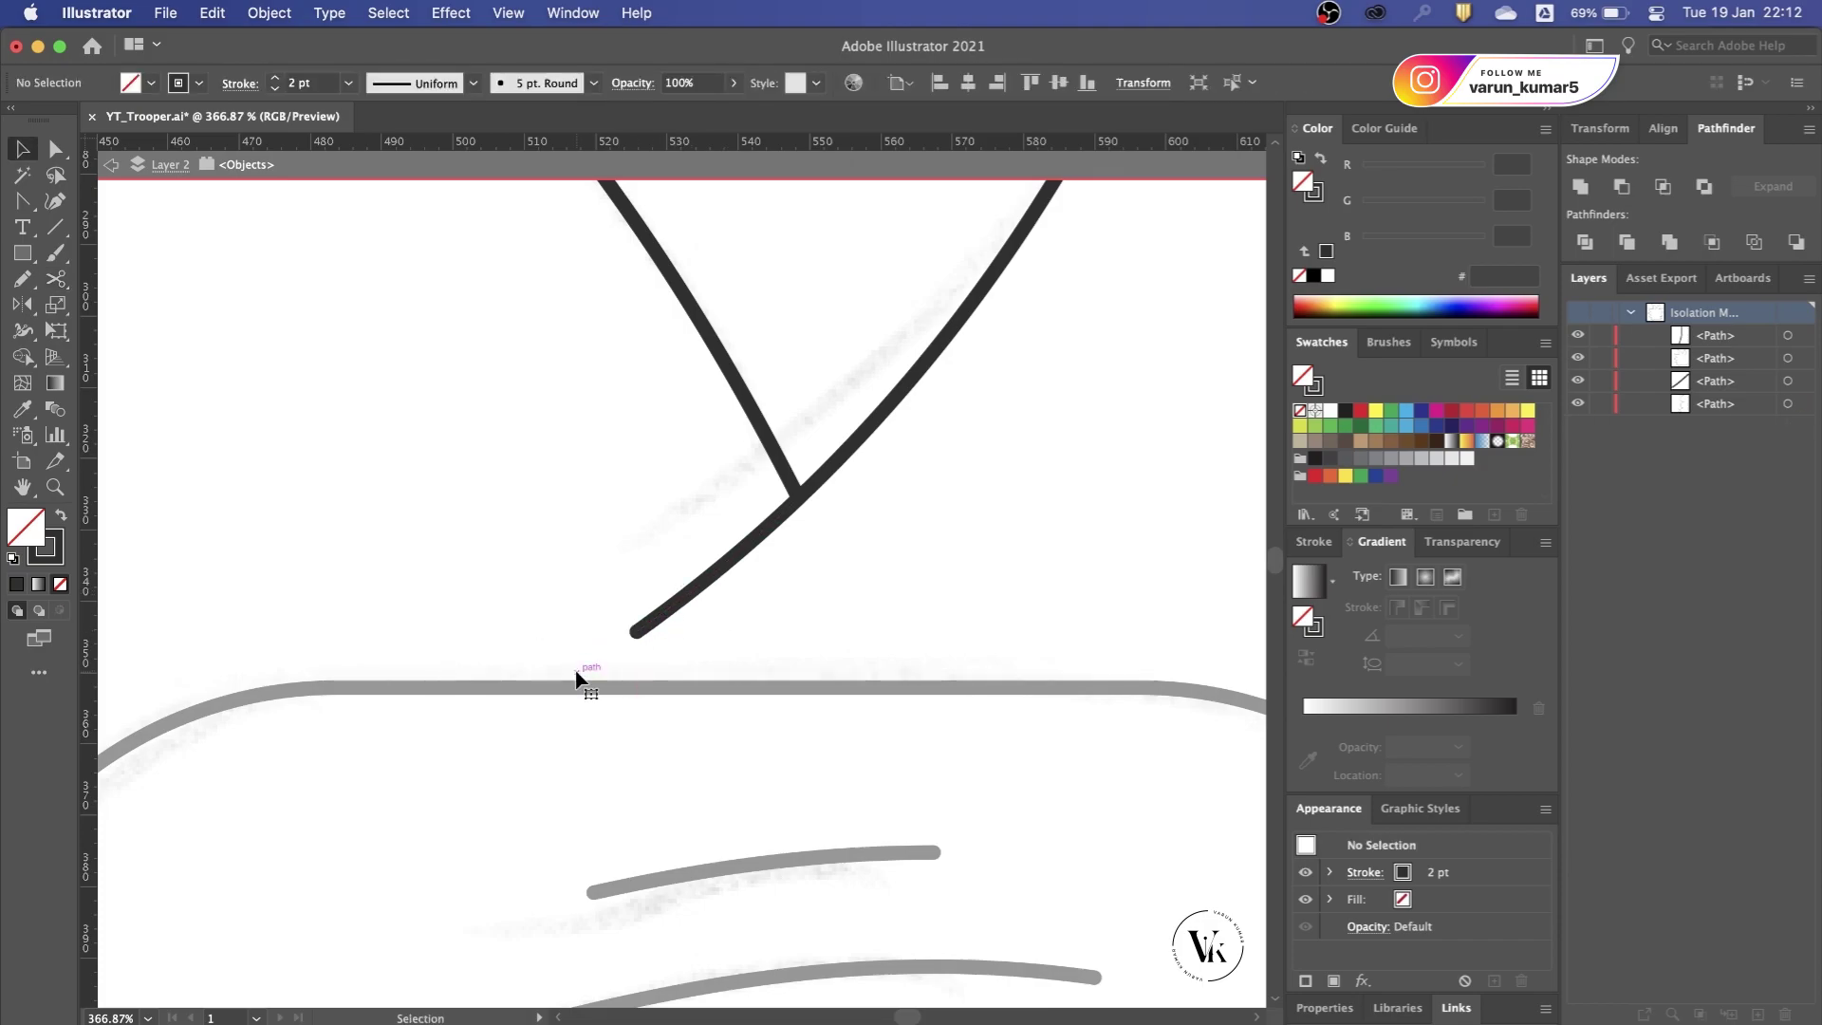
pyautogui.scroll(-5, 579, 679)
pyautogui.press('Escape')
pyautogui.hotkey('ctrl', 's')
pyautogui.scroll(-3, 749, 709)
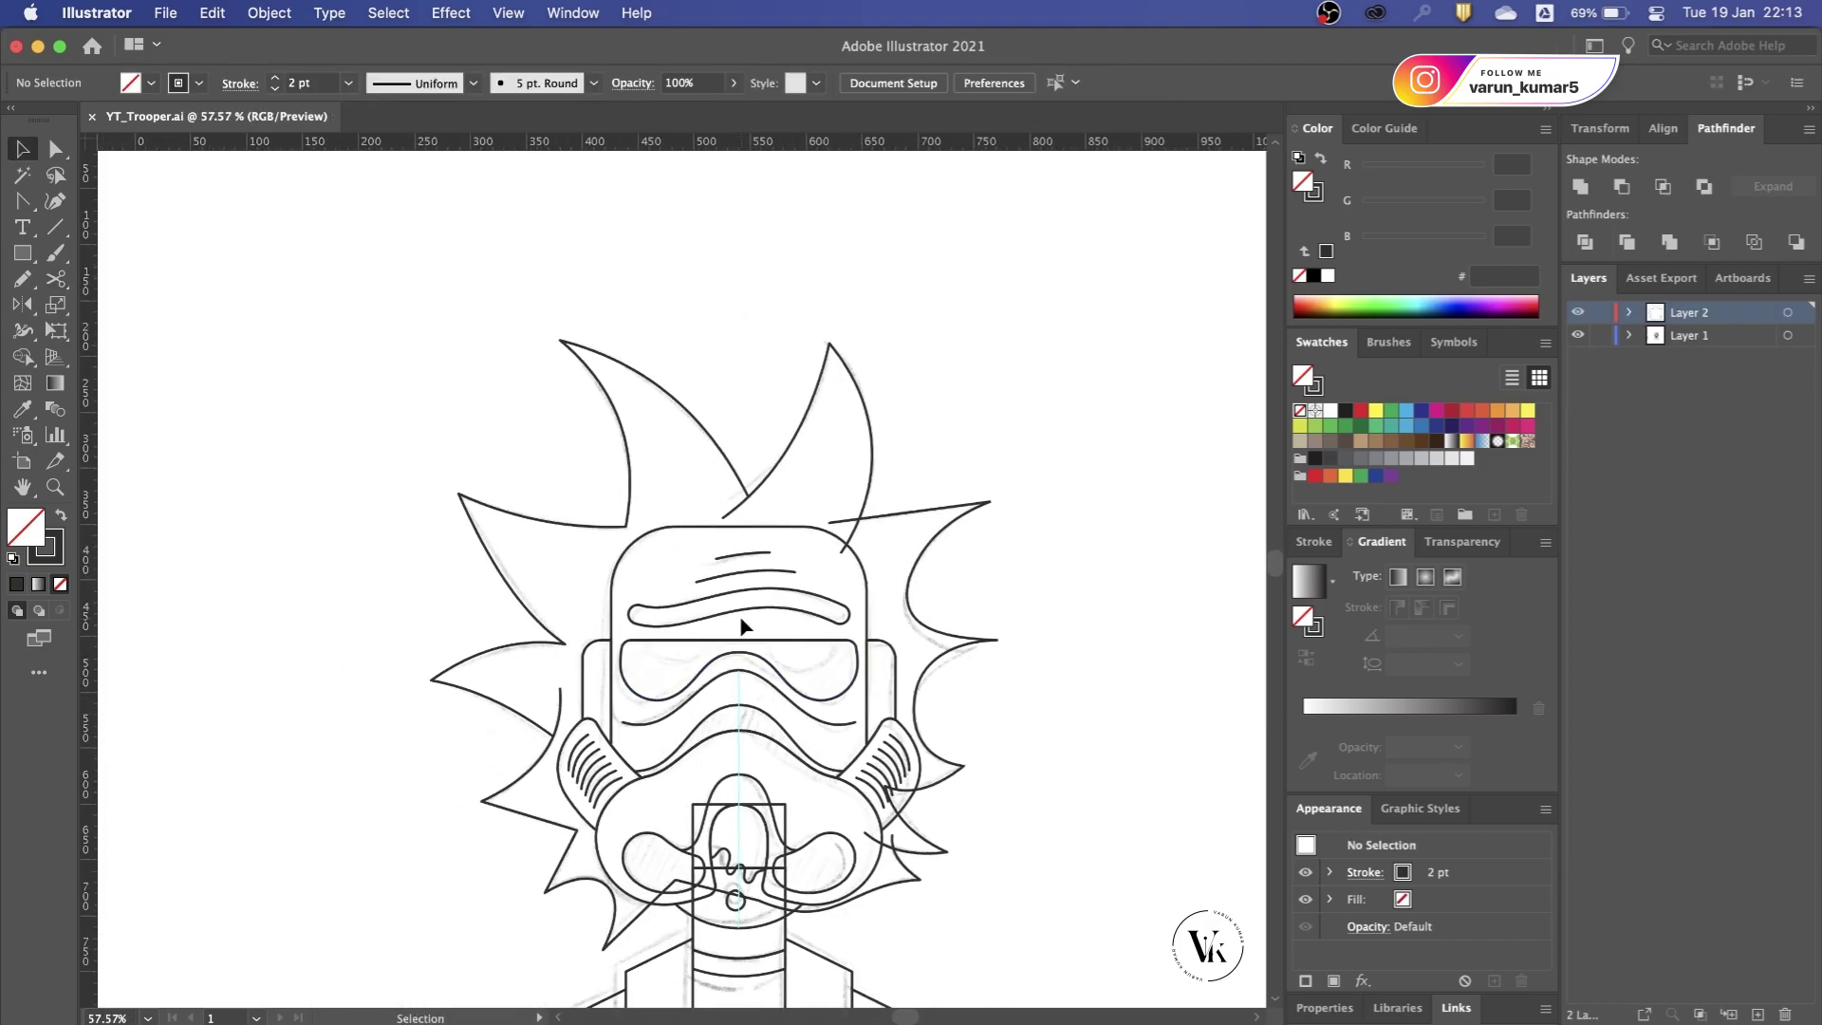
# Step: Cut the horizontal stroke and curve at their crossing and delete the curve piece below
pyautogui.scroll(4, 935, 487)
pyautogui.scroll(5, 935, 484)
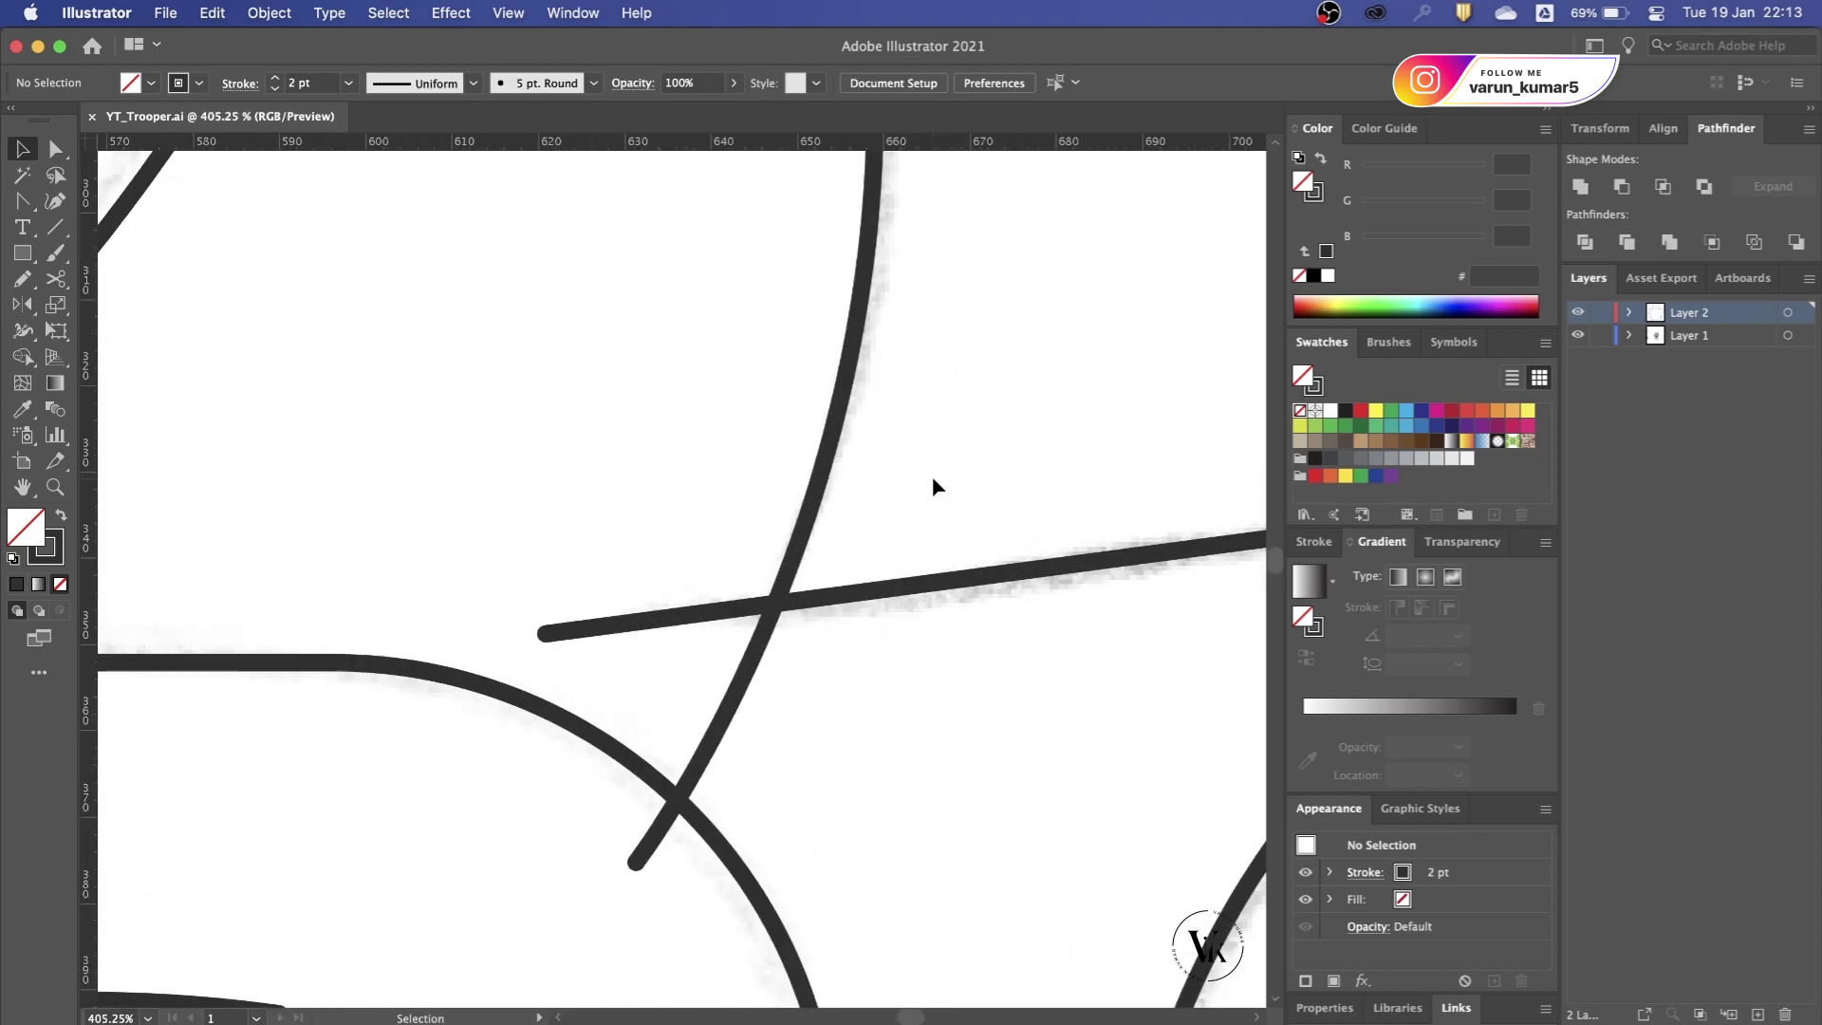
pyautogui.press('c')
pyautogui.click(765, 610)
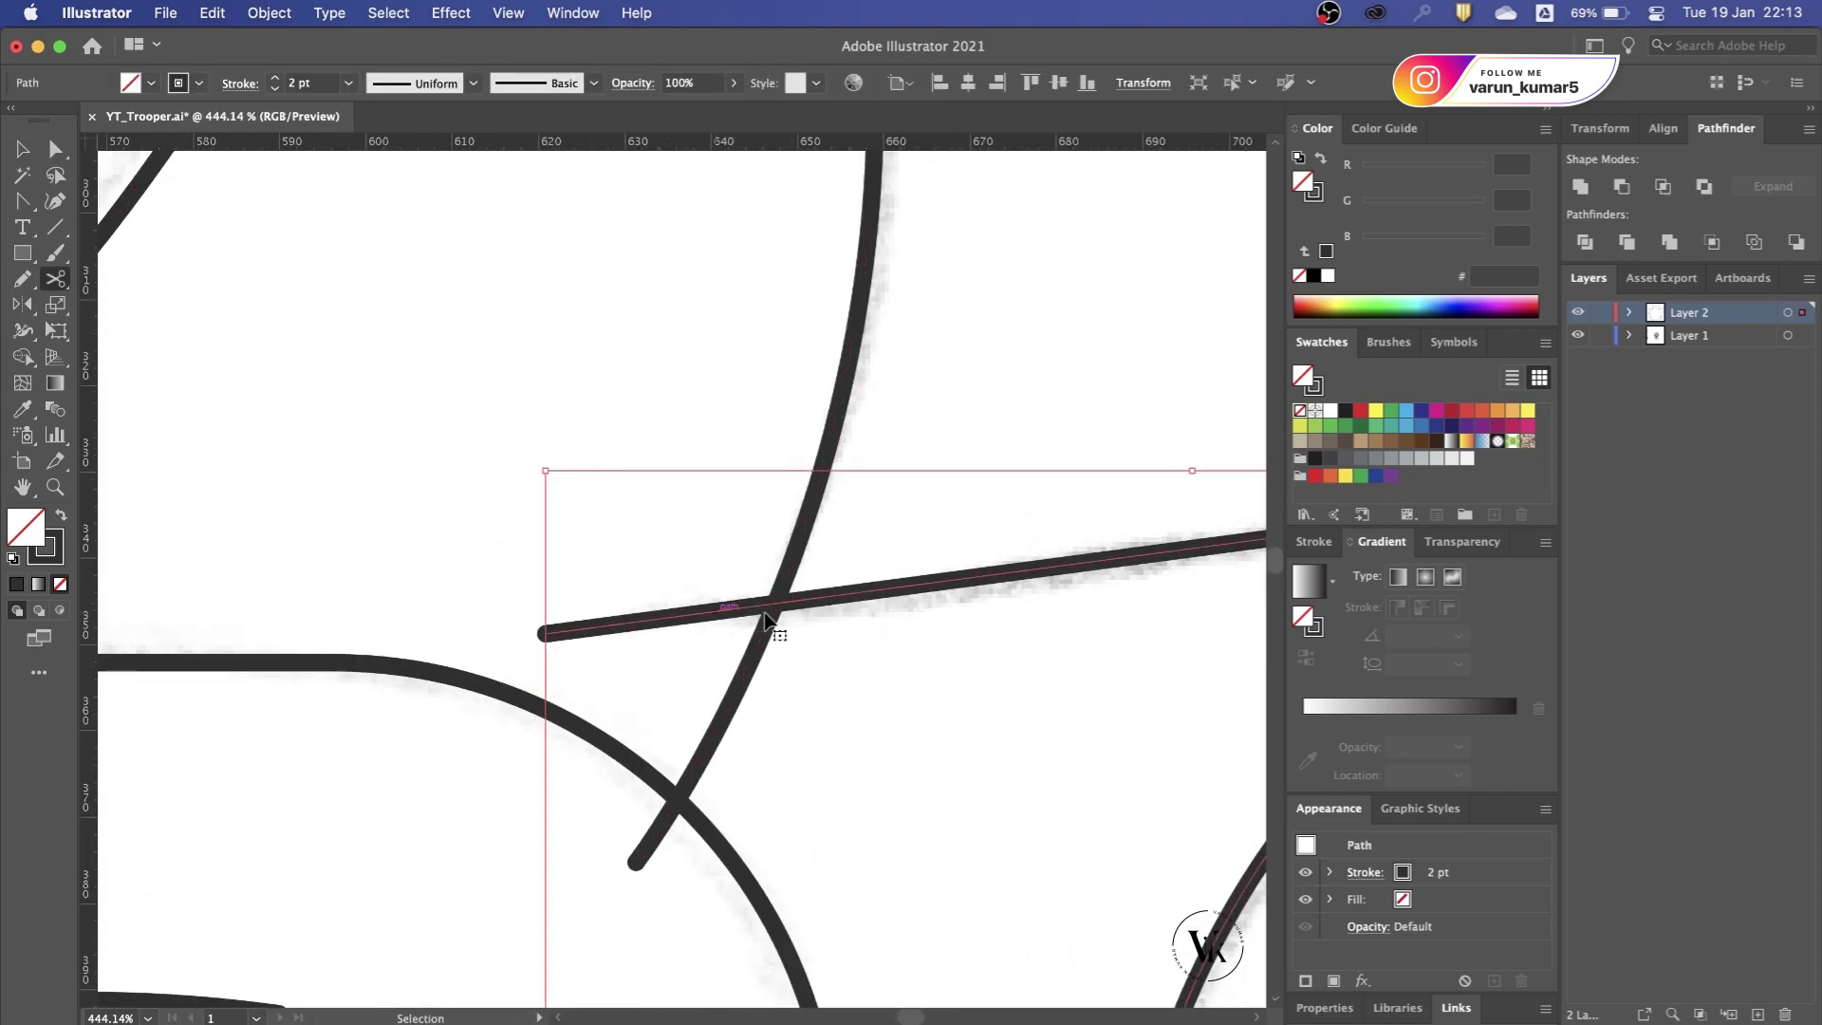
pyautogui.click(773, 604)
pyautogui.press('v')
pyautogui.click(745, 675)
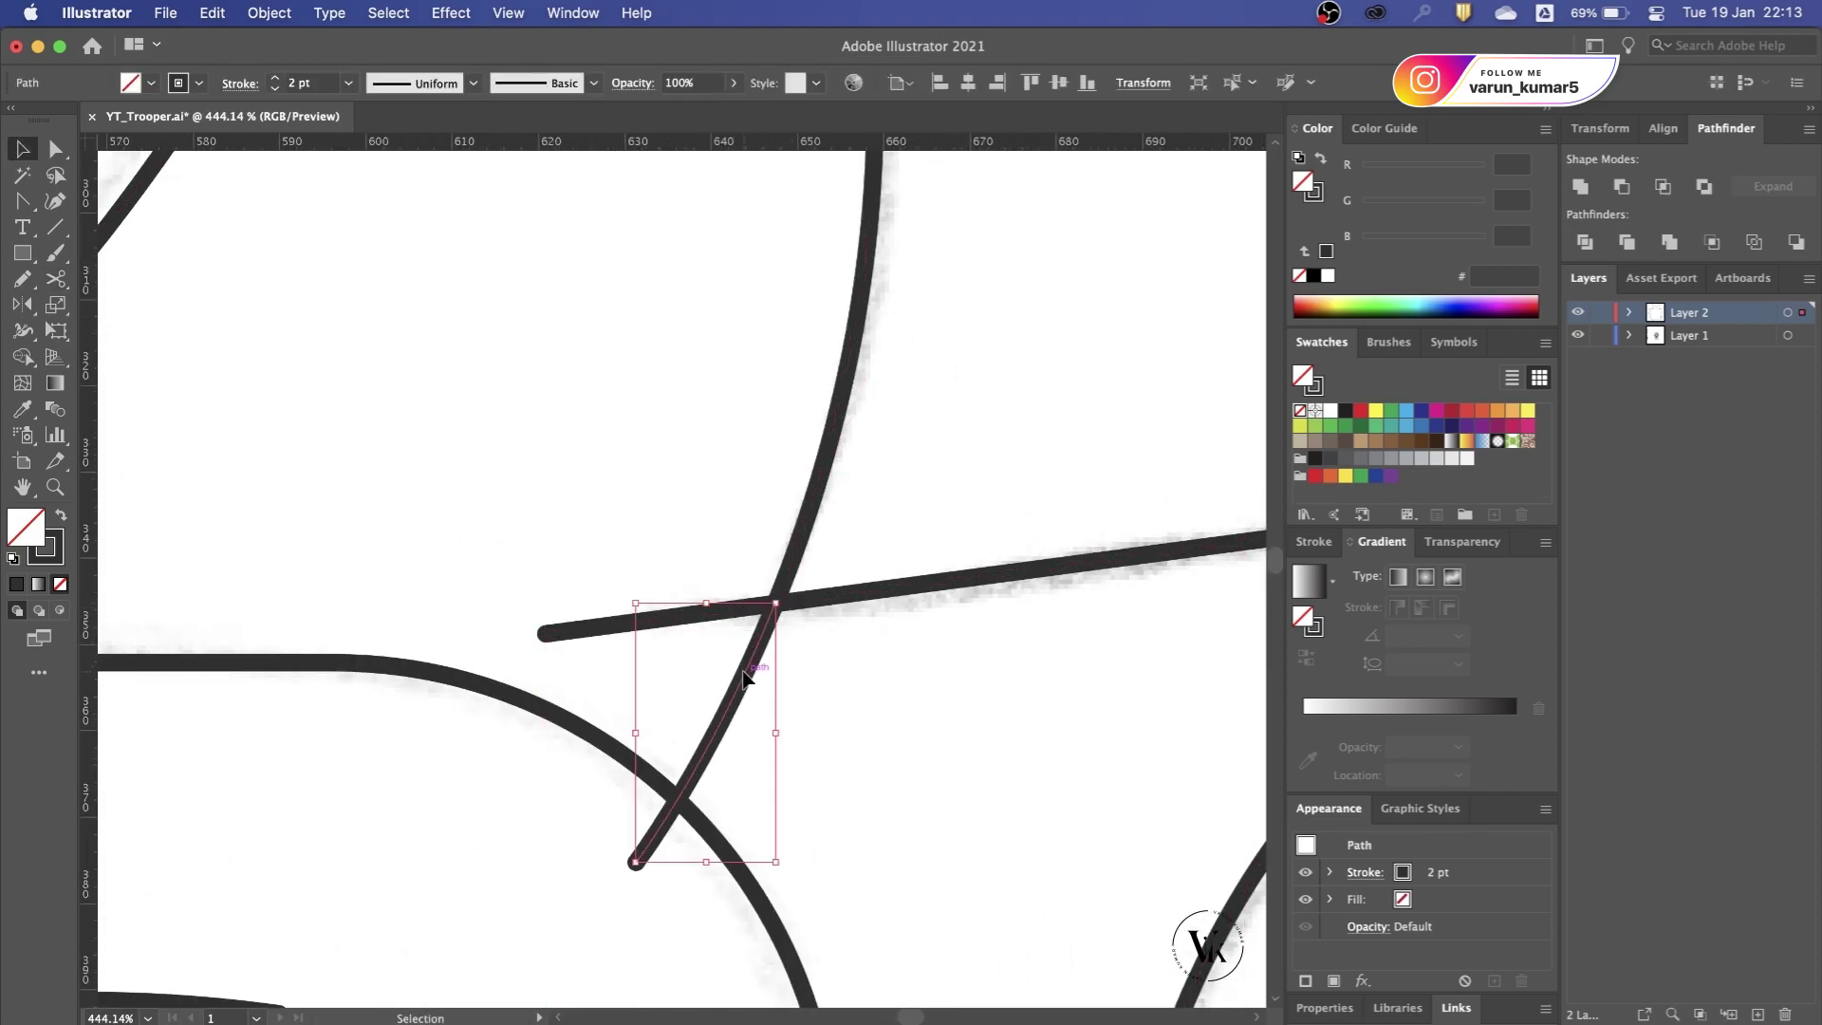
pyautogui.press('Delete')
# Step: Lock the short left stroke piece in Layer 2 and join the strokes at the crossing
pyautogui.click(731, 609)
pyautogui.click(1629, 312)
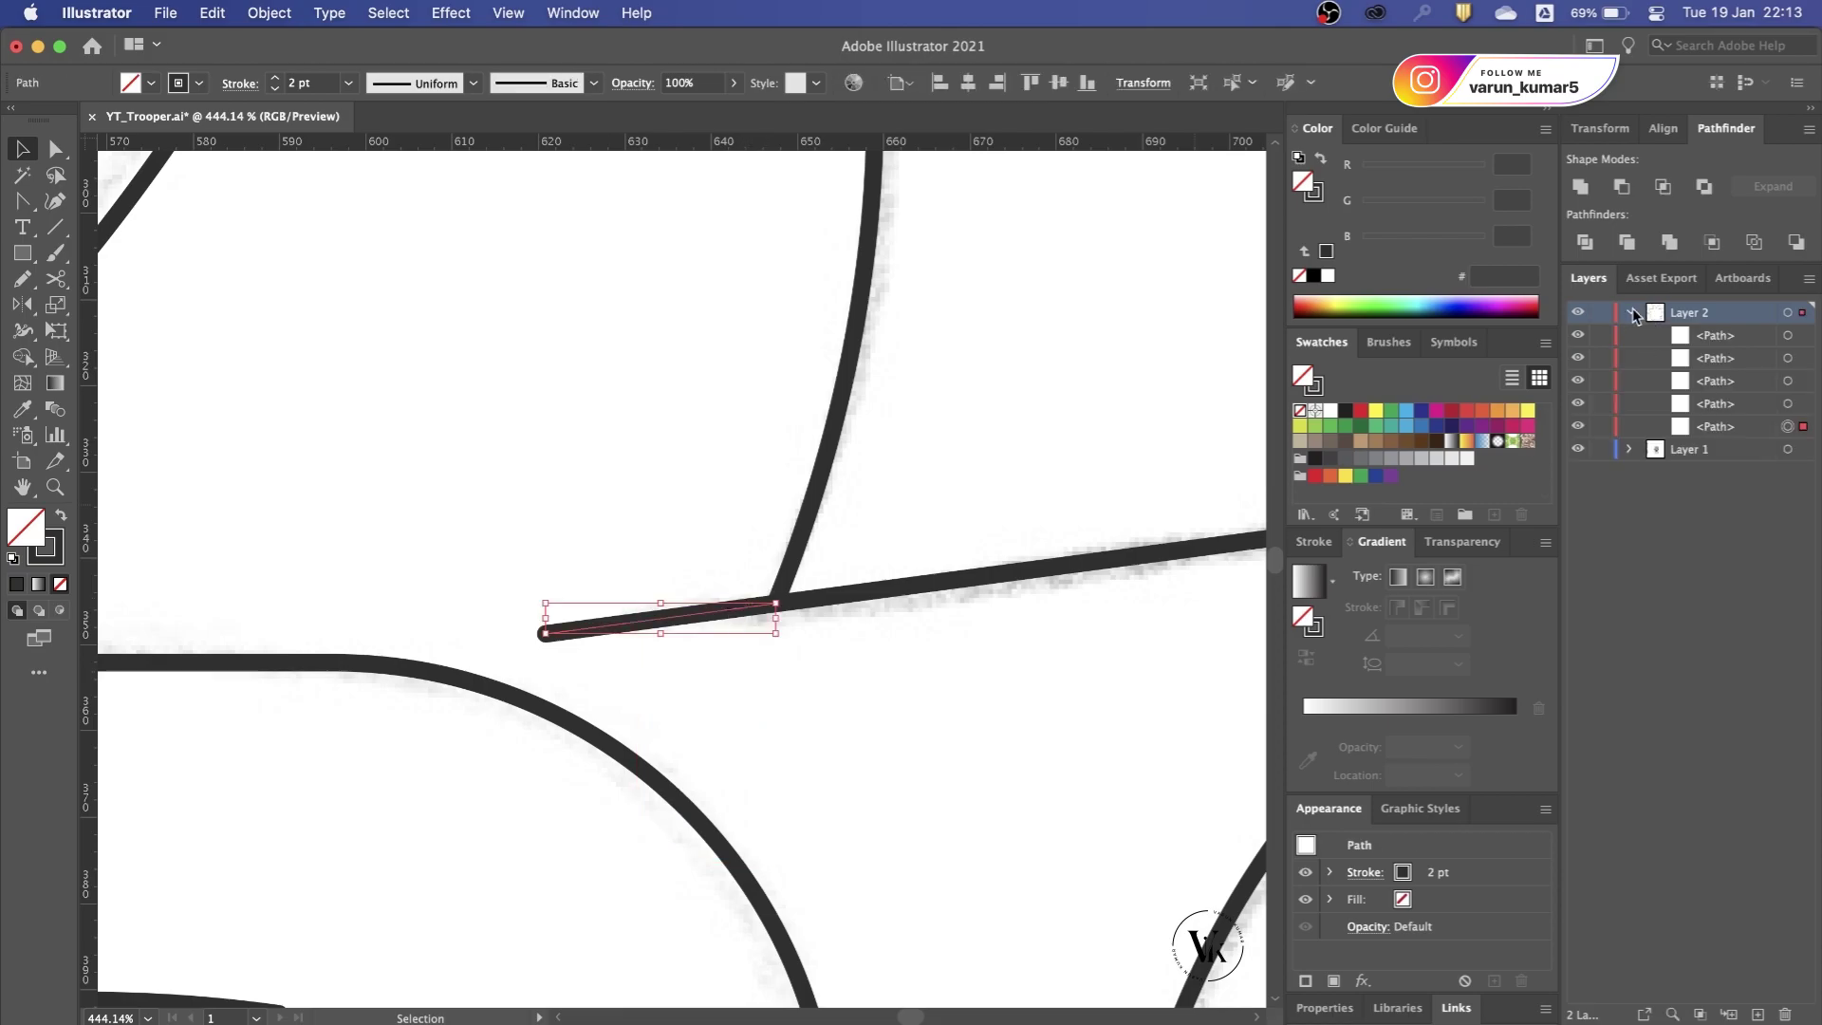
pyautogui.click(1600, 426)
pyautogui.moveTo(811, 646); pyautogui.dragTo(812, 647)
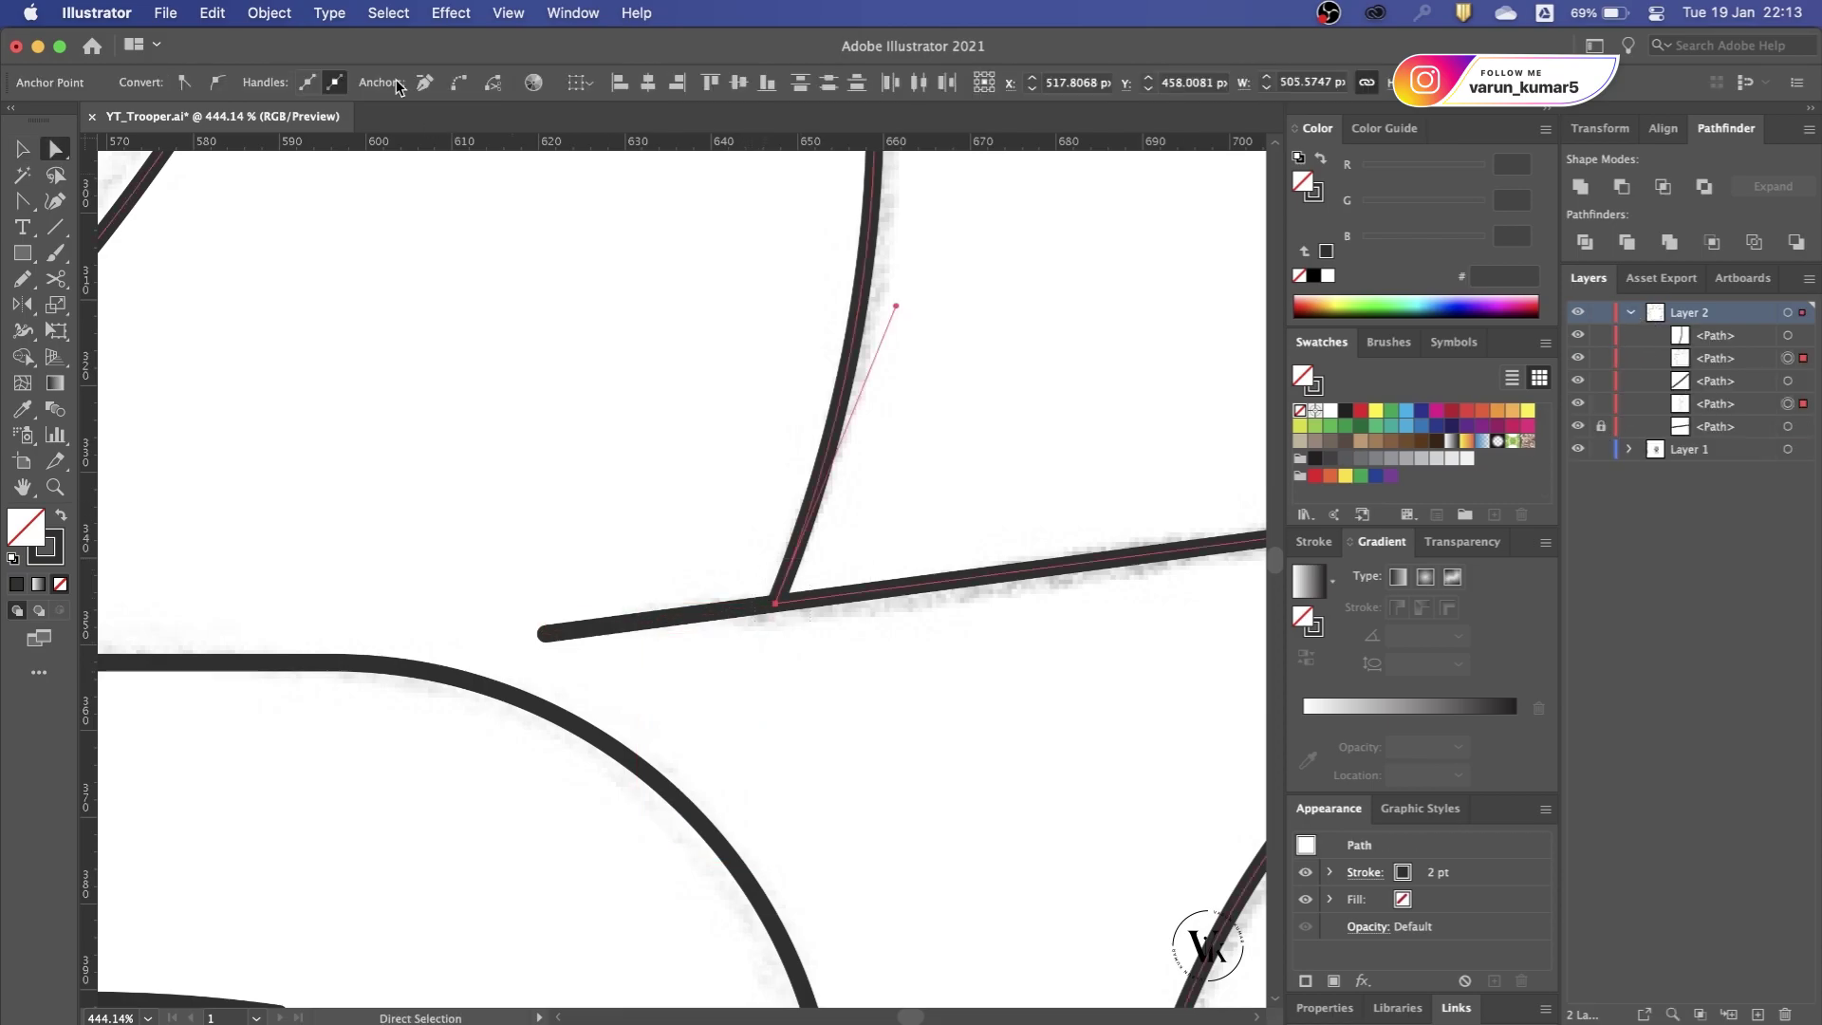
pyautogui.hotkey('ctrl', 's')
pyautogui.scroll(-5, 780, 565)
pyautogui.scroll(-5, 960, 683)
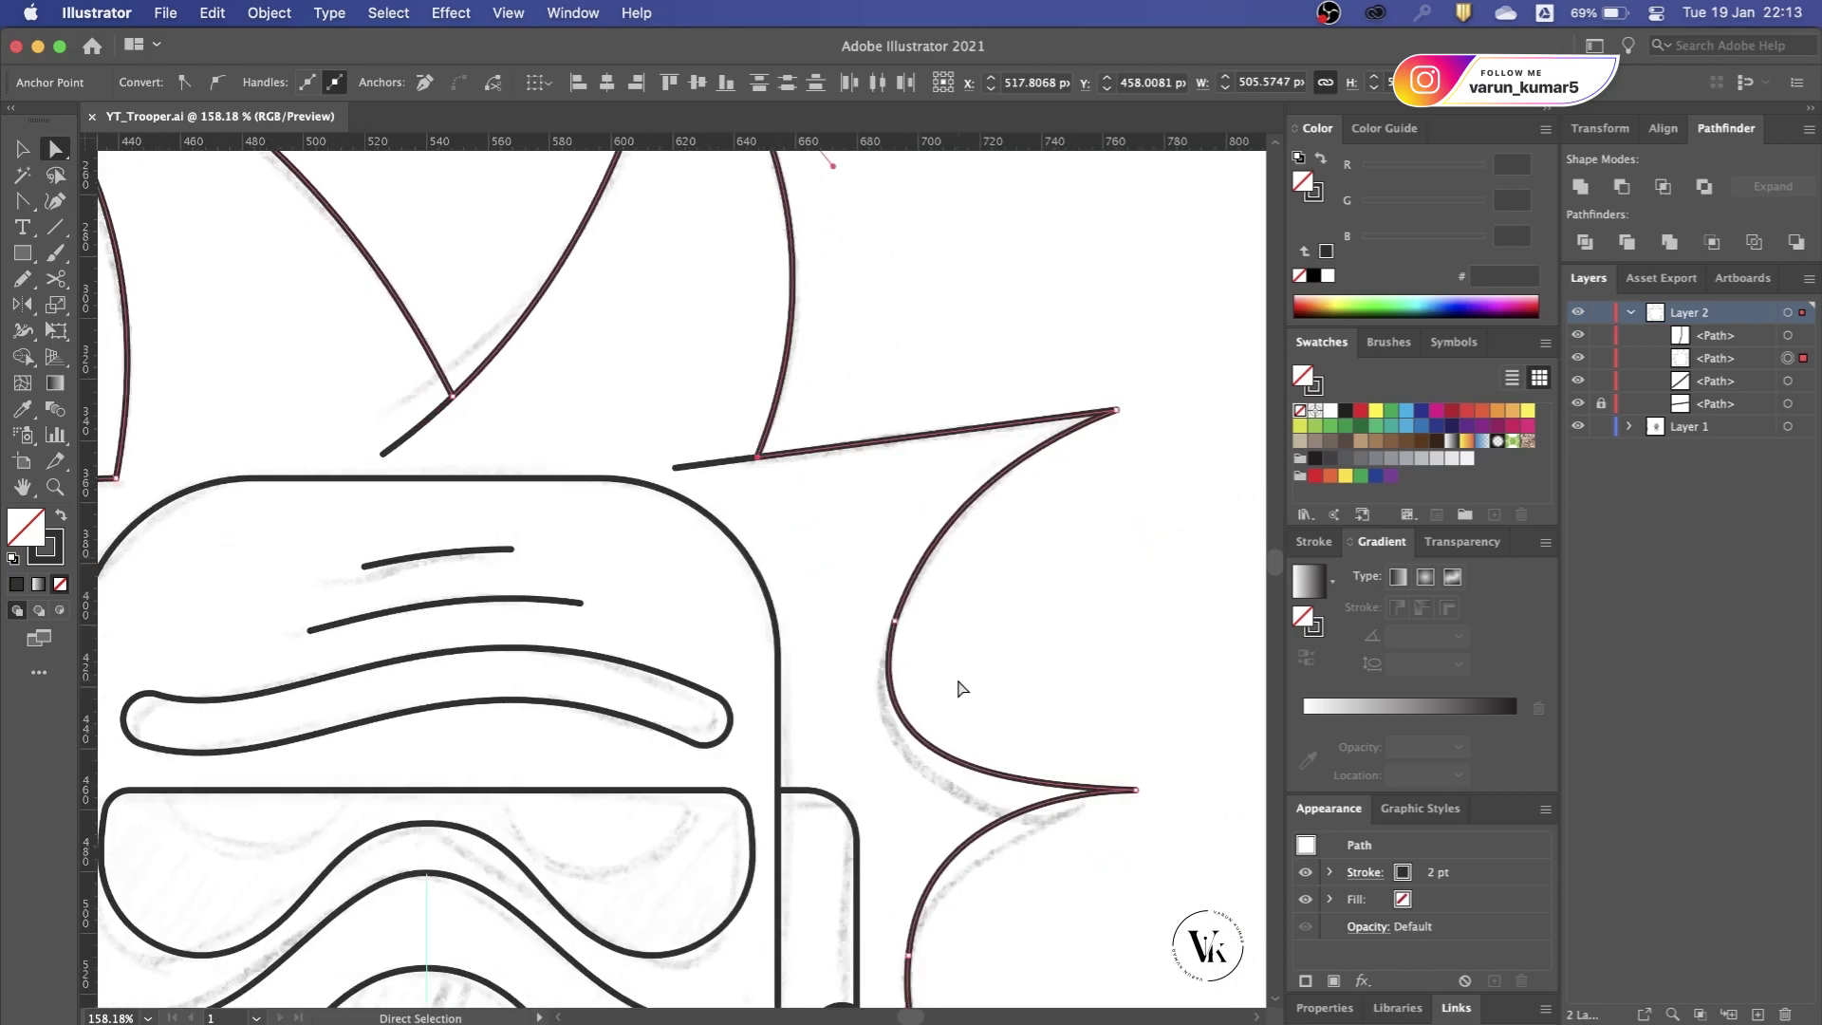
pyautogui.scroll(-5, 960, 683)
pyautogui.scroll(-5, 911, 745)
pyautogui.scroll(3, 901, 759)
pyautogui.scroll(3, 901, 759)
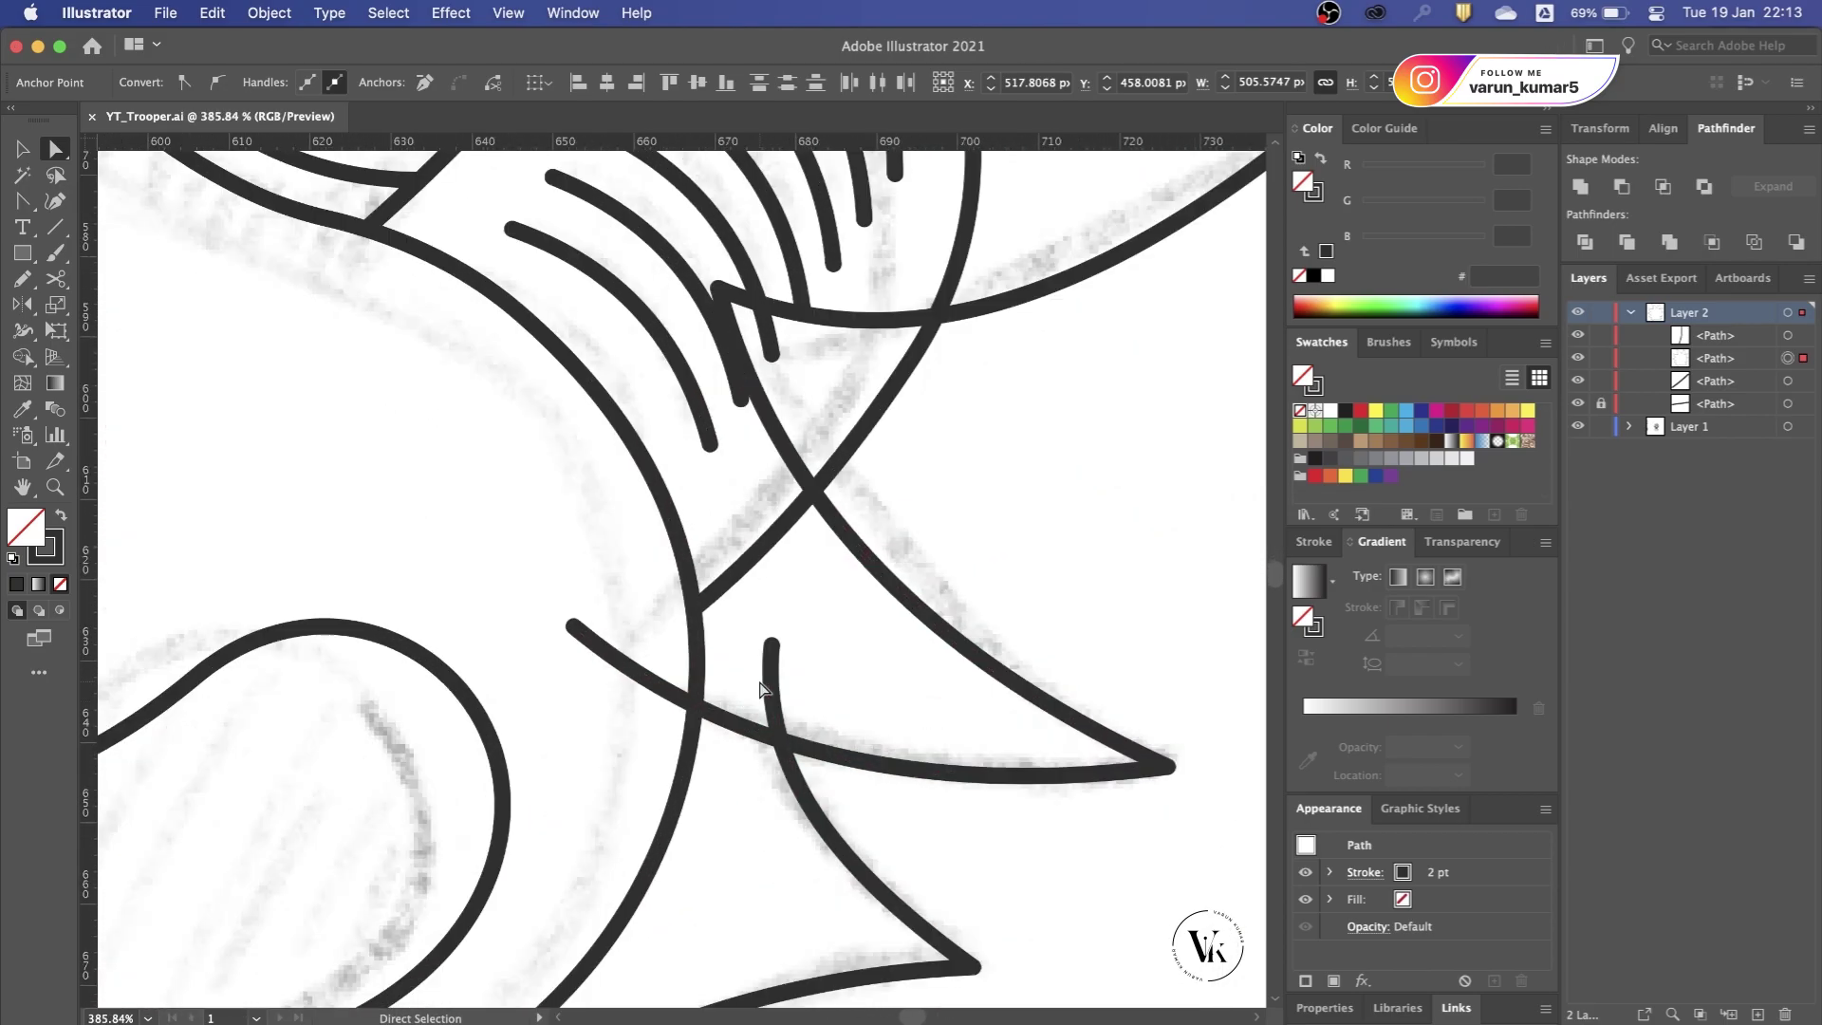
# Step: Cut the stroke where the lower curves cross, undoing an accidental move of the curve
pyautogui.click(781, 737)
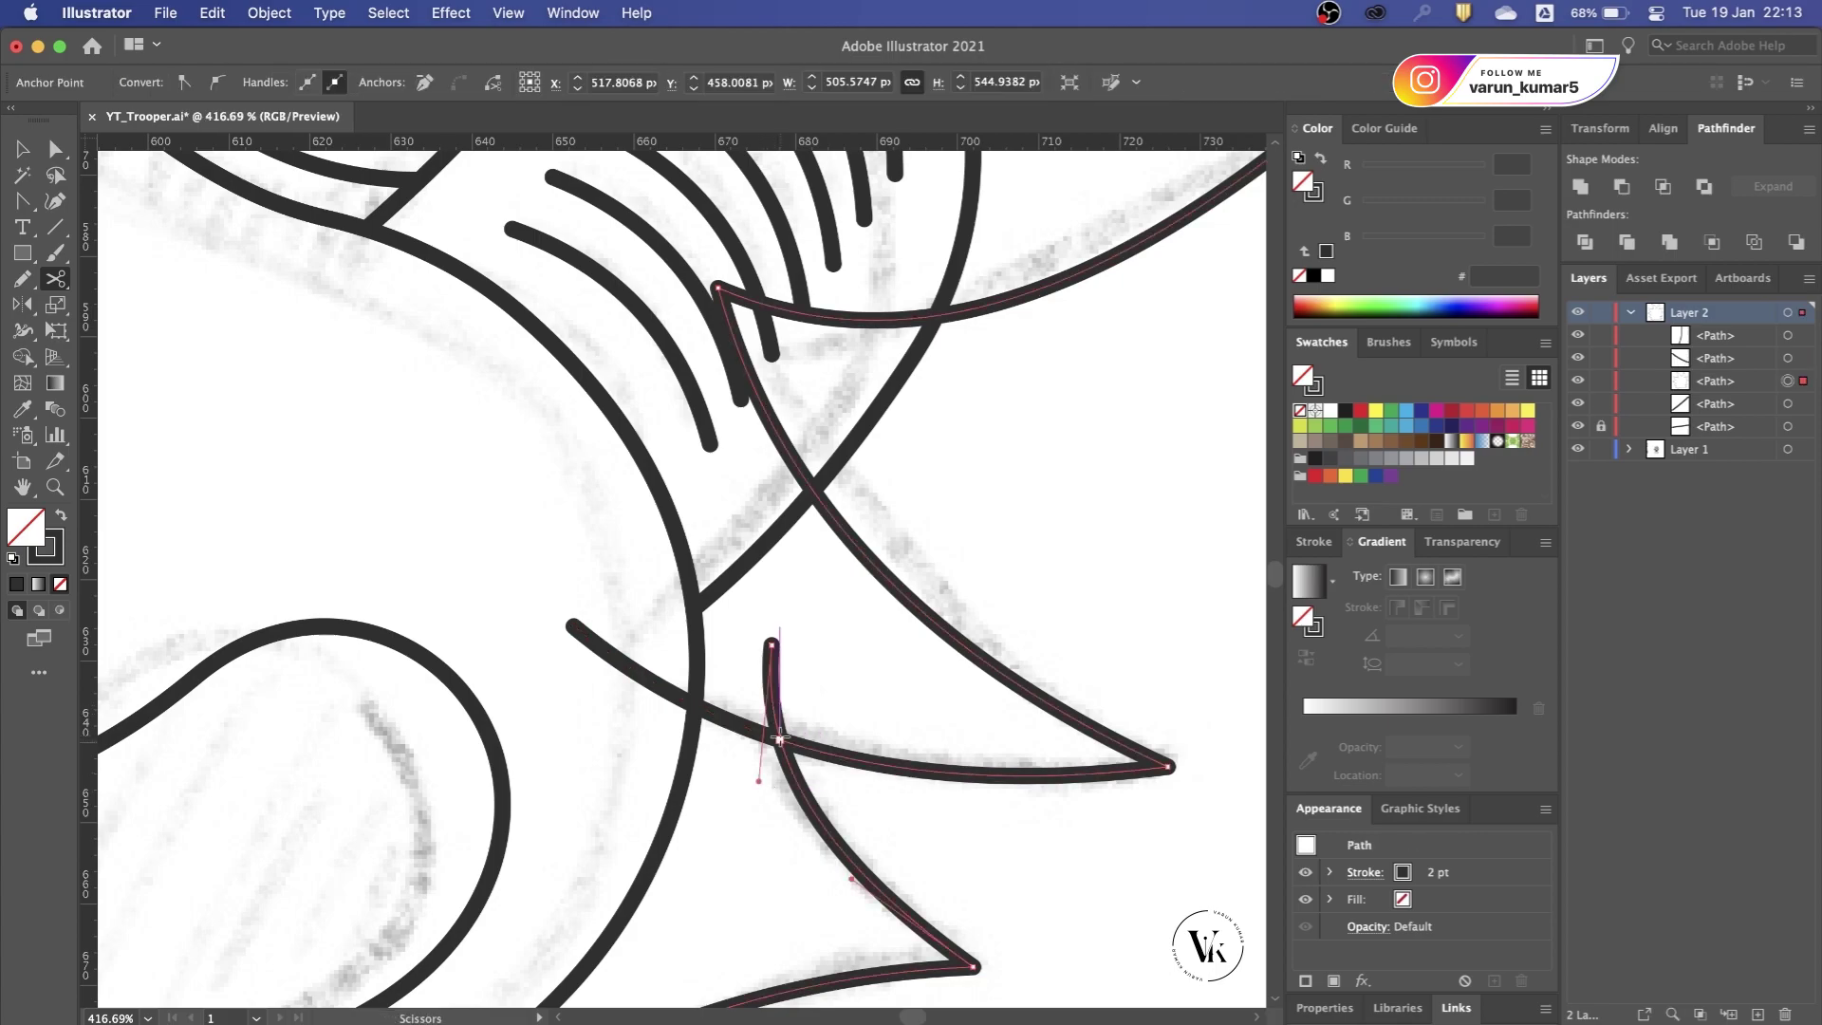
pyautogui.hotkey('ctrl', 'shift', 'a')
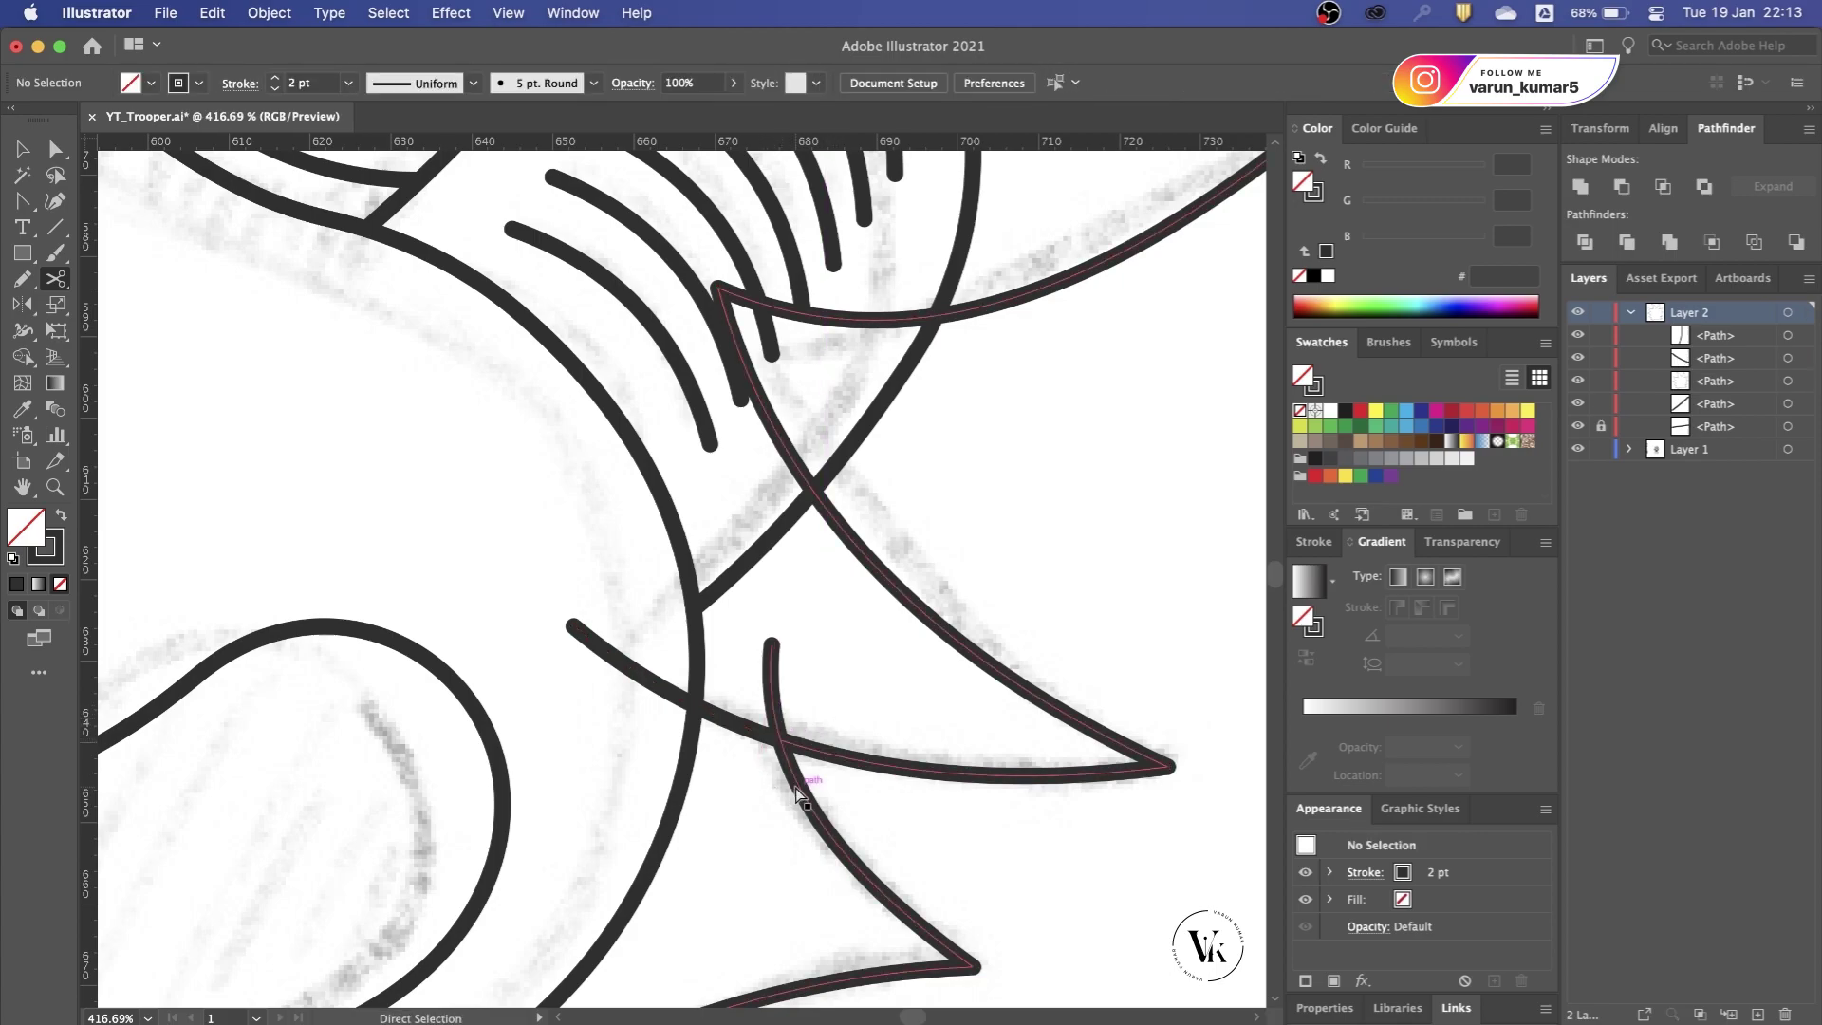
pyautogui.press('v')
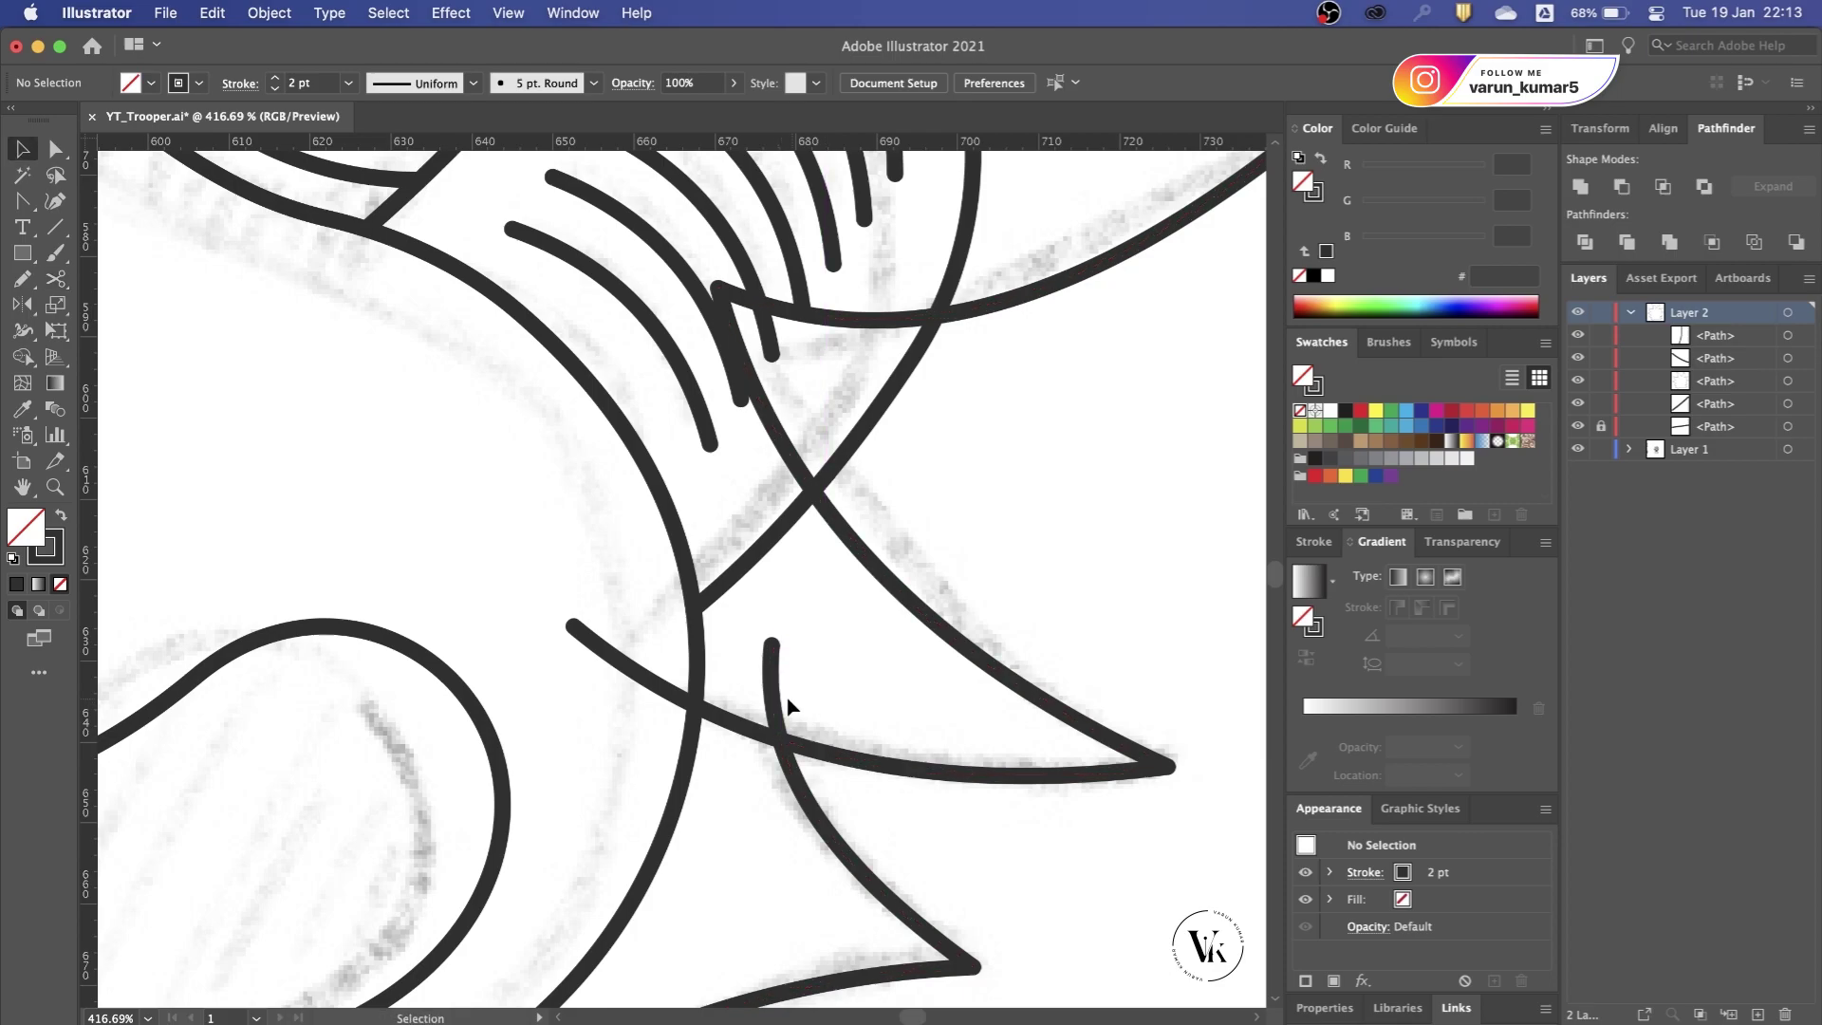
pyautogui.moveTo(776, 707); pyautogui.dragTo(759, 723)
pyautogui.hotkey('ctrl', 'z')
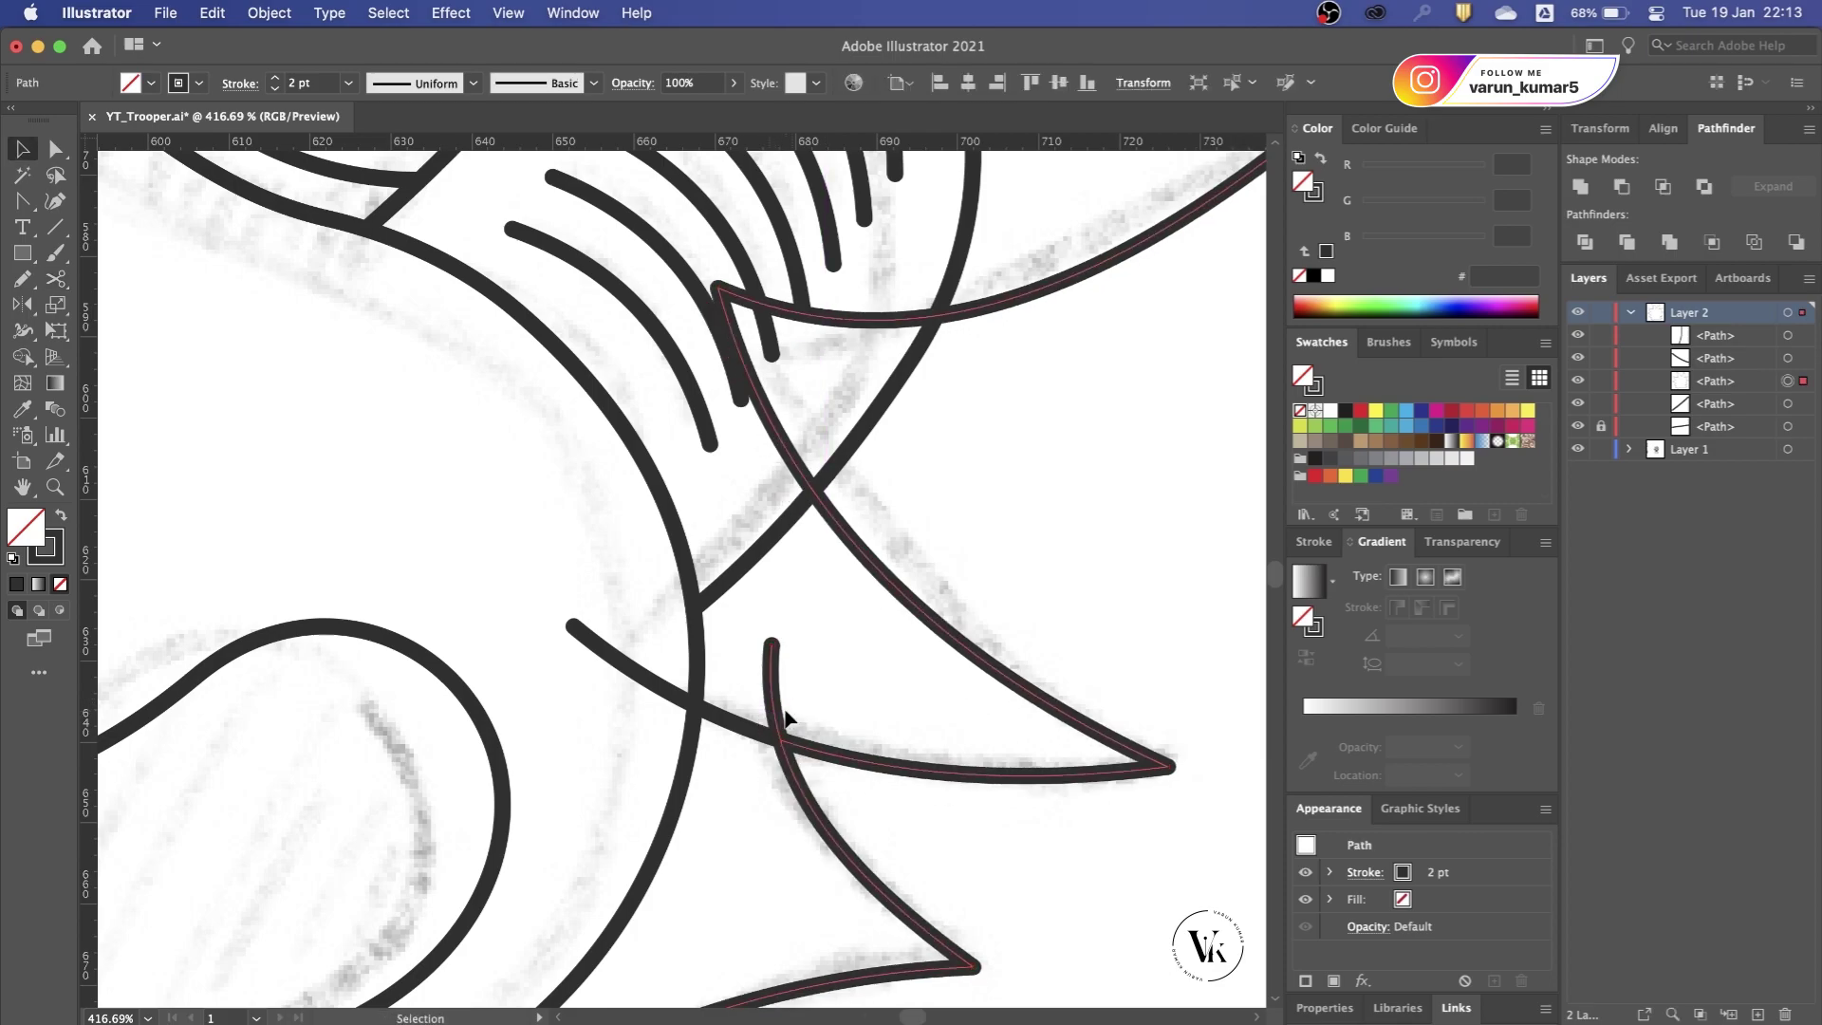
pyautogui.rightClick(778, 711)
pyautogui.click(1082, 637)
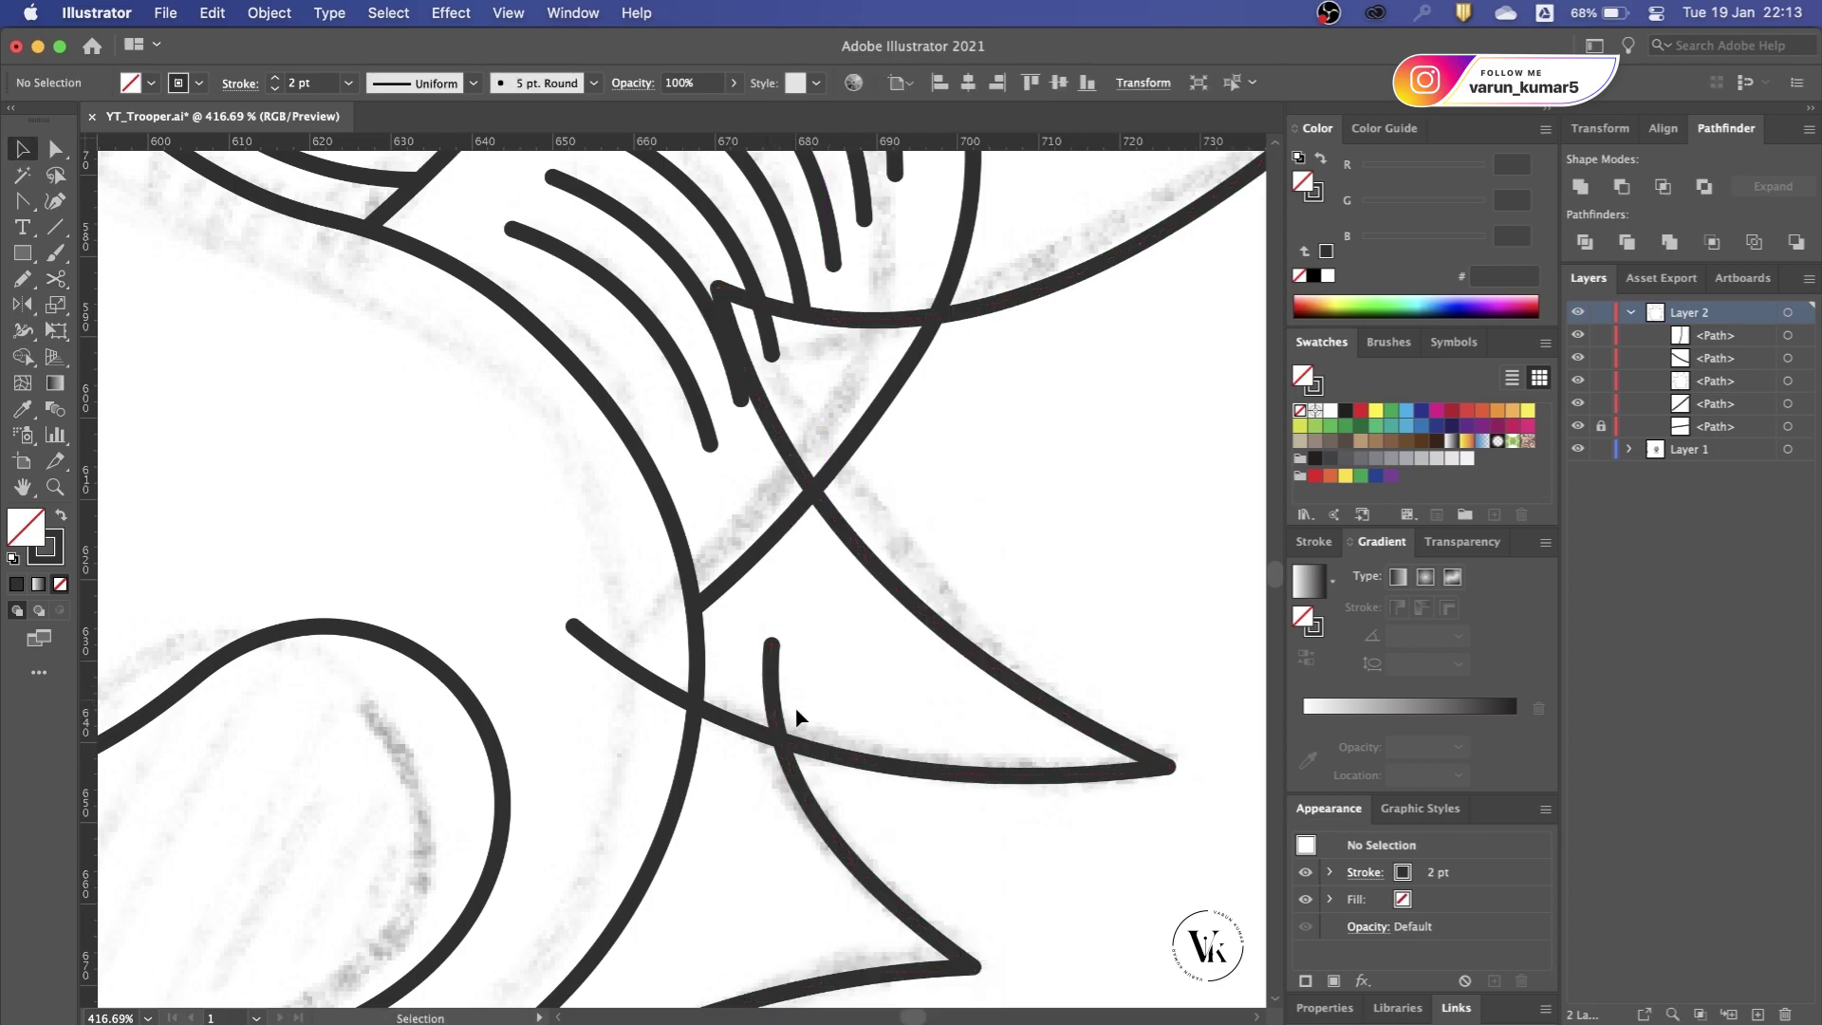
pyautogui.scroll(5, 795, 778)
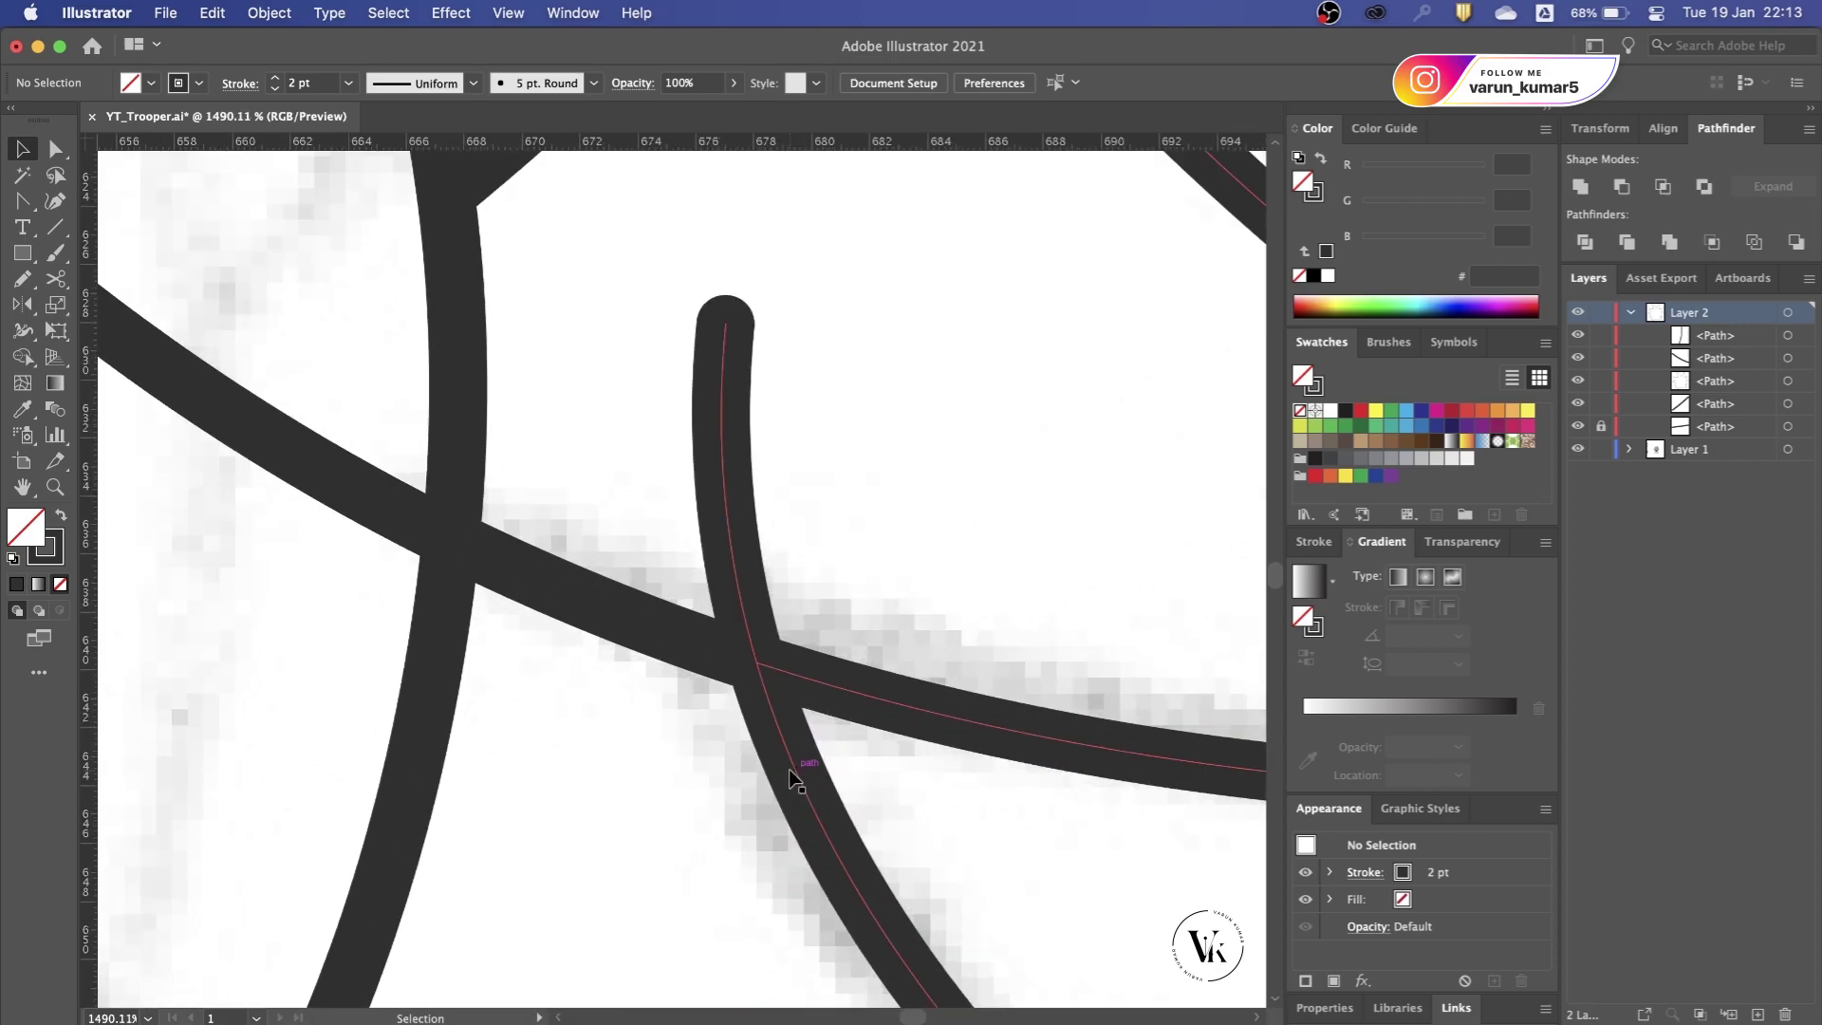
pyautogui.scroll(5, 795, 778)
# Step: Snap the curved line's end anchor onto the crossing path, cut there and delete the overhang
pyautogui.press('a')
pyautogui.click(707, 499)
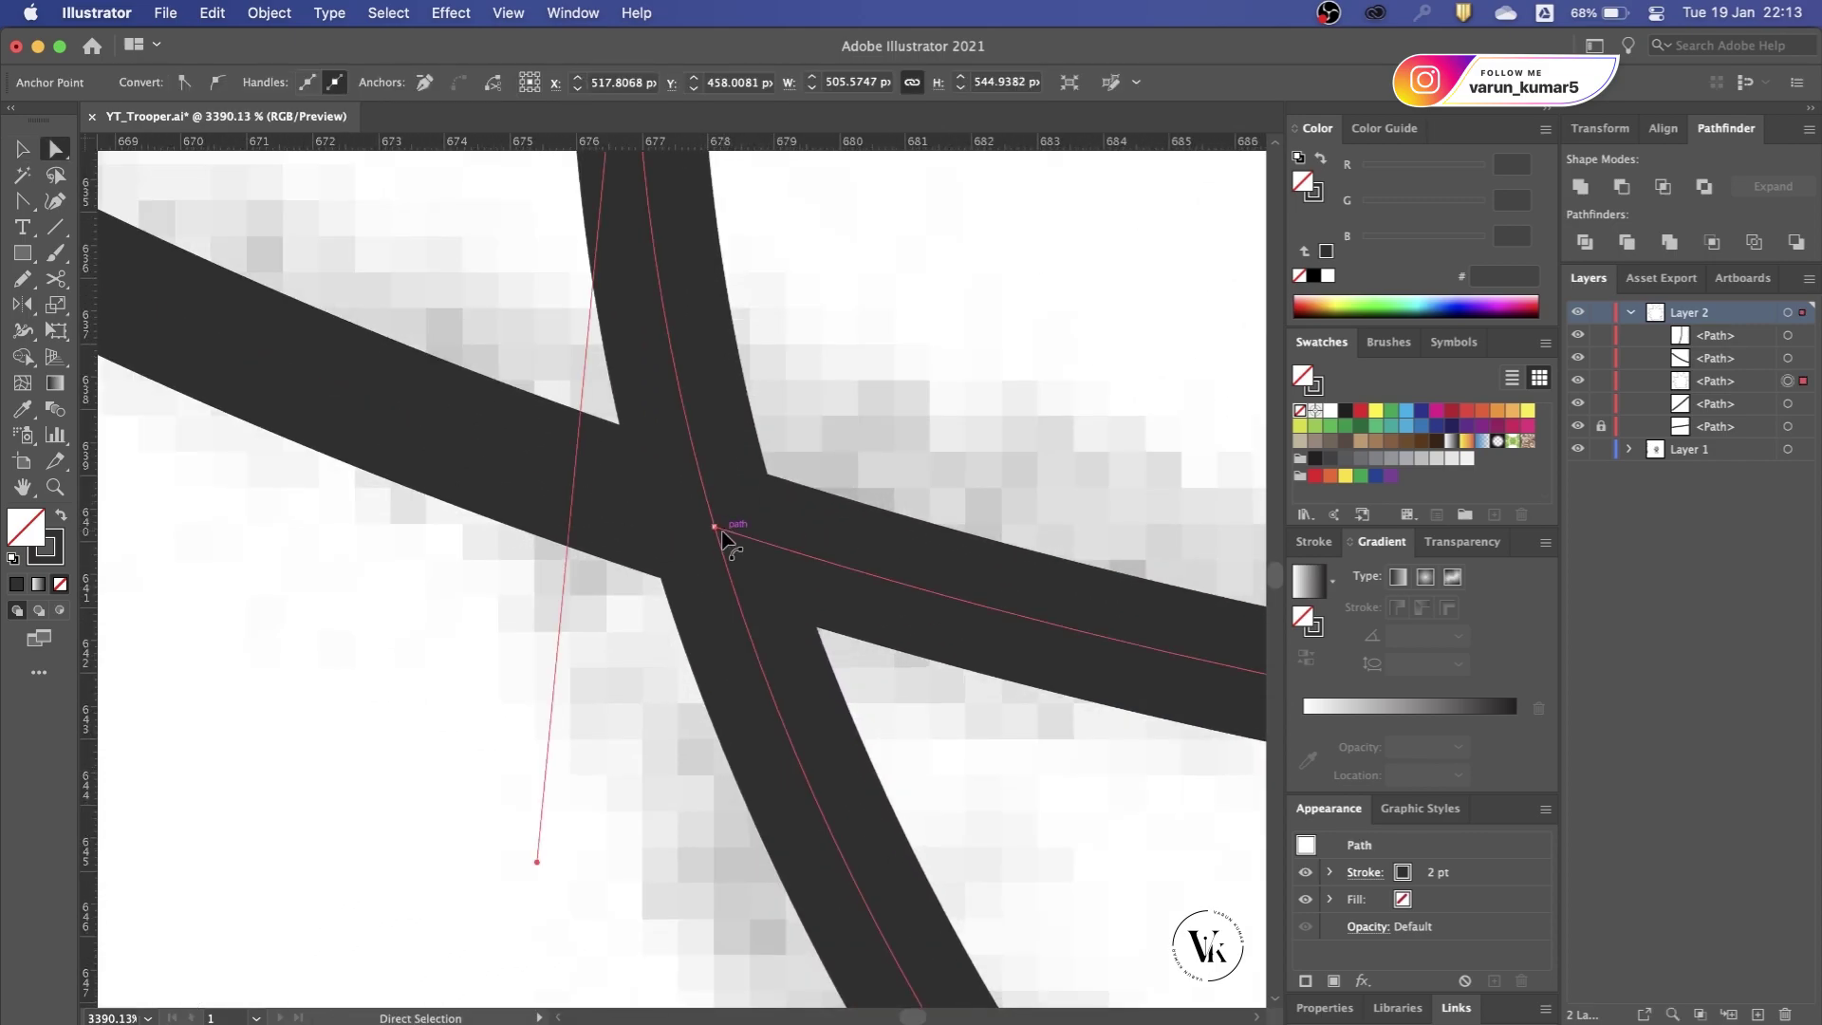
pyautogui.moveTo(717, 528); pyautogui.dragTo(749, 537)
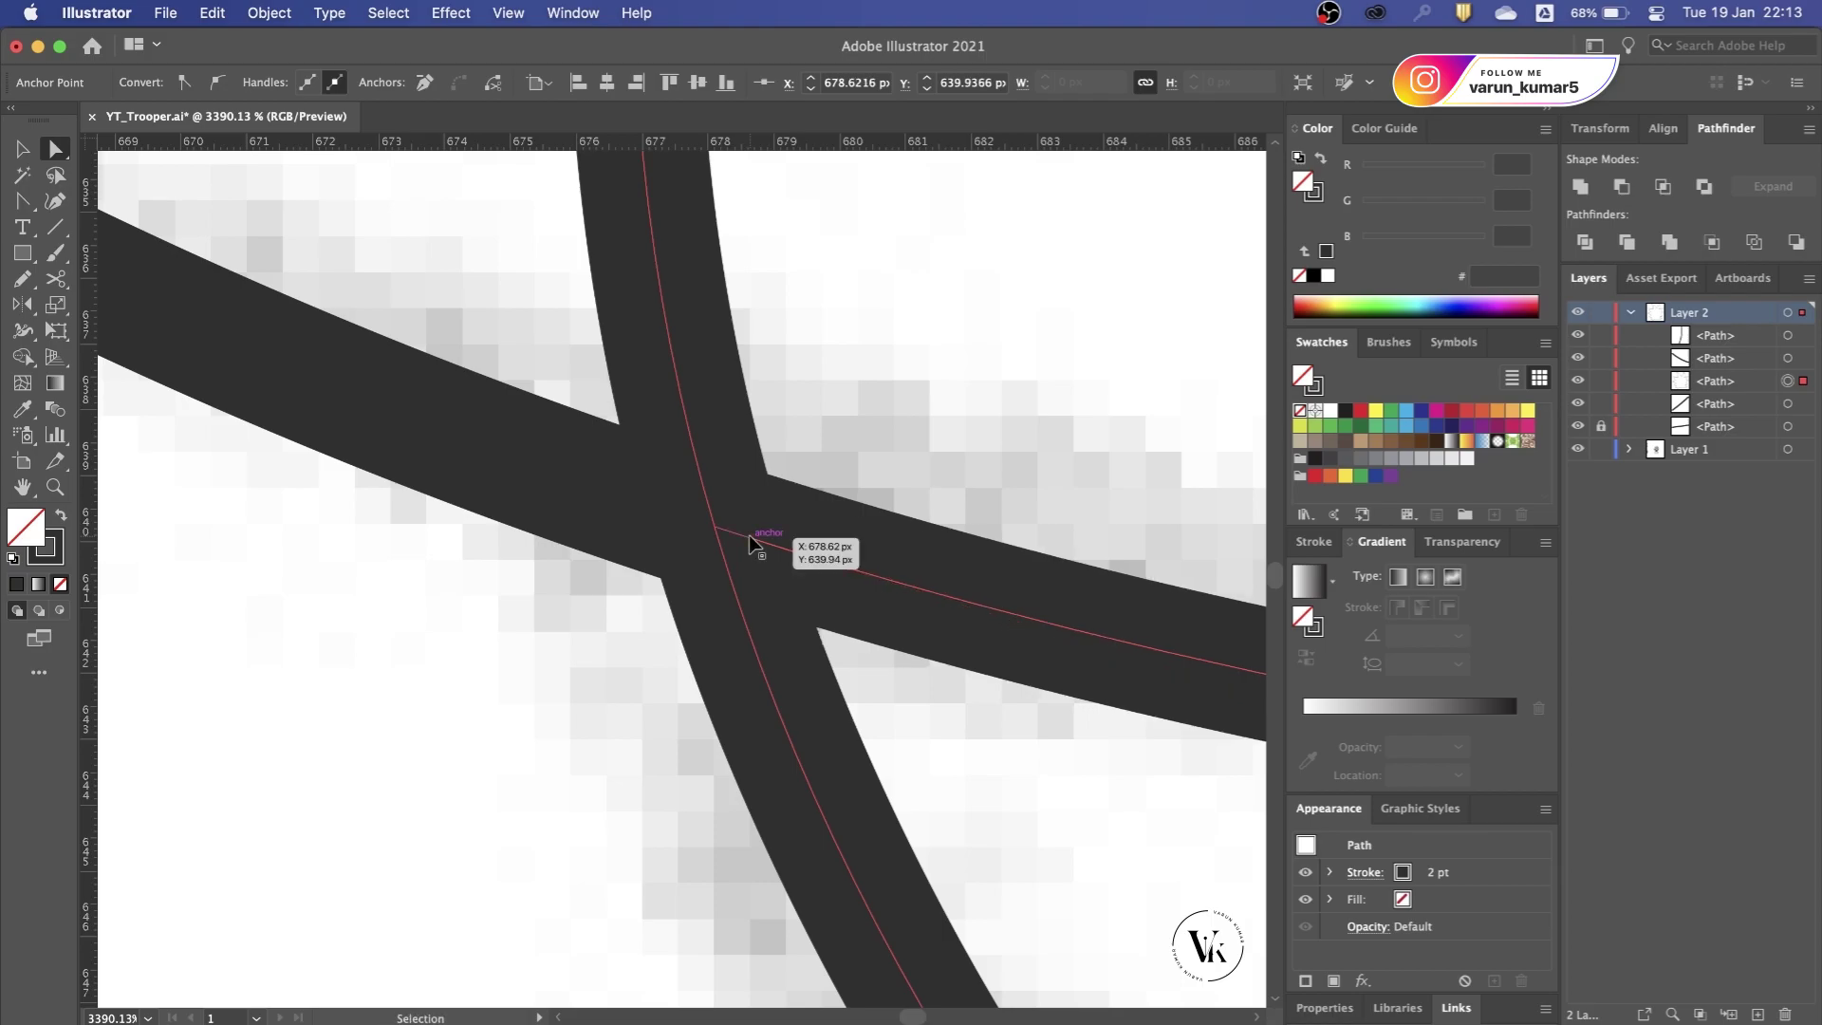
pyautogui.scroll(-3, 748, 535)
pyautogui.scroll(2, 733, 510)
pyautogui.press('c')
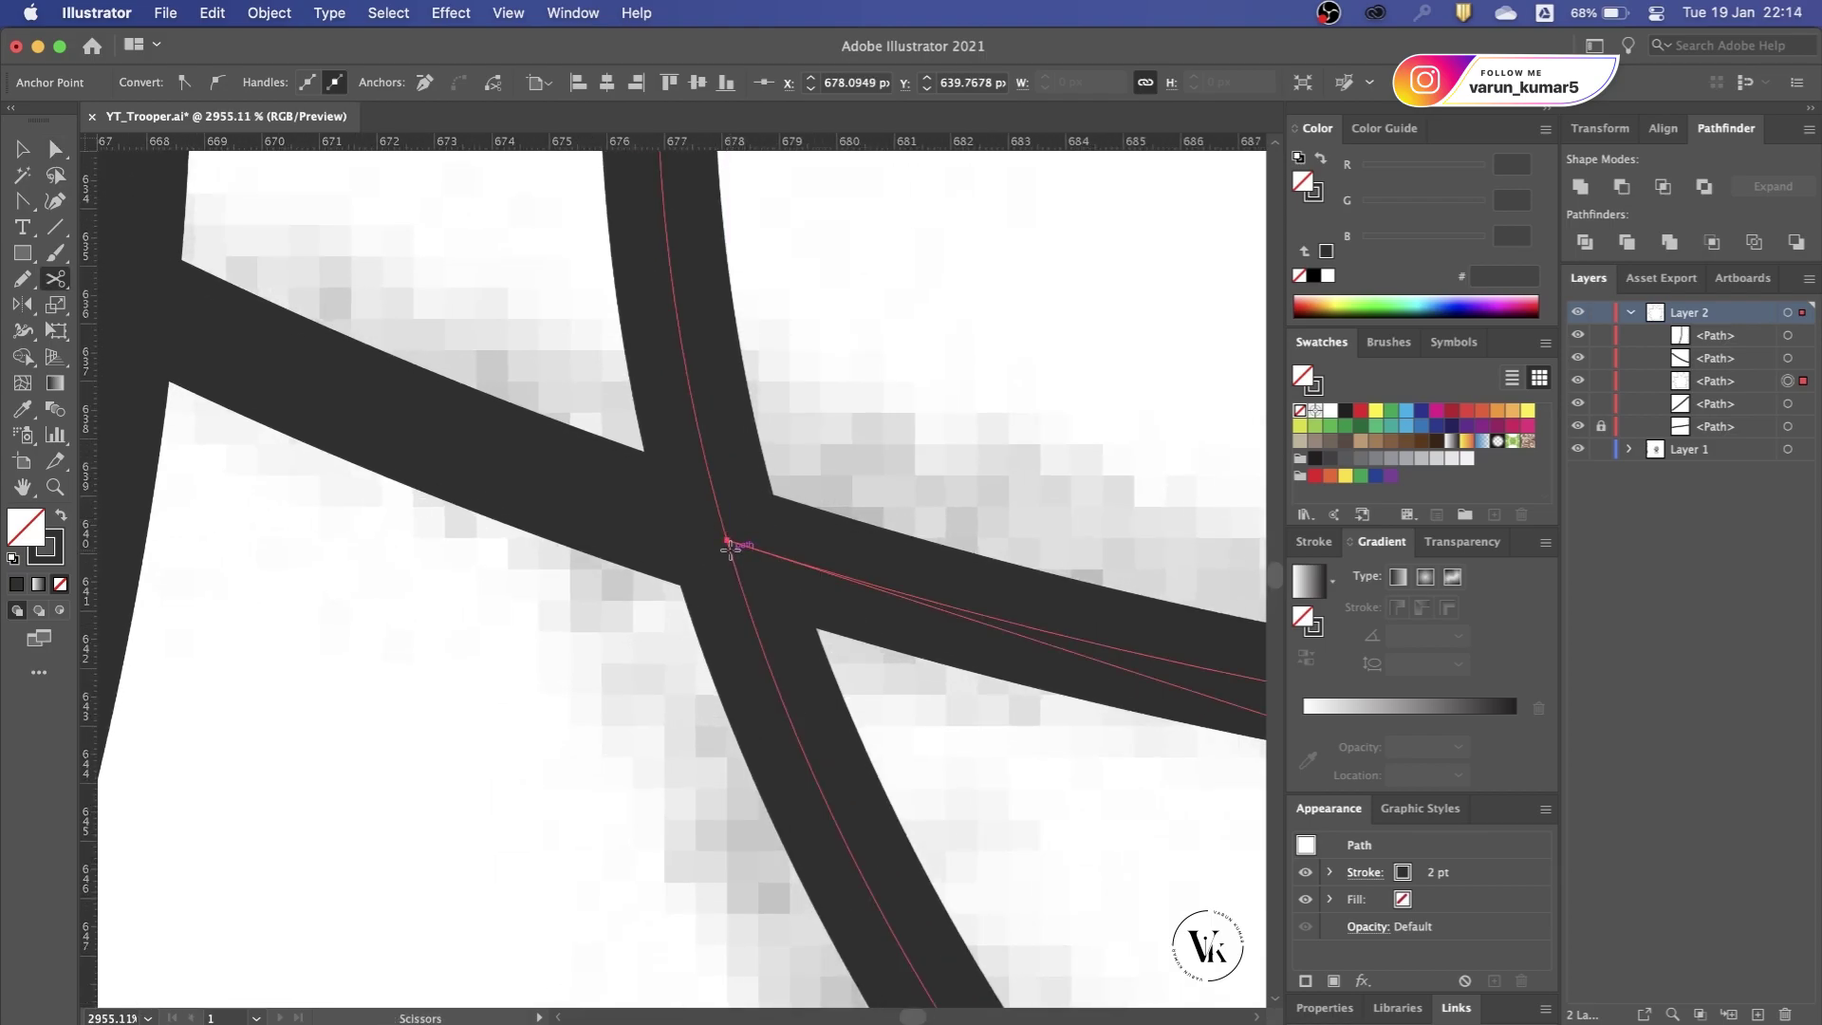
pyautogui.scroll(3, 730, 548)
pyautogui.click(714, 496)
pyautogui.press('v')
pyautogui.scroll(-2, 740, 442)
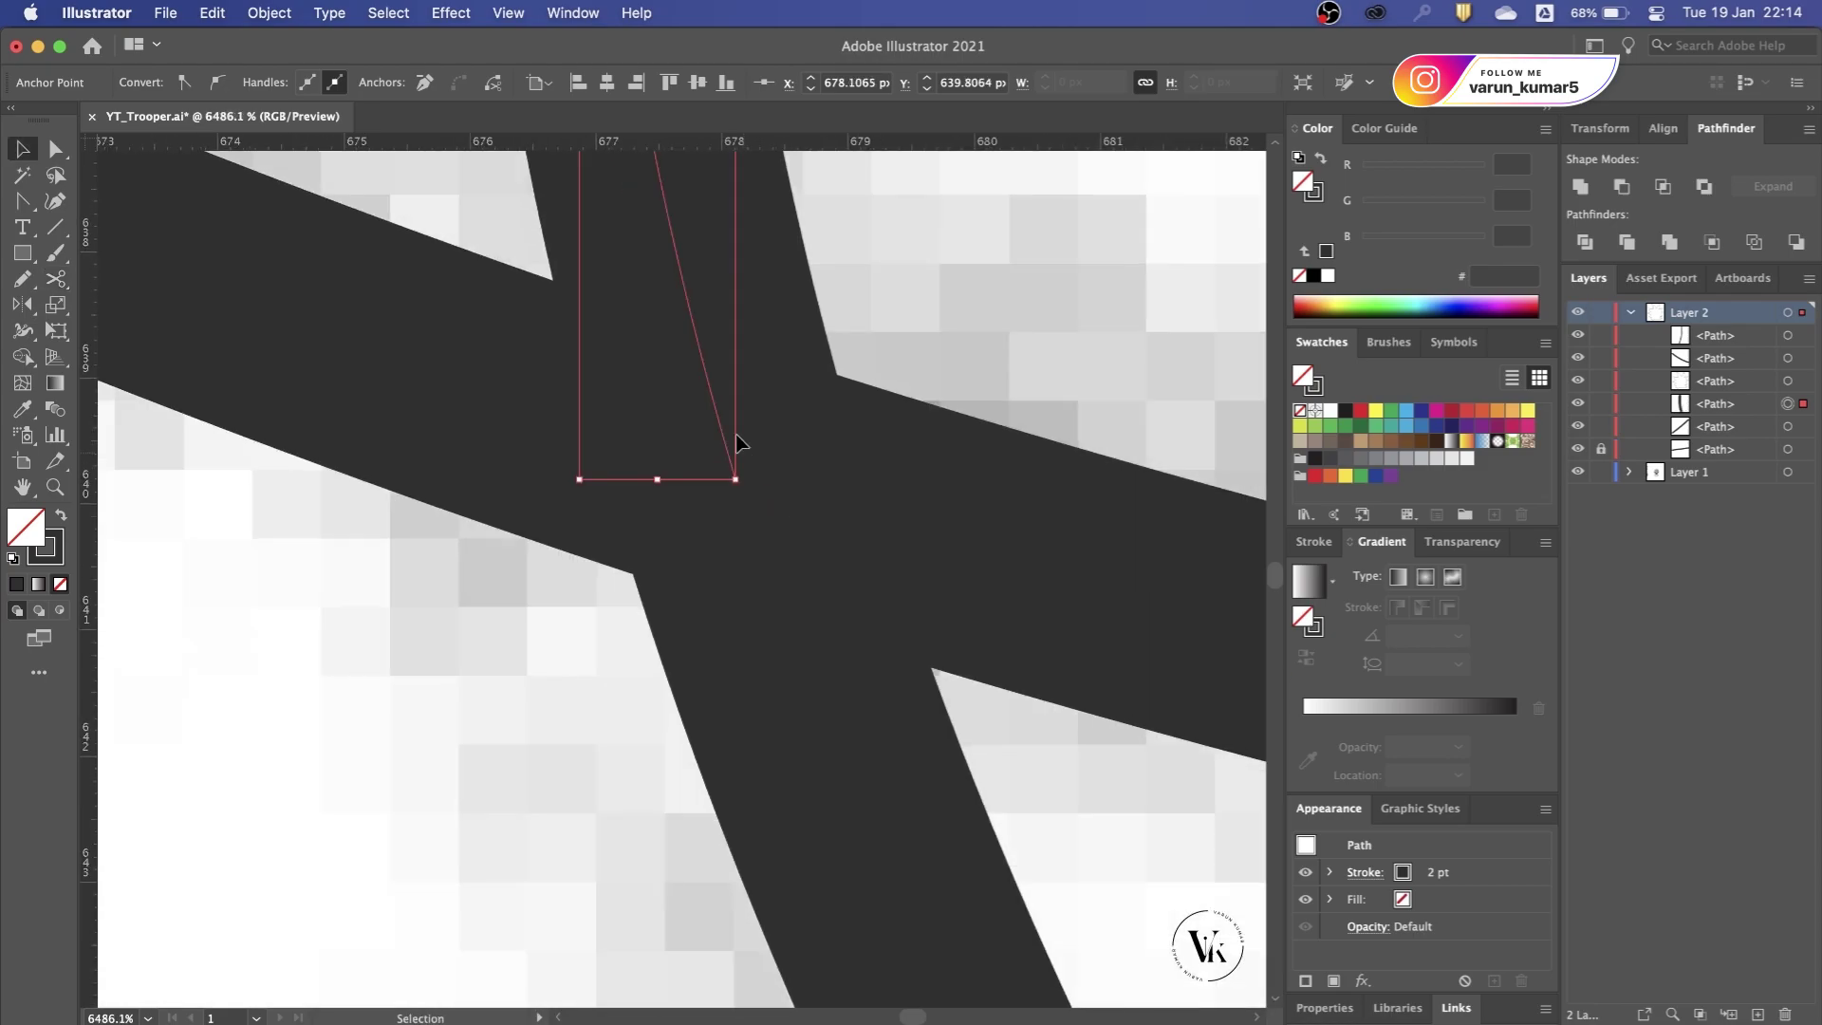
pyautogui.click(707, 377)
pyautogui.press('Delete')
# Step: Lock the long curved line with Ctrl+2 and check the lower-right curved line
pyautogui.scroll(-5, 715, 386)
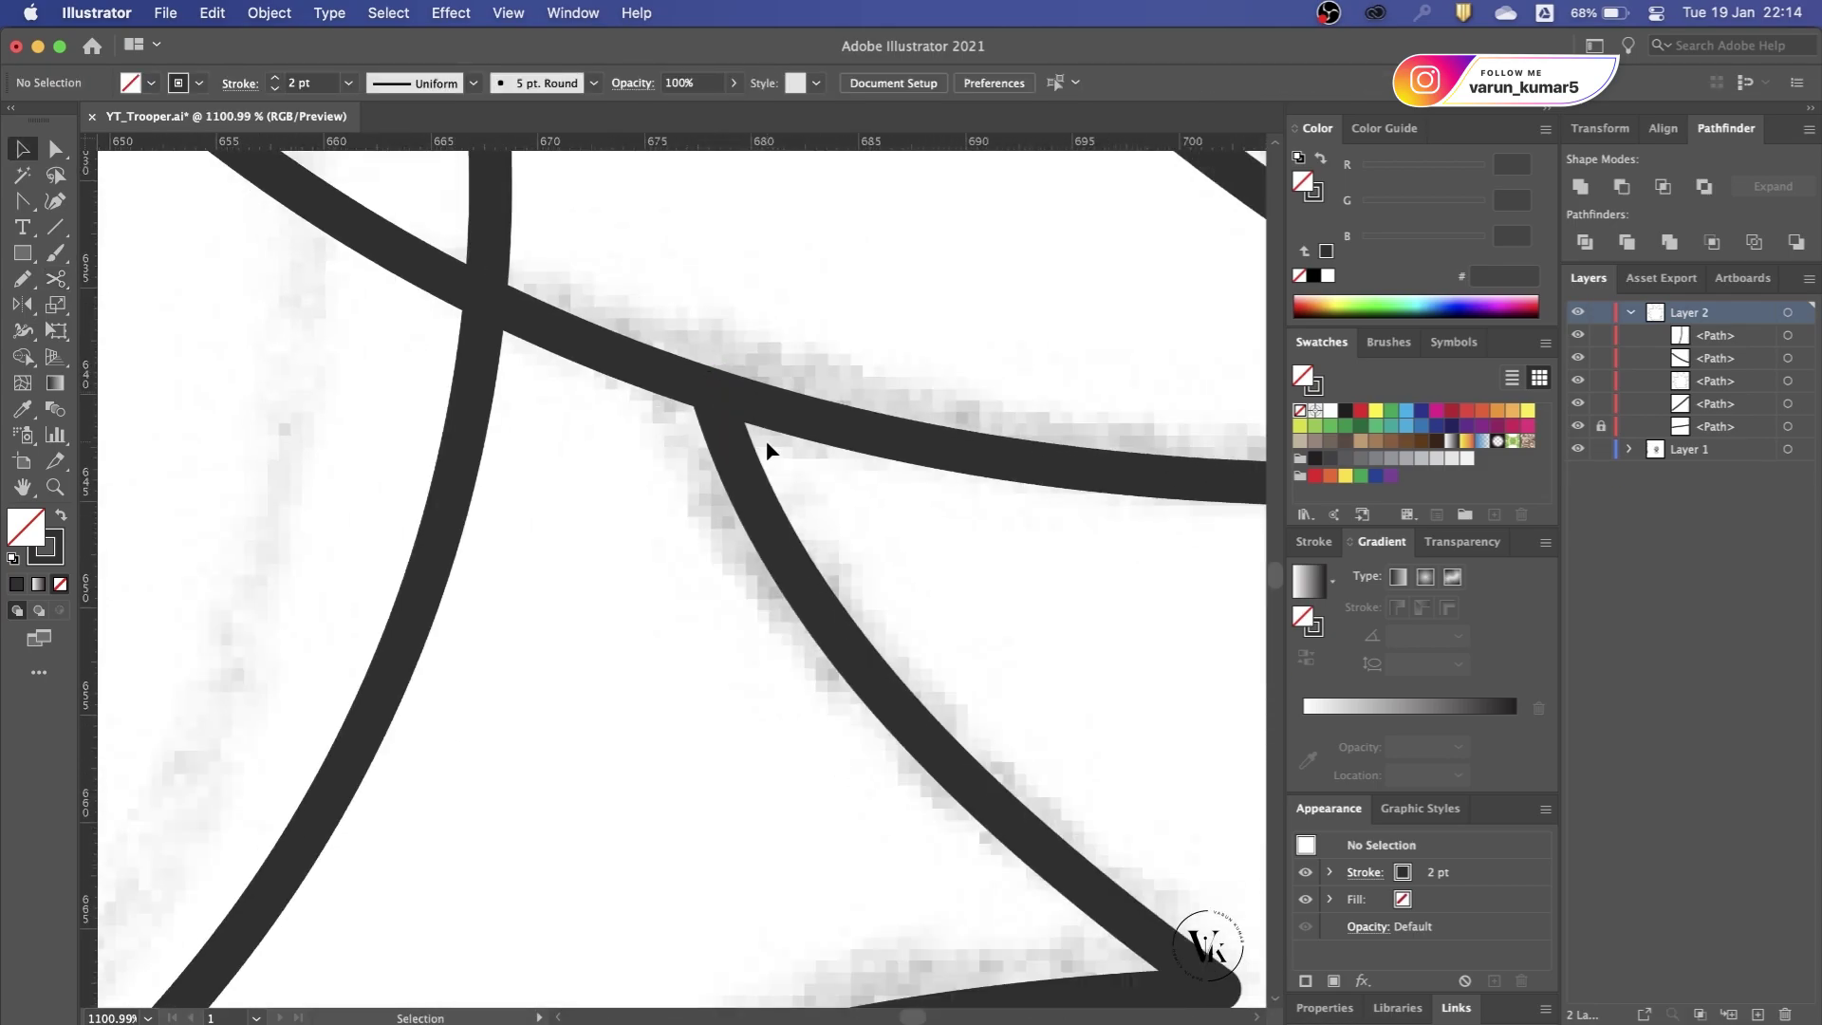
pyautogui.click(661, 383)
pyautogui.scroll(-4, 799, 522)
pyautogui.scroll(3, 798, 522)
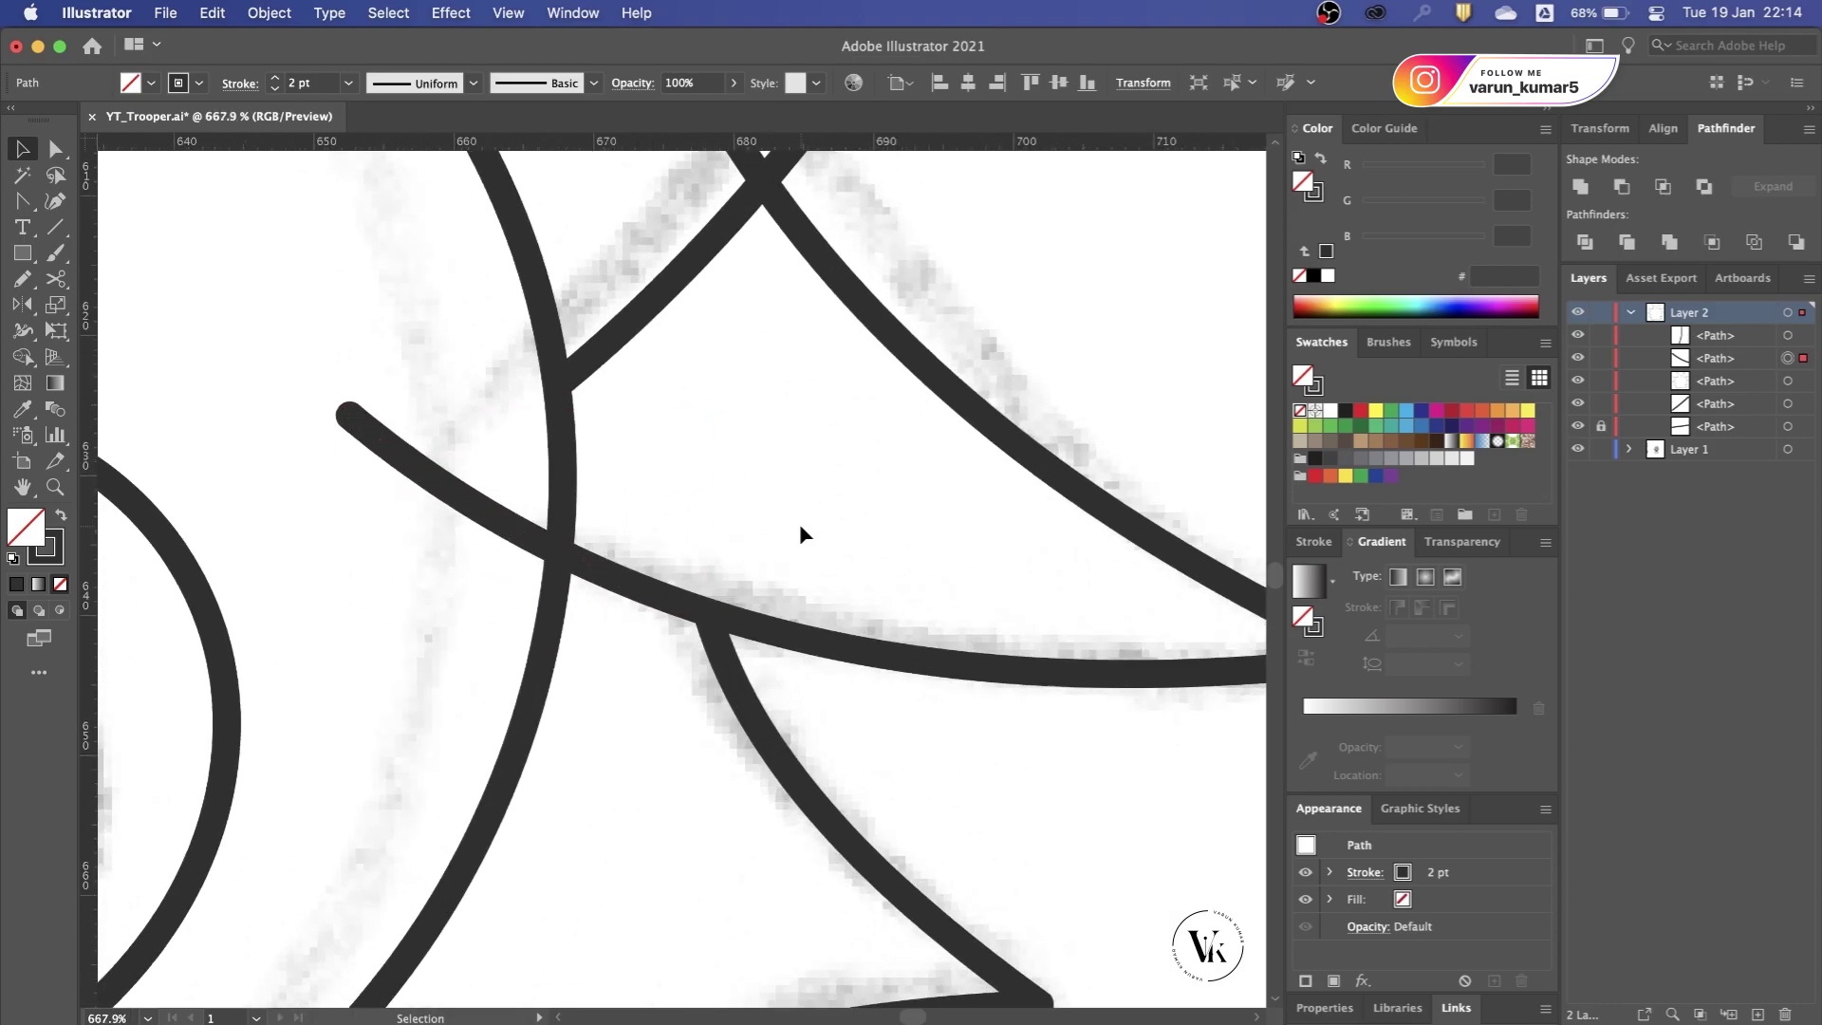
pyautogui.hotkey('ctrl', '2')
pyautogui.press('a')
pyautogui.click(693, 657)
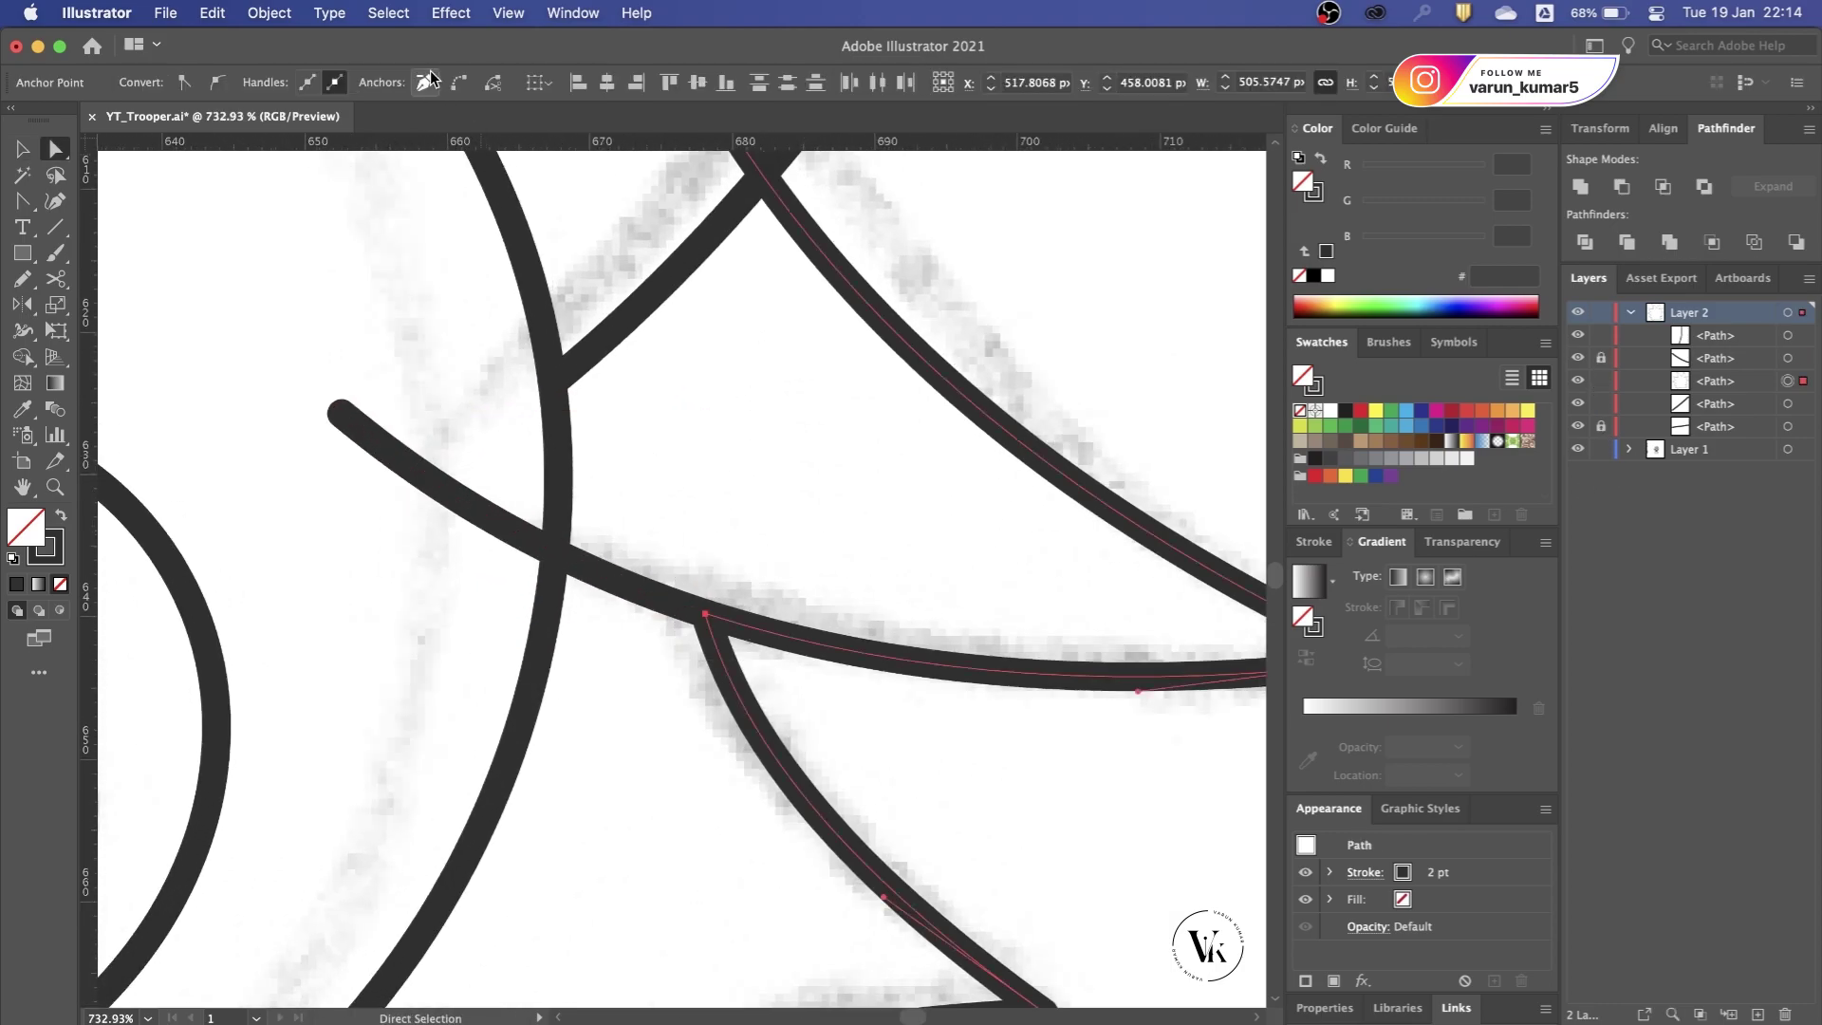
pyautogui.click(718, 586)
pyautogui.scroll(-3, 731, 589)
pyautogui.scroll(3, 712, 590)
# Step: Cut the curved line where it meets another and delete the leftover piece
pyautogui.press('c')
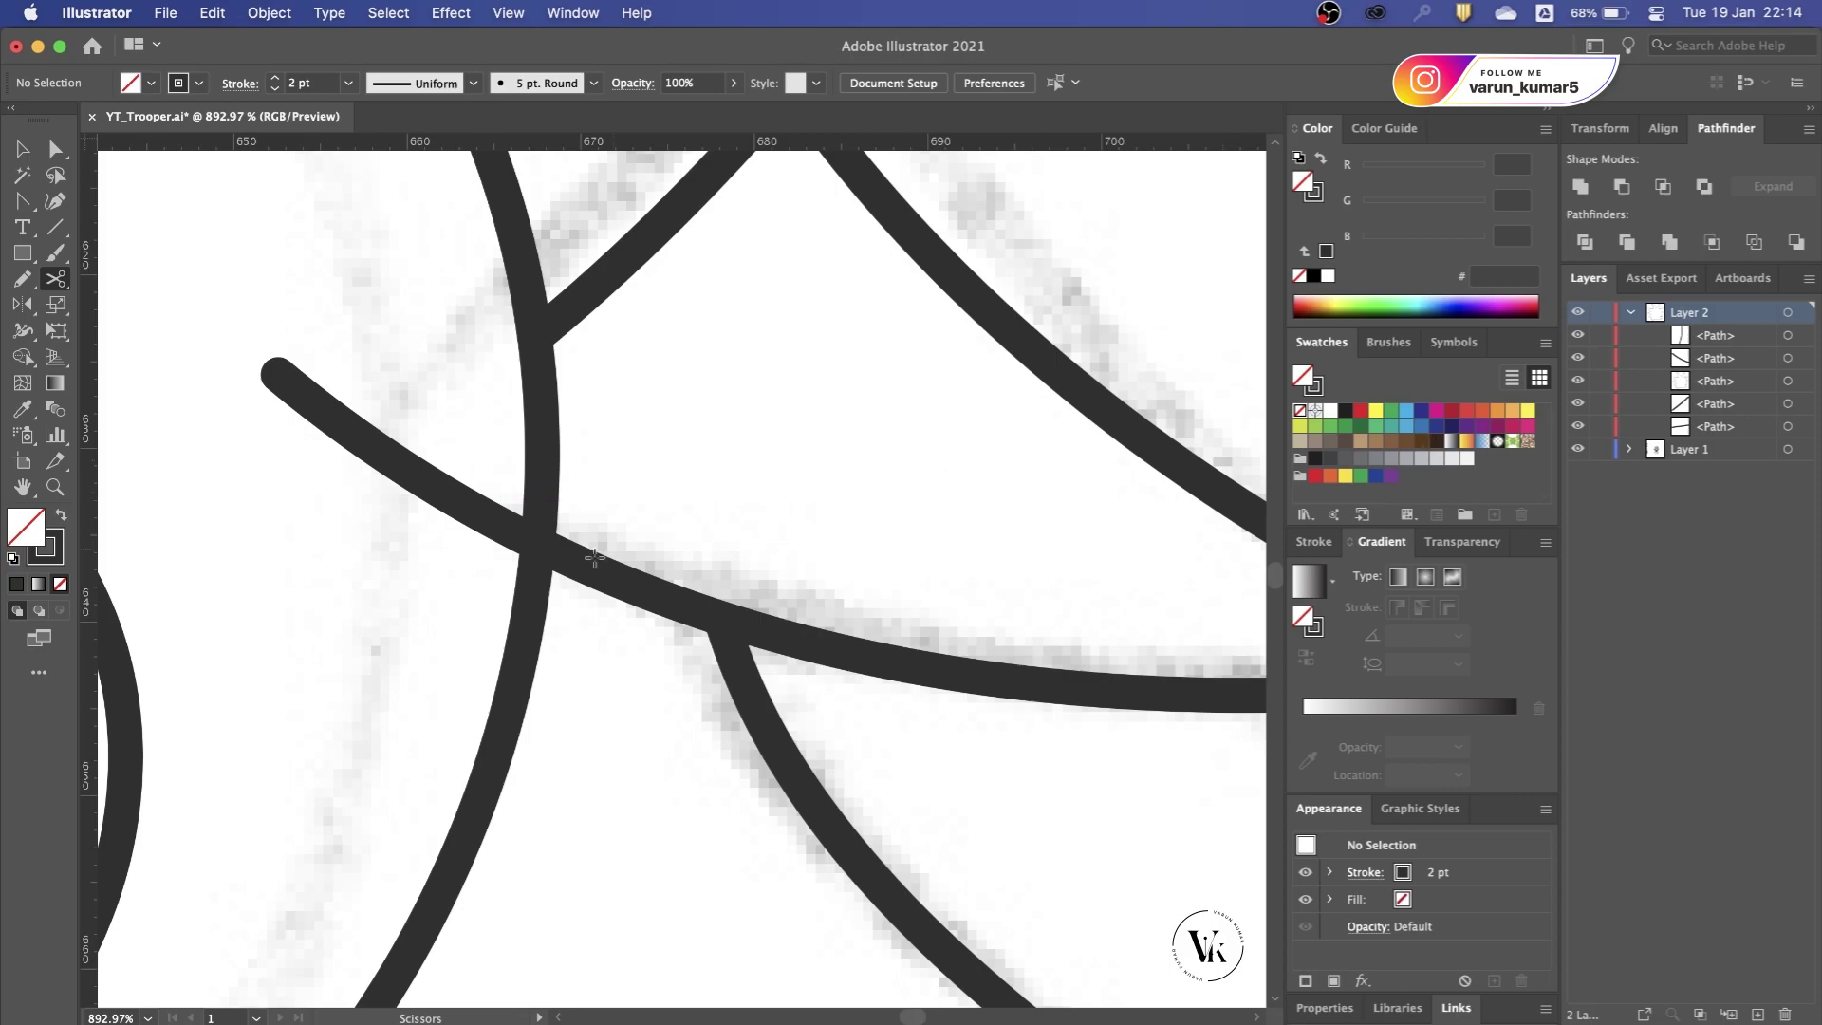
pyautogui.click(538, 544)
pyautogui.press('v')
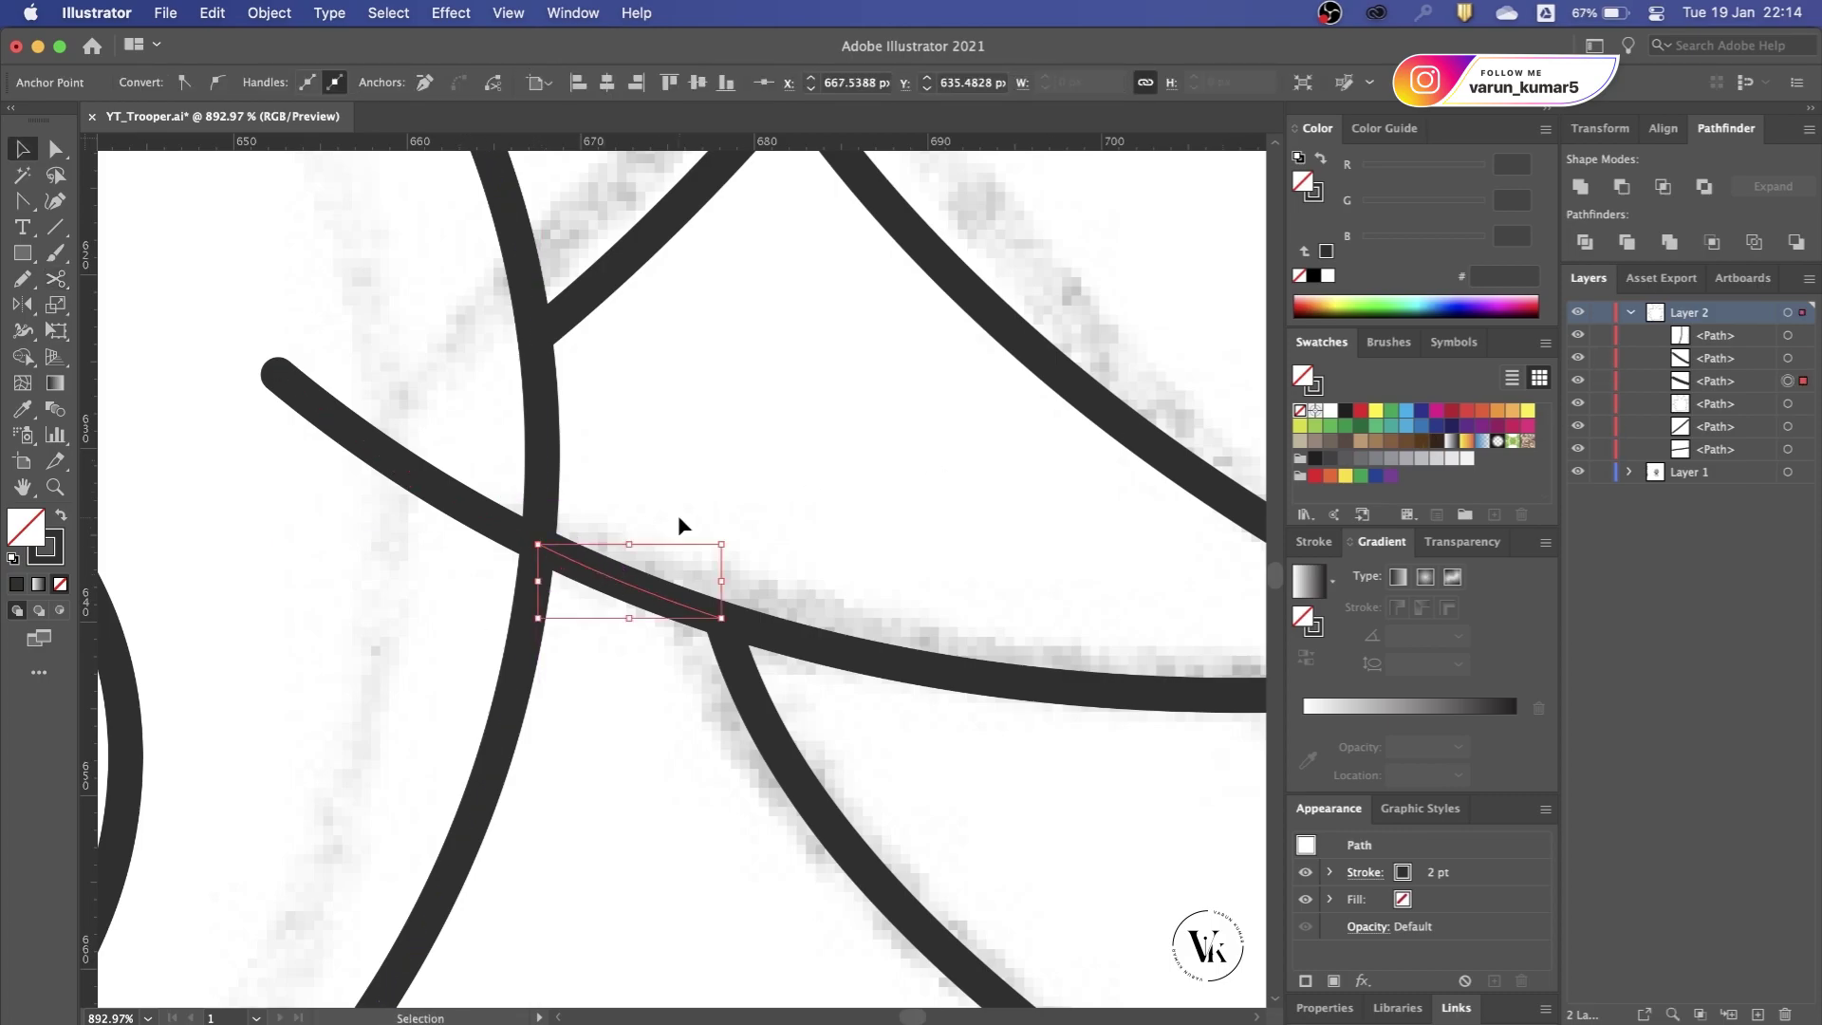
pyautogui.click(677, 514)
pyautogui.click(460, 512)
pyautogui.press('Delete')
pyautogui.scroll(-5, 462, 511)
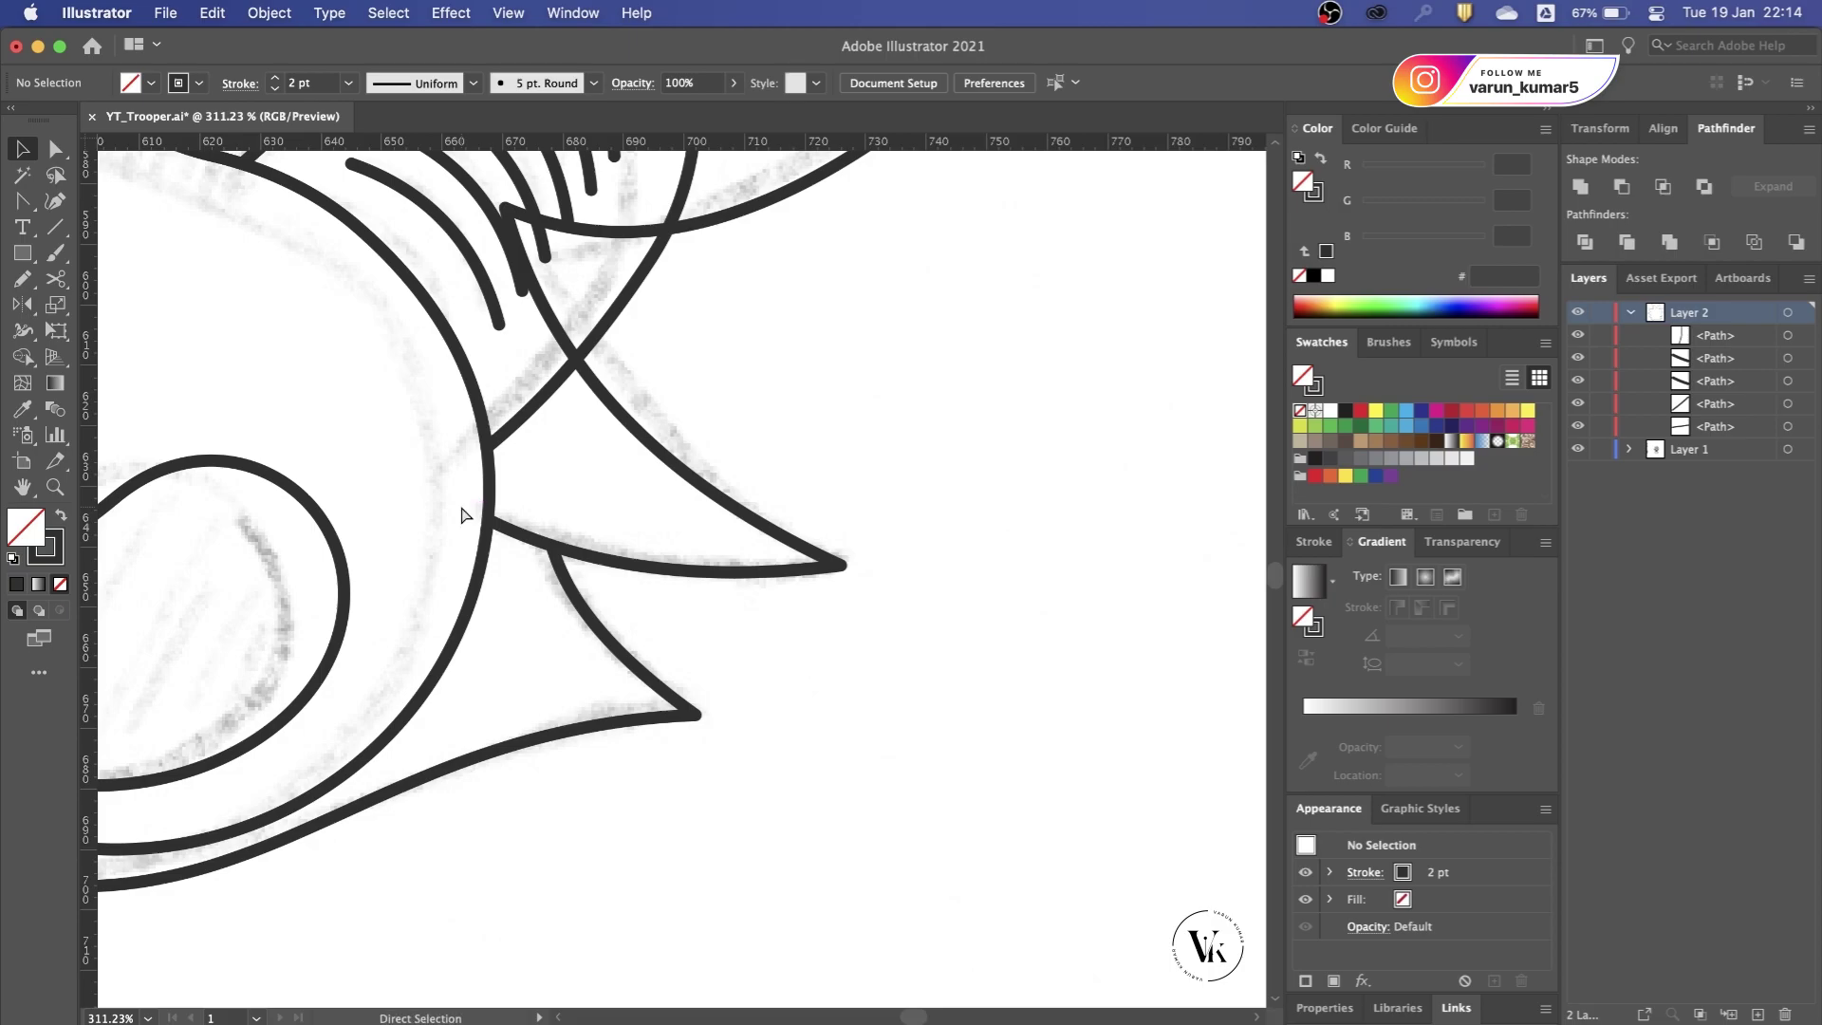
# Step: Save the trooper drawing and zoom out to view the full artwork
pyautogui.scroll(-10, 461, 514)
pyautogui.scroll(2, 465, 517)
pyautogui.hotkey('ctrl', 's')
pyautogui.scroll(2, 575, 652)
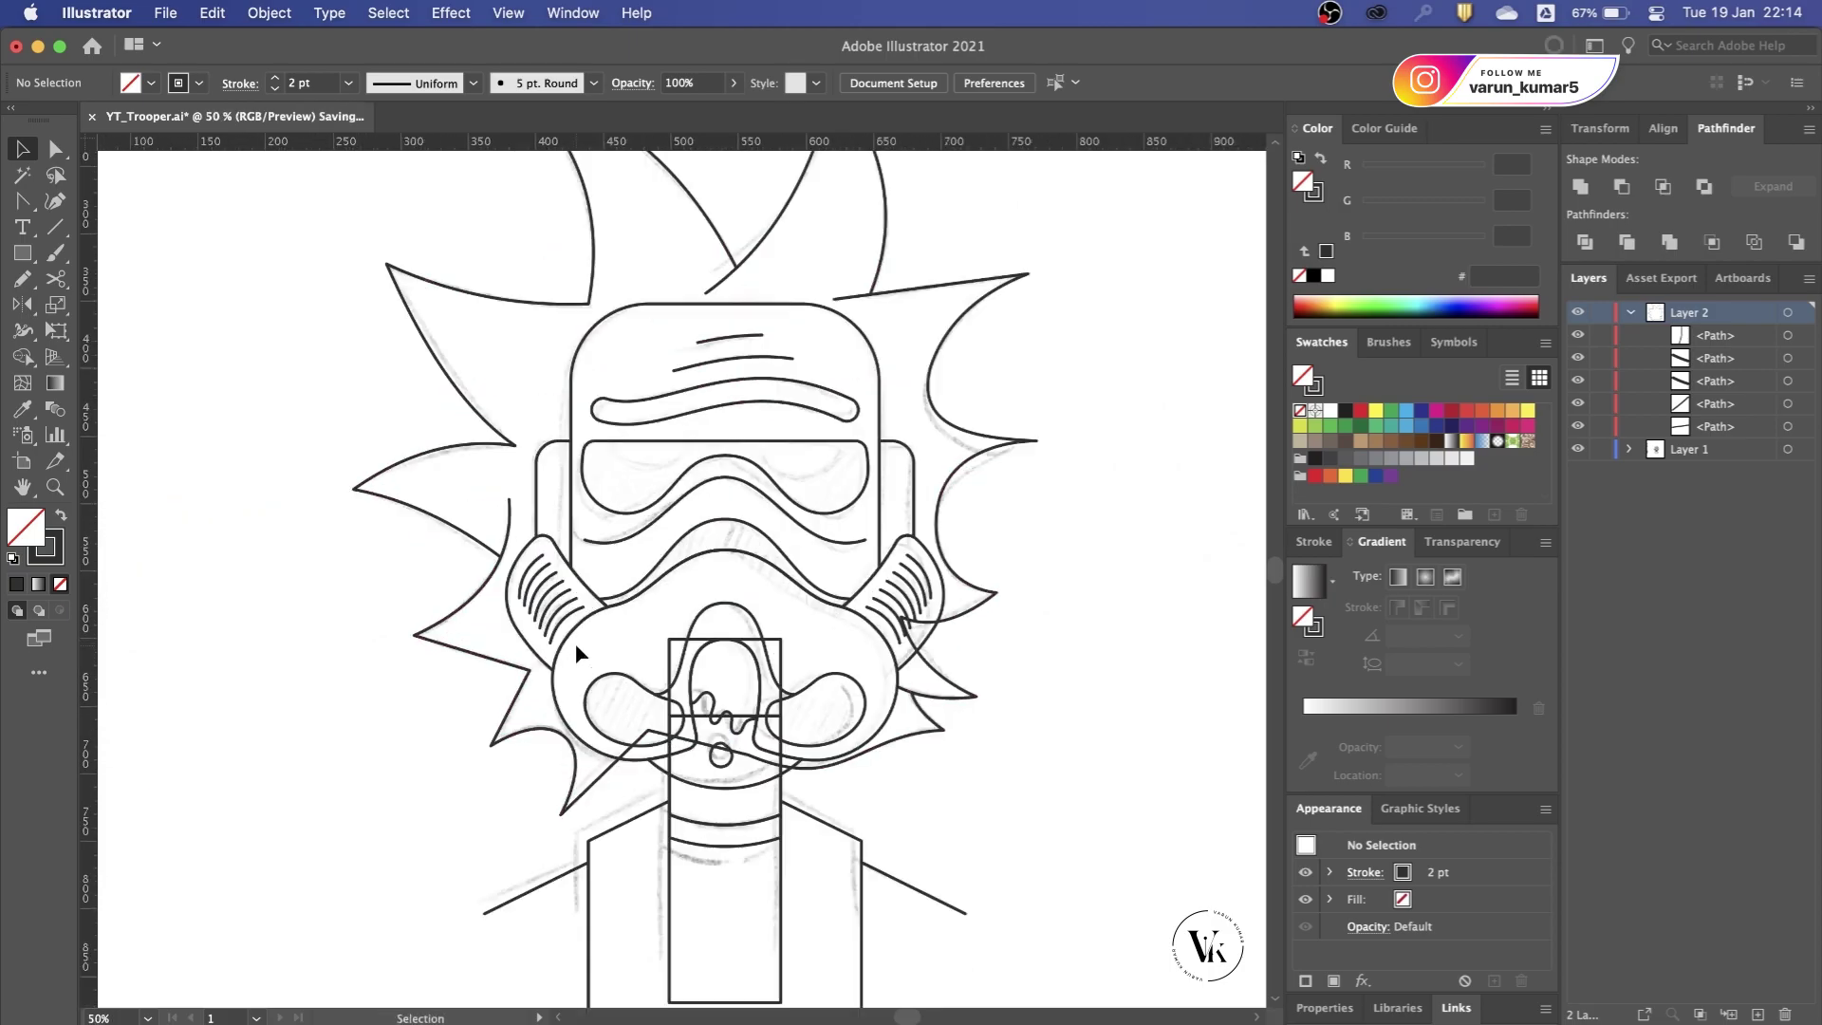
pyautogui.scroll(-2, 661, 653)
pyautogui.scroll(-1, 662, 653)
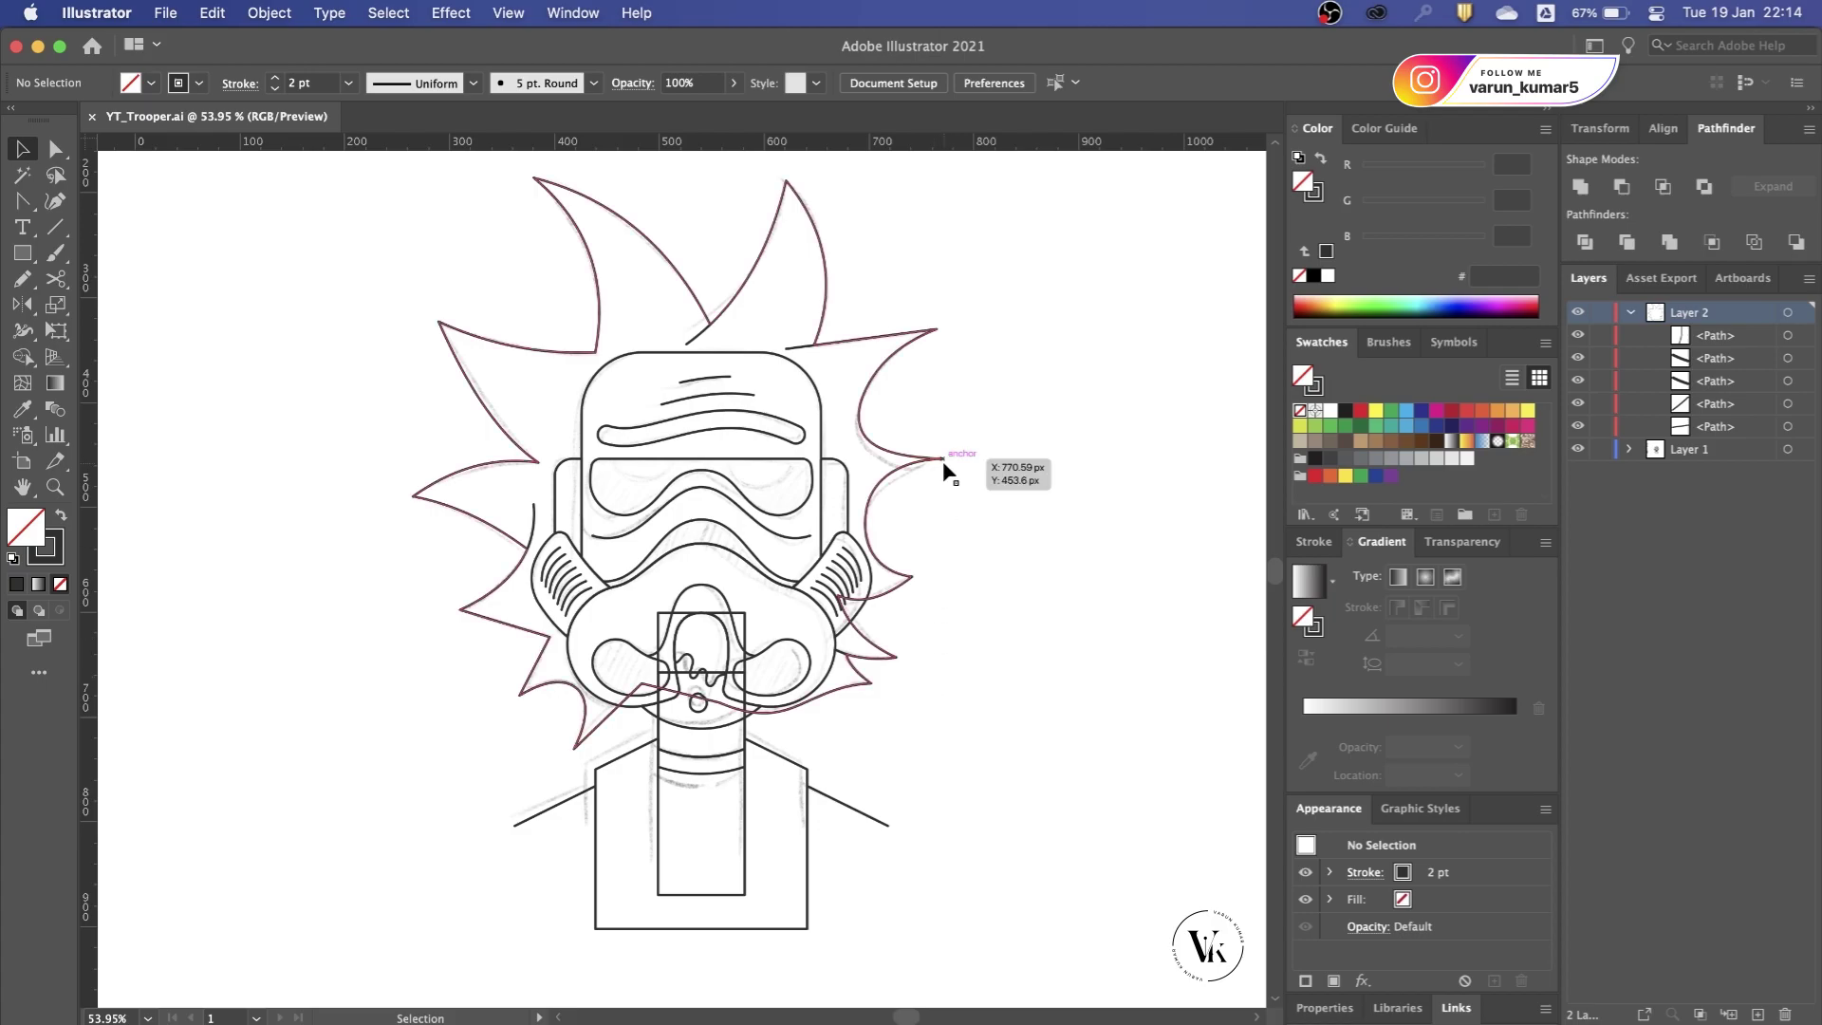
pyautogui.scroll(3, 772, 504)
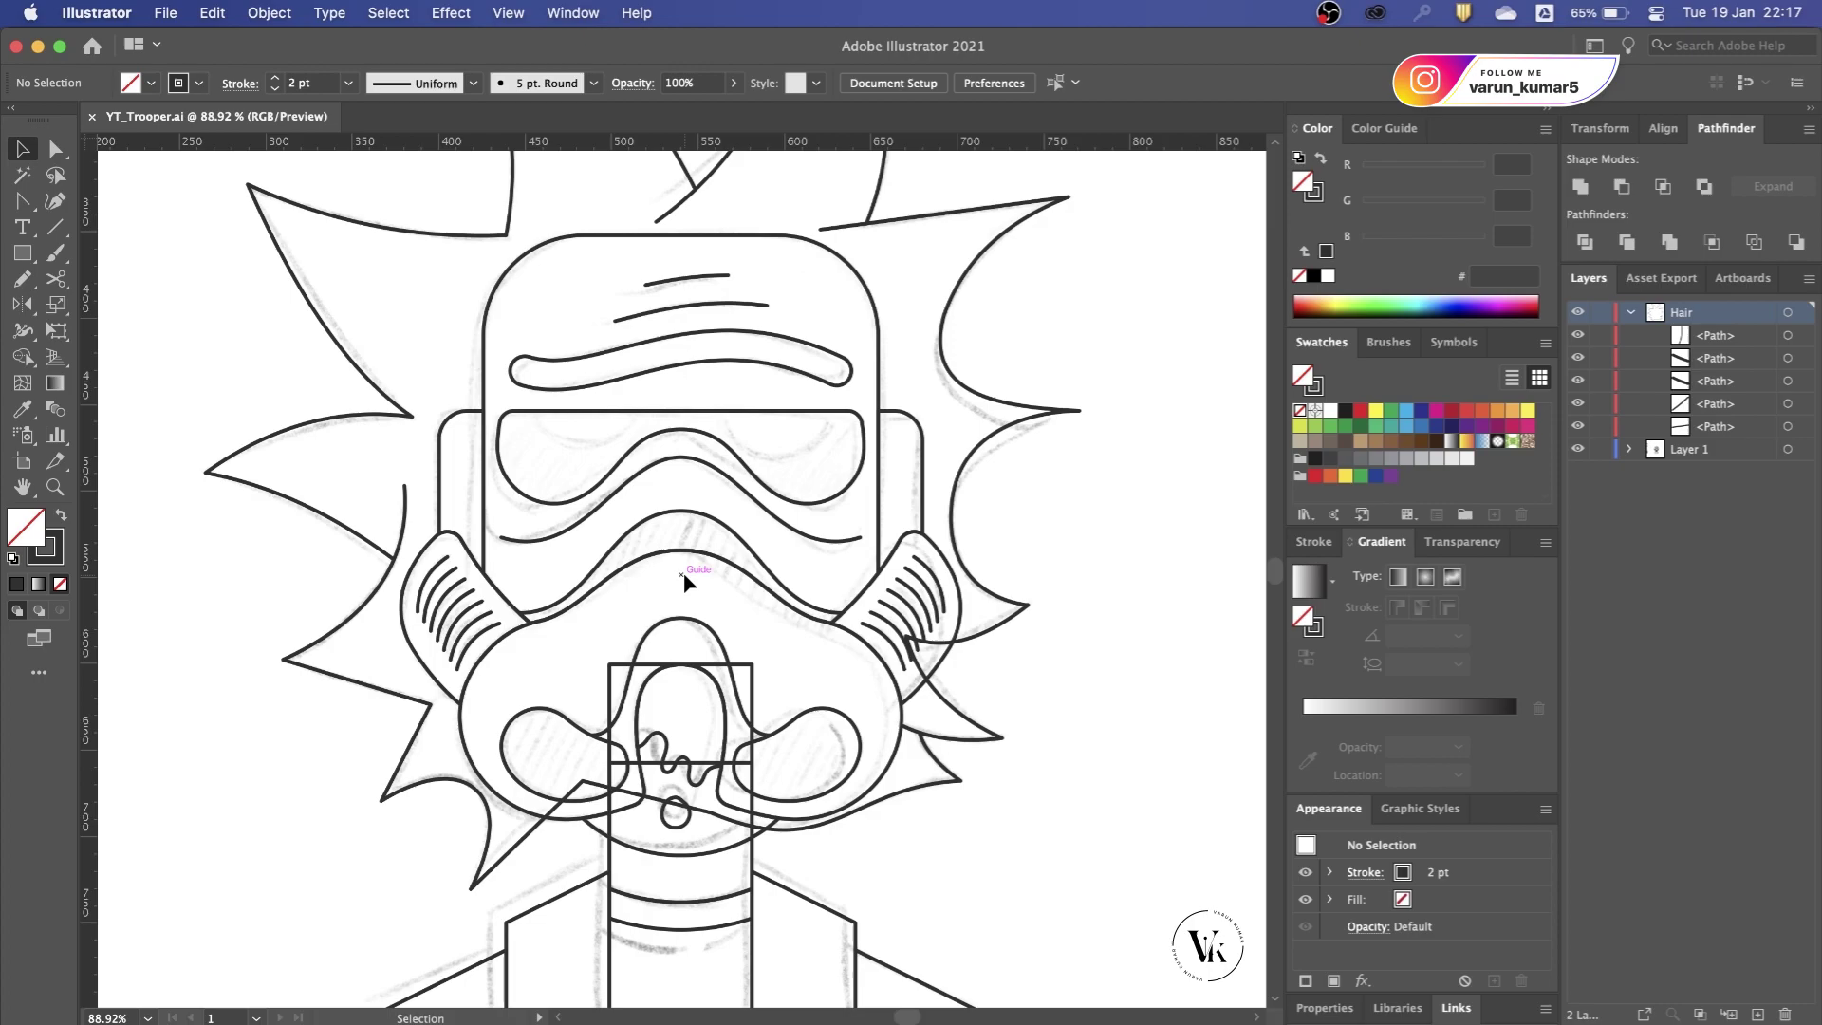
pyautogui.scroll(-1, 683, 572)
pyautogui.scroll(-2, 683, 572)
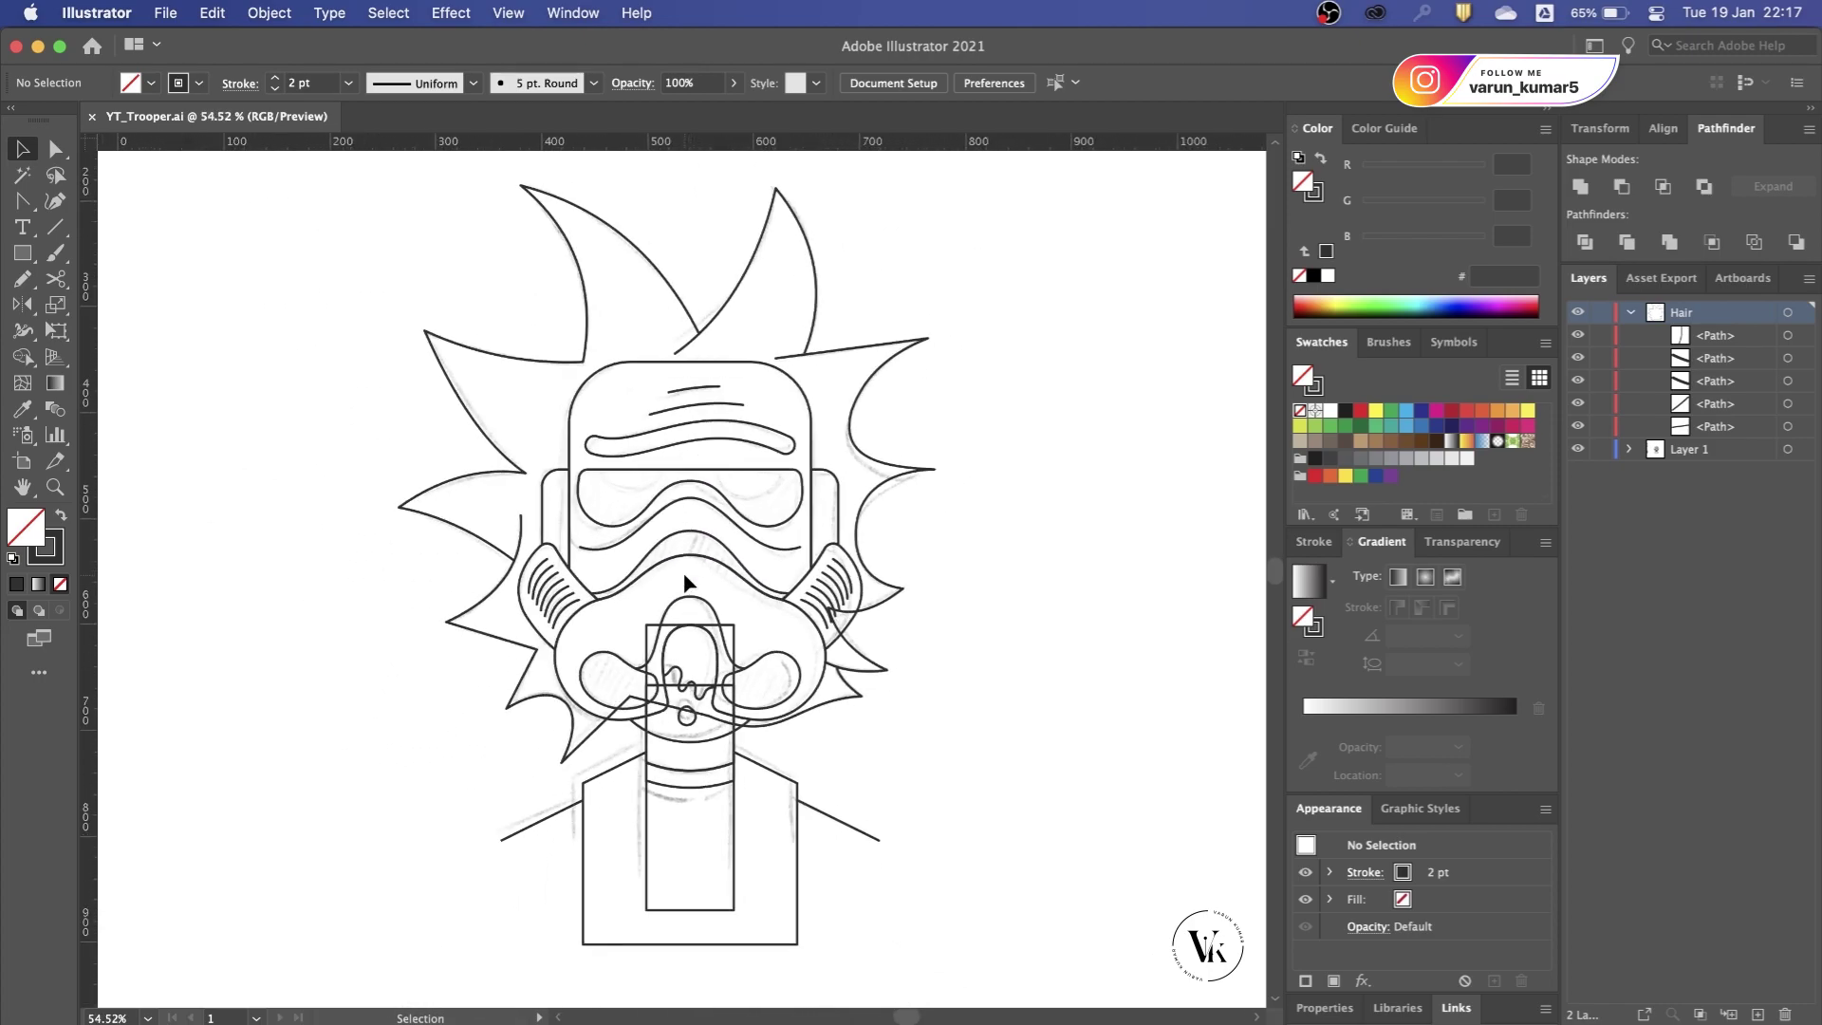
# Step: Select all the linework and raise the stroke weight, settling first on 6 pt
pyautogui.moveTo(359, 185); pyautogui.dragTo(935, 901)
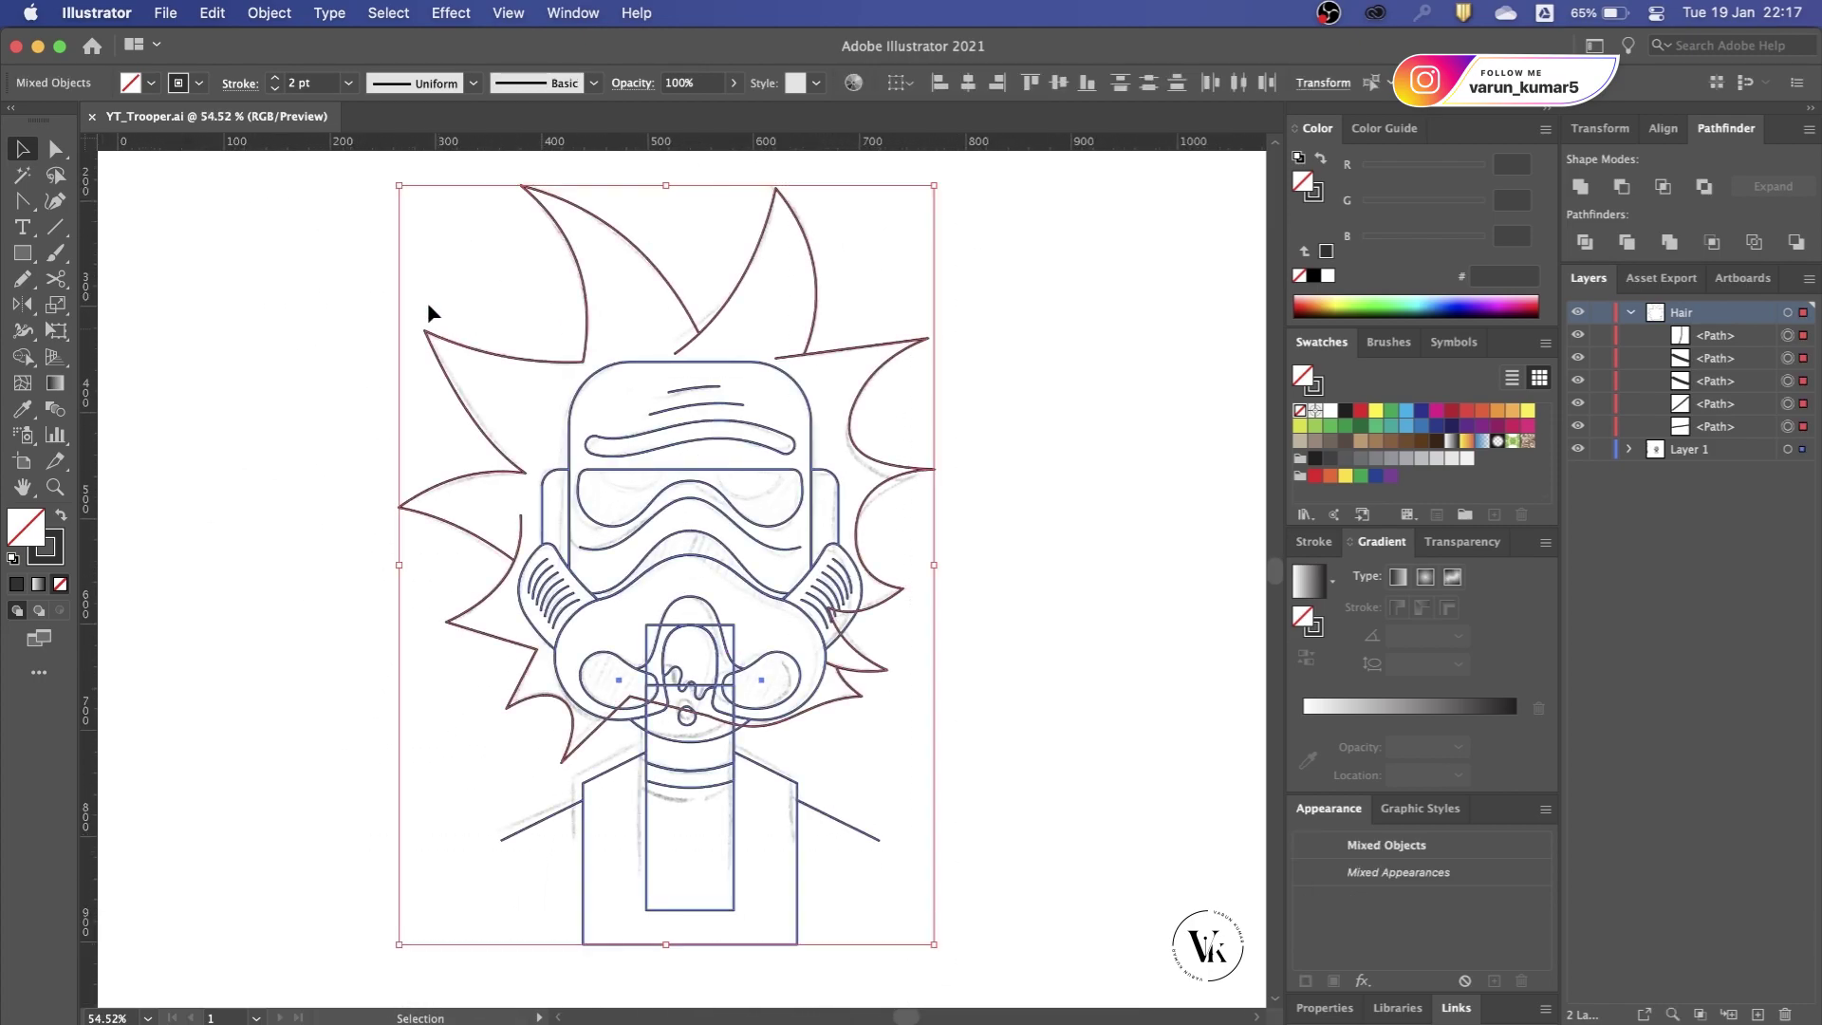
pyautogui.click(275, 86)
pyautogui.click(275, 85)
pyautogui.click(275, 86)
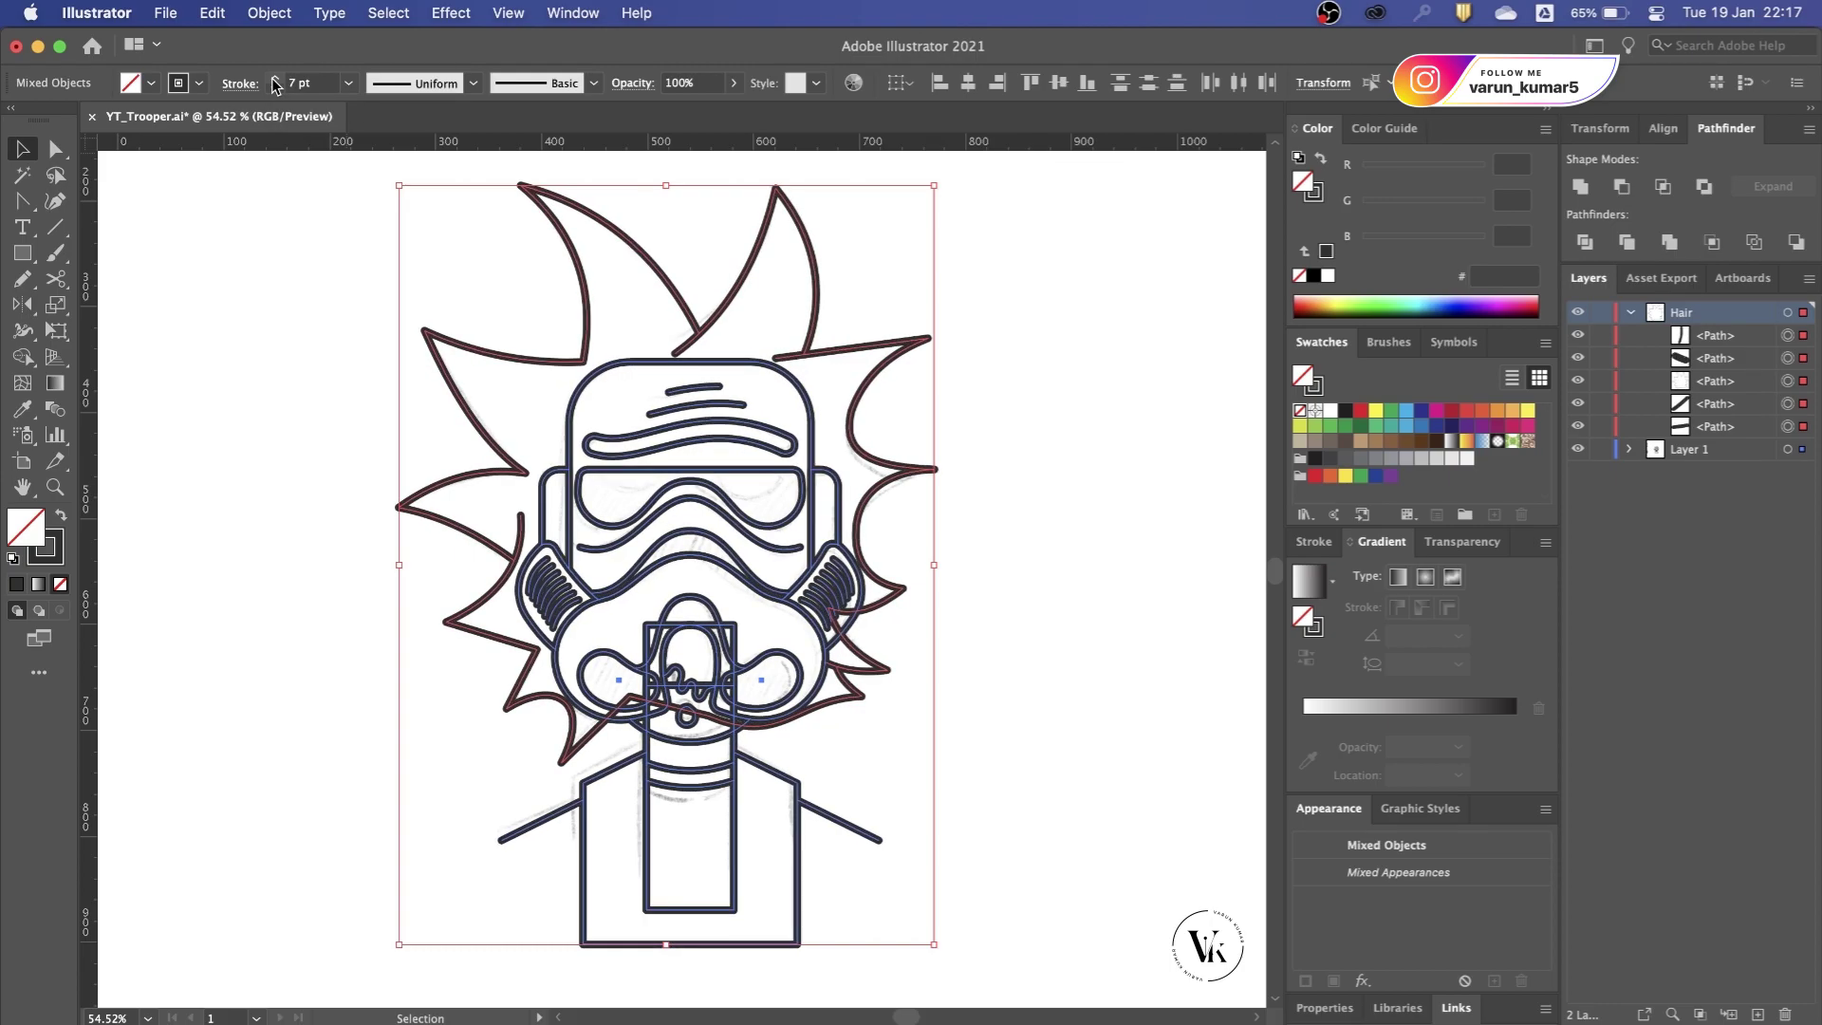
pyautogui.click(275, 89)
pyautogui.click(431, 726)
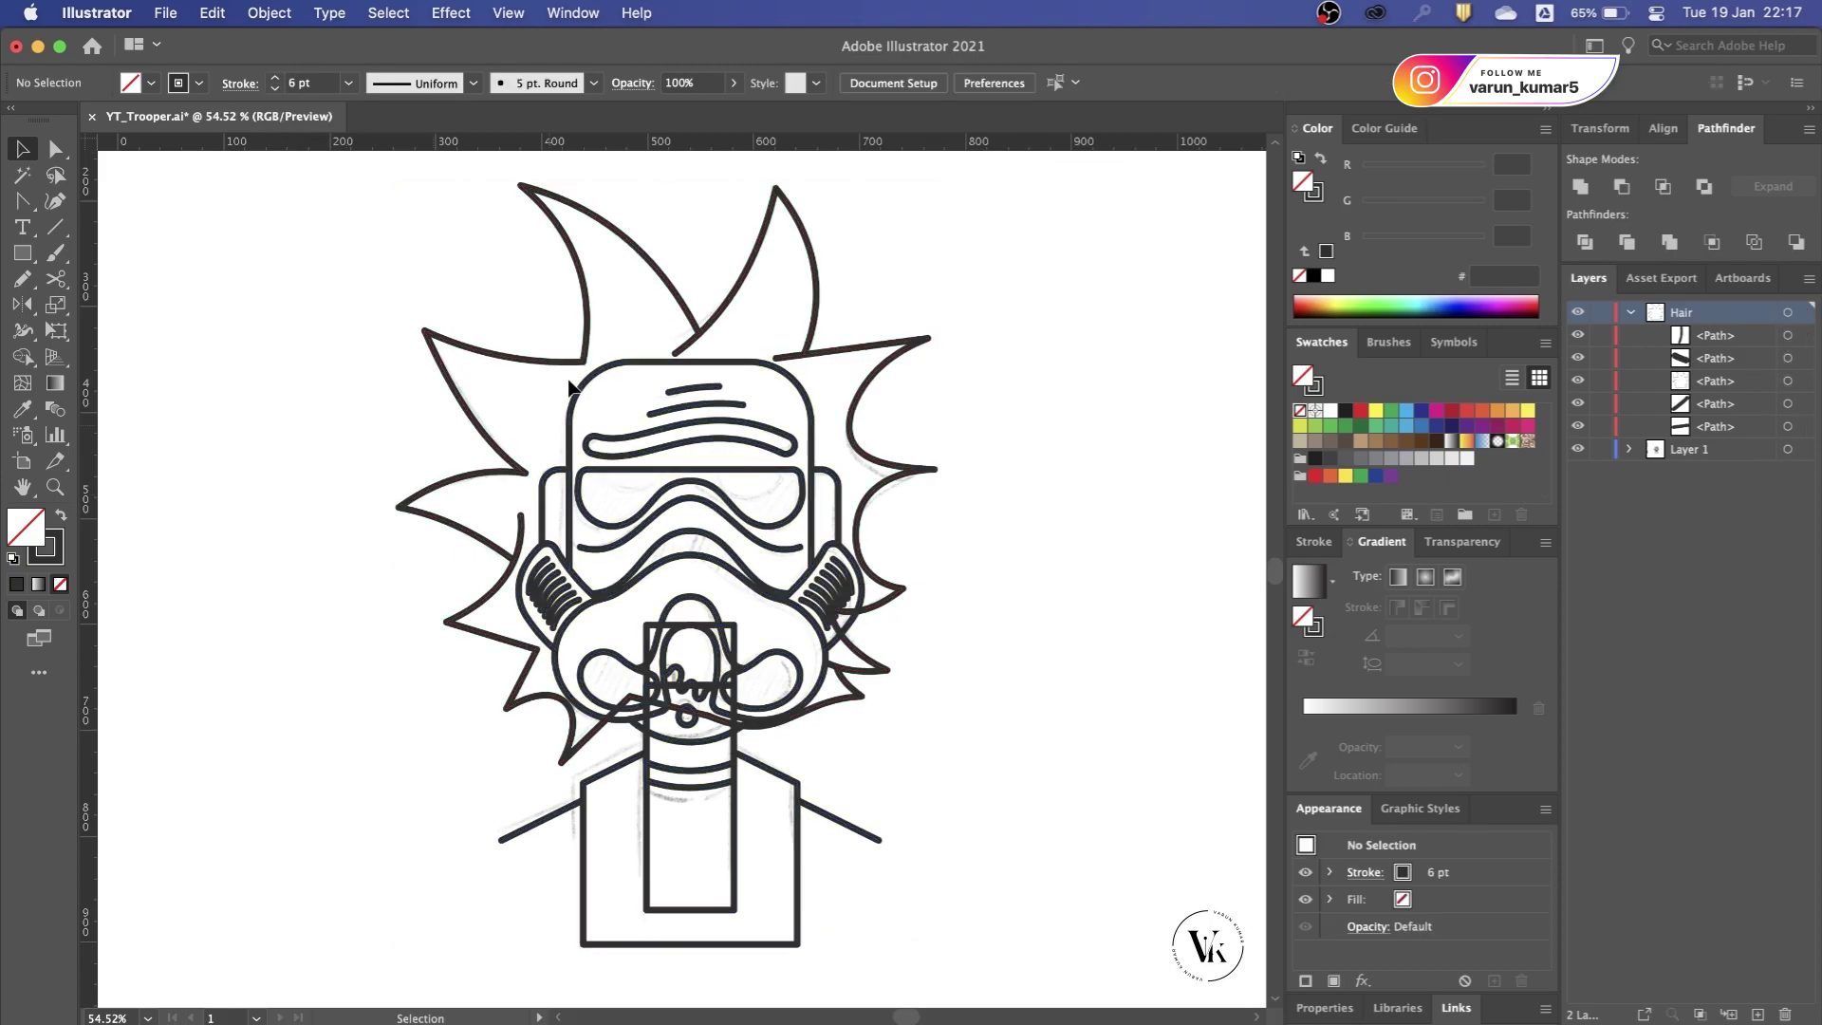
pyautogui.scroll(2, 575, 383)
pyautogui.scroll(-1, 679, 674)
pyautogui.scroll(-1, 570, 522)
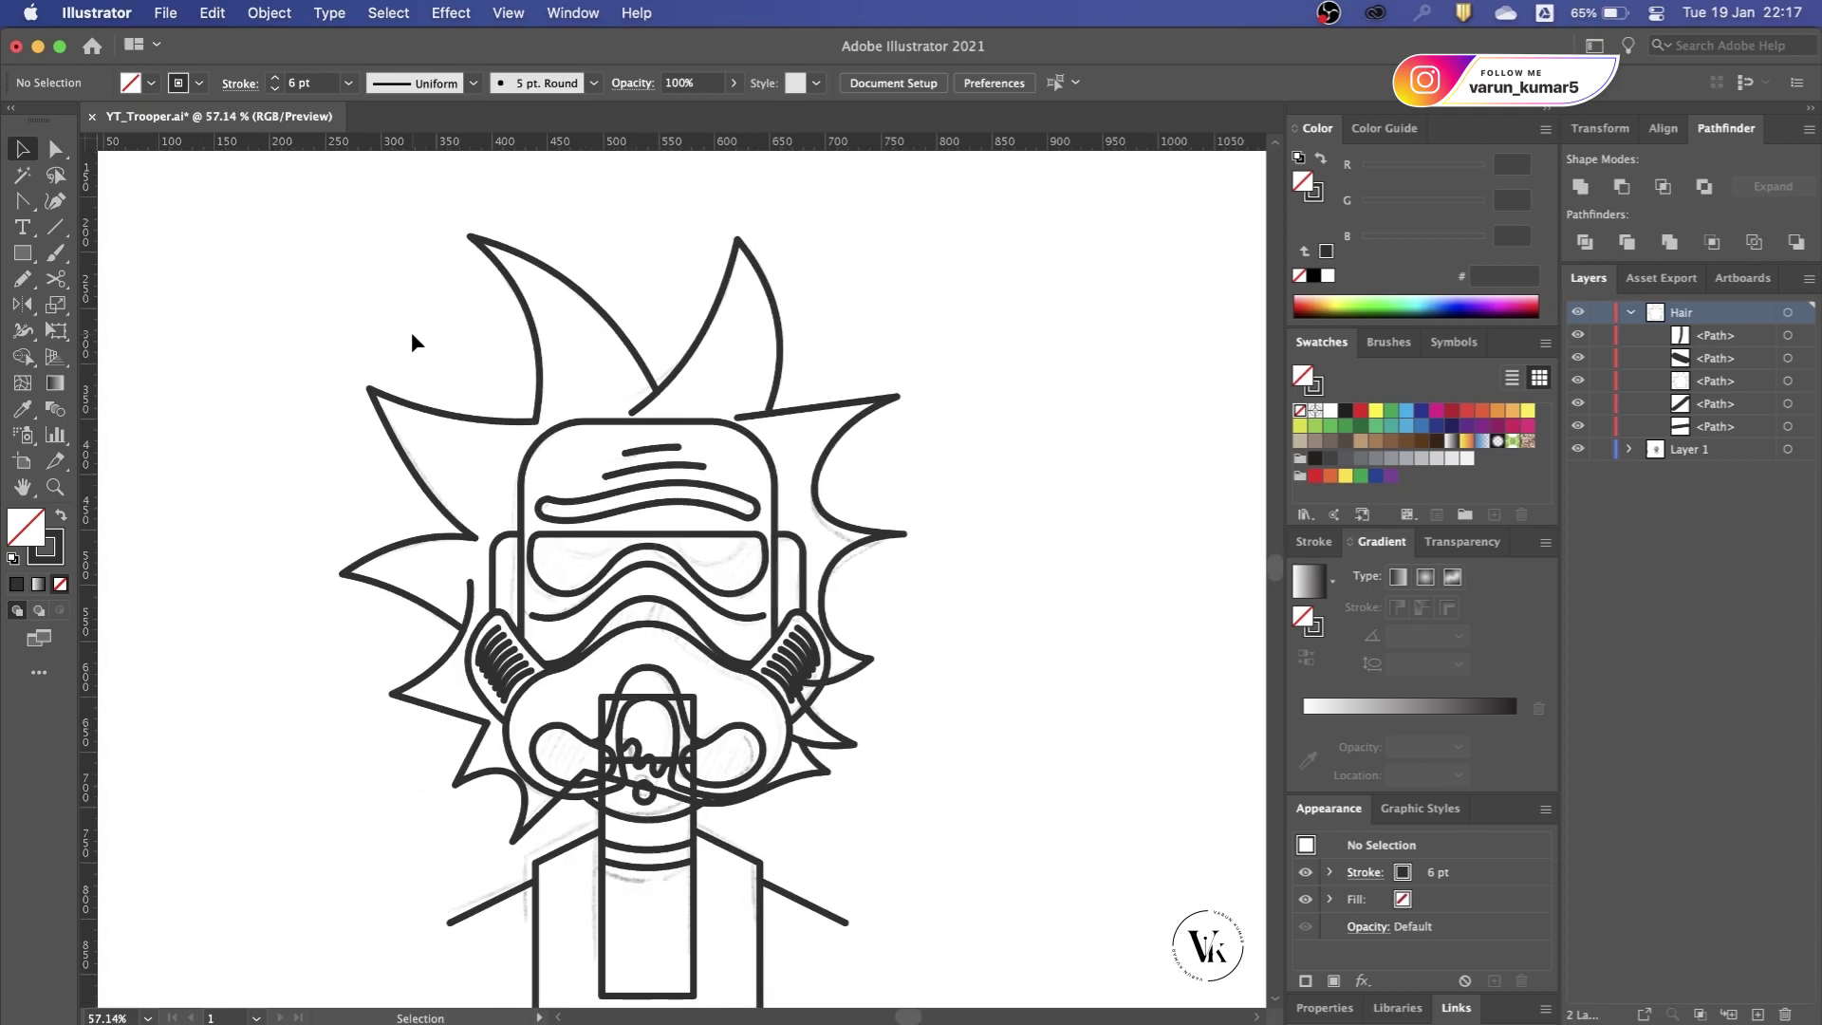
pyautogui.scroll(-1, 412, 332)
# Step: Reselect all the linework and set its stroke weight to 5 pt
pyautogui.press('super+a')
pyautogui.moveTo(313, 213); pyautogui.dragTo(911, 966)
pyautogui.click(275, 88)
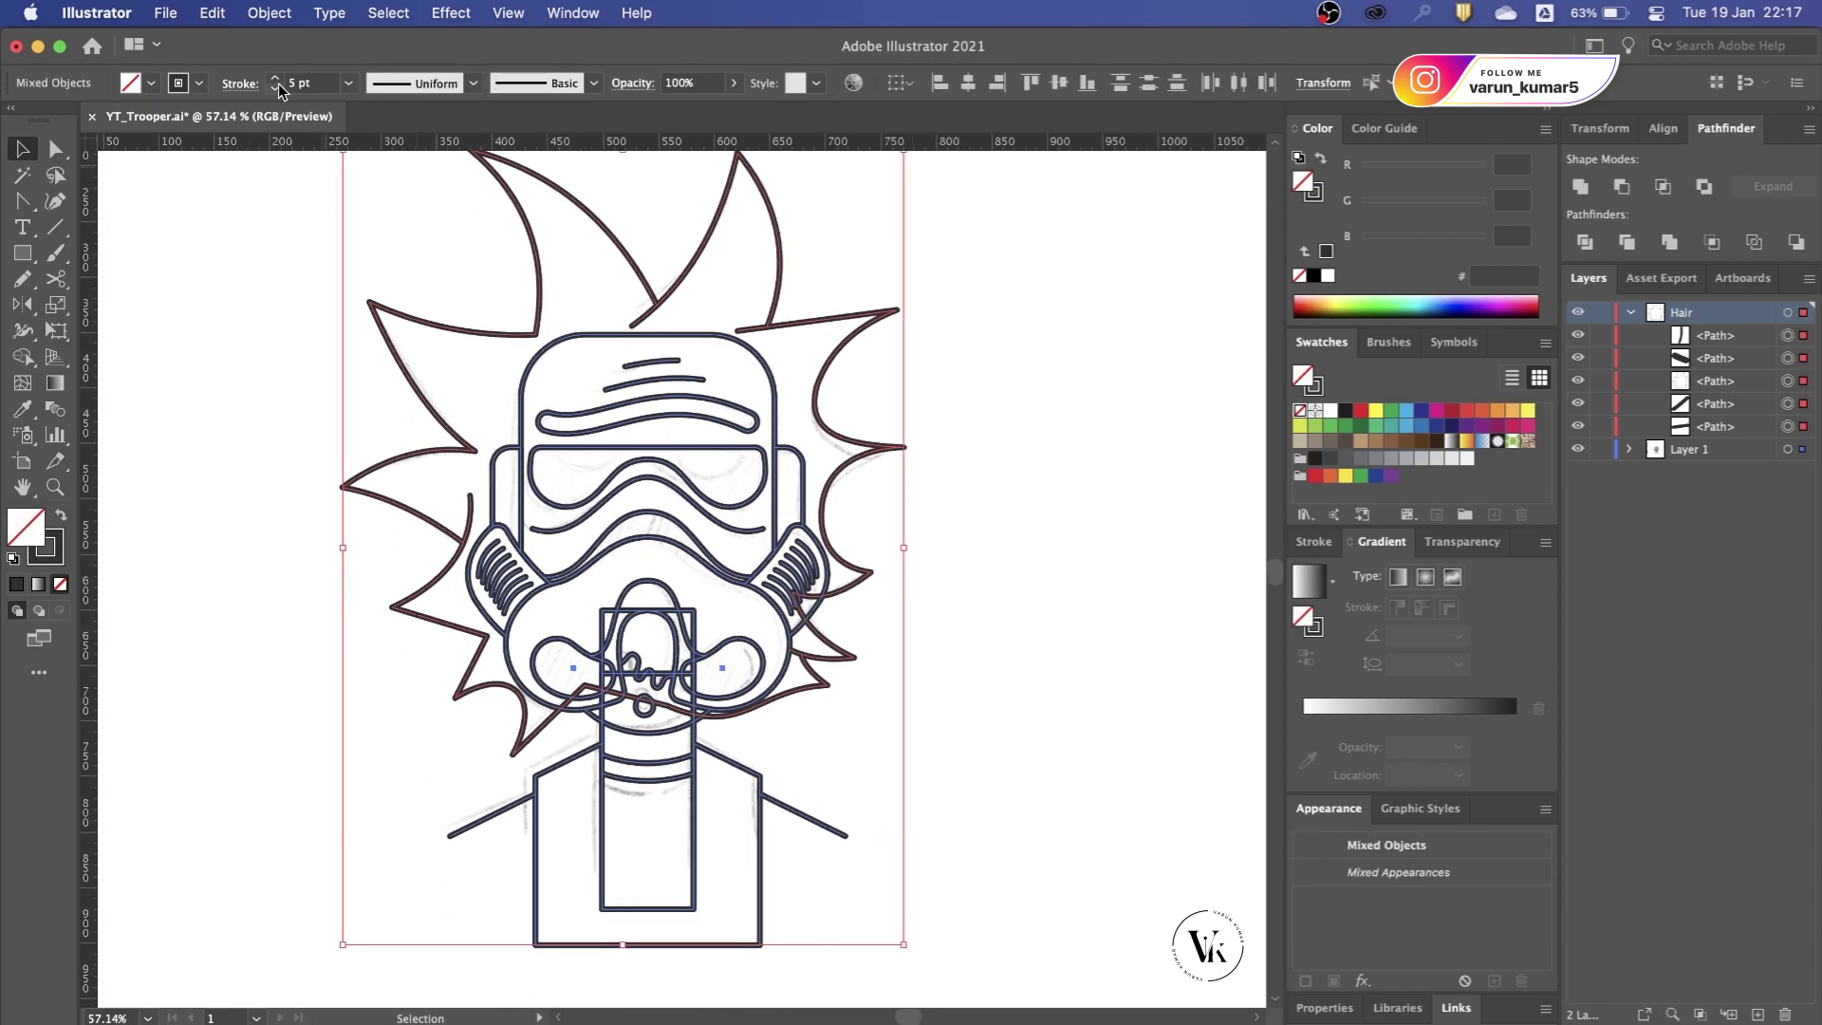
pyautogui.click(306, 384)
pyautogui.scroll(1, 592, 482)
pyautogui.scroll(3, 727, 520)
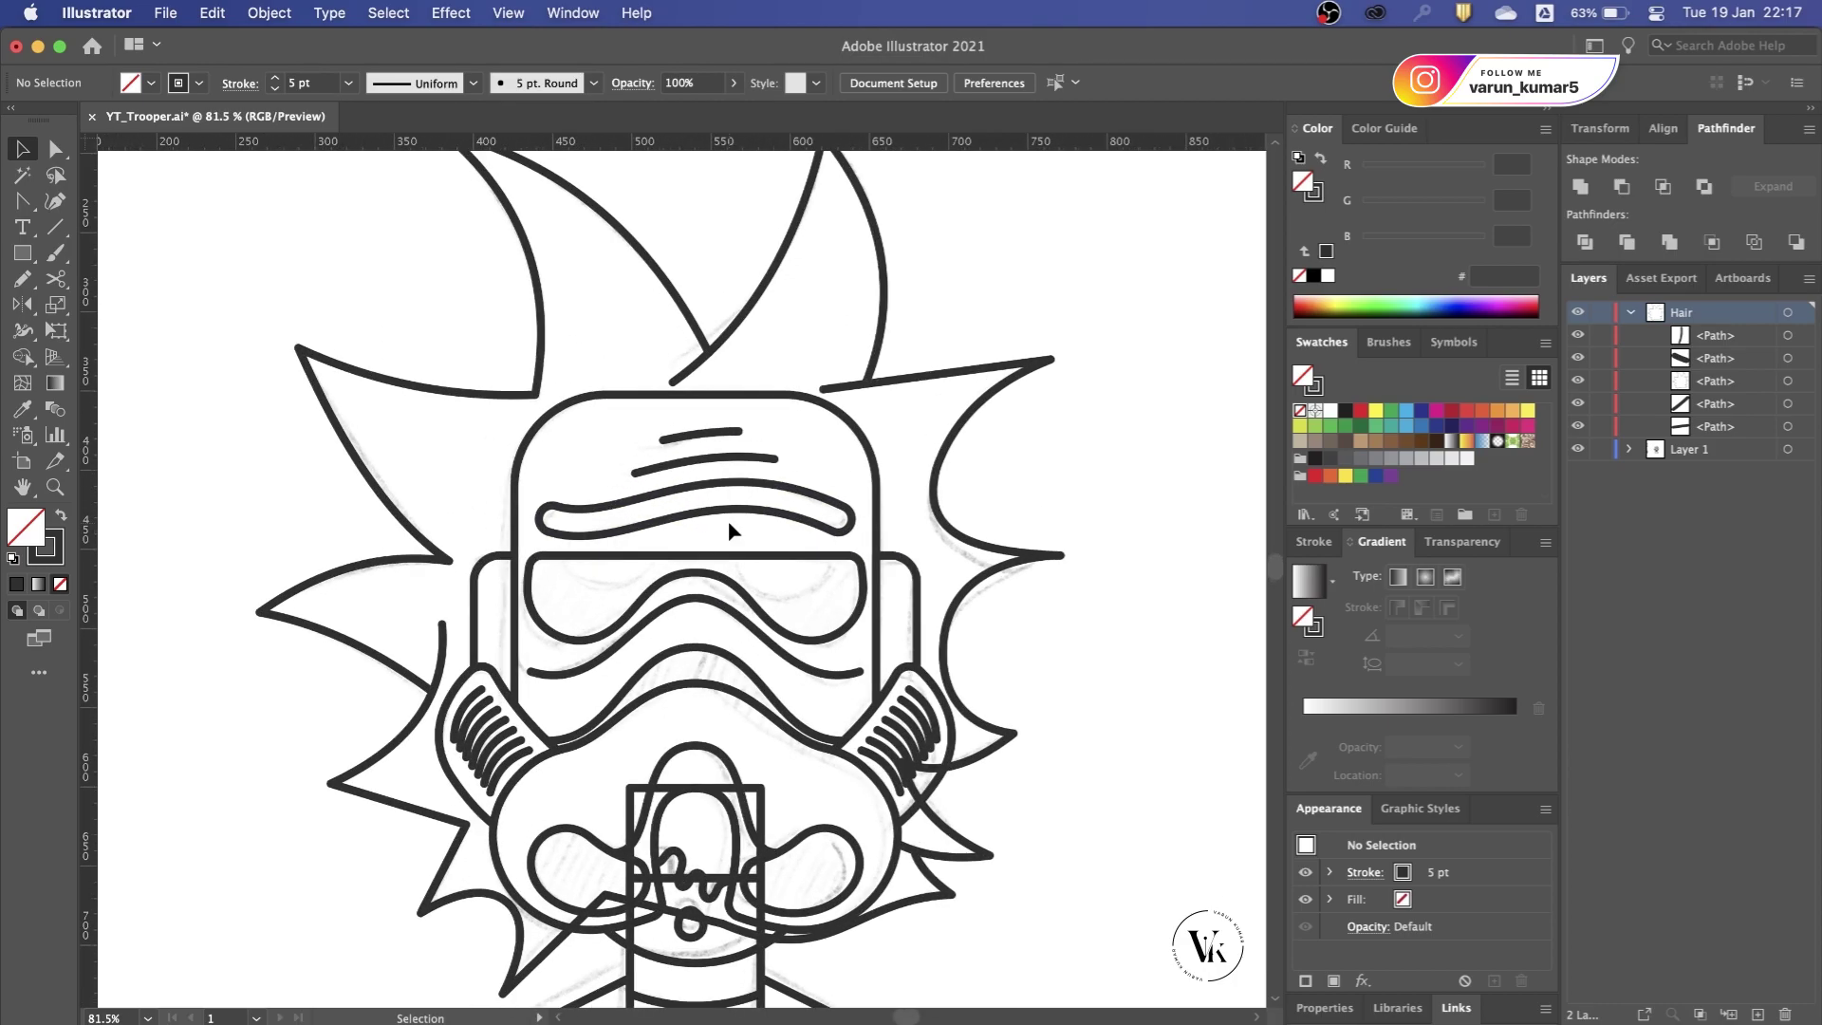
pyautogui.scroll(2, 475, 665)
# Step: Give both groups of mask vent lines a 3 pt stroke with a tapered width profile
pyautogui.scroll(2, 475, 664)
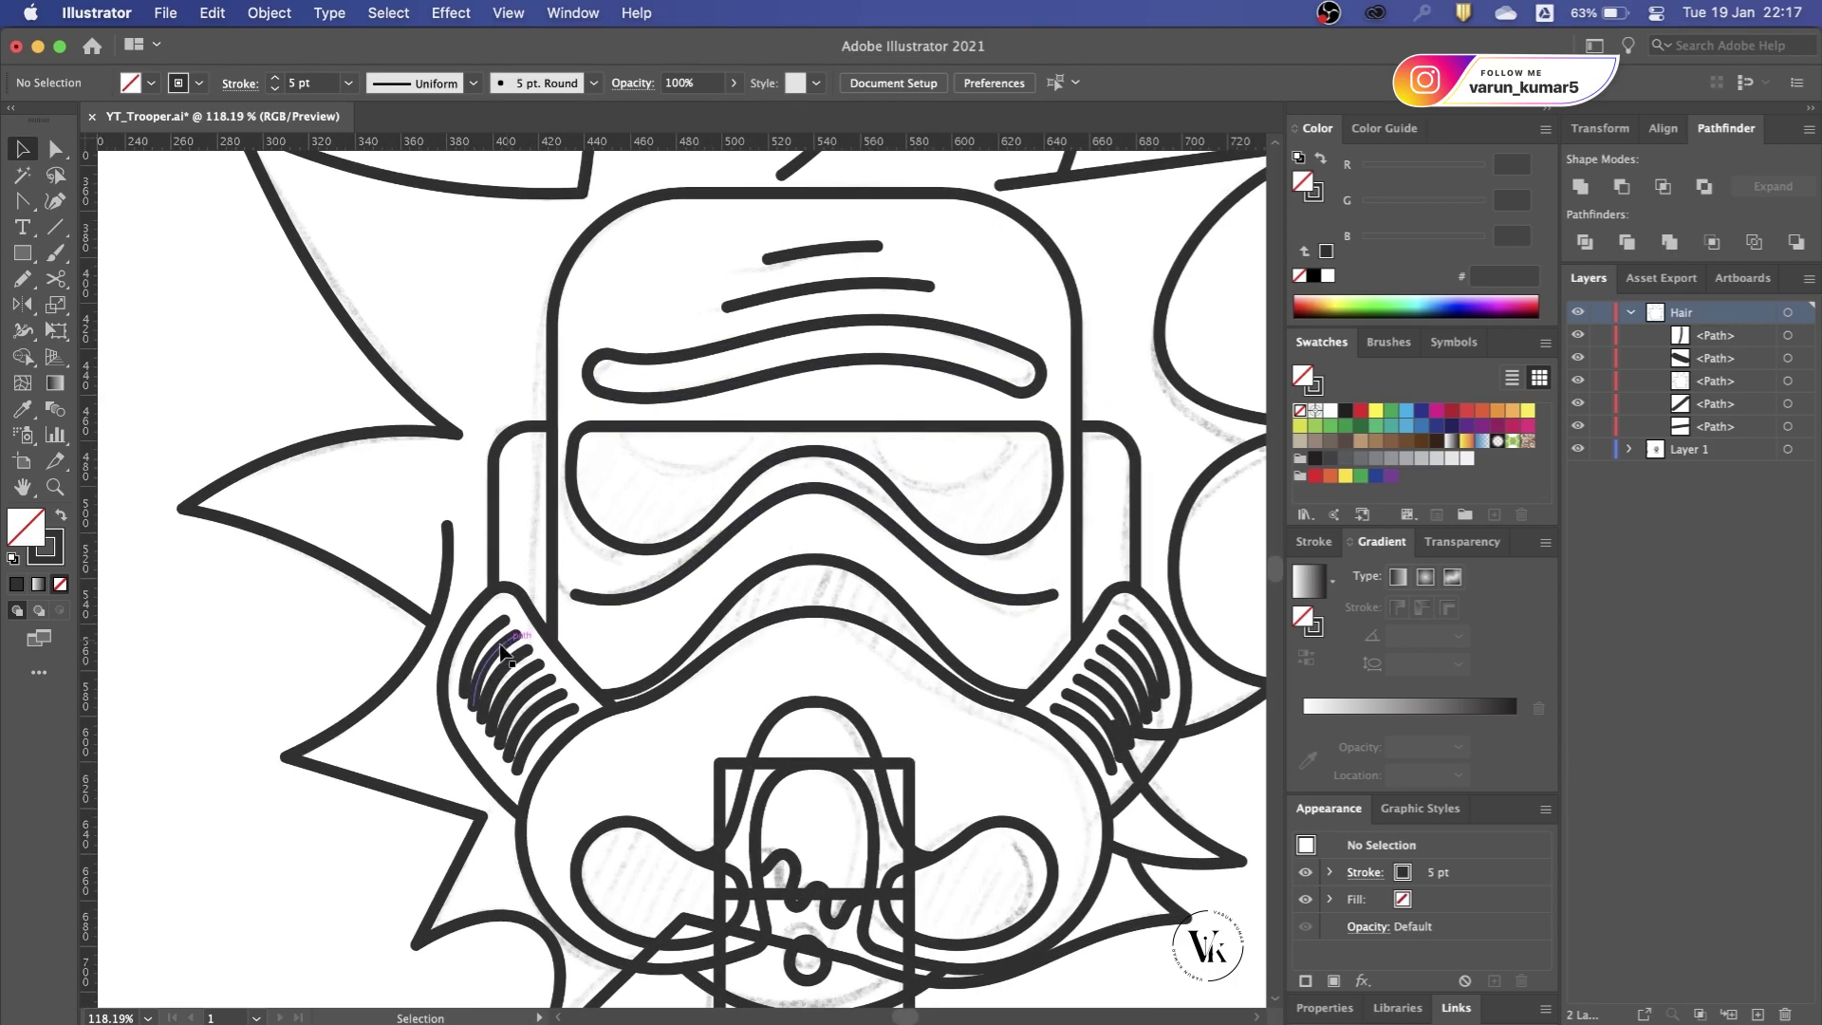
pyautogui.click(482, 659)
pyautogui.keyDown('shift'); pyautogui.click(1148, 693); pyautogui.keyUp('shift')
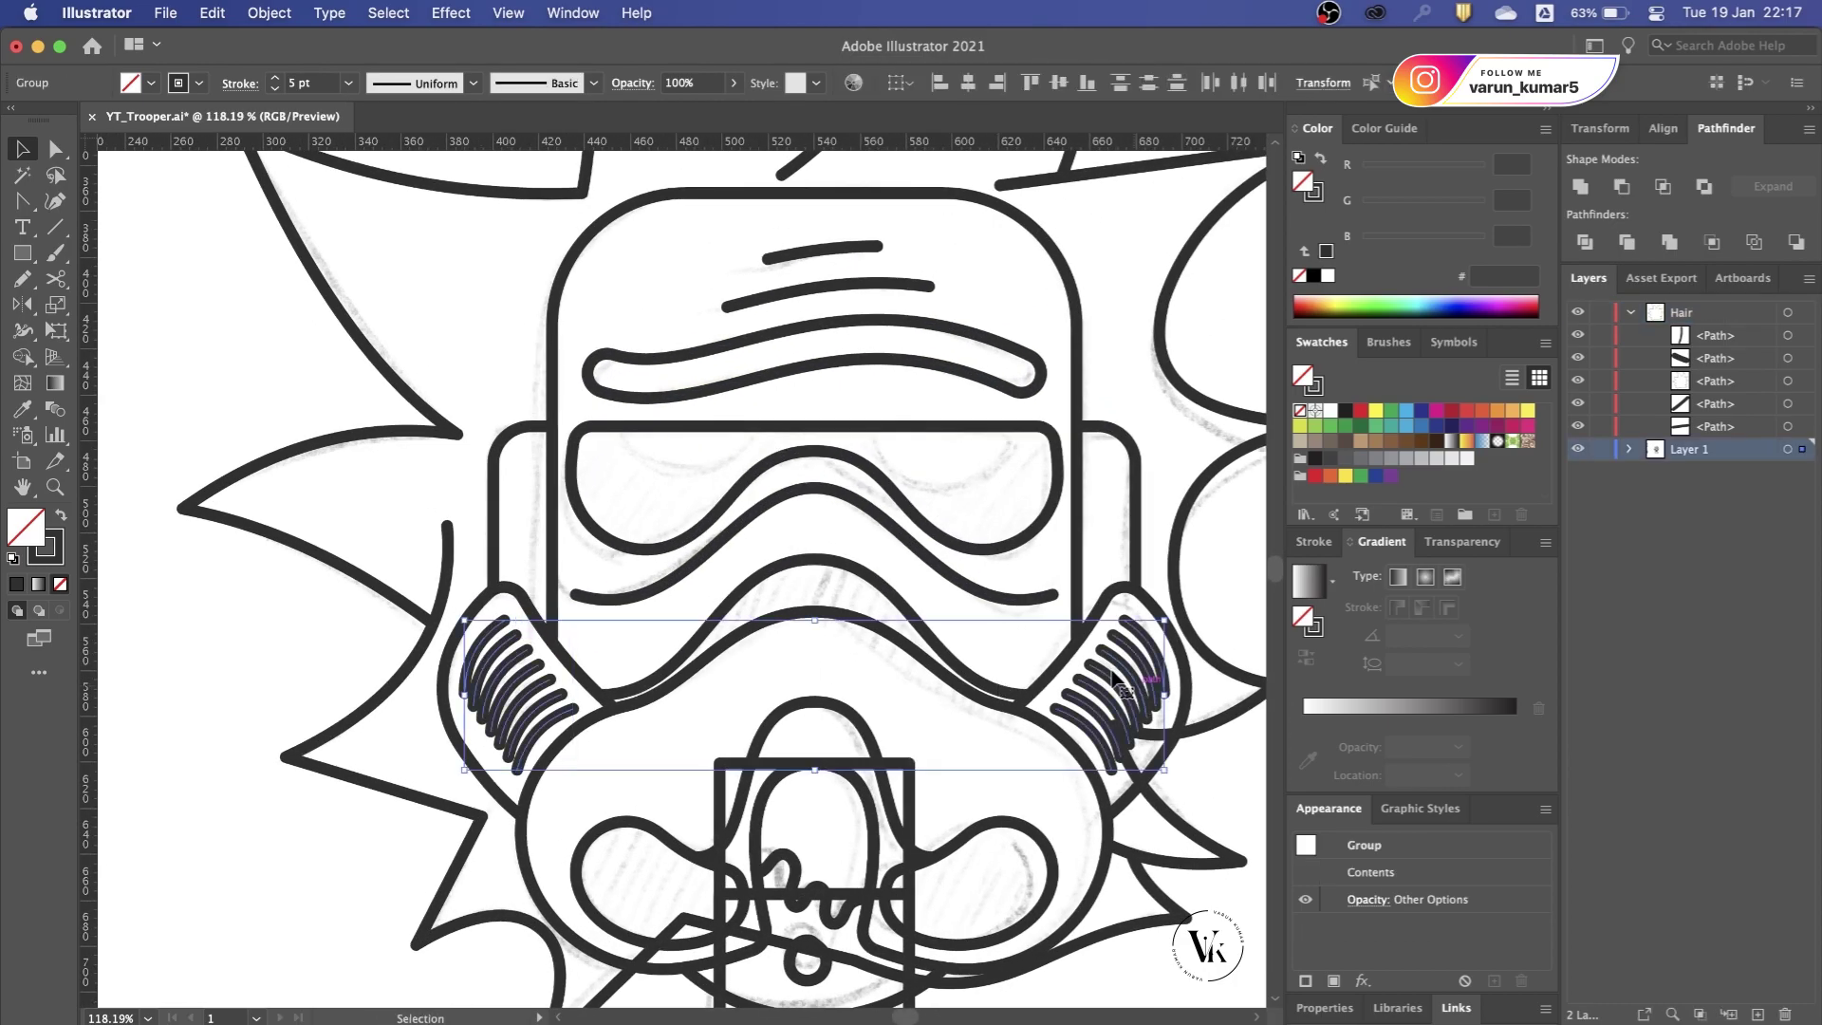
pyautogui.click(275, 88)
pyautogui.click(275, 88)
pyautogui.click(418, 83)
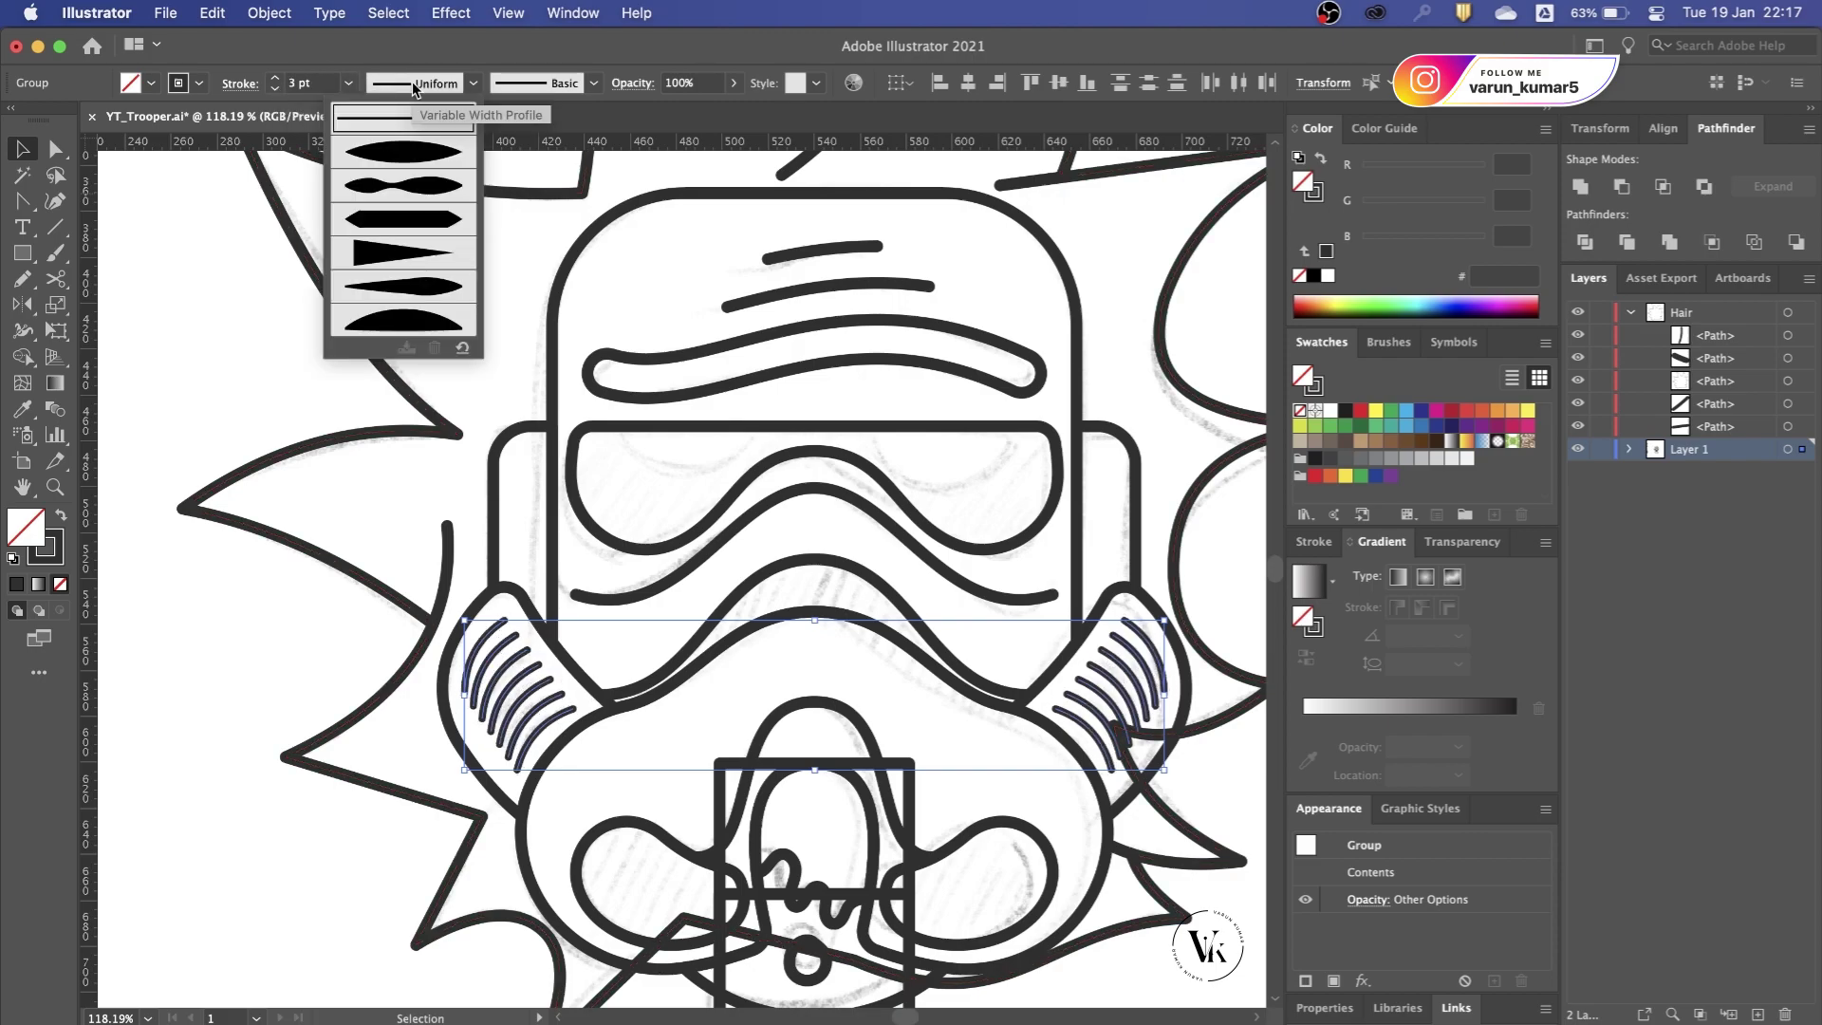
pyautogui.click(499, 522)
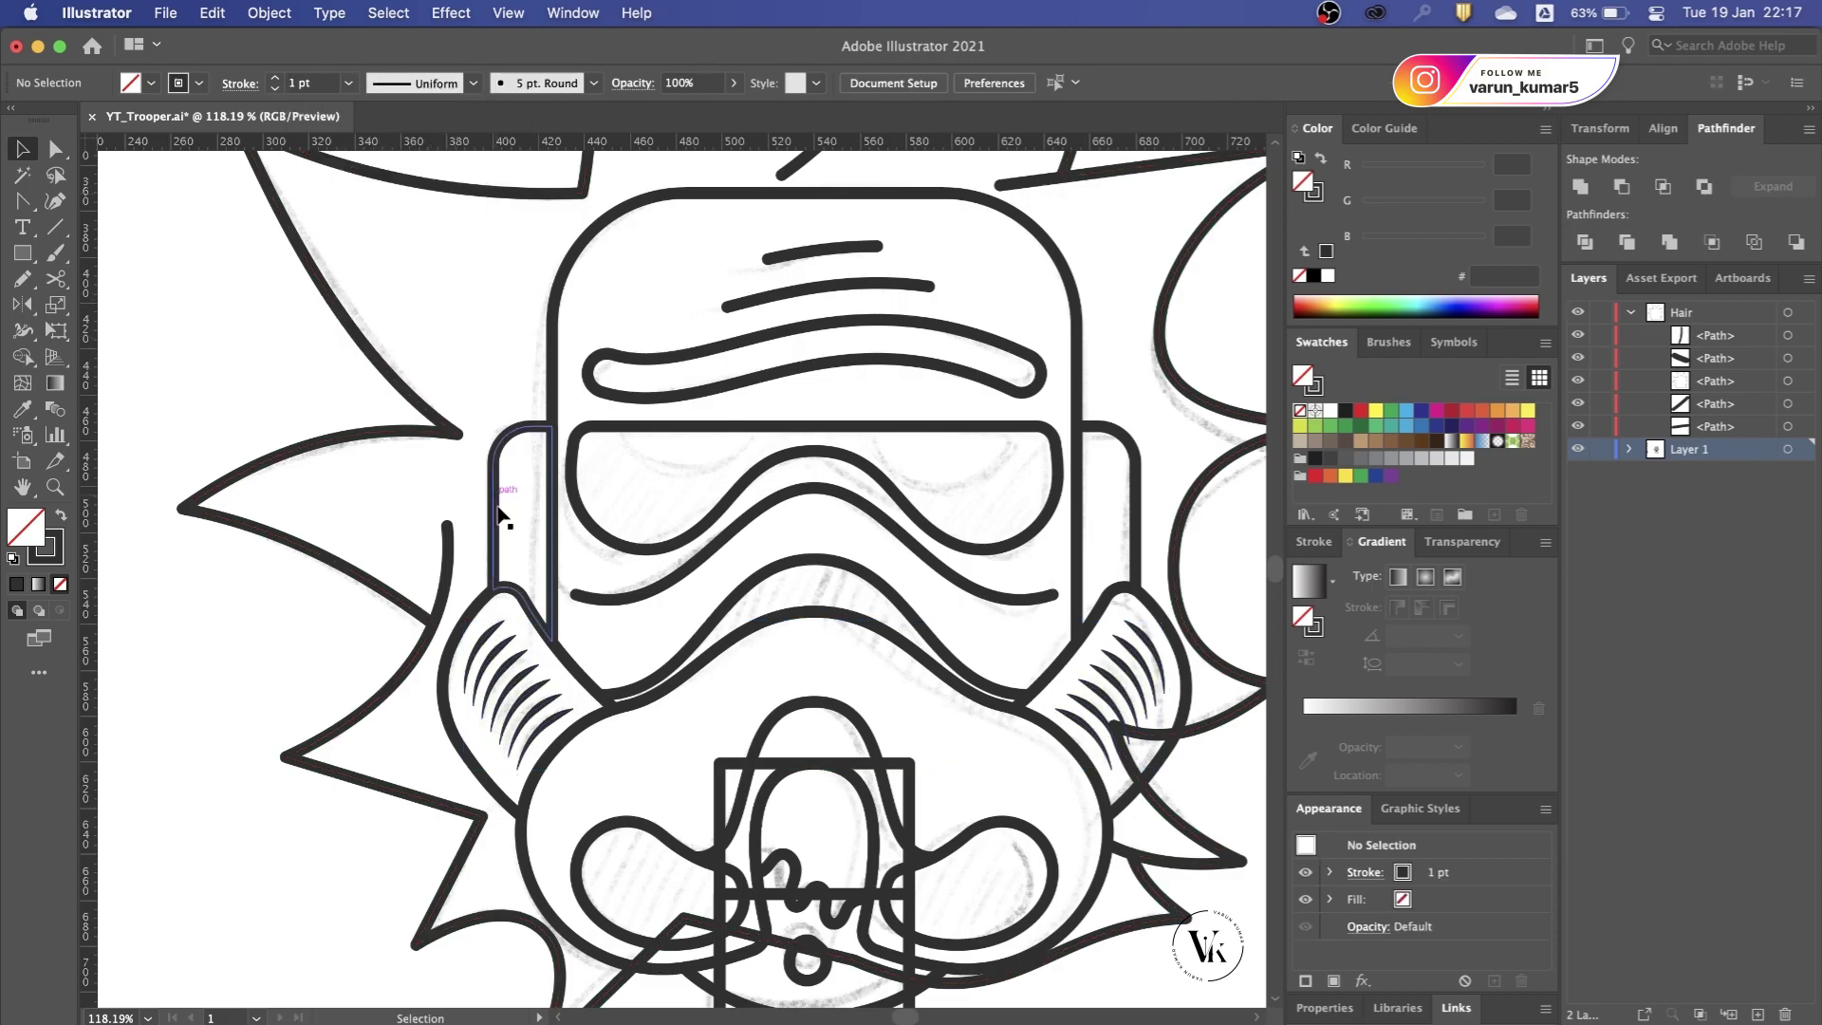
# Step: Select and inspect the wavy line below the goggles, then deselect it
pyautogui.scroll(-3, 500, 532)
pyautogui.scroll(-1, 500, 538)
pyautogui.scroll(3, 735, 667)
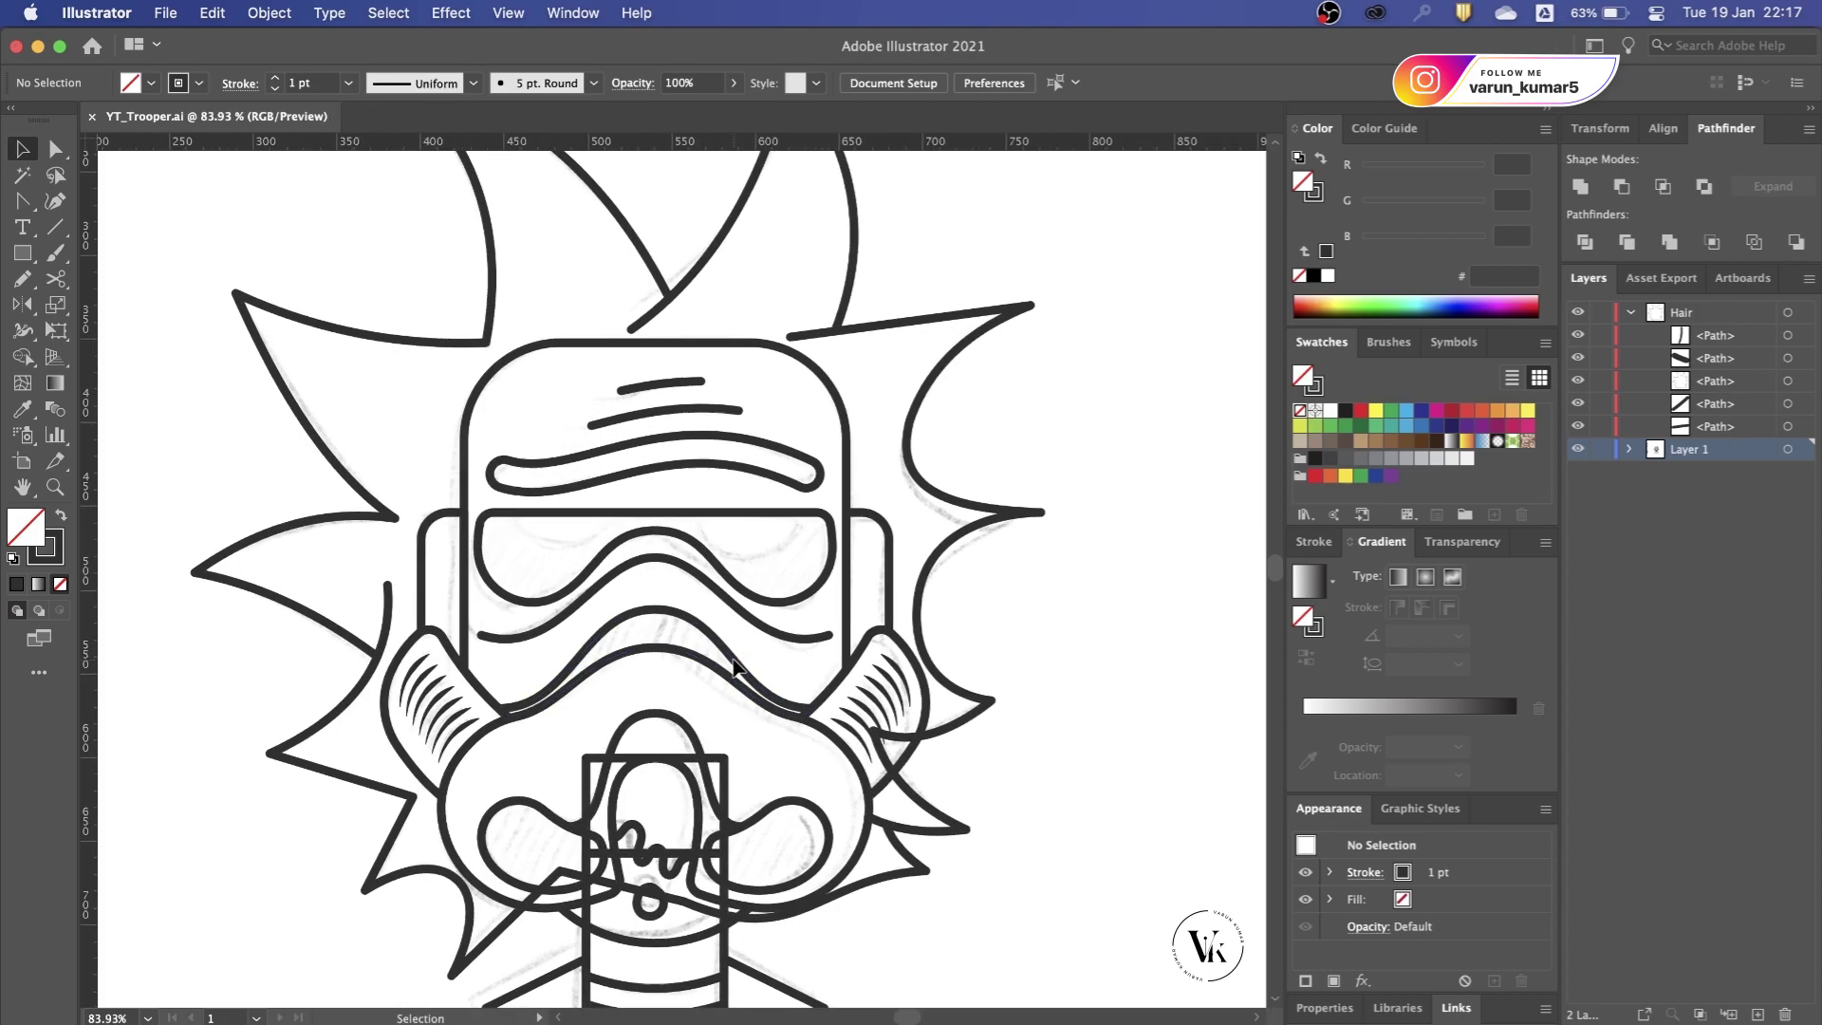
pyautogui.click(651, 531)
pyautogui.scroll(2, 594, 555)
pyautogui.scroll(2, 661, 539)
pyautogui.scroll(1, 661, 538)
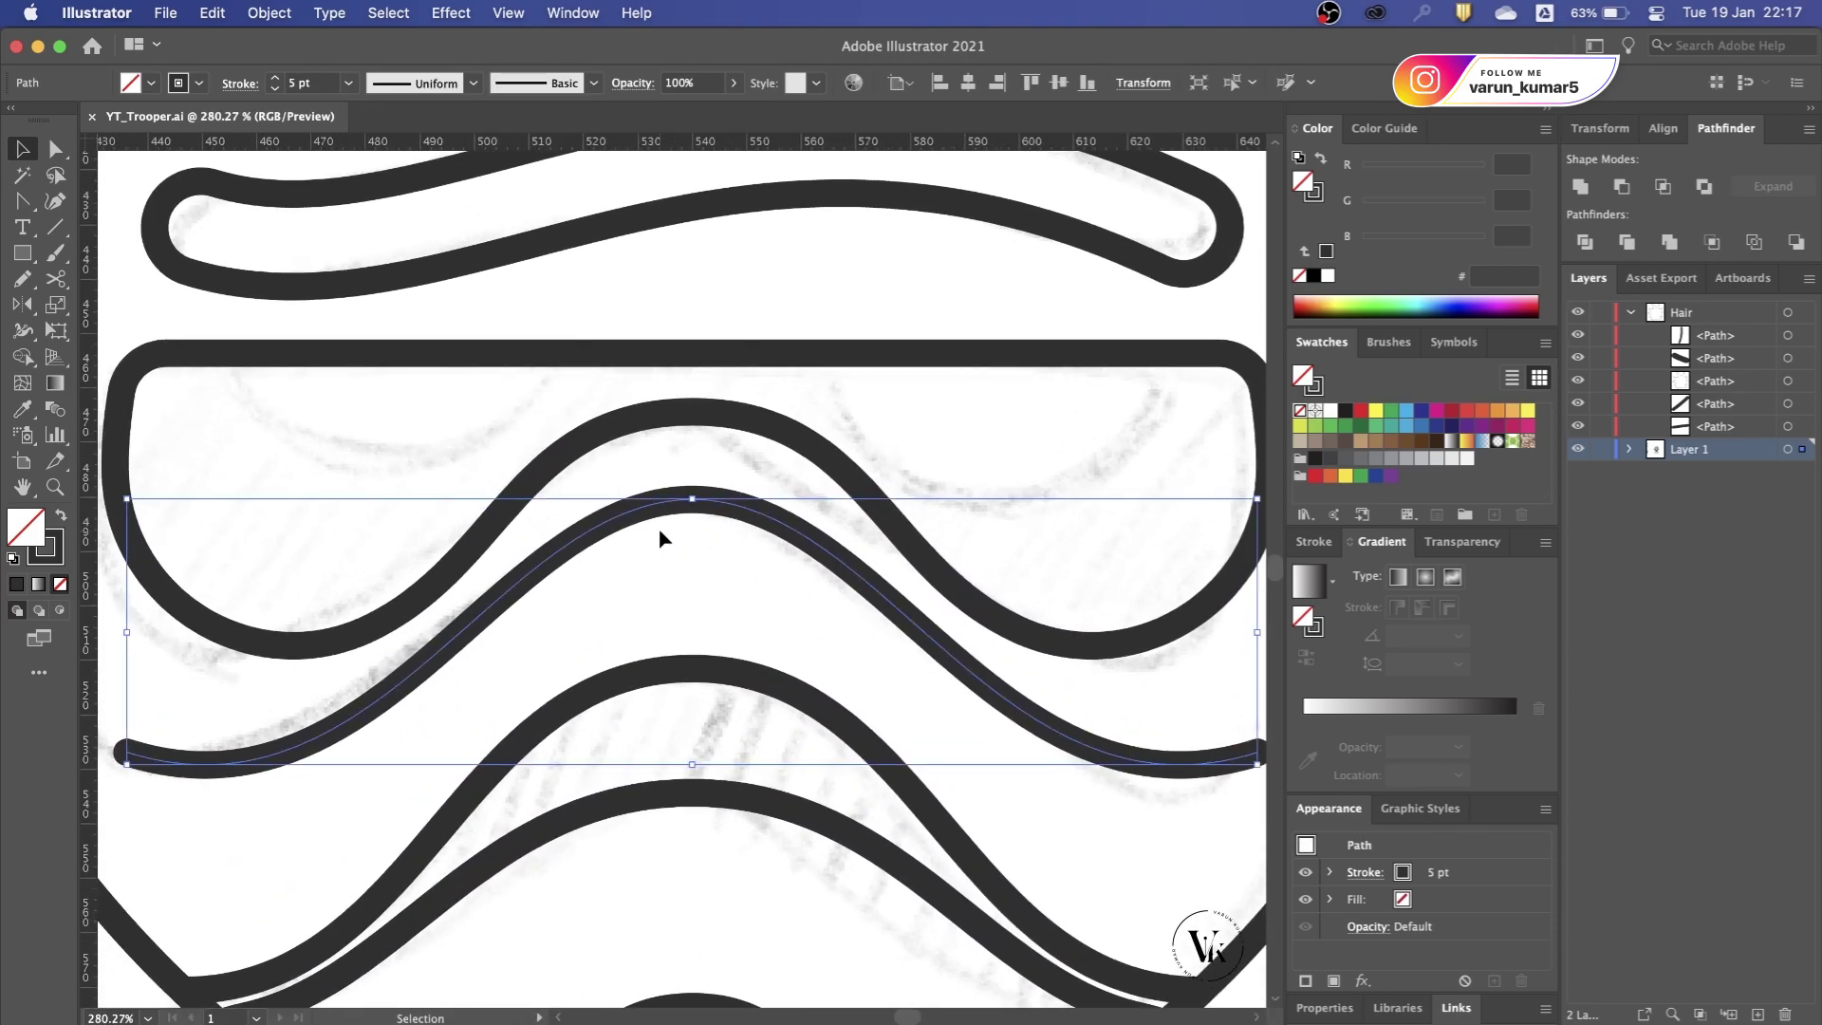
pyautogui.scroll(1, 658, 528)
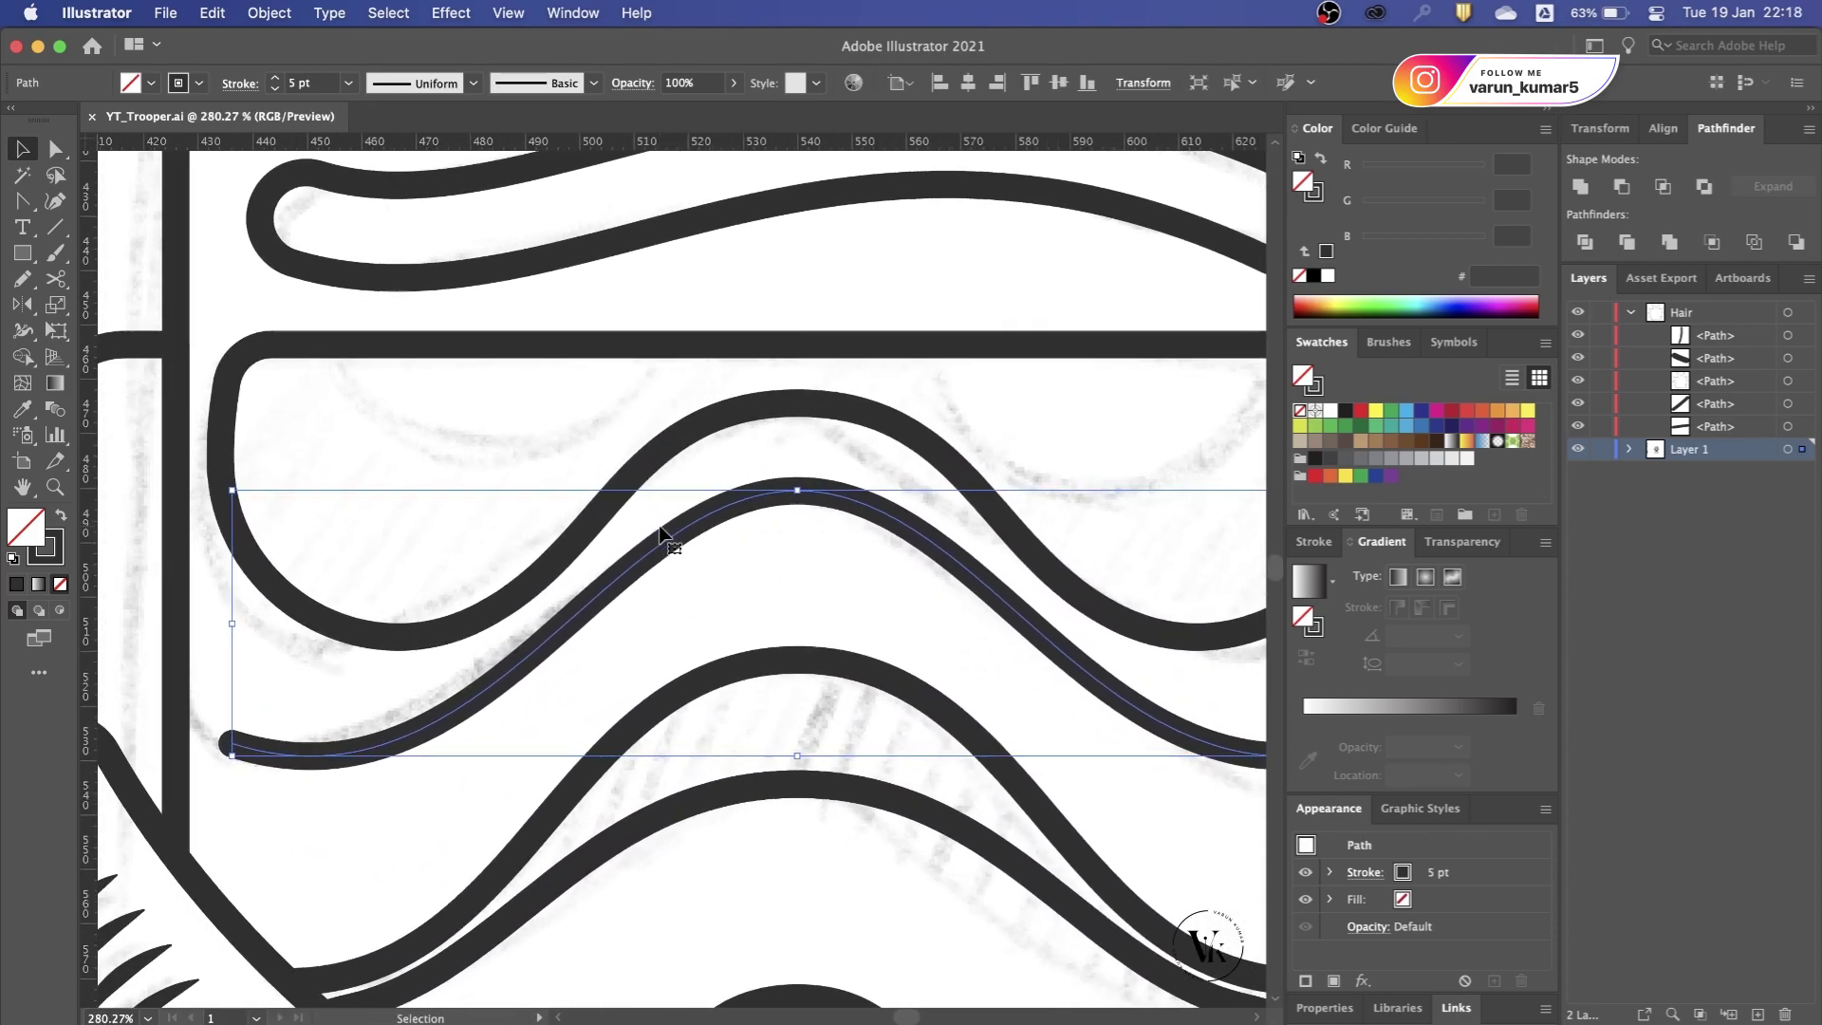
pyautogui.scroll(-3, 661, 533)
pyautogui.scroll(-3, 408, 474)
pyautogui.click(313, 454)
# Step: Draw a short vertical line and pinch its top and bottom ends to points
pyautogui.press('\\')
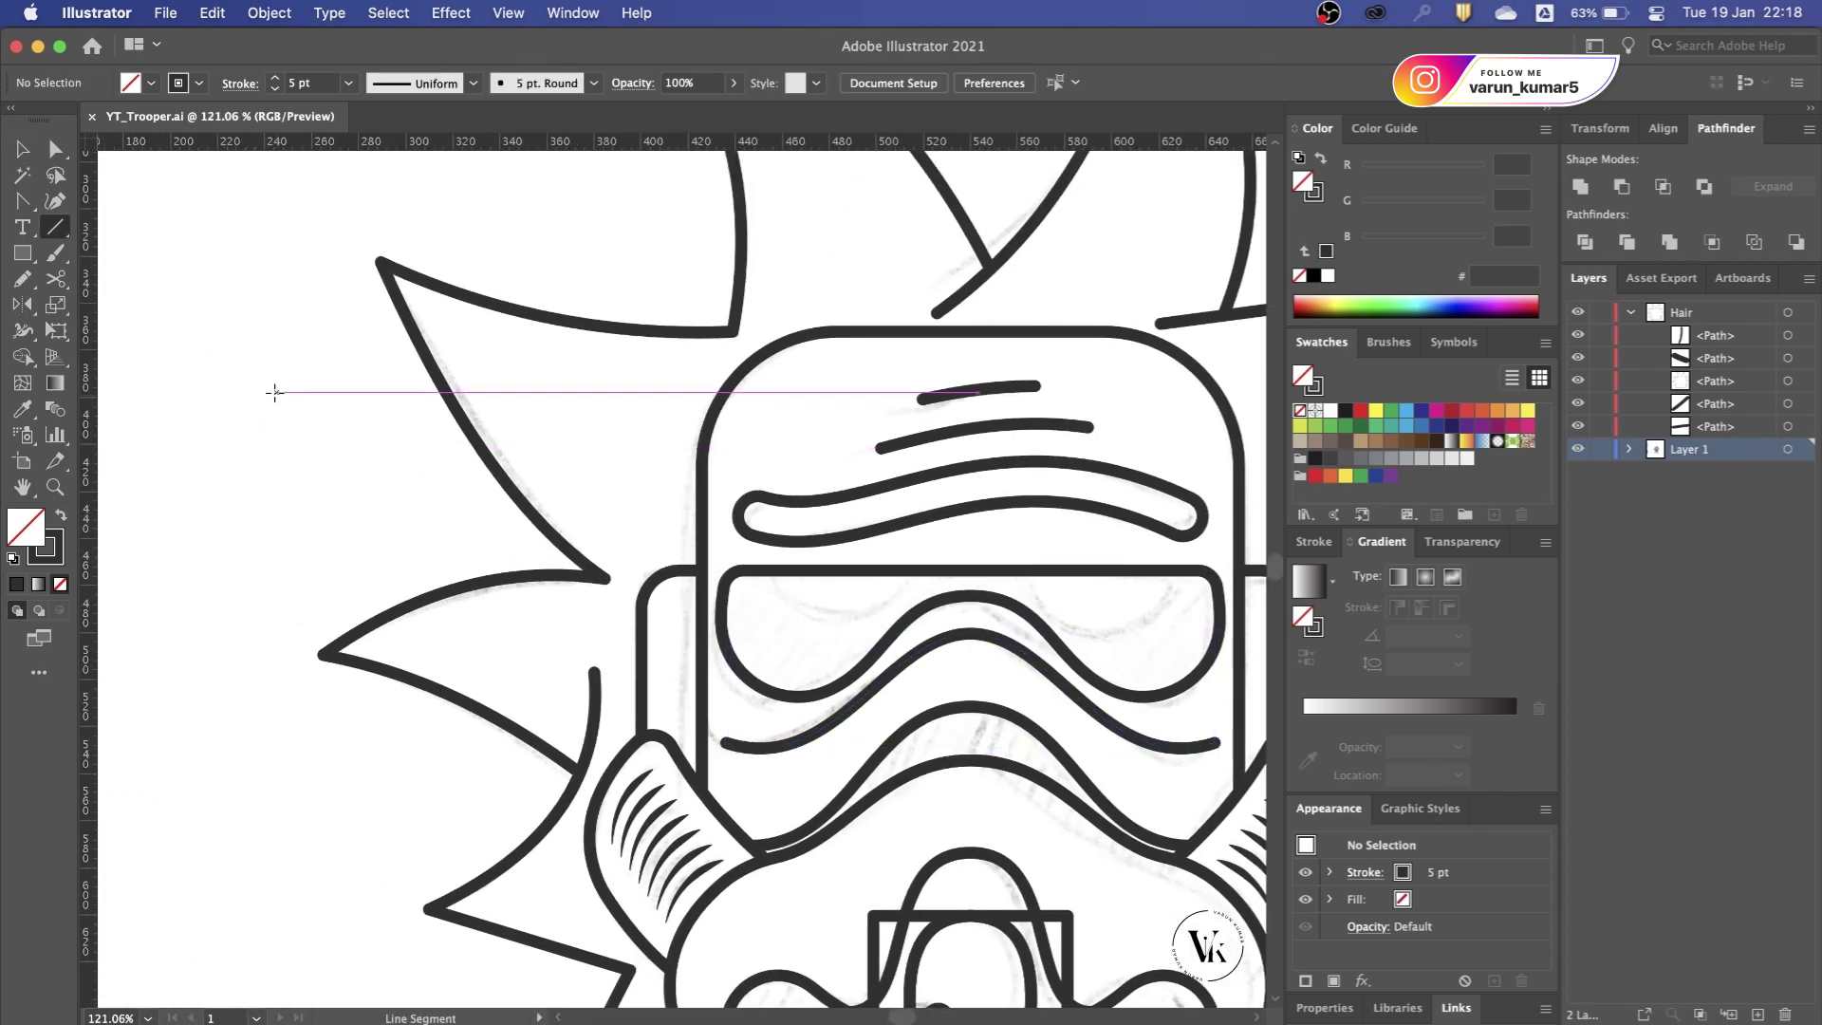
pyautogui.moveTo(257, 364); pyautogui.dragTo(256, 483)
pyautogui.press('v')
pyautogui.scroll(3, 288, 394)
pyautogui.scroll(3, 376, 429)
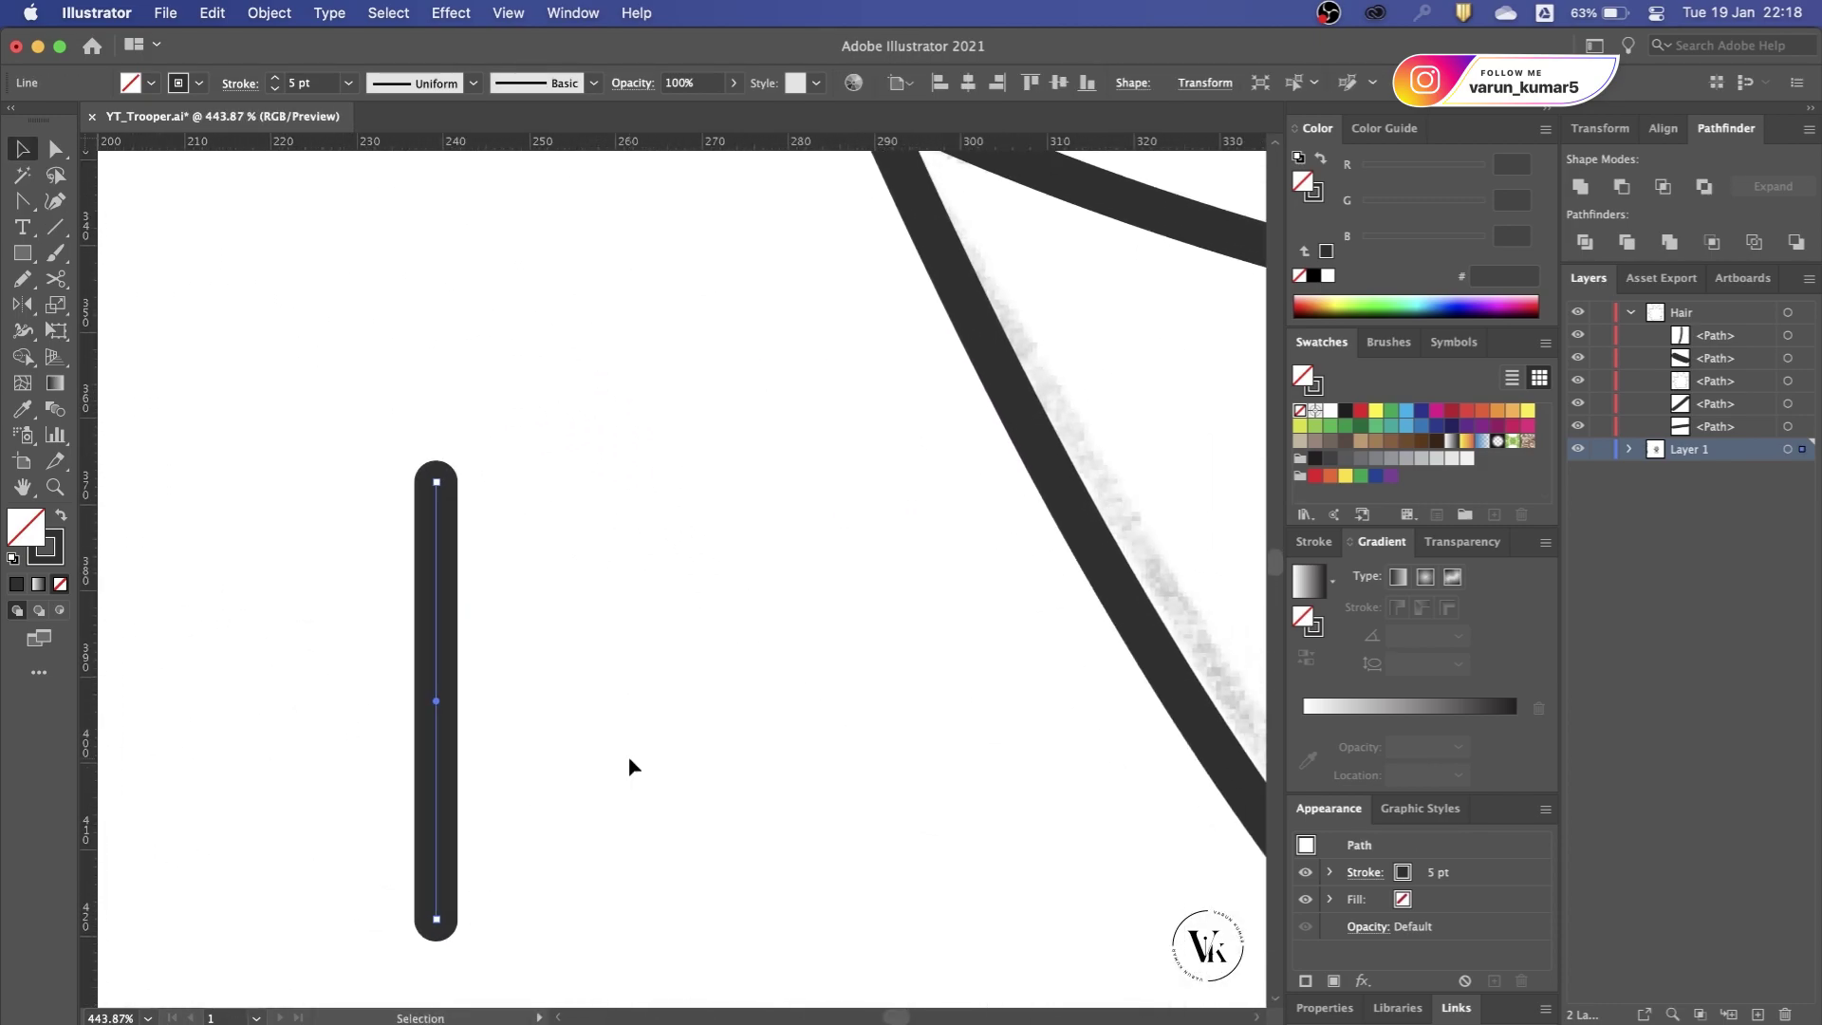
pyautogui.scroll(3, 446, 503)
pyautogui.hotkey('shift', 'w')
pyautogui.scroll(-1, 417, 640)
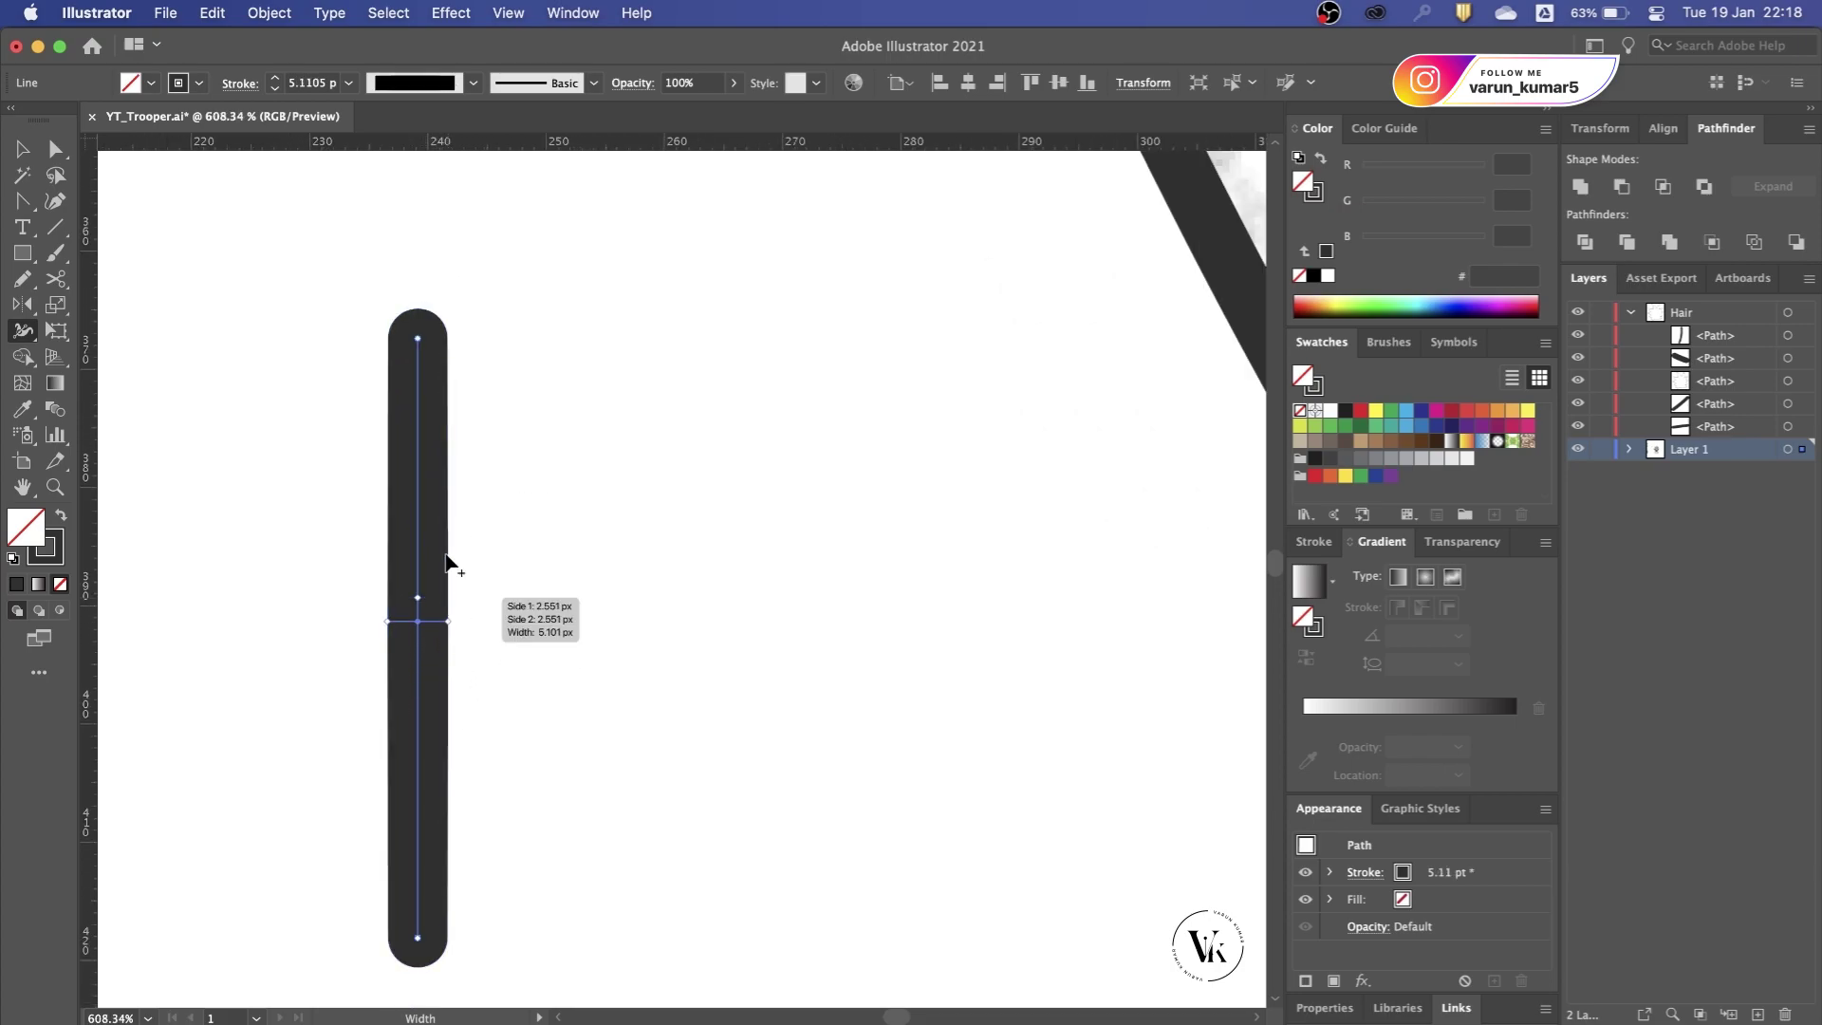
pyautogui.scroll(2, 447, 345)
pyautogui.moveTo(460, 348); pyautogui.dragTo(428, 351)
pyautogui.scroll(-2, 422, 503)
pyautogui.scroll(-2, 429, 504)
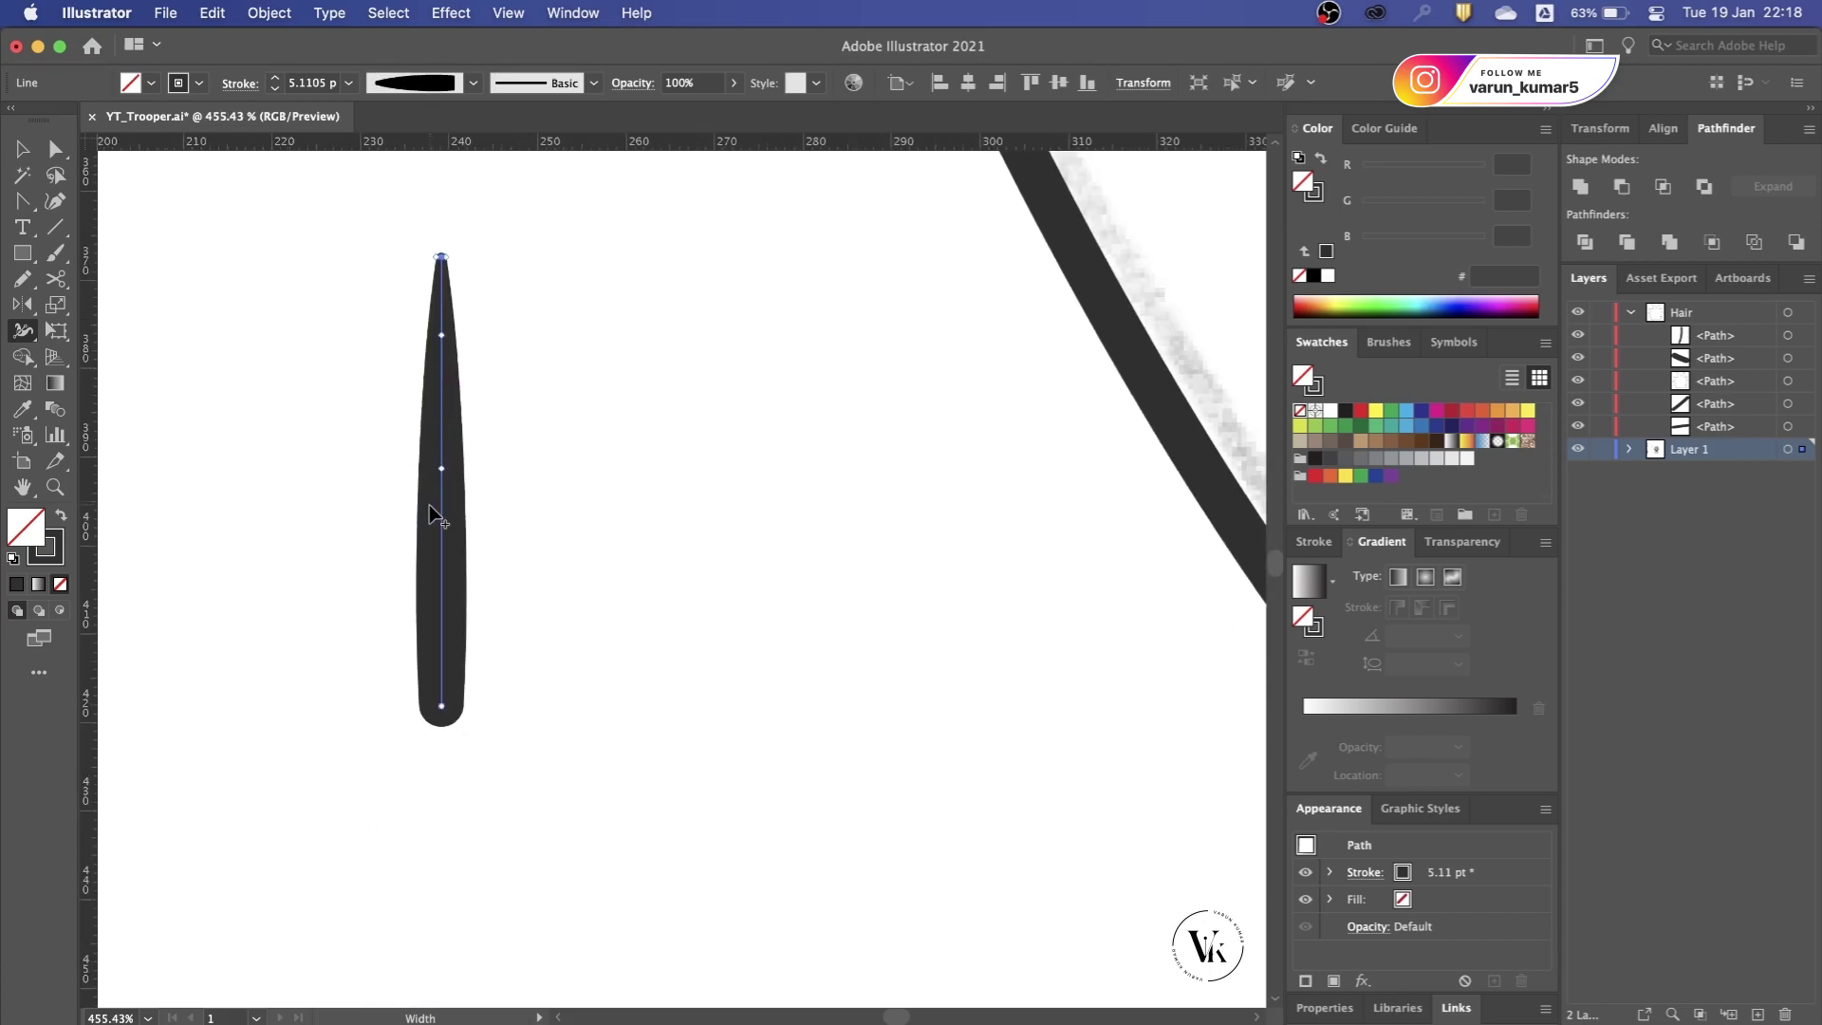
pyautogui.scroll(3, 459, 691)
pyautogui.moveTo(459, 691); pyautogui.dragTo(433, 693)
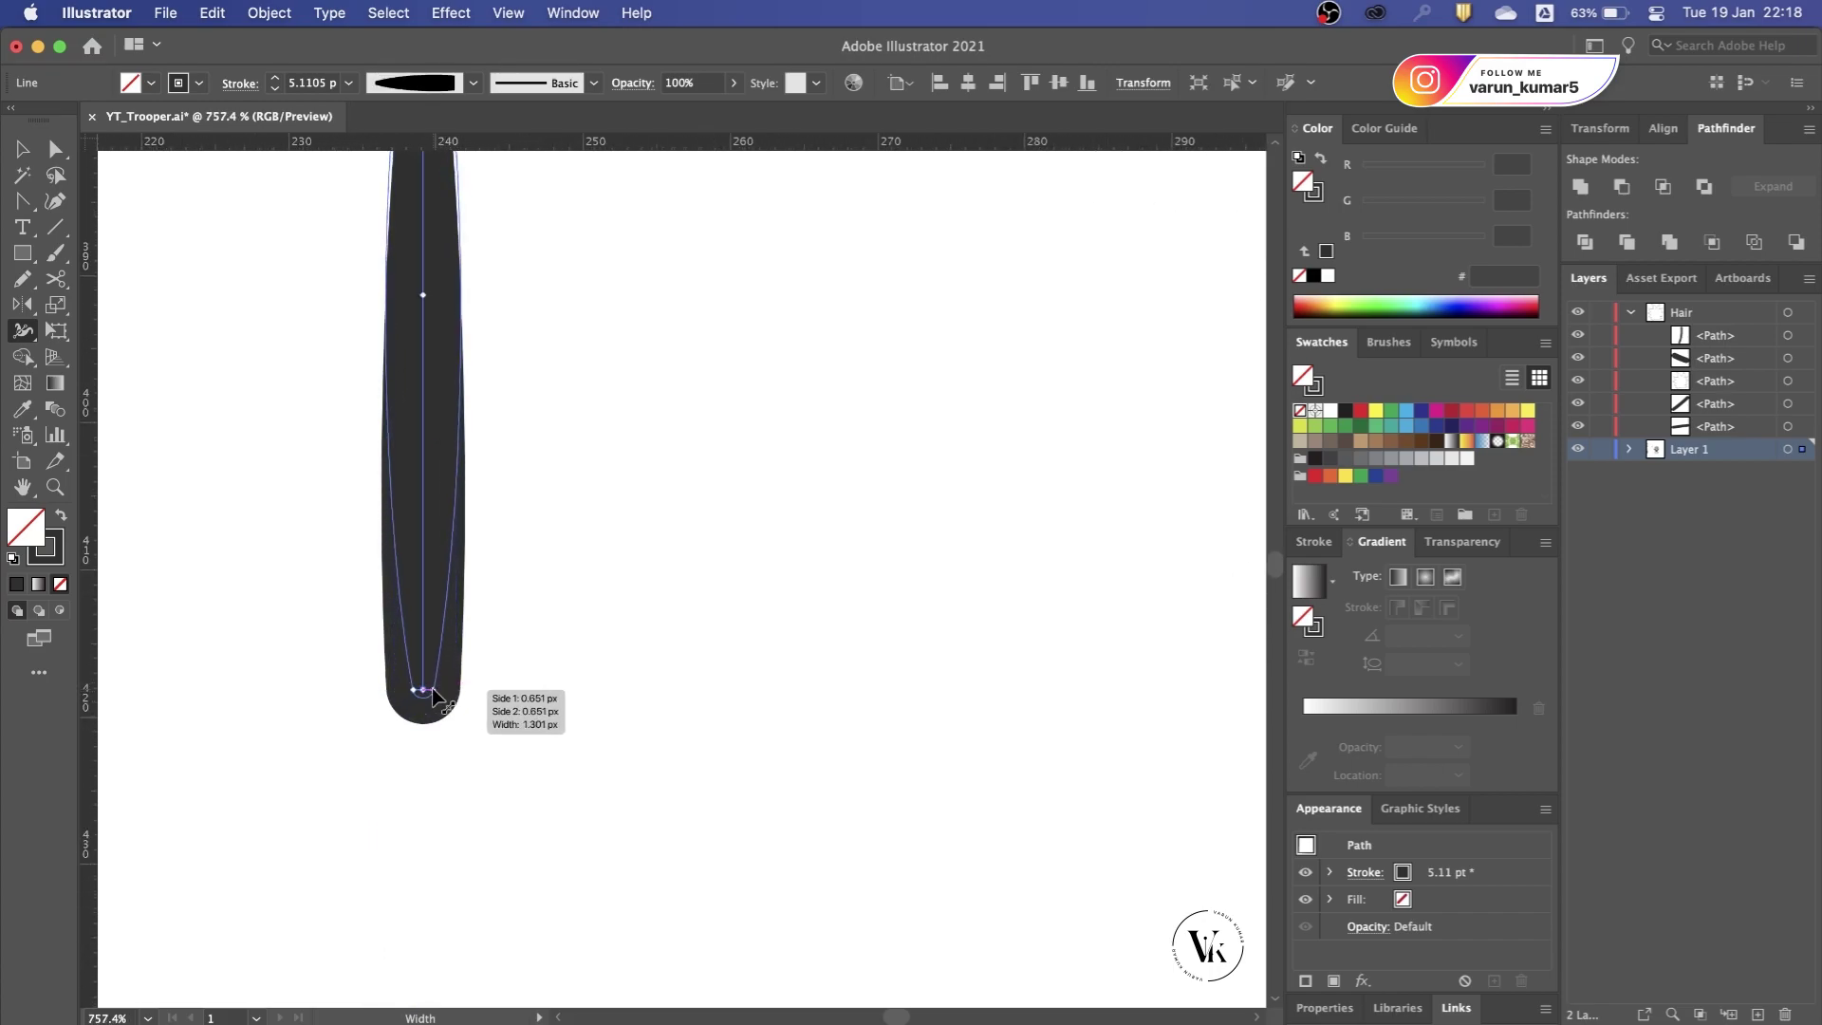
pyautogui.scroll(-2, 435, 692)
pyautogui.scroll(-1, 435, 664)
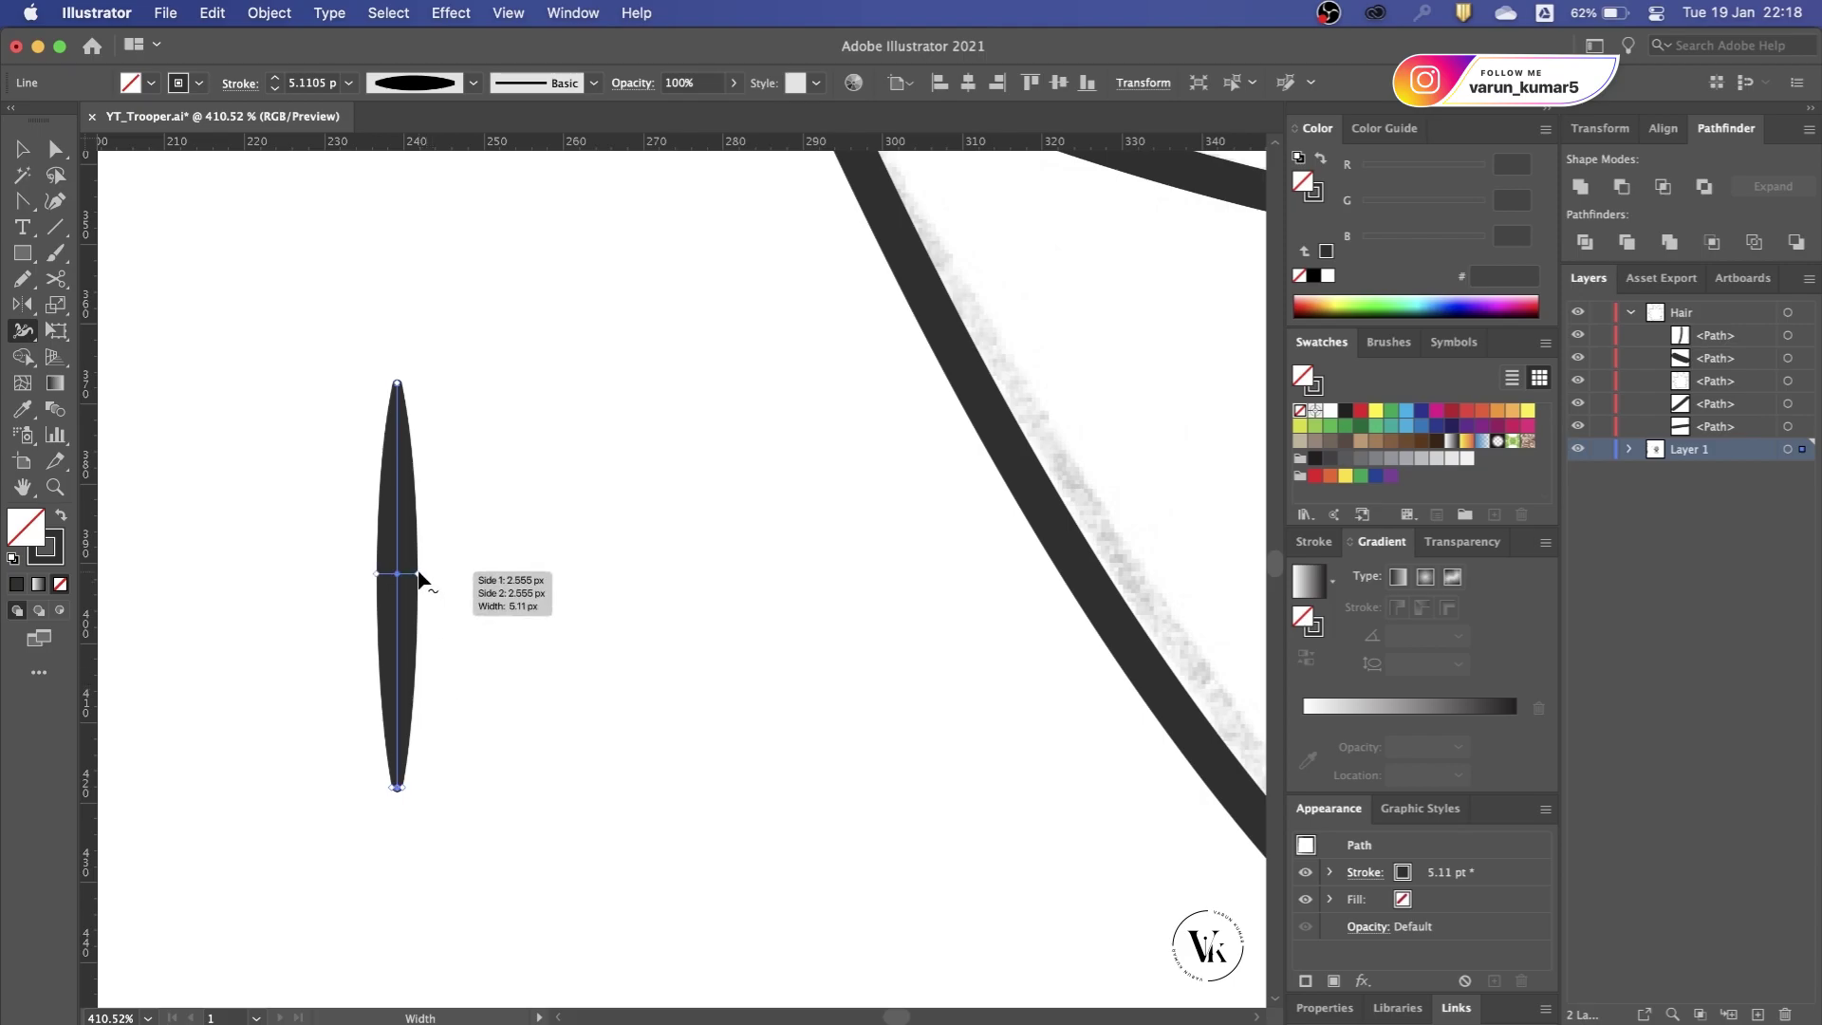
# Step: Save the line's width shape as a new width profile named Tapered Ends
pyautogui.press('v')
pyautogui.scroll(-1, 486, 588)
pyautogui.click(472, 83)
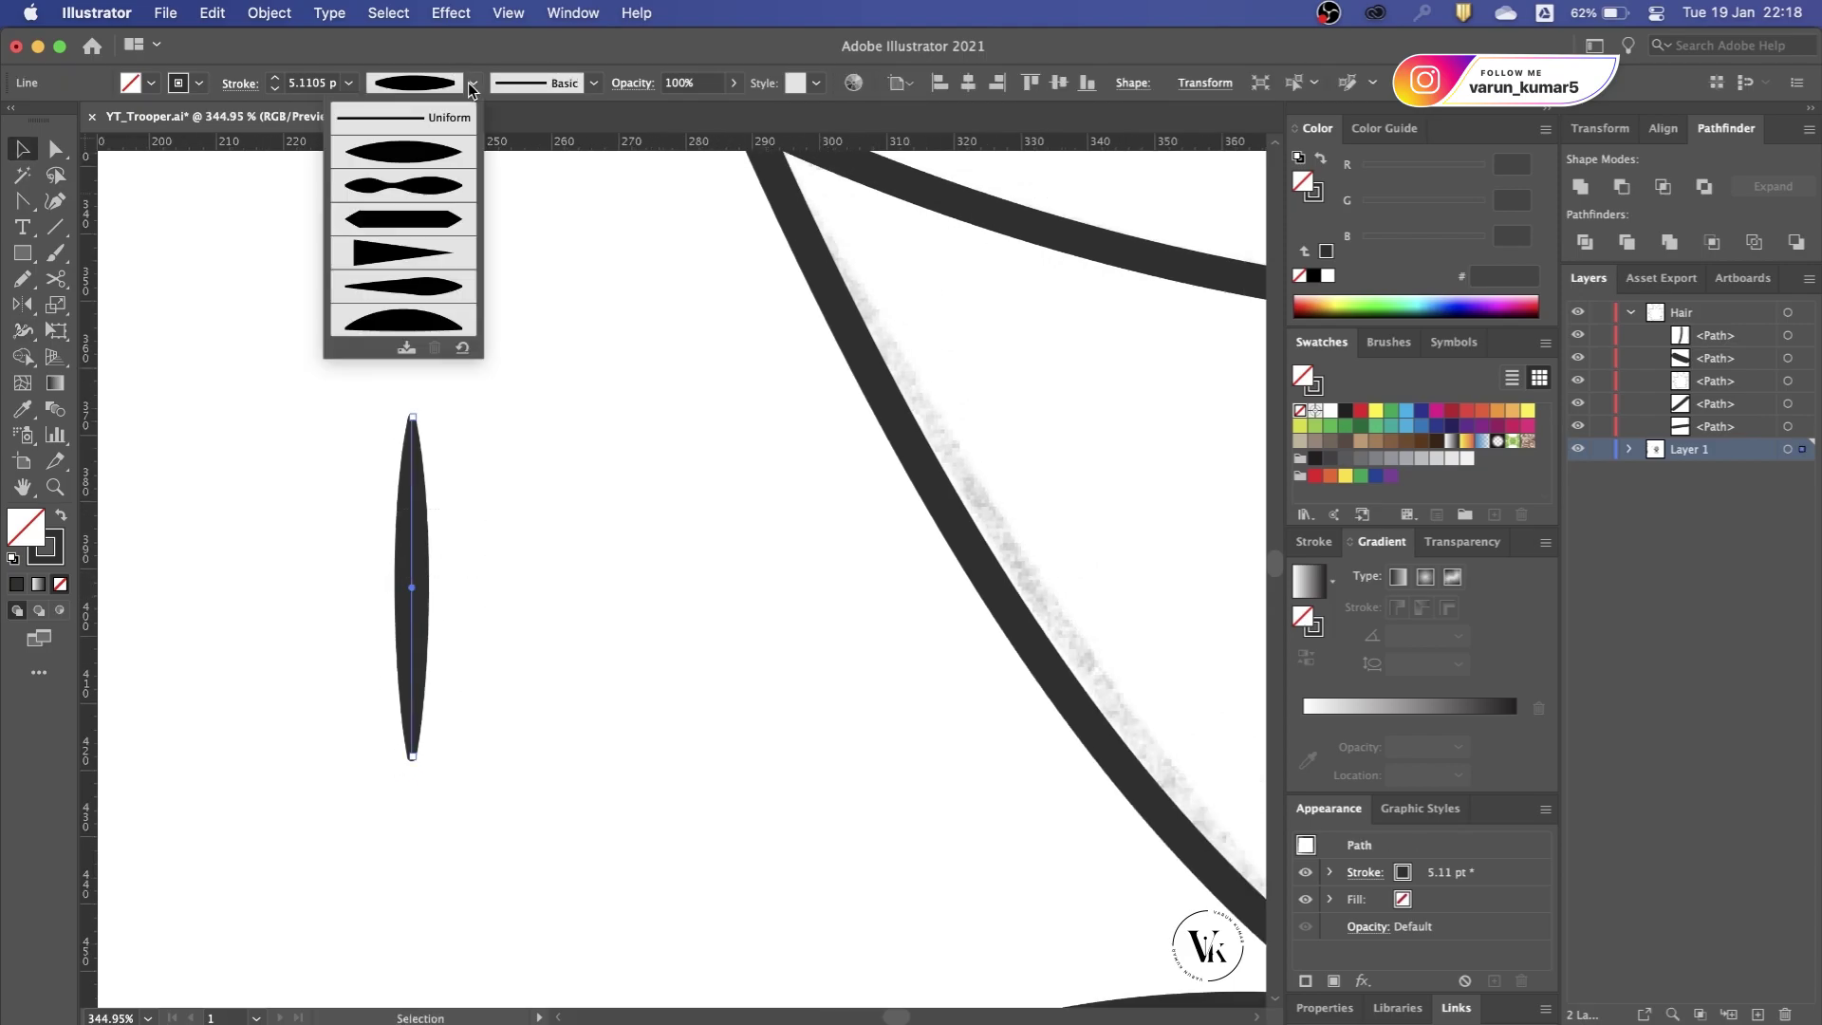
pyautogui.click(405, 347)
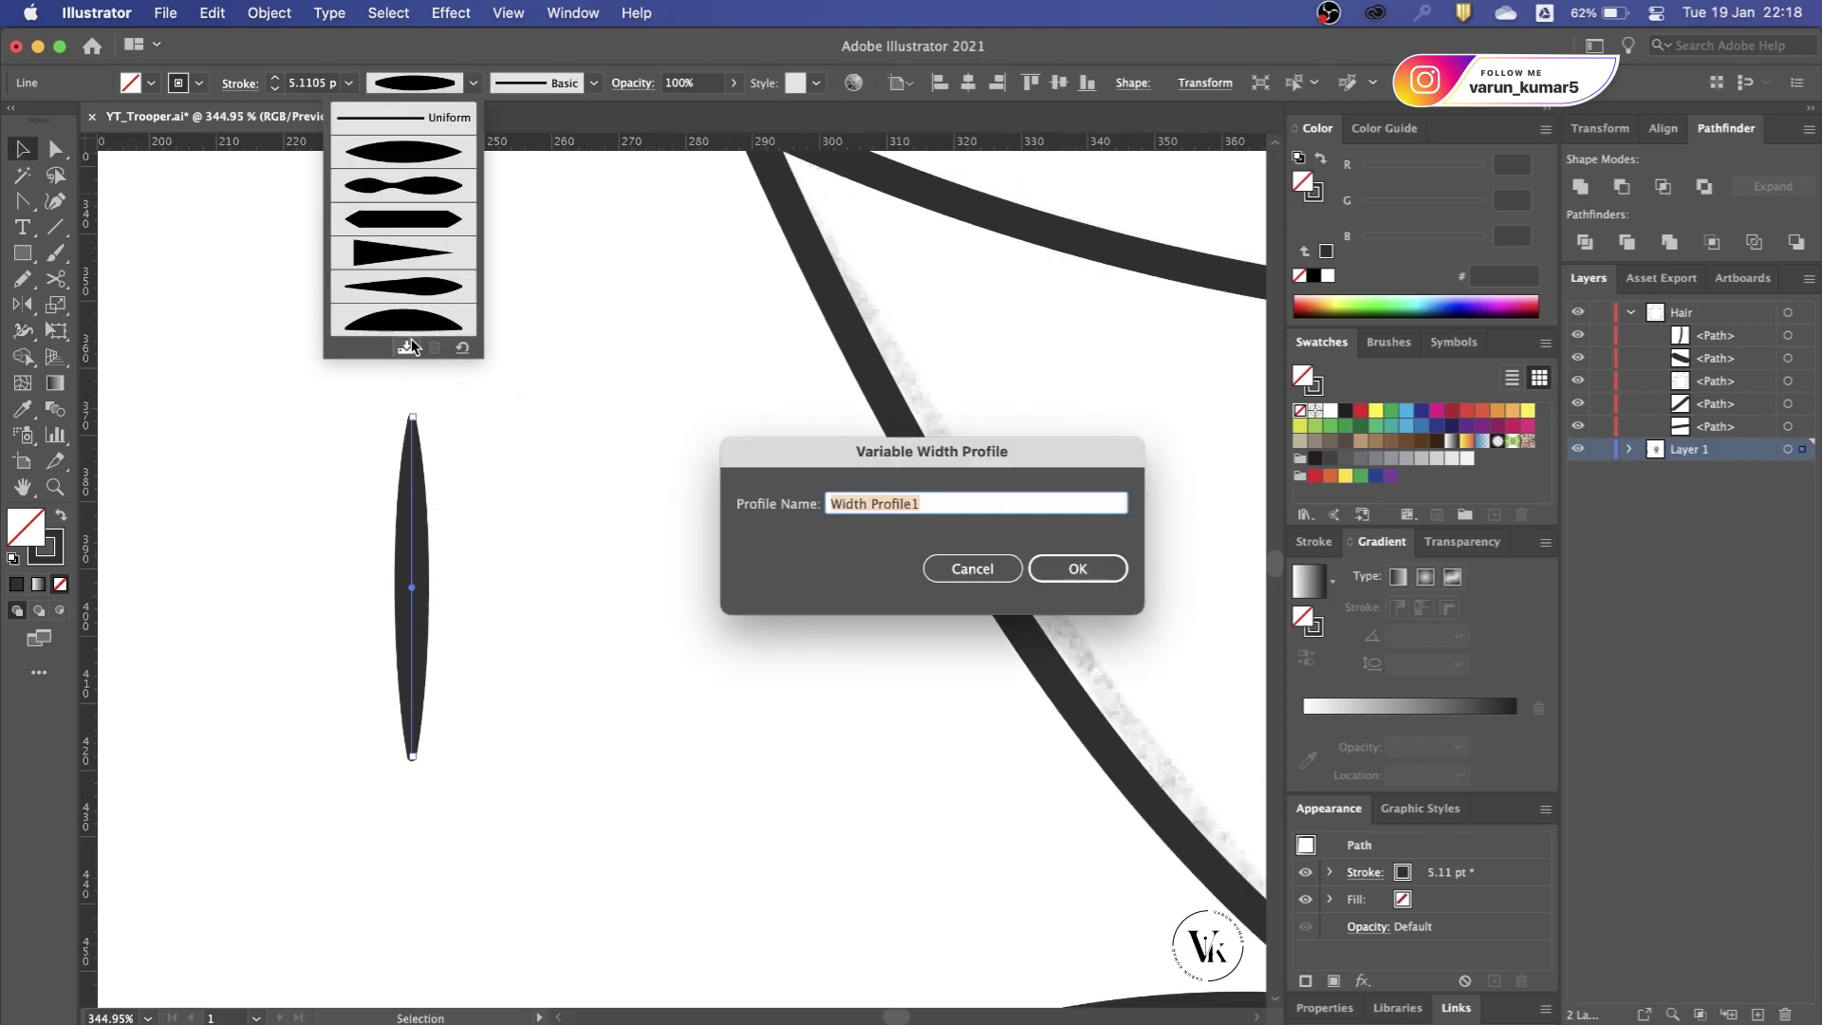
pyautogui.moveTo(878, 465); pyautogui.dragTo(795, 448)
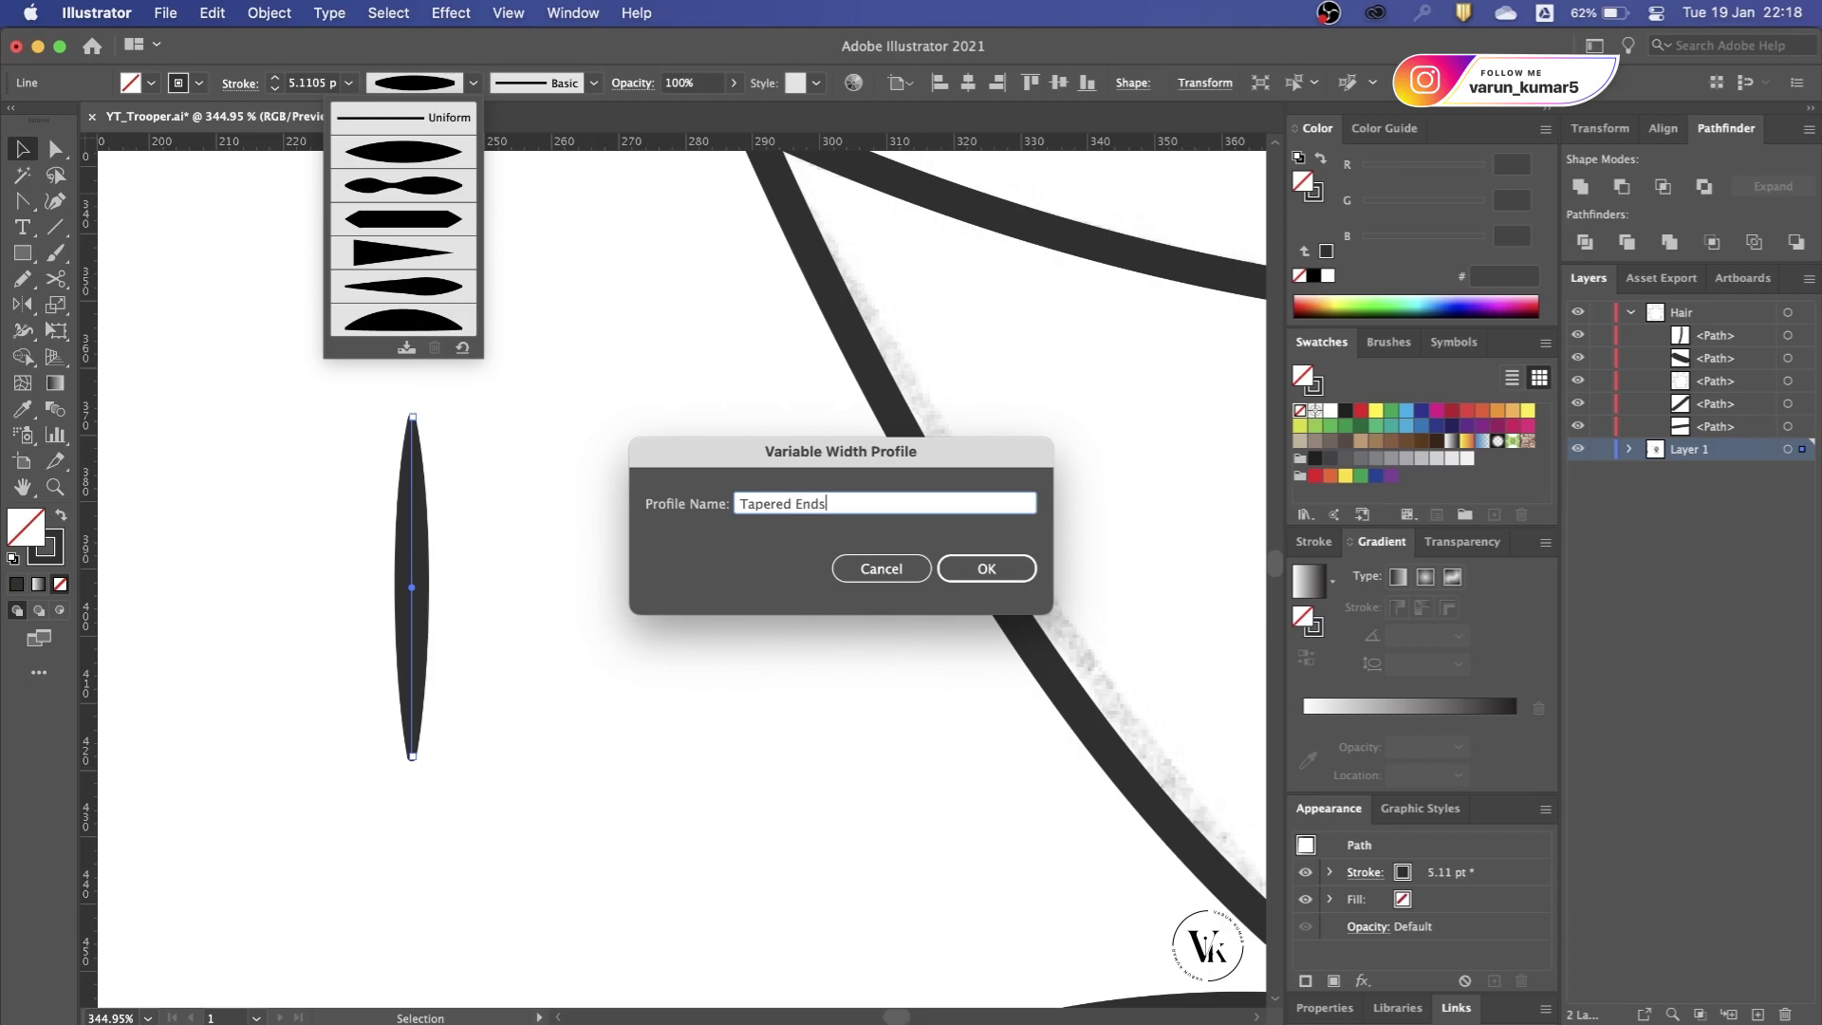
pyautogui.click(1019, 568)
# Step: Apply the Tapered Ends profile to the two short lines atop the helmet
pyautogui.click(577, 472)
pyautogui.scroll(-5, 563, 476)
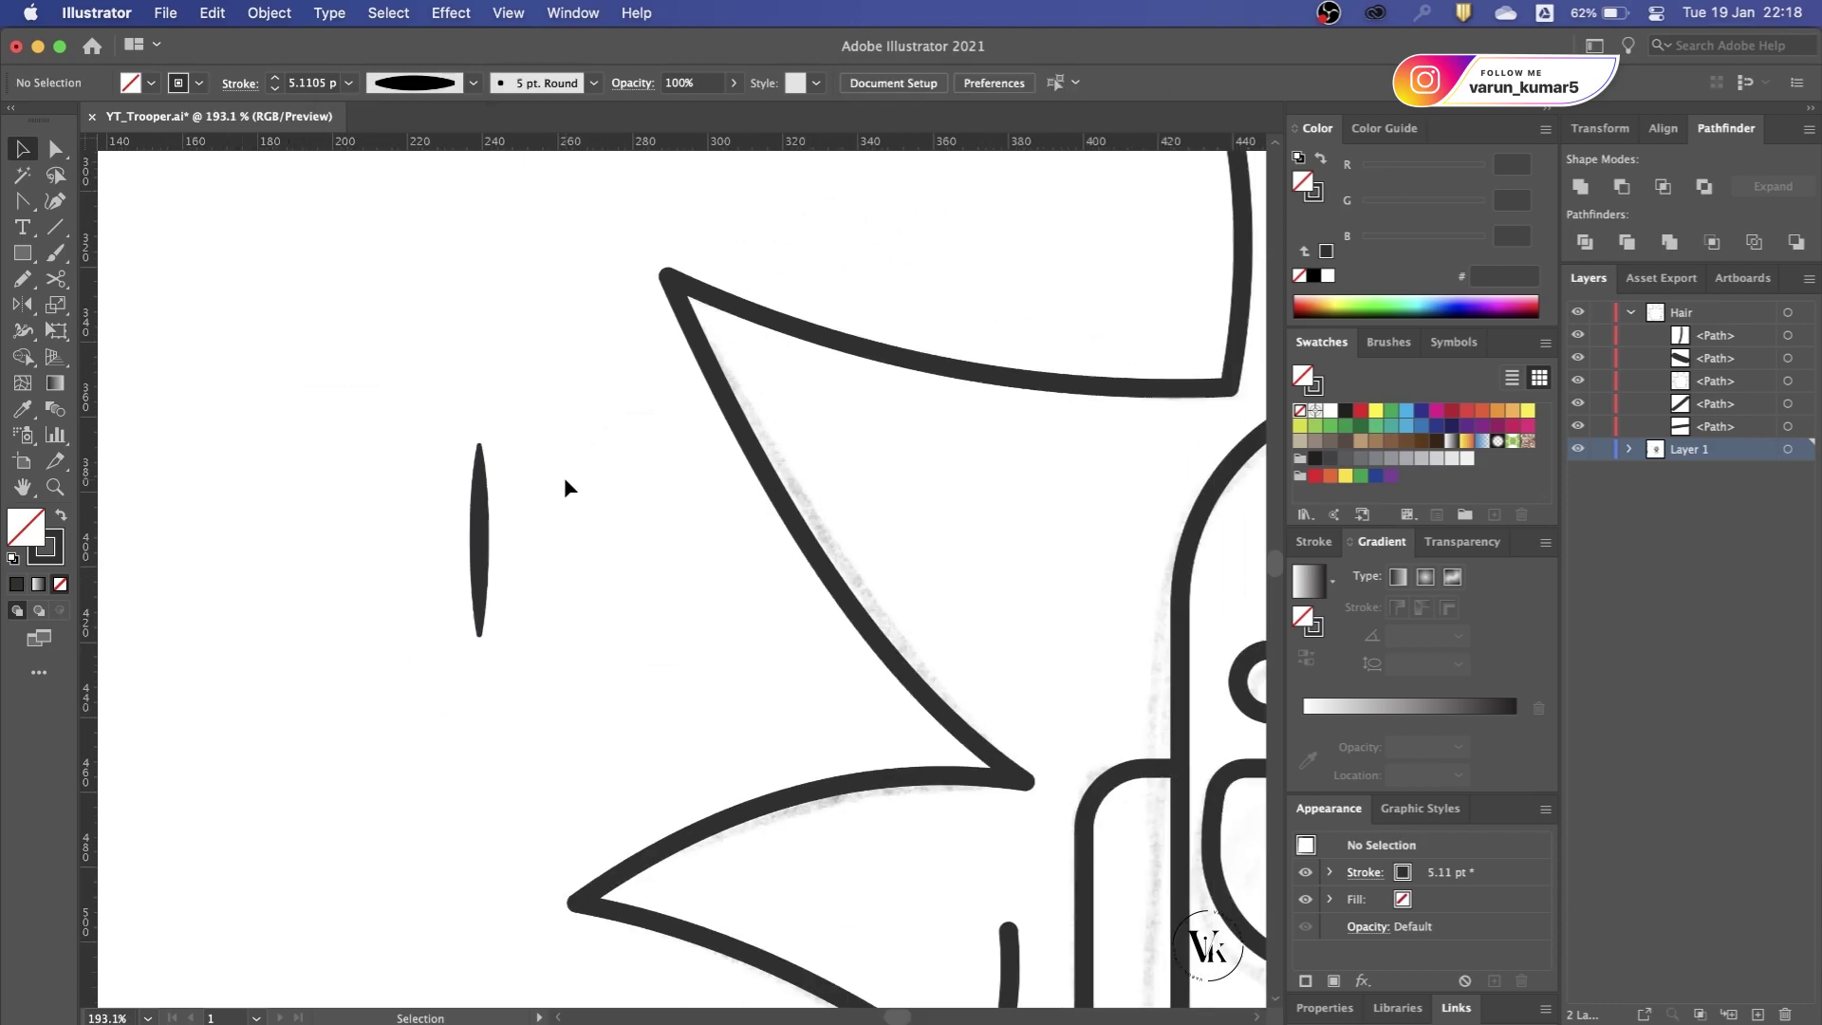
pyautogui.scroll(-5, 564, 477)
pyautogui.scroll(-2, 253, 499)
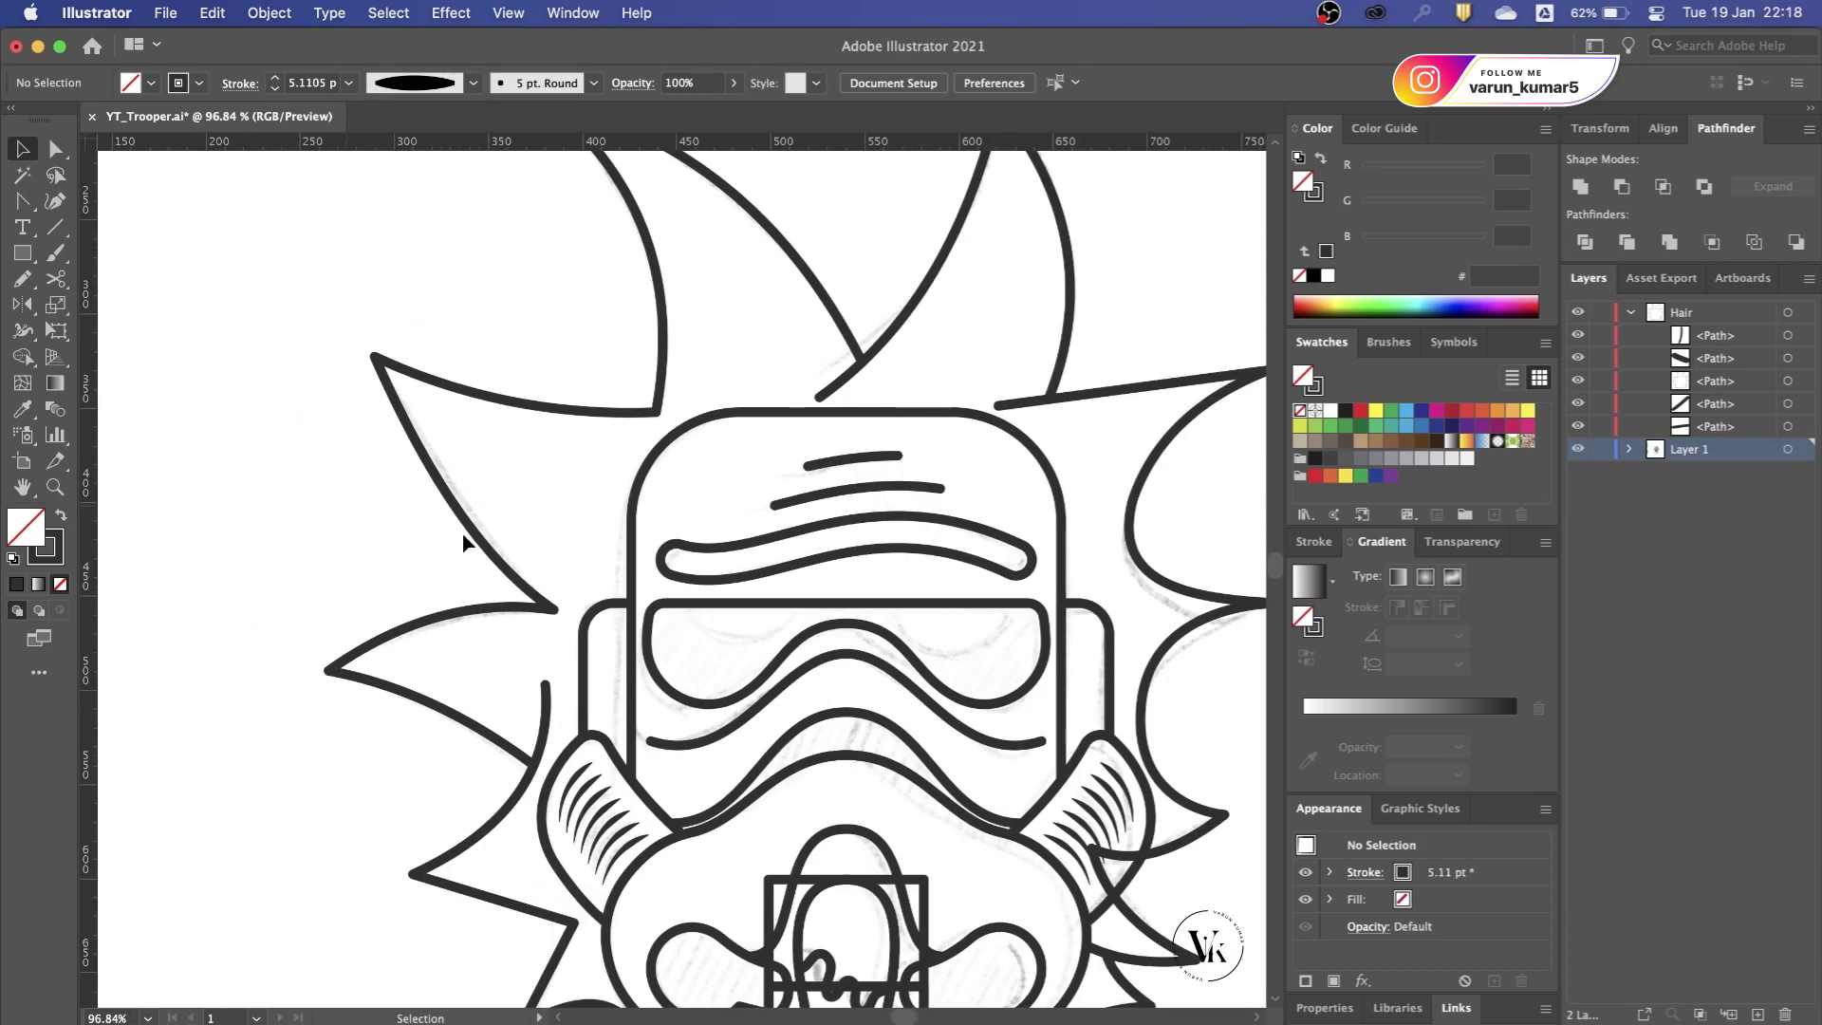
pyautogui.click(822, 495)
pyautogui.keyDown('shift'); pyautogui.click(822, 461); pyautogui.keyUp('shift')
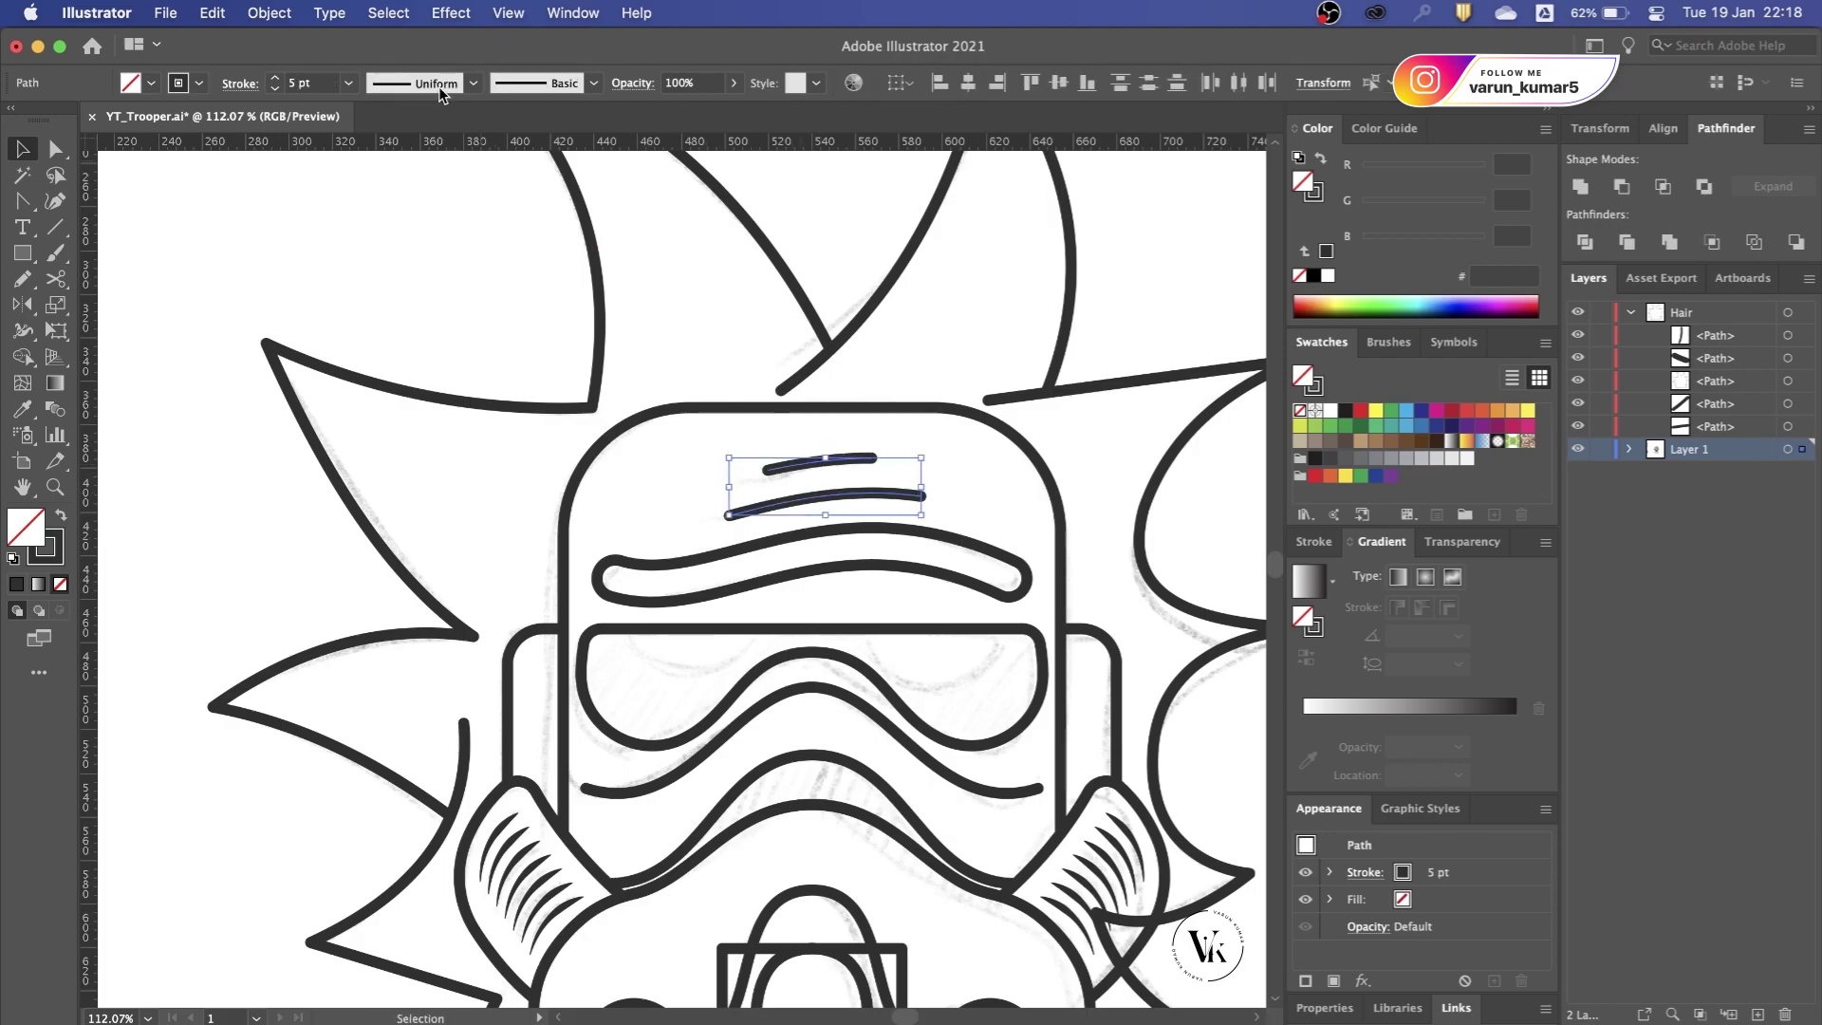
pyautogui.click(415, 84)
pyautogui.click(418, 323)
# Step: Deselect the helmet lines and move up to the hair area to draw a line
pyautogui.click(691, 468)
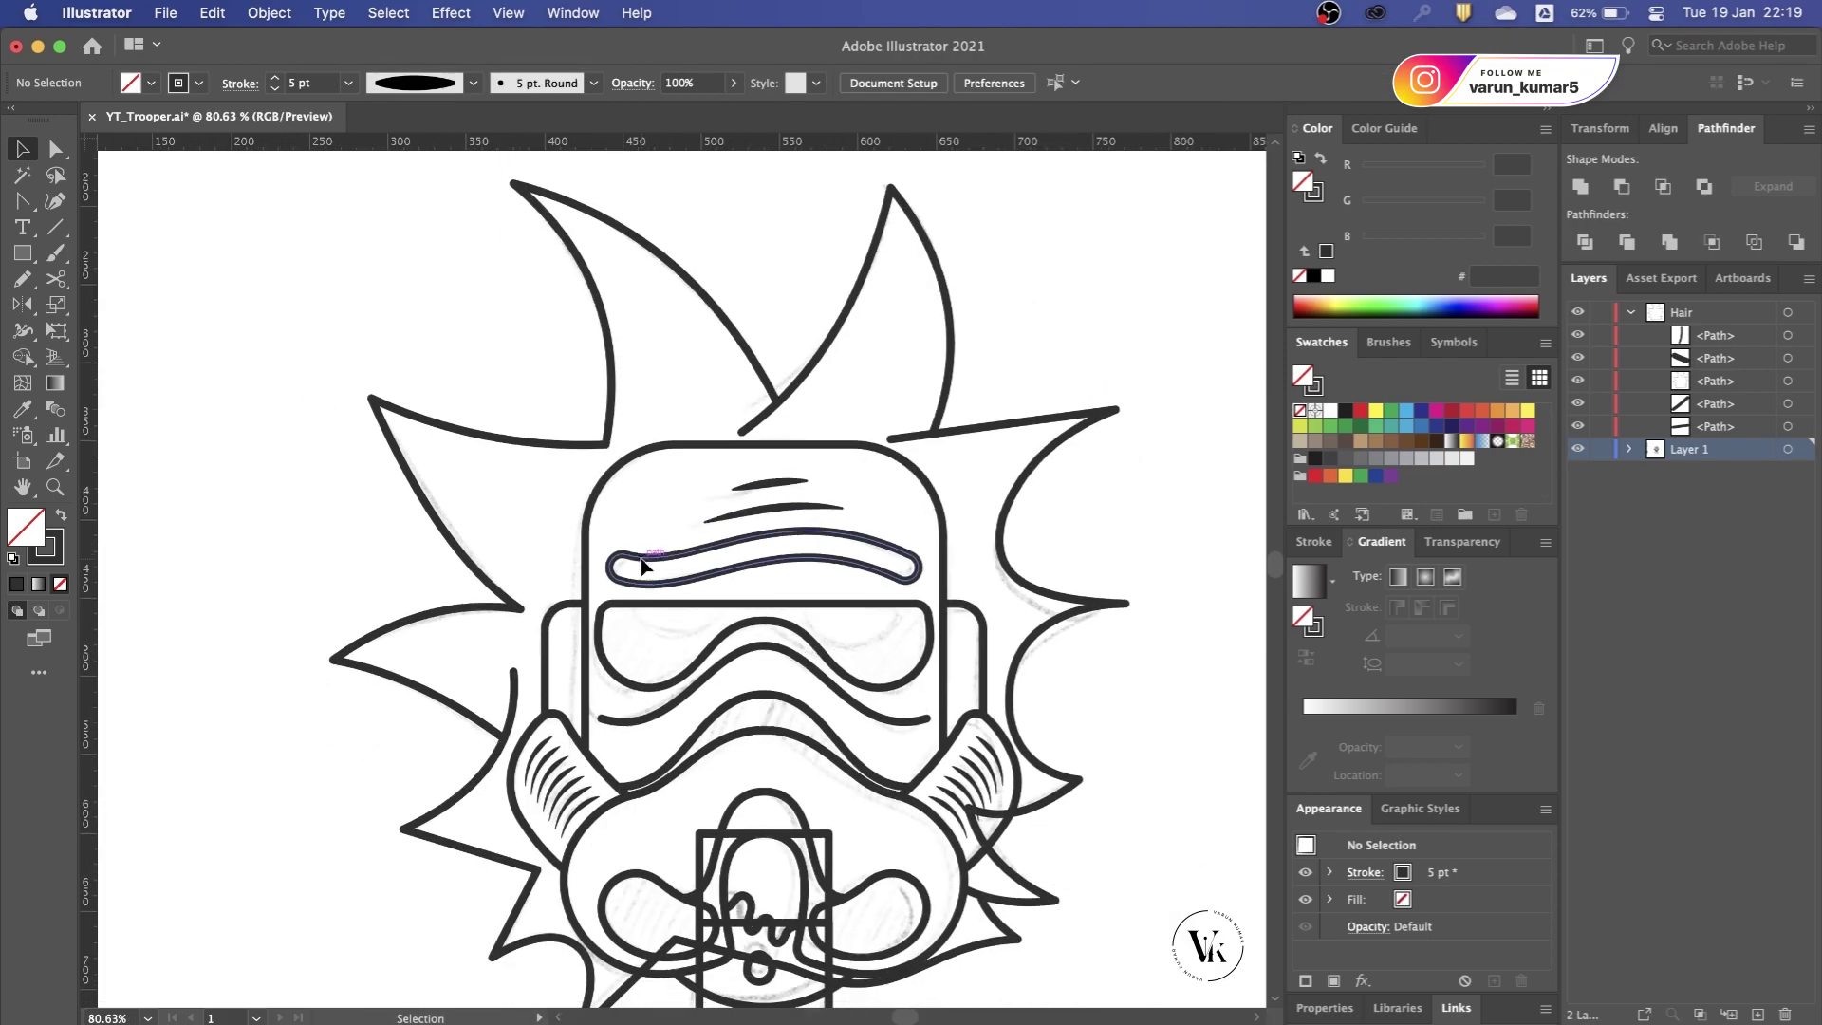
pyautogui.scroll(-2, 721, 427)
pyautogui.scroll(2, 745, 367)
pyautogui.scroll(1, 520, 457)
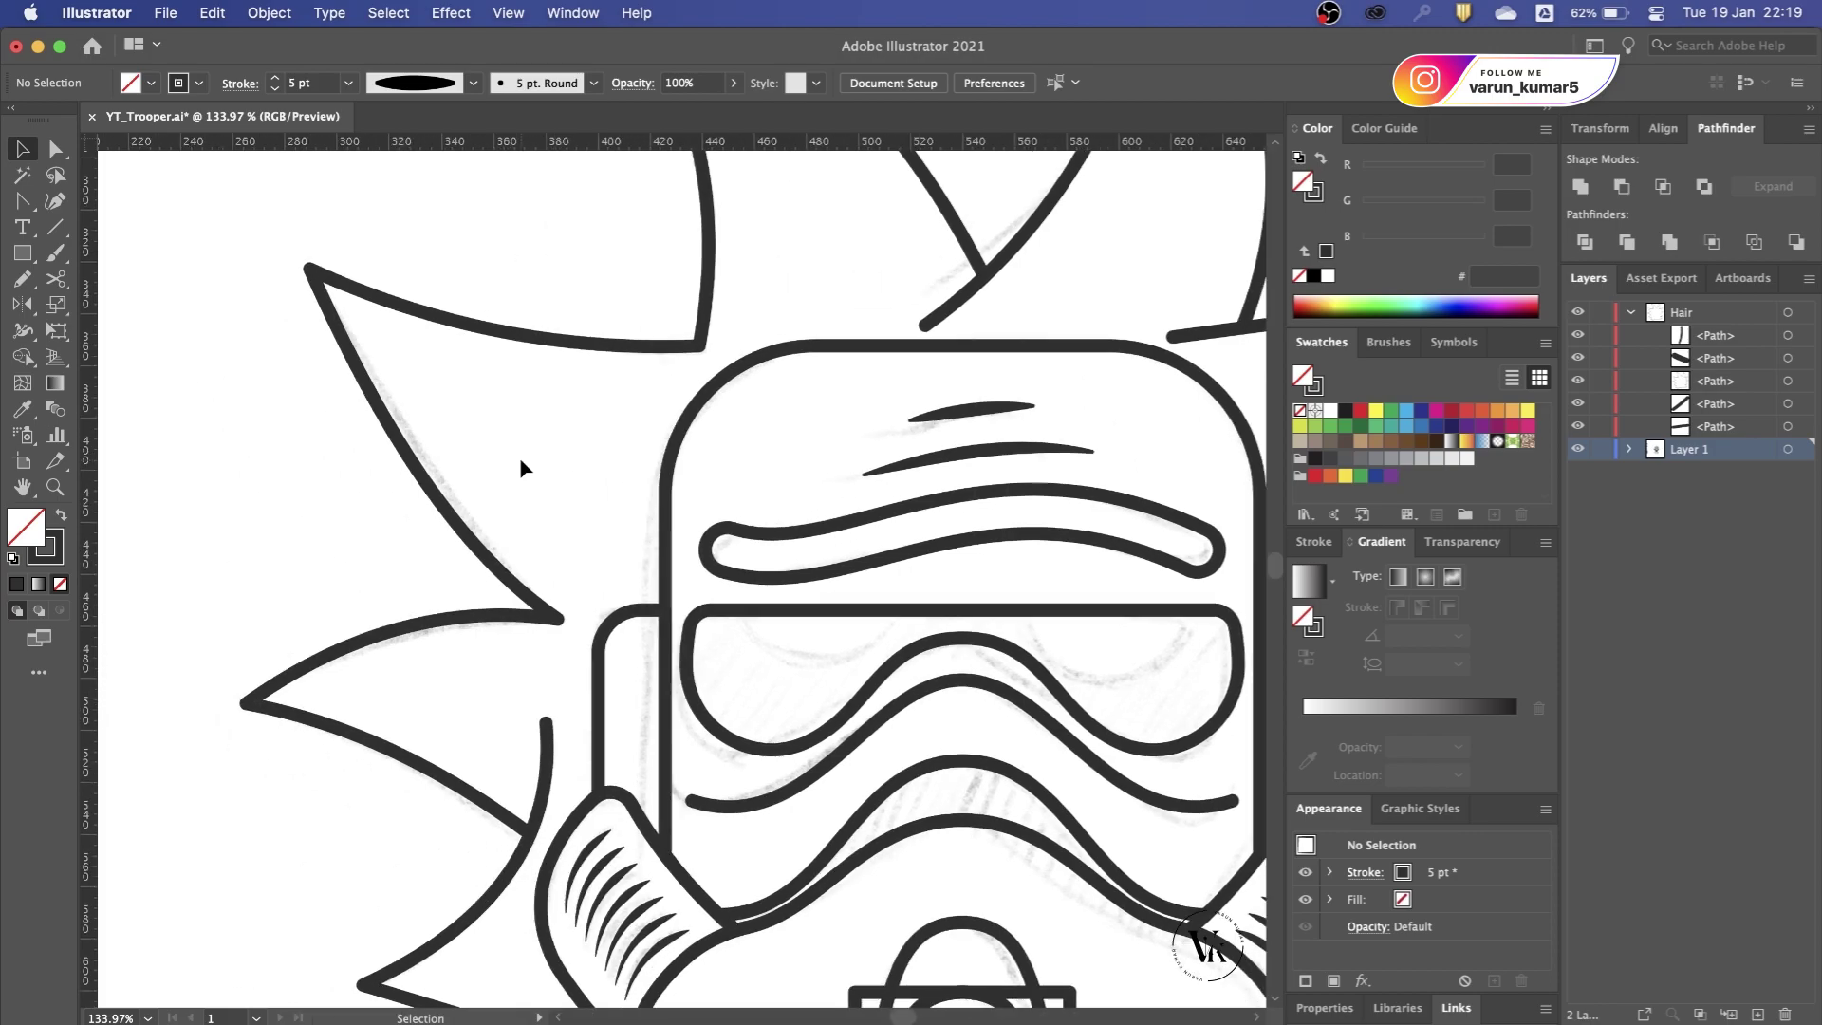
pyautogui.scroll(1, 370, 518)
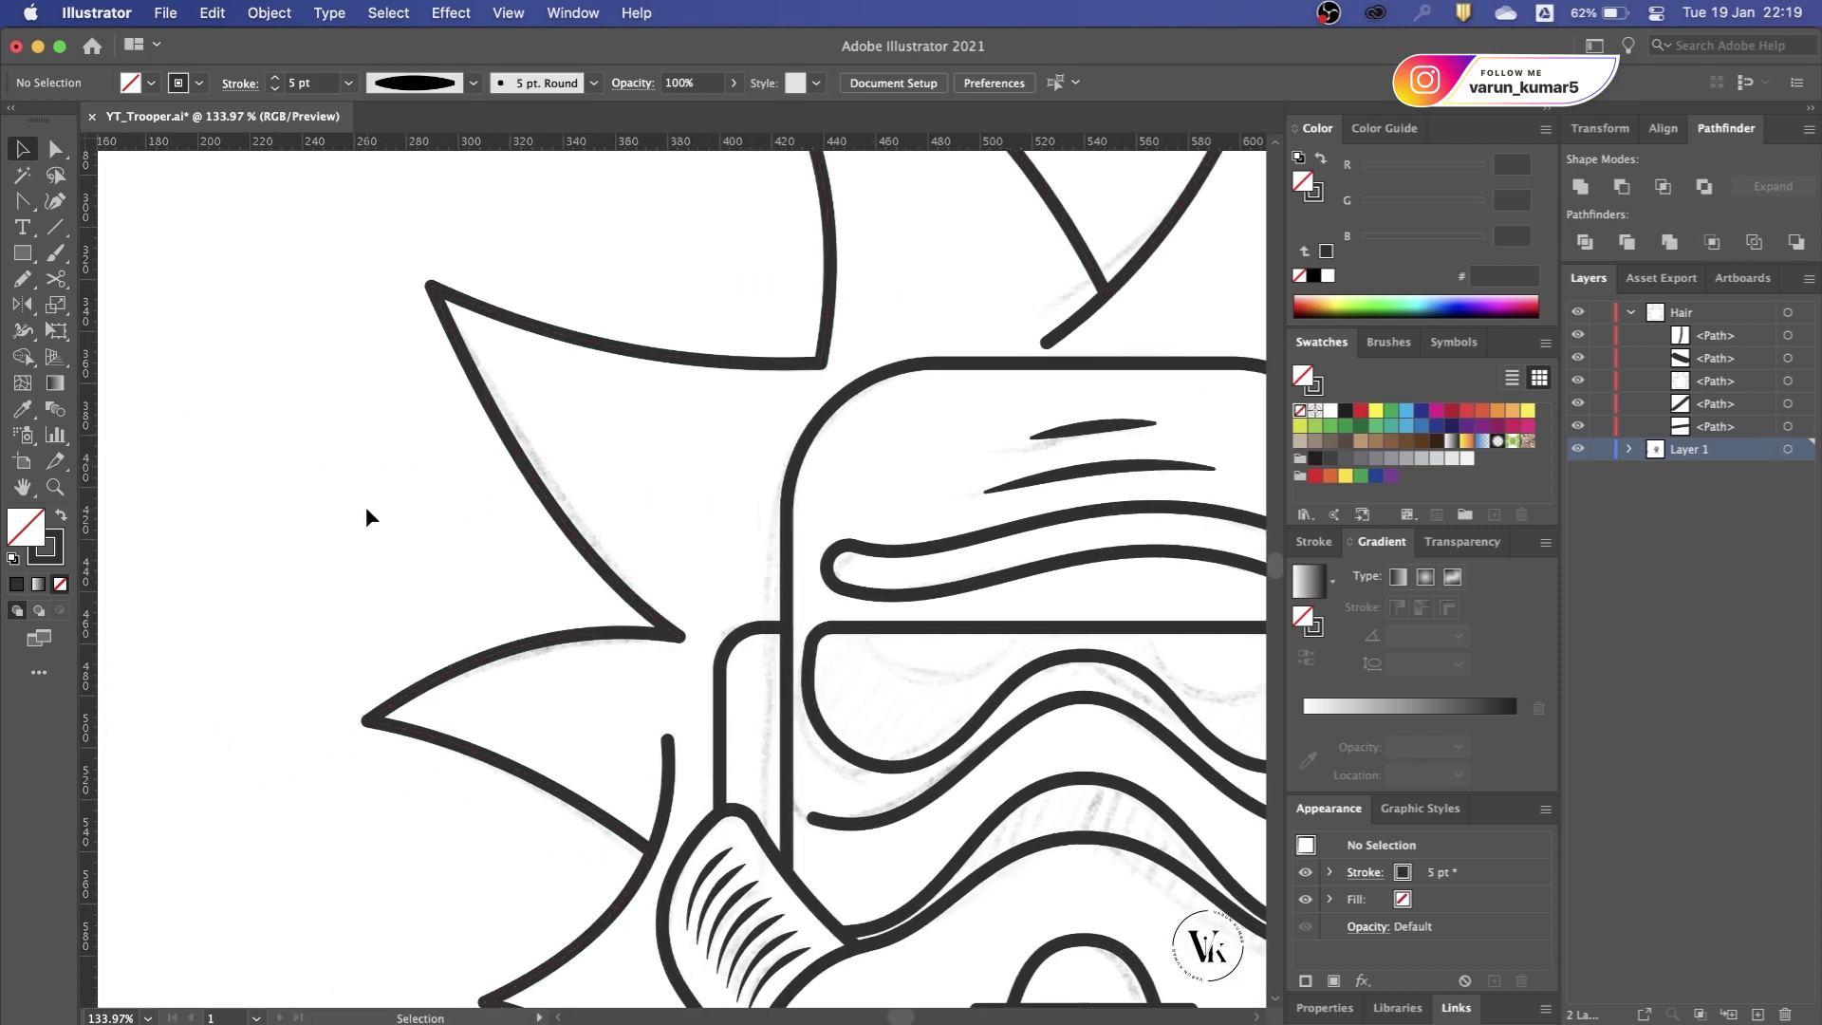
pyautogui.scroll(2, 367, 512)
pyautogui.press('\\')
# Step: Draw a vertical line left of the hair spikes with the hair's style and Tapered Ends profile
pyautogui.moveTo(290, 363); pyautogui.dragTo(290, 506)
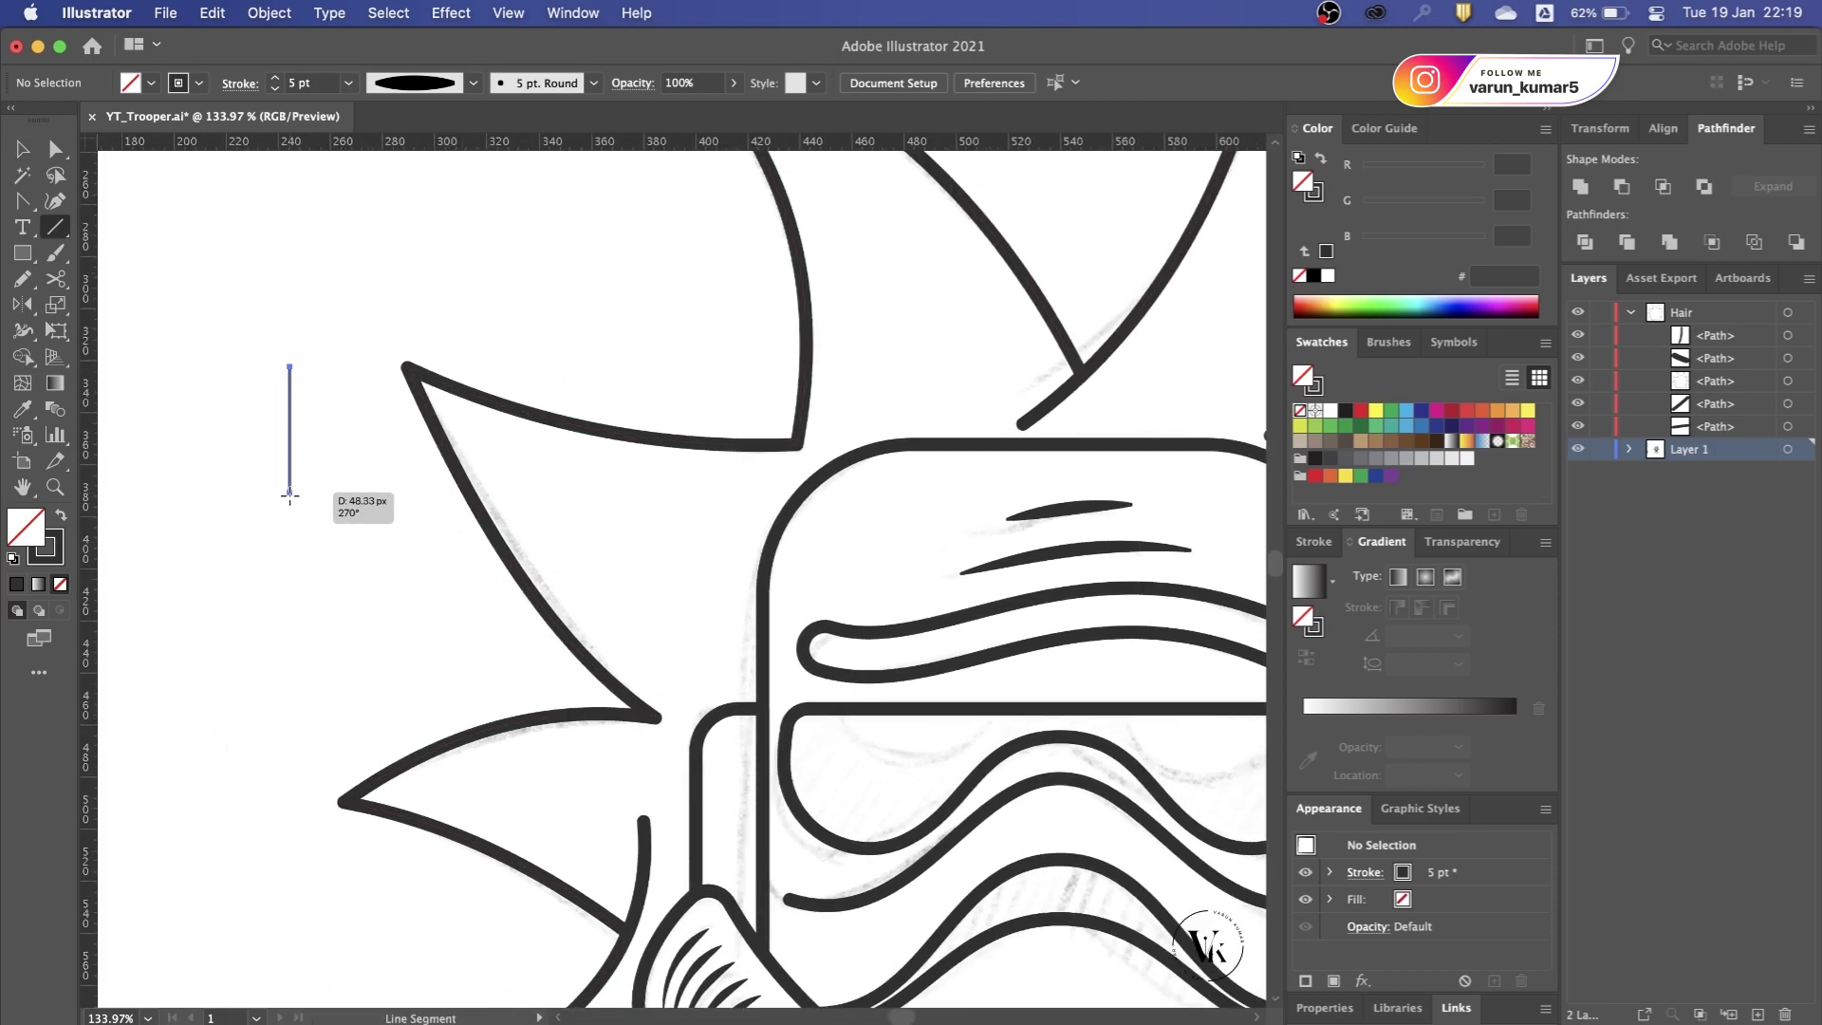
pyautogui.press('i')
pyautogui.click(479, 394)
pyautogui.press('v')
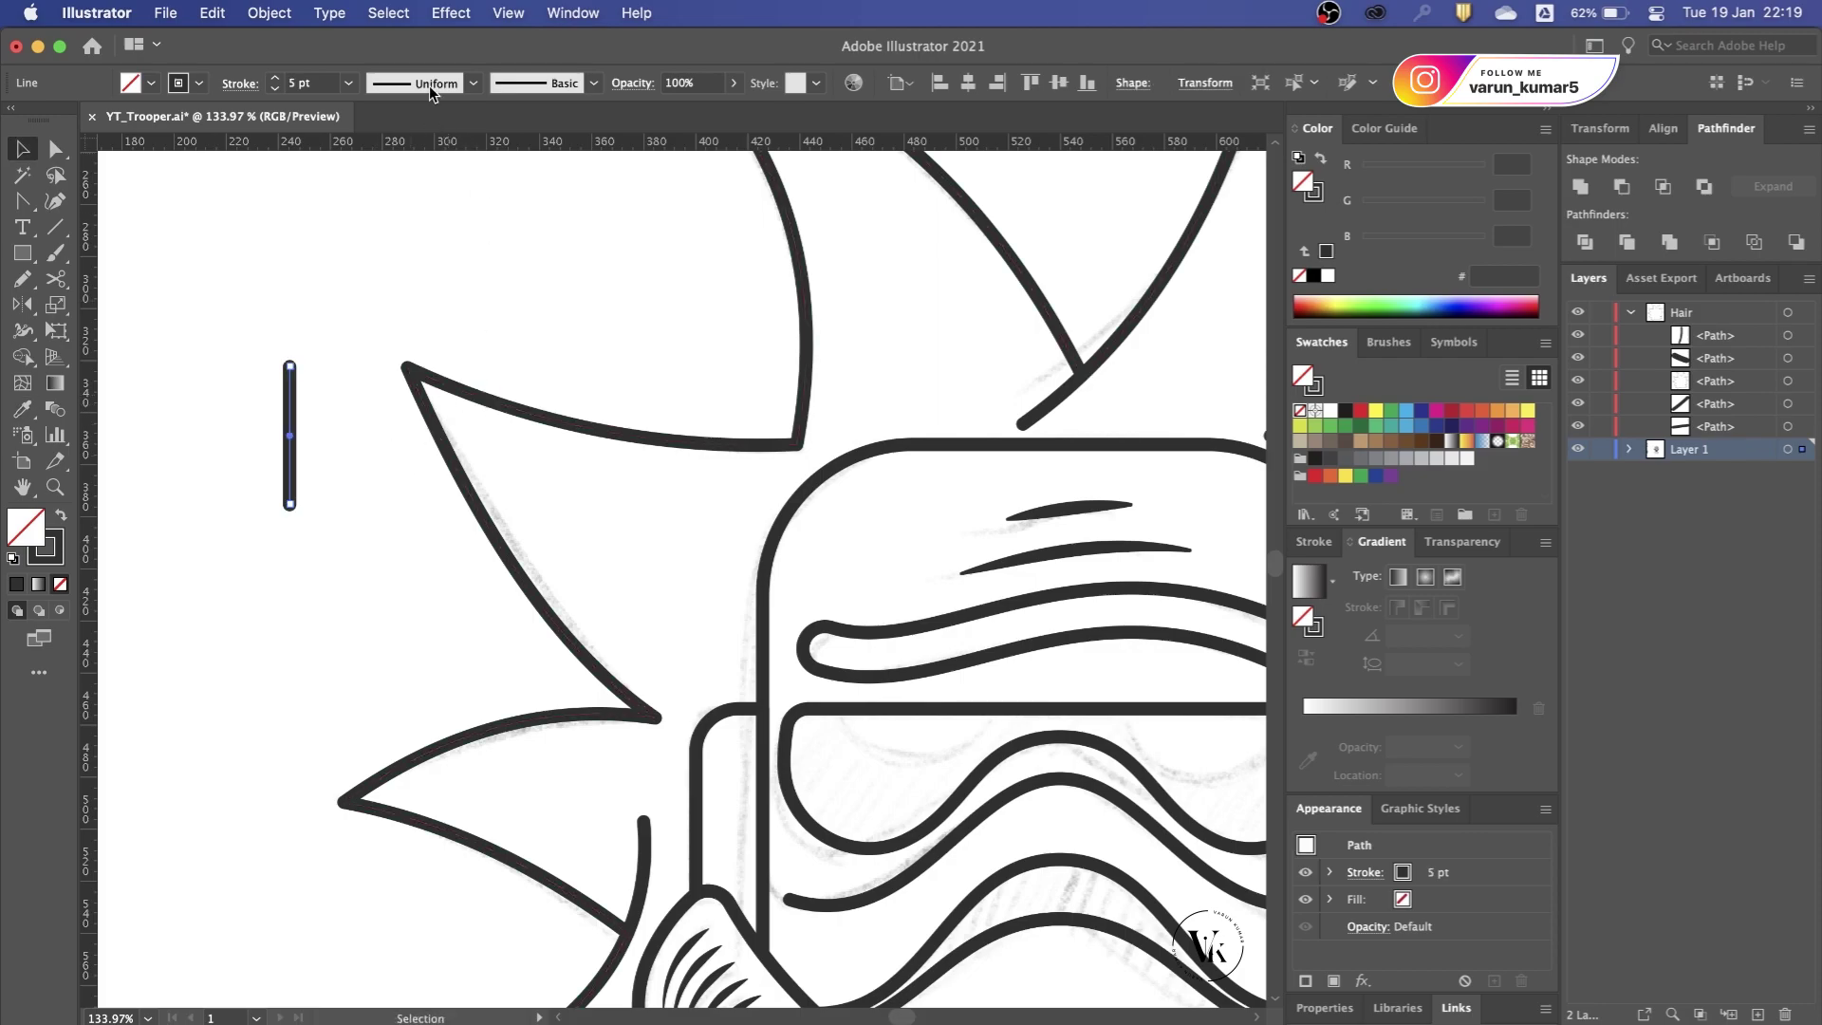
pyautogui.click(429, 84)
pyautogui.click(397, 321)
pyautogui.click(256, 455)
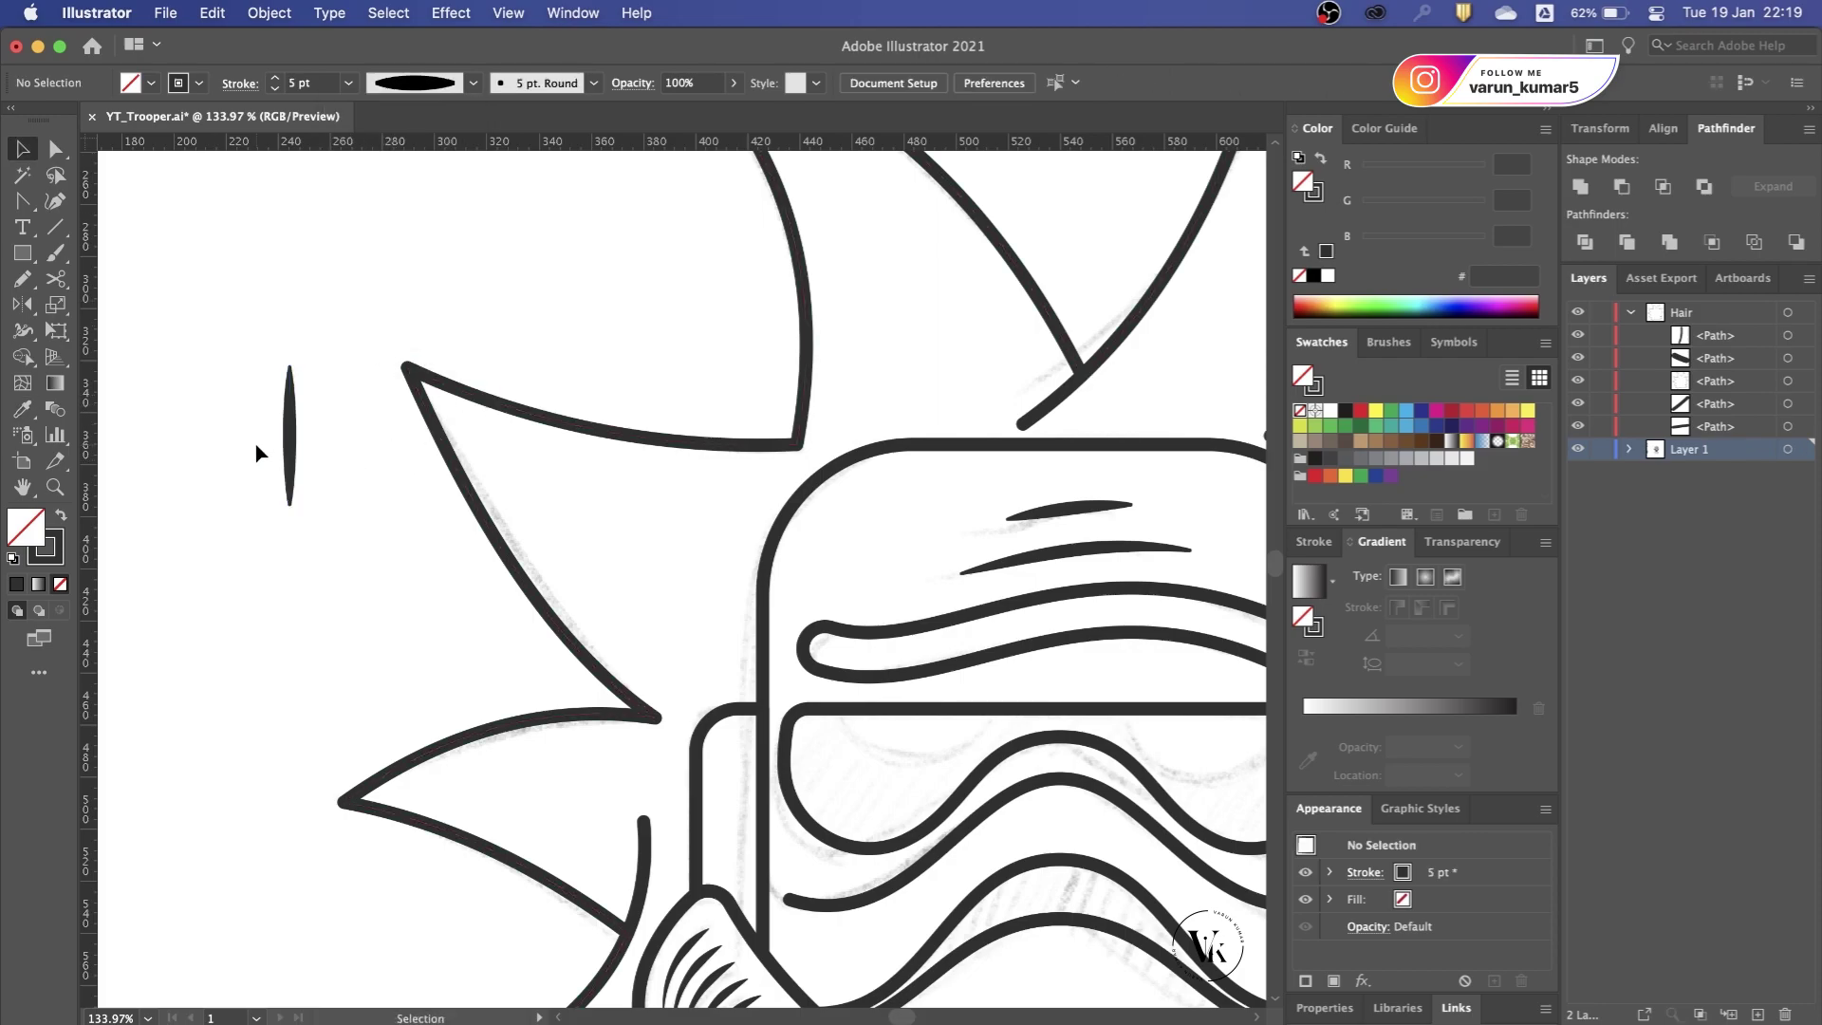
# Step: Widen the new hair stroke's bottom end so it is rounded and thicker
pyautogui.scroll(3, 256, 455)
pyautogui.scroll(2, 422, 528)
pyautogui.scroll(2, 403, 626)
pyautogui.hotkey('shift', 'w')
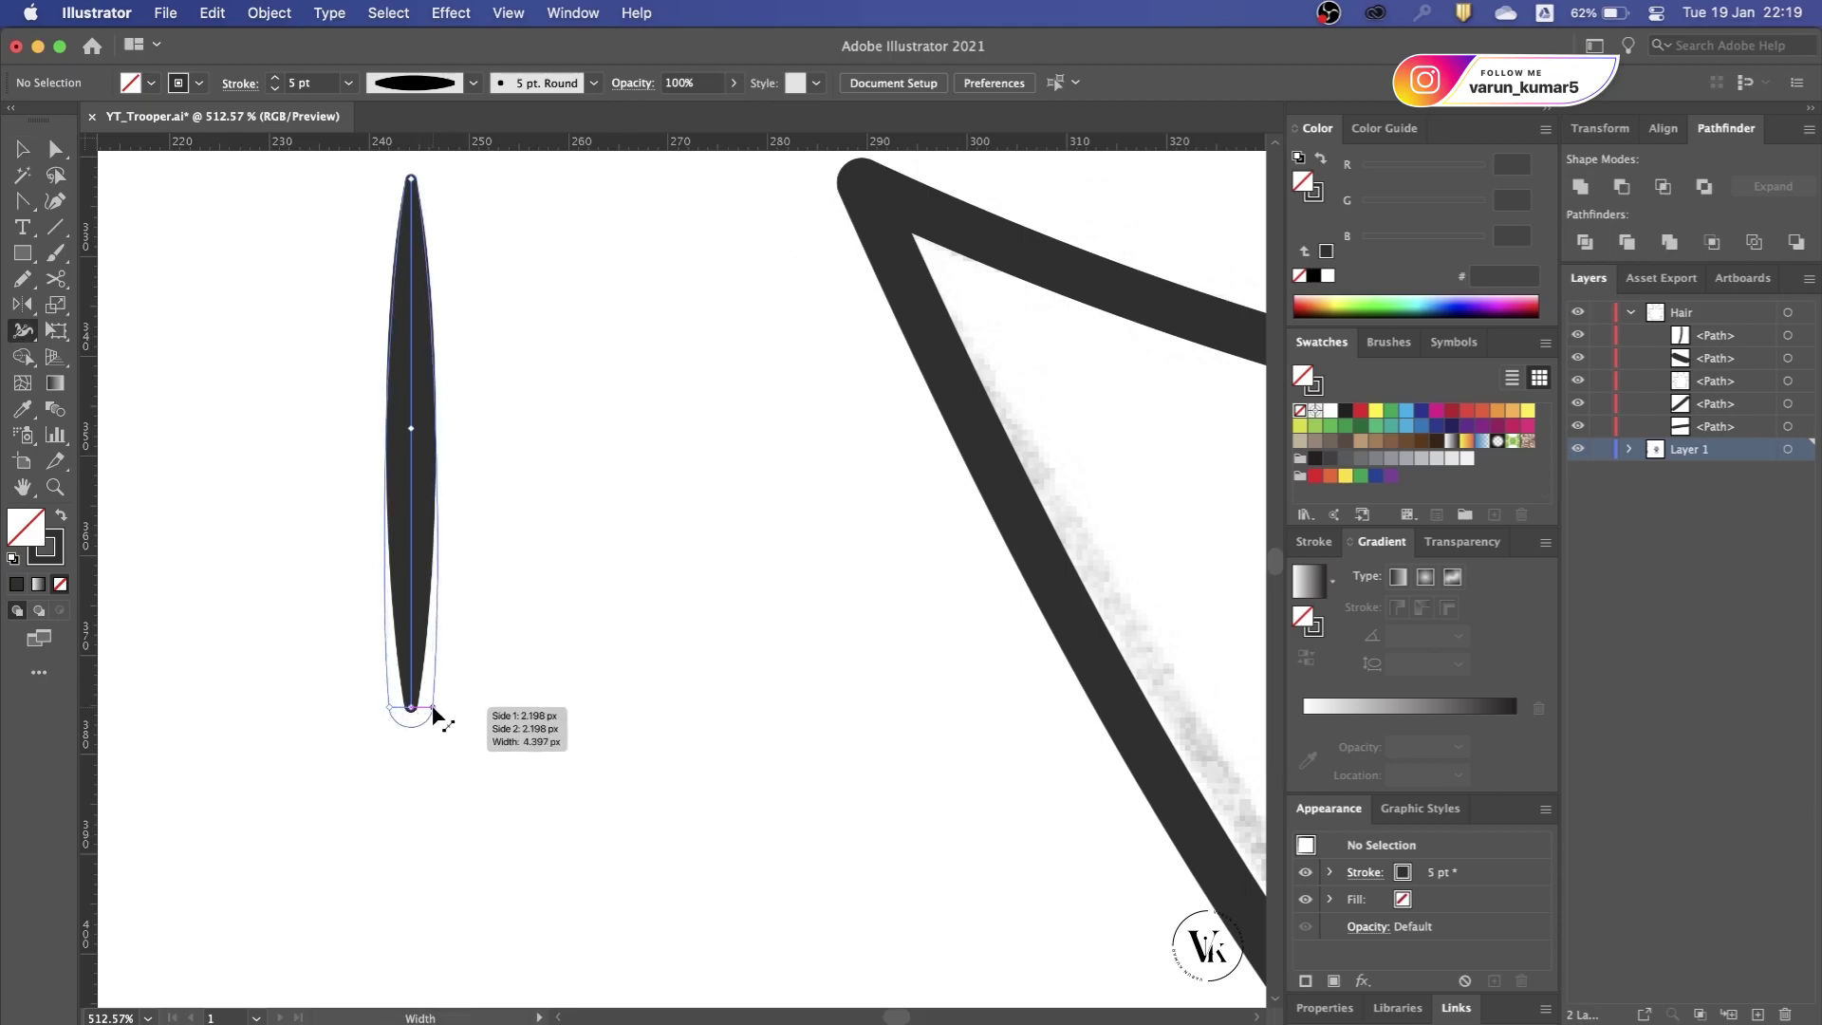
pyautogui.moveTo(435, 714); pyautogui.dragTo(431, 714)
pyautogui.press('v')
pyautogui.scroll(-2, 492, 619)
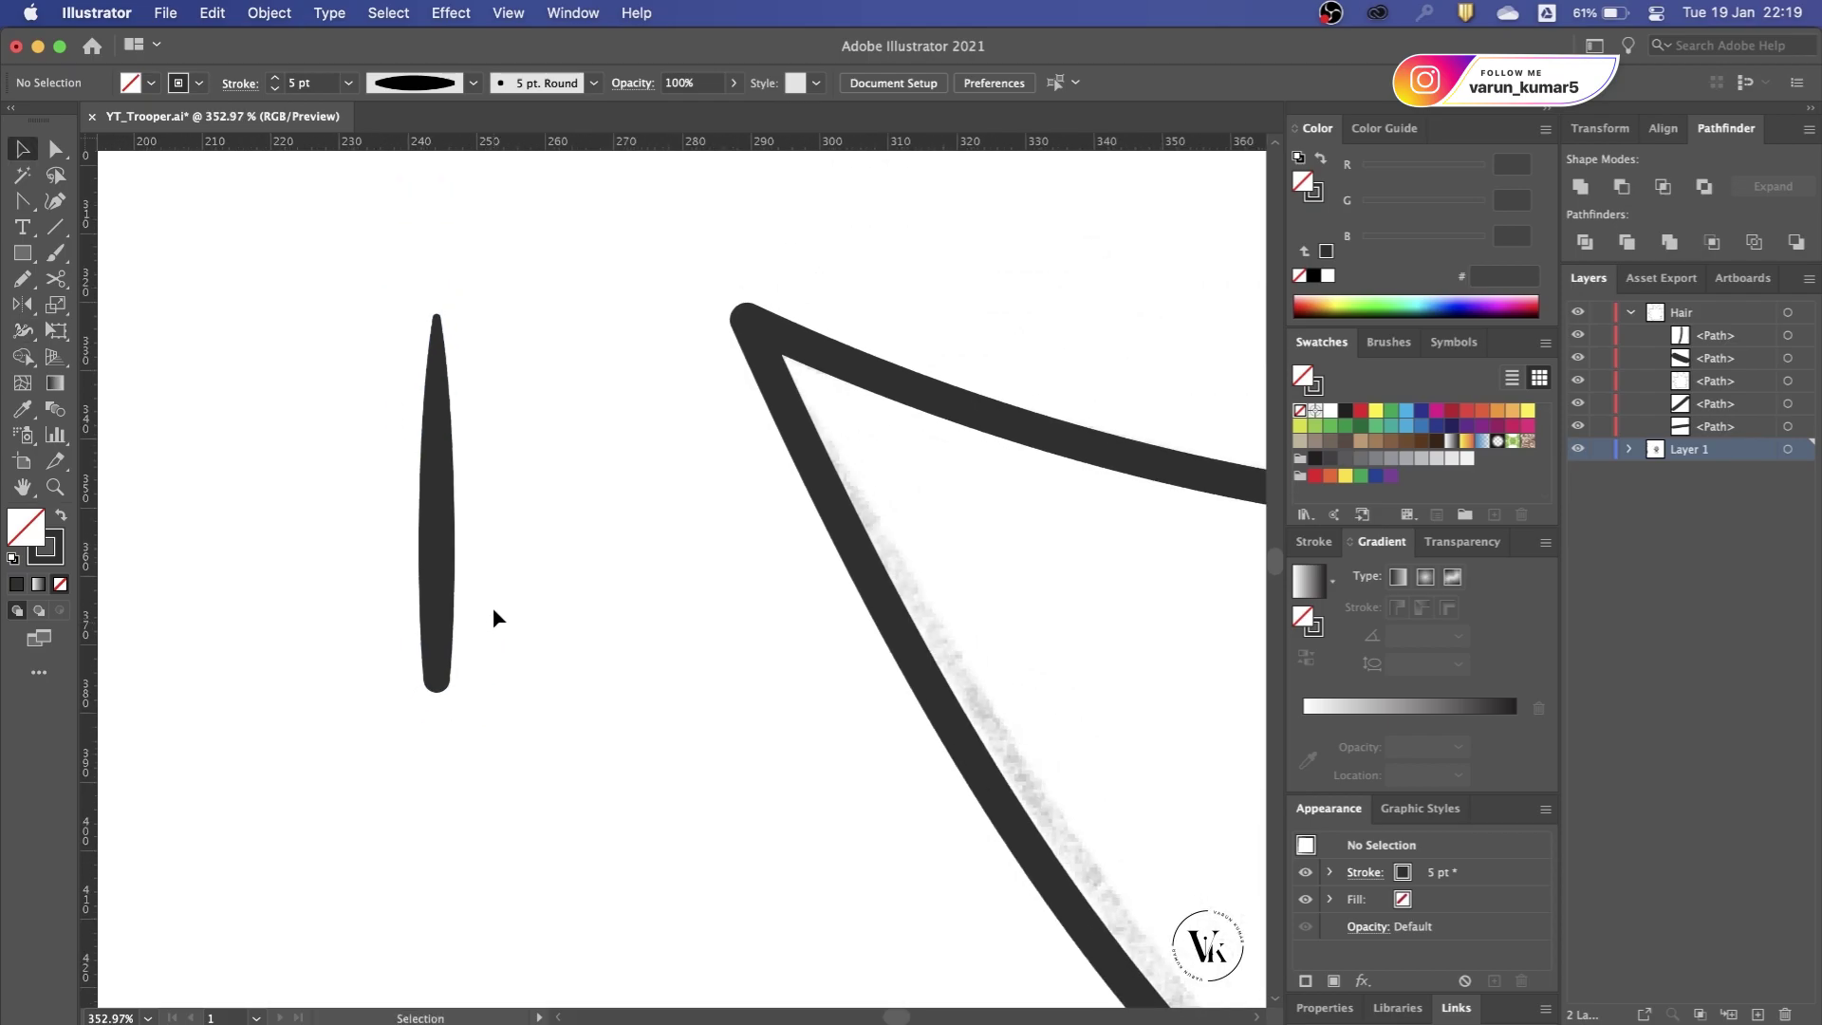
pyautogui.scroll(2, 432, 626)
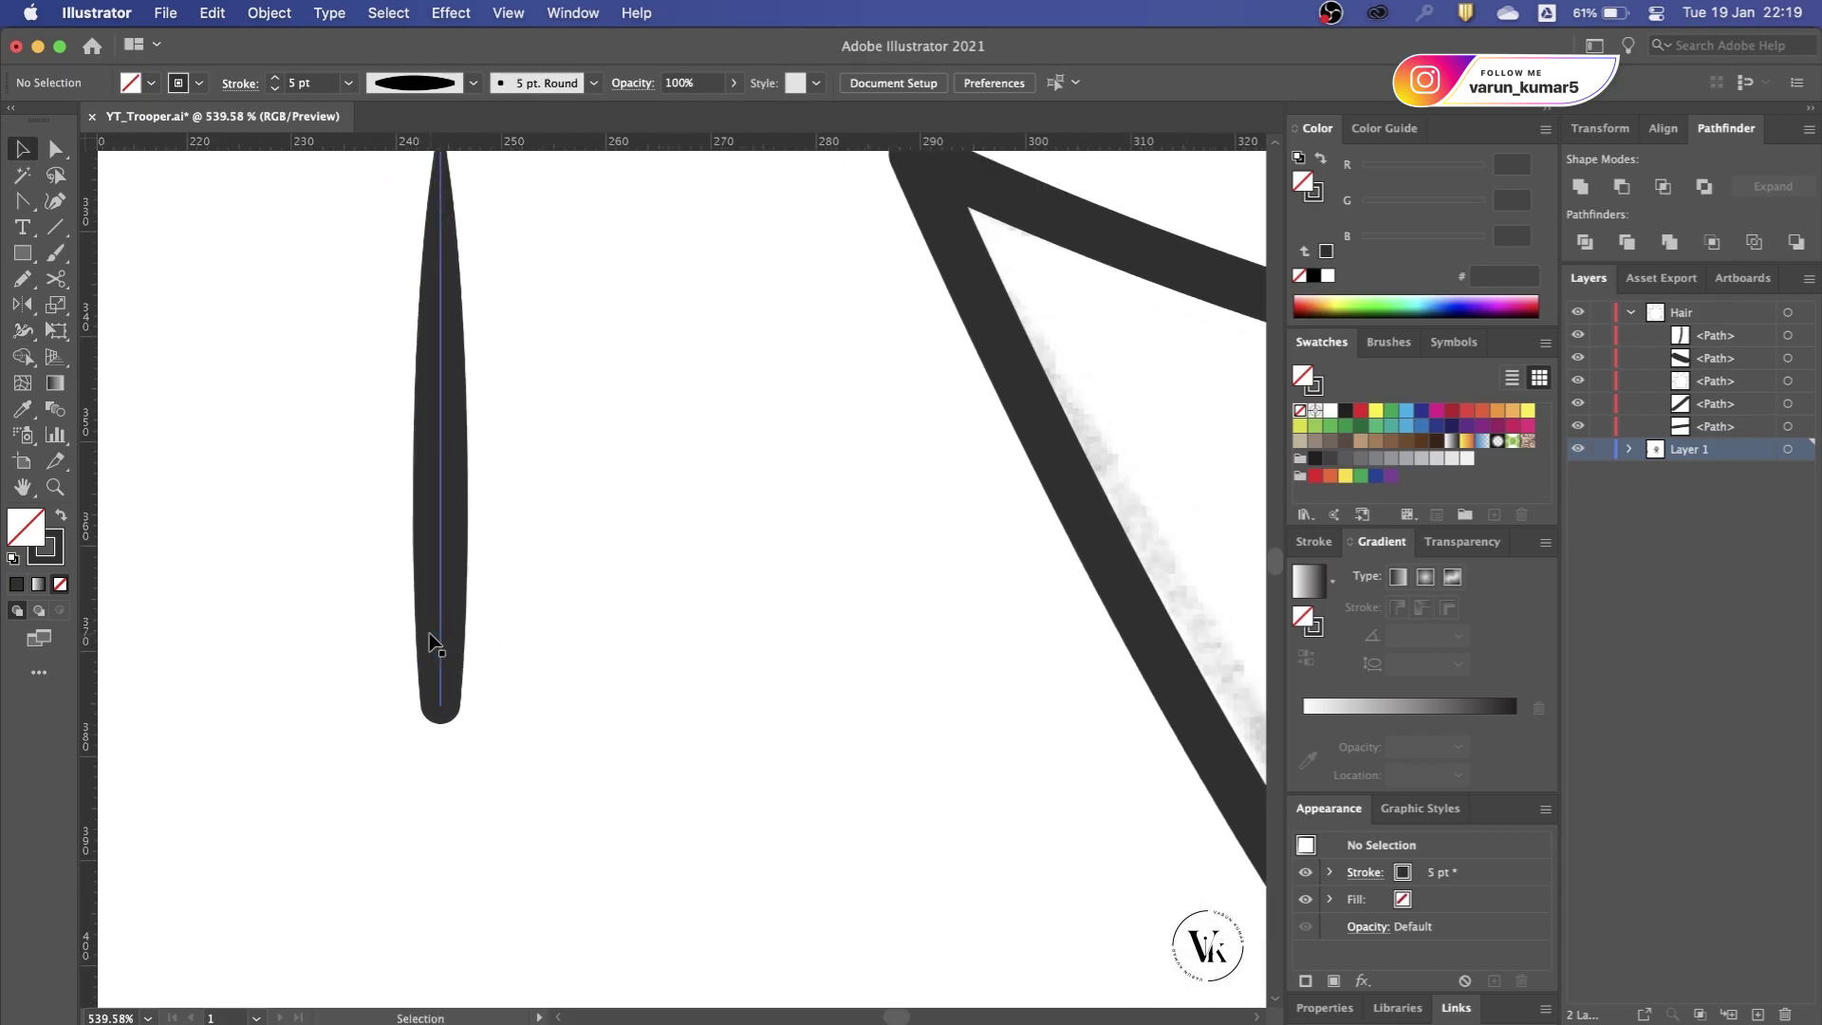
pyautogui.scroll(2, 446, 573)
pyautogui.click(446, 573)
pyautogui.hotkey('shift', 'w')
pyautogui.moveTo(464, 772); pyautogui.dragTo(473, 776)
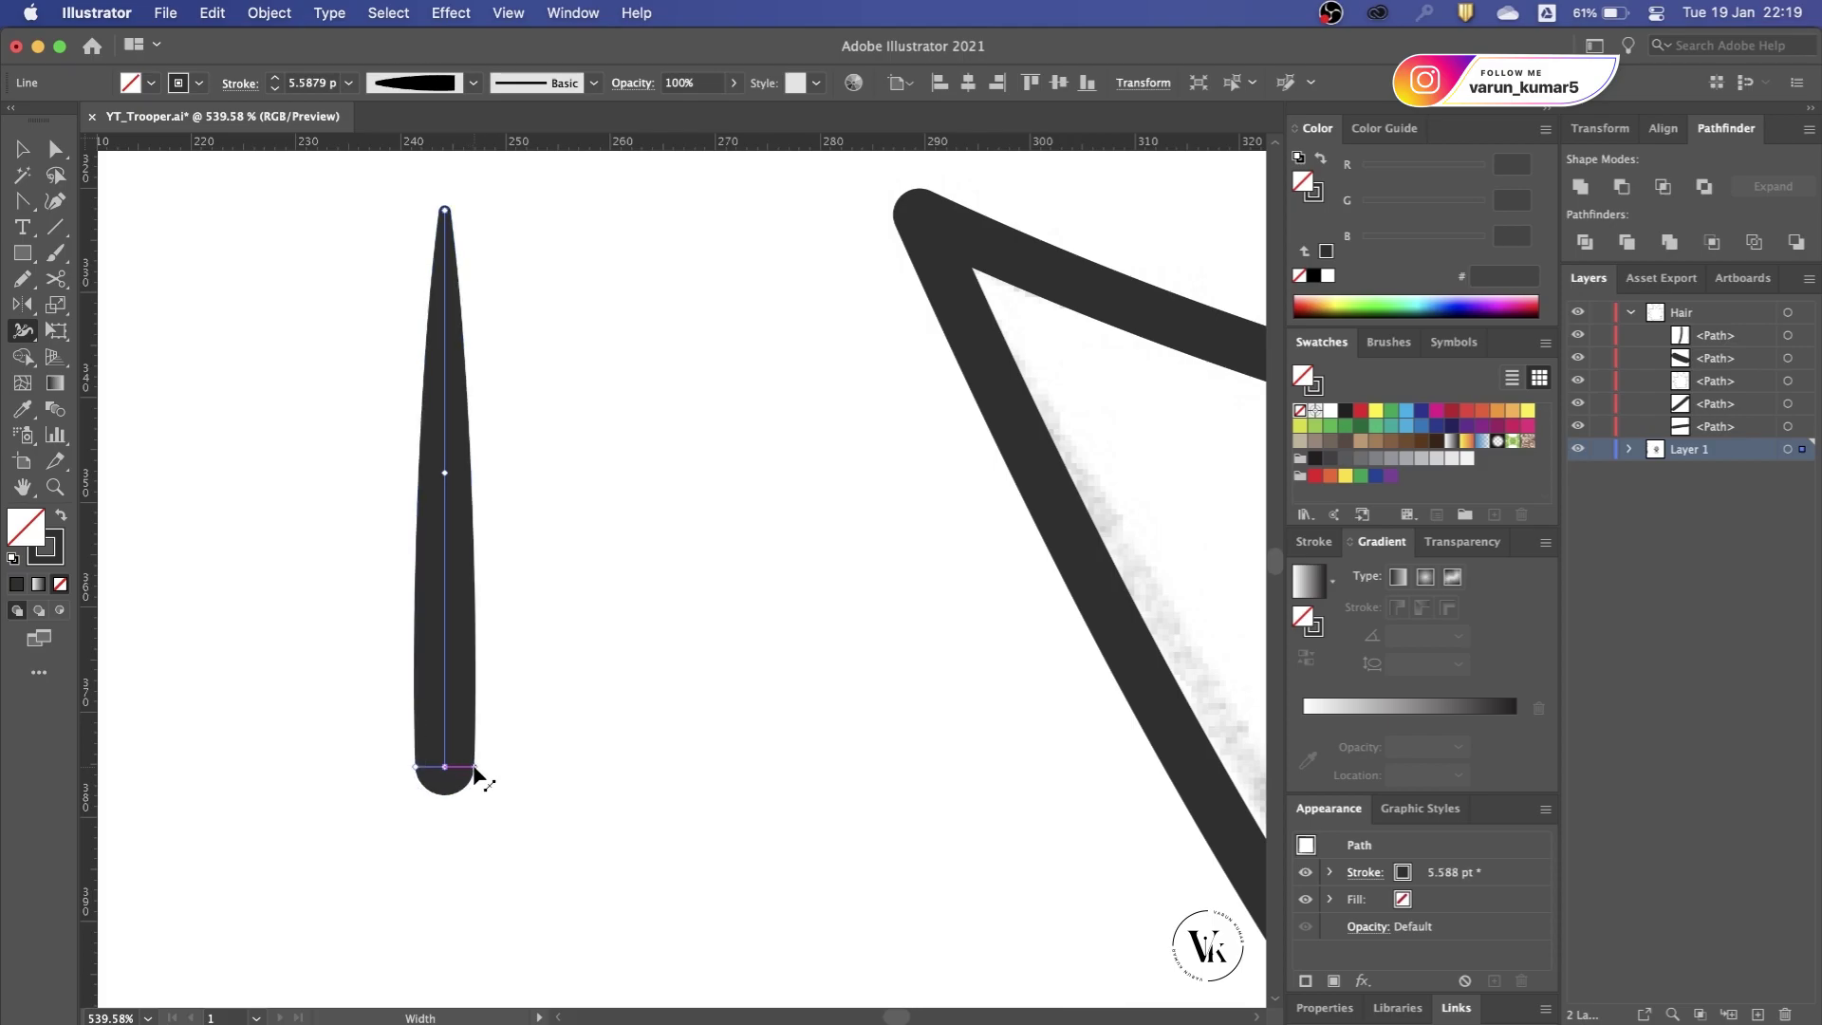
pyautogui.press('v')
pyautogui.click(501, 744)
# Step: Select the thin tapered line further down the artwork
pyautogui.scroll(-3, 501, 744)
pyautogui.scroll(-3, 501, 744)
pyautogui.scroll(-2, 502, 748)
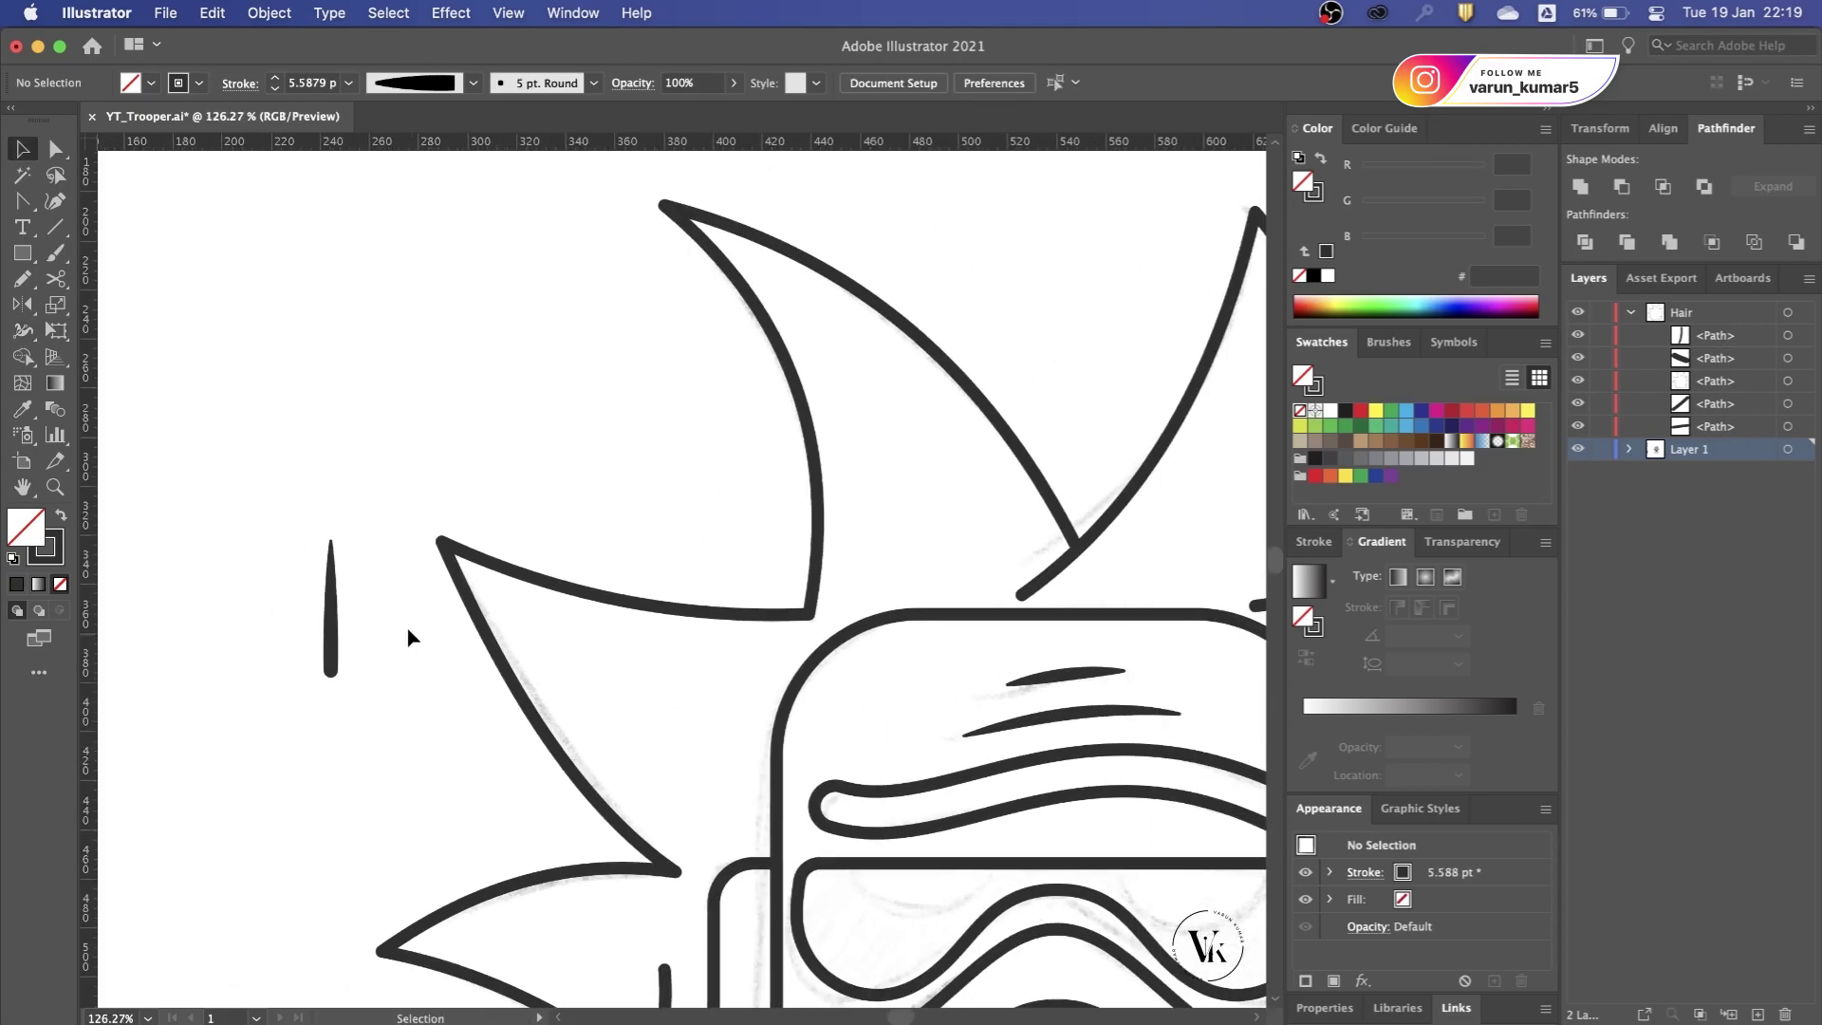
pyautogui.click(325, 626)
pyautogui.hscroll(2, 512, 723)
# Step: Taper the lower end of the short 5 pt hair segment above the helmet
pyautogui.click(982, 555)
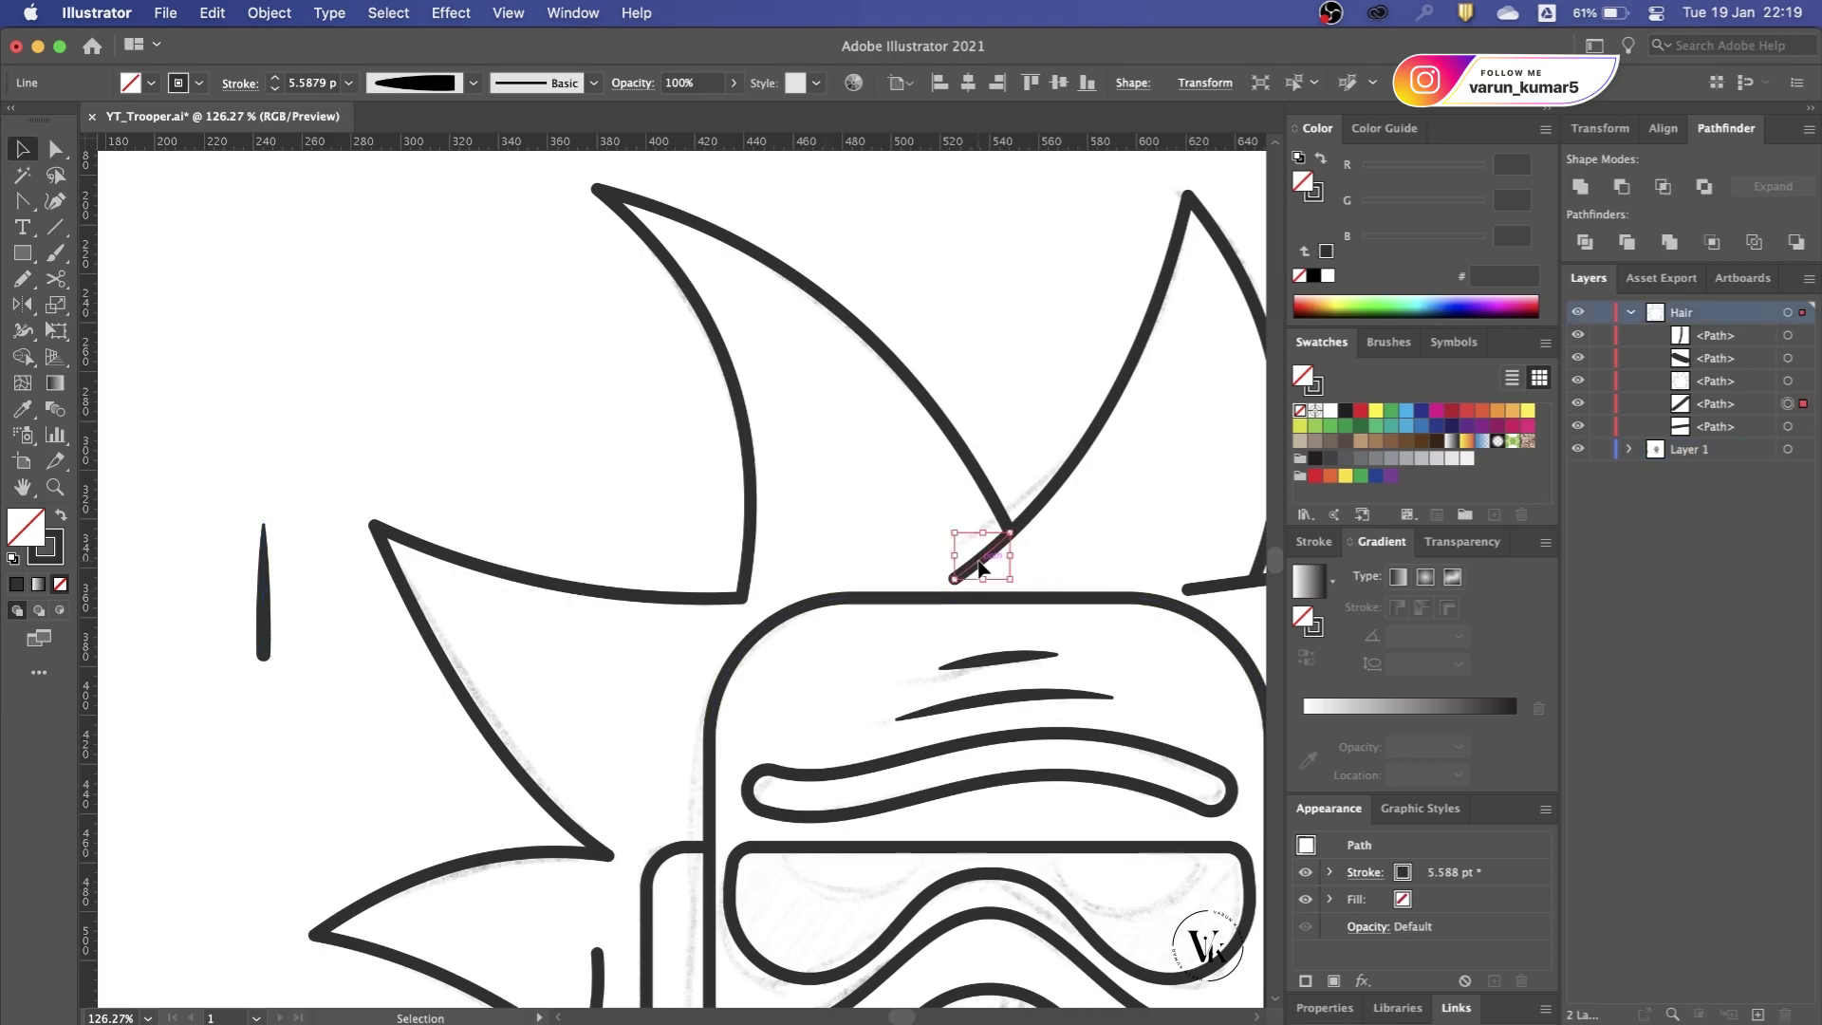
pyautogui.press('i')
pyautogui.hotkey('ctrl', 'z')
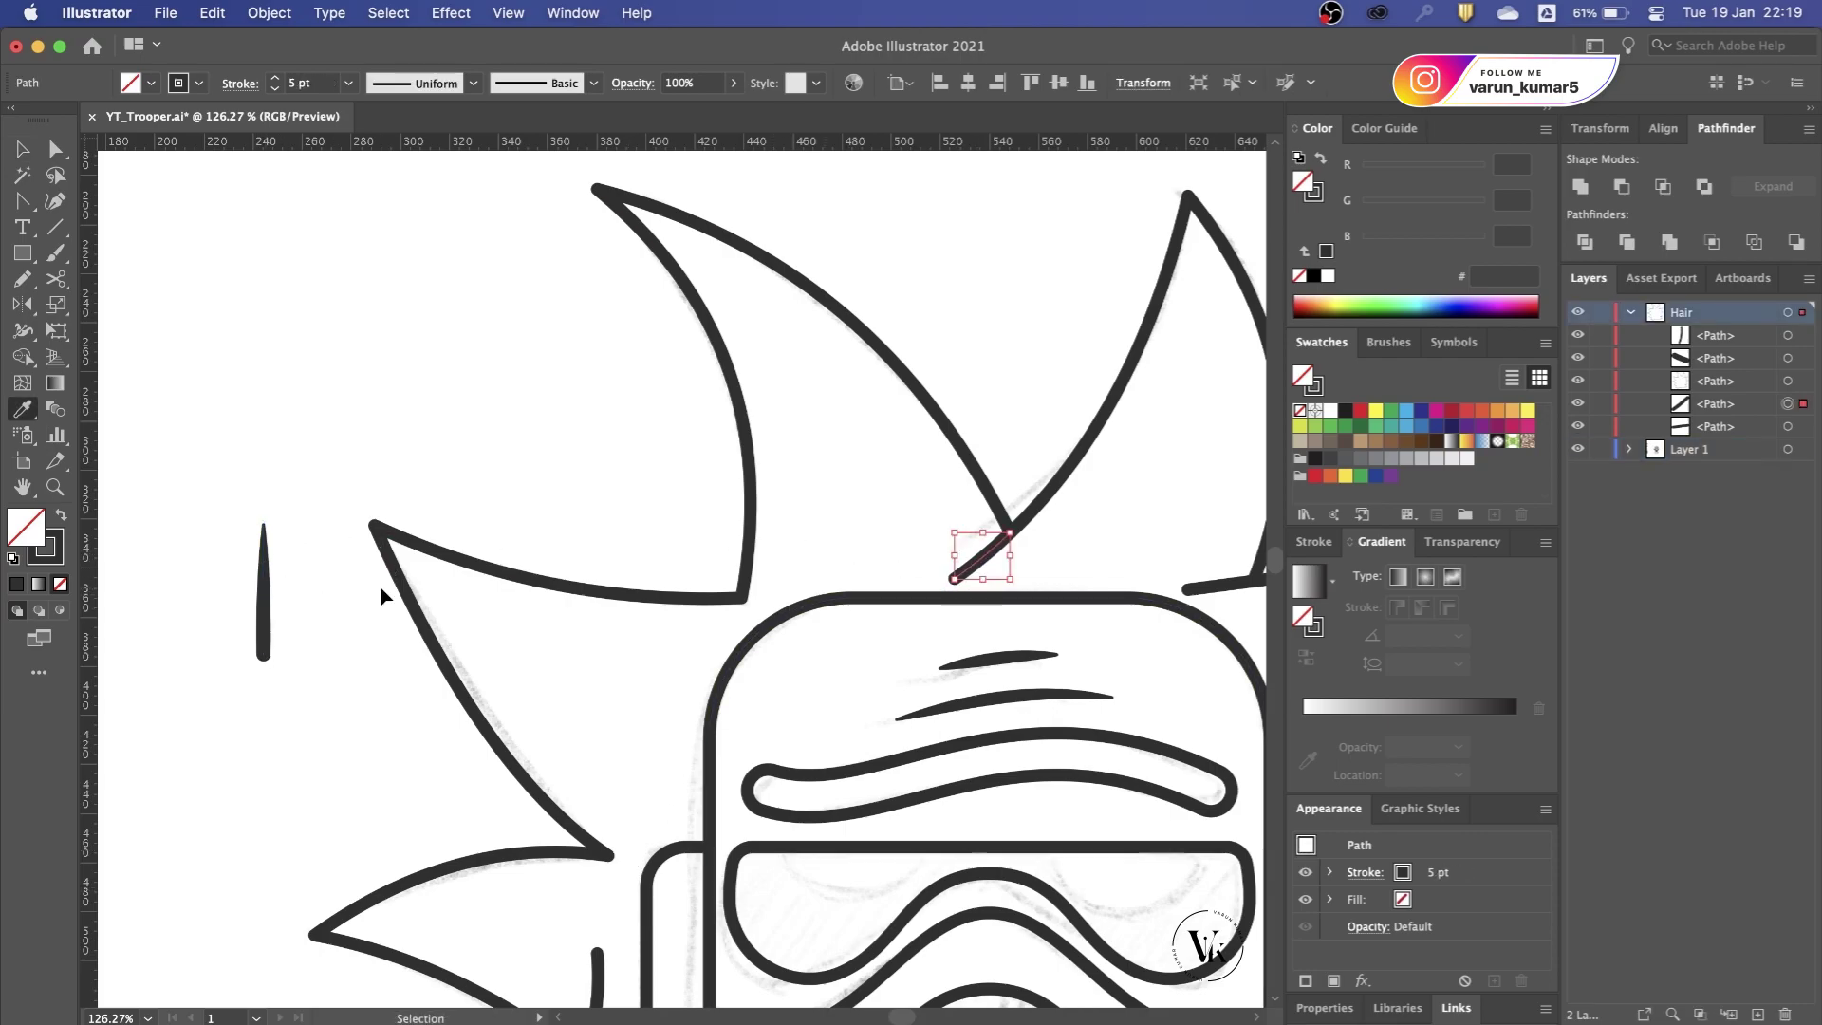
pyautogui.press('v')
pyautogui.scroll(3, 969, 567)
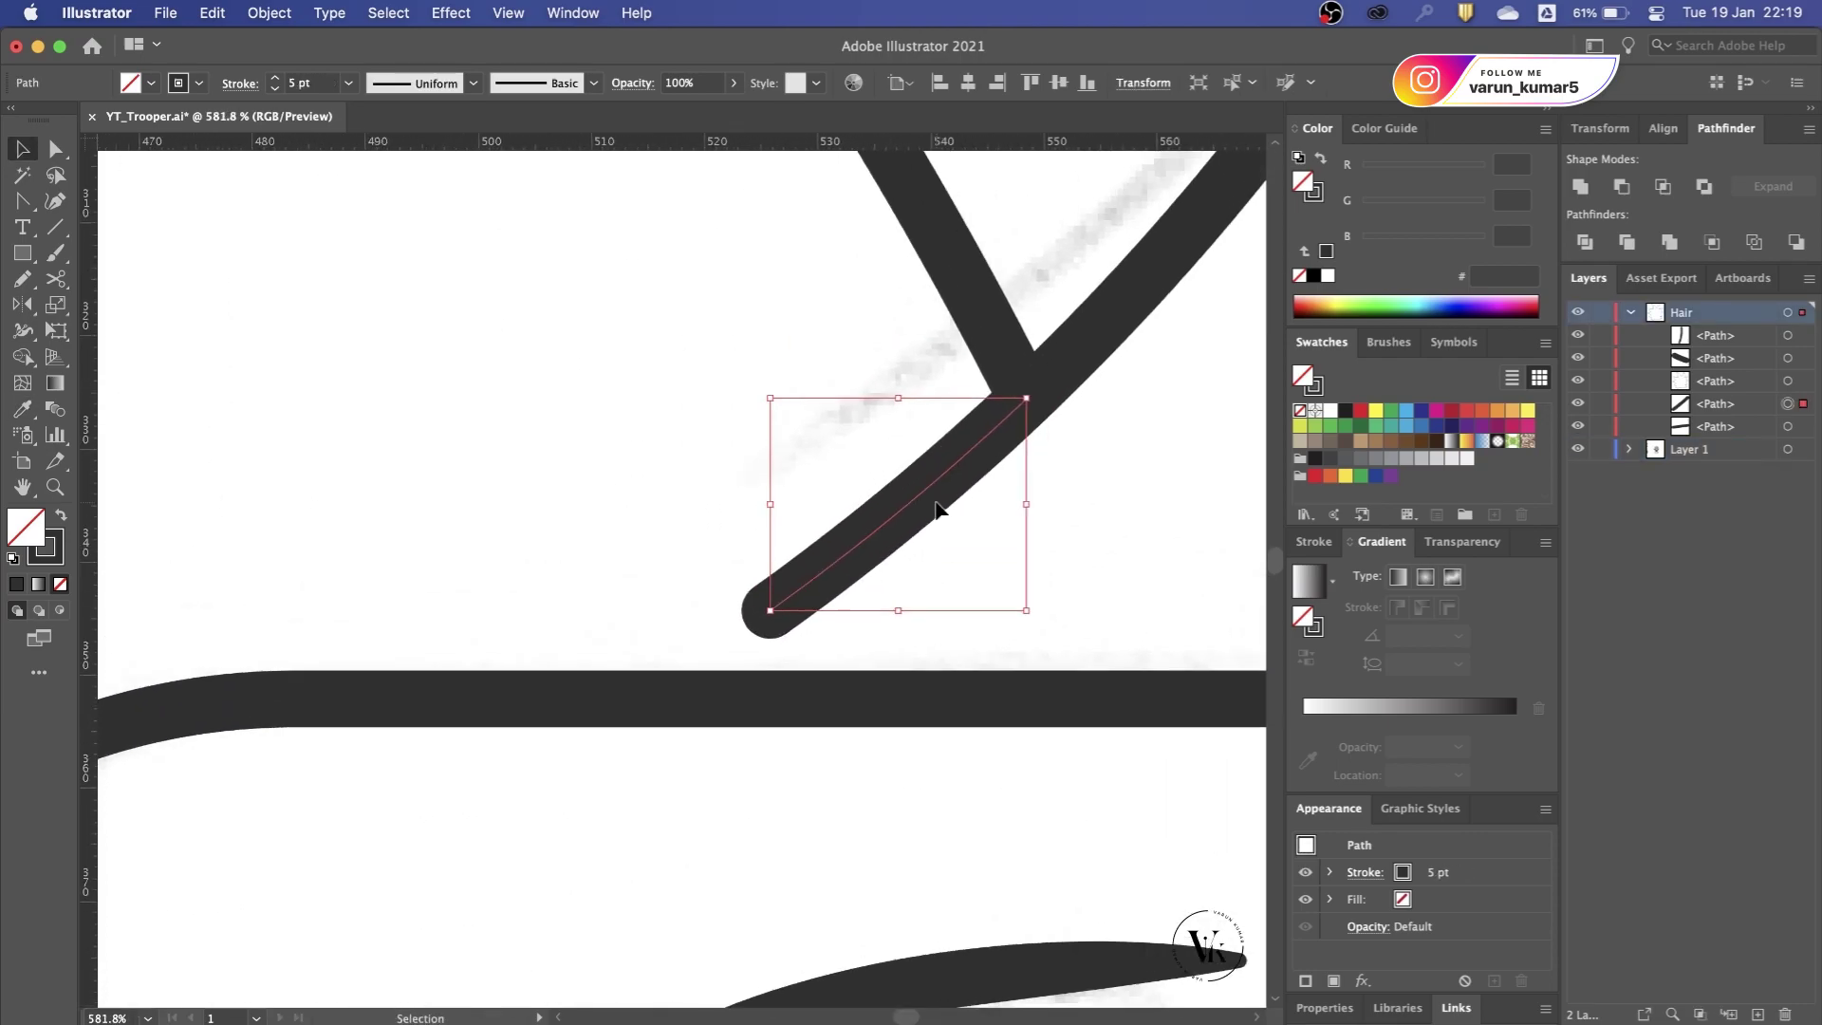
pyautogui.hotkey('shift', 'w')
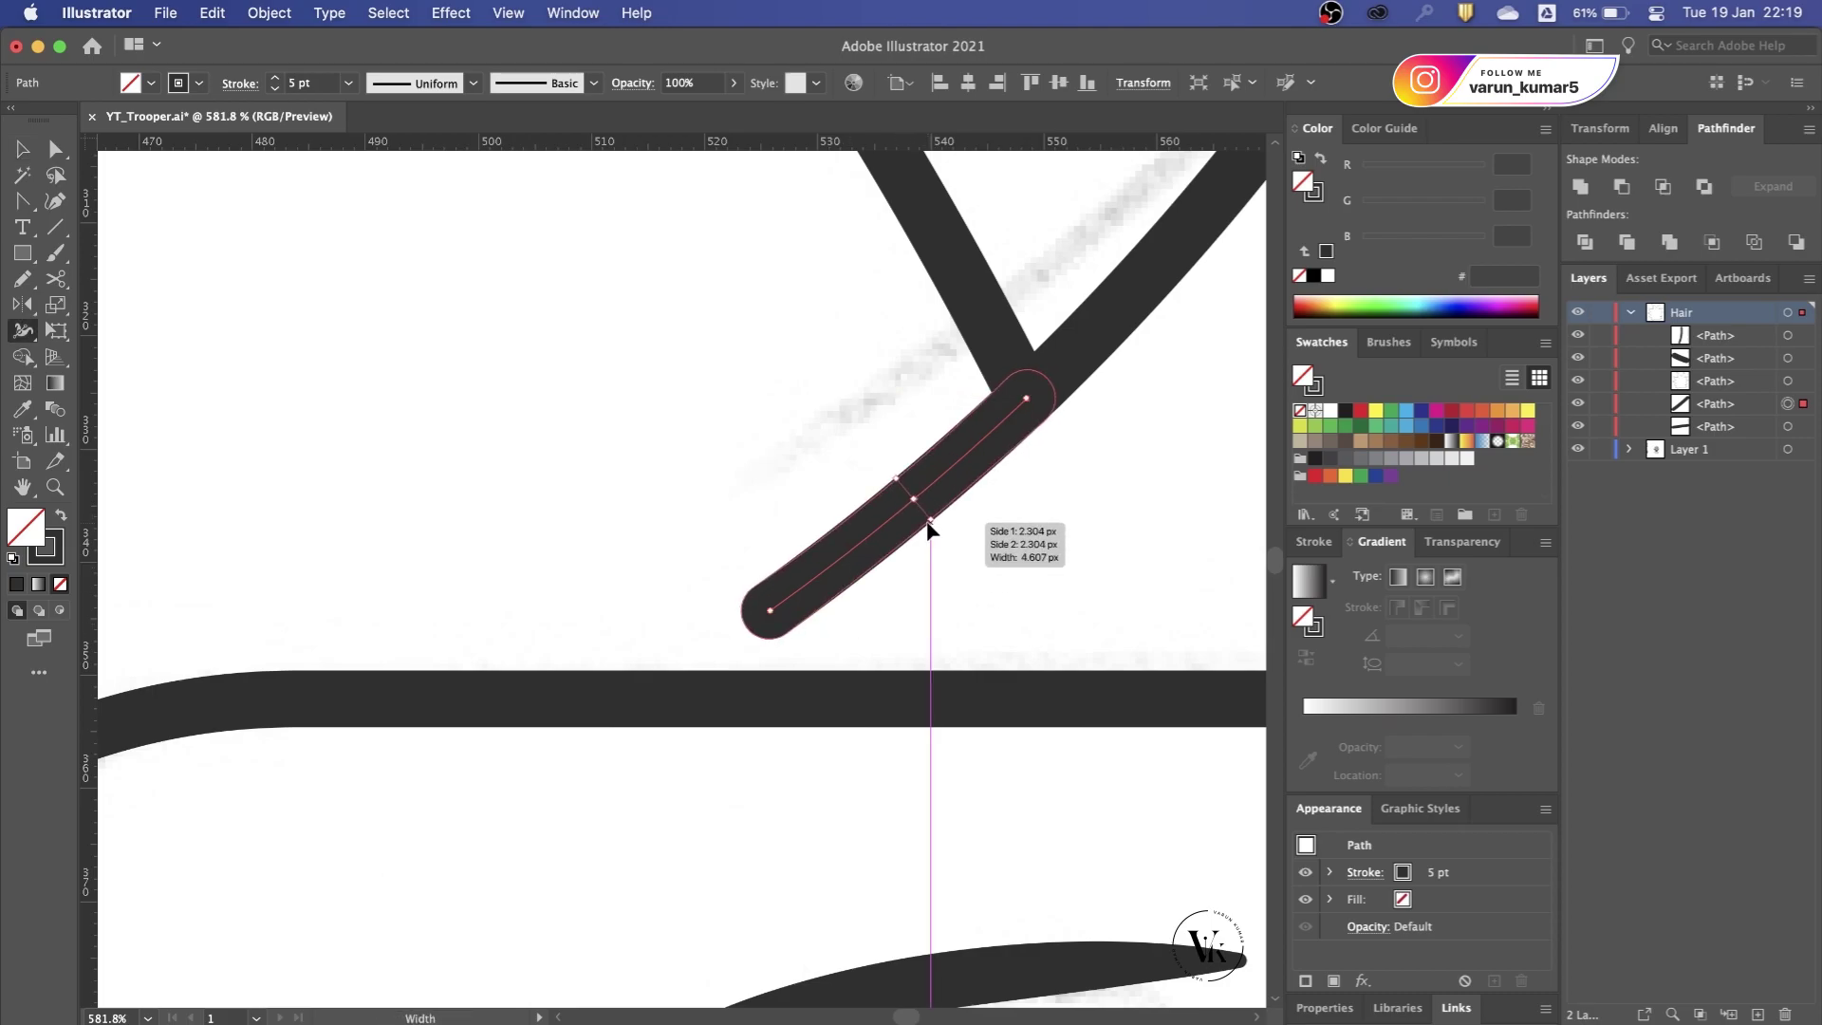
pyautogui.moveTo(785, 636); pyautogui.dragTo(775, 621)
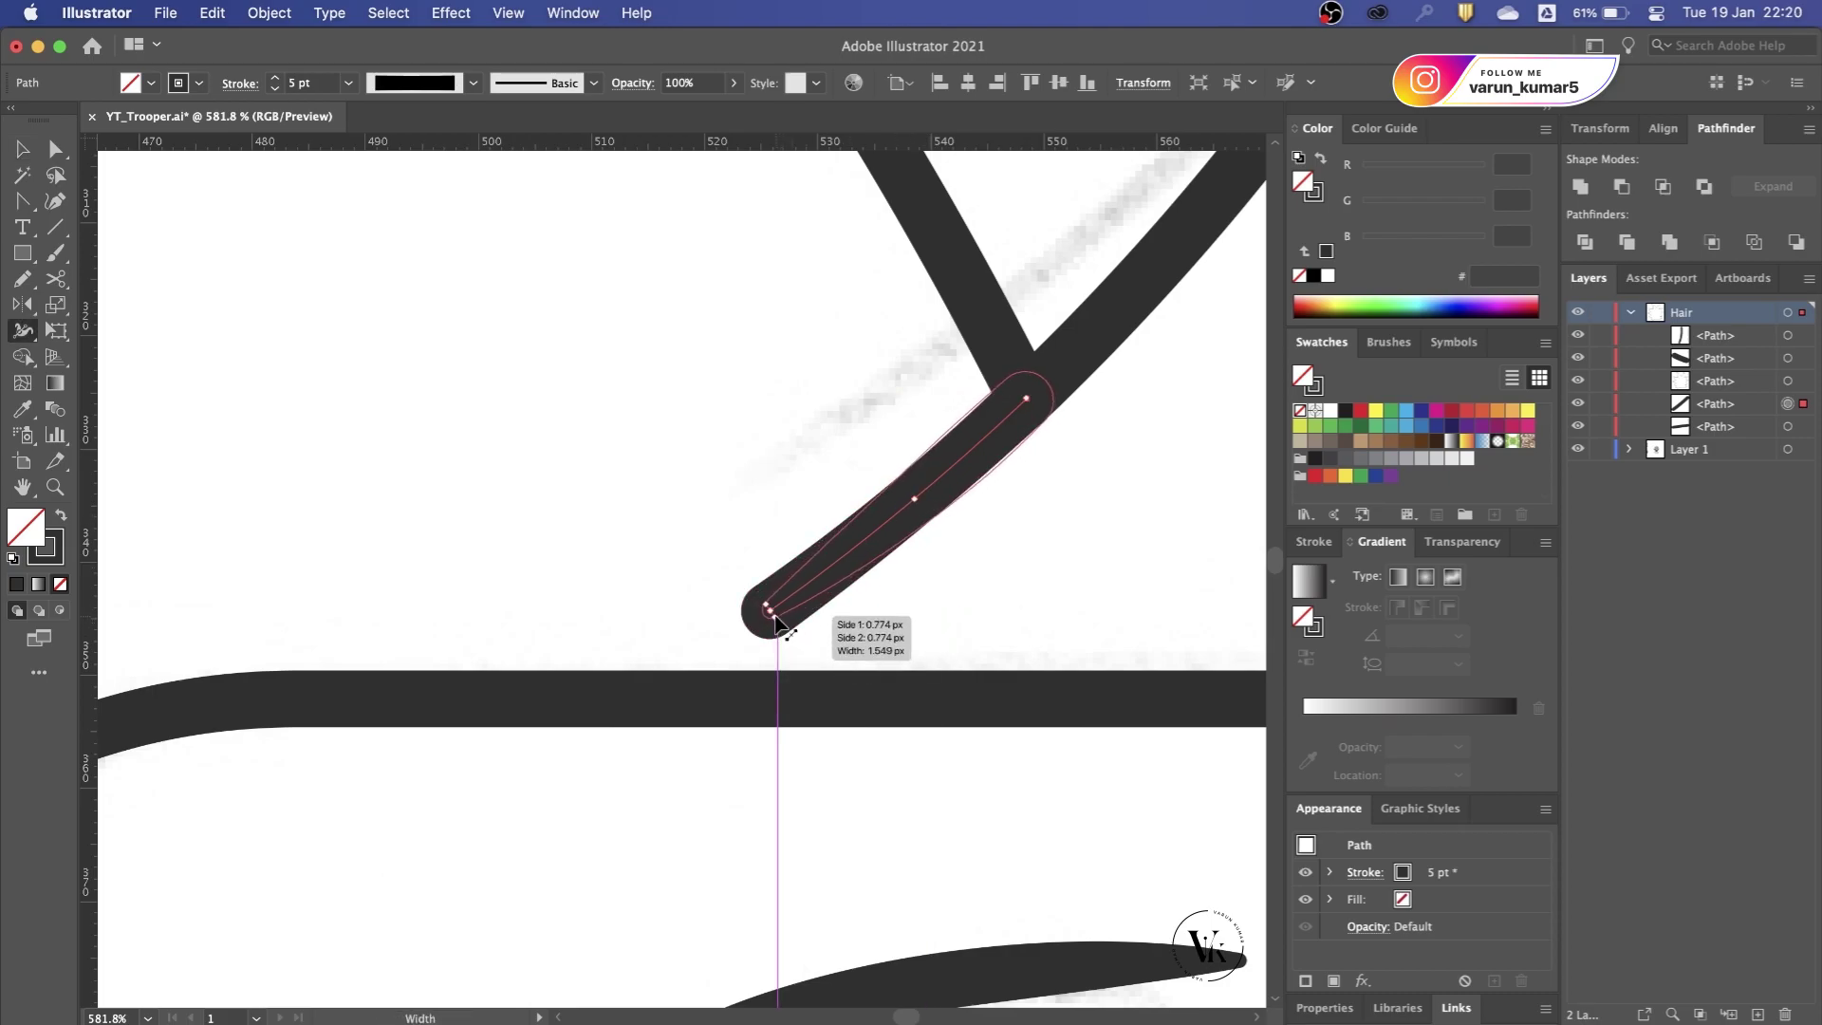
pyautogui.press('v')
pyautogui.scroll(-4, 691, 481)
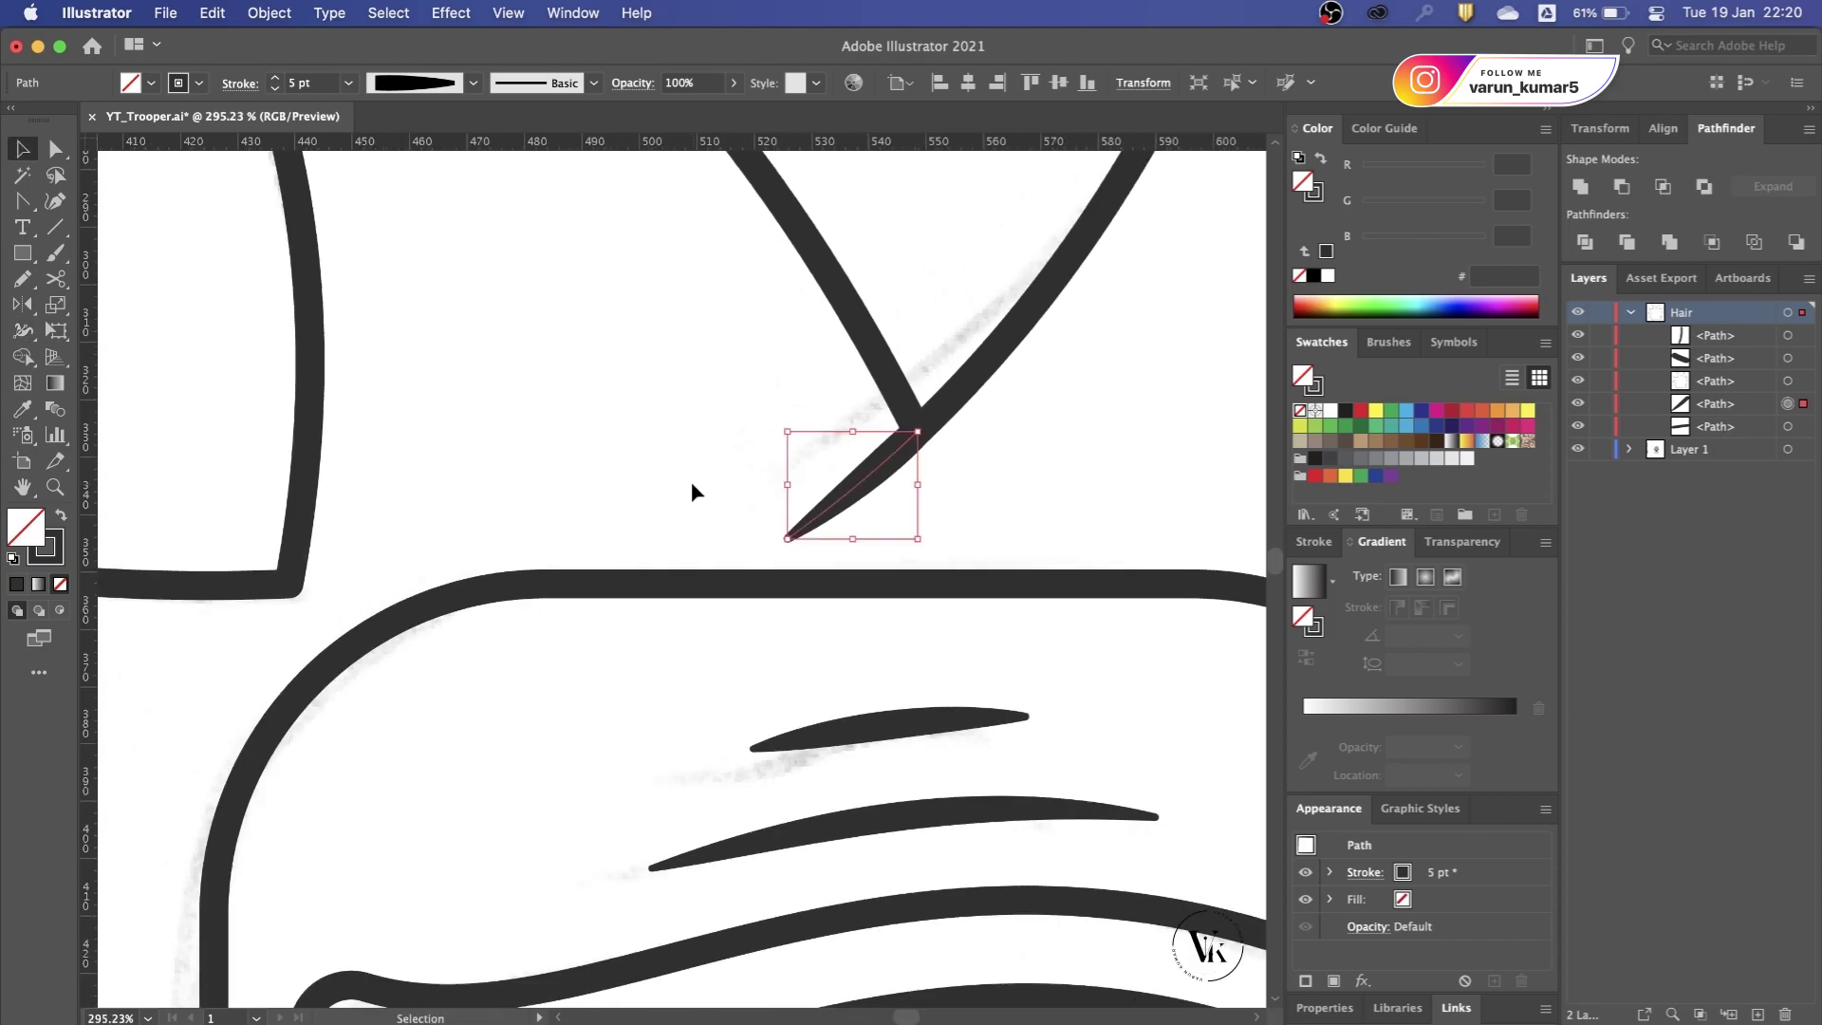
pyautogui.scroll(-2, 691, 481)
pyautogui.click(691, 481)
pyautogui.scroll(2, 691, 490)
pyautogui.scroll(2, 690, 490)
# Step: Save the hair segment's width shape as a new profile named 1 End Taper
pyautogui.click(854, 478)
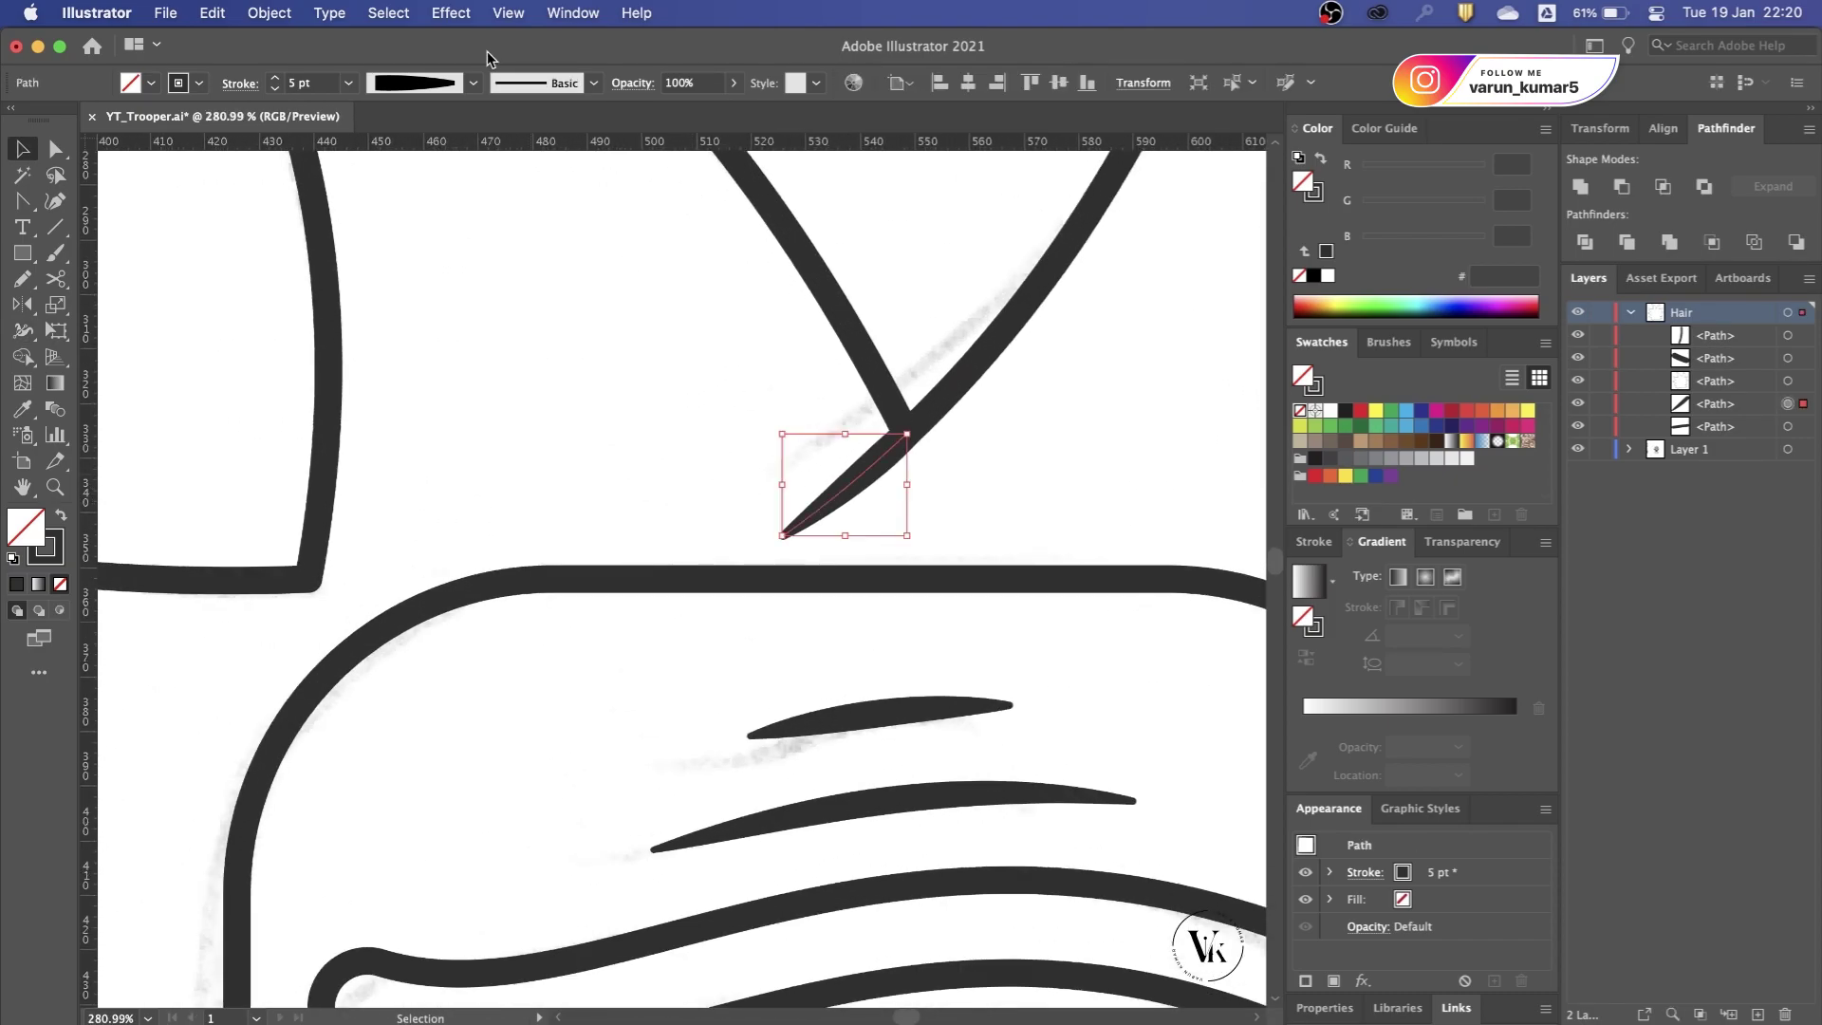
pyautogui.click(401, 91)
pyautogui.click(406, 347)
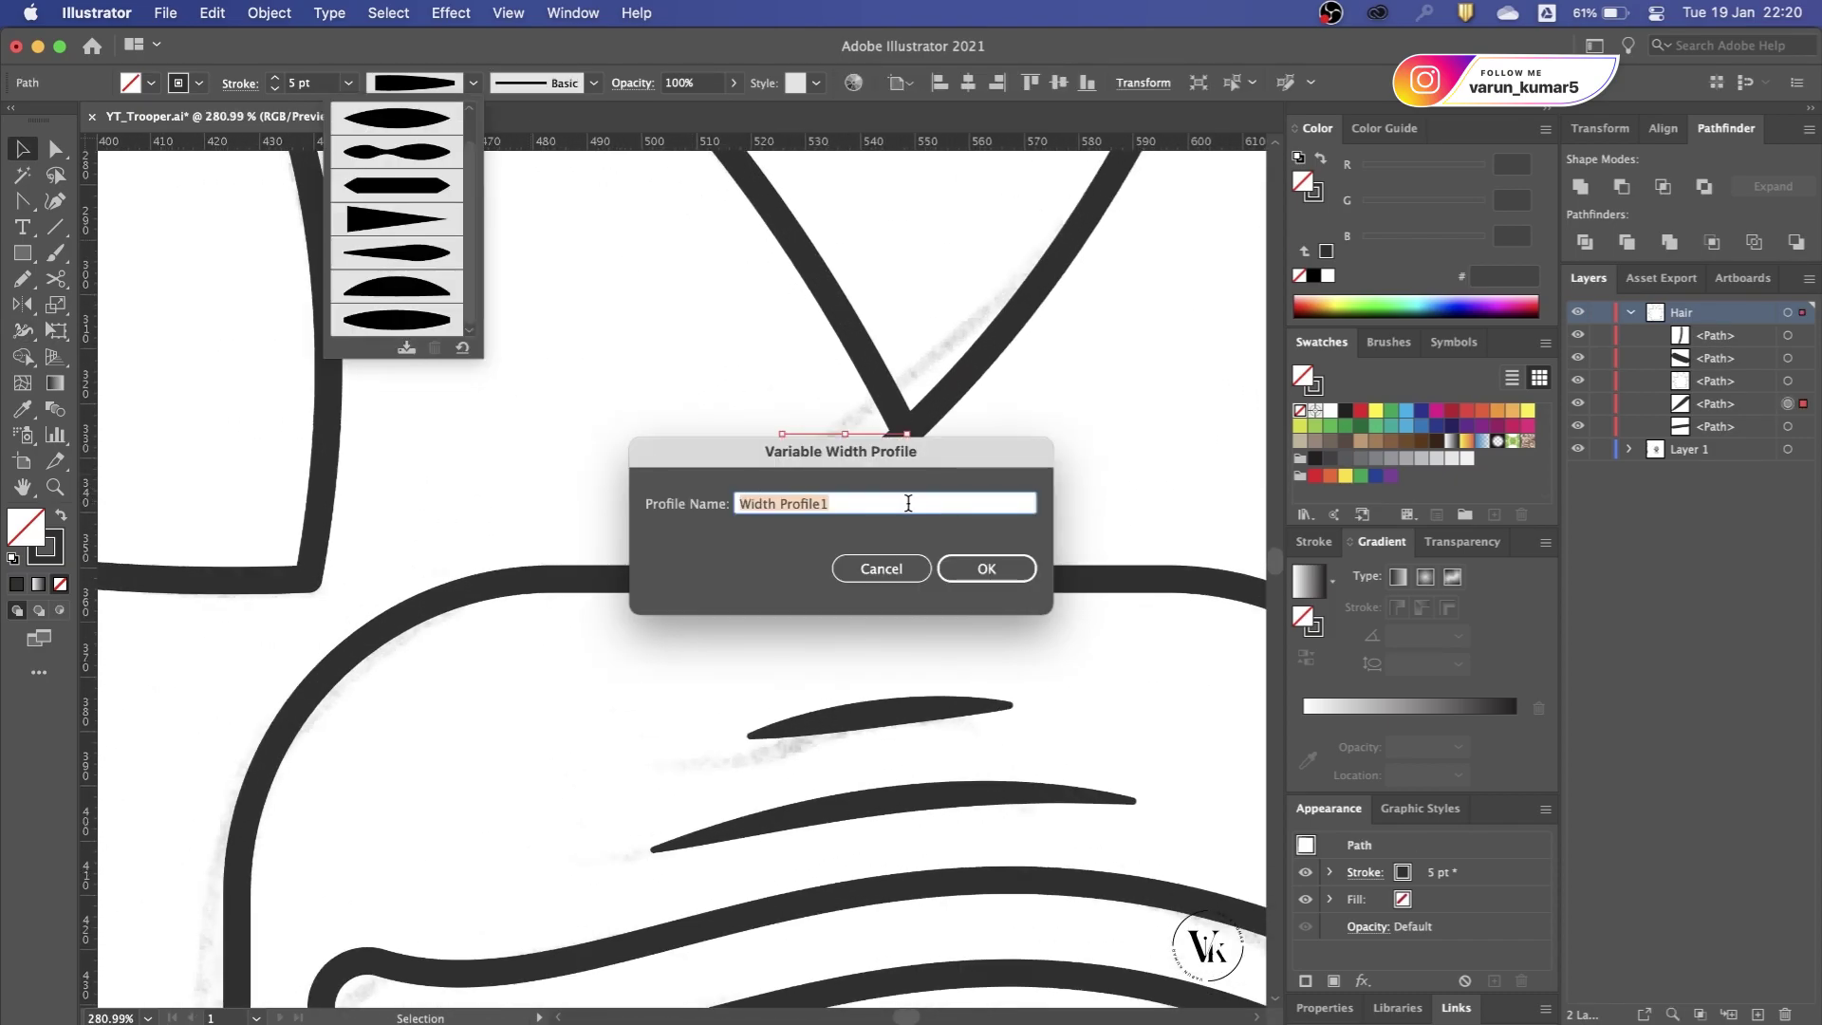
pyautogui.write('1 End Taper')
pyautogui.press('Return')
pyautogui.click(656, 413)
pyautogui.scroll(-3, 656, 414)
pyautogui.scroll(-2, 816, 485)
# Step: Apply the tapered width profile to the short strand above the helmet
pyautogui.click(816, 486)
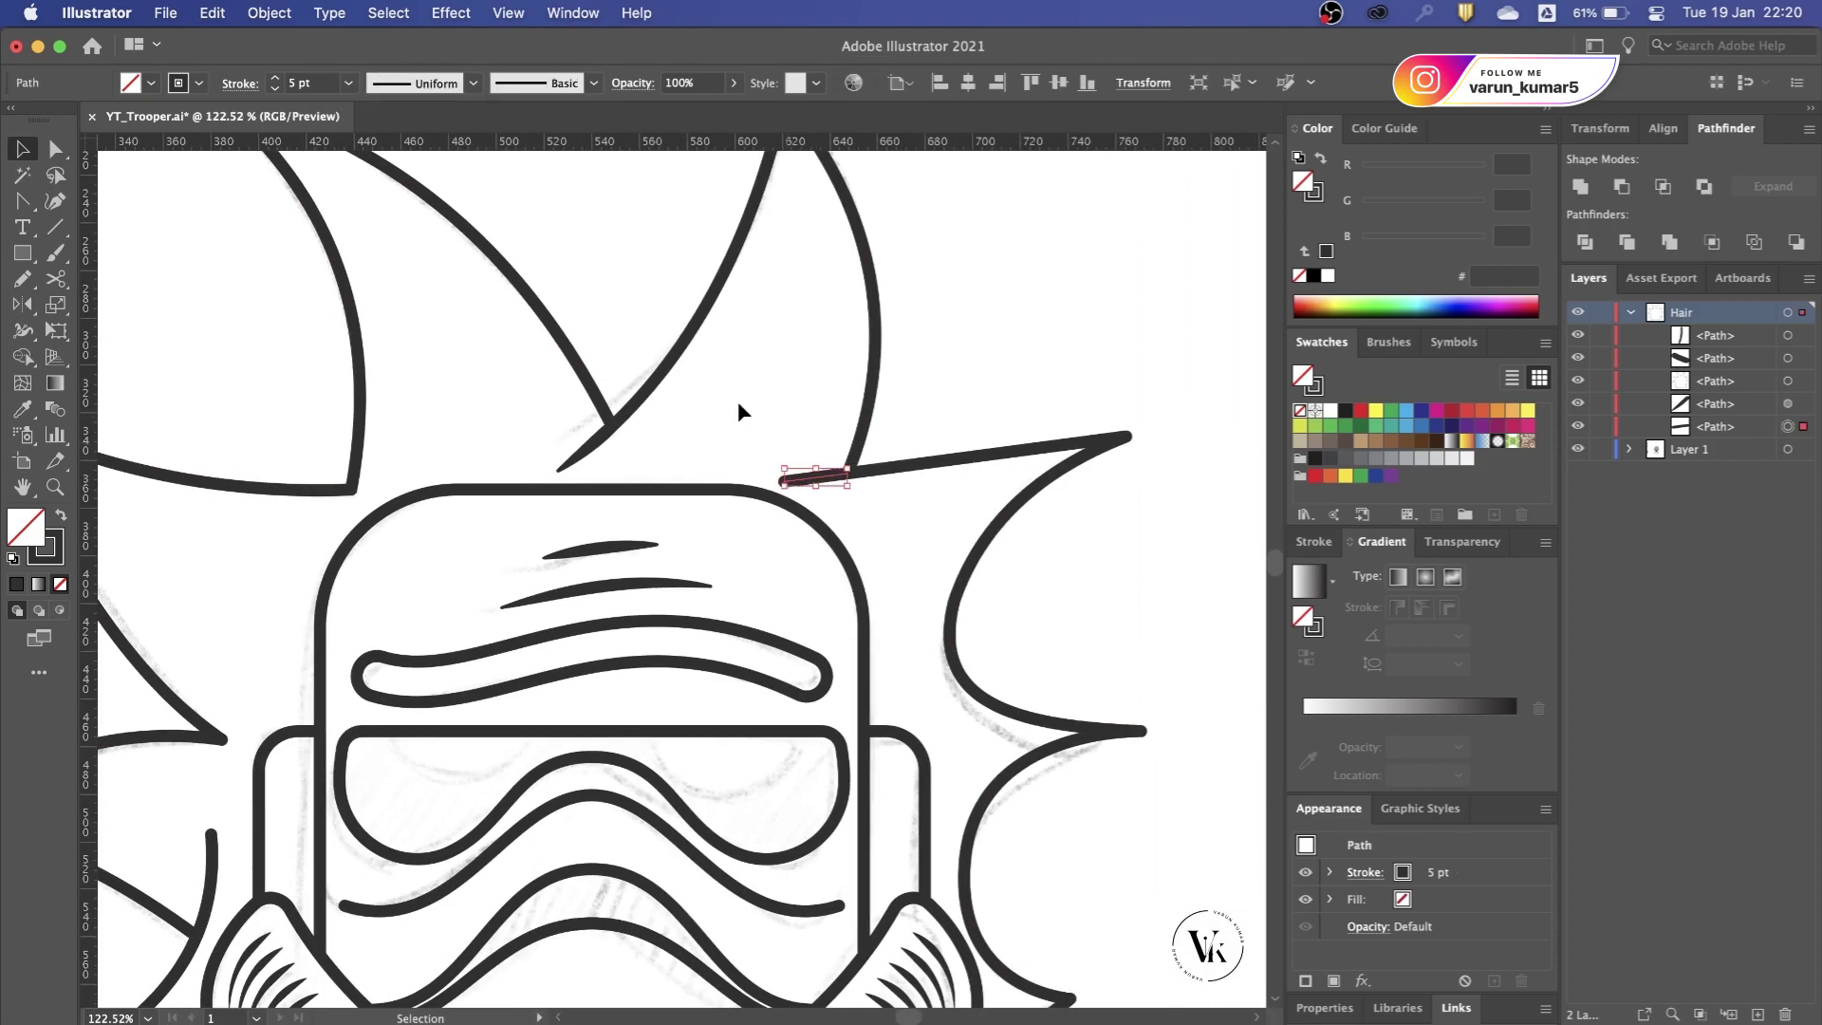
pyautogui.click(473, 82)
pyautogui.click(416, 332)
pyautogui.click(902, 550)
pyautogui.scroll(-2, 902, 554)
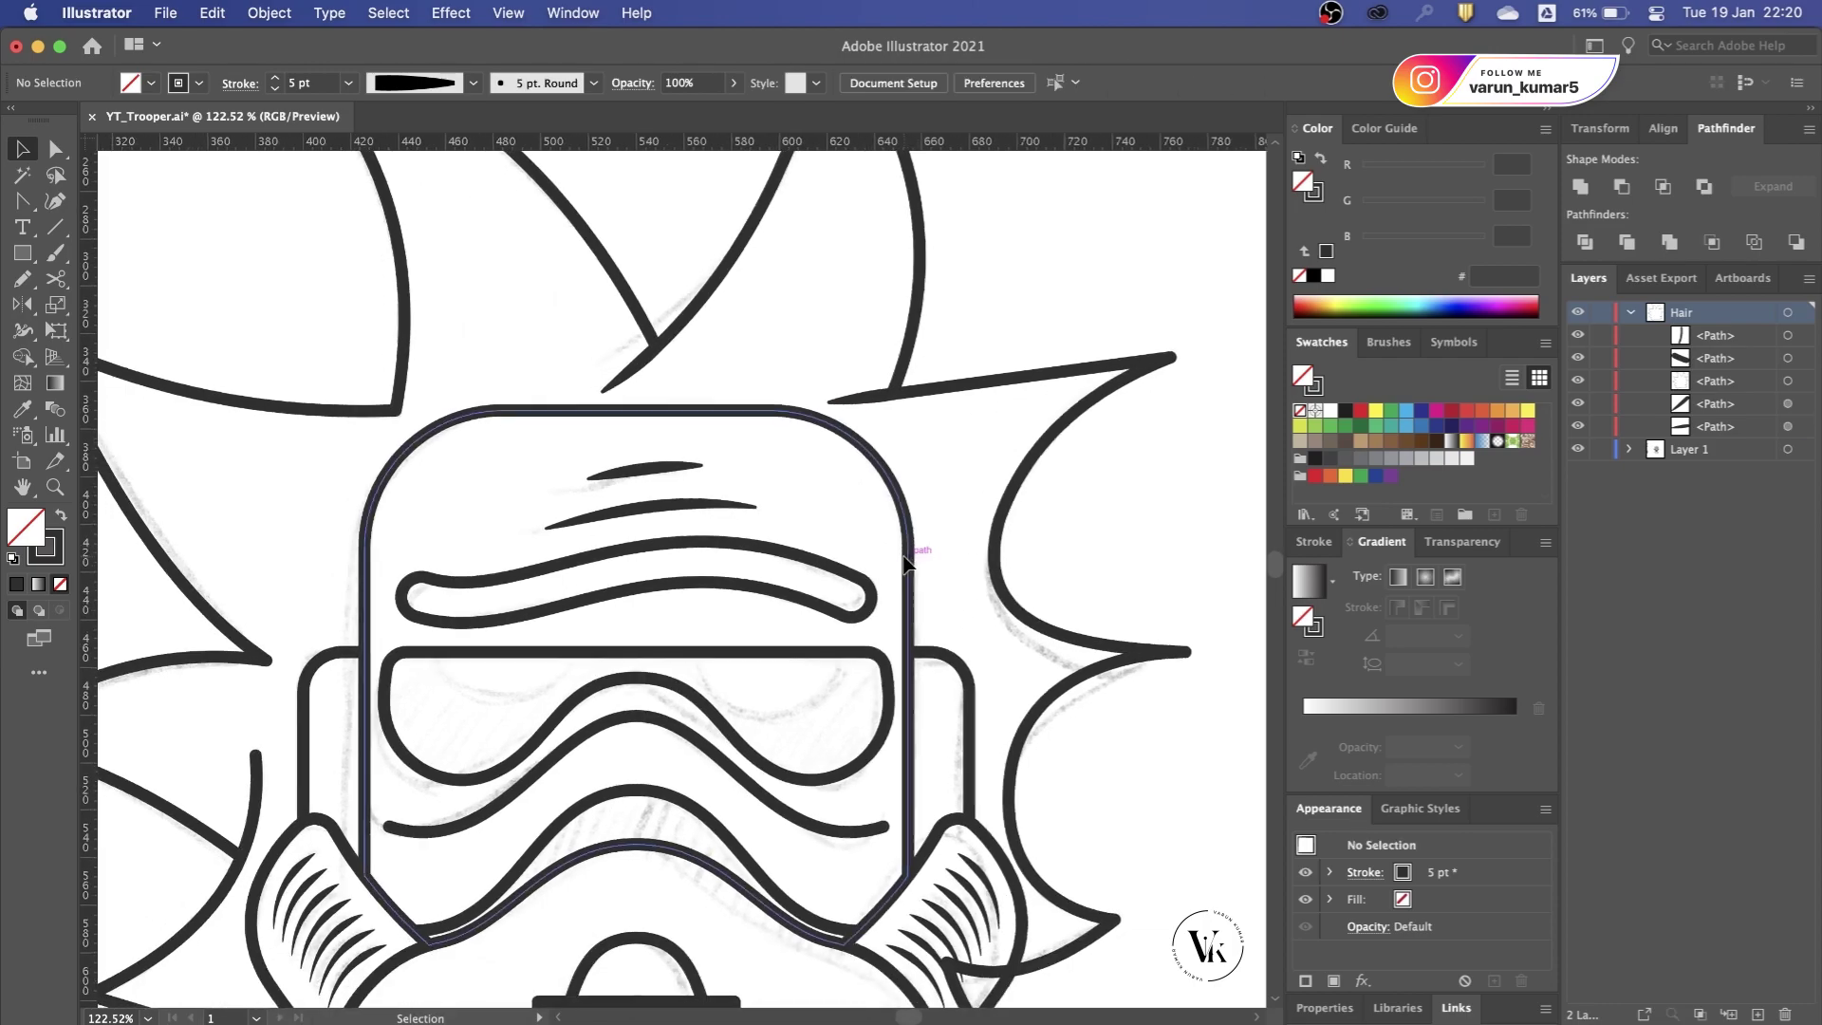
pyautogui.scroll(-3, 902, 554)
# Step: Taper the strand by the left cheek, reverse its path direction, and save the document
pyautogui.click(512, 655)
pyautogui.scroll(3, 513, 655)
pyautogui.scroll(-1, 600, 707)
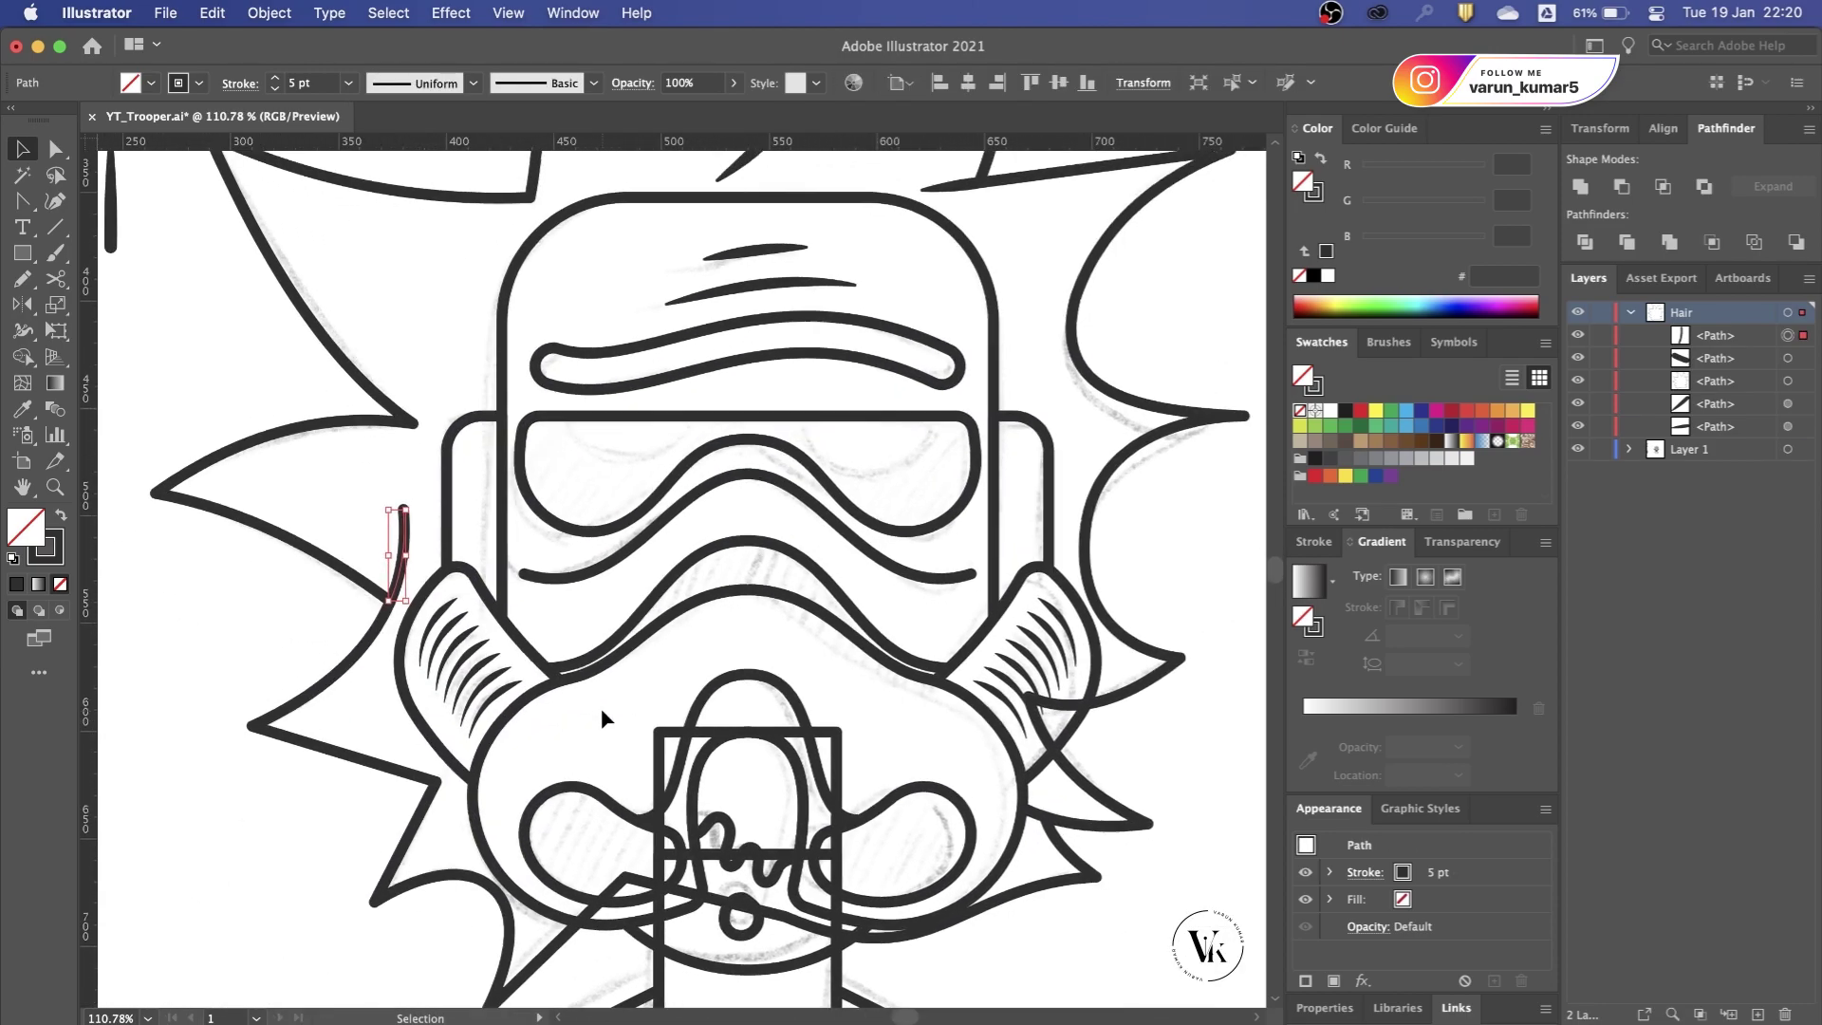
pyautogui.scroll(1, 601, 708)
pyautogui.click(473, 82)
pyautogui.click(396, 321)
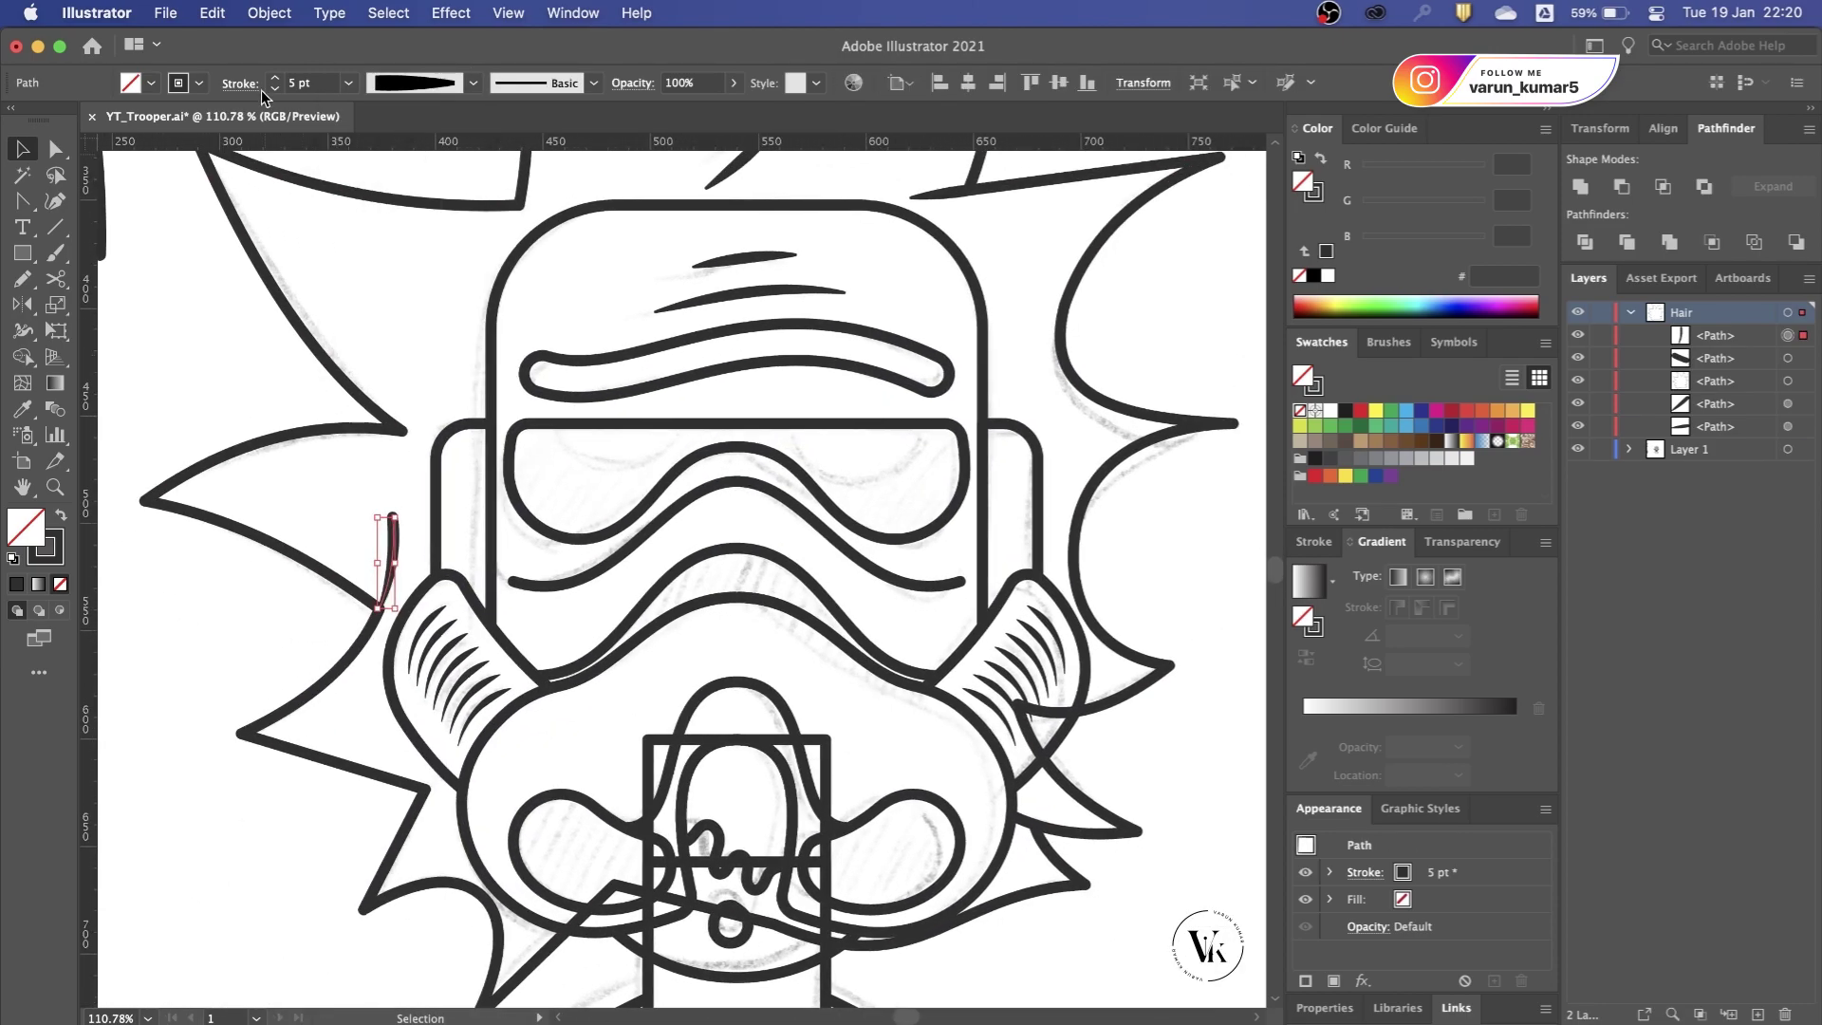
pyautogui.click(269, 12)
pyautogui.scroll(3, 650, 465)
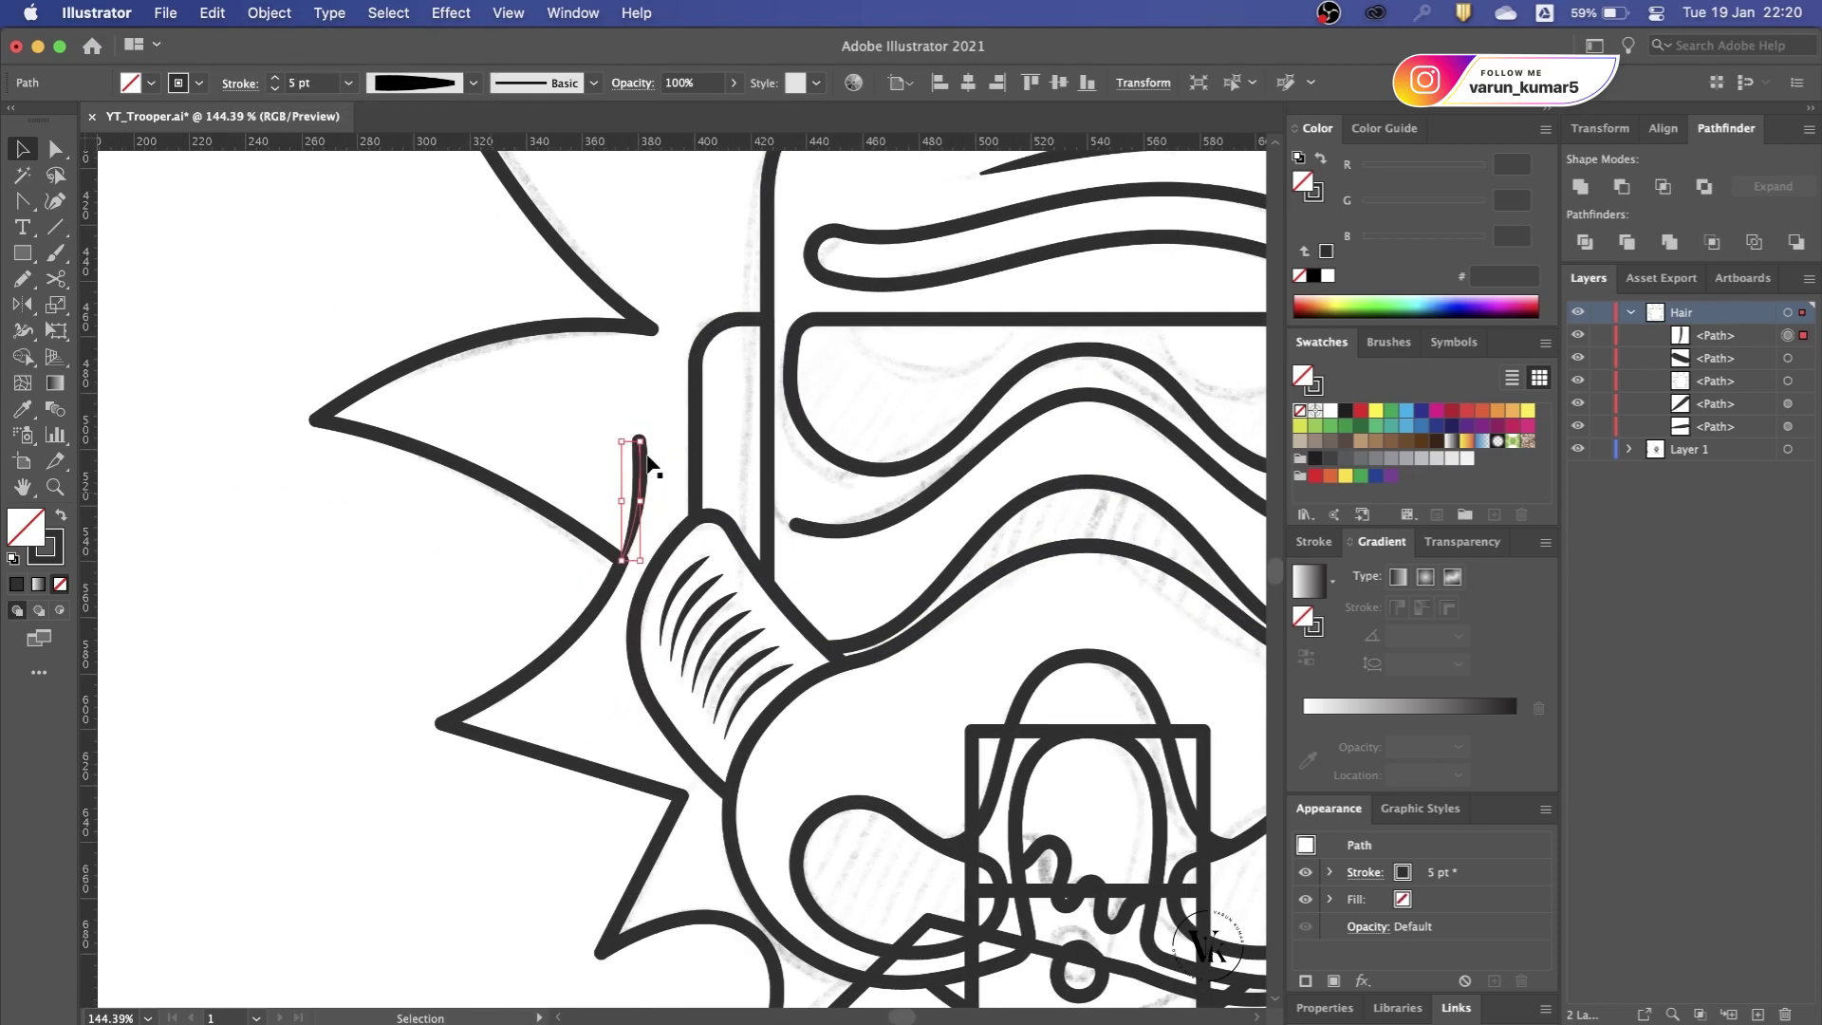
pyautogui.scroll(3, 648, 462)
pyautogui.click(269, 13)
pyautogui.moveTo(262, 556)
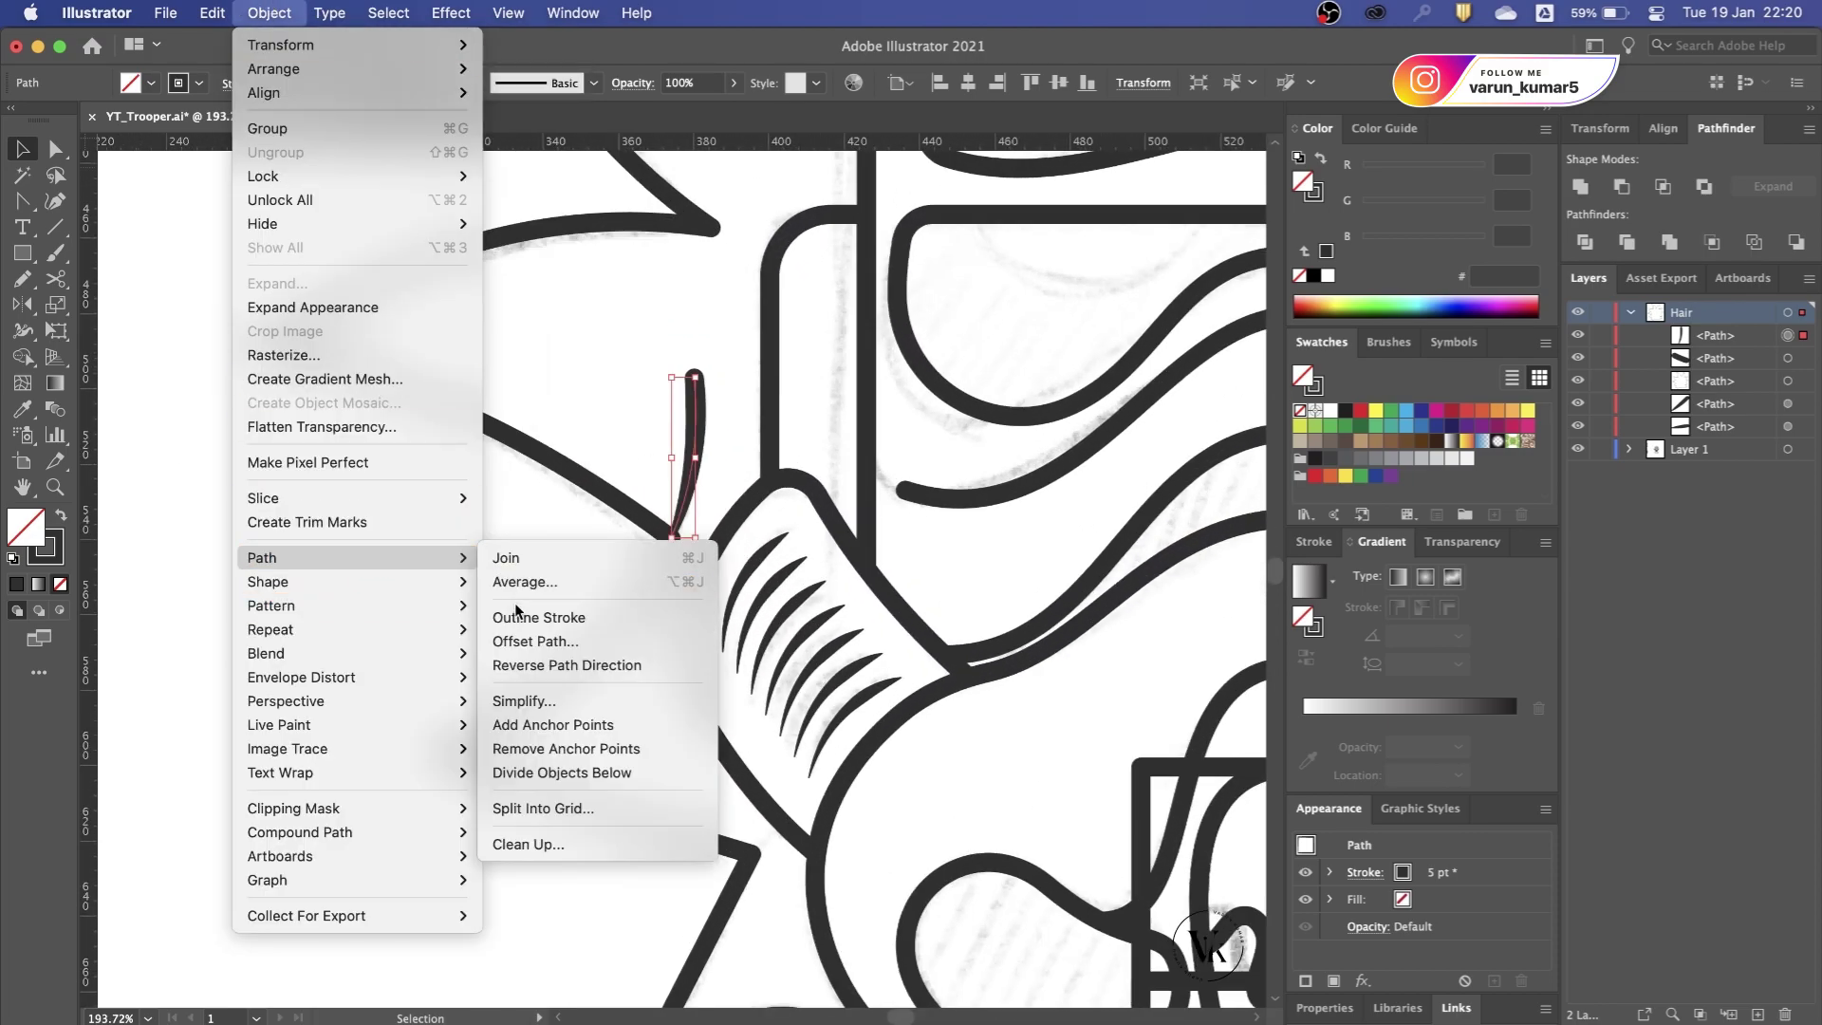
pyautogui.click(539, 664)
pyautogui.click(555, 549)
pyautogui.scroll(-6, 555, 549)
pyautogui.hotkey('ctrl', 's')
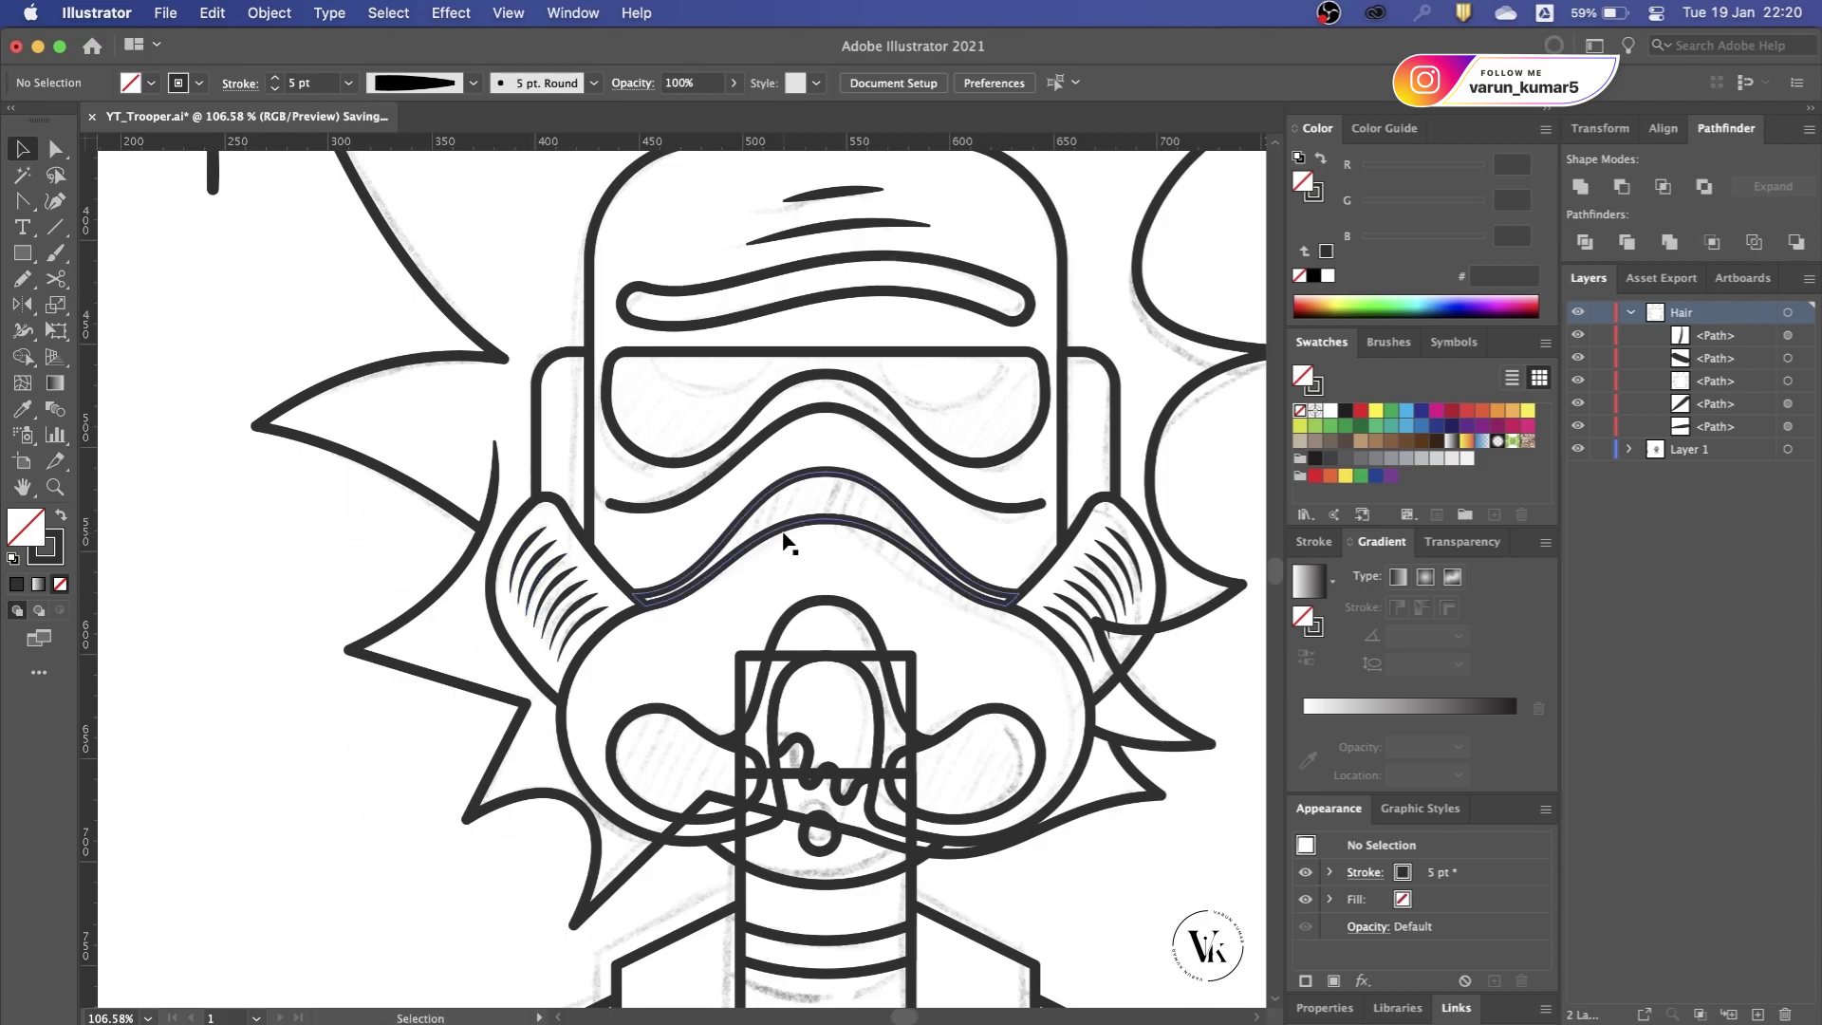
# Step: Apply a tapered width profile to the middle visor curve under the goggles
pyautogui.scroll(2, 780, 539)
pyautogui.click(760, 500)
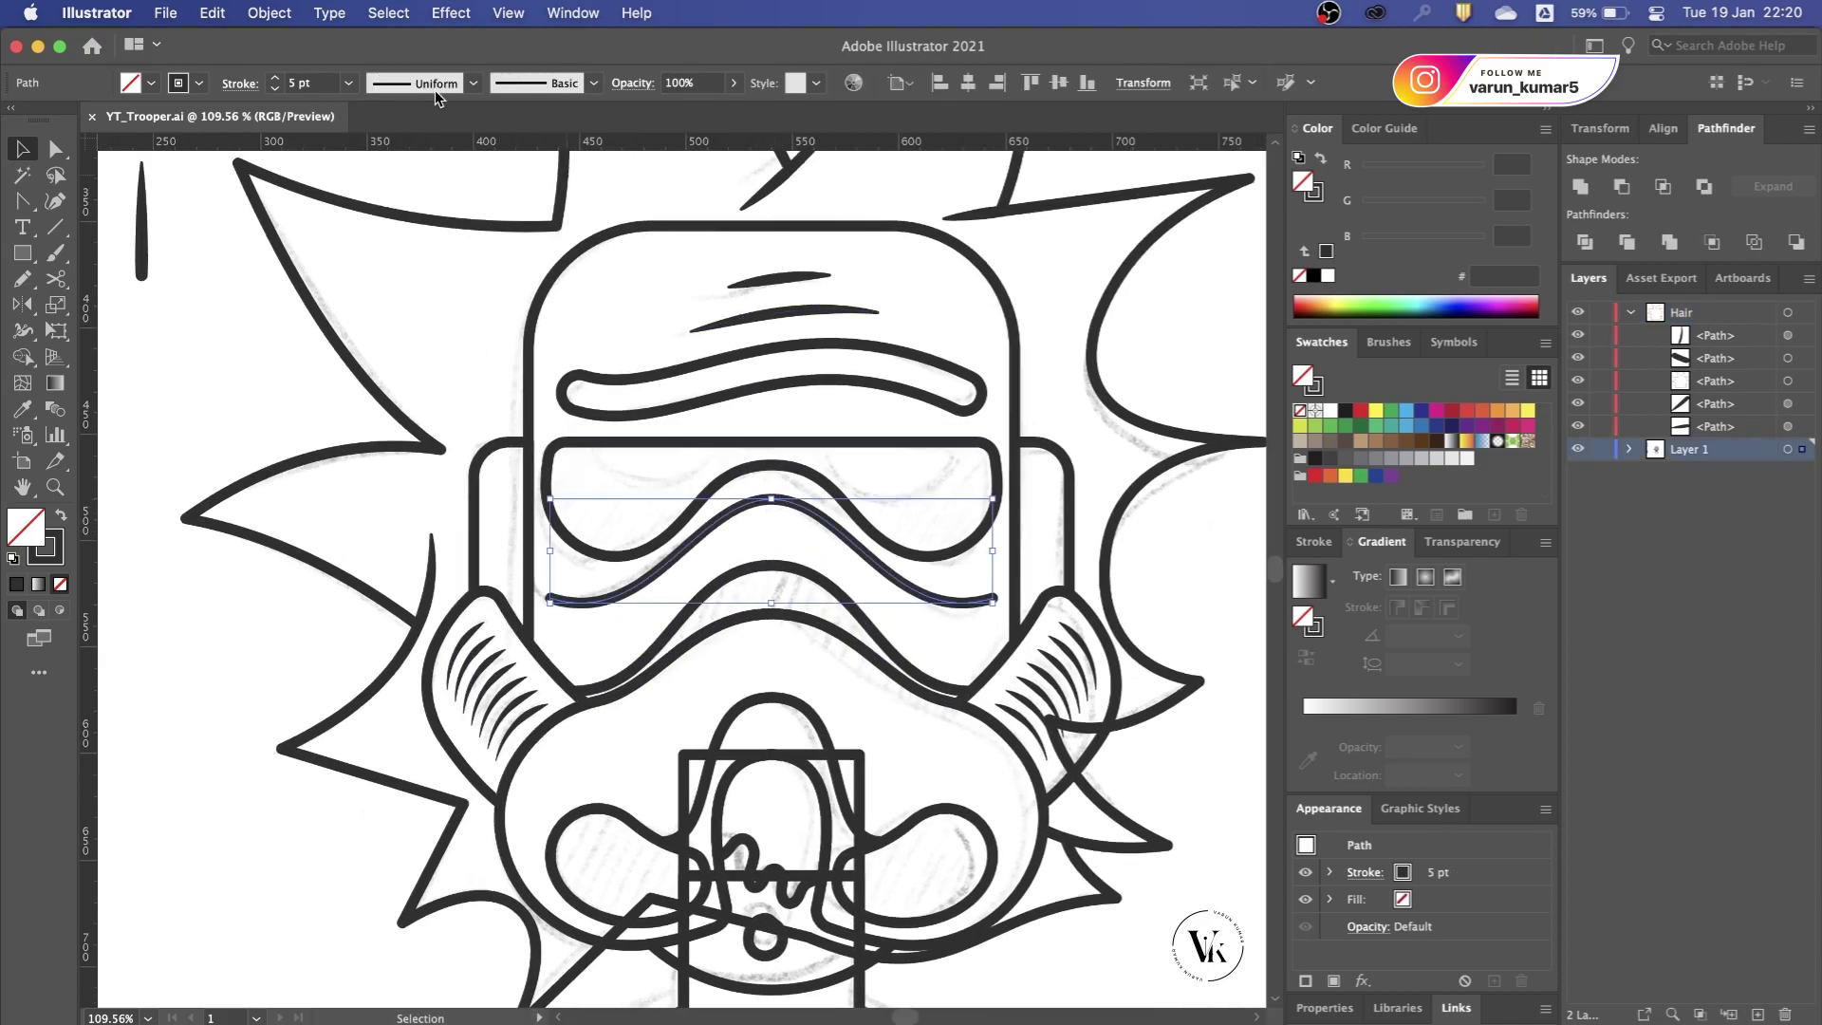
pyautogui.click(473, 82)
pyautogui.click(414, 288)
pyautogui.click(834, 404)
pyautogui.scroll(-2, 836, 561)
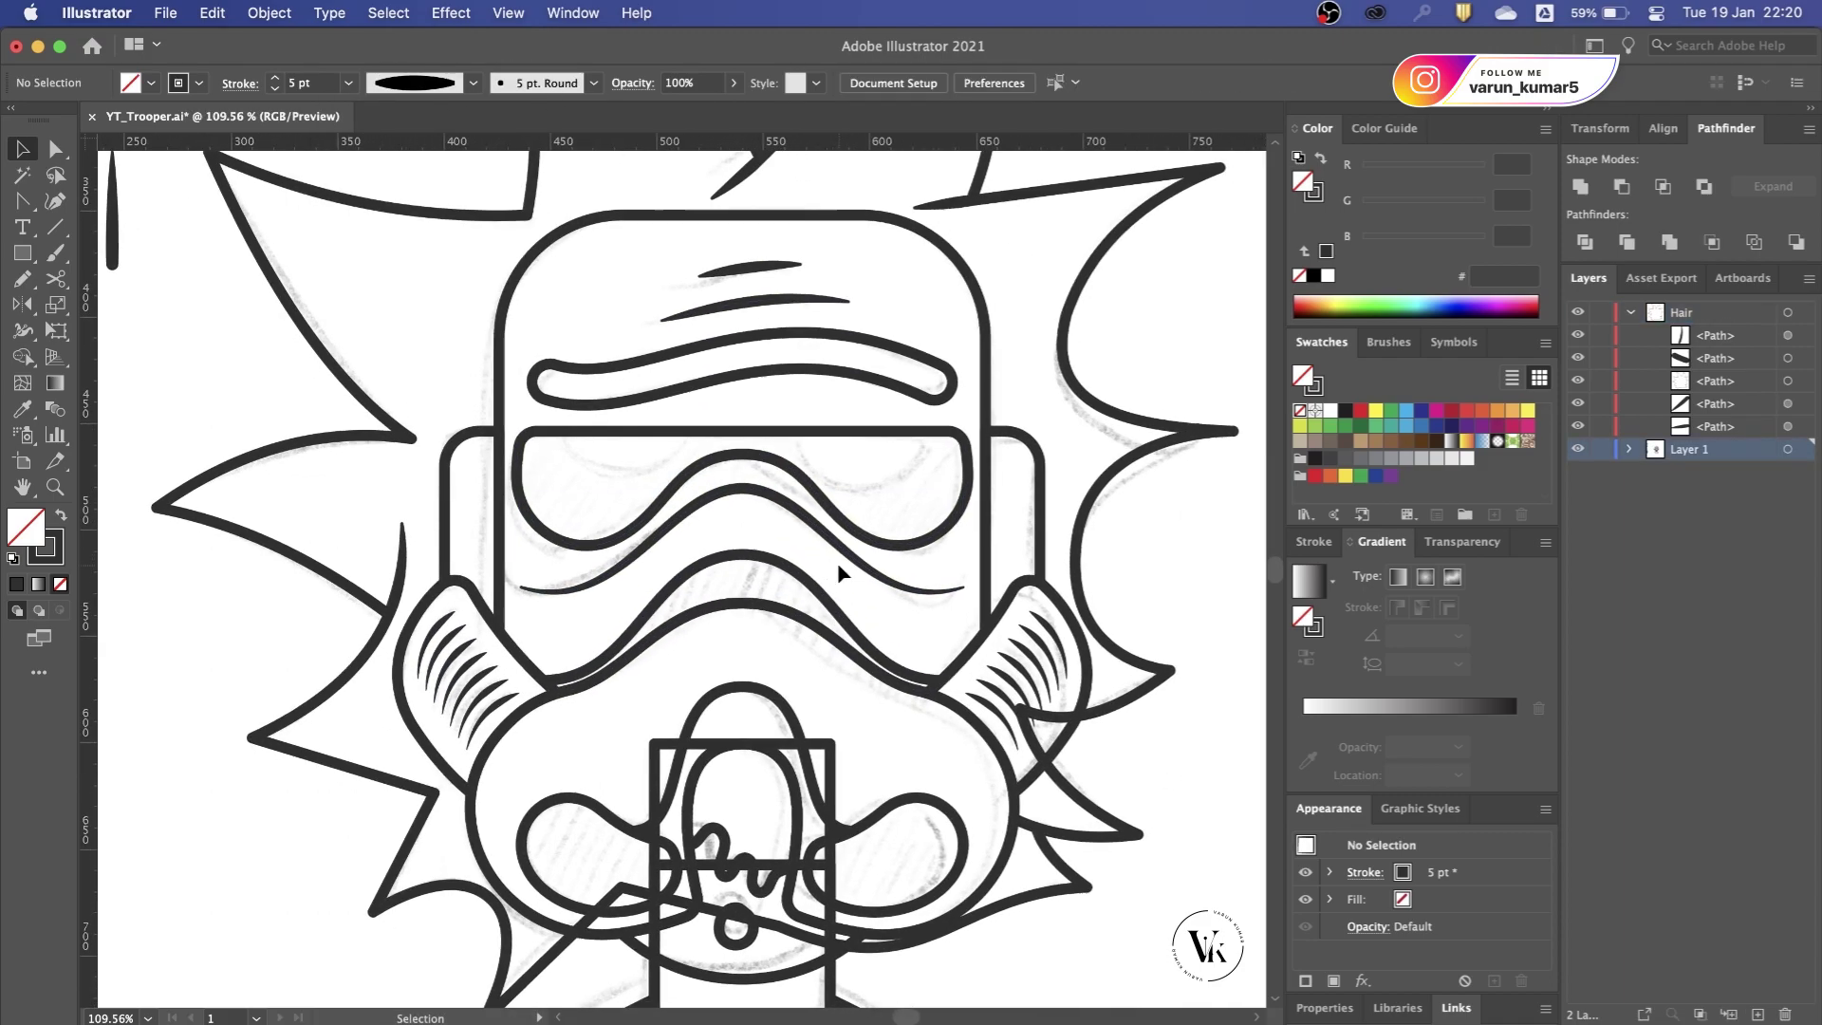
pyautogui.scroll(-2, 771, 647)
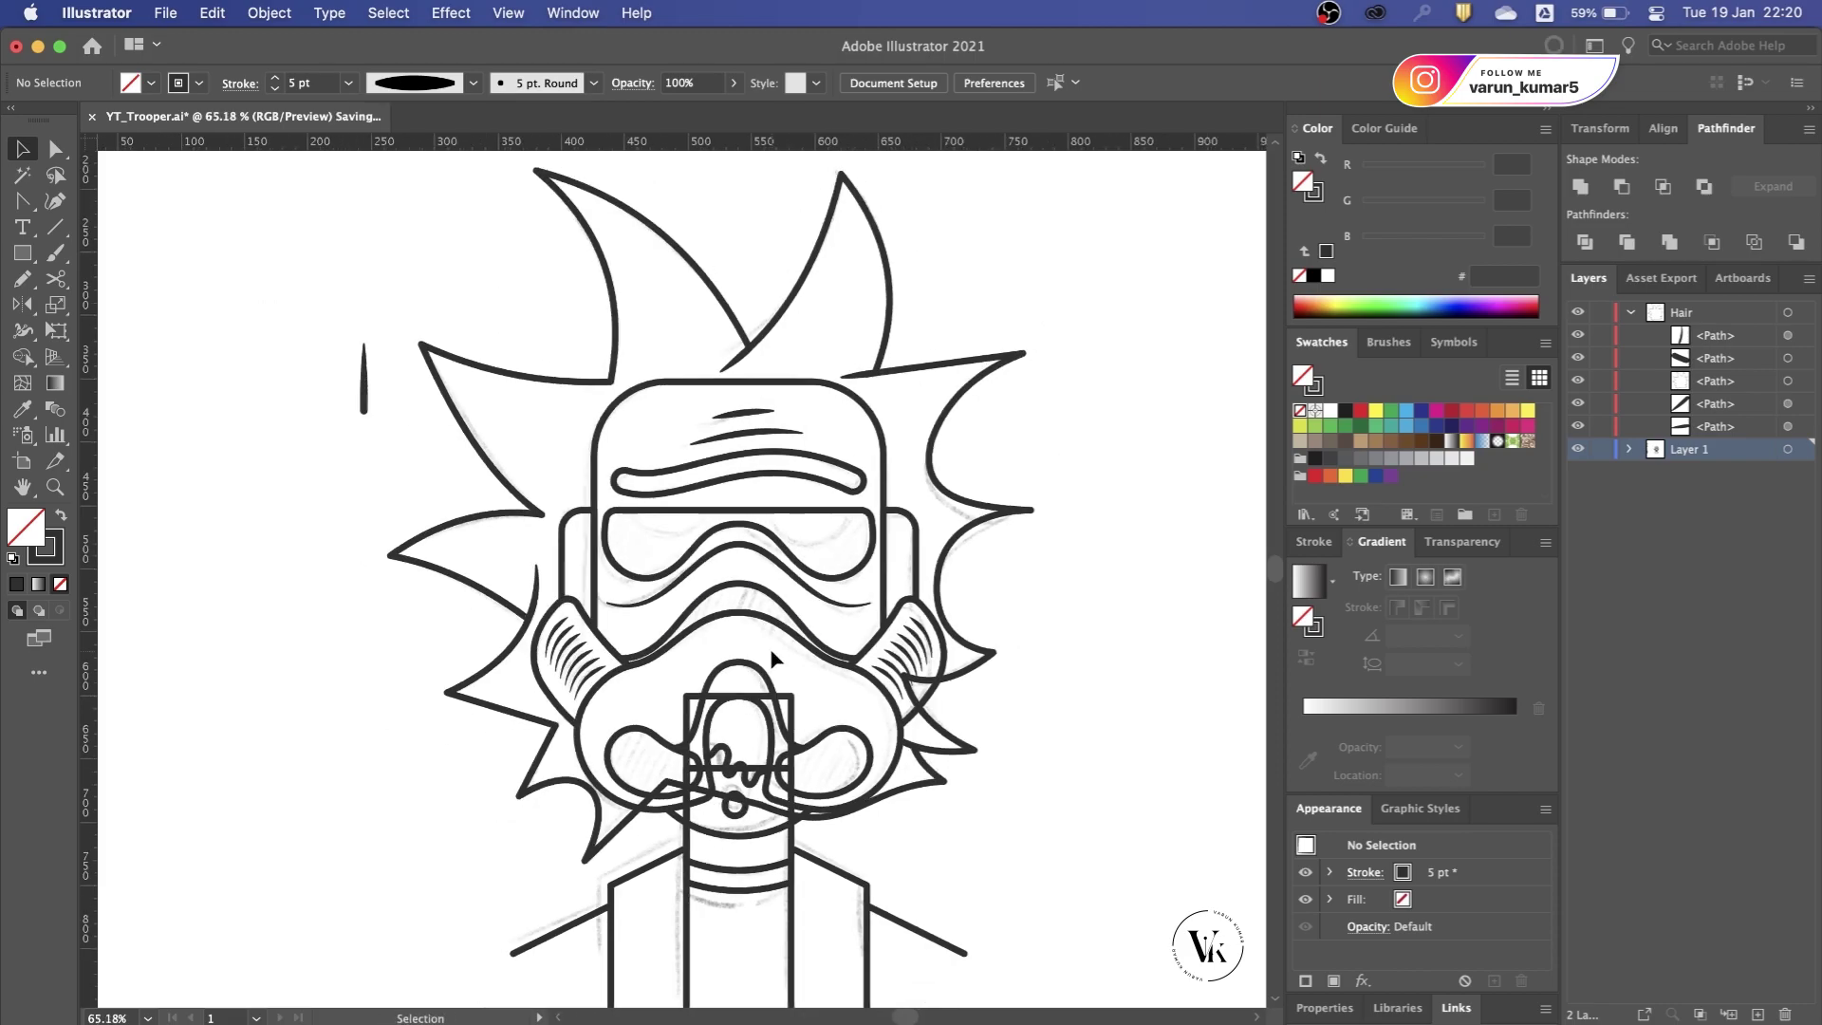
pyautogui.scroll(-1, 771, 647)
pyautogui.scroll(1, 690, 791)
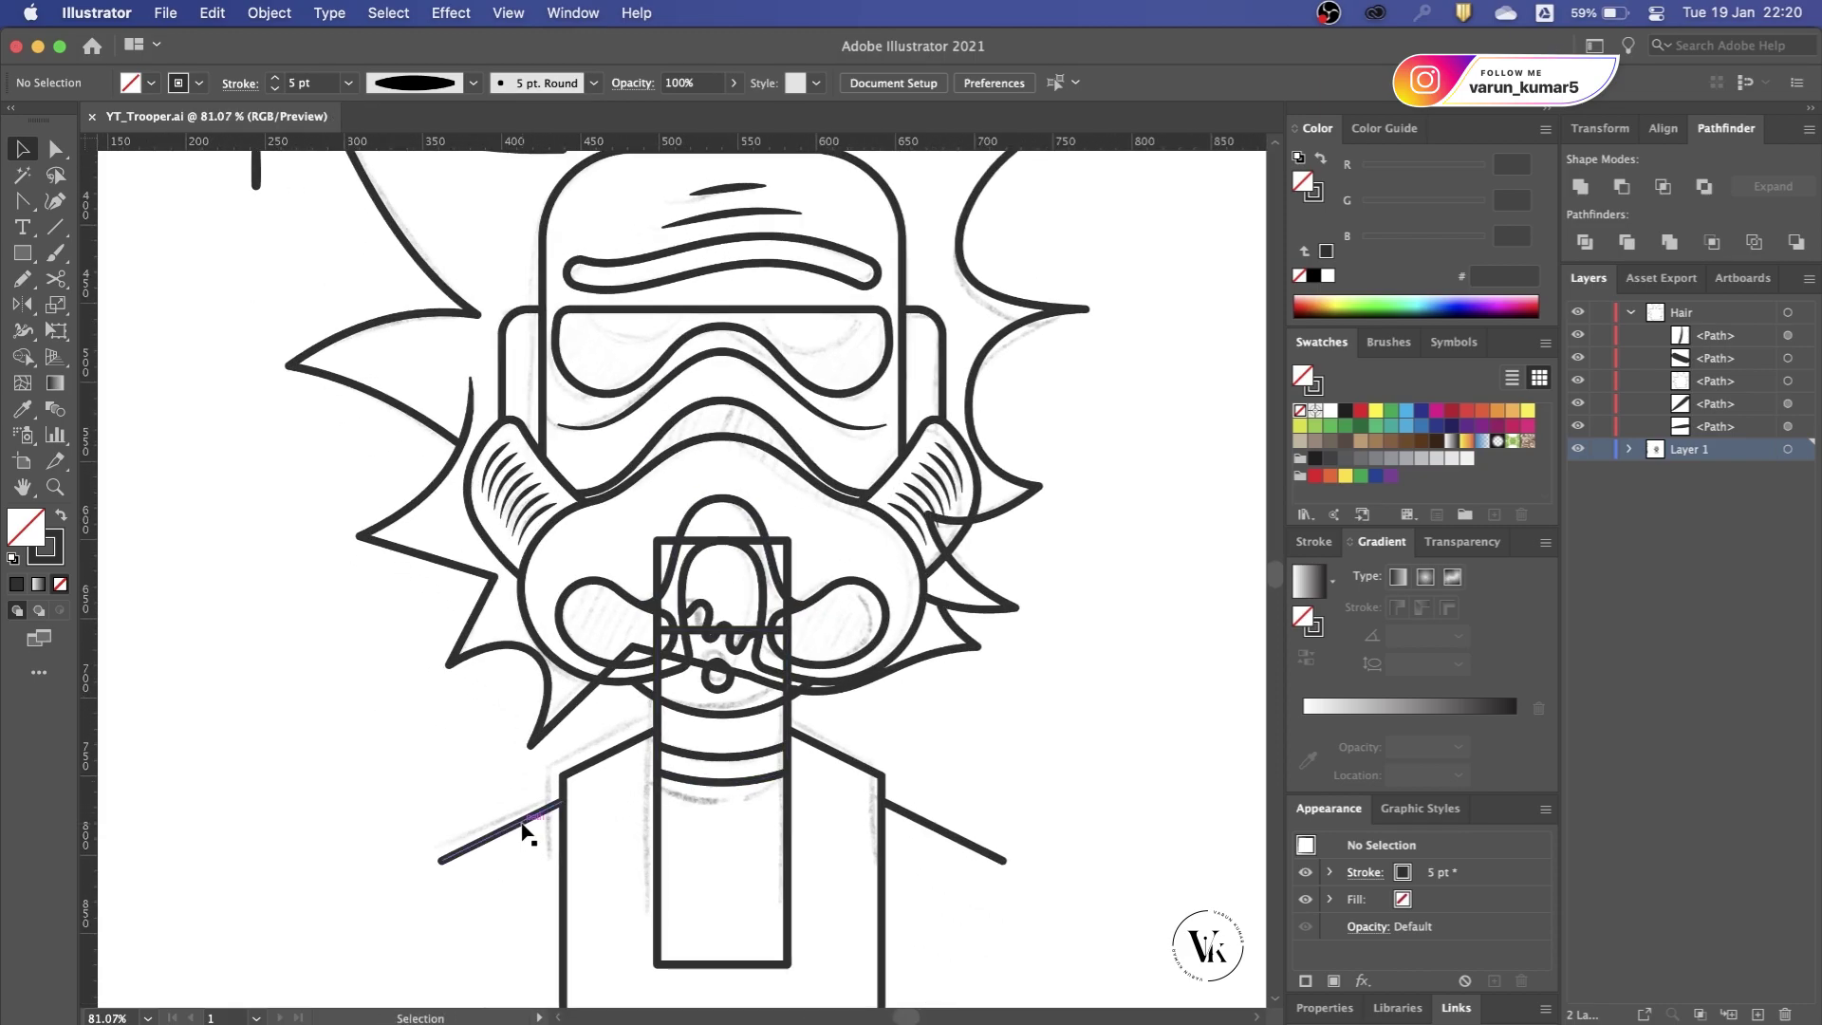
pyautogui.scroll(-1, 522, 831)
pyautogui.scroll(-1, 523, 830)
pyautogui.scroll(-1, 522, 832)
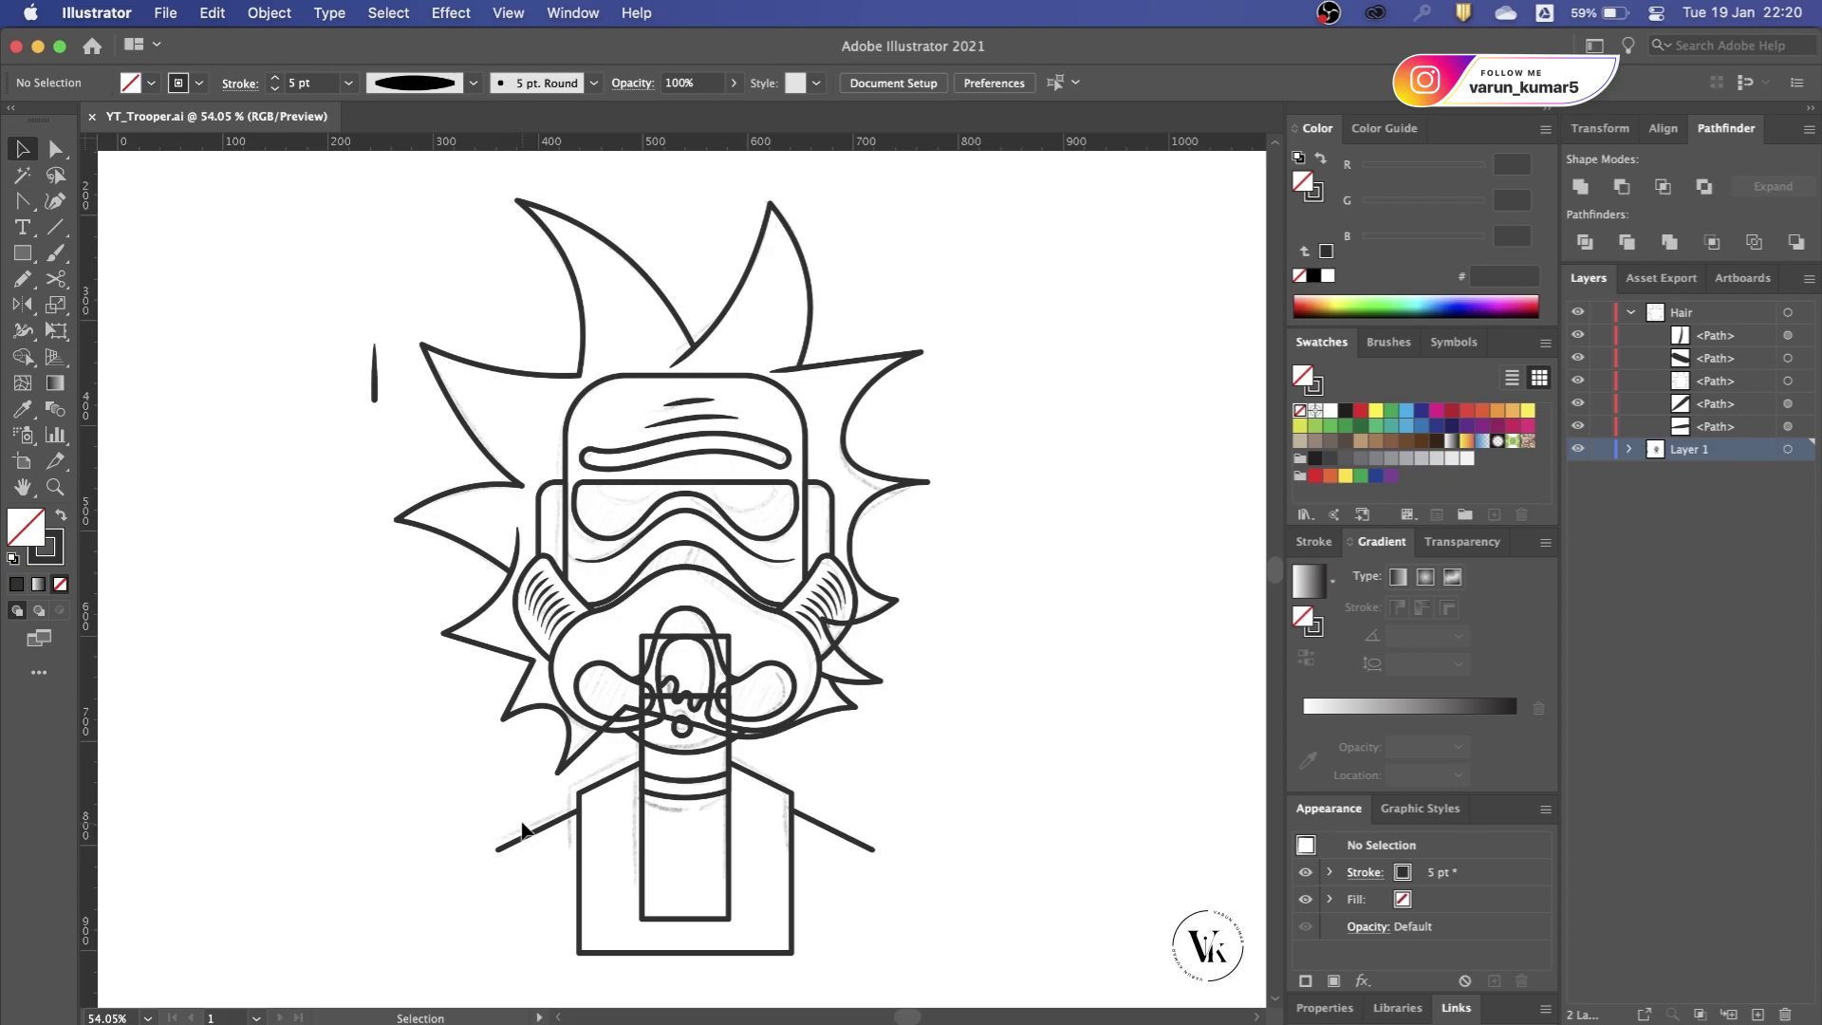
pyautogui.scroll(2, 589, 588)
pyautogui.scroll(-1, 522, 493)
pyautogui.scroll(-1, 456, 427)
pyautogui.scroll(-1, 418, 392)
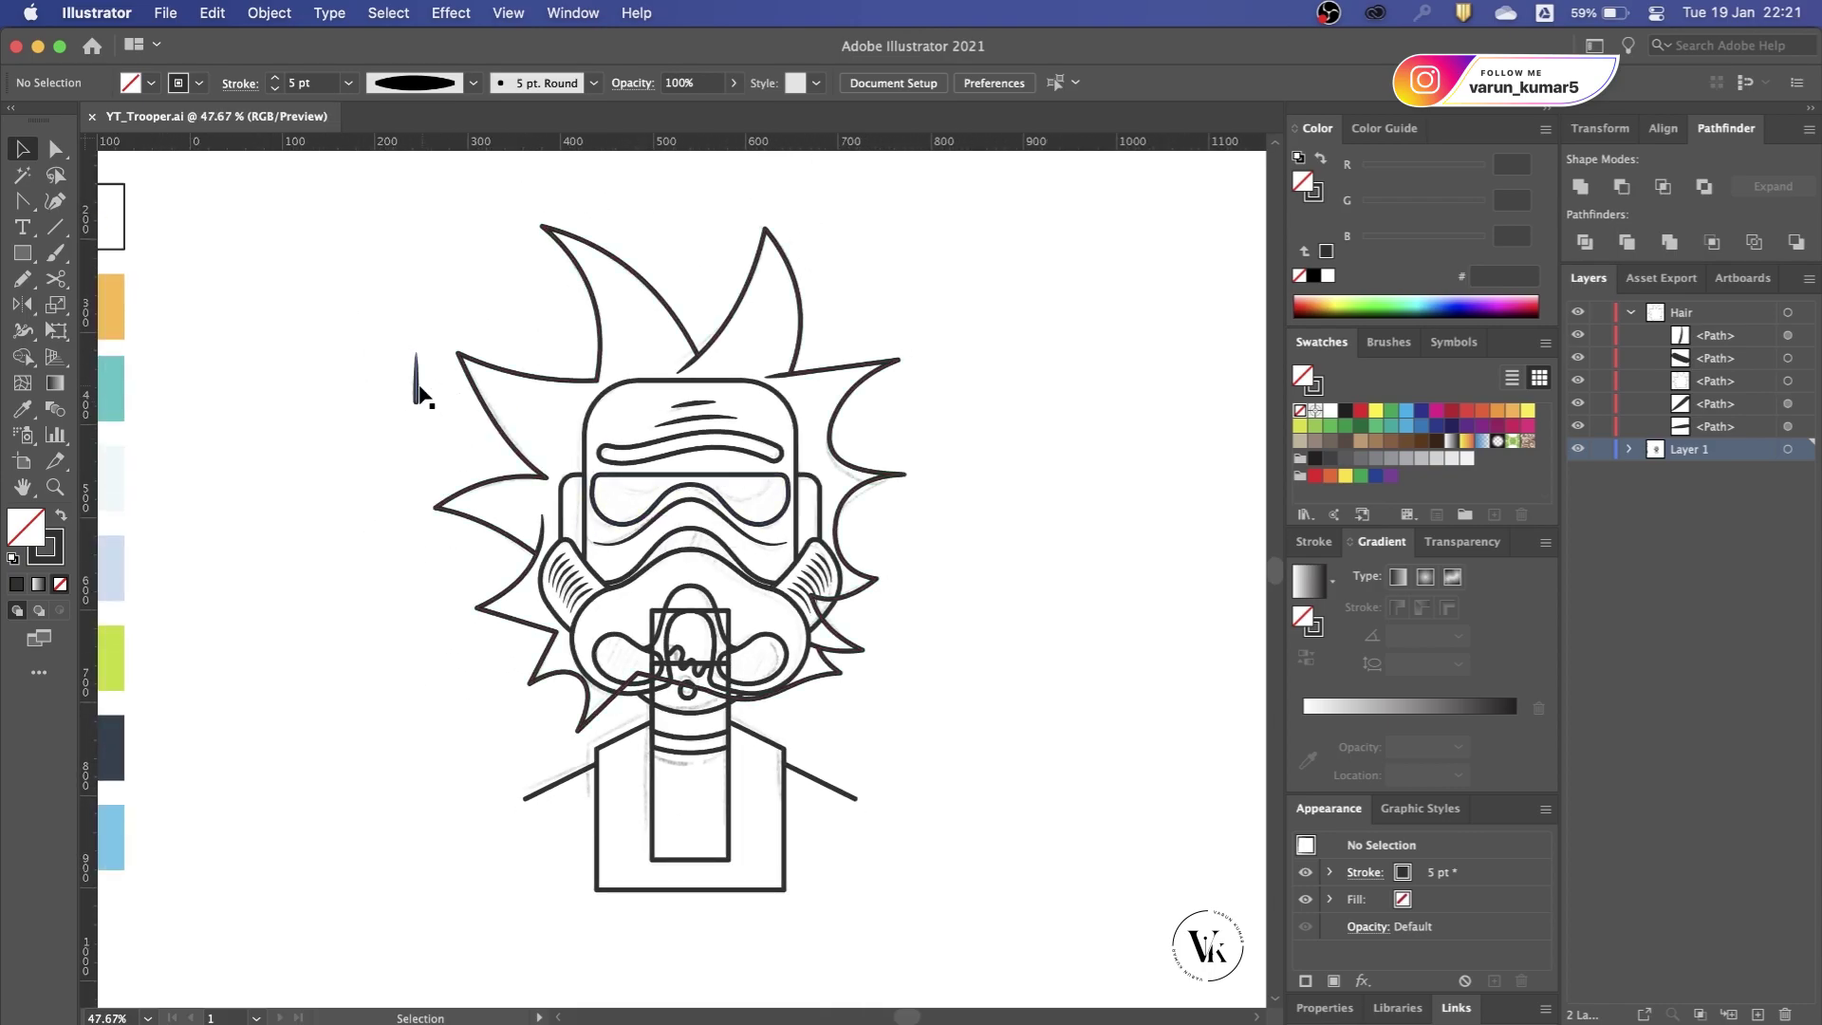
pyautogui.scroll(-1, 418, 389)
# Step: Draw a 1080×1080 px square and centre it horizontally and vertically on the artboard
pyautogui.press('m')
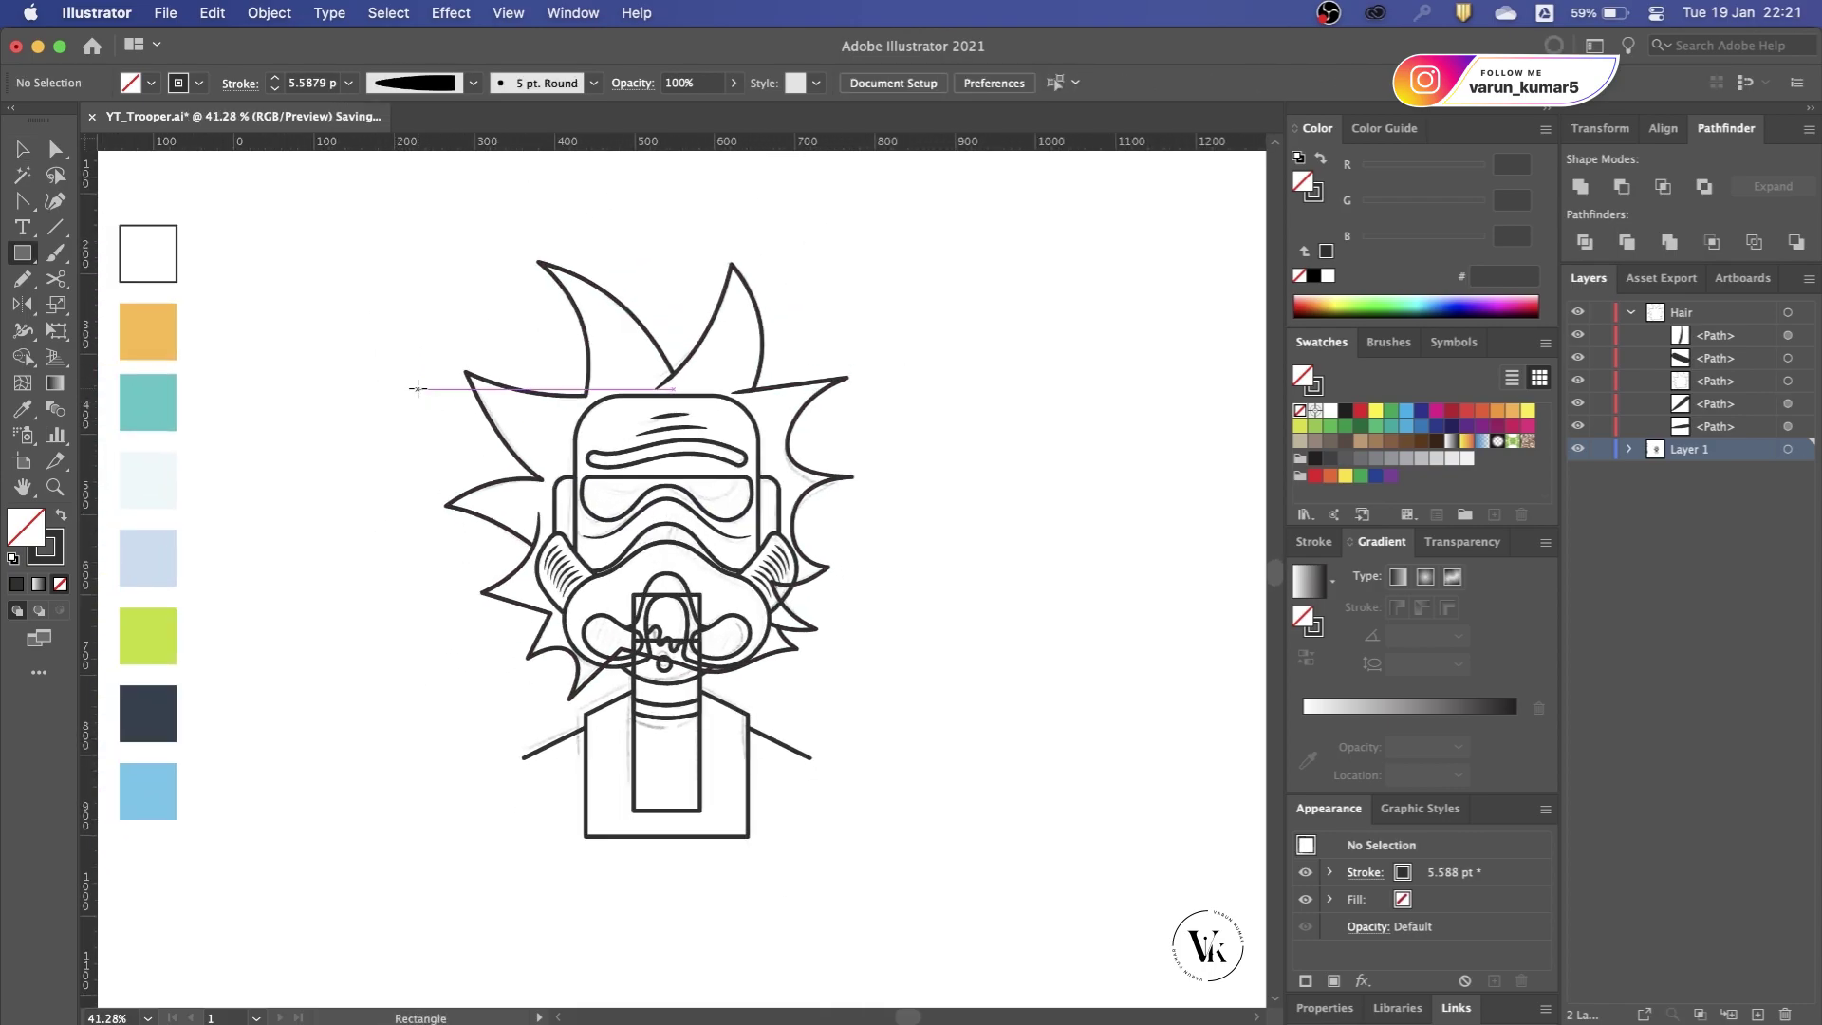
pyautogui.click(418, 389)
pyautogui.write('1080')
pyautogui.press('Tab')
pyautogui.write('100')
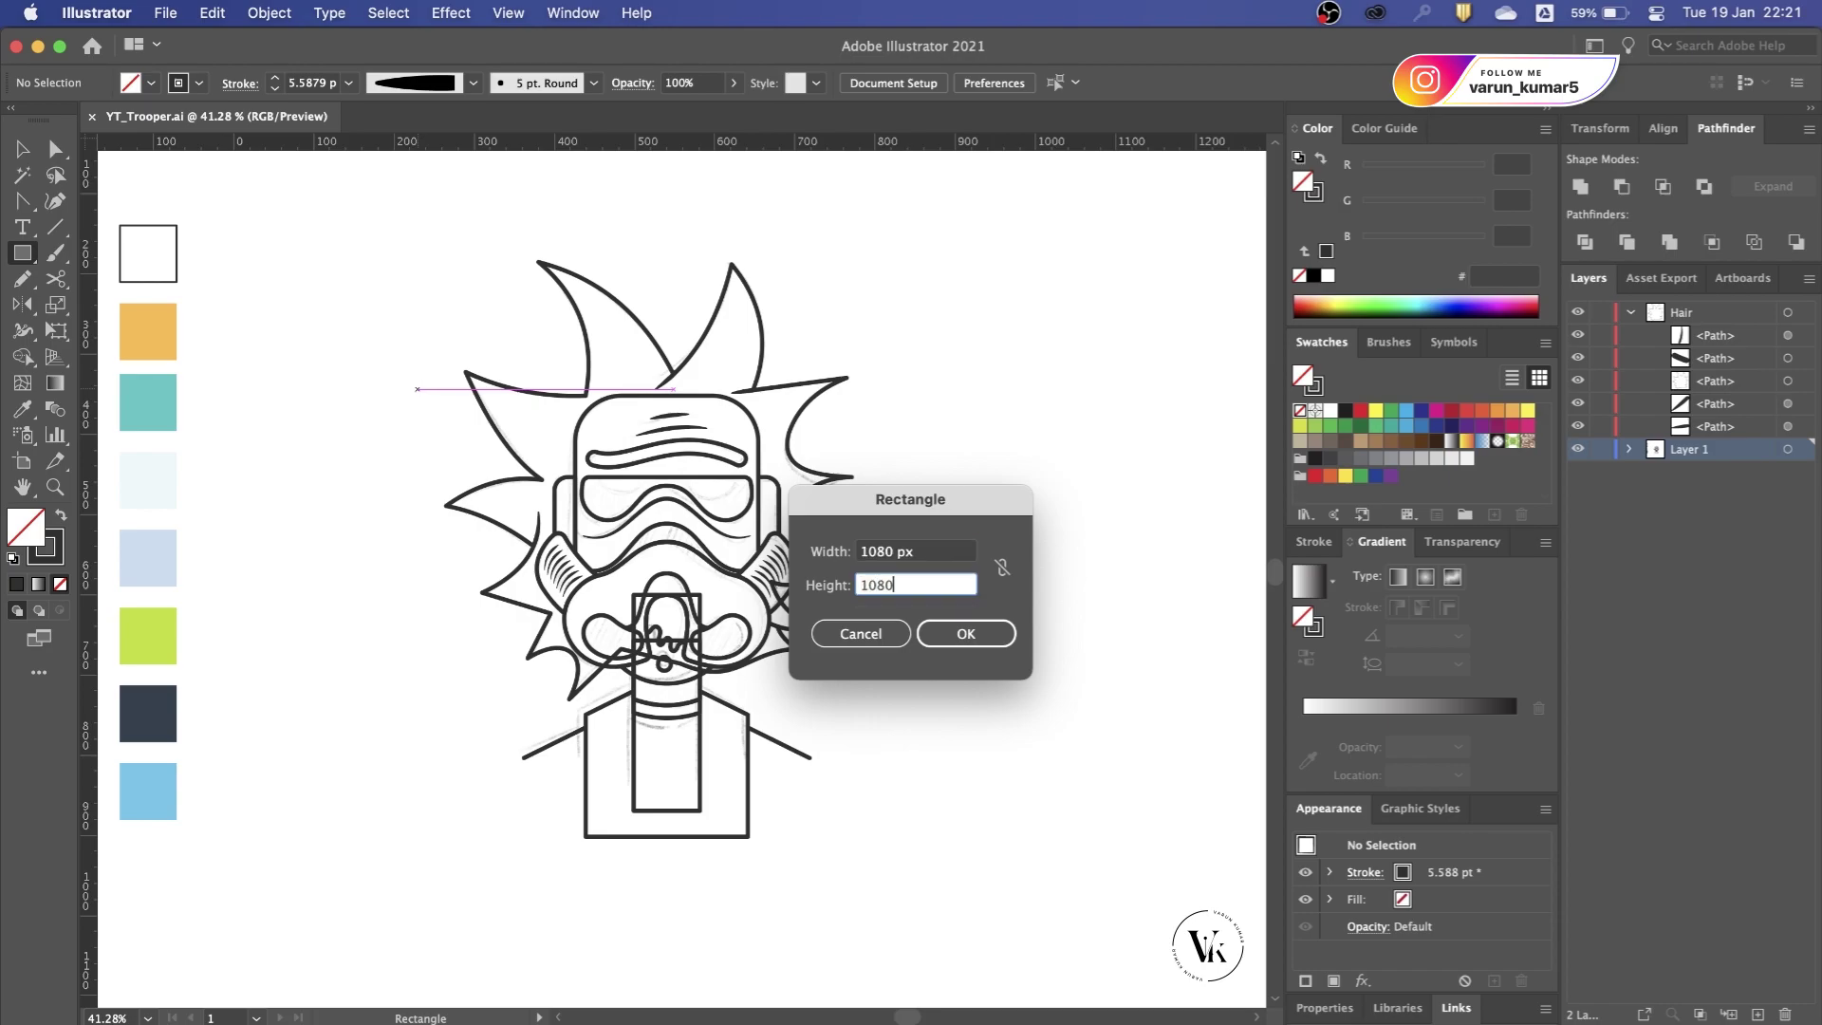
pyautogui.press('Return')
pyautogui.press('v')
pyautogui.click(967, 83)
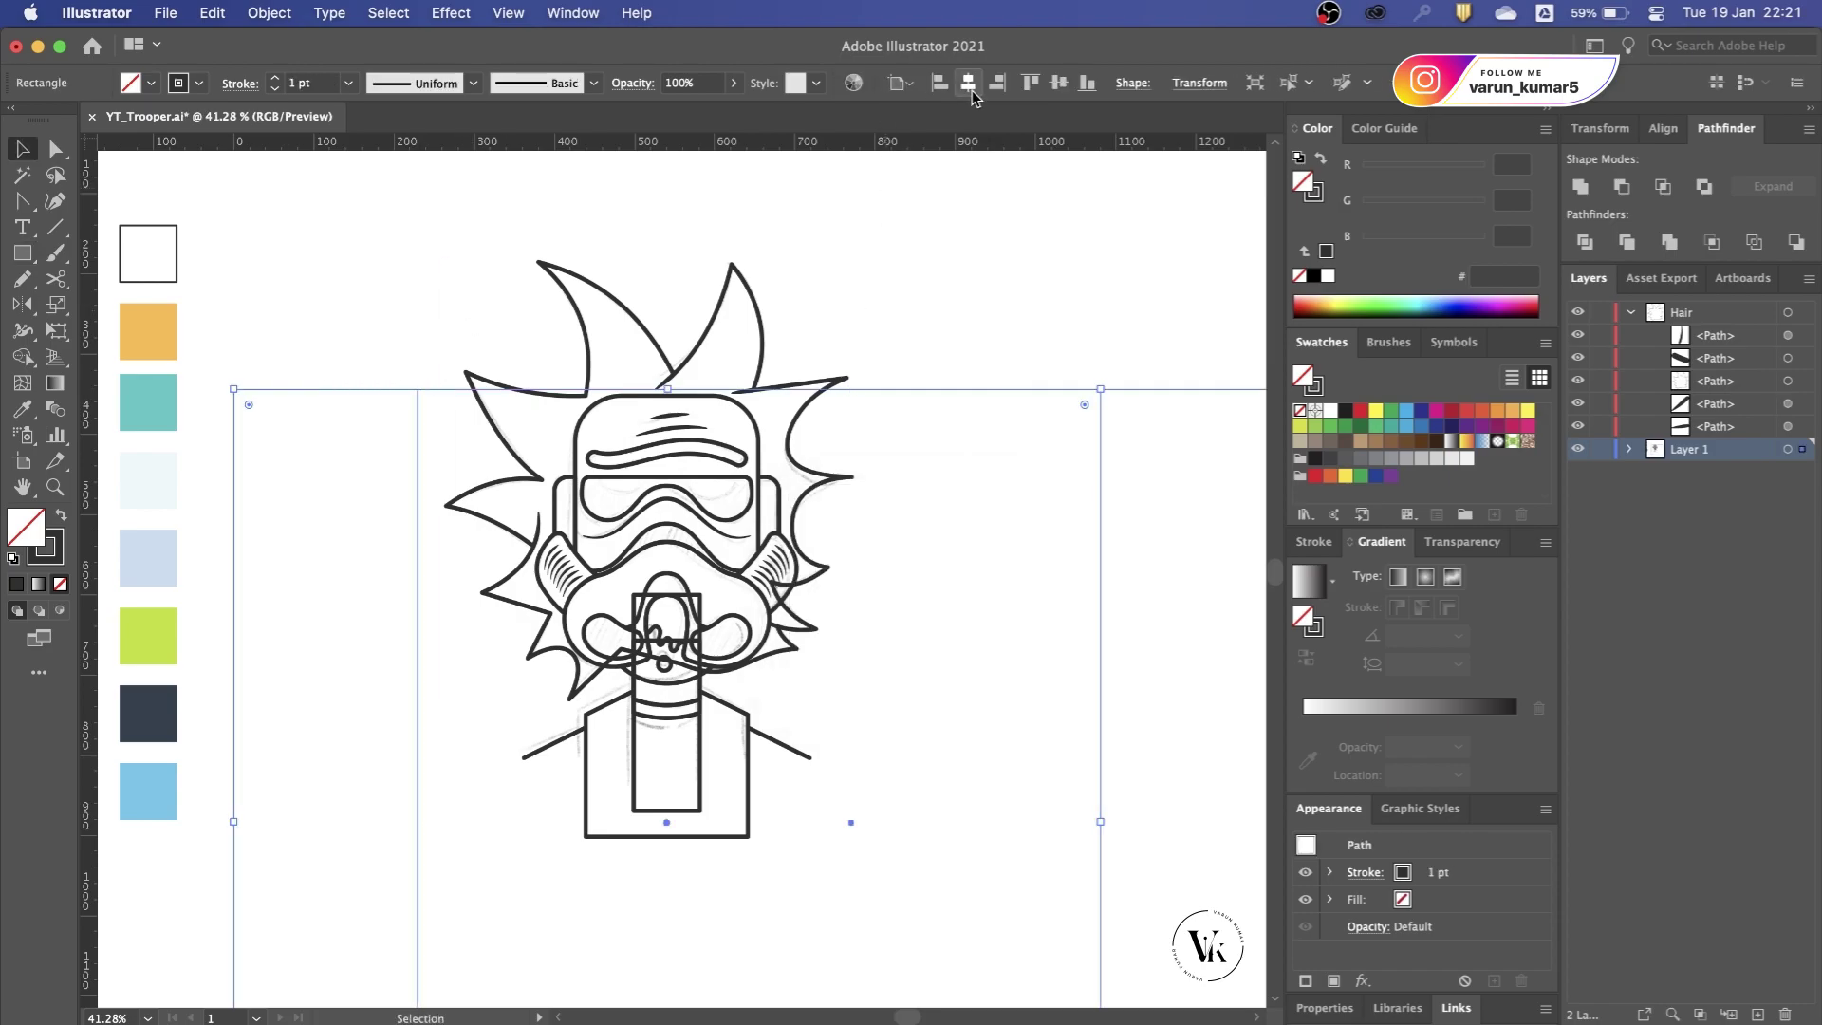
pyautogui.click(1058, 82)
# Step: Fill the square with the orange swatch and stack it behind the line drawing, above the sketch
pyautogui.scroll(-1, 873, 383)
pyautogui.scroll(-1, 873, 384)
pyautogui.press('i')
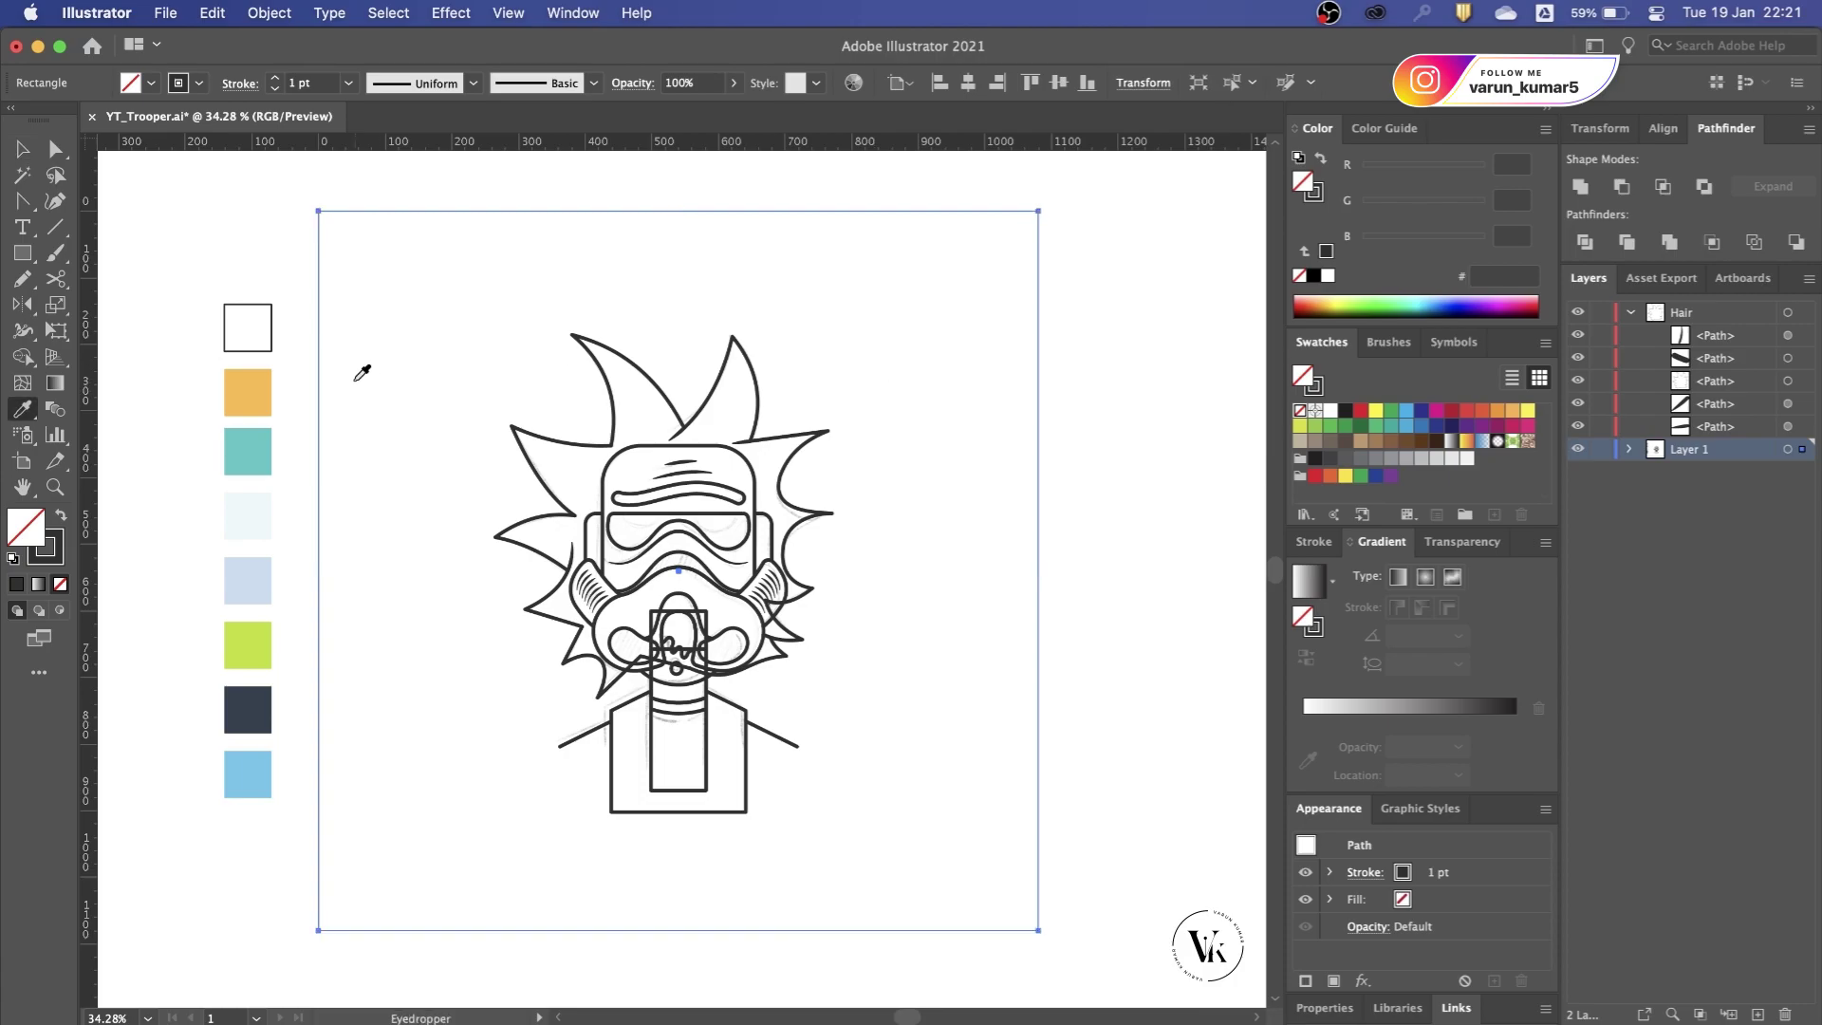
pyautogui.click(247, 392)
pyautogui.hotkey('ctrl', 'shift', '[')
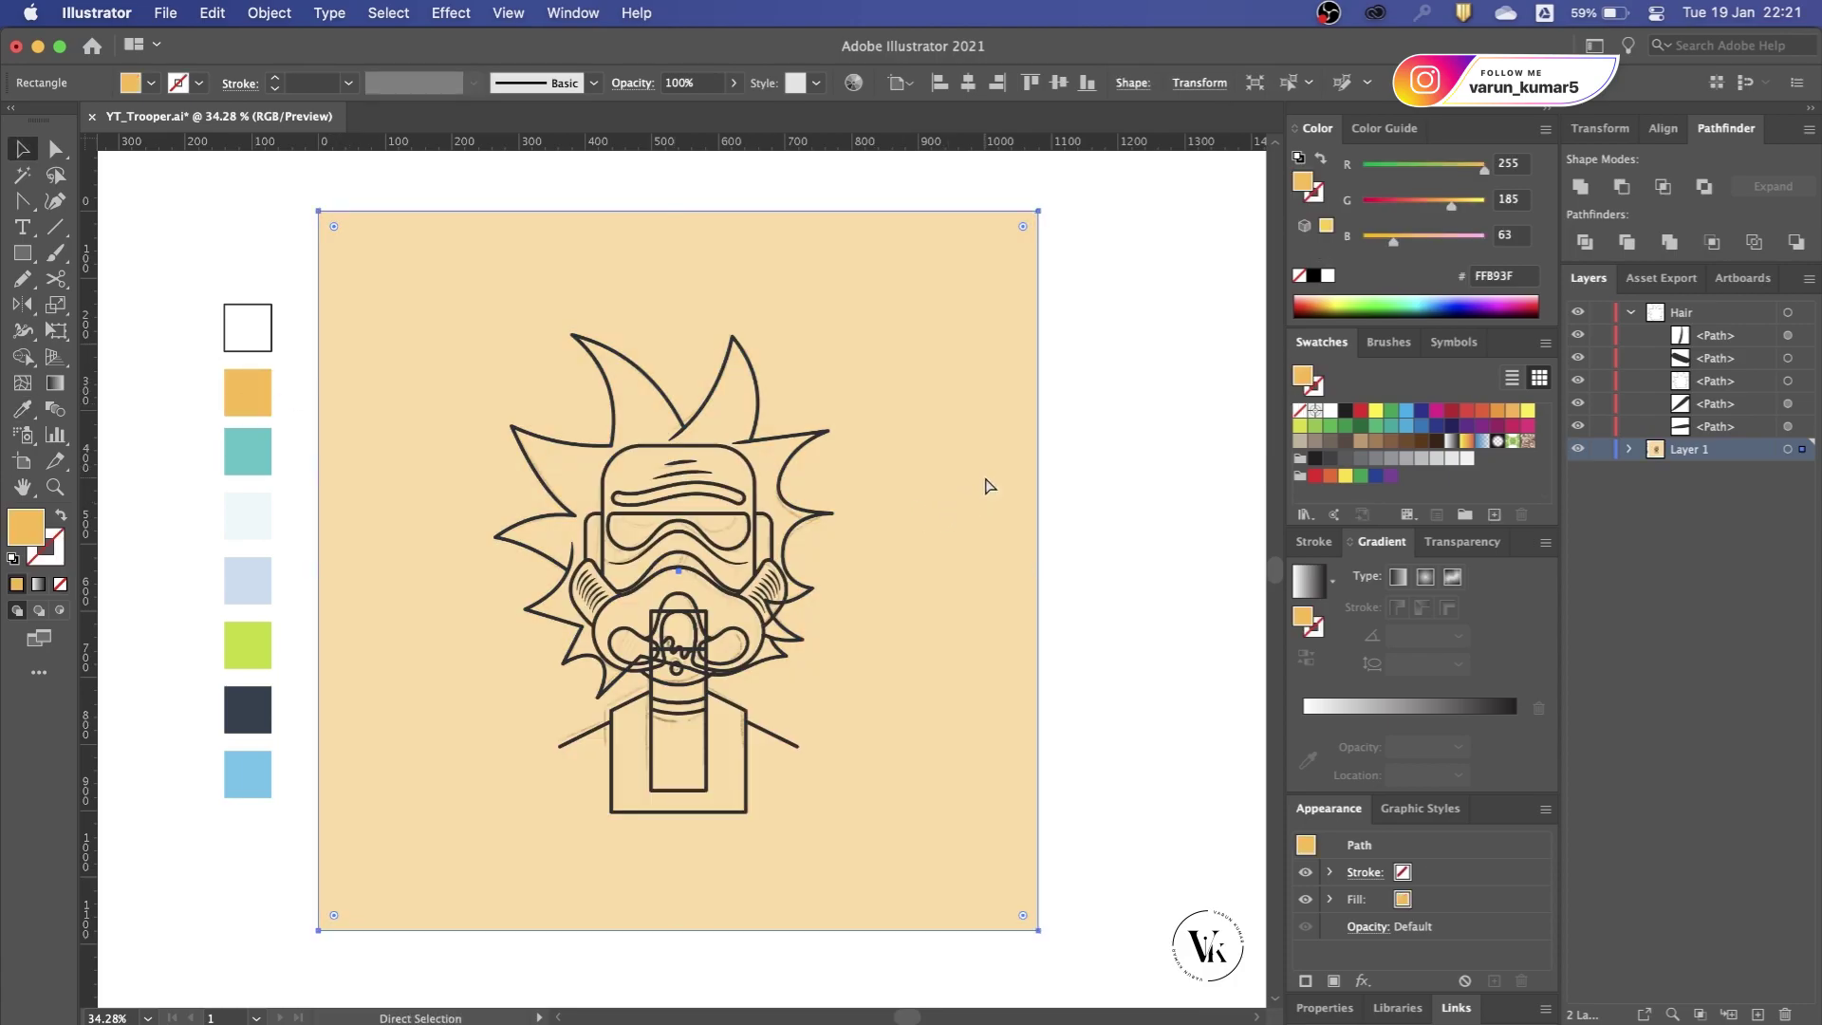
pyautogui.hotkey('ctrl', ']')
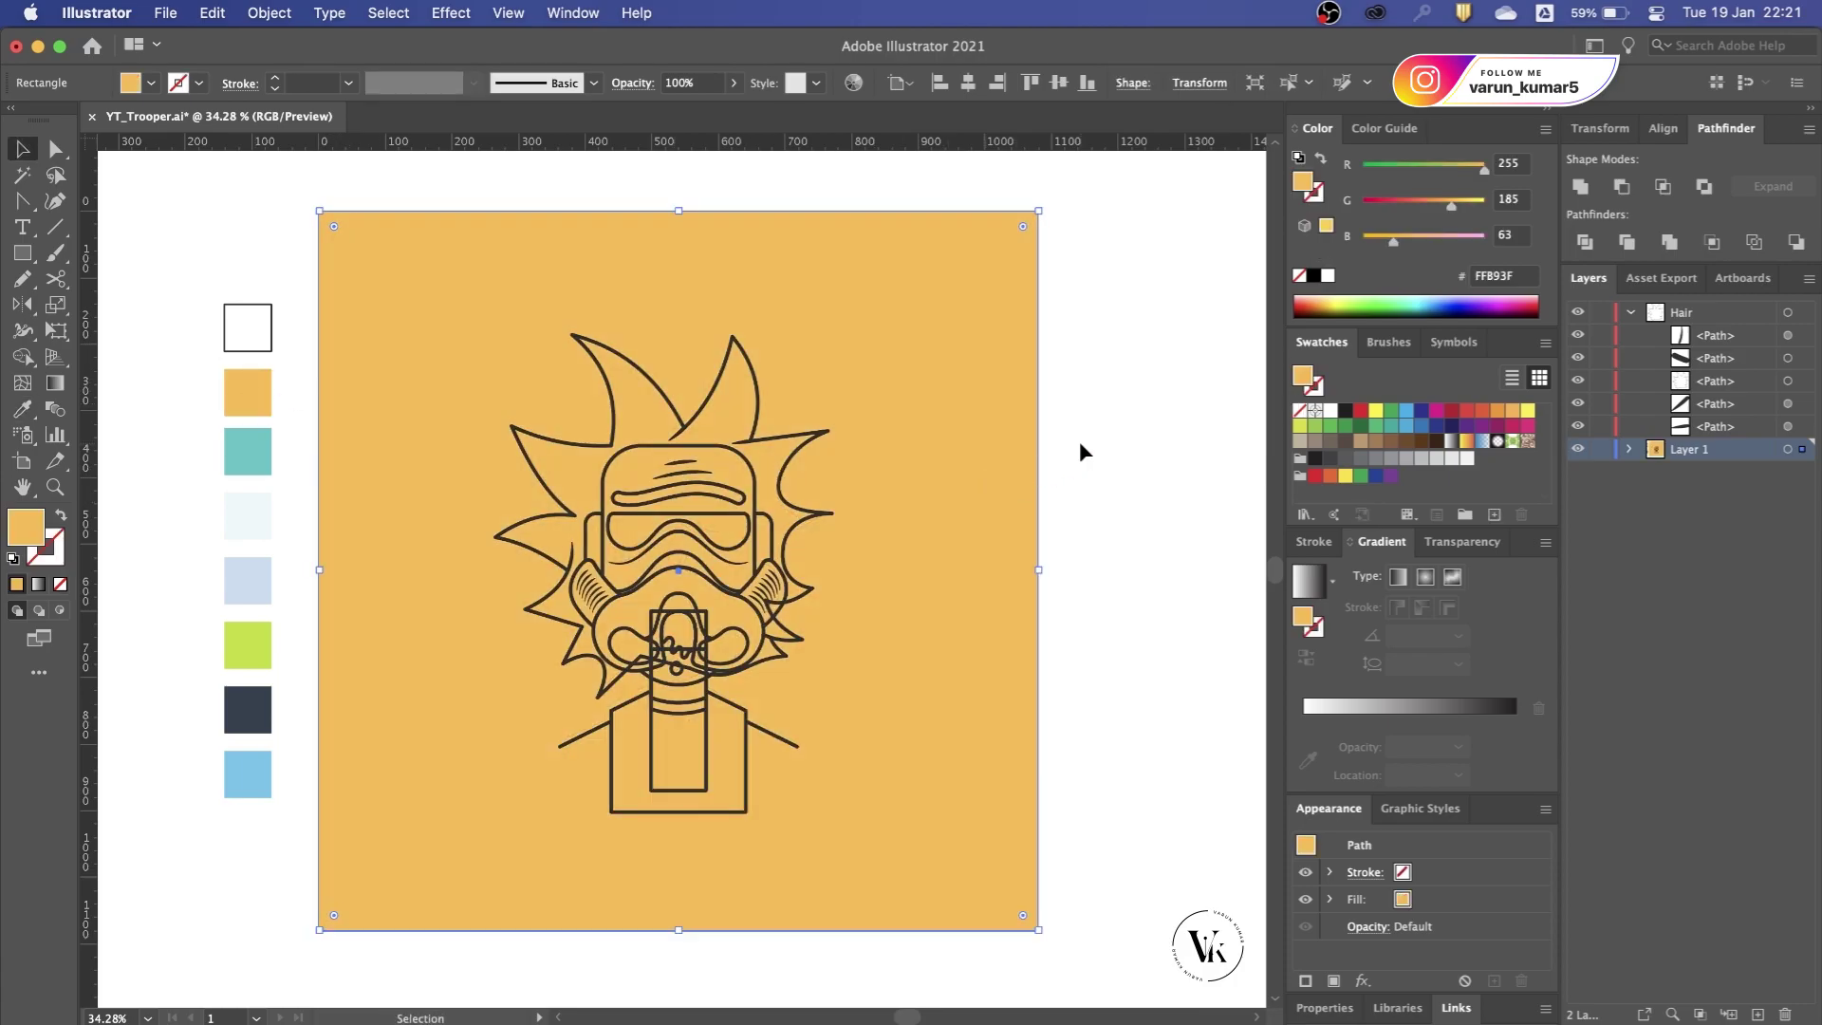
pyautogui.click(1078, 440)
pyautogui.scroll(1, 691, 527)
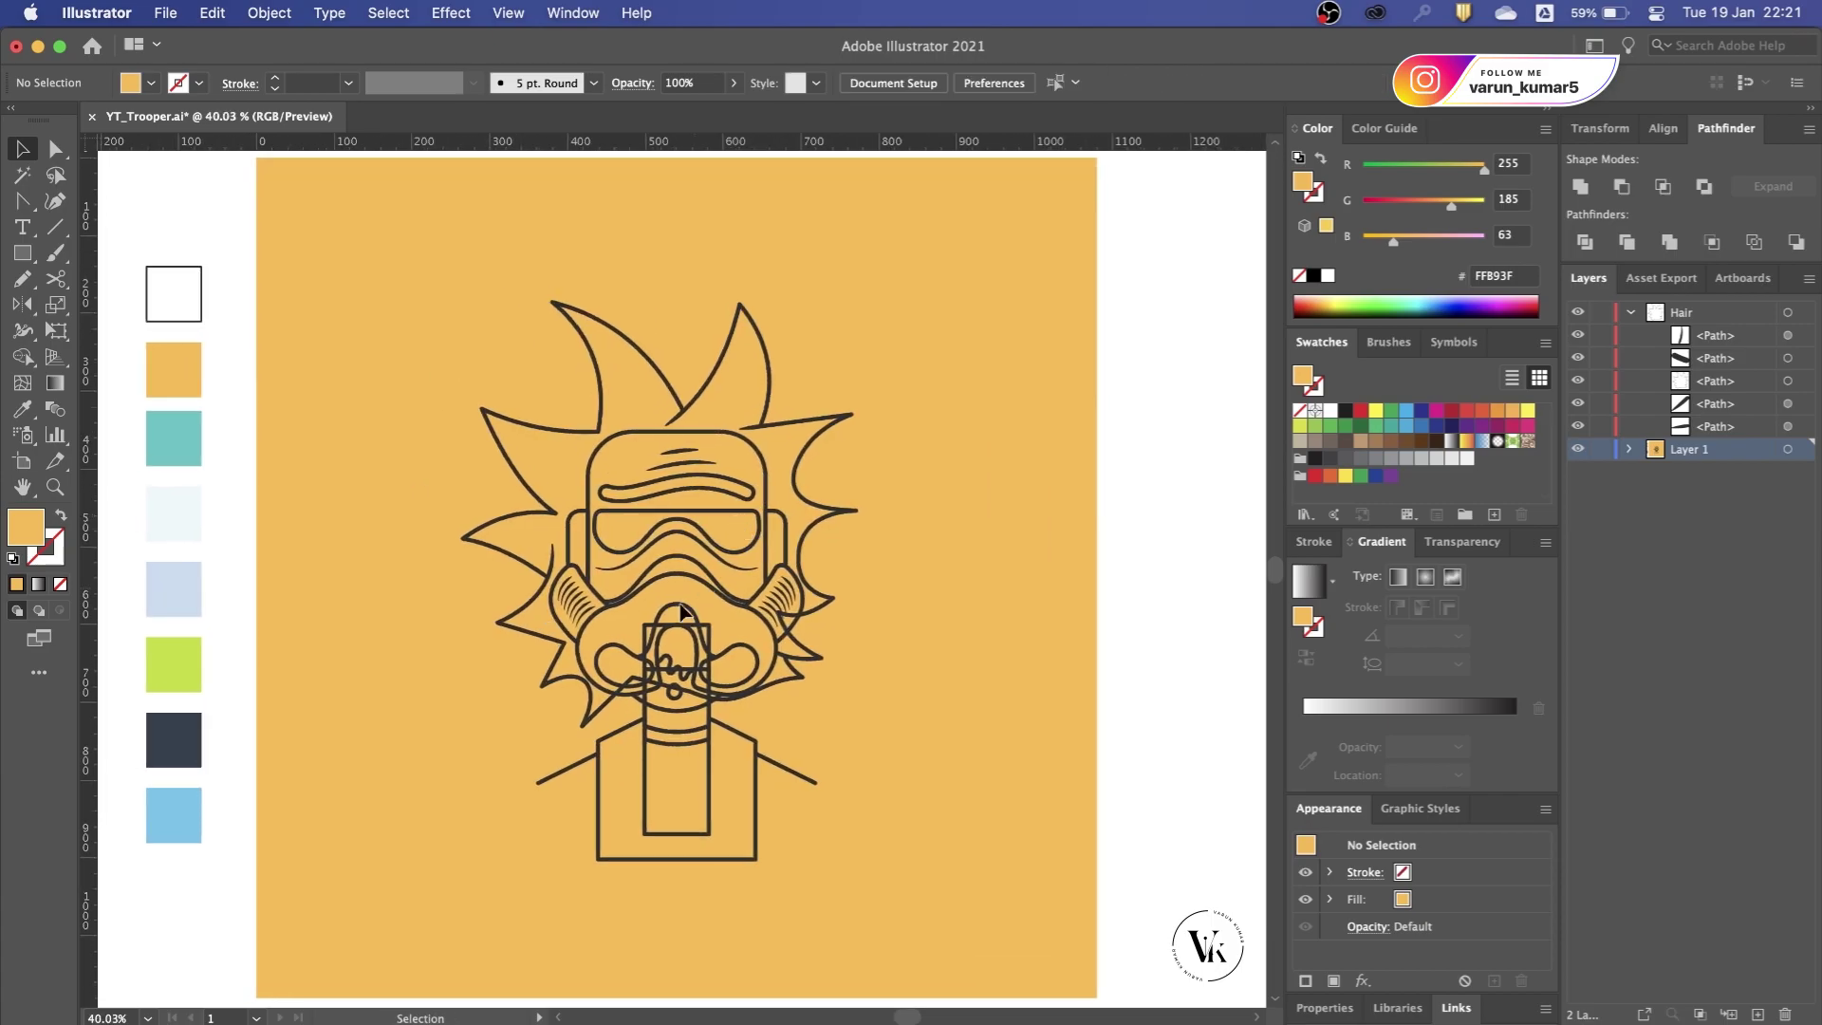
# Step: Add a new empty Layer 3 and expand Layer 1's contents in the Layers panel
pyautogui.scroll(1, 680, 610)
pyautogui.hscroll(-1, 664, 570)
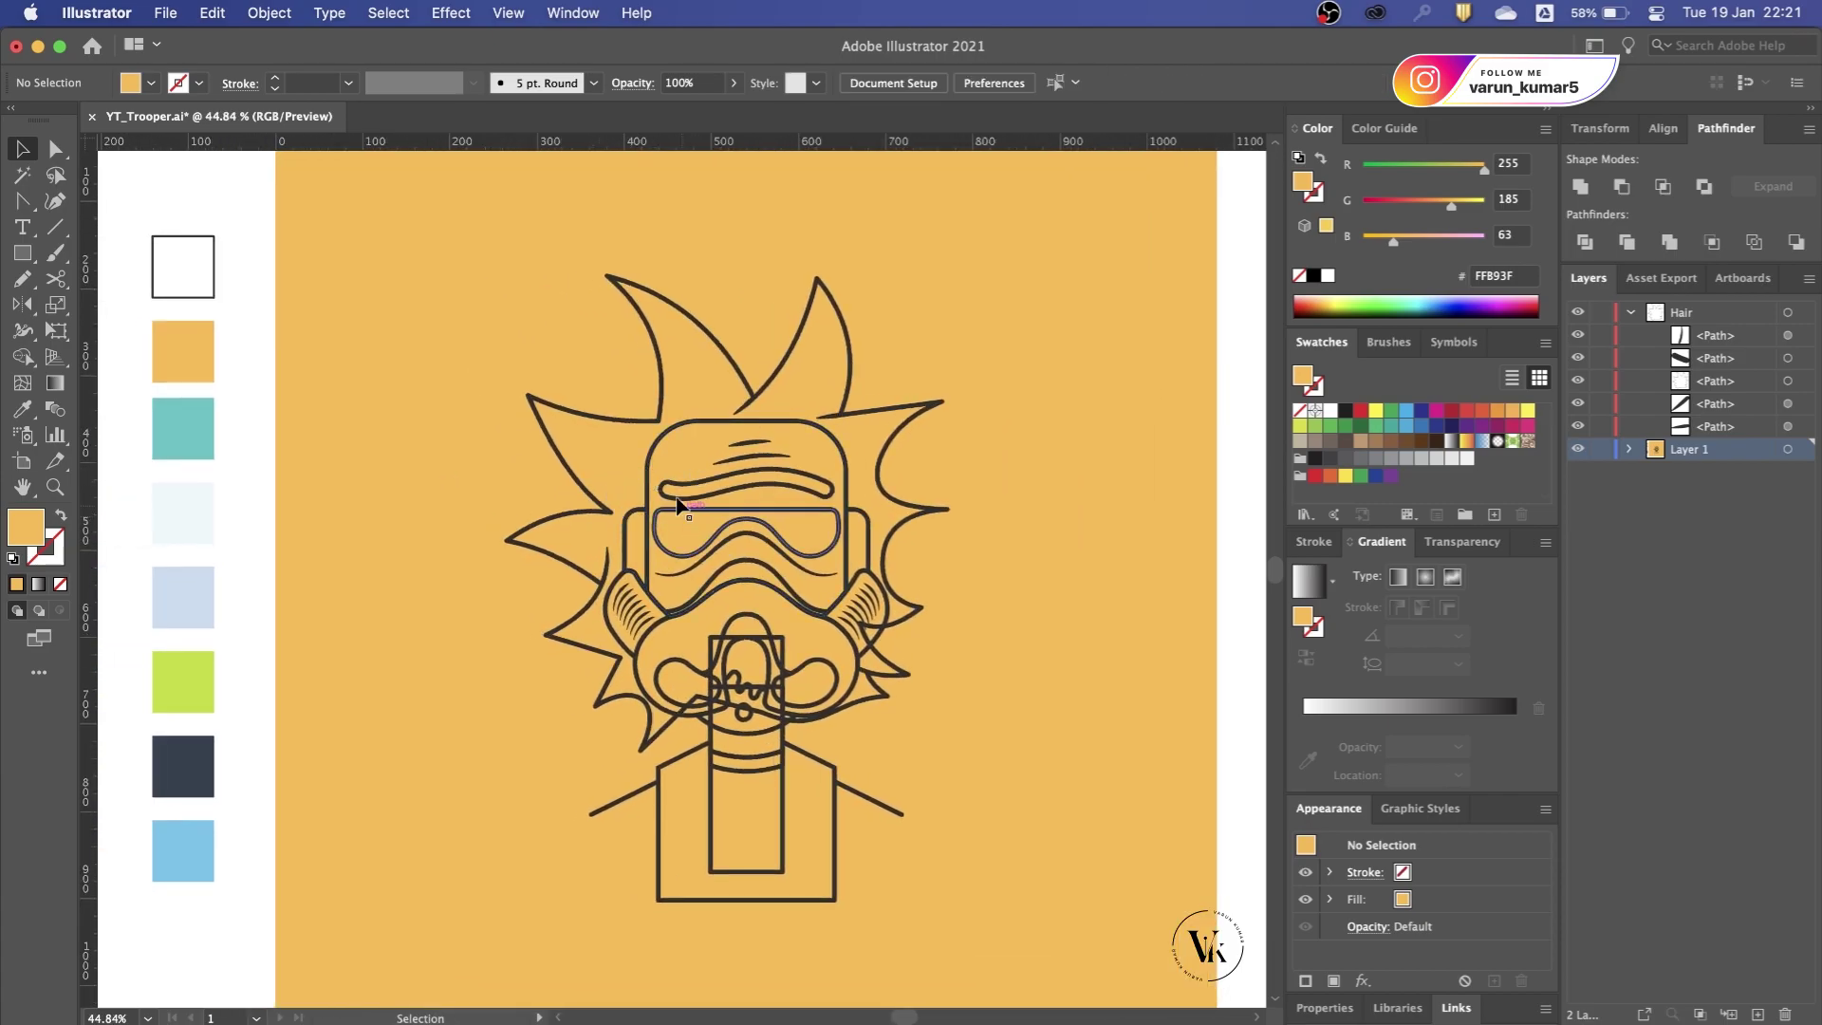
pyautogui.click(1631, 313)
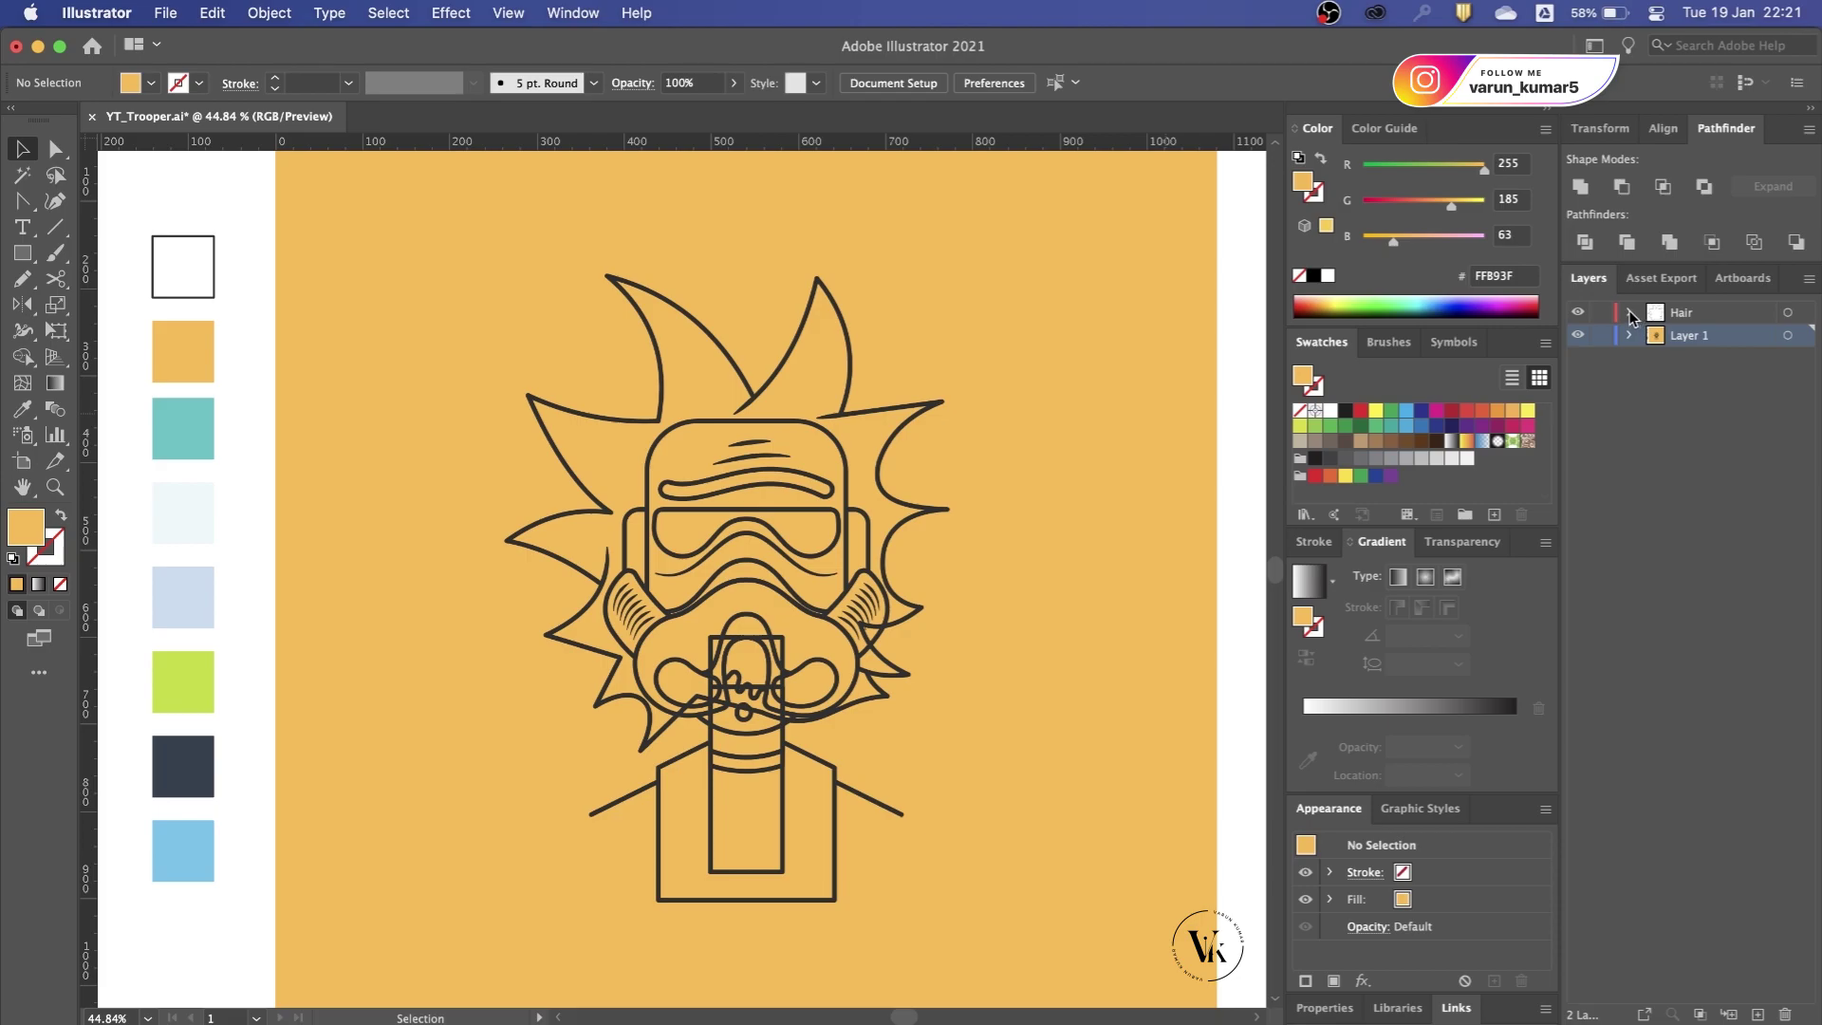
pyautogui.click(1631, 313)
pyautogui.click(1629, 451)
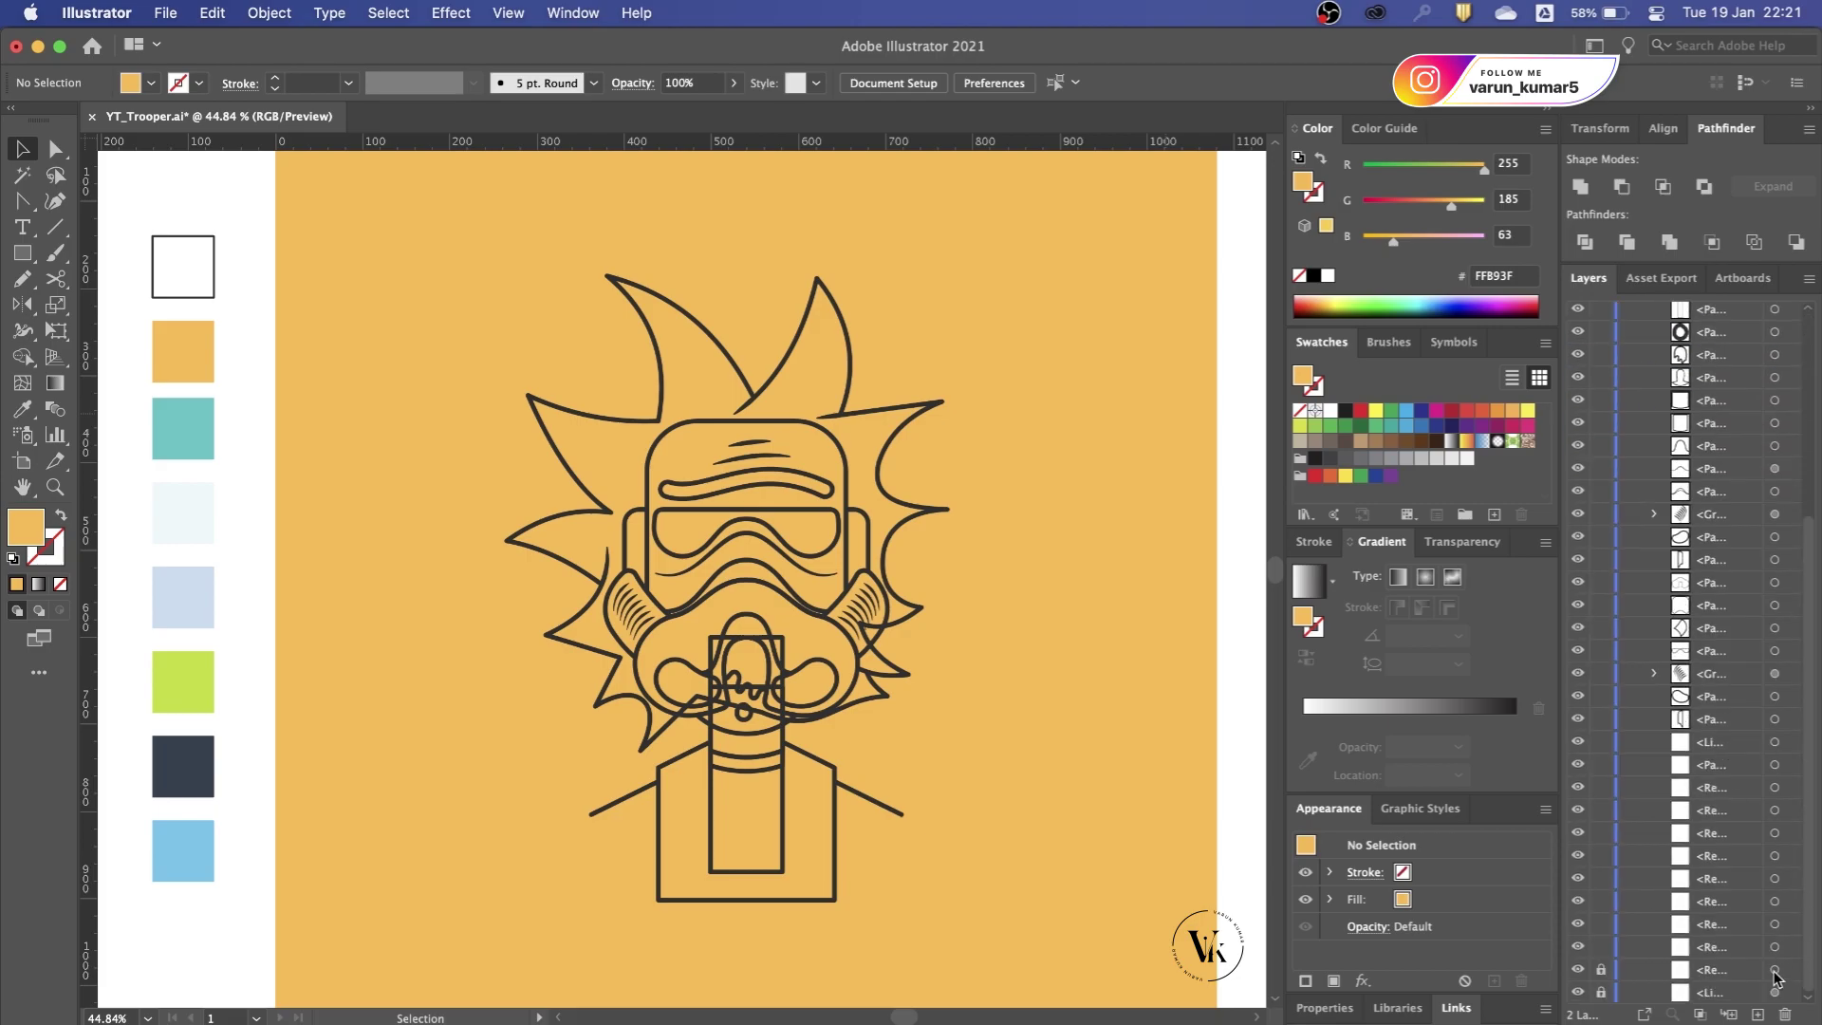
pyautogui.click(1758, 1014)
pyautogui.scroll(5, 1743, 617)
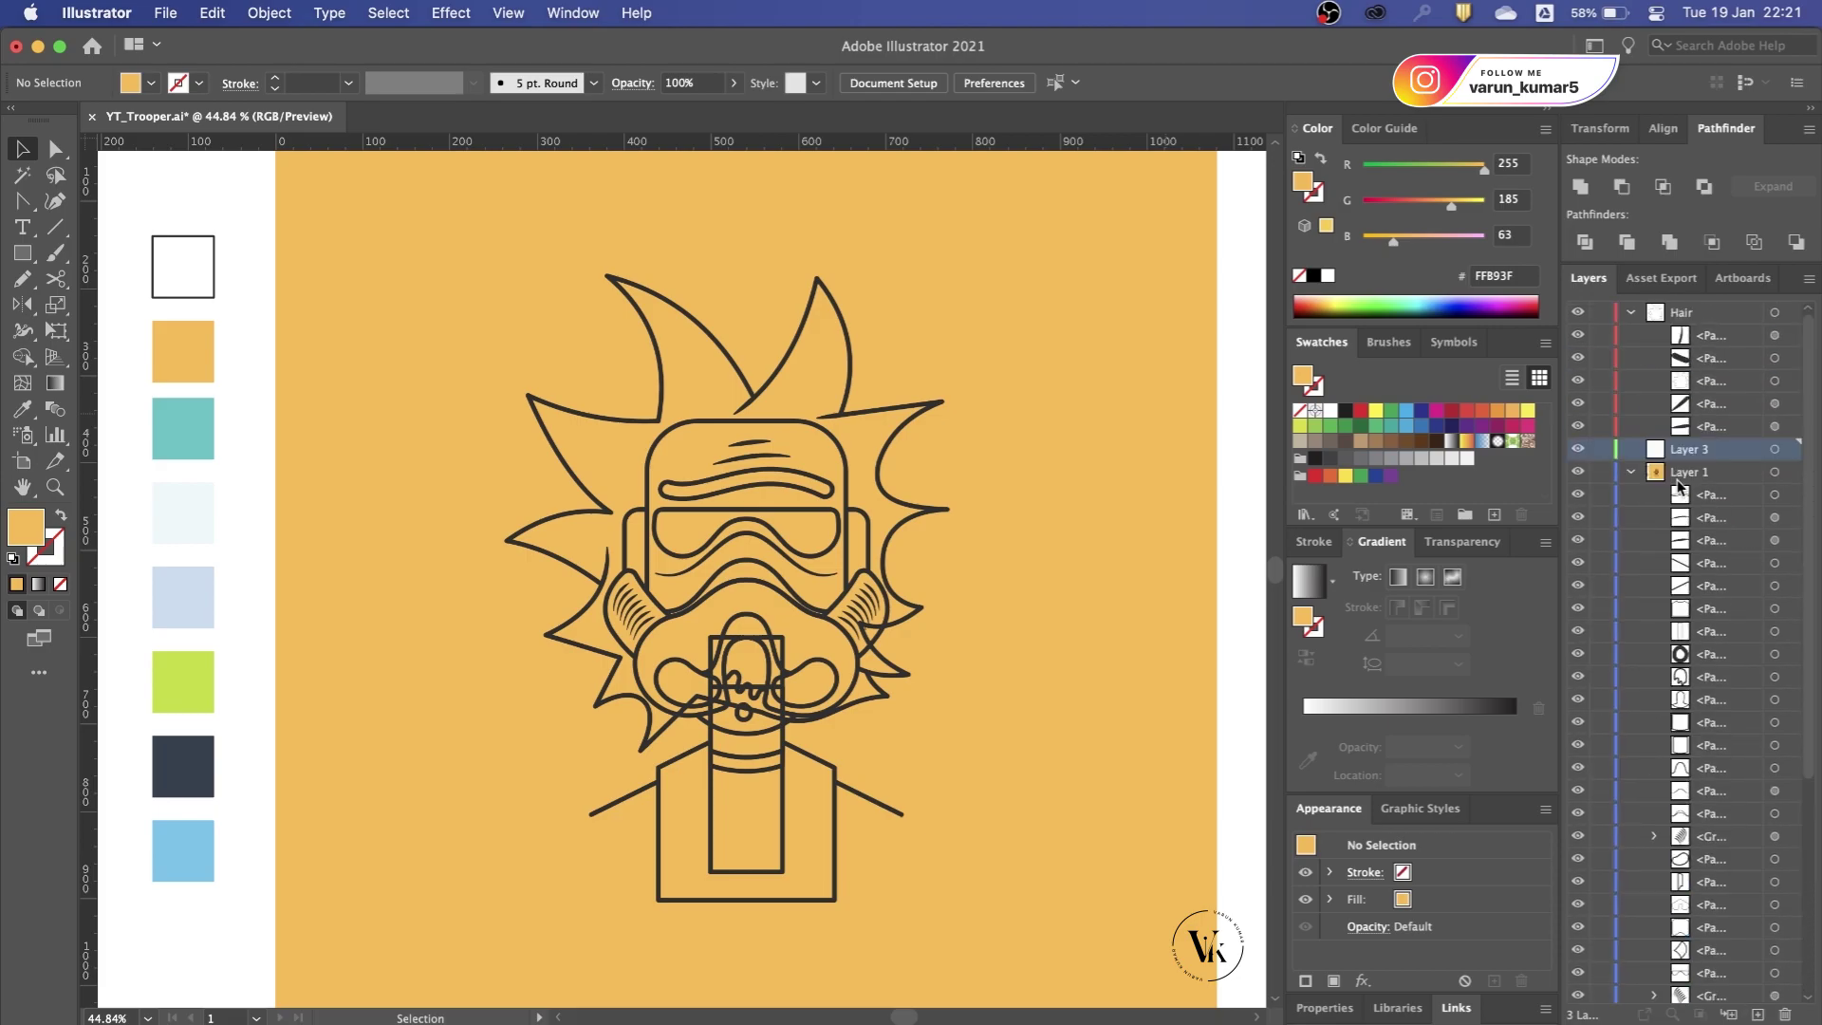
pyautogui.scroll(-5, 1725, 756)
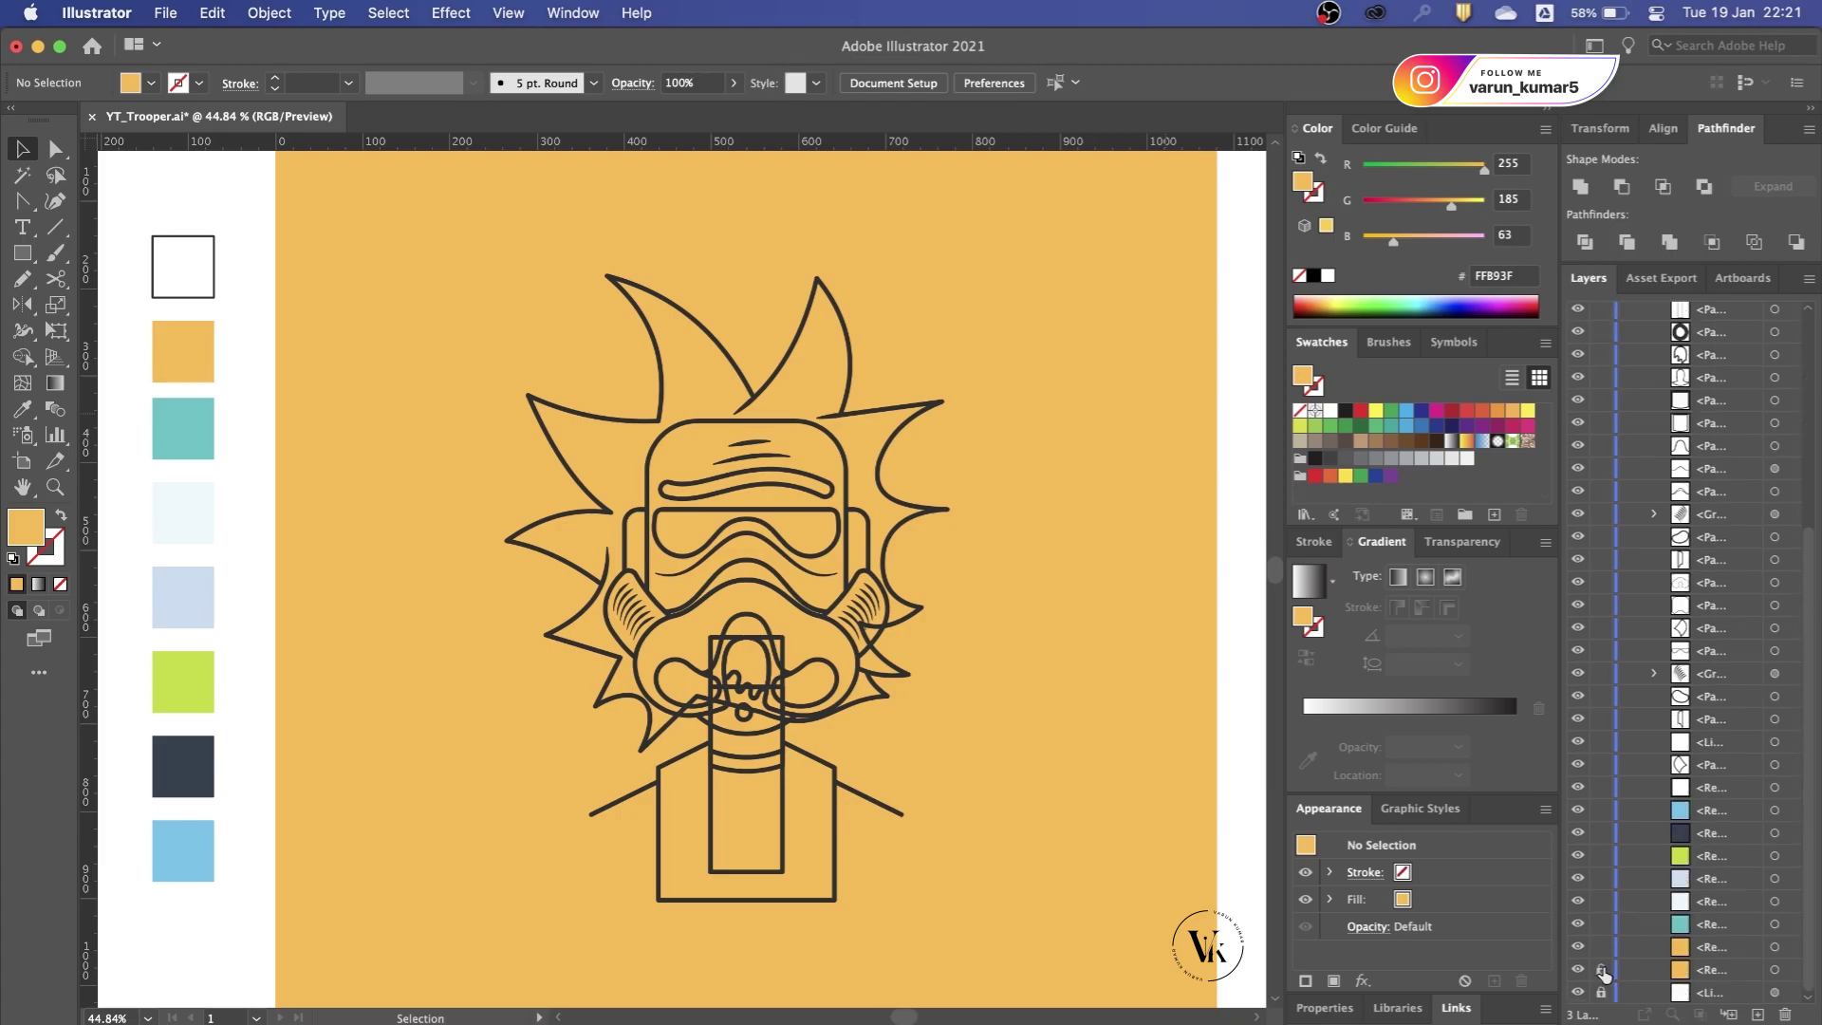
pyautogui.scroll(2, 1719, 857)
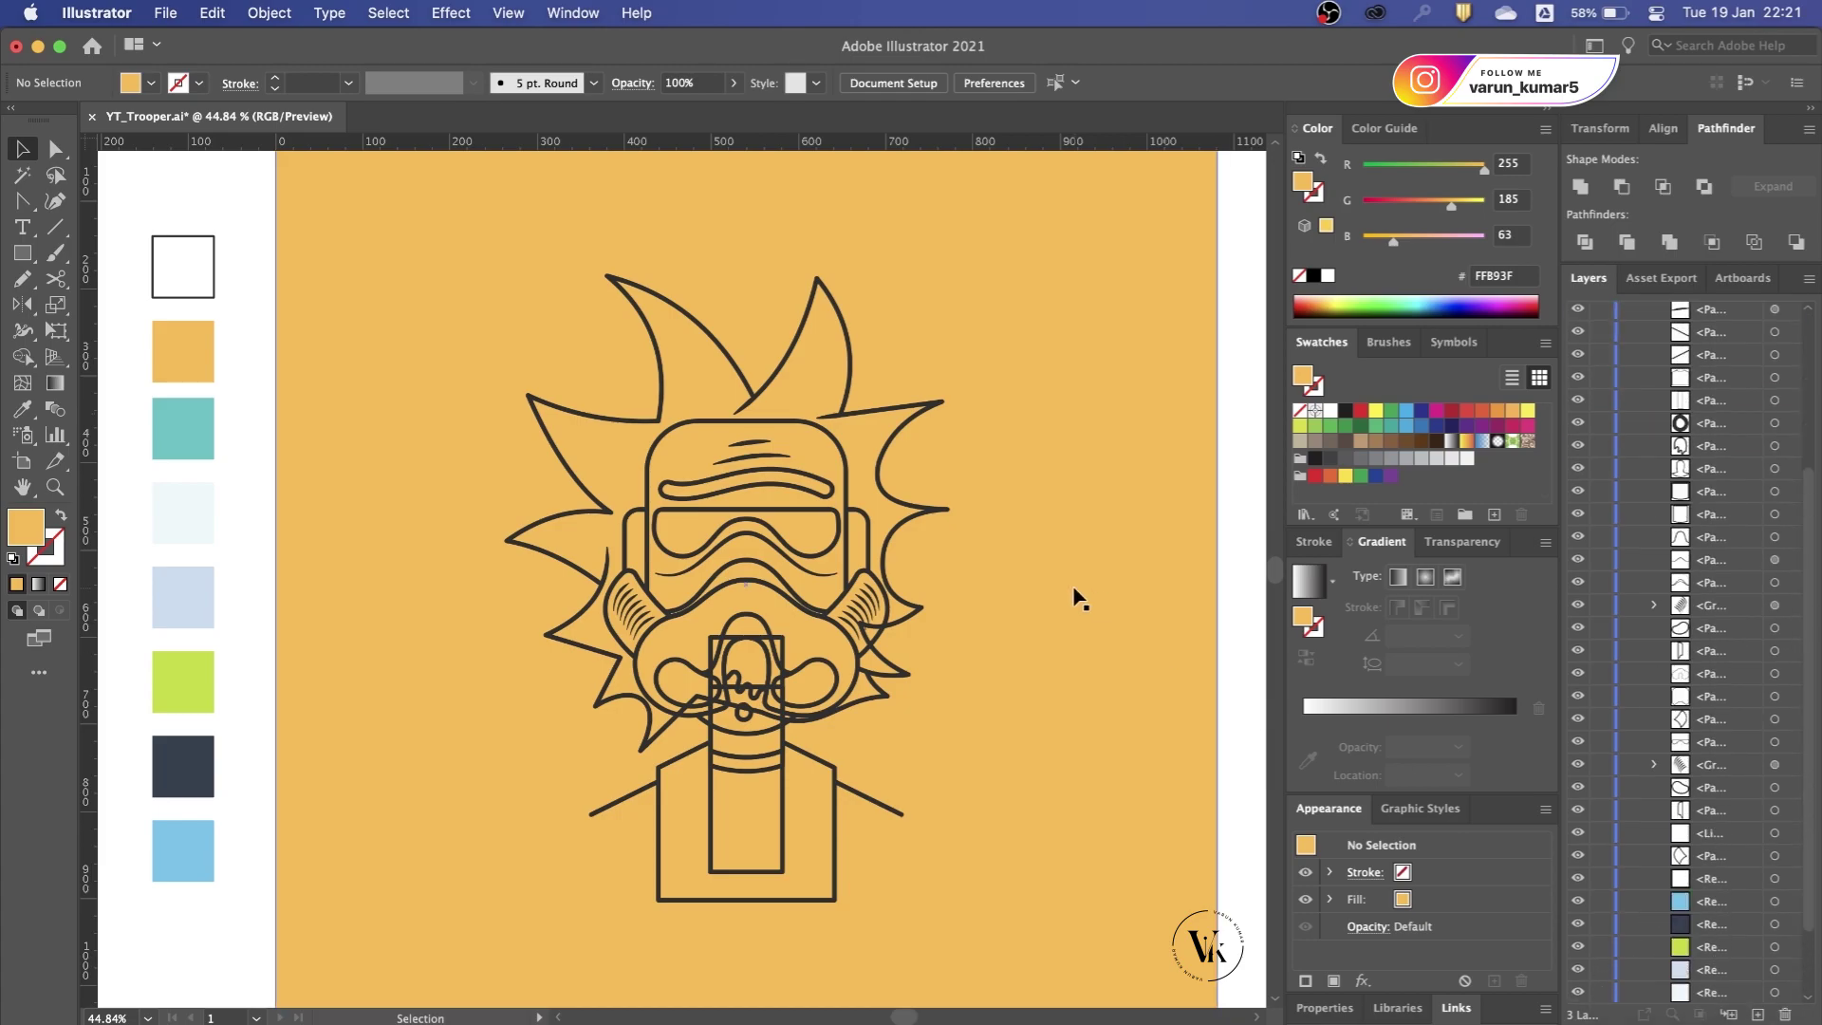
pyautogui.scroll(-2, 1077, 597)
# Step: Move all non-hair artwork, including the background, into Layer 3 with paste in place
pyautogui.moveTo(1165, 335); pyautogui.dragTo(903, 751)
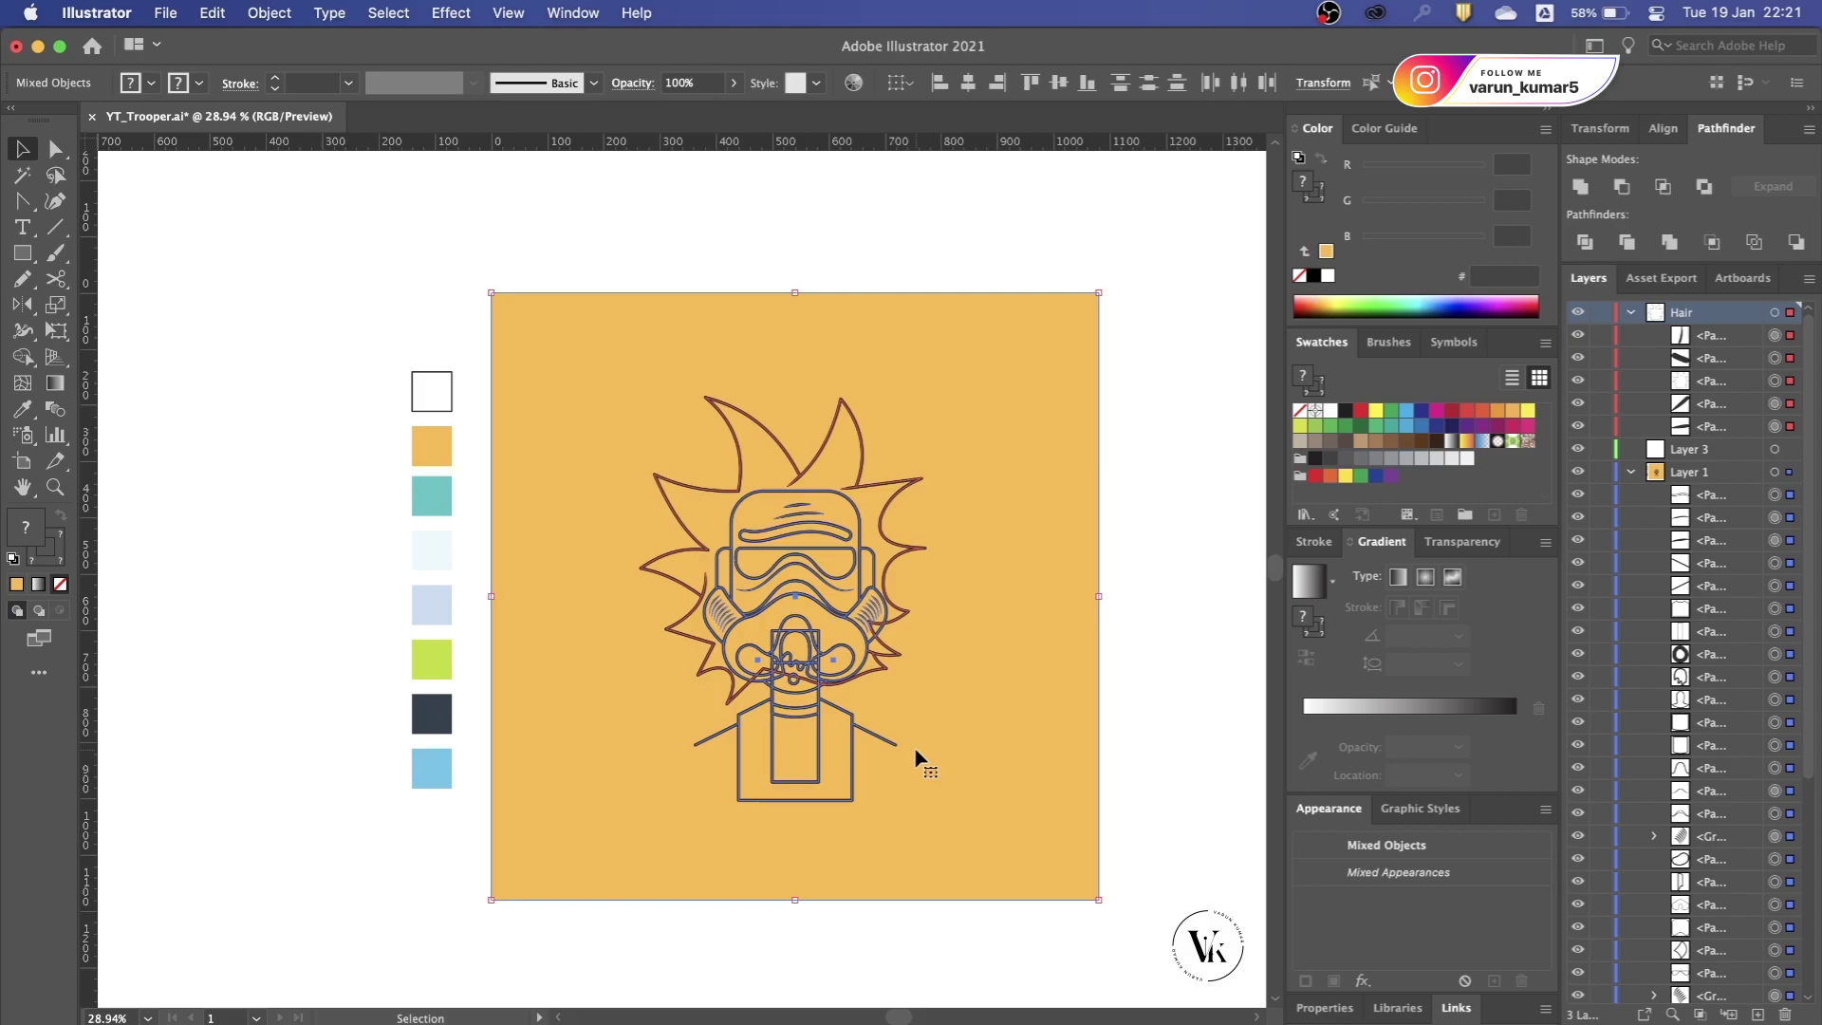
pyautogui.moveTo(1777, 338); pyautogui.dragTo(1777, 429)
pyautogui.scroll(1, 1027, 531)
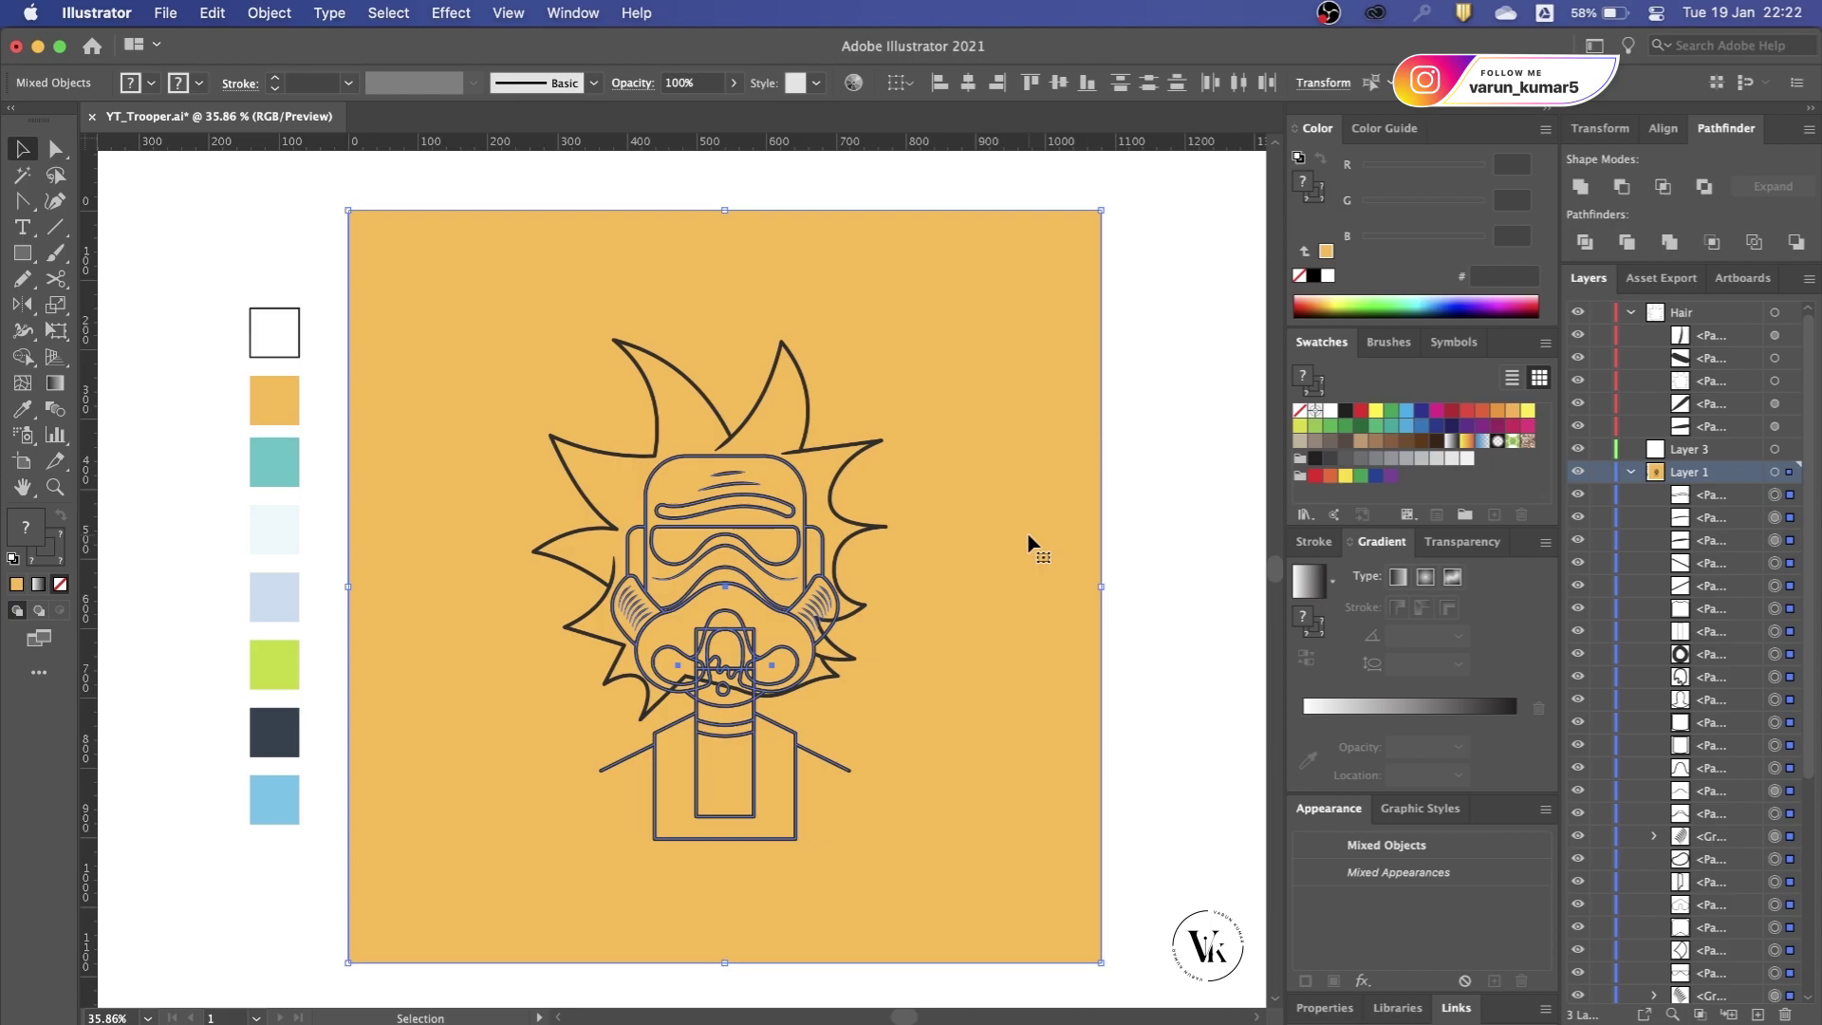
pyautogui.press('Delete')
pyautogui.click(1787, 449)
pyautogui.click(1714, 452)
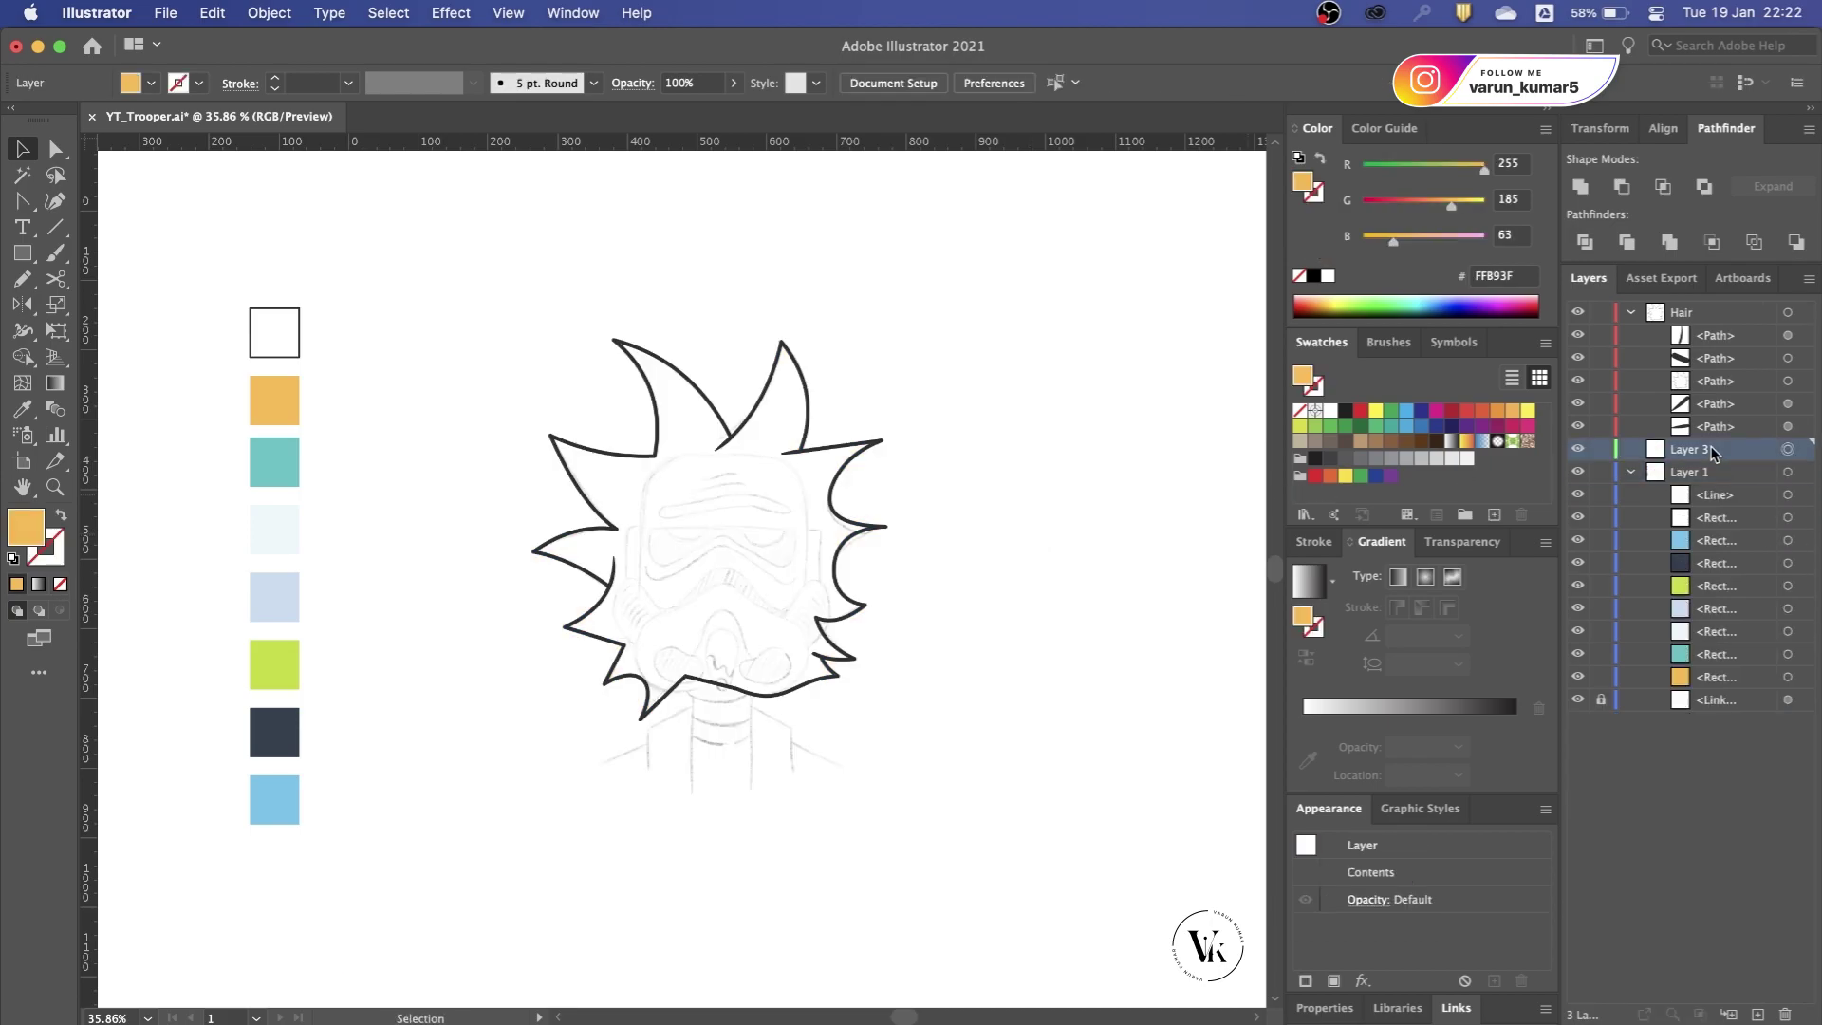
pyautogui.hotkey('ctrl', 'f')
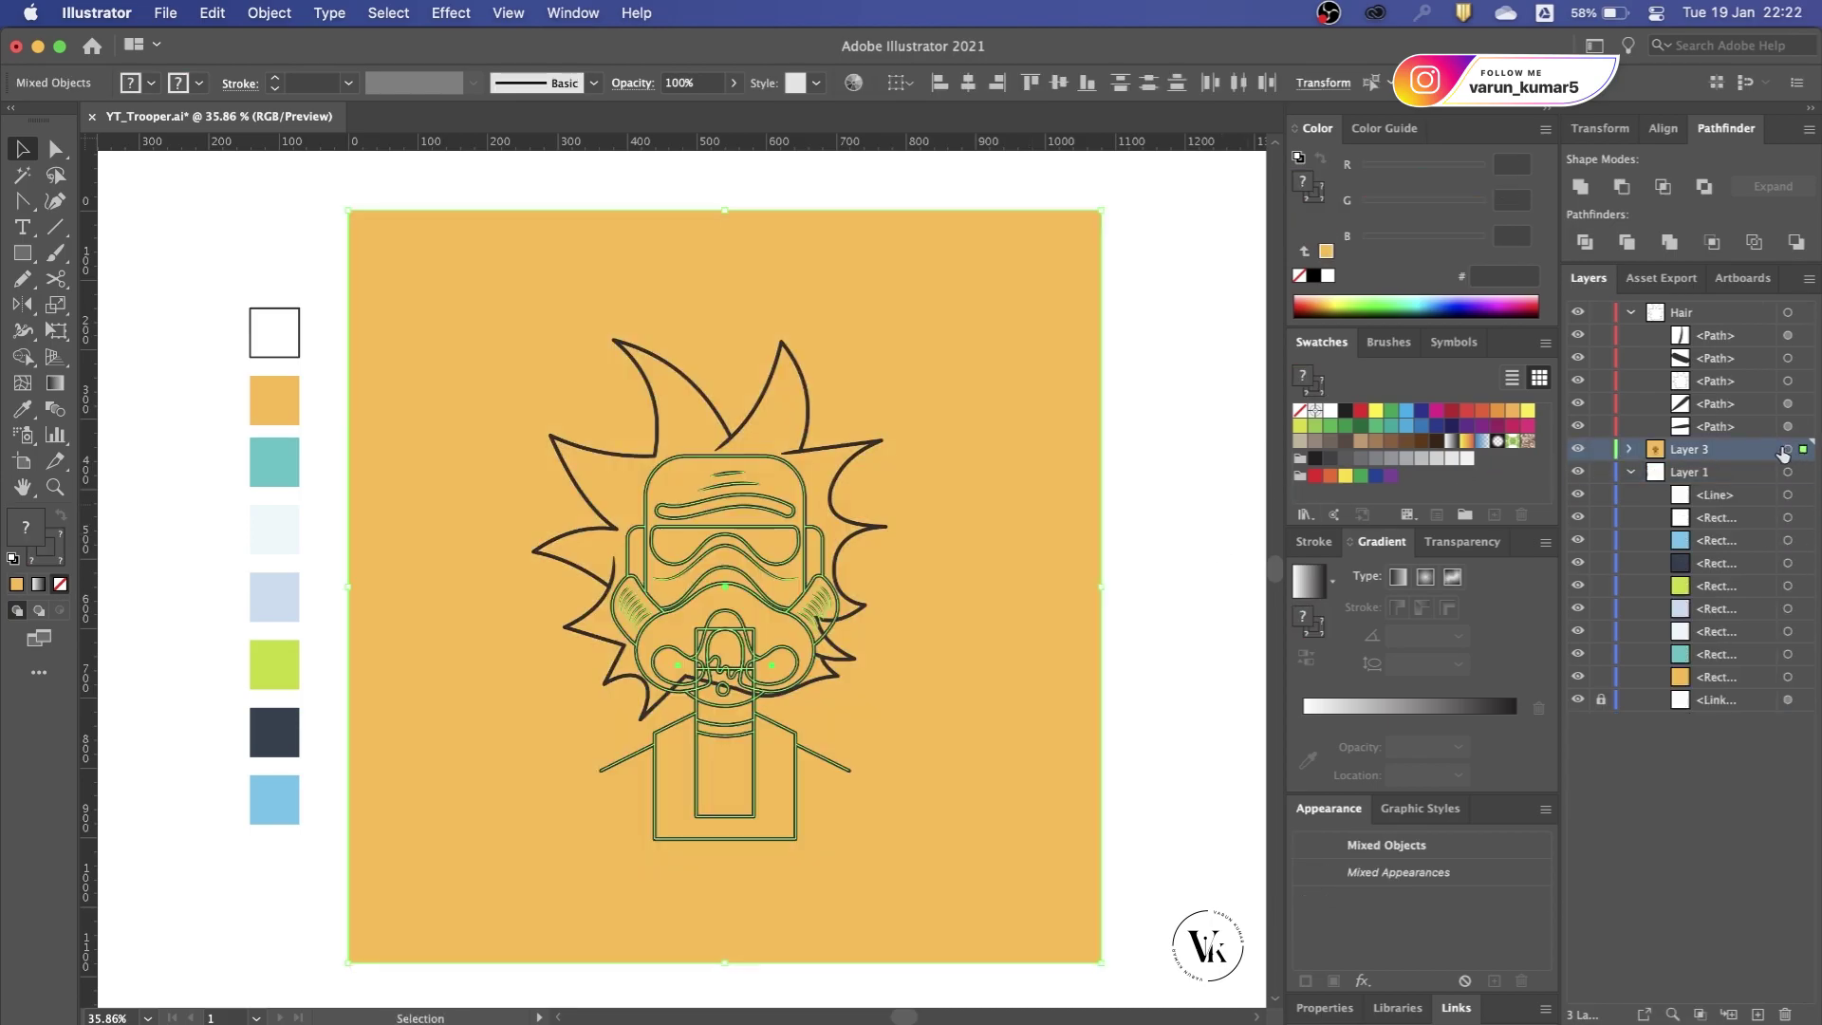
pyautogui.click(1789, 449)
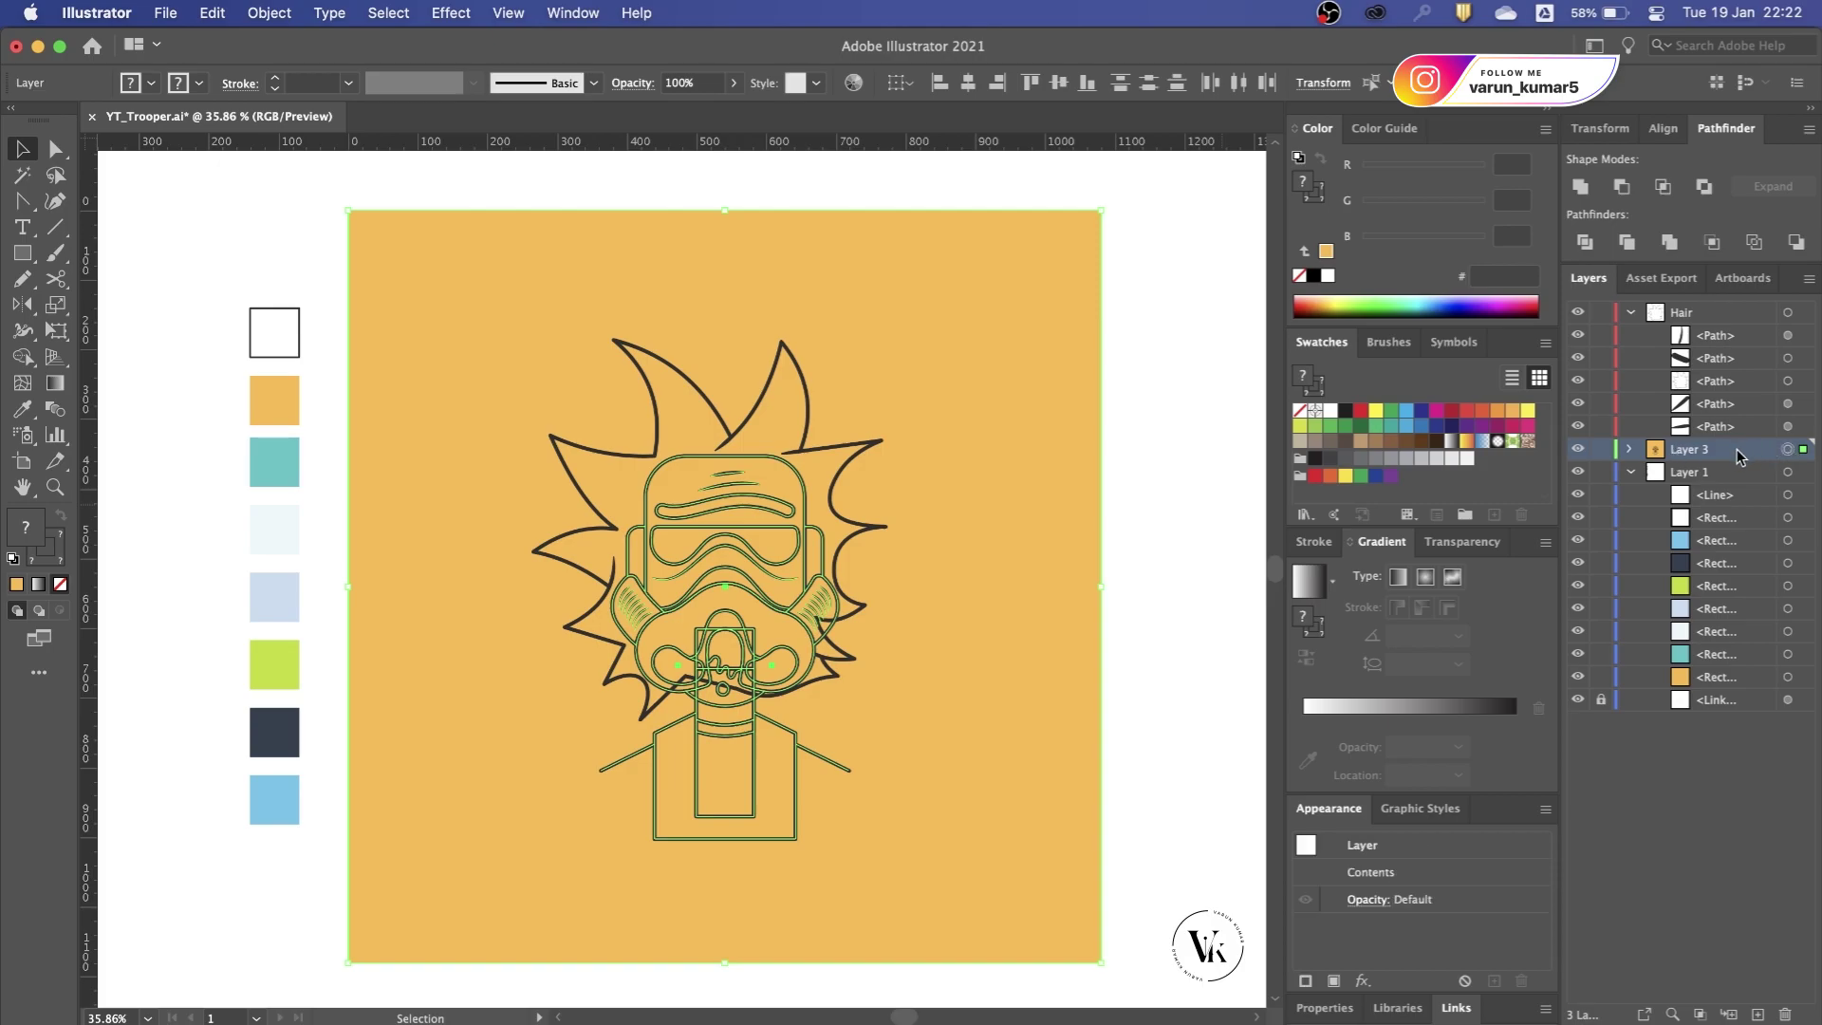
pyautogui.click(1631, 449)
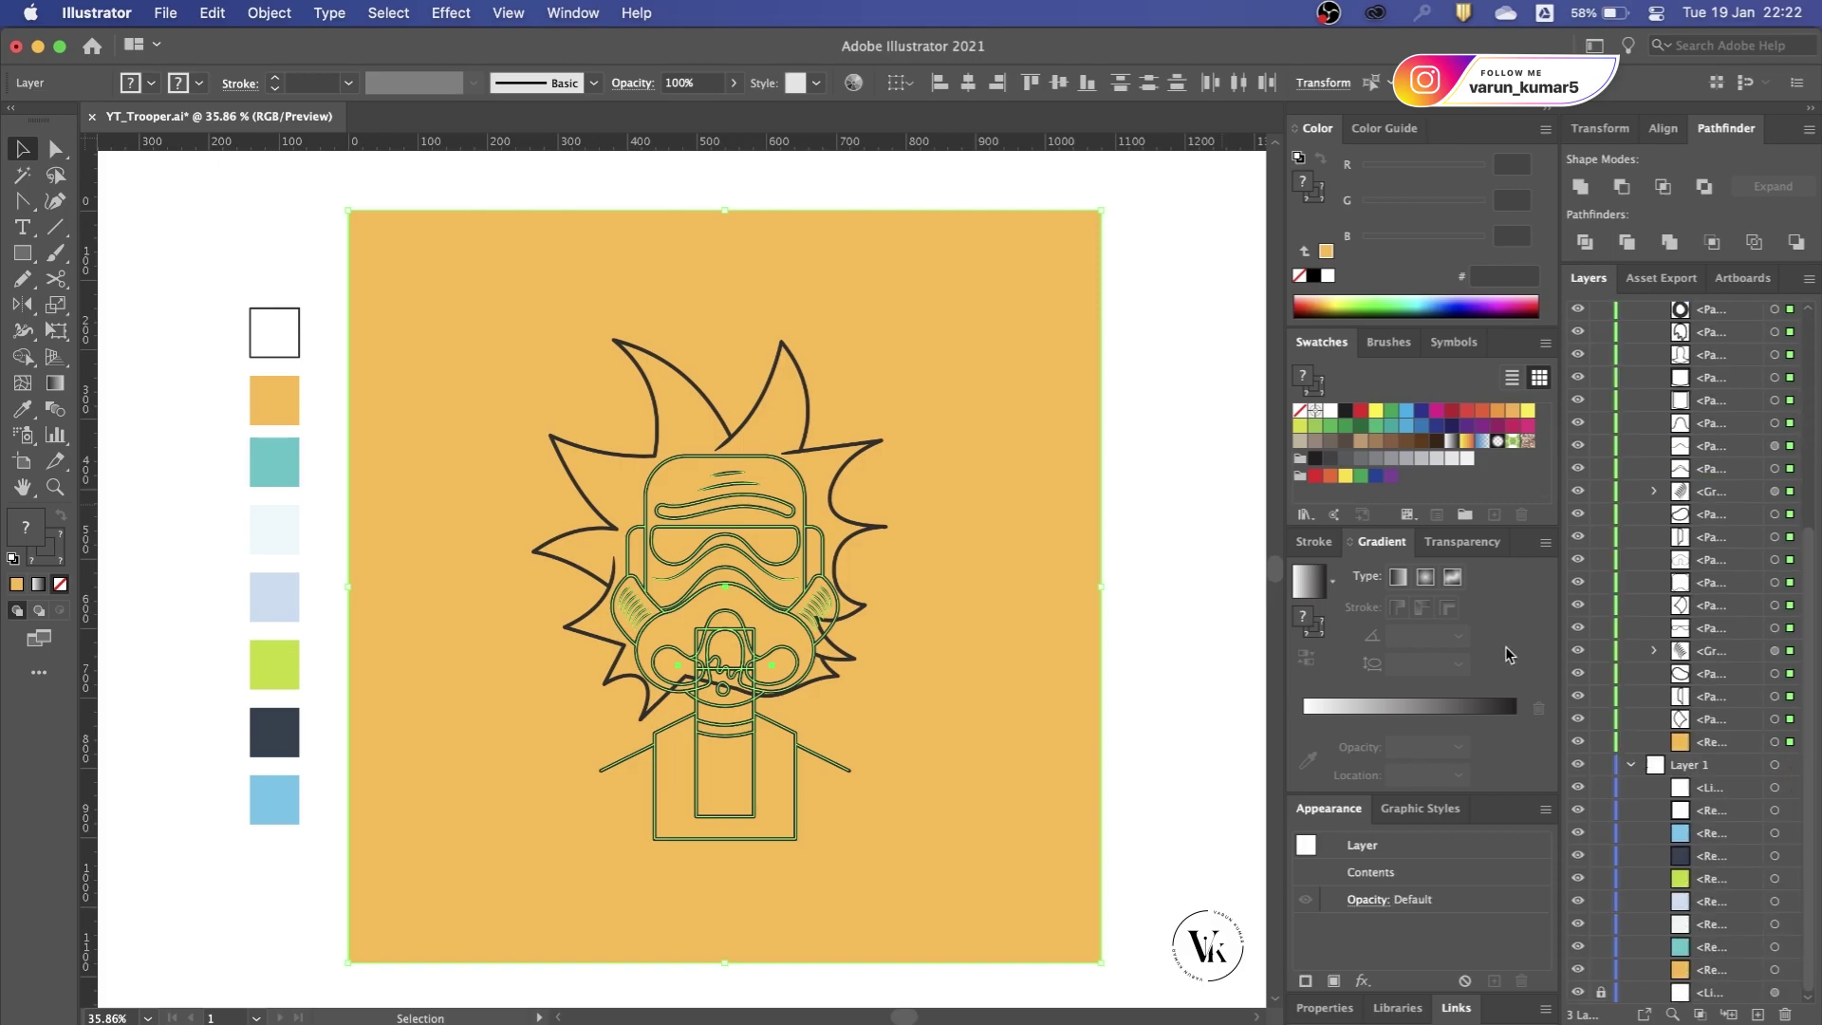
# Step: Move the orange background rectangle from Layer 3 into Layer 1 and lock Layer 1
pyautogui.click(1159, 595)
pyautogui.click(989, 622)
pyautogui.press('Delete')
pyautogui.click(1774, 764)
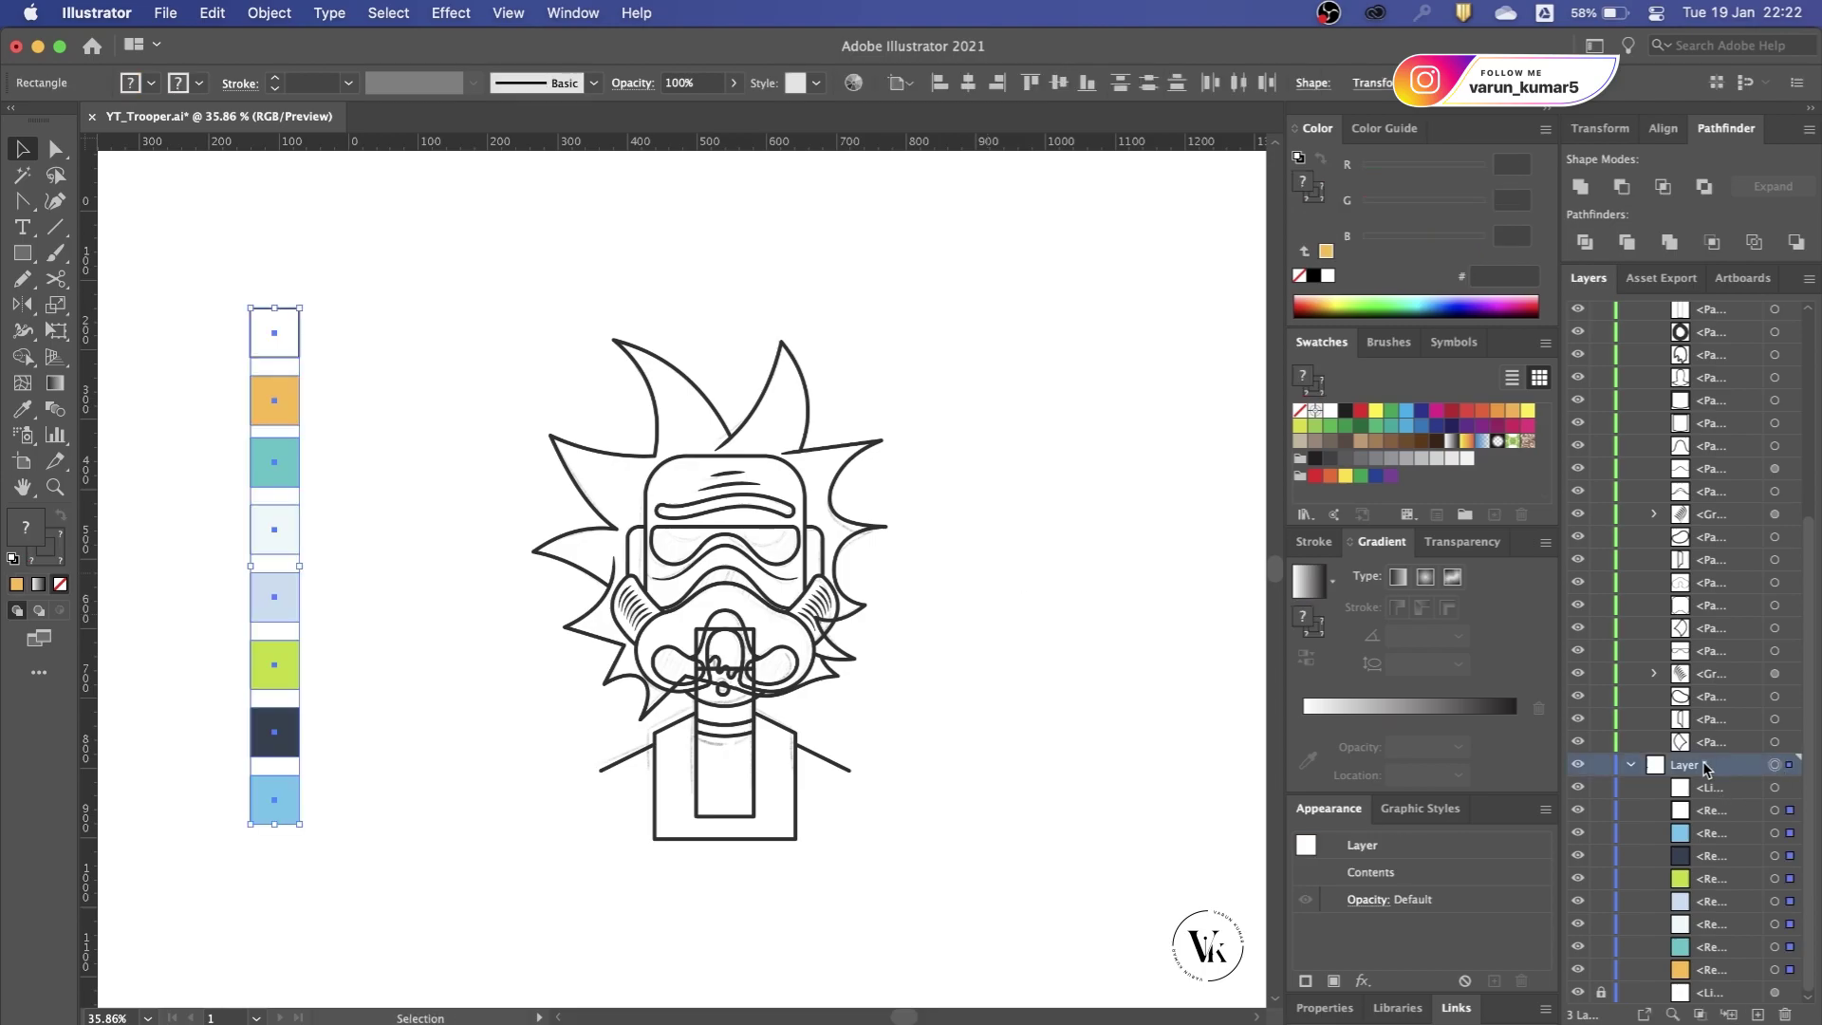
pyautogui.hotkey('ctrl', 'f')
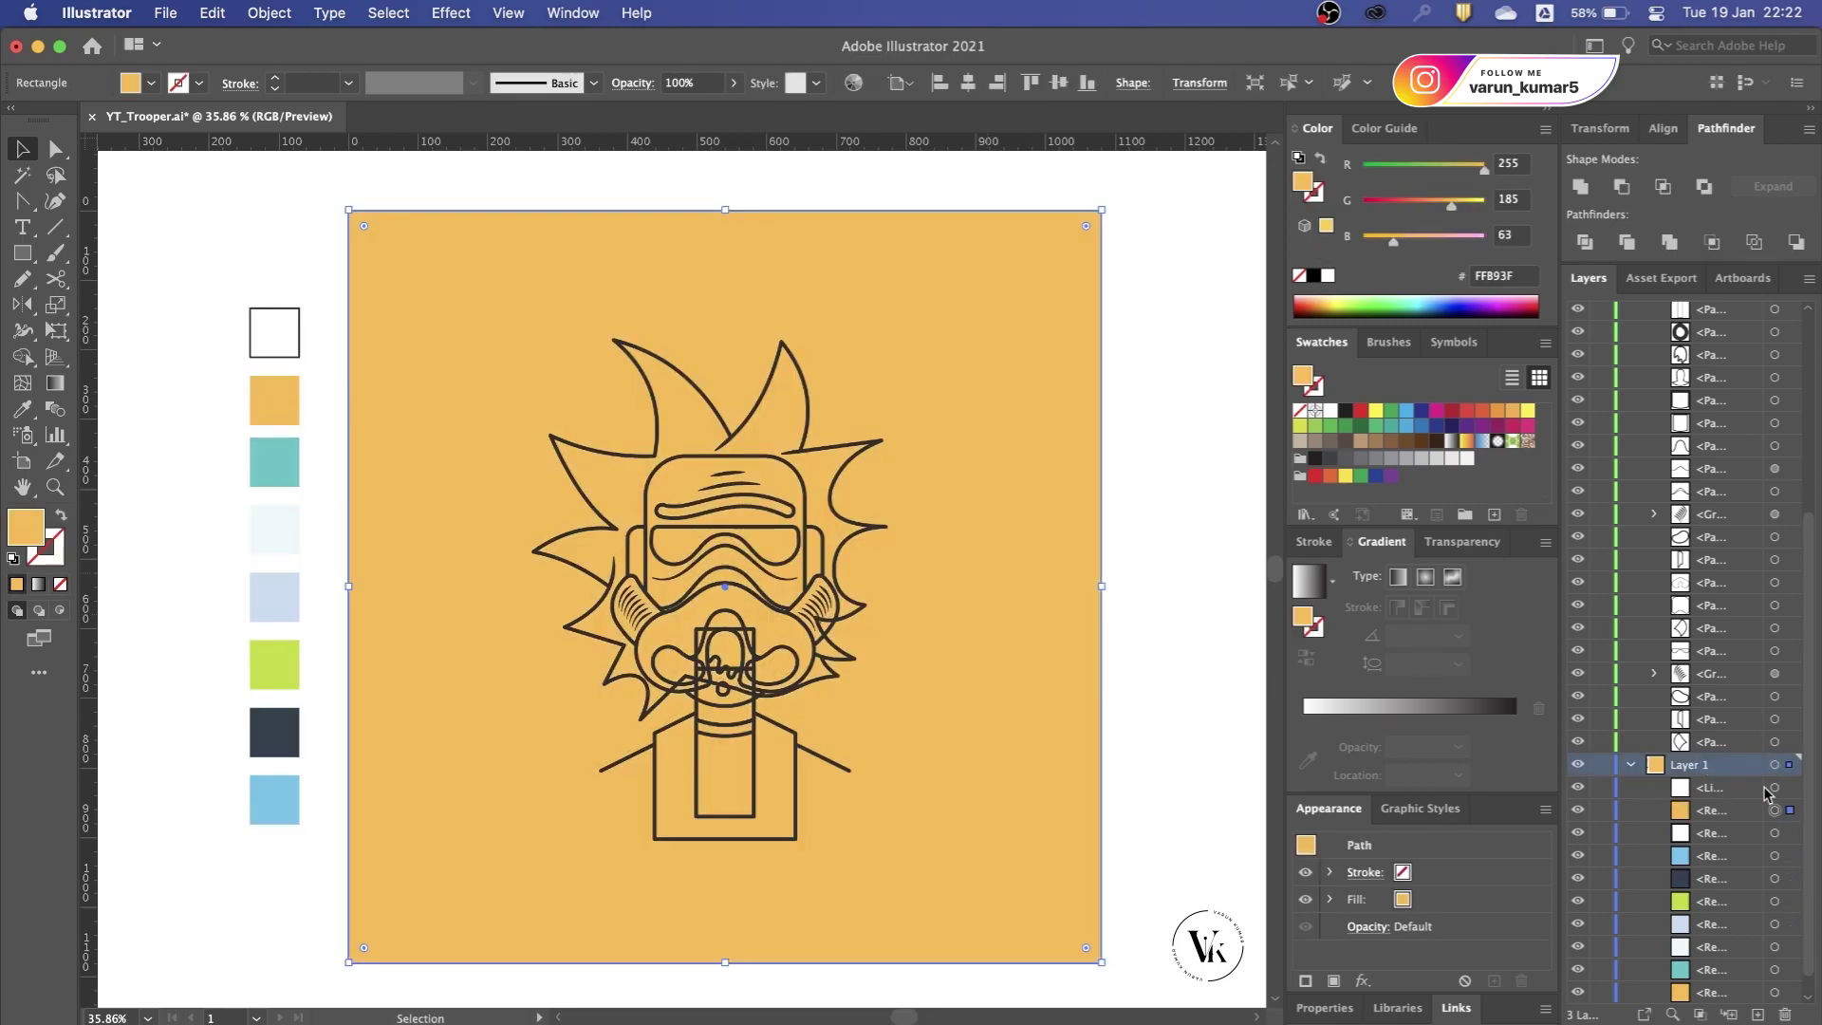
pyautogui.hotkey('ctrl', 'shift', 'a')
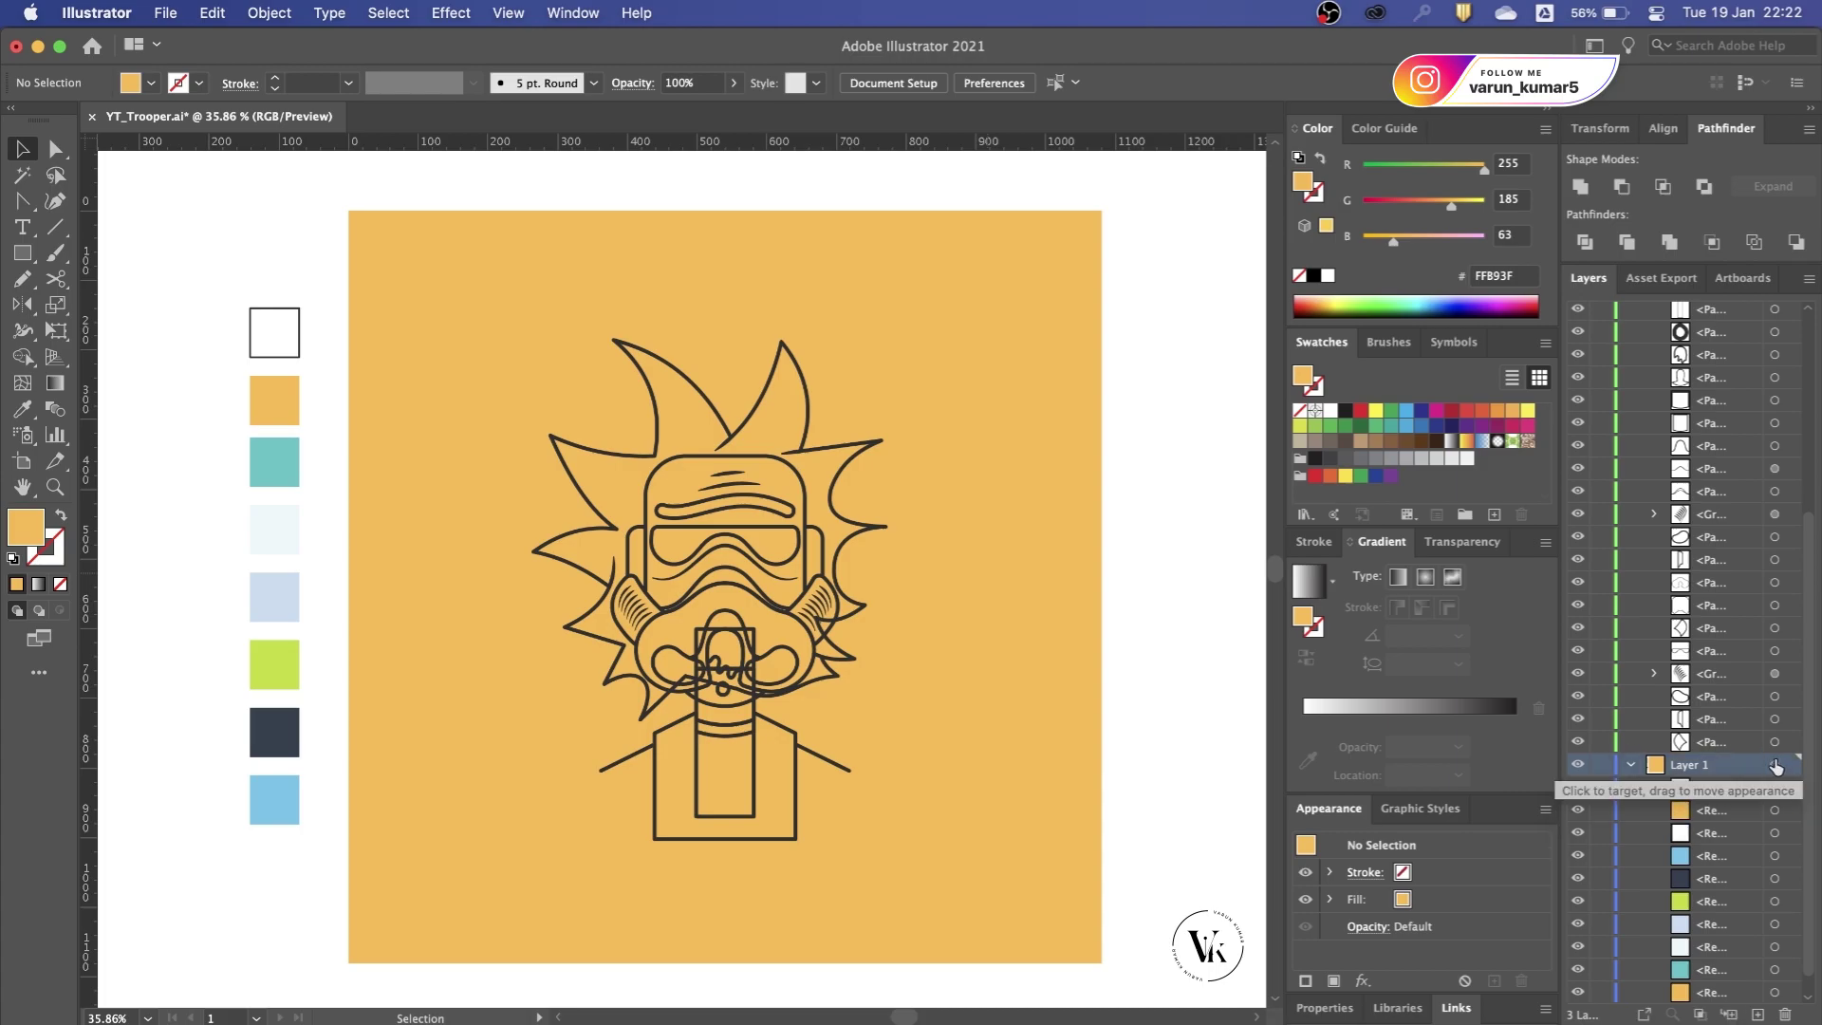
pyautogui.click(1600, 764)
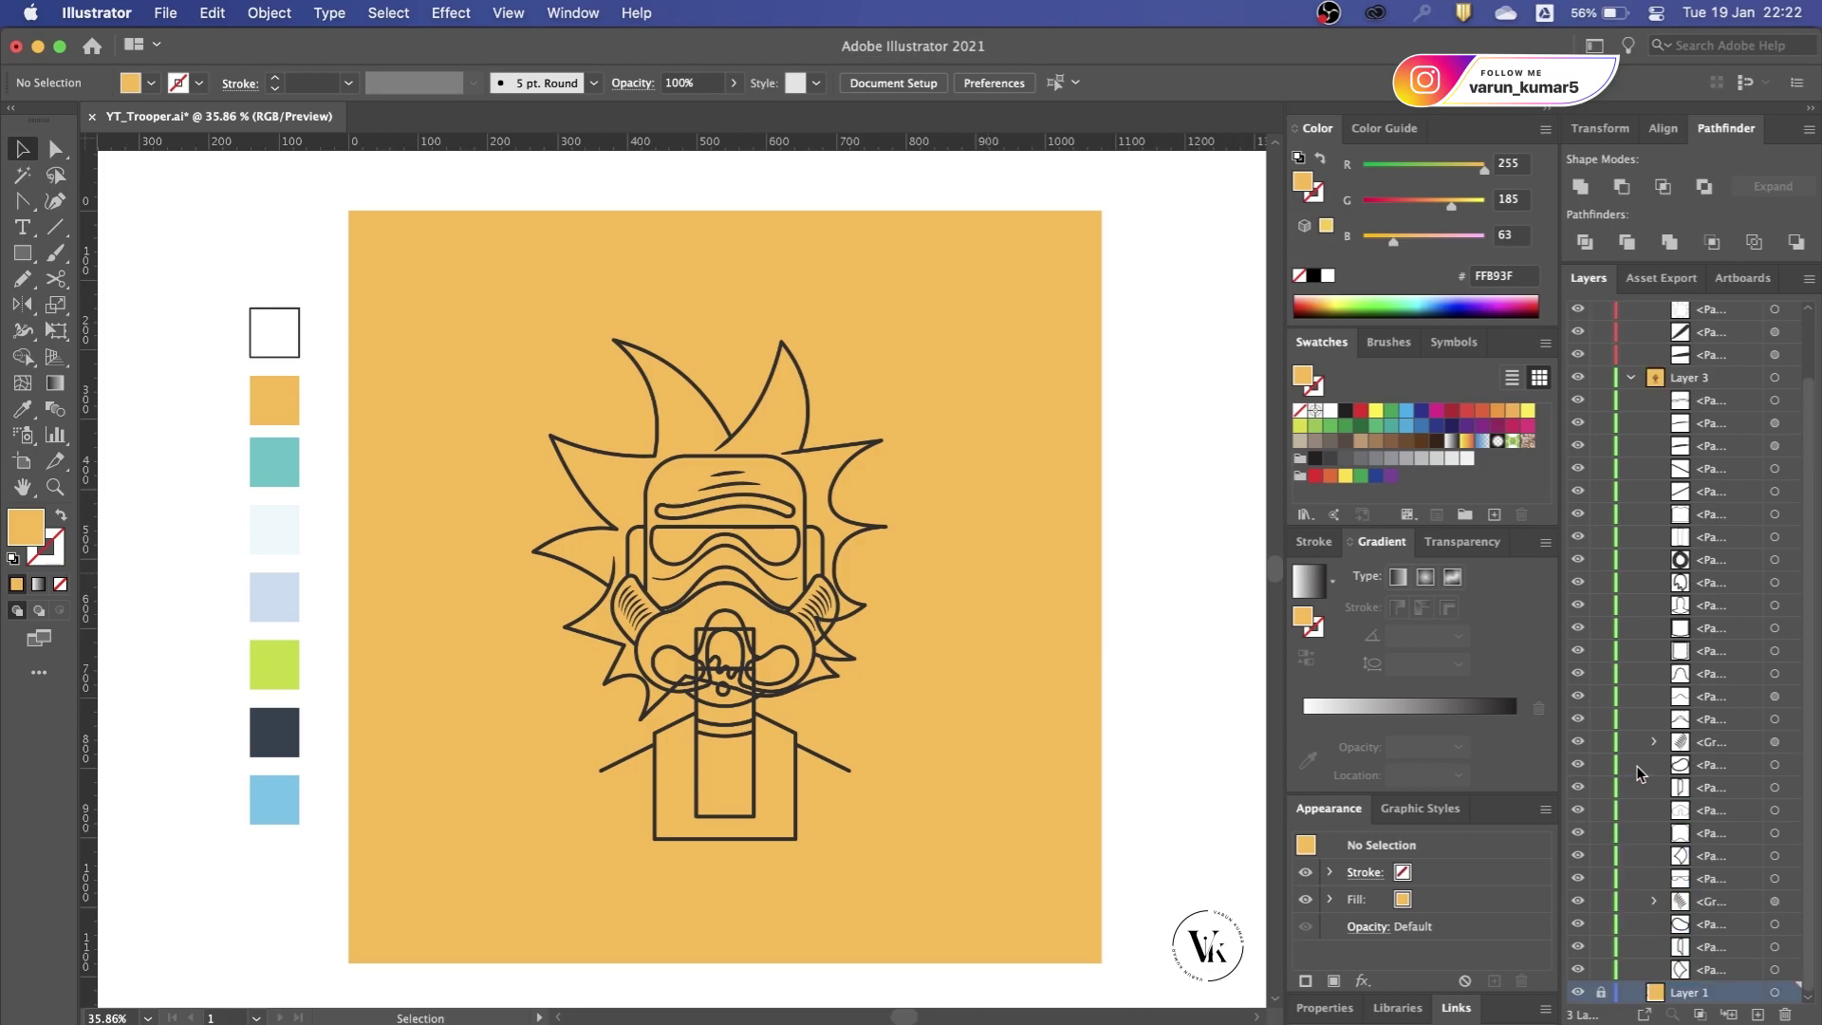
# Step: Move the Hair layer below Layer 3 and rename Layer 3 to 'face'
pyautogui.scroll(3, 1698, 512)
pyautogui.click(1628, 448)
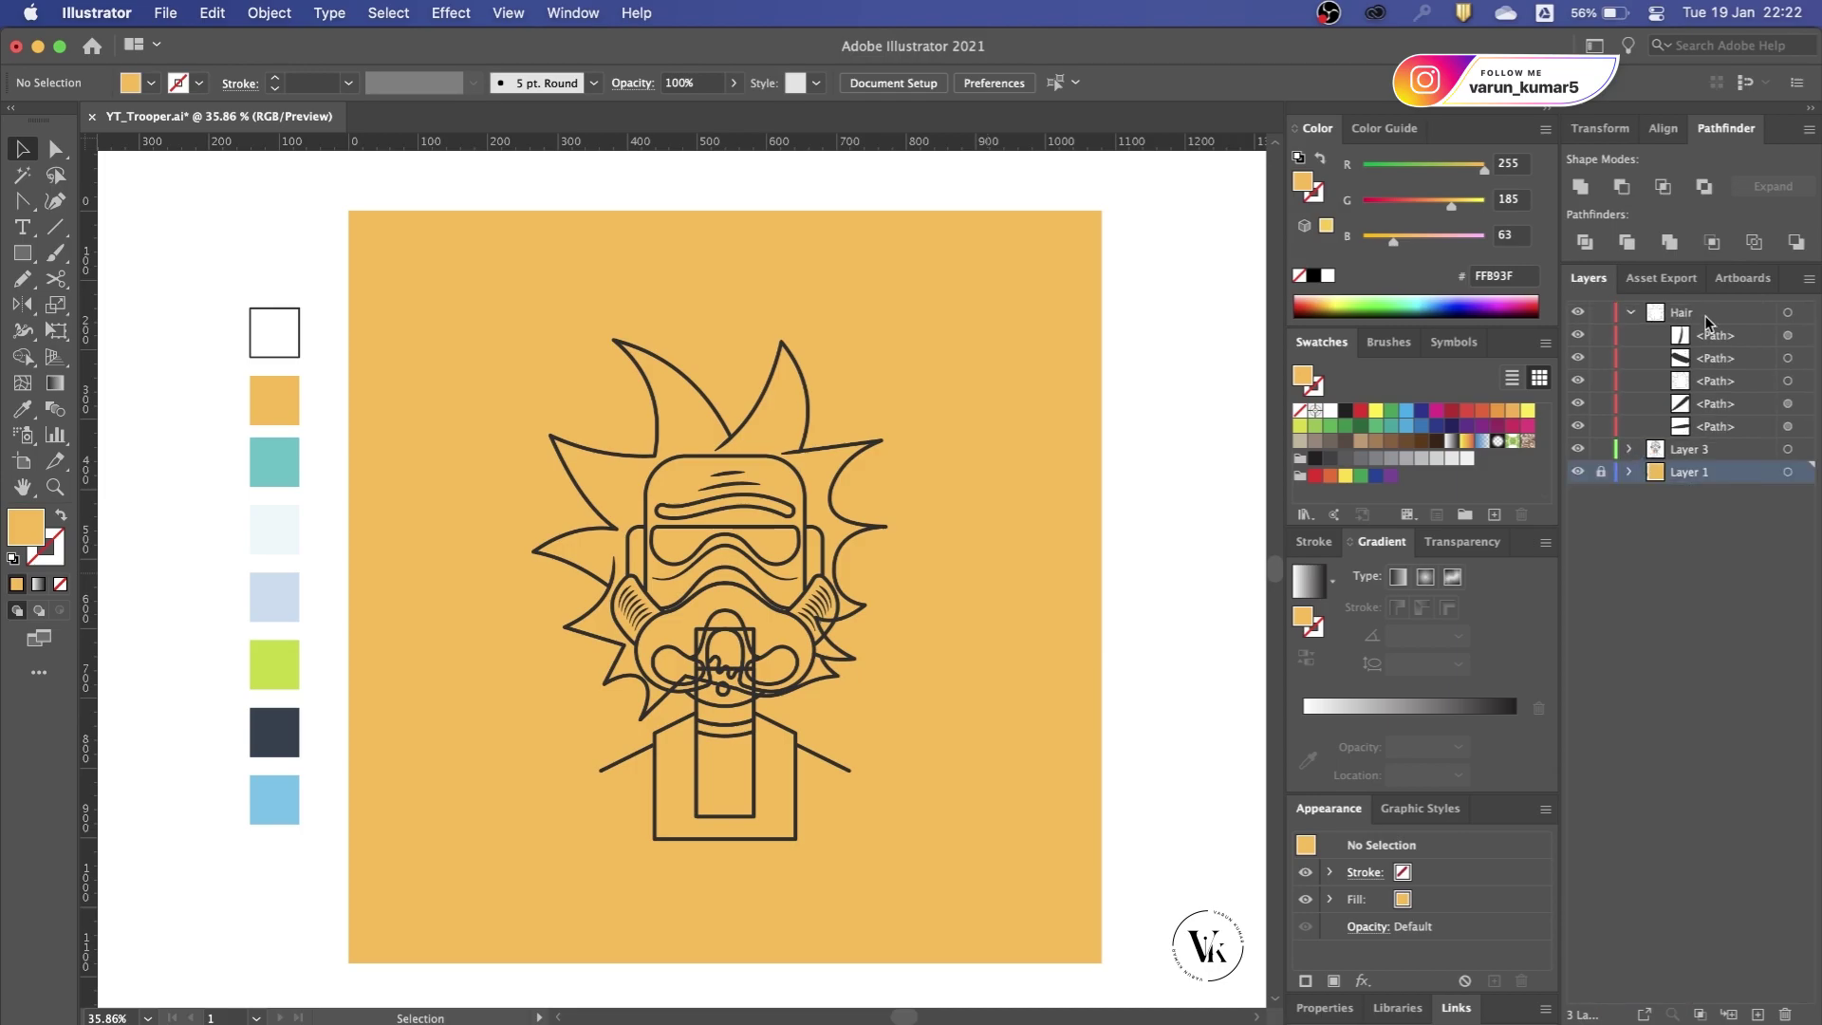
pyautogui.click(1640, 315)
pyautogui.moveTo(1694, 313); pyautogui.dragTo(1691, 347)
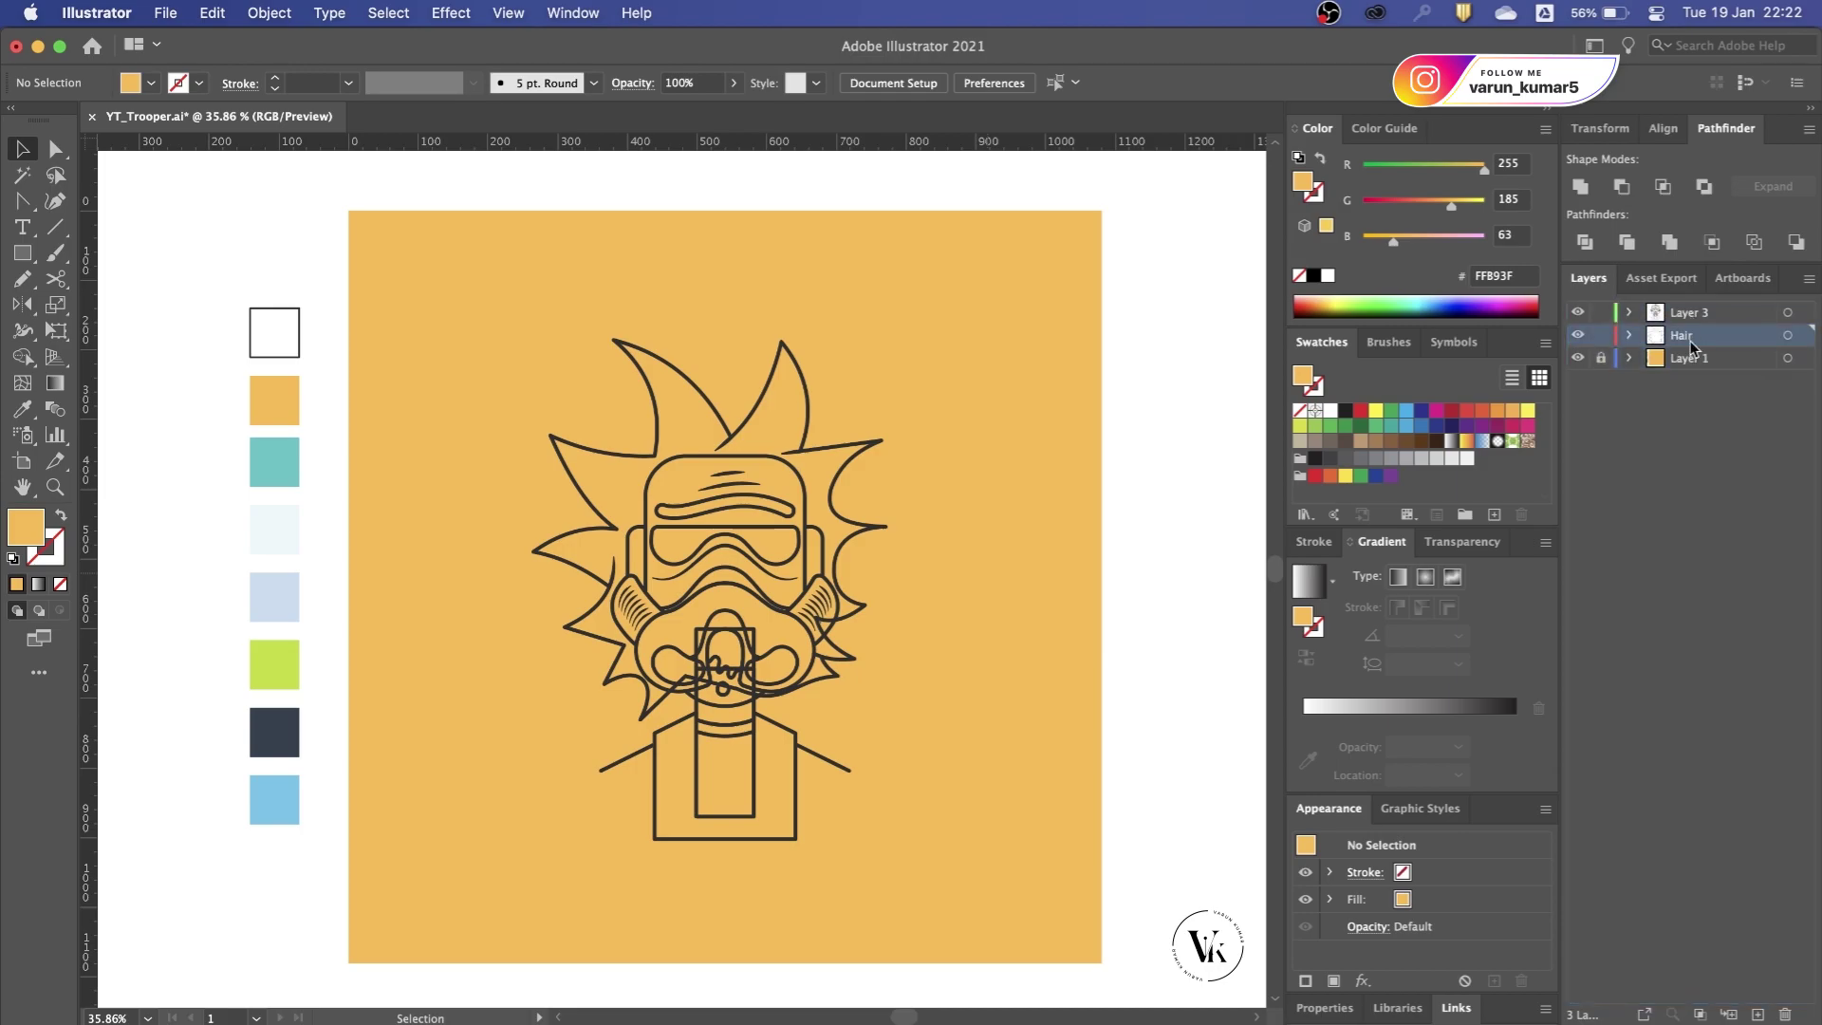
pyautogui.doubleClick(1689, 312)
pyautogui.write('face')
pyautogui.press('Return')
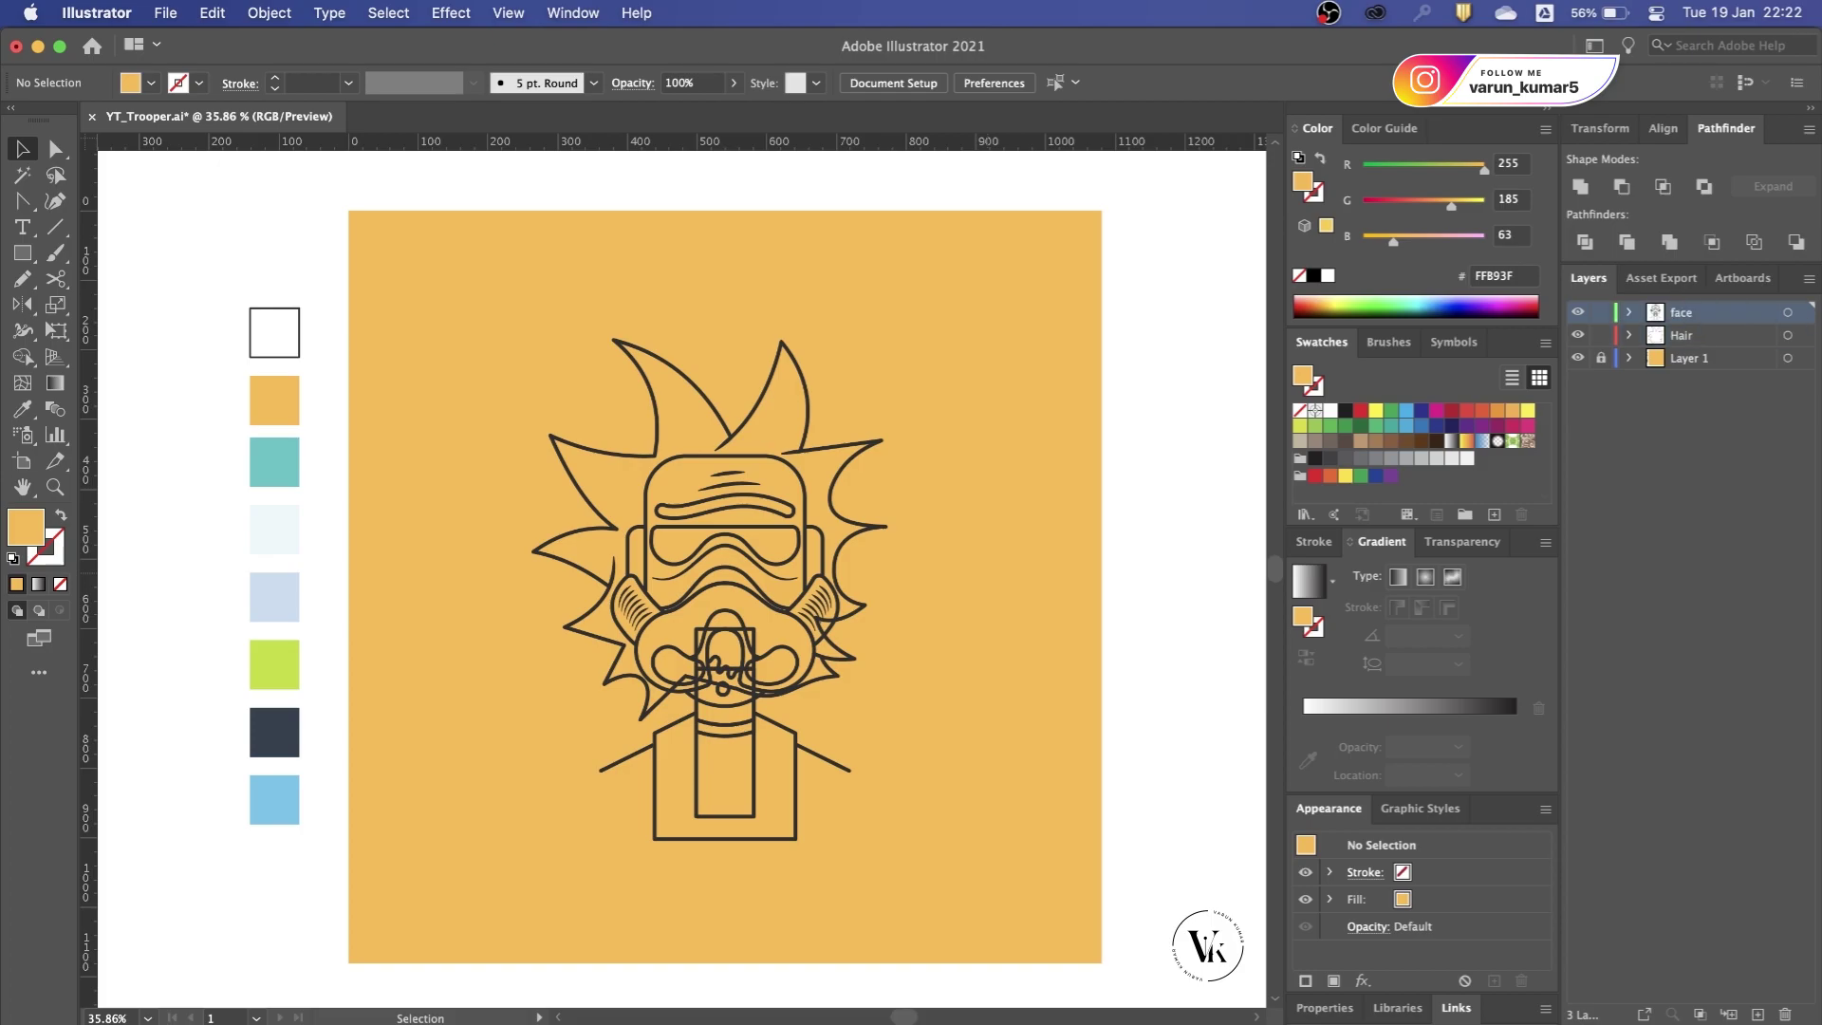
# Step: Save the document
pyautogui.scroll(1, 668, 624)
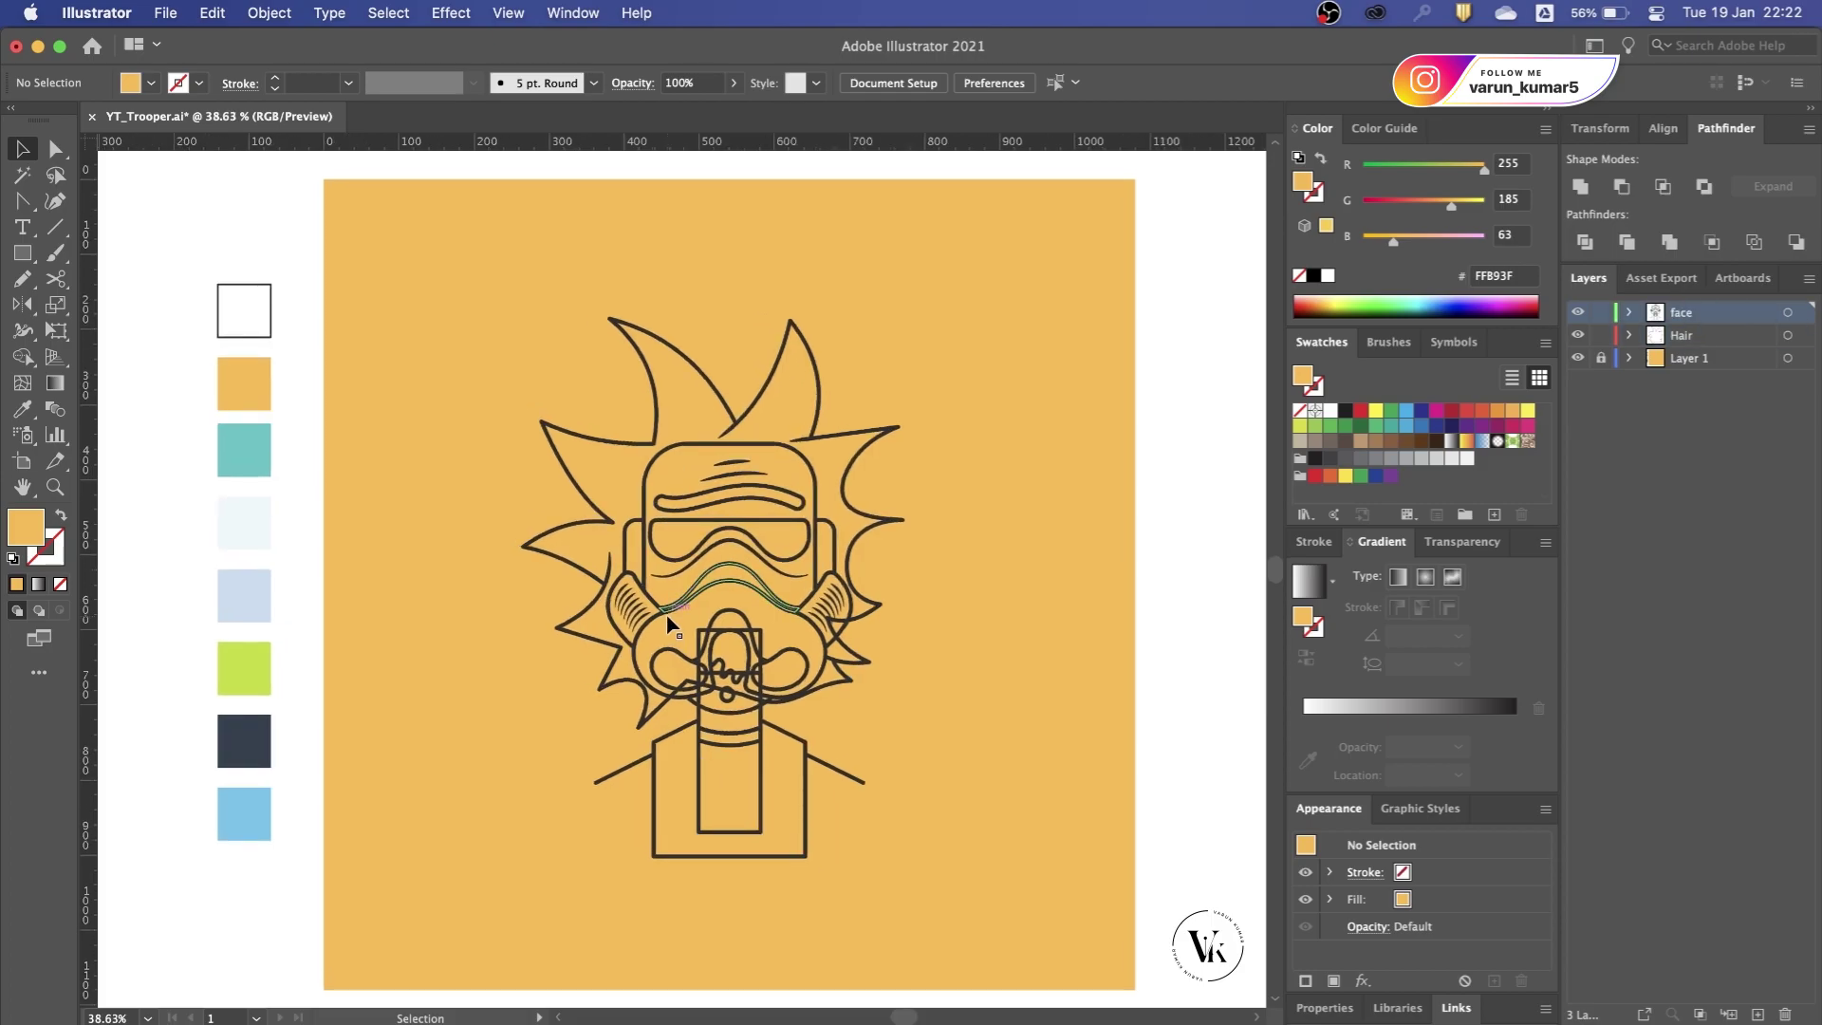
pyautogui.scroll(2, 667, 623)
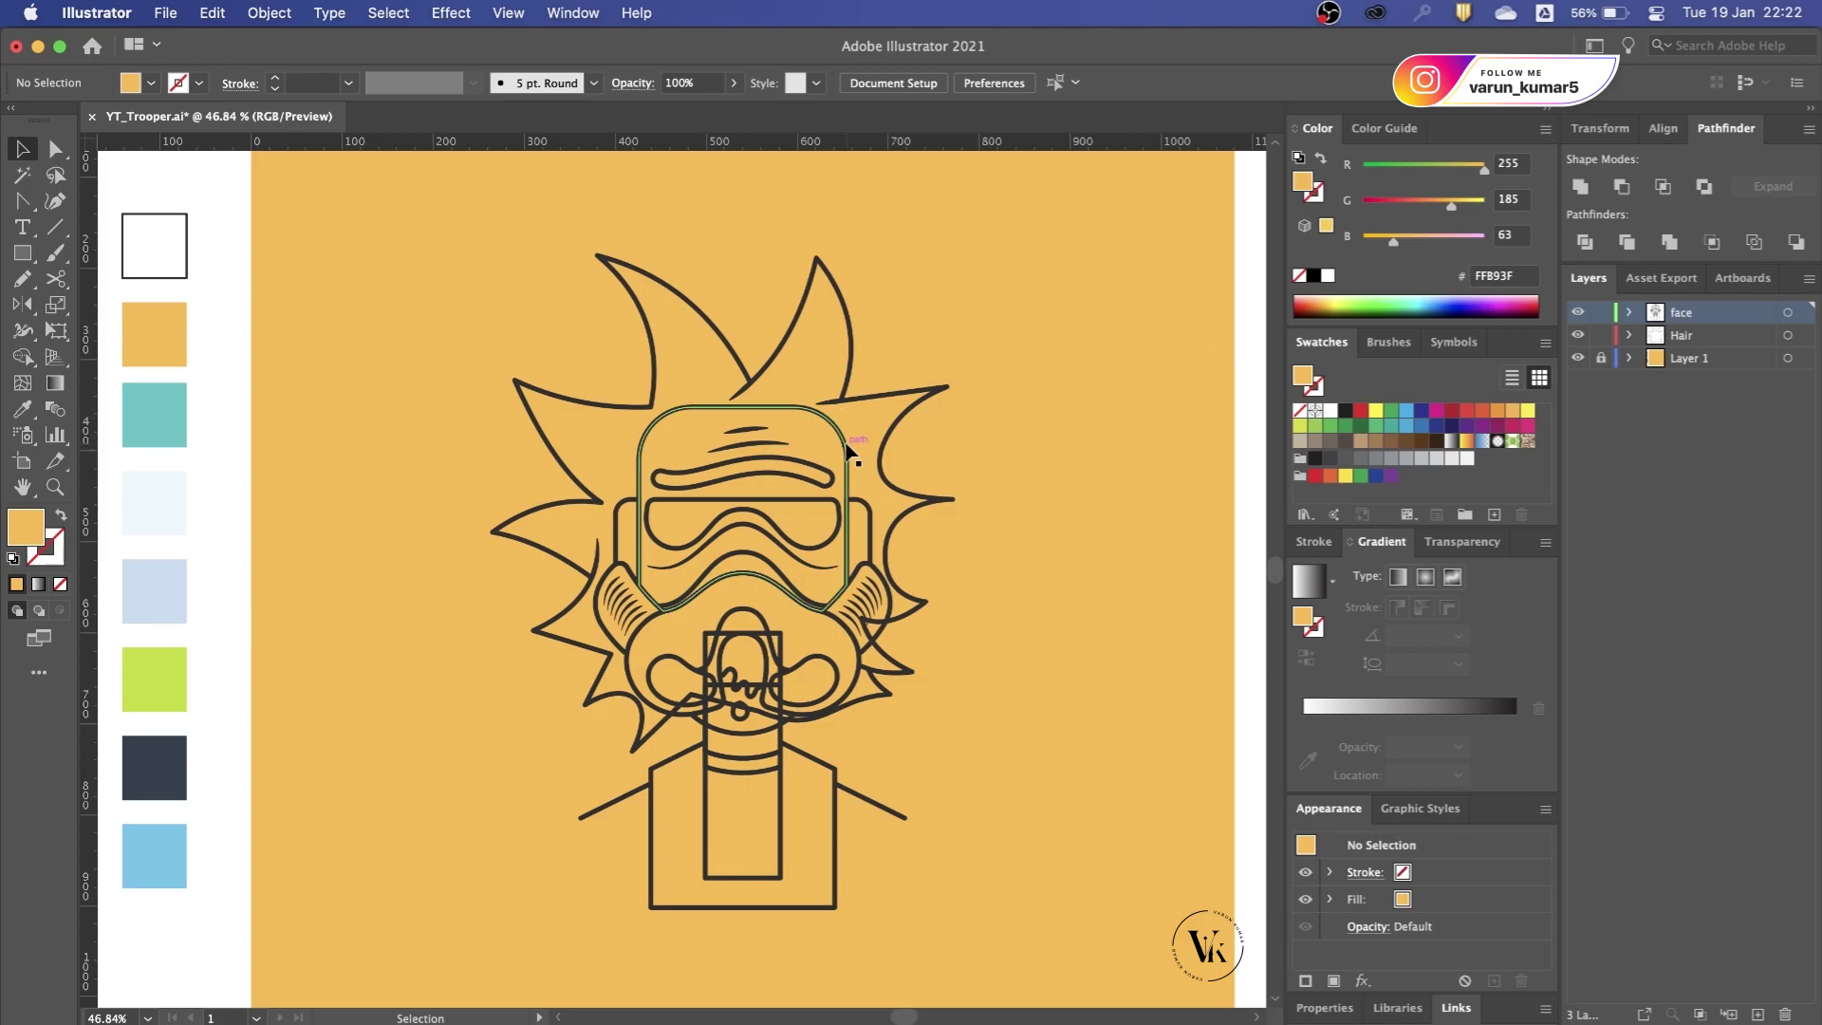
pyautogui.press('super+s')
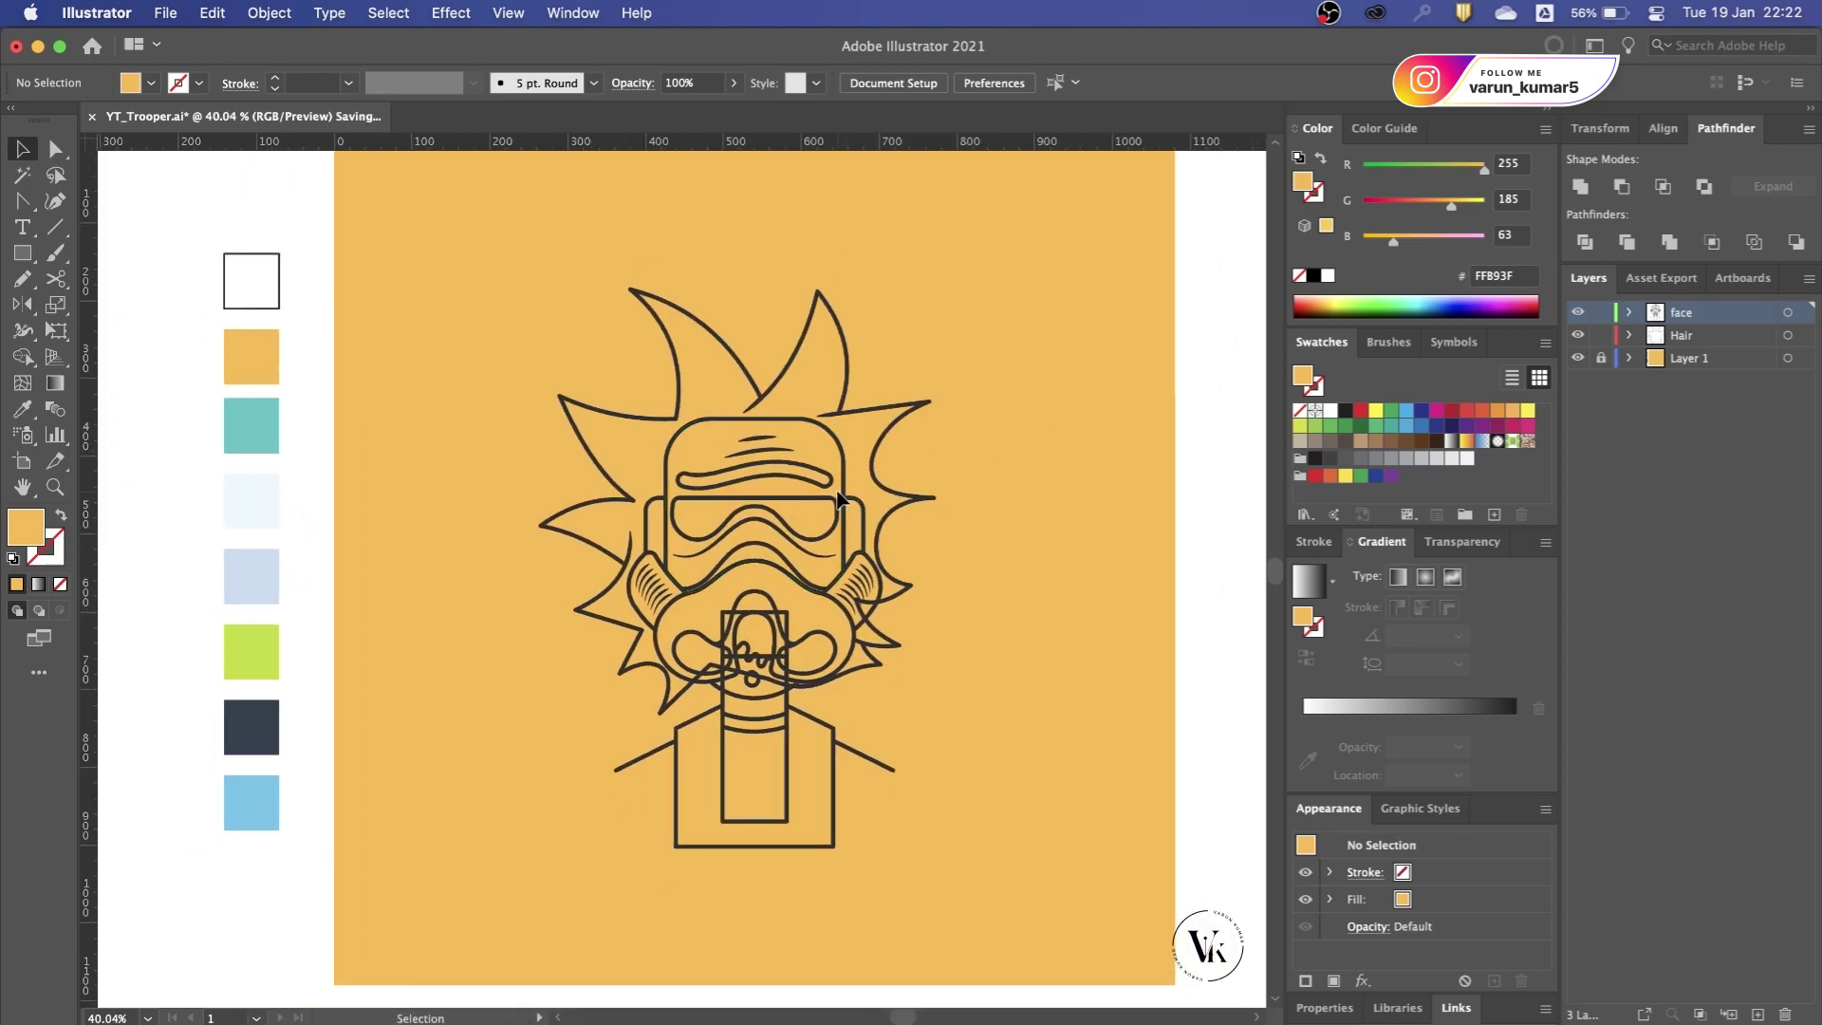
pyautogui.scroll(-1, 759, 512)
# Step: Give the goggles outline an inset inner outline using the Shape Builder
pyautogui.click(762, 506)
pyautogui.scroll(2, 762, 506)
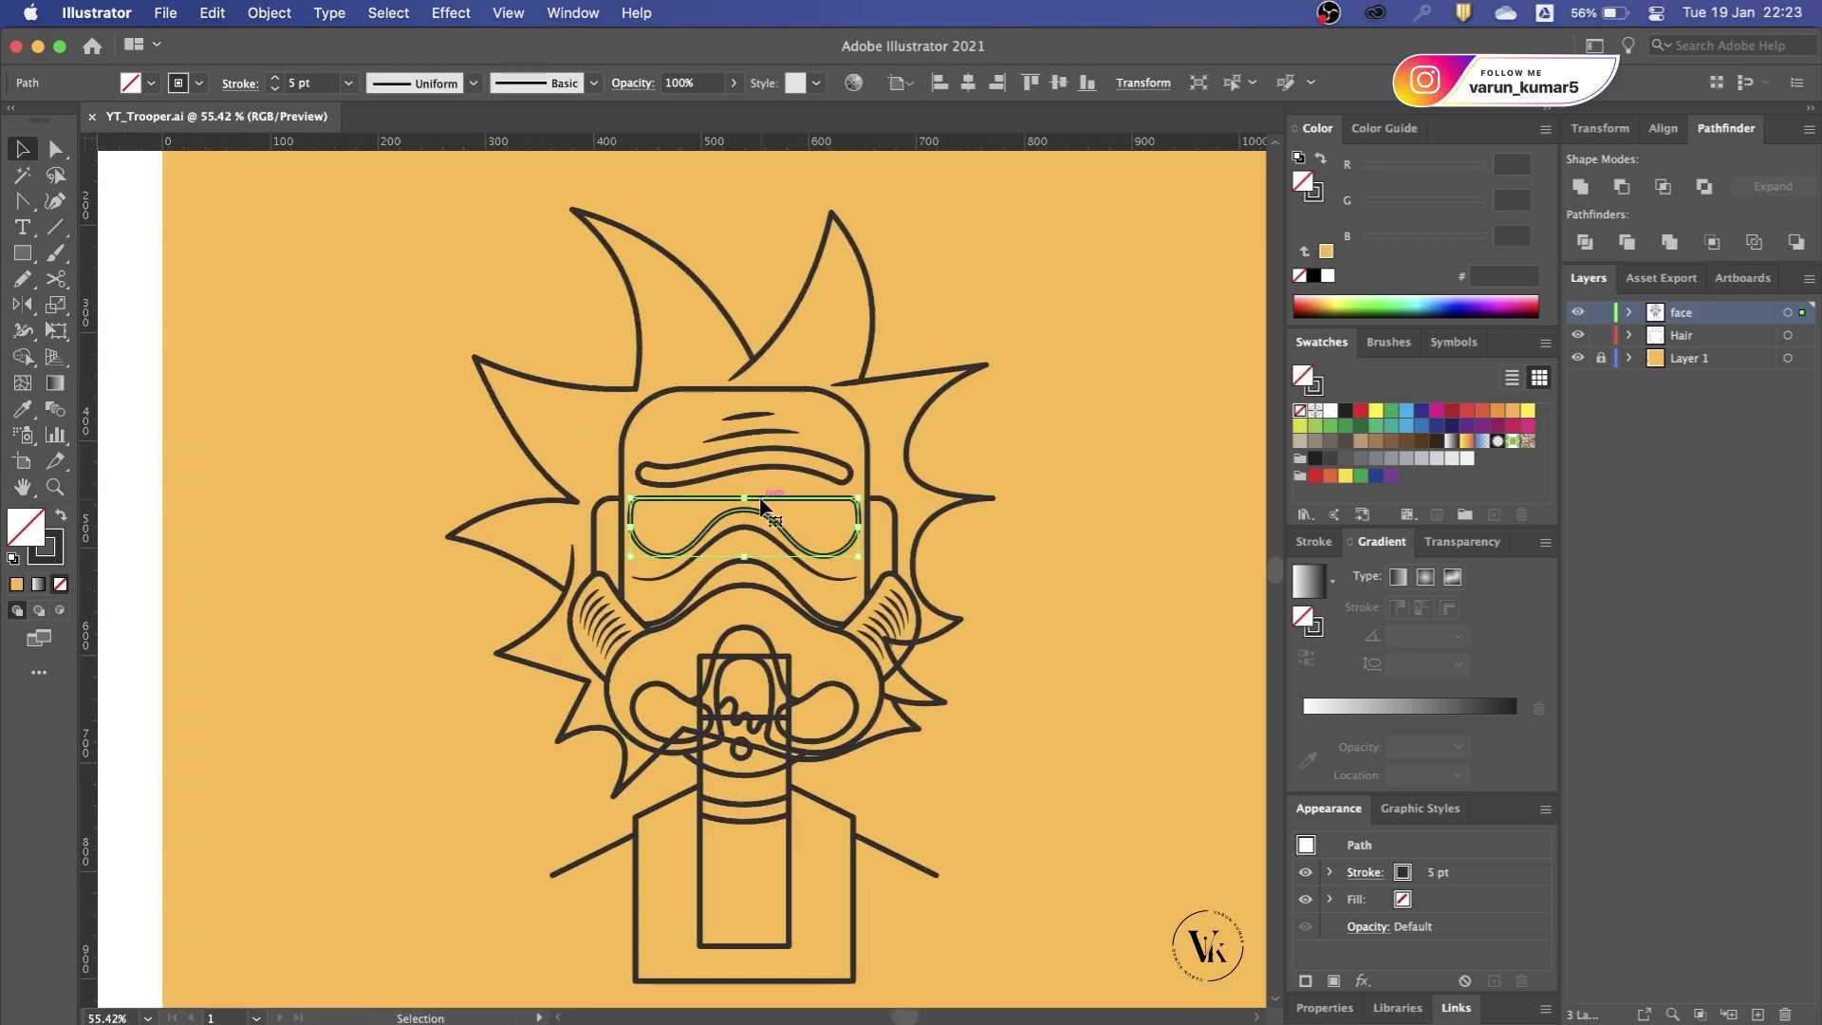
pyautogui.scroll(3, 762, 507)
pyautogui.scroll(2, 762, 506)
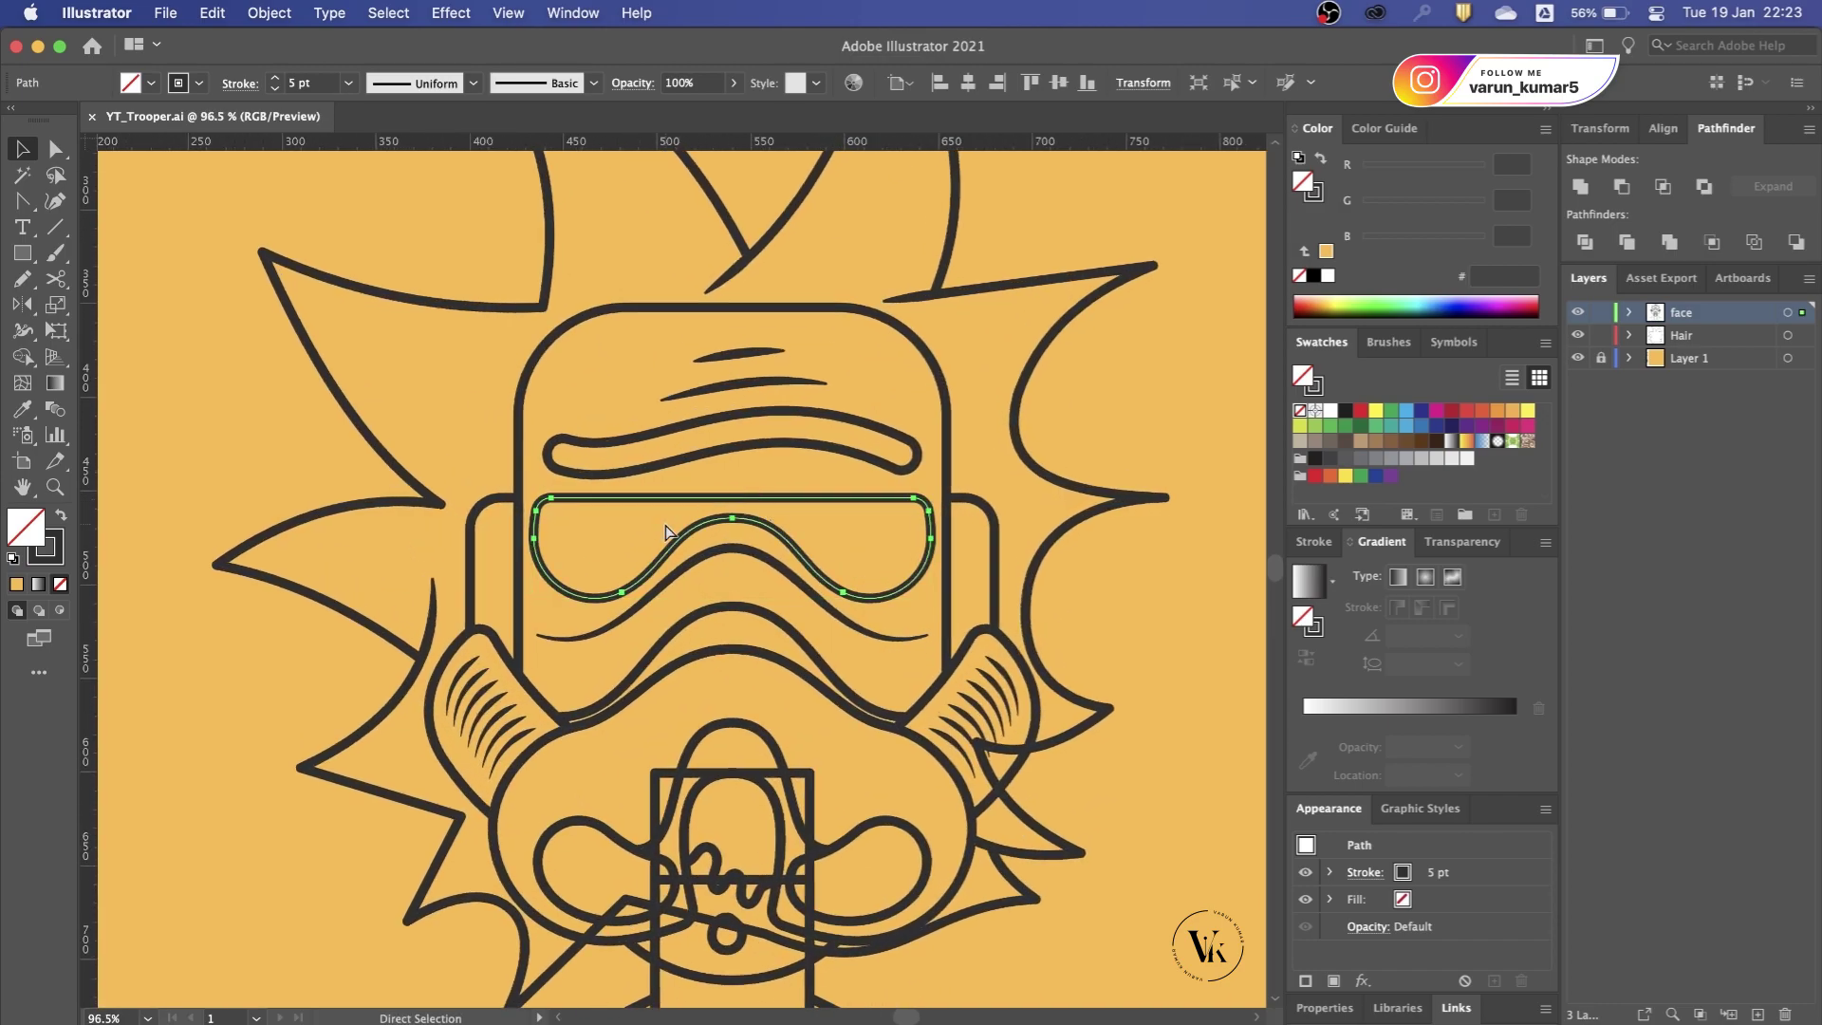
pyautogui.scroll(3, 664, 530)
pyautogui.moveTo(477, 558)
pyautogui.mouseDown()
pyautogui.moveTo(510, 560)
pyautogui.moveTo(471, 537)
pyautogui.mouseUp()
pyautogui.press('super+shift+a')
pyautogui.hotkey('shift', 'm')
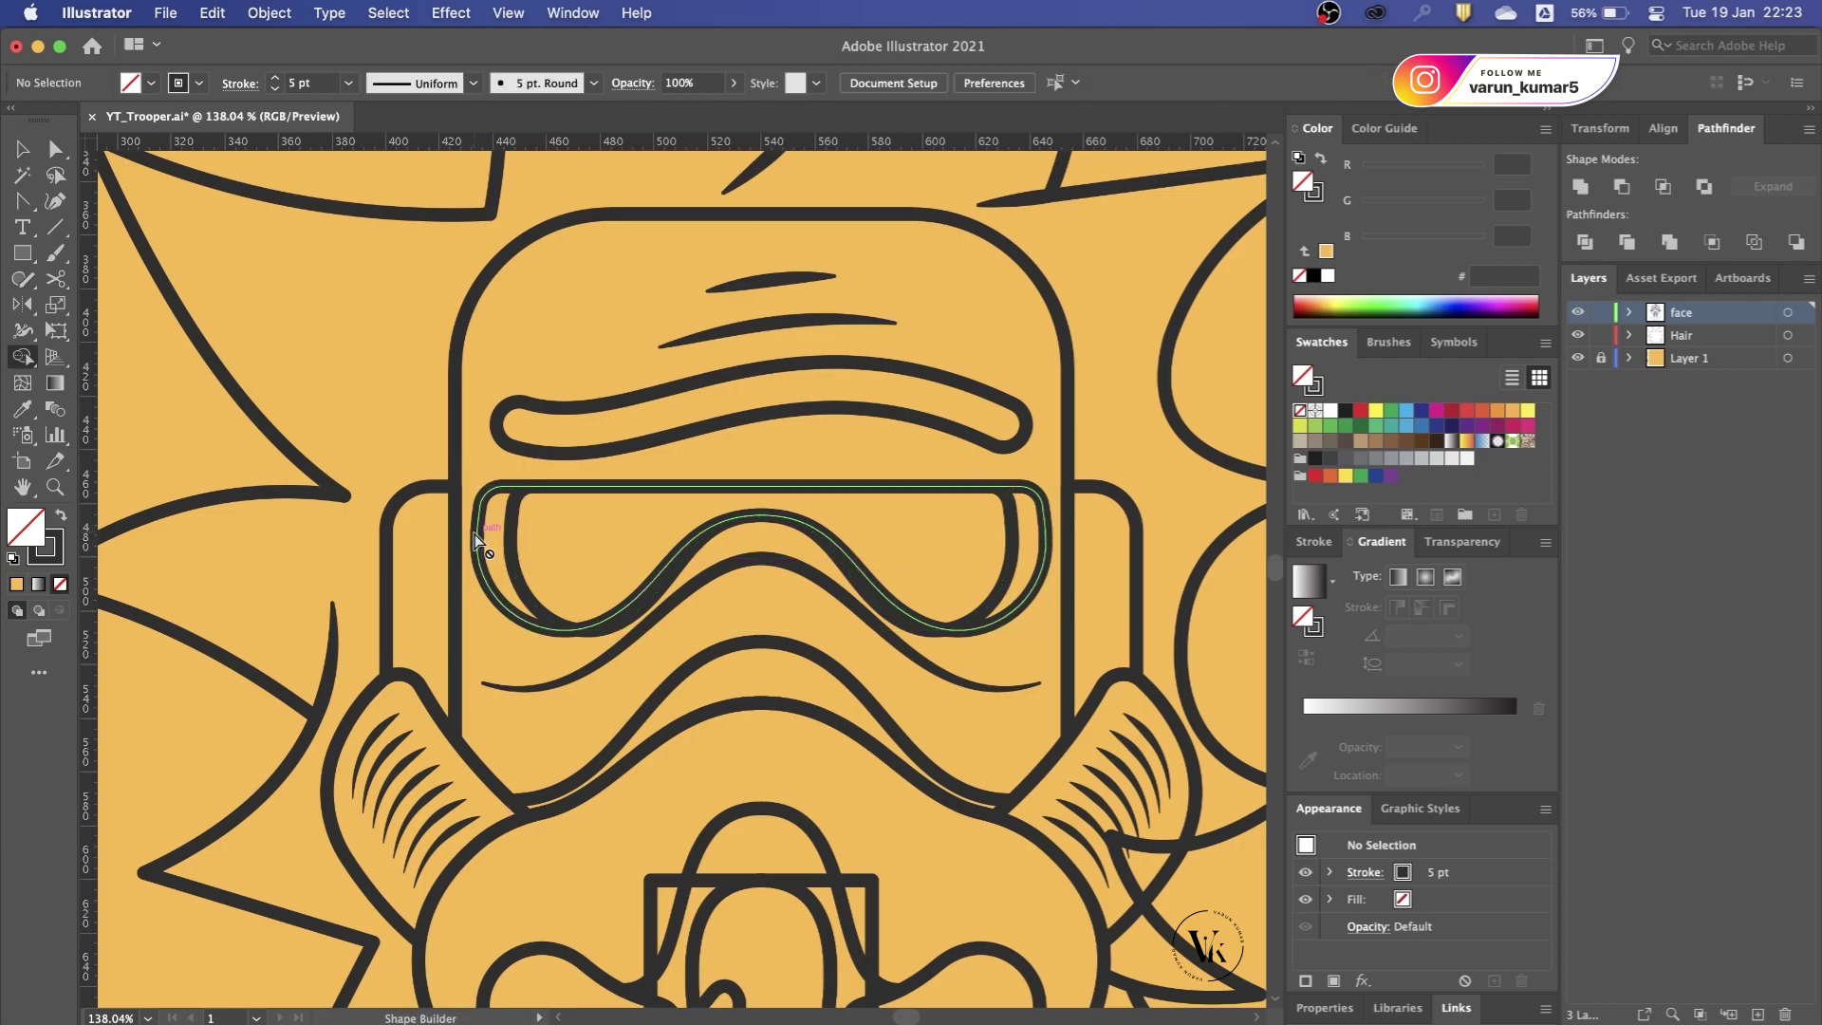
pyautogui.keyDown('super'); pyautogui.click(506, 568); pyautogui.keyUp('super')
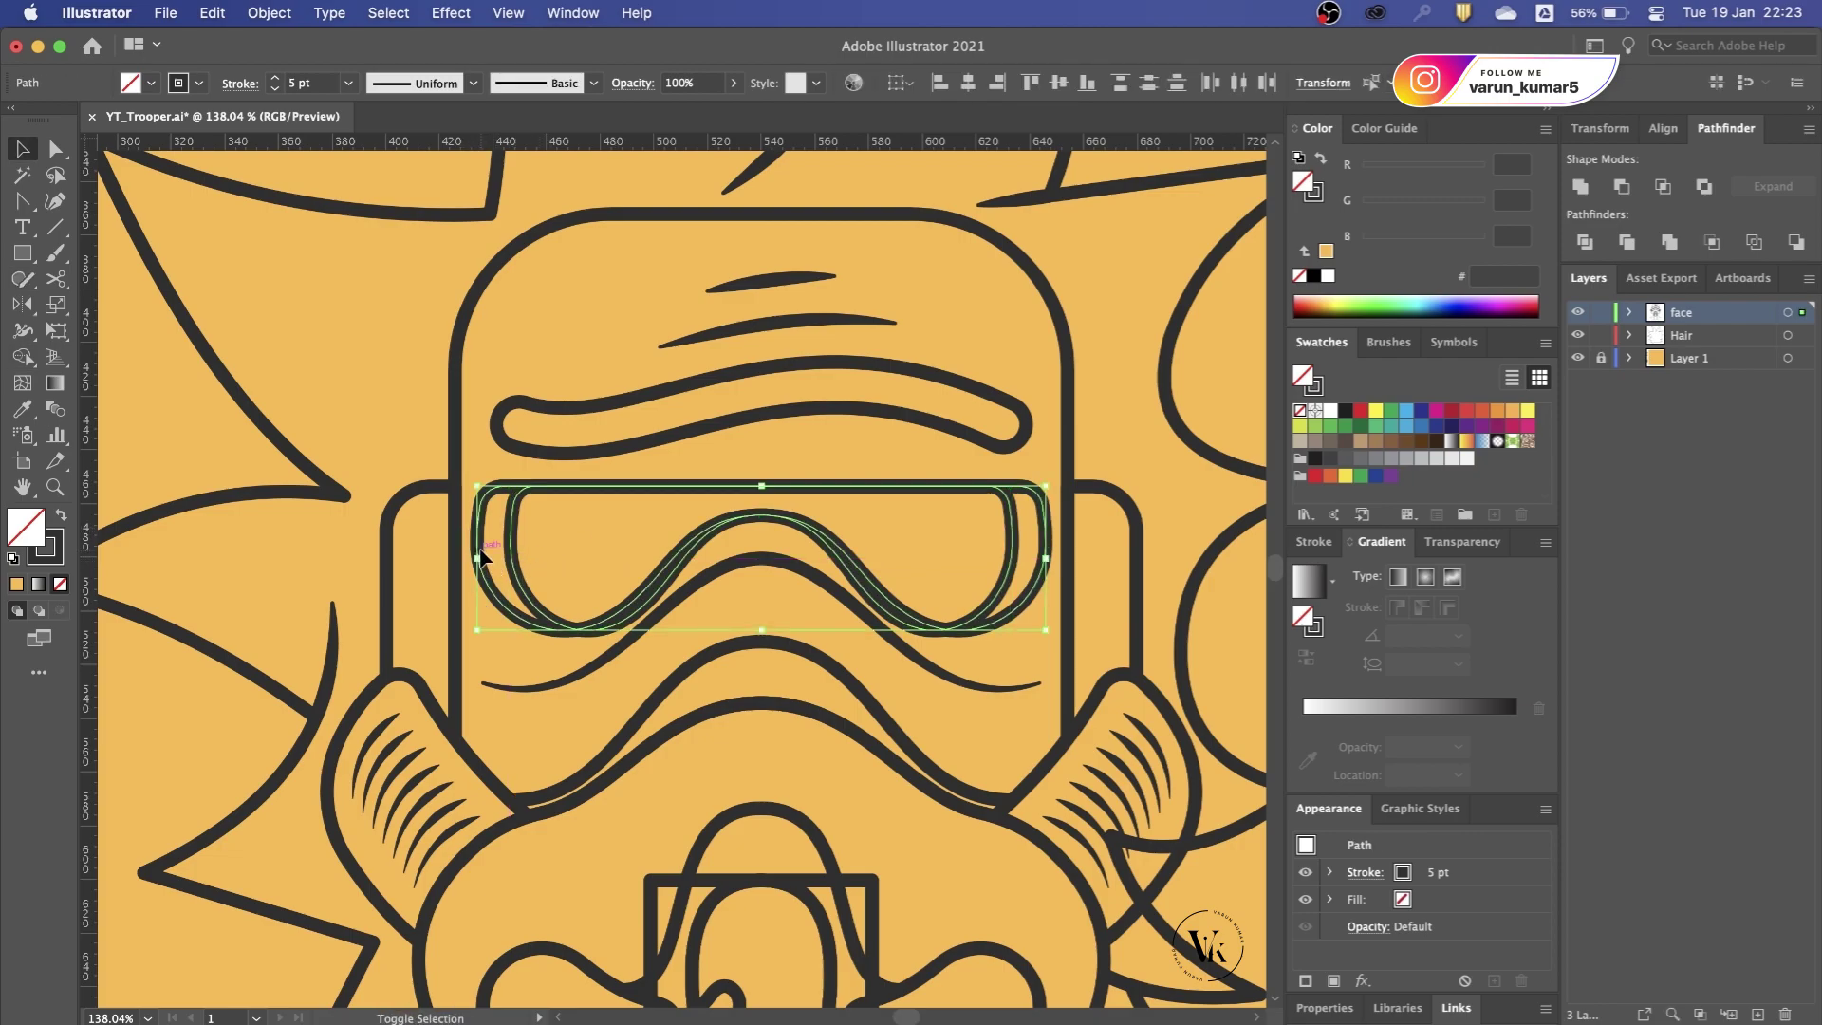
pyautogui.press('super+0')
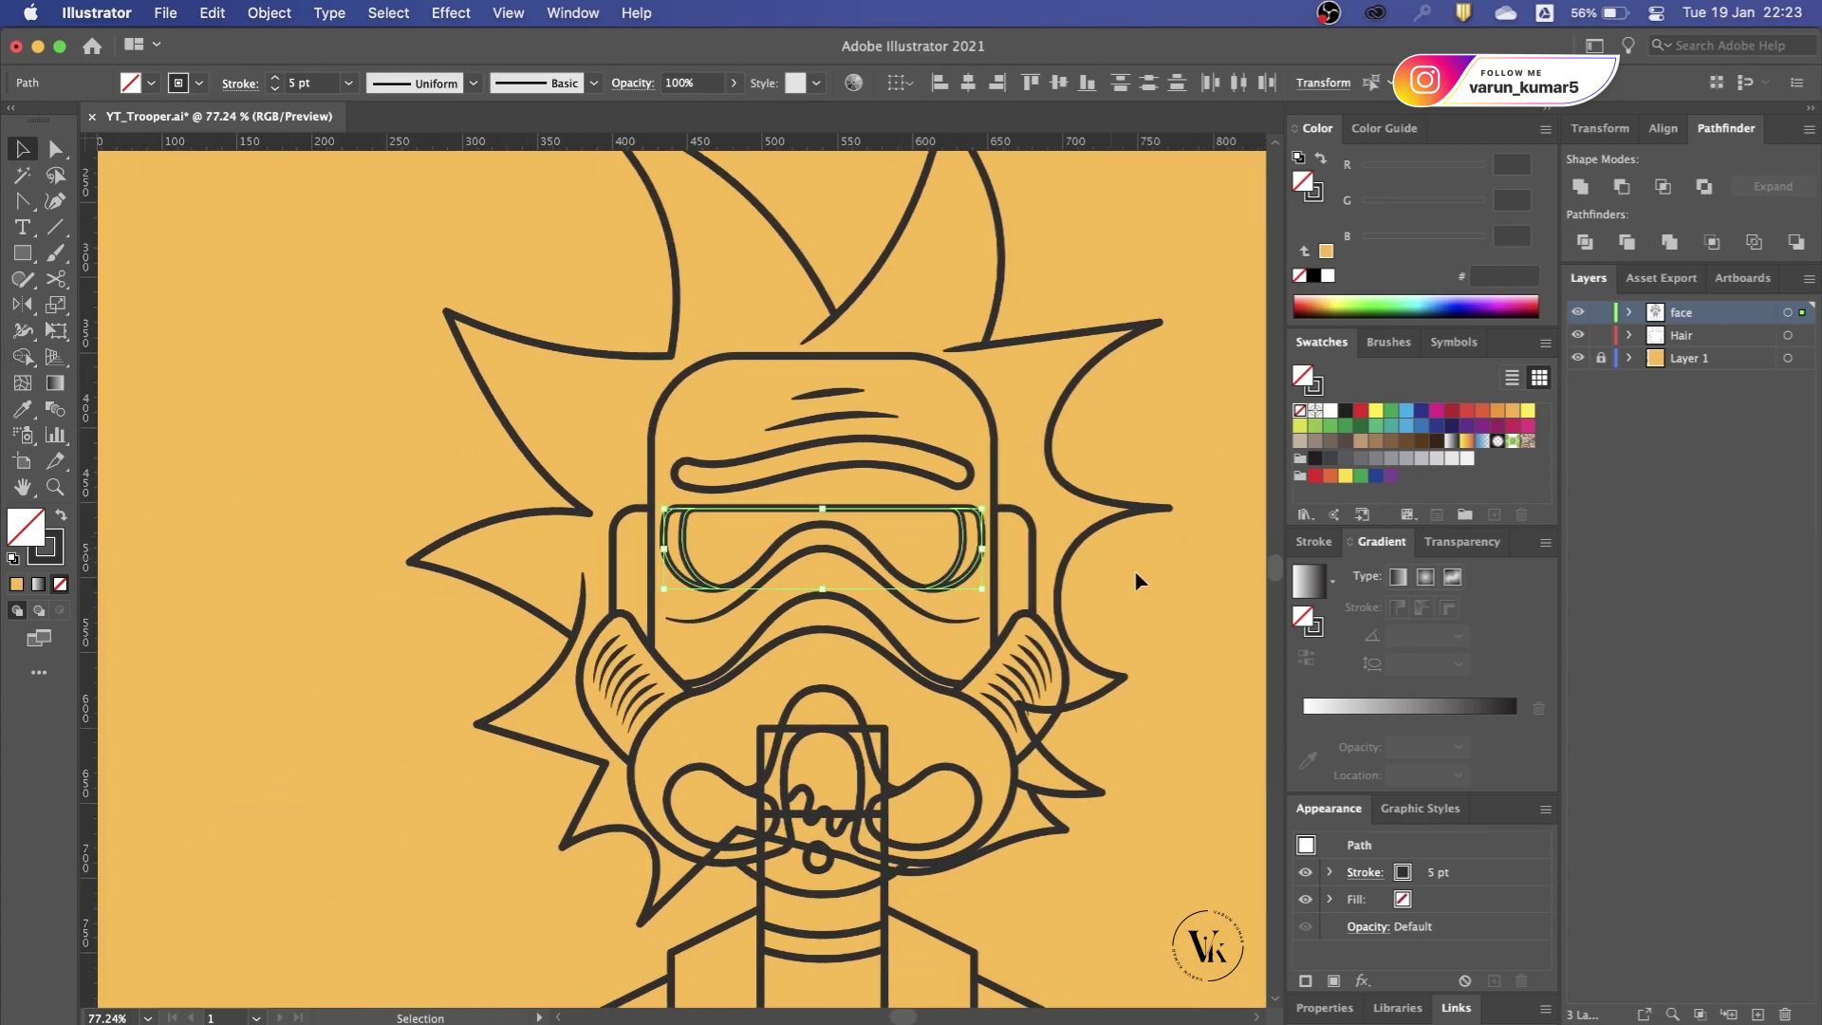
pyautogui.press('super+shift+a')
pyautogui.press('v')
# Step: Offset a copy of the left cheek bulge and subtract it to leave a crescent
pyautogui.scroll(3, 854, 645)
pyautogui.click(527, 733)
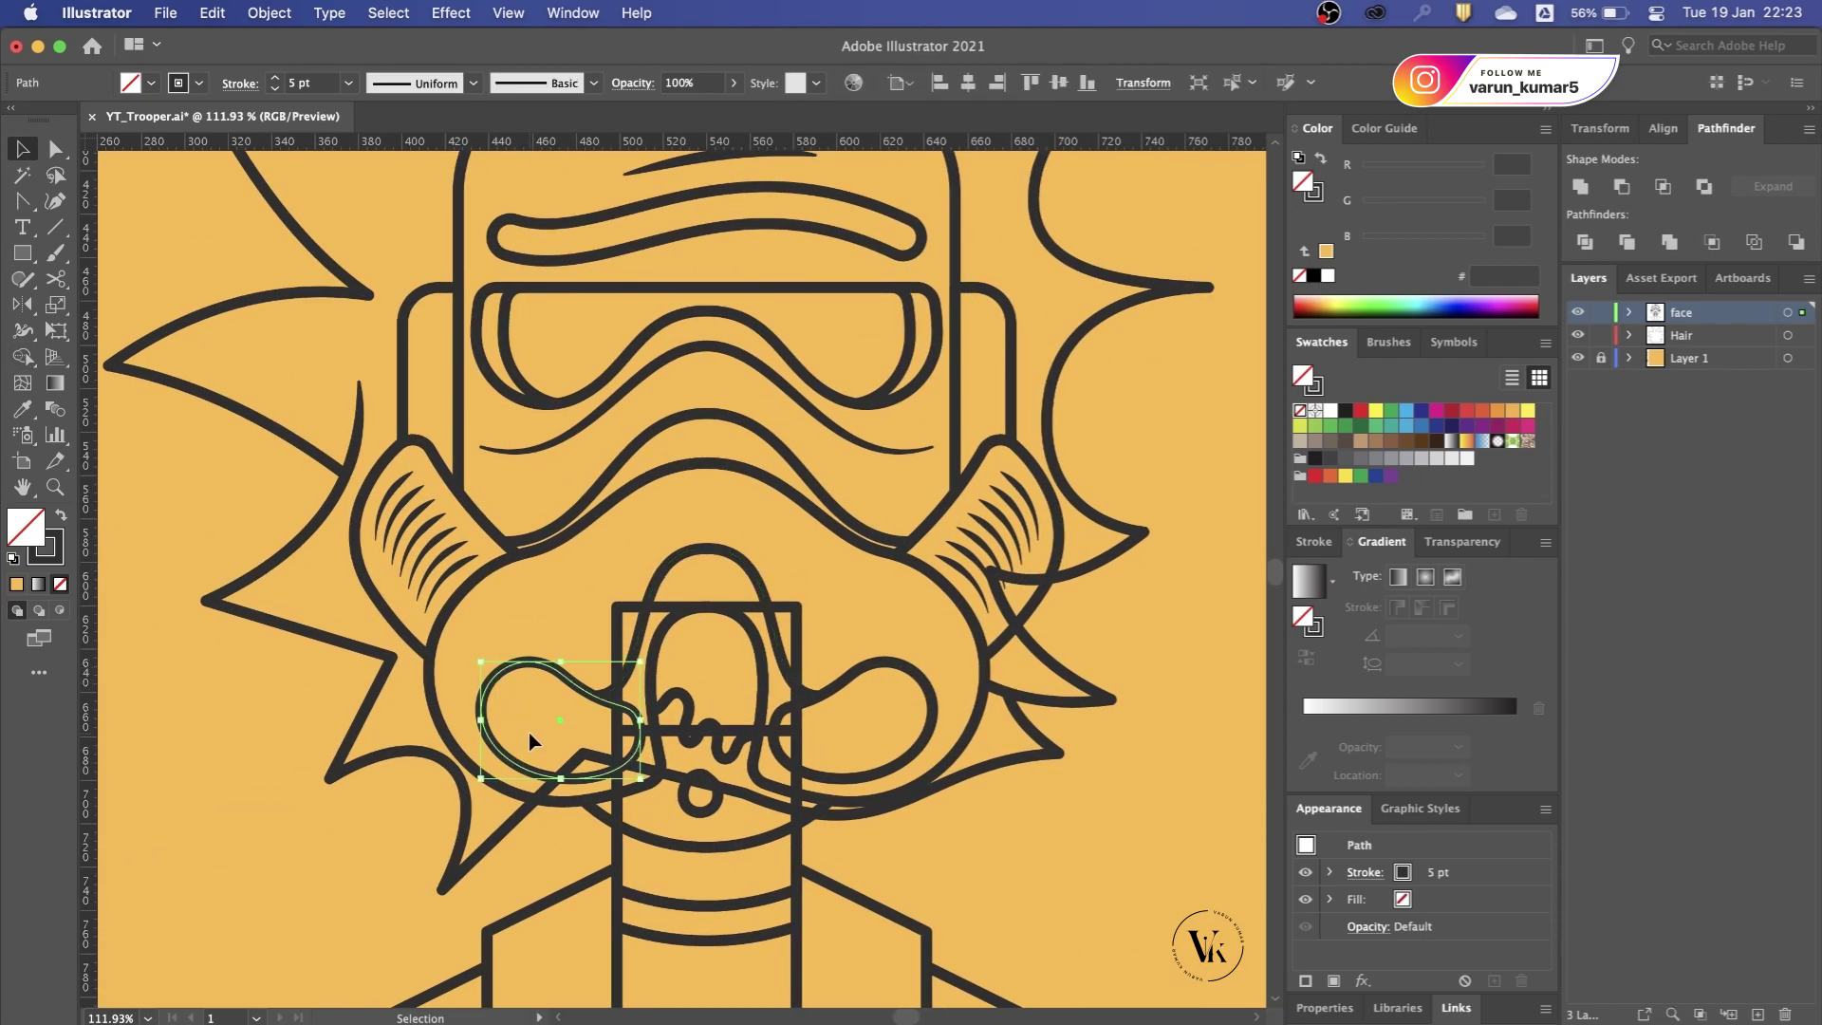
pyautogui.scroll(1, 528, 732)
pyautogui.press('v')
pyautogui.moveTo(528, 732); pyautogui.dragTo(565, 733)
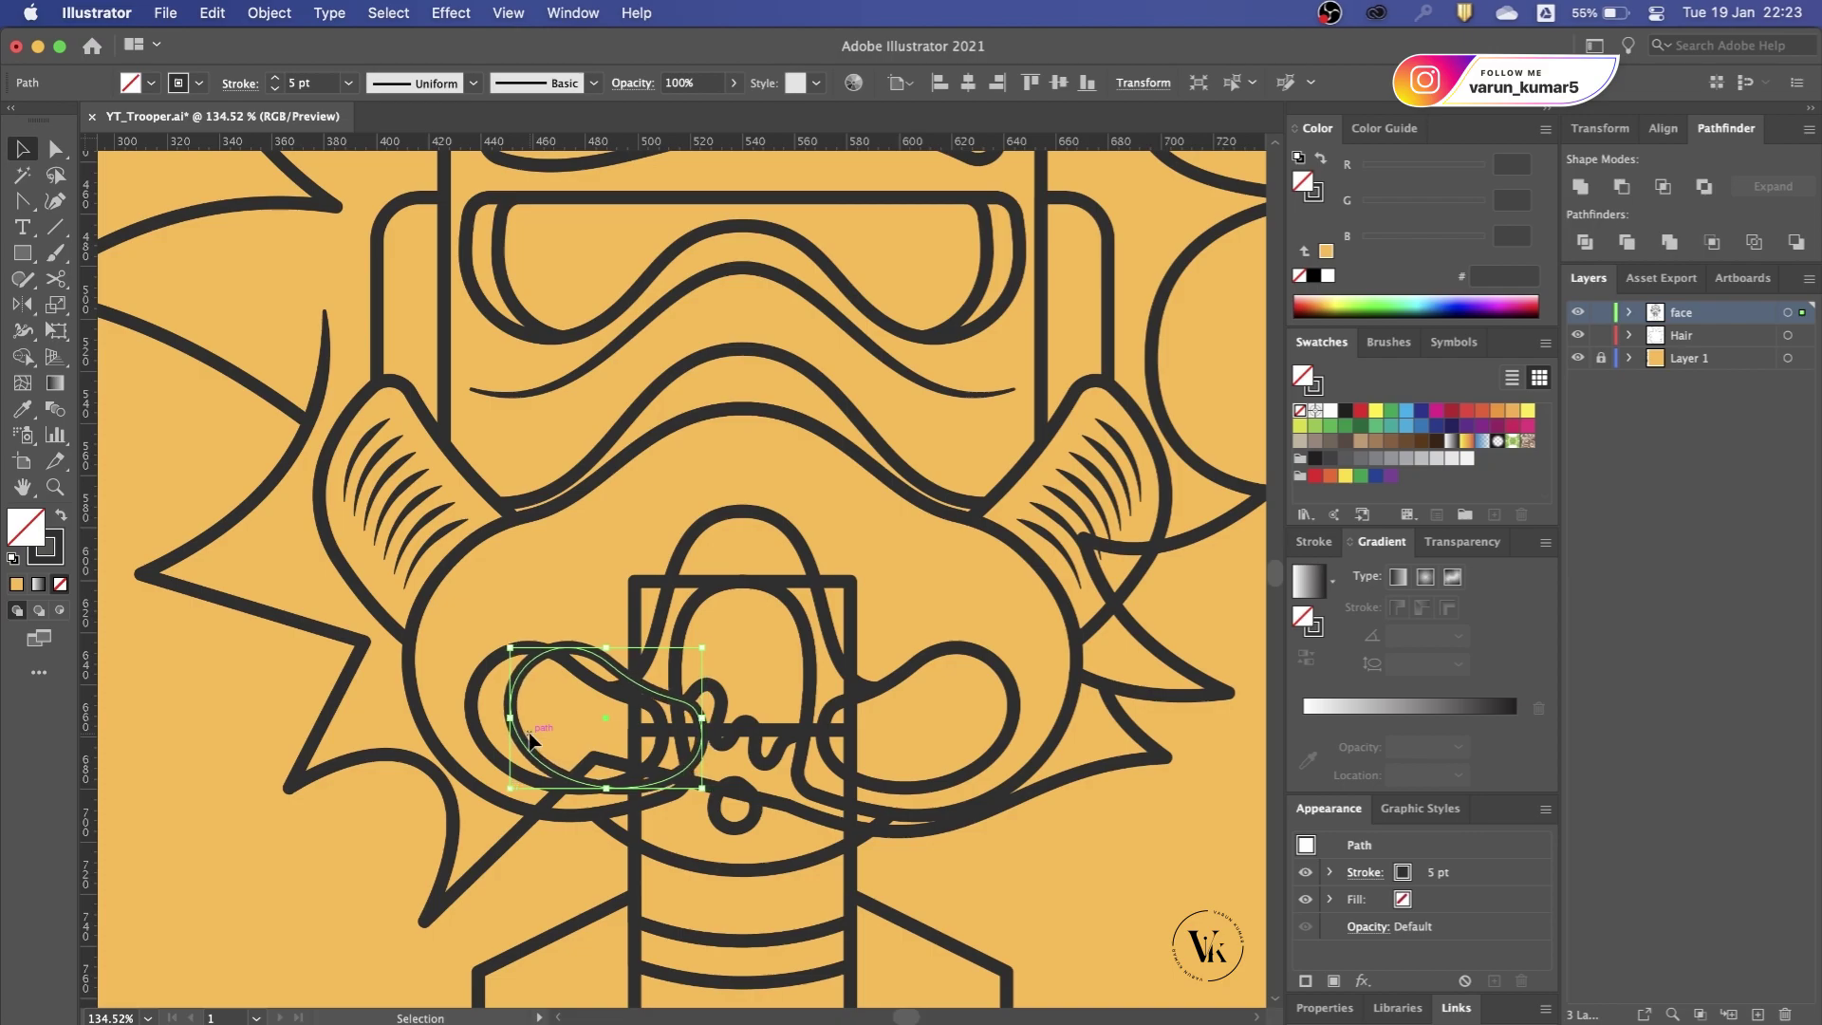
pyautogui.keyDown('shift'); pyautogui.click(474, 726); pyautogui.keyUp('shift')
pyautogui.hotkey('shift', 'm')
pyautogui.keyDown('alt'); pyautogui.click(598, 723); pyautogui.keyUp('alt')
# Step: Mirror a copy of the crescent across the vertical axis for the right cheek
pyautogui.press('v')
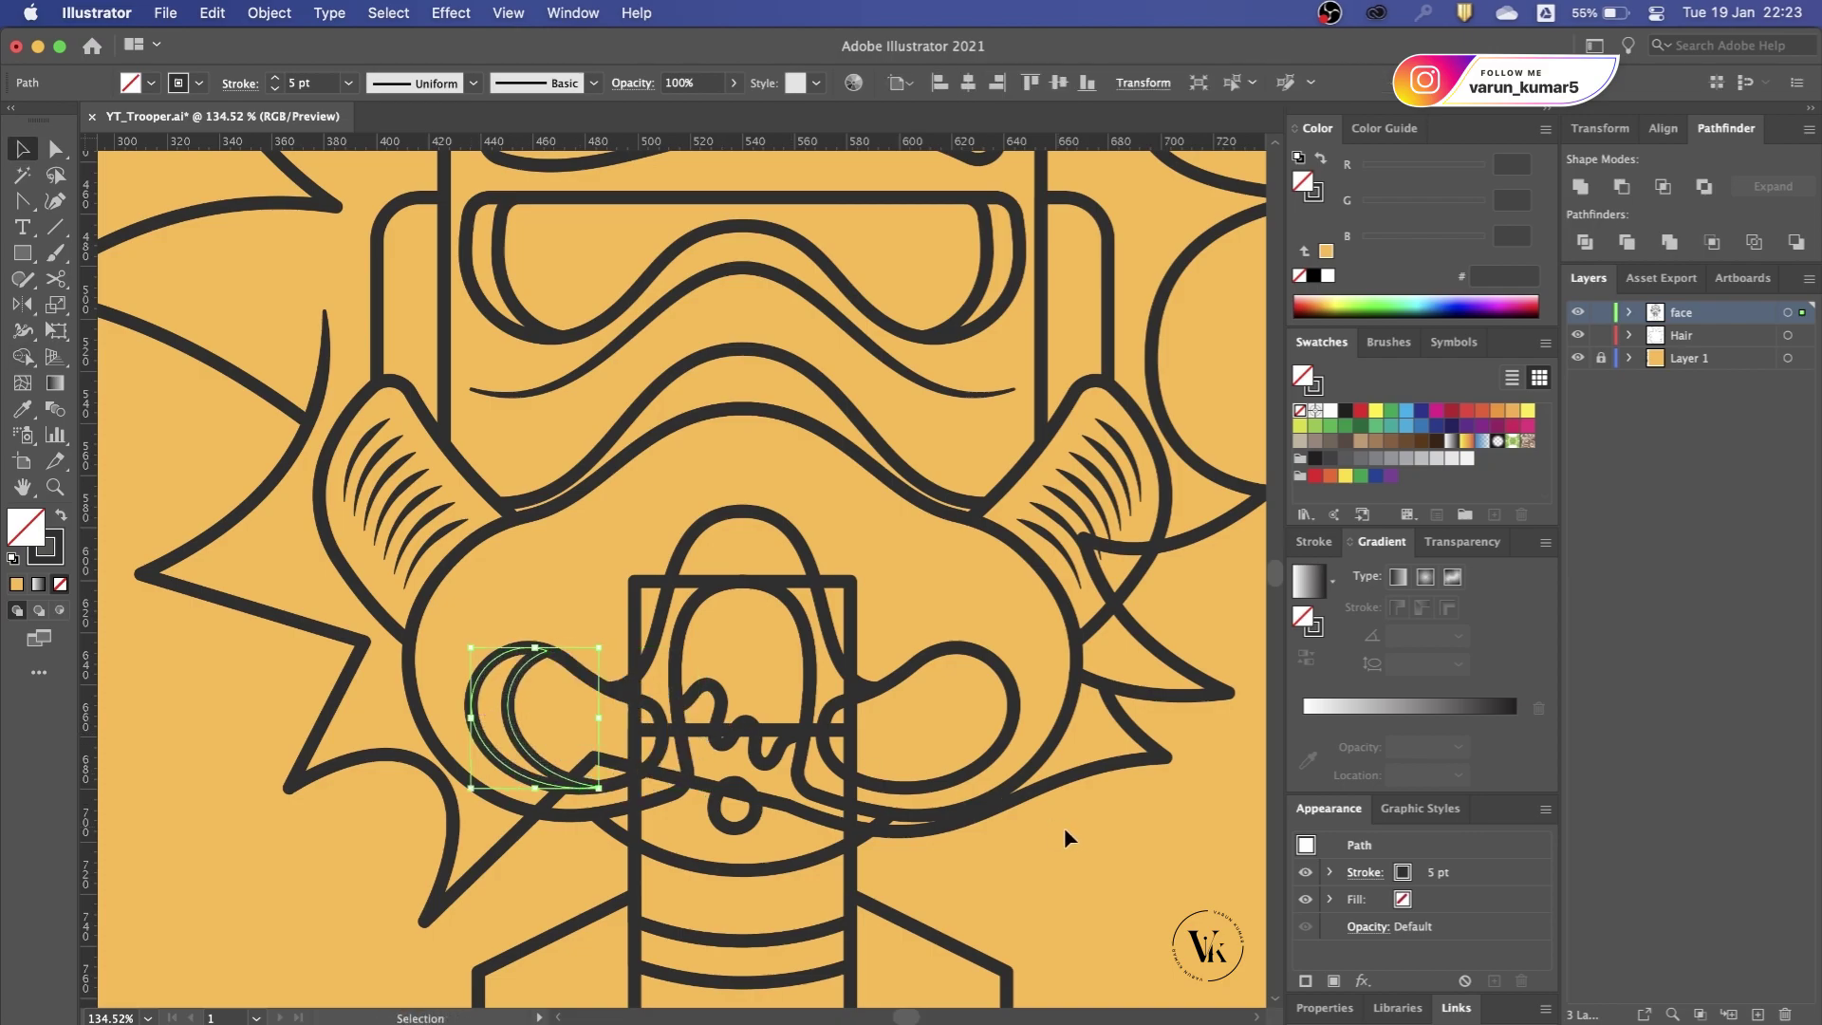
pyautogui.press('o')
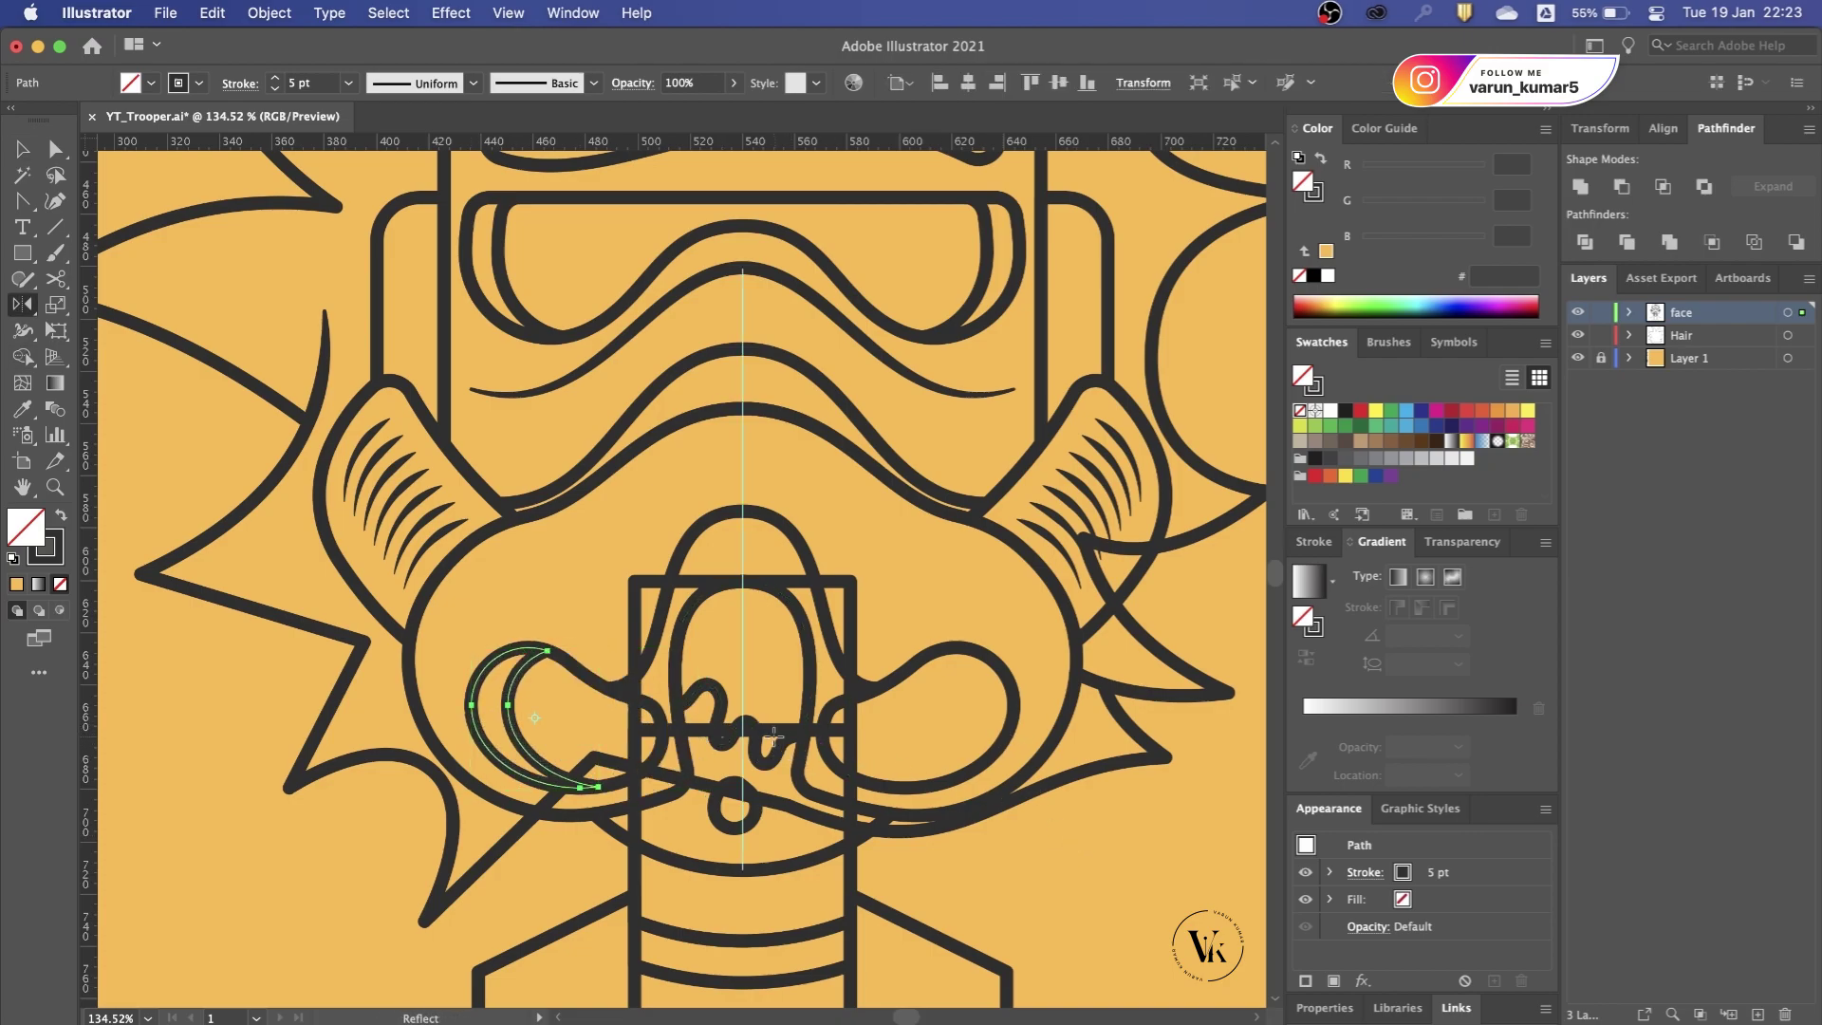
pyautogui.keyDown('alt'); pyautogui.click(742, 665); pyautogui.keyUp('alt')
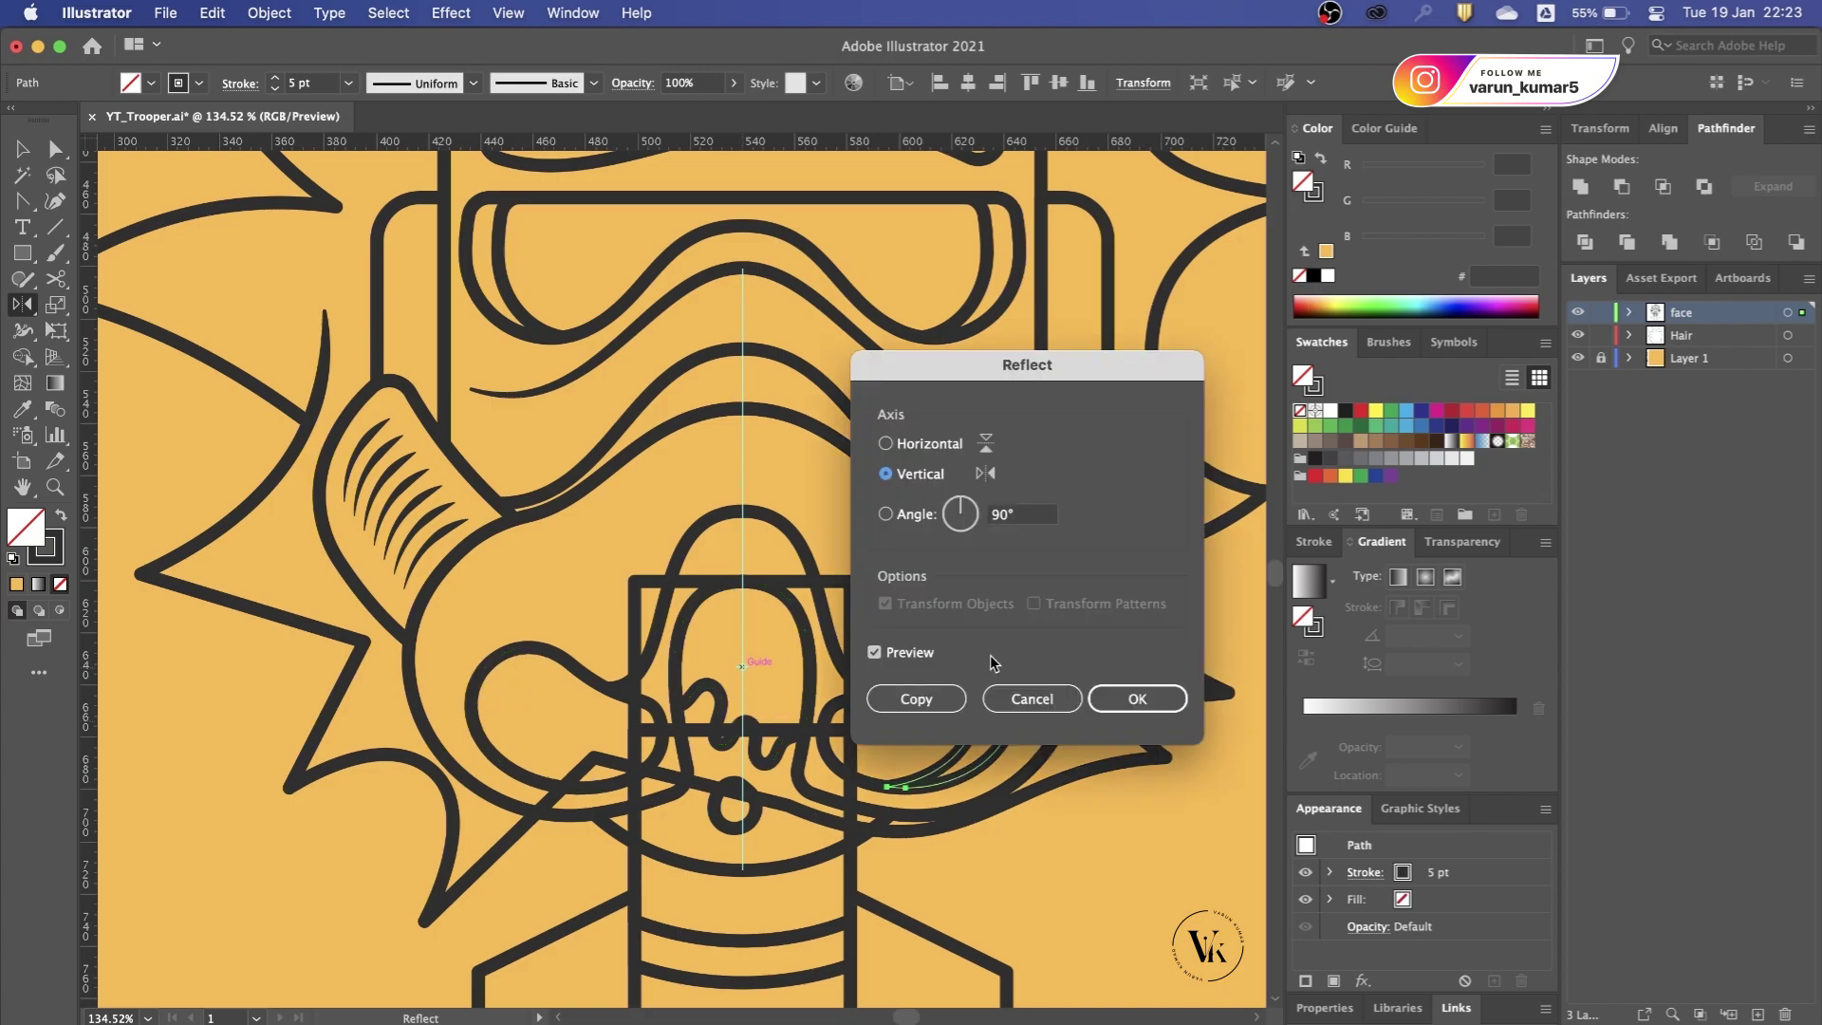
pyautogui.click(897, 698)
pyautogui.press('v')
pyautogui.click(919, 569)
# Step: Group the body and neck paths and hide the group in the face layer
pyautogui.scroll(-3, 919, 569)
pyautogui.scroll(-1, 883, 635)
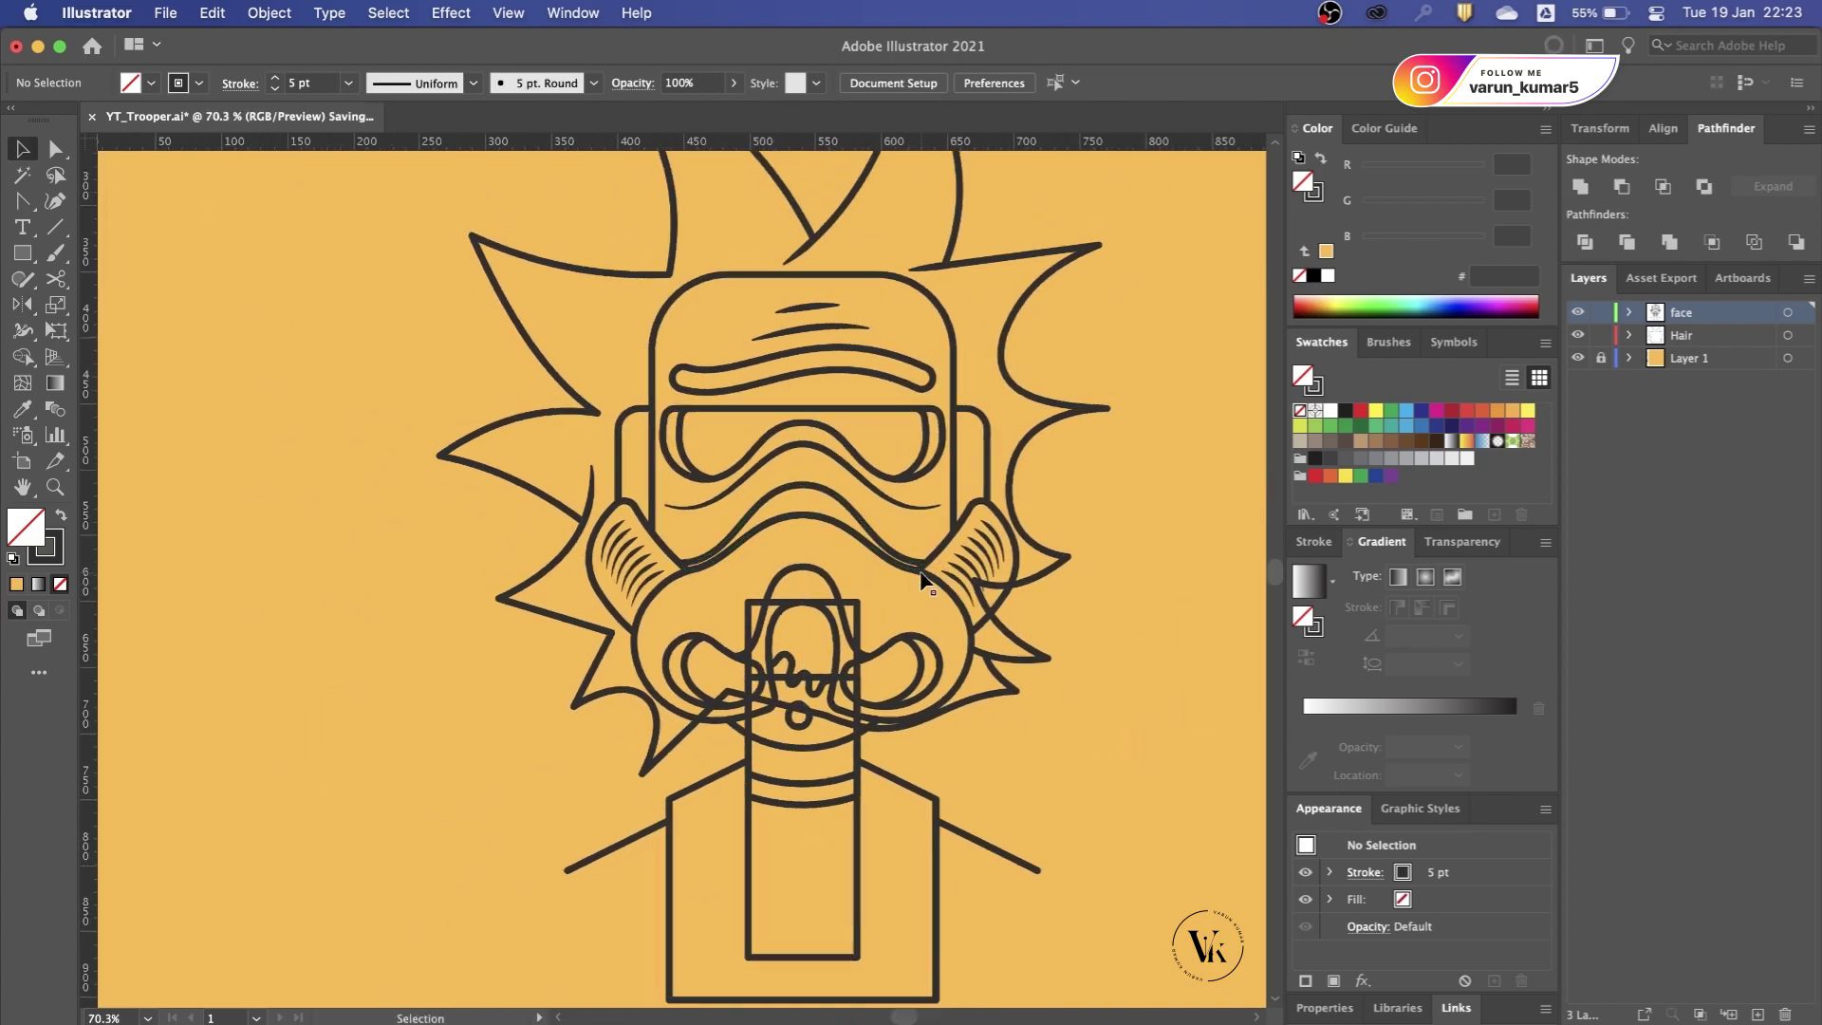
pyautogui.scroll(-2, 845, 683)
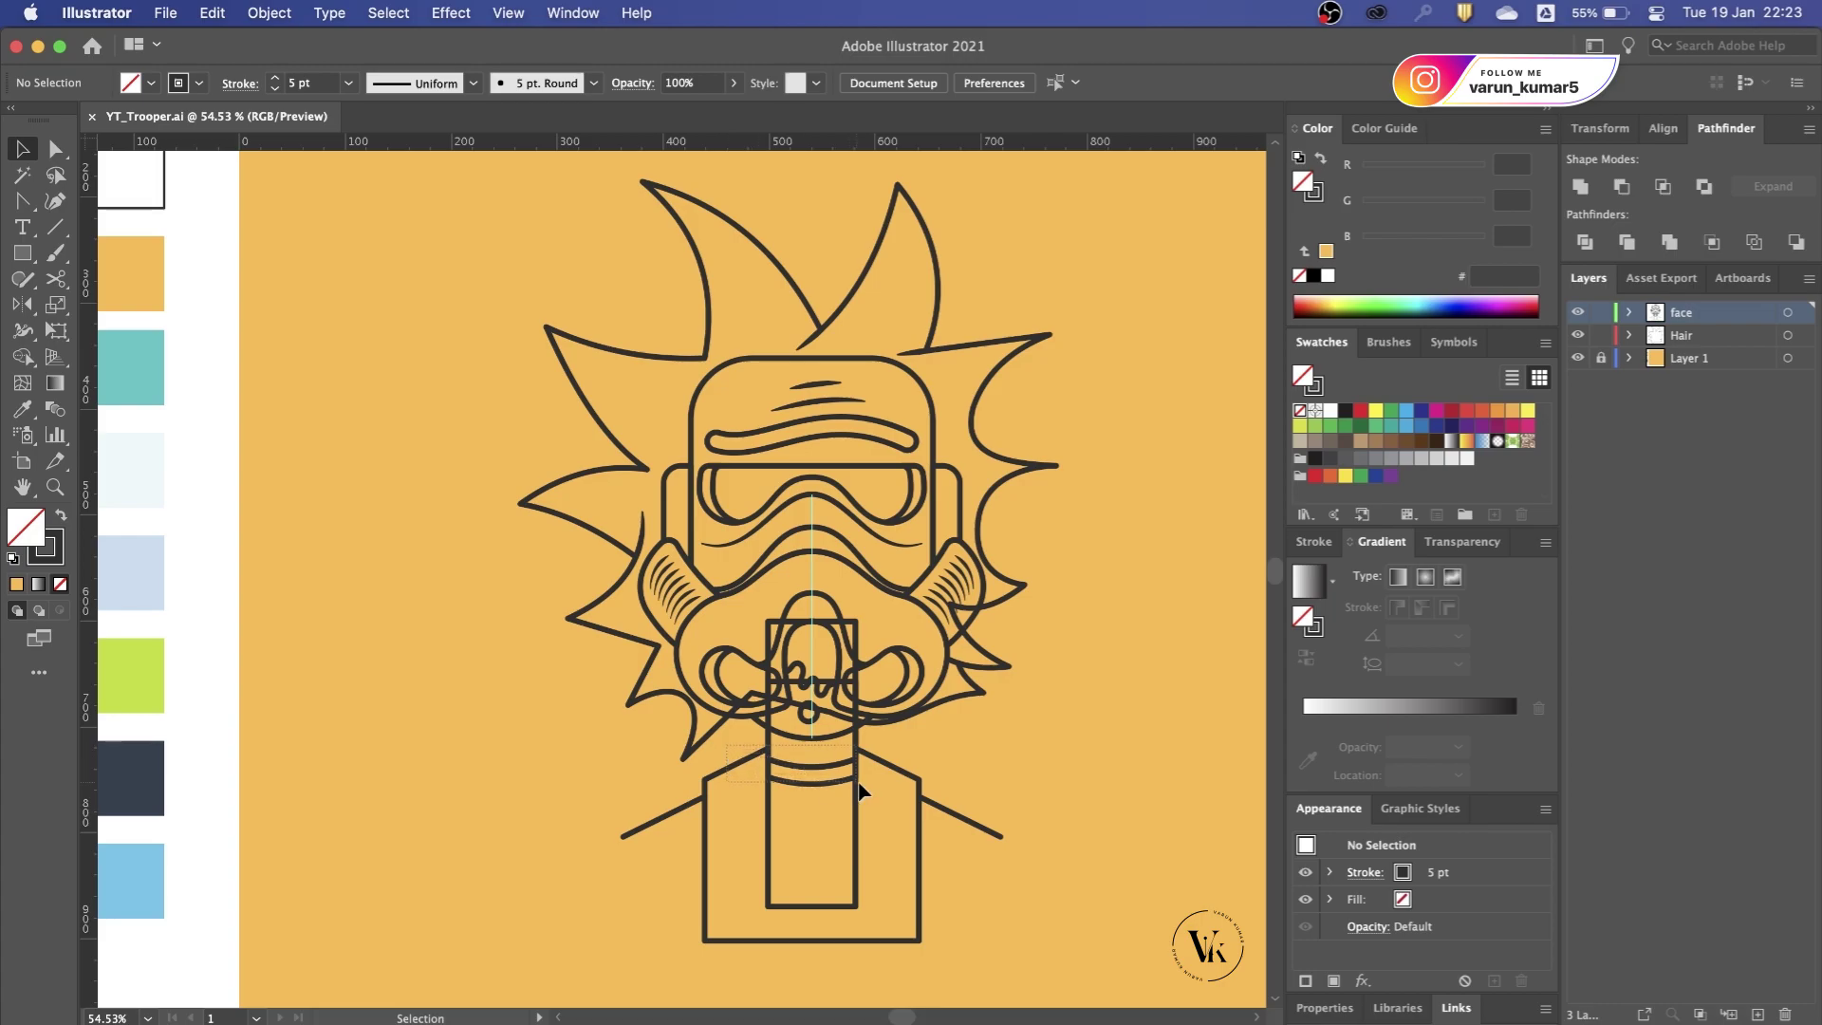
pyautogui.click(857, 785)
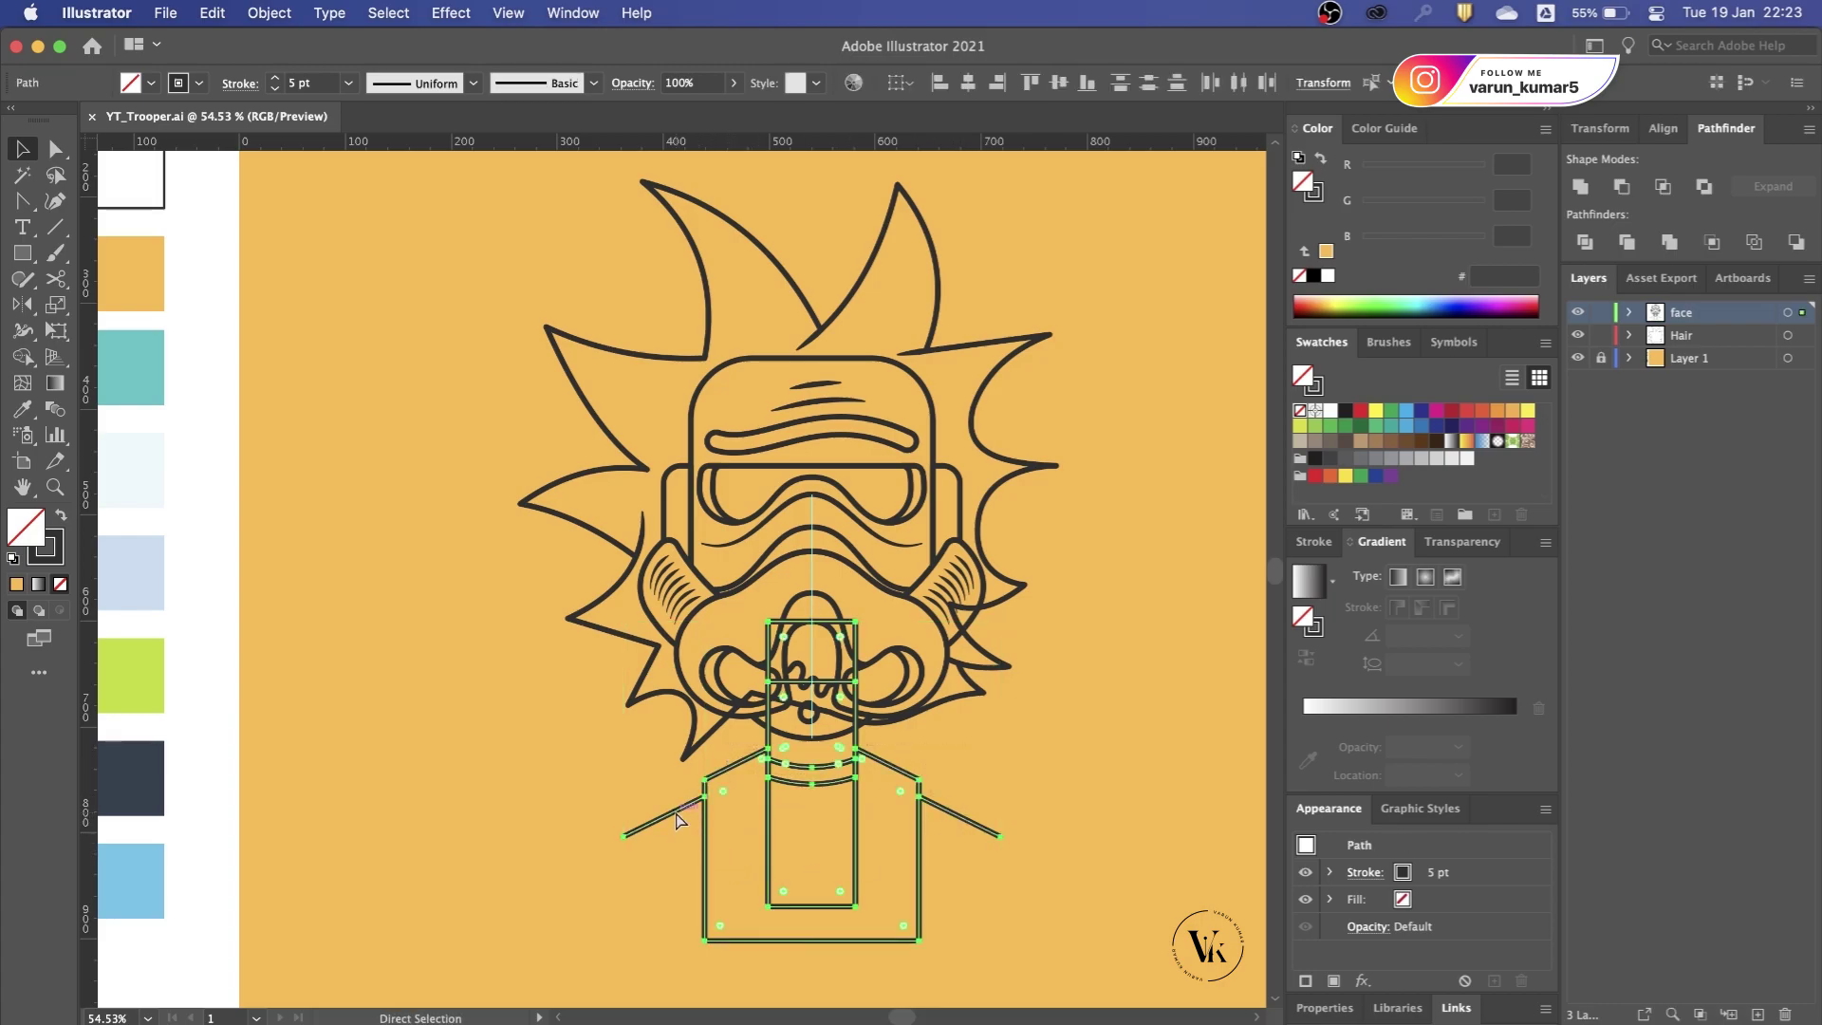
pyautogui.hotkey('ctrl', 'g')
pyautogui.click(1630, 314)
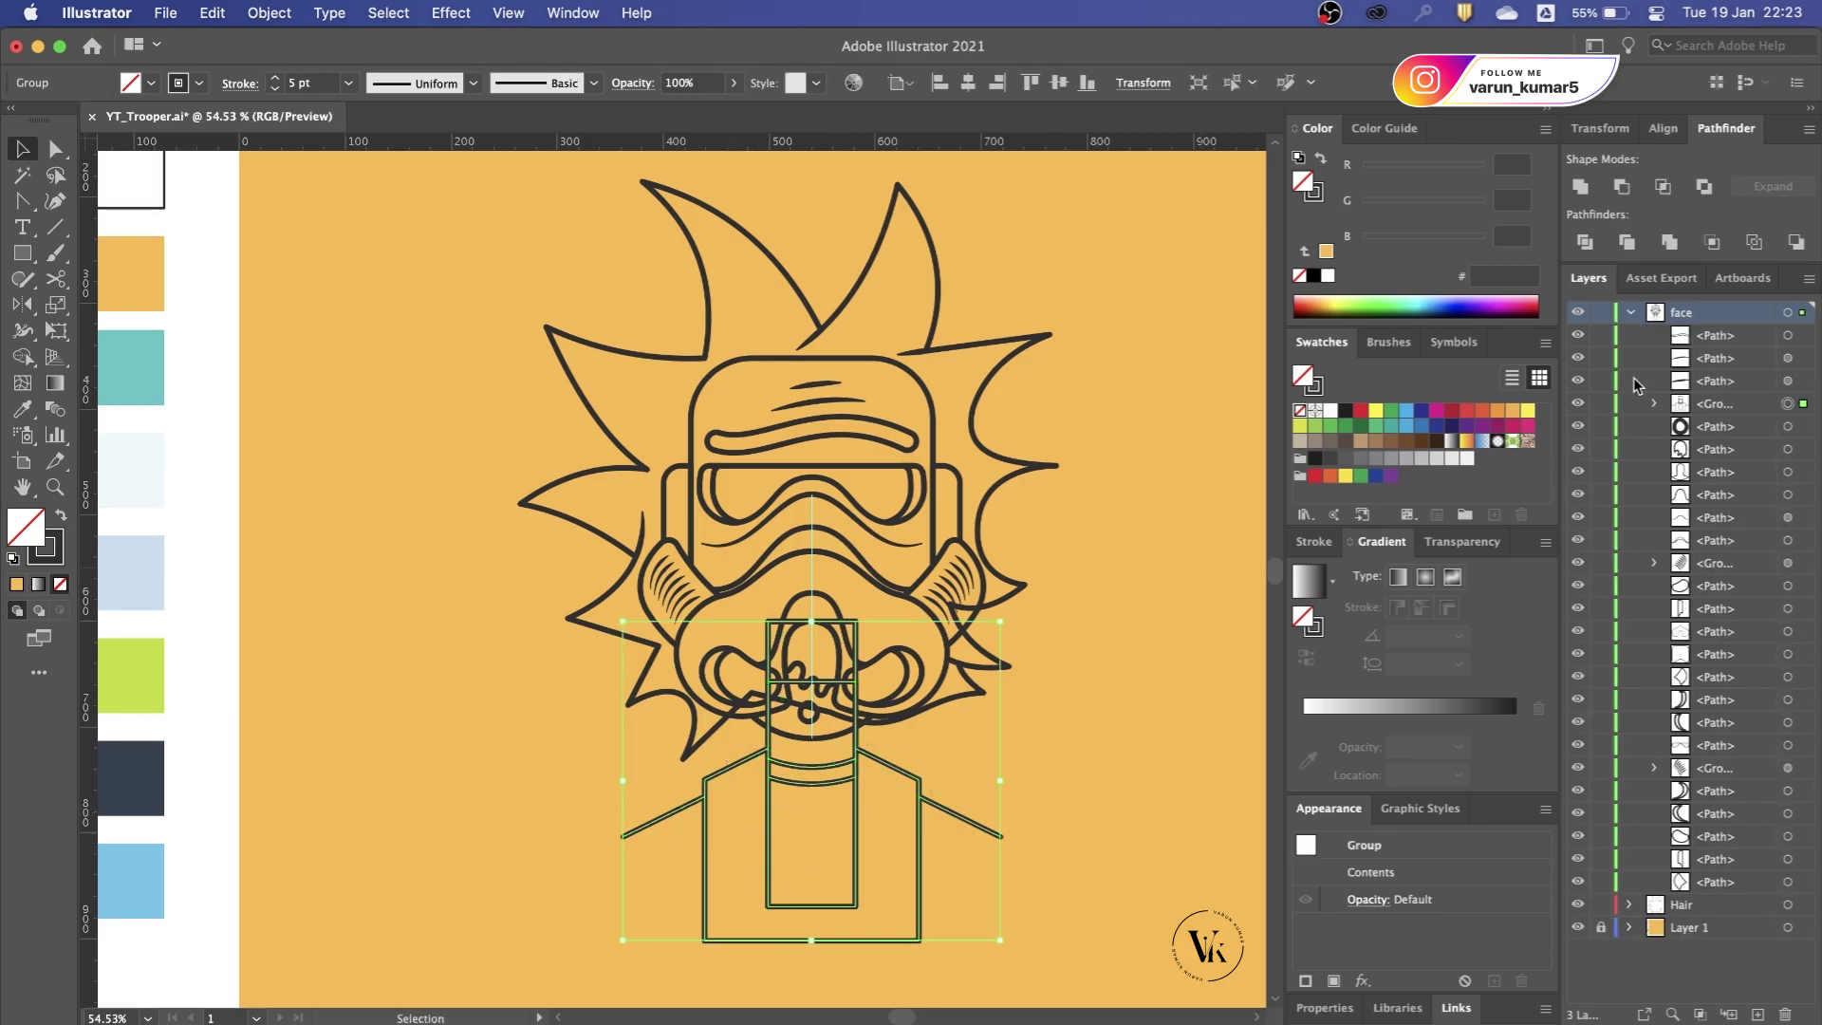
pyautogui.click(1578, 403)
# Step: Select Rick's spiky hair shape
pyautogui.scroll(-2, 919, 628)
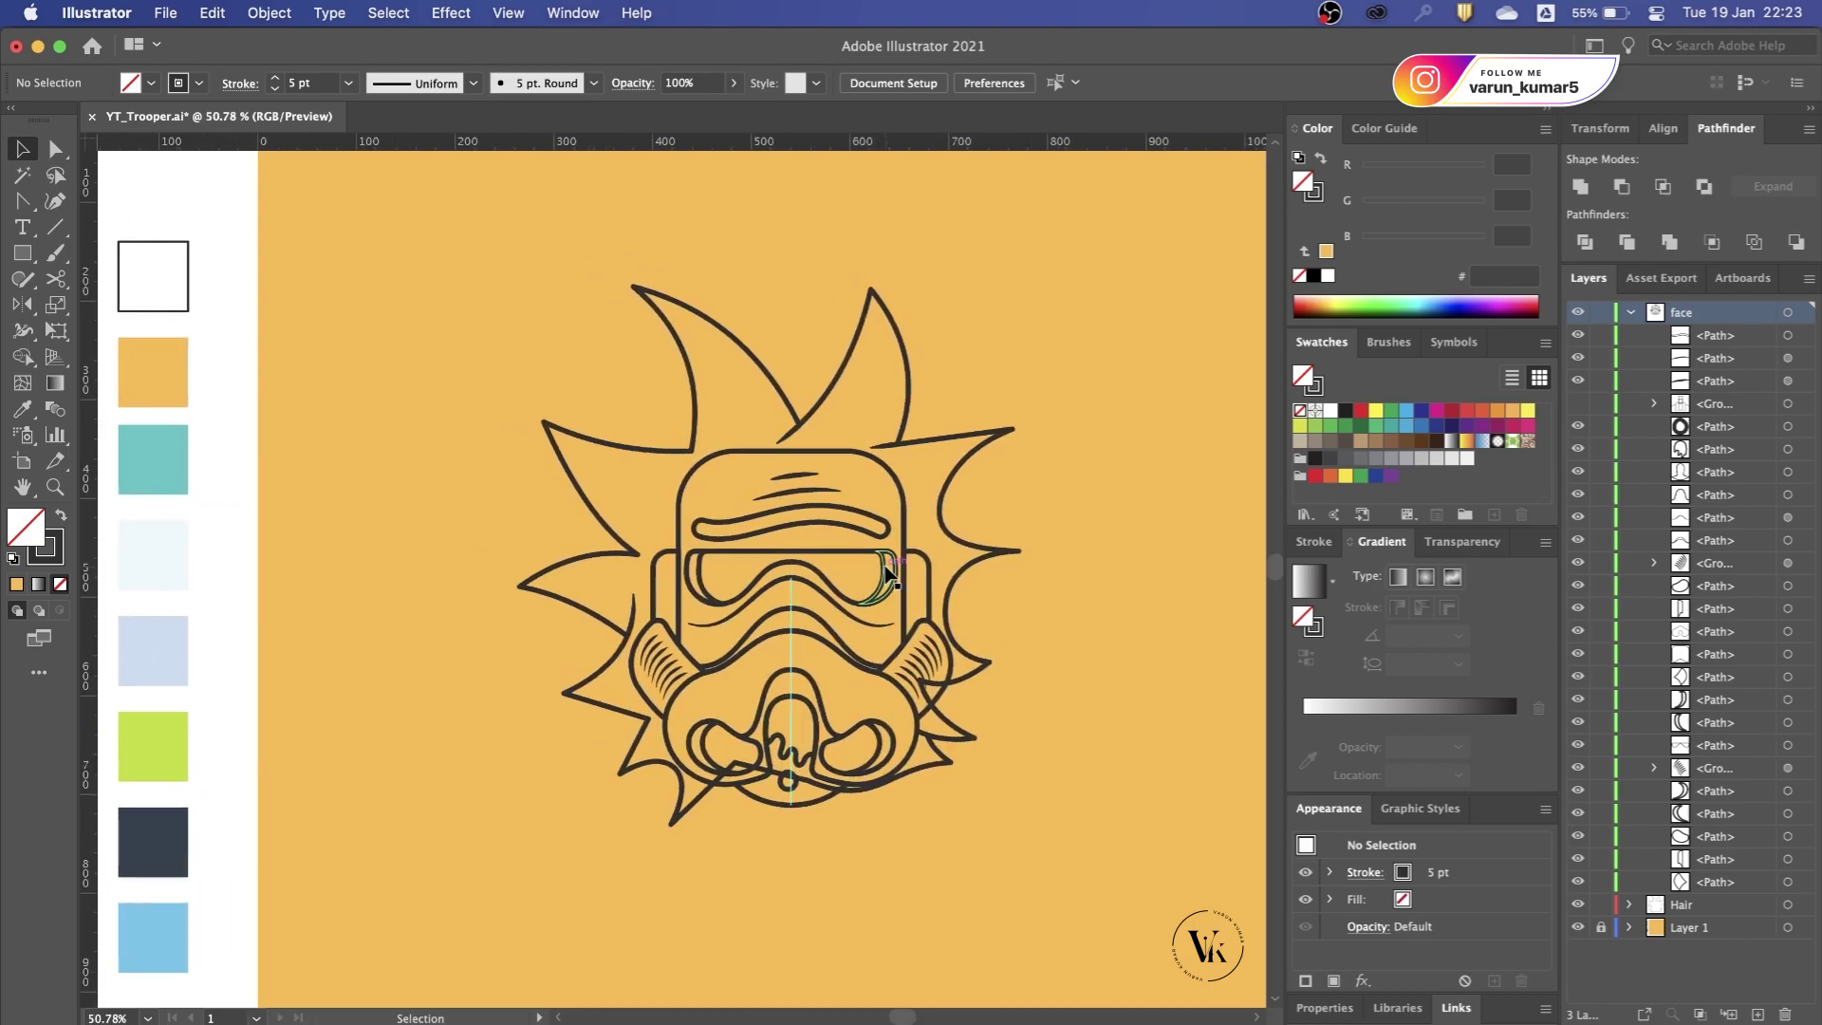
pyautogui.scroll(-2, 886, 570)
pyautogui.click(884, 482)
pyautogui.click(843, 410)
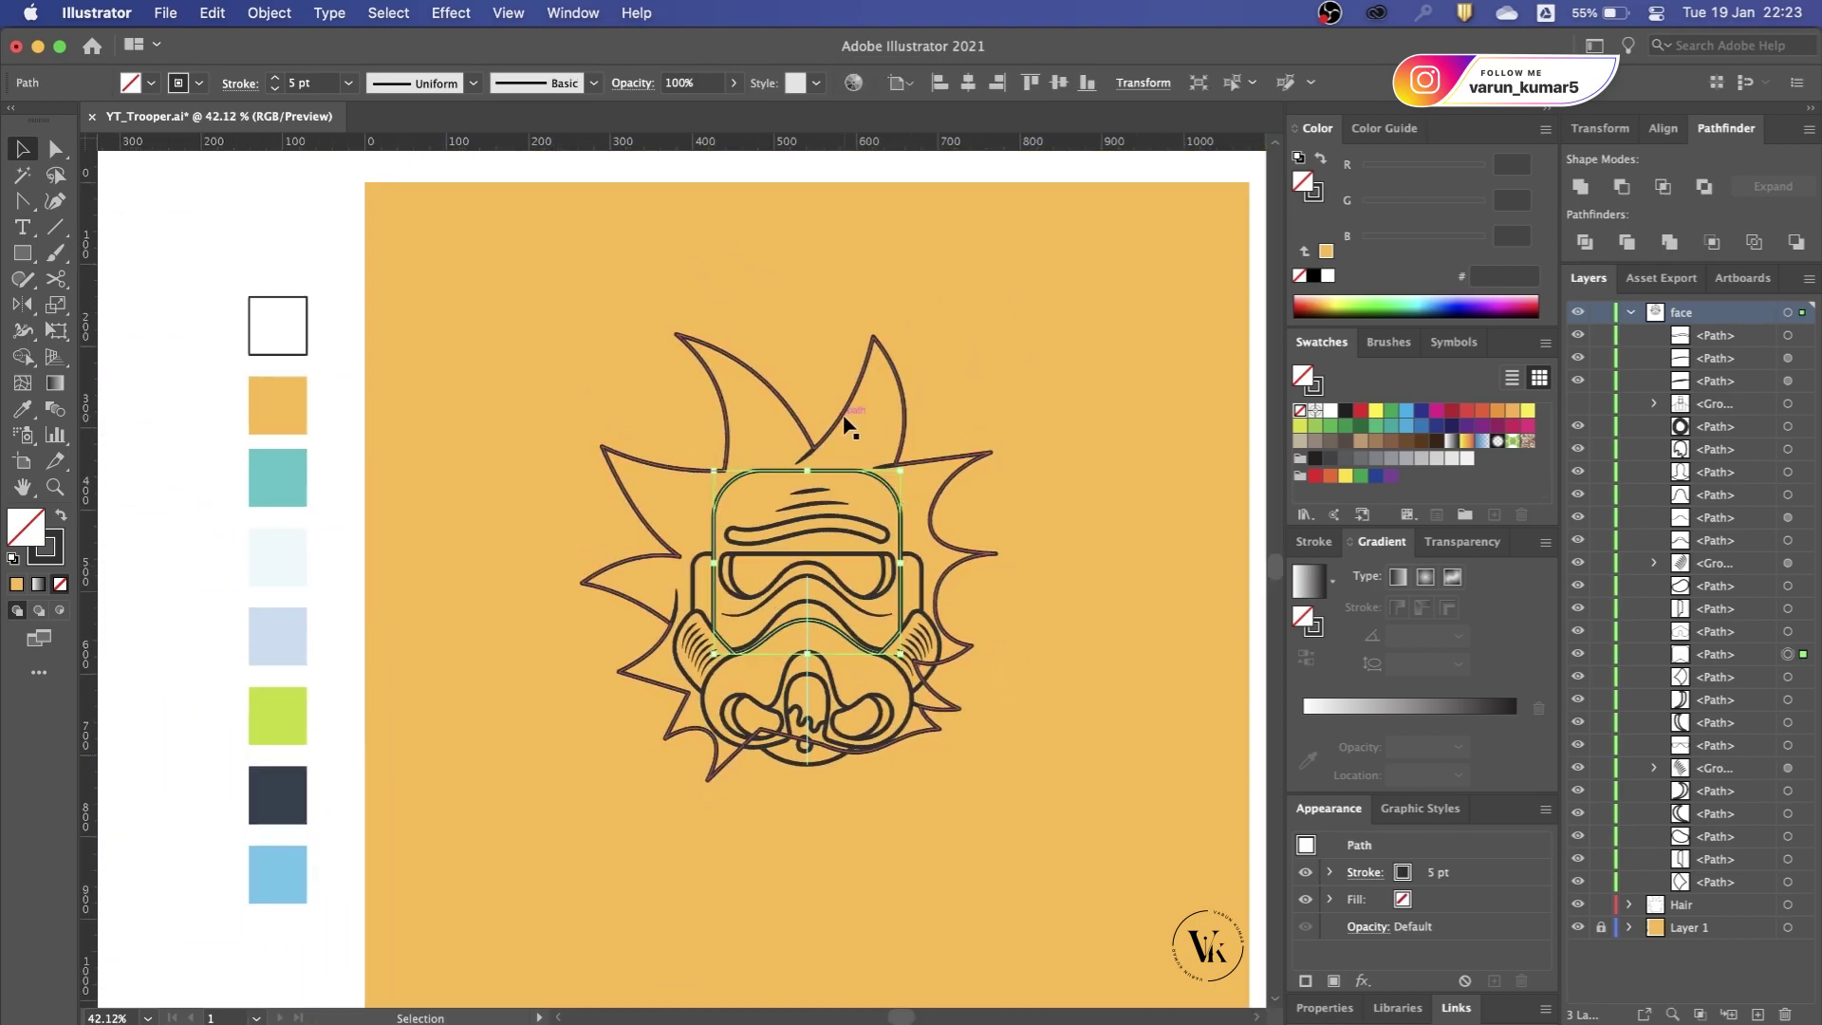
# Step: Fill the hair with the teal palette colour and lock the Hair layer
pyautogui.press('i')
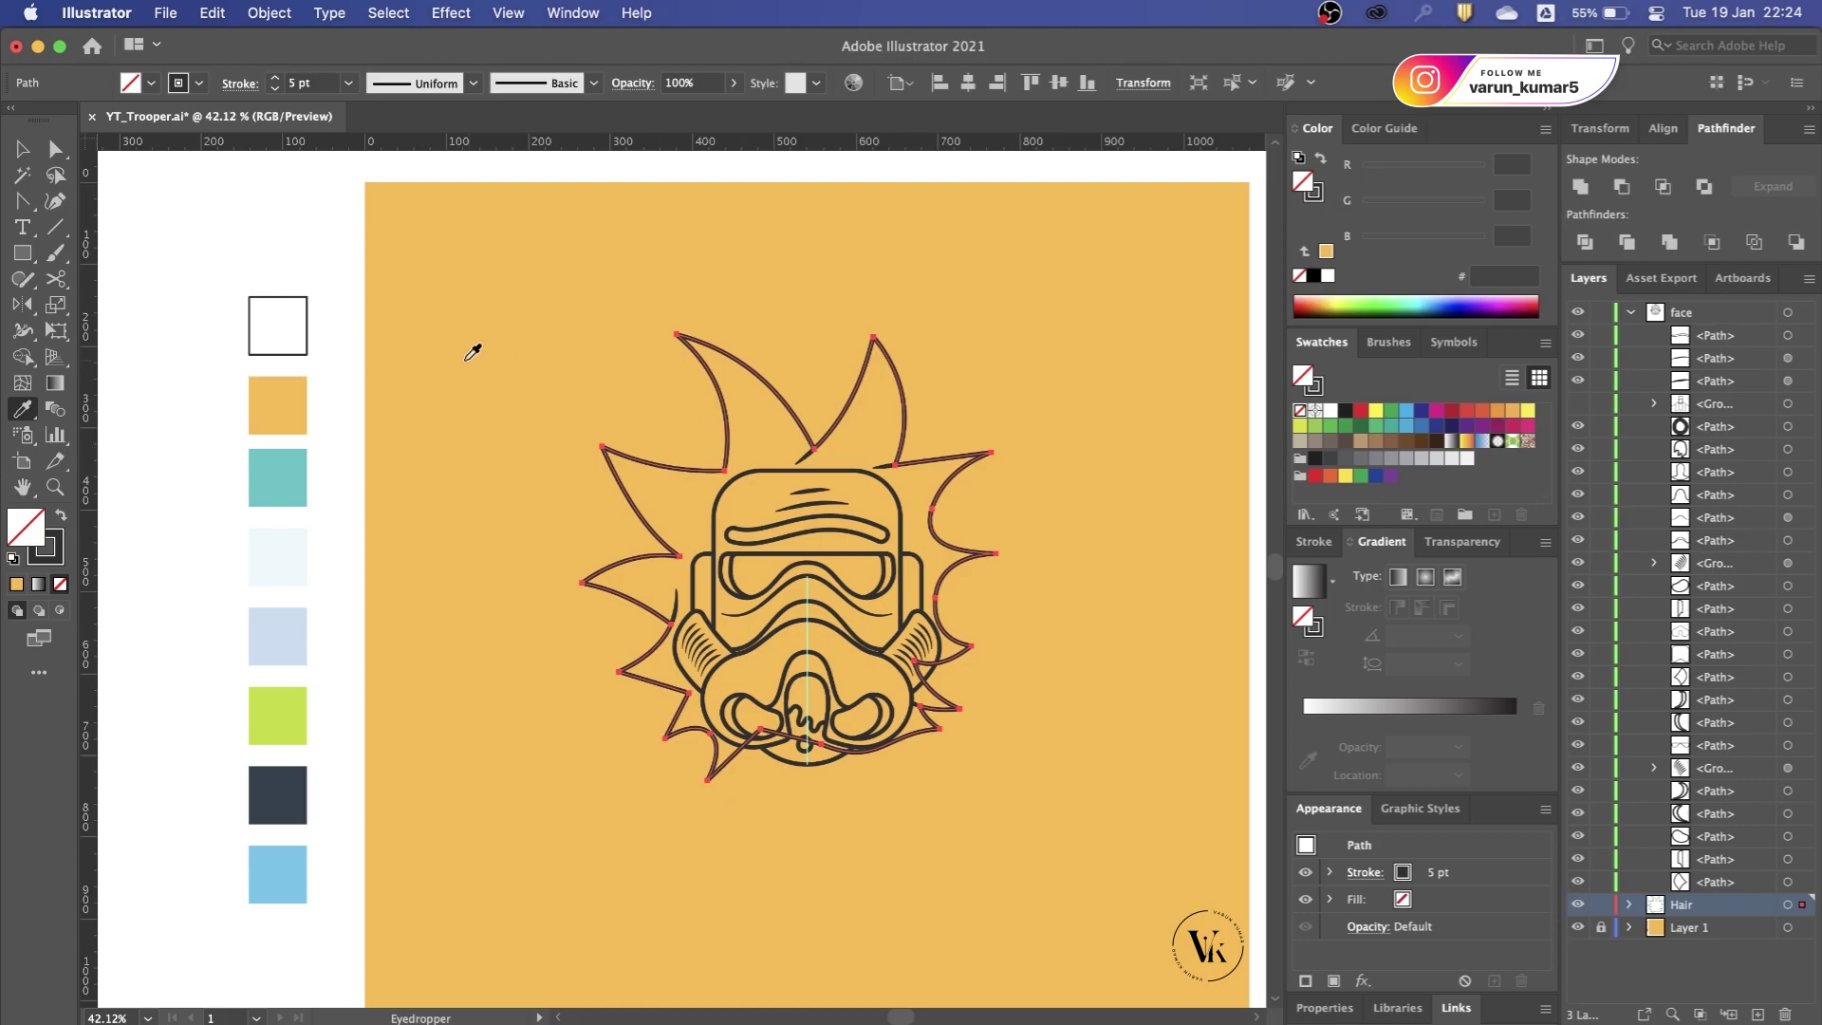
pyautogui.click(292, 479)
pyautogui.press('v')
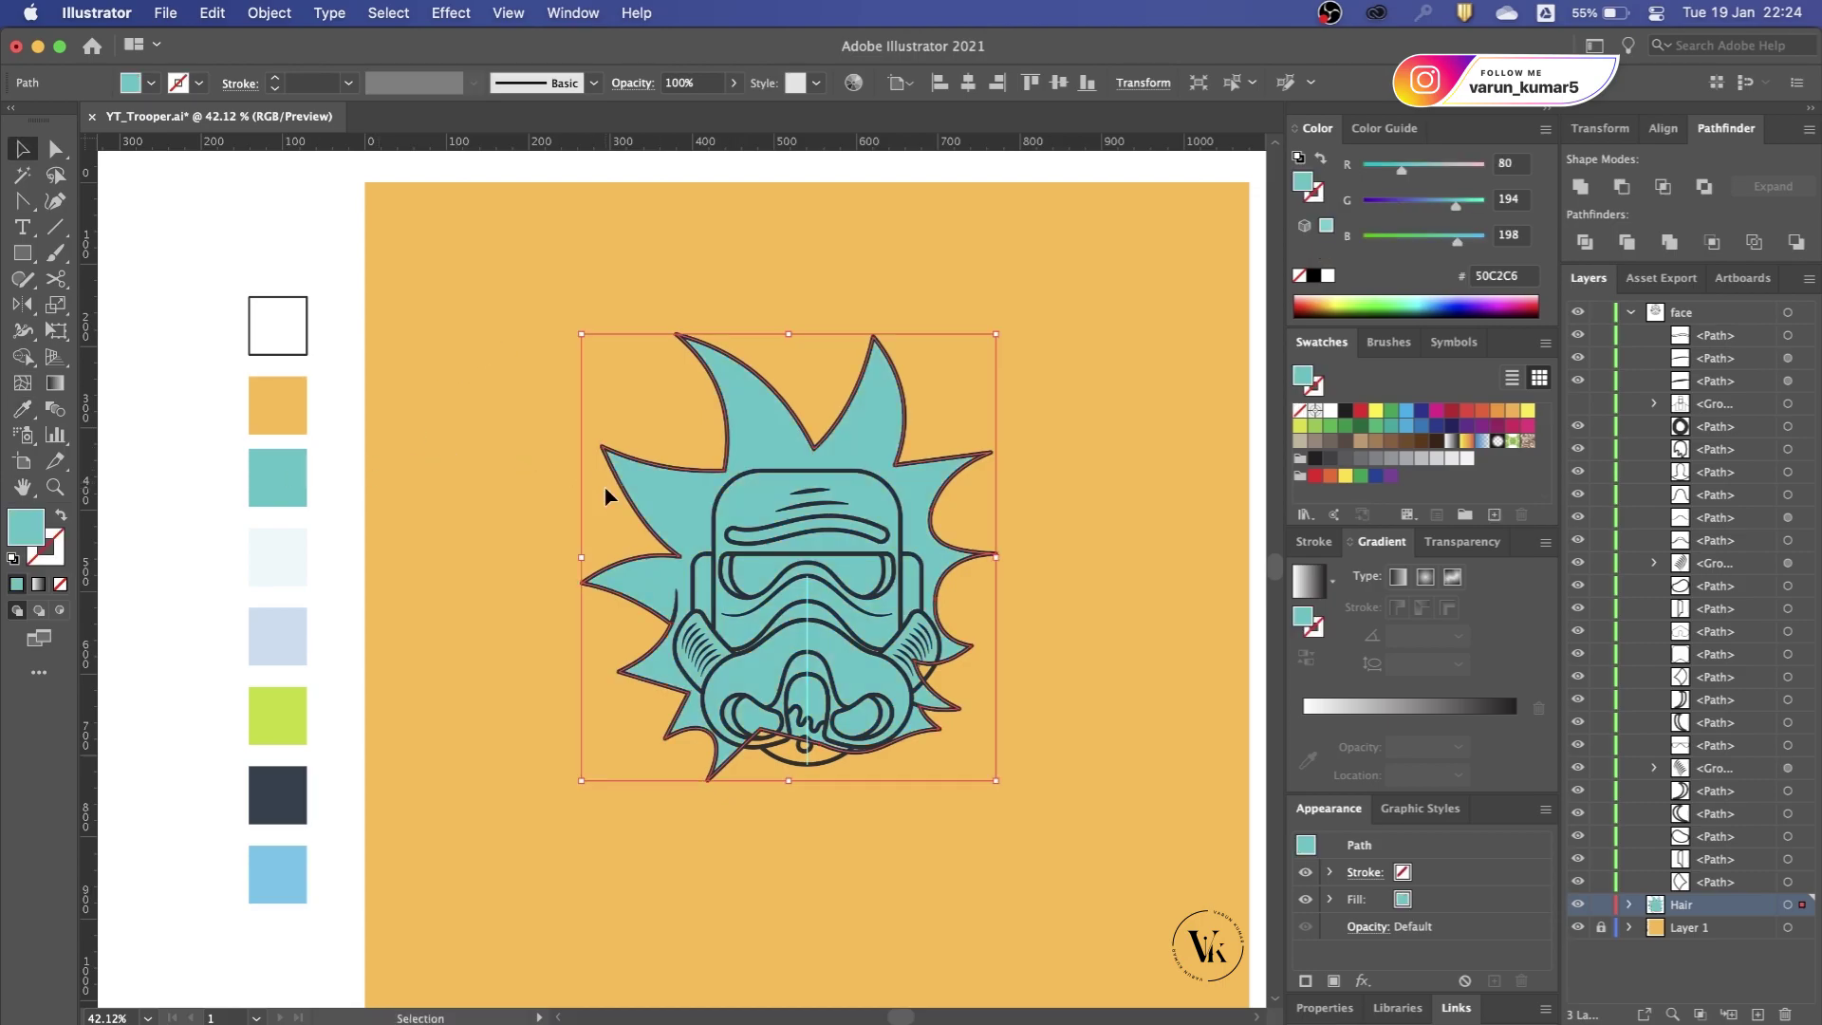
pyautogui.click(588, 459)
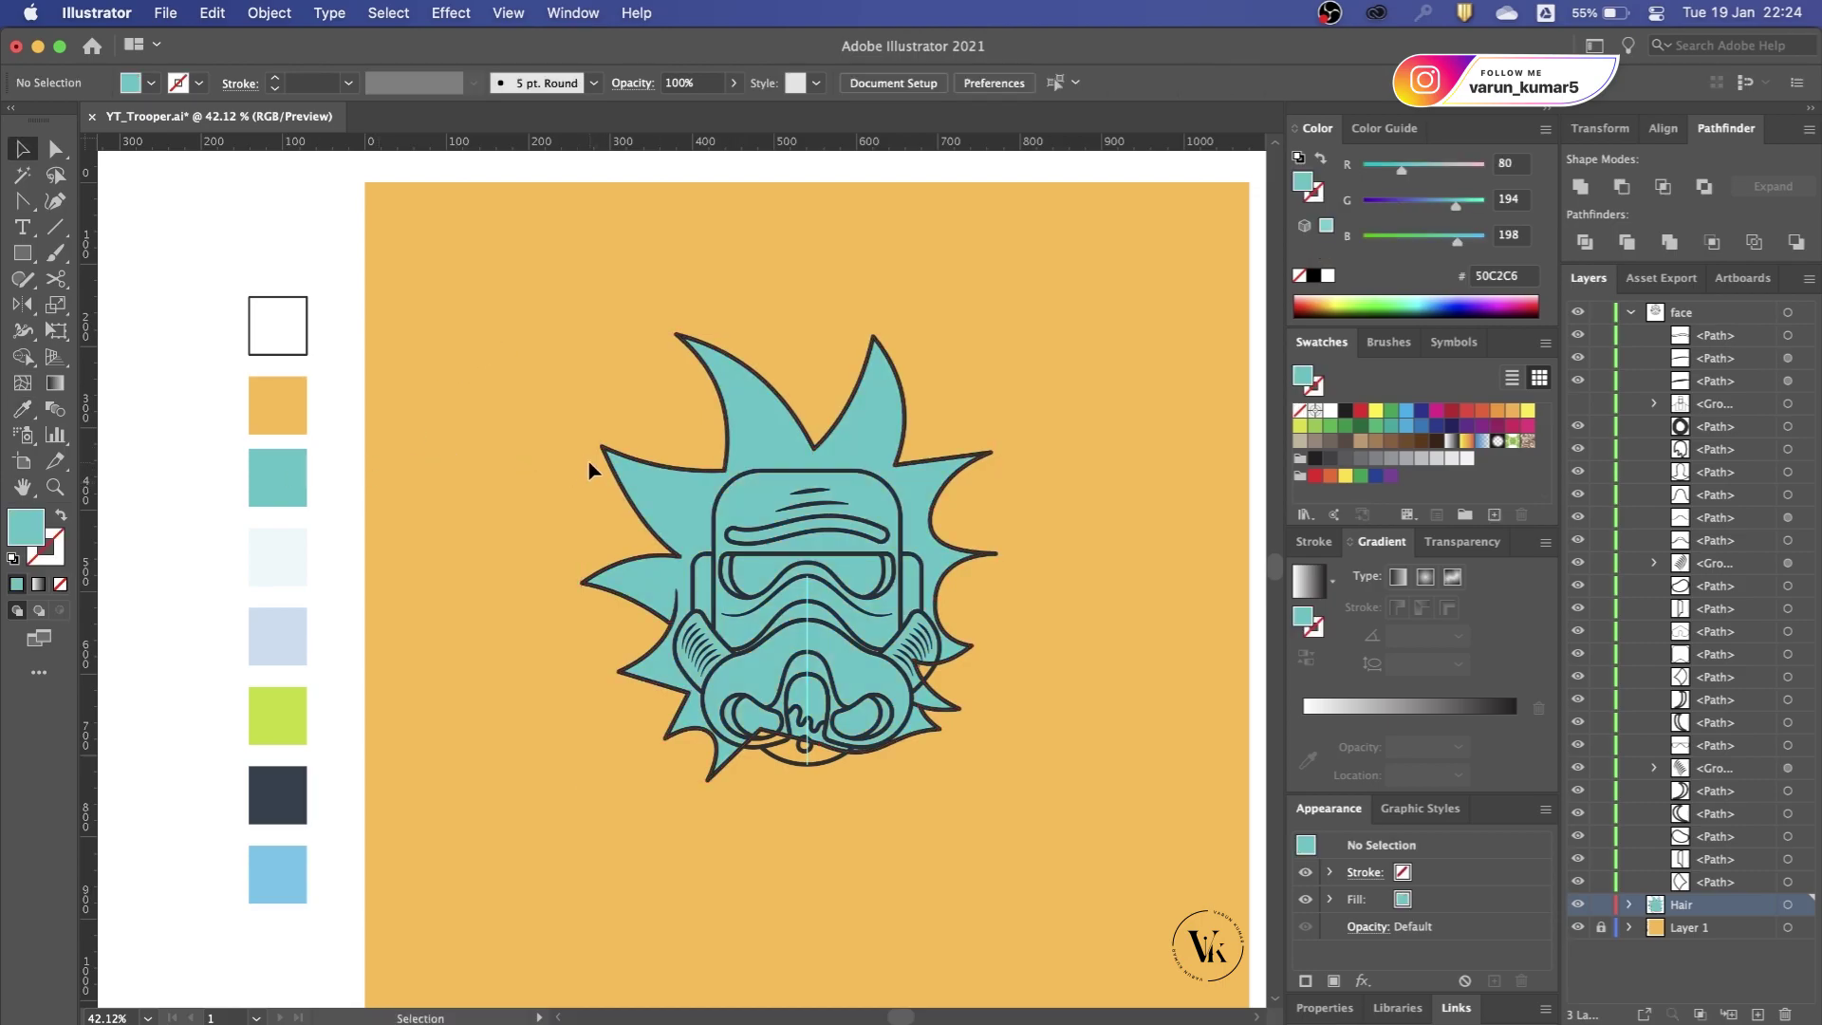
pyautogui.click(1600, 906)
# Step: Fill the nose shape under the helmet with a pale yellow-orange
pyautogui.scroll(1, 949, 564)
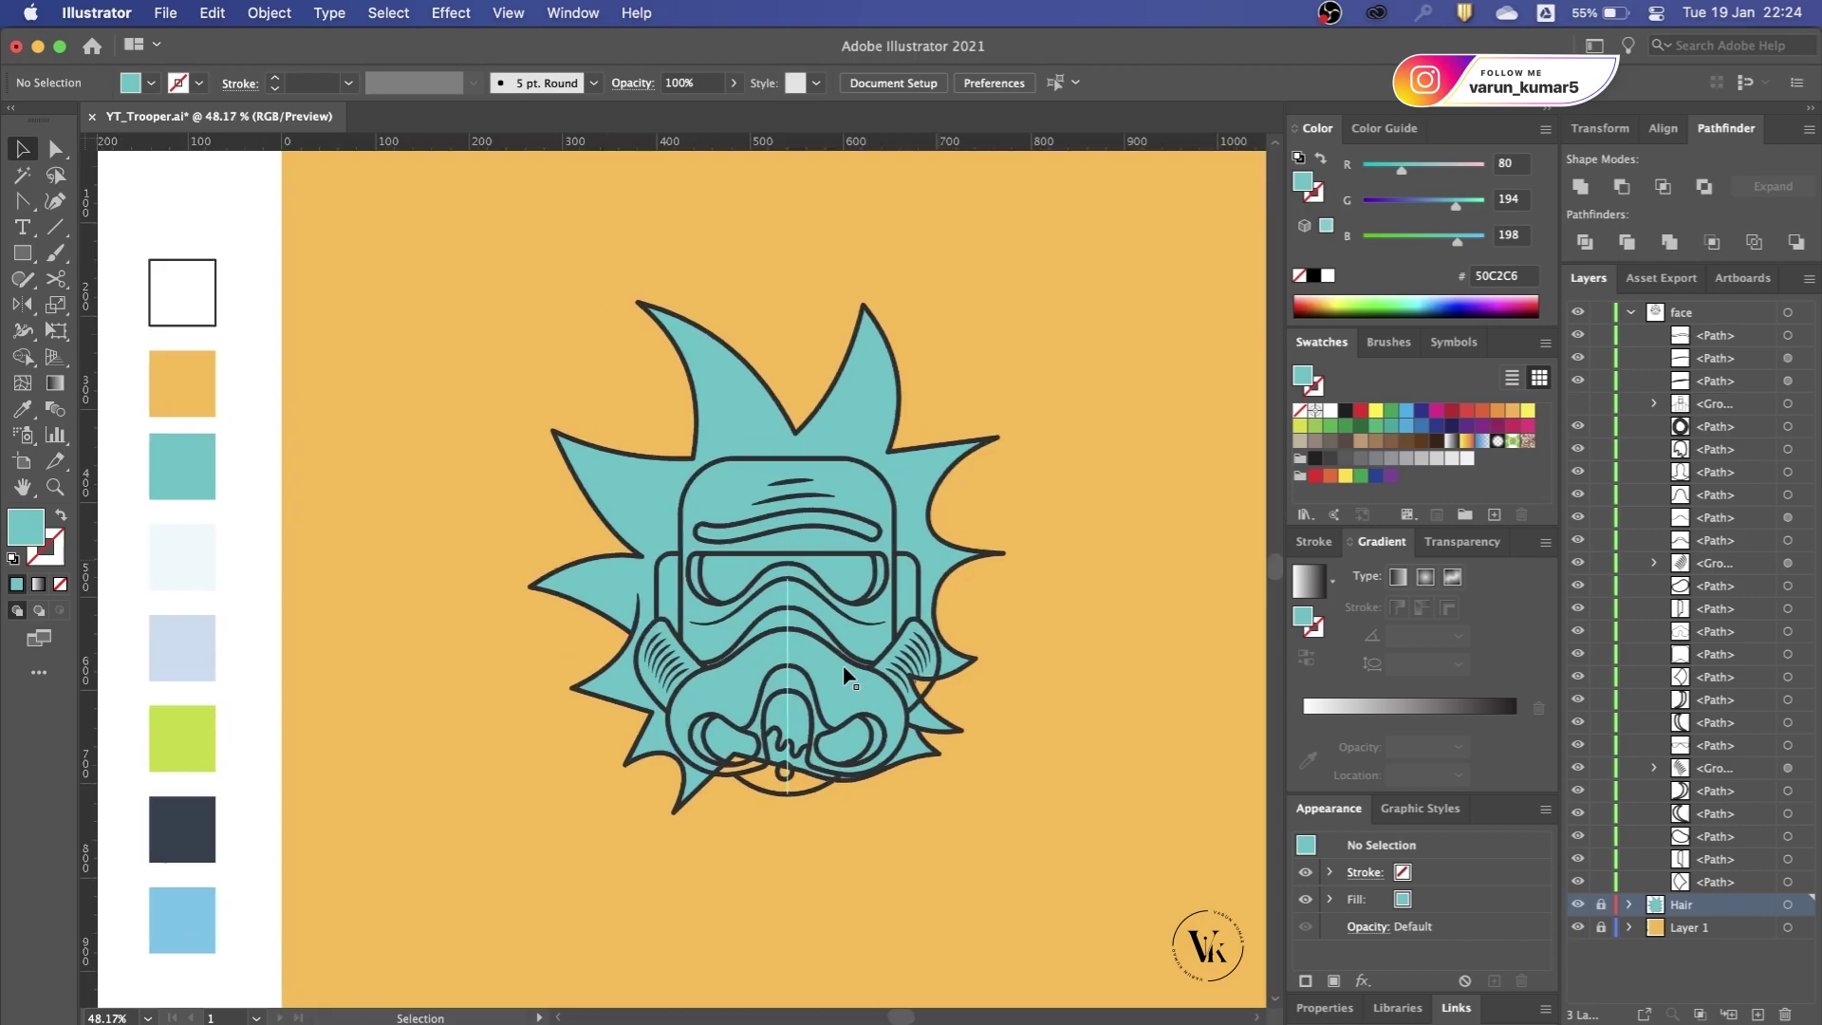
pyautogui.click(778, 805)
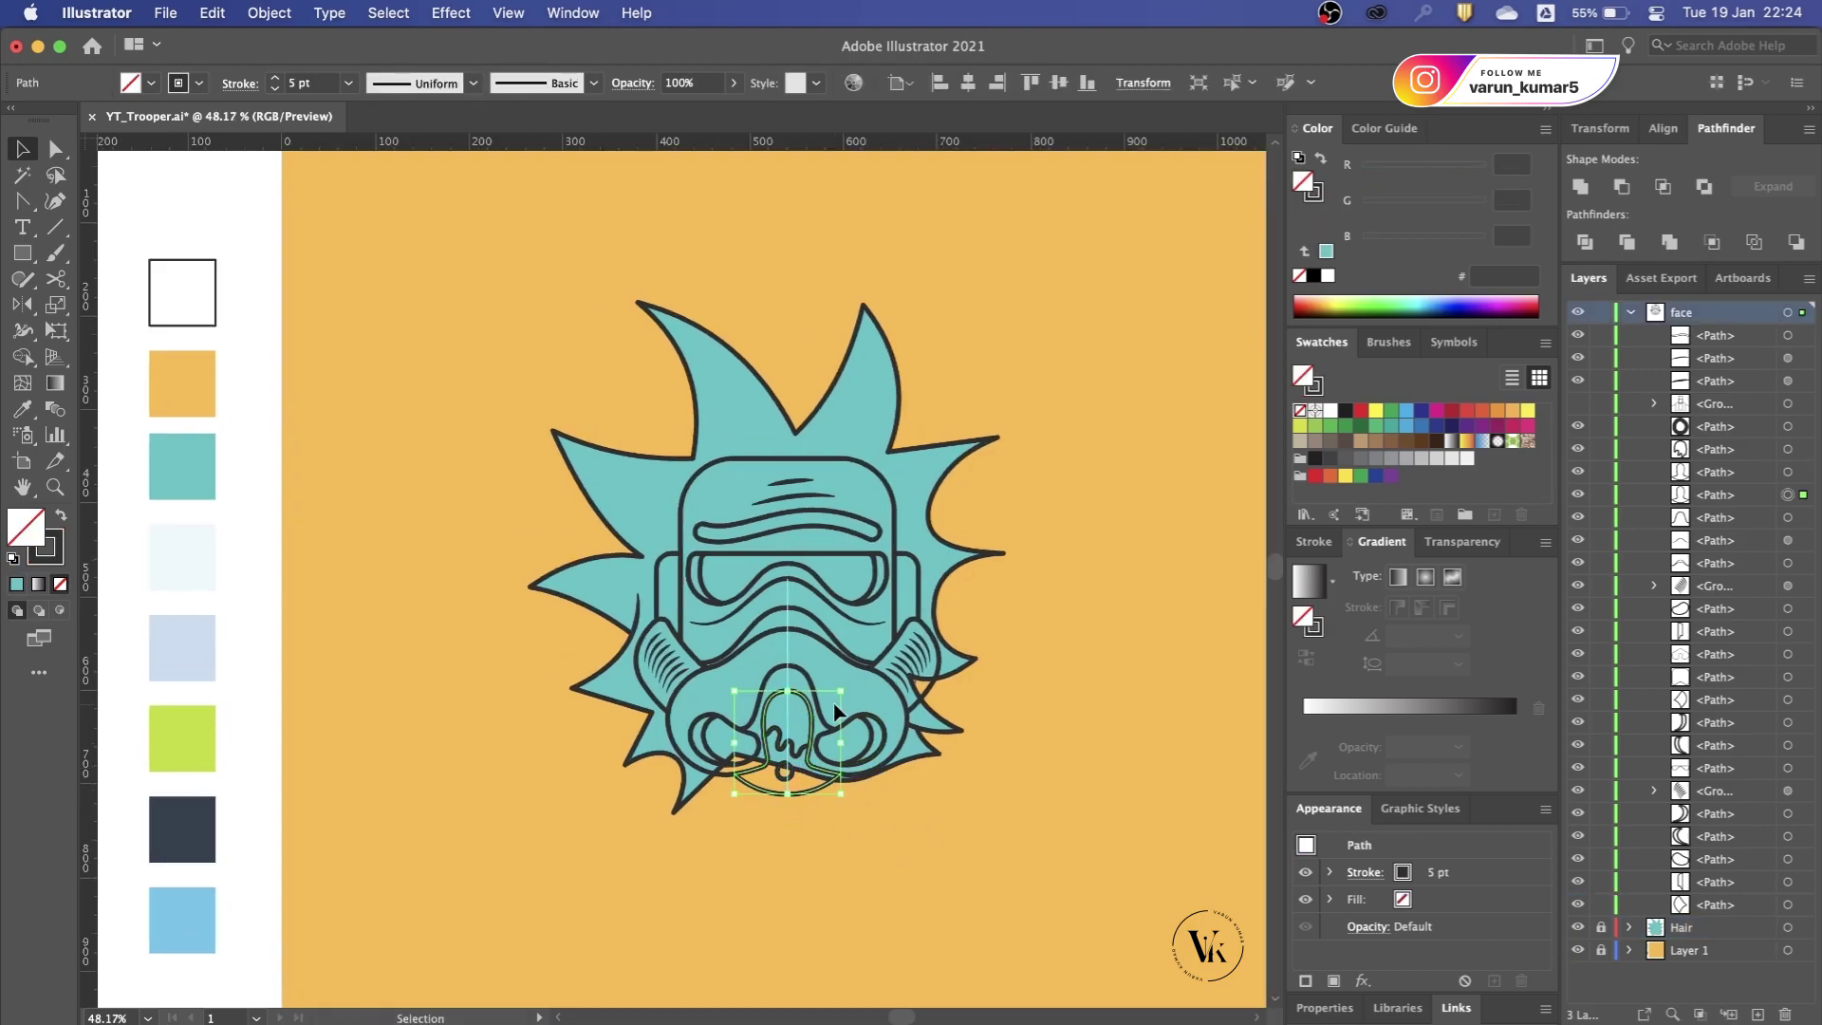
pyautogui.hotkey('shift', 'x')
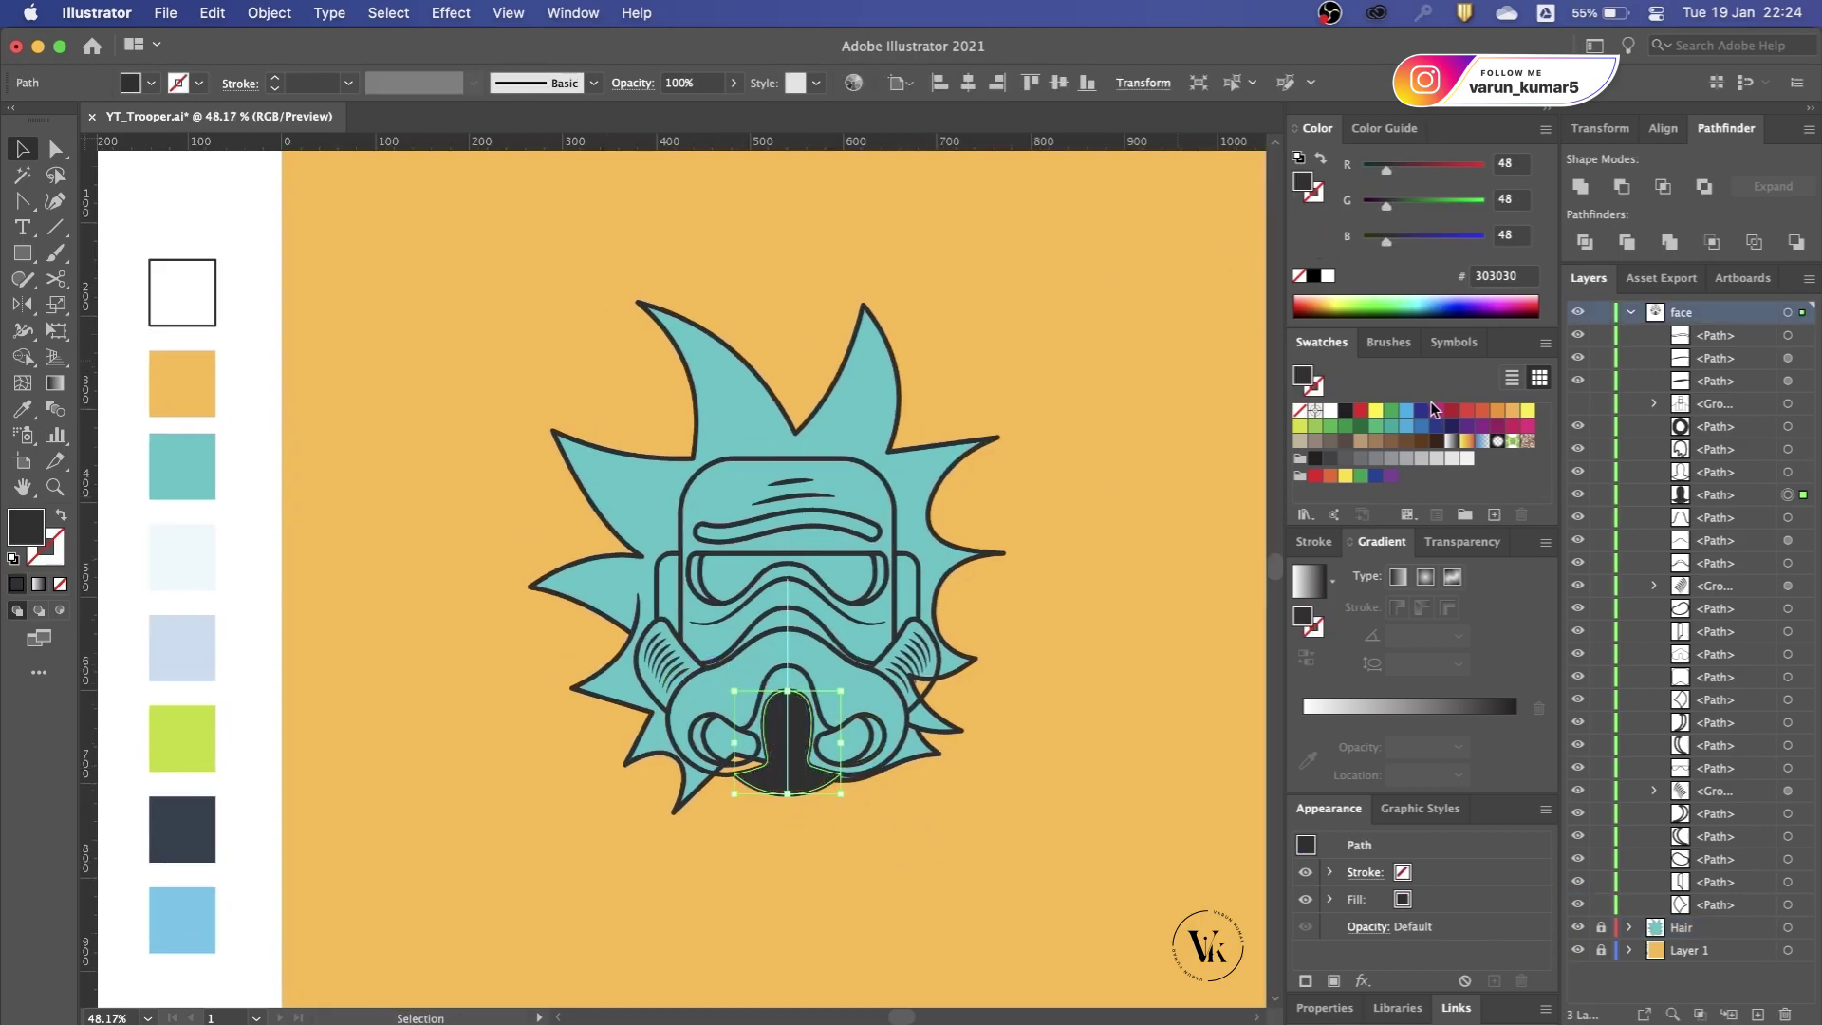
pyautogui.click(1496, 411)
pyautogui.click(1514, 412)
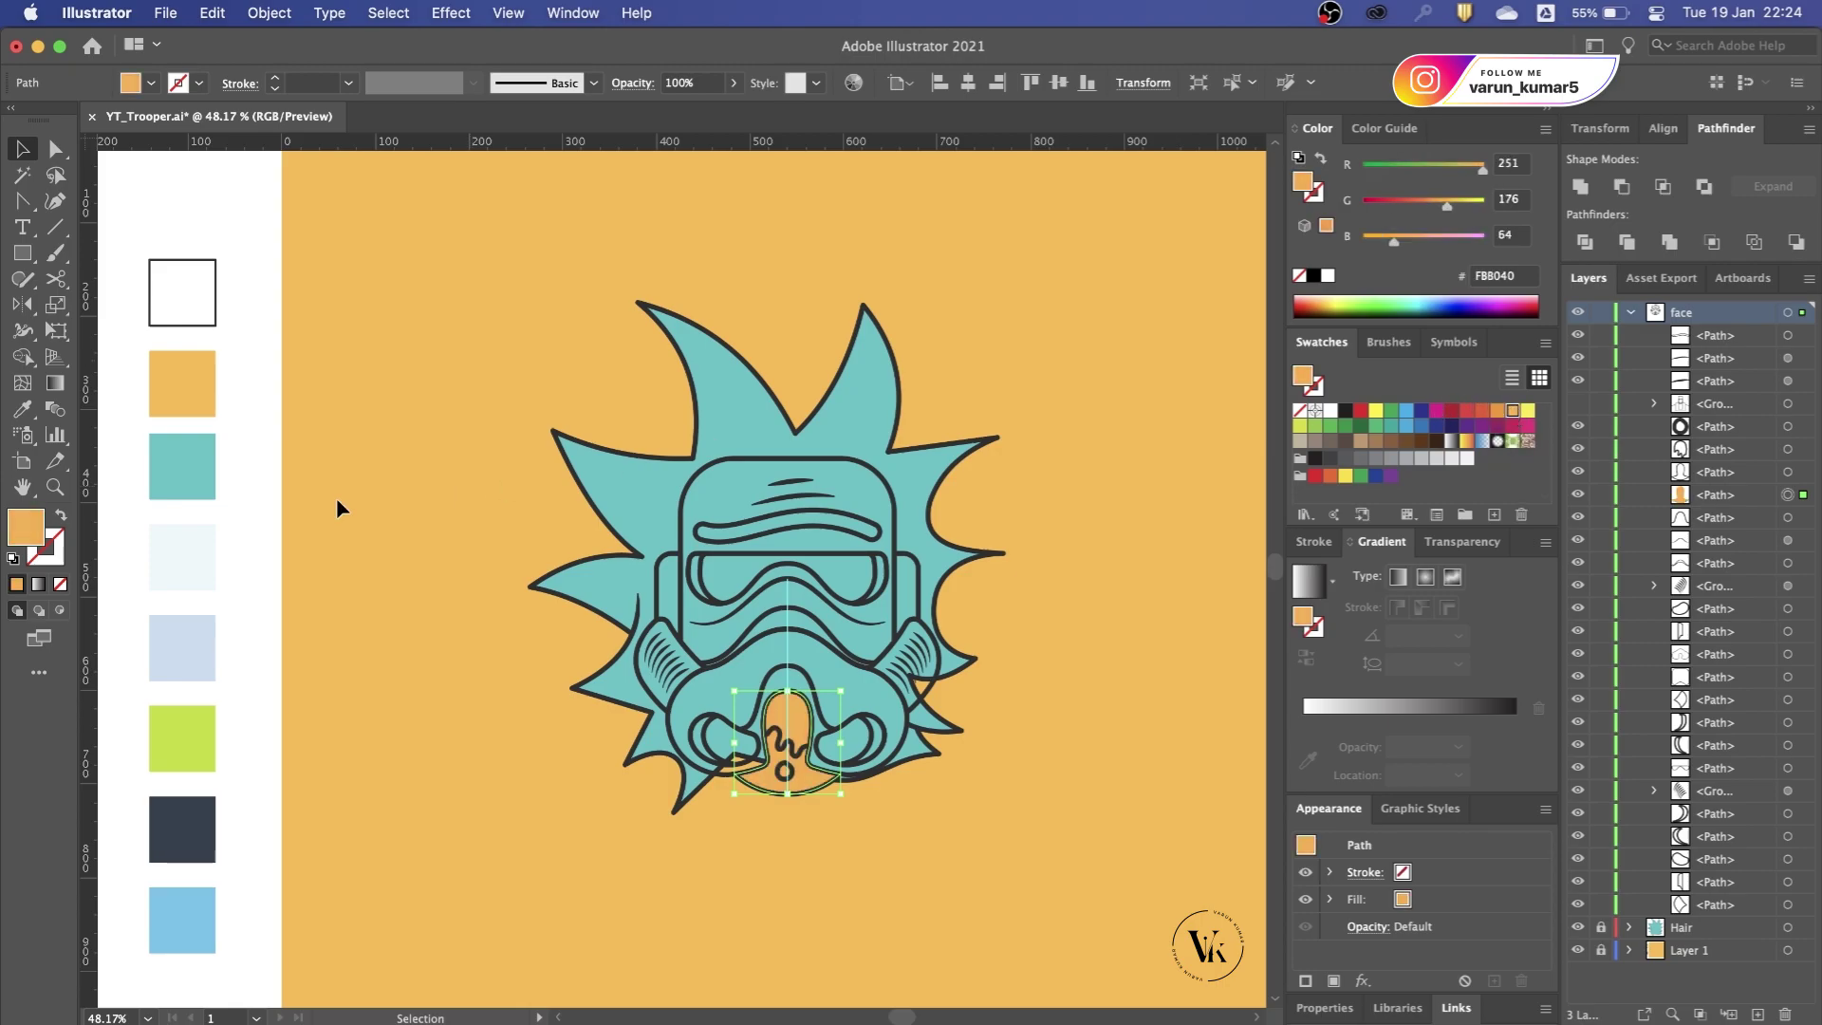
pyautogui.doubleClick(20, 531)
pyautogui.moveTo(939, 363); pyautogui.dragTo(1082, 244)
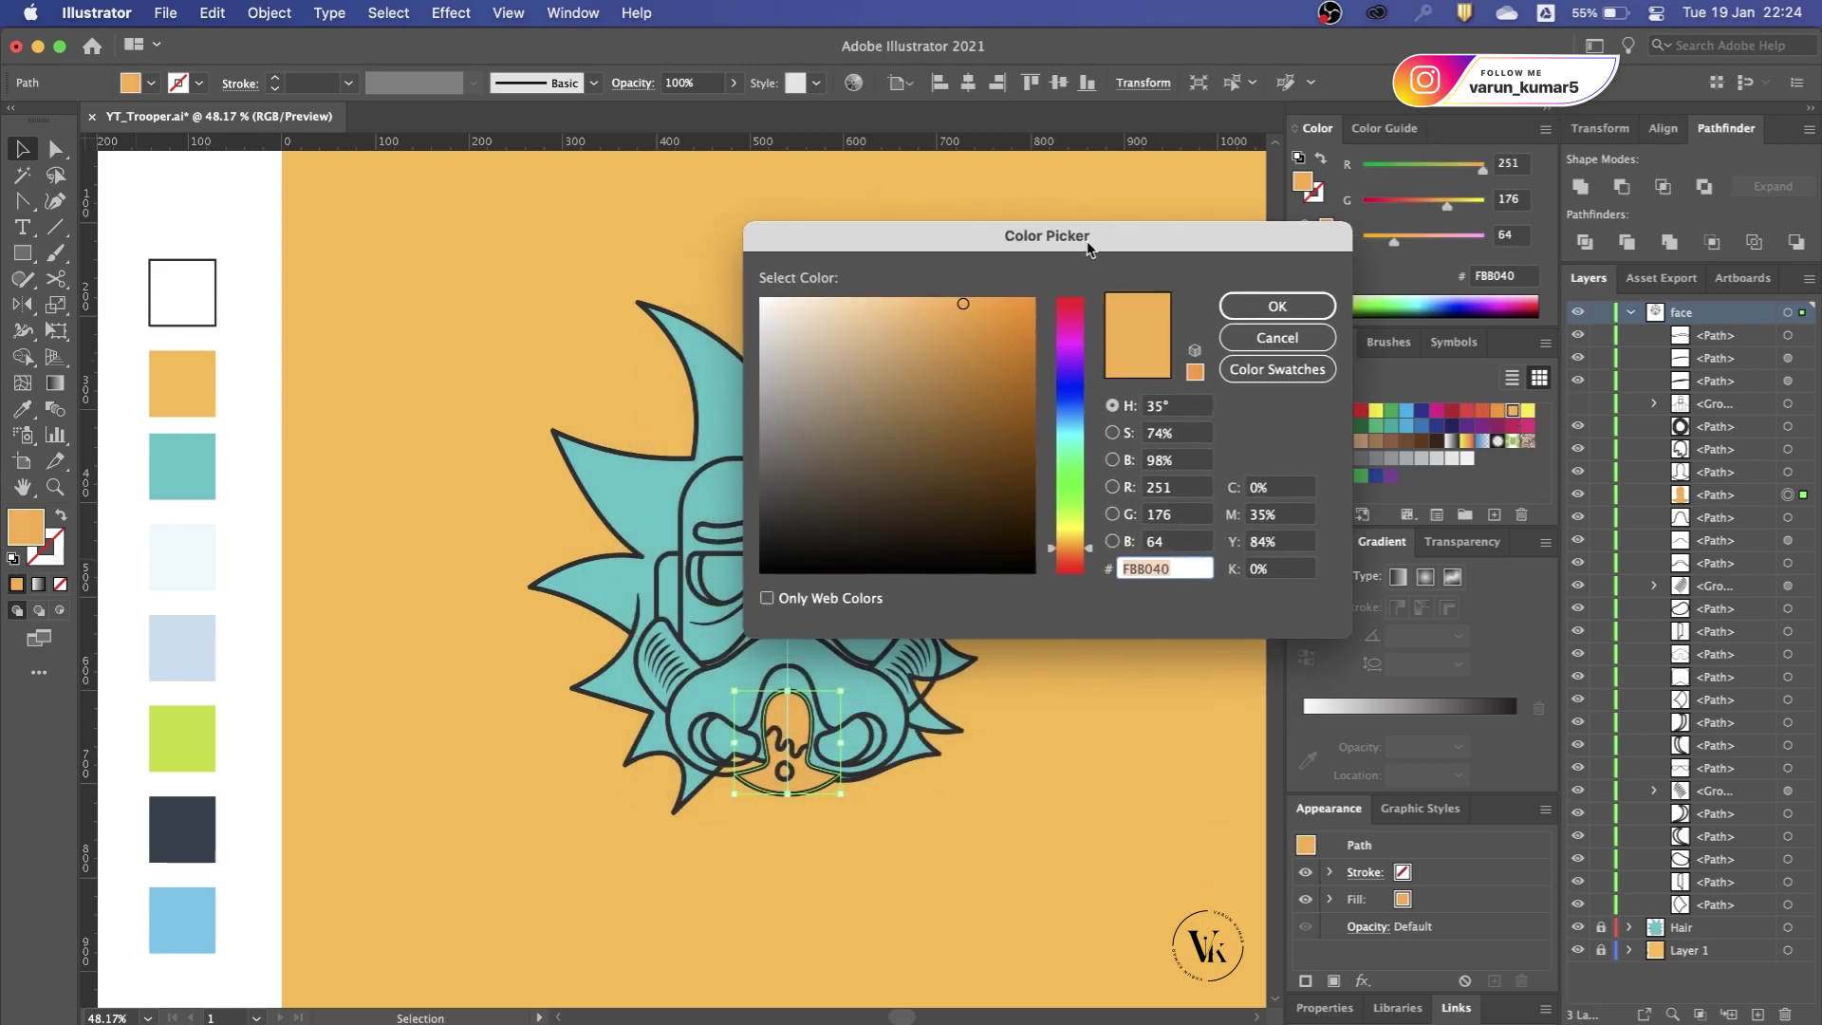
pyautogui.moveTo(1068, 543); pyautogui.dragTo(1066, 539)
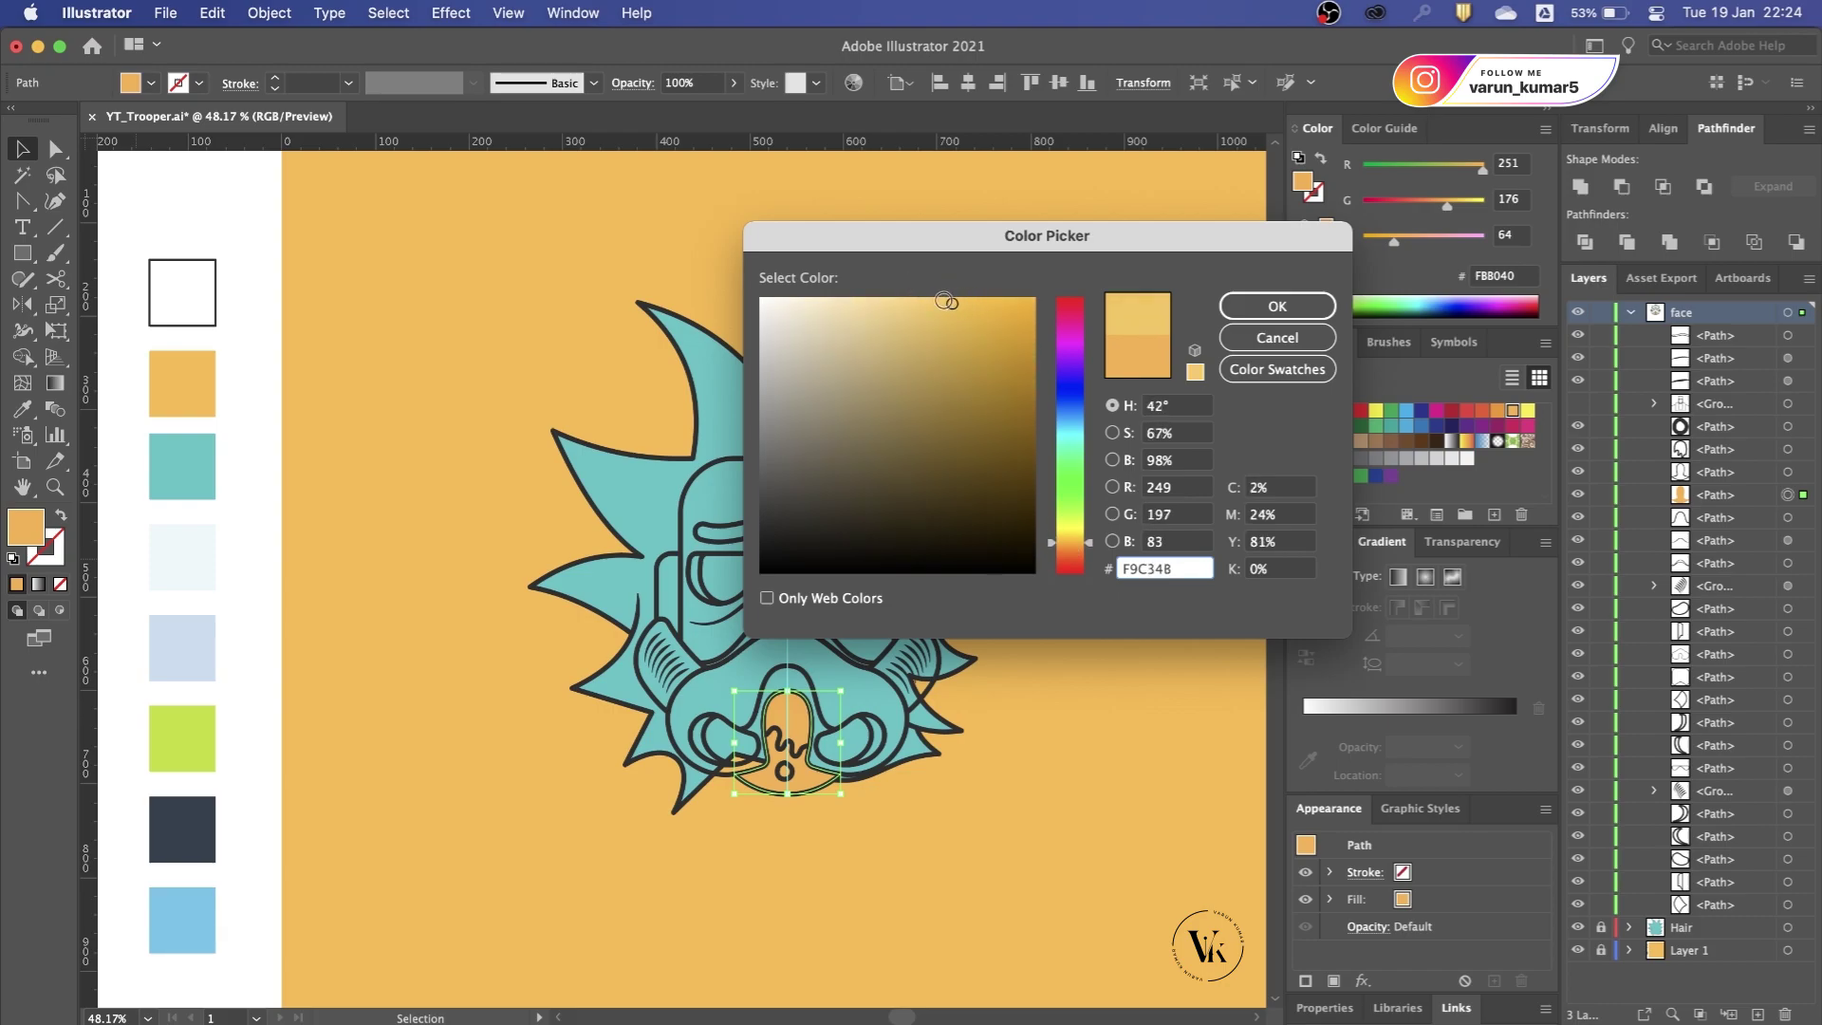
pyautogui.moveTo(950, 303); pyautogui.dragTo(904, 302)
pyautogui.press('Return')
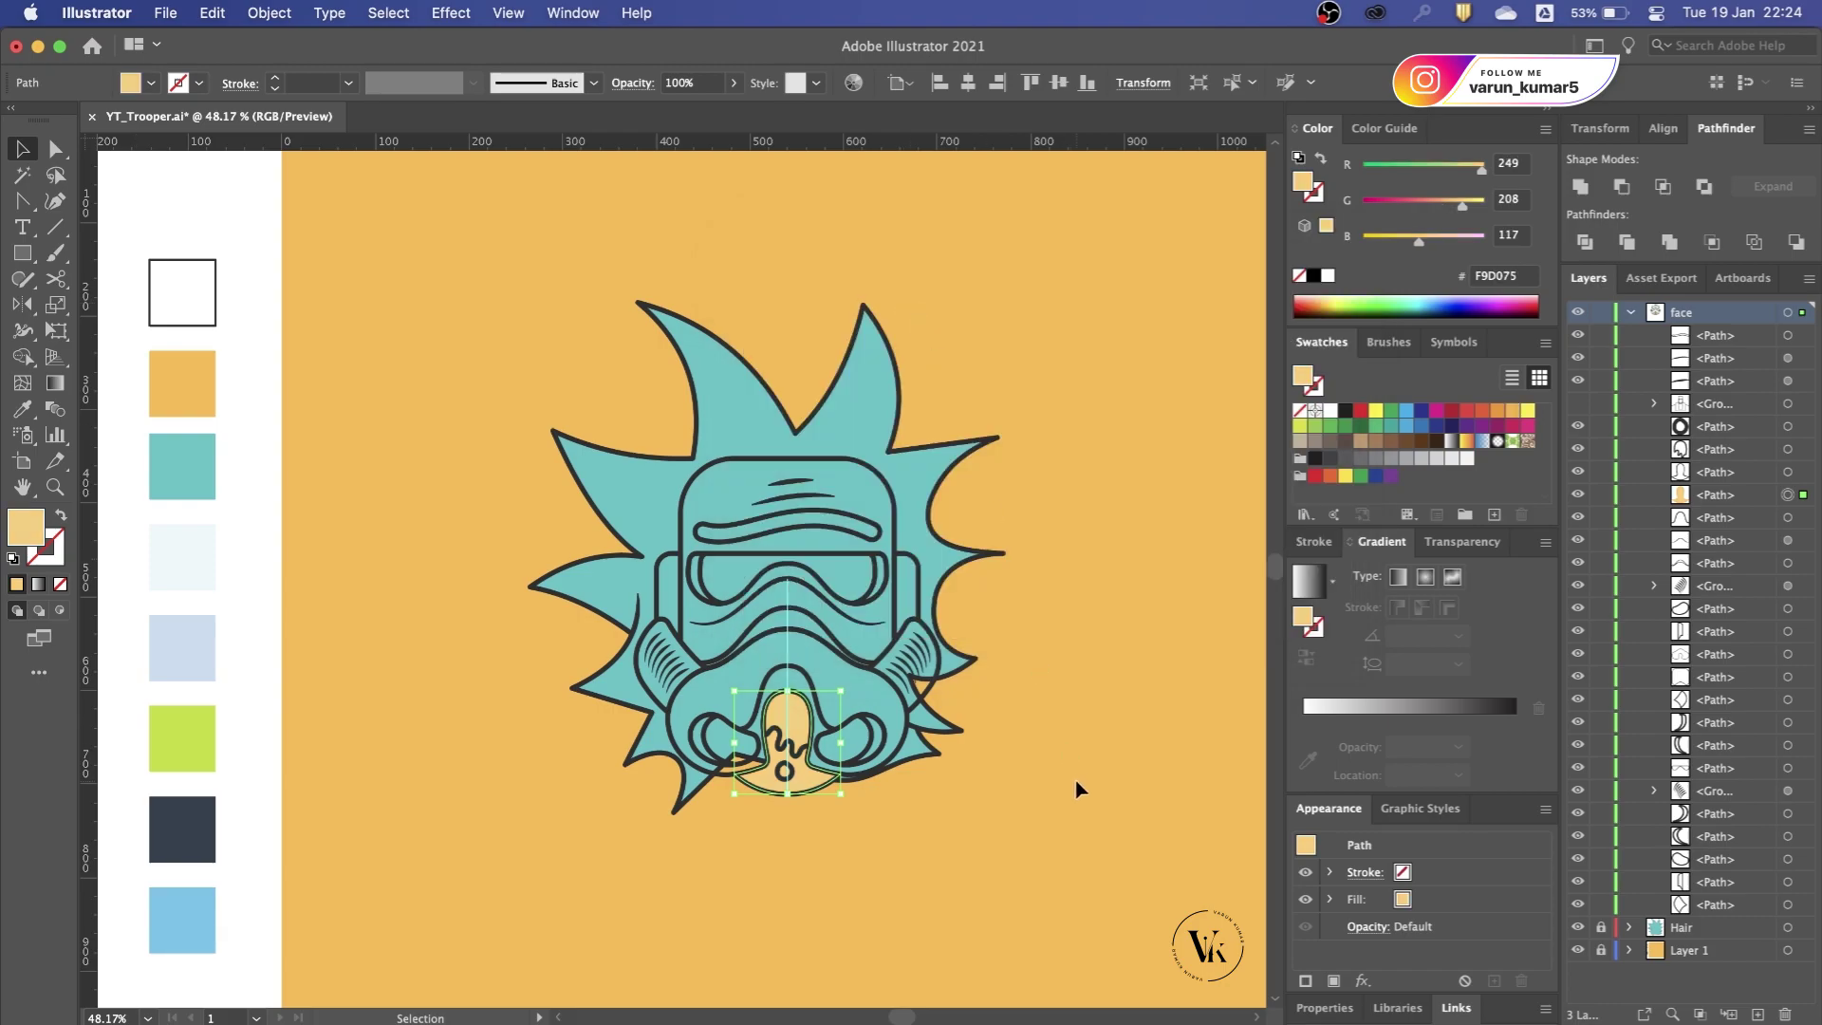
pyautogui.click(1076, 785)
pyautogui.click(795, 797)
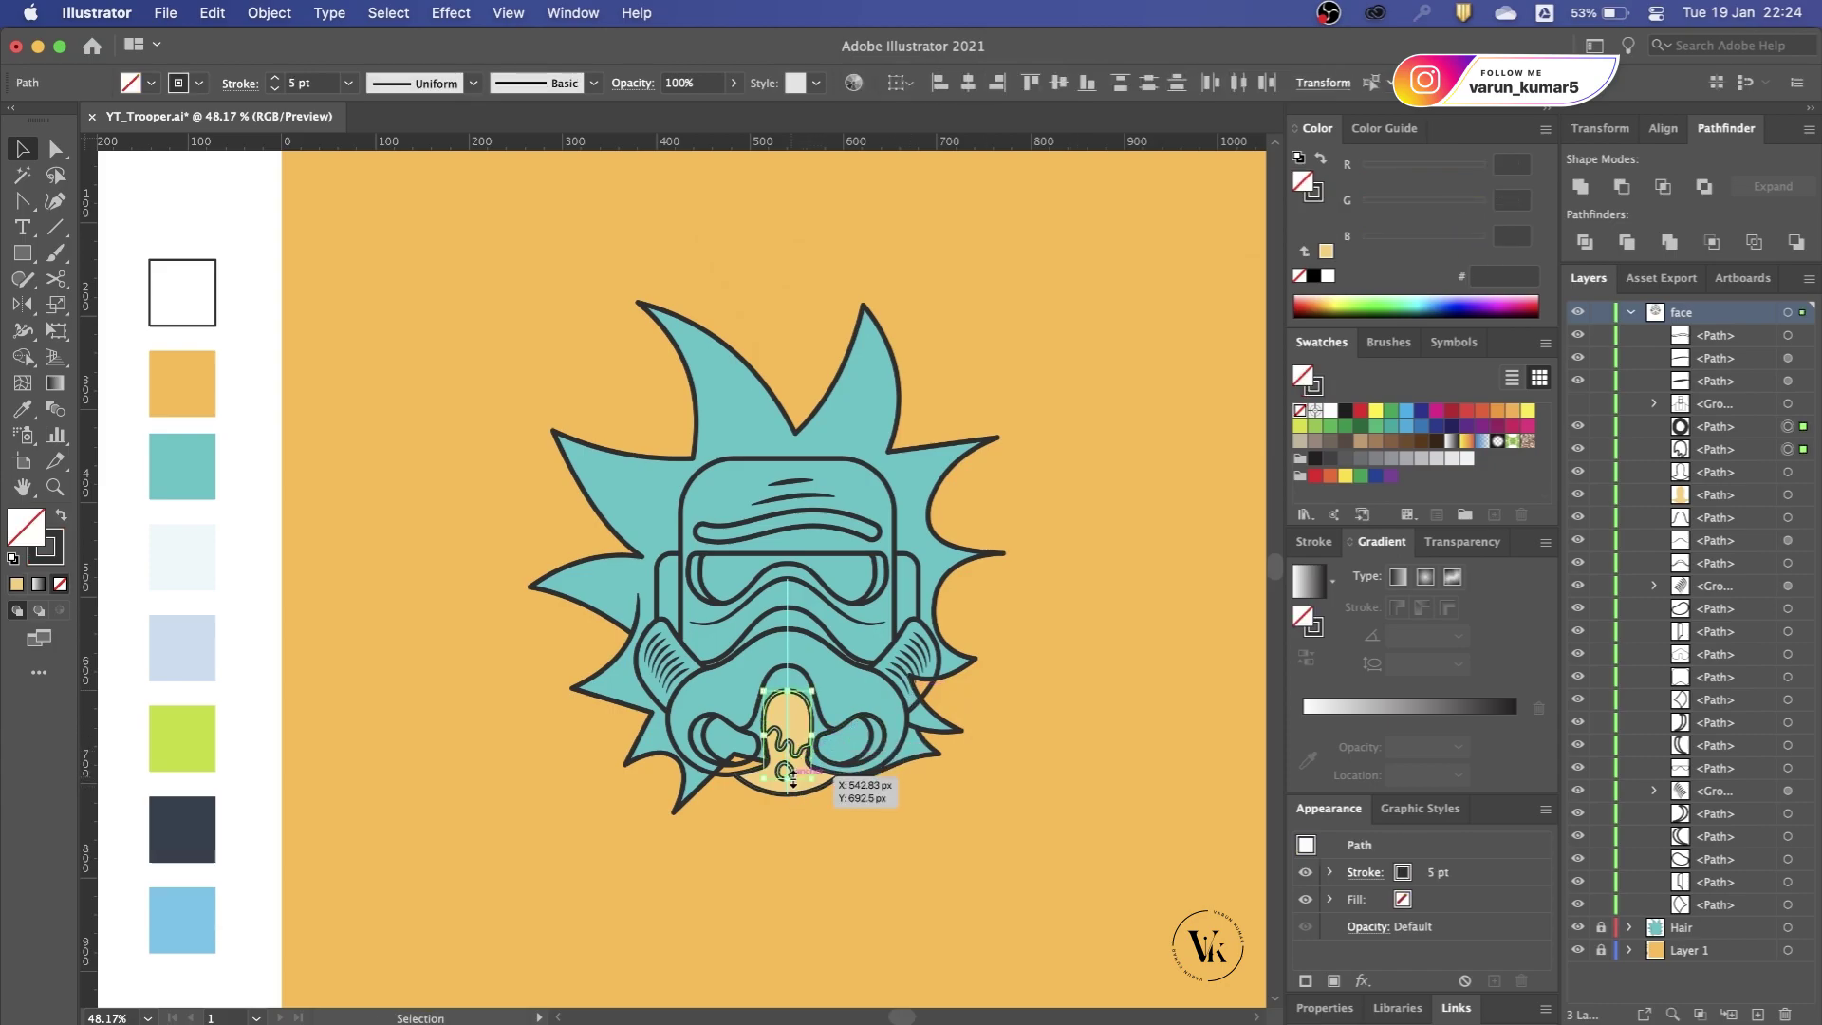
# Step: Fill the nose drip shapes with lime green
pyautogui.keyDown('shift'); pyautogui.click(786, 750); pyautogui.keyUp('shift')
pyautogui.press('i')
pyautogui.click(212, 737)
pyautogui.press('v')
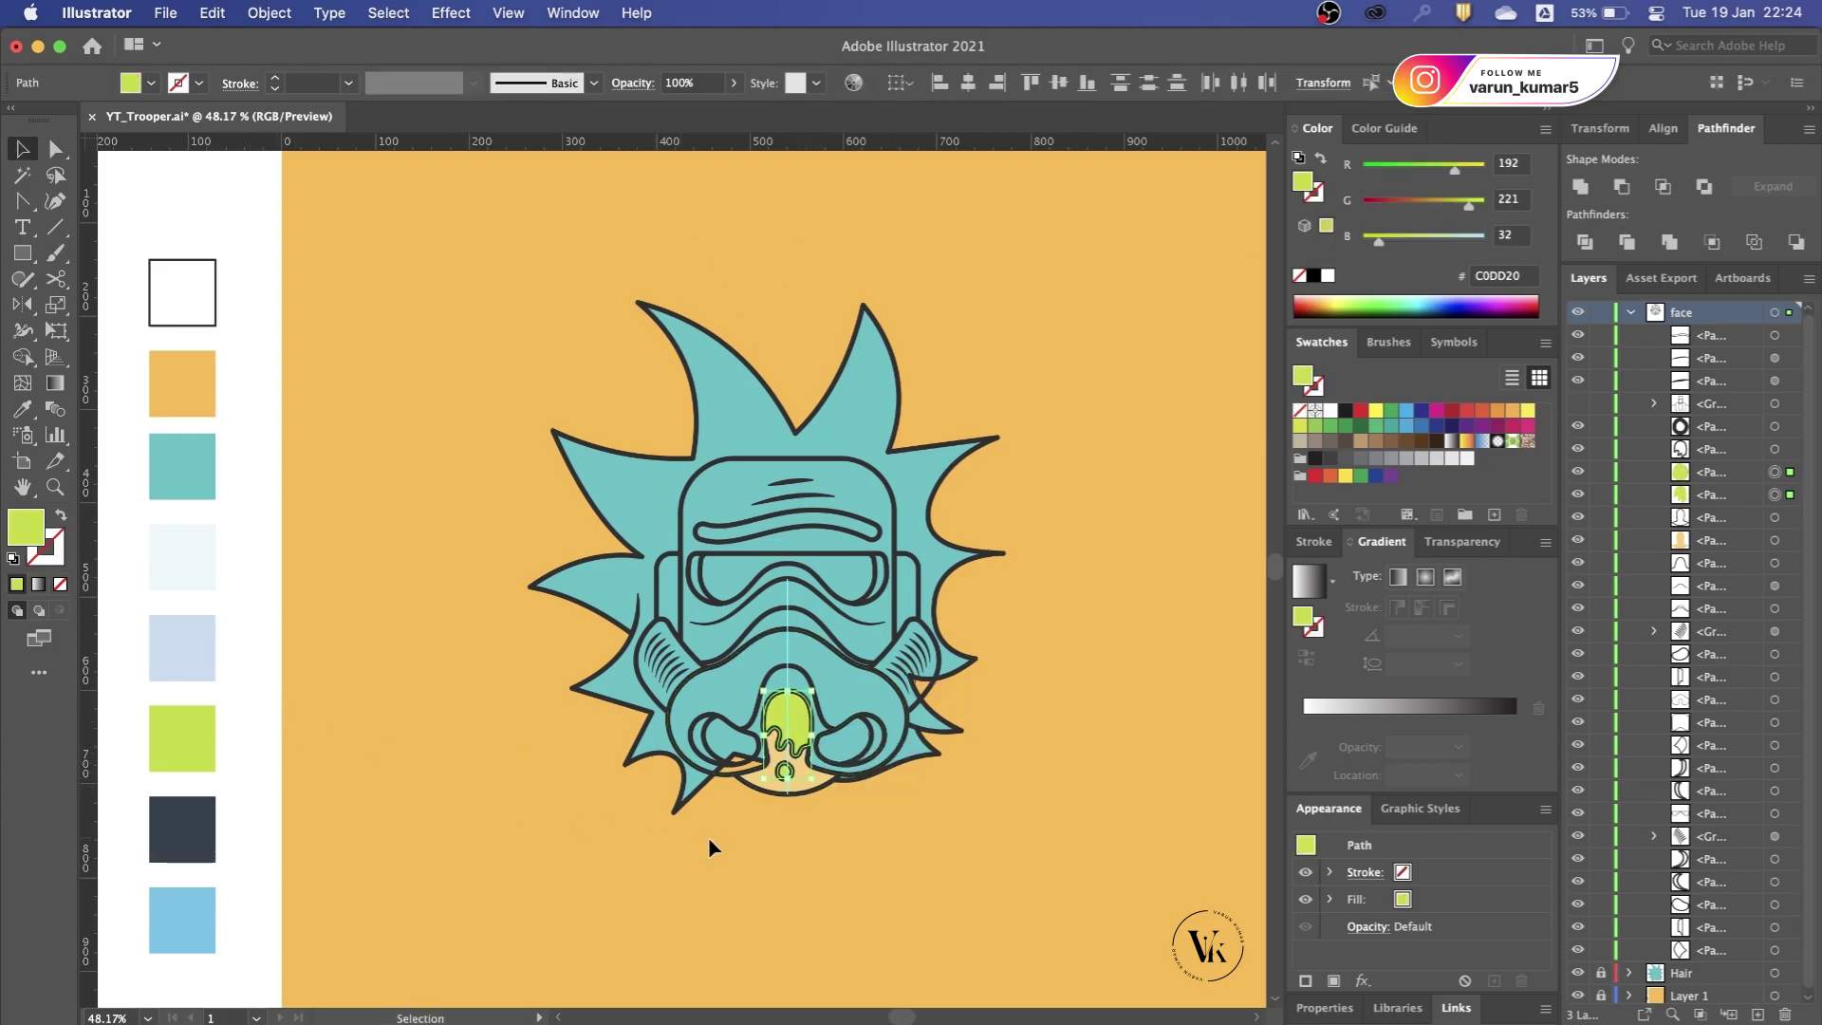
pyautogui.click(777, 852)
# Step: Add a white-filled copy of the helmet top behind its outline
pyautogui.press('a')
pyautogui.click(797, 459)
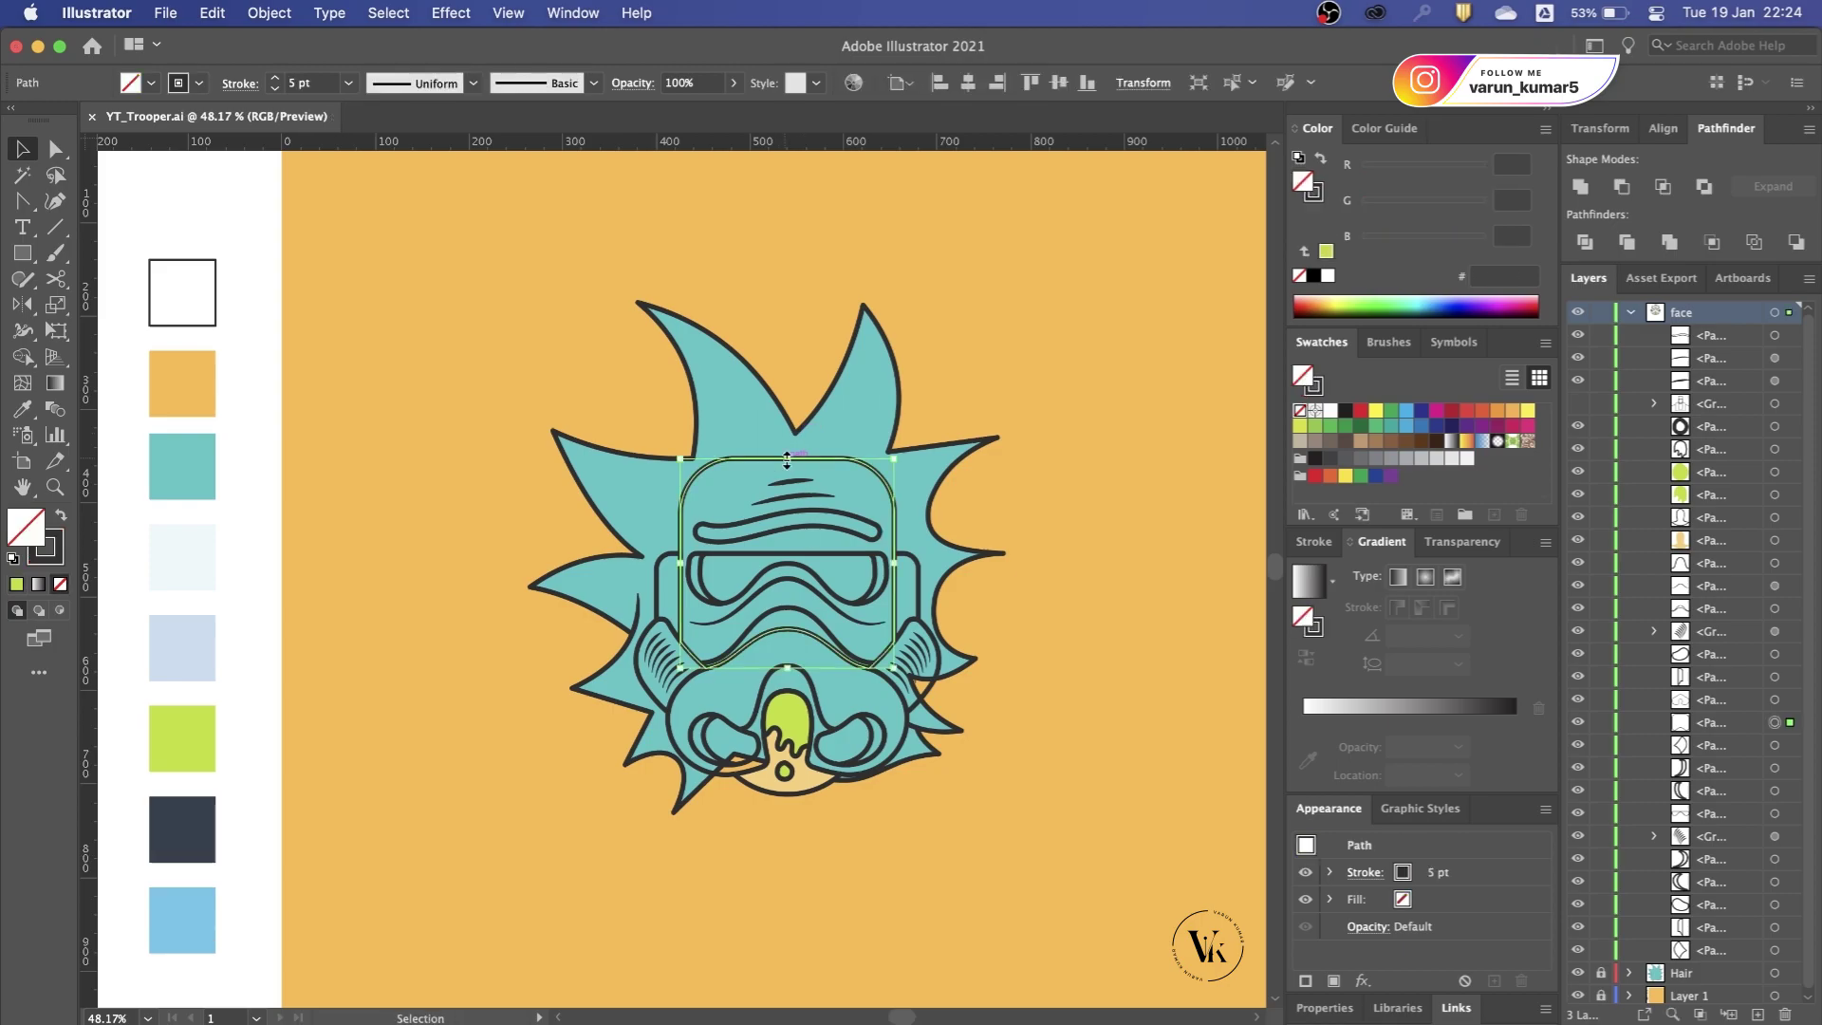
pyautogui.hotkey('ctrl', 'c')
pyautogui.hotkey('ctrl', 'b')
pyautogui.press('i')
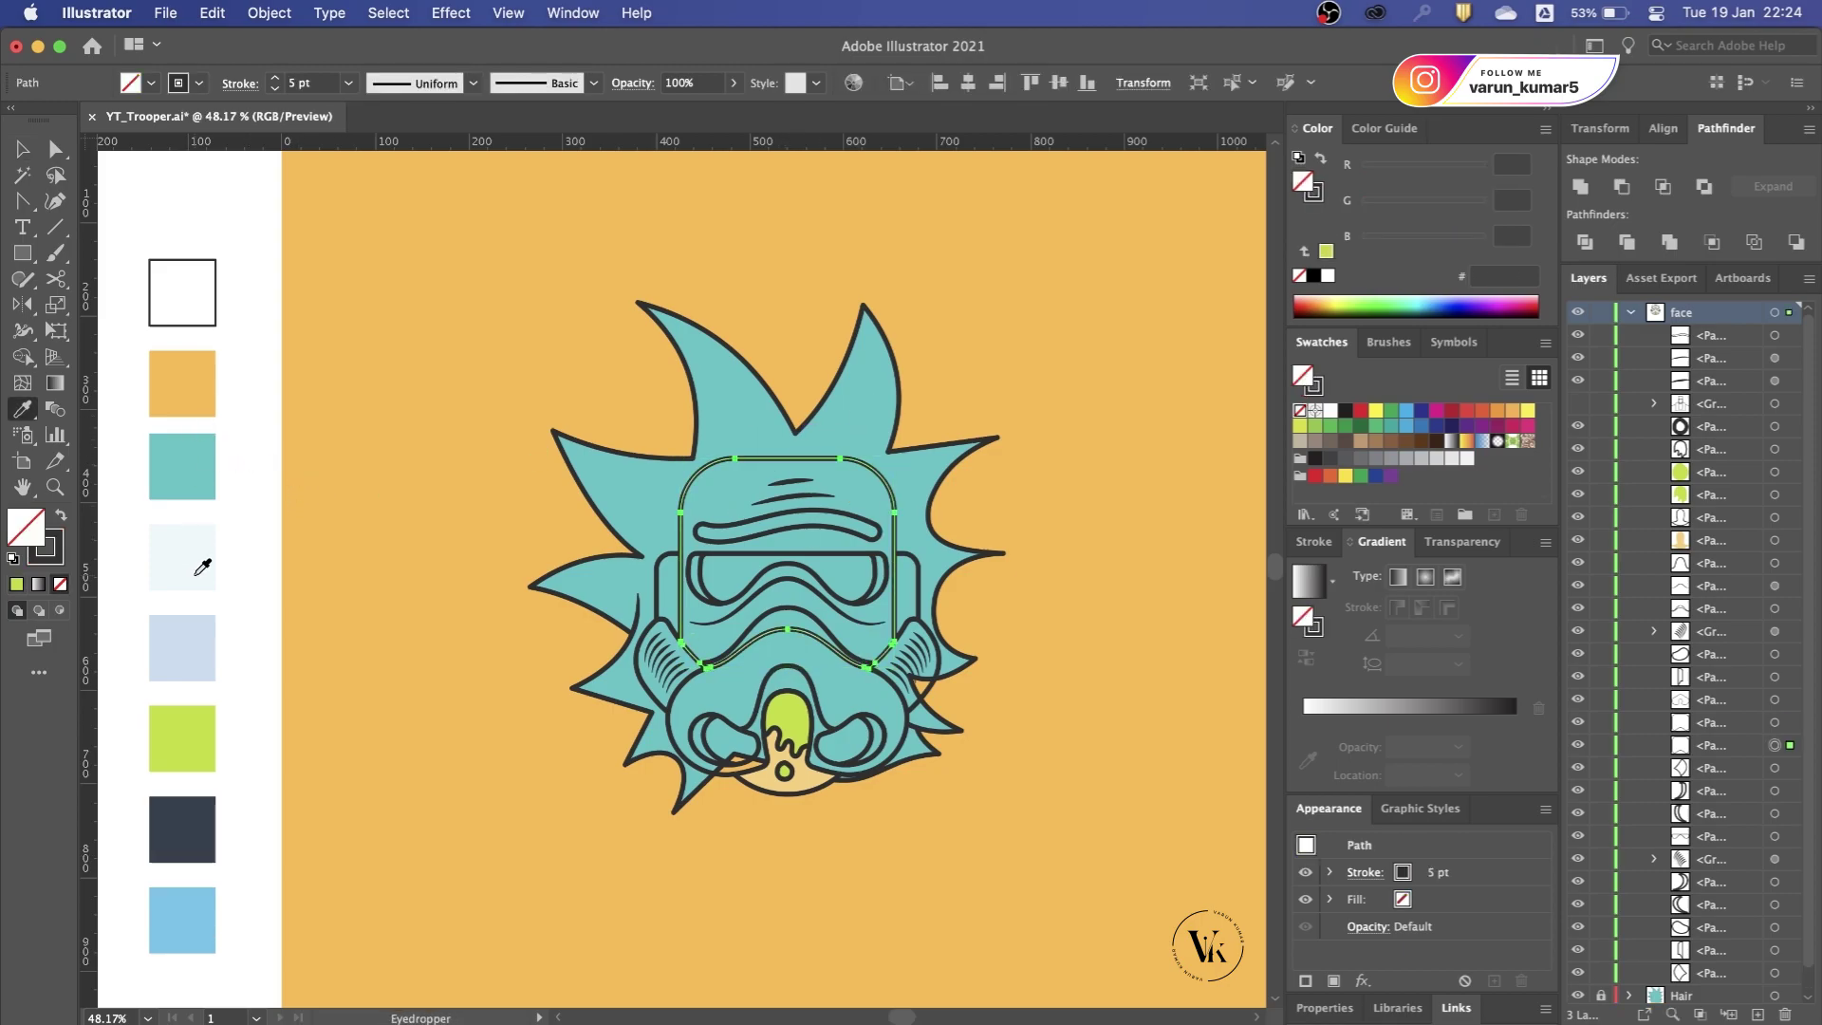
pyautogui.click(249, 583)
pyautogui.press('v')
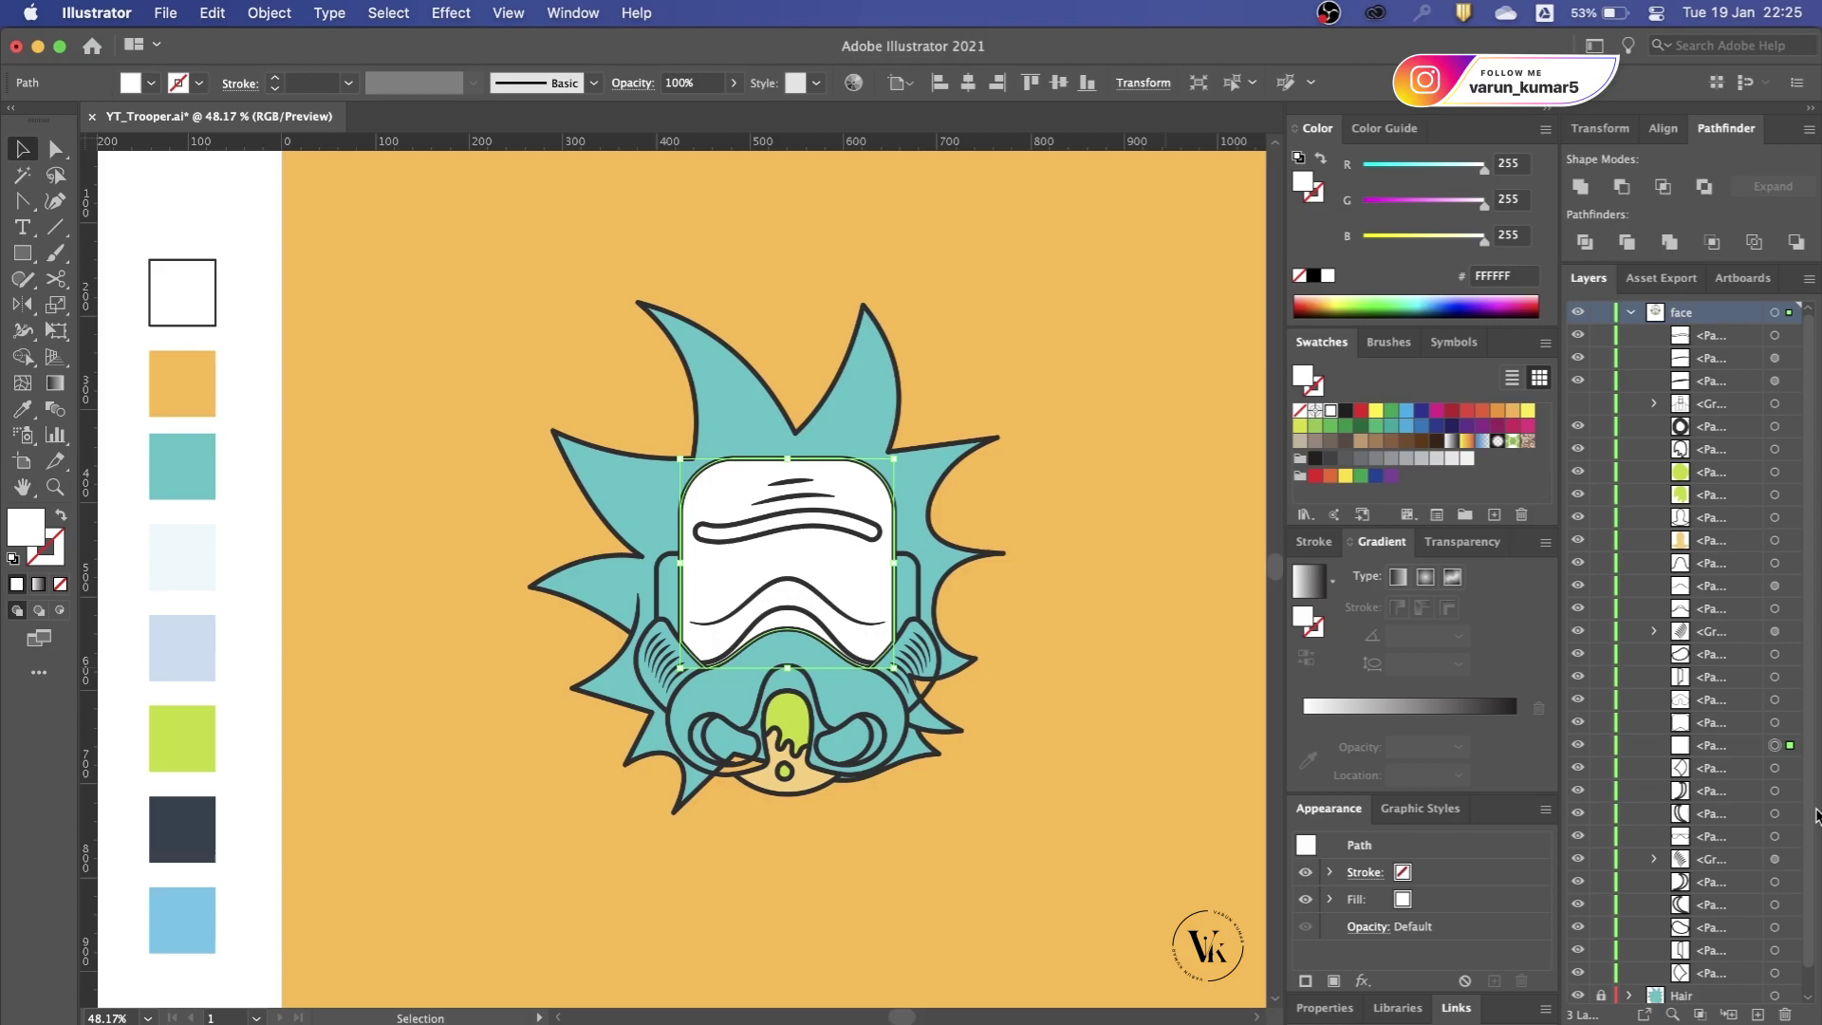
pyautogui.press('super+shift+bracketleft')
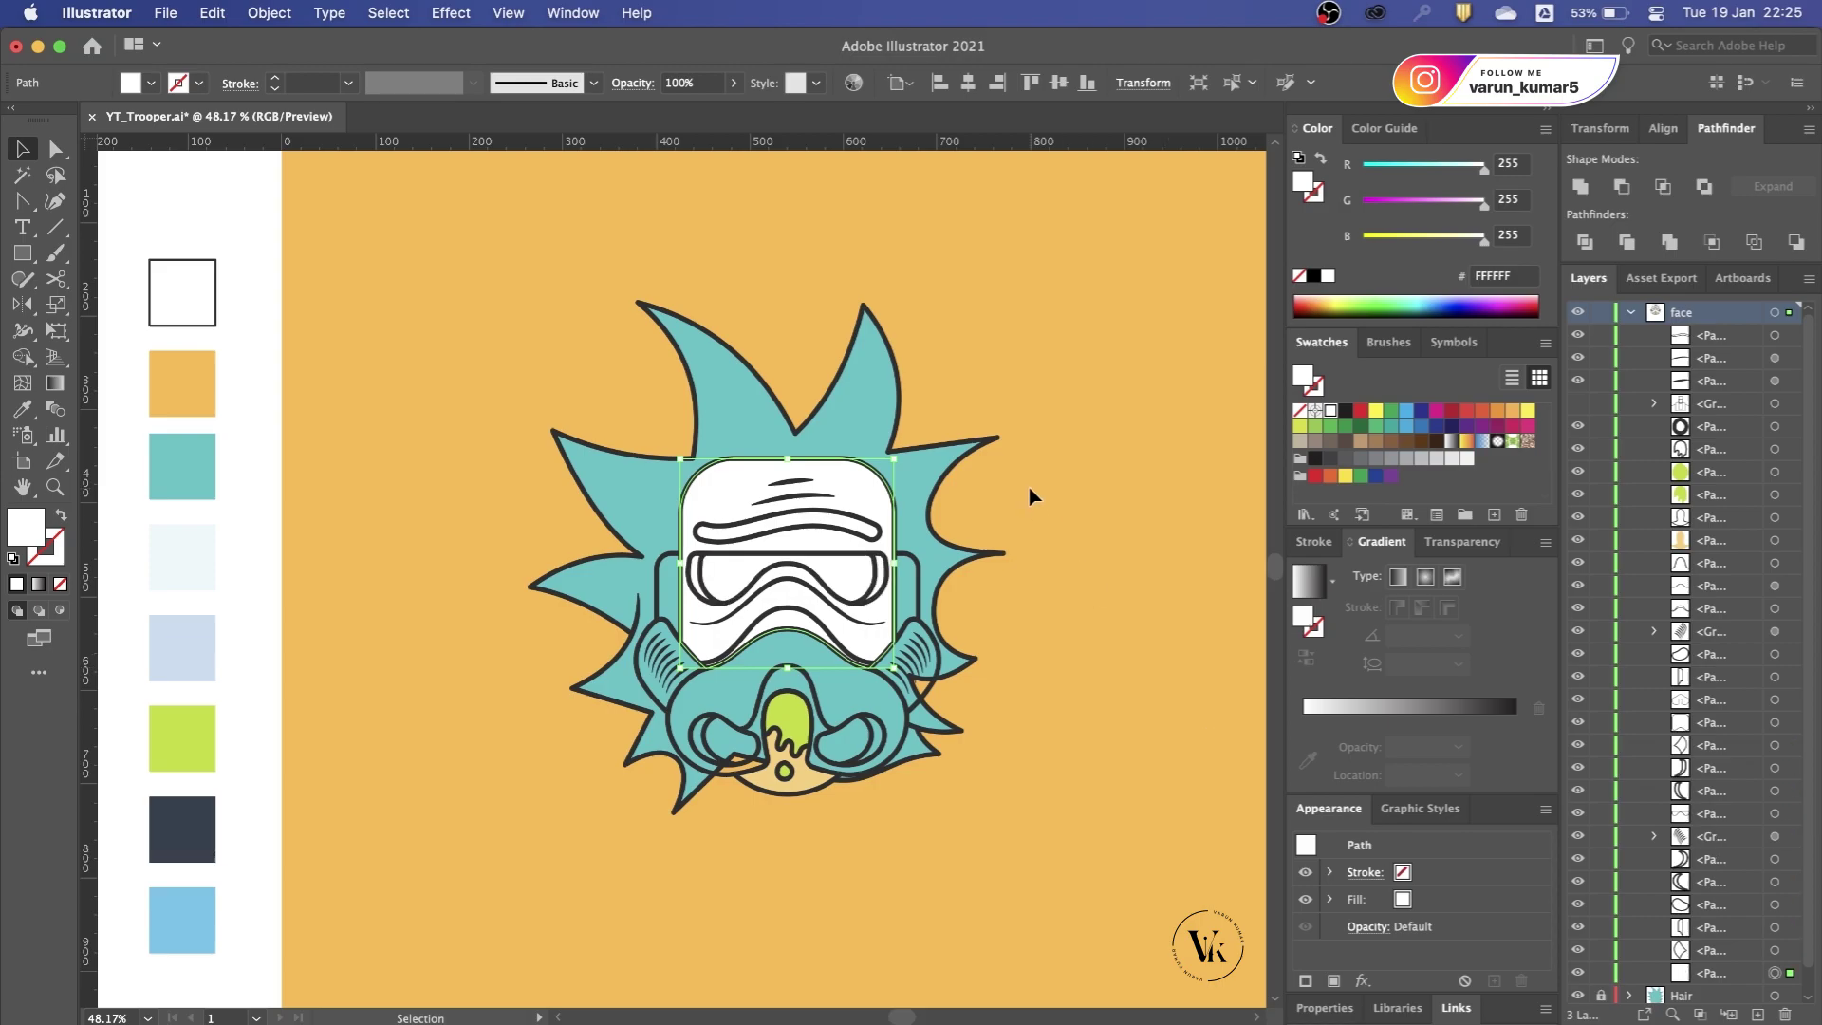
pyautogui.click(1032, 495)
pyautogui.scroll(5, 730, 671)
# Step: Add white-filled copies of the mask and both goggle rims behind their outlines
pyautogui.click(748, 649)
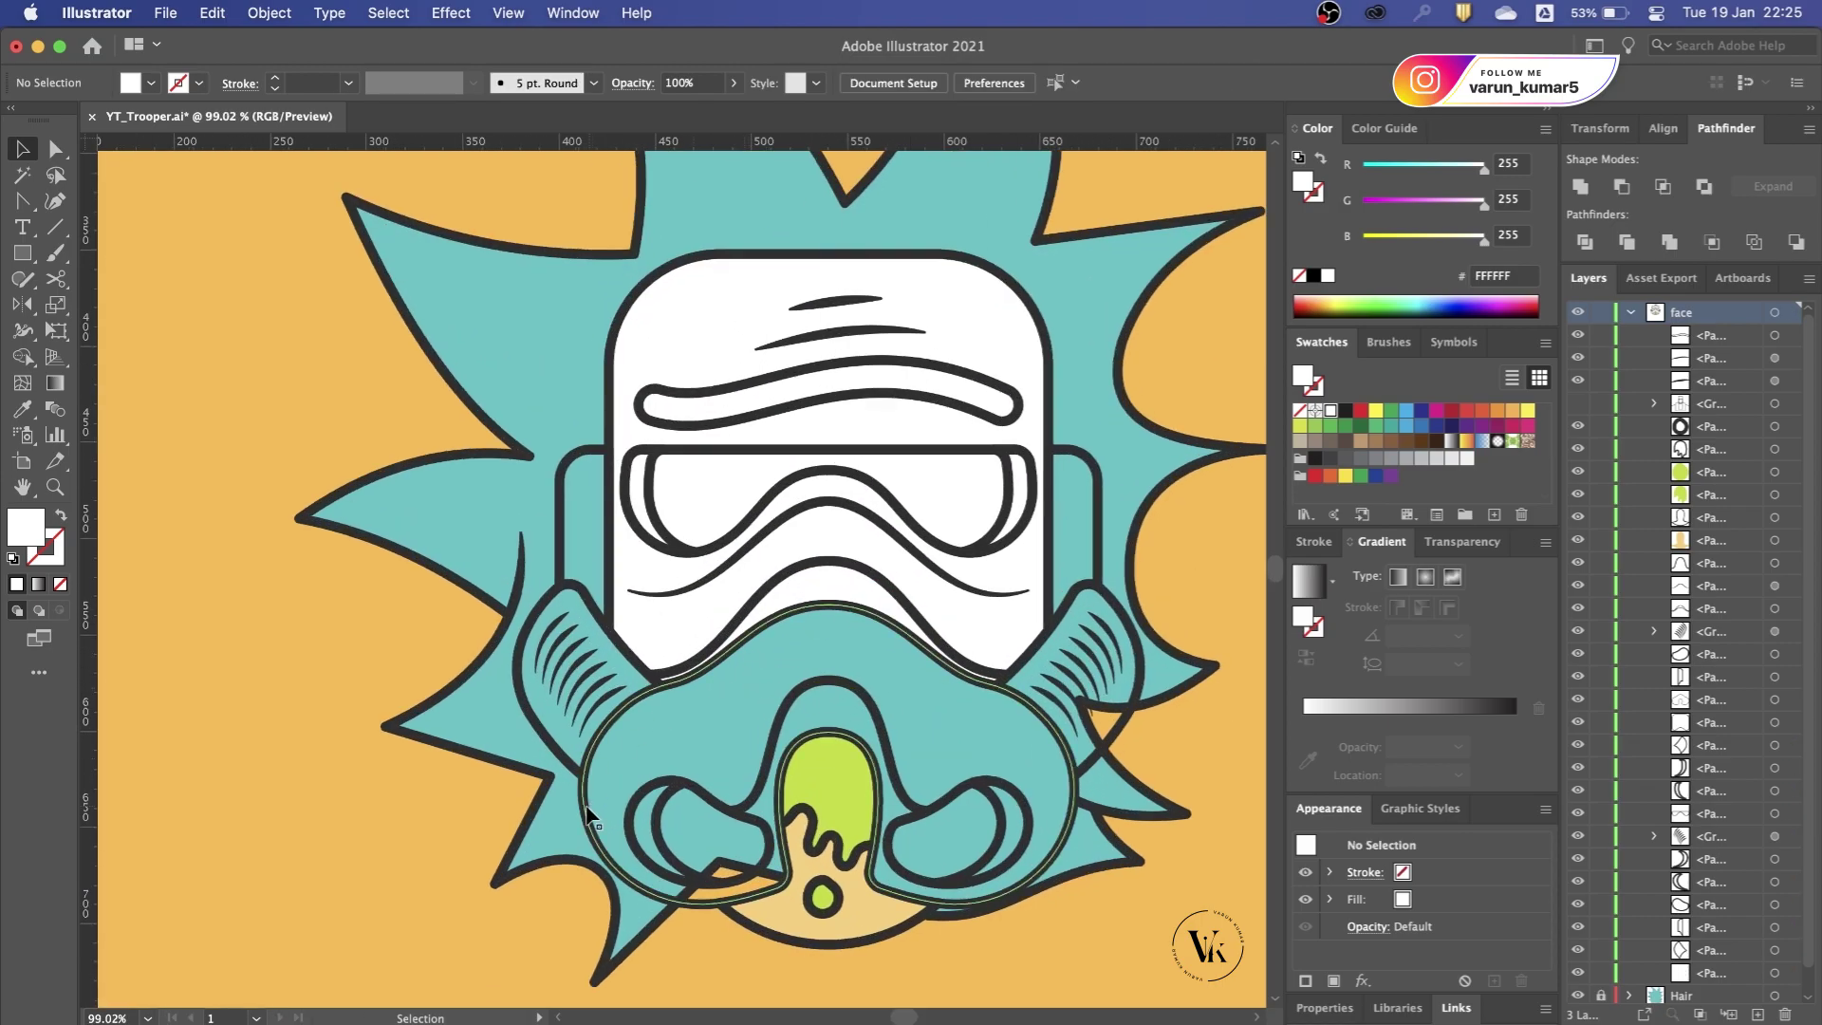
pyautogui.keyDown('shift'); pyautogui.click(565, 583); pyautogui.keyUp('shift')
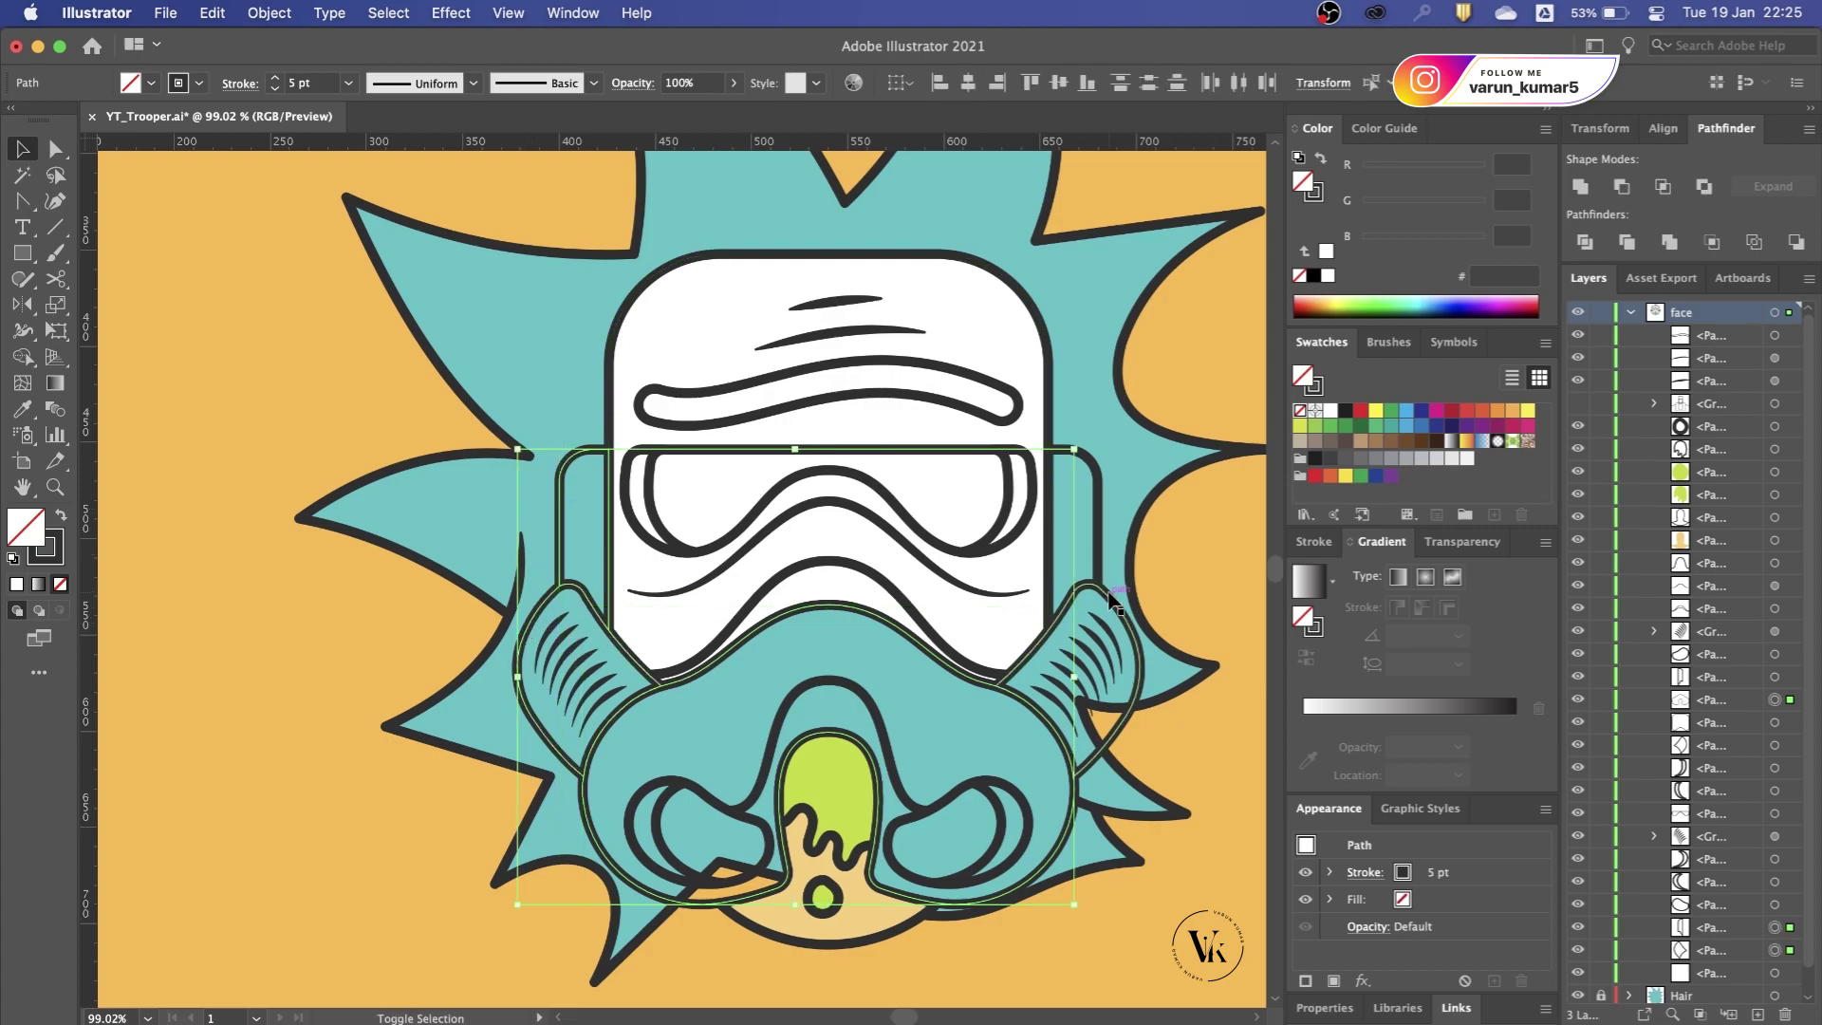
pyautogui.keyDown('shift'); pyautogui.click(1097, 531); pyautogui.keyUp('shift')
pyautogui.press('a')
pyautogui.press('v')
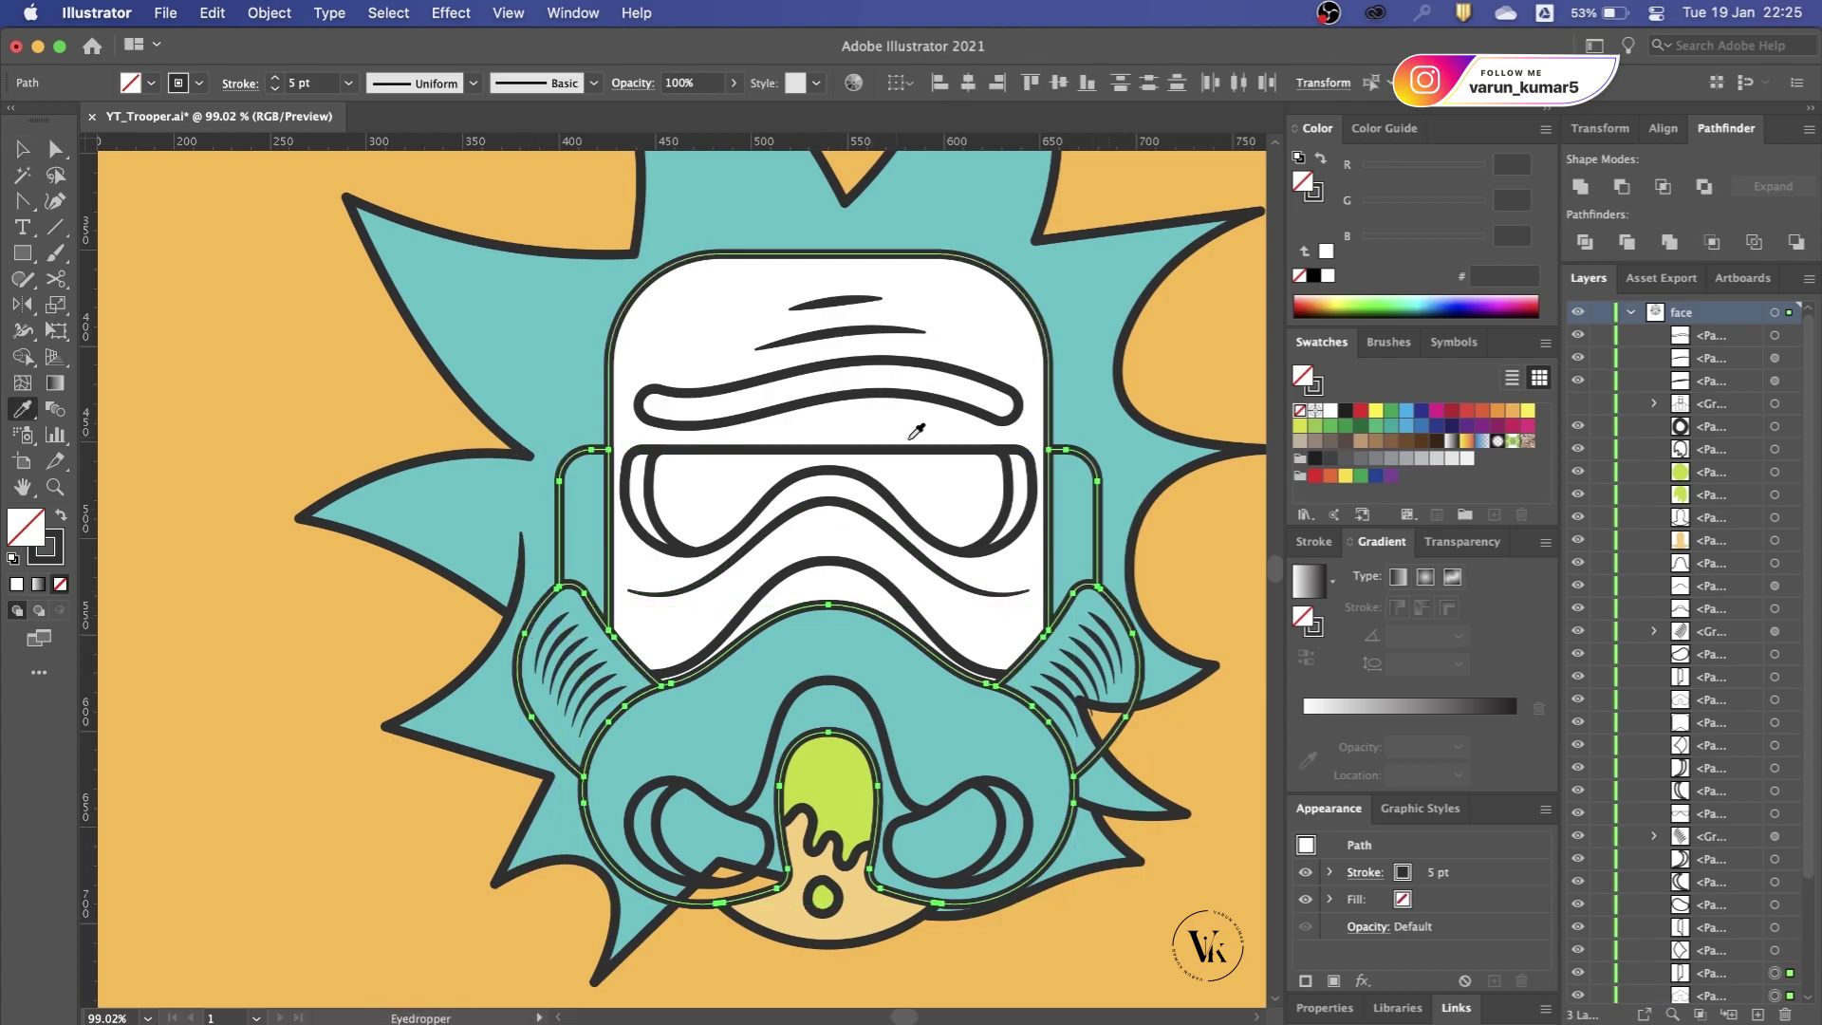
pyautogui.press('i')
pyautogui.click(974, 314)
pyautogui.press('v')
pyautogui.scroll(-5, 764, 505)
pyautogui.click(1057, 740)
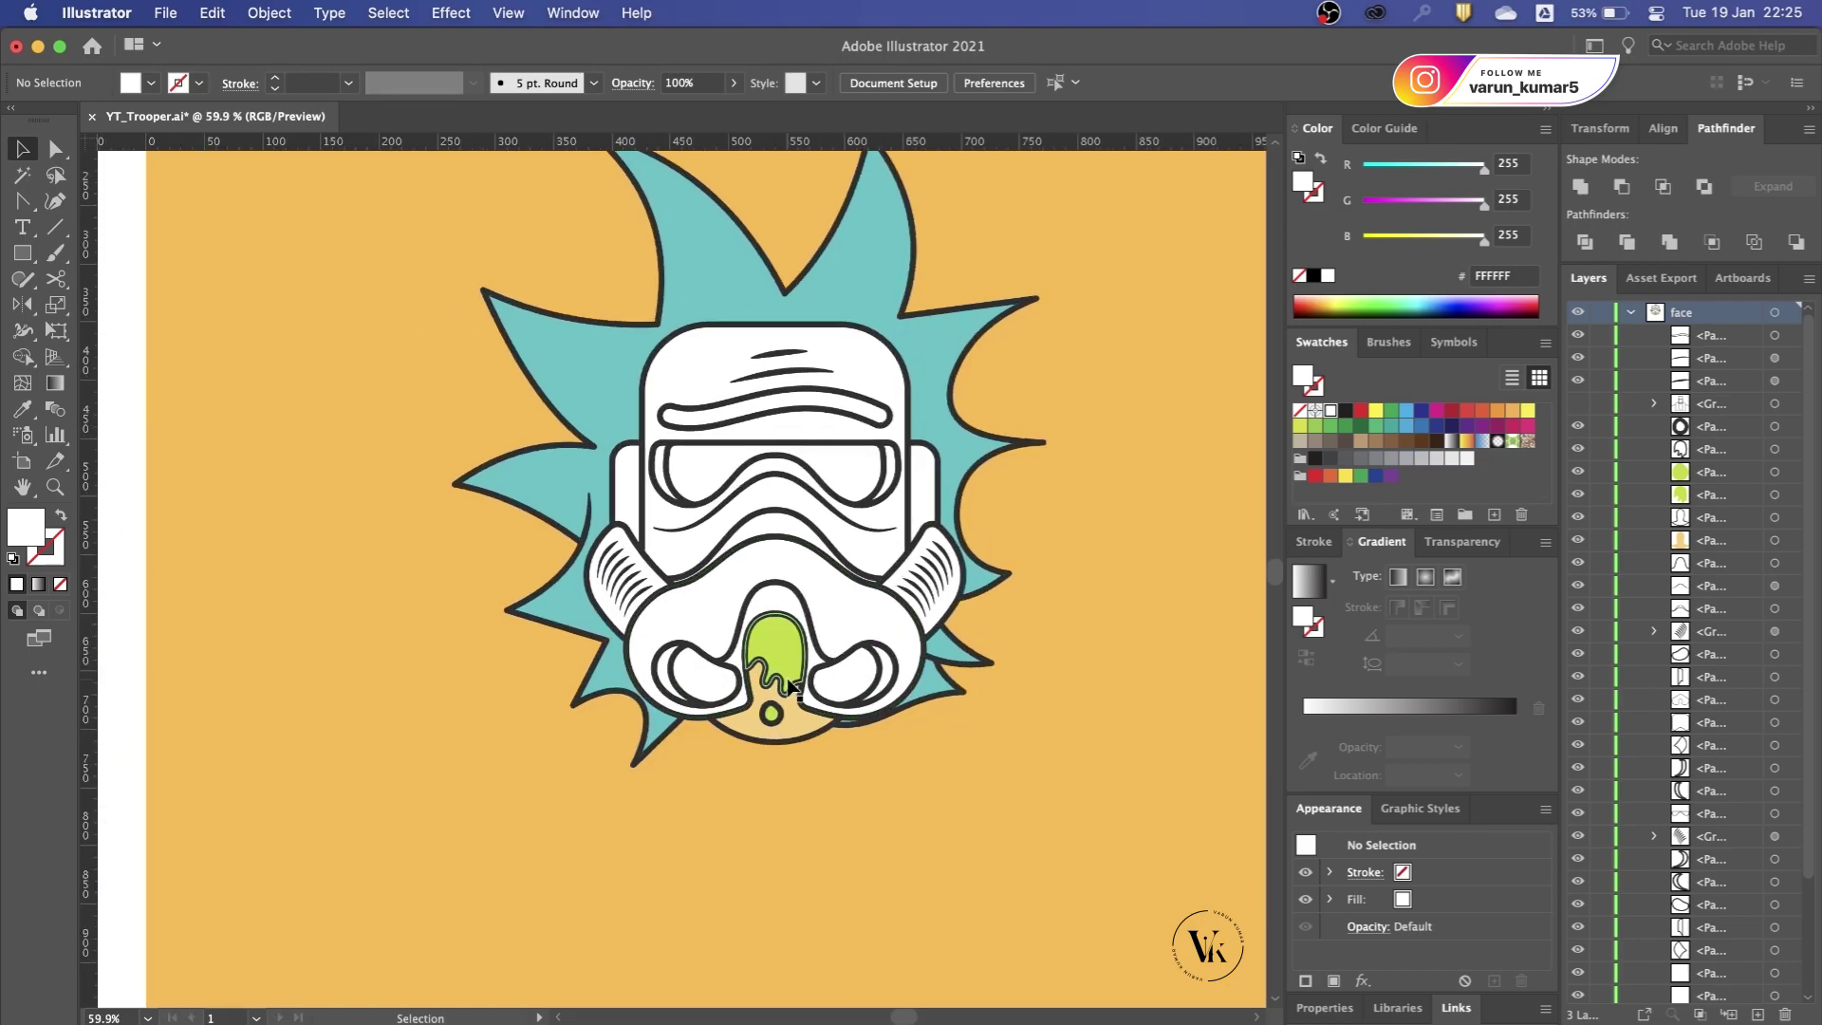
pyautogui.scroll(2, 811, 759)
# Step: Fill the chin shape below the mask with warm tan F28975 and save the file
pyautogui.click(808, 783)
pyautogui.doubleClick(31, 530)
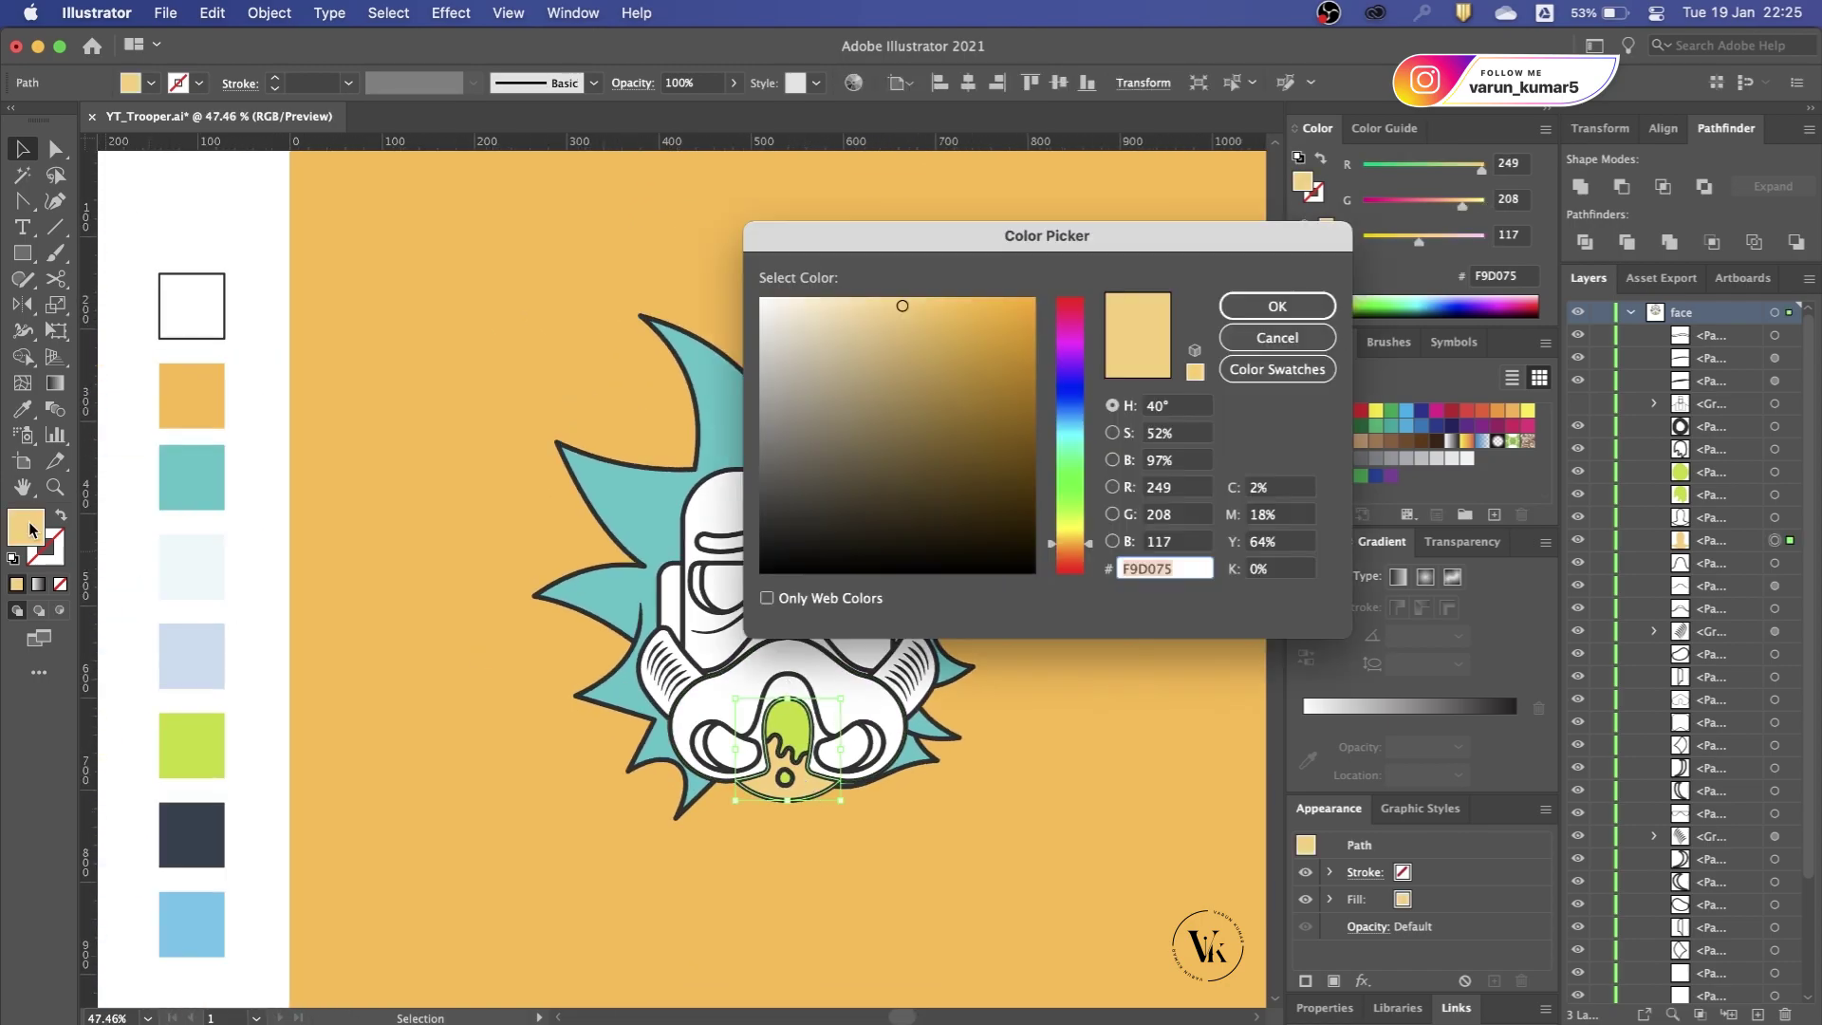
pyautogui.click(891, 315)
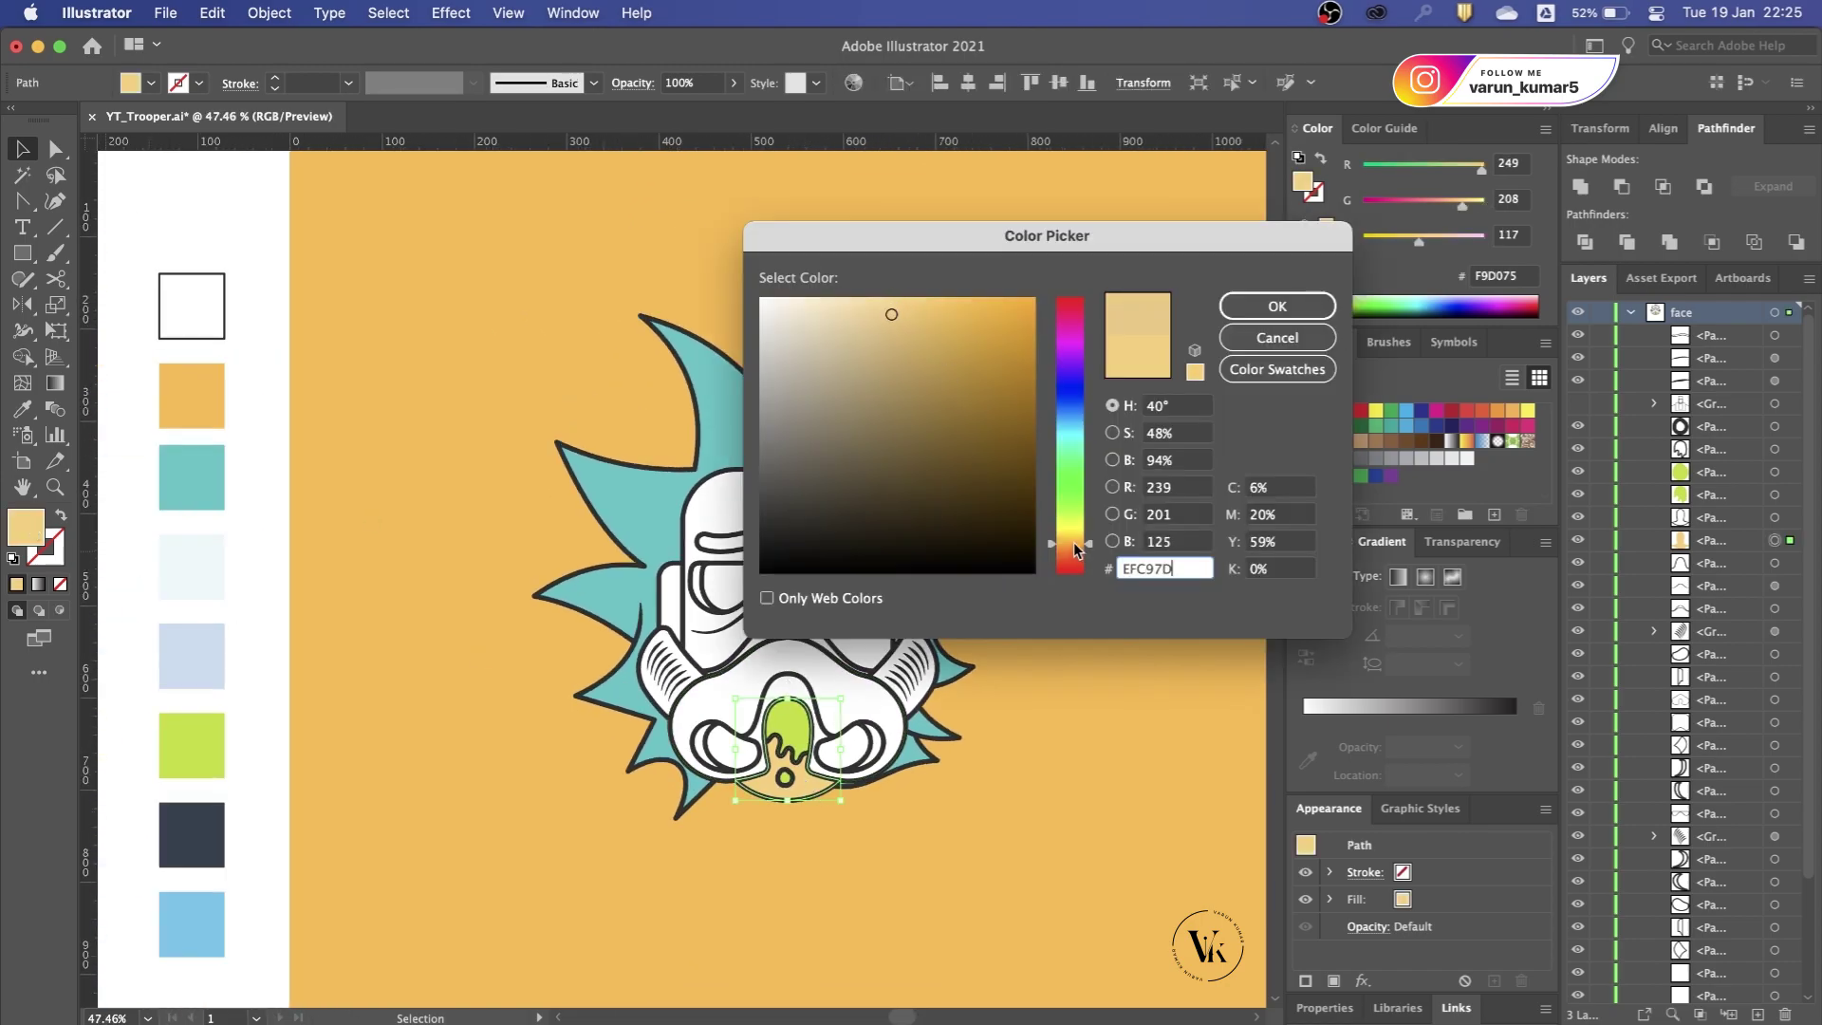
pyautogui.moveTo(1073, 543); pyautogui.dragTo(1073, 548)
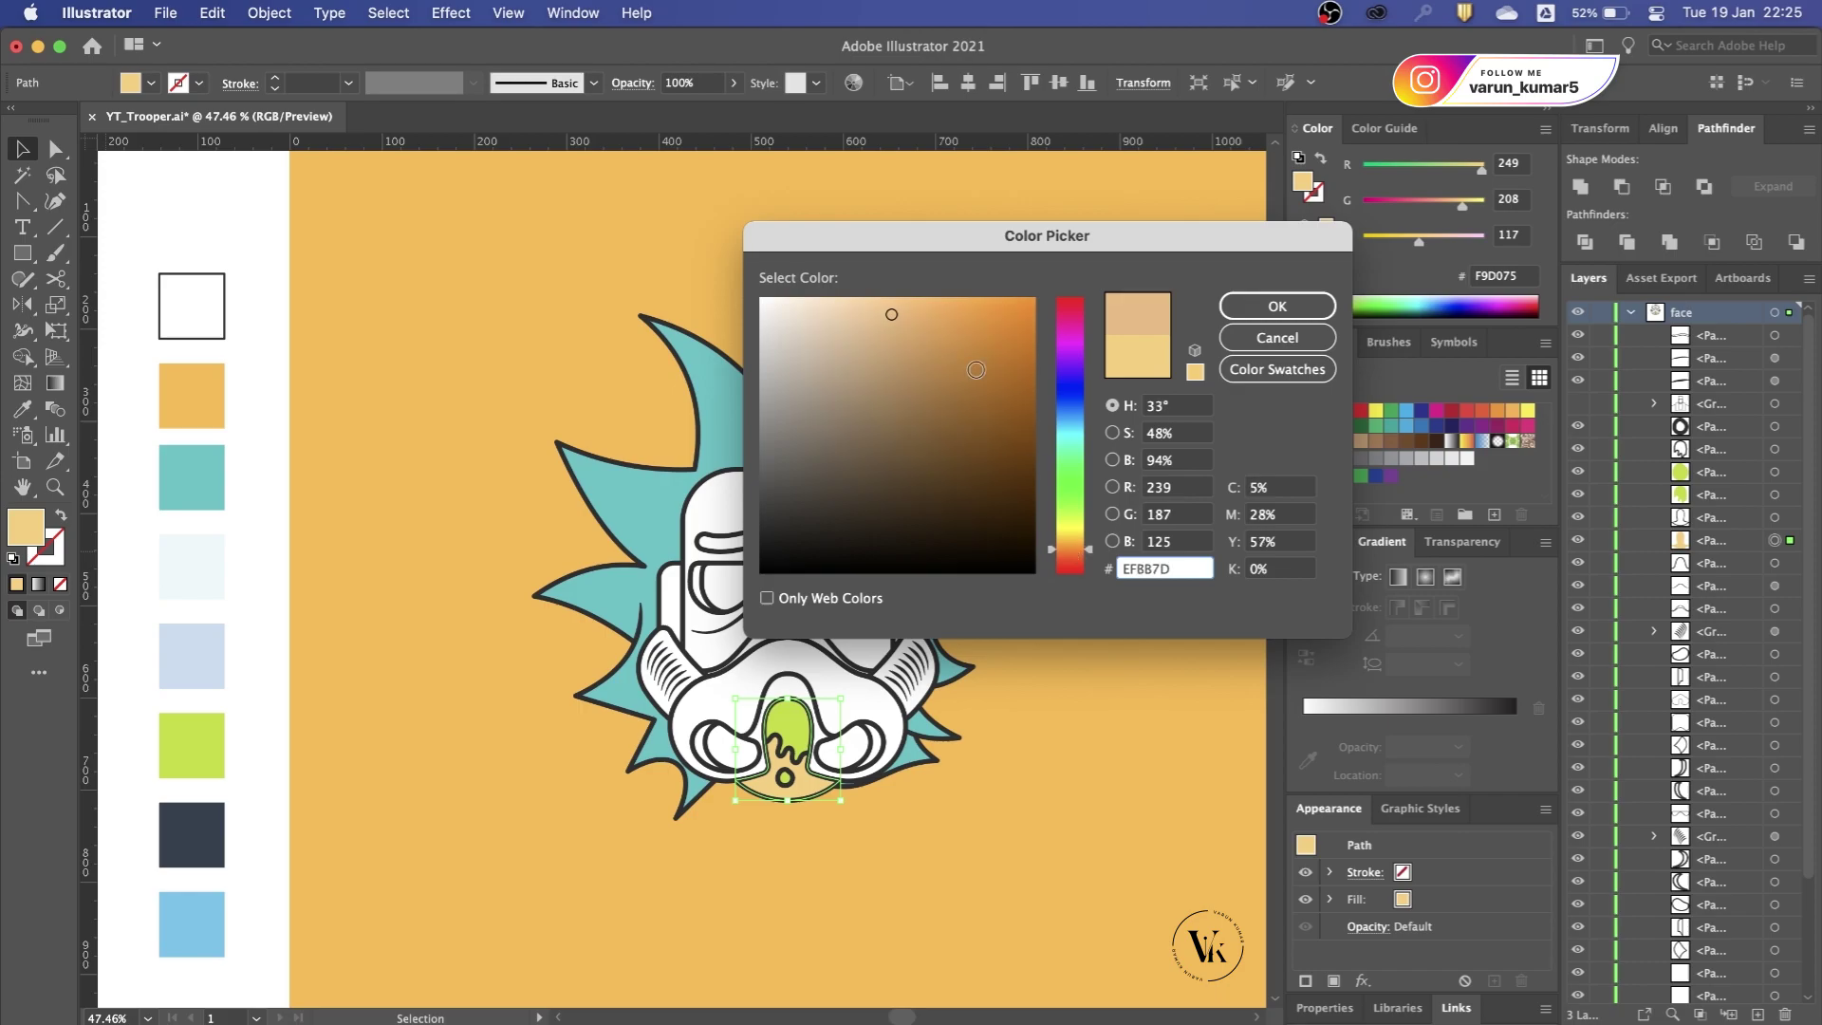
pyautogui.moveTo(891, 314); pyautogui.dragTo(903, 311)
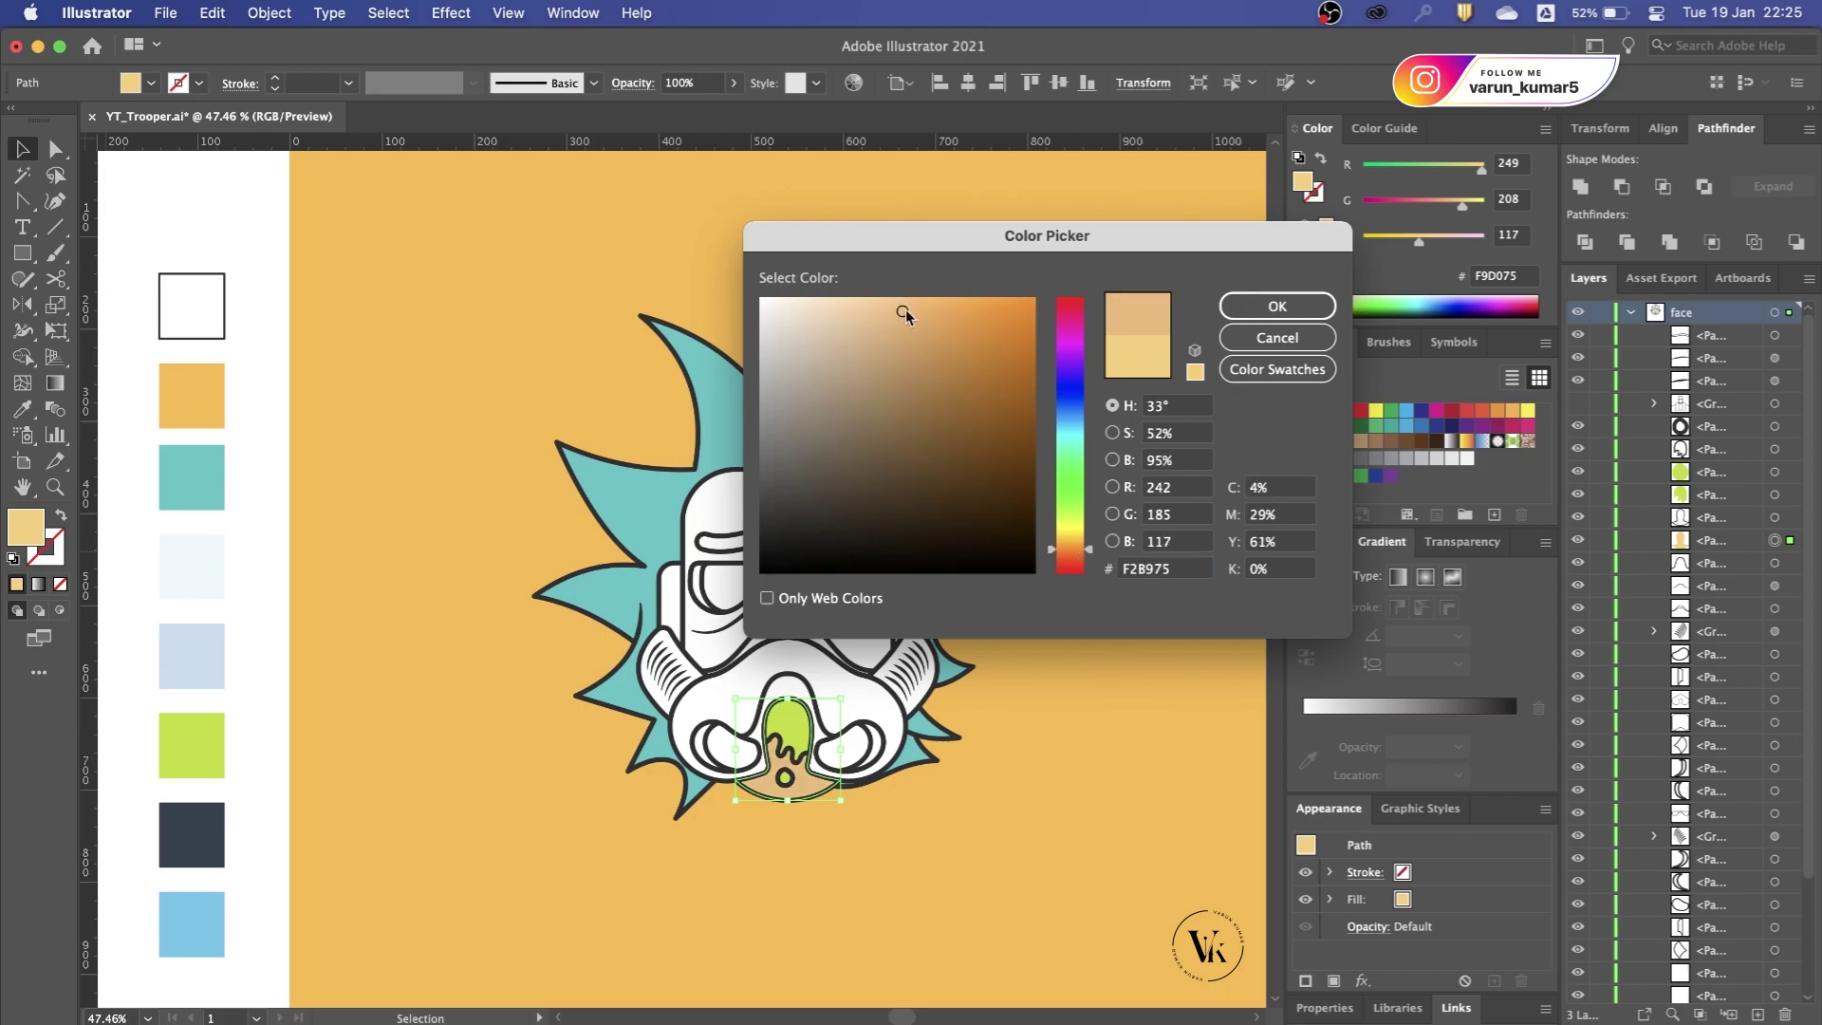
pyautogui.press('Return')
pyautogui.click(982, 738)
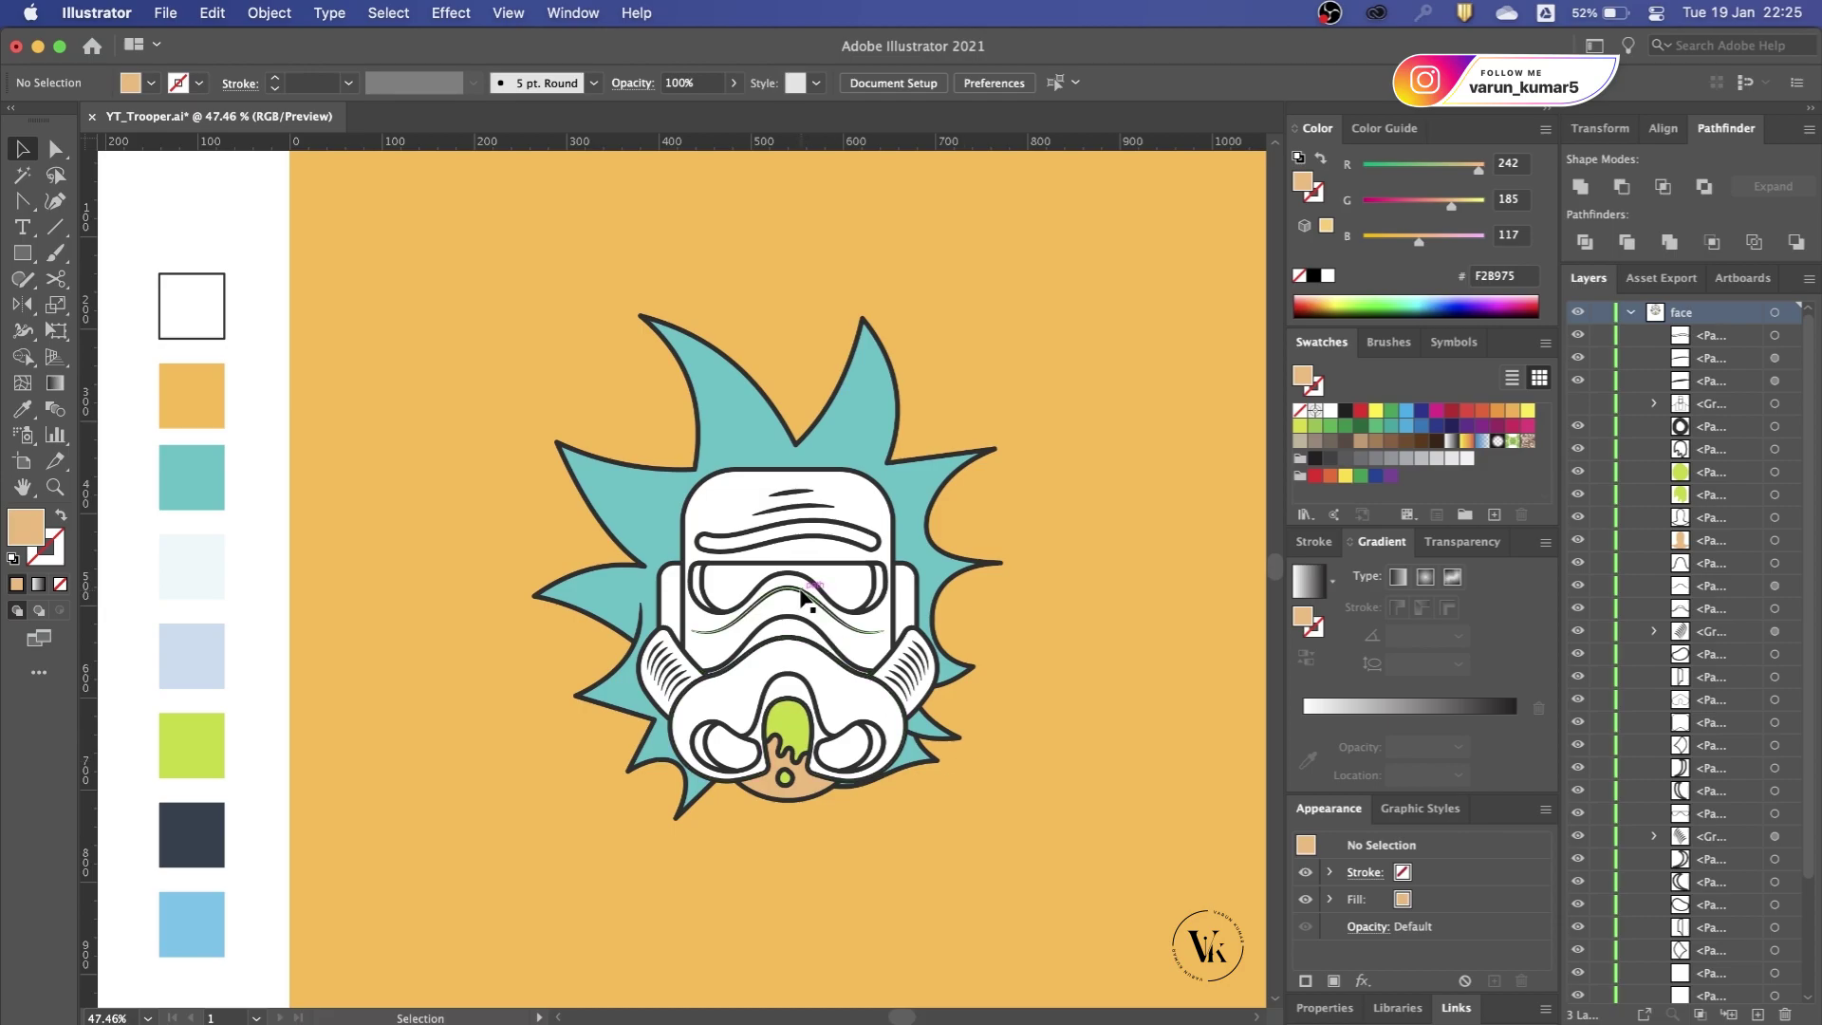
pyautogui.hotkey('ctrl', 's')
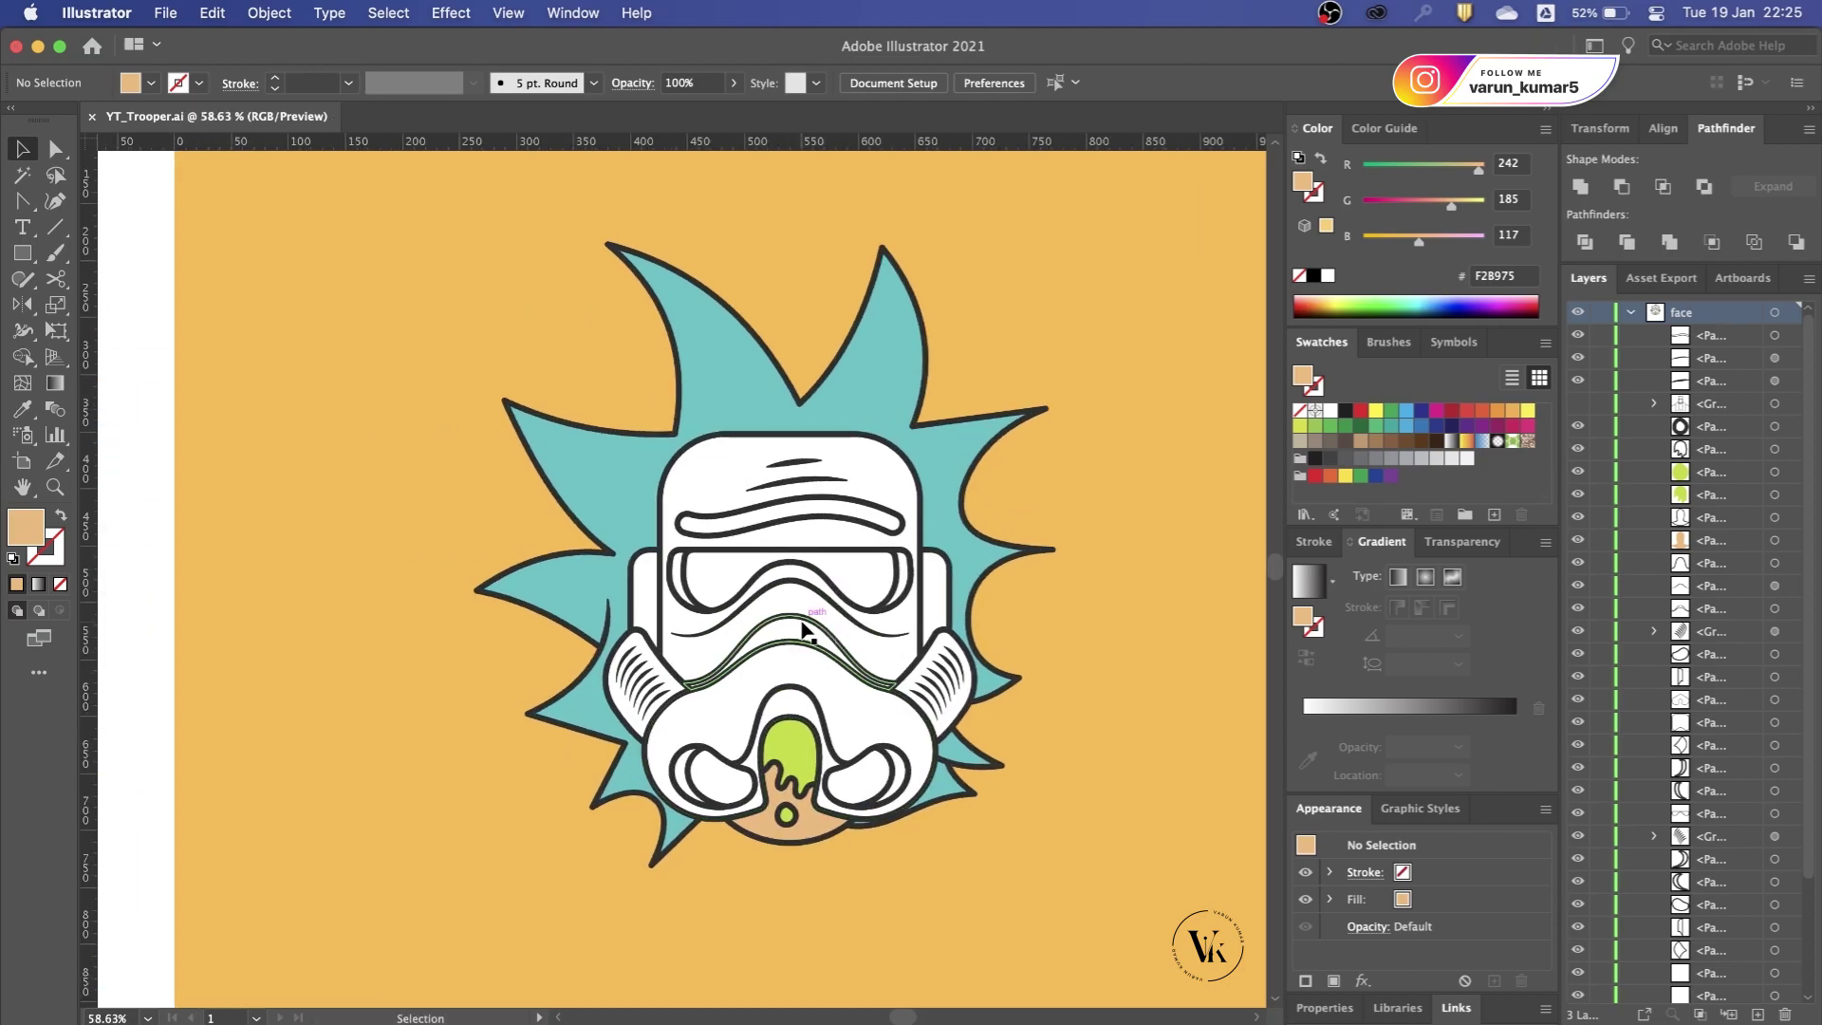
# Step: Paste a copy of the helmet brow stripe in place and fill it with the hair's teal
pyautogui.click(811, 634)
pyautogui.scroll(3, 815, 636)
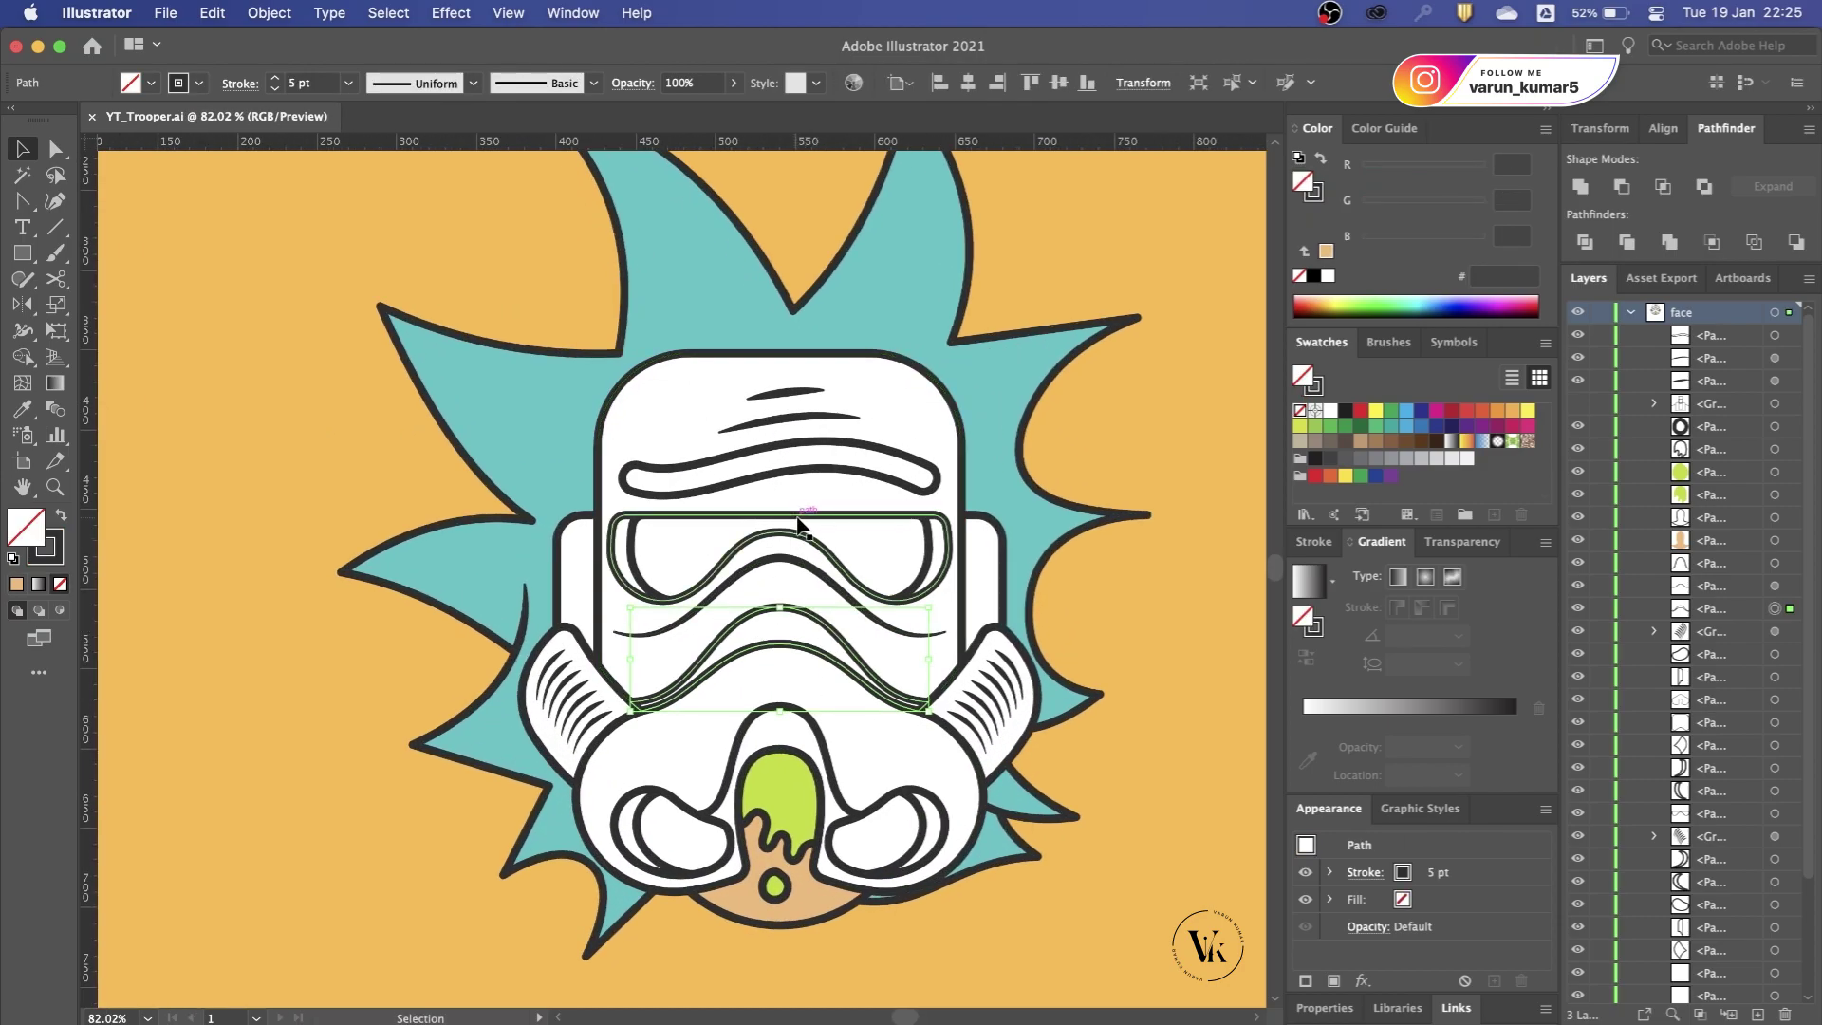
pyautogui.click(845, 480)
pyautogui.press('super+c')
pyautogui.press('super+f')
pyautogui.press('i')
pyautogui.click(929, 263)
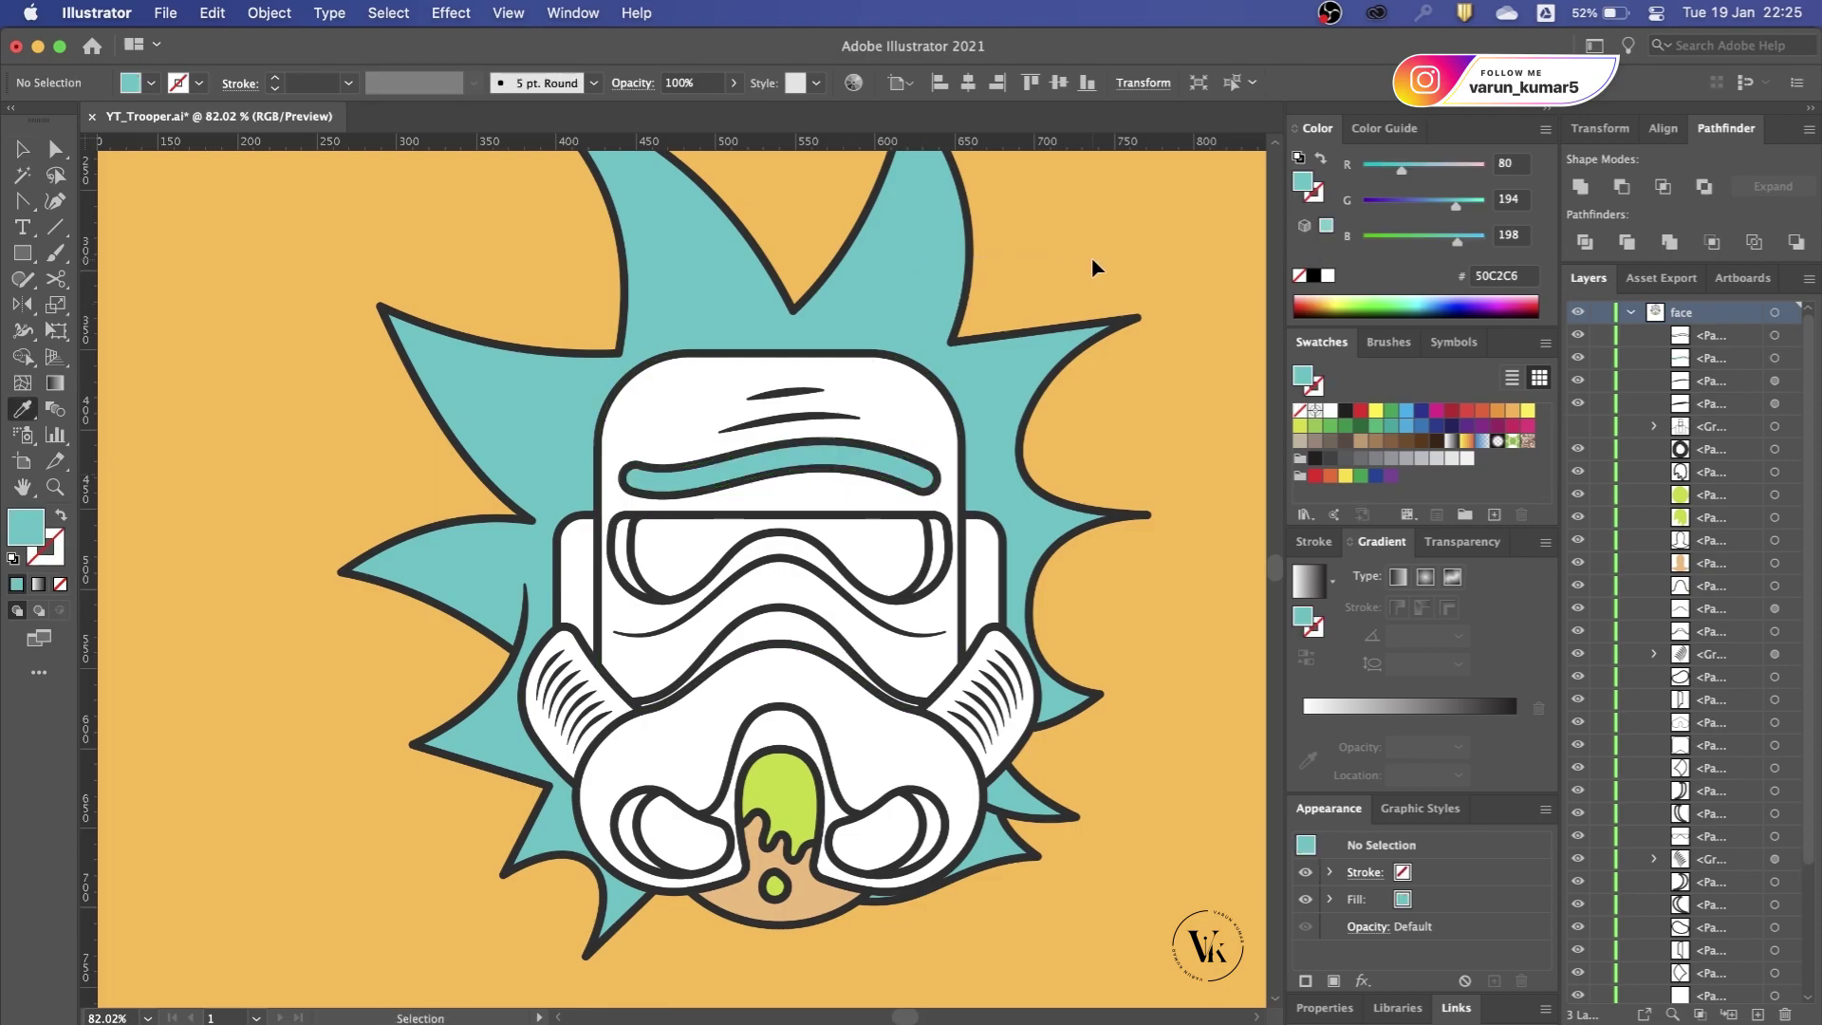
pyautogui.press('v')
pyautogui.click(943, 555)
# Step: Fill the goggles with dark navy using the Eyedropper
pyautogui.scroll(-3, 897, 522)
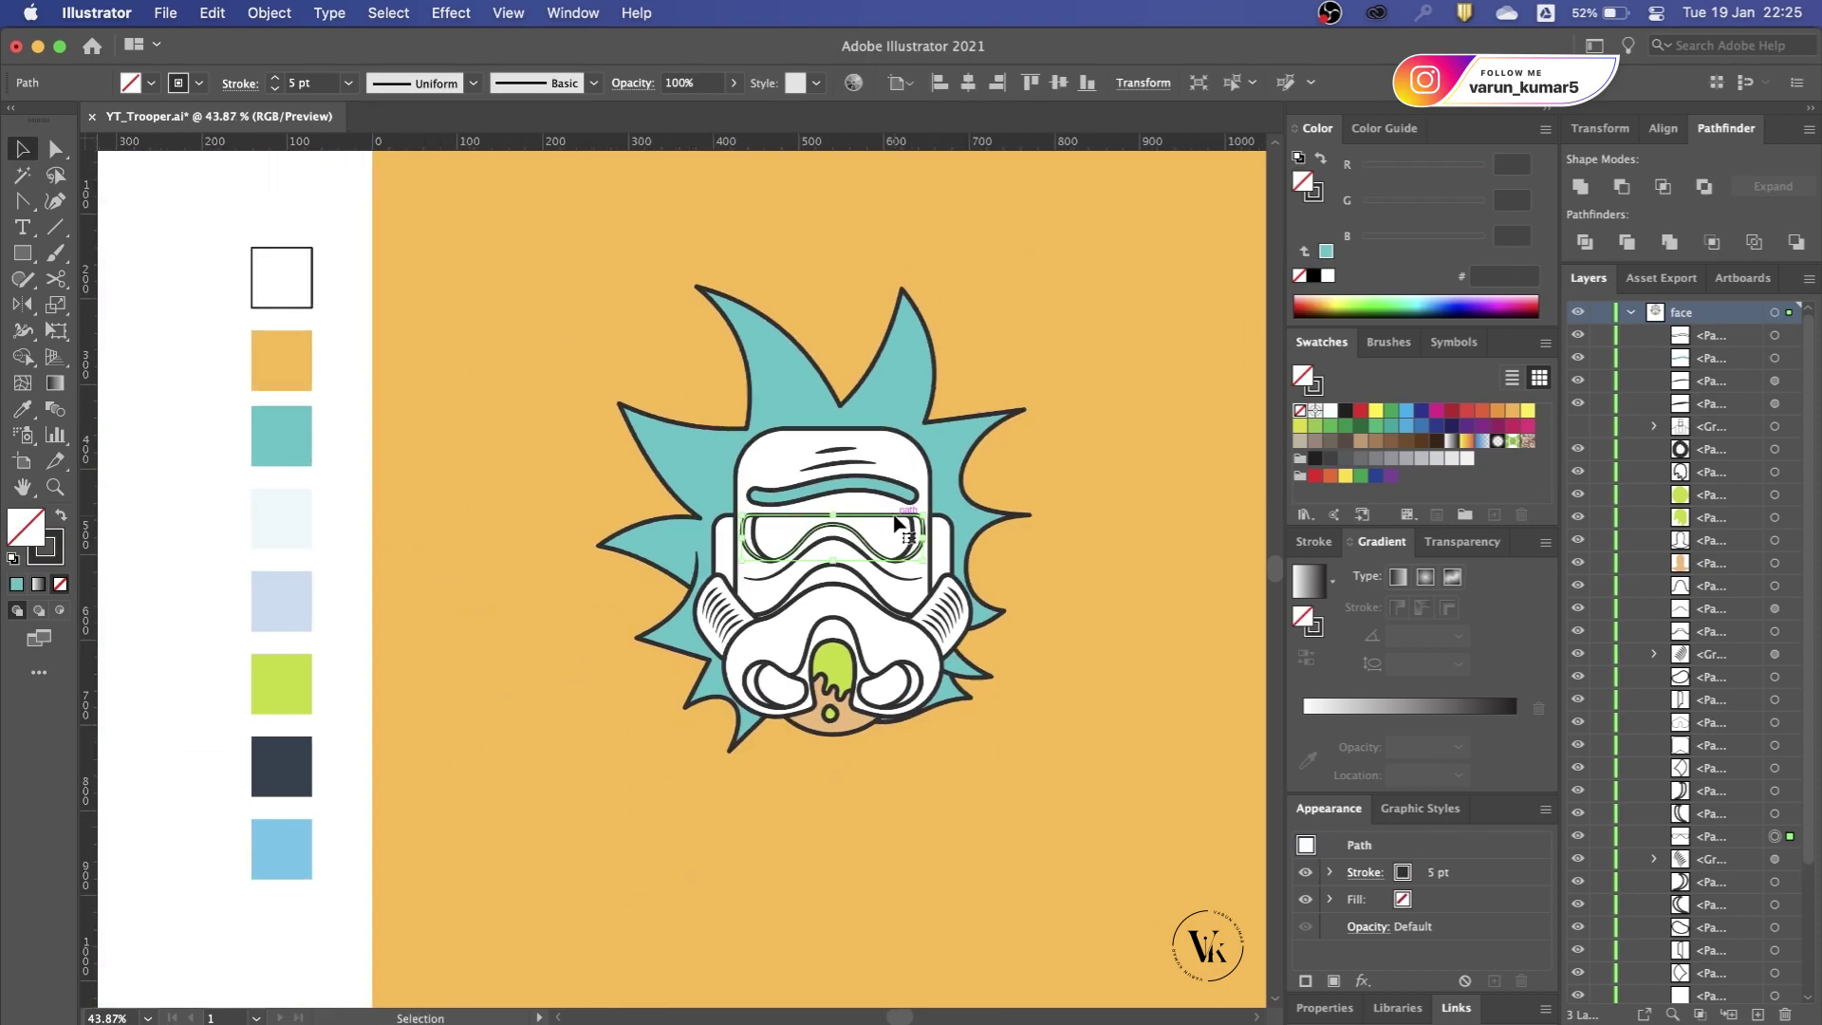
pyautogui.press('i')
pyautogui.click(284, 763)
pyautogui.press('super+shift+a')
pyautogui.scroll(1, 799, 787)
pyautogui.press('v')
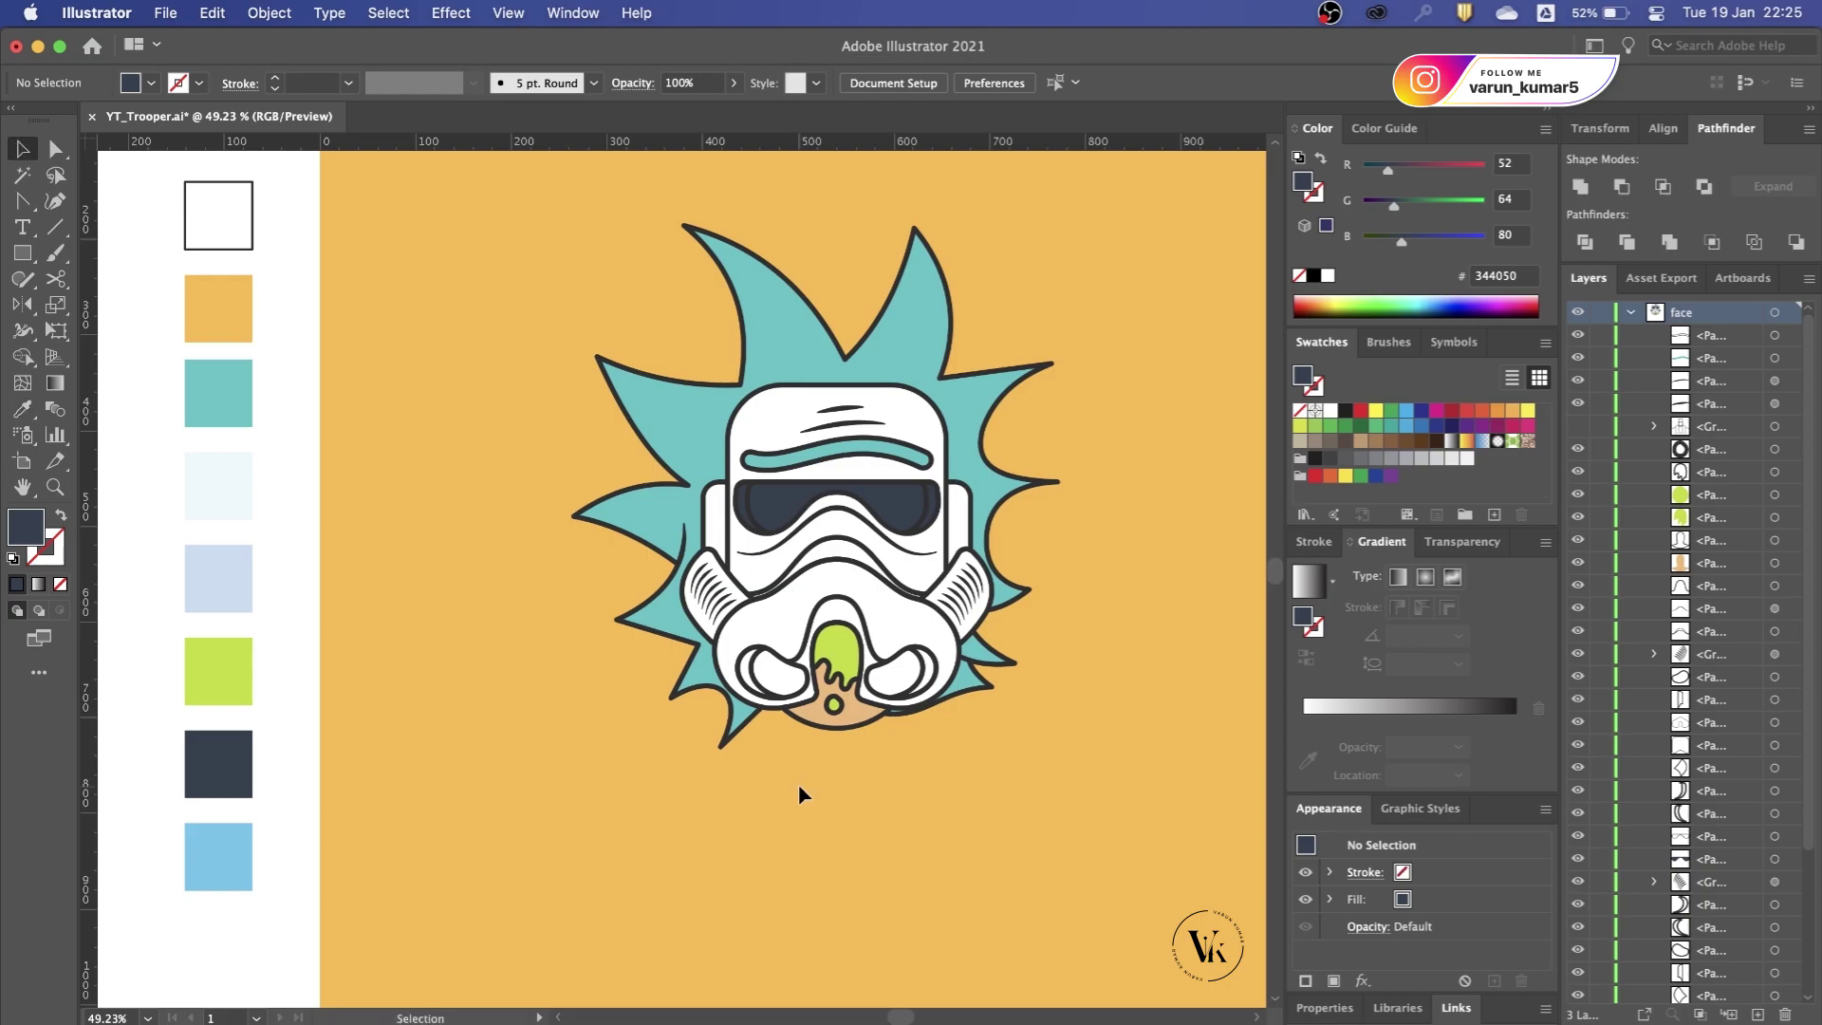
pyautogui.scroll(2, 799, 793)
# Step: Give both lower vent shapes the goggles' dark navy
pyautogui.press('a')
pyautogui.click(809, 655)
pyautogui.keyDown('shift'); pyautogui.click(891, 655); pyautogui.keyUp('shift')
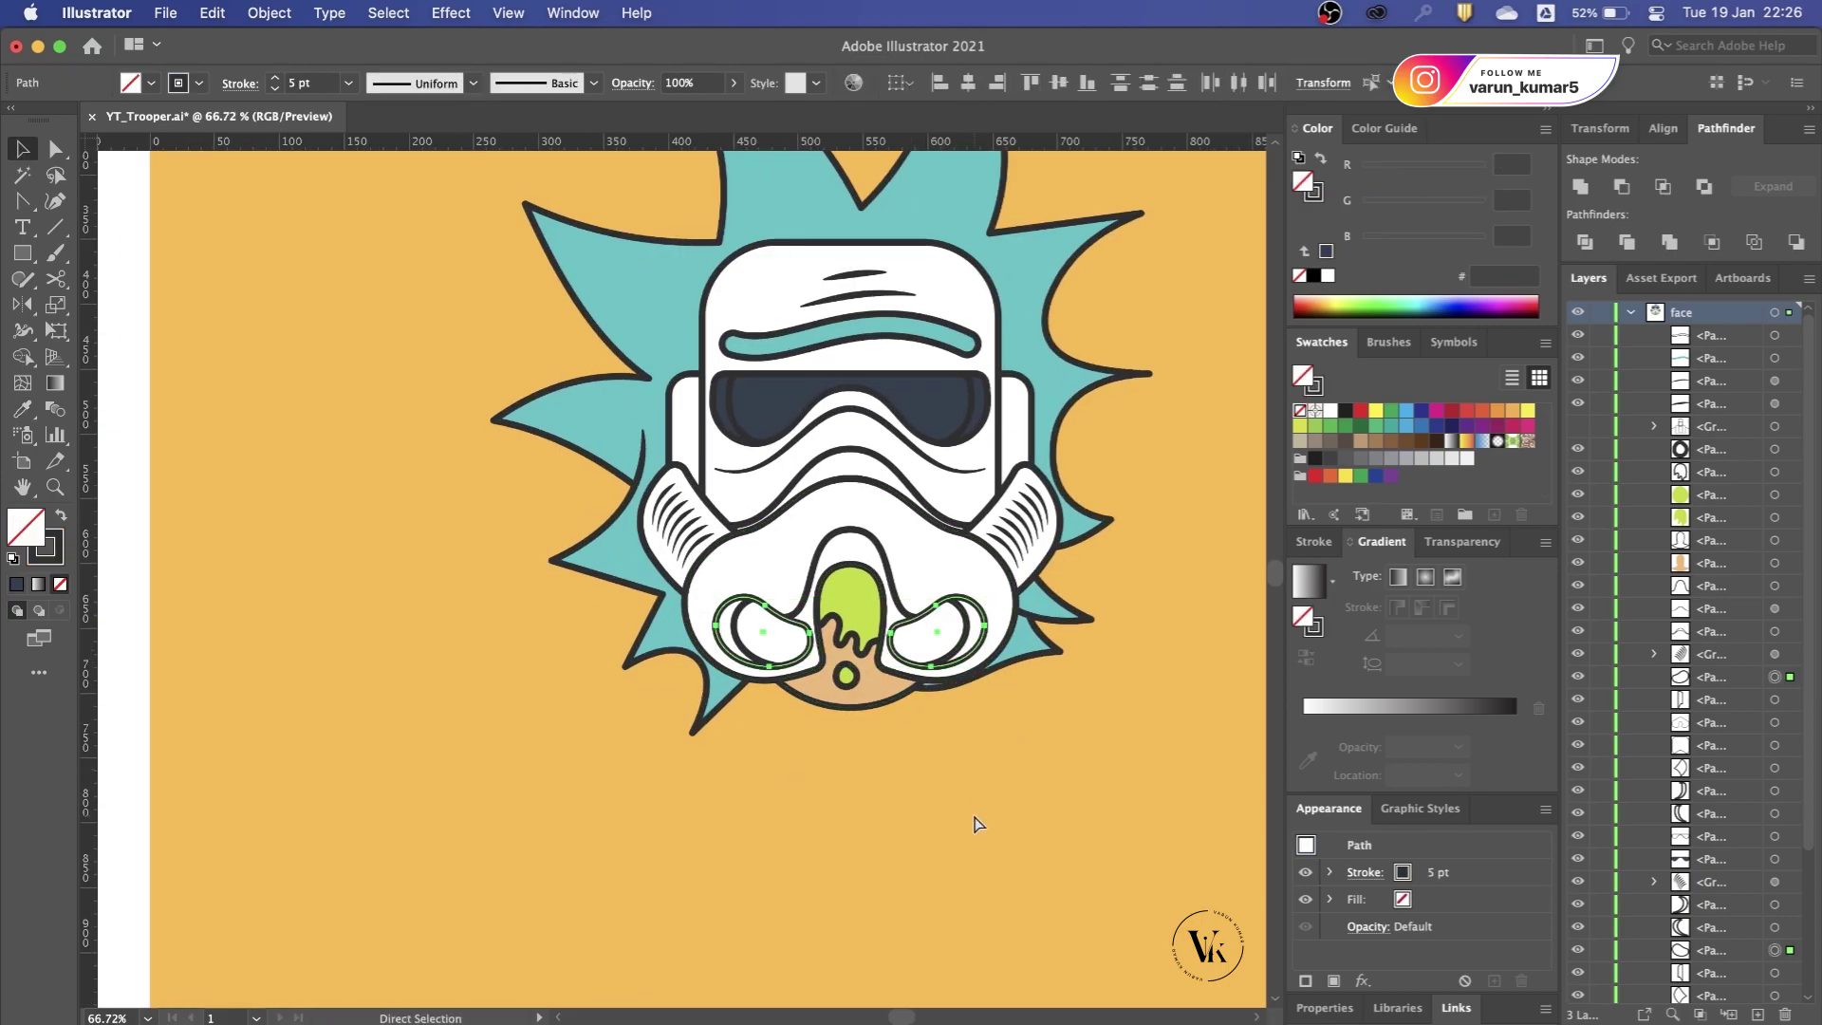
pyautogui.press('i')
pyautogui.click(948, 406)
pyautogui.press('v')
pyautogui.press('super+shift+a')
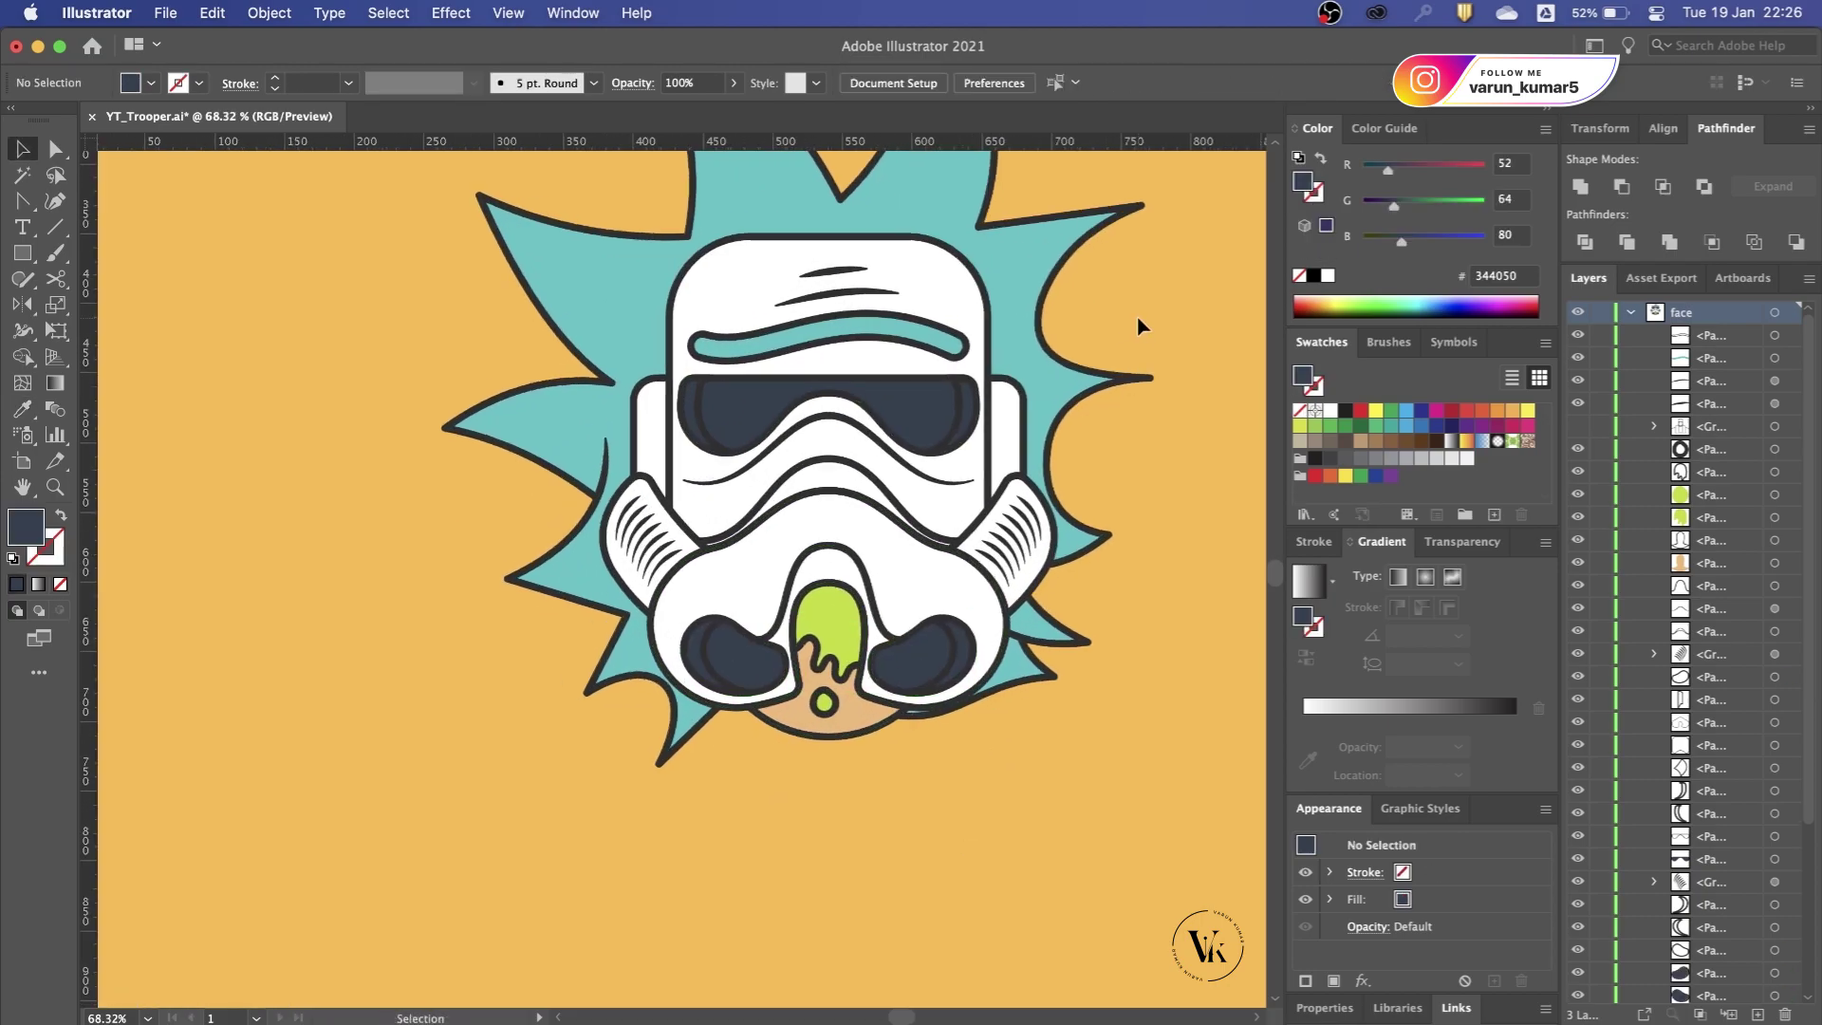
# Step: Colour both lens edges navy, then raise their HSB brightness for a lighter blue-grey
pyautogui.scroll(2, 1137, 315)
pyautogui.click(908, 515)
pyautogui.keyDown('shift'); pyautogui.click(664, 503); pyautogui.keyUp('shift')
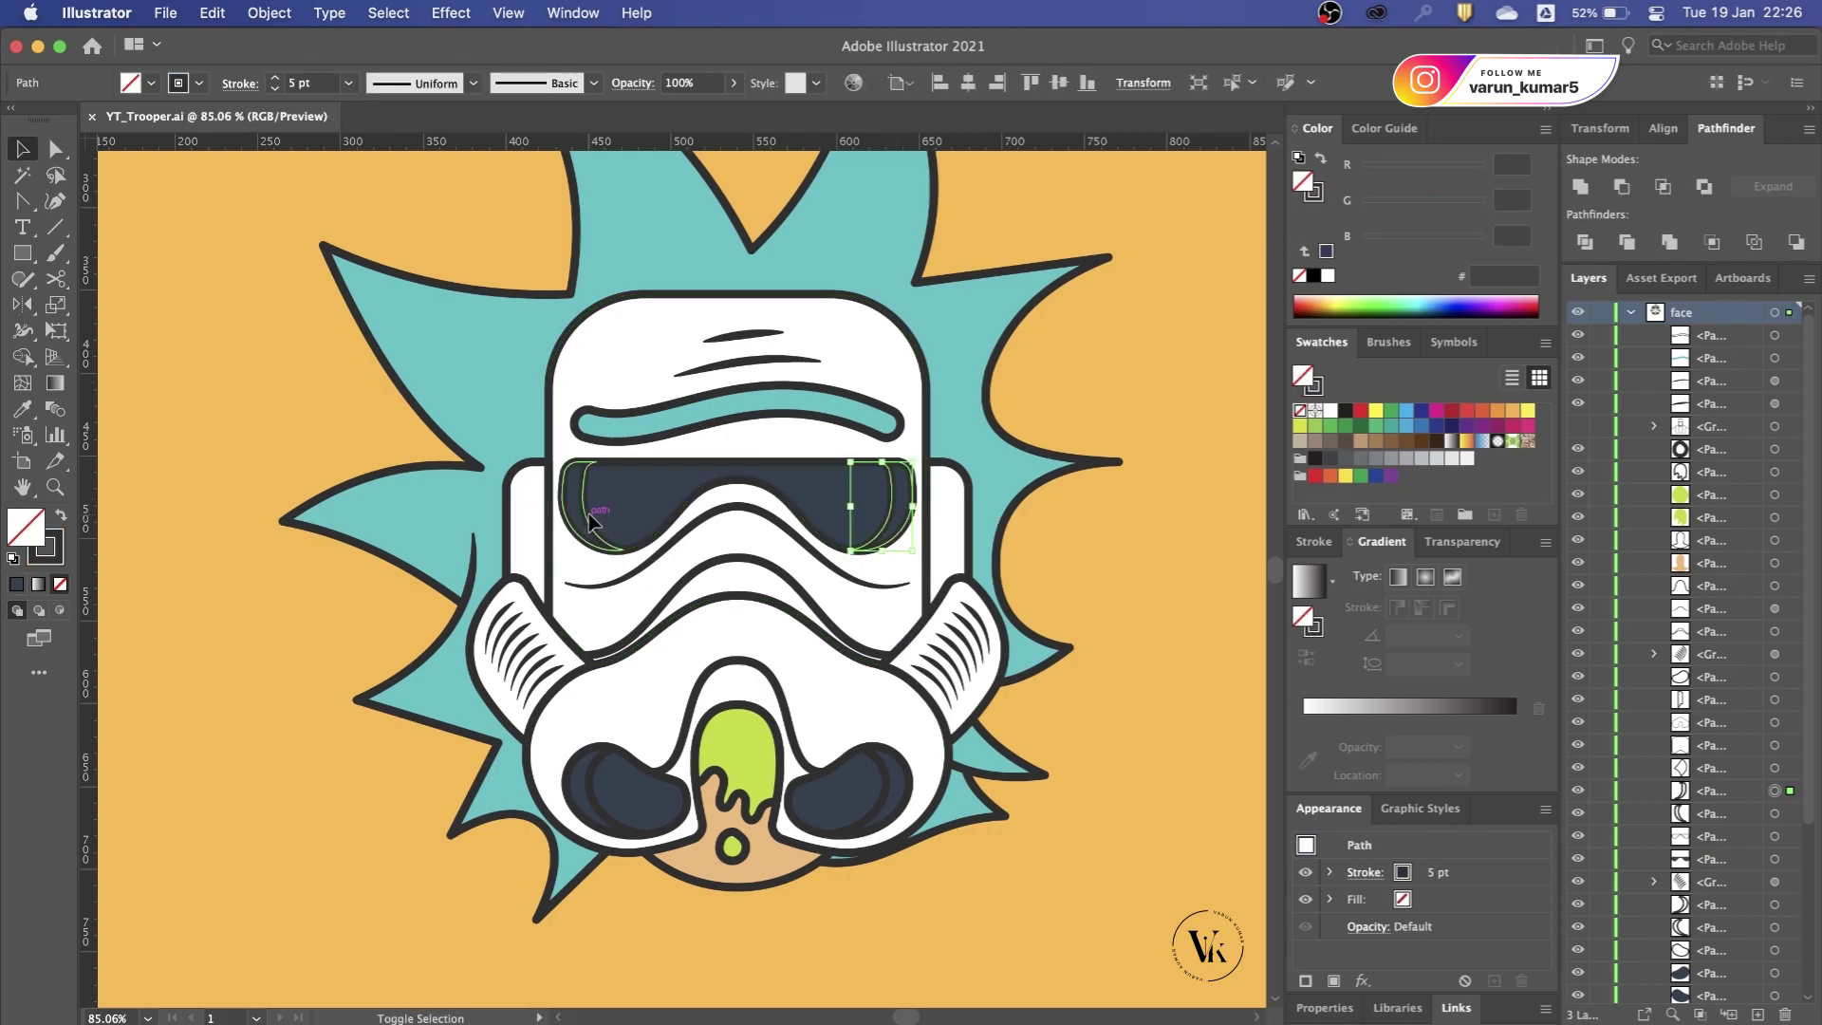
pyautogui.press('i')
pyautogui.click(721, 500)
pyautogui.press('v')
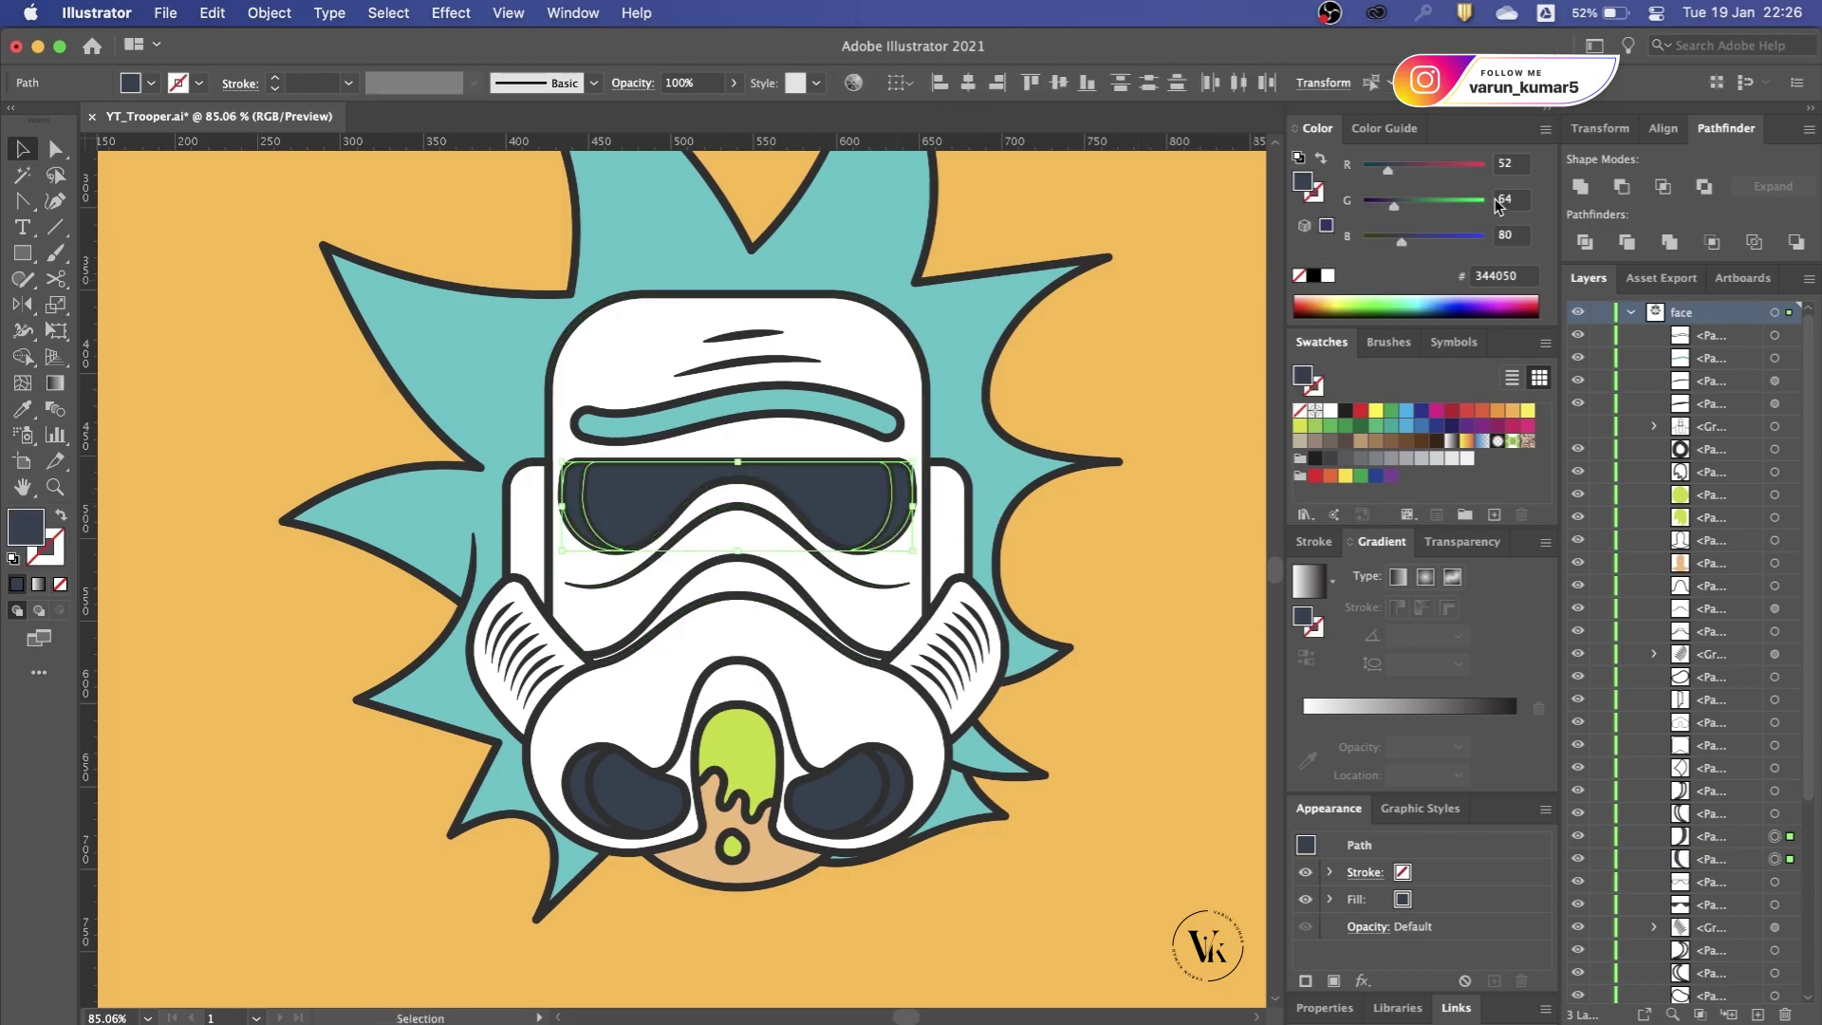
pyautogui.click(1546, 130)
pyautogui.click(1613, 219)
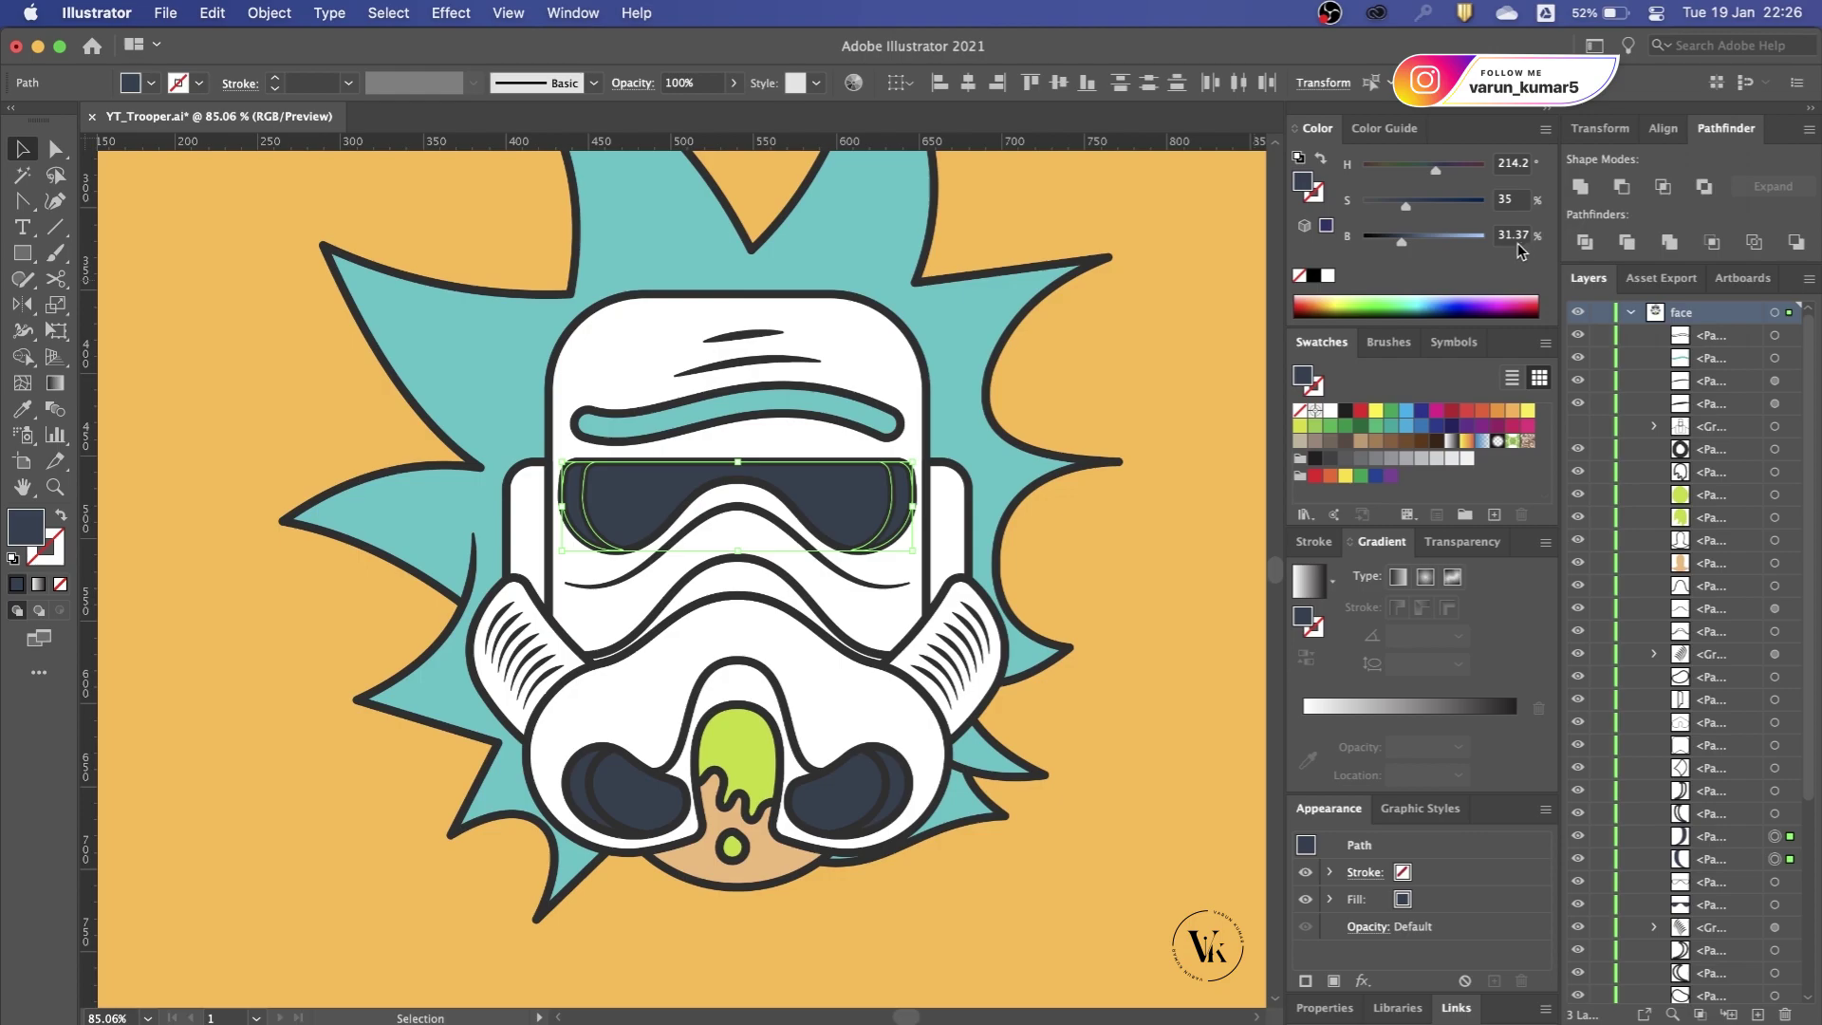
pyautogui.write('0')
pyautogui.press('Return')
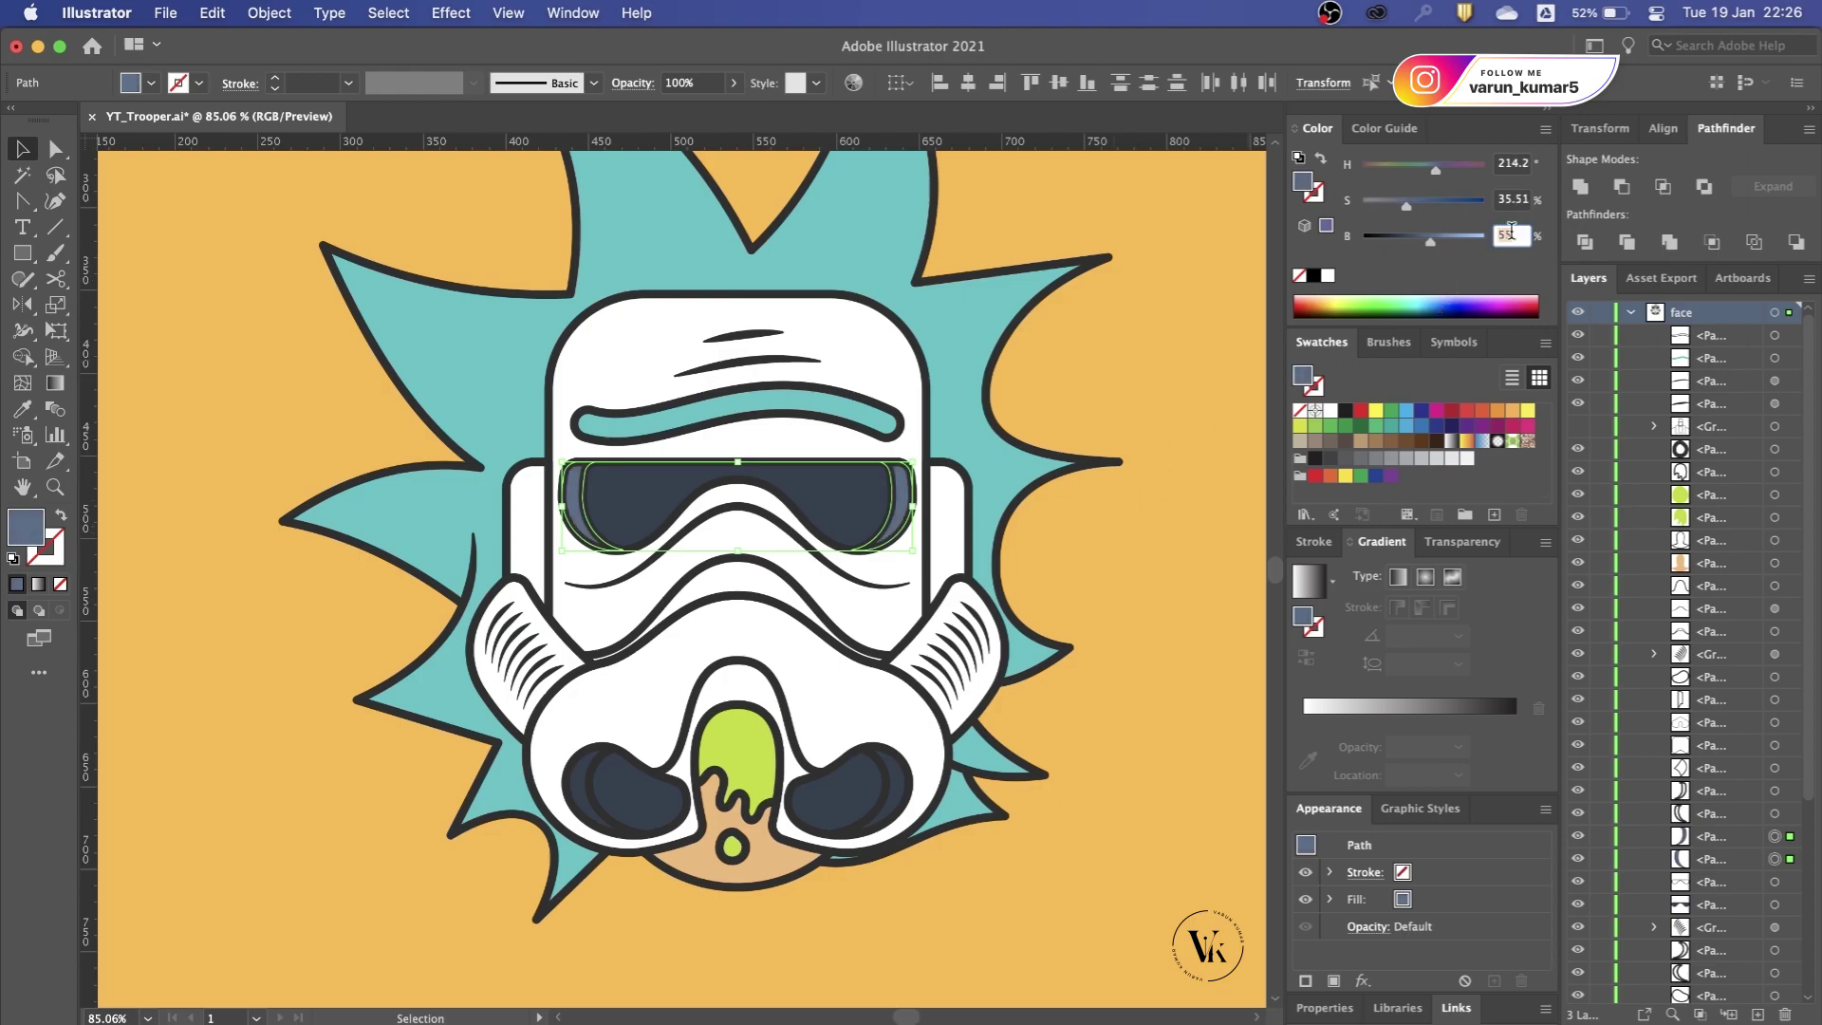
pyautogui.click(1201, 465)
# Step: Apply the lens blue-grey to both vent inner crescents
pyautogui.scroll(3, 816, 579)
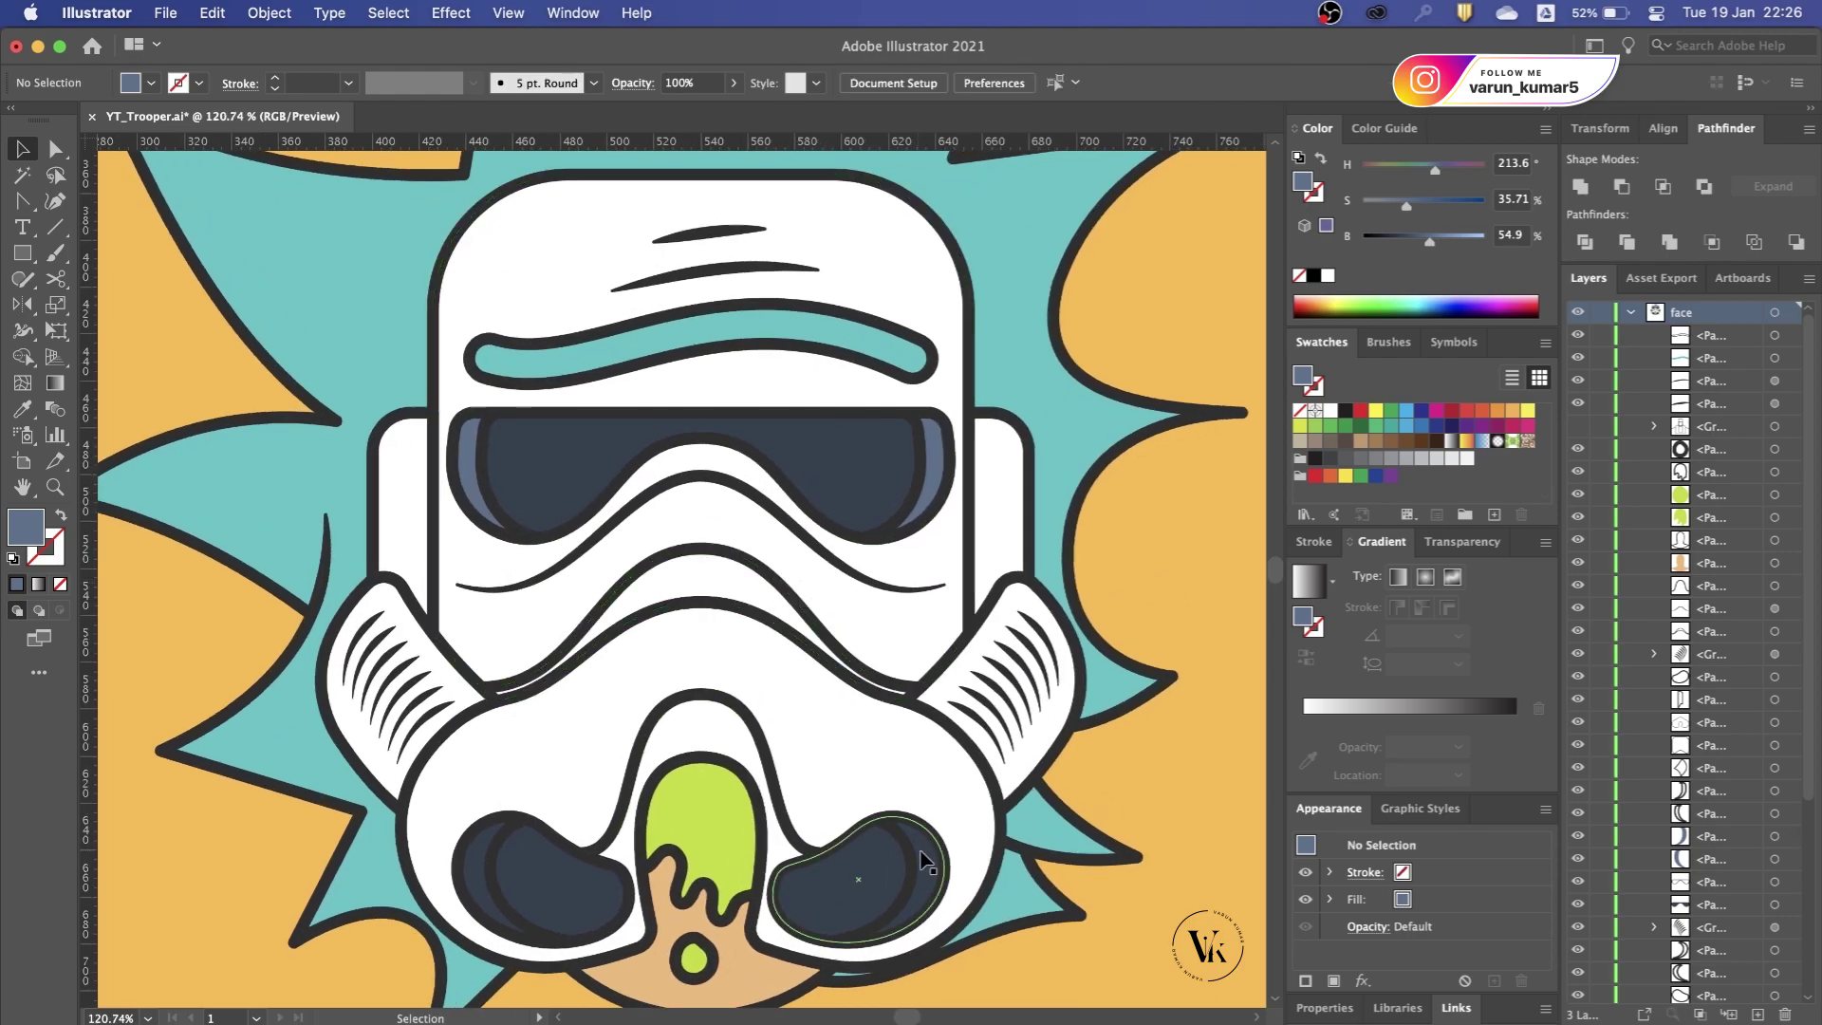
pyautogui.click(858, 882)
pyautogui.keyDown('shift'); pyautogui.click(498, 879); pyautogui.keyUp('shift')
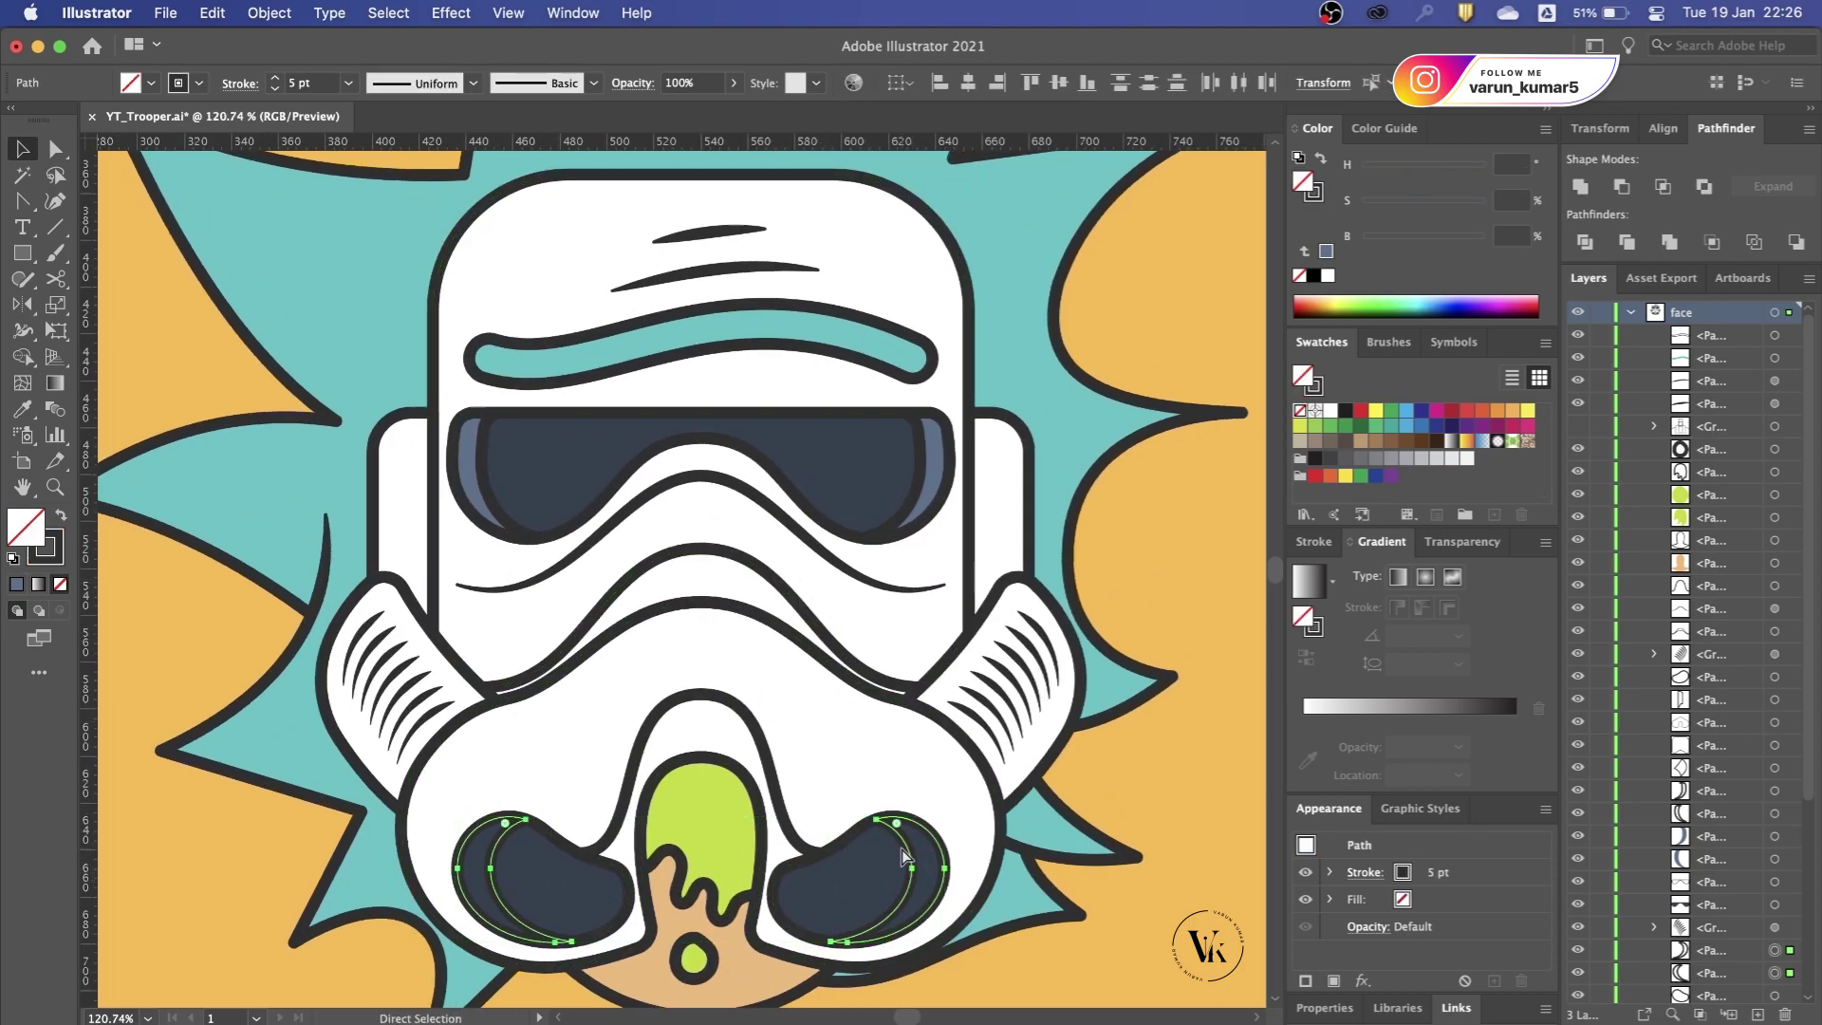
pyautogui.press('i')
pyautogui.scroll(2, 988, 638)
pyautogui.click(941, 330)
pyautogui.scroll(-5, 683, 569)
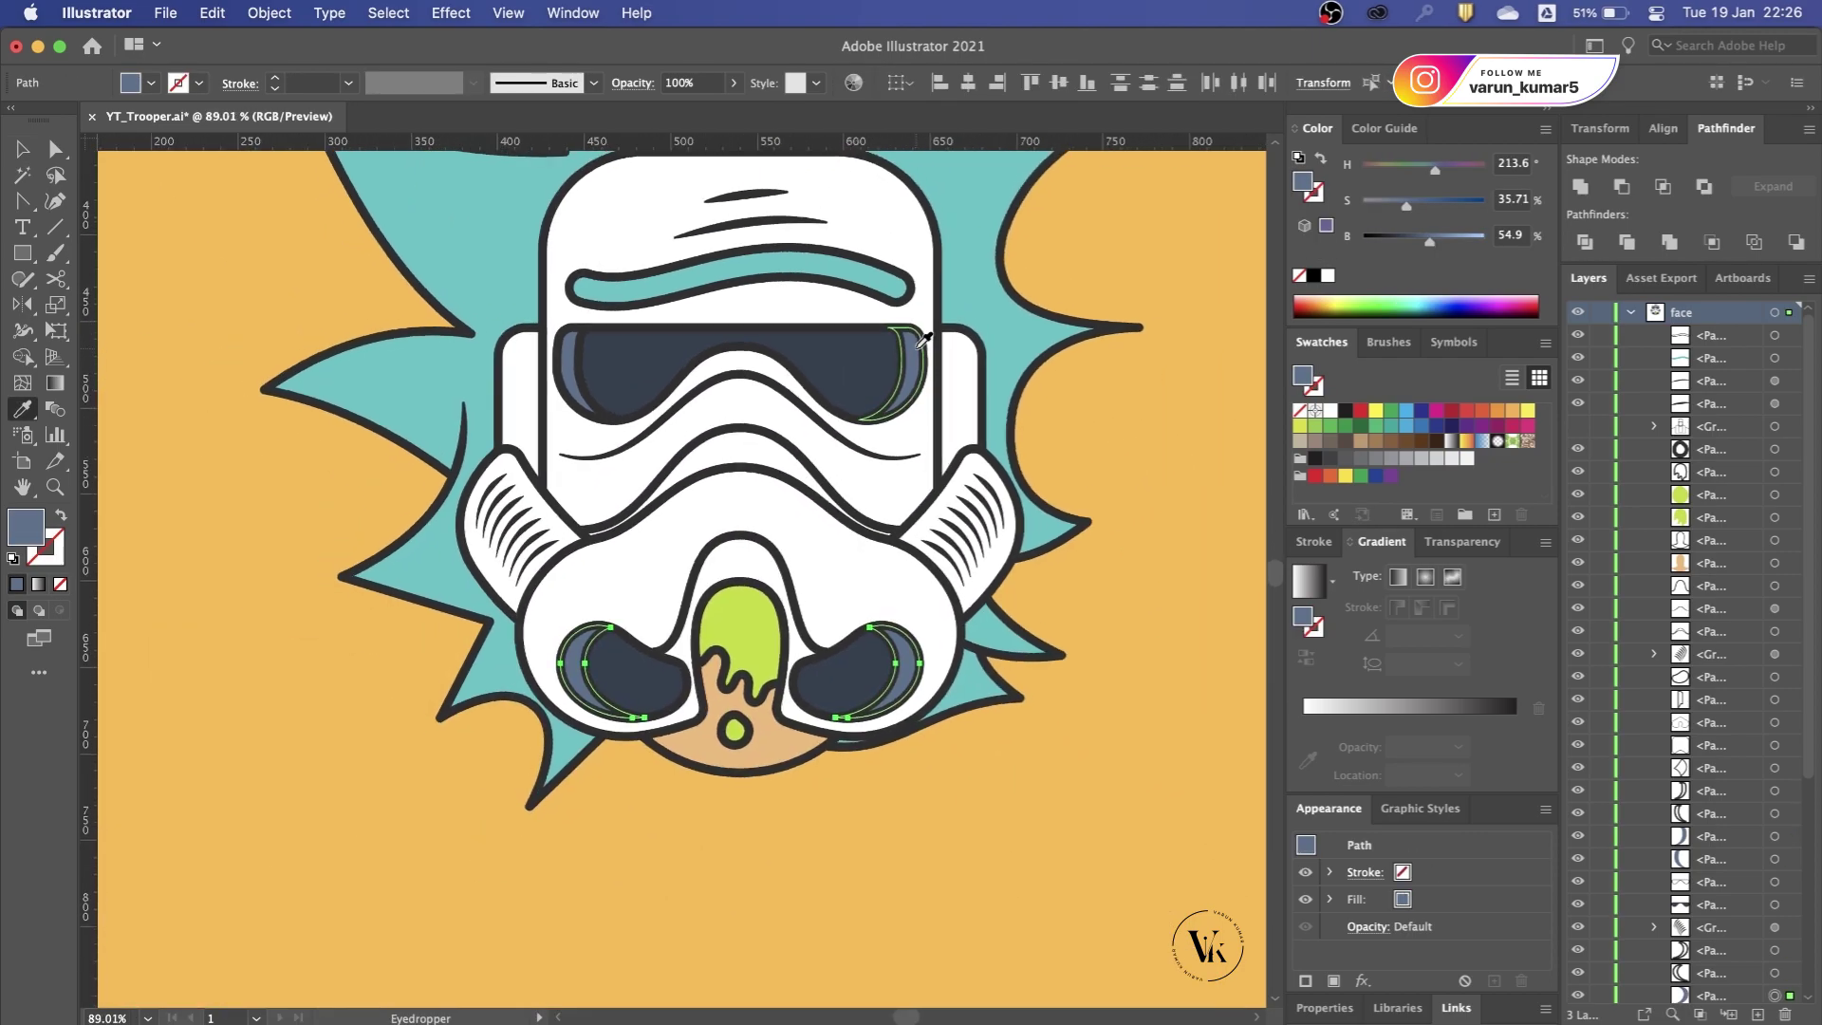
pyautogui.press('v')
pyautogui.click(1159, 611)
# Step: Fill the wavy band under the visor with dark navy
pyautogui.scroll(1, 1116, 648)
pyautogui.scroll(2, 1101, 647)
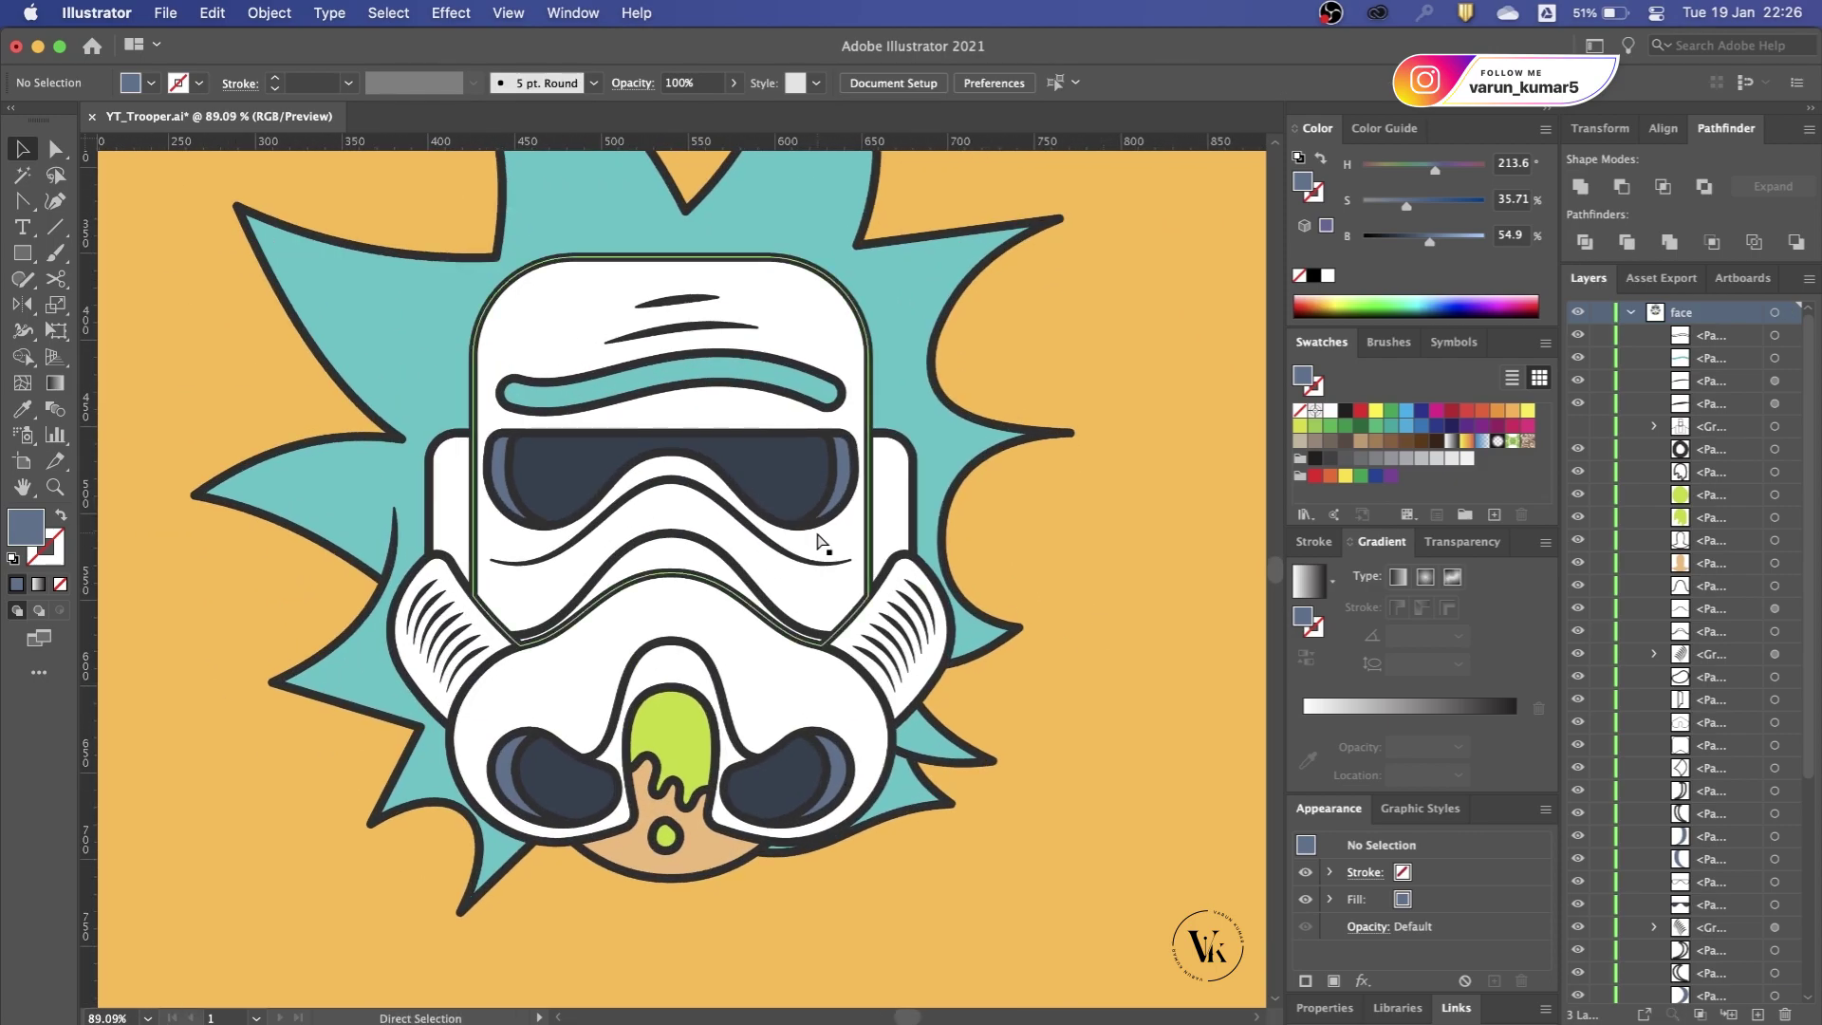
pyautogui.click(715, 550)
pyautogui.press('i')
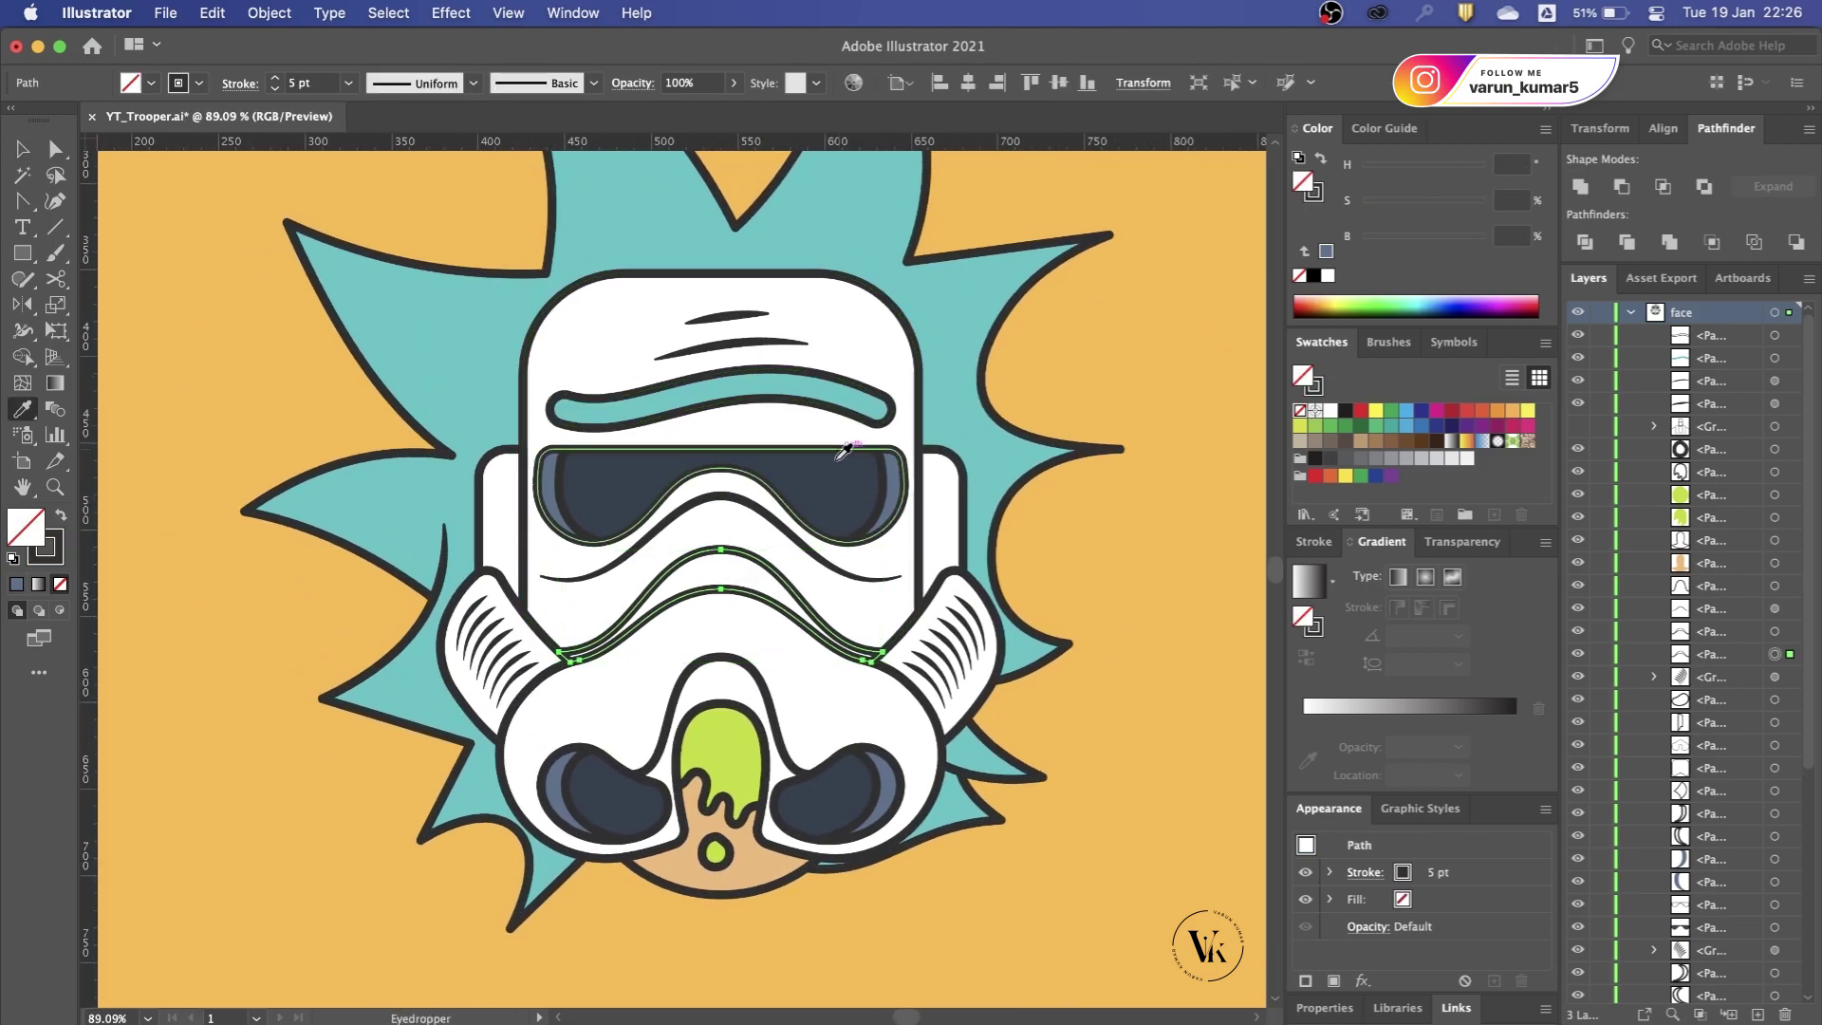
pyautogui.click(854, 460)
pyautogui.hotkey('ctrl', 'shift', 'a')
# Step: Bring two Hair layer paths forward in the stack and lock the Hair layer
pyautogui.scroll(-2, 1125, 400)
pyautogui.scroll(1, 1127, 410)
pyautogui.scroll(-2, 1091, 569)
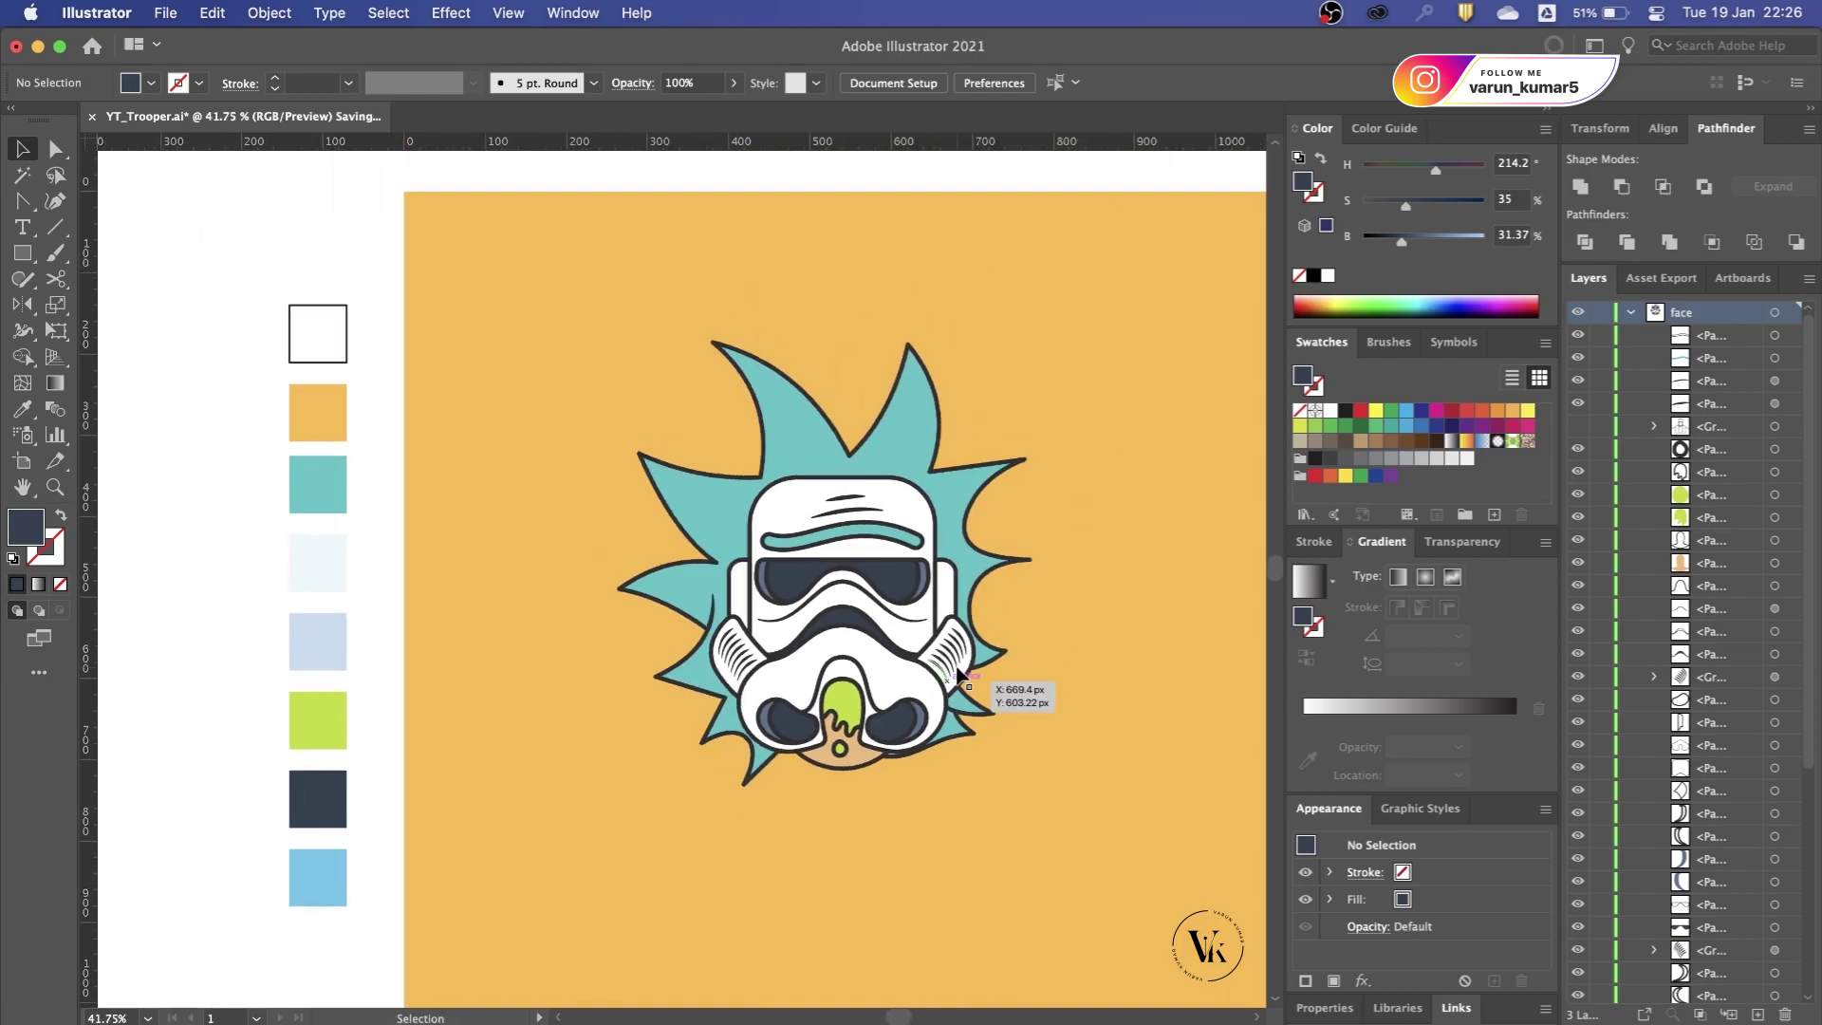
pyautogui.scroll(2, 1015, 712)
pyautogui.scroll(1, 850, 753)
pyautogui.scroll(-1, 756, 378)
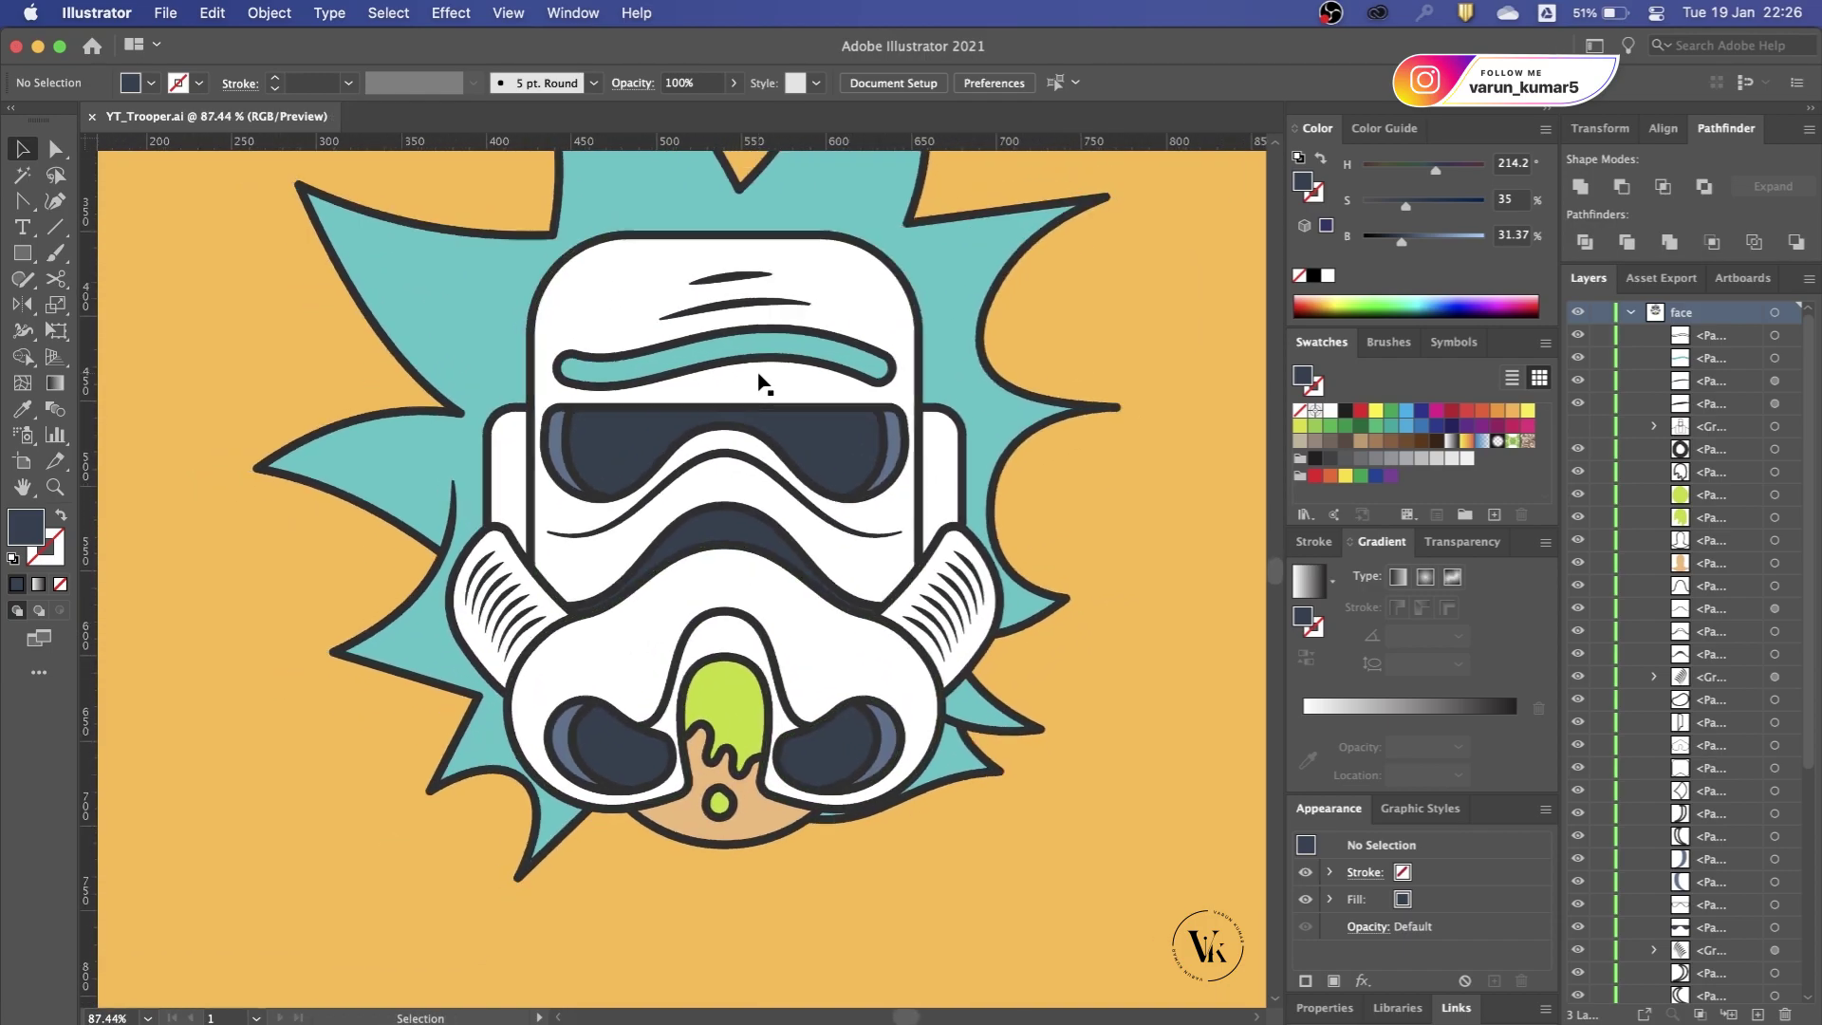
pyautogui.scroll(-1, 756, 377)
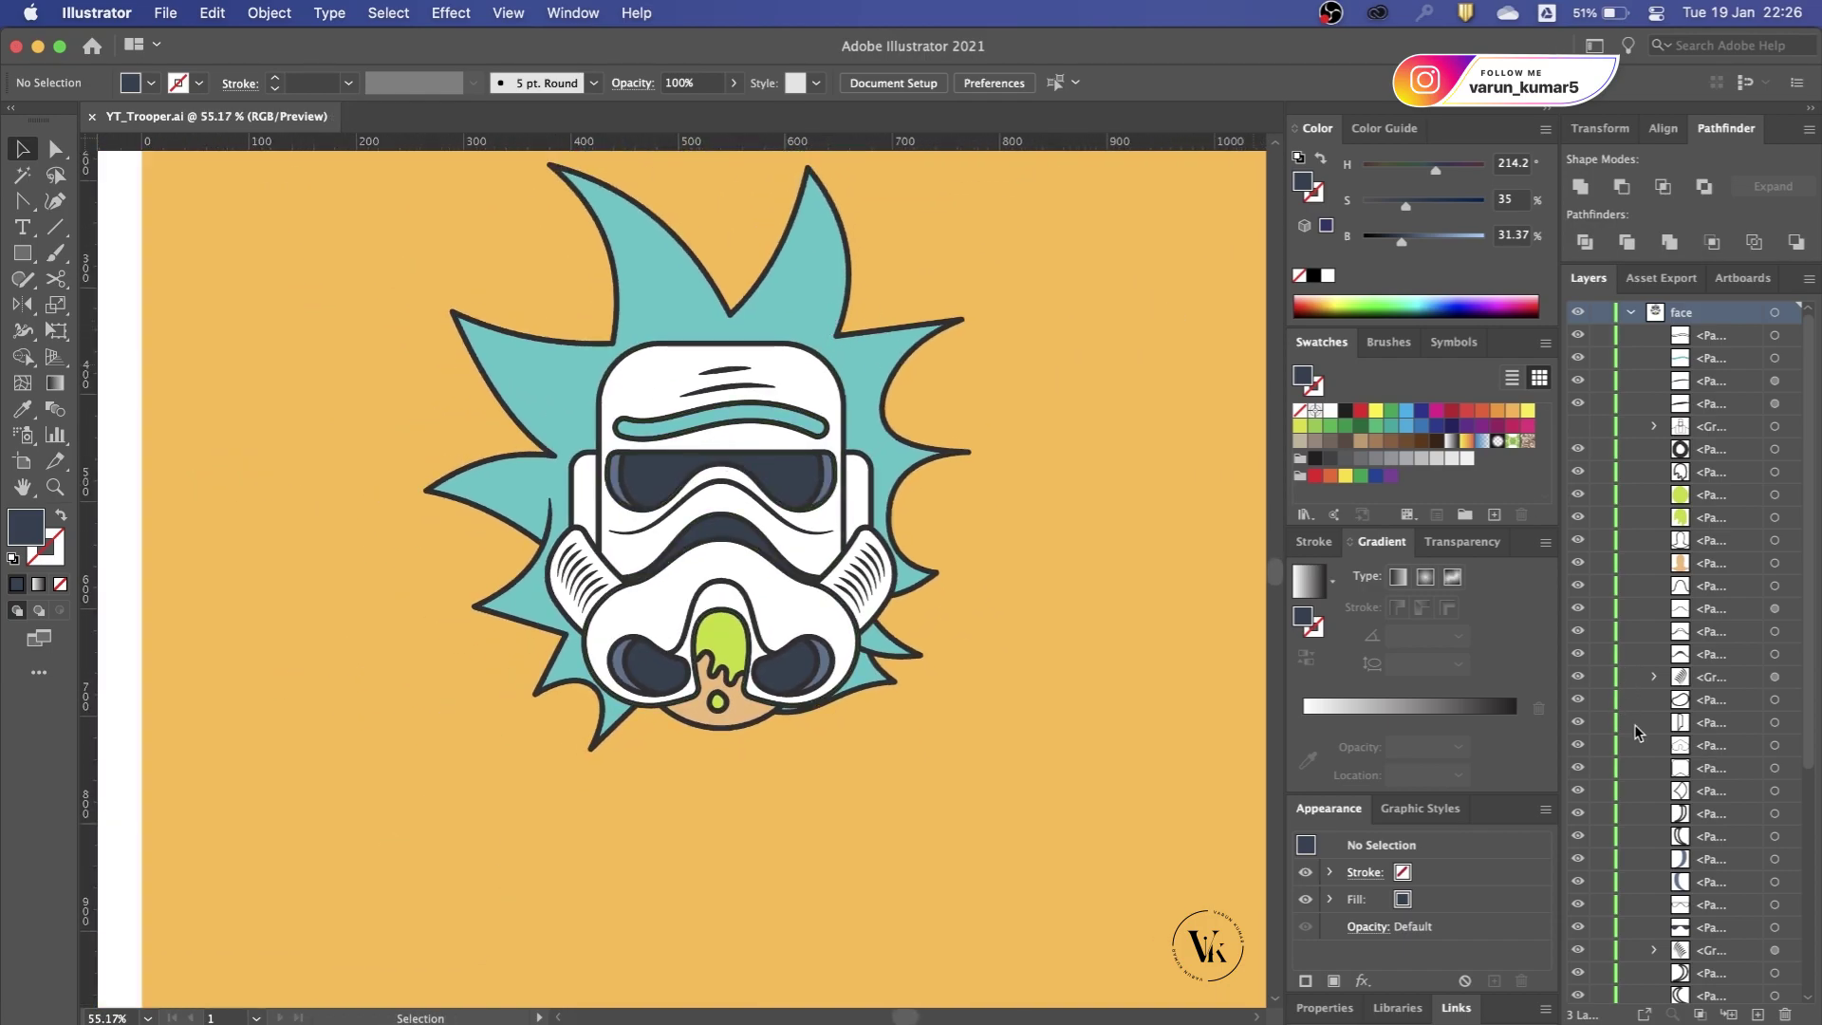
pyautogui.scroll(-5, 1634, 725)
pyautogui.scroll(-2, 1637, 977)
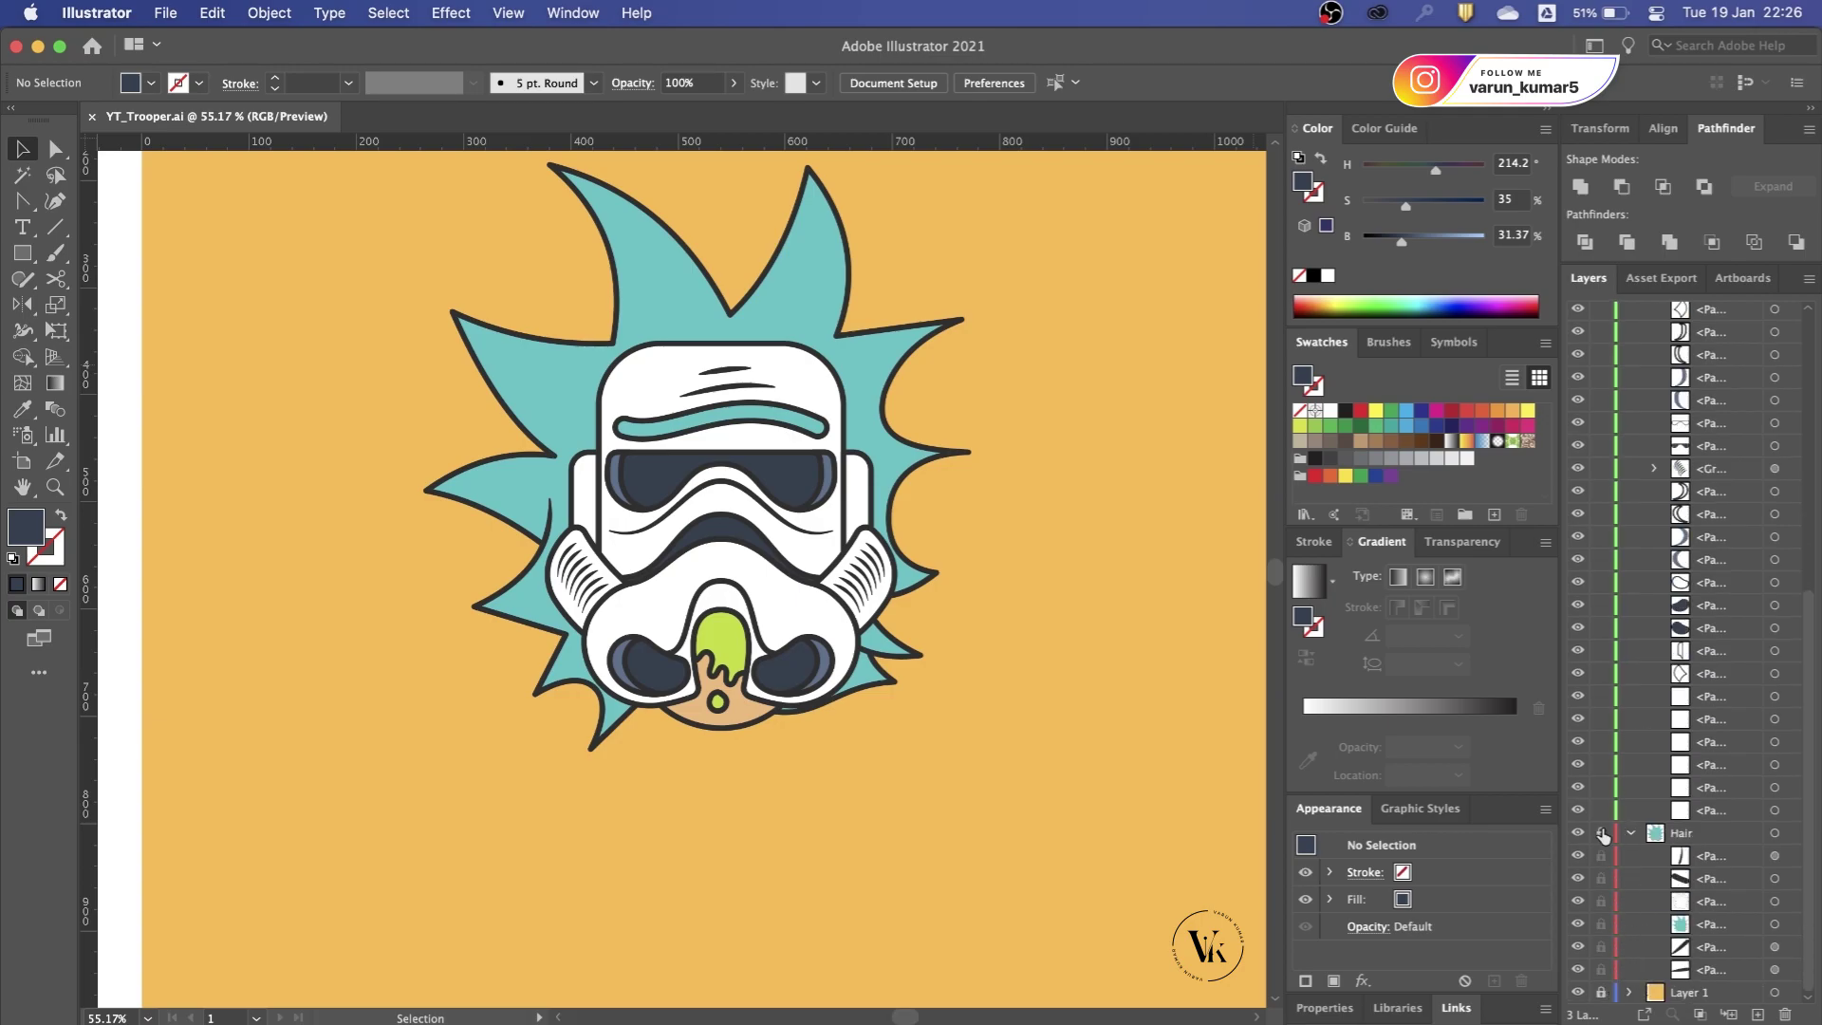
pyautogui.click(1774, 946)
pyautogui.hotkey('ctrl', ']')
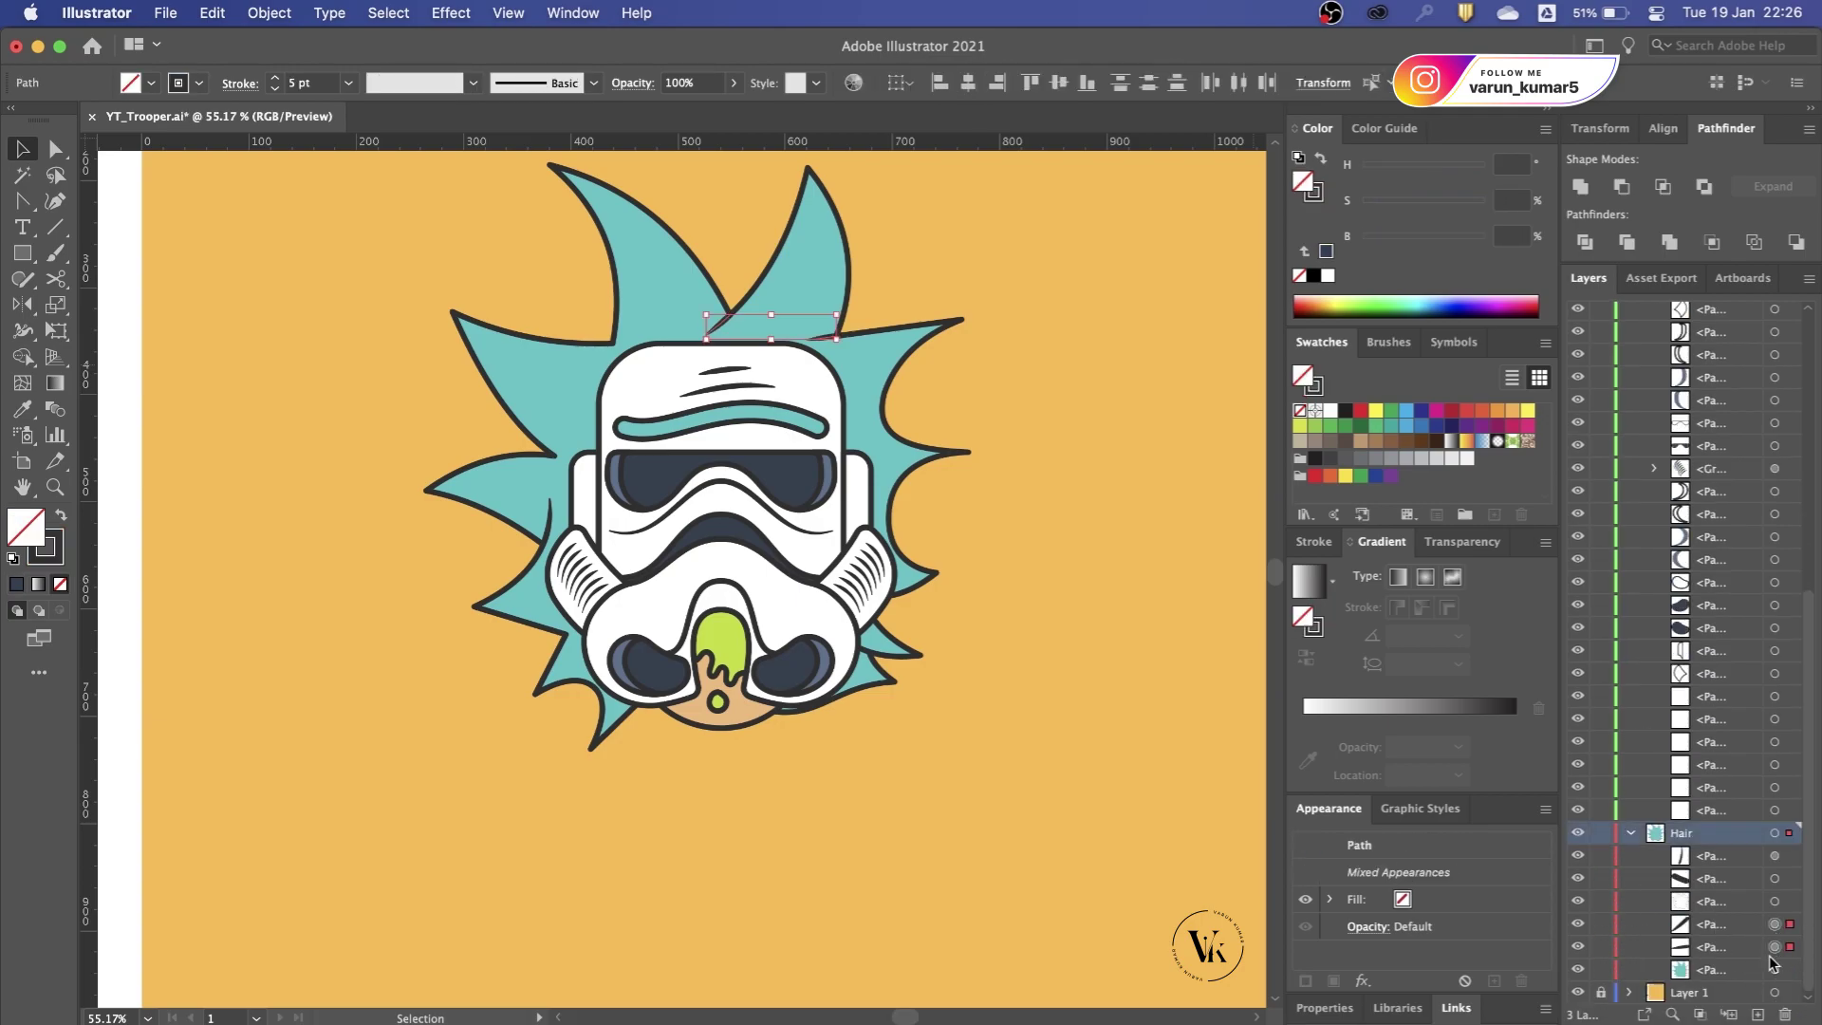
pyautogui.click(1603, 835)
# Step: Fit the whole artwork in the window and save the document
pyautogui.hotkey('ctrl', '0')
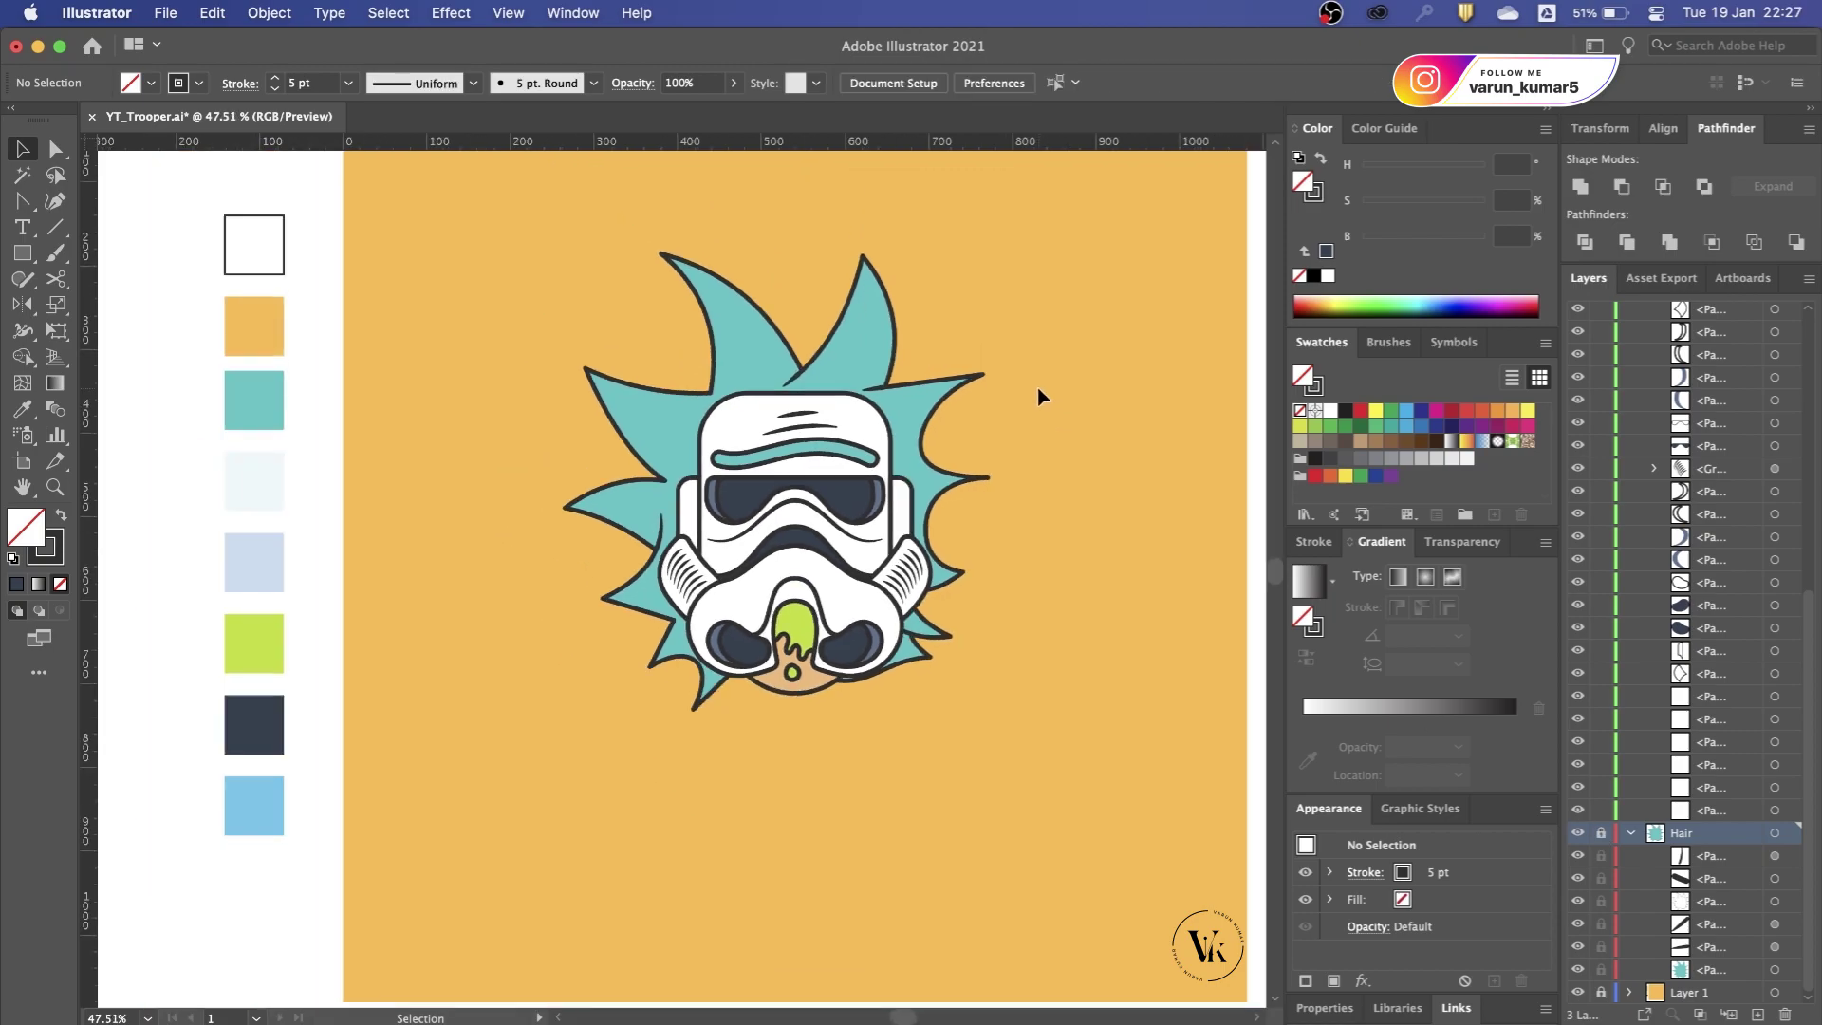
pyautogui.hotkey('ctrl', 's')
pyautogui.scroll(5, 725, 569)
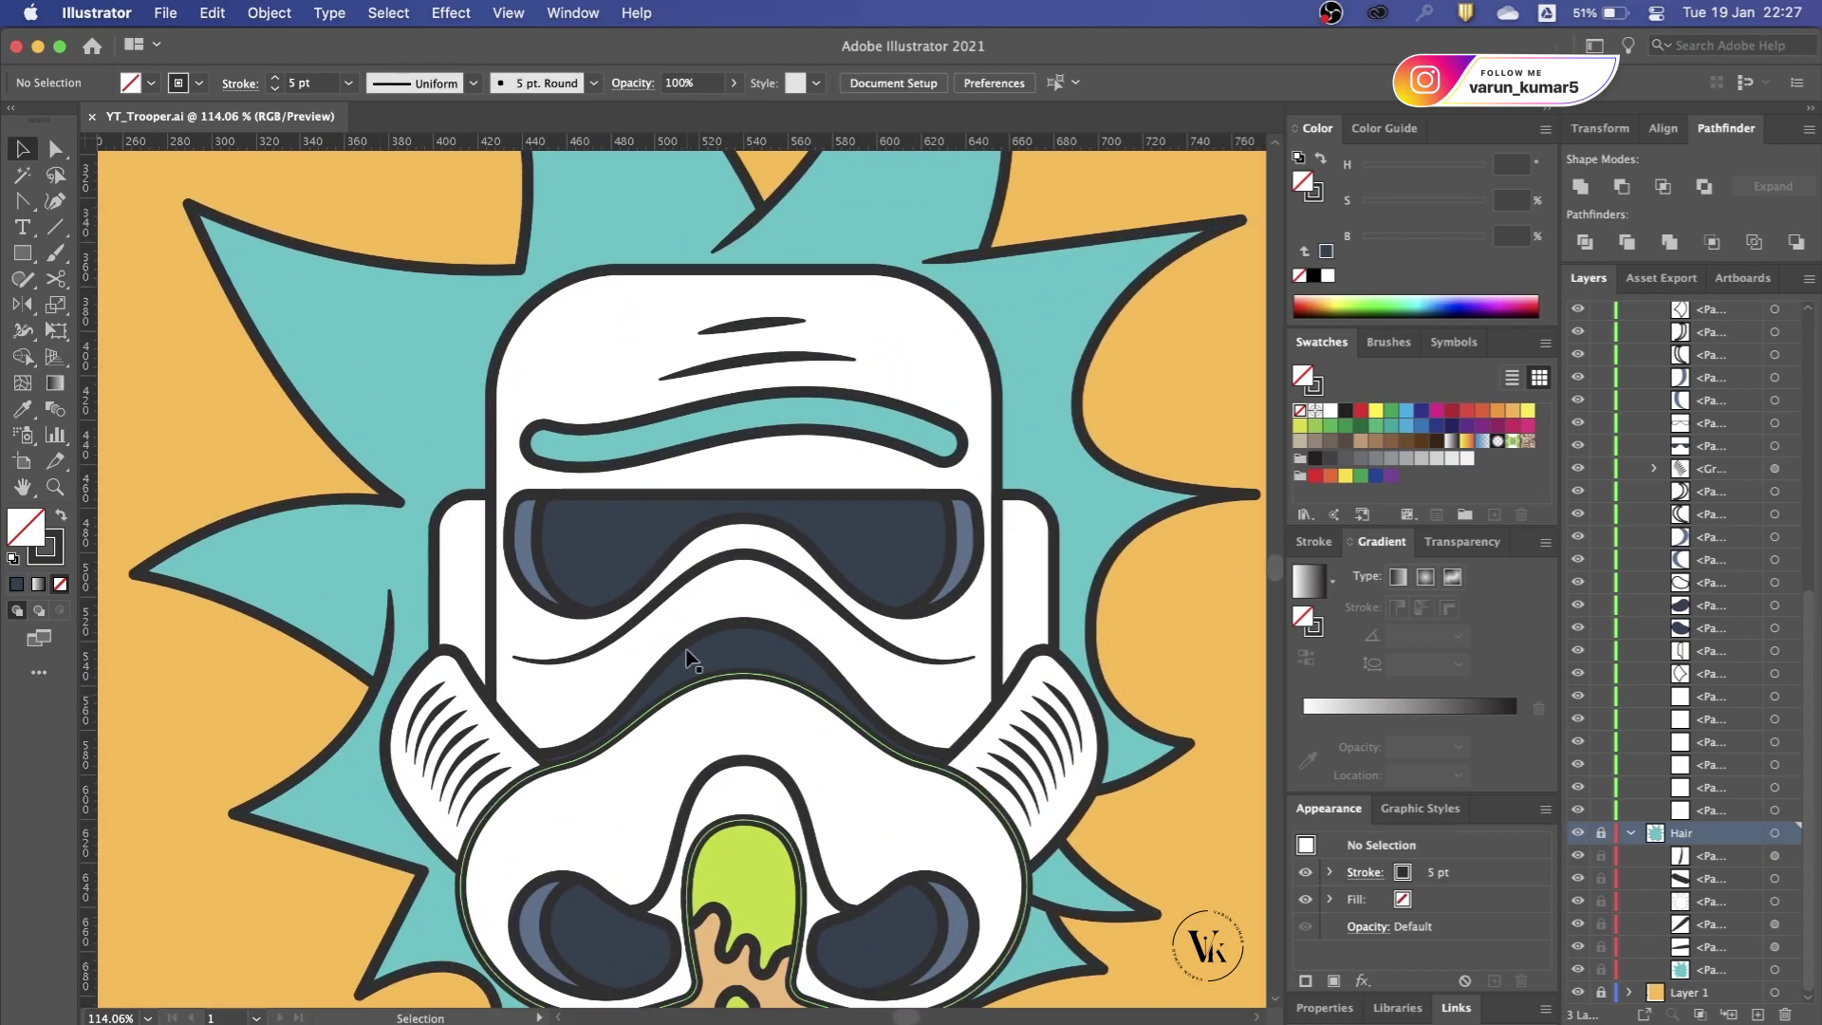
pyautogui.press('l')
pyautogui.scroll(10, 1734, 326)
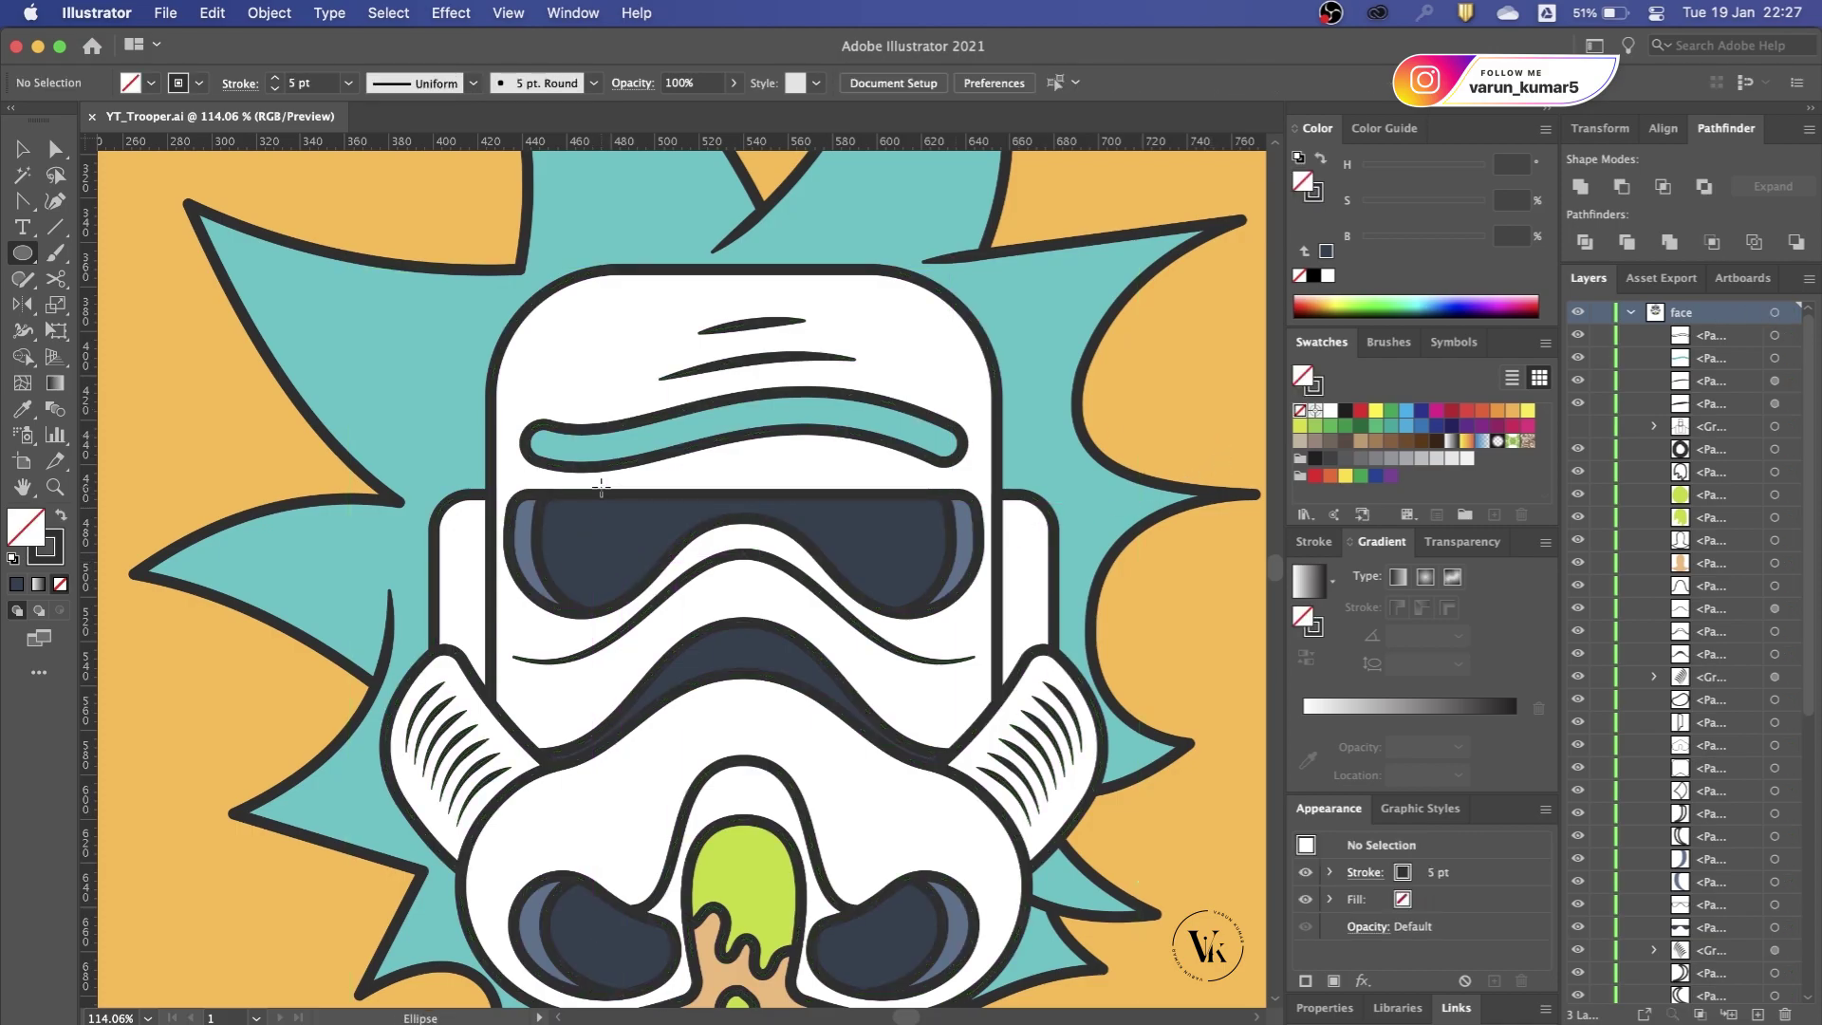
# Step: Draw a lens-blue-grey circle on the left goggle lens, sent behind the goggle outline
pyautogui.moveTo(619, 489); pyautogui.dragTo(673, 542)
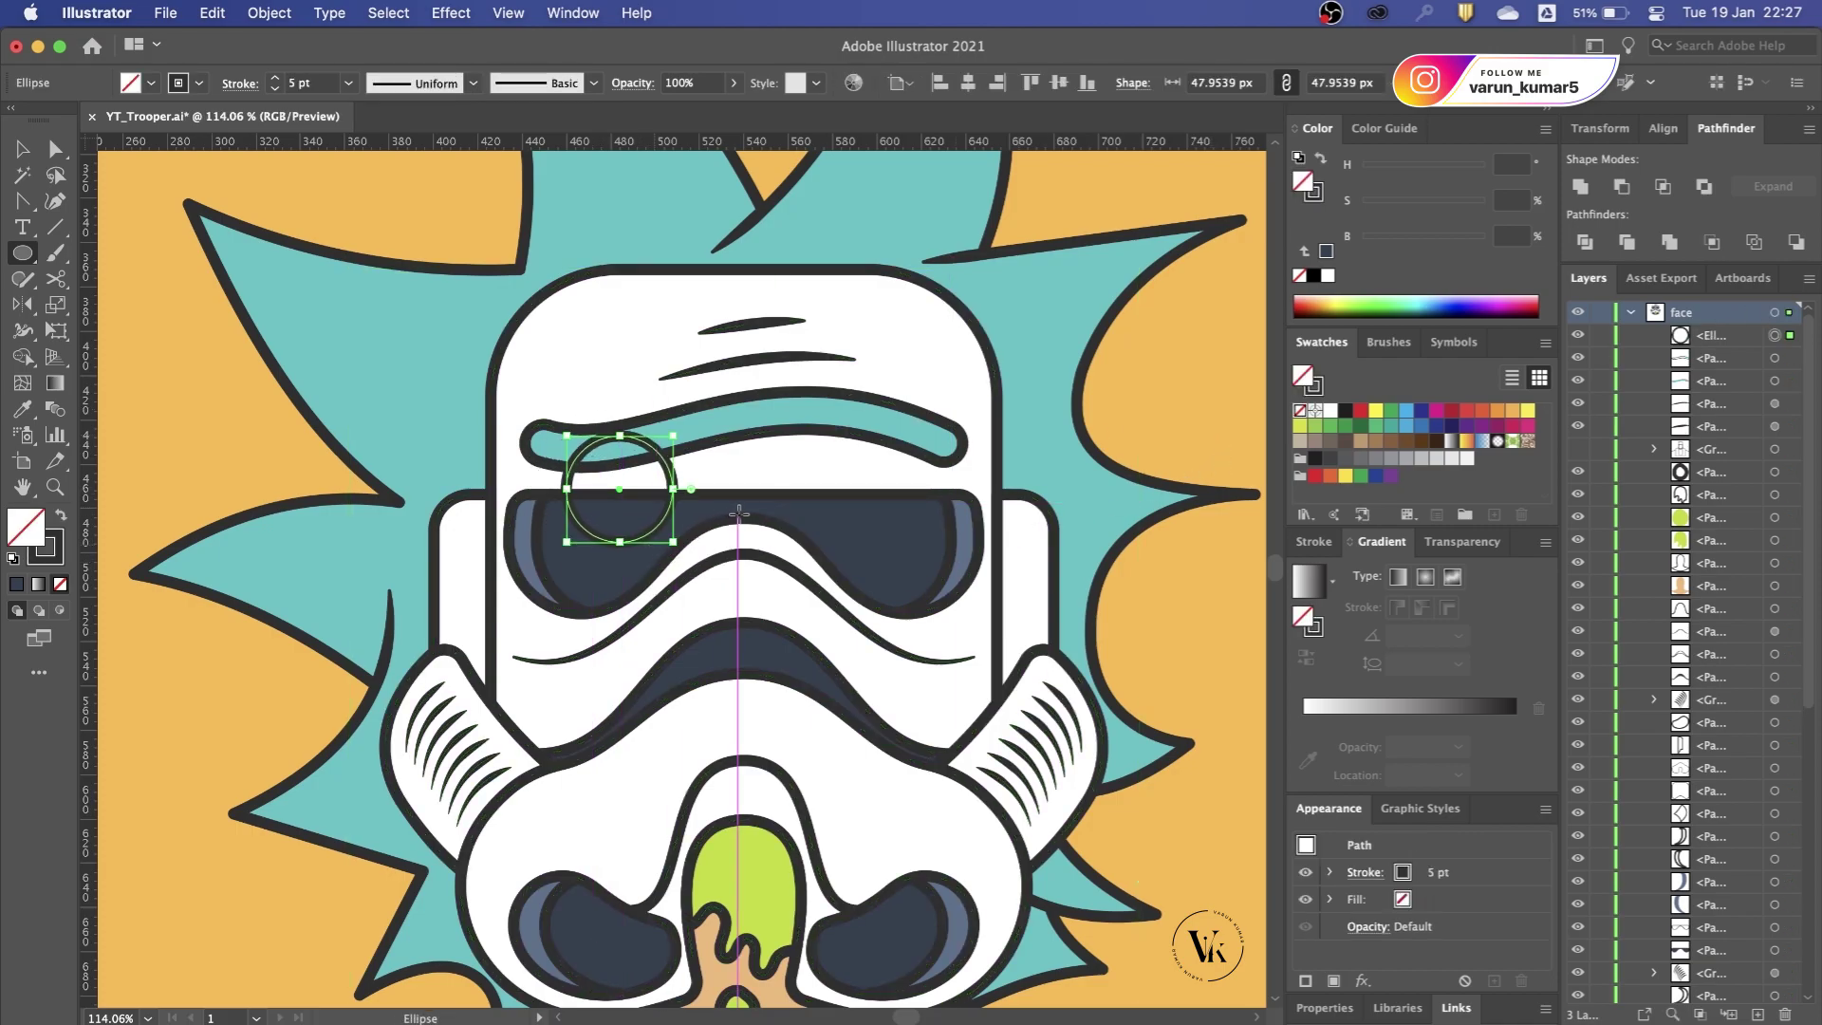
pyautogui.press('i')
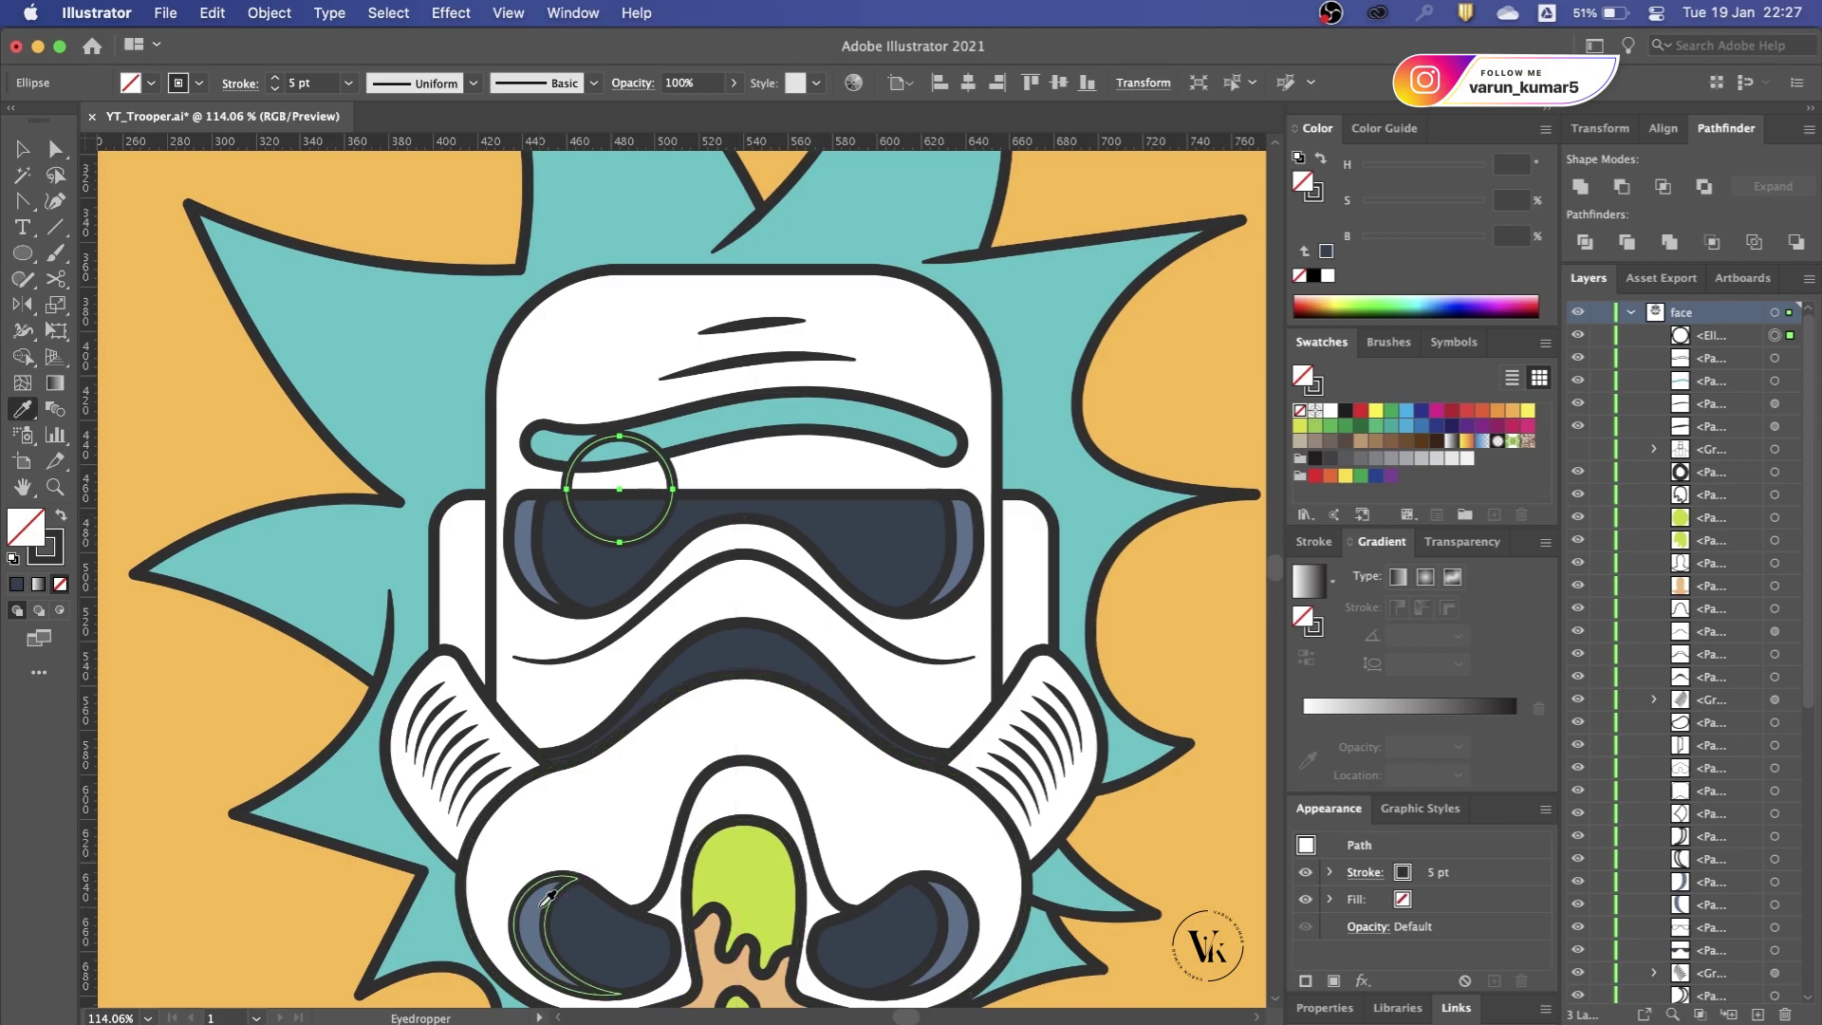
pyautogui.click(536, 903)
pyautogui.press('v')
pyautogui.press('super+bracketleft')
pyautogui.press('super+bracketleft')
pyautogui.press('super+bracketleft')
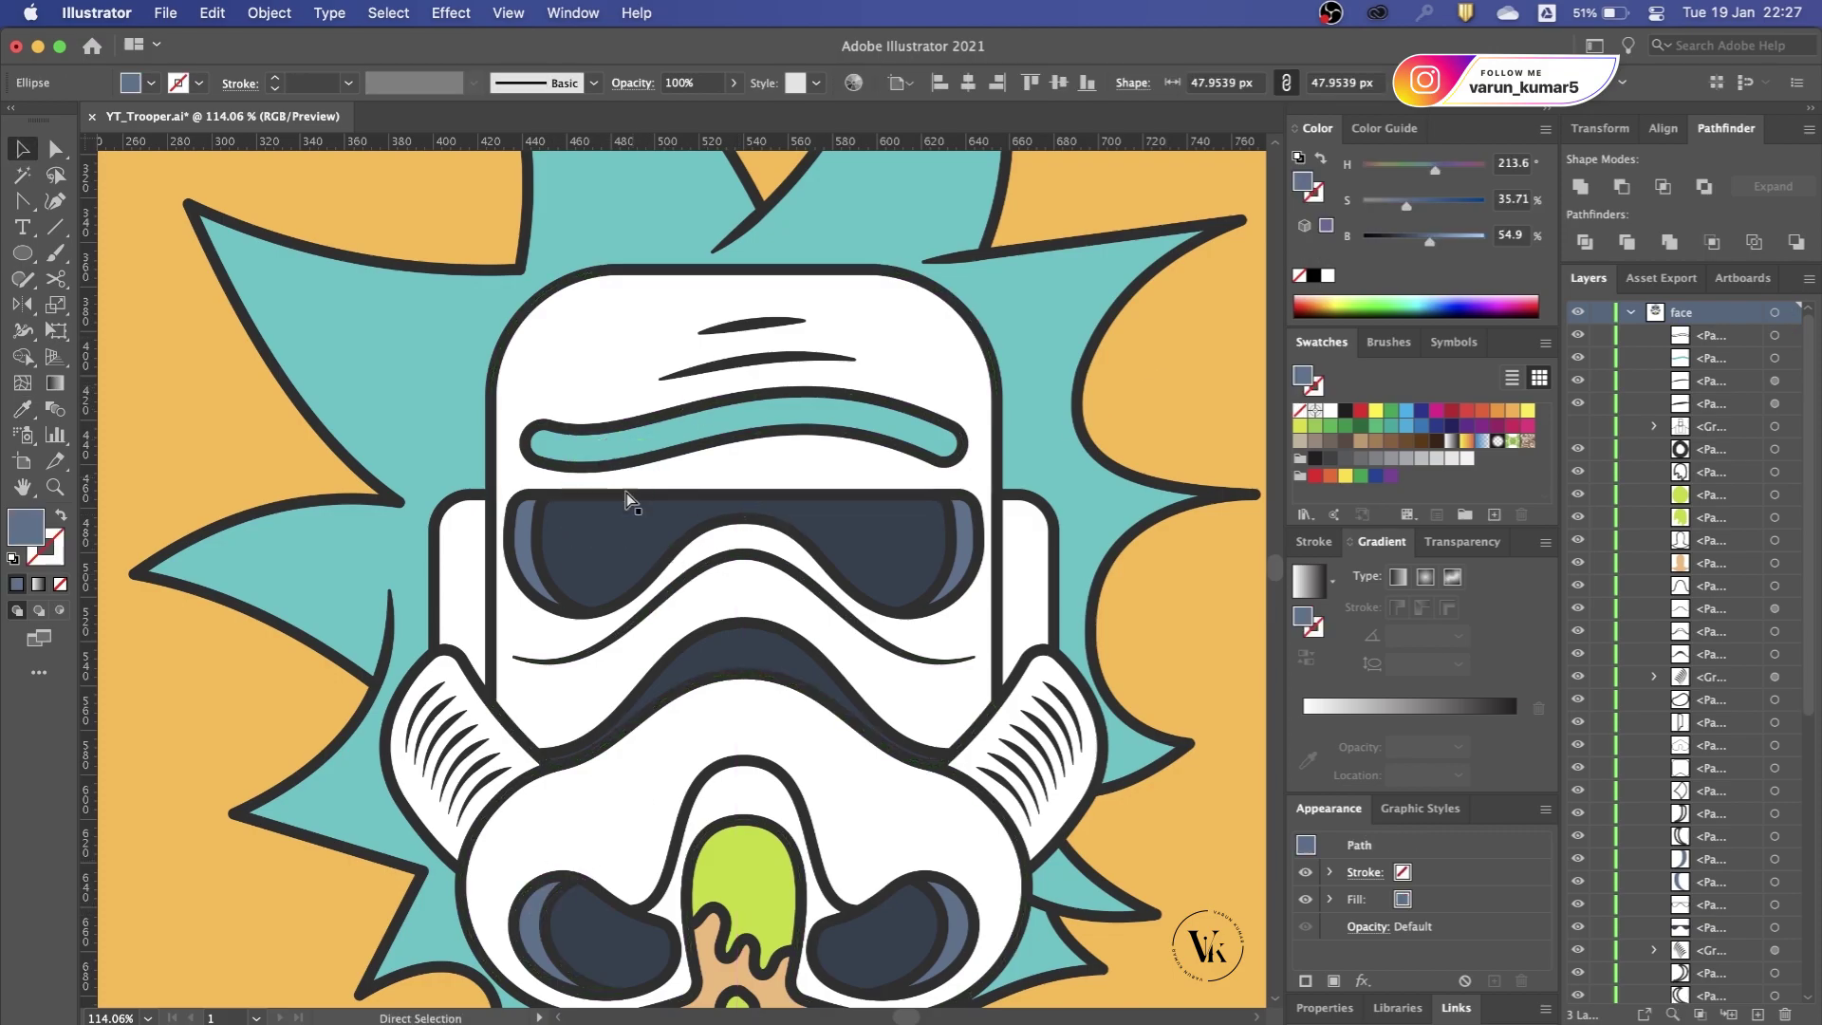
pyautogui.click(231, 406)
pyautogui.moveTo(611, 480); pyautogui.dragTo(608, 501)
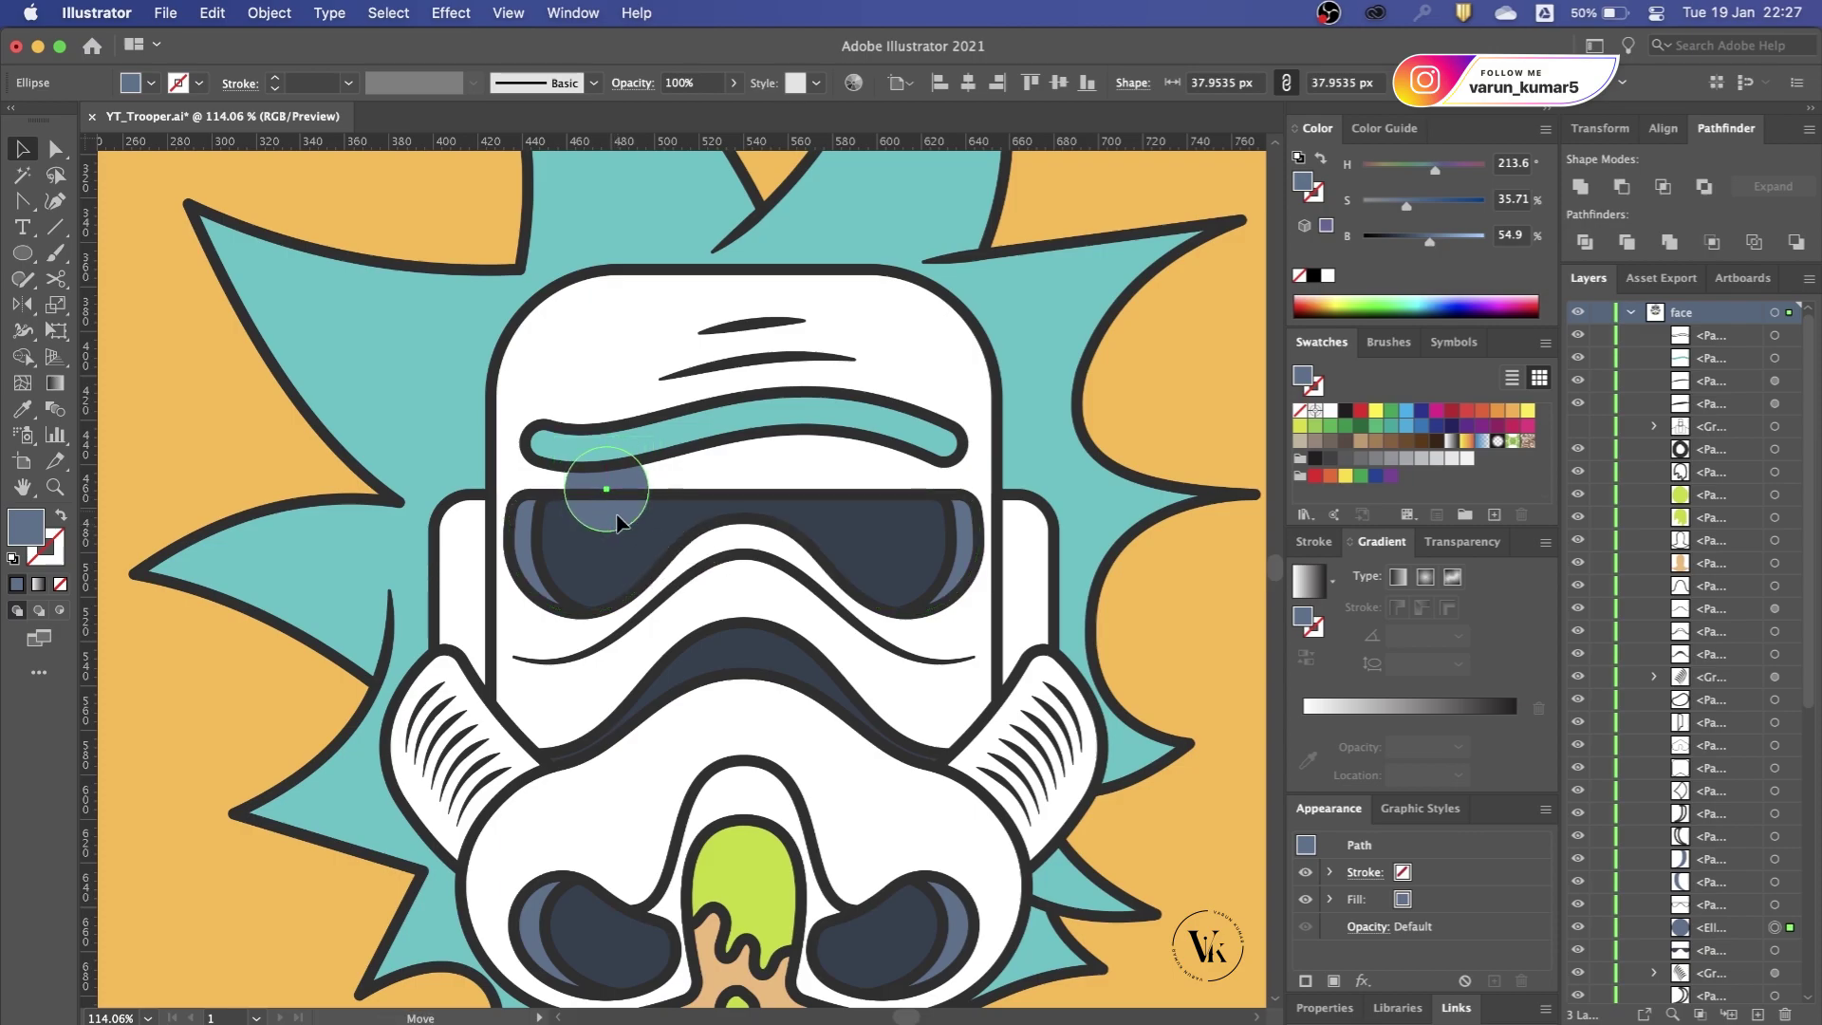
# Step: Mirror a copy of the circle onto the right lens and trim both to the goggle with Shape Builder
pyautogui.press('o')
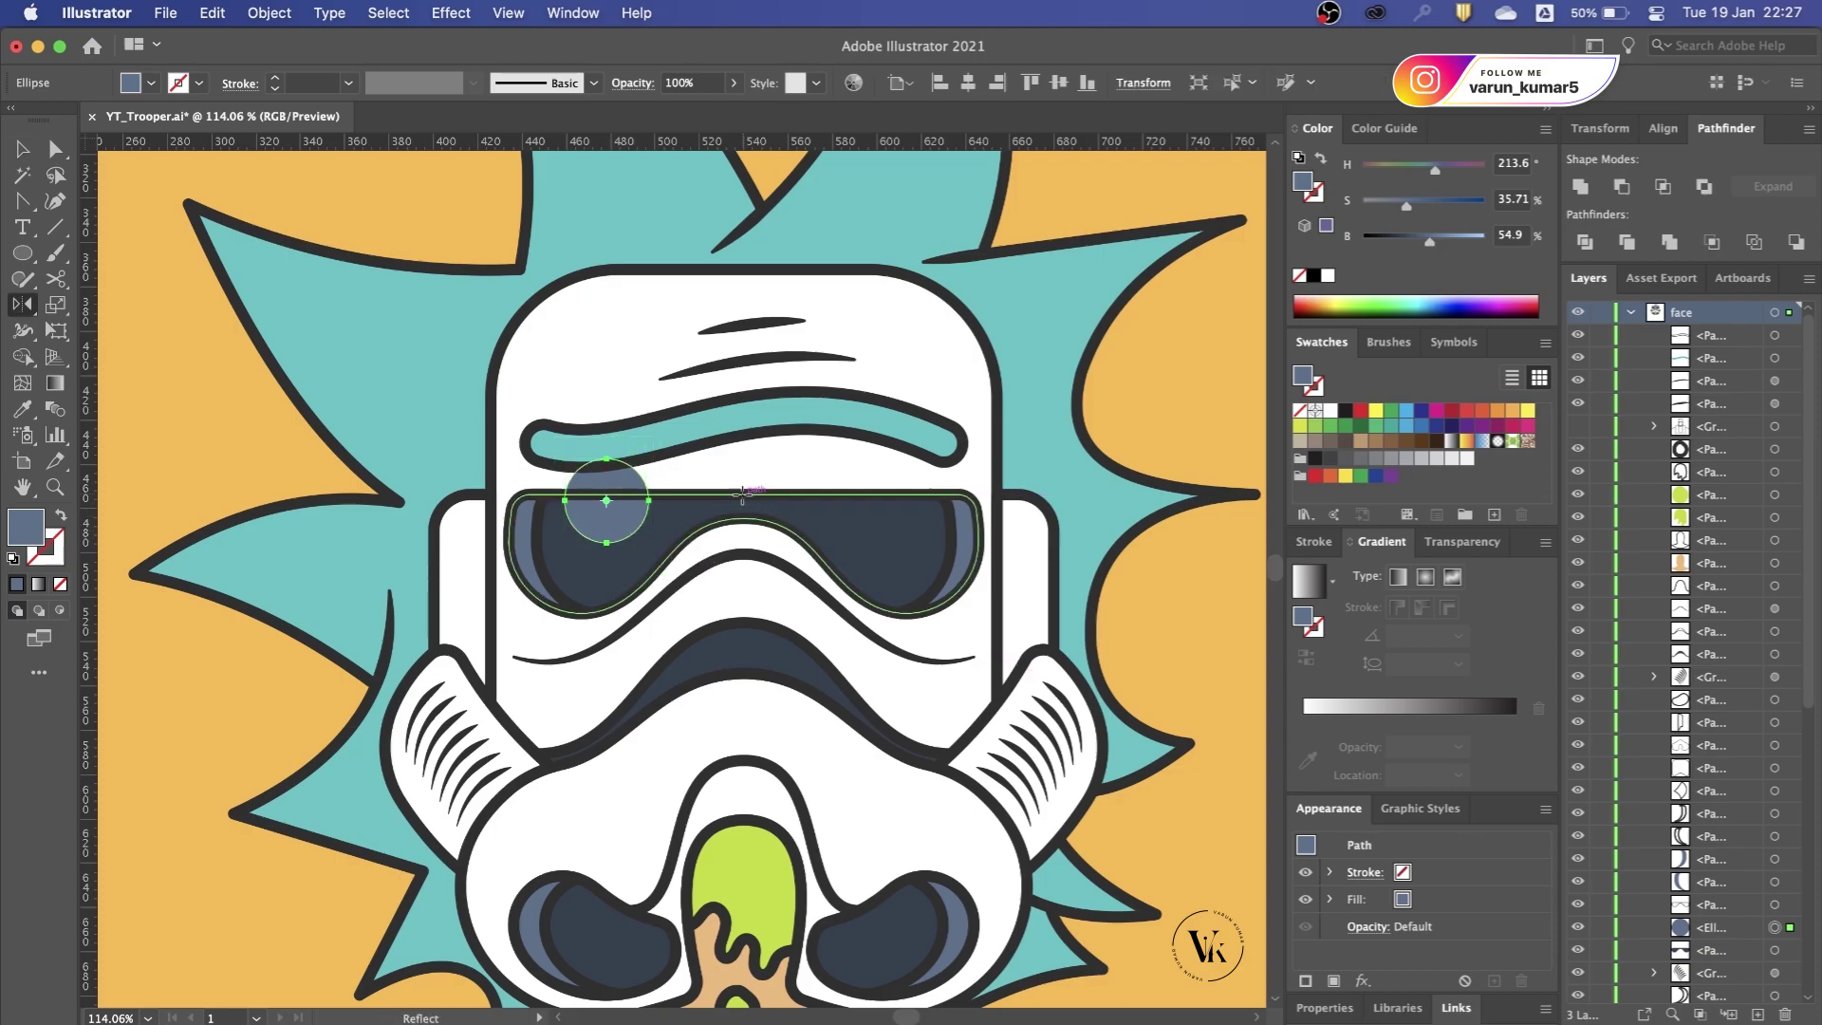
pyautogui.keyDown('alt'); pyautogui.click(743, 517); pyautogui.keyUp('alt')
pyautogui.click(907, 696)
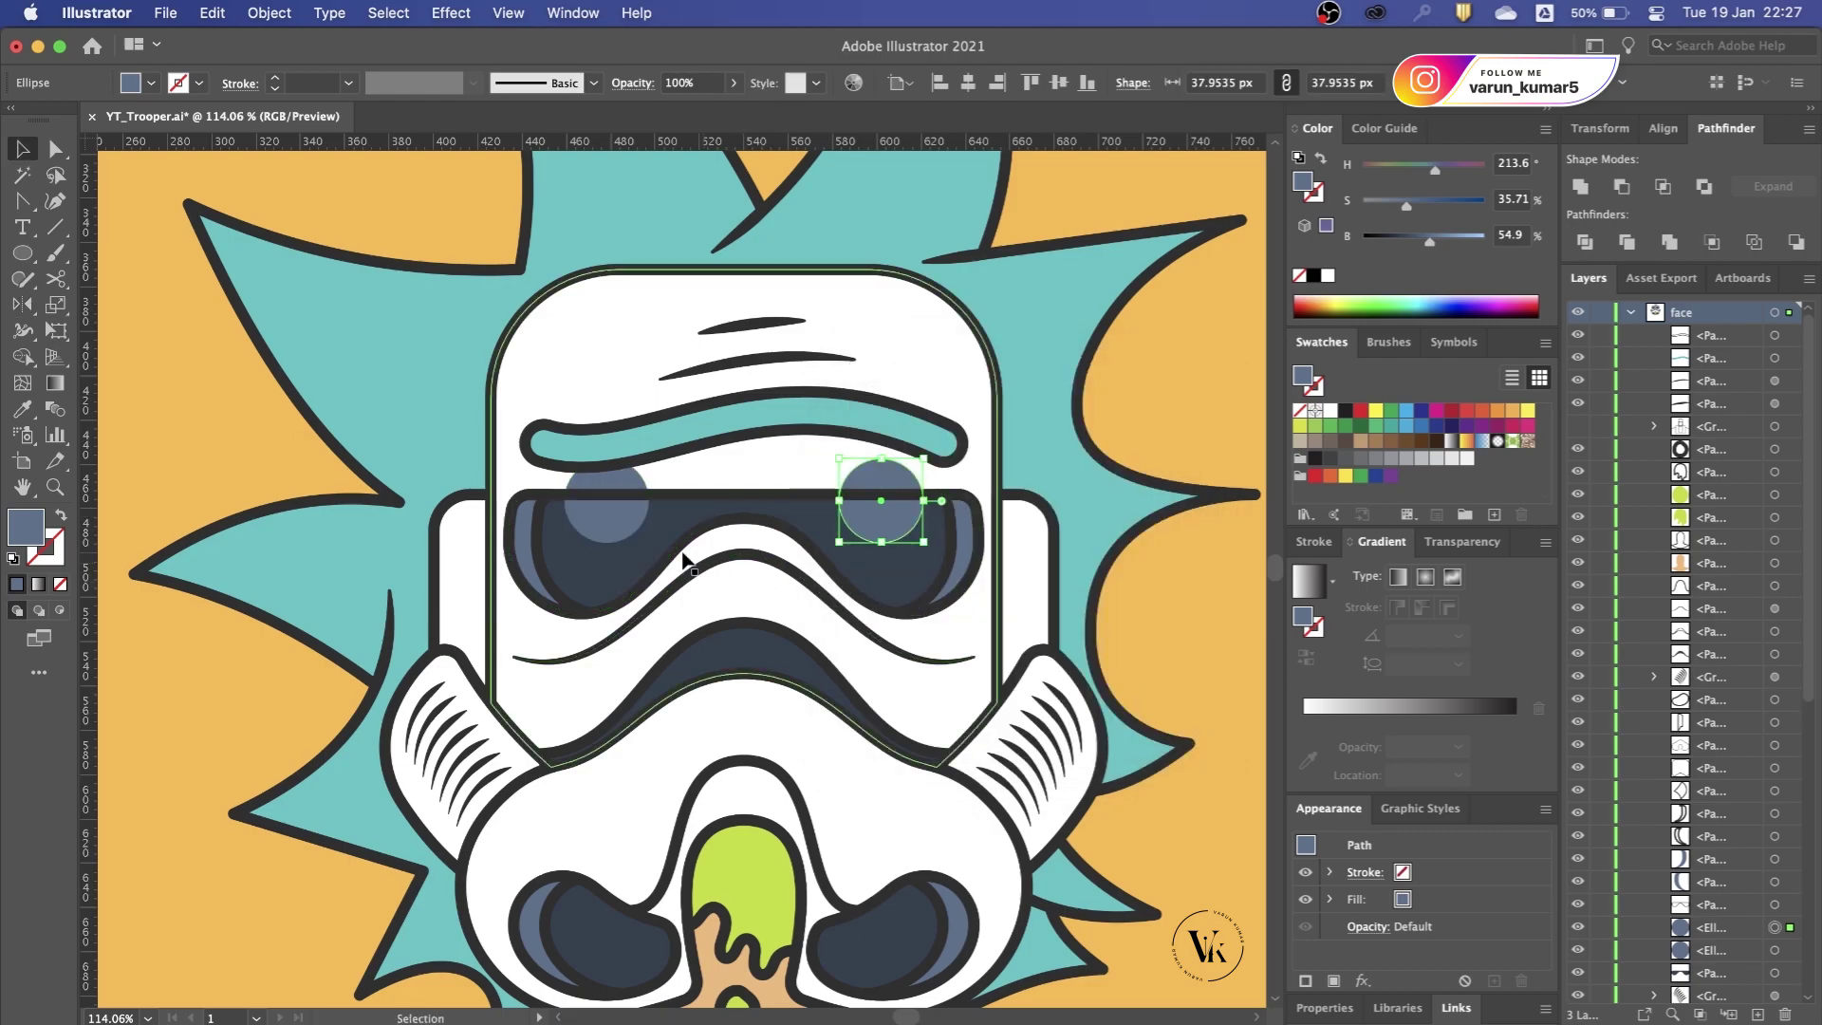
pyautogui.press('v')
pyautogui.keyDown('shift'); pyautogui.click(606, 531); pyautogui.keyUp('shift')
pyautogui.keyDown('shift'); pyautogui.click(607, 563); pyautogui.keyUp('shift')
pyautogui.hotkey('ctrl', '7')
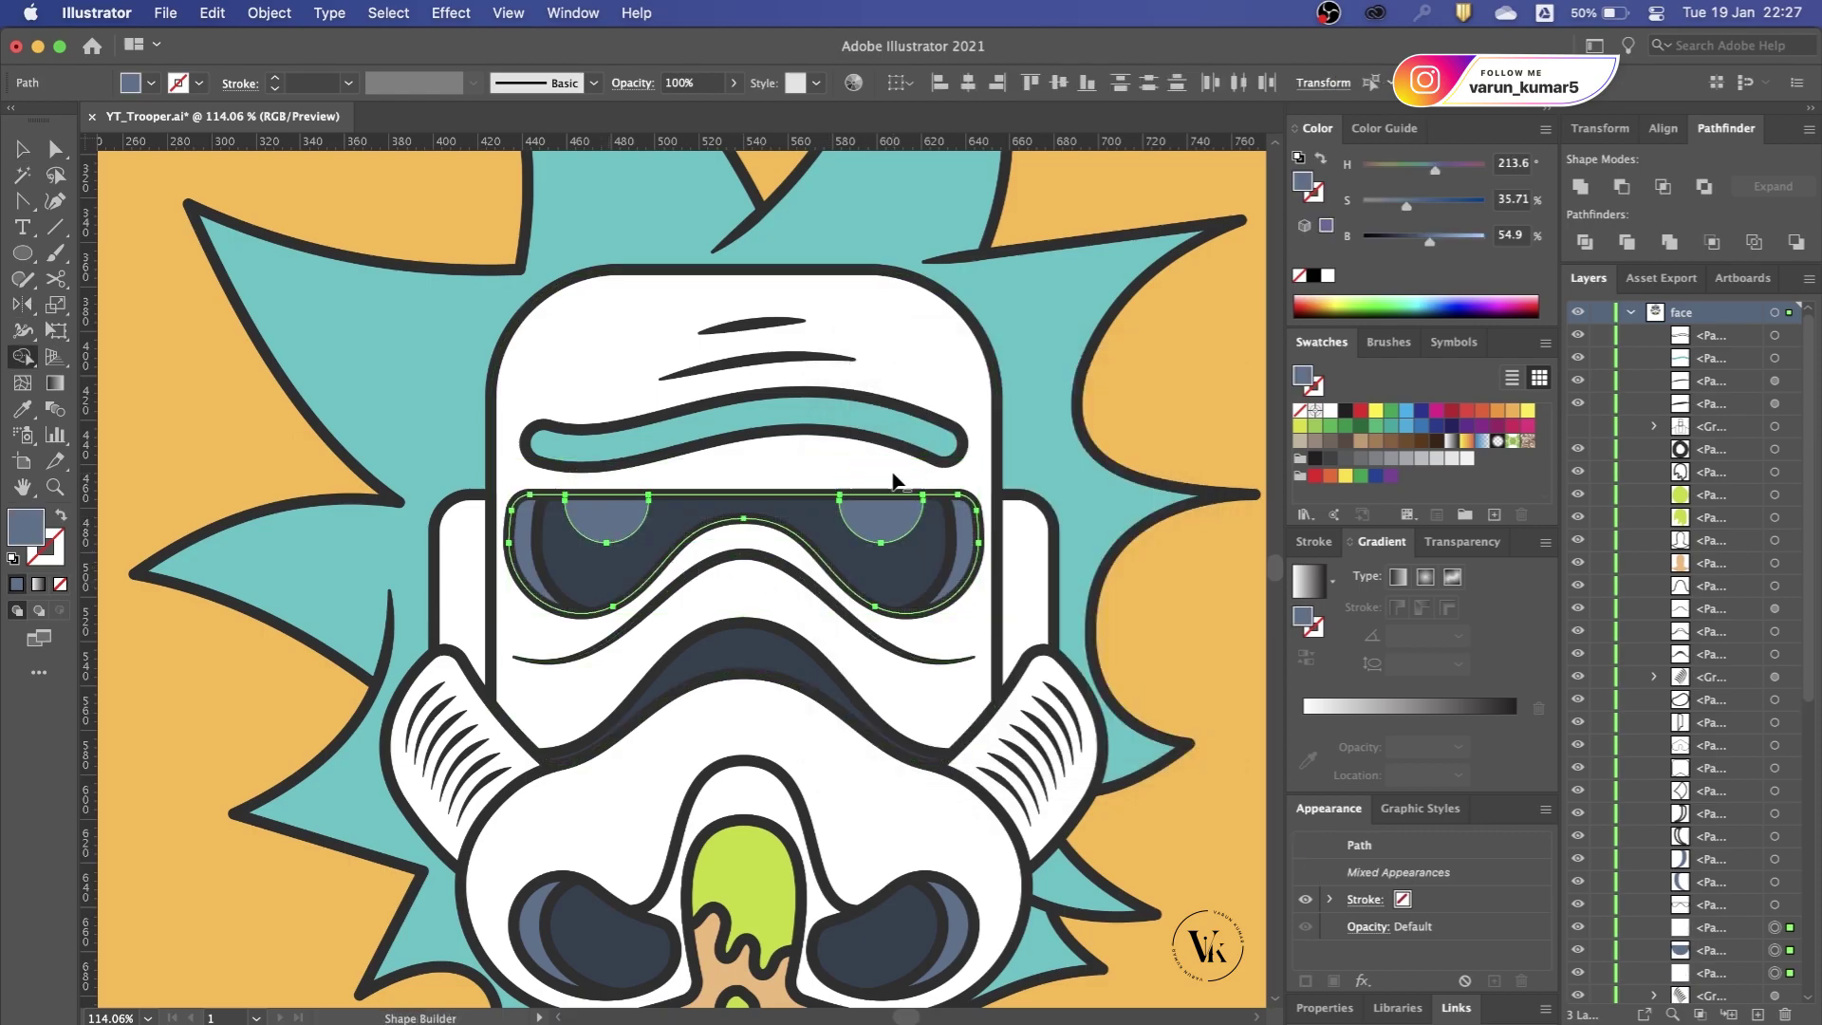
pyautogui.scroll(-2, 900, 531)
pyautogui.click(1206, 388)
pyautogui.scroll(-1, 1176, 407)
pyautogui.scroll(-2, 1140, 427)
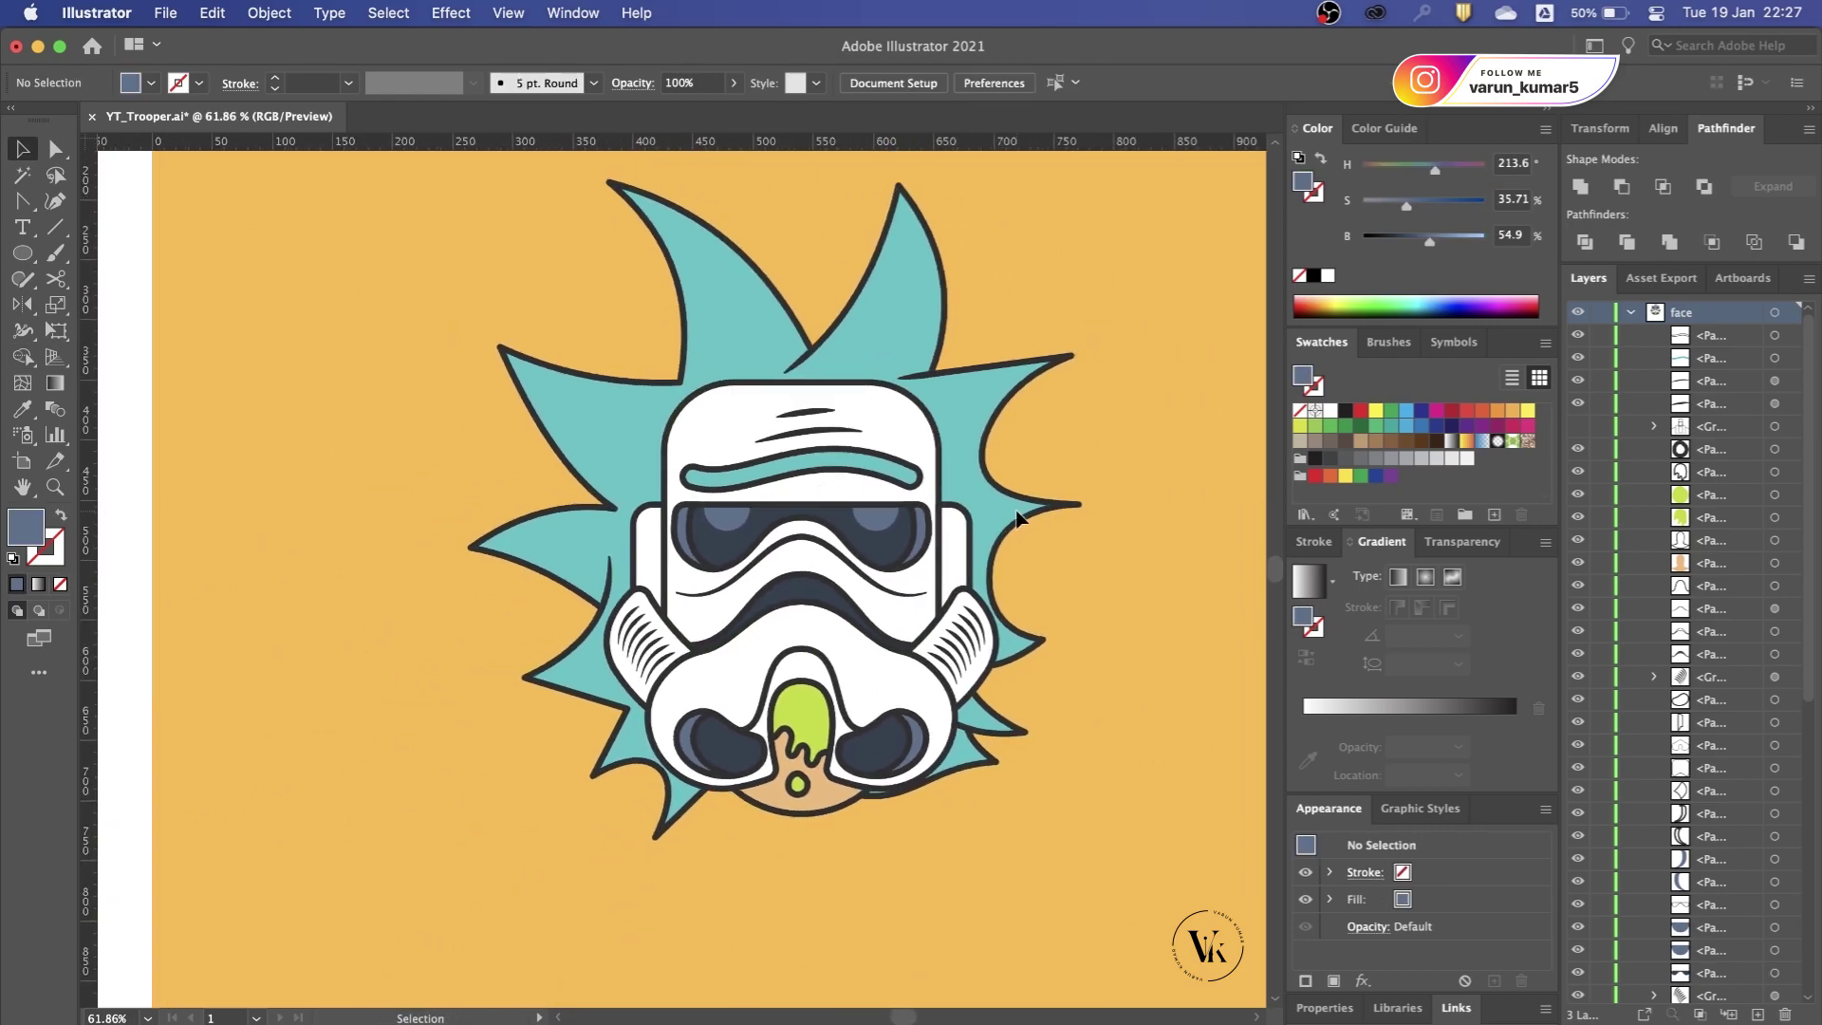
# Step: Save, then give the helmet's nose-arch outline a tapered variable width profile
pyautogui.hotkey('ctrl', 's')
pyautogui.scroll(-2, 802, 593)
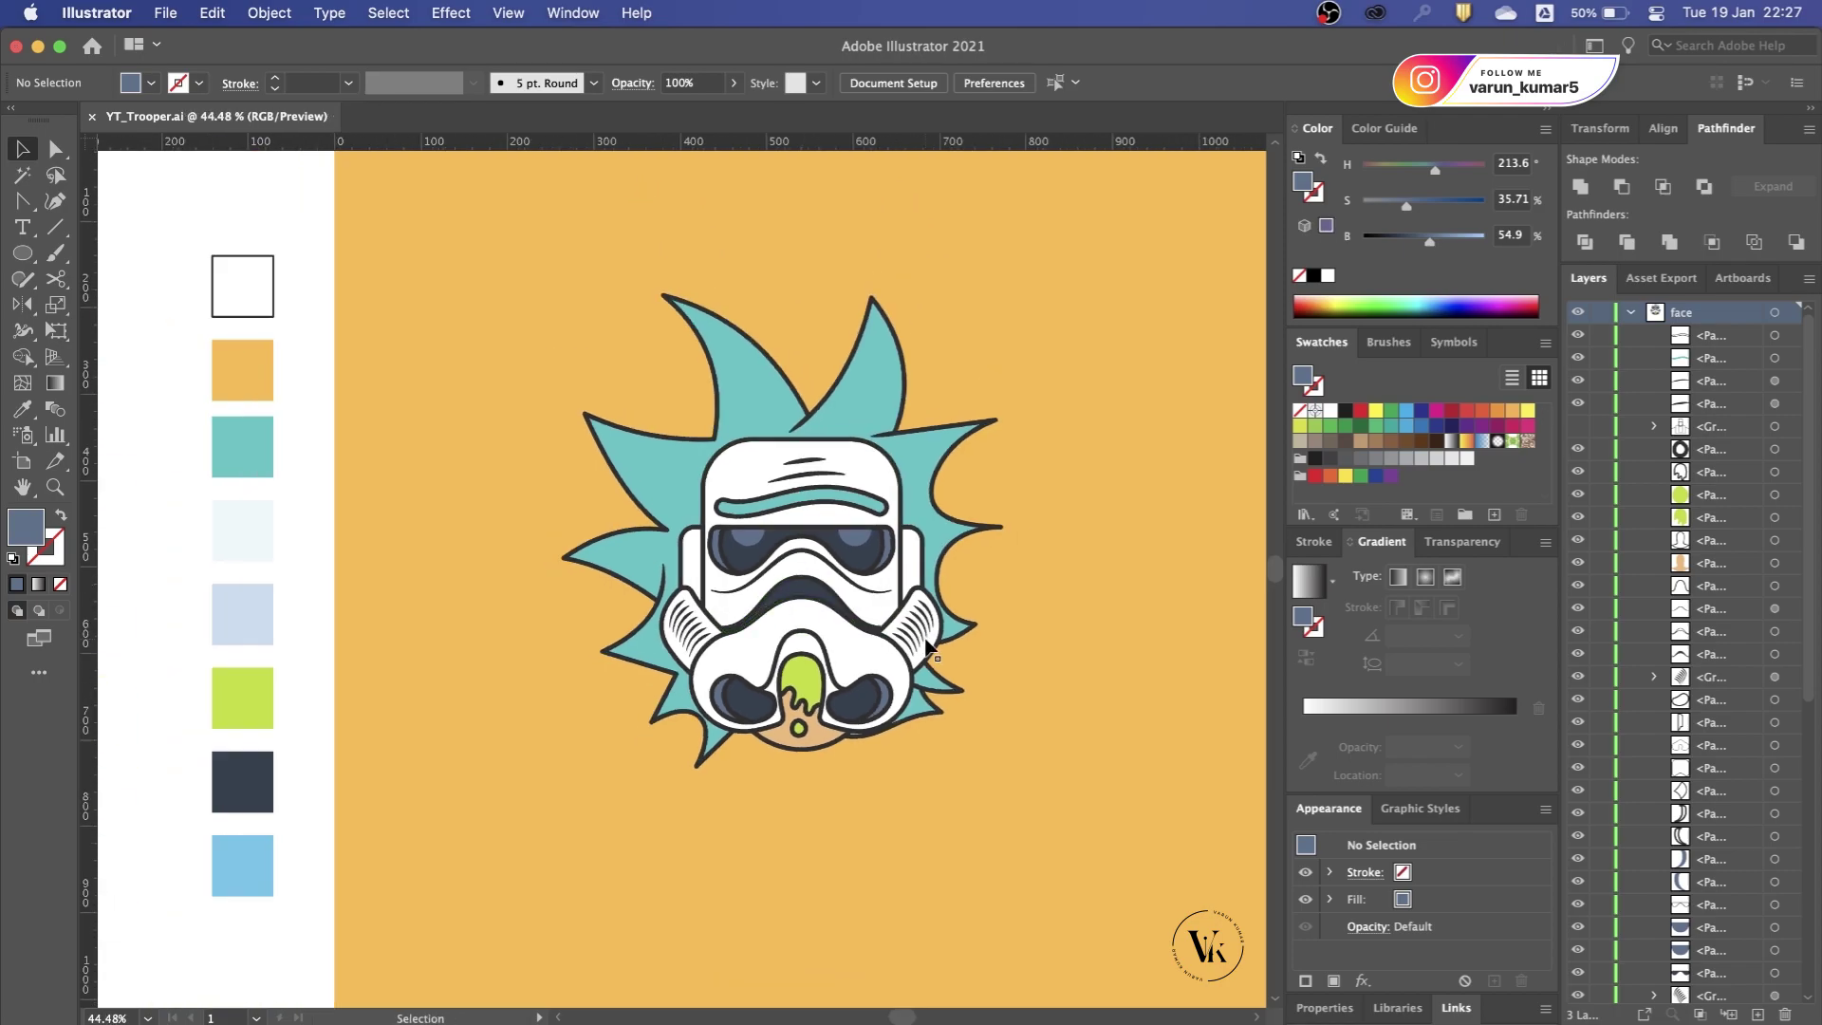
pyautogui.scroll(1, 857, 825)
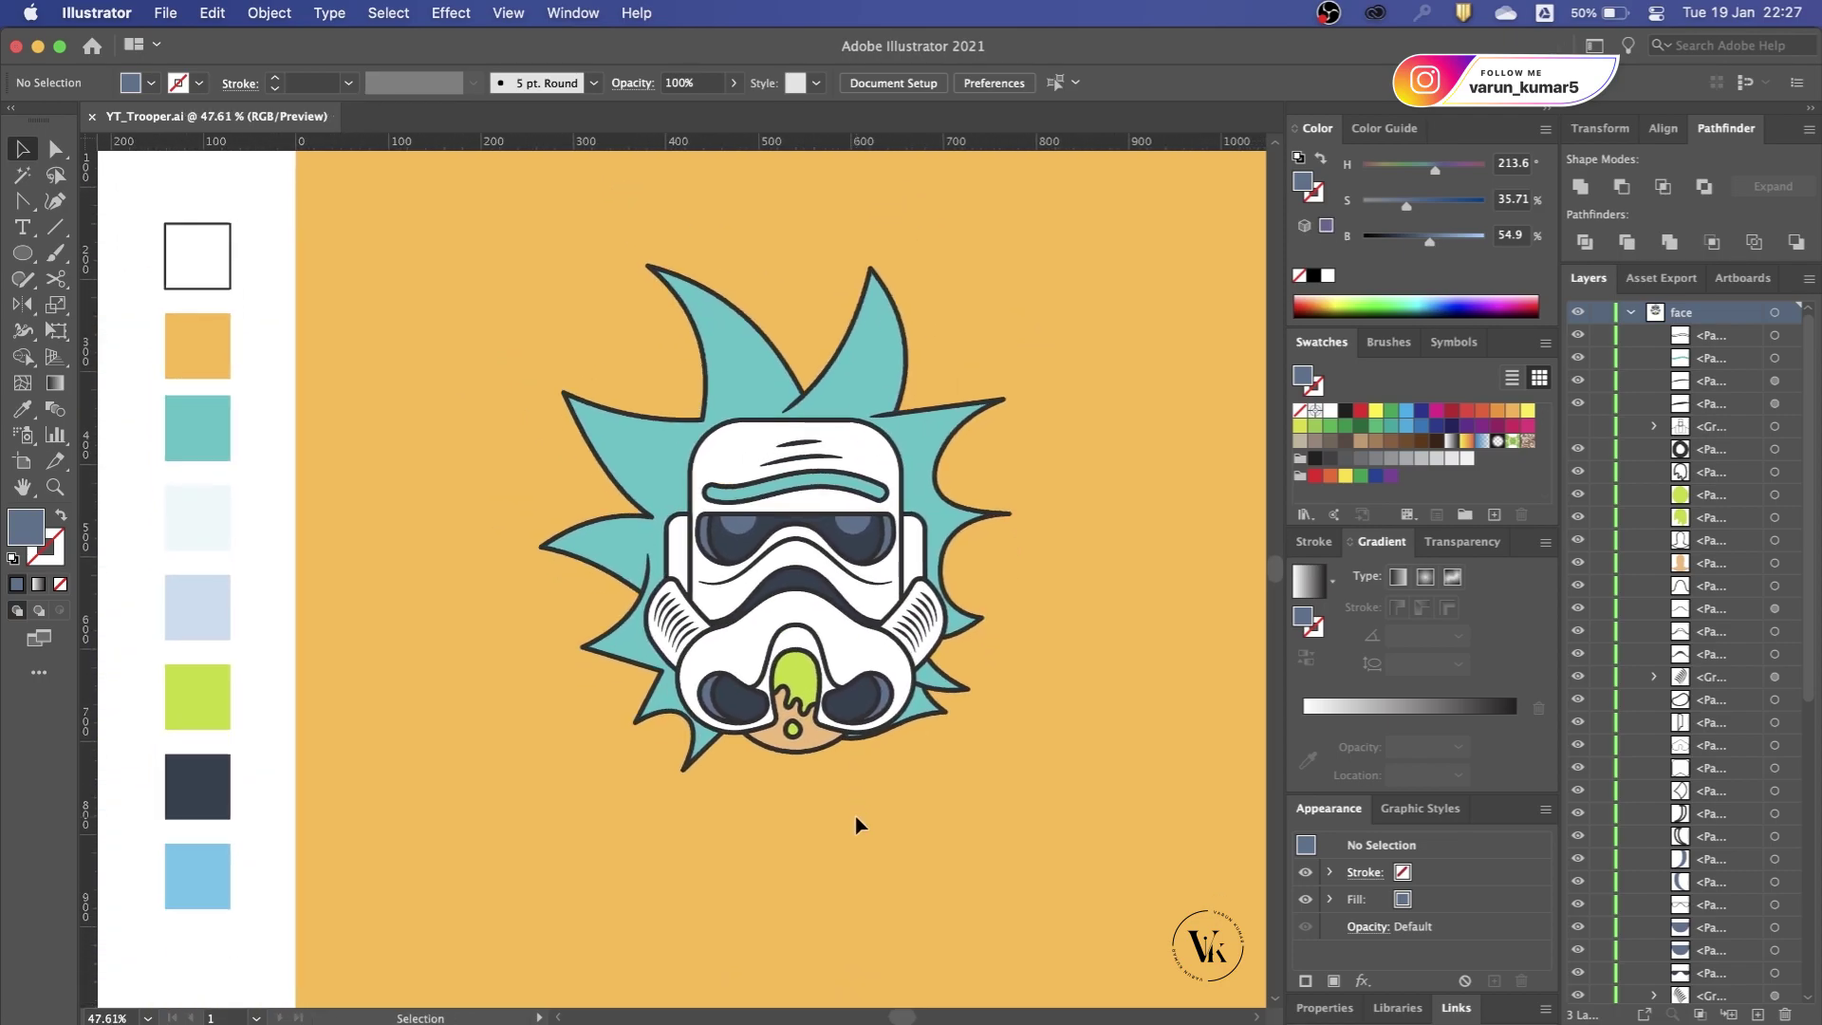
pyautogui.scroll(2, 856, 825)
pyautogui.scroll(2, 857, 824)
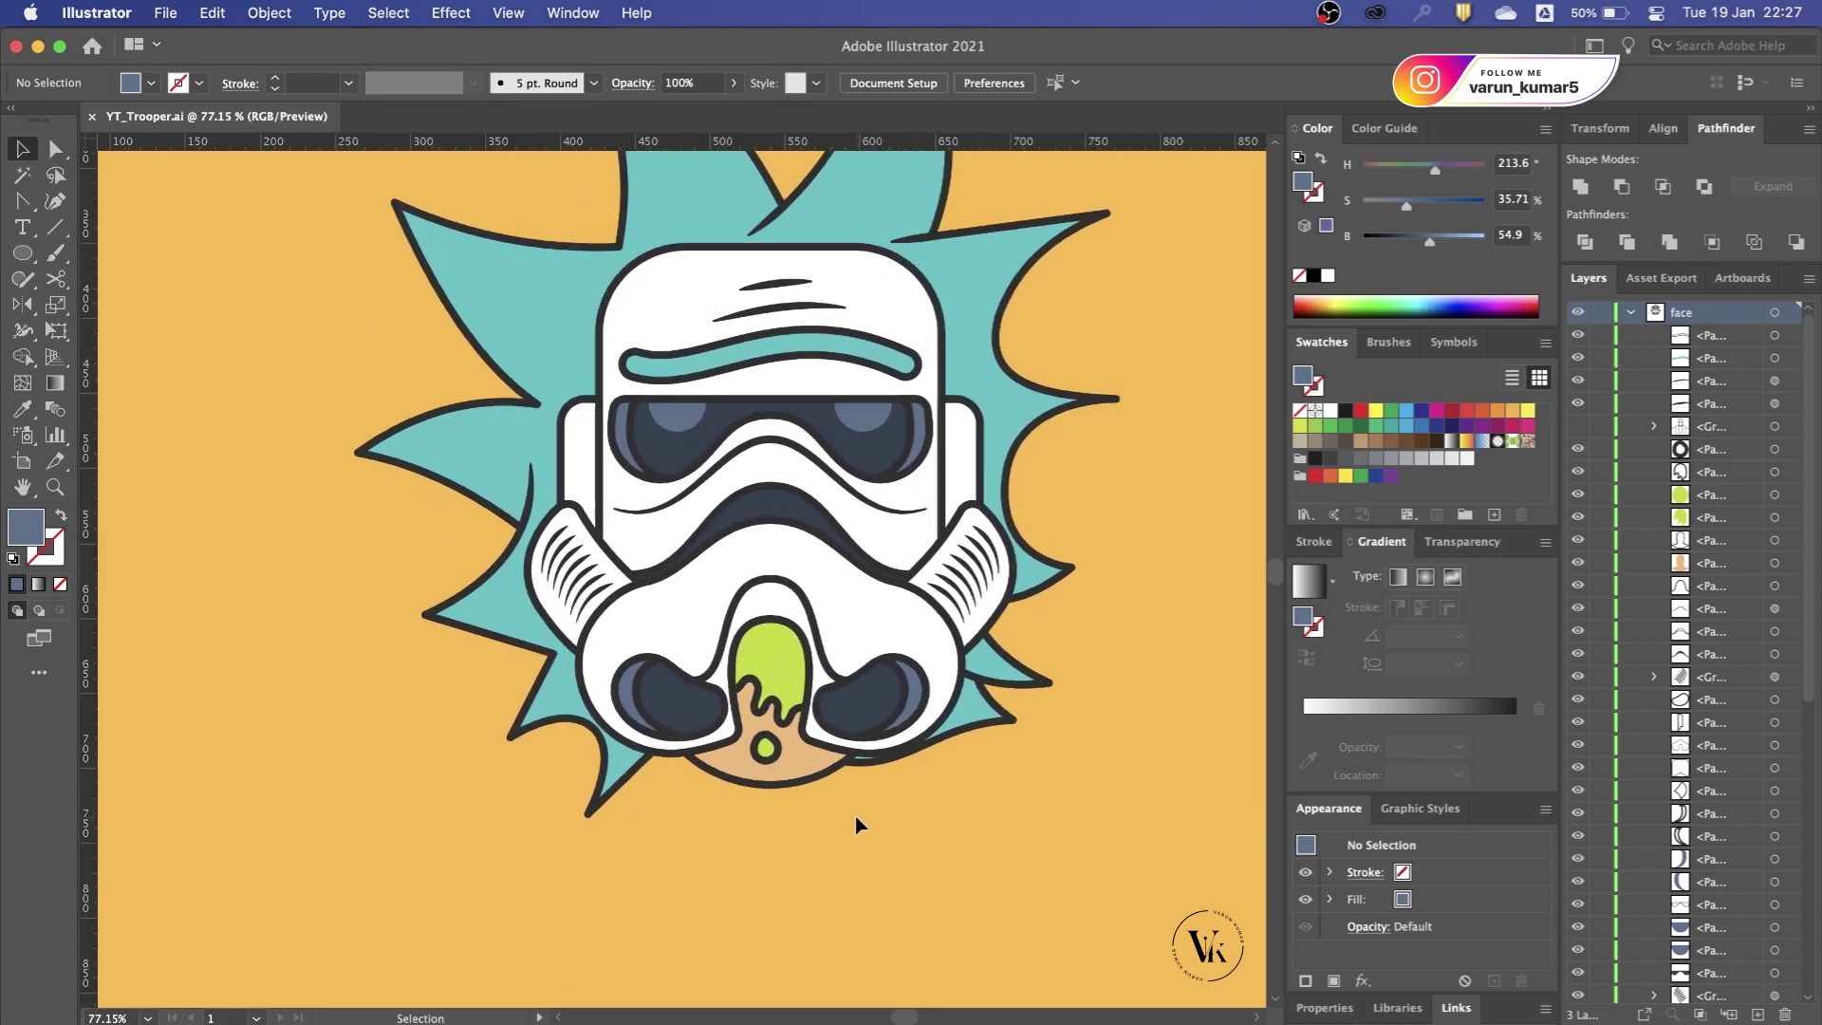
pyautogui.scroll(1, 857, 824)
pyautogui.scroll(2, 773, 596)
pyautogui.click(773, 596)
pyautogui.scroll(2, 773, 596)
pyautogui.scroll(1, 773, 596)
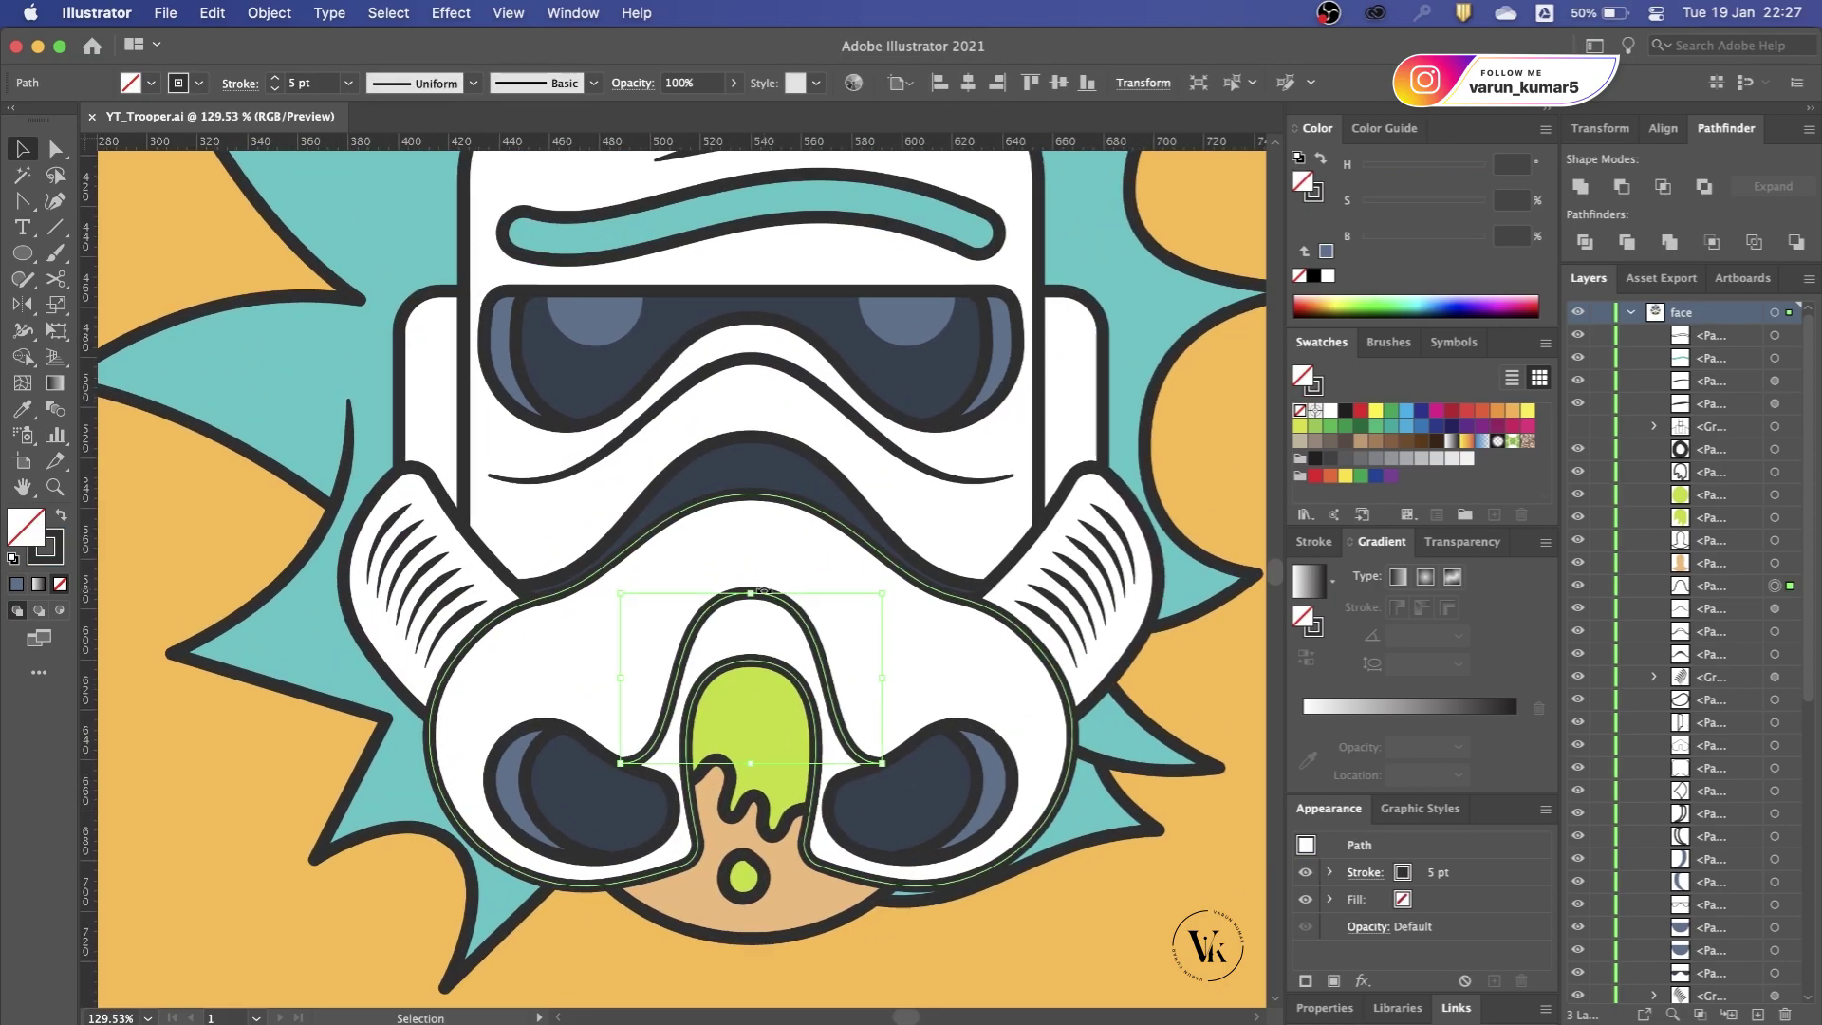
pyautogui.click(410, 85)
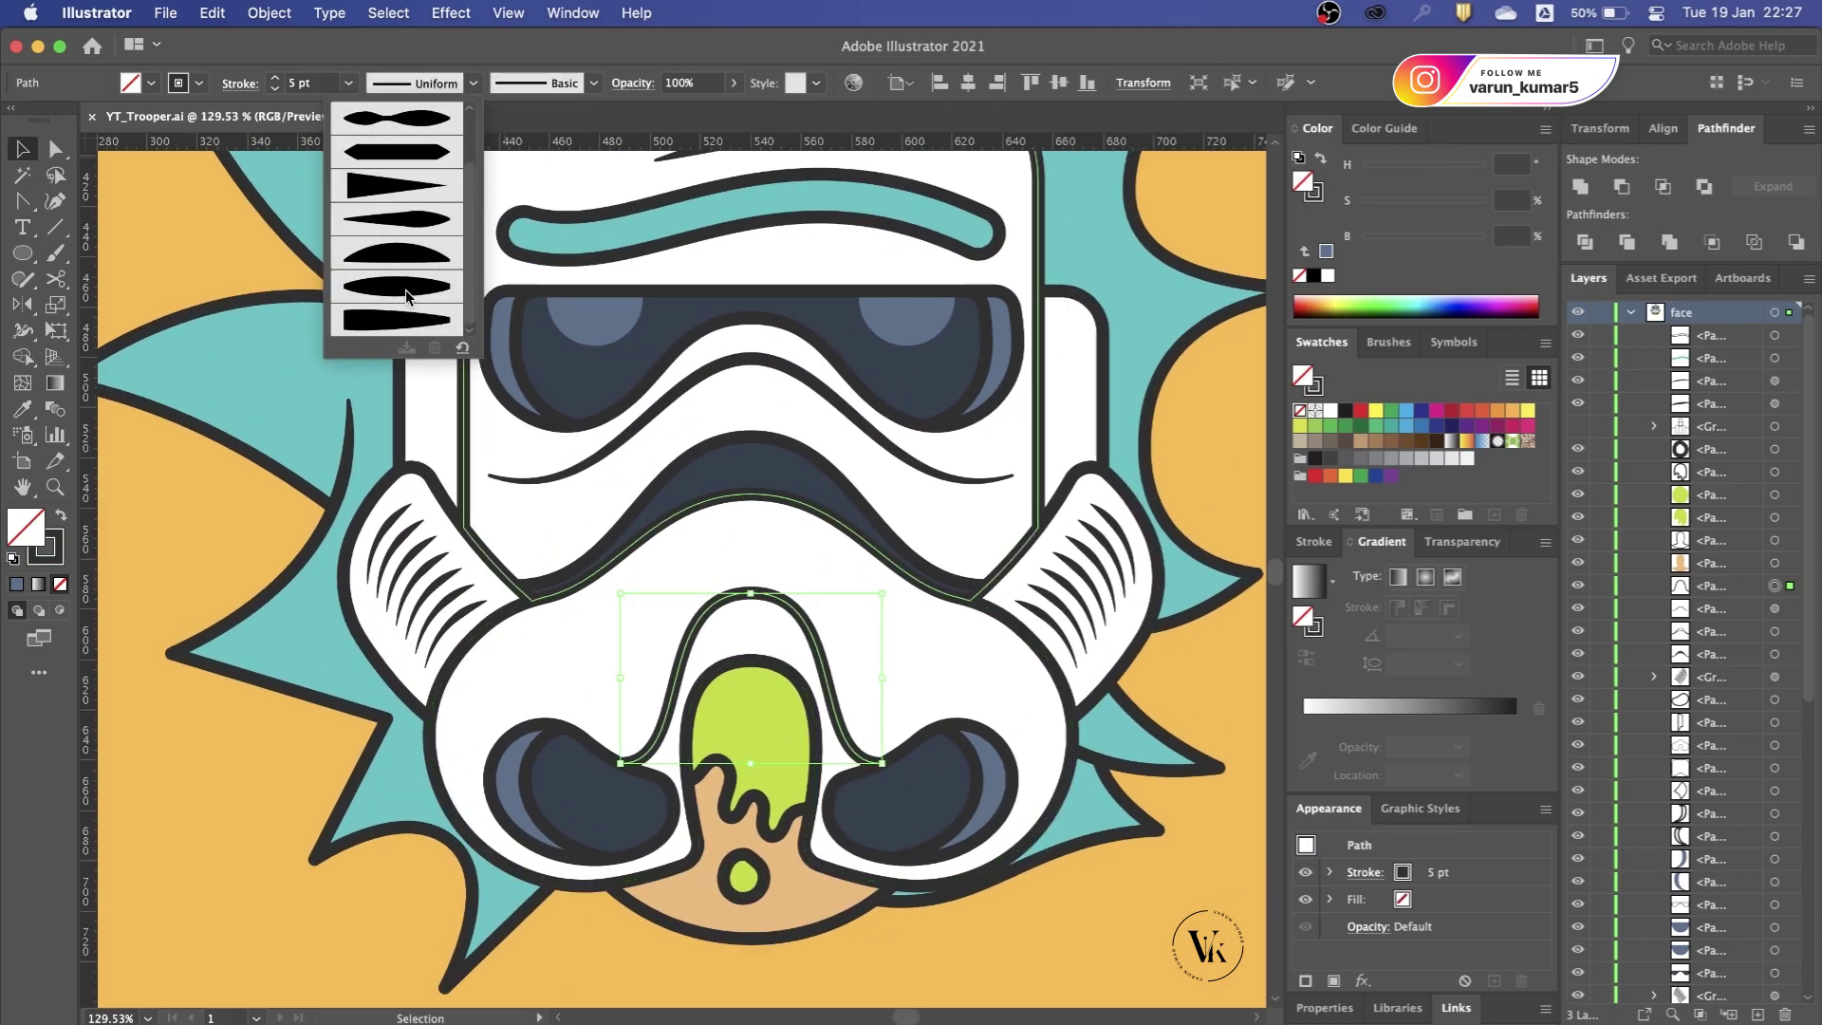
pyautogui.click(412, 299)
# Step: Make the hidden shirt outline group visible in the Layers panel
pyautogui.scroll(-1, 723, 778)
pyautogui.scroll(-3, 723, 778)
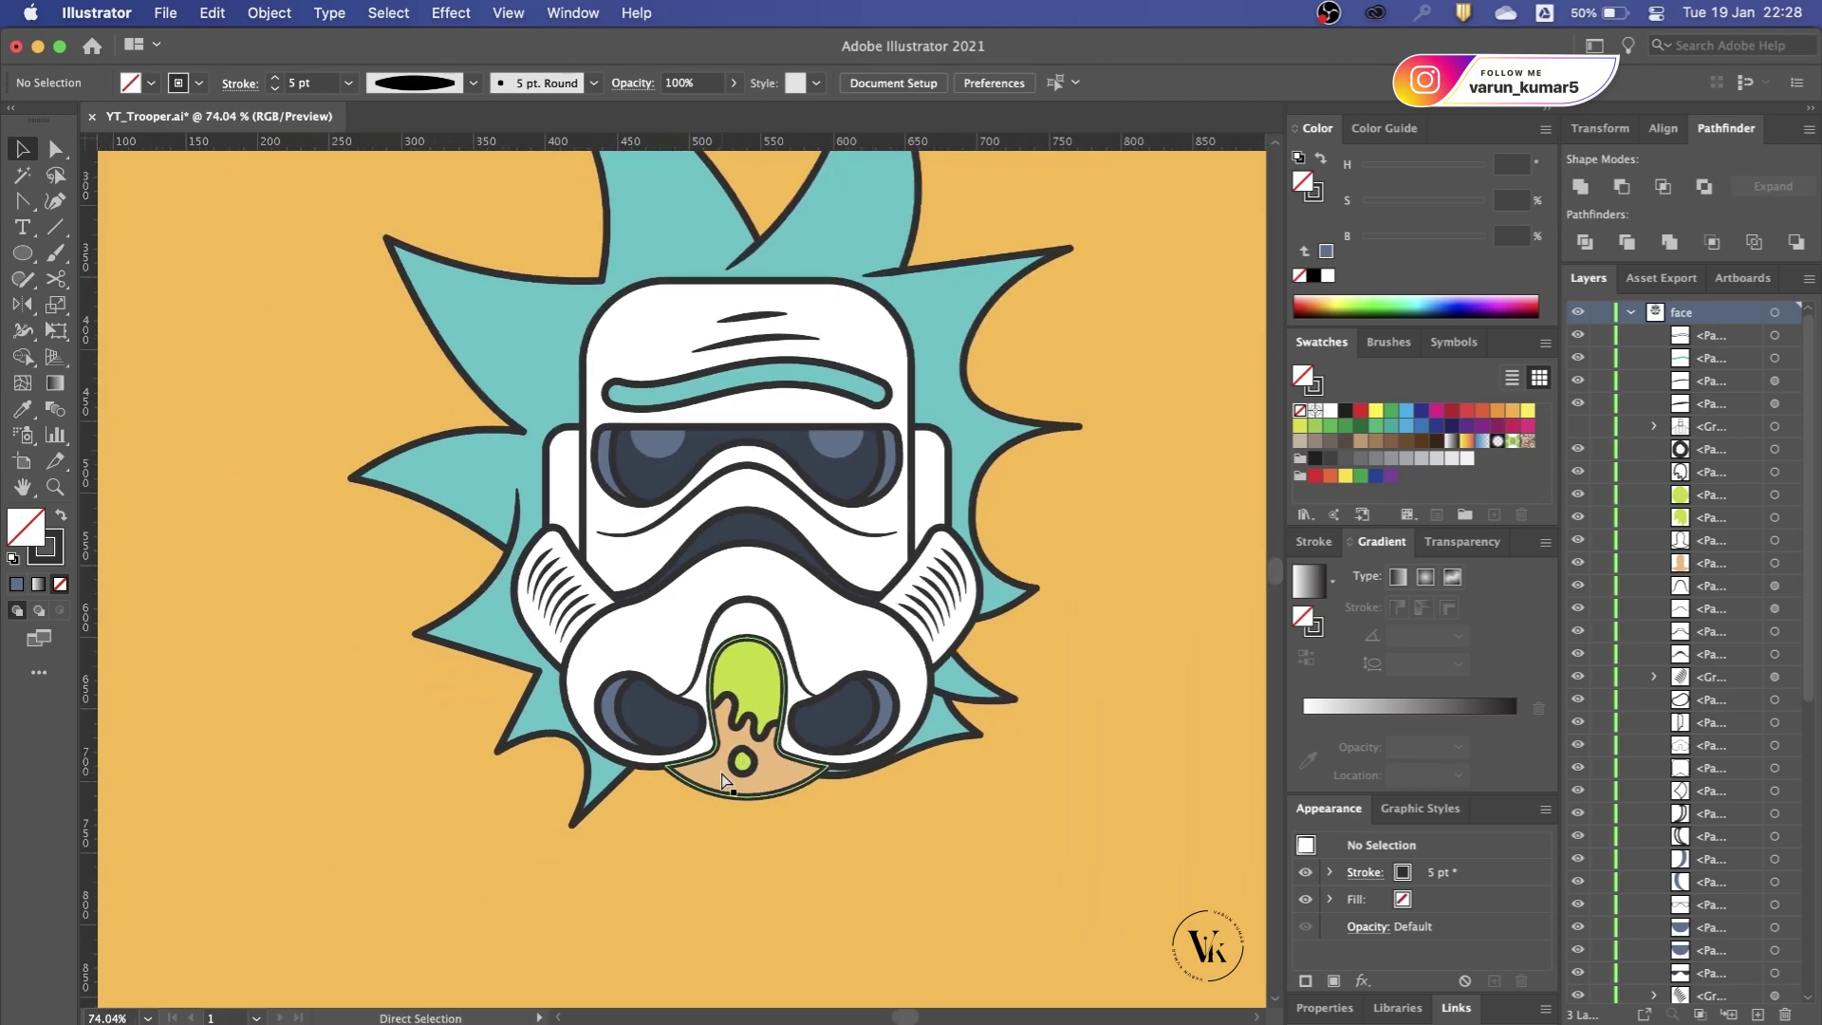
pyautogui.scroll(-1, 723, 778)
pyautogui.scroll(-1, 723, 780)
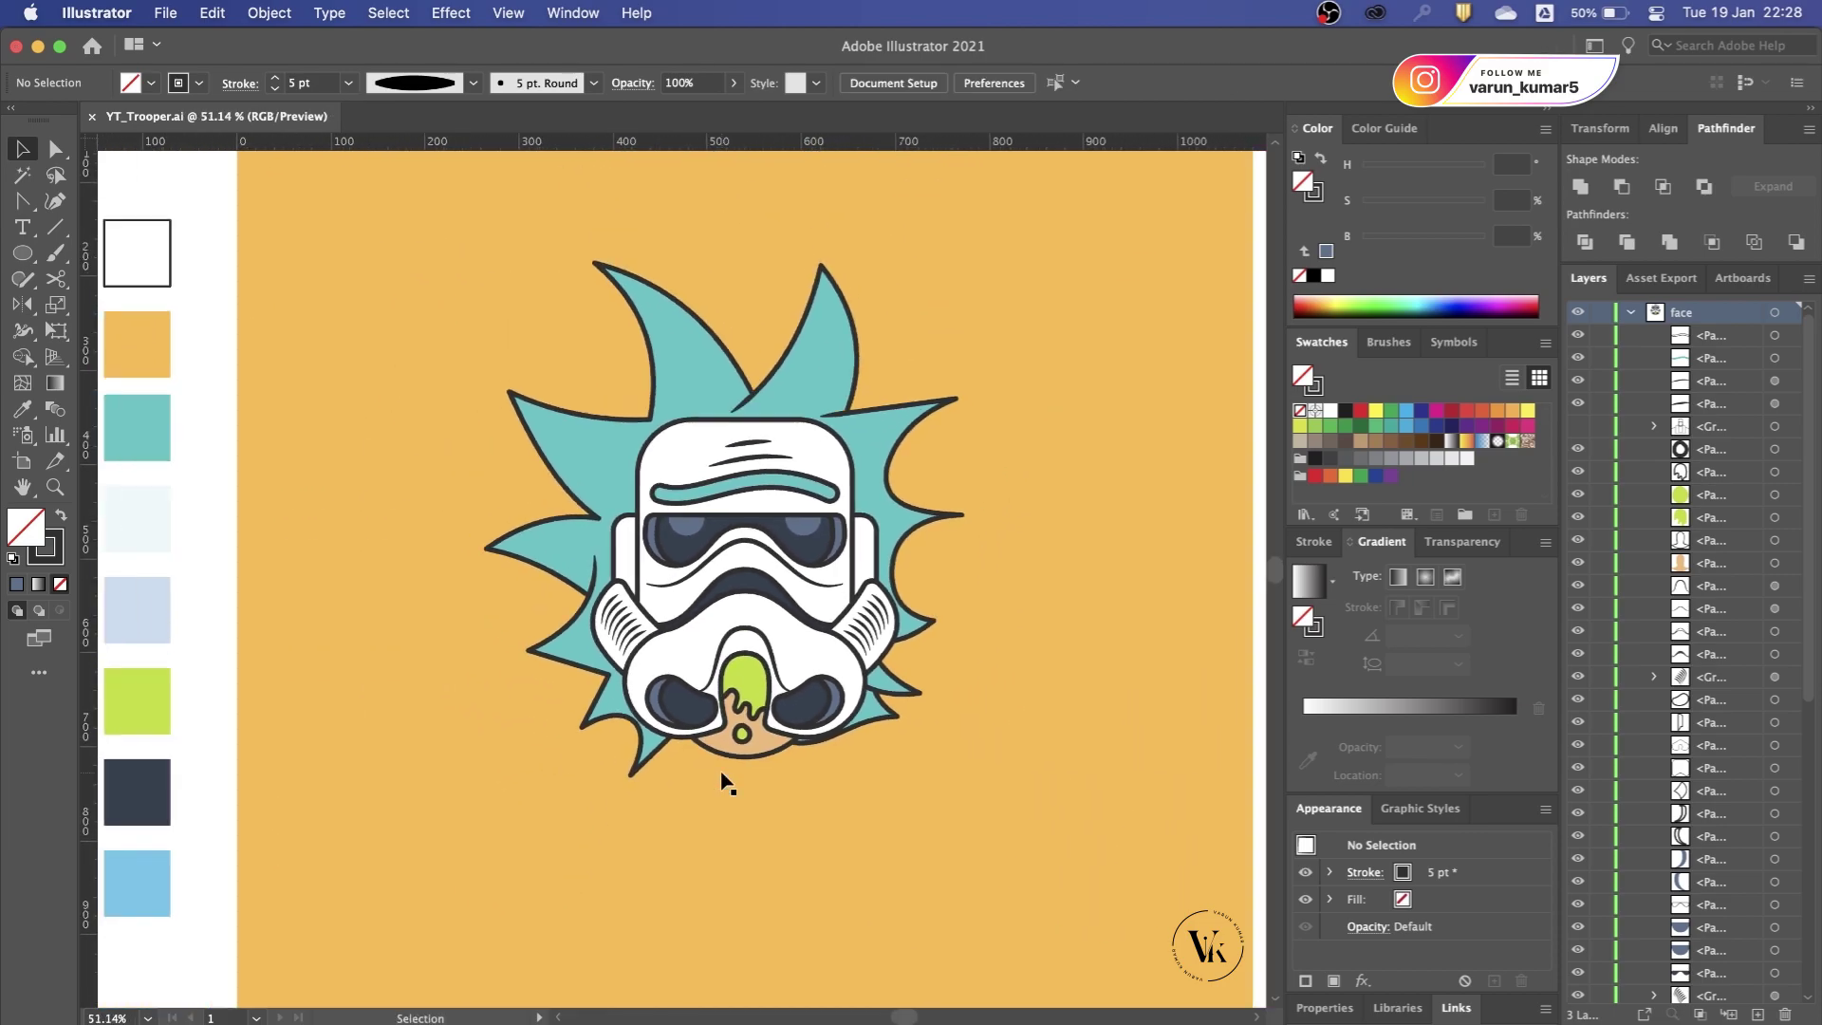
pyautogui.scroll(-1, 723, 779)
pyautogui.click(1576, 425)
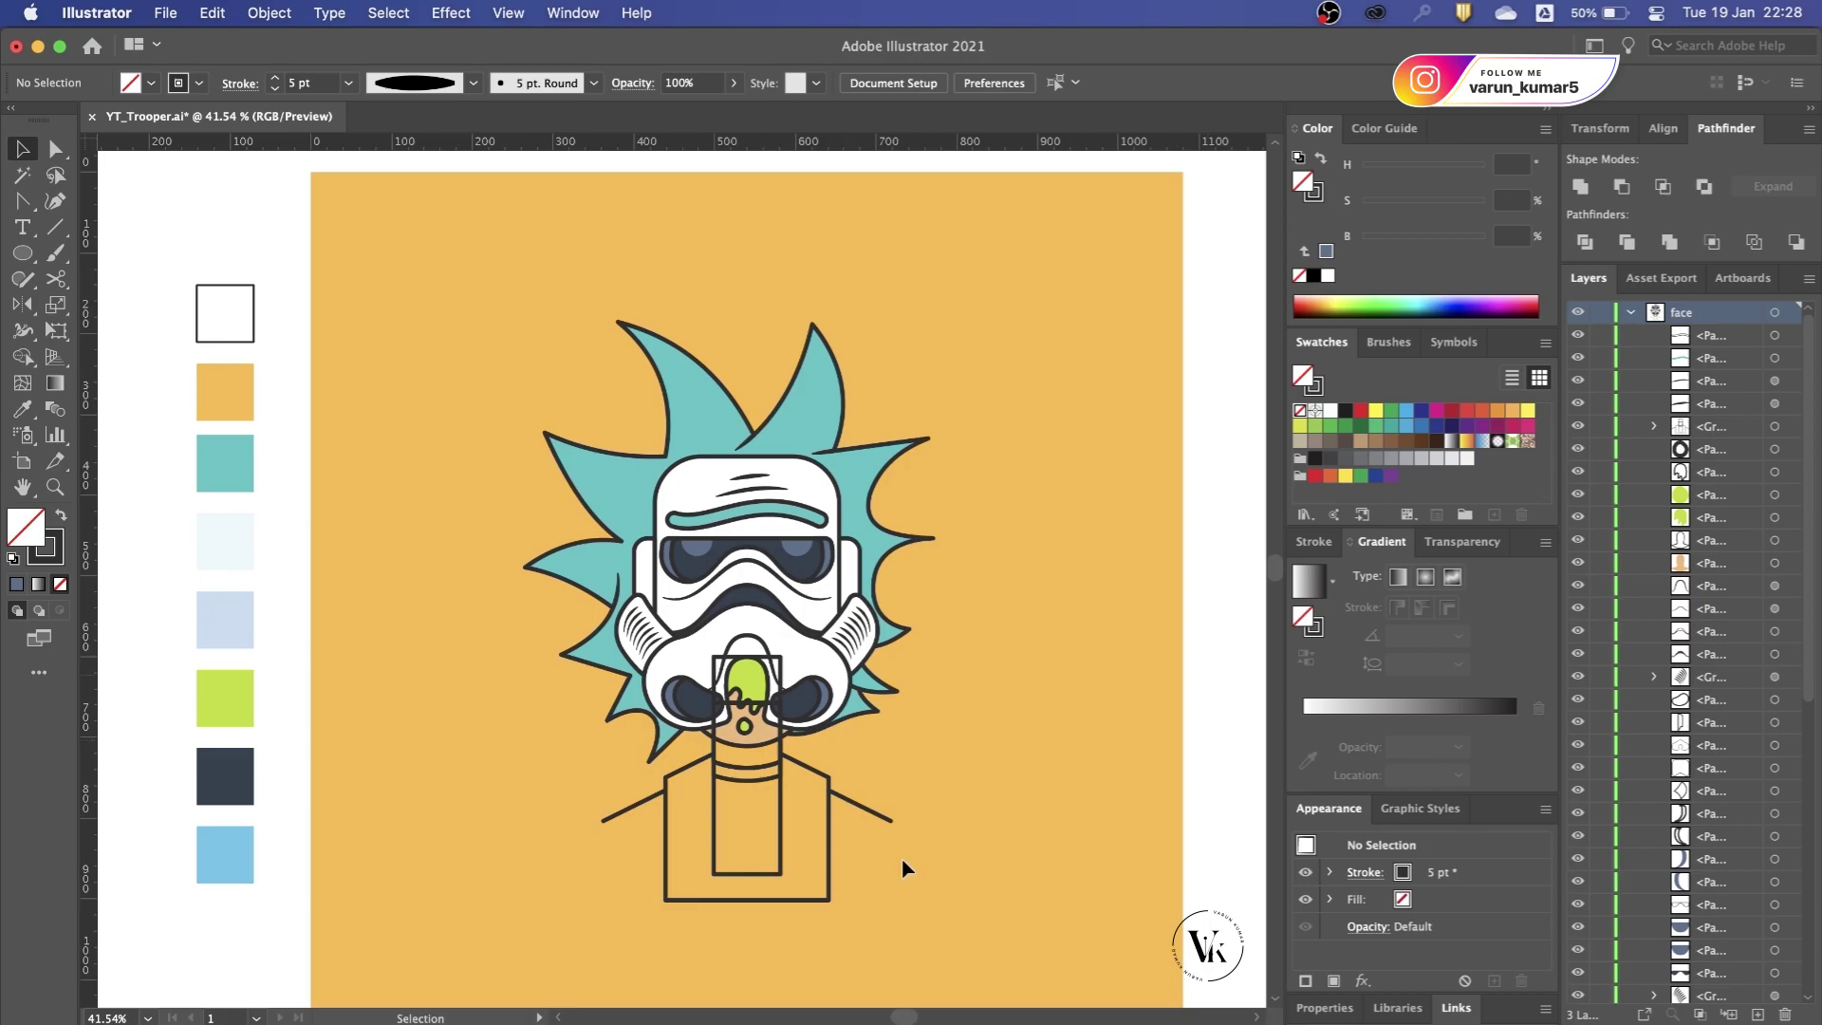
# Step: Send the shirt outline group backward behind the face
pyautogui.click(829, 845)
pyautogui.scroll(1, 829, 845)
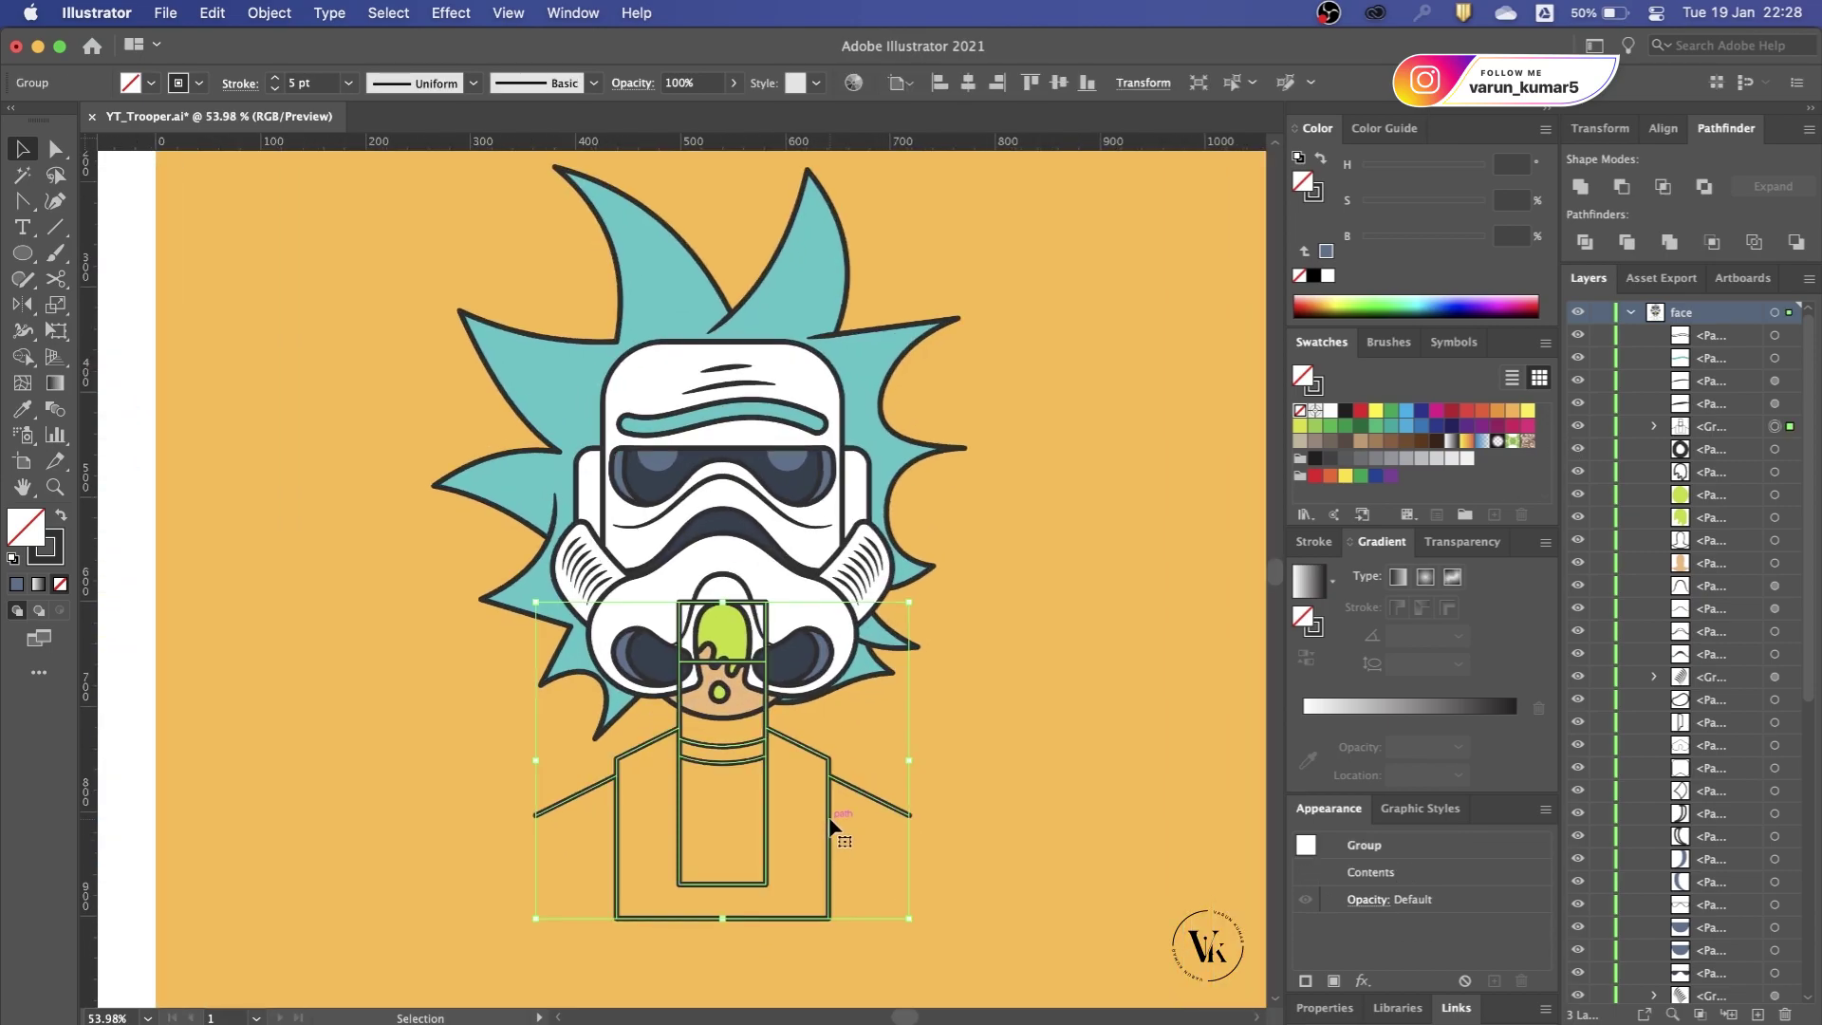
pyautogui.hotkey('ctrl', '[')
pyautogui.scroll(1, 831, 824)
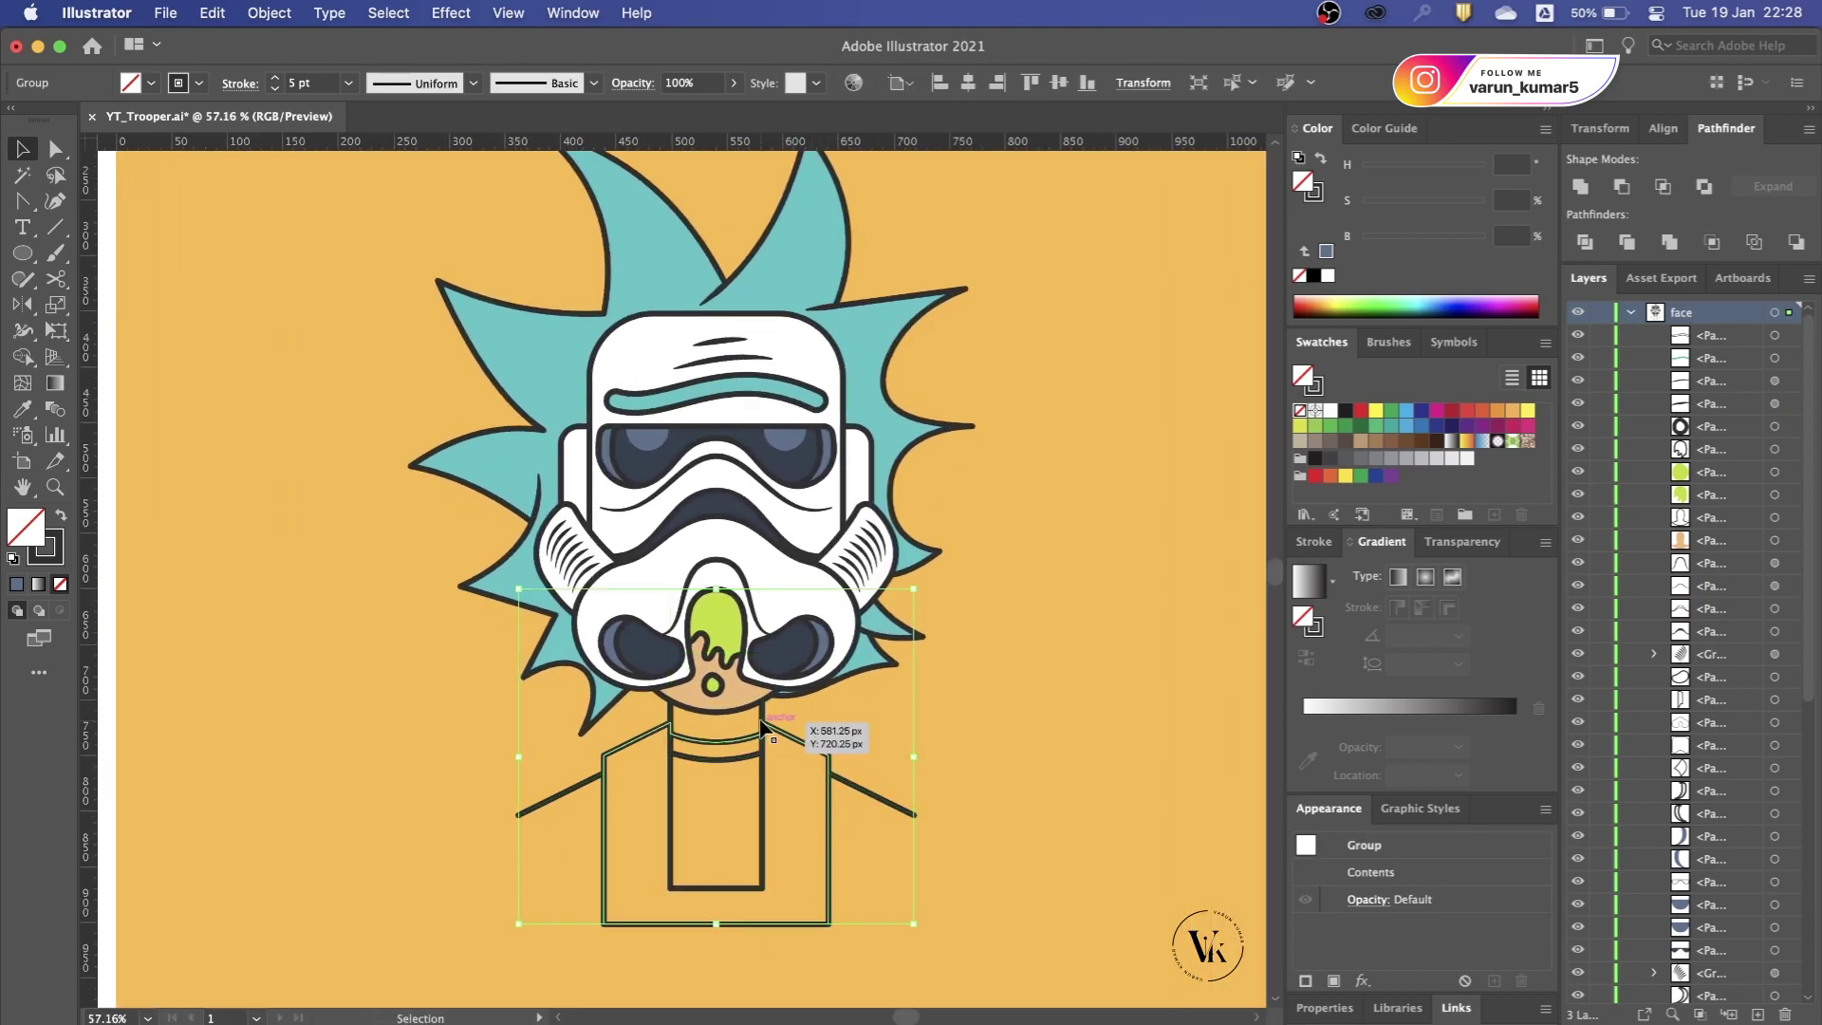
# Step: Inside the shirt group, fill the neck path with the skin colour
pyautogui.doubleClick(762, 725)
pyautogui.scroll(1, 764, 693)
pyautogui.click(731, 633)
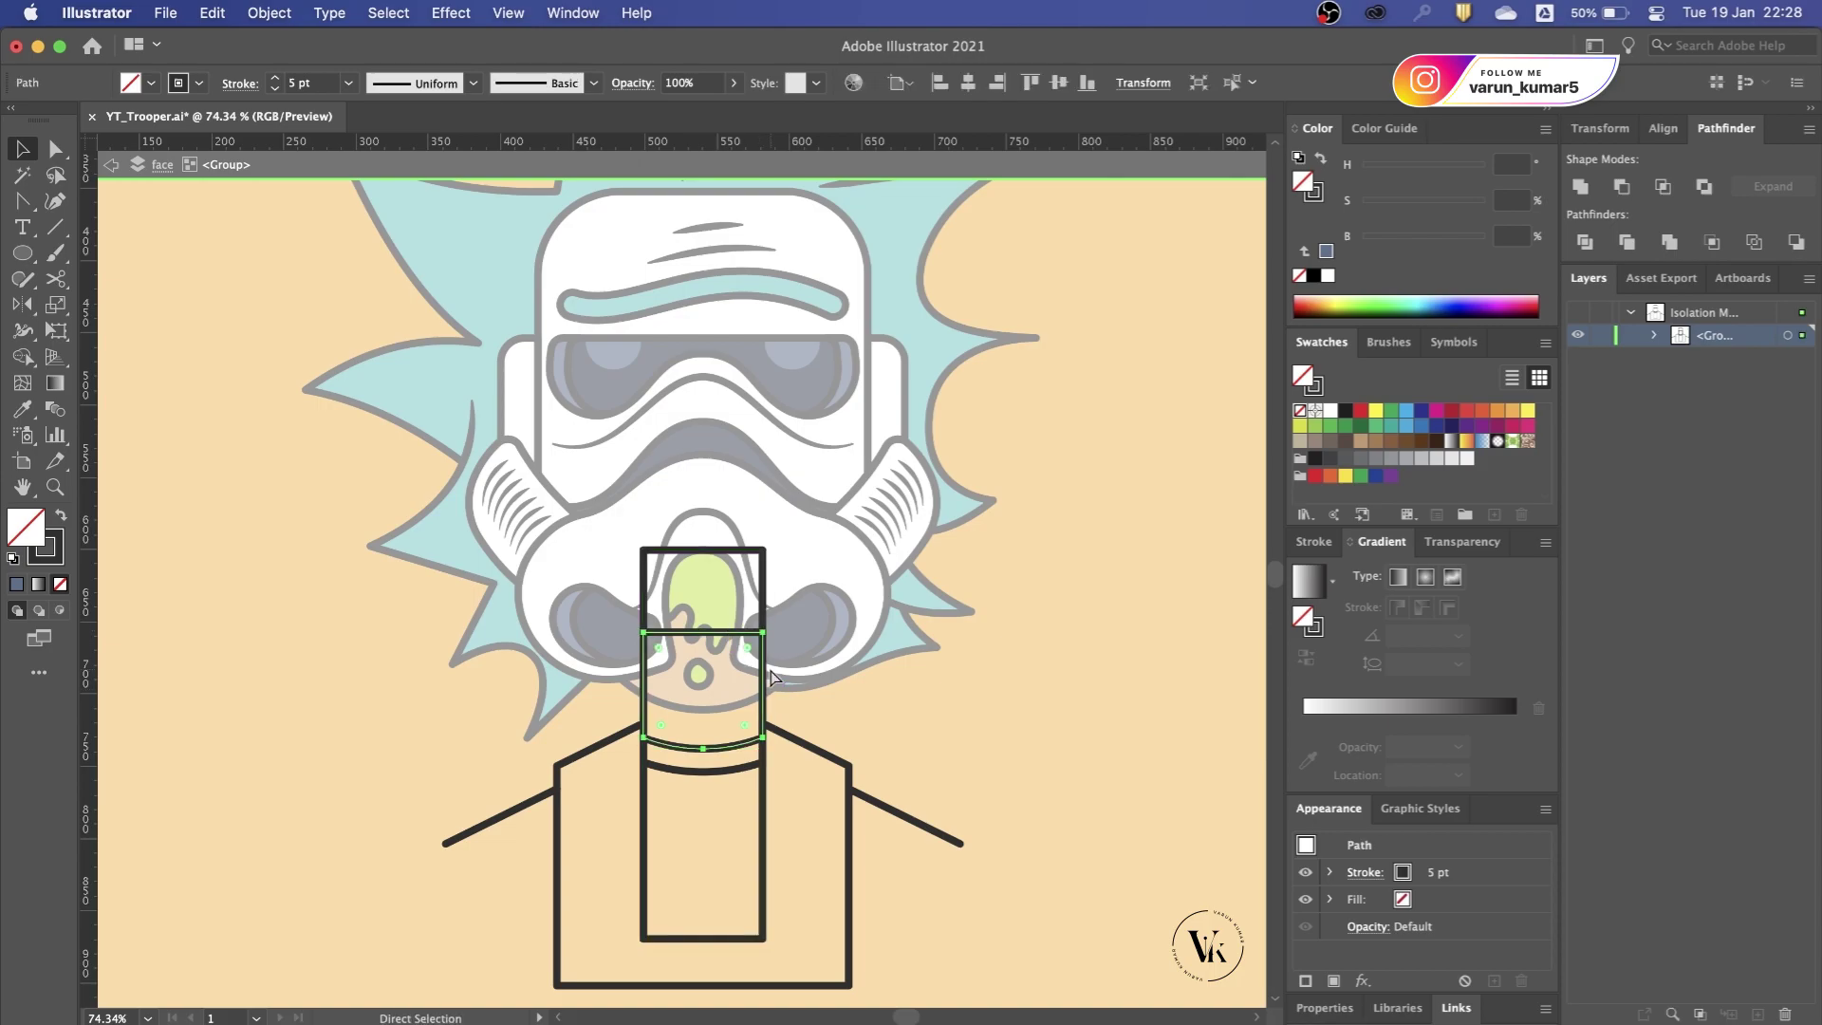
pyautogui.click(747, 685)
pyautogui.press('v')
pyautogui.click(824, 687)
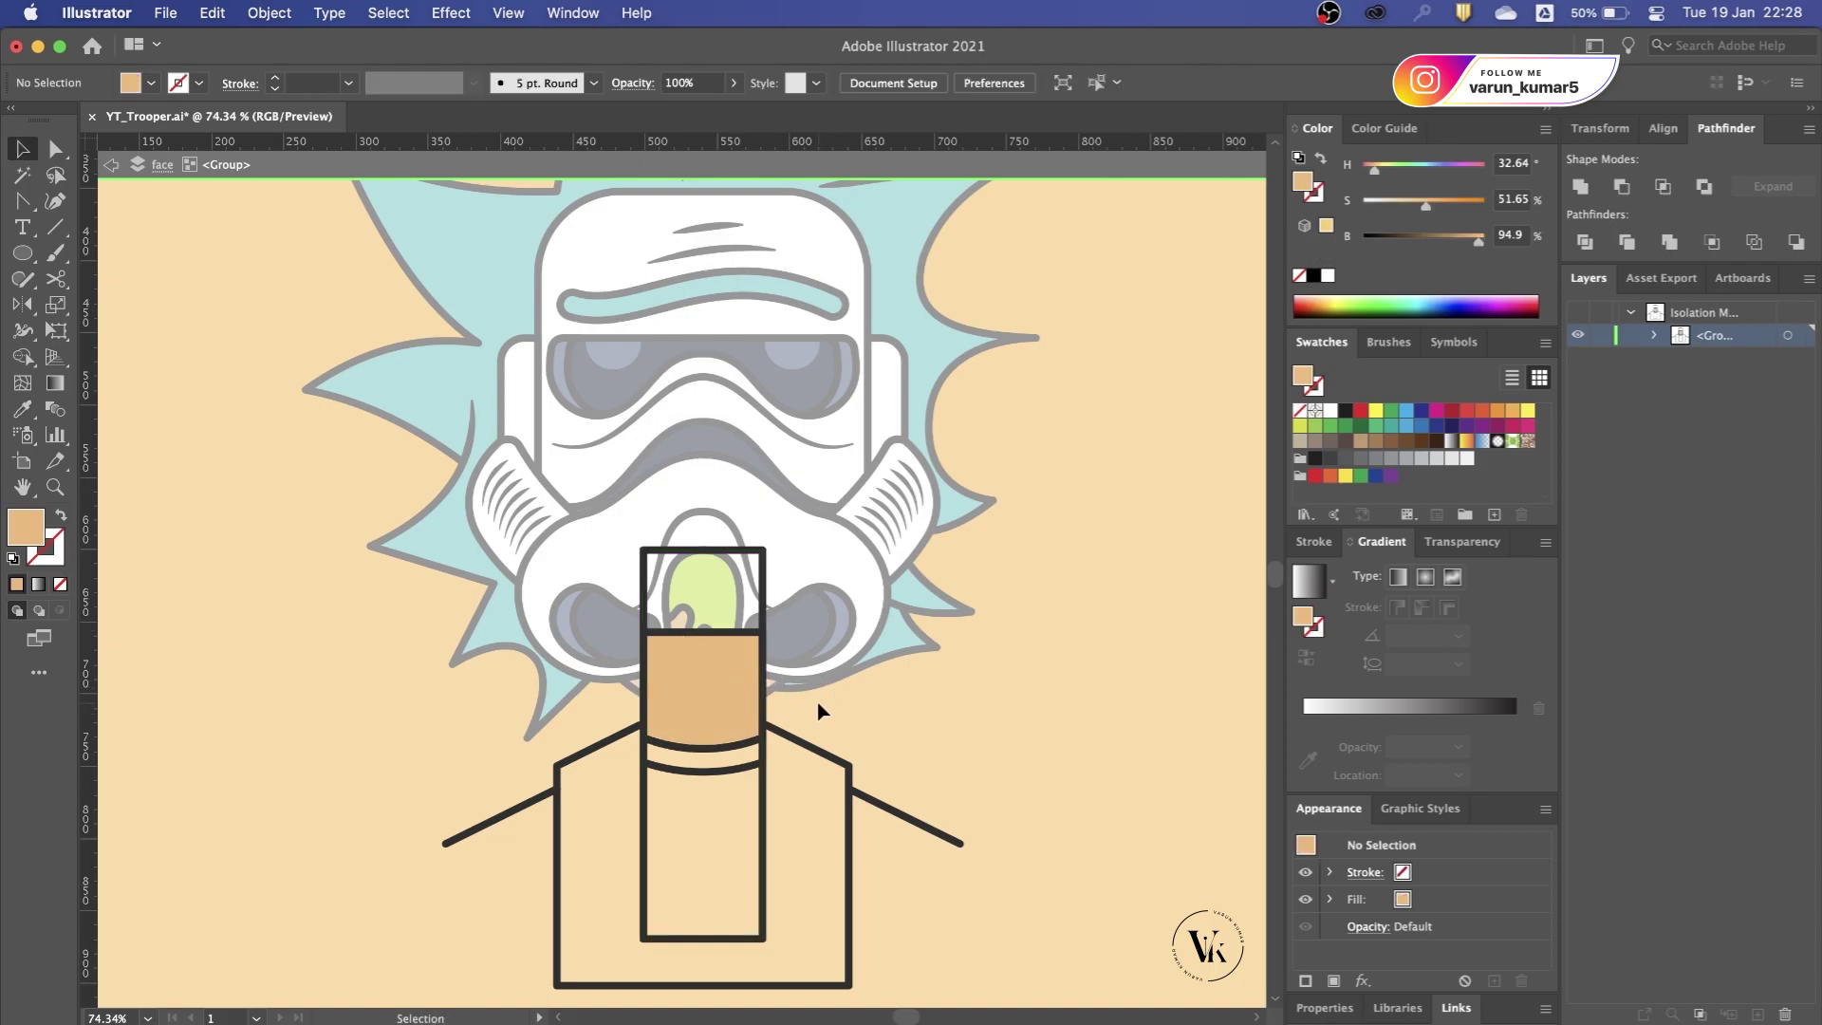
pyautogui.doubleClick(821, 711)
# Step: Ungroup the shirt paths and fill the outer shirt outline light blue
pyautogui.click(833, 756)
pyautogui.rightClick(833, 756)
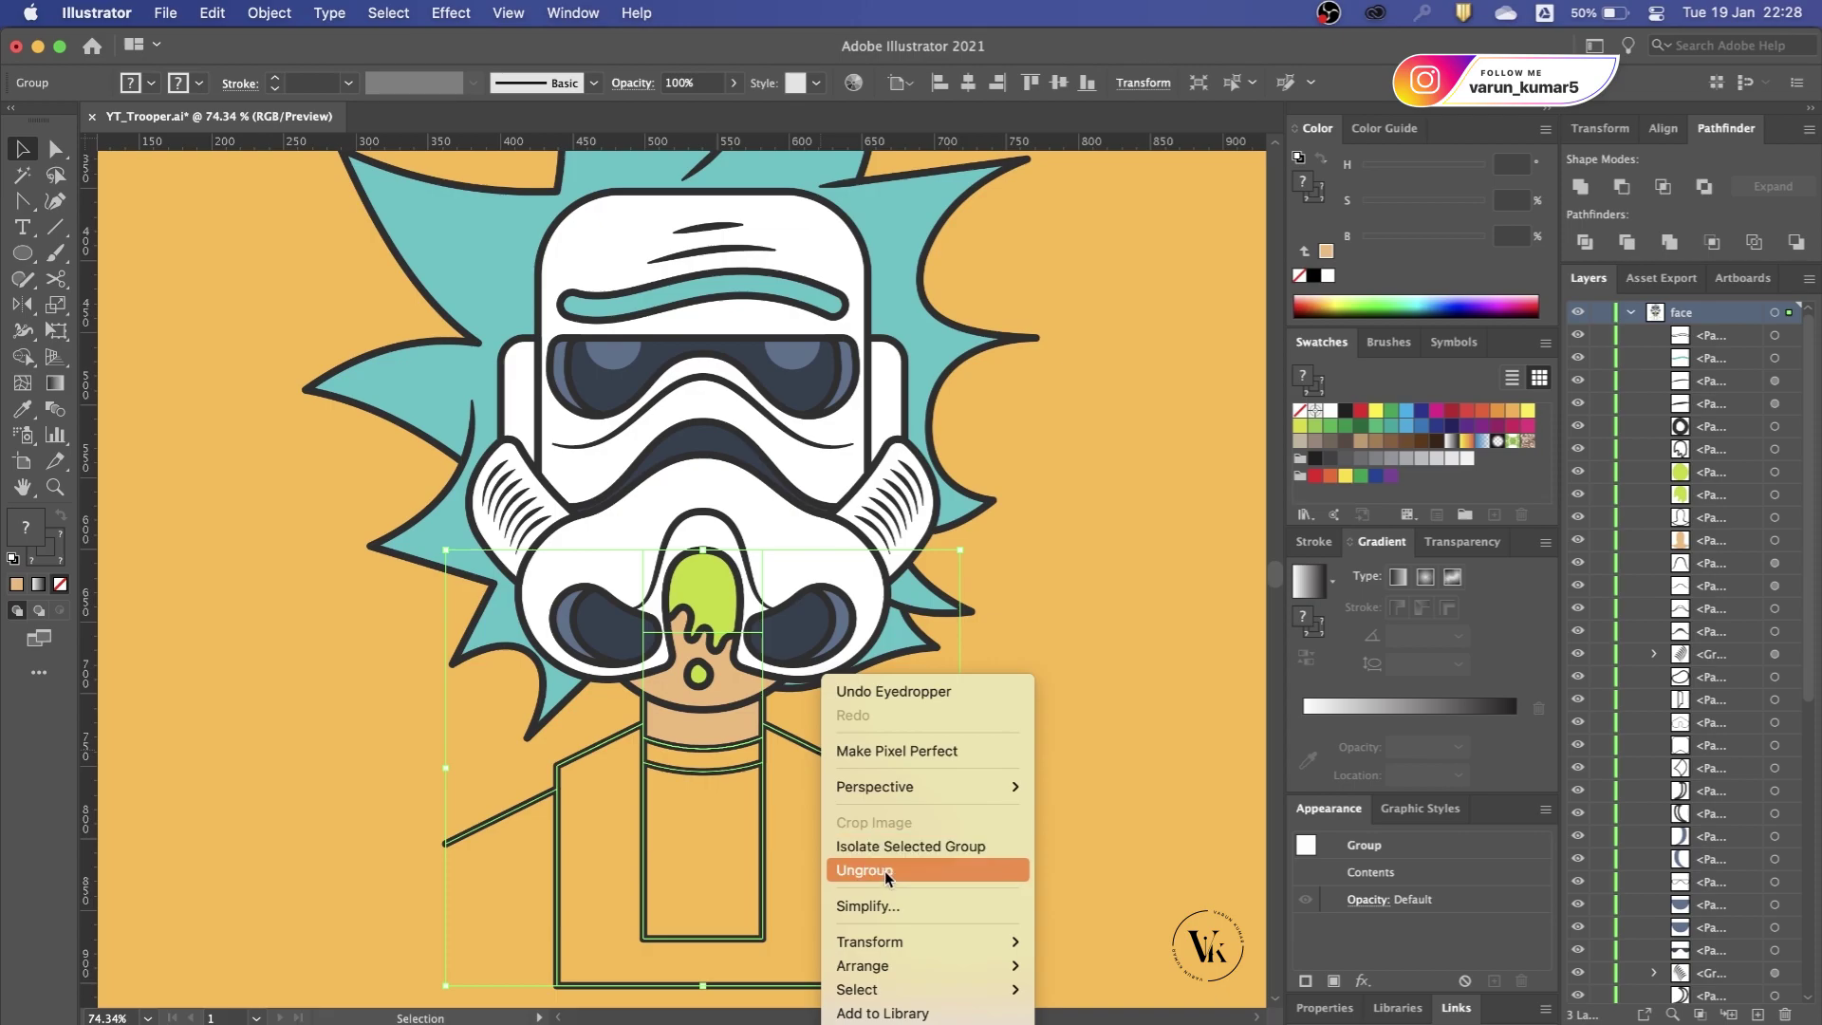
pyautogui.click(884, 867)
pyautogui.click(957, 759)
pyautogui.scroll(-2, 939, 759)
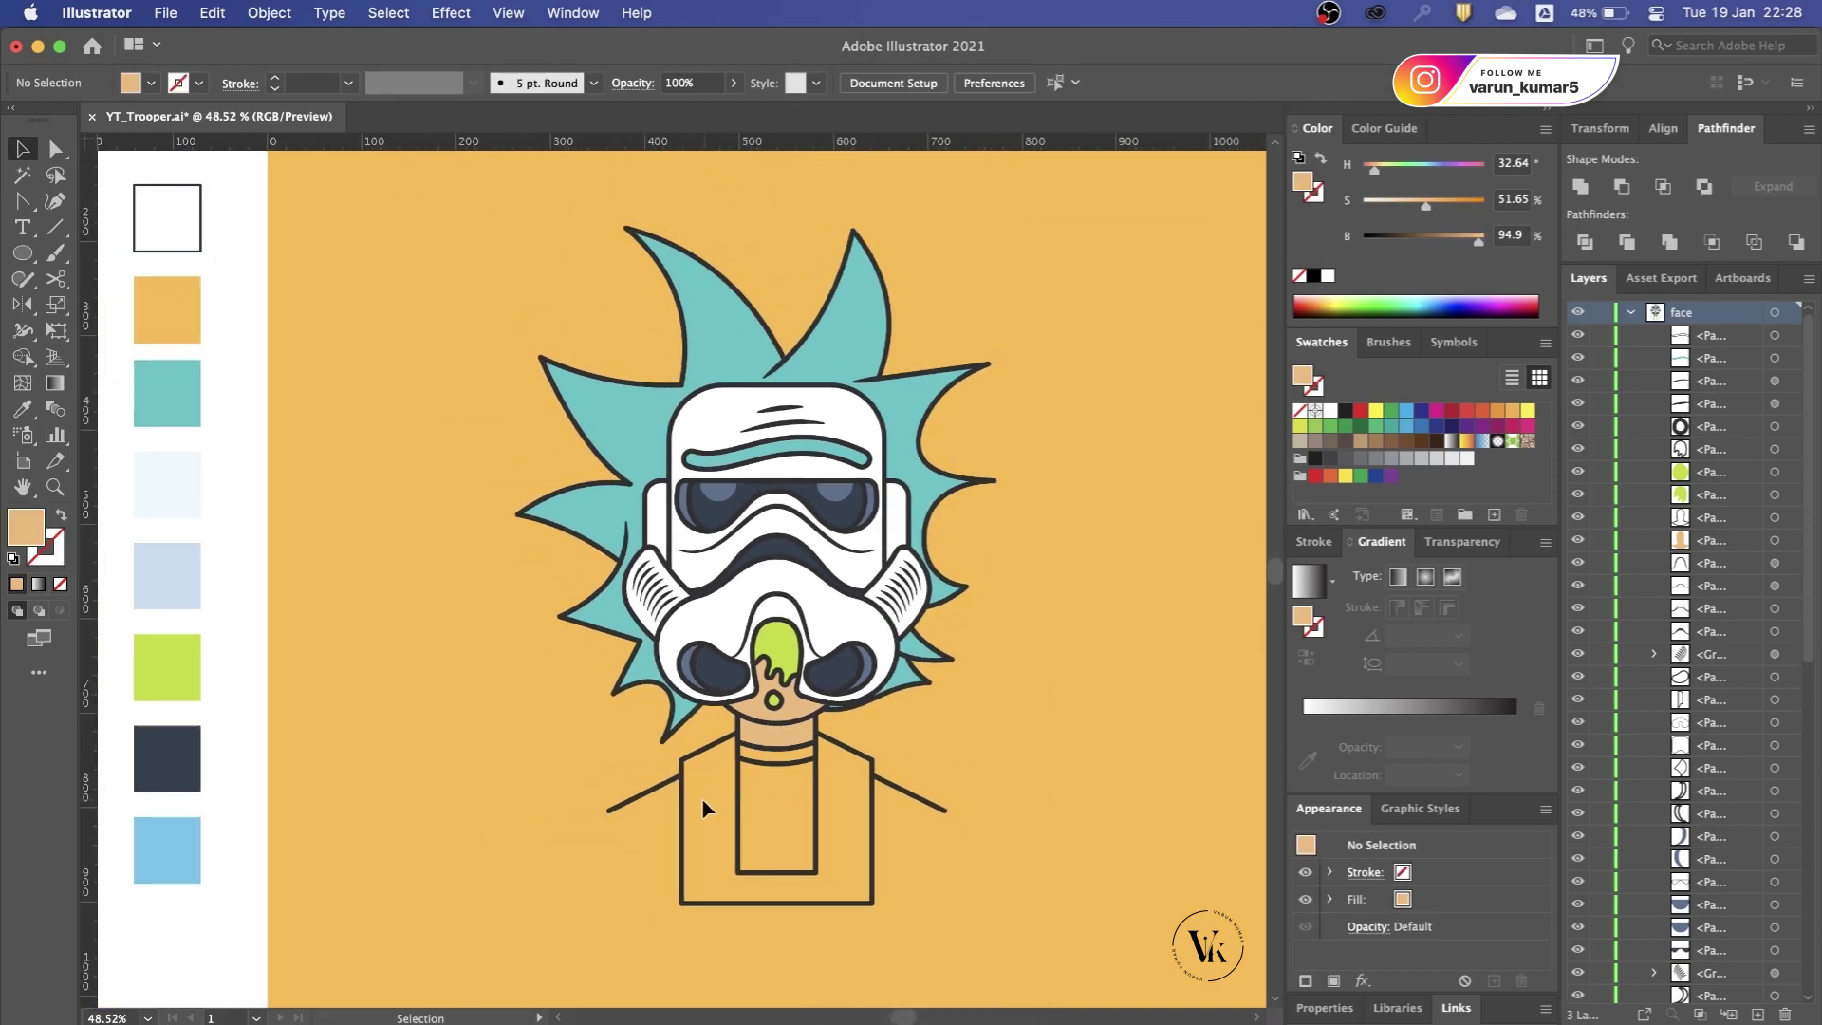
pyautogui.click(685, 827)
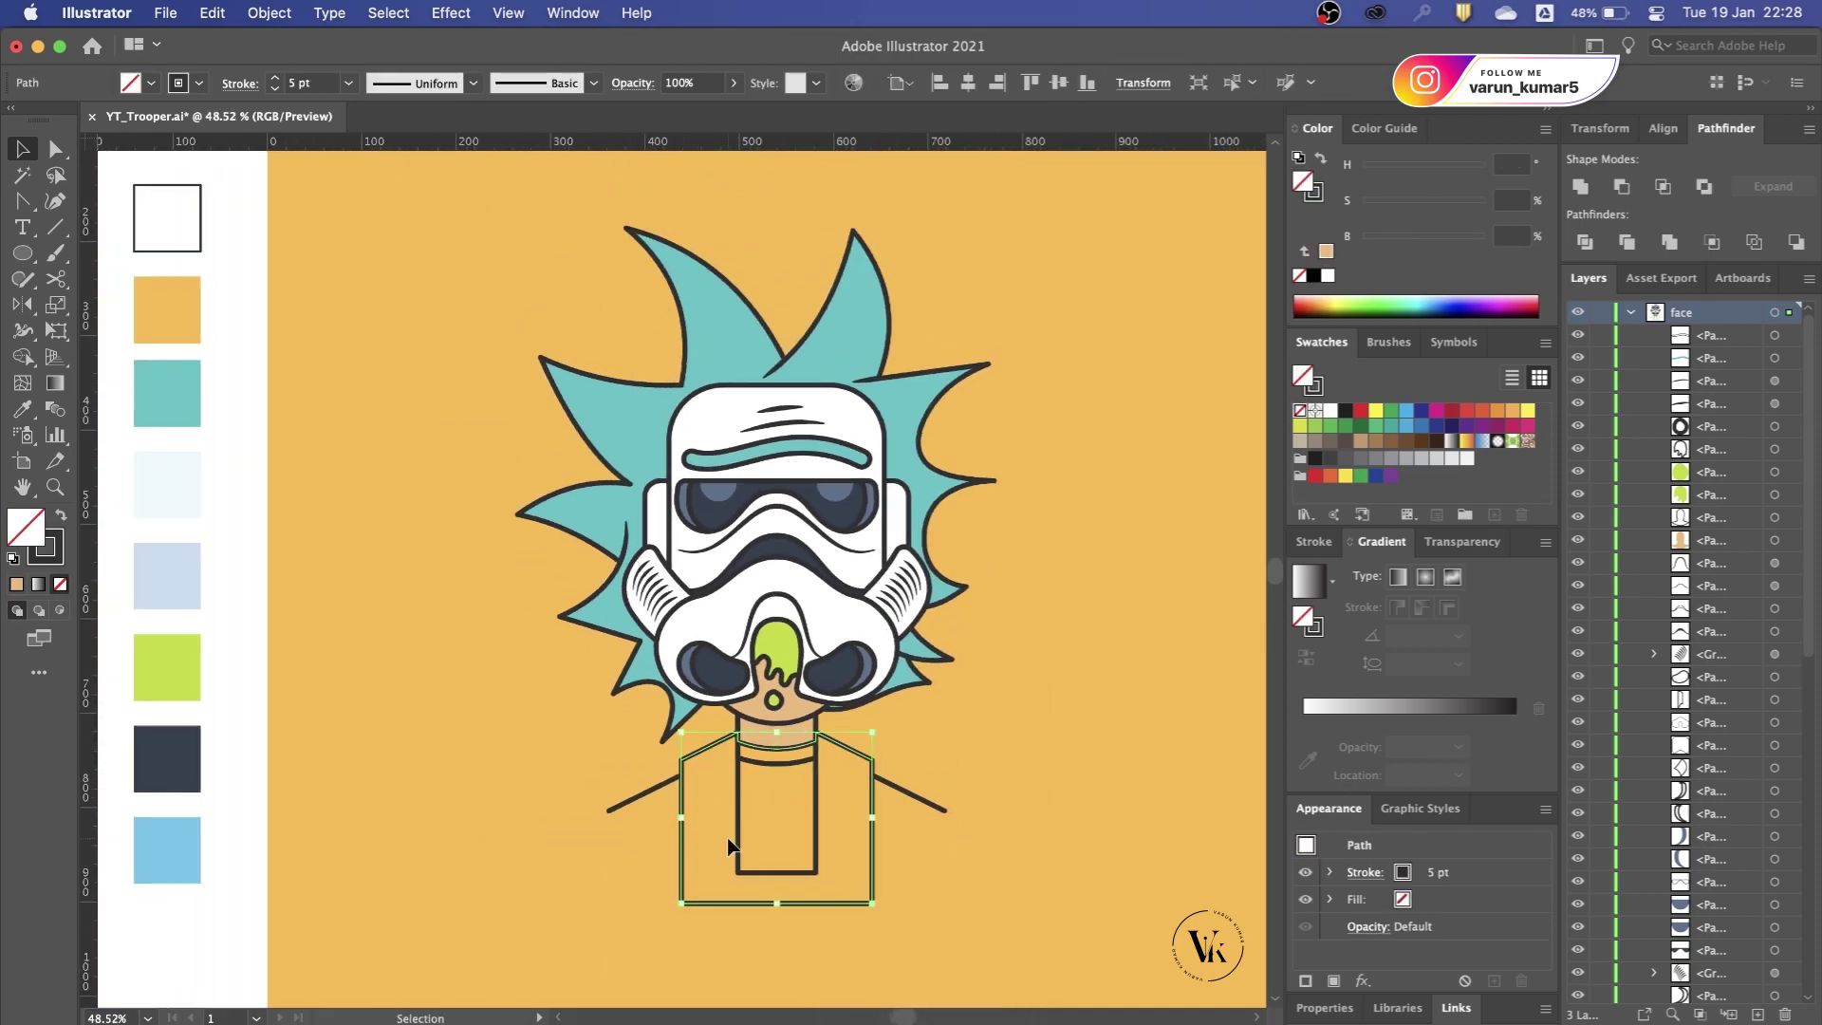
pyautogui.click(172, 832)
pyautogui.press('v')
pyautogui.click(987, 854)
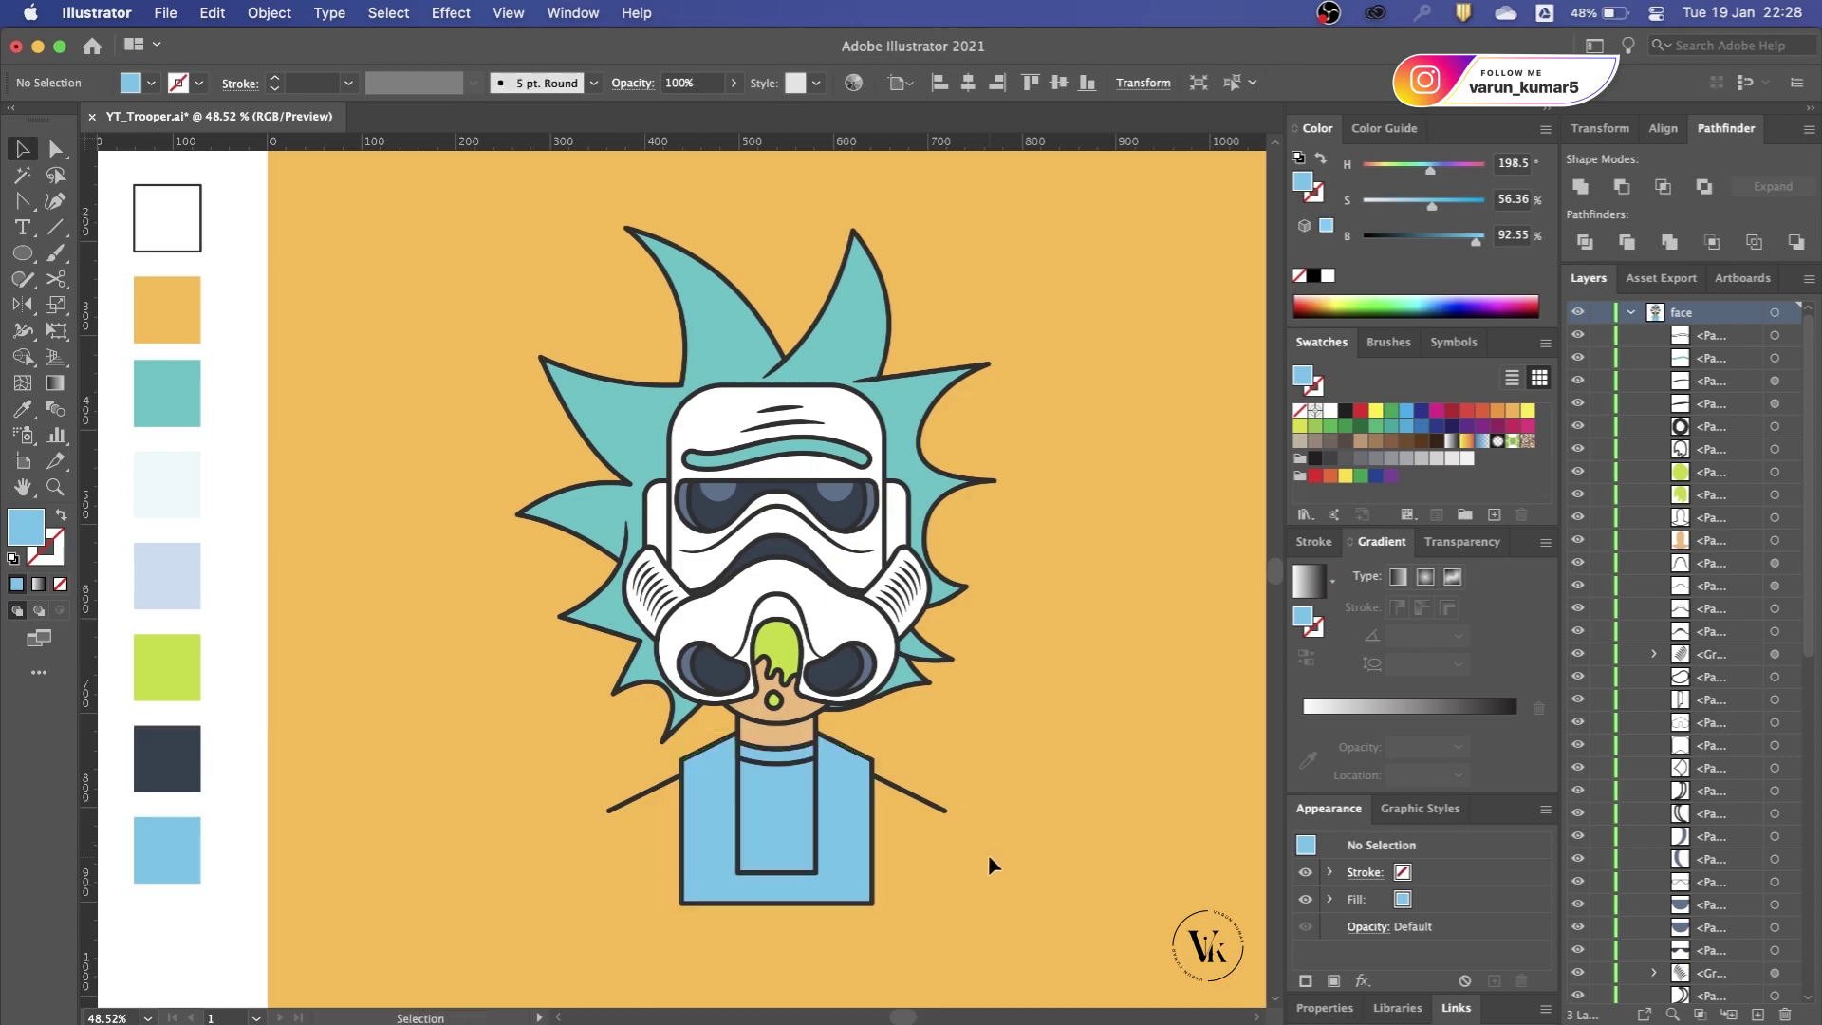
# Step: Draw a closed, wide curved shape across Rick's shoulders, its lower edge curving under the shirt
pyautogui.scroll(1, 802, 839)
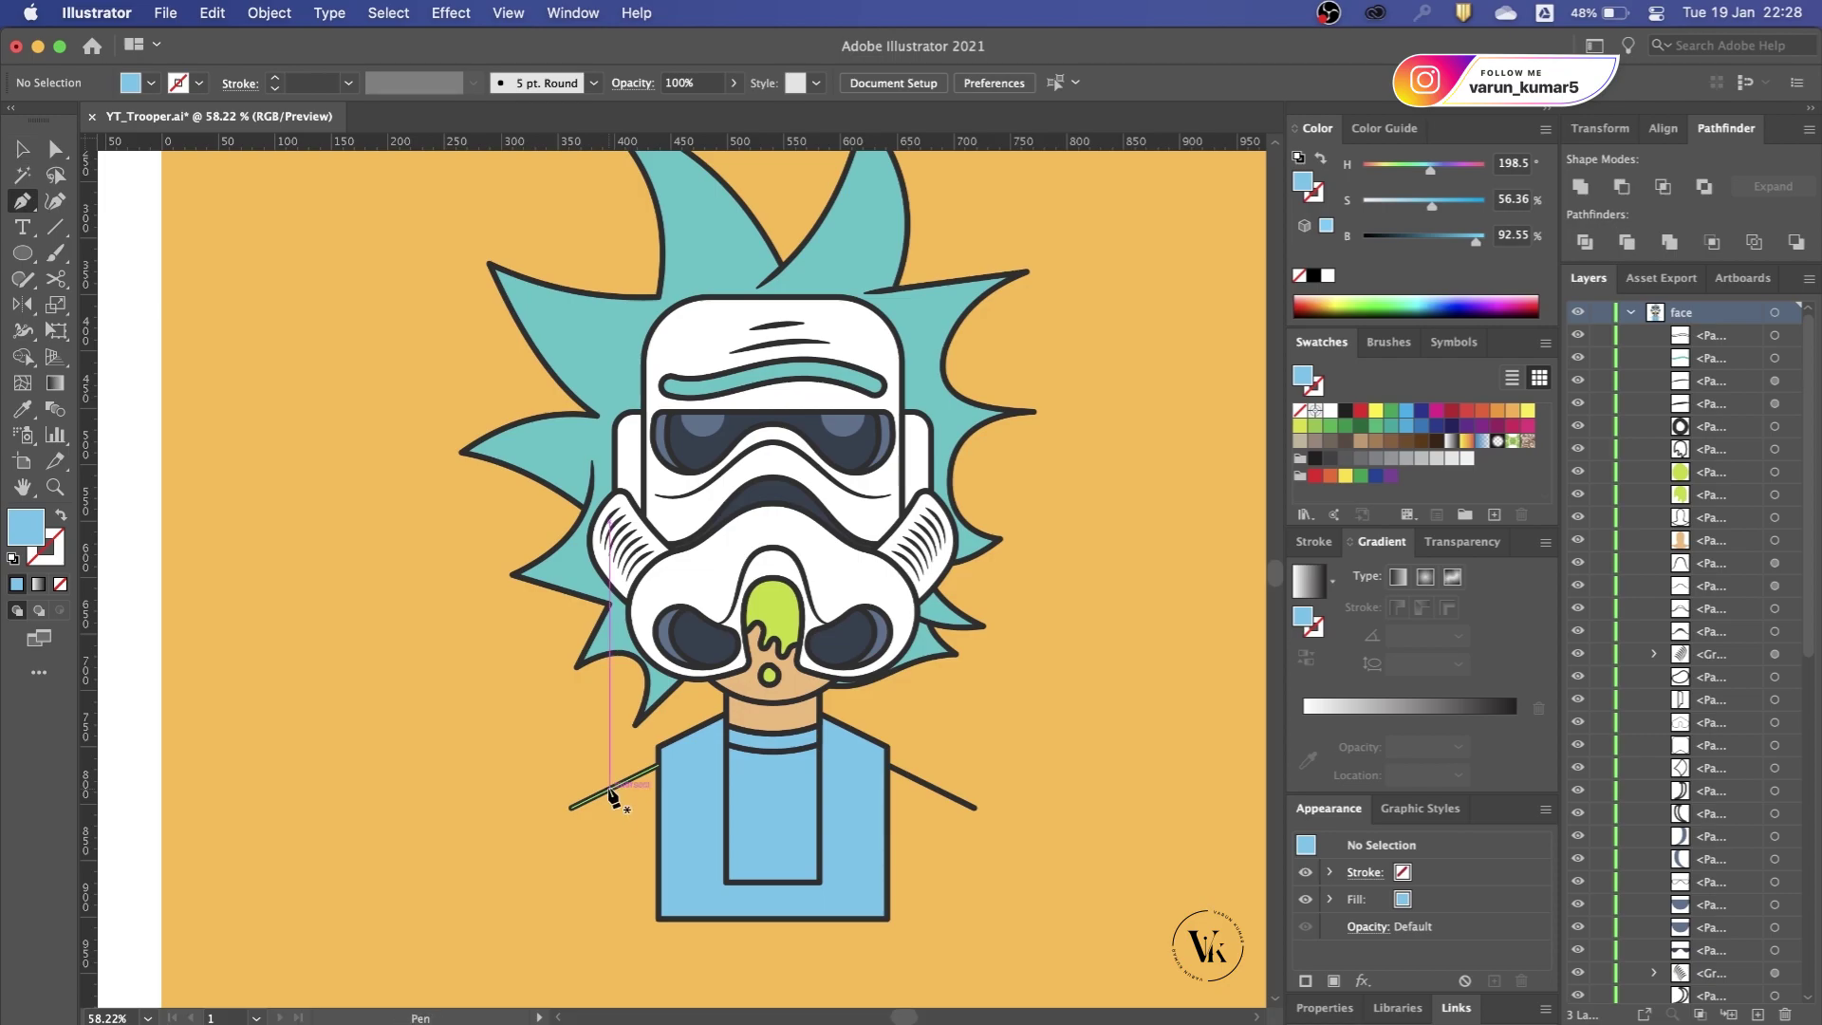
pyautogui.click(518, 797)
pyautogui.moveTo(648, 847); pyautogui.dragTo(651, 845)
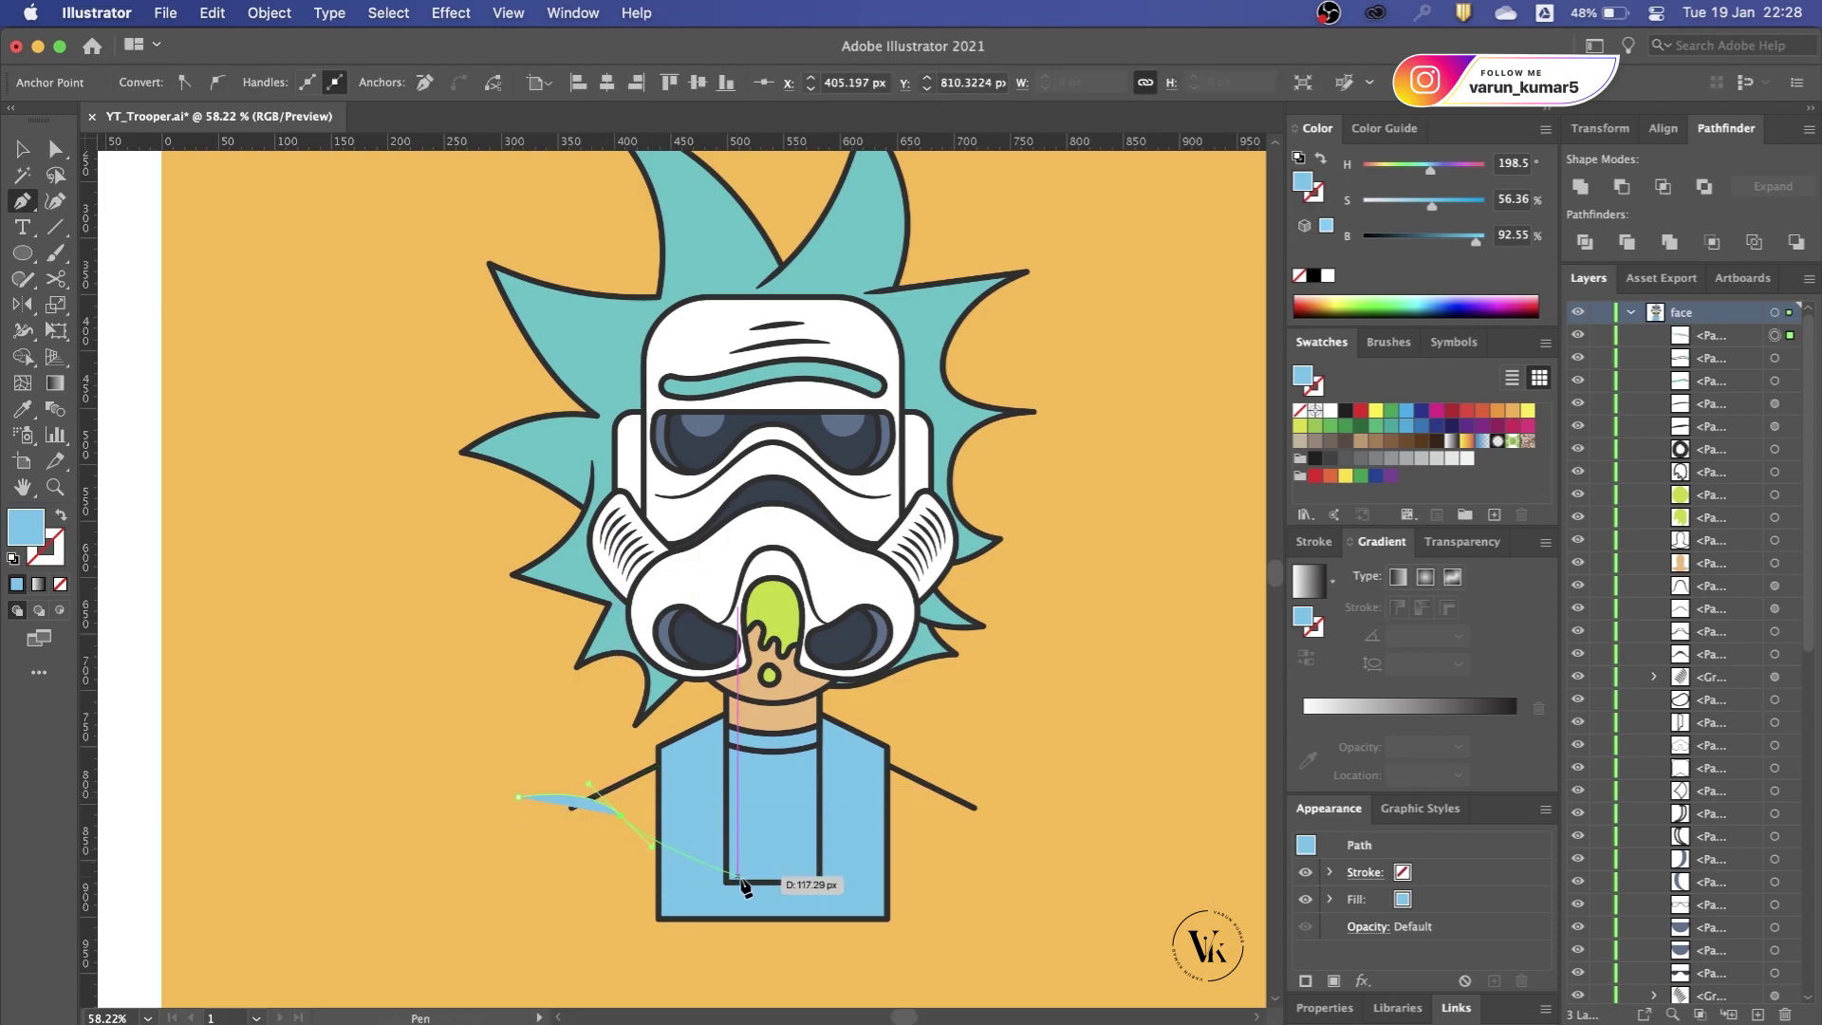
pyautogui.moveTo(740, 883); pyautogui.dragTo(838, 857)
pyautogui.click(940, 831)
pyautogui.moveTo(942, 834); pyautogui.dragTo(951, 821)
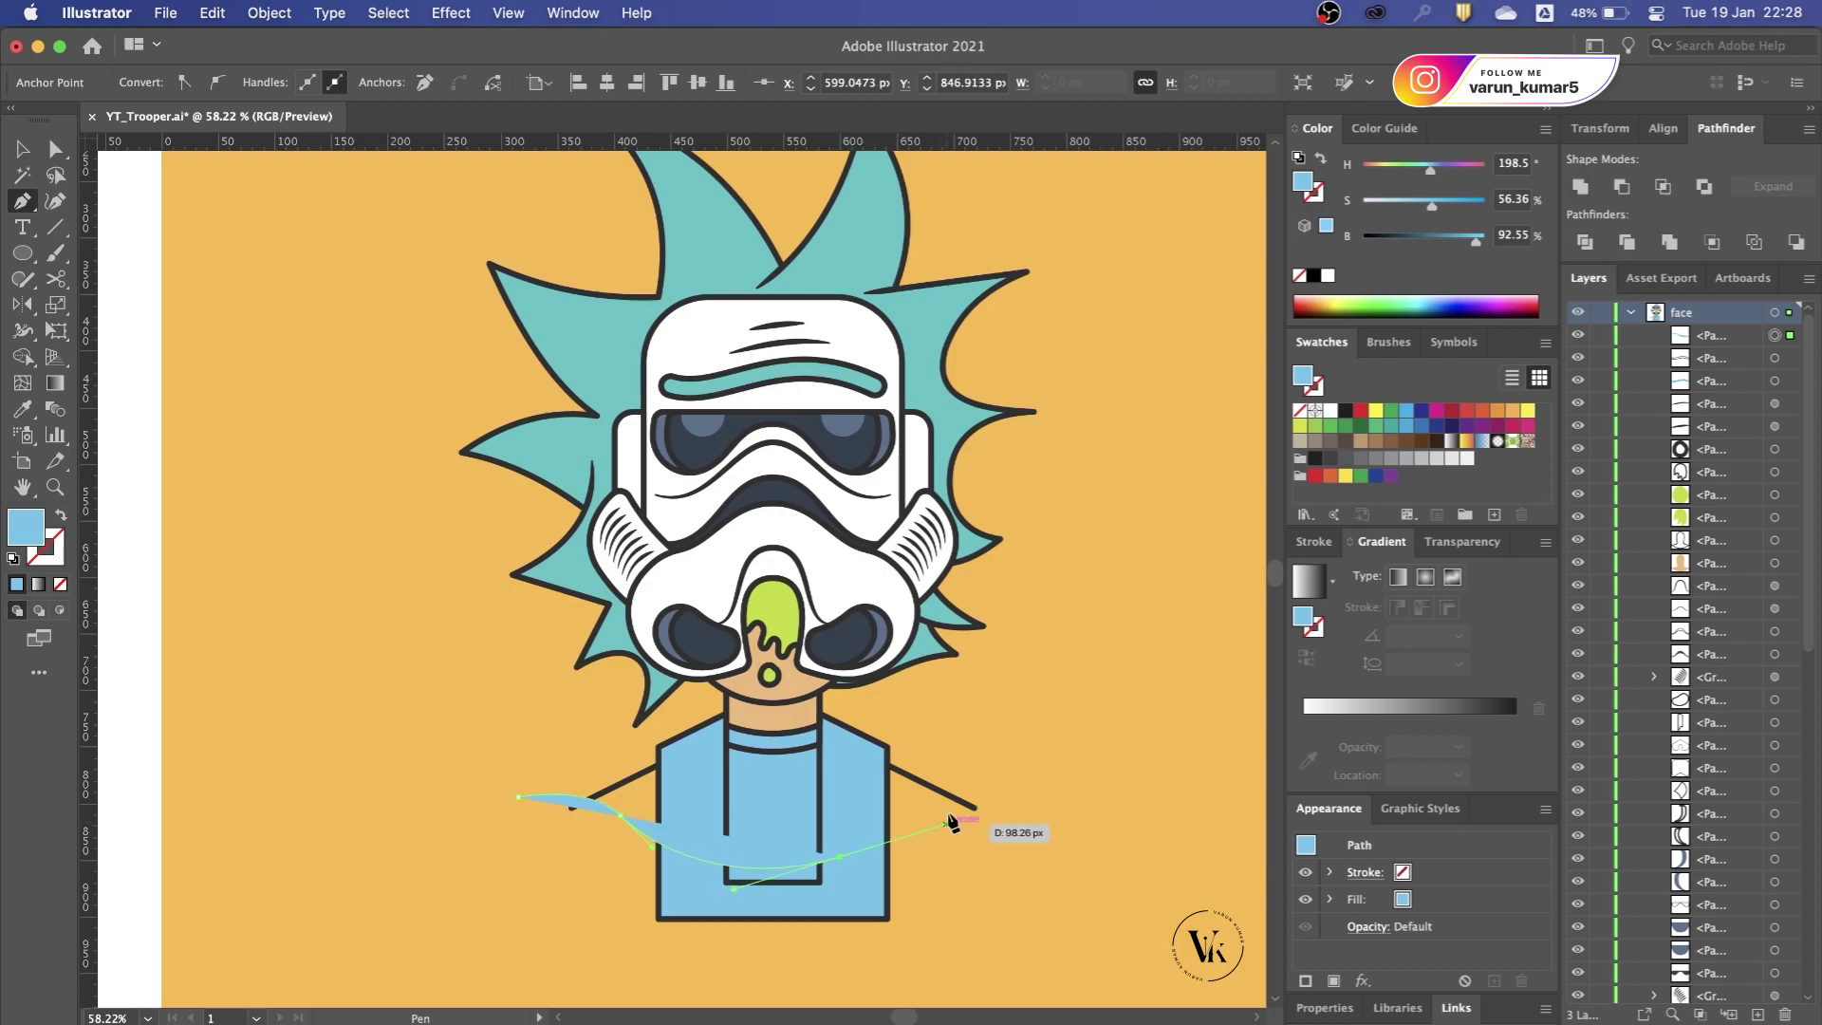
pyautogui.moveTo(993, 751); pyautogui.dragTo(1042, 740)
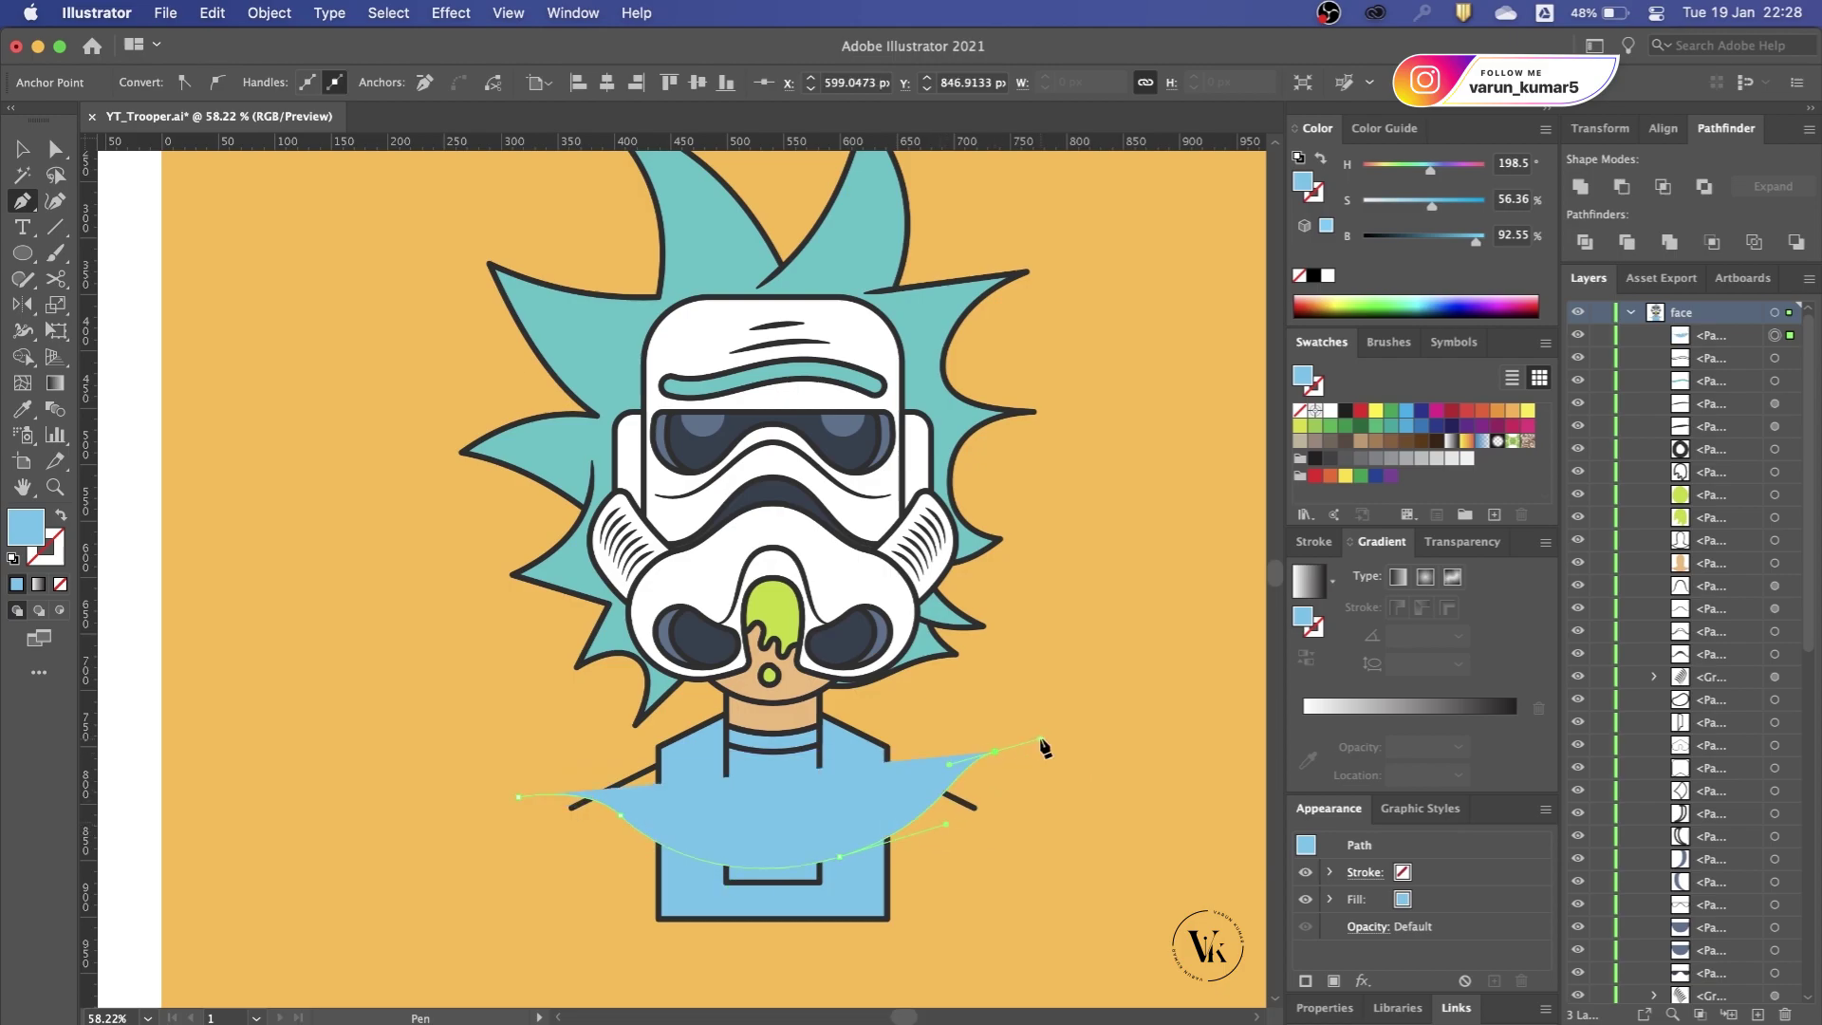
pyautogui.click(529, 640)
pyautogui.click(519, 797)
# Step: Swap the new shape's fill and stroke and give it a white fill sampled from the swatches
pyautogui.hotkey('shift', 'x')
pyautogui.press('v')
pyautogui.scroll(-2, 911, 862)
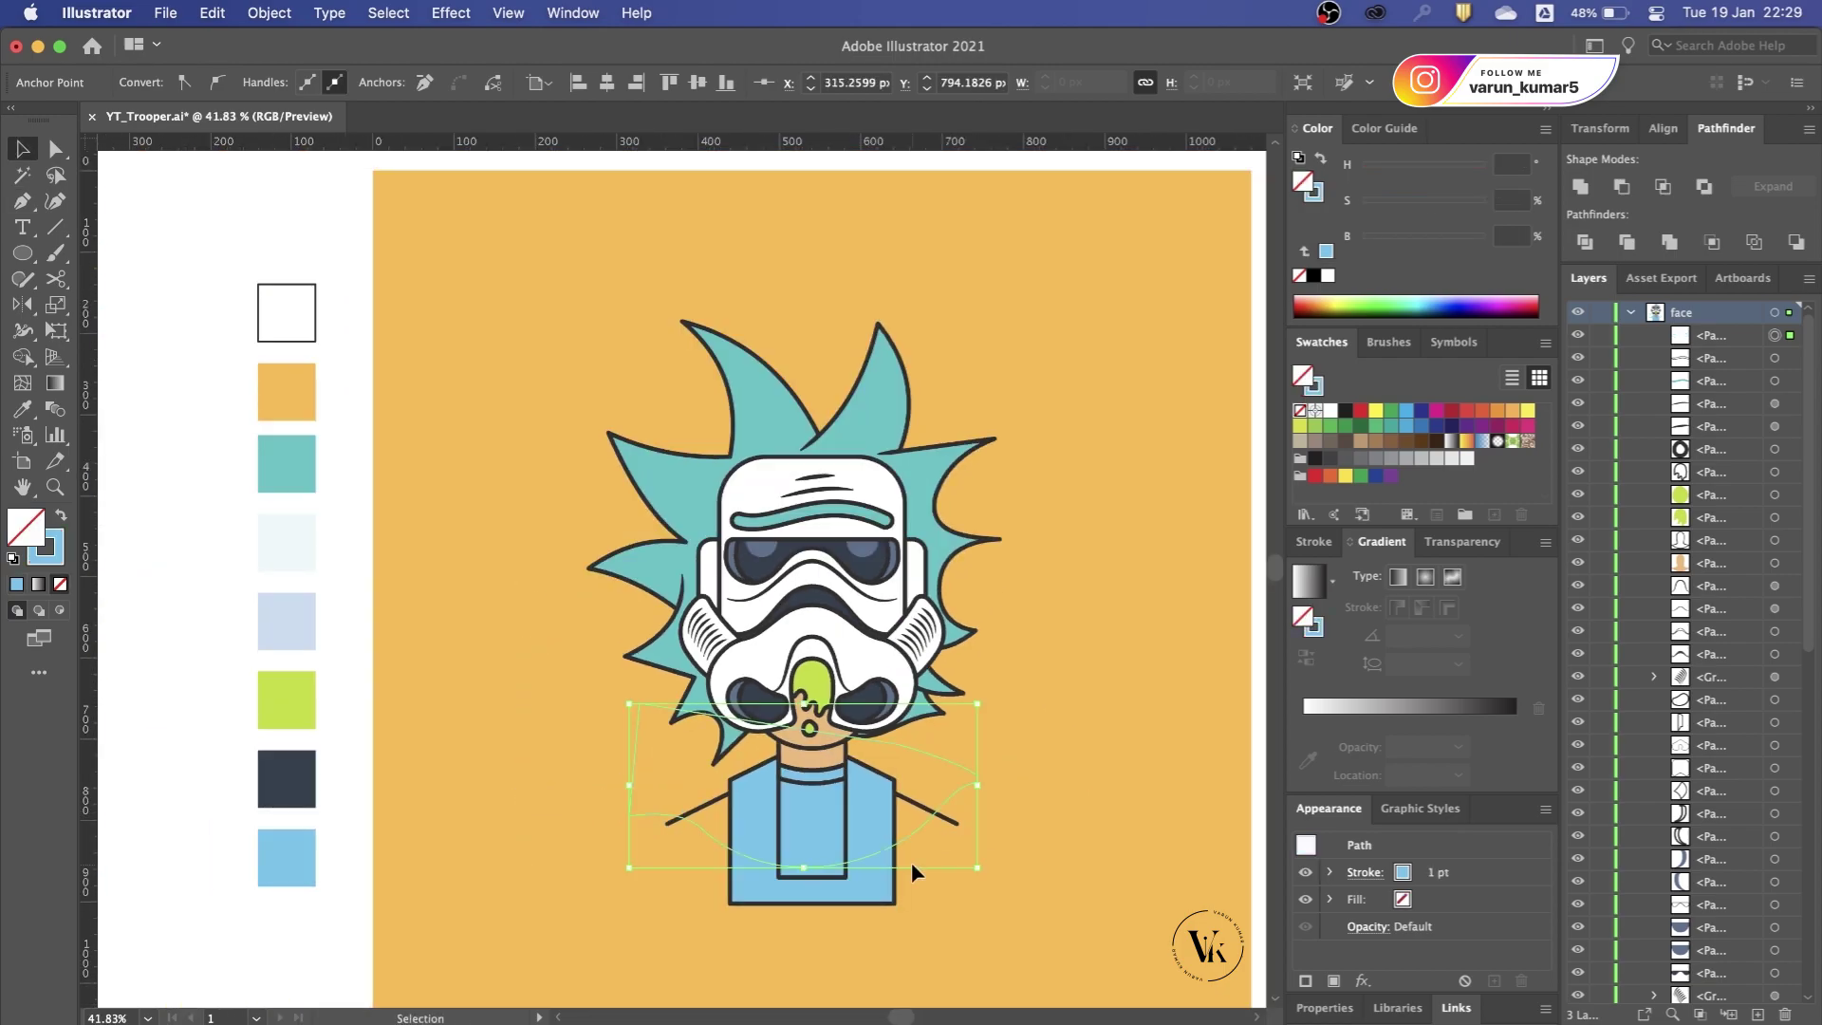
pyautogui.press('i')
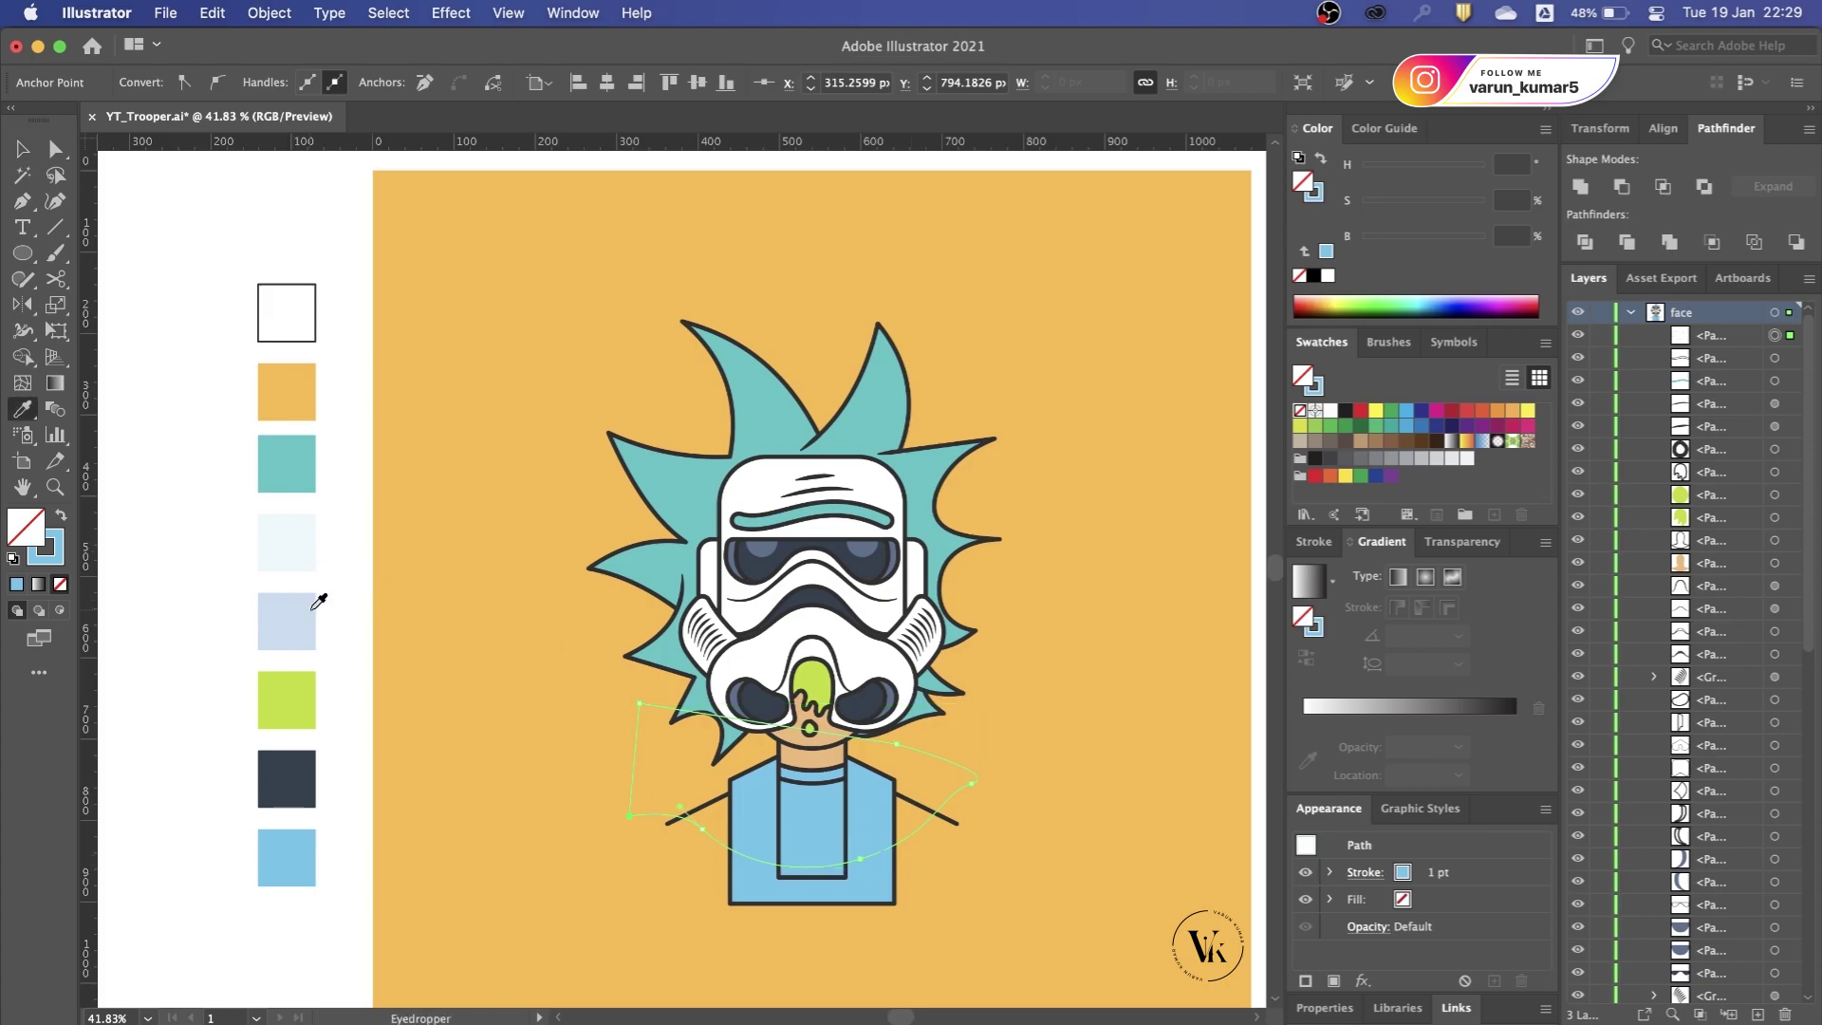
pyautogui.click(351, 662)
pyautogui.scroll(2, 886, 772)
pyautogui.press('v')
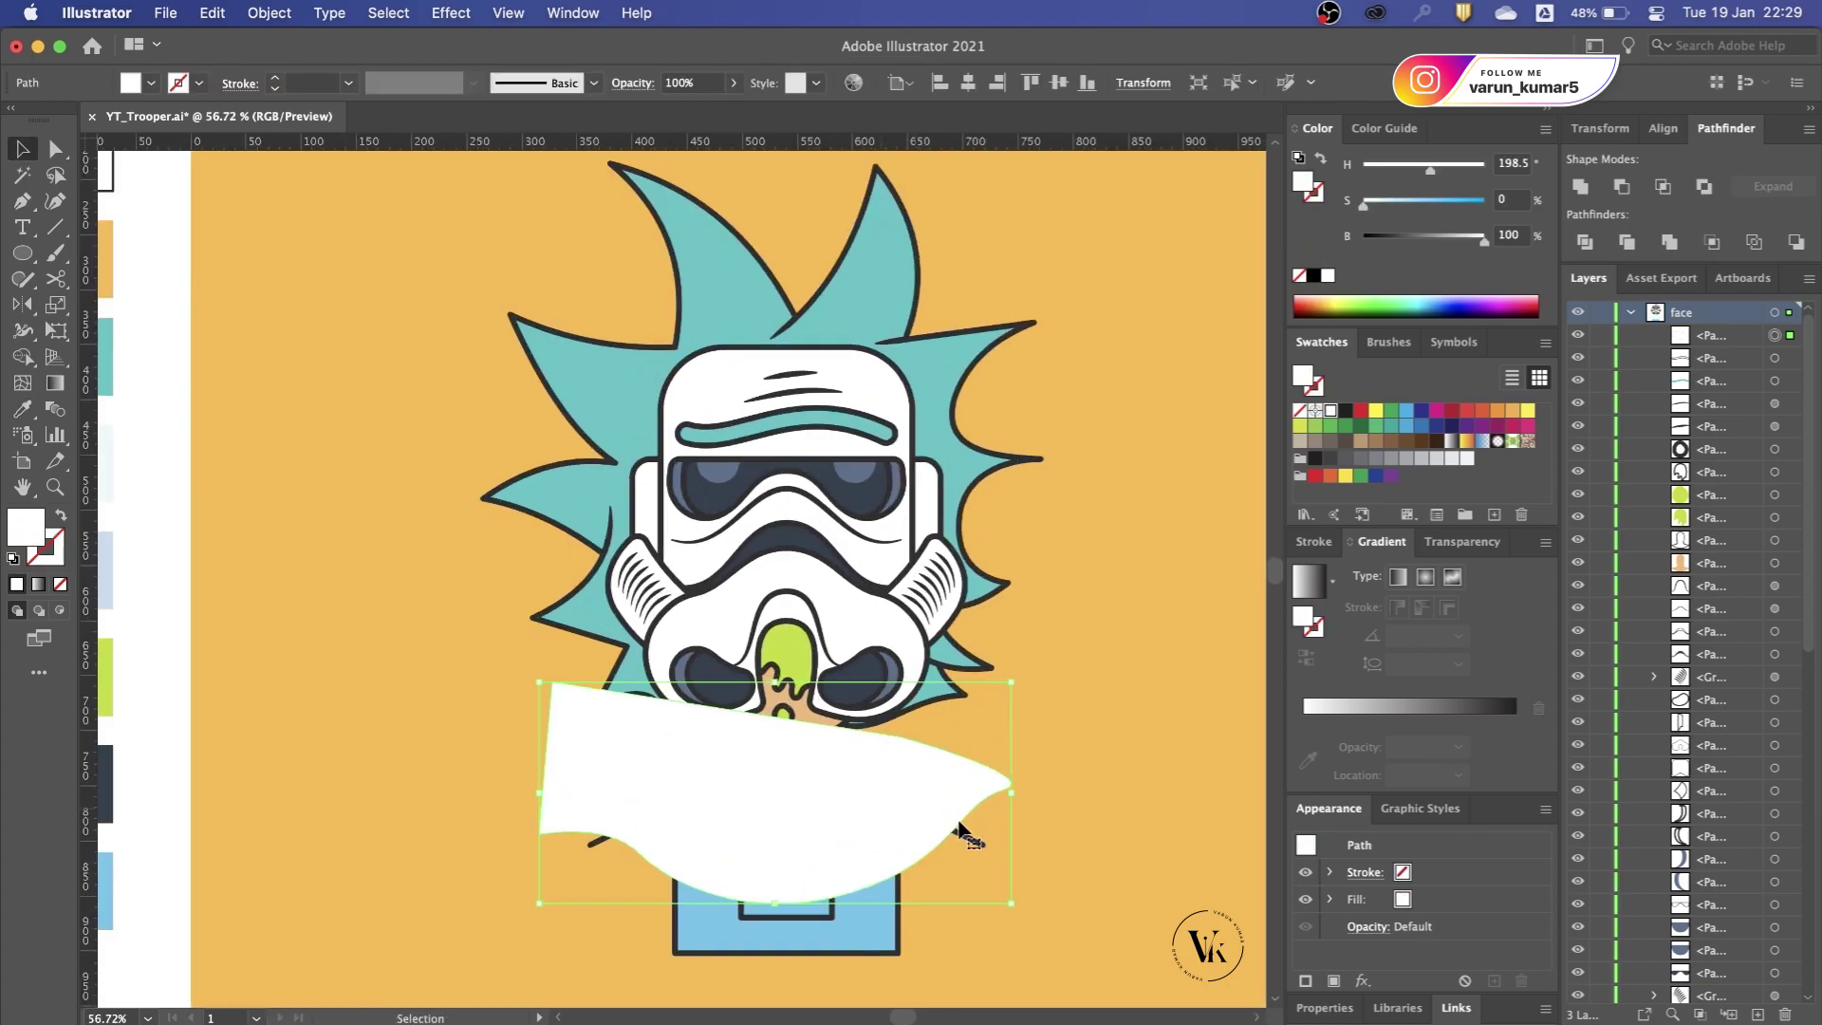
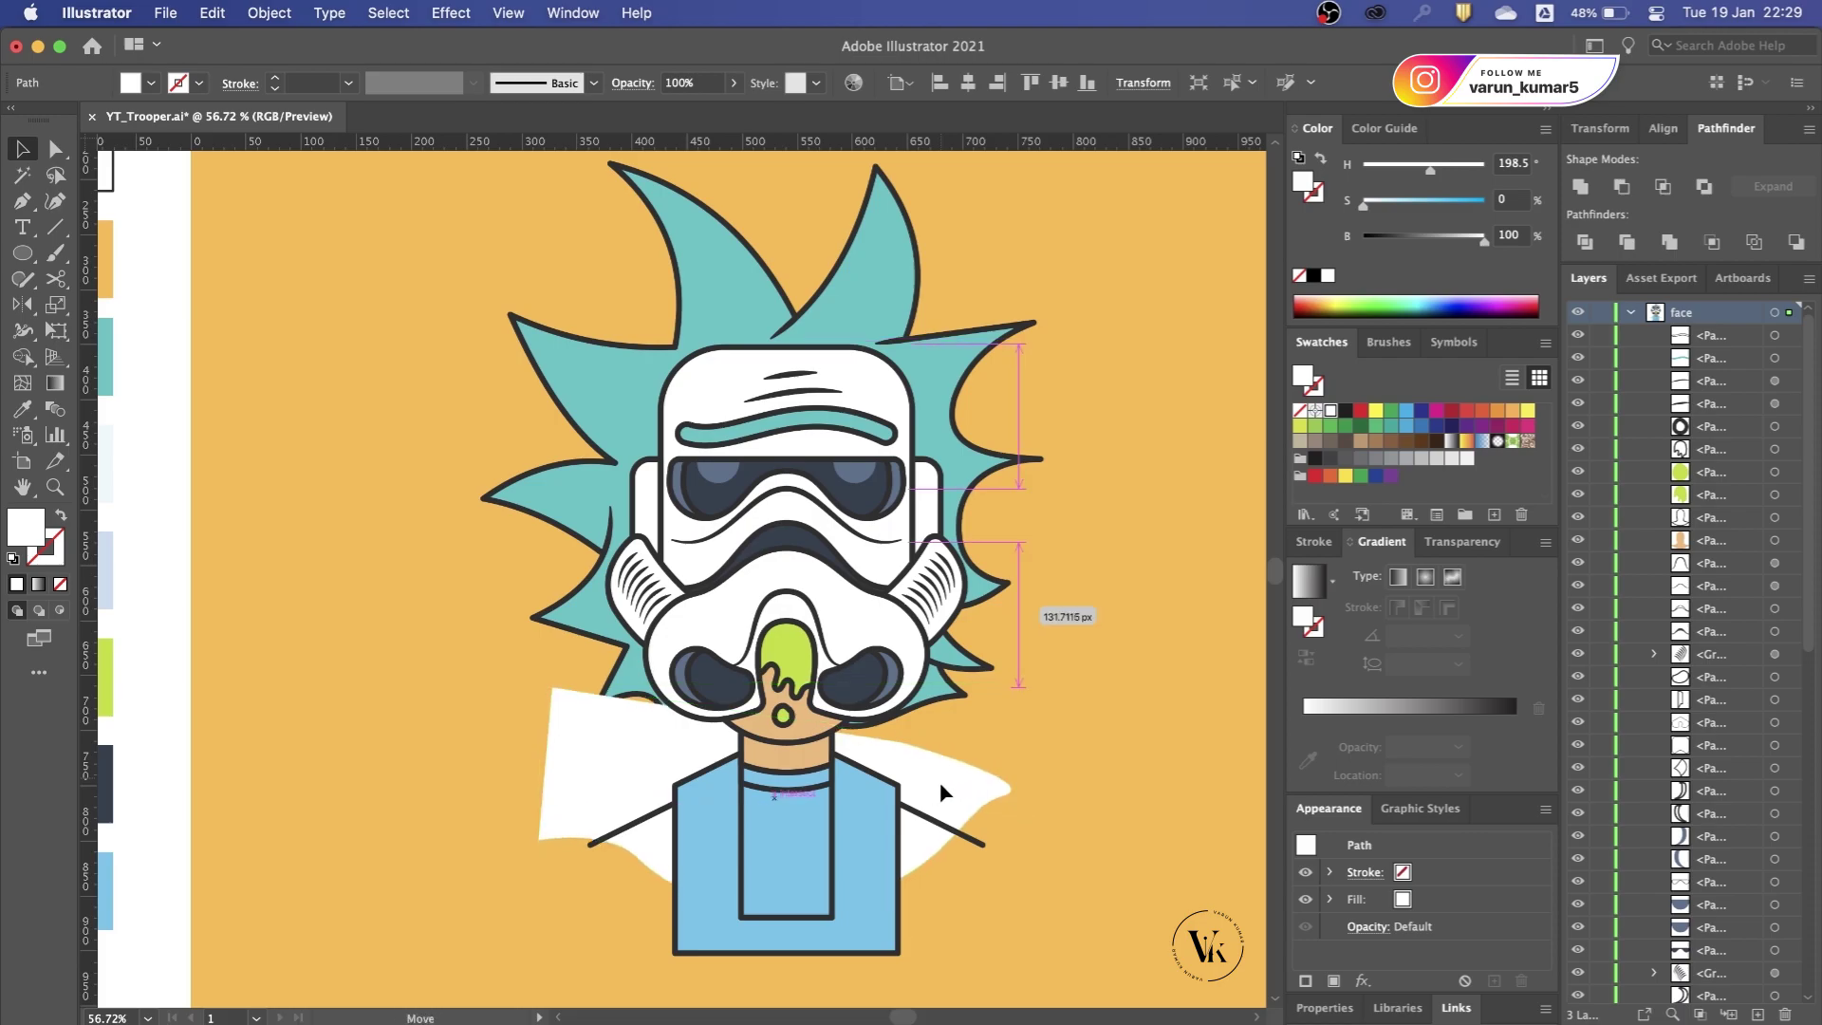
# Step: Merge the inner shirt rectangle with the neck and collar shape using Shape Builder
pyautogui.click(1100, 793)
pyautogui.scroll(2, 873, 813)
pyautogui.scroll(2, 785, 854)
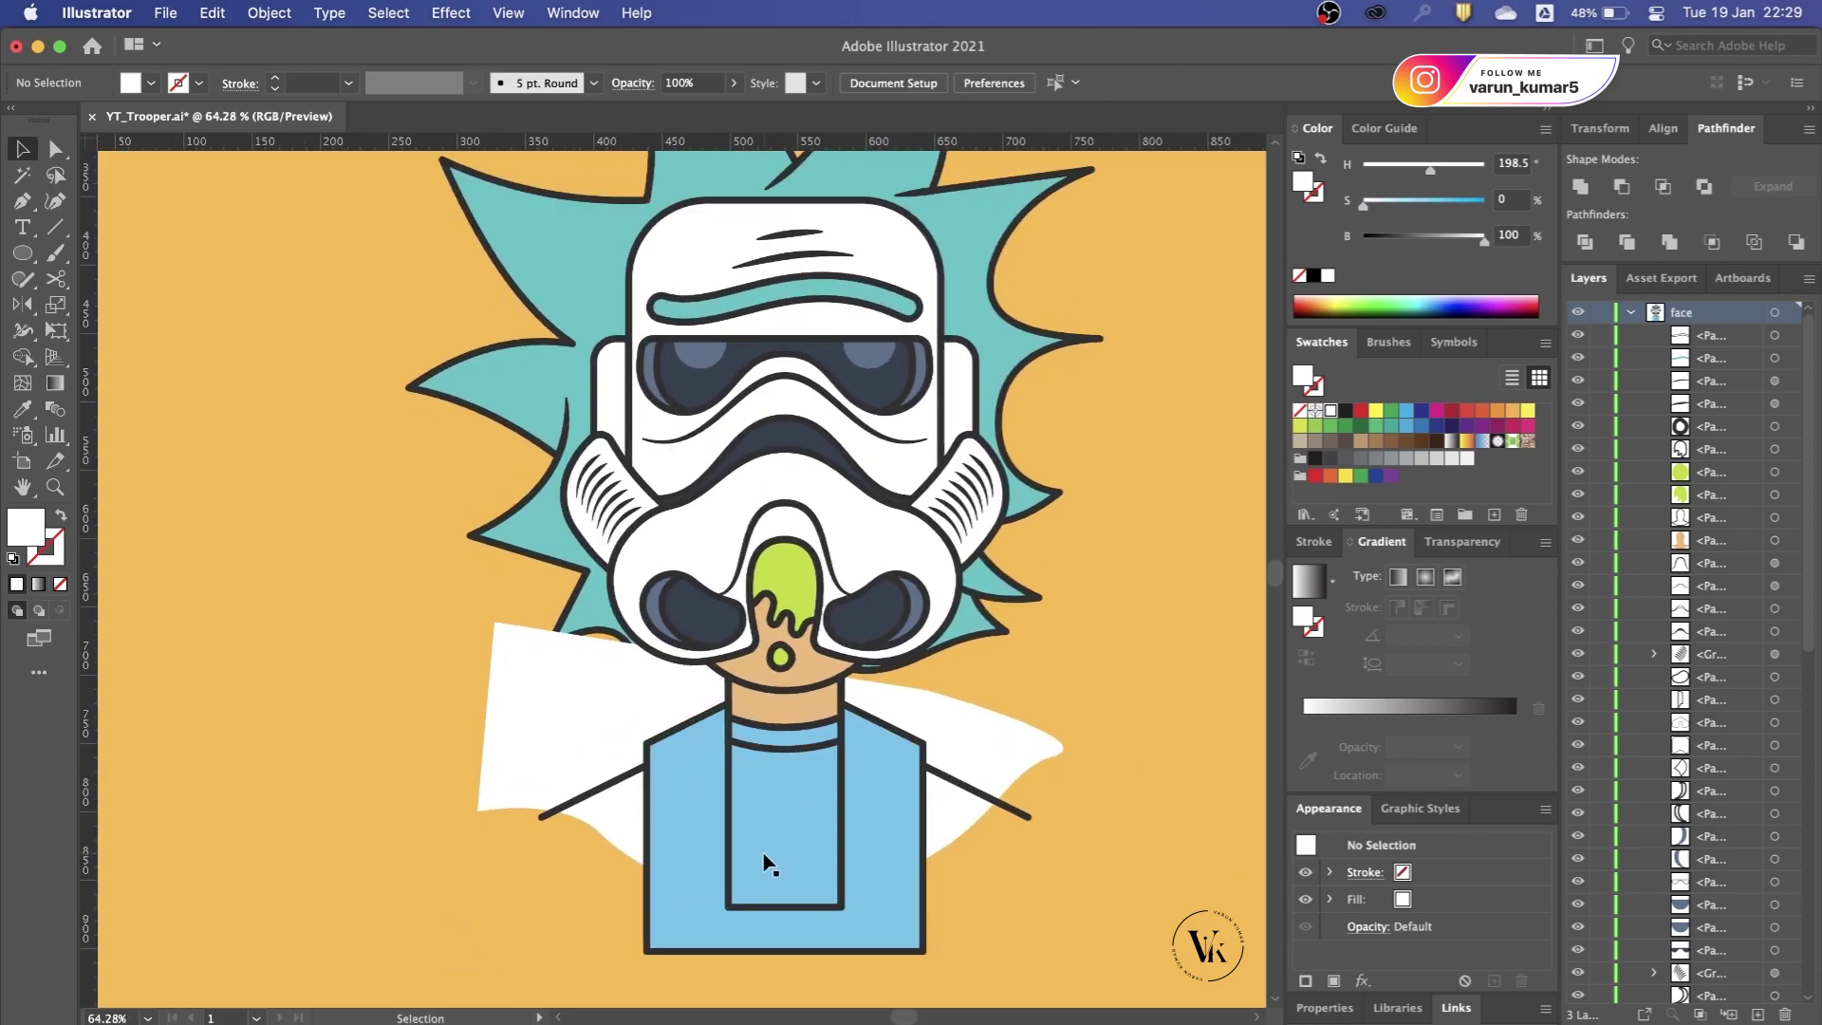
pyautogui.scroll(1, 764, 858)
pyautogui.click(728, 859)
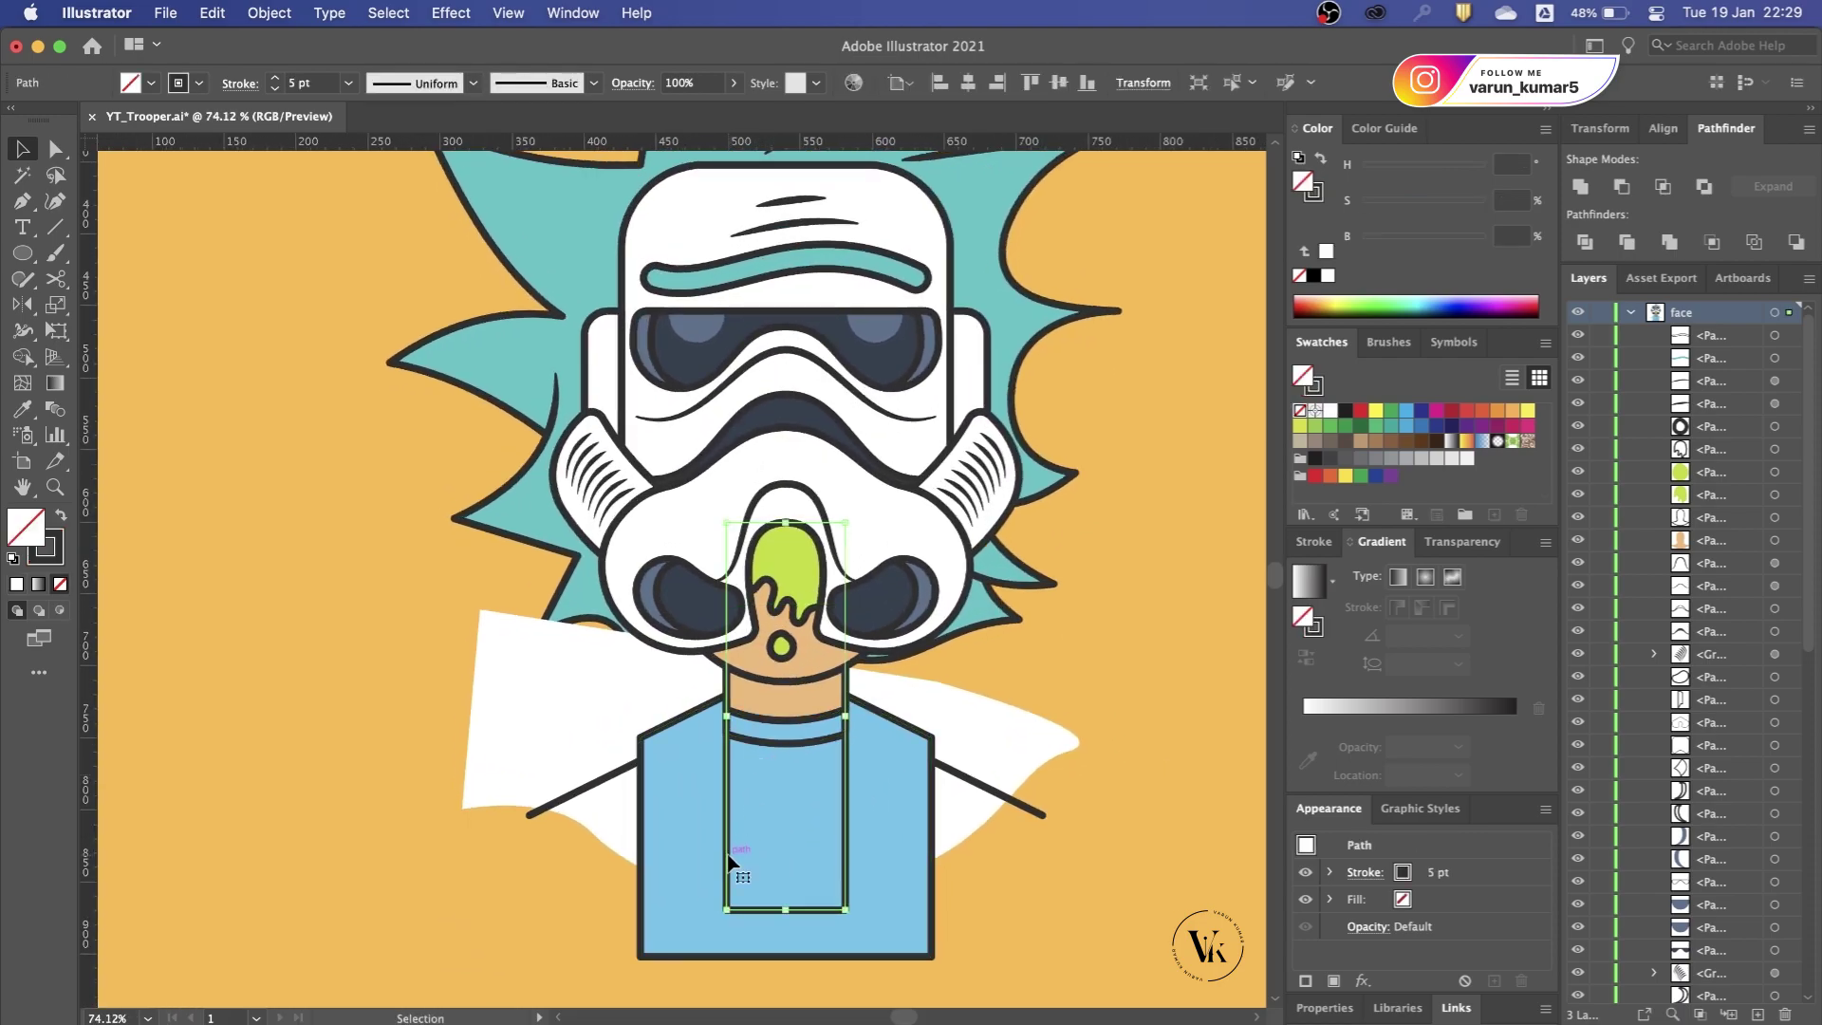
pyautogui.click(800, 750)
pyautogui.keyDown('shift'); pyautogui.click(812, 911); pyautogui.keyUp('shift')
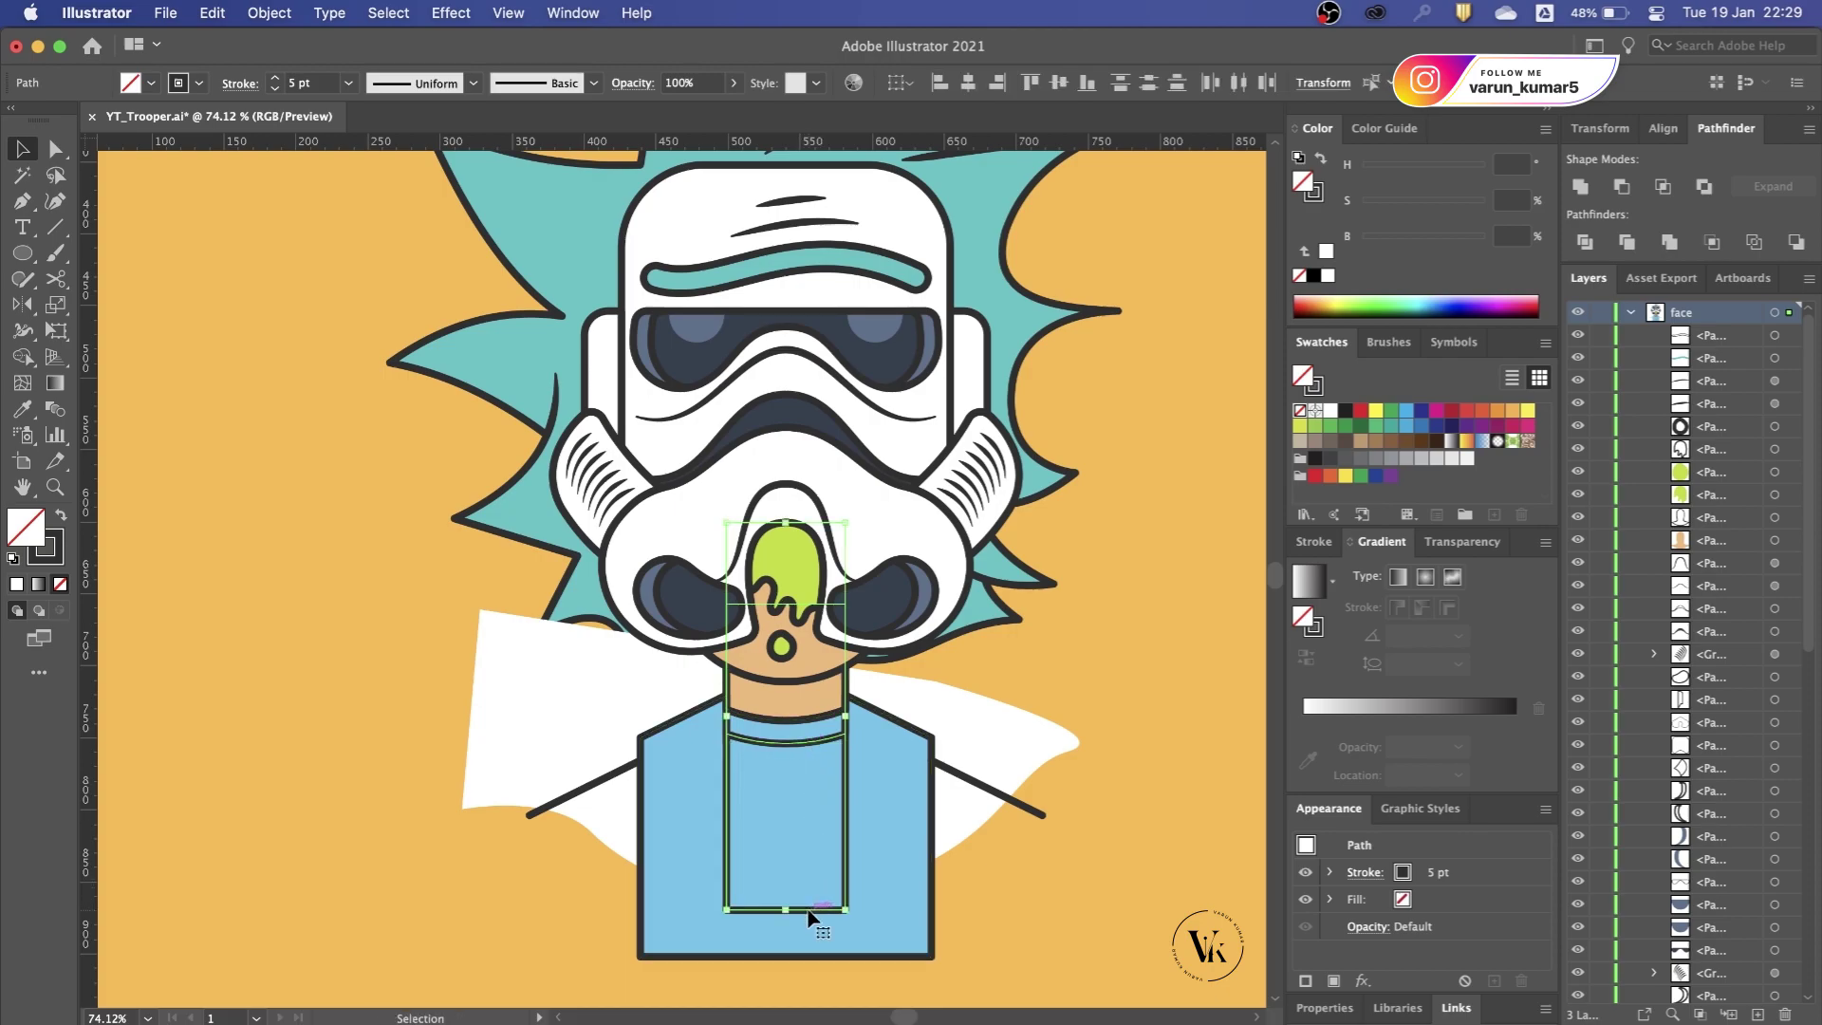
pyautogui.hotkey('shift', 'm')
pyautogui.press('v')
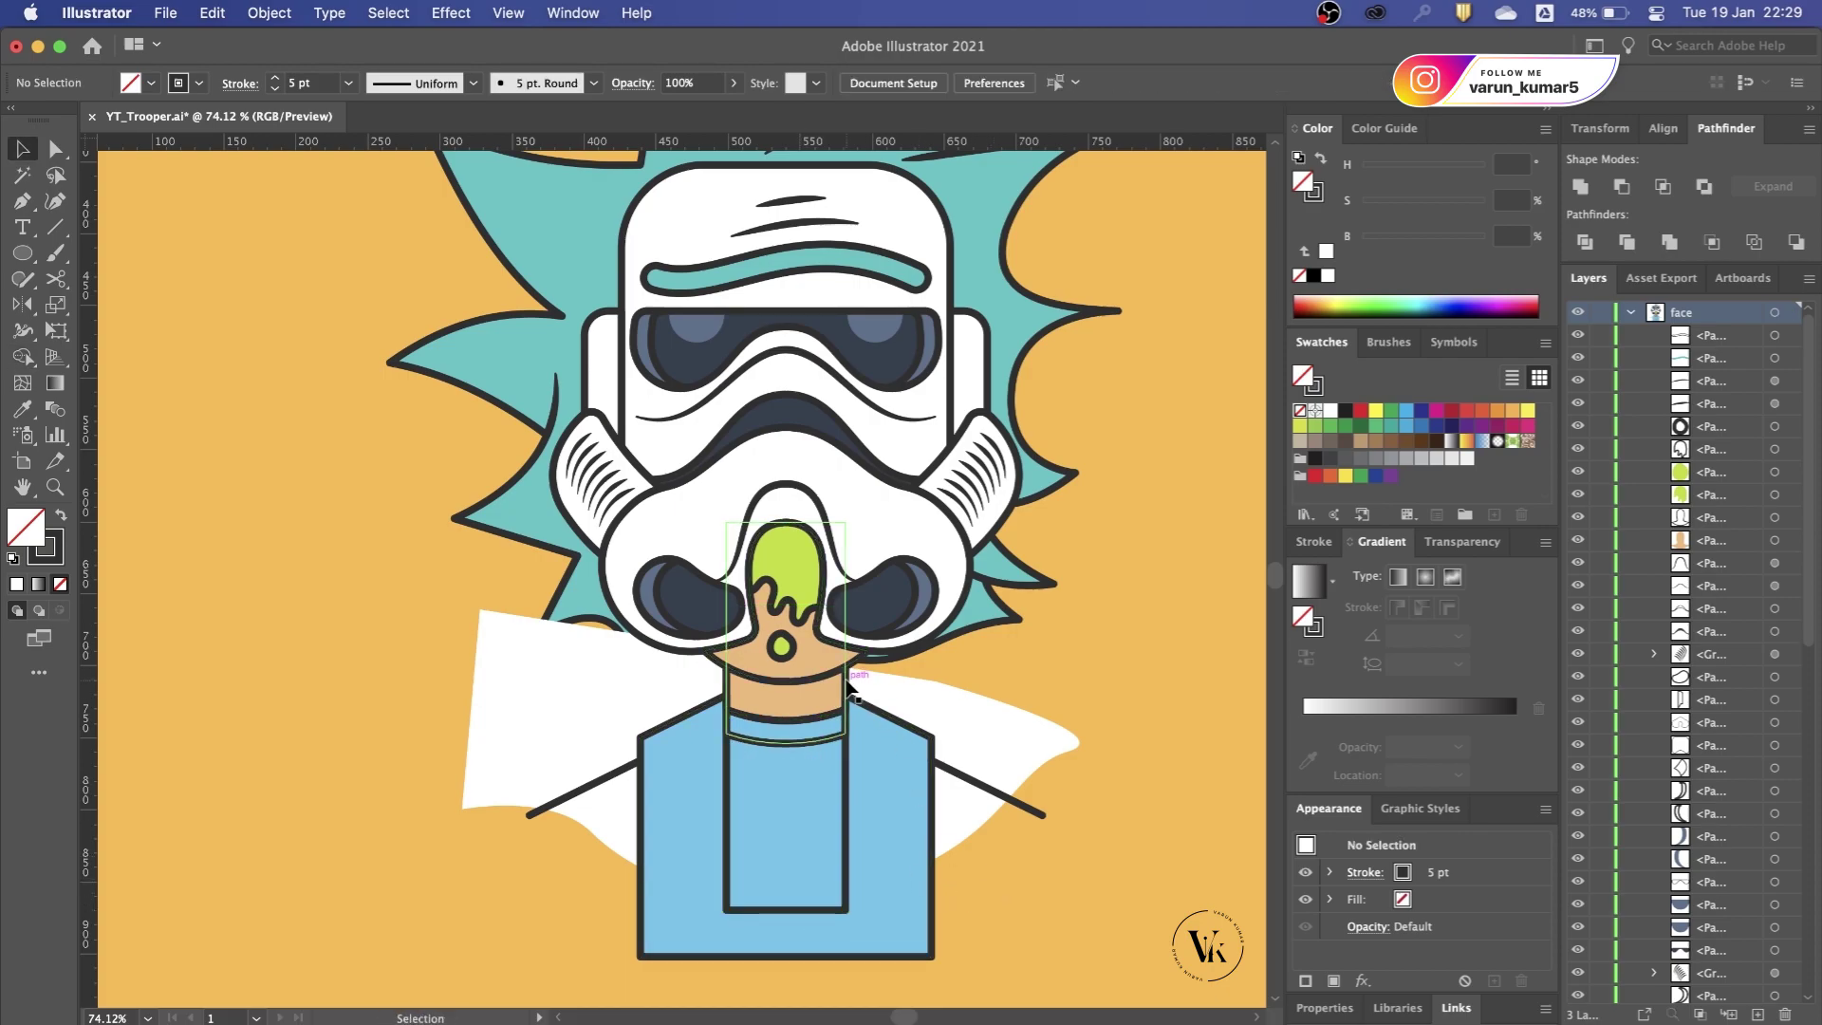
pyautogui.moveTo(850, 685); pyautogui.dragTo(1009, 685)
# Step: Fill the outer torso shape with the white coat colour sampled by Eyedropper
pyautogui.click(840, 877)
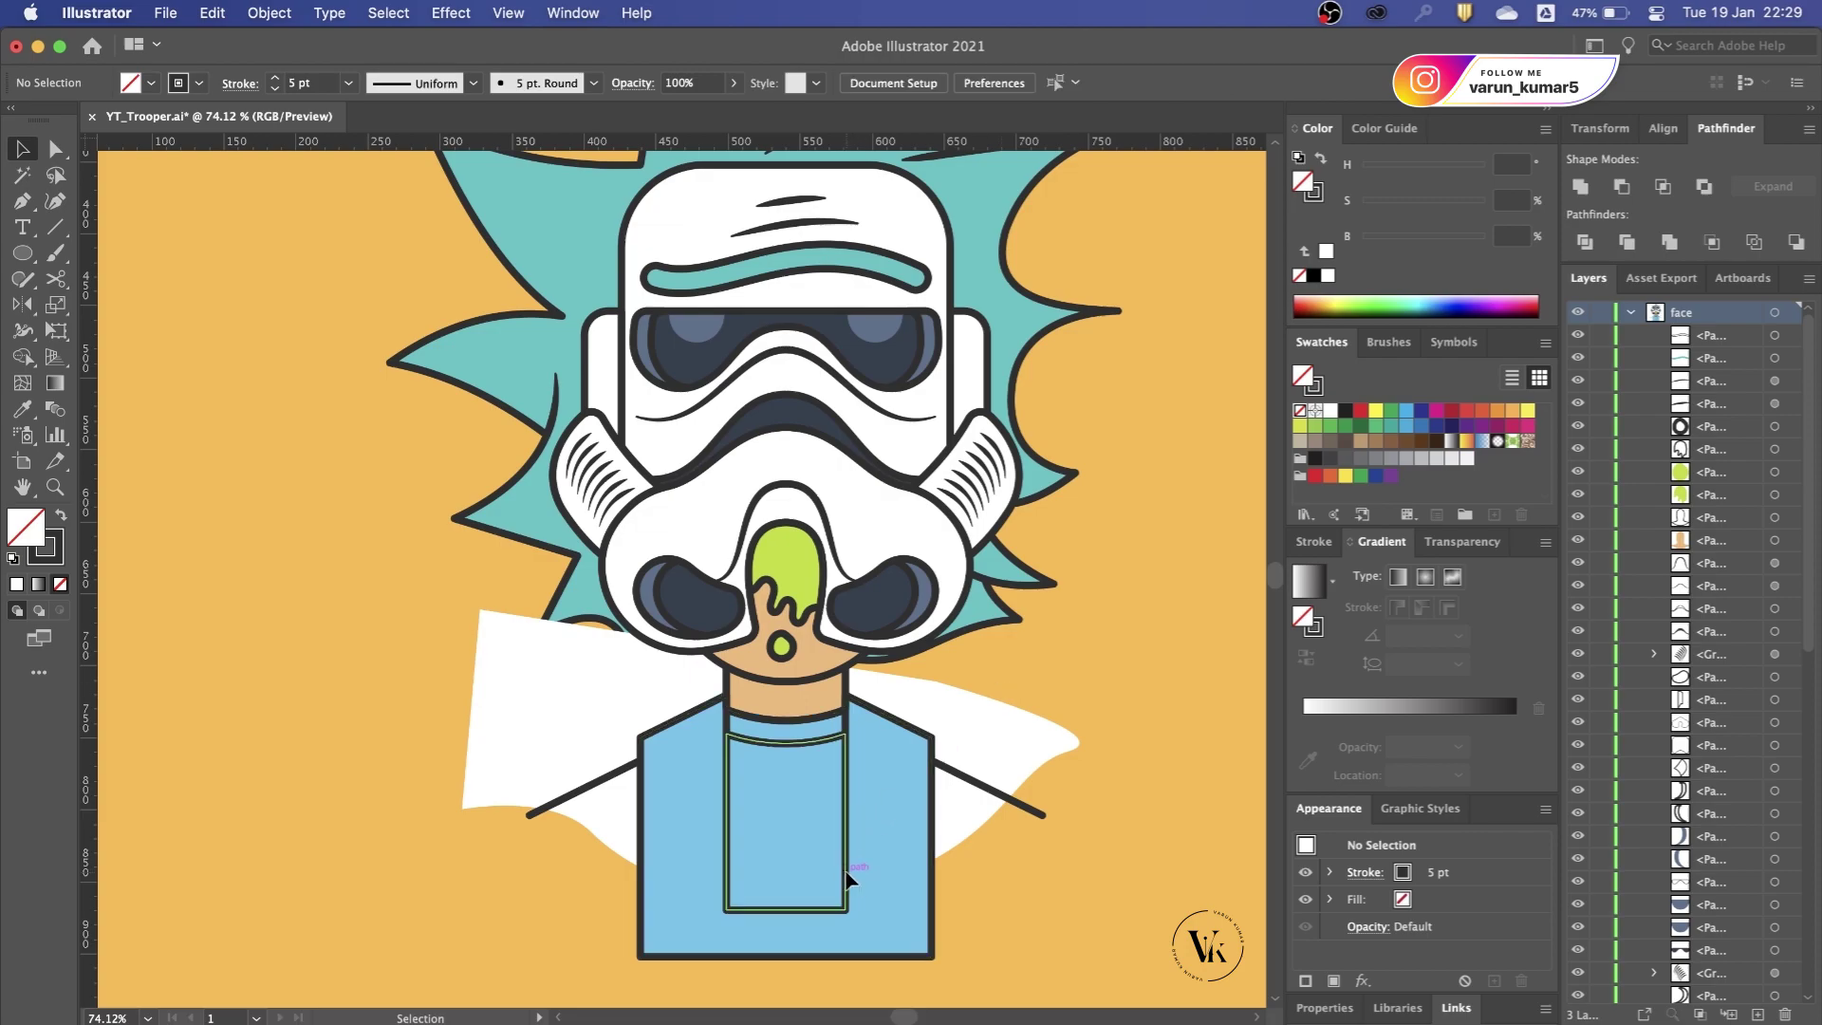
pyautogui.scroll(1, 847, 877)
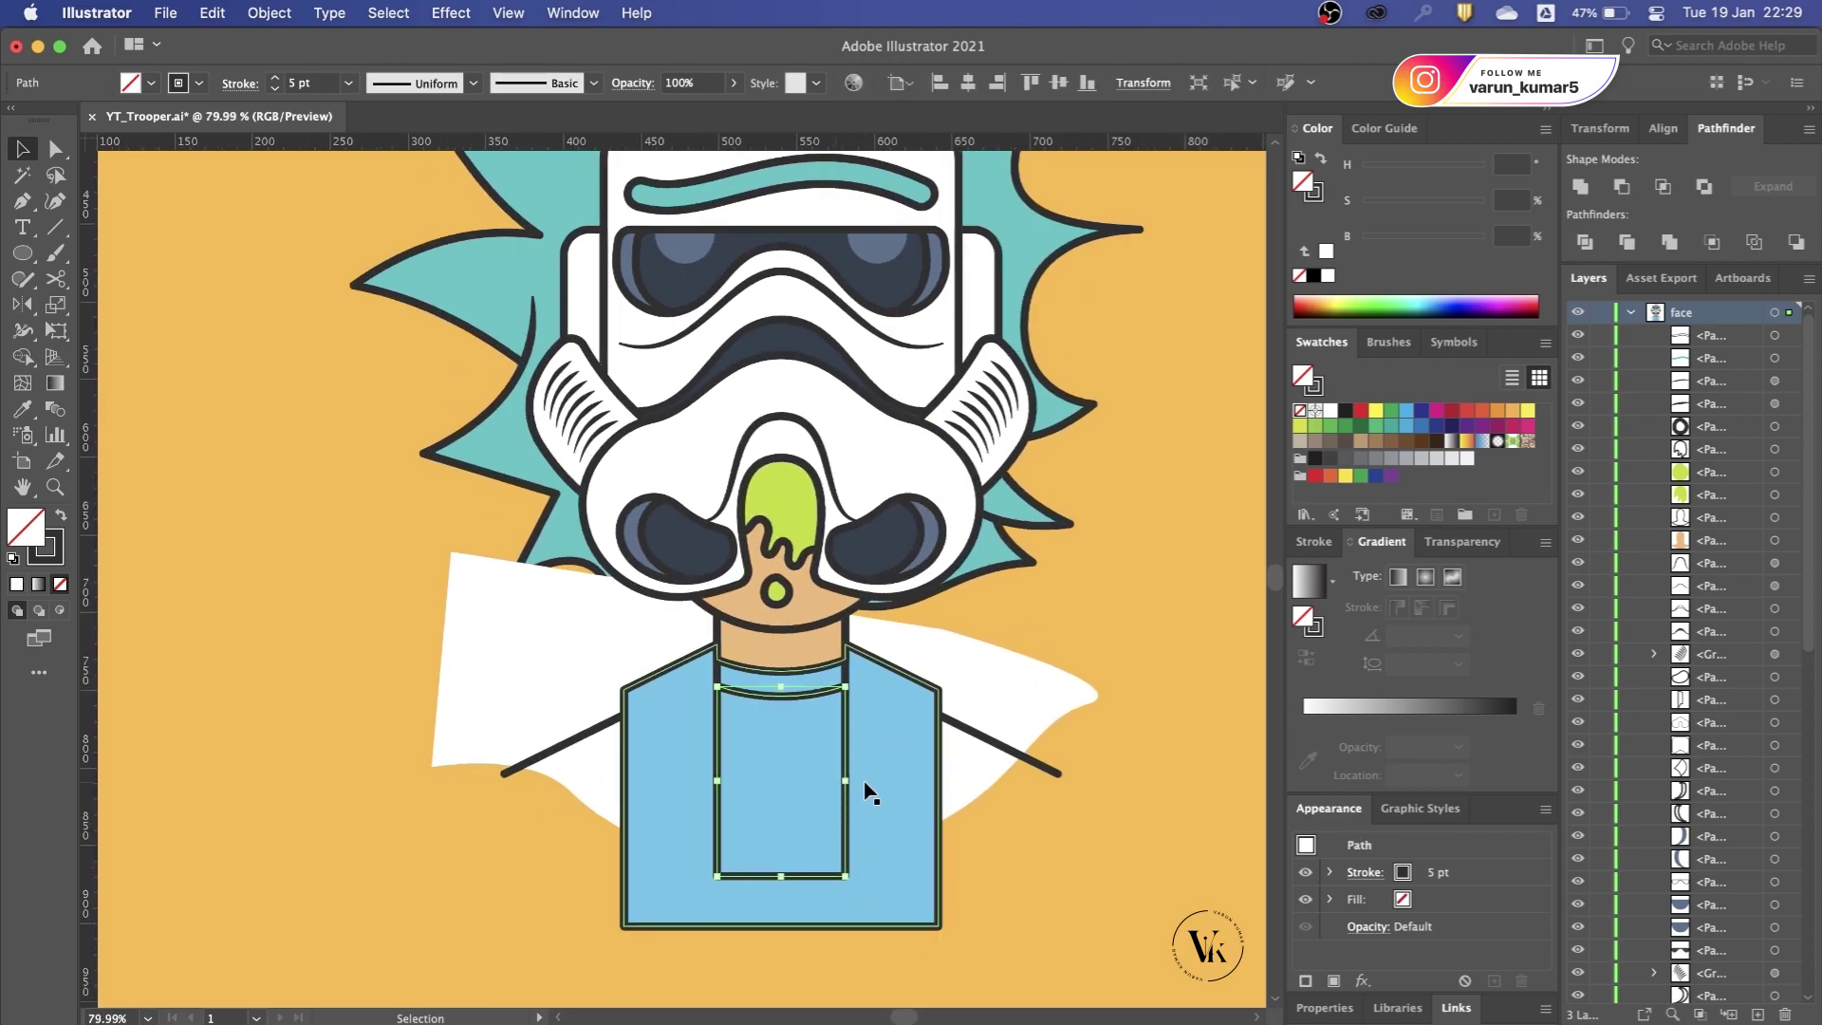
pyautogui.press('a')
pyautogui.click(896, 826)
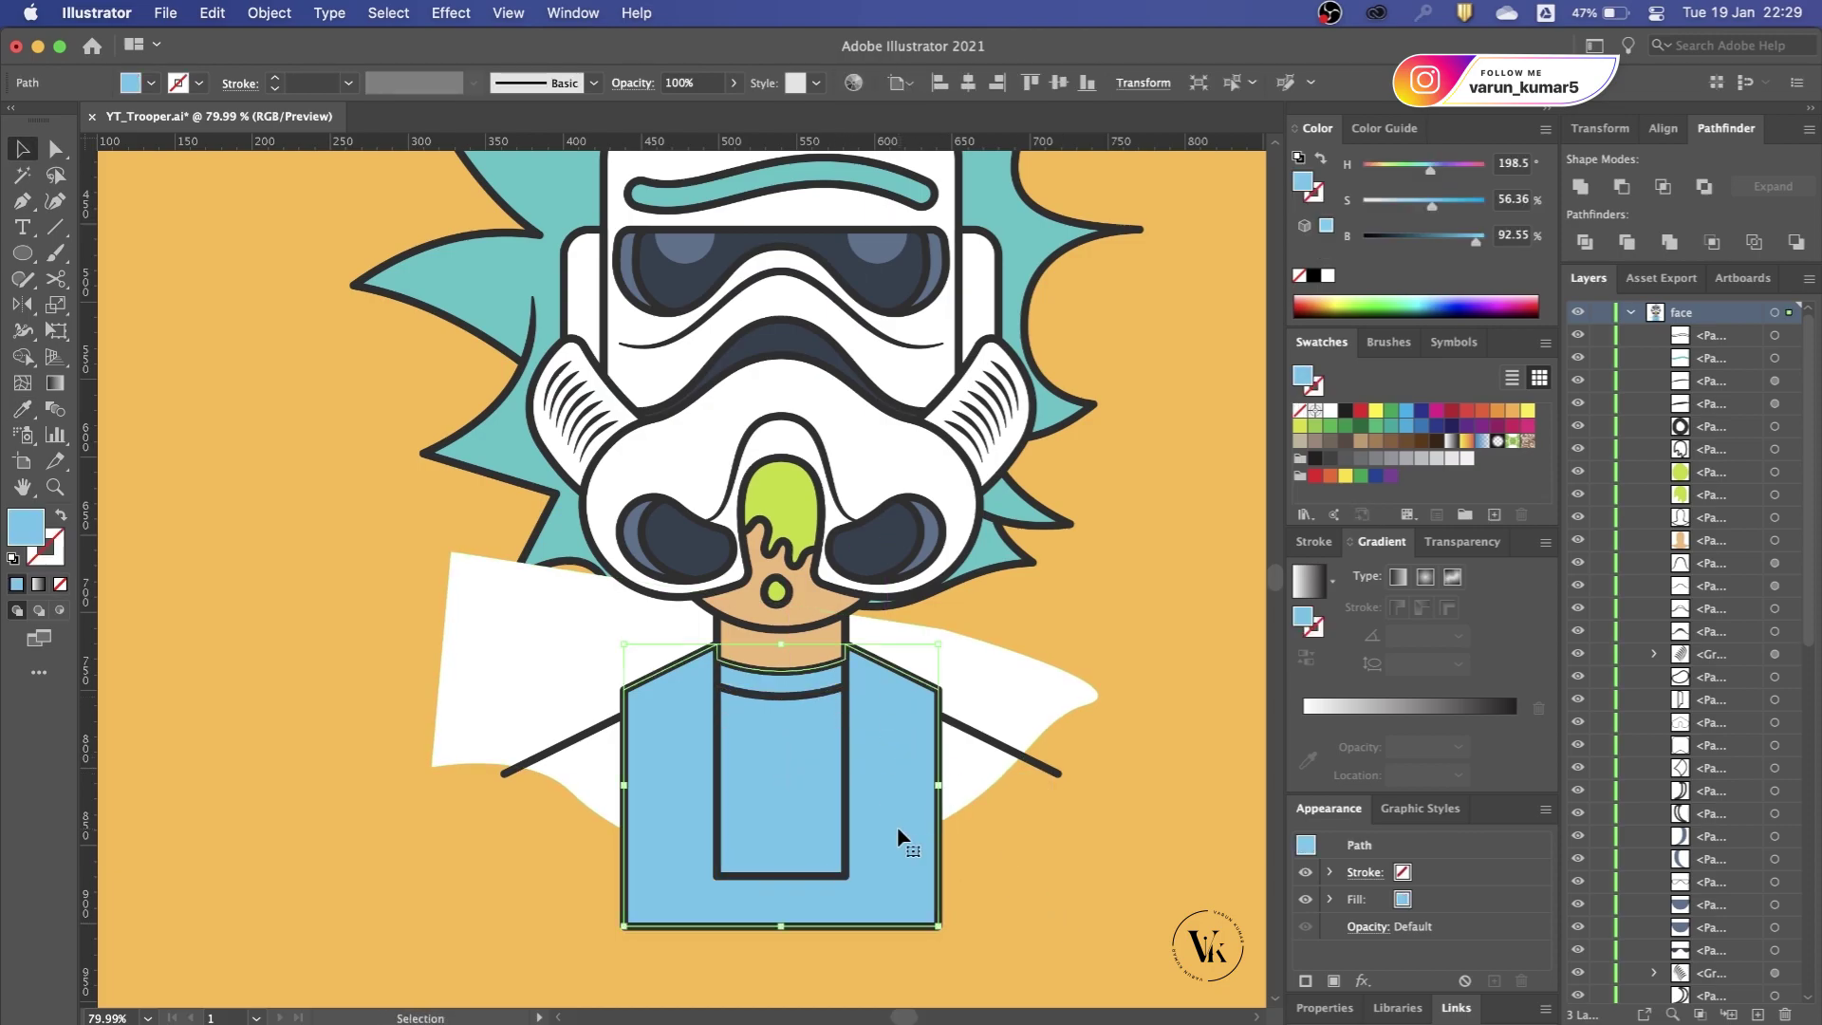
pyautogui.press('i')
pyautogui.click(996, 693)
pyautogui.press('v')
# Step: Trim the white coat below the curved hem and above the collar lines with Shape Builder
pyautogui.click(1072, 707)
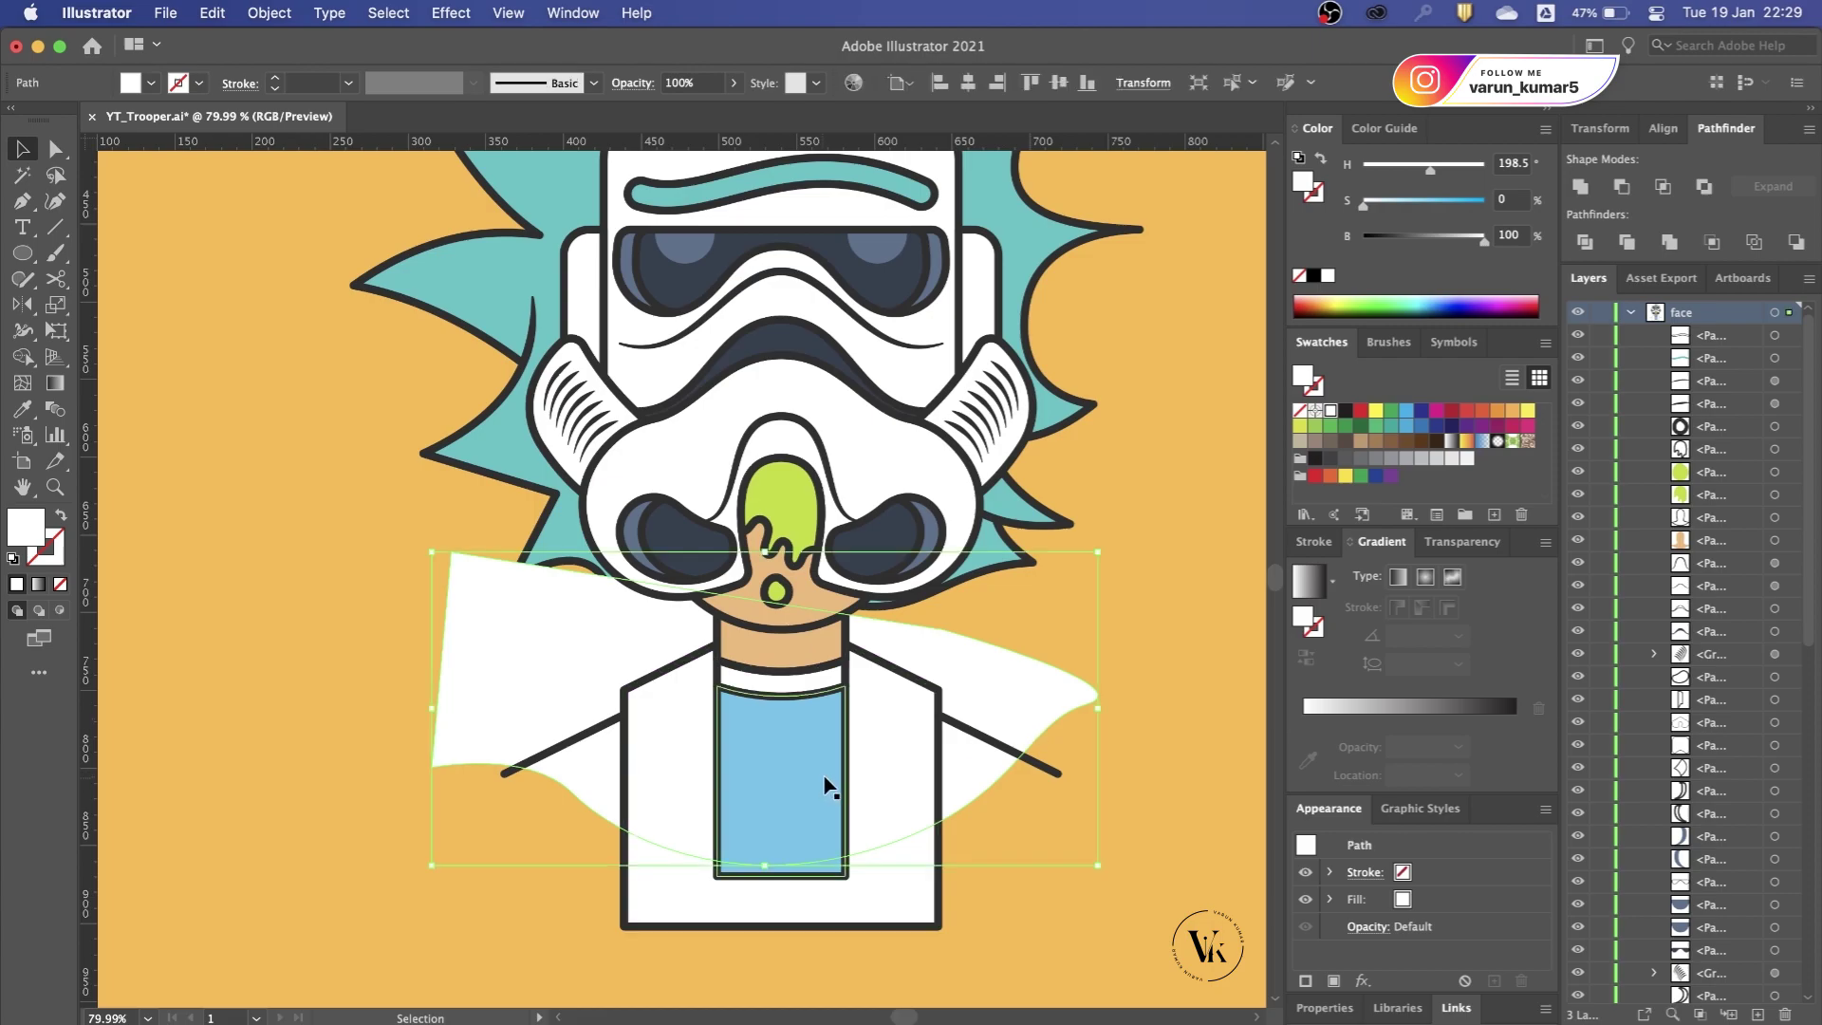
pyautogui.keyDown('shift'); pyautogui.click(887, 761); pyautogui.keyUp('shift')
pyautogui.hotkey('shift', 'm')
pyautogui.keyDown('alt'); pyautogui.click(911, 887); pyautogui.keyUp('alt')
pyautogui.press('v')
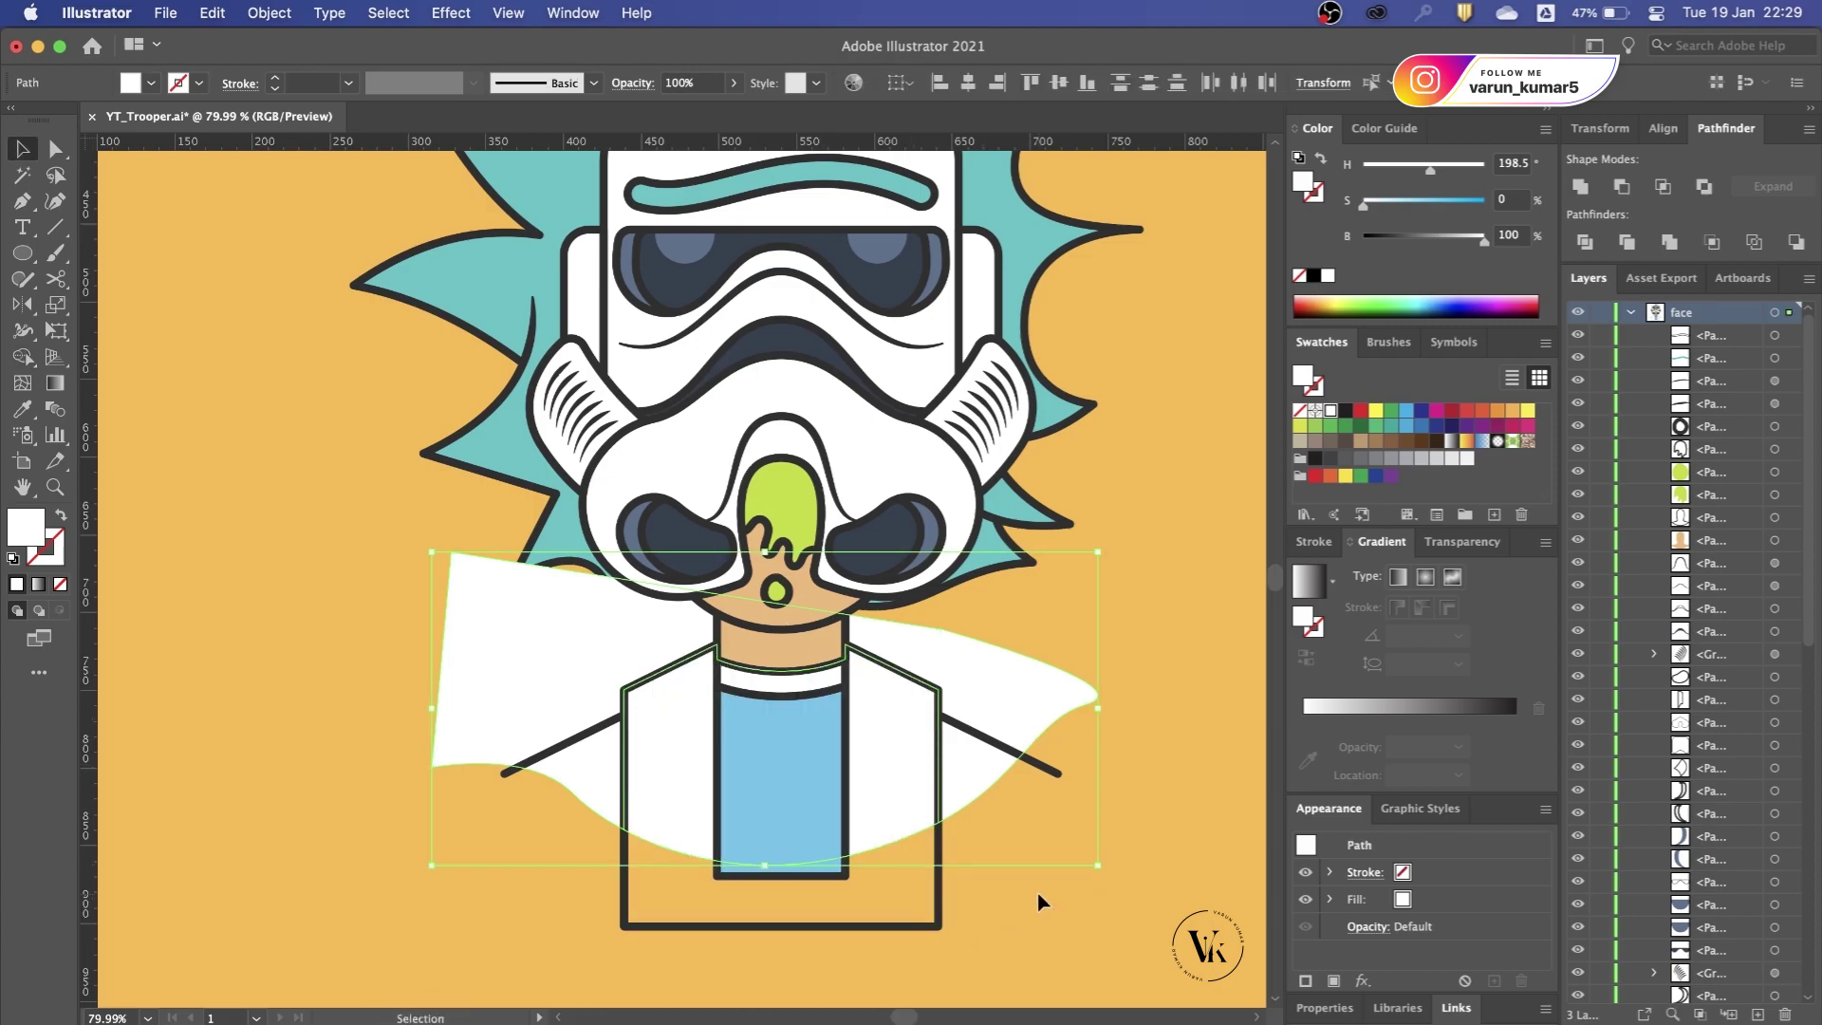
pyautogui.scroll(-2, 1039, 902)
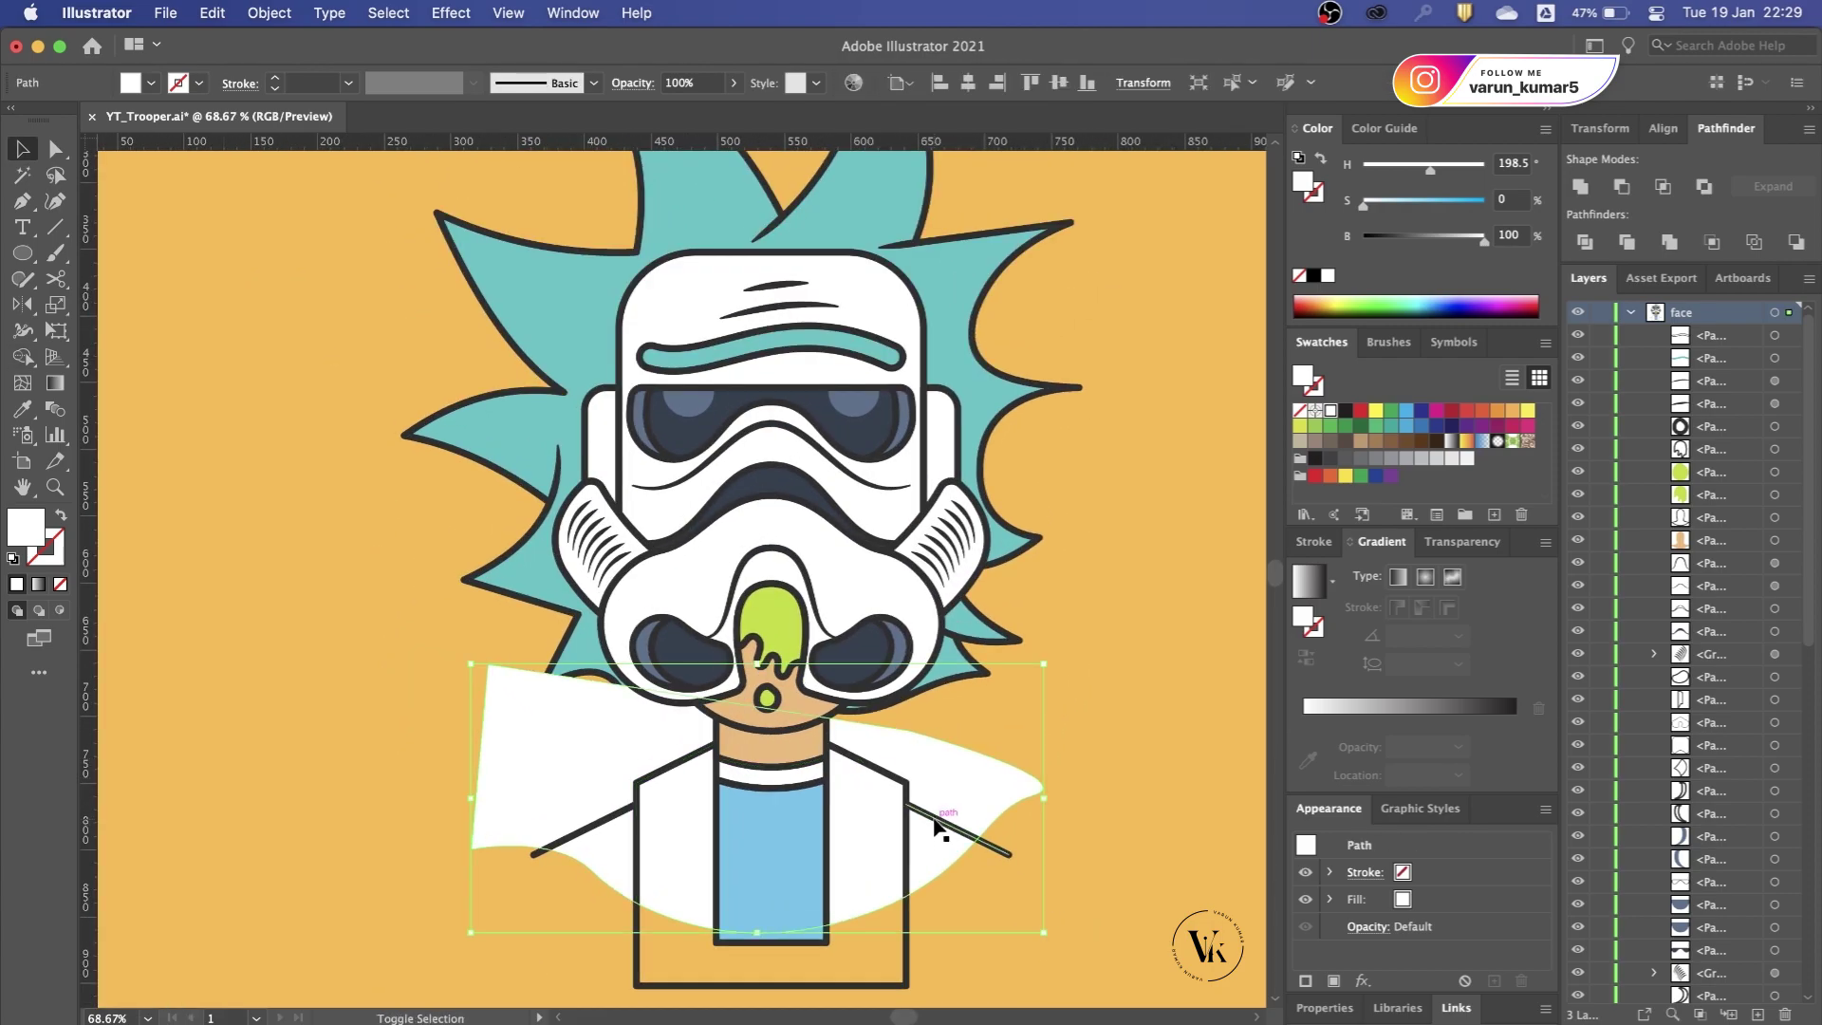
pyautogui.keyDown('shift'); pyautogui.click(912, 837); pyautogui.keyUp('shift')
pyautogui.hotkey('shift', 'm')
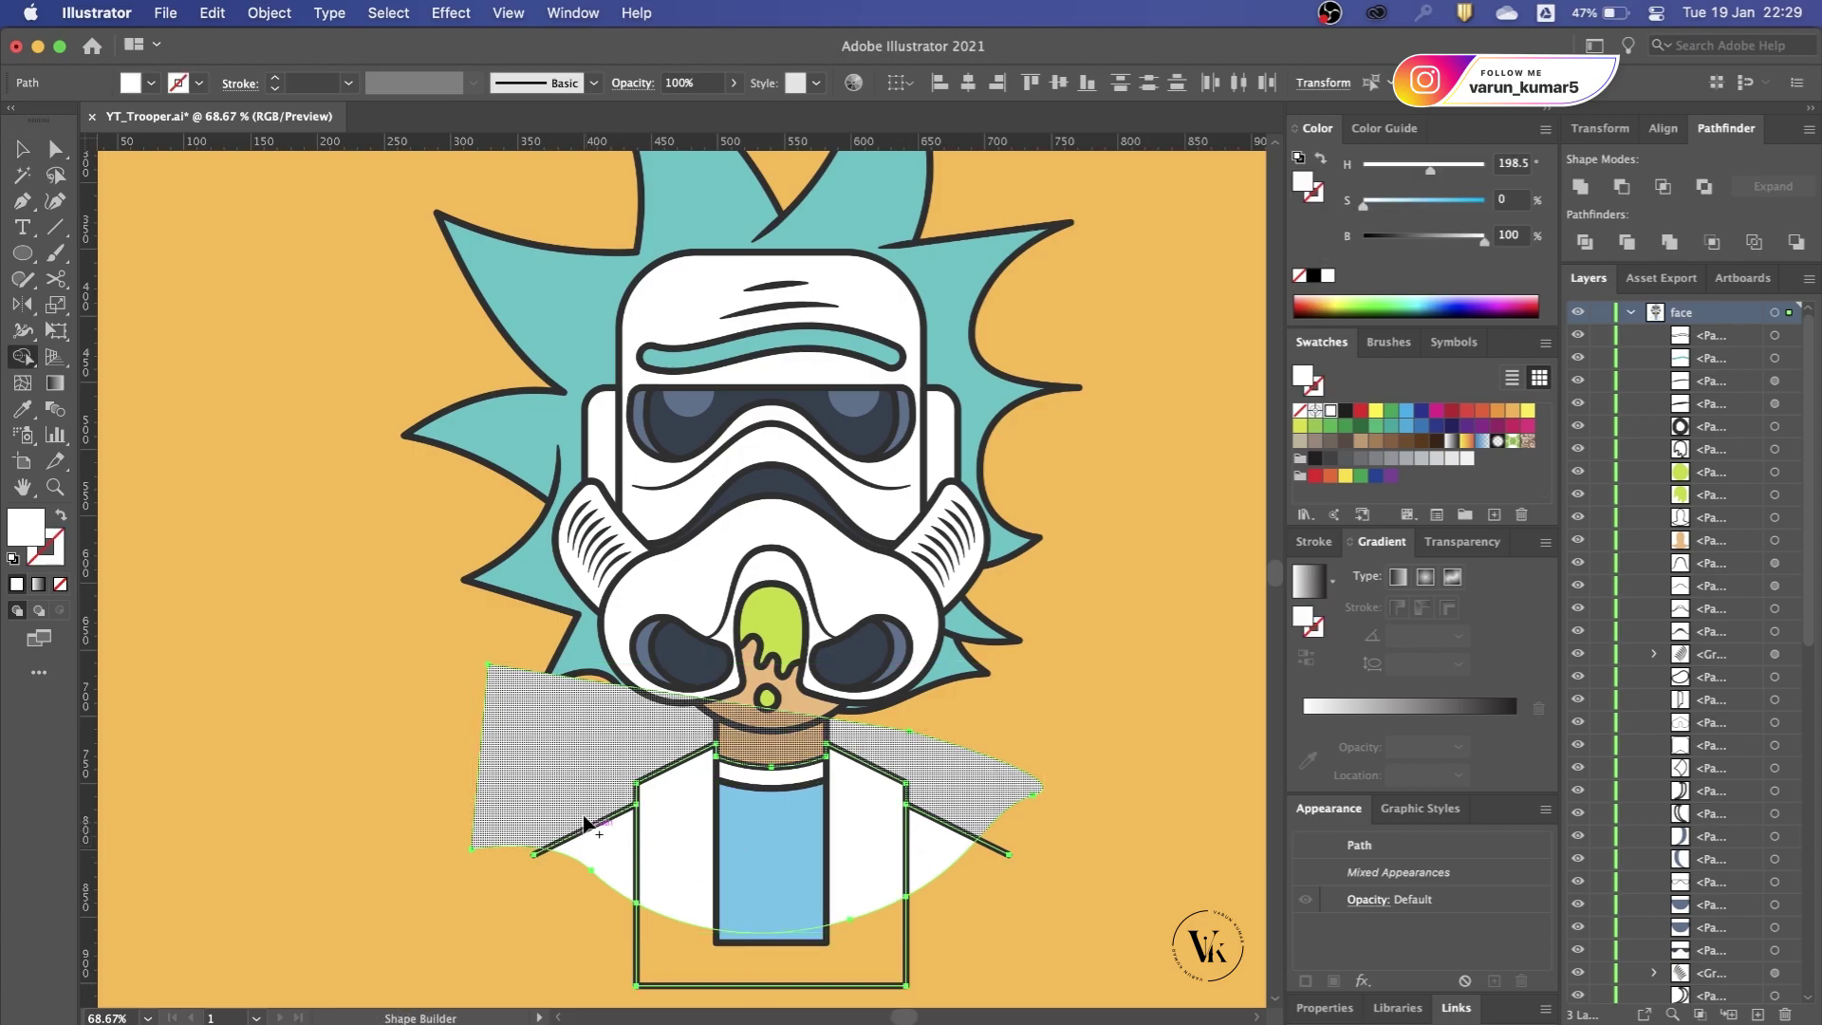
pyautogui.keyDown('alt'); pyautogui.click(563, 750); pyautogui.keyUp('alt')
pyautogui.press('v')
pyautogui.scroll(2, 882, 865)
# Step: Cut the coat outline on both sides with Scissors and delete its bottom edge
pyautogui.click(935, 859)
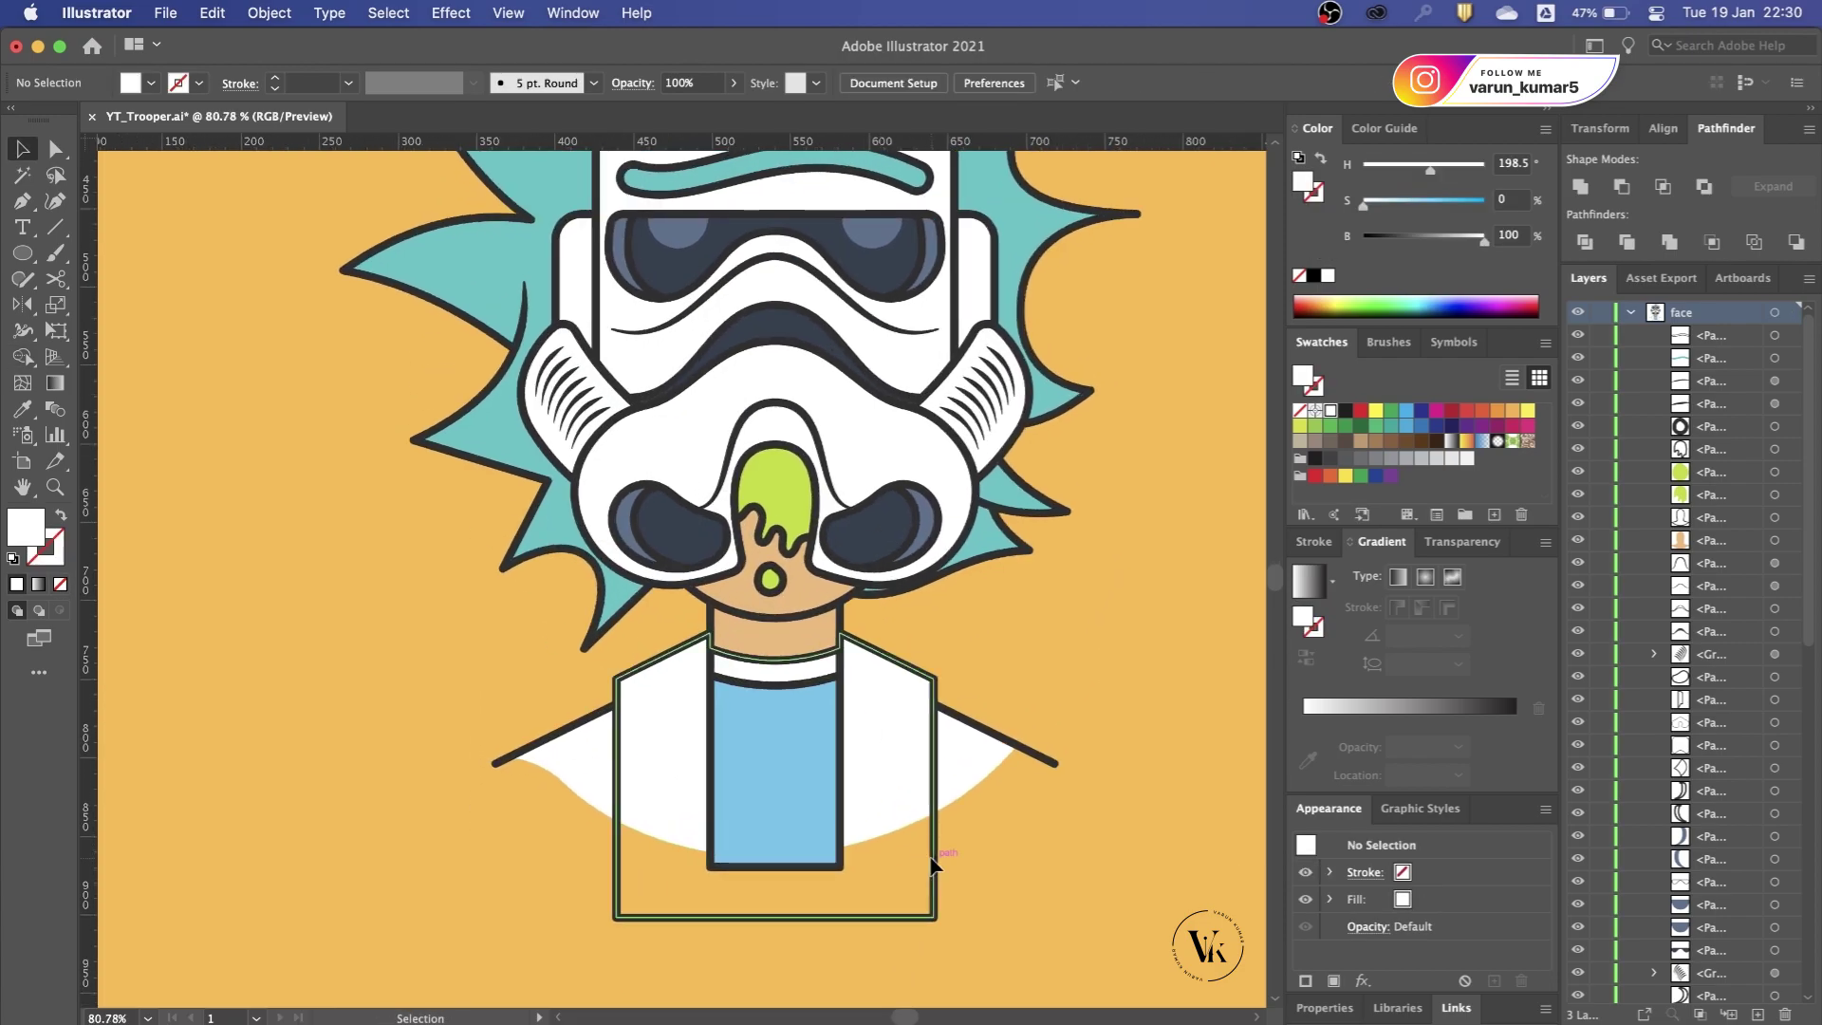
pyautogui.scroll(1, 936, 865)
pyautogui.press('c')
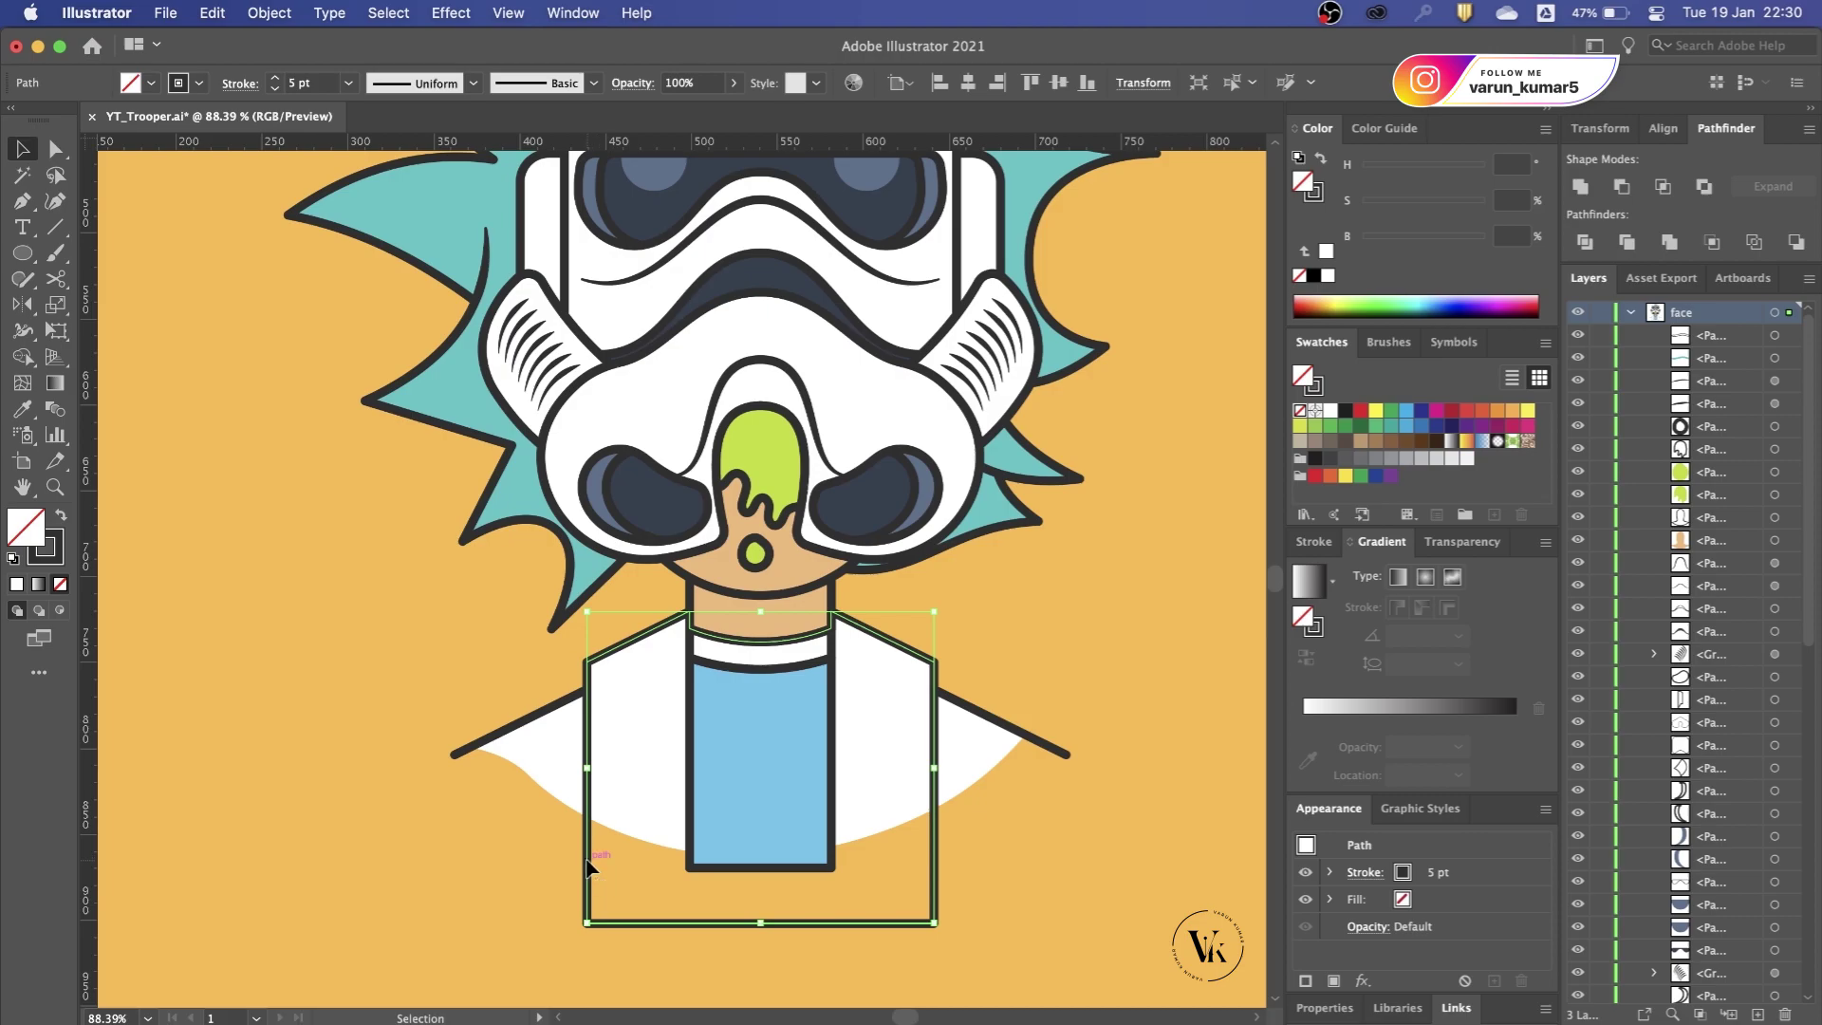
pyautogui.doubleClick(585, 860)
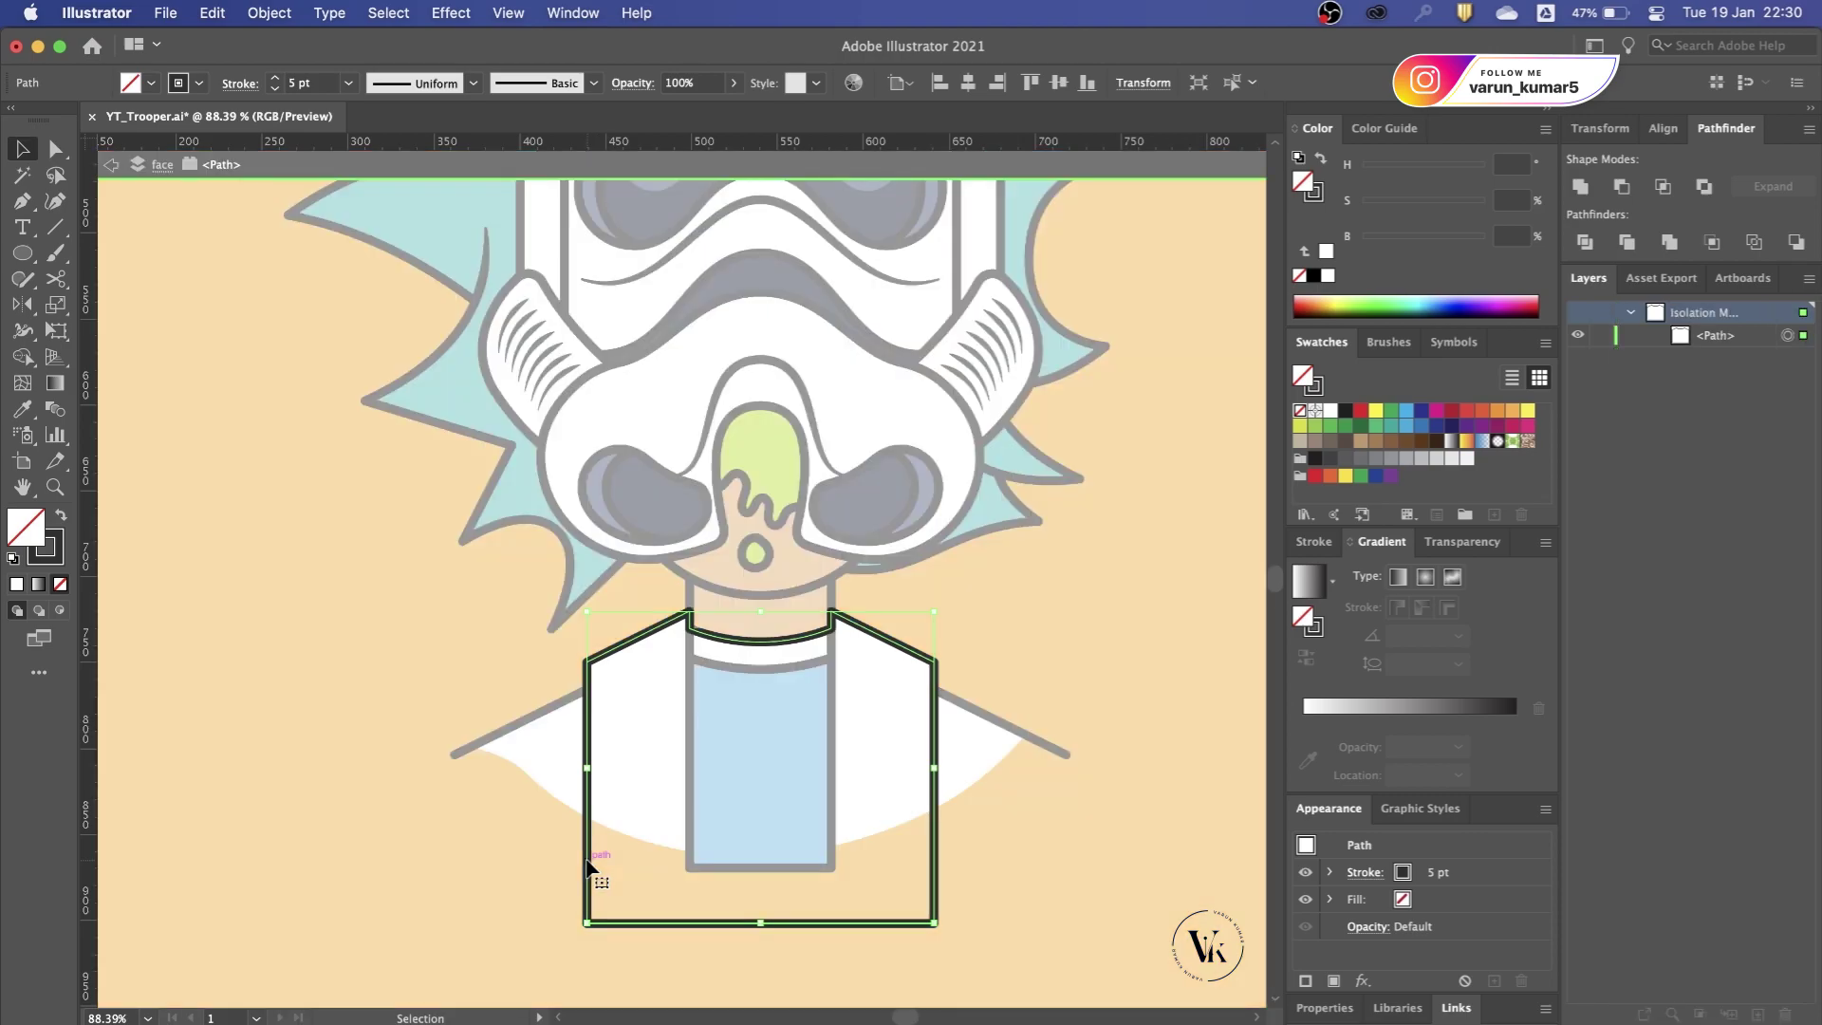
pyautogui.click(586, 804)
pyautogui.click(934, 780)
pyautogui.press('v')
pyautogui.click(1003, 873)
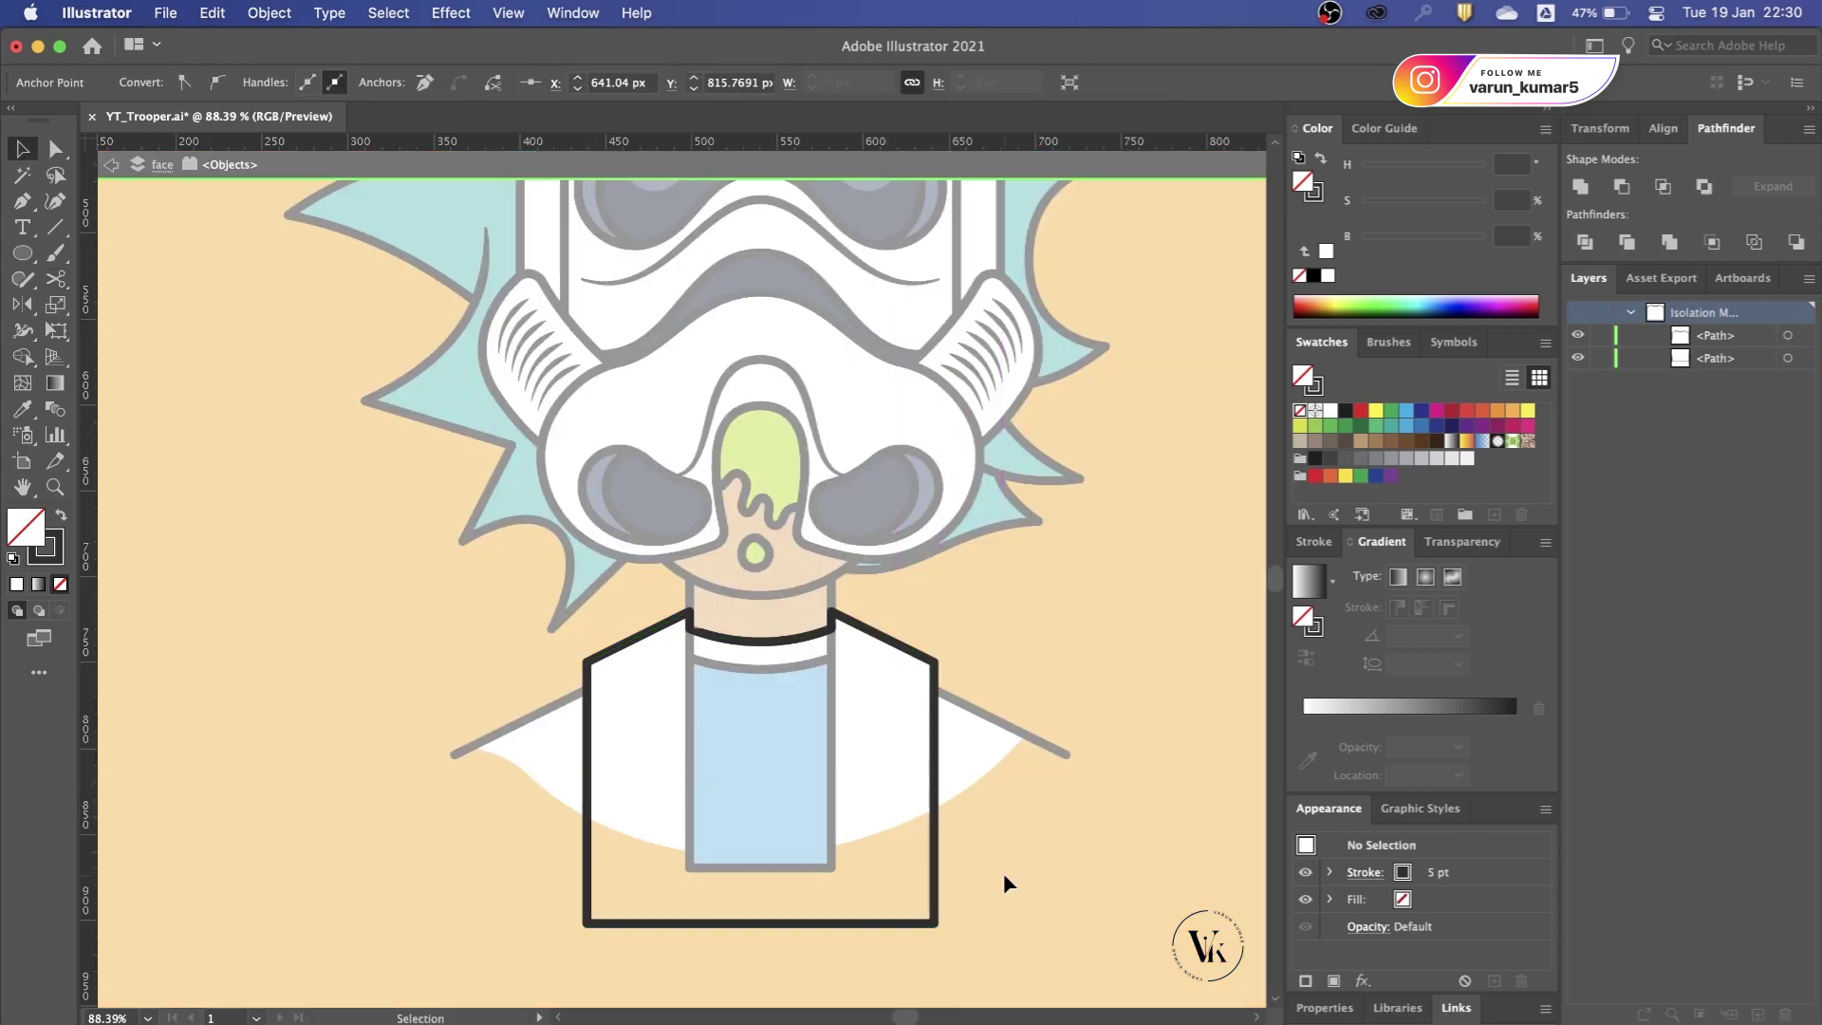
pyautogui.click(935, 873)
pyautogui.press('Delete')
pyautogui.doubleClick(934, 887)
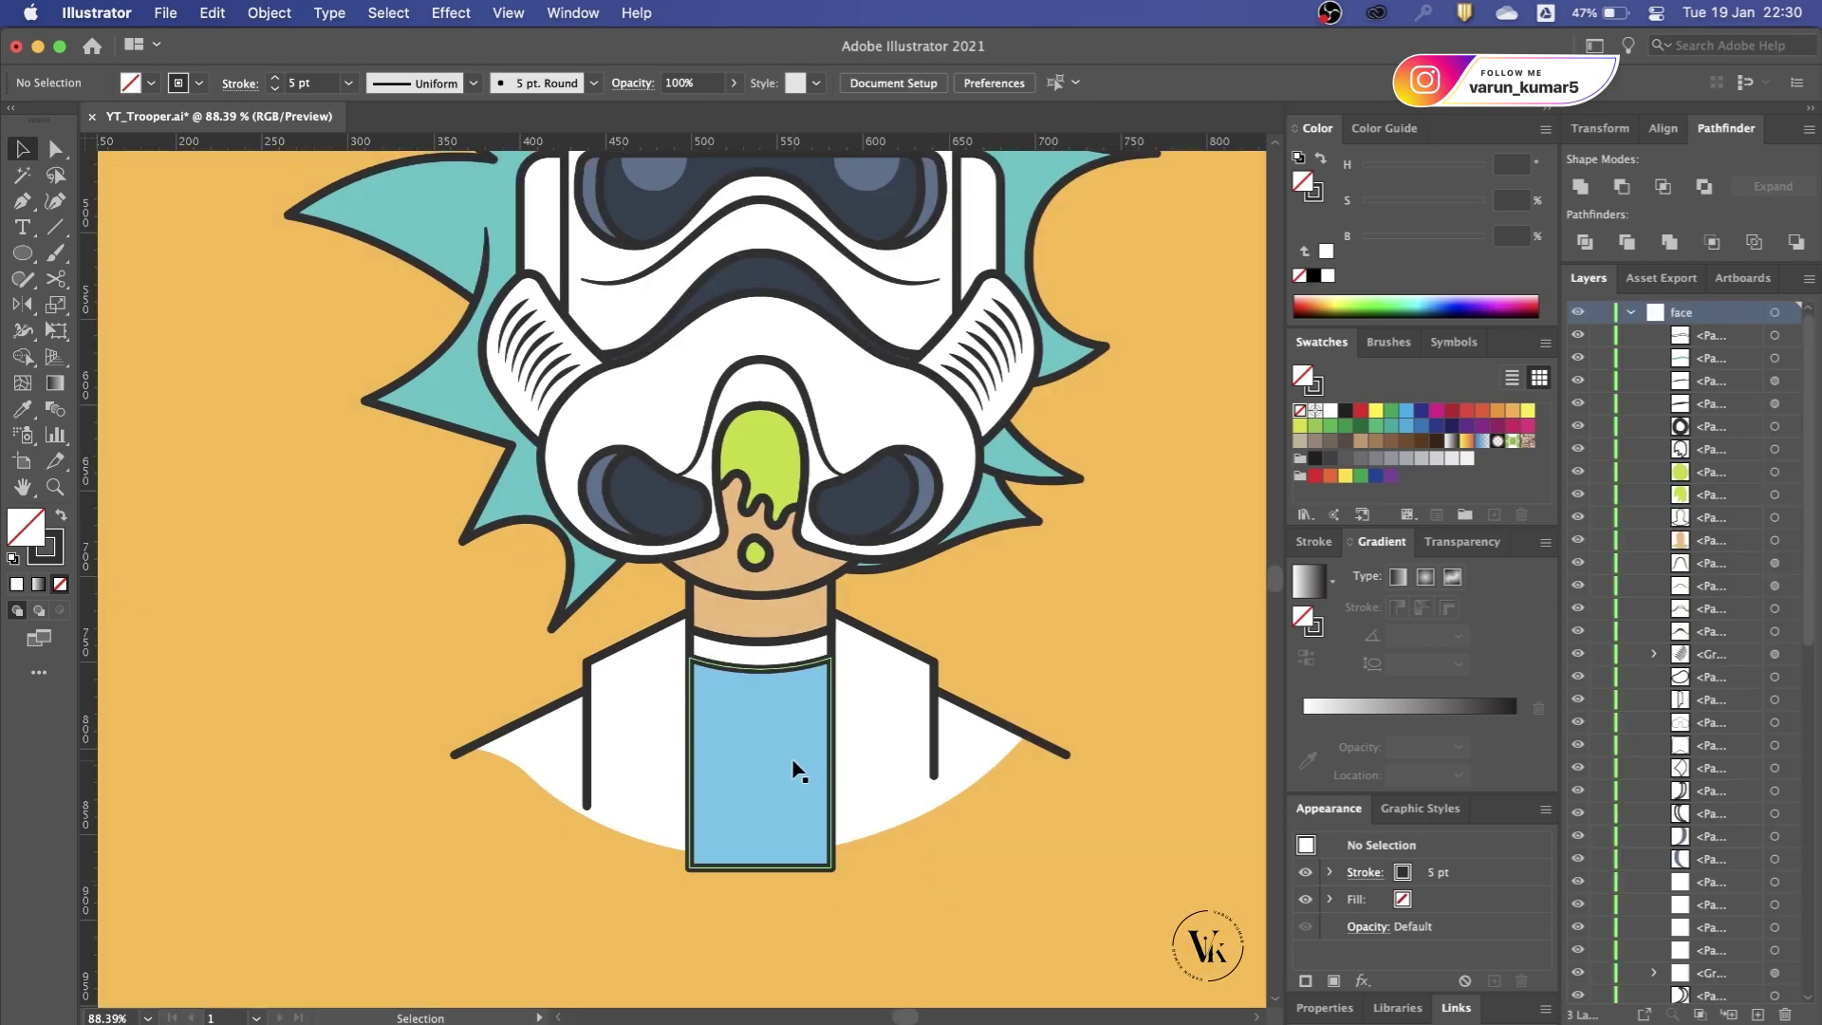
# Step: Cut the blue shirt outline at both sides and delete its bottom edge
pyautogui.scroll(2, 816, 786)
pyautogui.doubleClick(841, 805)
pyautogui.press('c')
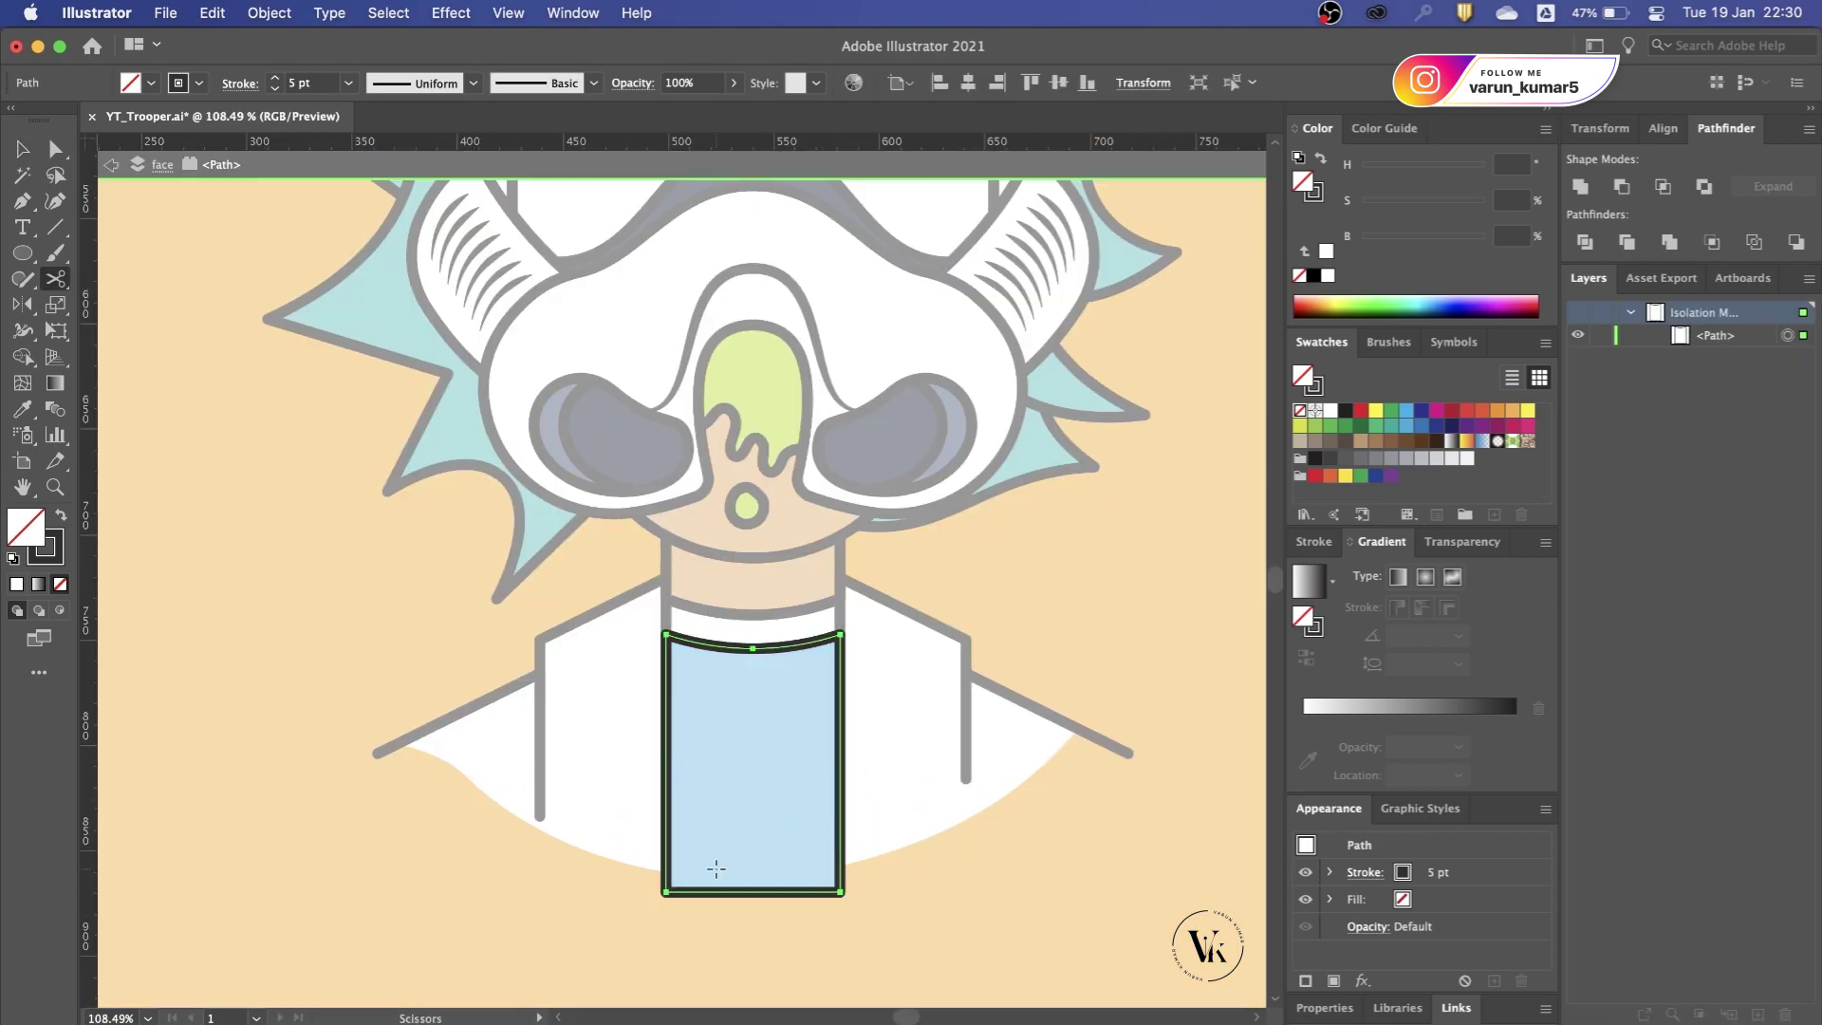
pyautogui.click(665, 892)
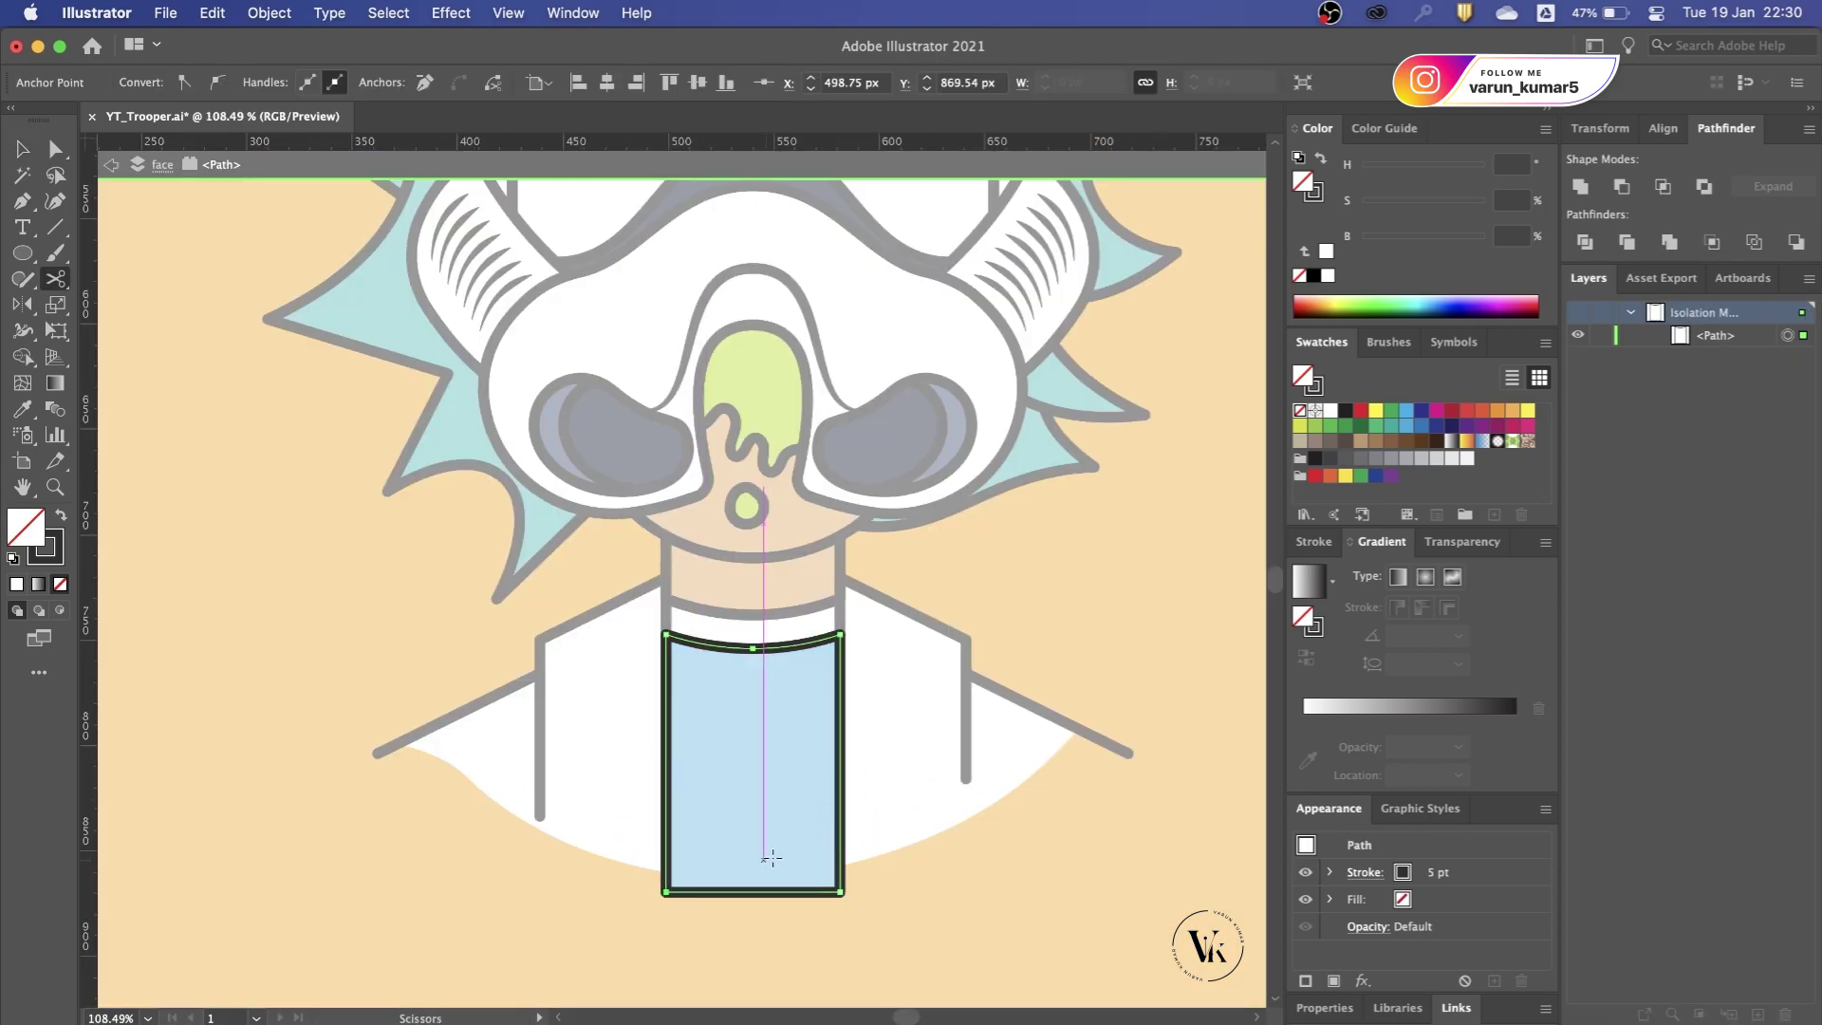
pyautogui.click(839, 851)
pyautogui.press('v')
pyautogui.click(818, 892)
pyautogui.press('Delete')
pyautogui.doubleClick(816, 908)
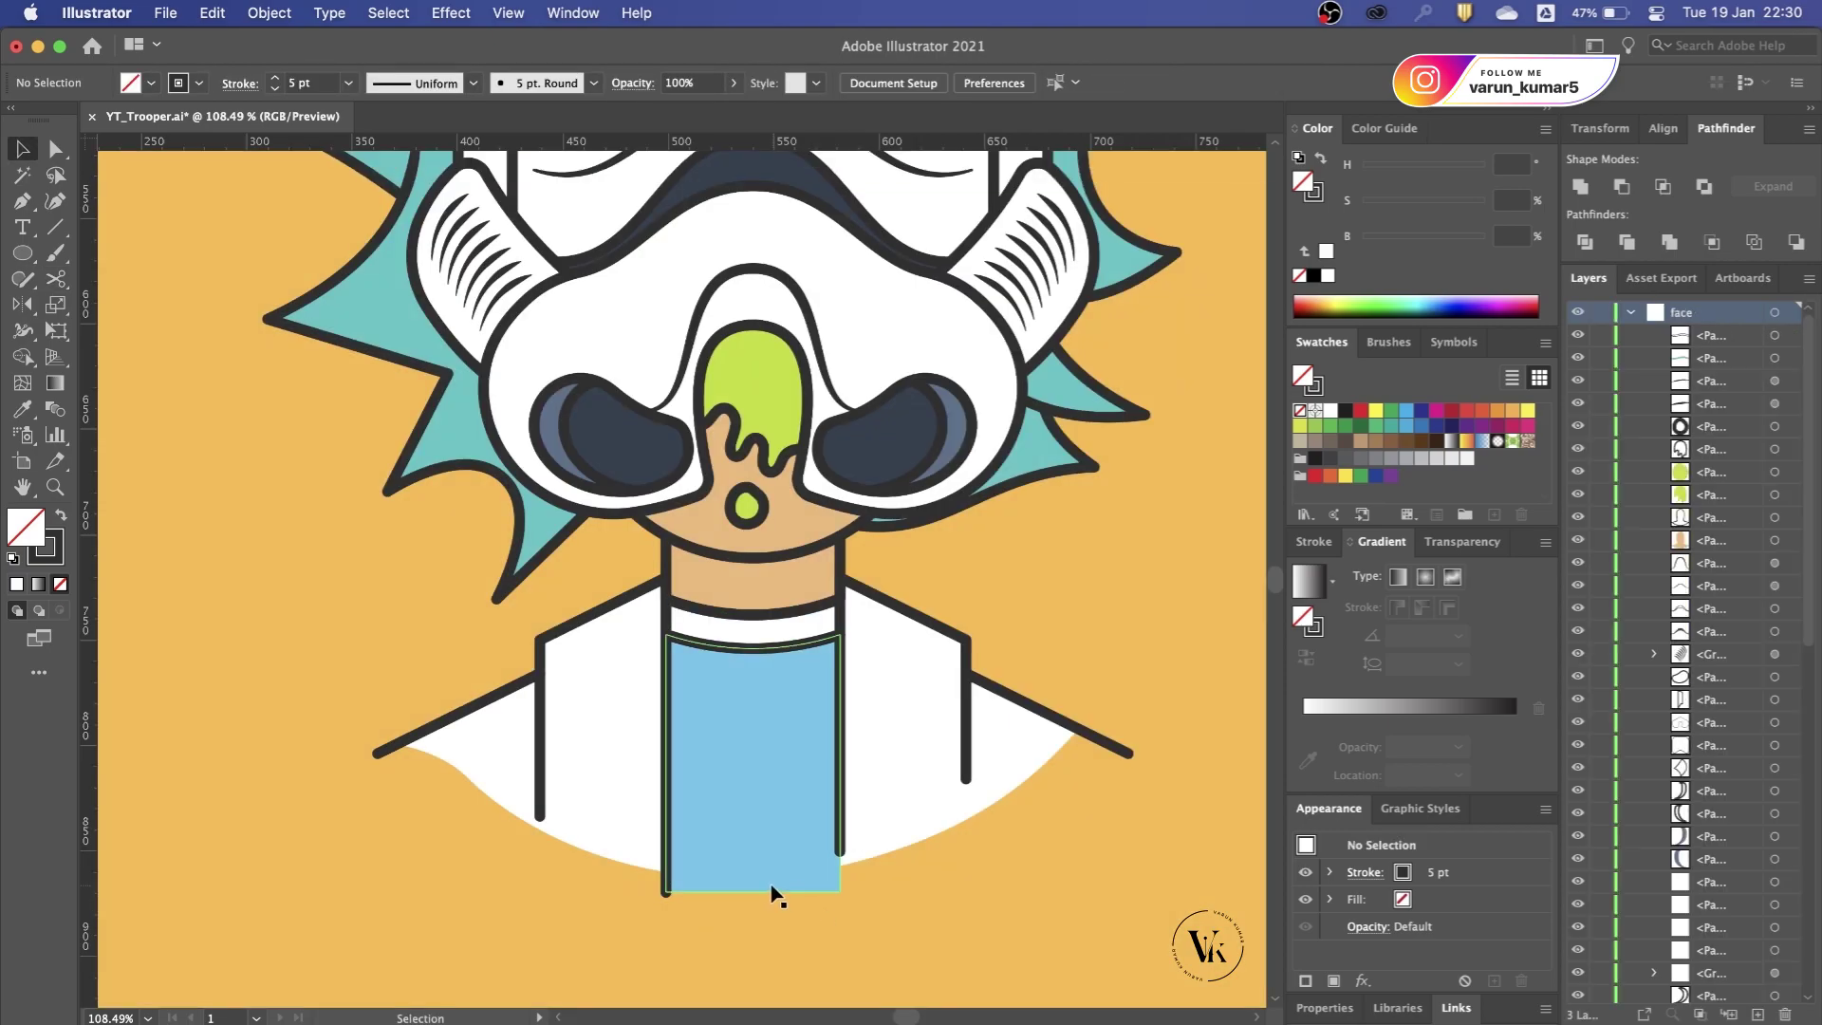
pyautogui.click(771, 885)
pyautogui.scroll(3, 746, 892)
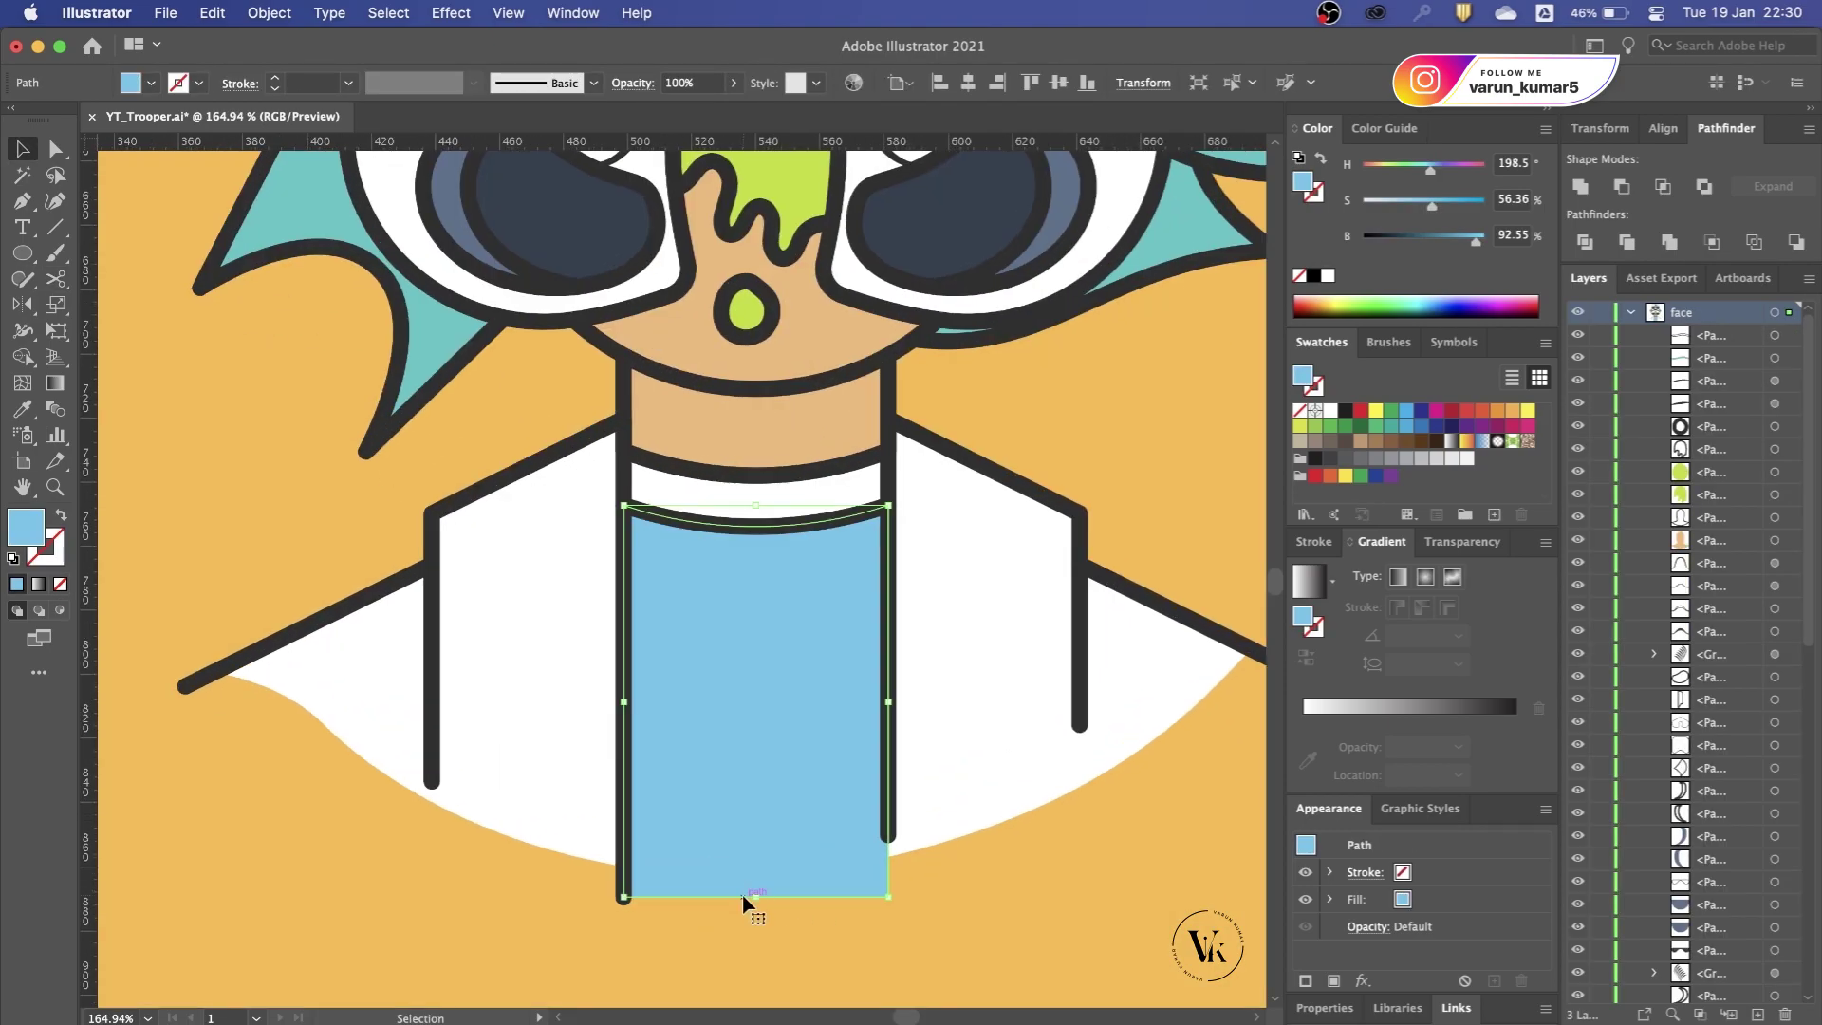
pyautogui.press('n')
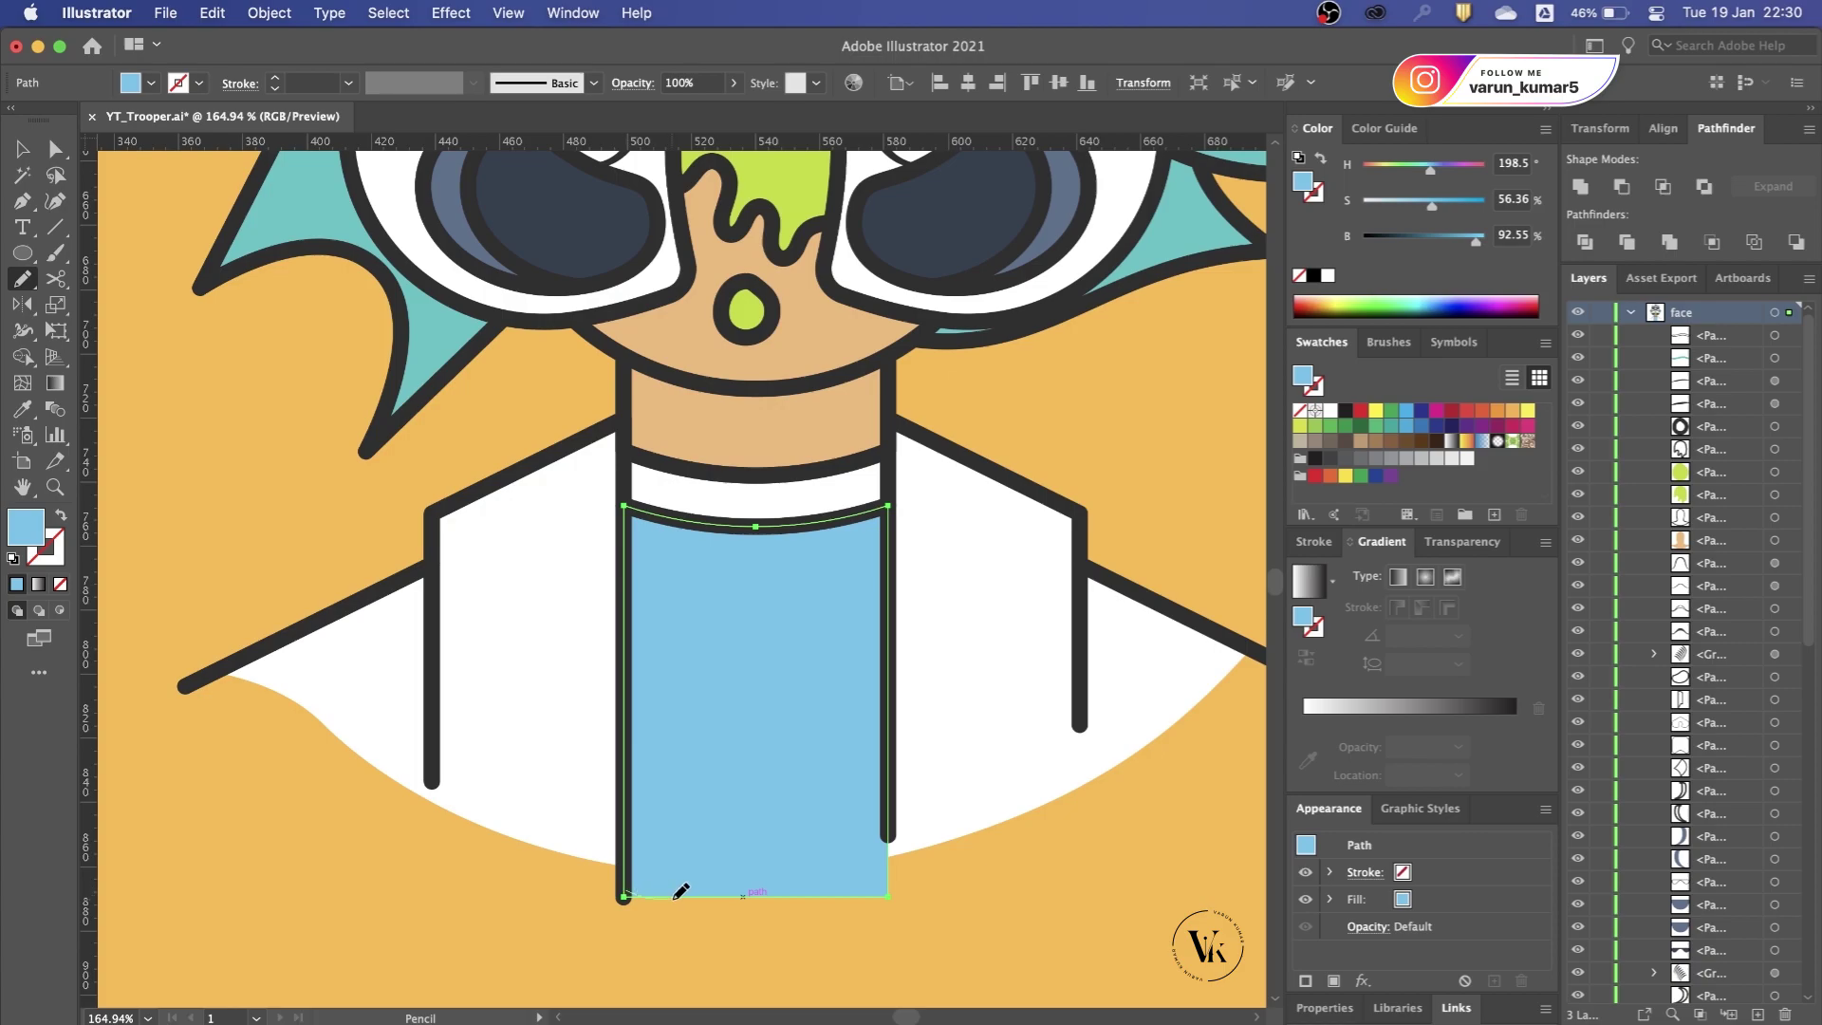
pyautogui.press('v')
pyautogui.click(914, 864)
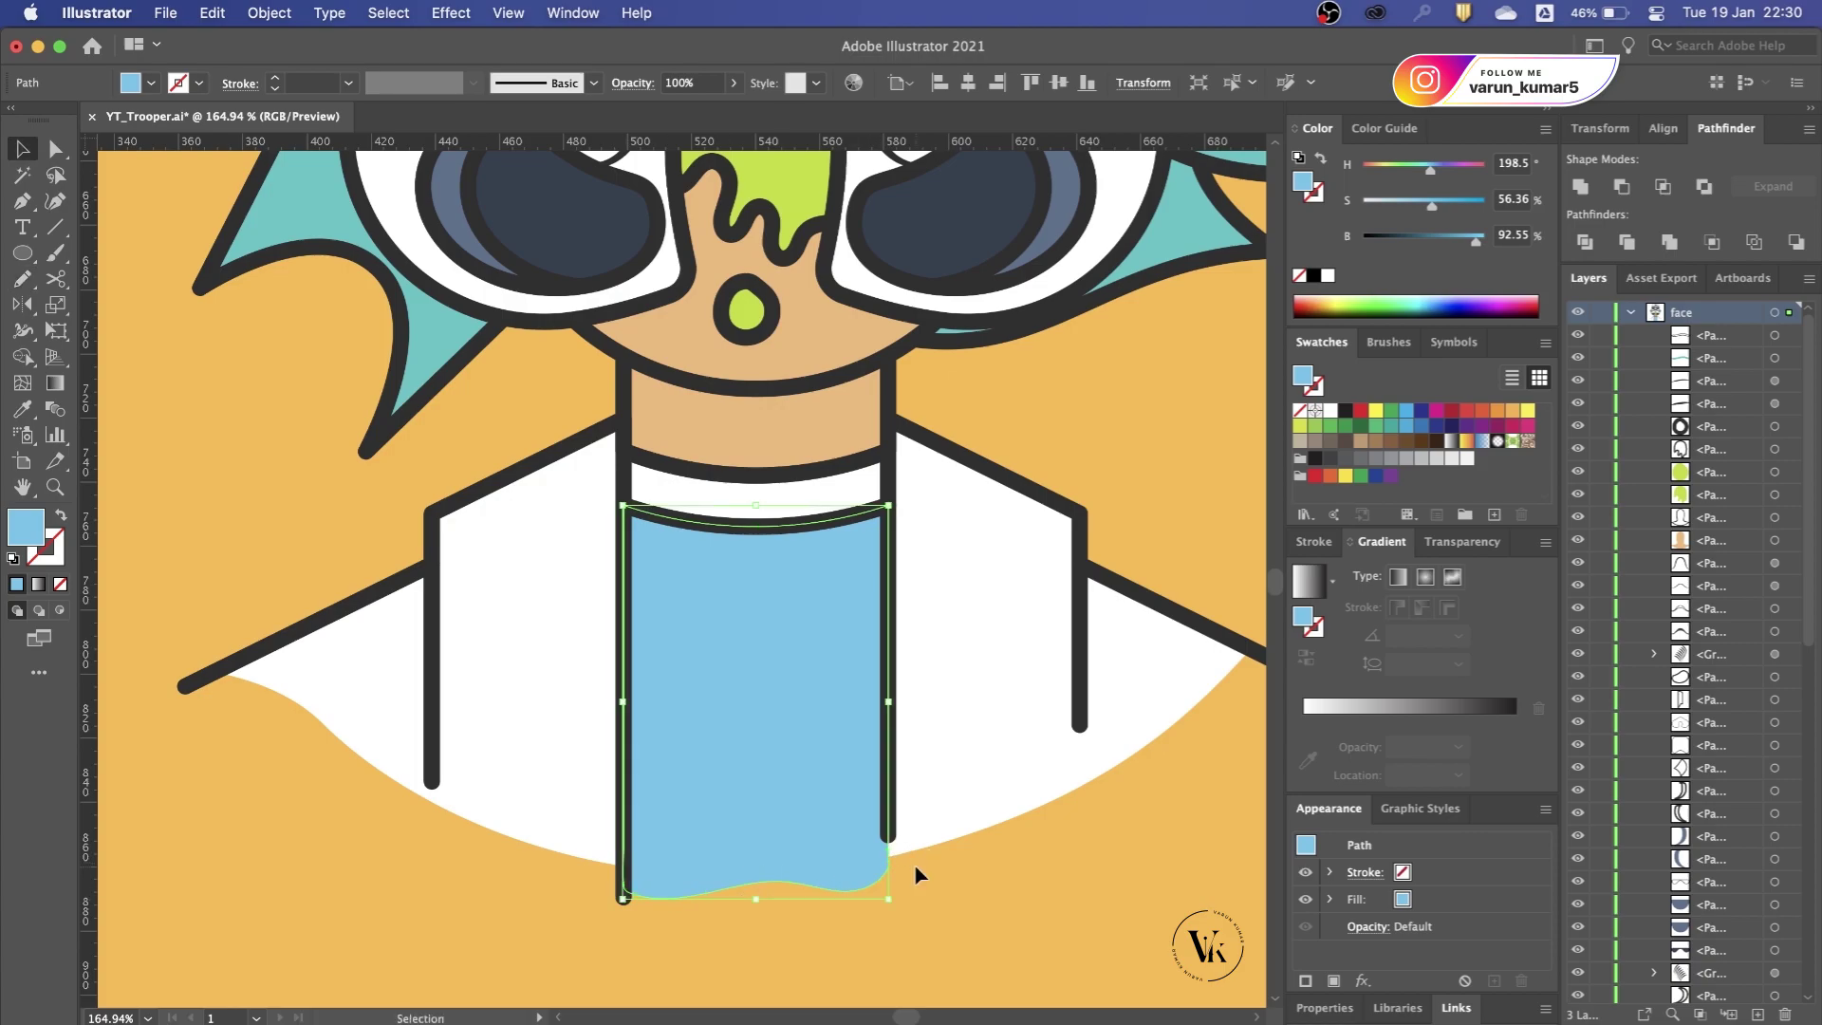
pyautogui.press('super+0')
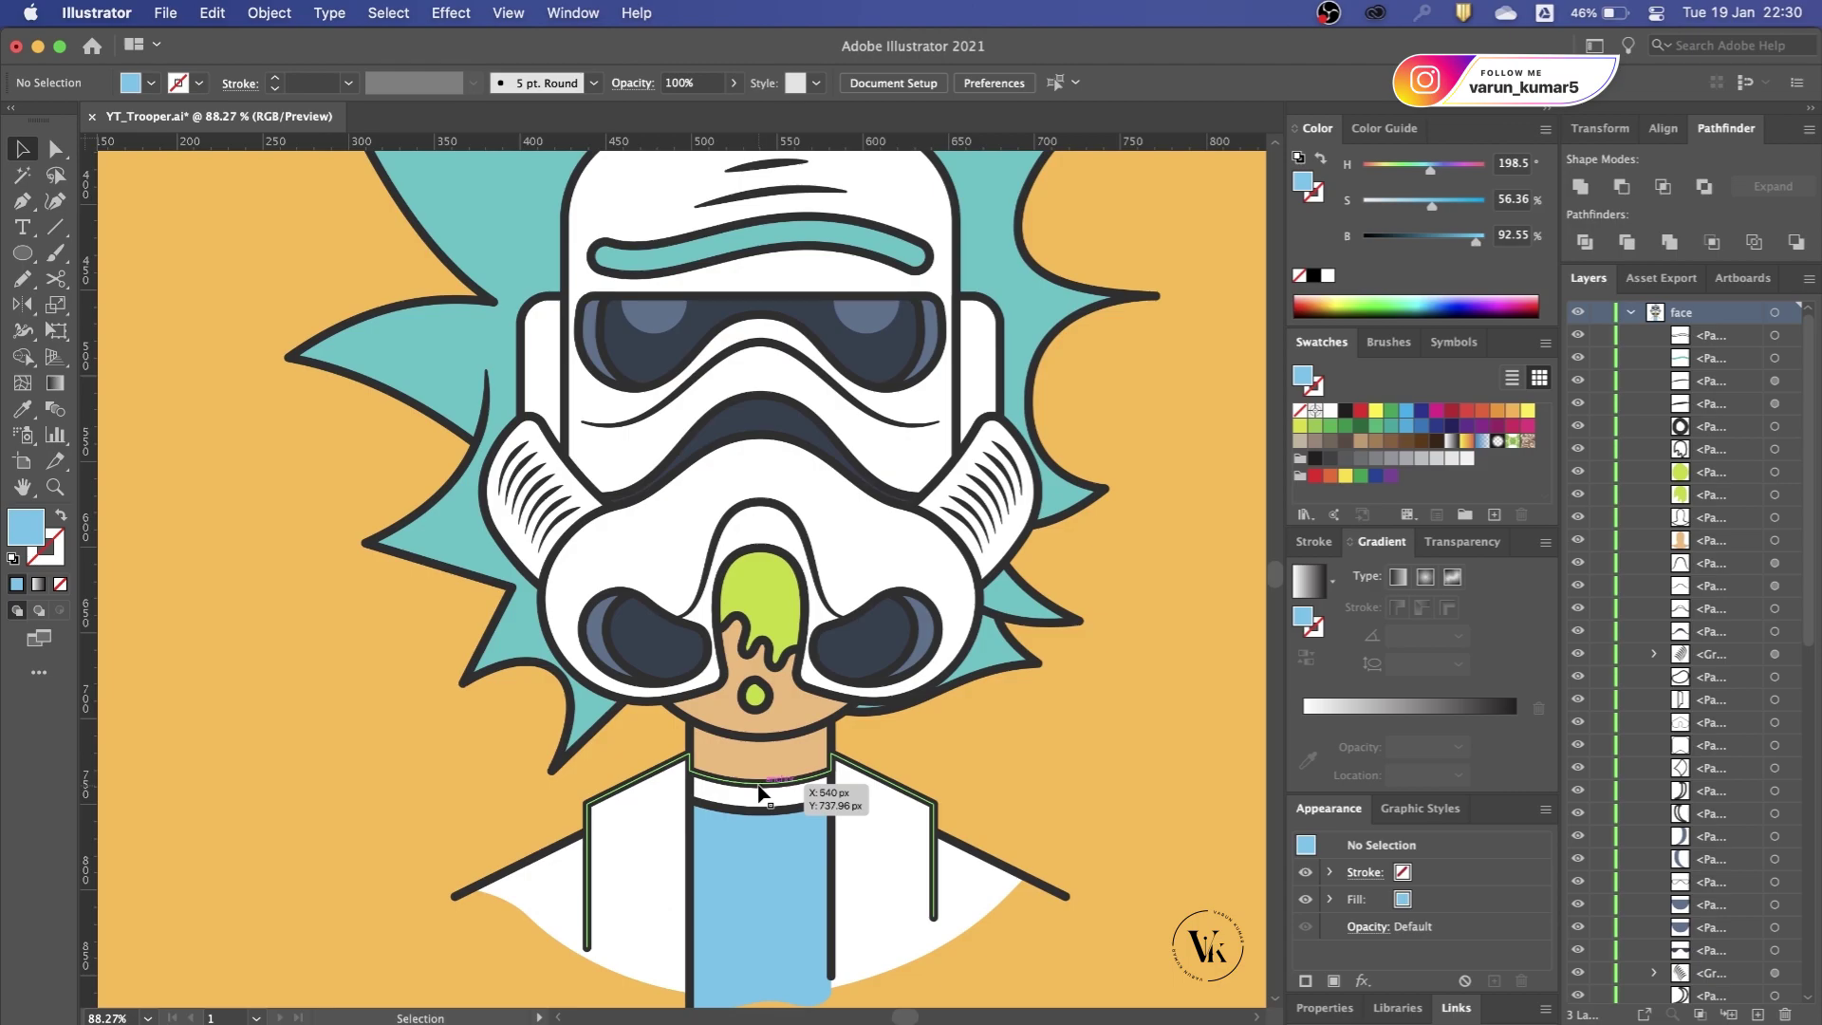
pyautogui.scroll(5, 753, 826)
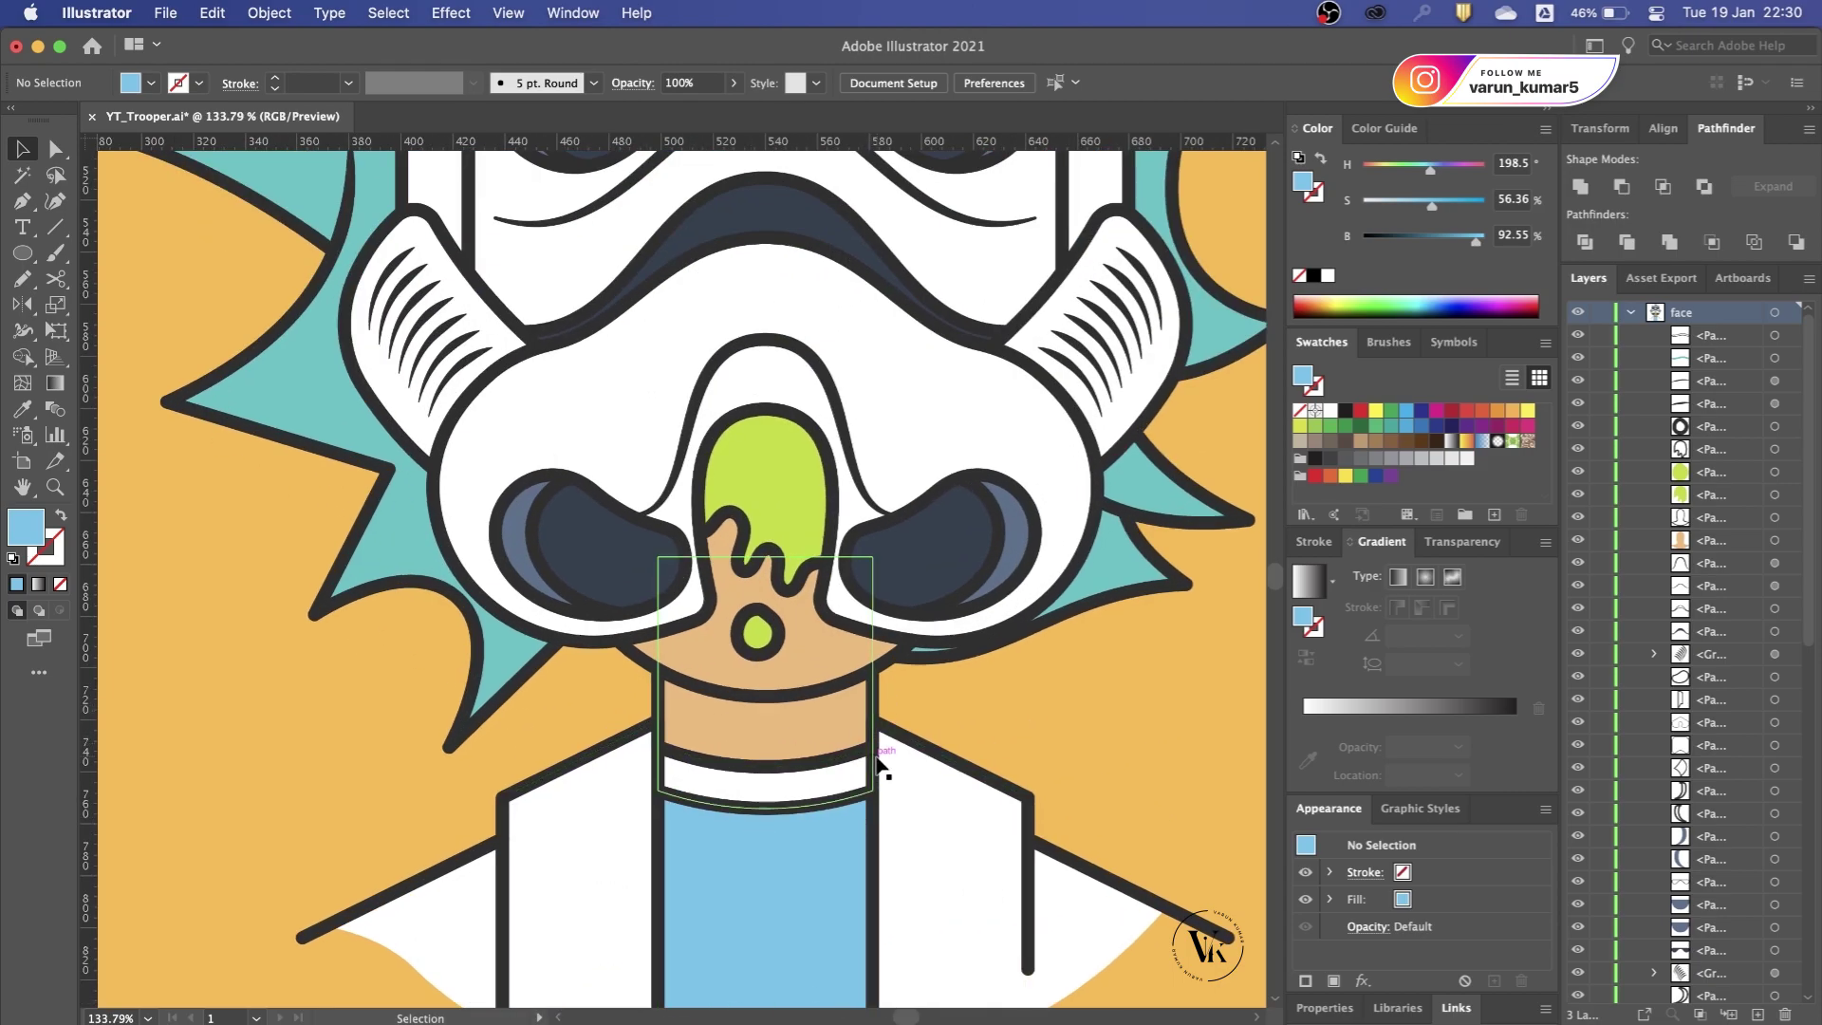
pyautogui.click(776, 892)
pyautogui.scroll(-1, 776, 885)
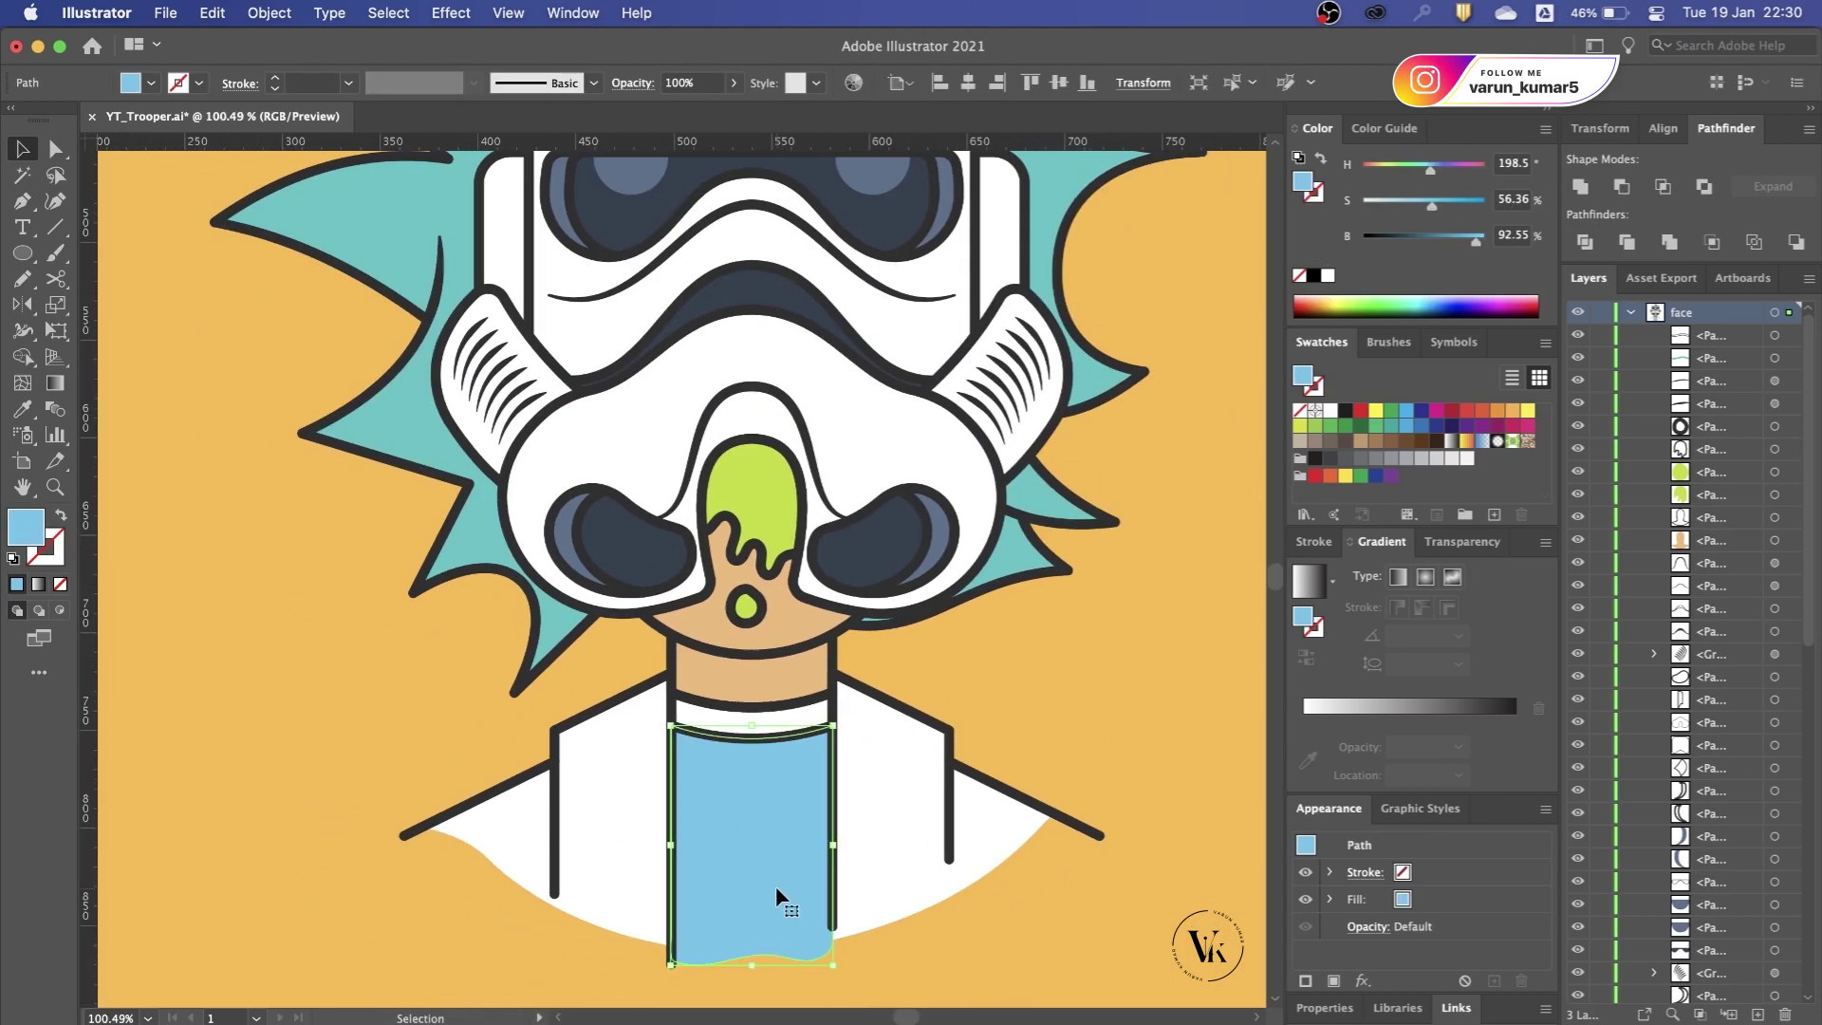
pyautogui.scroll(2, 761, 793)
pyautogui.doubleClick(761, 793)
pyautogui.scroll(2, 764, 800)
pyautogui.press('a')
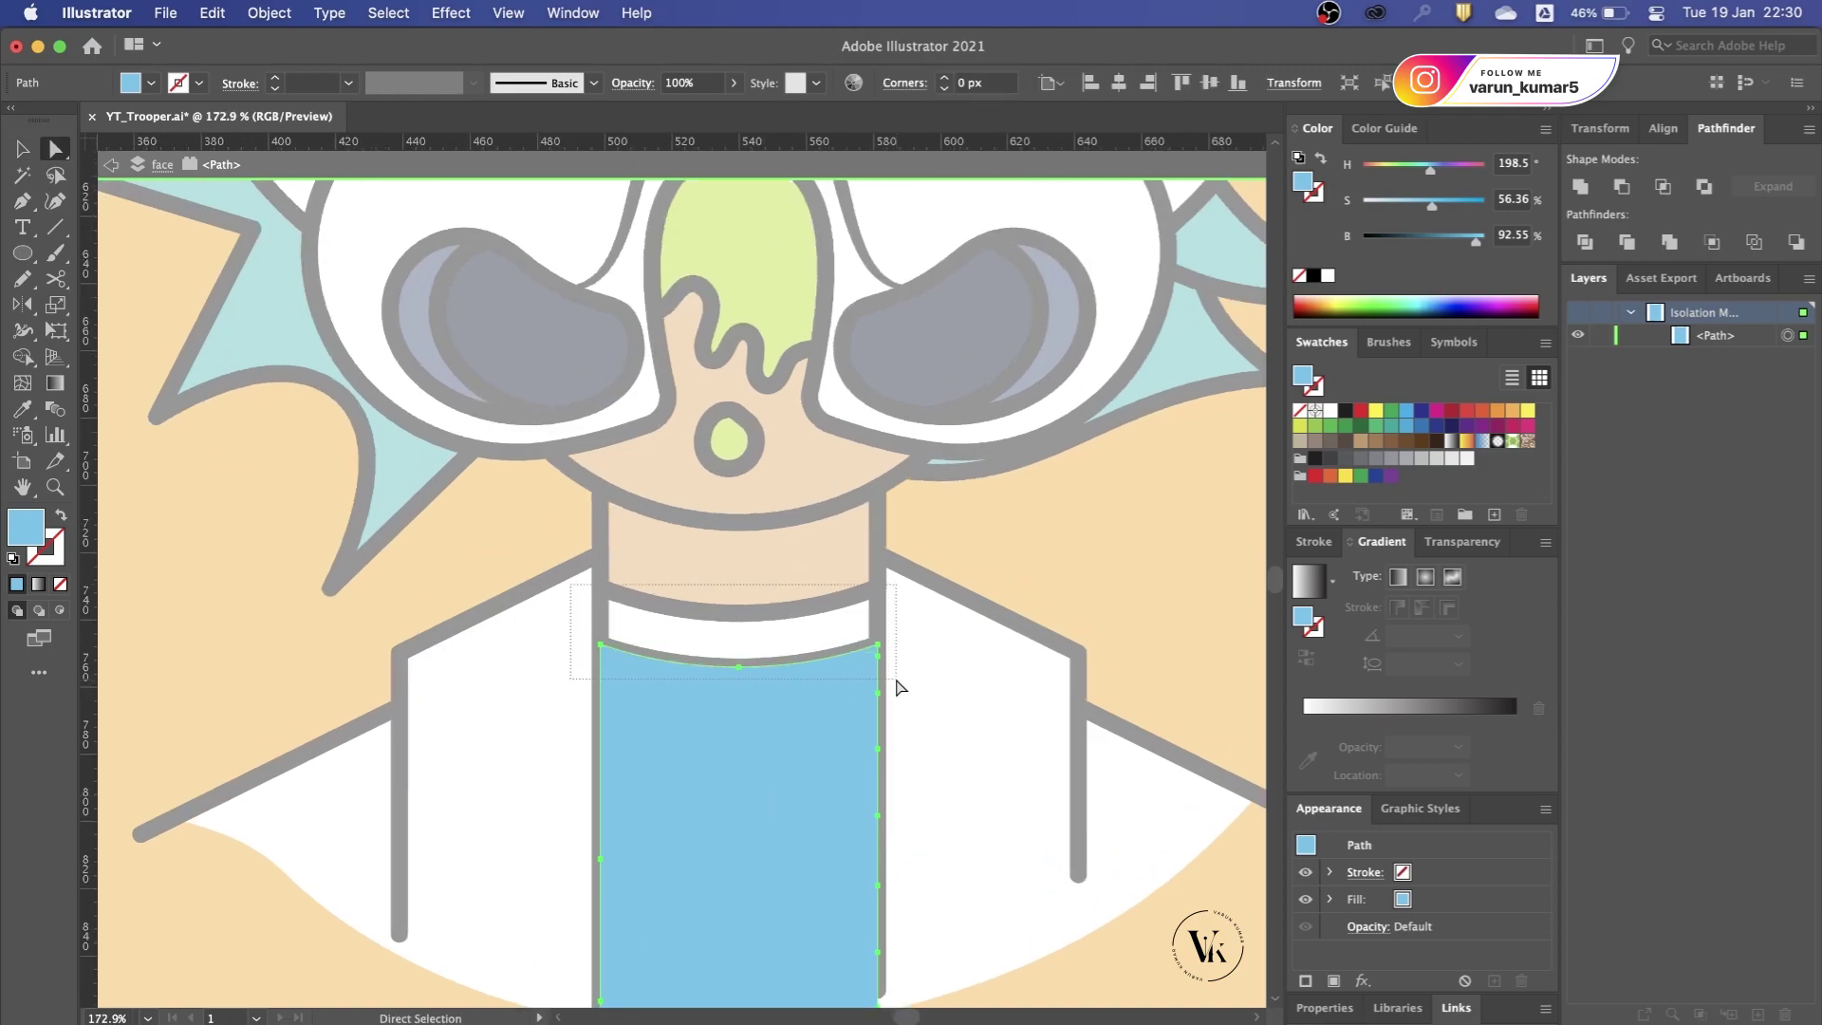
pyautogui.moveTo(898, 685); pyautogui.dragTo(902, 690)
pyautogui.hotkey('shift', 'Up')
pyautogui.hotkey('shift', 'Up')
pyautogui.hotkey('shift', 'Up')
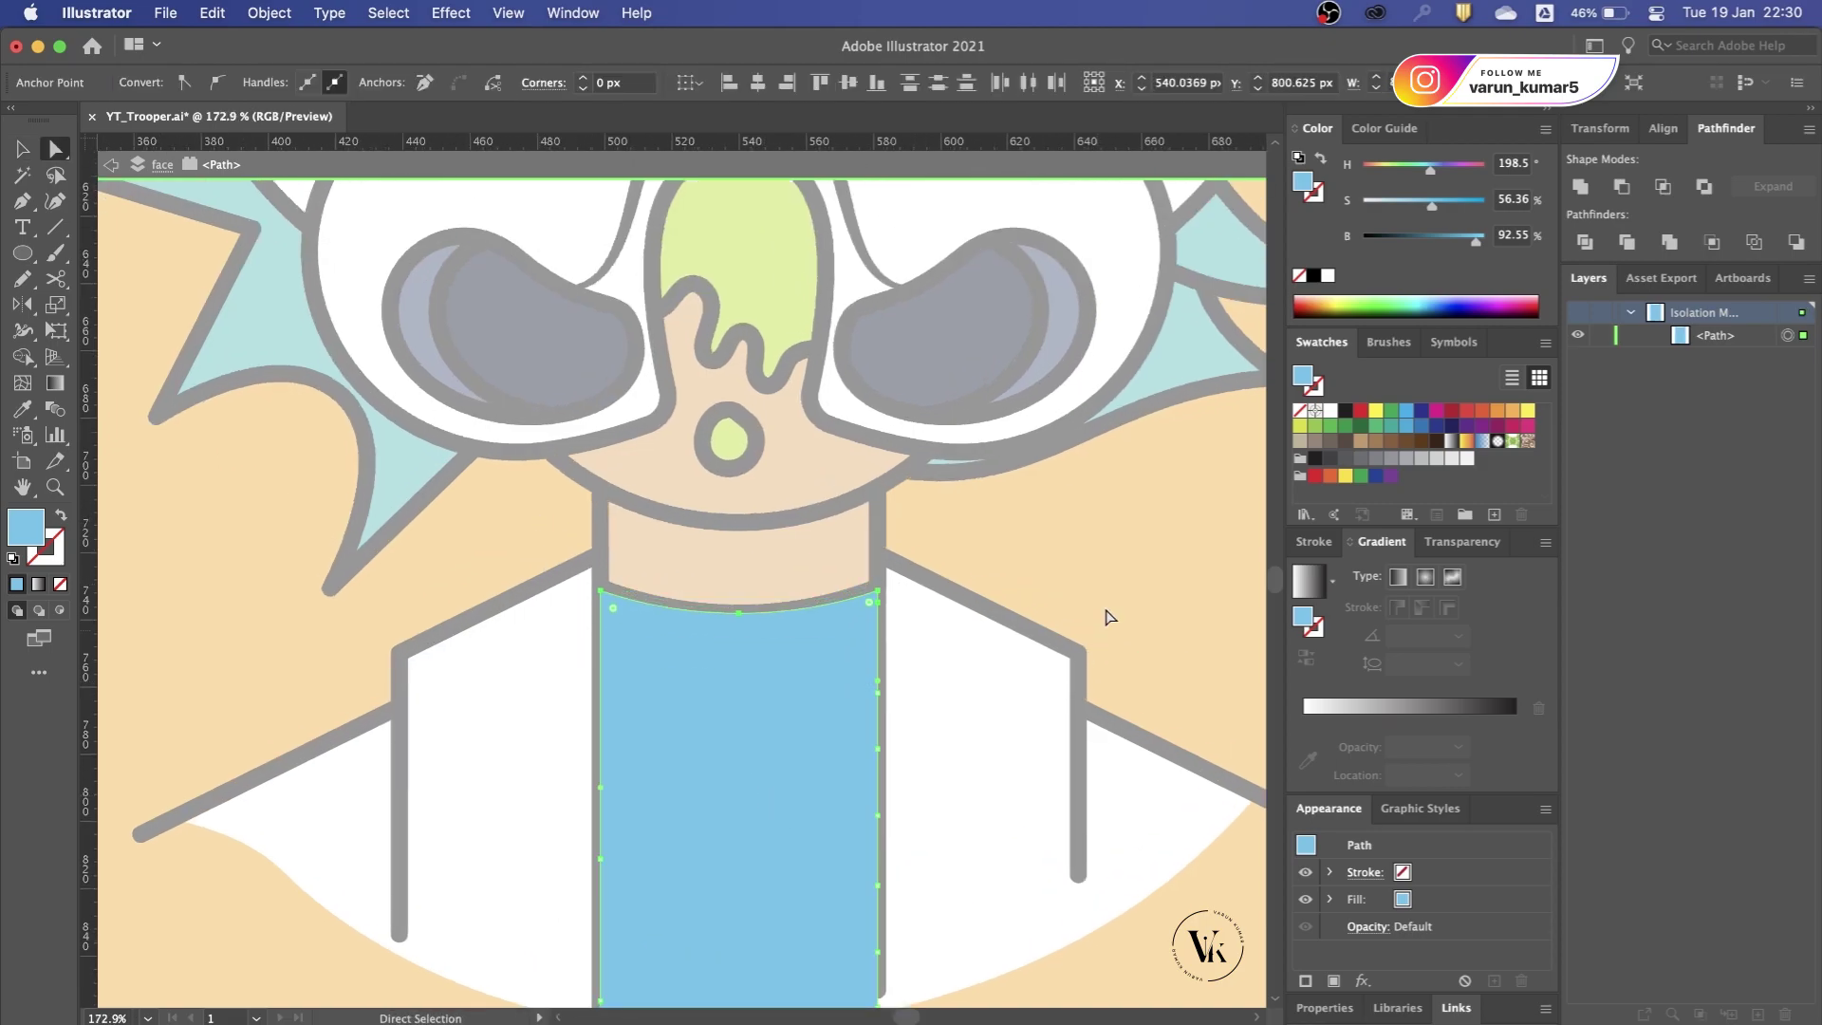
pyautogui.press('Escape')
pyautogui.press('v')
pyautogui.scroll(-3, 818, 655)
pyautogui.scroll(3, 707, 650)
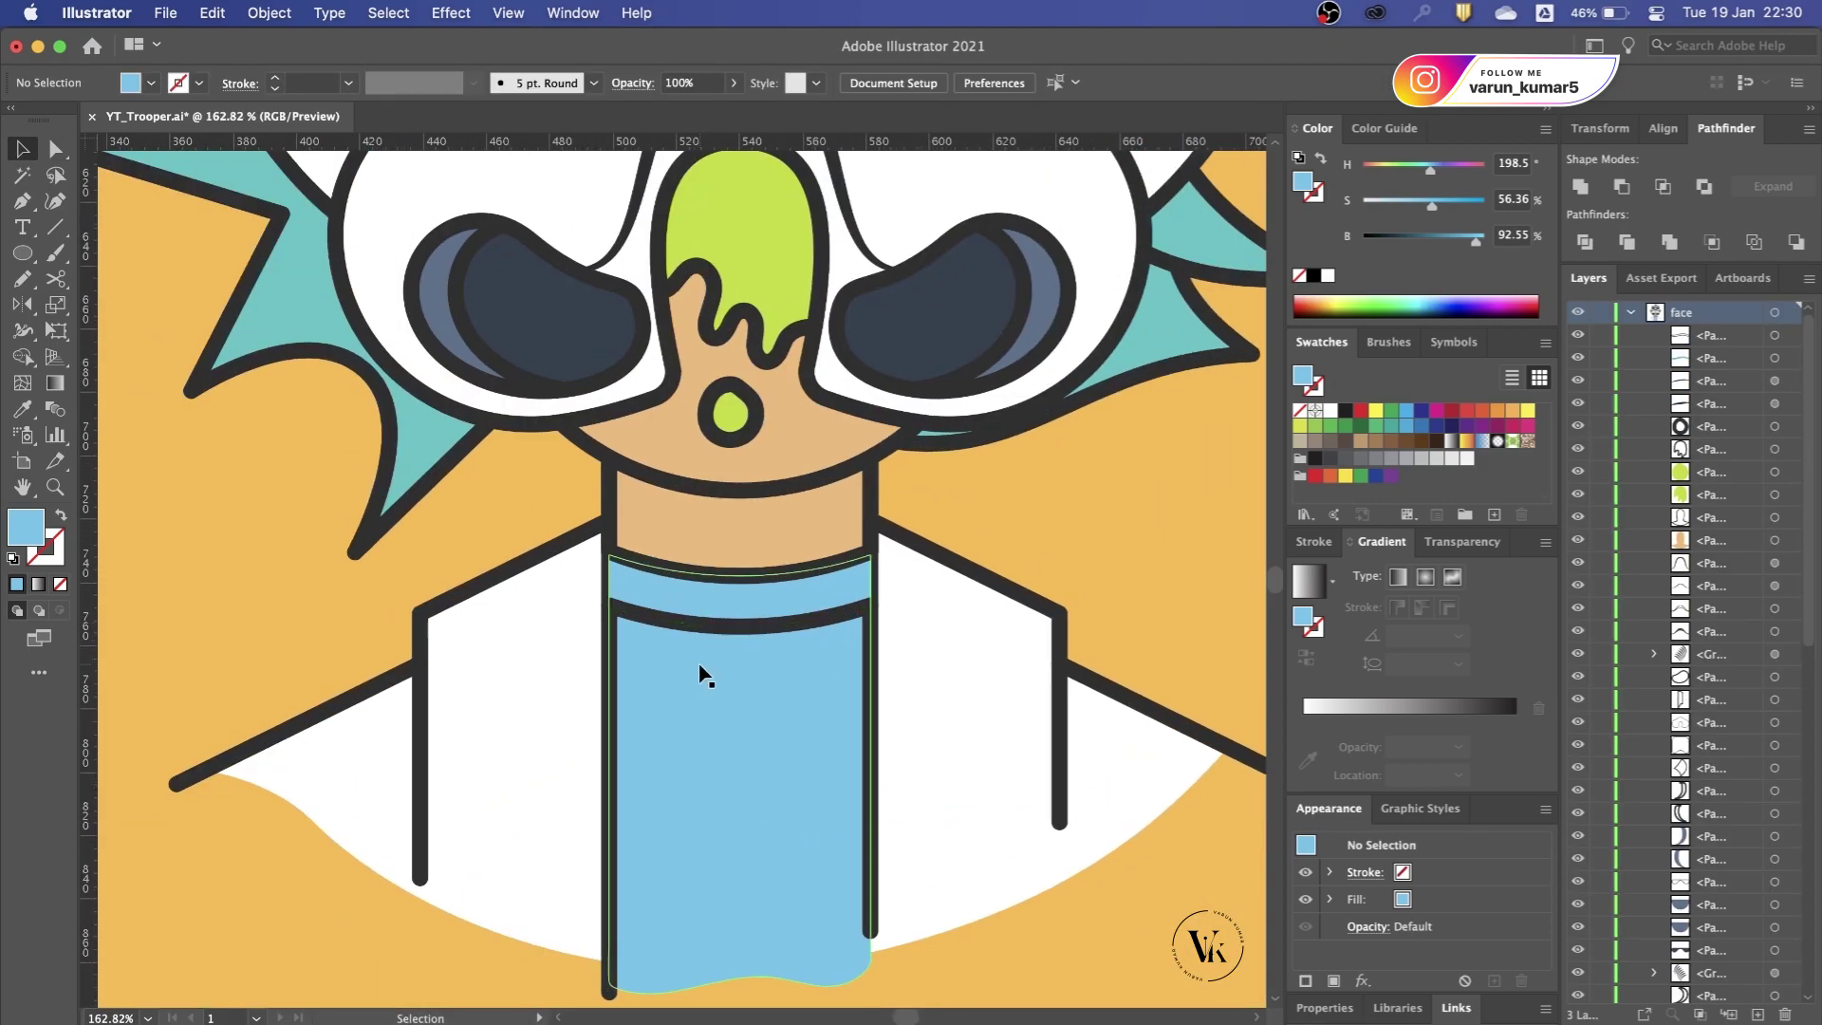
pyautogui.click(721, 683)
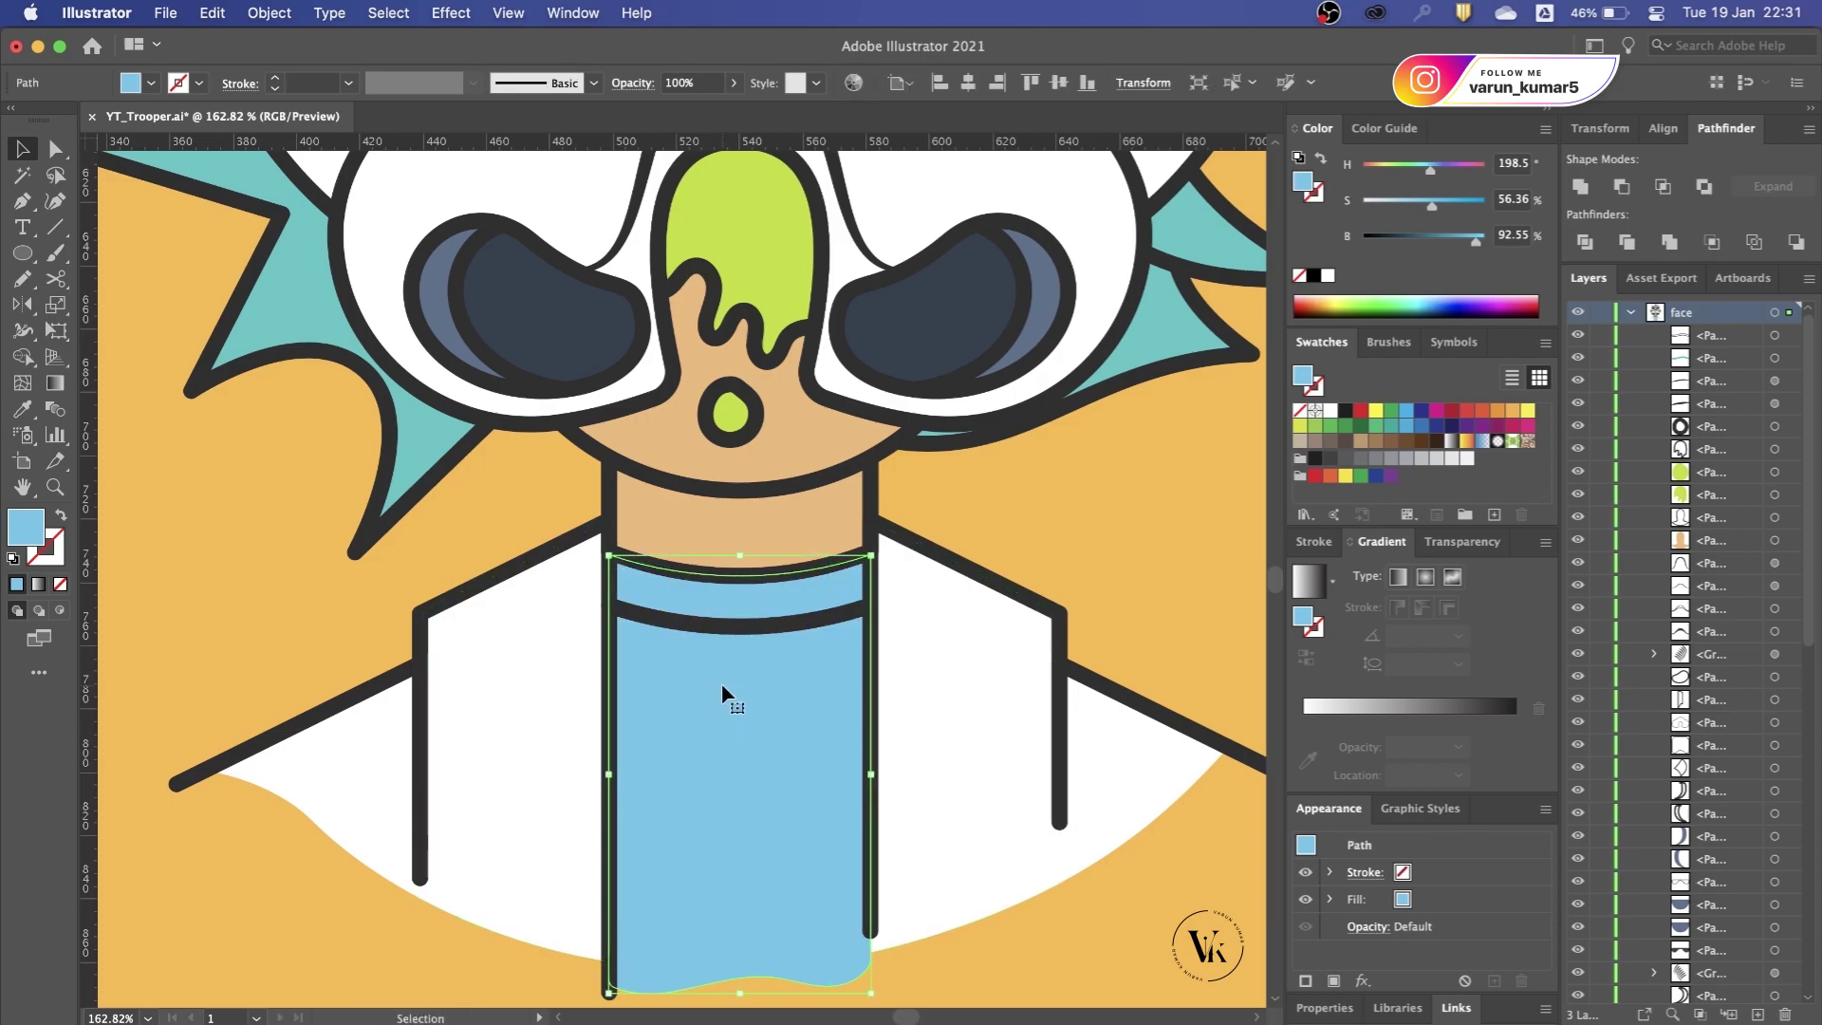
pyautogui.scroll(-5, 721, 681)
pyautogui.click(963, 630)
pyautogui.scroll(2, 963, 630)
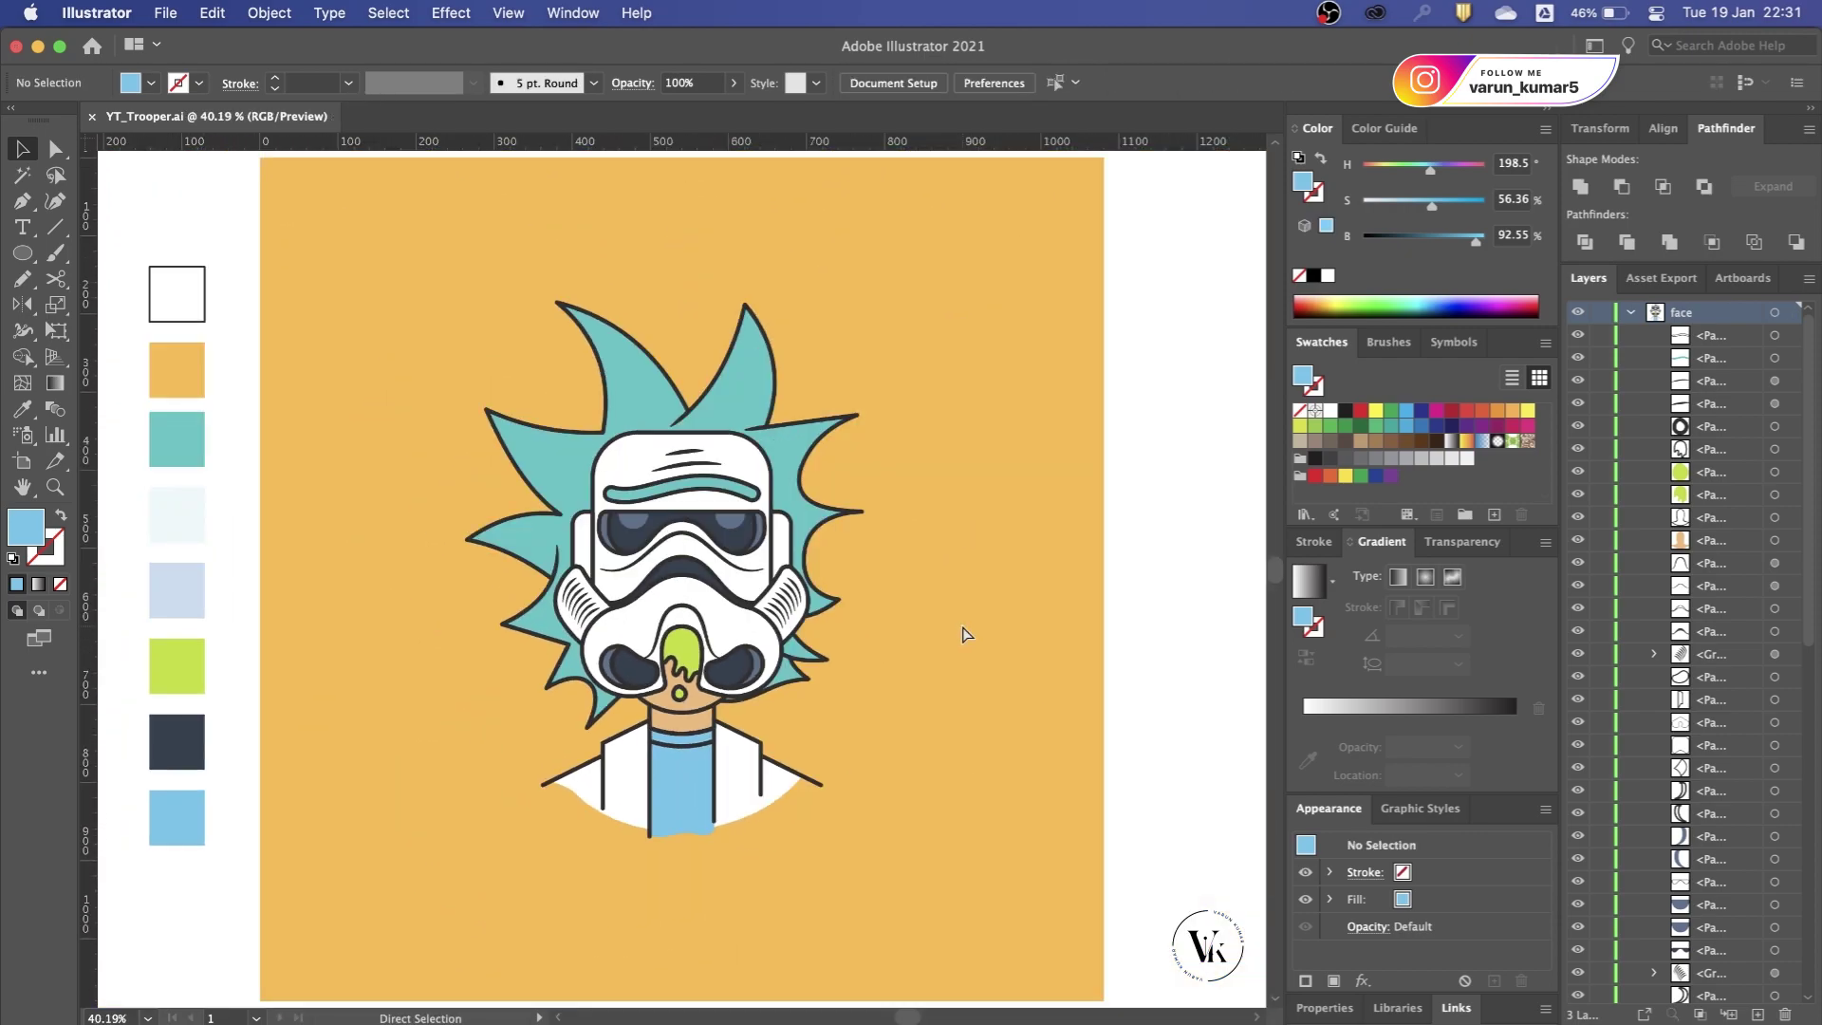
pyautogui.scroll(1, 699, 743)
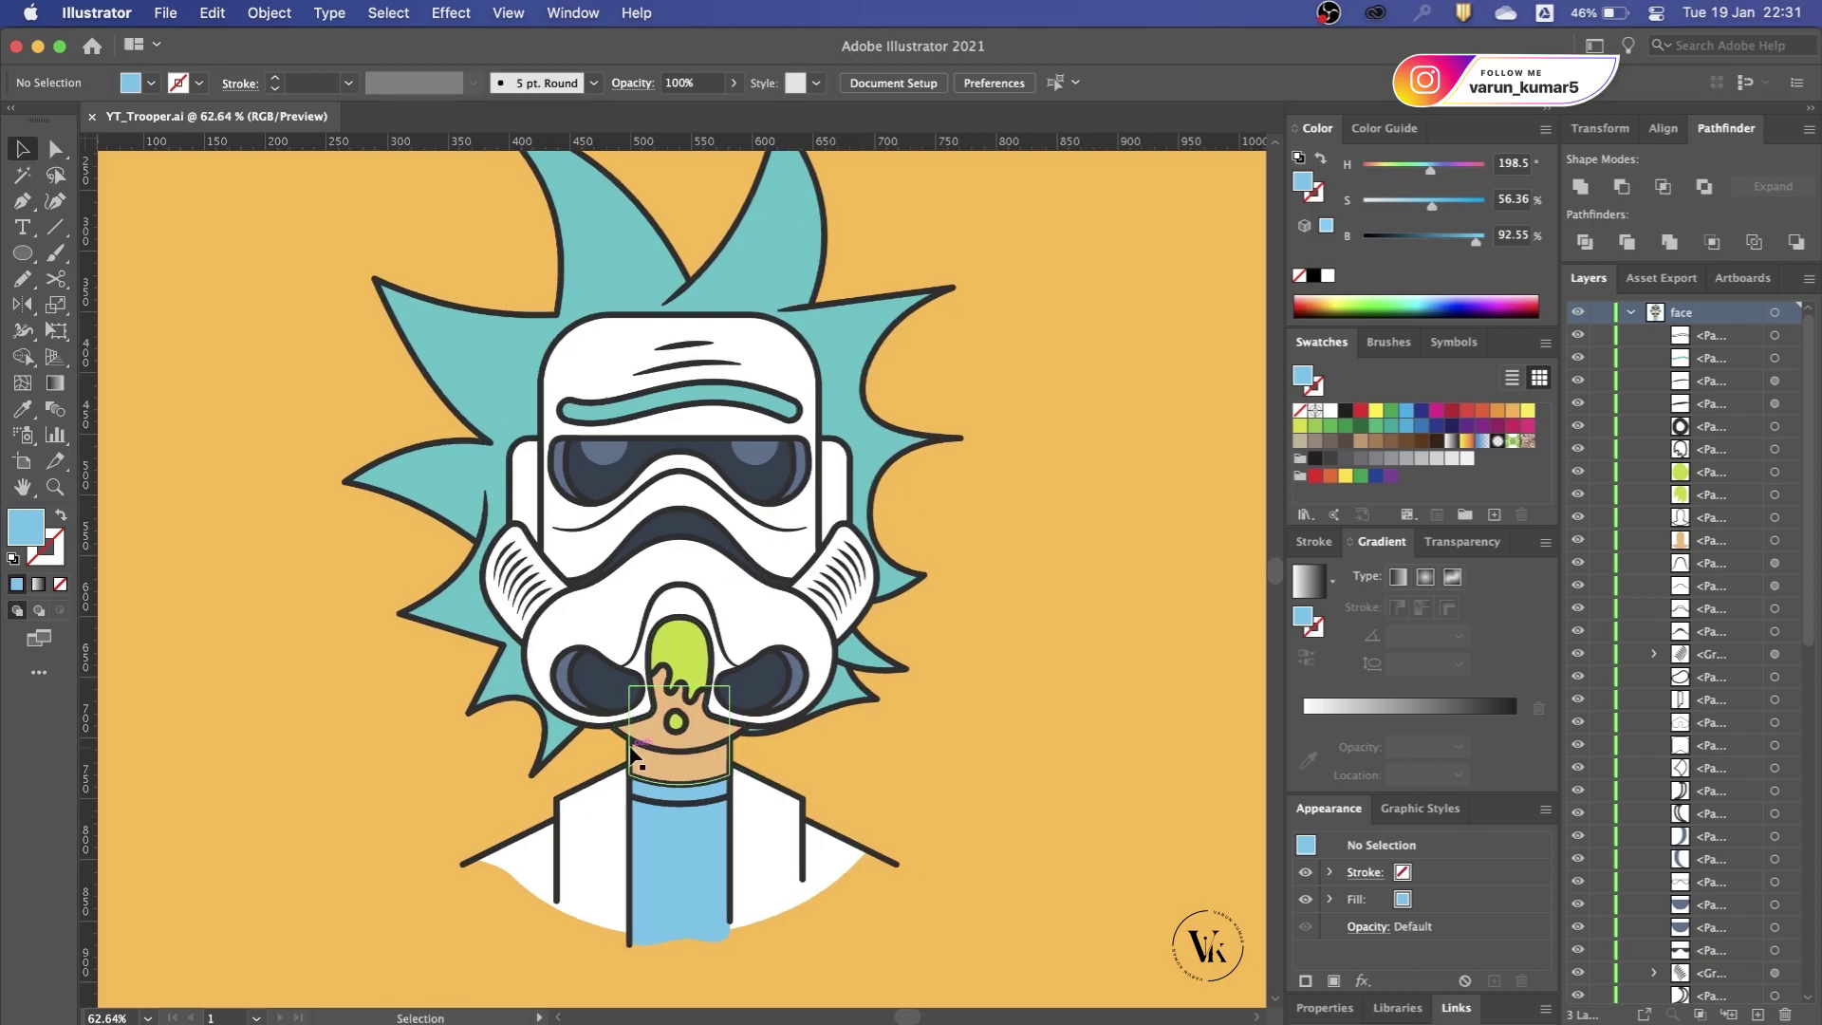
pyautogui.scroll(-1, 784, 861)
pyautogui.scroll(1, 699, 870)
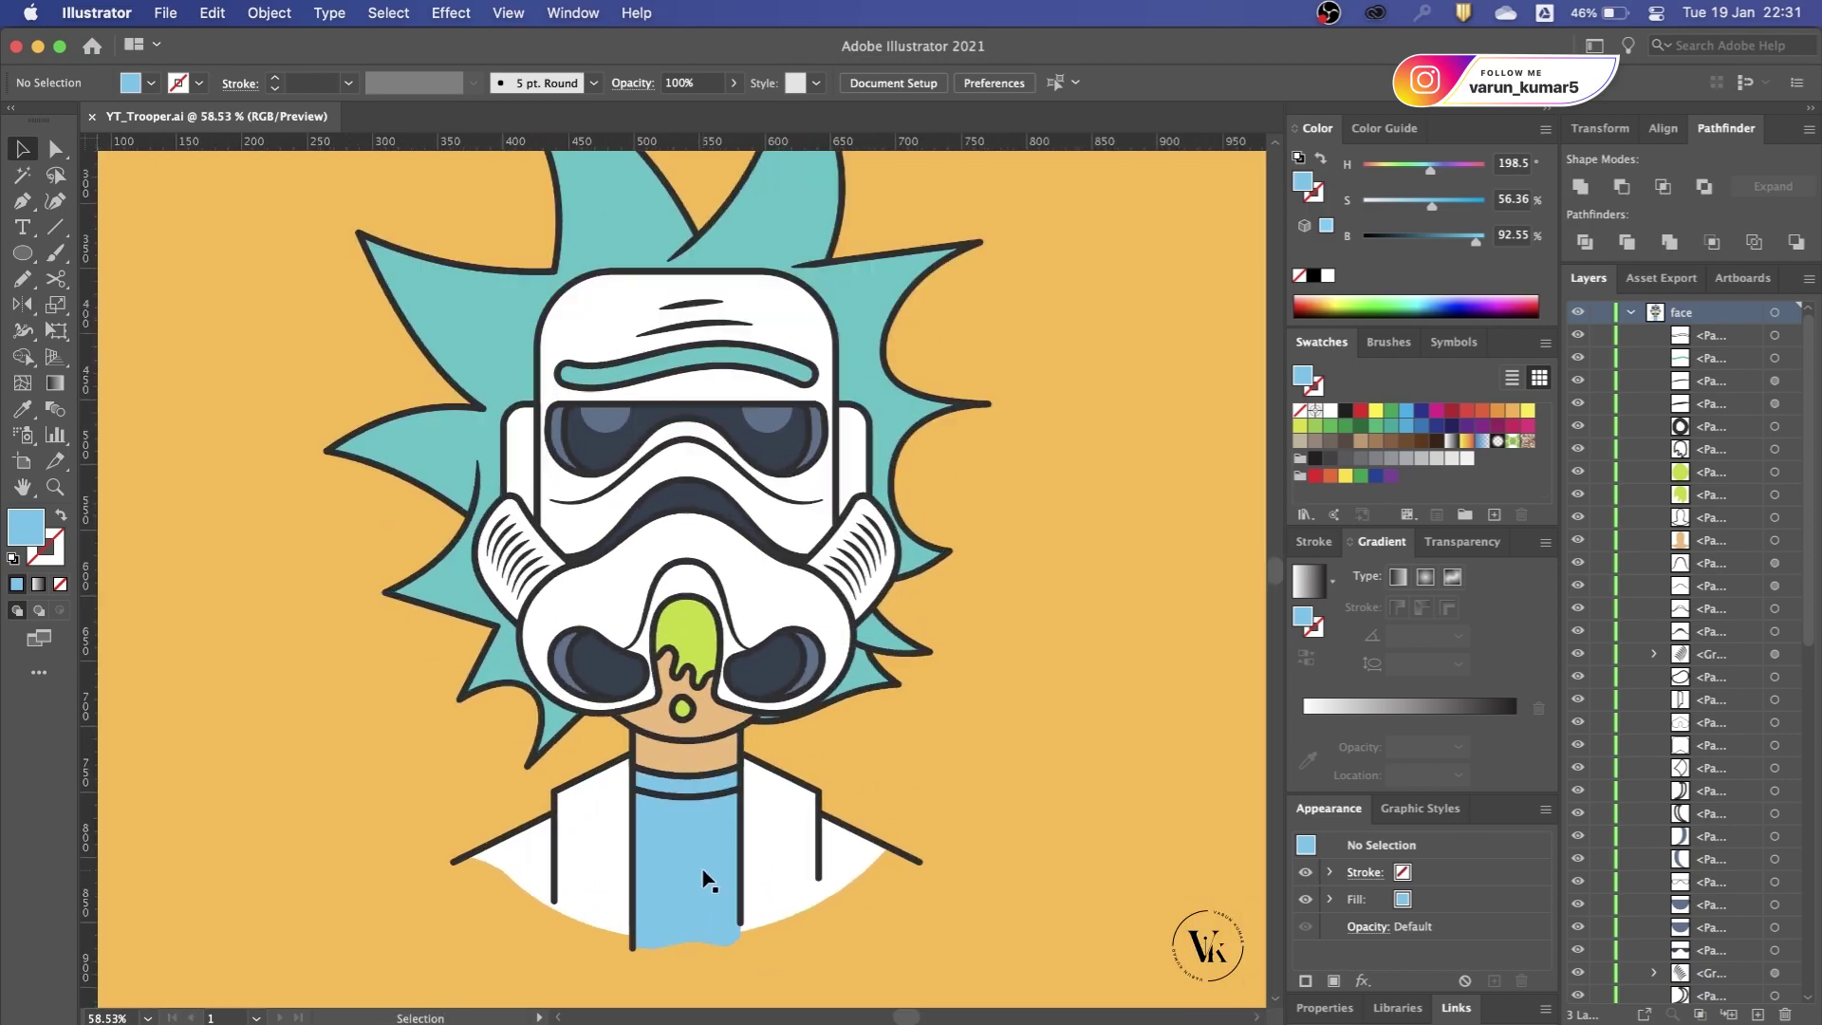
pyautogui.scroll(2, 529, 866)
# Step: Give the collar stroke a tapered width profile and slightly heavier weight
pyautogui.click(535, 883)
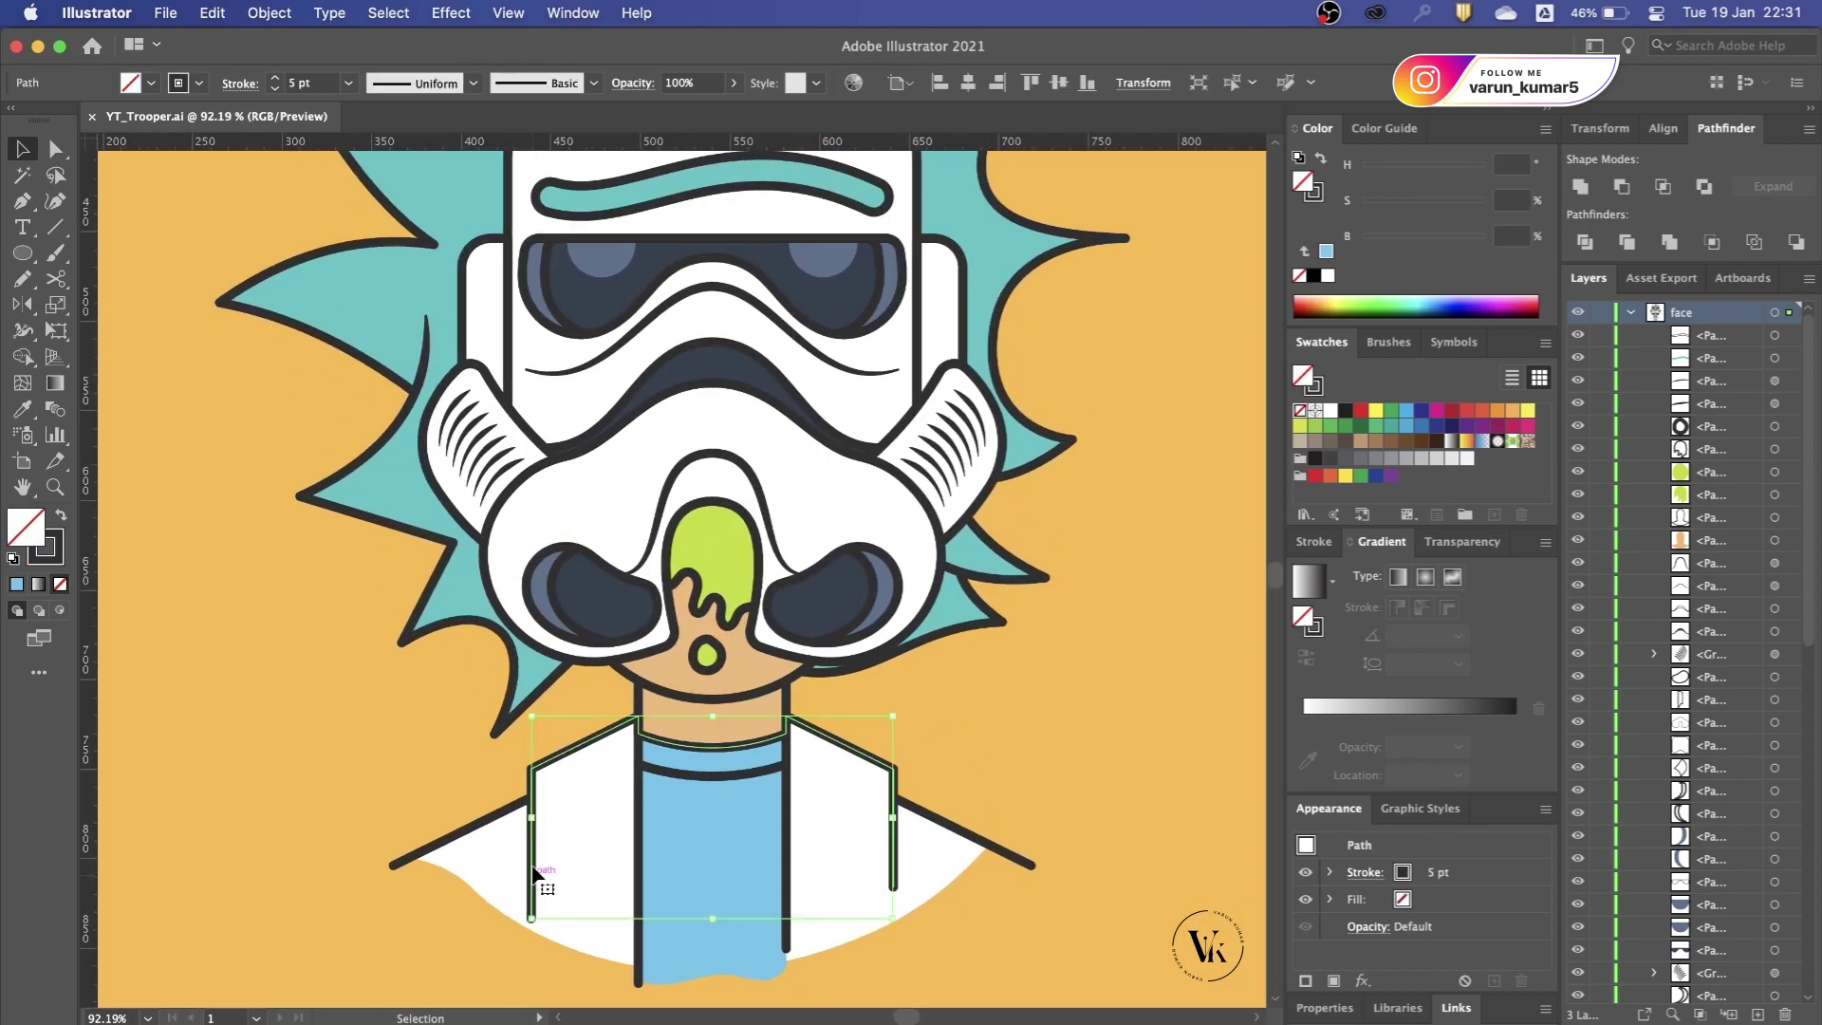
pyautogui.click(420, 83)
pyautogui.click(415, 121)
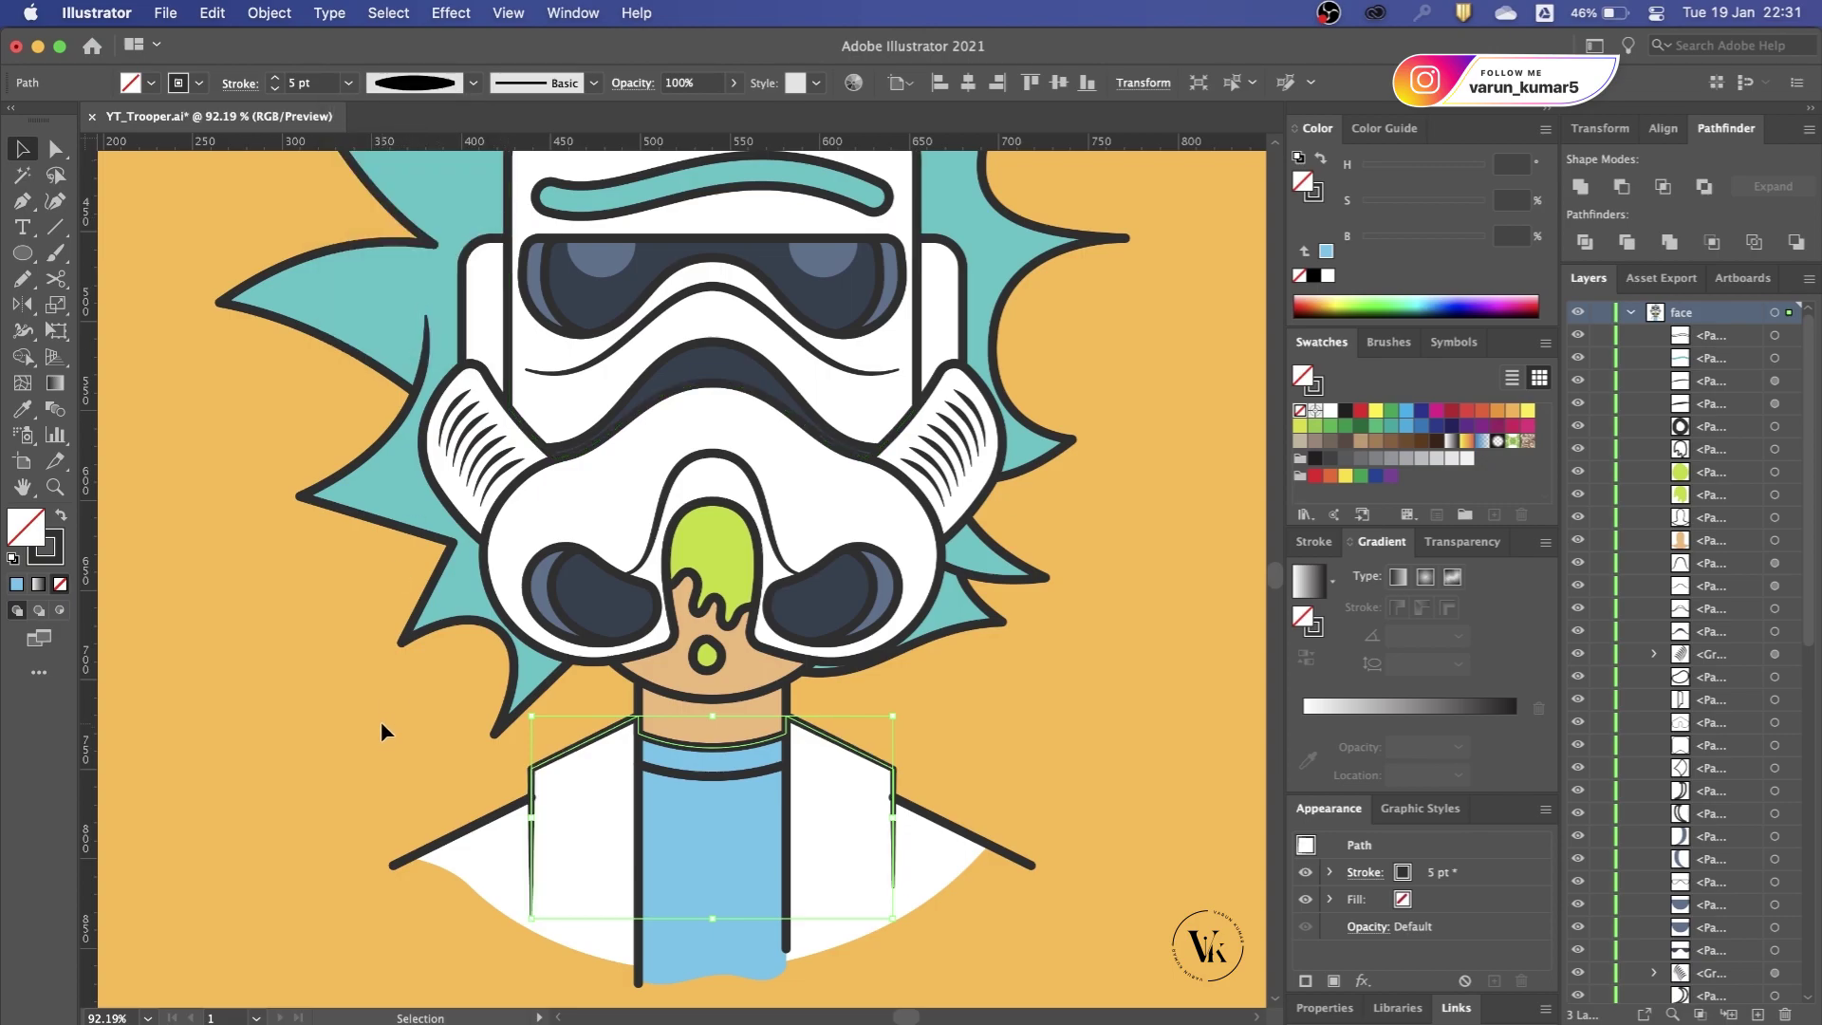
pyautogui.click(278, 80)
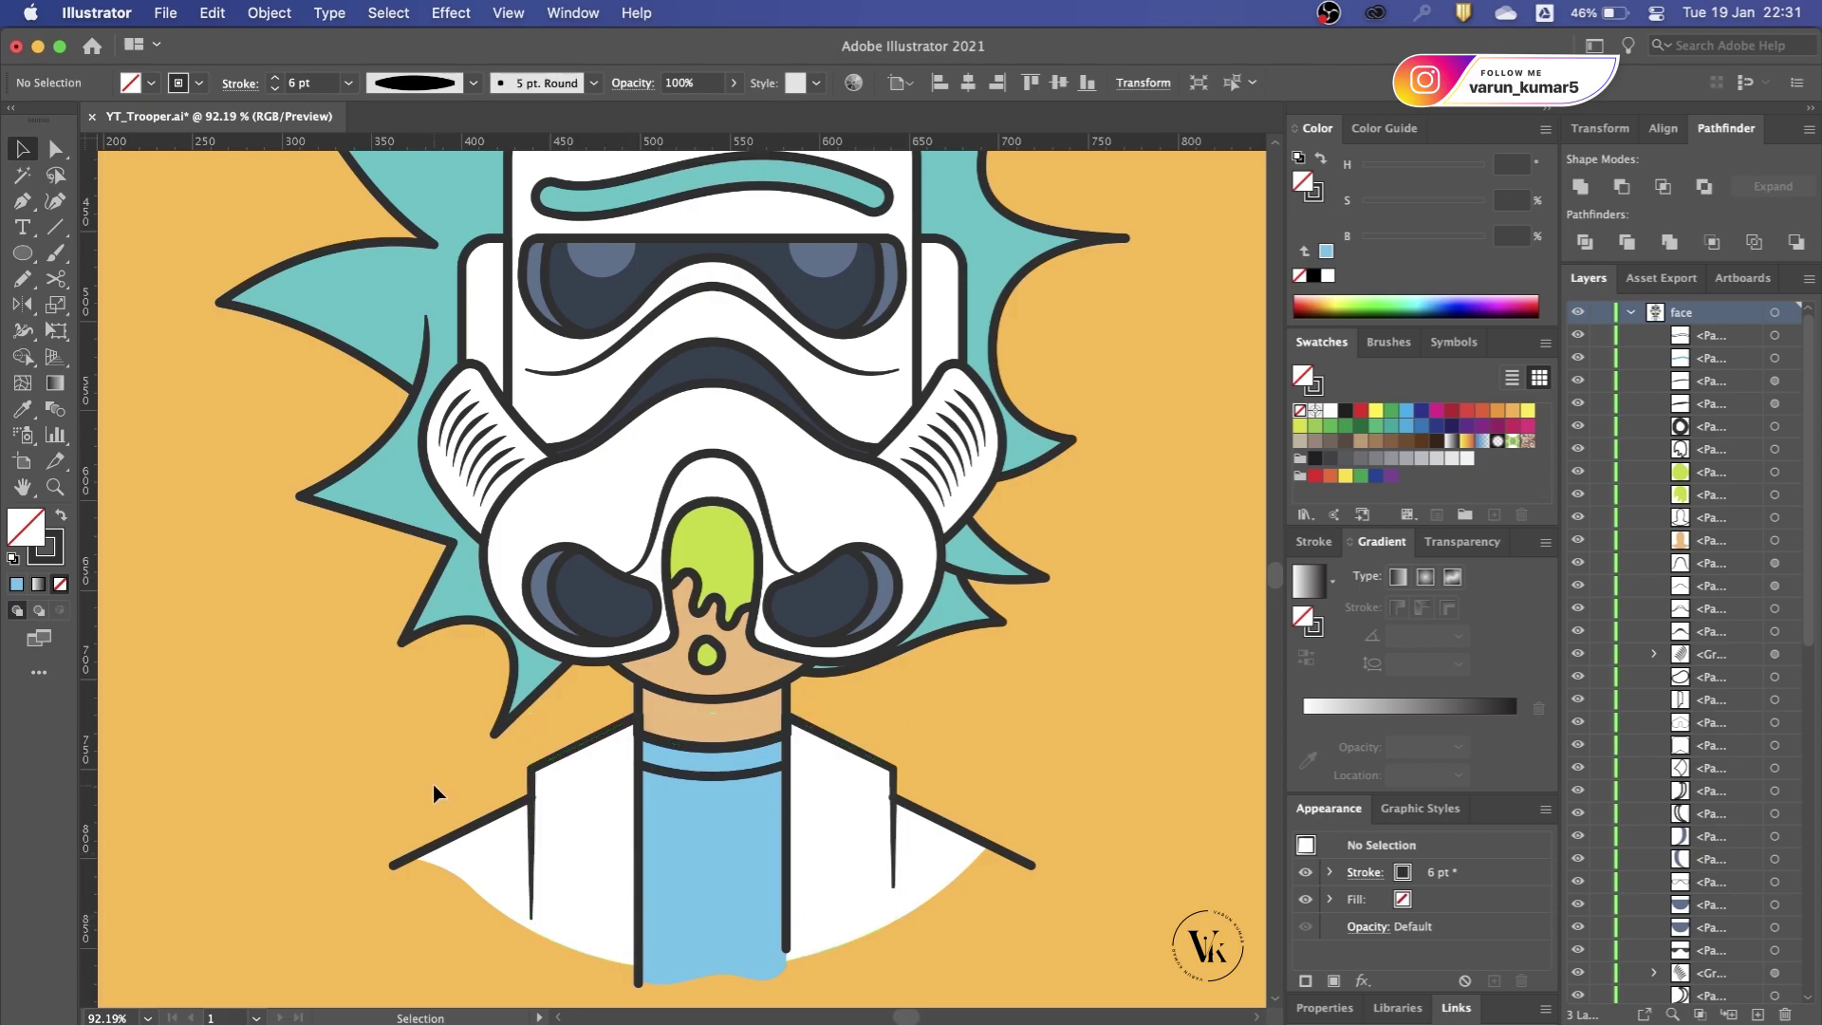
# Step: Nudge the shoulder lines' end anchors into the joints to remove the bulges
pyautogui.click(467, 833)
pyautogui.scroll(3, 468, 833)
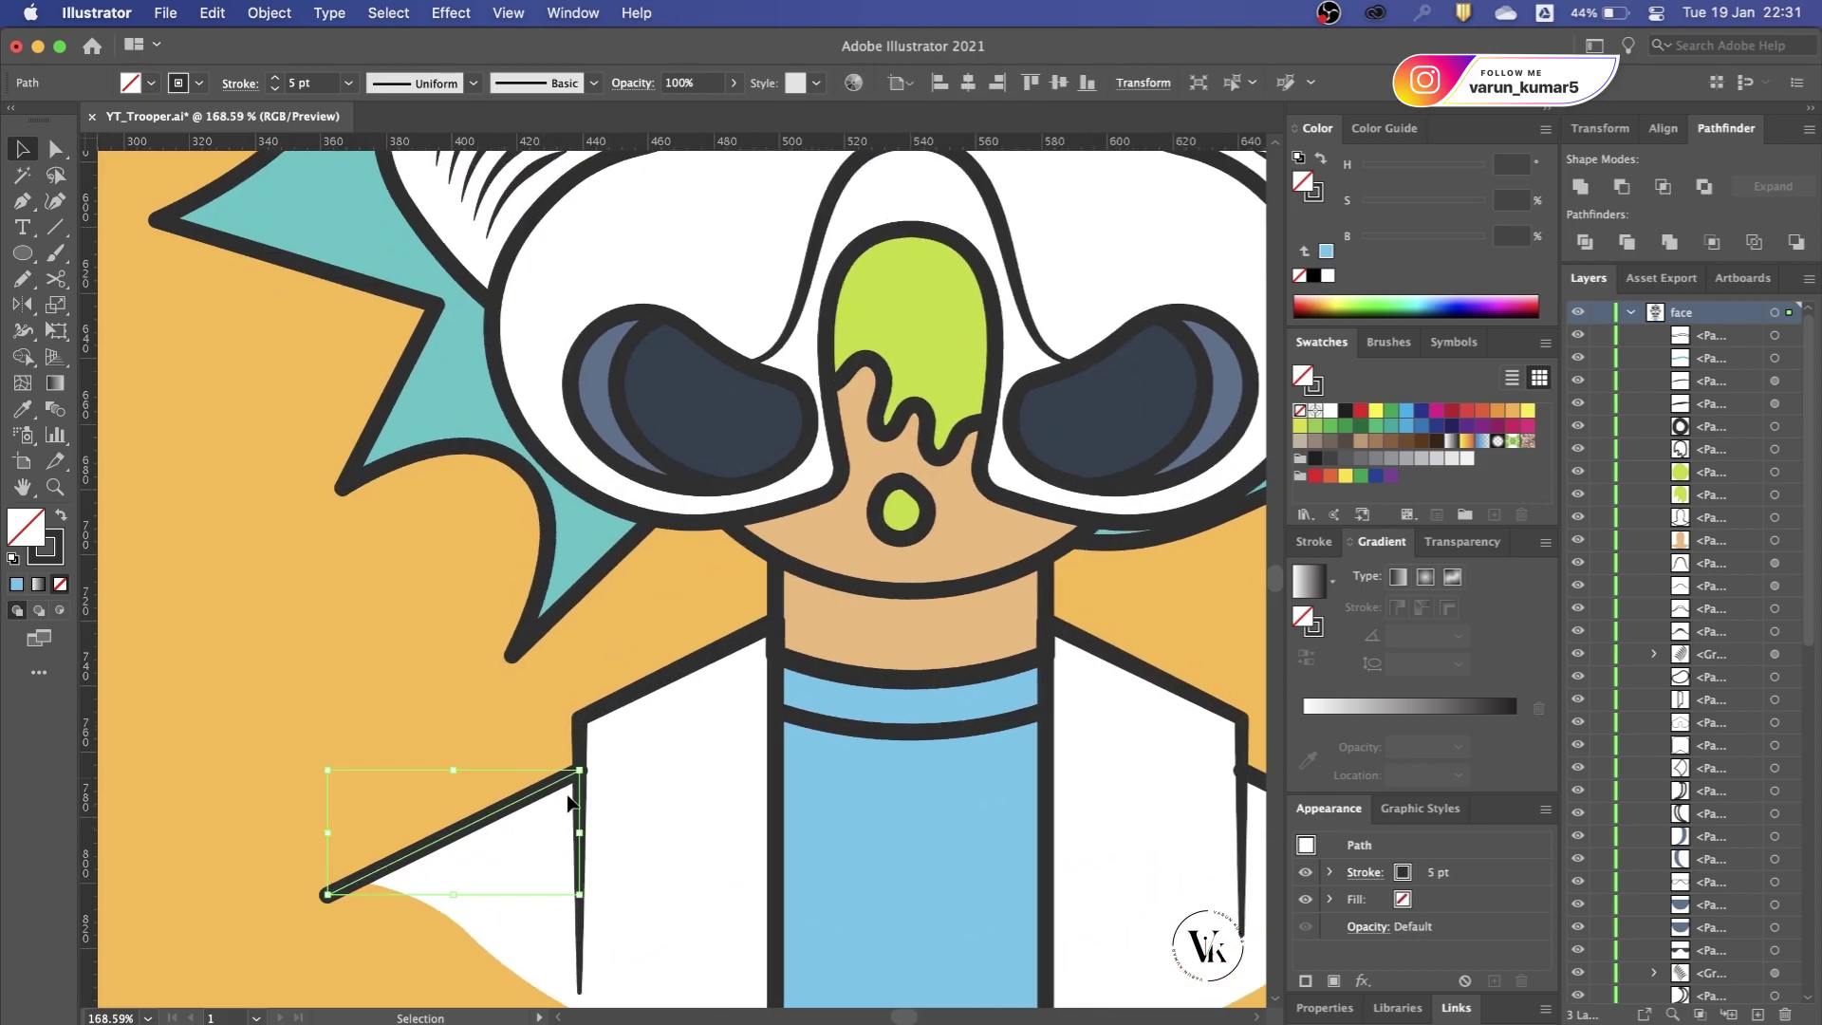
pyautogui.scroll(2, 567, 802)
pyautogui.hotkey('shift', 'w')
pyautogui.scroll(1, 550, 745)
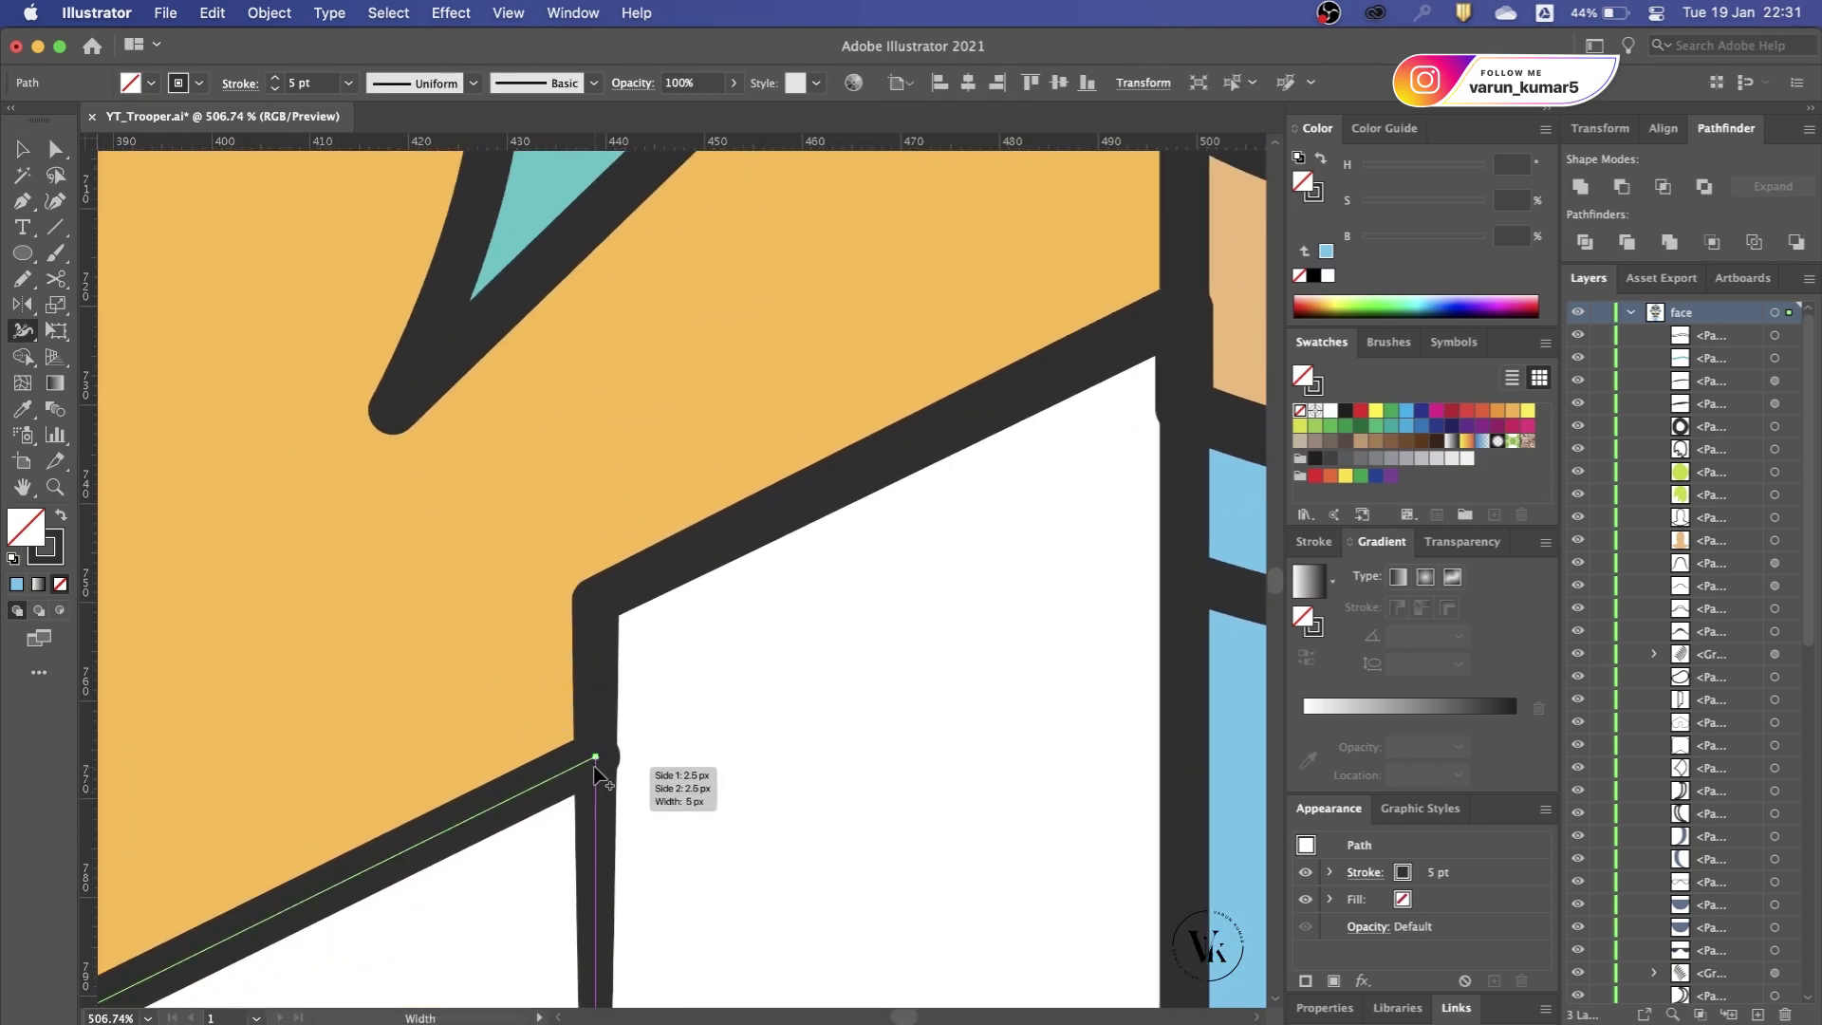
pyautogui.press('a')
pyautogui.moveTo(595, 757); pyautogui.dragTo(585, 768)
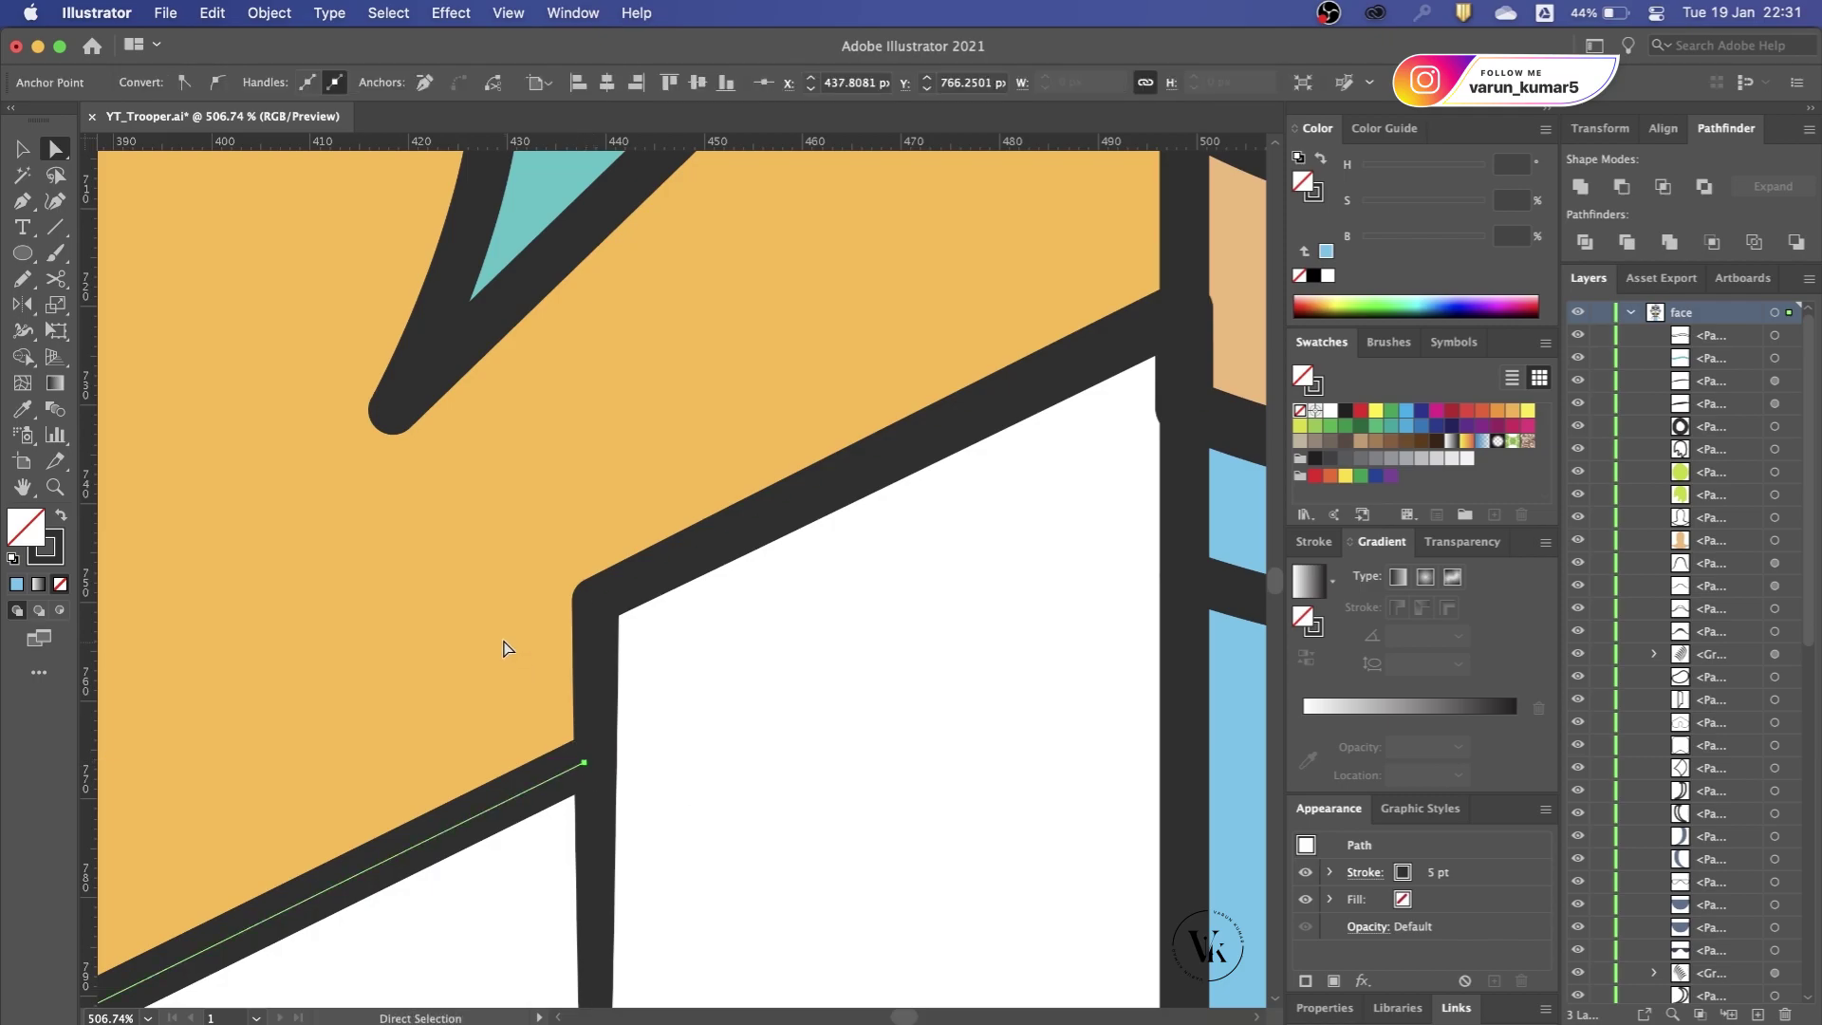
pyautogui.hotkey('ctrl', 'shift', 'a')
pyautogui.scroll(-5, 506, 648)
pyautogui.scroll(6, 886, 703)
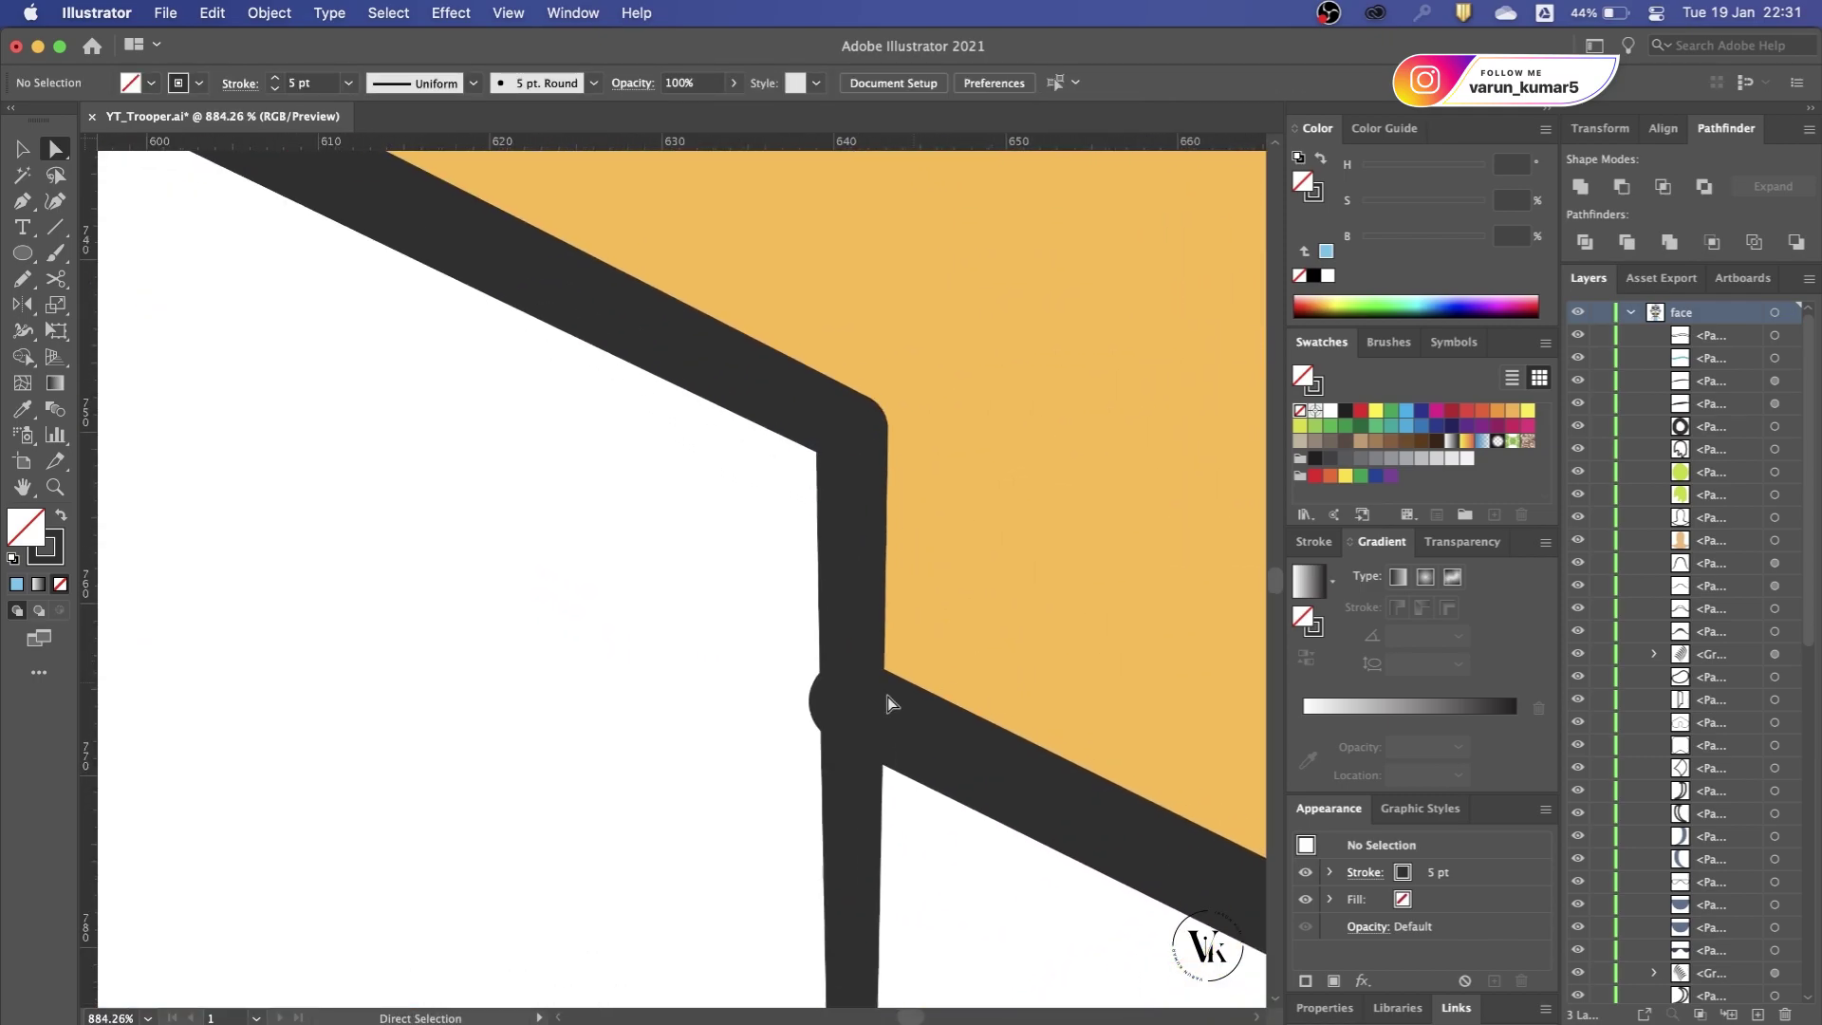
pyautogui.moveTo(857, 703); pyautogui.dragTo(866, 711)
# Step: Taper the right shoulder line's outer end to a point with the Width tool
pyautogui.scroll(-5, 871, 713)
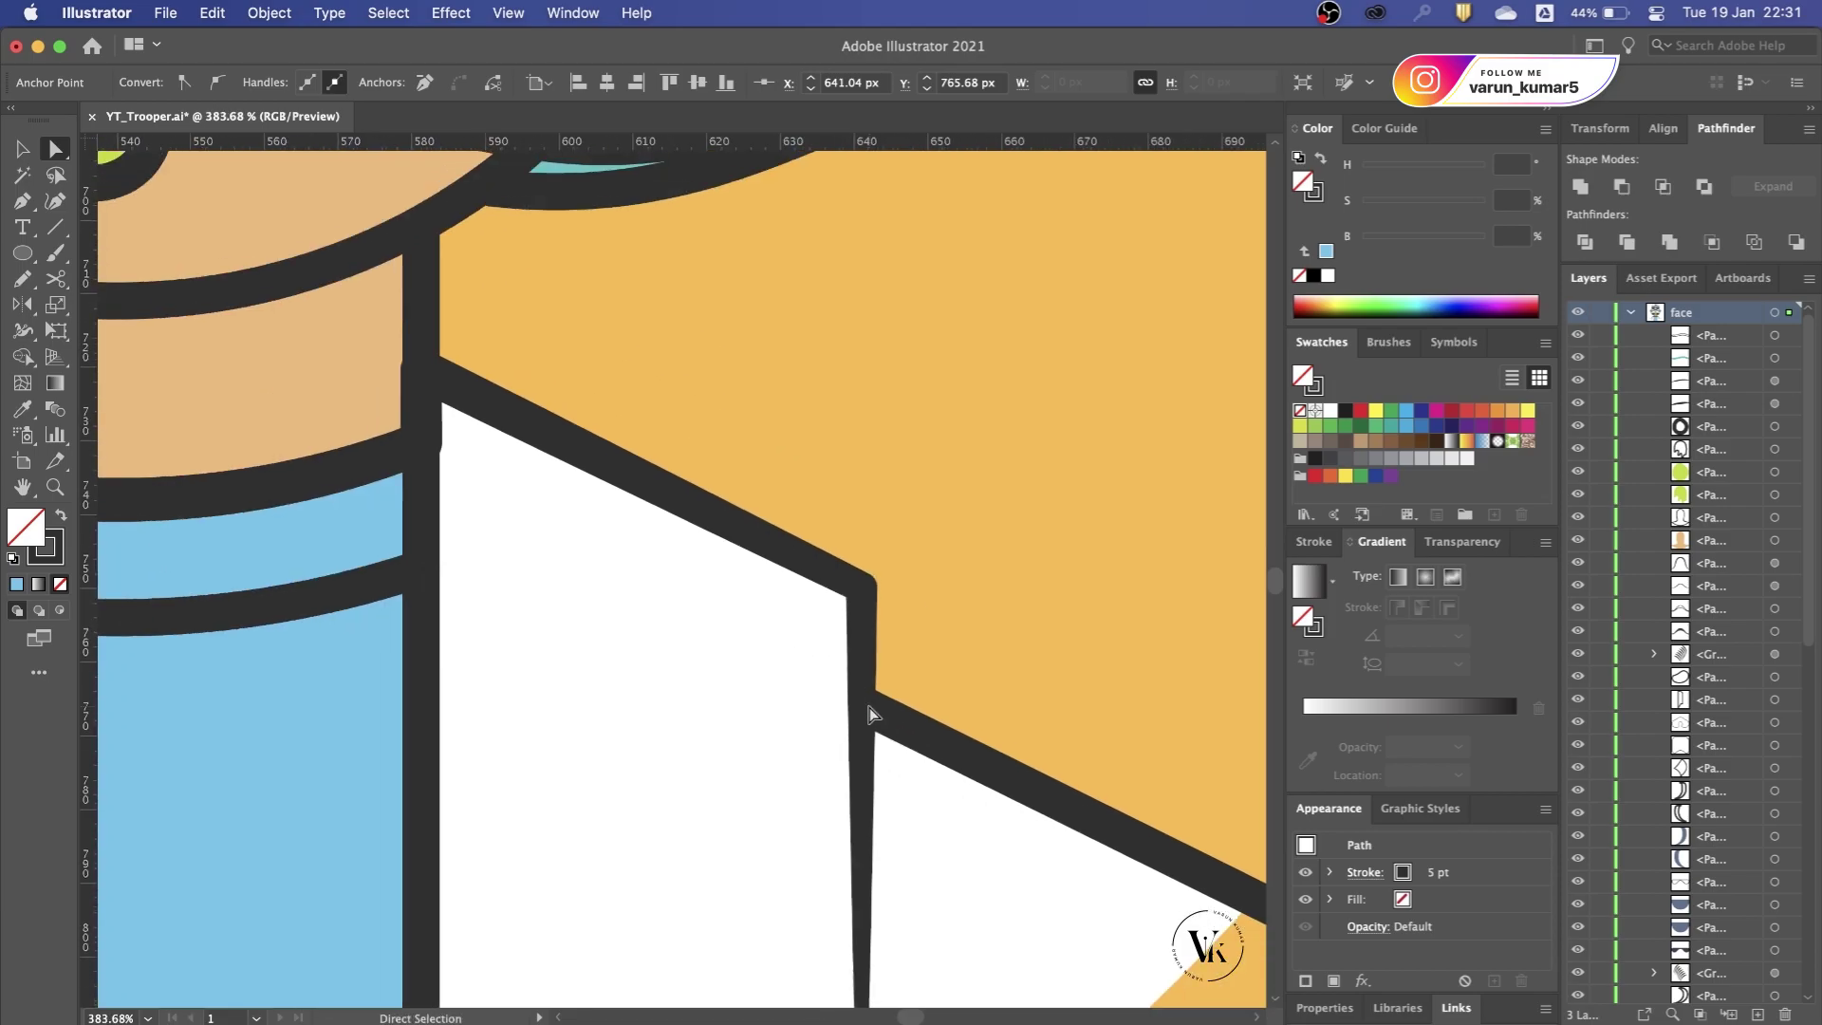
pyautogui.hscroll(5, 873, 717)
pyautogui.scroll(2, 866, 712)
pyautogui.hotkey('shift', 'w')
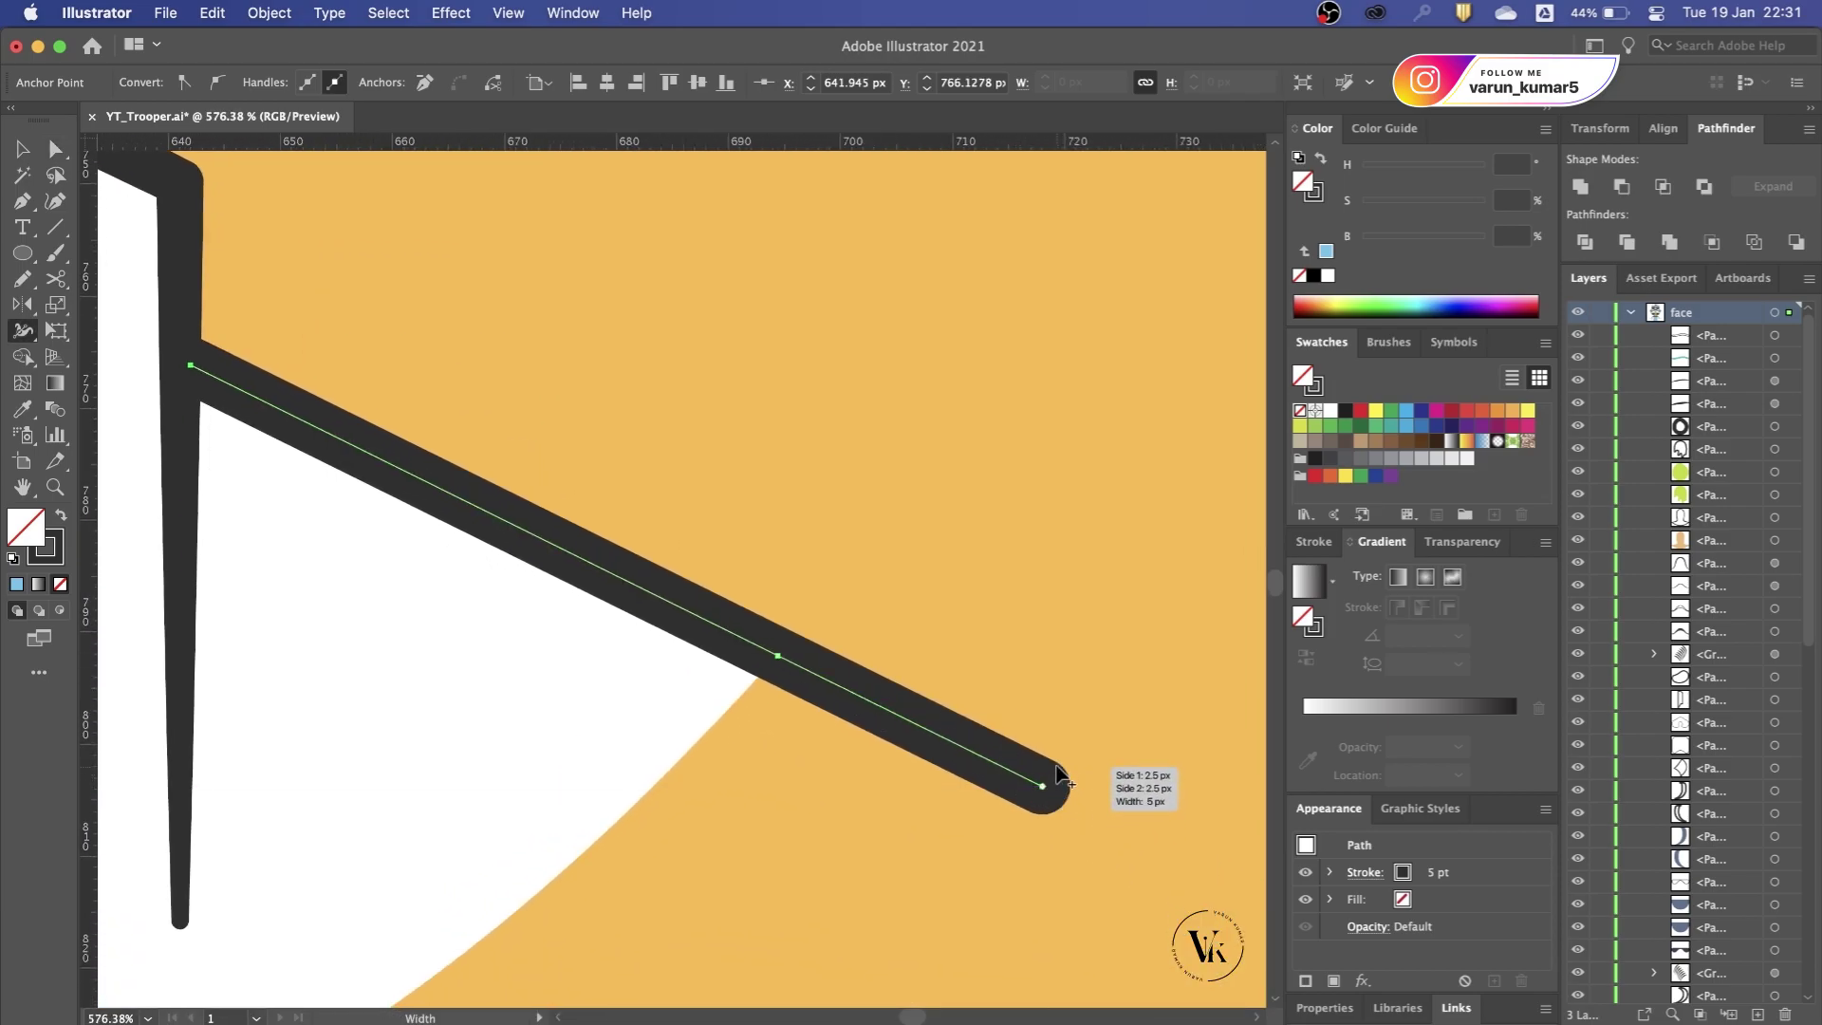
pyautogui.moveTo(1059, 776); pyautogui.dragTo(1044, 784)
pyautogui.hotkey('ctrl', 'z')
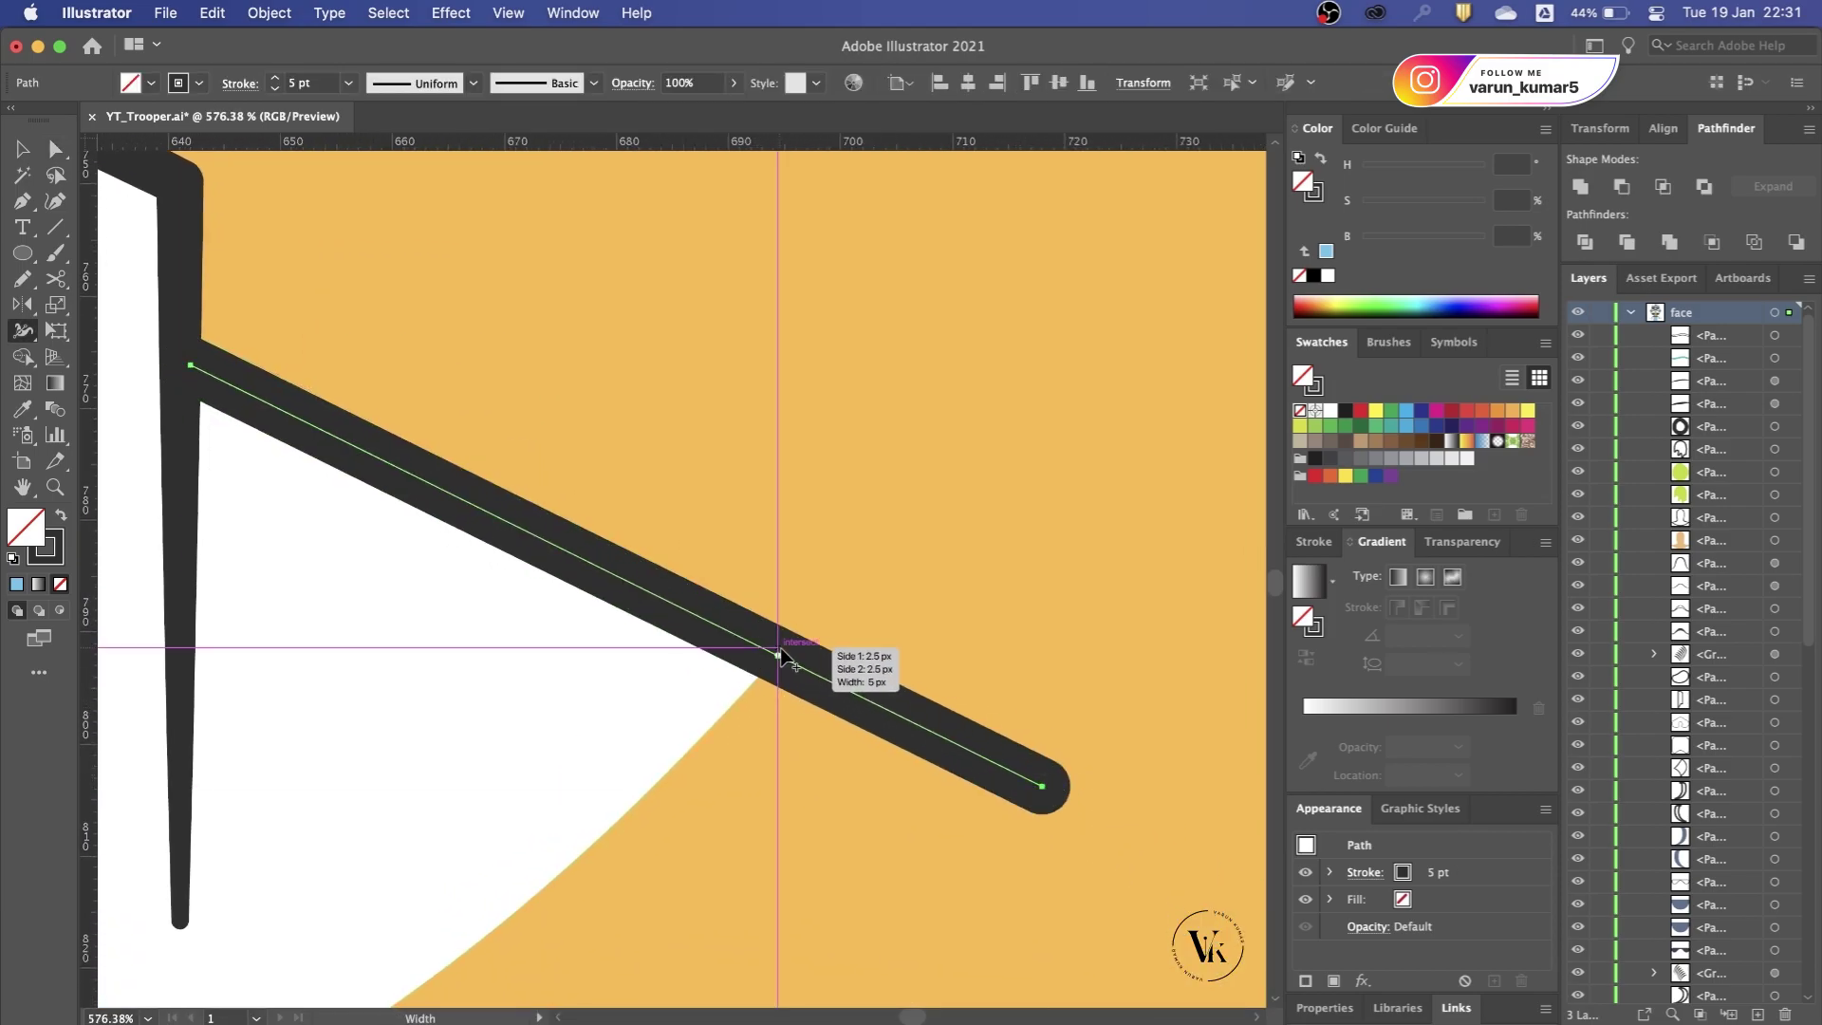
pyautogui.moveTo(778, 655); pyautogui.dragTo(780, 656)
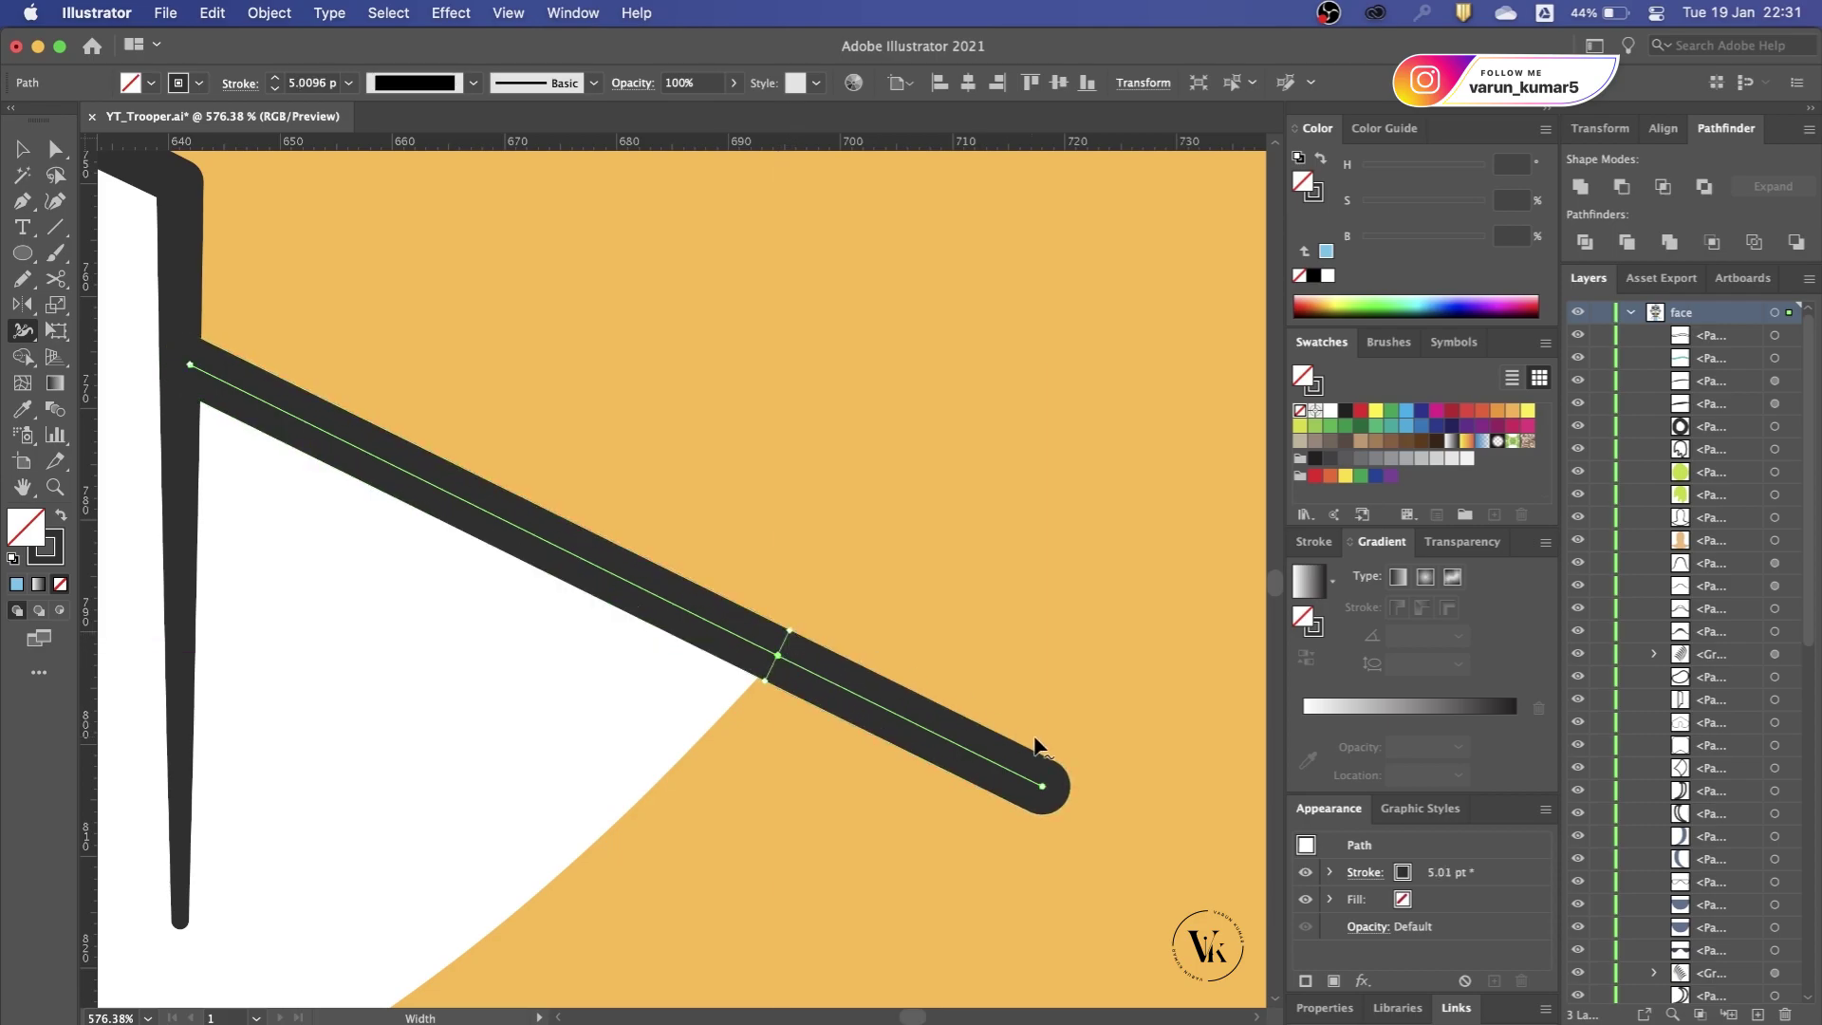
pyautogui.moveTo(1056, 774); pyautogui.dragTo(1051, 787)
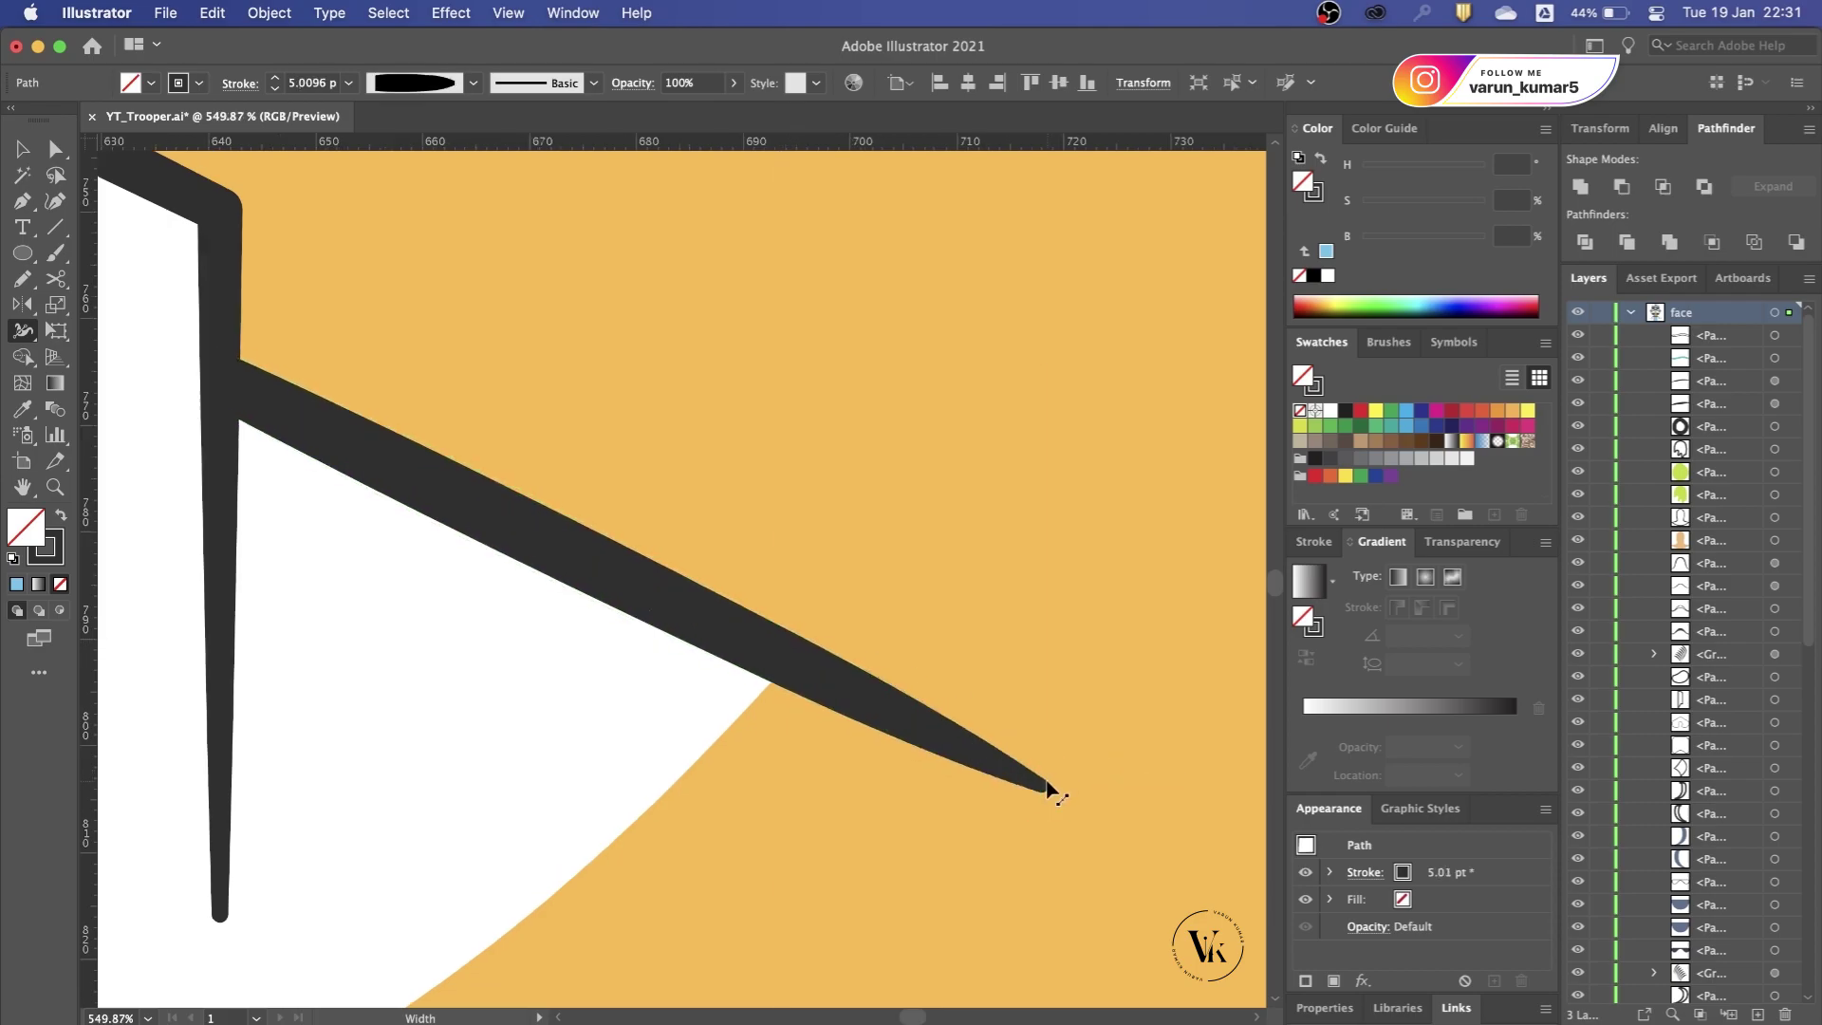
# Step: Taper the left shoulder line's outer end to a point with the Width tool
pyautogui.scroll(-5, 1051, 791)
pyautogui.hscroll(-3, 759, 788)
pyautogui.scroll(5, 390, 792)
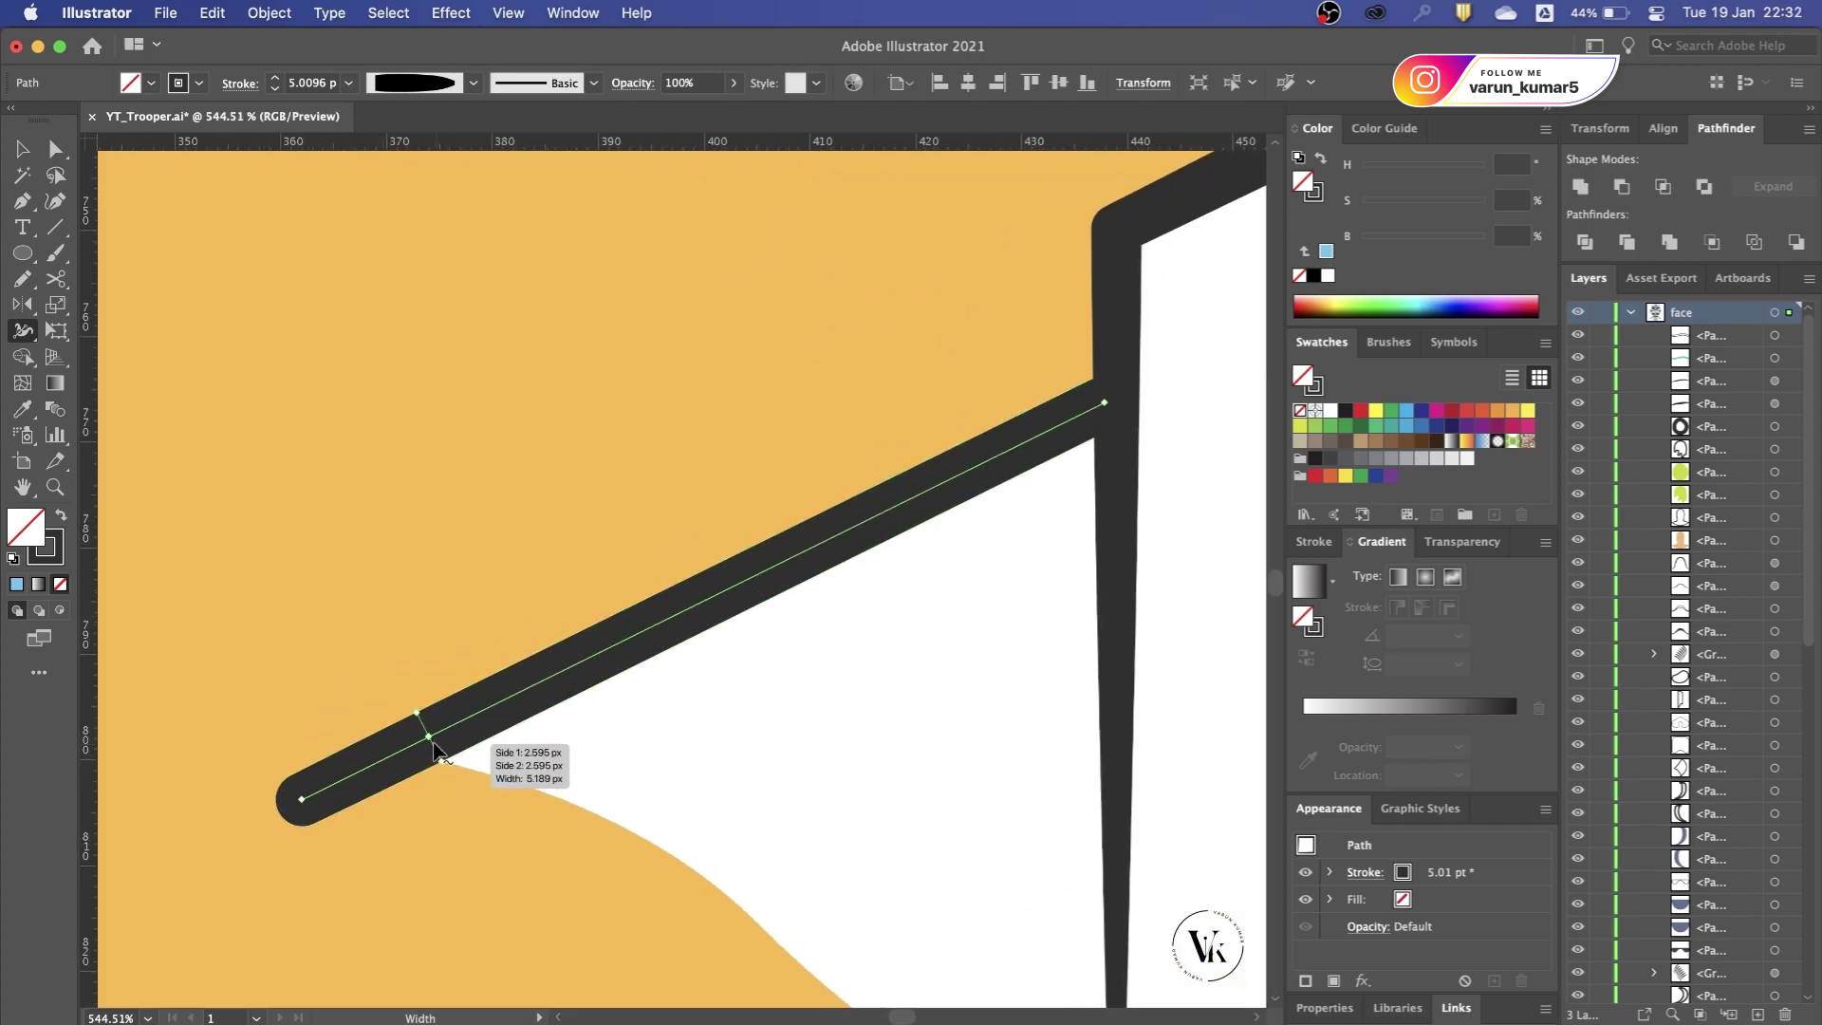
pyautogui.moveTo(450, 727); pyautogui.dragTo(455, 736)
pyautogui.moveTo(316, 822); pyautogui.dragTo(311, 812)
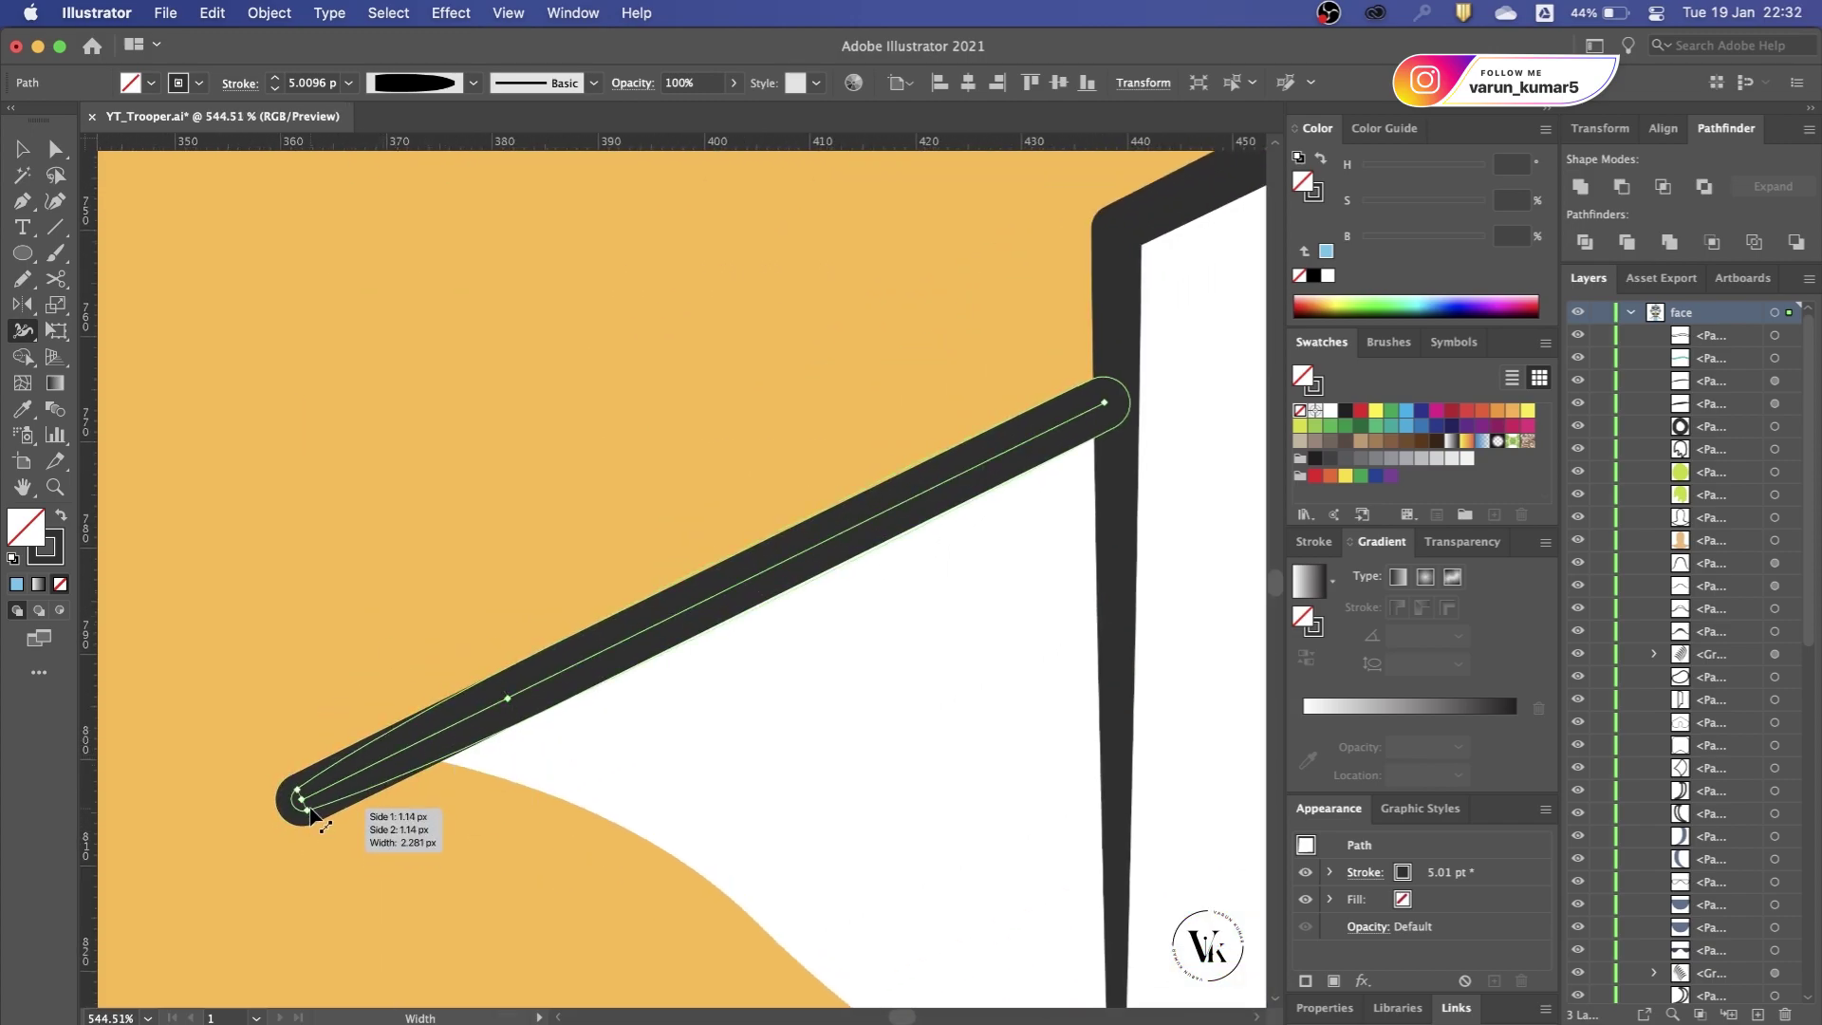
pyautogui.press('v')
pyautogui.scroll(-5, 415, 643)
pyautogui.scroll(-3, 416, 645)
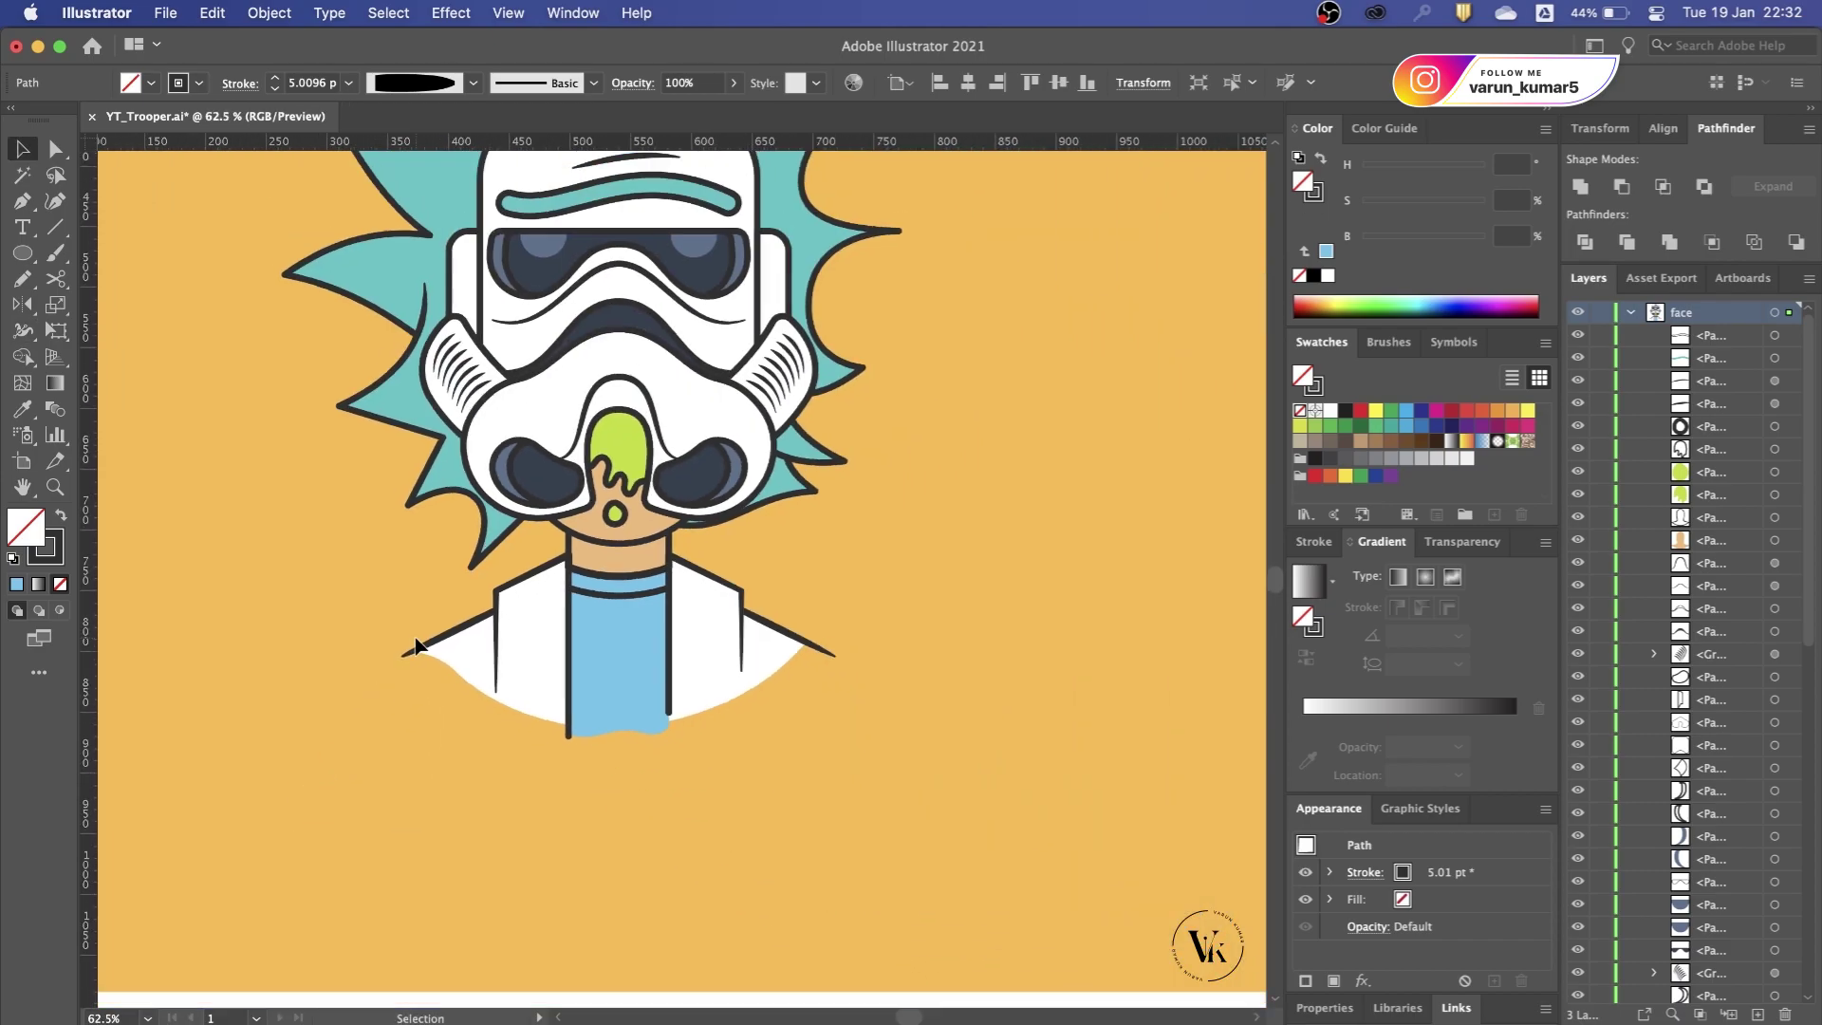
pyautogui.click(628, 847)
pyautogui.scroll(-3, 628, 847)
# Step: Save the document
pyautogui.scroll(-2, 664, 787)
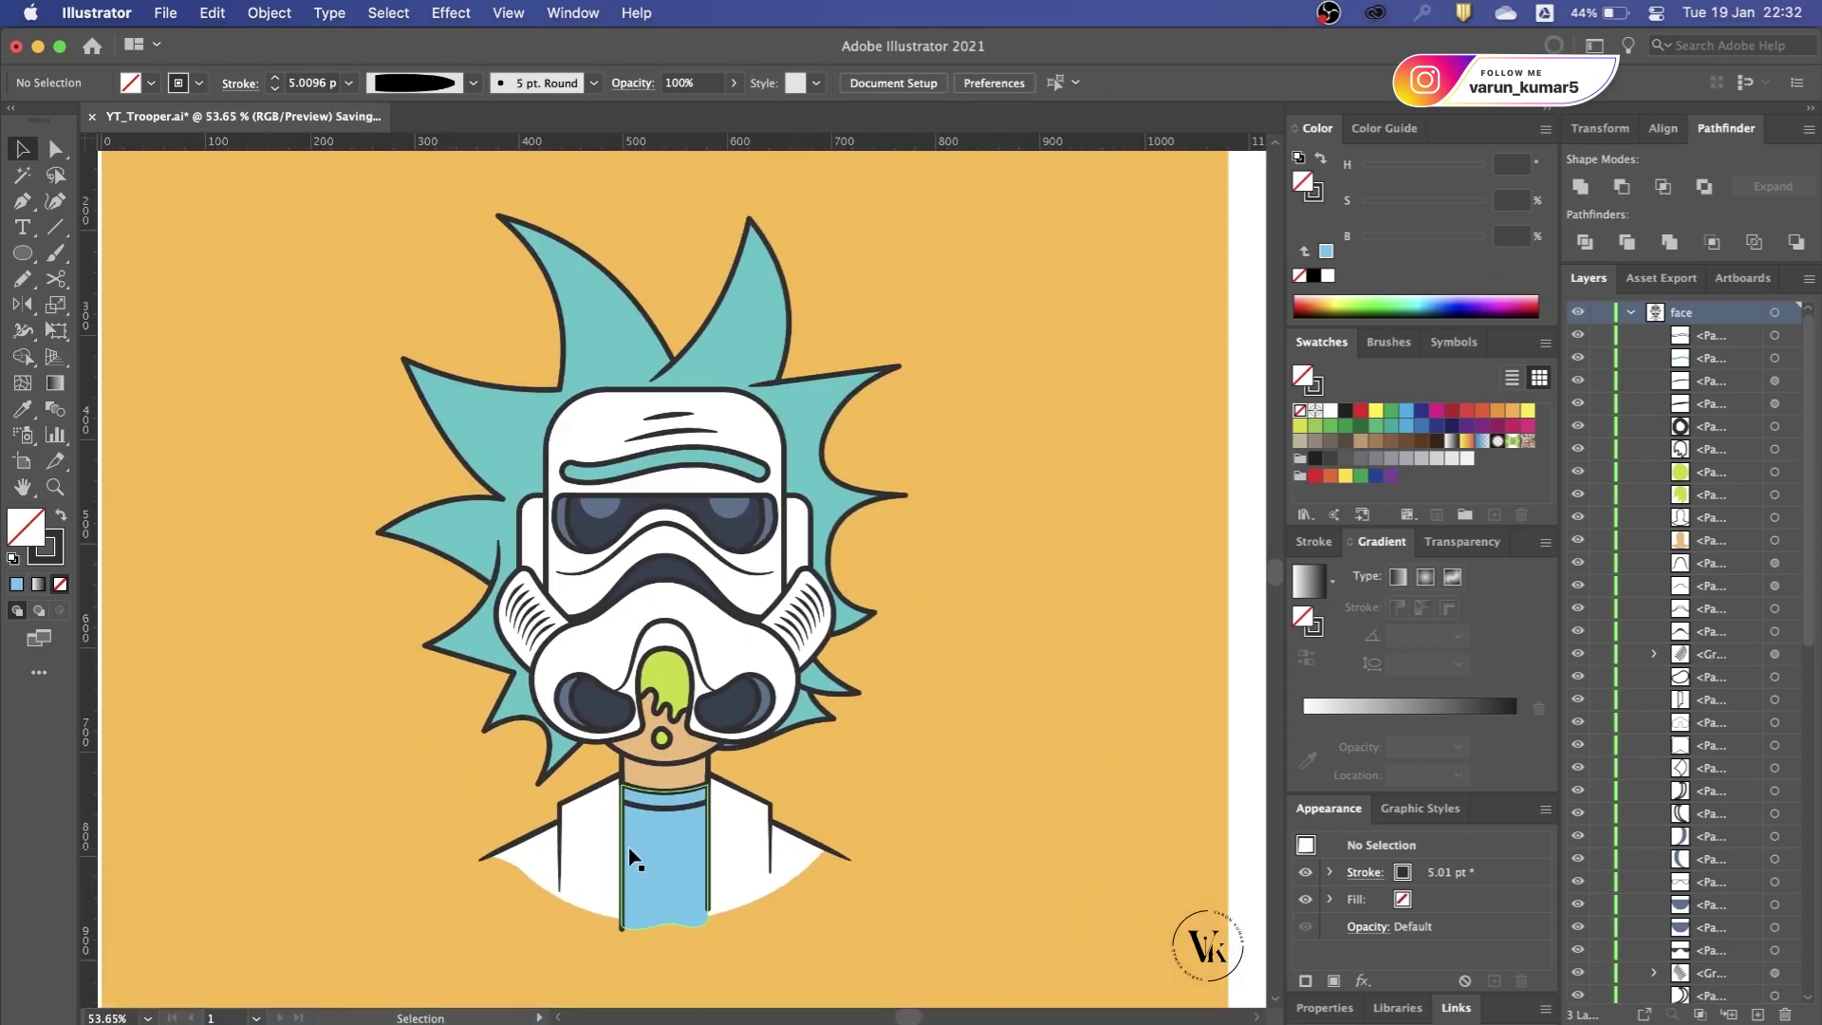
pyautogui.hotkey('ctrl', 's')
pyautogui.scroll(4, 731, 654)
pyautogui.scroll(-2, 832, 495)
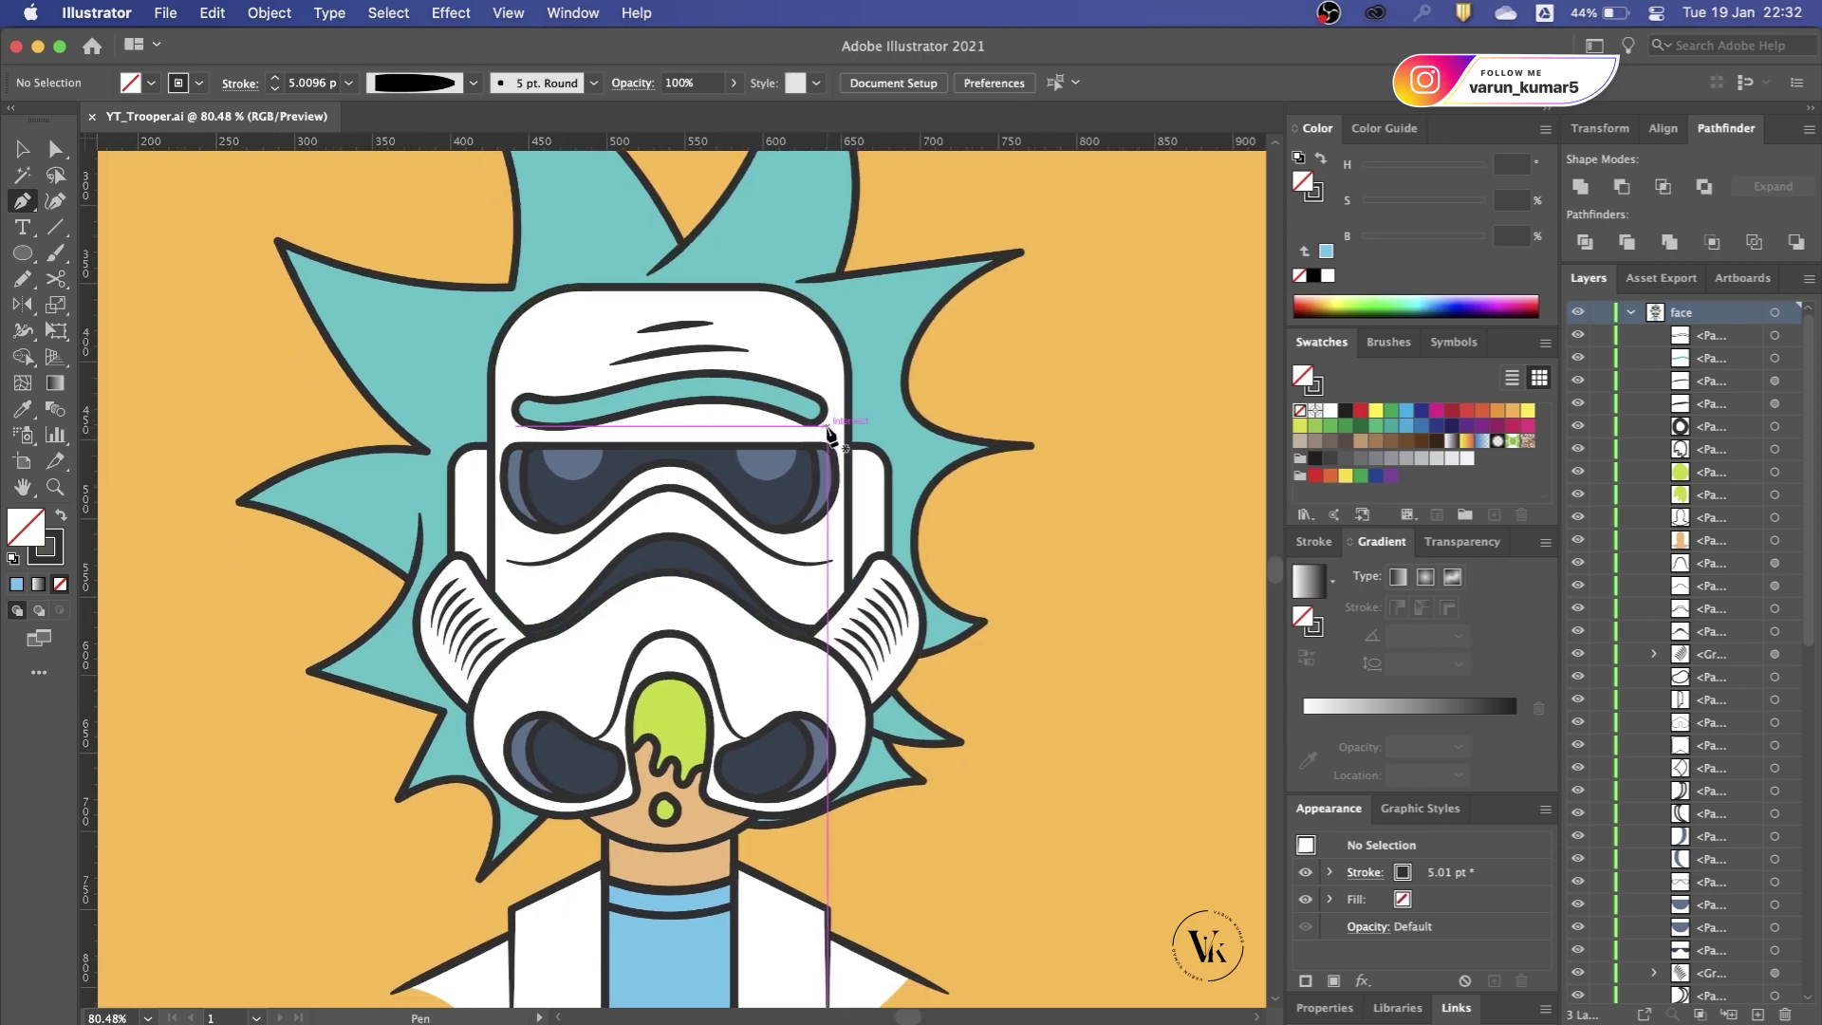
pyautogui.scroll(-2, 743, 325)
# Step: Draw a shading shape with the Pen from the top hair spike around the nose and right cheek
pyautogui.click(723, 267)
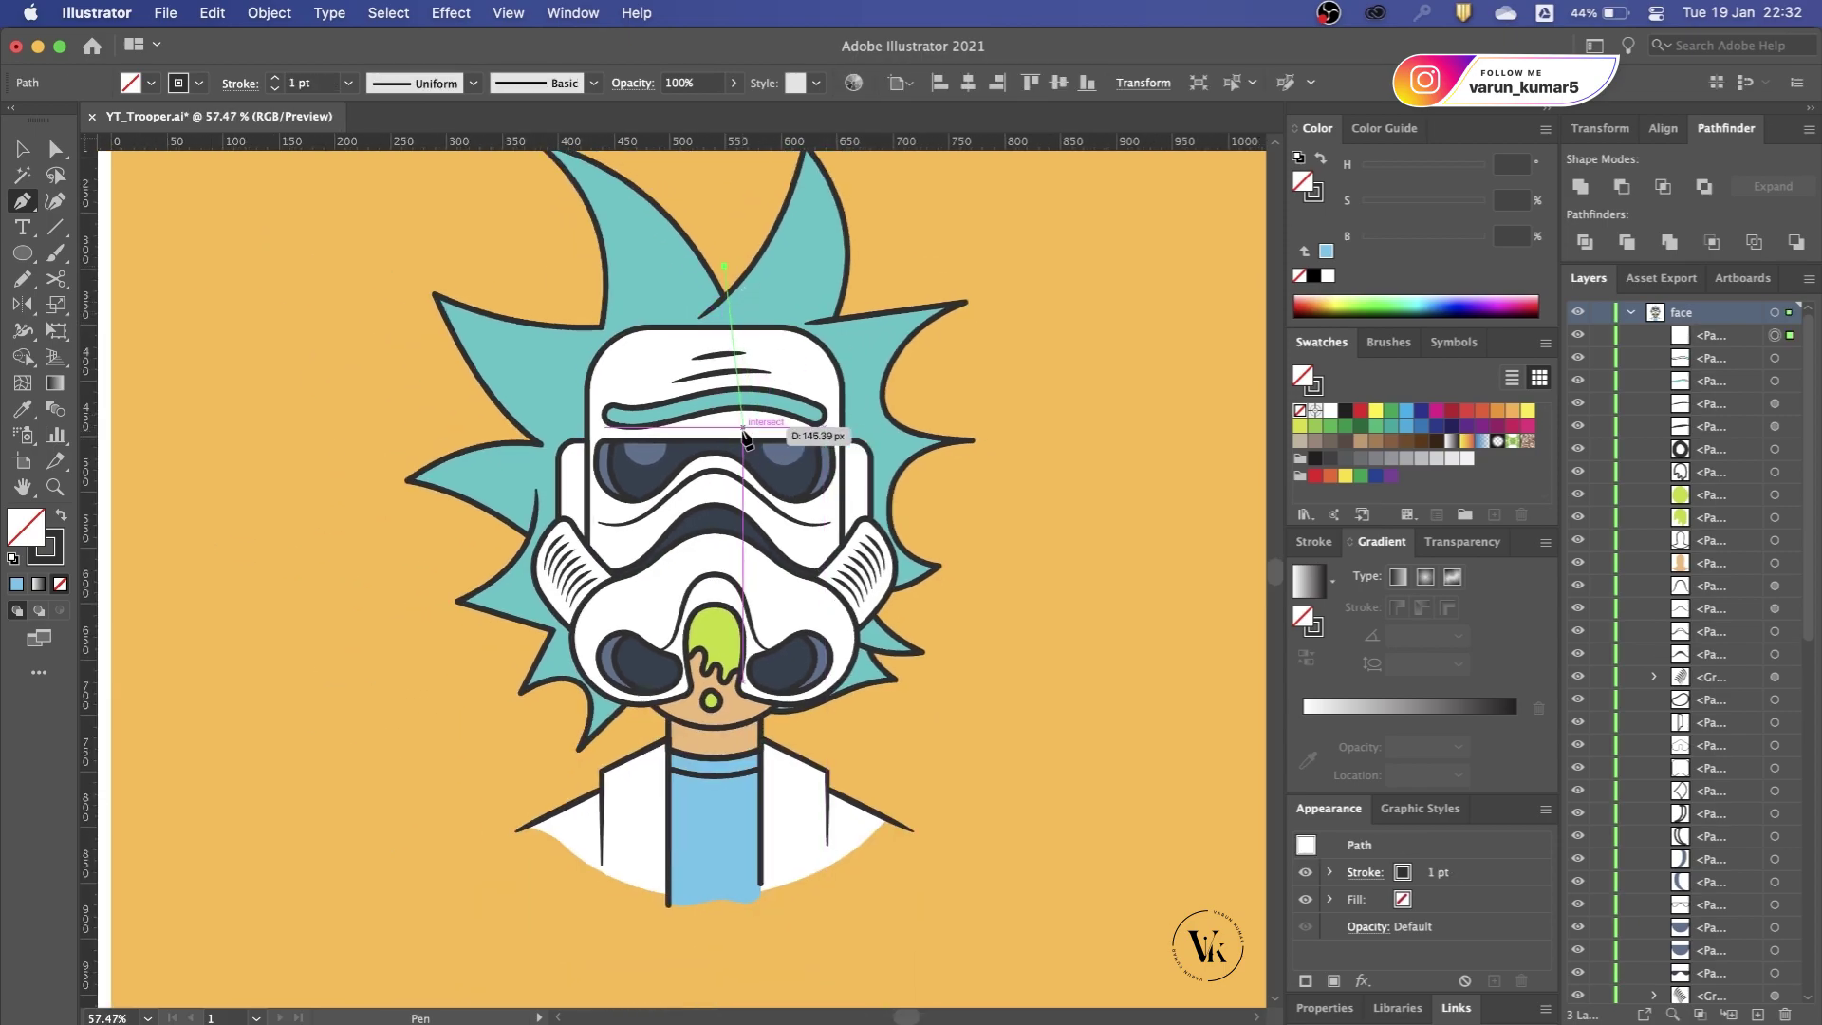
pyautogui.click(717, 508)
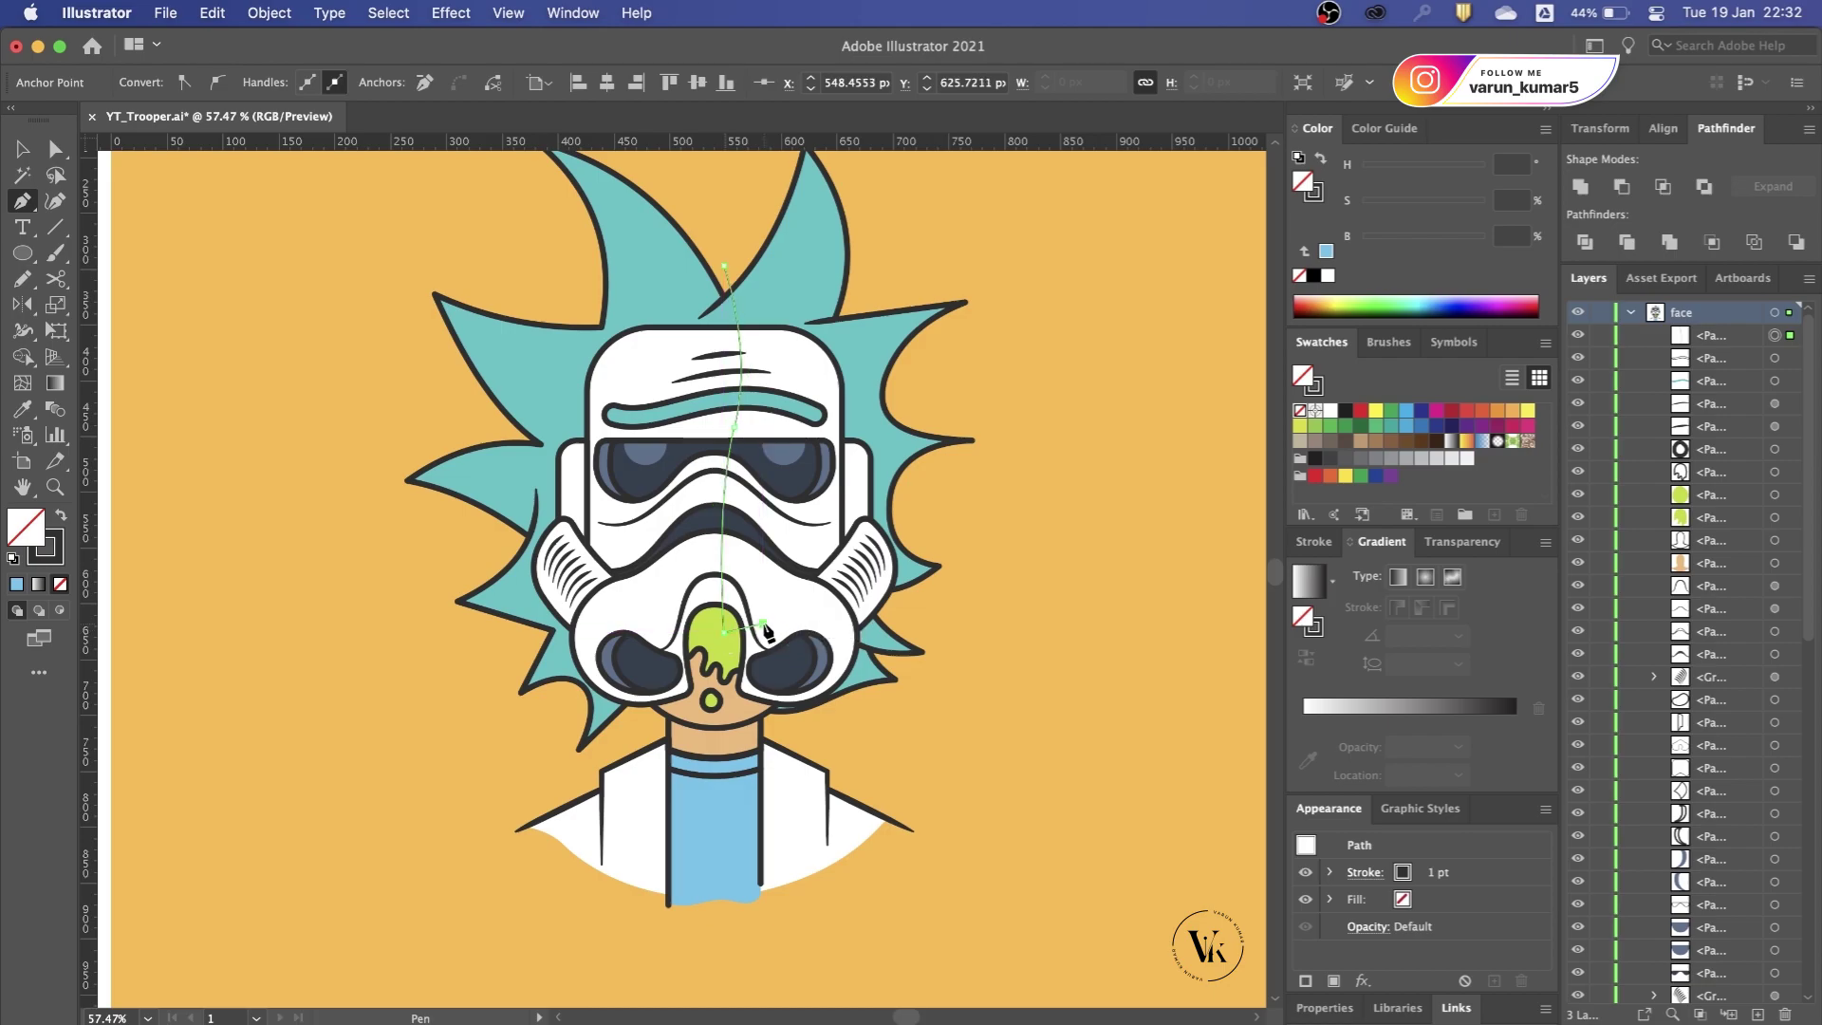
pyautogui.moveTo(766, 630); pyautogui.dragTo(749, 750)
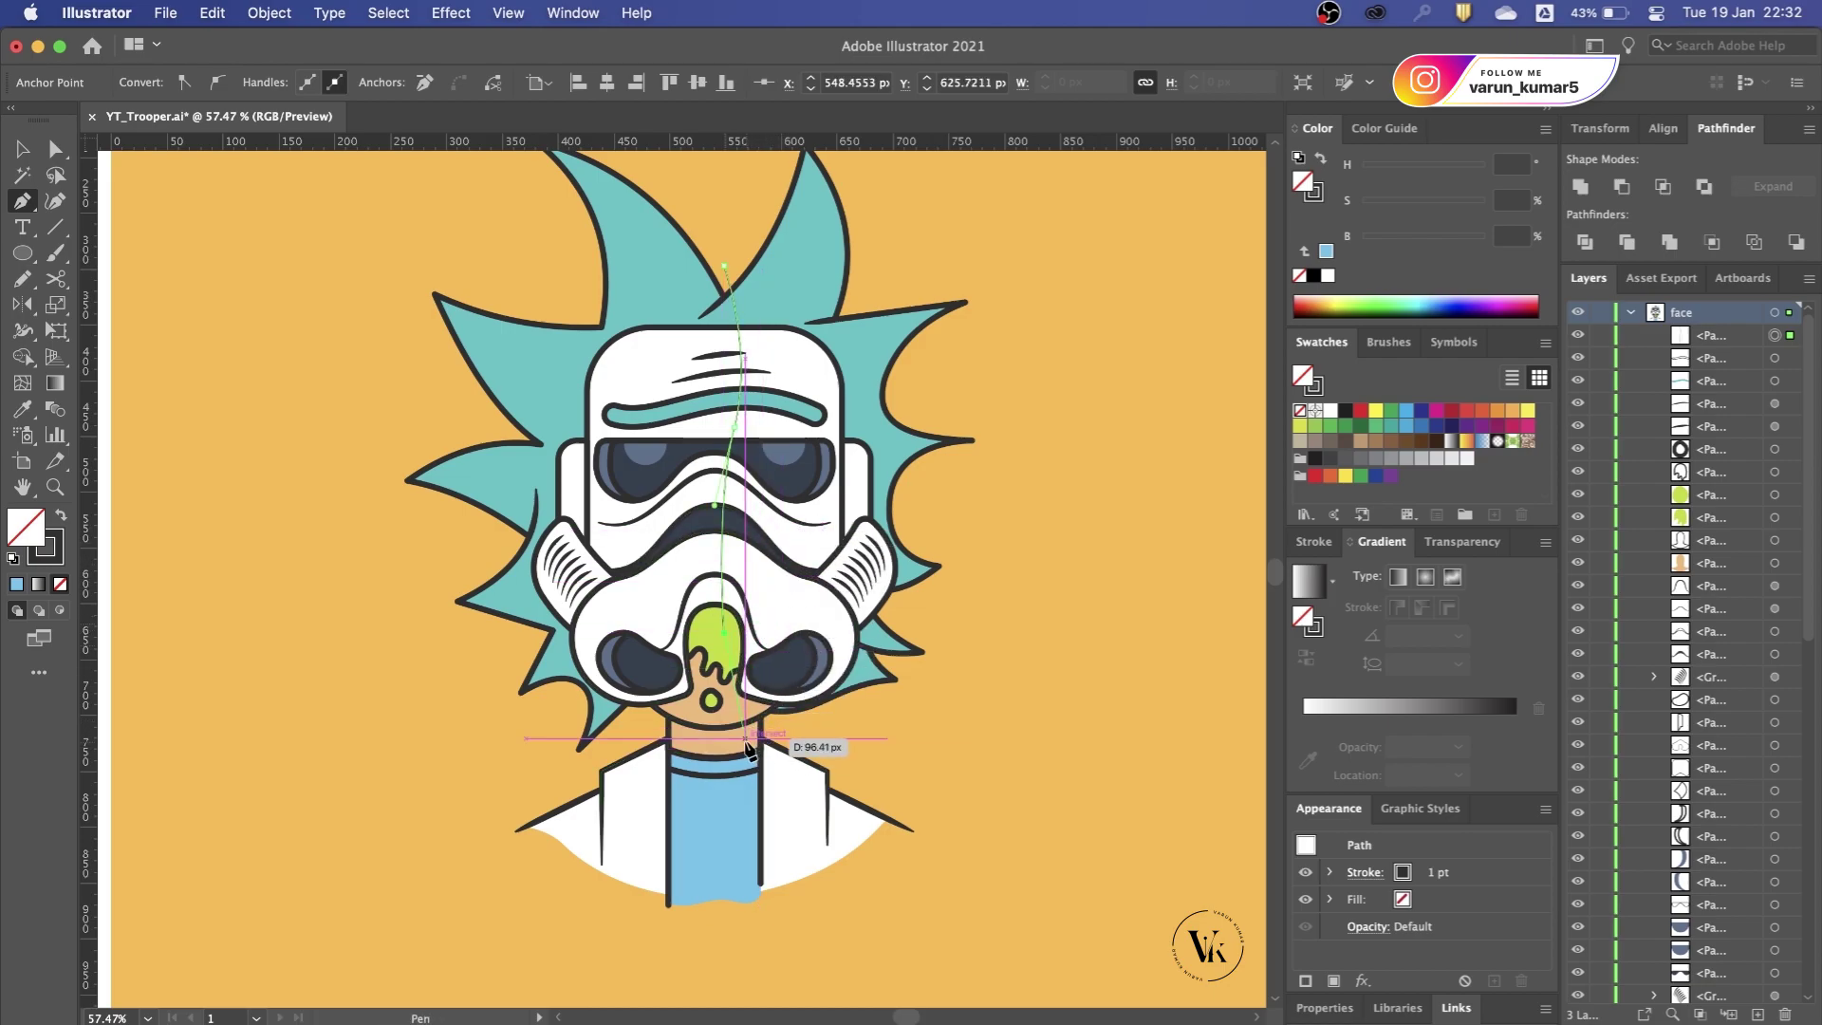
pyautogui.moveTo(786, 546); pyautogui.dragTo(804, 510)
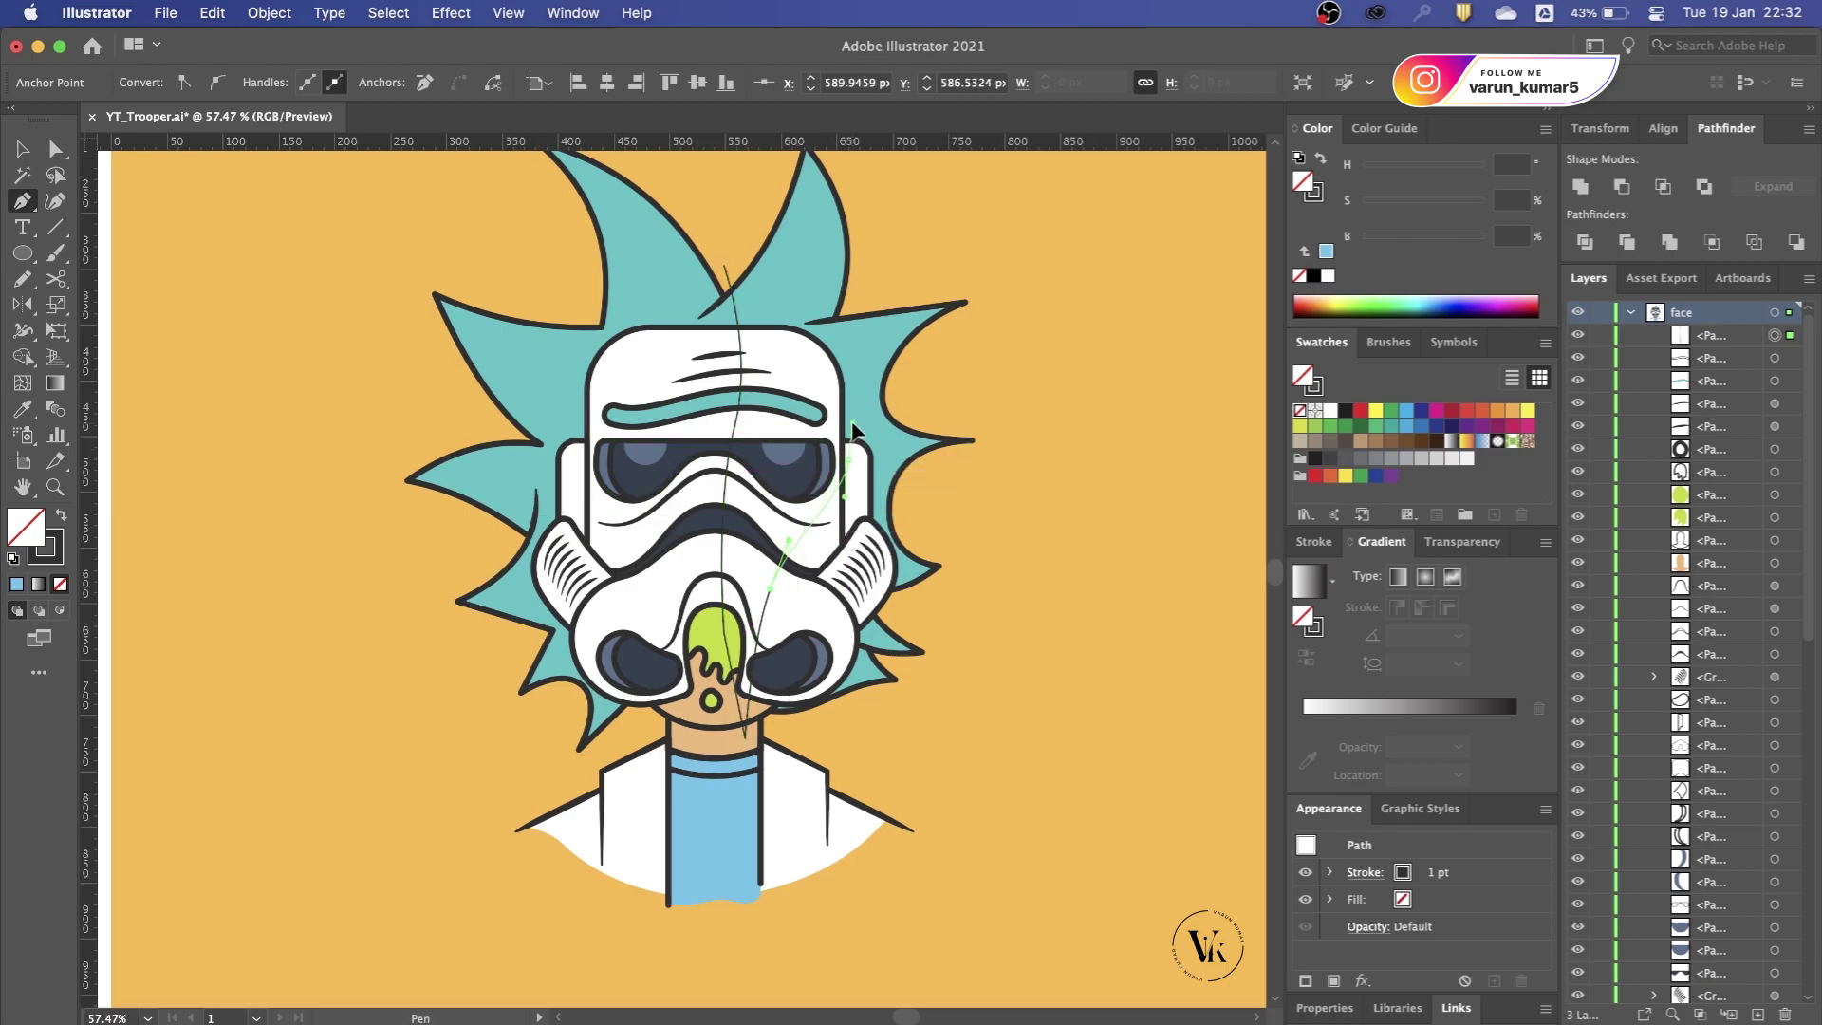
pyautogui.moveTo(857, 323); pyautogui.dragTo(724, 276)
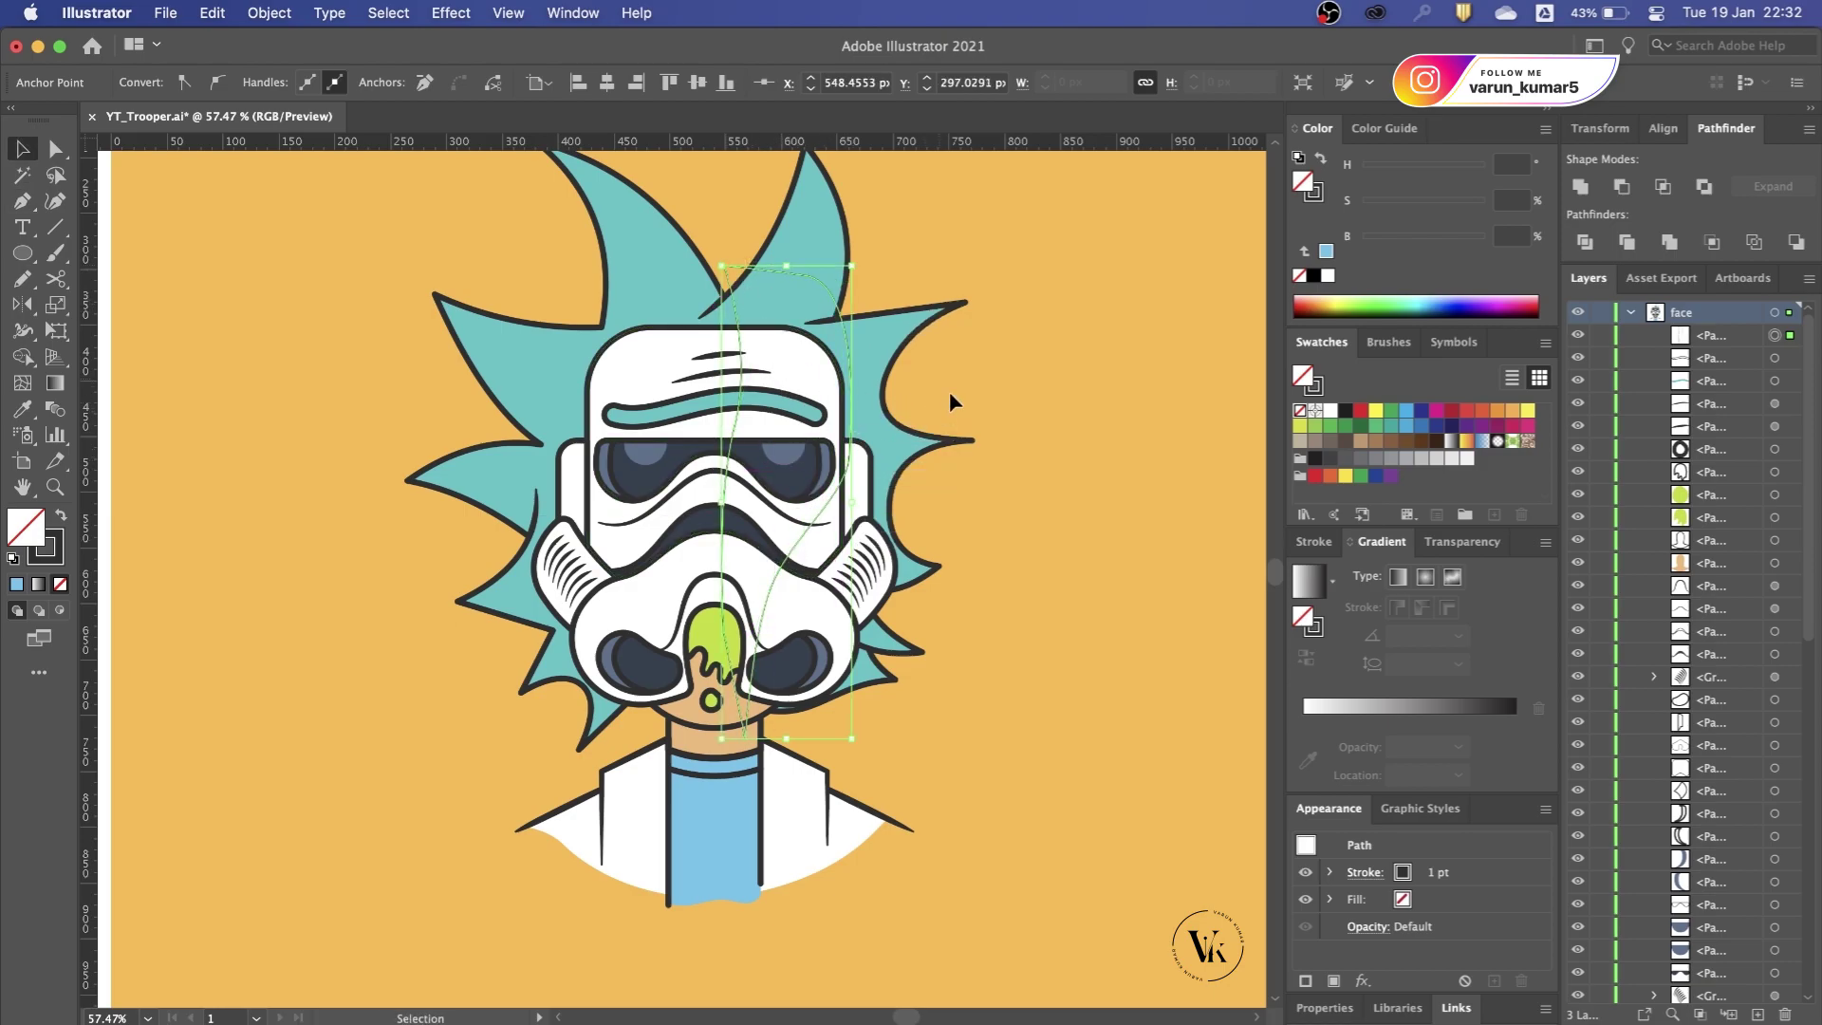
pyautogui.press('v')
pyautogui.hotkey('ctrl', '0')
# Step: Fill the shading shape with pale blue-grey and paste it behind the helmet
pyautogui.press('i')
pyautogui.click(242, 499)
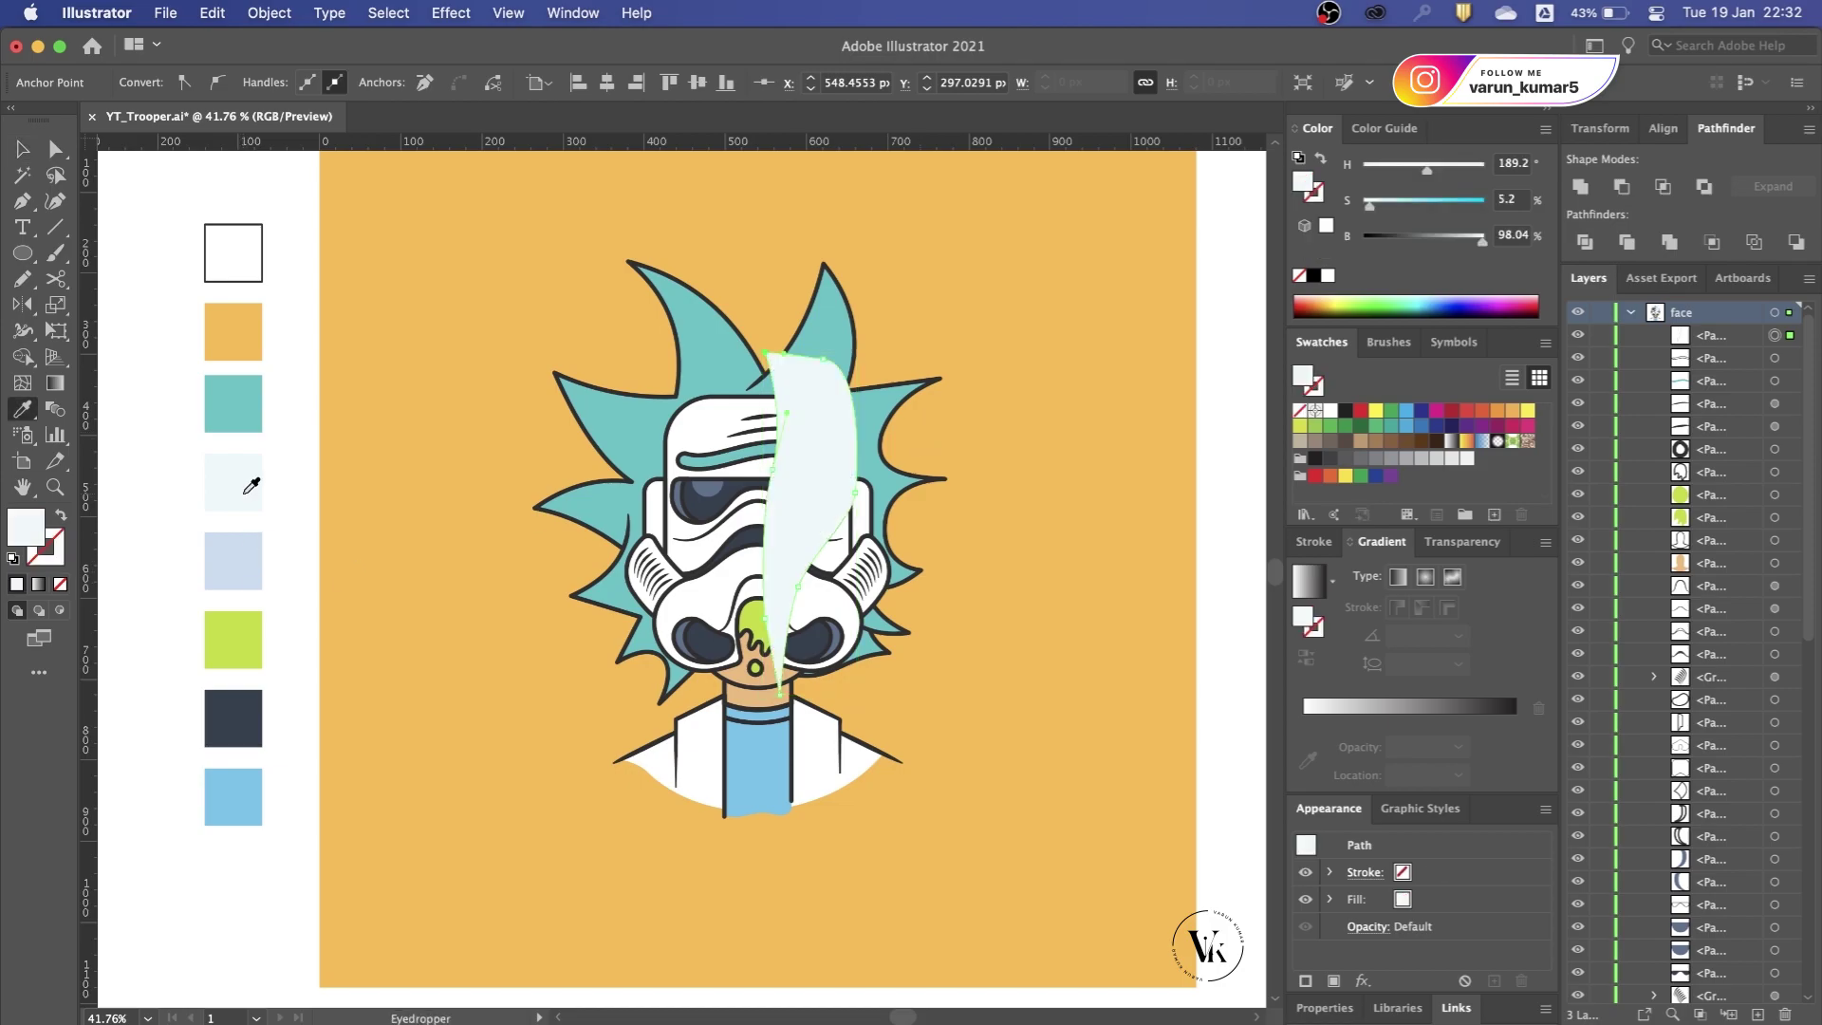
pyautogui.click(245, 547)
pyautogui.press('v')
pyautogui.scroll(2, 740, 403)
pyautogui.click(814, 651)
pyautogui.hotkey('ctrl', 'x')
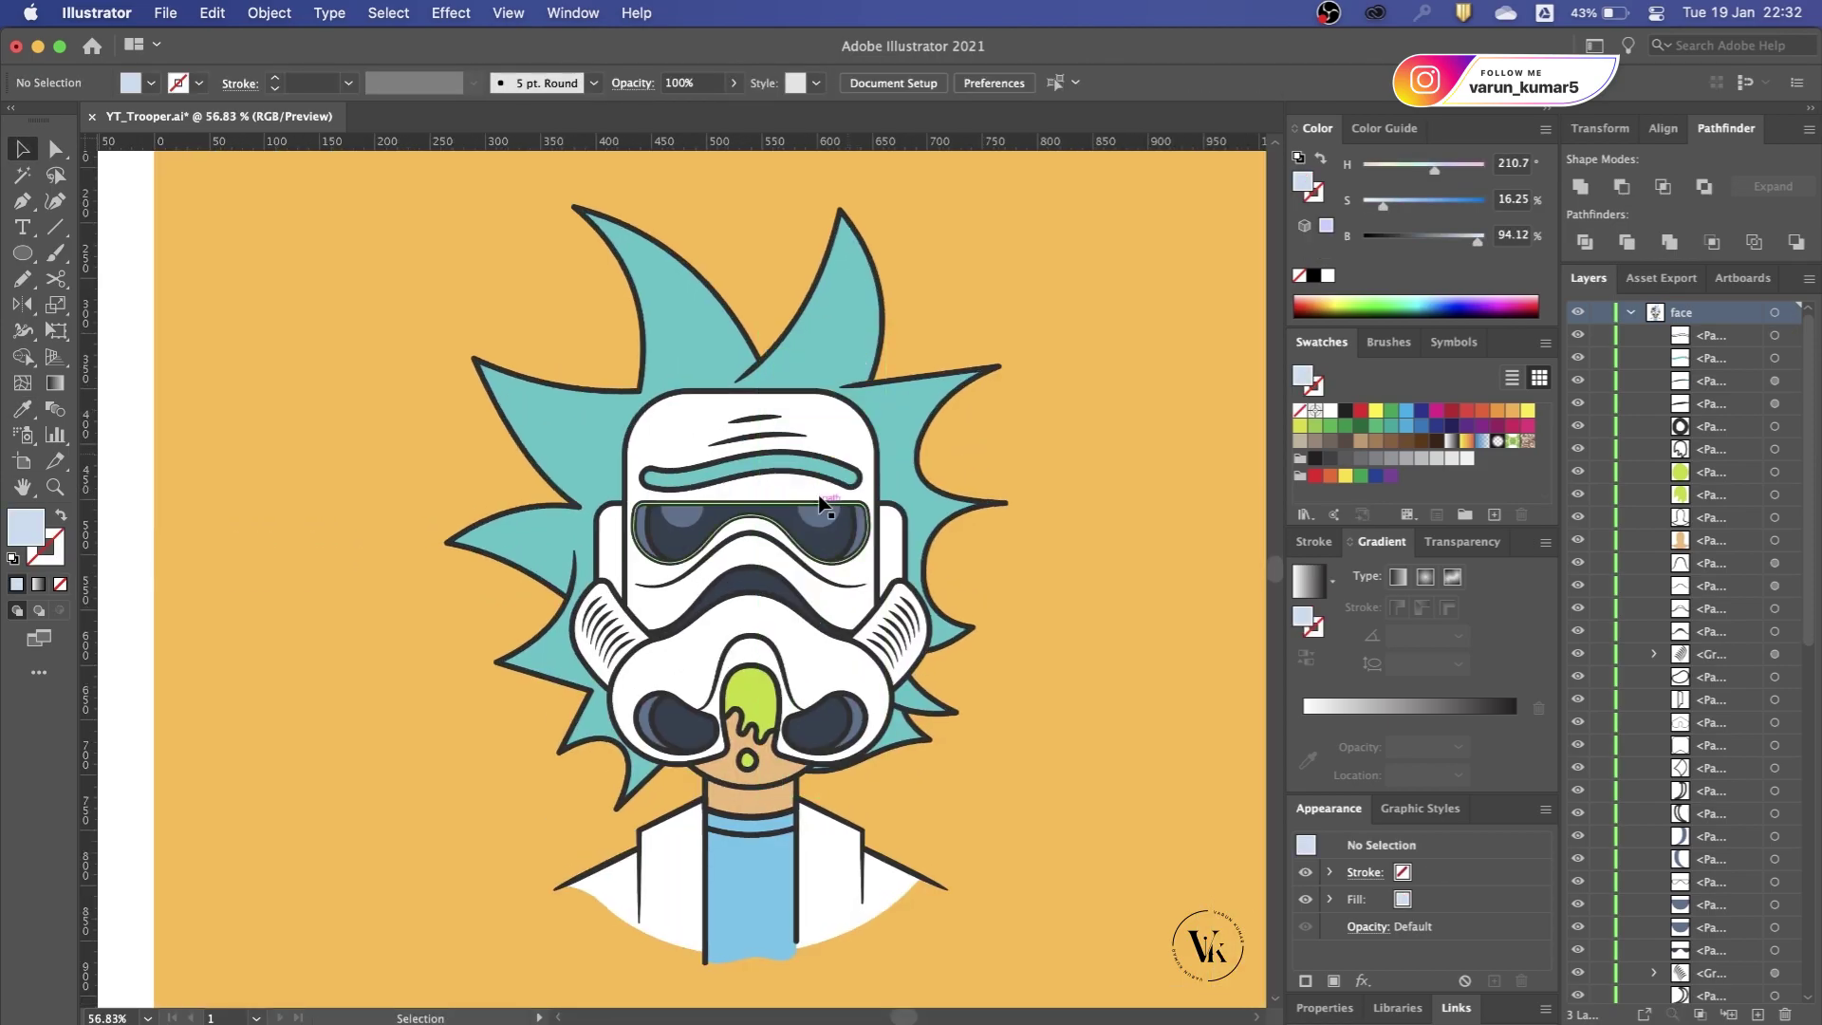
pyautogui.click(814, 651)
pyautogui.hotkey('ctrl', 'b')
# Step: Trim the shading band to the helmet and mask outlines
pyautogui.keyDown('shift'); pyautogui.click(699, 429); pyautogui.keyUp('shift')
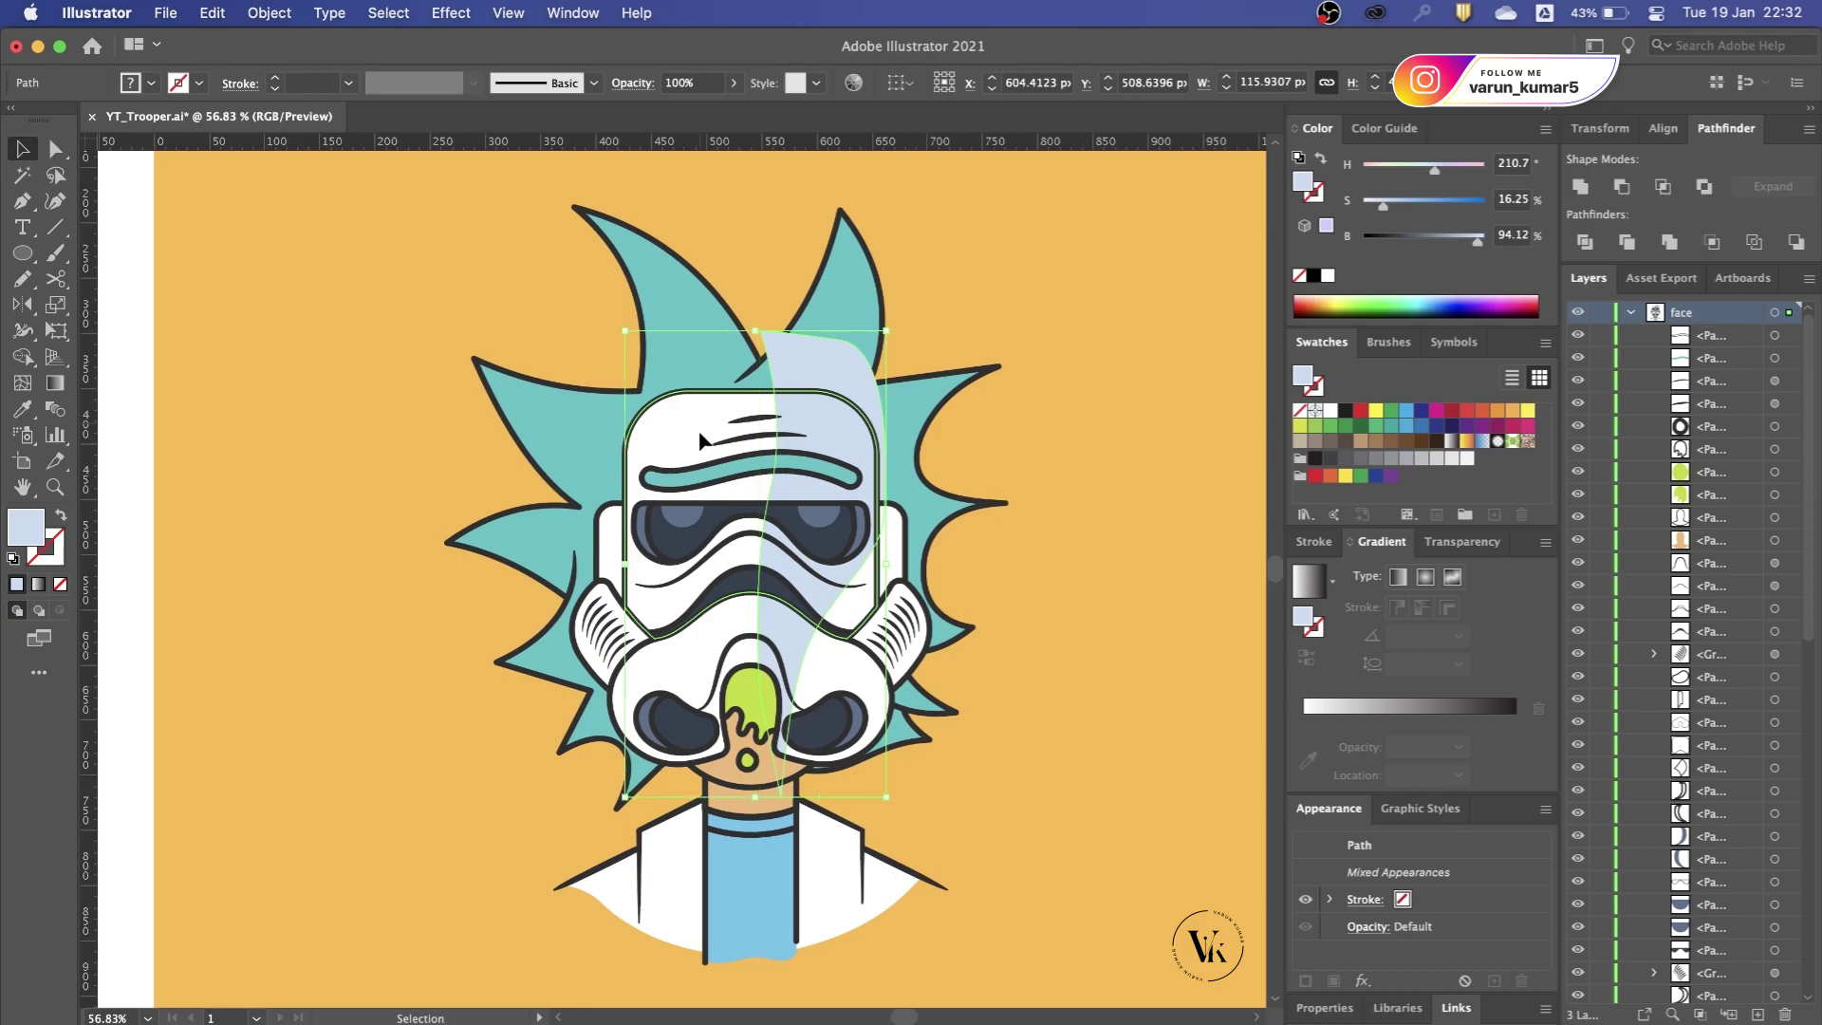
pyautogui.keyDown('shift'); pyautogui.click(723, 637); pyautogui.keyUp('shift')
pyautogui.scroll(2, 721, 636)
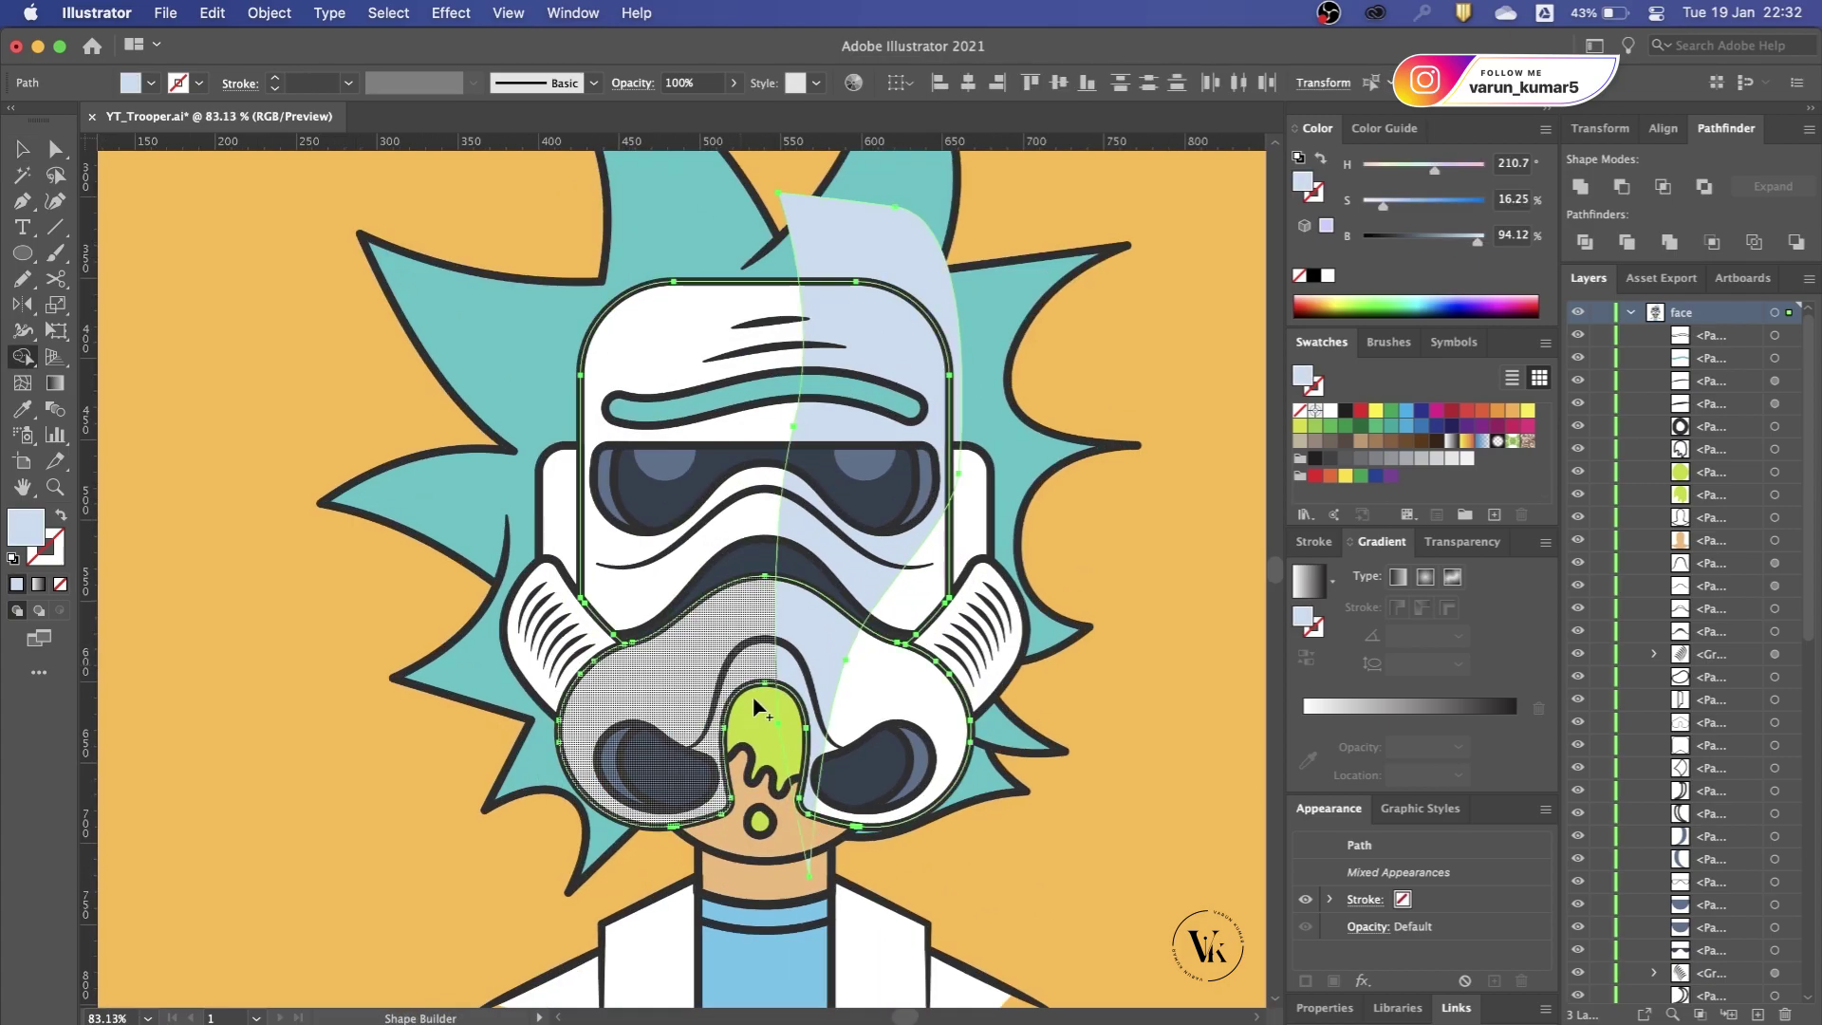
pyautogui.hotkey('ctrl', '7')
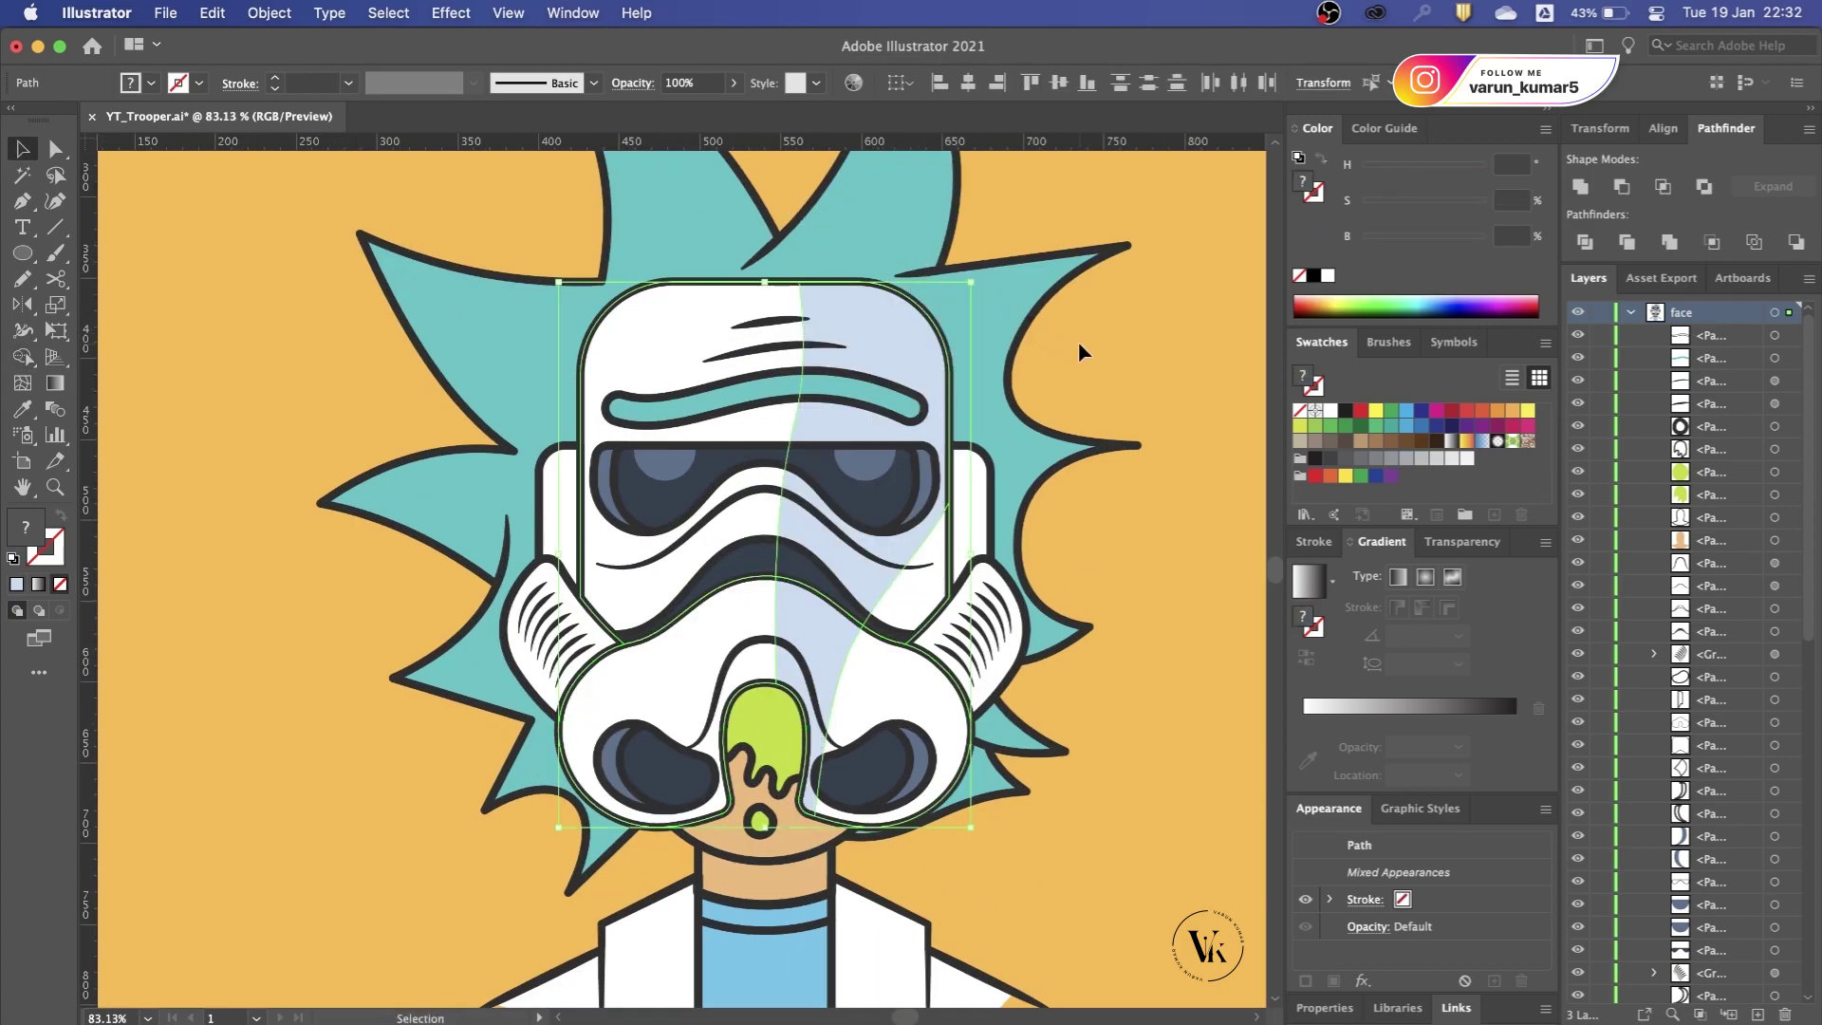
pyautogui.click(1079, 347)
pyautogui.scroll(-2, 1079, 346)
pyautogui.scroll(3, 793, 699)
# Step: Pen-draw a closed shading outline over the right half of the helmet's mouthpiece
pyautogui.press('p')
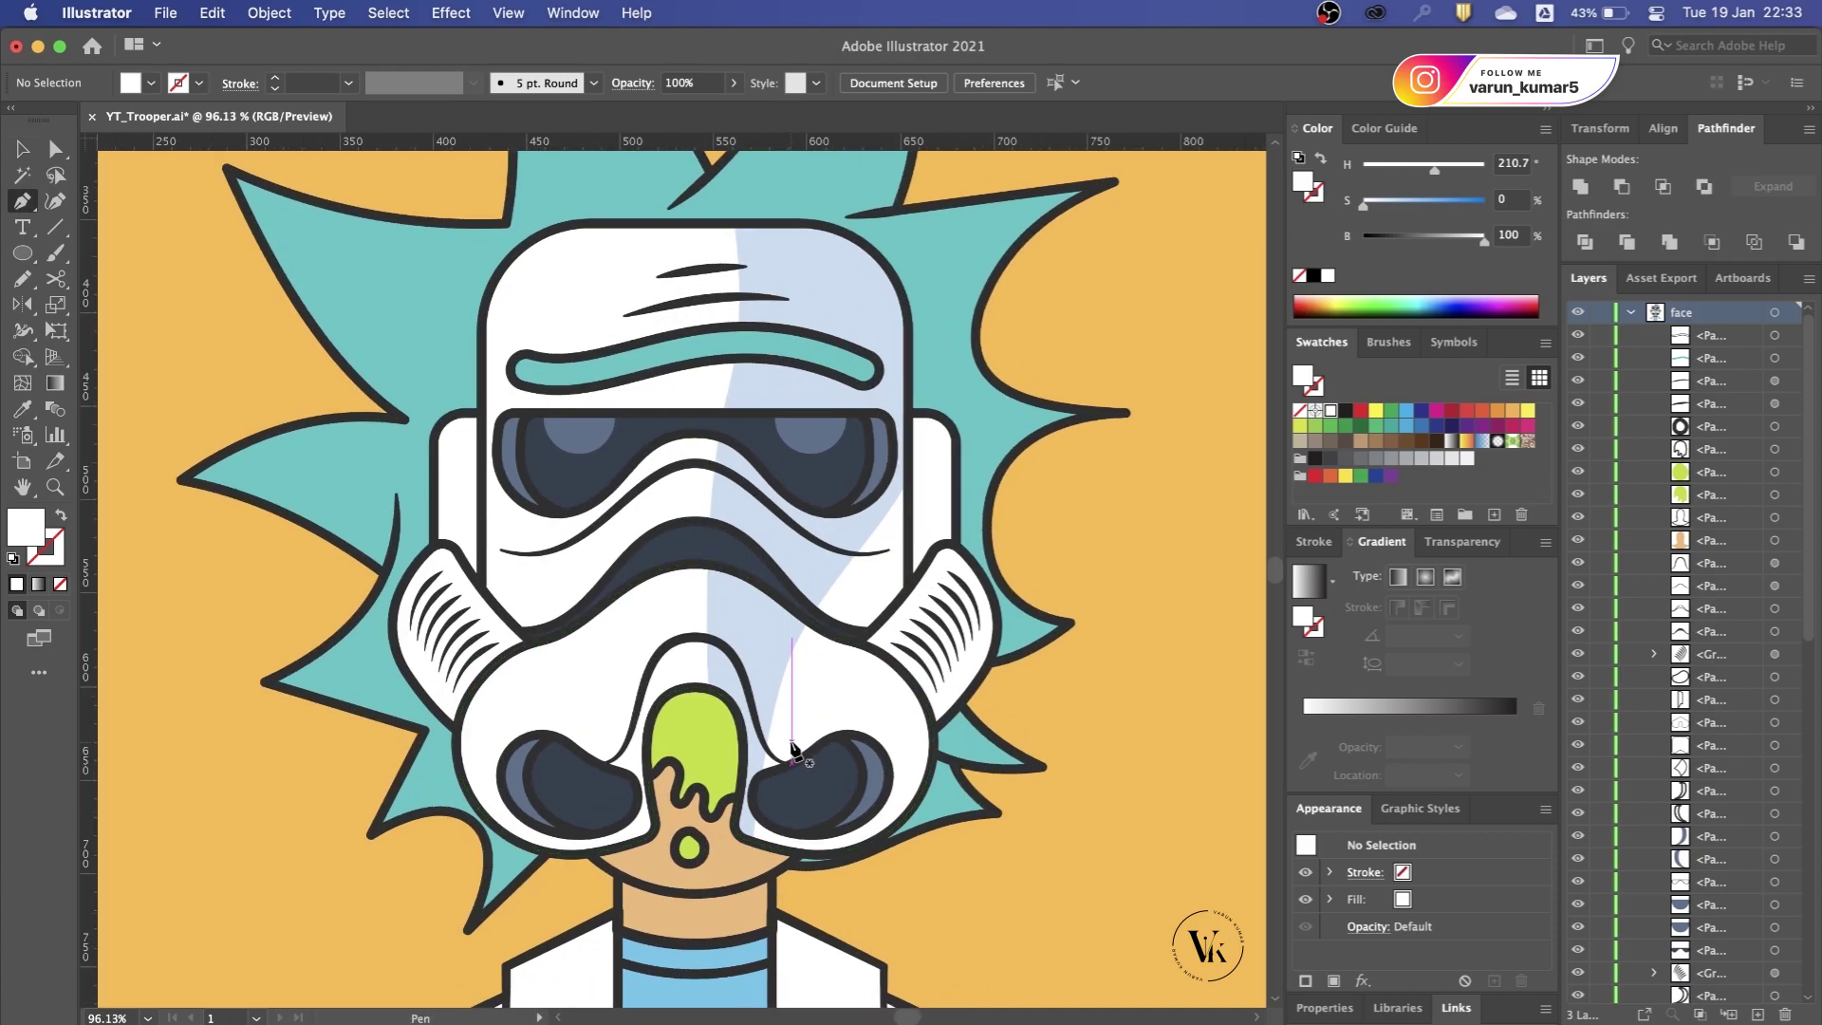
pyautogui.scroll(2, 793, 749)
pyautogui.click(661, 818)
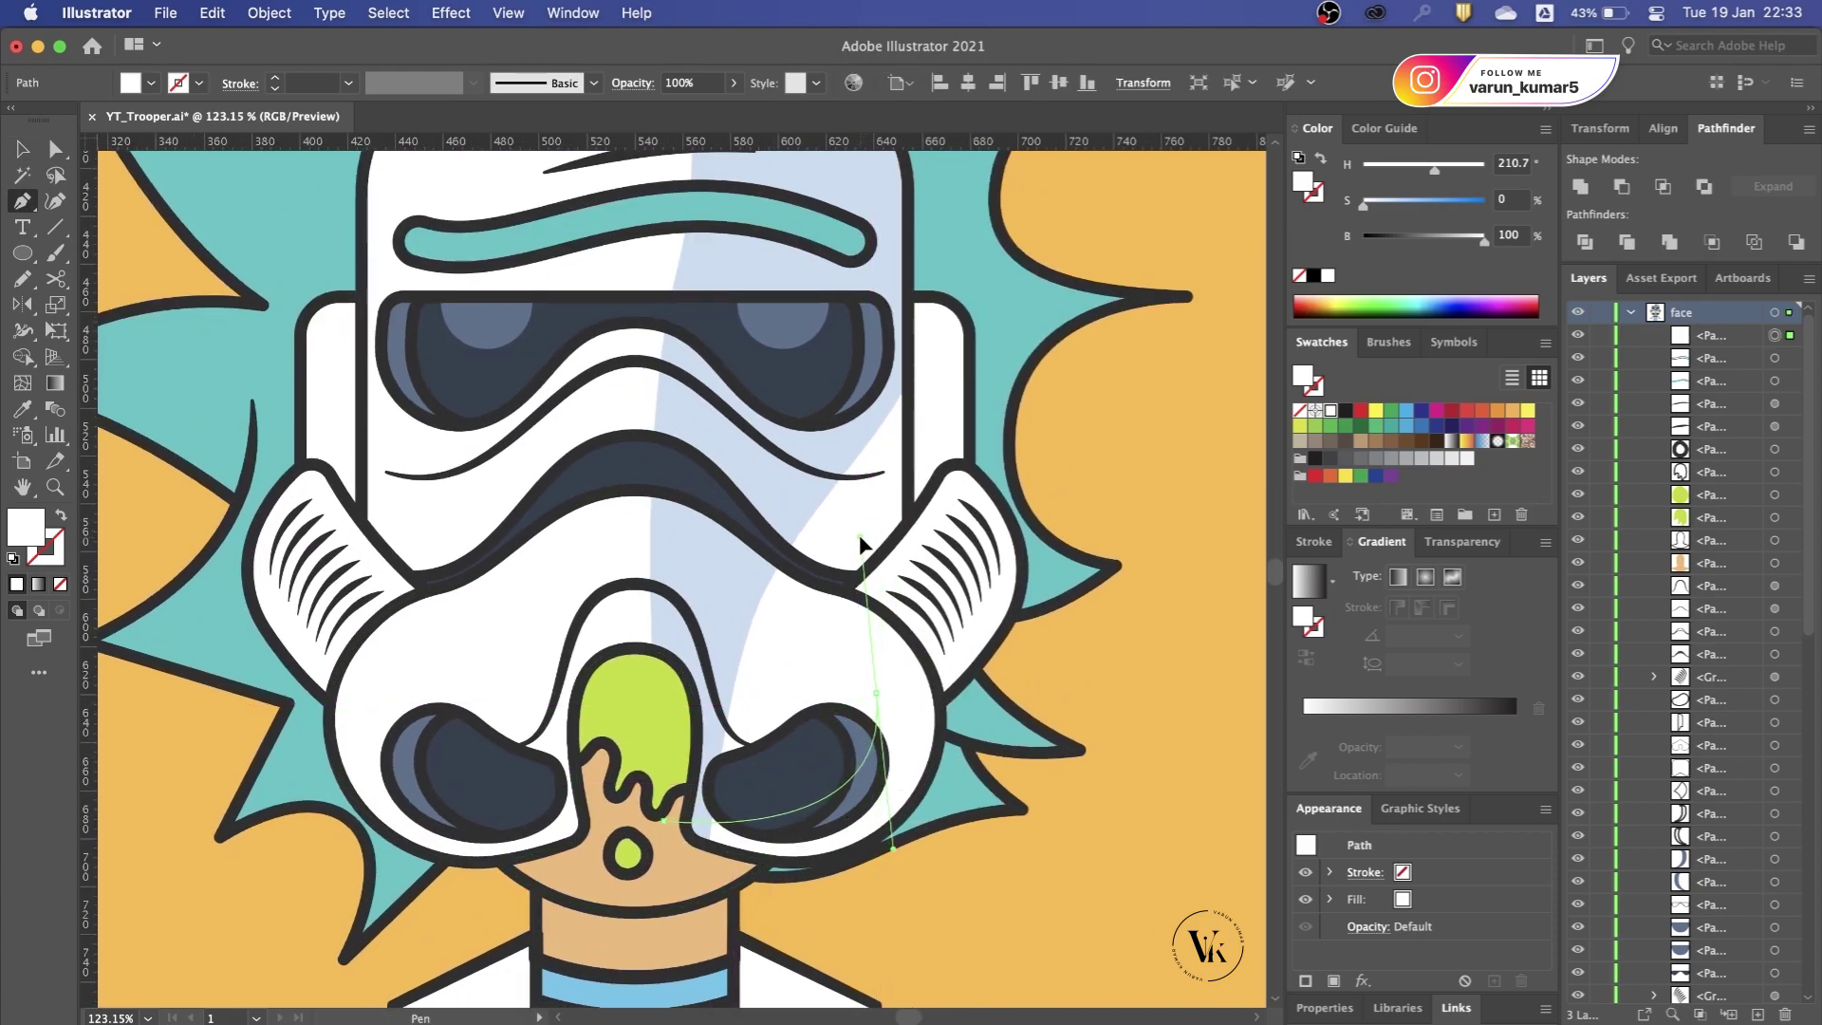
pyautogui.moveTo(860, 545); pyautogui.dragTo(859, 545)
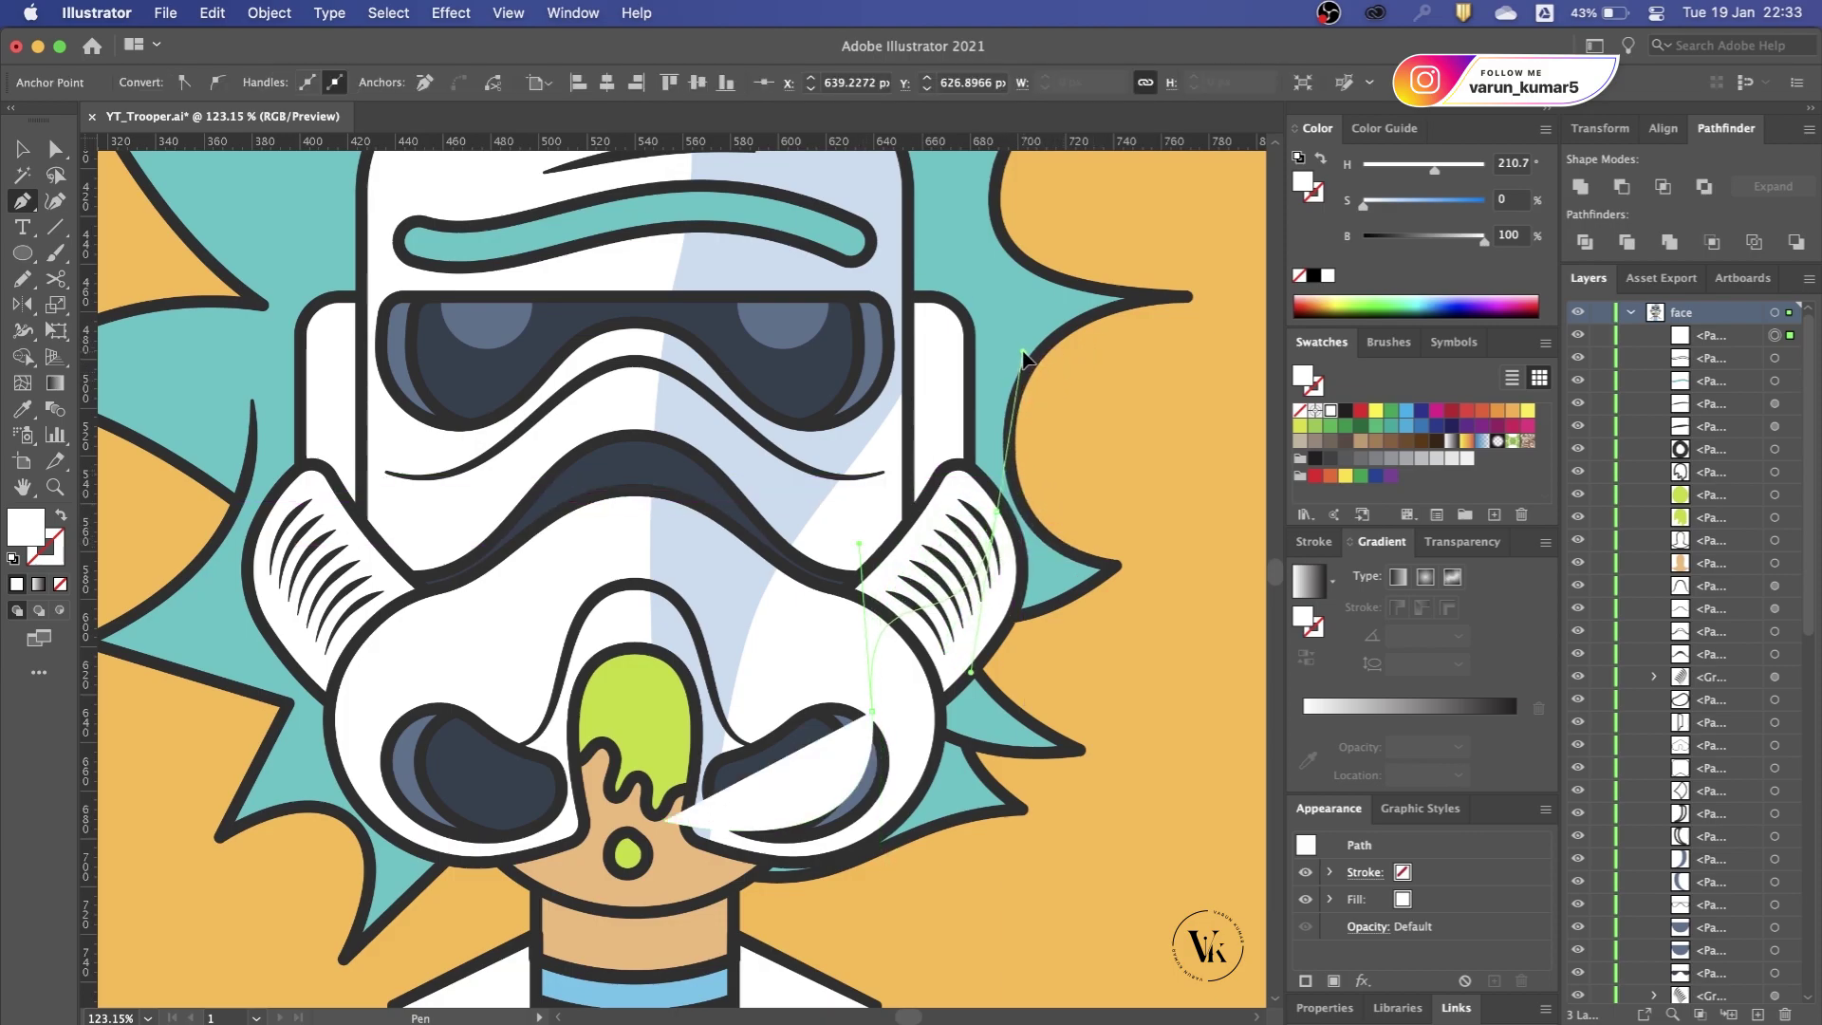
pyautogui.click(1100, 481)
pyautogui.click(1048, 892)
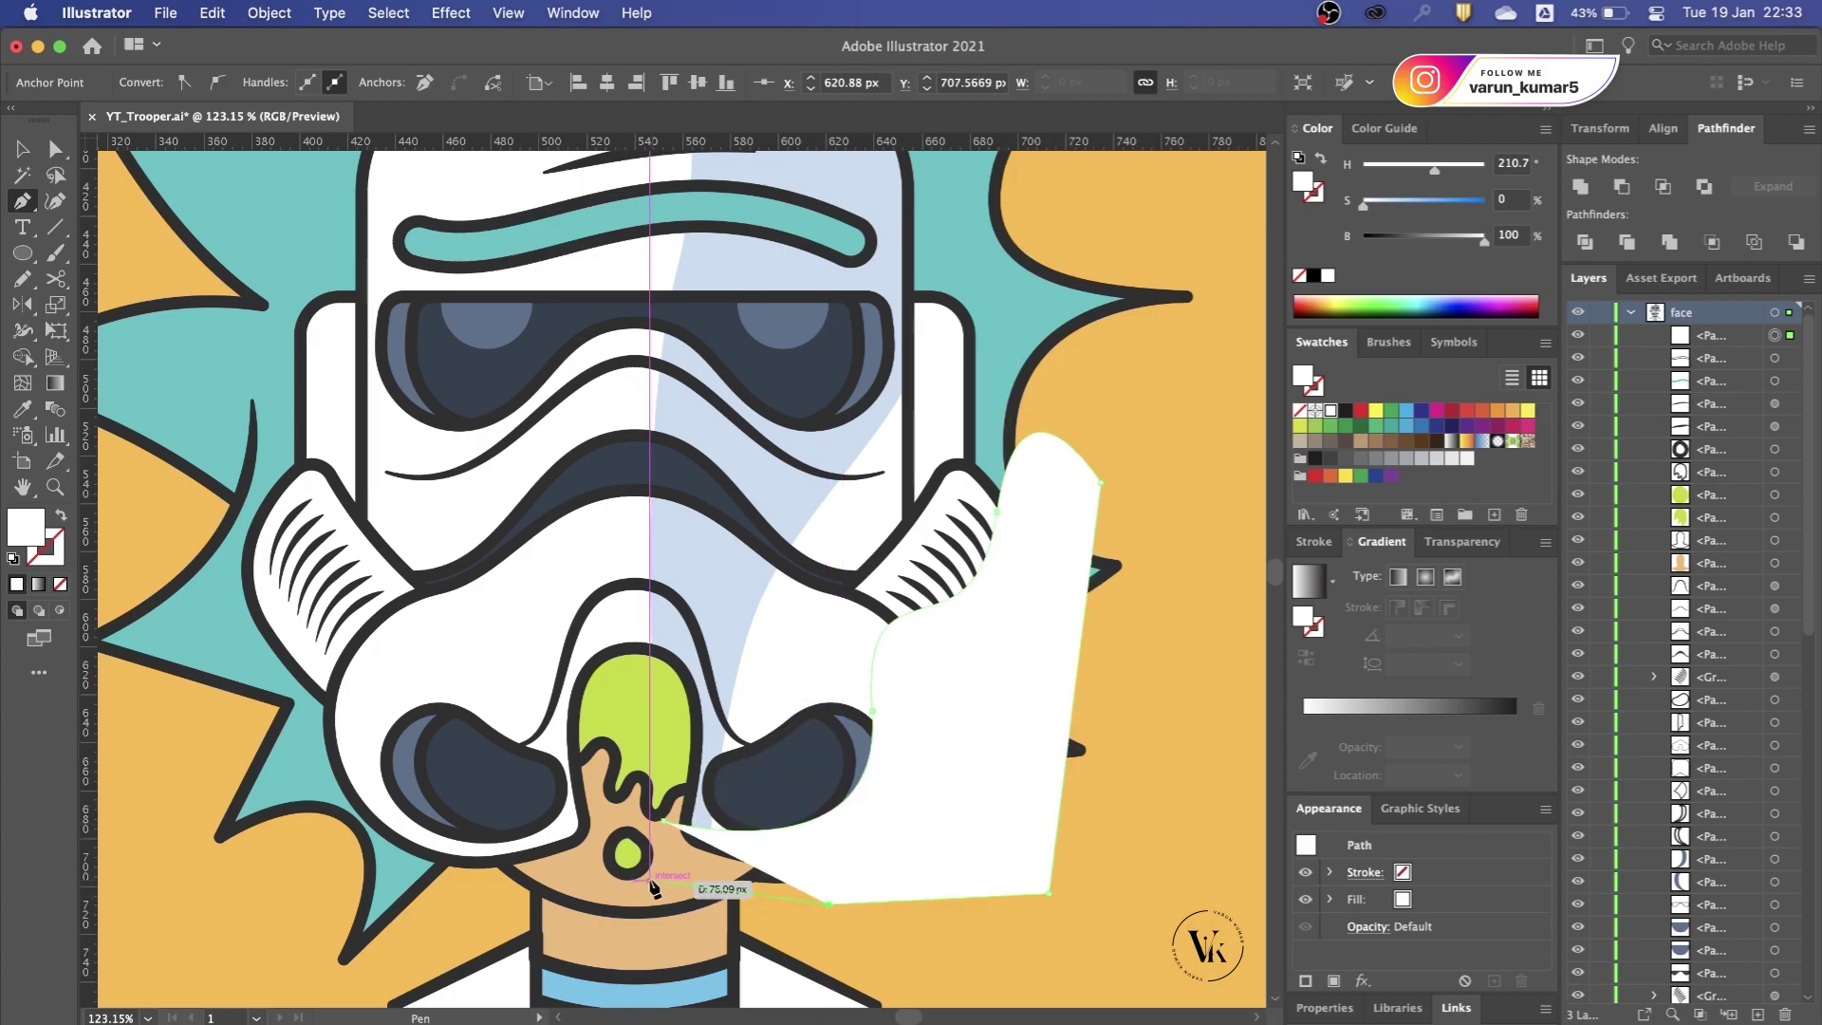
pyautogui.click(828, 902)
pyautogui.click(643, 868)
pyautogui.click(667, 827)
pyautogui.press('v')
# Step: Fill the shape light blue, send it back, clip it inside the mouthpiece with Cmd+7, and save
pyautogui.click(724, 582)
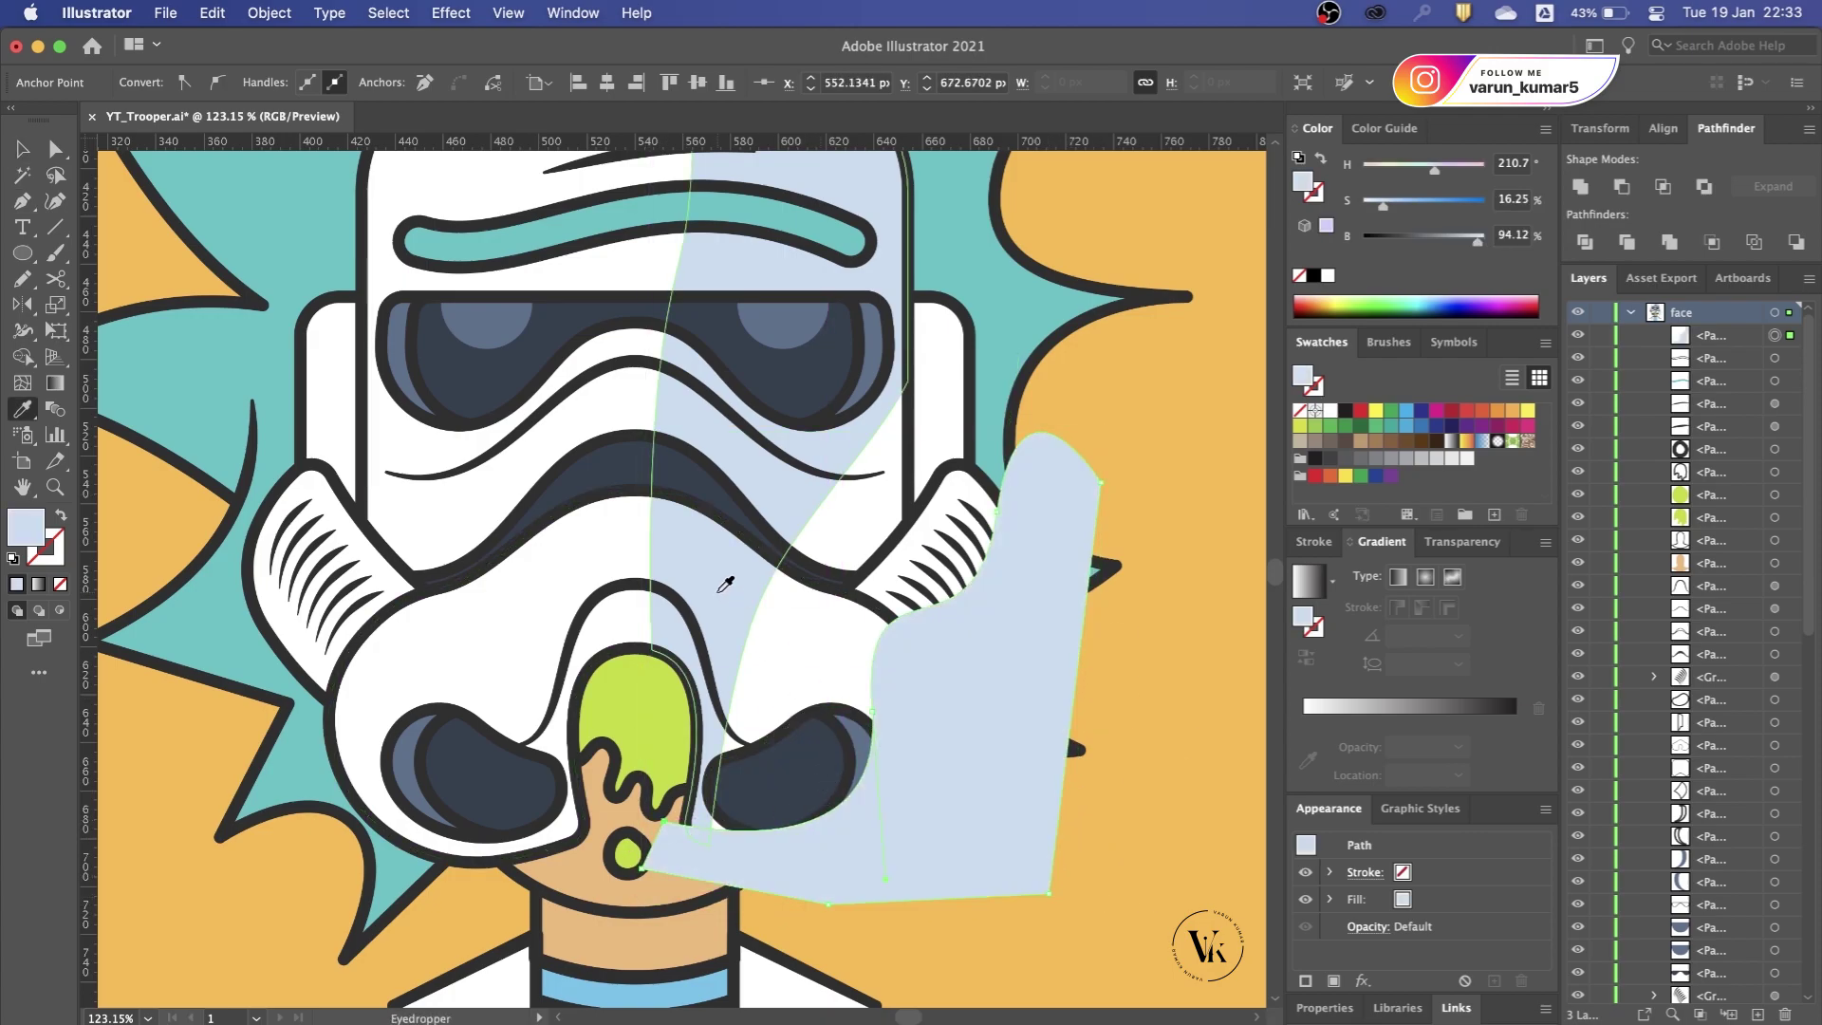
pyautogui.press('v')
pyautogui.hotkey('ctrl', 'shift', '[')
pyautogui.keyDown('shift'); pyautogui.click(948, 706); pyautogui.keyUp('shift')
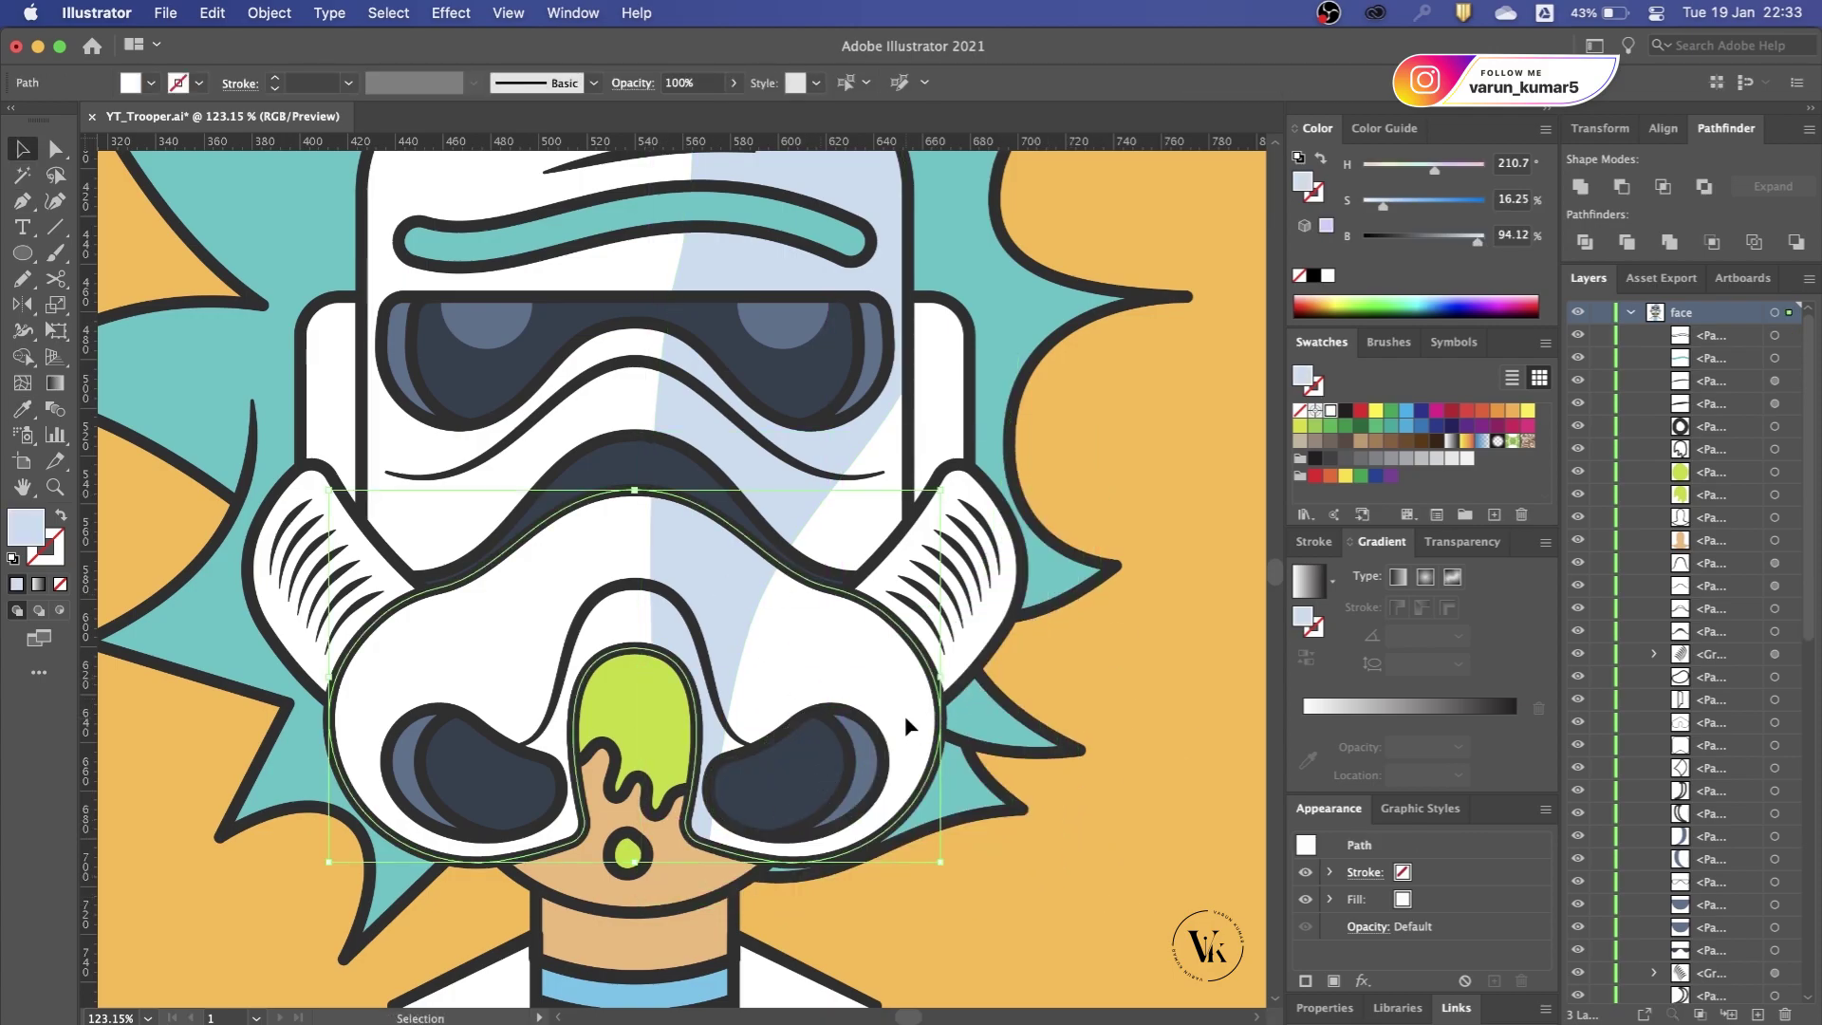
pyautogui.hotkey('ctrl', ']')
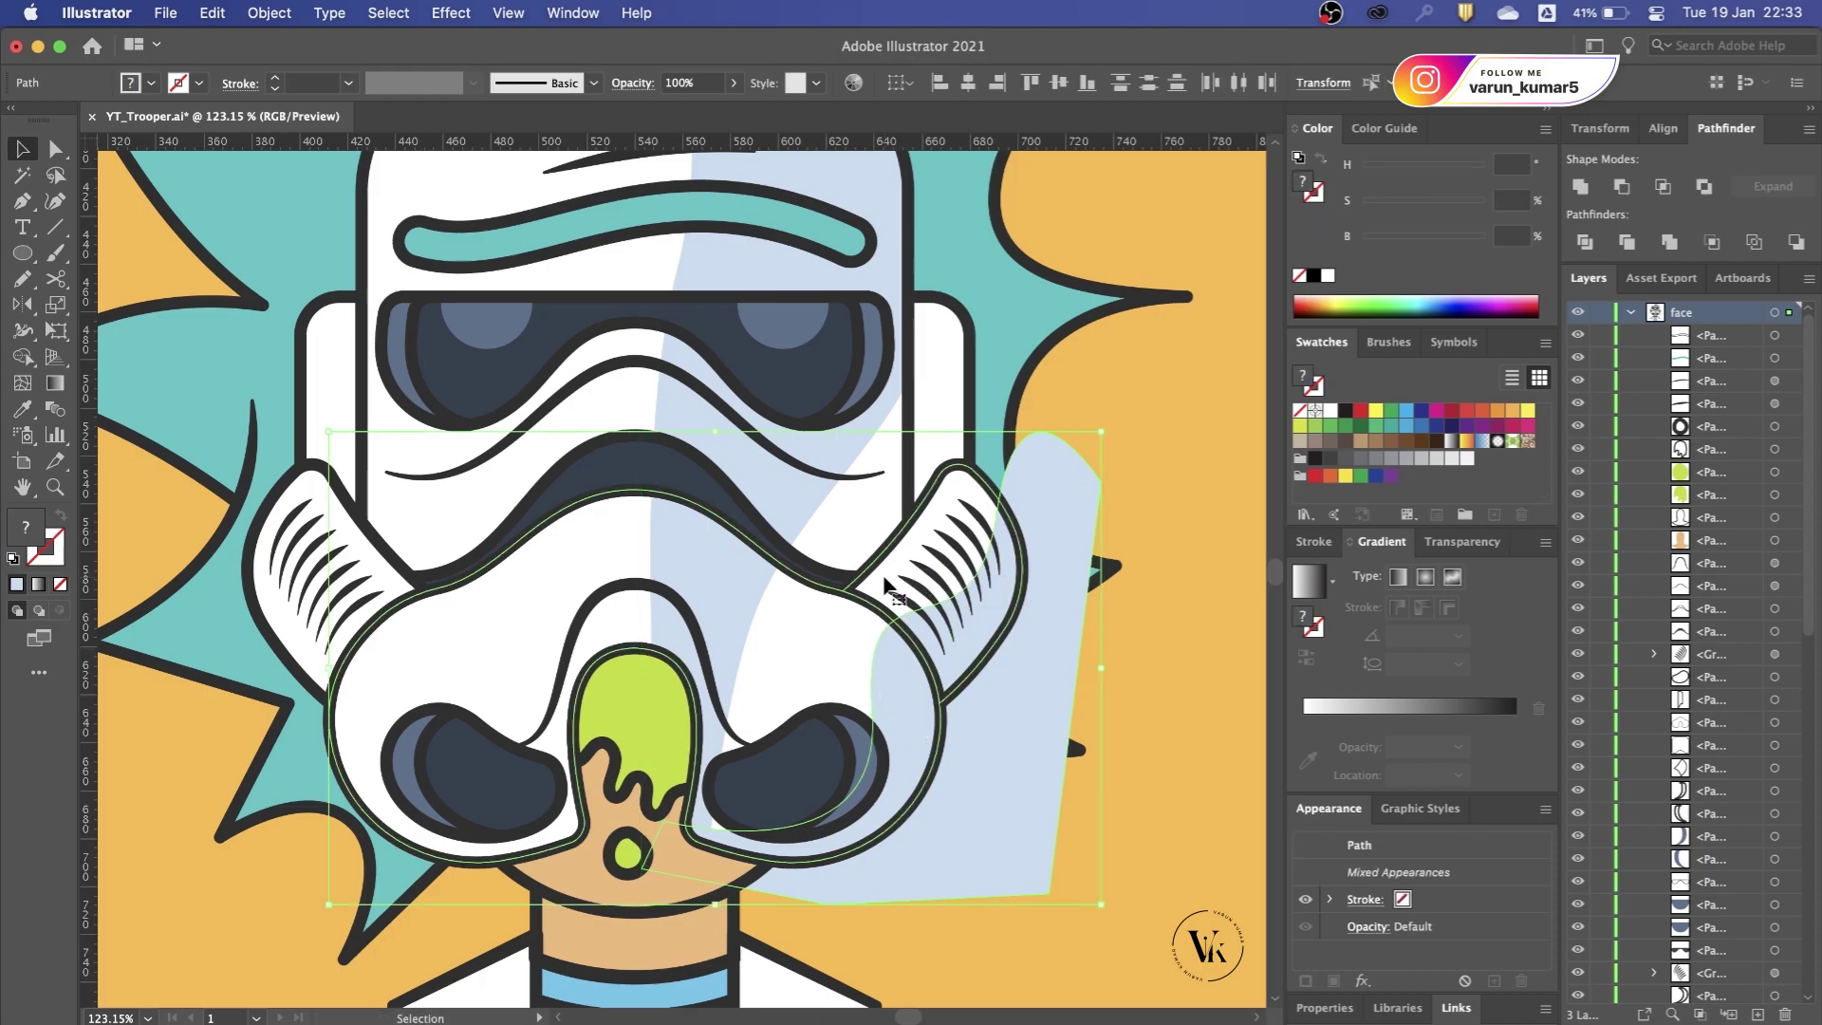
pyautogui.hotkey('ctrl', '7')
pyautogui.click(1071, 906)
pyautogui.scroll(-3, 1045, 891)
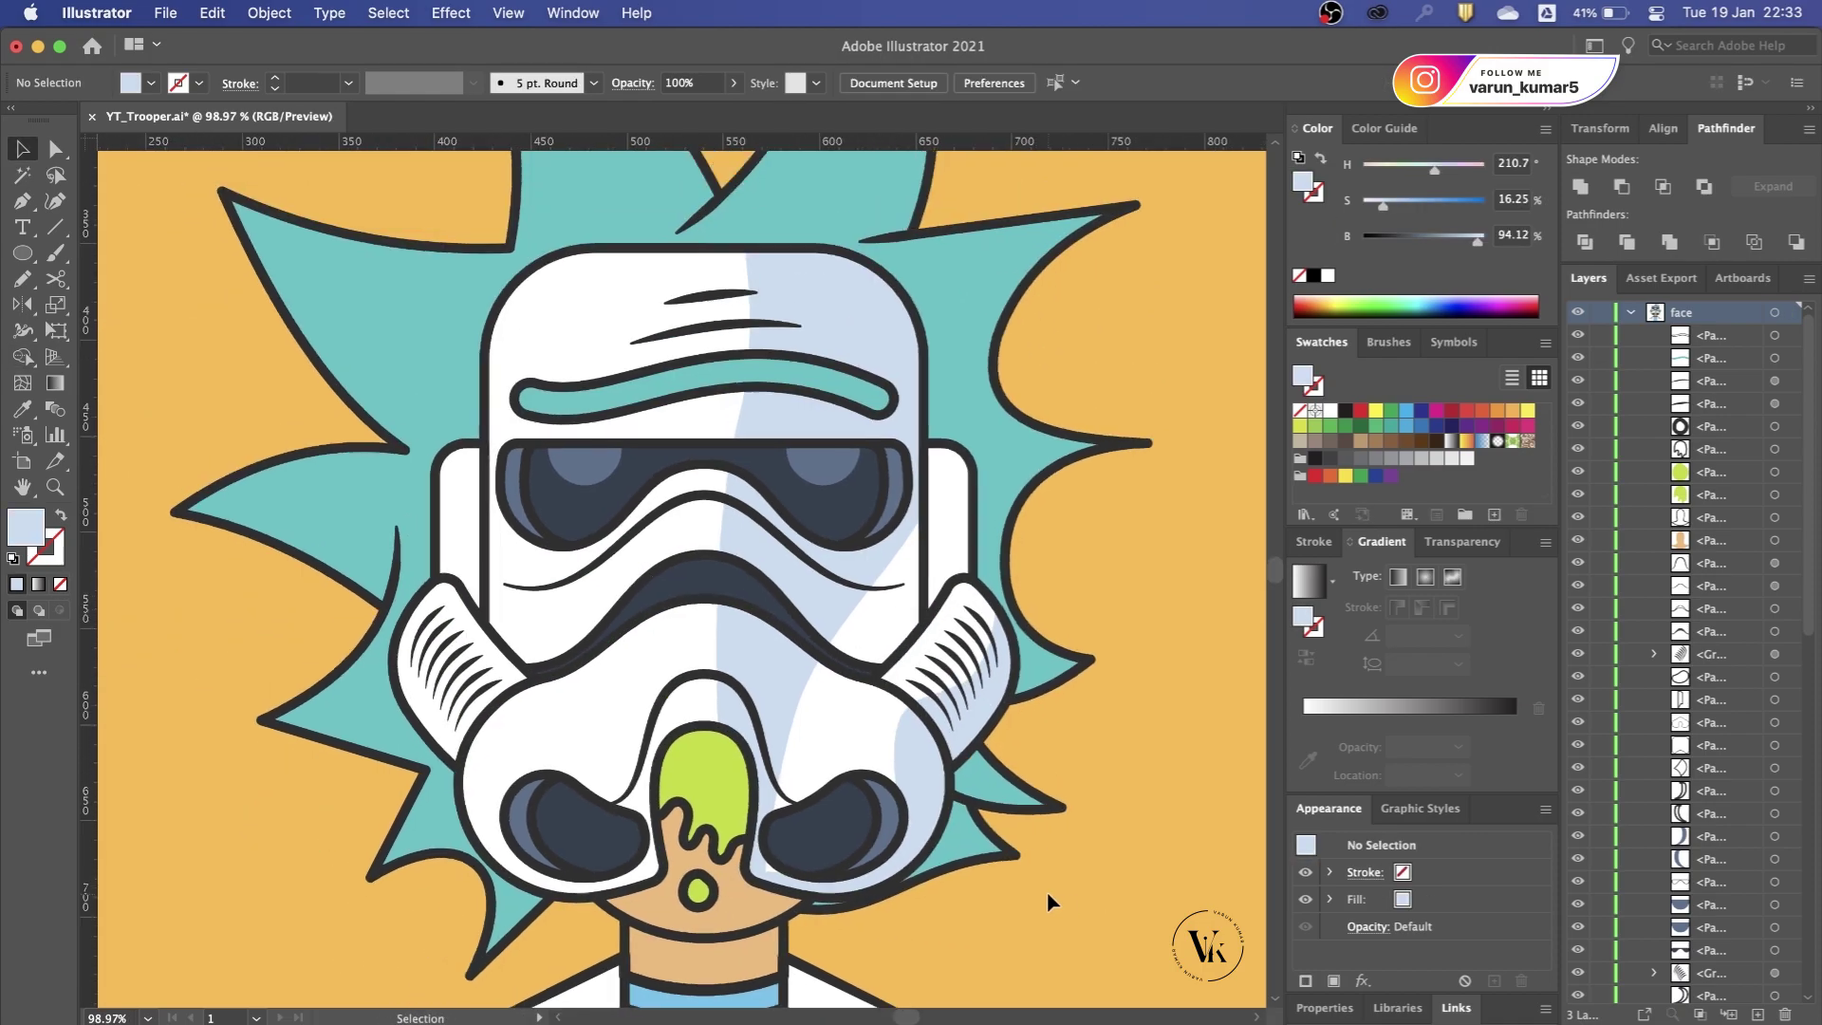
pyautogui.hotkey('ctrl', 's')
pyautogui.scroll(5, 977, 550)
# Step: Pen-draw a six-point shading shape along the helmet's right edge
pyautogui.press('p')
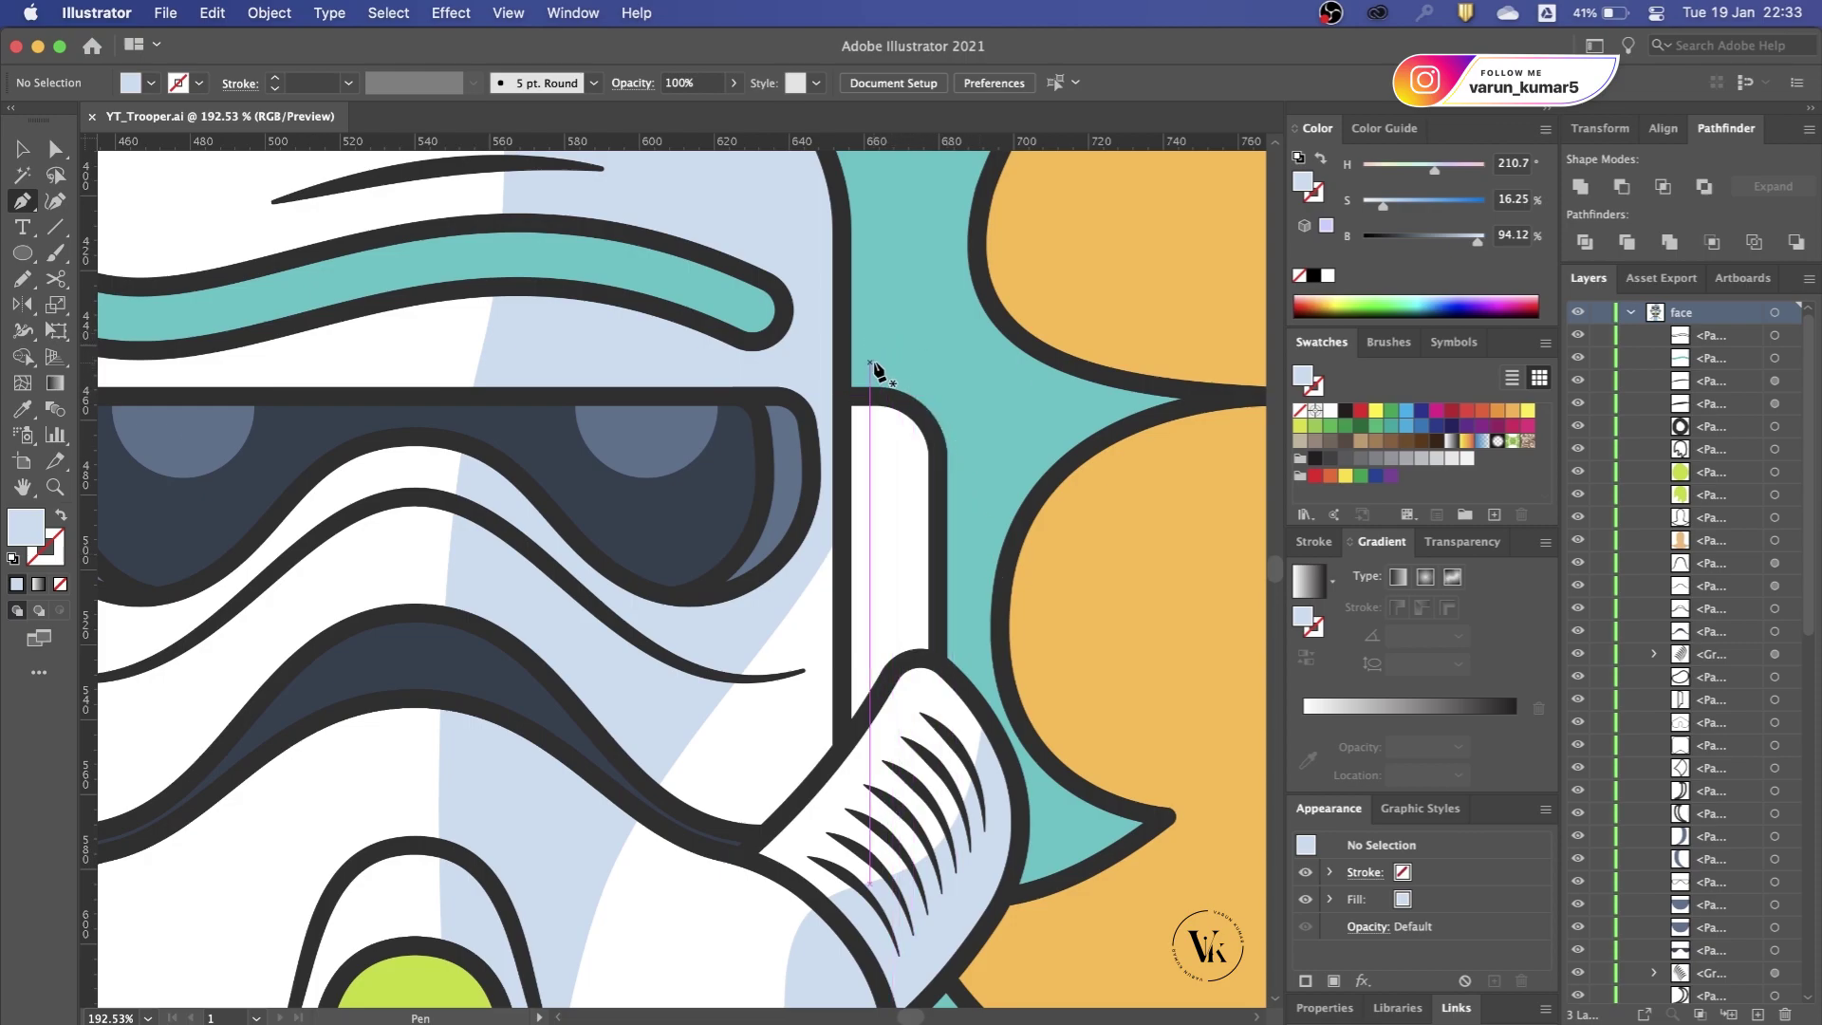
pyautogui.click(885, 353)
pyautogui.click(885, 589)
pyautogui.click(818, 734)
pyautogui.click(885, 837)
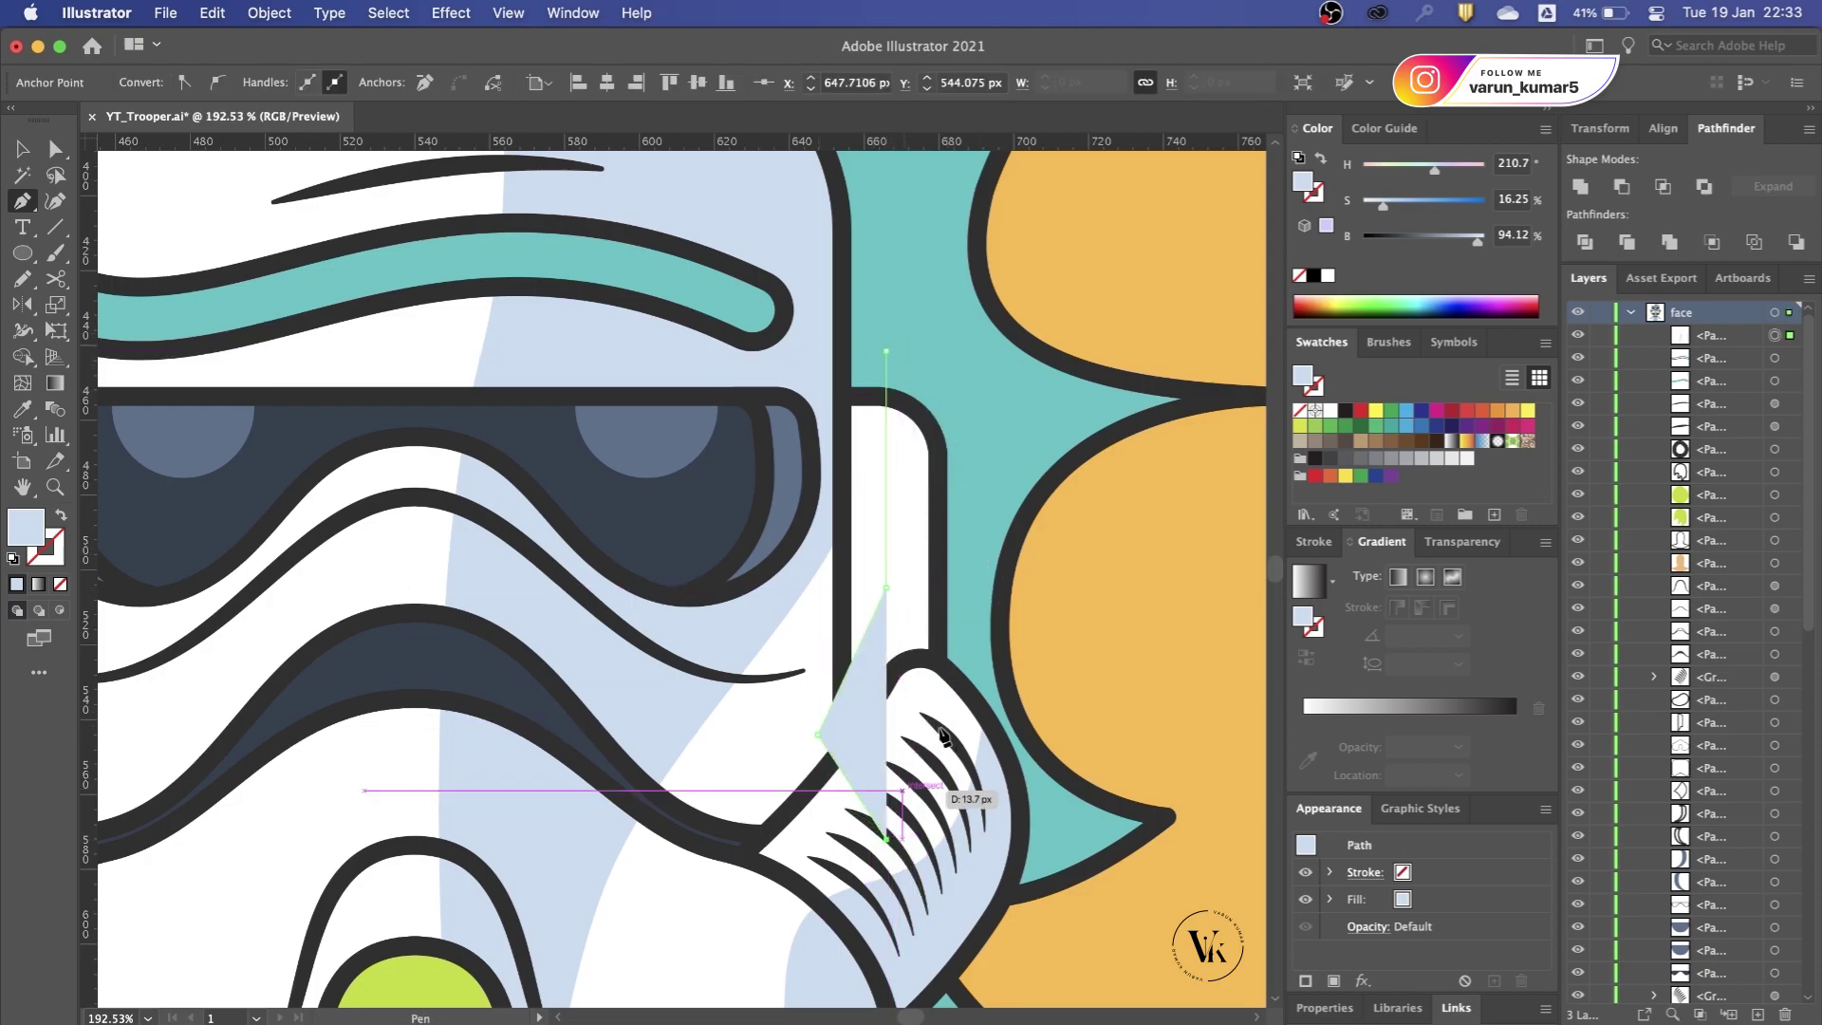
pyautogui.click(1005, 645)
pyautogui.click(941, 287)
pyautogui.click(887, 352)
# Step: Shape Builder the shading with the white side strip, keeping only the part inside it
pyautogui.press('a')
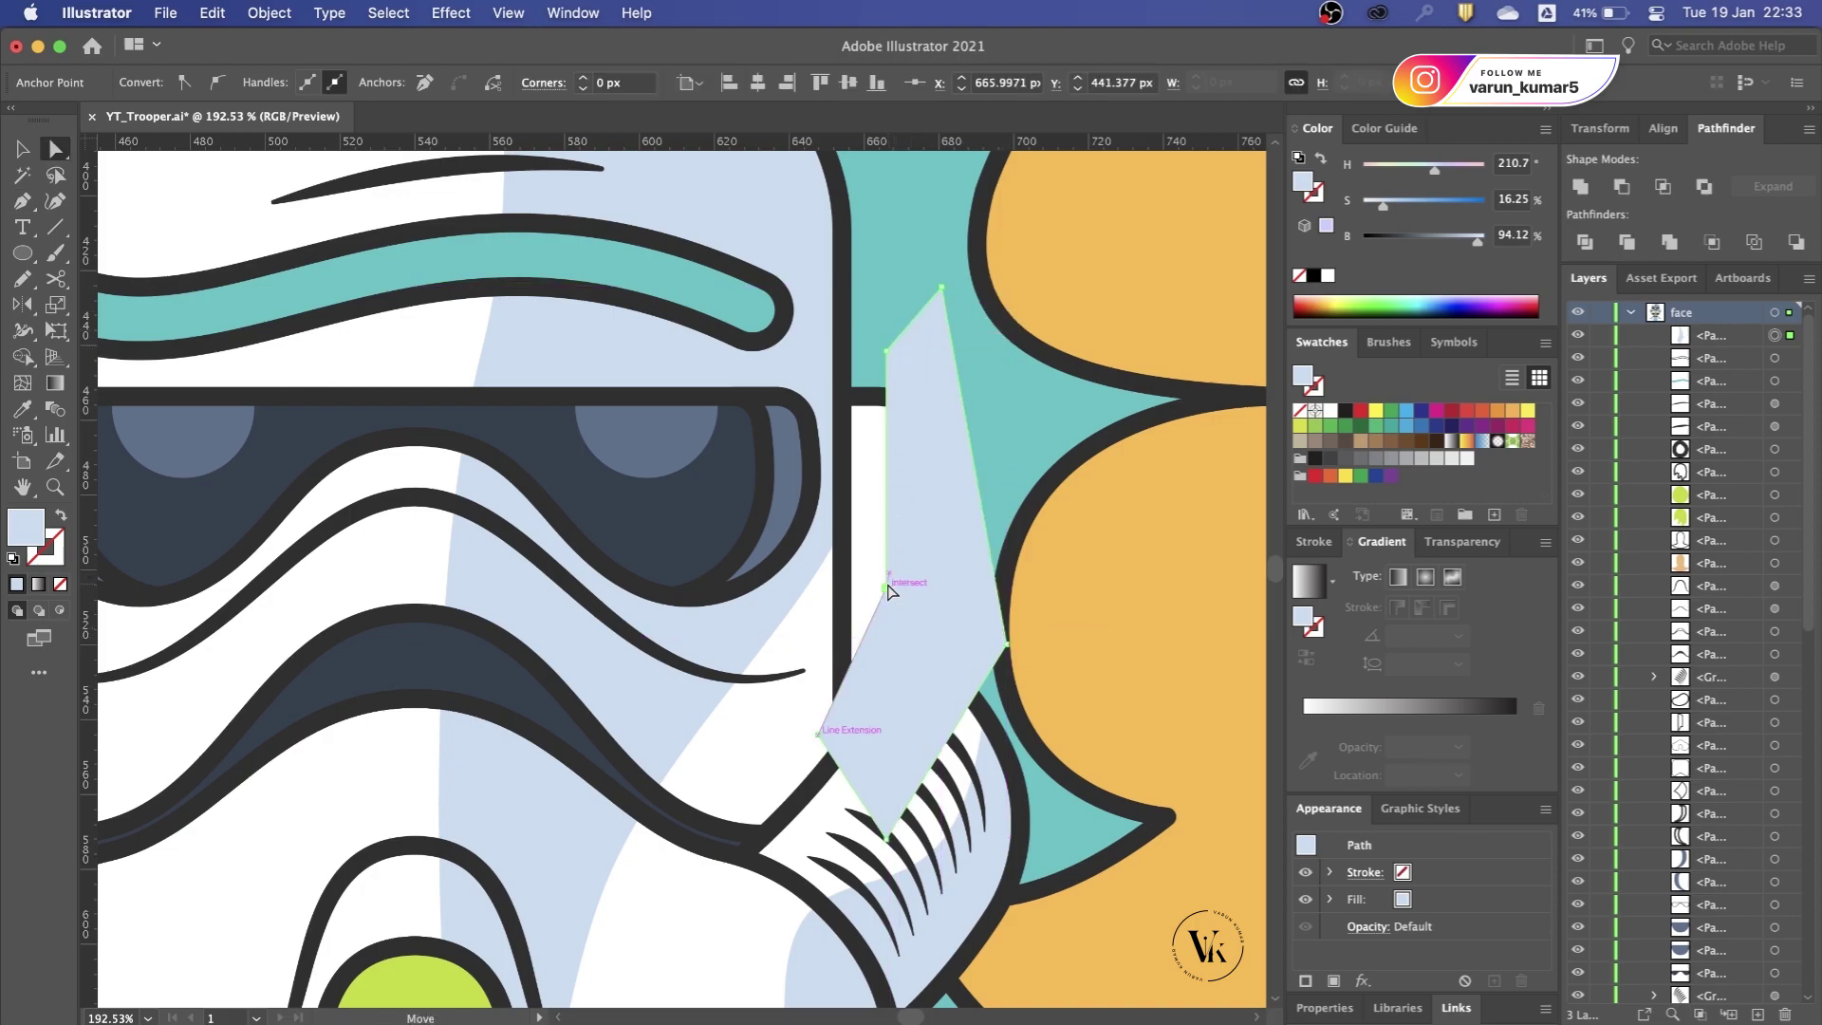
pyautogui.click(902, 456)
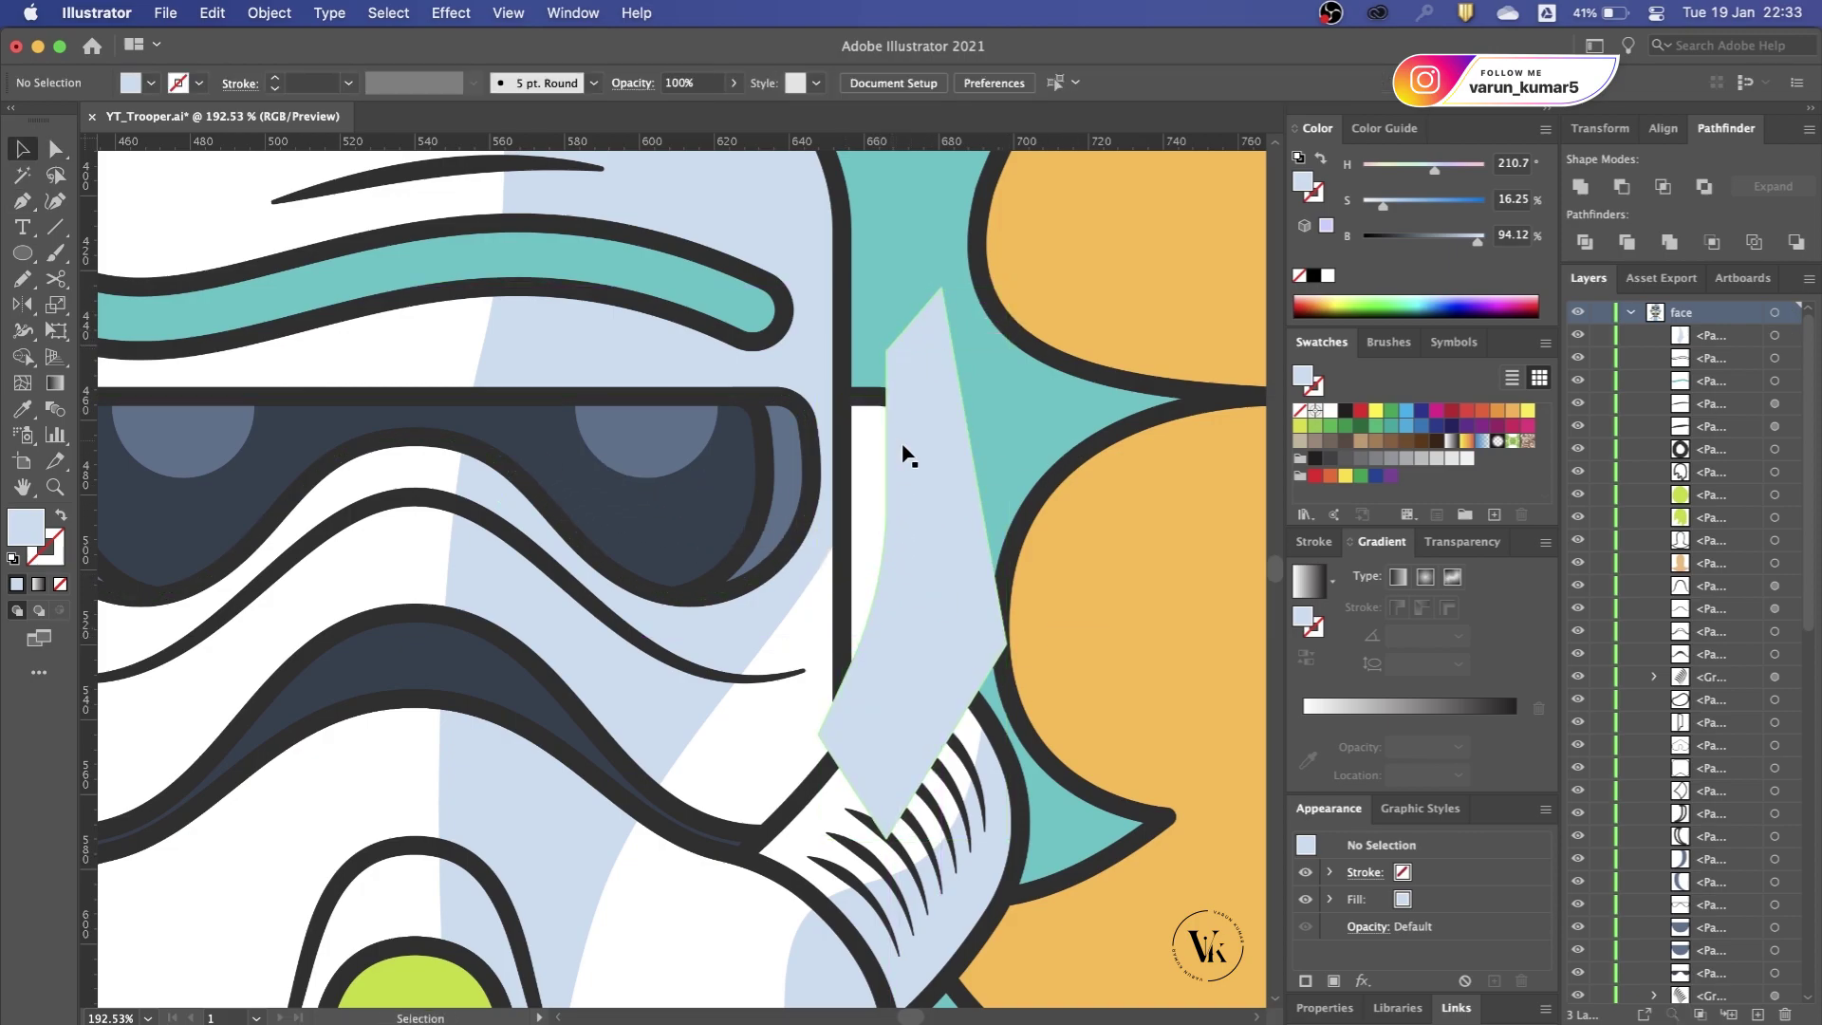
pyautogui.hotkey('shift', 'm')
pyautogui.click(925, 458)
pyautogui.press('v')
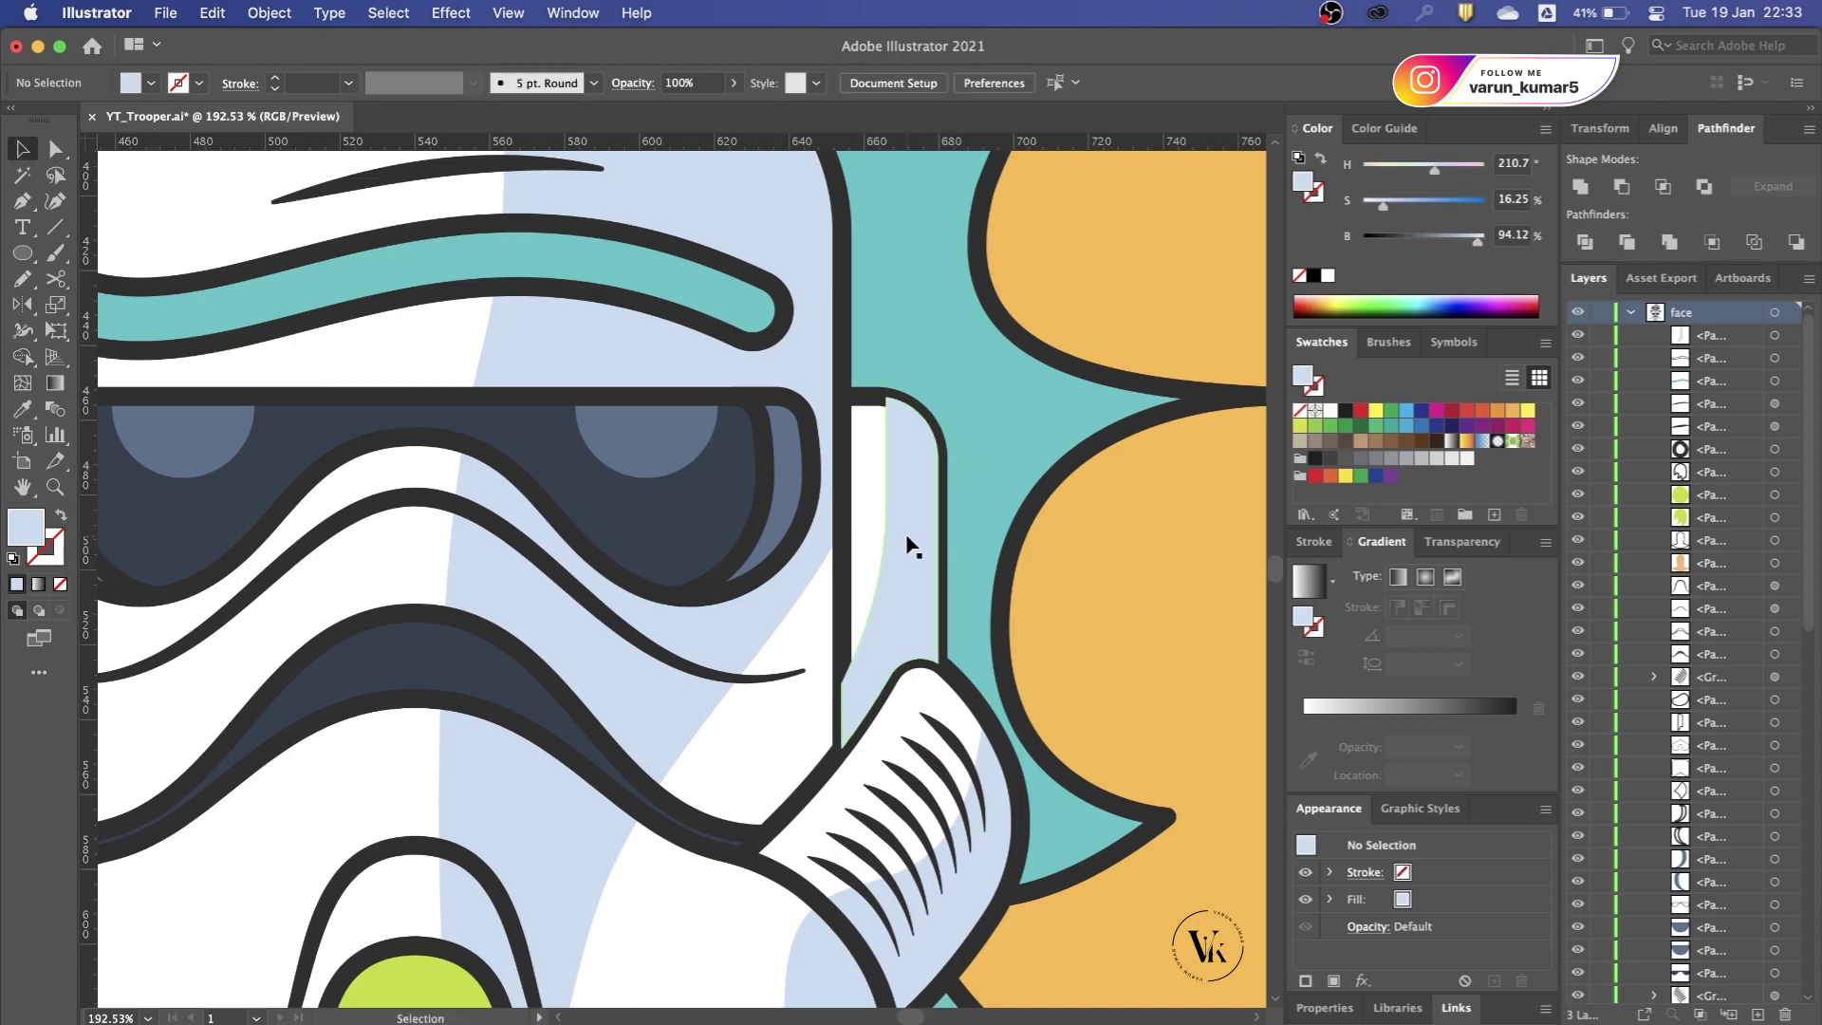
pyautogui.hotkey('ctrl', '0')
pyautogui.hotkey('ctrl', 'shift', 'a')
# Step: Pen-draw a triangular shading piece on the white band under the visor
pyautogui.scroll(-2, 1034, 596)
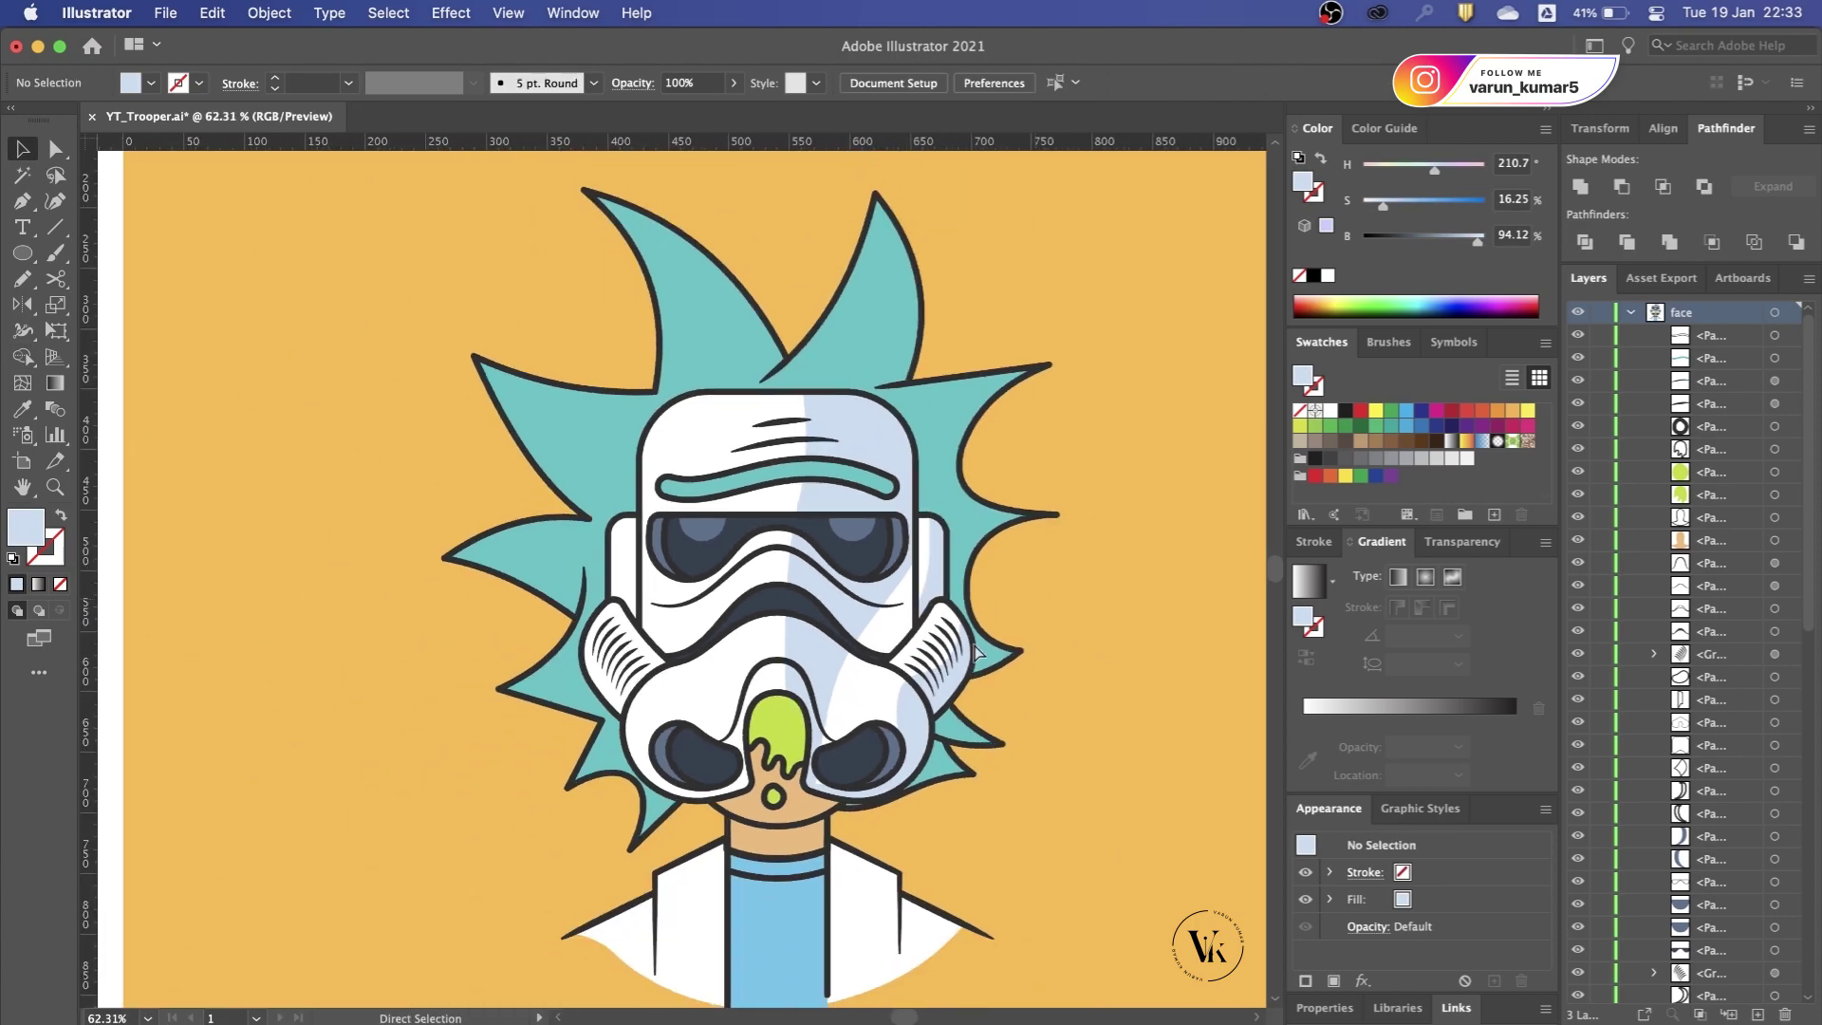
pyautogui.scroll(1, 839, 755)
pyautogui.scroll(1, 791, 813)
pyautogui.scroll(2, 791, 813)
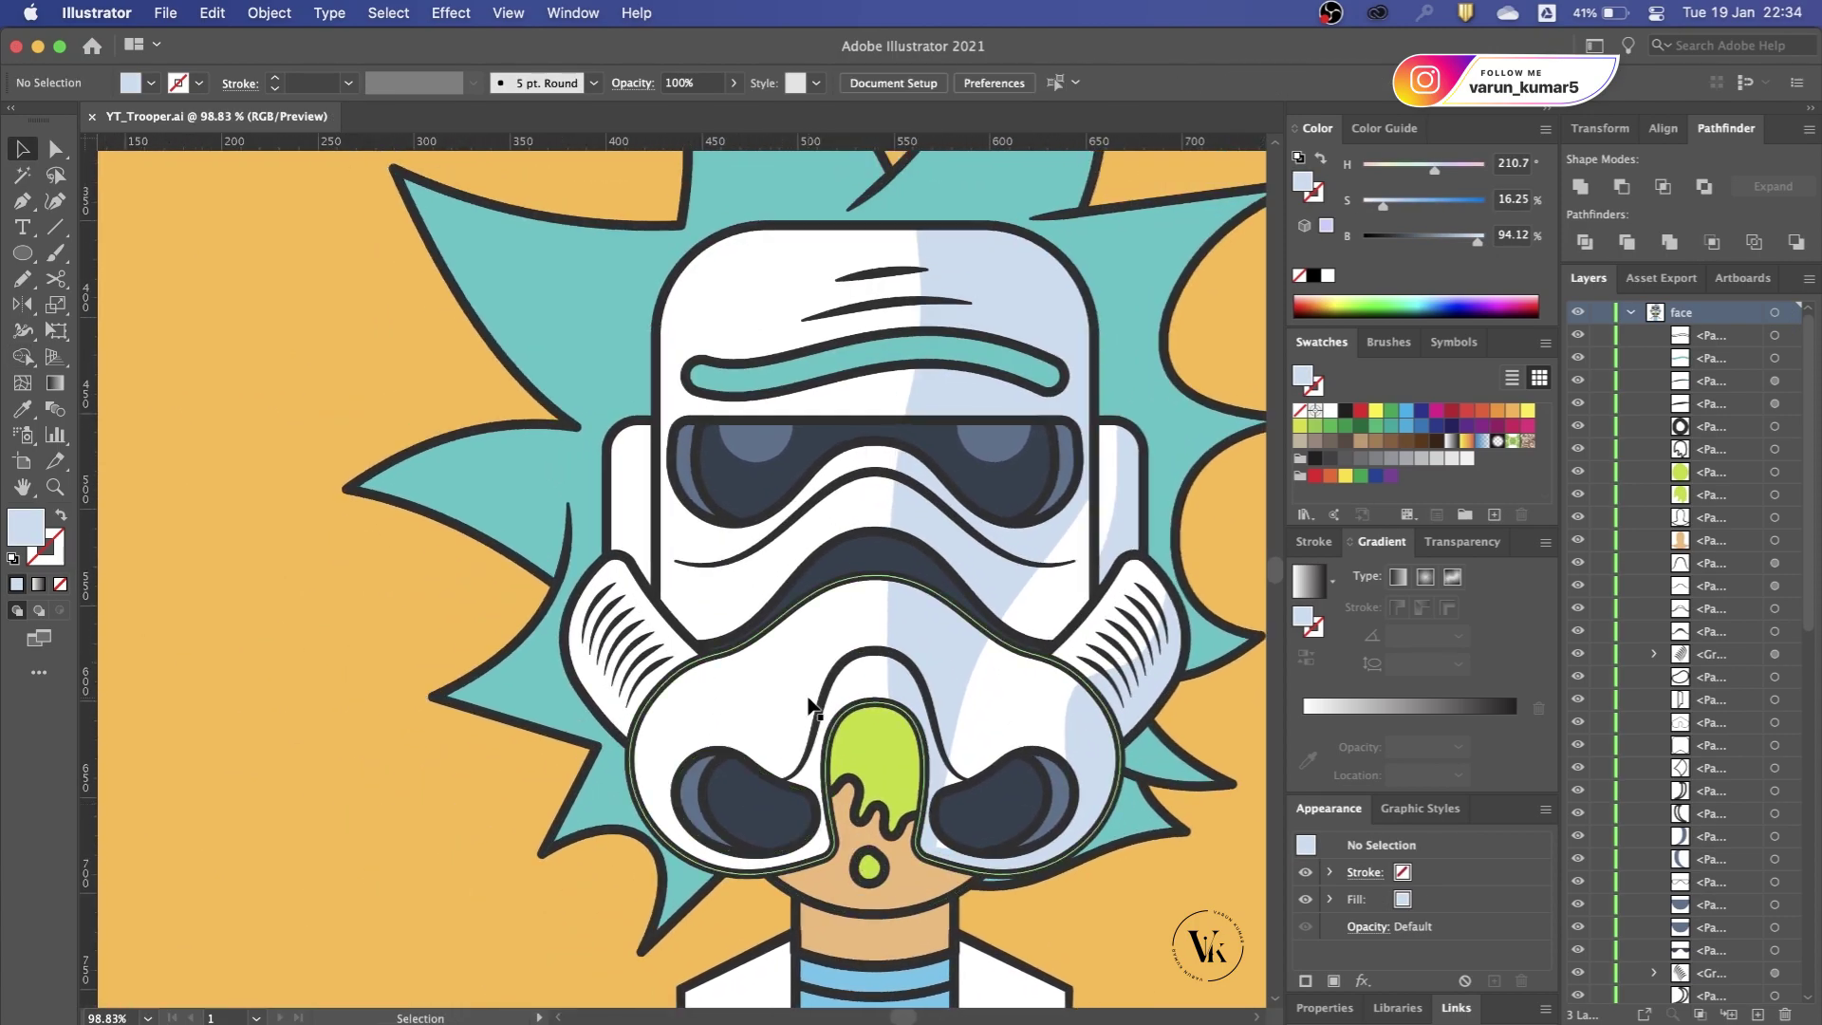
pyautogui.scroll(1, 927, 699)
pyautogui.scroll(-1, 752, 756)
pyautogui.scroll(1, 712, 610)
pyautogui.scroll(1, 784, 642)
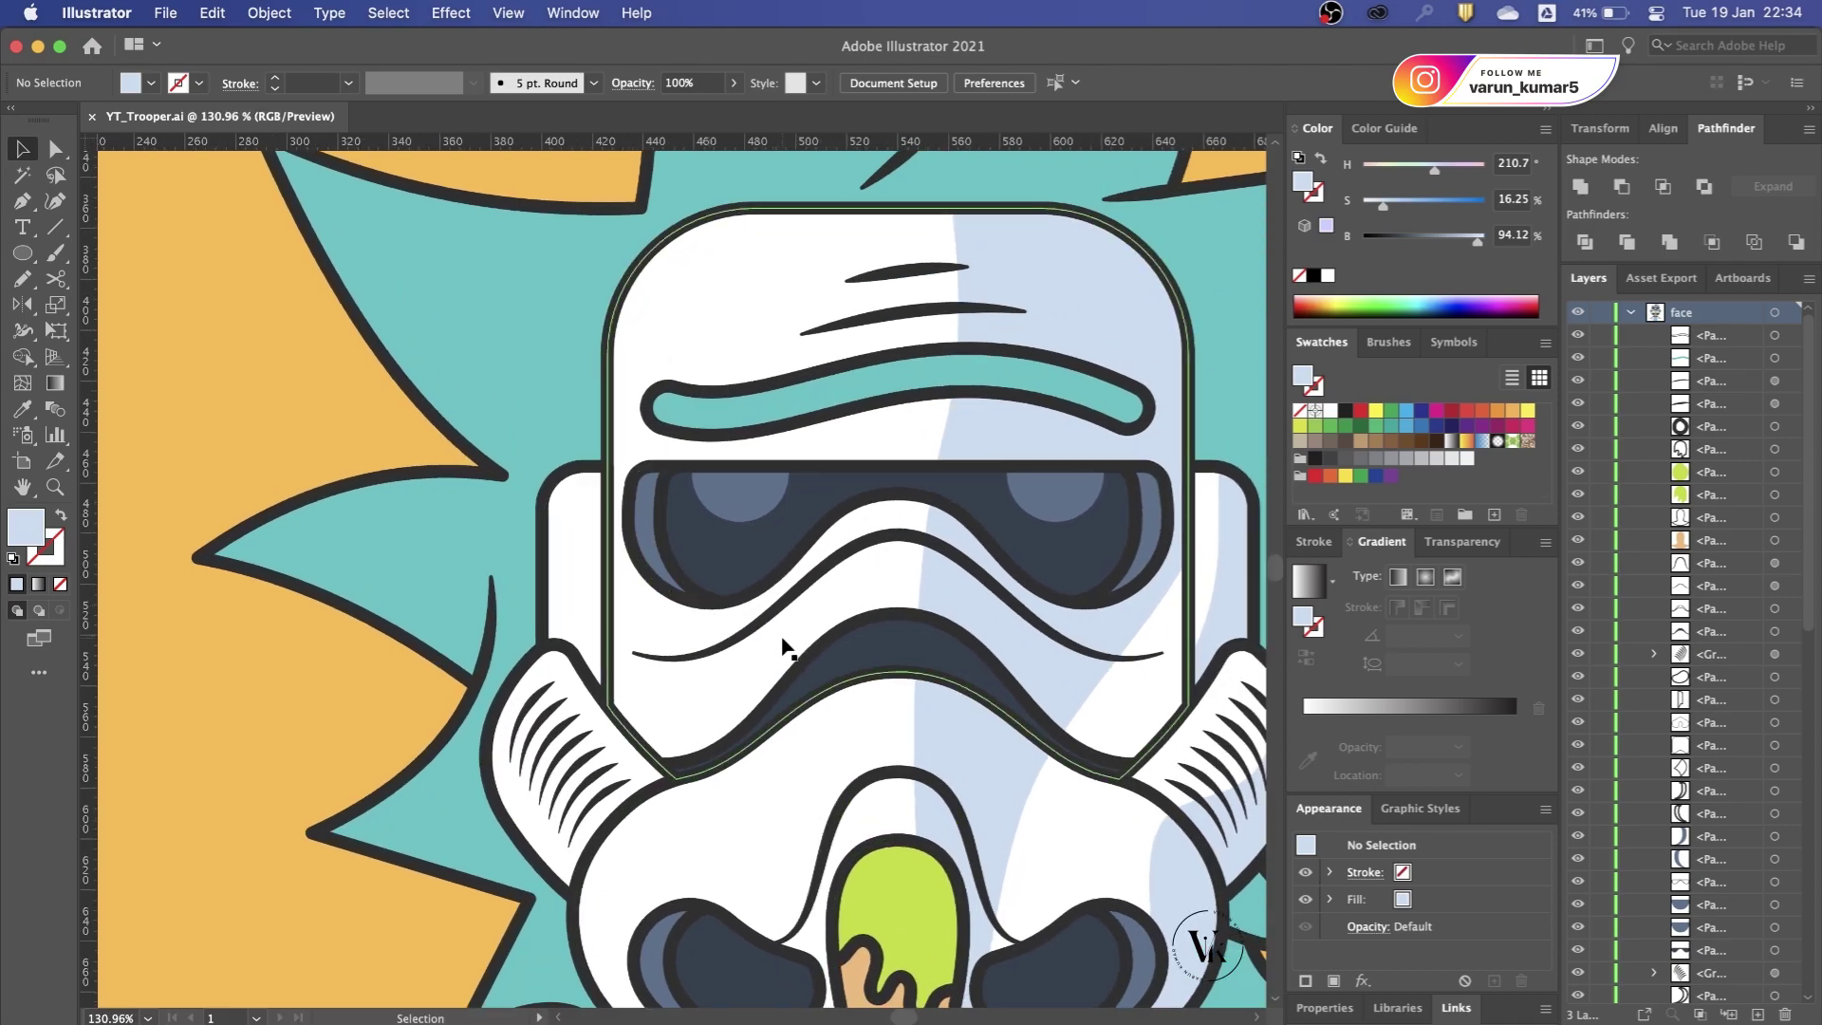
pyautogui.scroll(2, 902, 573)
pyautogui.scroll(3, 903, 573)
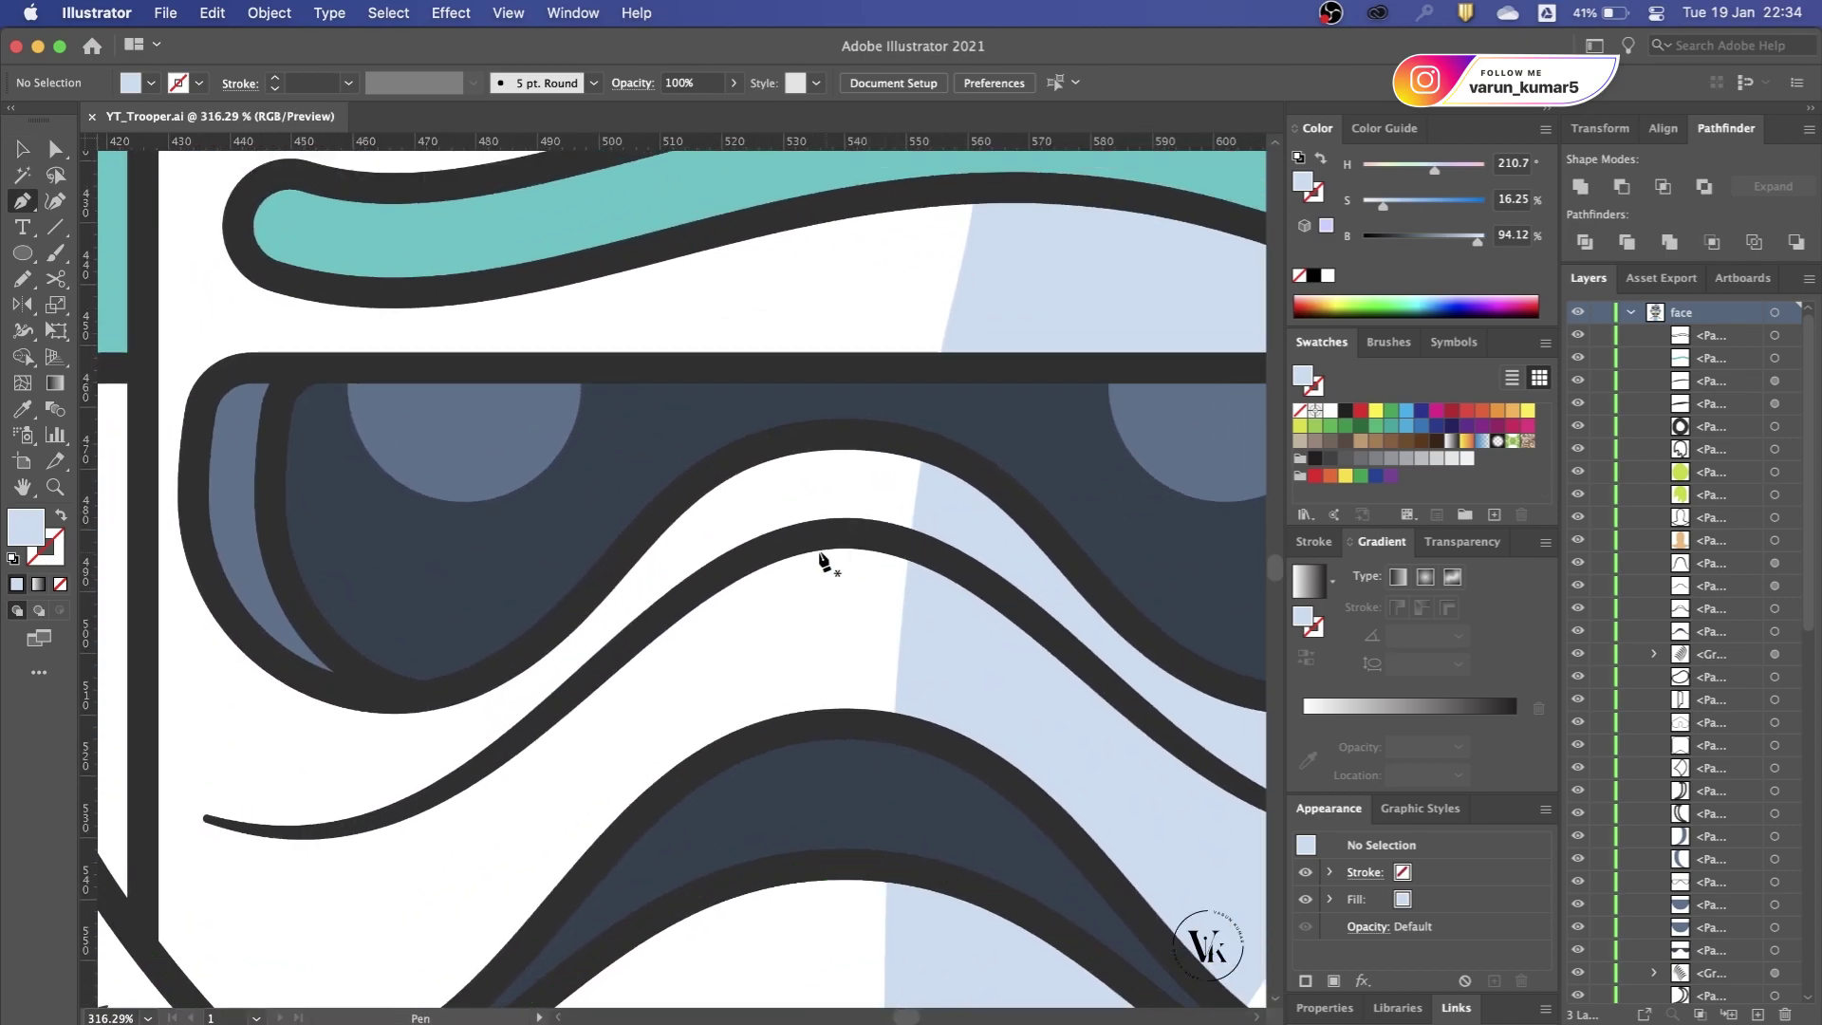
pyautogui.press('p')
pyautogui.click(716, 575)
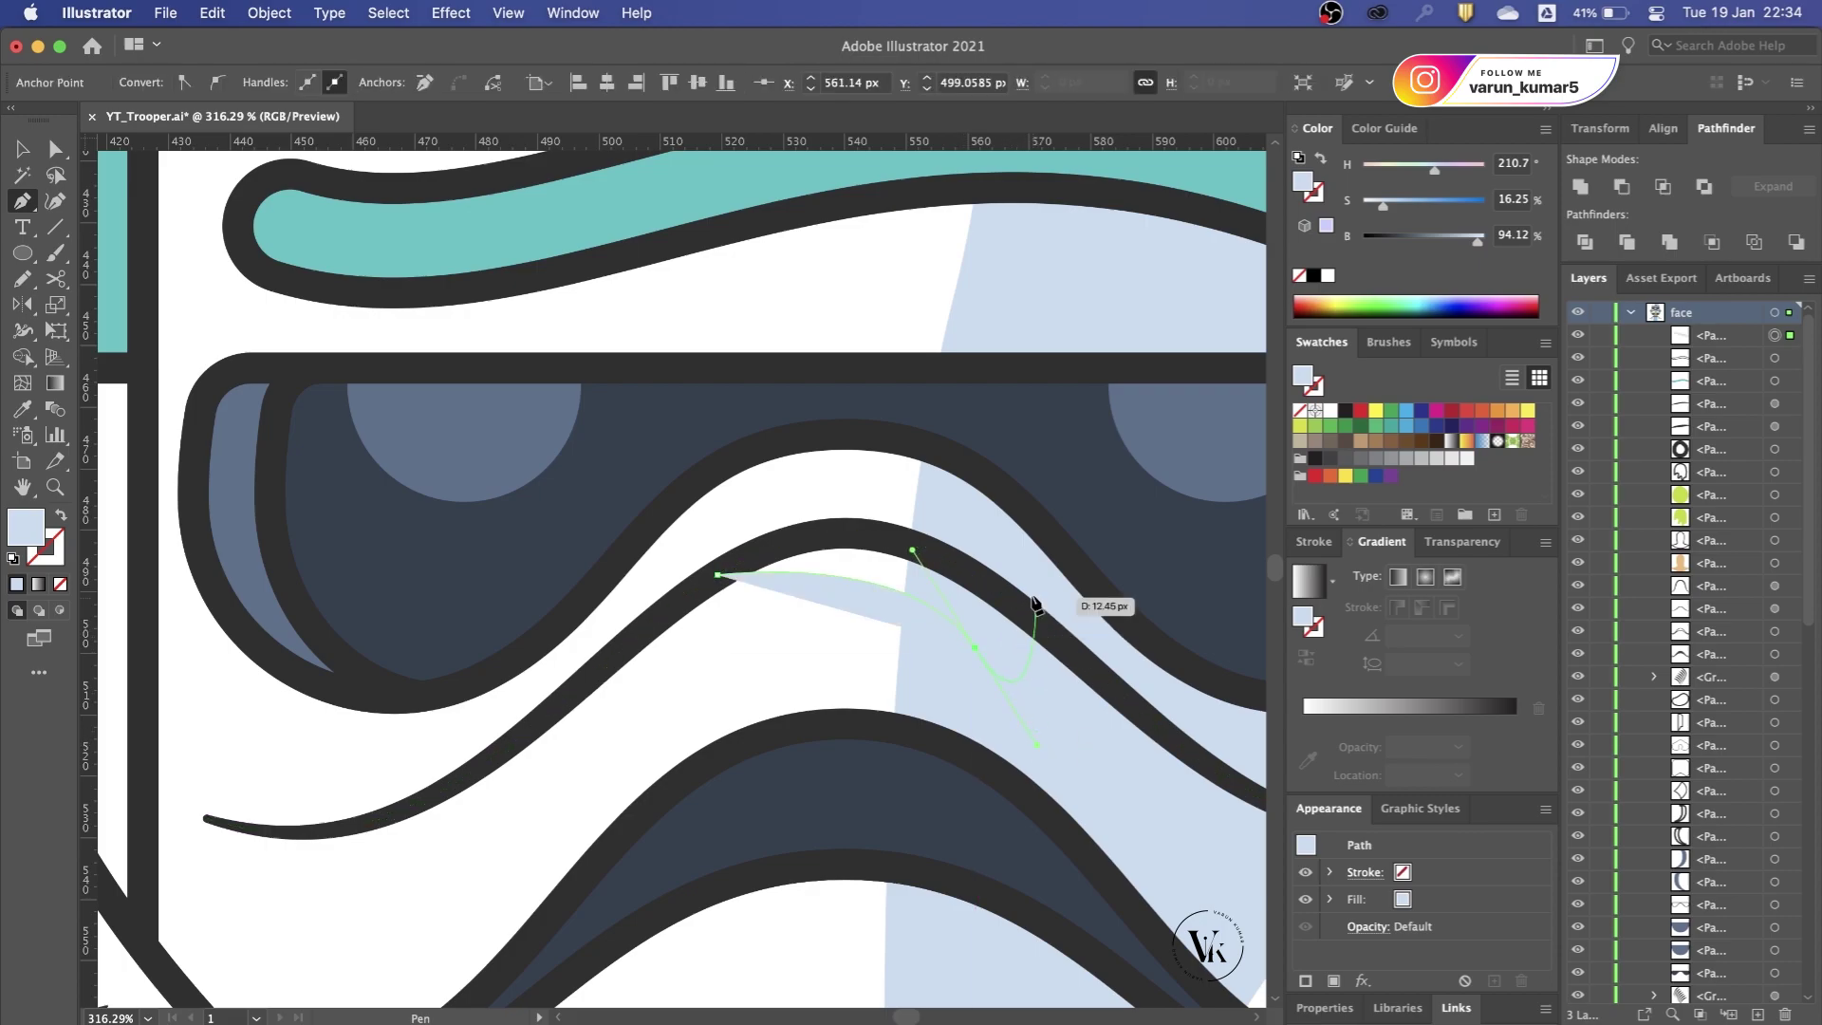
pyautogui.click(999, 509)
pyautogui.click(784, 470)
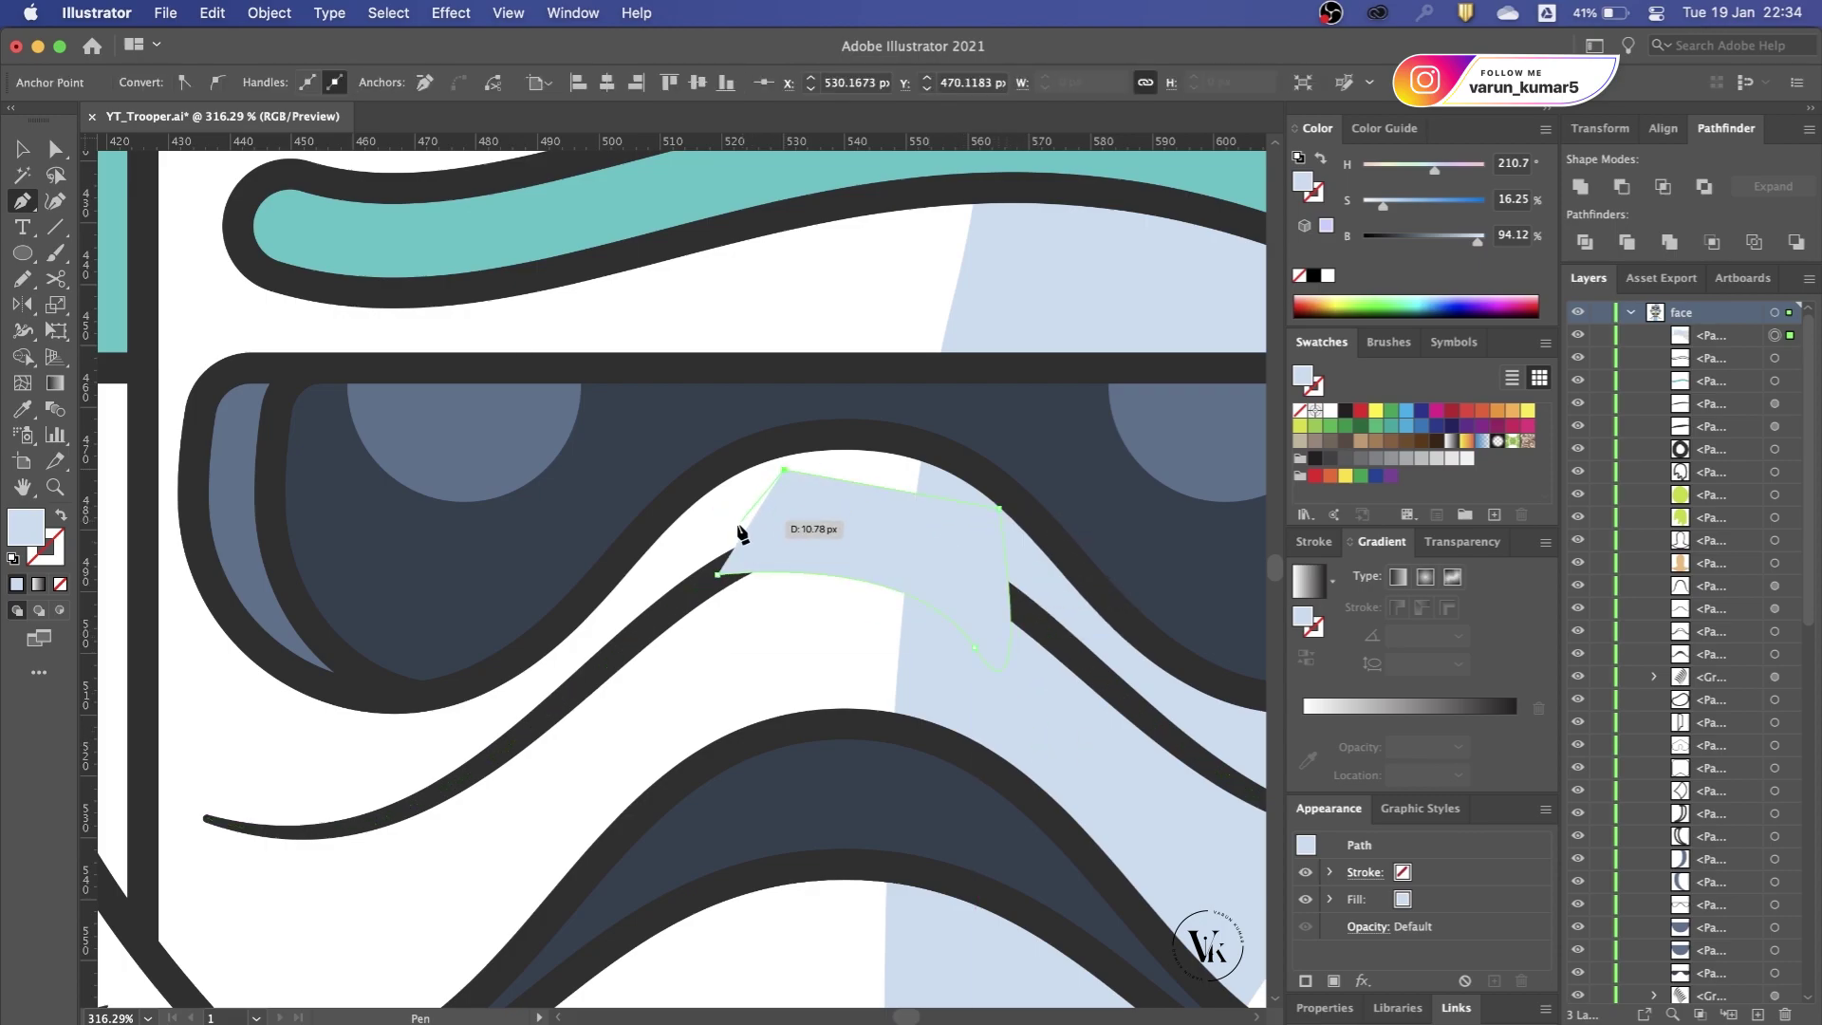
pyautogui.click(718, 575)
# Step: Trim the piece against the visor outline, delete the leftover, and merge it into the face shading
pyautogui.press('v')
pyautogui.click(944, 651)
pyautogui.keyDown('shift'); pyautogui.click(1044, 640); pyautogui.keyUp('shift')
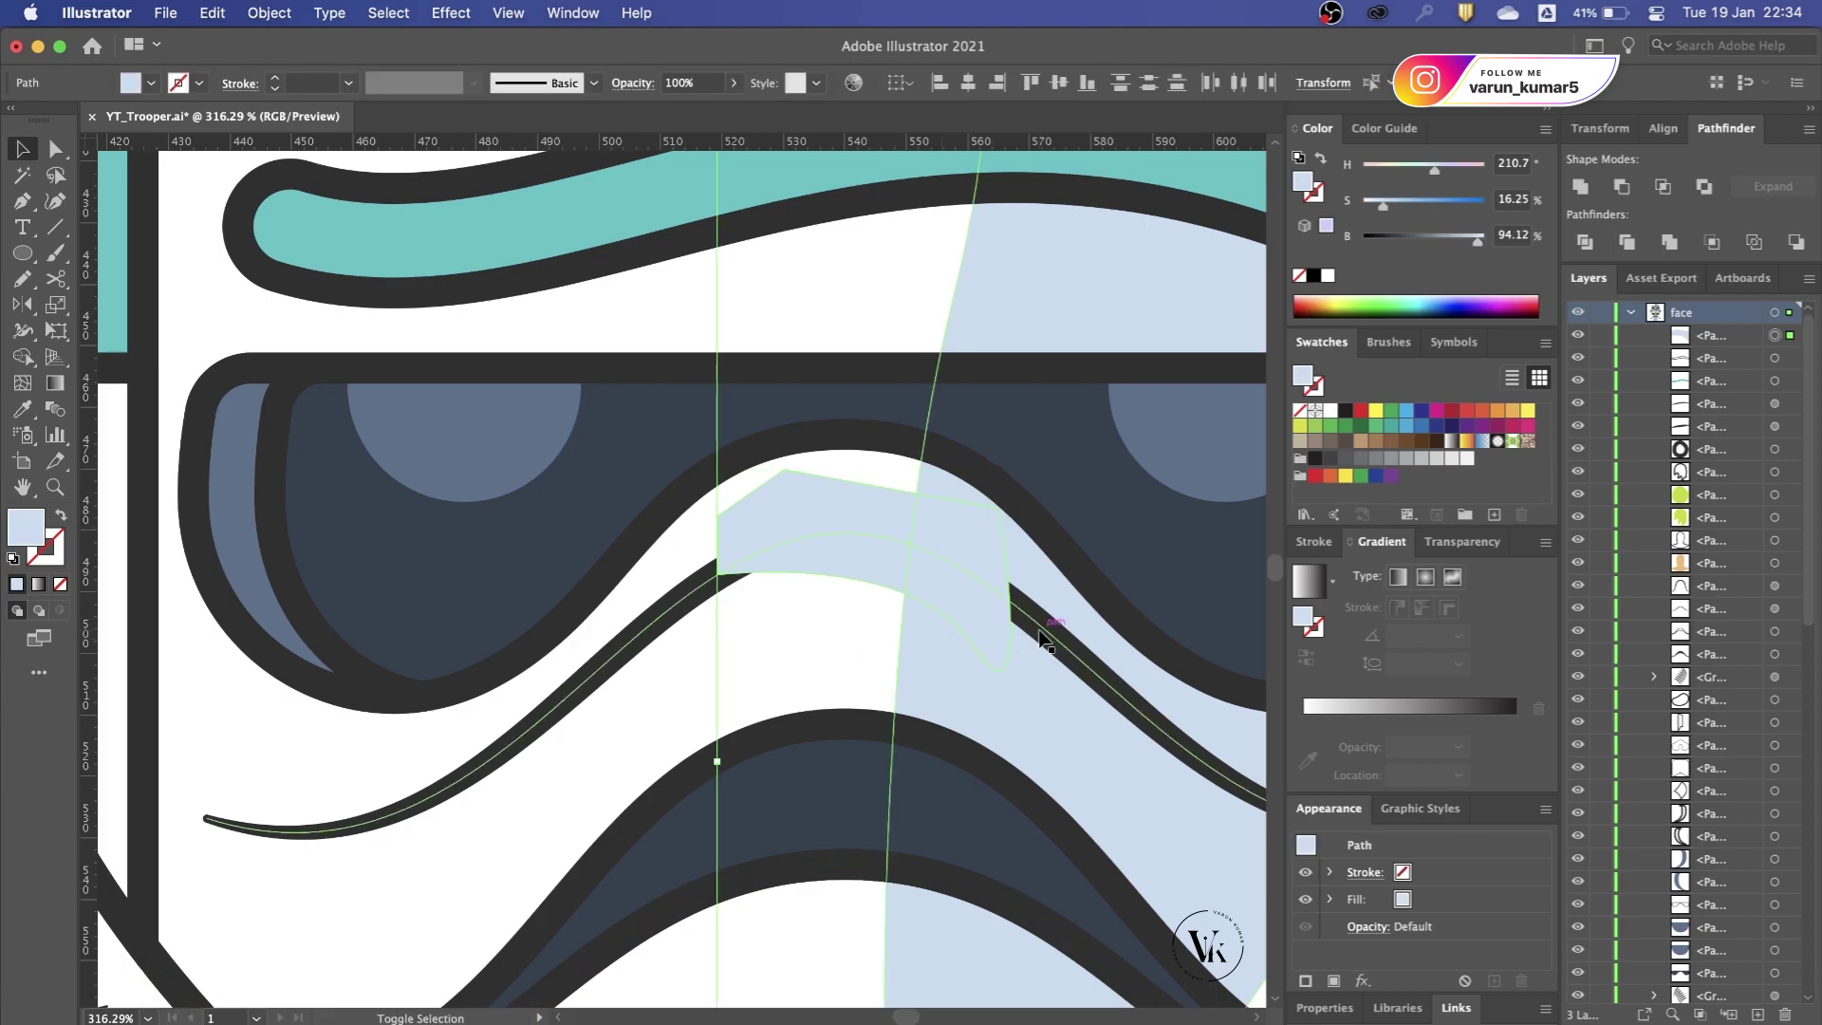
pyautogui.hotkey('shift', 'm')
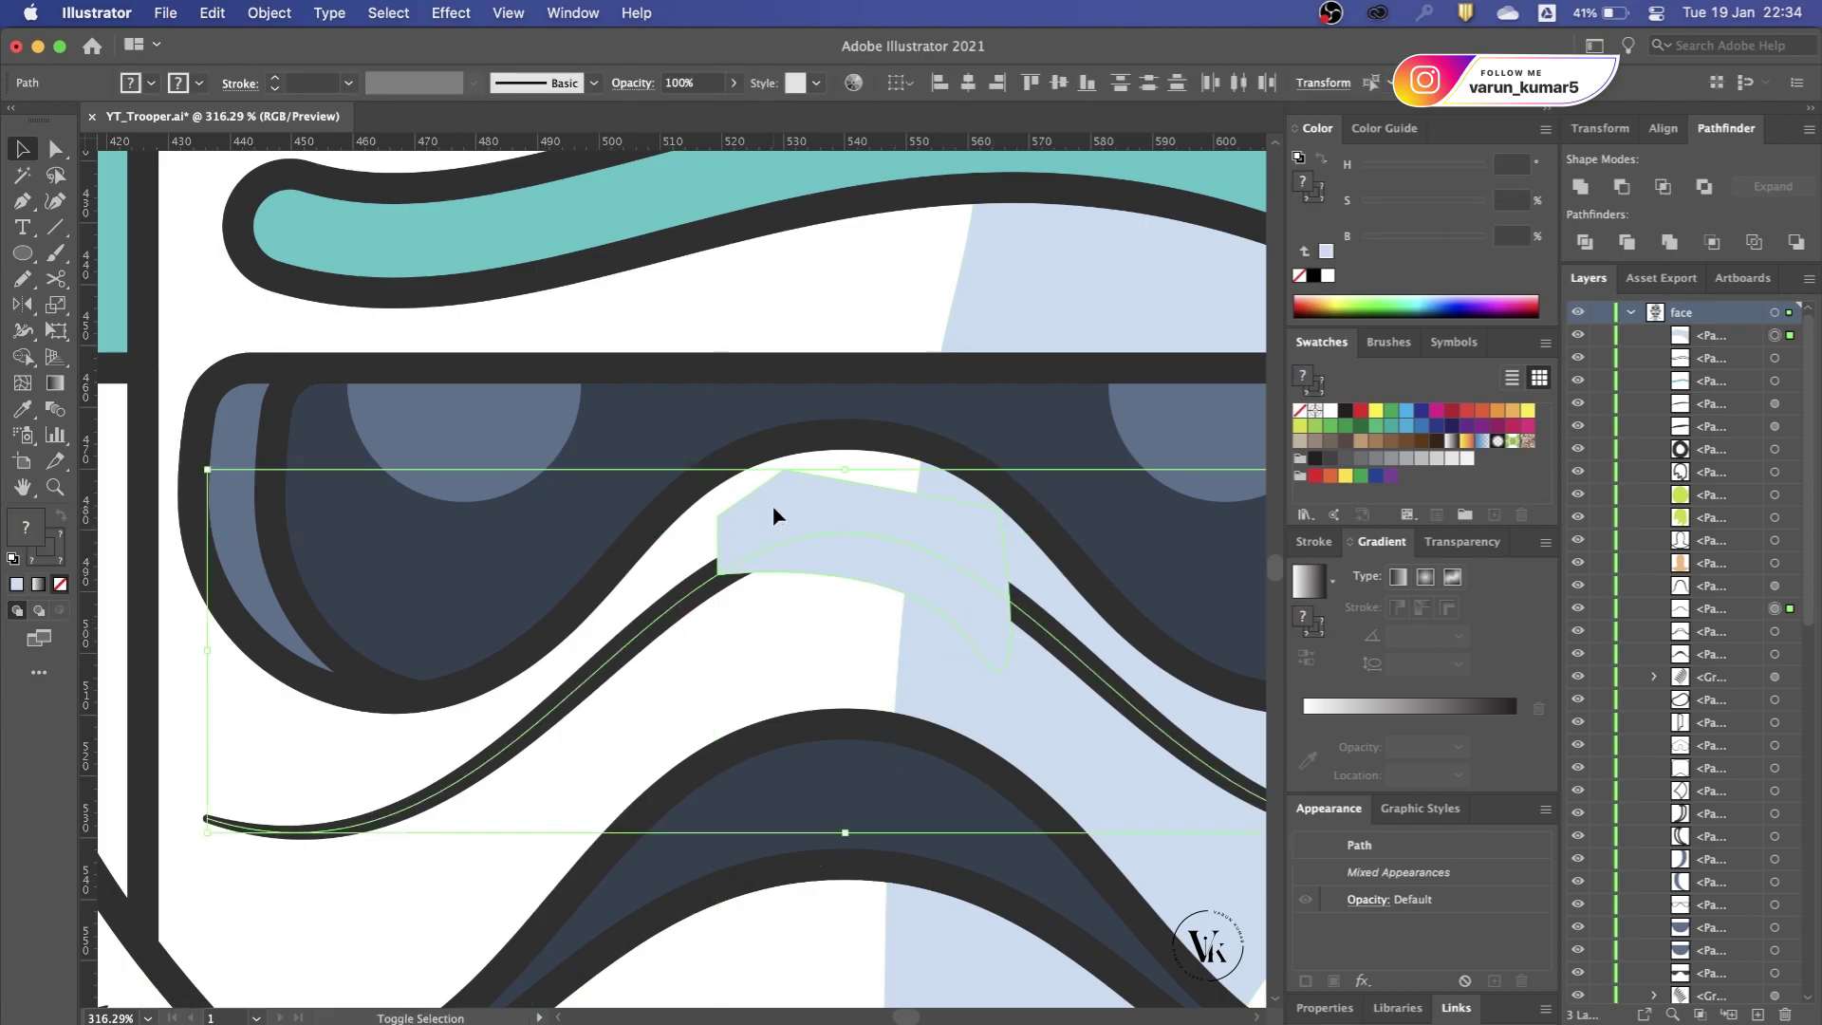
pyautogui.keyDown('alt'); pyautogui.click(773, 512); pyautogui.keyUp('alt')
pyautogui.press('v')
pyautogui.click(863, 574)
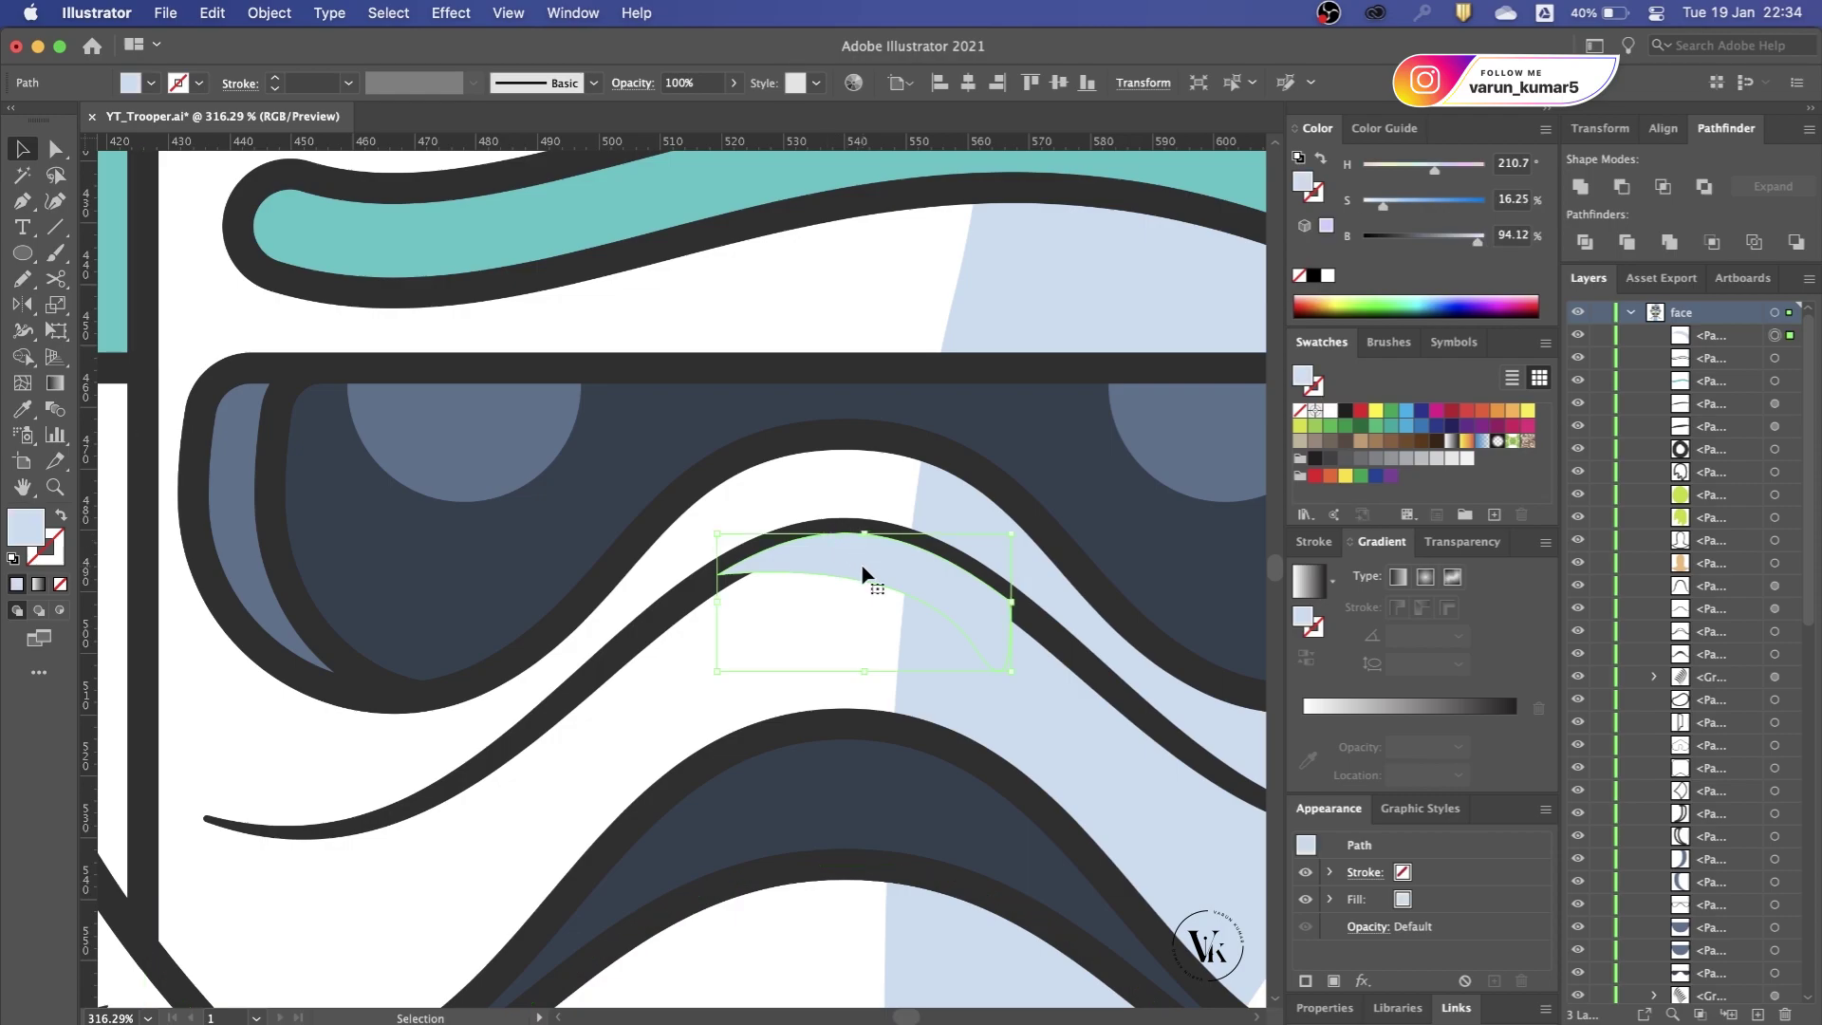
pyautogui.press('Delete')
pyautogui.click(977, 654)
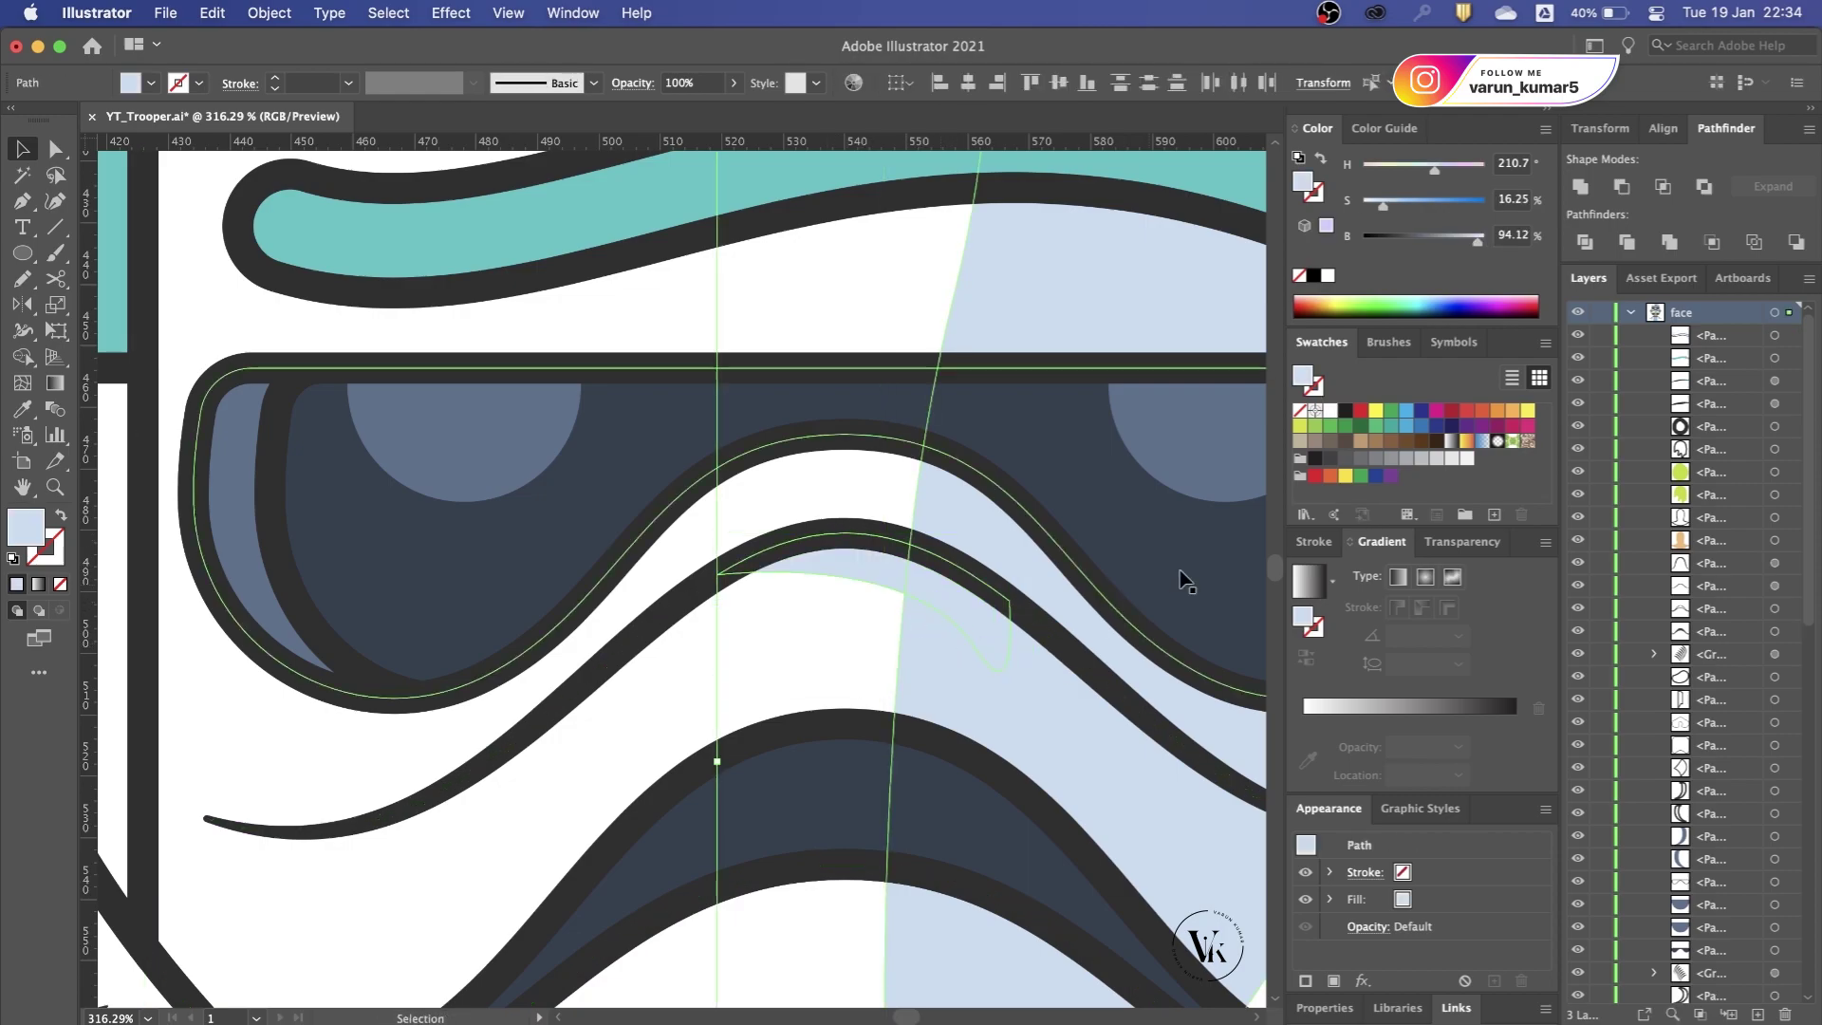
pyautogui.click(1578, 186)
# Step: Round the corner of the shading under the visor and save
pyautogui.press('a')
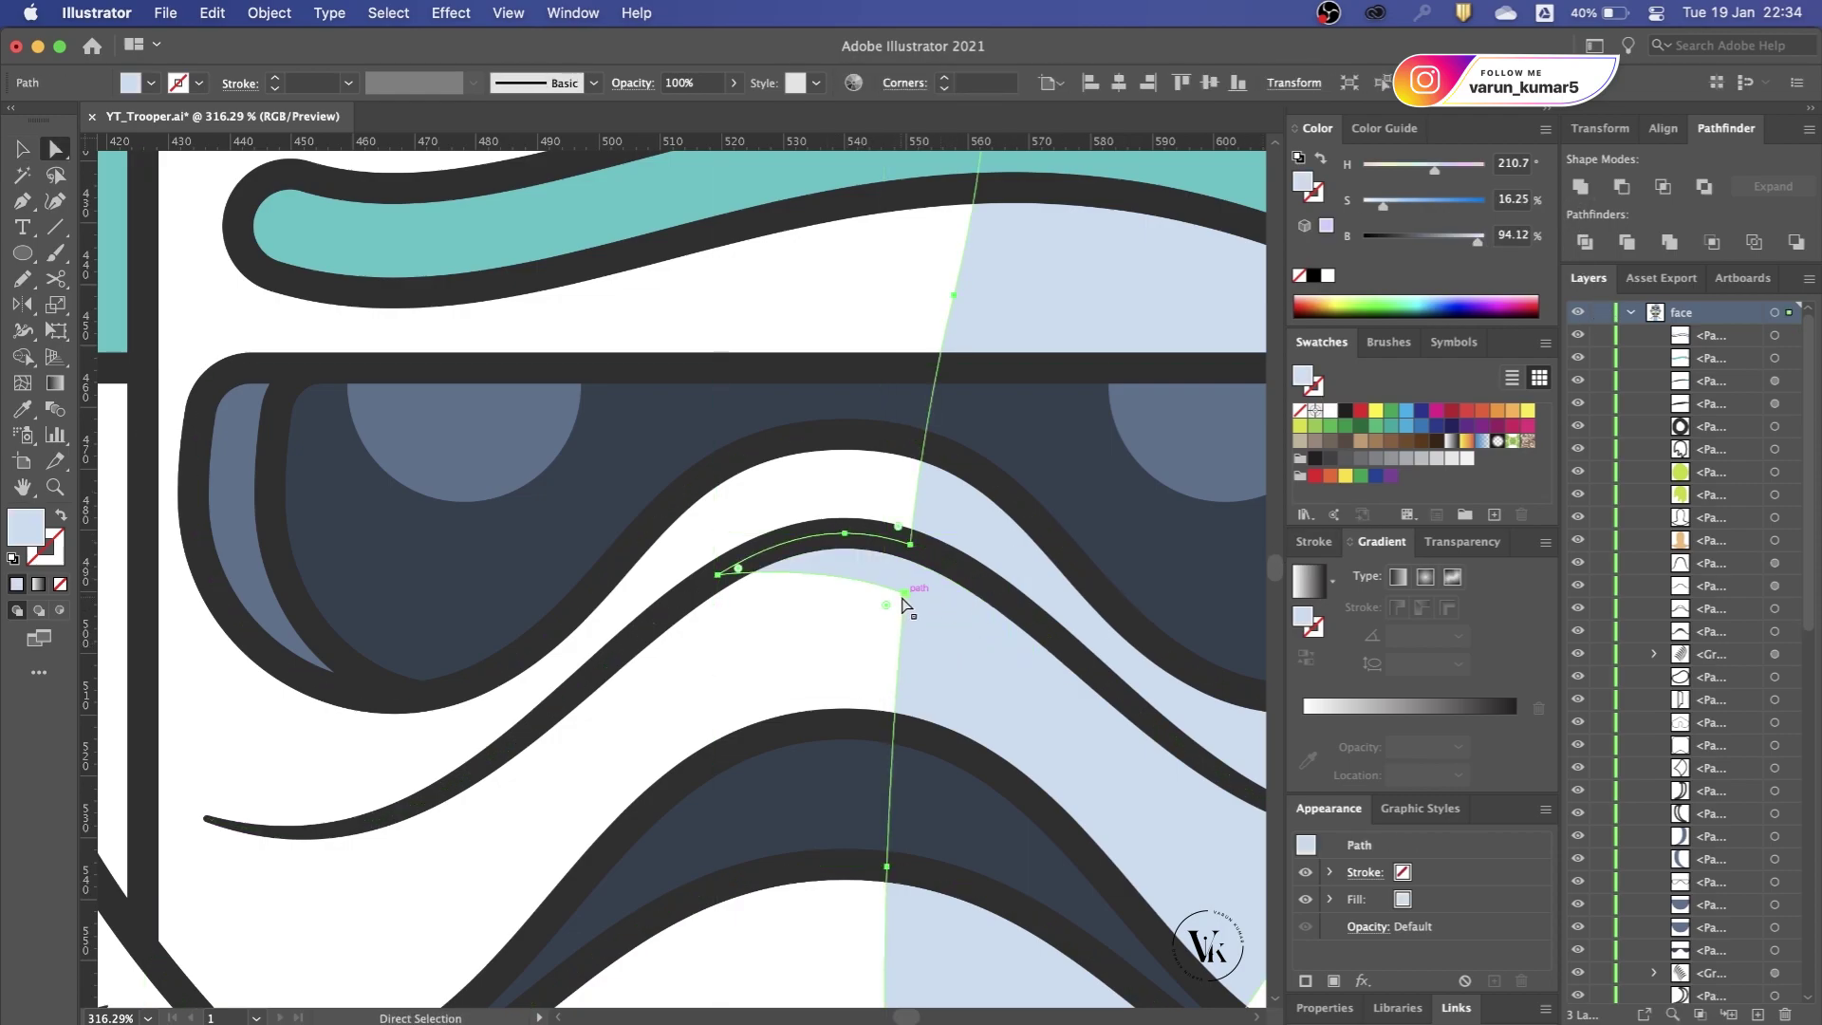
pyautogui.moveTo(901, 601); pyautogui.dragTo(805, 749)
pyautogui.scroll(-5, 804, 749)
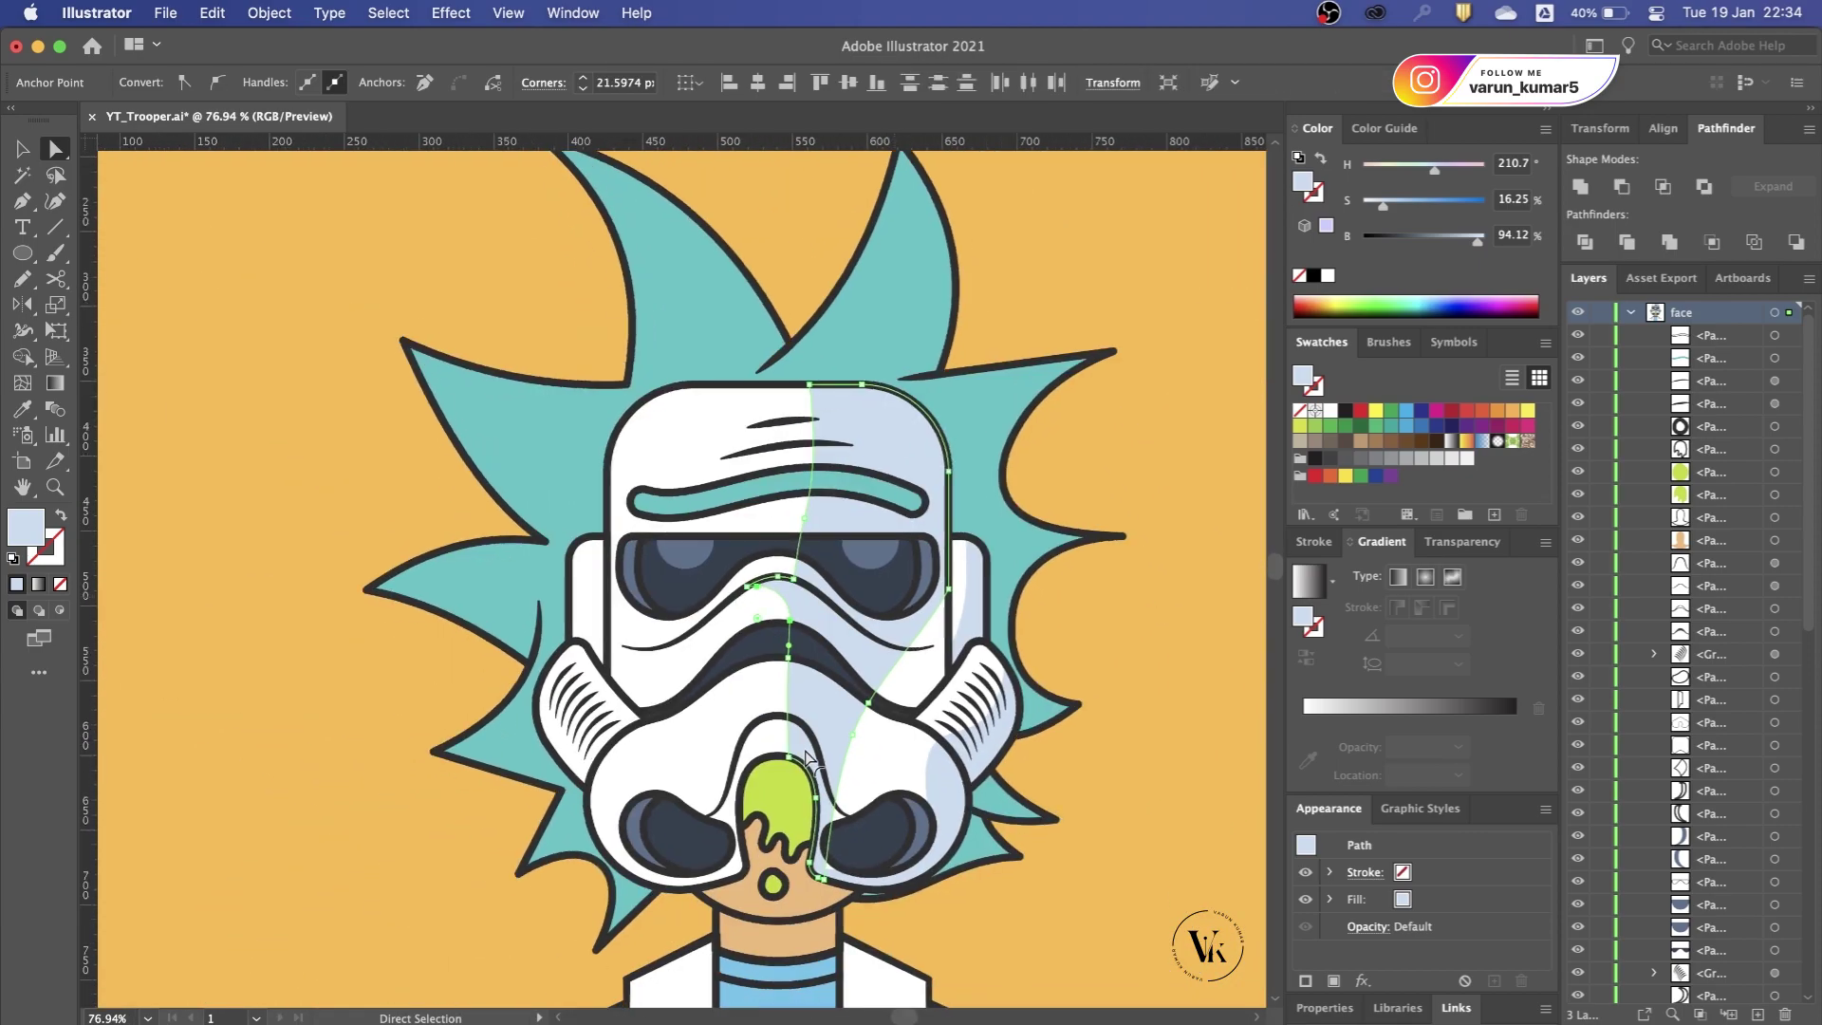
pyautogui.press('v')
pyautogui.click(1148, 643)
pyautogui.press('super+s')
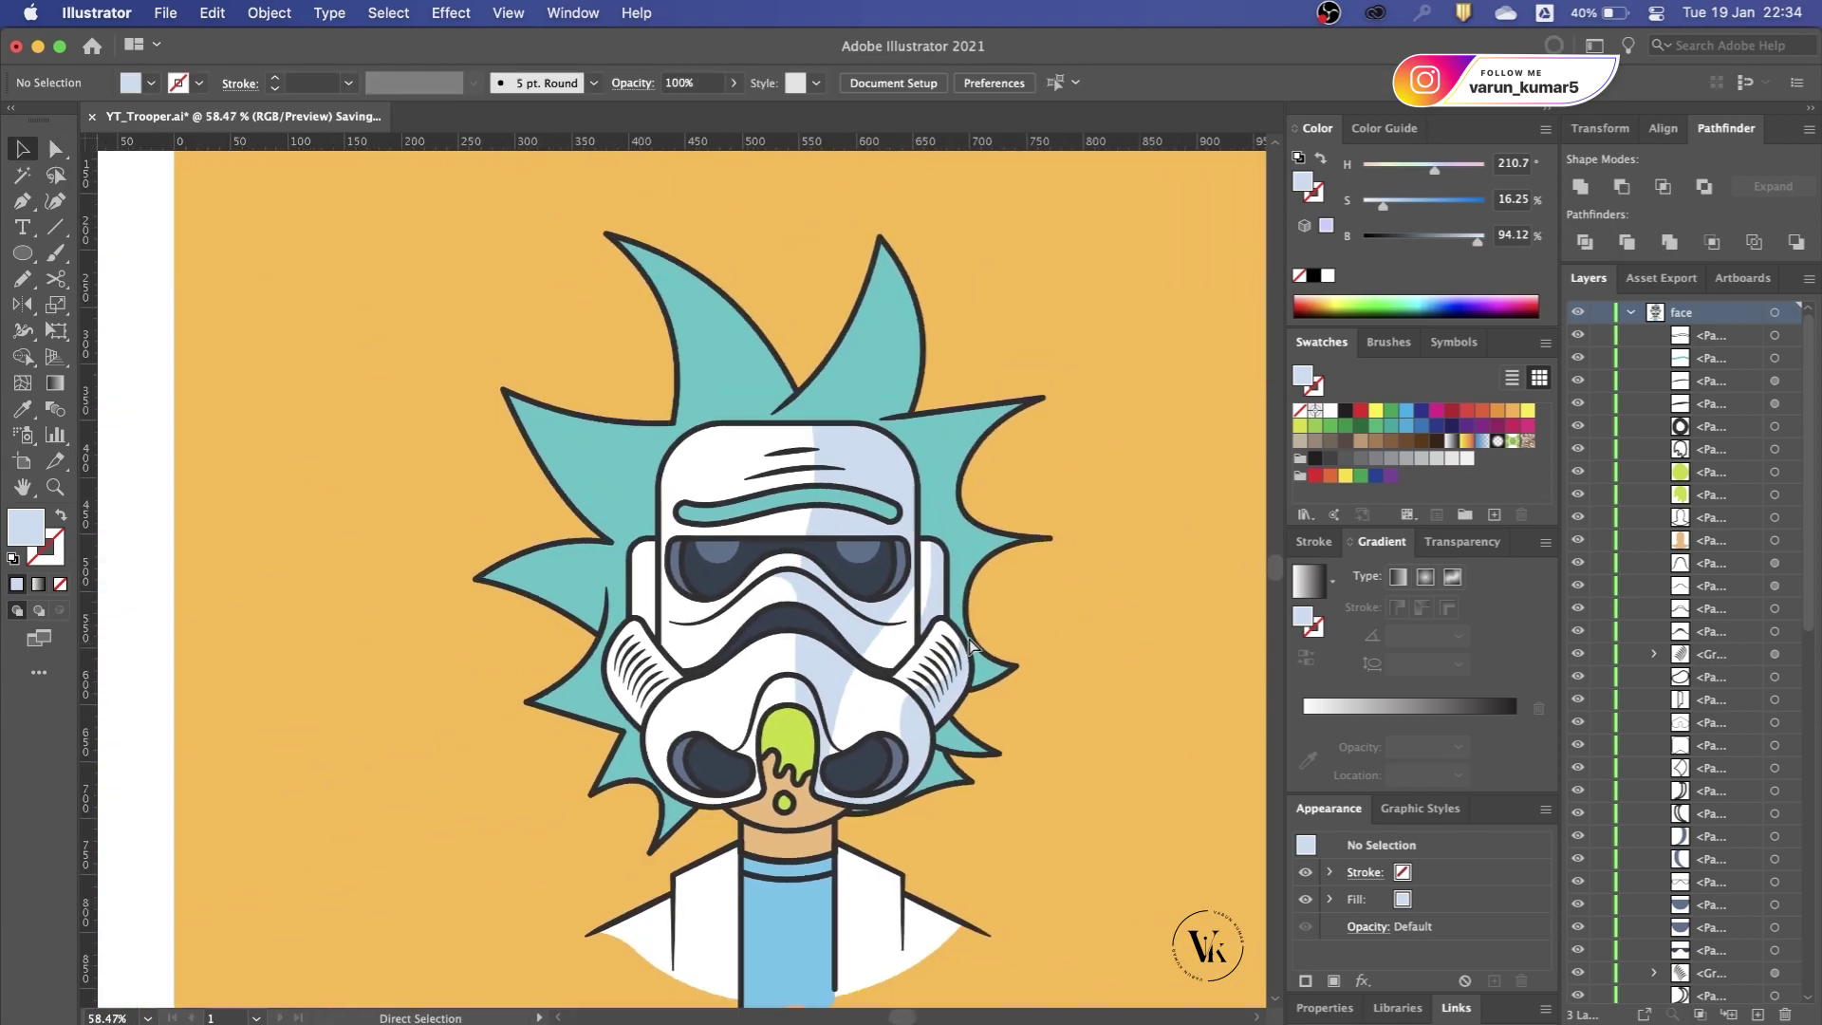
# Step: Alt-drag a teal brow copy down, send it backward, and unite it with the face shading
pyautogui.scroll(3, 882, 617)
pyautogui.scroll(3, 854, 612)
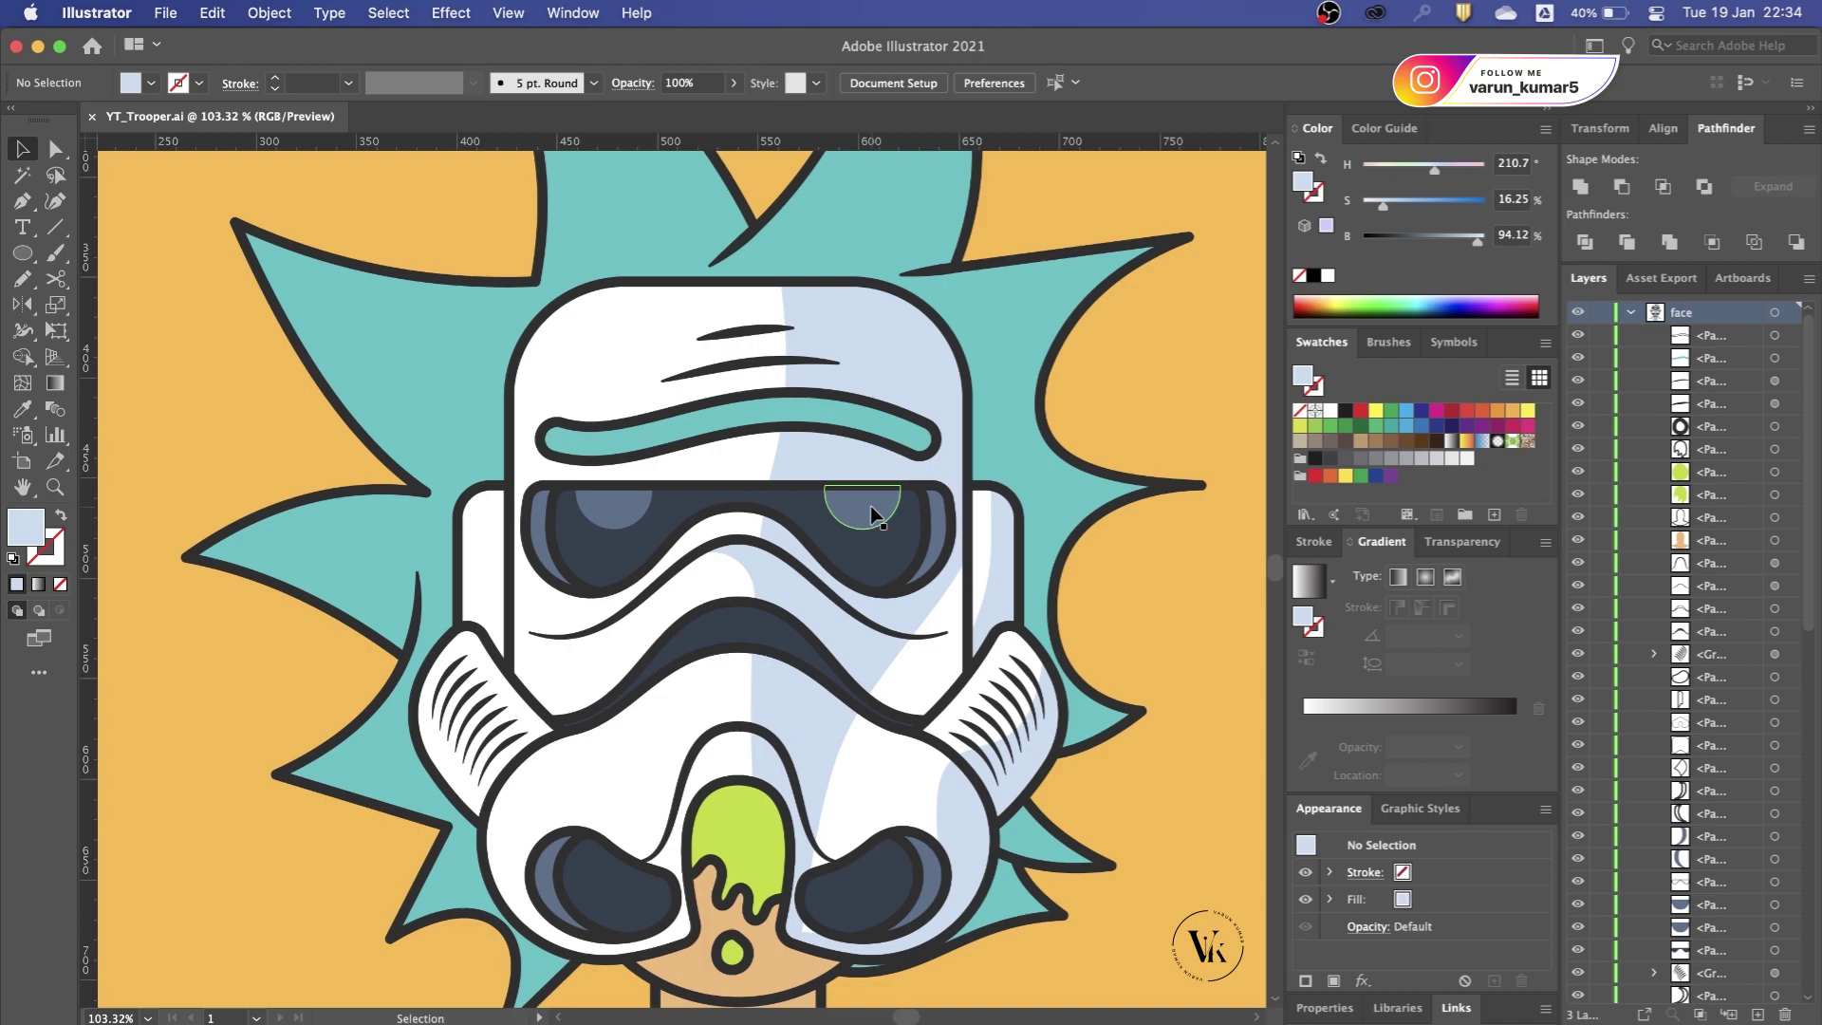
pyautogui.scroll(3, 766, 403)
pyautogui.scroll(3, 724, 427)
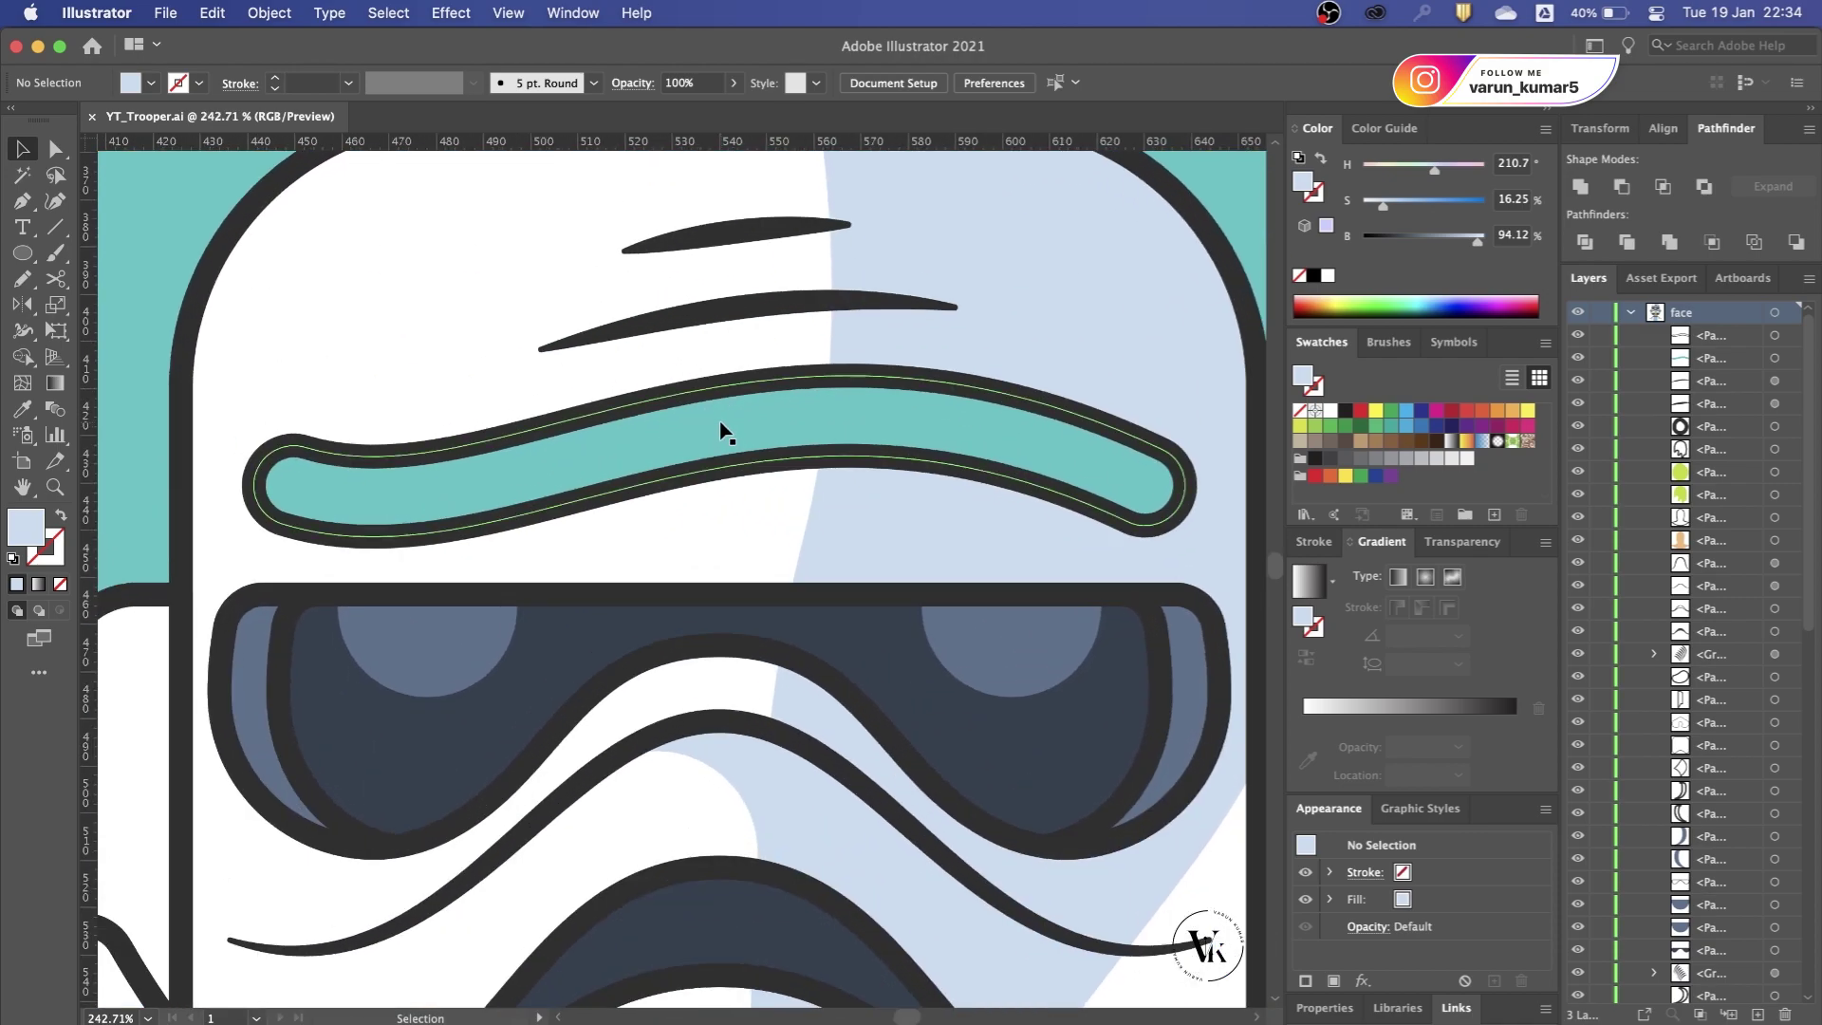
pyautogui.moveTo(722, 448); pyautogui.dragTo(723, 470)
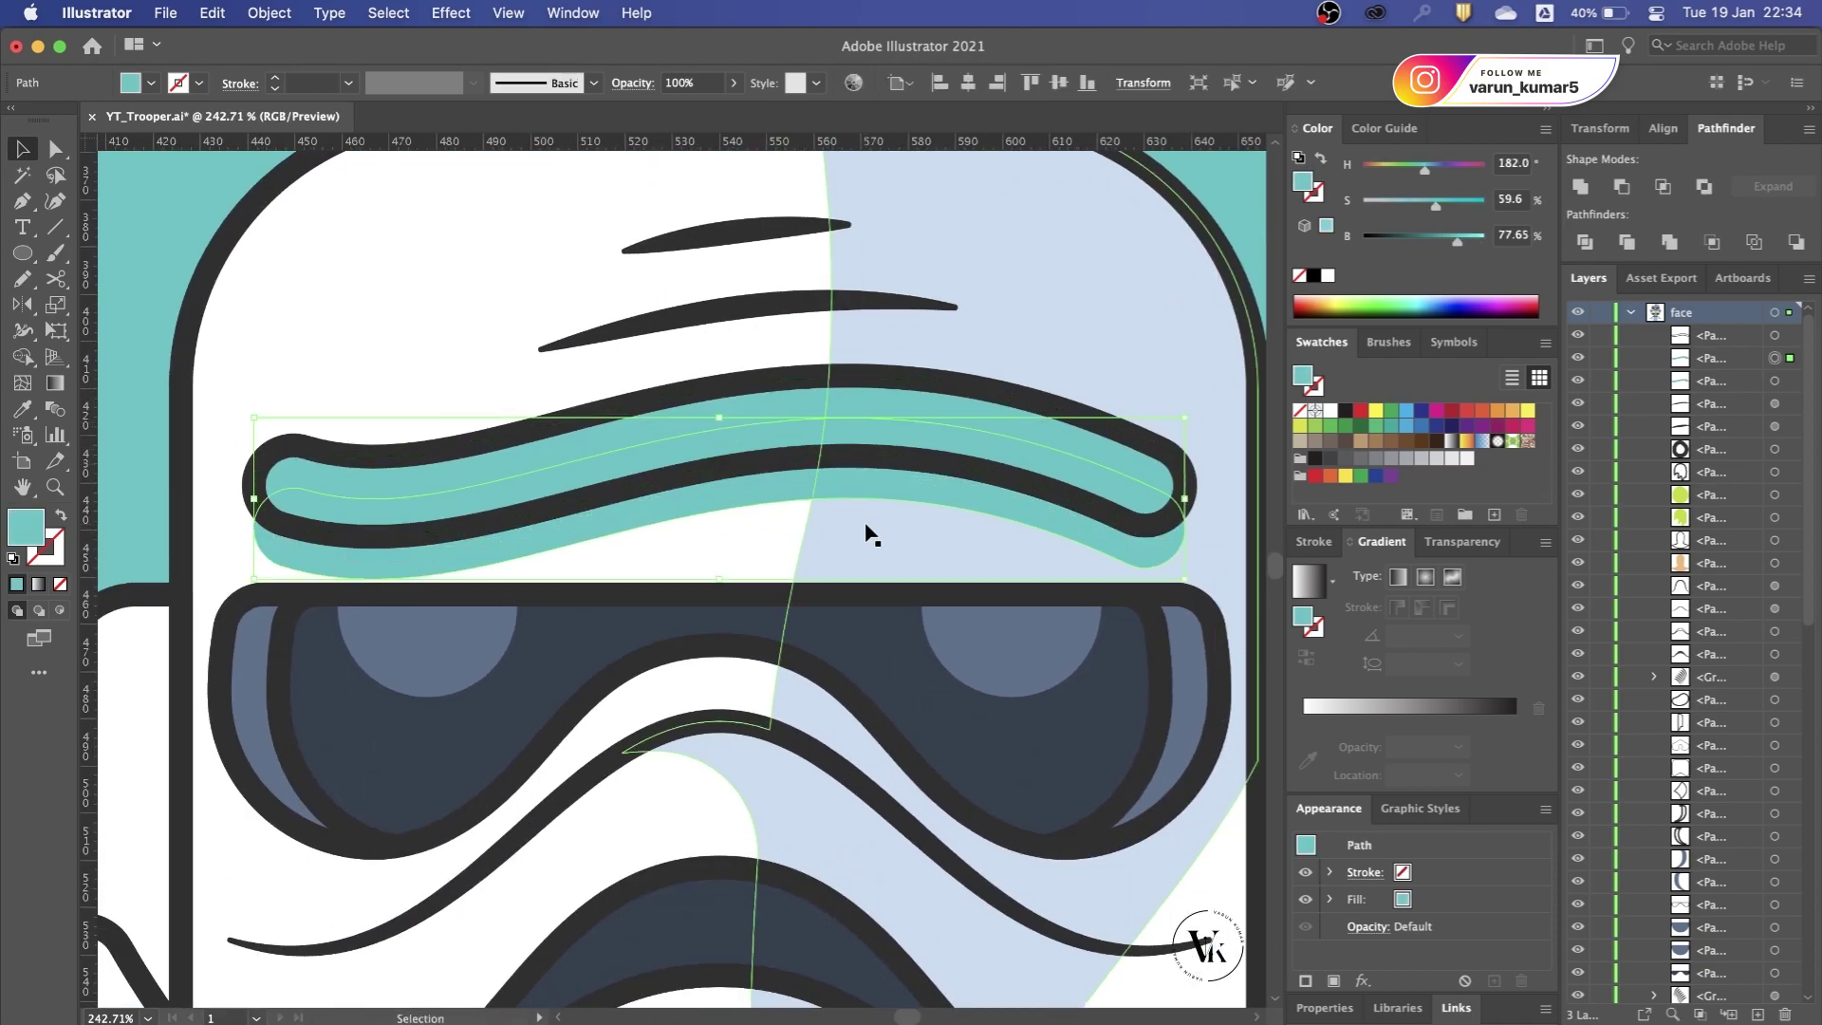
pyautogui.hotkey('ctrl', '[')
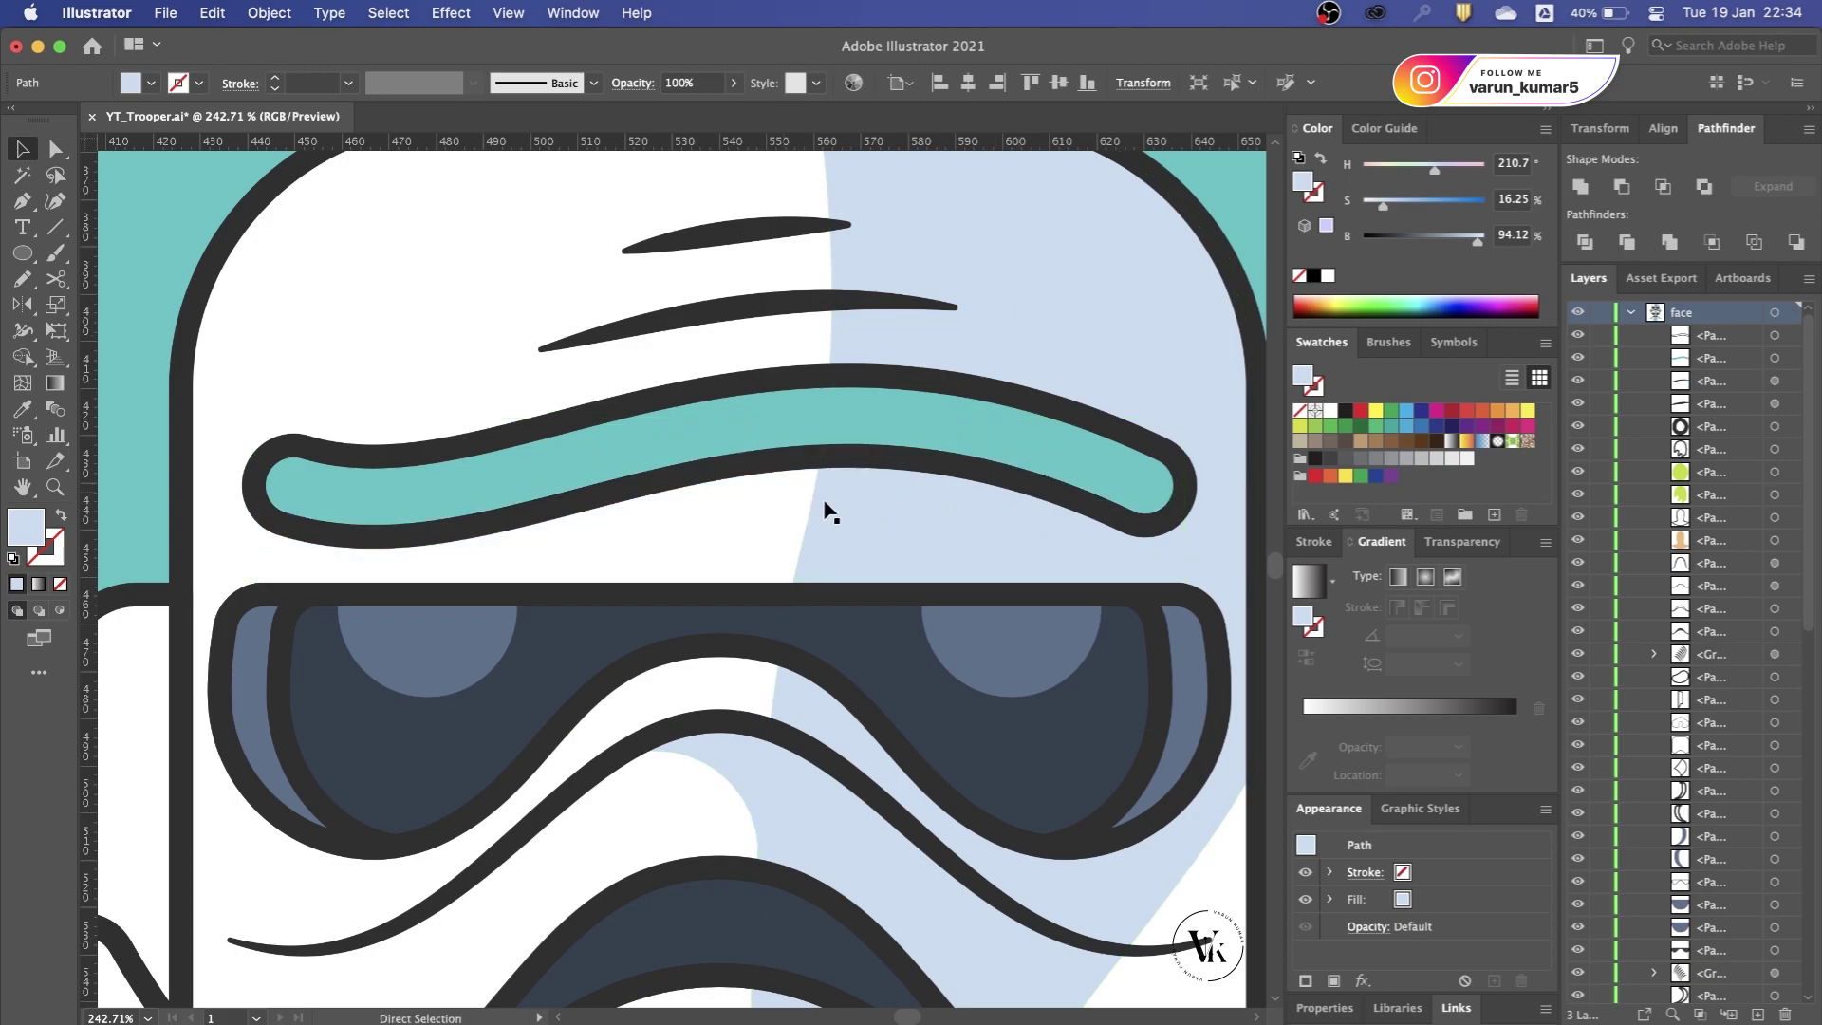
pyautogui.keyDown('shift'); pyautogui.click(853, 521); pyautogui.keyUp('shift')
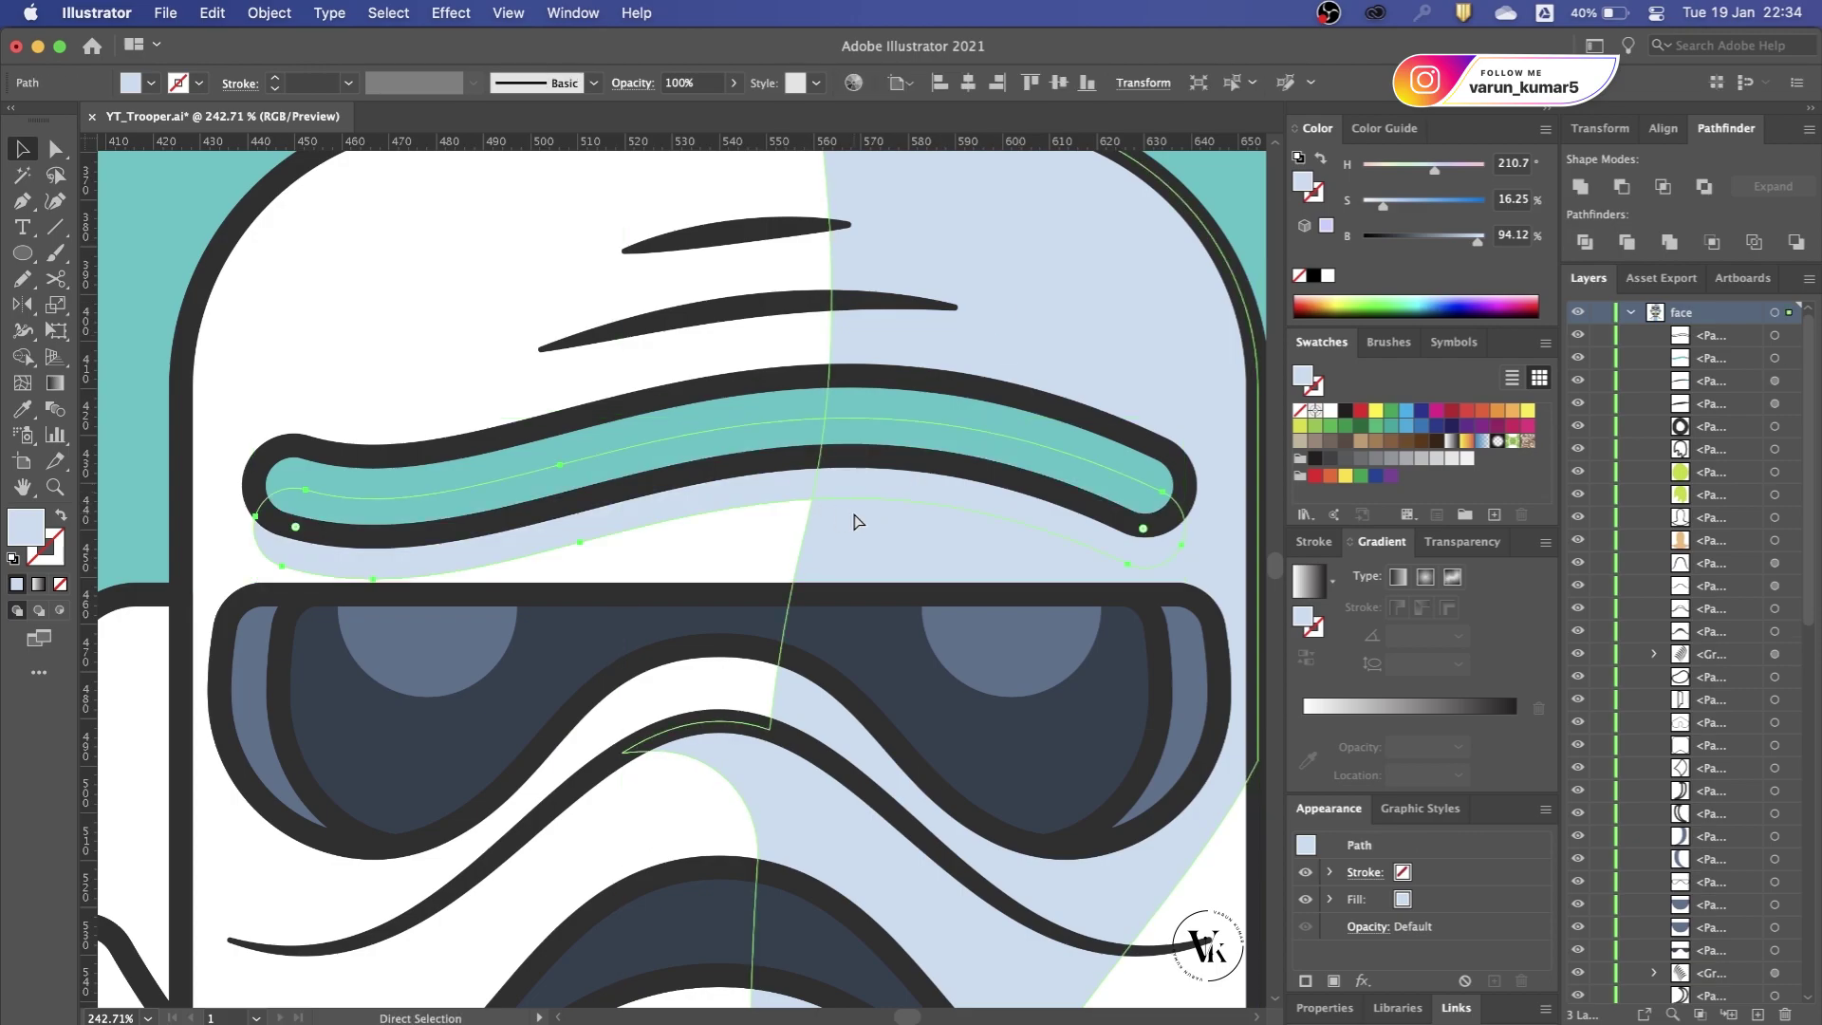
pyautogui.click(1581, 185)
# Step: Save, then offset a copy of the skin-toned nose shape slightly down and right
pyautogui.press('a')
pyautogui.hotkey('ctrl', '0')
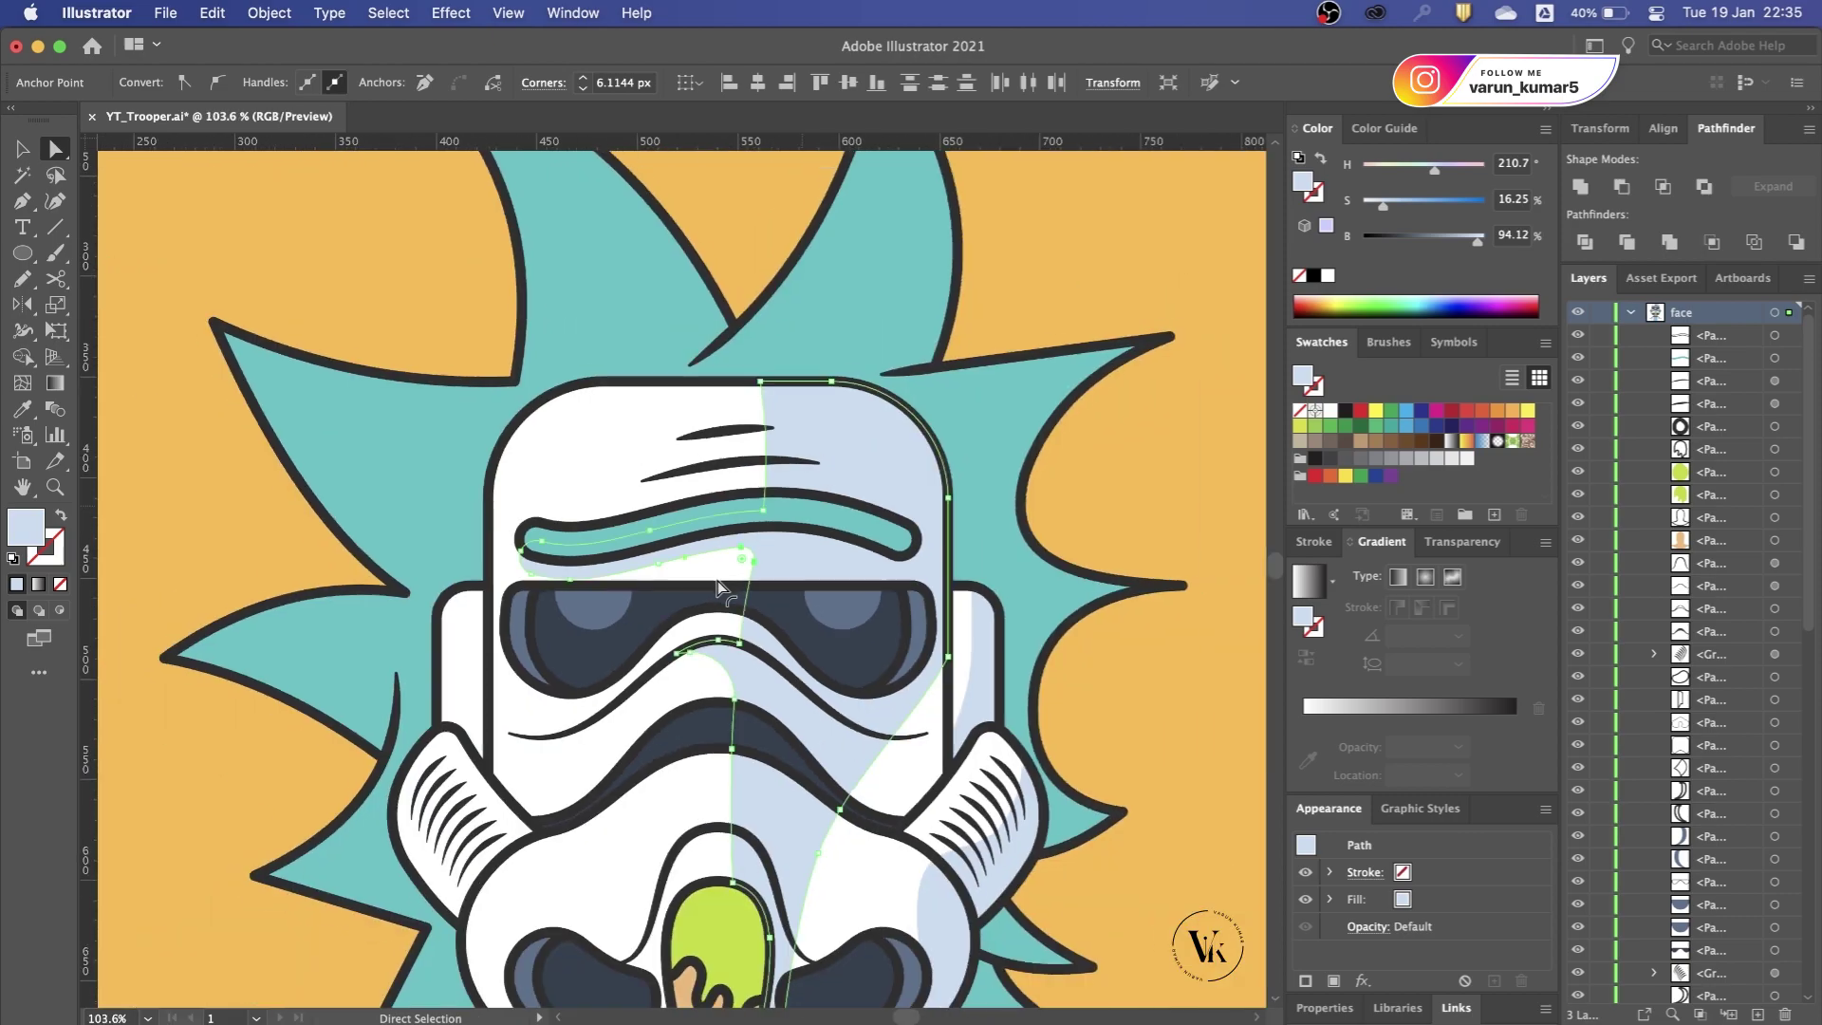
pyautogui.hotkey('ctrl', 'shift', 'a')
pyautogui.hotkey('ctrl', '-')
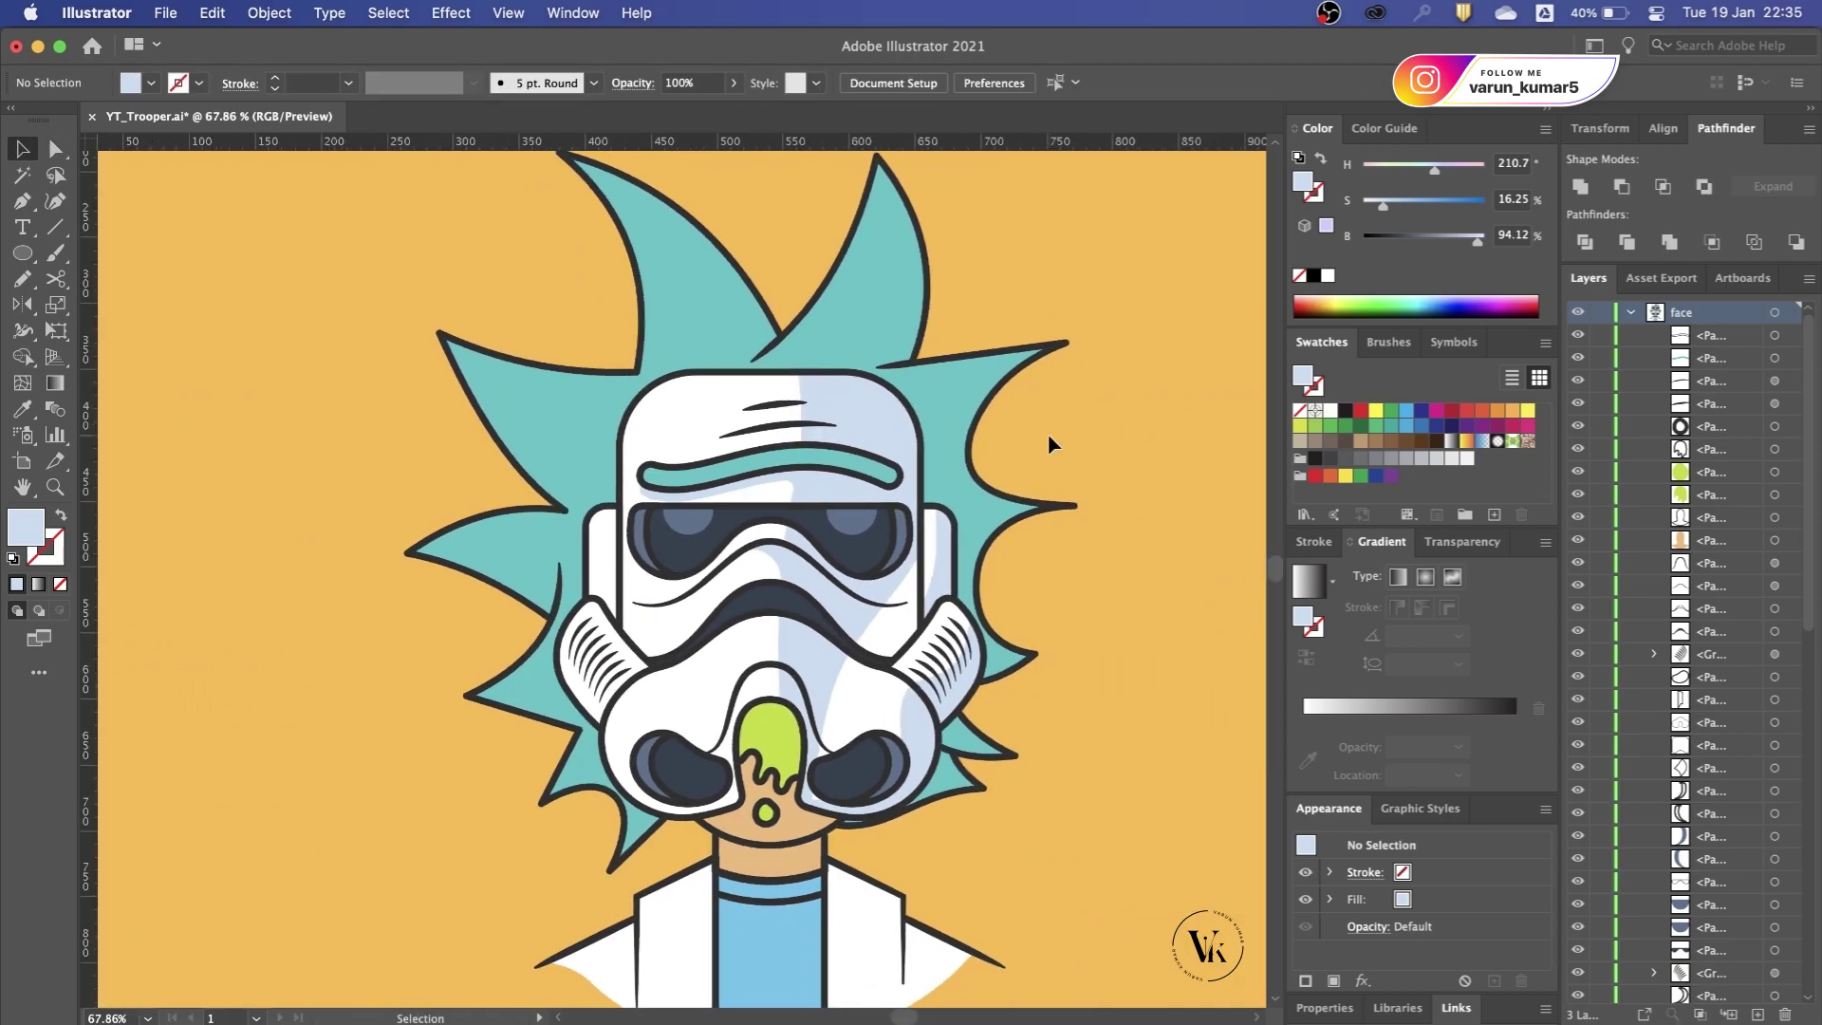
pyautogui.hotkey('ctrl', 's')
pyautogui.scroll(2, 844, 712)
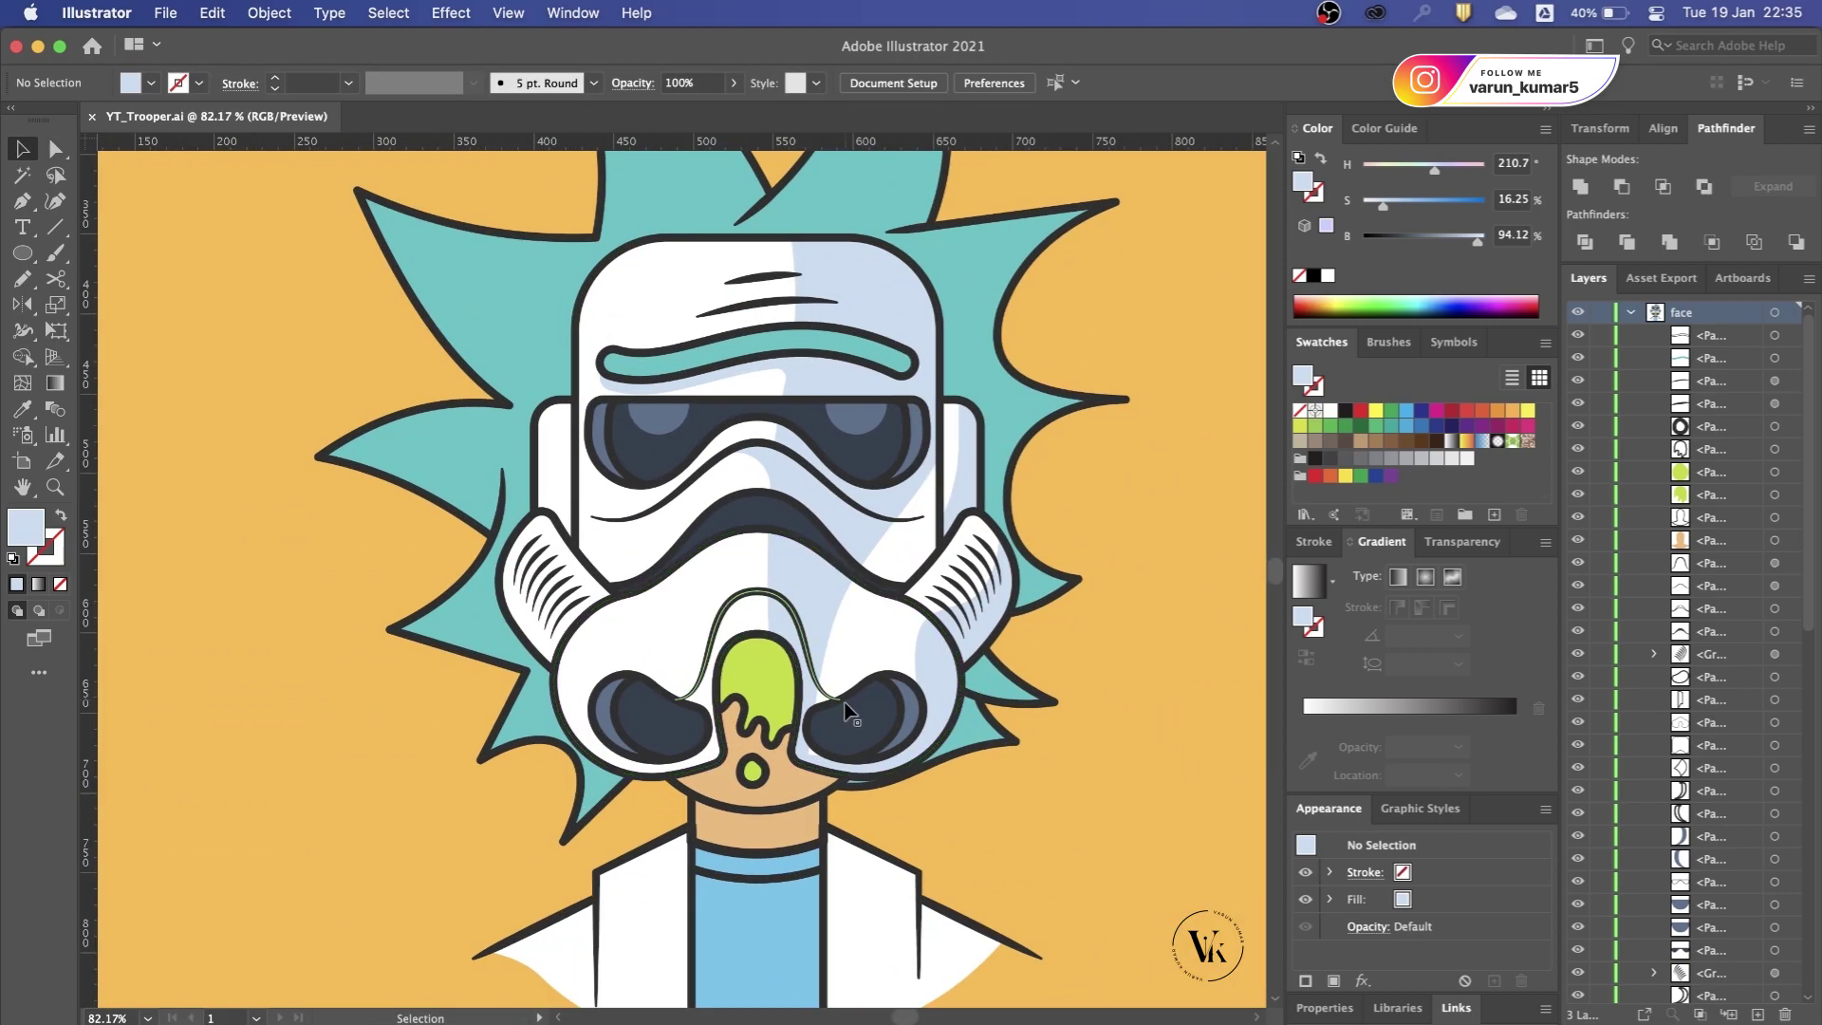
pyautogui.scroll(3, 847, 712)
pyautogui.scroll(-3, 847, 714)
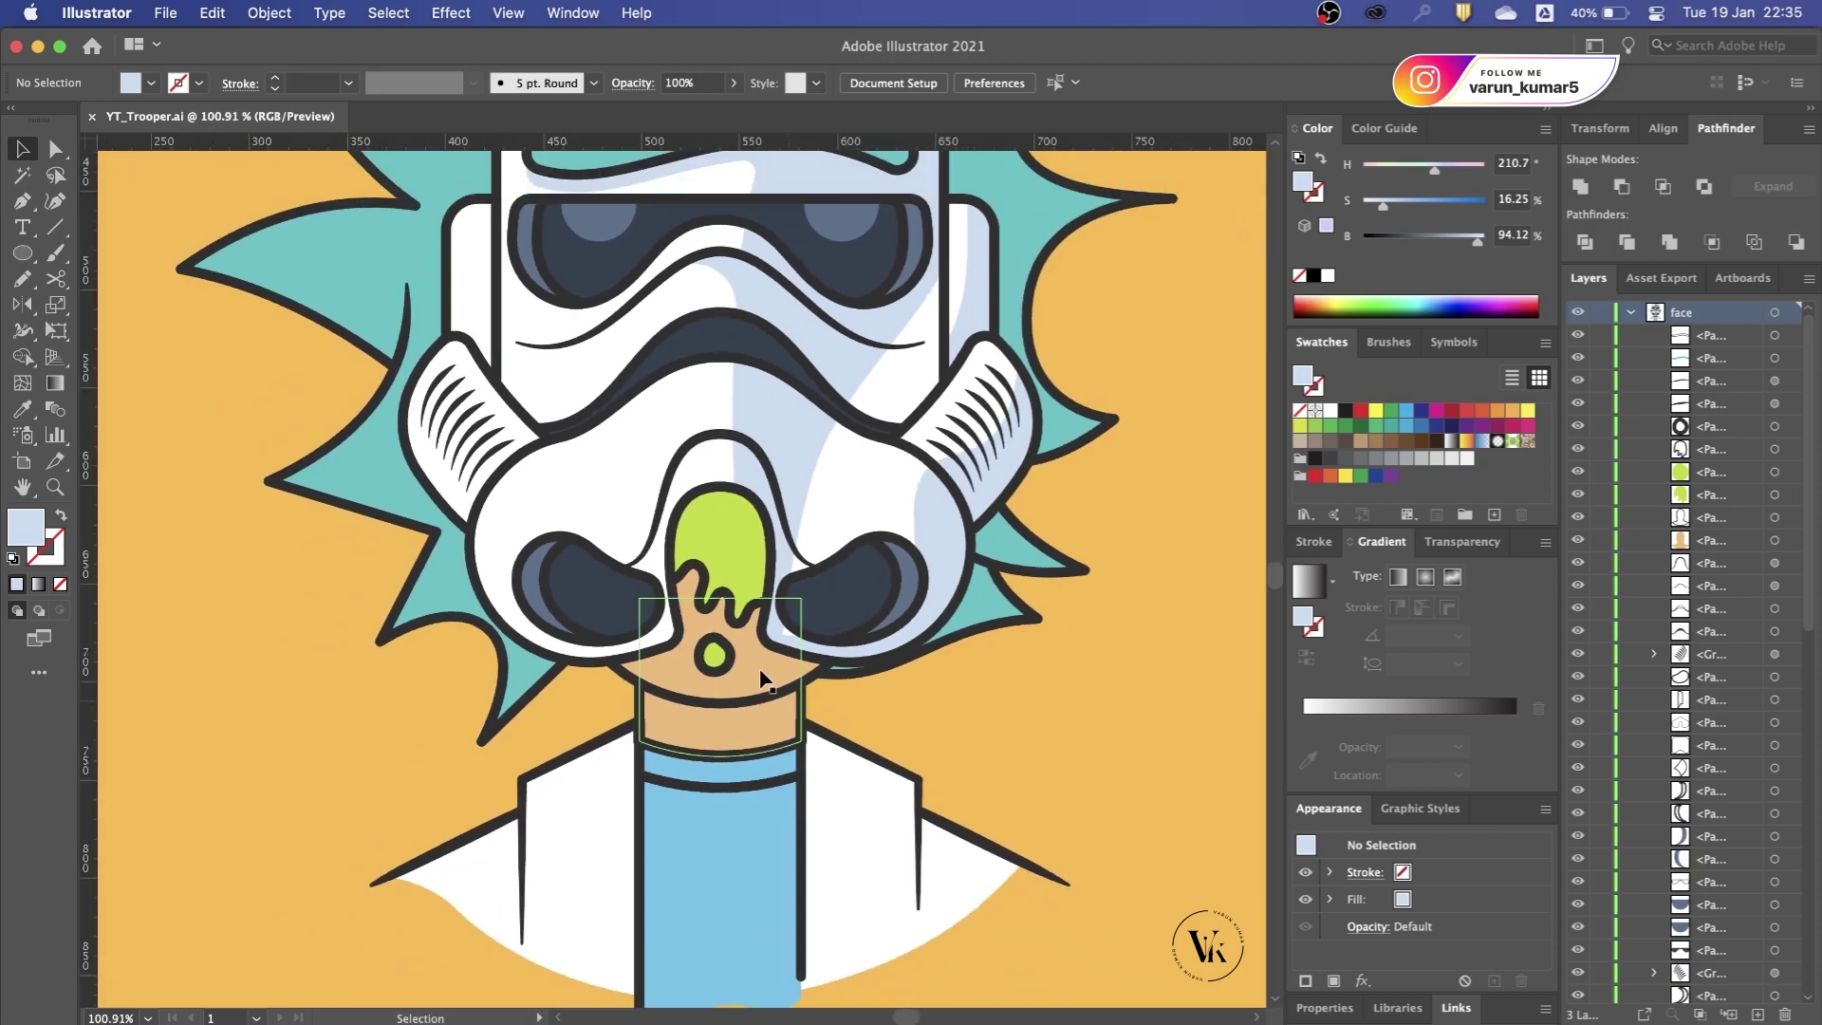
pyautogui.scroll(1, 721, 537)
pyautogui.click(649, 680)
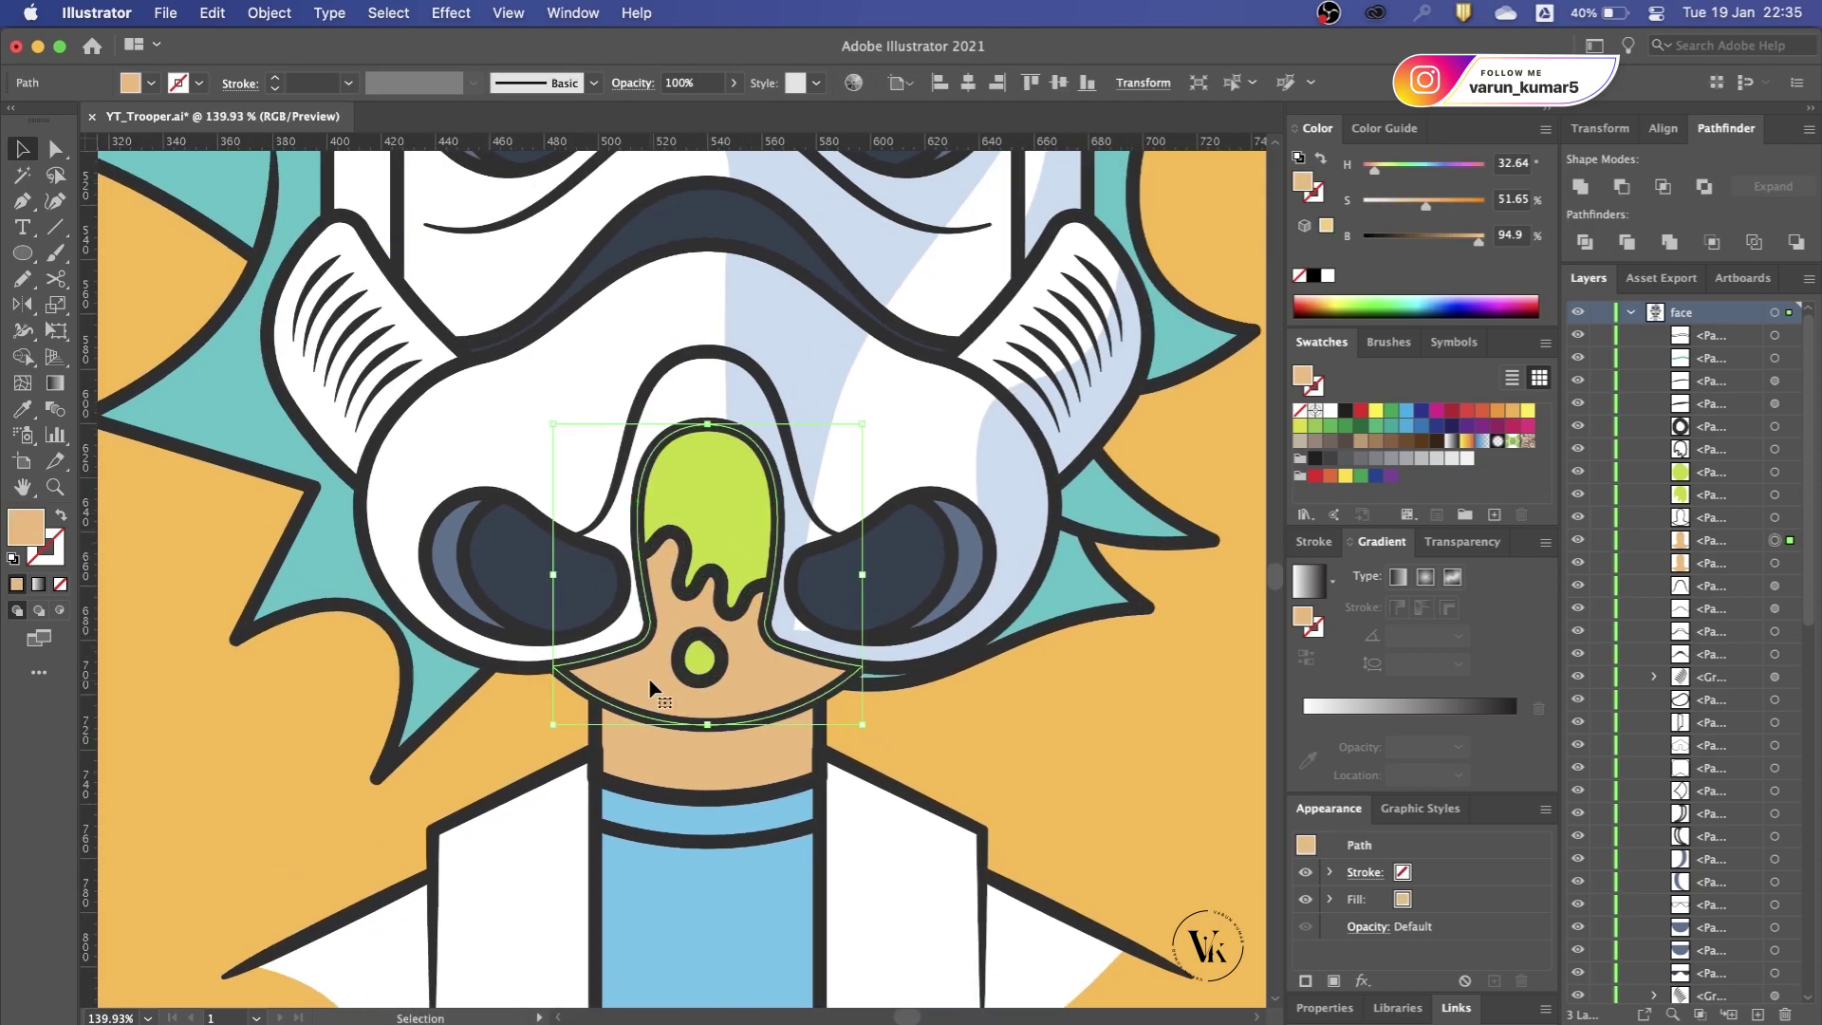
pyautogui.moveTo(649, 679); pyautogui.dragTo(656, 674)
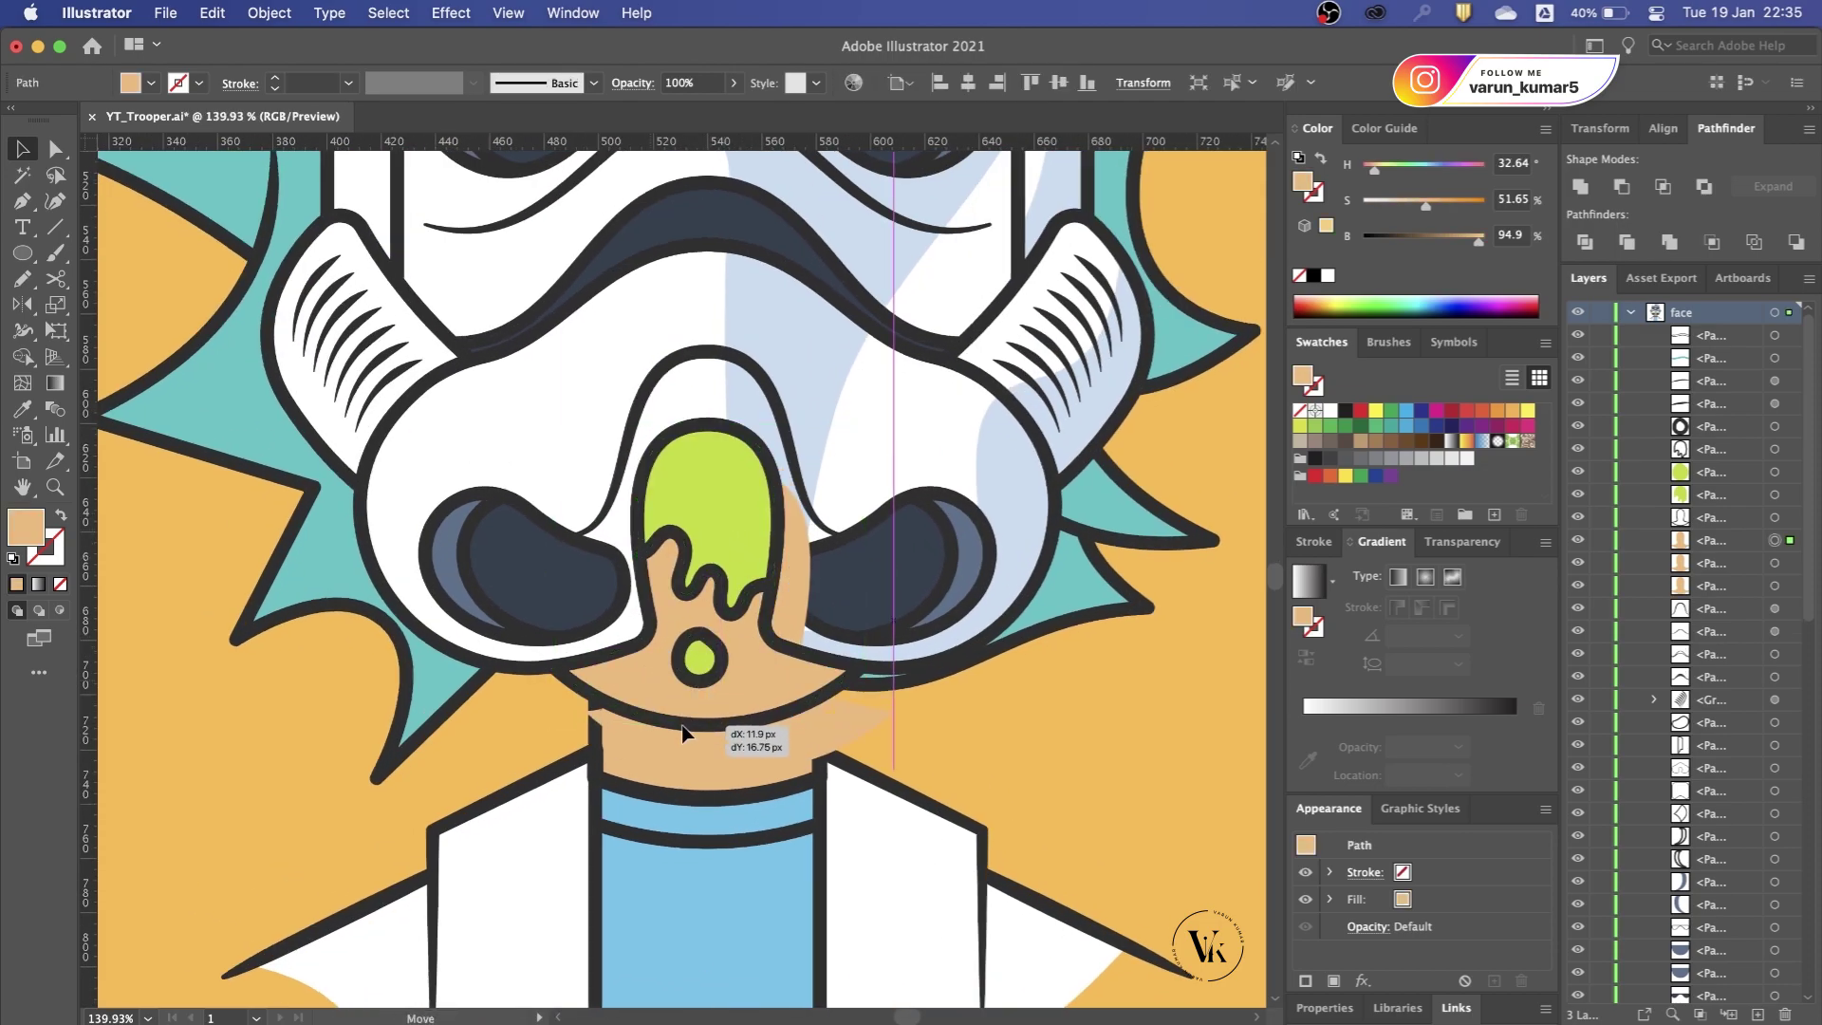
# Step: Shape Builder the offset copy with the original nose, leaving only the shadow shape
pyautogui.keyDown('shift'); pyautogui.click(656, 679); pyautogui.keyUp('shift')
pyautogui.hotkey('shift', 'm')
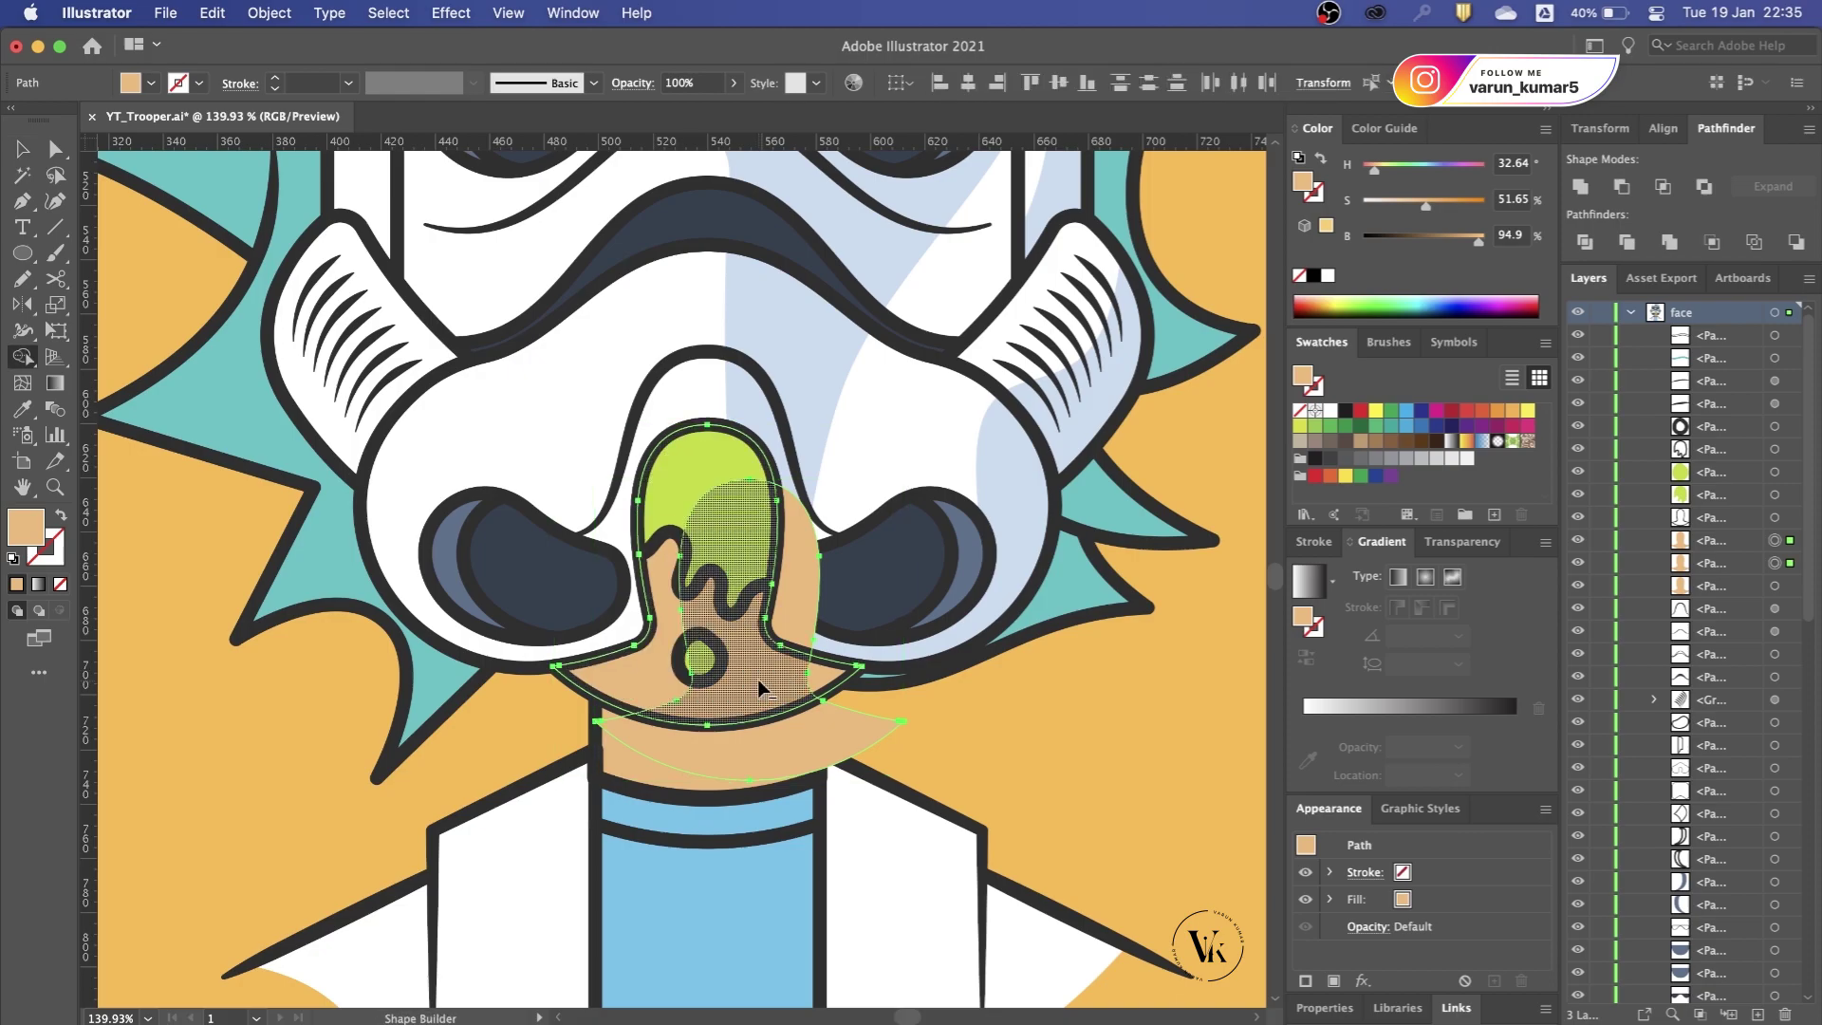
pyautogui.moveTo(833, 712); pyautogui.dragTo(800, 580)
pyautogui.press('v')
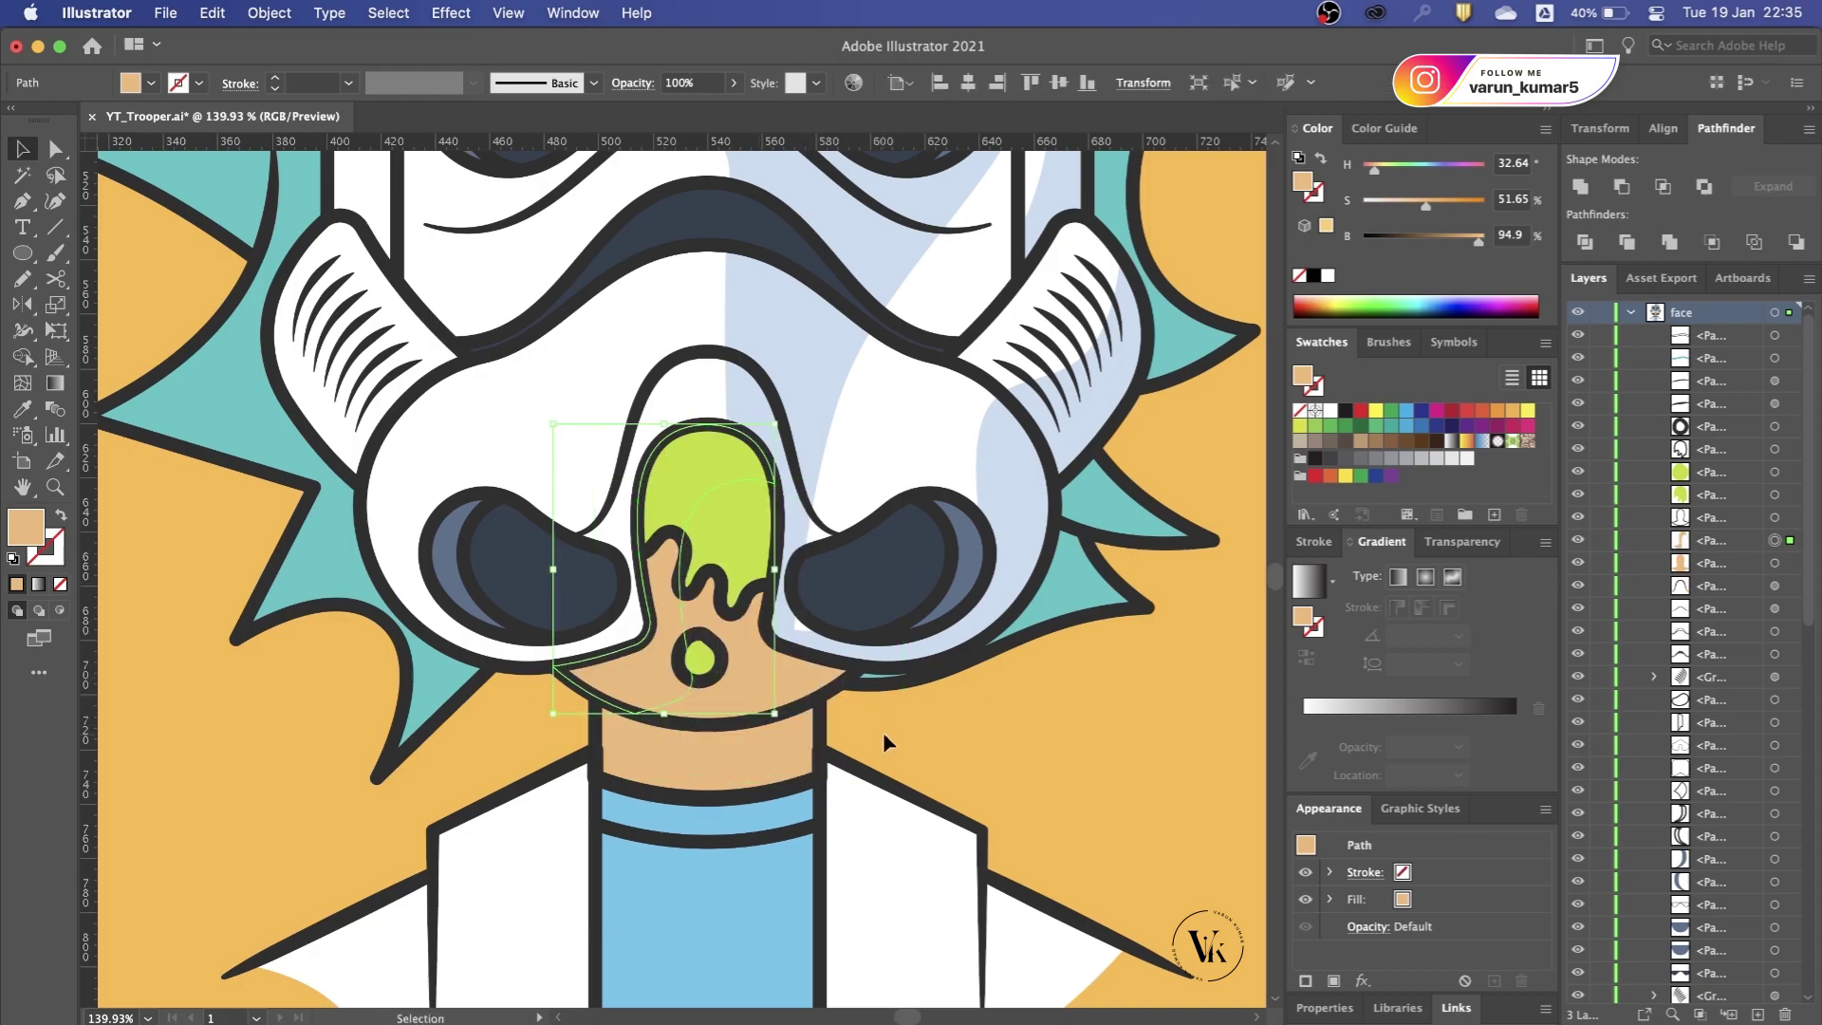
pyautogui.scroll(-3, 883, 741)
# Step: Eyedrop the dark outline style, paste a copy in front, and swap it to a dark fill
pyautogui.press('i')
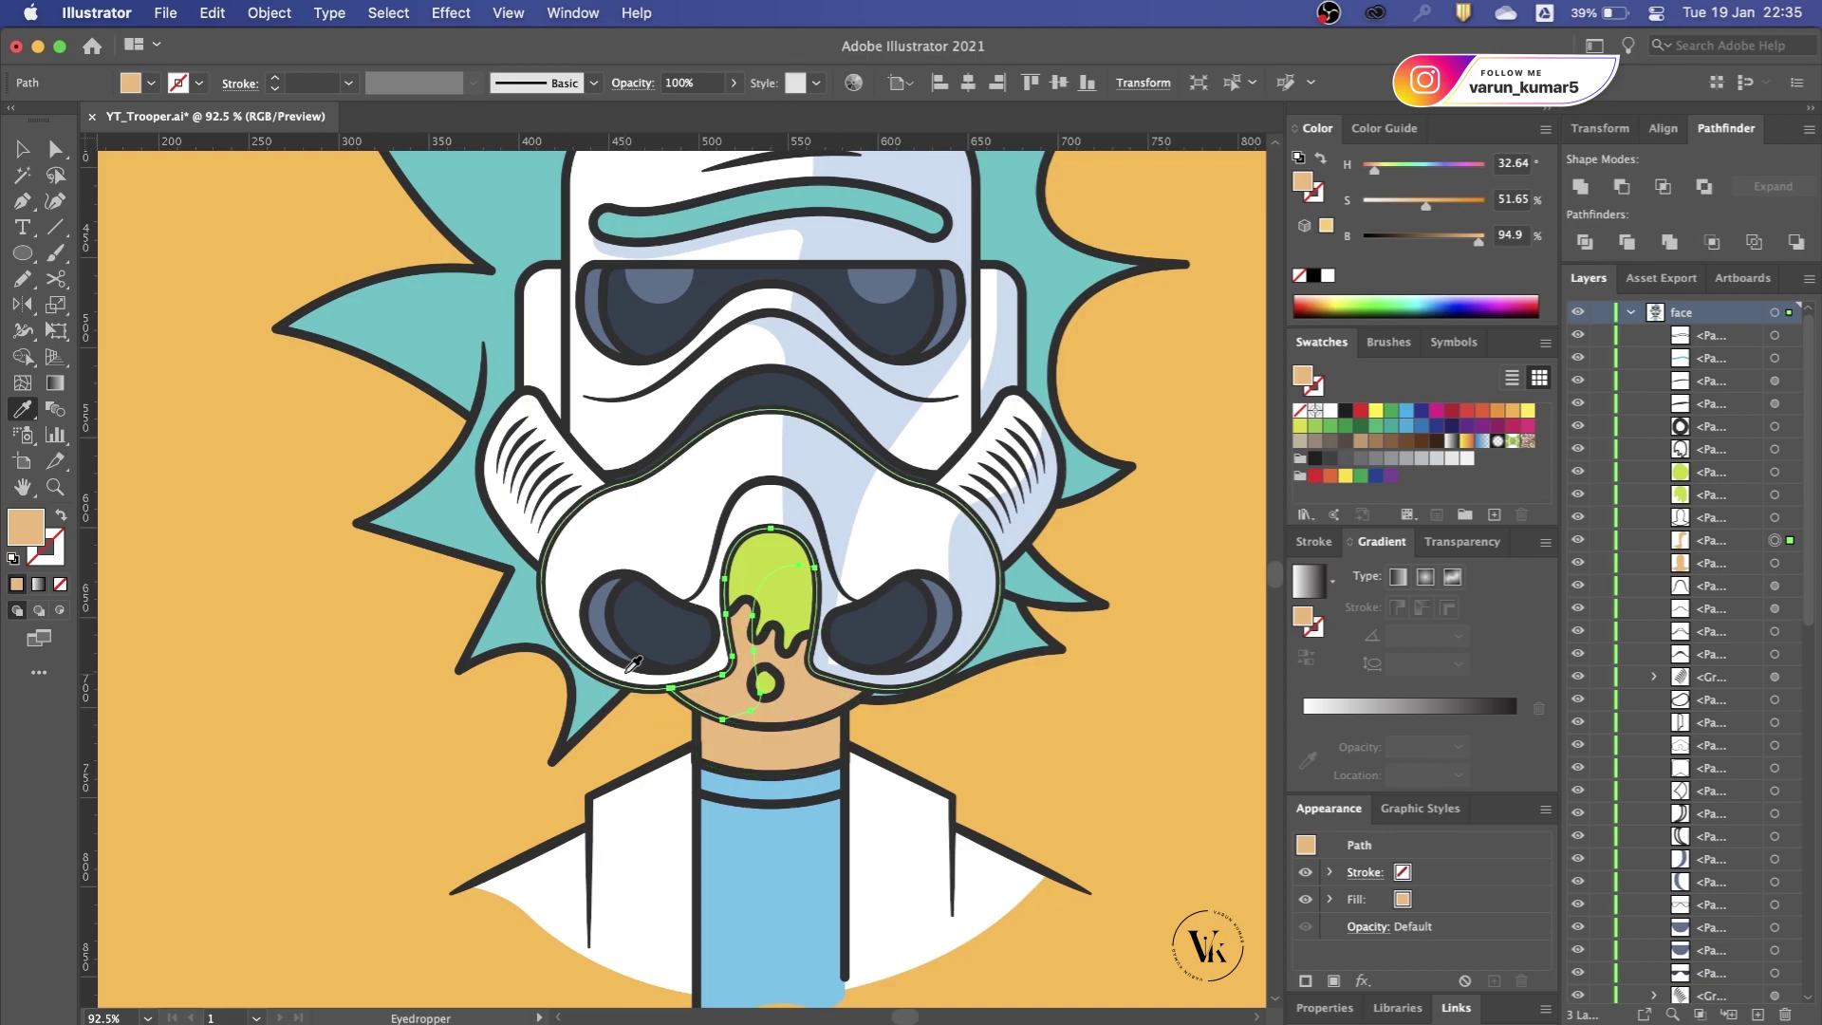
pyautogui.click(632, 662)
pyautogui.press('v')
pyautogui.scroll(2, 773, 664)
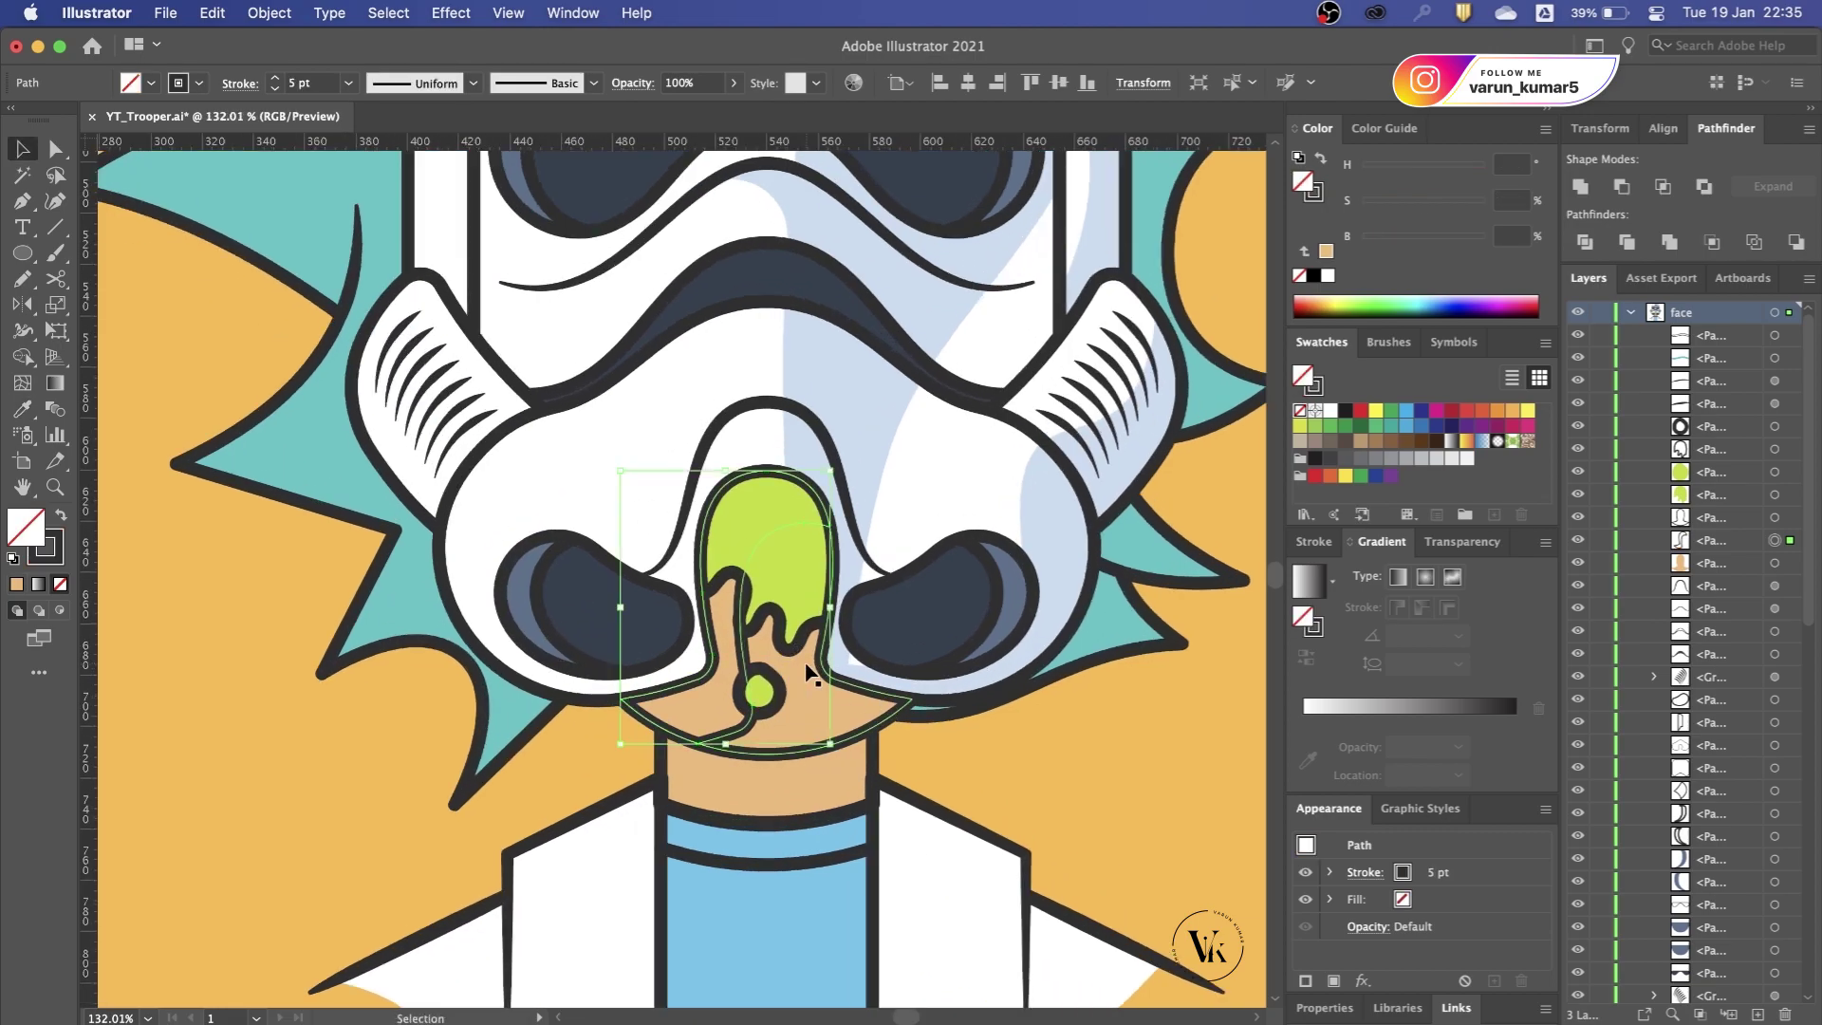
pyautogui.hotkey('ctrl', 'shift', 'a')
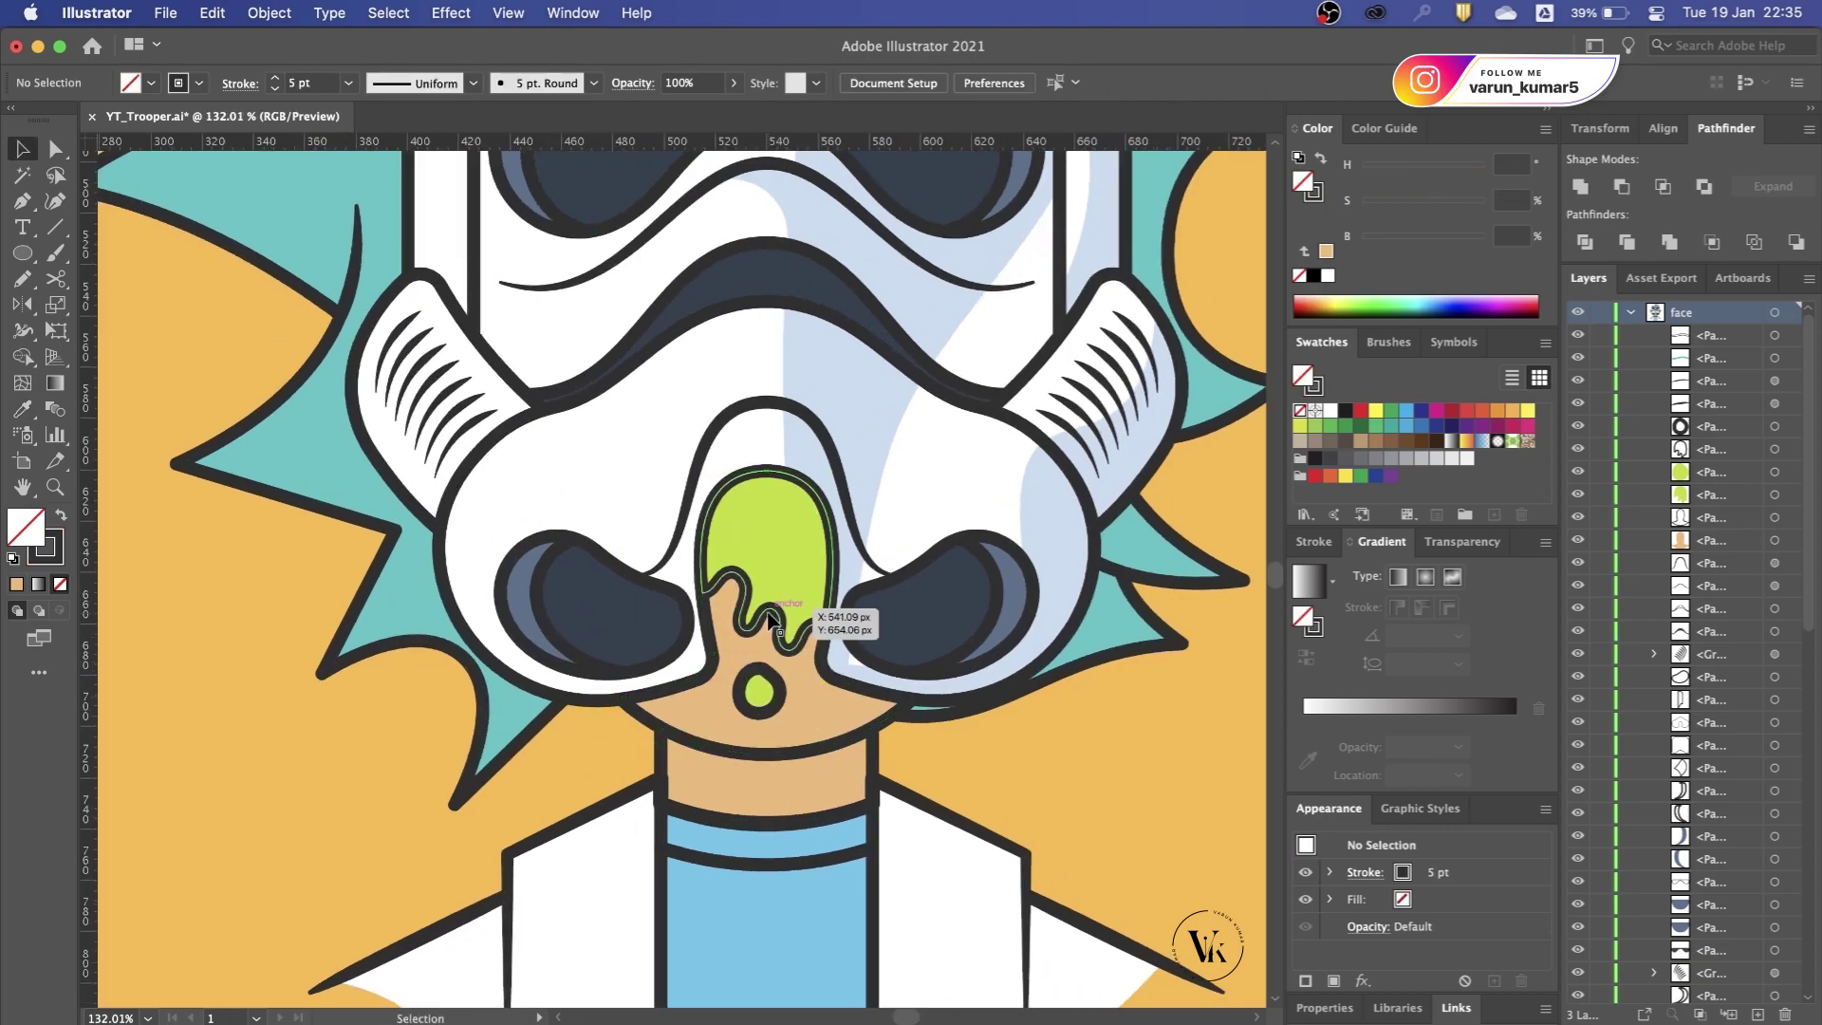
pyautogui.hotkey('ctrl', 'f')
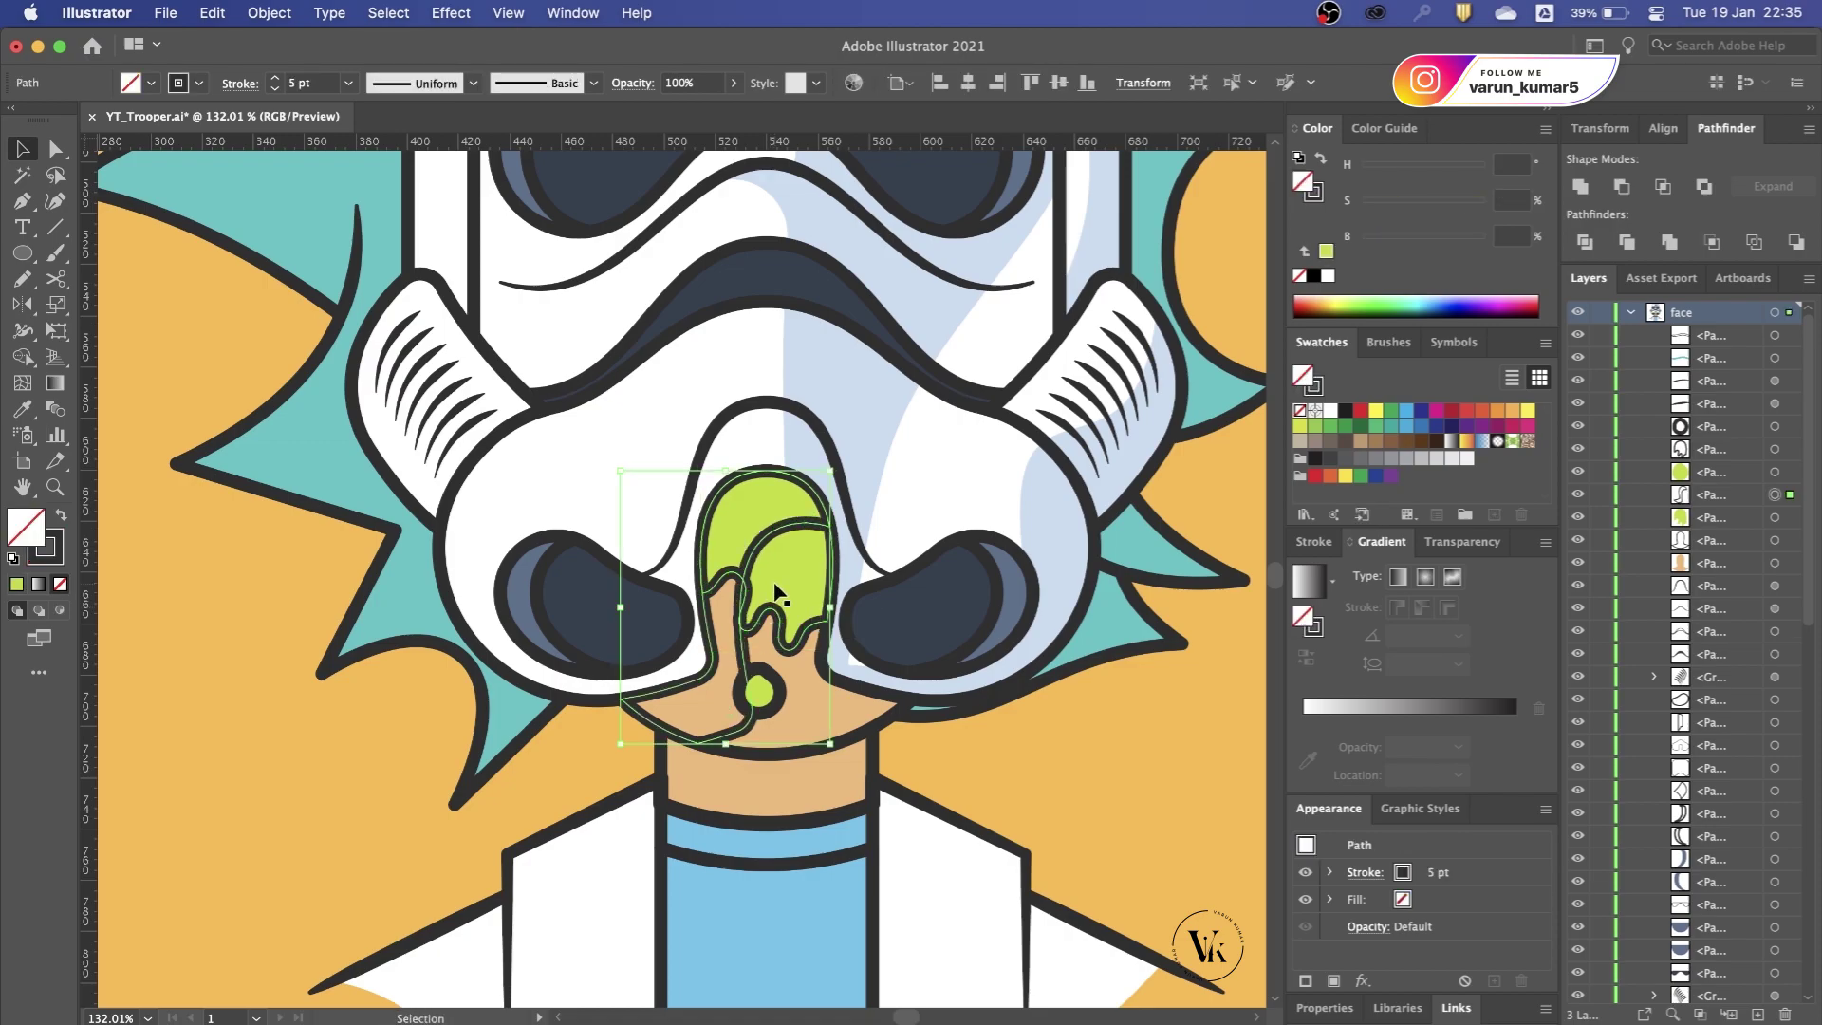
pyautogui.scroll(-1, 775, 591)
pyautogui.hotkey('shift', 'x')
# Step: Set the shadow's blend mode to Color Burn at 37% opacity
pyautogui.click(632, 82)
pyautogui.click(478, 119)
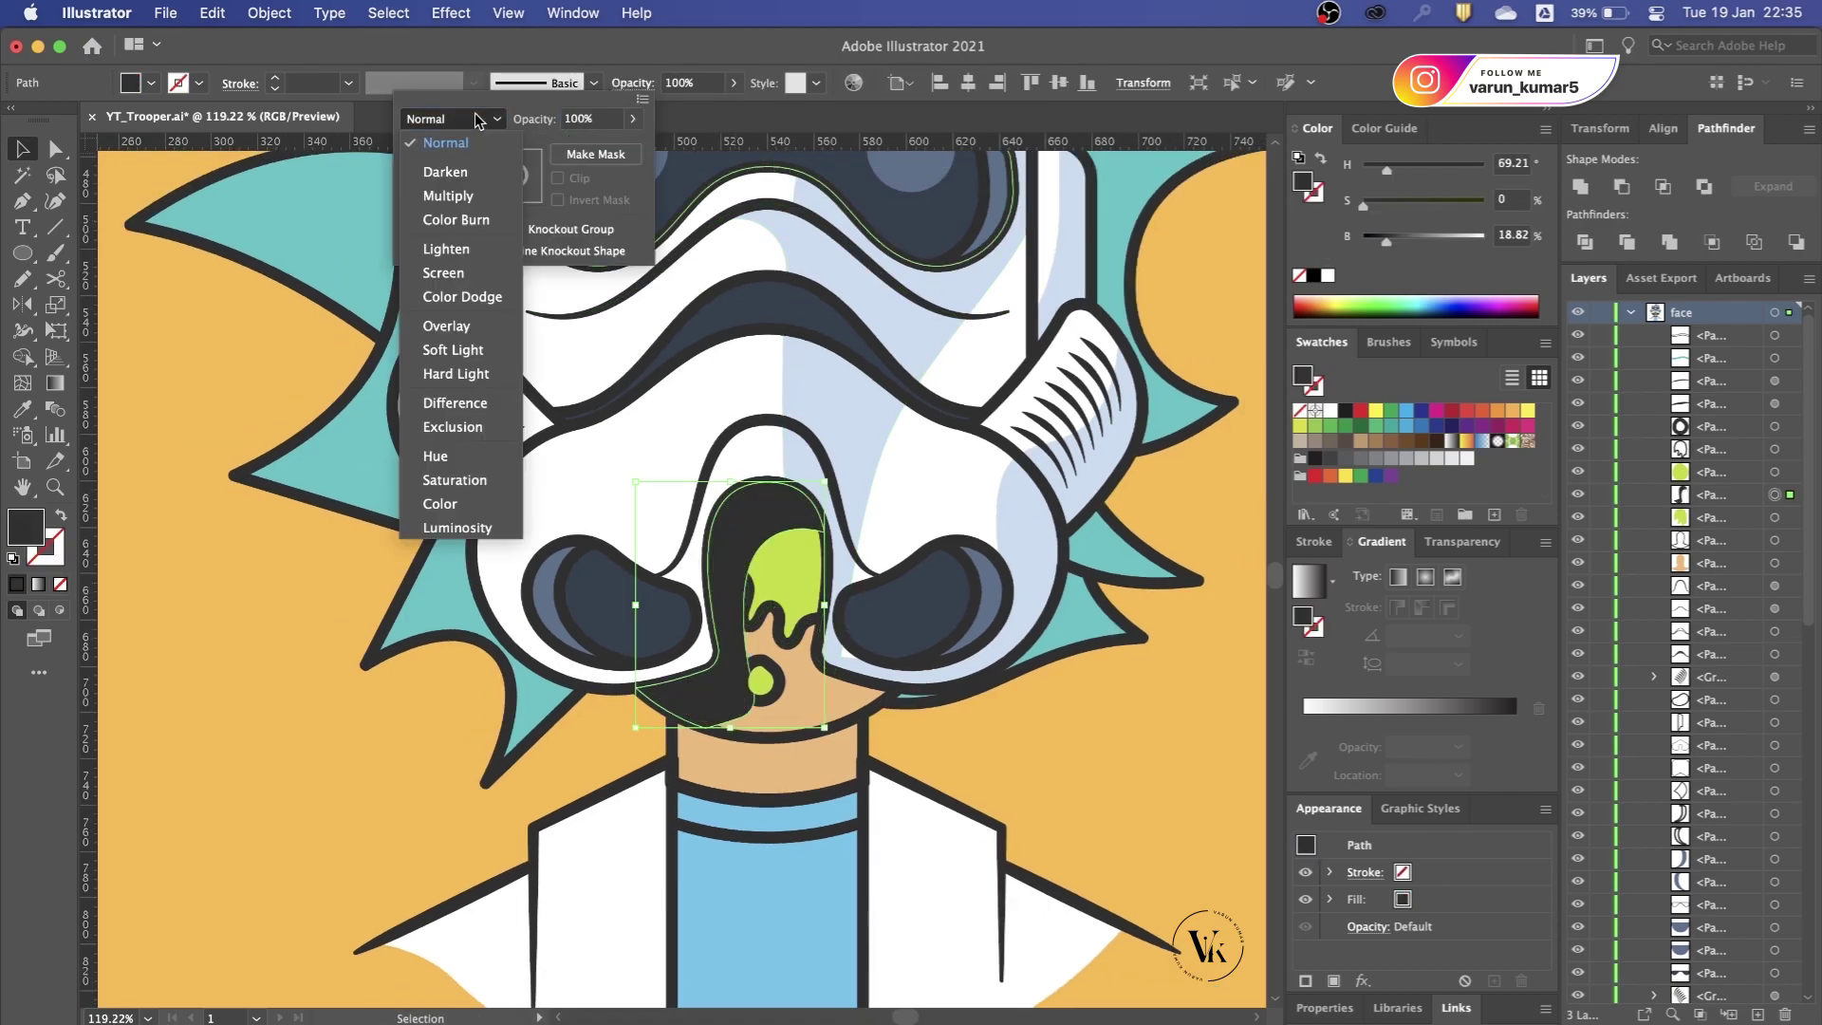
pyautogui.click(479, 222)
pyautogui.moveTo(588, 150); pyautogui.dragTo(582, 150)
pyautogui.click(959, 744)
pyautogui.hotkey('ctrl', '0')
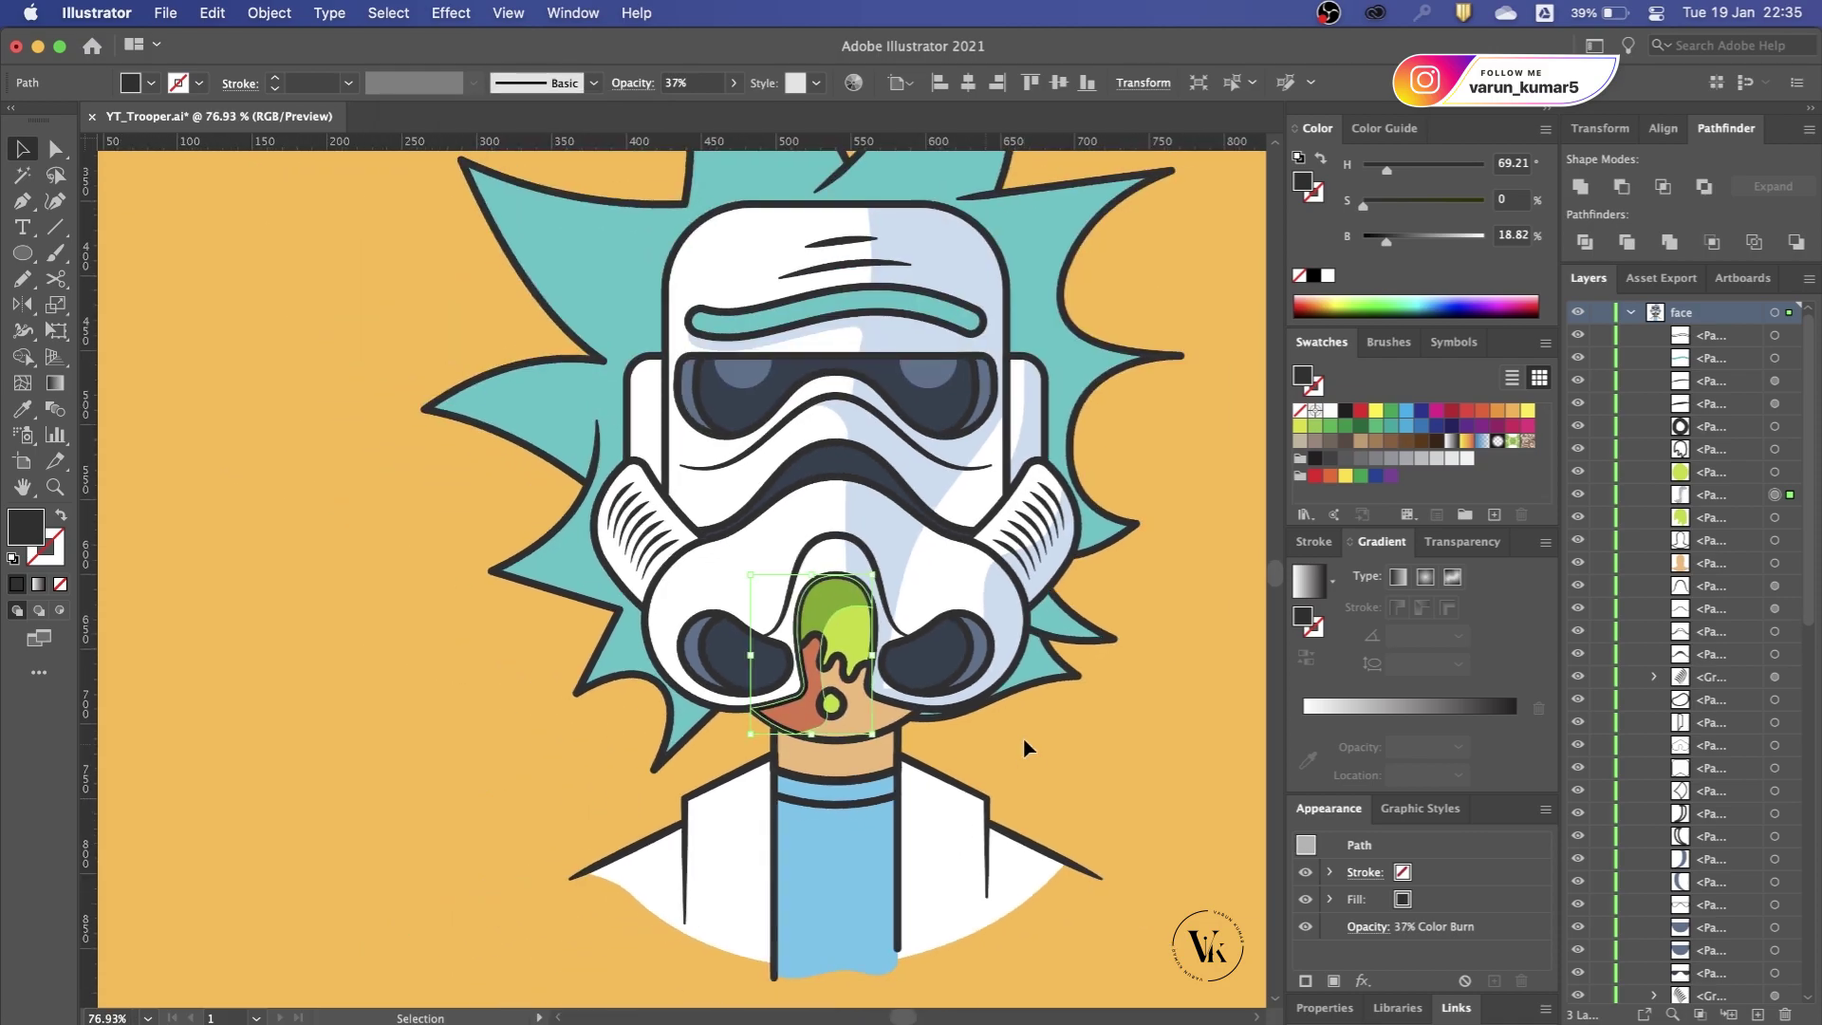
pyautogui.click(1034, 747)
pyautogui.scroll(3, 859, 721)
# Step: Shift a copy of the neck shape upward beneath the face with Direct Selection
pyautogui.scroll(3, 764, 835)
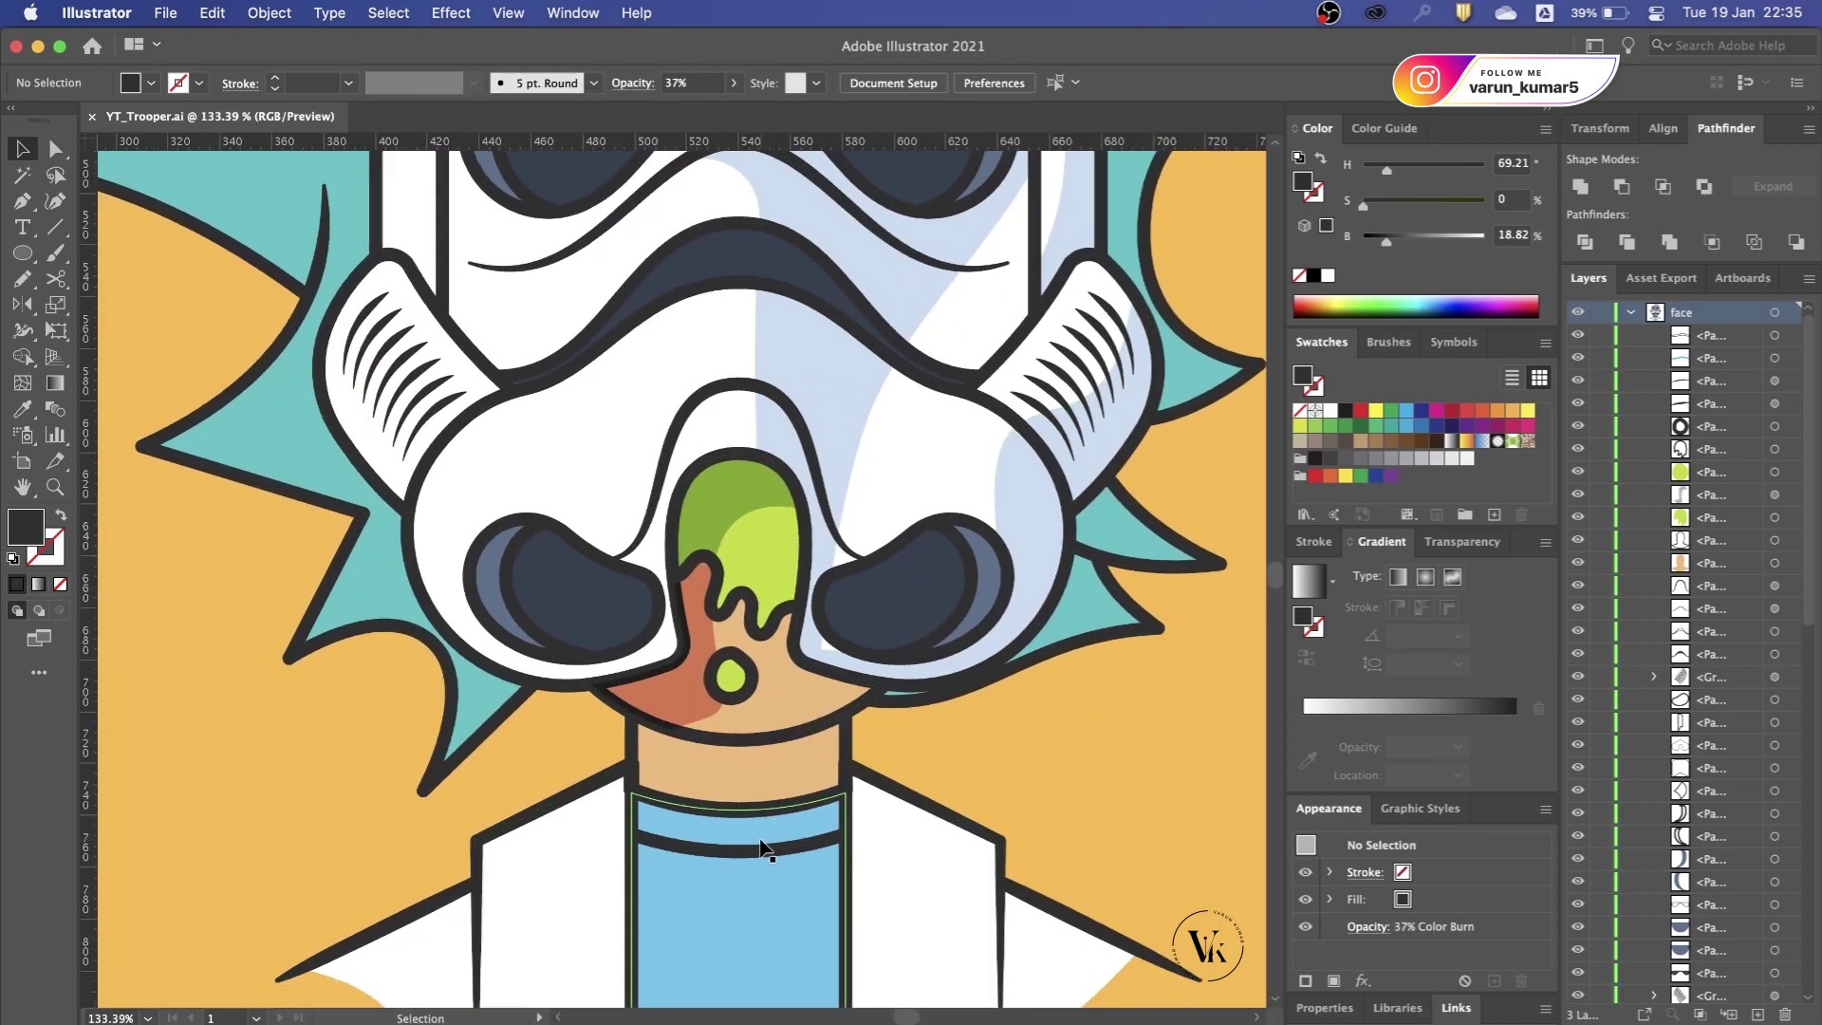
pyautogui.scroll(3, 773, 678)
pyautogui.scroll(1, 654, 655)
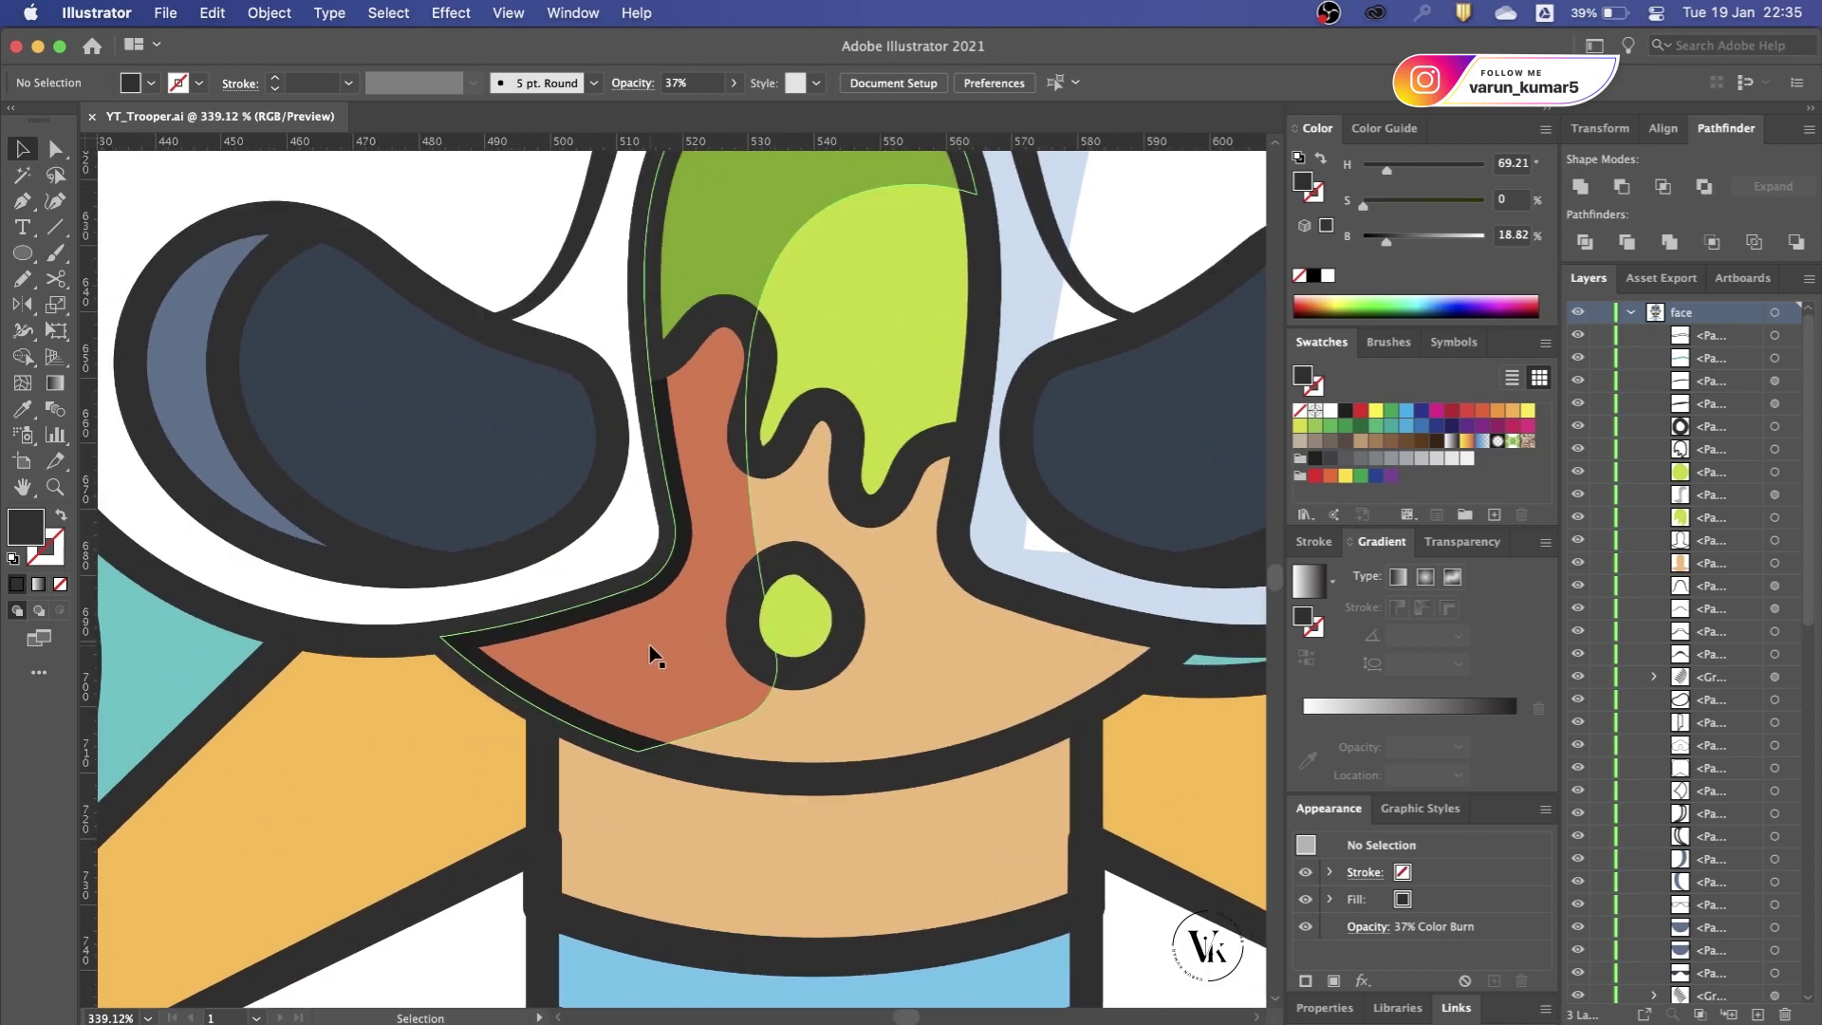
pyautogui.click(772, 802)
pyautogui.press('a')
pyautogui.press('v')
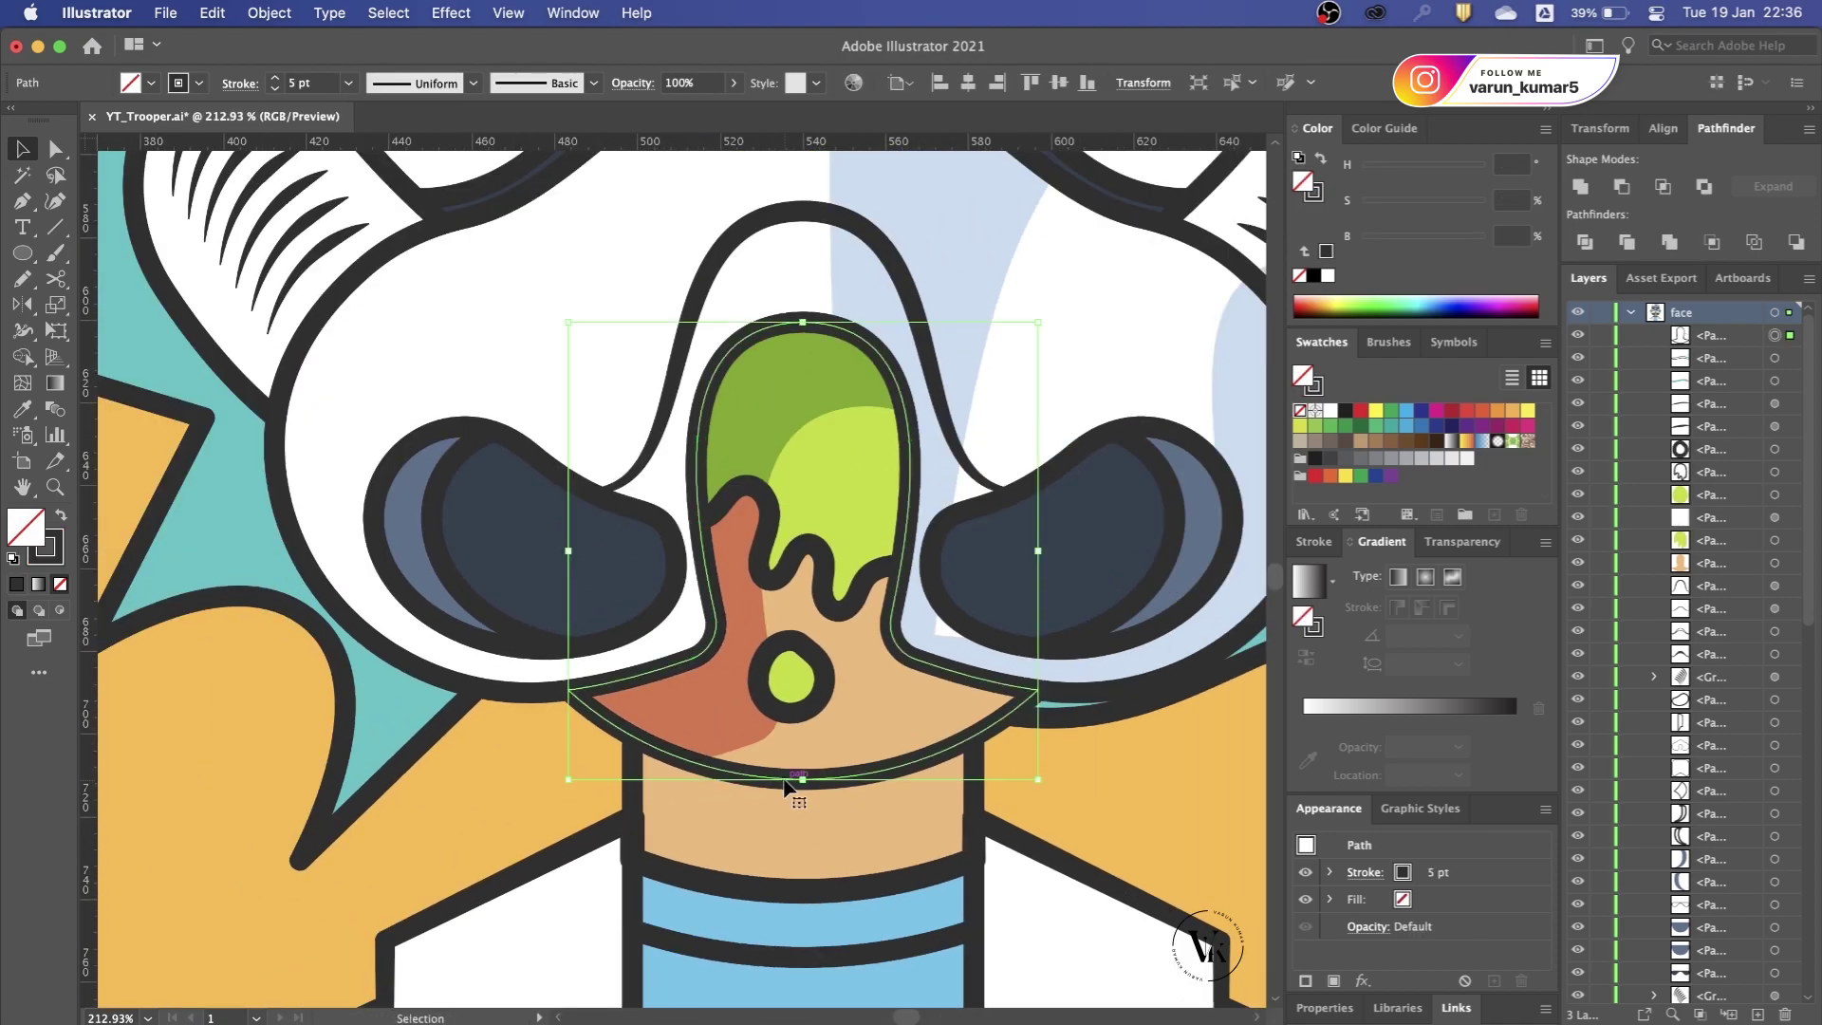
pyautogui.scroll(-2, 799, 793)
pyautogui.click(1040, 793)
pyautogui.click(844, 814)
pyautogui.press('a')
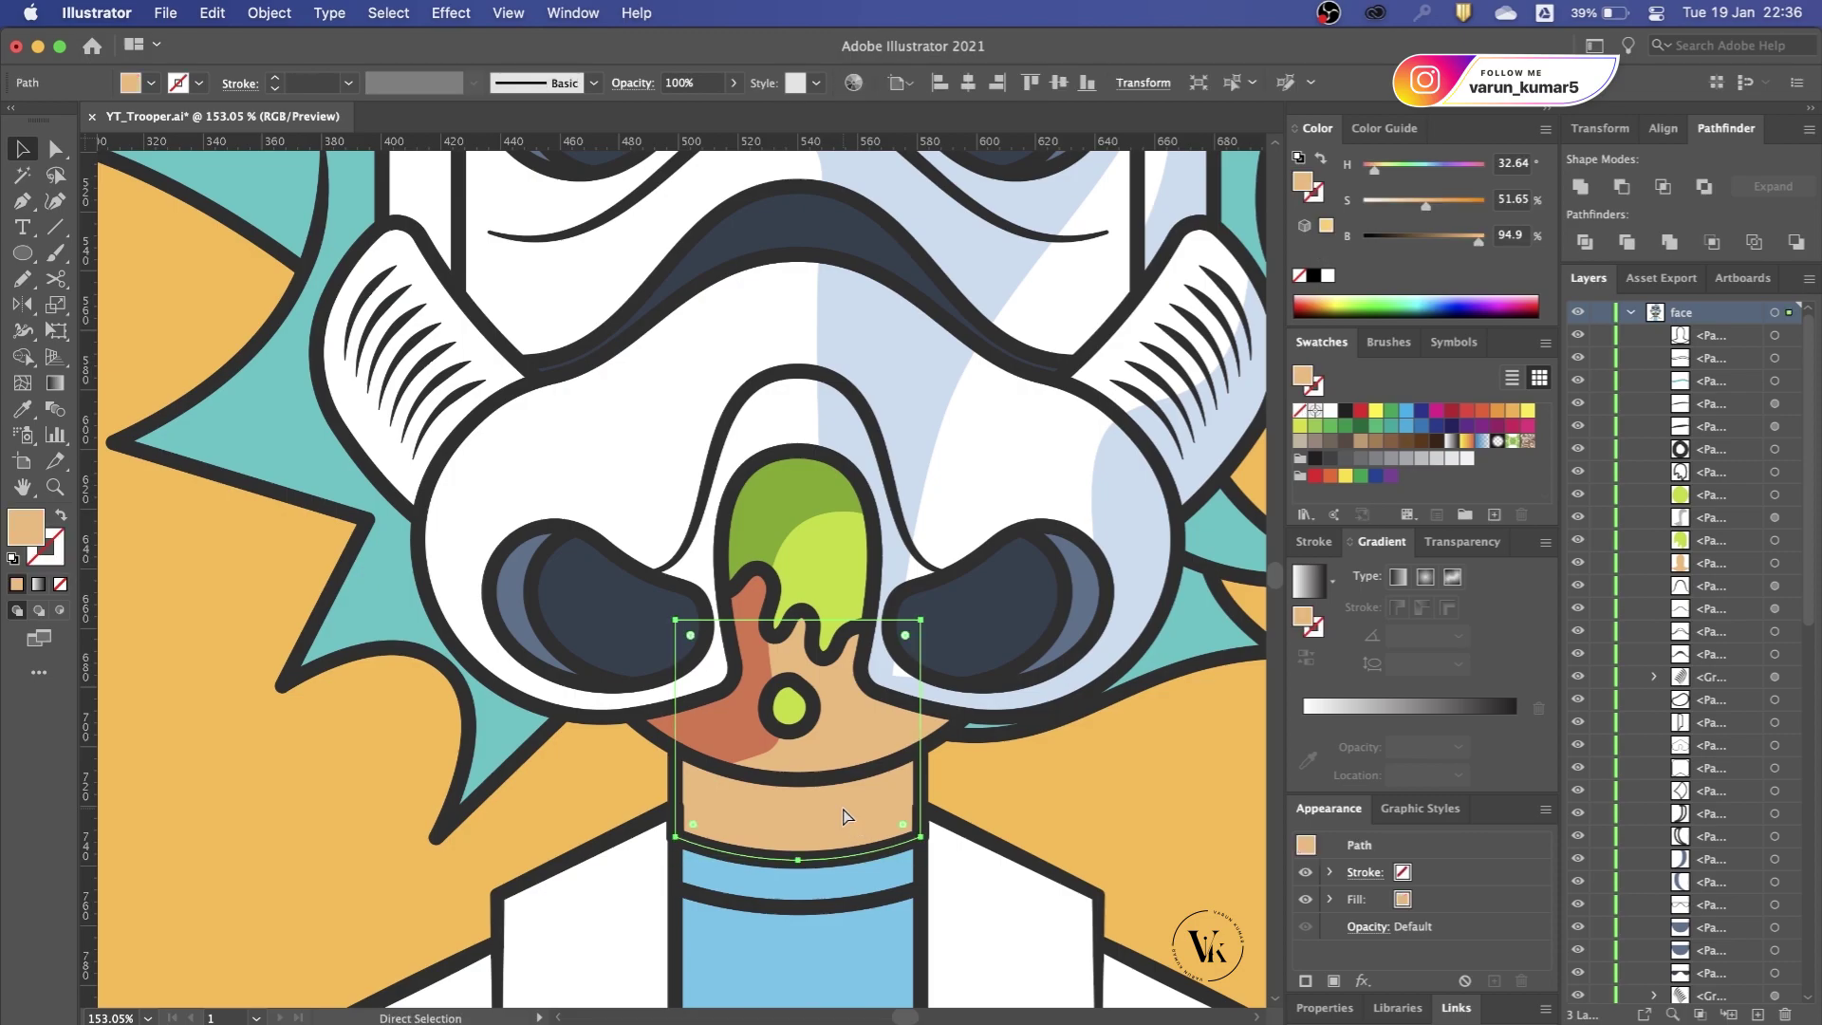
pyautogui.moveTo(844, 814); pyautogui.dragTo(835, 786)
pyautogui.press('v')
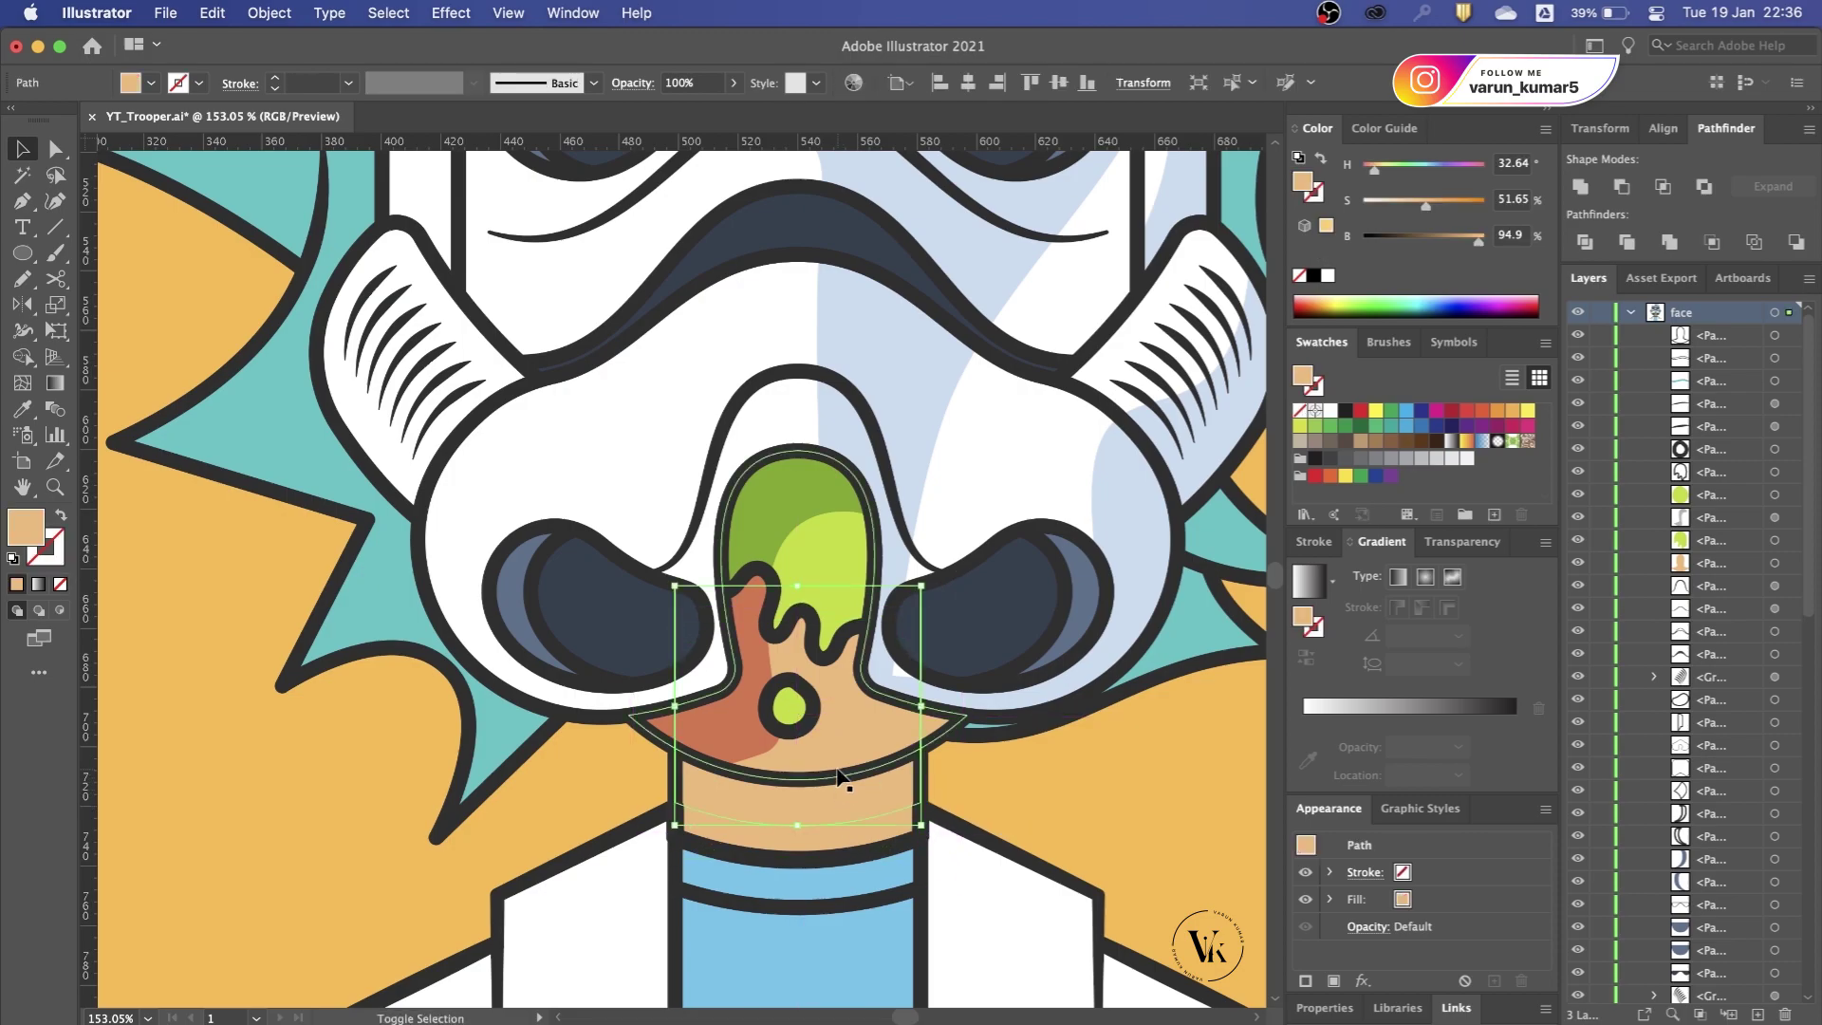
# Step: Shape Builder the neck copy with the lower neck band into a shadow band
pyautogui.keyDown('shift'); pyautogui.click(849, 839); pyautogui.keyUp('shift')
pyautogui.hotkey('shift', 'm')
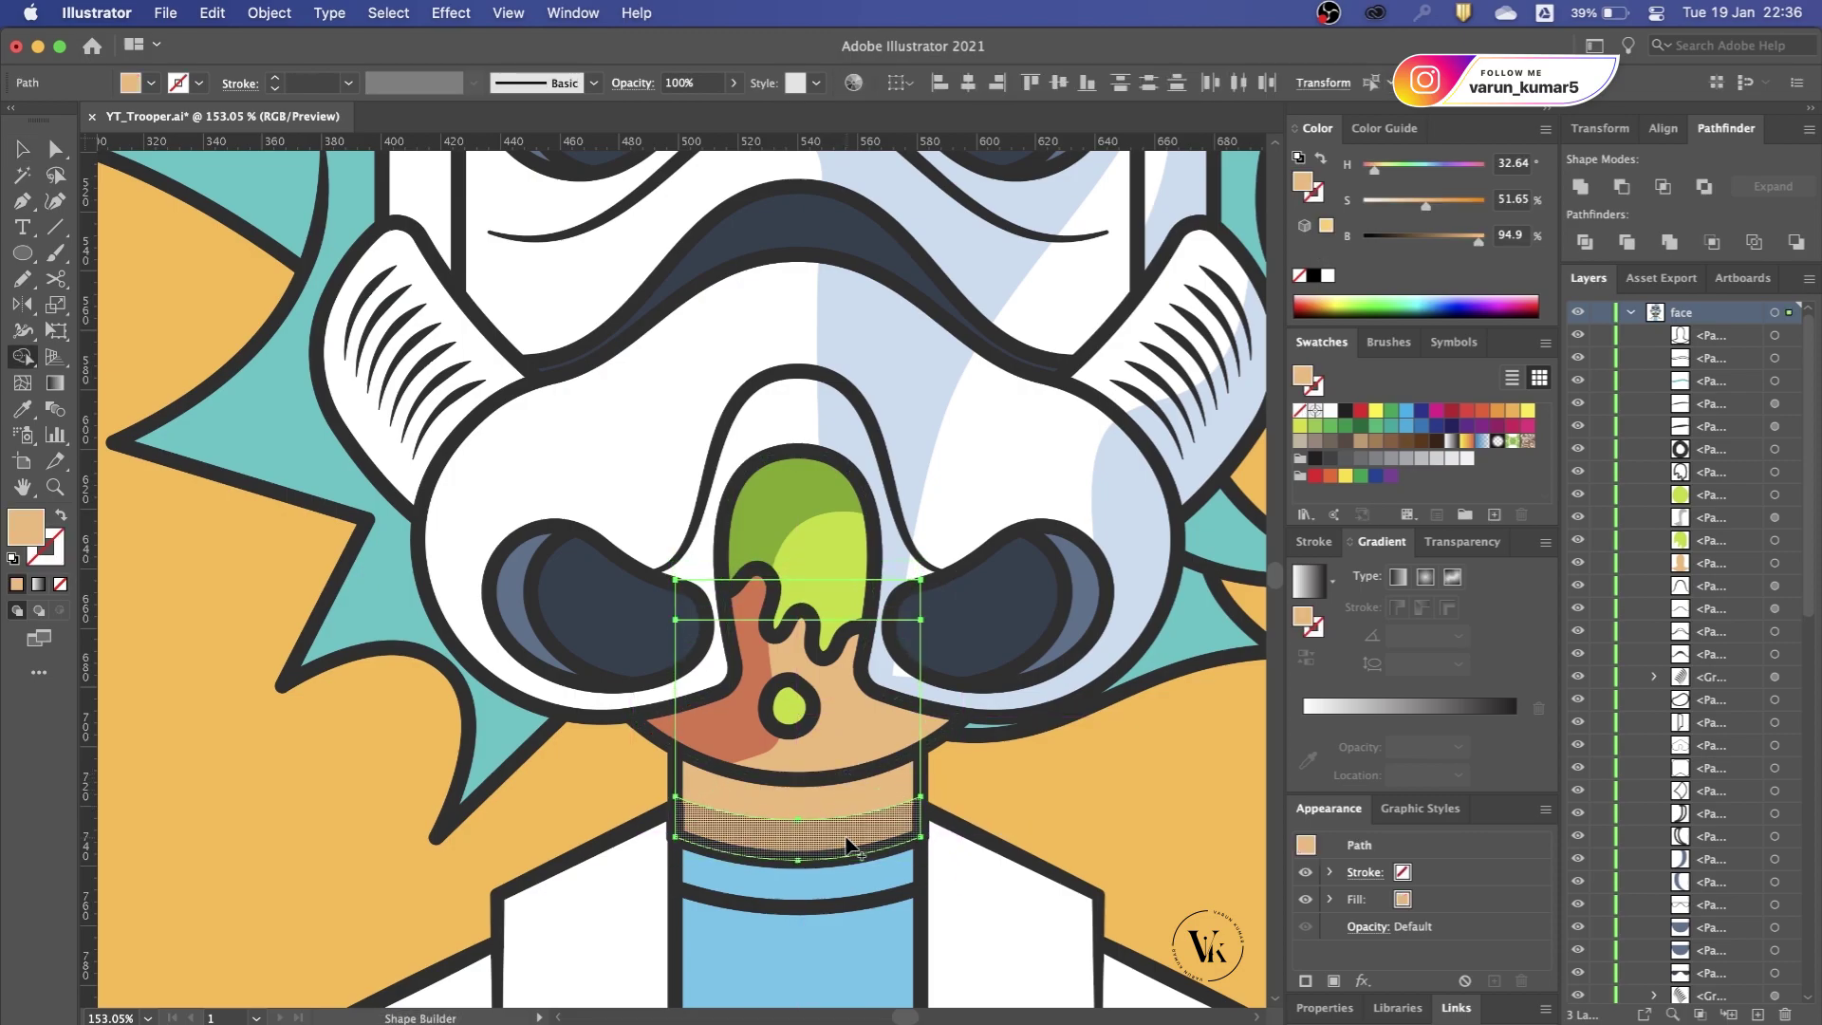
pyautogui.moveTo(844, 693); pyautogui.dragTo(882, 536)
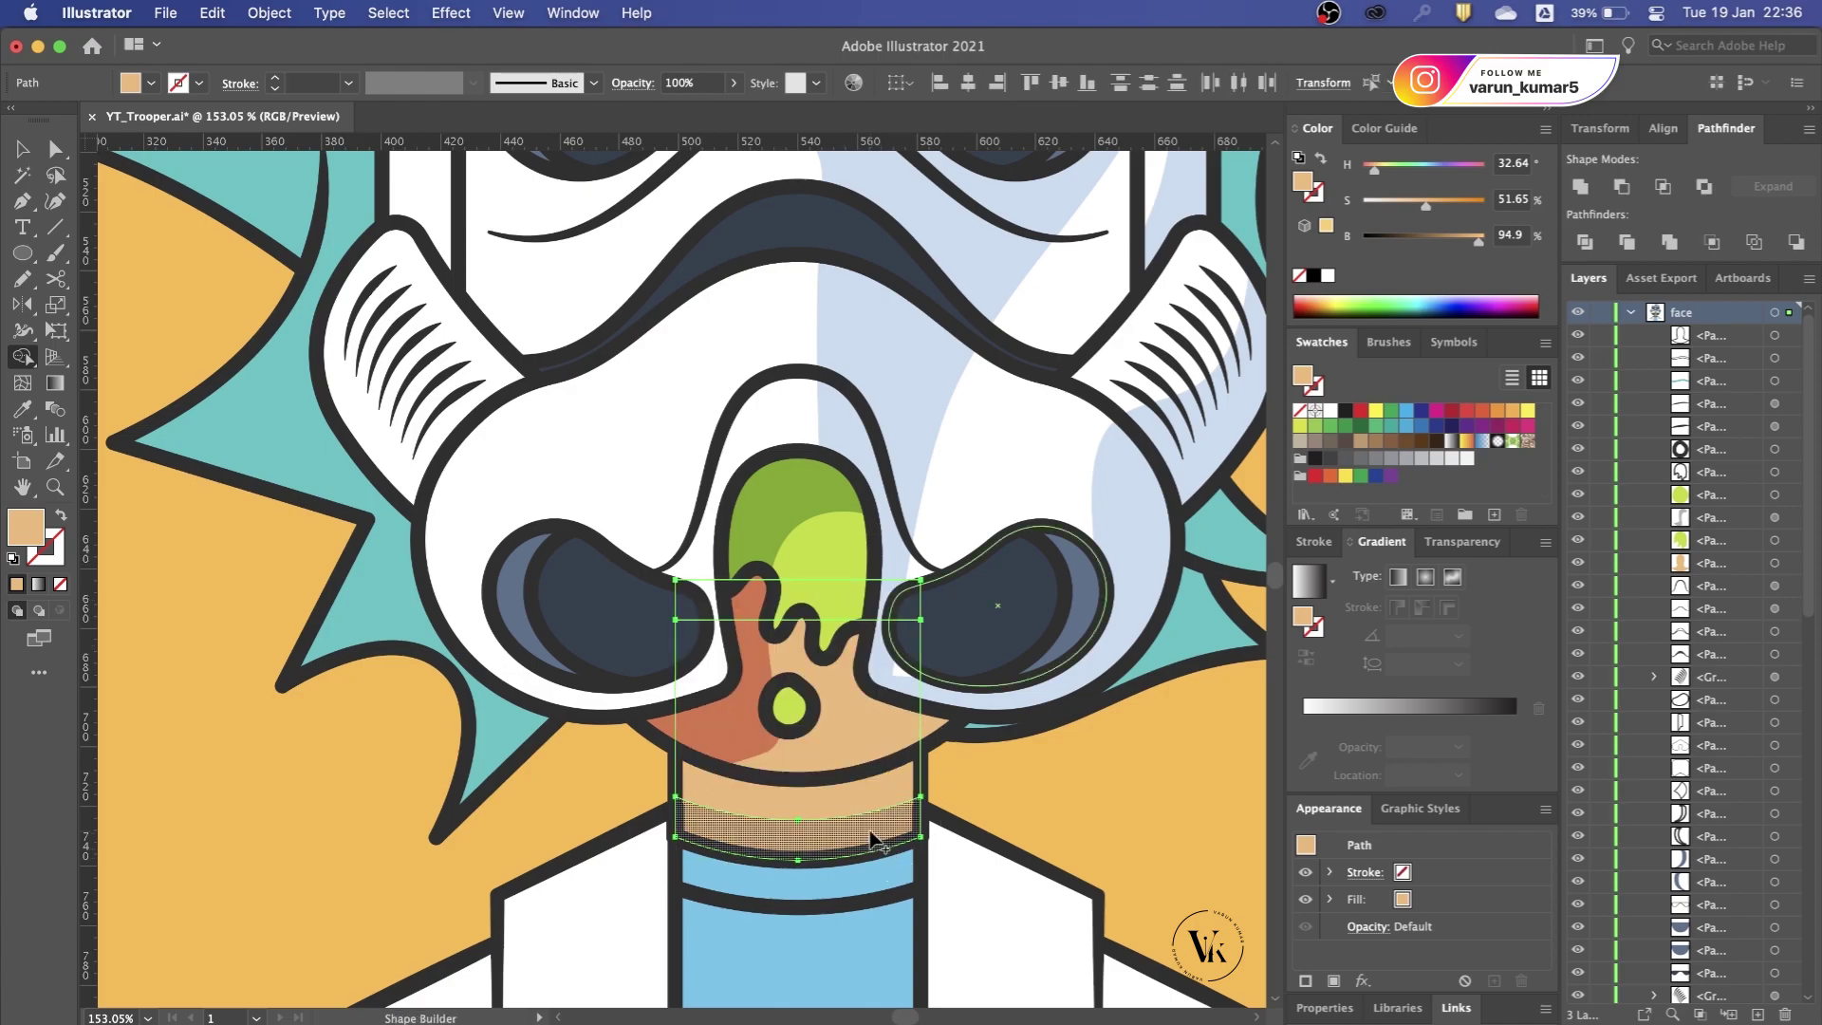
pyautogui.press('v')
pyautogui.click(1028, 778)
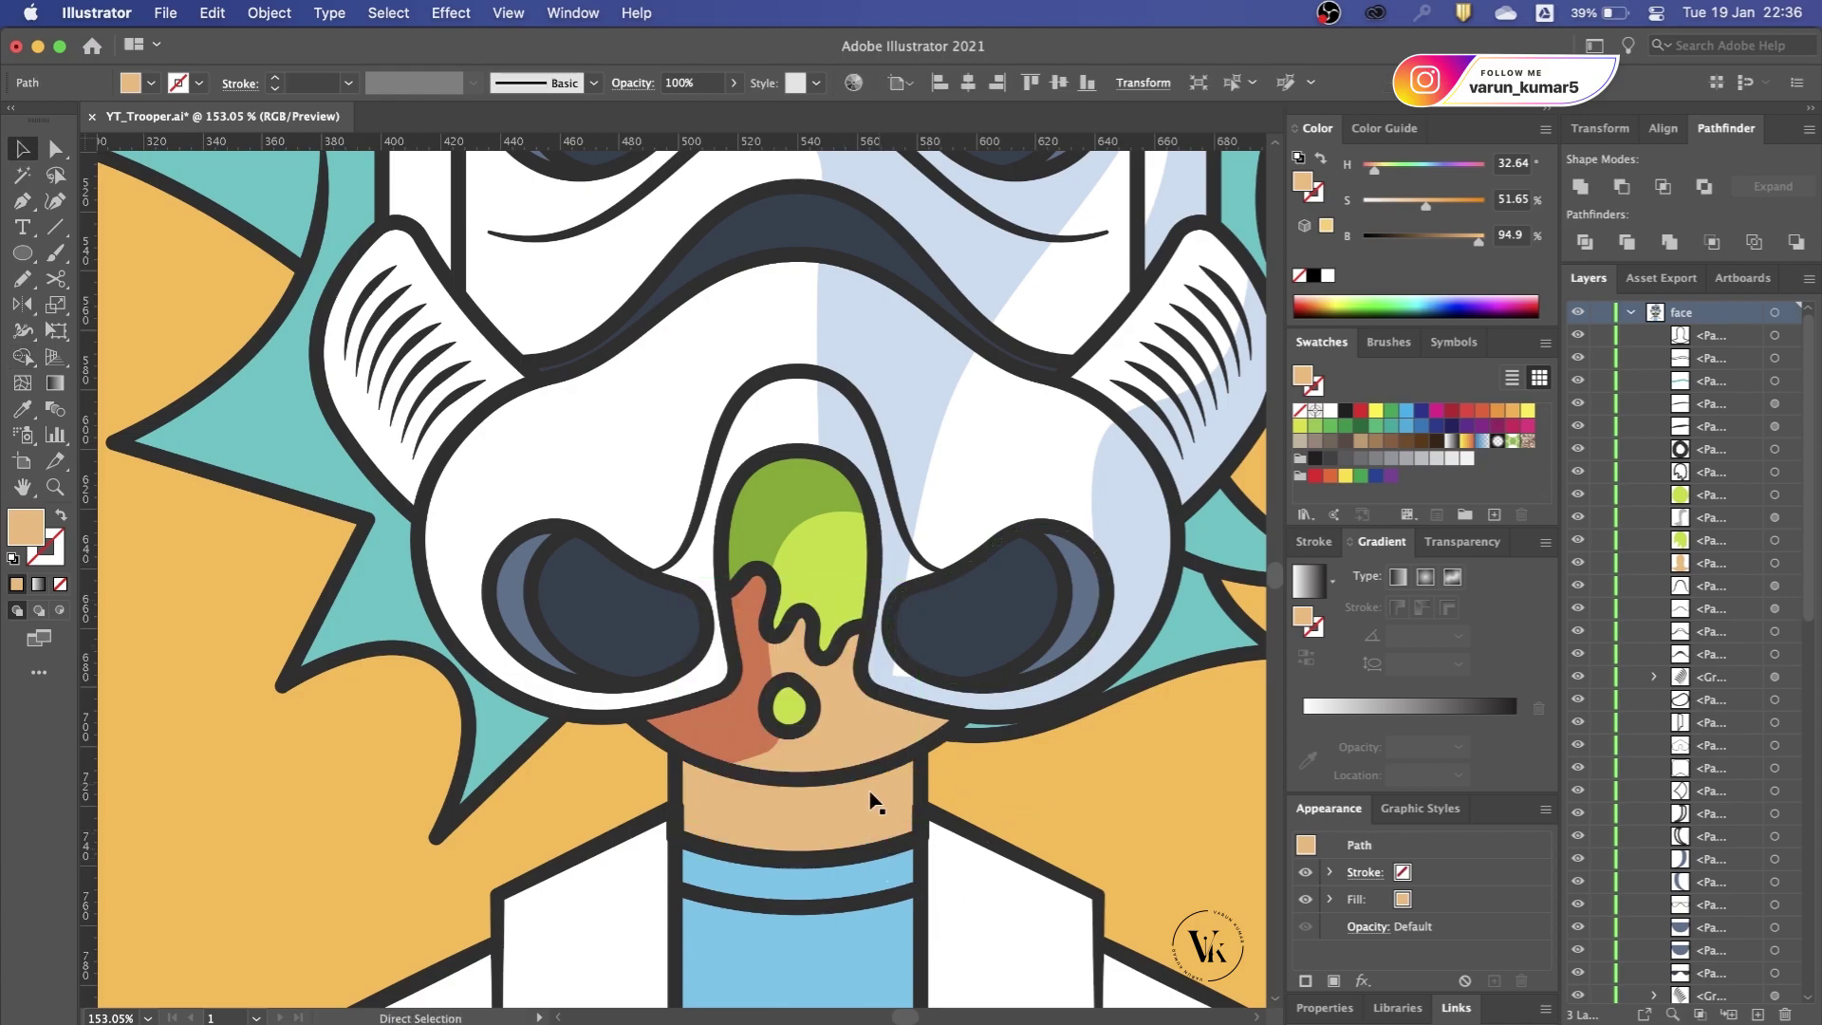
pyautogui.click(850, 816)
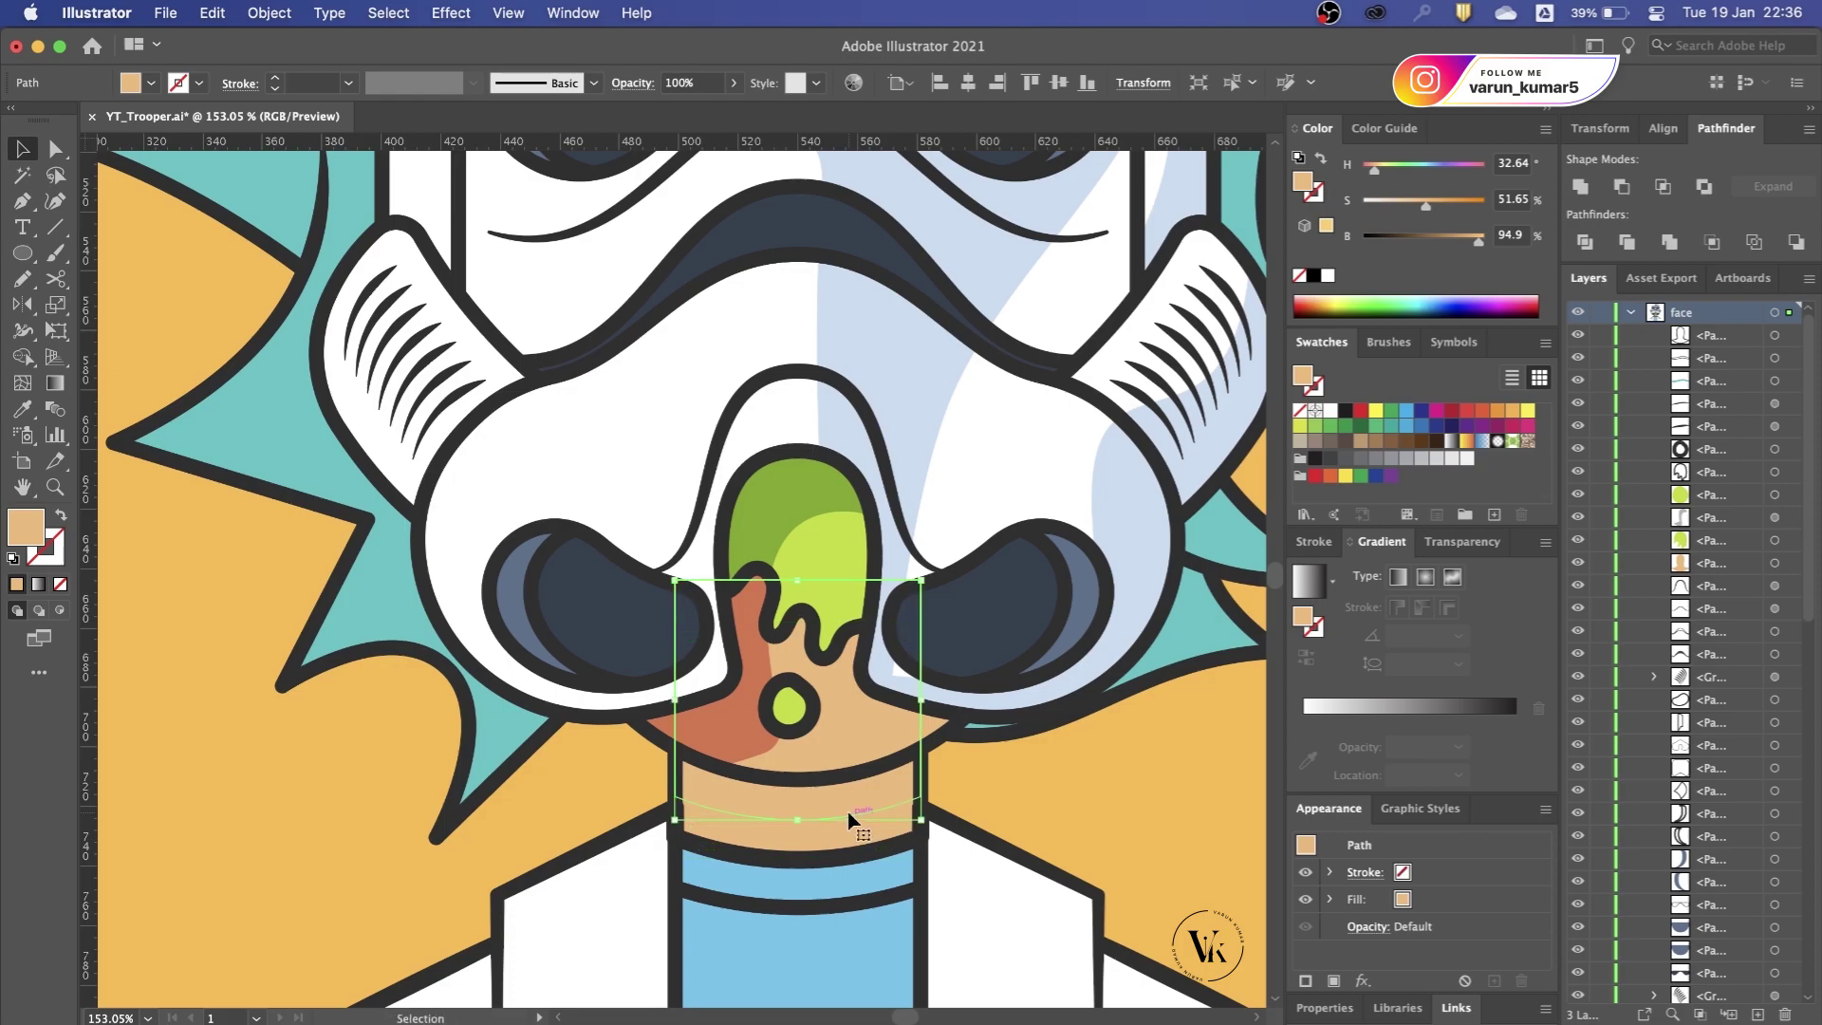
pyautogui.click(1002, 783)
pyautogui.press('super+0')
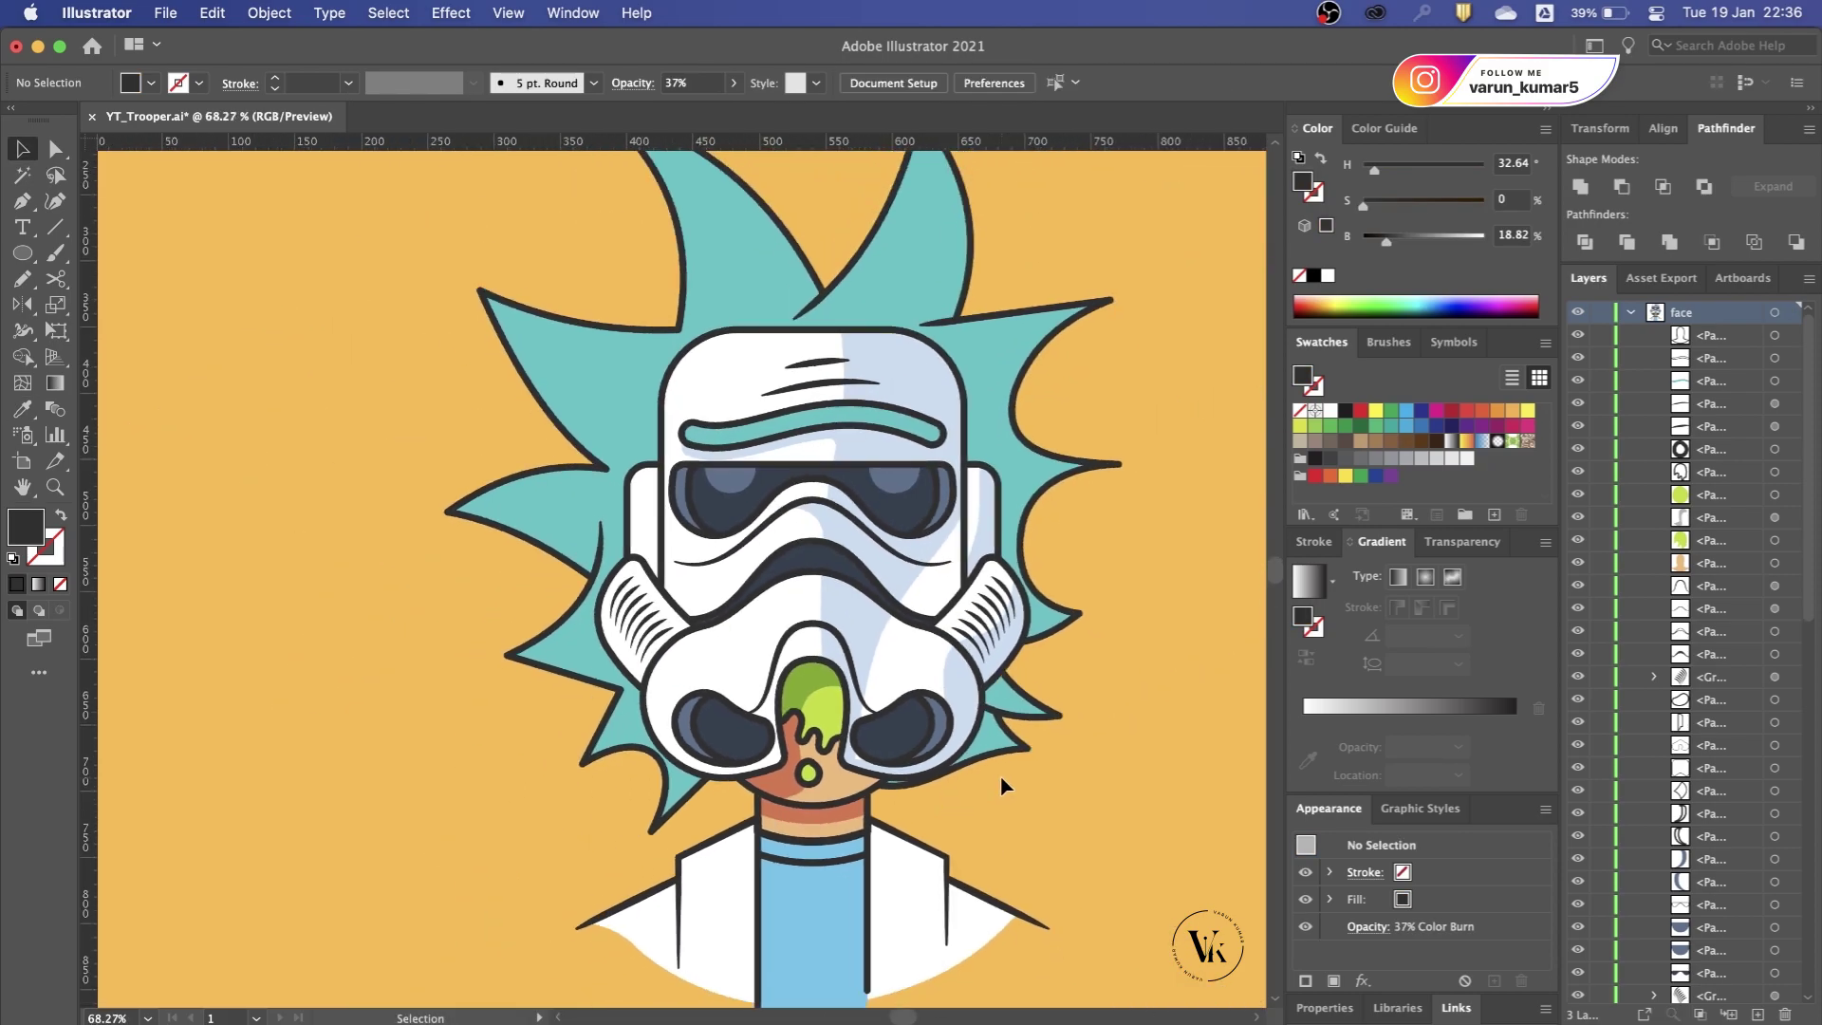
pyautogui.scroll(3, 910, 835)
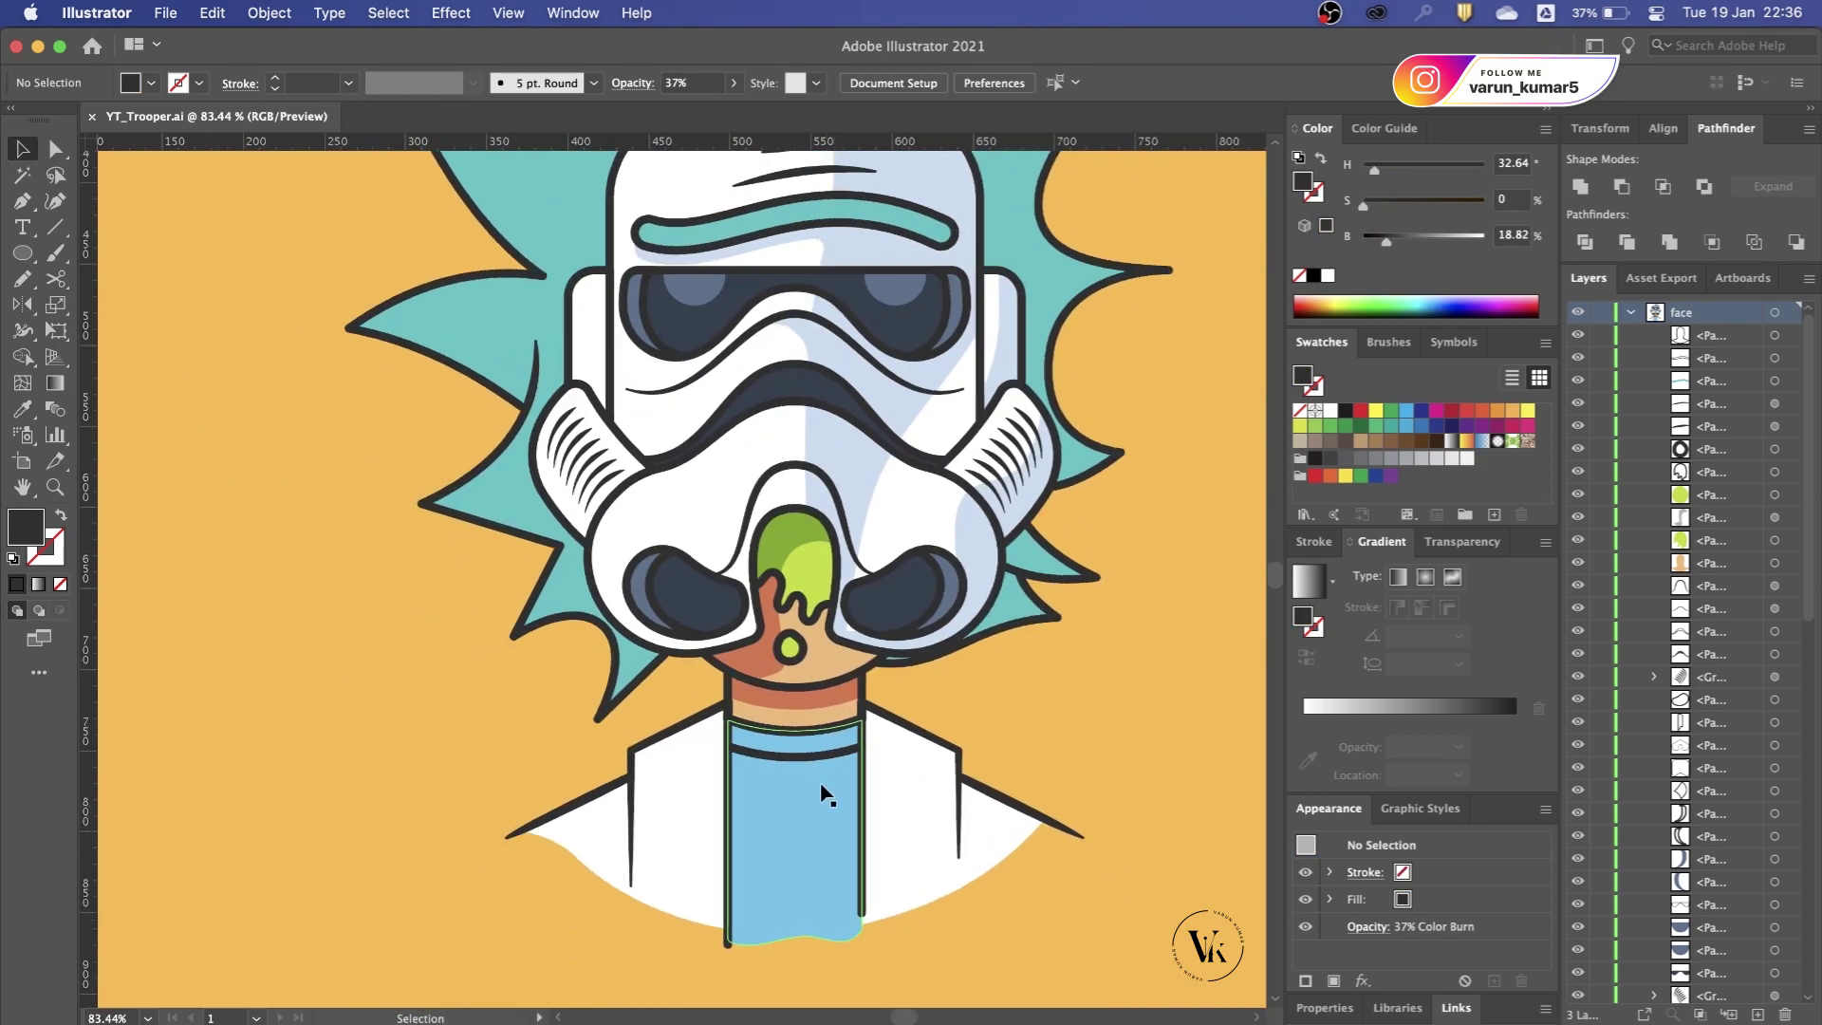
# Step: Cut the shirt collar line near its middle and remove the middle piece to open a gap
pyautogui.click(818, 766)
pyautogui.scroll(2, 822, 763)
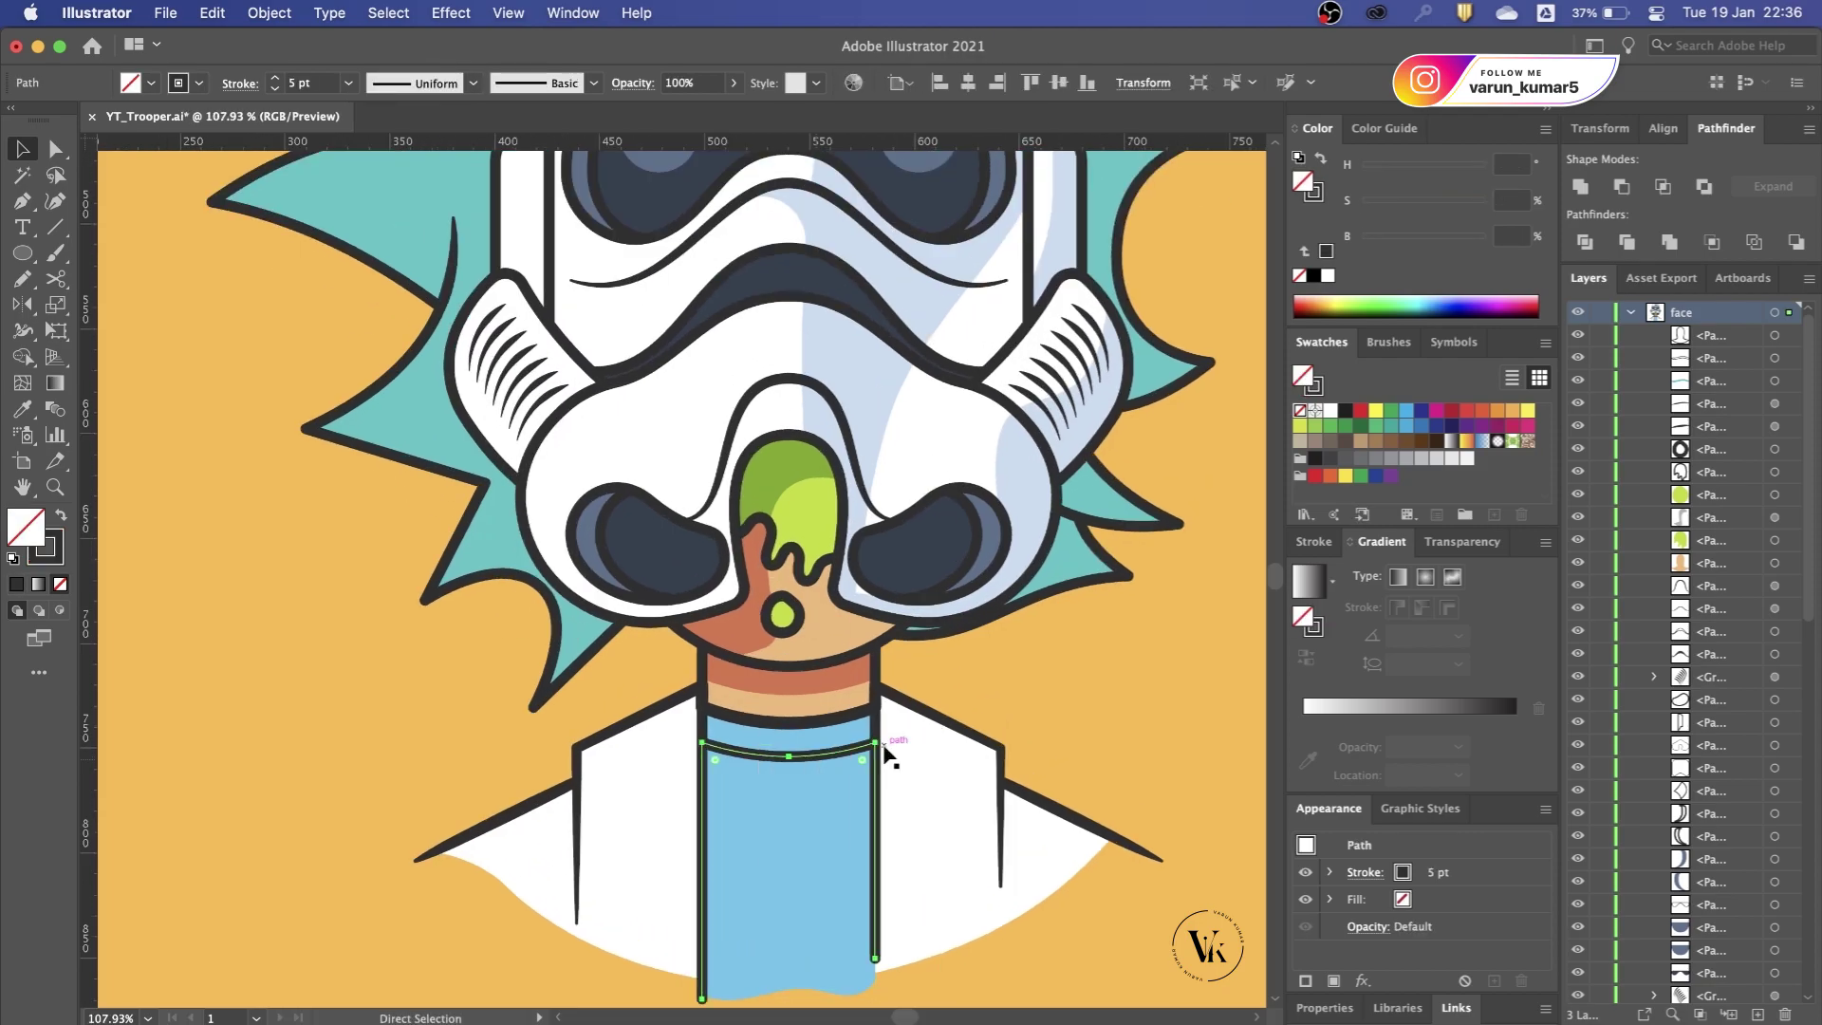
pyautogui.scroll(2, 748, 795)
pyautogui.scroll(-1, 755, 787)
pyautogui.doubleClick(813, 754)
pyautogui.scroll(3, 814, 759)
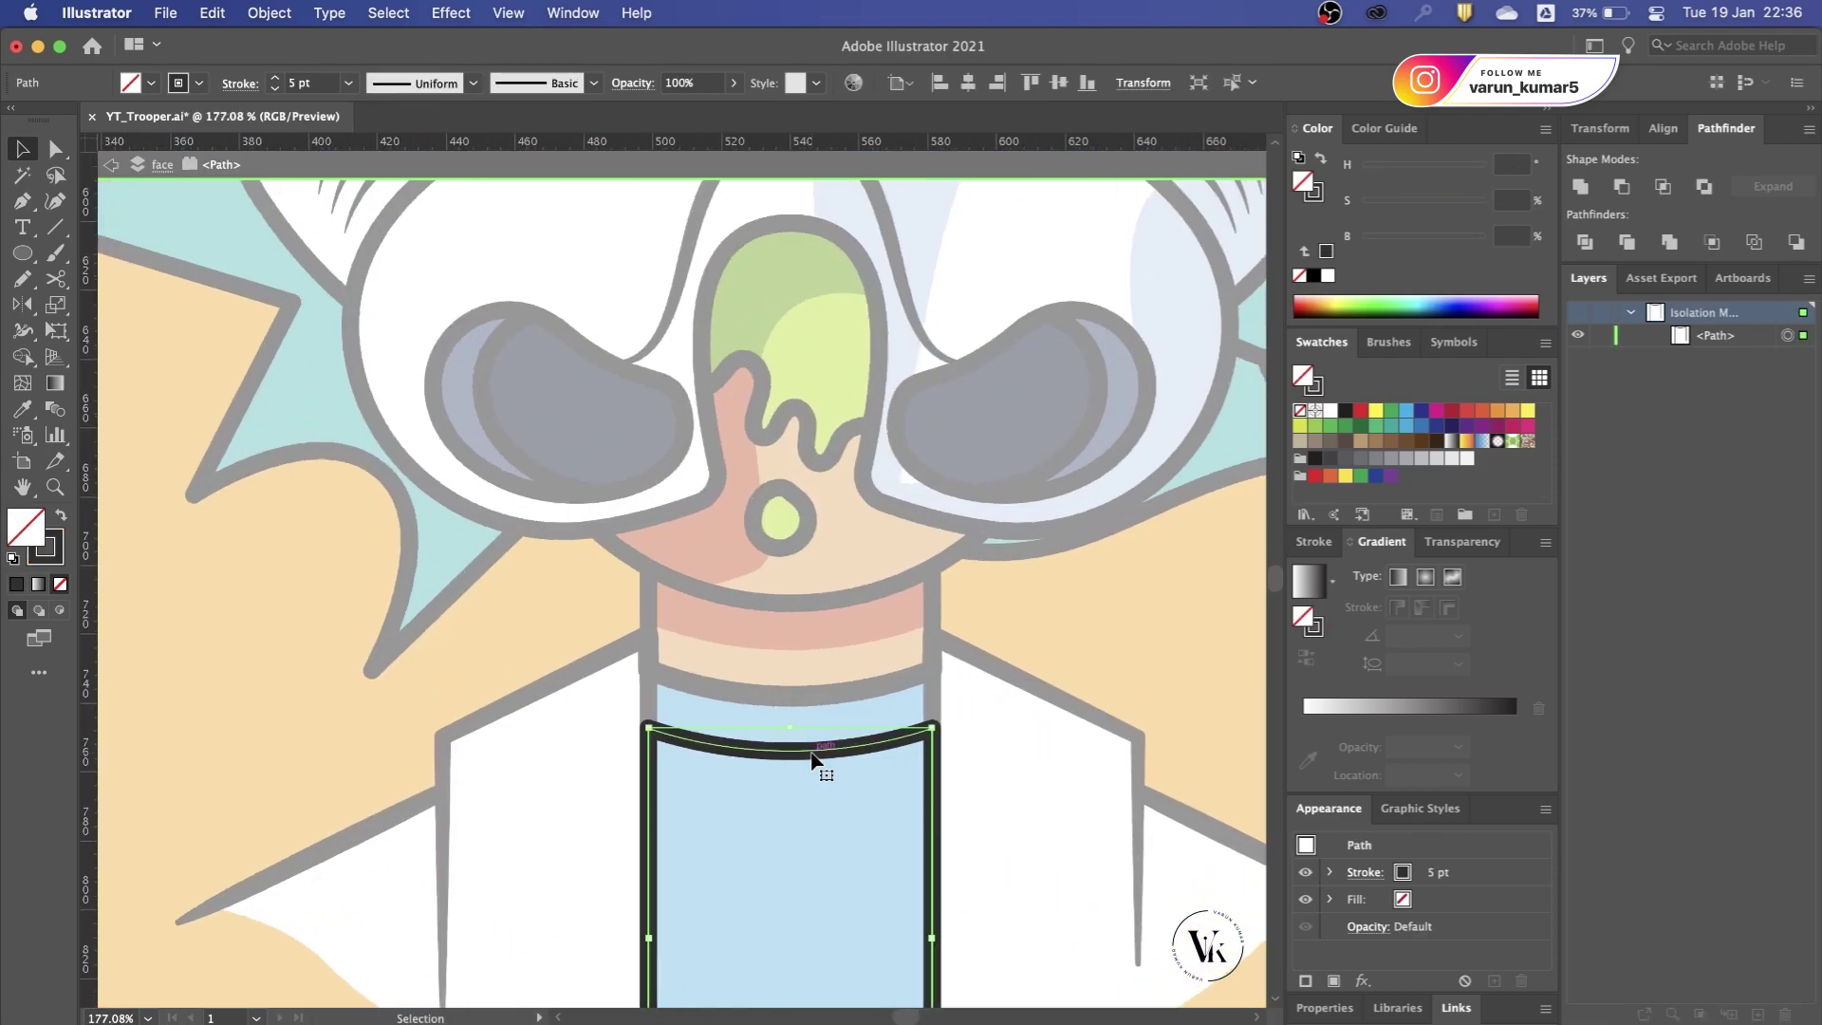
pyautogui.click(780, 750)
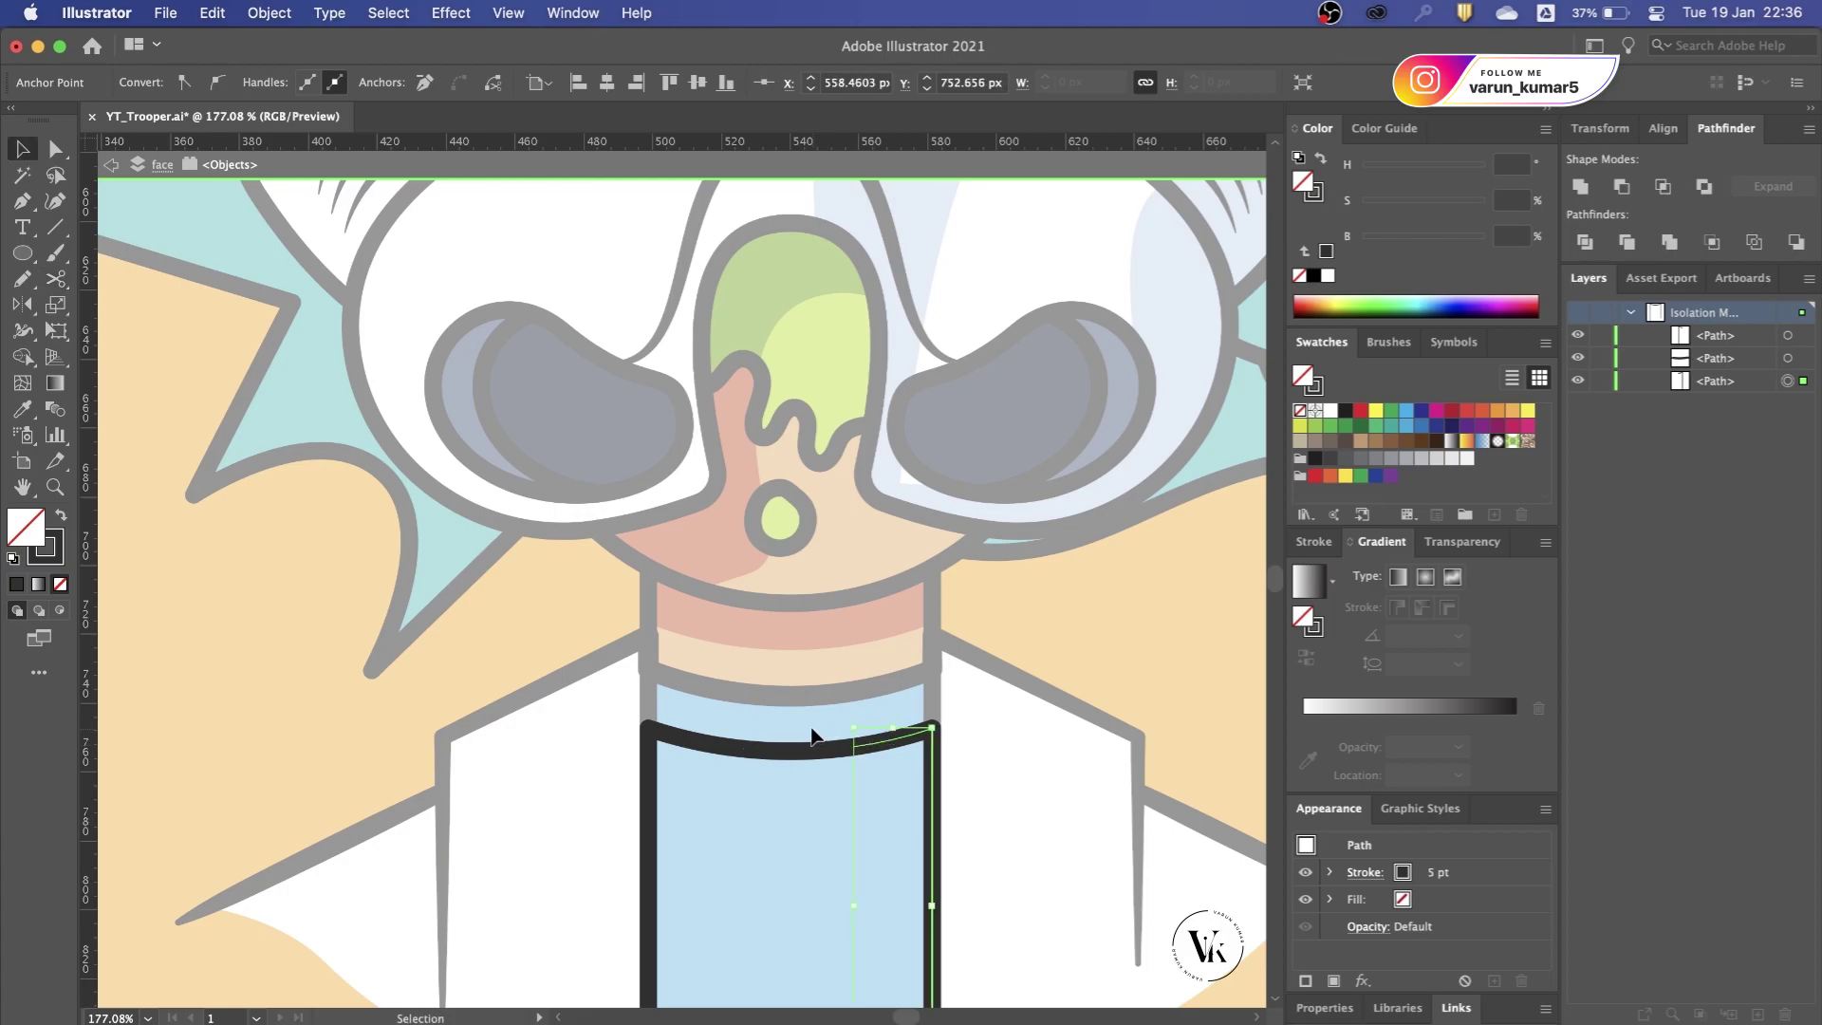
pyautogui.click(802, 809)
pyautogui.scroll(3, 795, 721)
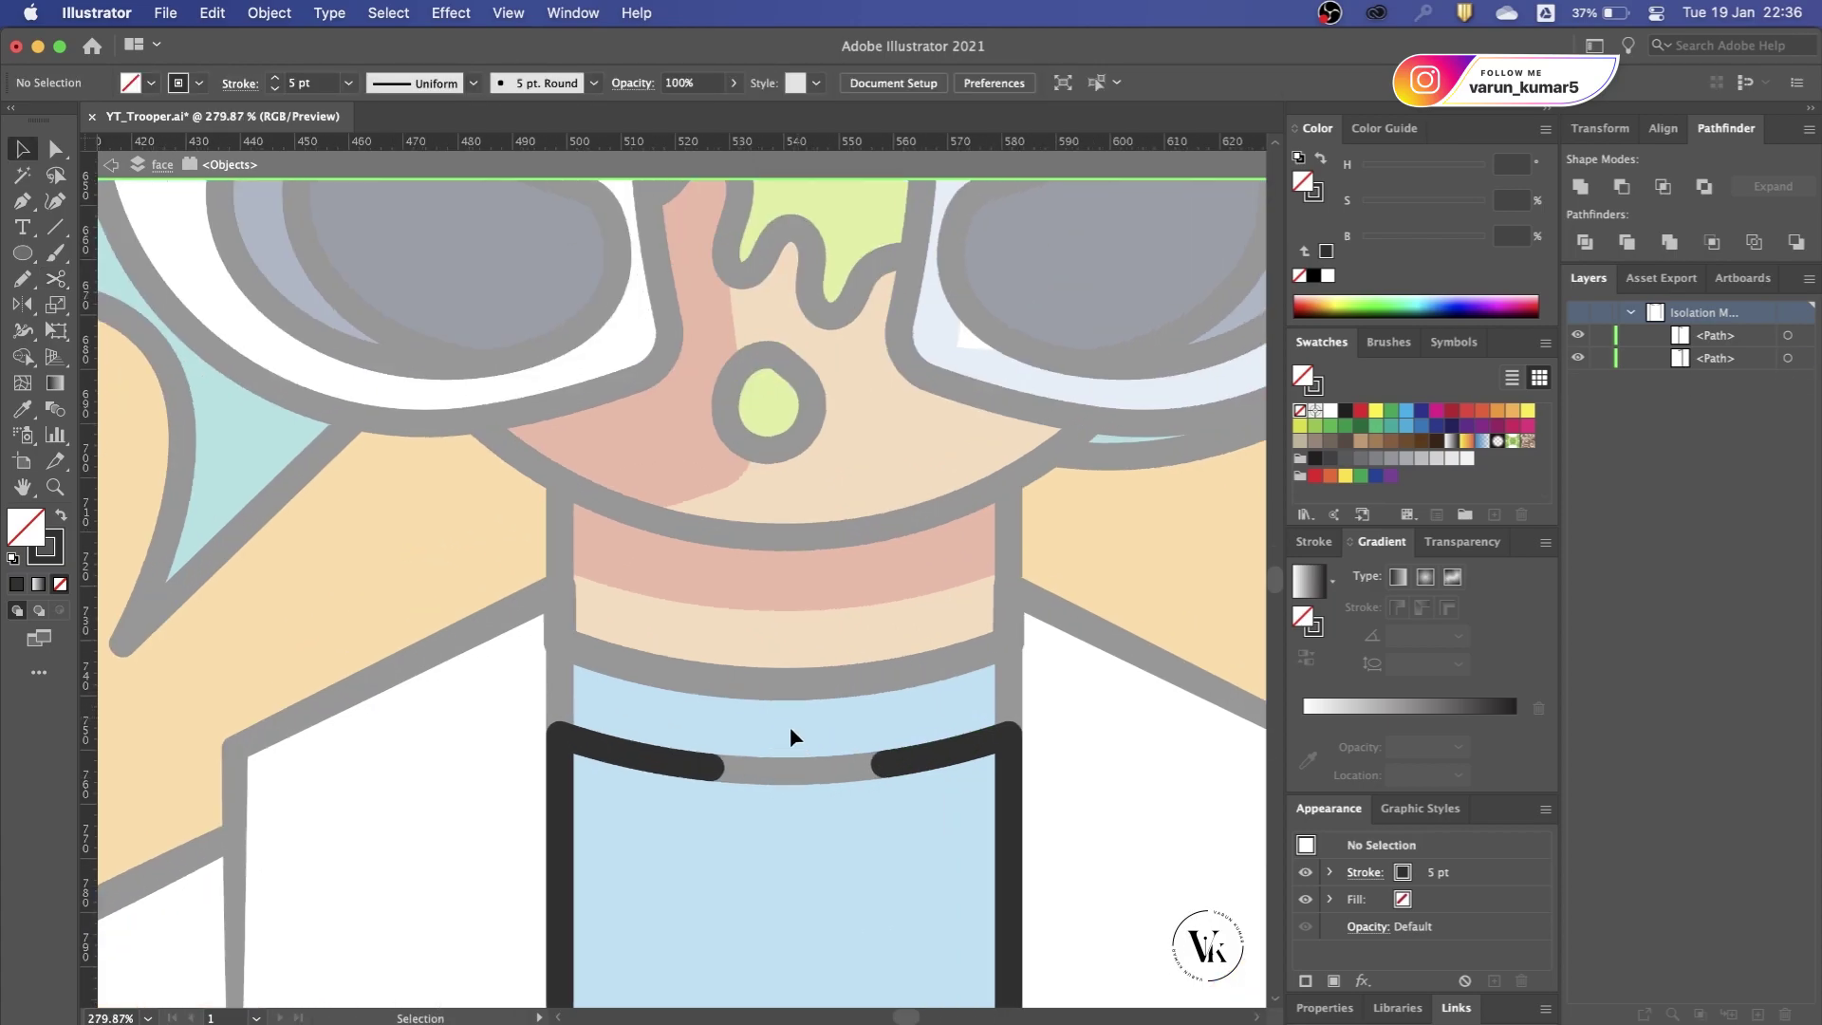
pyautogui.press('Escape')
# Step: Cut and delete the neck outline's bottom curve, then save the document
pyautogui.doubleClick(778, 774)
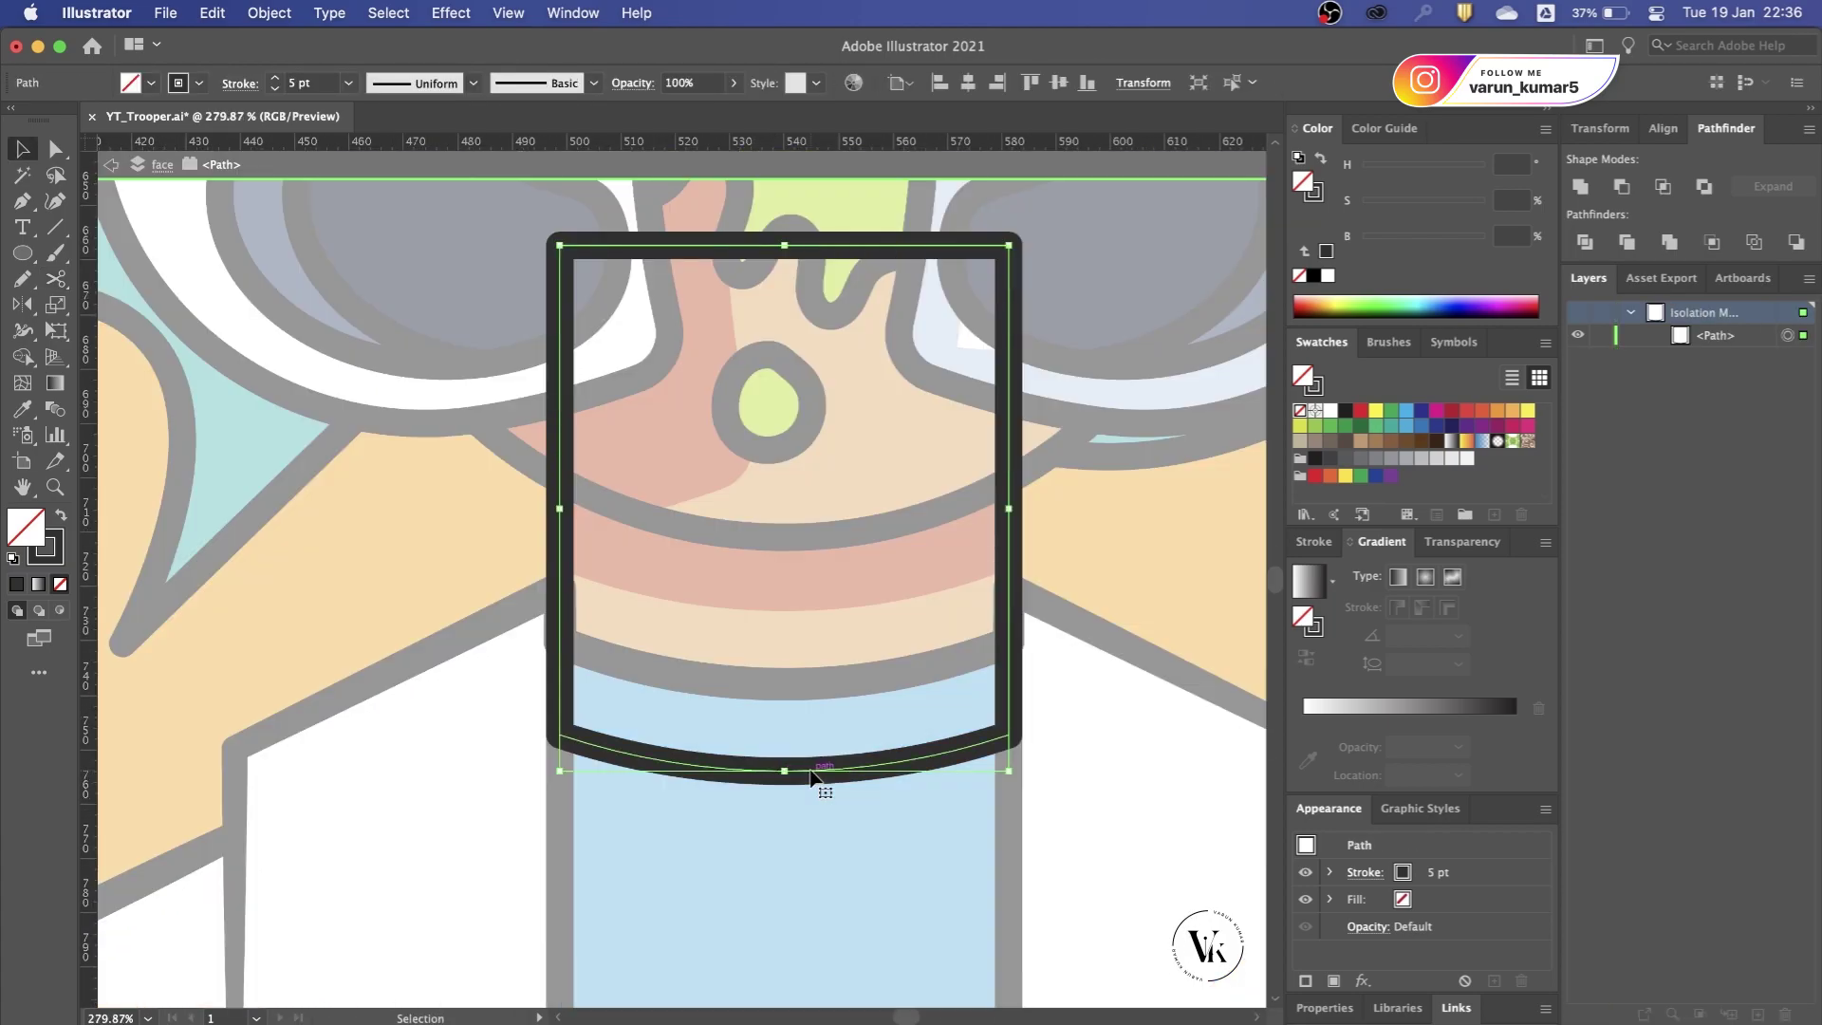
pyautogui.click(571, 749)
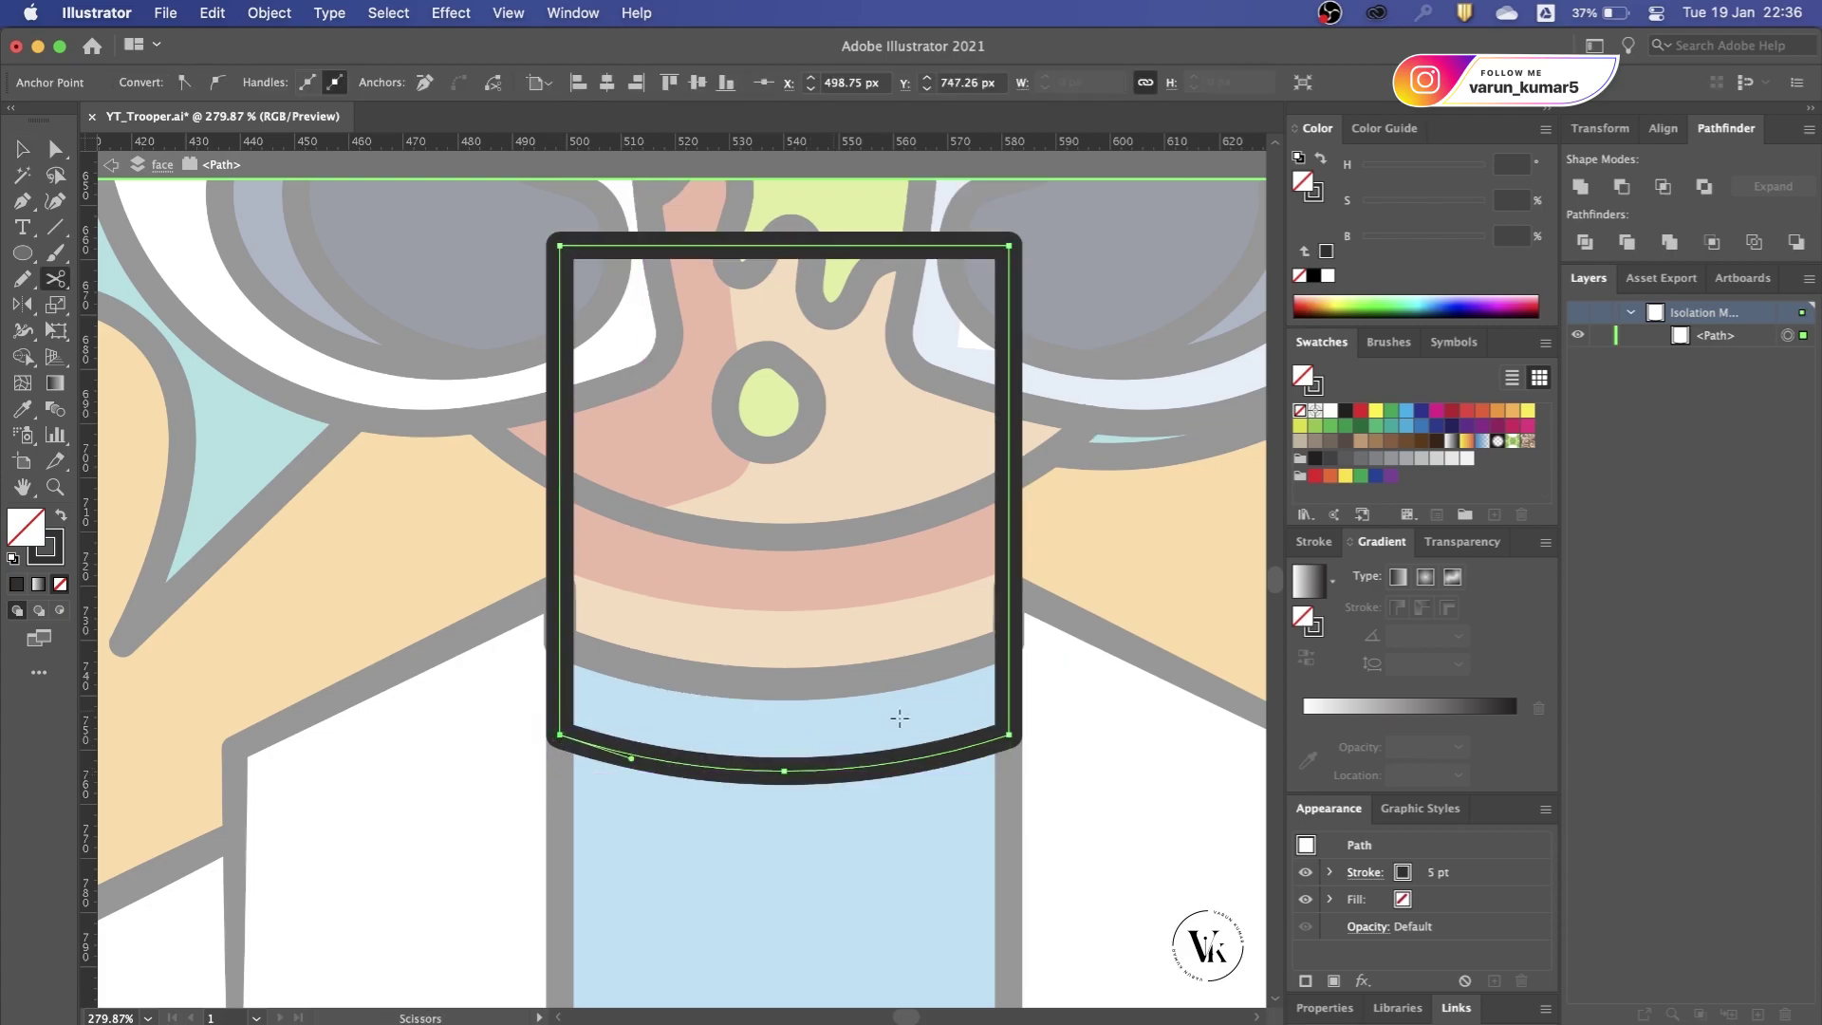
pyautogui.click(1008, 738)
pyautogui.press('v')
pyautogui.moveTo(829, 825); pyautogui.dragTo(797, 712)
pyautogui.press('Delete')
pyautogui.scroll(-5, 795, 702)
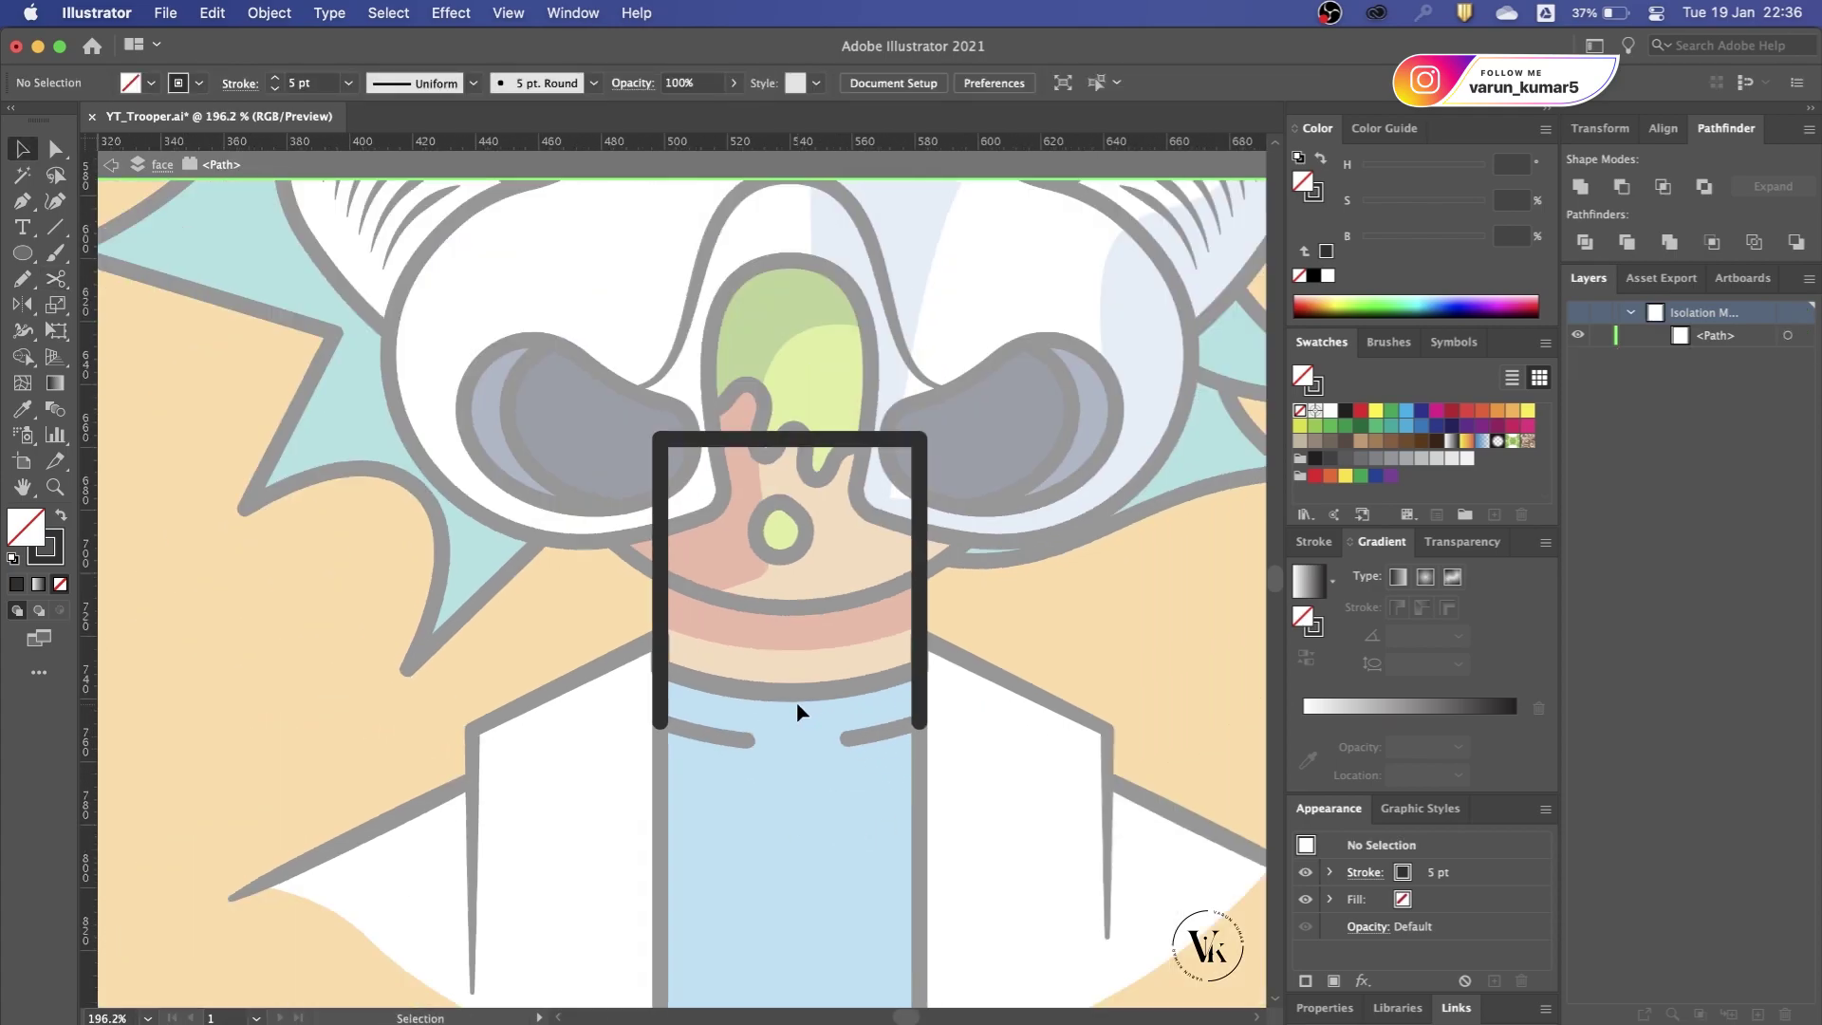
pyautogui.press('Escape')
pyautogui.hotkey('ctrl', '0')
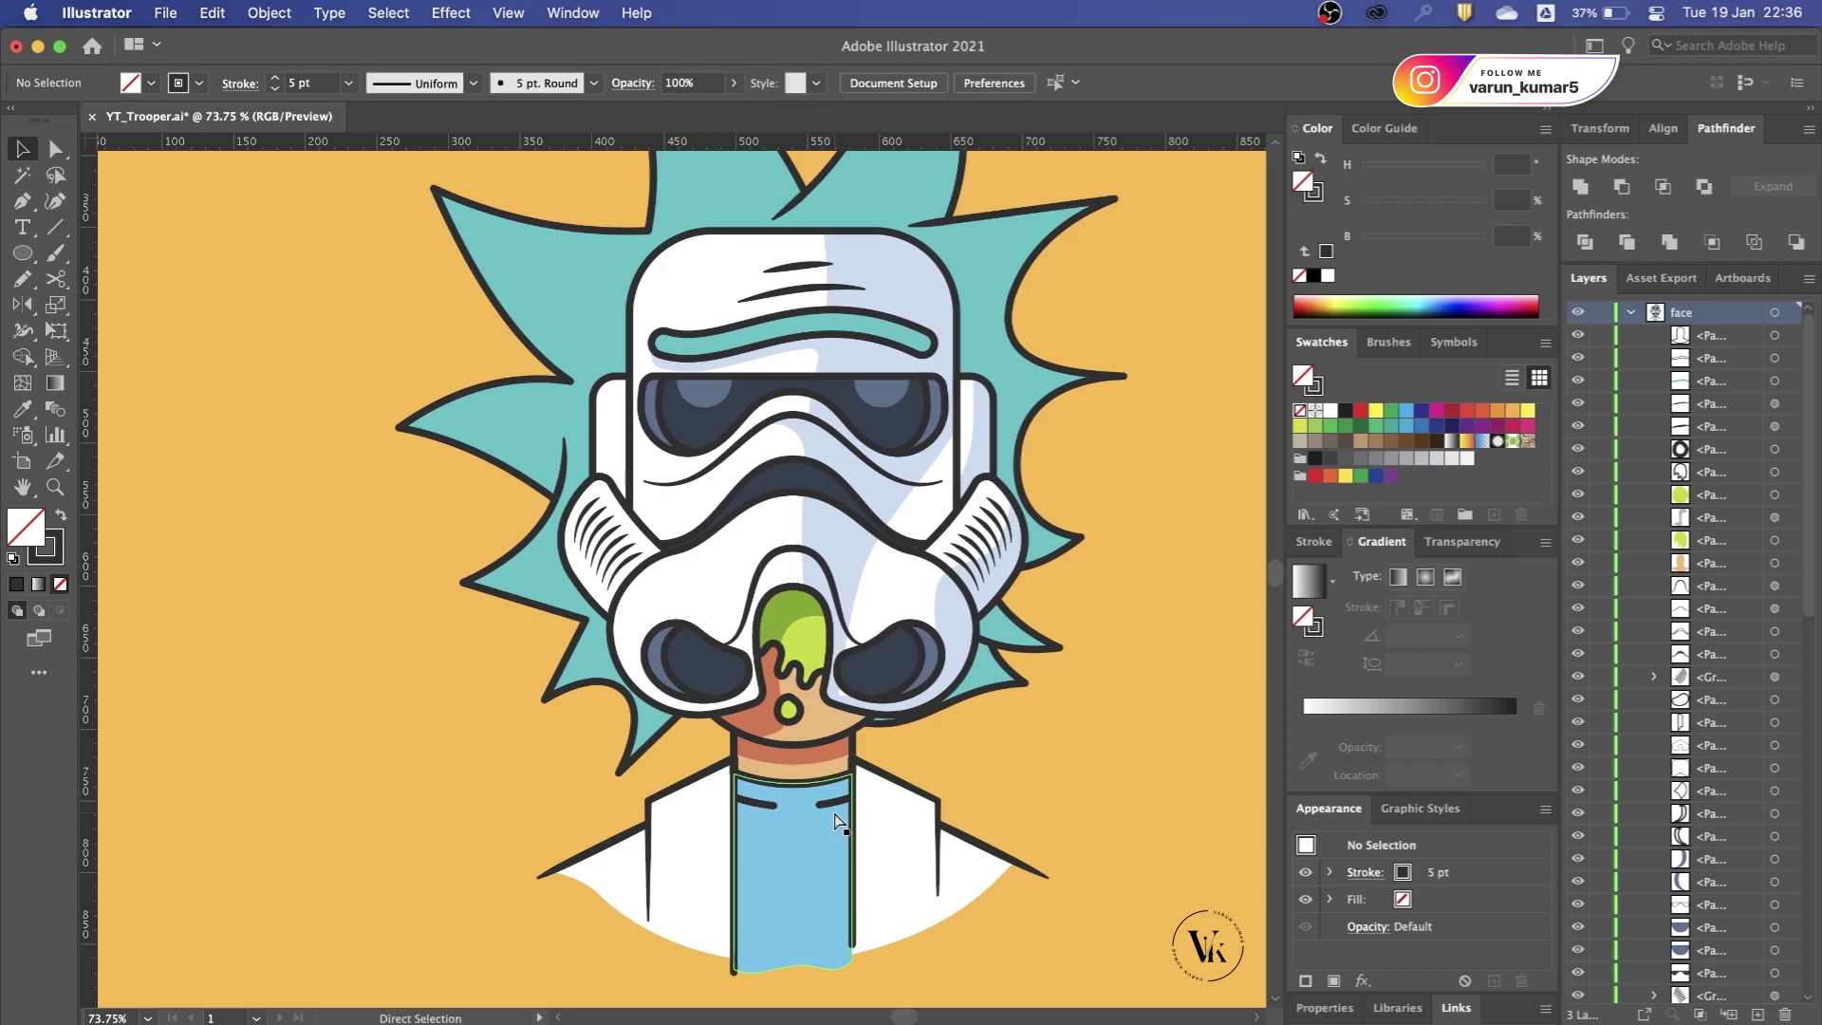
pyautogui.hotkey('ctrl', 's')
# Step: Pen-draw a shading path from the shirt's bottom up its left side to the neck
pyautogui.scroll(3, 833, 810)
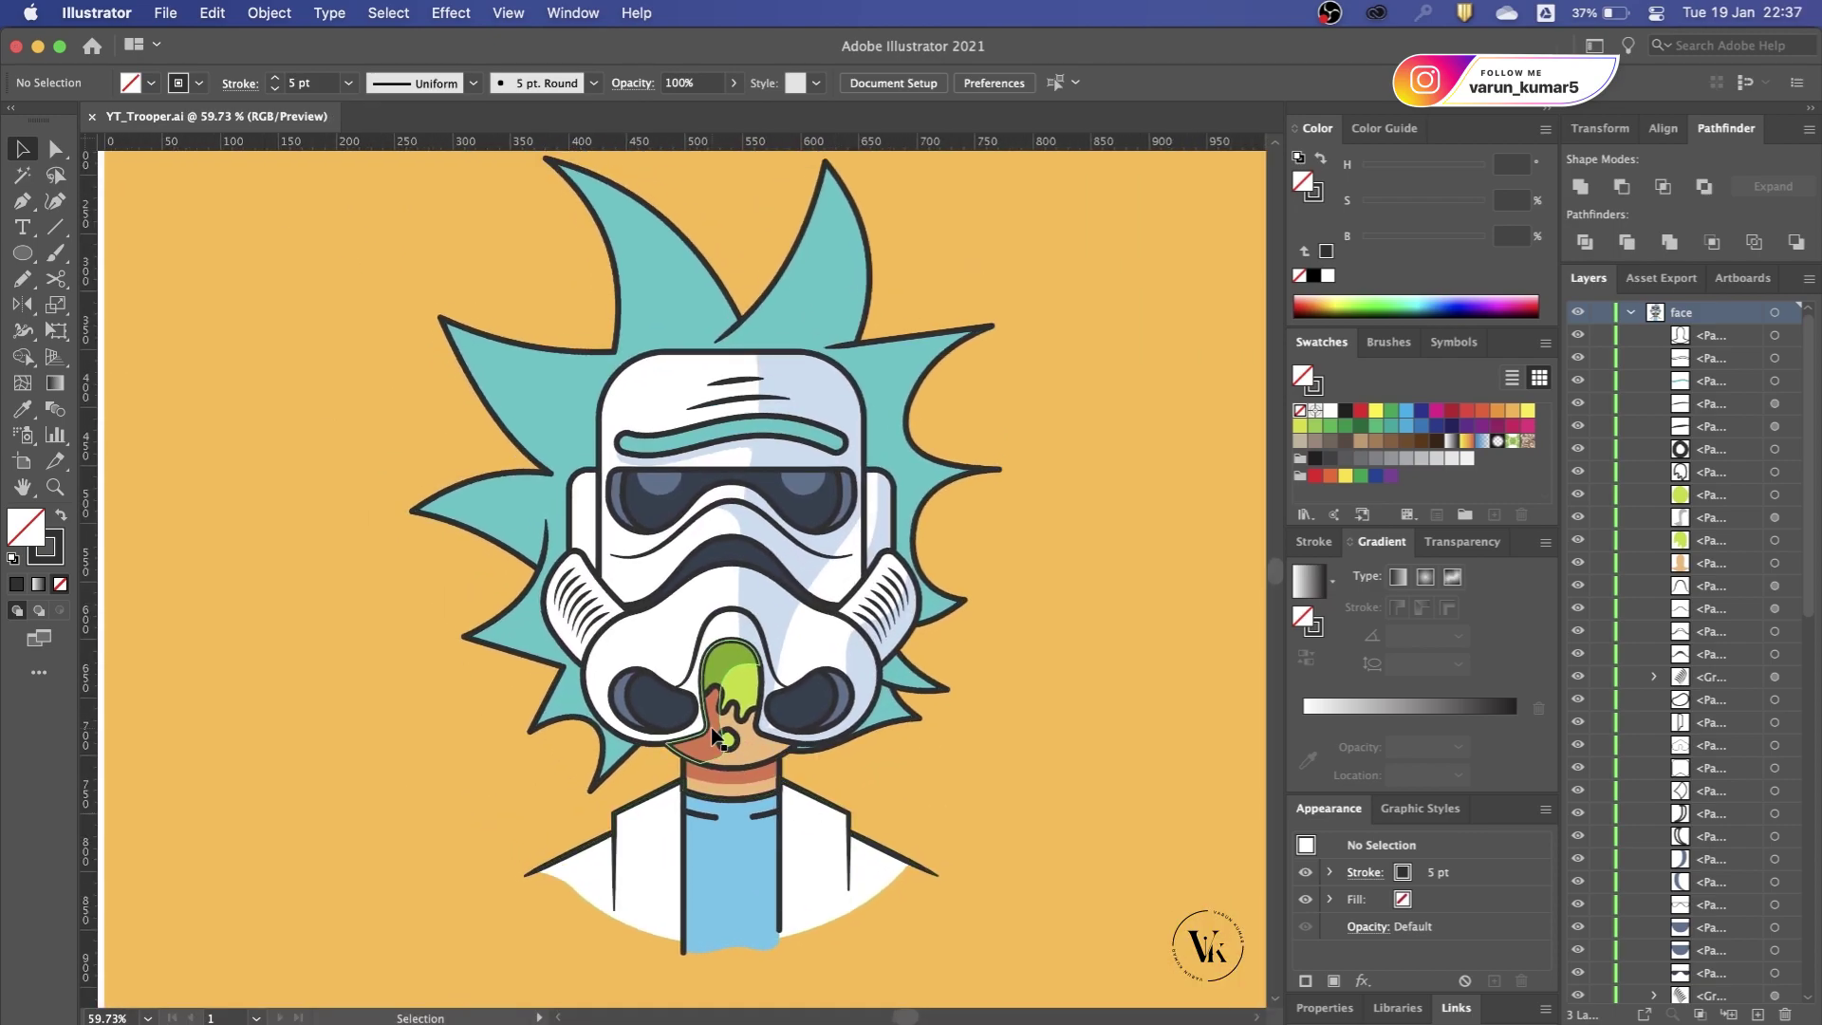
pyautogui.scroll(3, 721, 744)
pyautogui.press('a')
pyautogui.scroll(-2, 716, 740)
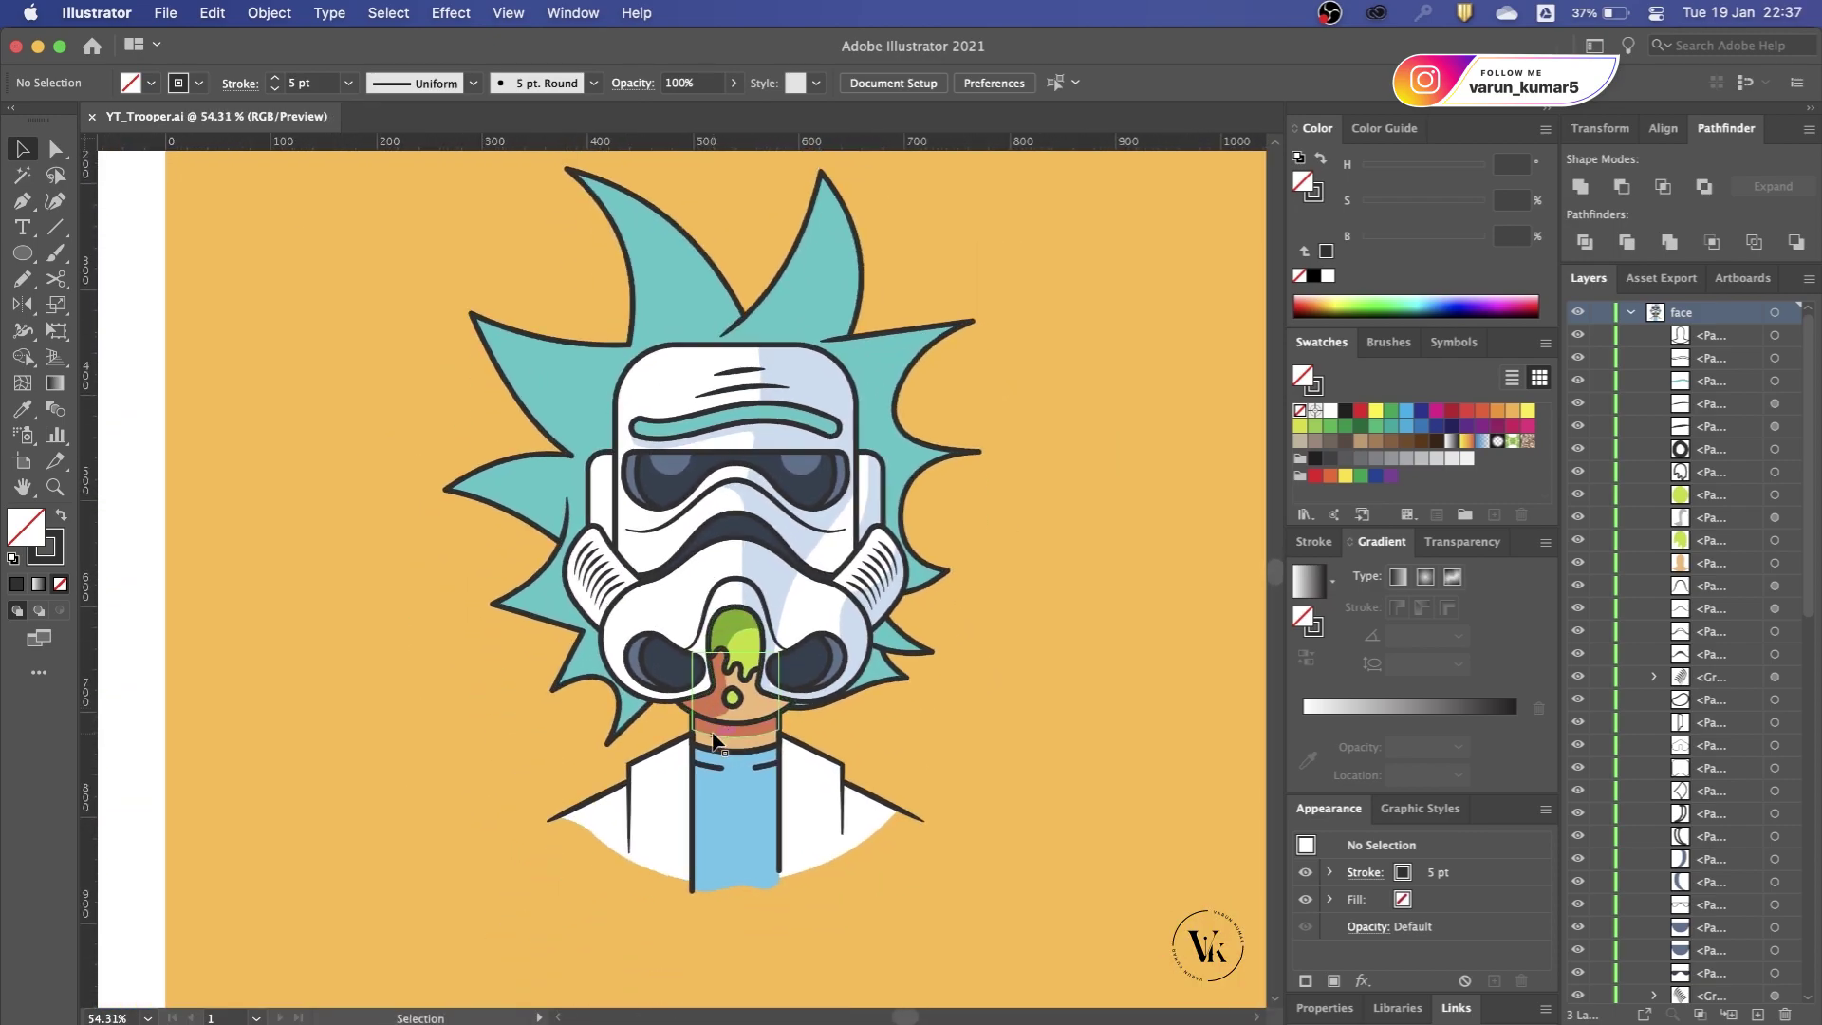
pyautogui.scroll(3, 718, 854)
pyautogui.scroll(2, 719, 925)
pyautogui.click(706, 975)
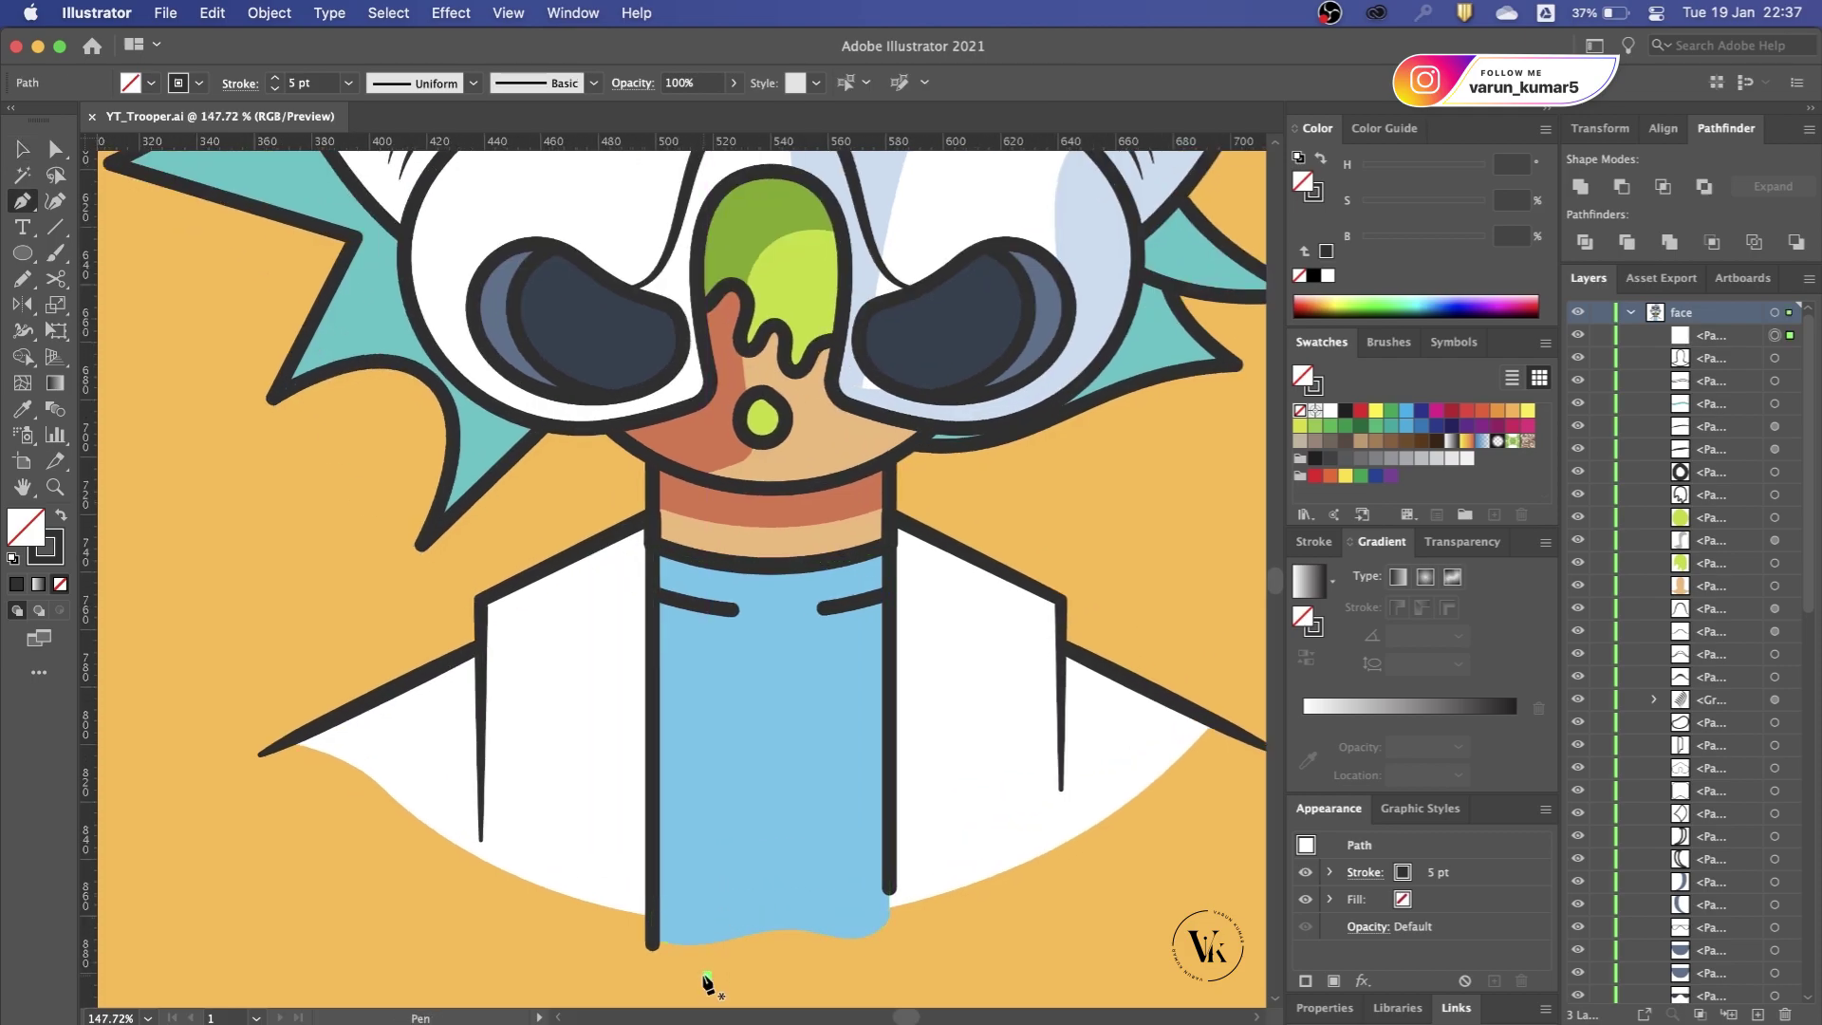
pyautogui.click(707, 680)
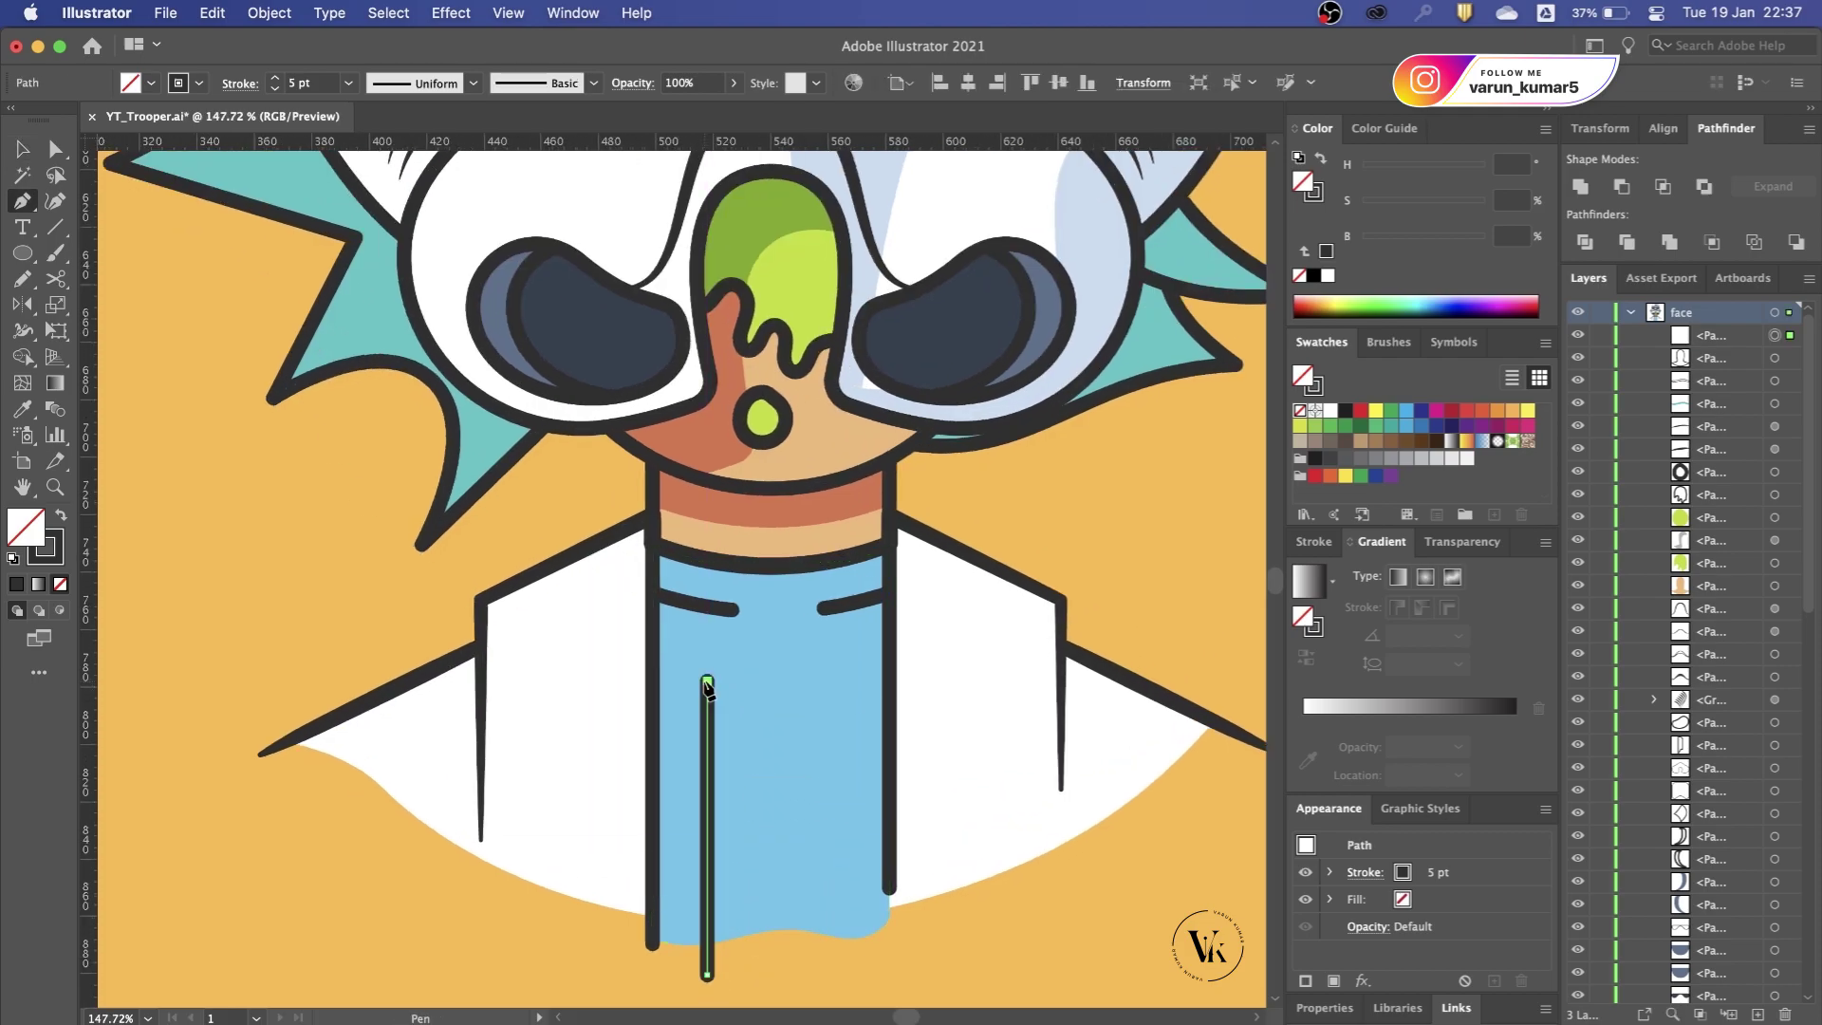
pyautogui.click(844, 603)
pyautogui.click(692, 556)
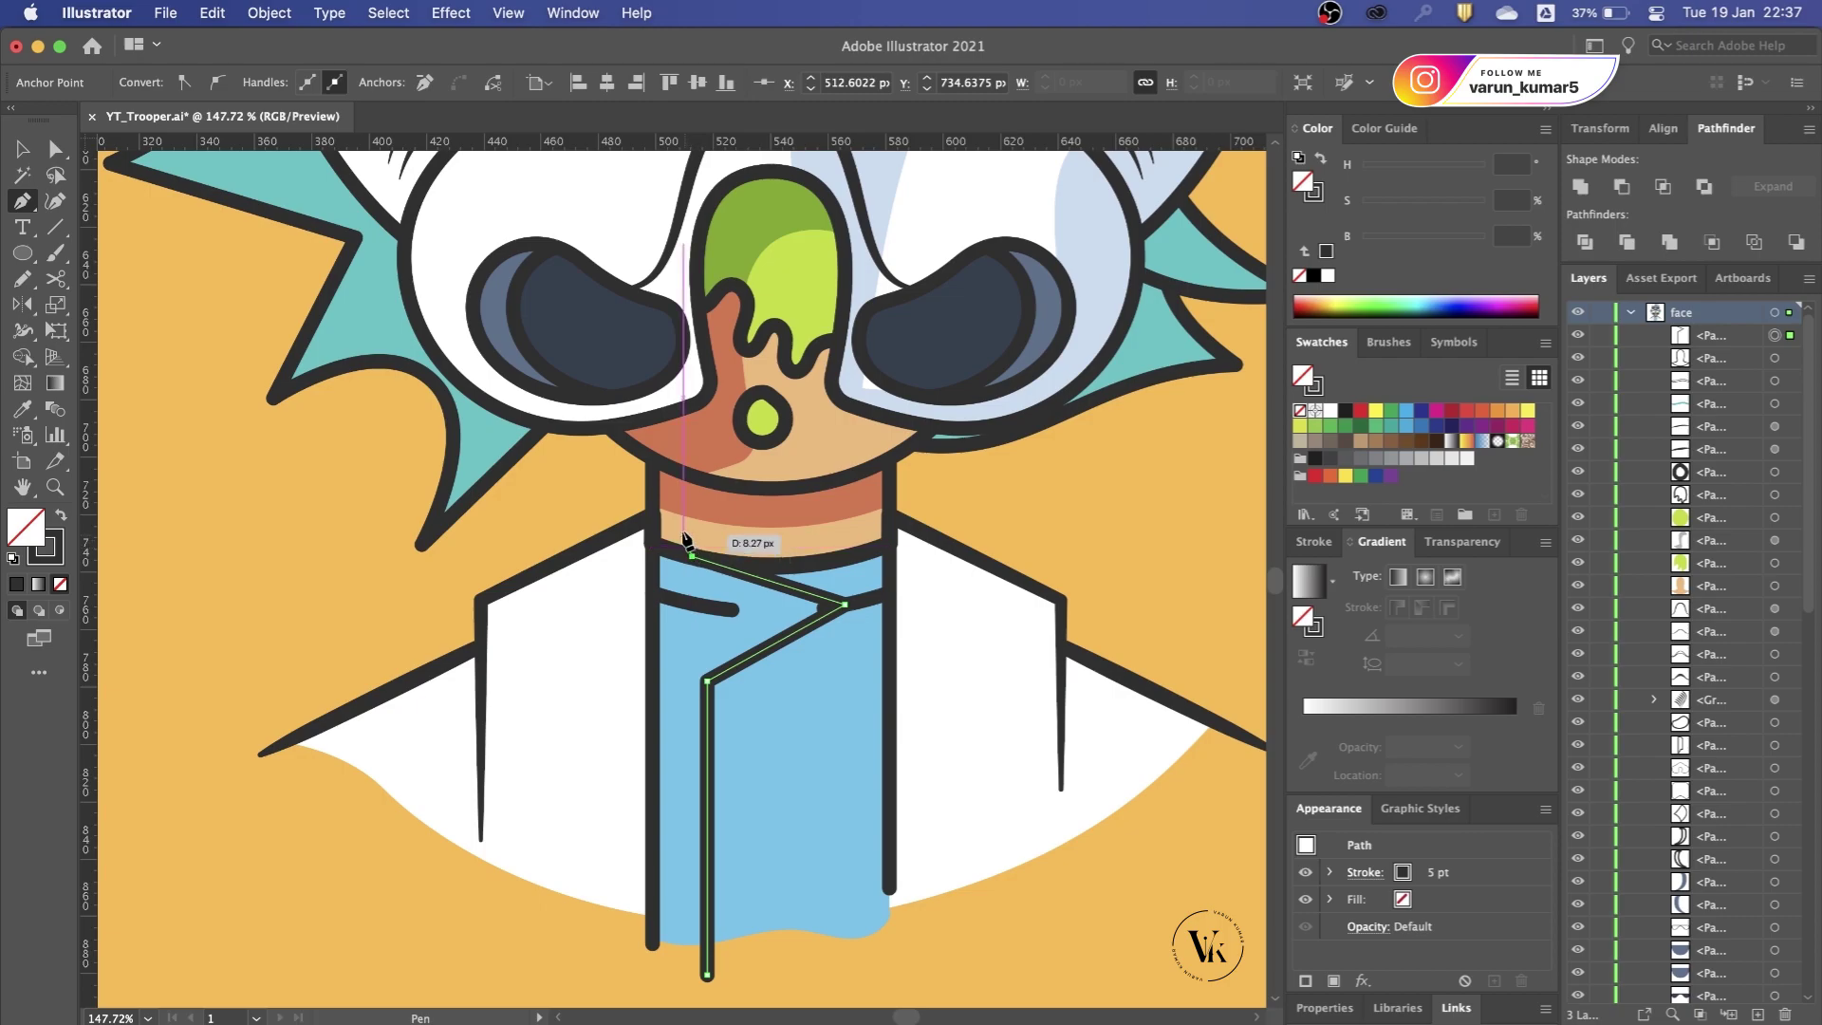
pyautogui.click(652, 488)
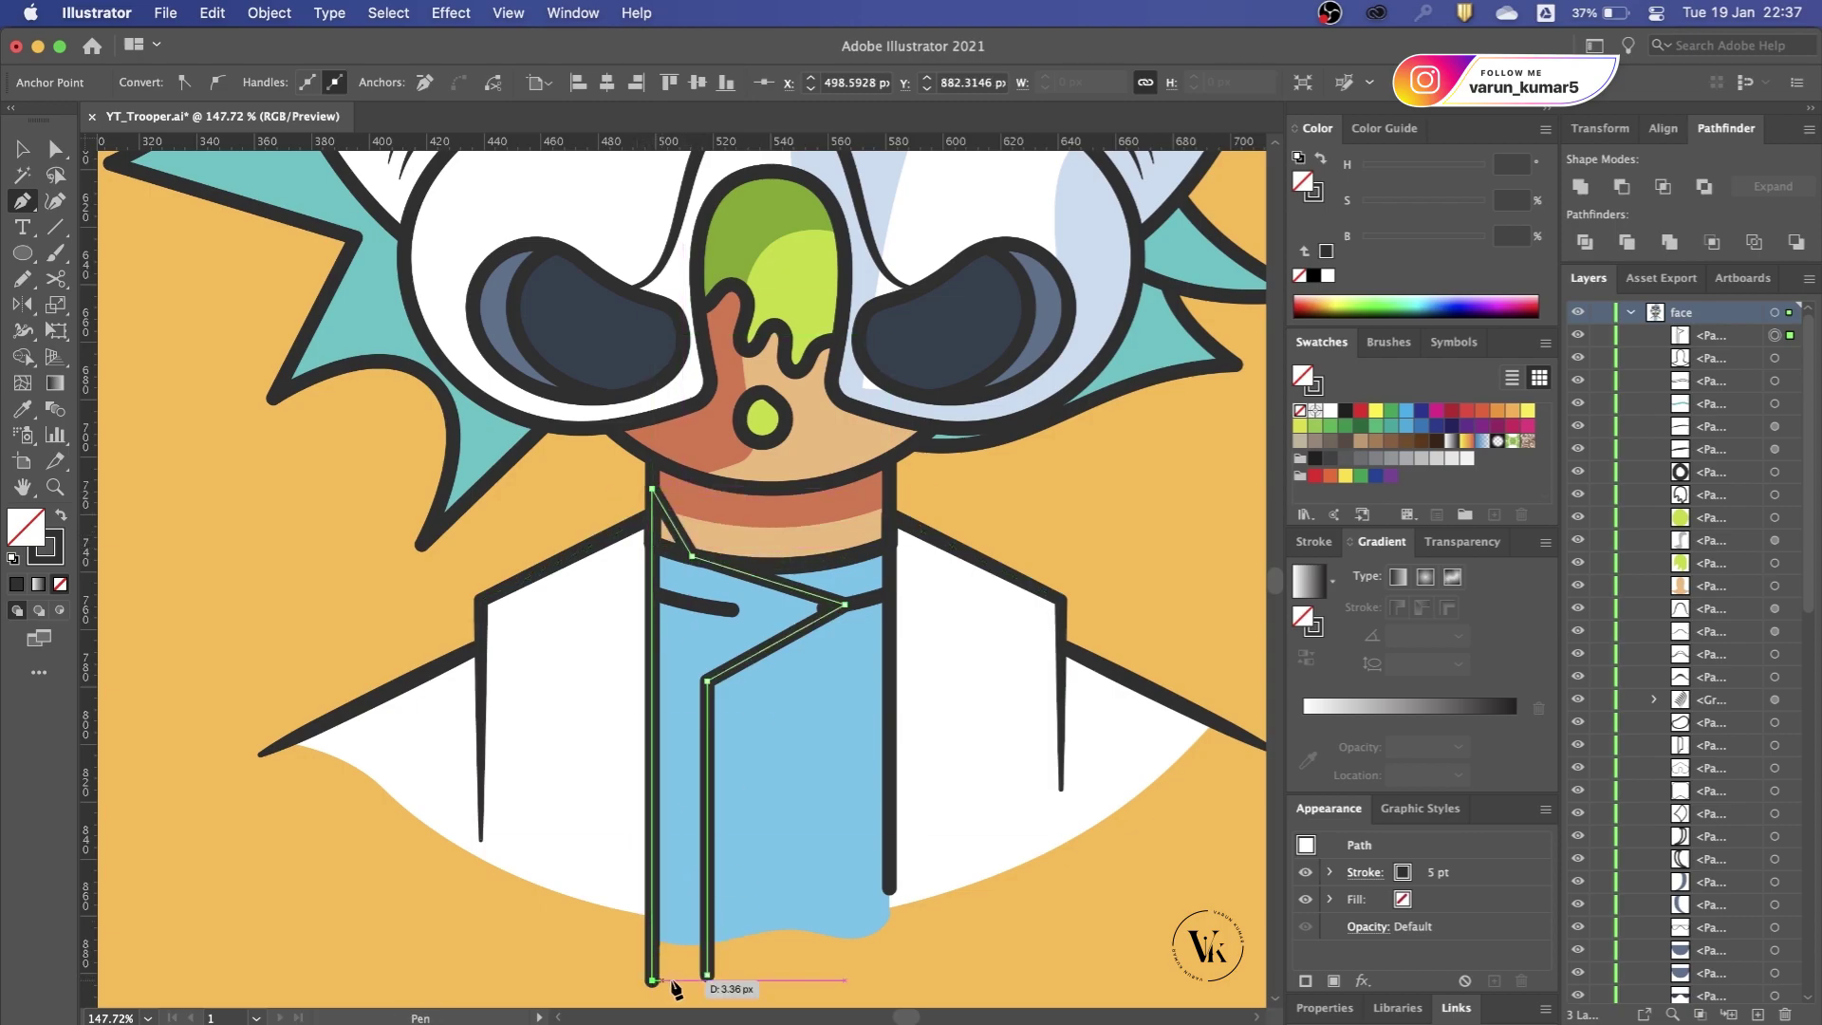
# Step: Round the path's sharp bend into a large curve and give it the 37% Color Burn shadow style
pyautogui.press('a')
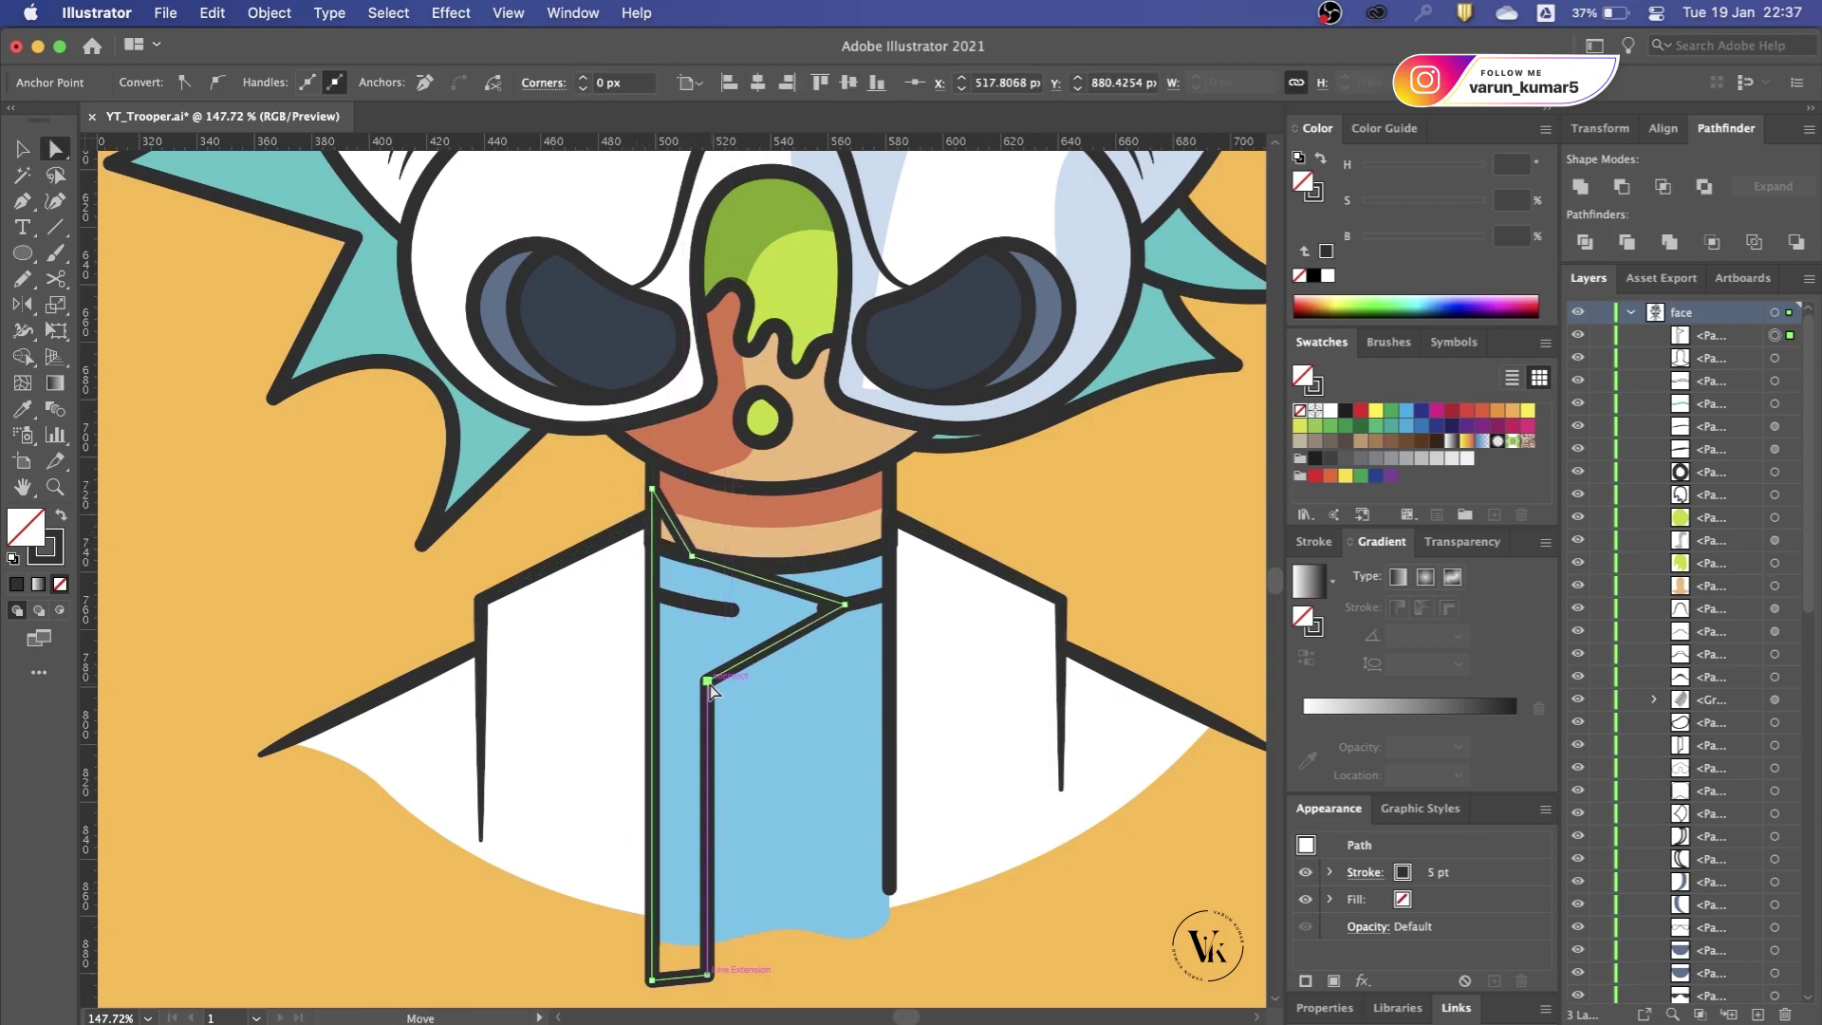
pyautogui.moveTo(726, 693); pyautogui.dragTo(887, 826)
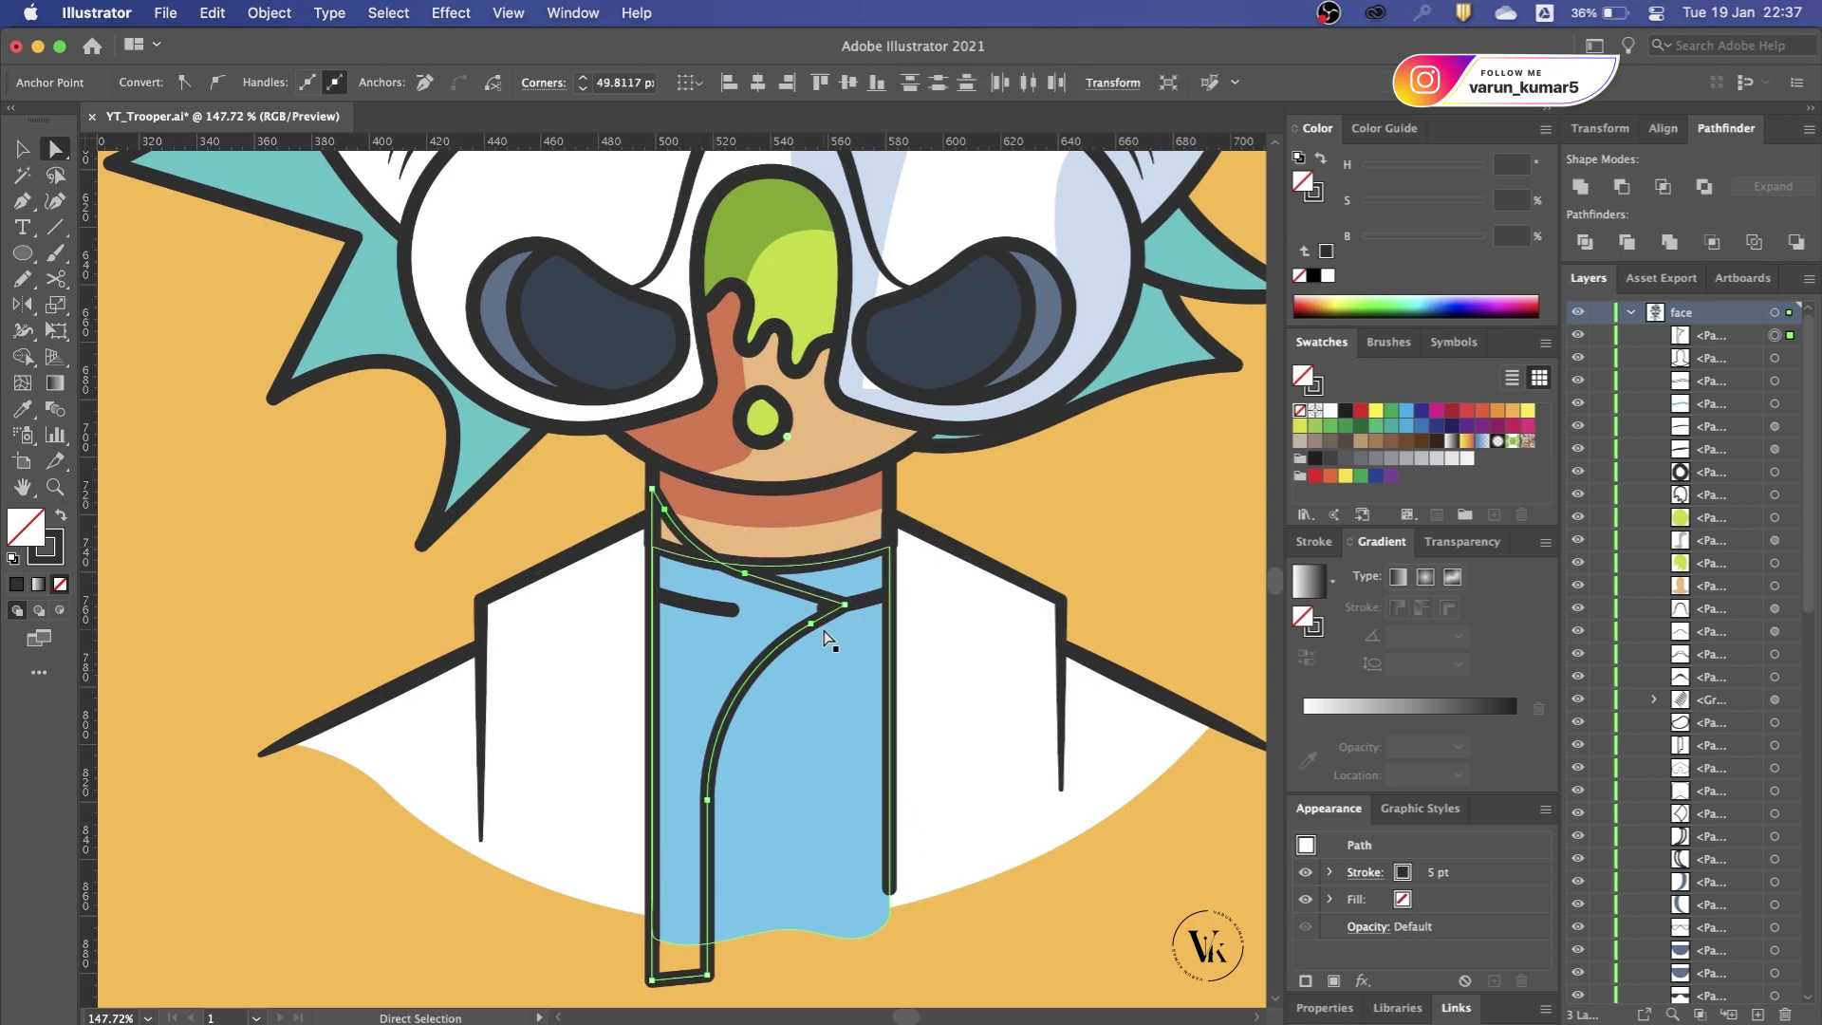
pyautogui.press('v')
pyautogui.click(992, 533)
pyautogui.click(773, 781)
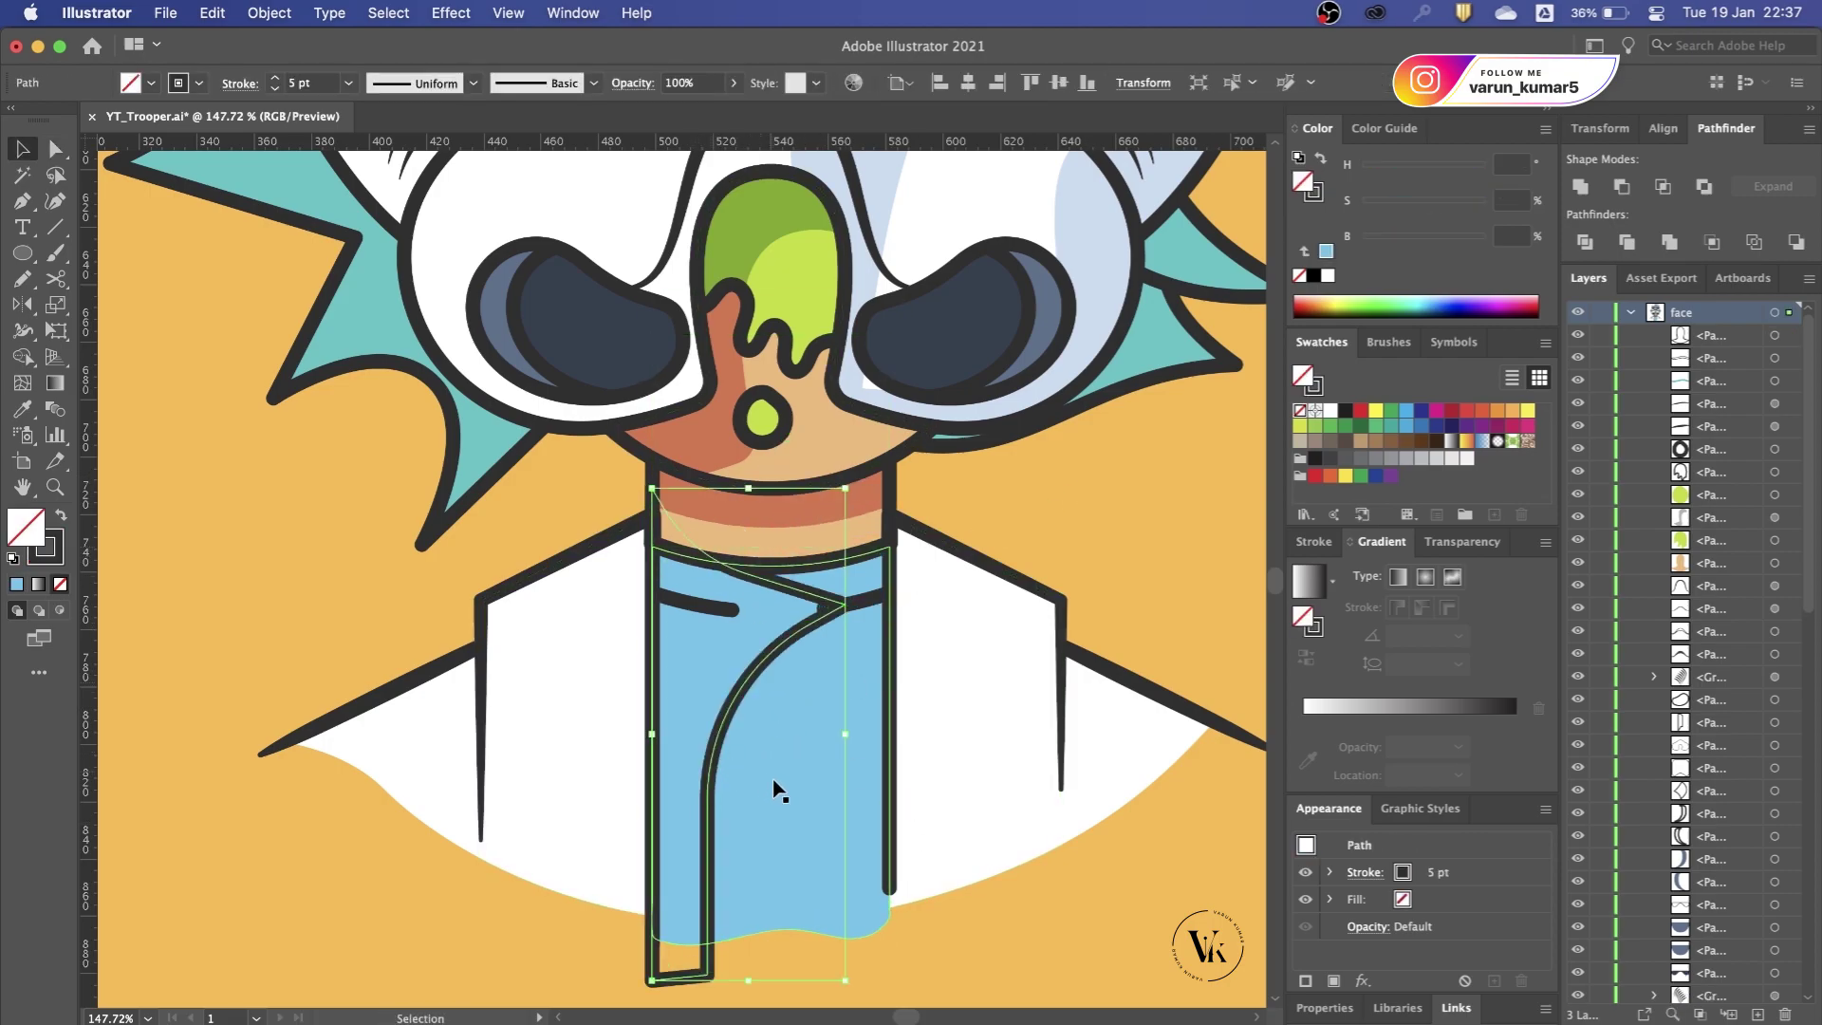
pyautogui.hotkey('shift', 'x')
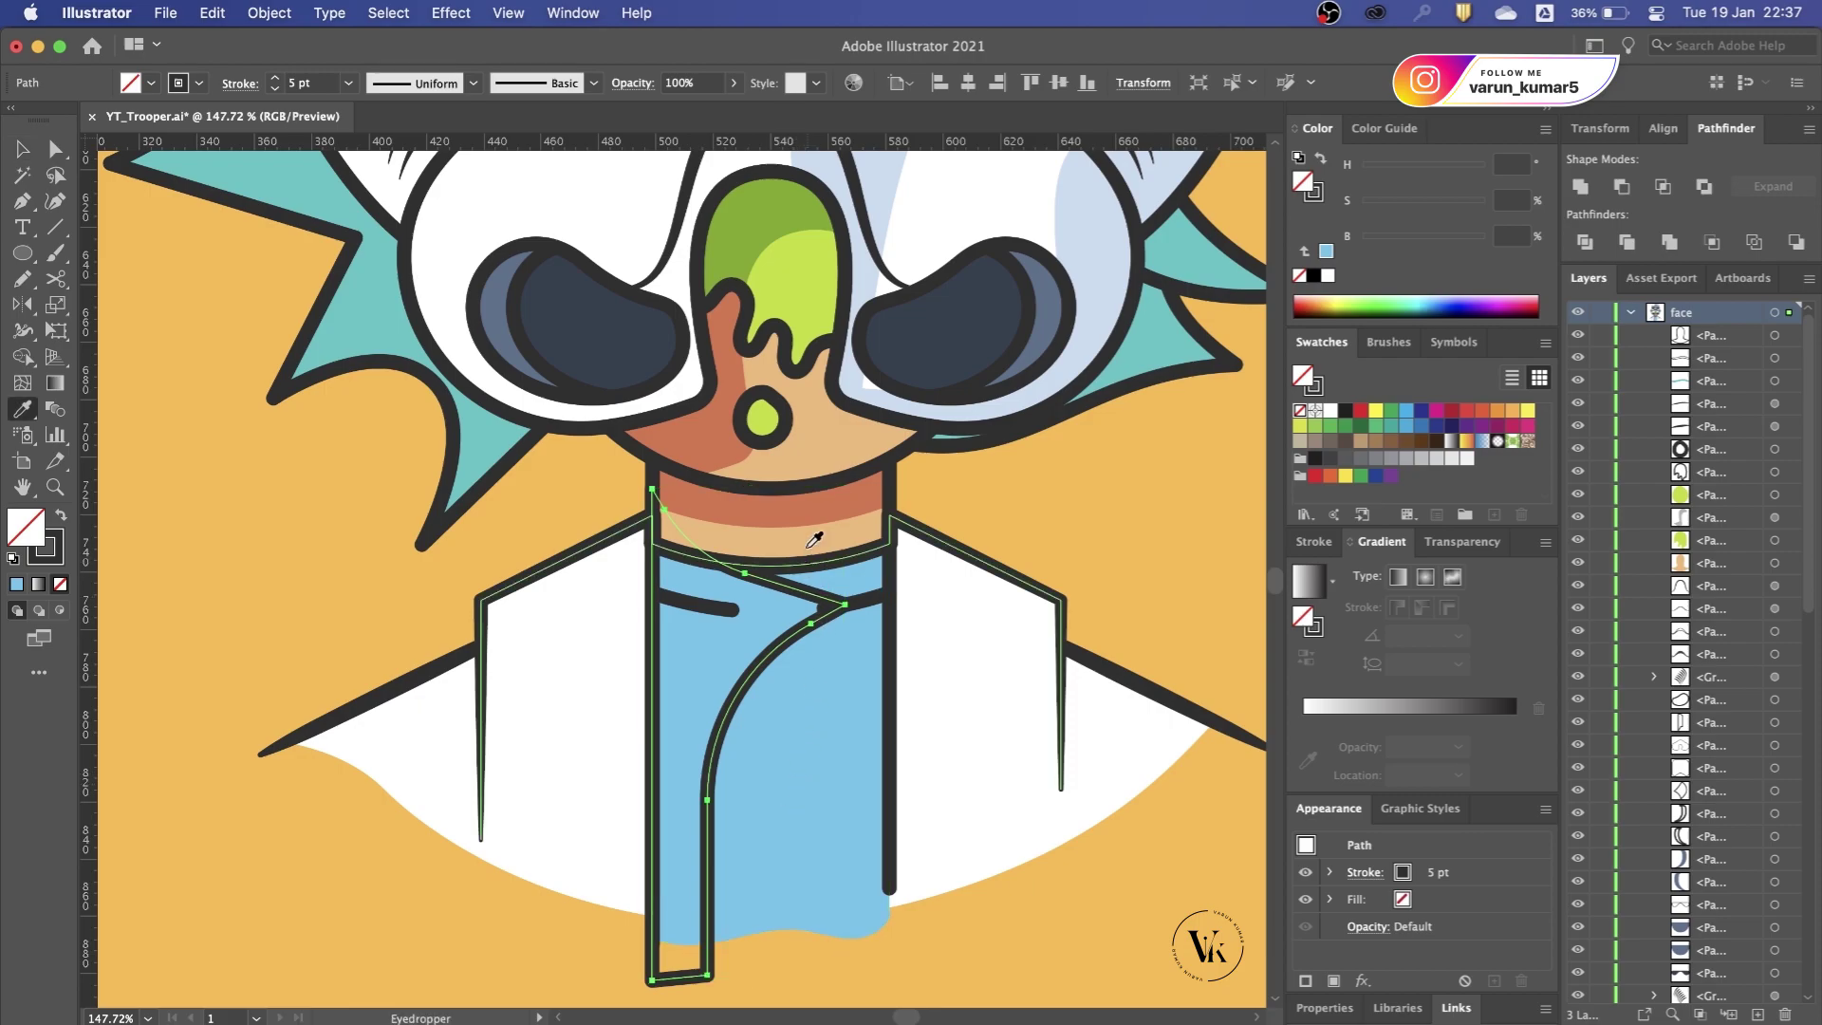
pyautogui.scroll(-5, 800, 759)
pyautogui.scroll(6, 801, 745)
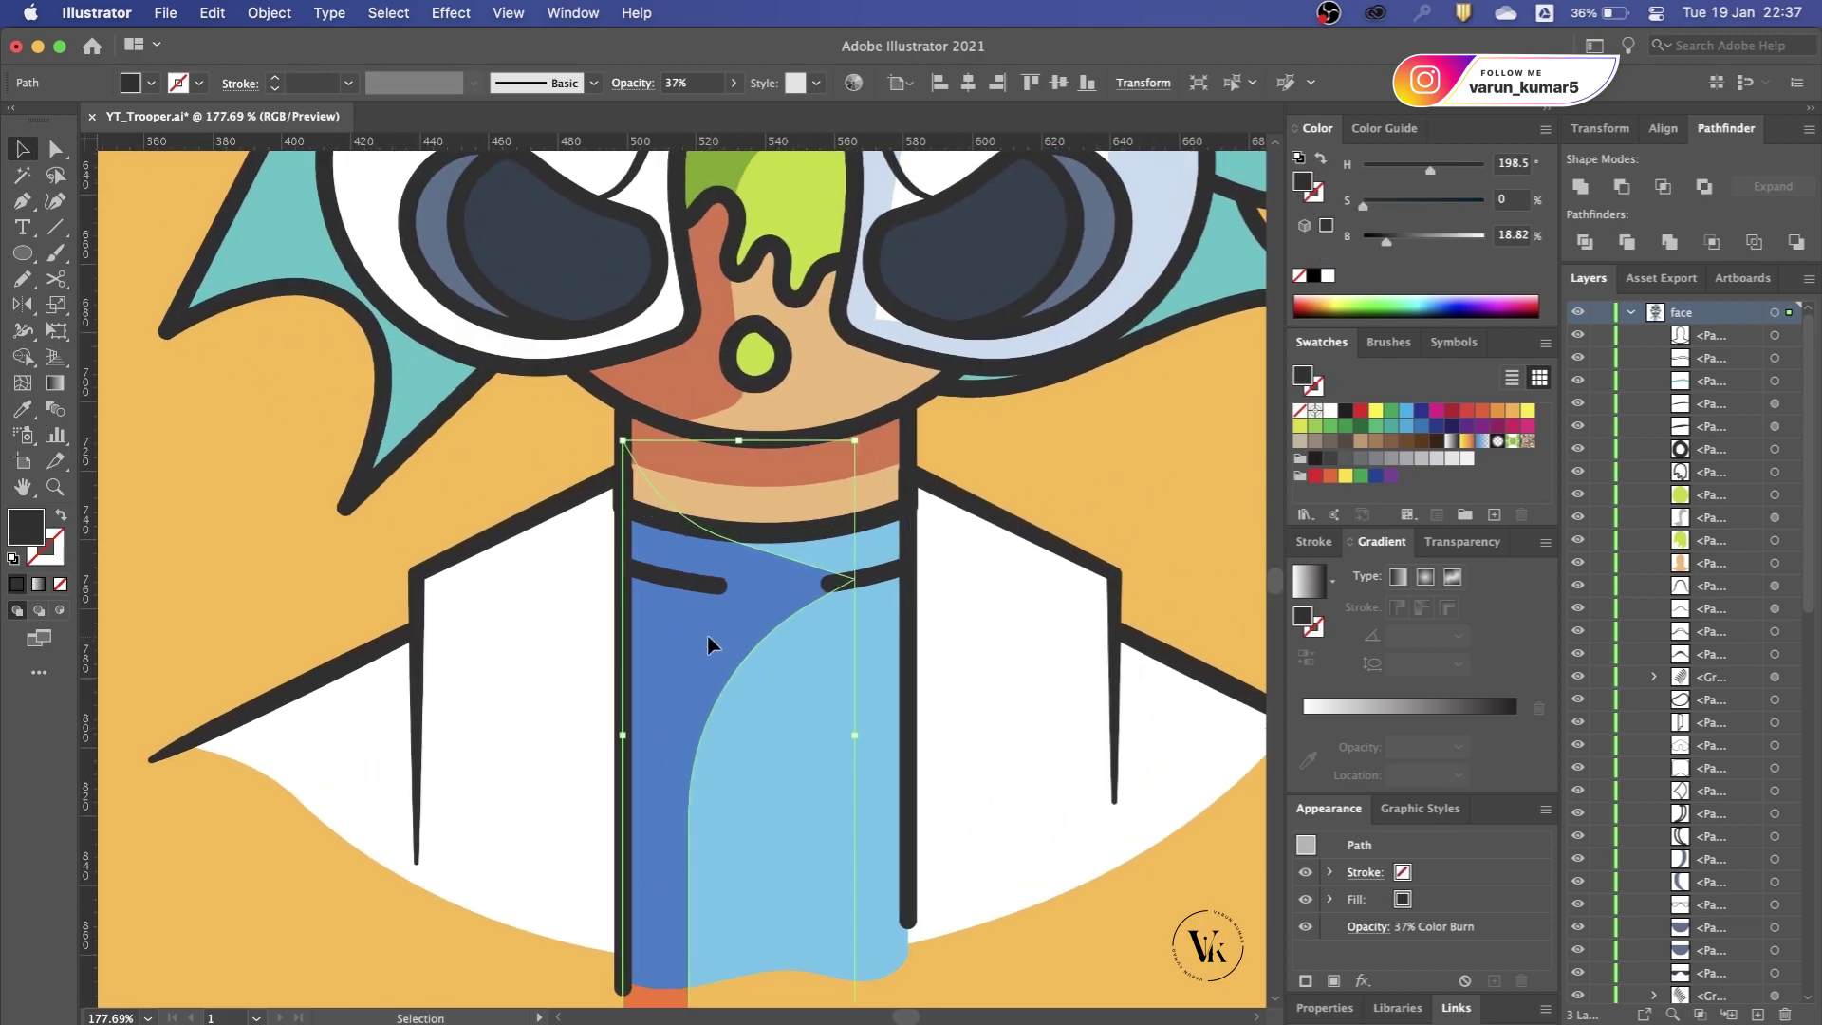
# Step: Trim away the shading overhang at the shirt's bottom-left with Shape Builder
pyautogui.moveTo(676, 640); pyautogui.dragTo(732, 833)
pyautogui.hotkey('shift', 'm')
pyautogui.scroll(-2, 731, 833)
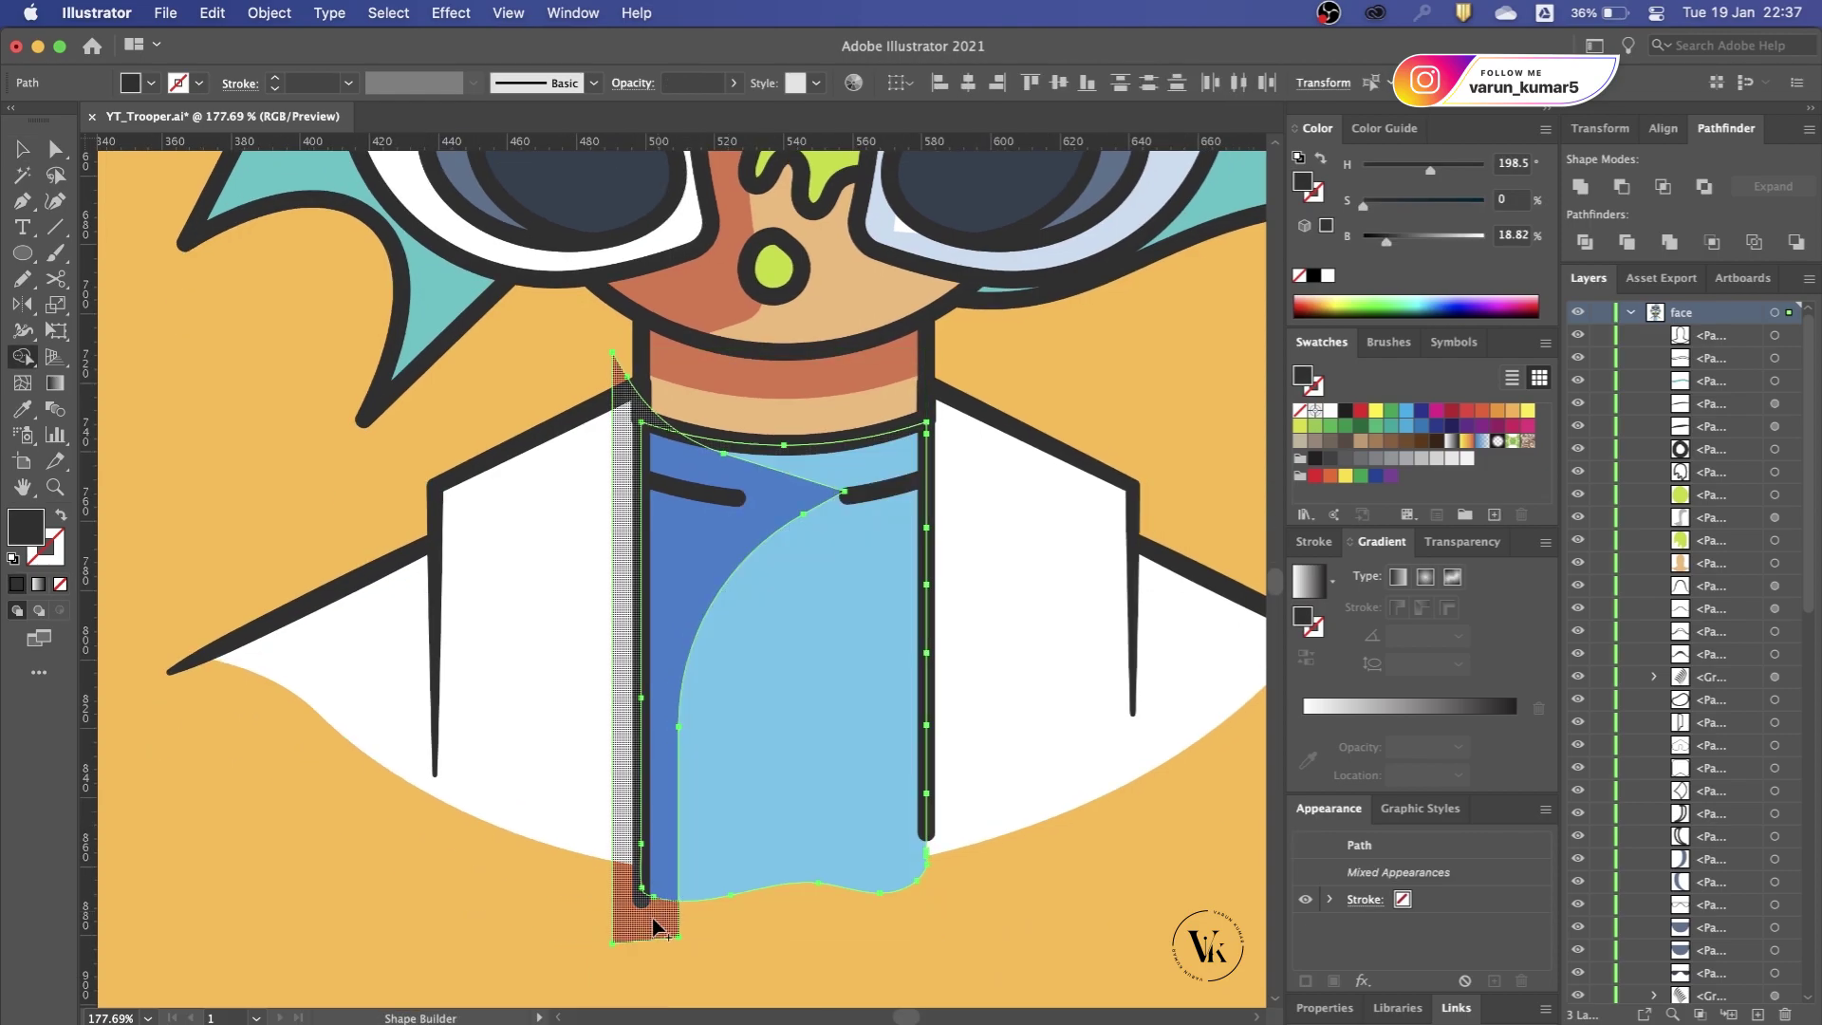
pyautogui.keyDown('alt'); pyautogui.click(654, 925); pyautogui.keyUp('alt')
pyautogui.press('v')
pyautogui.scroll(-5, 765, 854)
pyautogui.scroll(-2, 766, 854)
# Step: Pen-draw a closed four-corner shadow shape on the lab coat's right side
pyautogui.scroll(2, 832, 840)
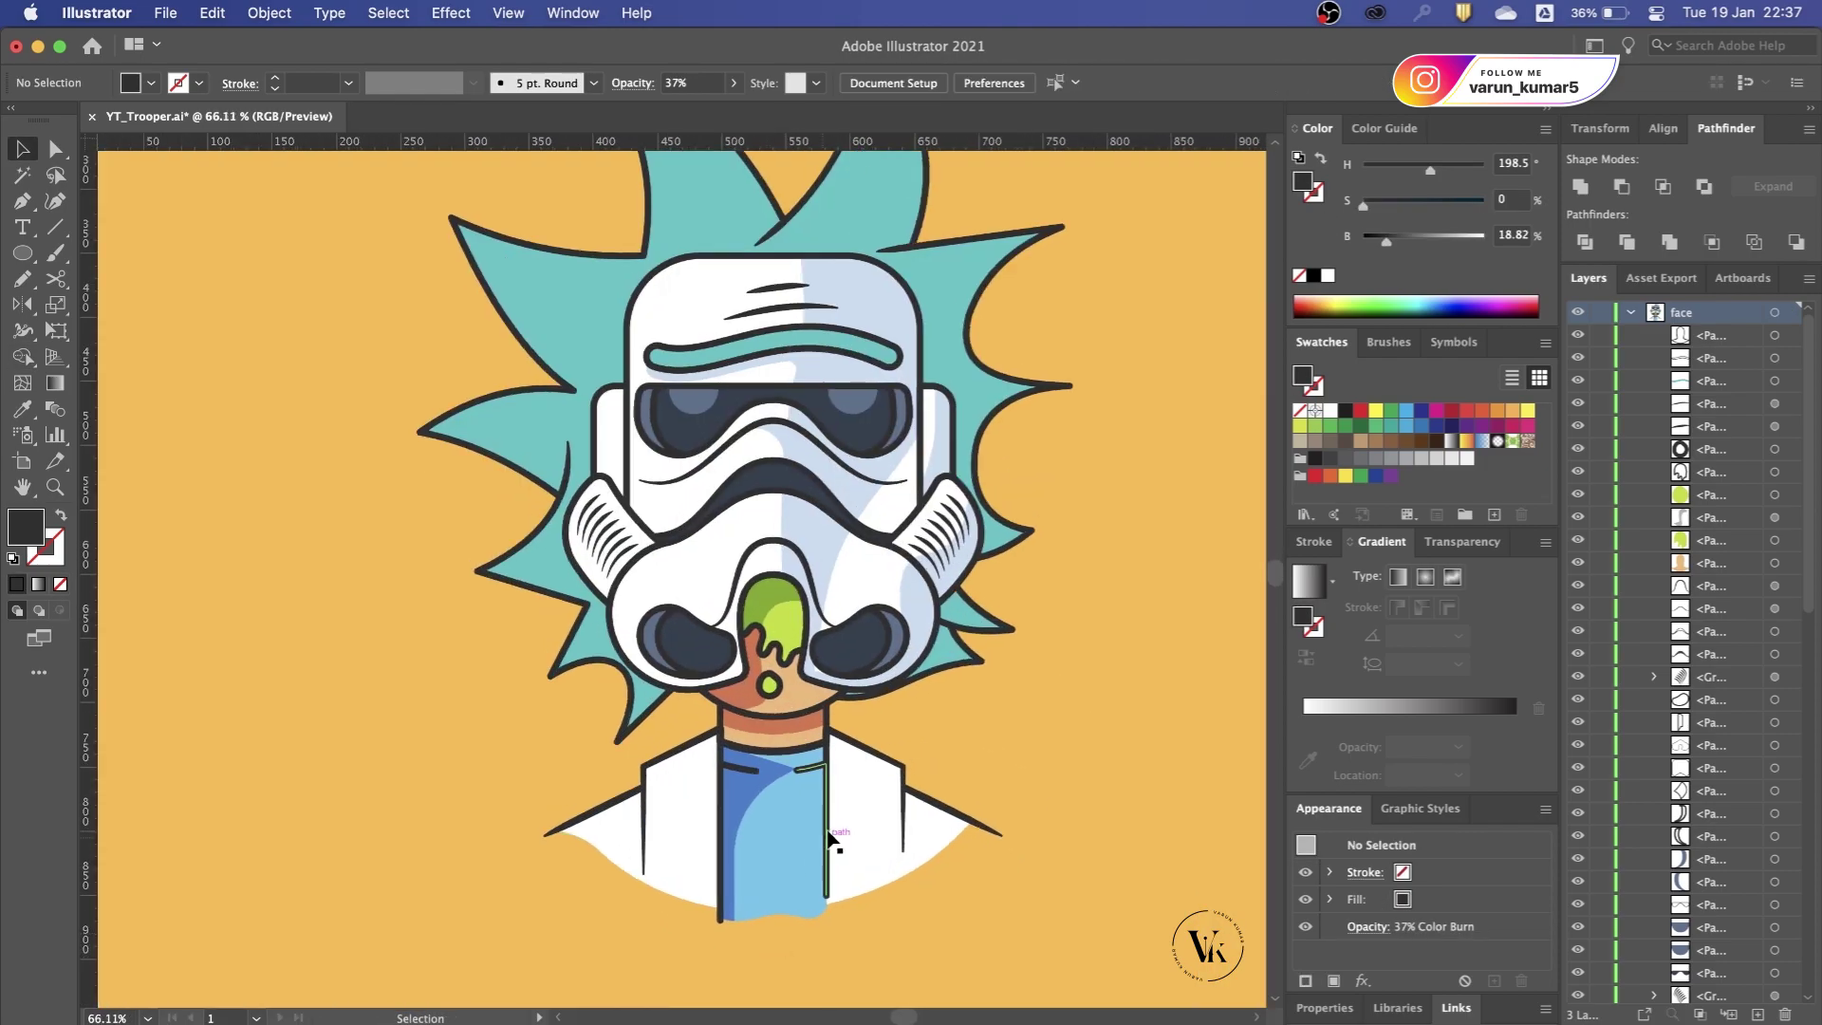
pyautogui.scroll(3, 832, 840)
pyautogui.press('p')
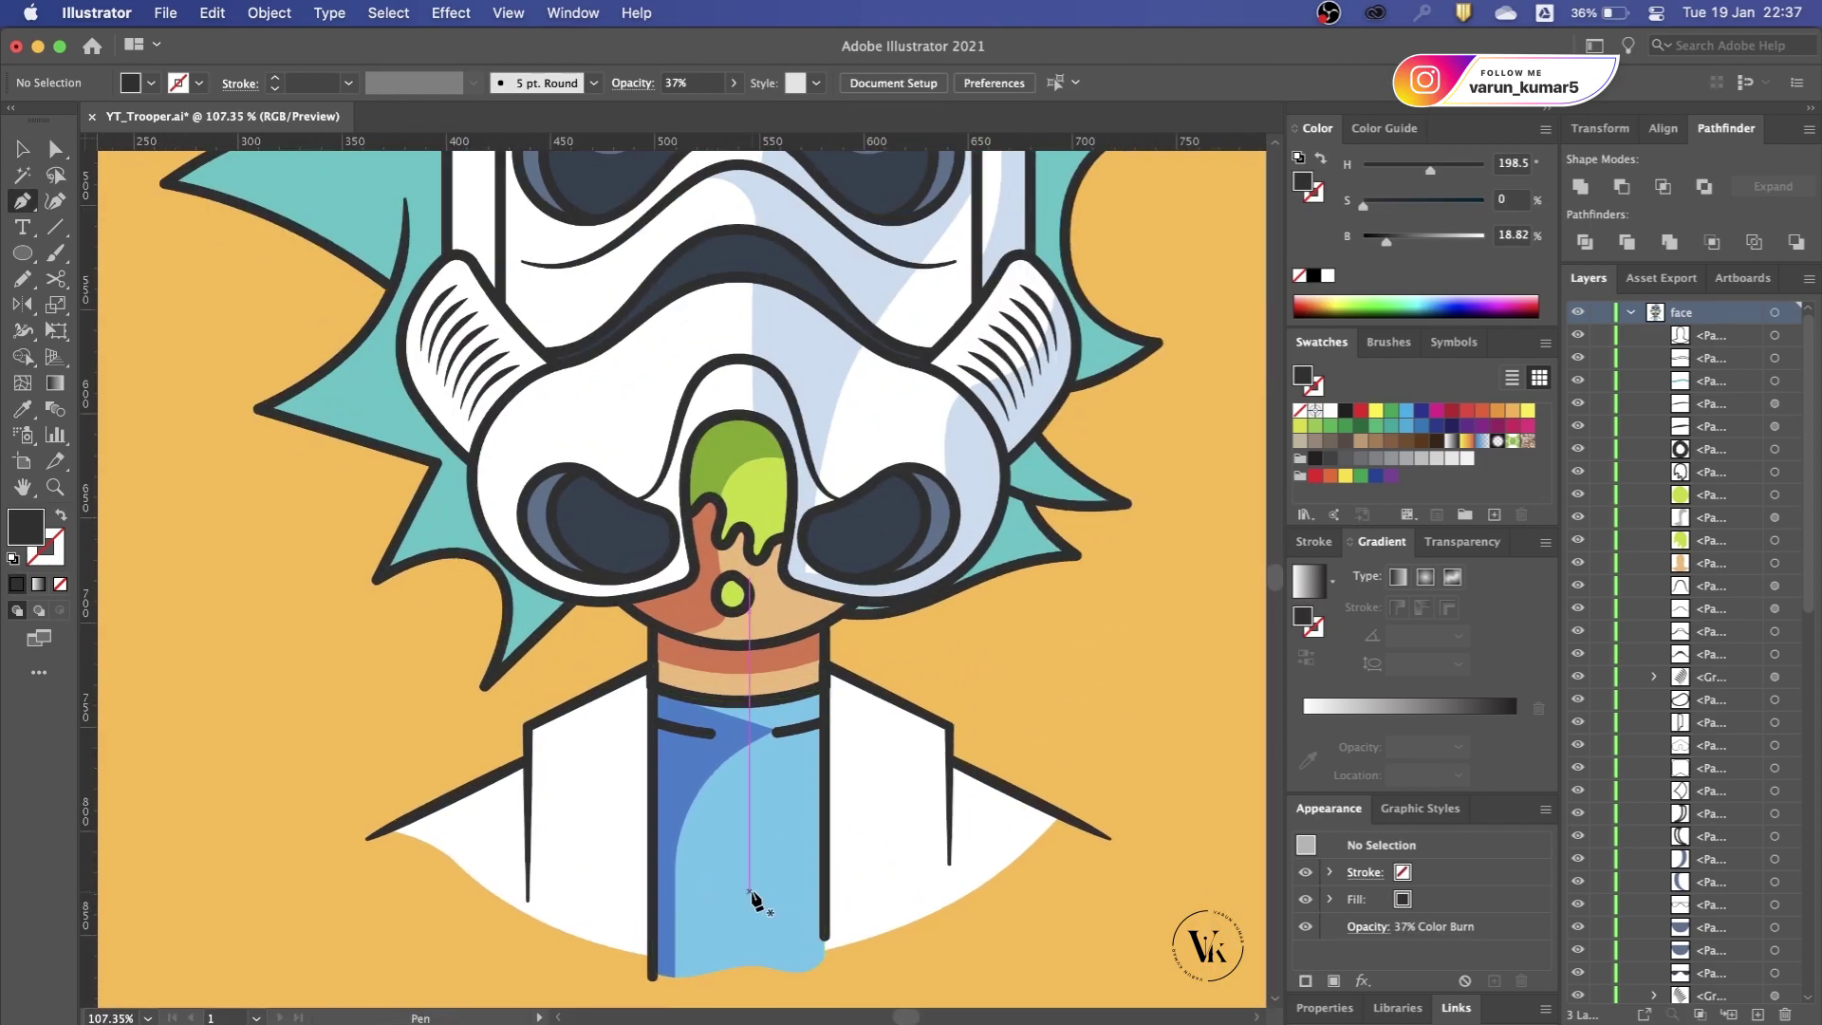
pyautogui.scroll(3, 925, 831)
pyautogui.click(969, 861)
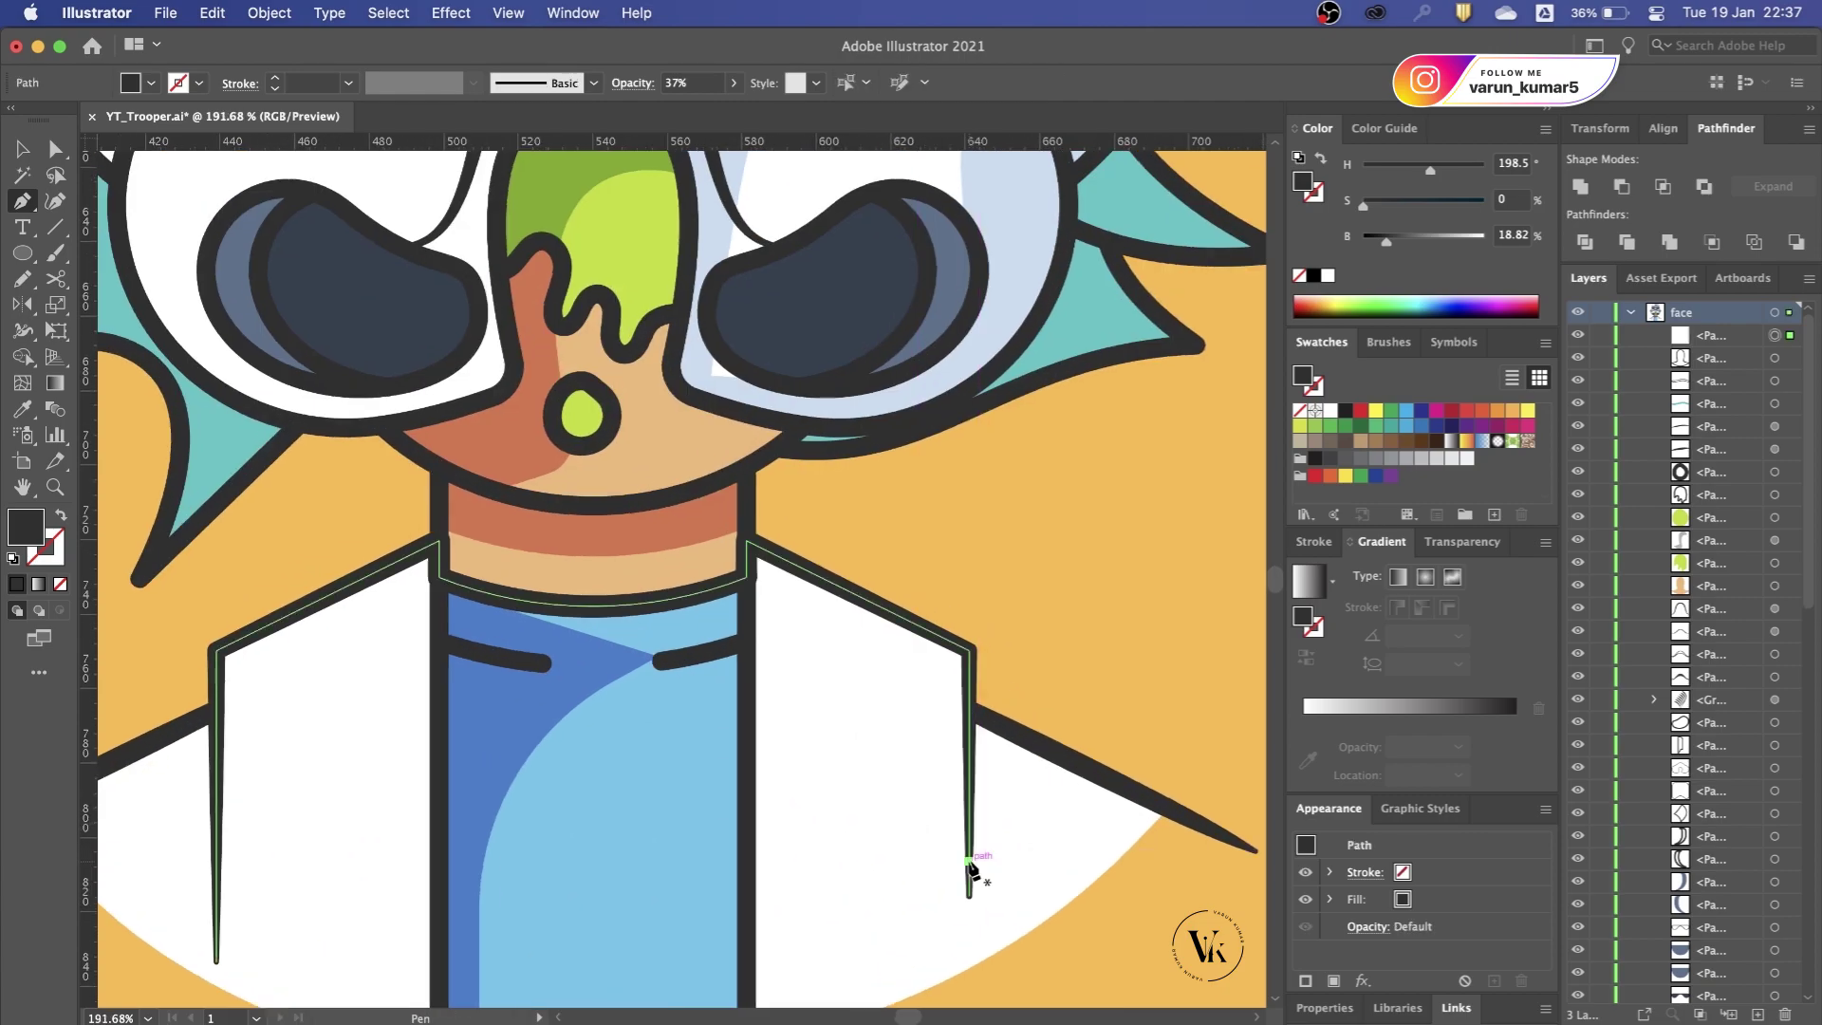
pyautogui.click(1068, 759)
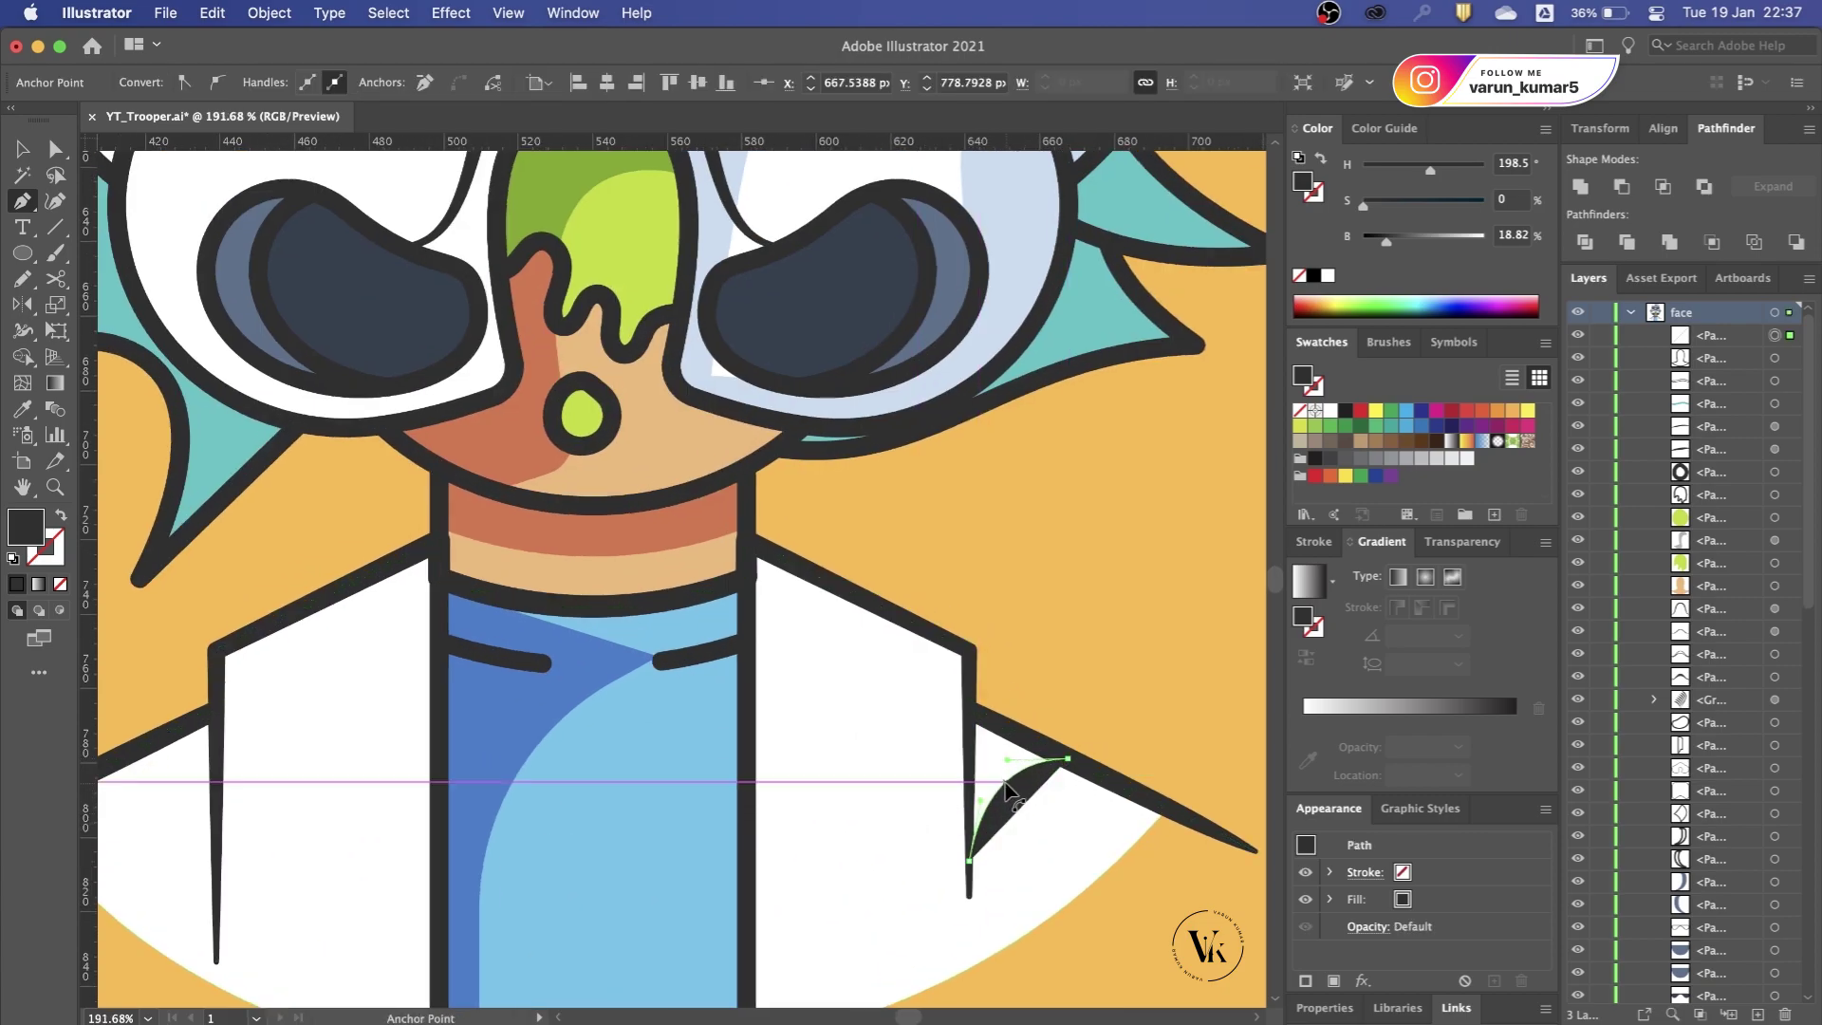
pyautogui.click(934, 695)
pyautogui.click(900, 777)
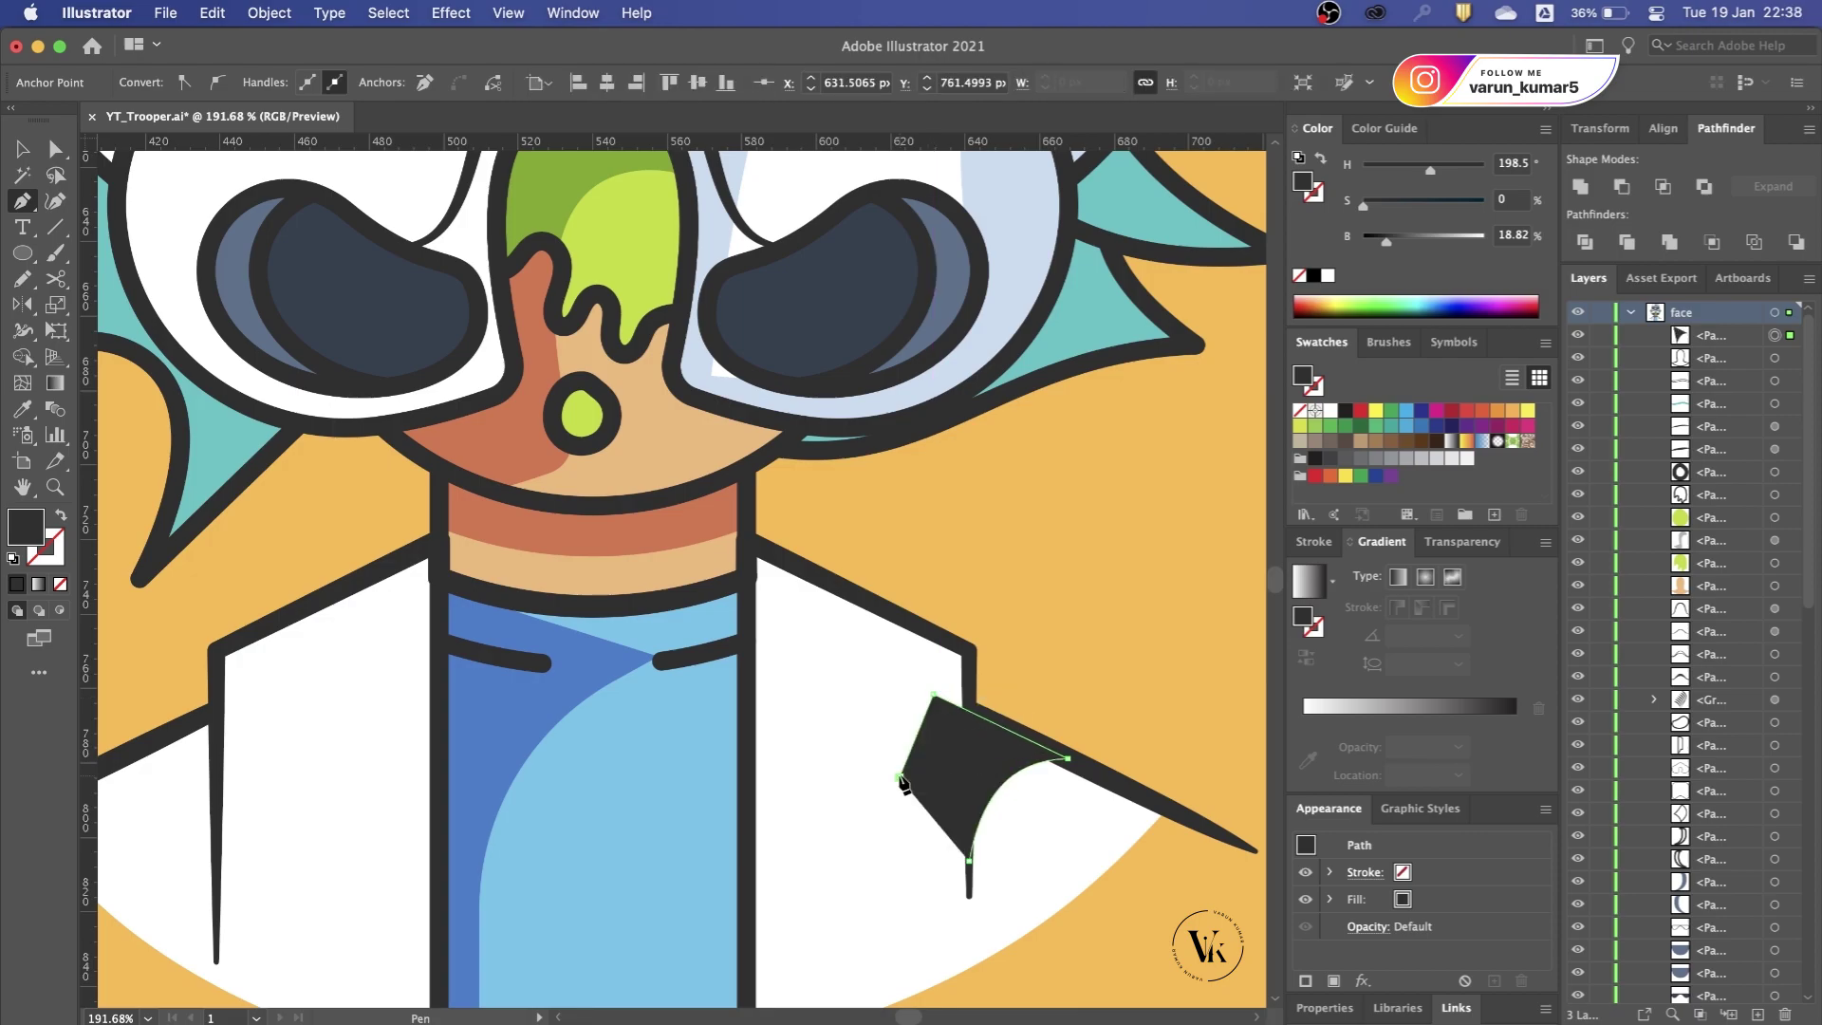
pyautogui.click(968, 860)
pyautogui.scroll(3, 969, 864)
pyautogui.press('v')
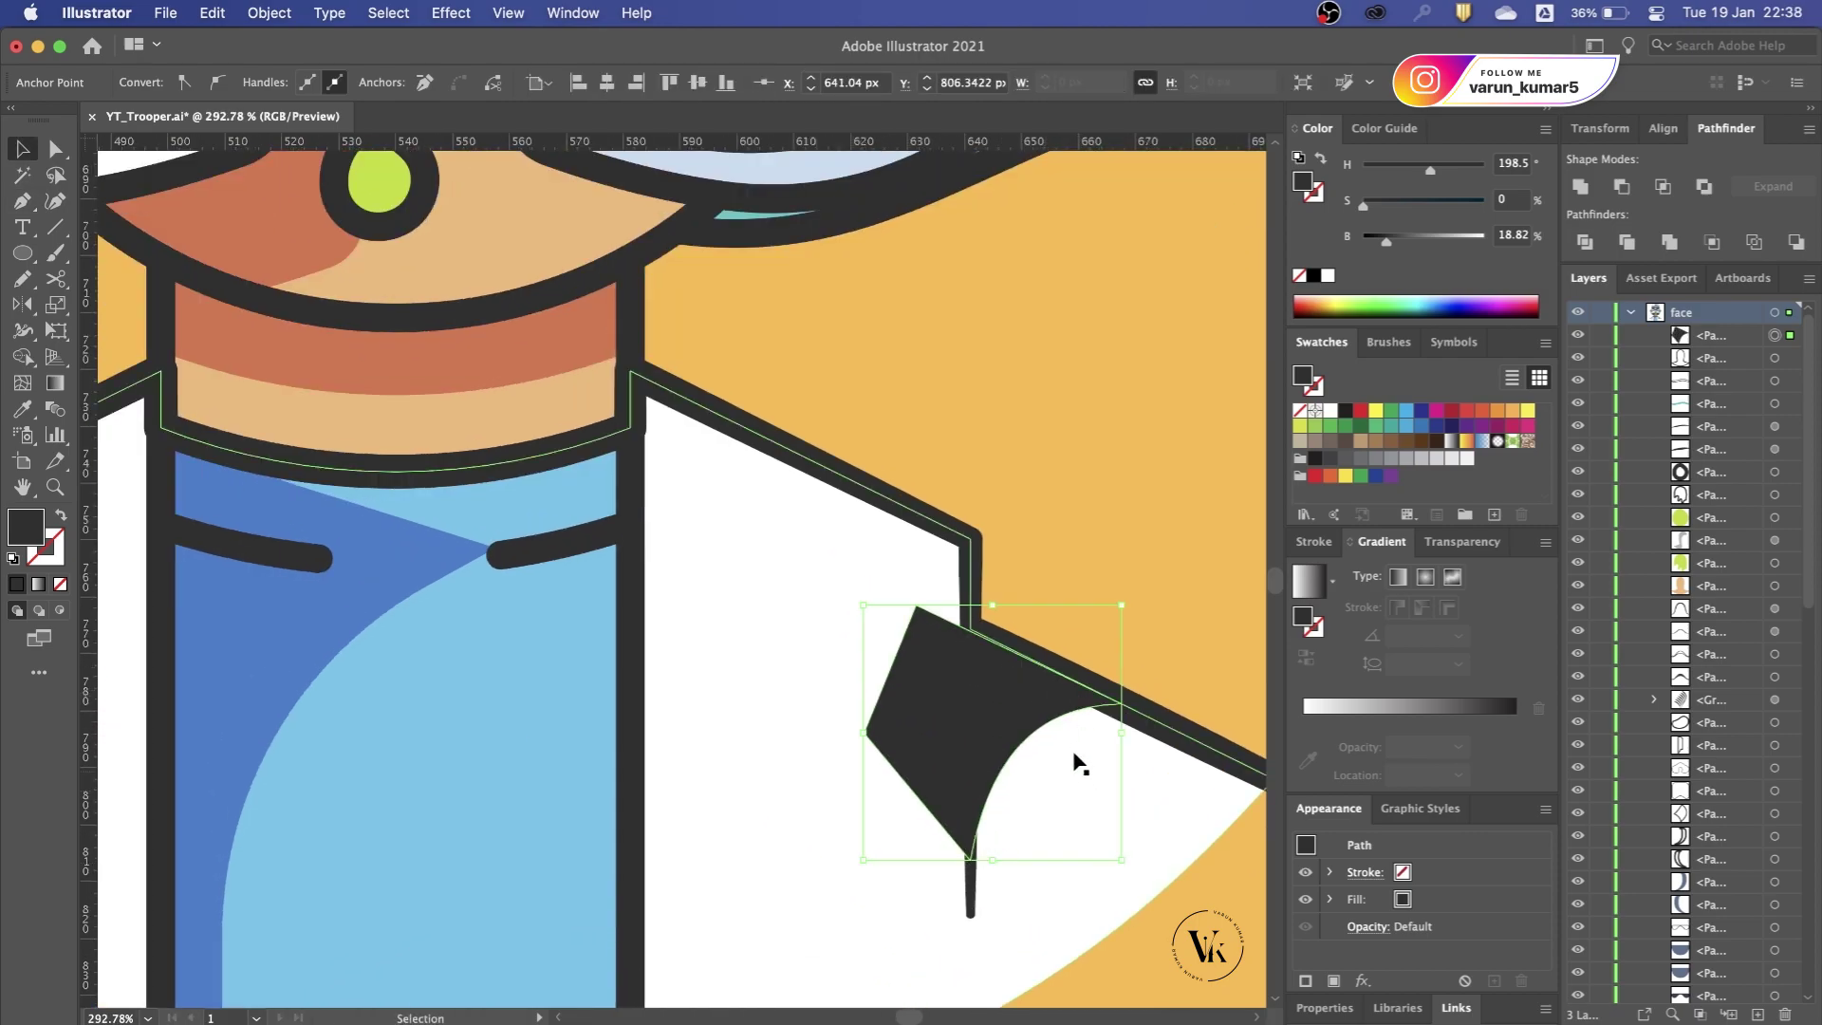
# Step: Draw a rectangle along the coat's edge and trim the shadow's overhang with Shape Builder
pyautogui.press('m')
pyautogui.moveTo(810, 551); pyautogui.dragTo(972, 918)
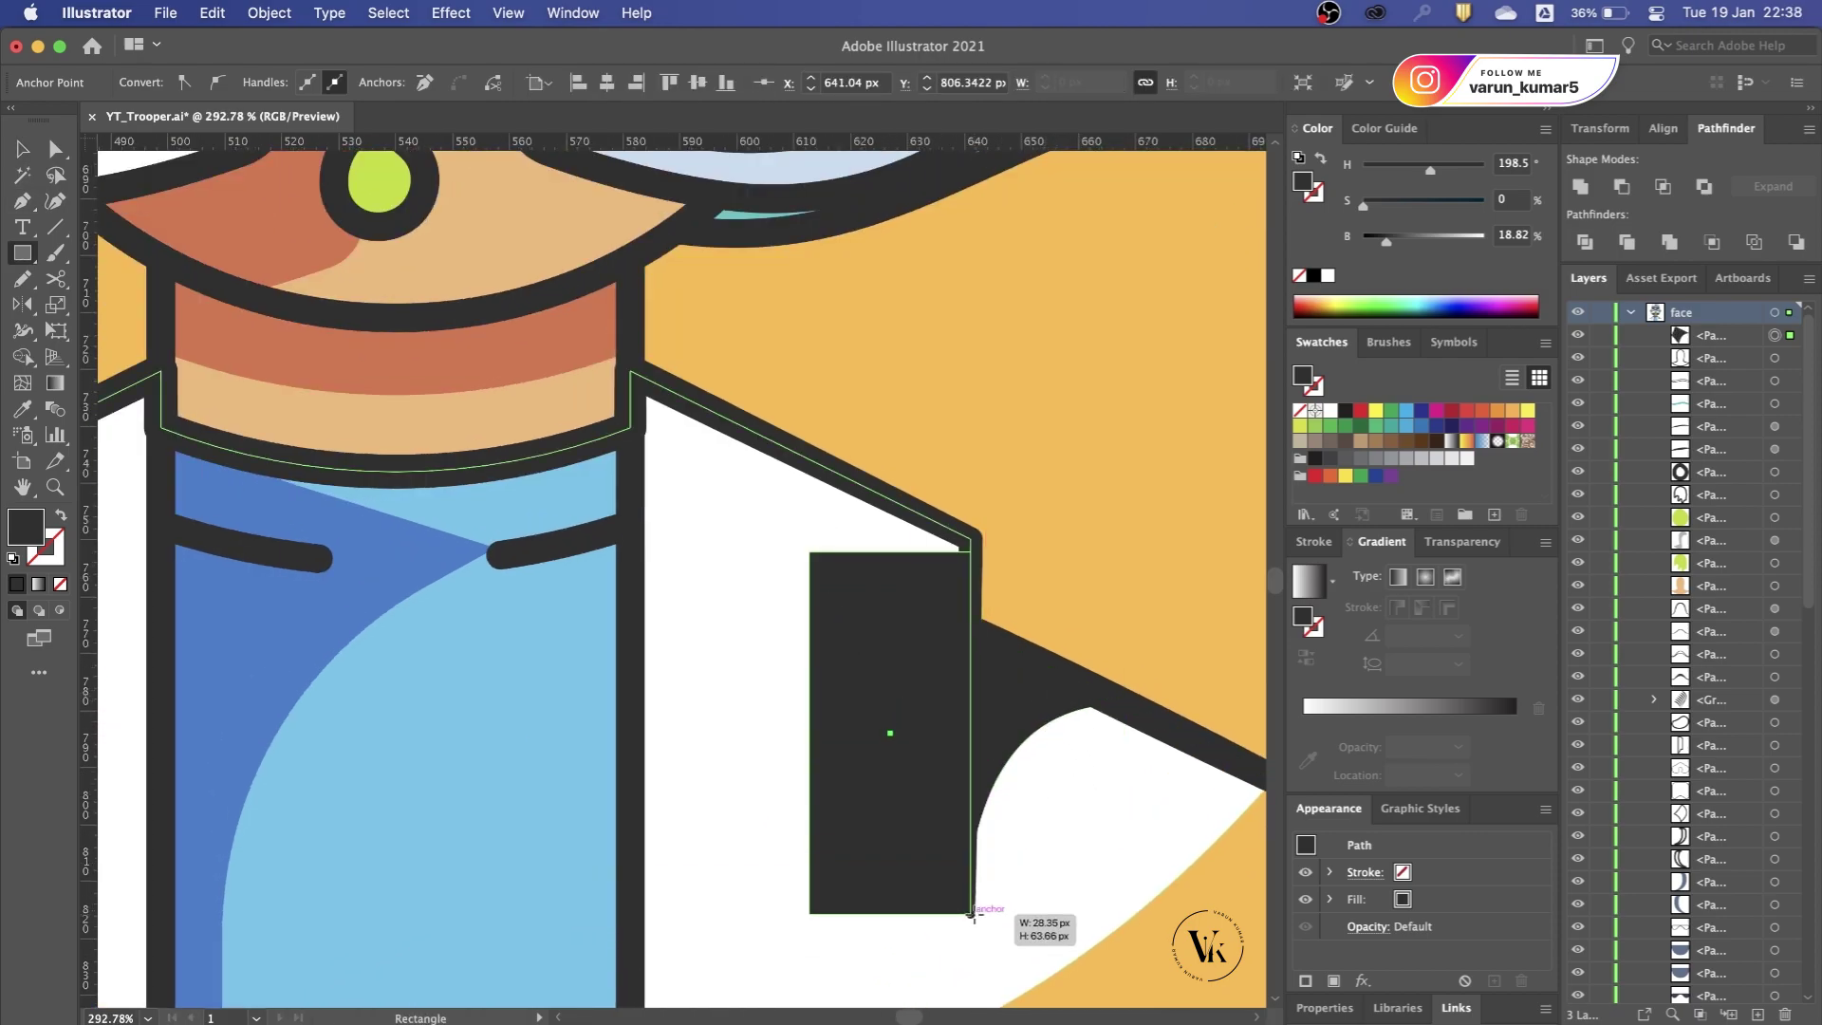
pyautogui.moveTo(1016, 854); pyautogui.dragTo(943, 737)
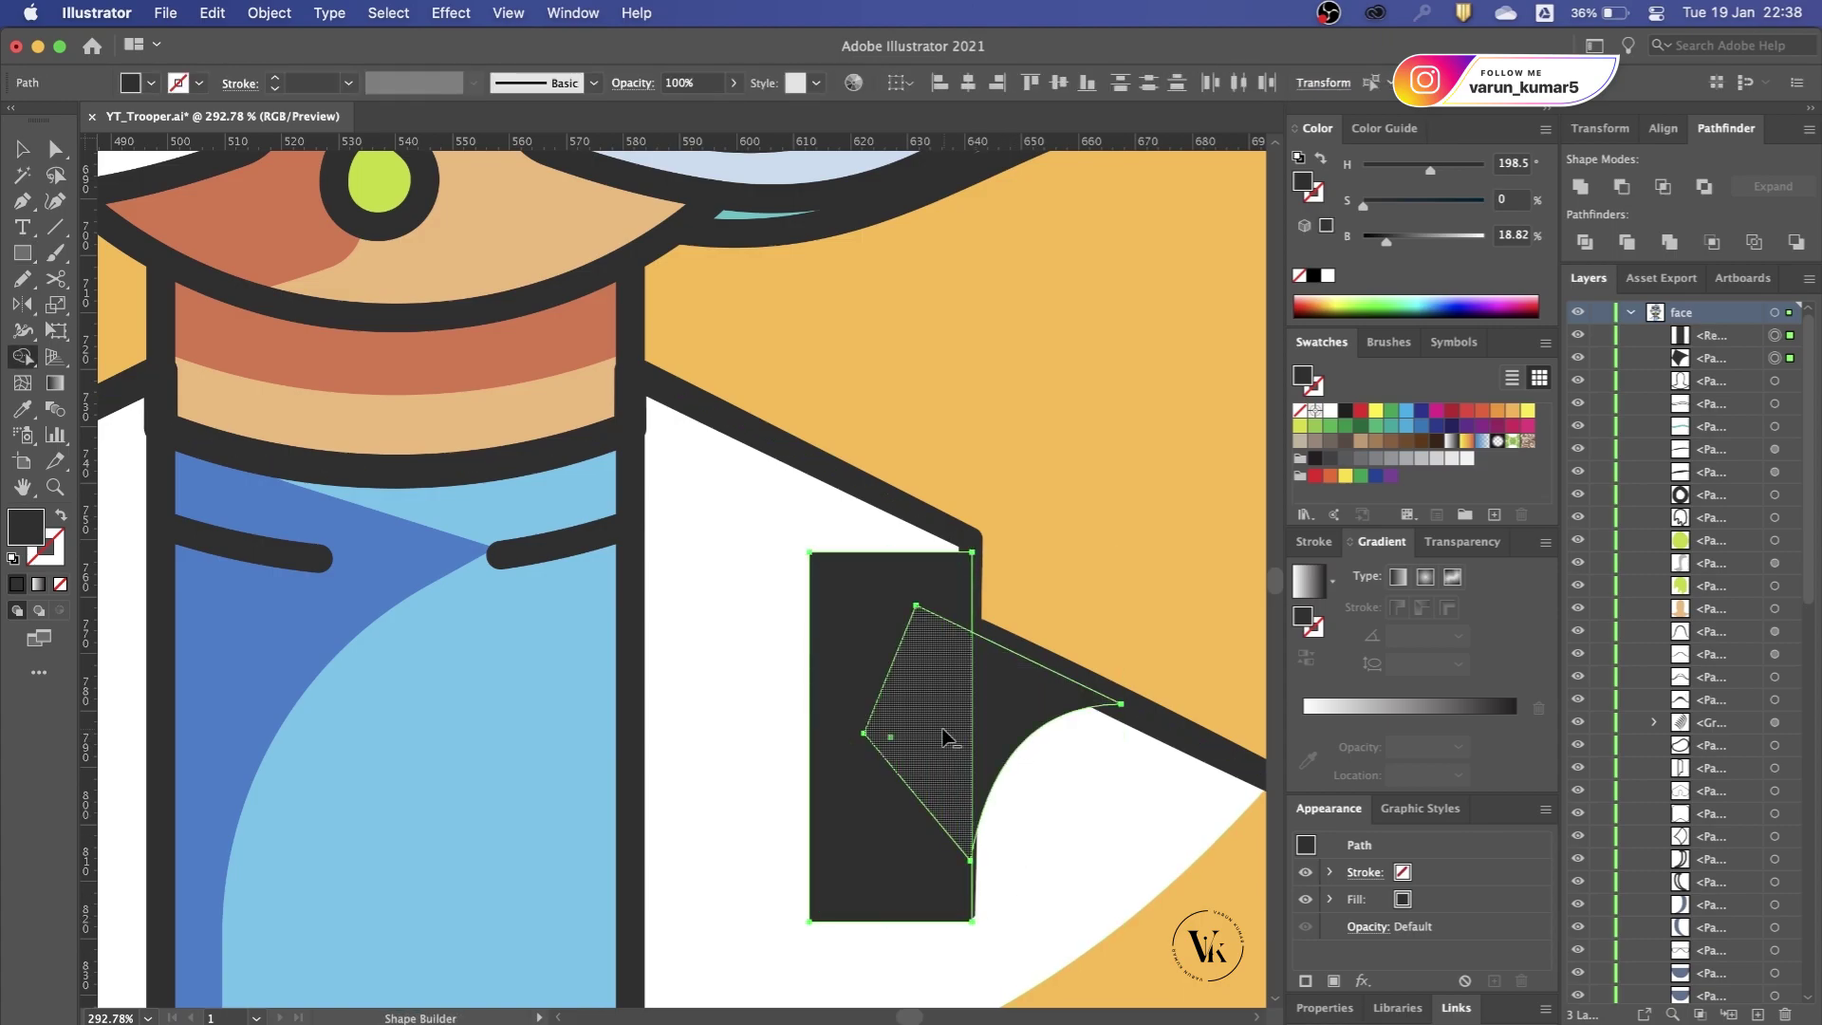
pyautogui.scroll(-3, 851, 828)
pyautogui.hotkey('shift', 'm')
pyautogui.hotkey('ctrl', 'shift', 'a')
pyautogui.press('v')
pyautogui.scroll(-5, 1085, 615)
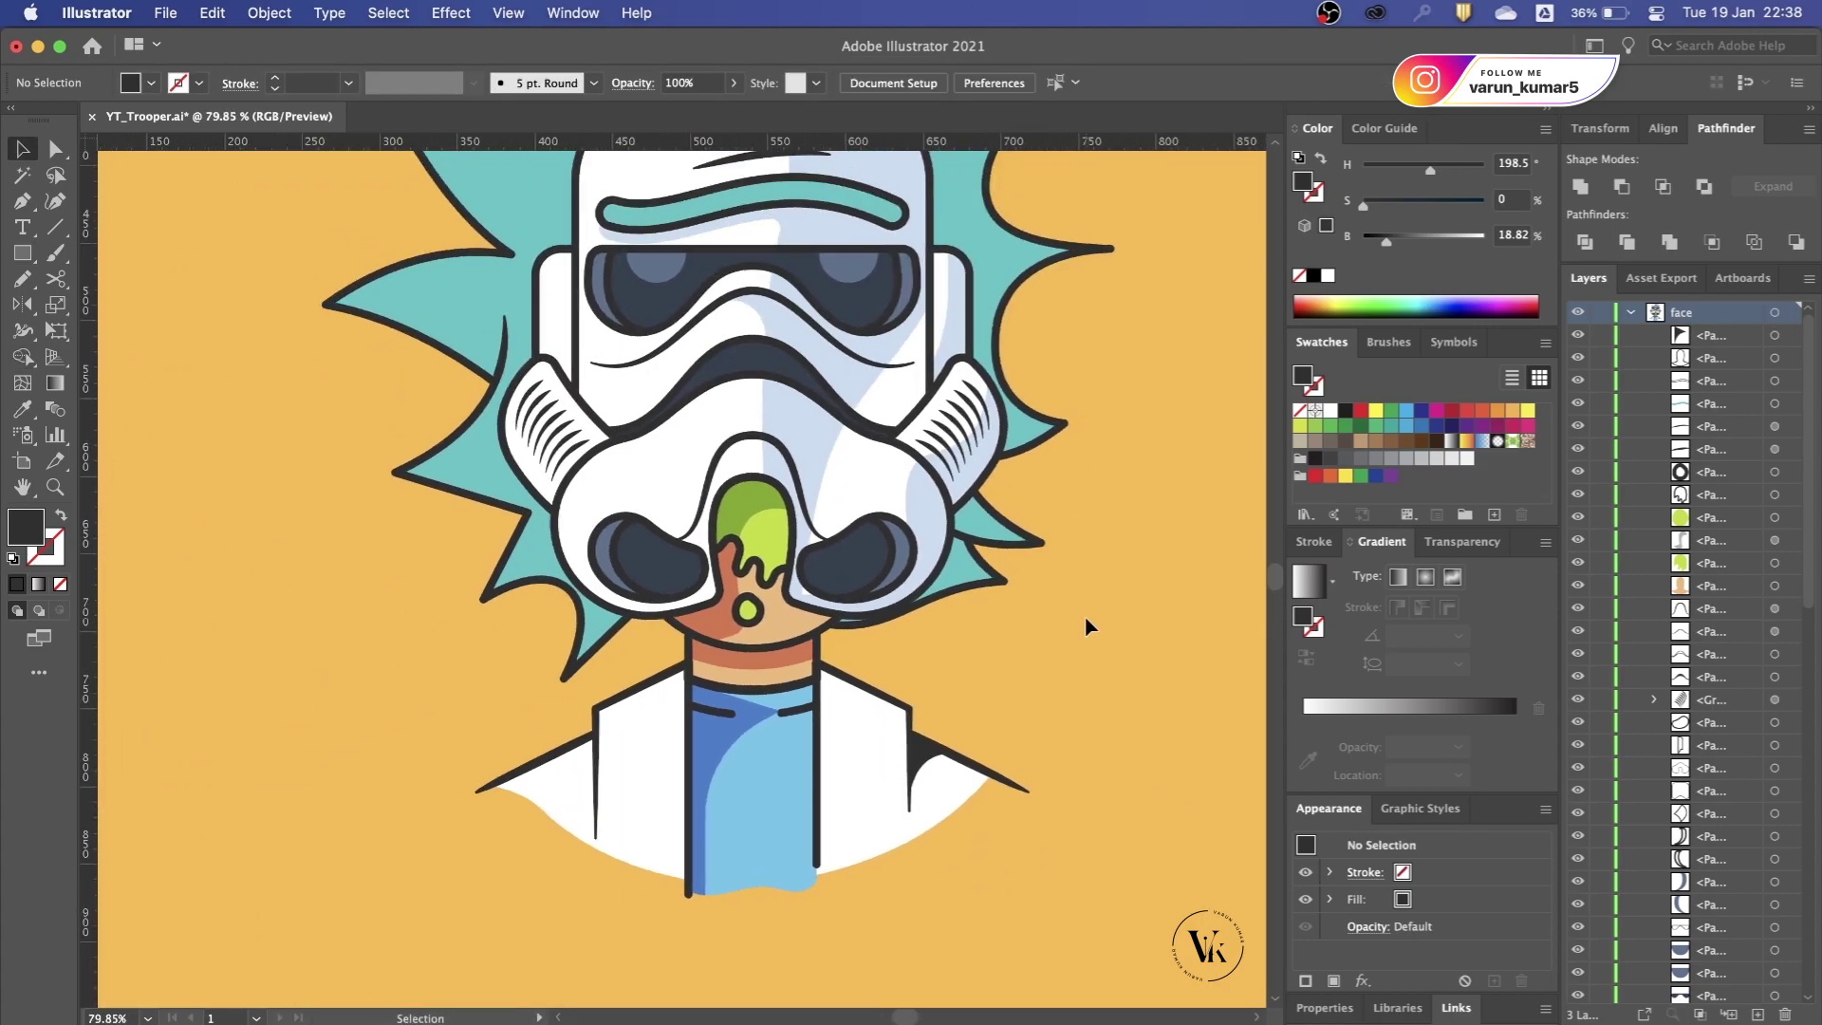
# Step: Zoom and pan around Rick's head to review the teal hair spikes above the helmet
pyautogui.scroll(-1, 621, 769)
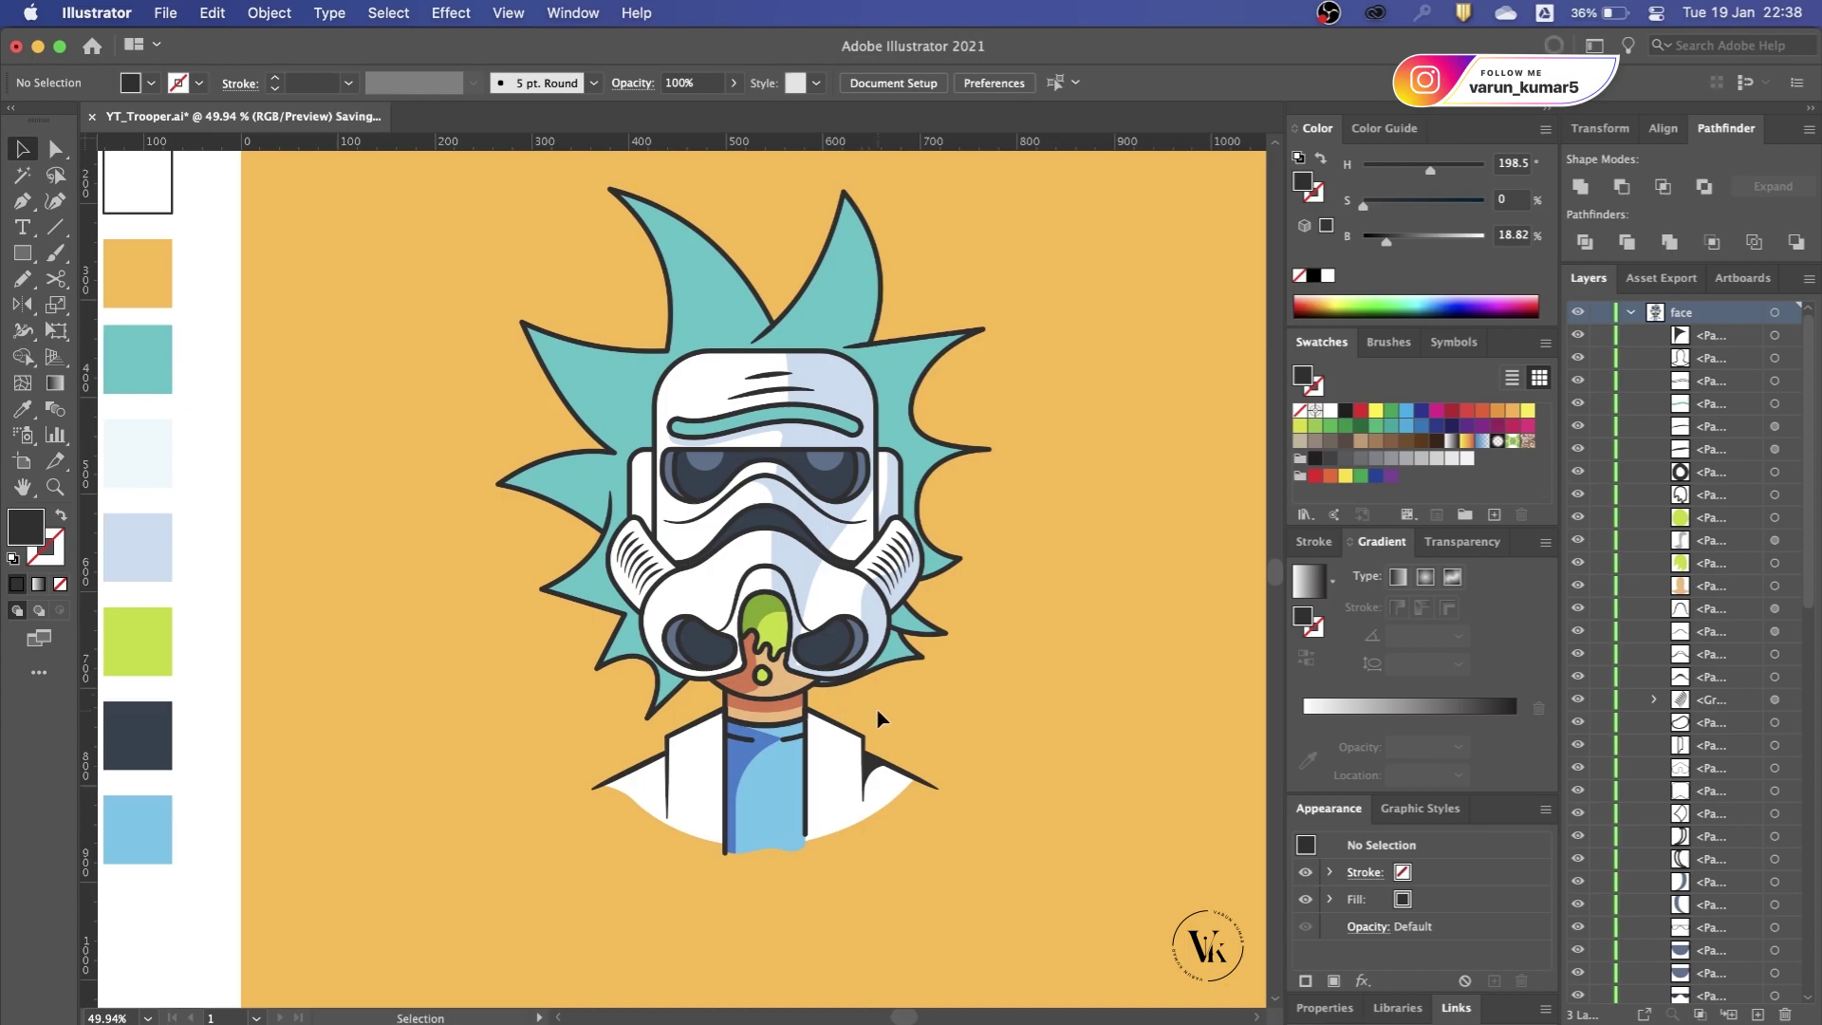
pyautogui.scroll(1, 878, 719)
pyautogui.scroll(1, 665, 588)
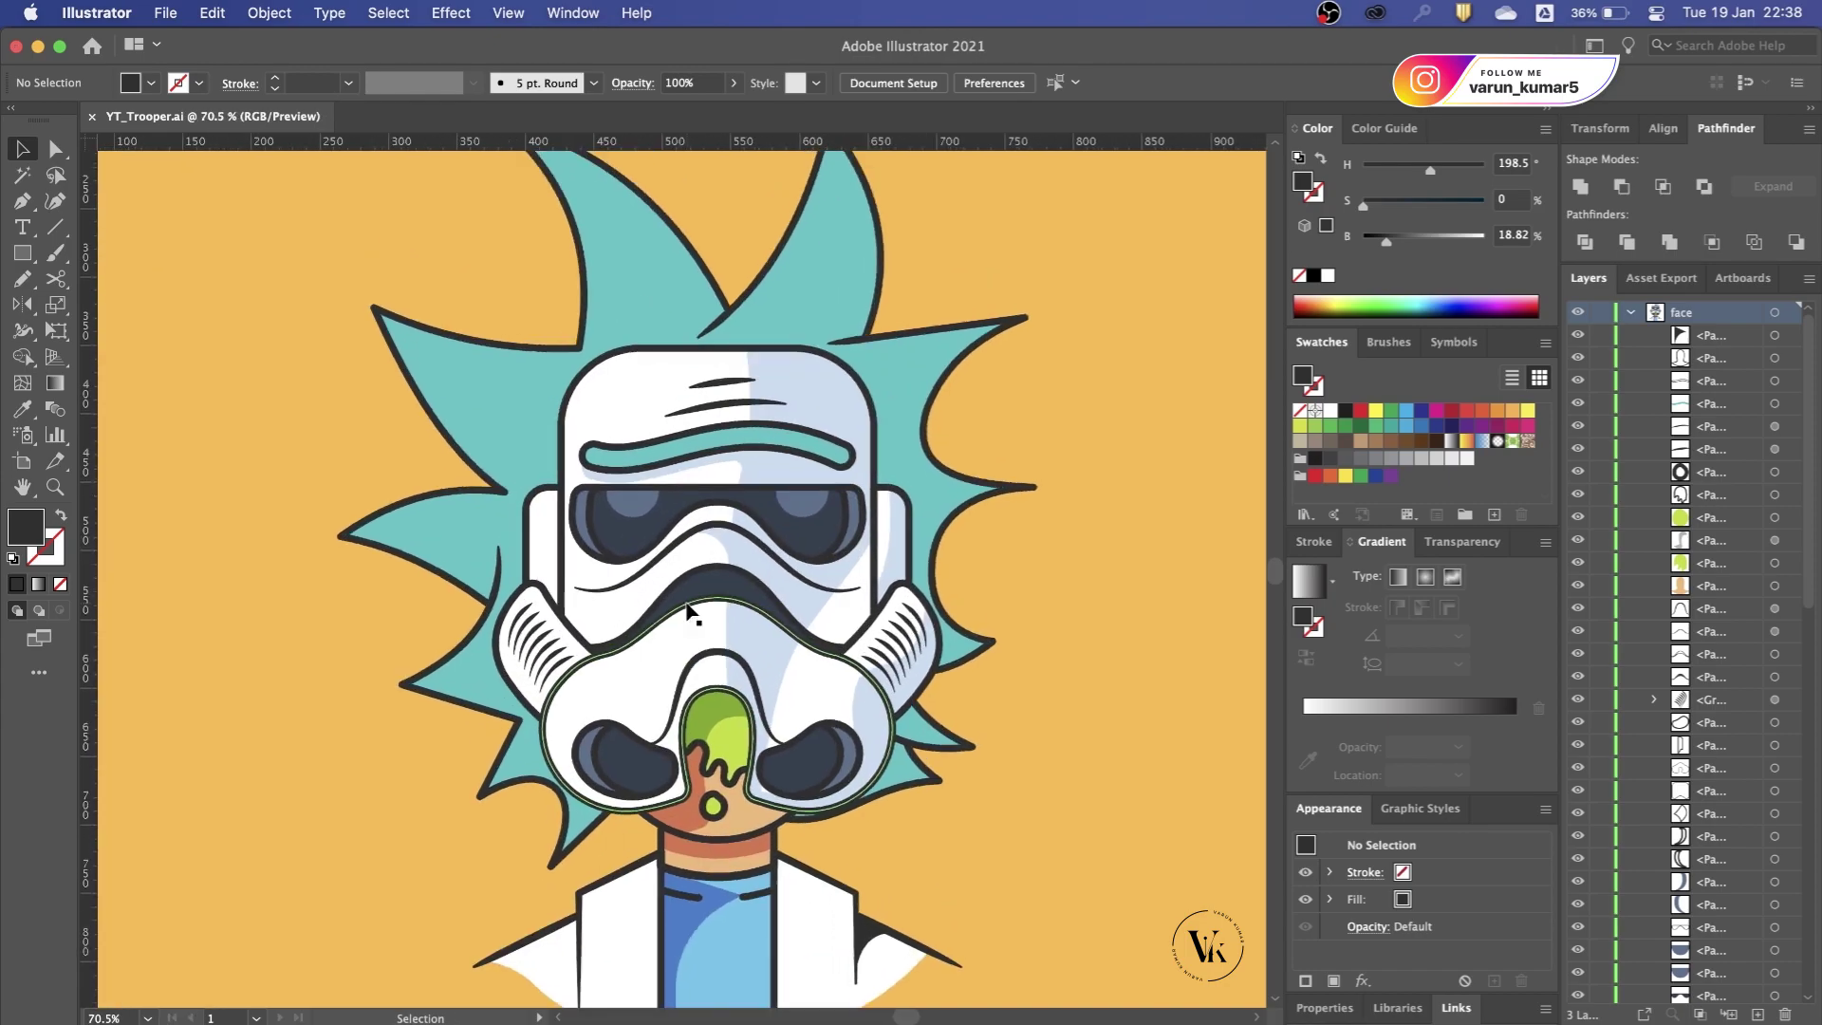
pyautogui.scroll(1, 533, 481)
pyautogui.scroll(1, 533, 481)
pyautogui.hscroll(-1, 533, 481)
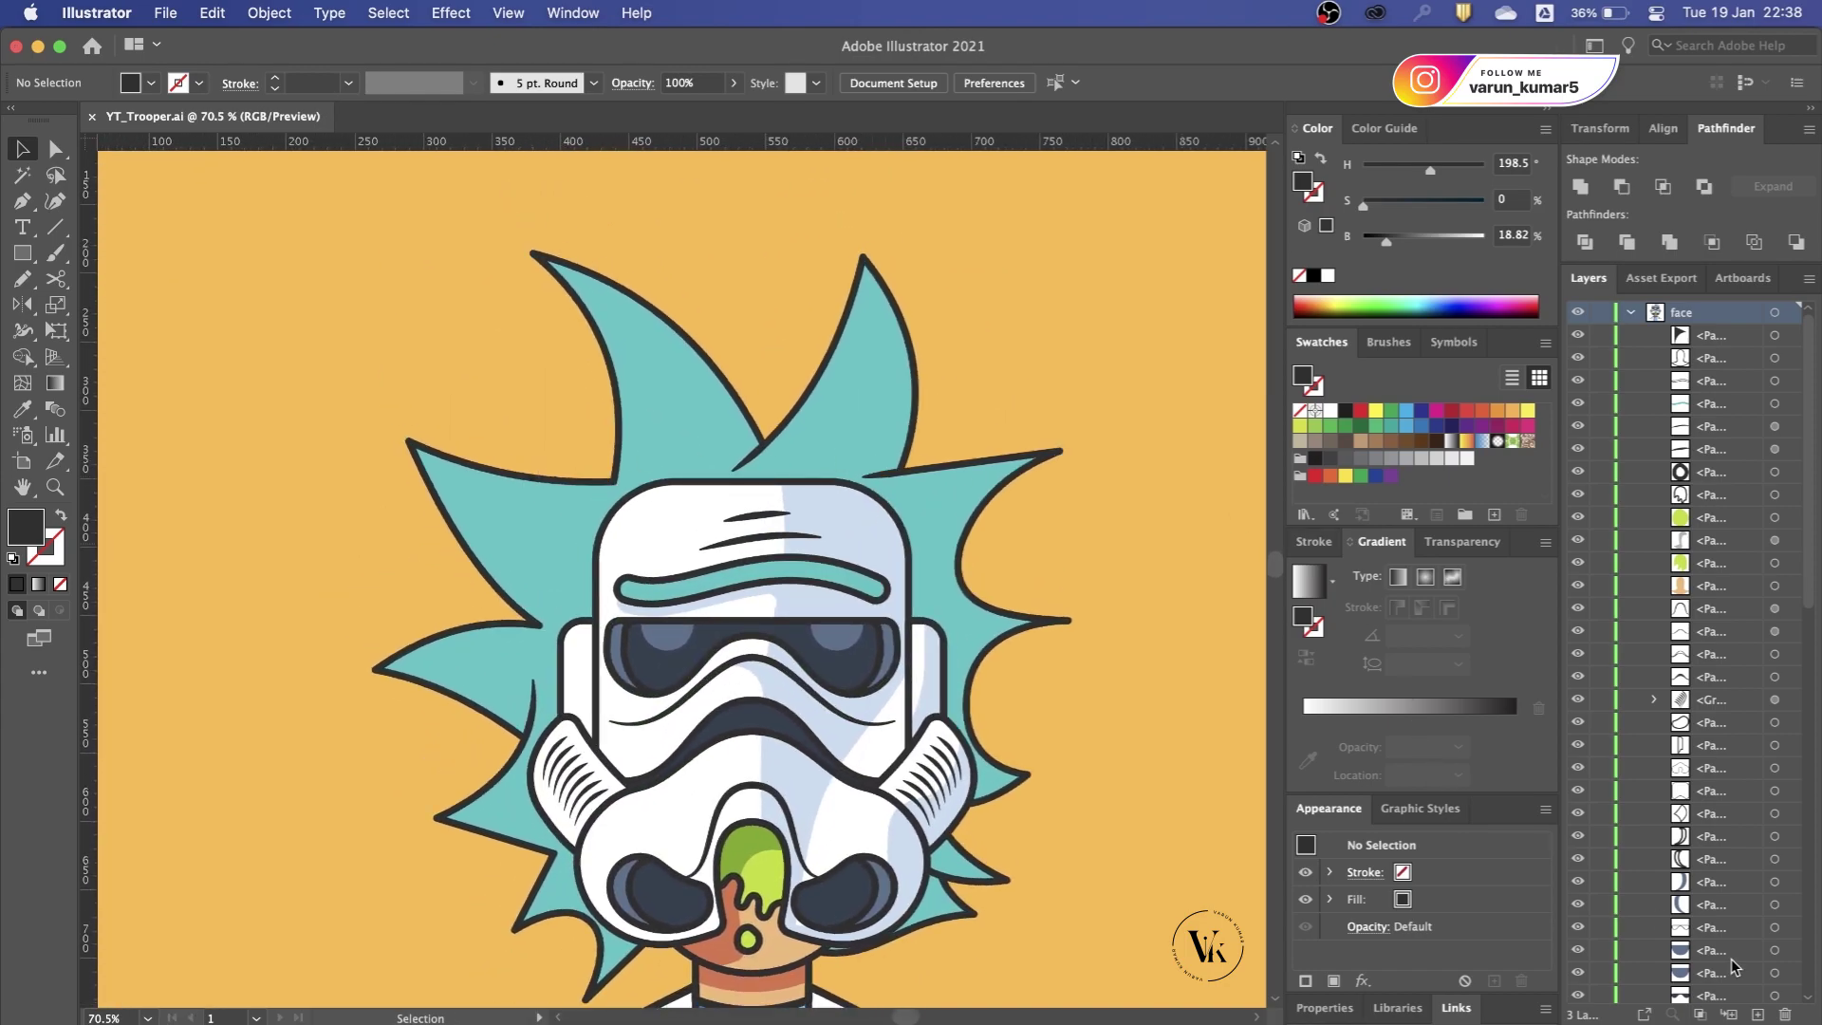
pyautogui.scroll(-10, 1730, 958)
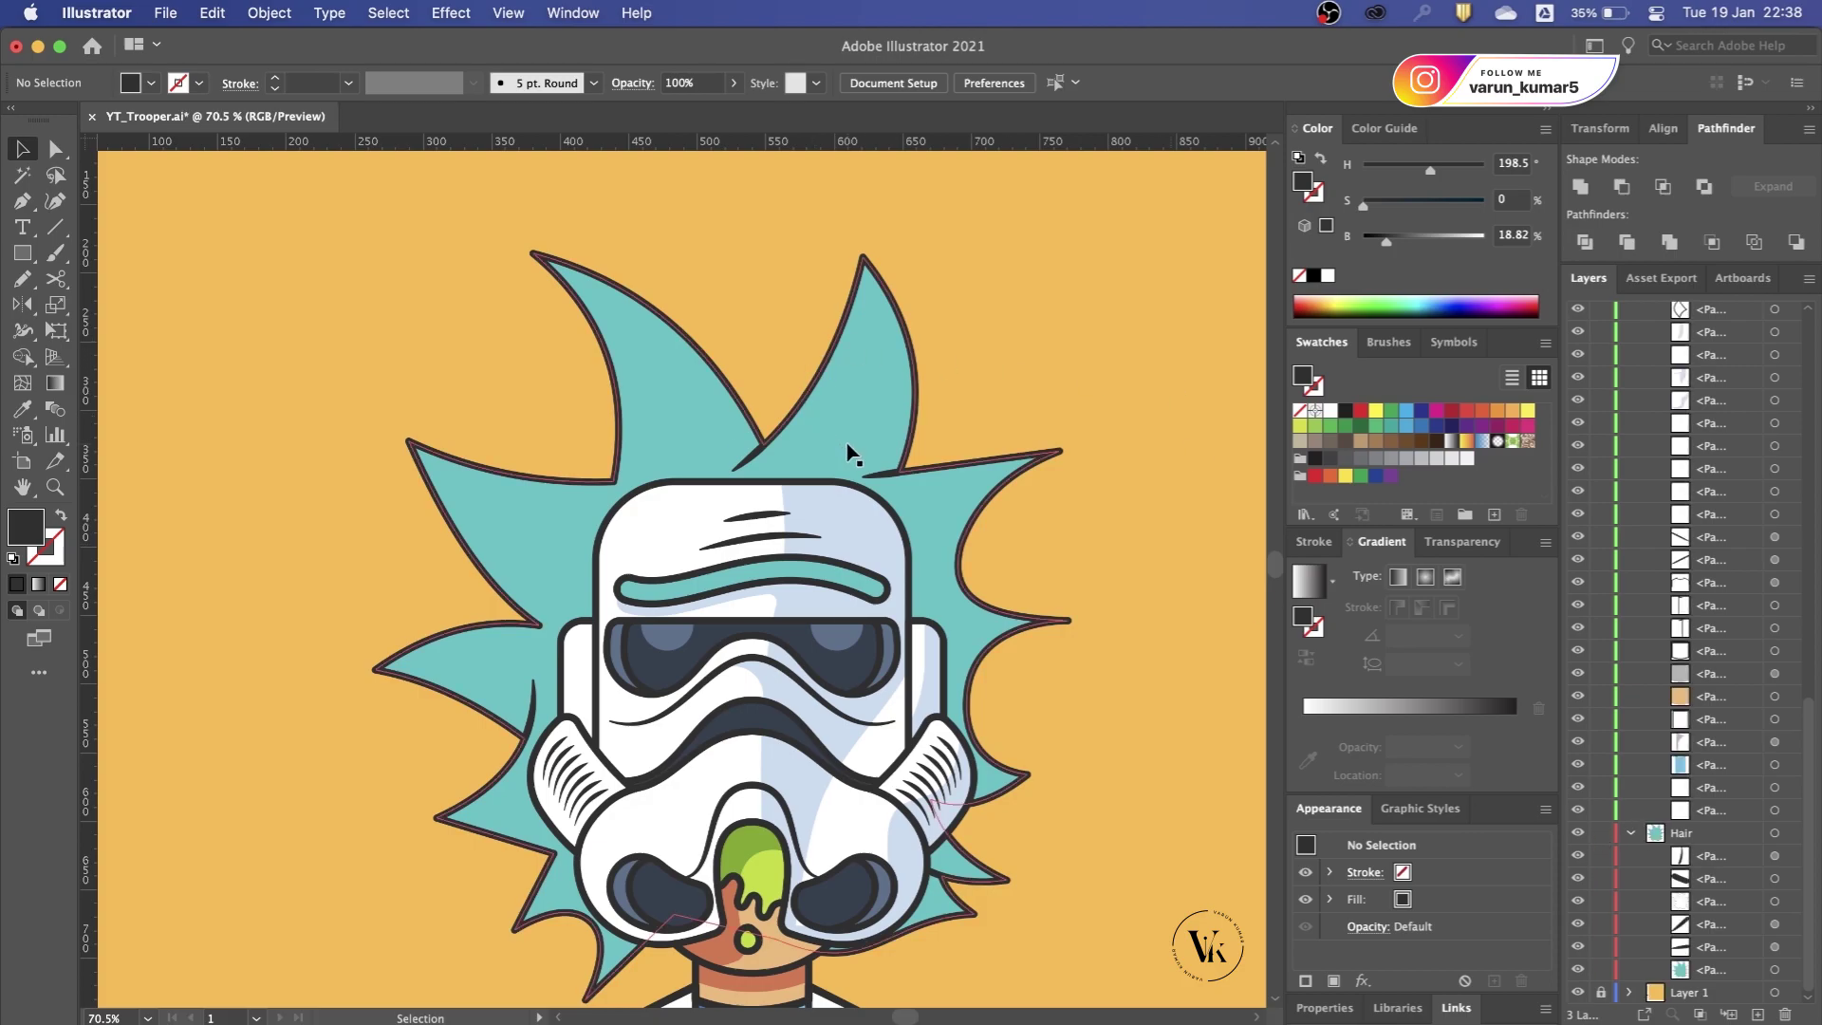
pyautogui.scroll(1, 508, 607)
pyautogui.scroll(2, 507, 702)
pyautogui.scroll(1, 549, 550)
pyautogui.press('p')
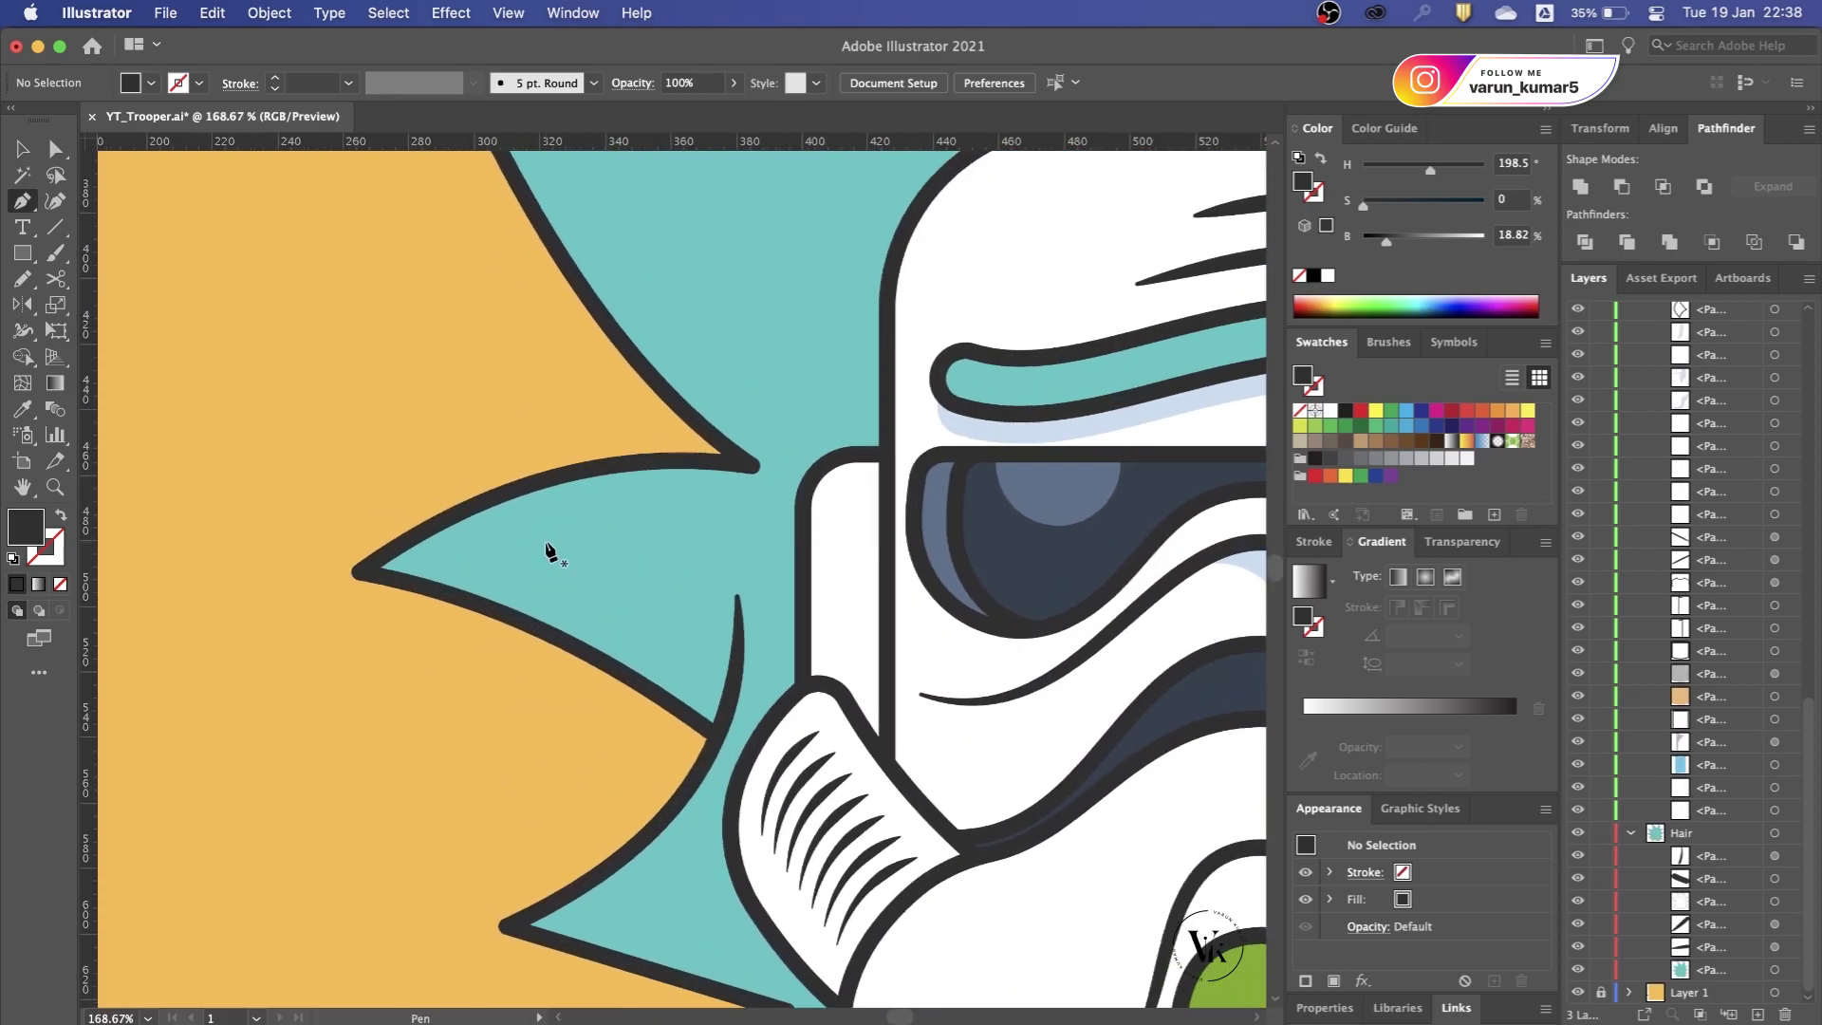
pyautogui.scroll(-3, 773, 645)
pyautogui.scroll(-1, 672, 719)
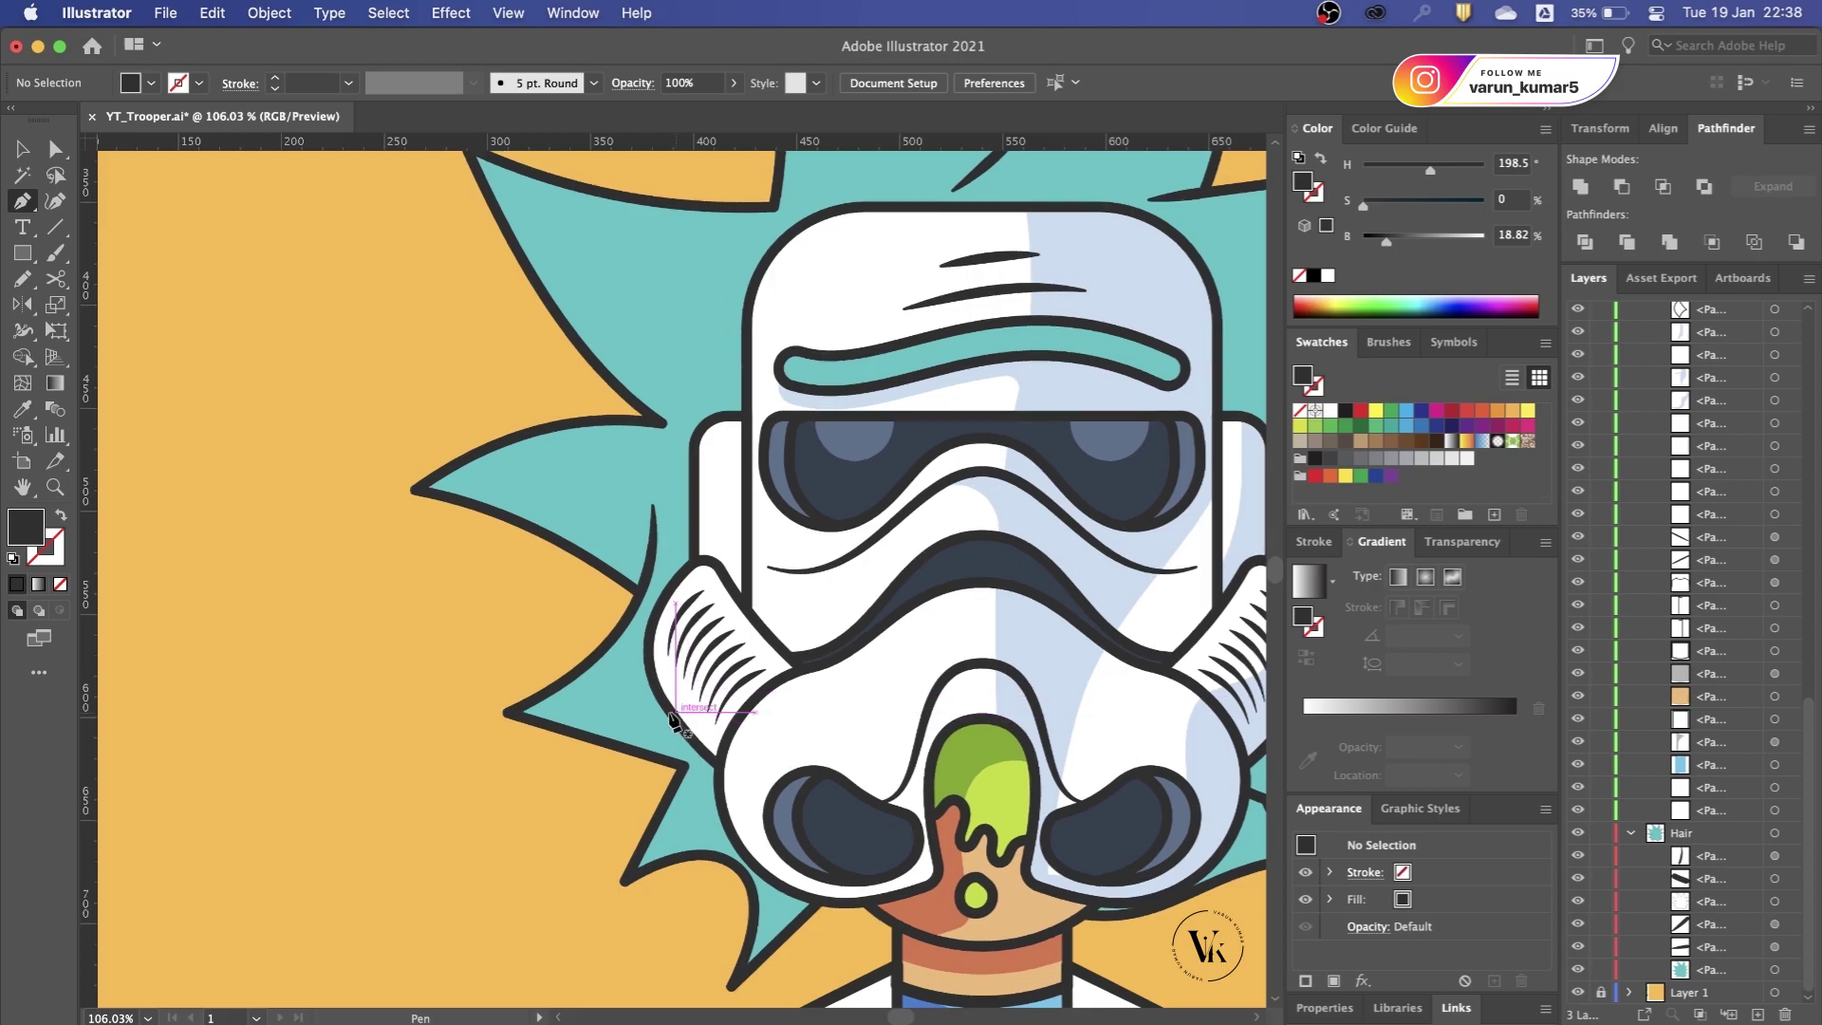
pyautogui.scroll(3, 493, 726)
pyautogui.scroll(-1, 486, 732)
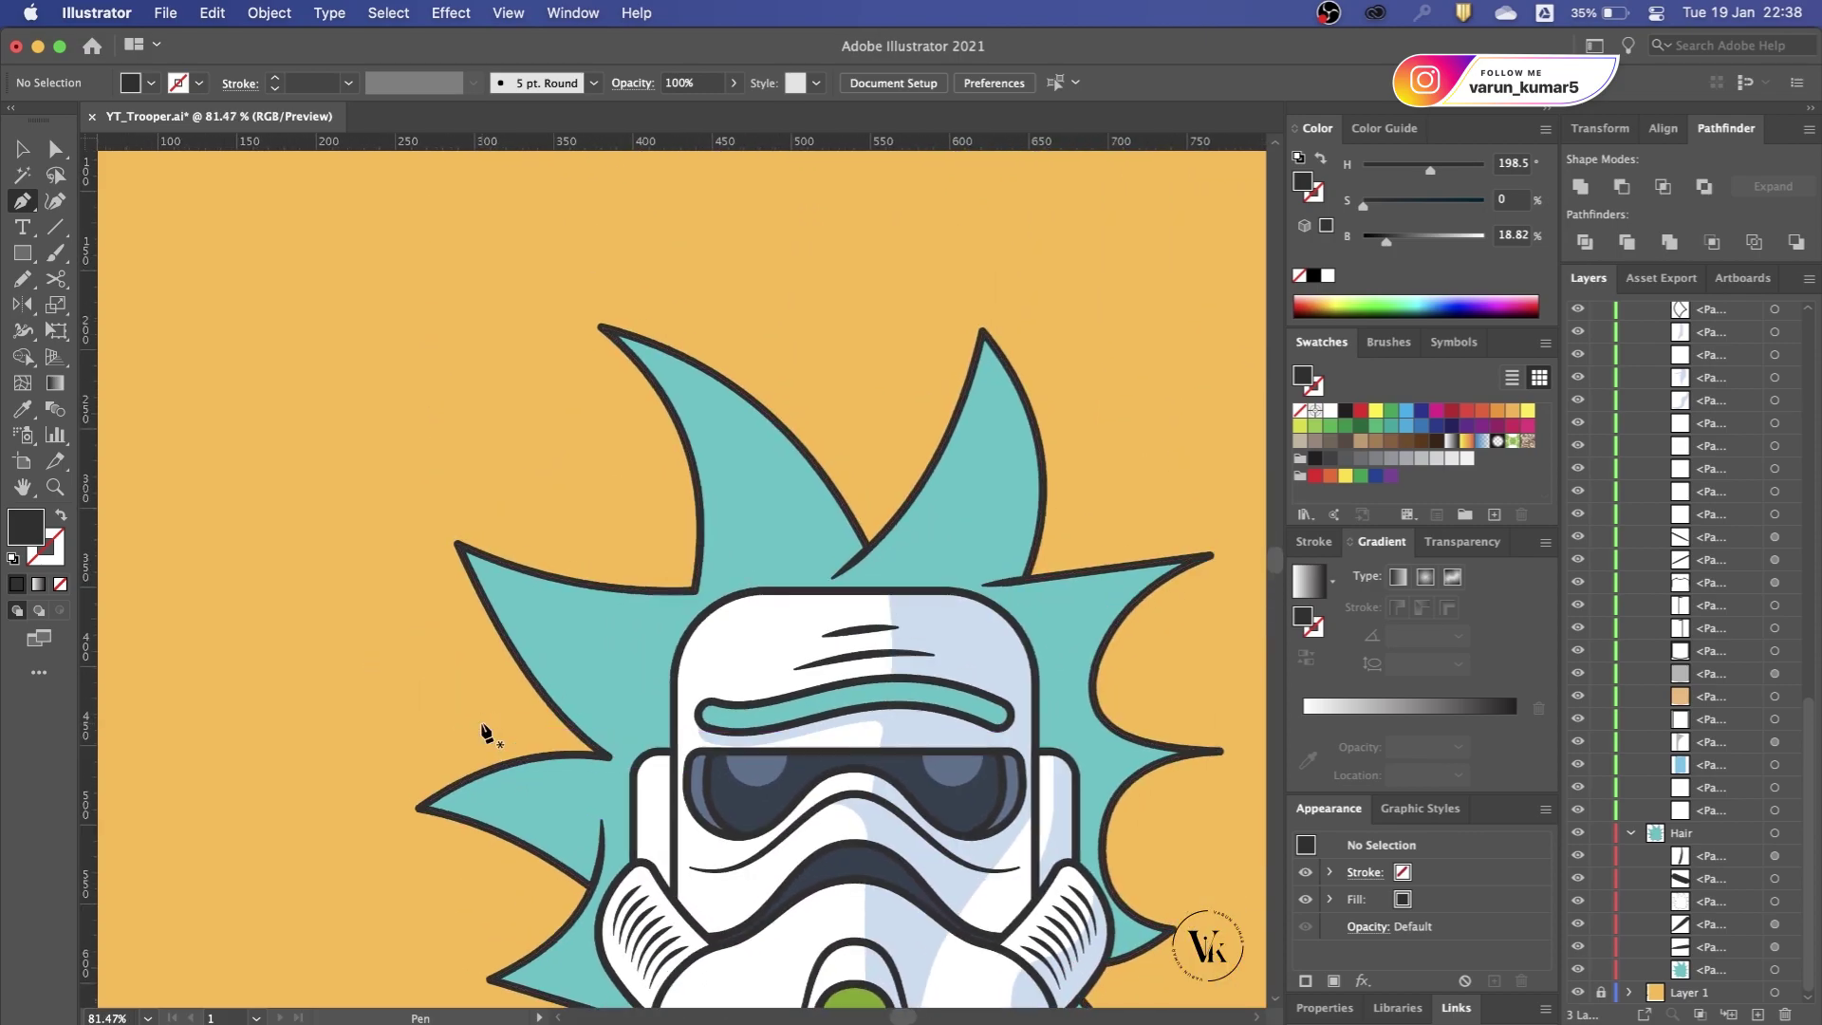
# Step: Start a stroke-only shading path over the left hair spikes with its first curved edges
pyautogui.click(536, 293)
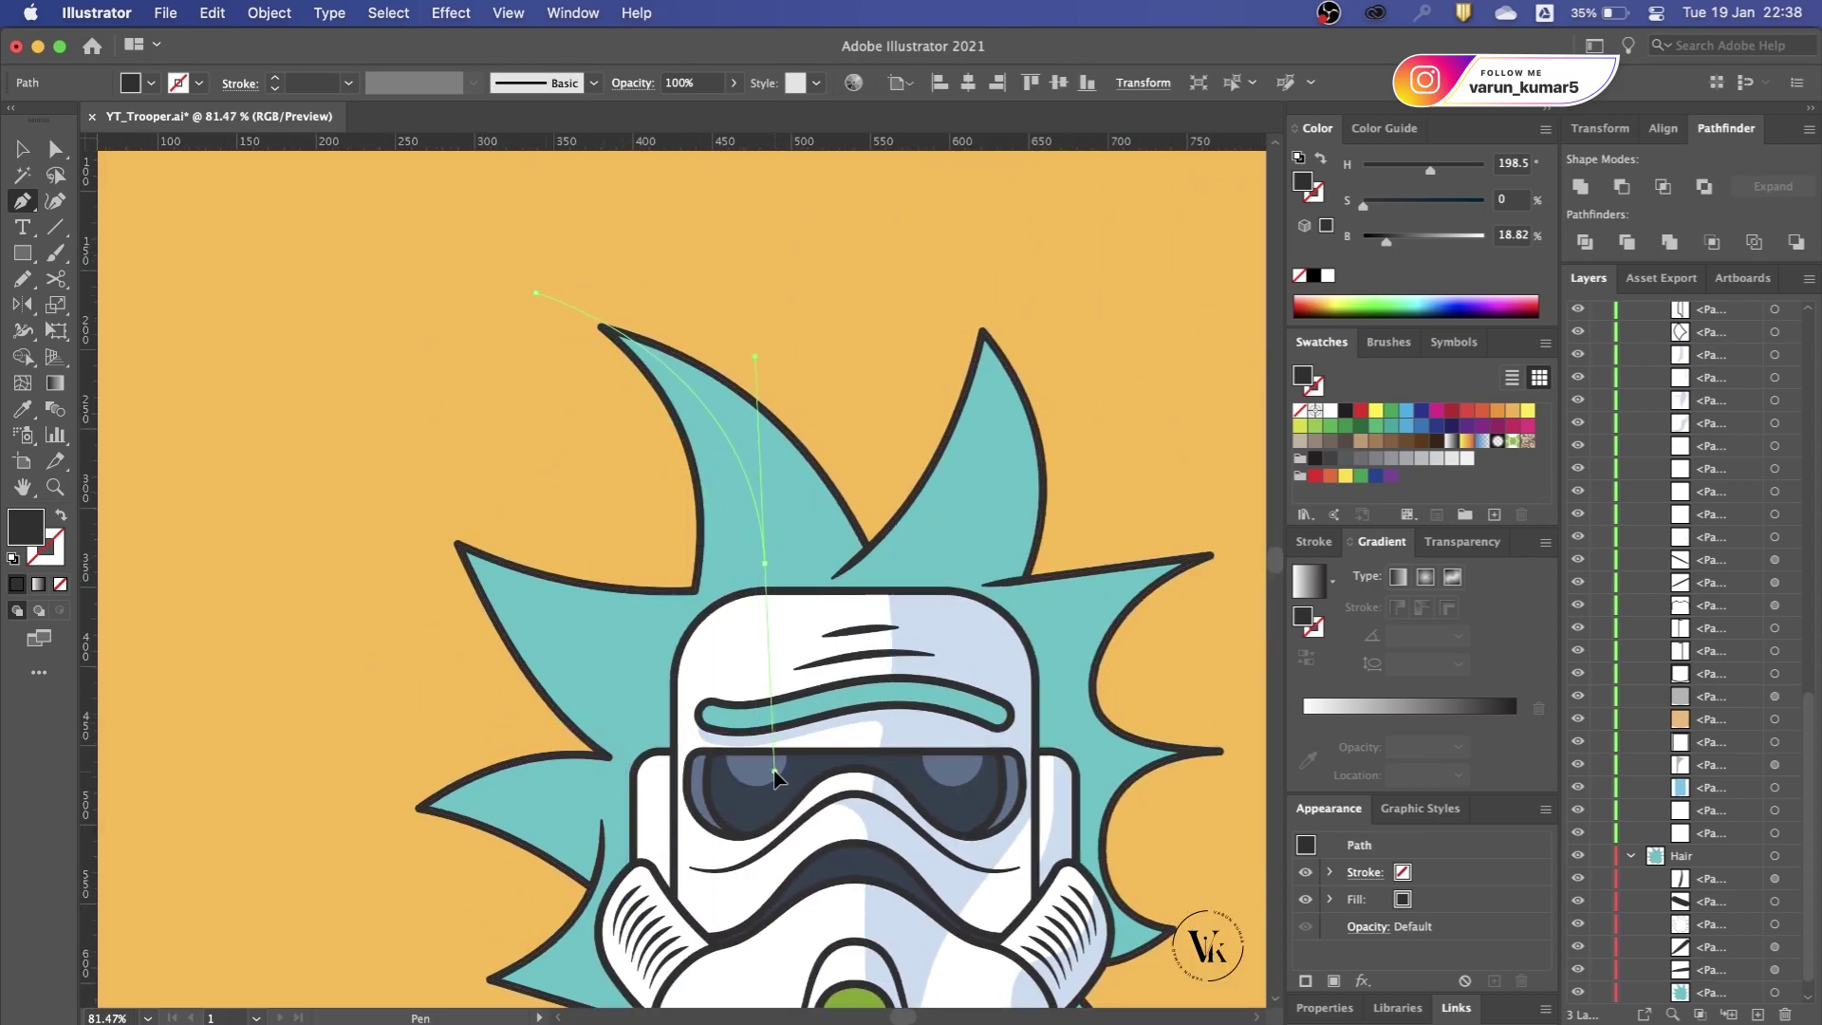
pyautogui.moveTo(694, 591); pyautogui.dragTo(698, 600)
pyautogui.hotkey('ctrl', 'z')
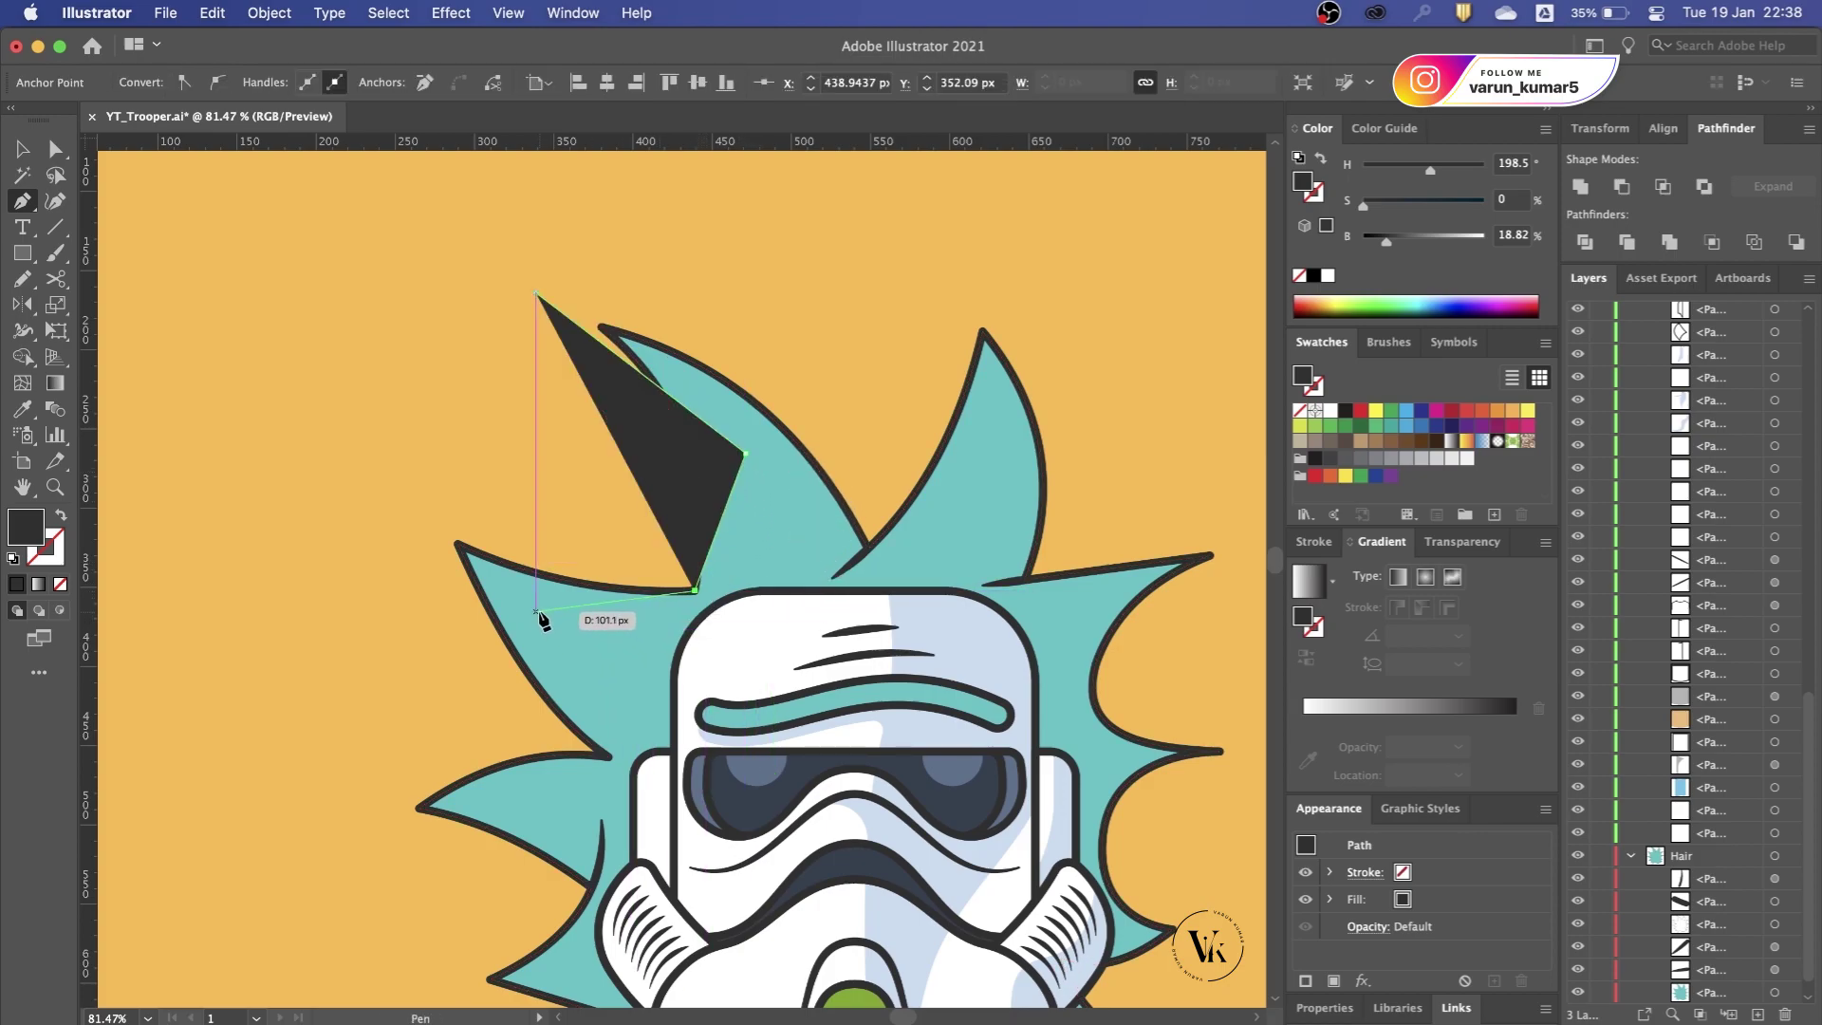
pyautogui.click(457, 543)
pyautogui.hotkey('shift', 'x')
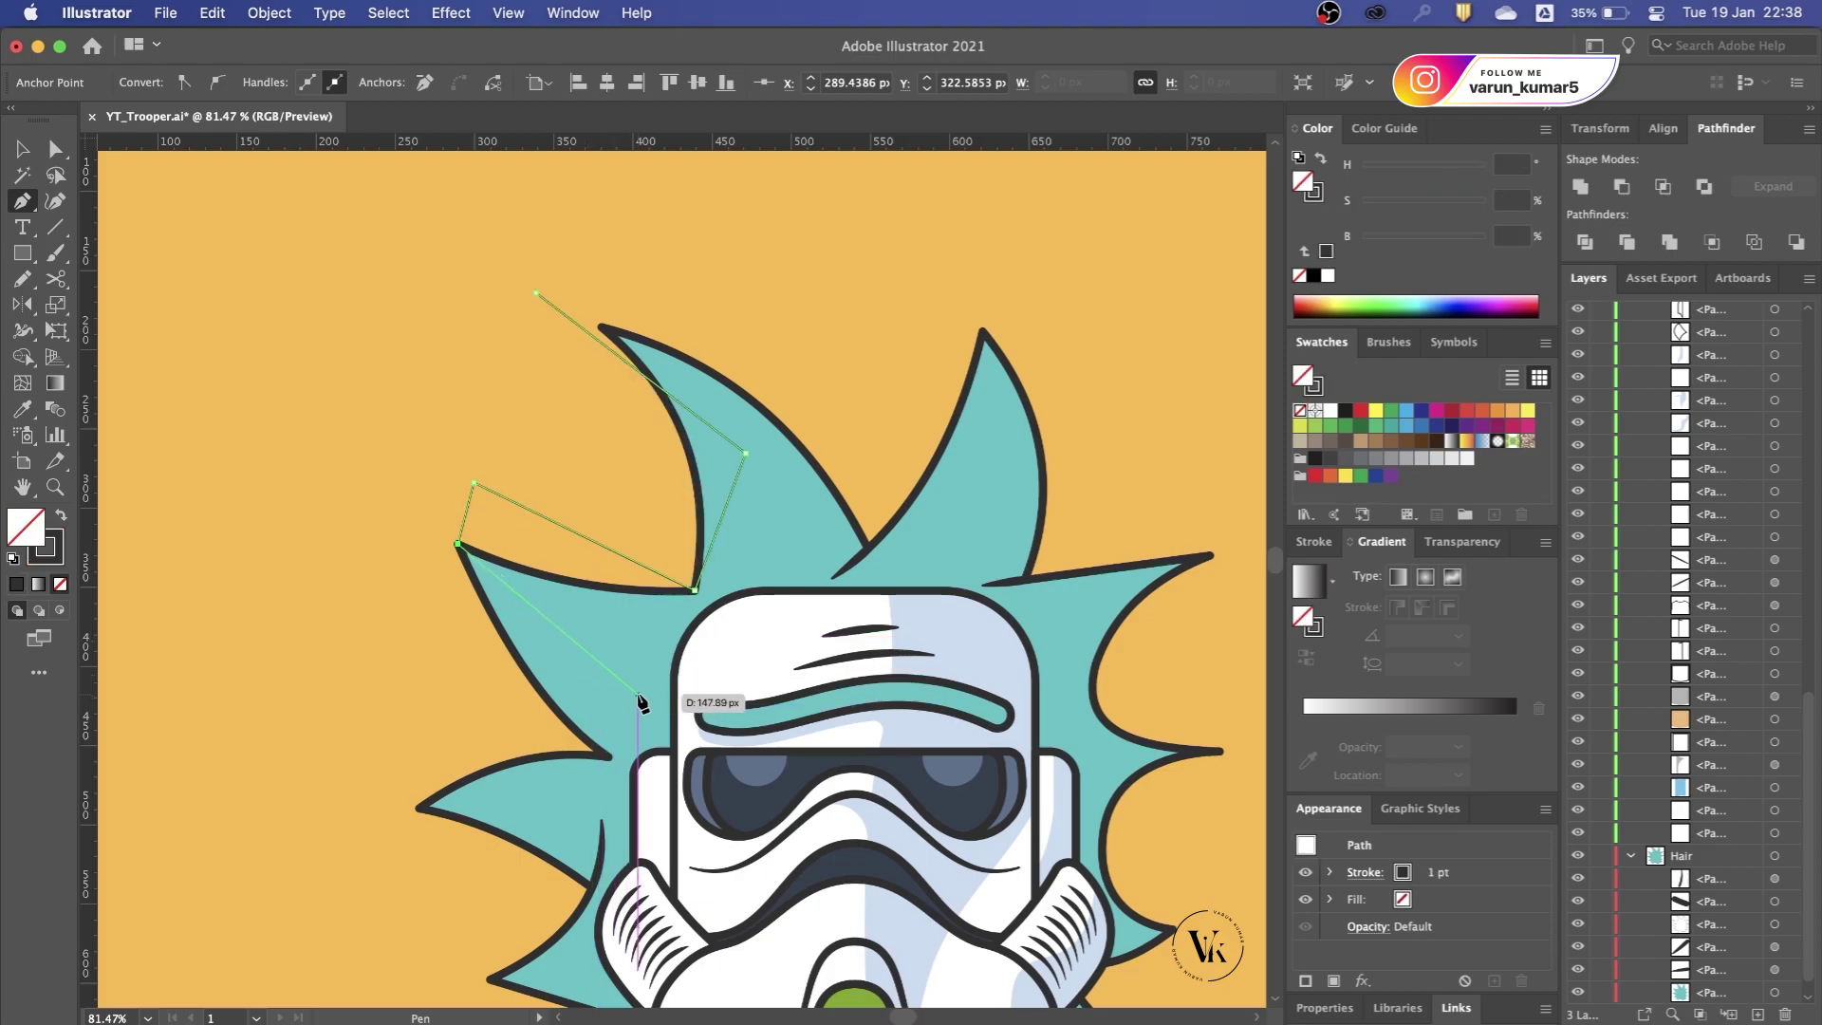
pyautogui.moveTo(687, 703); pyautogui.dragTo(849, 724)
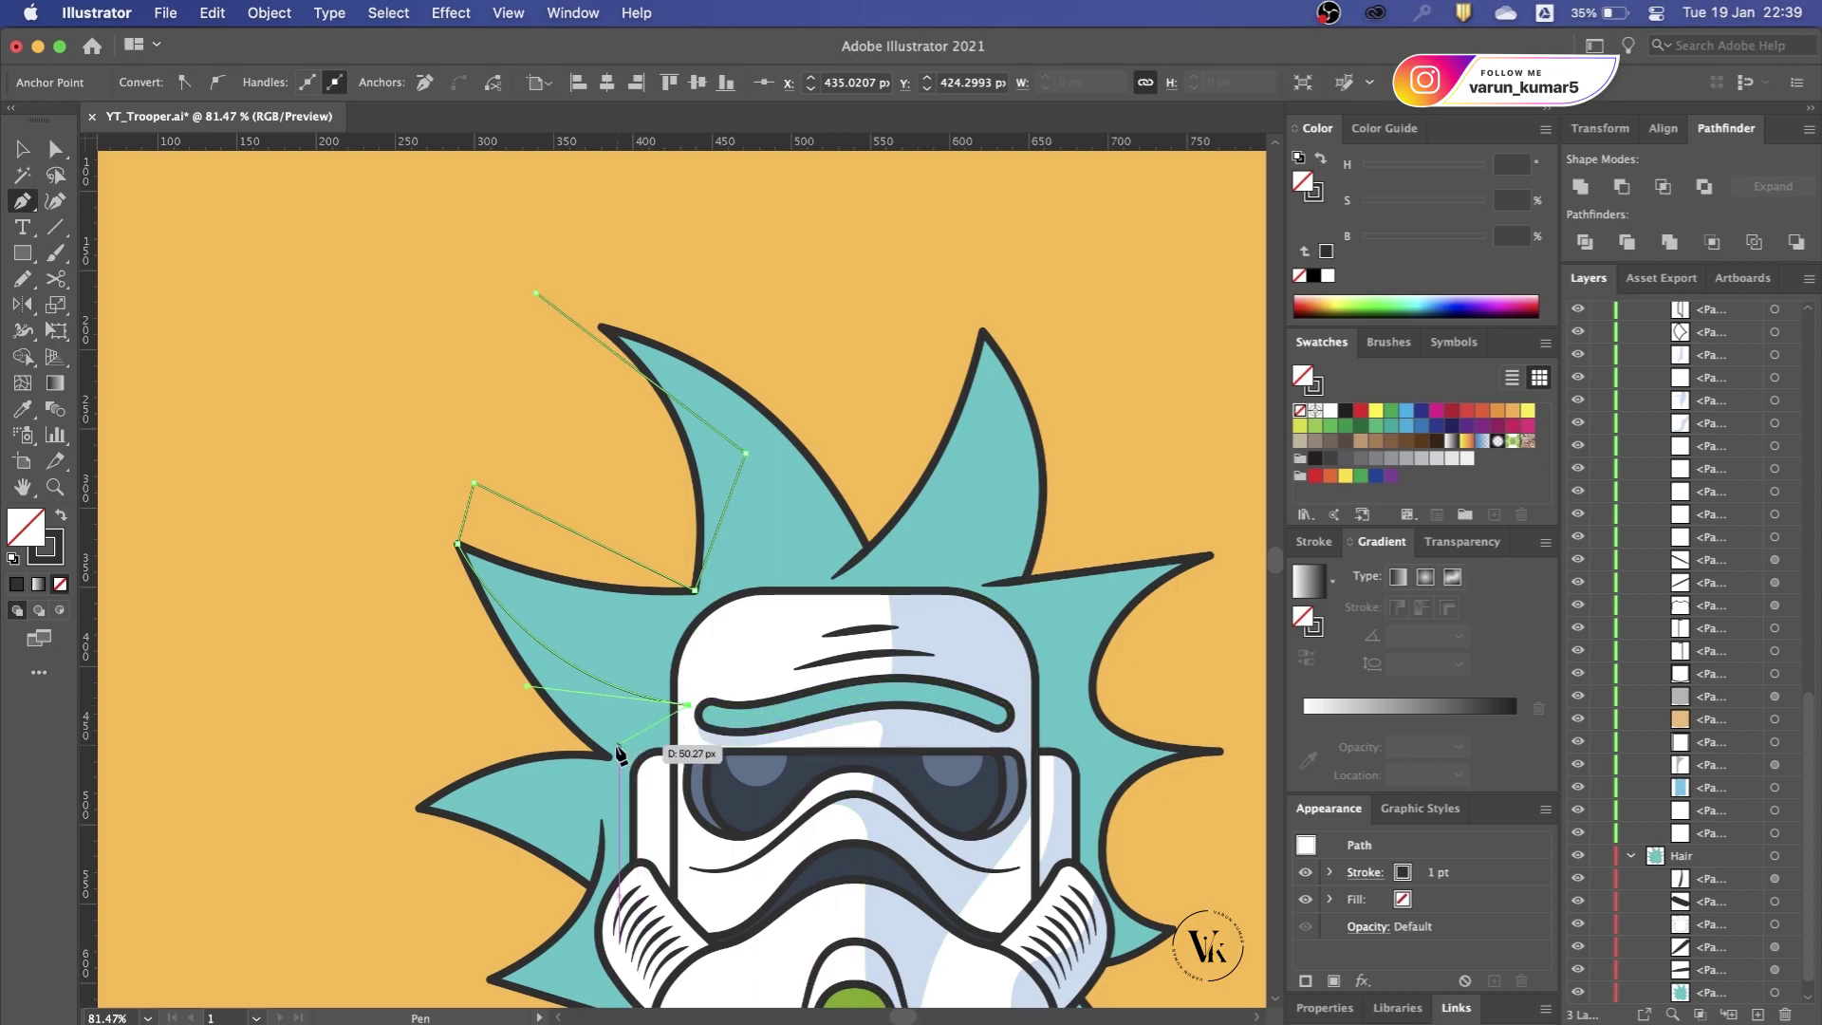
pyautogui.moveTo(556, 752); pyautogui.dragTo(444, 726)
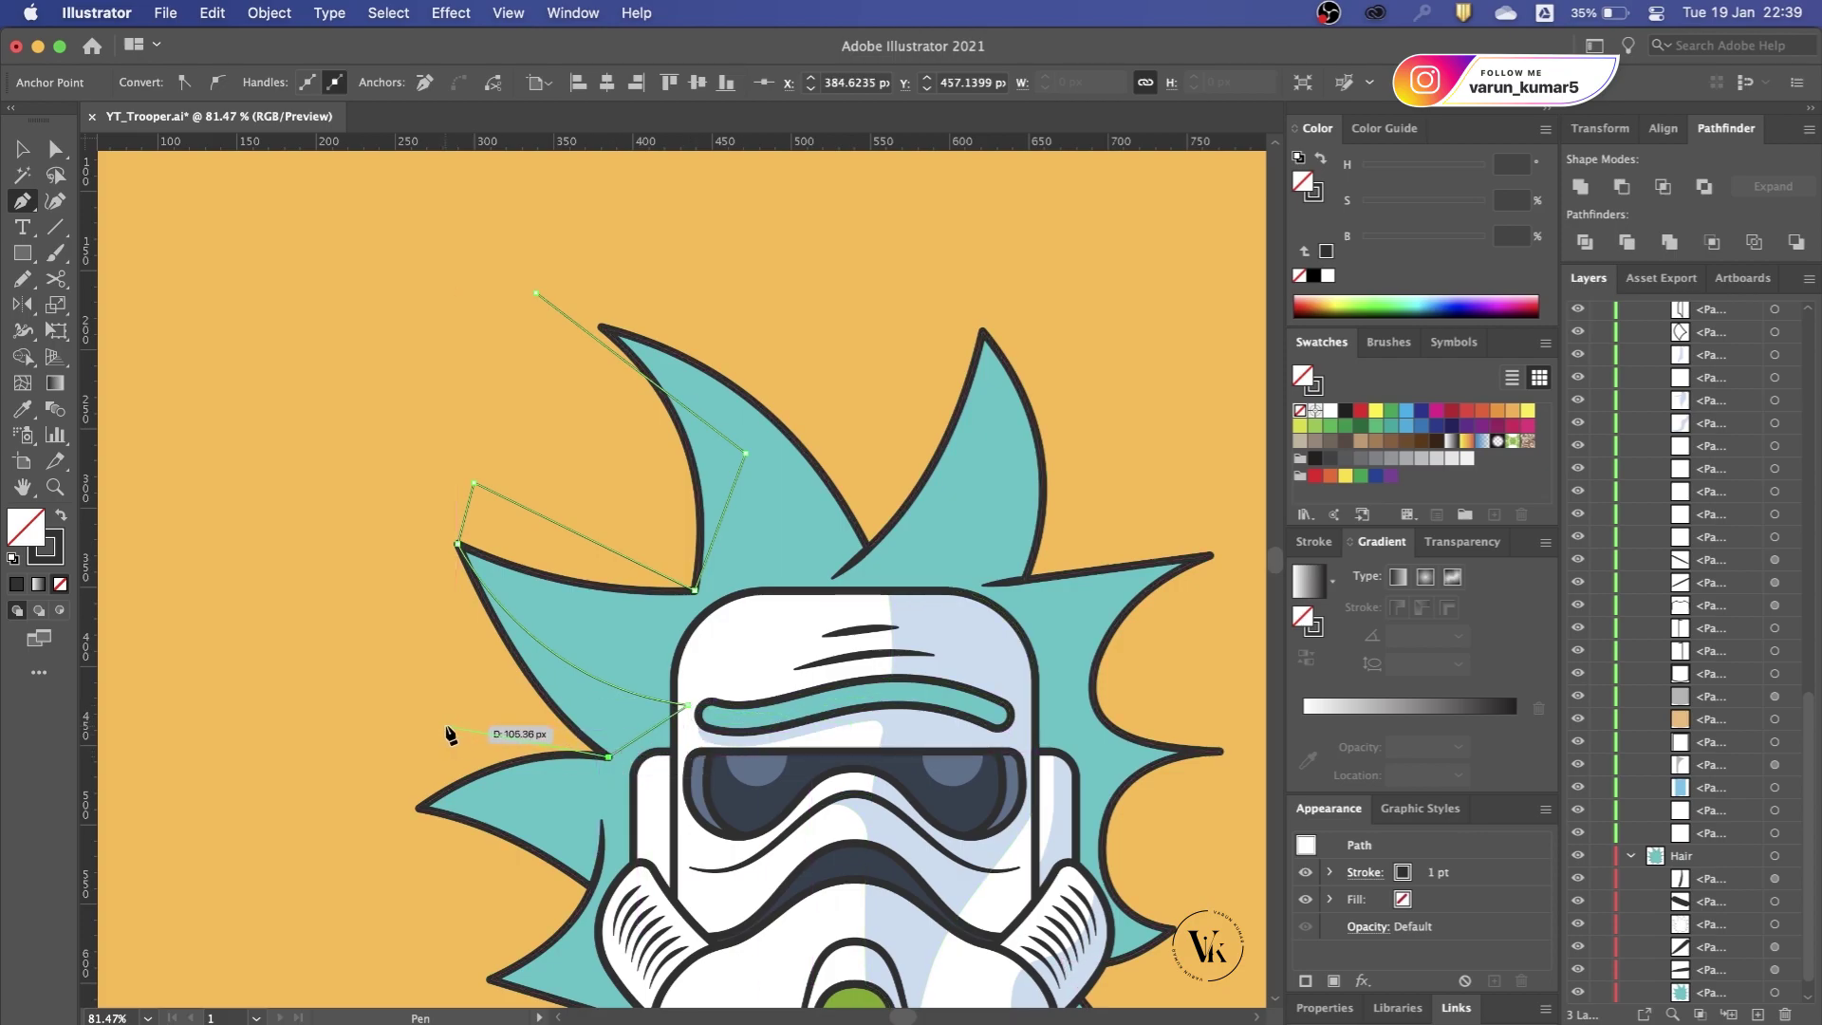
# Step: Place the remaining anchors around the outer hair to complete the closed shading outline
pyautogui.click(595, 889)
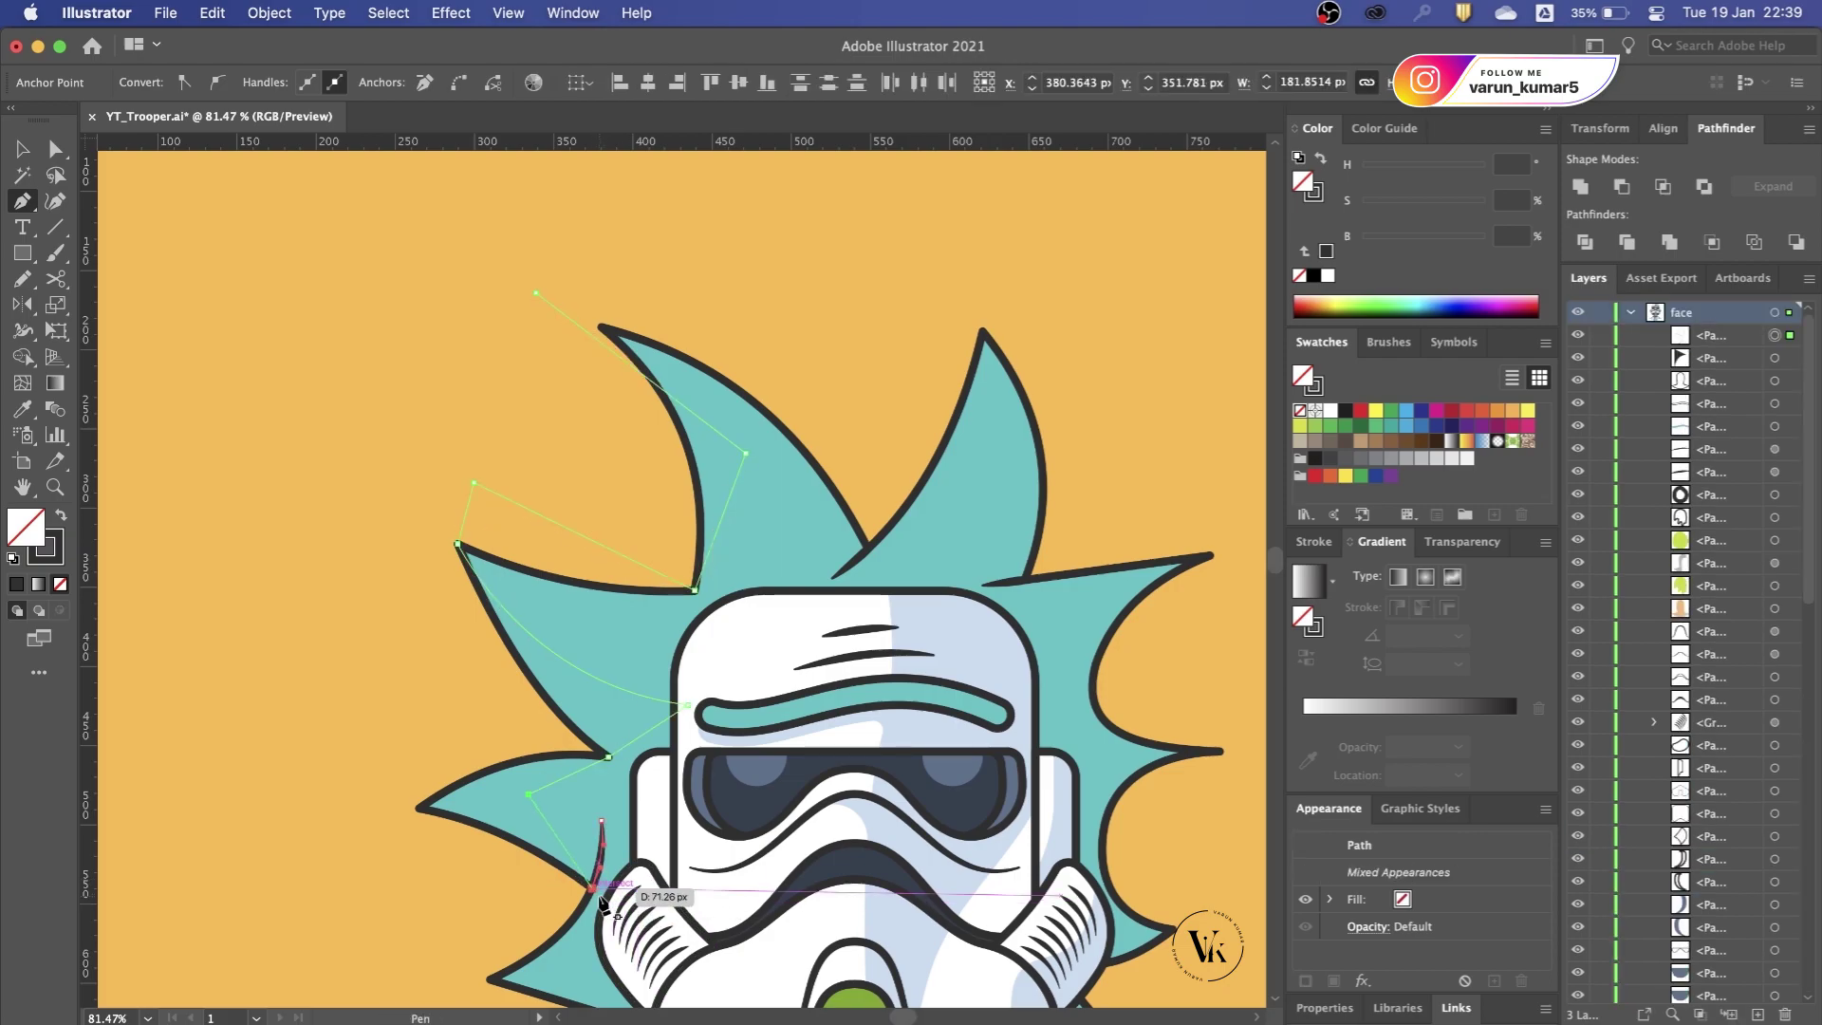
pyautogui.scroll(2, 602, 911)
pyautogui.scroll(2, 601, 911)
pyautogui.scroll(2, 601, 910)
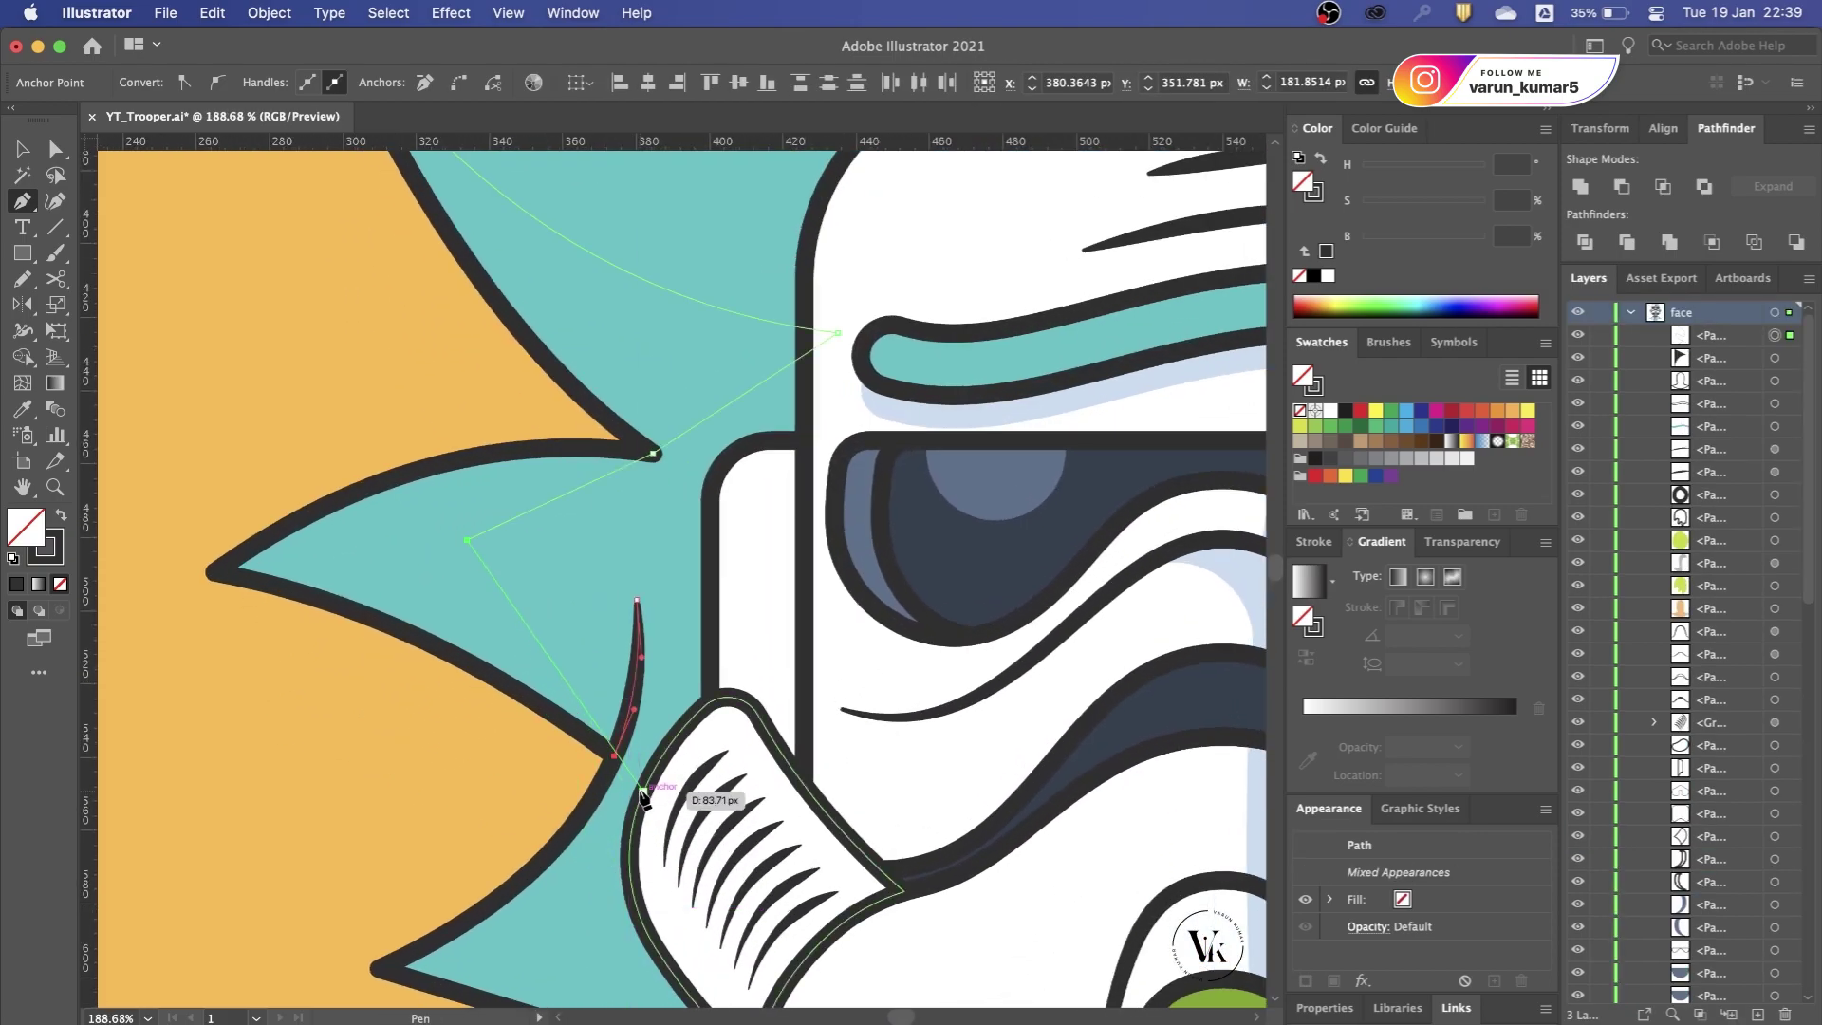
pyautogui.scroll(-2, 570, 669)
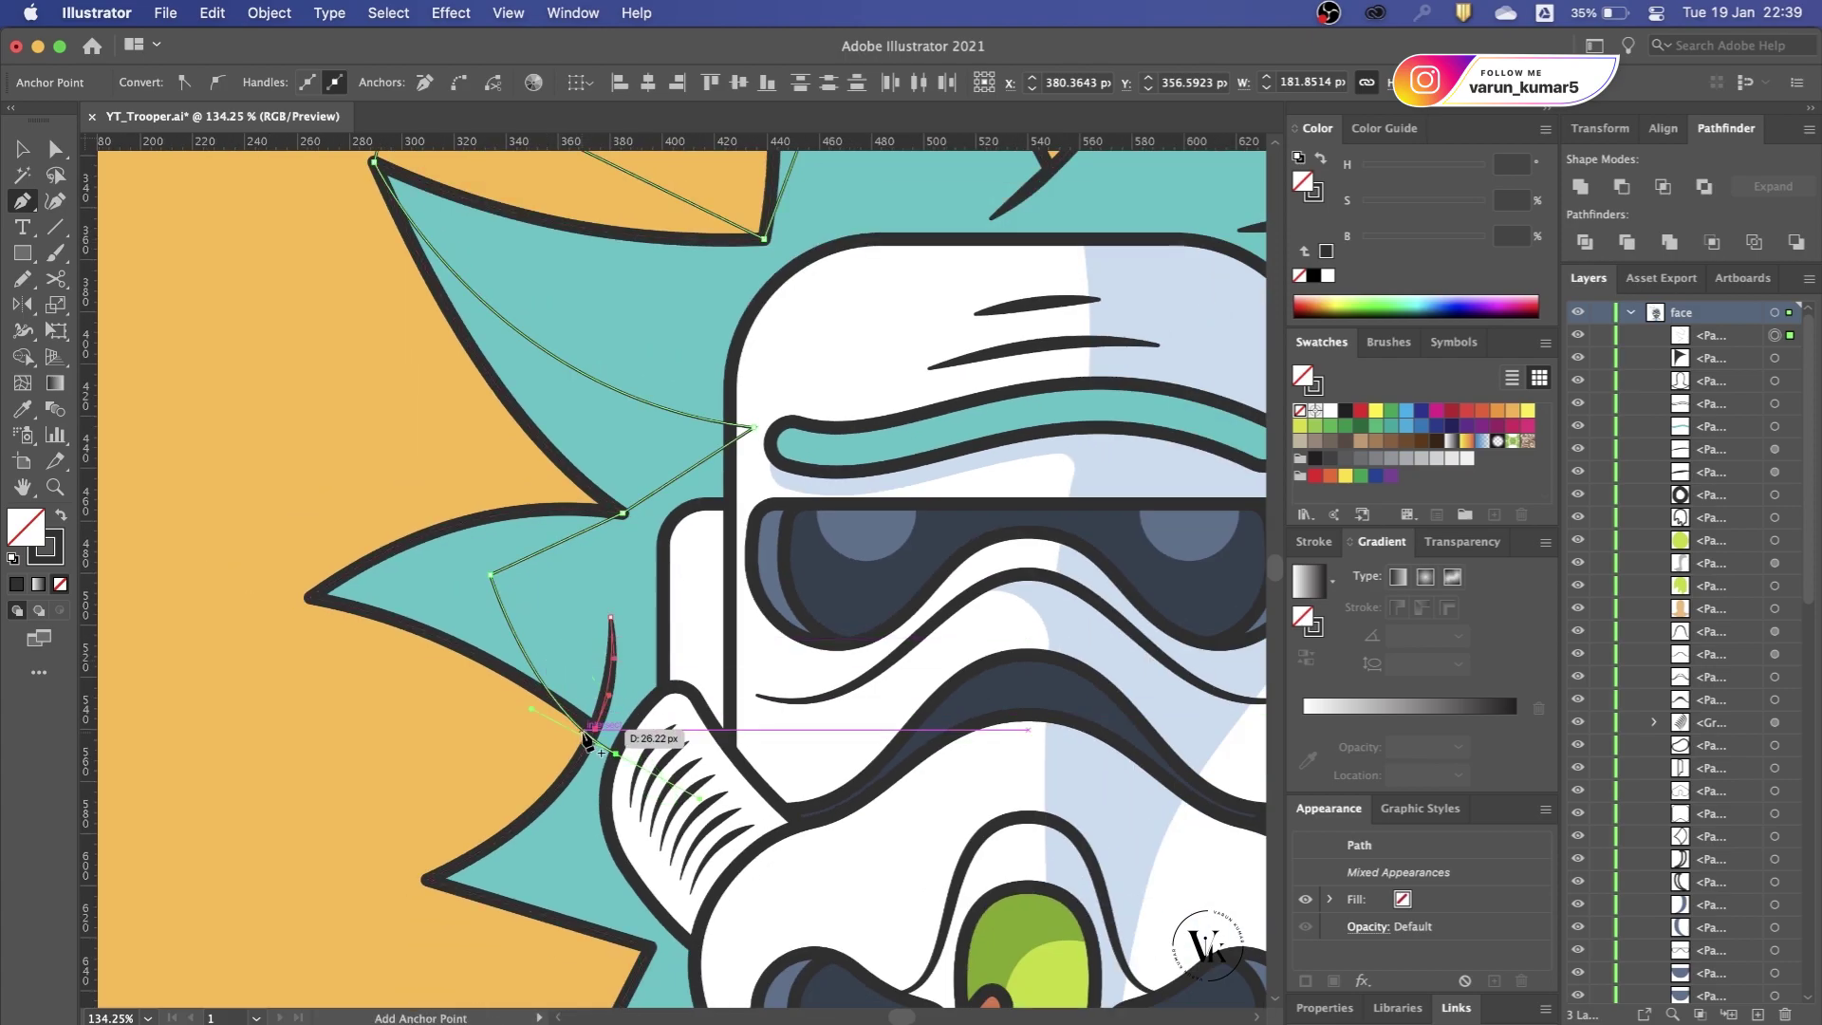
pyautogui.click(615, 753)
pyautogui.scroll(-2, 612, 759)
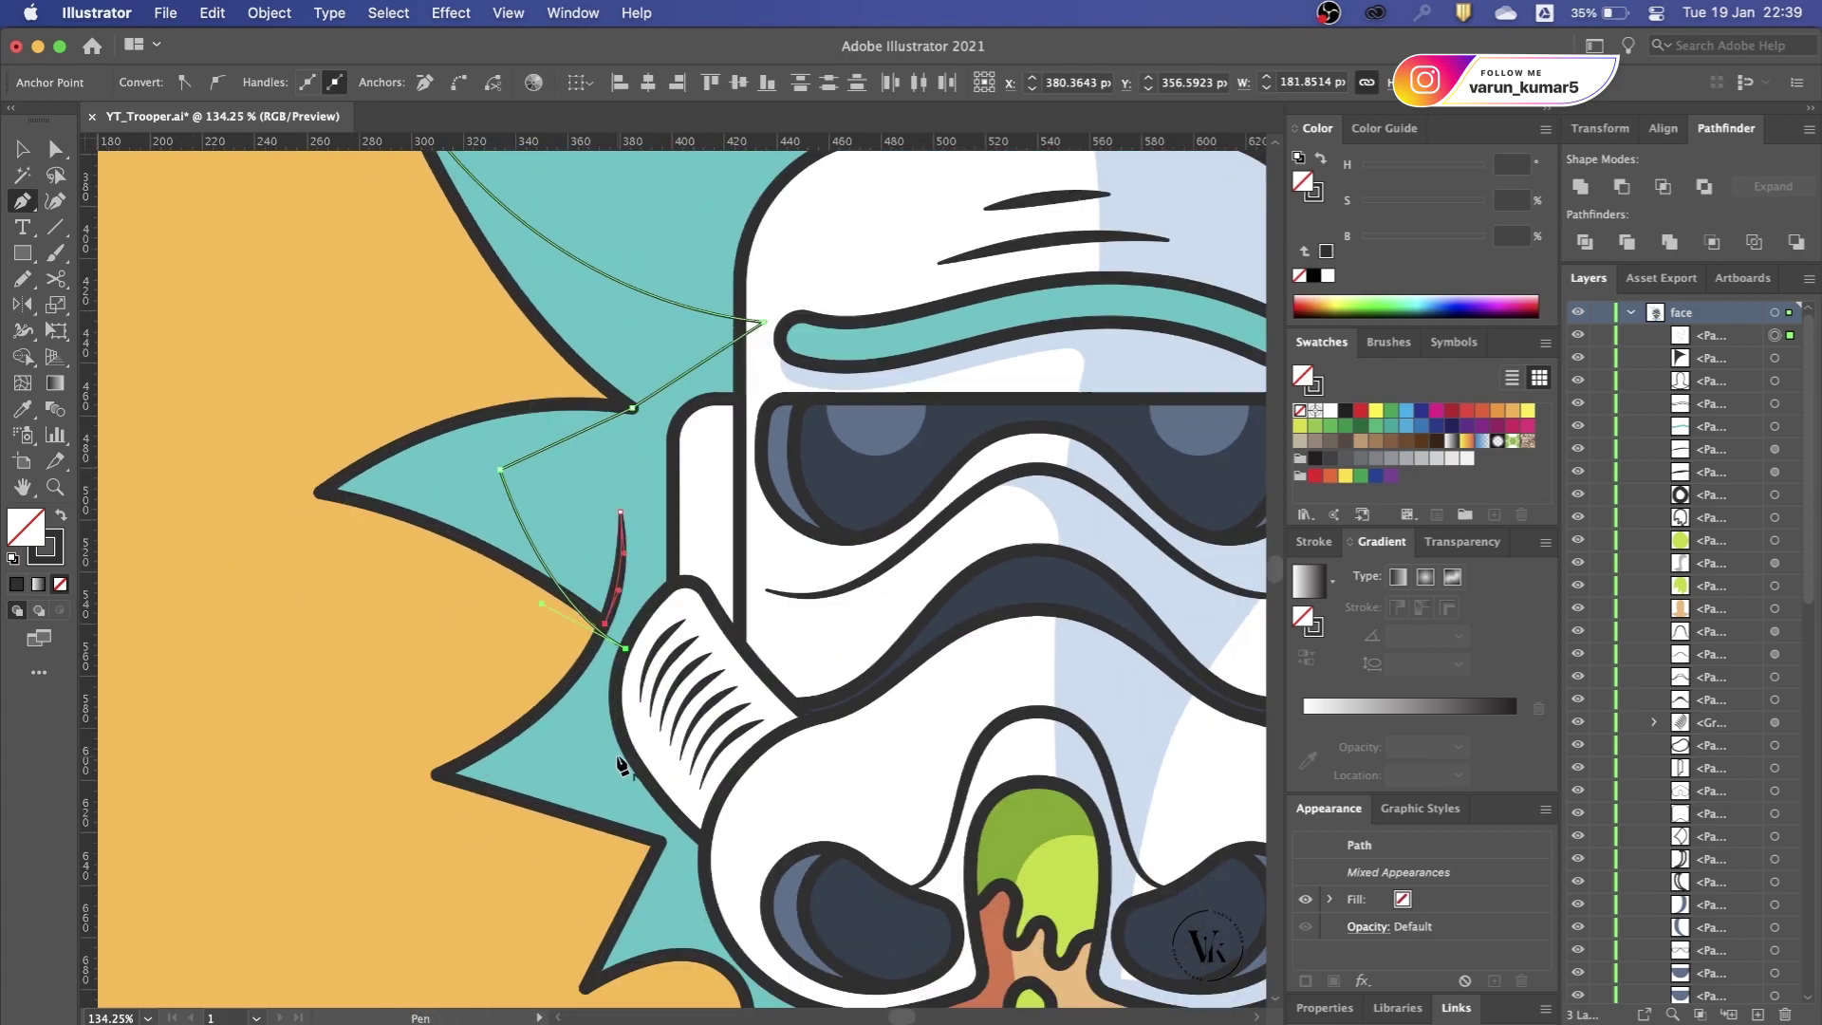
pyautogui.click(546, 815)
pyautogui.click(662, 843)
pyautogui.scroll(-1, 663, 842)
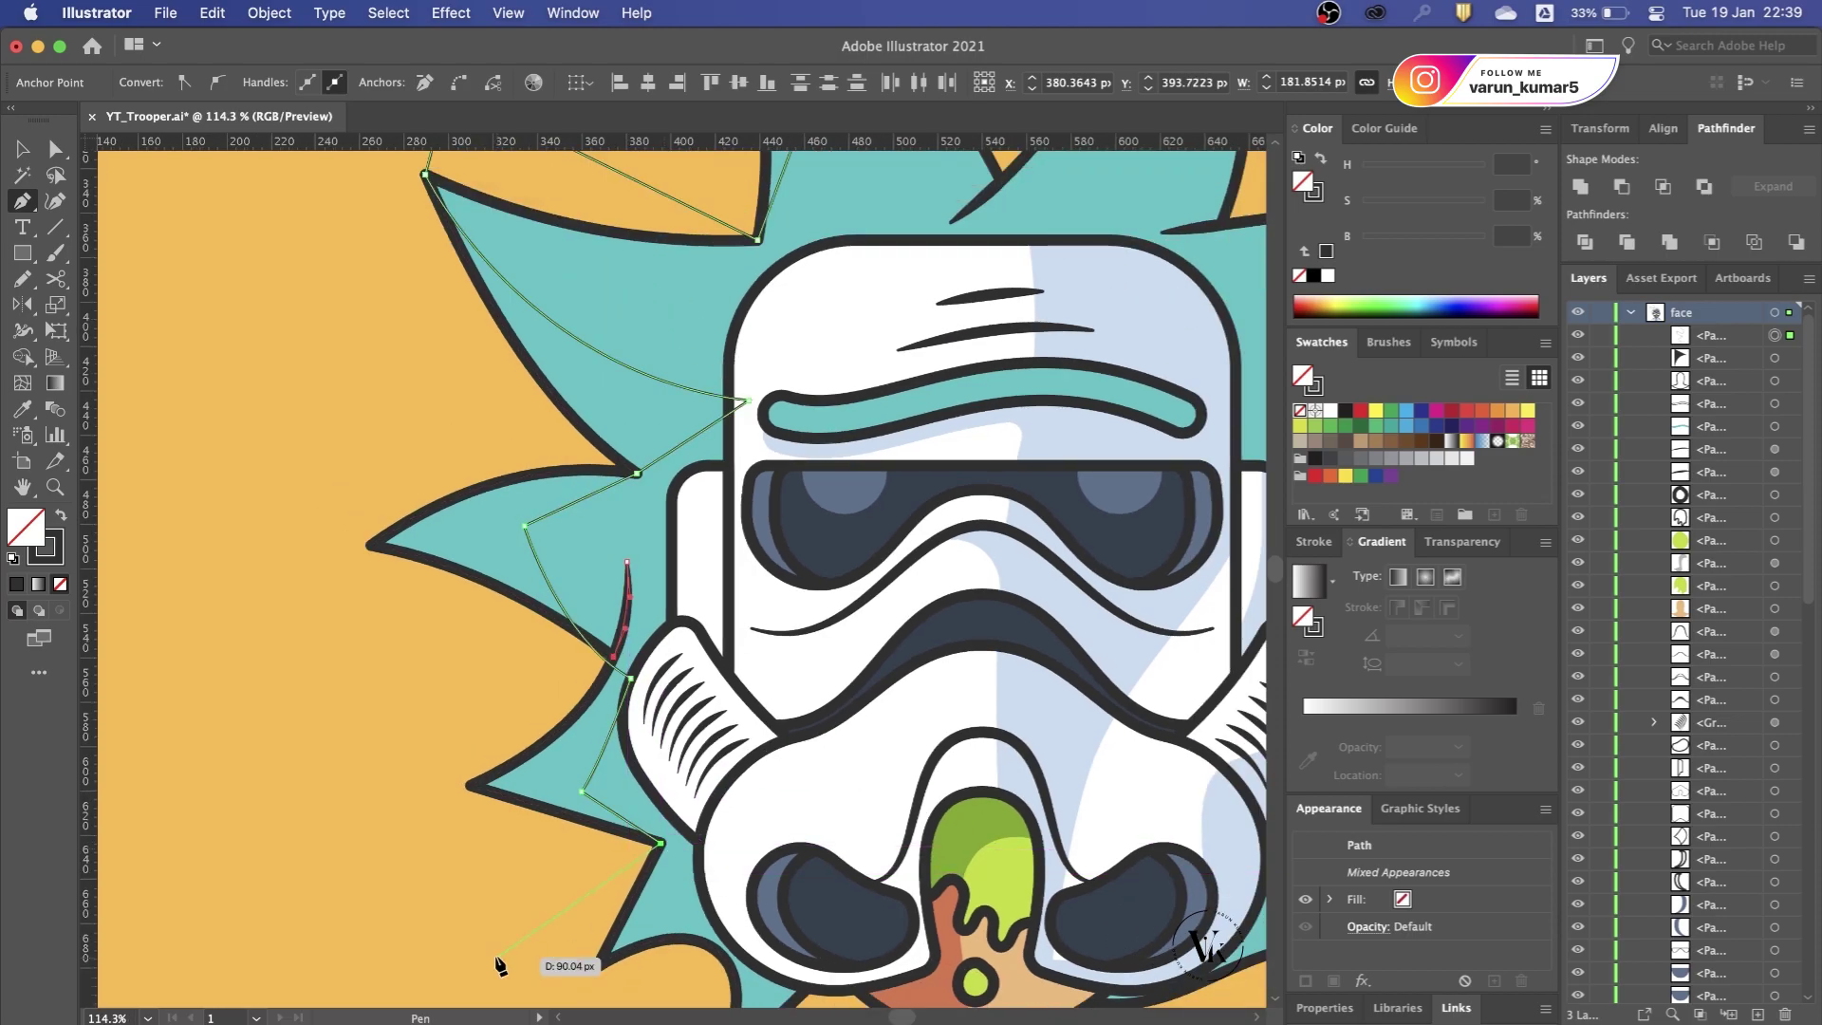
pyautogui.click(273, 713)
pyautogui.scroll(-1, 273, 716)
pyautogui.scroll(-1, 272, 716)
pyautogui.click(283, 427)
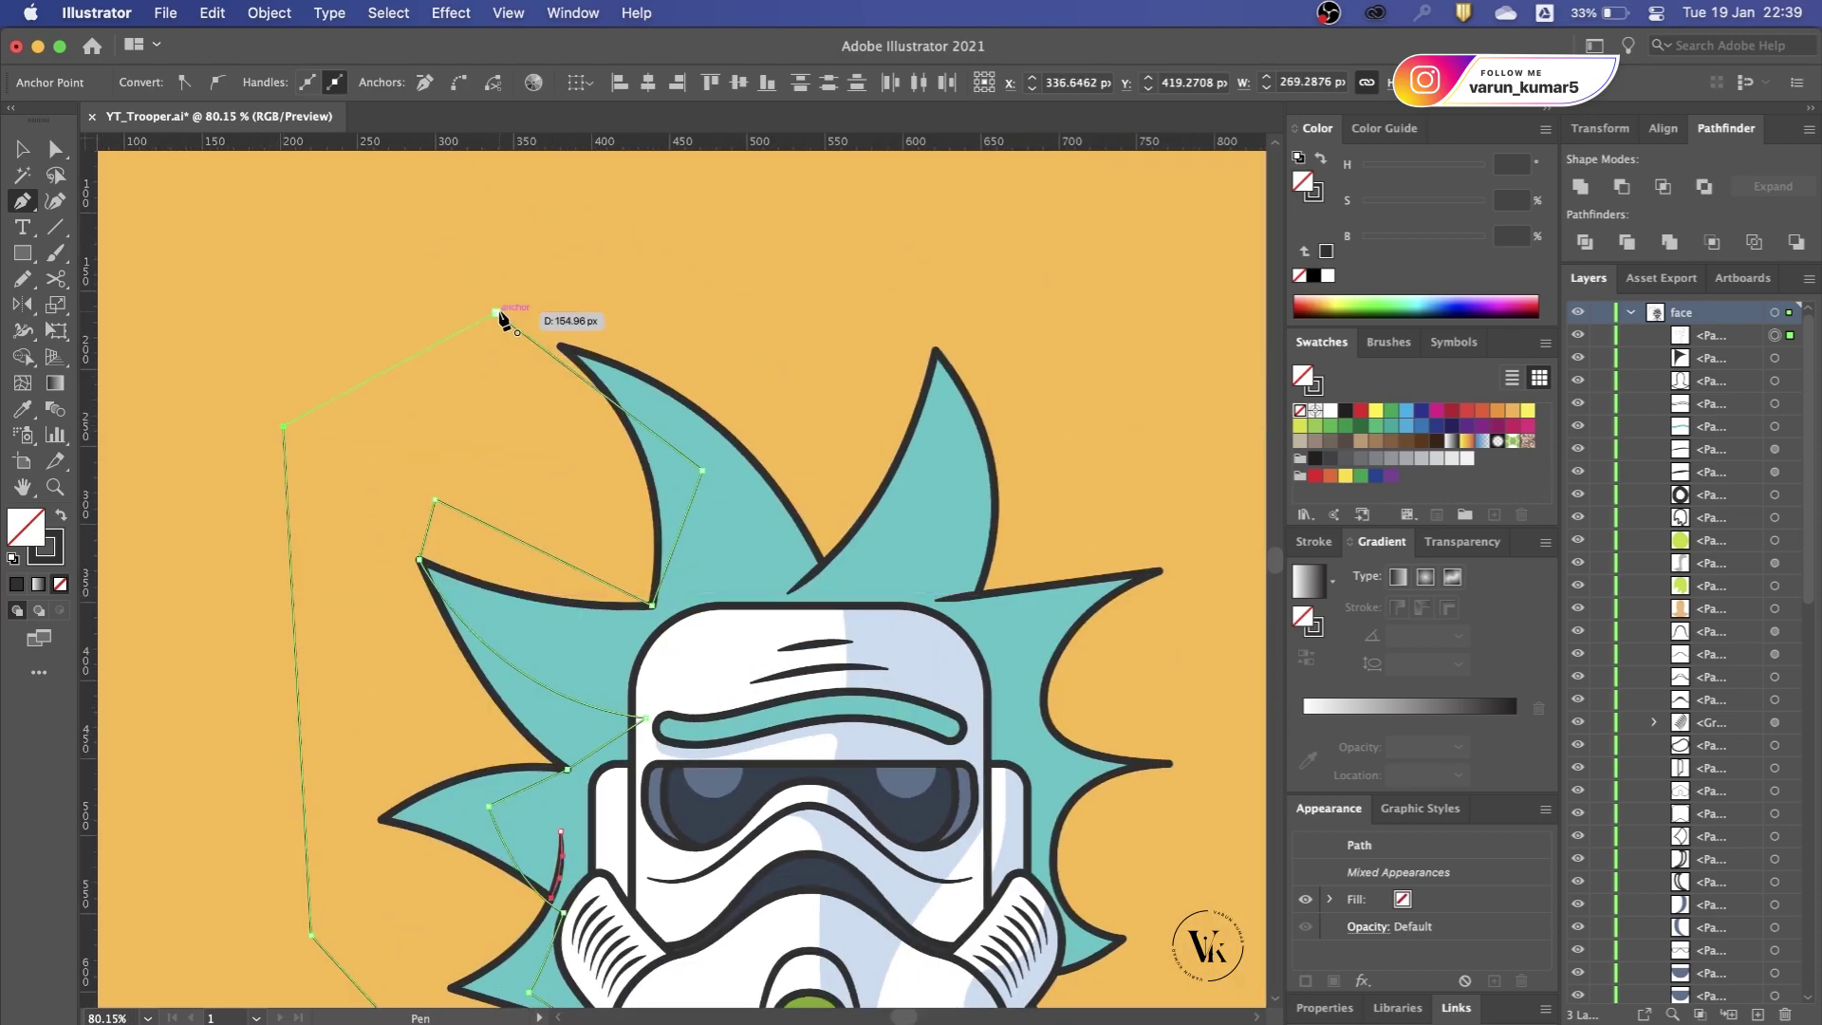
pyautogui.scroll(2, 573, 372)
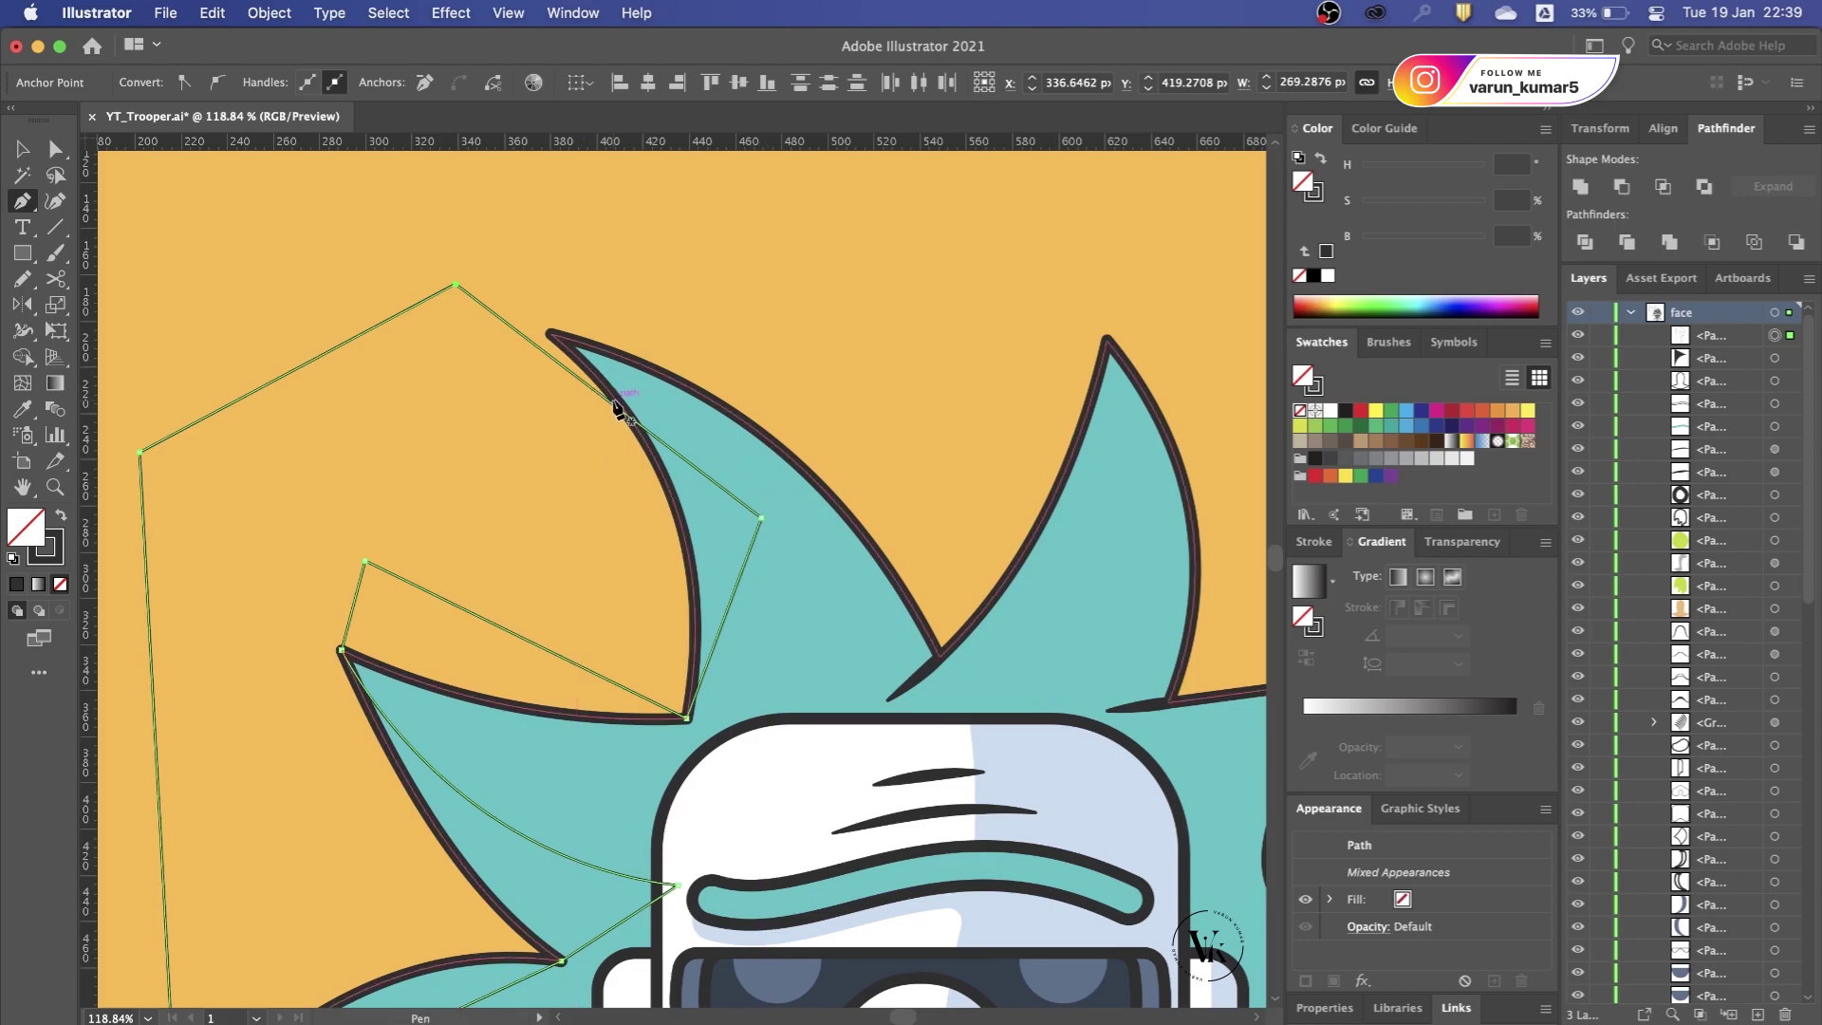
# Step: Bend the outline's edges into curves following the spikes and round its corner at the hair spike
pyautogui.moveTo(612, 403); pyautogui.dragTo(621, 384)
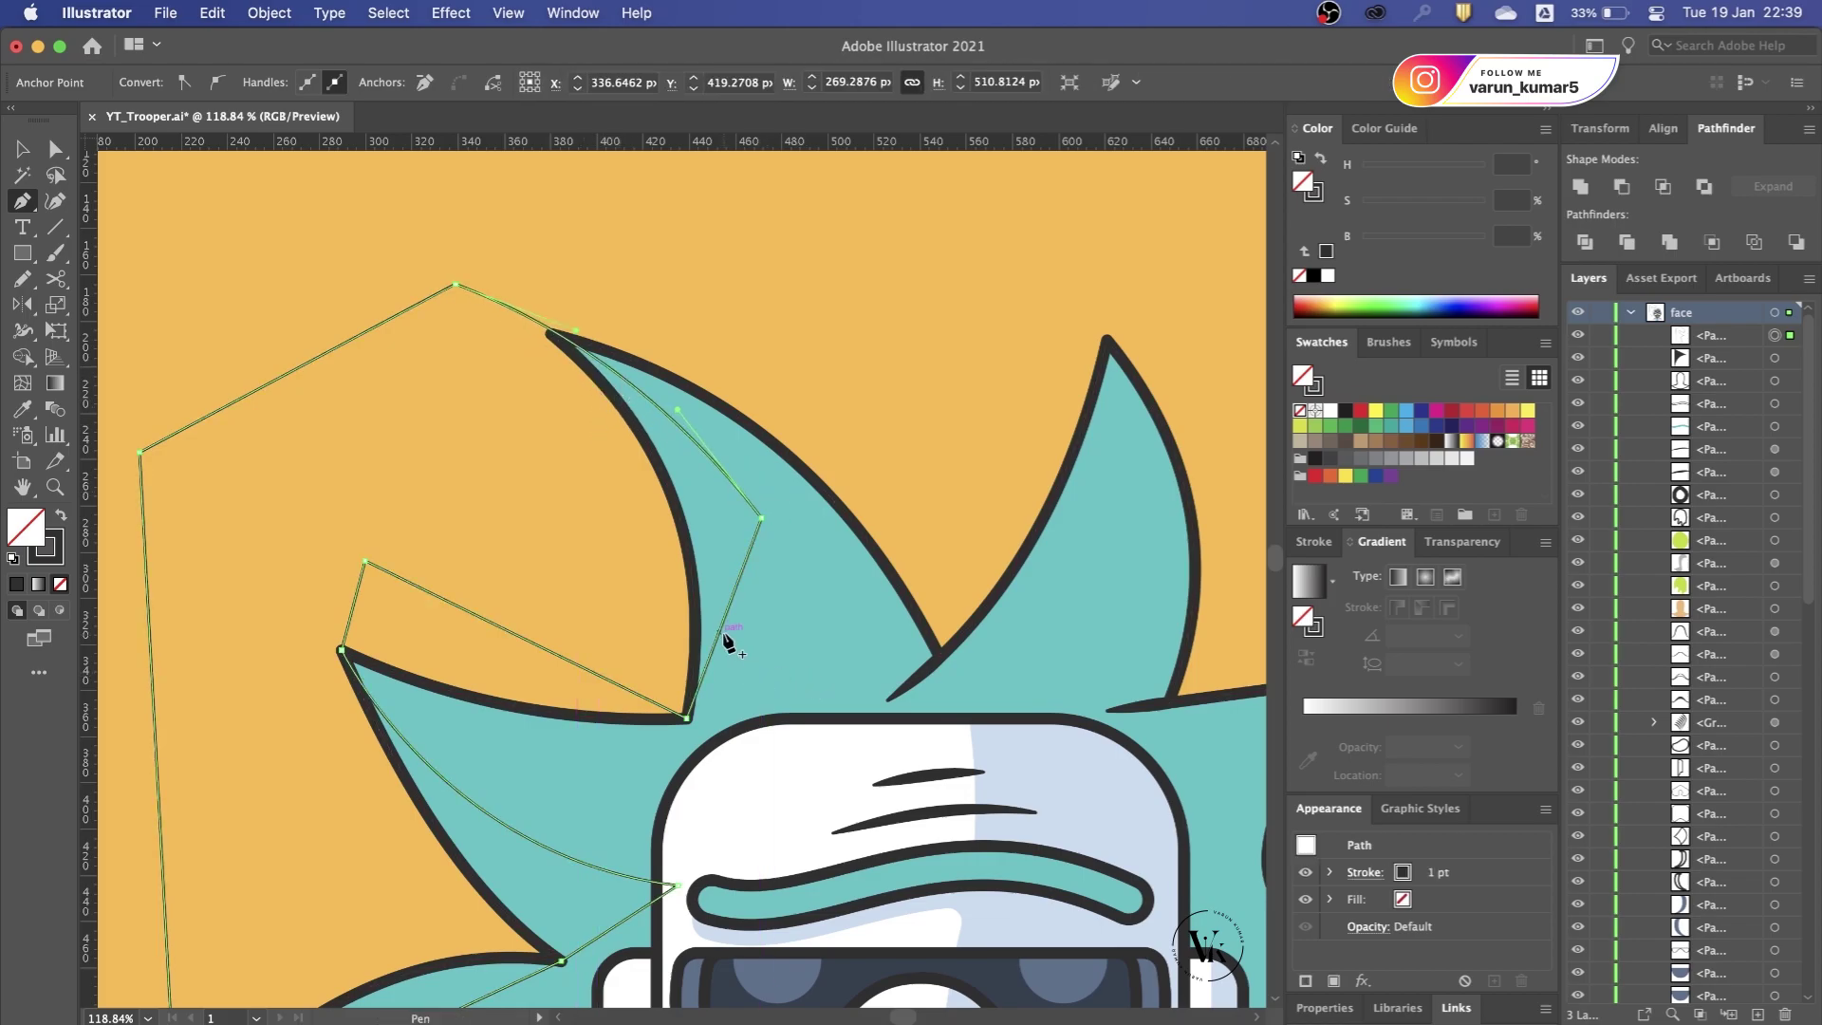
pyautogui.moveTo(724, 637); pyautogui.dragTo(747, 639)
pyautogui.scroll(-5, 547, 795)
pyautogui.hscroll(-1, 548, 795)
pyautogui.scroll(-2, 547, 795)
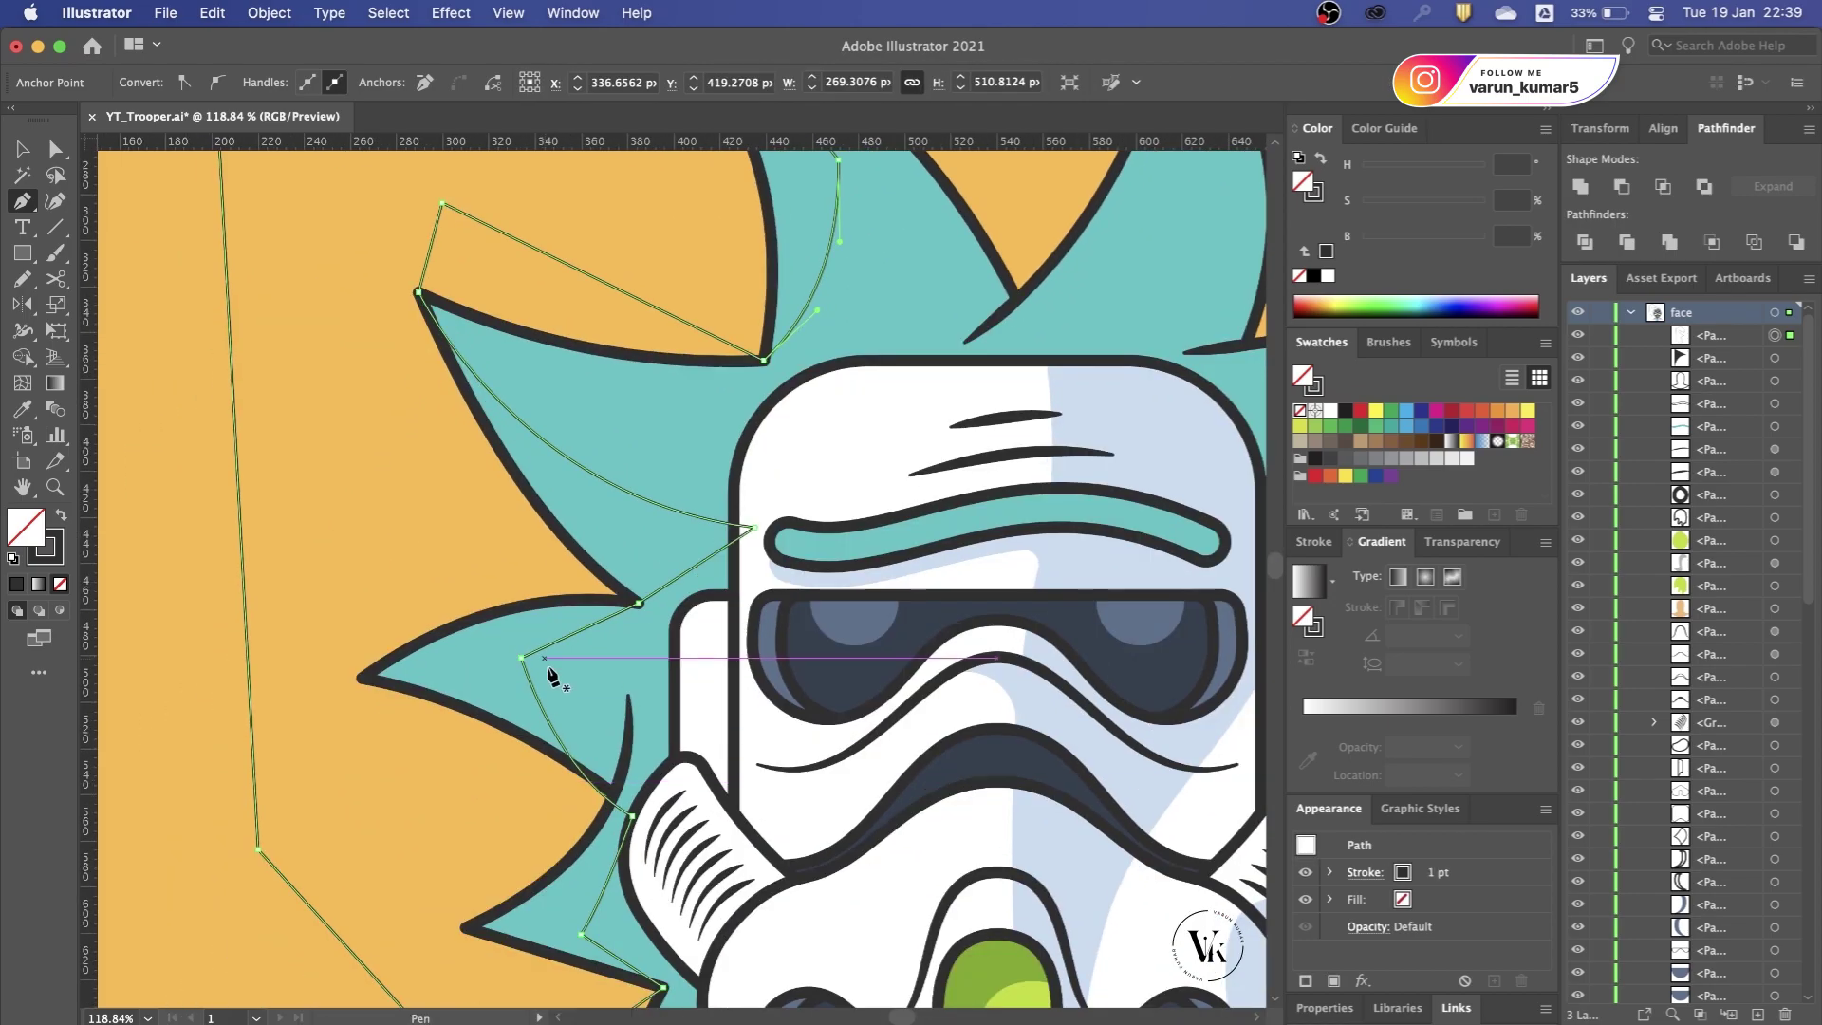
pyautogui.scroll(-8, 560, 759)
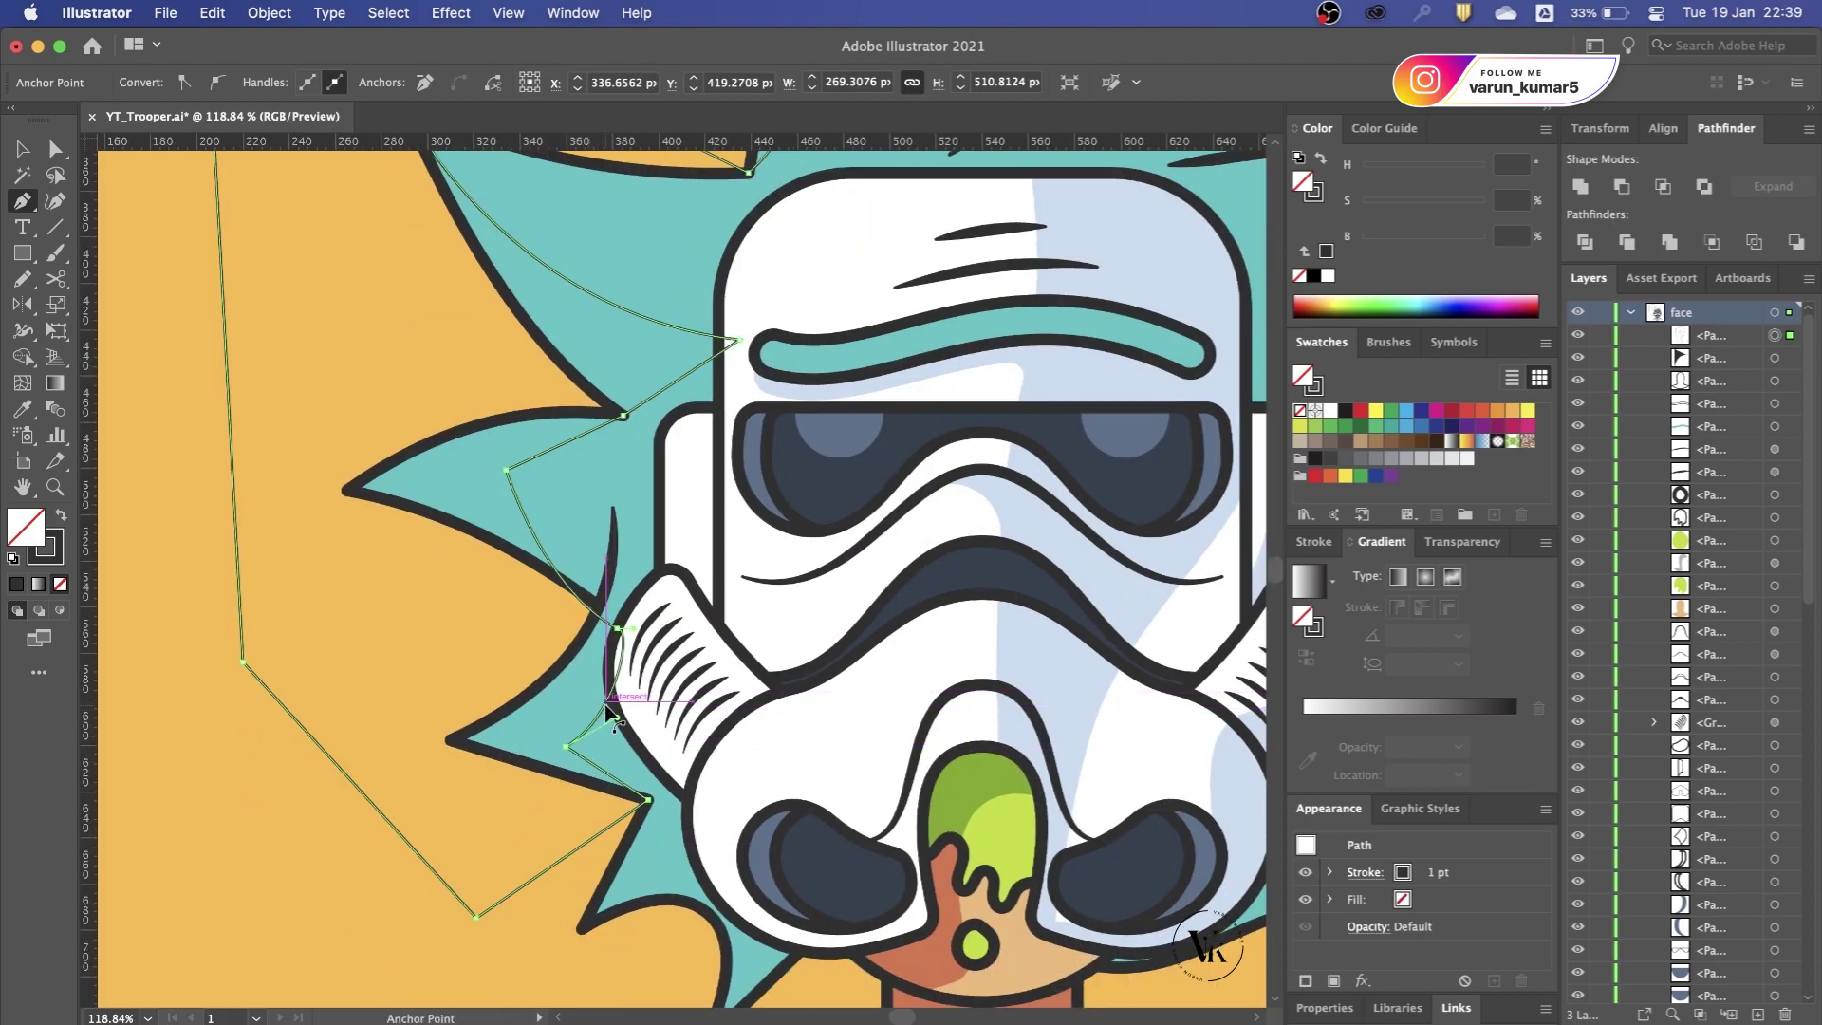
pyautogui.moveTo(590, 707); pyautogui.dragTo(598, 750)
pyautogui.scroll(6, 576, 668)
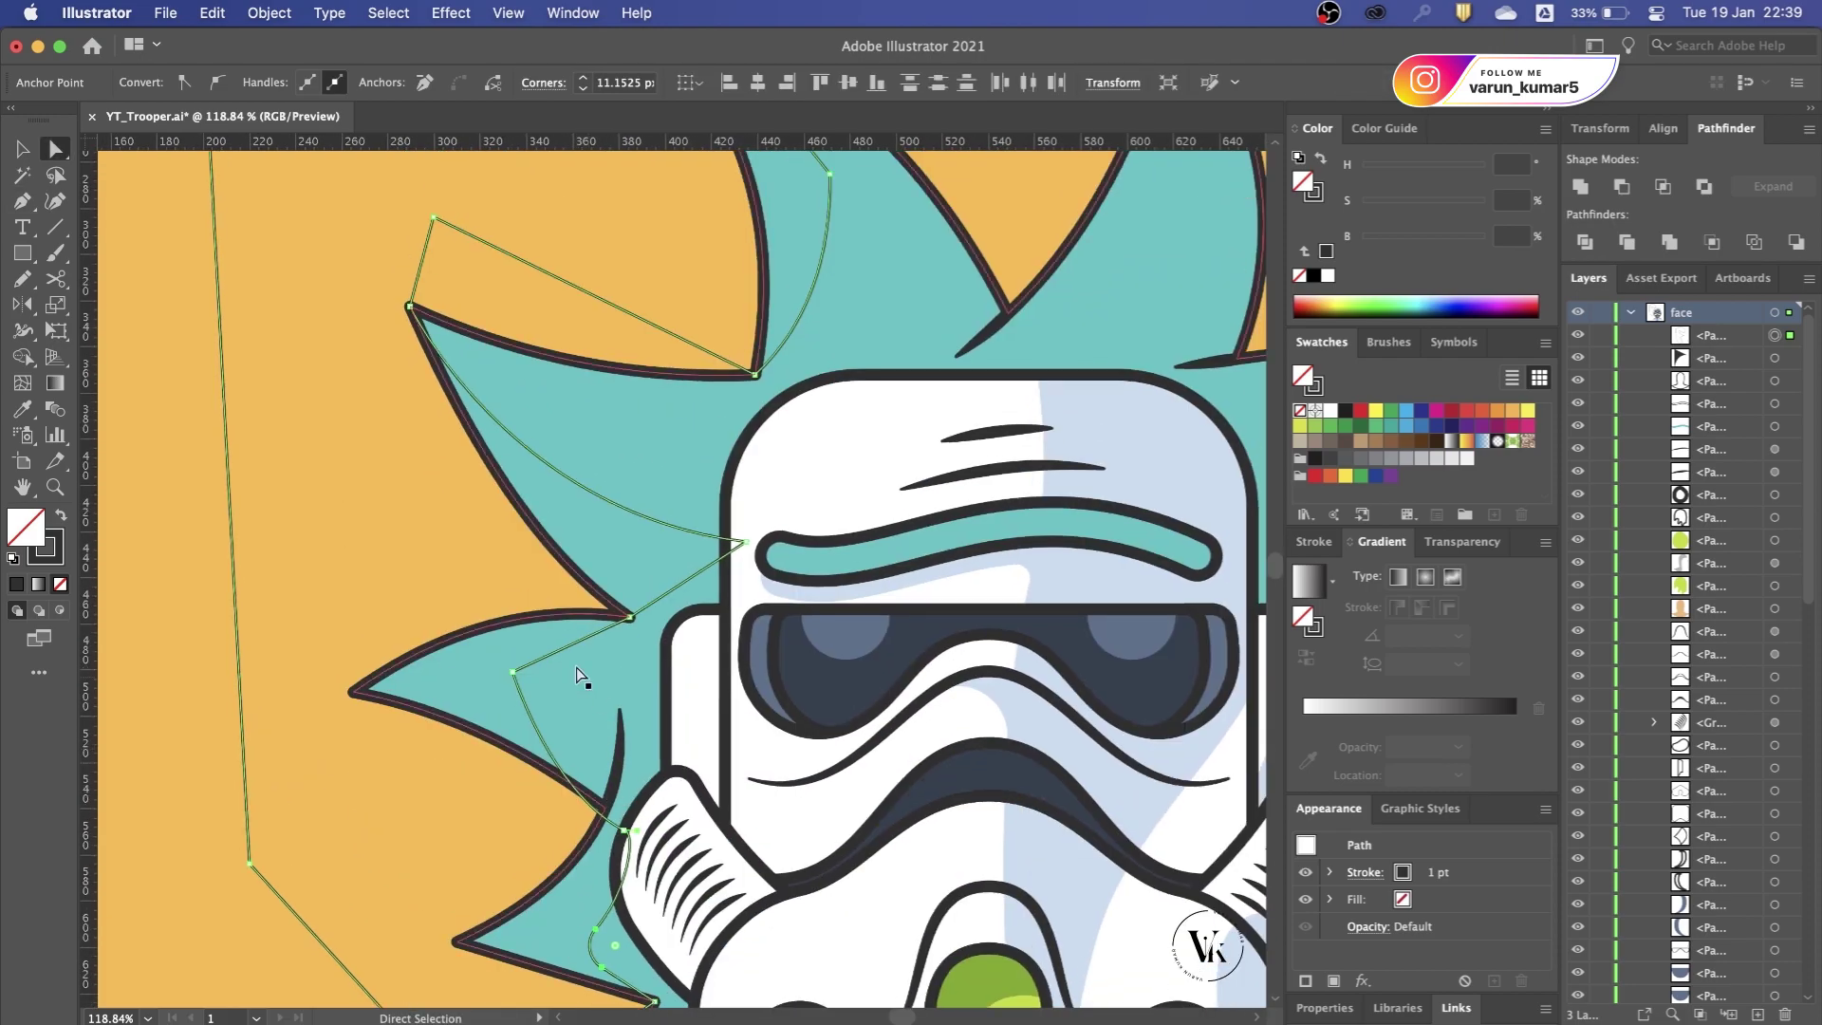
pyautogui.moveTo(513, 676); pyautogui.dragTo(590, 698)
pyautogui.scroll(3, 592, 688)
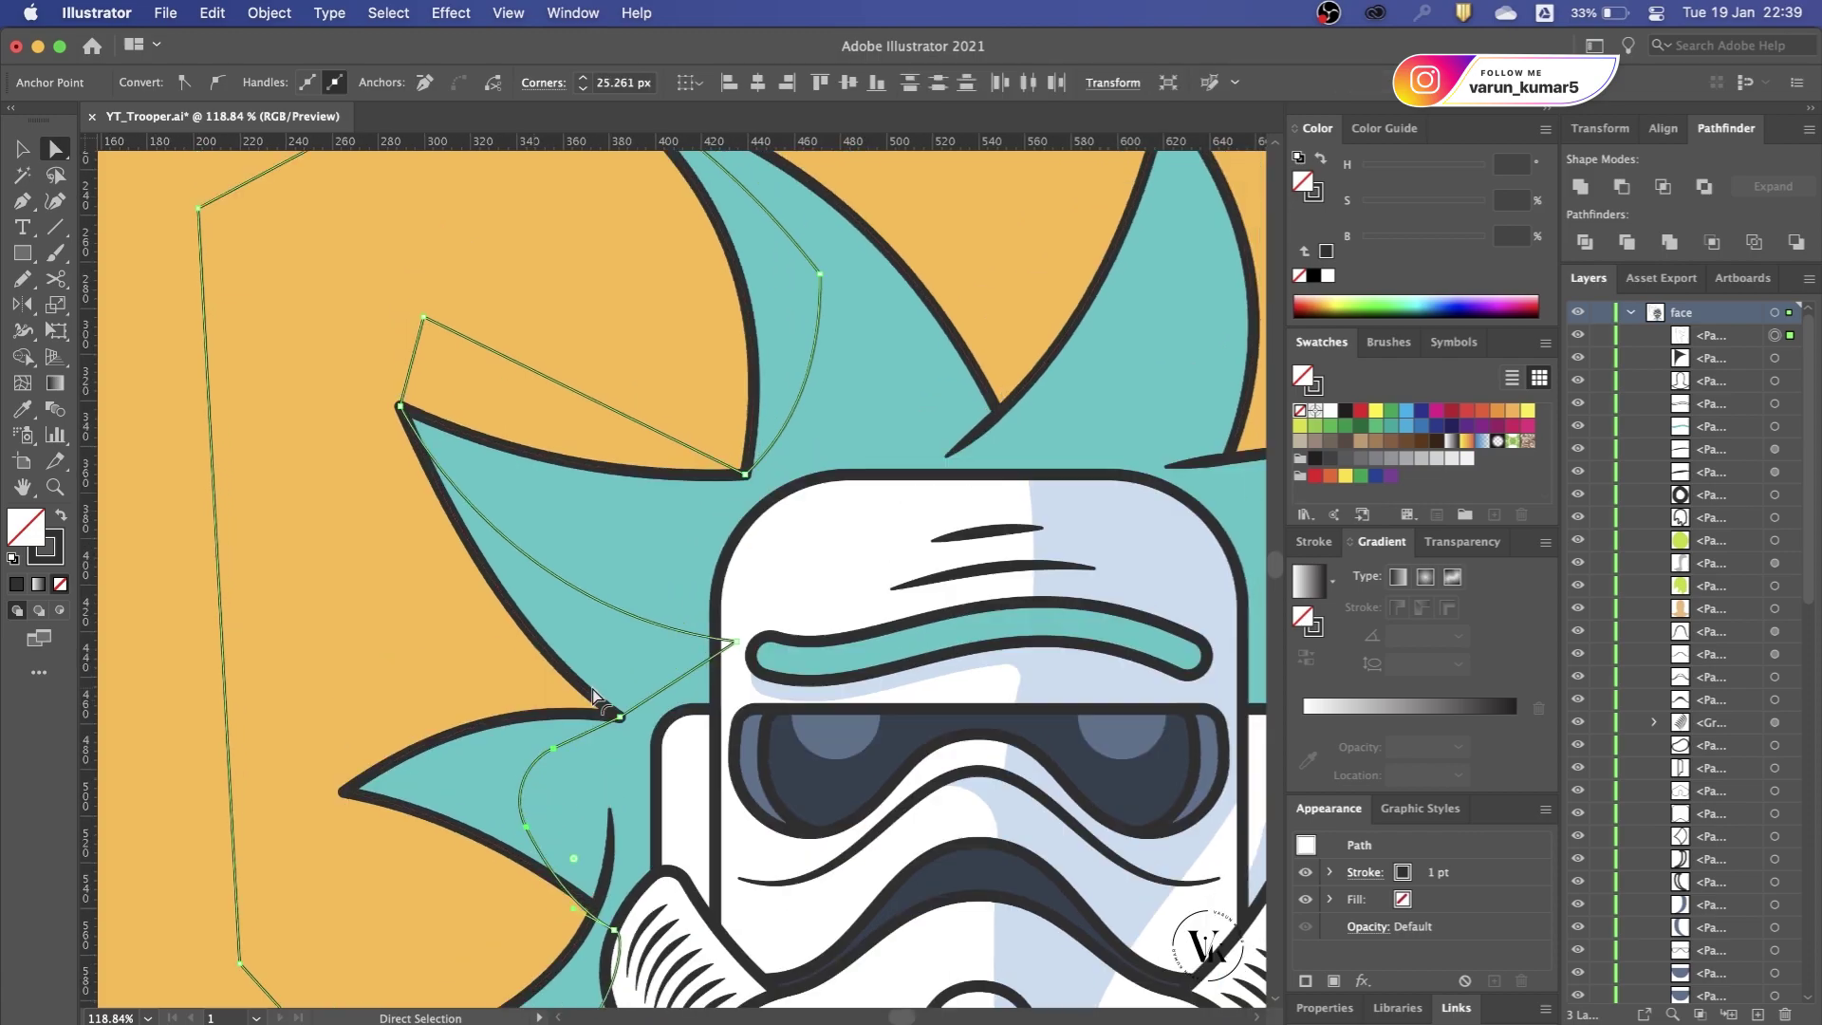
pyautogui.scroll(4, 743, 645)
pyautogui.moveTo(785, 419); pyautogui.dragTo(607, 498)
pyautogui.scroll(-3, 608, 494)
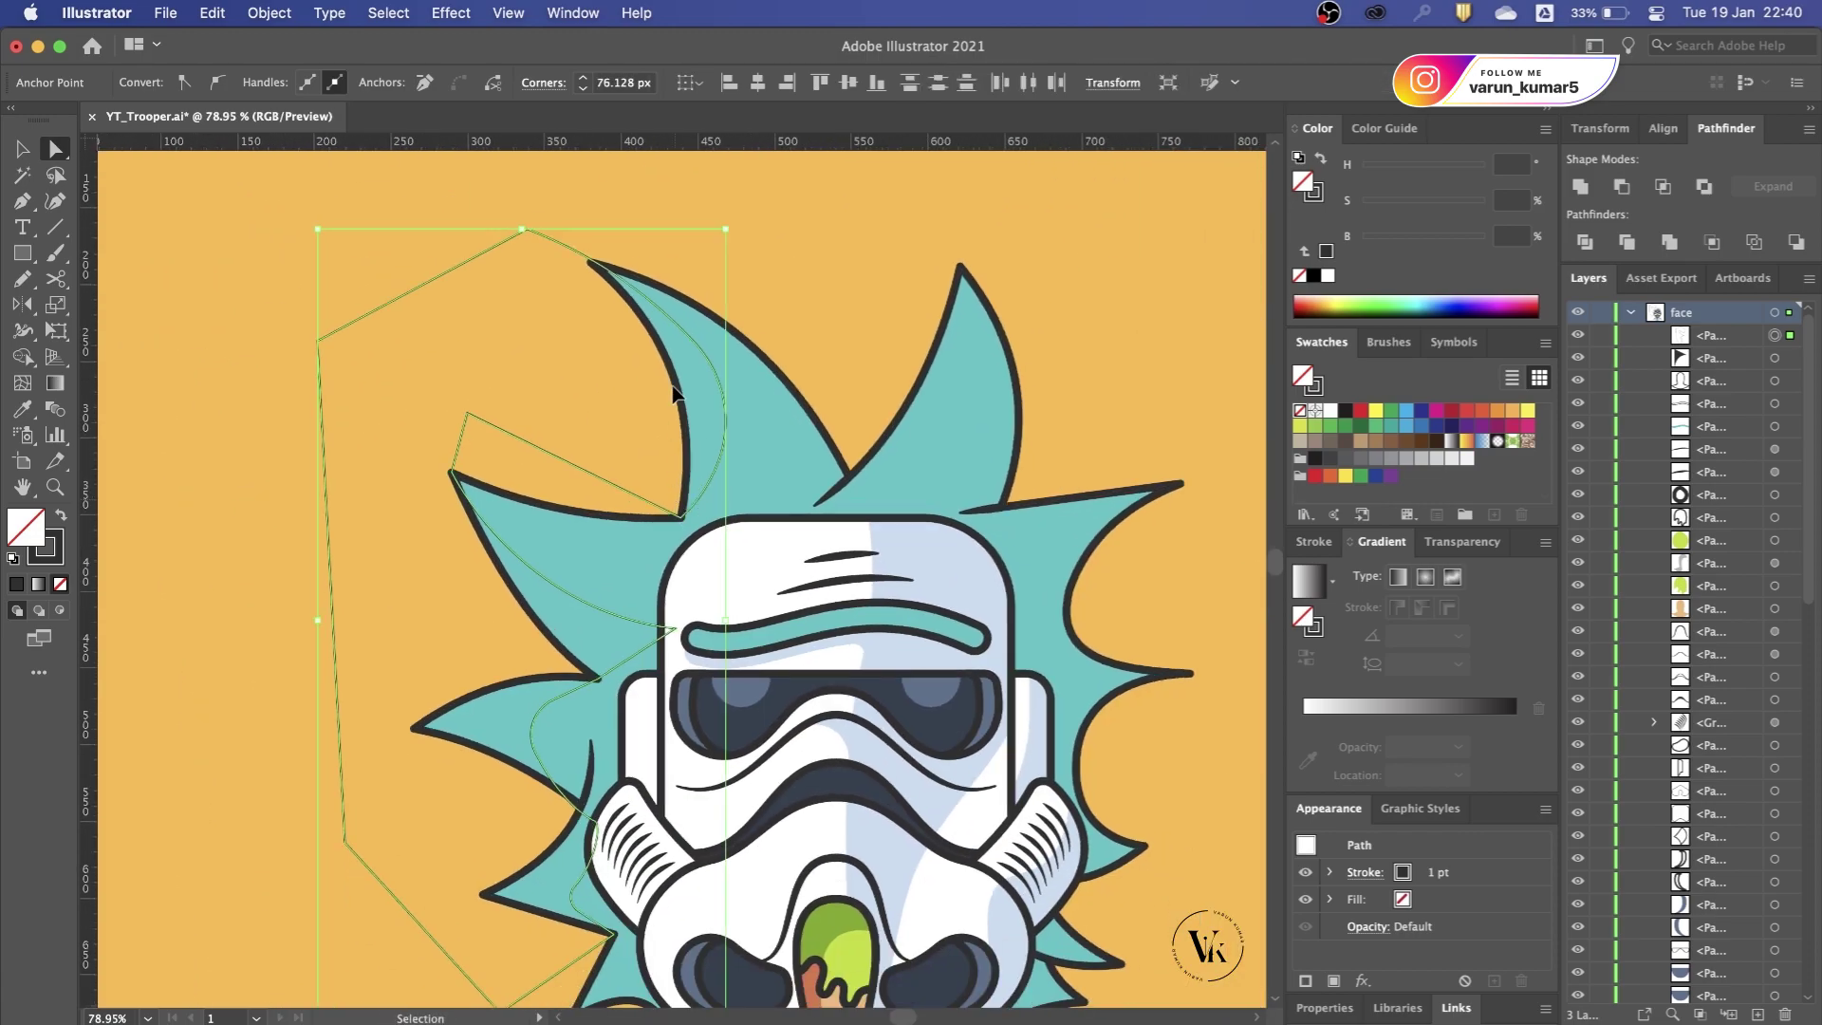
# Step: Save, then draw a closed outline from the top spike's tip down to the helmet top
pyautogui.hotkey('ctrl', 's')
pyautogui.hotkey('ctrl', 'shift', 'a')
pyautogui.scroll(3, 612, 399)
pyautogui.press('p')
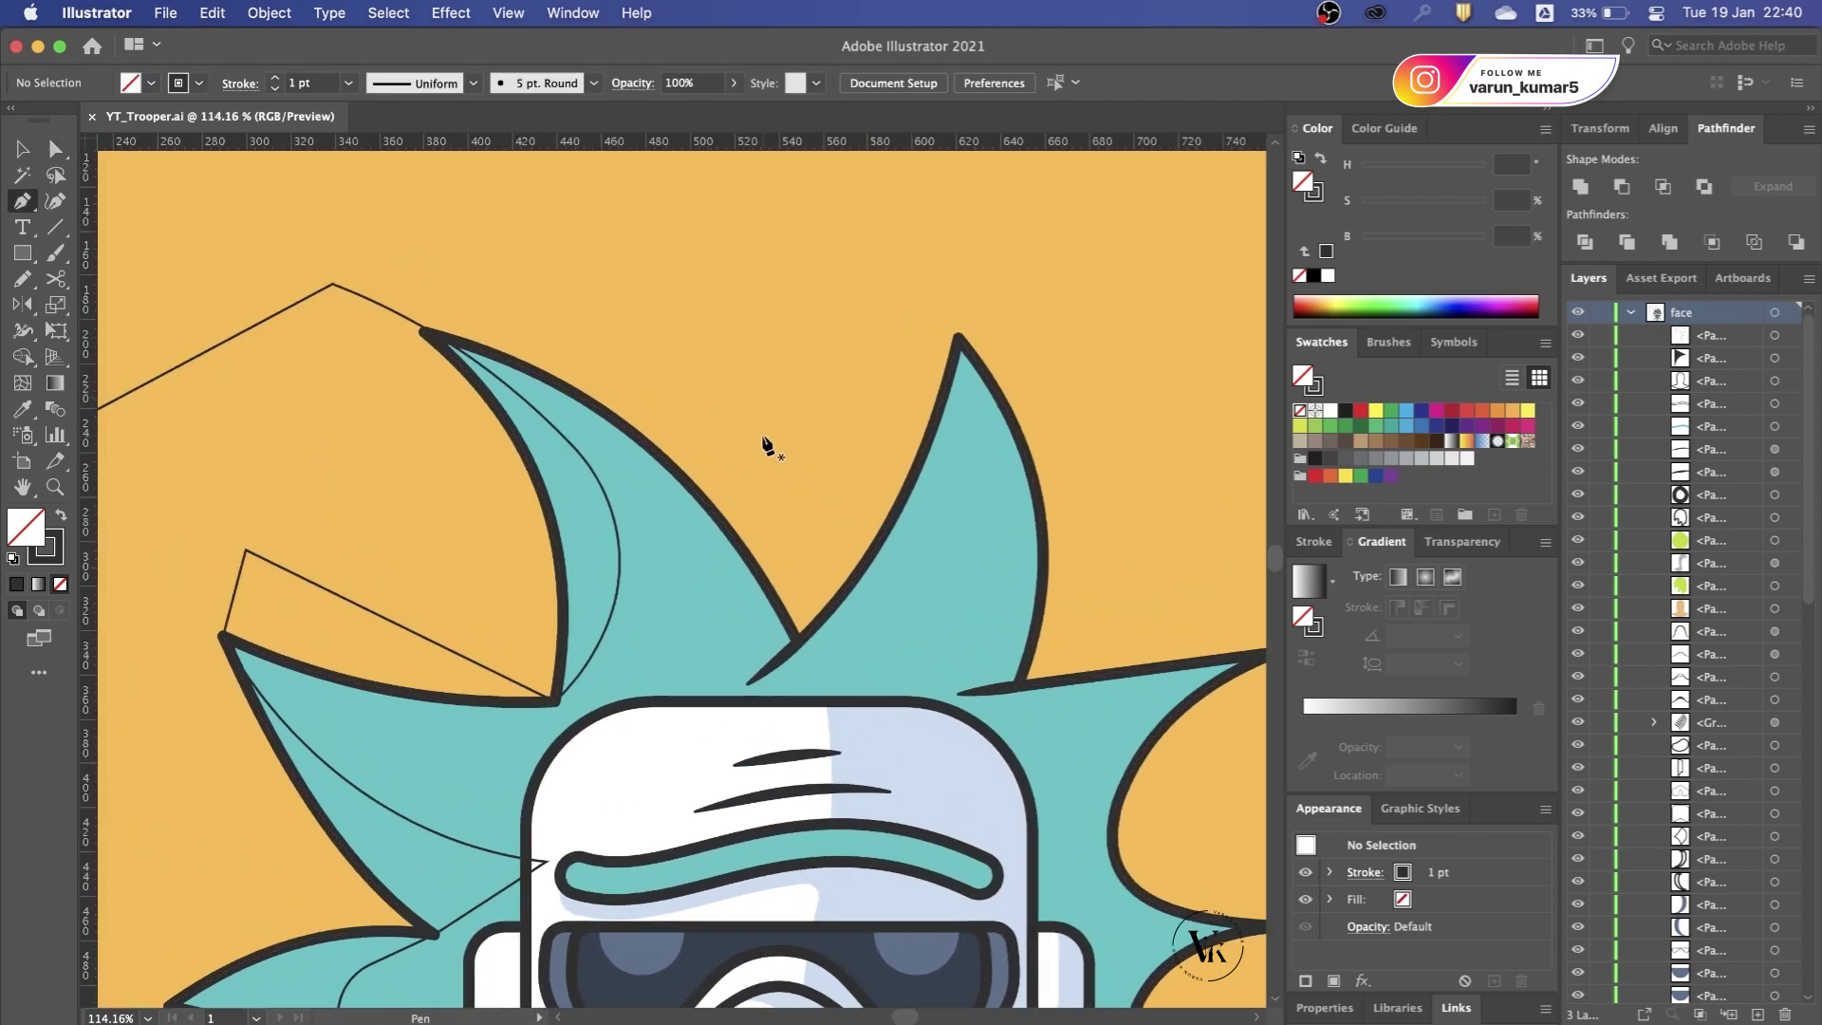
pyautogui.click(903, 332)
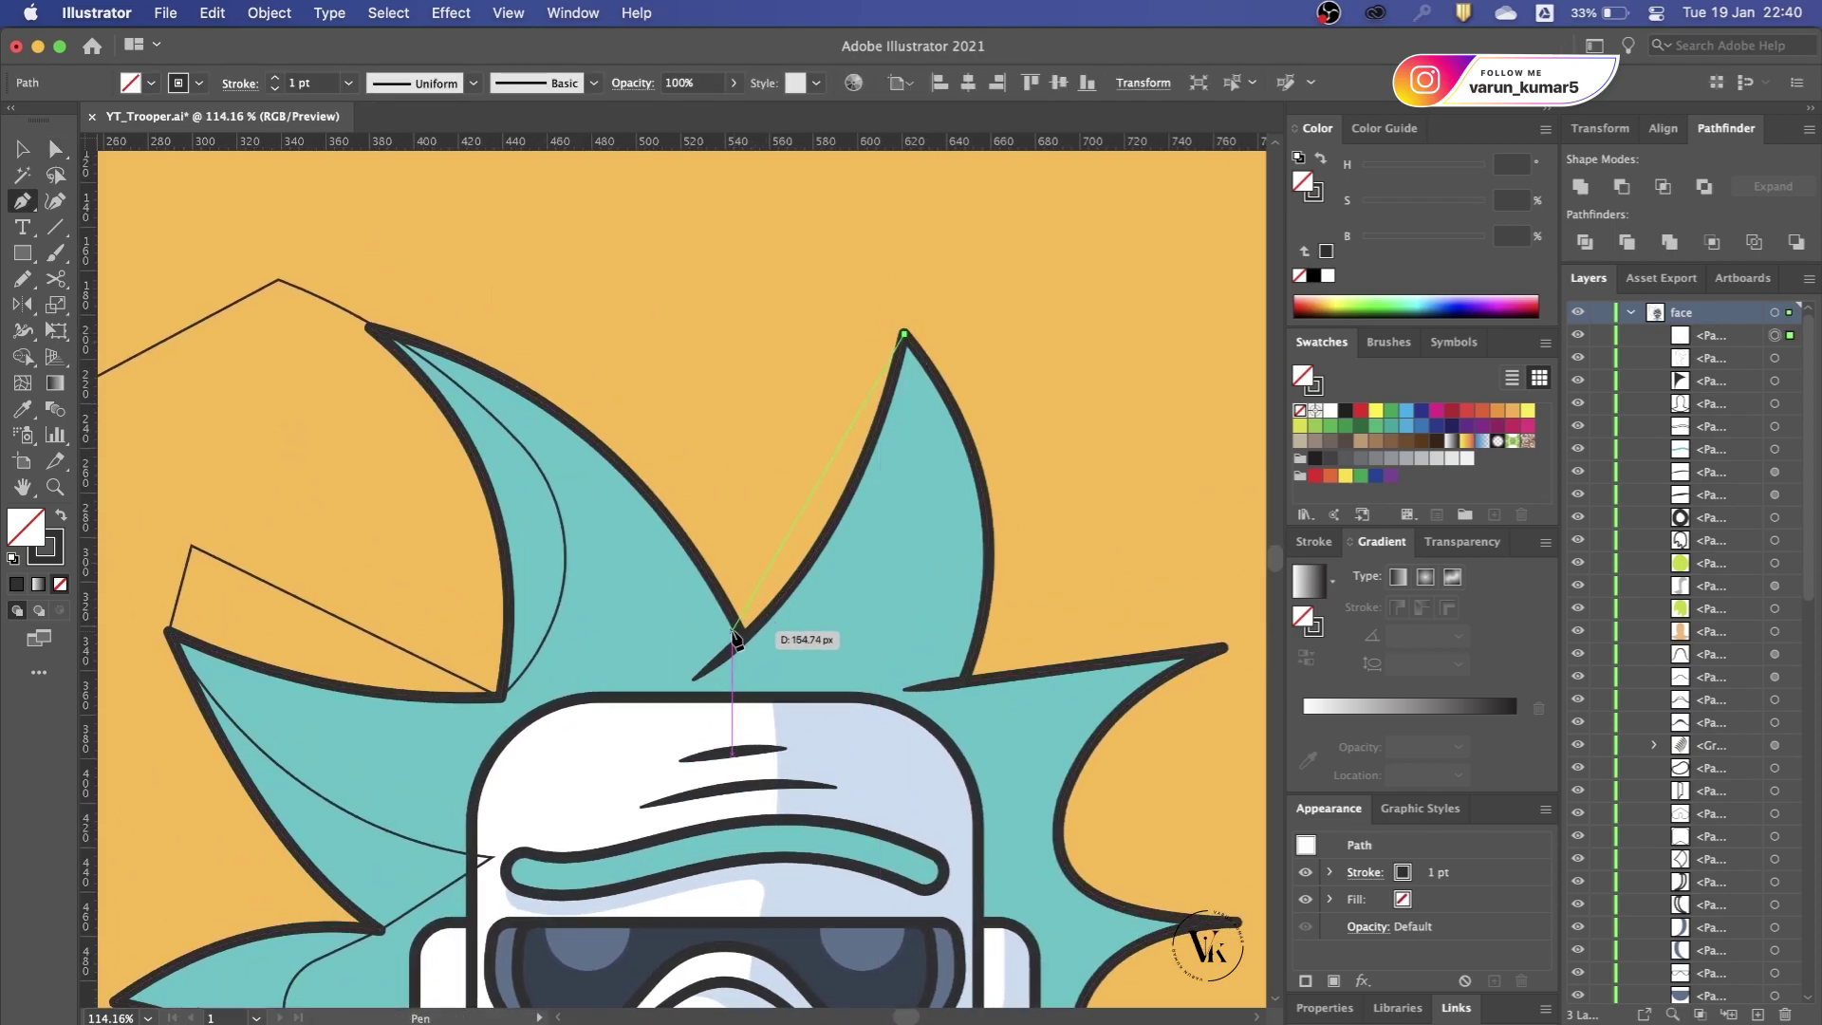
pyautogui.click(903, 596)
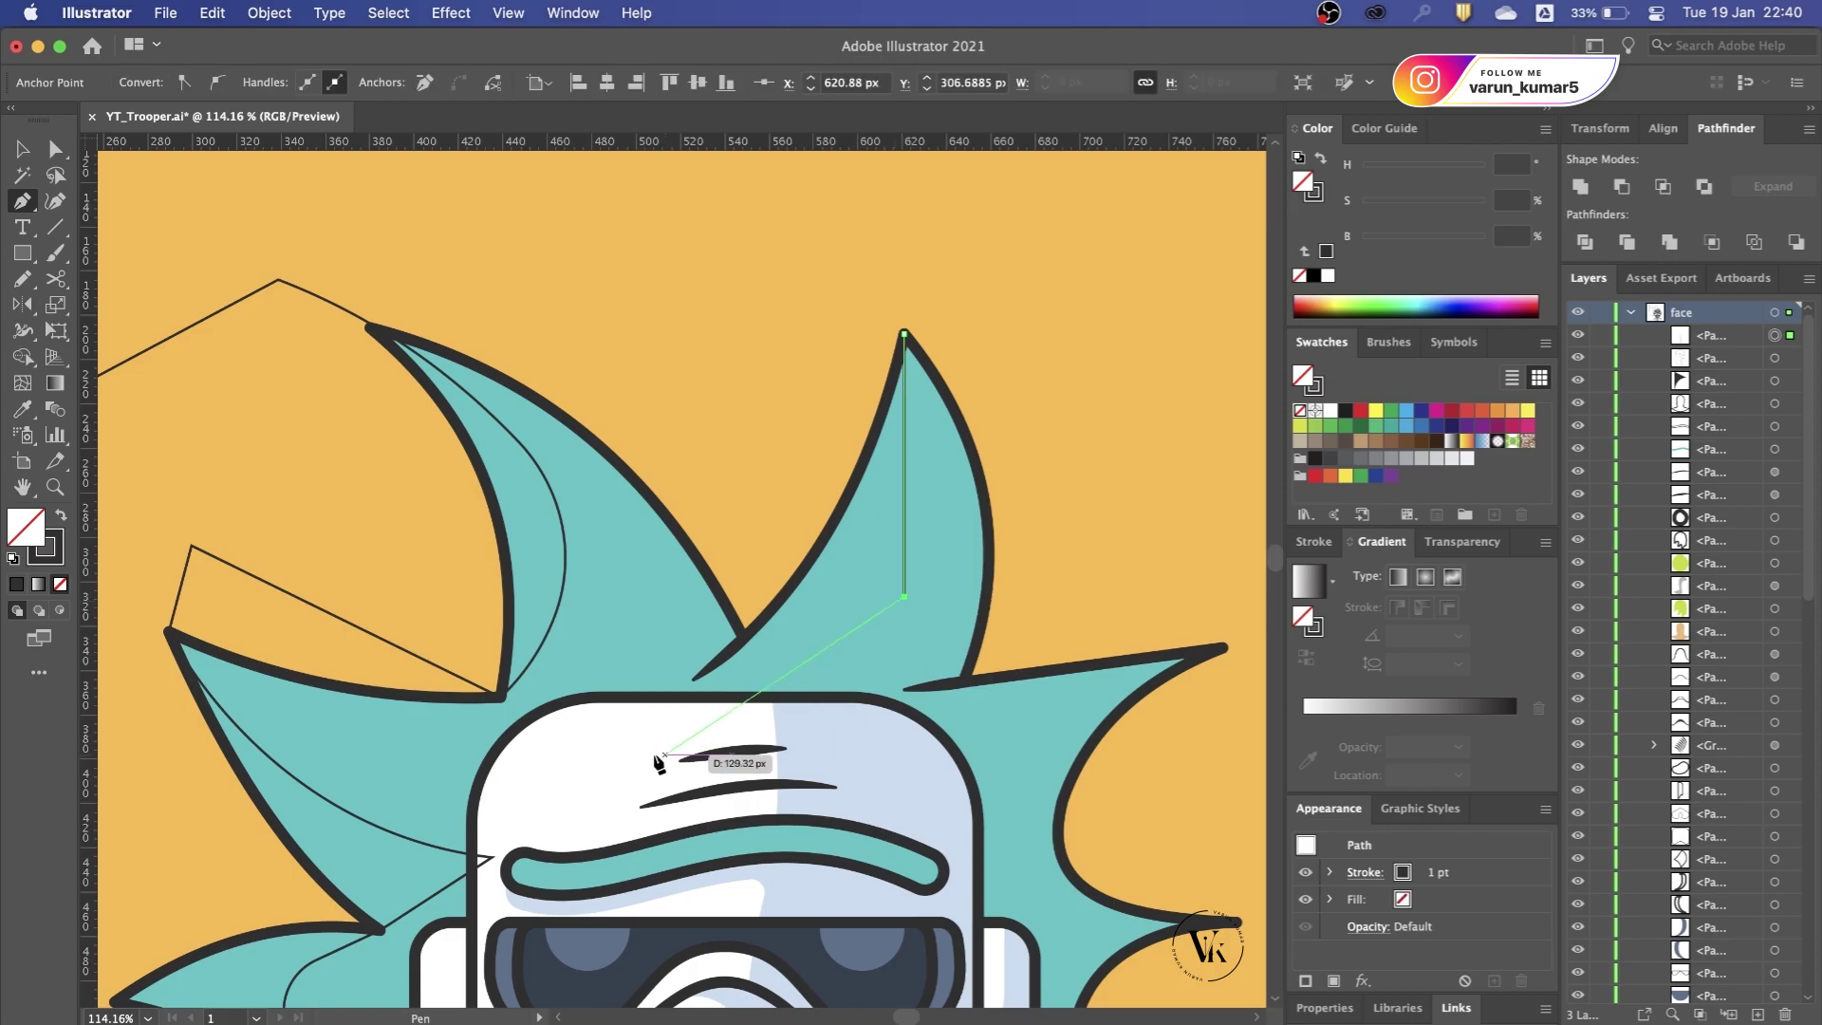
pyautogui.click(587, 754)
pyautogui.click(904, 332)
pyautogui.press('a')
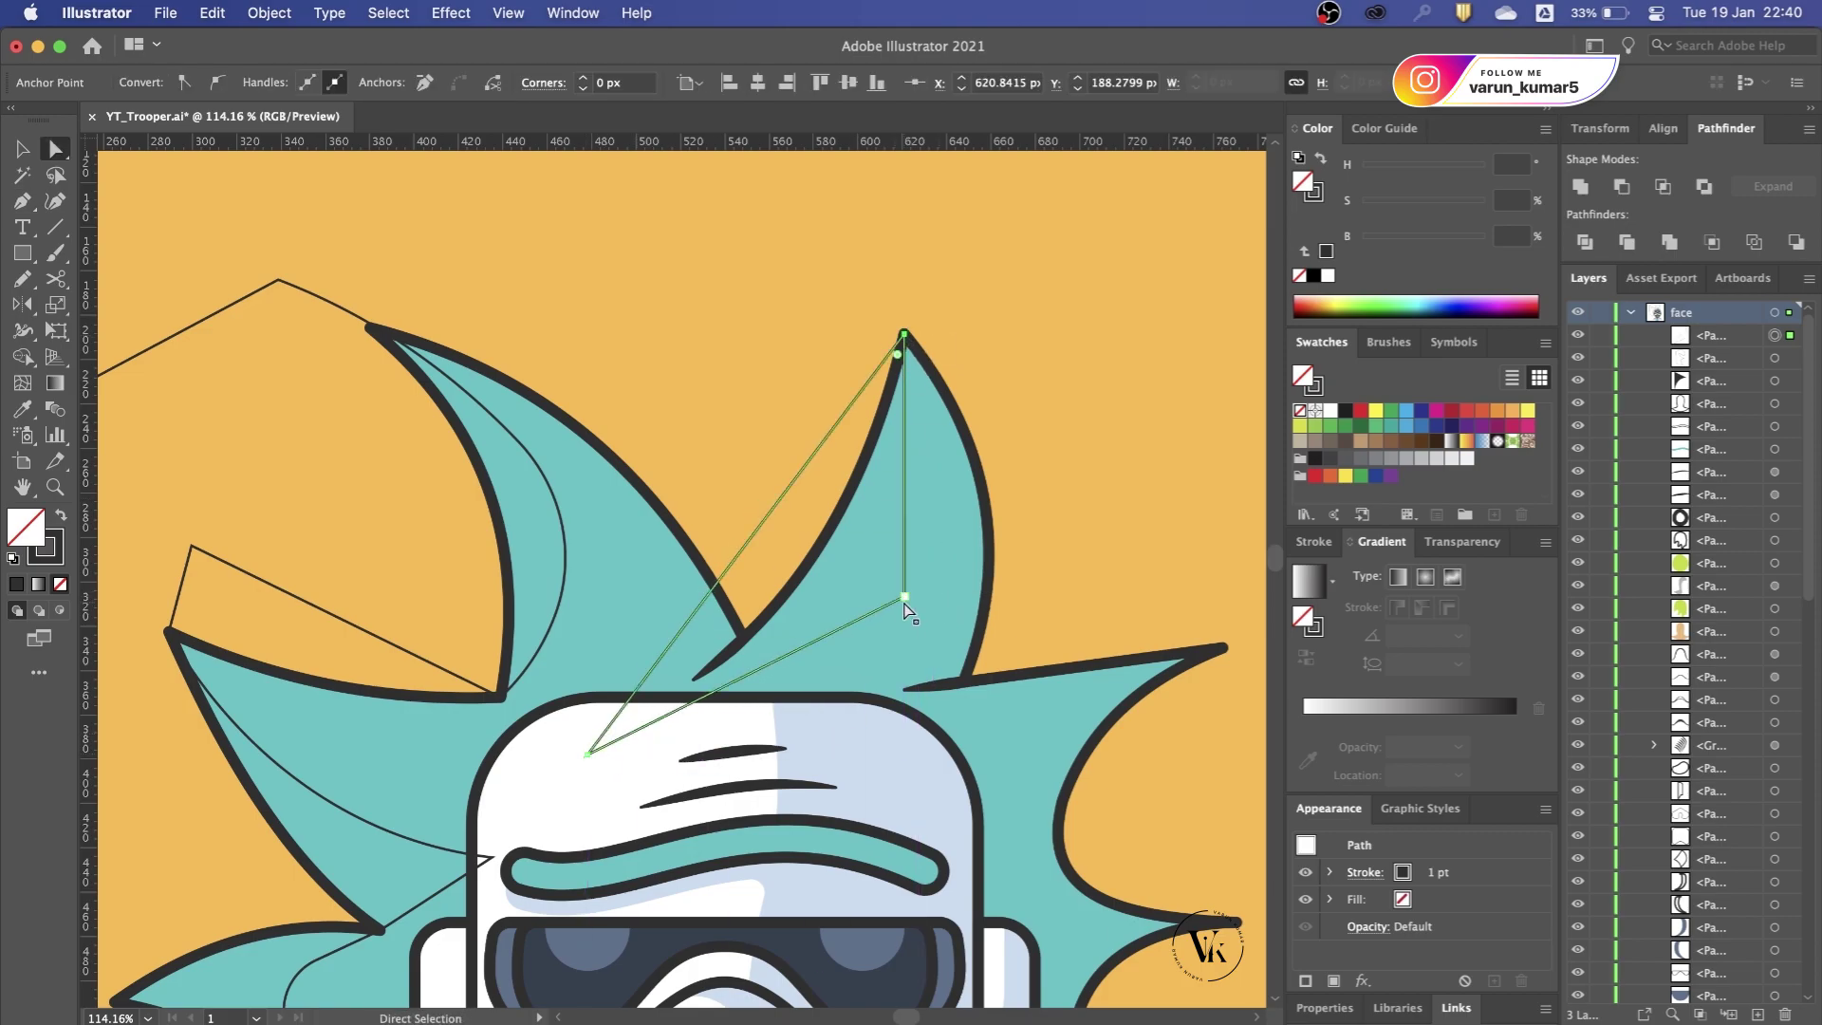
# Step: Draw a curved closed shading outline from the helmet top up the top spike's edge
pyautogui.scroll(-3, 1165, 615)
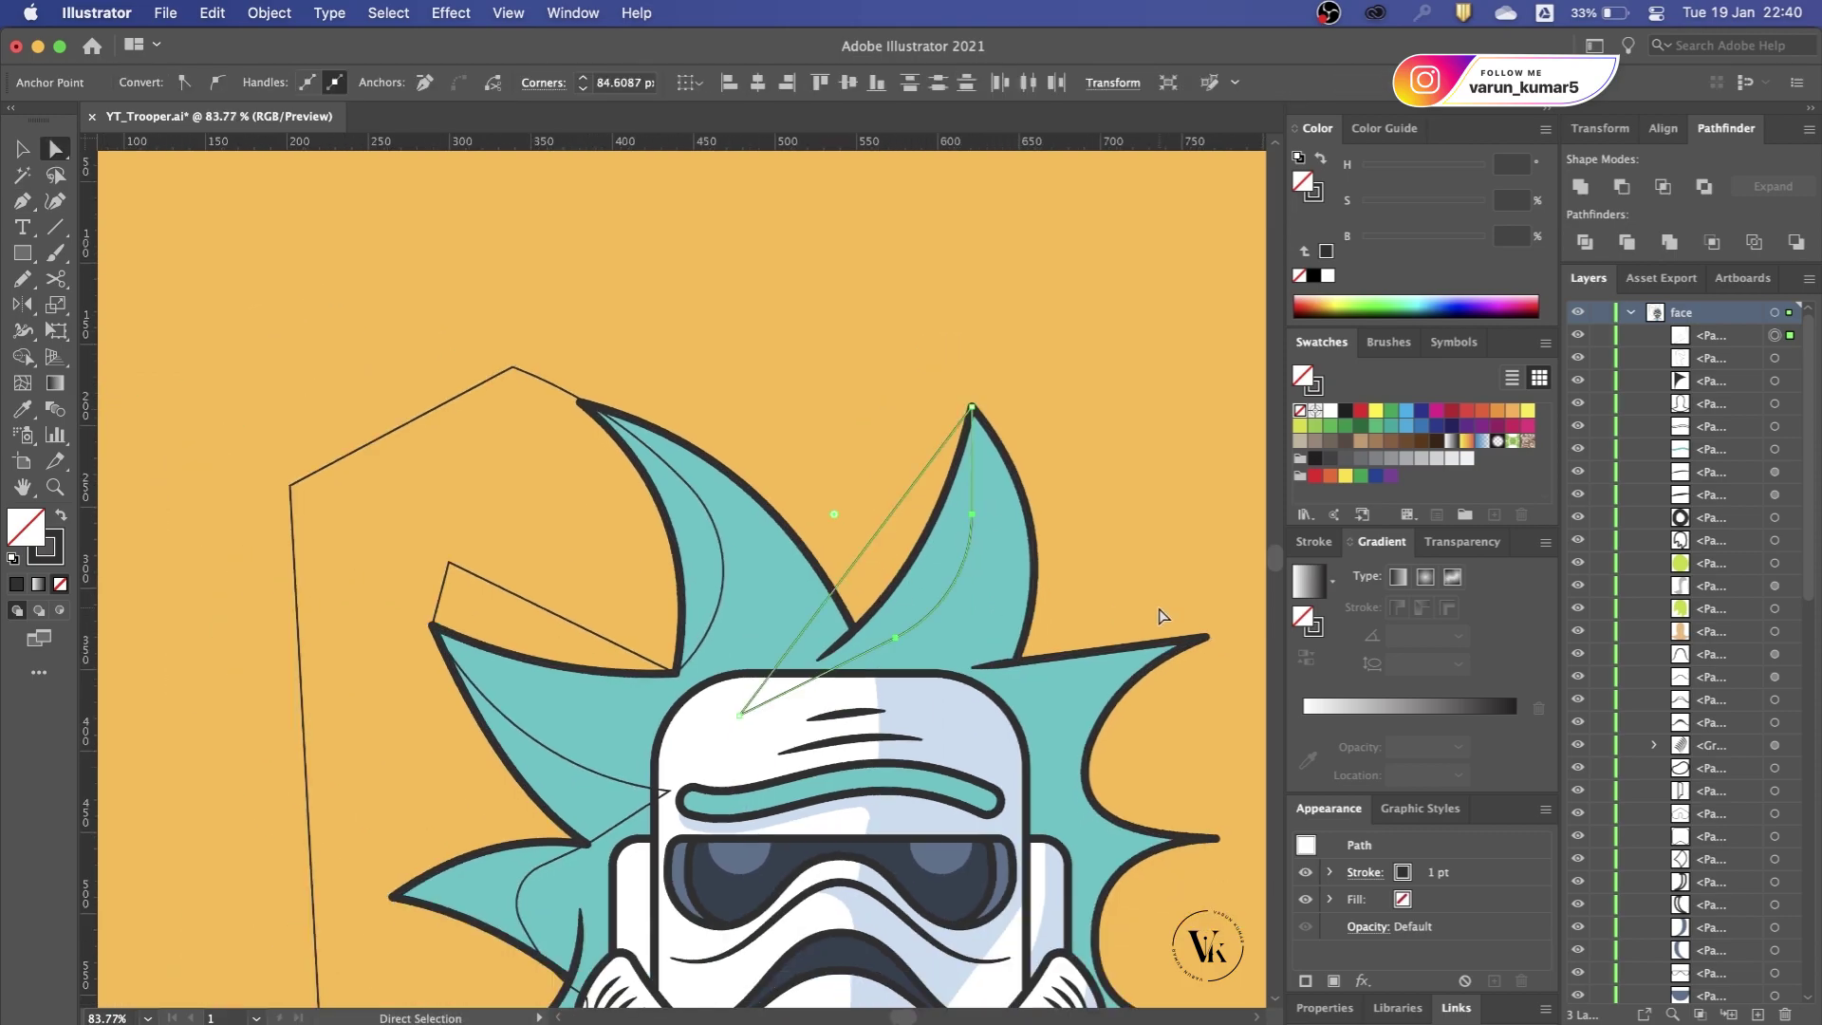
pyautogui.scroll(-3, 1165, 614)
pyautogui.scroll(-2, 1075, 527)
pyautogui.scroll(2, 579, 468)
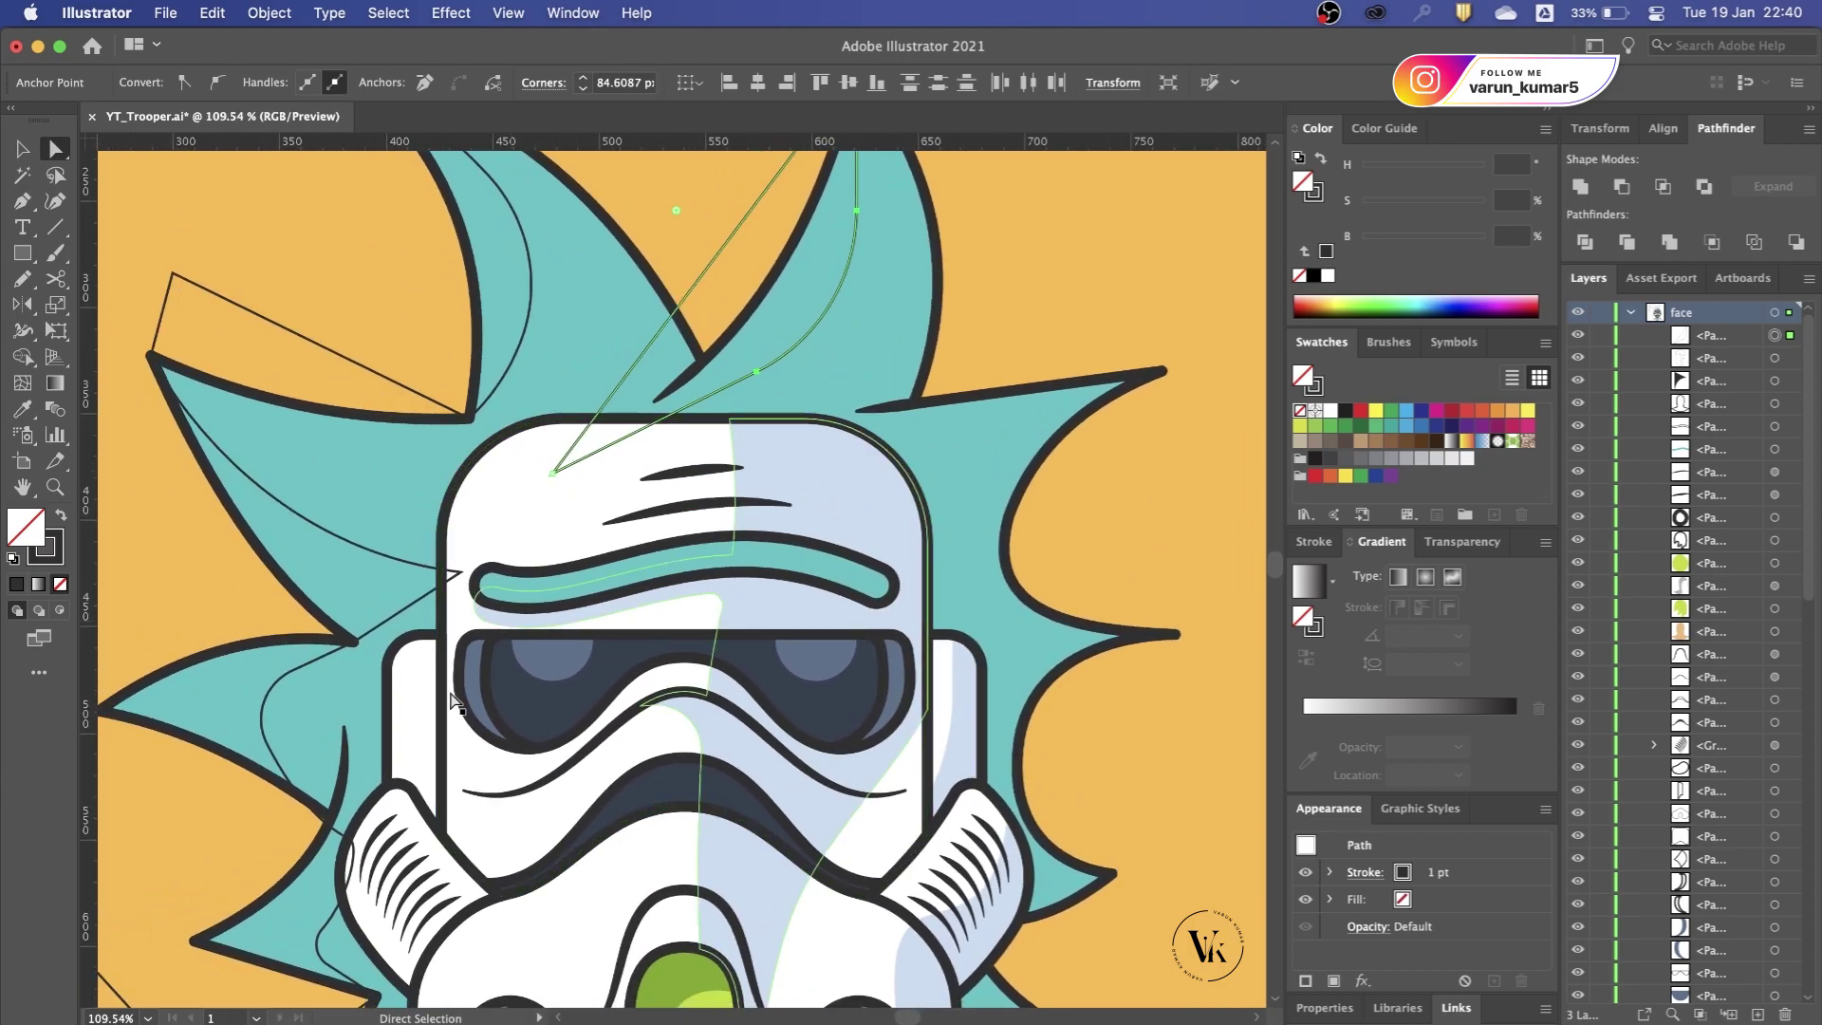
pyautogui.scroll(2, 338, 793)
pyautogui.scroll(-2, 854, 599)
pyautogui.scroll(3, 854, 600)
pyautogui.press('p')
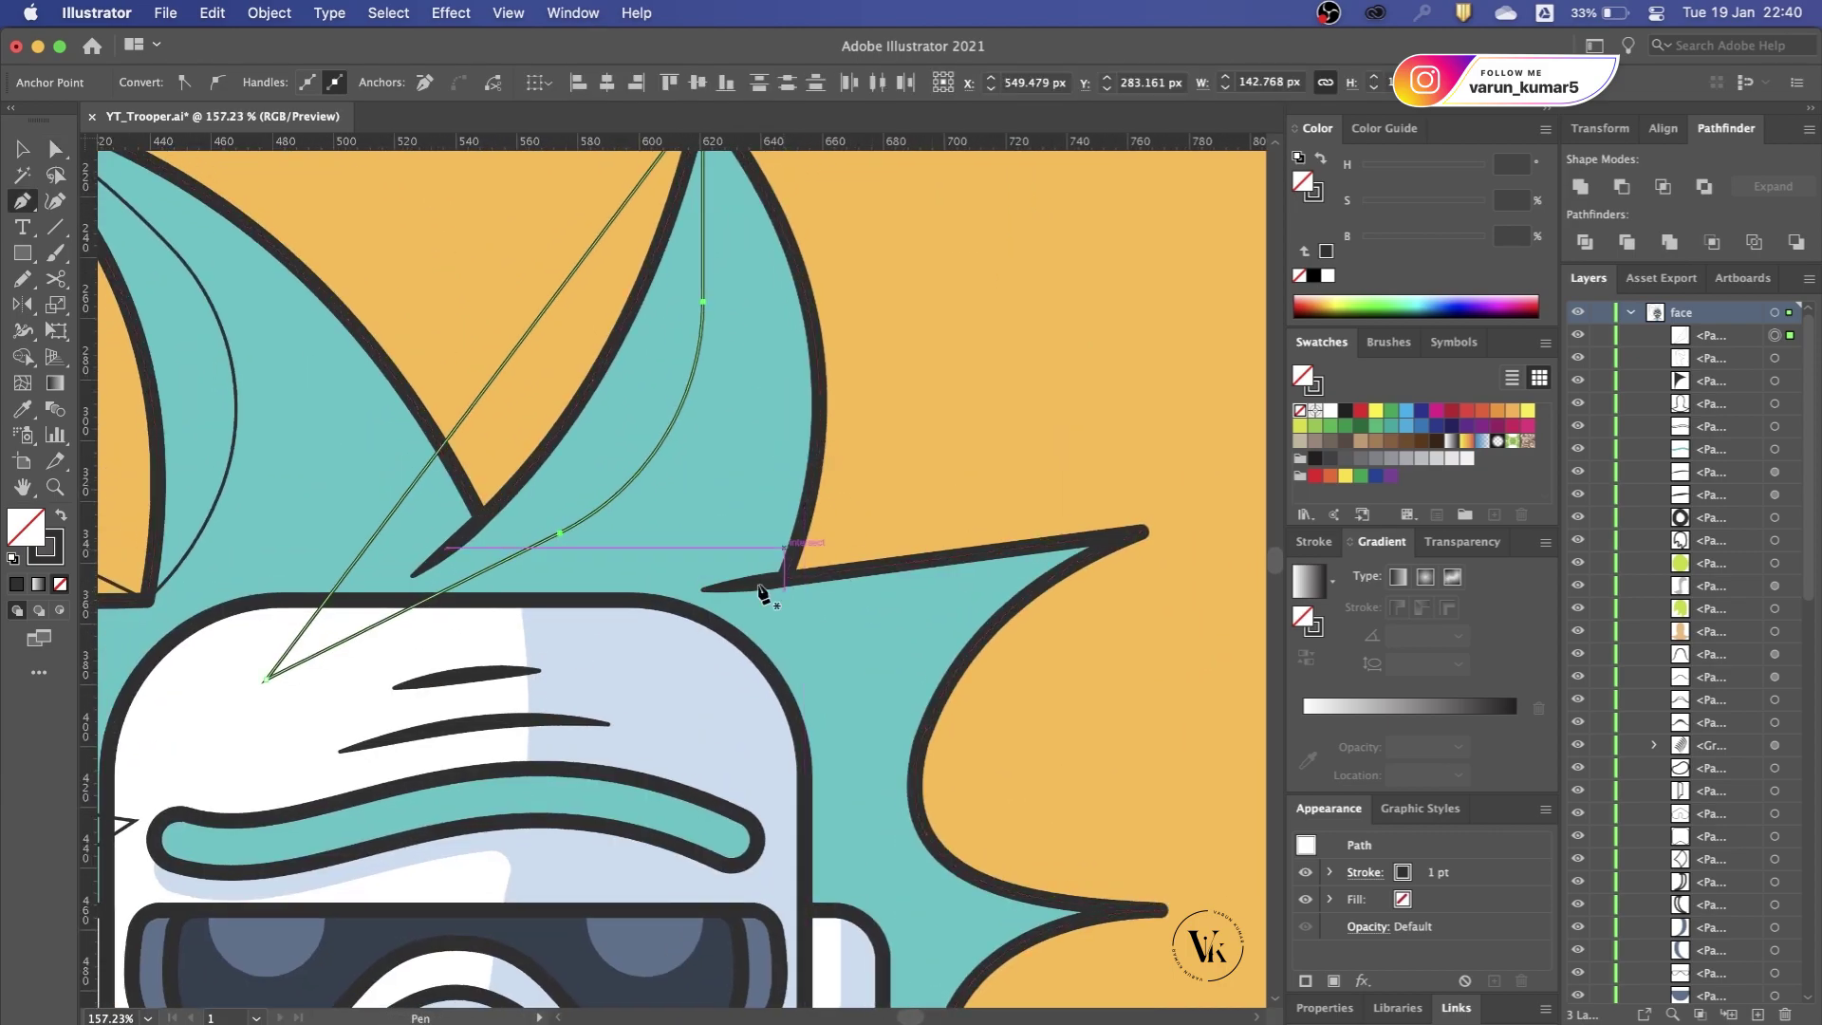
pyautogui.click(614, 608)
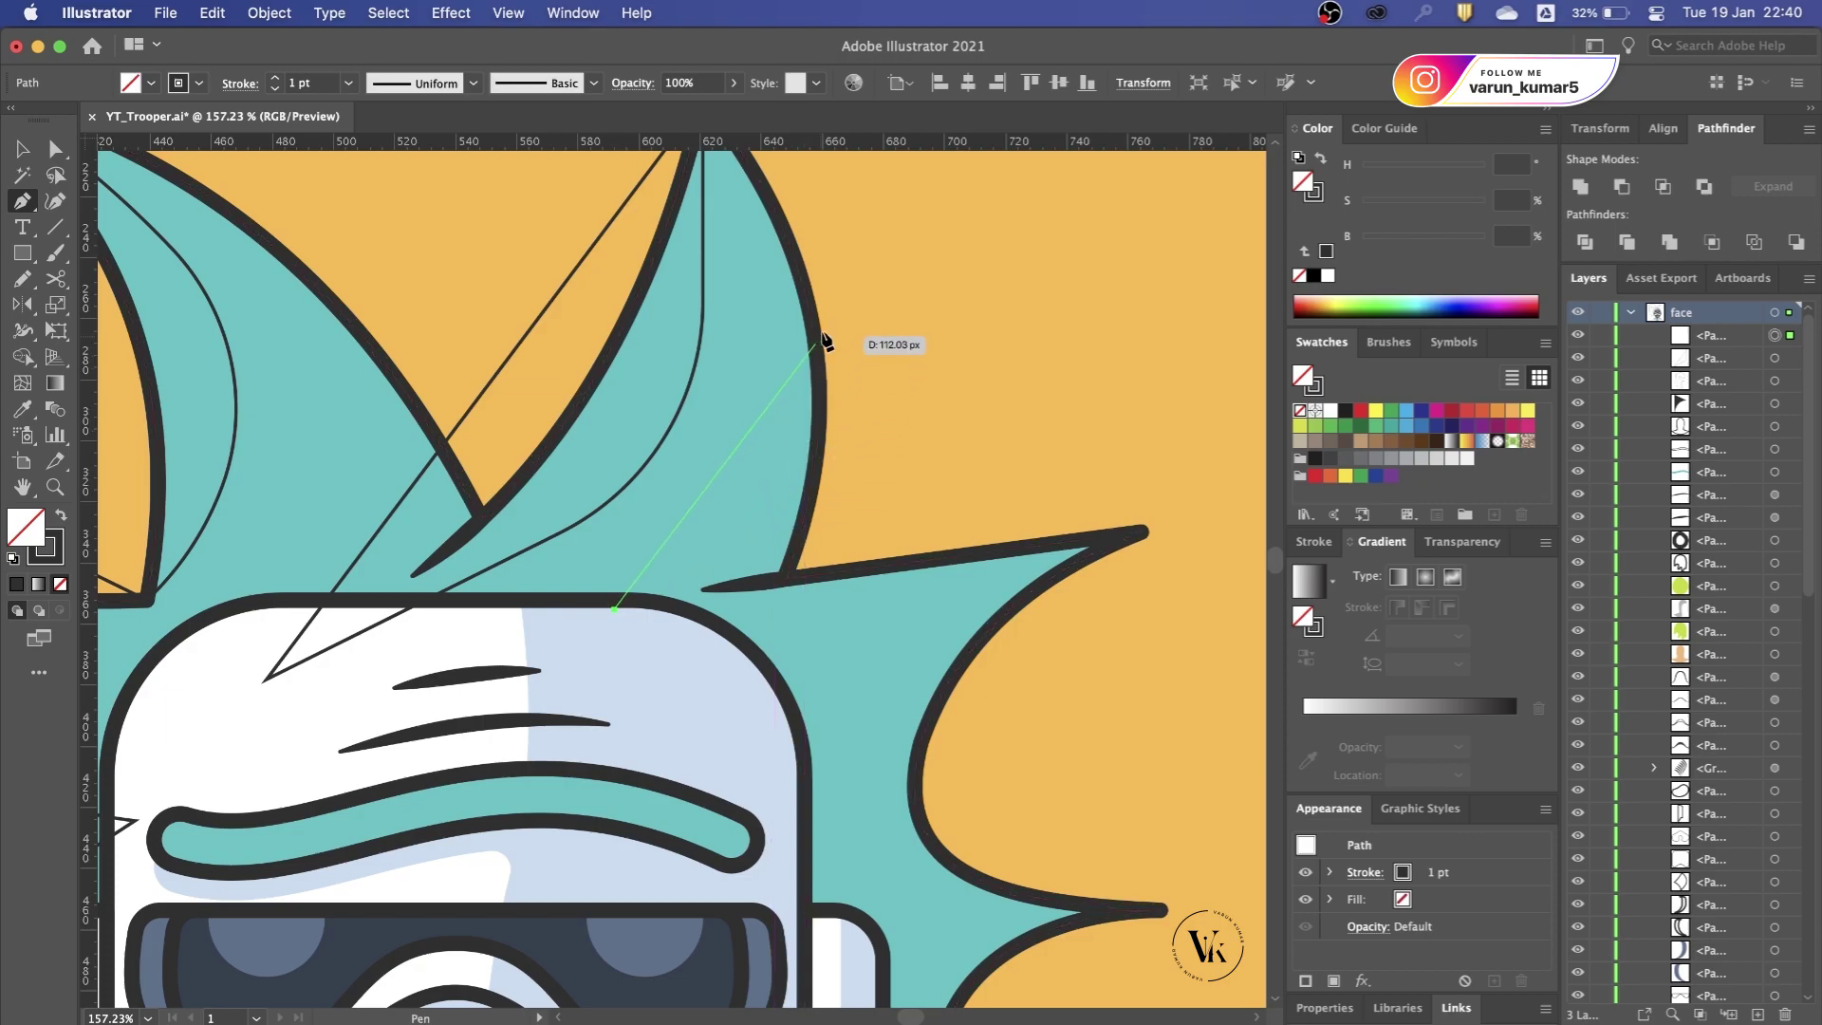
pyautogui.moveTo(835, 156); pyautogui.dragTo(860, 410)
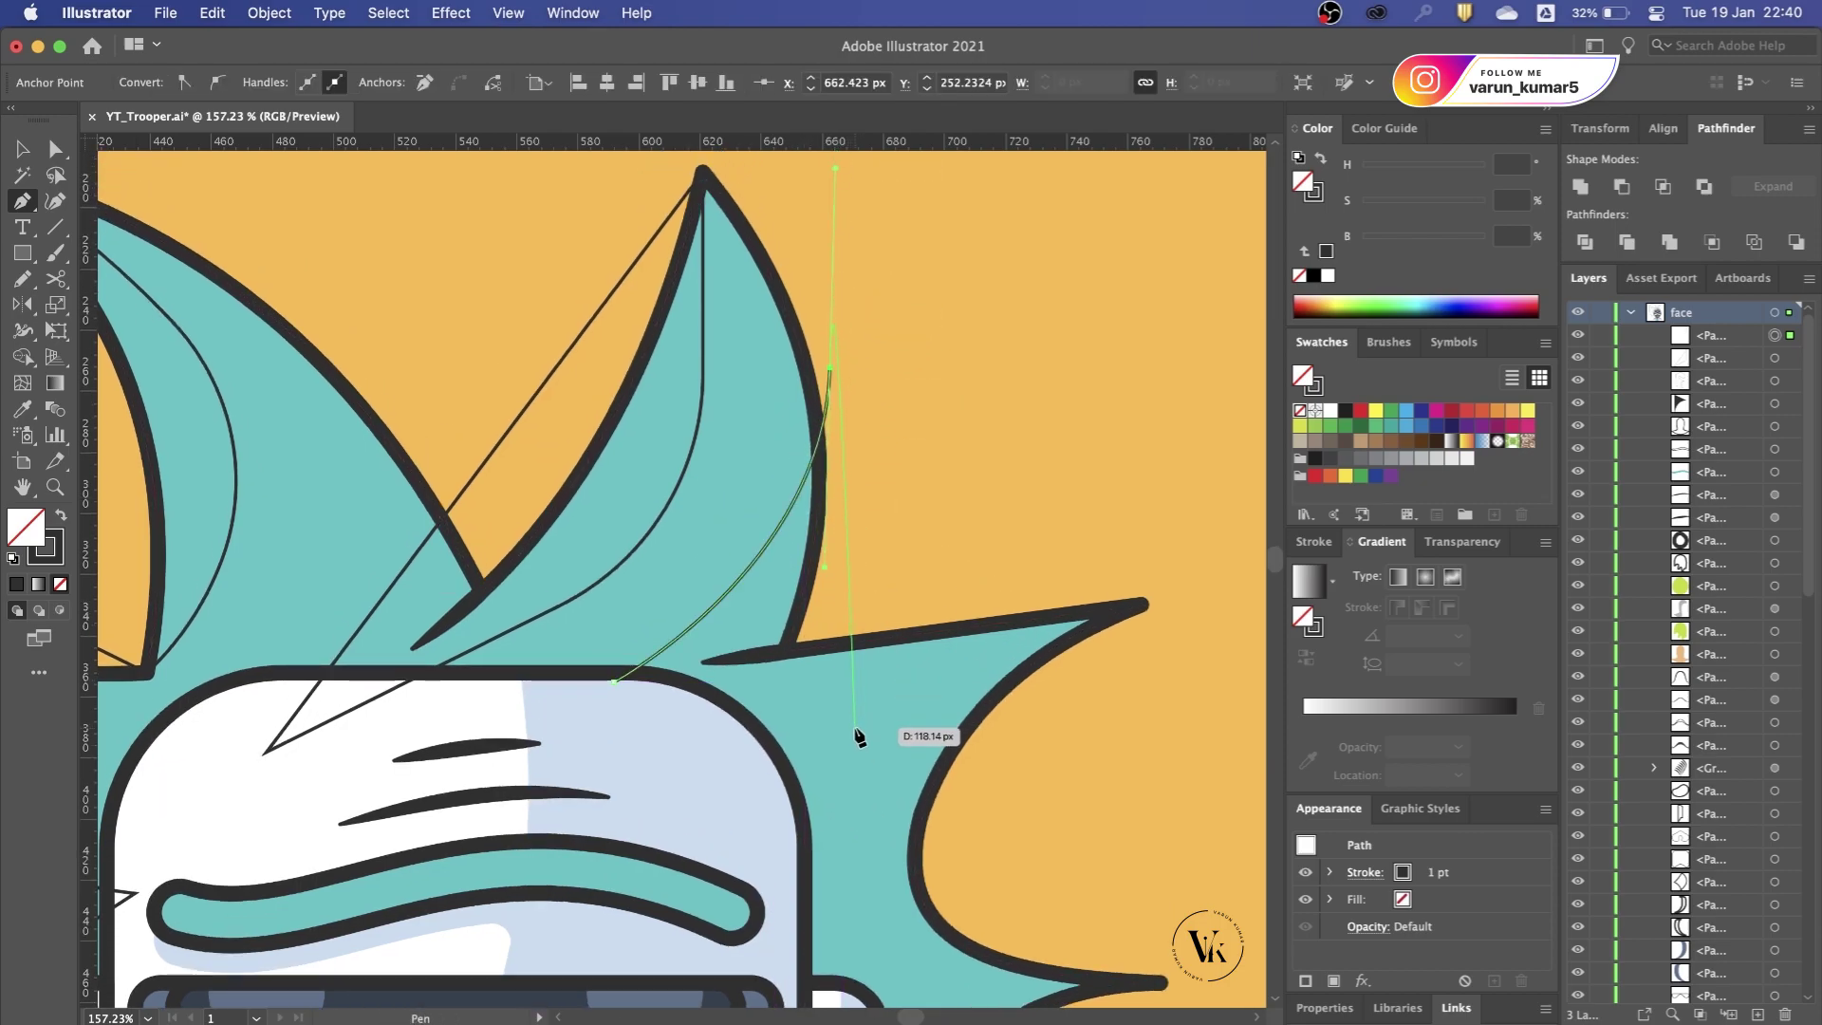
pyautogui.moveTo(851, 699); pyautogui.dragTo(844, 645)
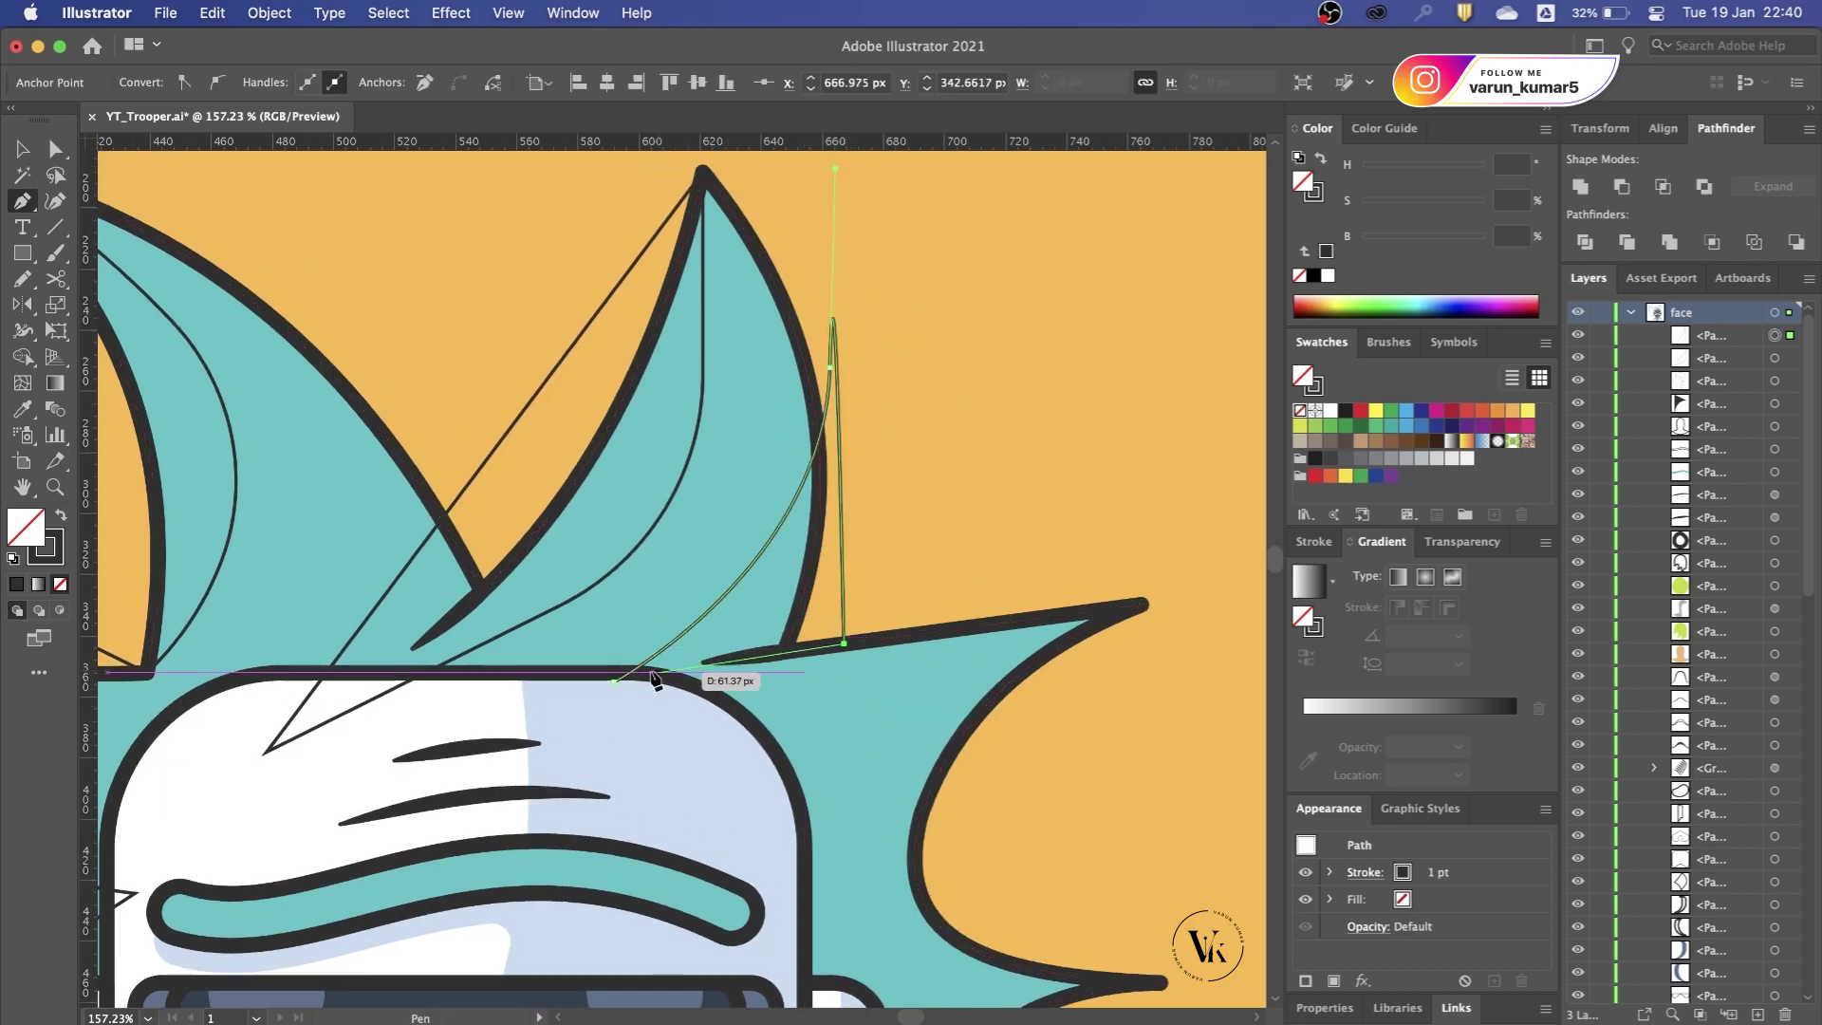
pyautogui.click(612, 679)
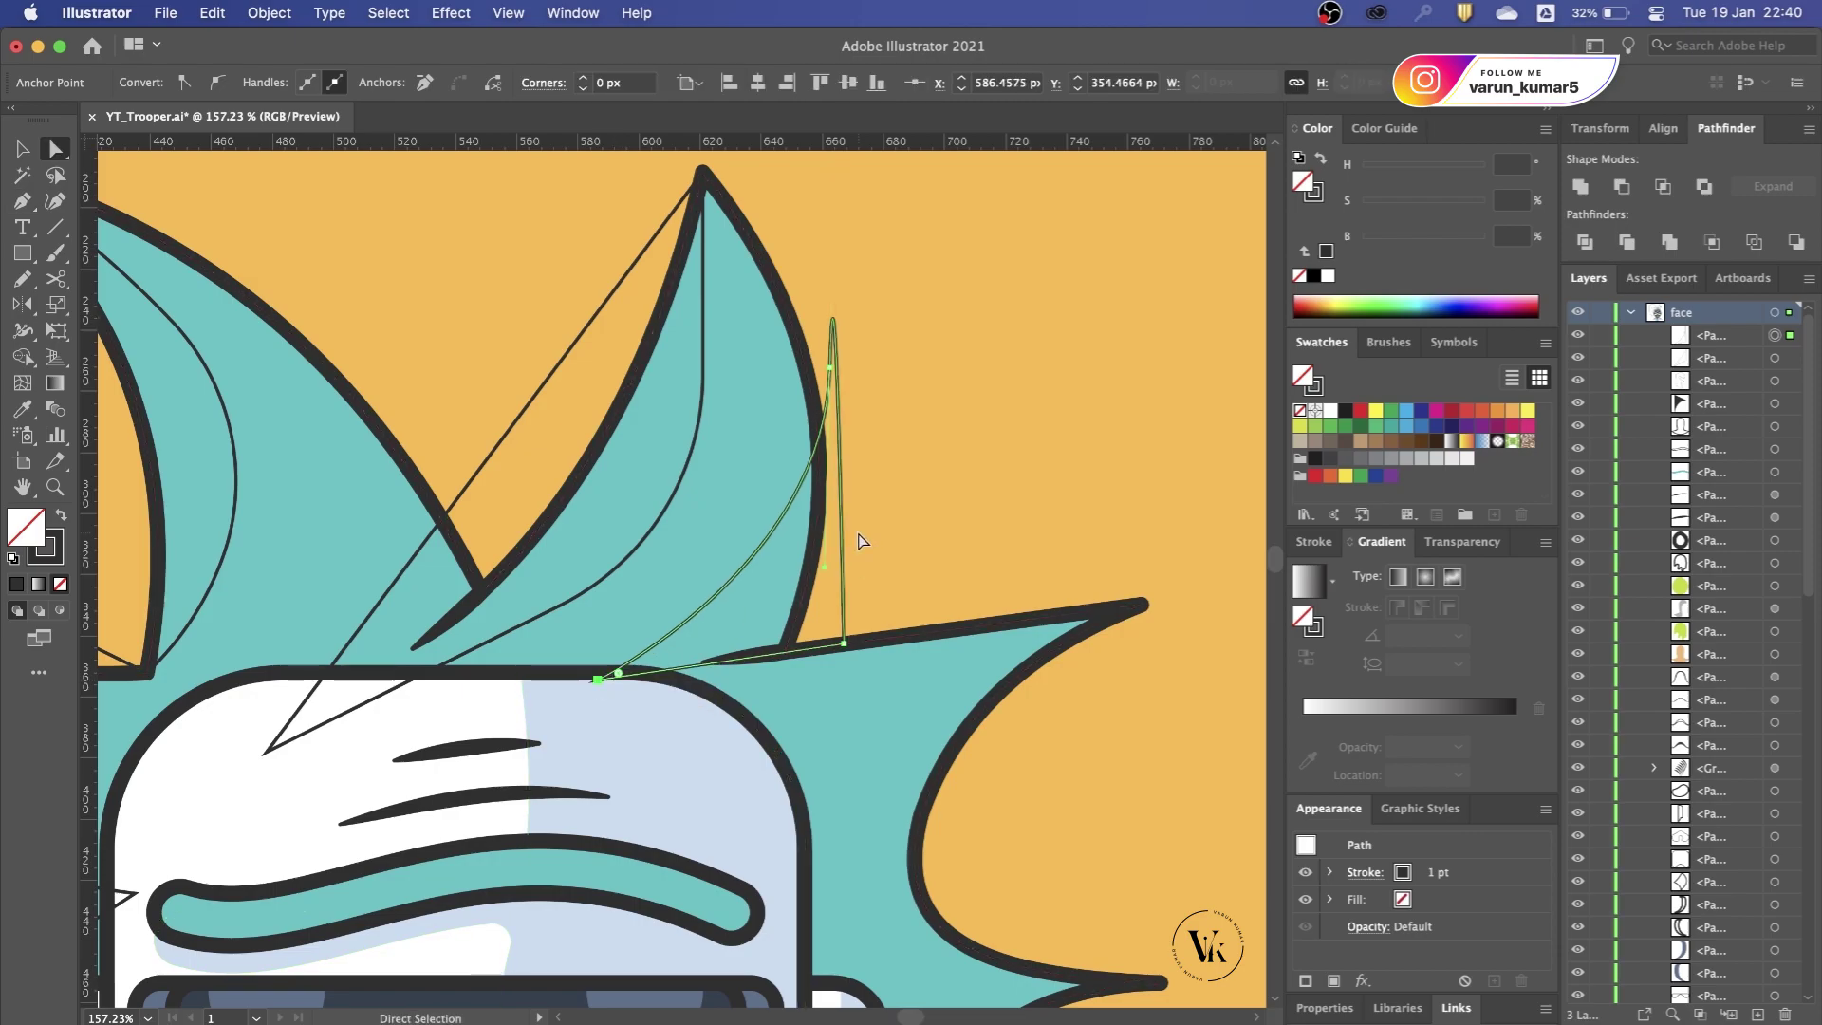
pyautogui.press('v')
# Step: Save and draw a curved closed shading outline down the right-side hair spikes
pyautogui.scroll(-2, 856, 541)
pyautogui.scroll(-3, 856, 541)
pyautogui.scroll(-3, 971, 555)
pyautogui.press('super+s')
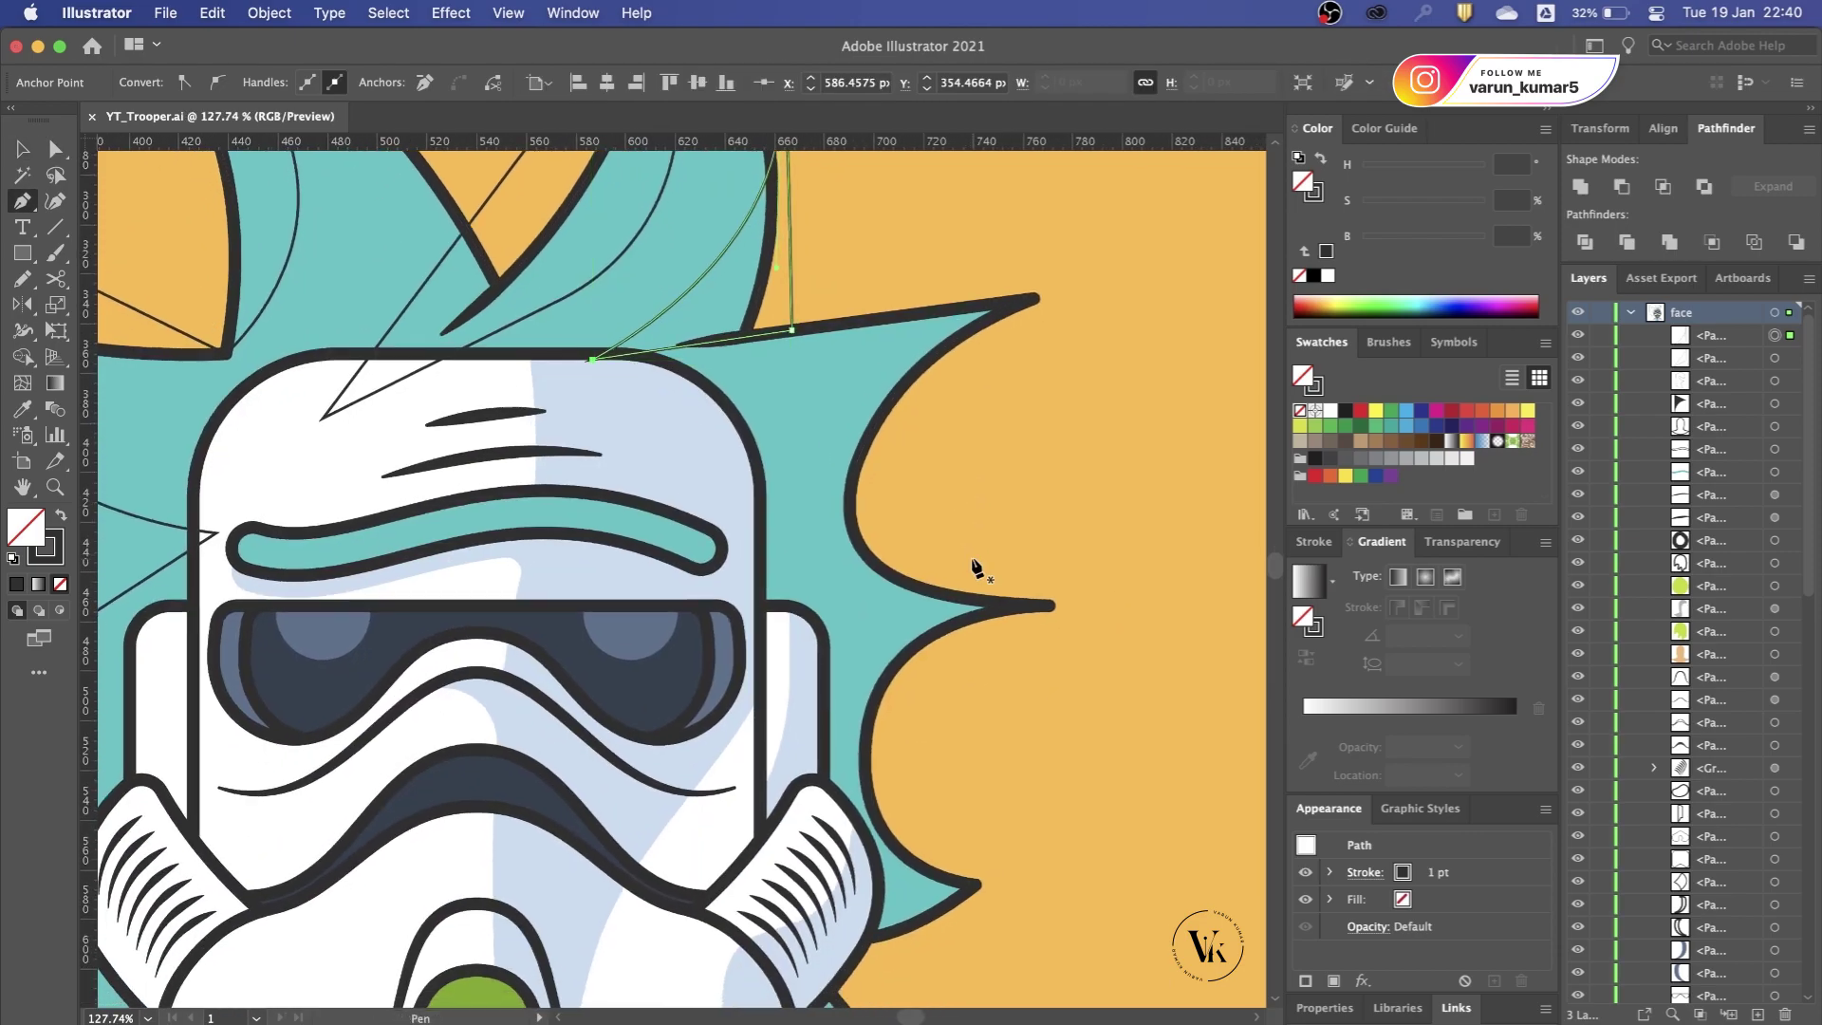
pyautogui.press('p')
pyautogui.click(1033, 300)
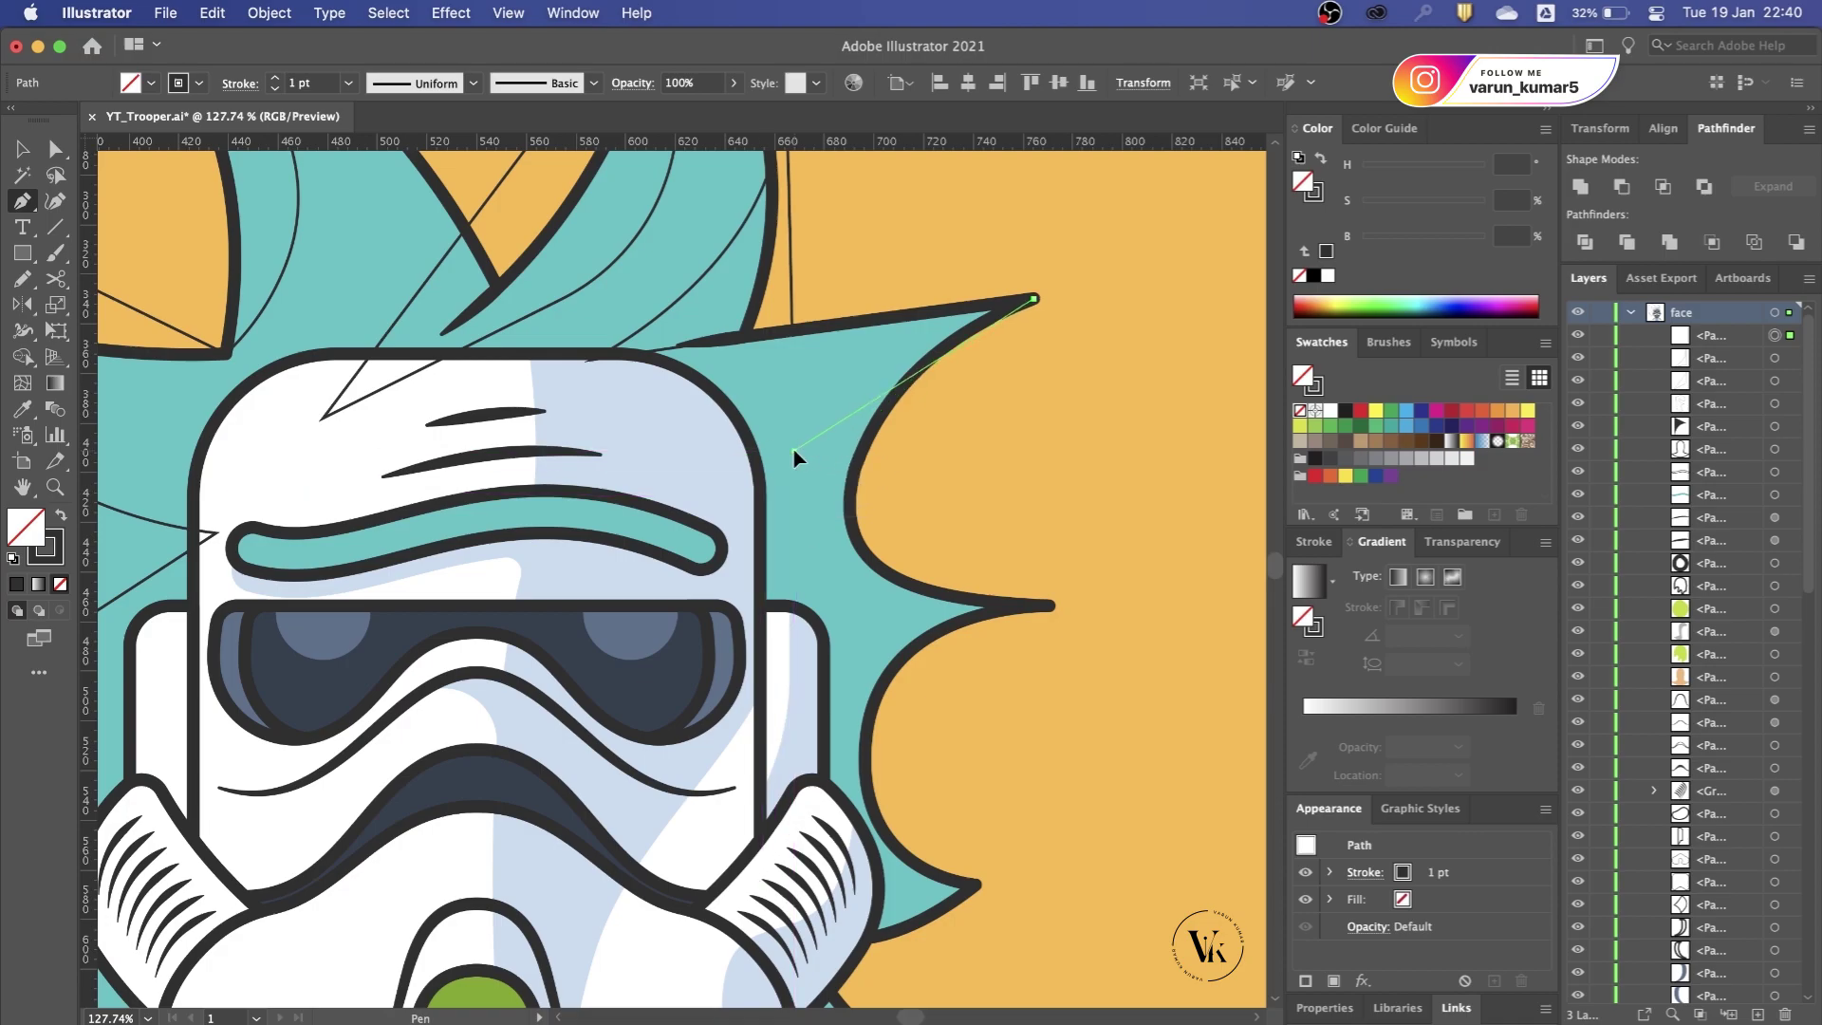
pyautogui.moveTo(723, 626); pyautogui.dragTo(980, 695)
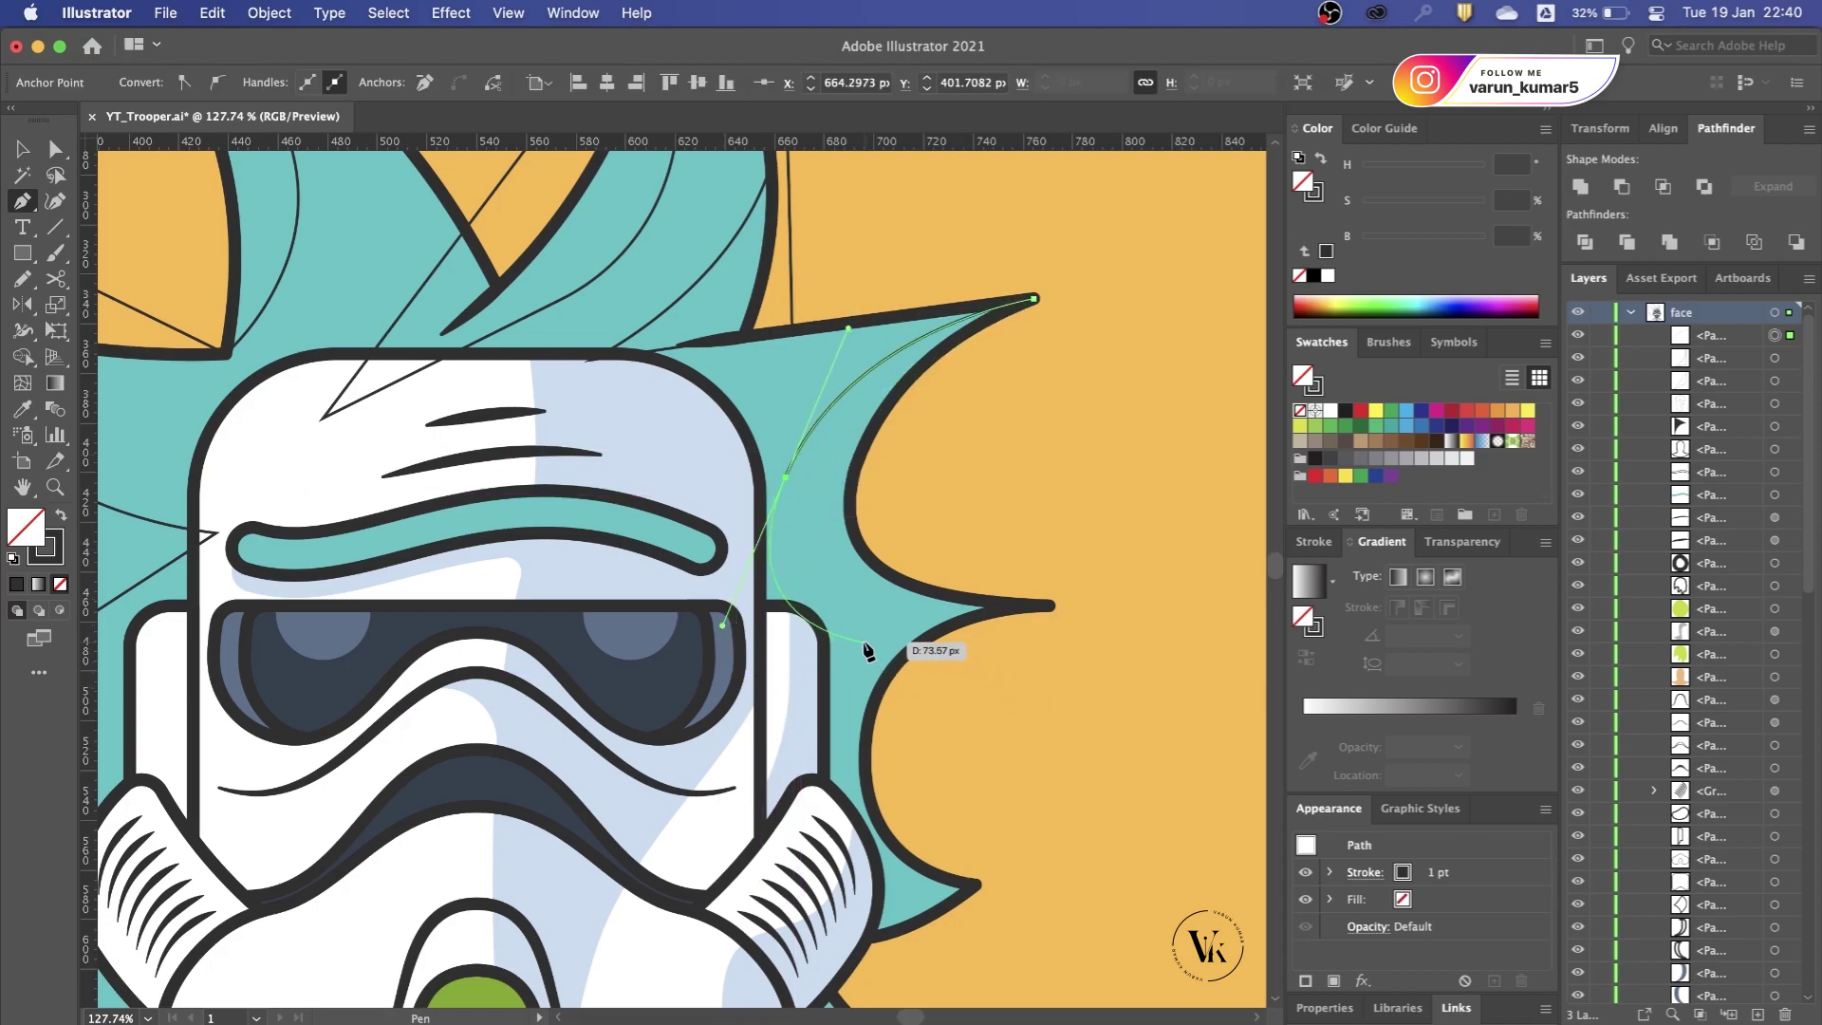
pyautogui.scroll(-2, 873, 650)
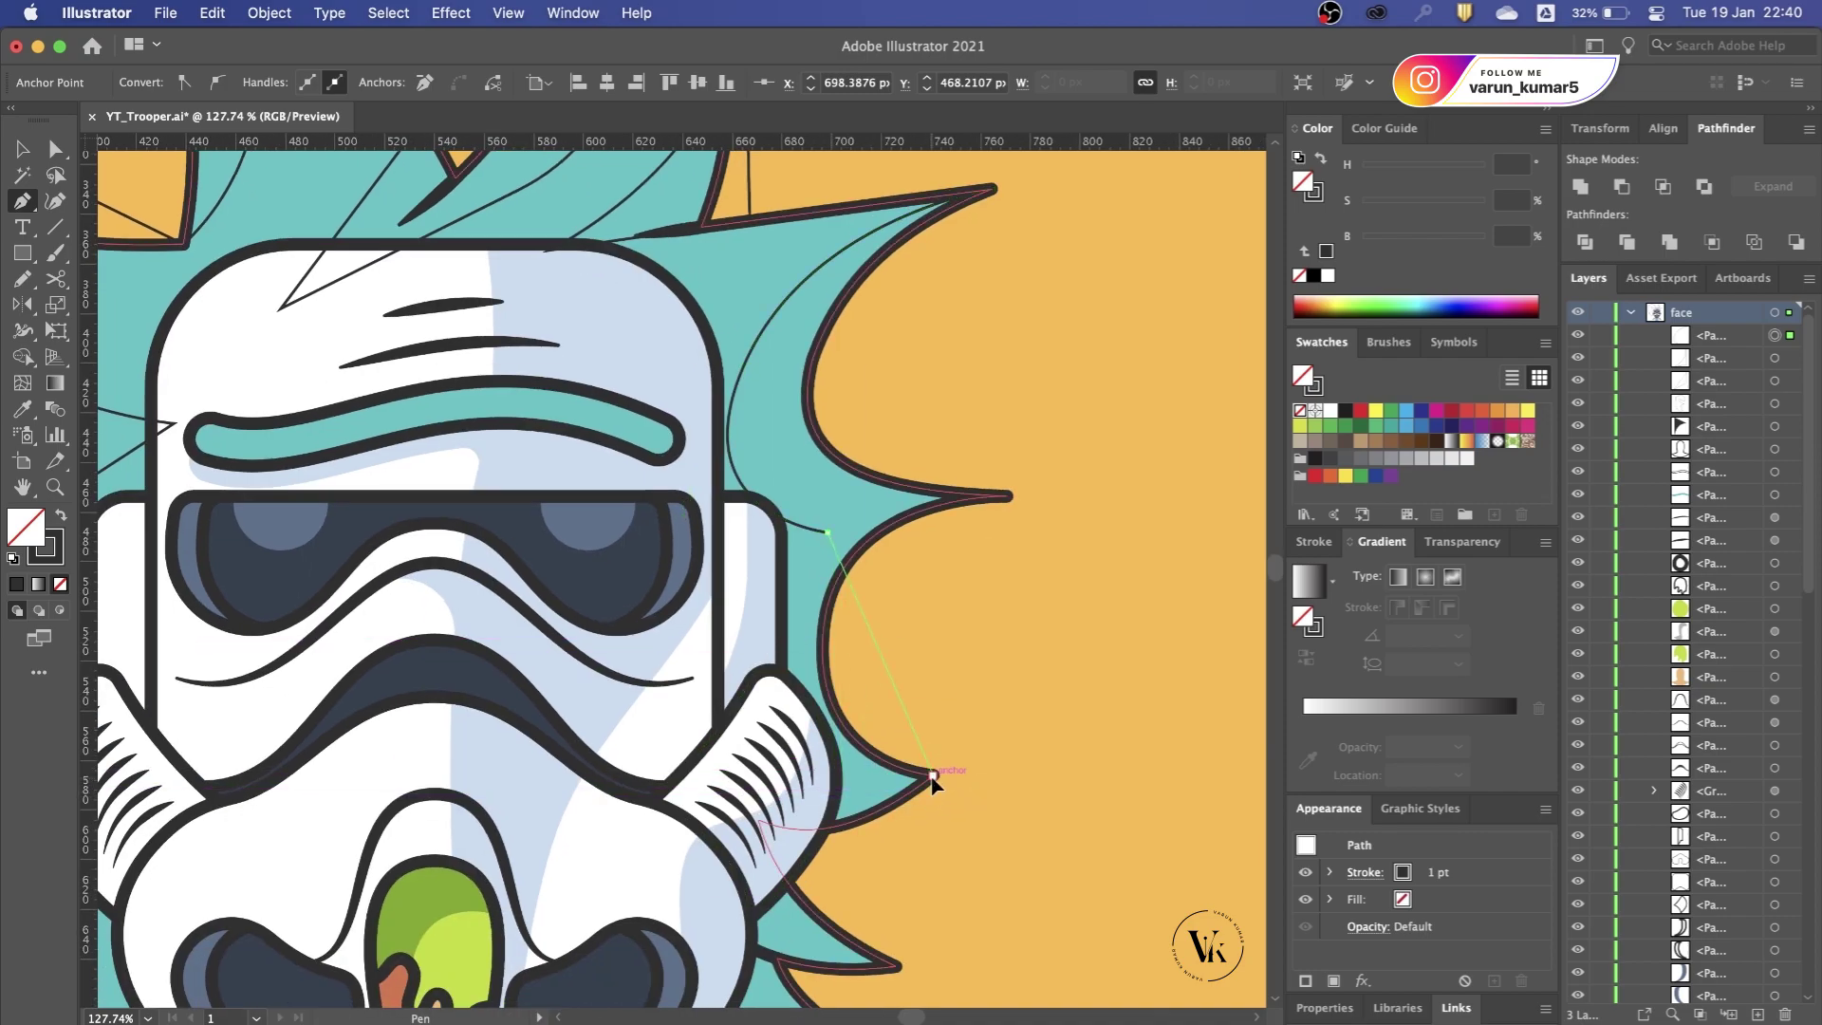
pyautogui.moveTo(933, 776); pyautogui.dragTo(1186, 776)
pyautogui.scroll(2, 1162, 569)
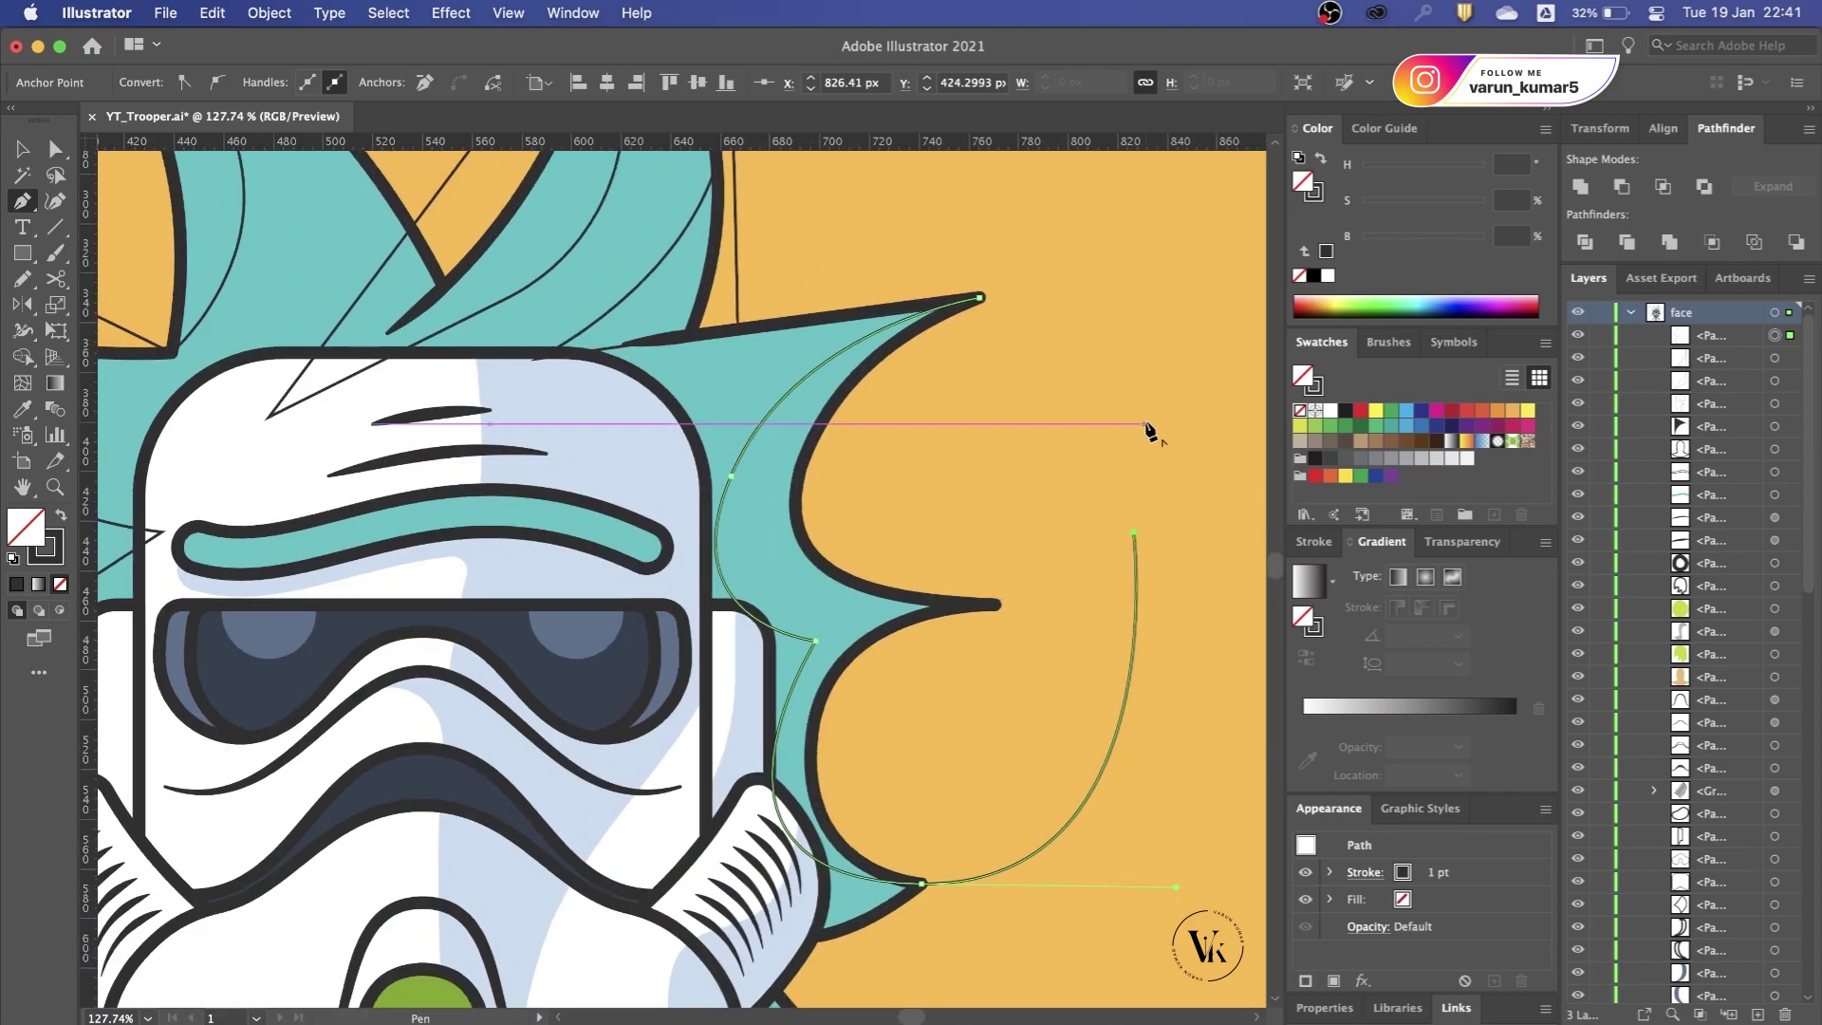
pyautogui.click(980, 299)
# Step: Select the hair together with the new outline and switch to Shape Builder
pyautogui.press('v')
pyautogui.keyDown('shift'); pyautogui.click(777, 576); pyautogui.keyUp('shift')
pyautogui.hotkey('shift', 'm')
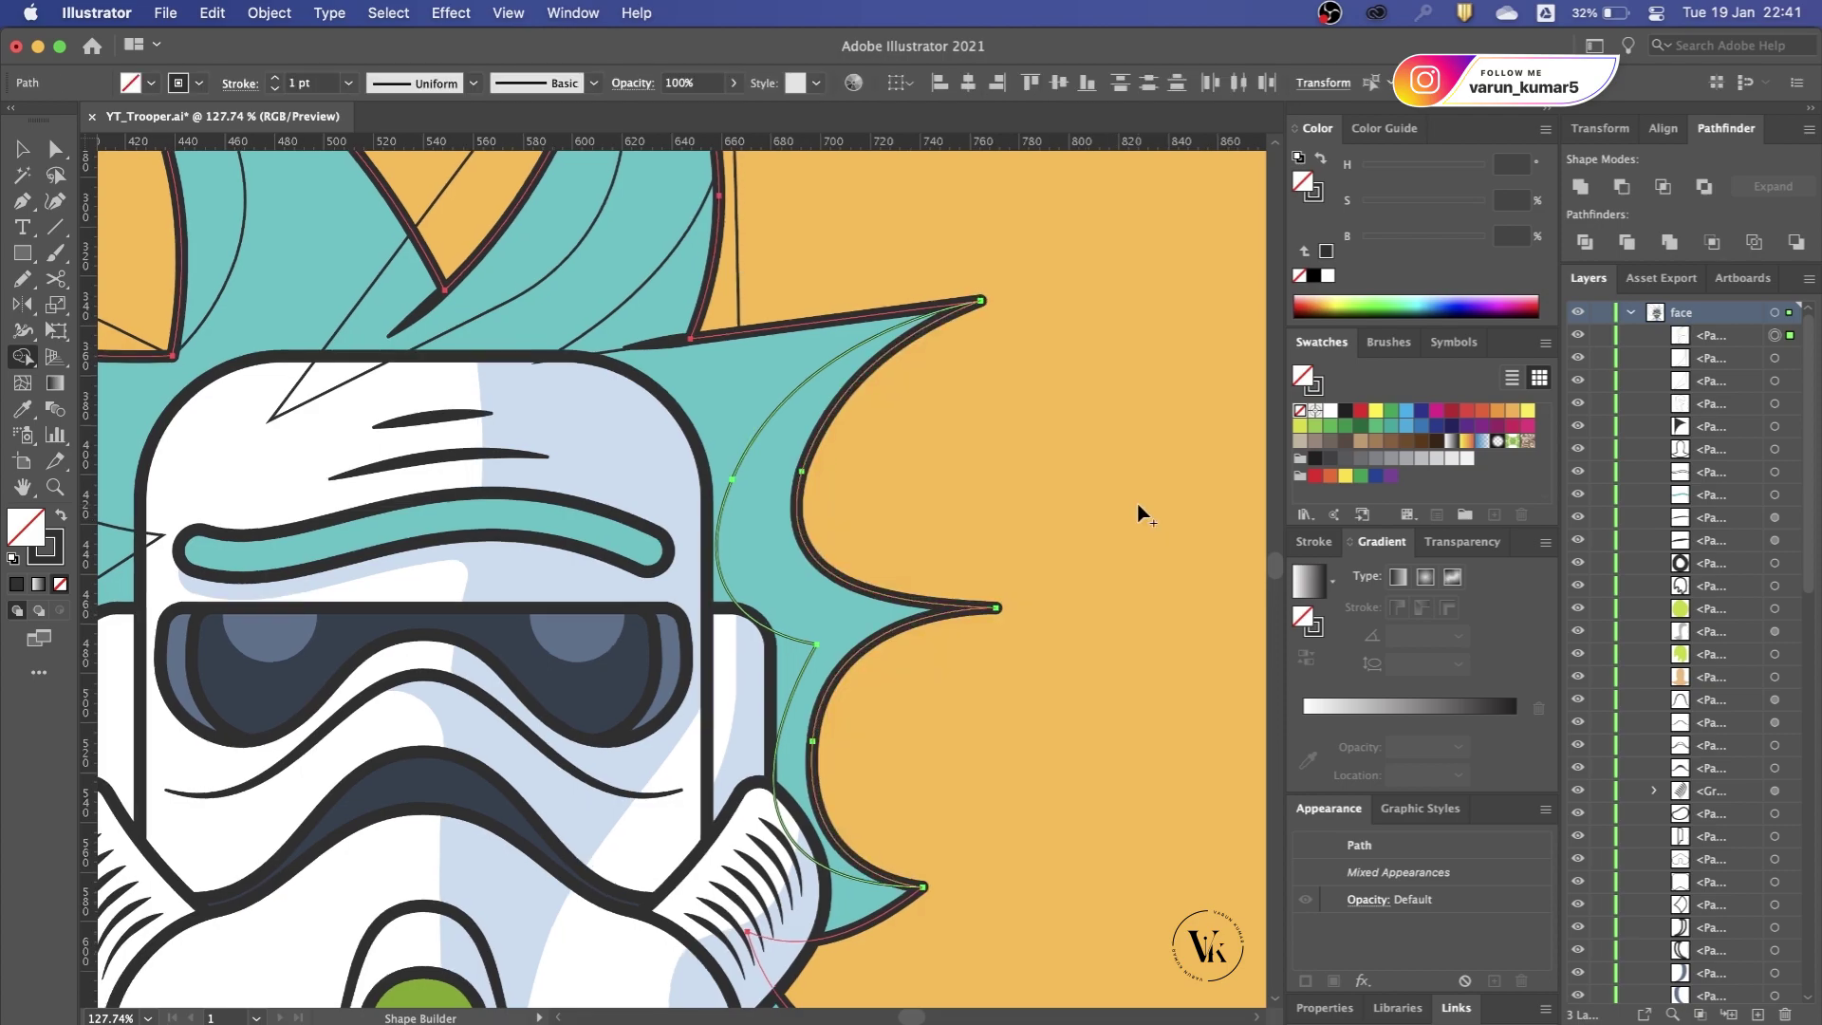
# Step: Use Shape Builder to remove the sliver between the thin line and the hair spike
pyautogui.scroll(4, 1143, 515)
pyautogui.press('v')
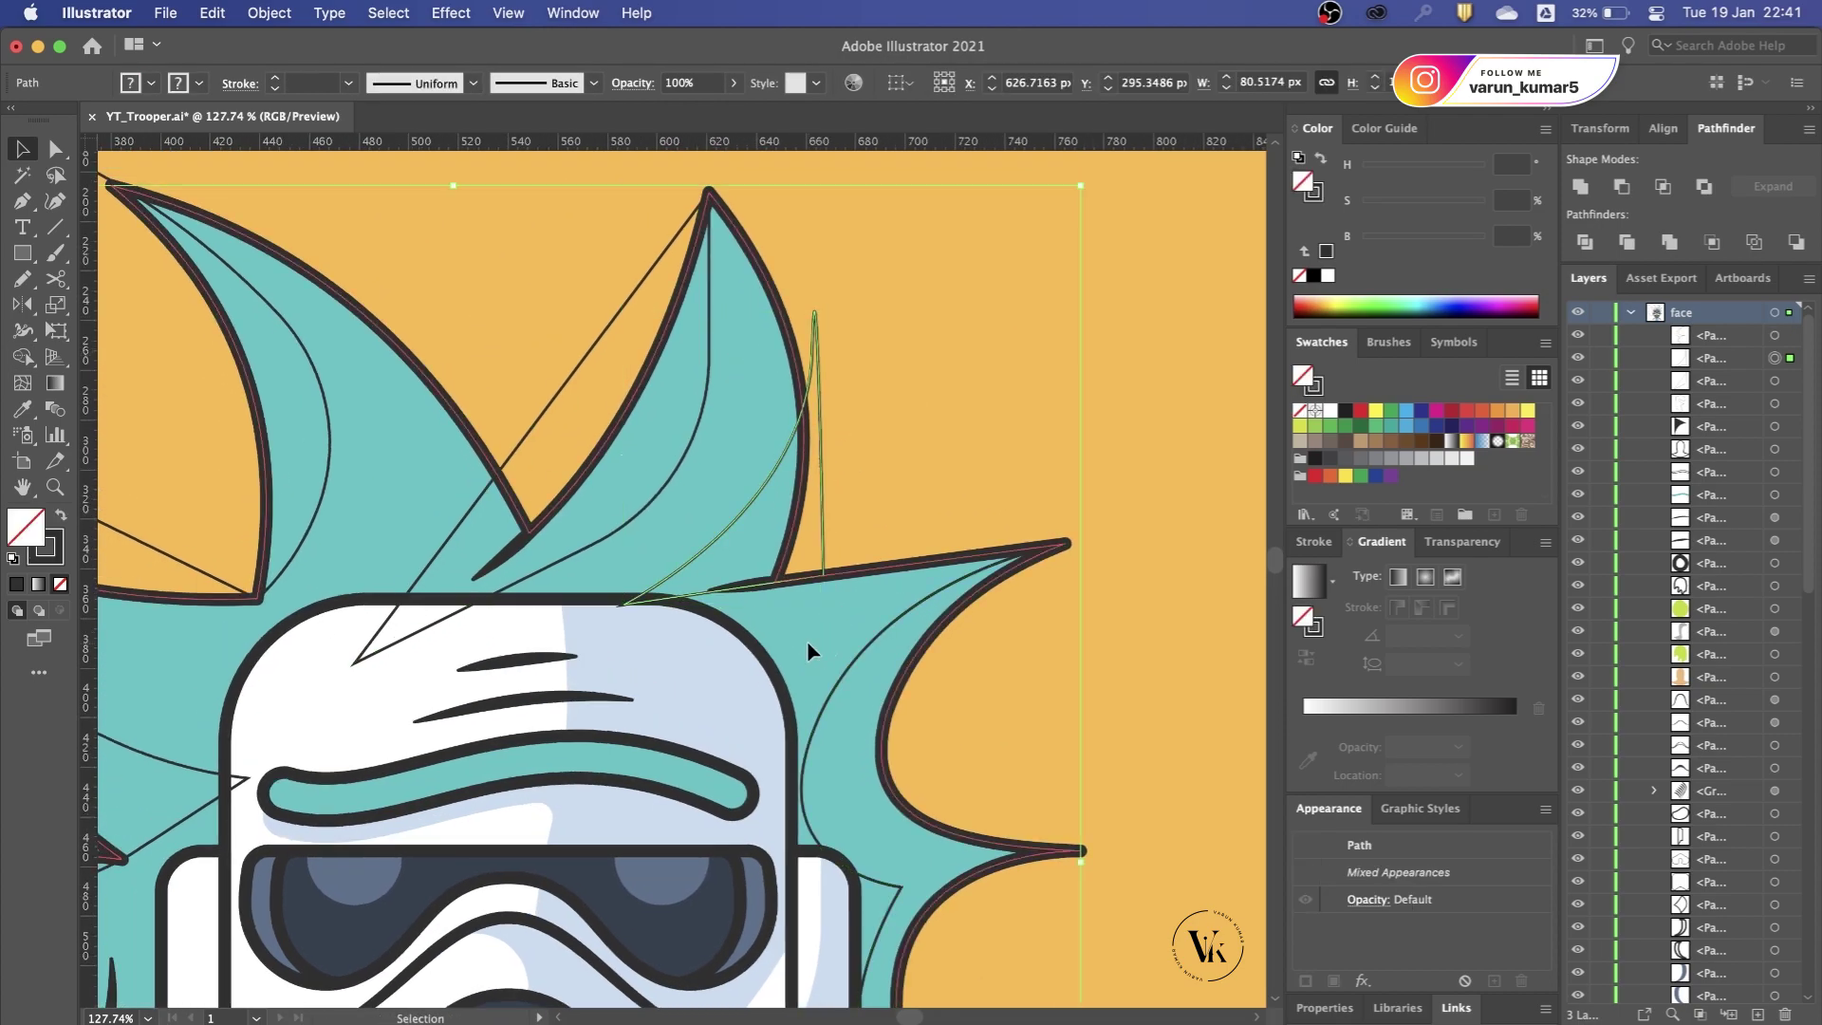
pyautogui.click(895, 458)
pyautogui.scroll(2, 894, 462)
pyautogui.hscroll(-2, 893, 462)
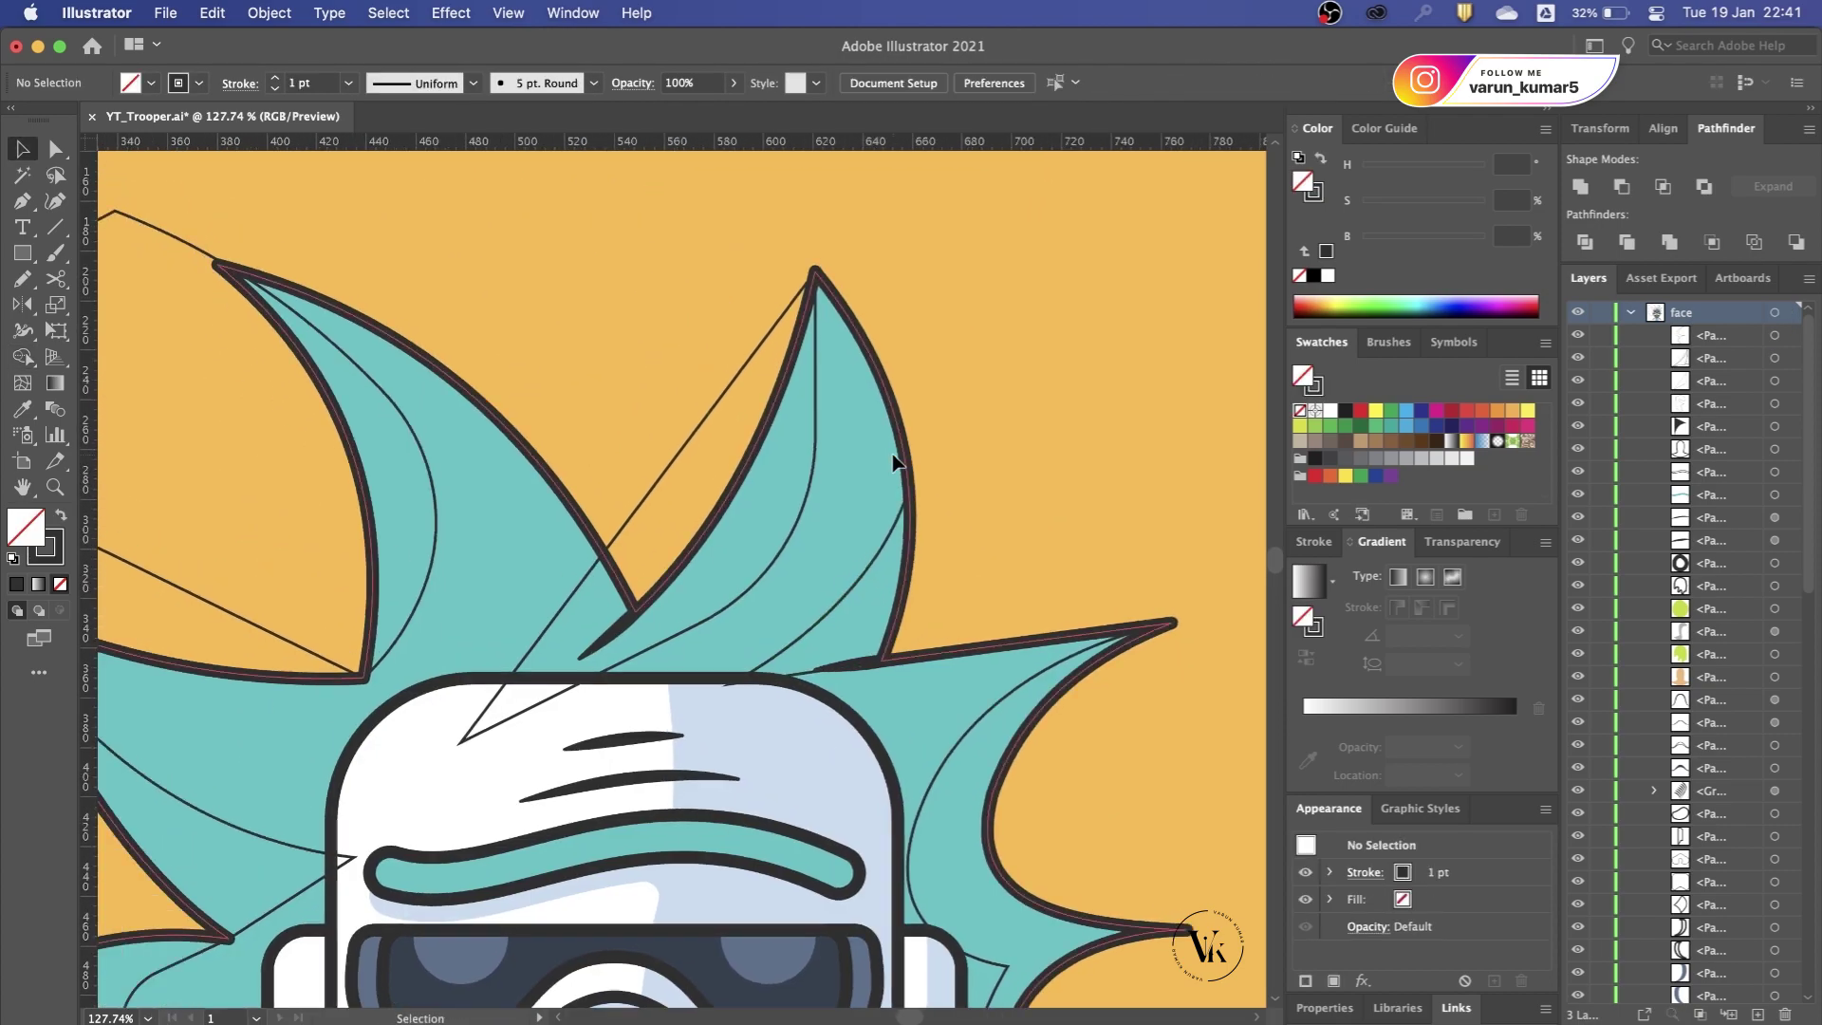
pyautogui.scroll(1, 894, 463)
pyautogui.click(835, 497)
pyautogui.hotkey('shift', 'm')
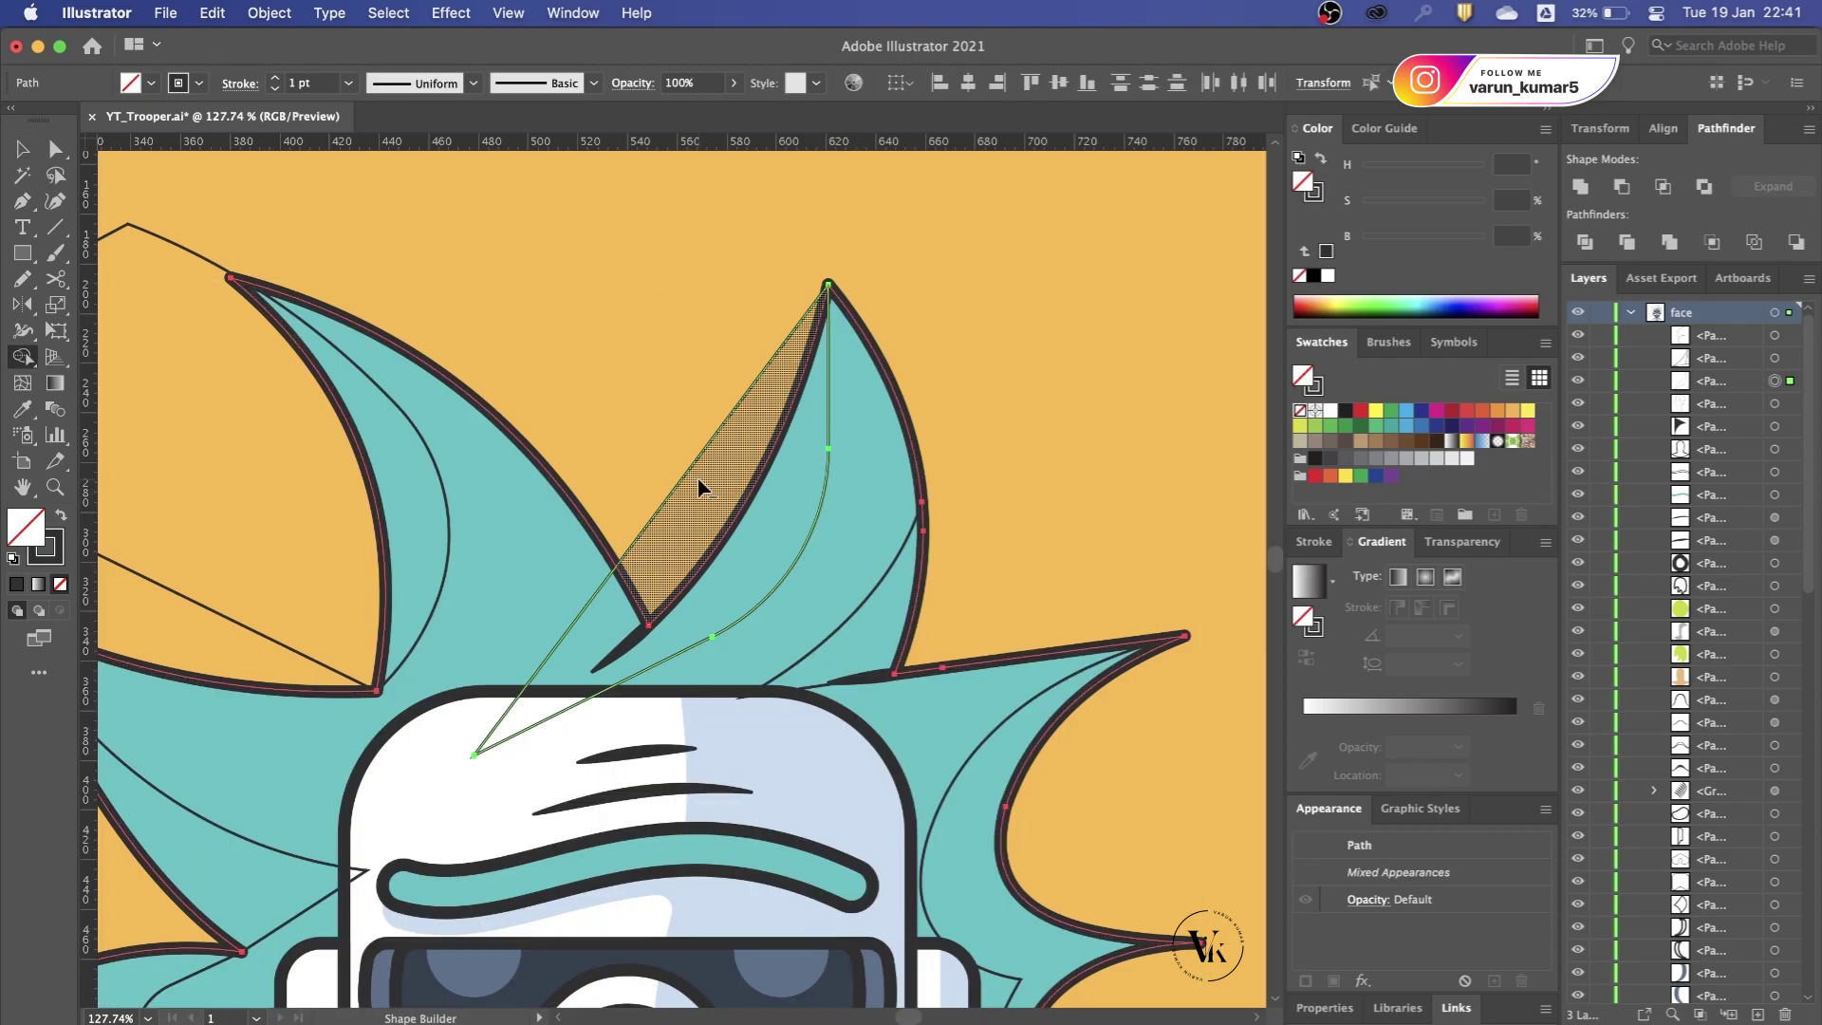
pyautogui.keyDown('alt'); pyautogui.click(697, 487); pyautogui.keyUp('alt')
# Step: Delete the line's leftover end anchor and move the hair anchor above the helmet top
pyautogui.click(623, 538)
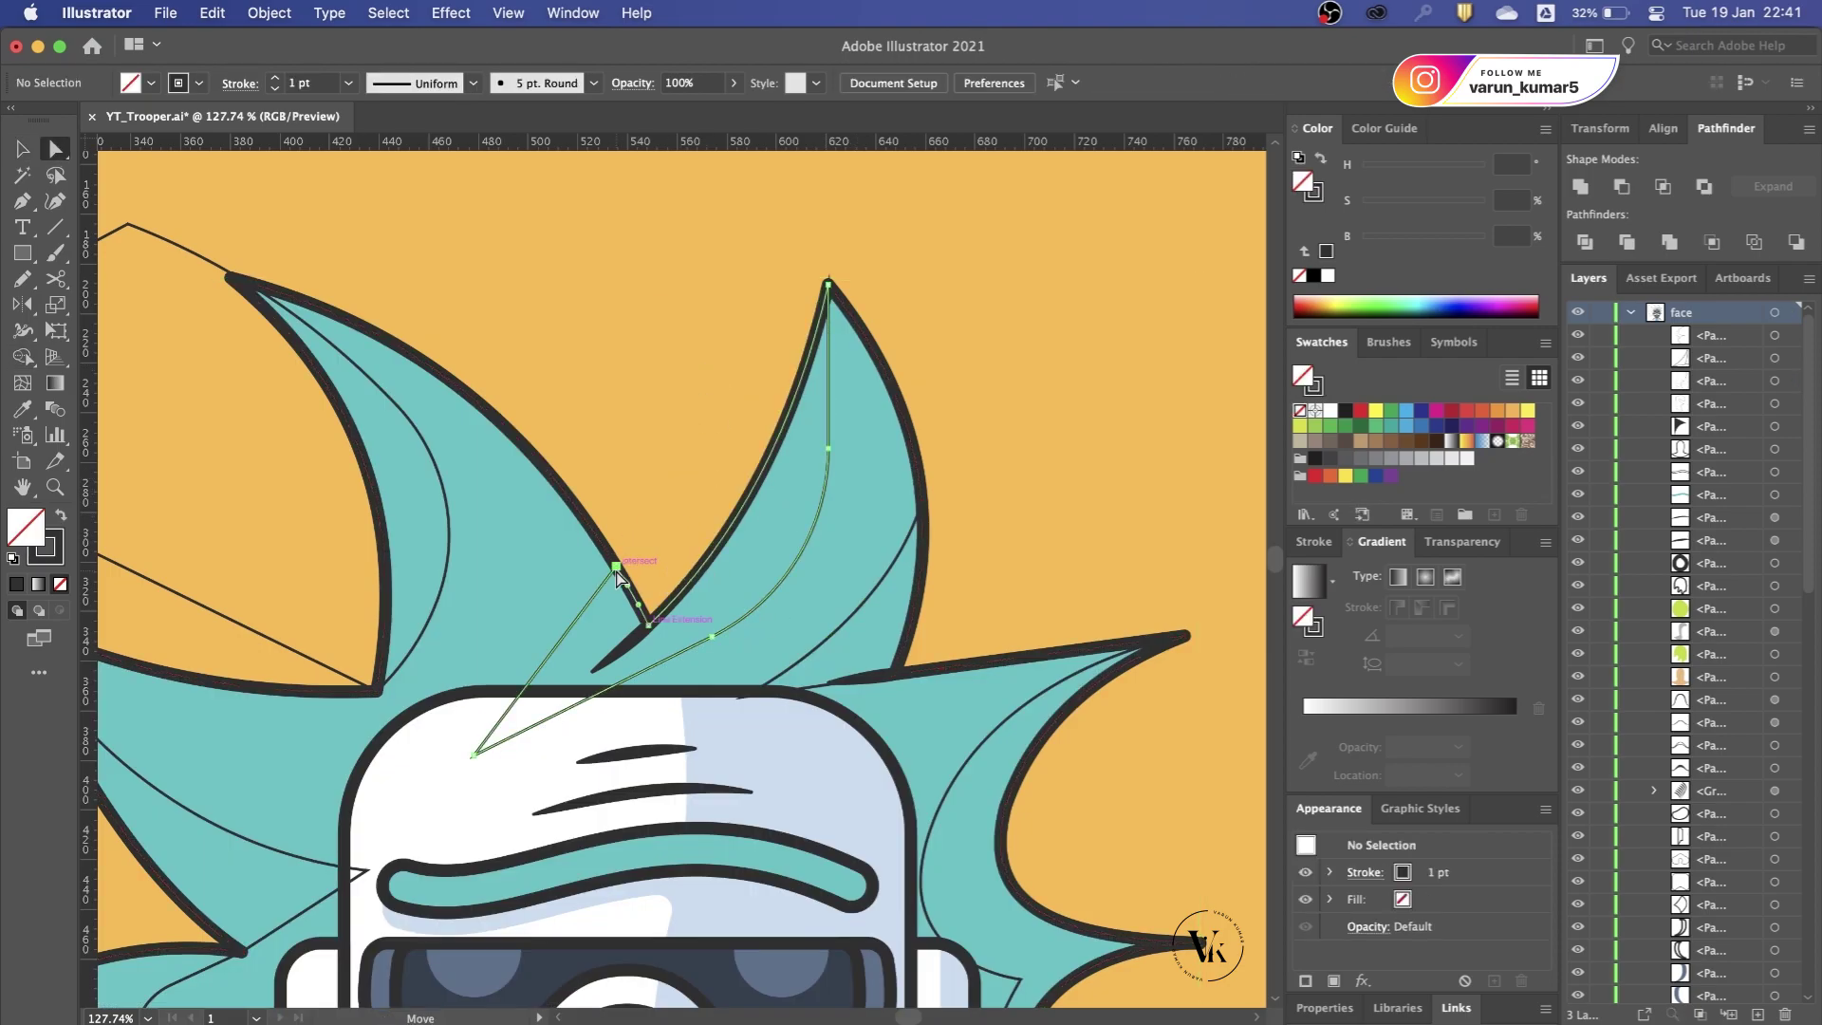
pyautogui.press('p')
pyautogui.click(616, 568)
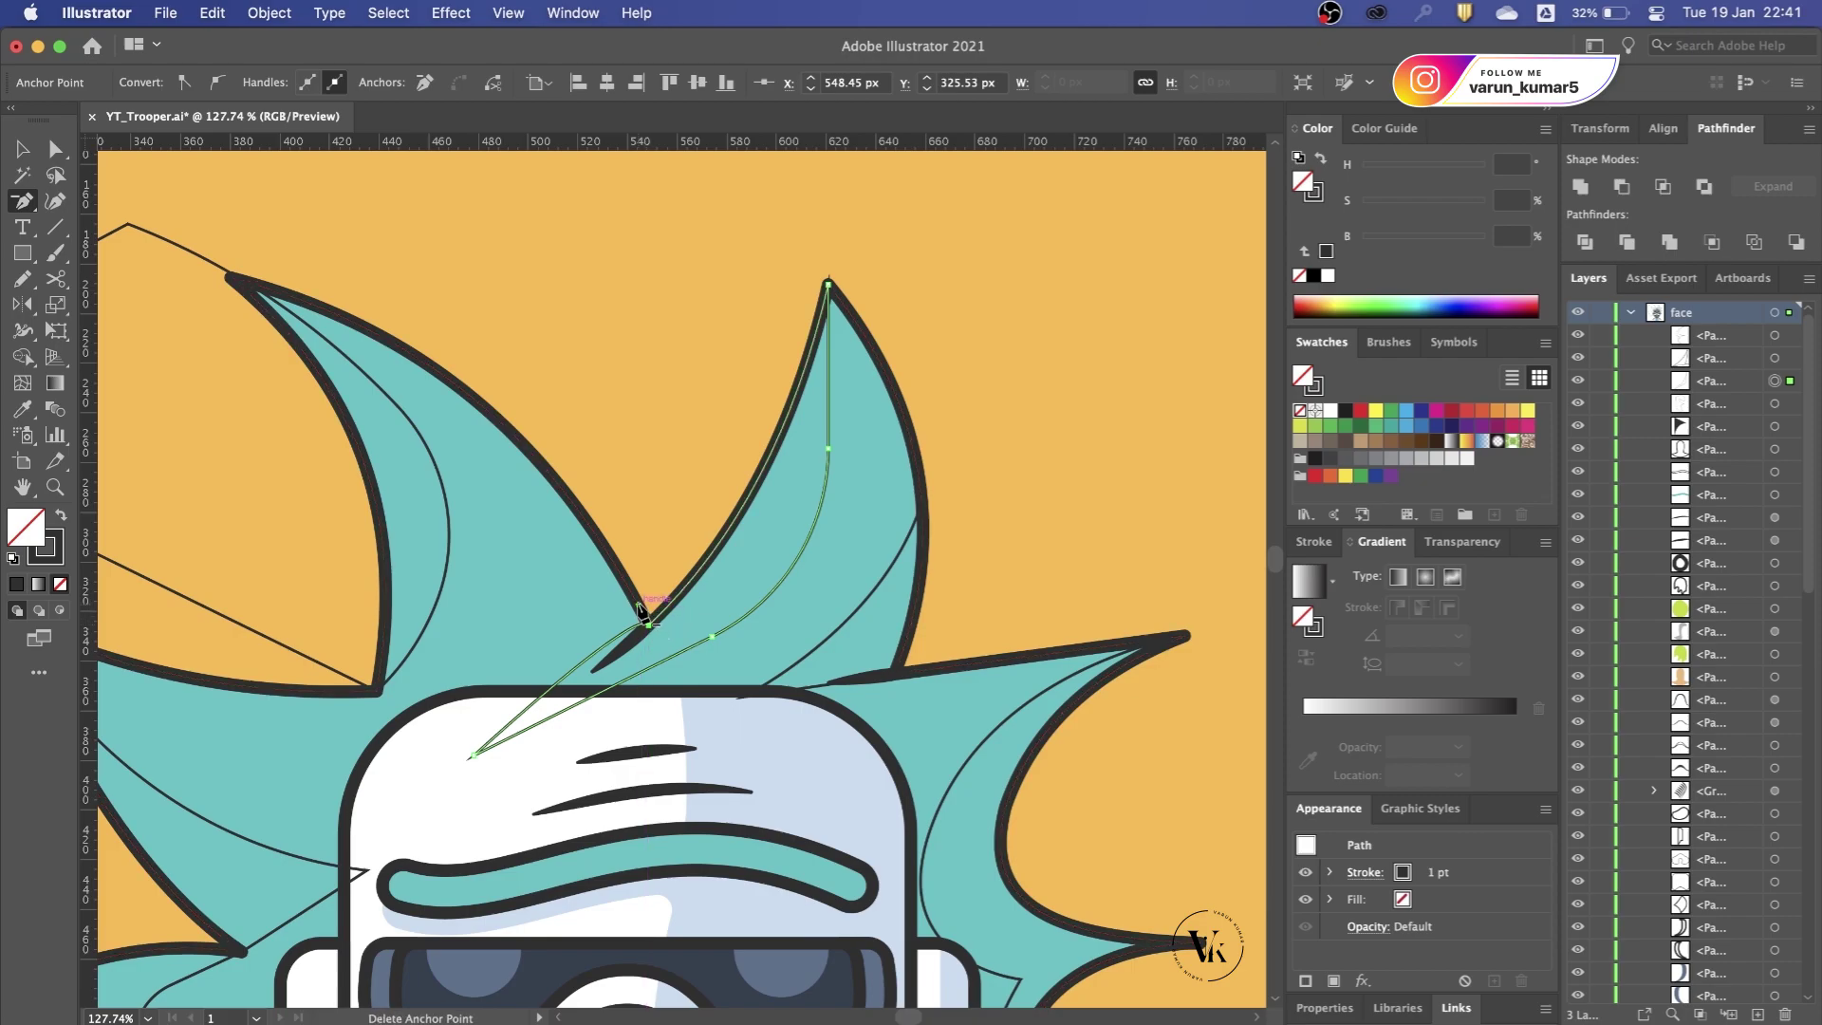
pyautogui.moveTo(640, 610); pyautogui.dragTo(610, 651)
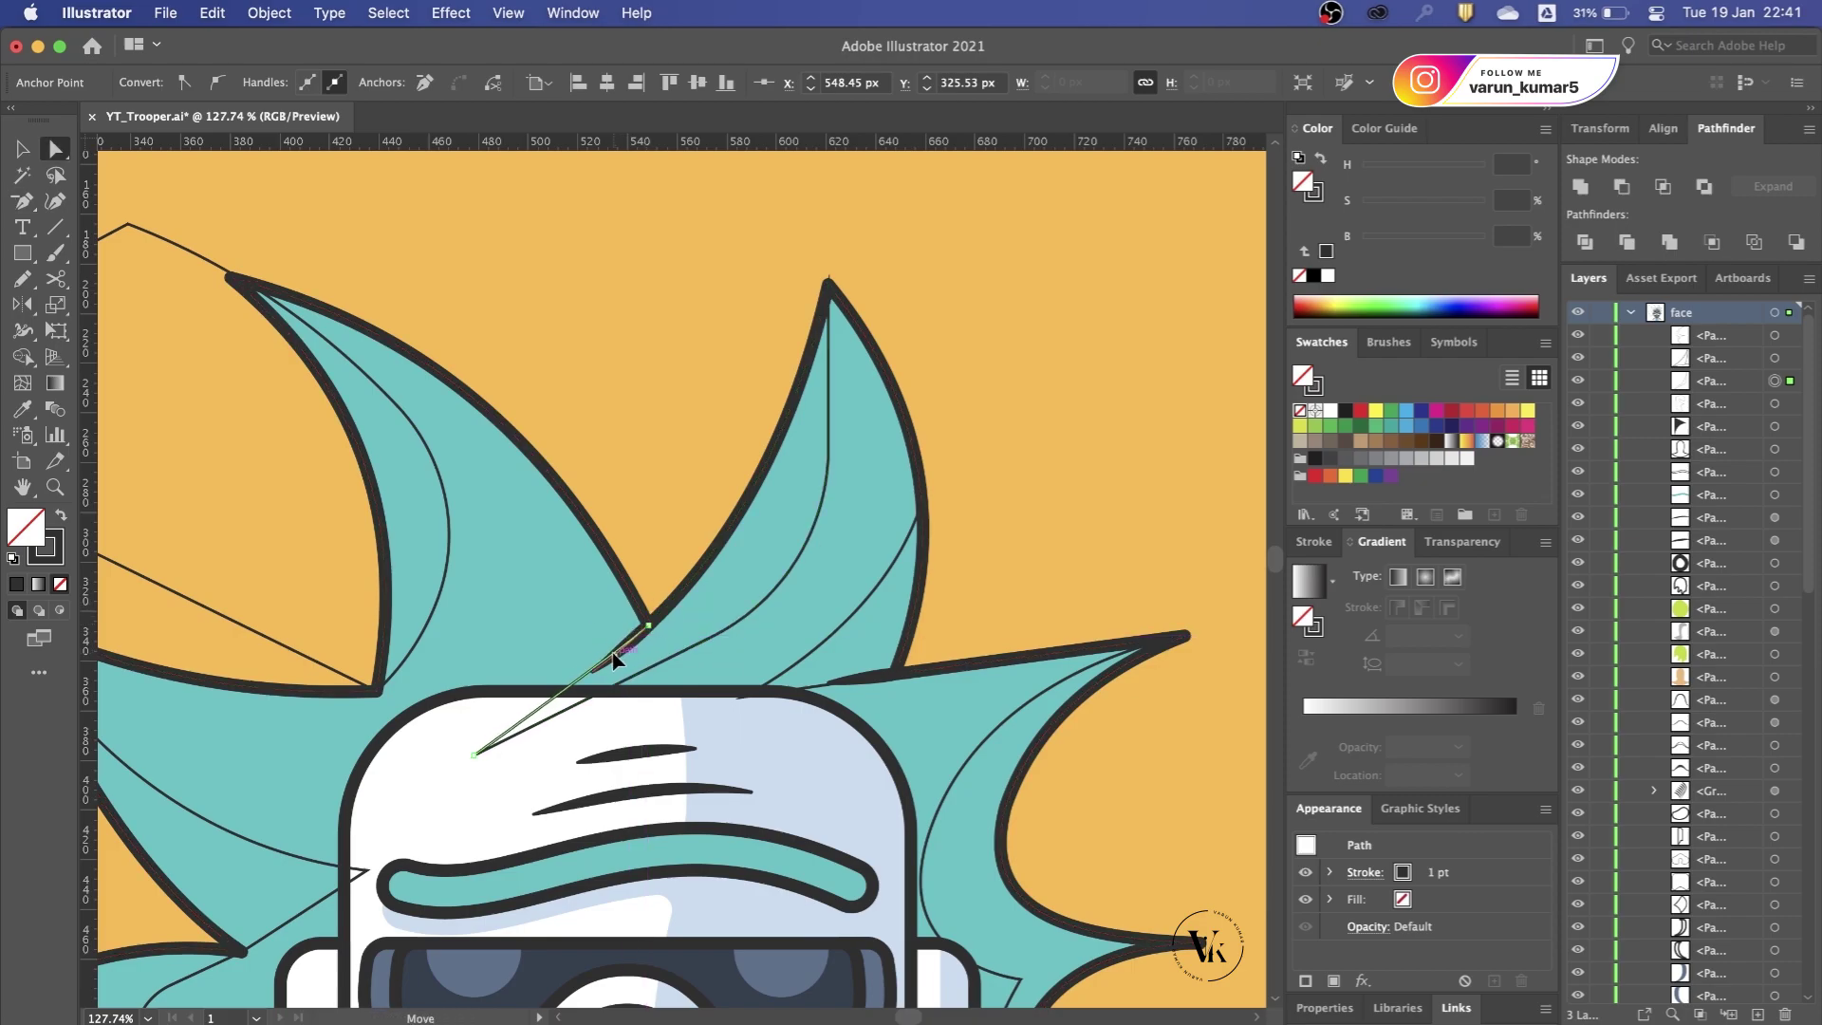
pyautogui.click(660, 496)
# Step: Merge the orange wedge into the teal hair shape with Shape Builder
pyautogui.scroll(-2, 657, 495)
pyautogui.keyDown('shift'); pyautogui.click(621, 550); pyautogui.keyUp('shift')
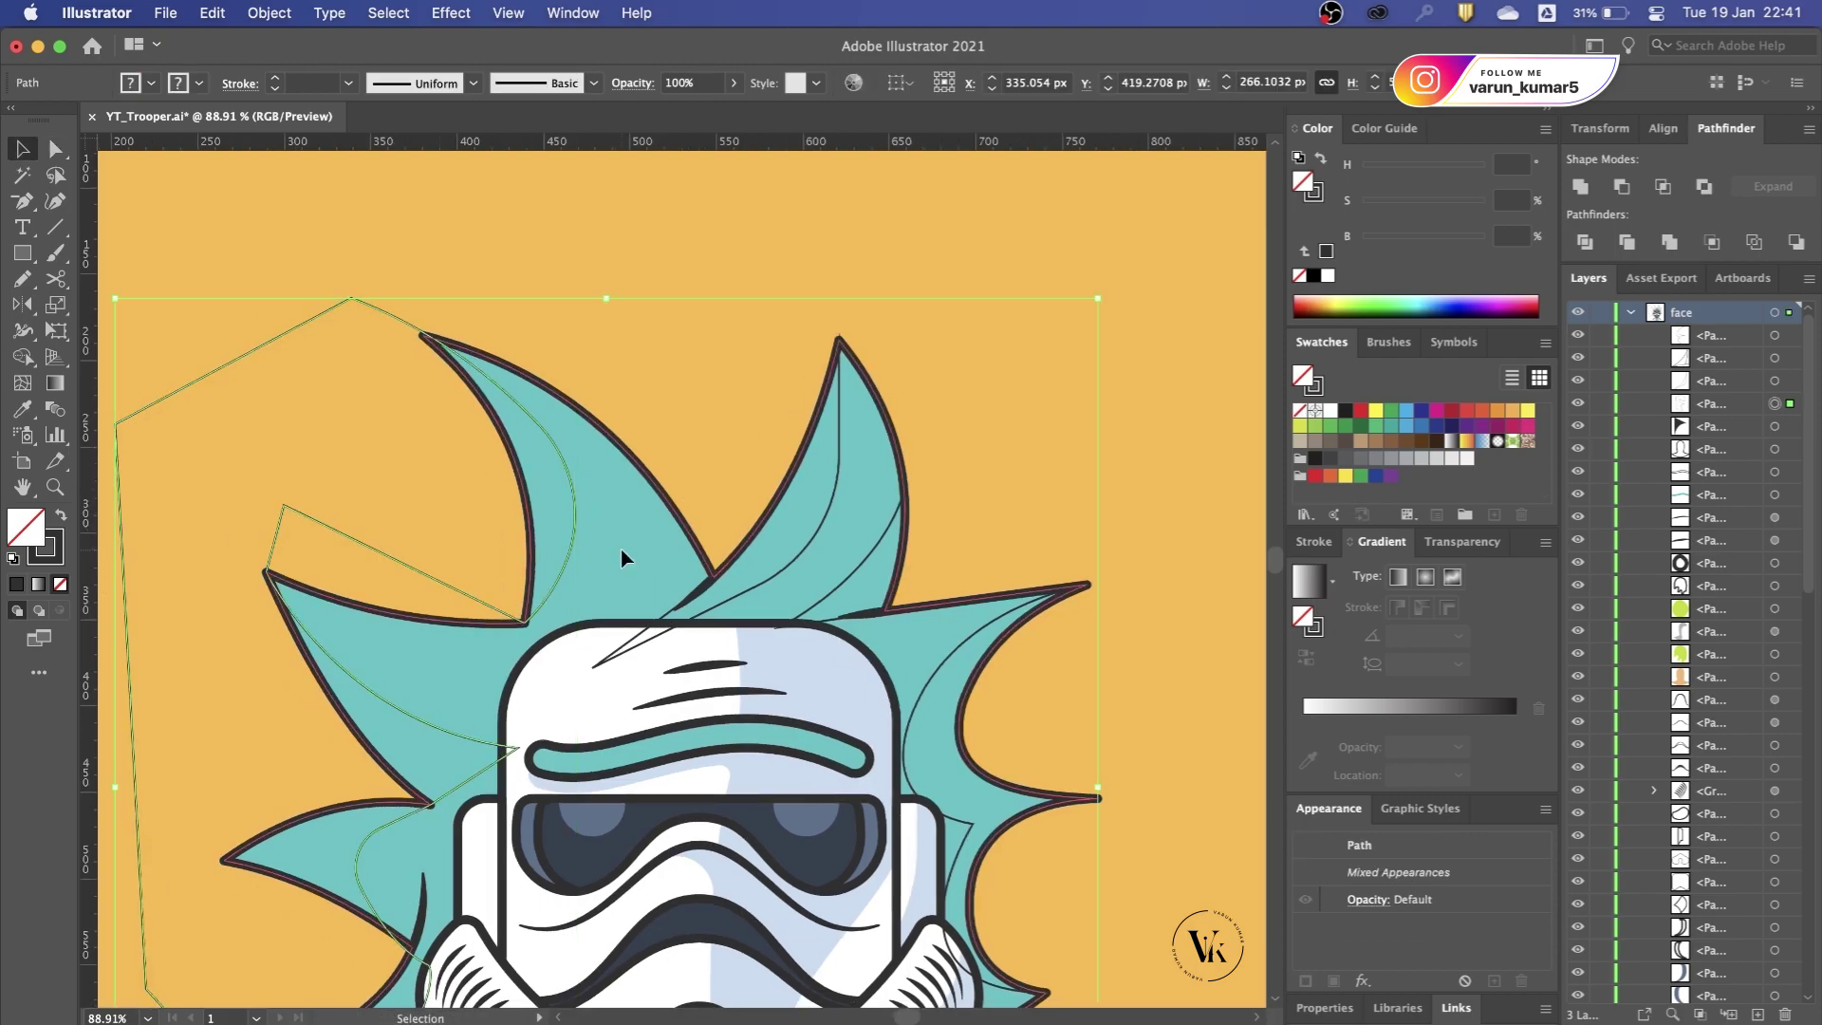
pyautogui.scroll(-3, 620, 549)
pyautogui.hotkey('shift', 'm')
pyautogui.moveTo(427, 389); pyautogui.dragTo(448, 418)
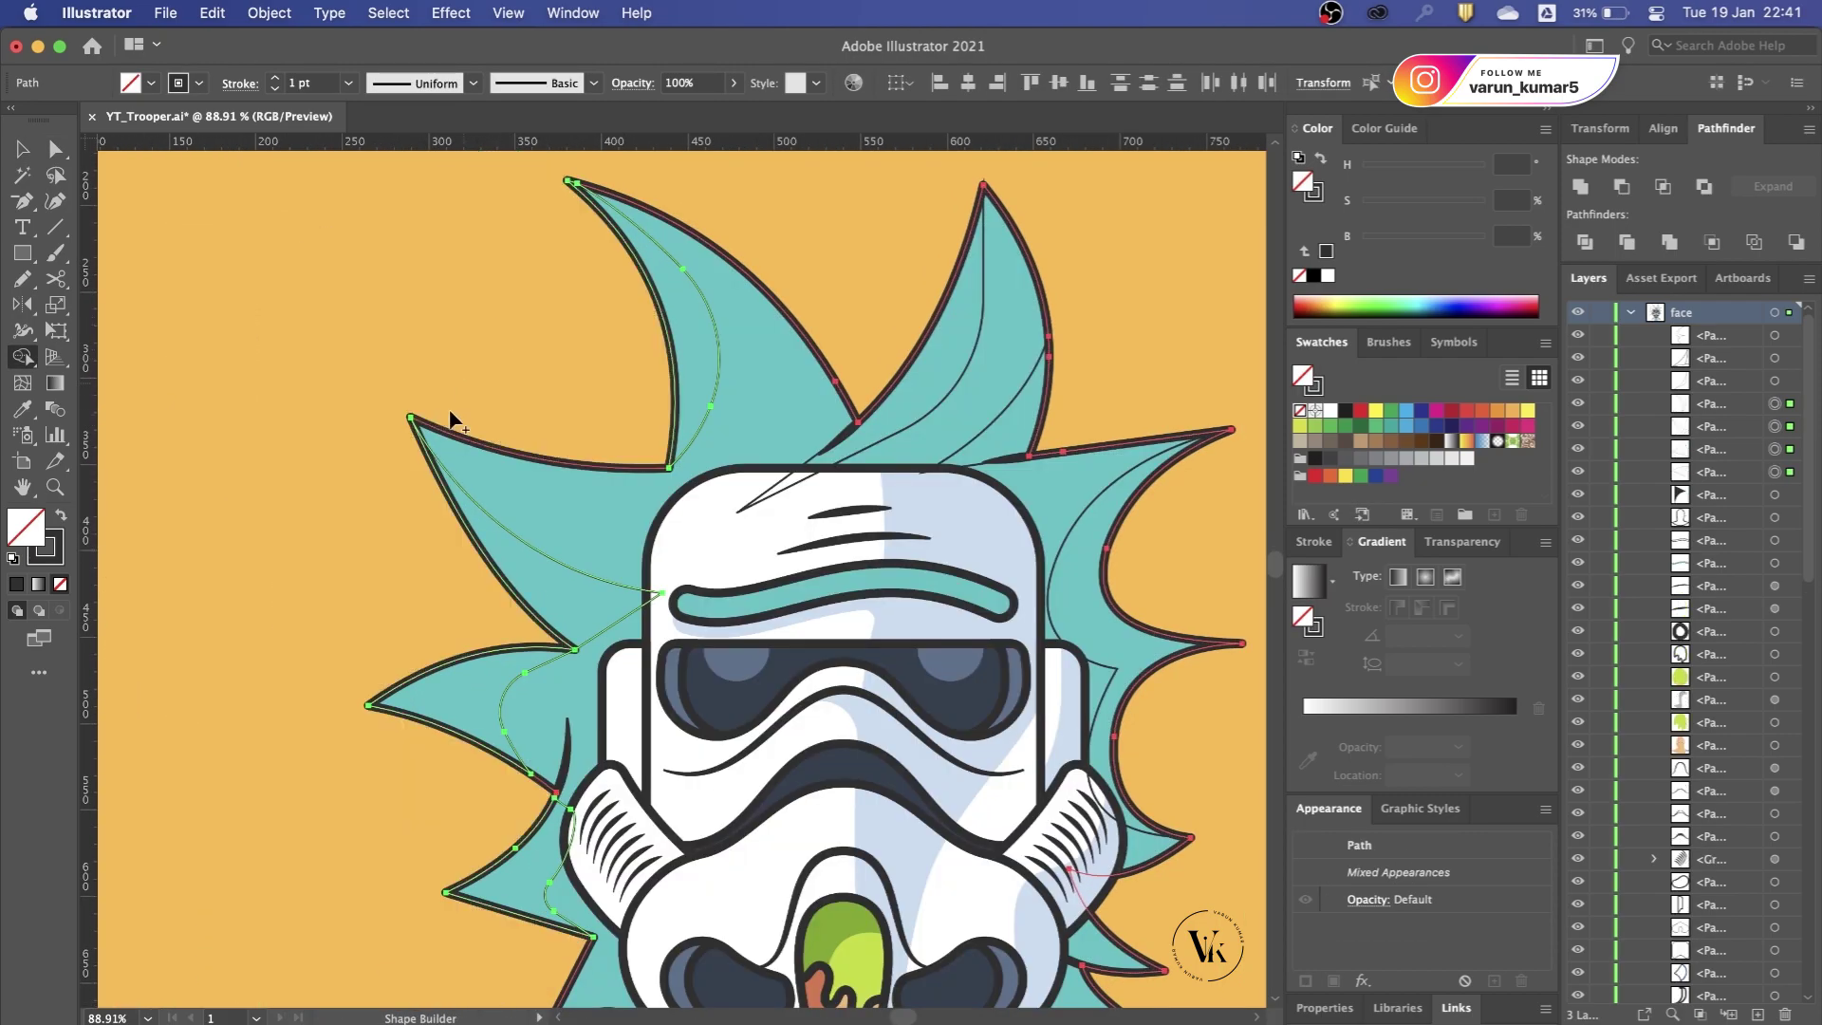
pyautogui.press('v')
pyautogui.scroll(-1, 448, 419)
pyautogui.click(394, 497)
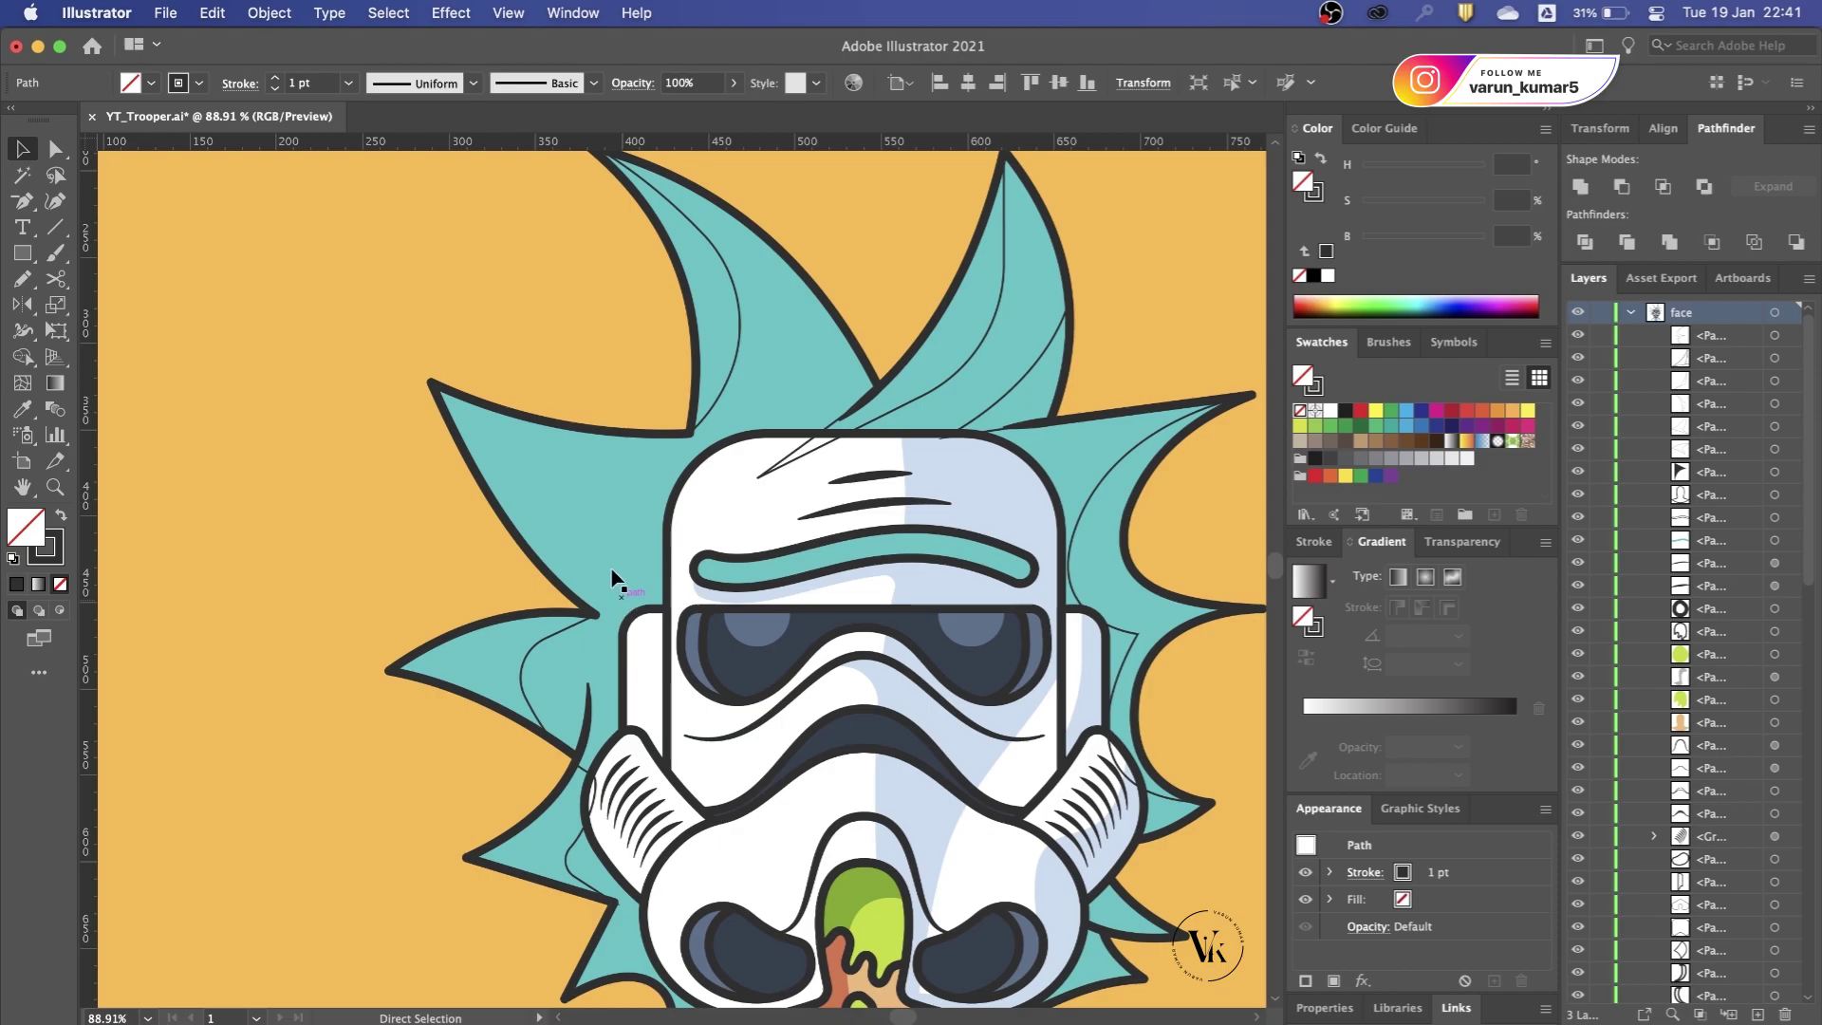
# Step: Click through the hair spike and strand paths to select the large hair highlight shape
pyautogui.click(528, 697)
pyautogui.press('a')
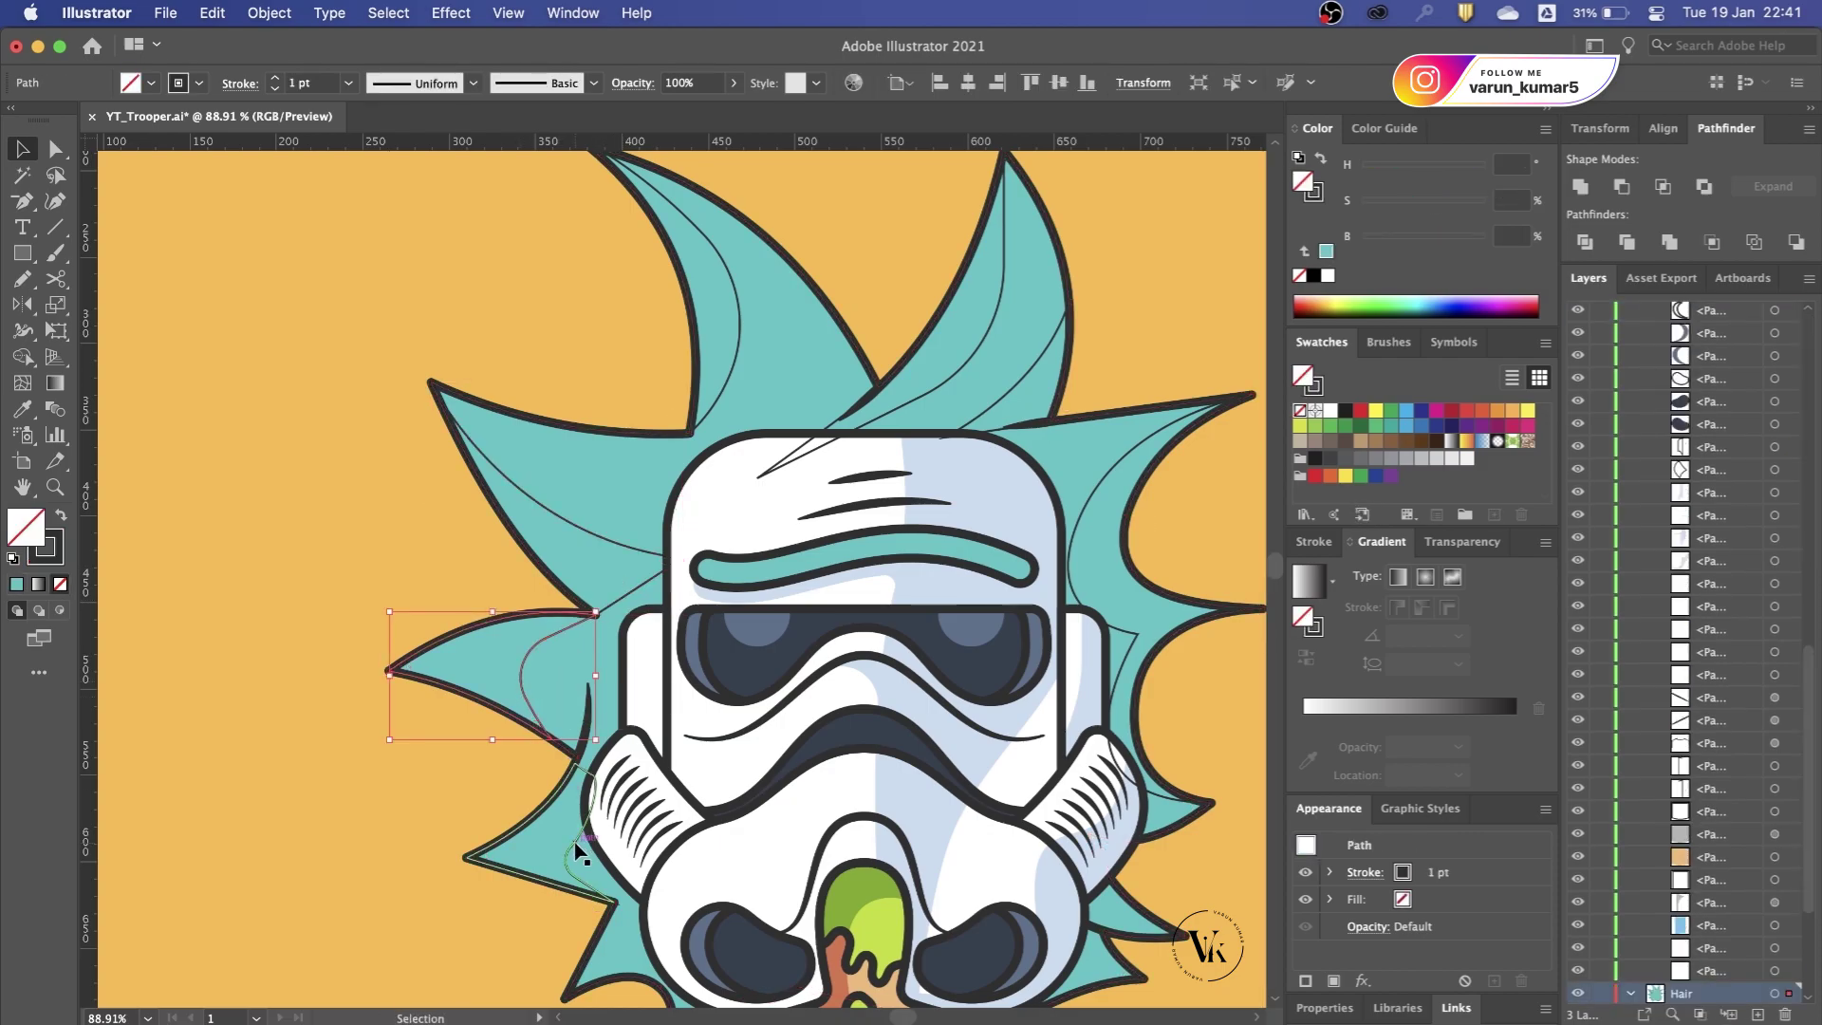
pyautogui.click(569, 873)
pyautogui.press('v')
pyautogui.scroll(-5, 645, 664)
pyautogui.scroll(8, 683, 664)
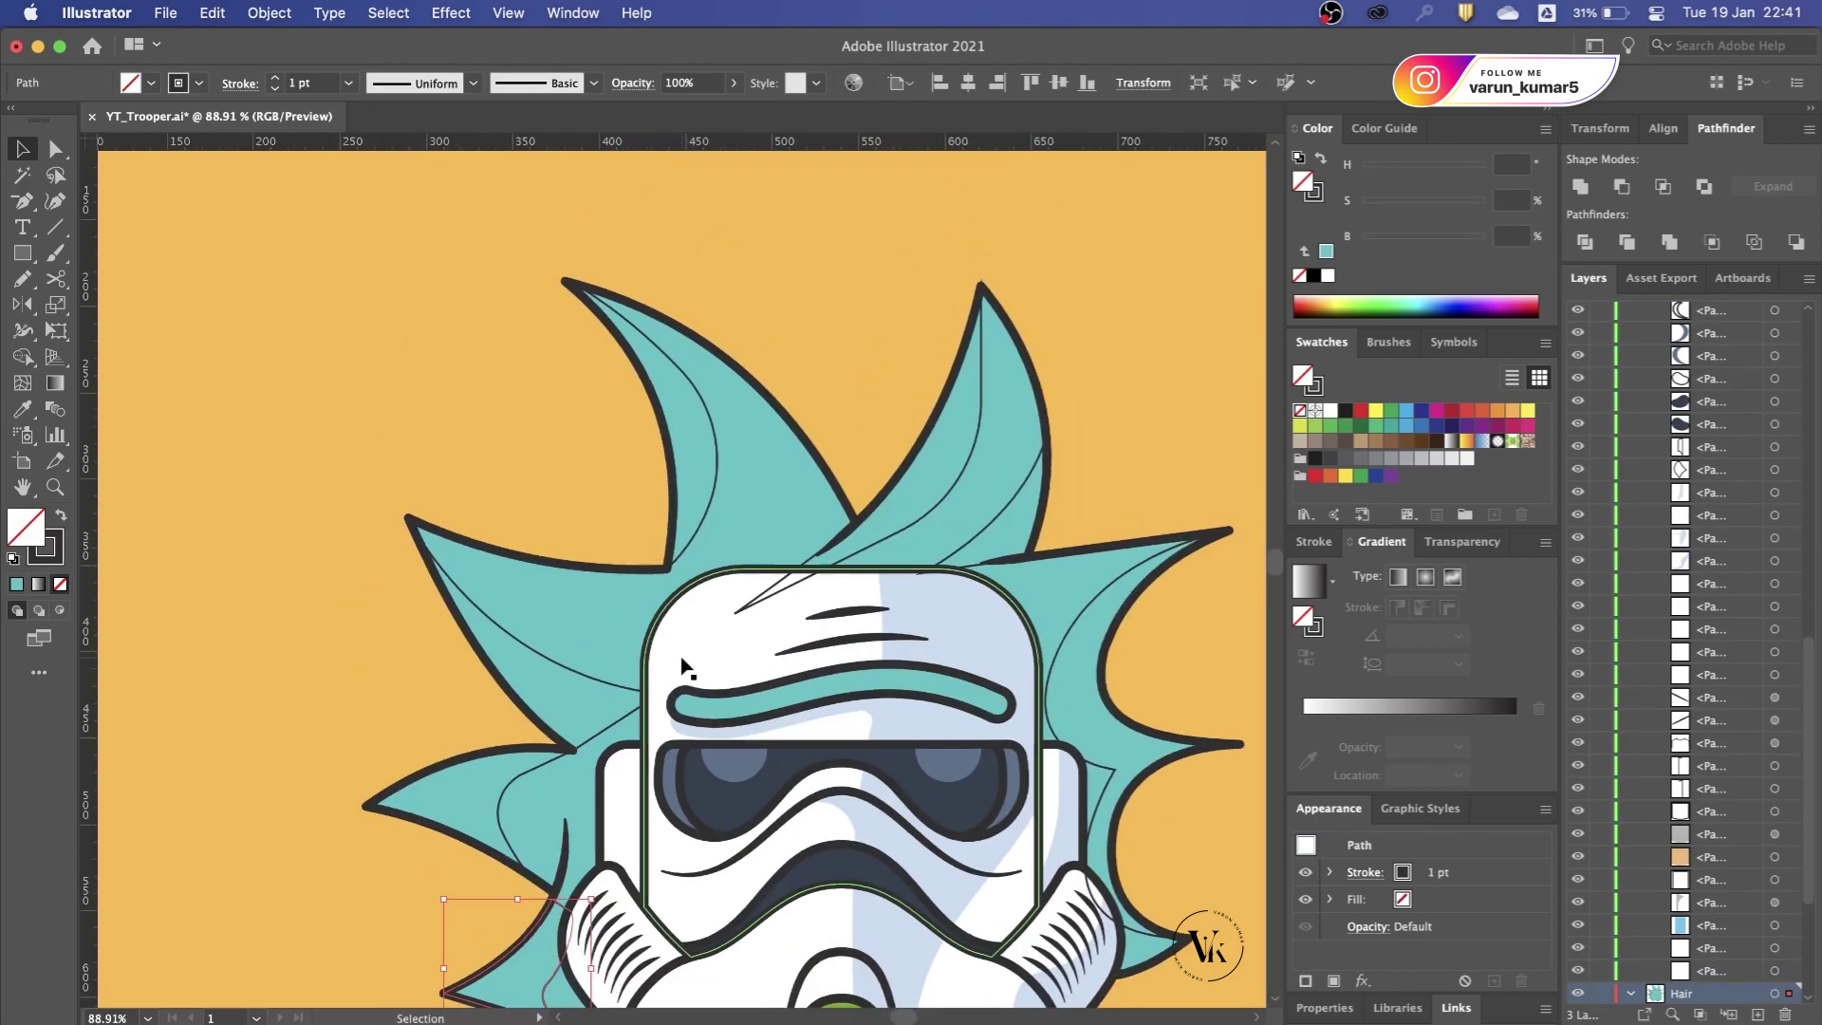
pyautogui.press('super+shift+a')
pyautogui.press('a')
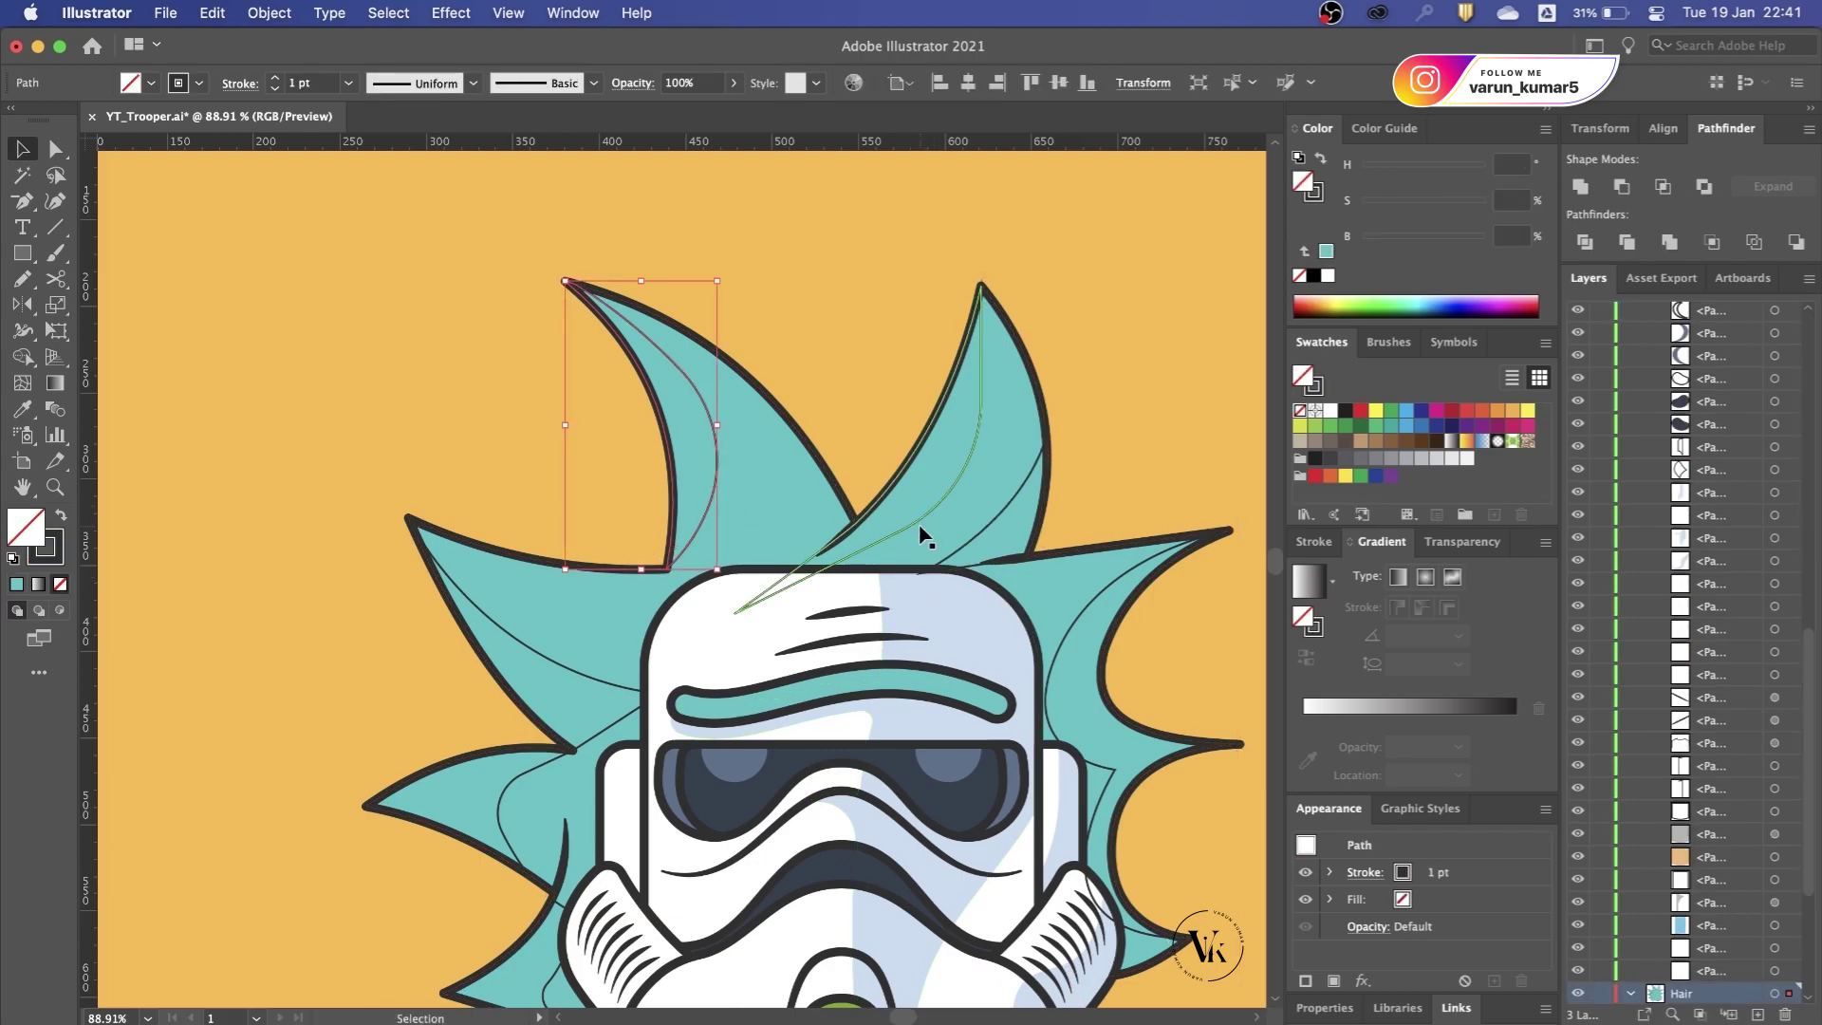
pyautogui.click(922, 517)
pyautogui.press('v')
pyautogui.click(736, 496)
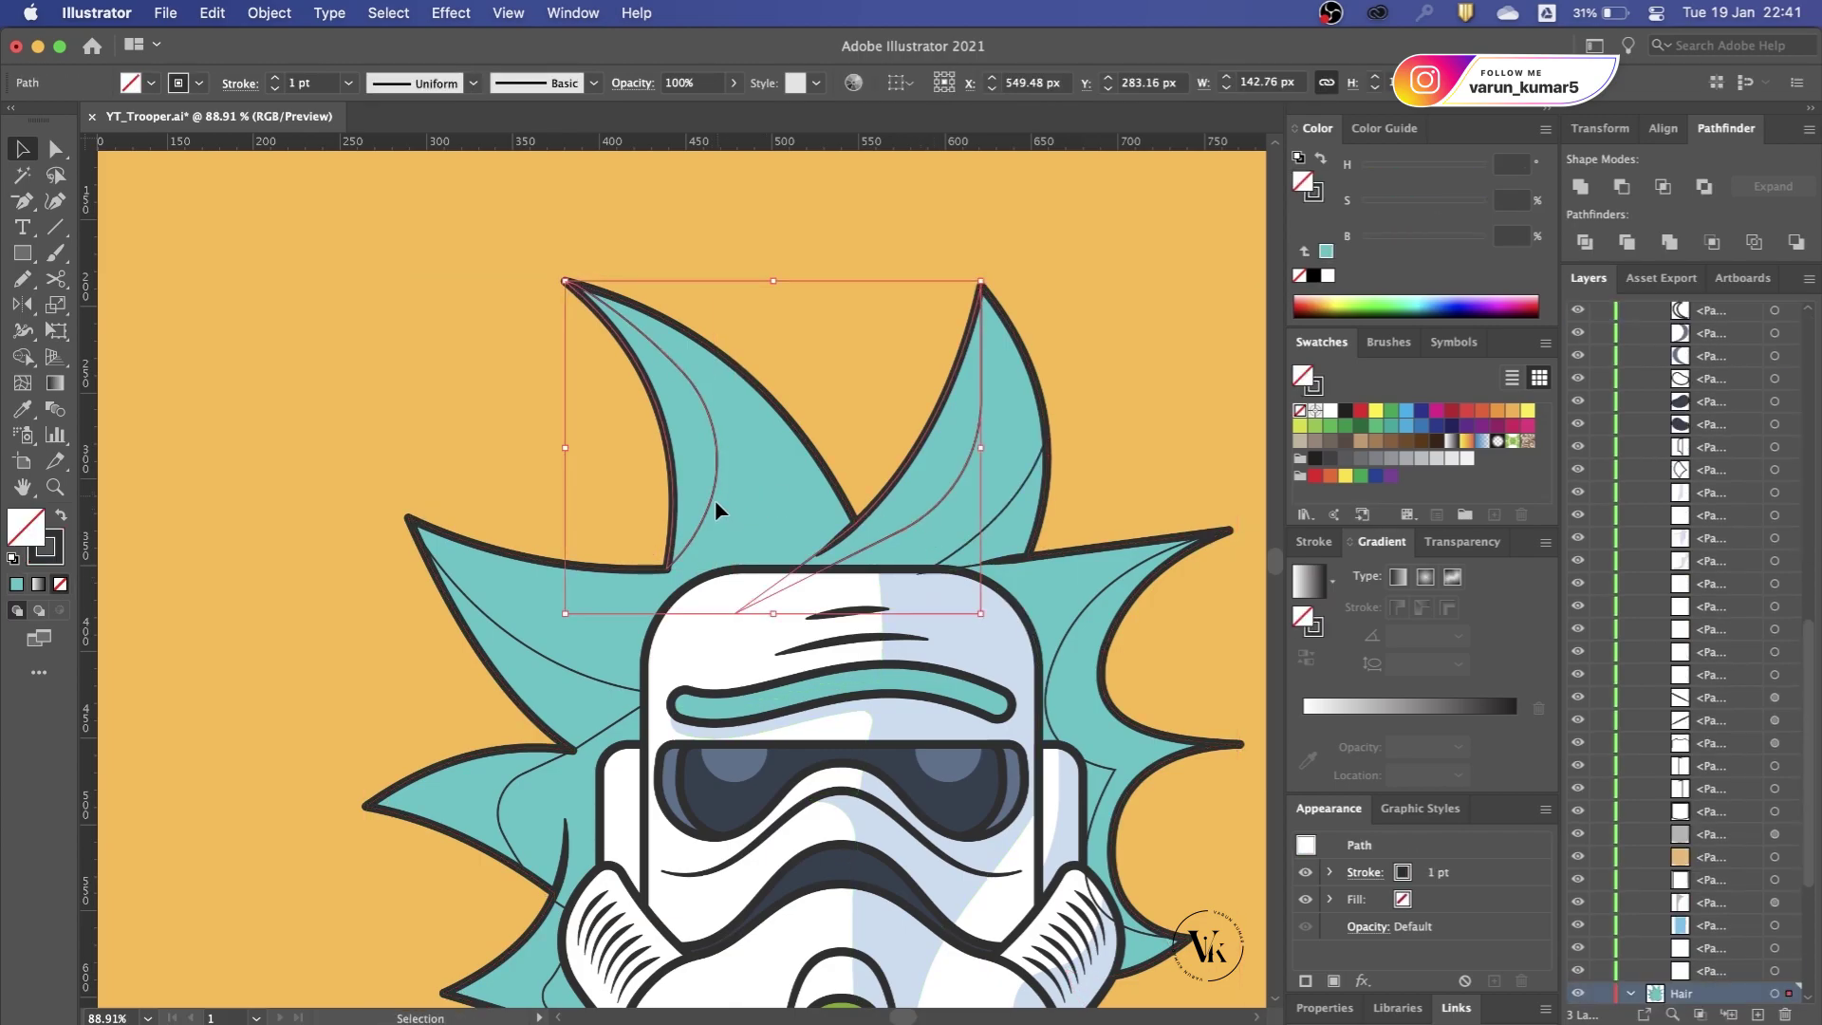
pyautogui.click(610, 692)
pyautogui.scroll(-5, 588, 692)
pyautogui.click(562, 745)
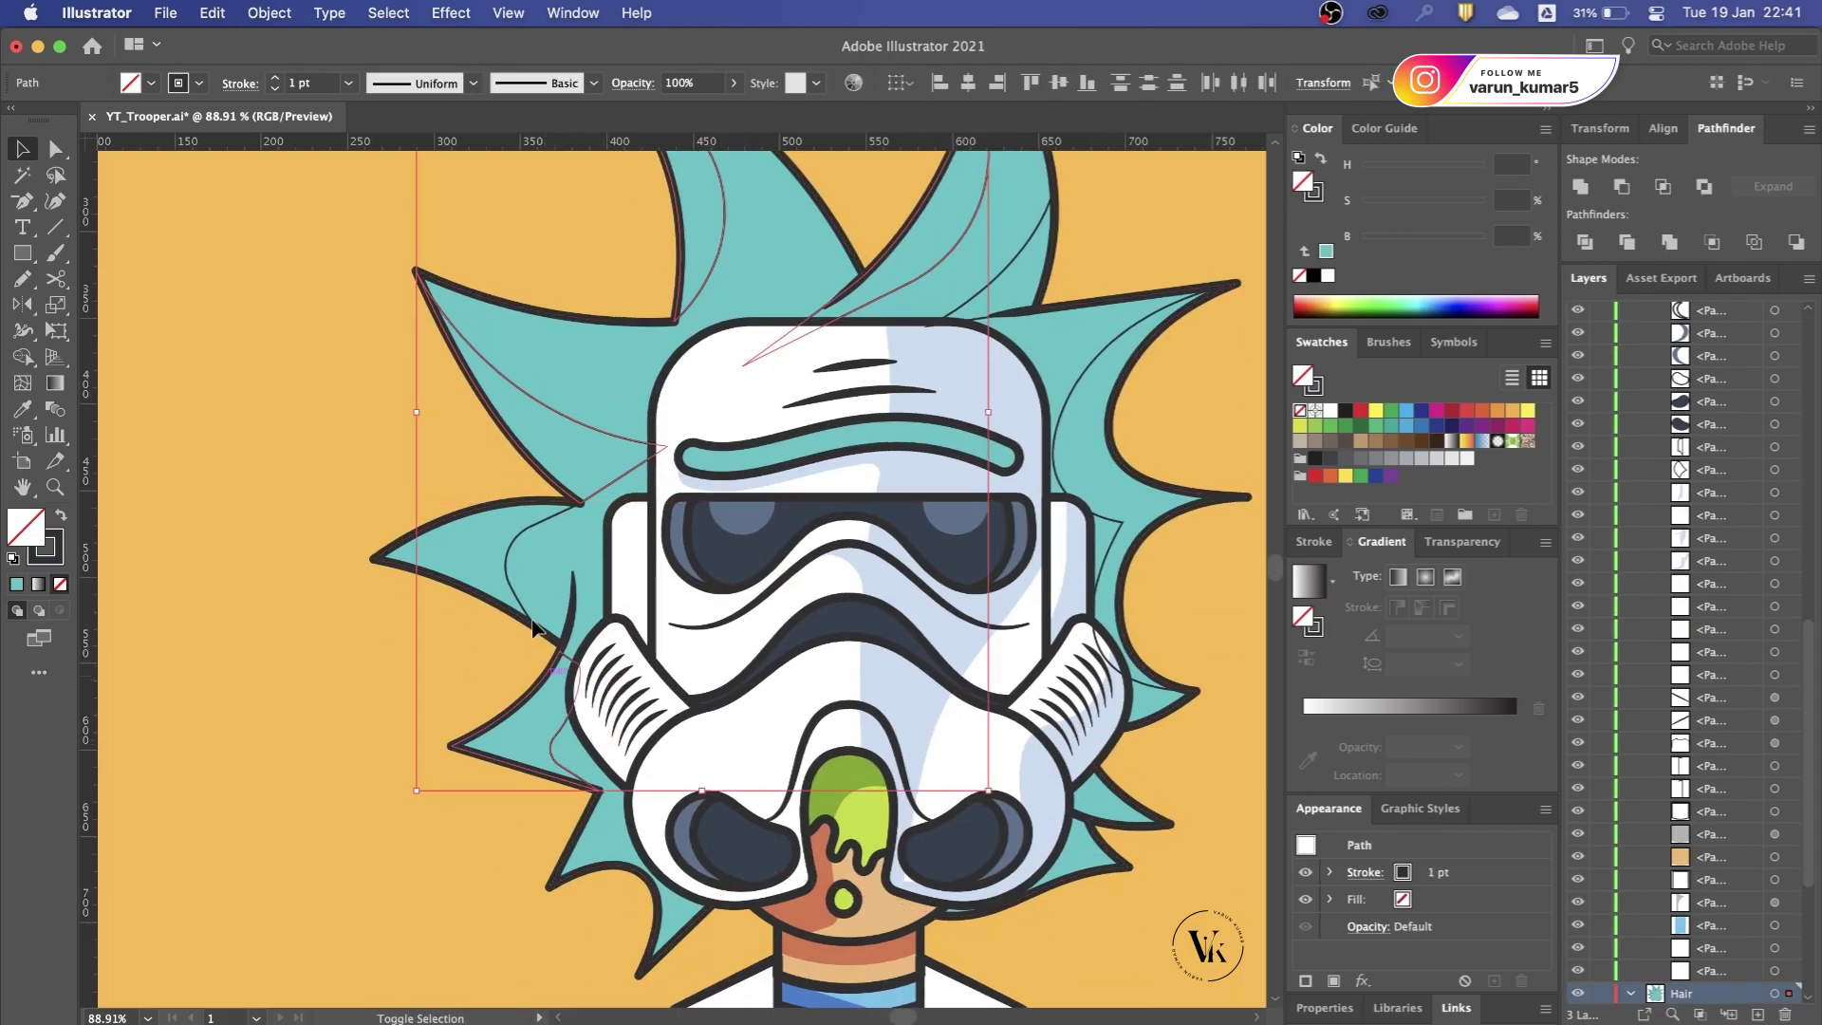
# Step: Give the hair highlight a white fill with Overlay blending at 60% opacity, and save
pyautogui.scroll(2, 615, 605)
pyautogui.hotkey('shift', 'x')
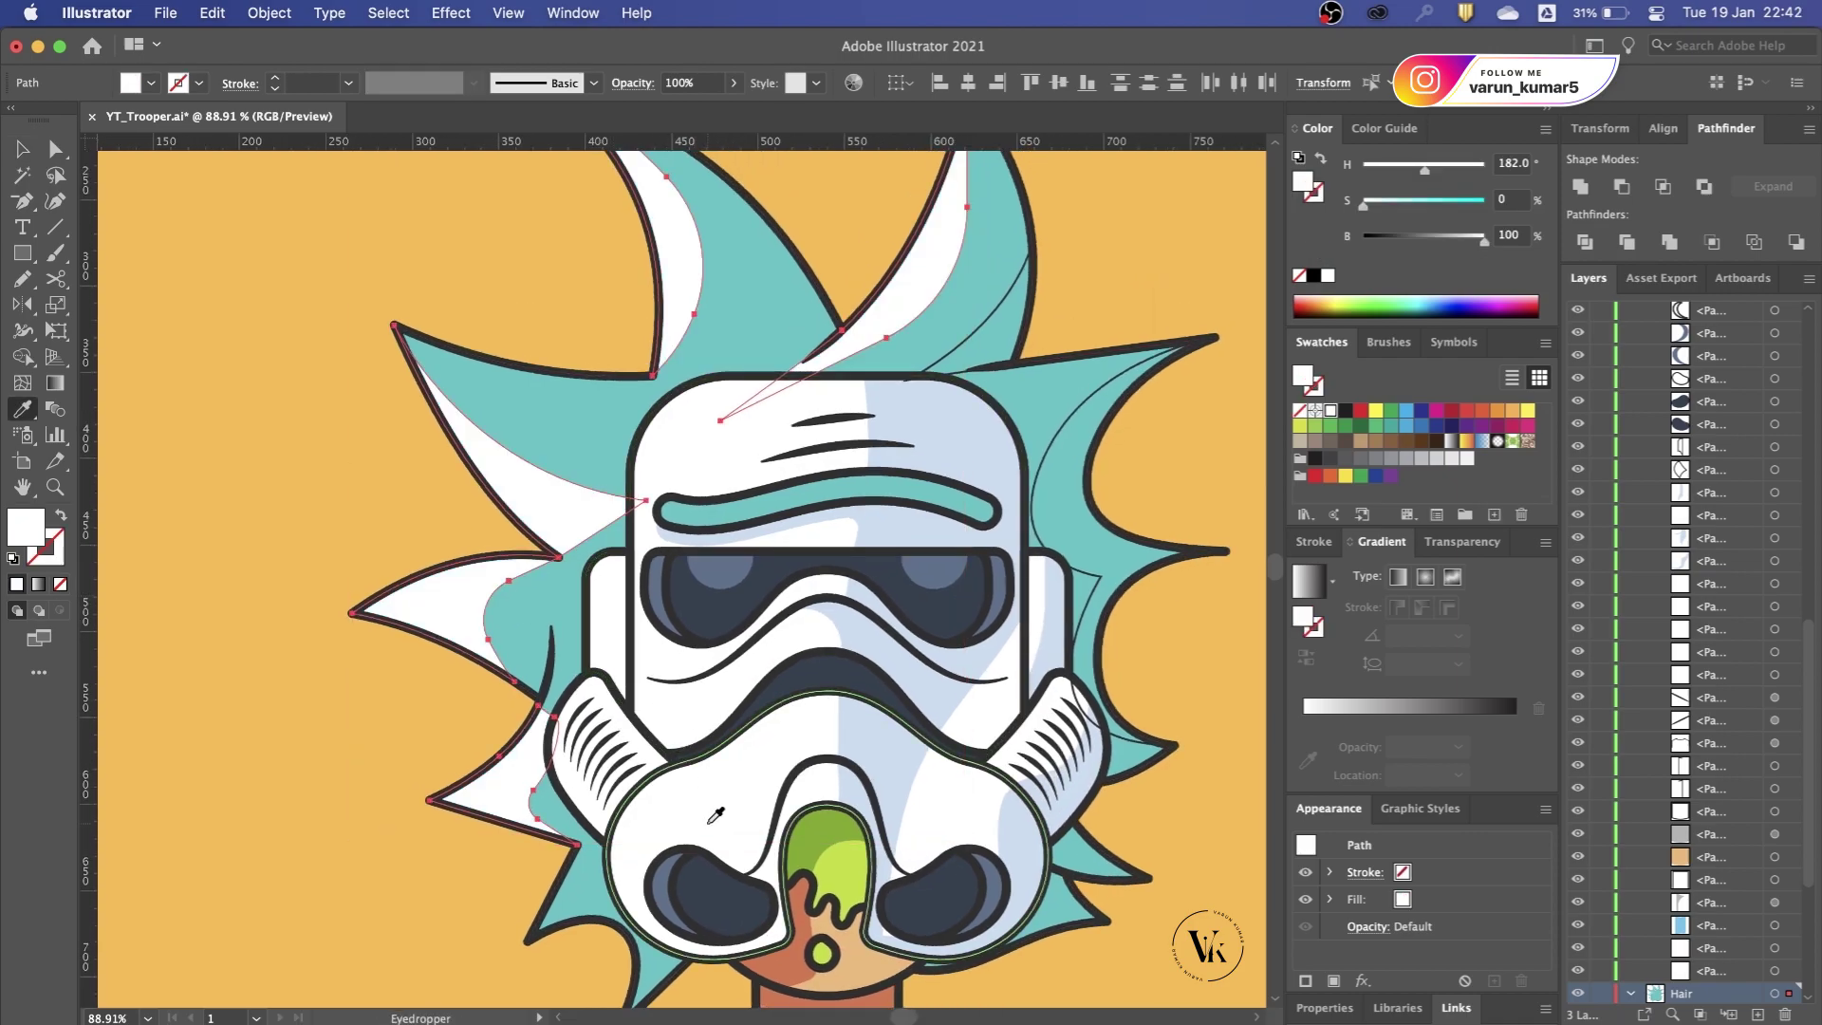
pyautogui.scroll(2, 664, 399)
pyautogui.click(633, 83)
pyautogui.click(451, 119)
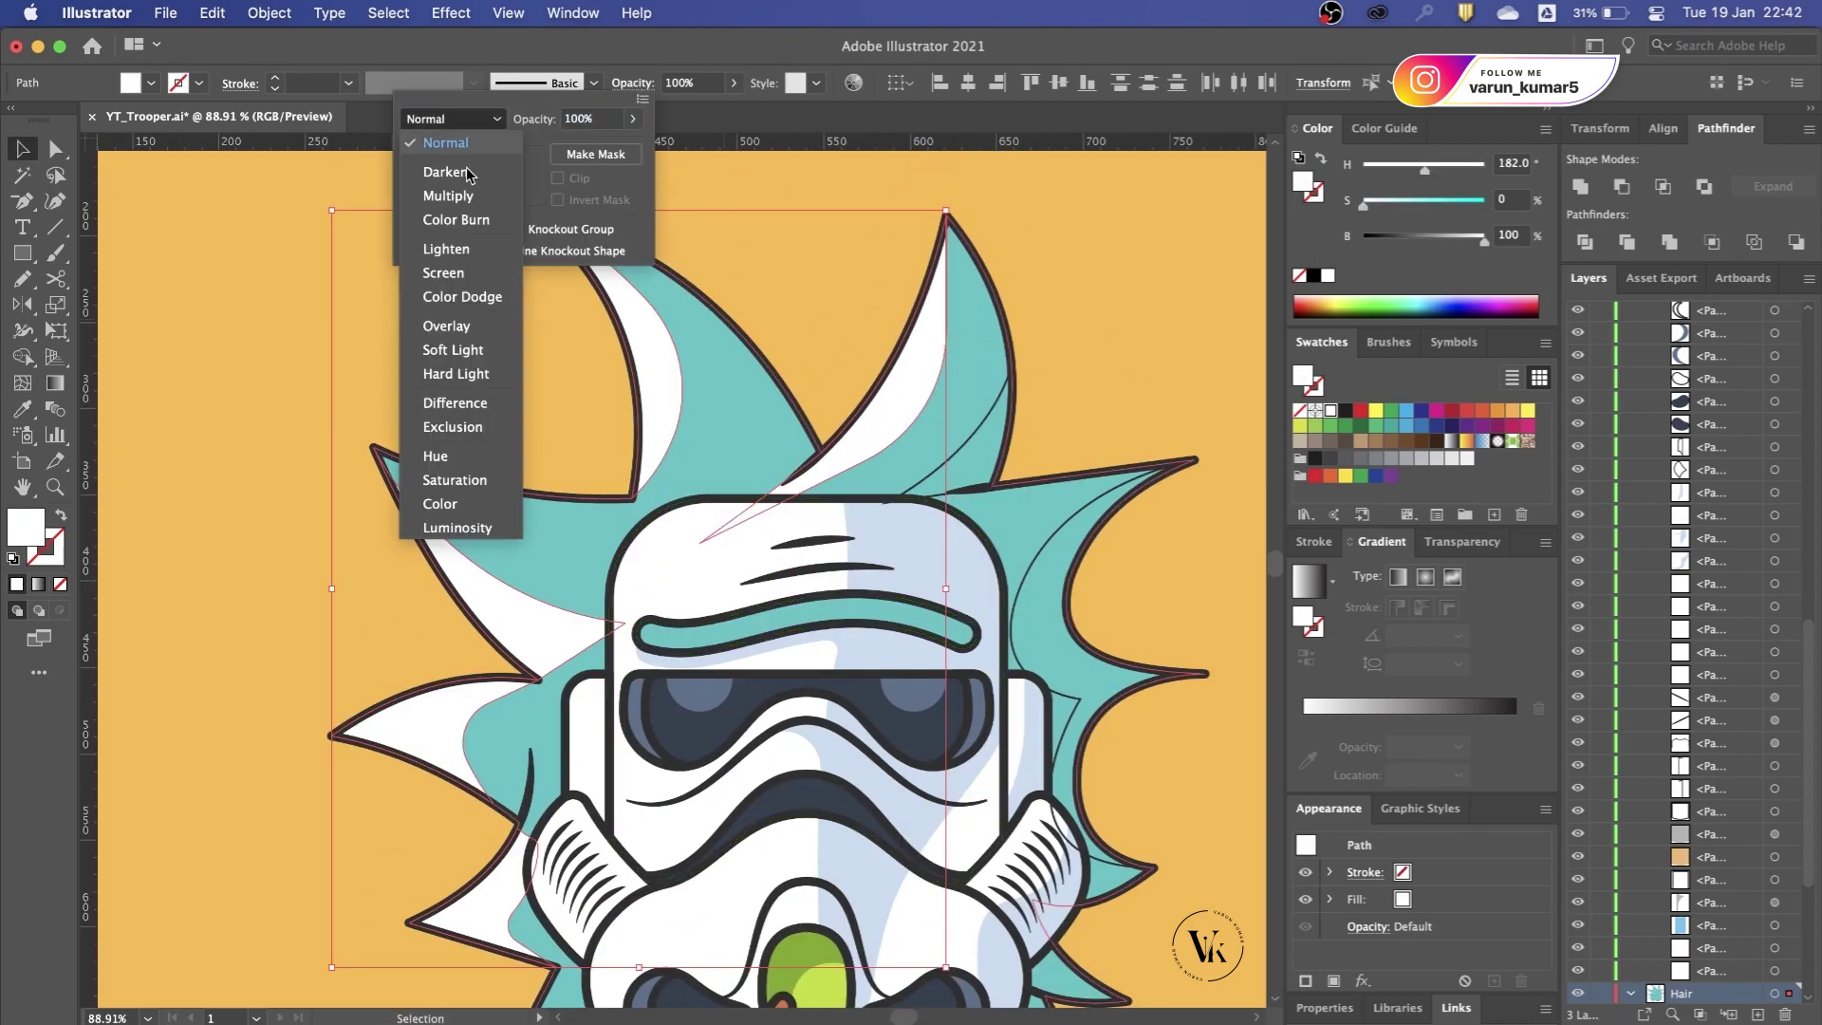
pyautogui.click(446, 326)
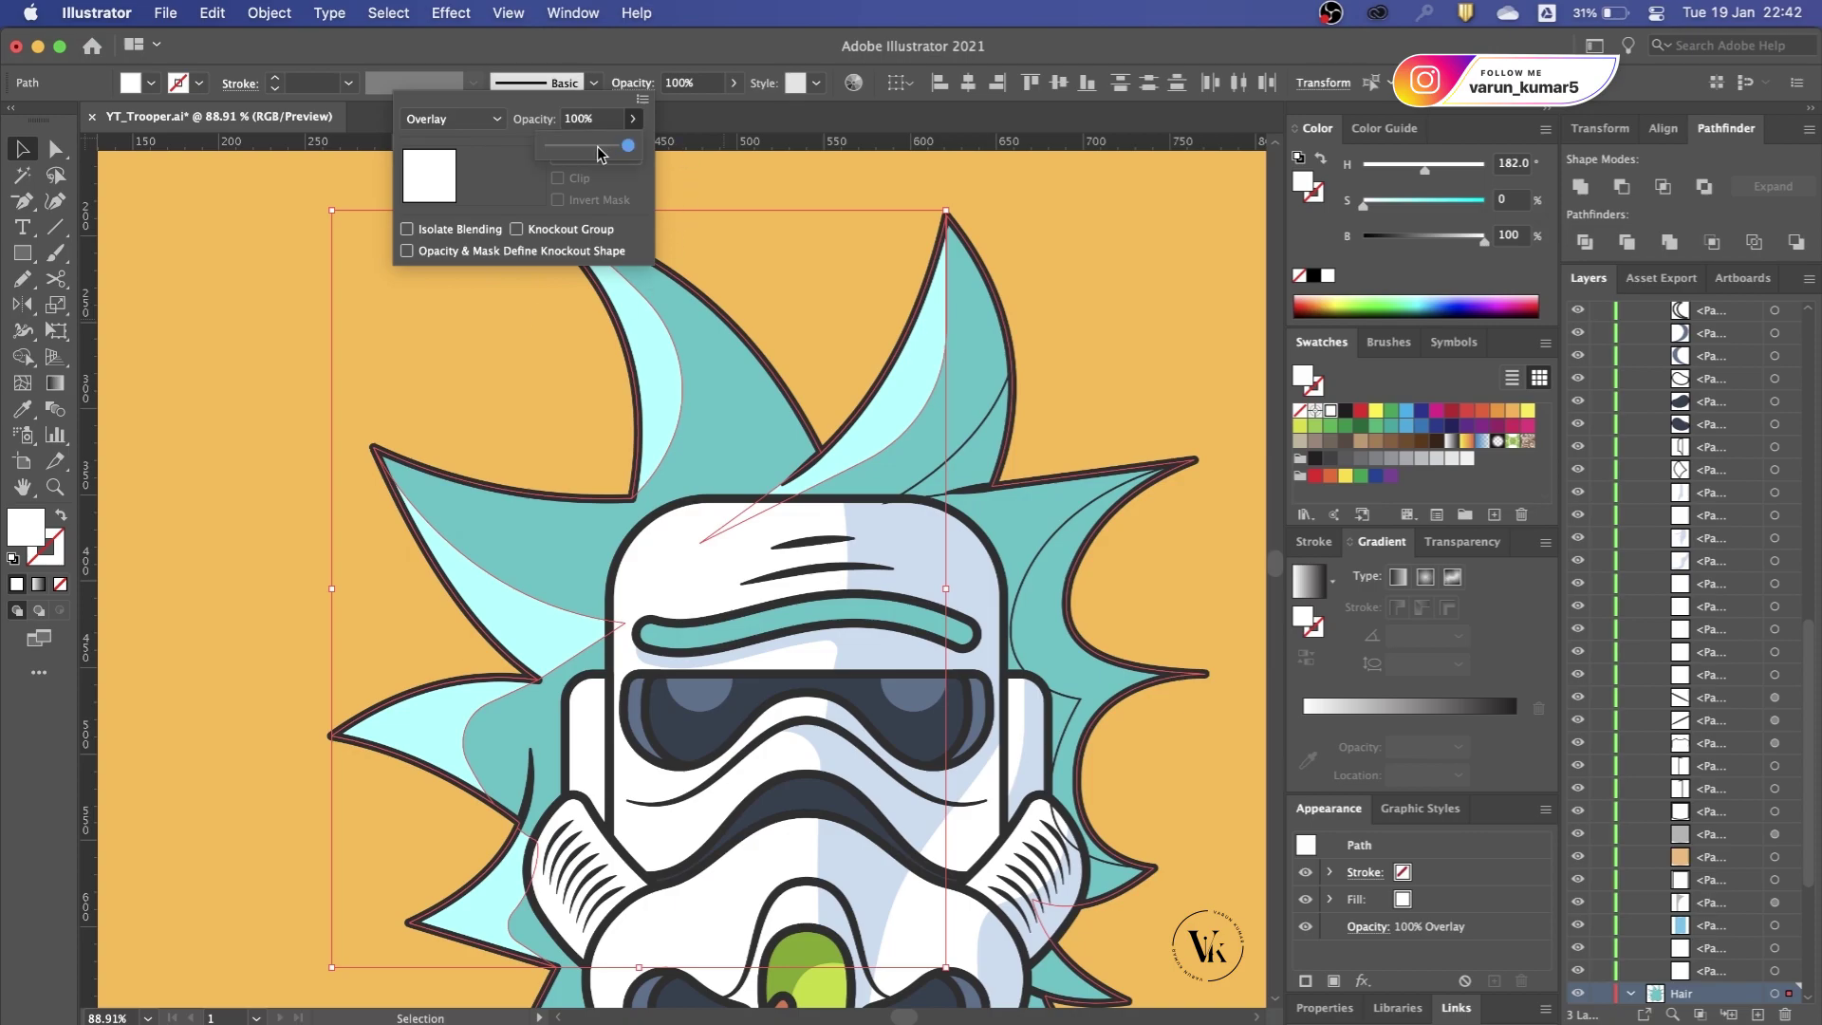
pyautogui.click(597, 147)
pyautogui.click(789, 270)
pyautogui.scroll(-3, 789, 270)
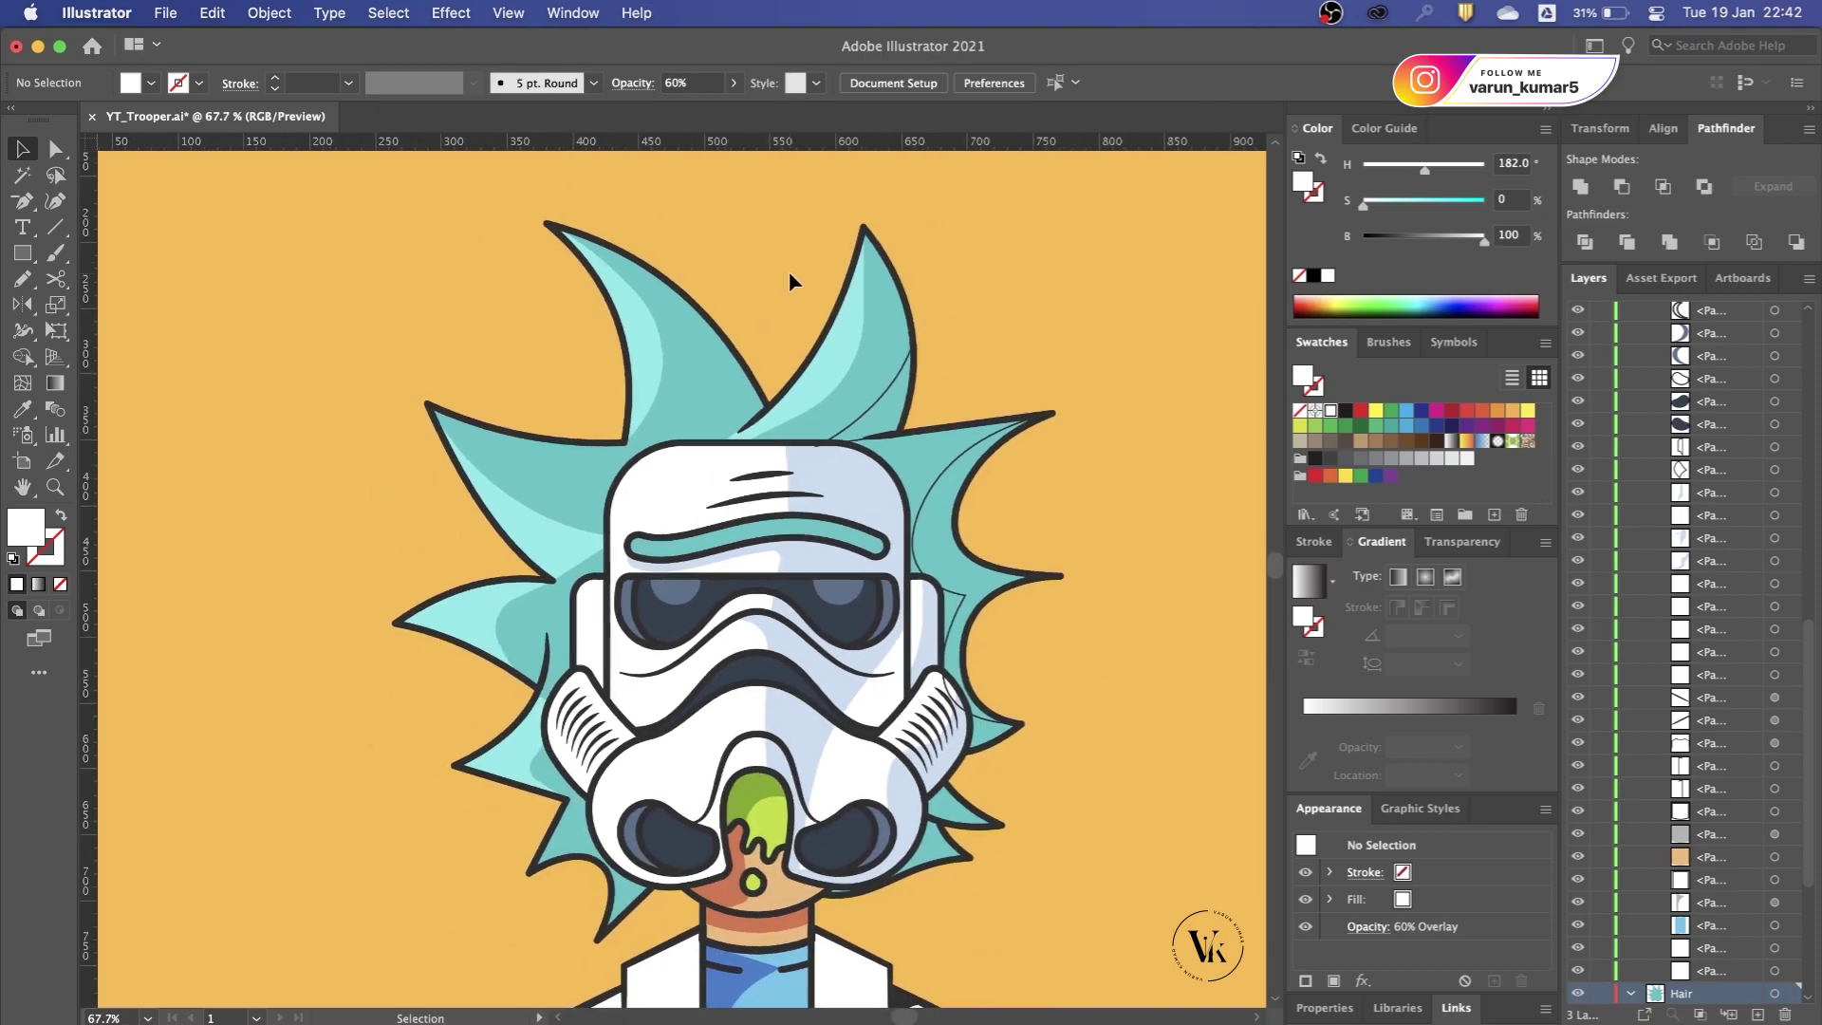
pyautogui.press('super+s')
# Step: Select the larger right-side hair strand shape
pyautogui.scroll(5, 835, 424)
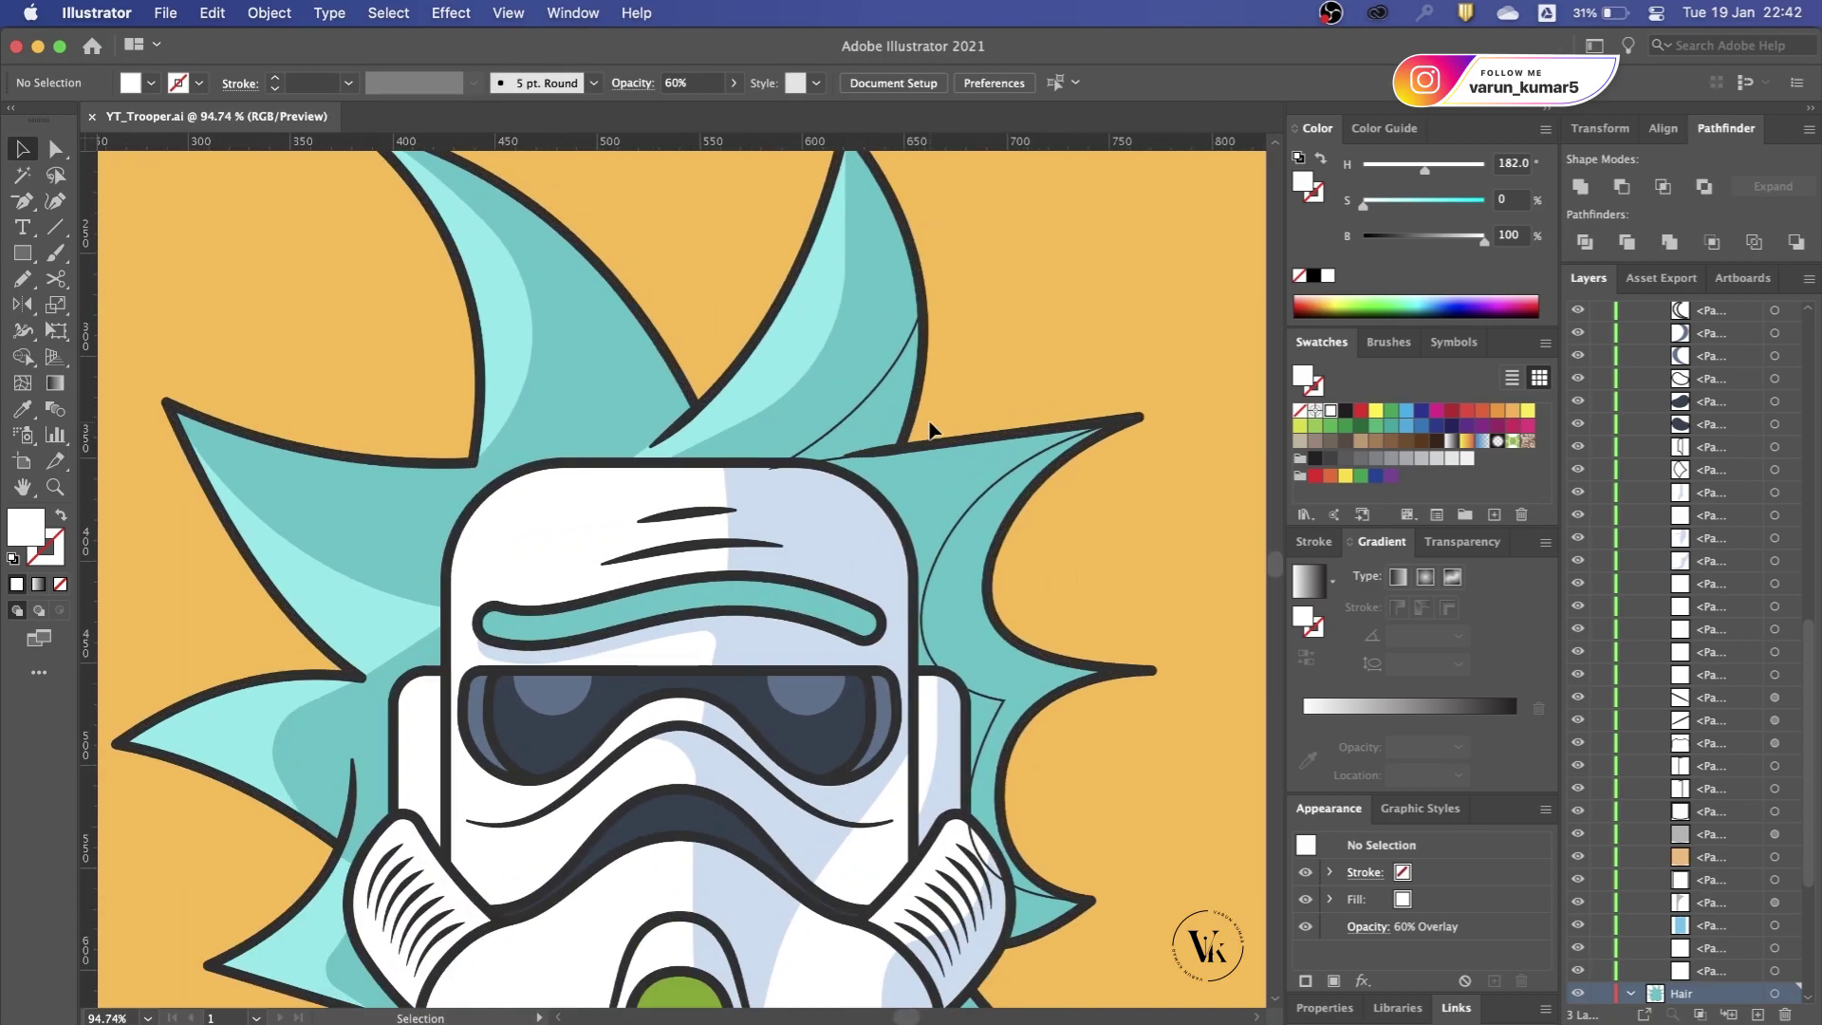
pyautogui.click(870, 398)
pyautogui.click(866, 441)
pyautogui.click(861, 408)
pyautogui.click(954, 526)
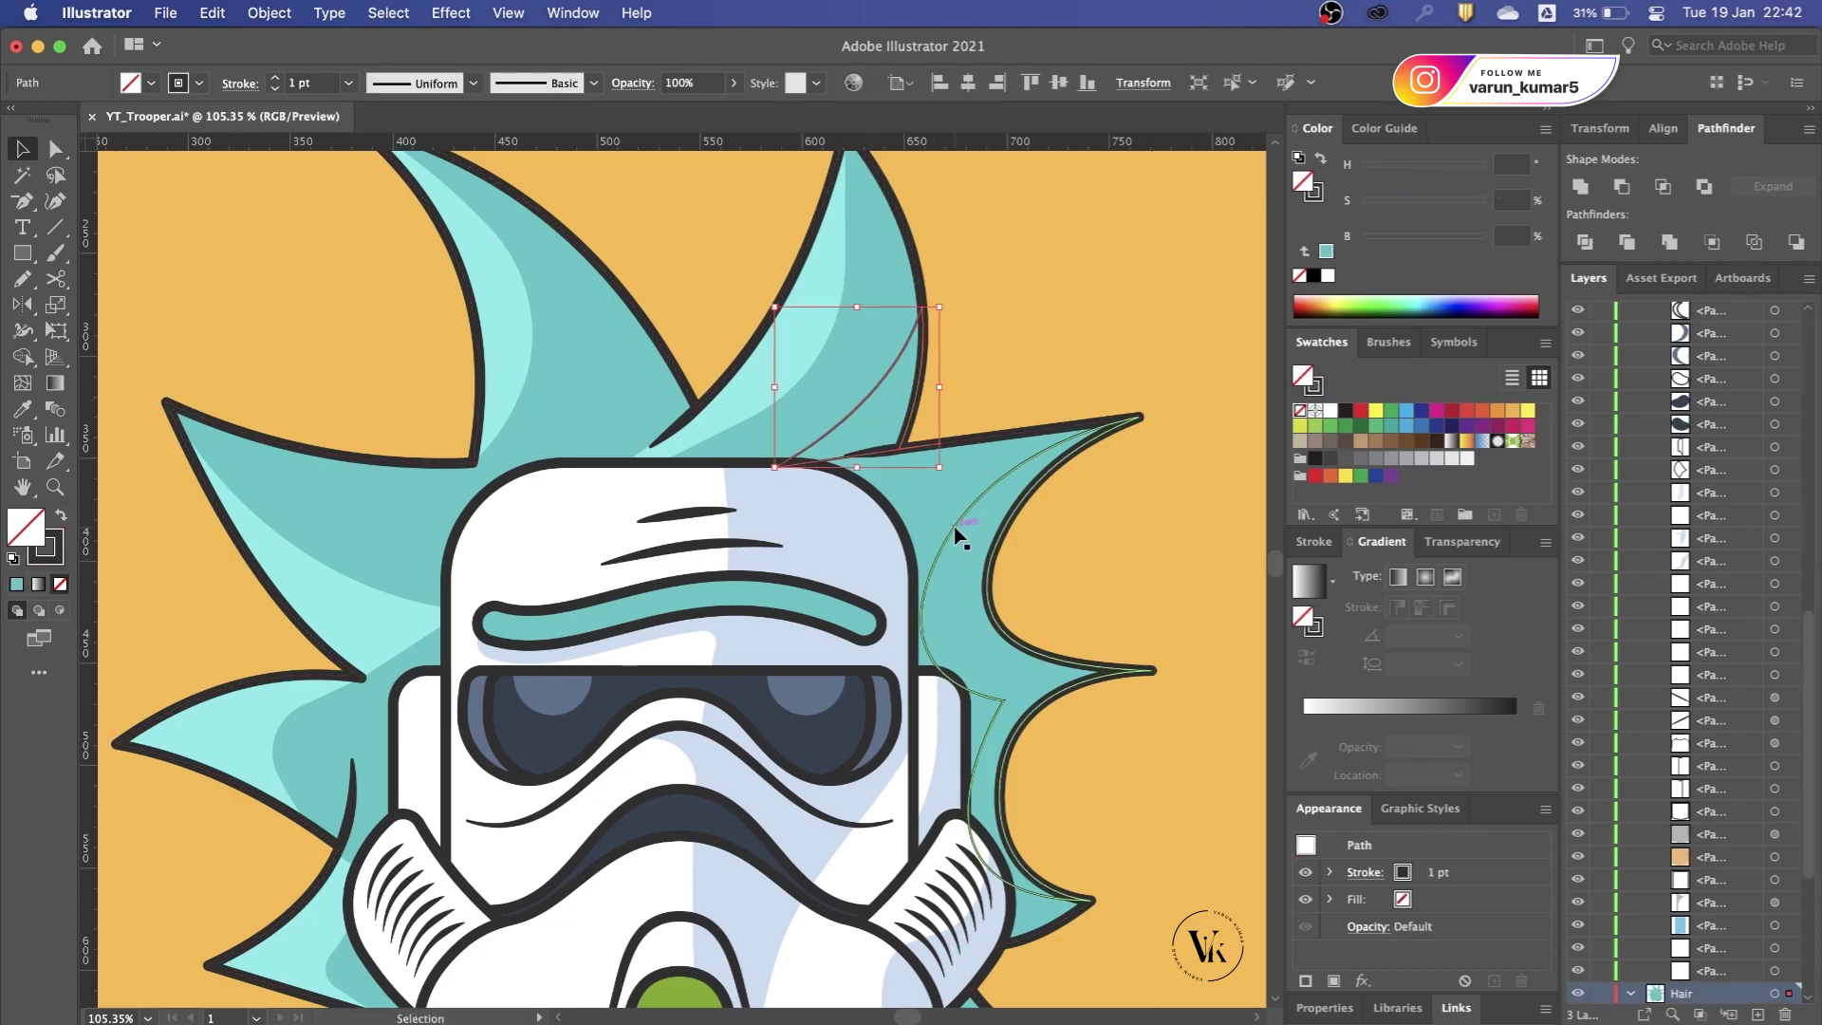
pyautogui.click(956, 525)
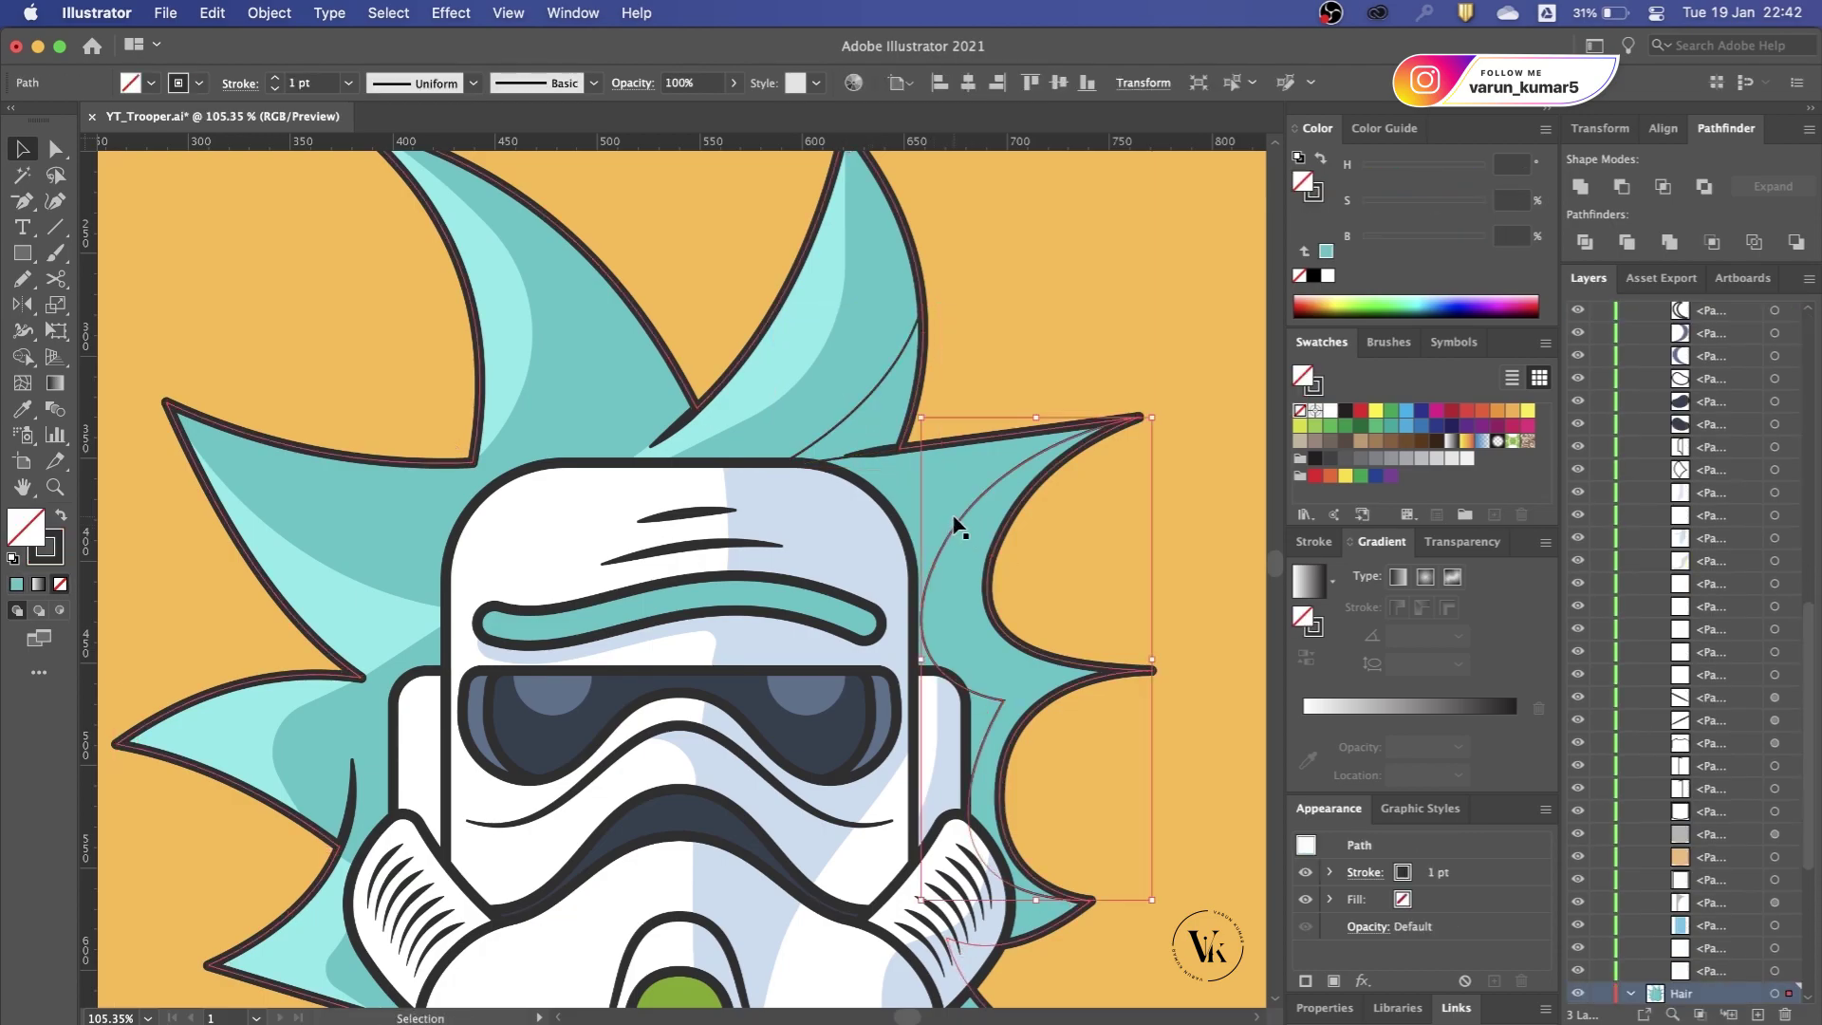
pyautogui.click(858, 407)
pyautogui.scroll(-2, 857, 410)
# Step: Sample the shirt's dark shading onto the strand, set its opacity to 22%, and save
pyautogui.press('i')
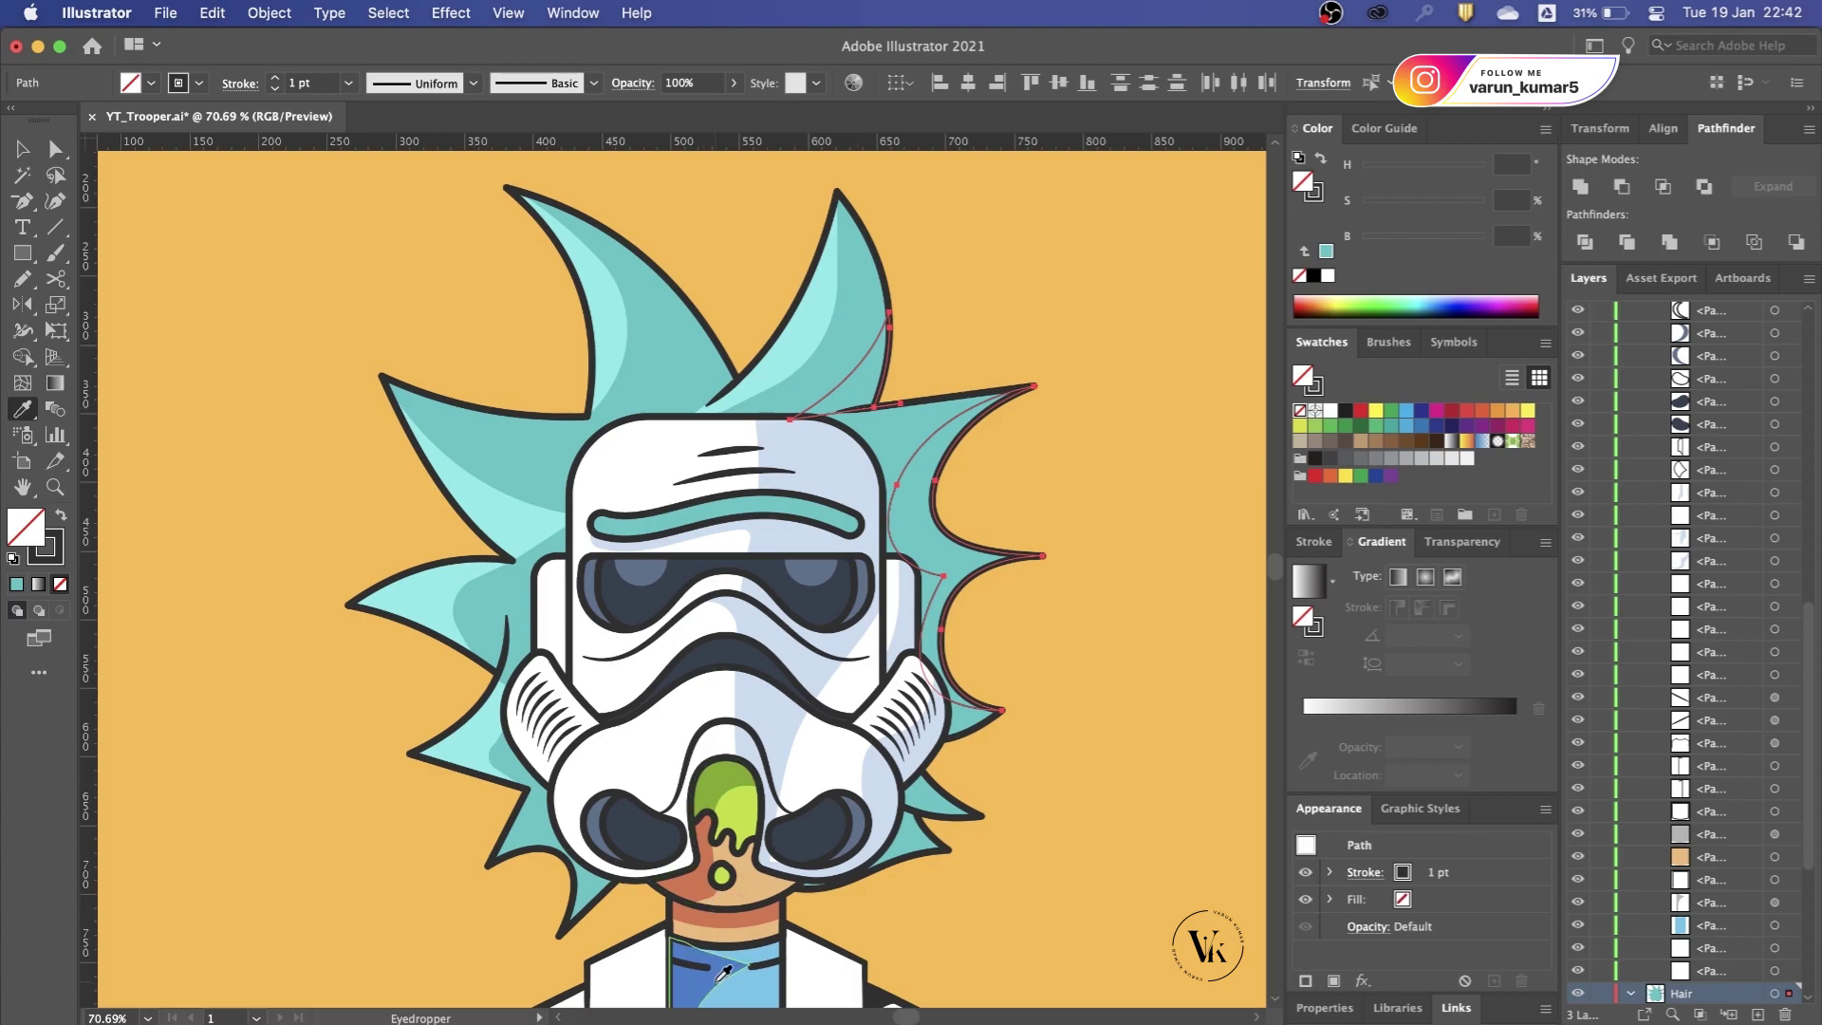
pyautogui.click(723, 972)
pyautogui.press('v')
pyautogui.moveTo(668, 114); pyautogui.dragTo(662, 112)
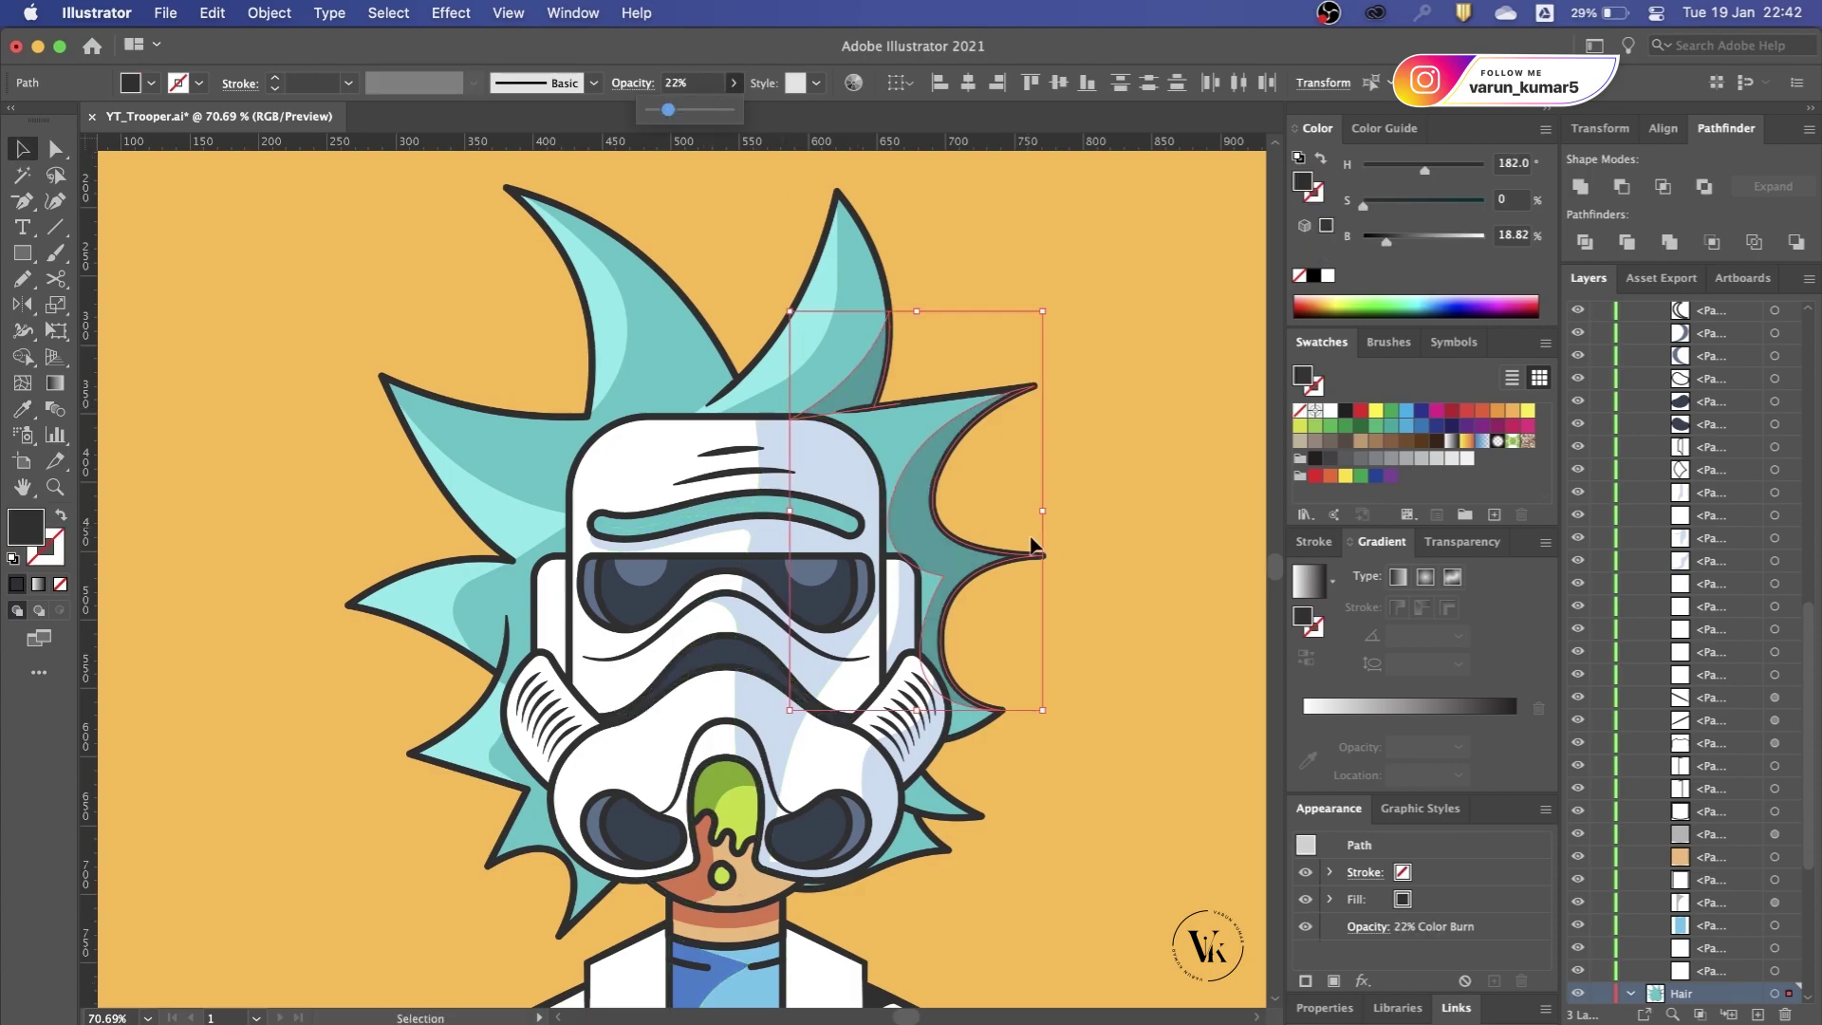
pyautogui.click(1034, 543)
pyautogui.scroll(-2, 1054, 618)
pyautogui.scroll(-1, 984, 639)
pyautogui.hotkey('ctrl', 's')
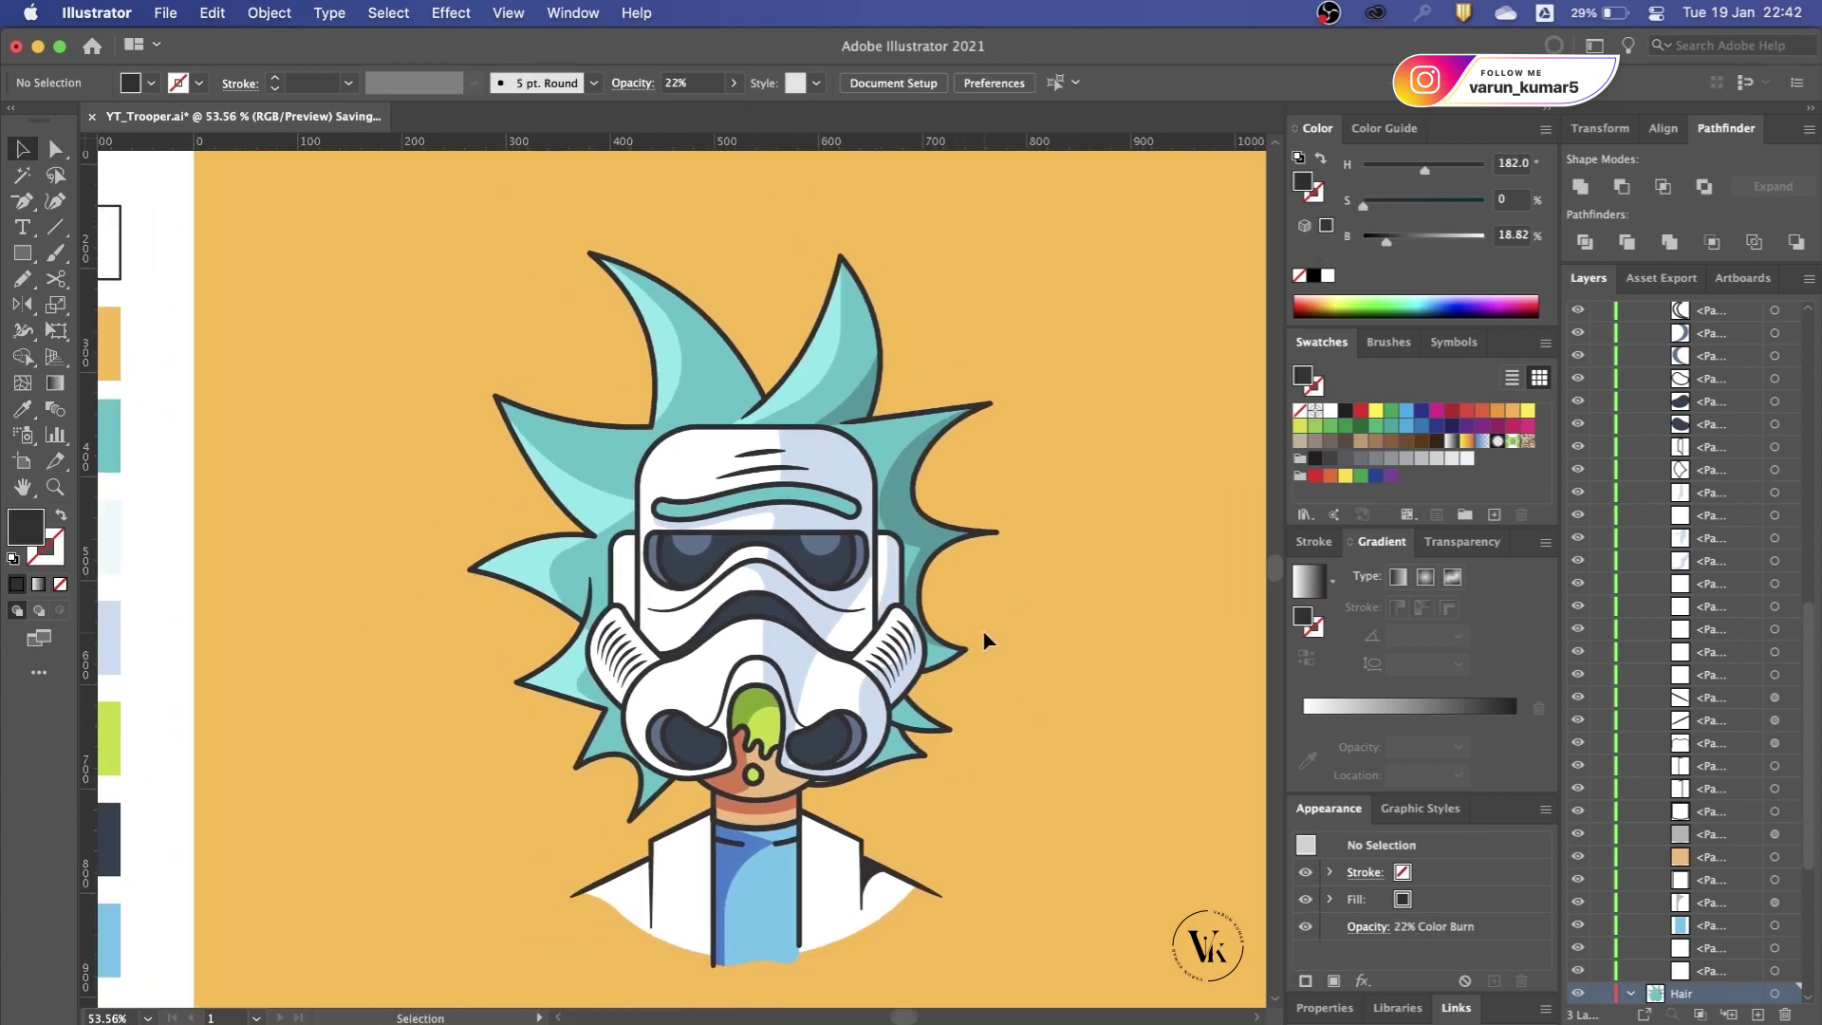
# Step: Select the dark outline around the nose as the reference stroke
pyautogui.scroll(-1, 863, 417)
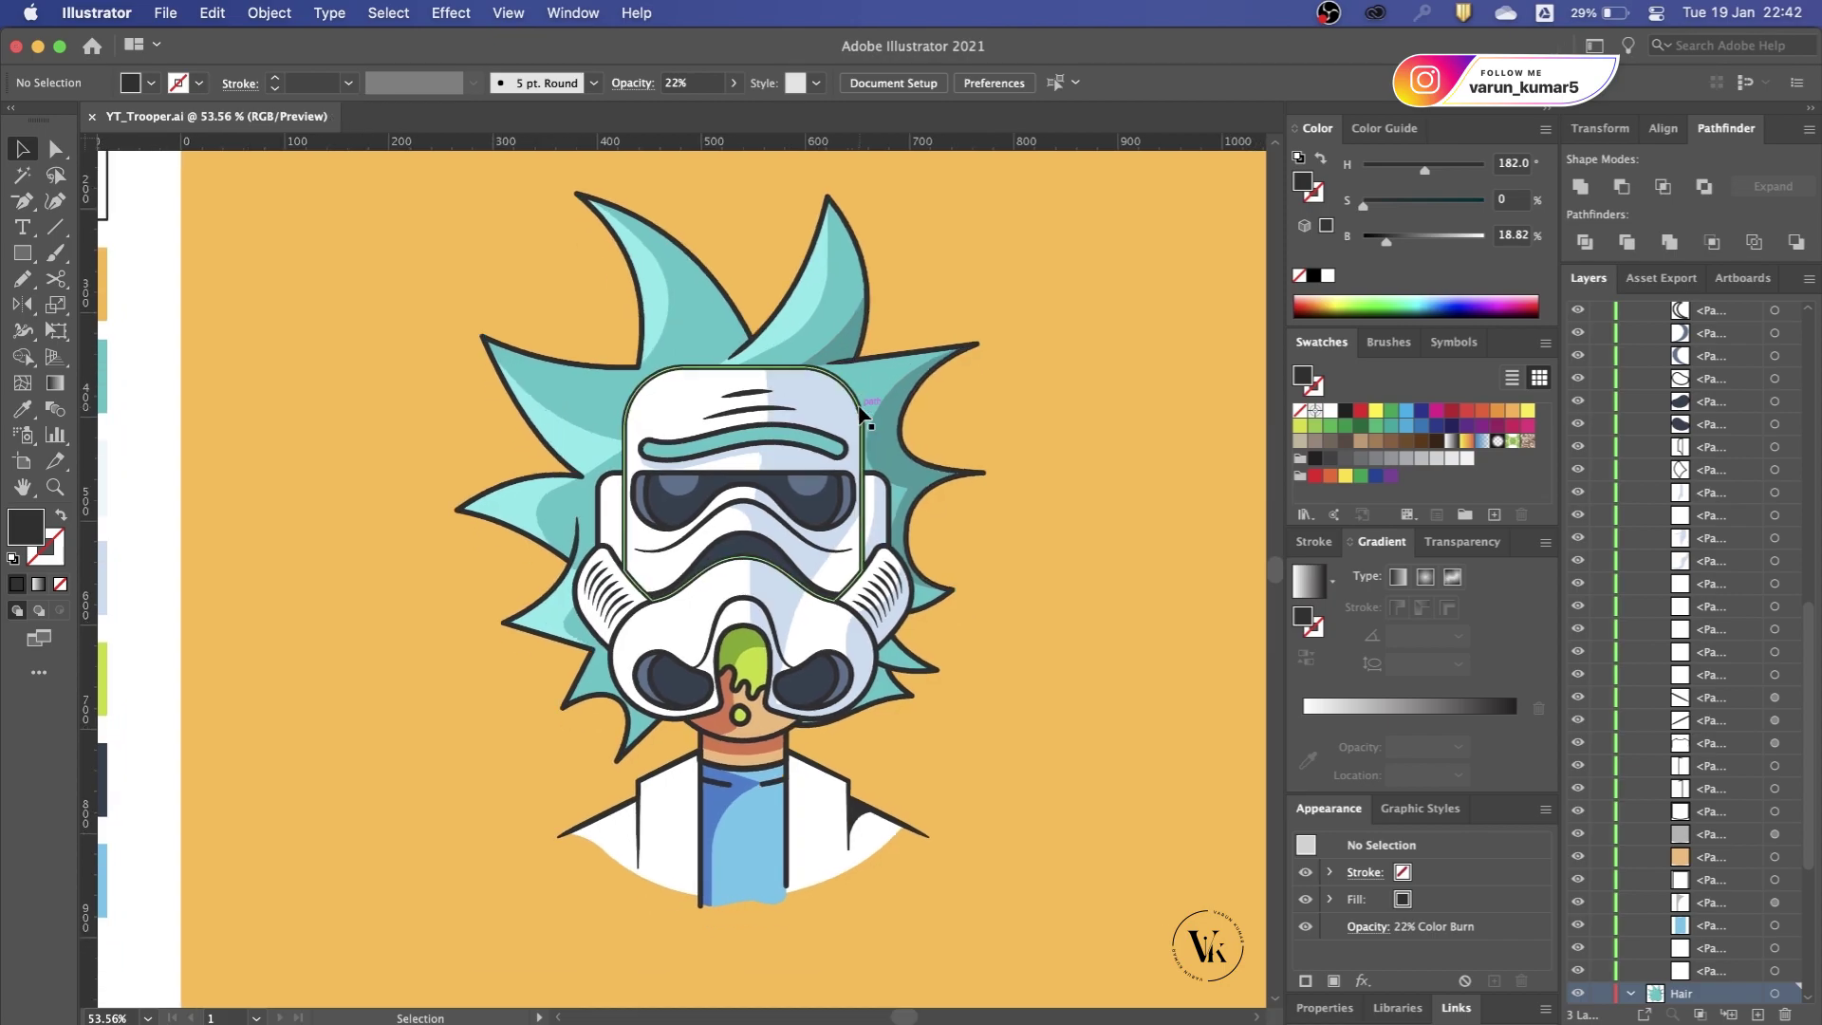
pyautogui.scroll(1, 671, 629)
pyautogui.scroll(1, 651, 699)
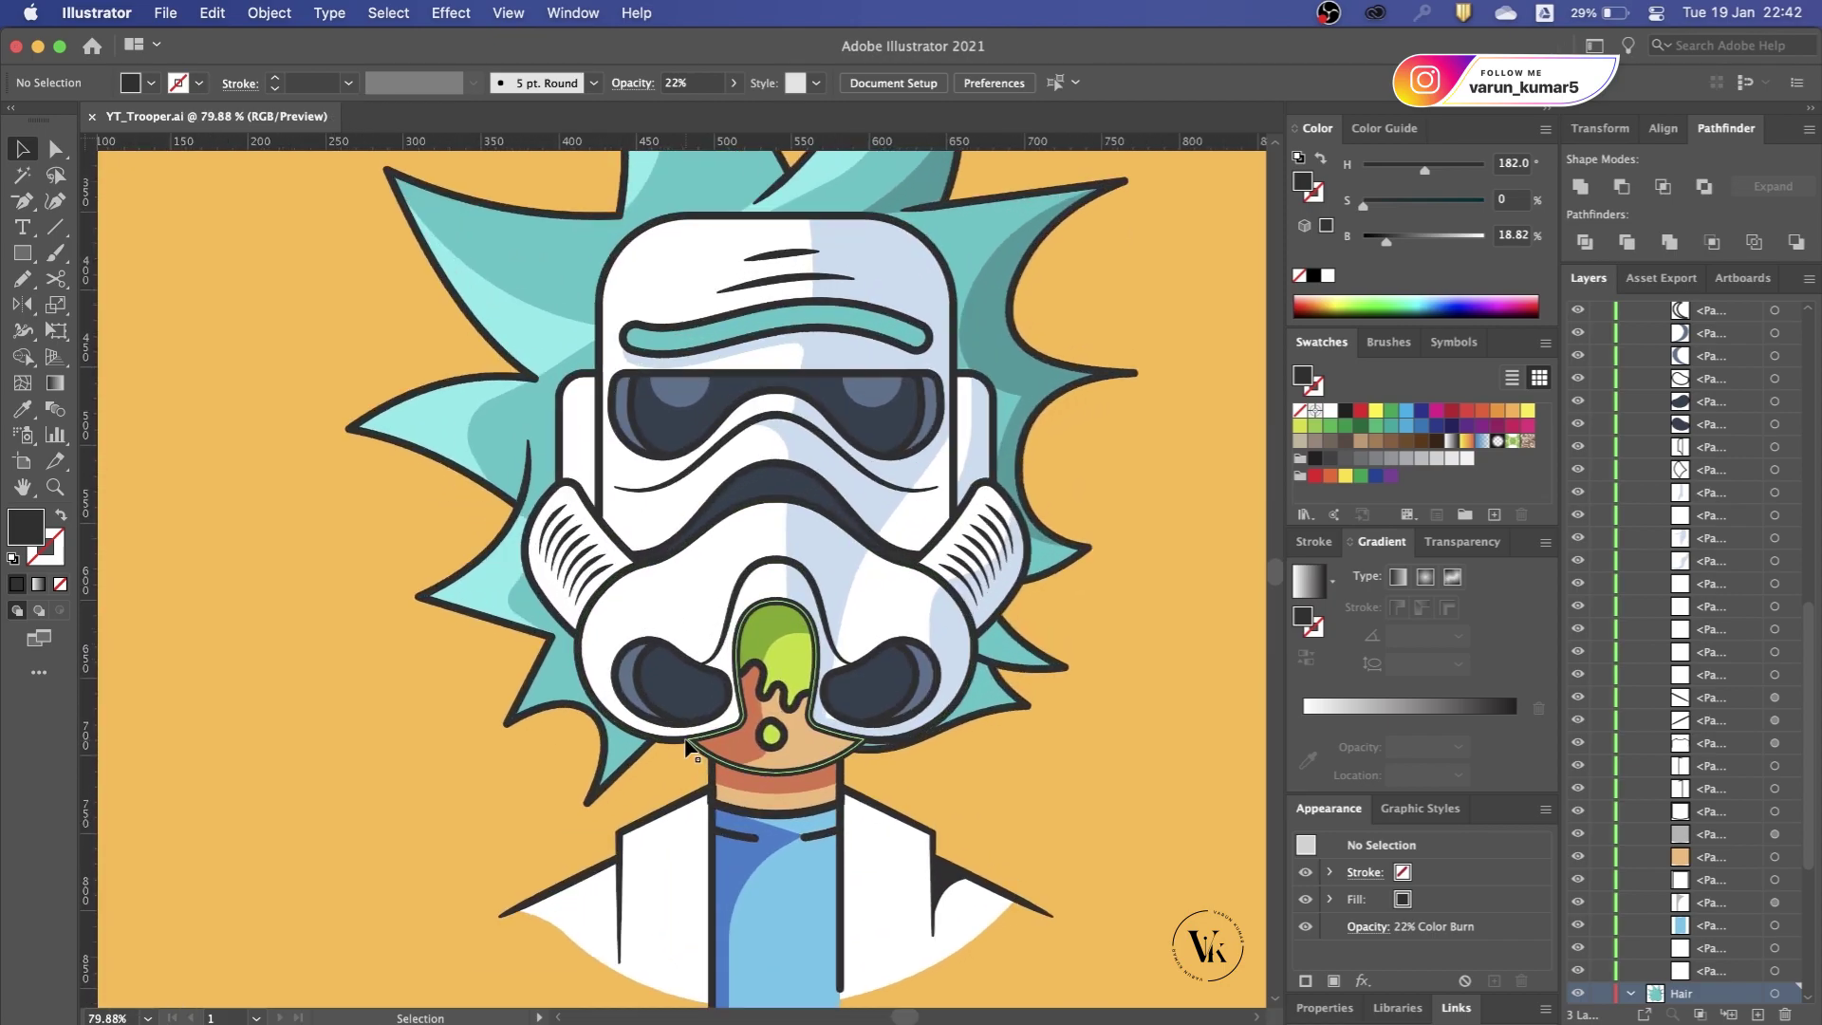
pyautogui.click(689, 690)
pyautogui.click(270, 12)
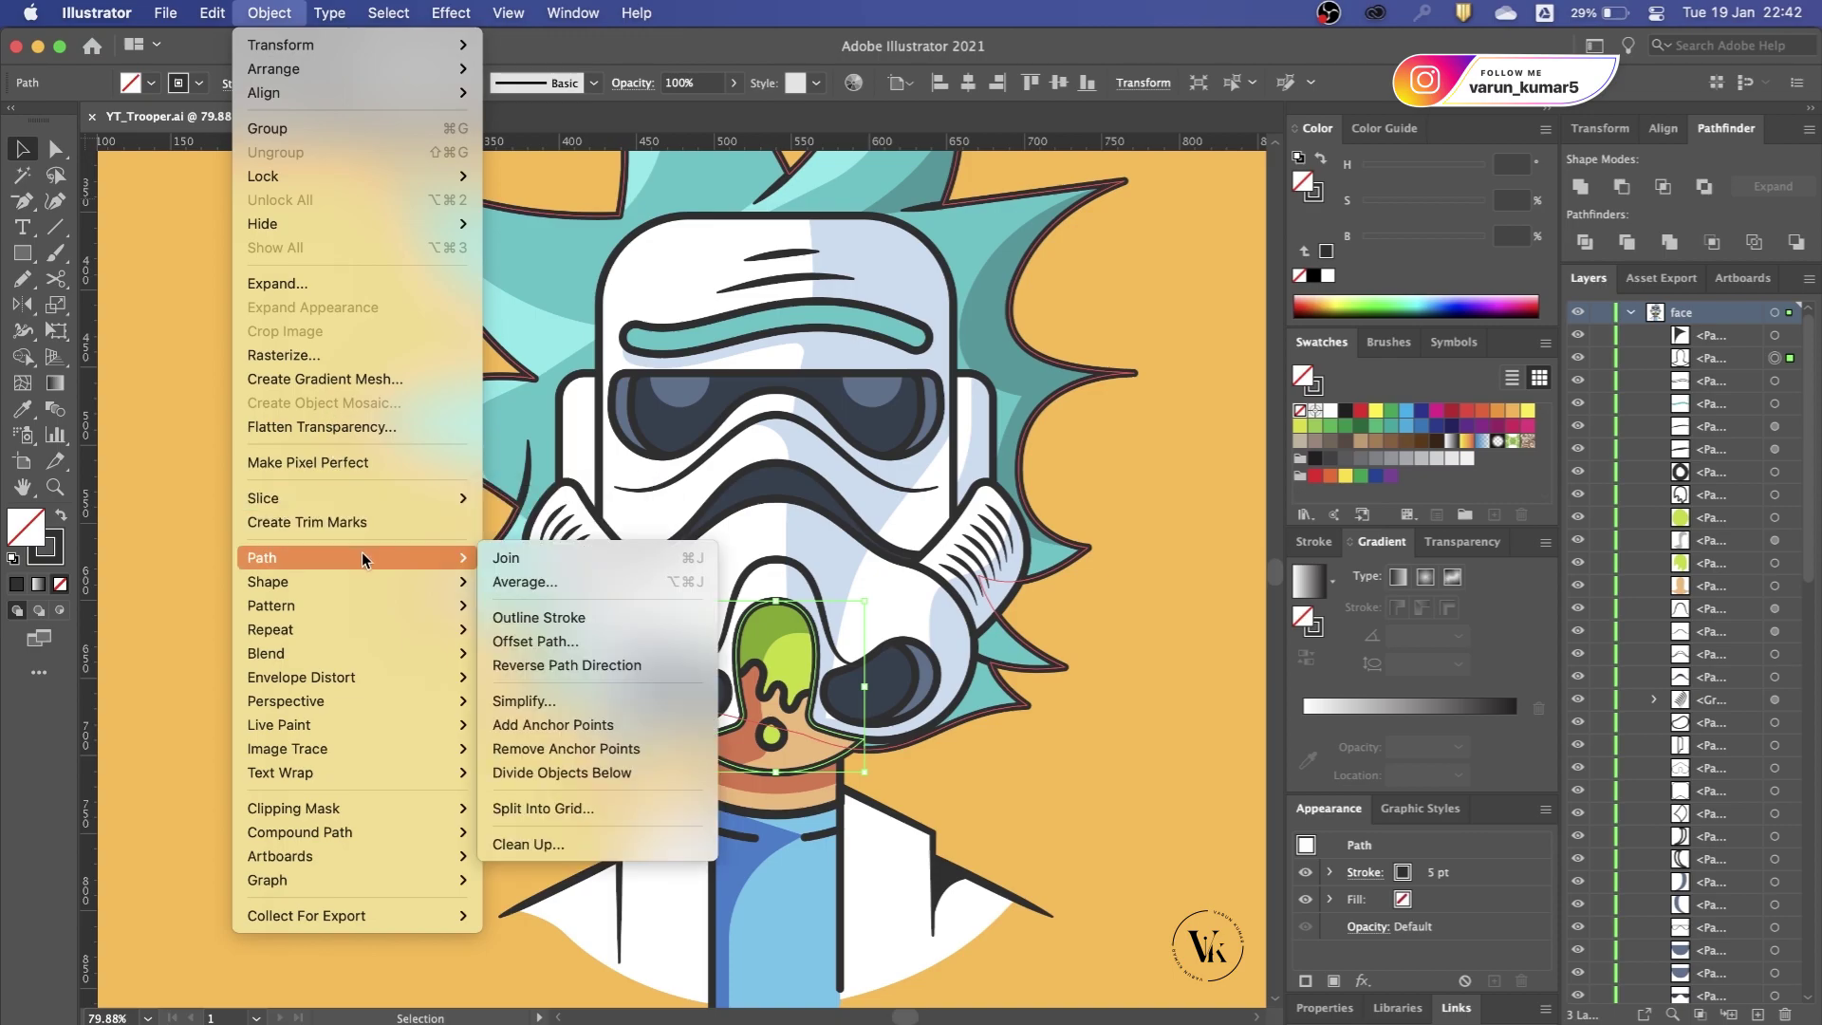
pyautogui.moveTo(413, 236)
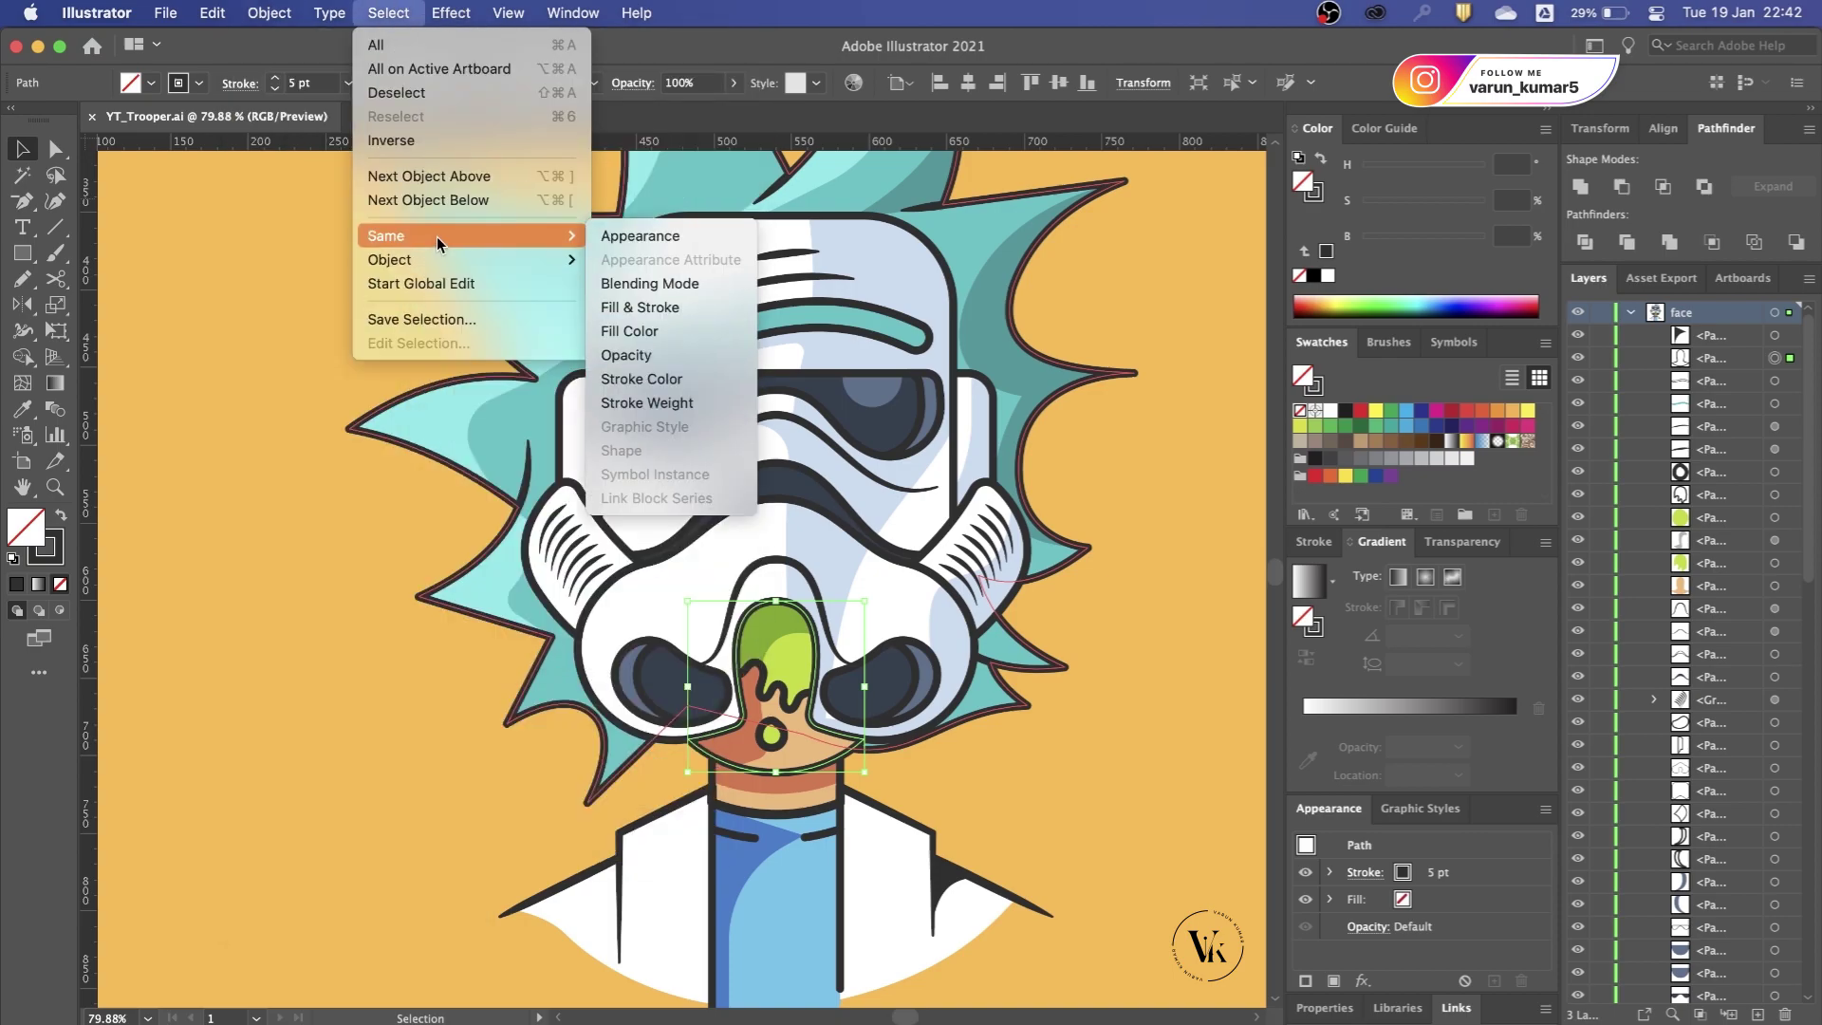
# Step: Select every path sharing the dark outline's stroke colour via Select > Same > Stroke Color
pyautogui.click(669, 379)
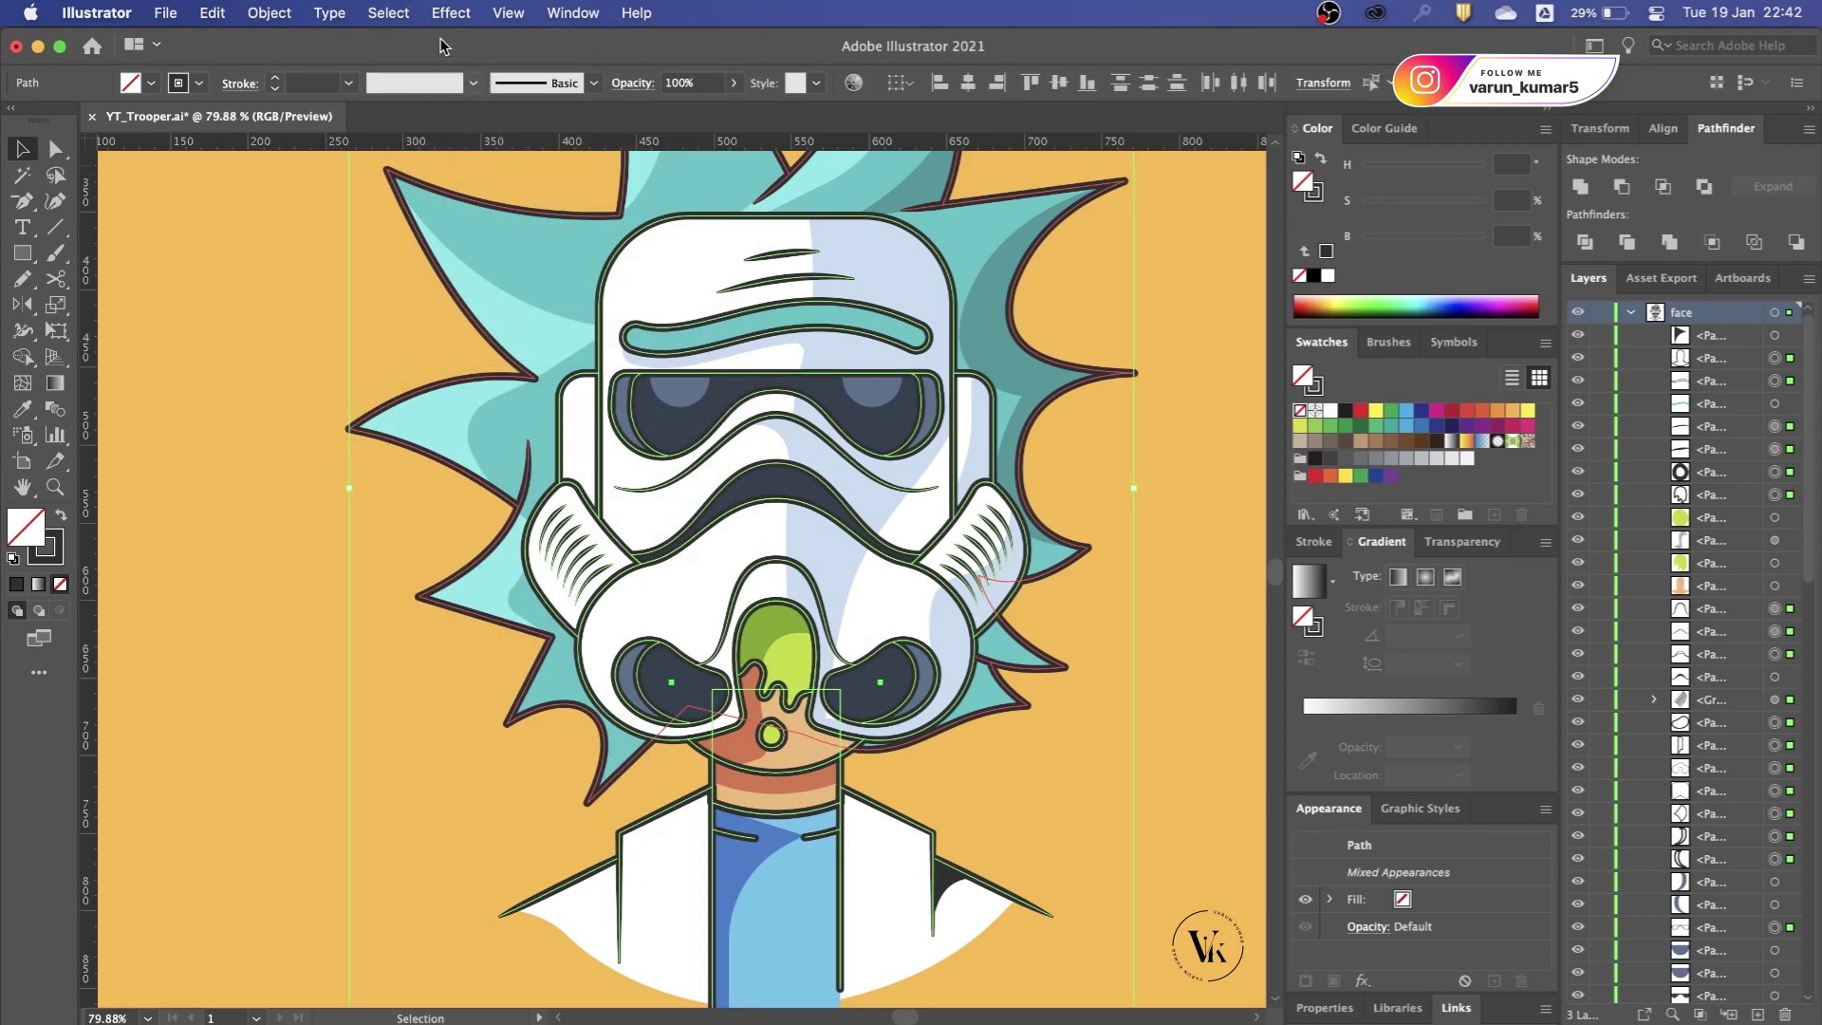
pyautogui.scroll(-3, 445, 233)
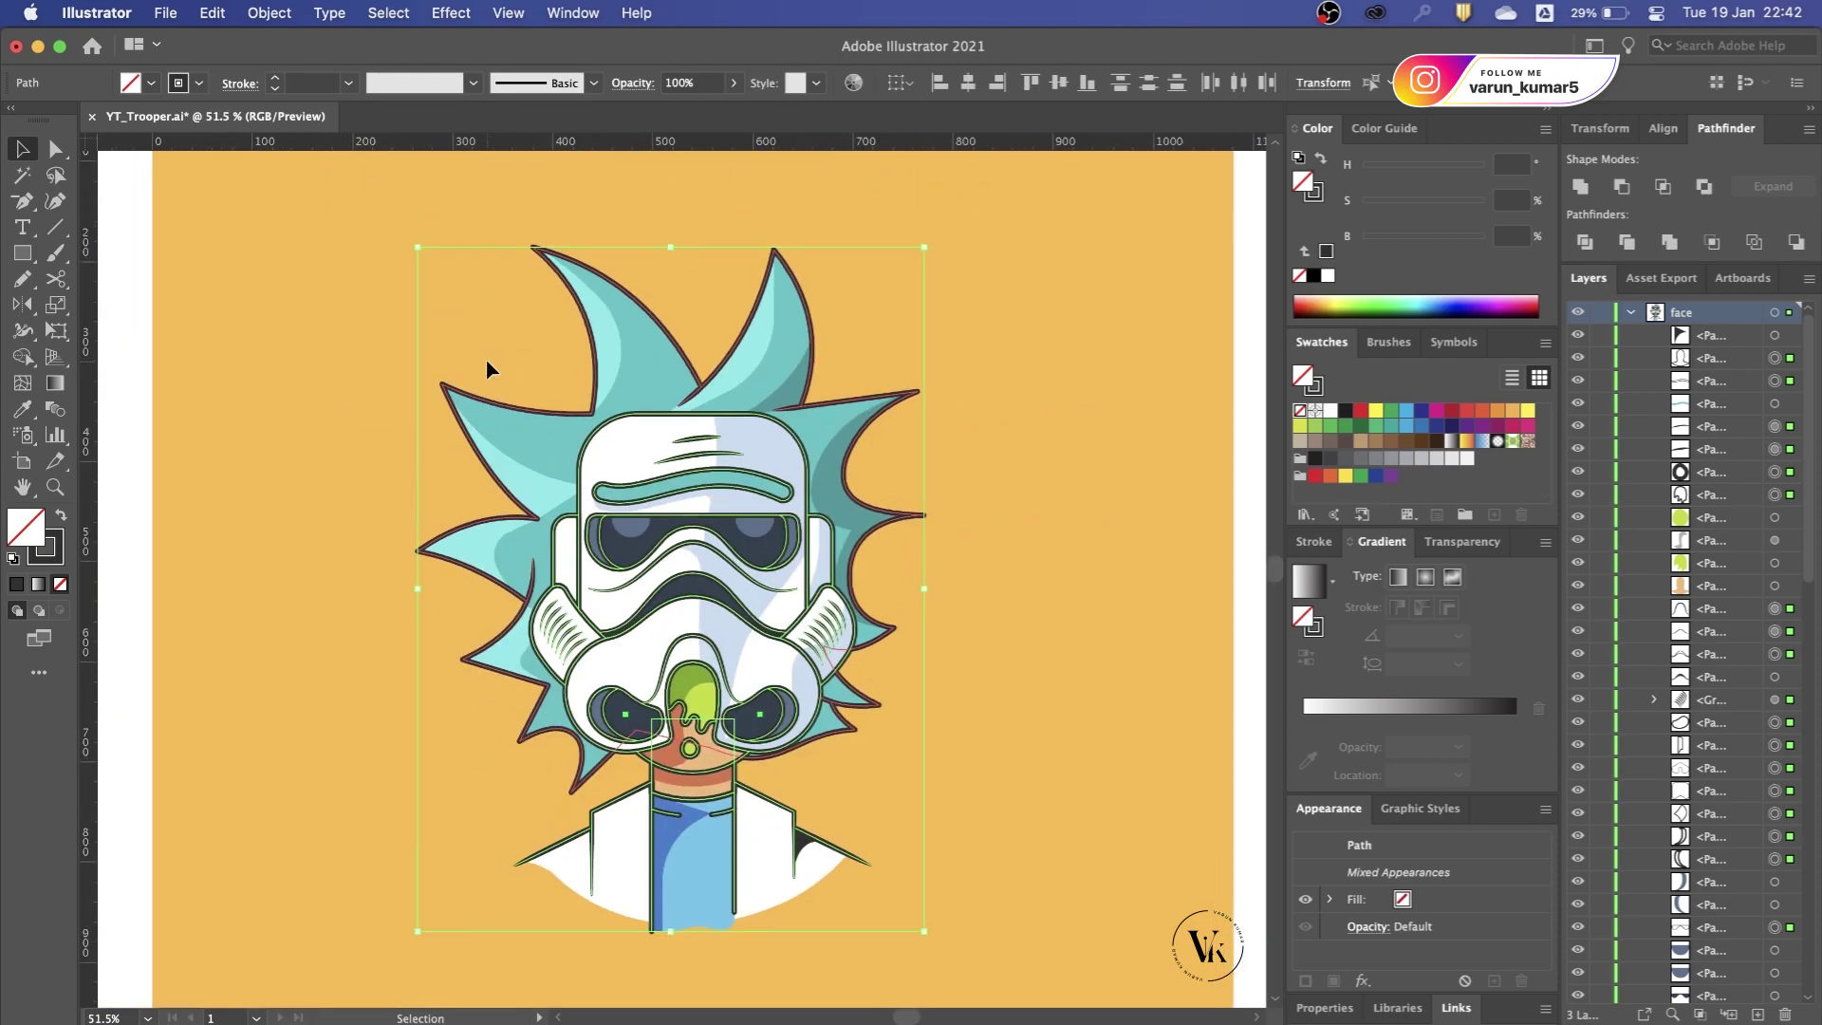
pyautogui.scroll(-2, 486, 368)
pyautogui.scroll(3, 679, 463)
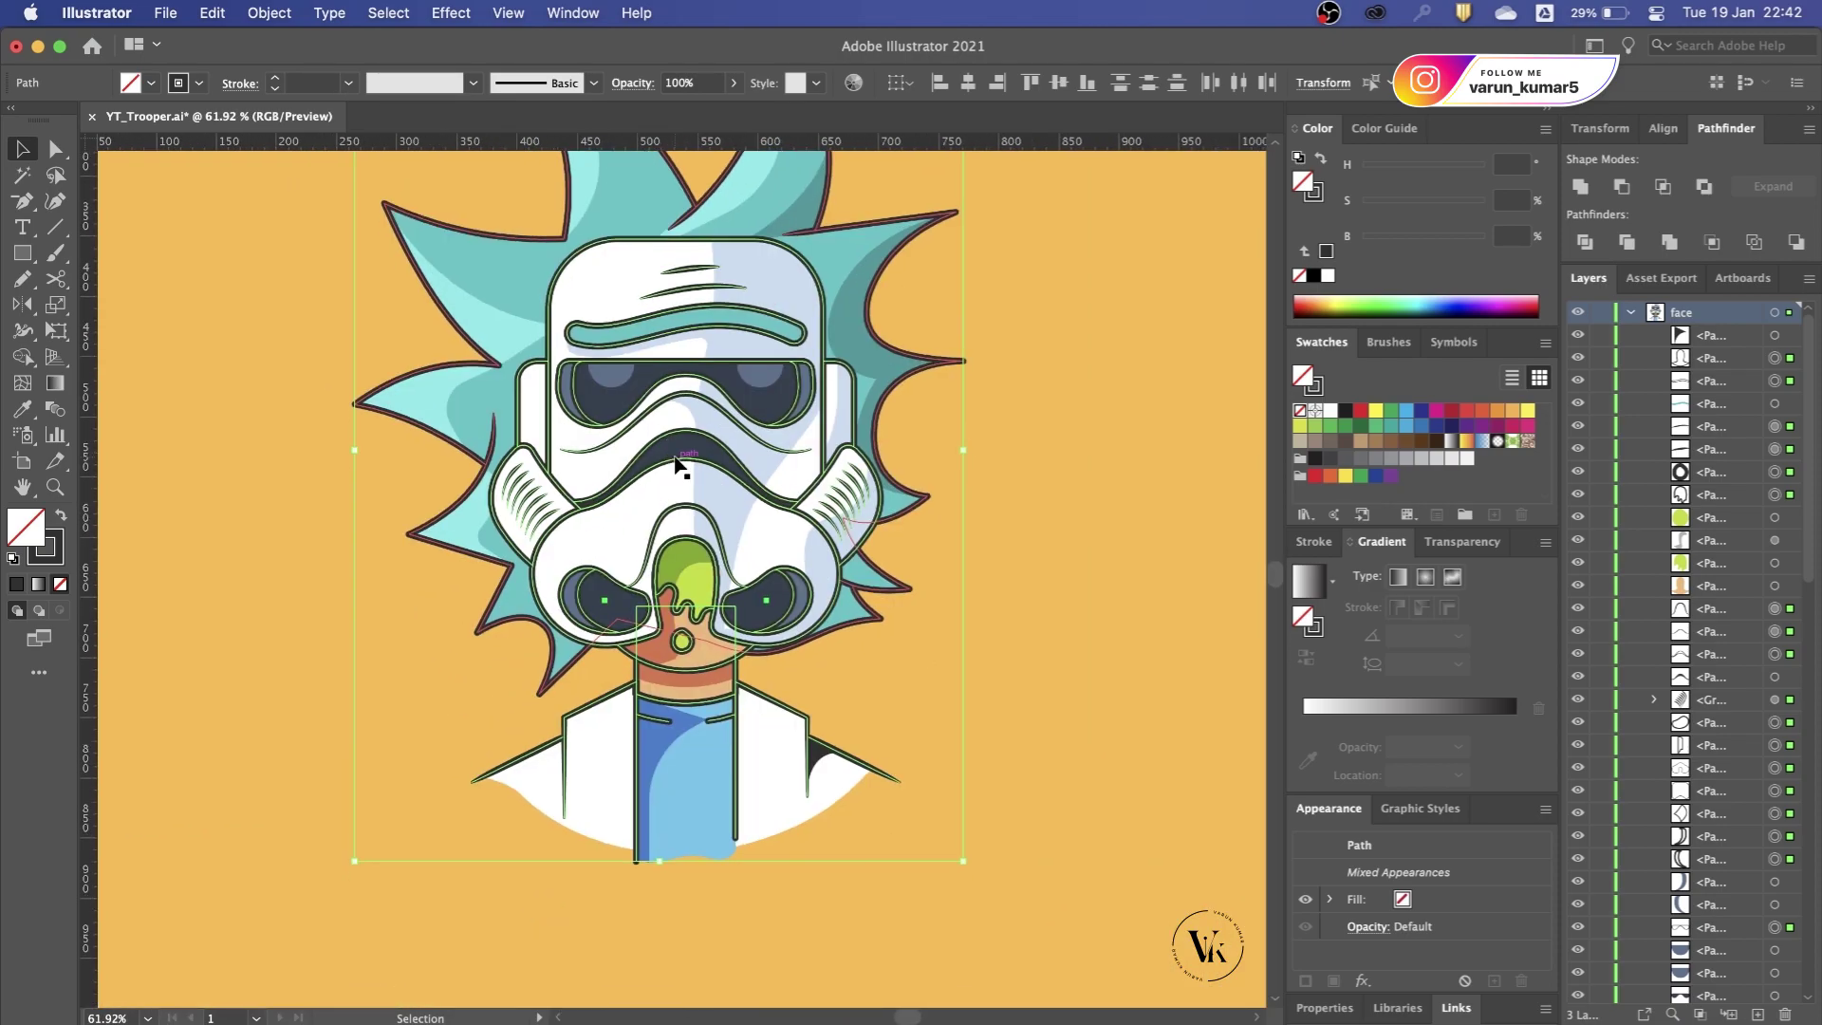
pyautogui.scroll(1, 679, 463)
# Step: Convert all selected outlines into filled shapes with Outline Stroke and review the drawing
pyautogui.click(284, 12)
pyautogui.moveTo(264, 498)
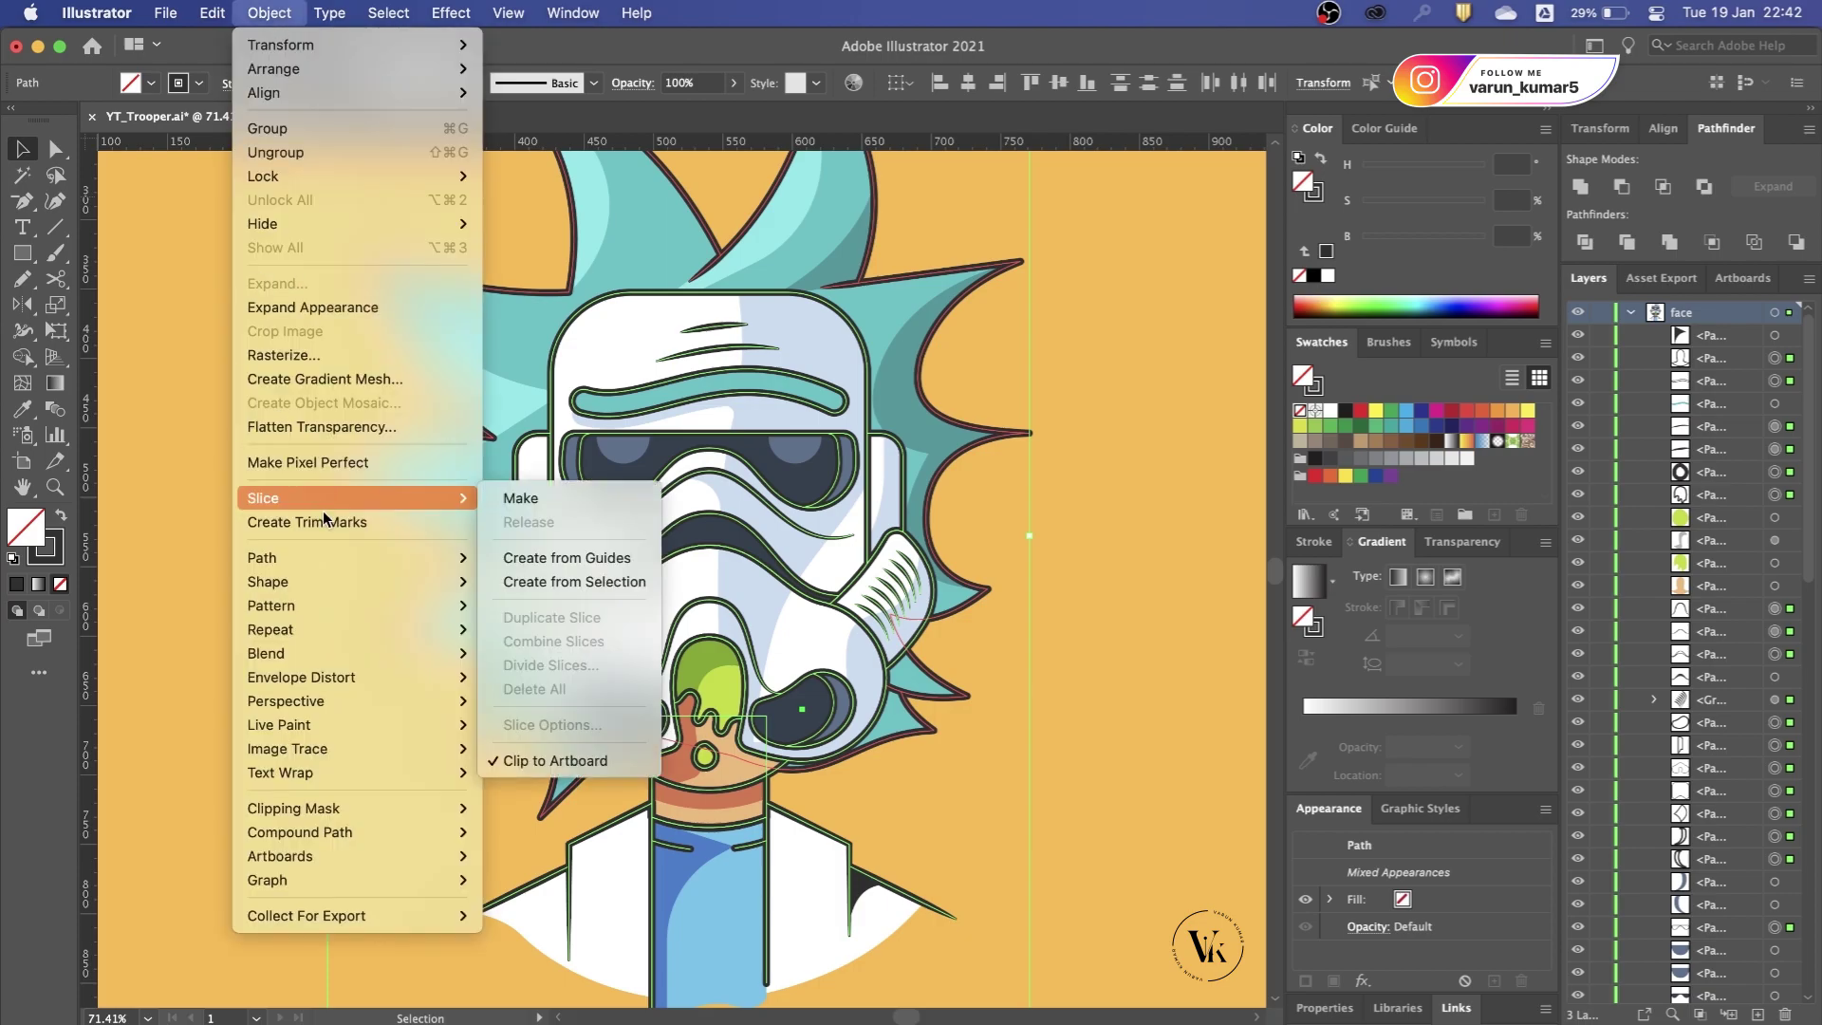
pyautogui.click(550, 616)
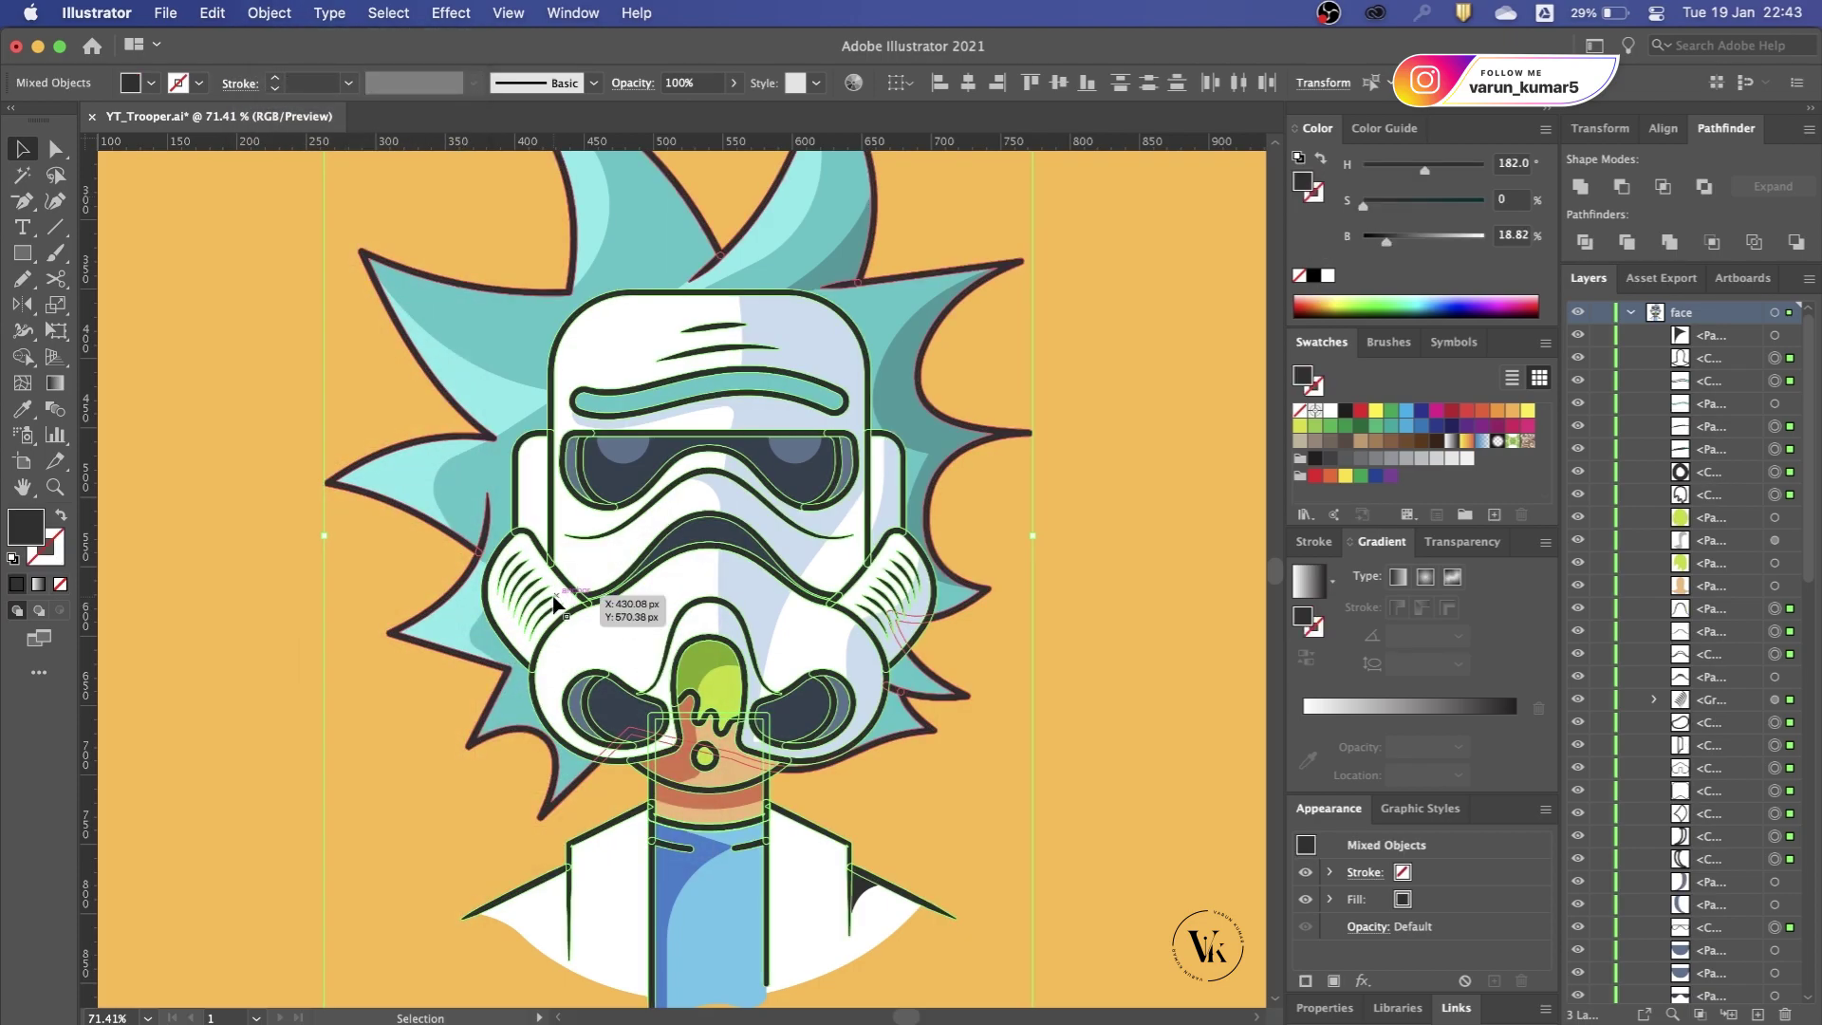
pyautogui.scroll(3, 637, 388)
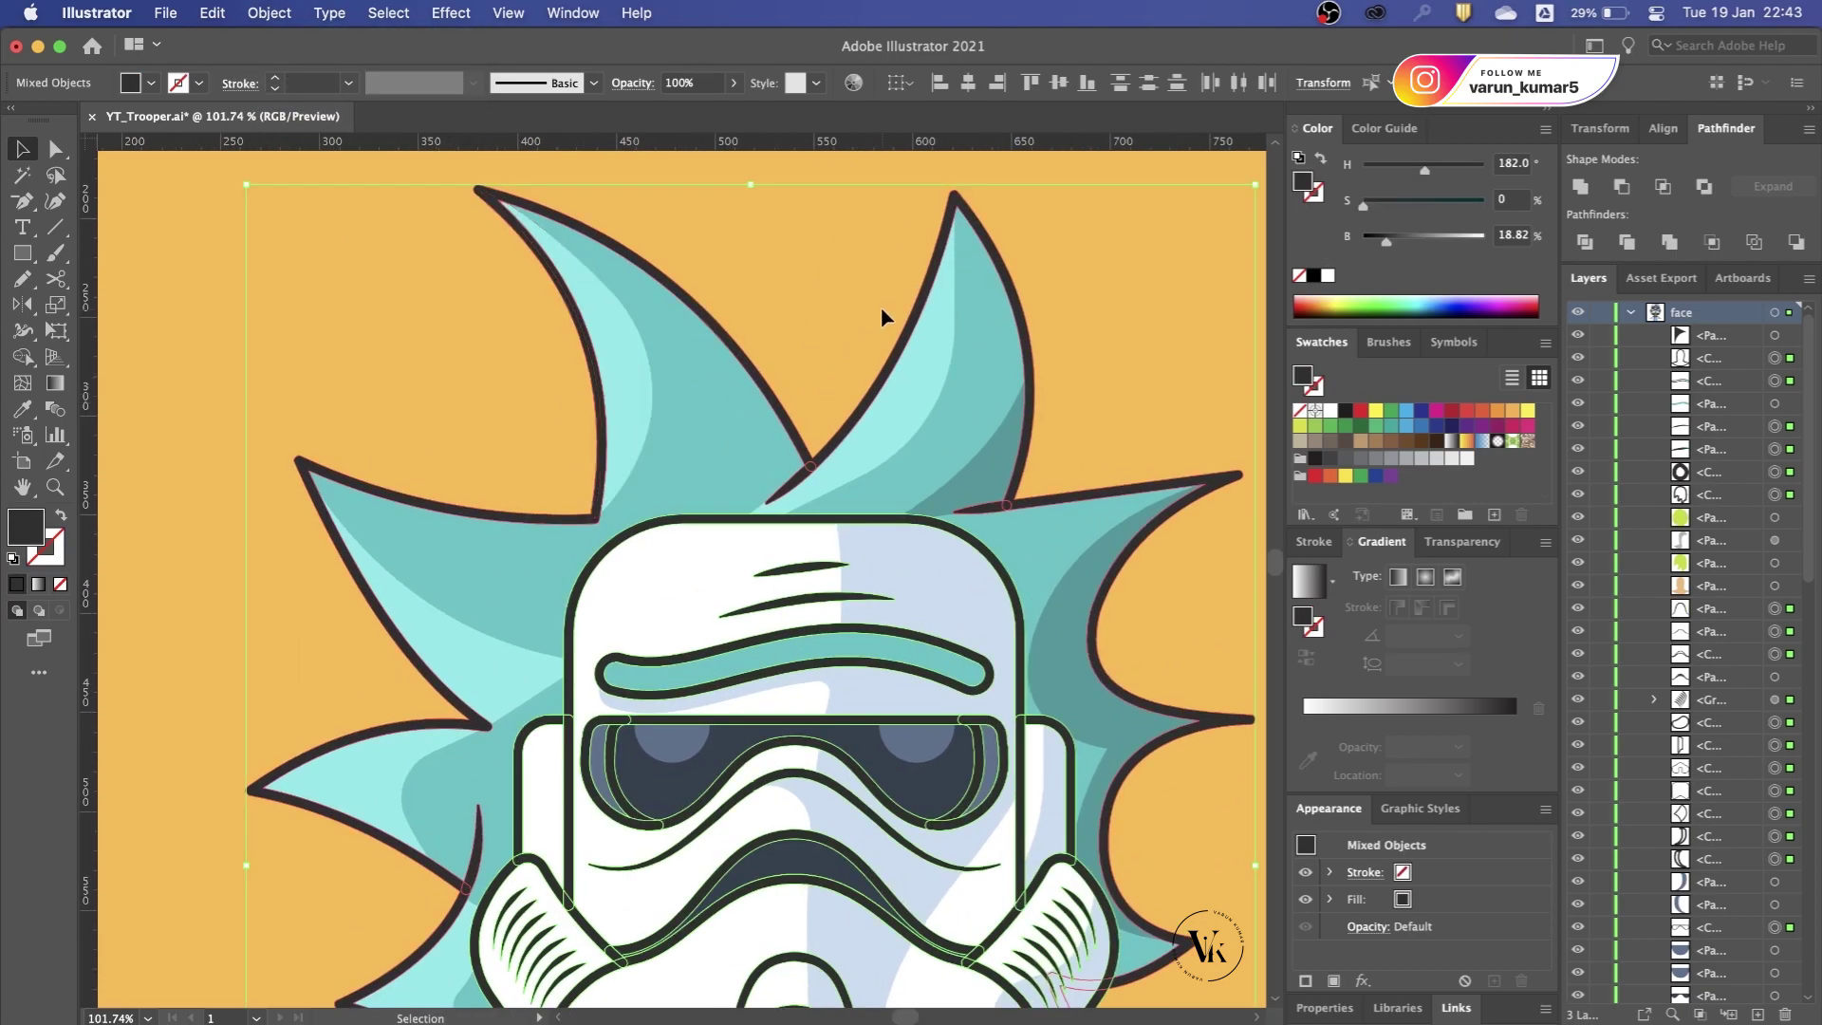
pyautogui.scroll(2, 878, 305)
pyautogui.scroll(2, 879, 305)
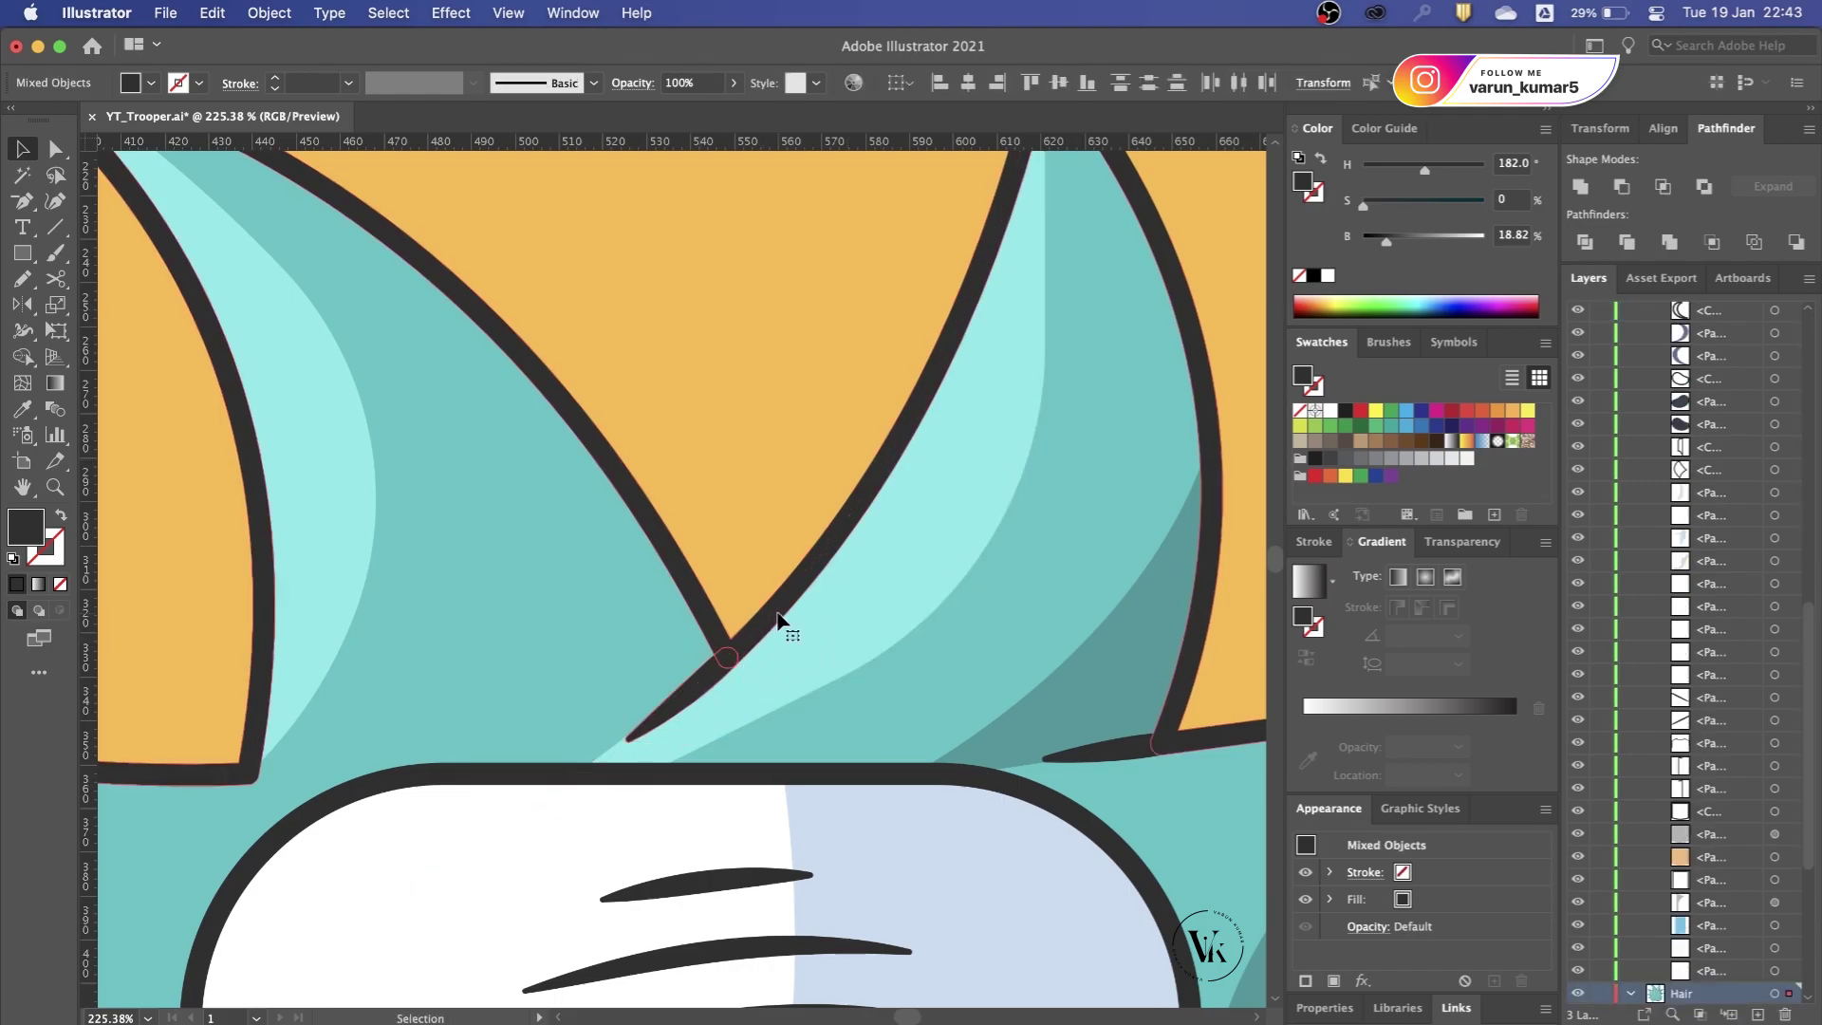
pyautogui.scroll(-3, 778, 617)
pyautogui.scroll(-3, 941, 540)
pyautogui.scroll(2, 939, 545)
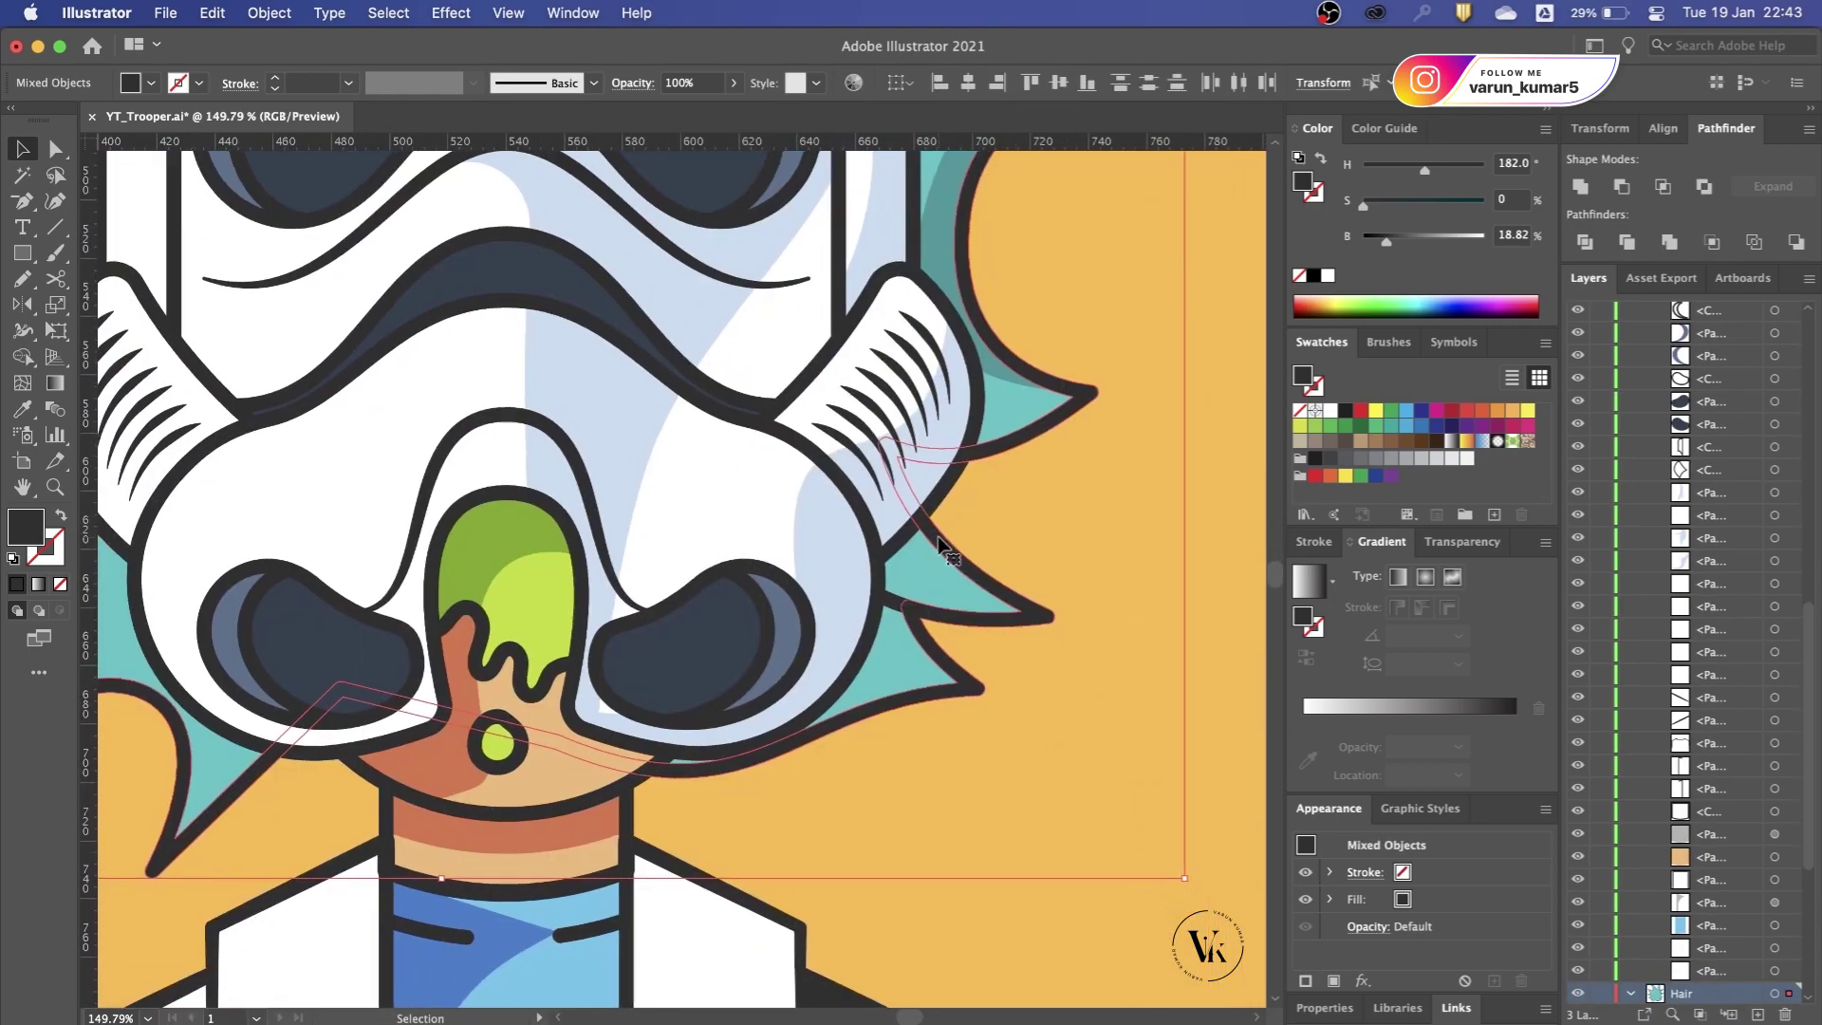
pyautogui.scroll(2, 1022, 750)
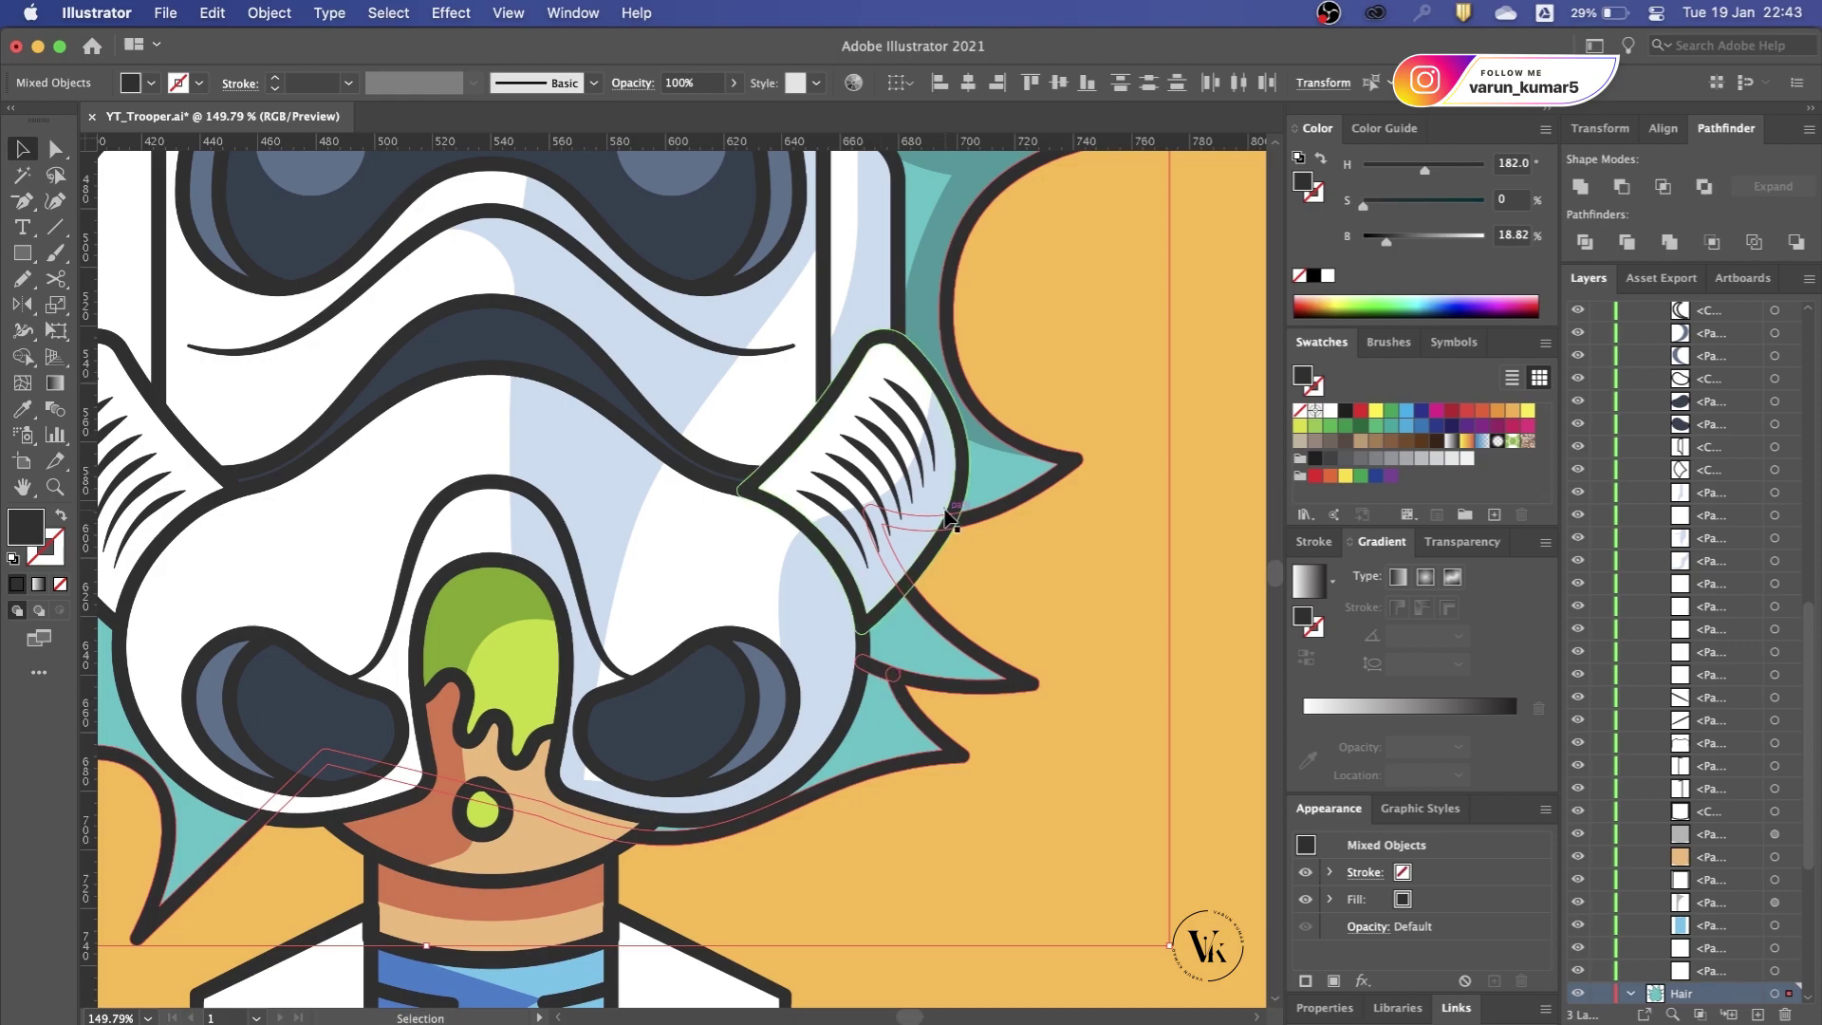
pyautogui.scroll(-3, 945, 512)
pyautogui.scroll(3, 398, 526)
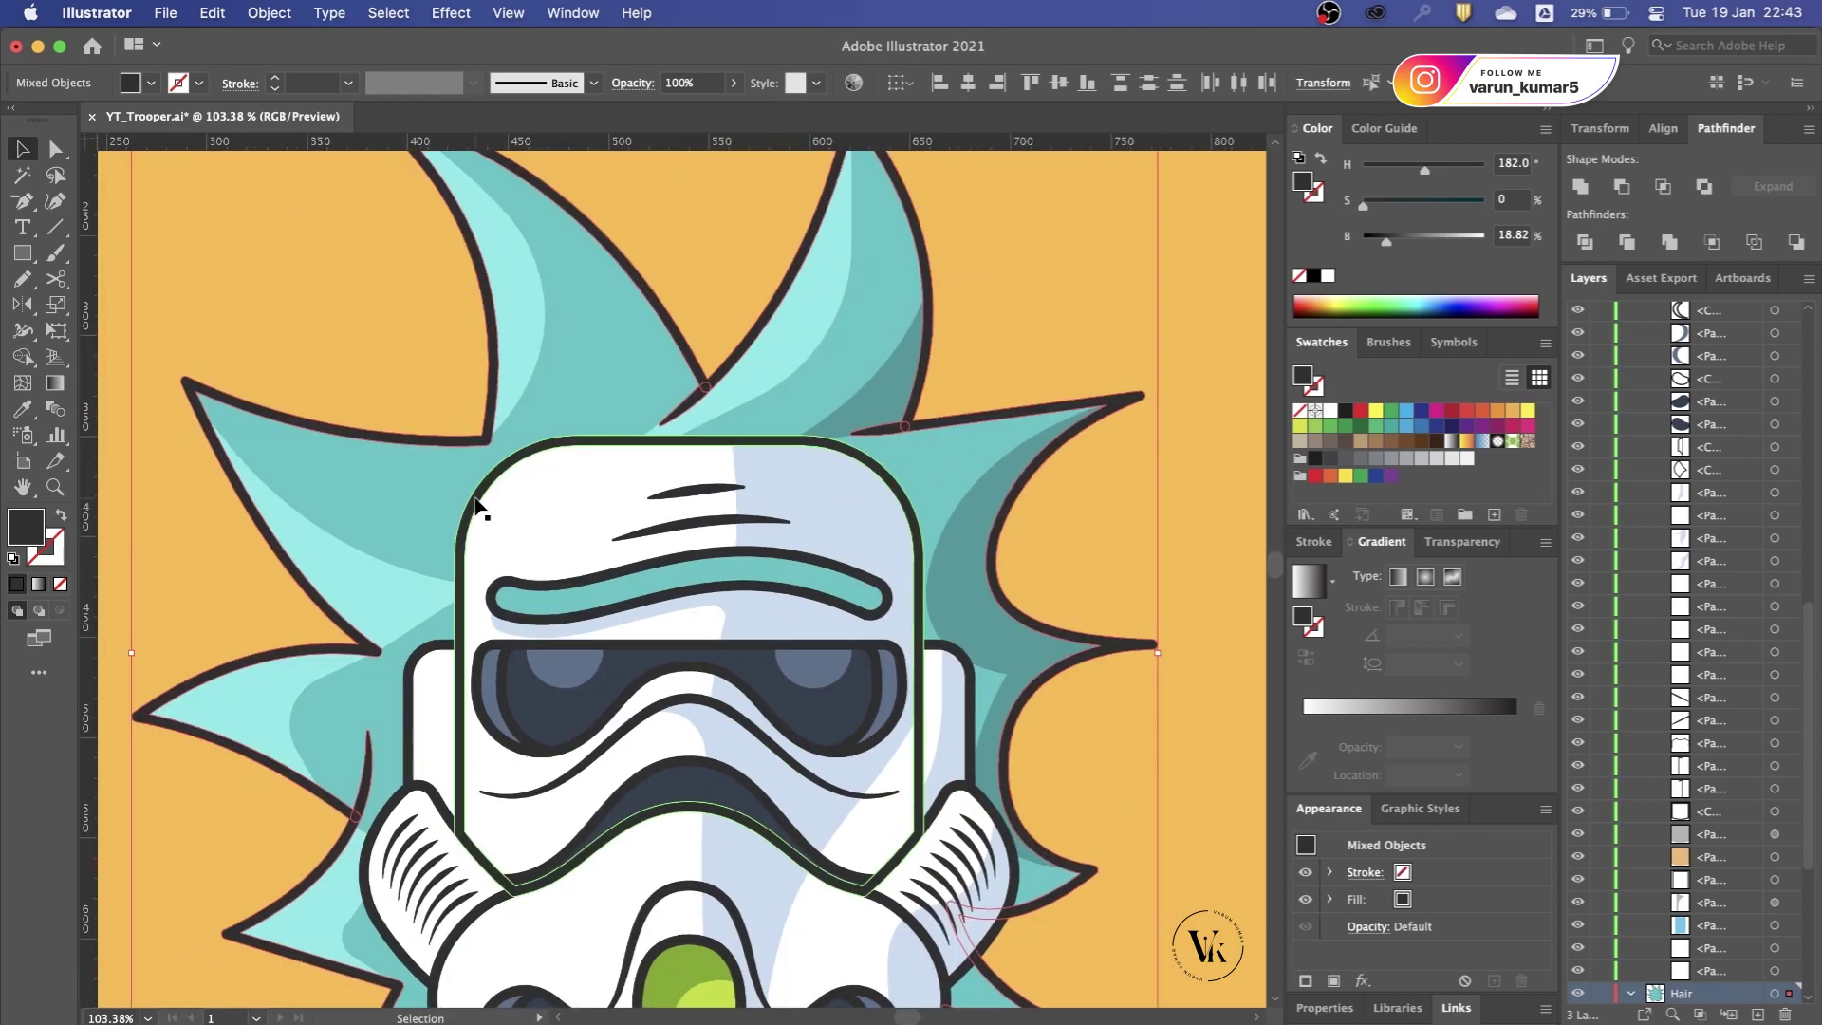
# Step: Round the sharp corner at a hair tip with the live-corner widget and save
pyautogui.scroll(5, 735, 346)
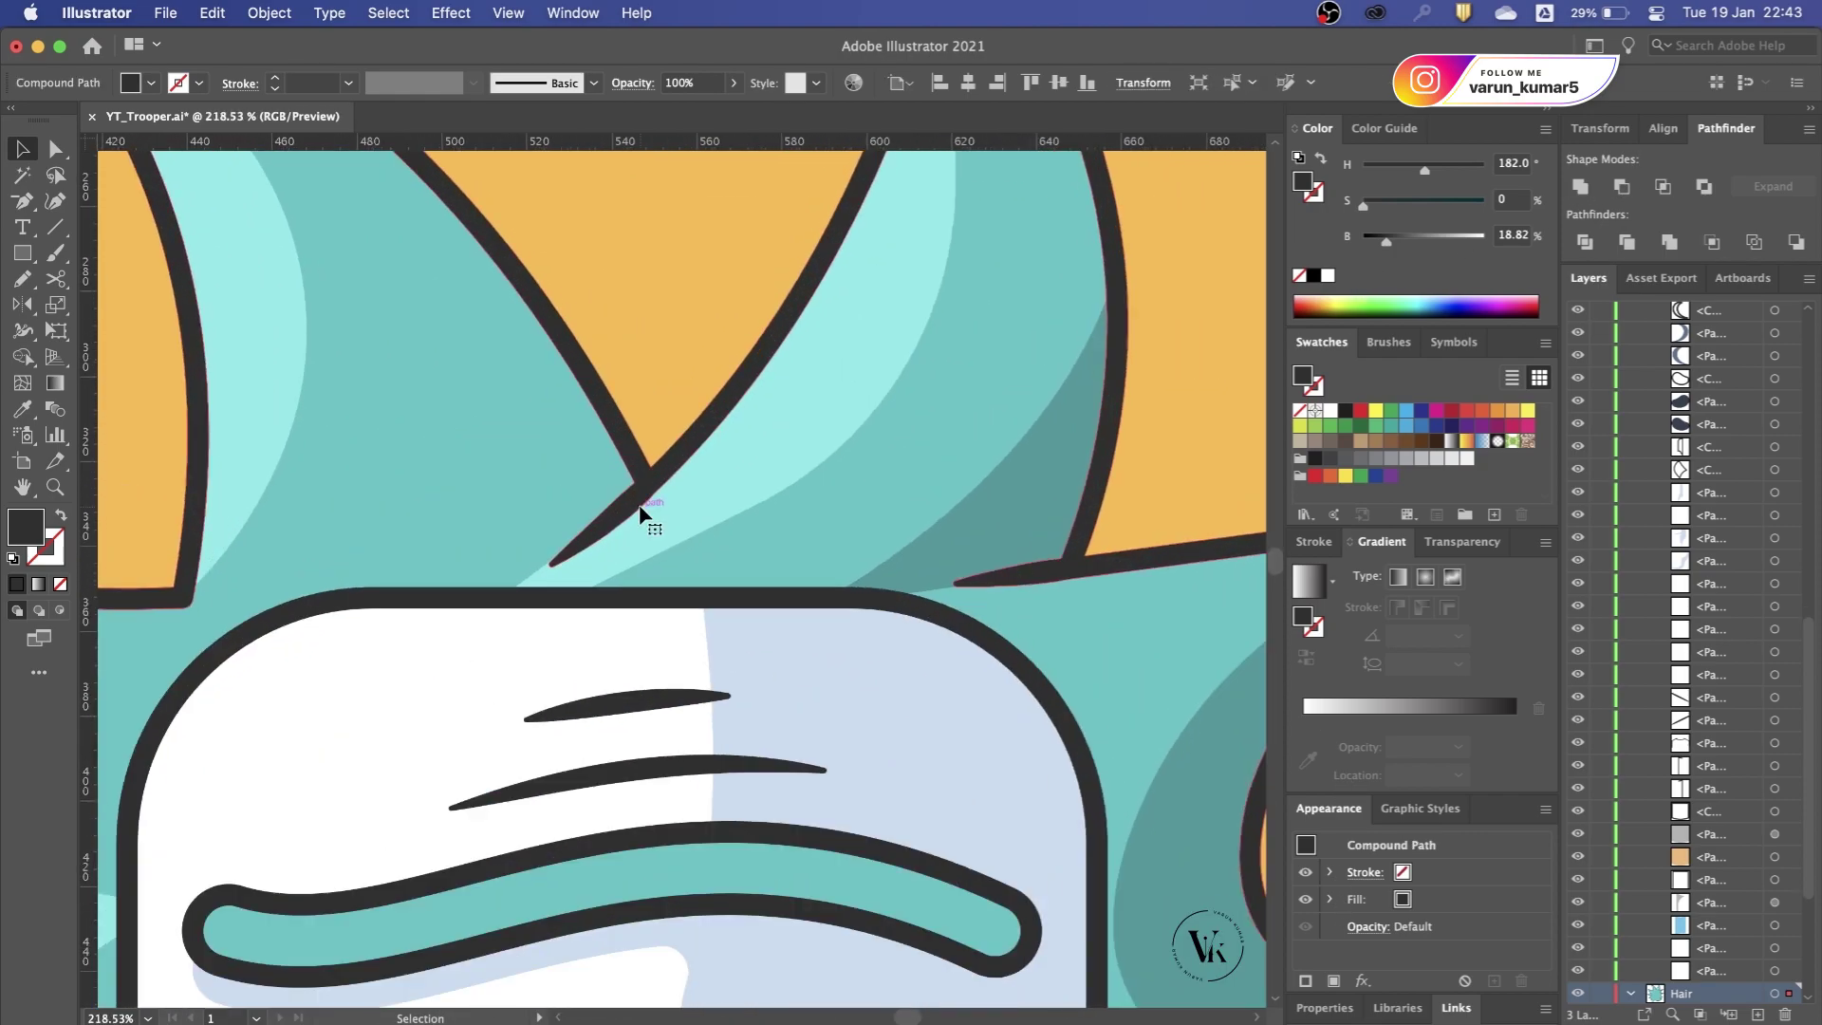
pyautogui.press('a')
pyautogui.click(637, 486)
pyautogui.moveTo(610, 475)
pyautogui.mouseDown()
pyautogui.moveTo(566, 463)
pyautogui.moveTo(662, 406)
pyautogui.mouseUp()
pyautogui.scroll(-5, 662, 406)
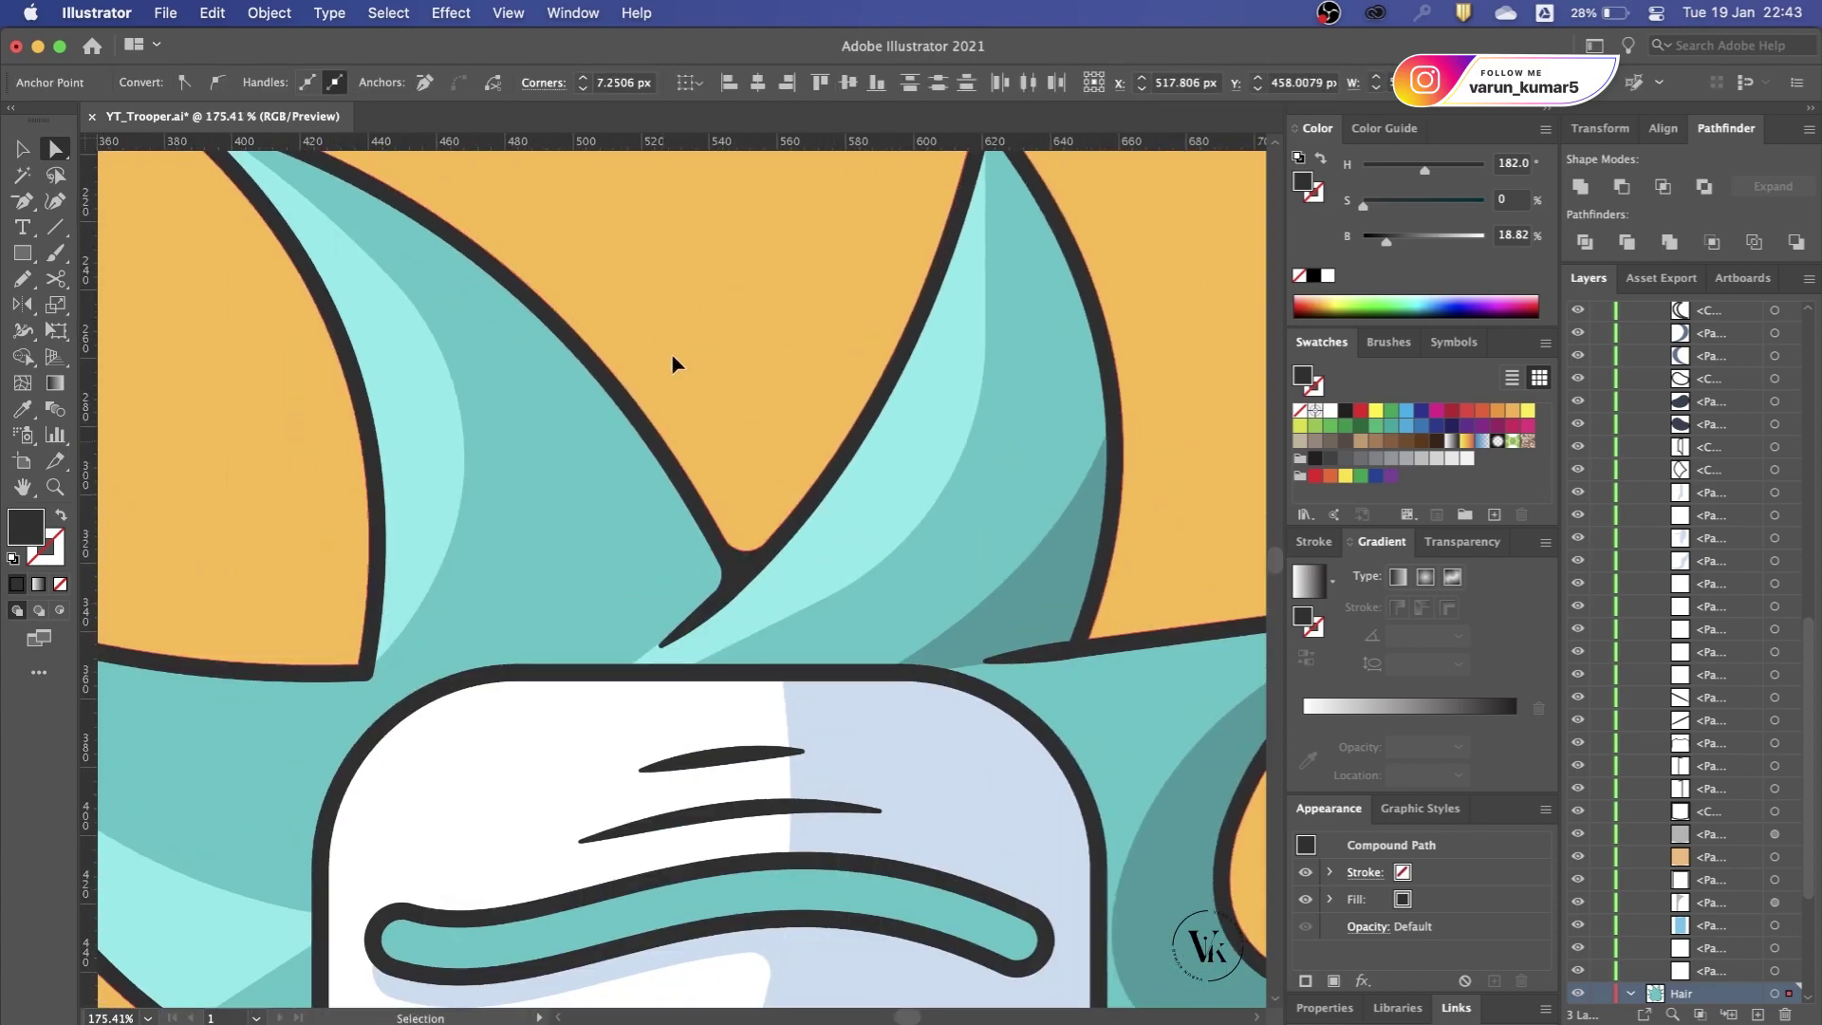
pyautogui.press('super+s')
# Step: Round two more hair spike corners and reshape the hair curve beside the helmet
pyautogui.moveTo(333, 664); pyautogui.dragTo(338, 581)
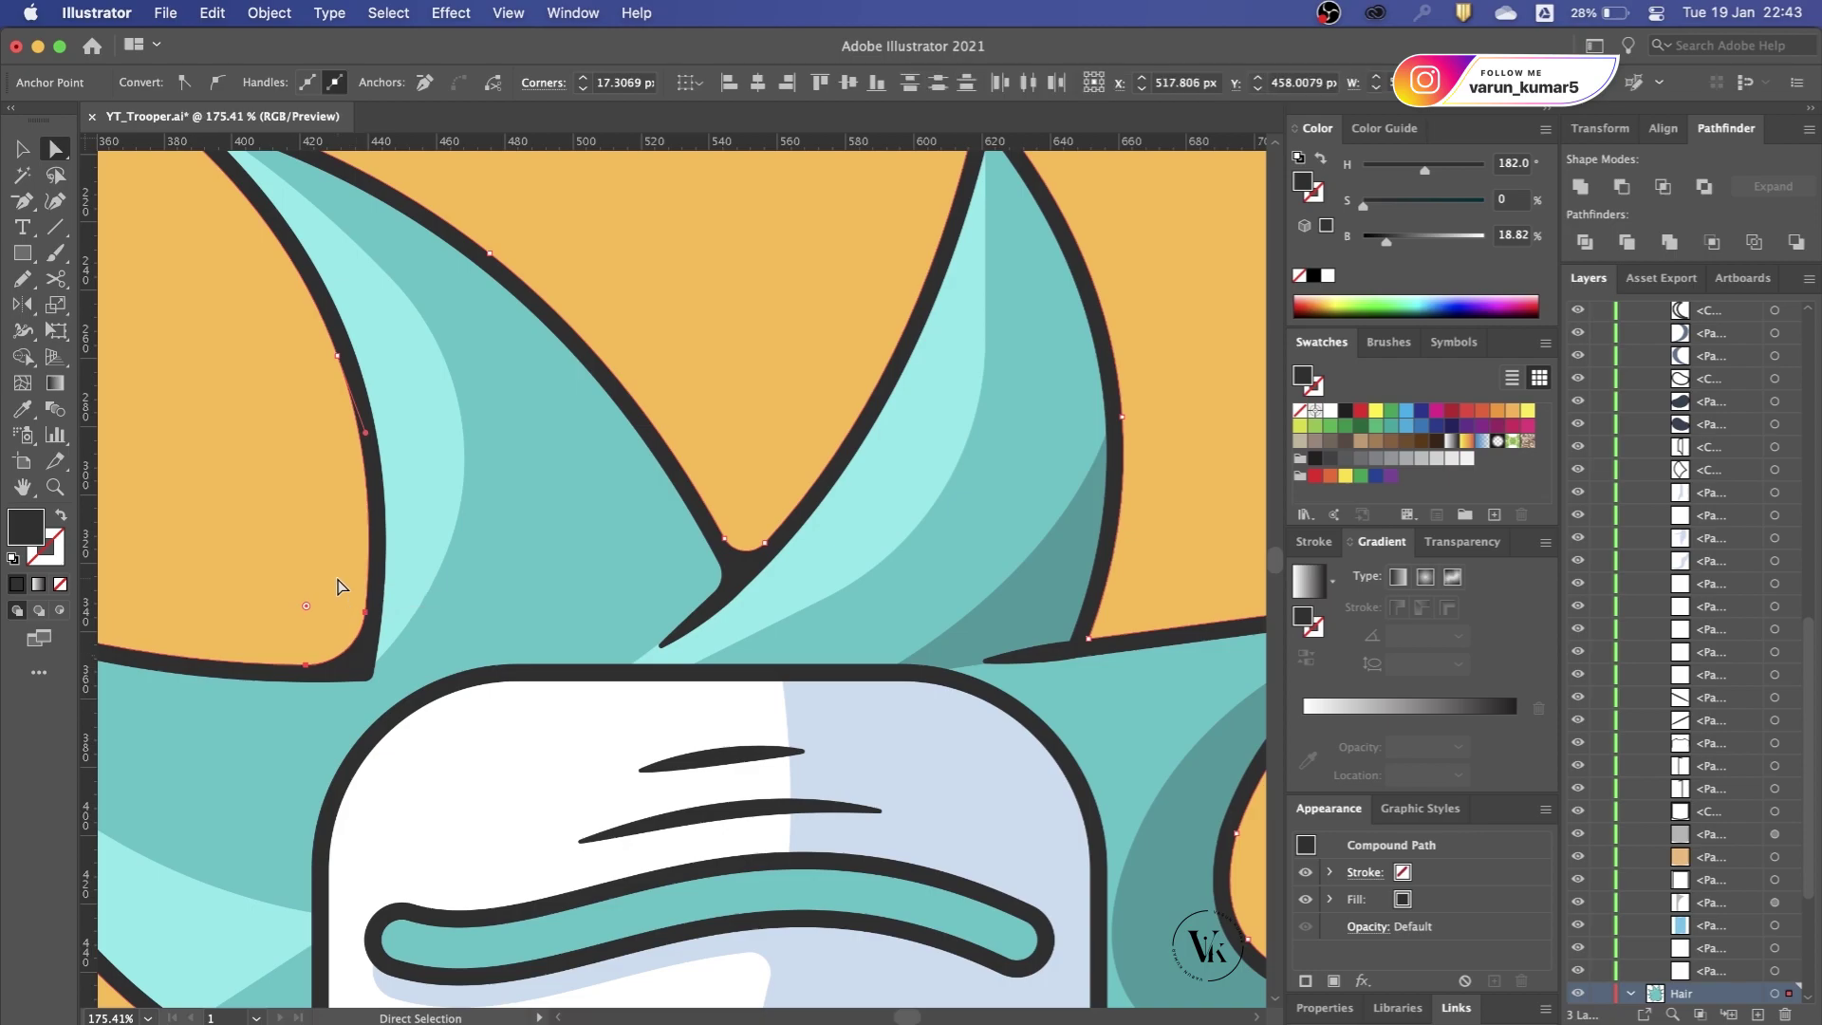
pyautogui.scroll(-3, 337, 581)
pyautogui.scroll(2, 358, 703)
pyautogui.scroll(2, 375, 733)
pyautogui.click(513, 611)
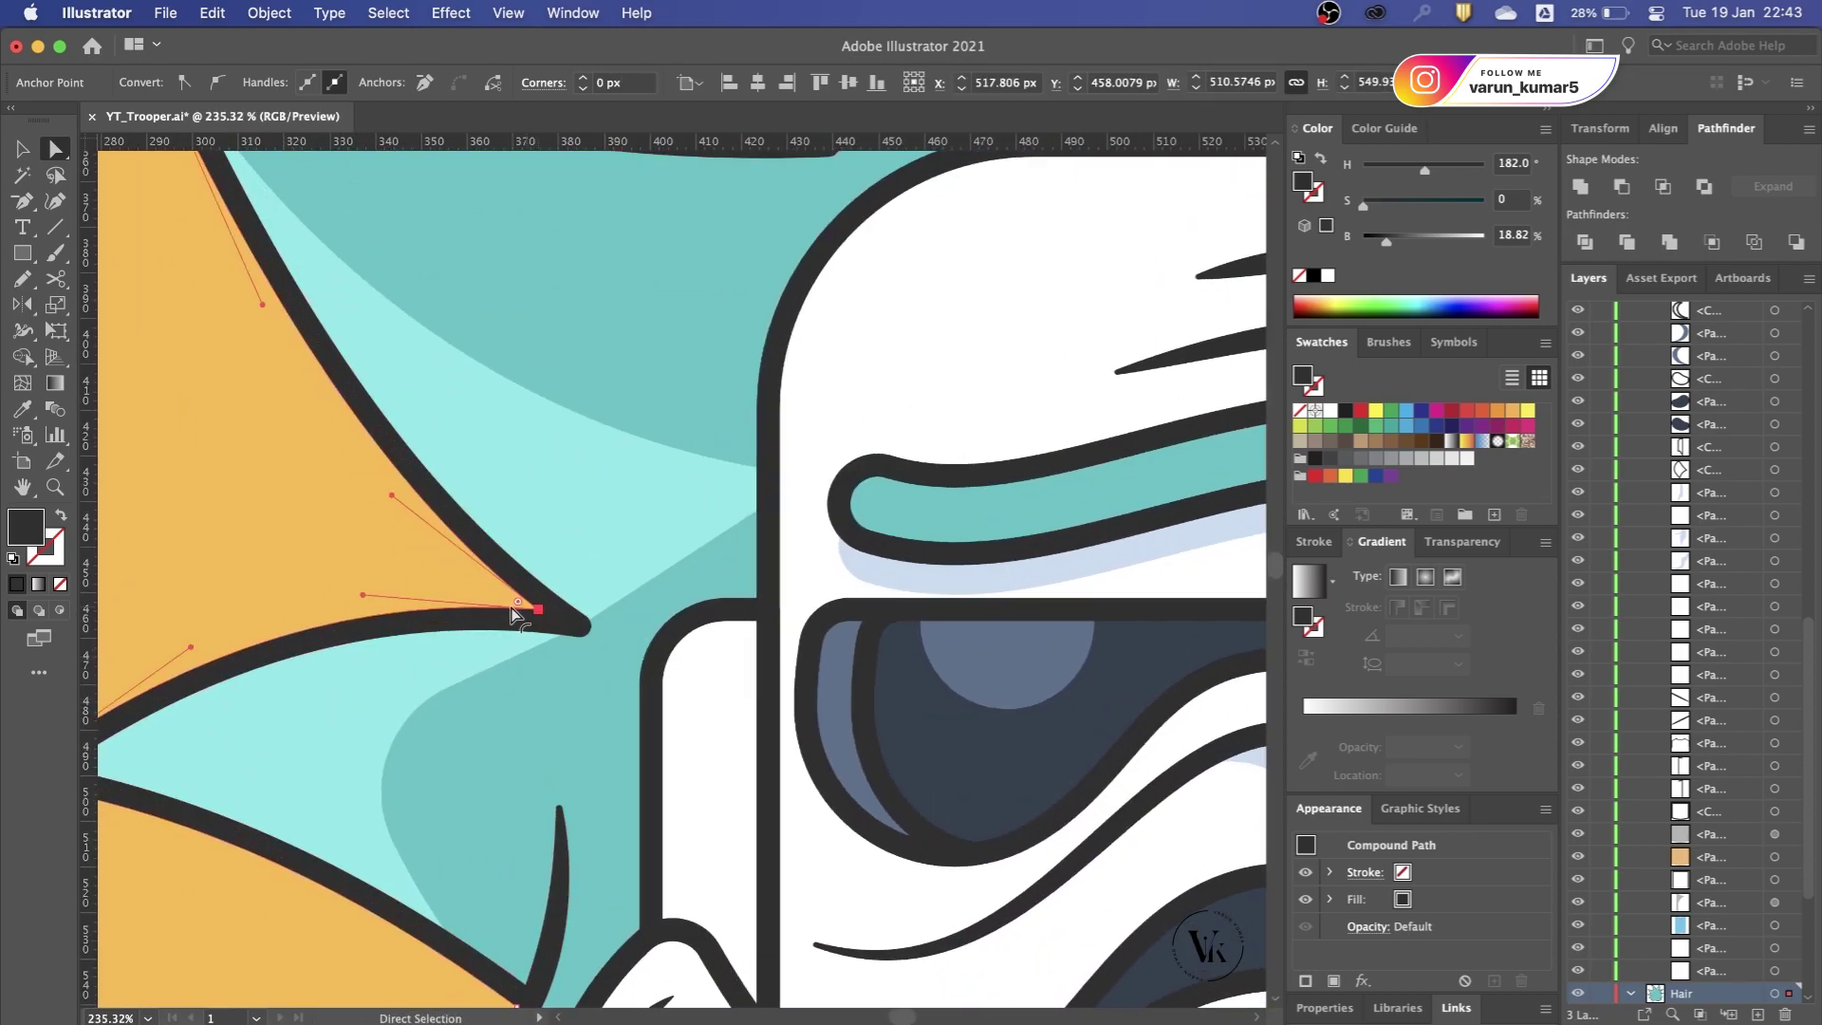
pyautogui.moveTo(438, 592); pyautogui.dragTo(441, 590)
pyautogui.scroll(-3, 440, 590)
pyautogui.scroll(2, 418, 738)
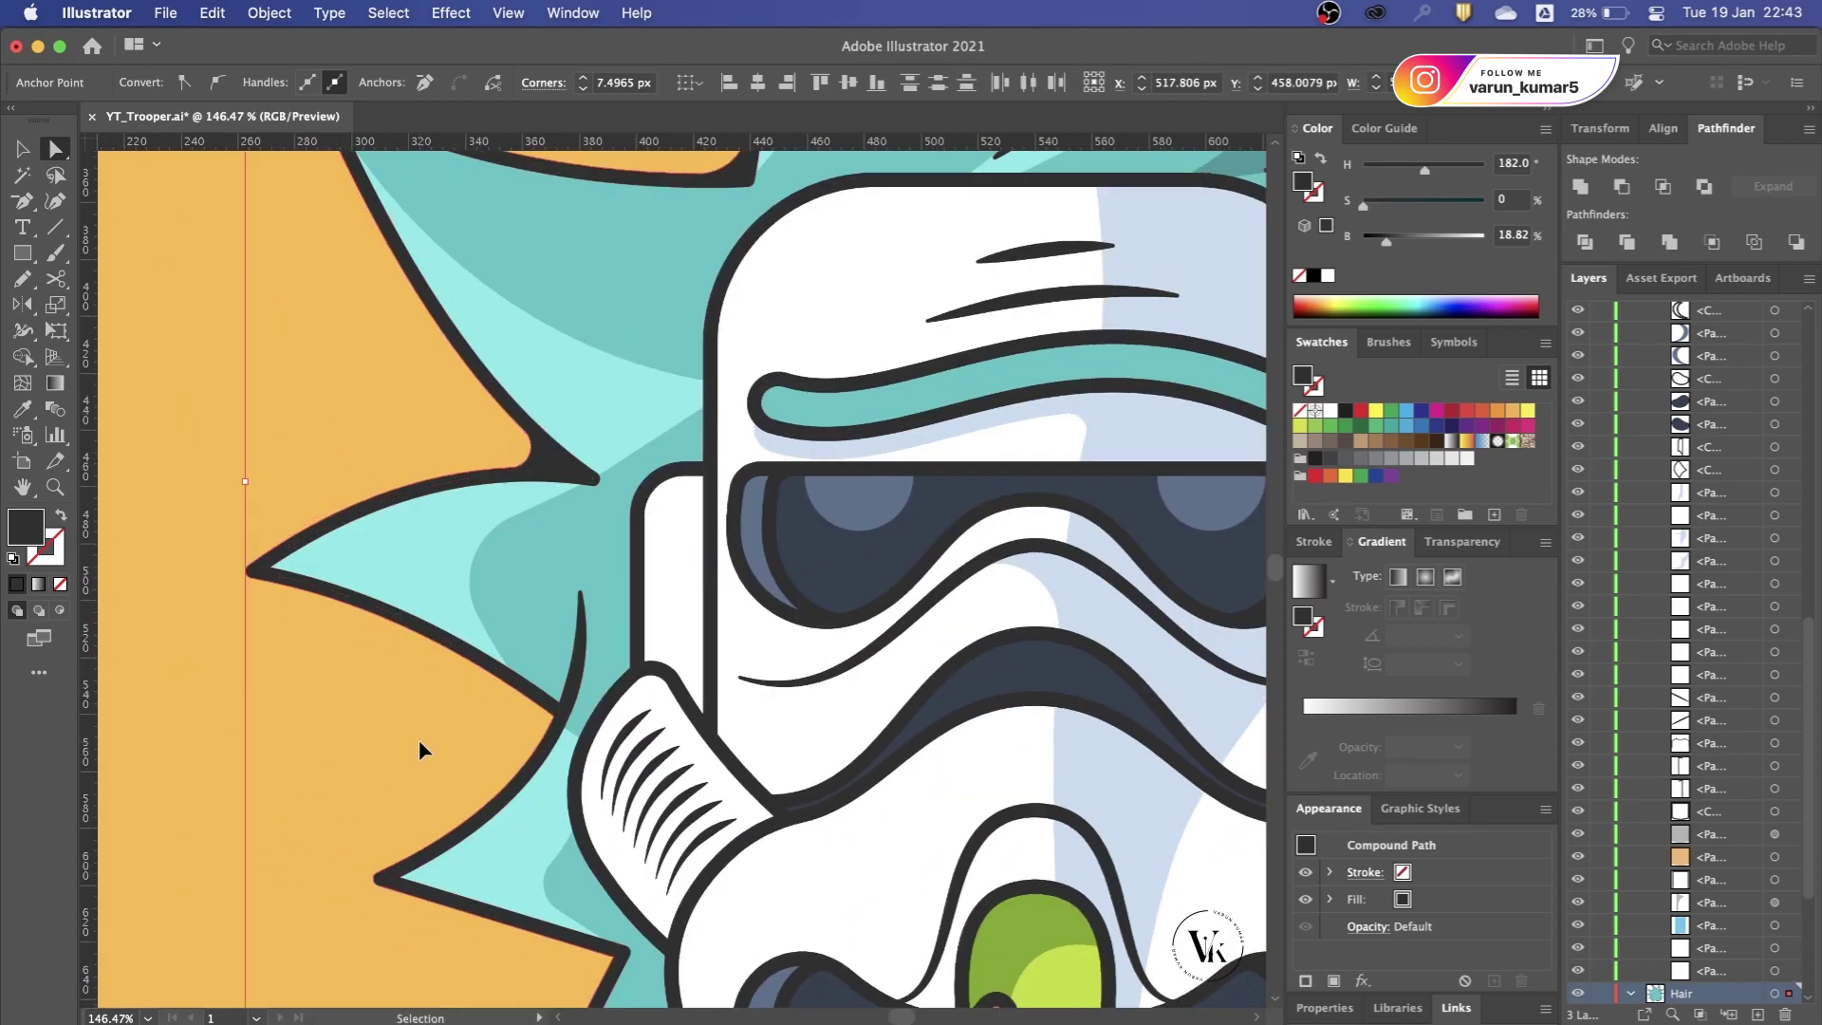
pyautogui.click(552, 717)
pyautogui.press('super+s')
pyautogui.moveTo(537, 727); pyautogui.dragTo(505, 743)
# Step: Save, then round the bottom corner of a hair spike
pyautogui.scroll(2, 583, 652)
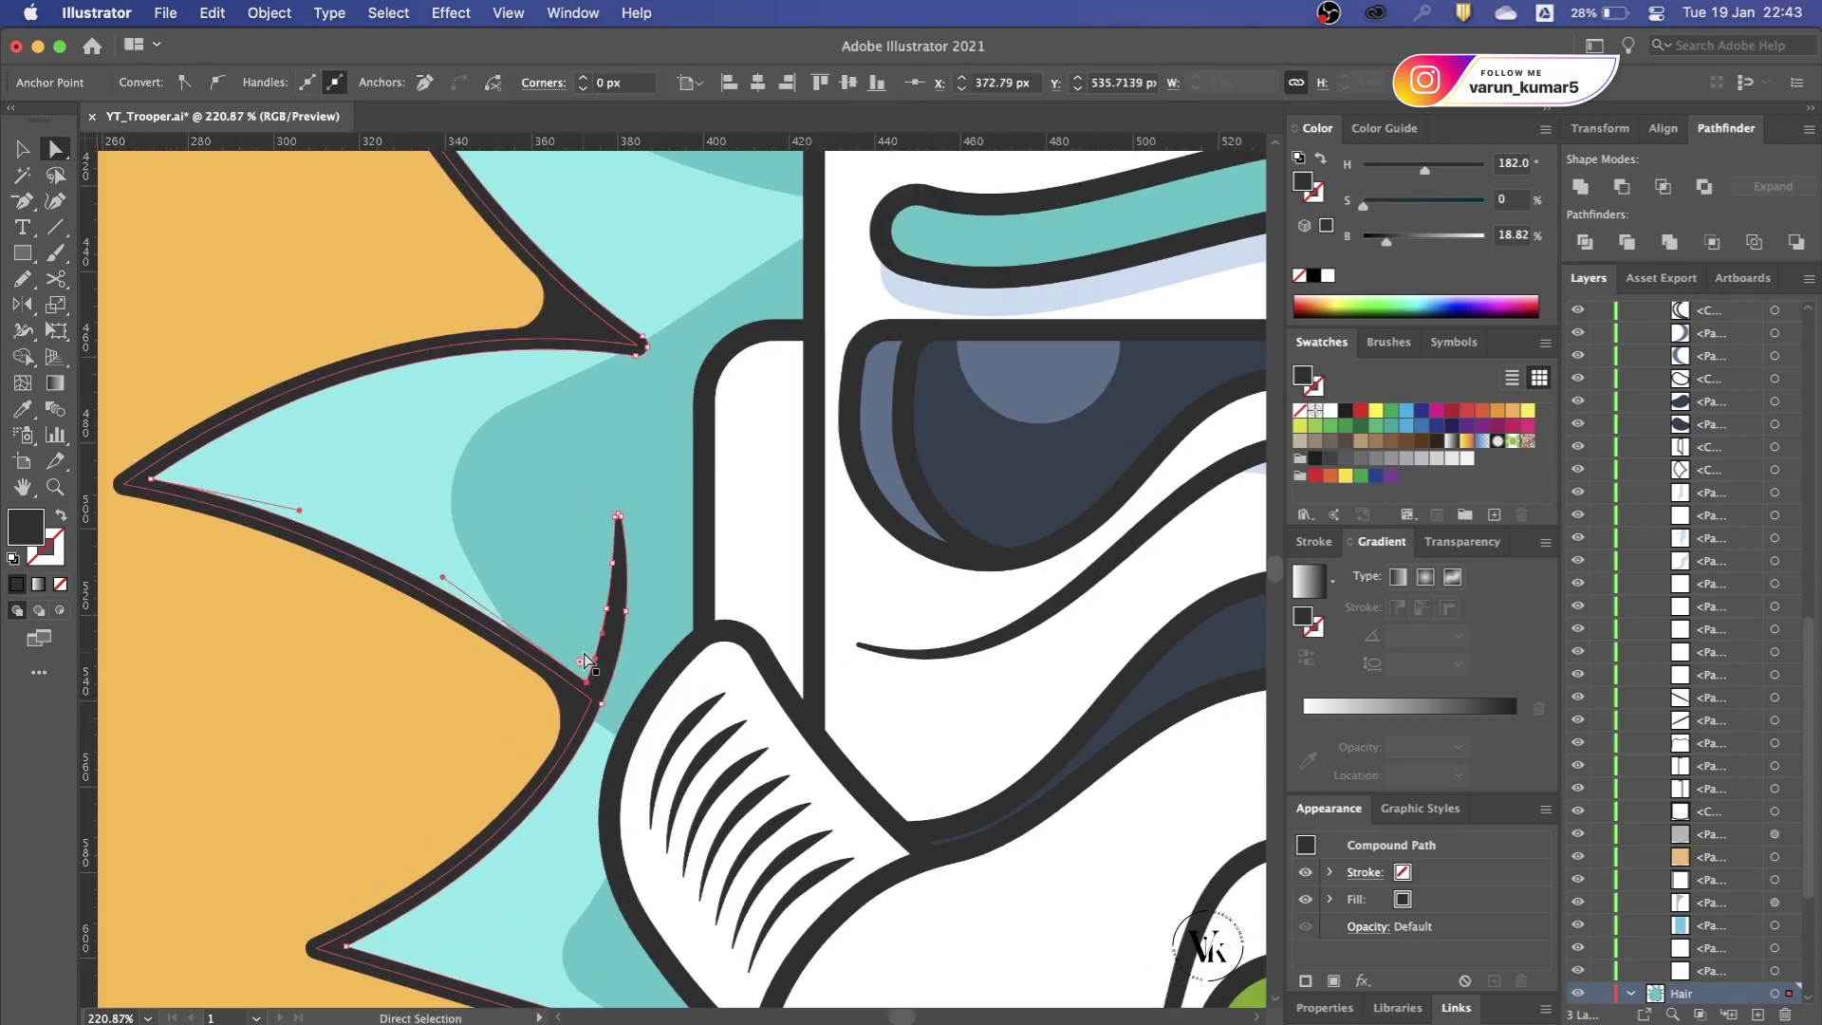
pyautogui.click(484, 689)
pyautogui.scroll(-3, 484, 689)
pyautogui.press('super+s')
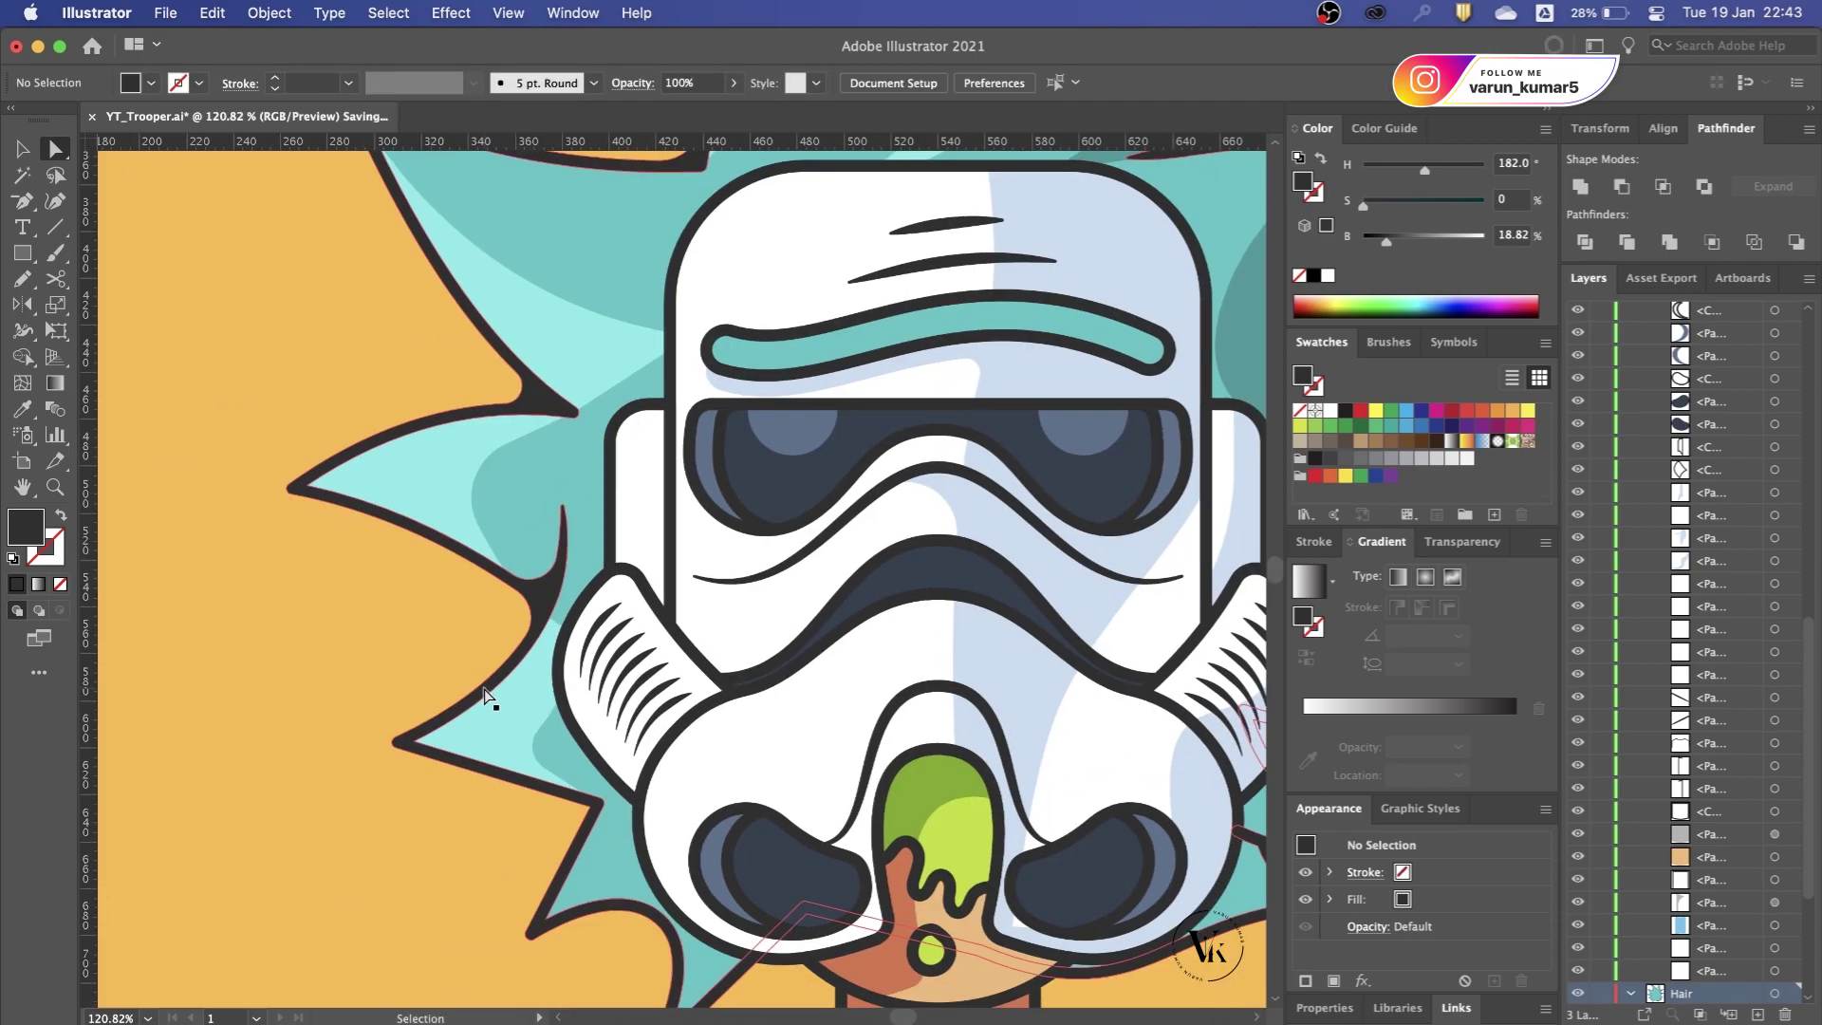
pyautogui.scroll(-2, 486, 698)
pyautogui.scroll(3, 636, 653)
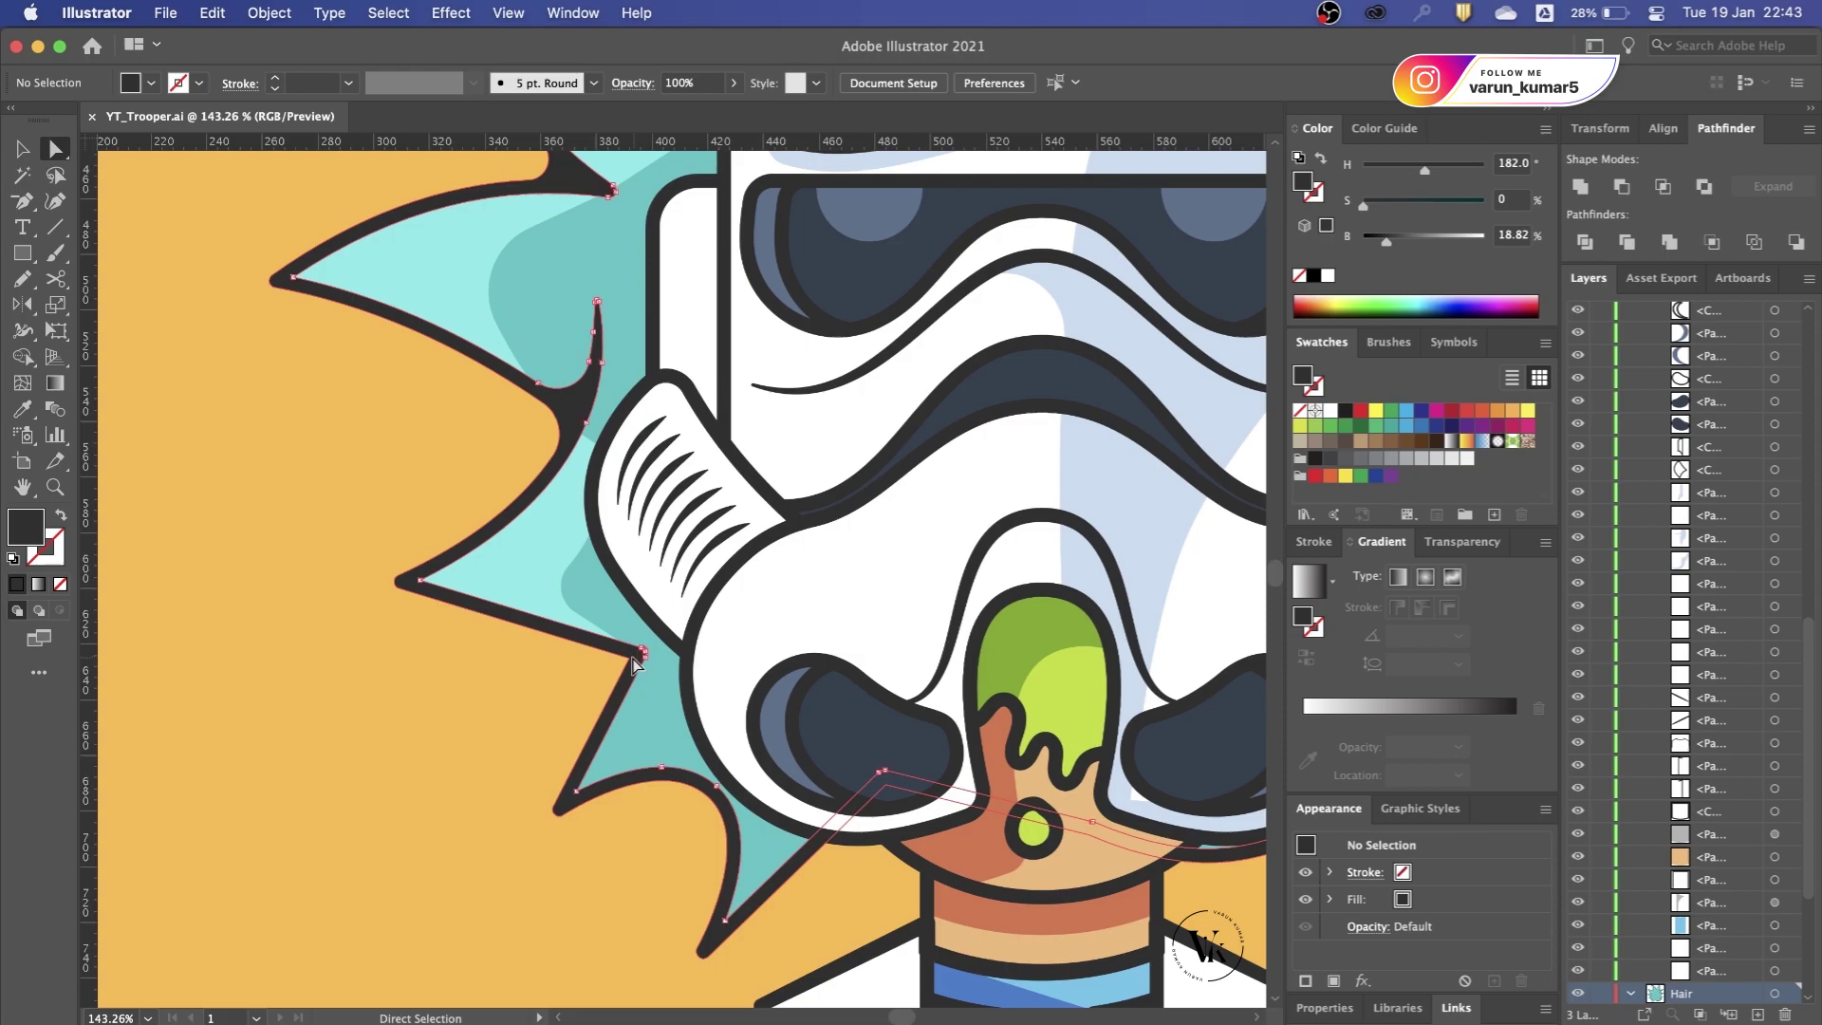
pyautogui.click(632, 657)
pyautogui.scroll(3, 633, 661)
pyautogui.scroll(-2, 733, 860)
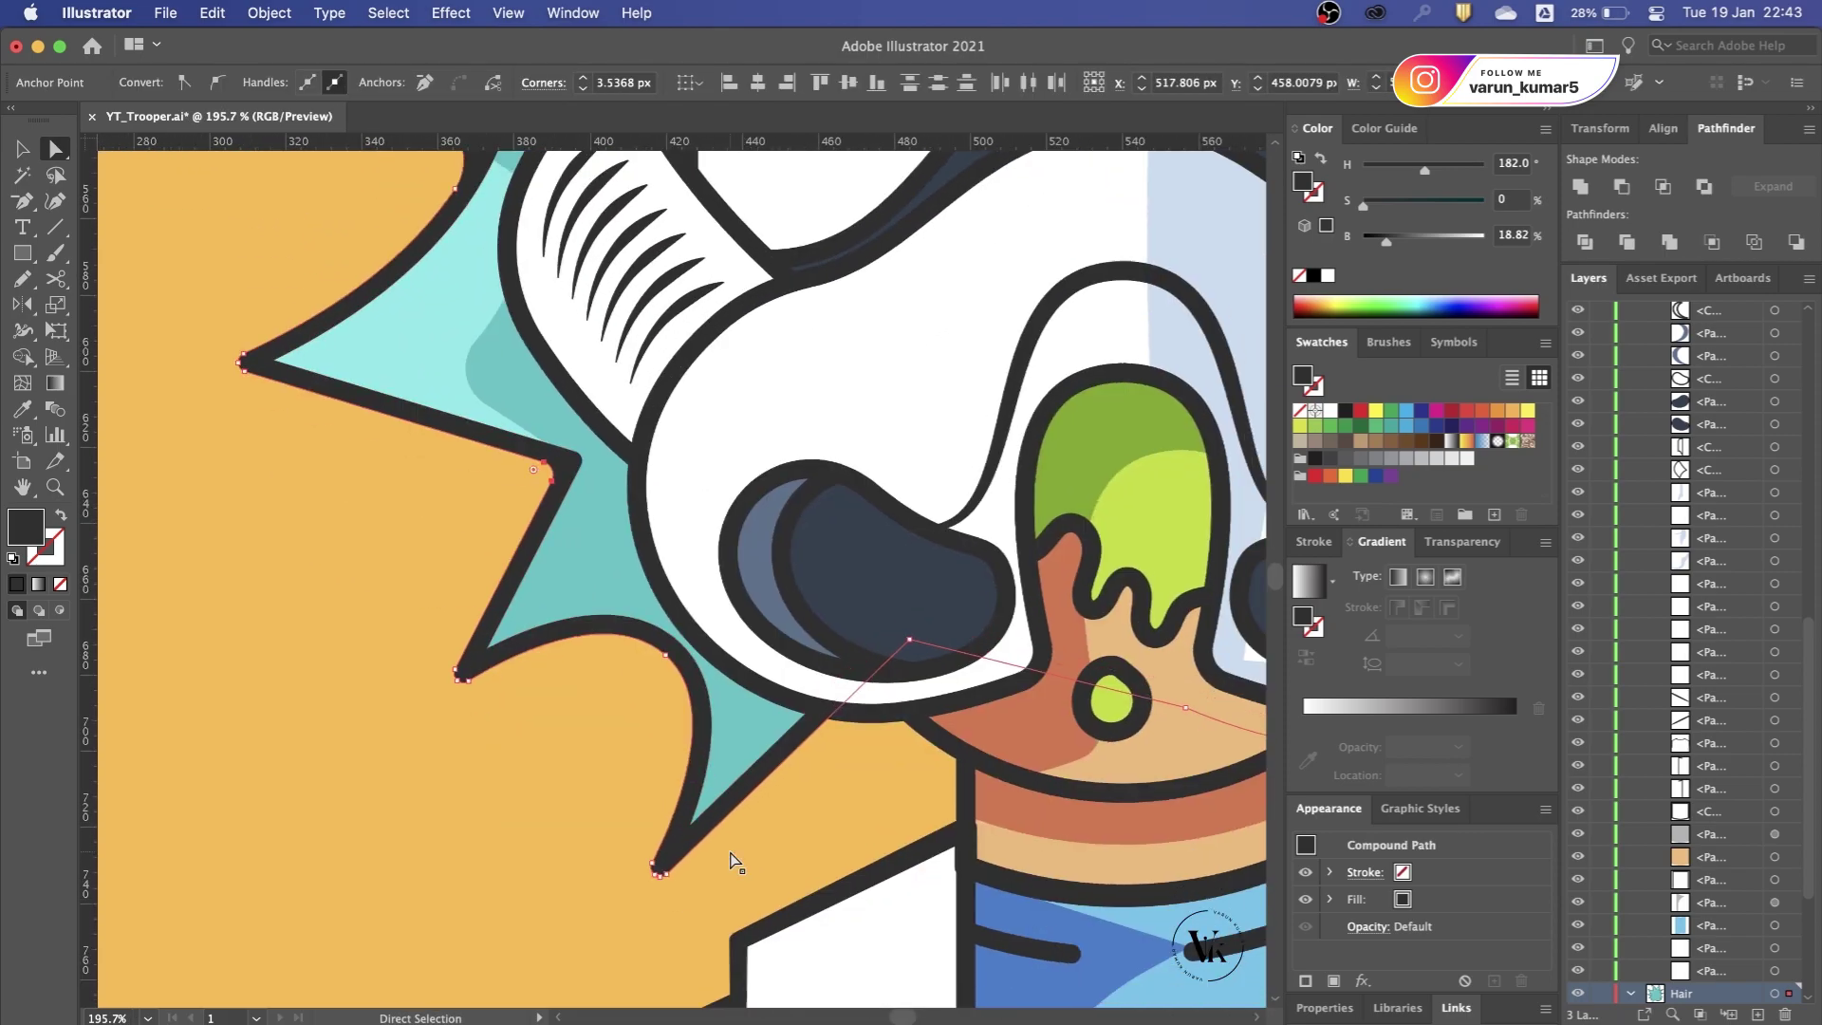
pyautogui.hscroll(2, 733, 860)
pyautogui.click(652, 799)
pyautogui.moveTo(658, 793); pyautogui.dragTo(669, 807)
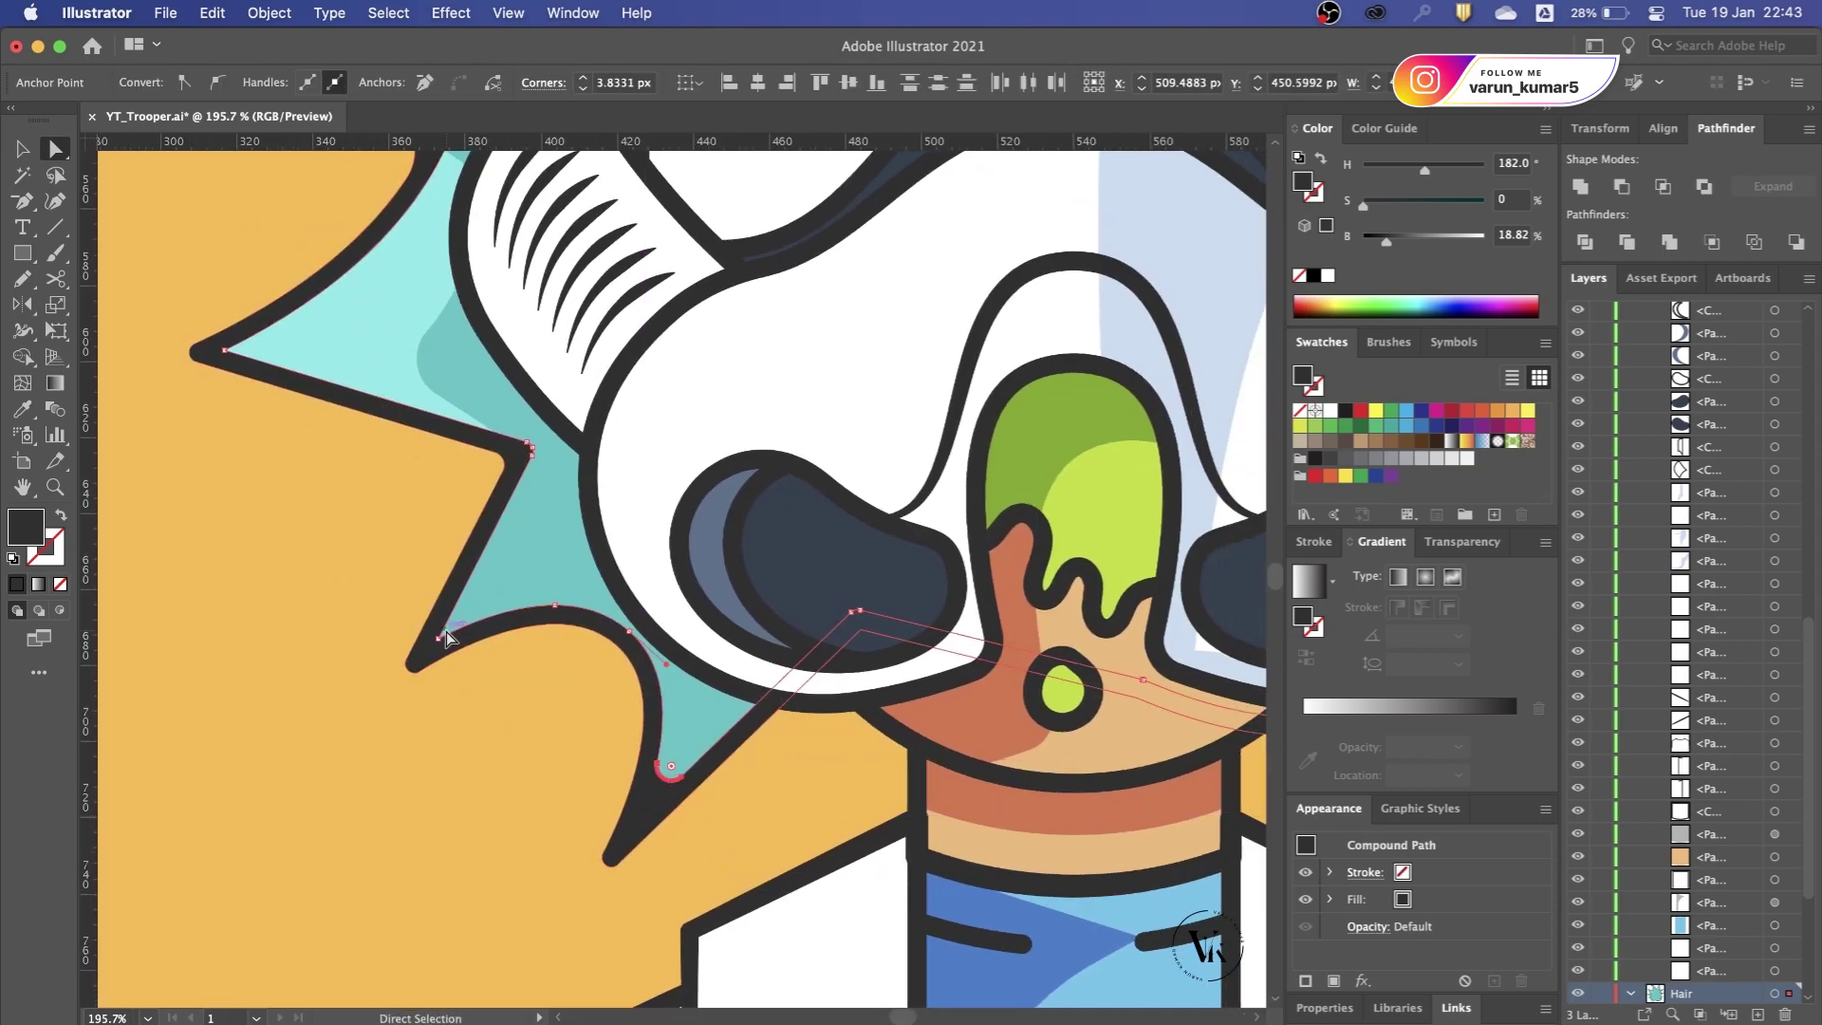
# Step: Round the left spike tip, then enlarge its rounding slightly
pyautogui.click(441, 636)
pyautogui.scroll(3, 374, 459)
pyautogui.hscroll(-3, 374, 459)
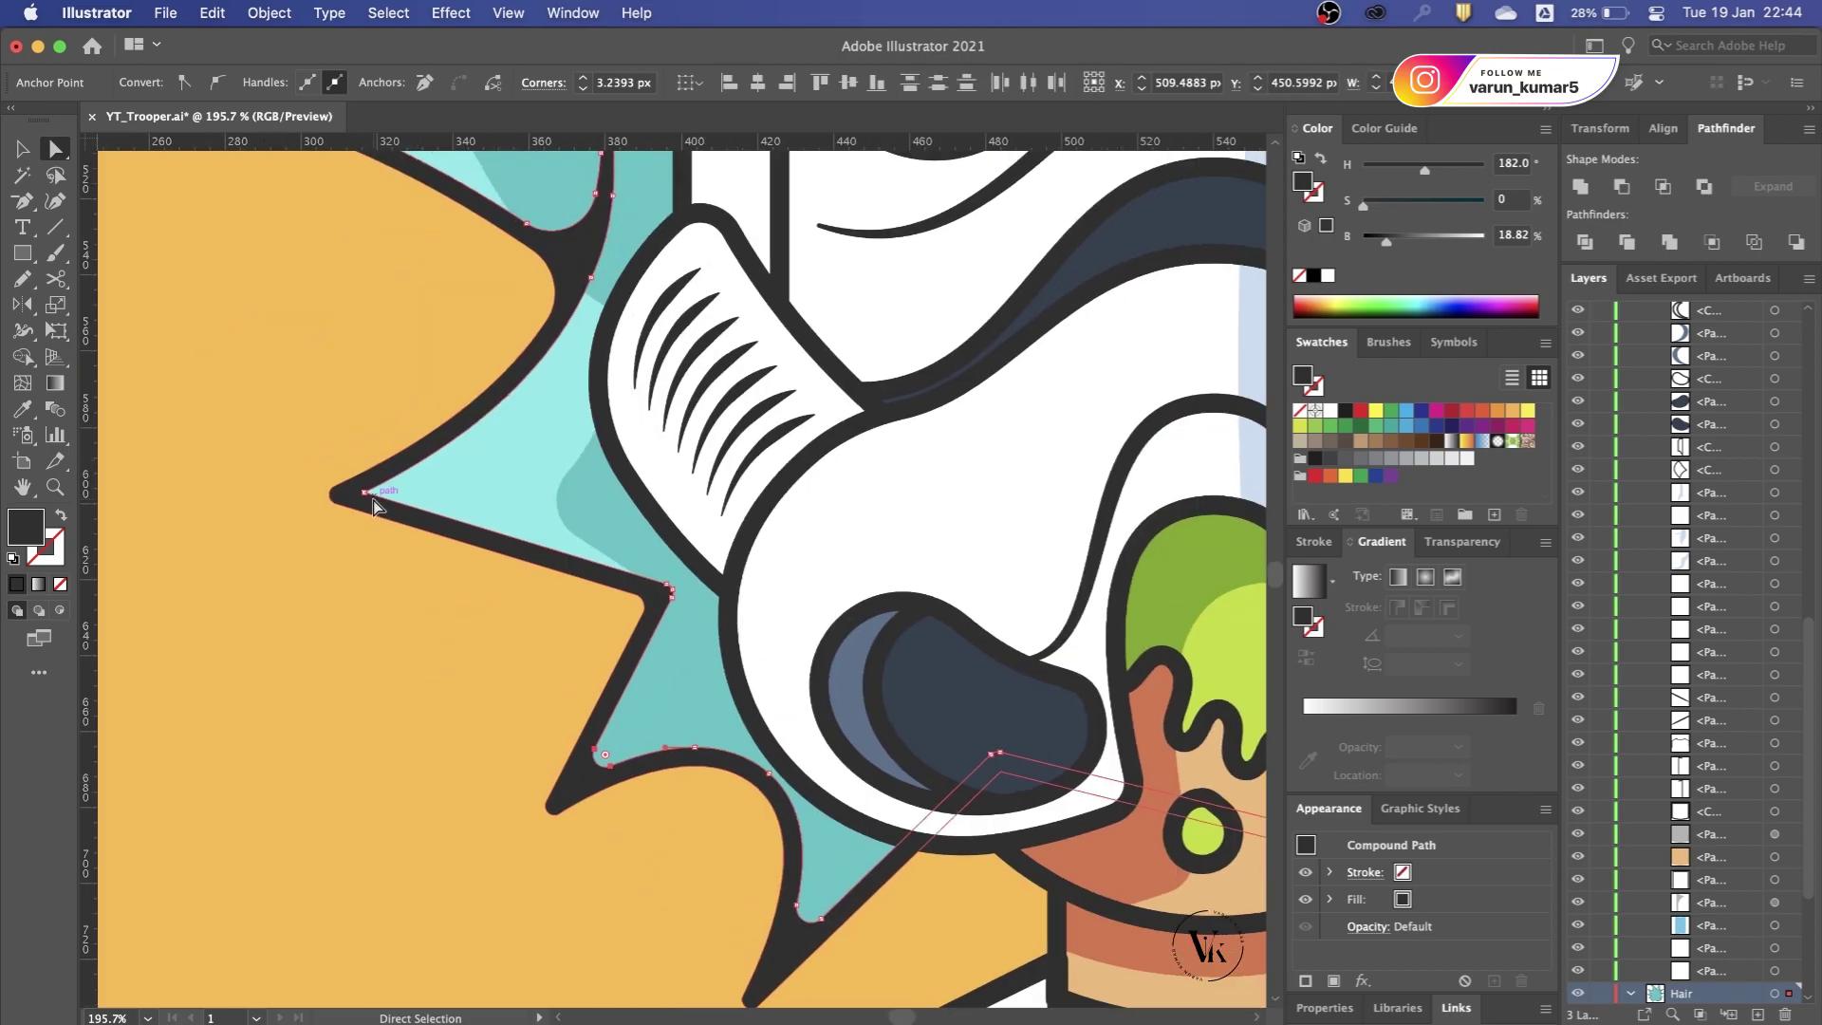
pyautogui.click(365, 493)
pyautogui.moveTo(385, 492)
pyautogui.mouseDown()
pyautogui.moveTo(422, 493)
pyautogui.moveTo(326, 503)
pyautogui.mouseUp()
pyautogui.scroll(-3, 422, 493)
pyautogui.scroll(-3, 325, 503)
pyautogui.scroll(1, 386, 297)
pyautogui.scroll(3, 386, 297)
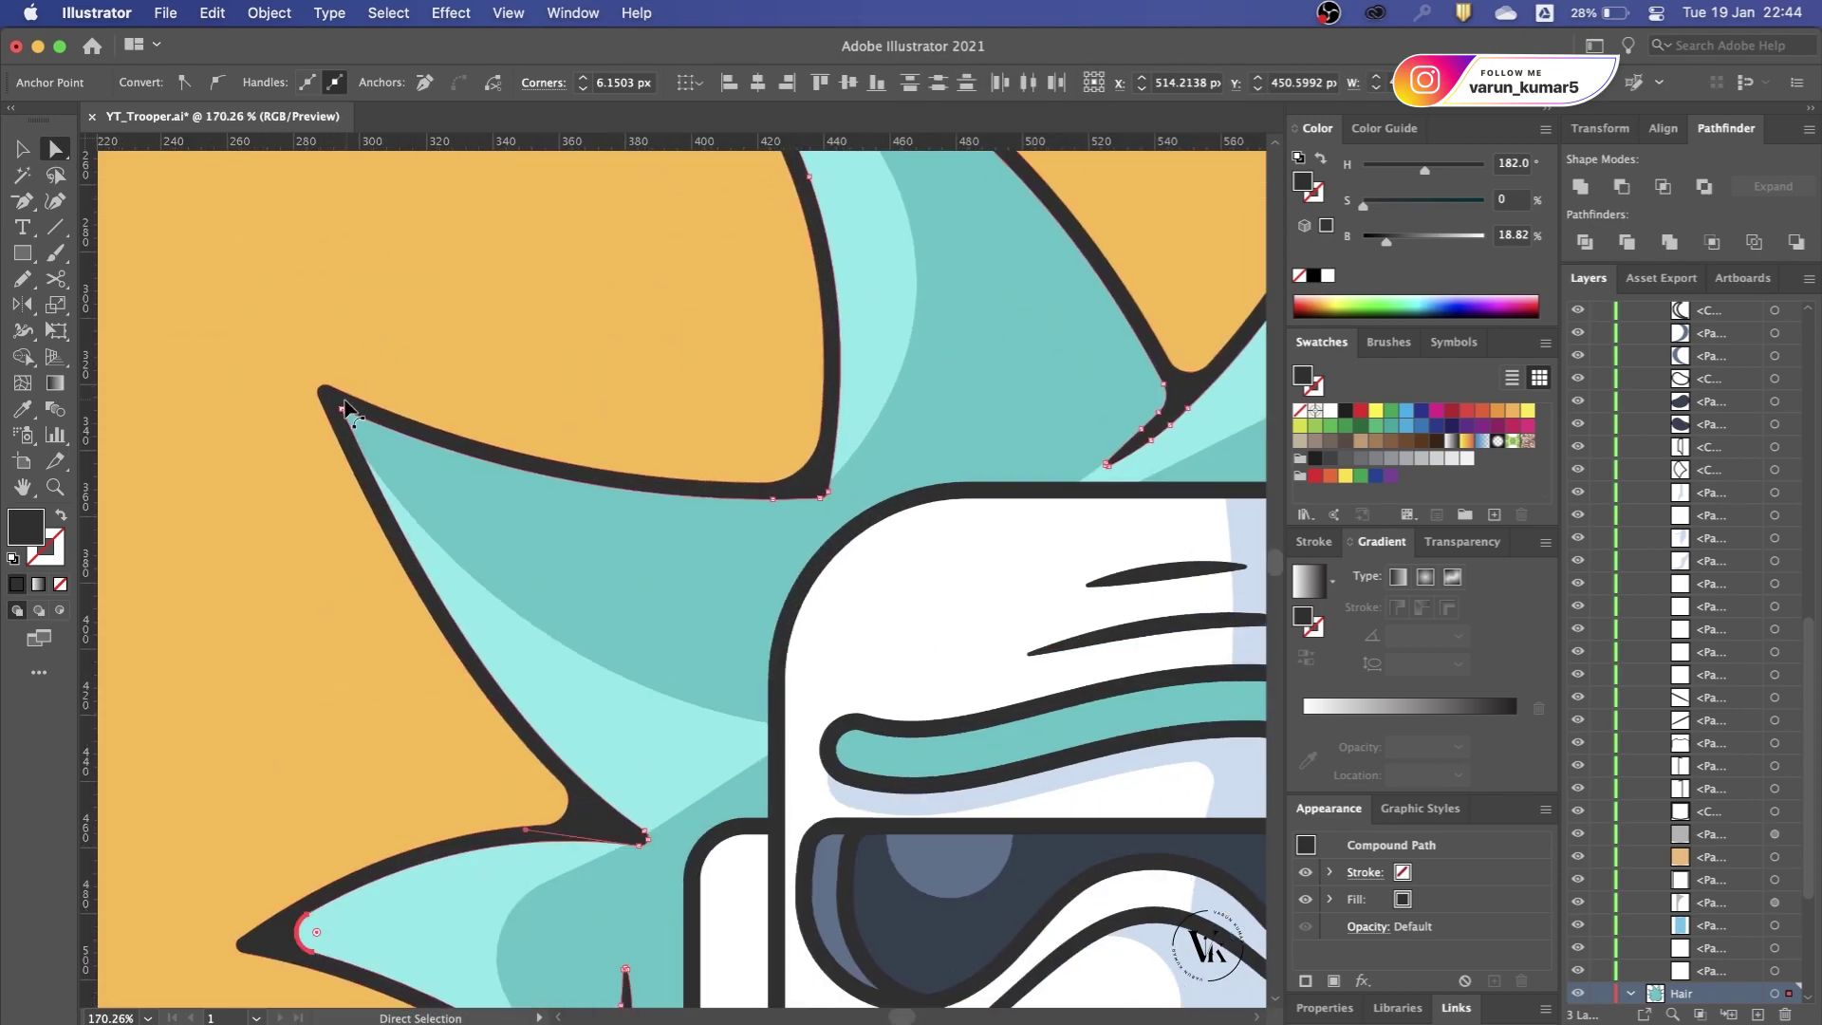
pyautogui.moveTo(346, 408); pyautogui.dragTo(391, 440)
pyautogui.scroll(5, 721, 297)
pyautogui.hscroll(3, 721, 297)
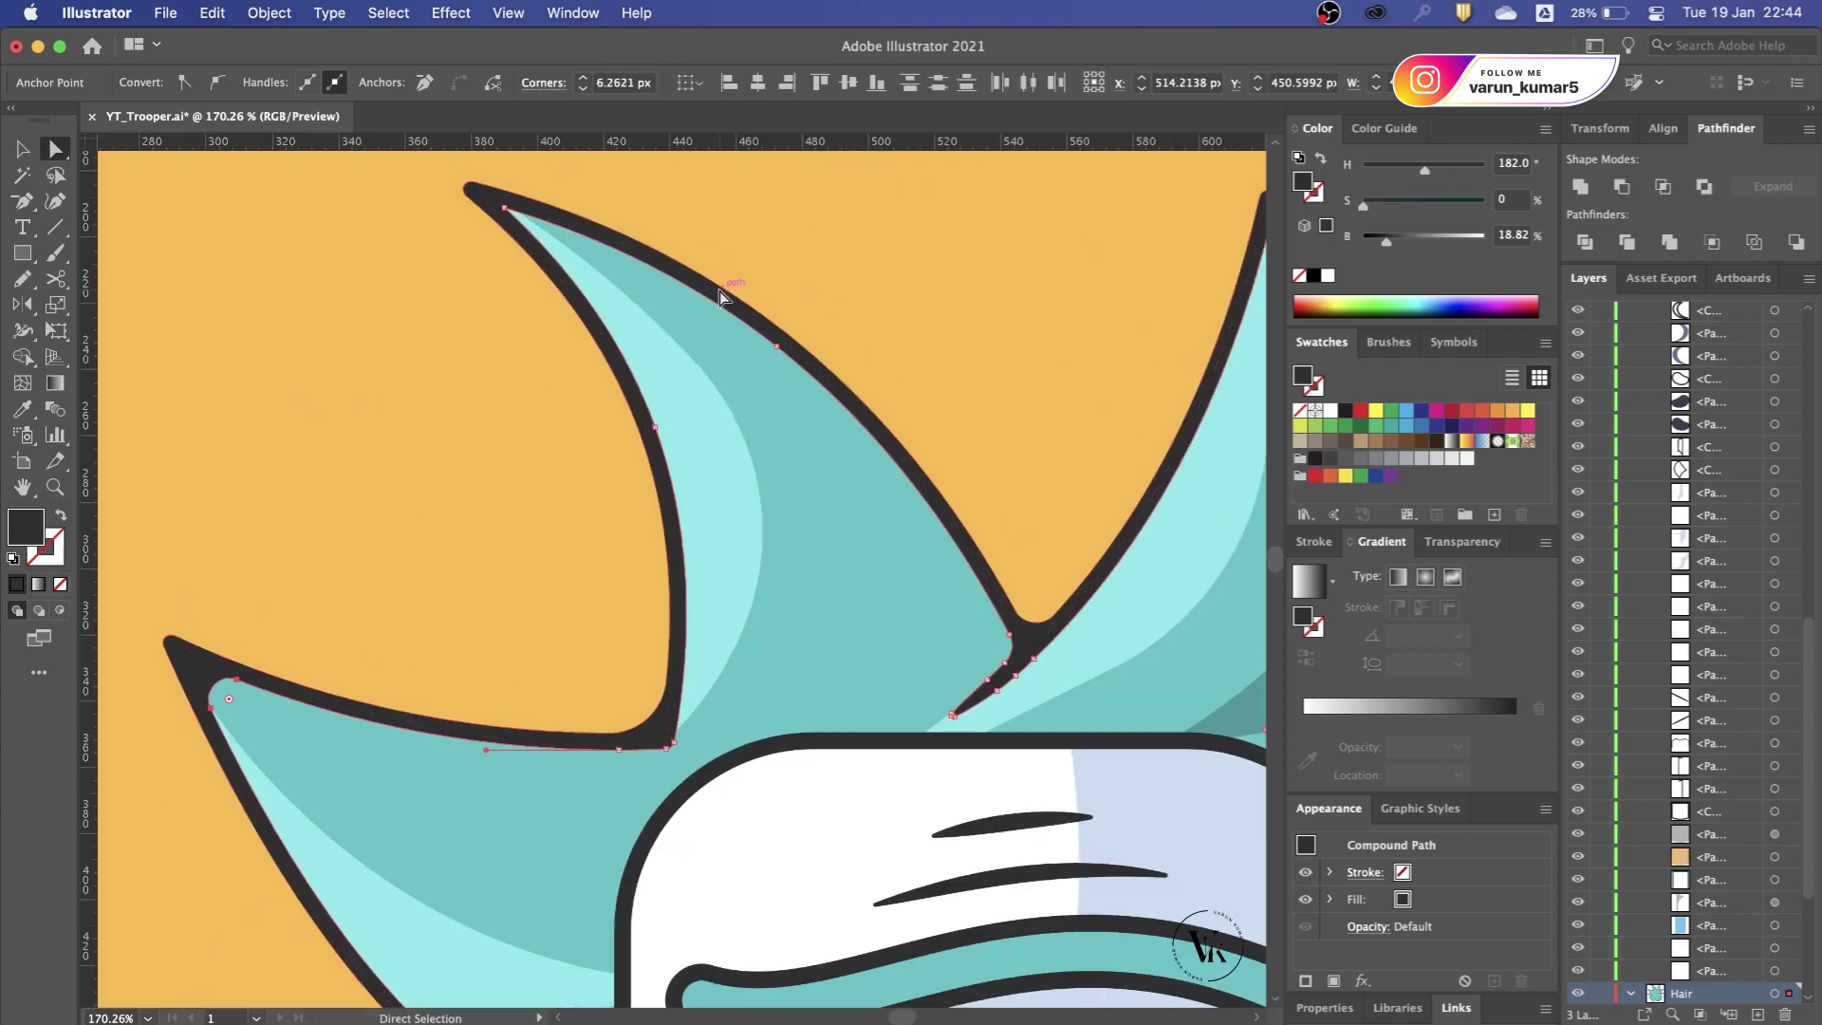
# Step: Redraw the junction where two spikes meet as a smoother curve with the Pencil
pyautogui.click(505, 207)
pyautogui.scroll(3, 704, 267)
pyautogui.hscroll(5, 704, 267)
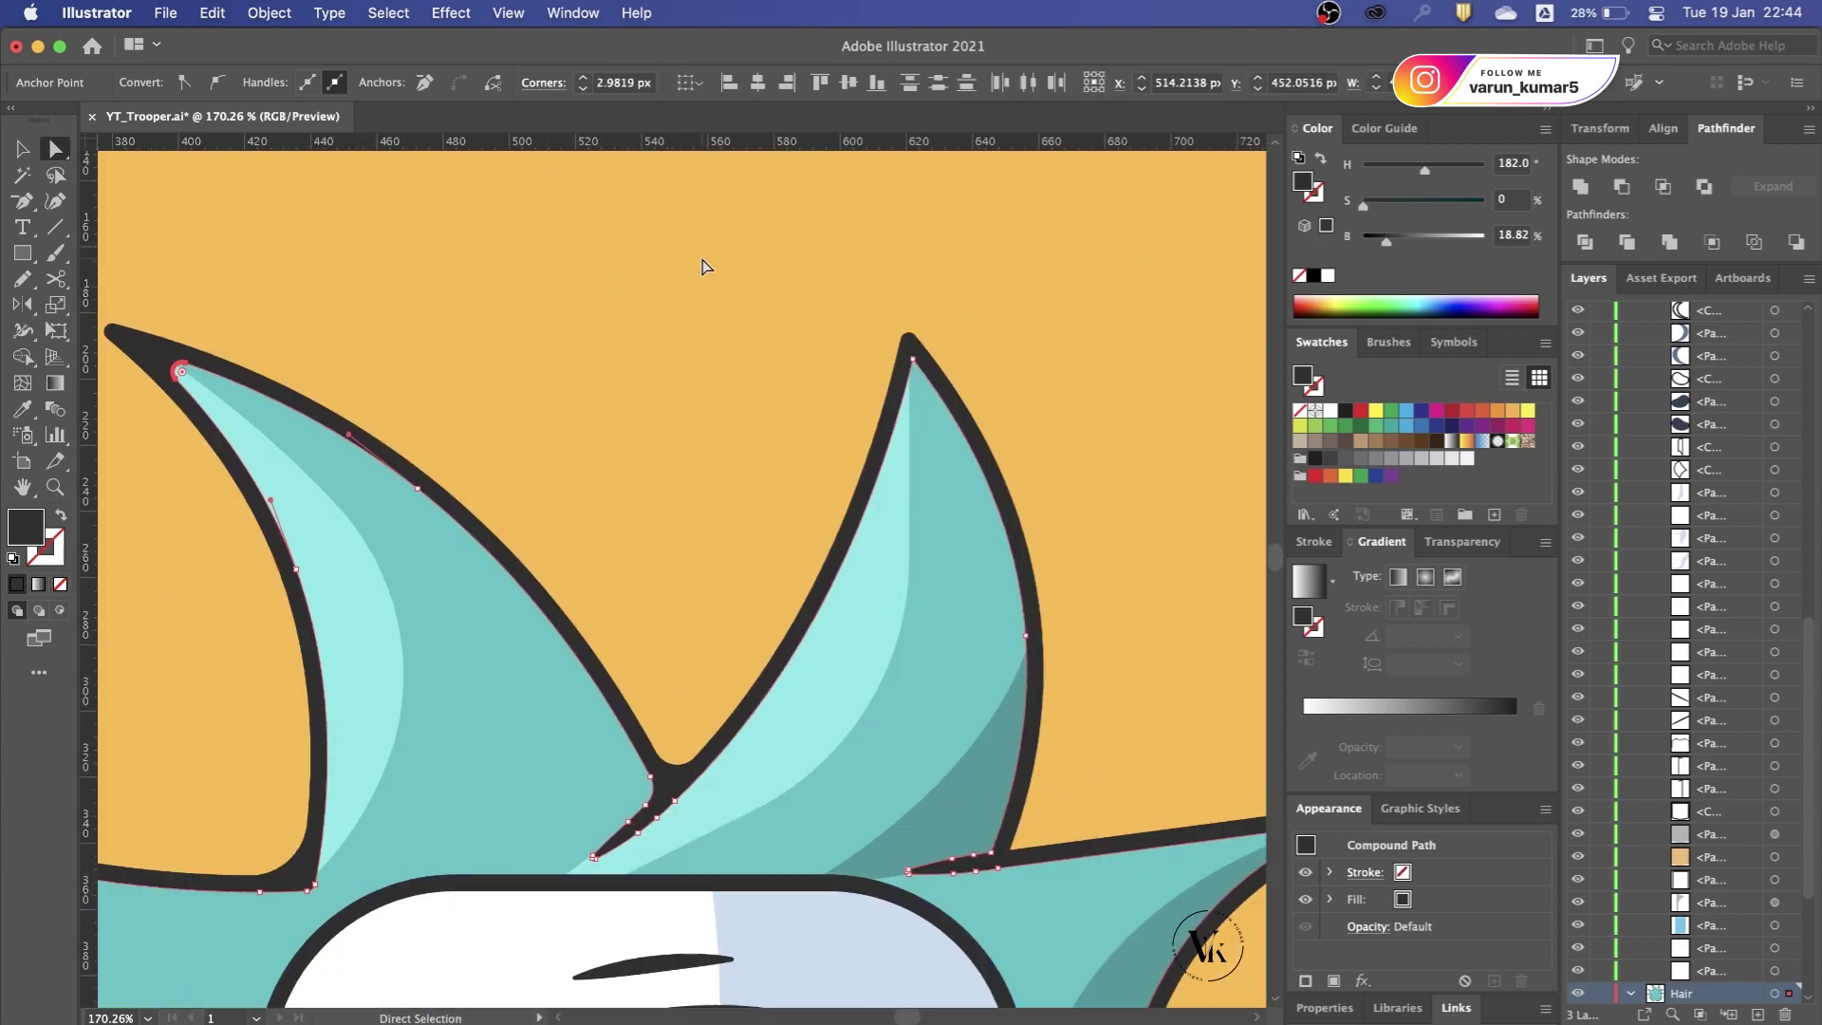
pyautogui.click(913, 365)
pyautogui.scroll(3, 993, 853)
pyautogui.click(878, 658)
pyautogui.scroll(2, 879, 657)
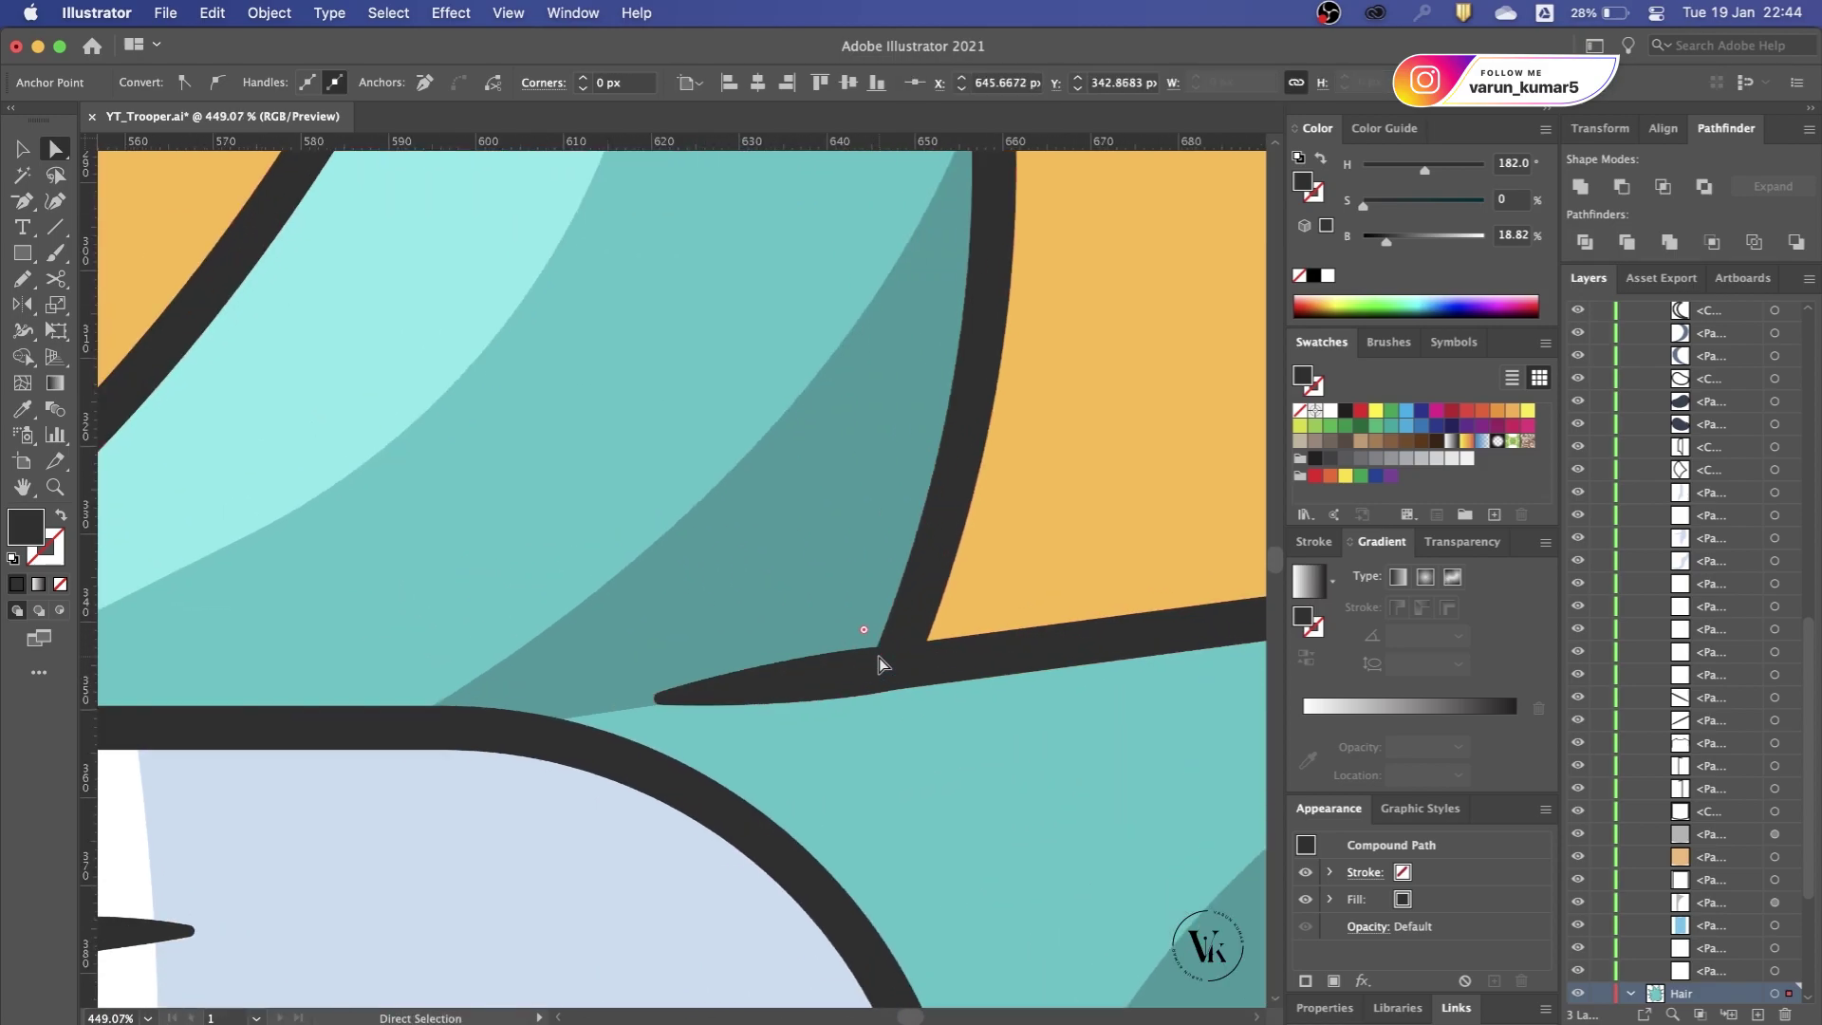
pyautogui.press('n')
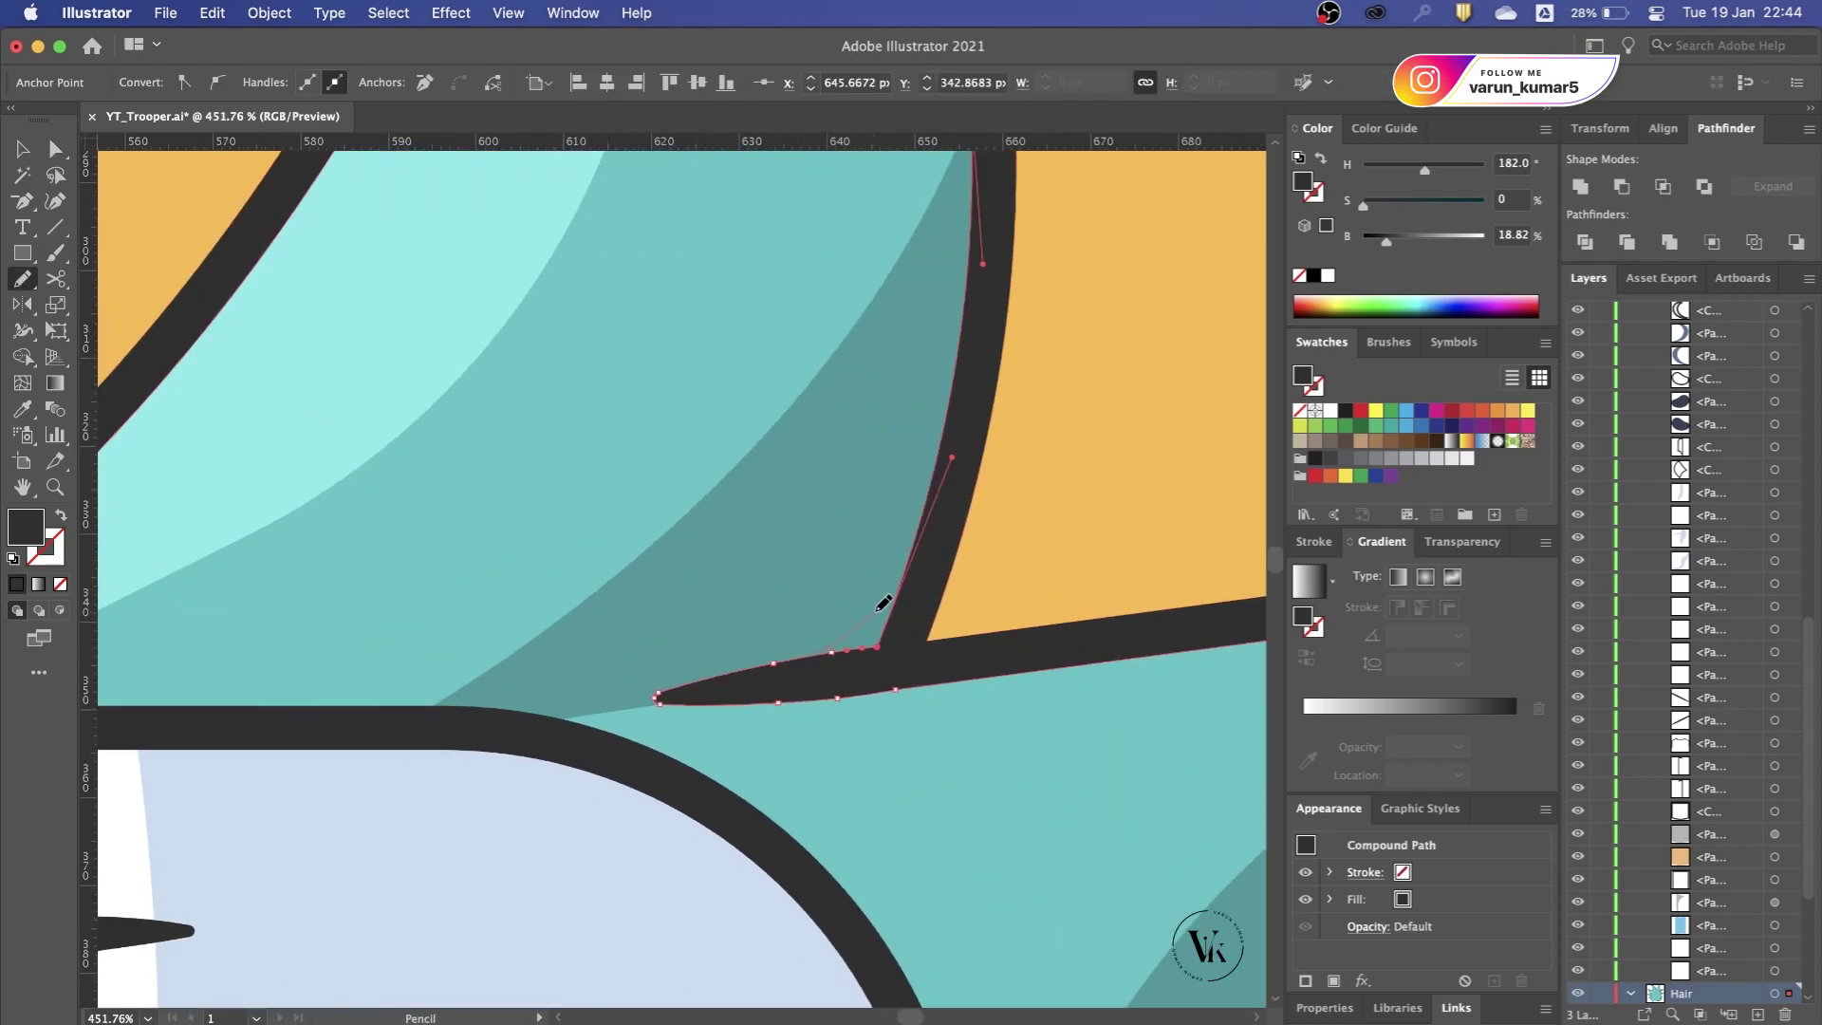
pyautogui.moveTo(937, 479); pyautogui.dragTo(948, 462)
# Step: Slightly round the corner at the right spike tip
pyautogui.scroll(-2, 939, 475)
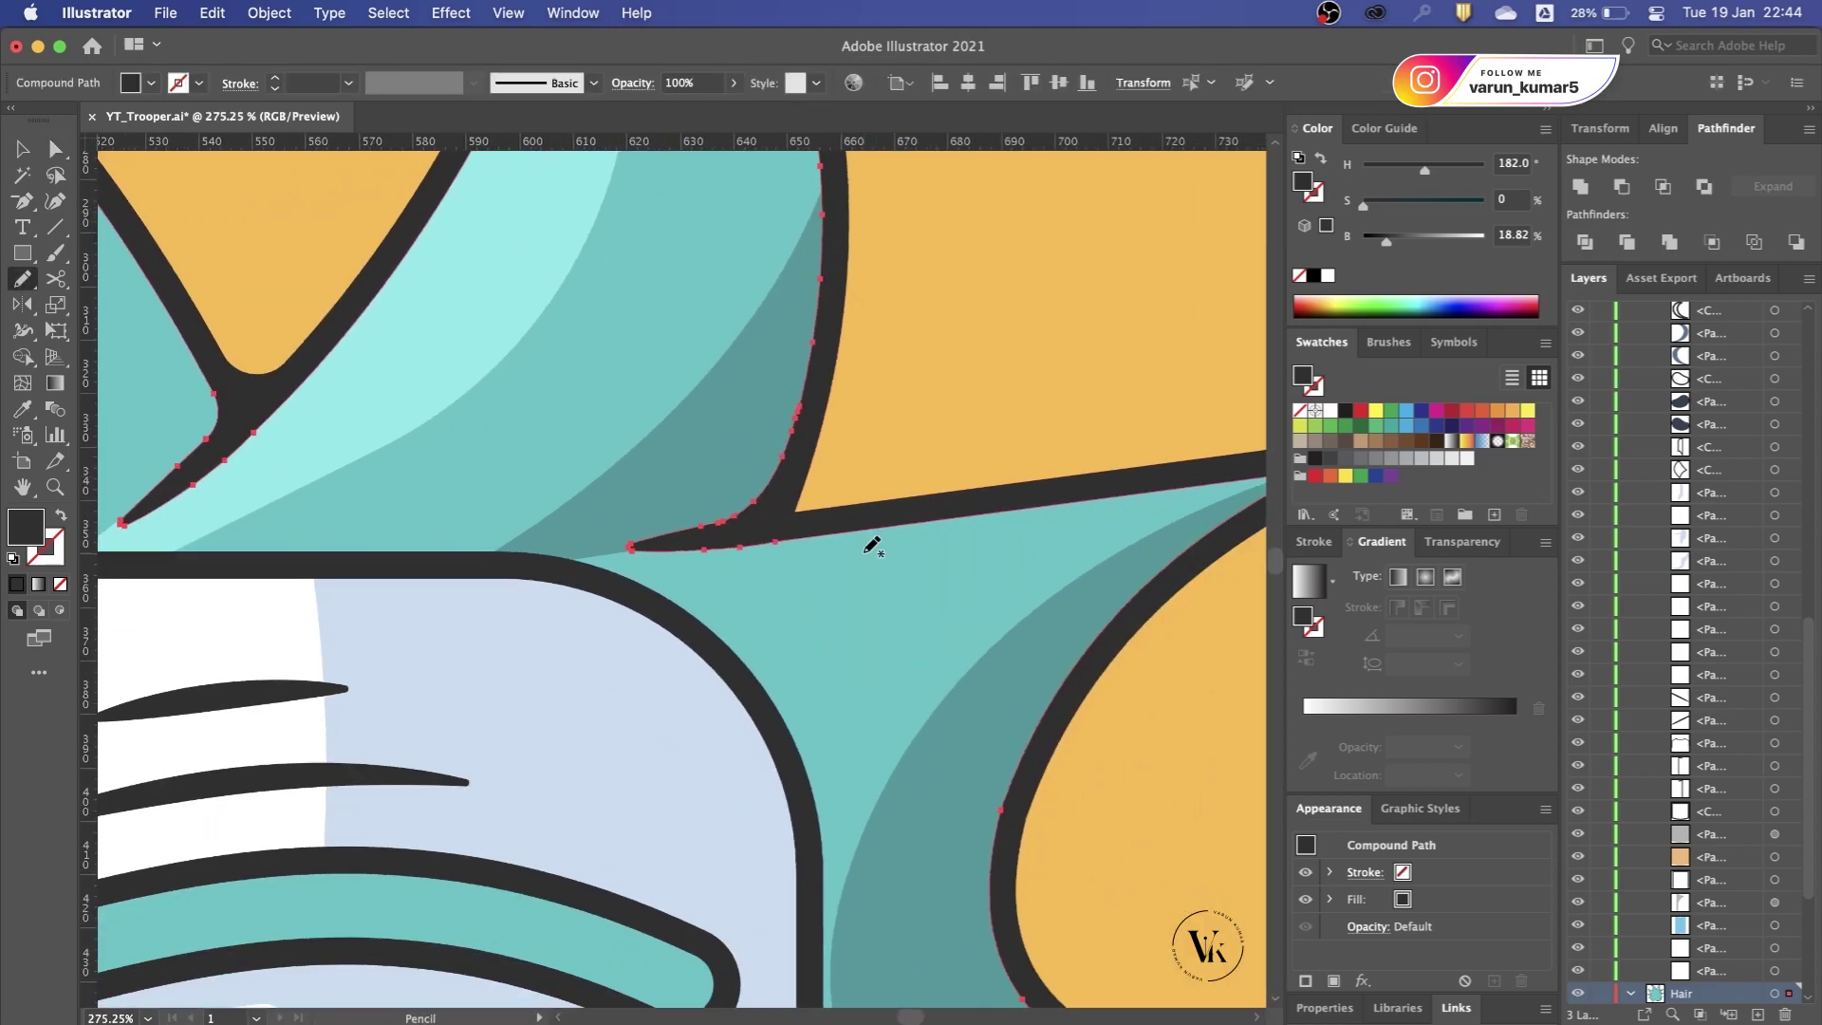
pyautogui.press('a')
pyautogui.scroll(-1, 812, 500)
pyautogui.scroll(-1, 827, 492)
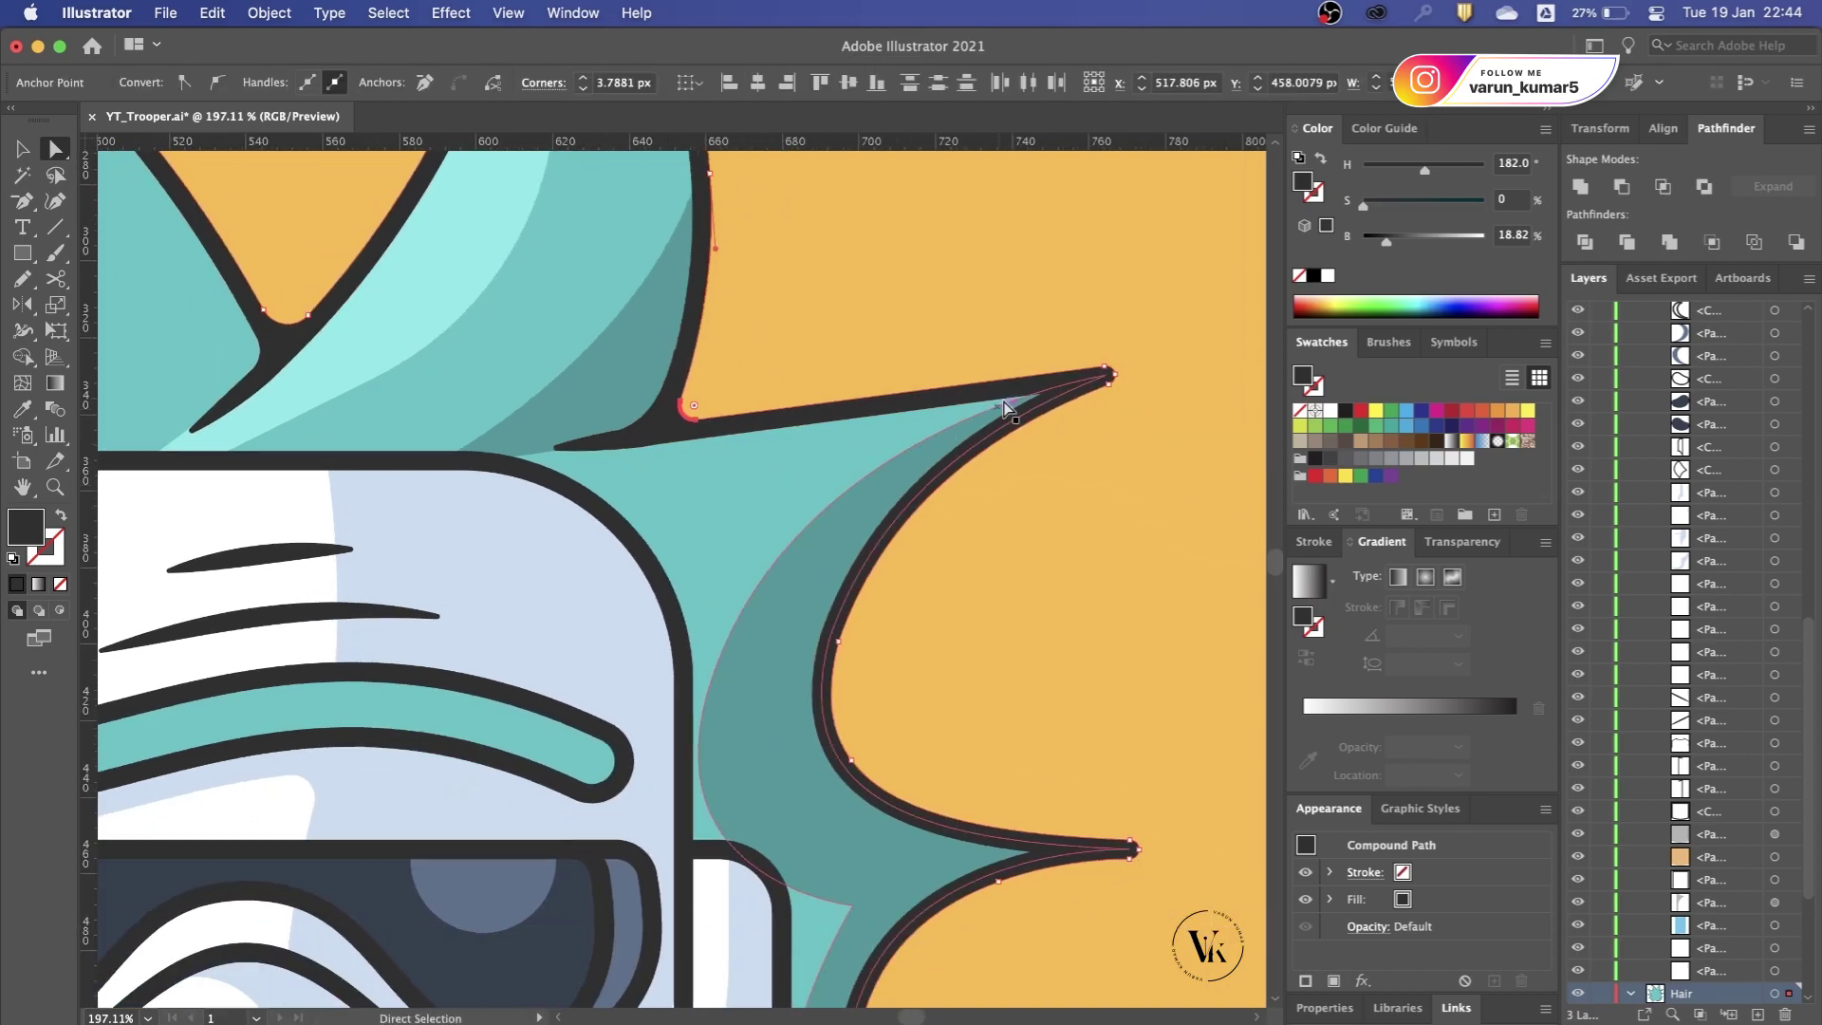
pyautogui.click(1011, 401)
pyautogui.moveTo(1010, 401); pyautogui.dragTo(1006, 408)
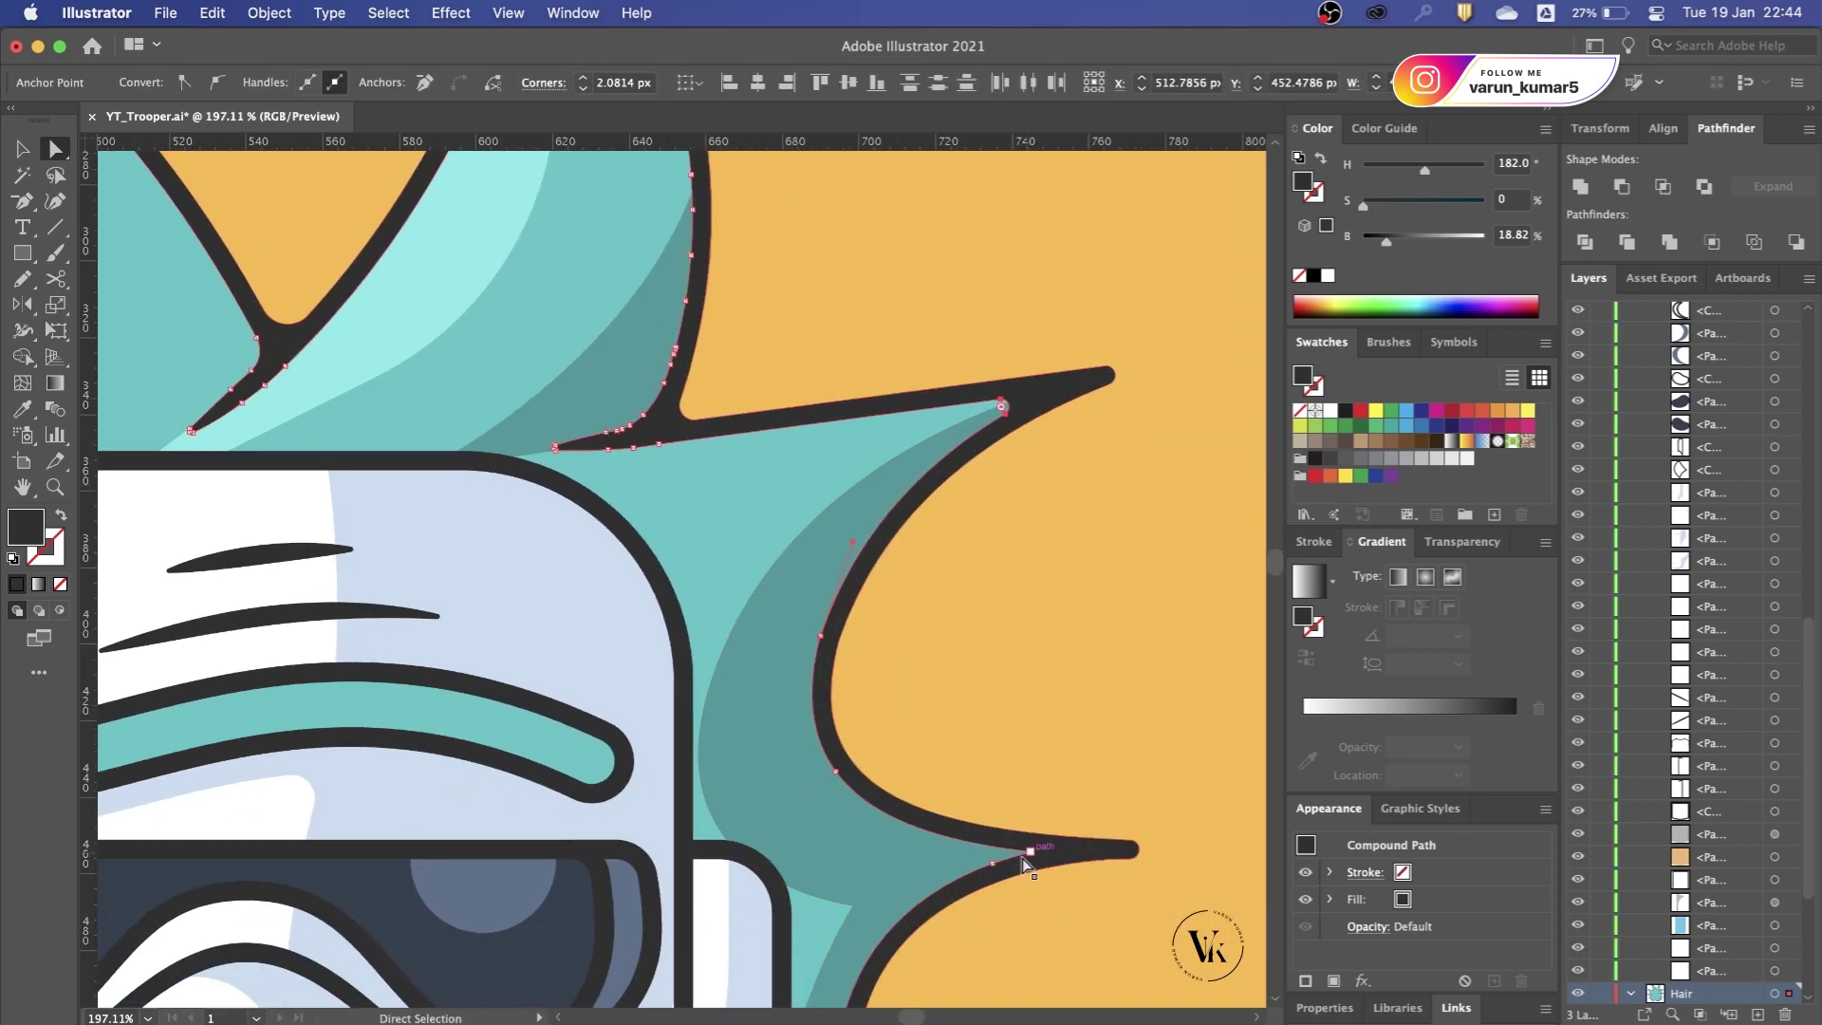
pyautogui.scroll(1, 1022, 858)
# Step: Select another corner on the right hair spikes with the Direct Selection tool
pyautogui.press('n')
pyautogui.press('a')
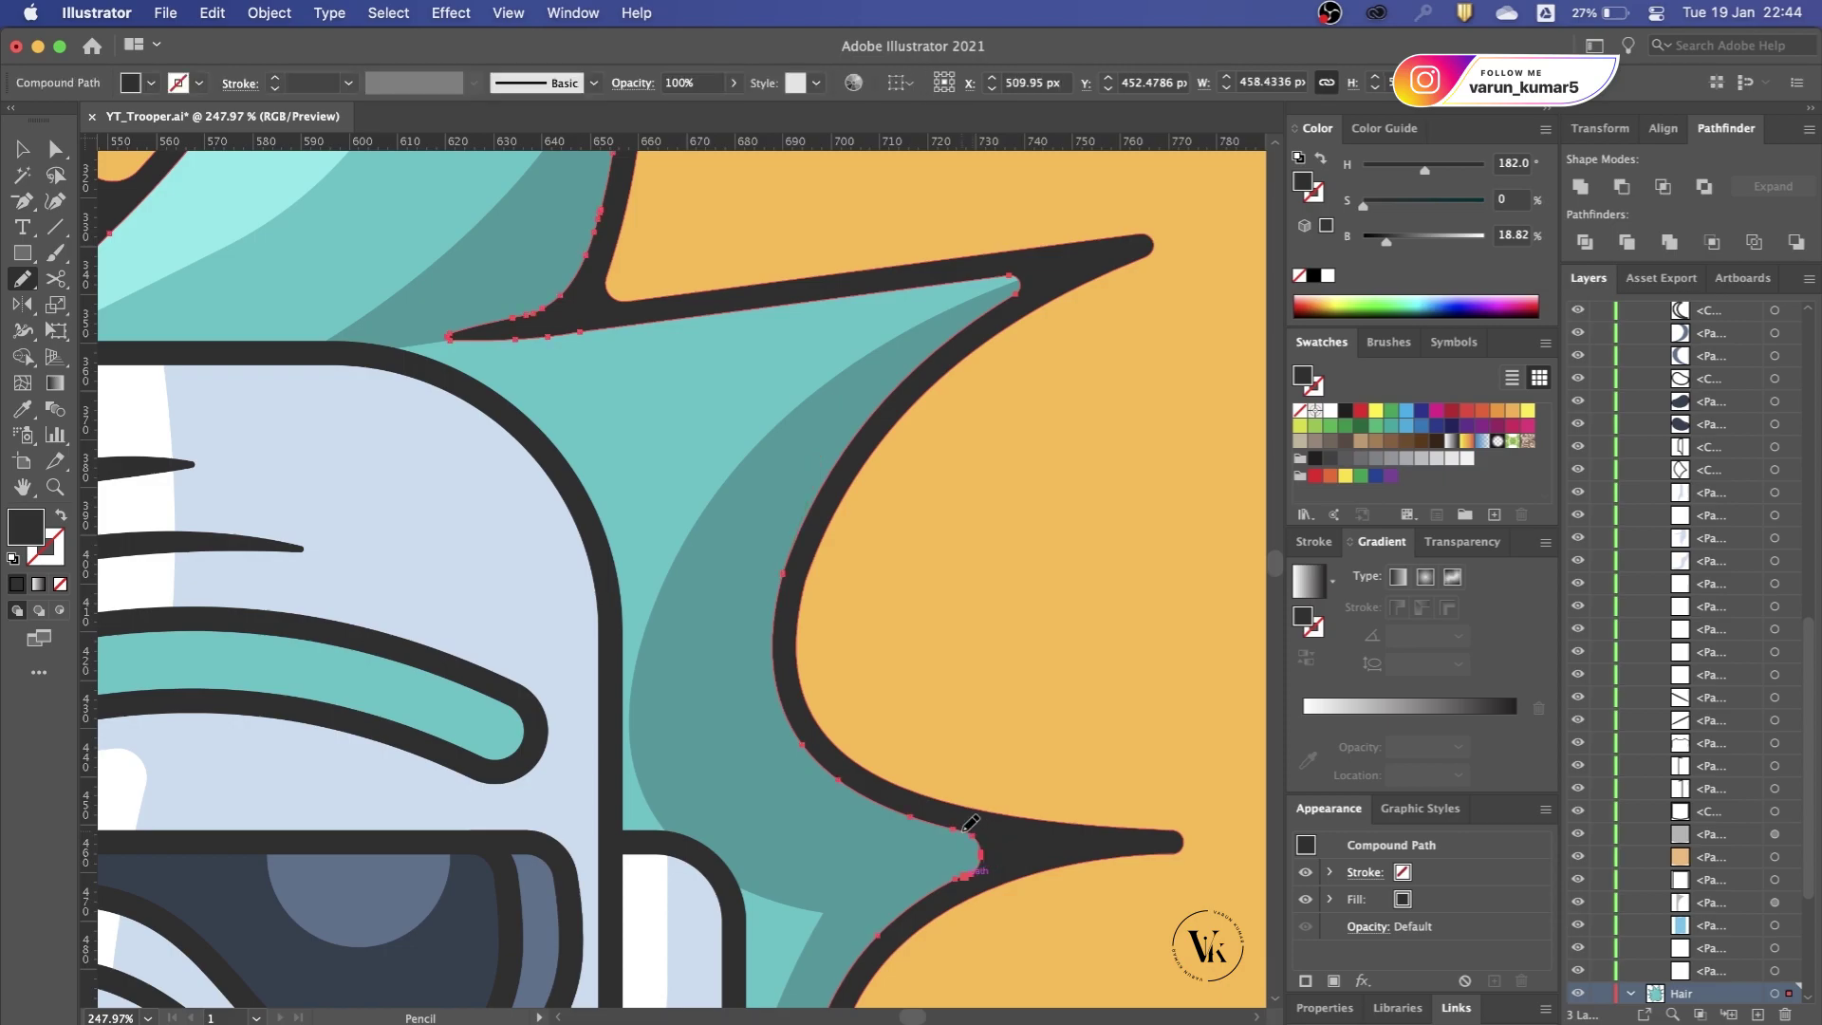
pyautogui.scroll(-3, 987, 835)
pyautogui.scroll(3, 895, 802)
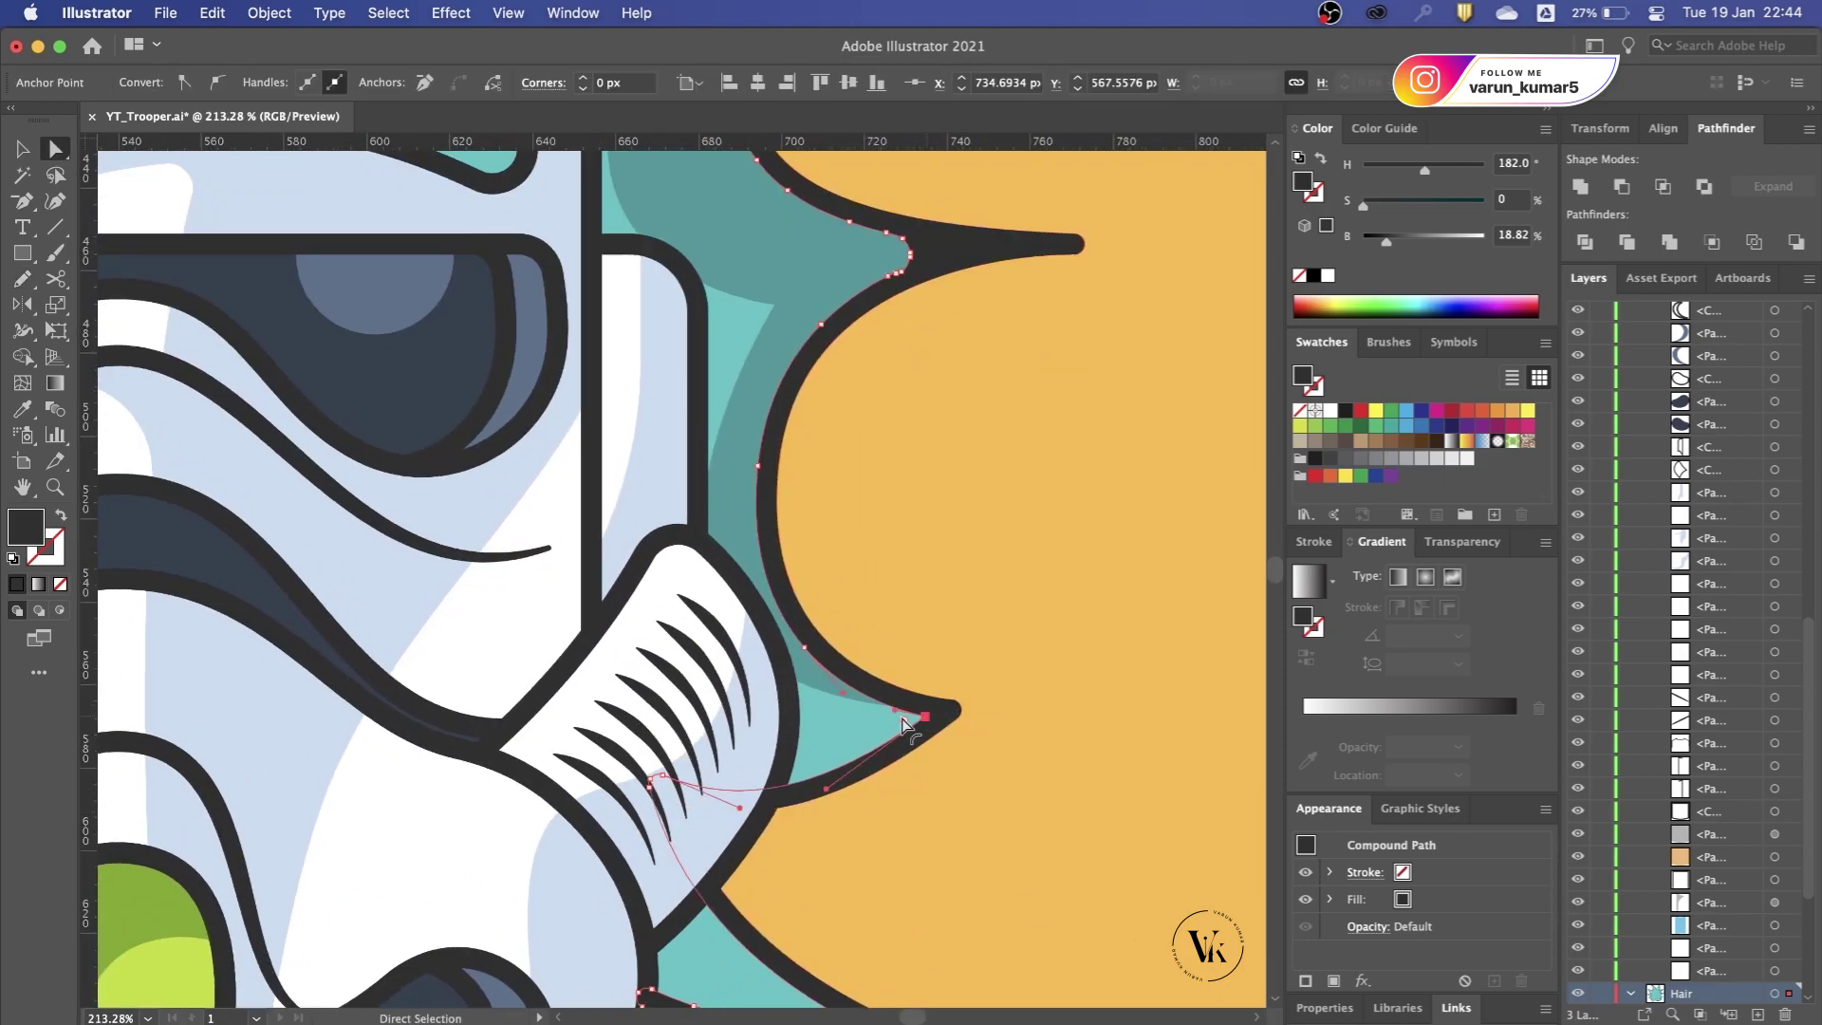
pyautogui.scroll(-5, 902, 721)
pyautogui.click(882, 766)
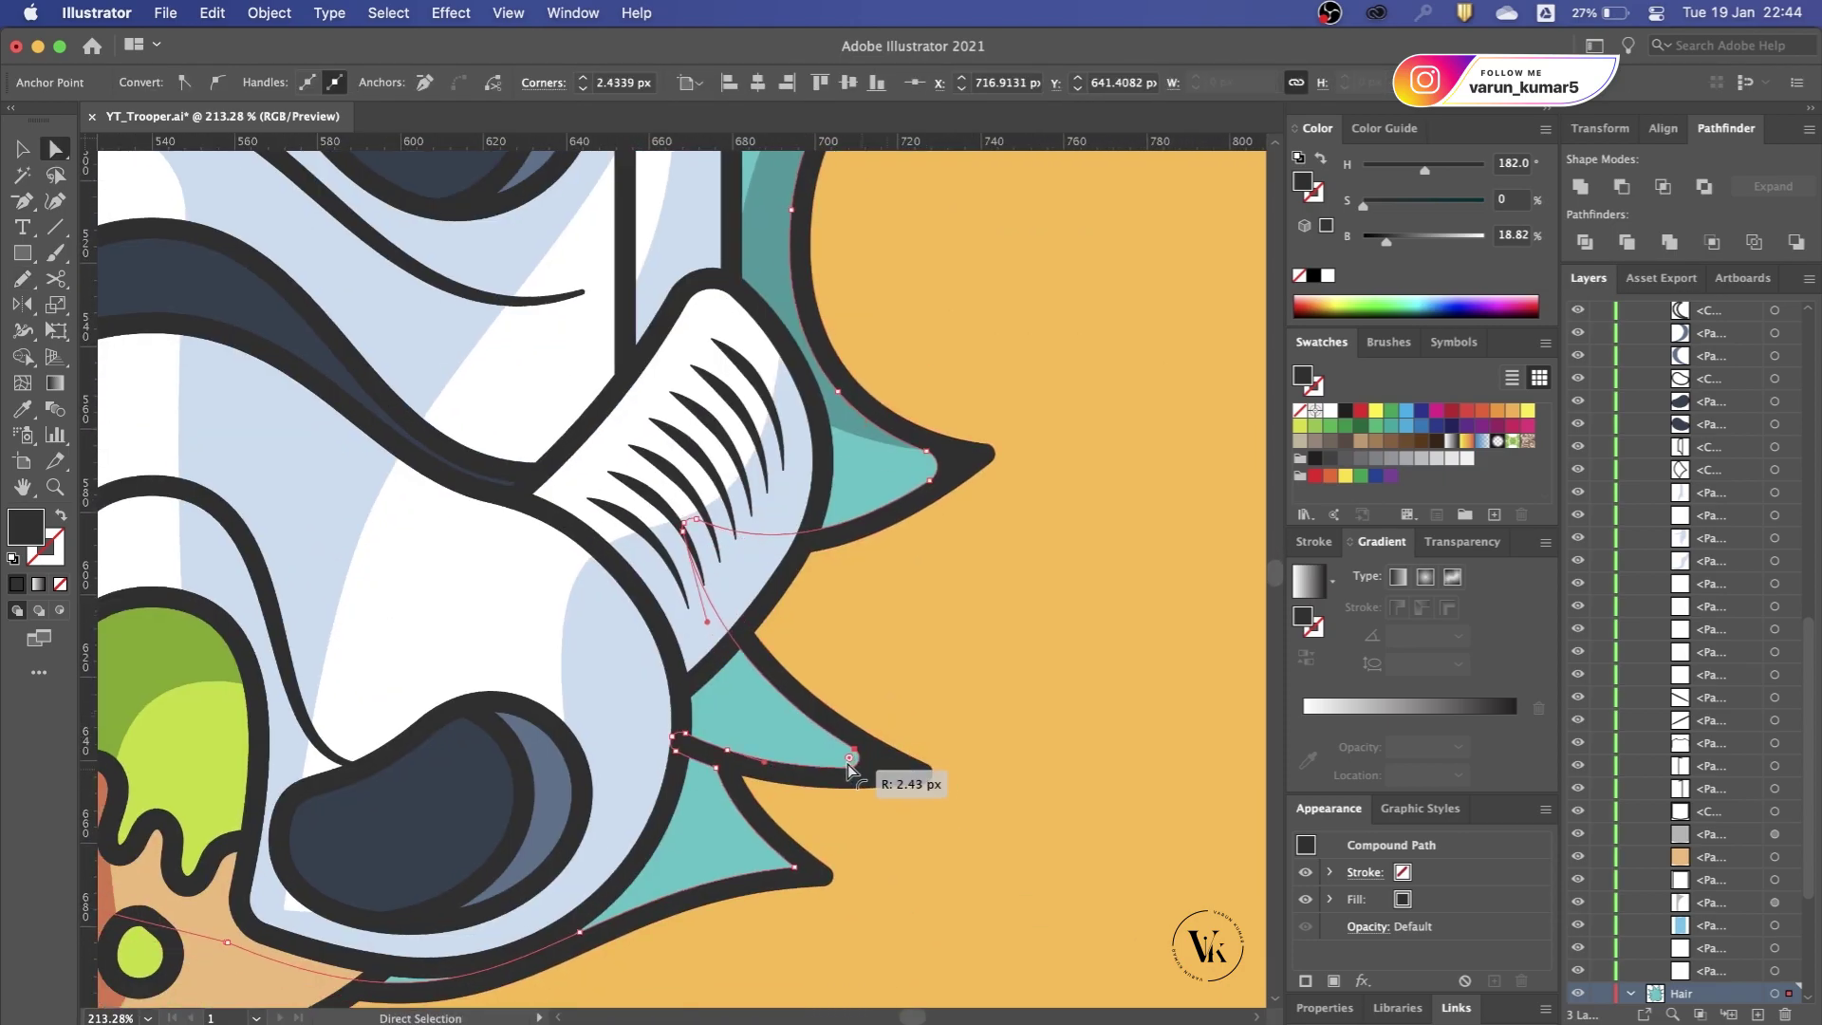
pyautogui.scroll(2, 846, 765)
# Step: Check the corners along the lower spike, then deselect and view the whole artwork
pyautogui.click(659, 771)
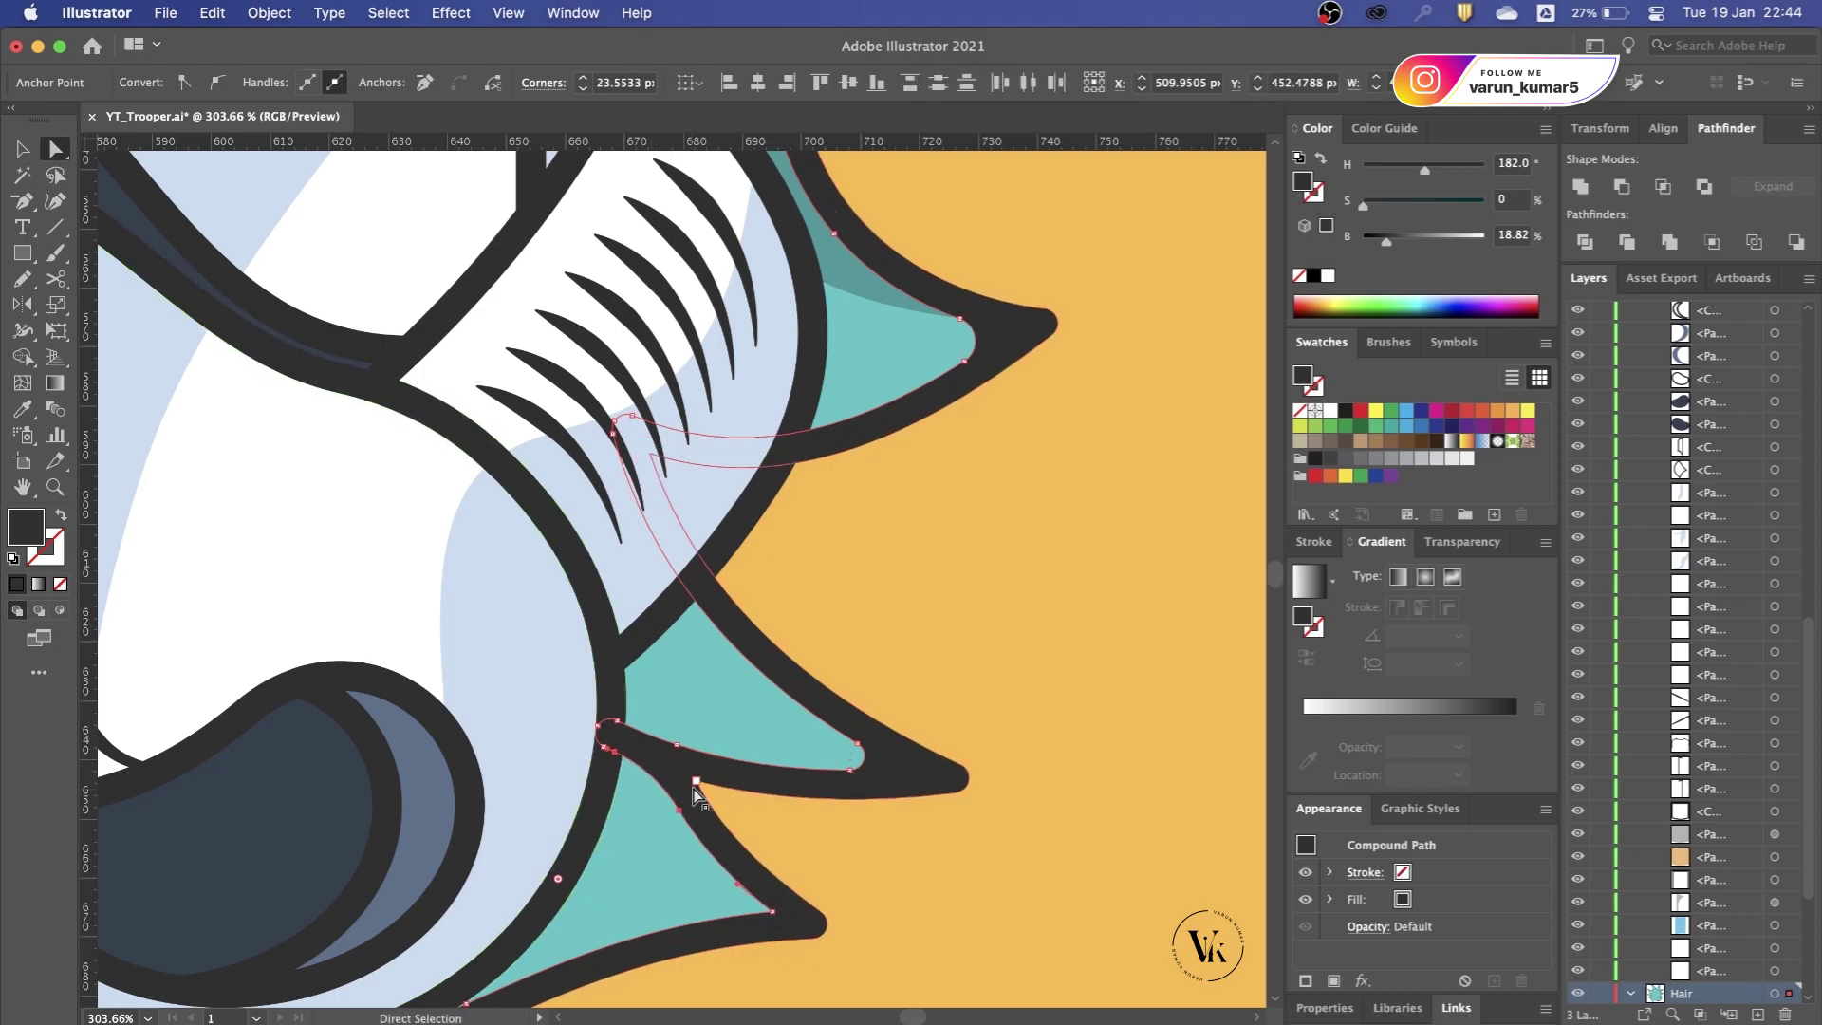
pyautogui.click(716, 797)
pyautogui.scroll(-2, 740, 873)
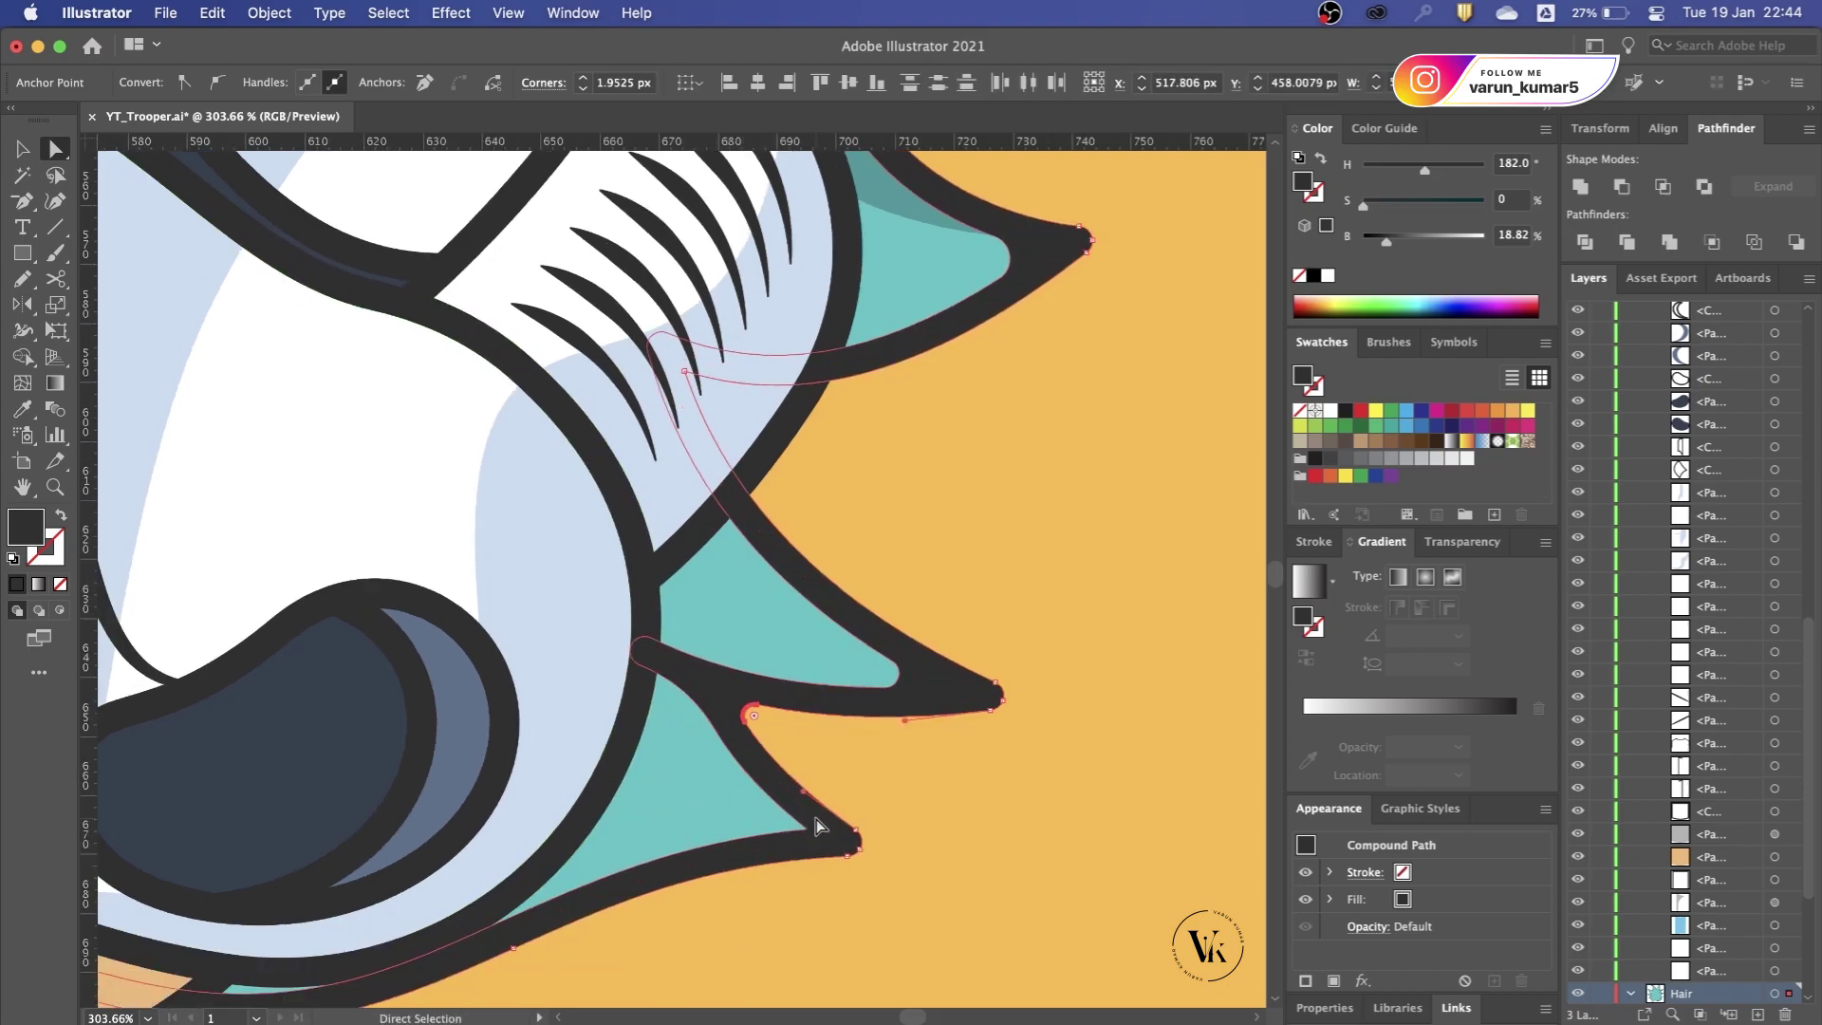
pyautogui.click(787, 827)
pyautogui.press('super+minus')
pyautogui.press('super+minus')
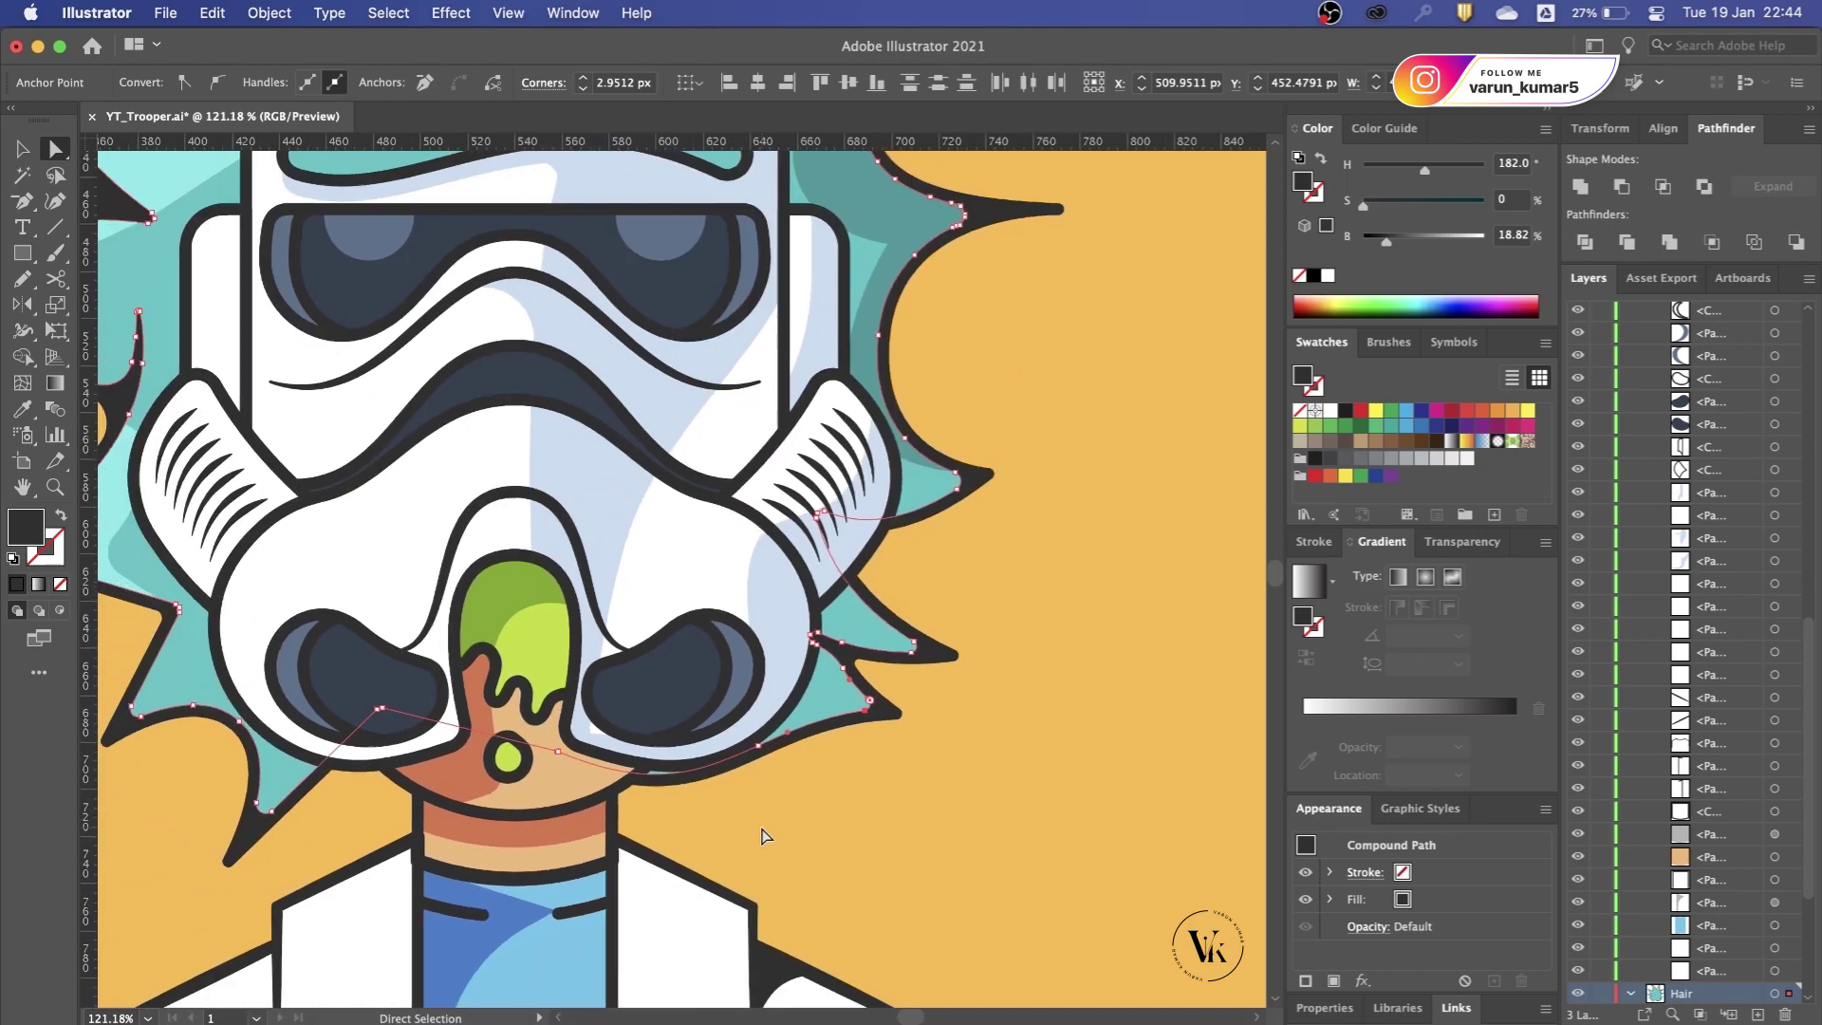
pyautogui.press('v')
pyautogui.click(827, 819)
pyautogui.press('super+0')
# Step: Save, then merge the helmet goggle parts into one shape with Unite
pyautogui.press('super+s')
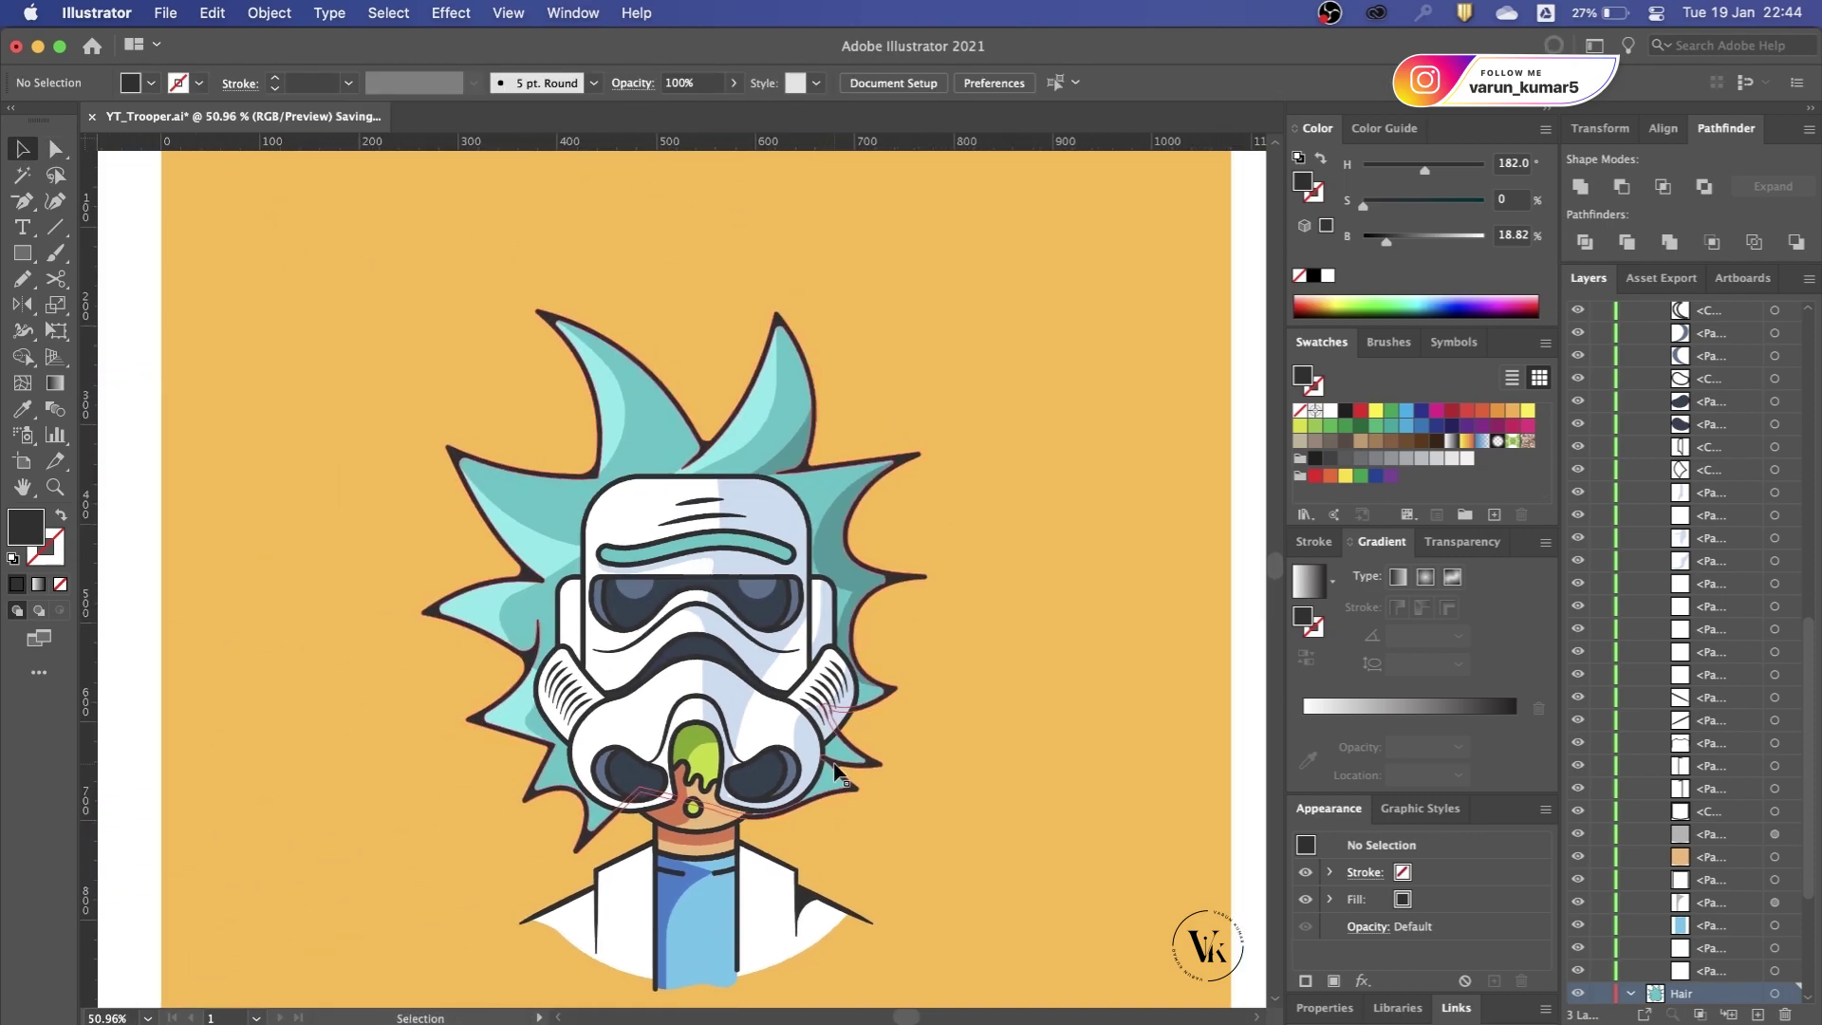
pyautogui.scroll(3, 661, 564)
pyautogui.scroll(2, 735, 596)
pyautogui.click(622, 635)
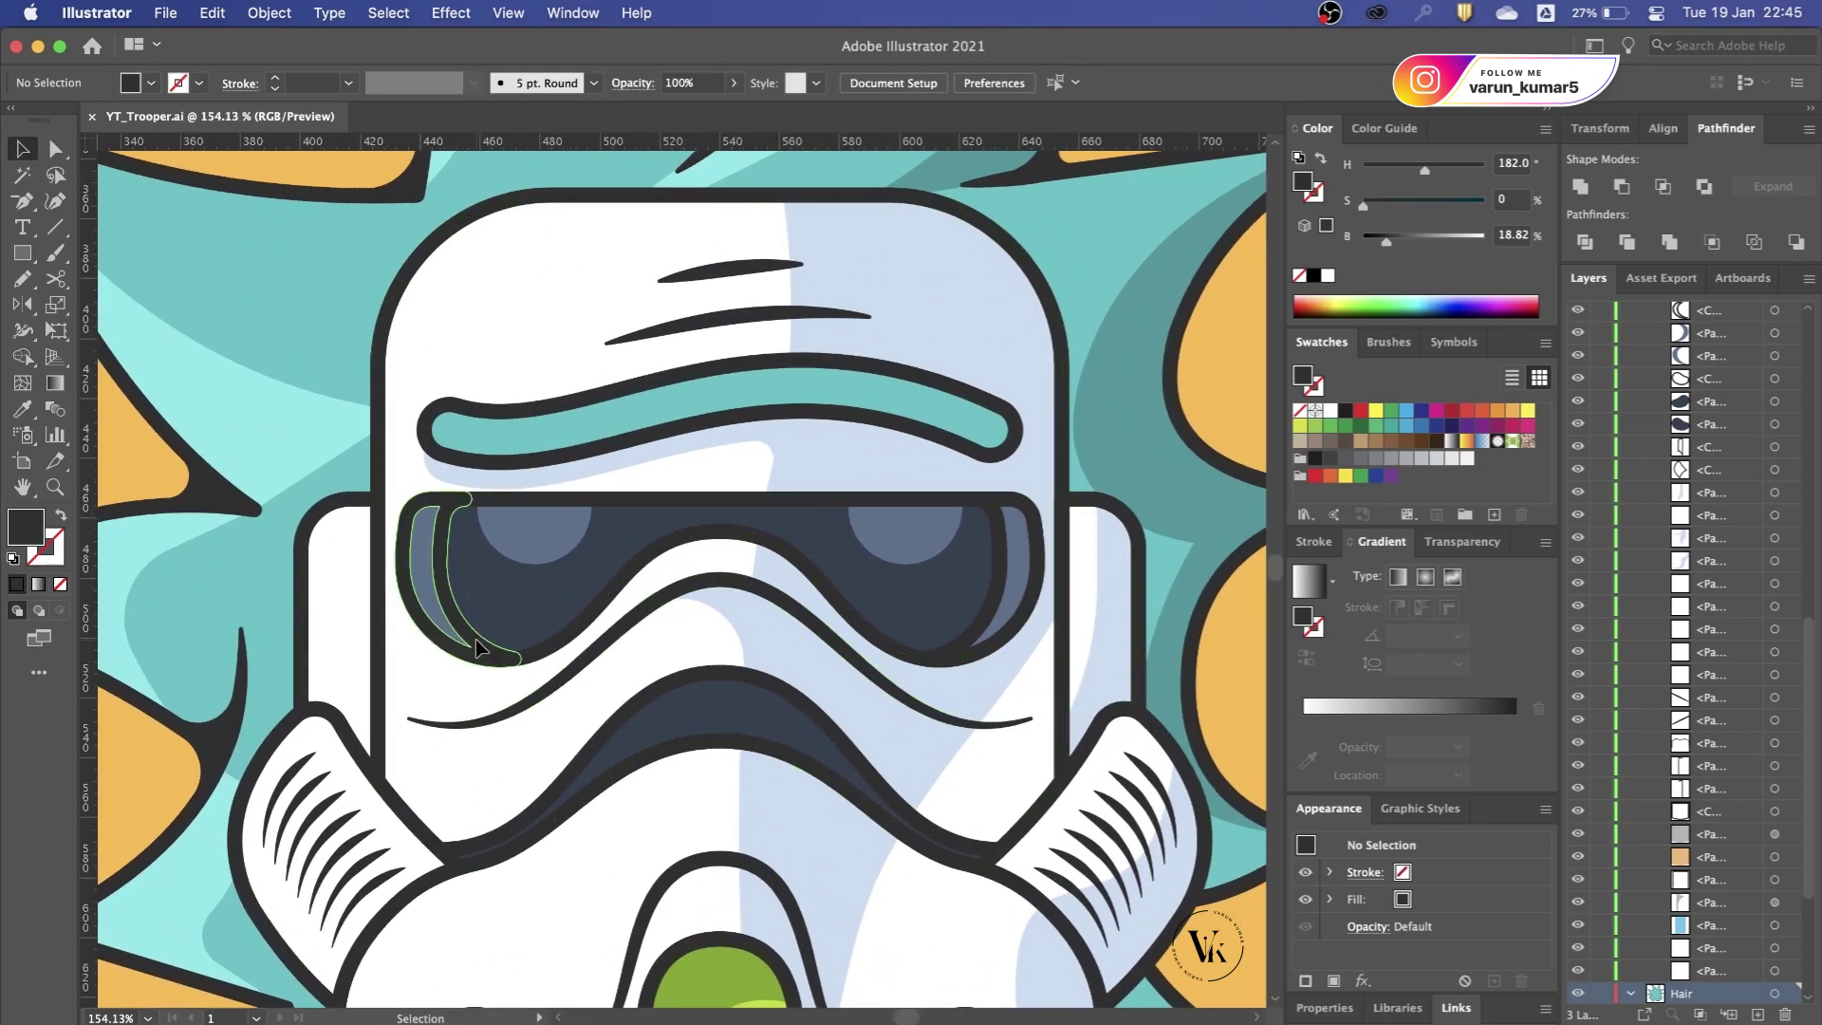
pyautogui.scroll(1, 622, 636)
pyautogui.hscroll(3, 623, 635)
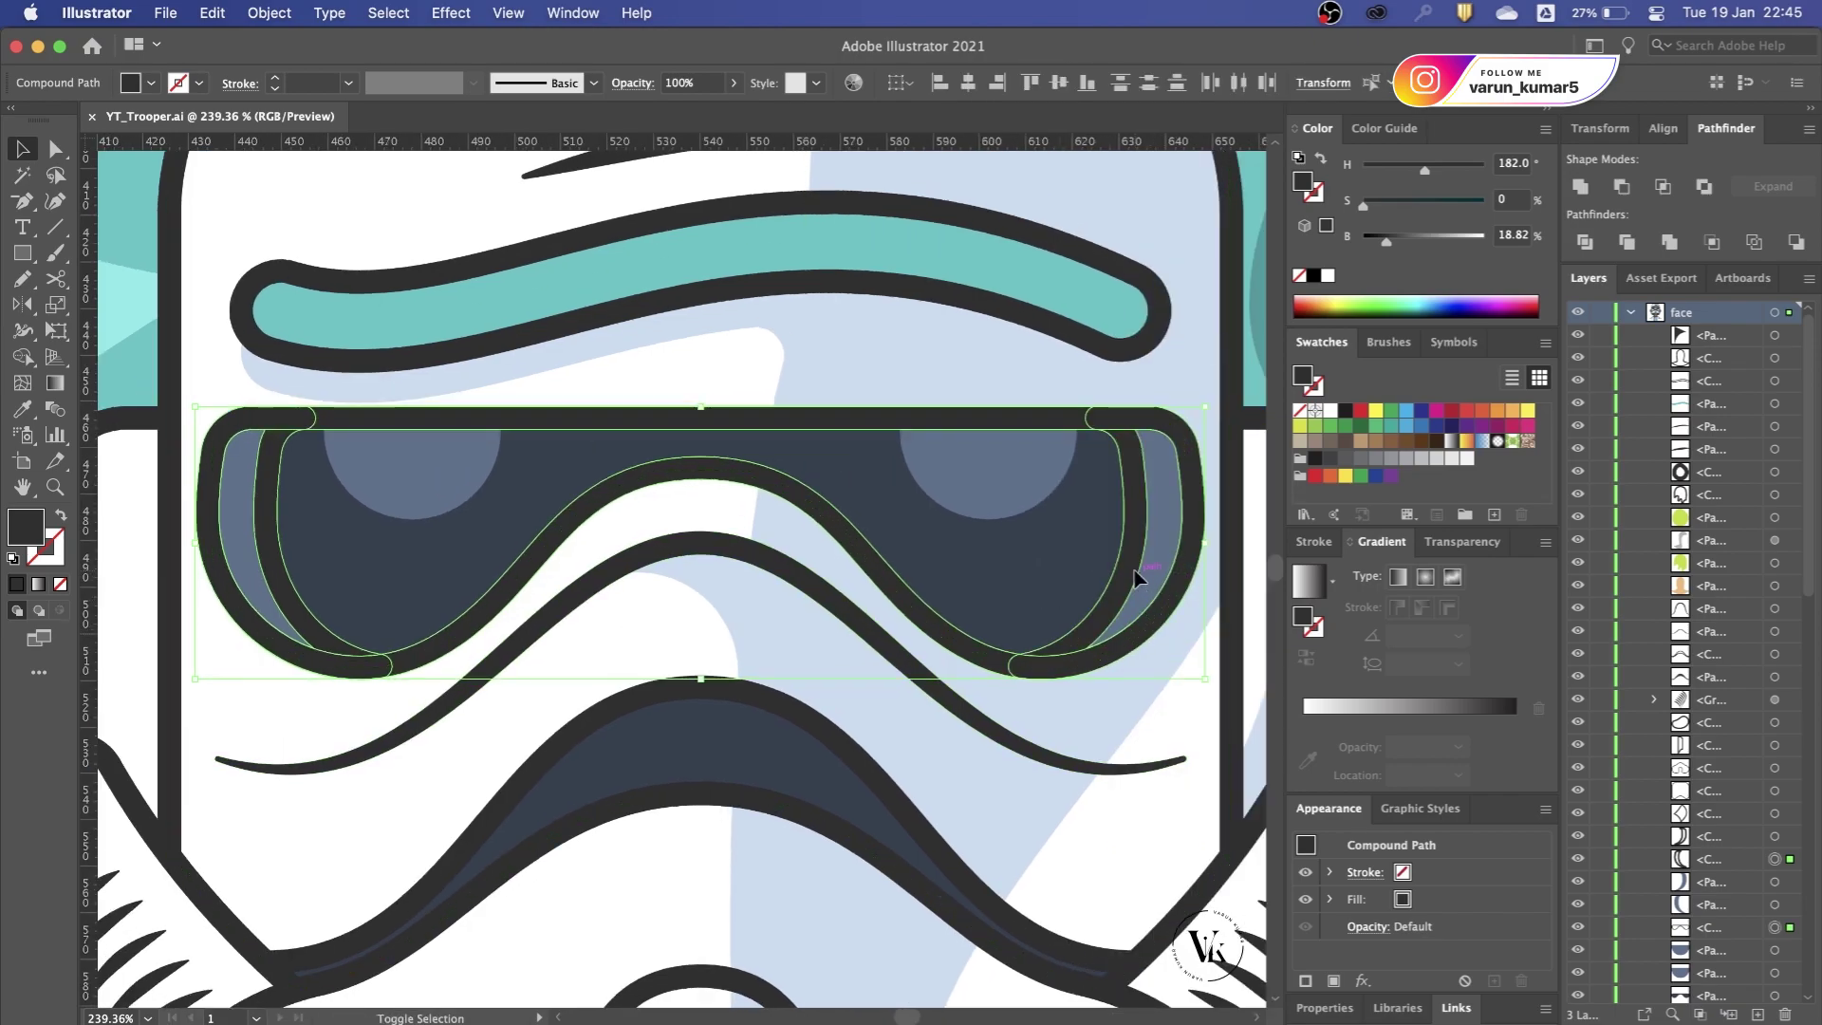
pyautogui.click(1579, 187)
# Step: Round the bottom corners of the goggle lenses
pyautogui.scroll(1, 531, 589)
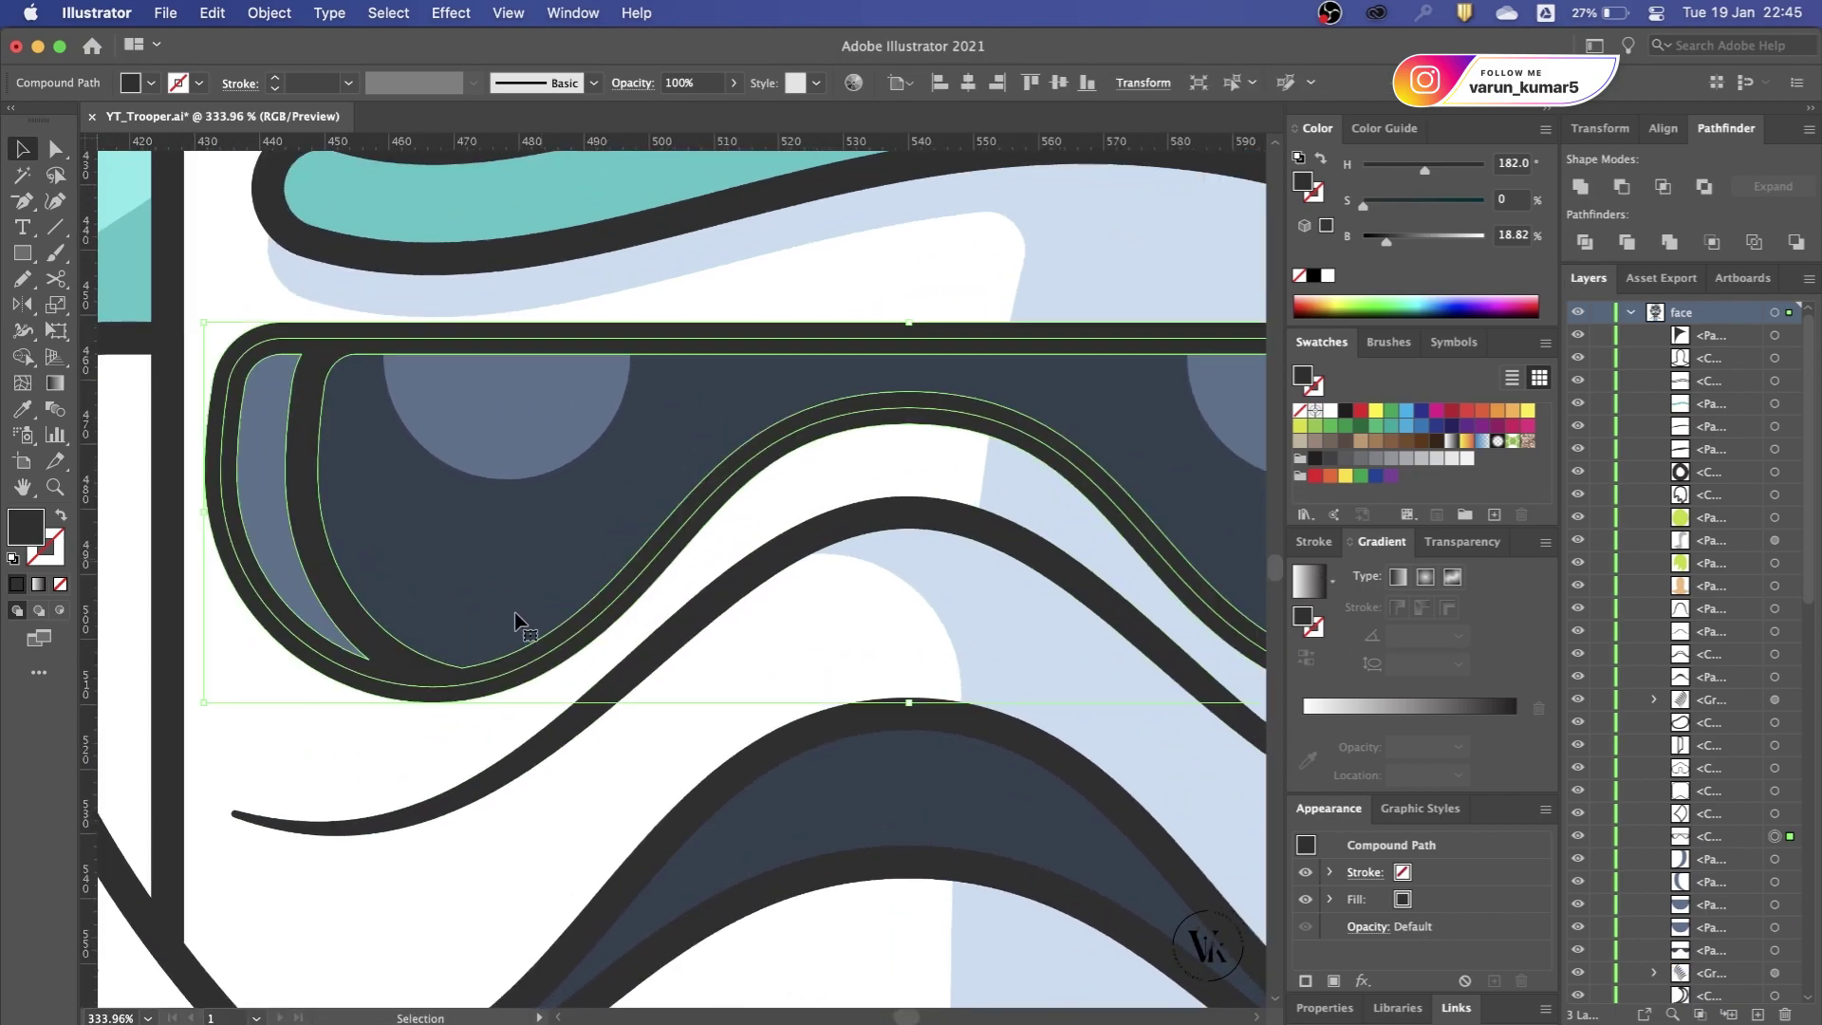
pyautogui.press('a')
pyautogui.click(460, 669)
pyautogui.scroll(-1, 462, 676)
pyautogui.hscroll(2, 462, 676)
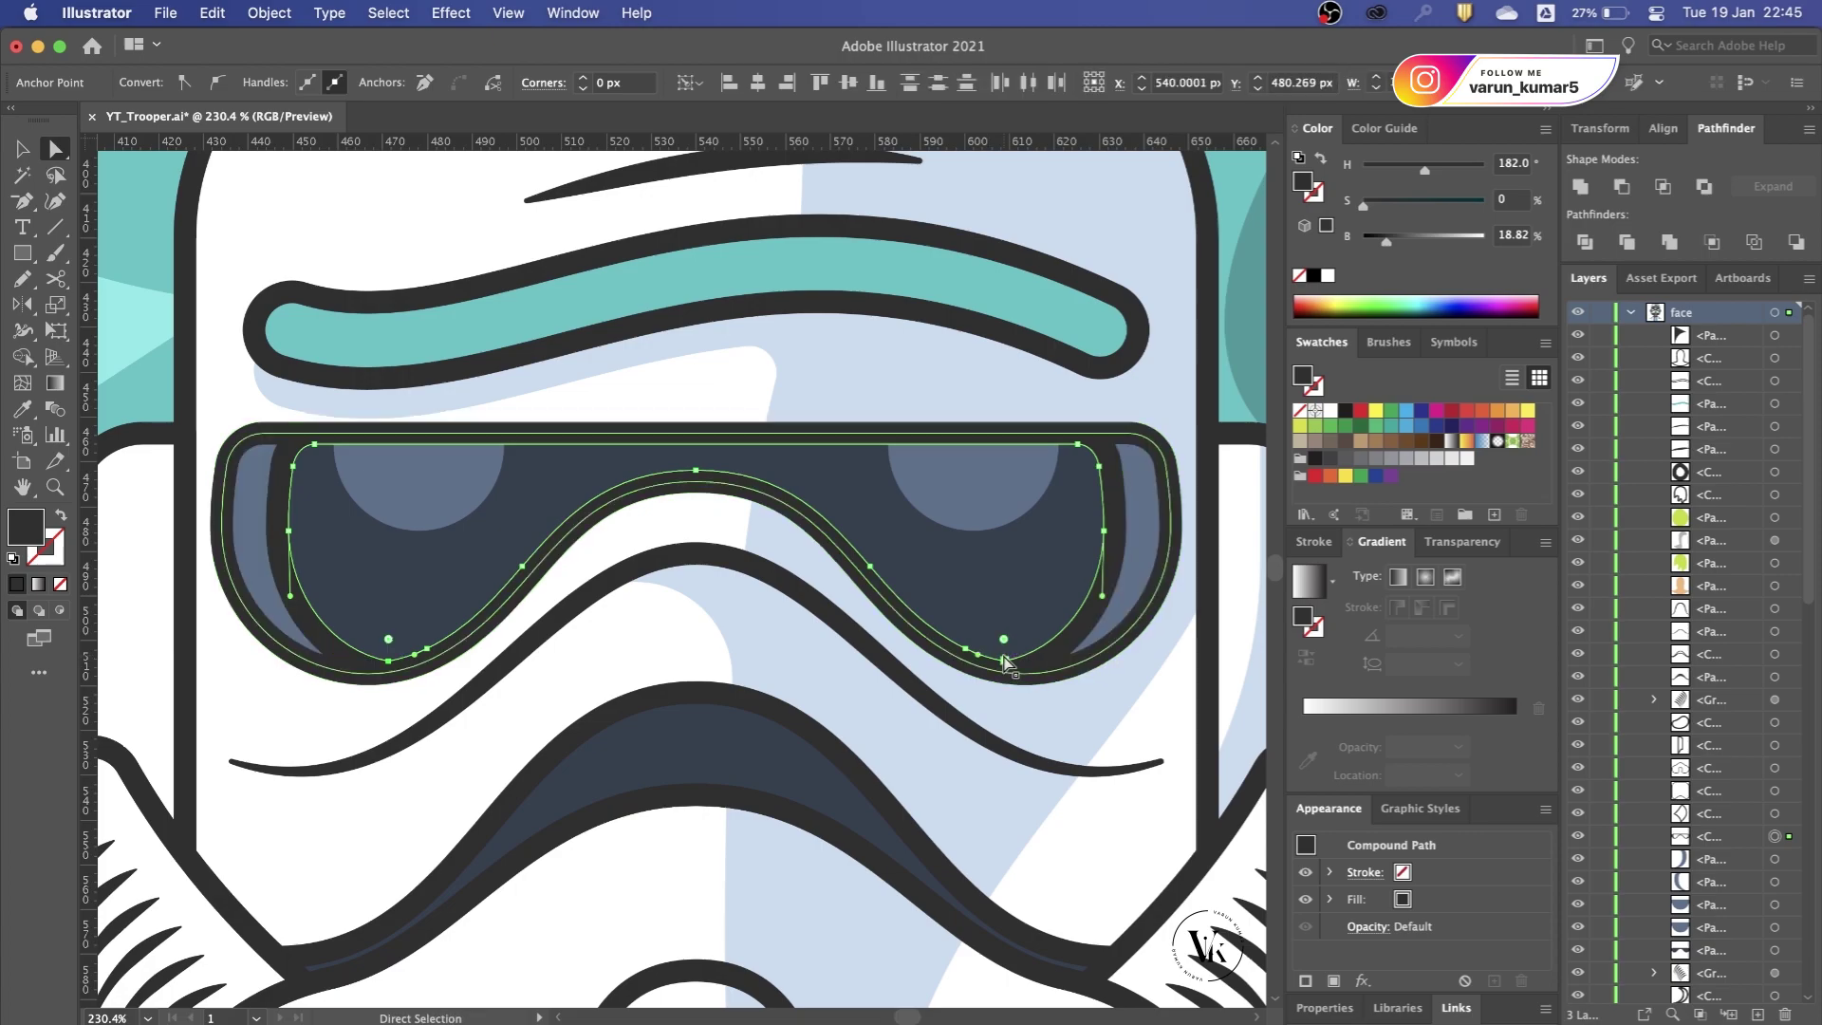
pyautogui.moveTo(996, 617); pyautogui.dragTo(1021, 549)
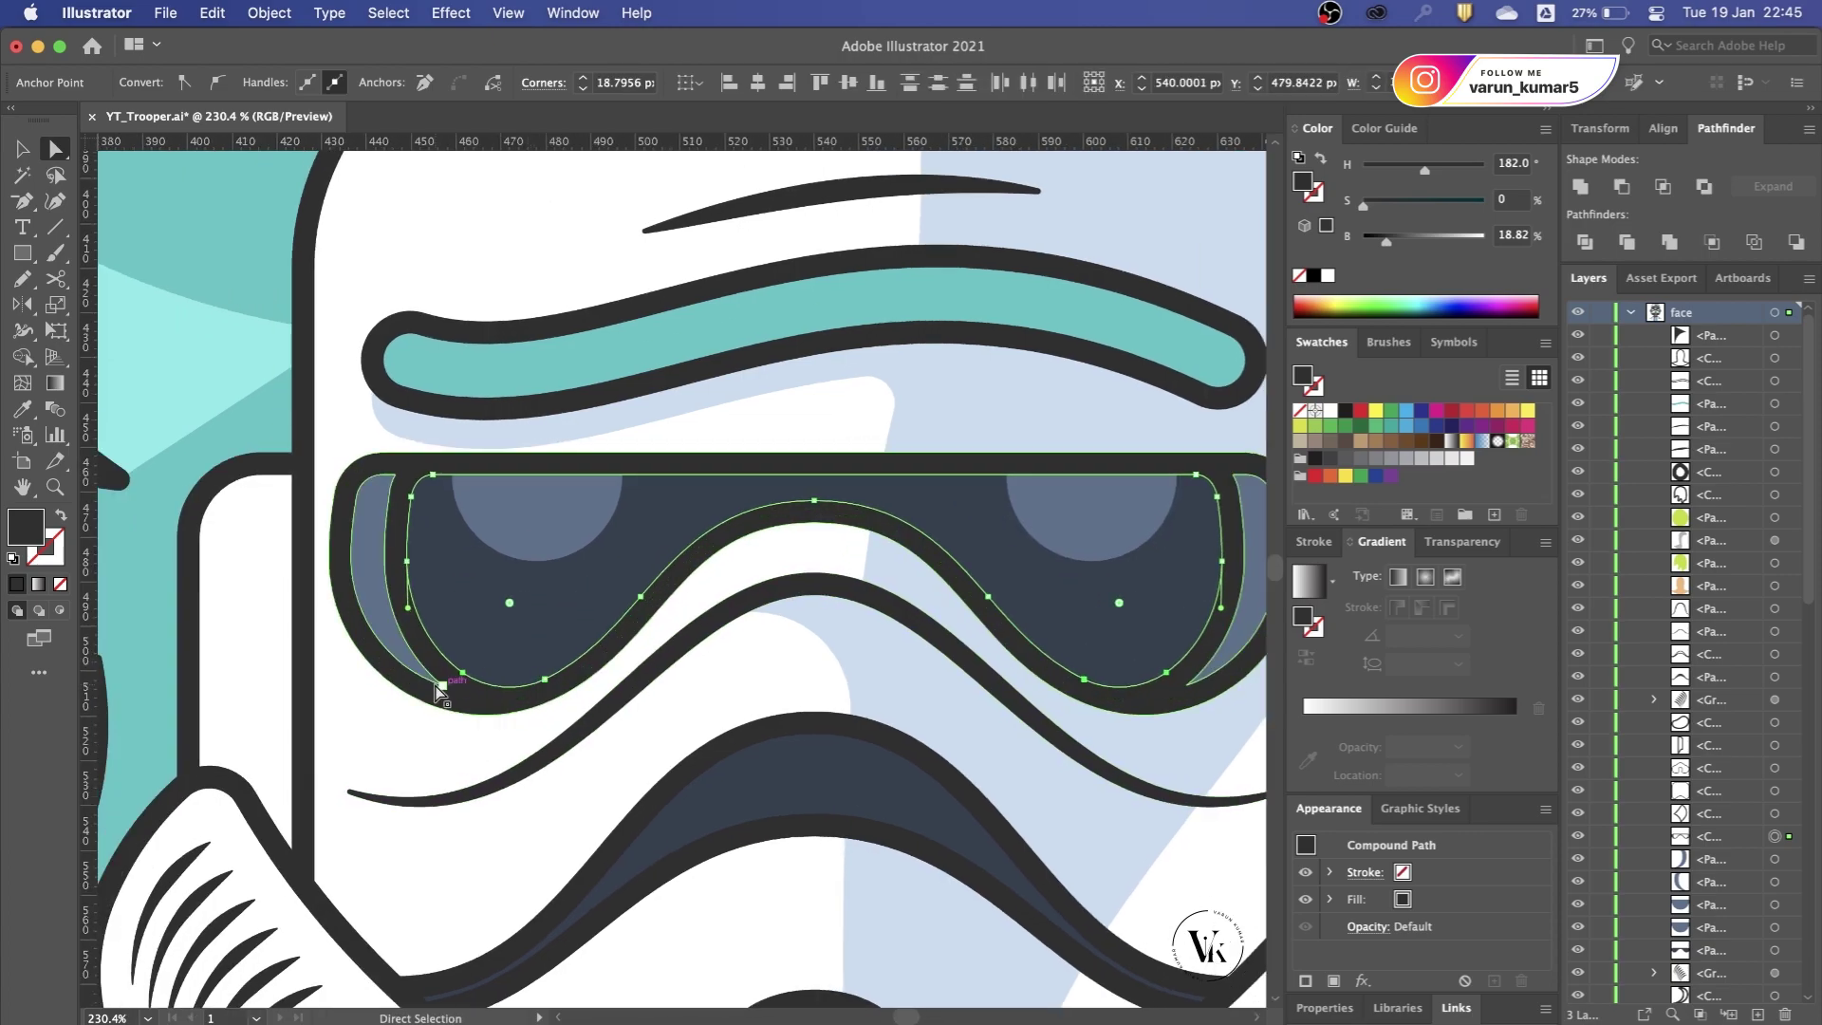
pyautogui.scroll(2, 531, 664)
pyautogui.click(442, 685)
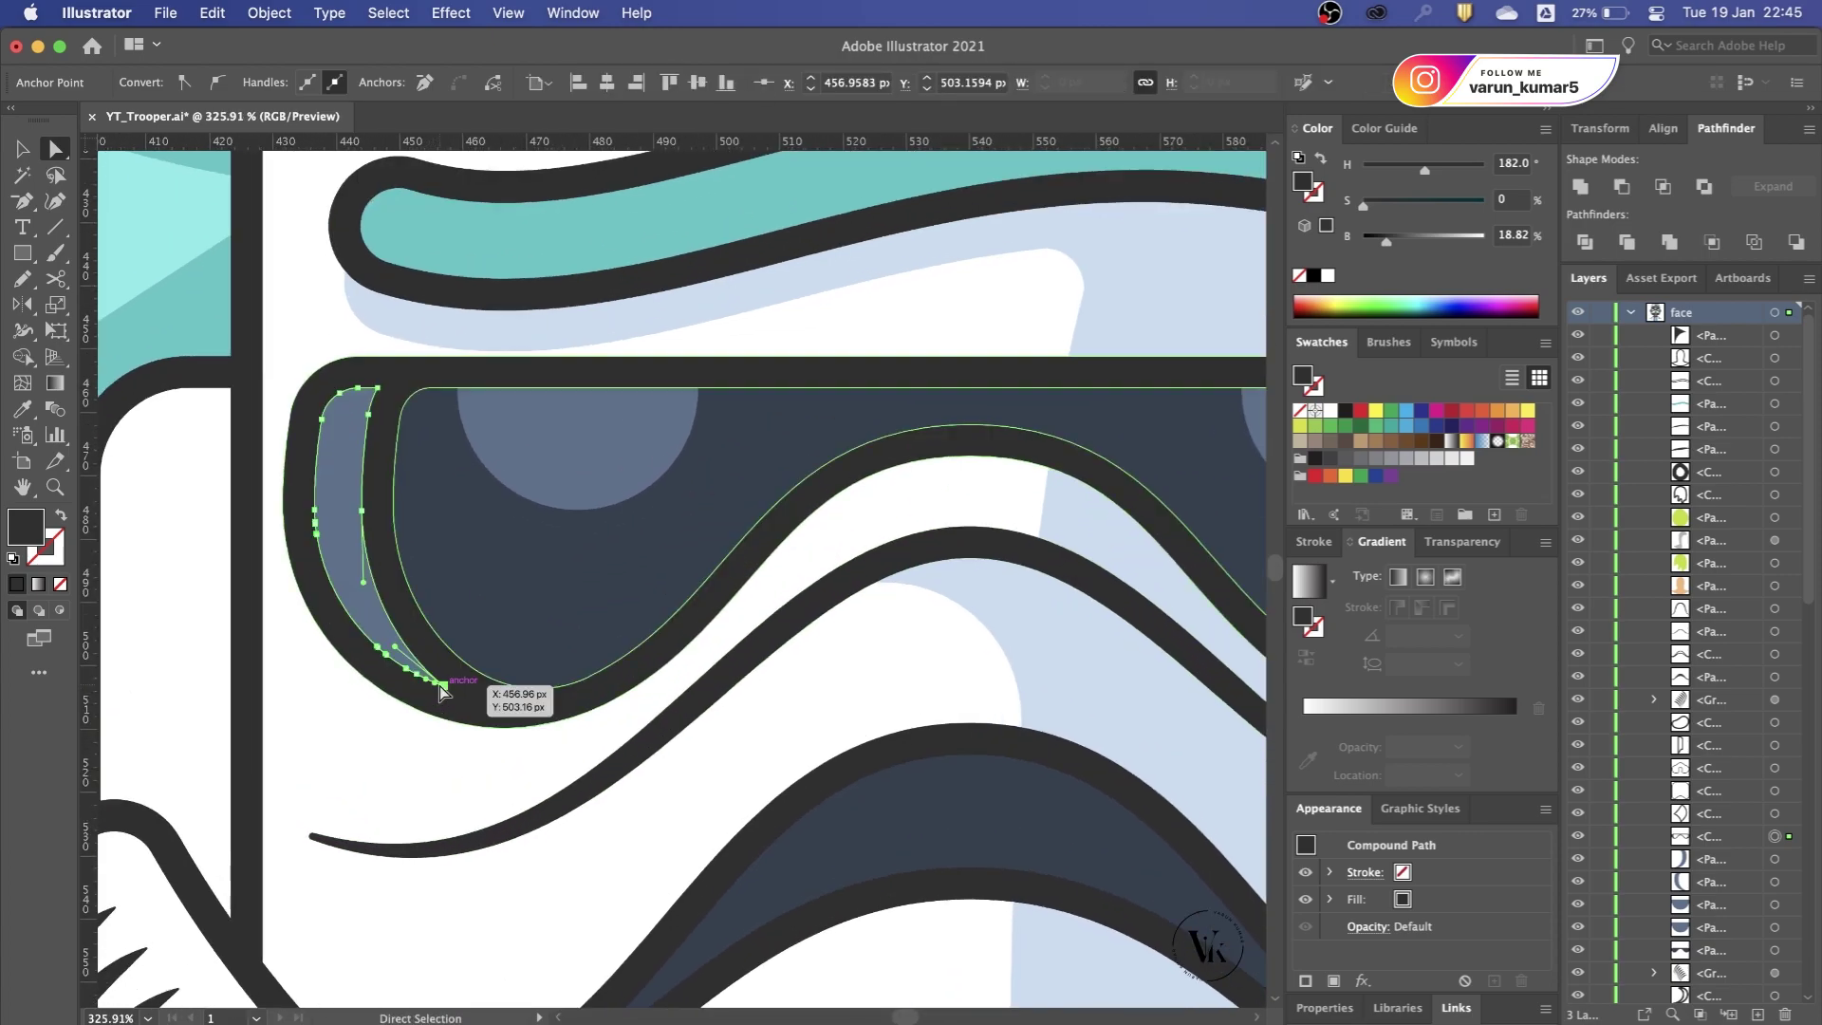
pyautogui.scroll(-3, 470, 681)
pyautogui.scroll(-2, 532, 664)
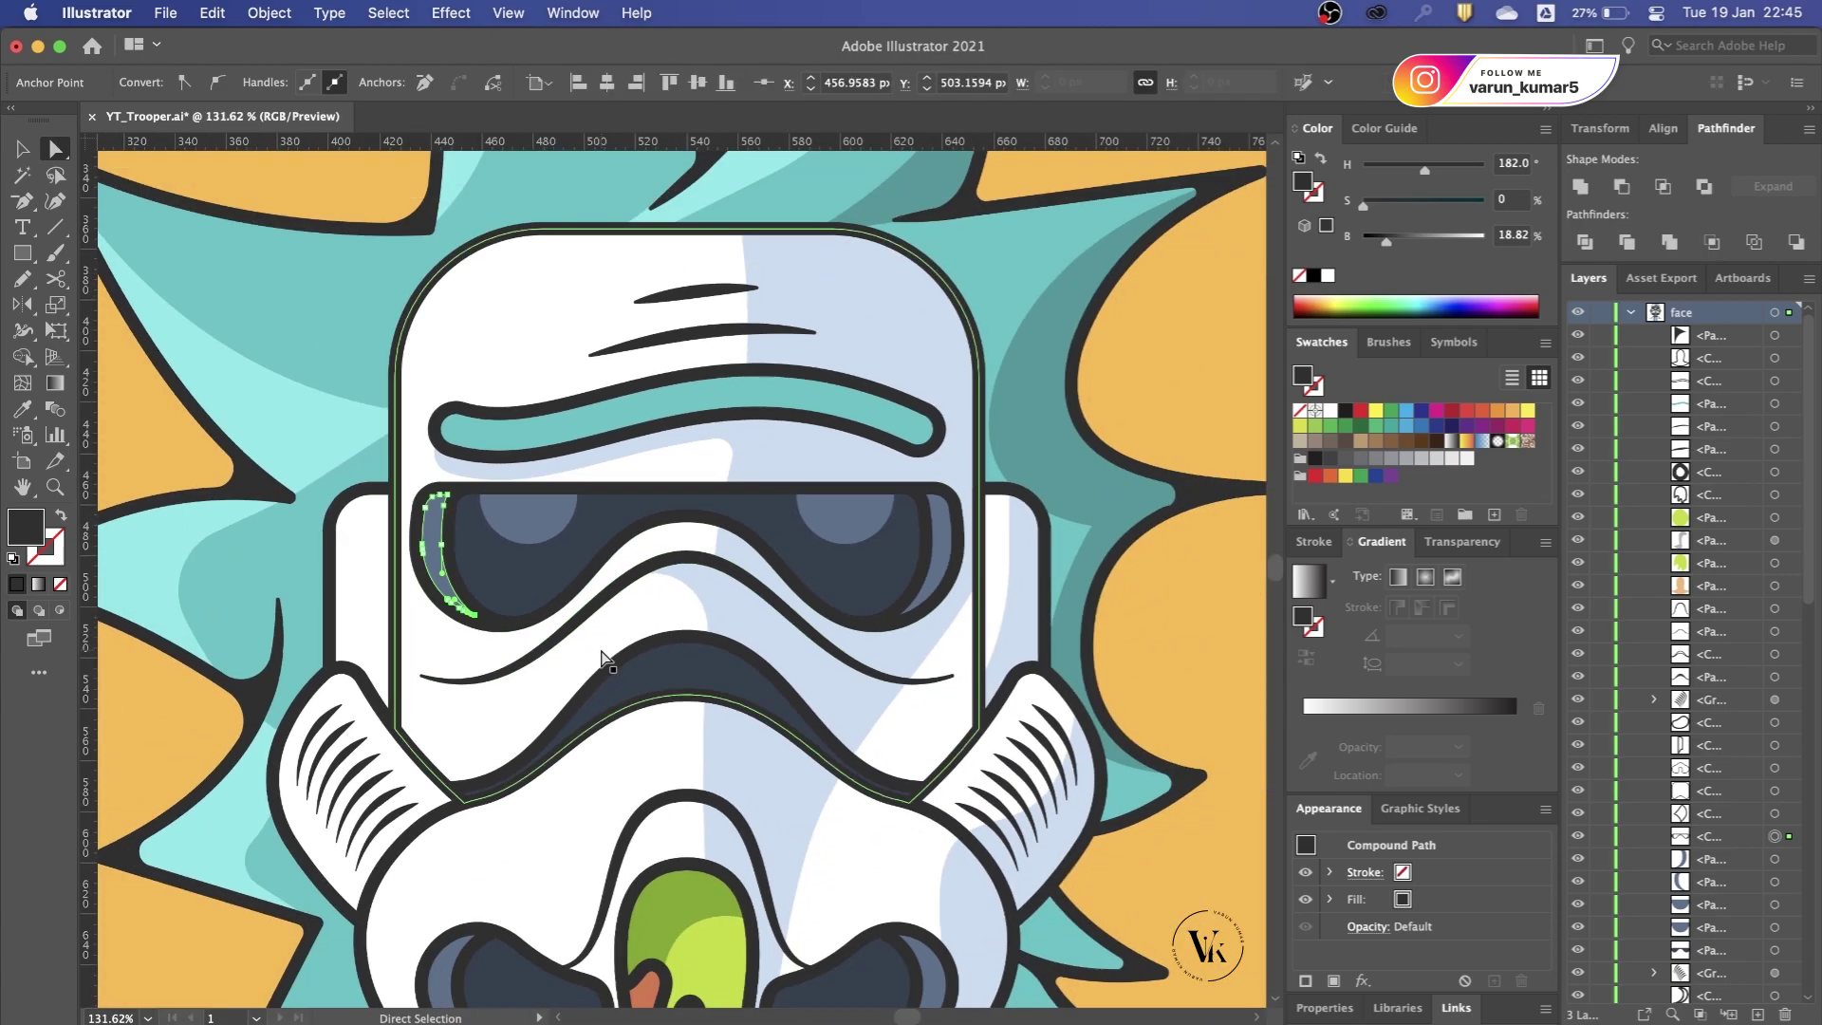
pyautogui.scroll(1, 475, 589)
pyautogui.scroll(1, 447, 496)
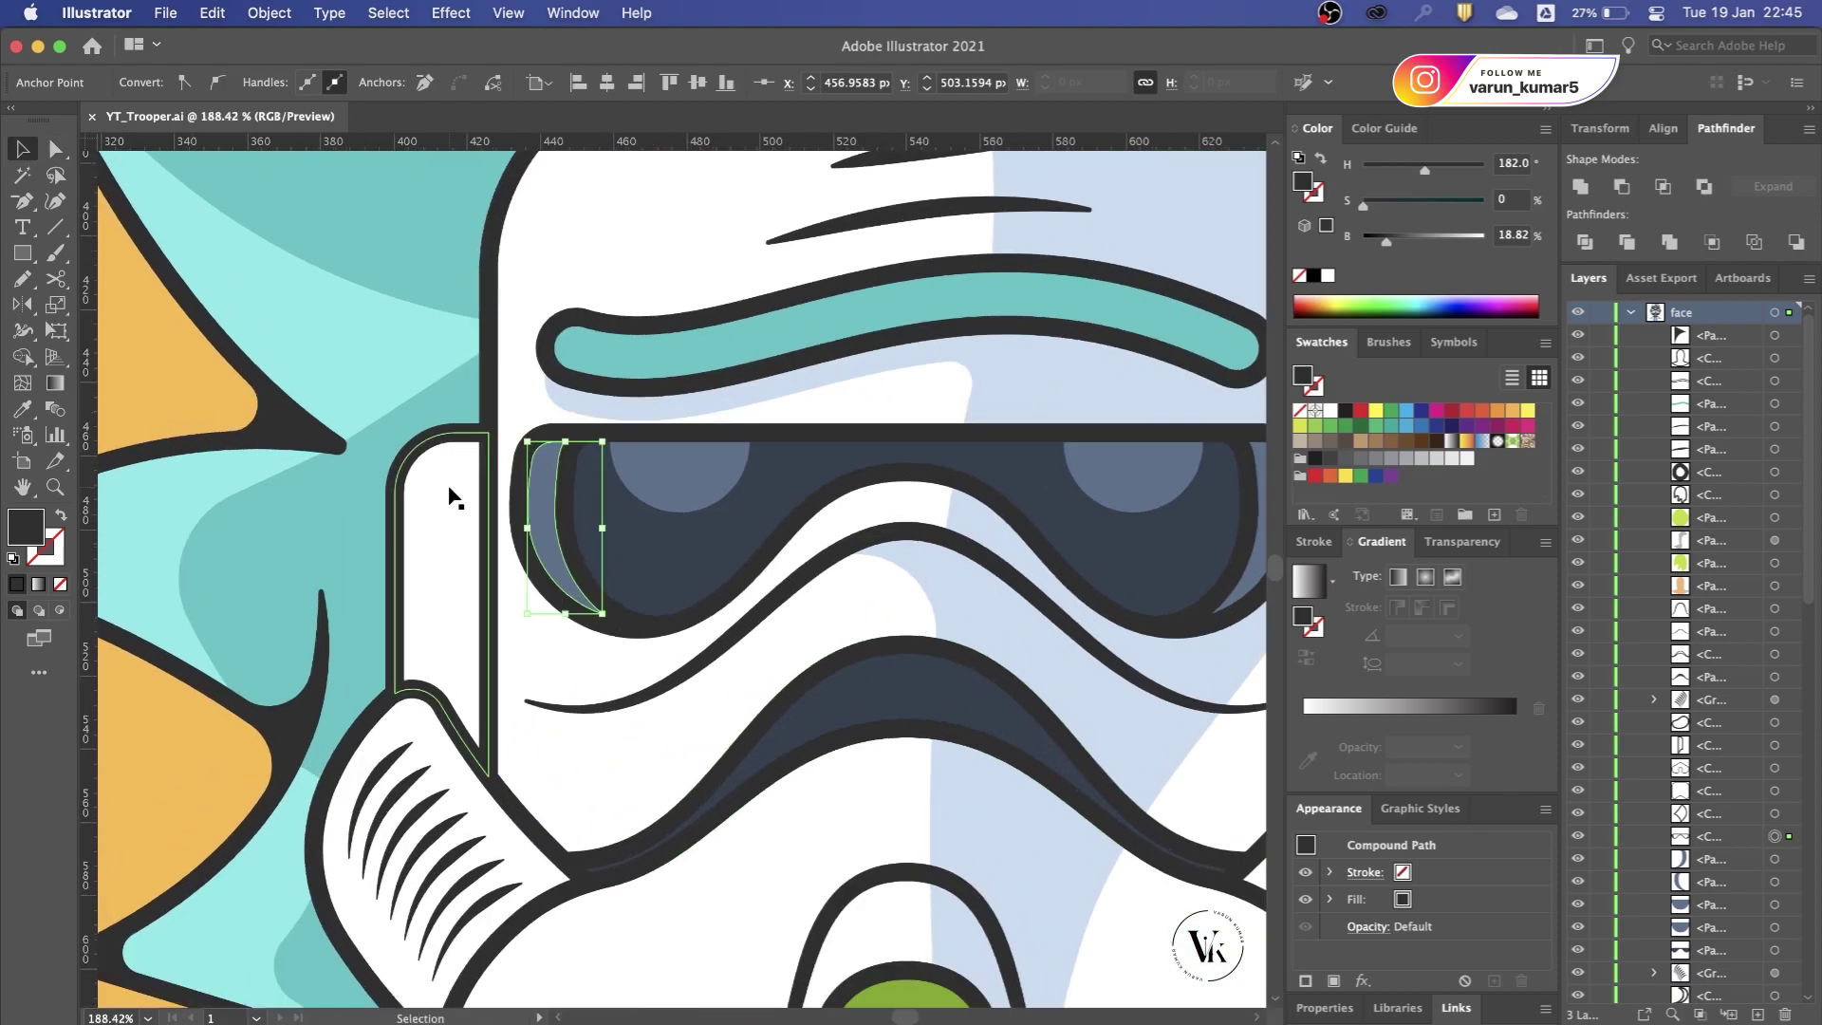
# Step: Lower the ear notches on both helmet sides and round their corners
pyautogui.press('v')
pyautogui.click(465, 446)
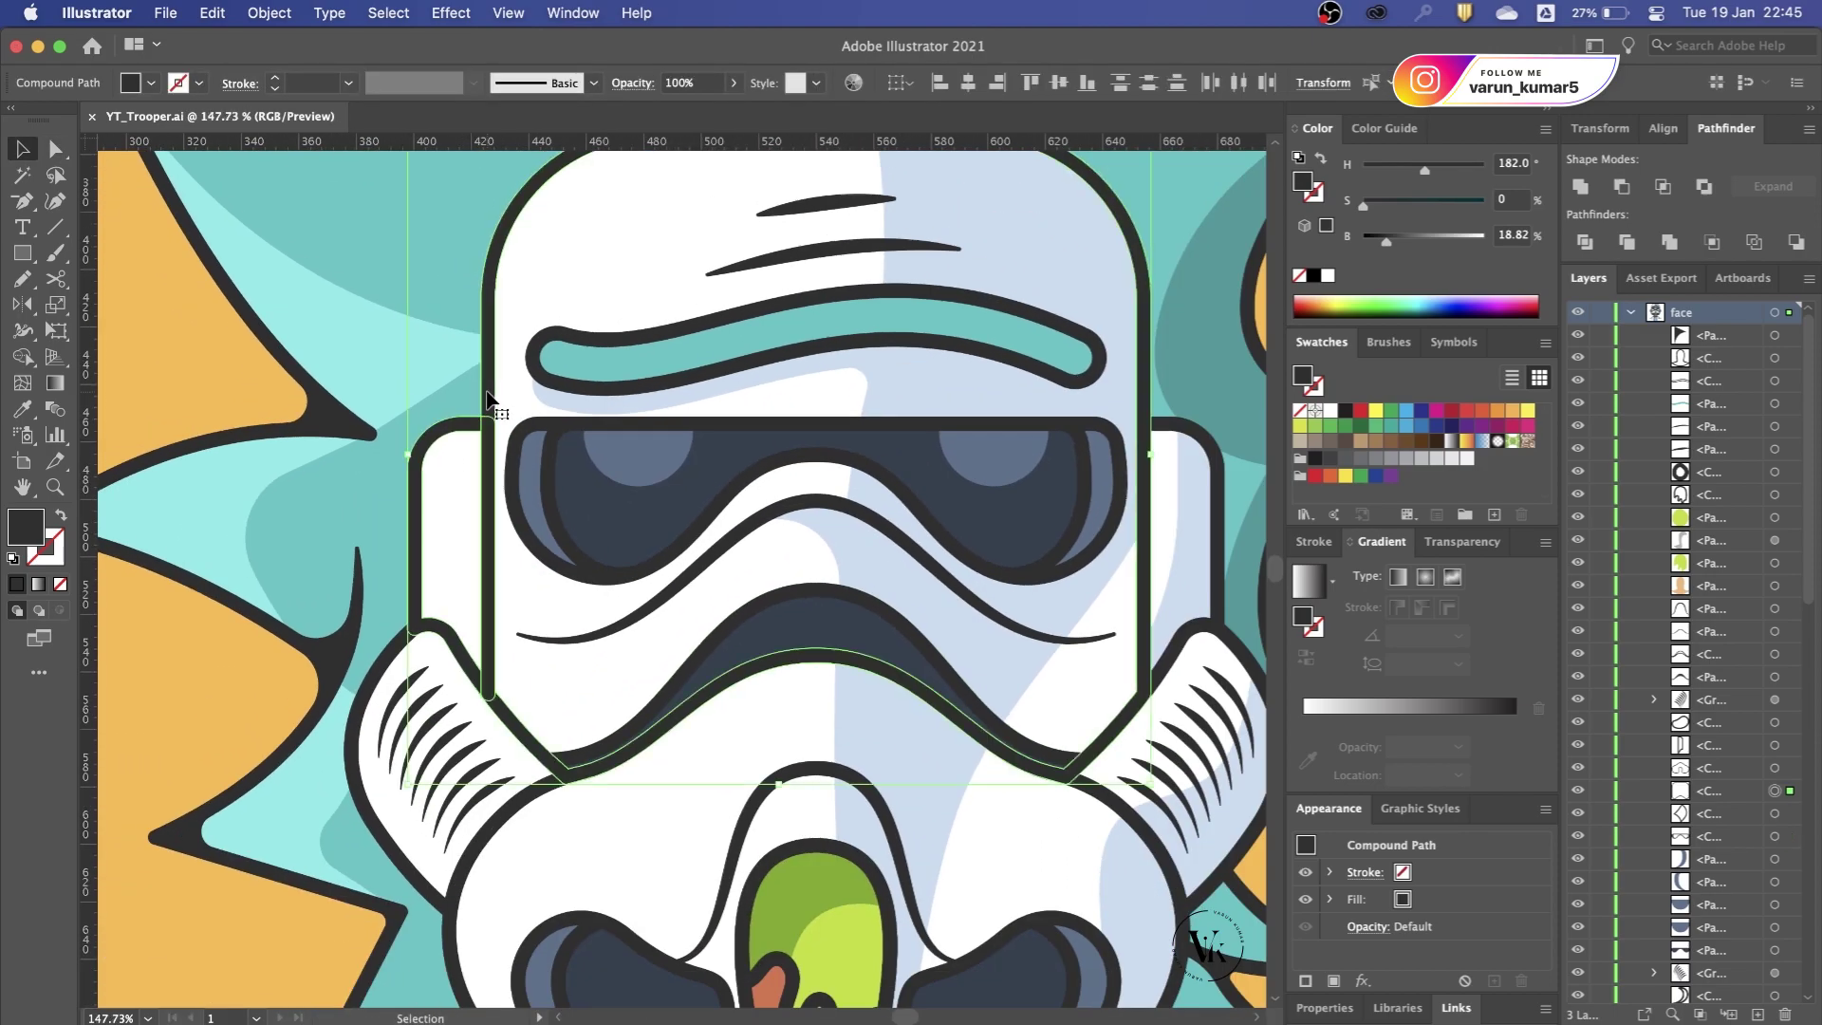
pyautogui.scroll(-1, 500, 389)
pyautogui.click(1595, 185)
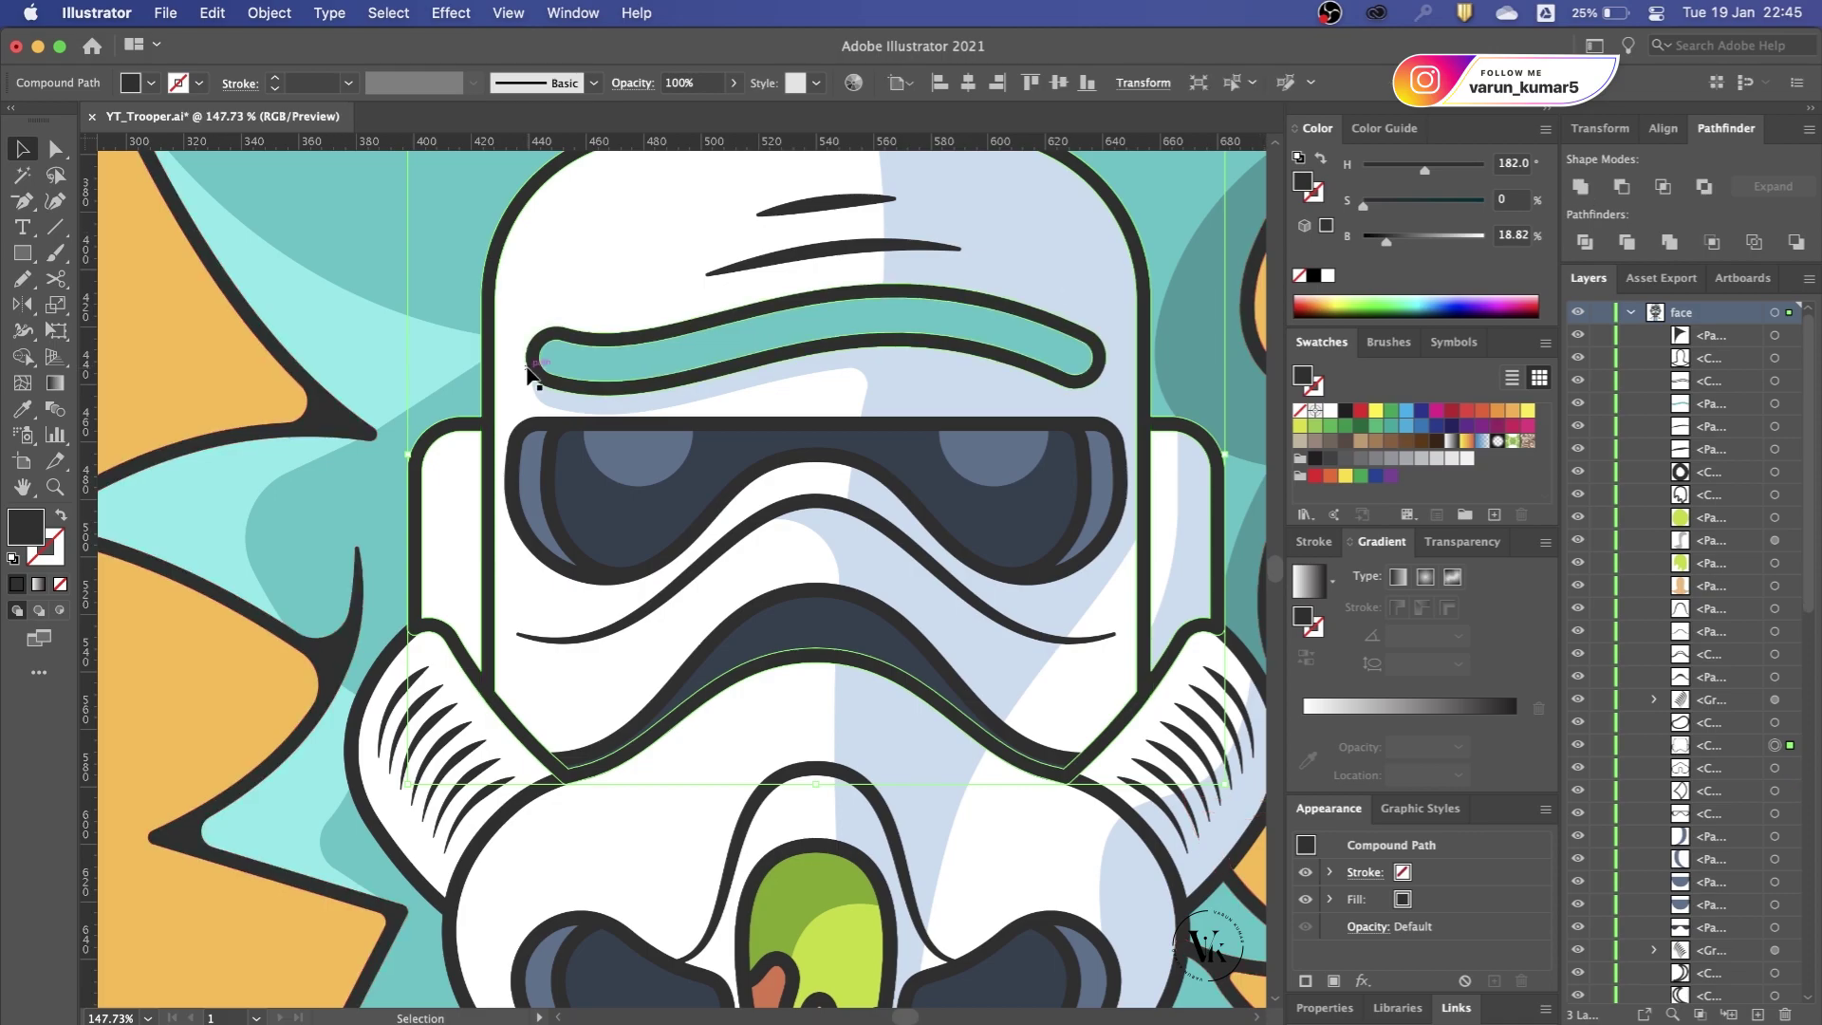
pyautogui.scroll(2, 446, 454)
pyautogui.press('a')
pyautogui.scroll(-1, 446, 453)
pyautogui.click(1189, 464)
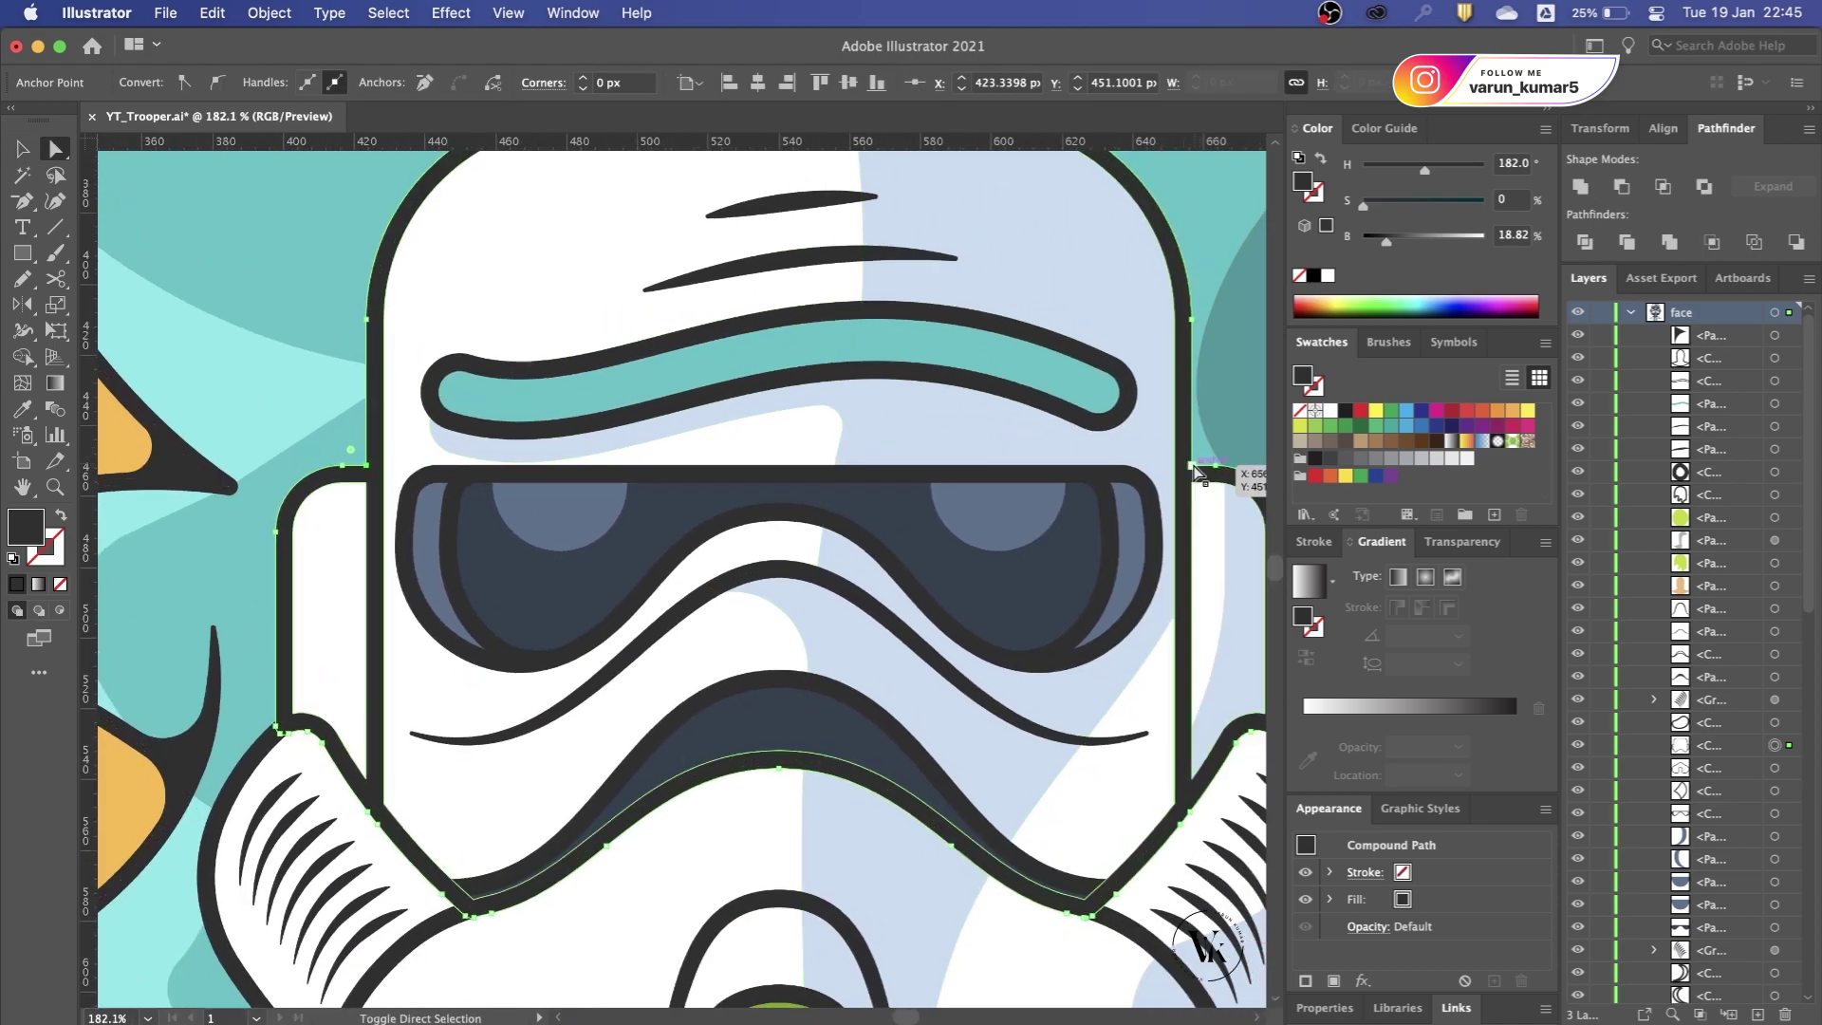
pyautogui.moveTo(367, 441); pyautogui.dragTo(366, 484)
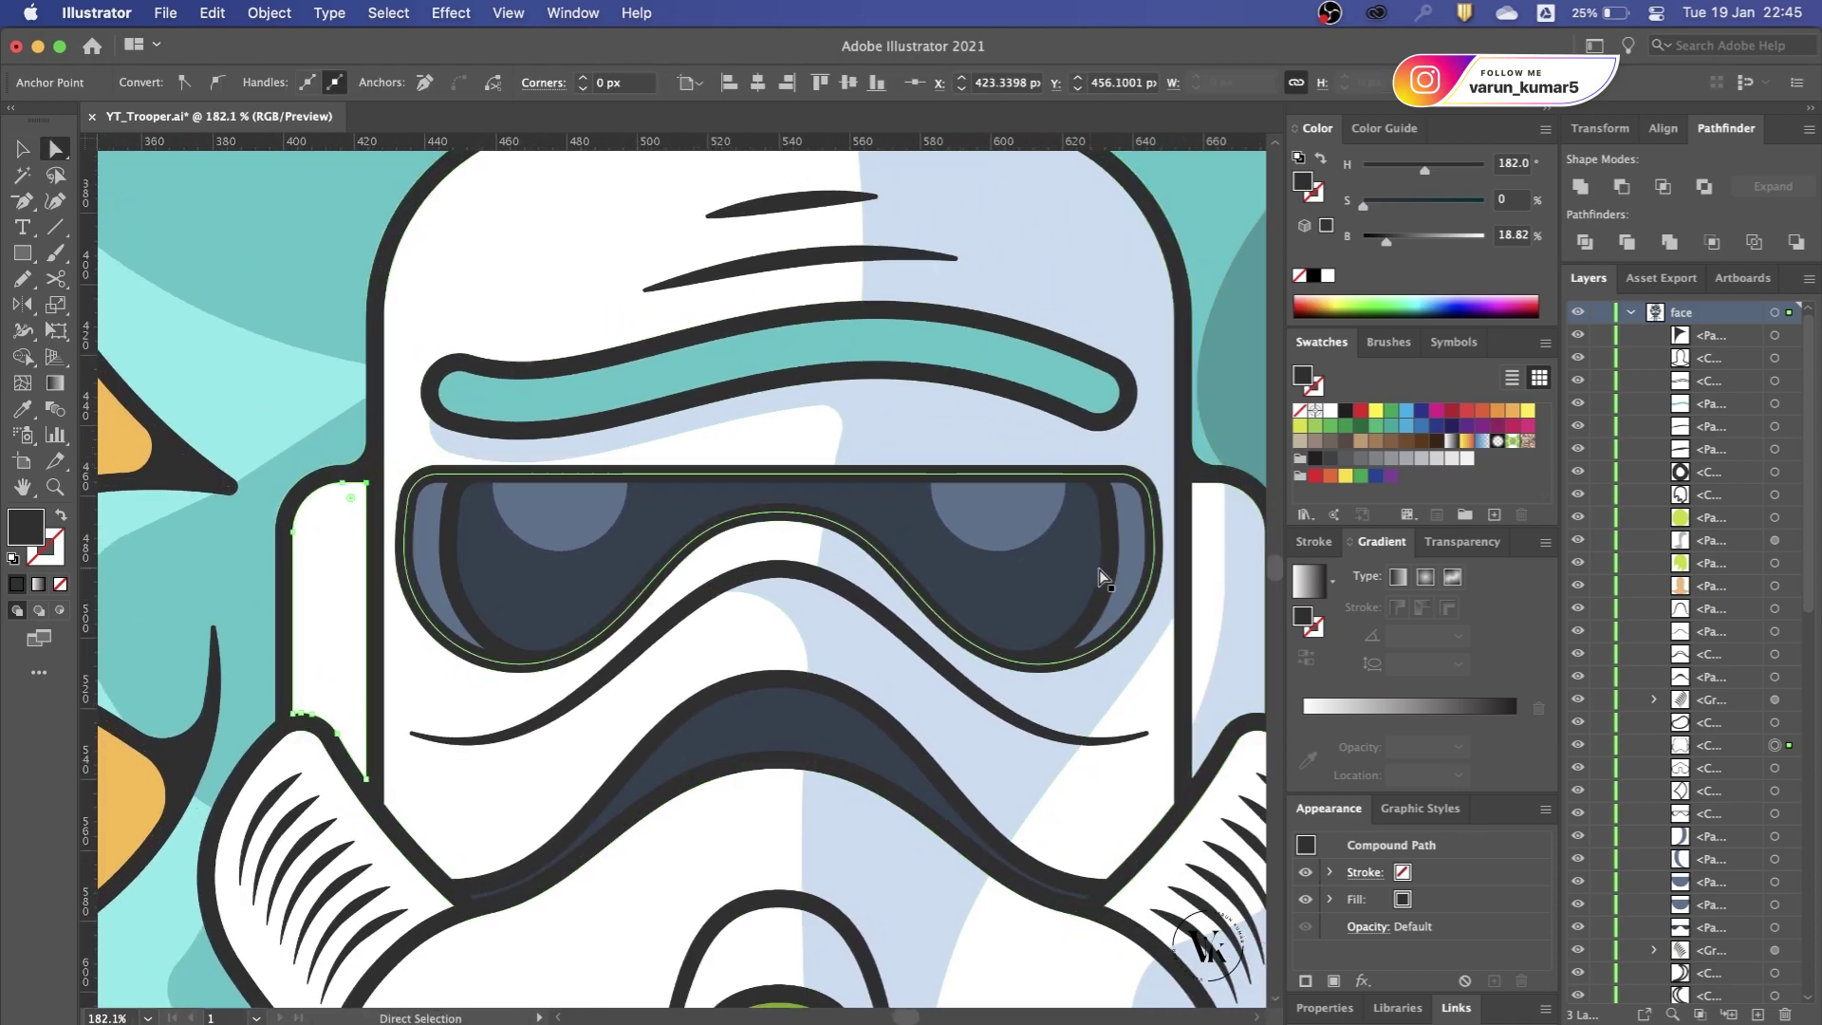
pyautogui.moveTo(1191, 441); pyautogui.dragTo(1191, 484)
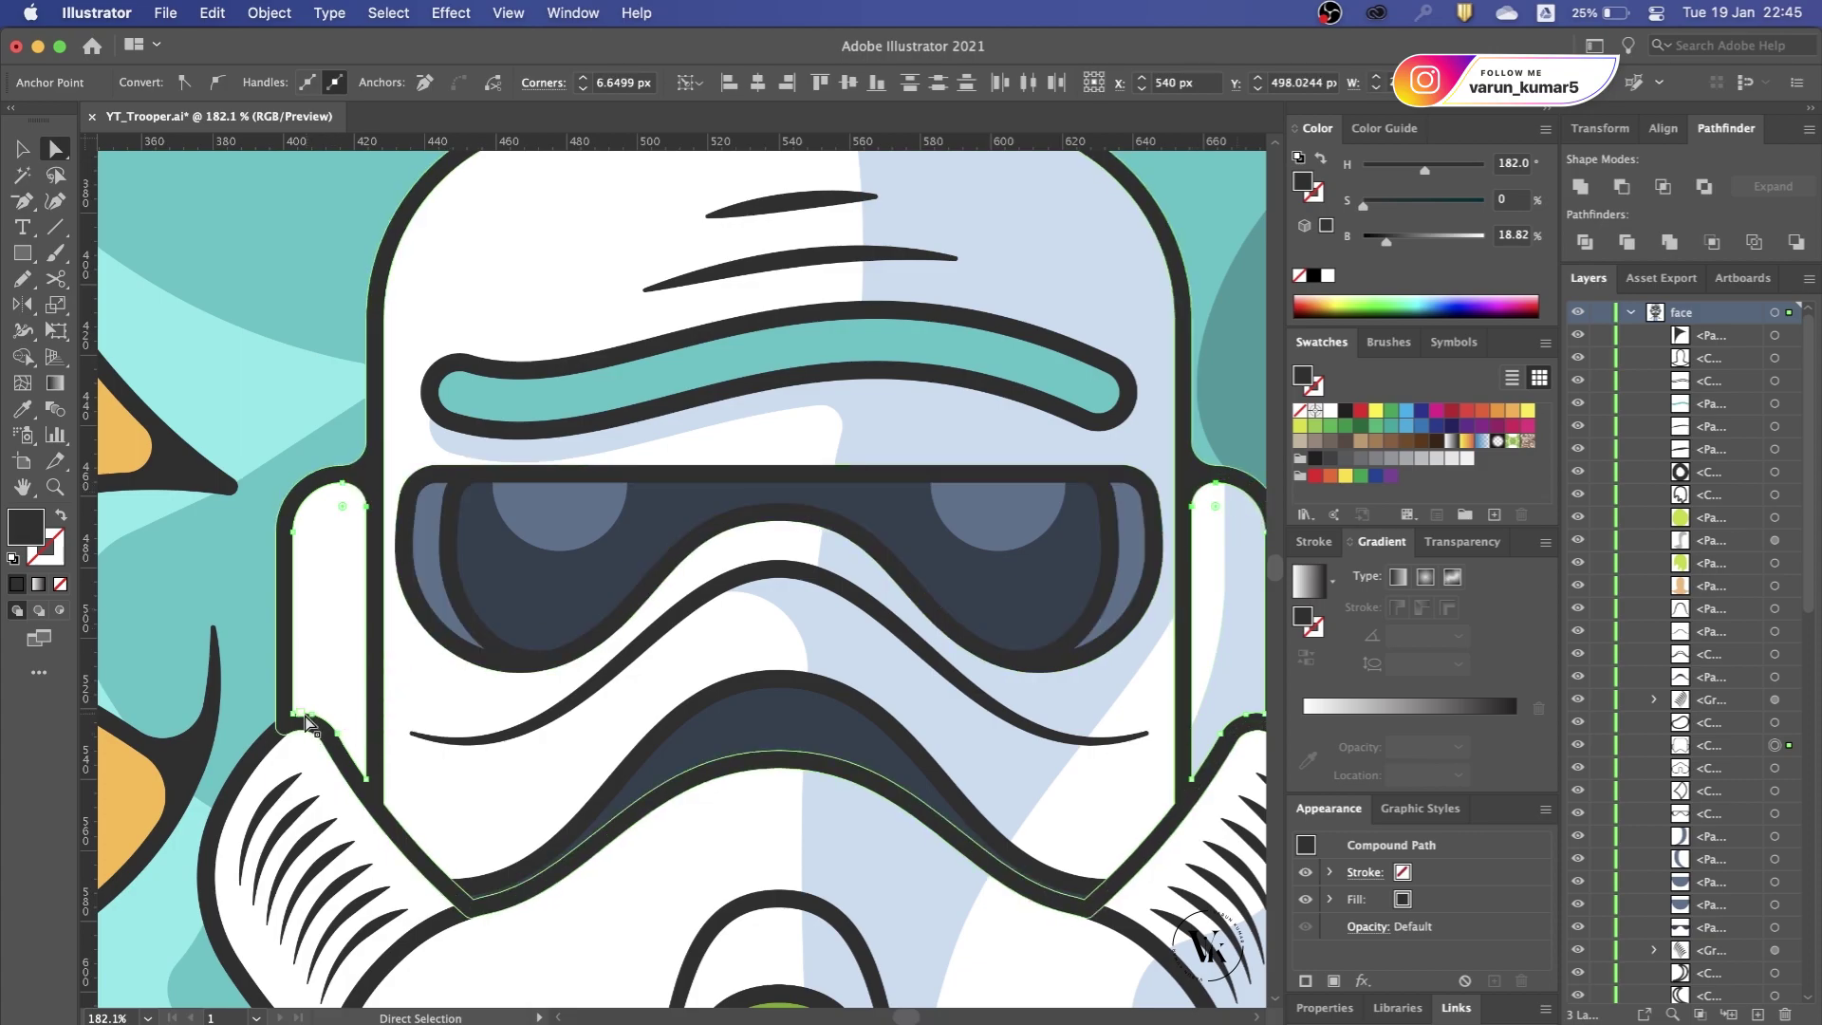
# Step: Select the lower corner anchors of both ear pieces
pyautogui.scroll(5, 292, 722)
pyautogui.click(414, 823)
pyautogui.scroll(-5, 414, 823)
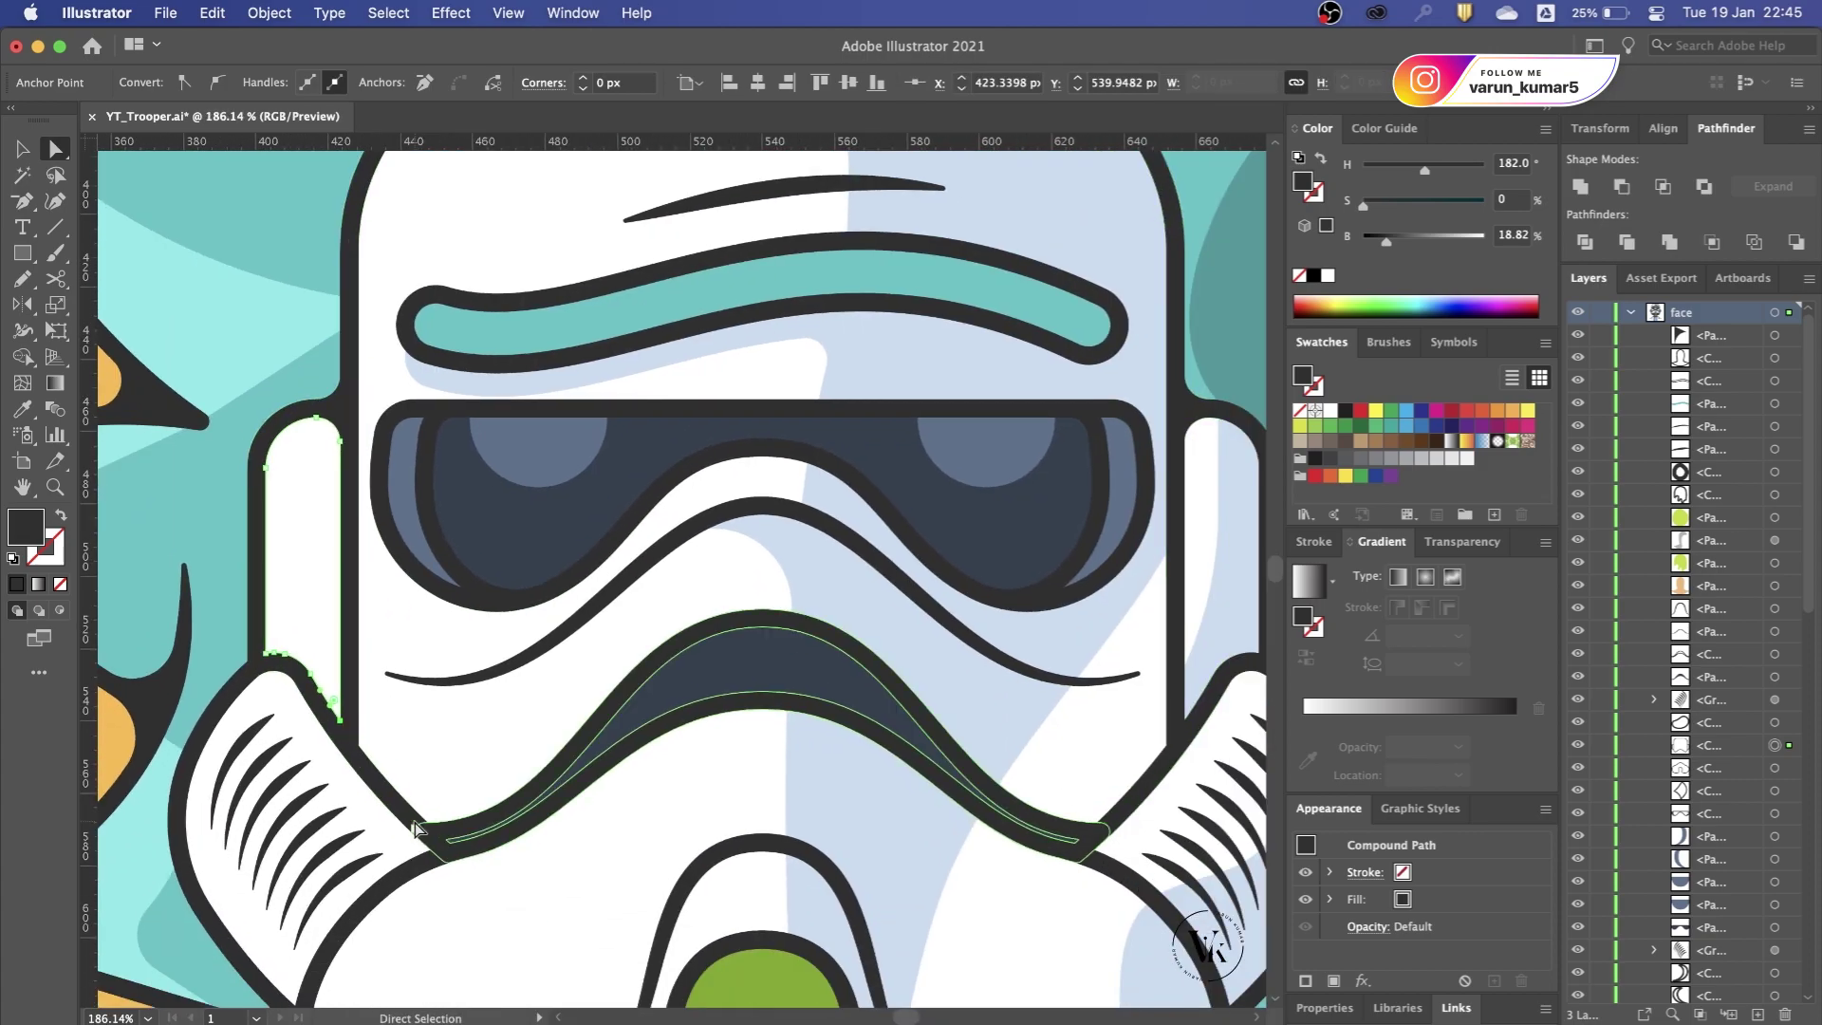
pyautogui.keyDown('shift'); pyautogui.click(1196, 738); pyautogui.keyUp('shift')
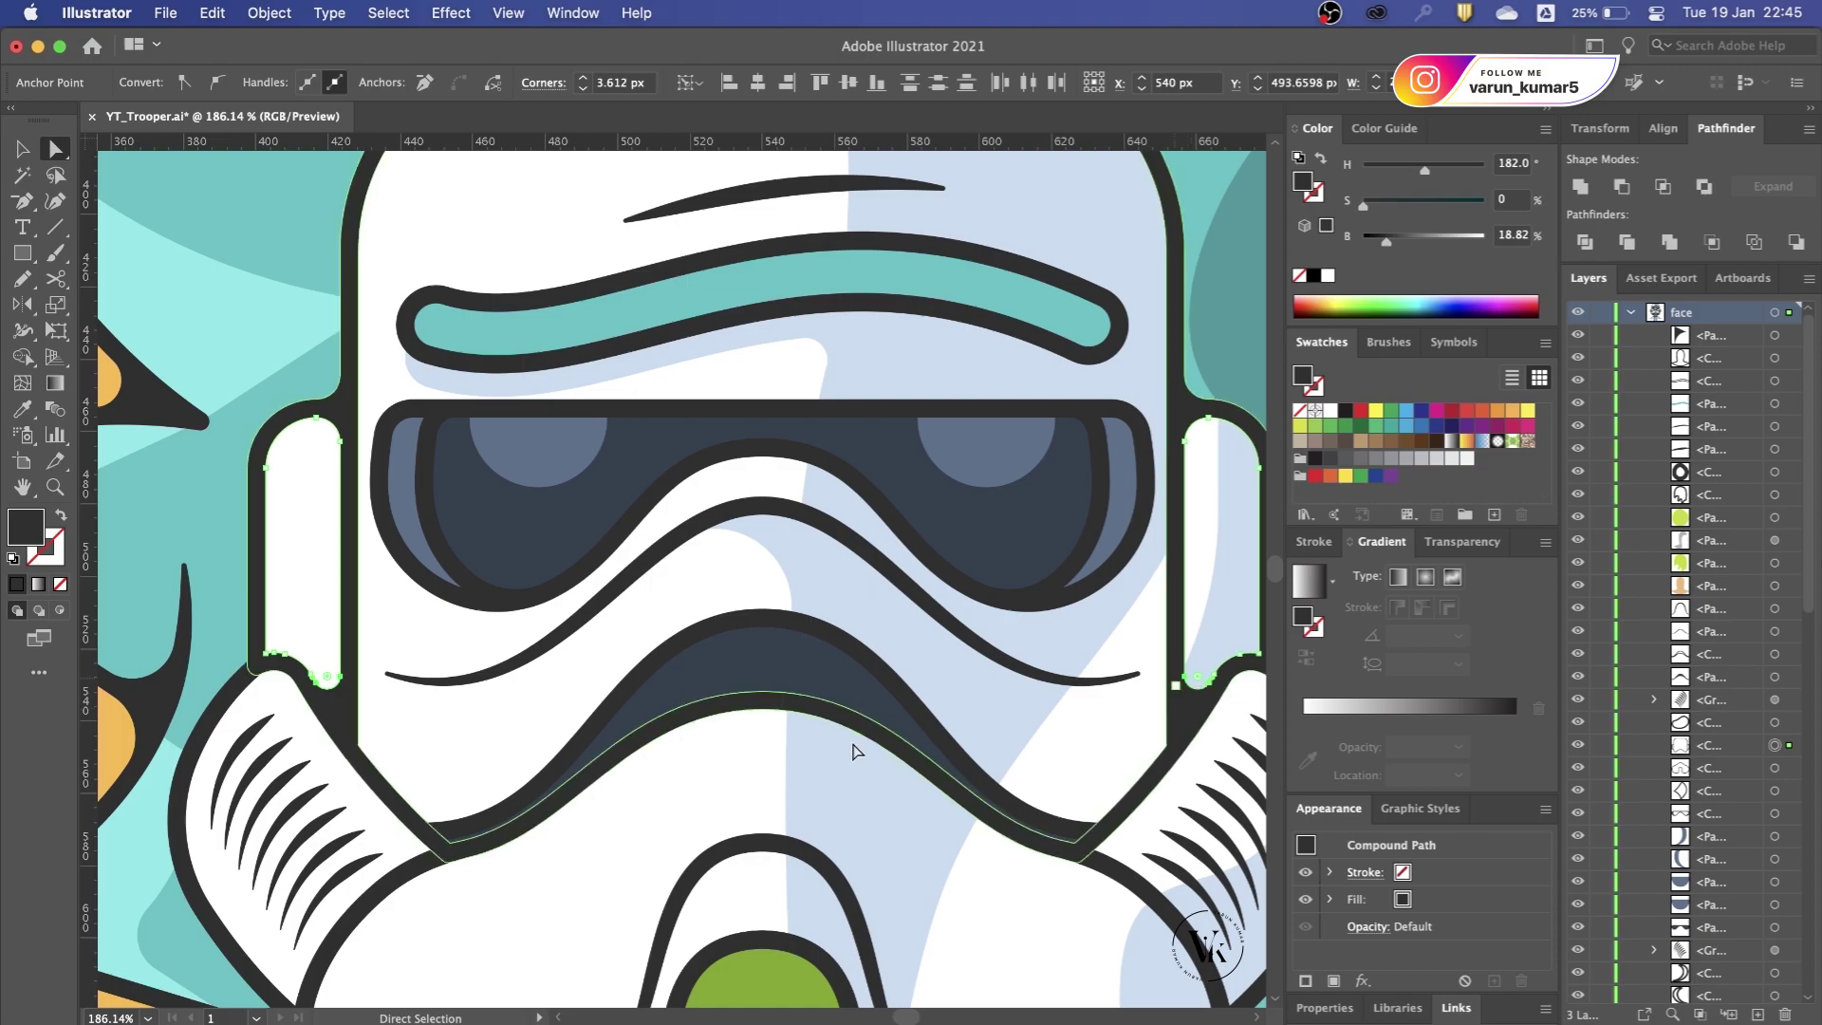
pyautogui.scroll(-3, 478, 767)
pyautogui.scroll(2, 477, 766)
# Step: Unite the white faceplate and the dark mouth band into one shape
pyautogui.click(664, 616)
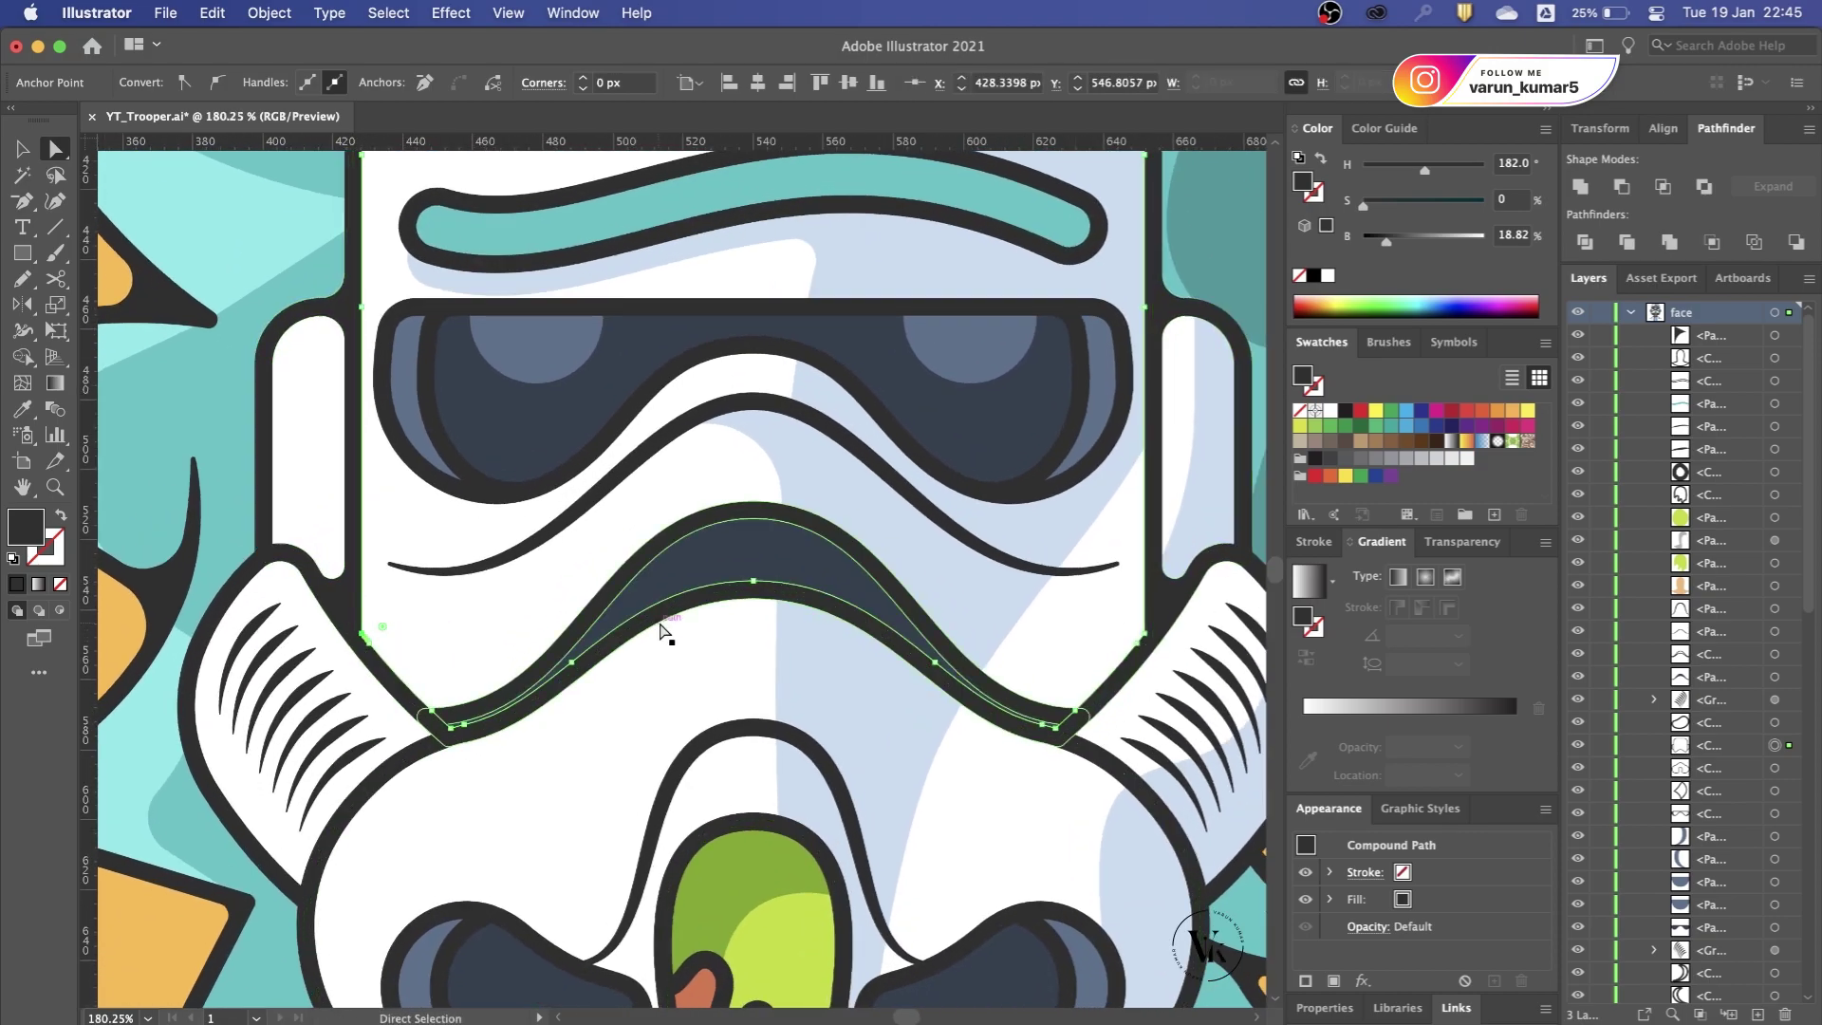
pyautogui.click(939, 712)
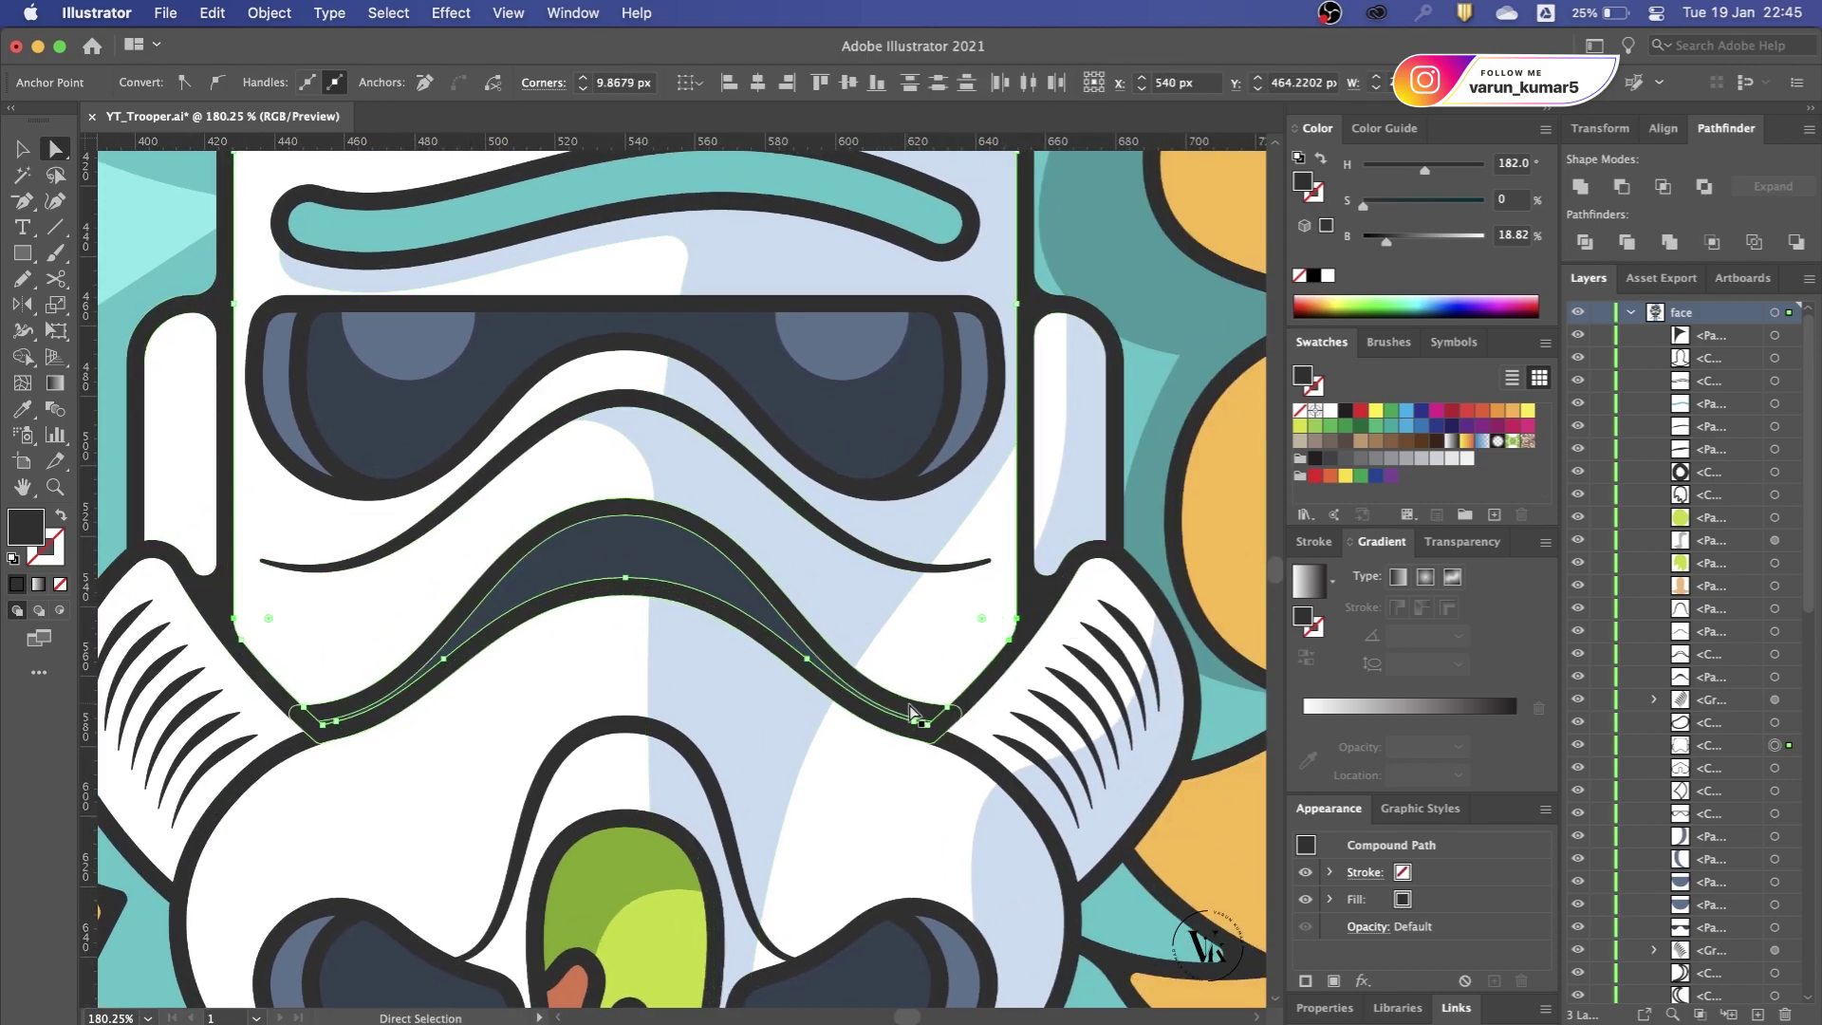
pyautogui.press('v')
pyautogui.keyDown('shift'); pyautogui.click(939, 712); pyautogui.keyUp('shift')
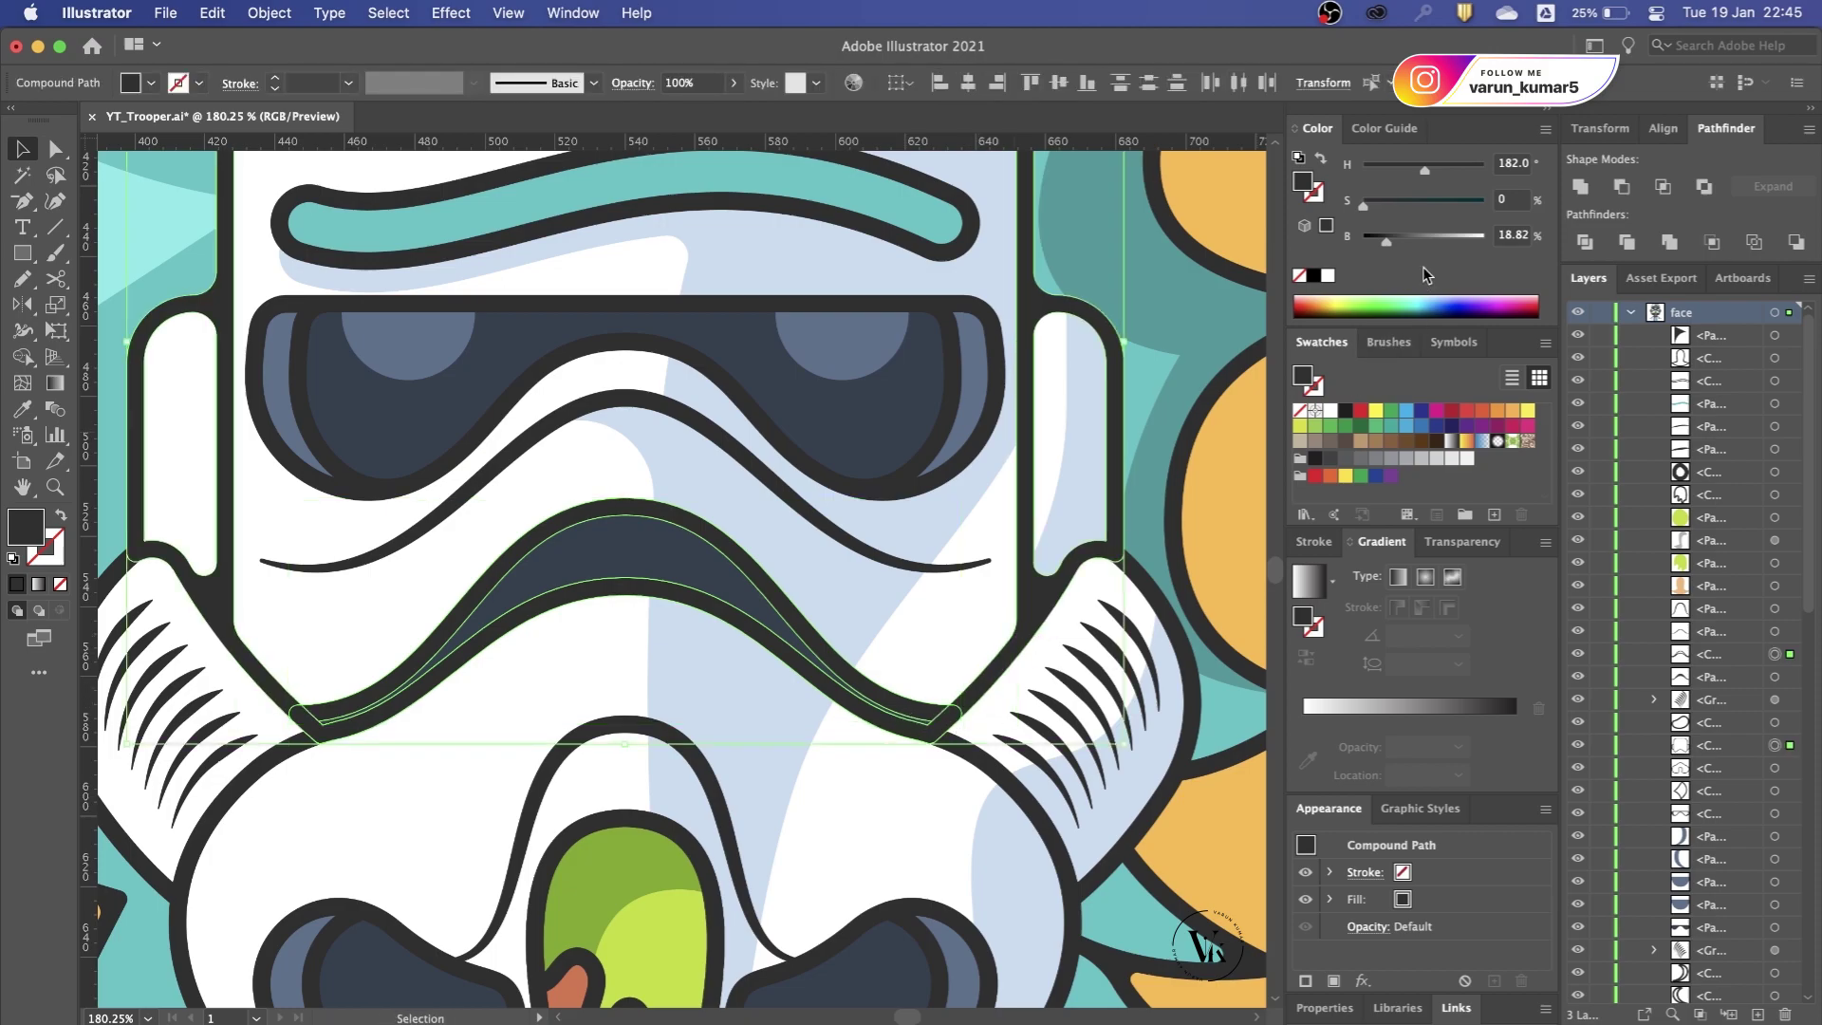
pyautogui.click(1580, 188)
# Step: Round the merged faceplate's two bottom corners, deselect, and save the file
pyautogui.press('a')
pyautogui.click(947, 704)
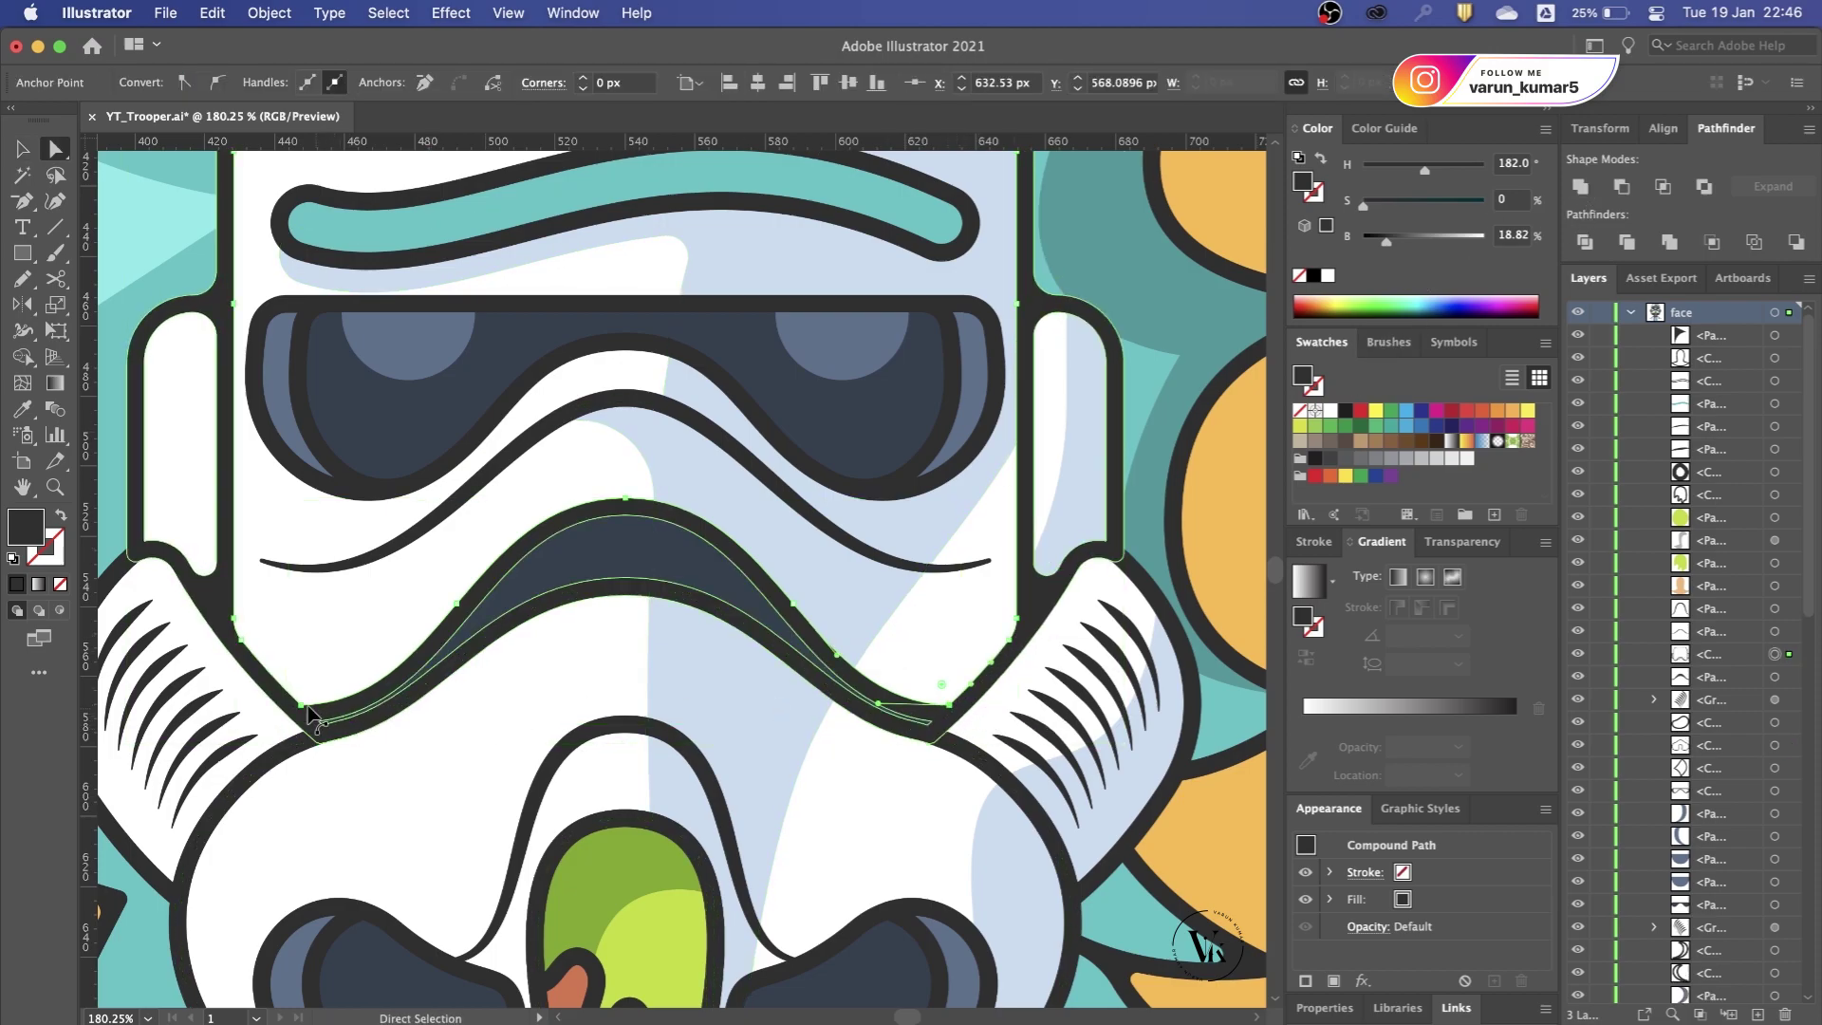
pyautogui.keyDown('shift'); pyautogui.click(301, 704); pyautogui.keyUp('shift')
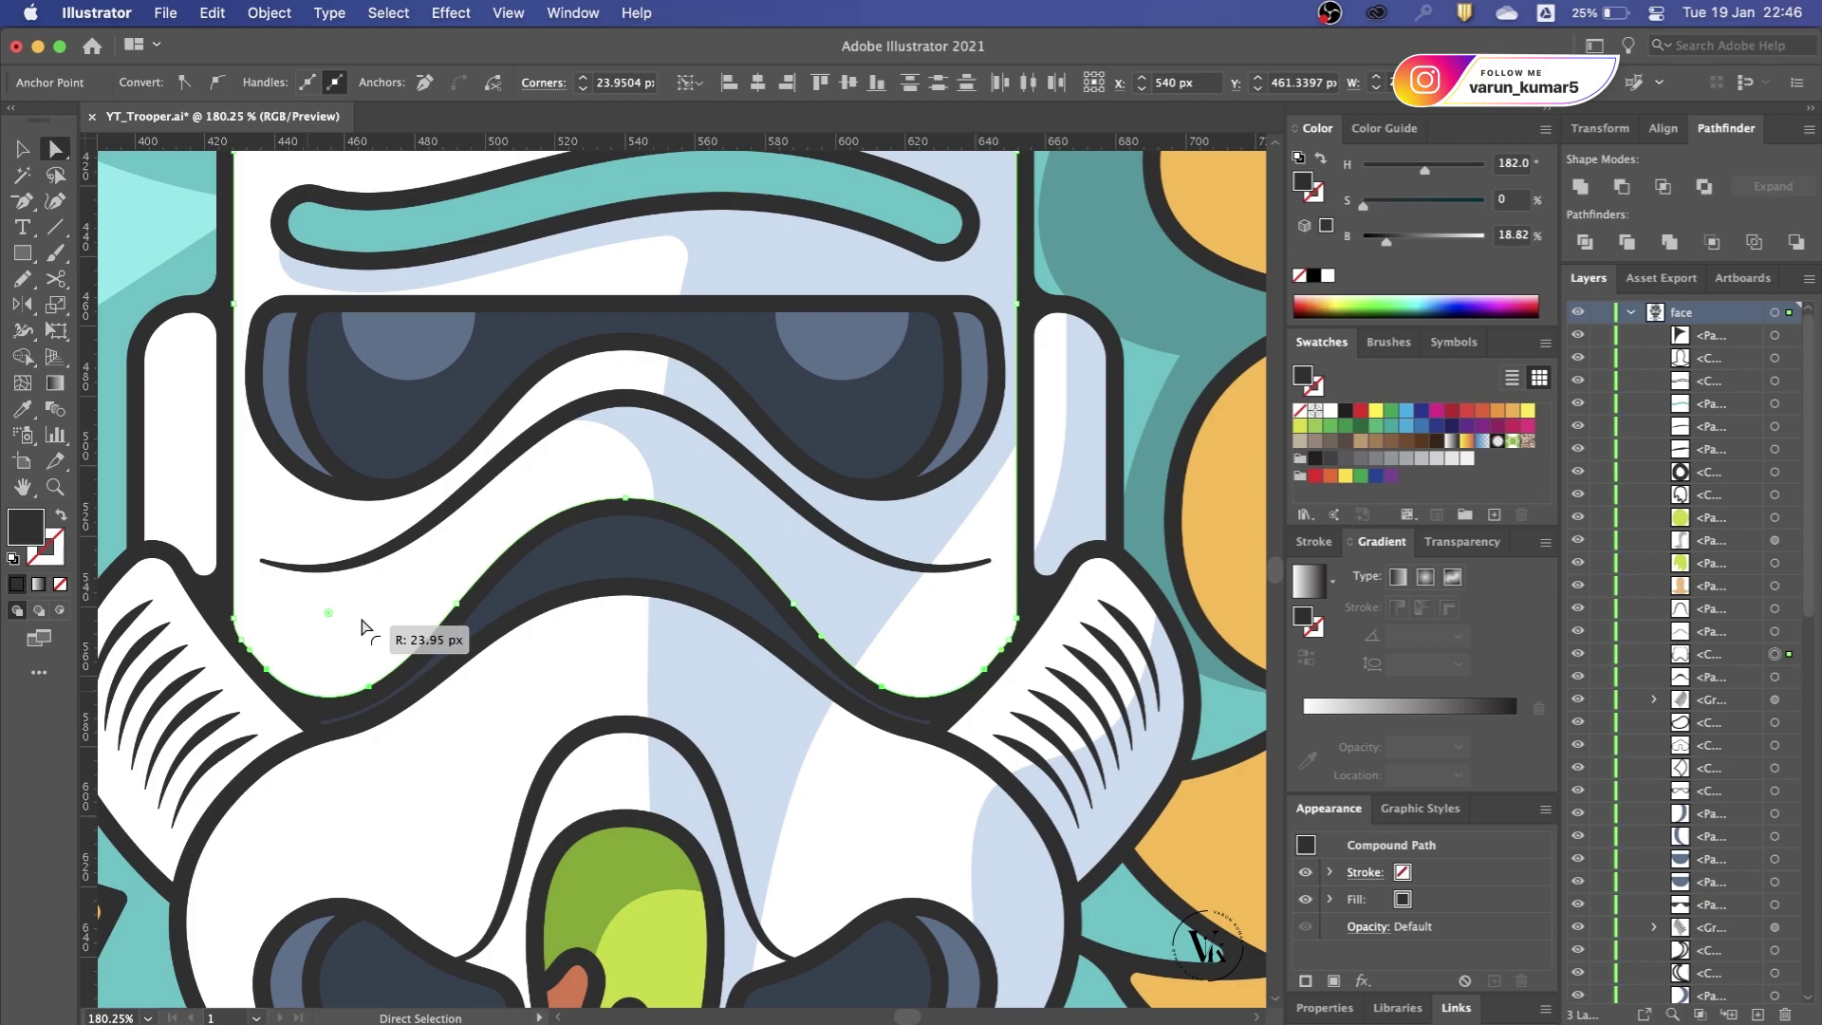
pyautogui.scroll(-5, 711, 602)
pyautogui.press('v')
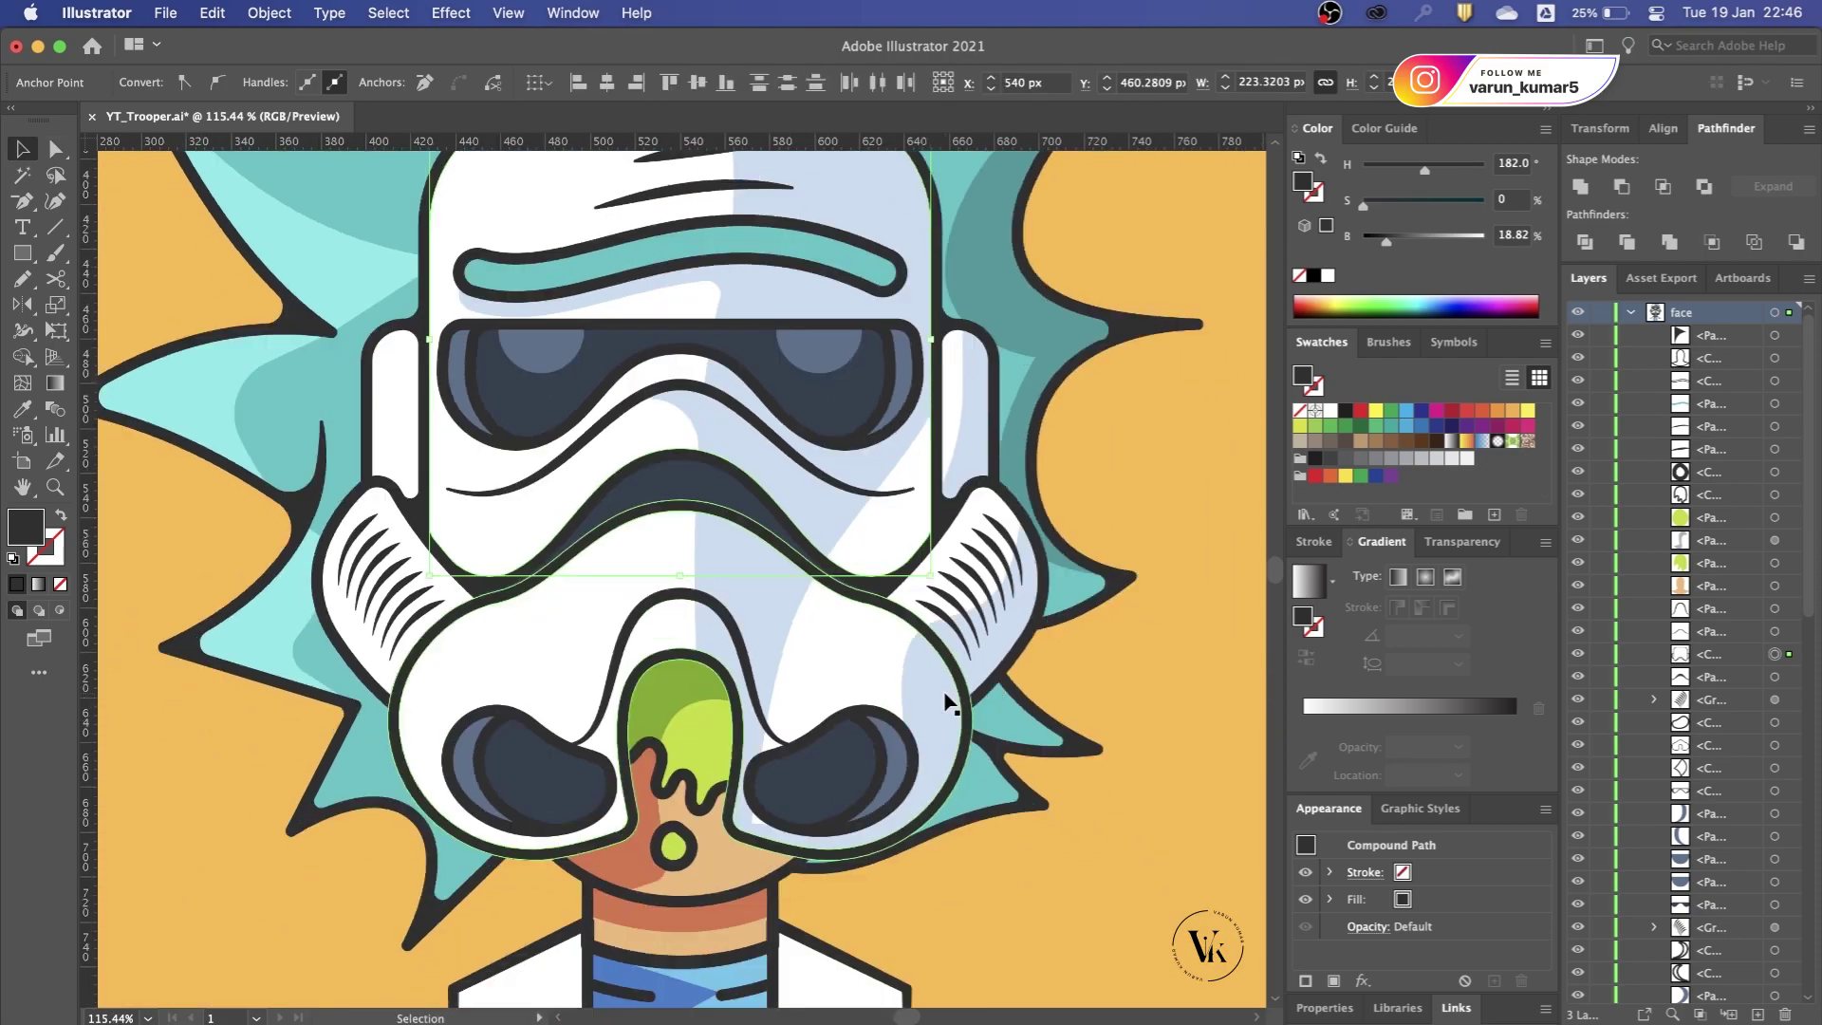
pyautogui.click(1118, 710)
pyautogui.scroll(3, 757, 577)
pyautogui.hotkey('ctrl', 's')
# Step: Unite the lower mask and the striped cheek pieces into one shape with Pathfinder
pyautogui.scroll(2, 963, 548)
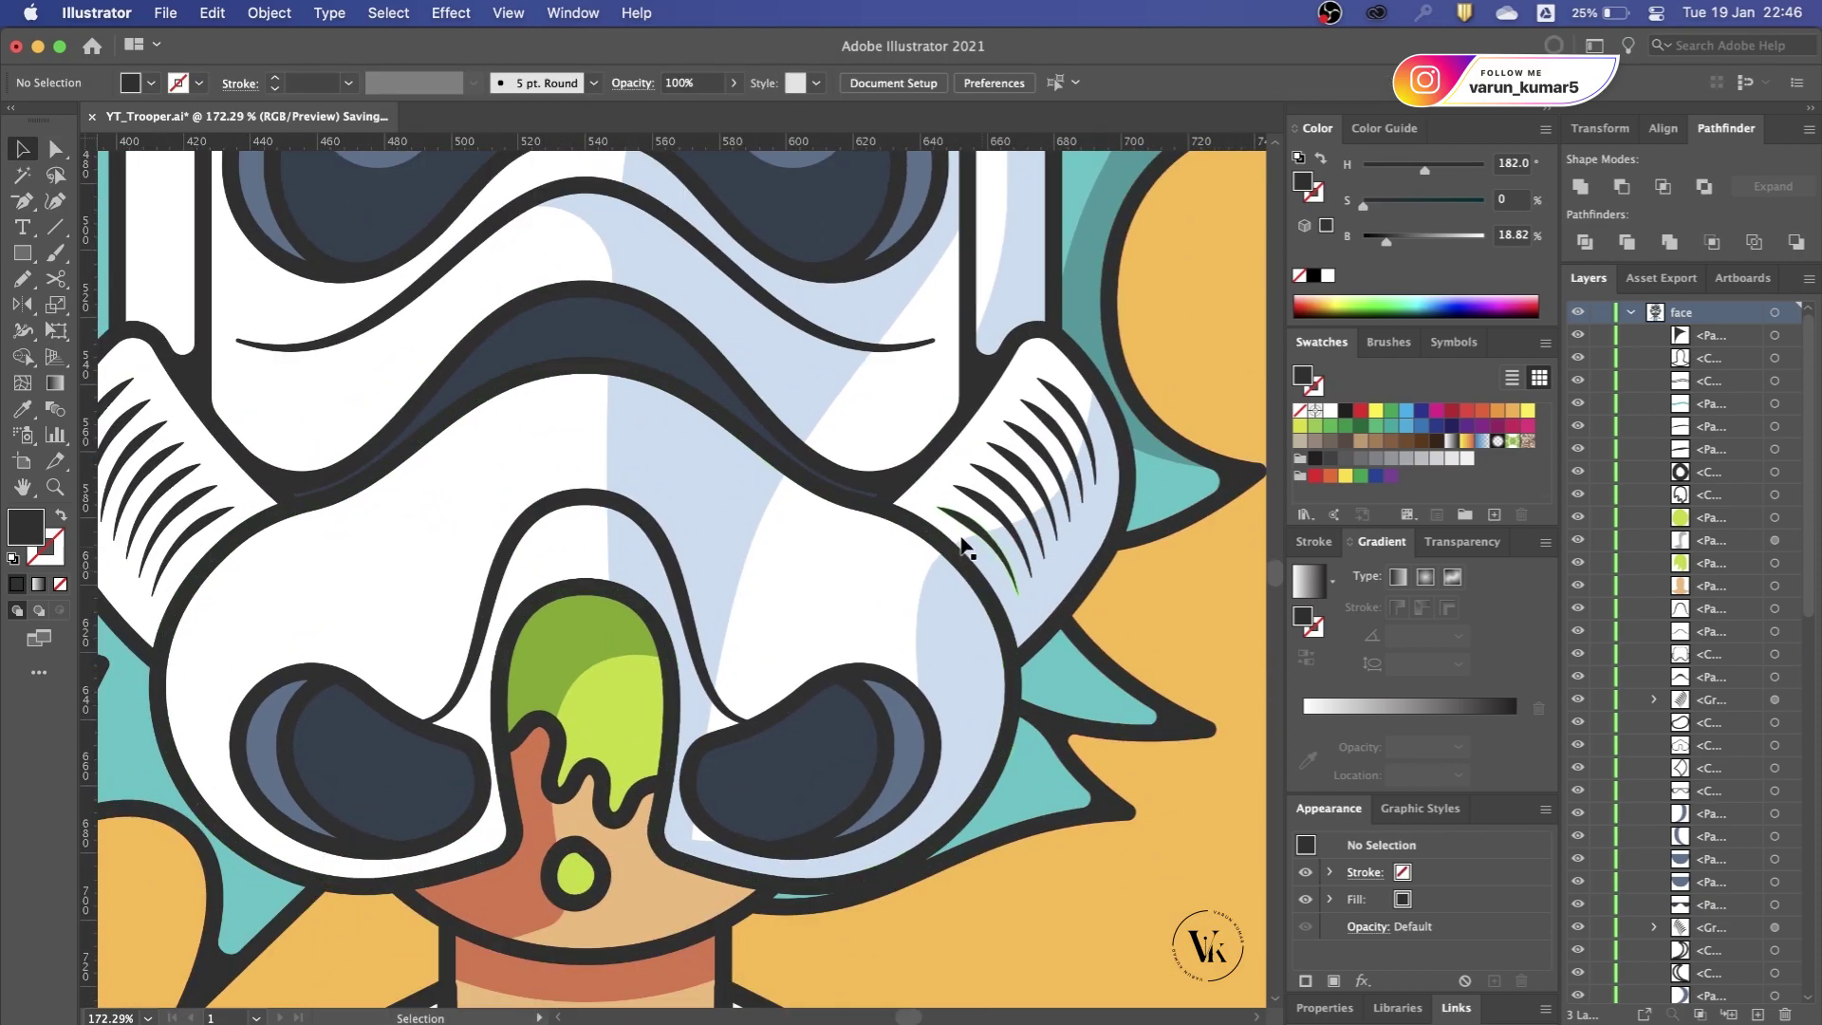
pyautogui.click(963, 548)
pyautogui.scroll(3, 901, 517)
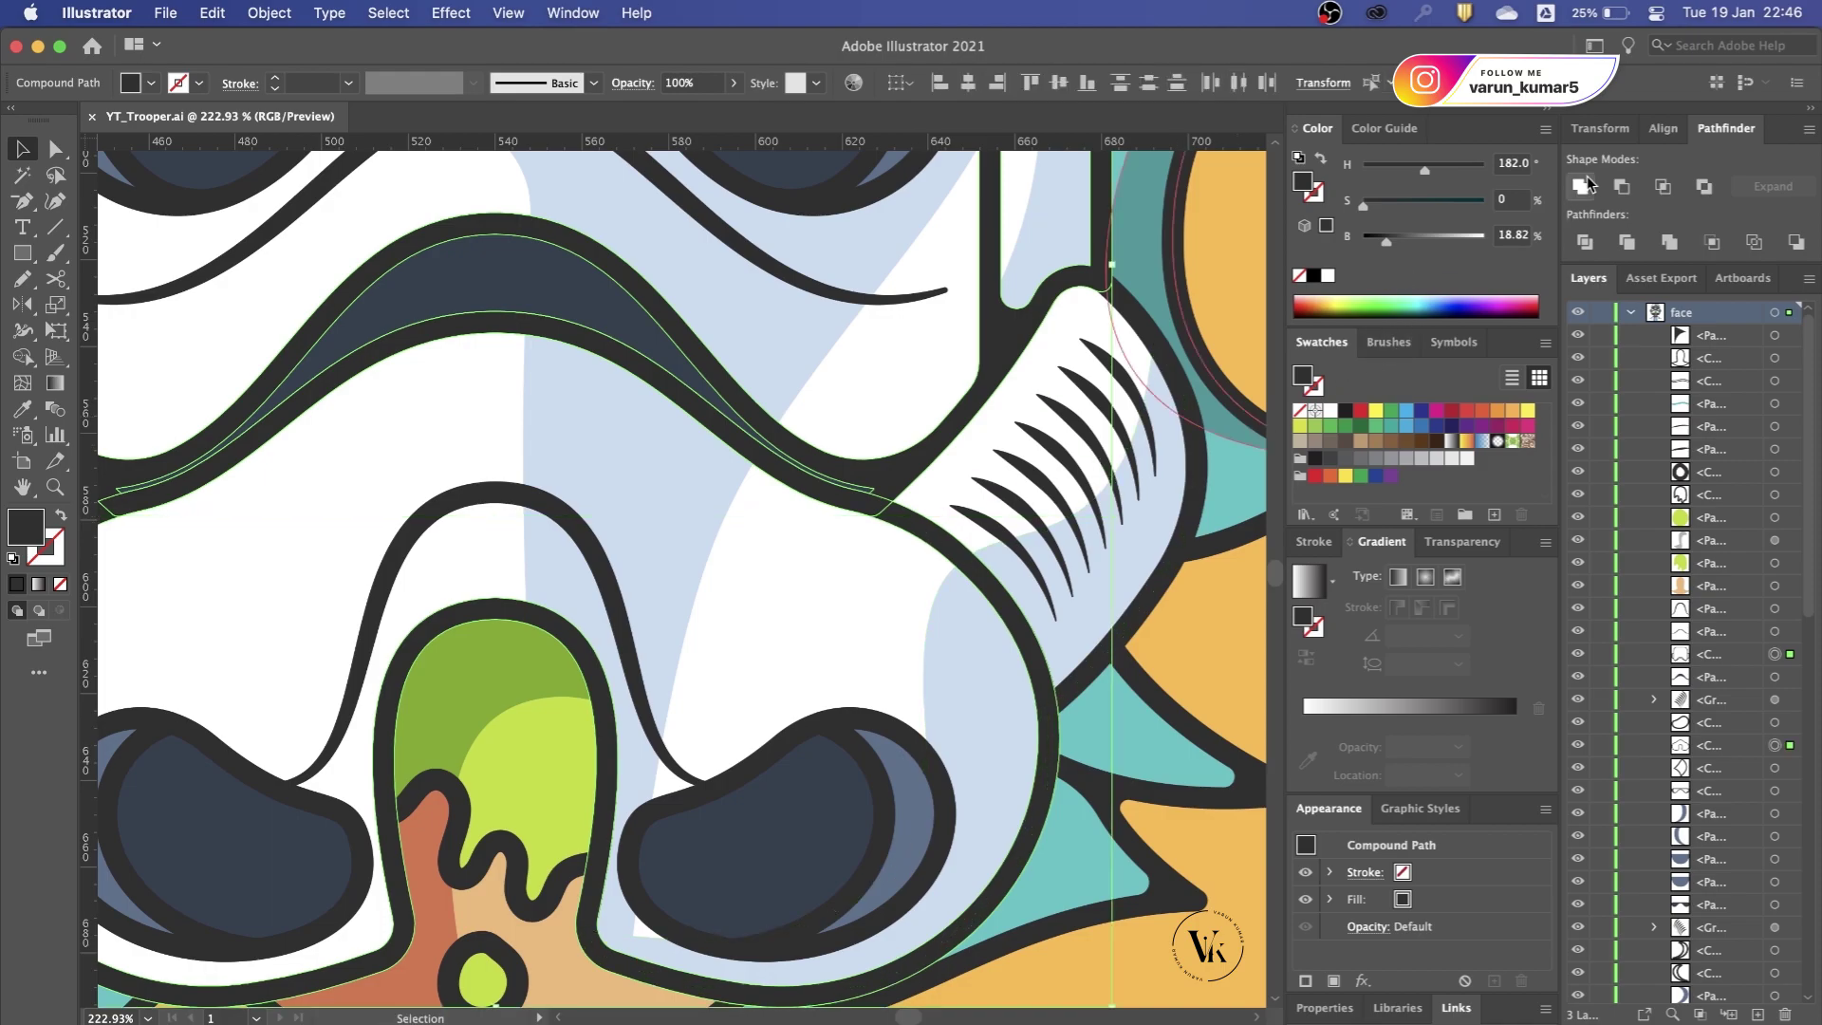
pyautogui.scroll(-1, 841, 411)
pyautogui.scroll(2, 316, 512)
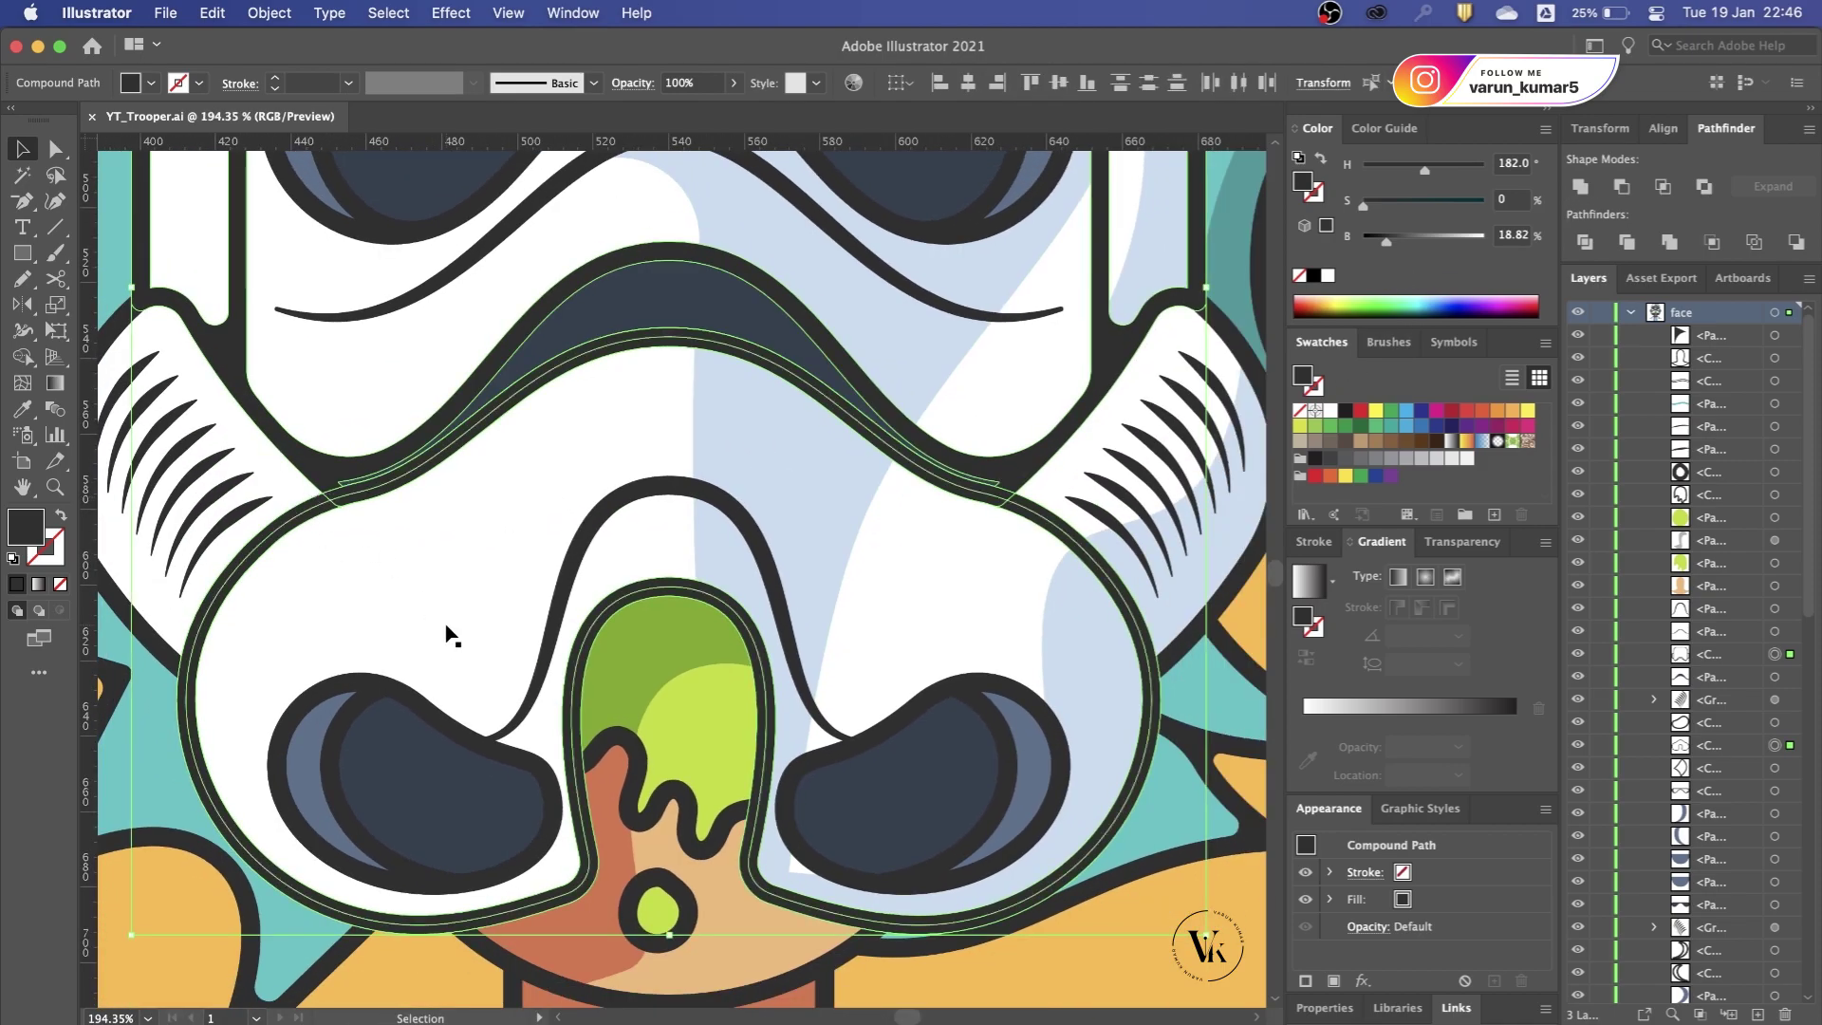
pyautogui.scroll(-2, 585, 801)
pyautogui.click(785, 699)
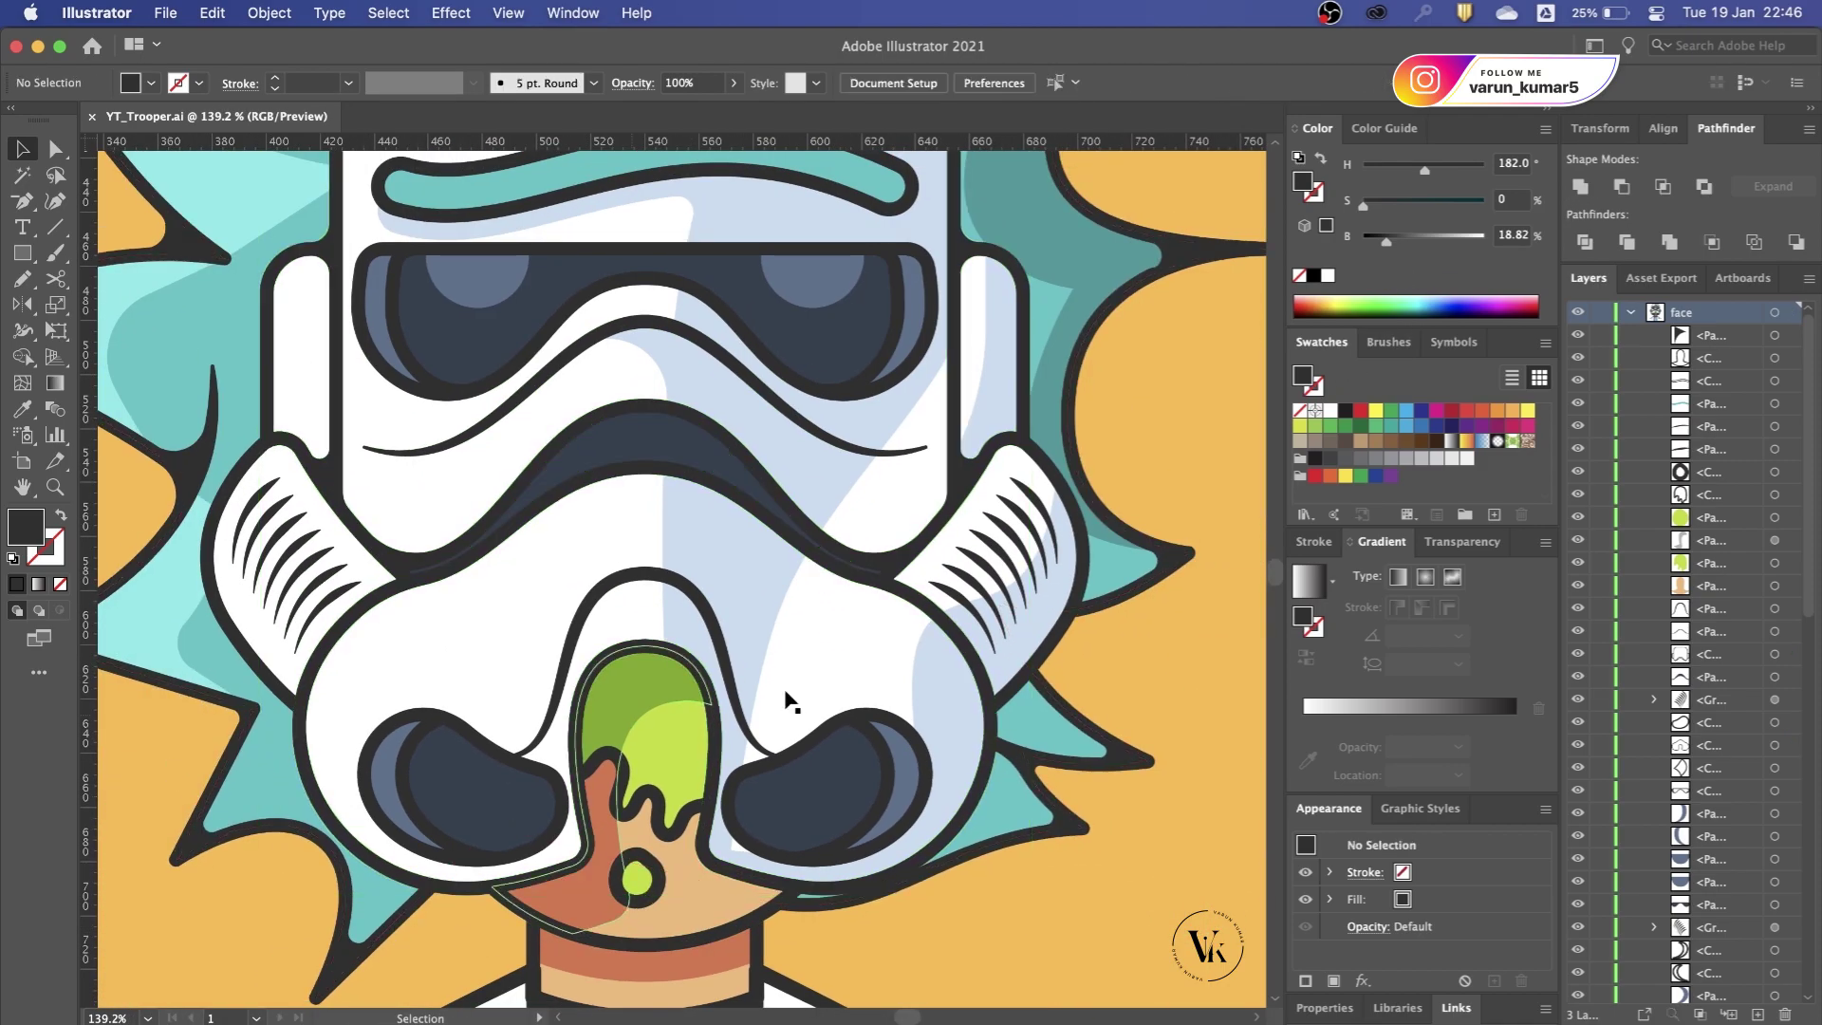
pyautogui.keyDown('shift'); pyautogui.click(283, 681); pyautogui.keyUp('shift')
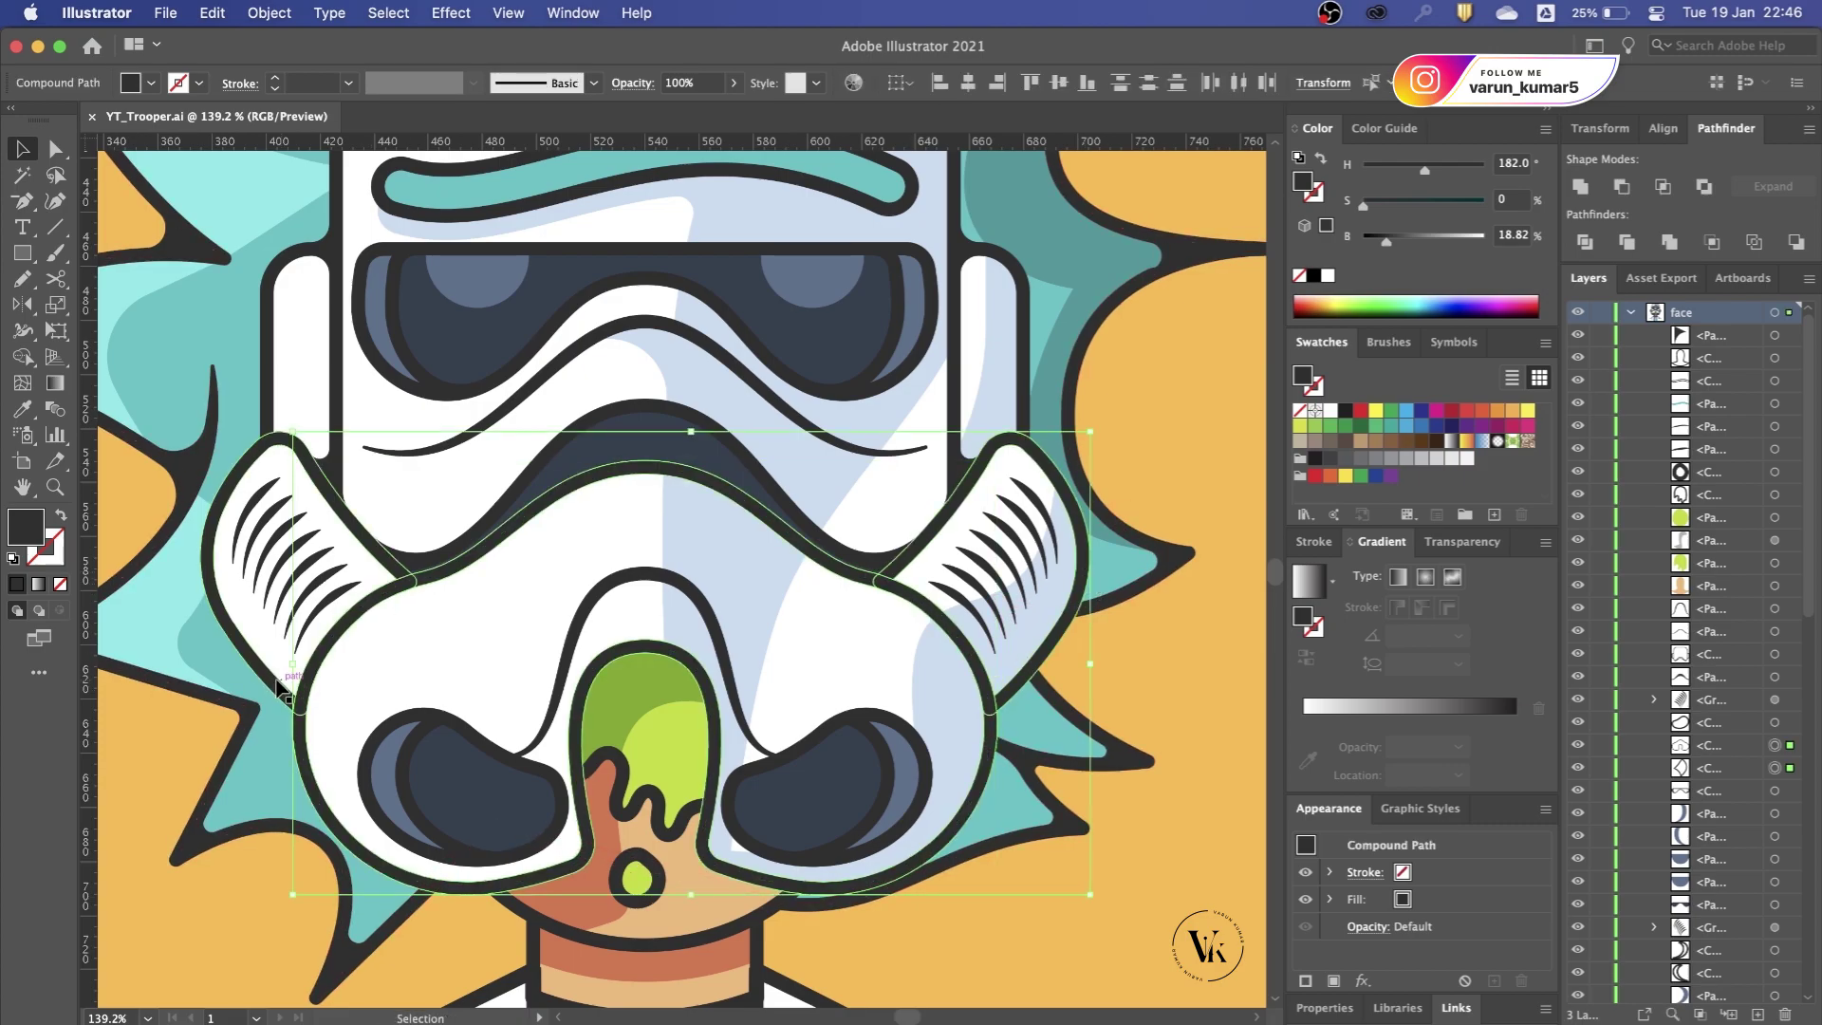
pyautogui.click(1579, 187)
# Step: Select the corner anchors where the cheek pieces join the mask on both sides
pyautogui.scroll(3, 322, 725)
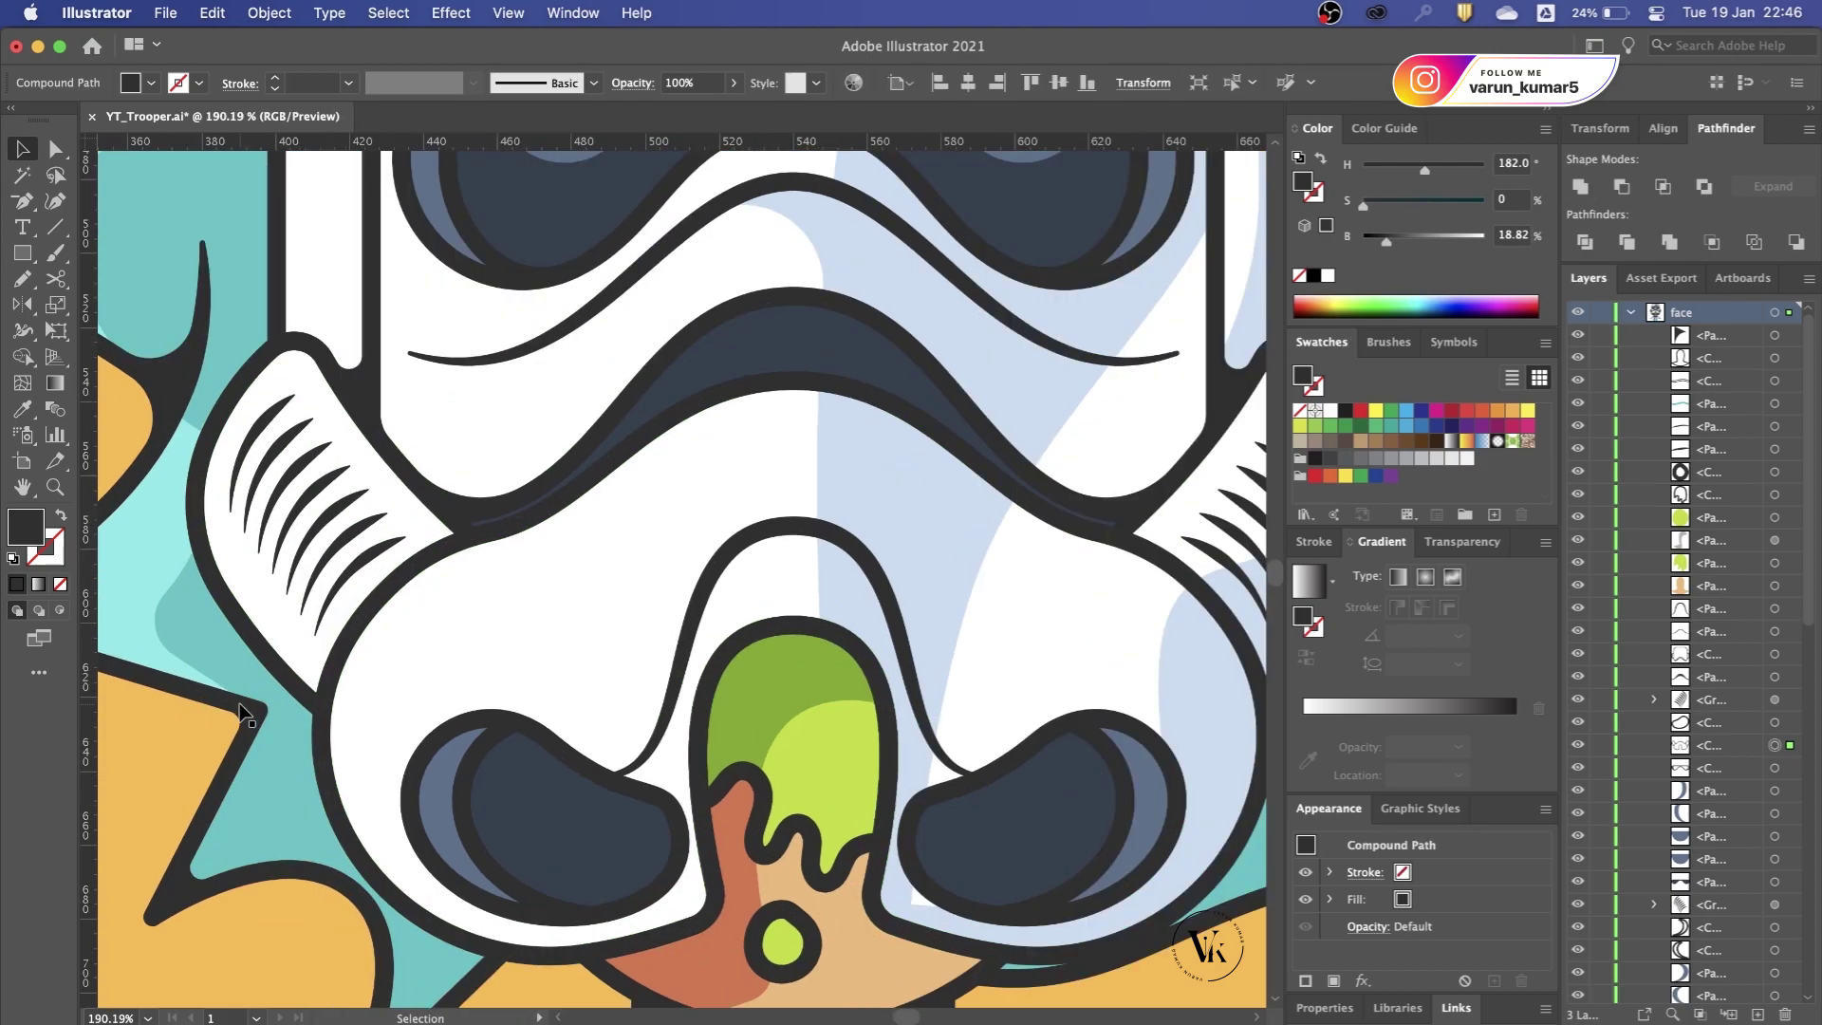
pyautogui.press('a')
pyautogui.scroll(-2, 327, 728)
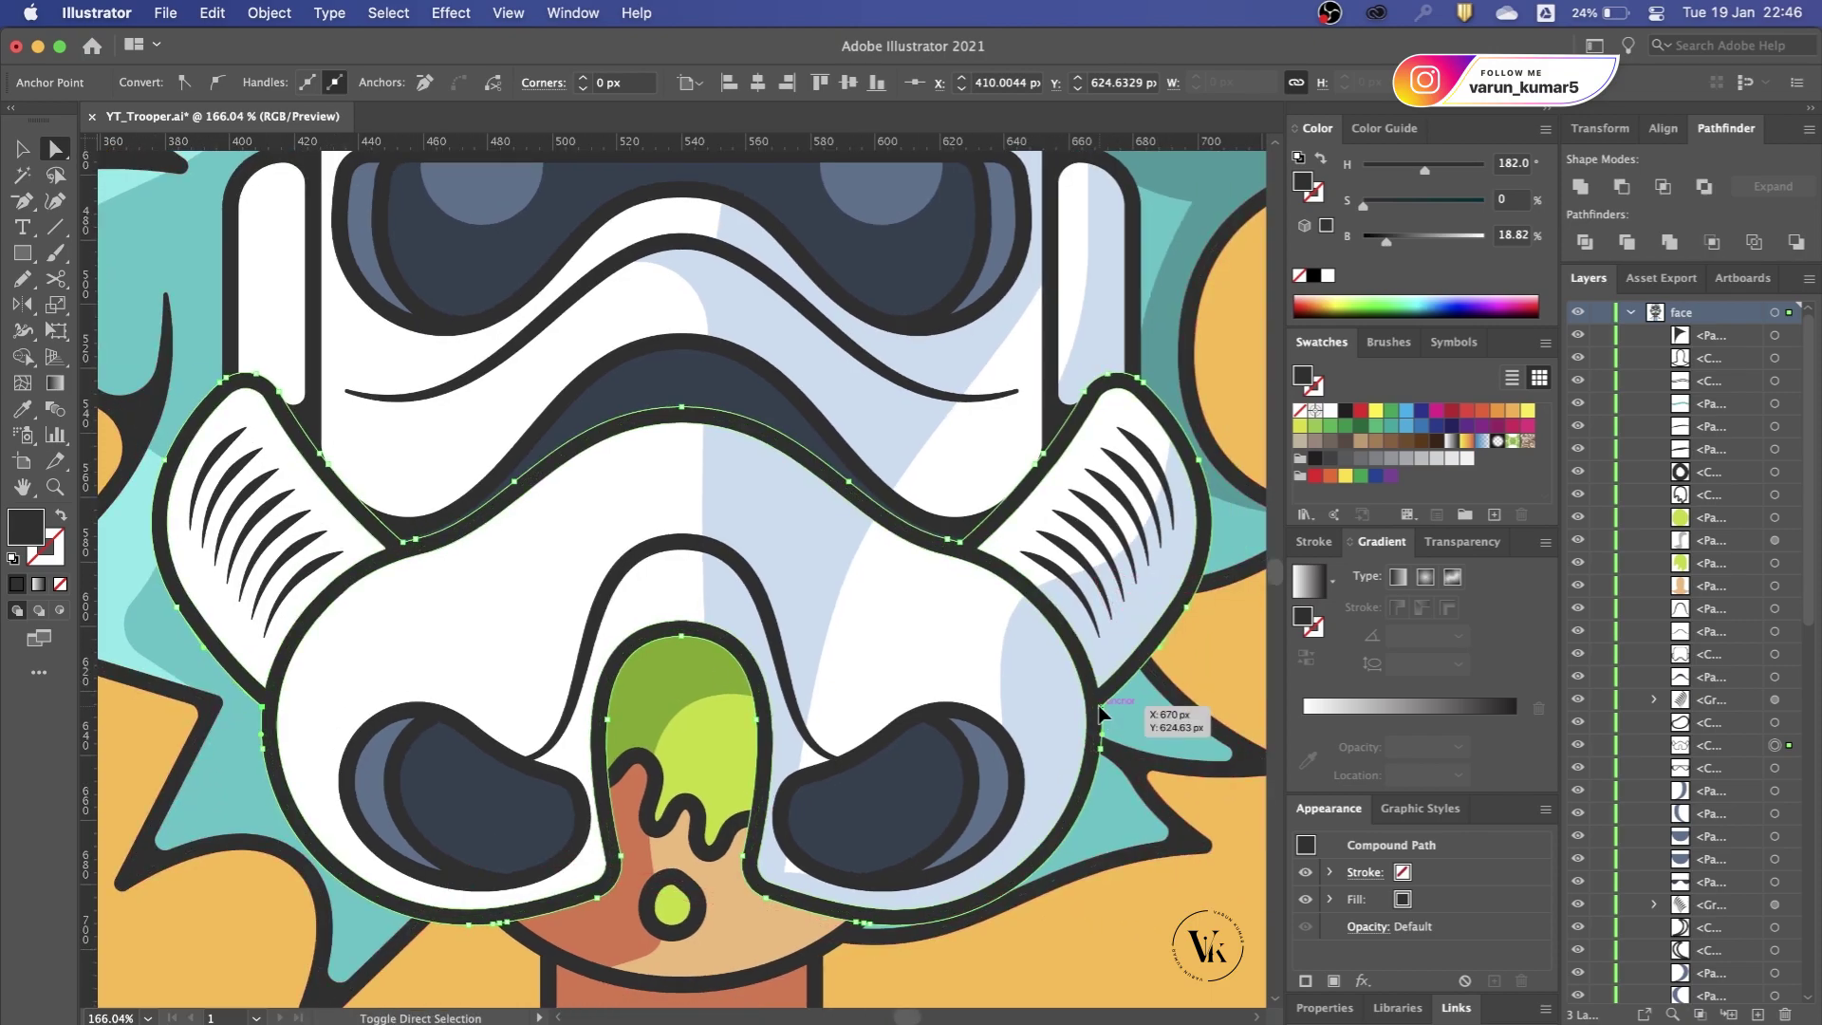
pyautogui.click(1101, 707)
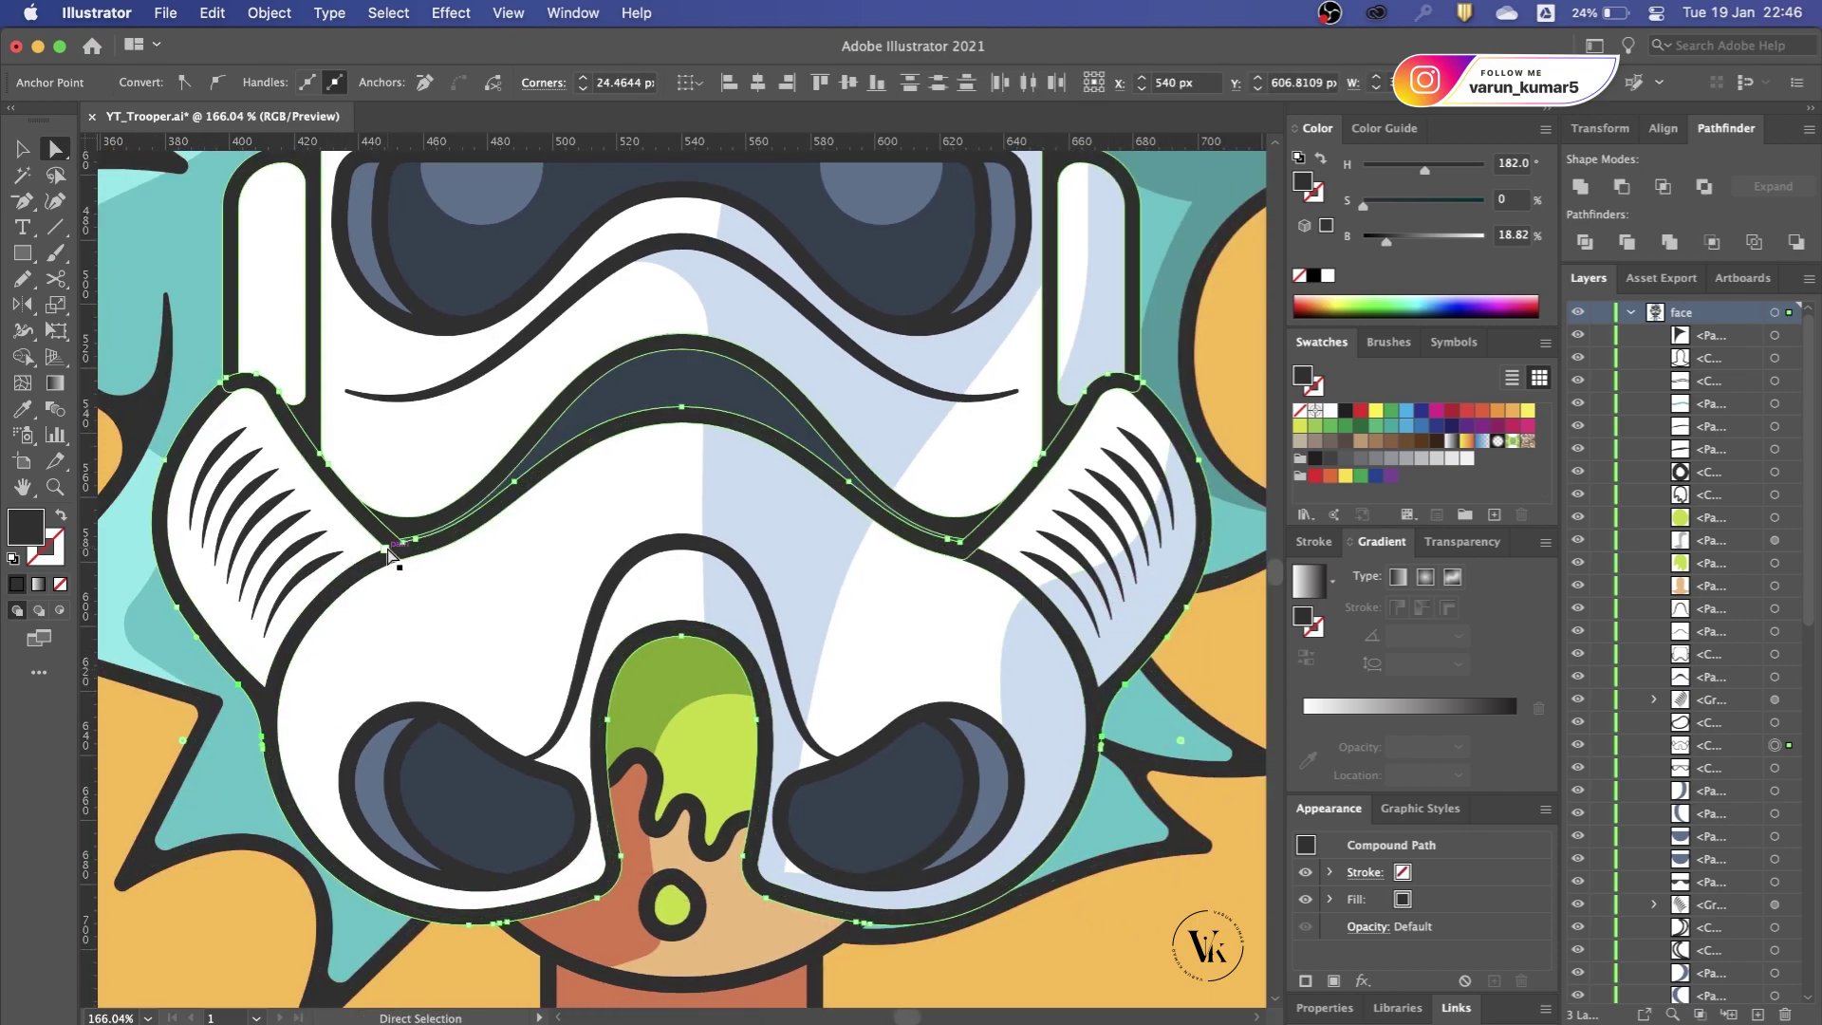
pyautogui.click(258, 687)
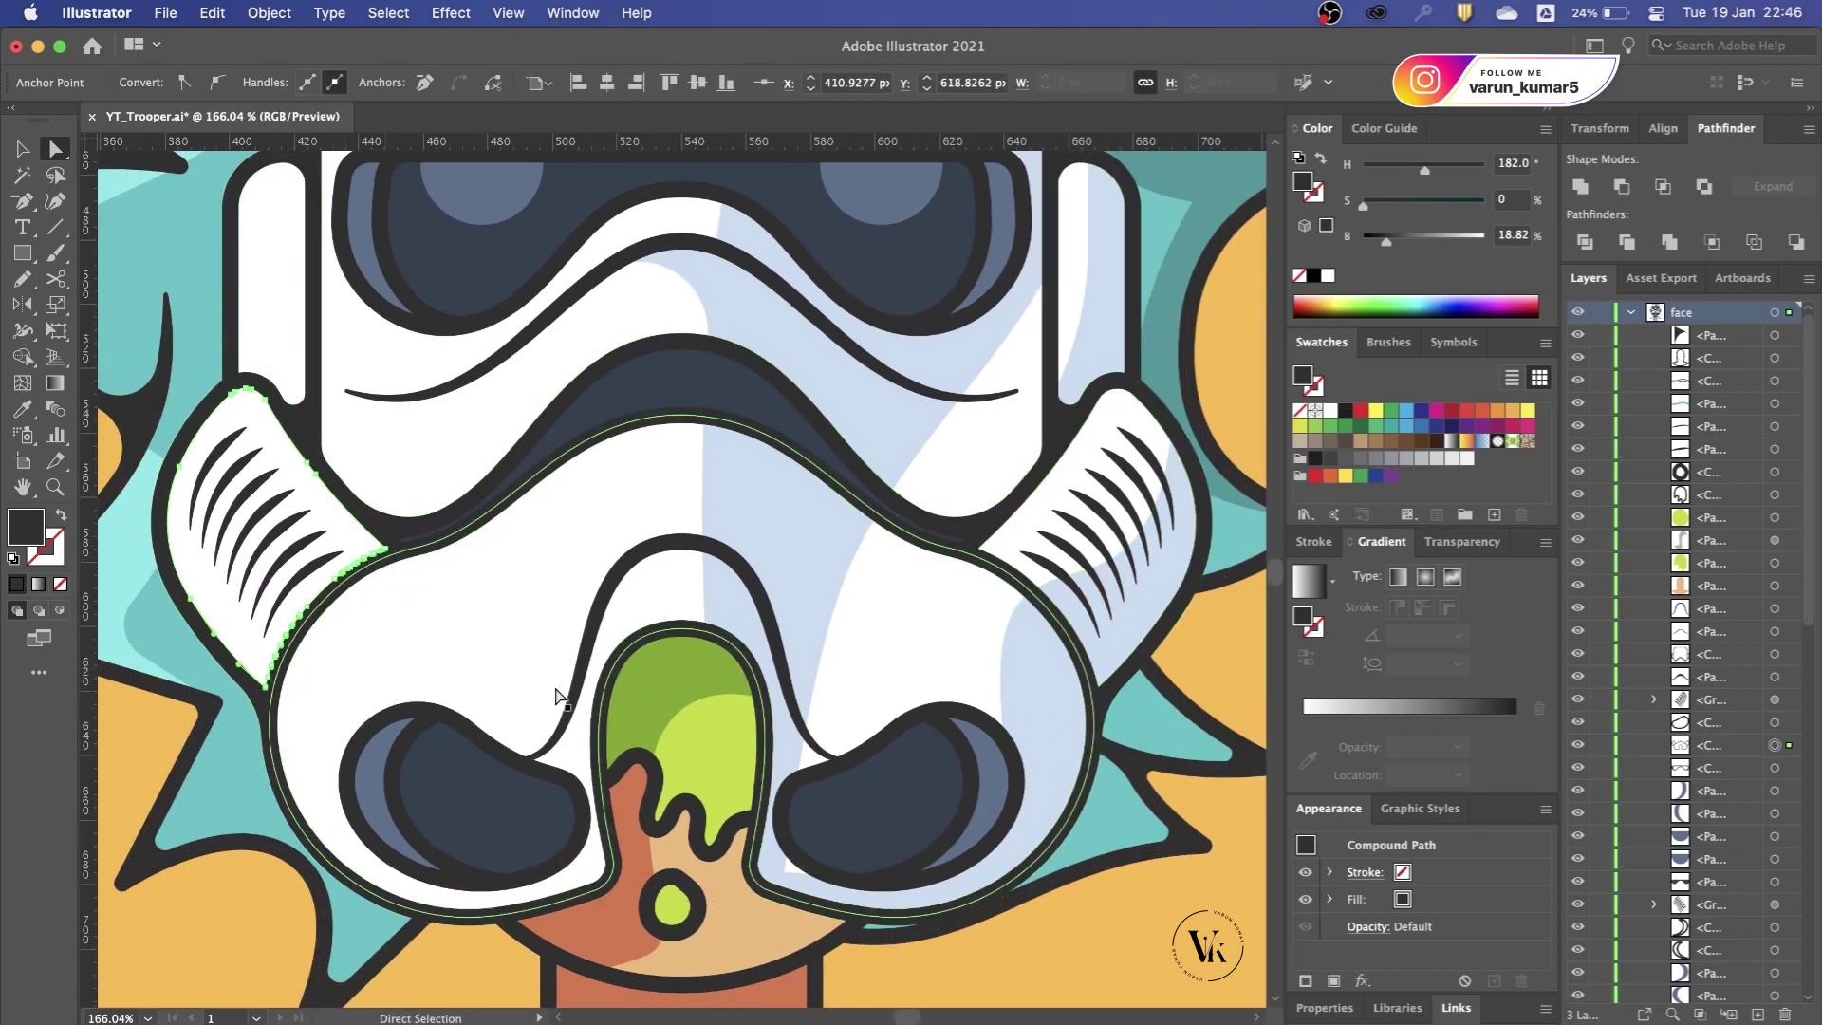
pyautogui.keyDown('shift'); pyautogui.click(1100, 688); pyautogui.keyUp('shift')
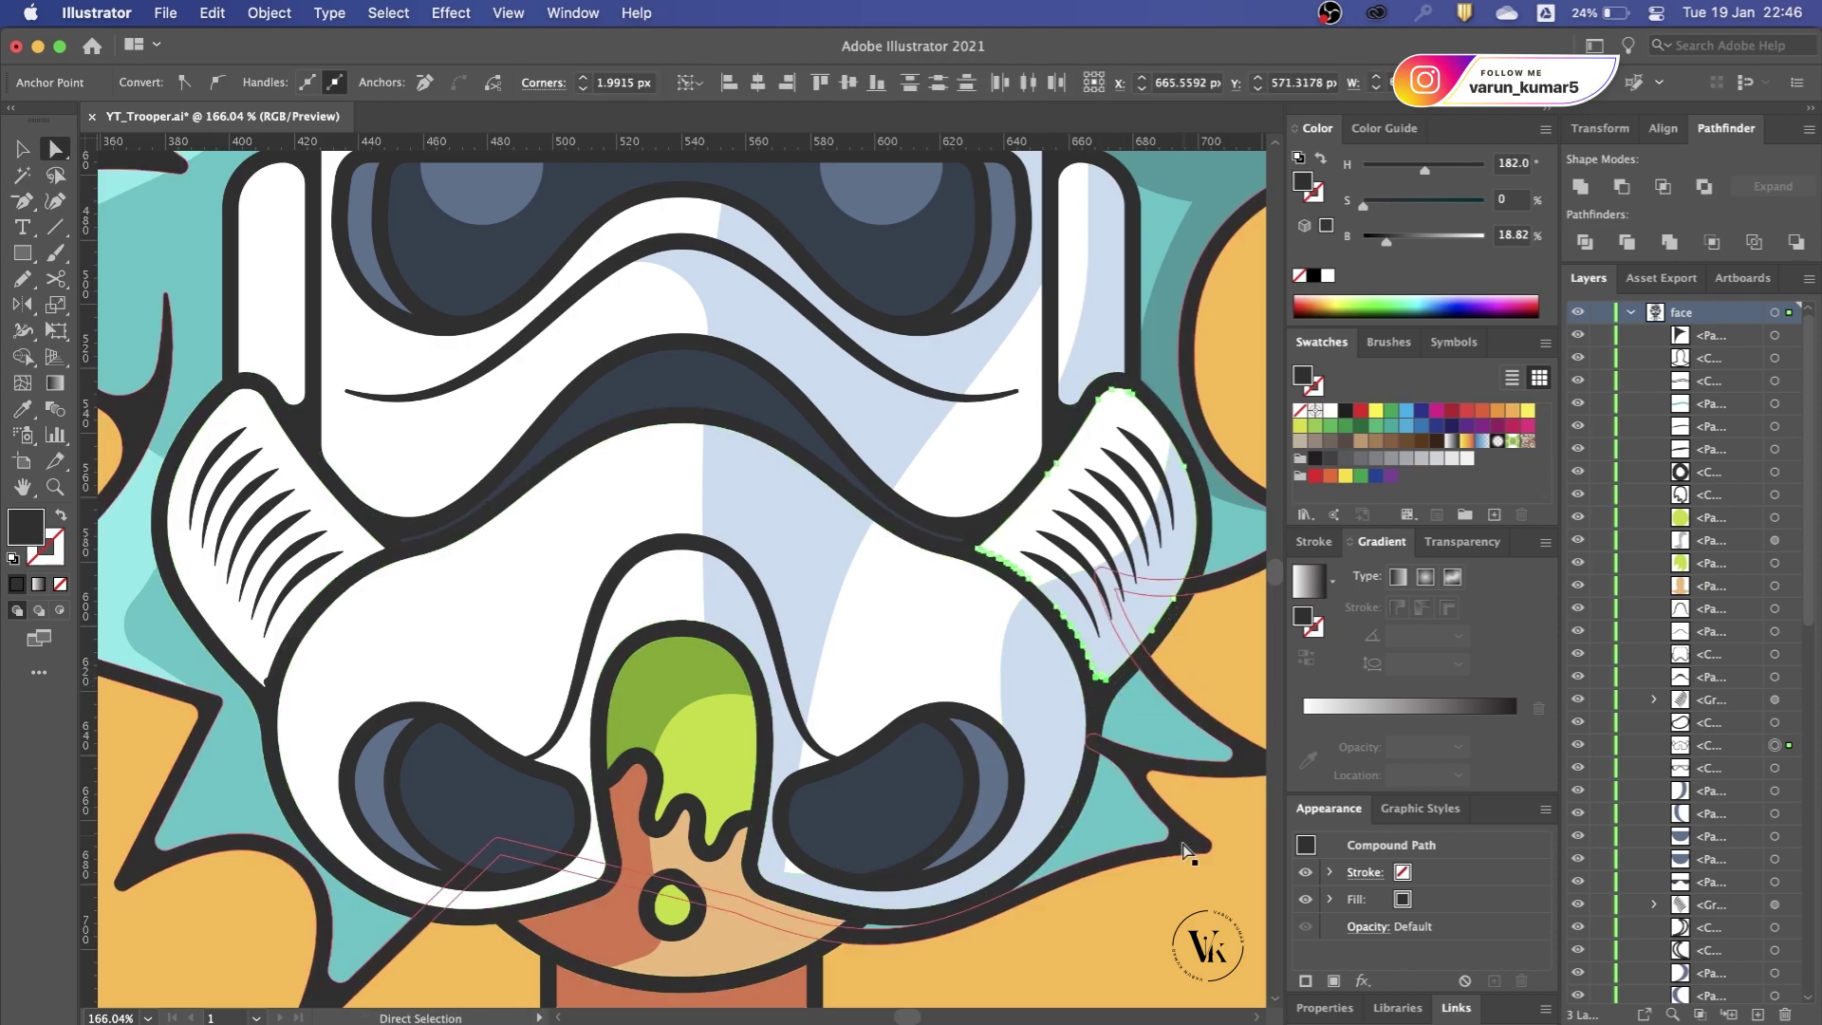
pyautogui.click(1043, 949)
pyautogui.scroll(-1, 892, 924)
pyautogui.press('v')
pyautogui.scroll(-1, 891, 926)
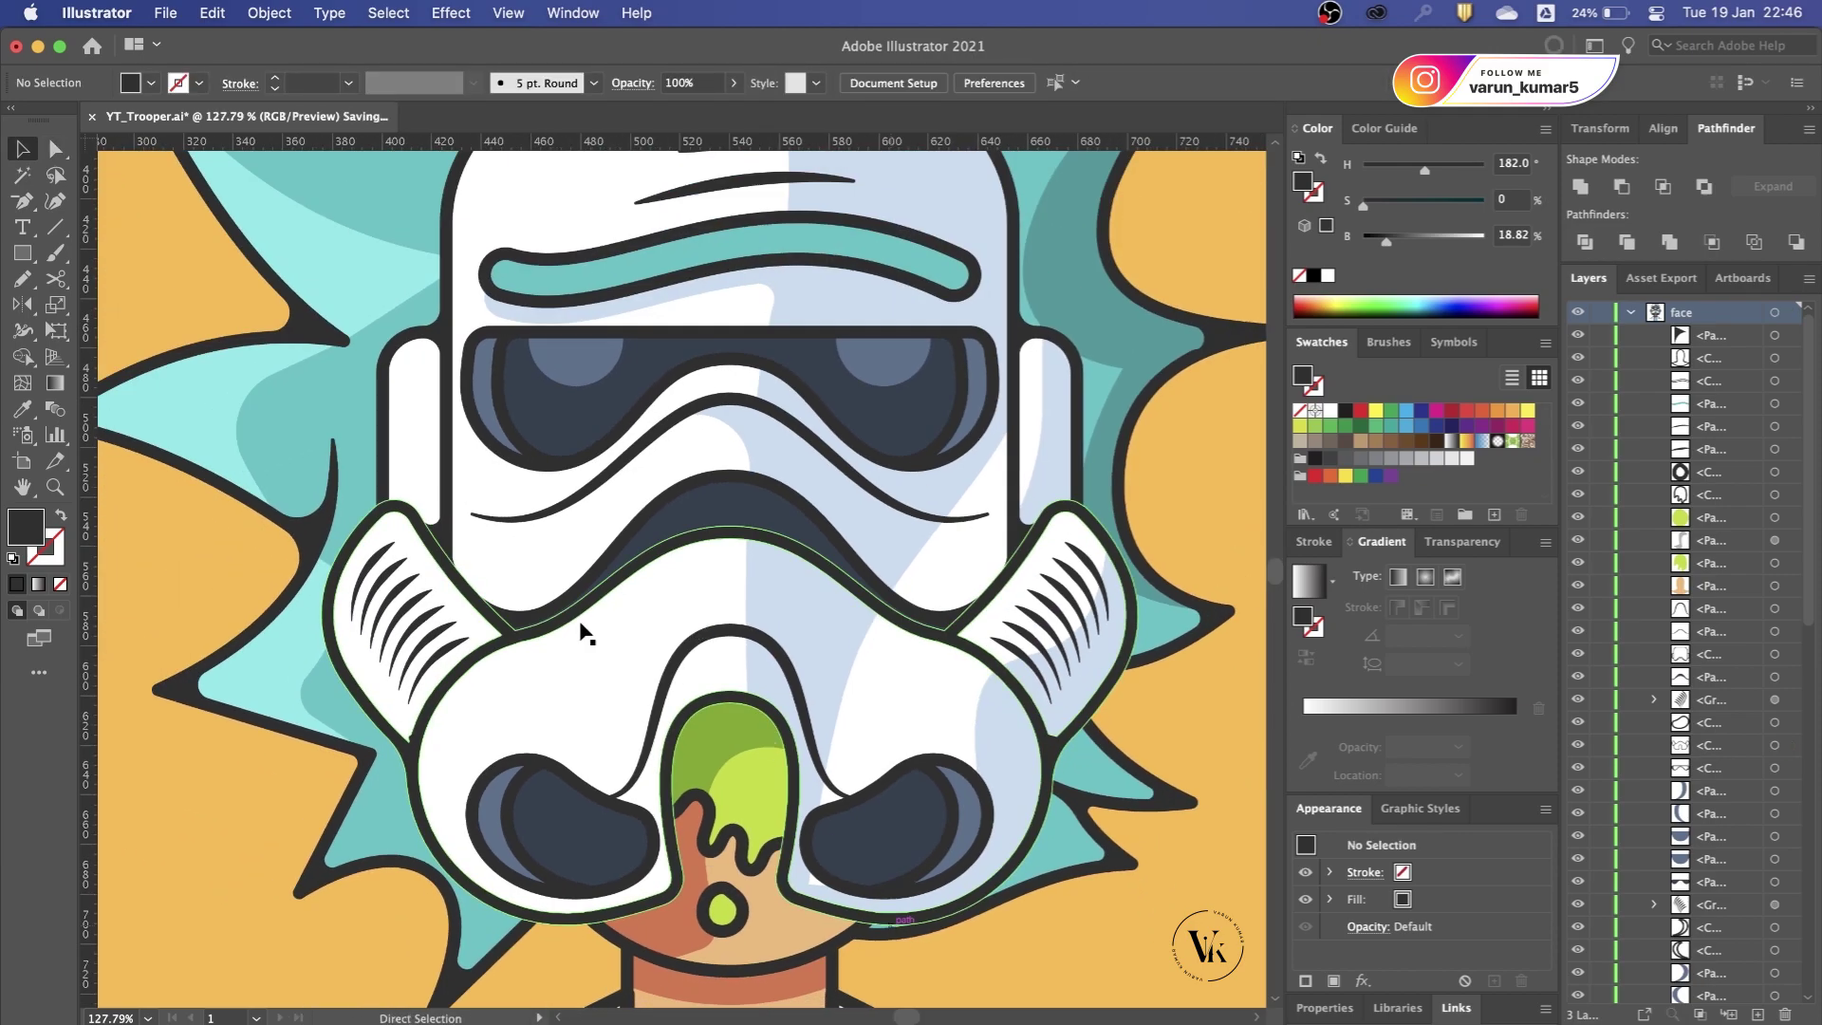
pyautogui.scroll(3, 512, 645)
# Step: Isolate the merged mask shape and select the left cheek piece's inner edge
pyautogui.press('a')
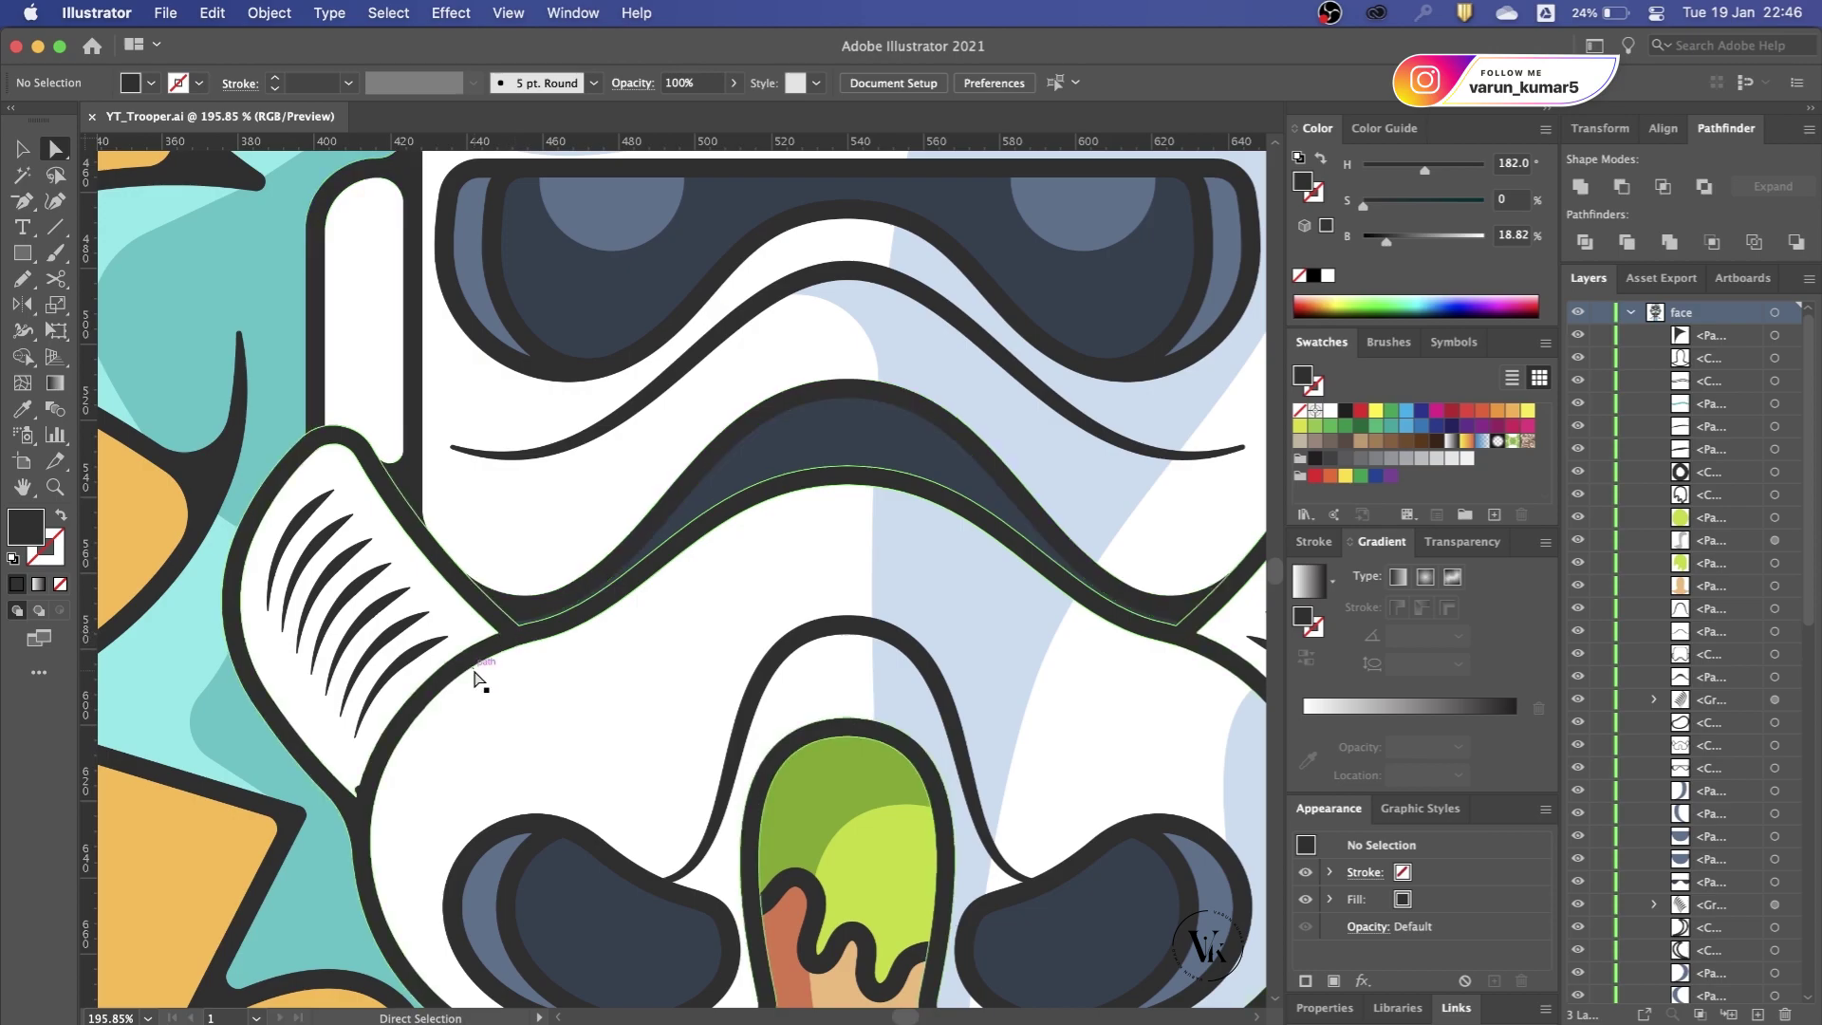
pyautogui.doubleClick(469, 670)
pyautogui.press('a')
pyautogui.click(496, 642)
pyautogui.scroll(-3, 488, 642)
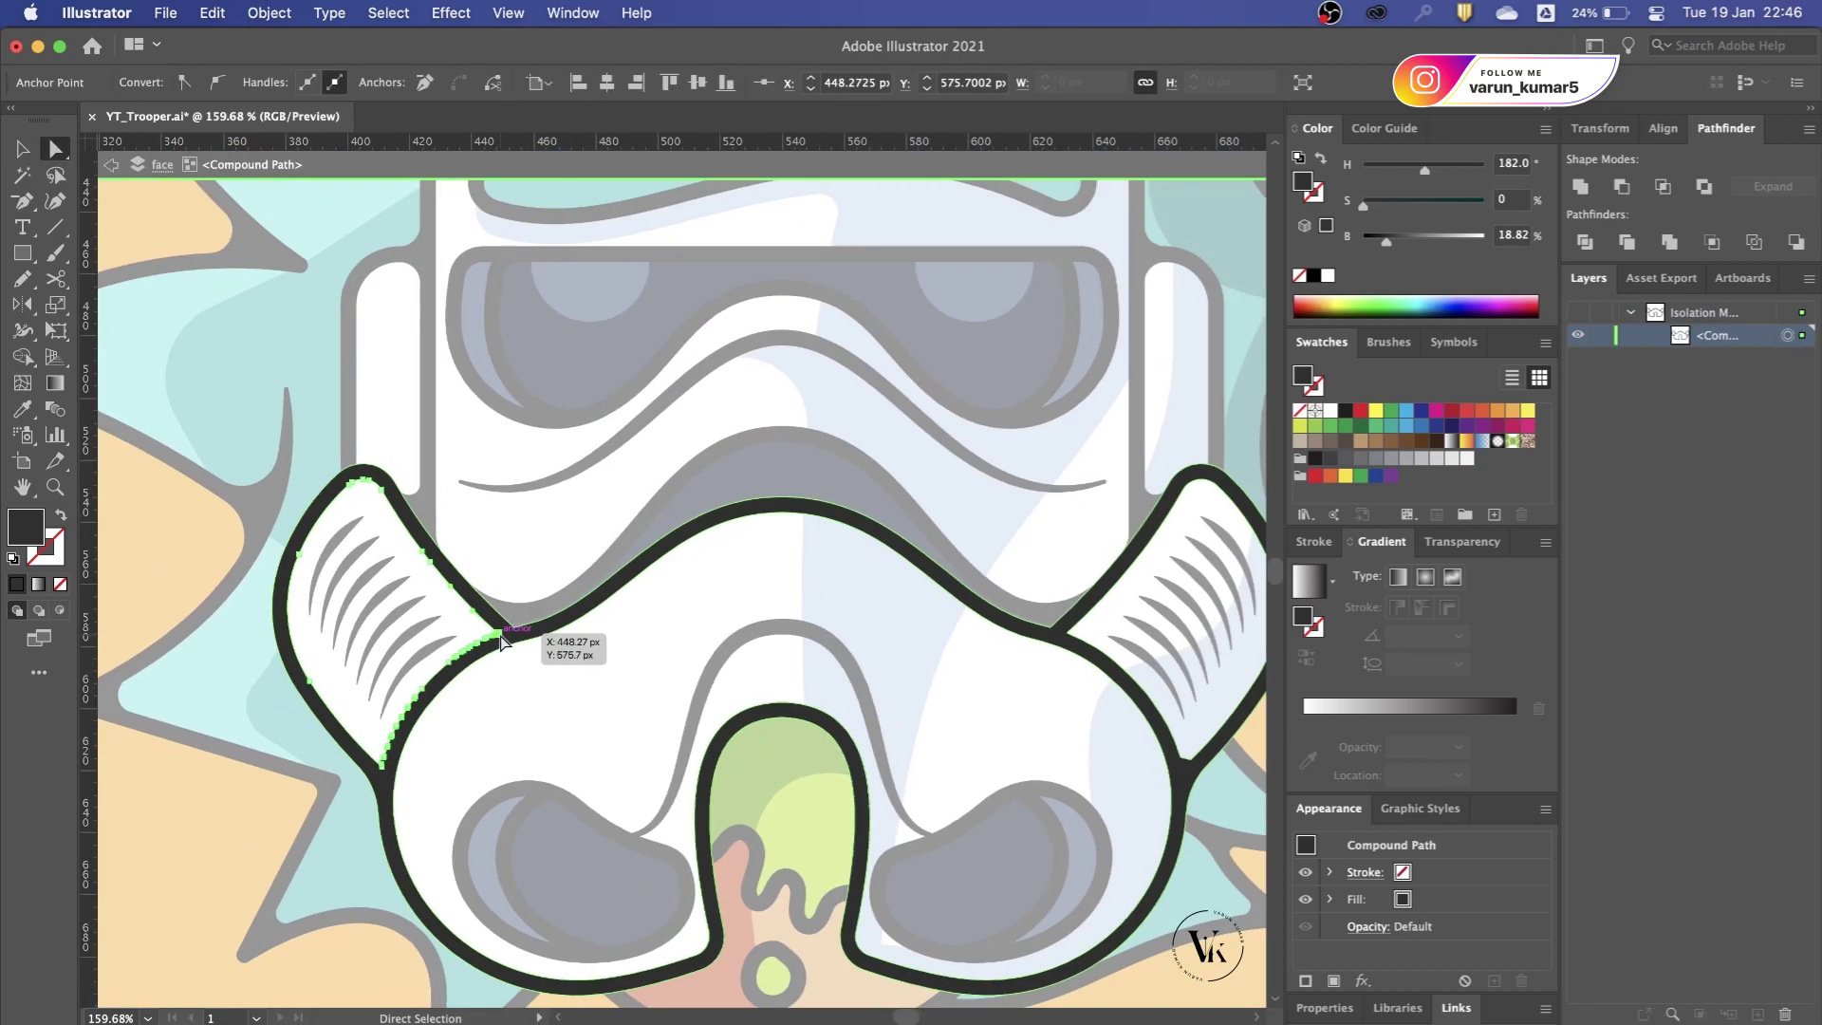
pyautogui.scroll(3, 500, 642)
pyautogui.scroll(5, 500, 642)
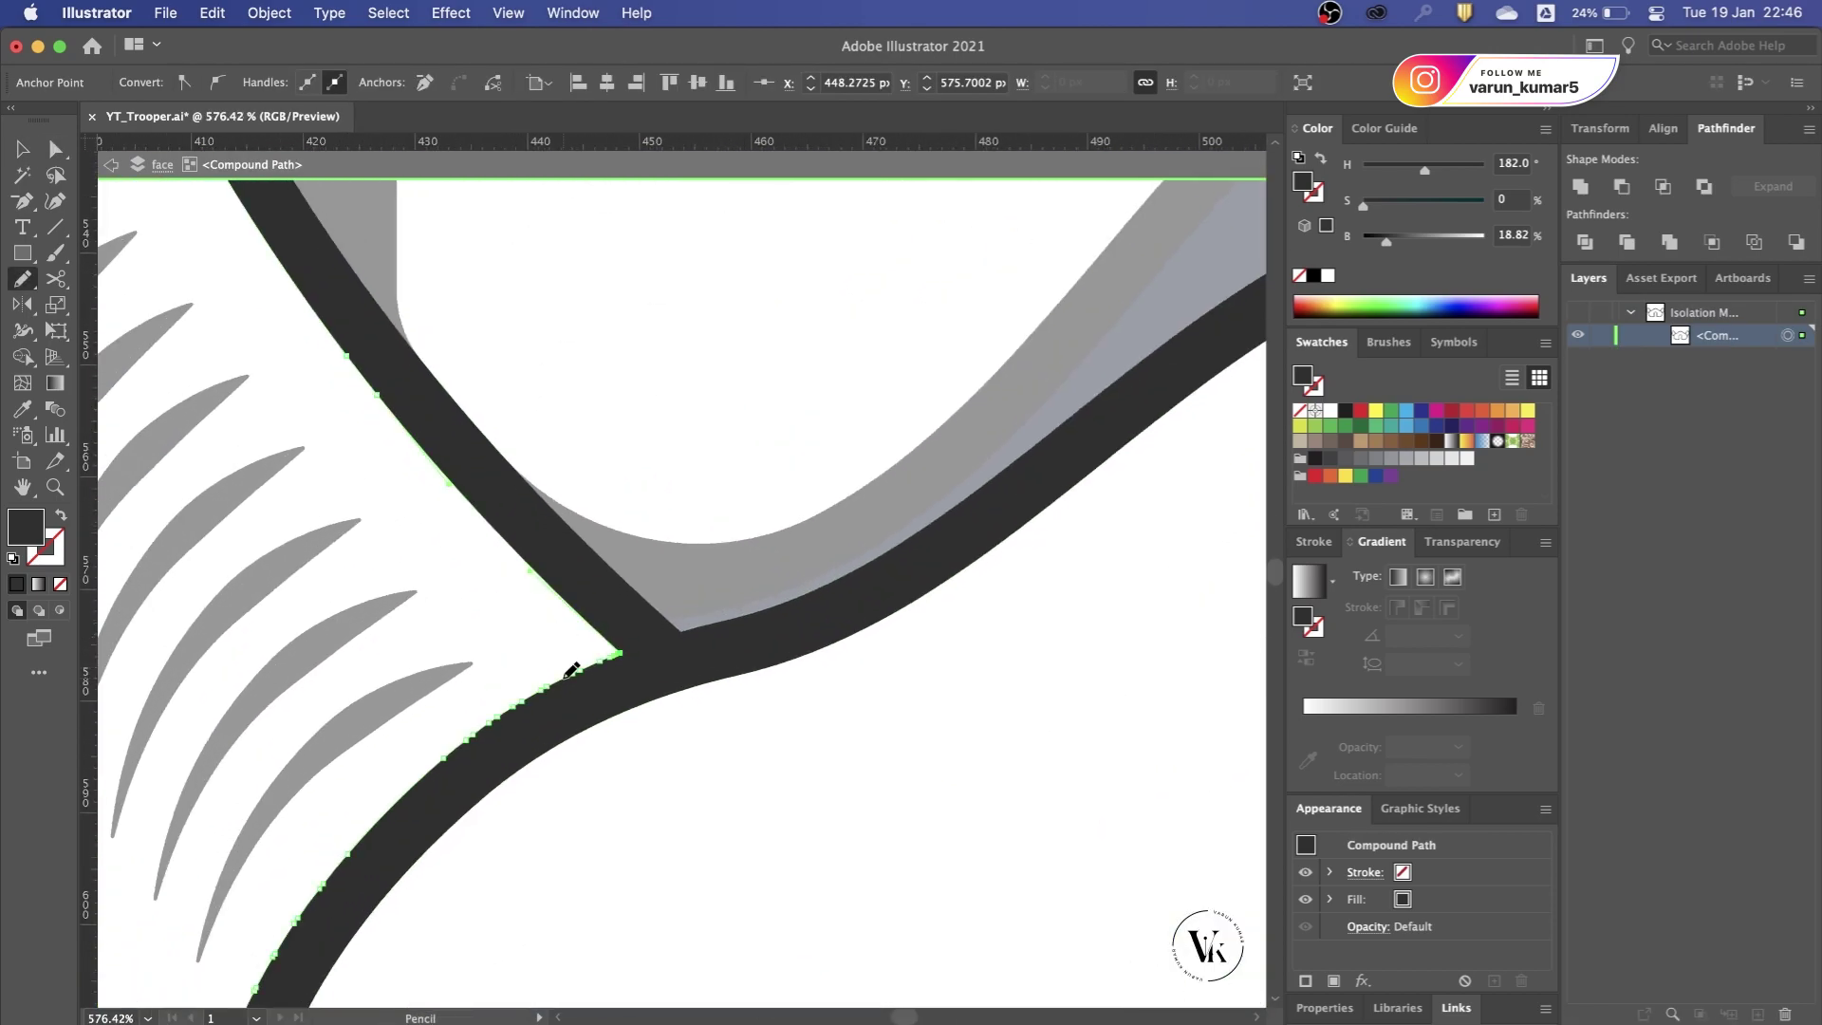
pyautogui.scroll(-5, 568, 590)
pyautogui.hscroll(10, 565, 577)
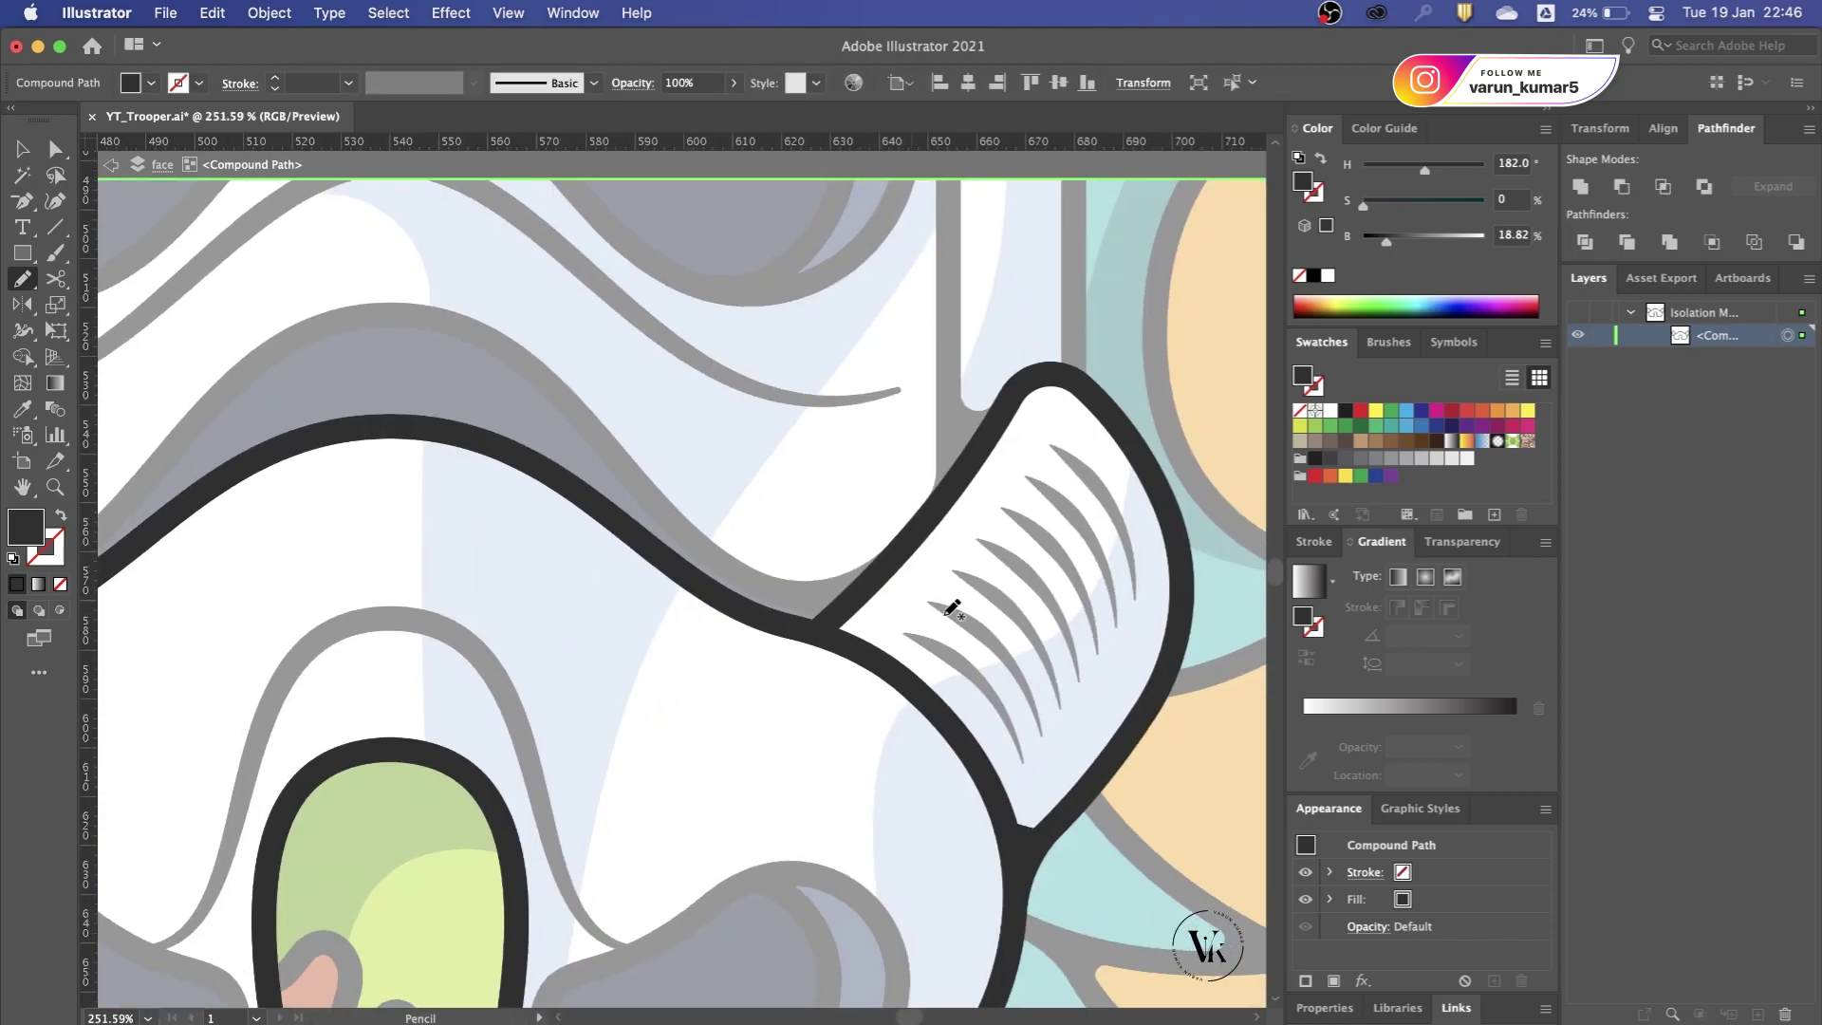
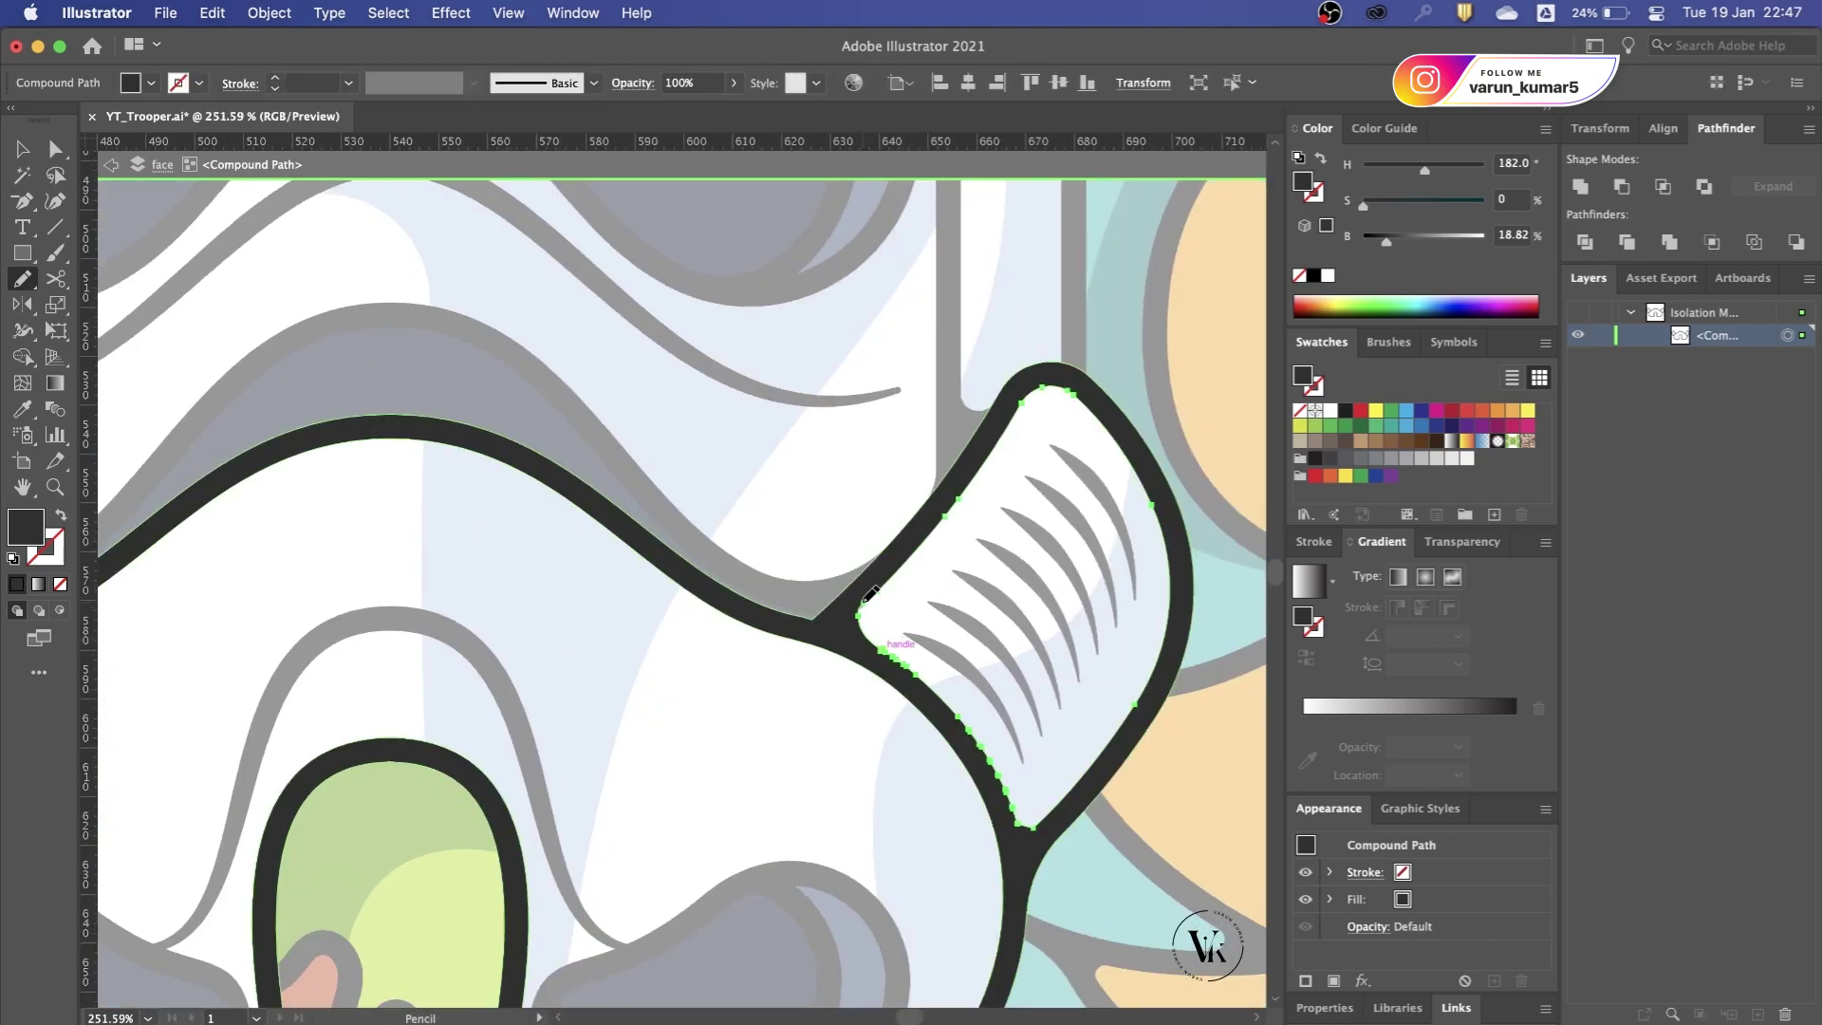
# Step: Exit Isolation Mode on the face outline and zoom out to show the whole stormtrooper character
pyautogui.hscroll(-5, 813, 630)
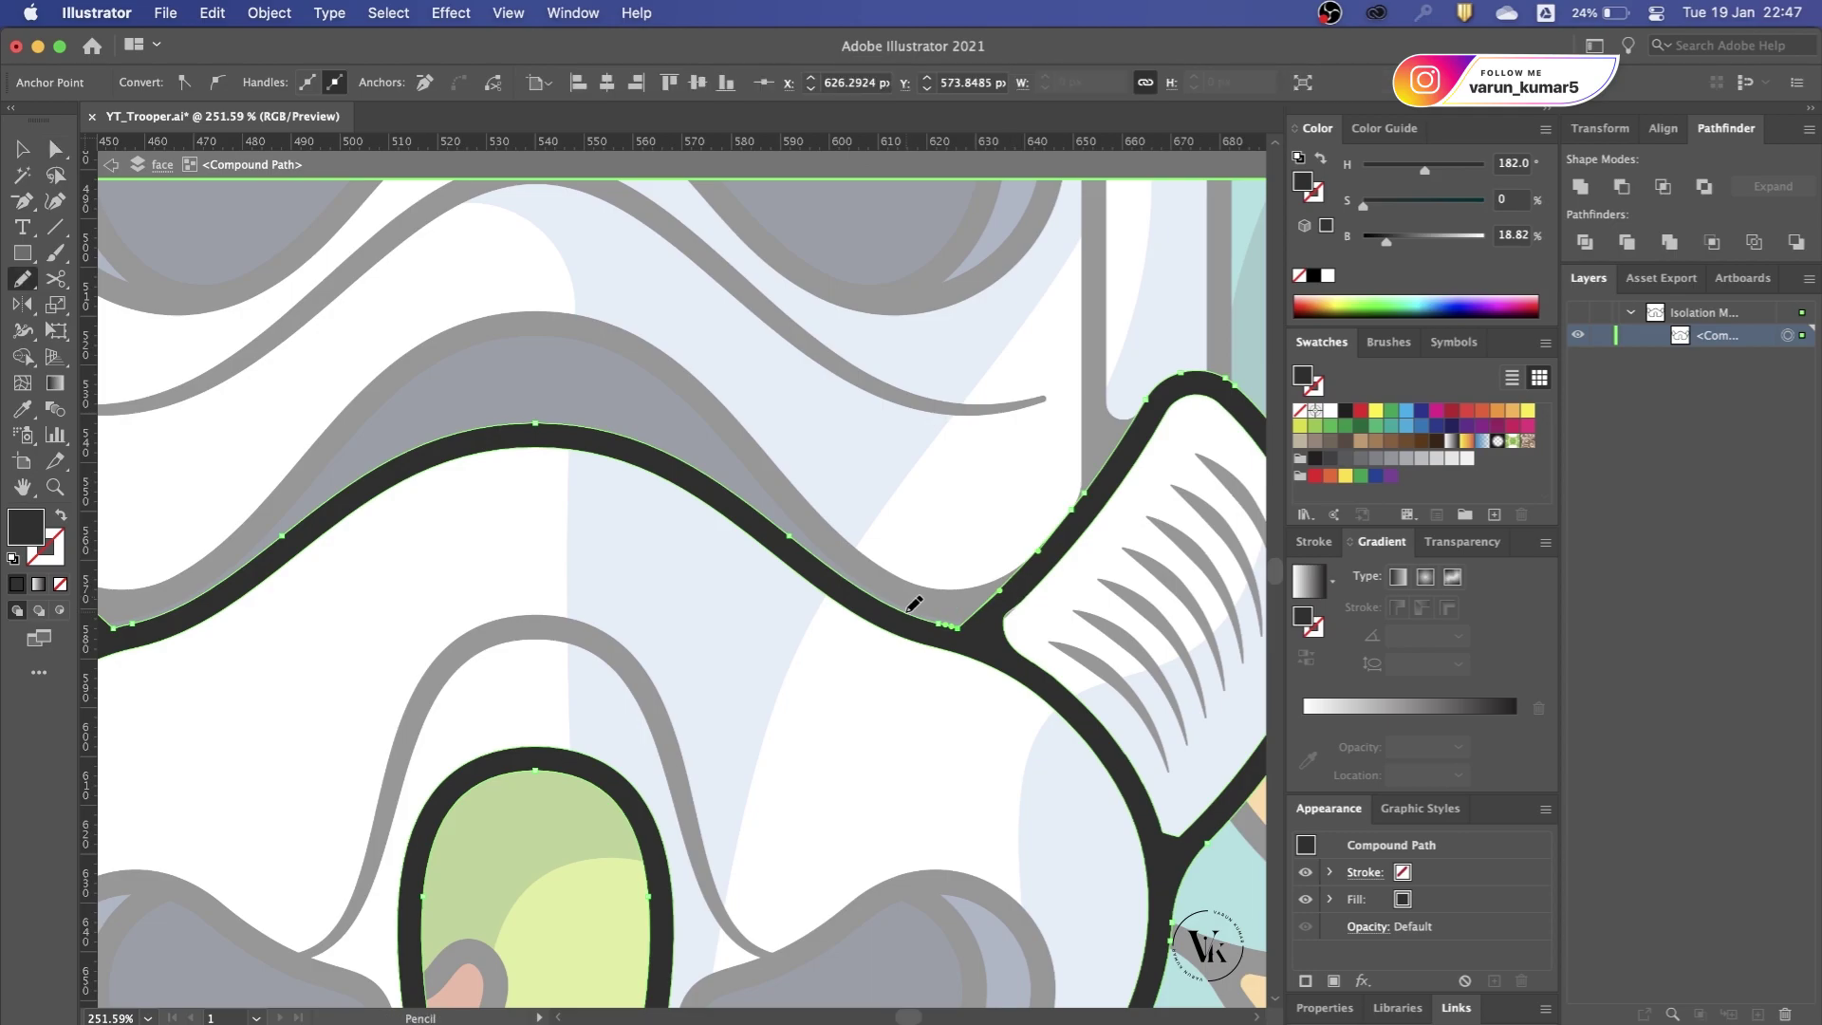
pyautogui.press('v')
pyautogui.keyDown('alt'); pyautogui.scroll(-5, 1043, 712); pyautogui.keyUp('alt')
pyautogui.doubleClick(1119, 892)
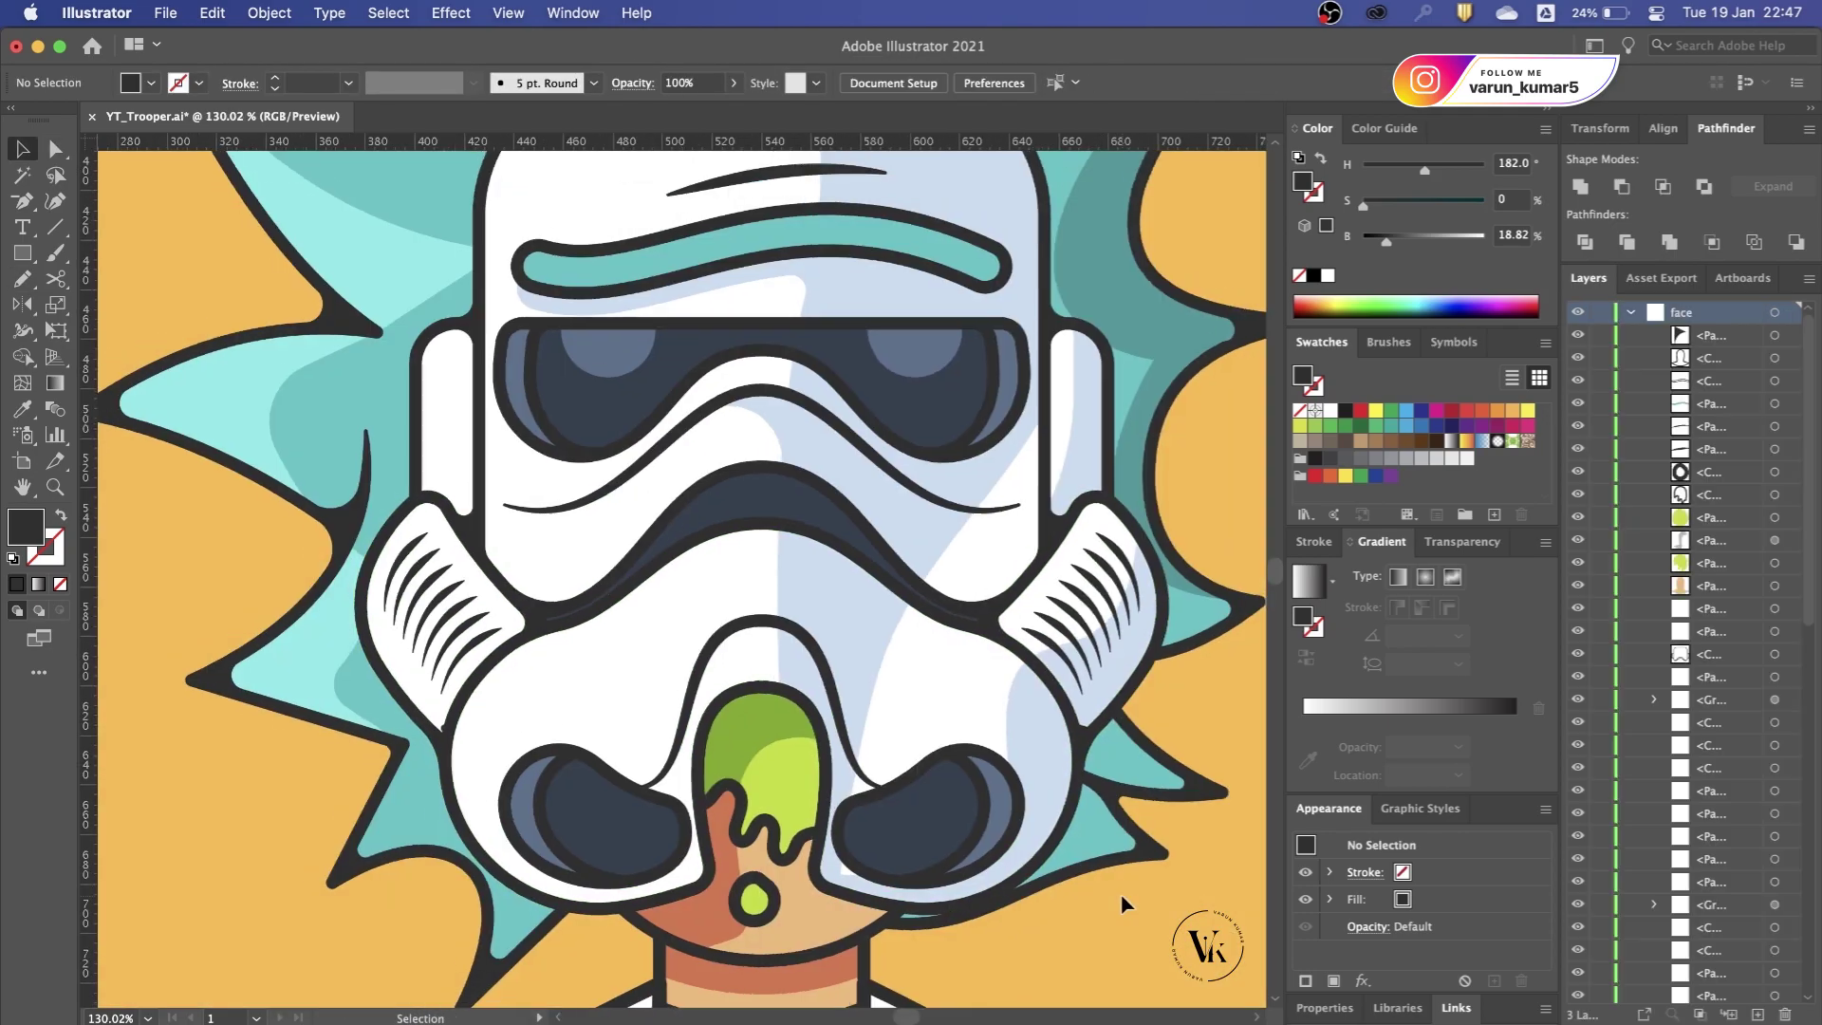
pyautogui.keyDown('alt'); pyautogui.scroll(1, 702, 759); pyautogui.keyUp('alt')
pyautogui.keyDown('alt'); pyautogui.scroll(2, 711, 787); pyautogui.keyUp('alt')
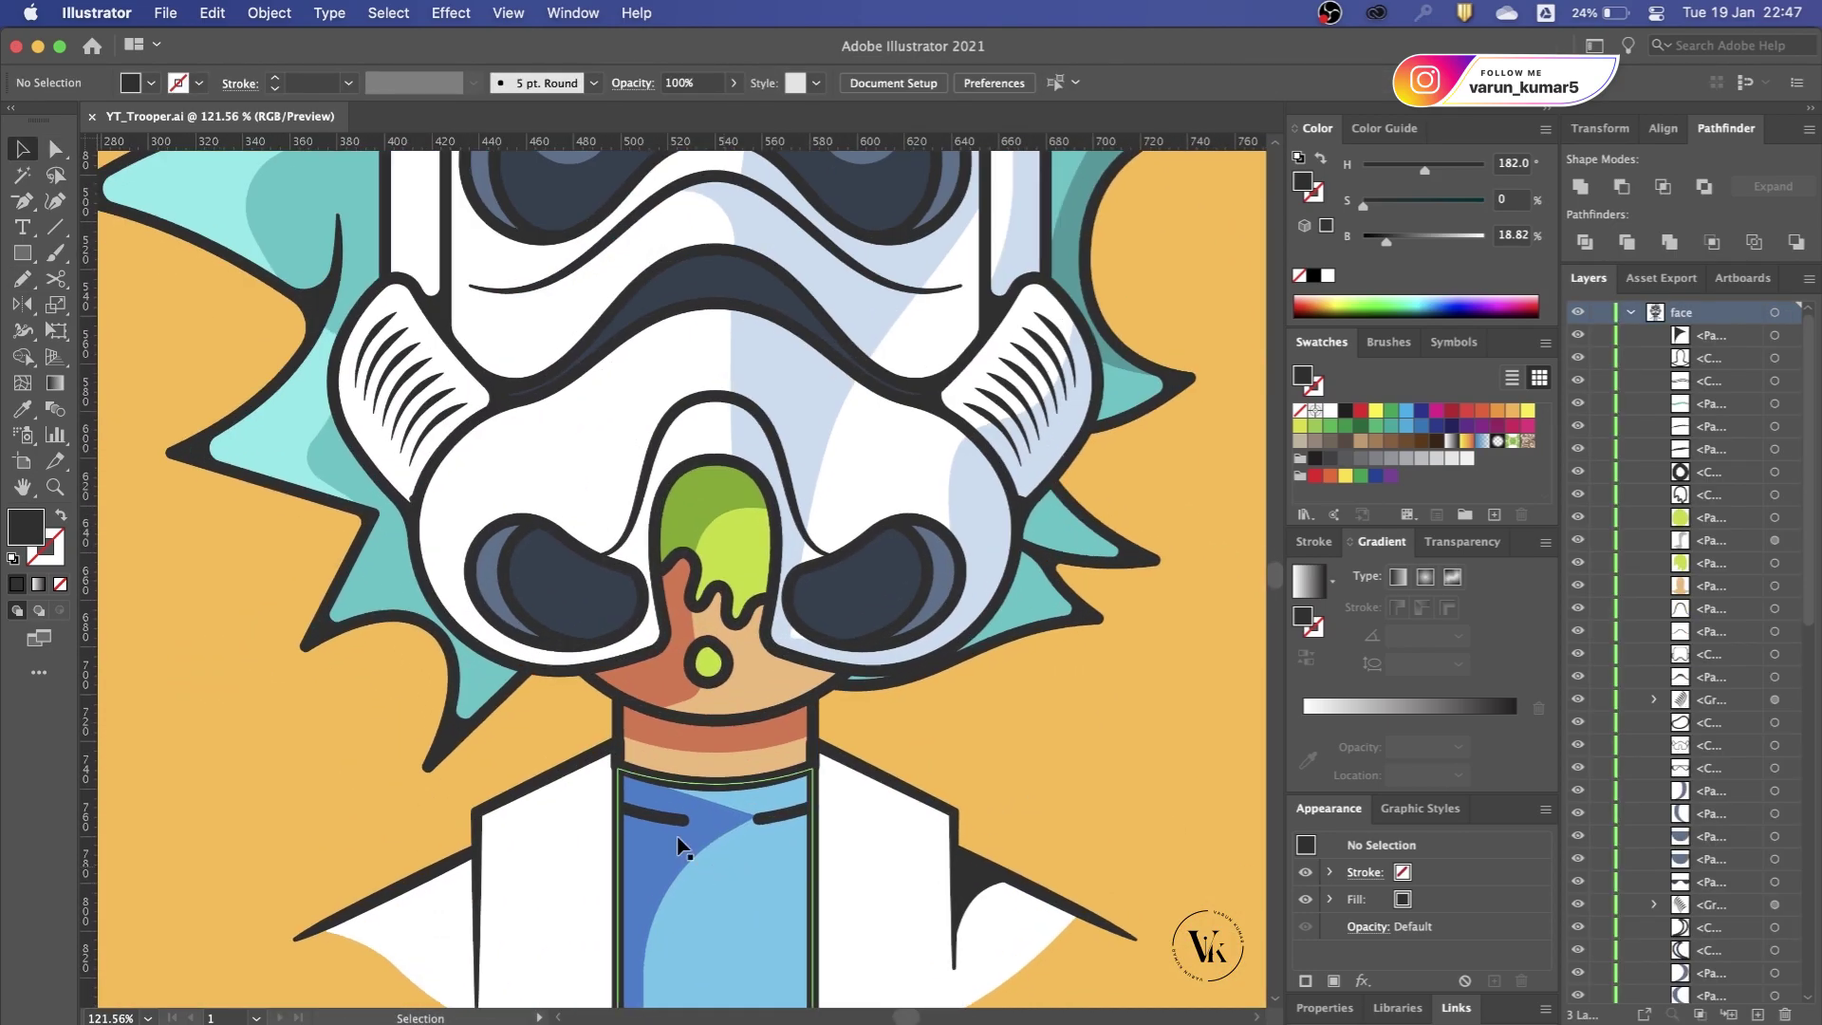
pyautogui.keyDown('alt'); pyautogui.scroll(2, 718, 816); pyautogui.keyUp('alt')
pyautogui.keyDown('alt'); pyautogui.scroll(-2, 718, 816); pyautogui.keyUp('alt')
pyautogui.keyDown('alt'); pyautogui.scroll(-2, 721, 821); pyautogui.keyUp('alt')
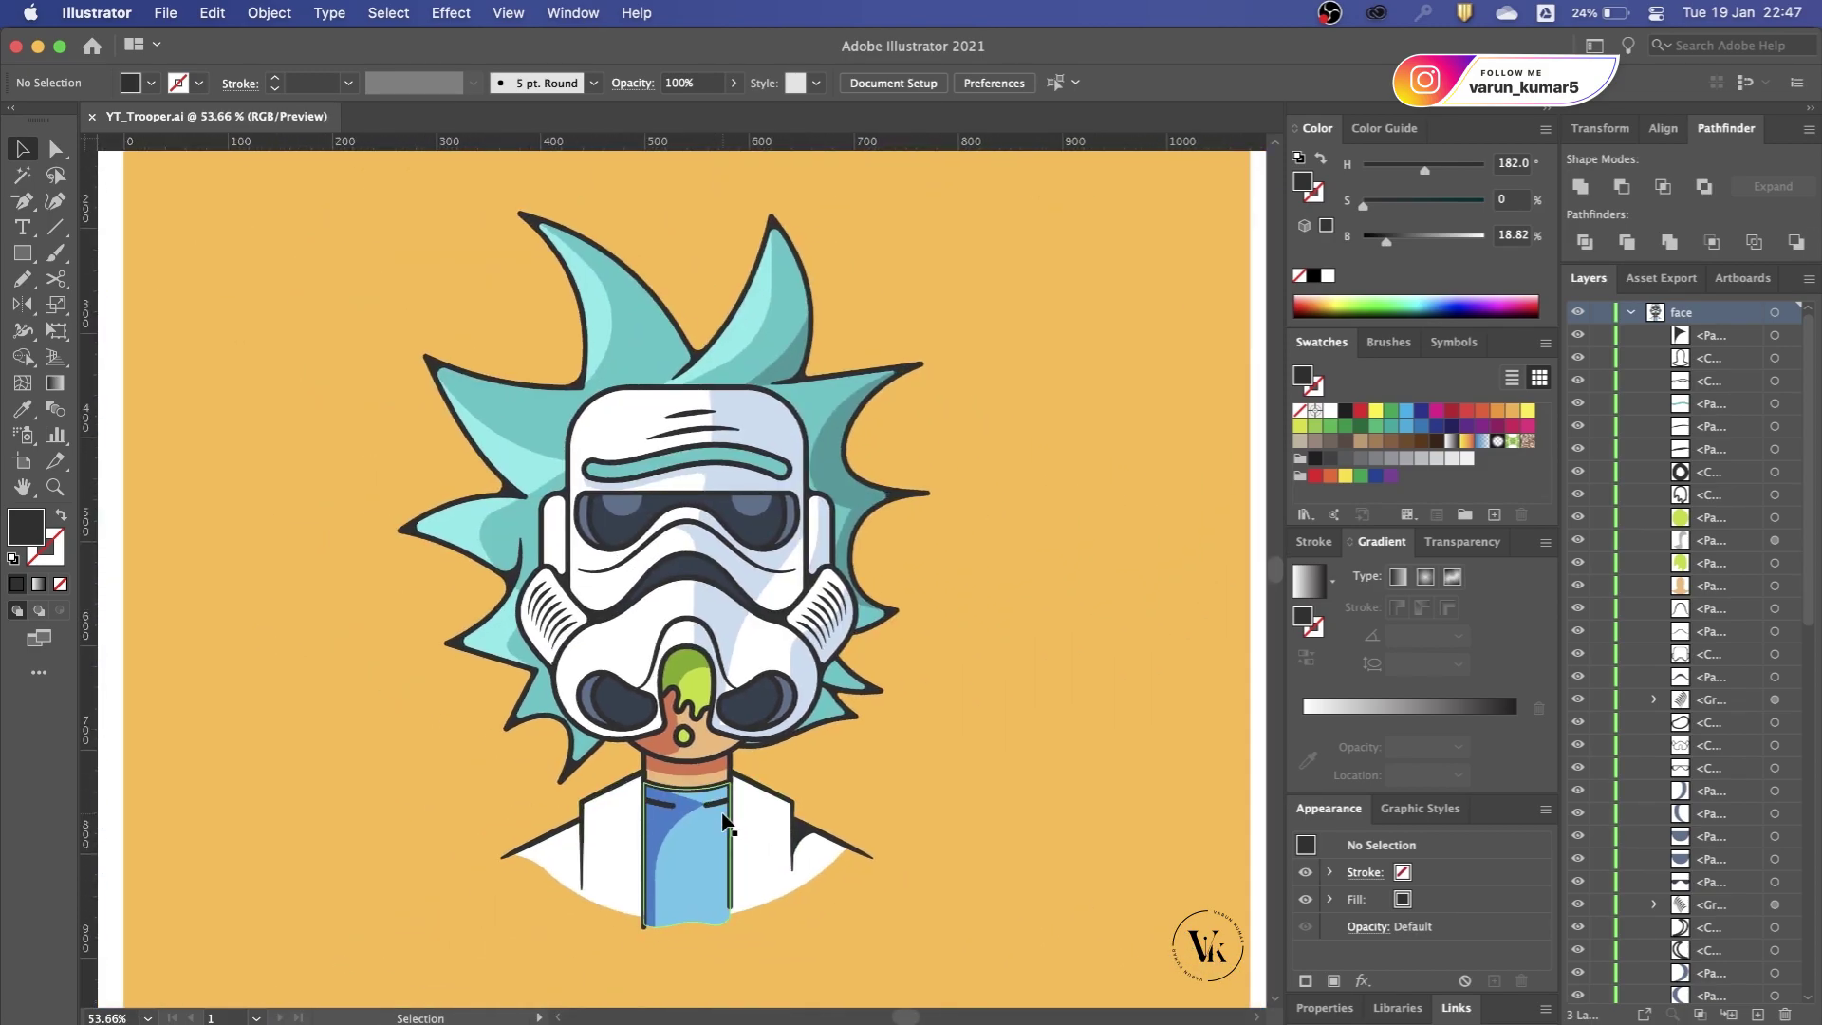
pyautogui.keyDown('alt'); pyautogui.scroll(-1, 723, 824); pyautogui.keyUp('alt')
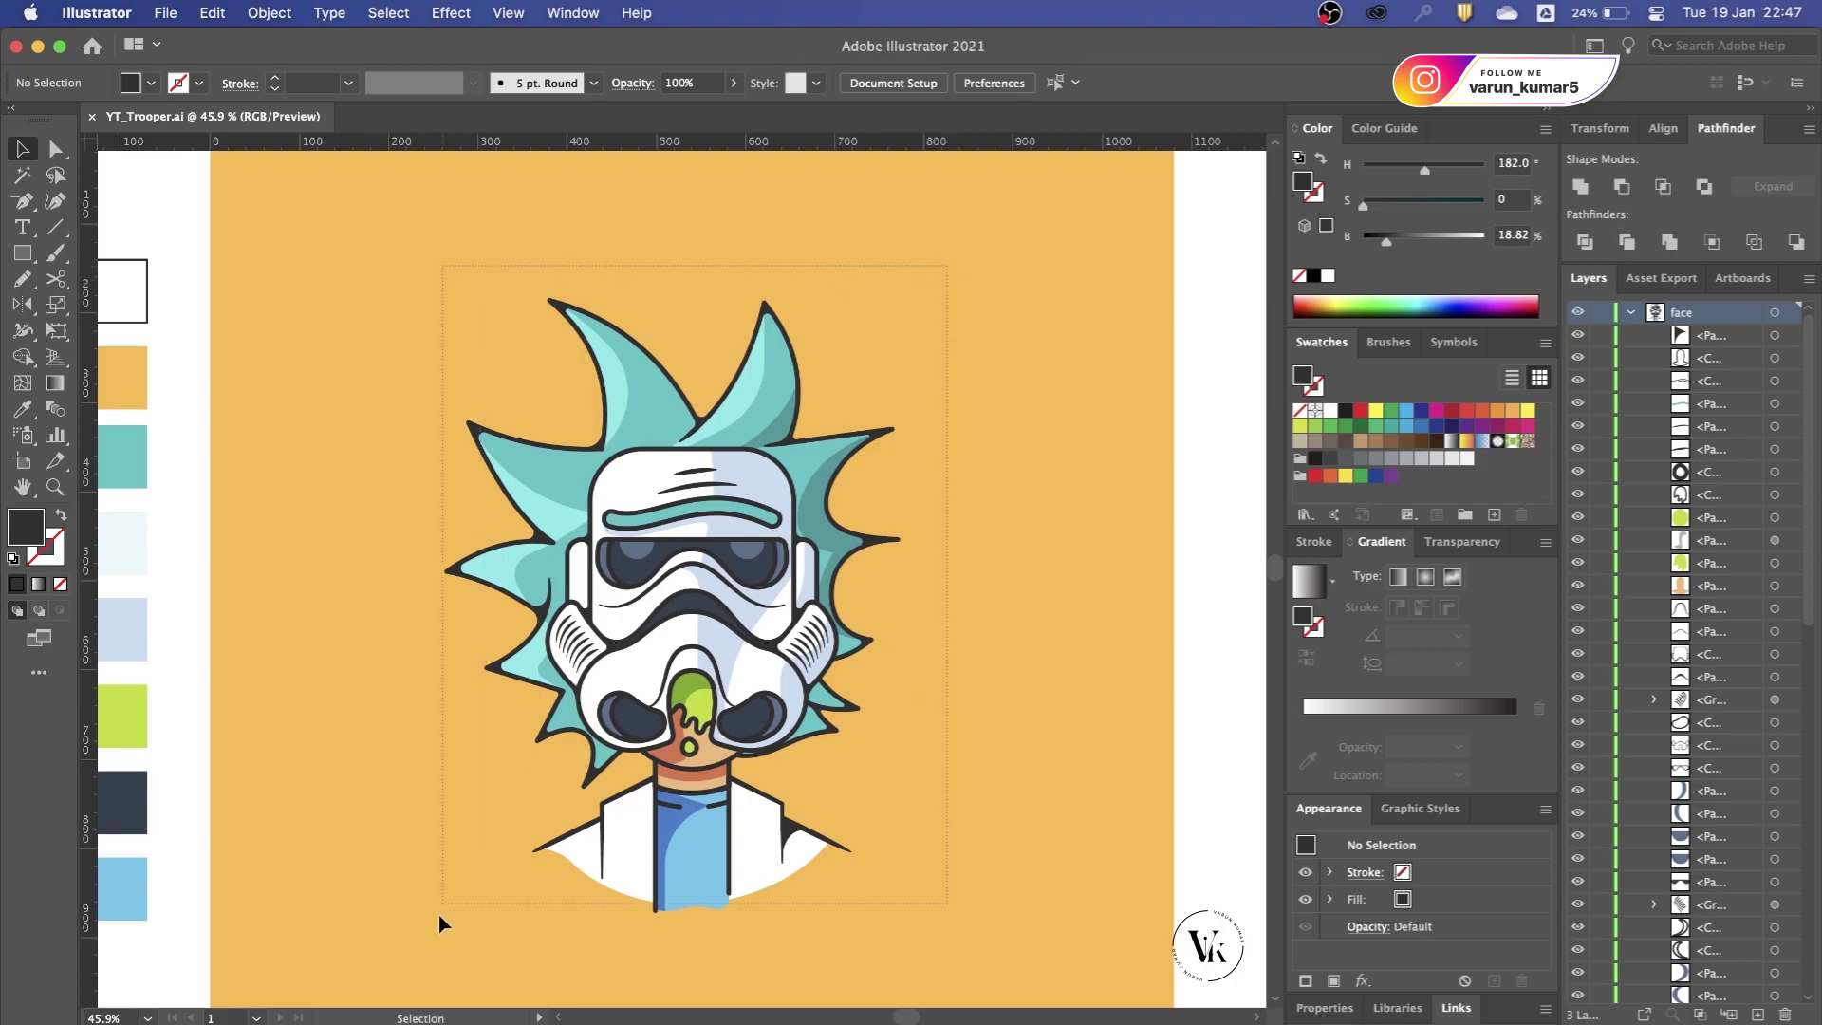
# Step: Select all the character artwork and group it into one object
pyautogui.moveTo(438, 914); pyautogui.dragTo(721, 721)
pyautogui.click(941, 734)
pyautogui.press('v')
pyautogui.hotkey('ctrl', 'a')
pyautogui.hotkey('ctrl', 'g')
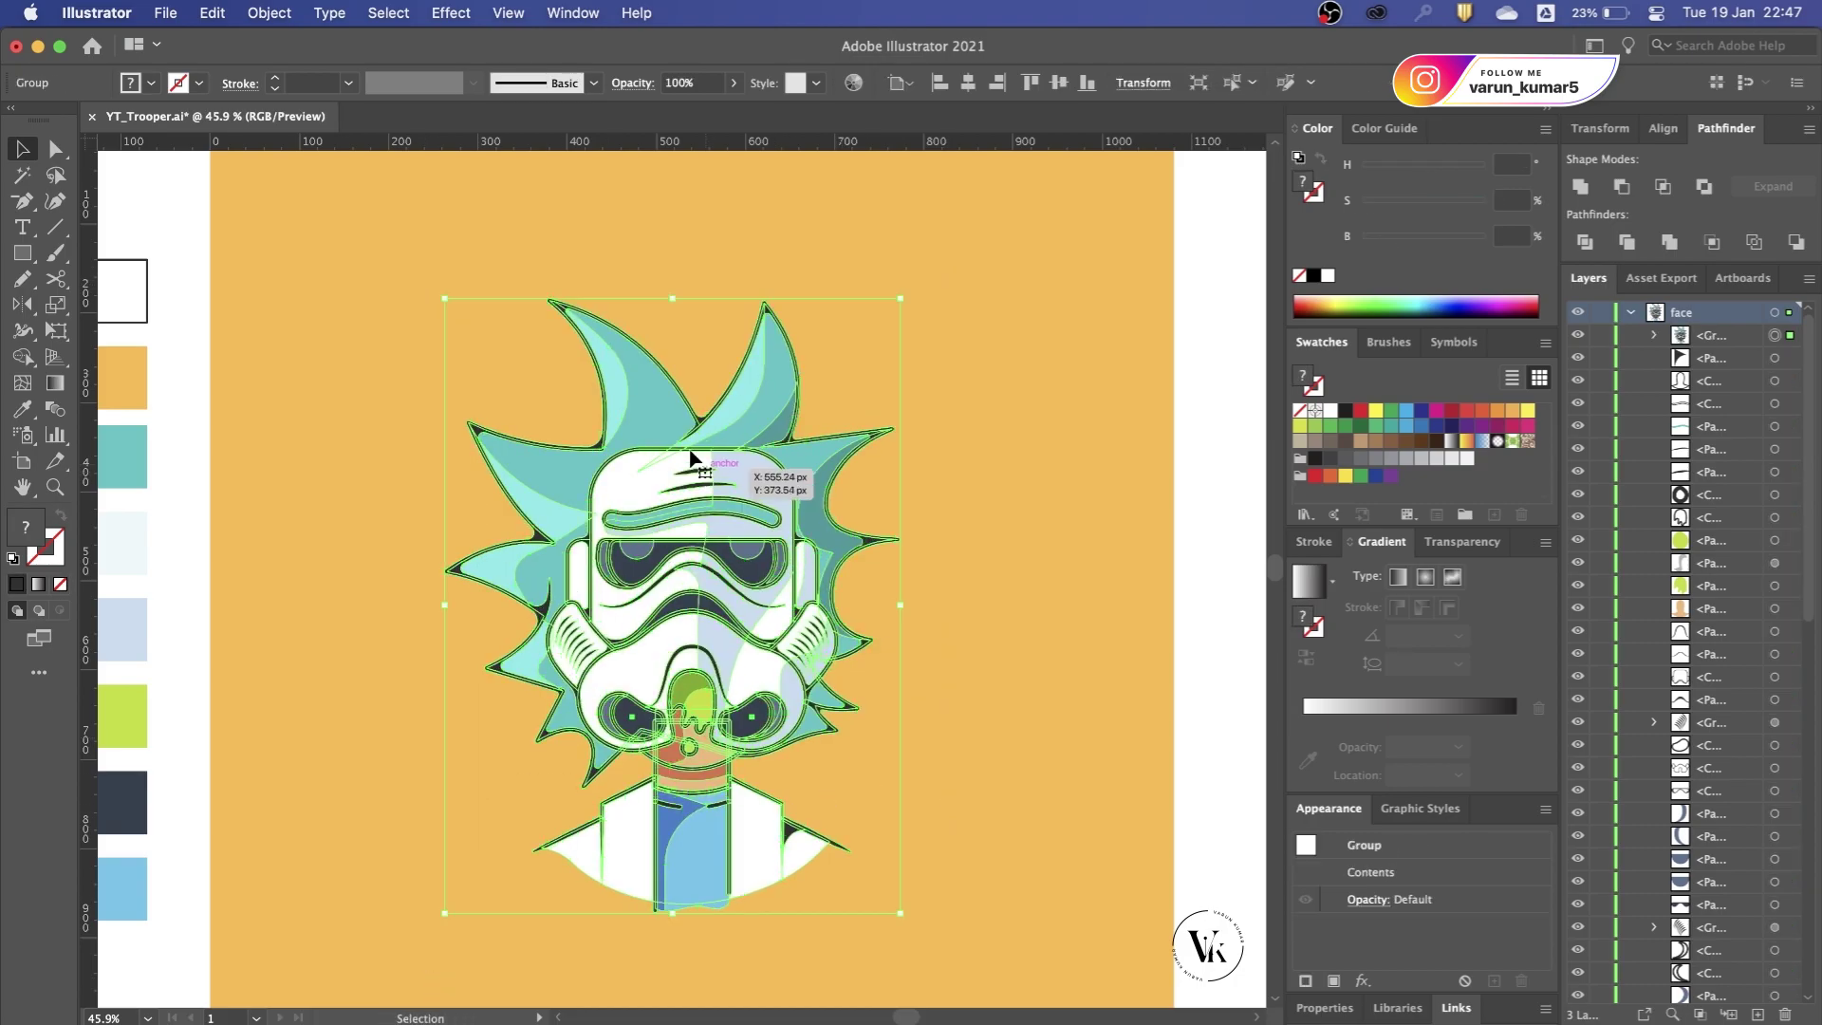
# Step: Outline the strokes, unite everything into one white silhouette, and send it behind the artwork
pyautogui.click(248, 12)
pyautogui.moveTo(284, 558)
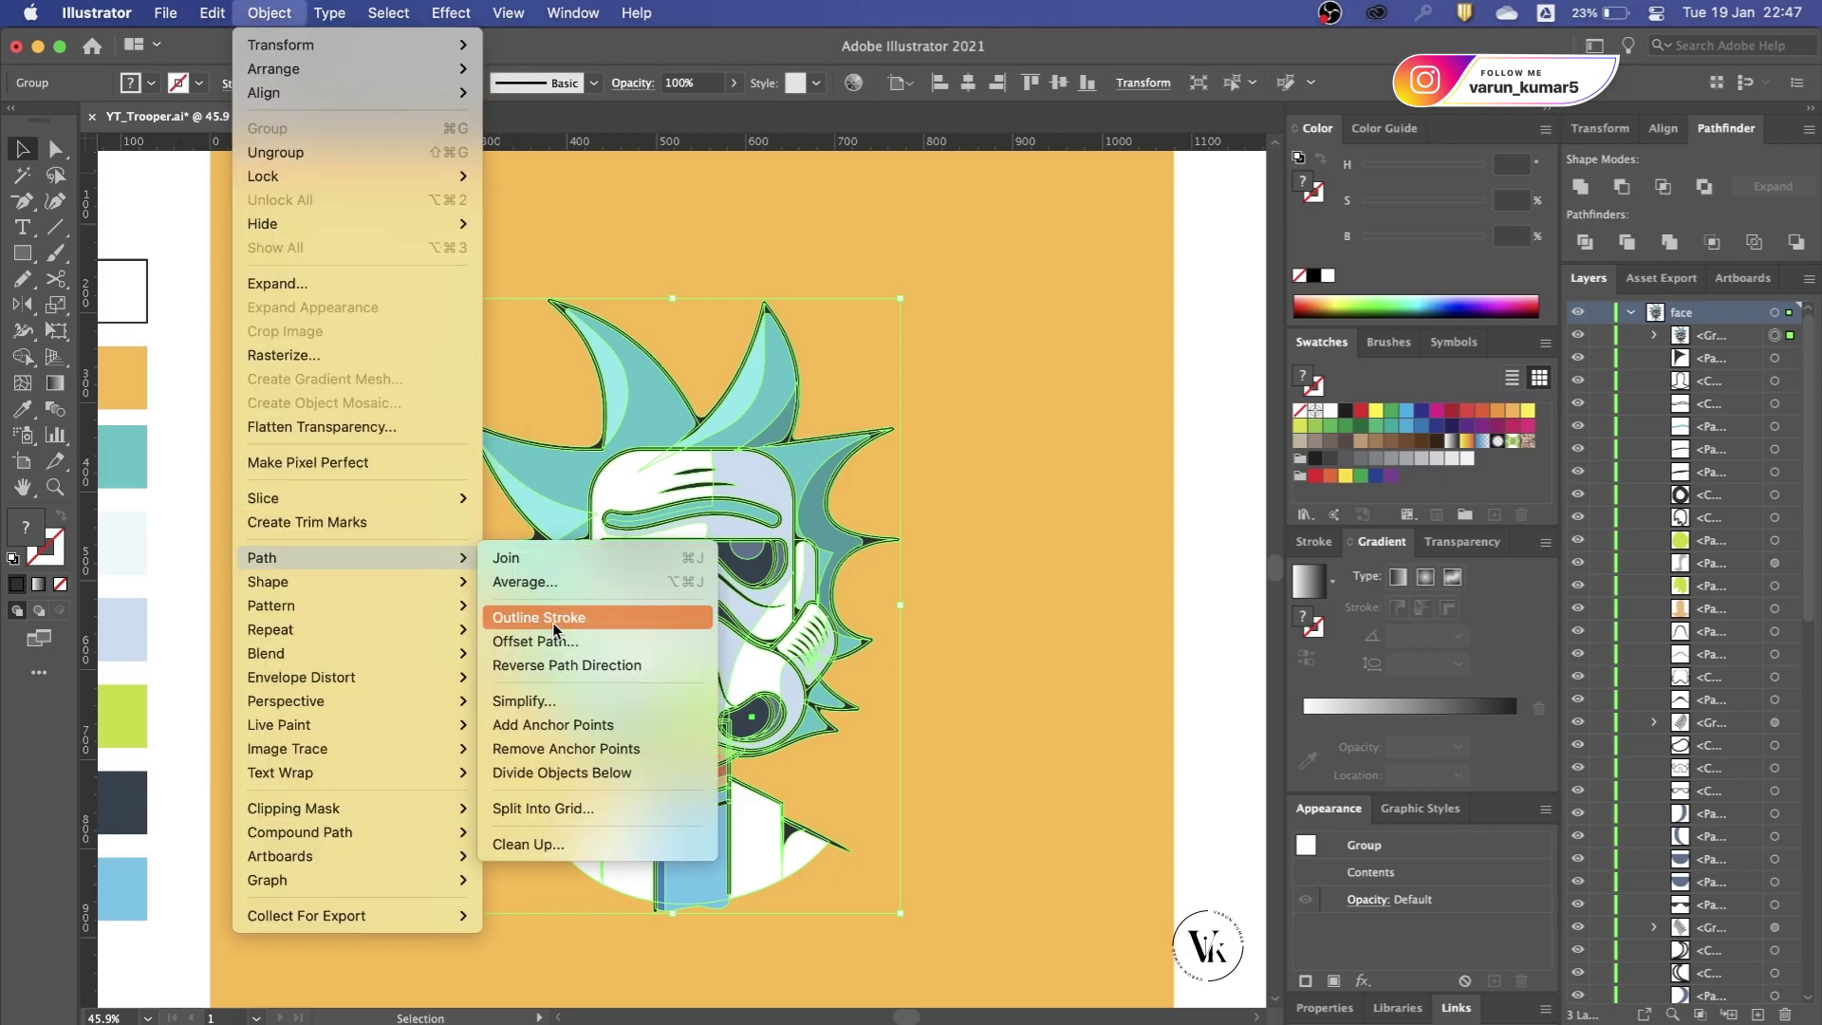
pyautogui.click(555, 629)
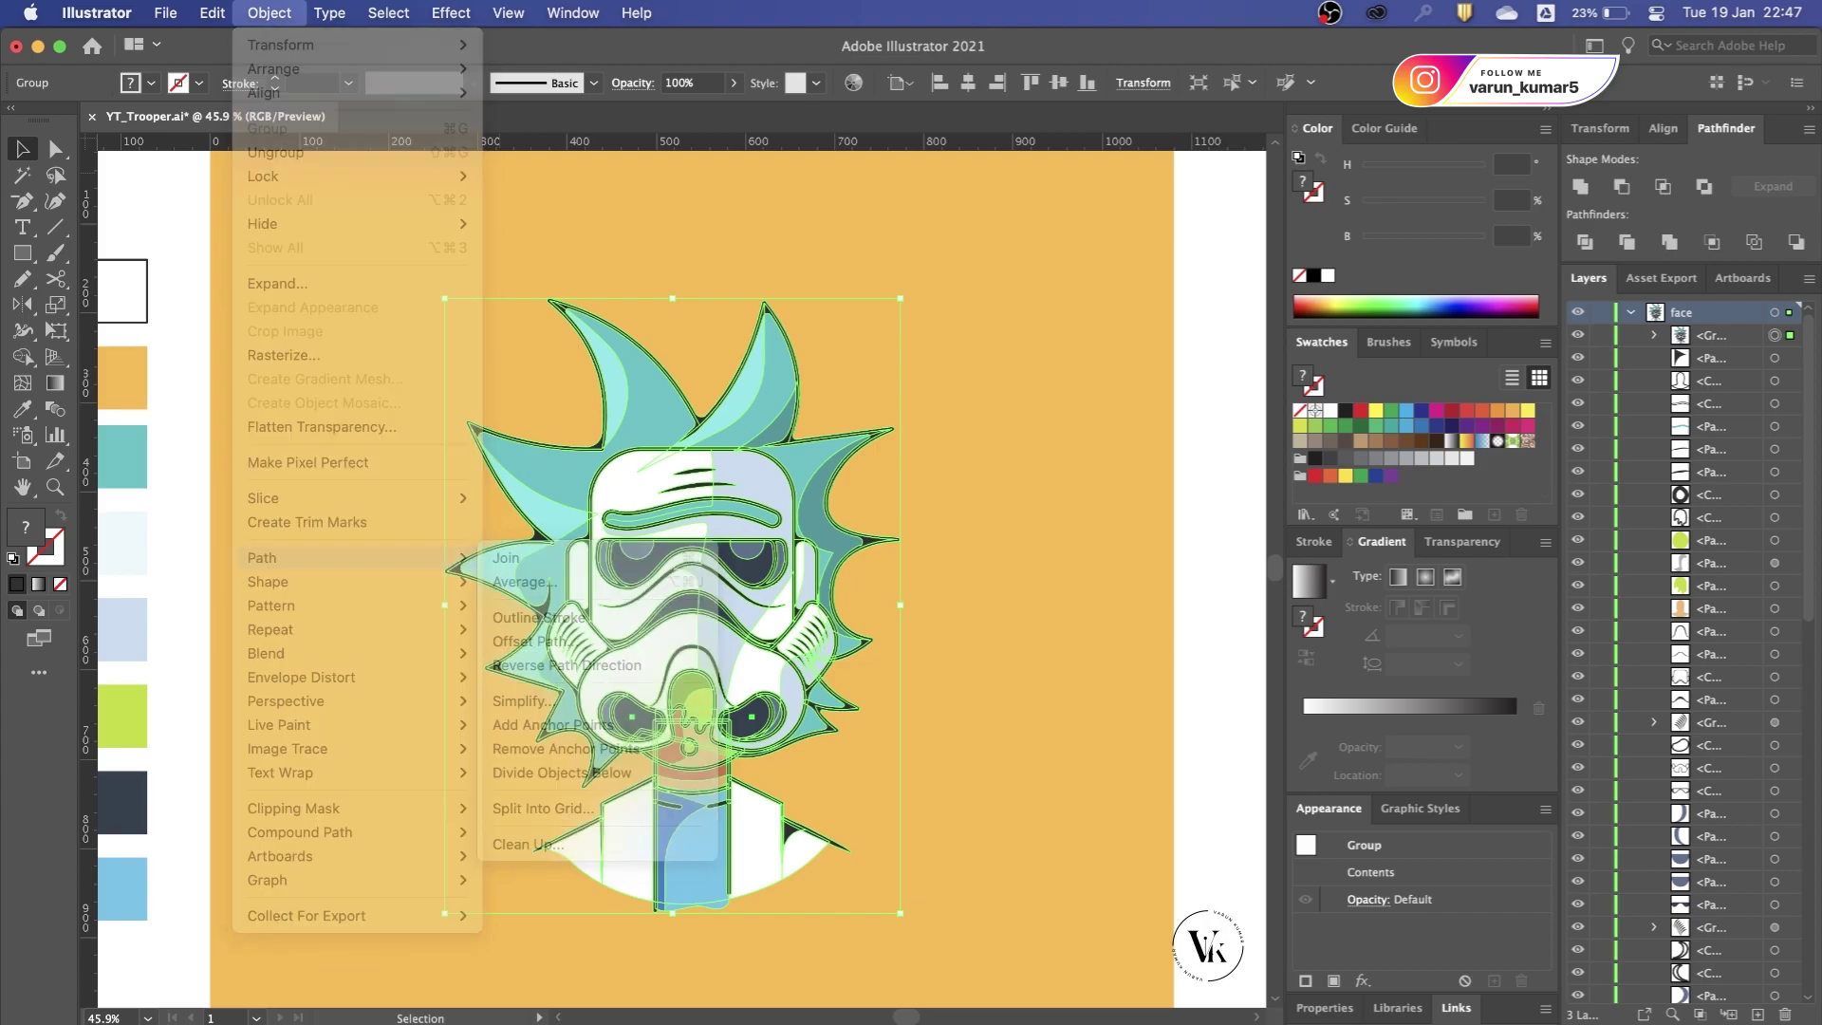
pyautogui.click(1580, 186)
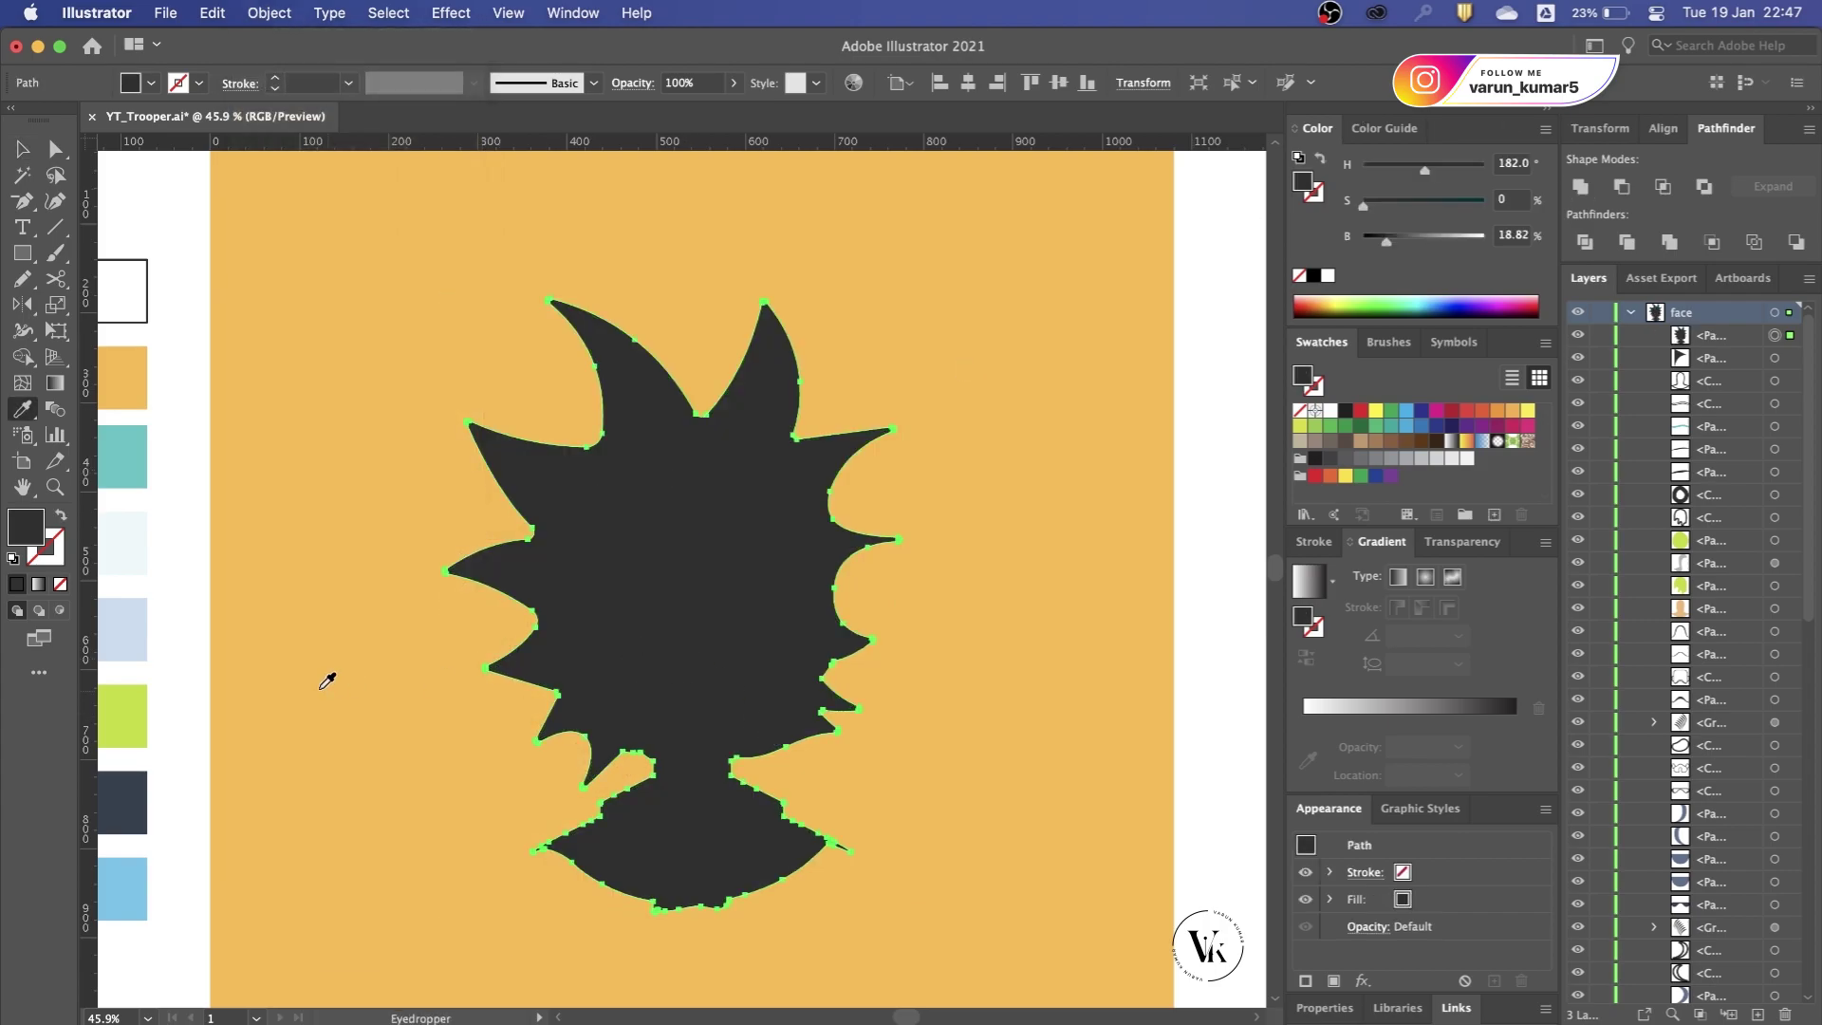
pyautogui.click(450, 638)
pyautogui.hotkey('ctrl', 'shift', '[')
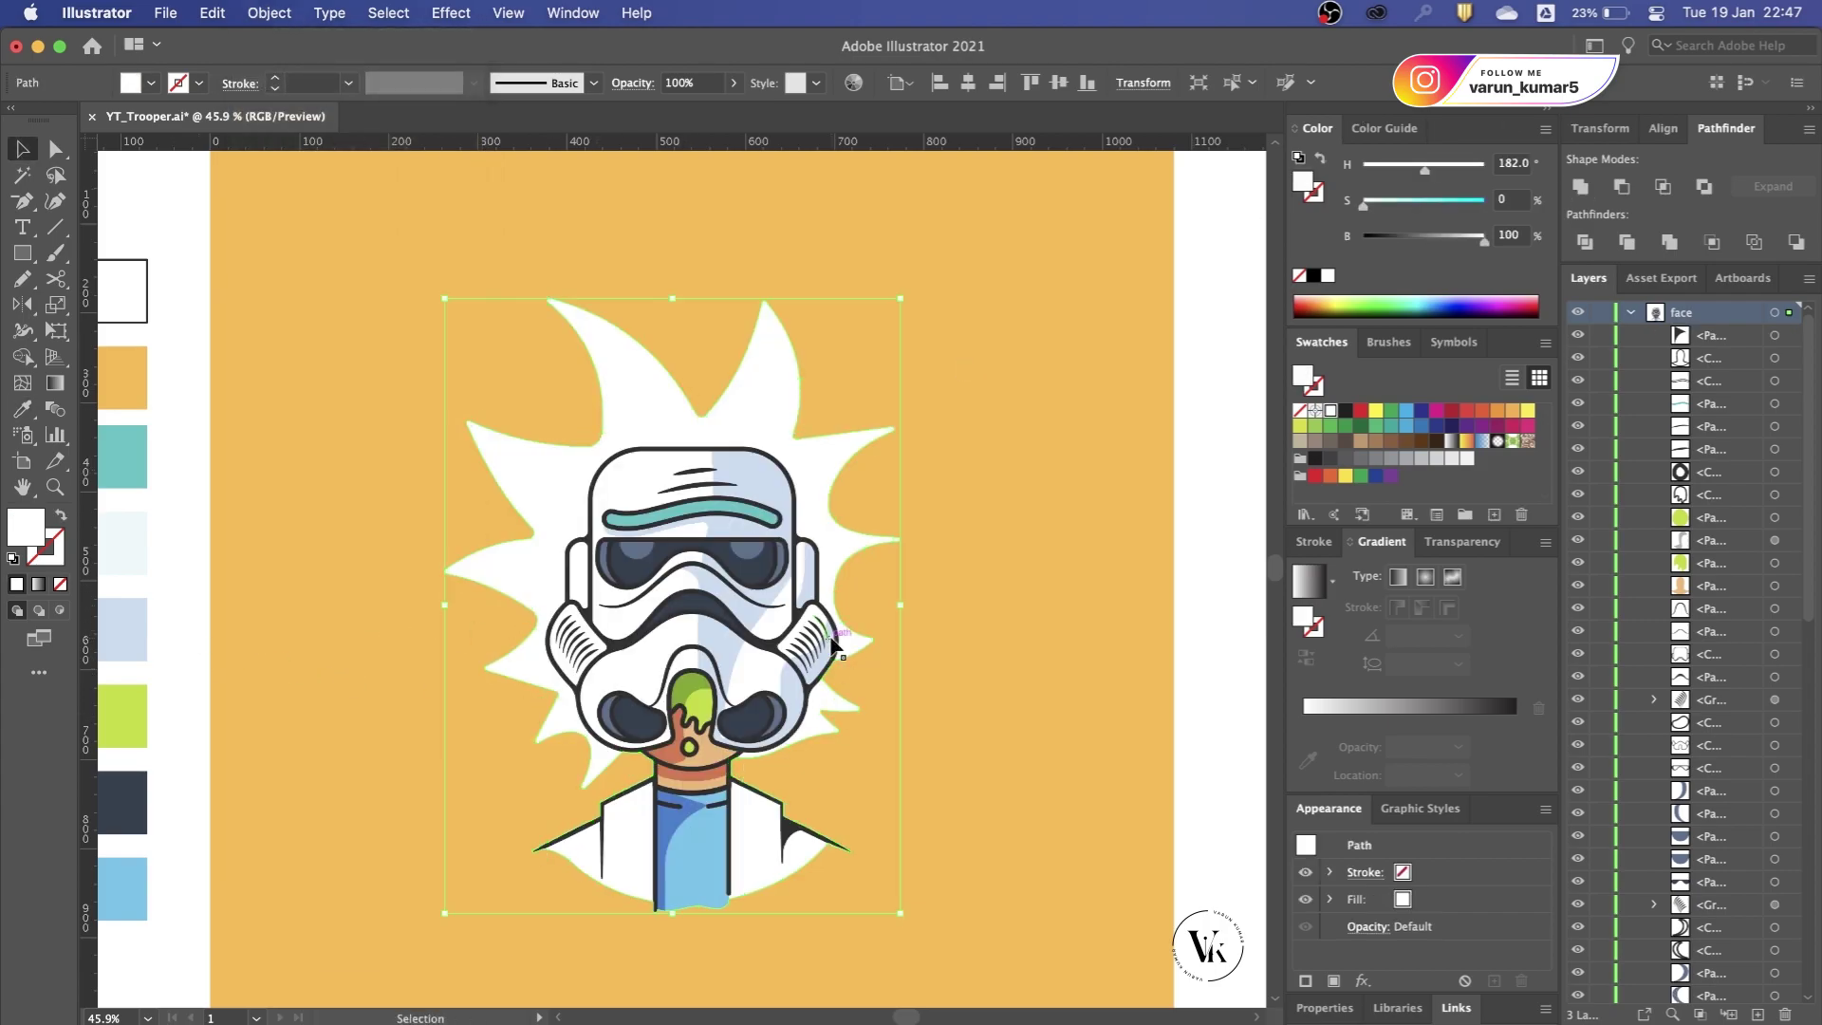
# Step: Collapse the Hair sublayer and add a new Layer 4 for the white silhouette
pyautogui.scroll(-10, 1774, 601)
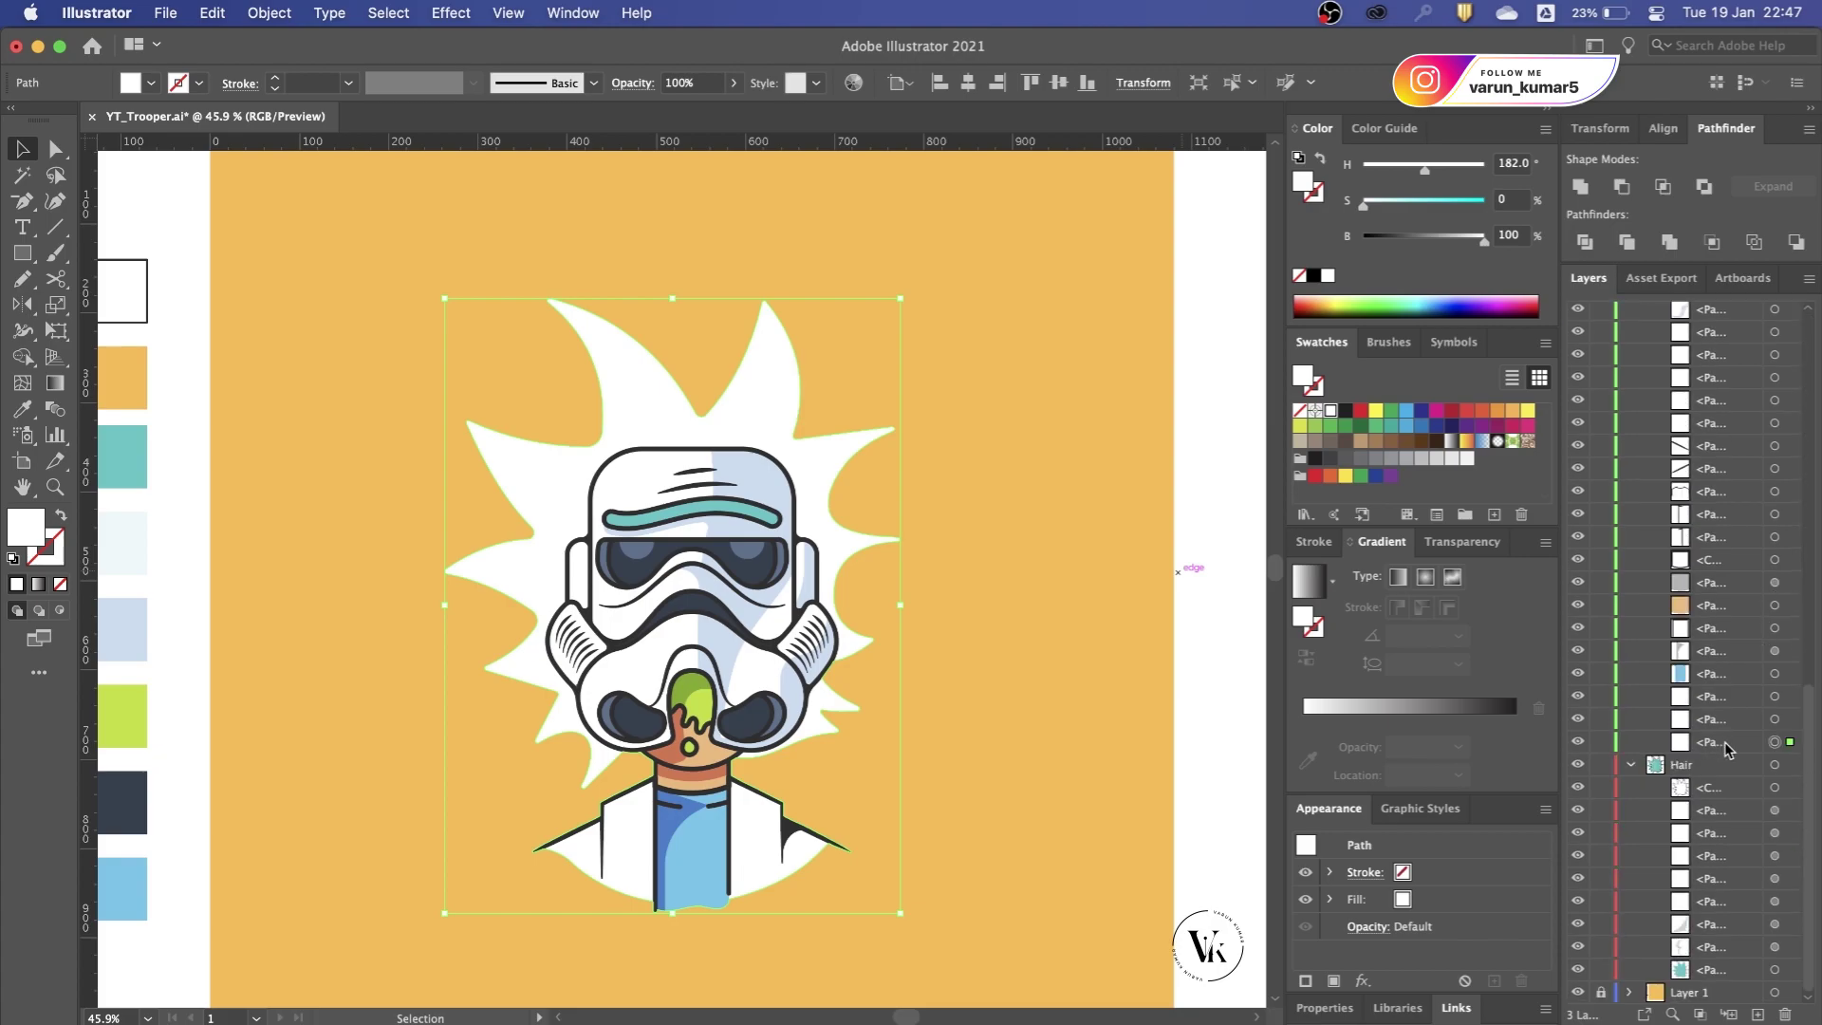
pyautogui.click(1630, 767)
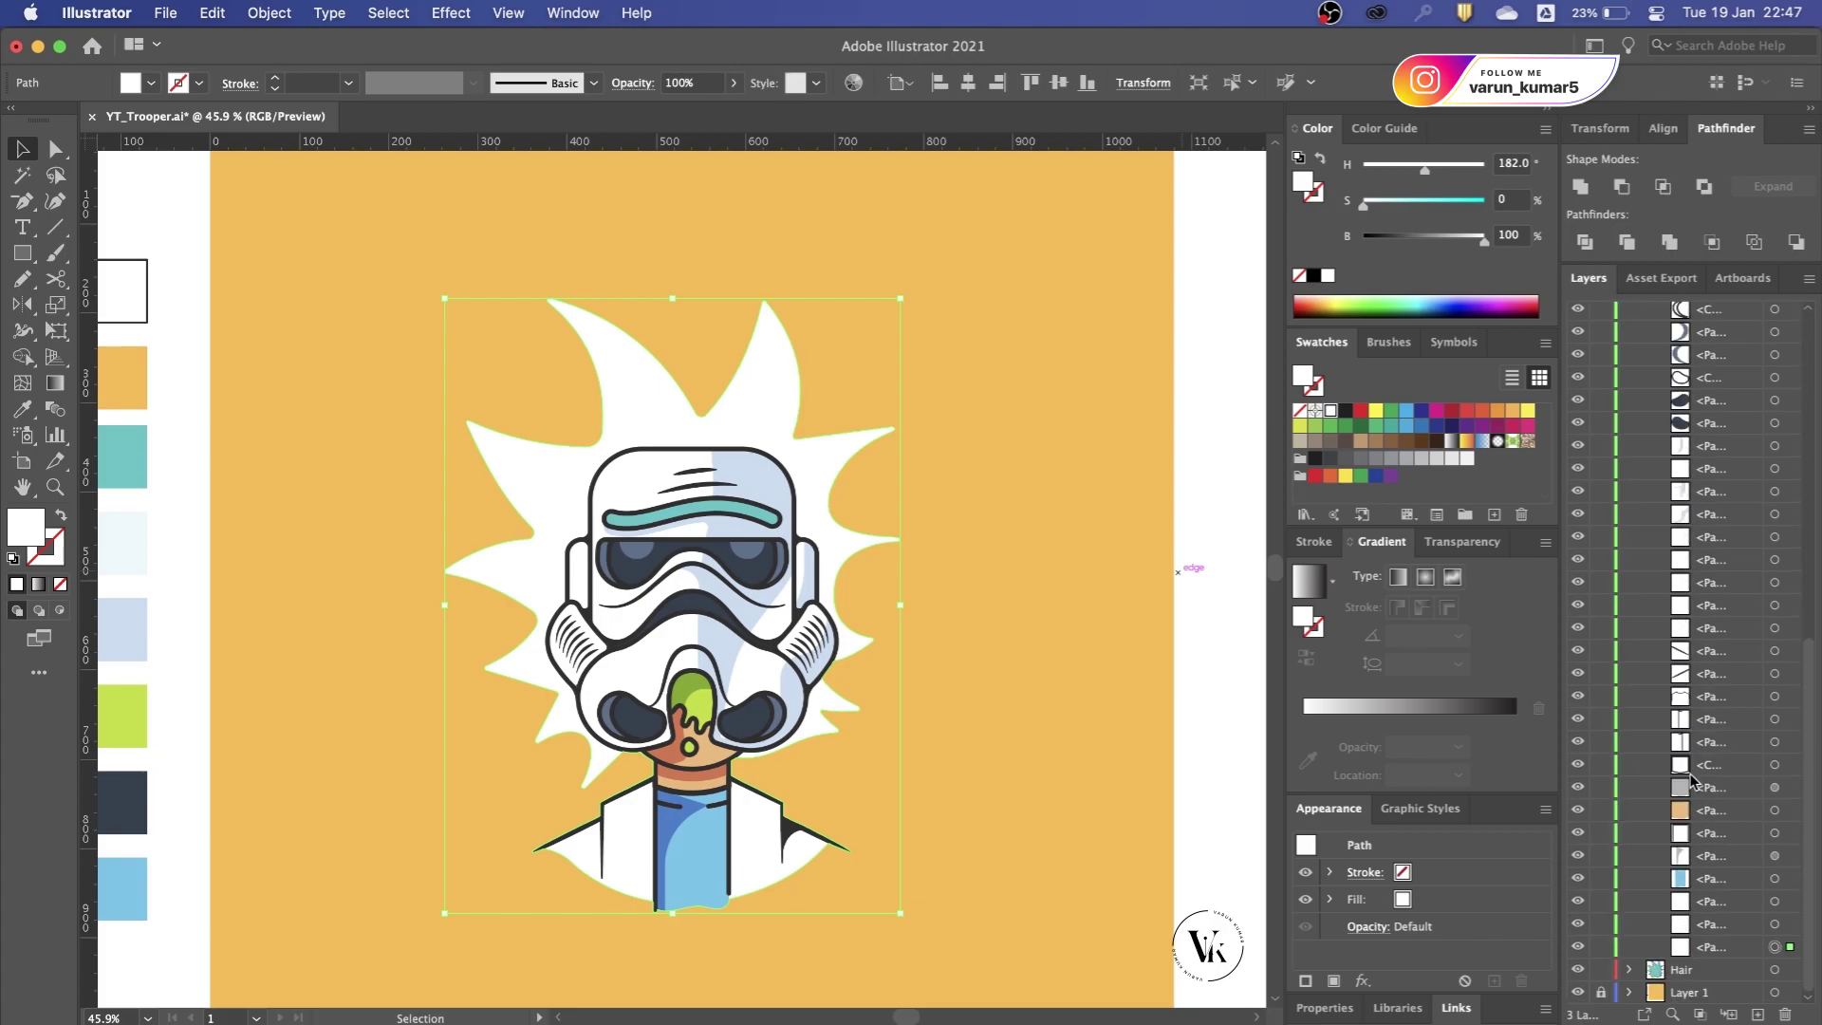
pyautogui.click(1757, 1013)
pyautogui.scroll(-1, 1740, 968)
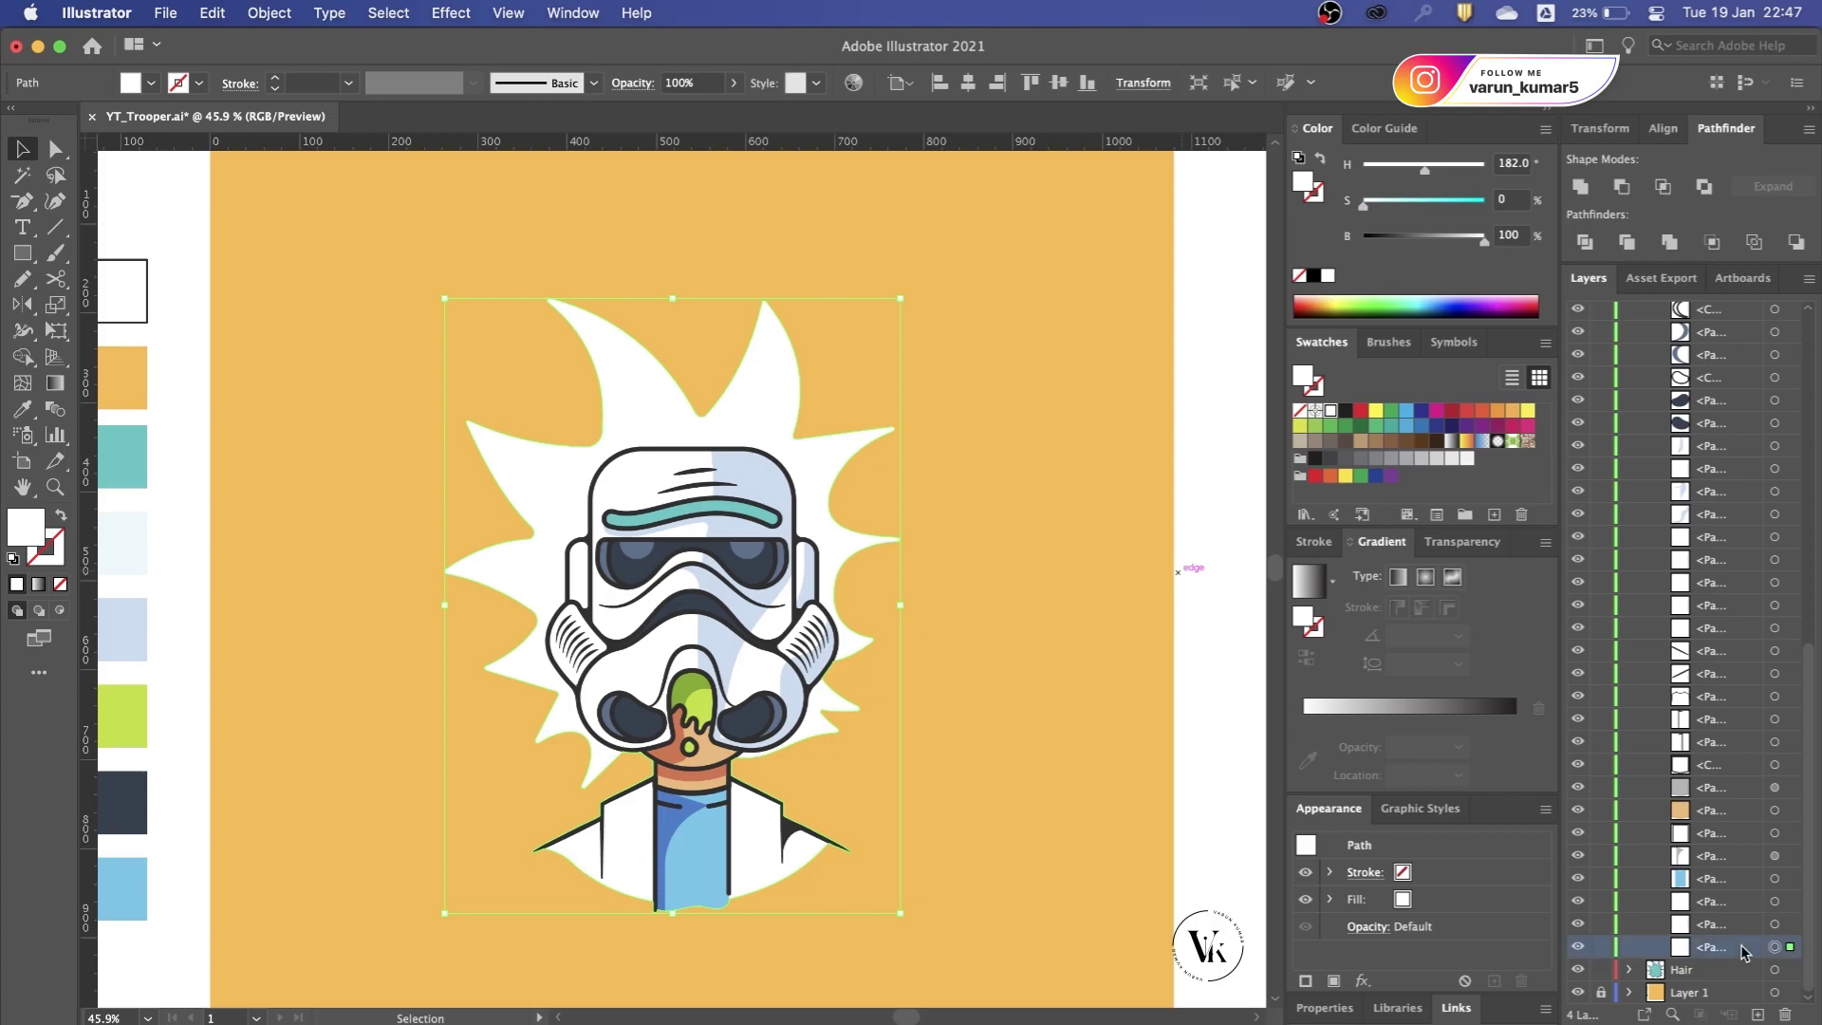
pyautogui.press('Delete')
pyautogui.scroll(15, 1655, 444)
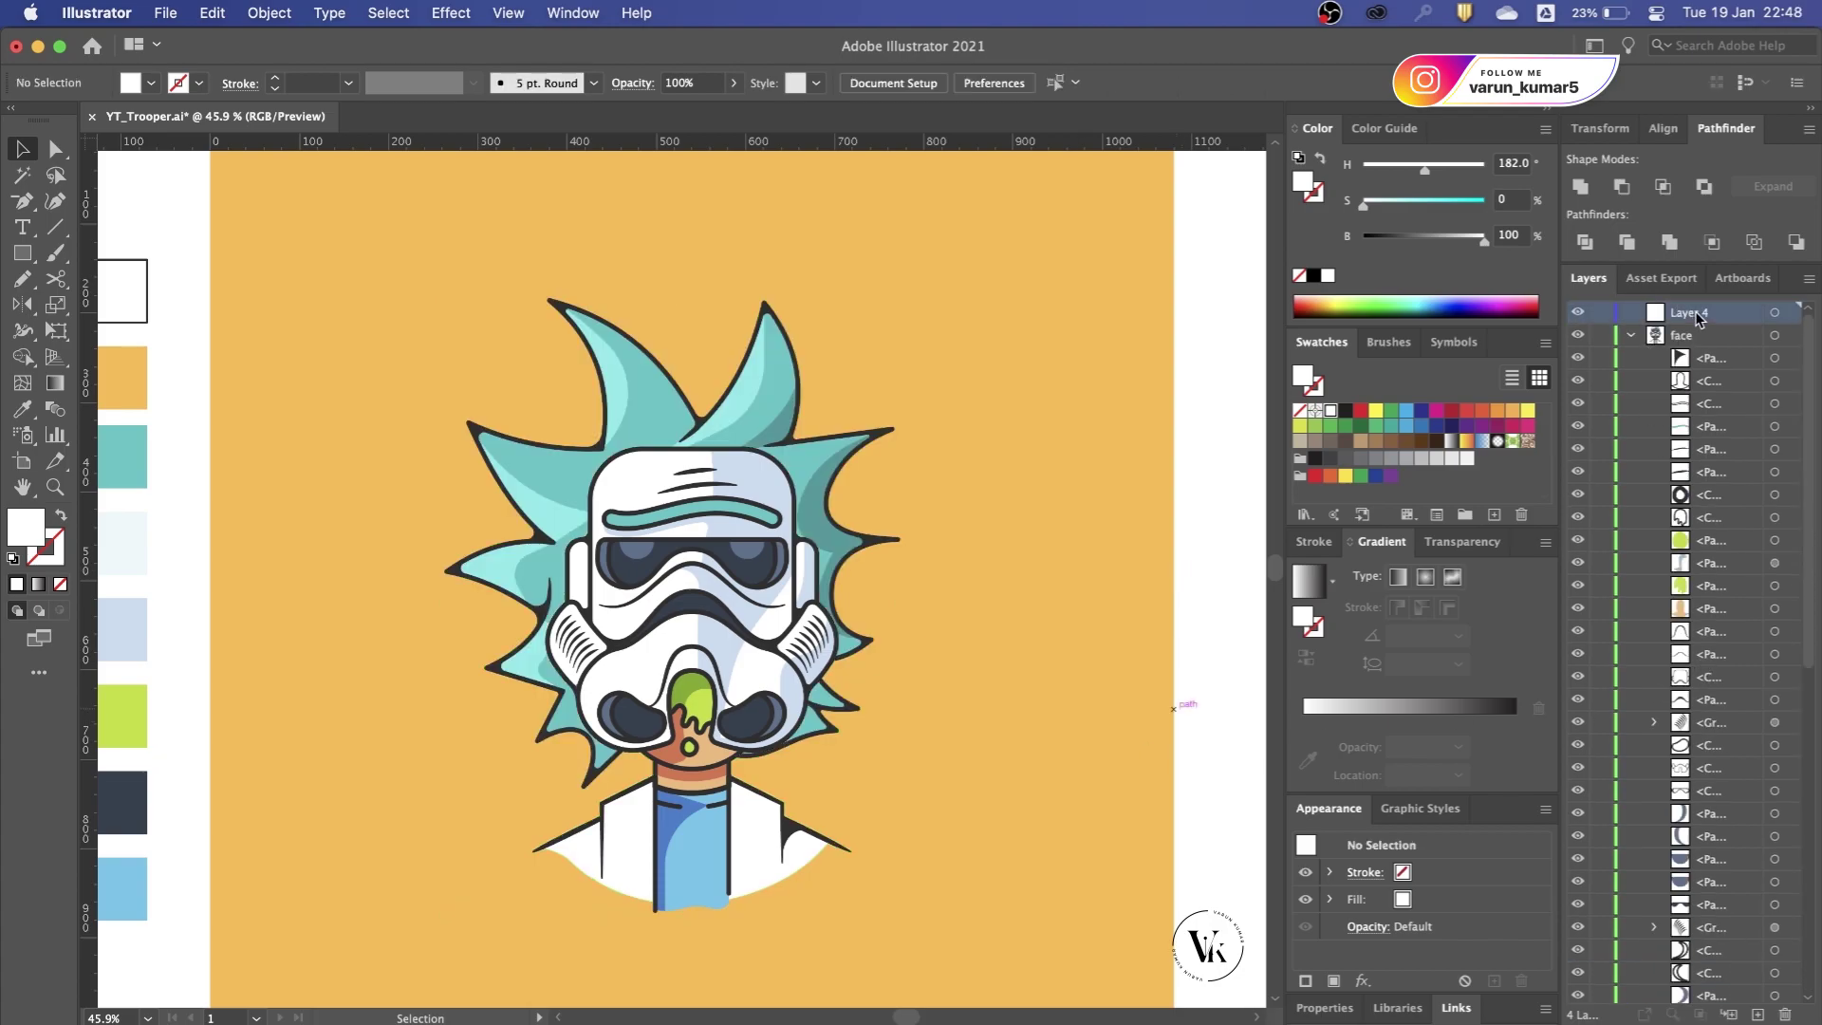
pyautogui.hotkey('ctrl', 'z')
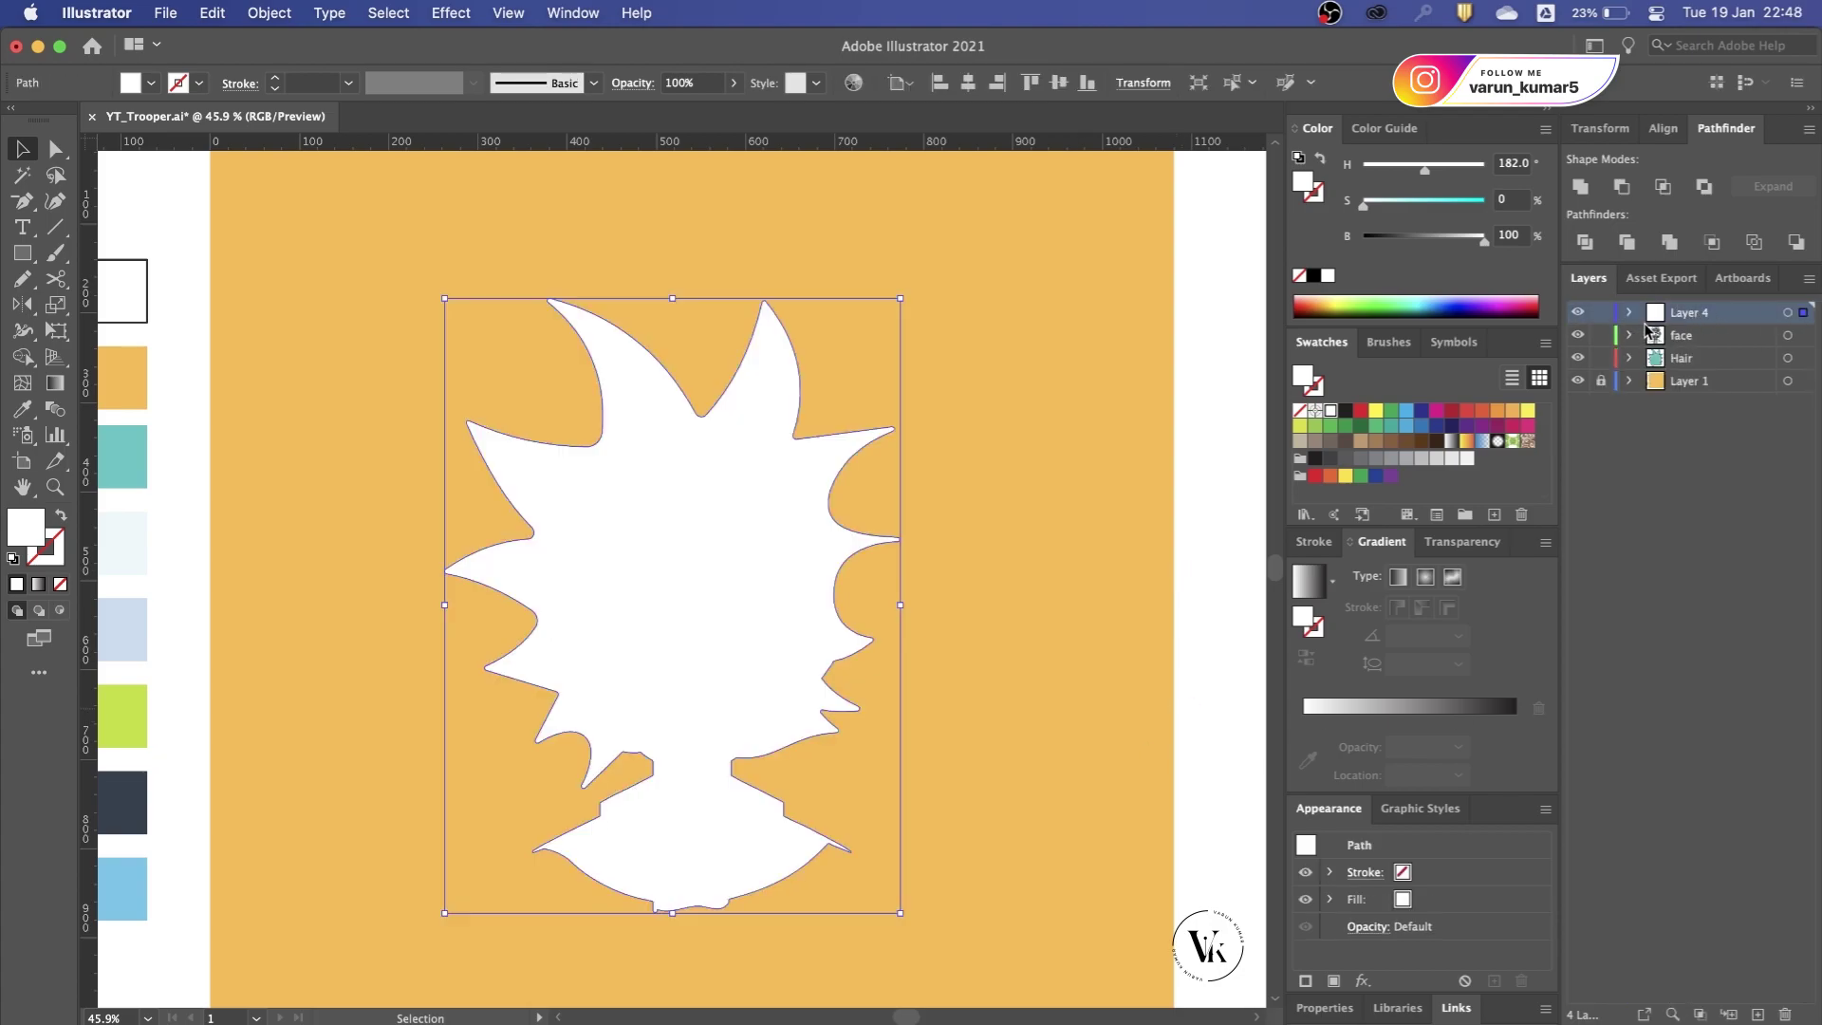
# Step: Move Layer 4 below Hair, then offset the silhouette path by 20 px with Round joins
pyautogui.moveTo(1702, 316); pyautogui.dragTo(1698, 370)
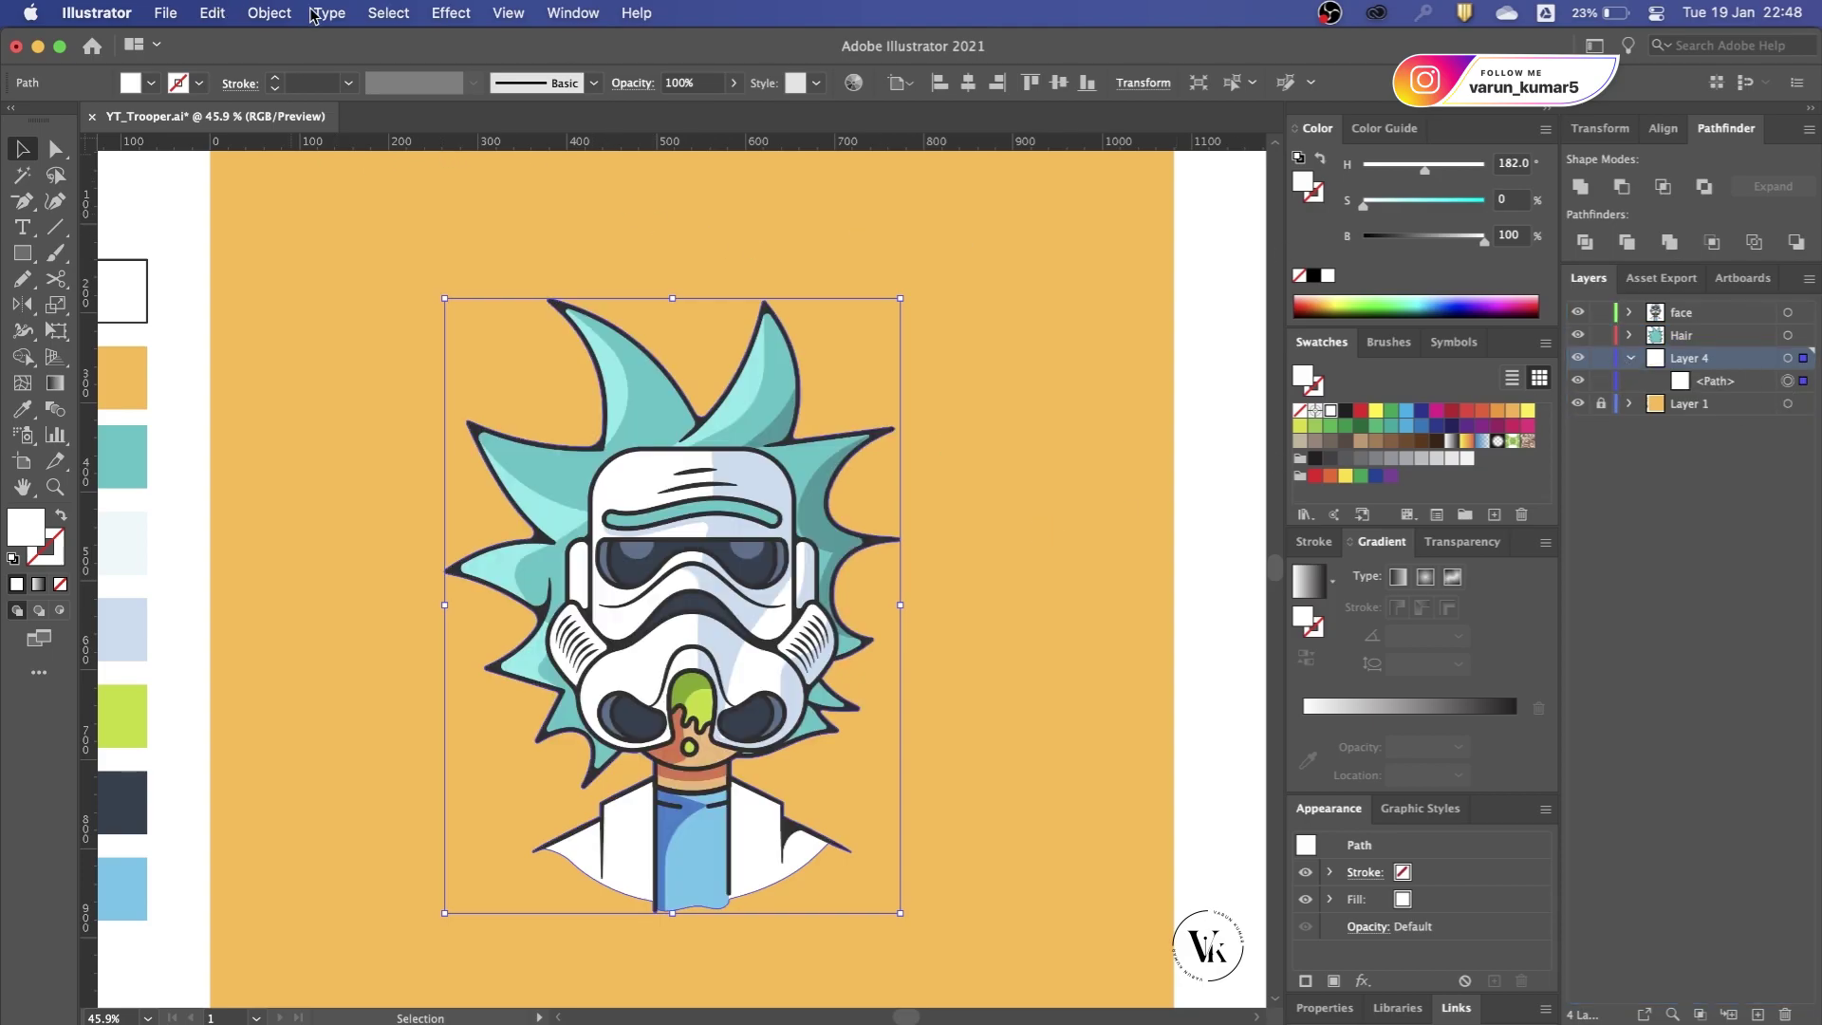
pyautogui.click(269, 13)
pyautogui.click(651, 635)
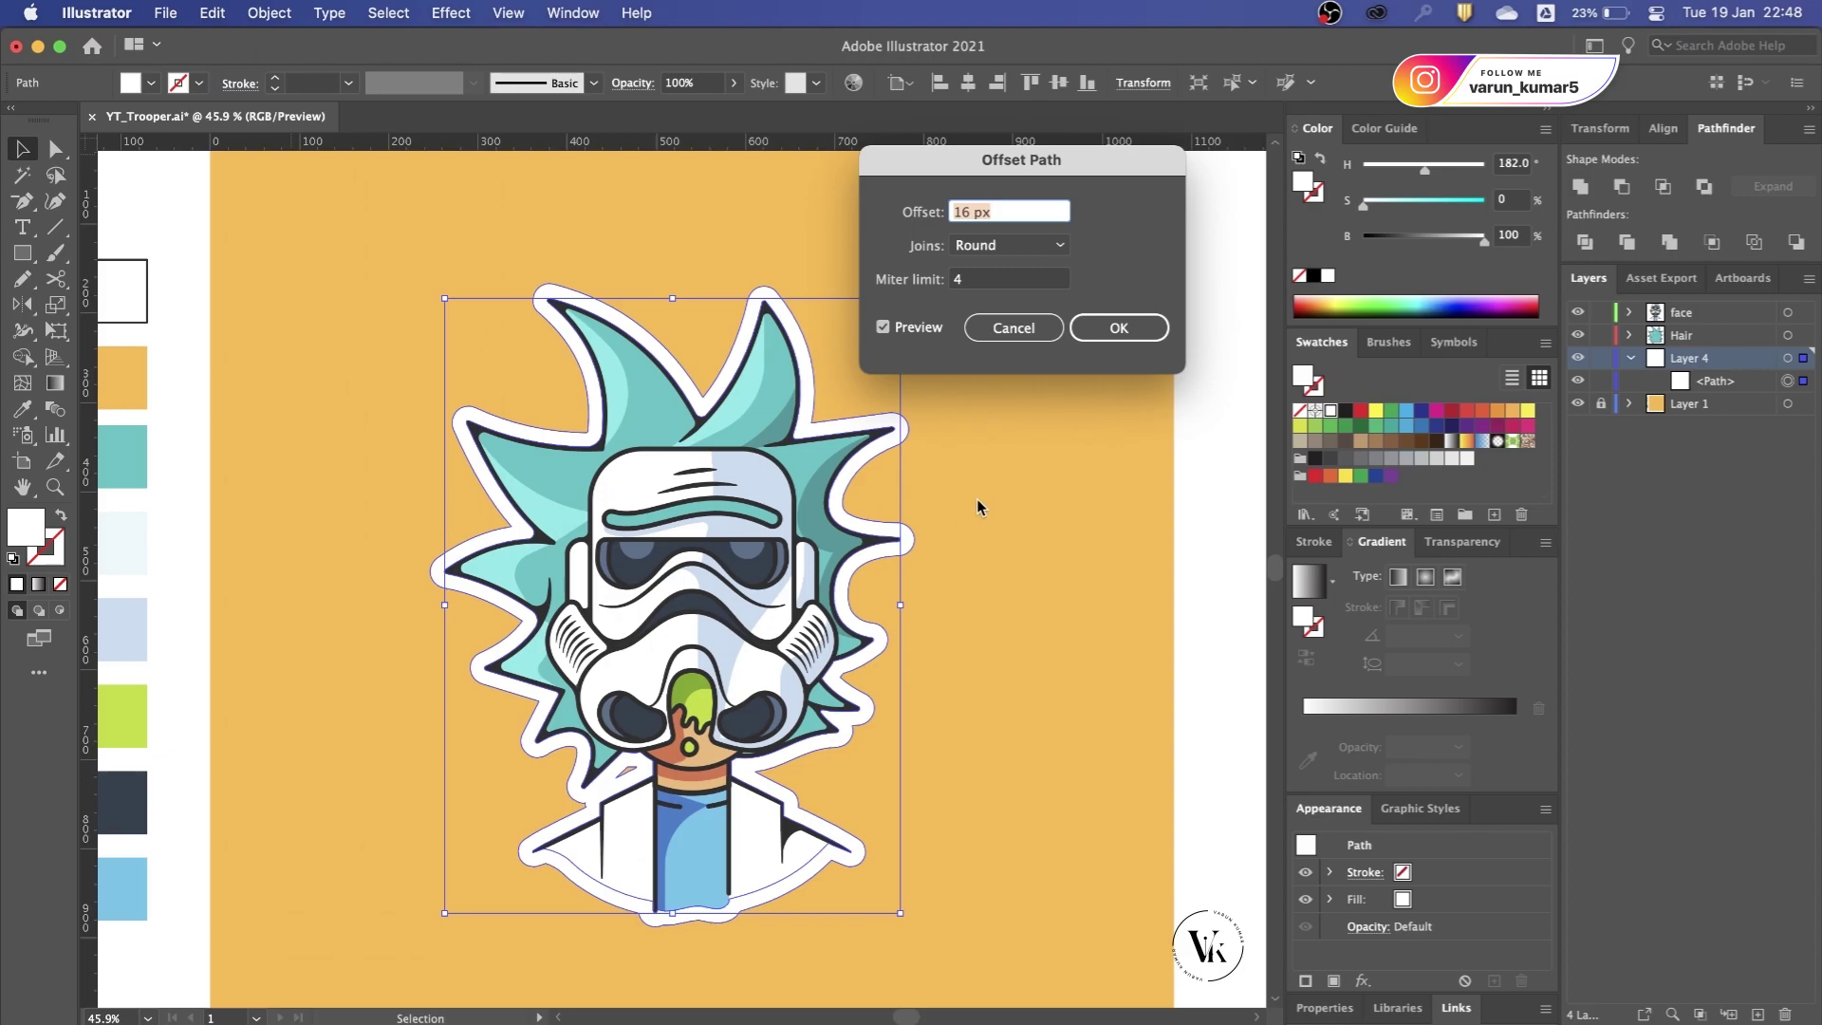
pyautogui.press('Up')
pyautogui.press('Up')
pyautogui.press('Up')
pyautogui.press('Up')
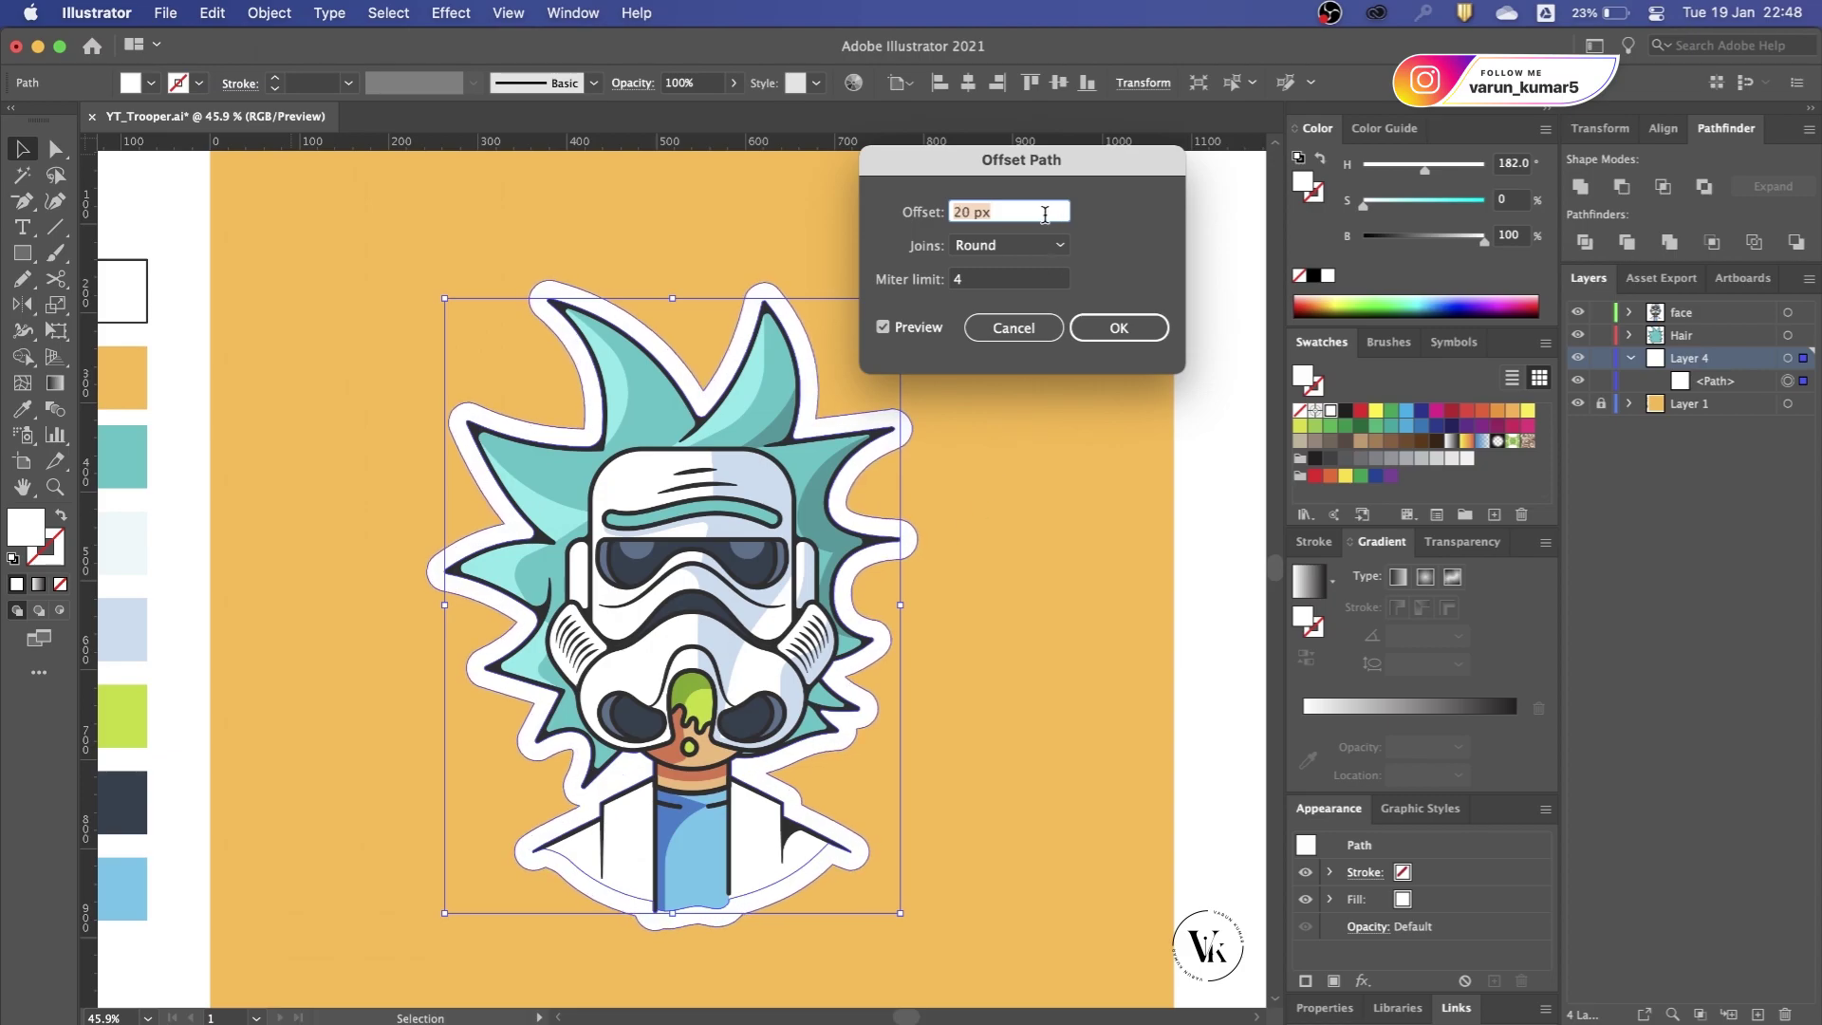
pyautogui.click(1098, 328)
# Step: Round the sticker border's sharp corners around the hair using live-corner widgets on selected anchors
pyautogui.scroll(3, 664, 398)
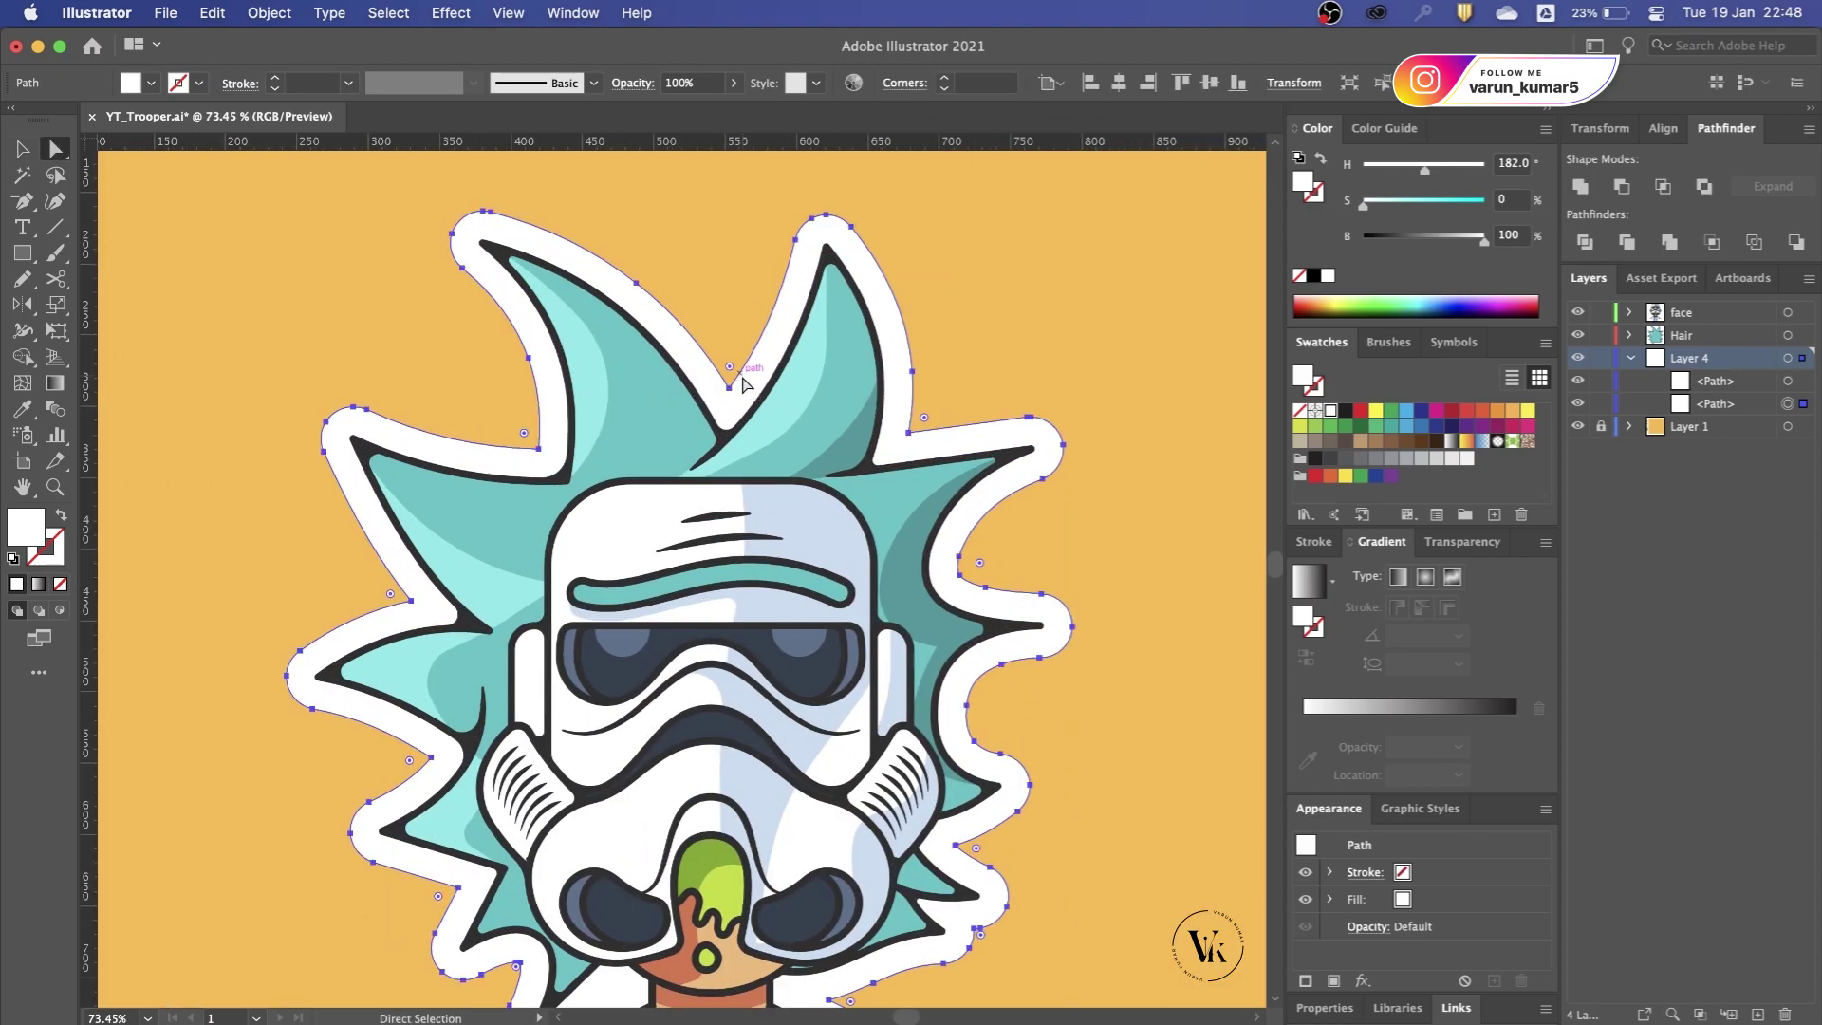
pyautogui.press('a')
pyautogui.keyDown('shift'); pyautogui.click(537, 449); pyautogui.keyUp('shift')
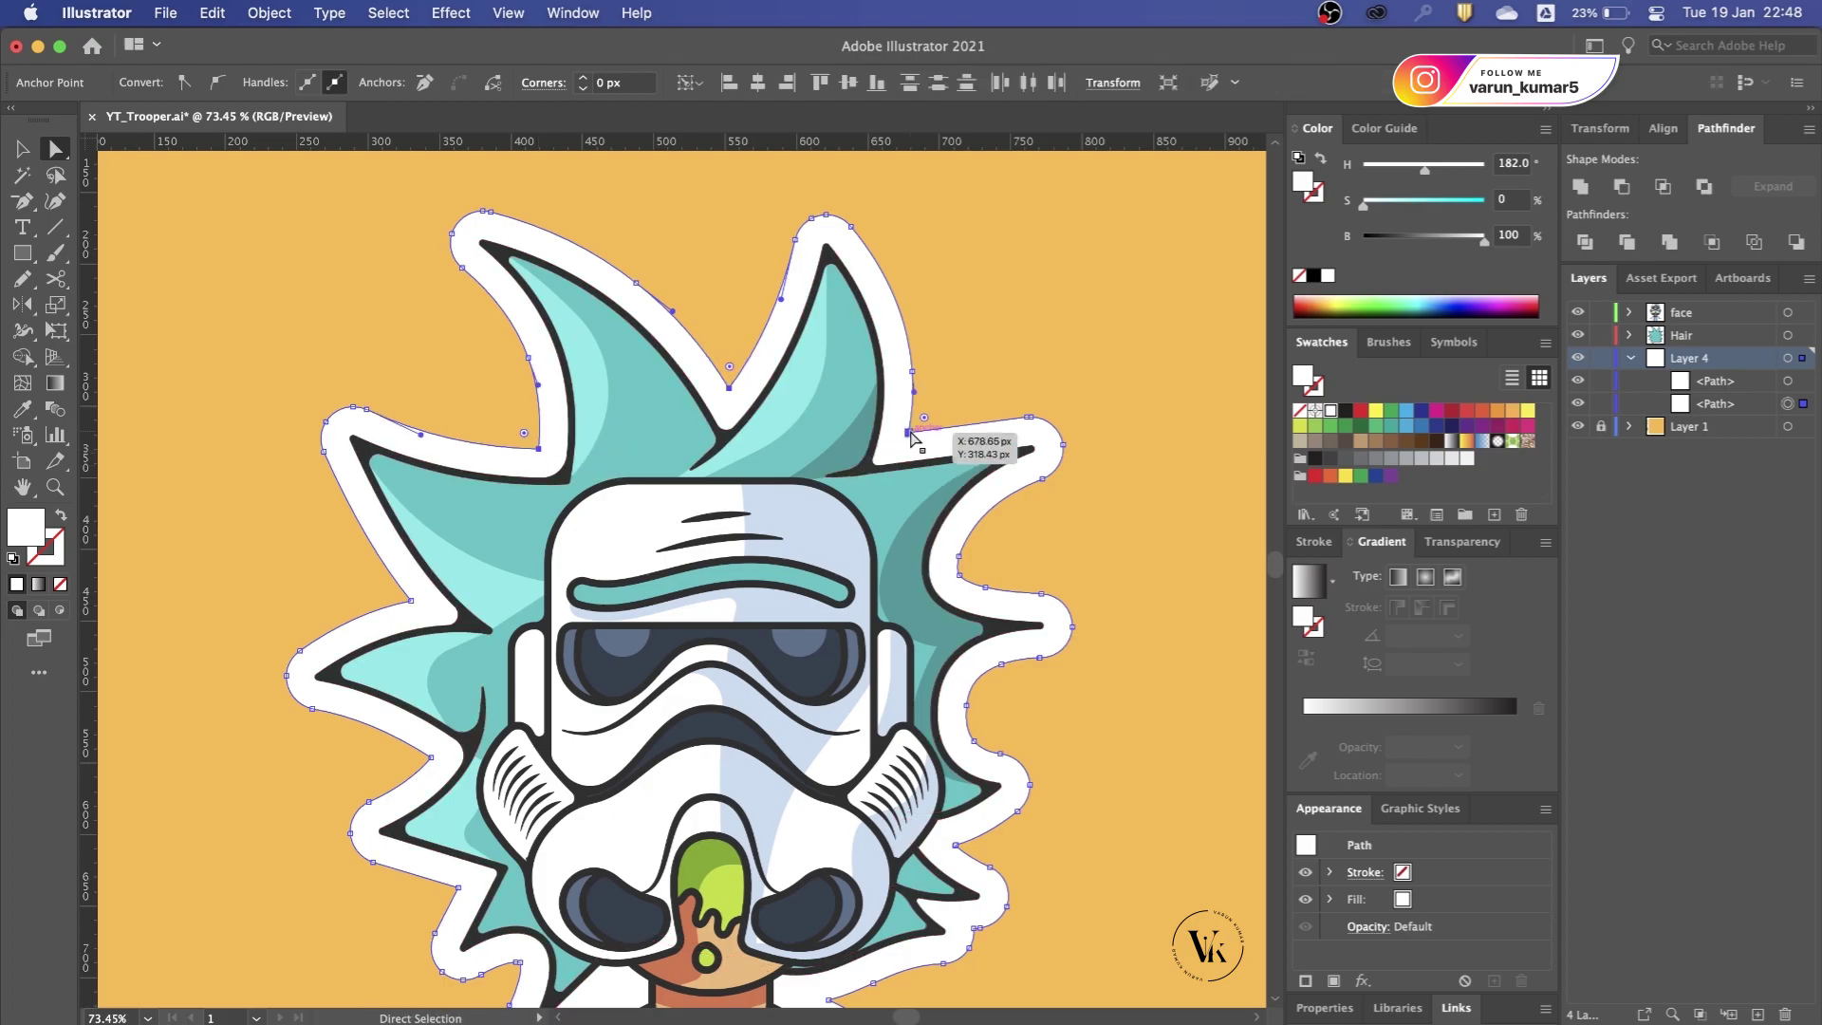
pyautogui.moveTo(923, 418); pyautogui.dragTo(954, 423)
pyautogui.scroll(-3, 440, 634)
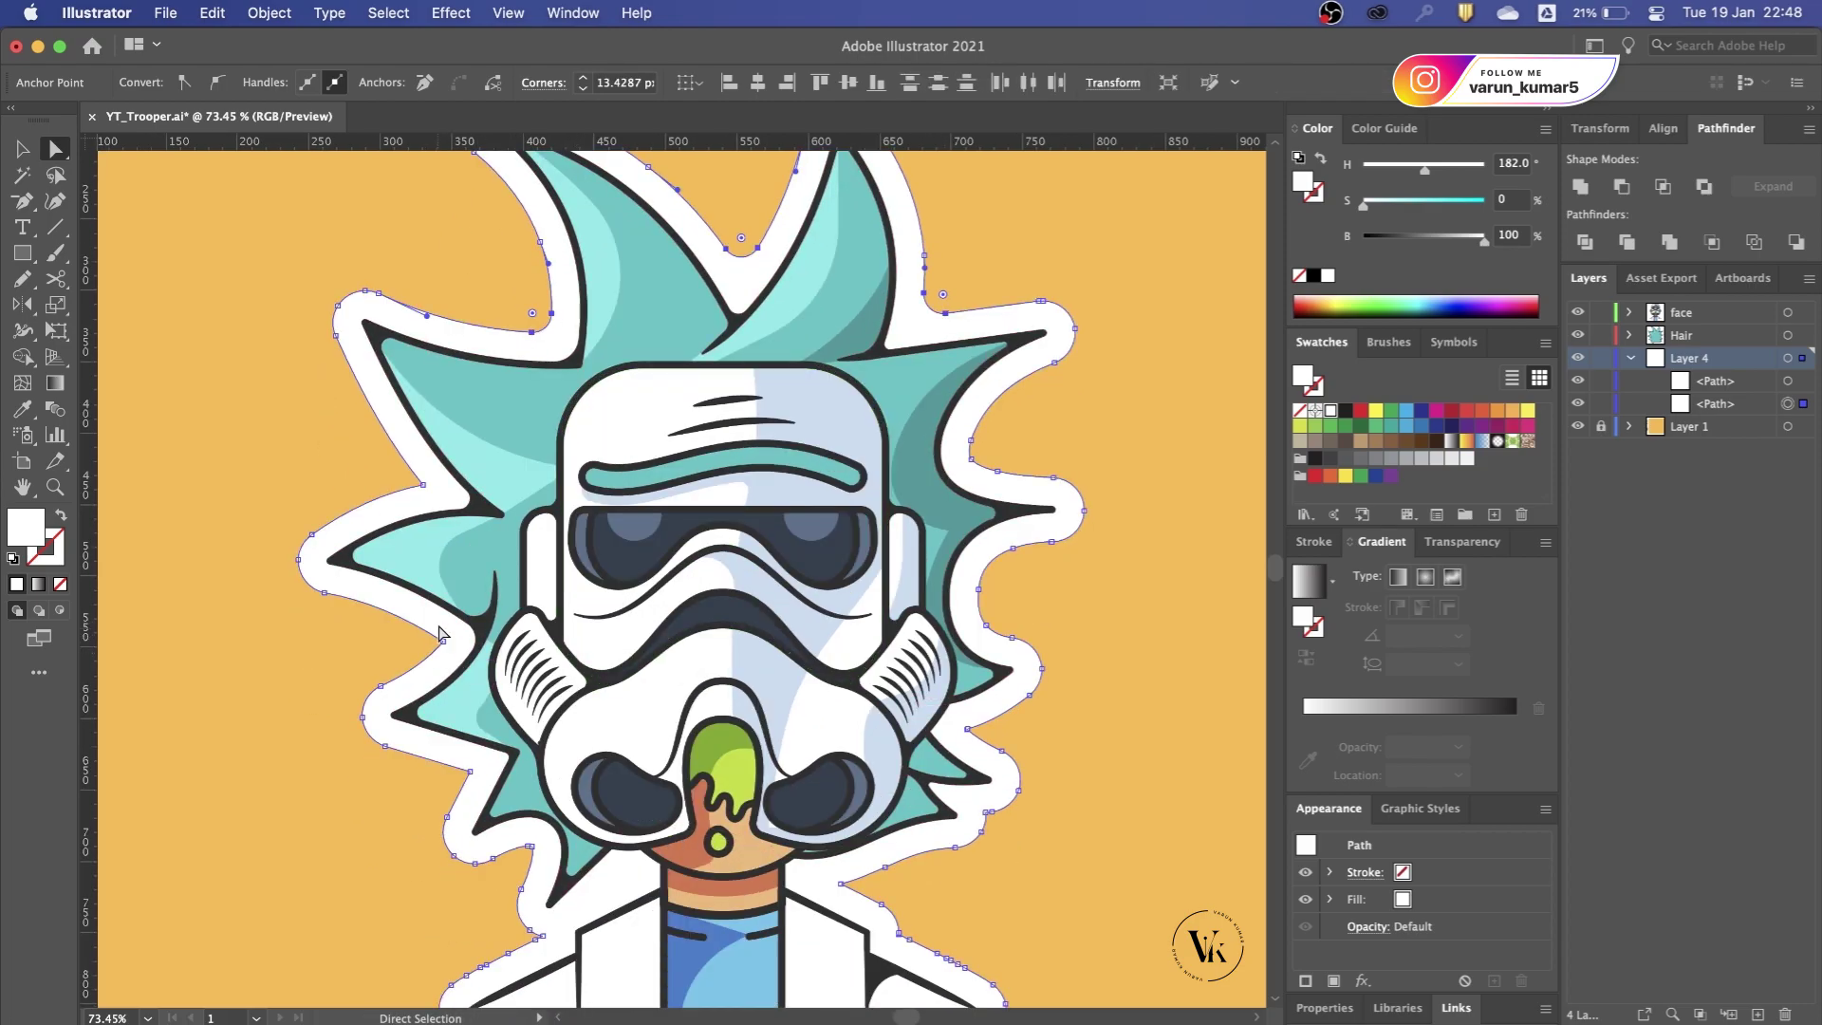
pyautogui.click(423, 485)
pyautogui.keyDown('shift'); pyautogui.click(986, 742); pyautogui.keyUp('shift')
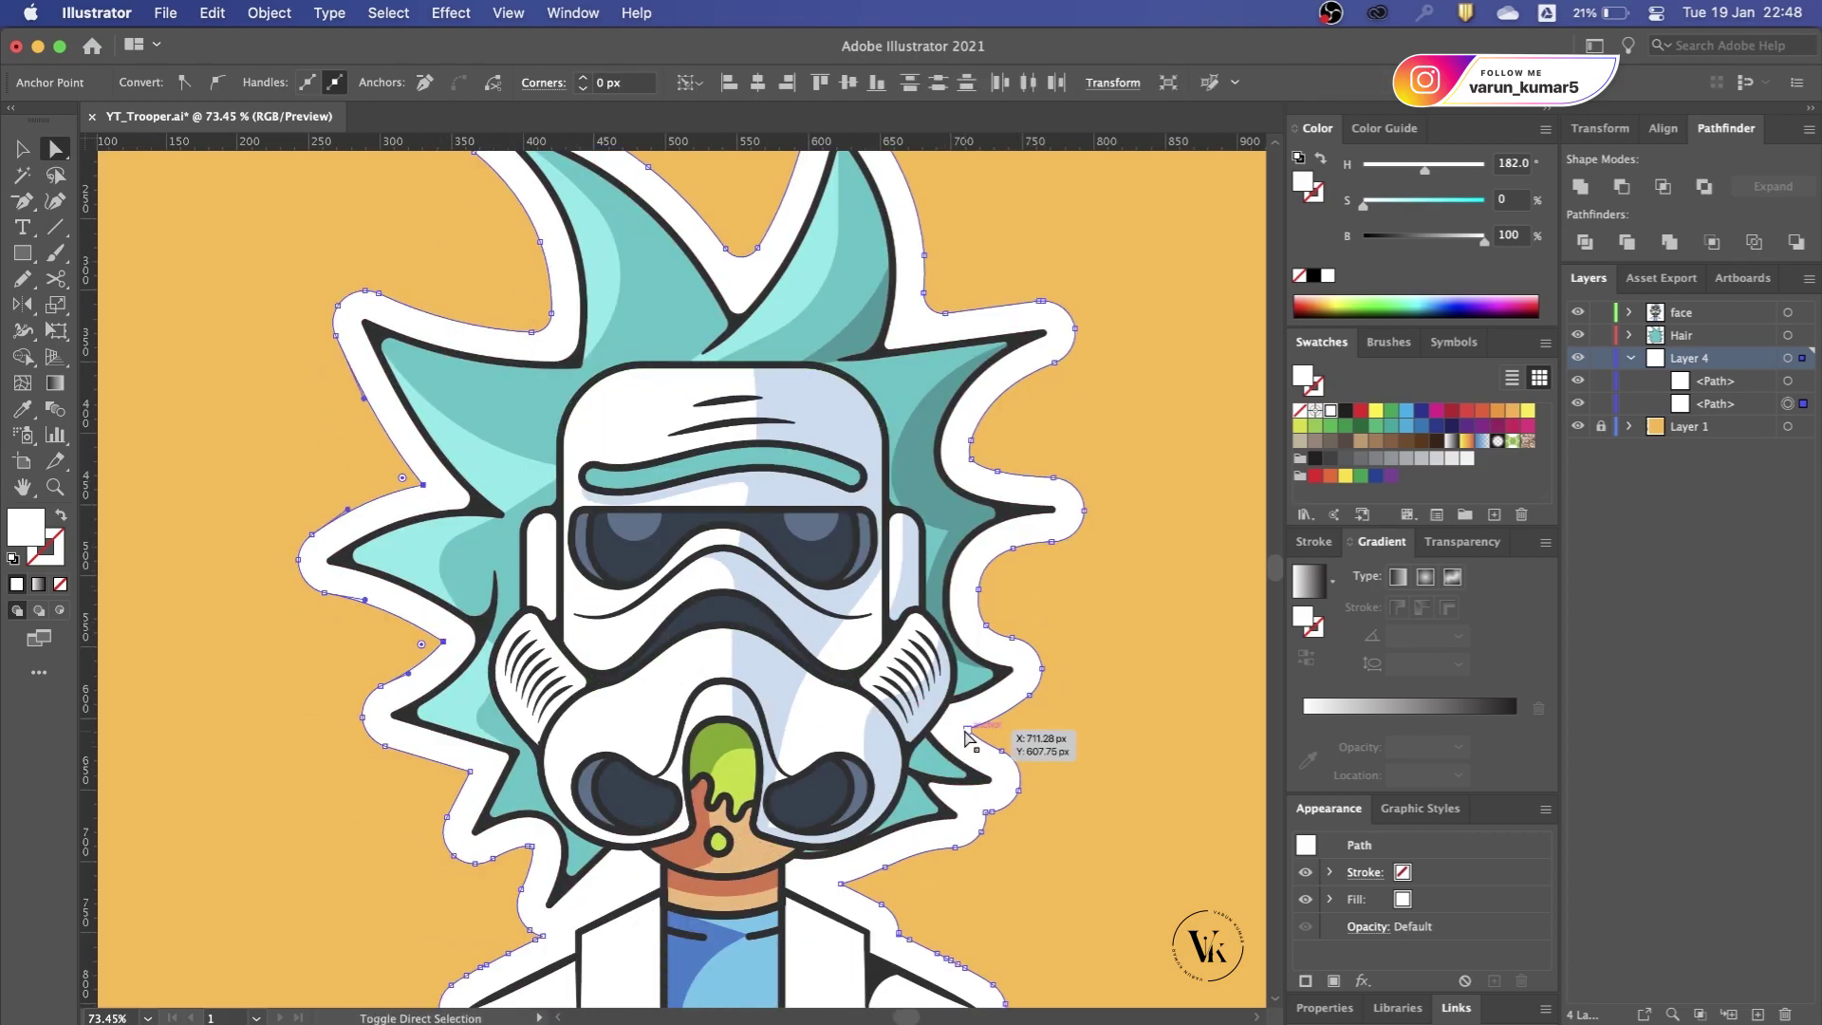